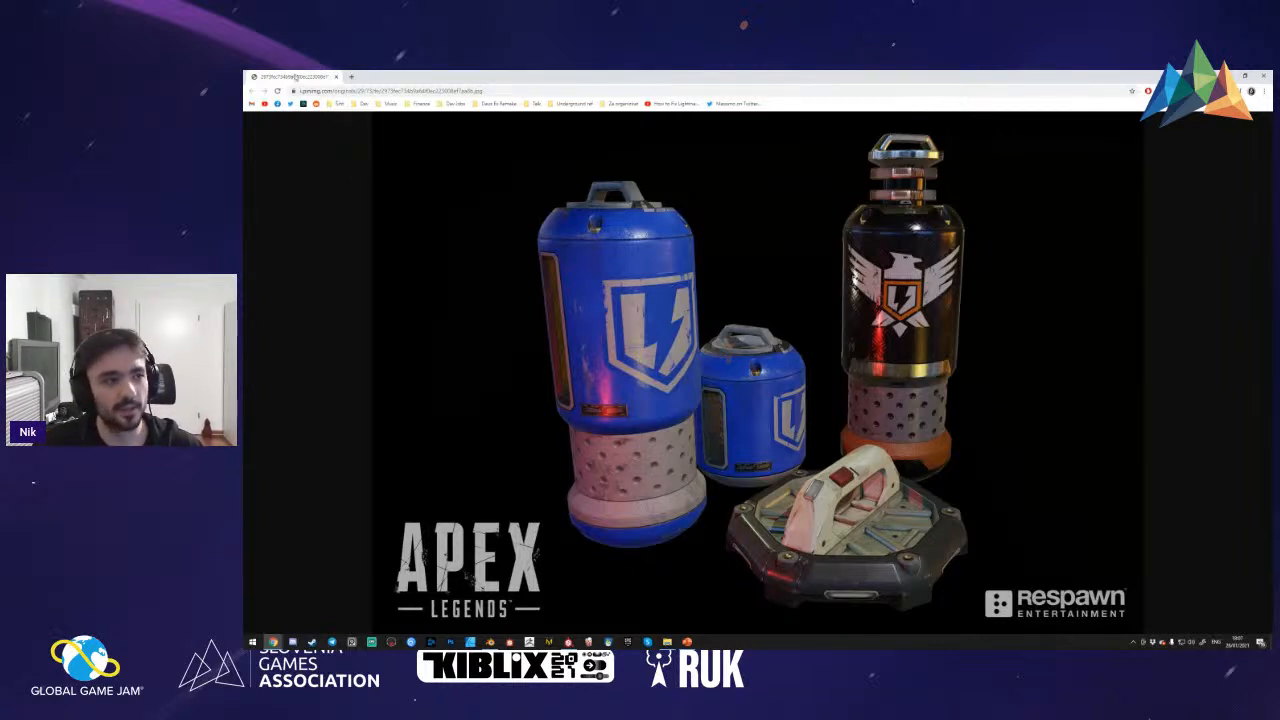
# - Switch to Blender and reset the 3D cursor to the world origin
pyautogui.hotkey('alt', 'Tab')
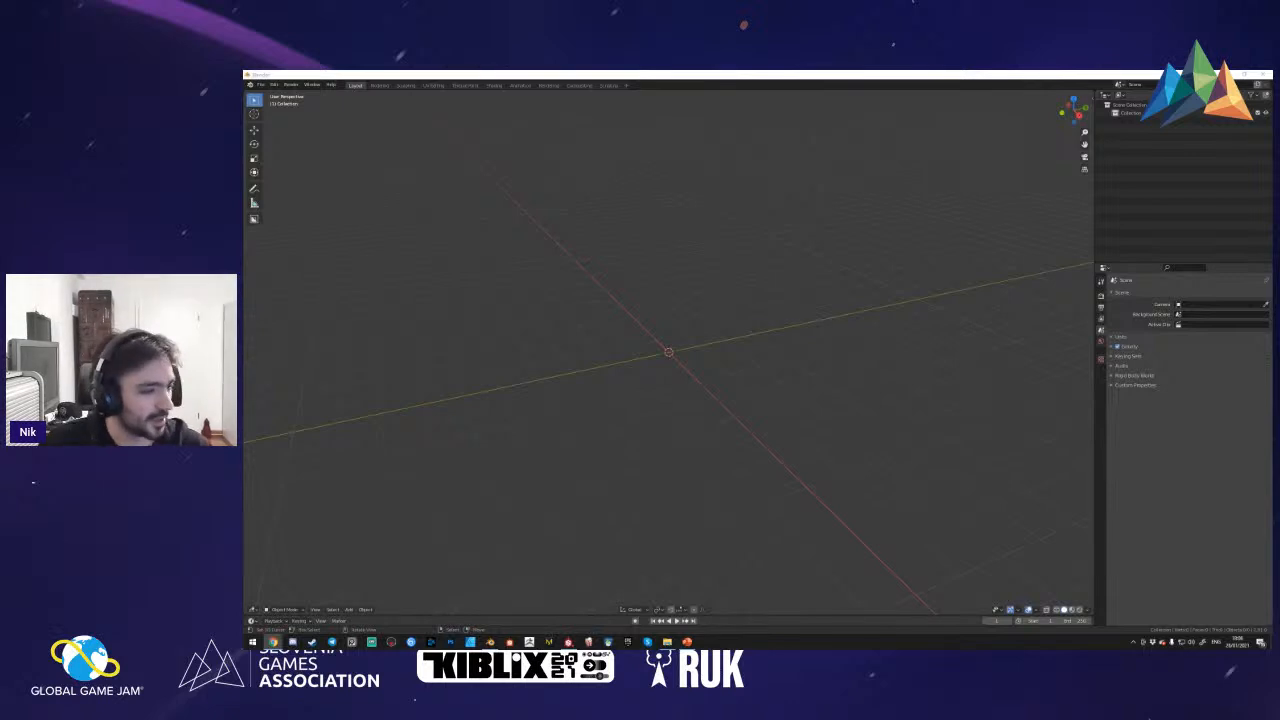
pyautogui.click(713, 414)
pyautogui.hotkey('shift', 'a')
pyautogui.press('Escape')
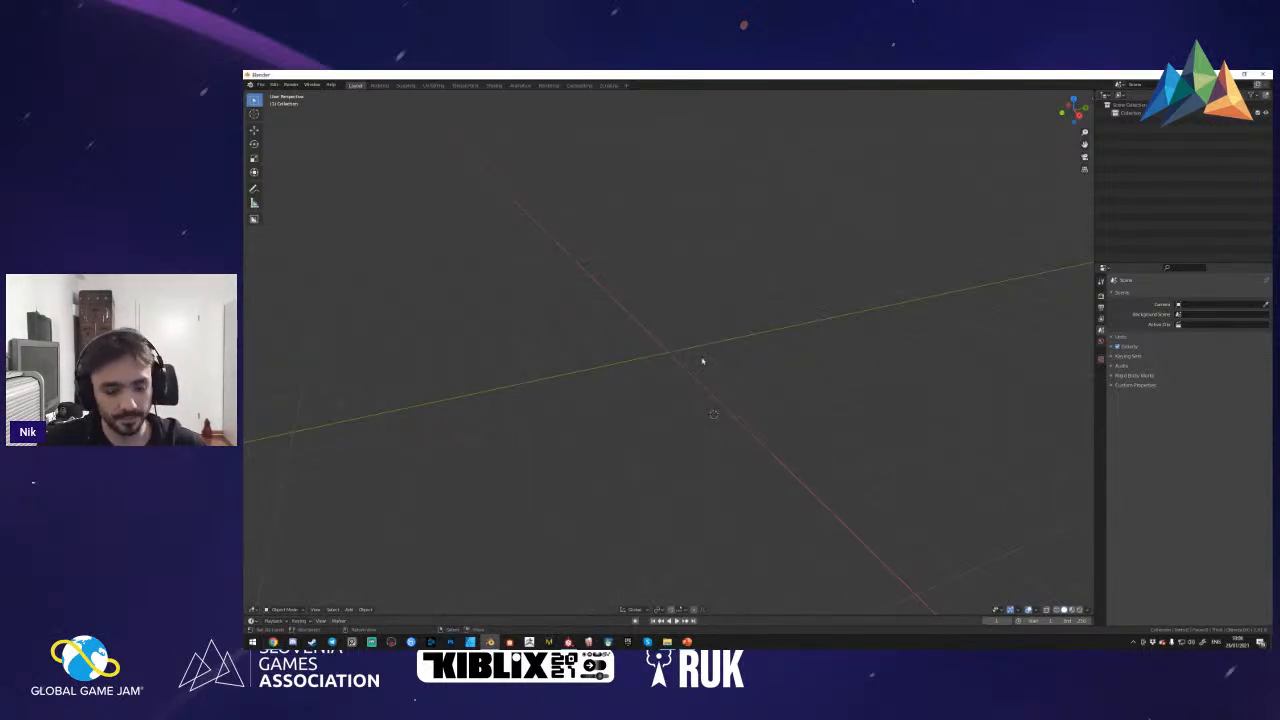
pyautogui.hotkey('shift', 'a')
pyautogui.press('Escape')
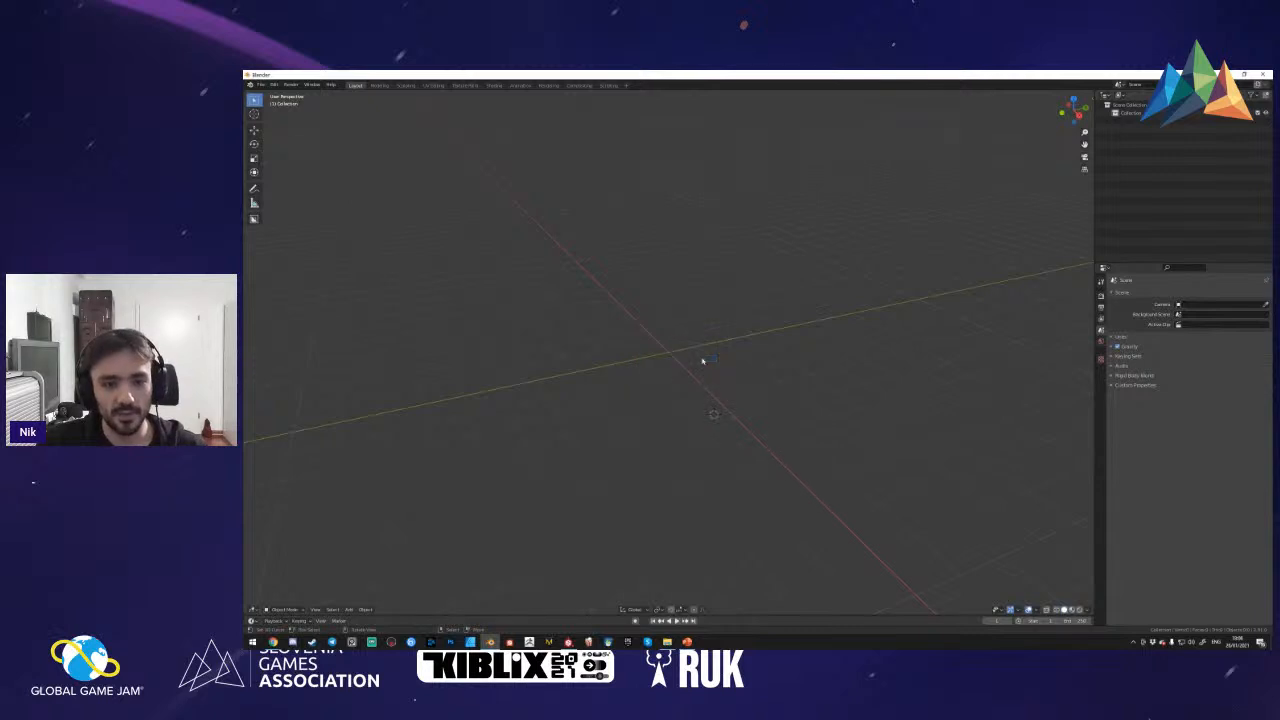
pyautogui.hotkey('shift', 's')
pyautogui.click(648, 386)
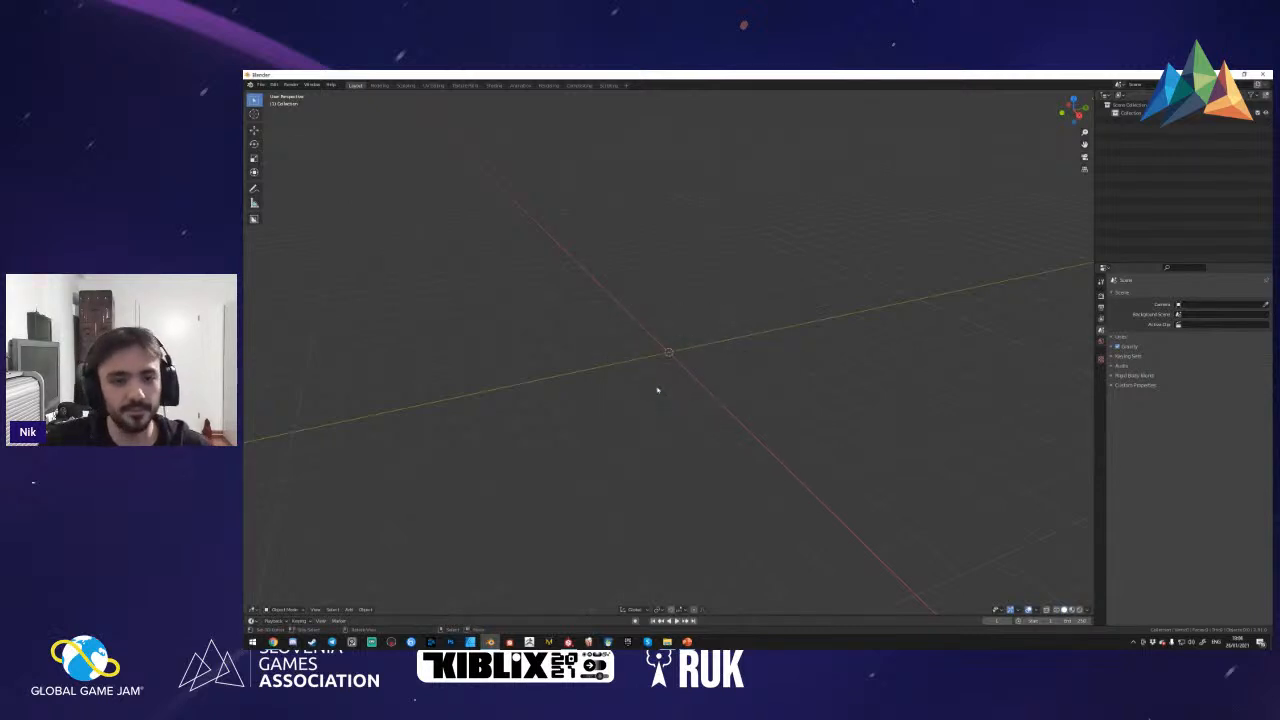
pyautogui.hotkey('shift', 'a')
pyautogui.press('Escape')
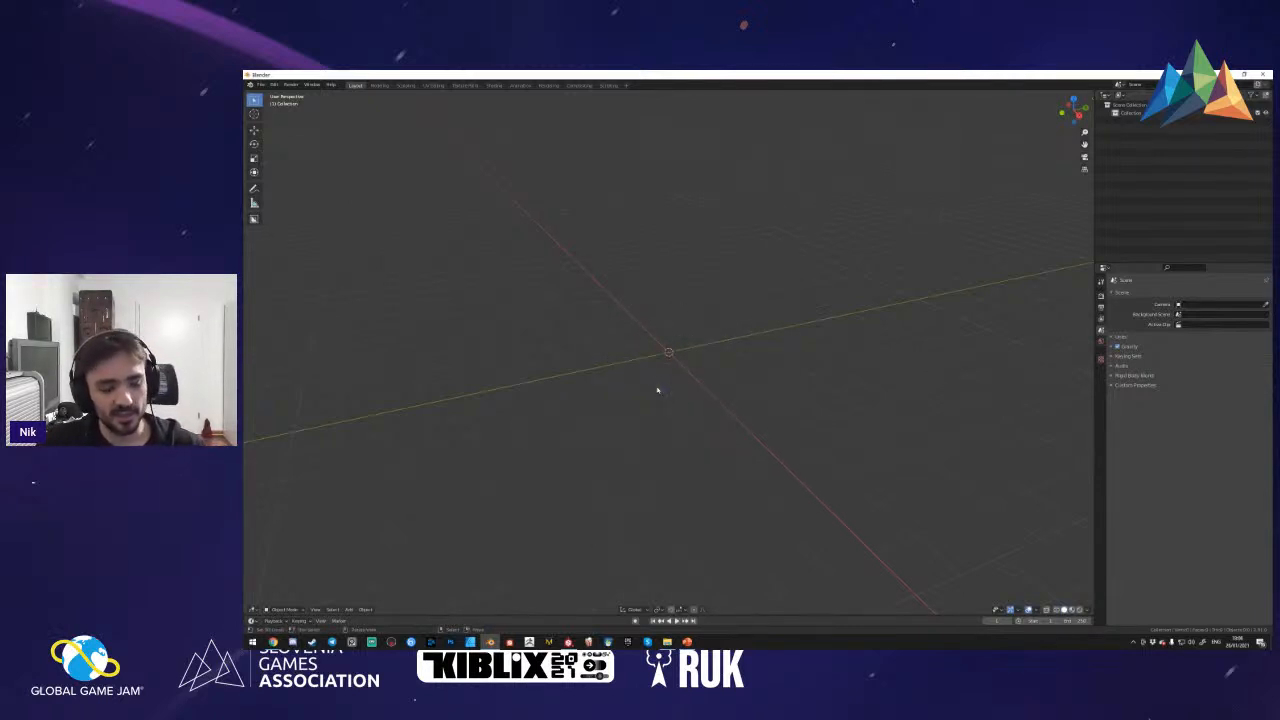
# - Try adding a mesh plane at the world origin twice, deleting it each time
pyautogui.hotkey('shift', 'a')
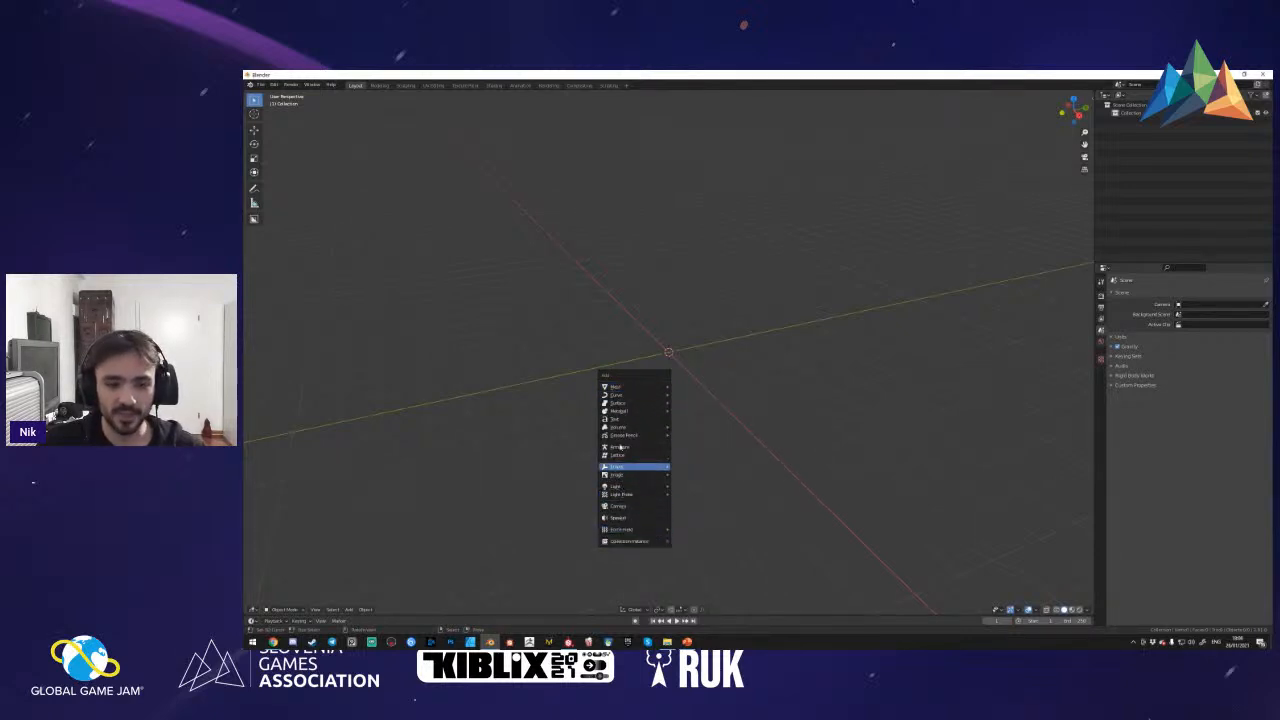
pyautogui.moveTo(621, 387)
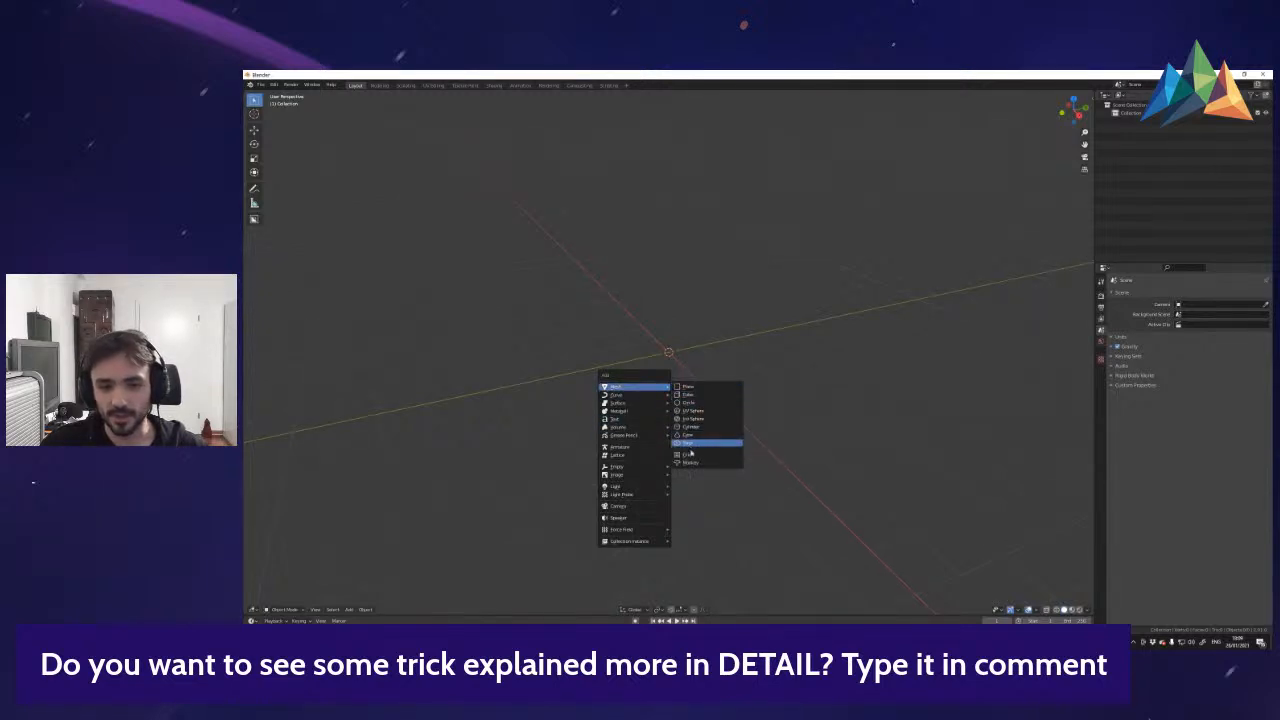
pyautogui.click(690, 387)
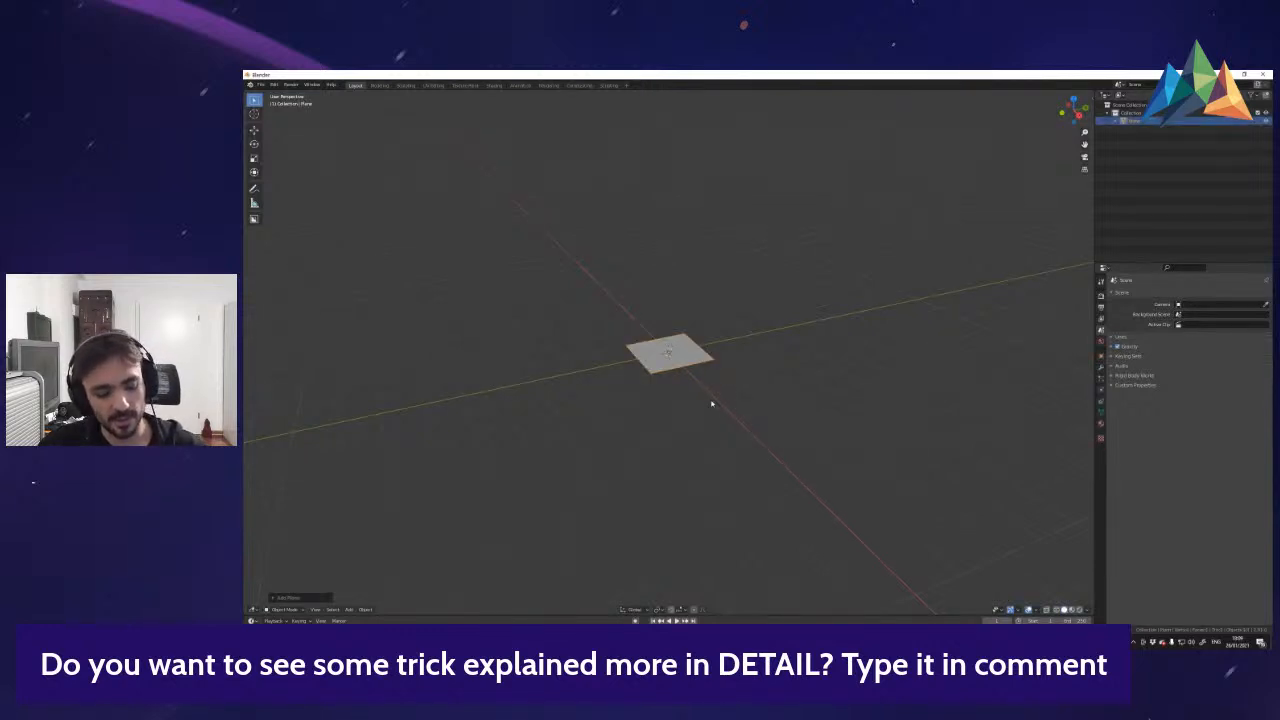
pyautogui.press('Delete')
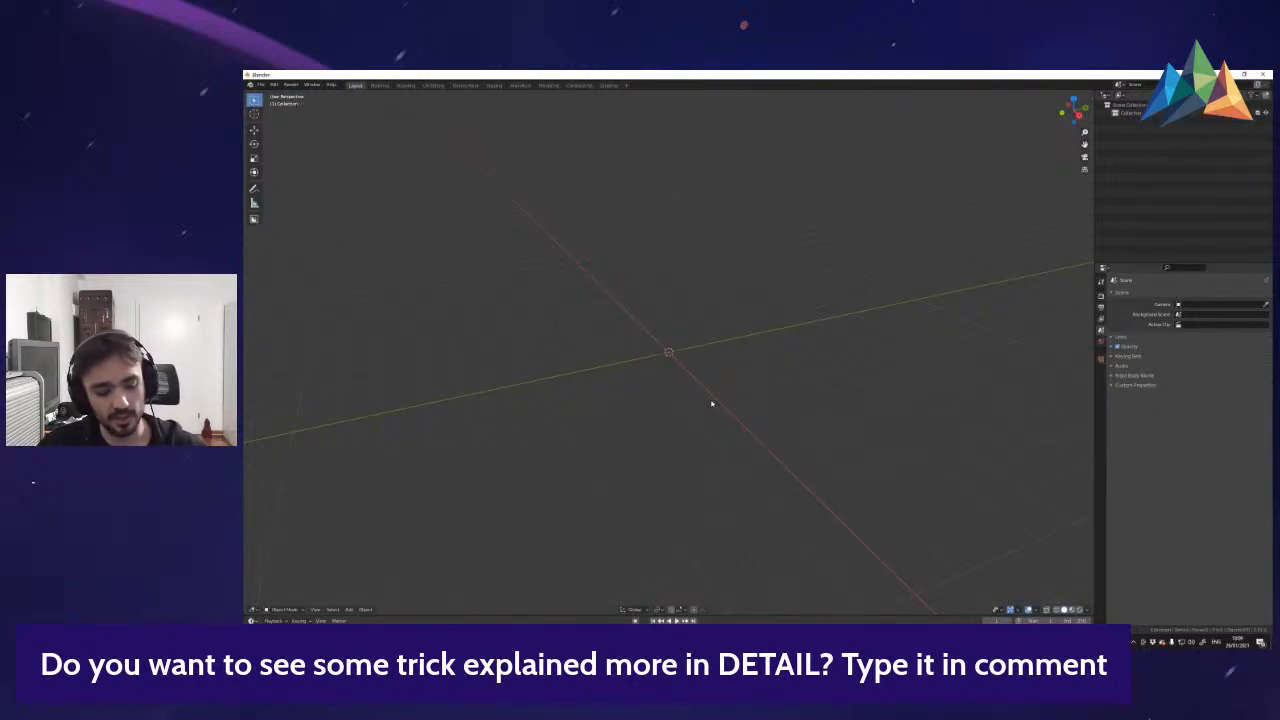
pyautogui.hotkey('shift', 'a')
pyautogui.moveTo(712, 404)
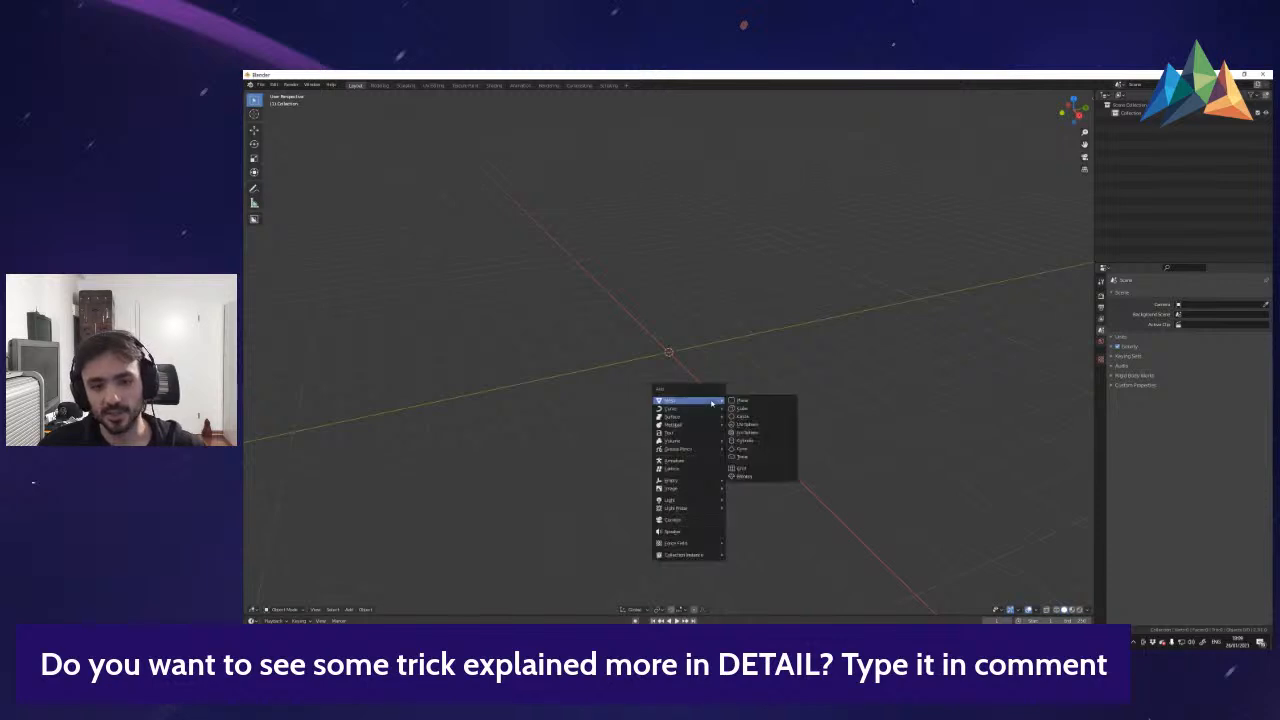
pyautogui.press('m')
pyautogui.press('p')
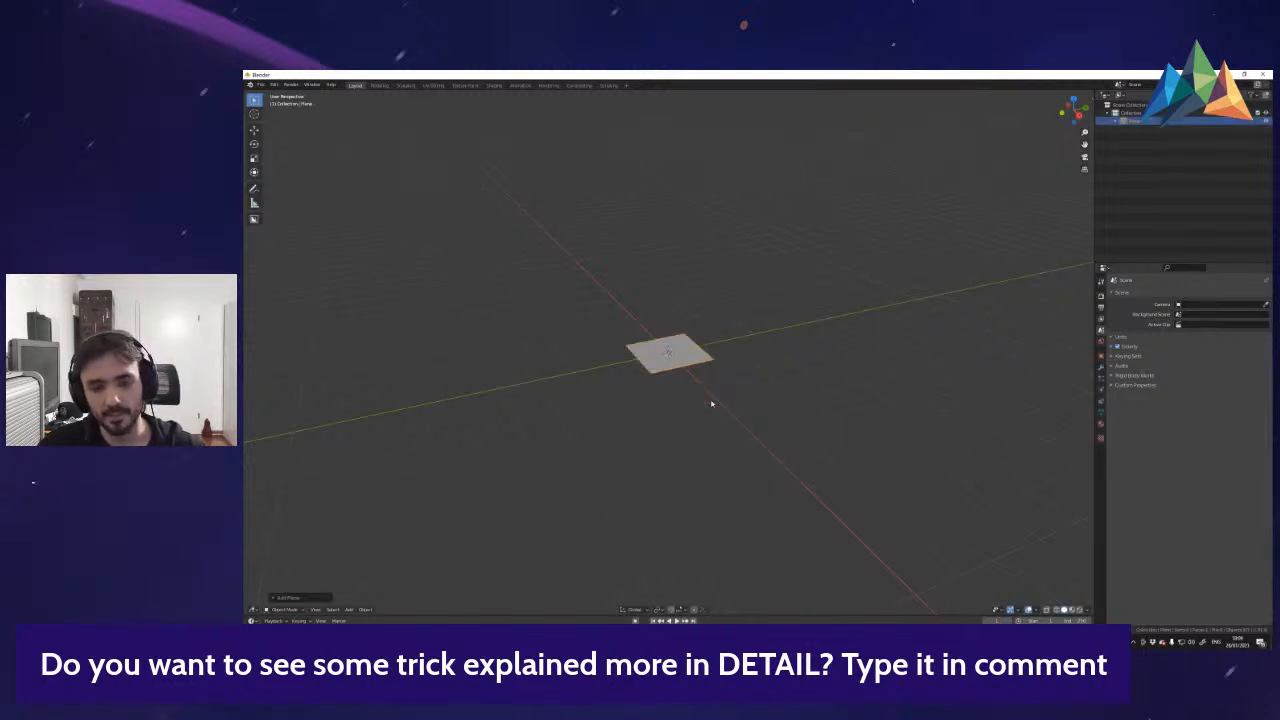
pyautogui.press('Delete')
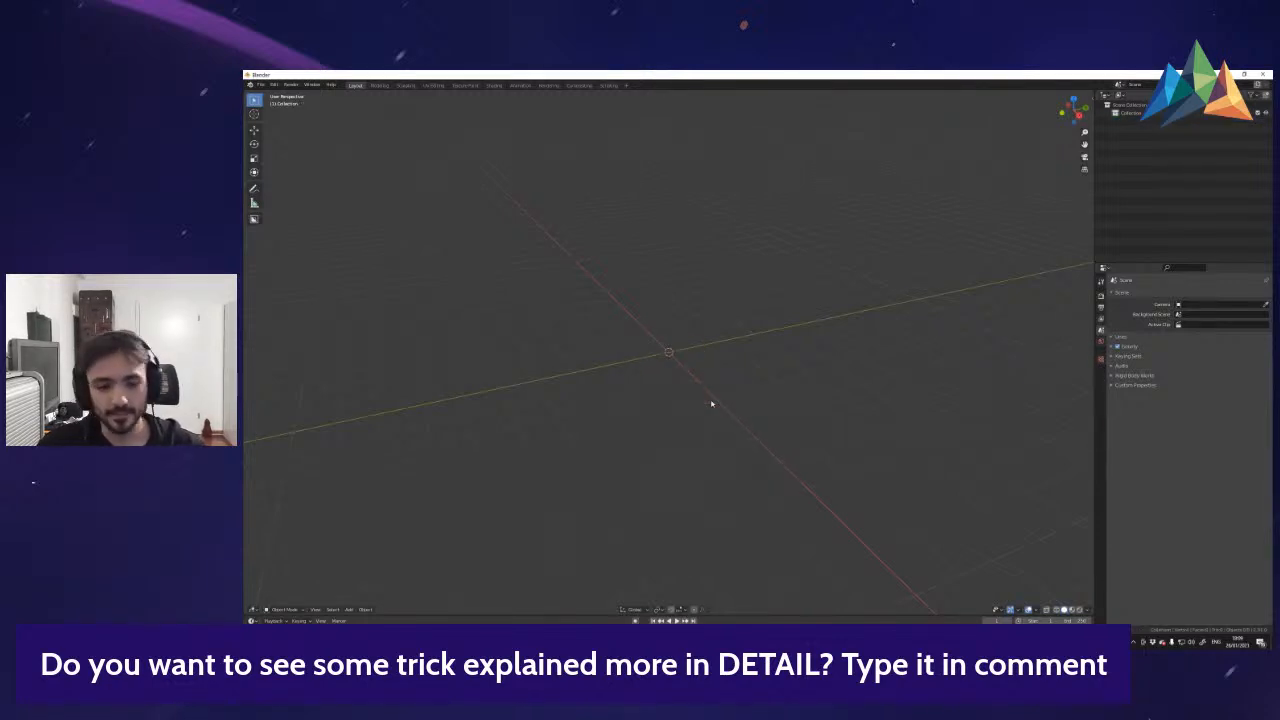
# - Add a cylinder at the world origin and scale it narrower in X and Y, keeping its height
pyautogui.hotkey('shift', 'a')
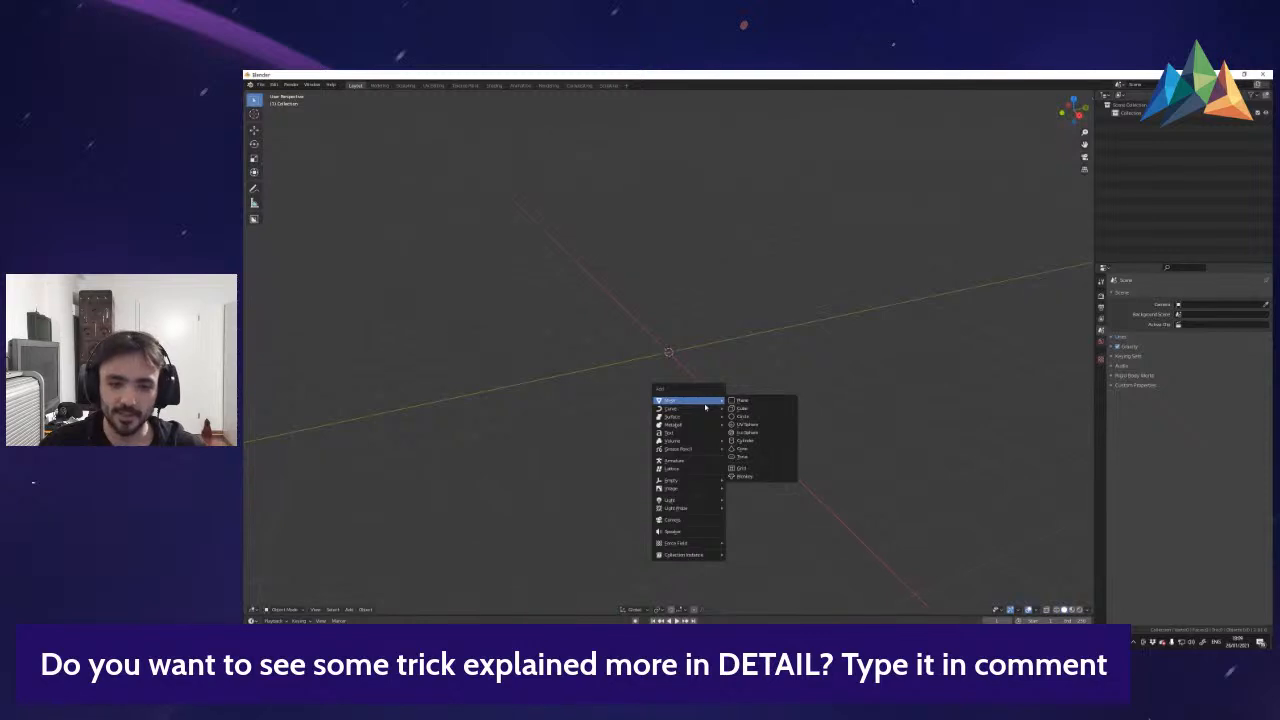
pyautogui.click(754, 439)
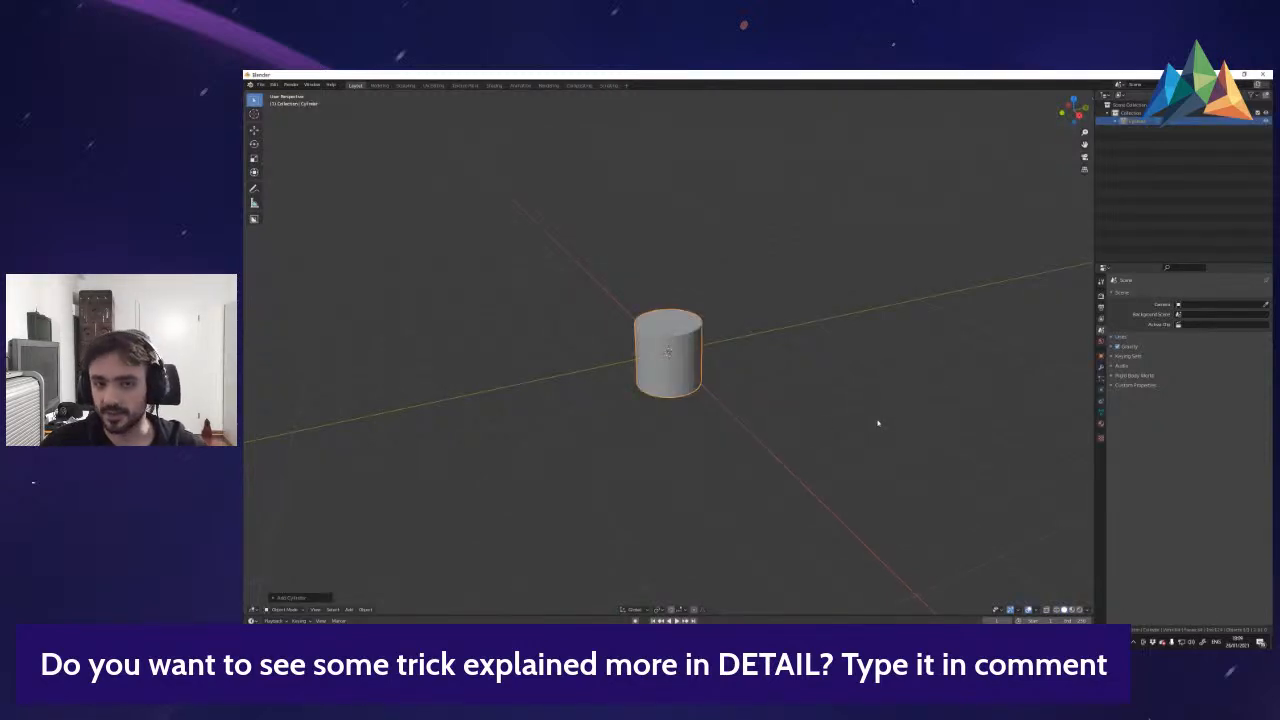
pyautogui.press('s')
pyautogui.hotkey('shift', 'z')
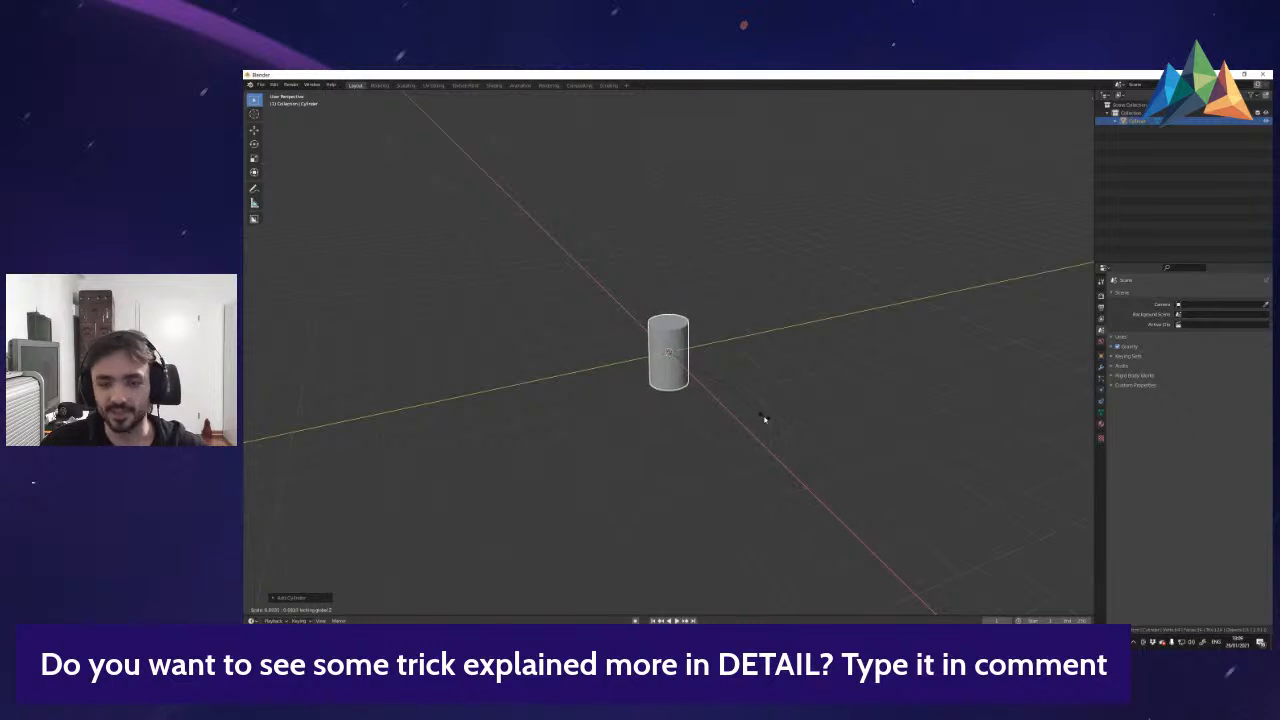
pyautogui.click(768, 403)
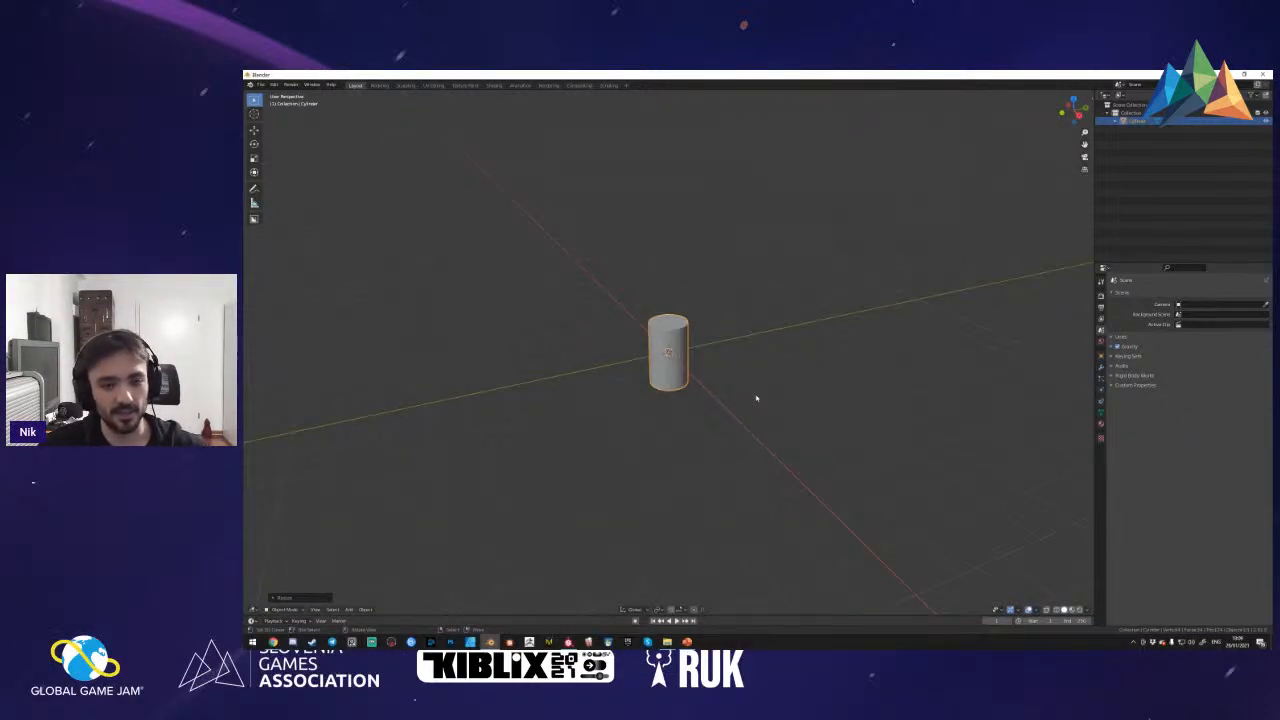
# - Expand the resize settings, try adjusting the scale, undo the resizing and delete the cylinder
pyautogui.scroll(1, 690, 370)
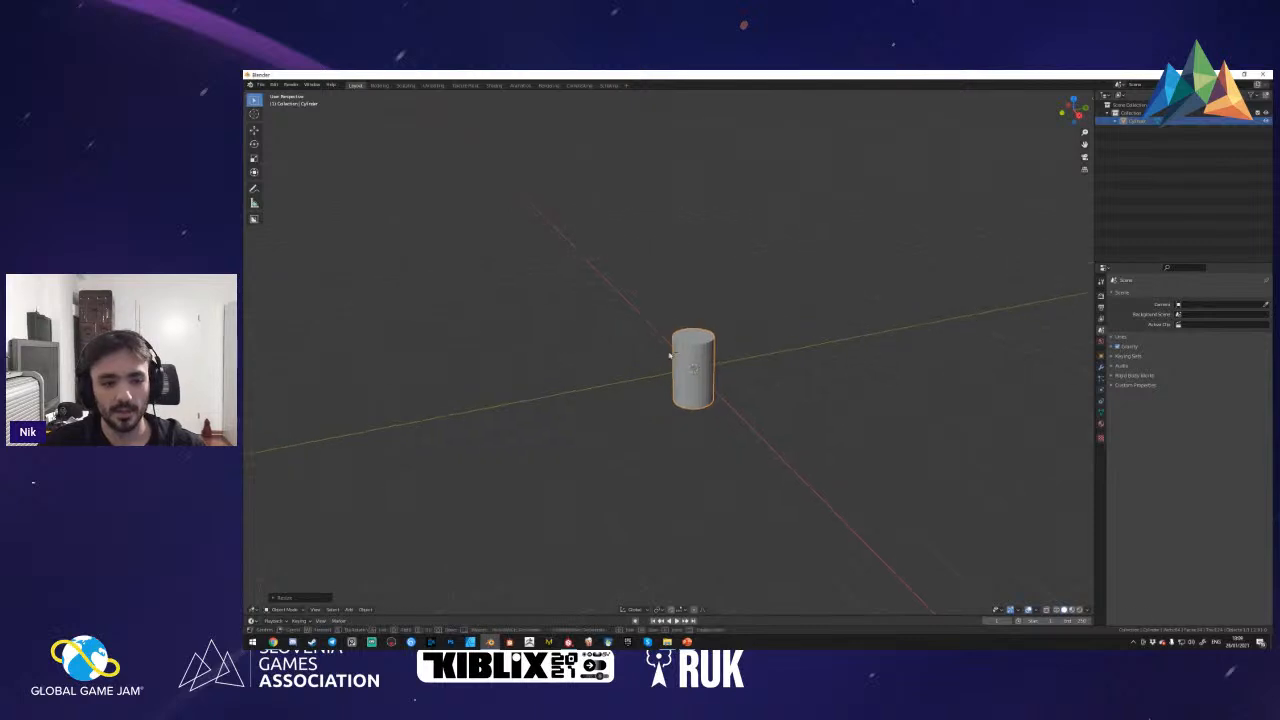
pyautogui.click(285, 598)
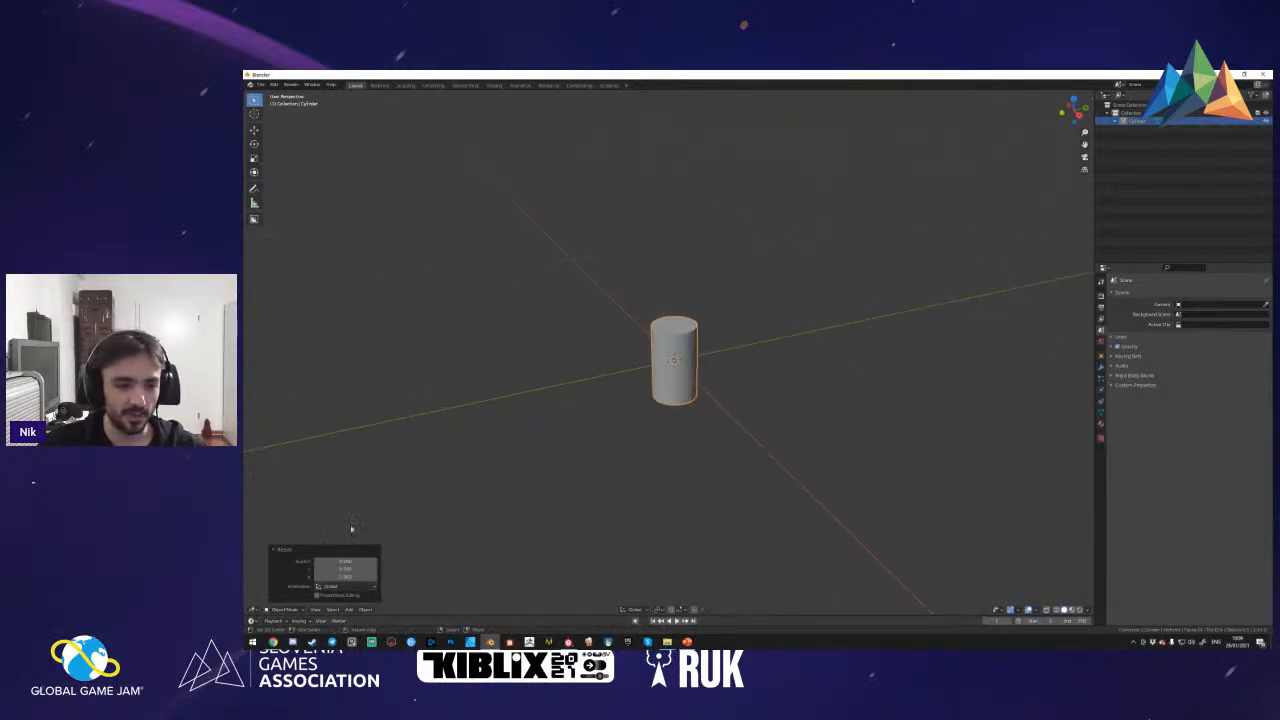
pyautogui.moveTo(342, 568); pyautogui.dragTo(339, 567)
pyautogui.hotkey('ctrl', 'z')
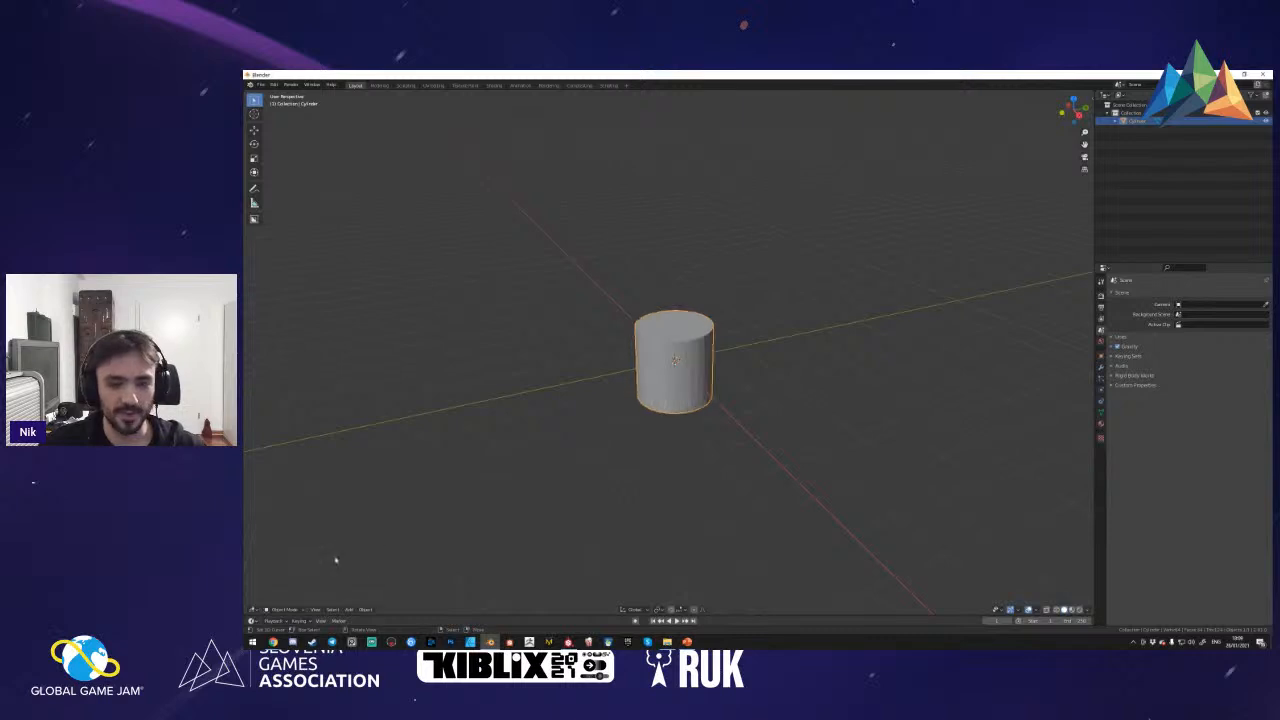
pyautogui.press('Delete')
# - Add another cylinder, try out its vertex count and other creation settings, and delete it
pyautogui.hotkey('shift', 'a')
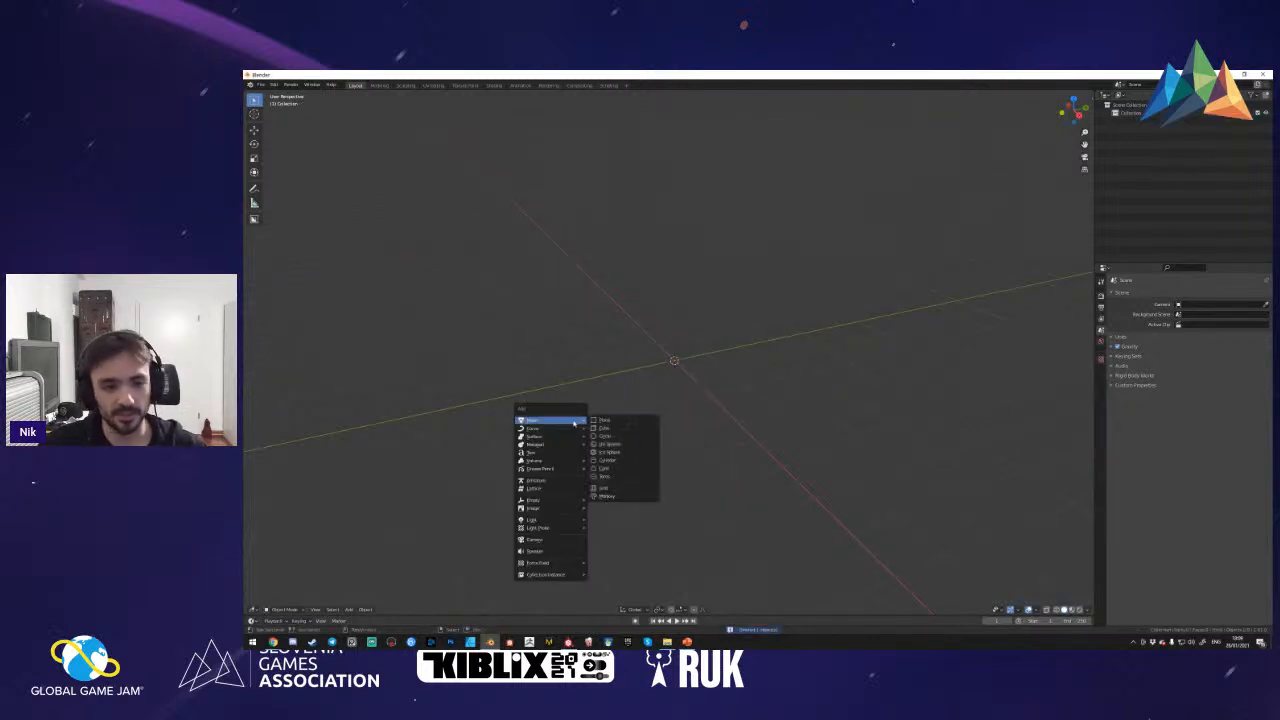
pyautogui.click(611, 460)
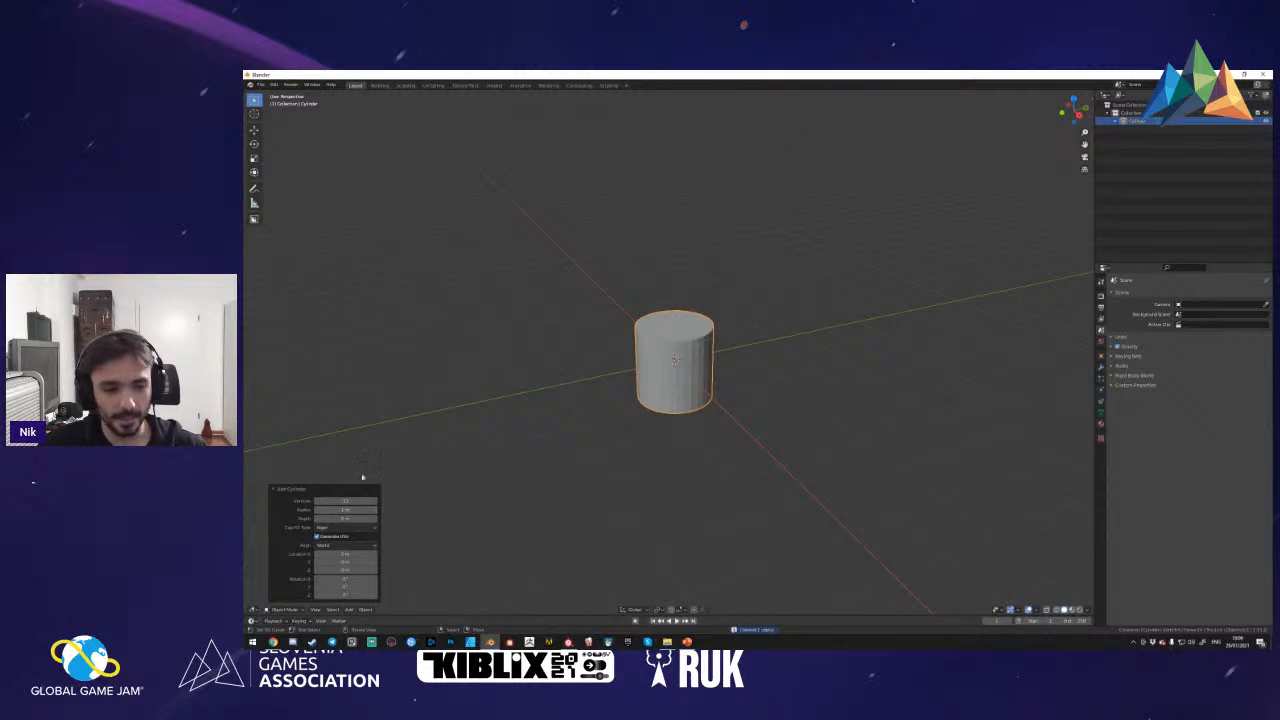
pyautogui.click(316, 500)
pyautogui.click(375, 502)
pyautogui.click(375, 502)
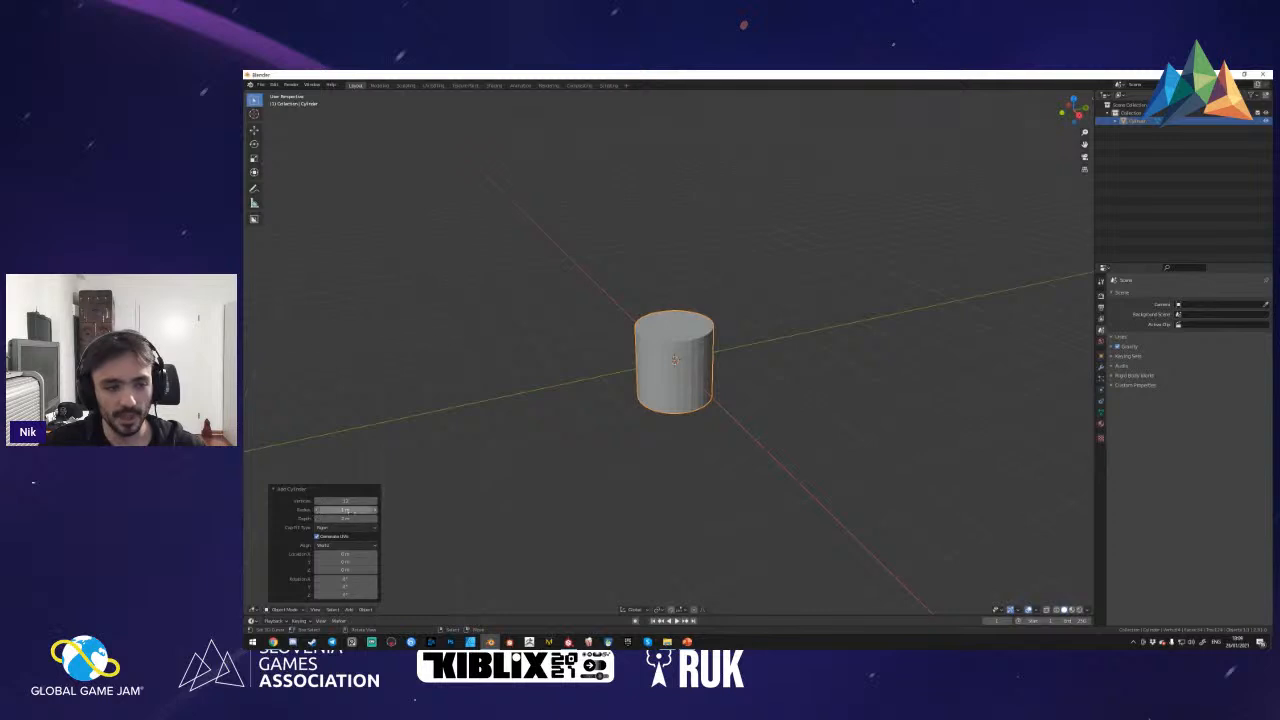
pyautogui.moveTo(345, 509)
pyautogui.mouseDown()
pyautogui.moveTo(325, 509)
pyautogui.moveTo(357, 518)
pyautogui.mouseUp()
pyautogui.moveTo(345, 561); pyautogui.dragTo(360, 593)
pyautogui.press('Delete')
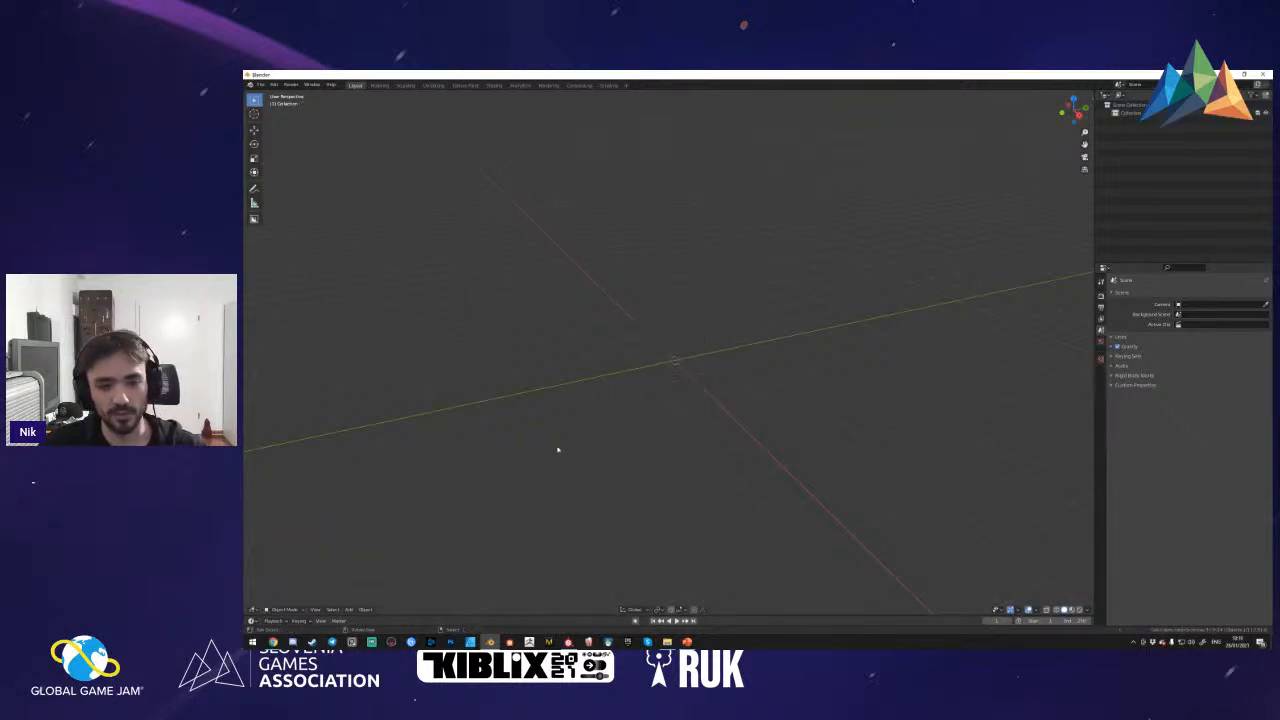
# - Add a cylinder at the world origin and scale it along Z into a taller canister body
pyautogui.hotkey('shift', 'a')
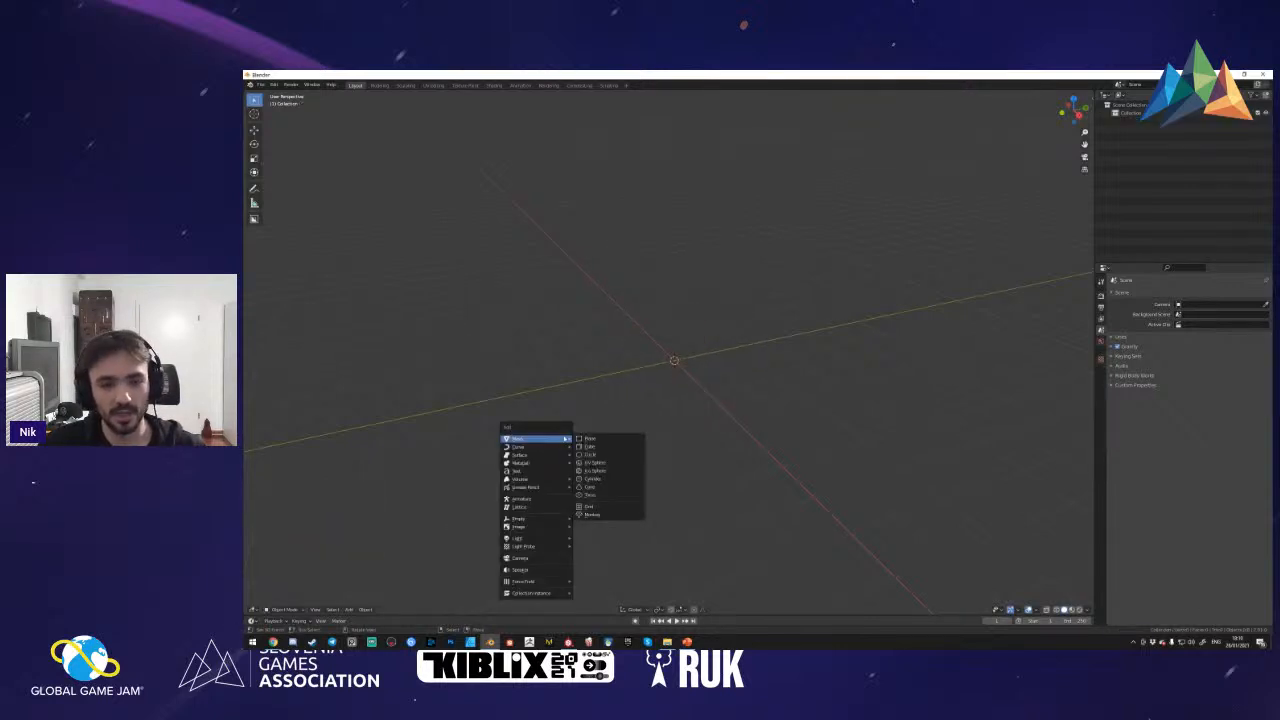
pyautogui.click(588, 483)
pyautogui.press('s')
pyautogui.press('z')
pyautogui.click(920, 443)
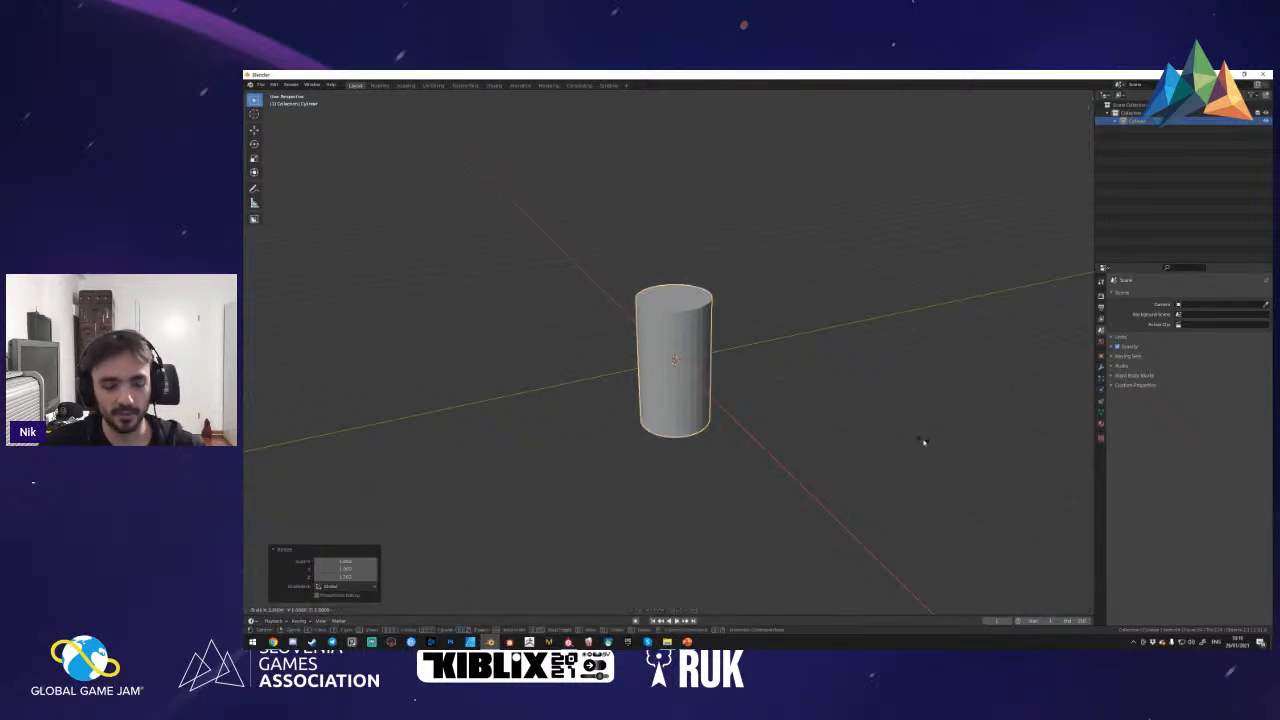
pyautogui.click(850, 432)
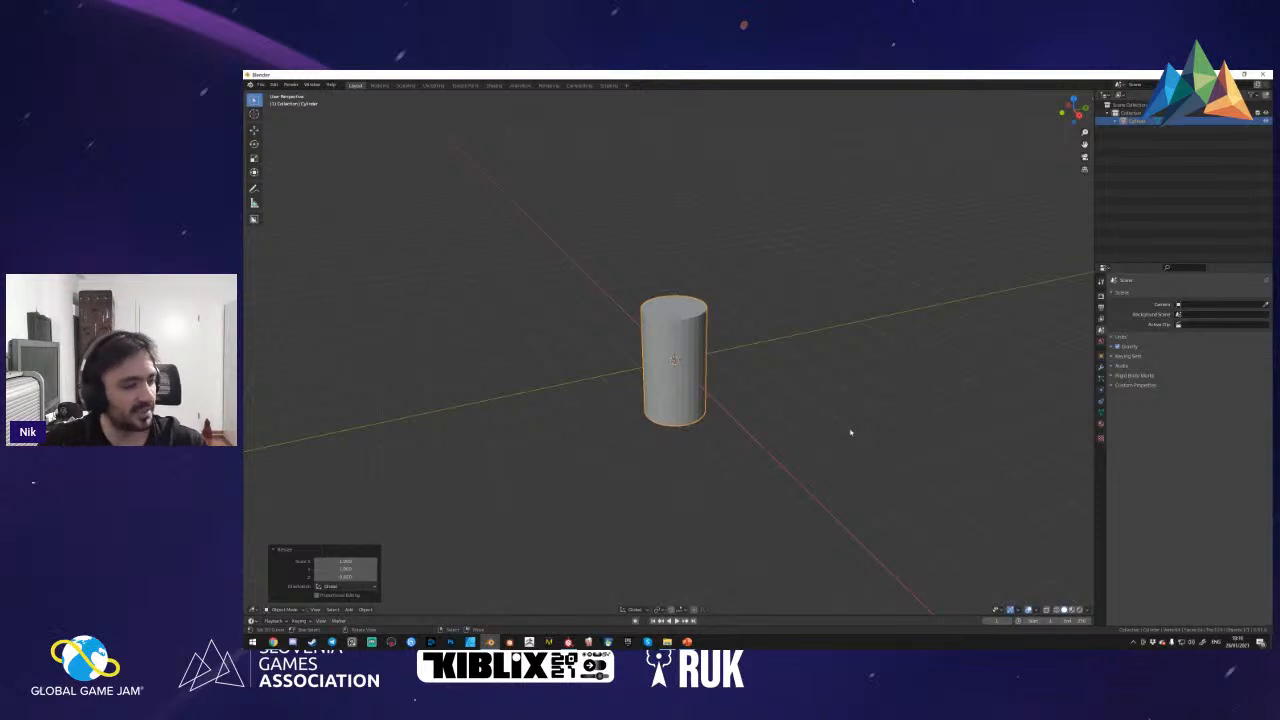
pyautogui.press('s')
pyautogui.press('z')
pyautogui.click(773, 401)
# - Examine the cylinder from different heights and distances using walk navigation
pyautogui.hotkey('shift', '`')
pyautogui.press('q')
pyautogui.press('w')
pyautogui.click(671, 356)
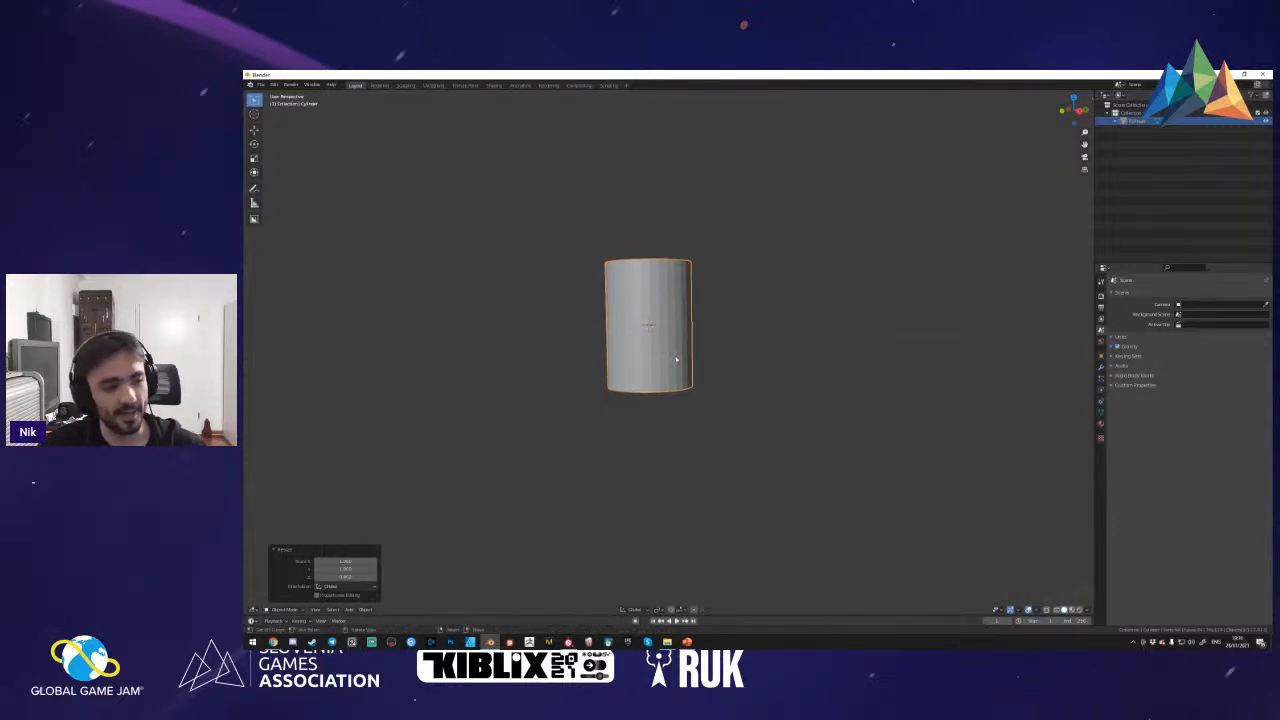
pyautogui.hotkey('shift', '`')
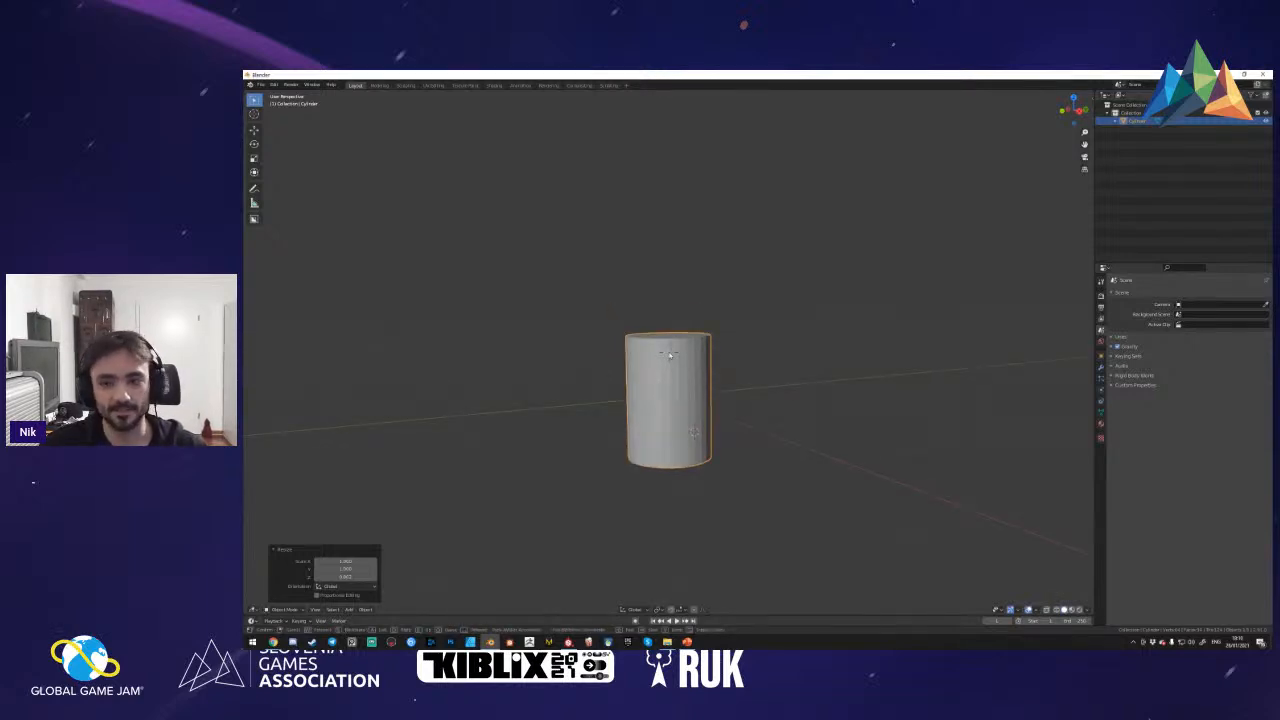
pyautogui.press('e')
pyautogui.click(670, 356)
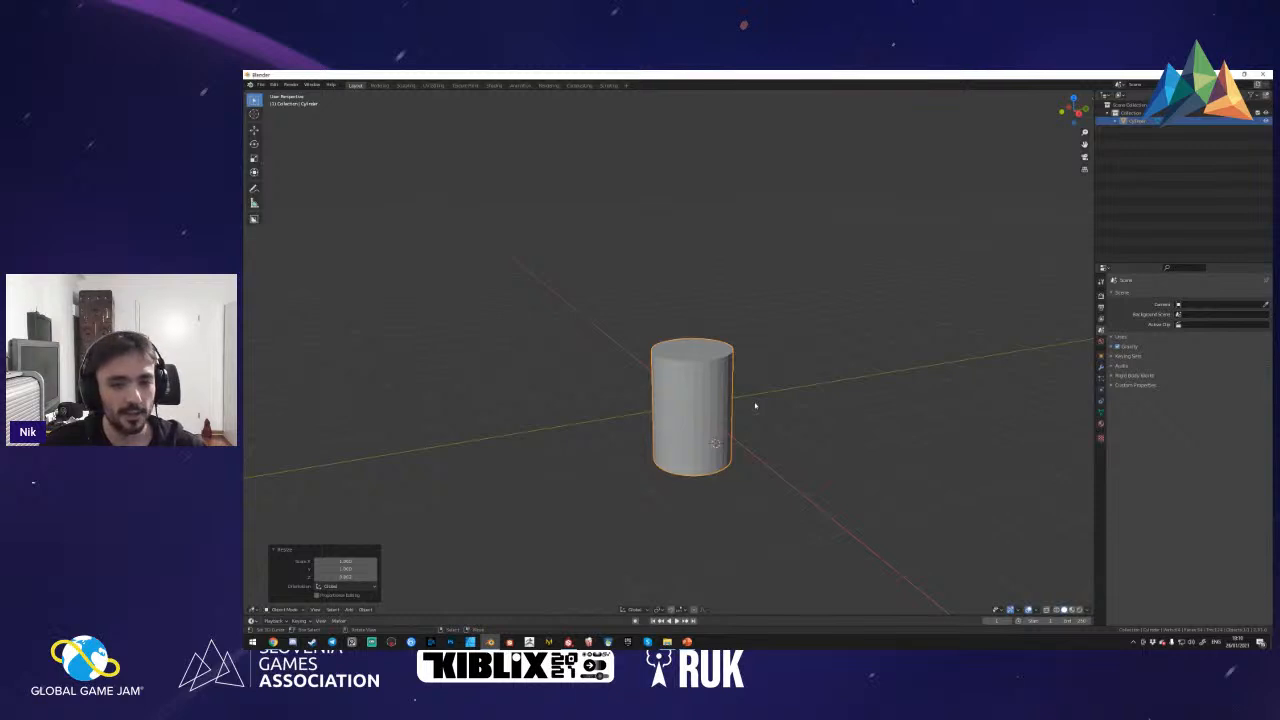
pyautogui.hotkey('shift', '`')
pyautogui.press('w')
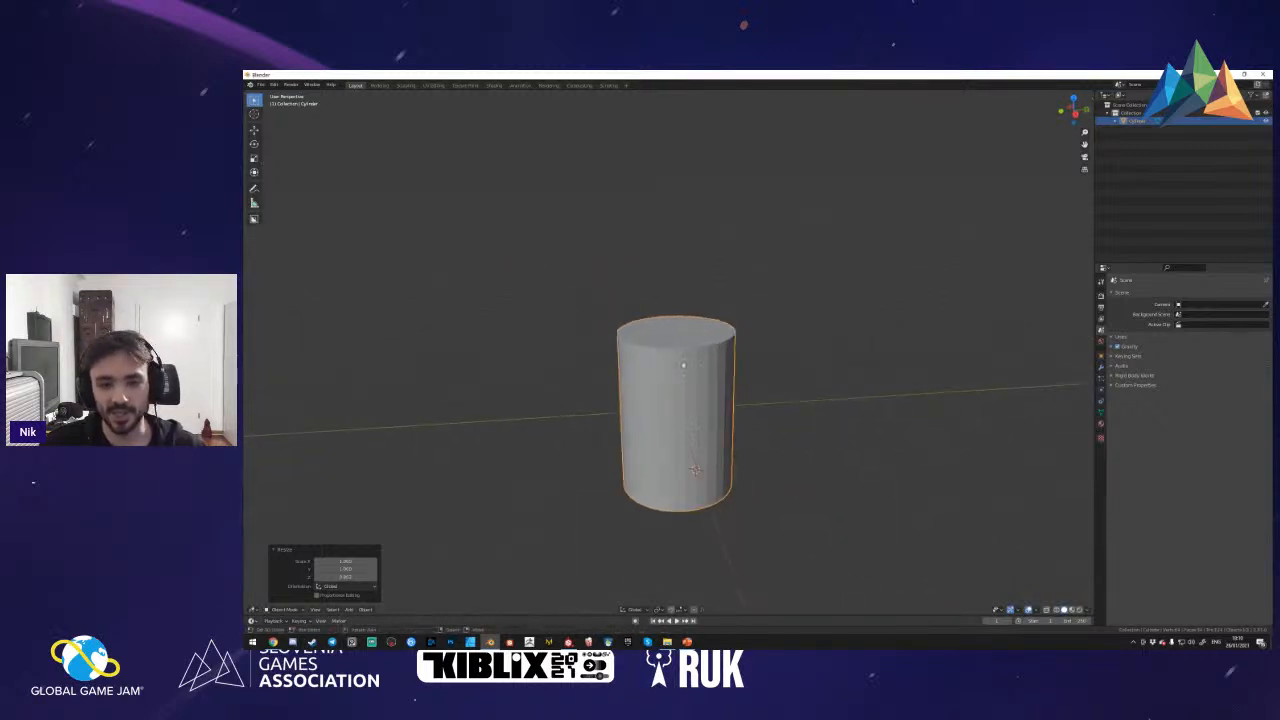
pyautogui.click(677, 352)
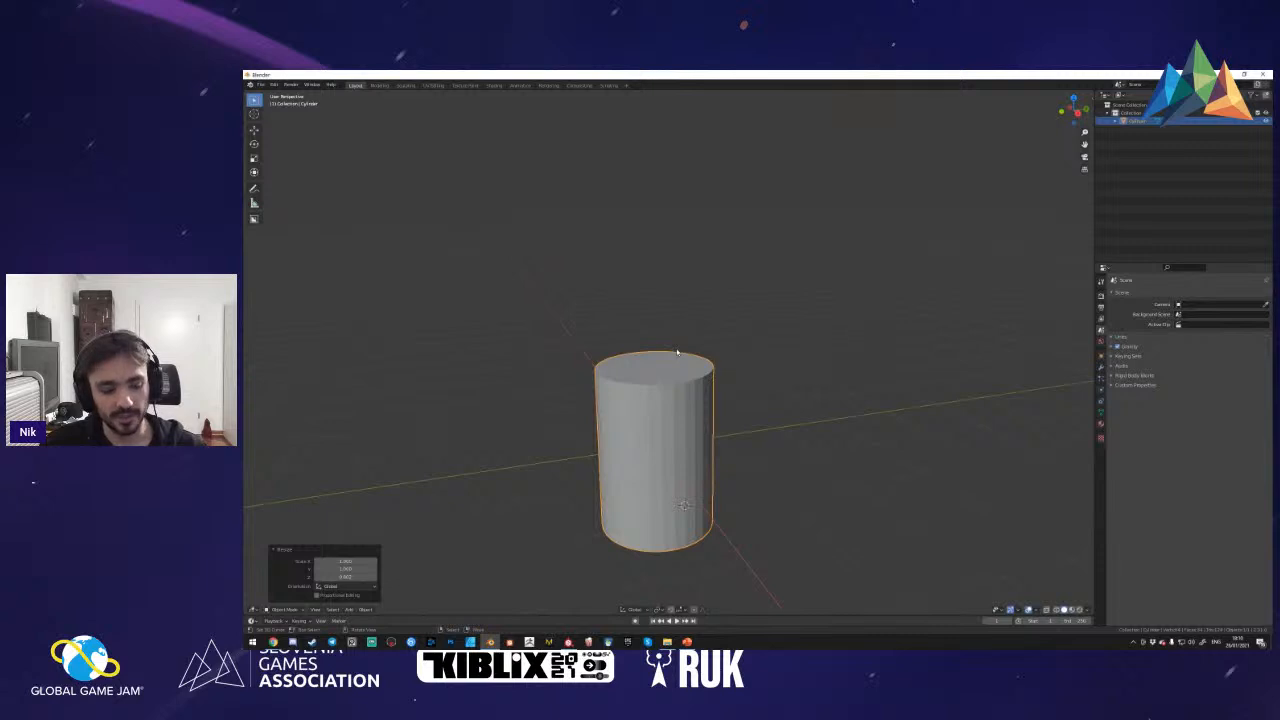
# - Apply smooth shading to the cylinder and open its mesh data properties
pyautogui.rightClick(677, 352)
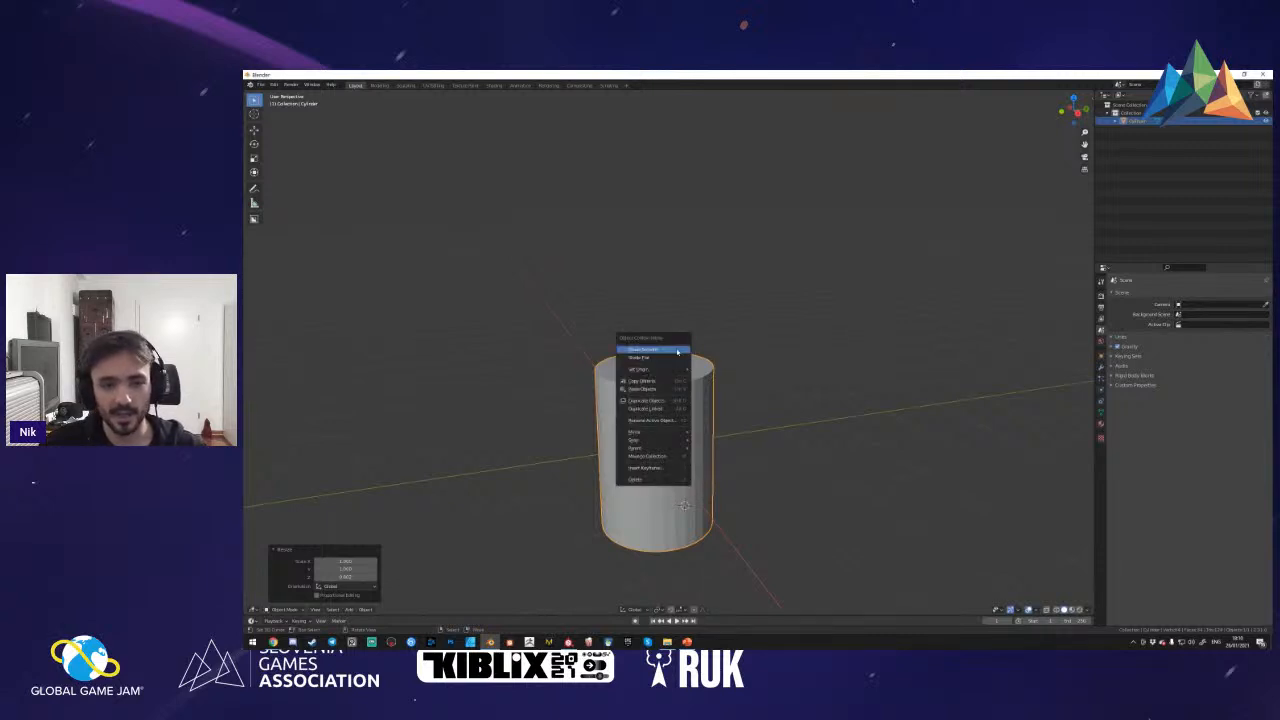
pyautogui.click(663, 350)
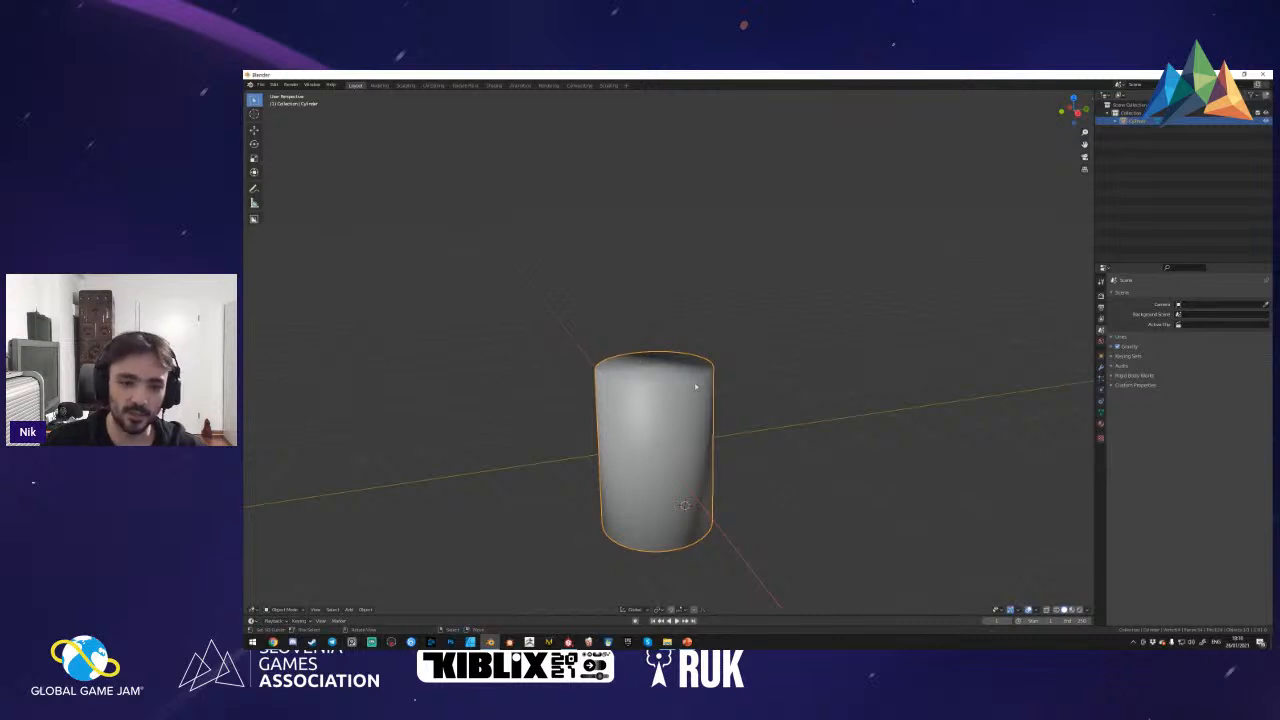
pyautogui.moveTo(709, 467); pyautogui.dragTo(677, 301, button='middle')
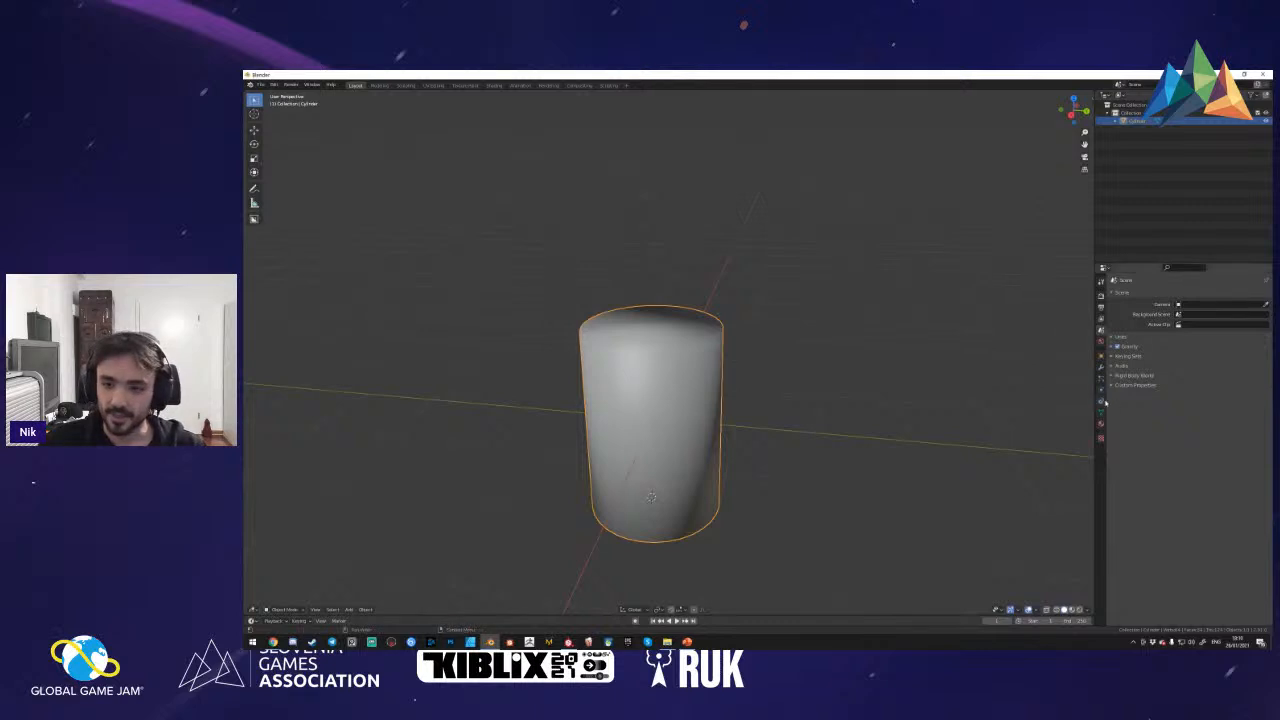
pyautogui.click(1102, 412)
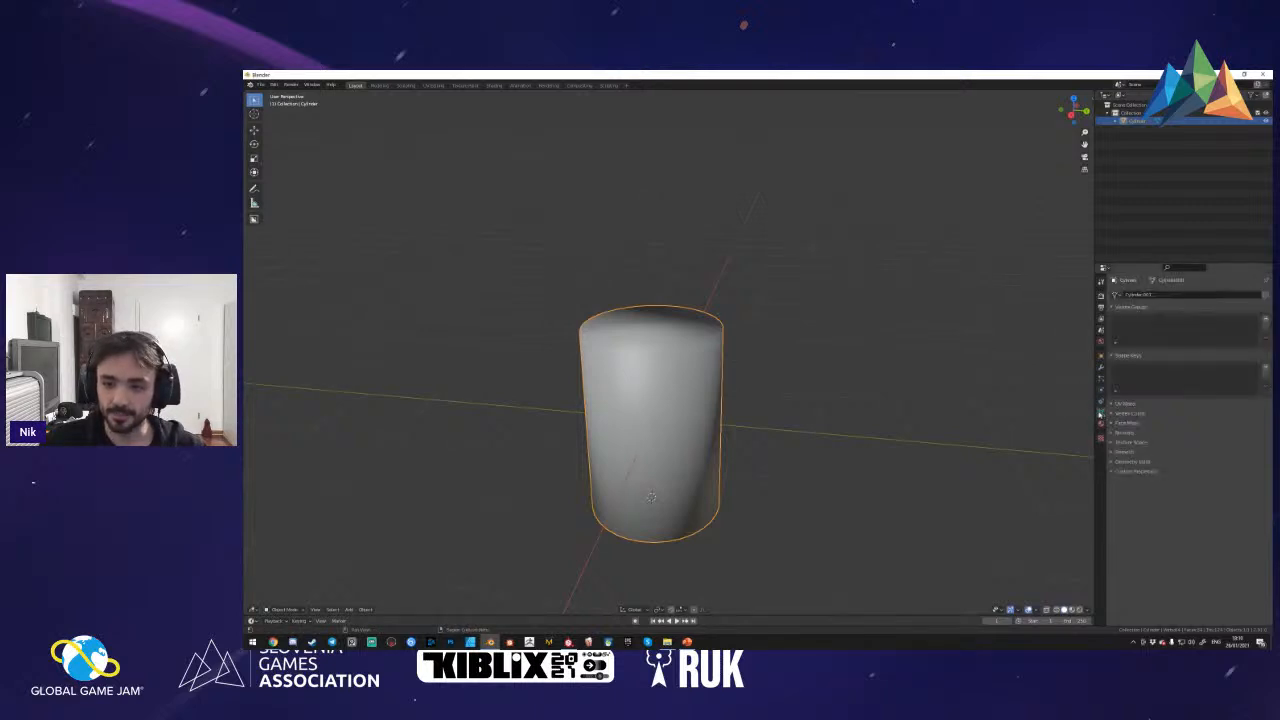
# - Turn on Auto Smooth in the normals settings of the cylinder's mesh data
pyautogui.click(1113, 433)
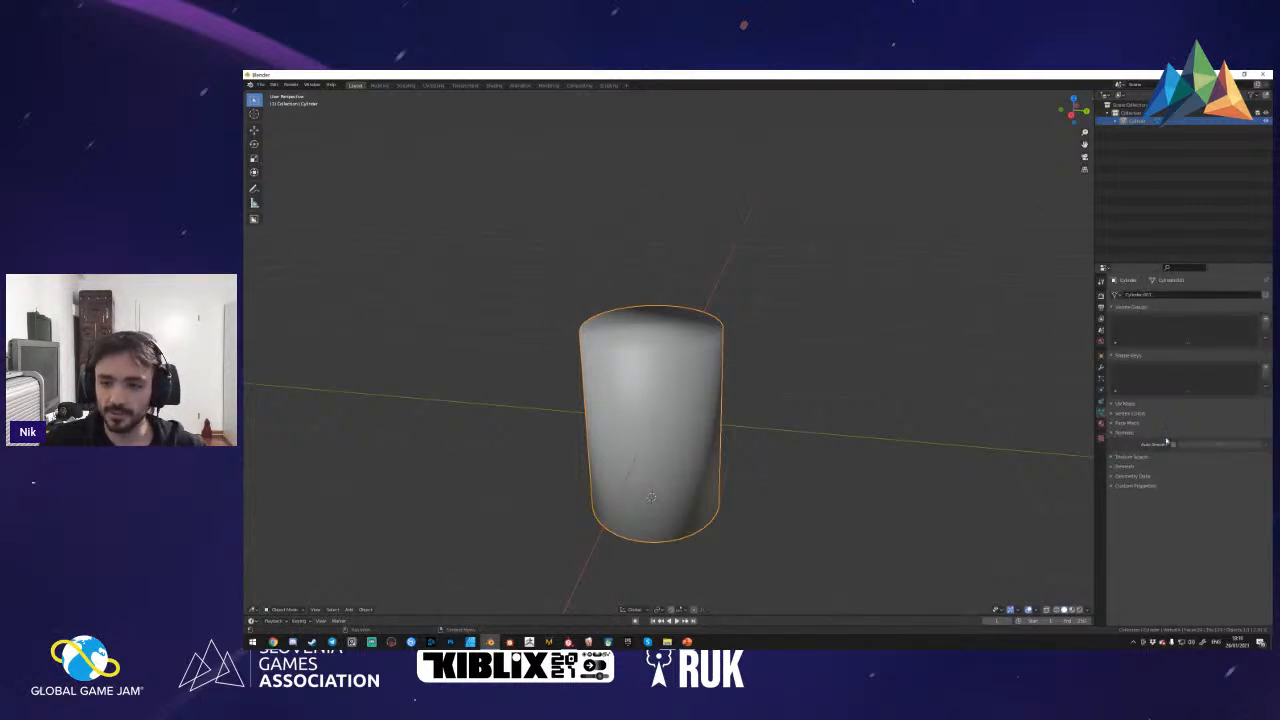
pyautogui.click(1174, 444)
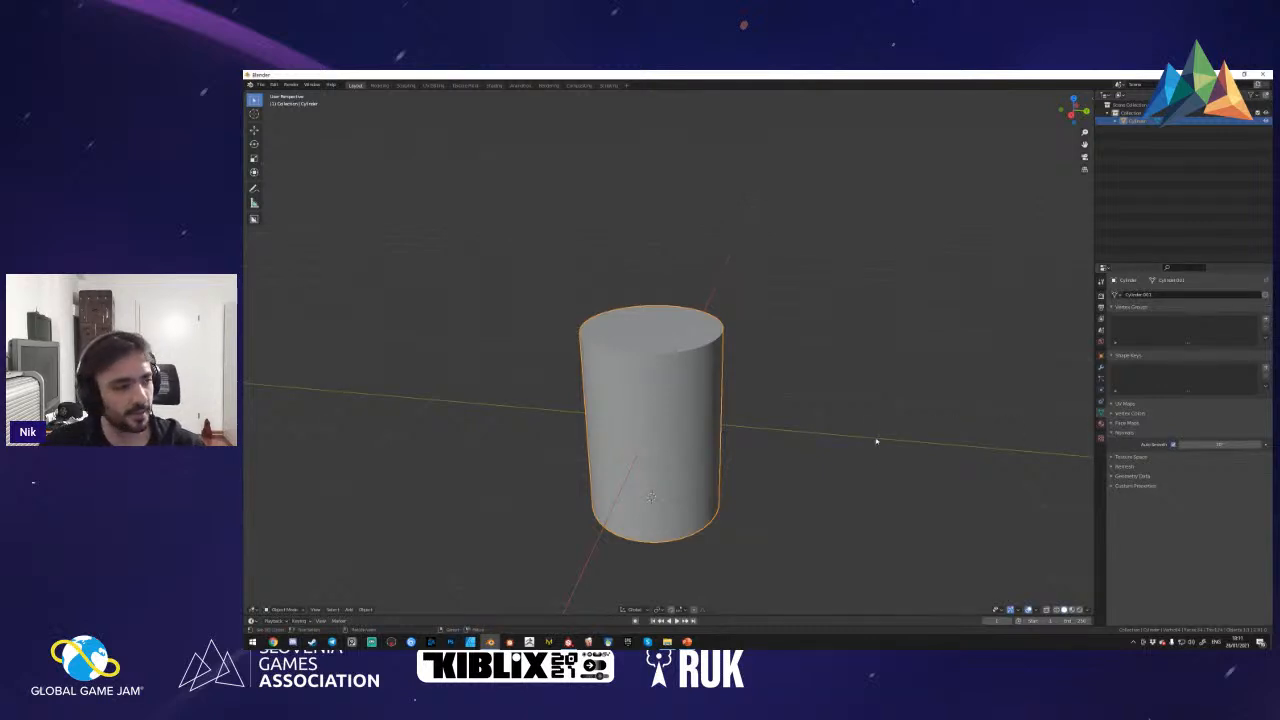
# - Switch to the browser, study the Apex Legends shield battery reference image full-size, and return to Blender
pyautogui.moveTo(620, 648); pyautogui.dragTo(722, 149)
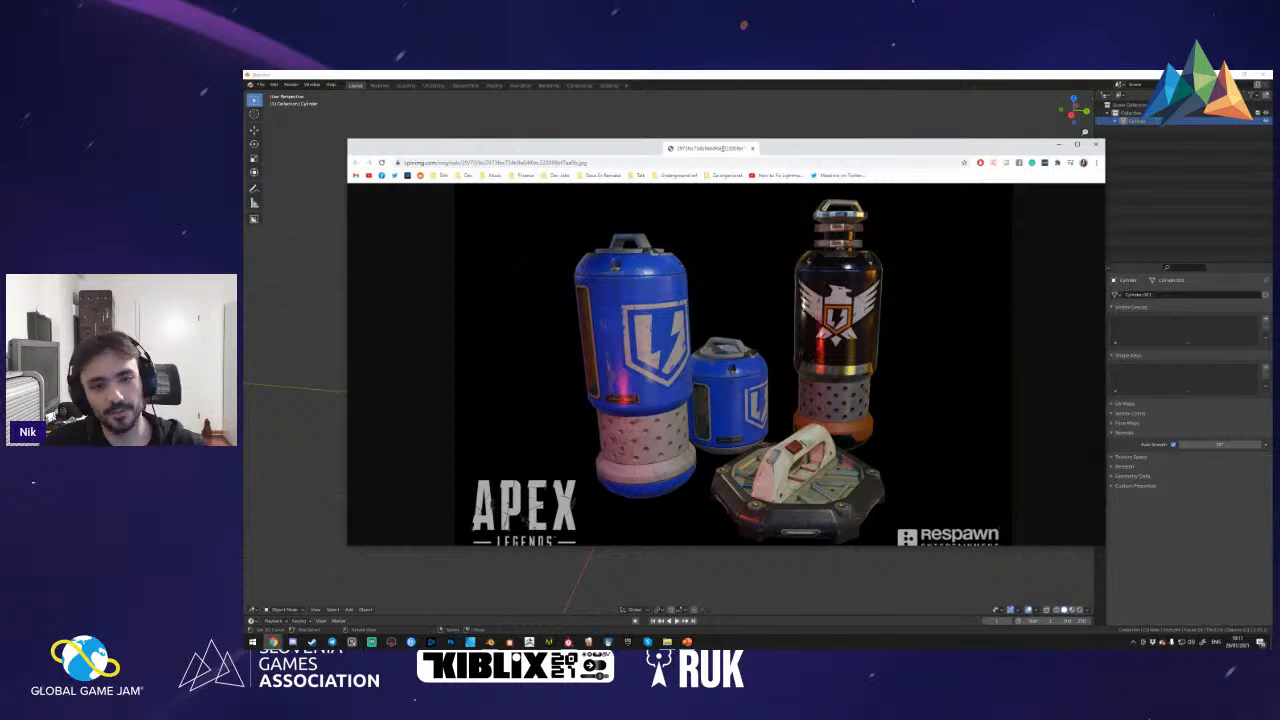
pyautogui.moveTo(722, 149); pyautogui.dragTo(722, 72)
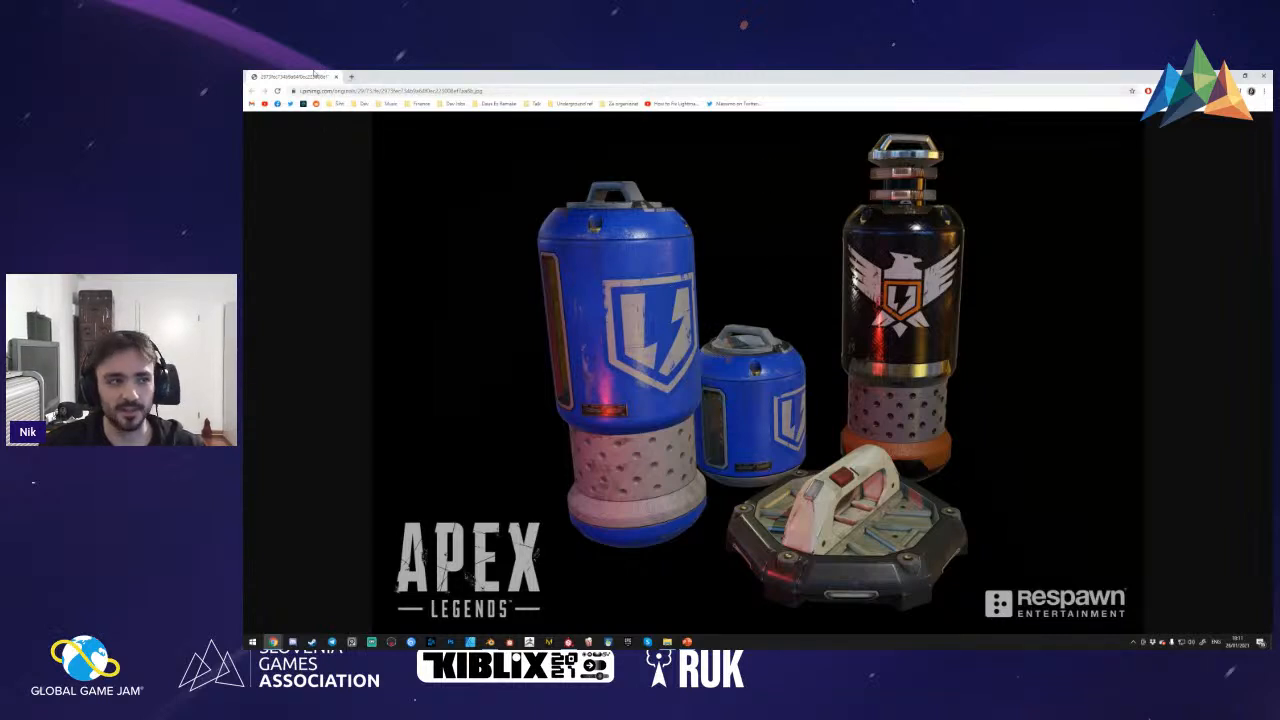
pyautogui.hotkey('alt', 'Tab')
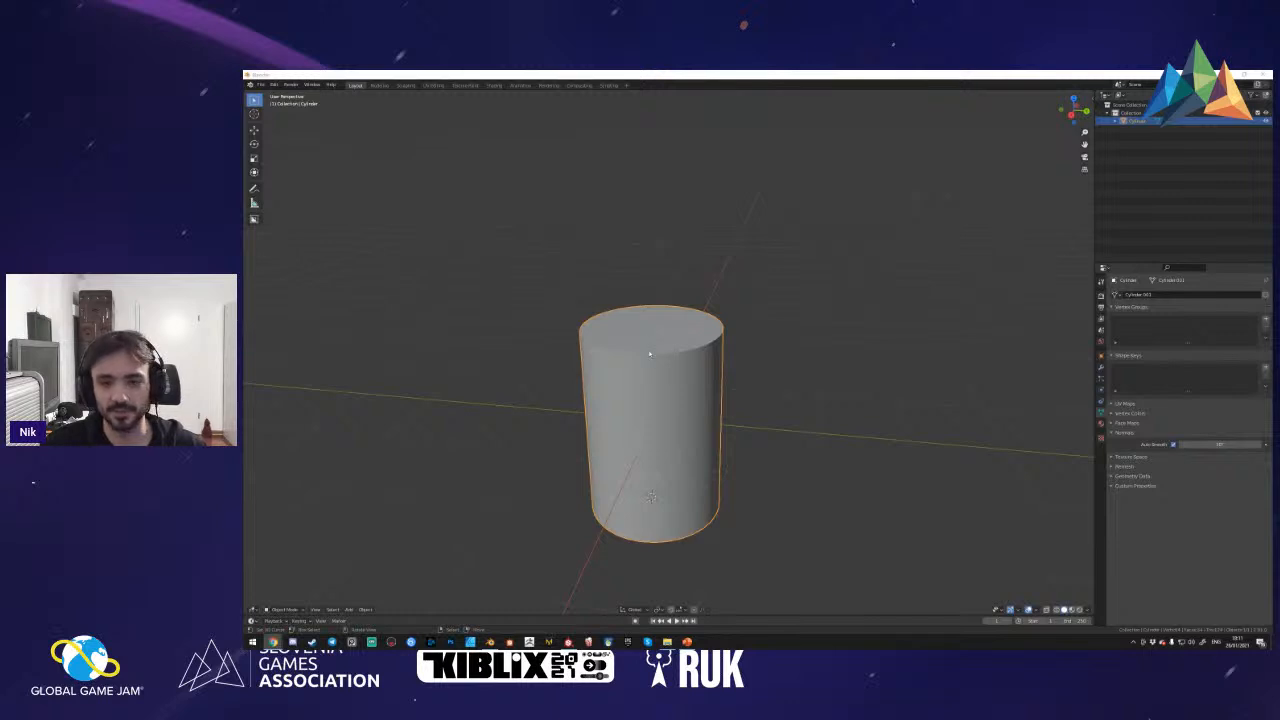
# - Enter Edit Mode on the cylinder, clear the selection, and try the vertex, edge and face selection modes, ending in face mode
pyautogui.click(653, 342)
pyautogui.scroll(-2, 667, 349)
pyautogui.moveTo(654, 346); pyautogui.dragTo(667, 365, button='middle')
pyautogui.press('Tab')
pyautogui.hotkey('alt', 'a')
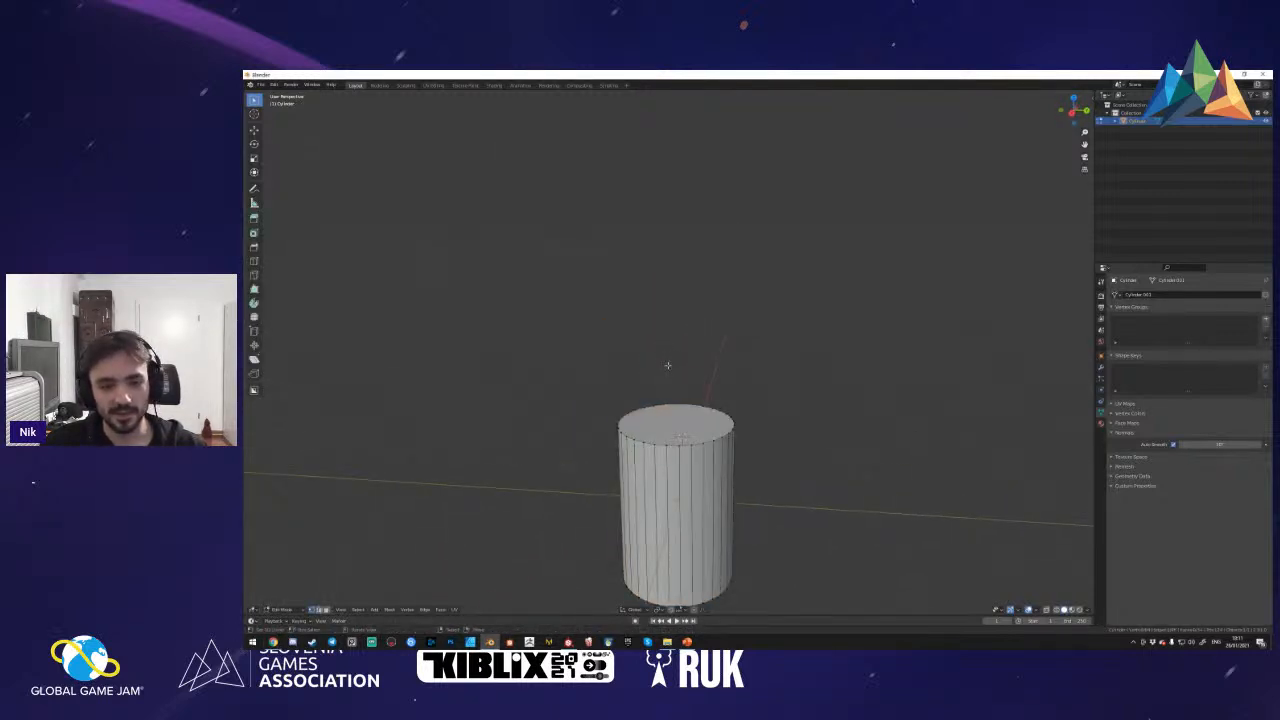
pyautogui.press('2')
pyautogui.press('3')
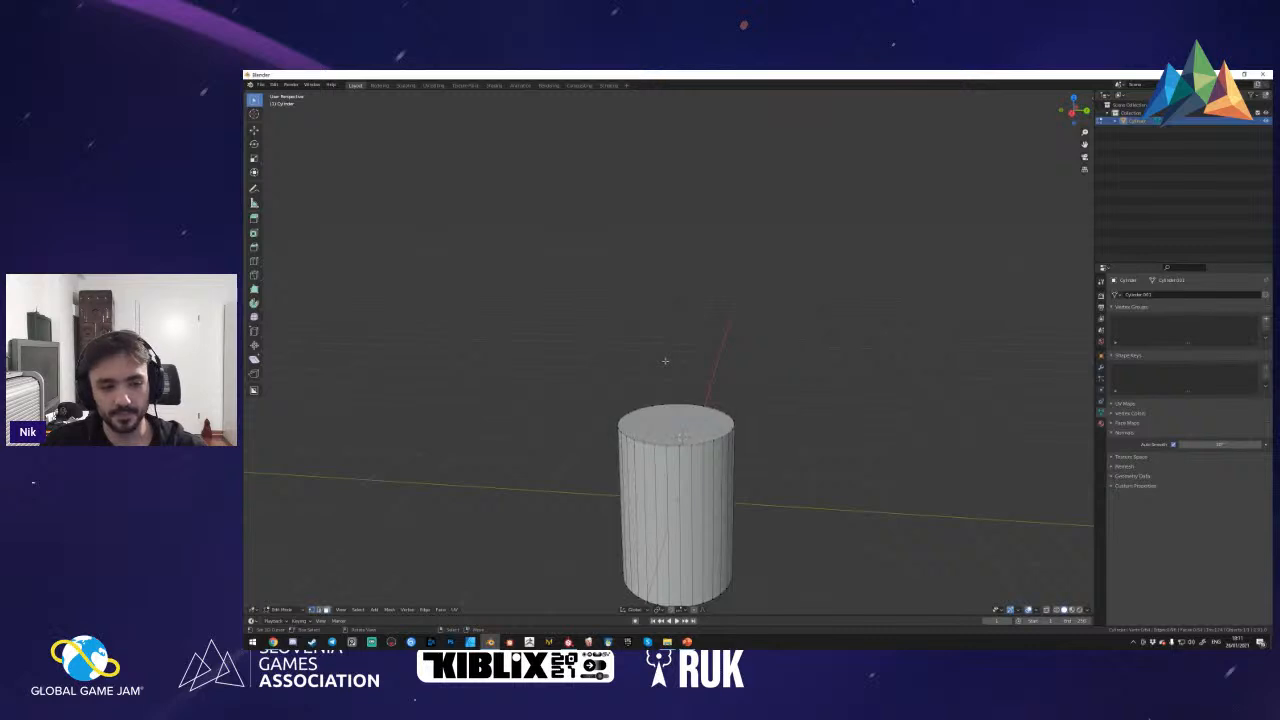
pyautogui.press('1')
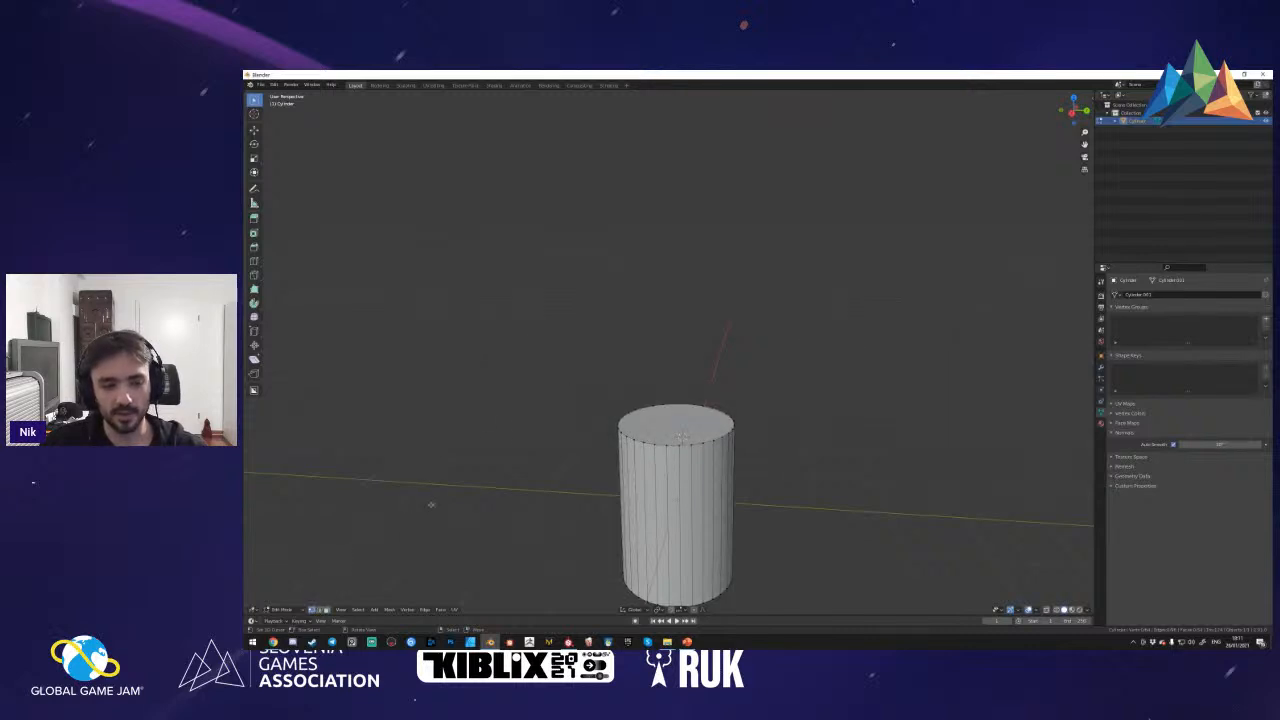
pyautogui.press('3')
pyautogui.press('1')
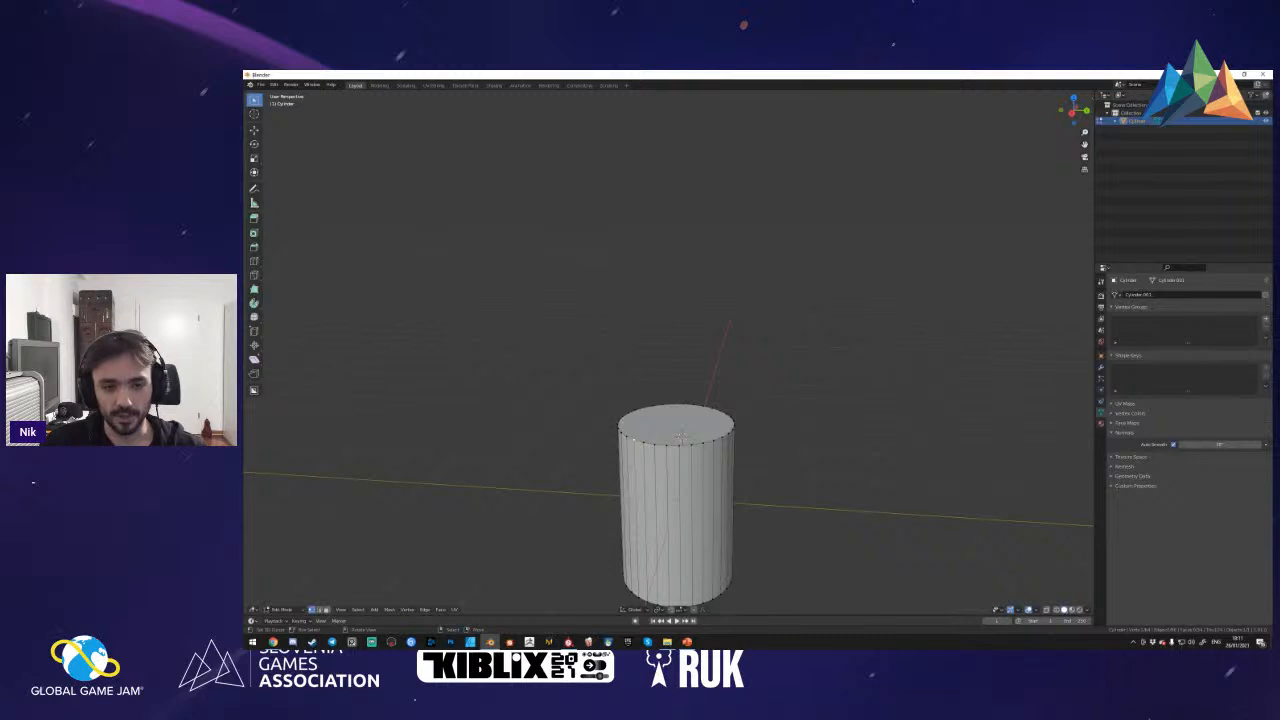
pyautogui.press('2')
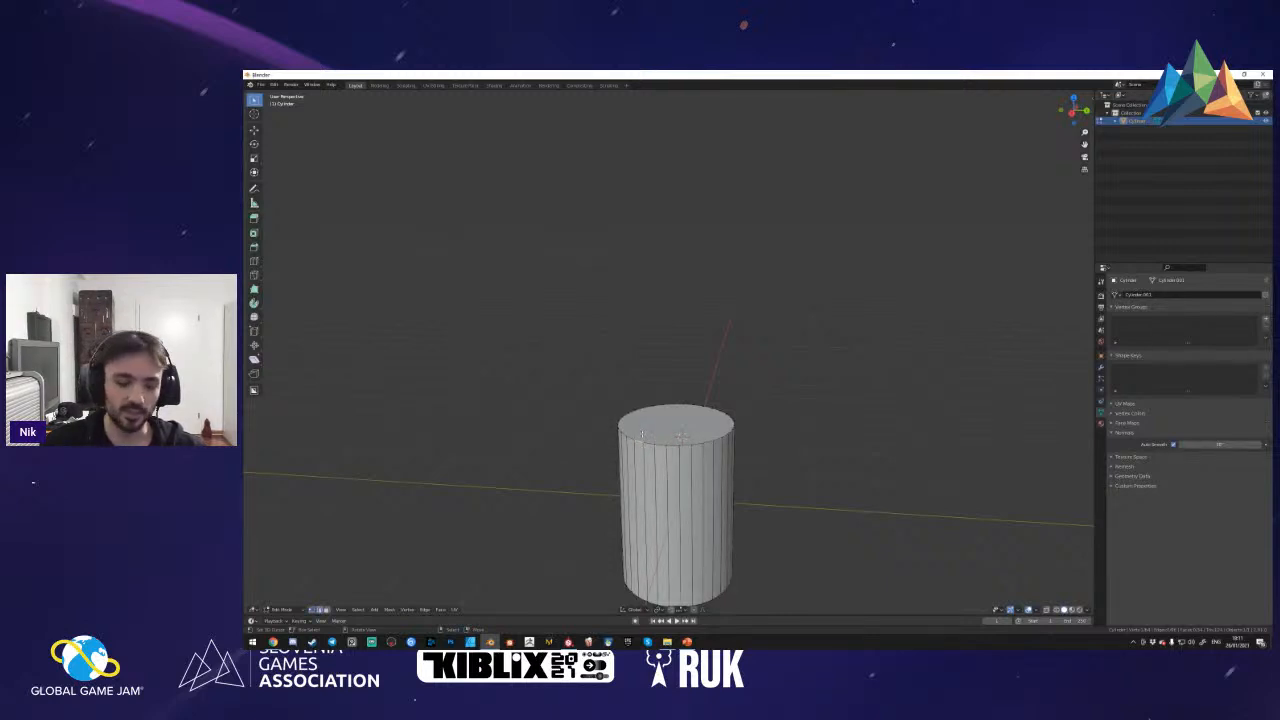
pyautogui.press('3')
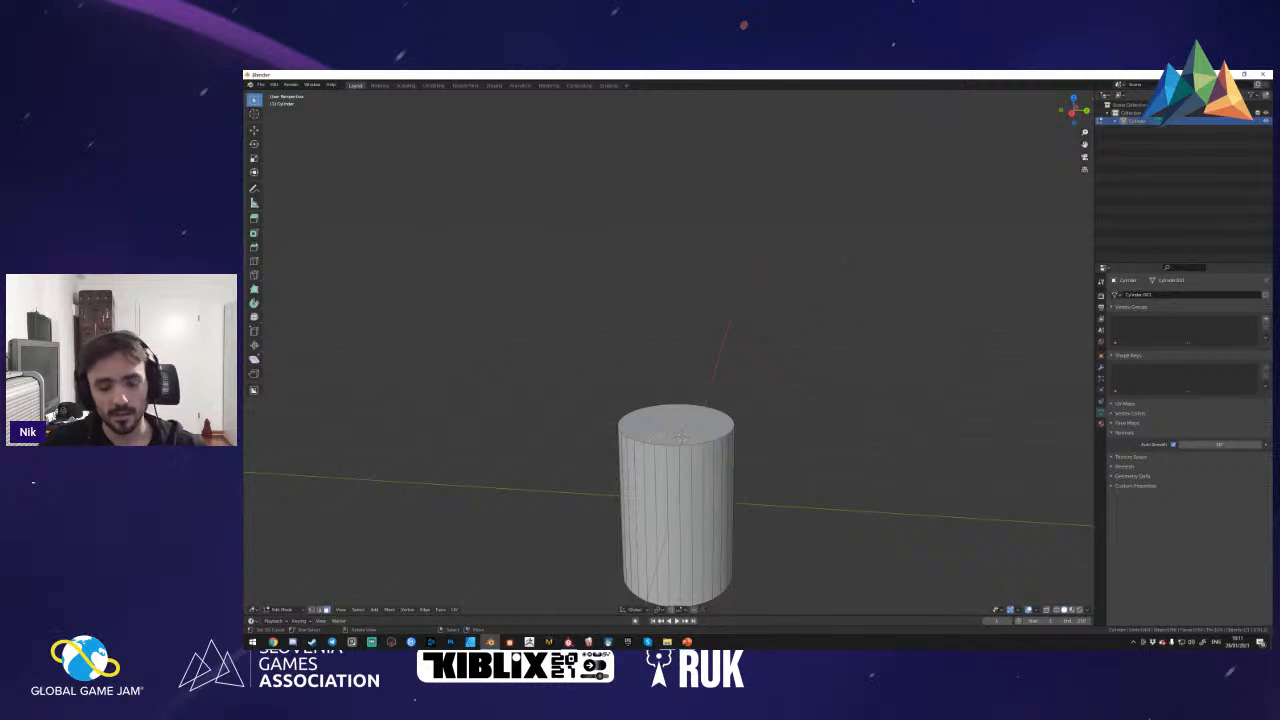
# - Select the cylinder's top face and cycle it through the vertex, edge and face selection modes, ending in face mode
pyautogui.click(680, 436)
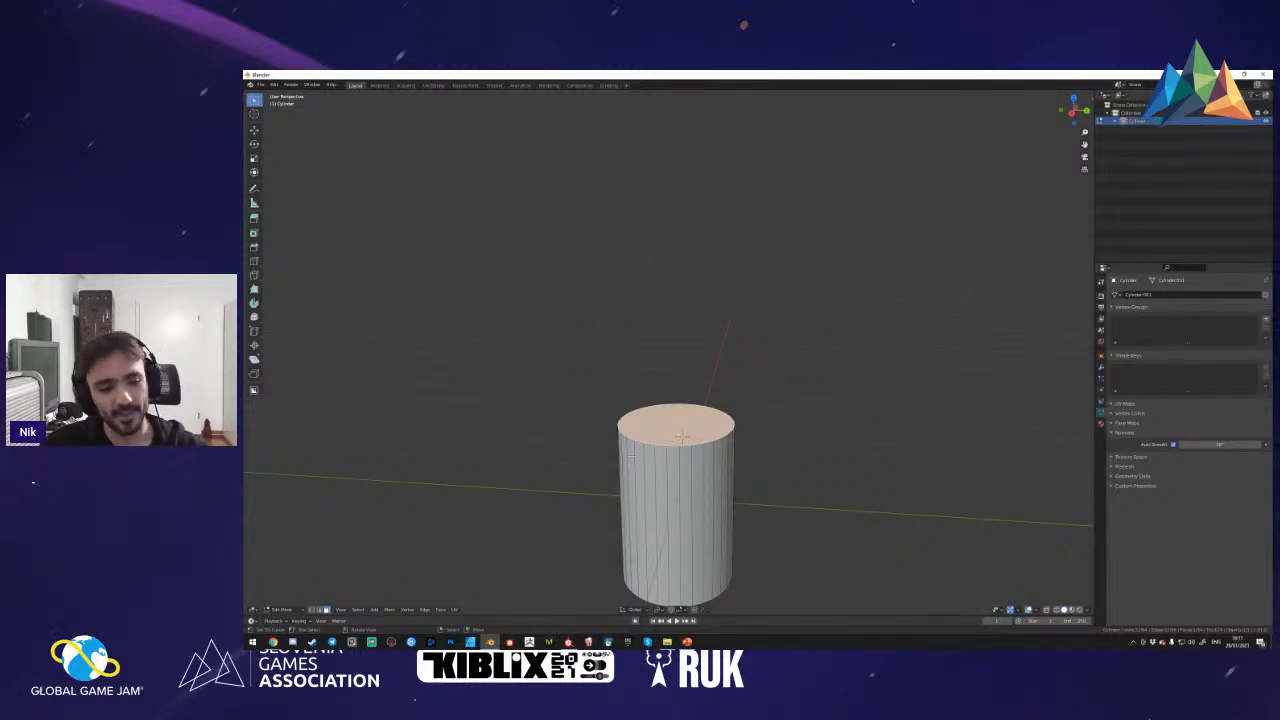
pyautogui.click(312, 610)
pyautogui.click(319, 610)
pyautogui.click(326, 610)
pyautogui.click(320, 610)
pyautogui.click(313, 611)
pyautogui.click(319, 611)
pyautogui.click(326, 611)
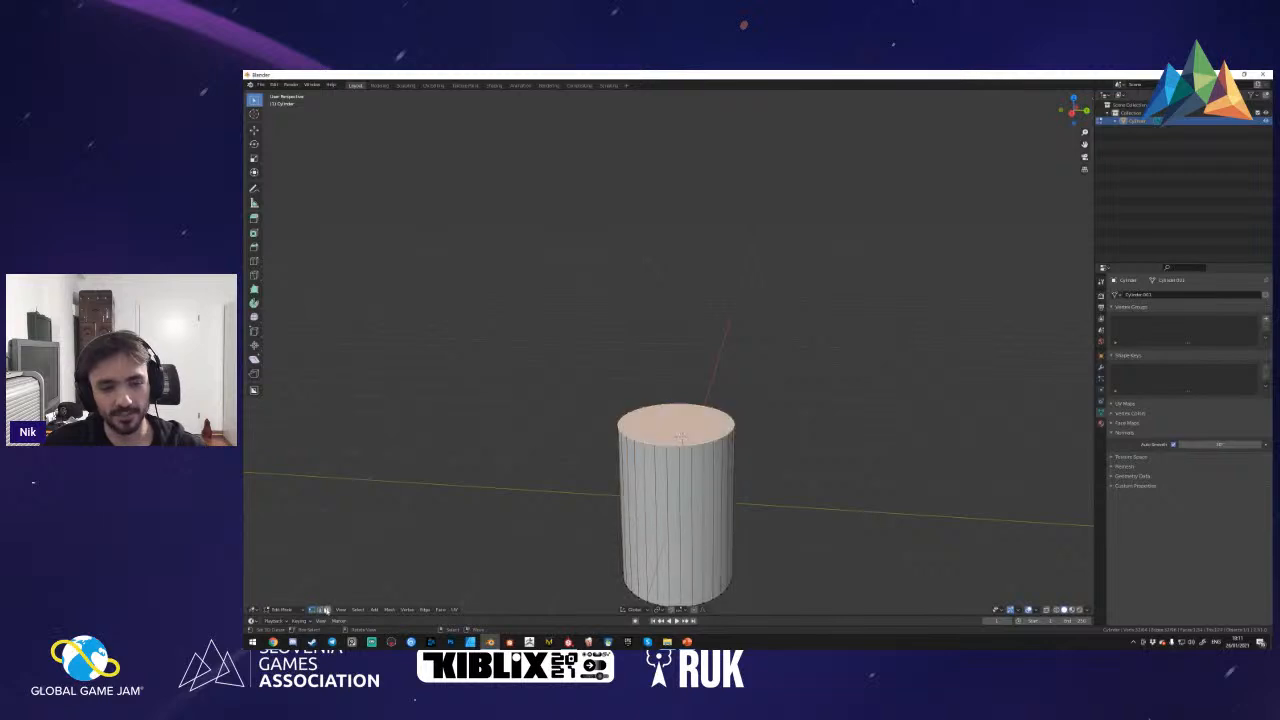
# - Flip the 3D viewport header to the opposite edge and restore its original placement
pyautogui.rightClick(667, 612)
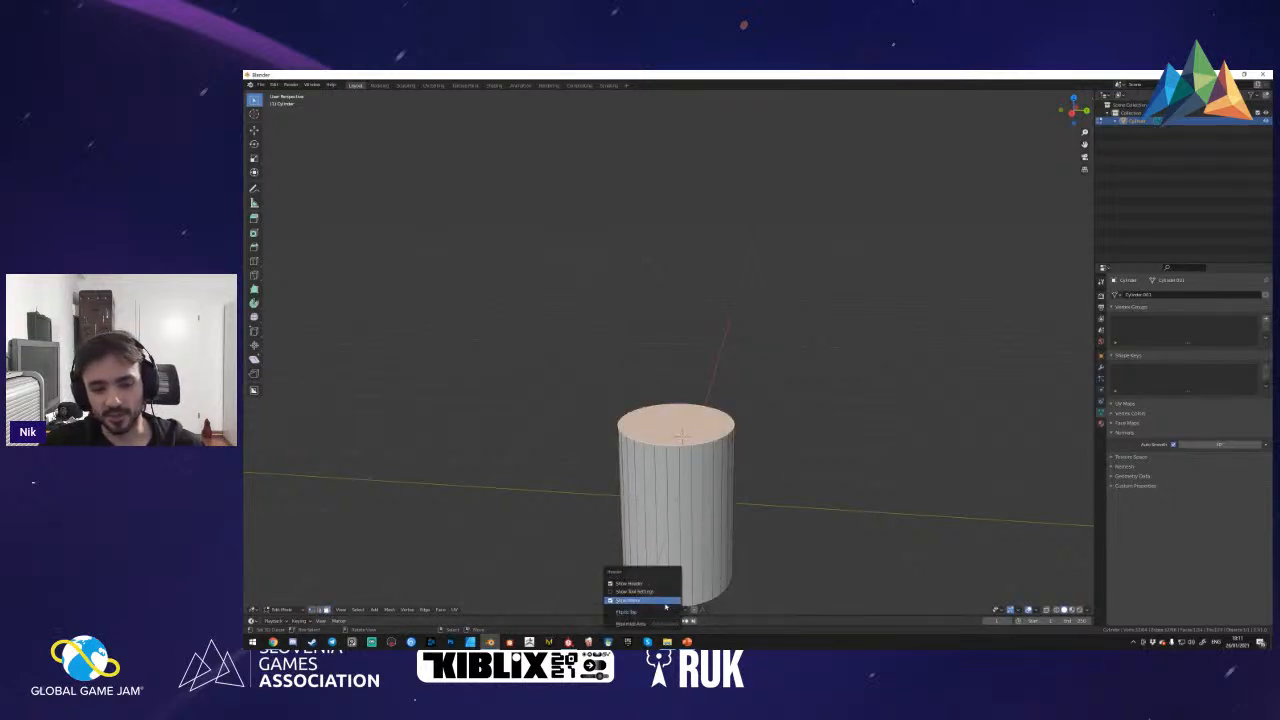
pyautogui.click(665, 600)
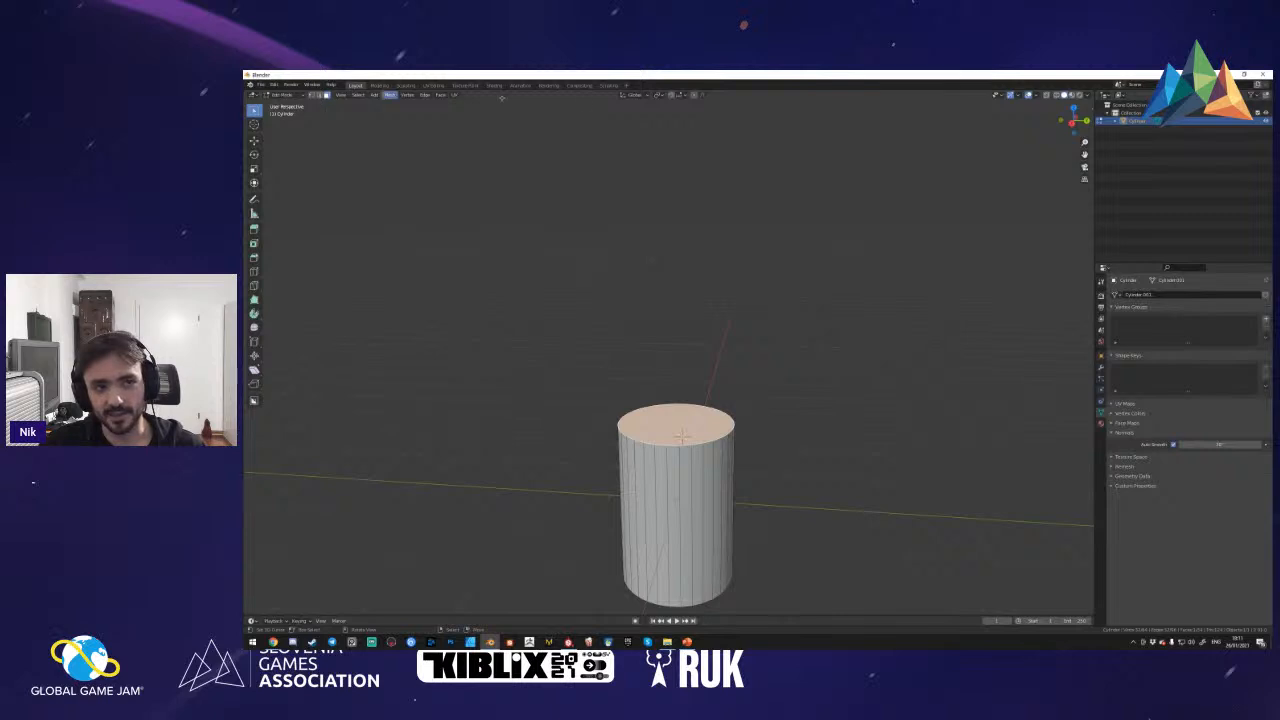
pyautogui.rightClick(673, 97)
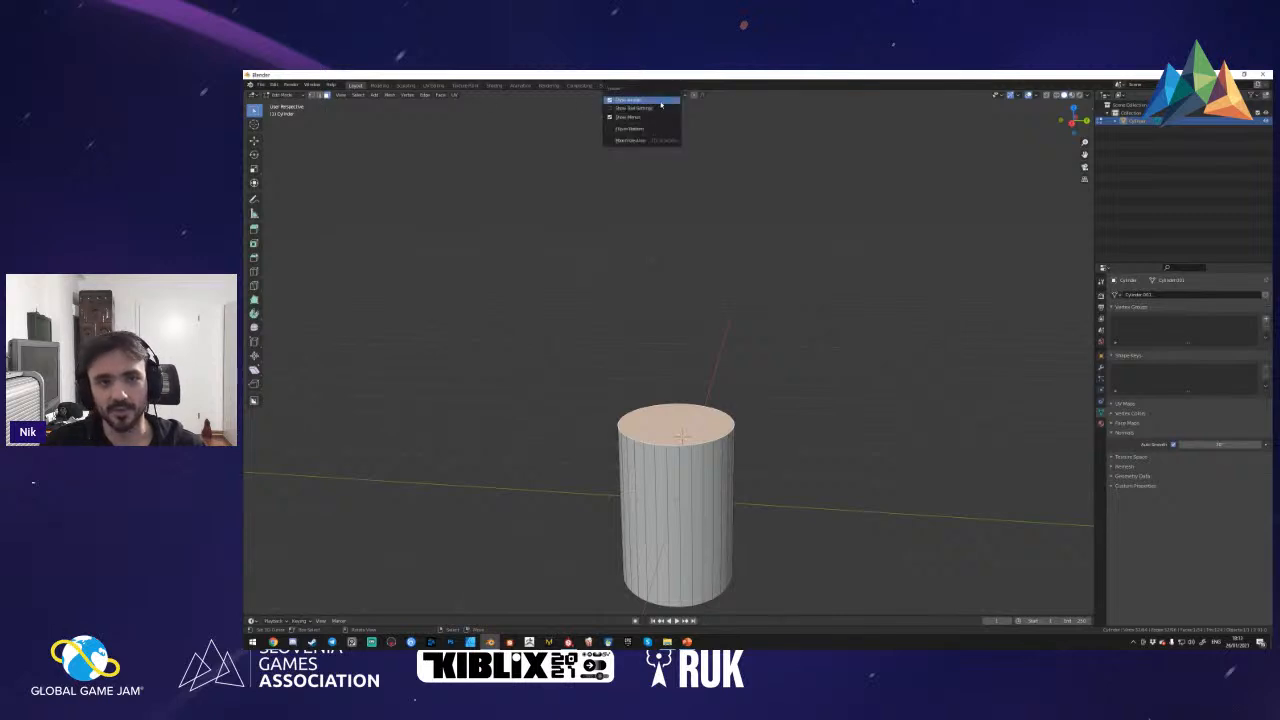
pyautogui.click(645, 128)
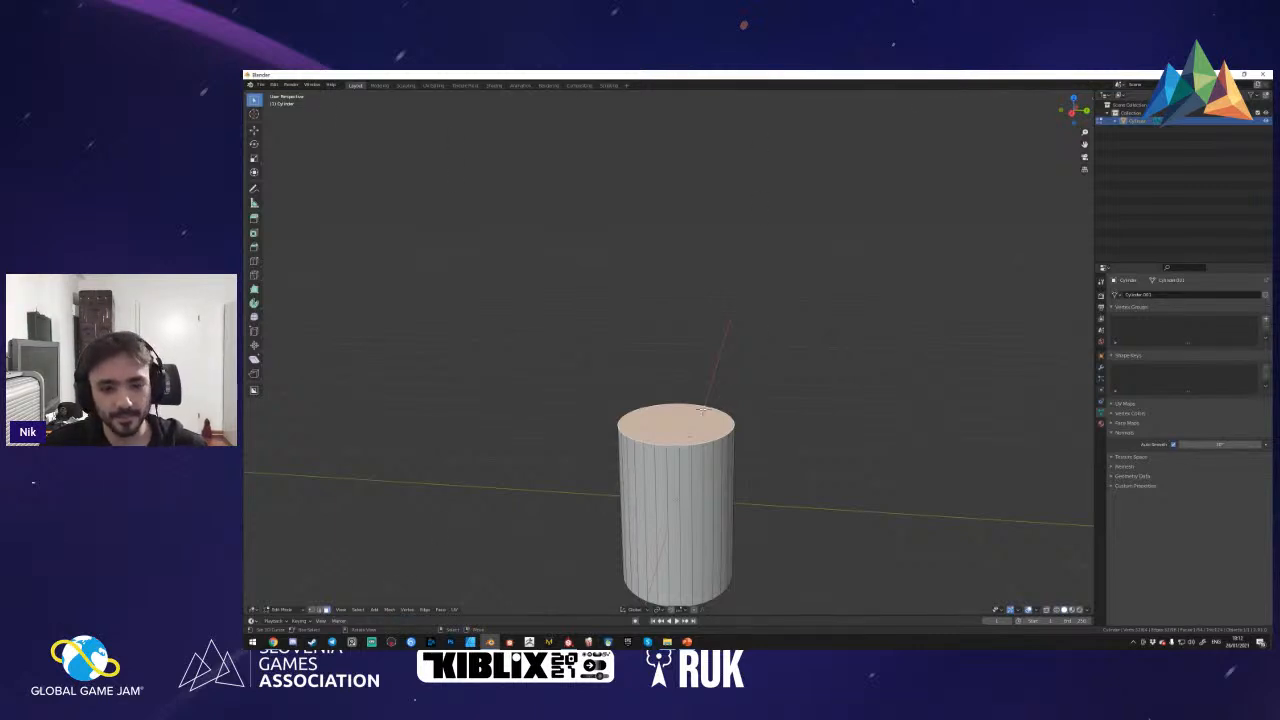
# - Select both the top and bottom cap faces of the cylinder
pyautogui.moveTo(703, 410); pyautogui.dragTo(673, 367, button='middle')
pyautogui.click(670, 353)
pyautogui.click(674, 349)
pyautogui.click(662, 319)
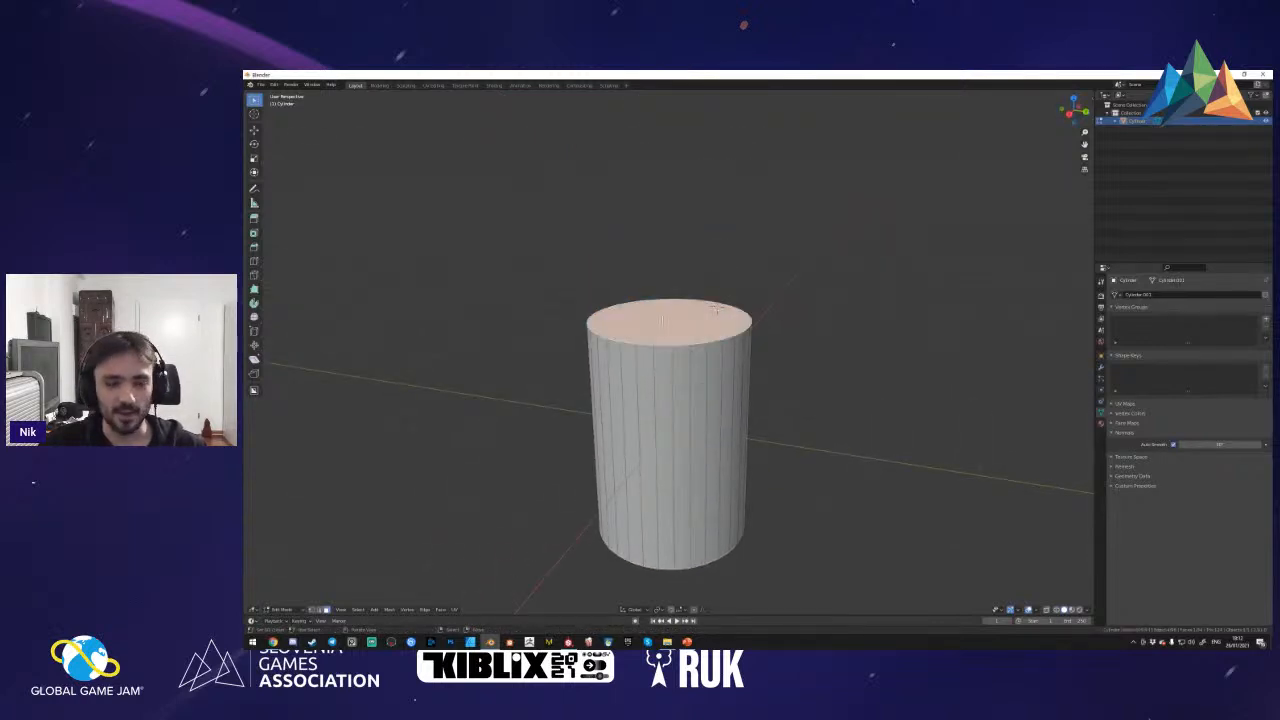
pyautogui.moveTo(664, 328); pyautogui.dragTo(670, 355, button='middle')
pyautogui.click(670, 334)
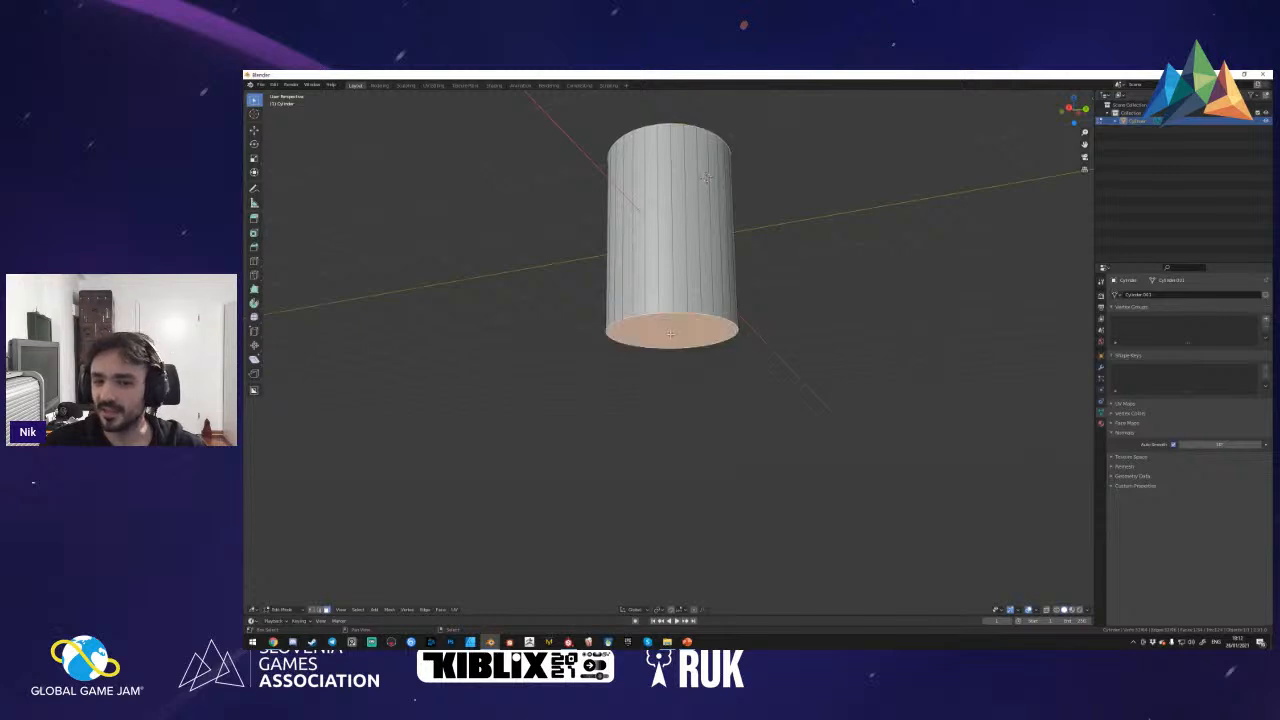
pyautogui.scroll(-1, 671, 354)
pyautogui.moveTo(671, 354)
pyautogui.keyDown('shift'); pyautogui.mouseDown(button='middle')
pyautogui.moveTo(671, 384)
pyautogui.moveTo(669, 355)
pyautogui.mouseUp(button='middle'); pyautogui.keyUp('shift')
pyautogui.keyDown('ctrl'); pyautogui.click(668, 367); pyautogui.keyUp('ctrl')
pyautogui.keyDown('ctrl'); pyautogui.click(667, 367); pyautogui.keyUp('ctrl')
pyautogui.click(671, 357)
pyautogui.keyDown('shift'); pyautogui.moveTo(670, 474); pyautogui.dragTo(668, 403, button='middle'); pyautogui.keyUp('shift')
pyautogui.click(672, 475)
pyautogui.keyDown('shift'); pyautogui.moveTo(672, 475); pyautogui.dragTo(671, 431, button='middle'); pyautogui.keyUp('shift')
pyautogui.moveTo(671, 354); pyautogui.dragTo(670, 355, button='middle')
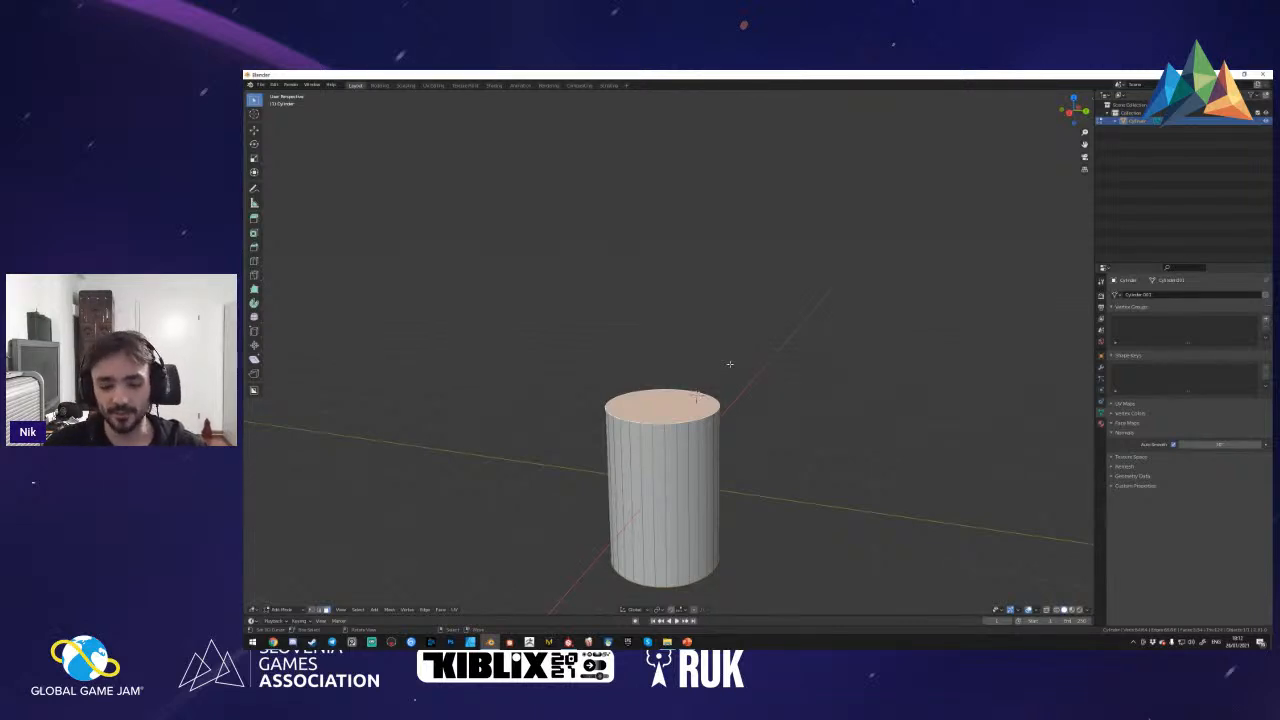
pyautogui.press('b')
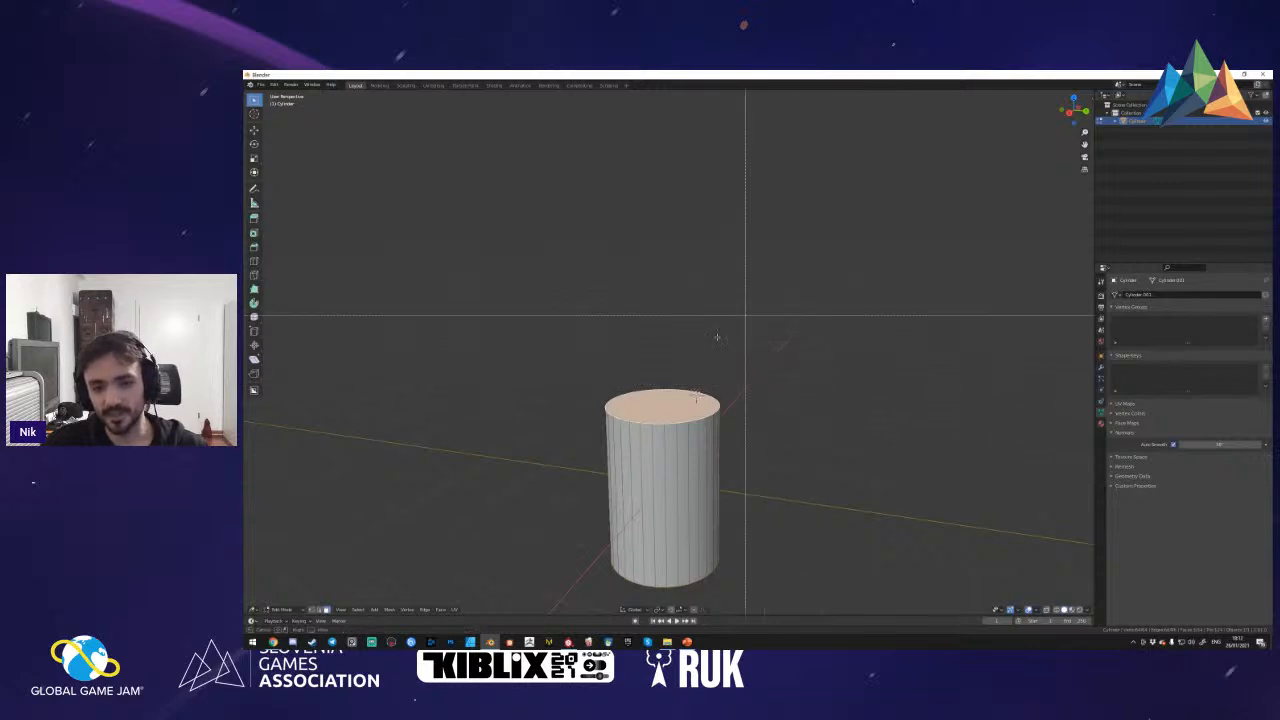
pyautogui.press('Escape')
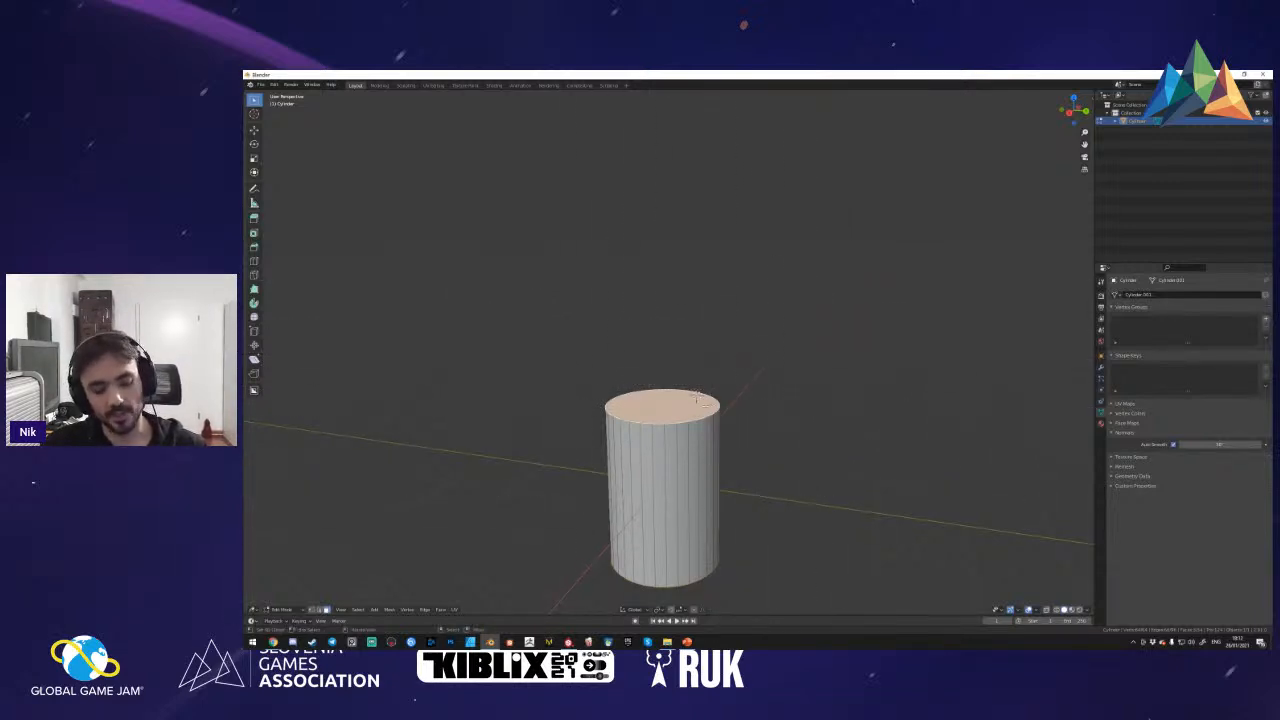
pyautogui.hotkey('ctrl', 'b')
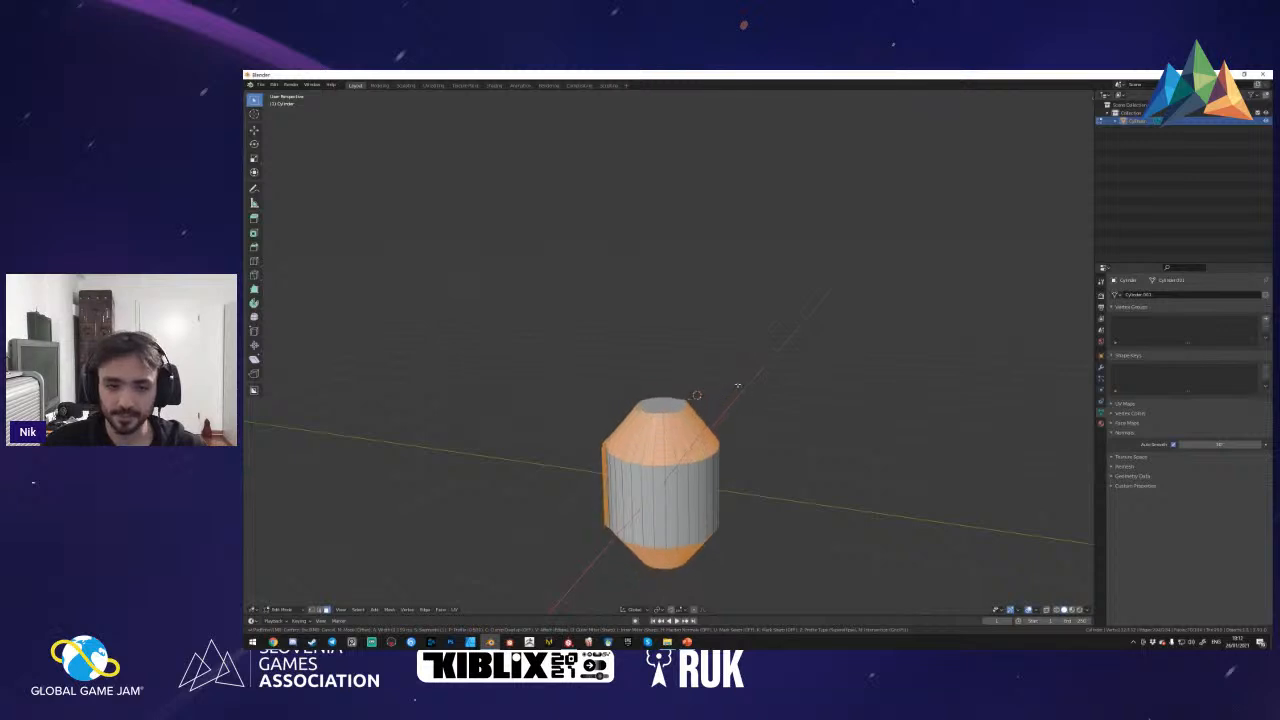
pyautogui.press('Escape')
# - Bevel the rims of both cap faces with several segments to round the canister's ends, and clear the selection
pyautogui.moveTo(720, 390); pyautogui.dragTo(690, 350, button='middle')
pyautogui.click(540, 378)
pyautogui.moveTo(540, 378); pyautogui.dragTo(740, 355, button='middle')
pyautogui.hotkey('ctrl', 'b')
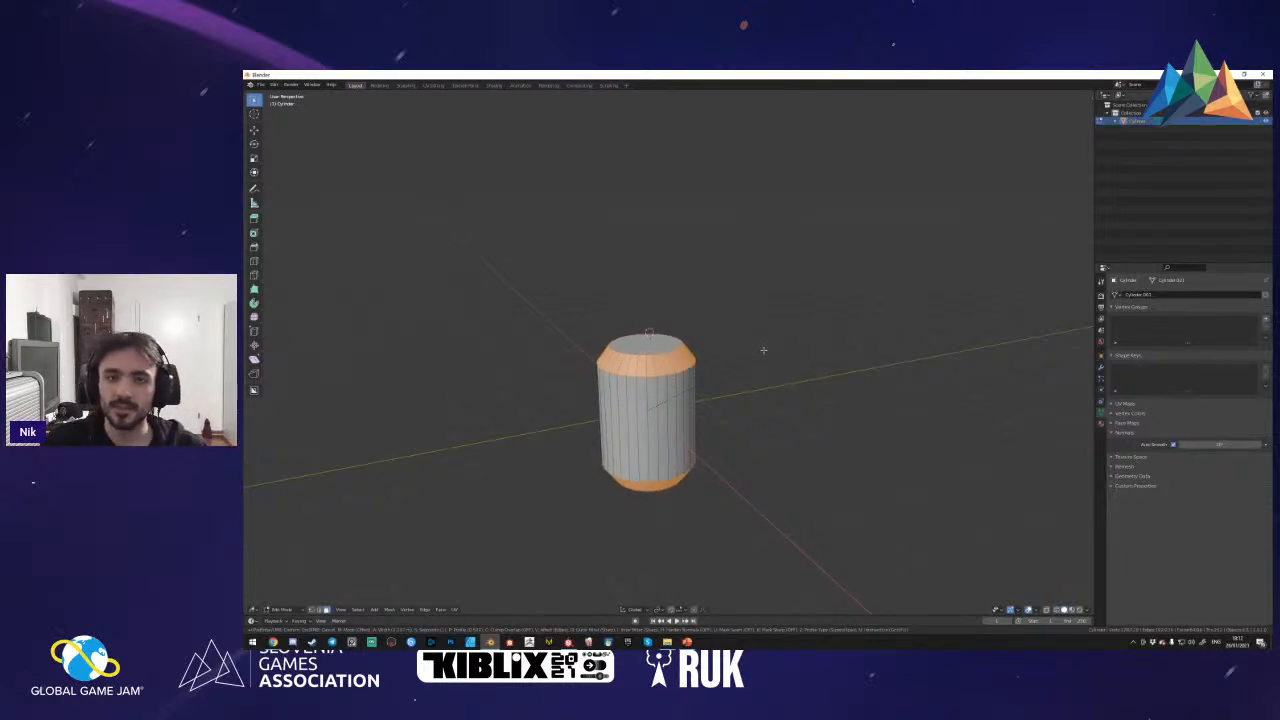
pyautogui.scroll(3, 763, 350)
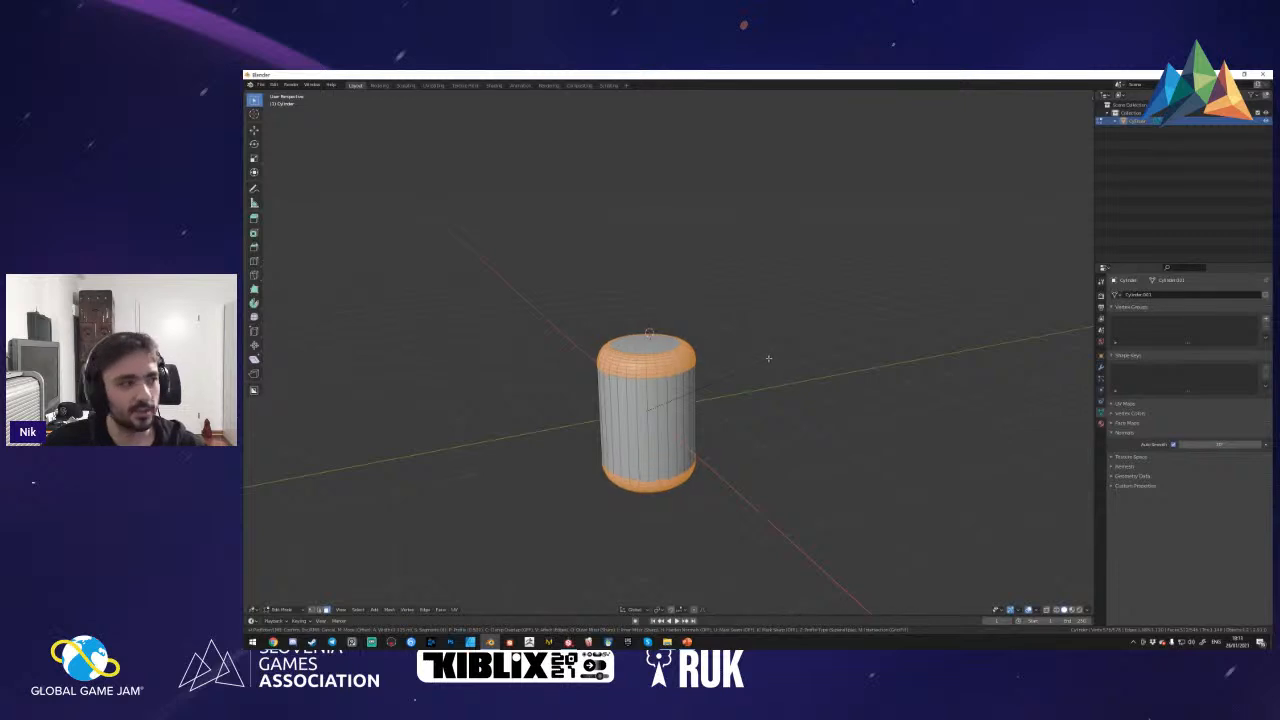
pyautogui.click(766, 359)
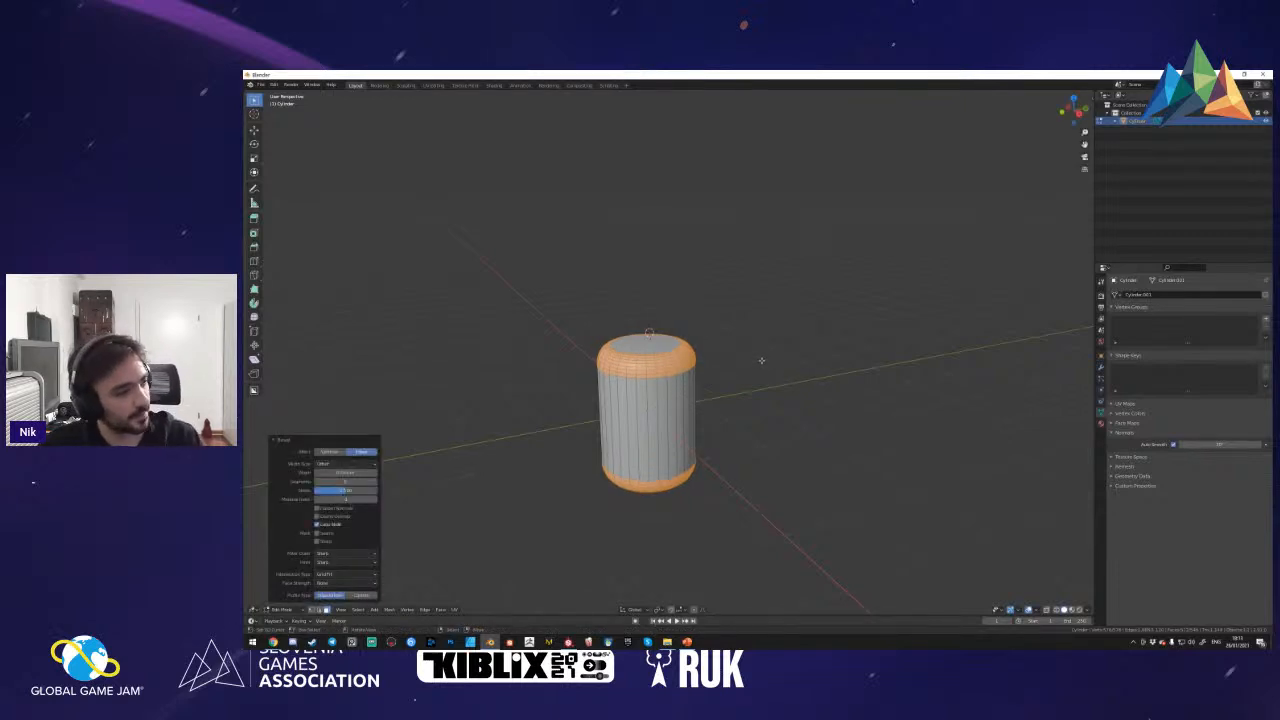
pyautogui.scroll(5, 670, 353)
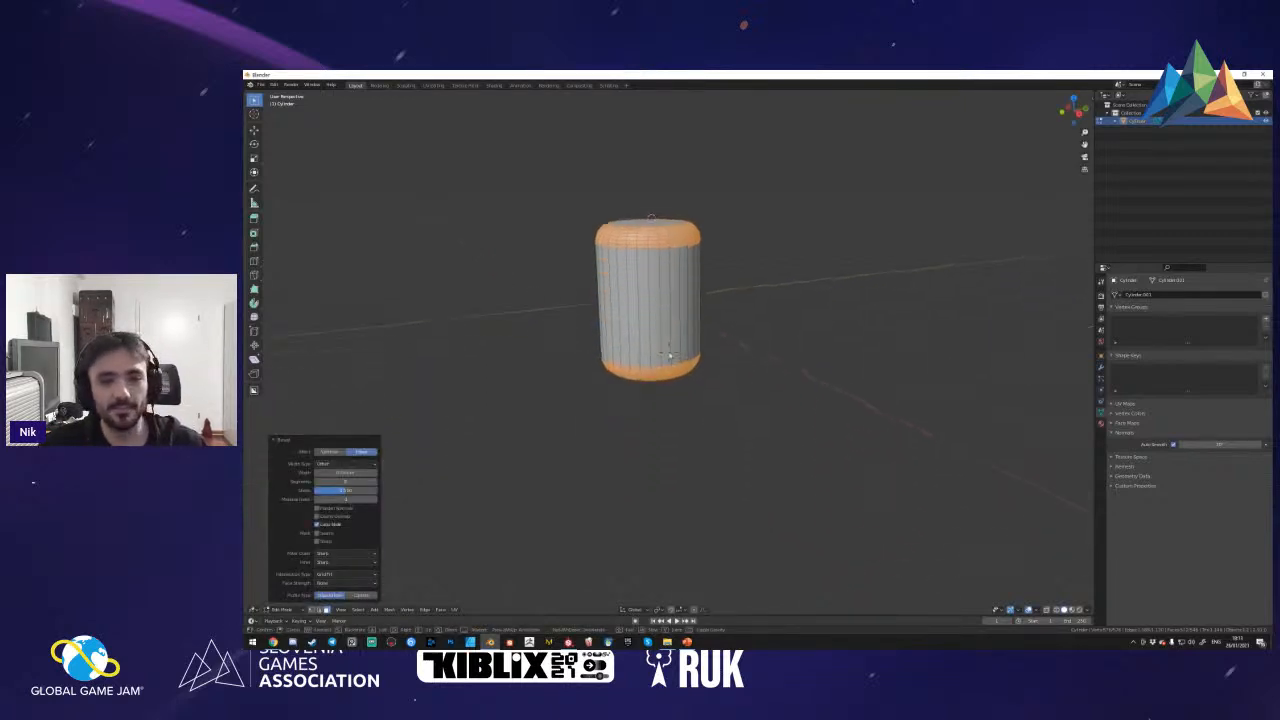
pyautogui.scroll(-3, 670, 353)
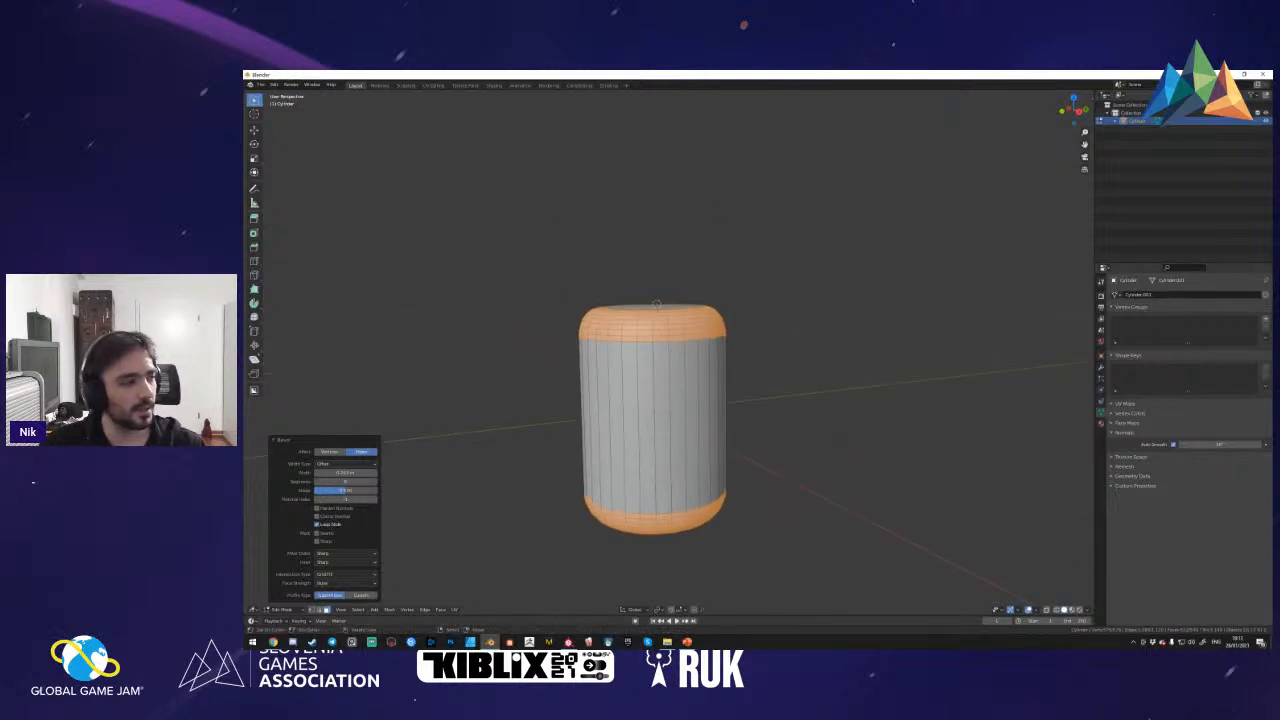
pyautogui.hotkey('alt', 'a')
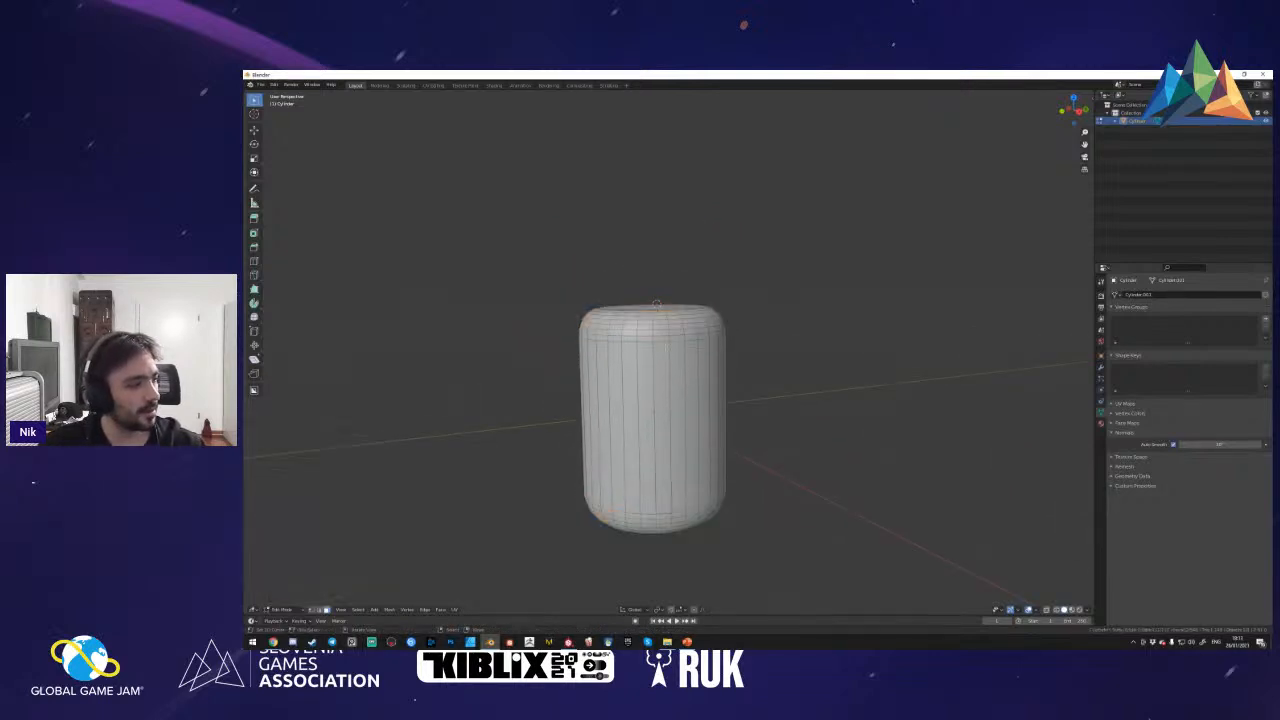
# - Switch to the browser to compare the rounded canister with the shield battery reference image, and return to Blender
pyautogui.hotkey('alt', 'Tab')
pyautogui.moveTo(722, 186); pyautogui.dragTo(764, 150)
pyautogui.doubleClick(764, 150)
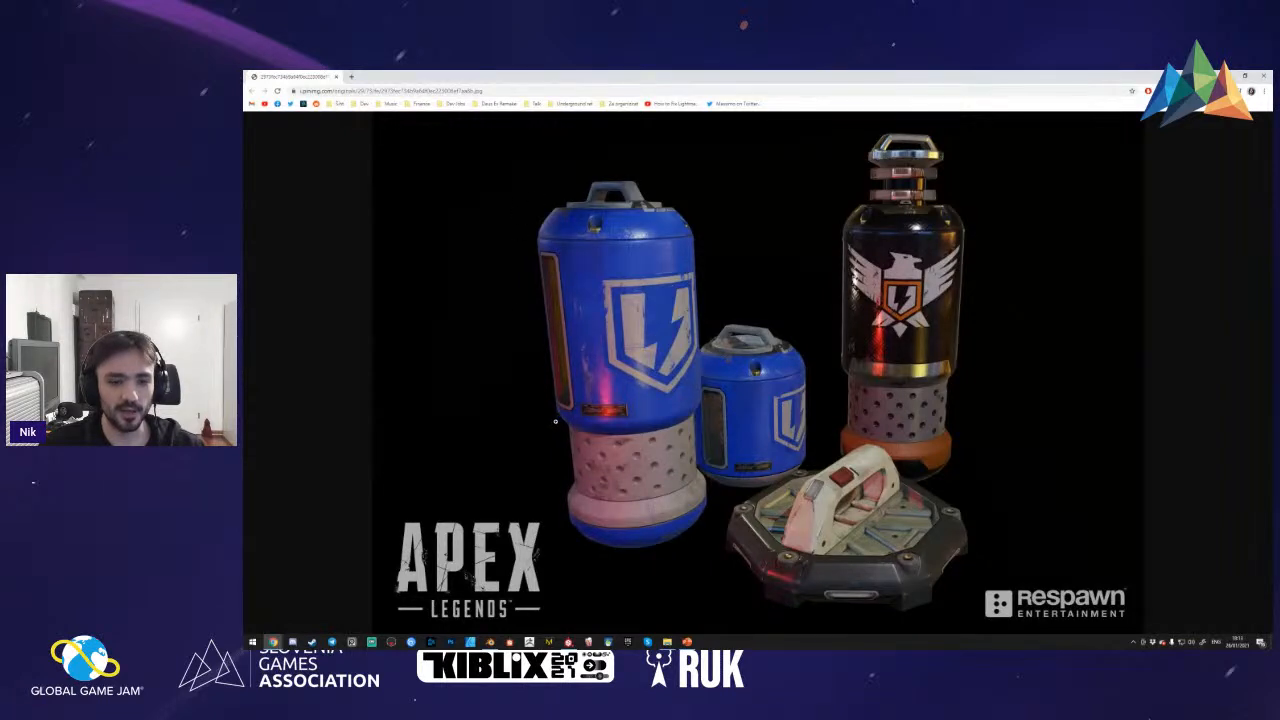
pyautogui.click(273, 641)
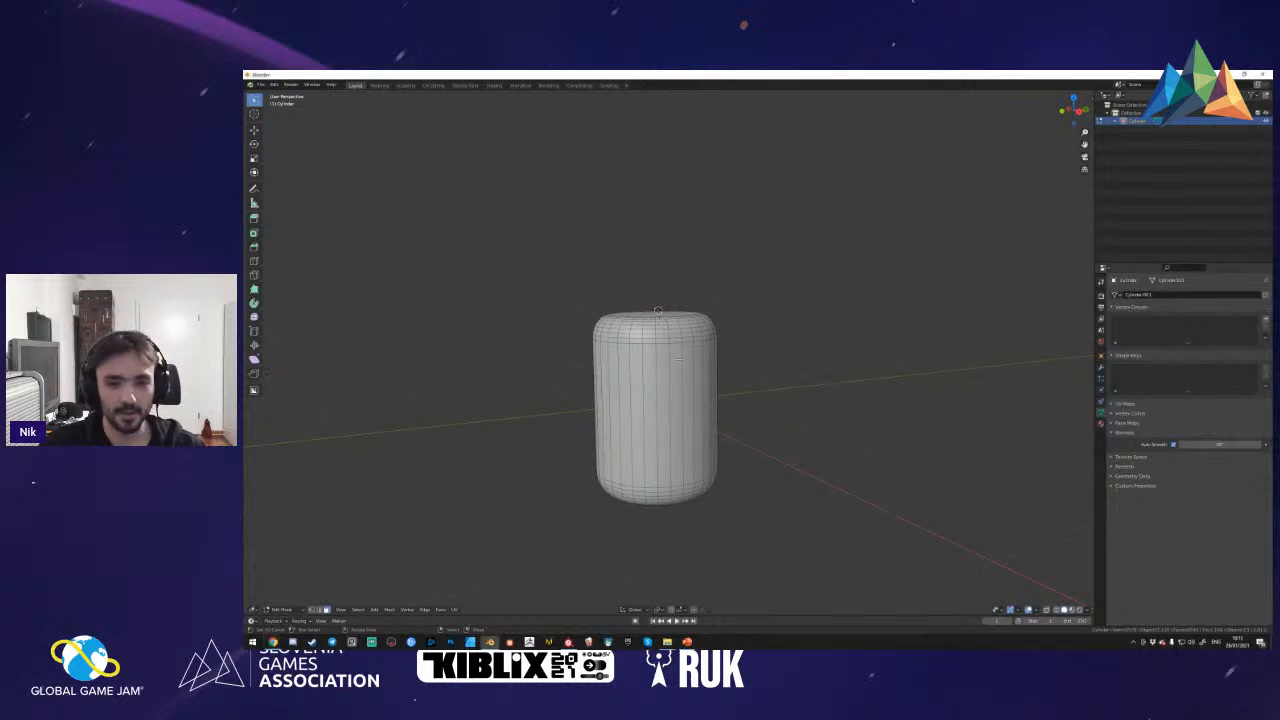
pyautogui.moveTo(655, 360)
pyautogui.mouseDown(button='middle')
pyautogui.moveTo(682, 347)
pyautogui.moveTo(669, 353)
pyautogui.mouseUp(button='middle')
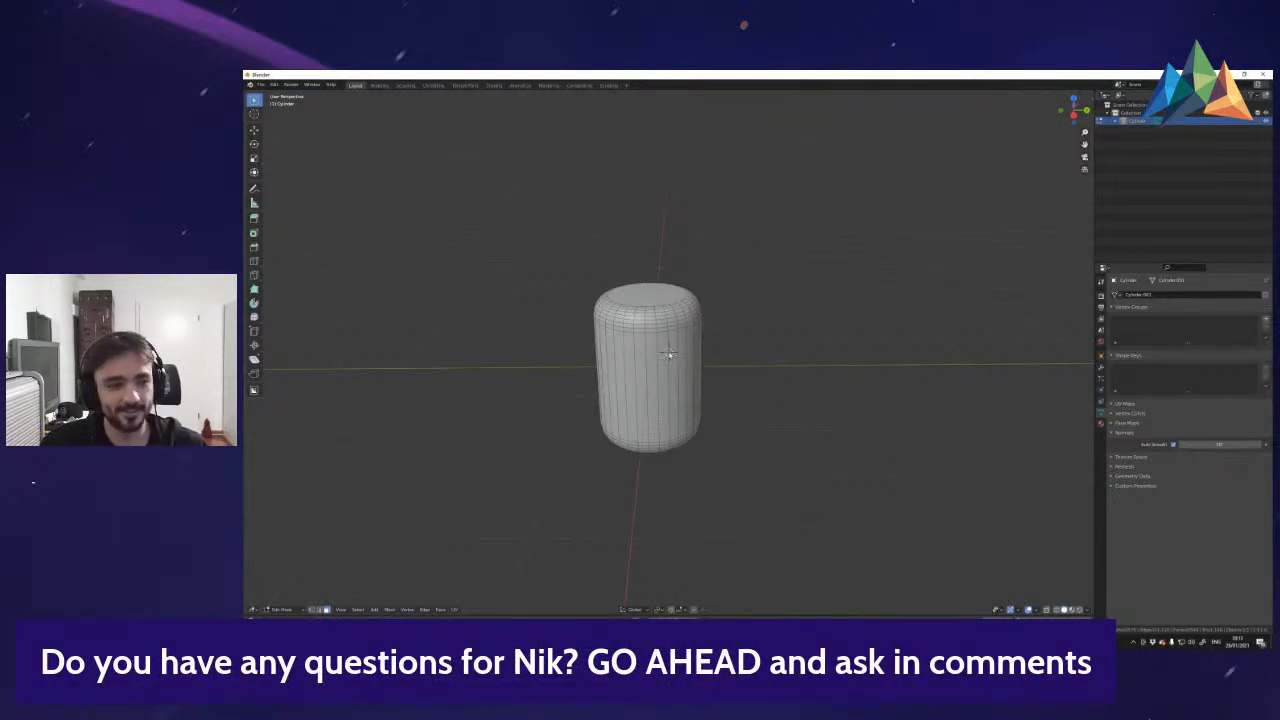
pyautogui.scroll(4, 669, 352)
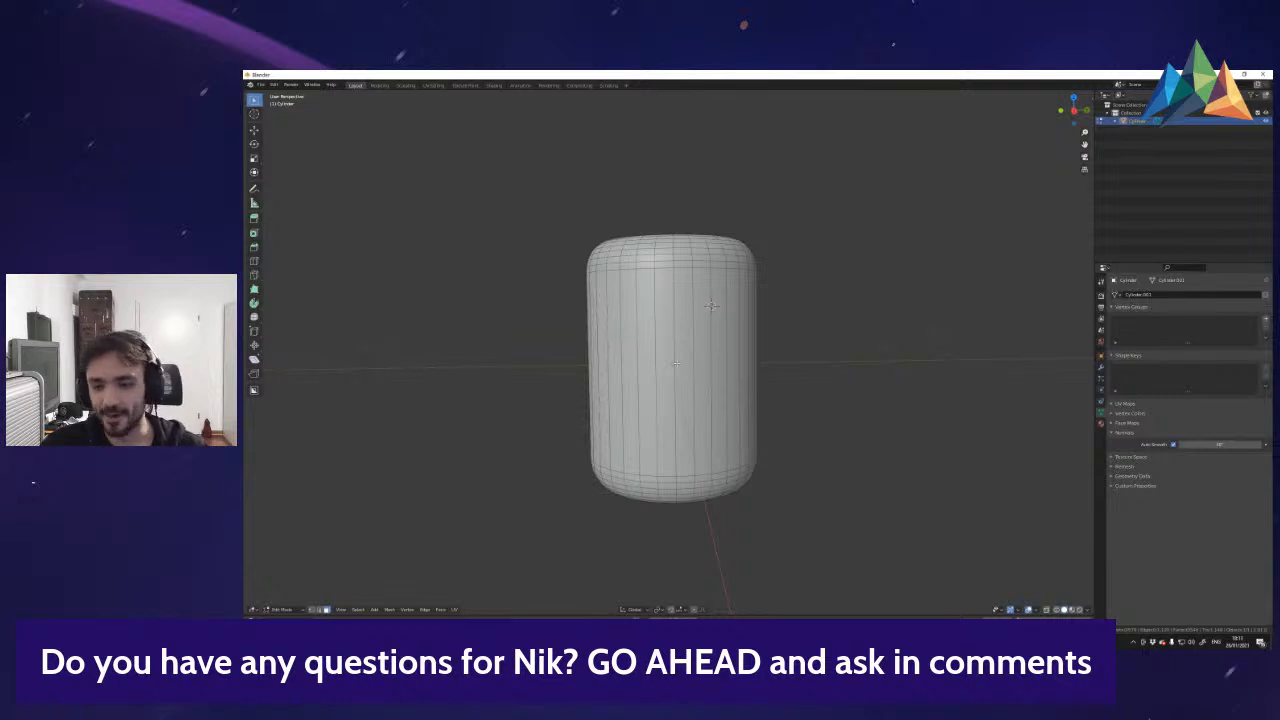
pyautogui.scroll(-3, 669, 353)
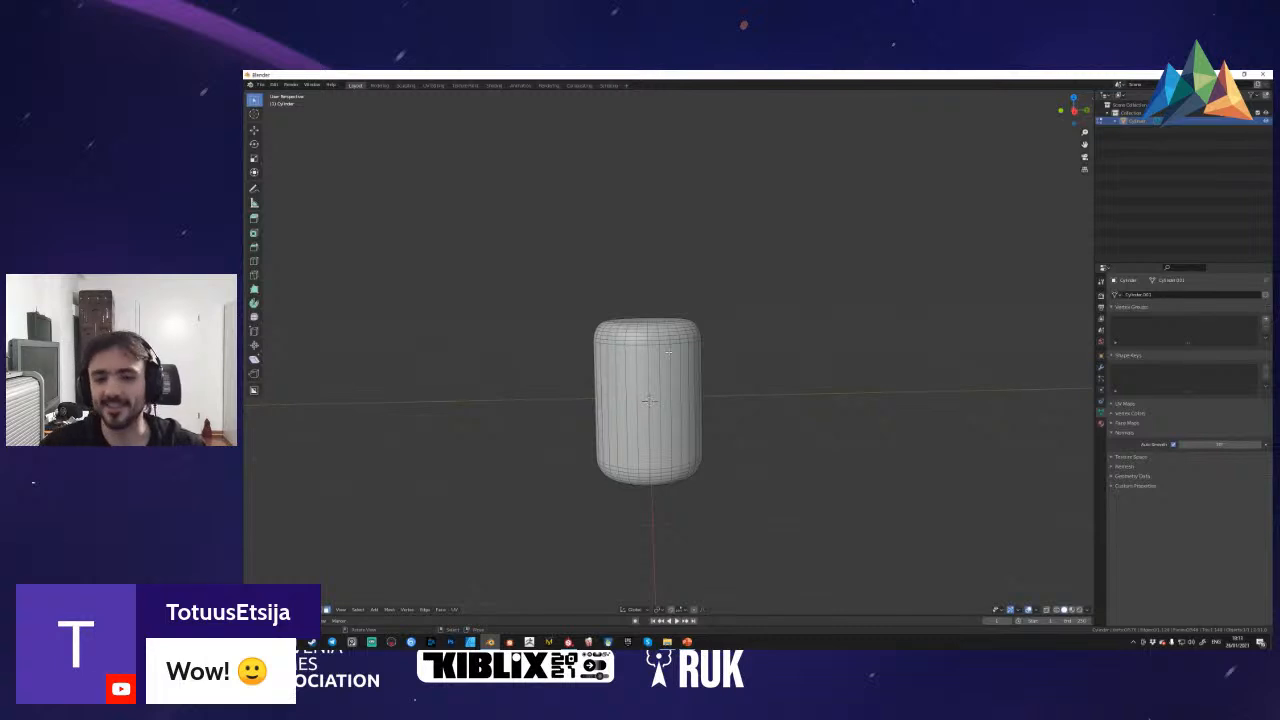
pyautogui.moveTo(669, 353)
pyautogui.mouseDown(button='middle')
pyautogui.moveTo(640, 348)
pyautogui.moveTo(669, 352)
pyautogui.mouseUp(button='middle')
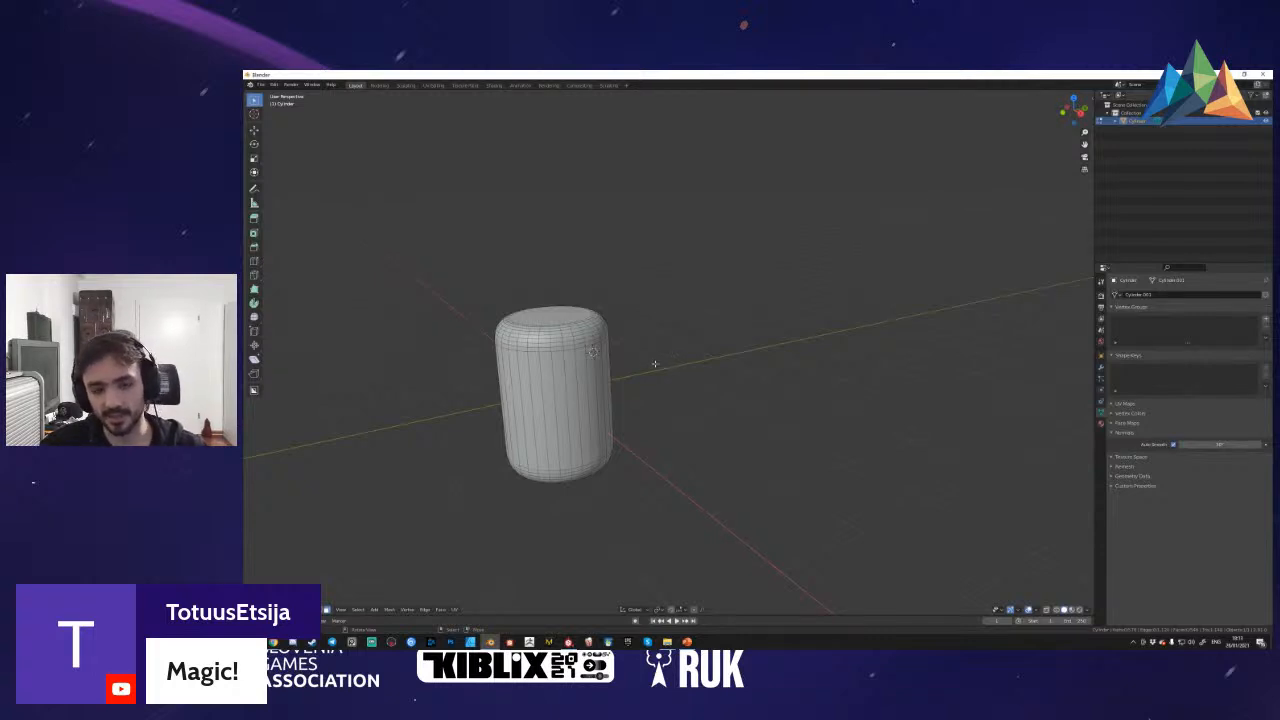
# - Cycle the mesh selection mode through vertex, edge and face, finishing in face selection
pyautogui.moveTo(654, 363); pyautogui.dragTo(670, 351, button='middle')
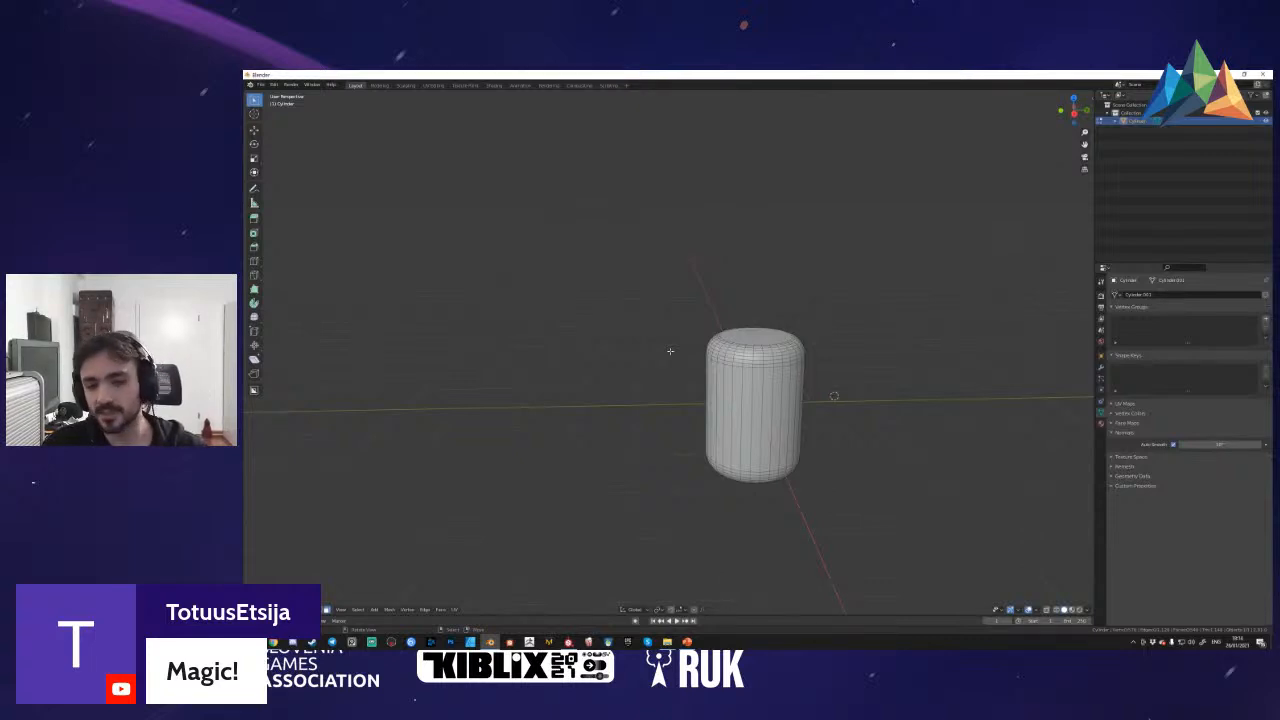
pyautogui.keyDown('shift'); pyautogui.rightClick(674, 400); pyautogui.keyUp('shift')
pyautogui.scroll(-1, 671, 354)
pyautogui.keyDown('shift'); pyautogui.moveTo(671, 354); pyautogui.dragTo(598, 354, button='middle'); pyautogui.keyUp('shift')
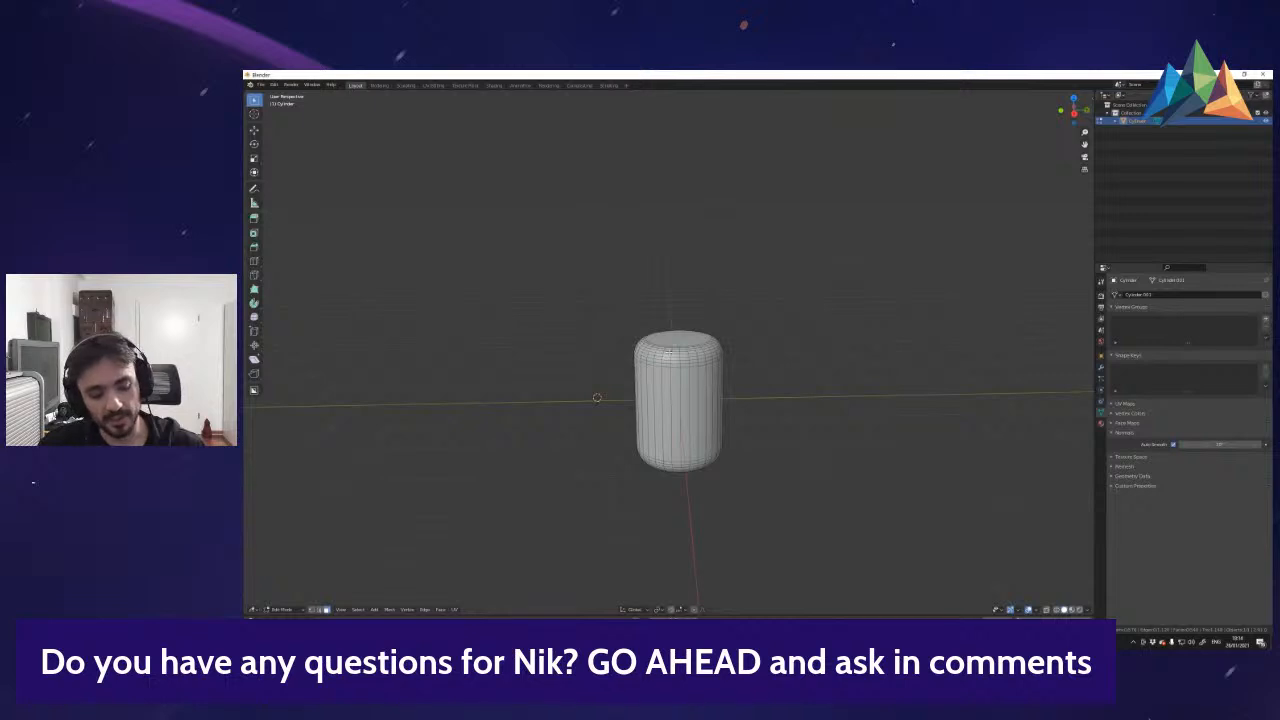
pyautogui.press('1')
pyautogui.press('2')
pyautogui.press('3')
pyautogui.press('1')
pyautogui.press('2')
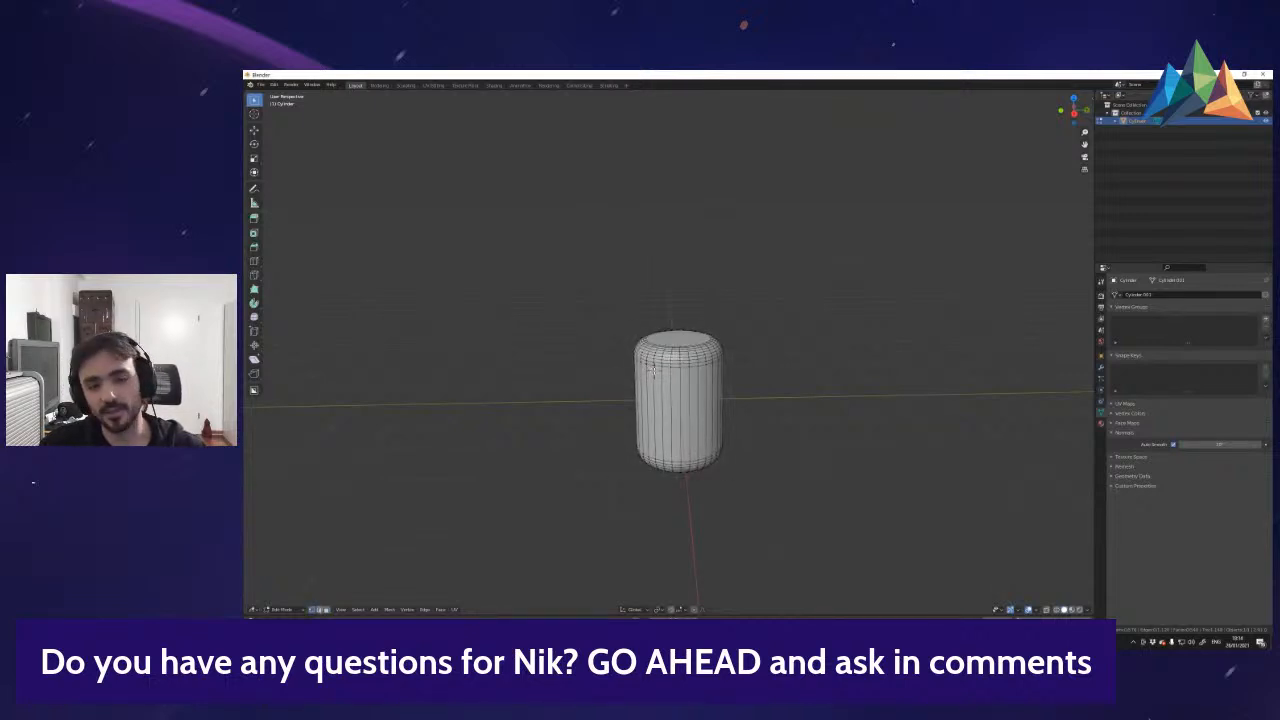
pyautogui.press('3')
pyautogui.moveTo(652, 369); pyautogui.dragTo(668, 347, button='middle')
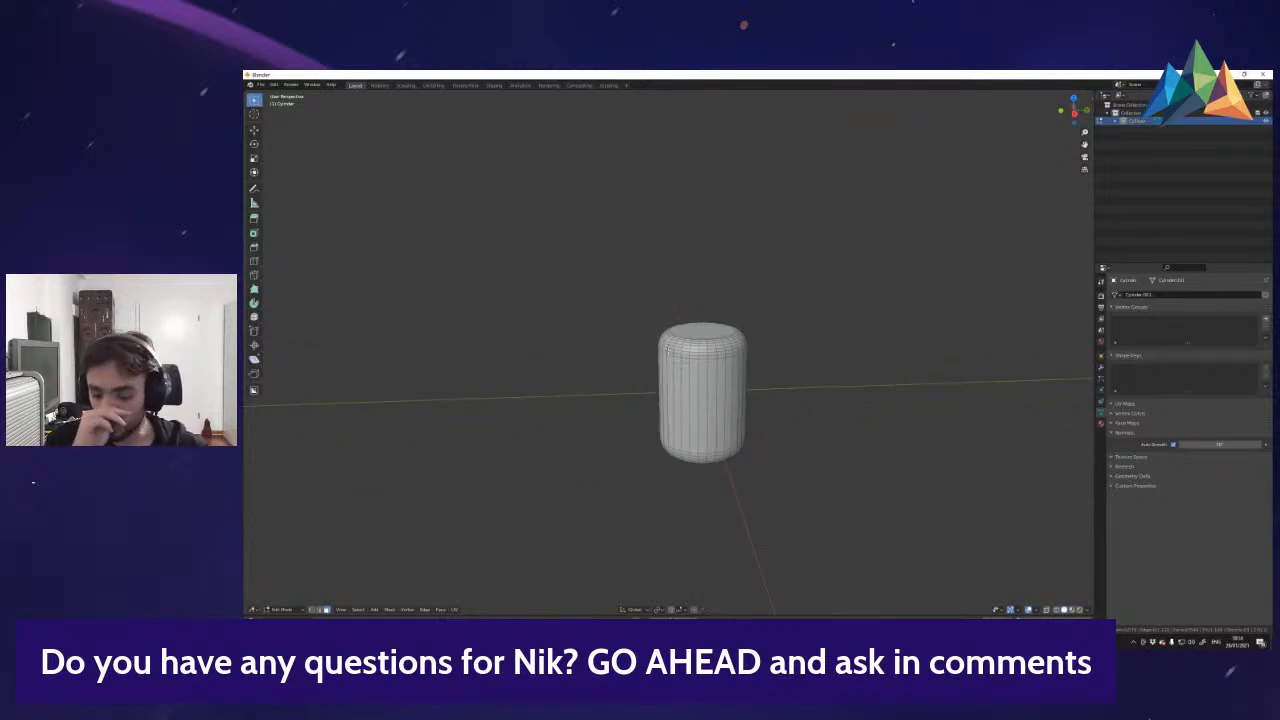
# - Examine the canister in the front, right and top orthographic views, return to the front, and fly closer to it
pyautogui.press('KP_1')
pyautogui.press('KP_3')
pyautogui.press('KP_7')
pyautogui.press('KP_2')
pyautogui.press('KP_1')
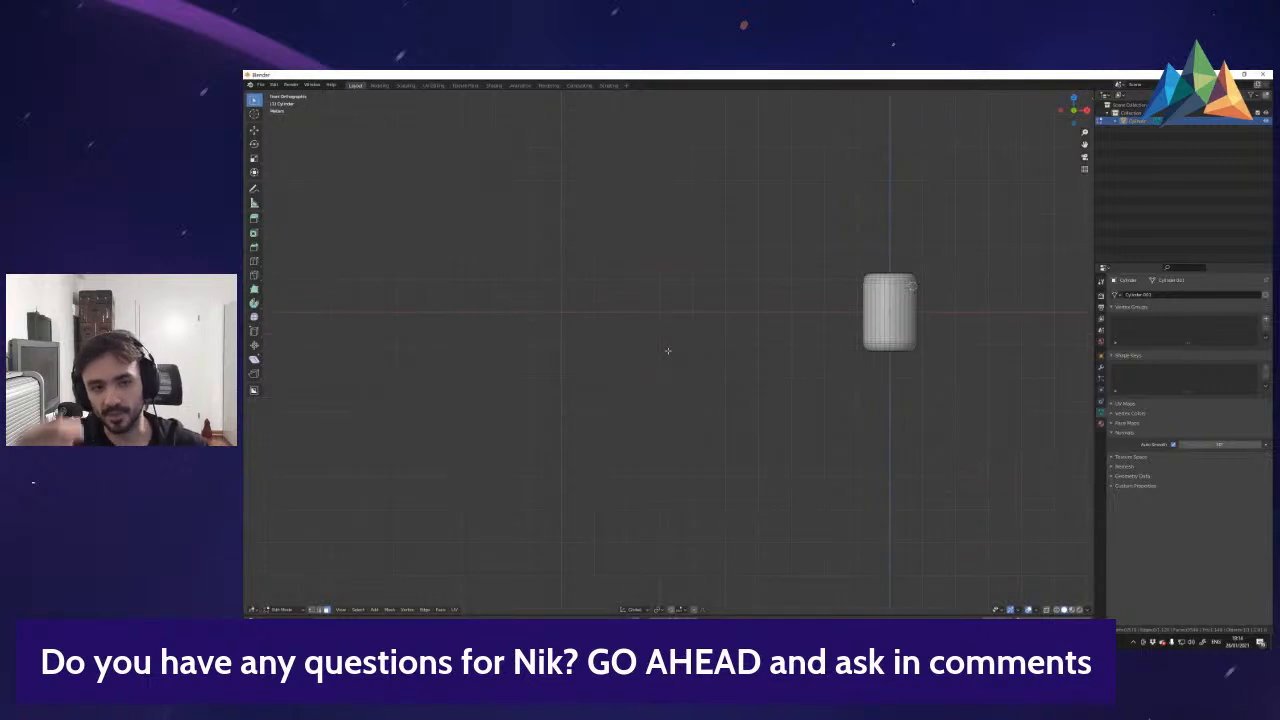
pyautogui.hotkey('shift', '`')
pyautogui.press('w')
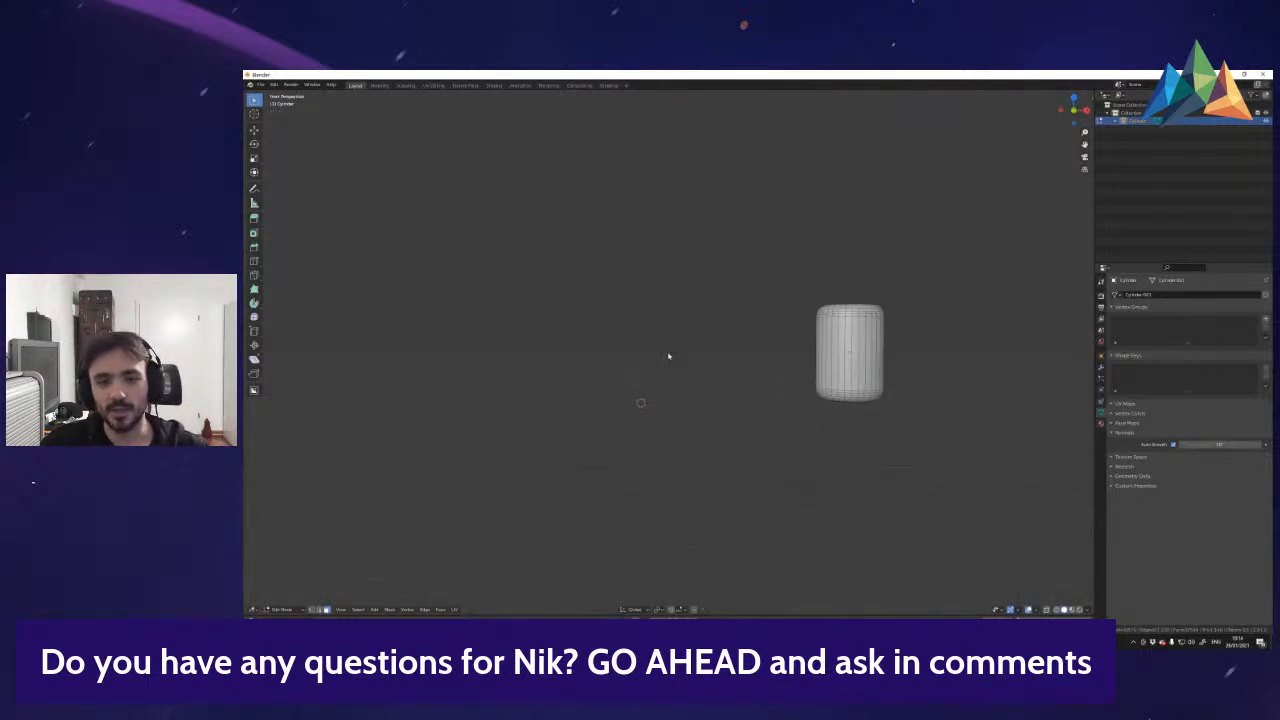
pyautogui.press('e')
# - Try moving the canister along the global Y axis, scaling it and rotating it in Object Mode, cancelling each transform
pyautogui.press('g')
pyautogui.press('y')
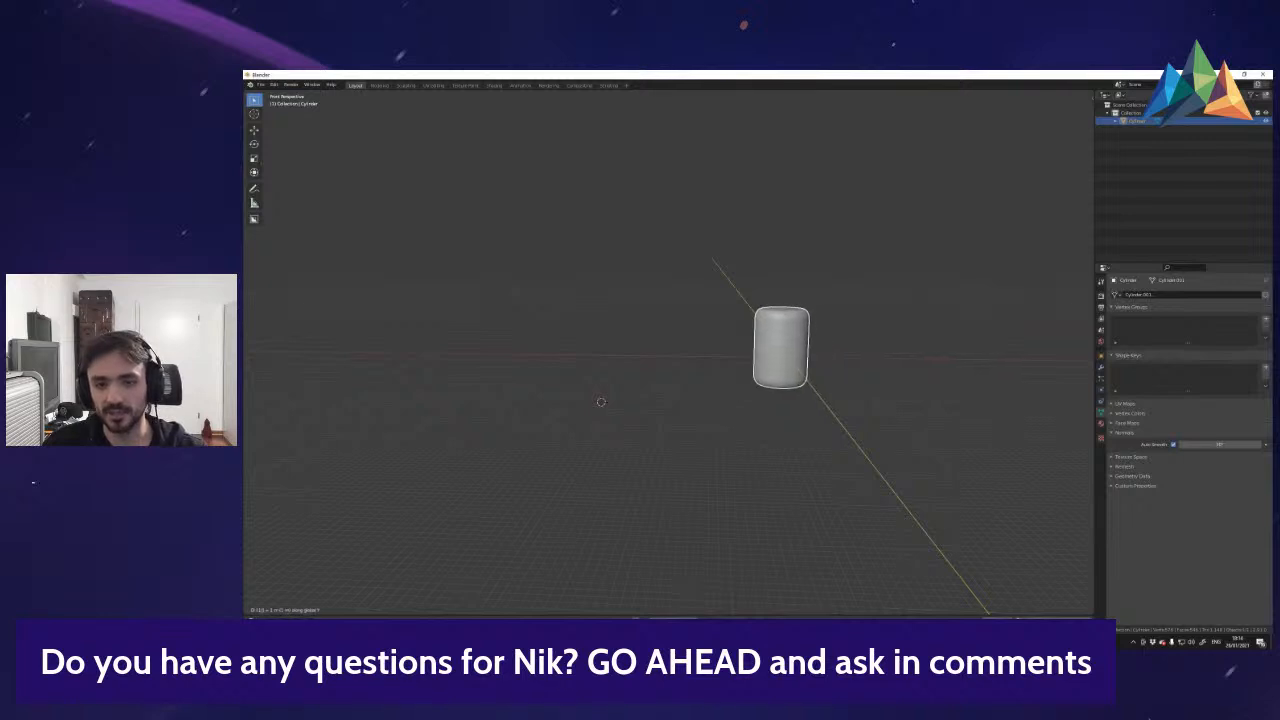
pyautogui.press('4')
pyautogui.press('5')
pyautogui.press('Escape')
pyautogui.moveTo(675, 354); pyautogui.dragTo(670, 356, button='middle')
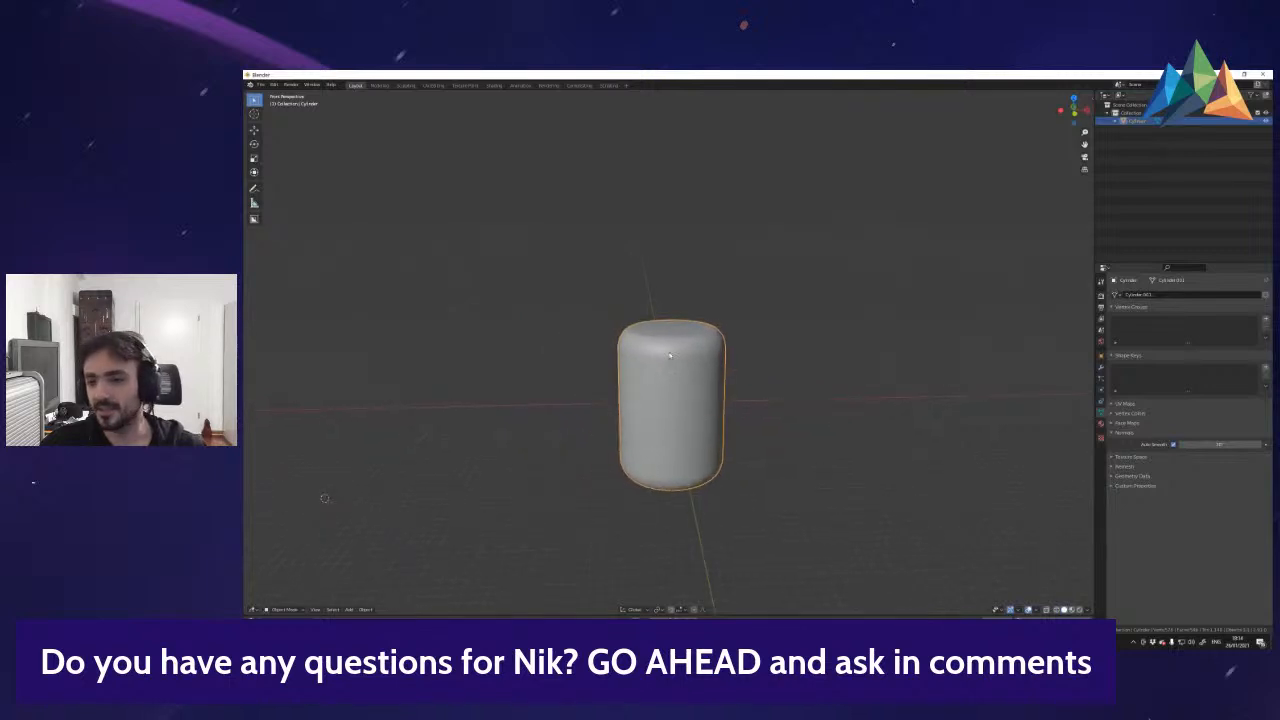
pyautogui.press('s')
pyautogui.rightClick(768, 383)
pyautogui.press('r')
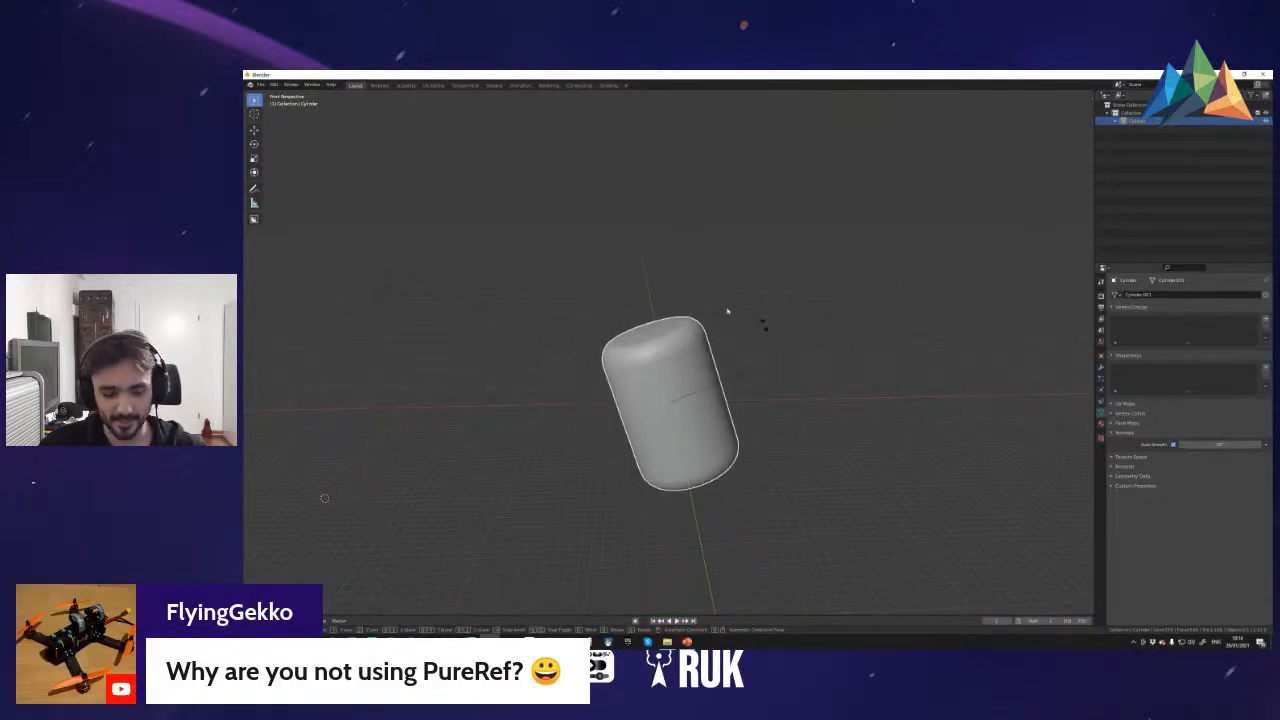
pyautogui.rightClick(812, 456)
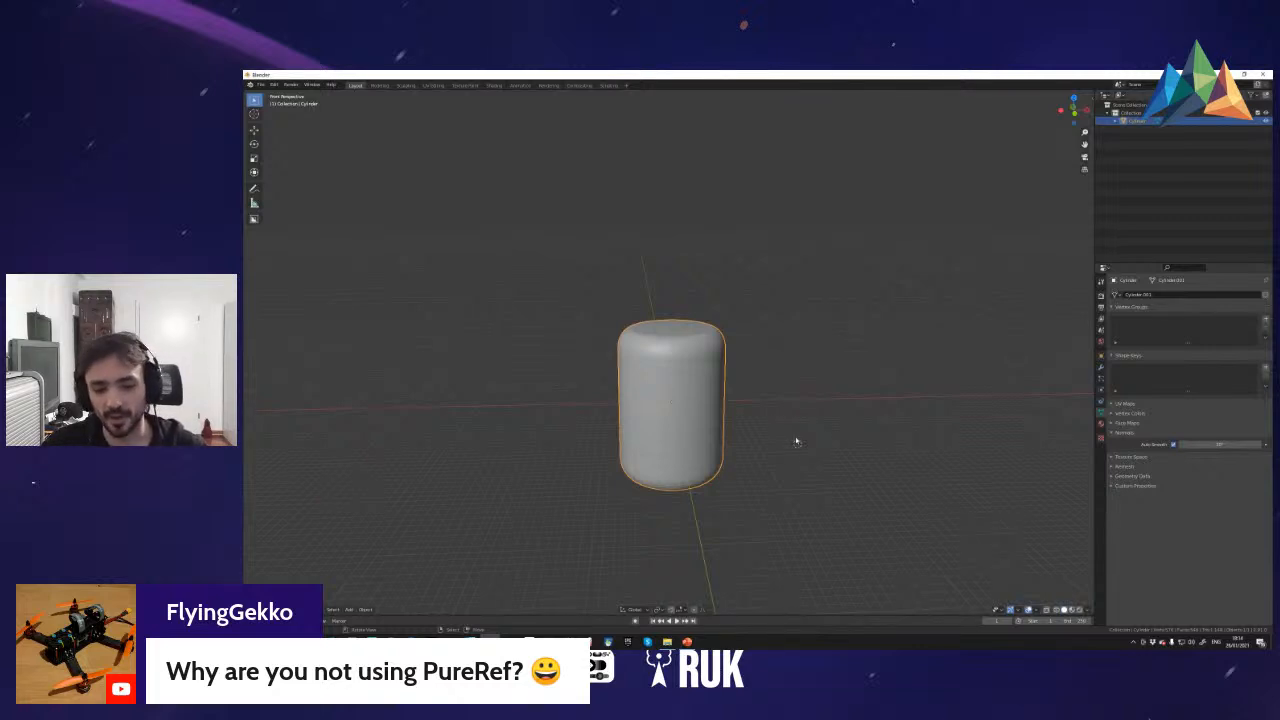
# - Examine the smooth-shaded canister from several angles and finish on a framed front orthographic view
pyautogui.moveTo(797, 441); pyautogui.dragTo(670, 355, button='middle')
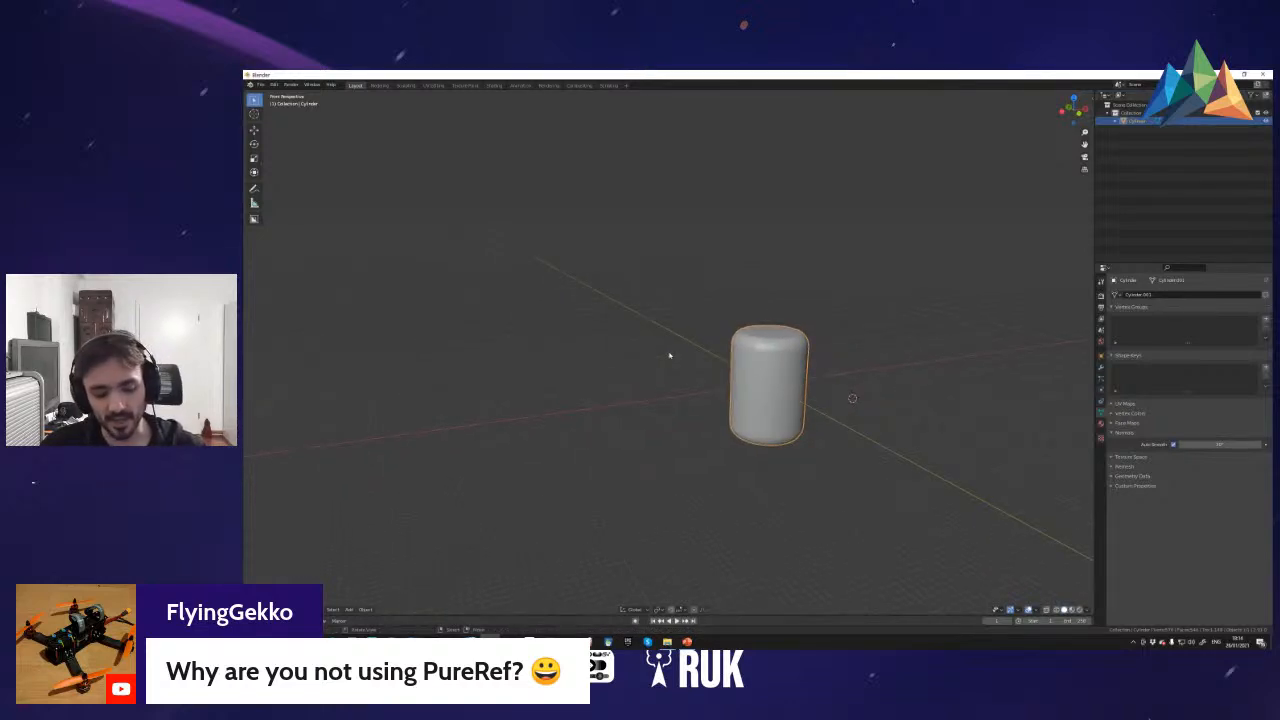
pyautogui.moveTo(669, 354); pyautogui.dragTo(669, 355, button='middle')
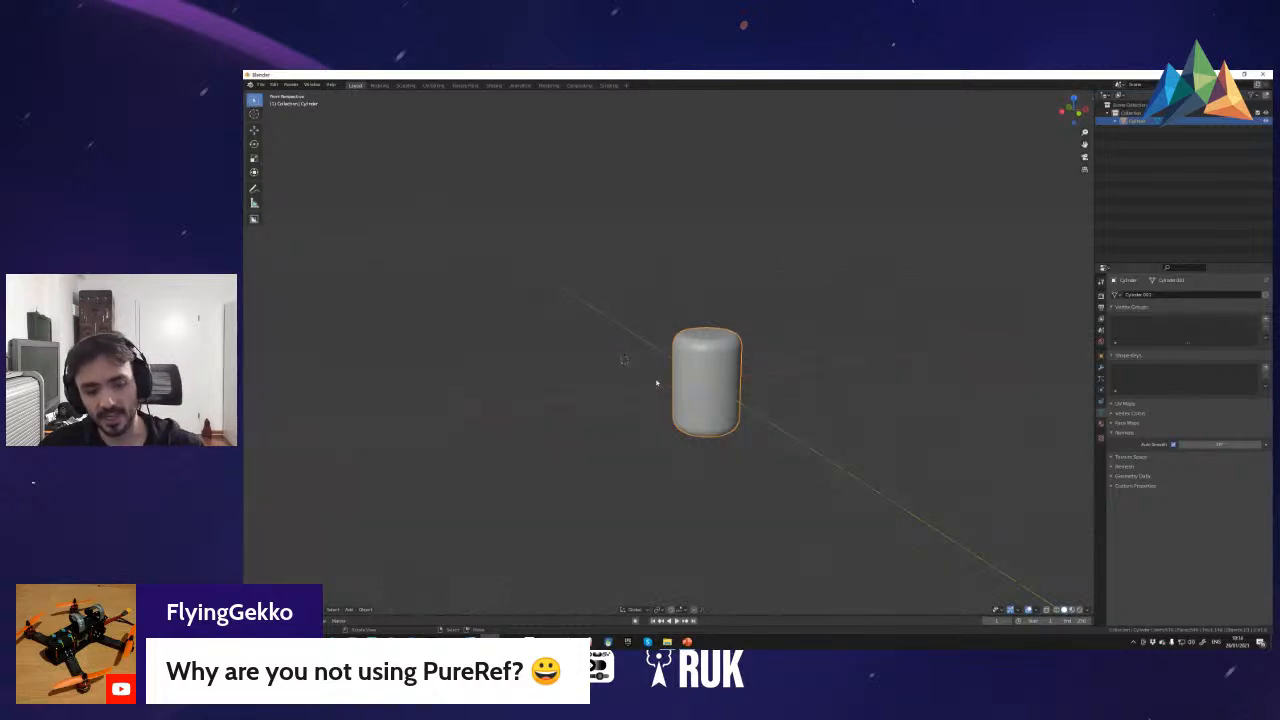
pyautogui.moveTo(648, 395); pyautogui.dragTo(670, 354, button='middle')
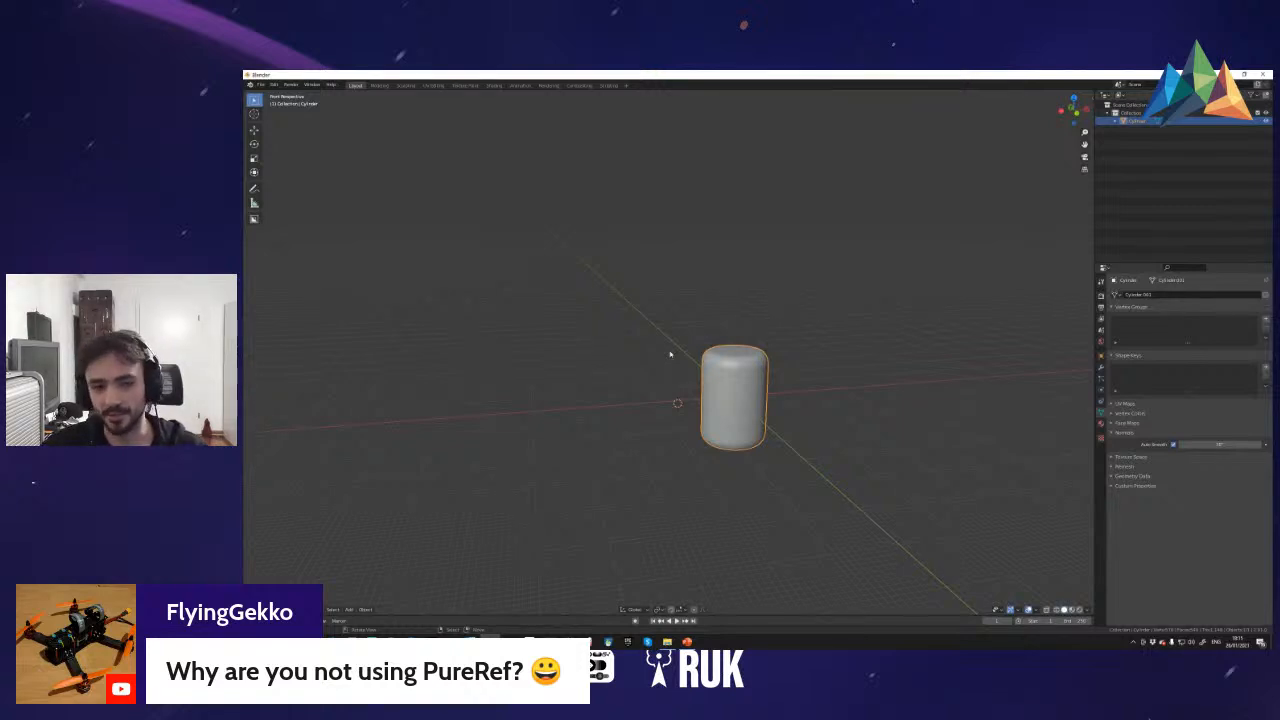
pyautogui.press('KP_Decimal')
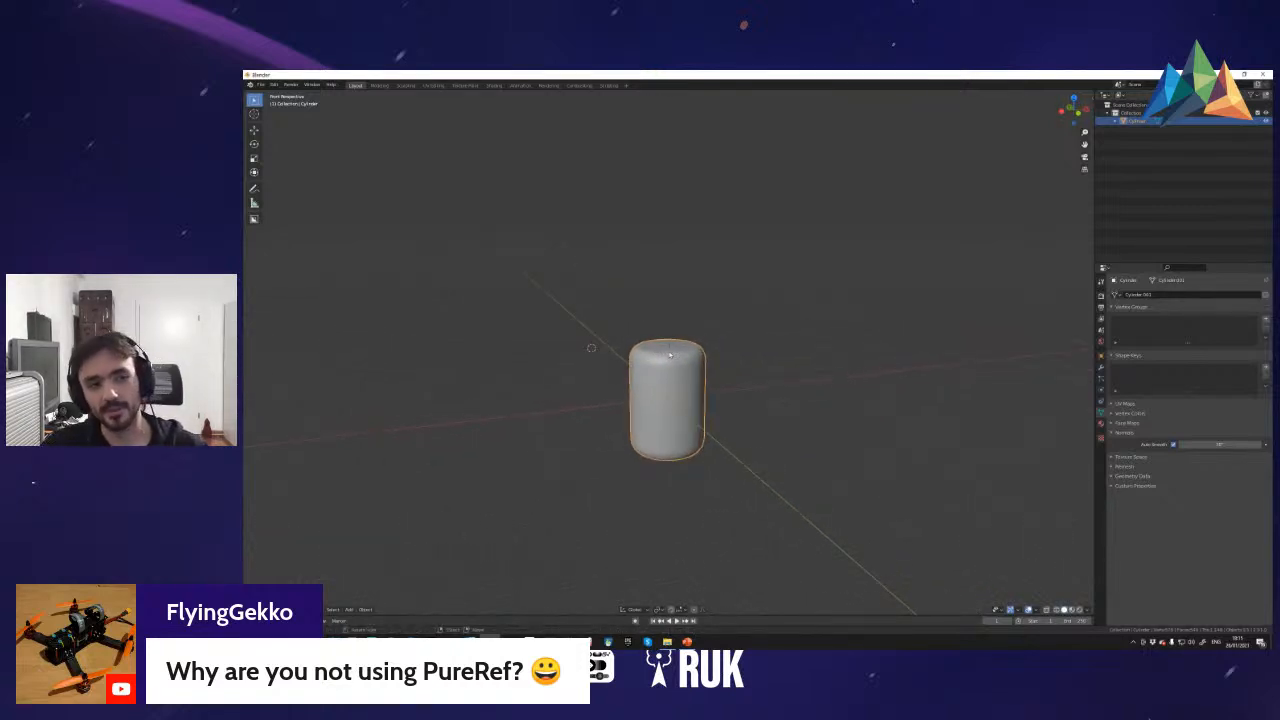
pyautogui.moveTo(670, 355)
pyautogui.keyDown('shift'); pyautogui.mouseDown(button='middle')
pyautogui.moveTo(763, 356)
pyautogui.moveTo(670, 355)
pyautogui.mouseUp(button='middle'); pyautogui.keyUp('shift')
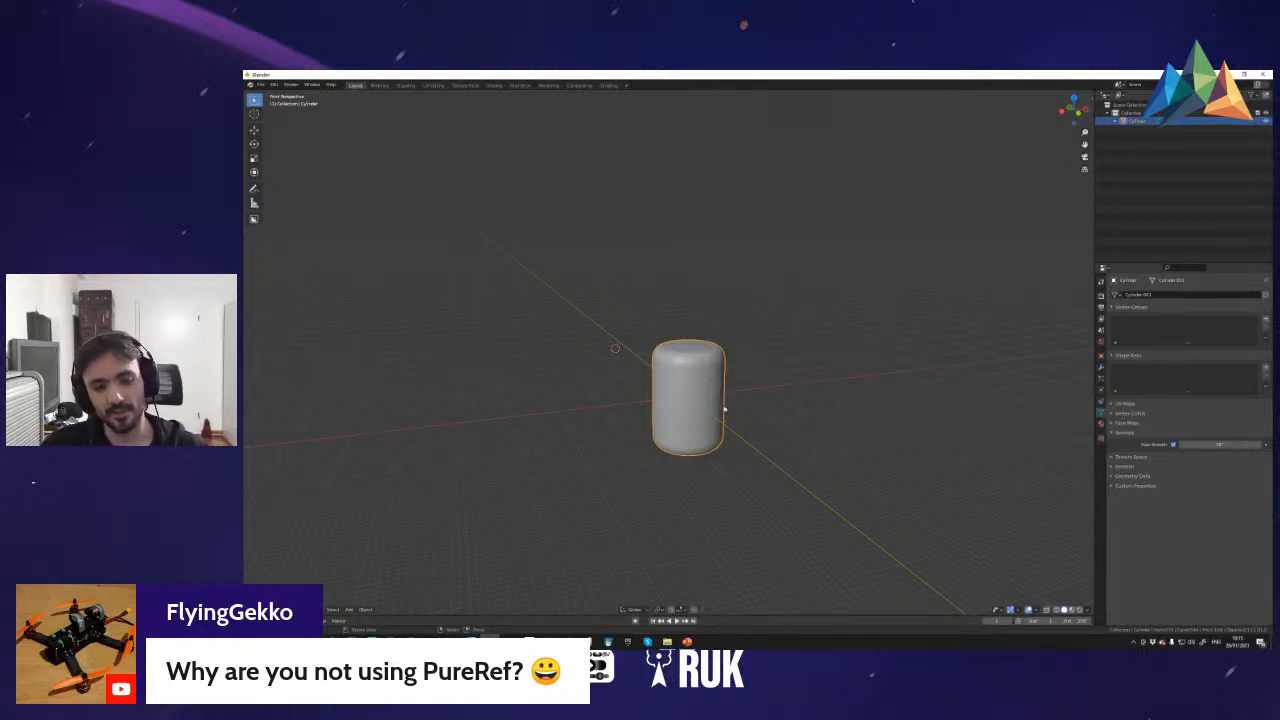
pyautogui.moveTo(724, 408); pyautogui.dragTo(676, 372, button='middle')
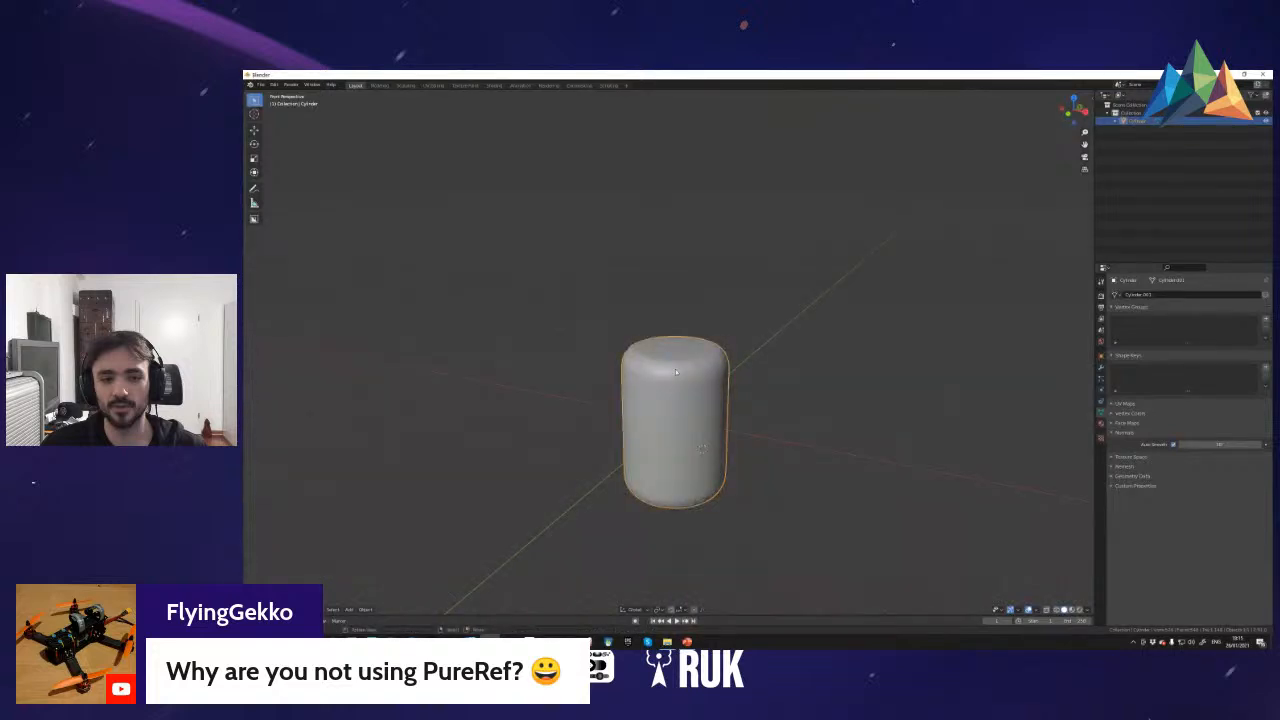
pyautogui.moveTo(676, 372); pyautogui.dragTo(641, 381, button='middle')
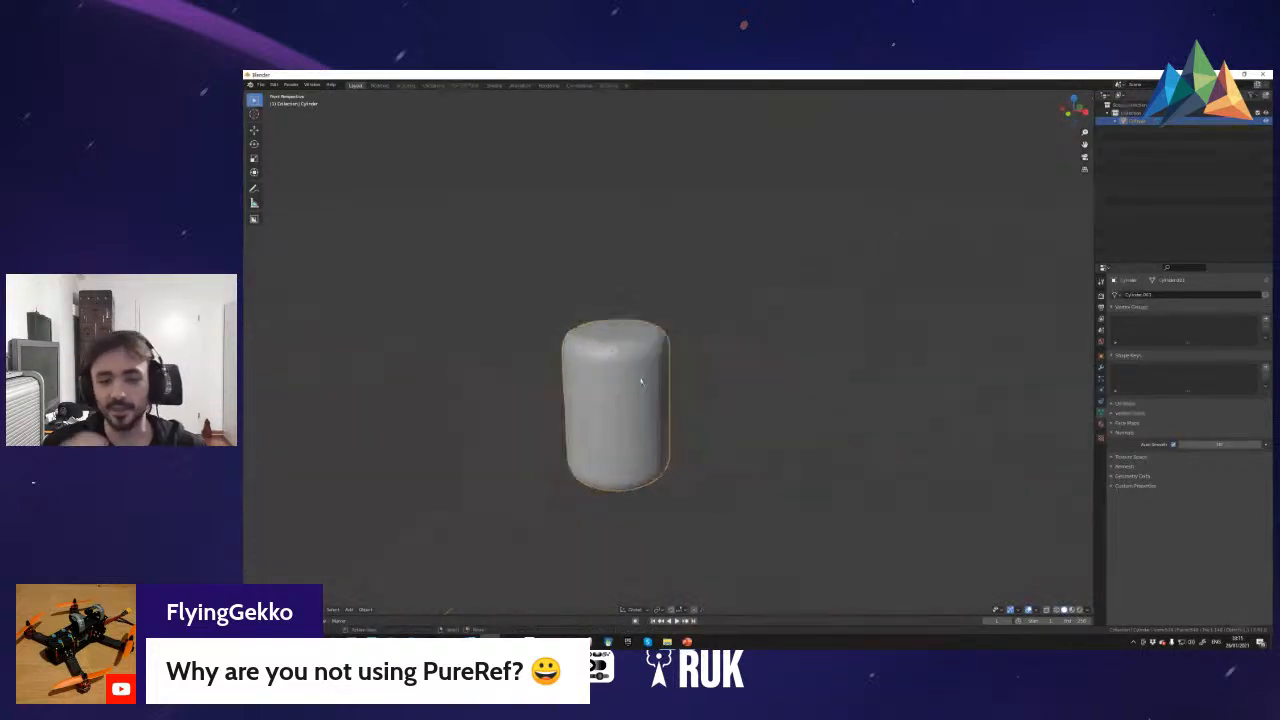
pyautogui.moveTo(641, 381); pyautogui.dragTo(727, 431, button='middle')
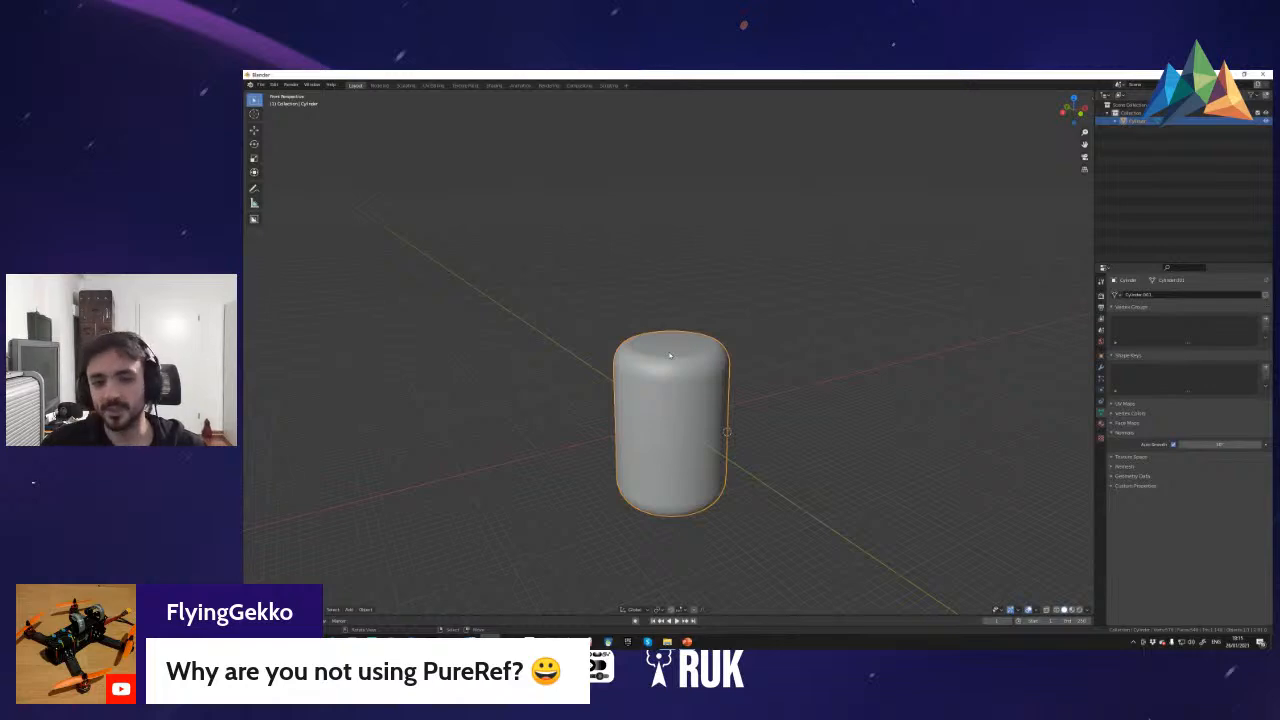
pyautogui.moveTo(657, 326); pyautogui.dragTo(670, 356, button='middle')
pyautogui.press('KP_1')
pyautogui.press('KP_Decimal')
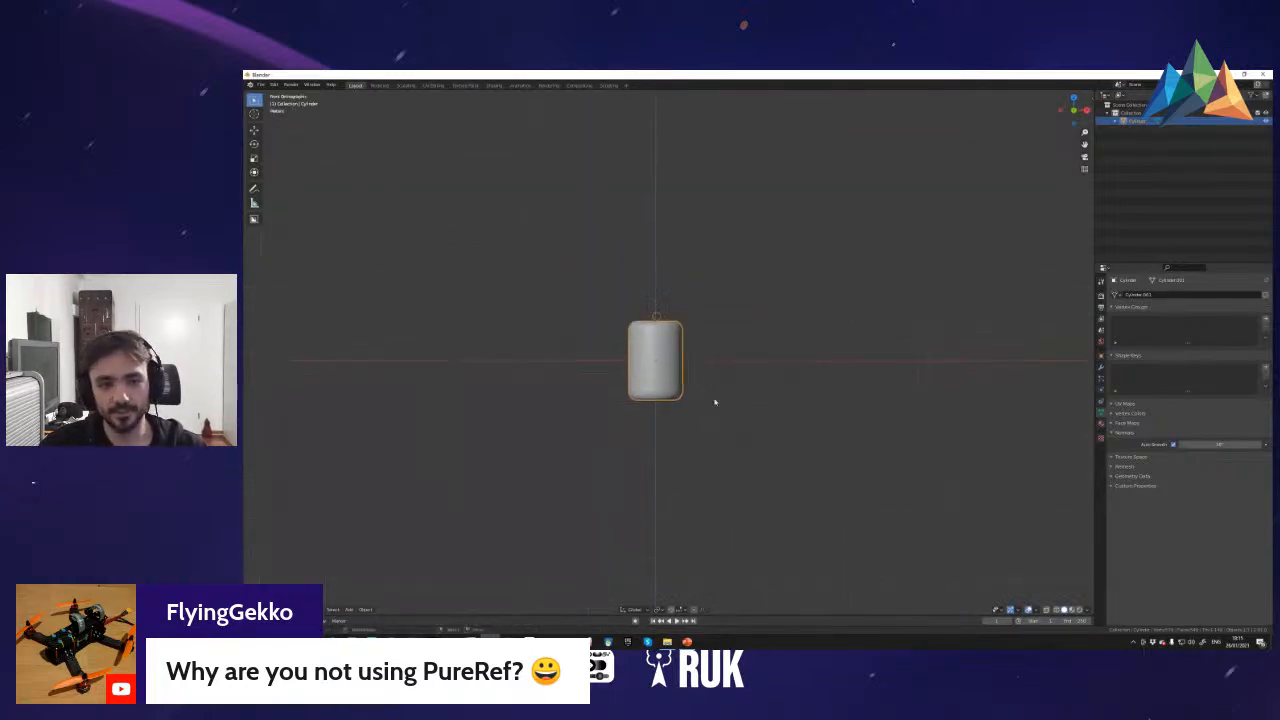
pyautogui.hotkey('shift', '`')
pyautogui.press('Escape')
# - Enable the Screencast Keys overlay in the 3D viewport and hide the sidebar again
pyautogui.press('n')
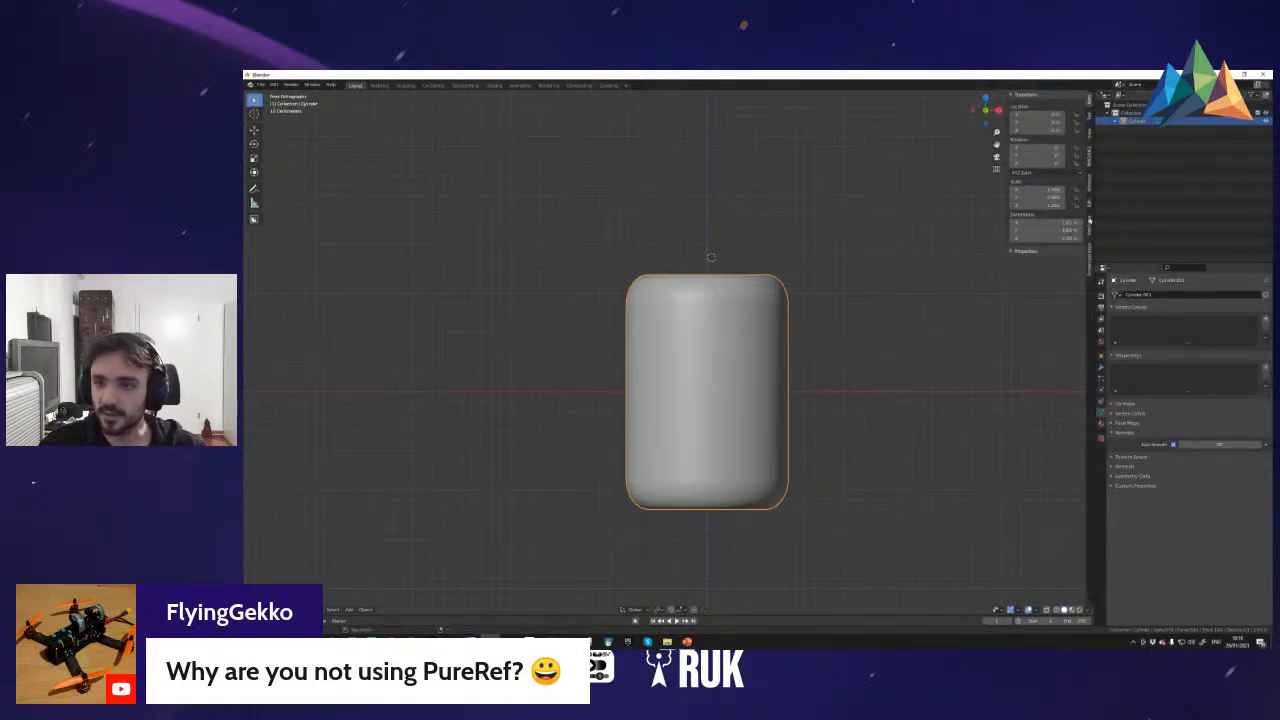
pyautogui.click(1089, 259)
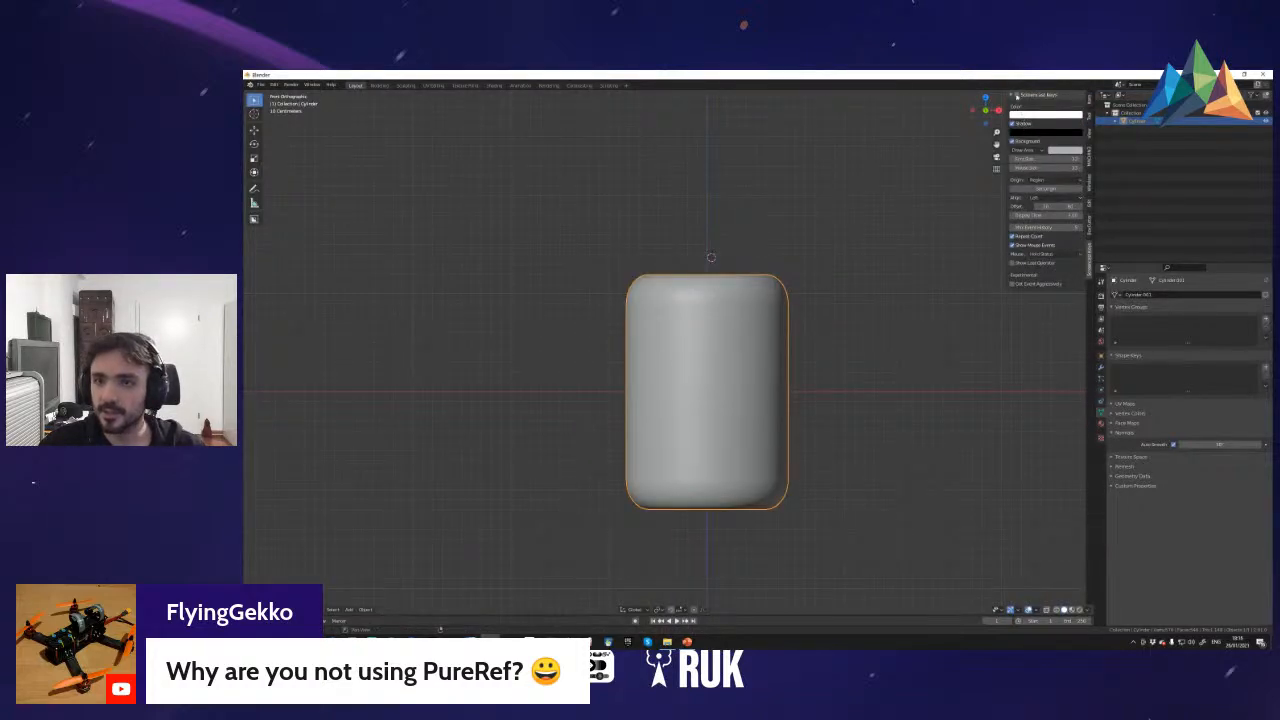
pyautogui.press('n')
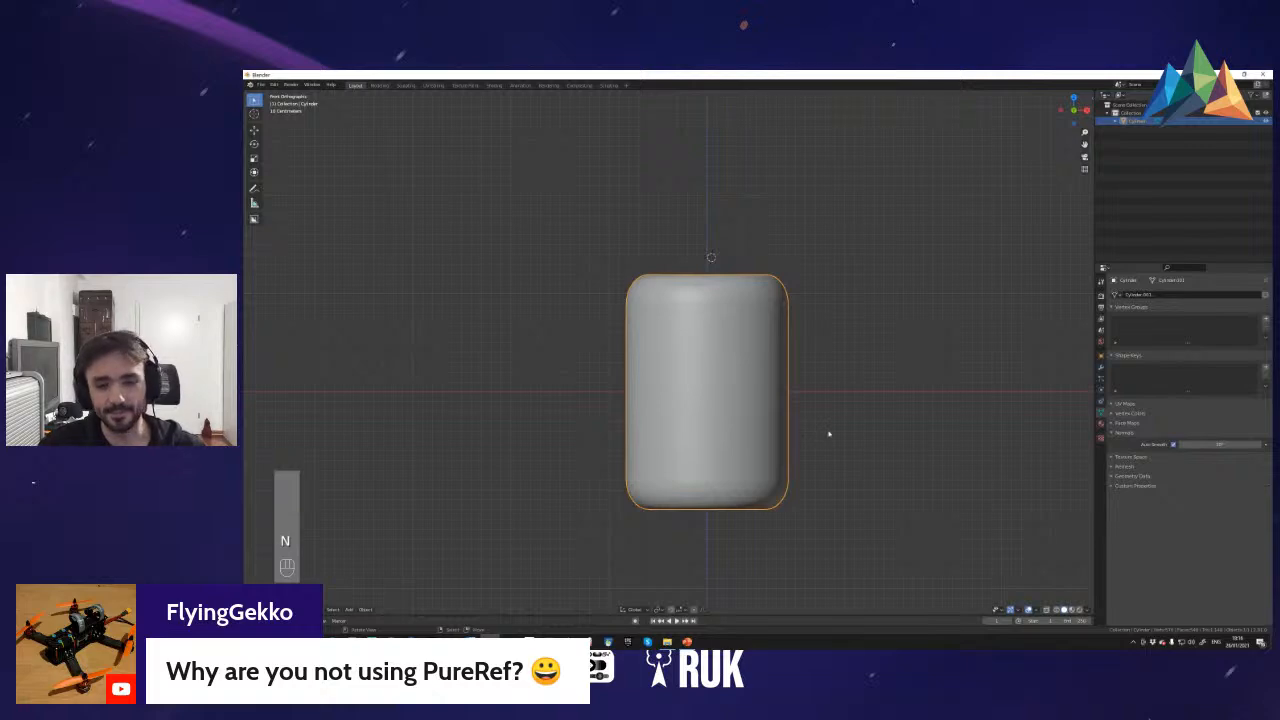
# - Enter Edit Mode on the canister in the front orthographic view
pyautogui.press('KP_1')
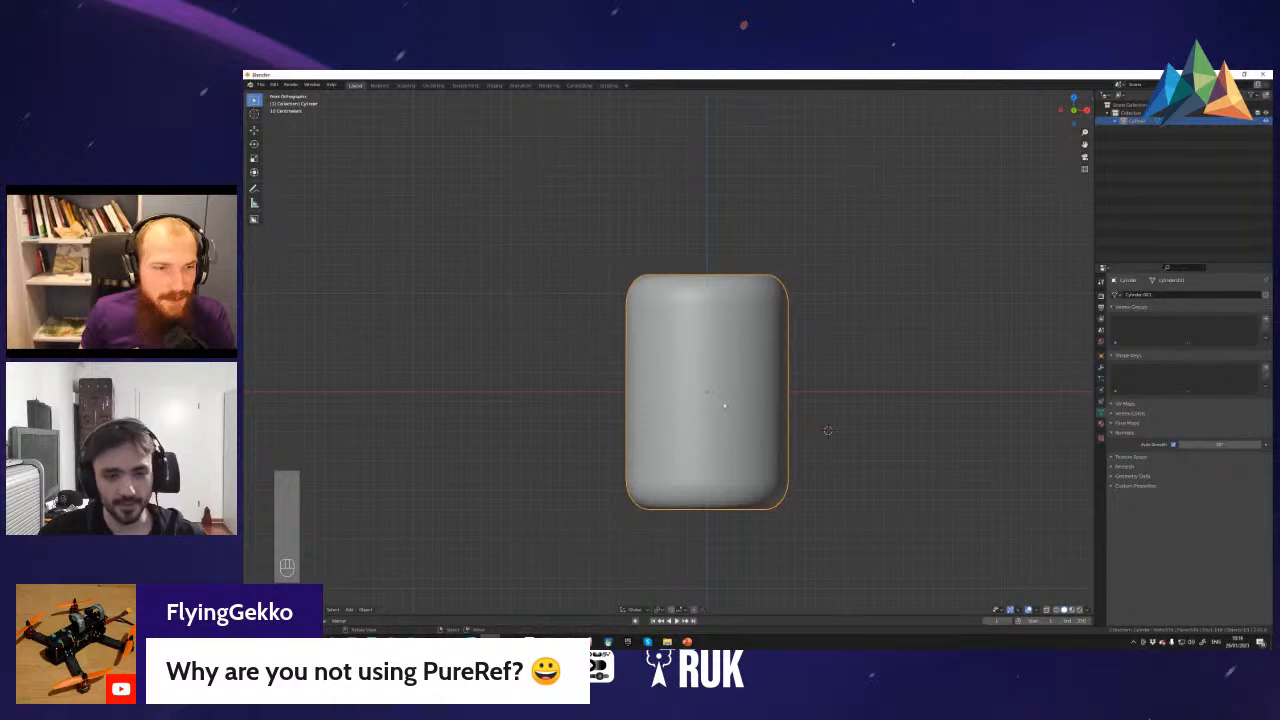
pyautogui.press('Tab')
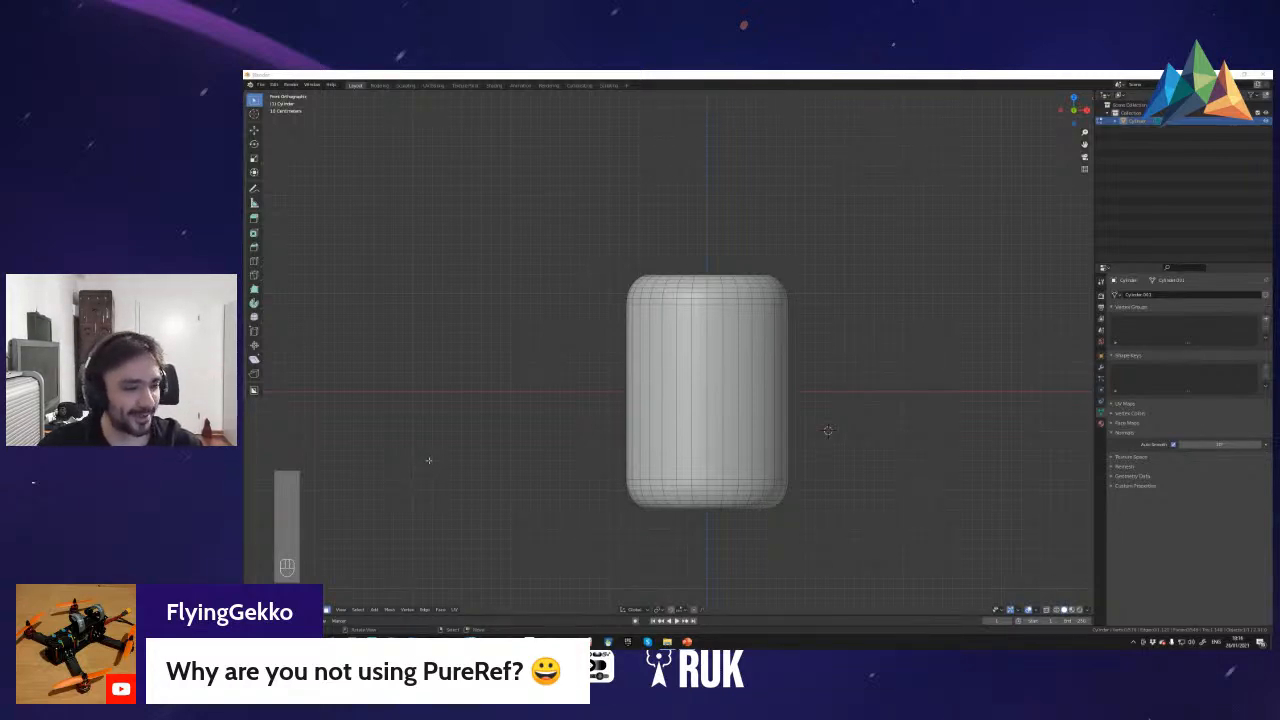
pyautogui.hotkey('shift', 'f')
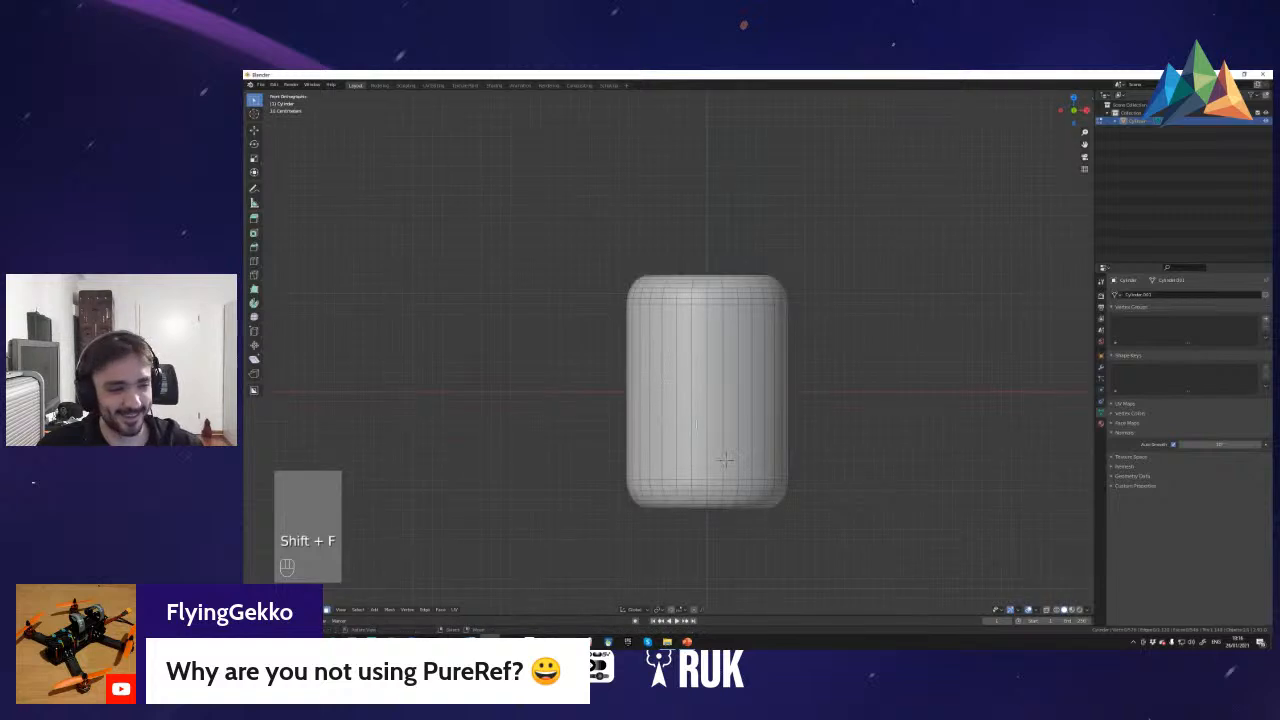
pyautogui.keyDown('shift'); pyautogui.moveTo(661, 358); pyautogui.dragTo(667, 361, button='middle'); pyautogui.keyUp('shift')
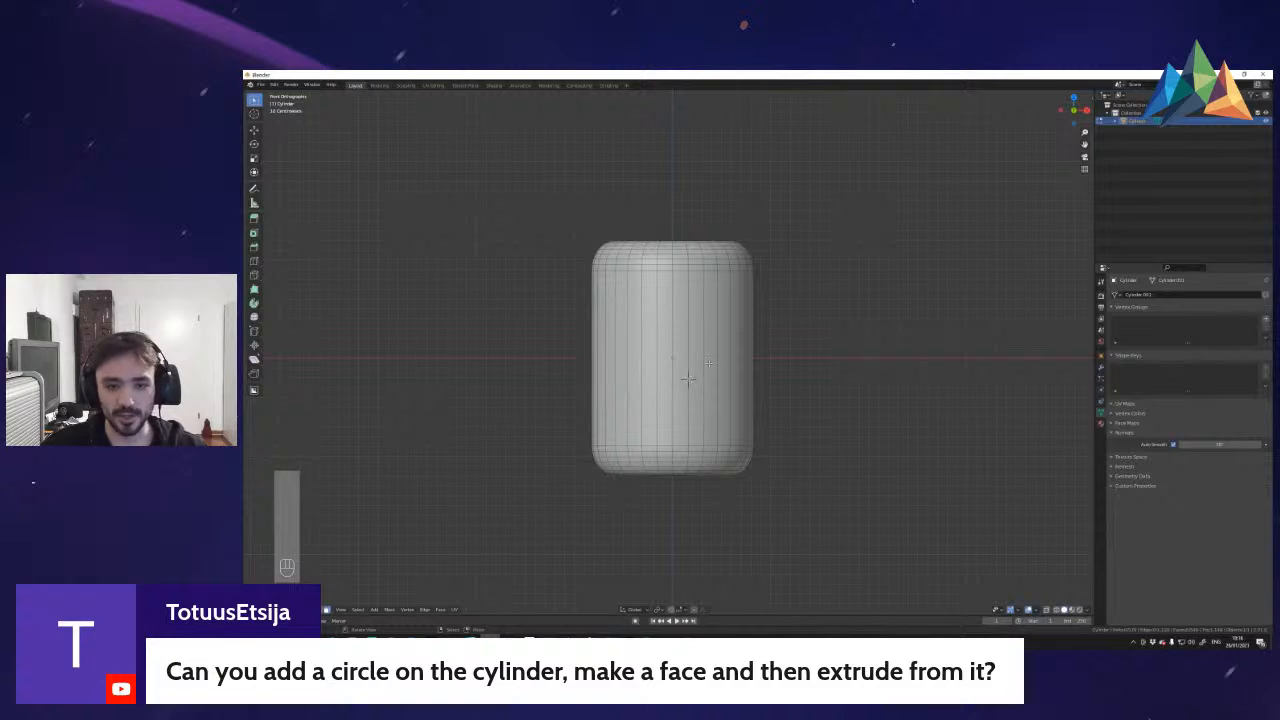
# - Try a single horizontal loop cut slid down toward the canister's lower rim, and undo it
pyautogui.hotkey('ctrl', 'r')
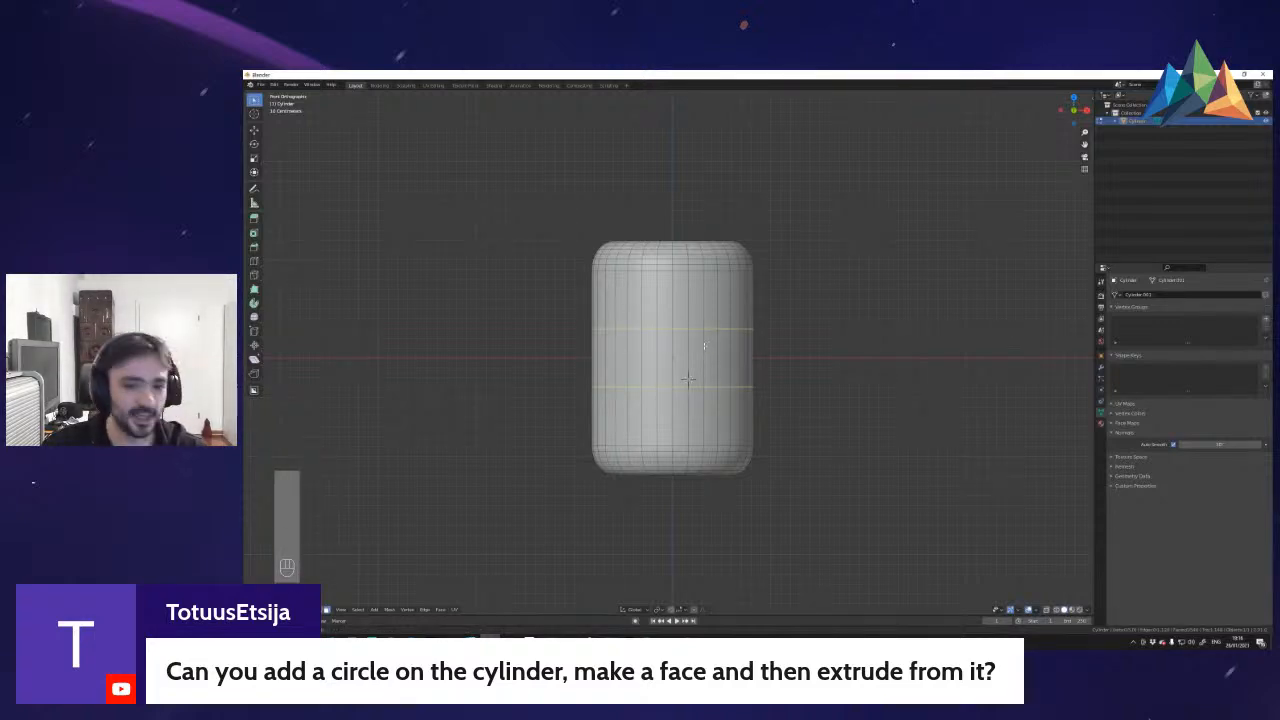
pyautogui.rightClick(688, 379)
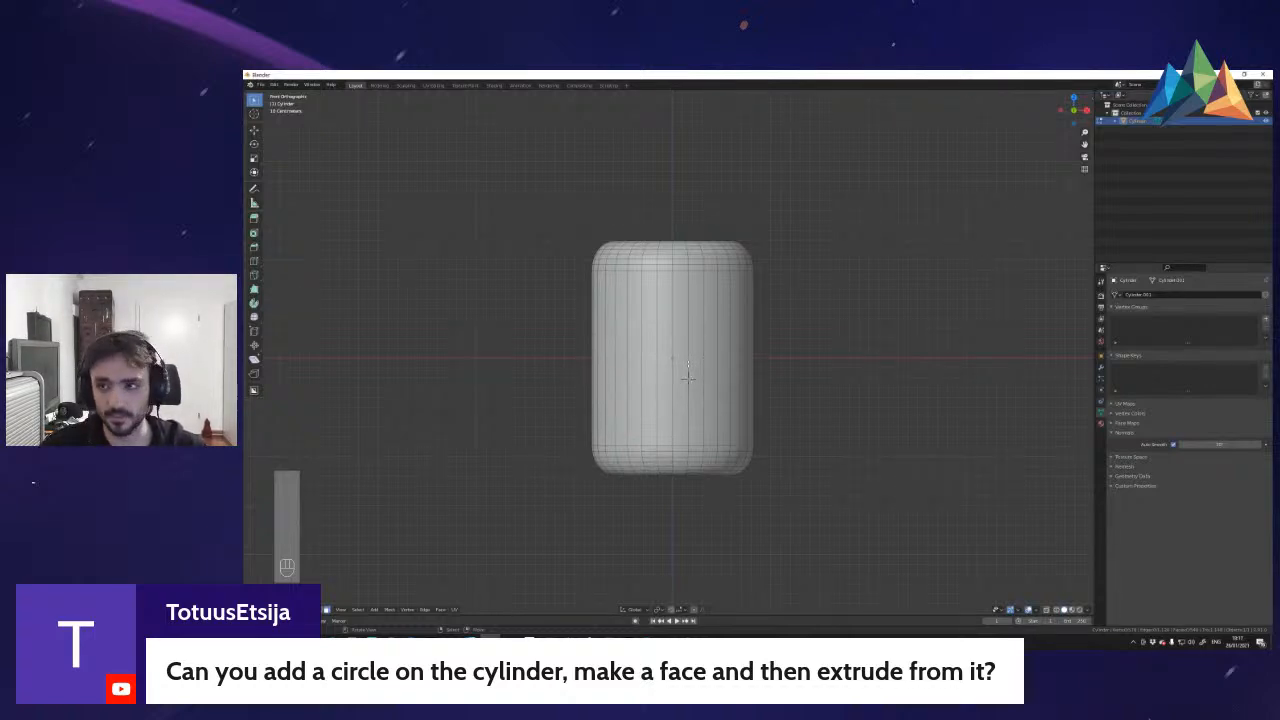
pyautogui.hotkey('ctrl', 'r')
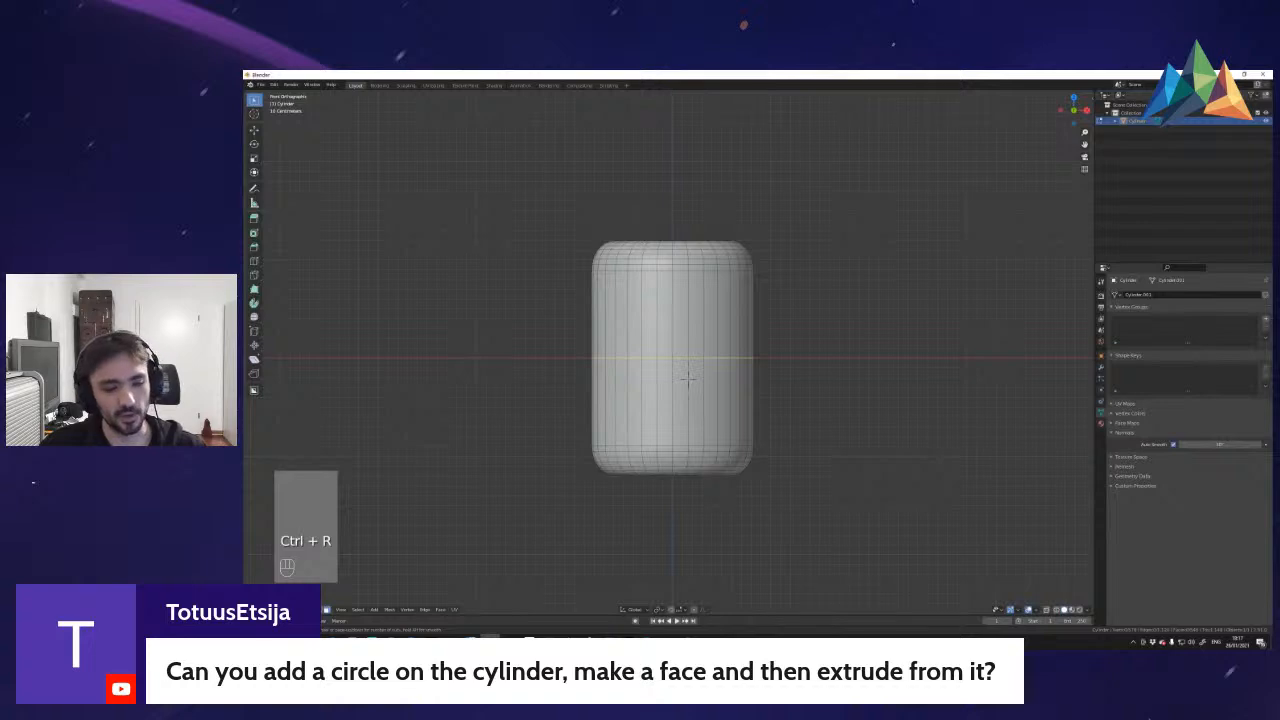
pyautogui.click(690, 352)
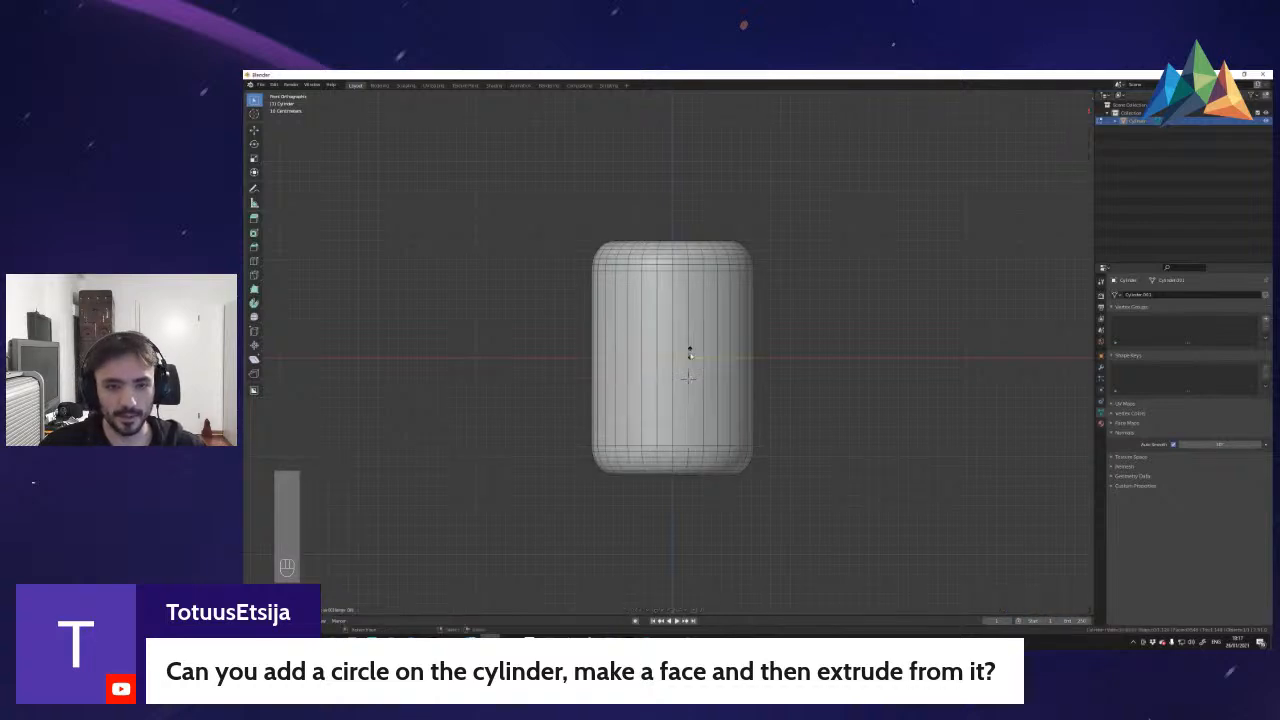
pyautogui.click(692, 420)
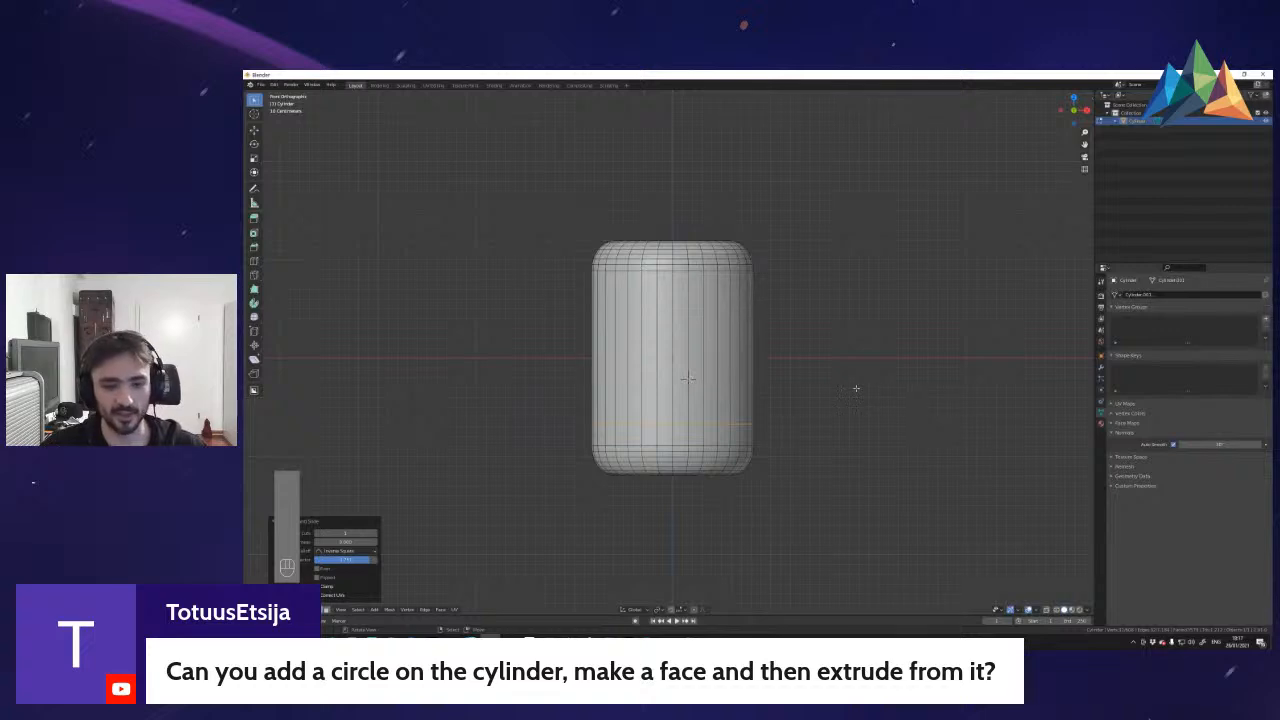
pyautogui.press('a')
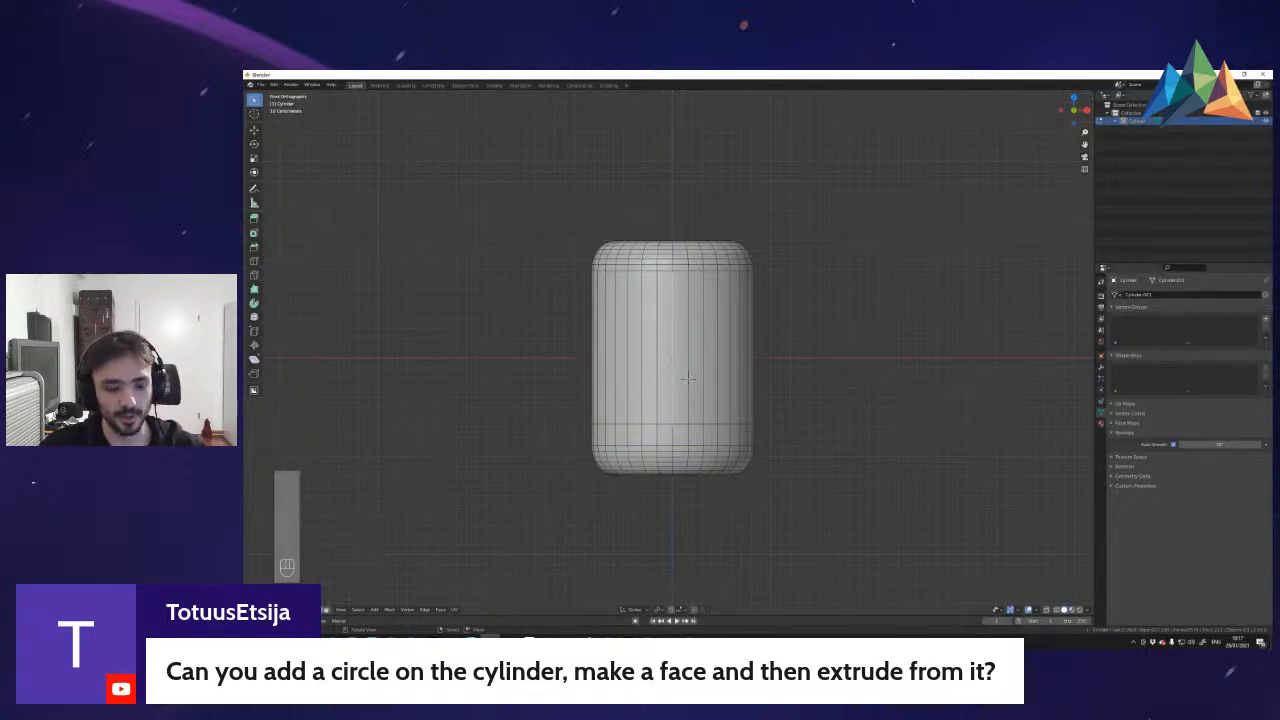
pyautogui.hotkey('ctrl', 'z')
pyautogui.hotkey('ctrl', 'z')
pyautogui.hotkey('ctrl', 'z')
# - Add two evenly spaced horizontal loop cuts around the canister's straight body without sliding them
pyautogui.hotkey('ctrl', 'r')
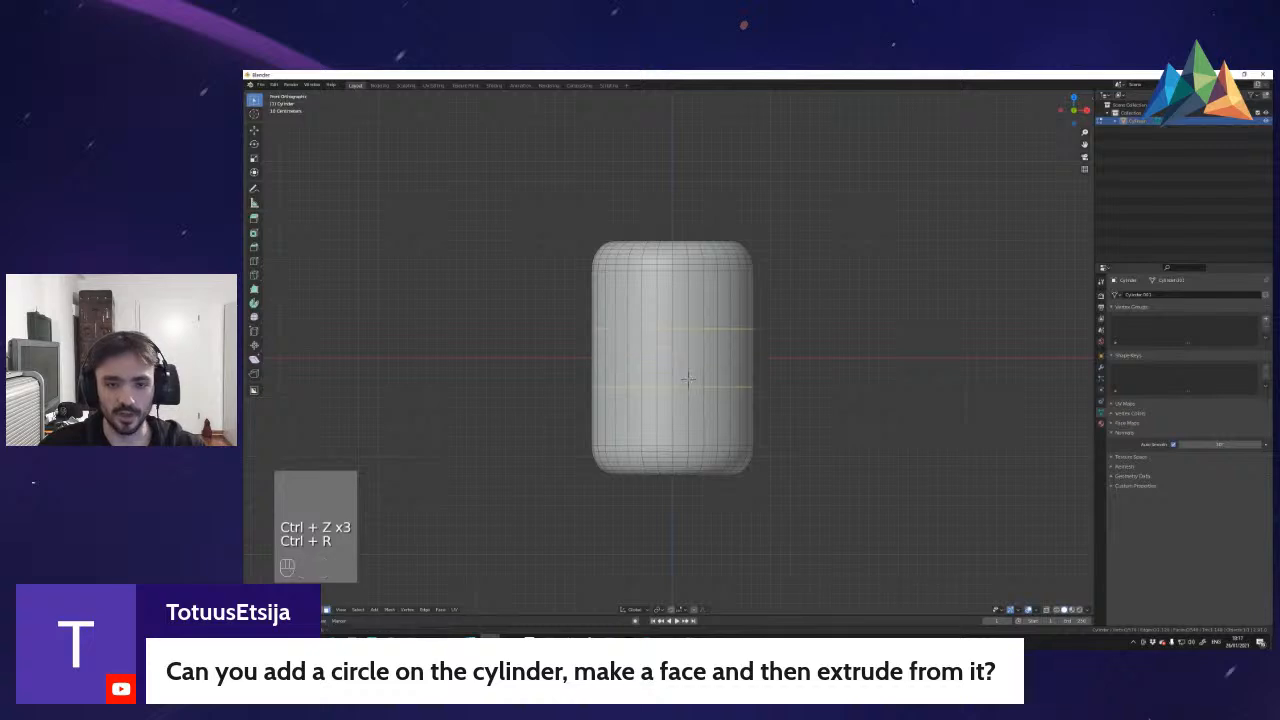
pyautogui.scroll(3, 688, 378)
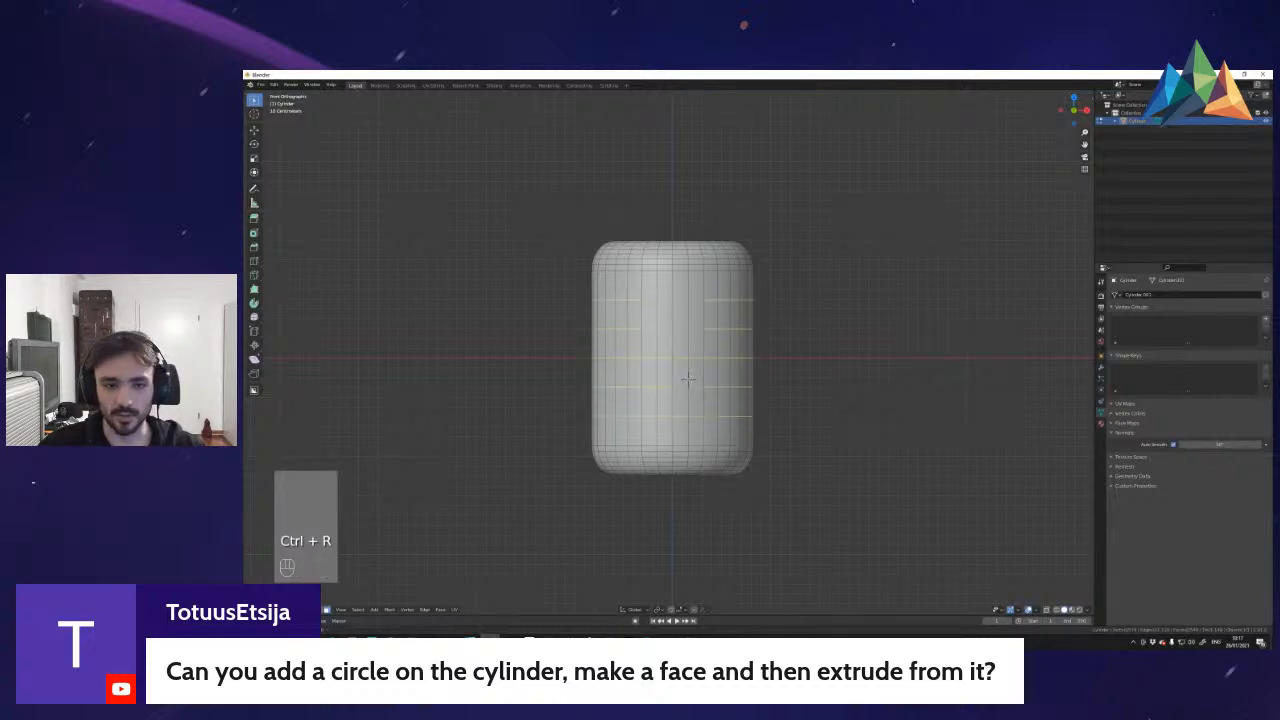
pyautogui.scroll(8, 688, 378)
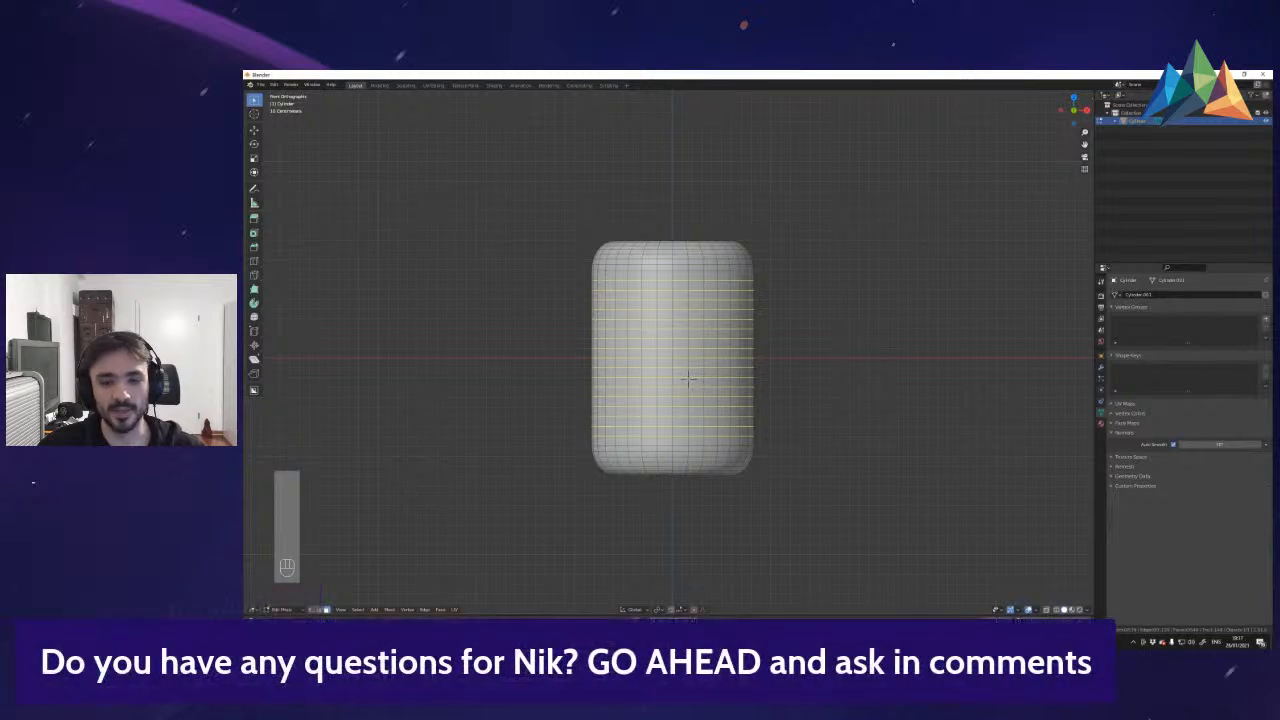
pyautogui.scroll(-15, 688, 378)
pyautogui.scroll(1, 688, 378)
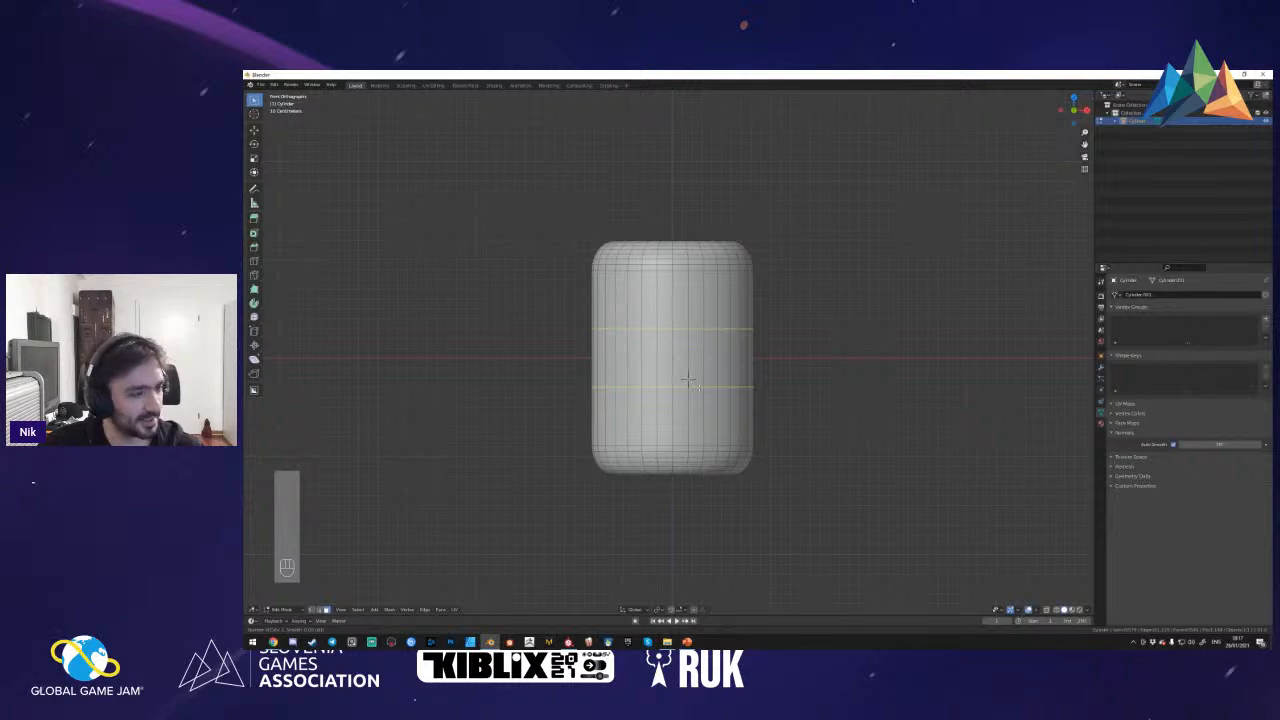
pyautogui.click(688, 378)
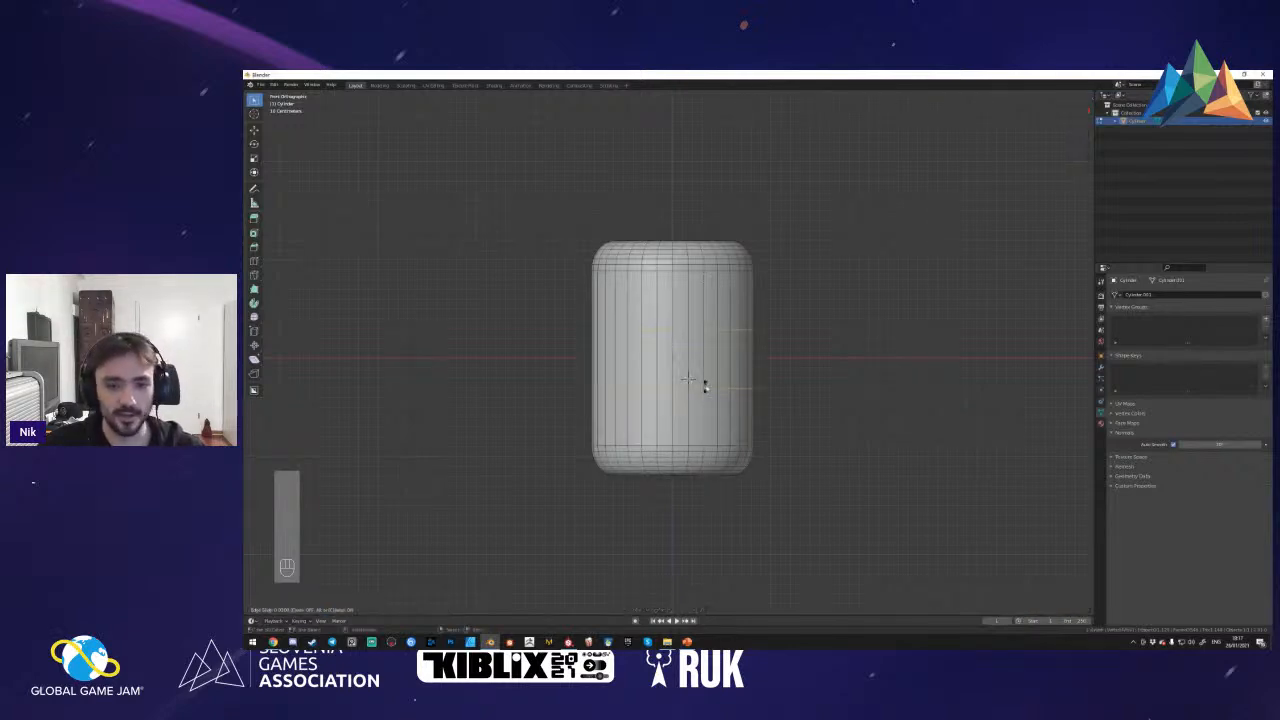
pyautogui.click(688, 378)
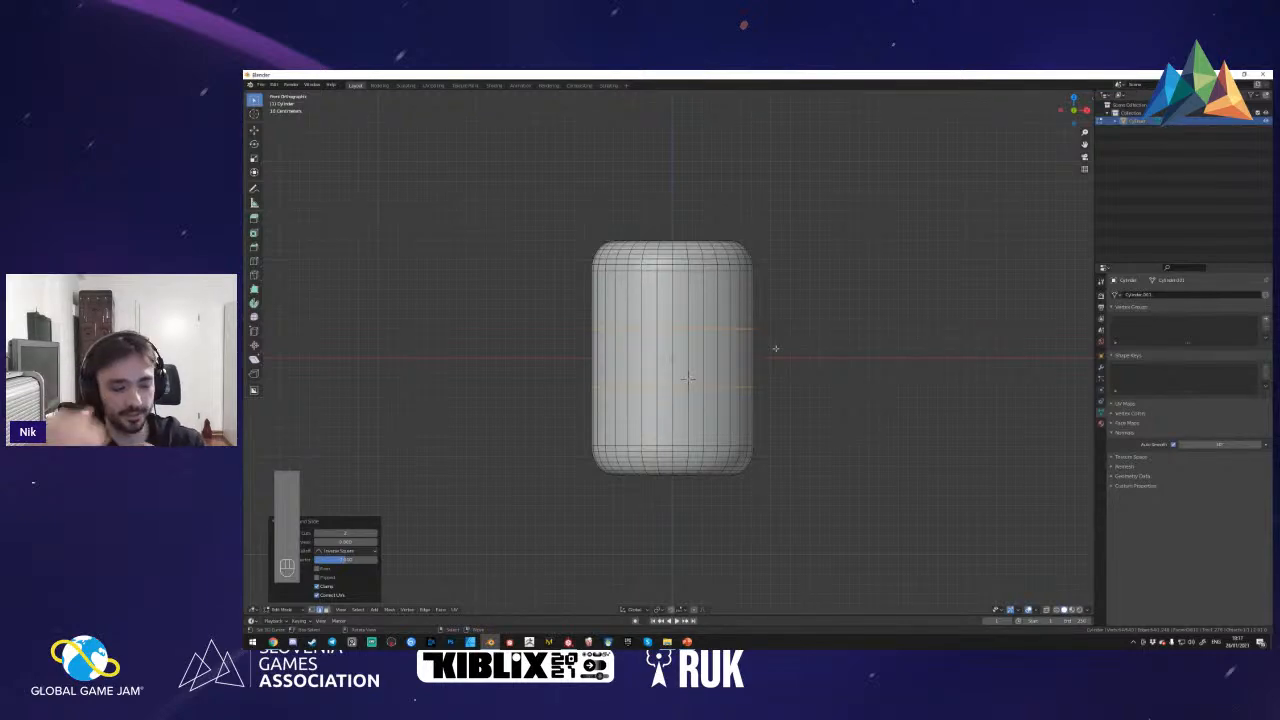
# - Scale the two new edge loops apart along Z so they sit near the canister's rounded ends
pyautogui.press('s')
pyautogui.press('z')
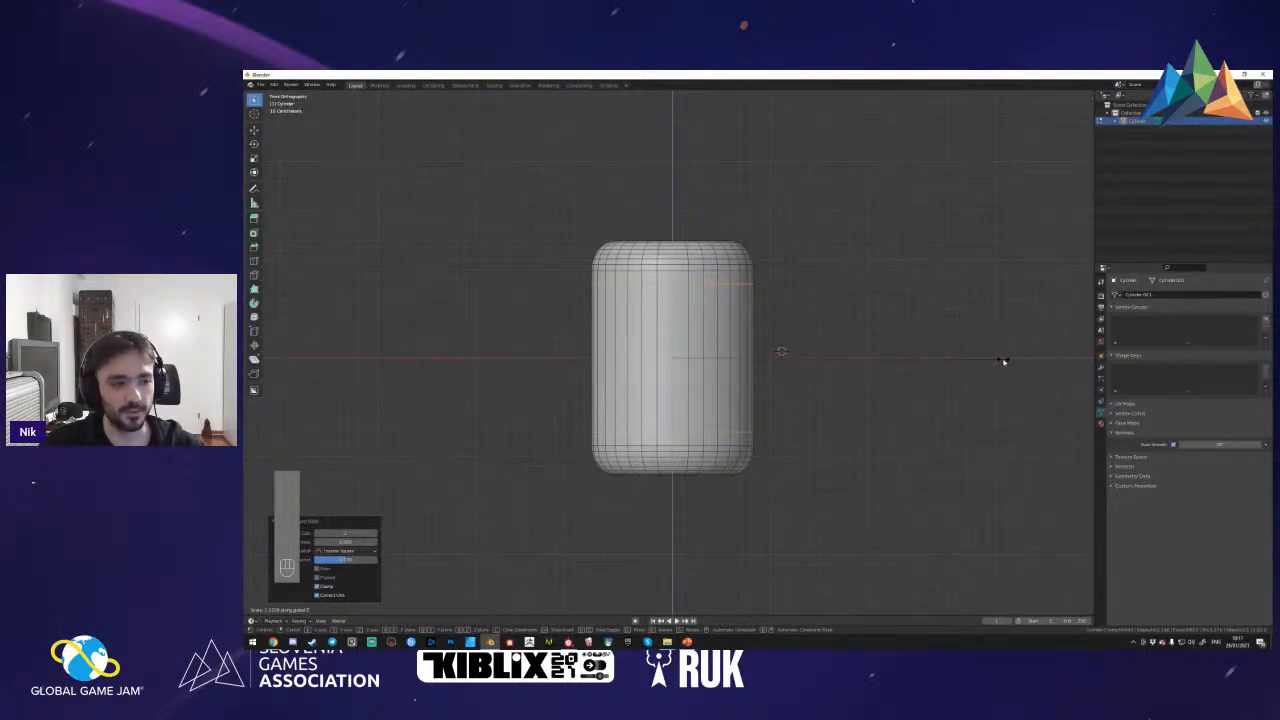
pyautogui.click(1004, 361)
# - Select the two adjacent tall faces at the centre of the canister's front, between the new edge loops
pyautogui.press('3')
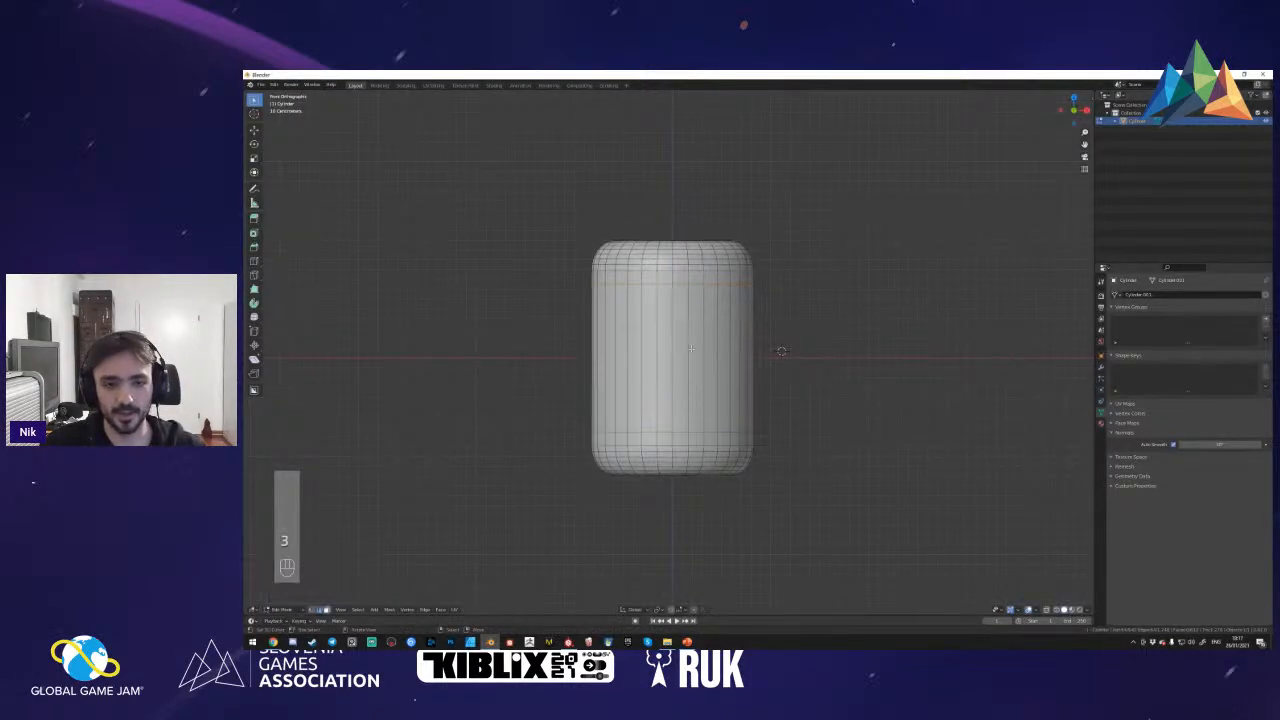
pyautogui.keyDown('shift'); pyautogui.click(668, 356); pyautogui.keyUp('shift')
pyautogui.keyDown('shift'); pyautogui.click(664, 356); pyautogui.keyUp('shift')
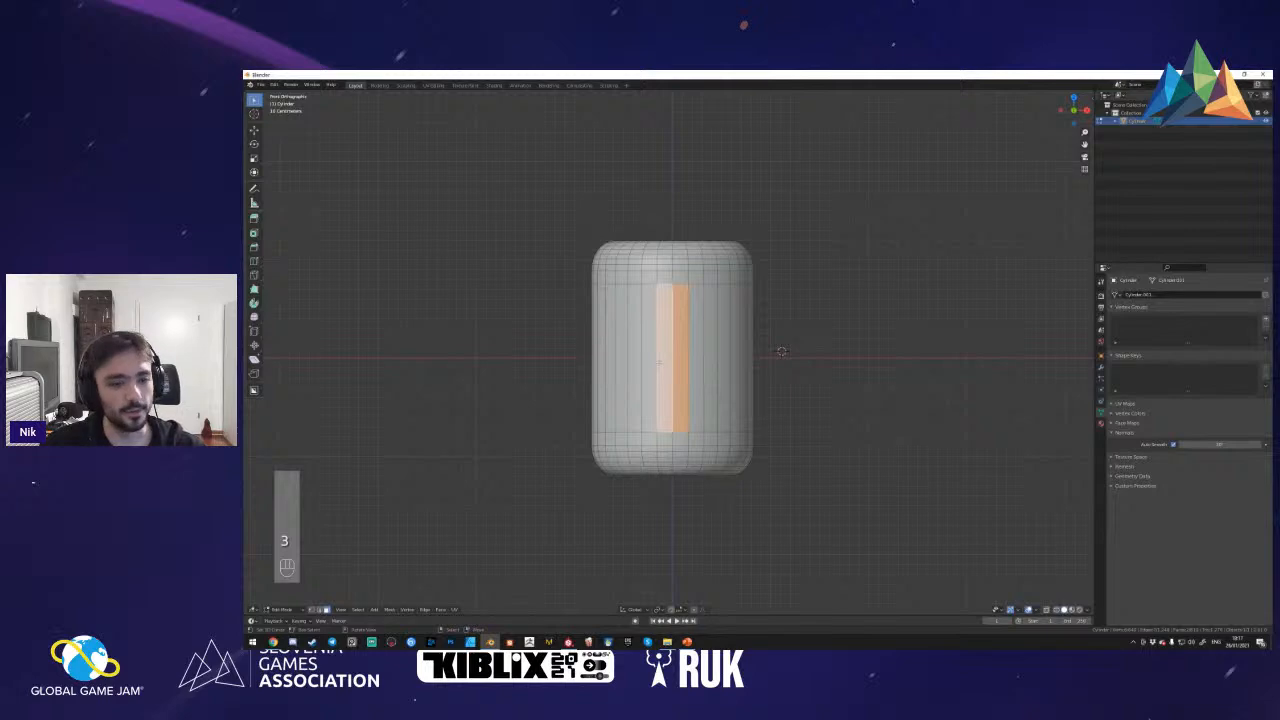
# - Examine the selected front faces of the canister in perspective from several distances and angles
pyautogui.hotkey('shift', 'f')
pyautogui.press('KP_Decimal')
pyautogui.hotkey('shift', 'f')
pyautogui.scroll(-6, 669, 355)
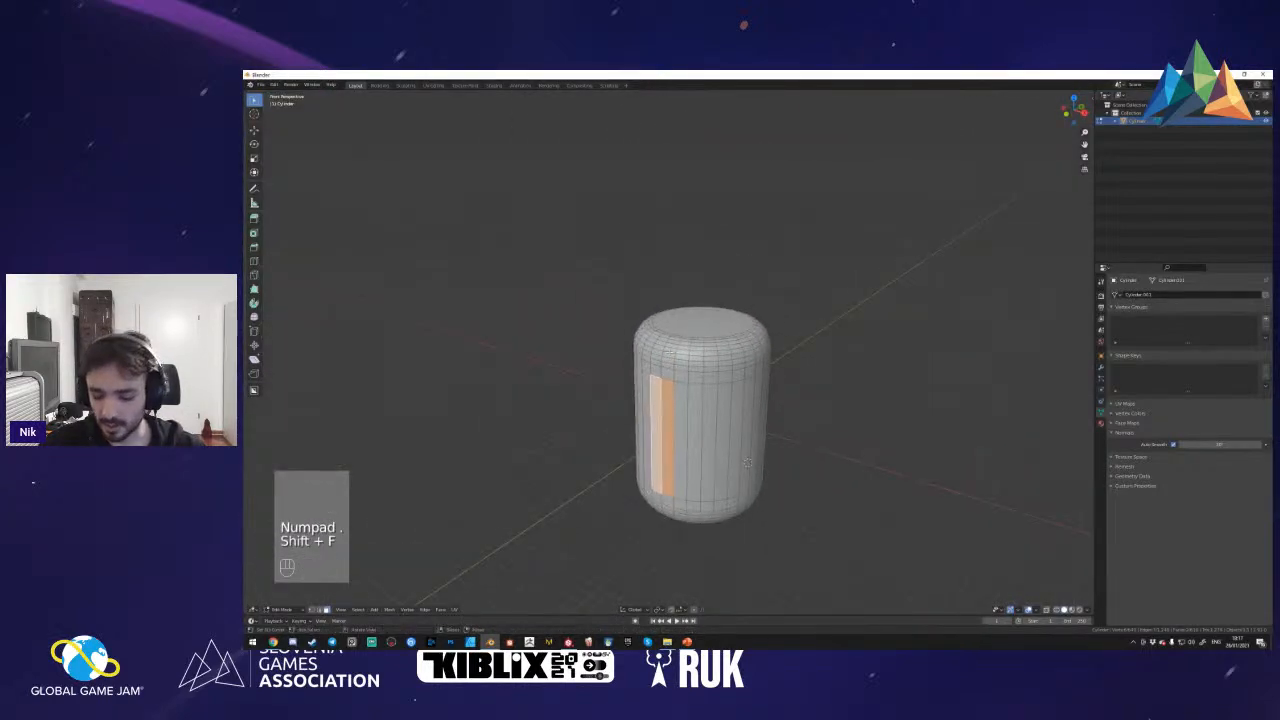
pyautogui.hotkey('shift', 'f')
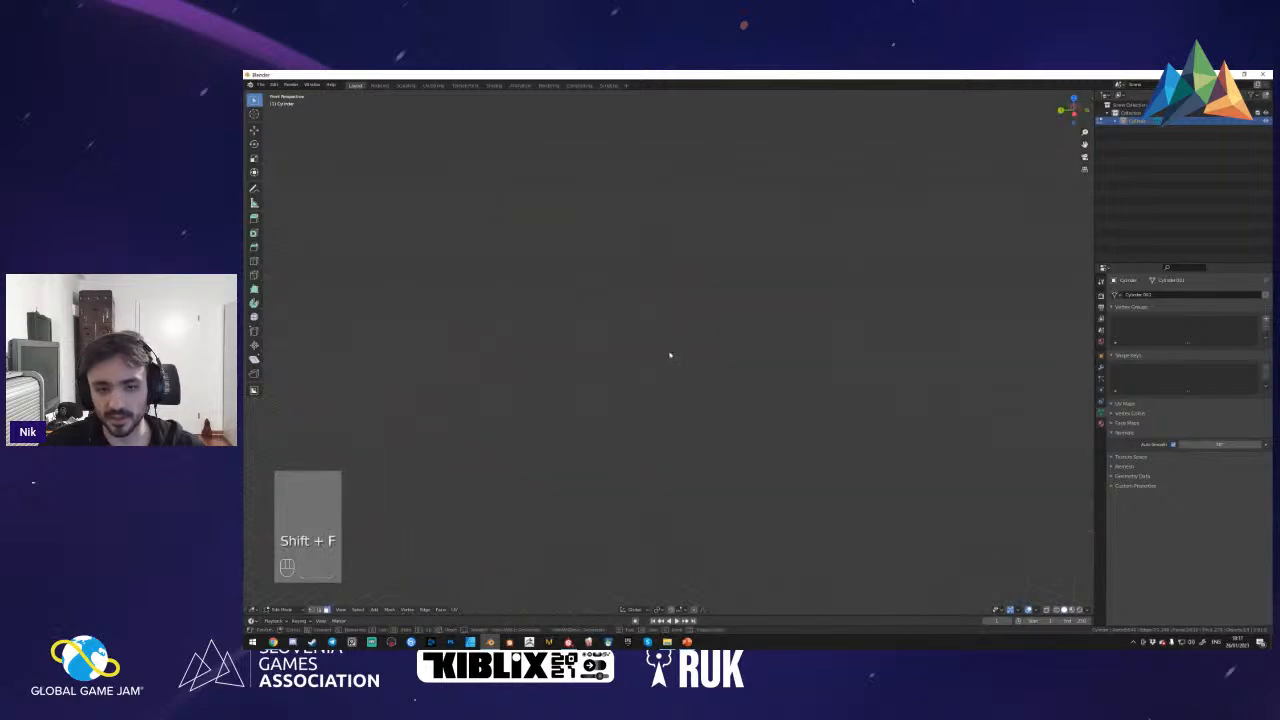
pyautogui.press('KP_Decimal')
pyautogui.hotkey('shift', 'f')
pyautogui.press('s')
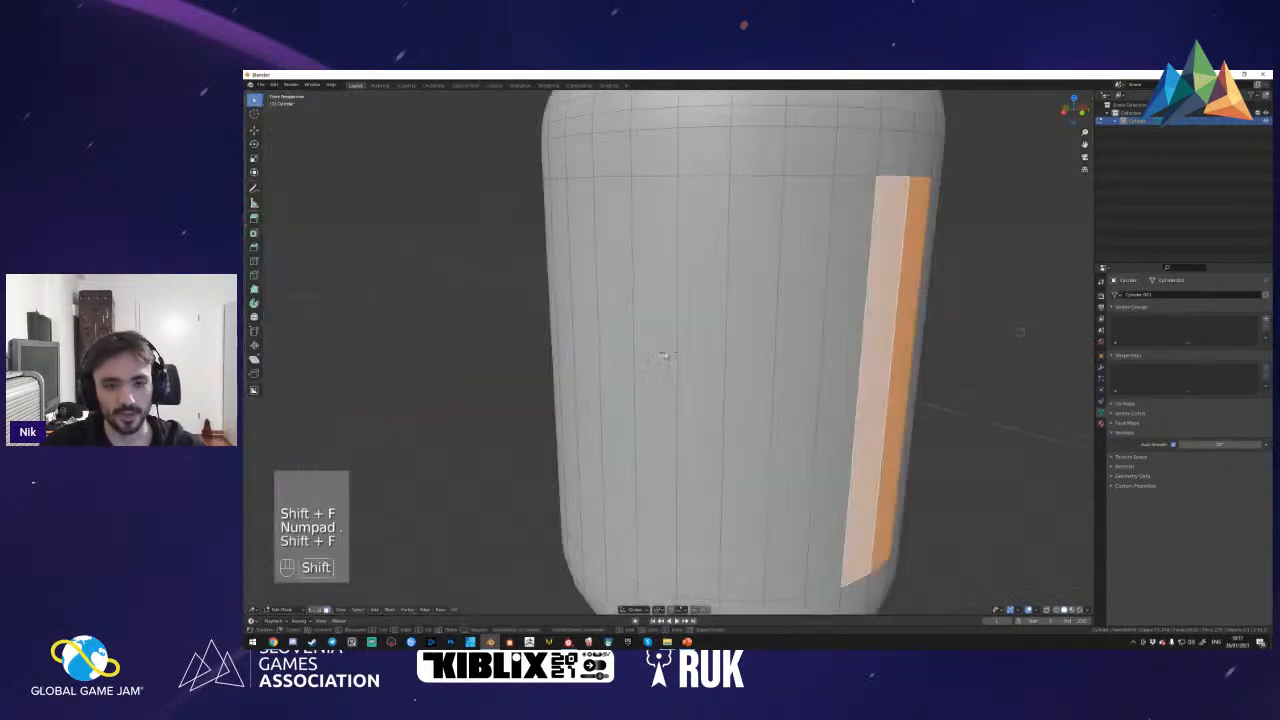
pyautogui.press('w')
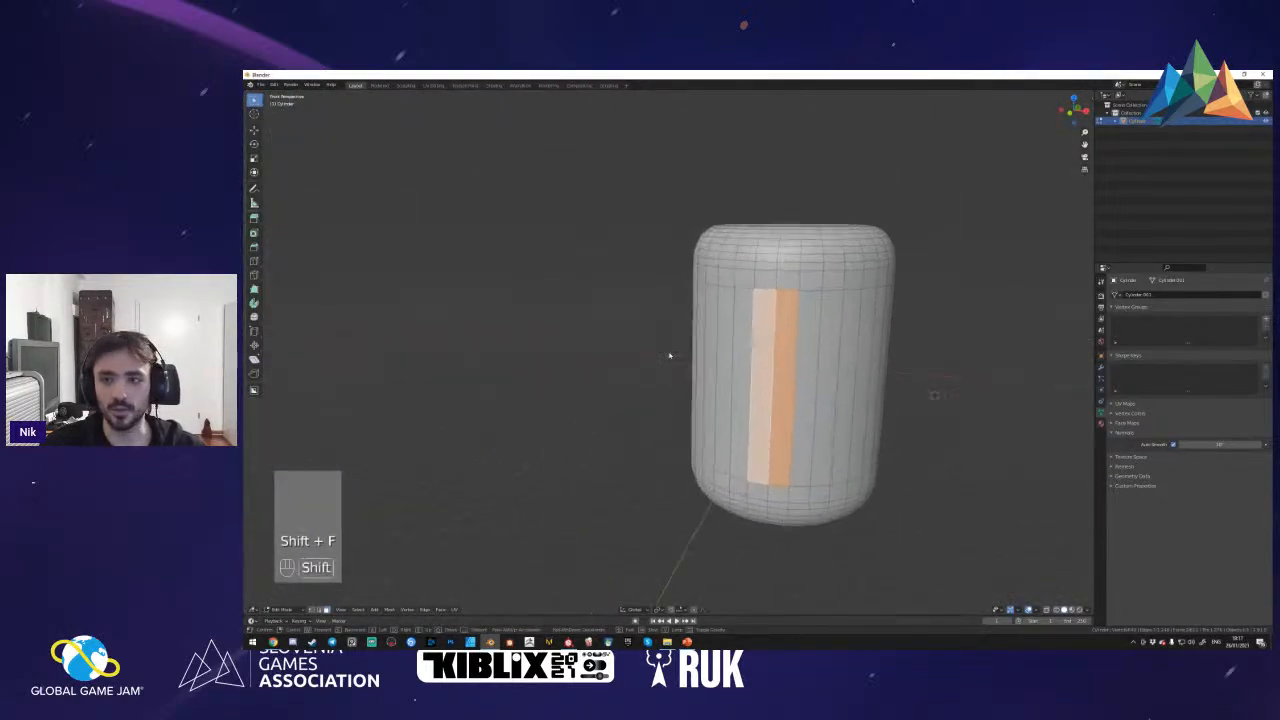
pyautogui.press('s')
pyautogui.press('d')
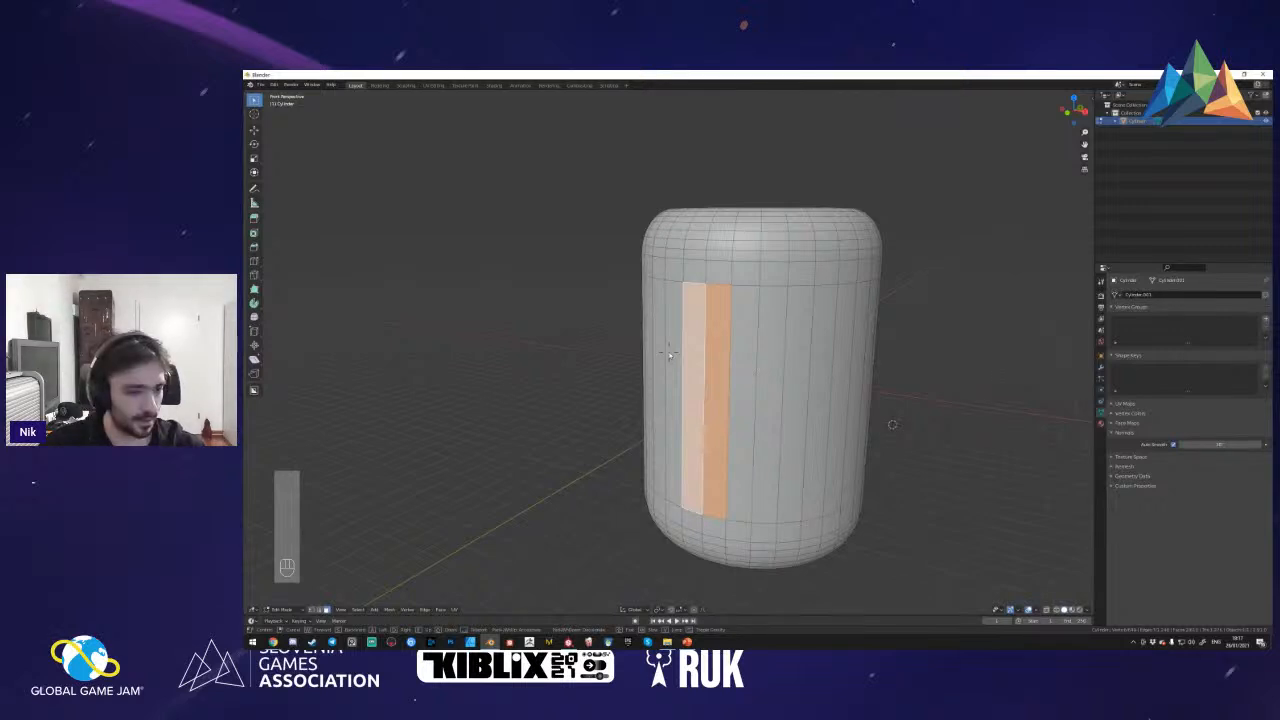
pyautogui.press('d')
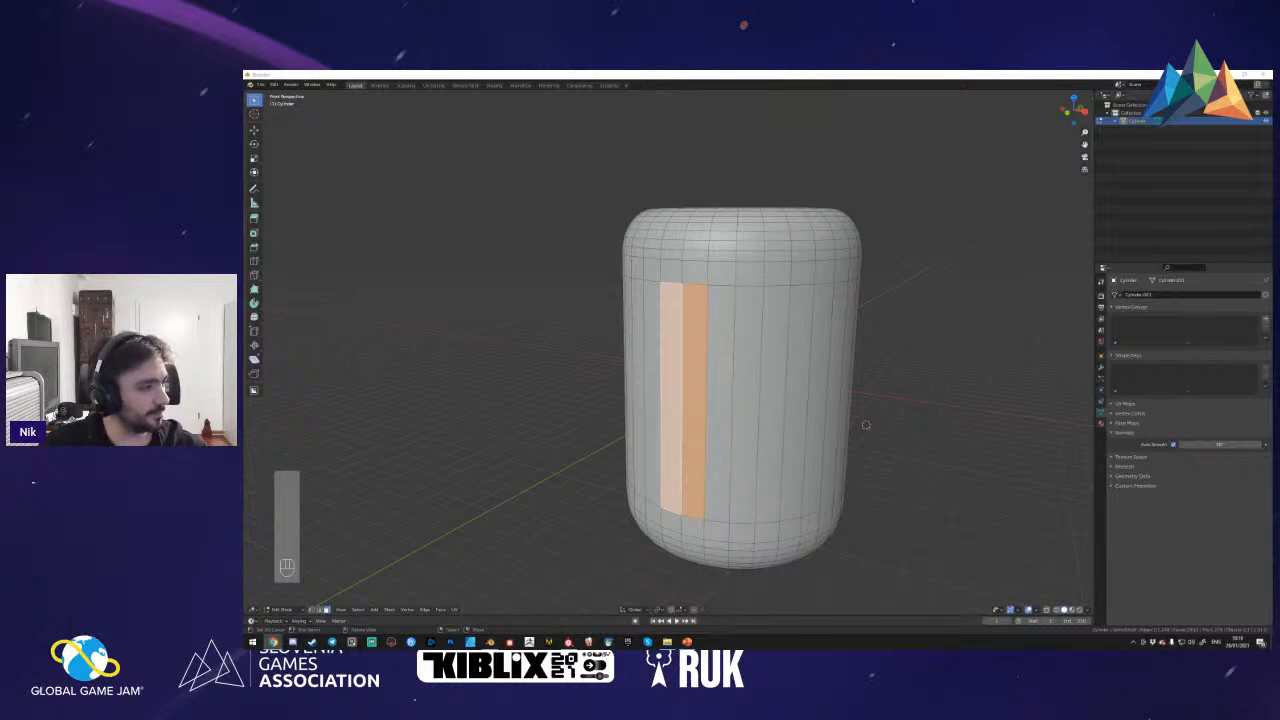
pyautogui.click(733, 457)
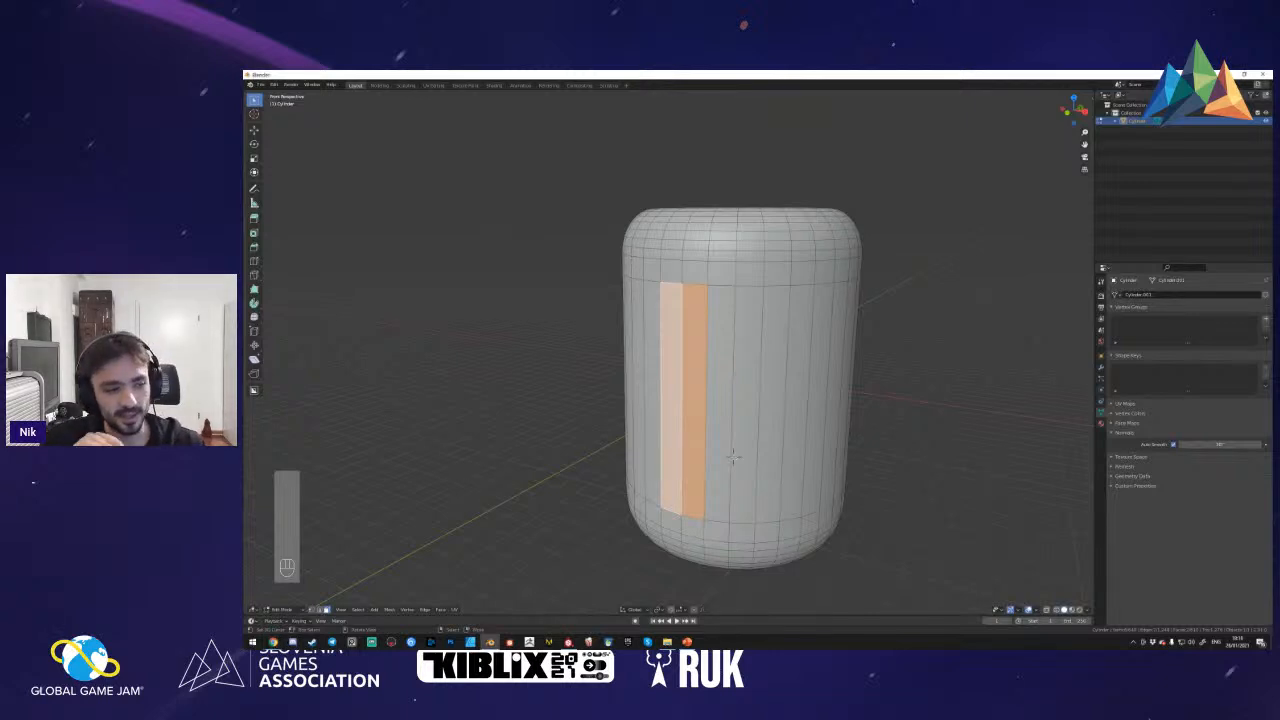
pyautogui.hotkey('shift', 'f')
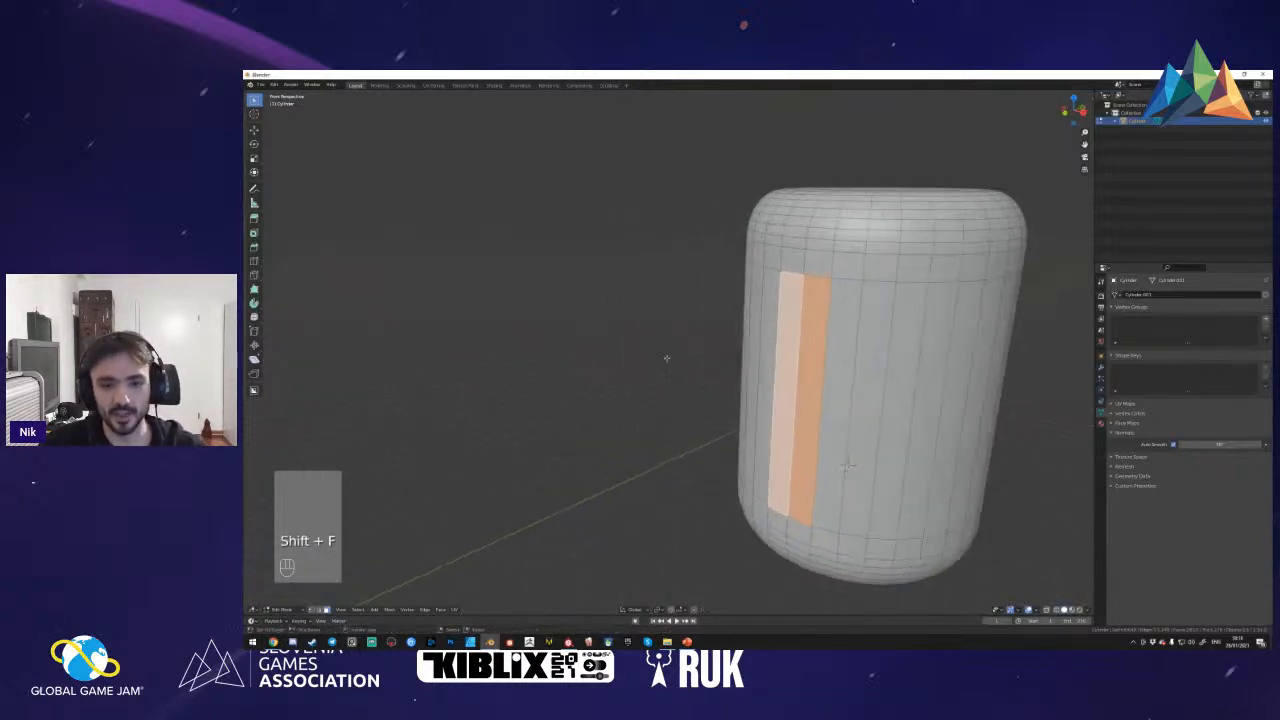
pyautogui.hotkey('shift', 'f')
pyautogui.press('Tab')
pyautogui.press('Tab')
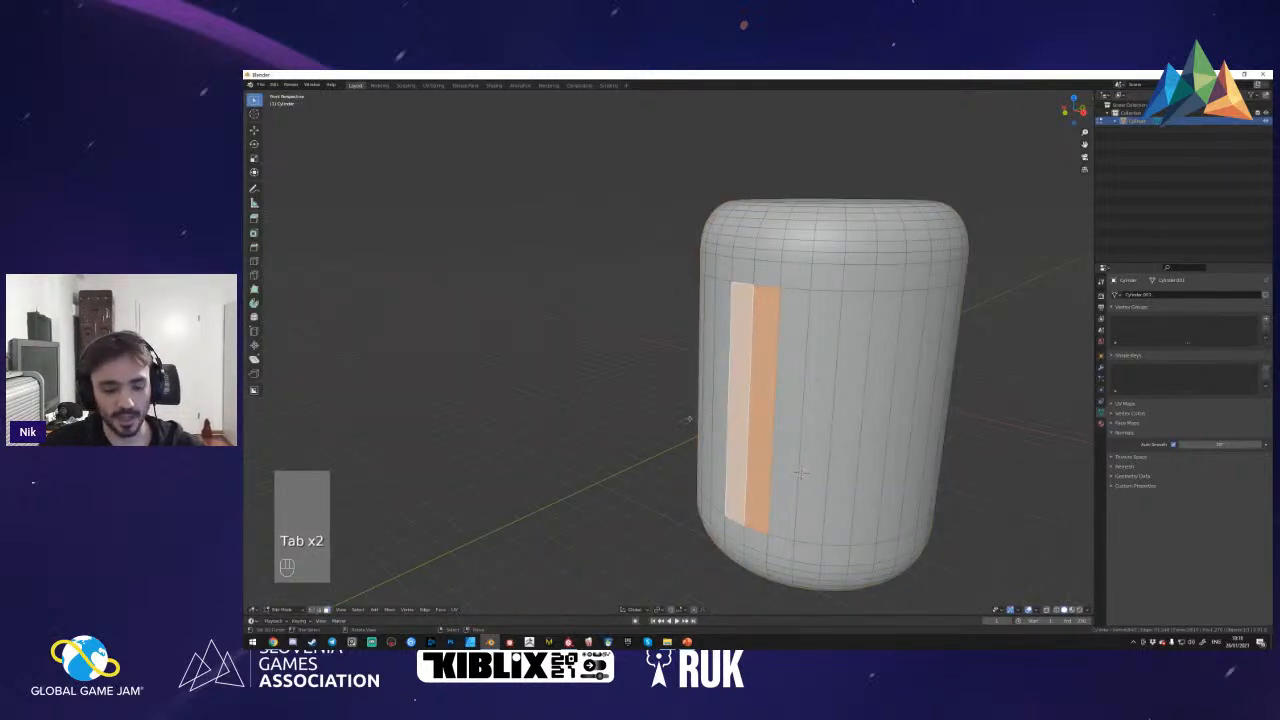
# - Extrude the two selected front faces slightly into the canister, and delete the inset faces to open a tall slot
pyautogui.press('e')
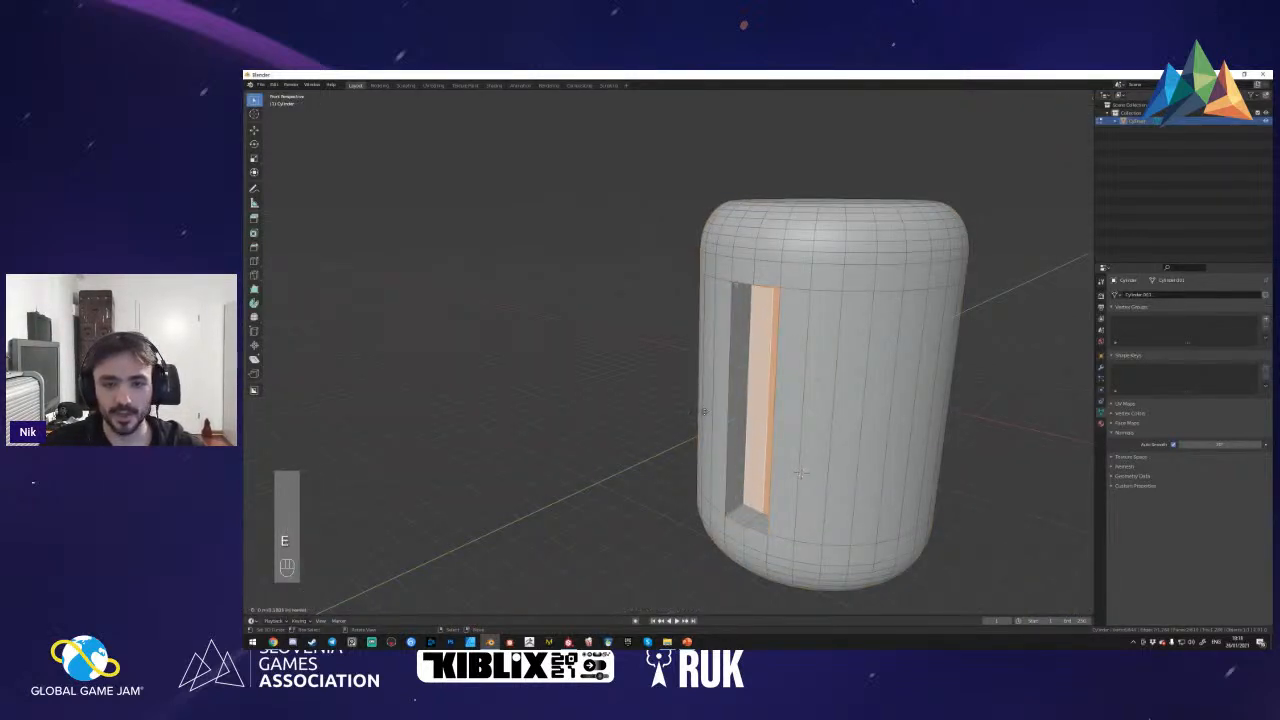
pyautogui.click(698, 412)
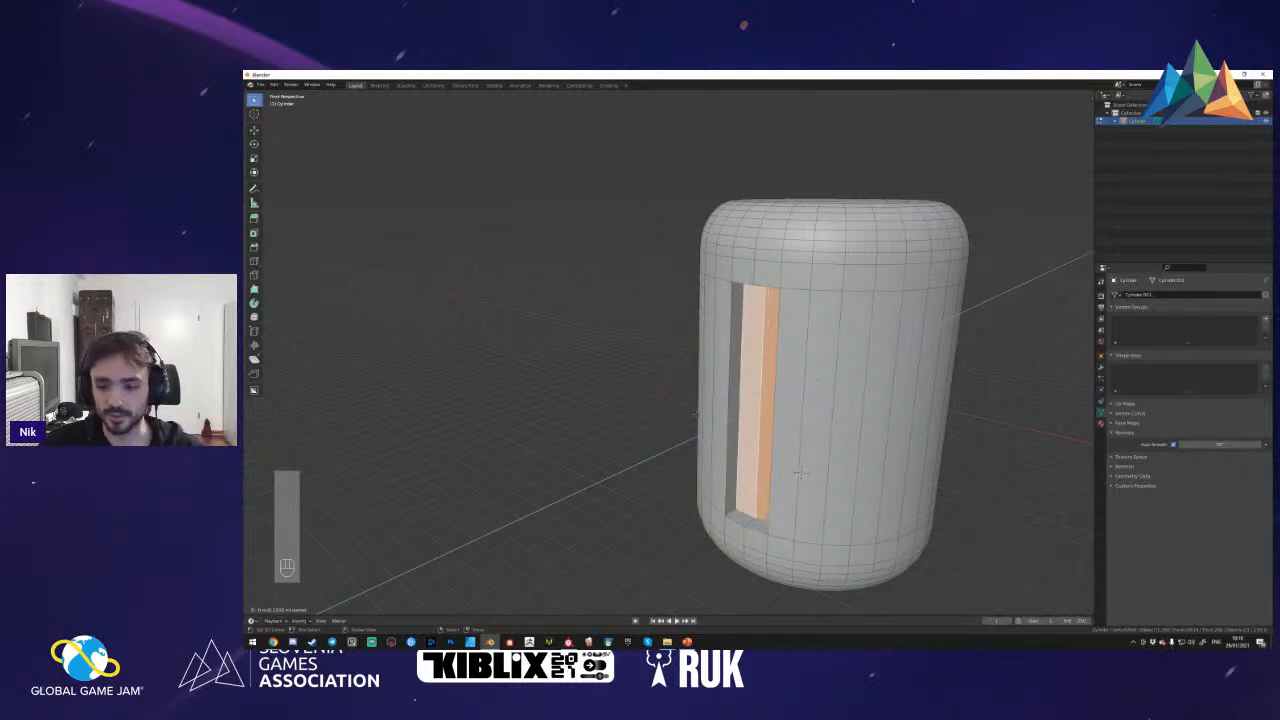
pyautogui.click(697, 413)
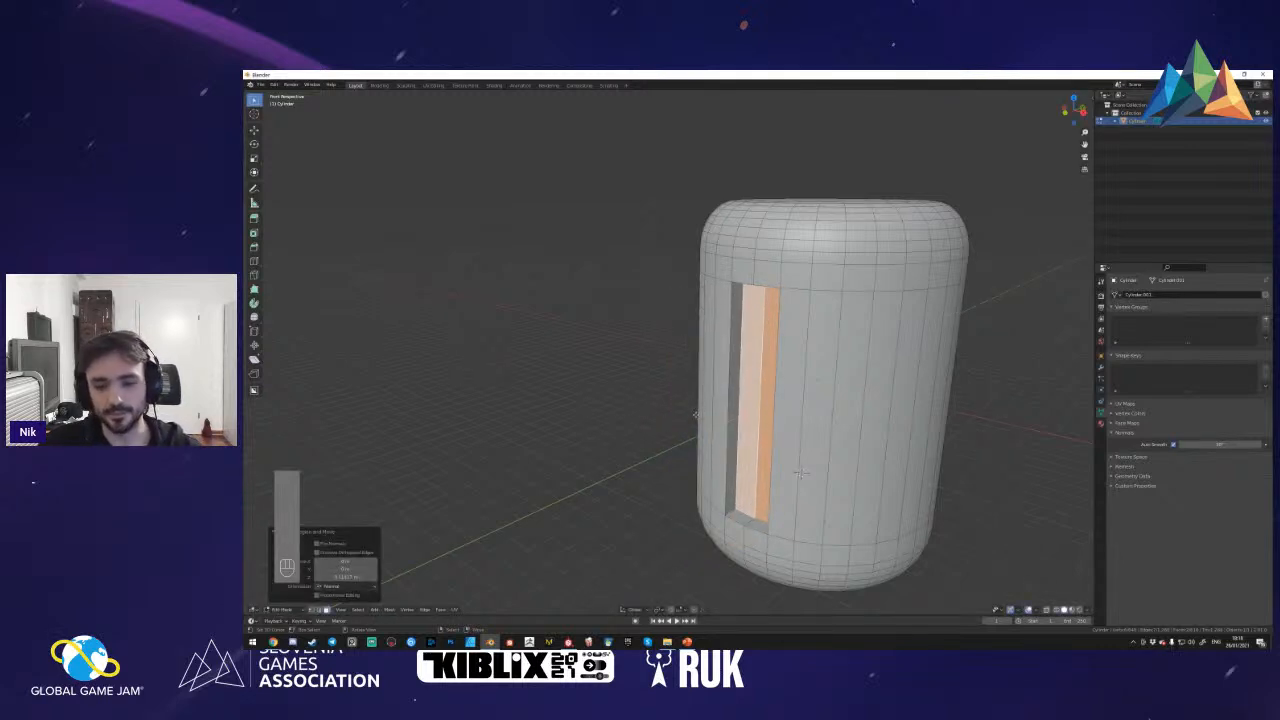
pyautogui.press('x')
pyautogui.click(882, 498)
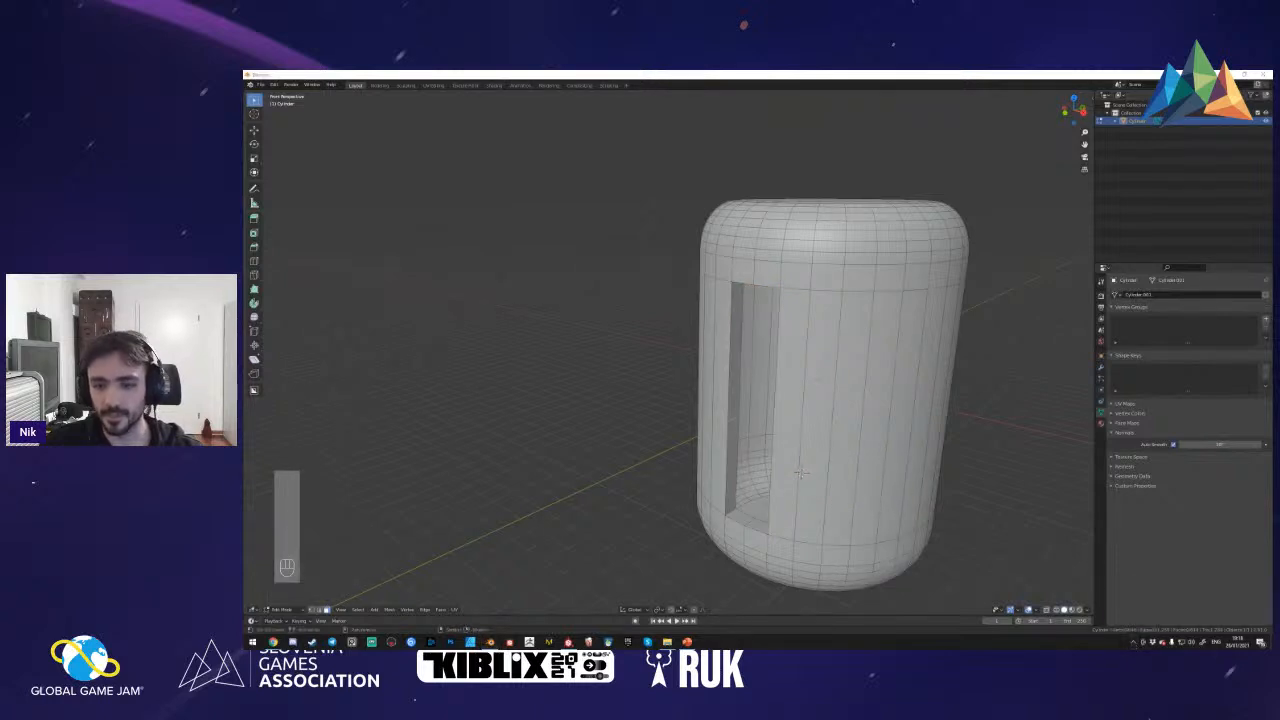
# - Try beveling the slot's four short corner edges with multiple segments to give it rounded ends
pyautogui.hotkey('shift', 'f')
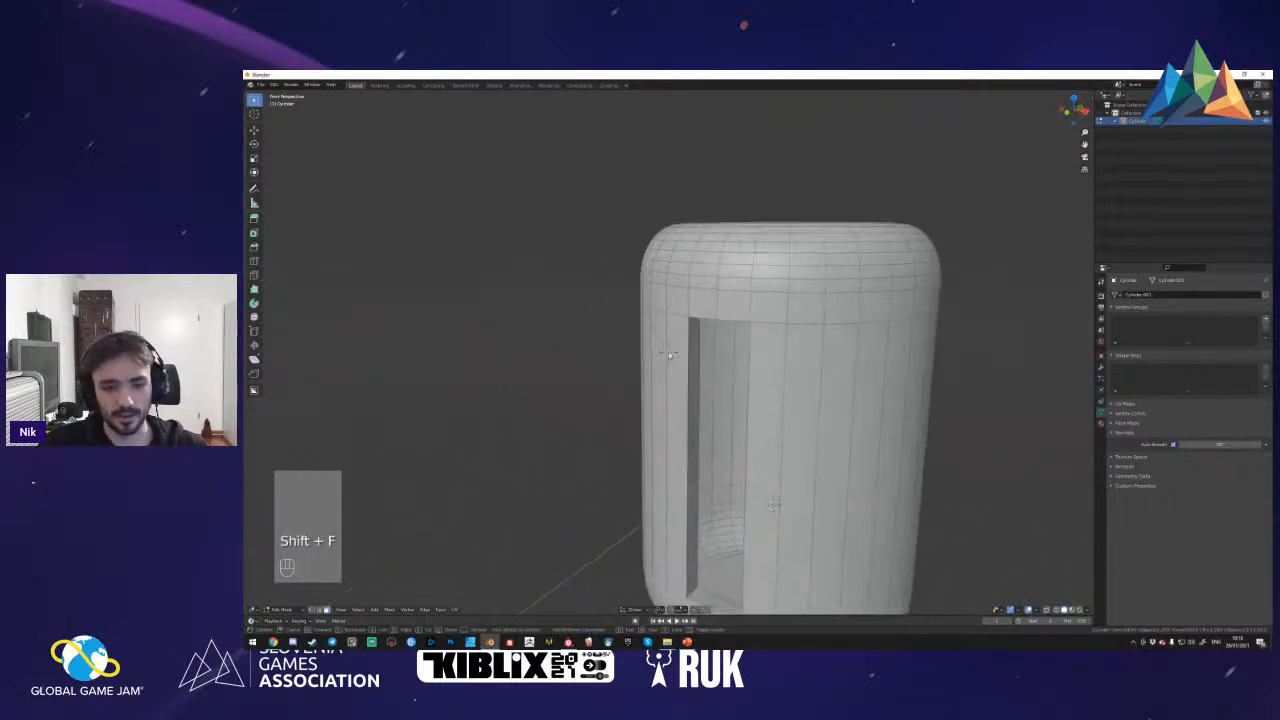
pyautogui.press('2')
pyautogui.hotkey('shift', 'f')
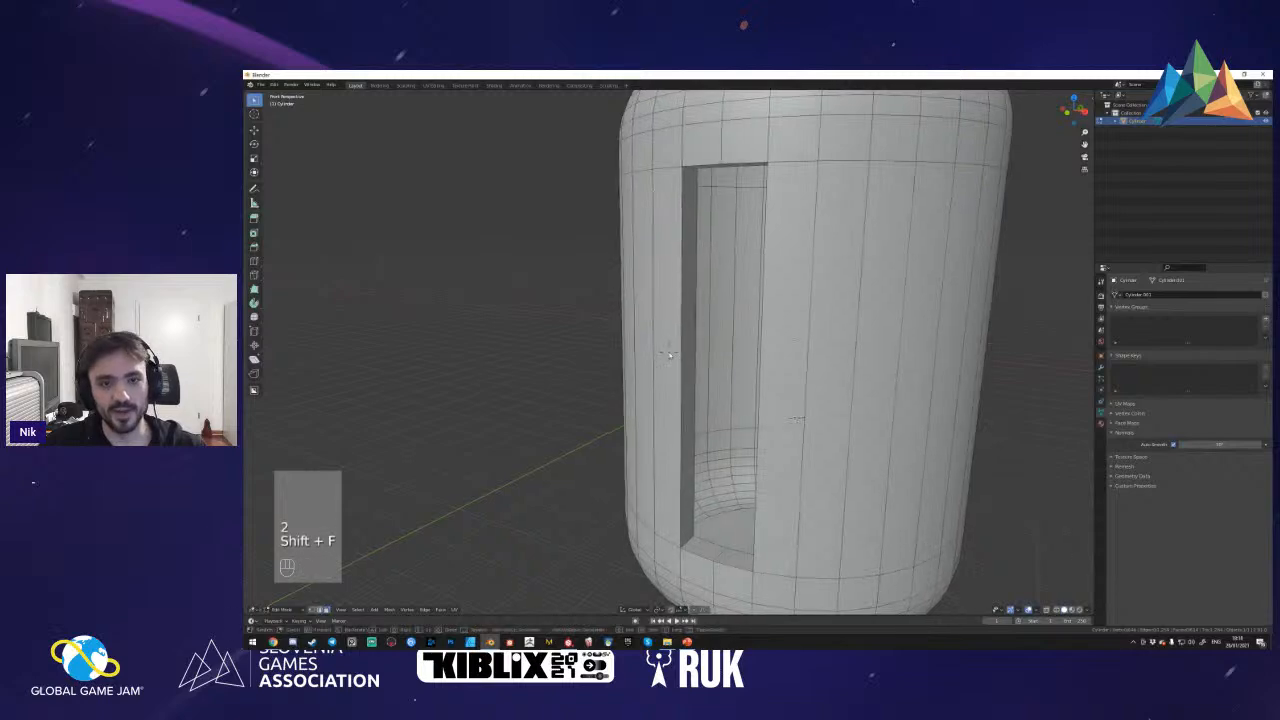
pyautogui.click(668, 352)
pyautogui.rightClick(682, 309)
pyautogui.hotkey('shift', 'f')
pyautogui.press('a')
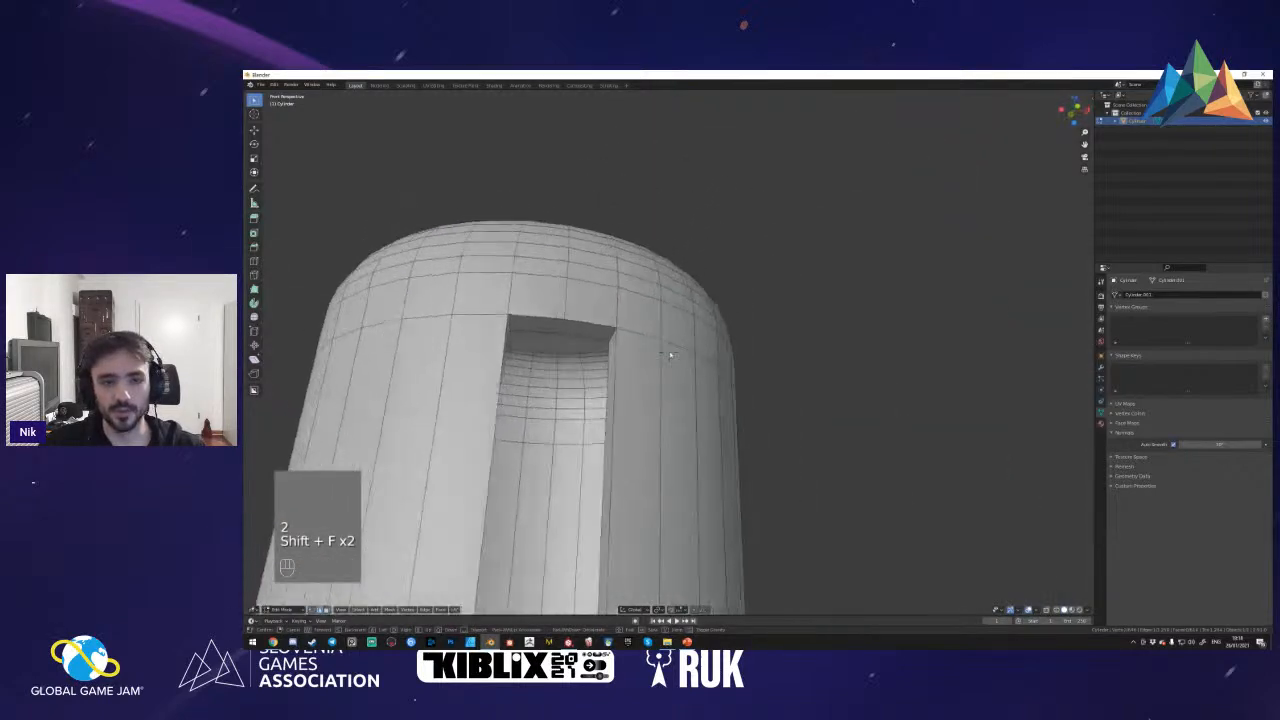
pyautogui.click(669, 354)
pyautogui.press('2')
pyautogui.hotkey('shift', 'f')
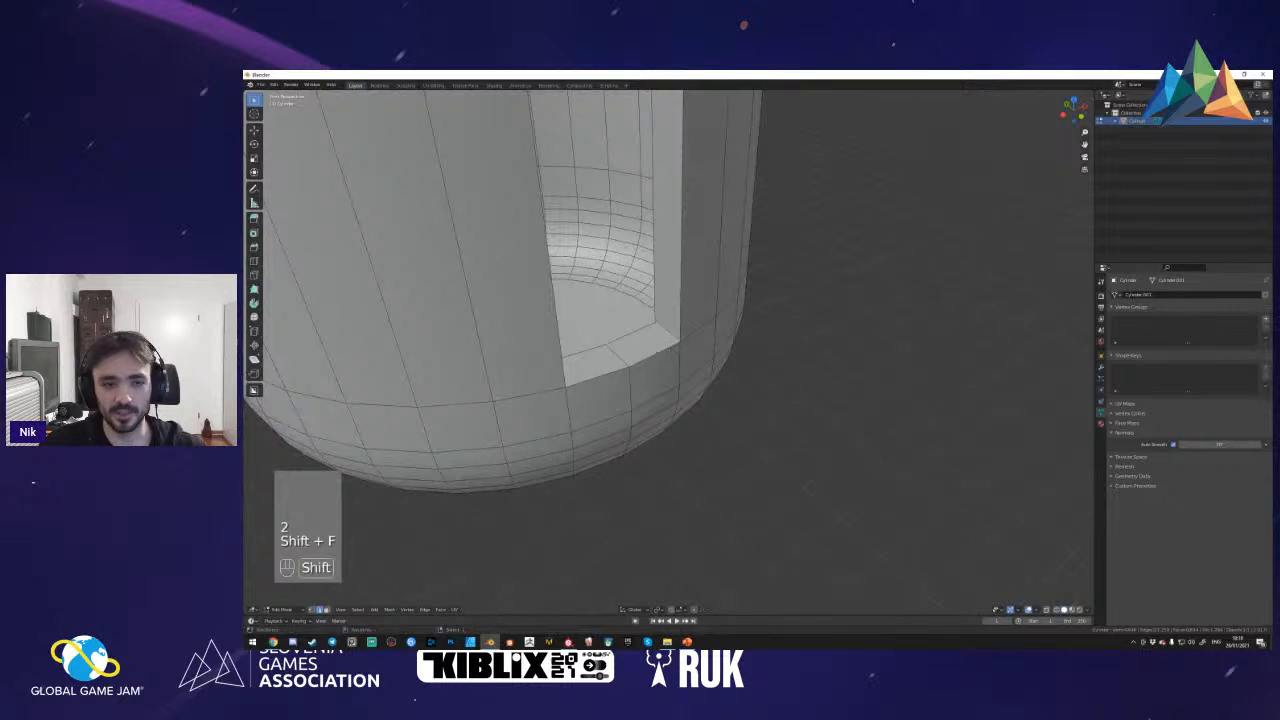
pyautogui.hotkey('shift', 'f')
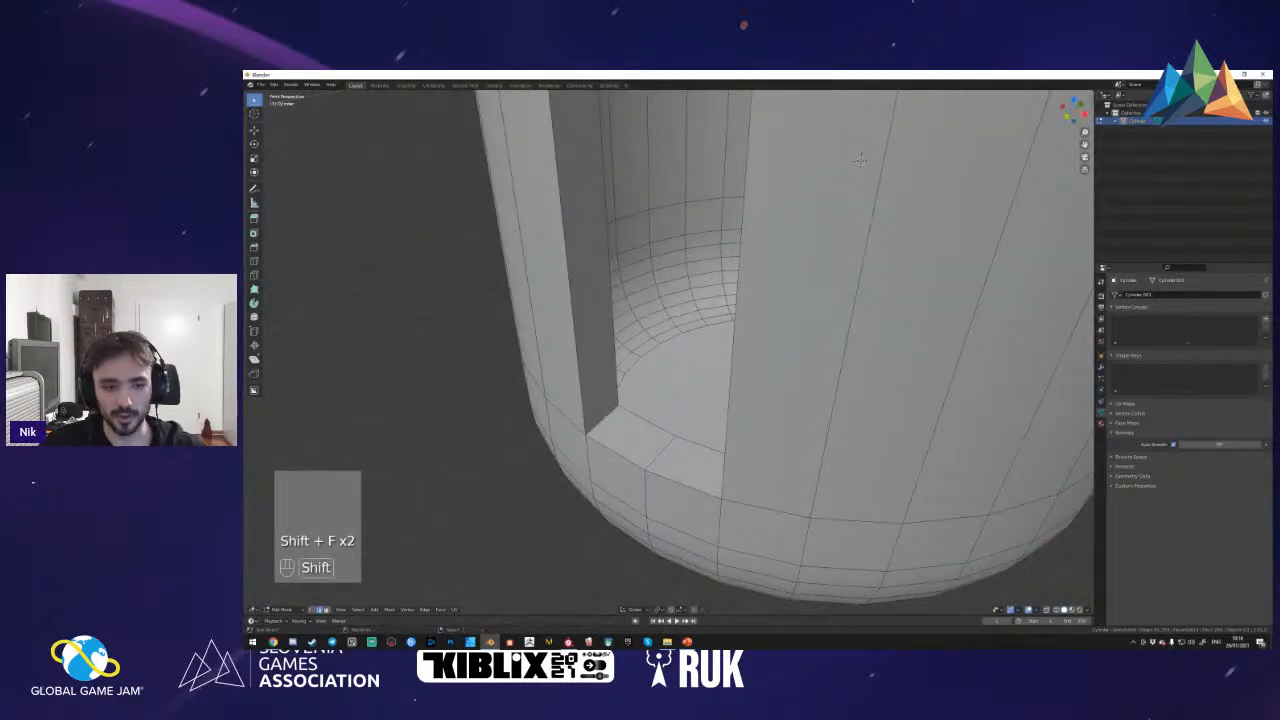
pyautogui.hotkey('shift', 'f')
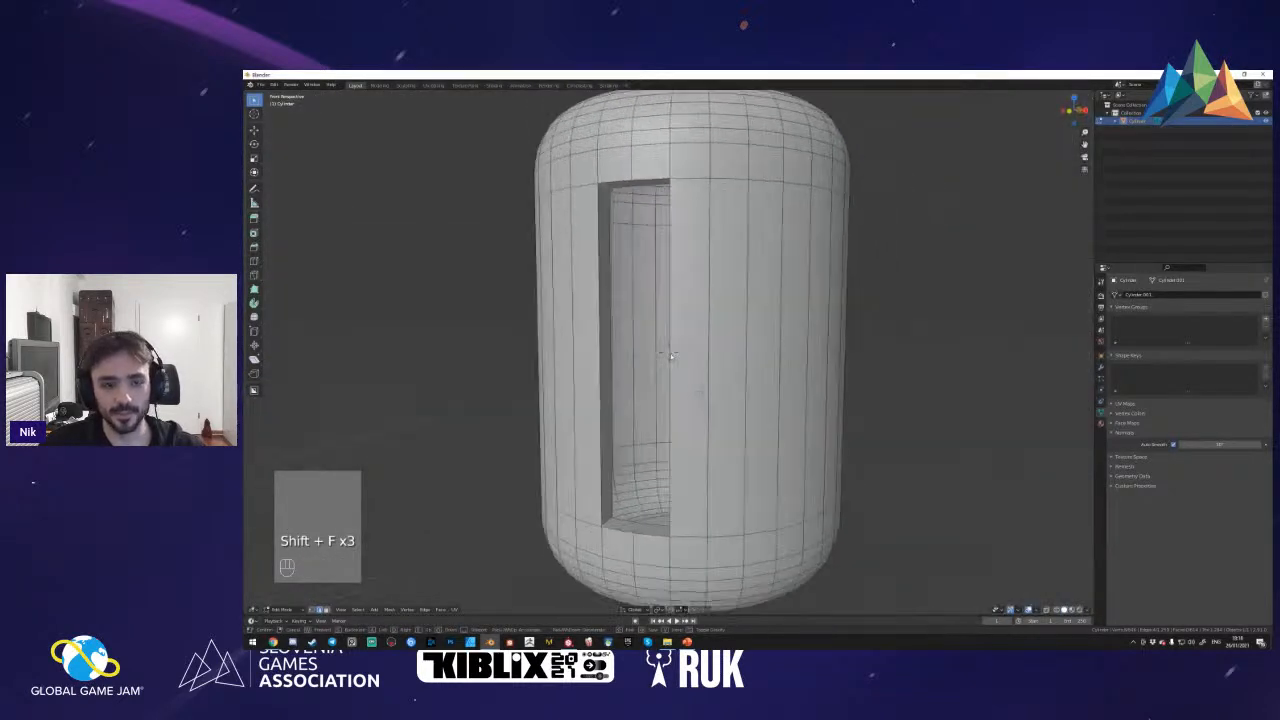
pyautogui.hotkey('ctrl', 'b')
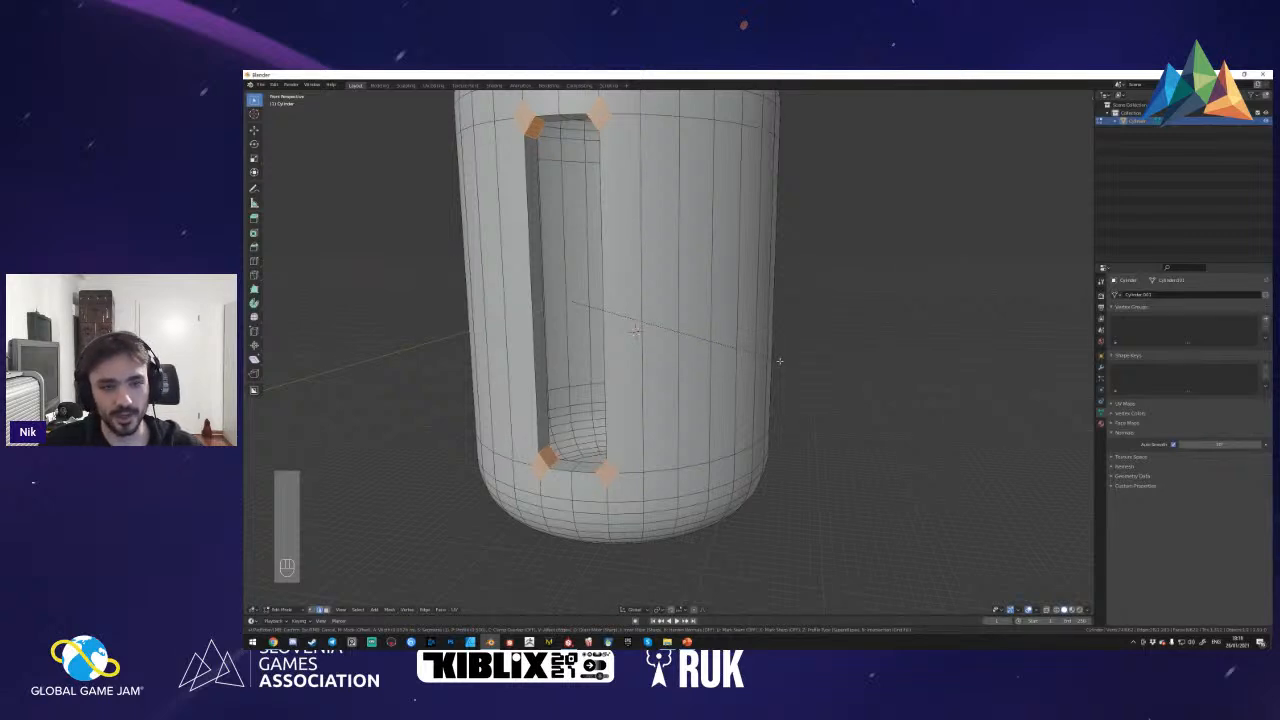
pyautogui.scroll(5, 790, 367)
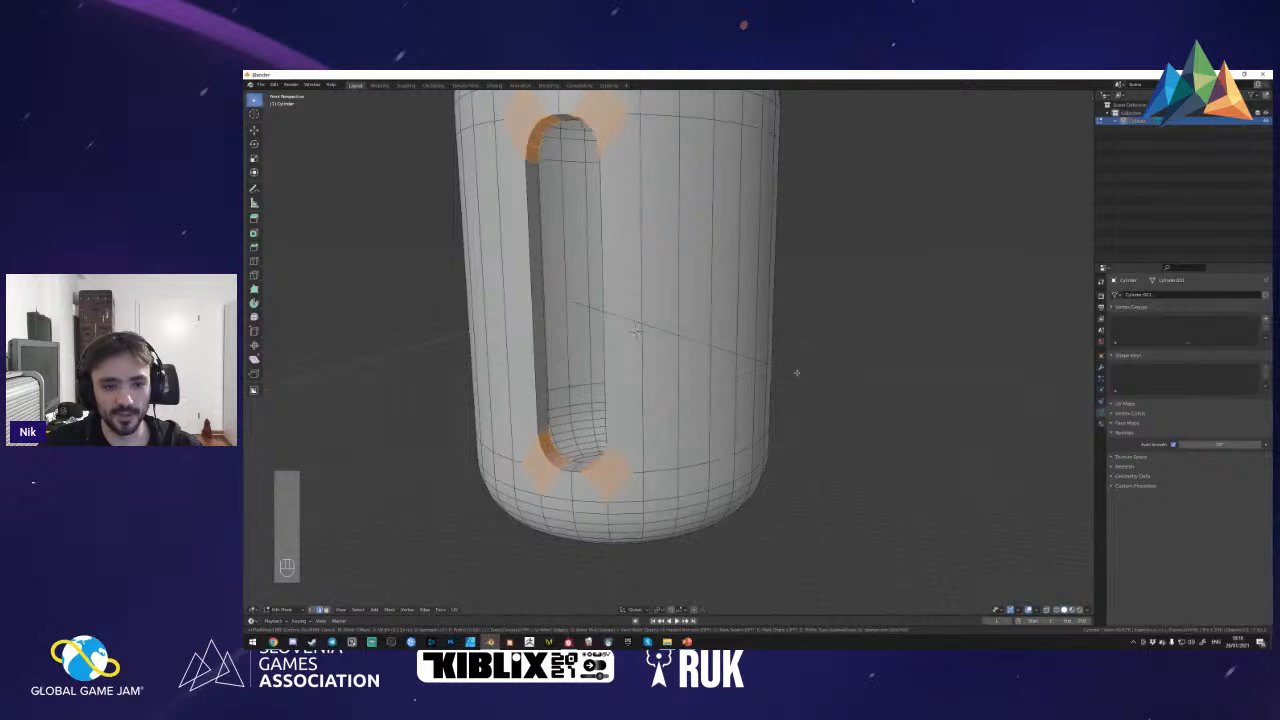
pyautogui.click(634, 330)
# - Return the canister to Object Mode and apply all its transforms
pyautogui.press('Tab')
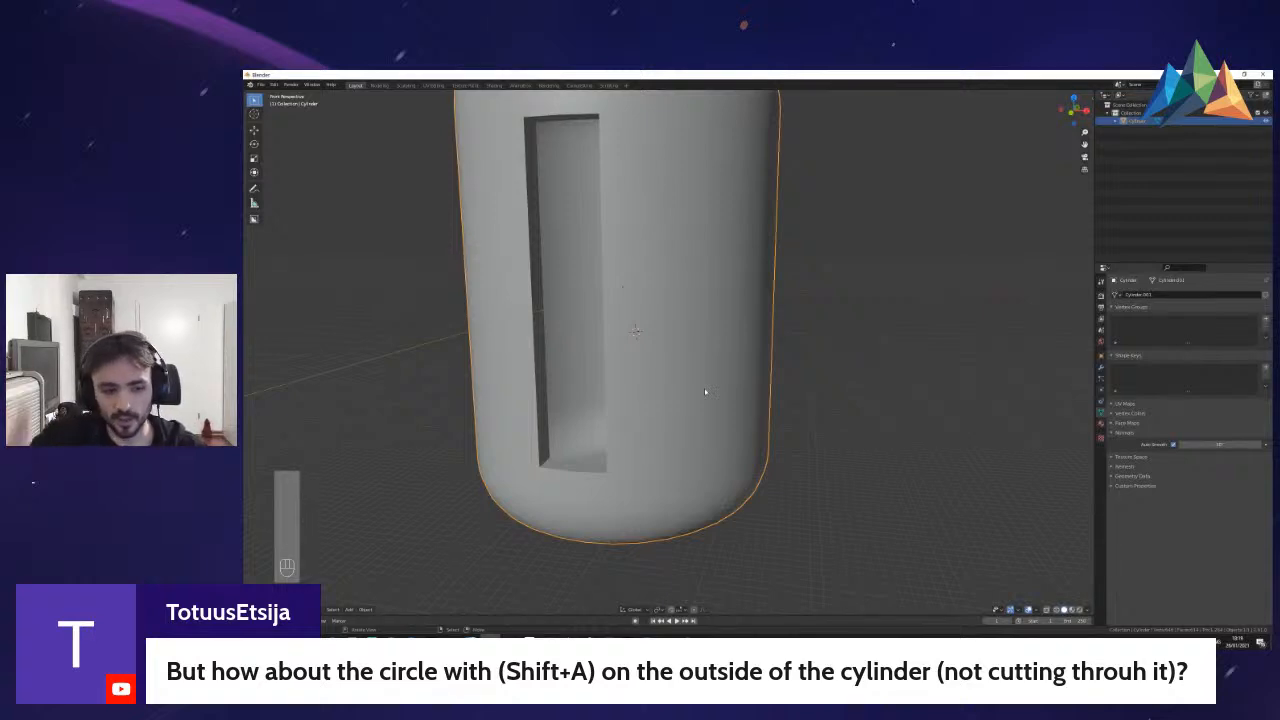
pyautogui.press('ctrl')
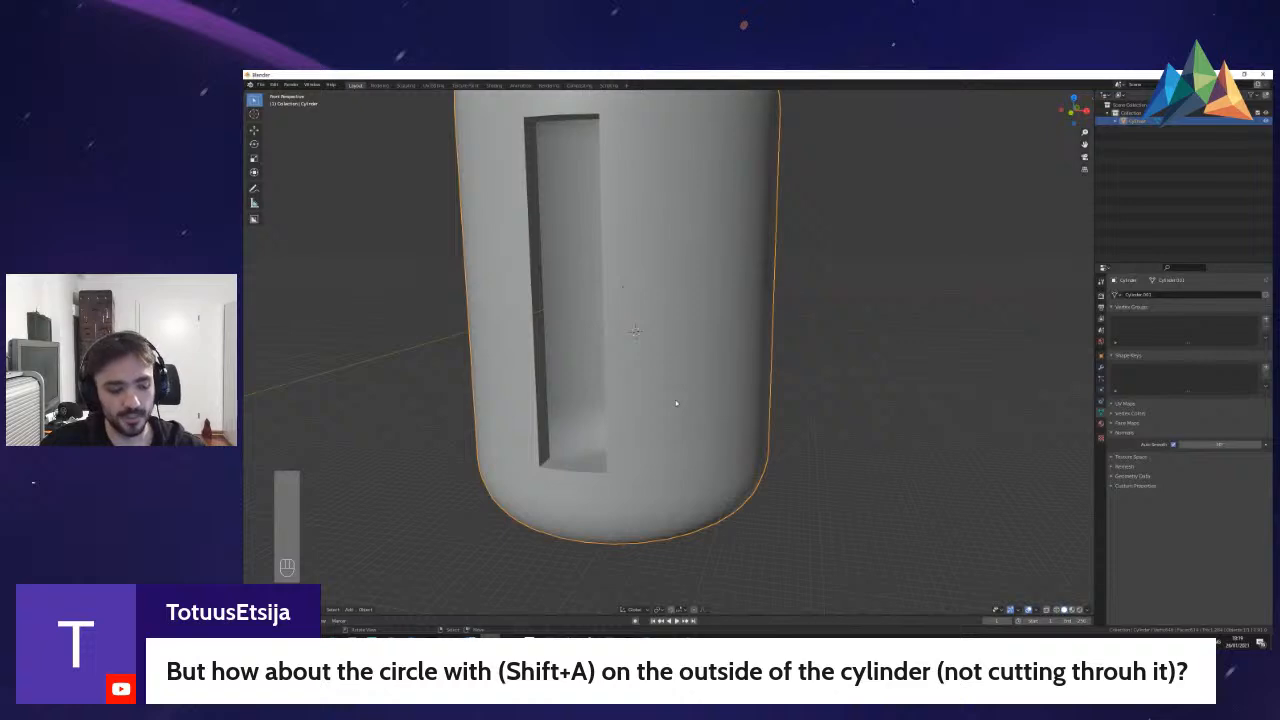
pyautogui.hotkey('ctrl', 'a')
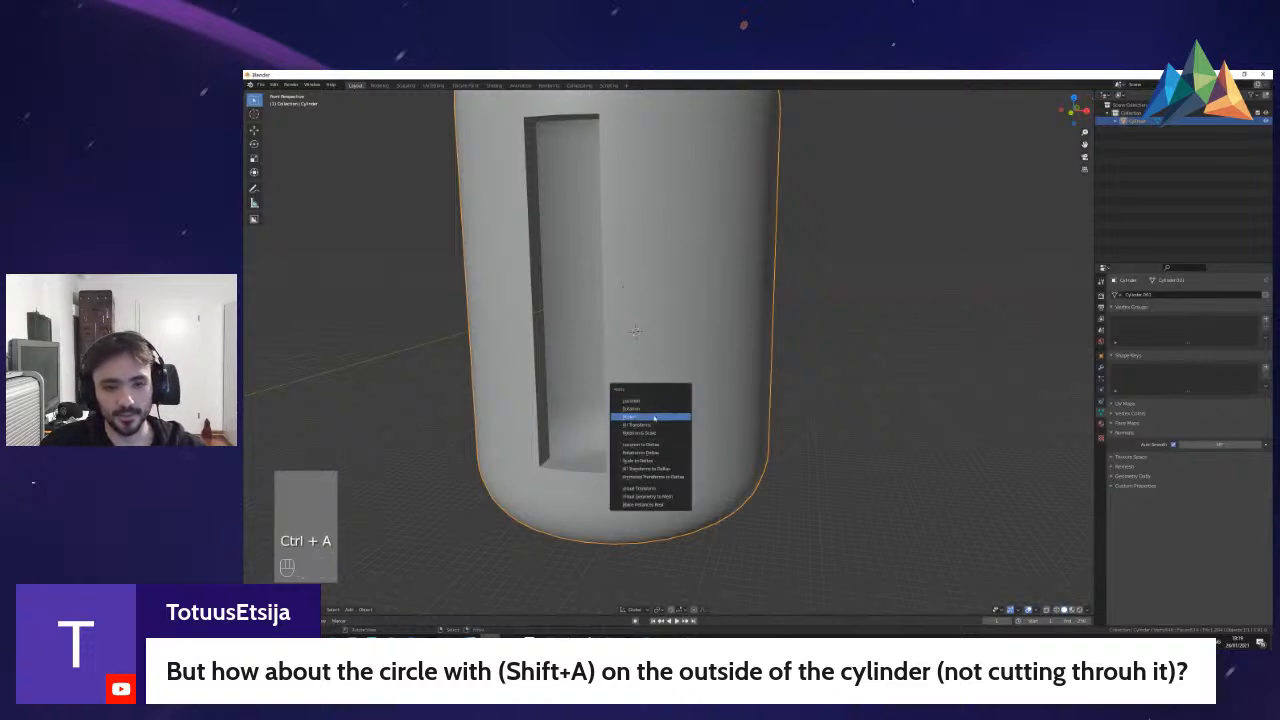
pyautogui.click(646, 424)
pyautogui.hotkey('ctrl', 'a')
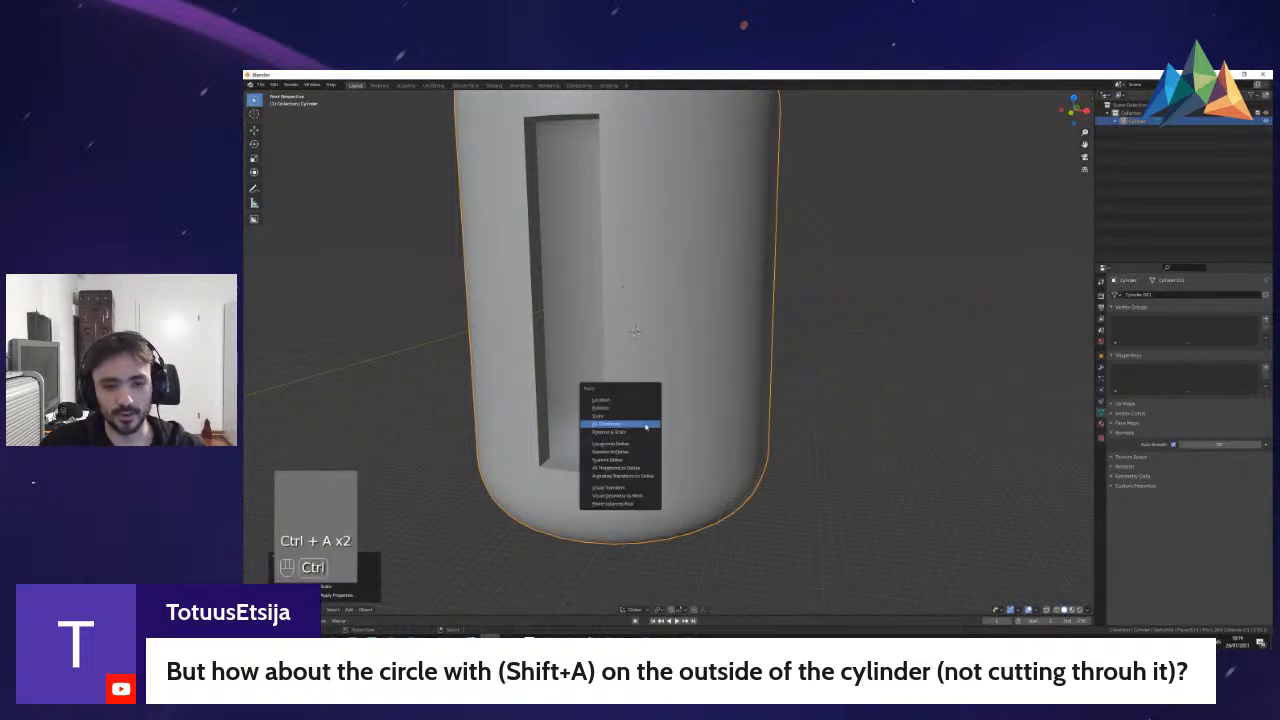
pyautogui.click(617, 487)
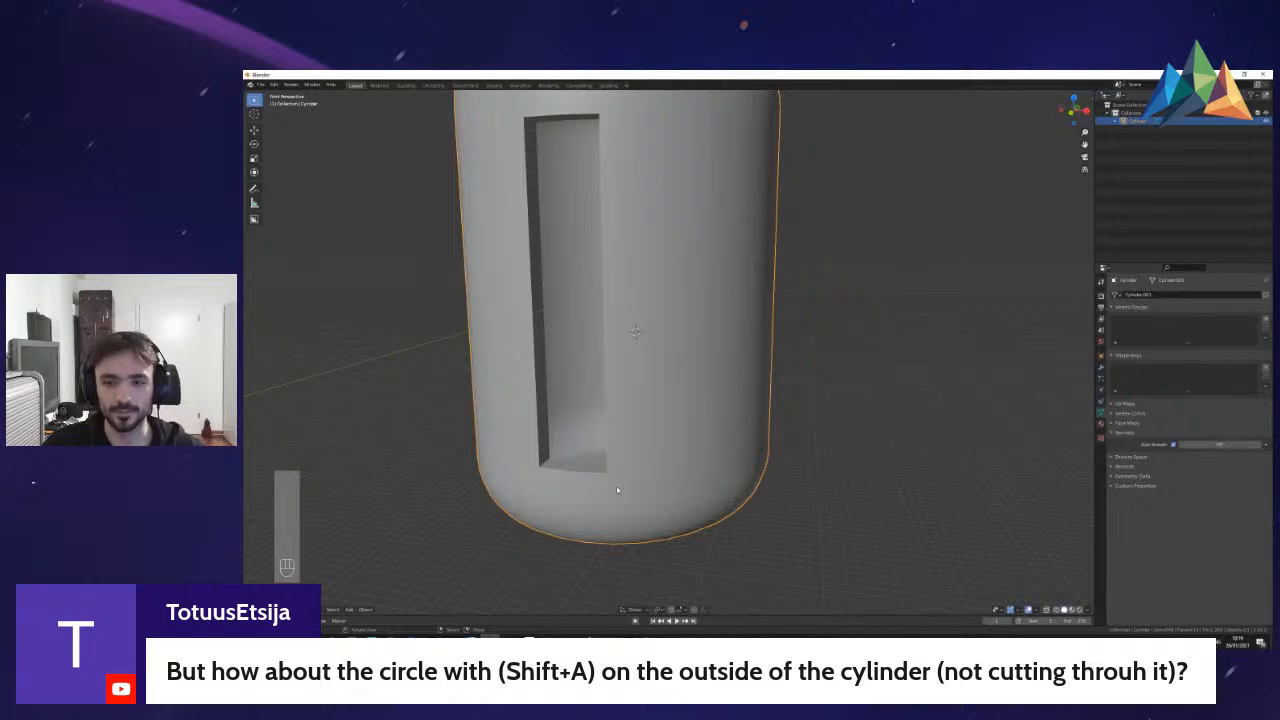
# - Bevel the slot's four short corner edges with a single segment to give it chamfered corners
pyautogui.press('Tab')
pyautogui.hotkey('shift', 'f')
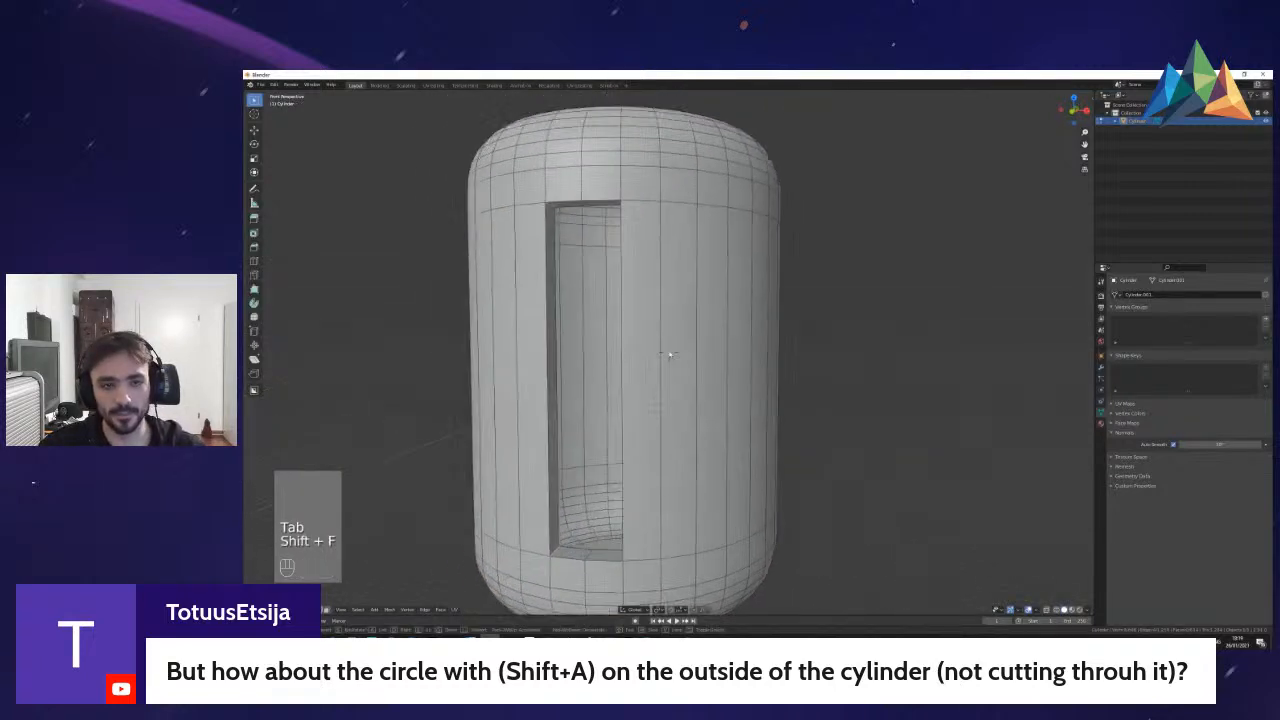
pyautogui.hotkey('ctrl', 'b')
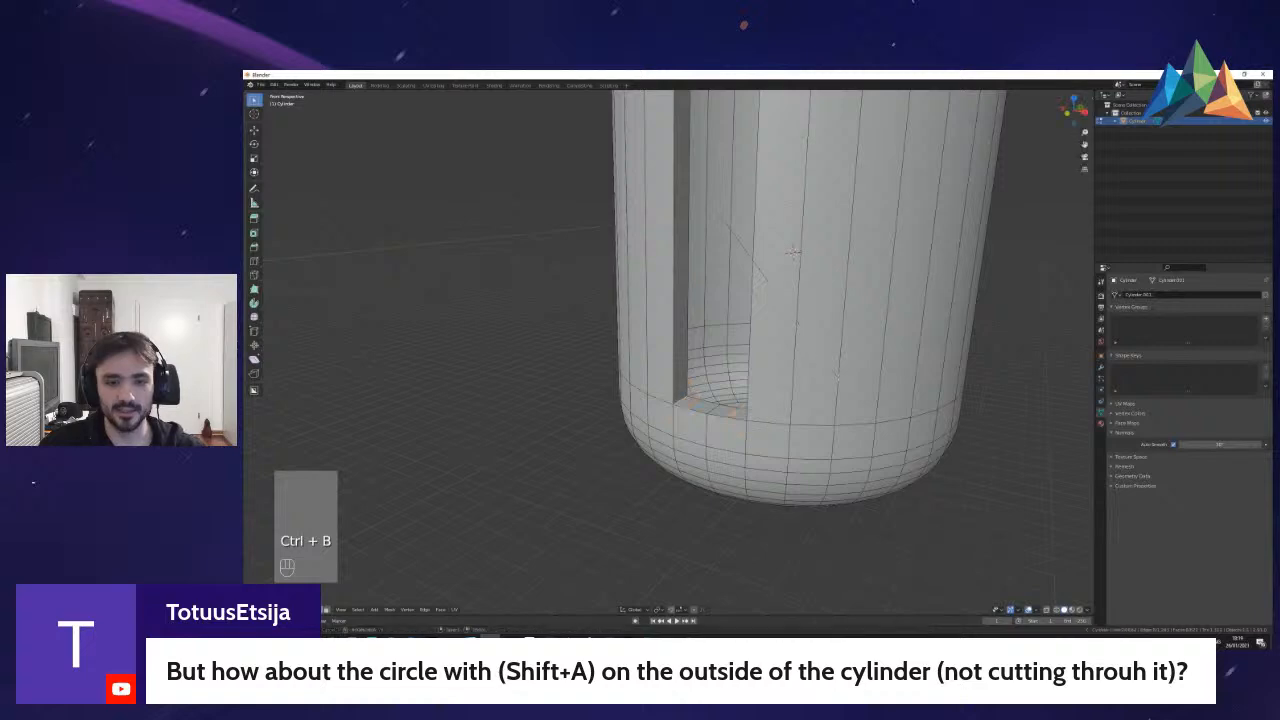
pyautogui.rightClick(836, 377)
pyautogui.hotkey('shift', 'f')
pyautogui.hotkey('shift', 's')
pyautogui.click(655, 346)
pyautogui.press('KP_1')
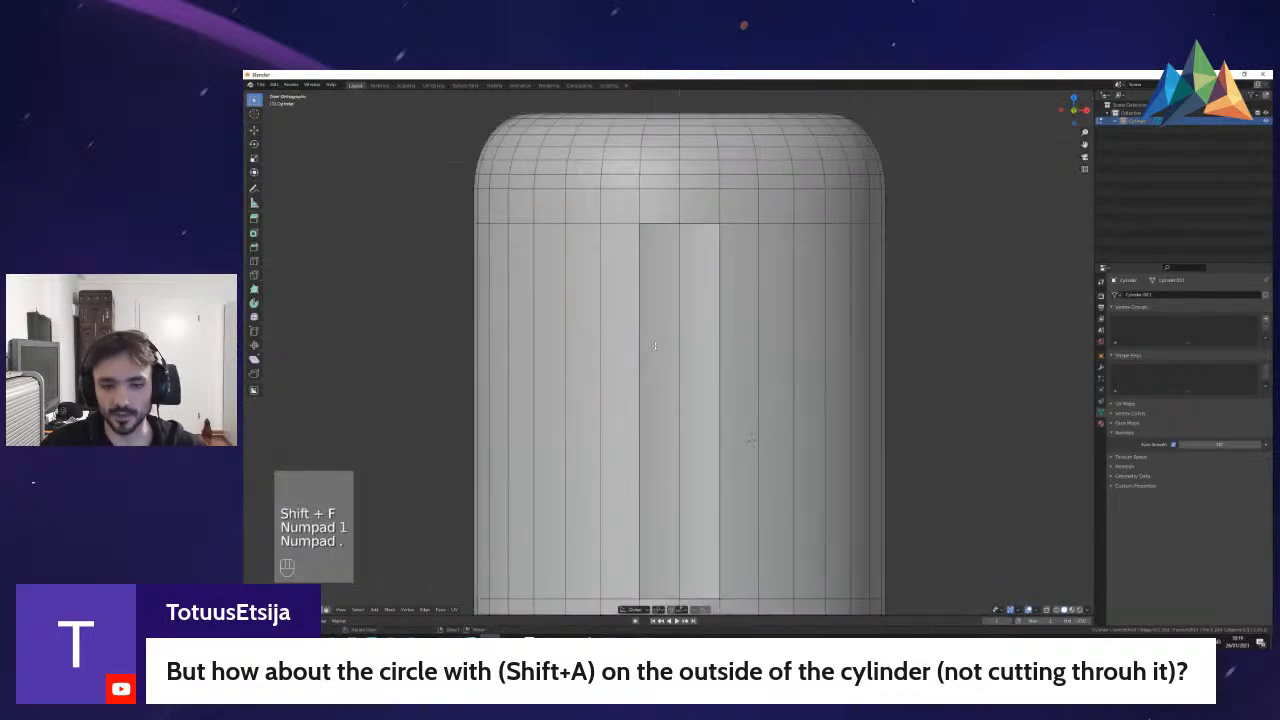
pyautogui.press('KP_Decimal')
pyautogui.hotkey('ctrl', 'b')
pyautogui.scroll(-2, 740, 380)
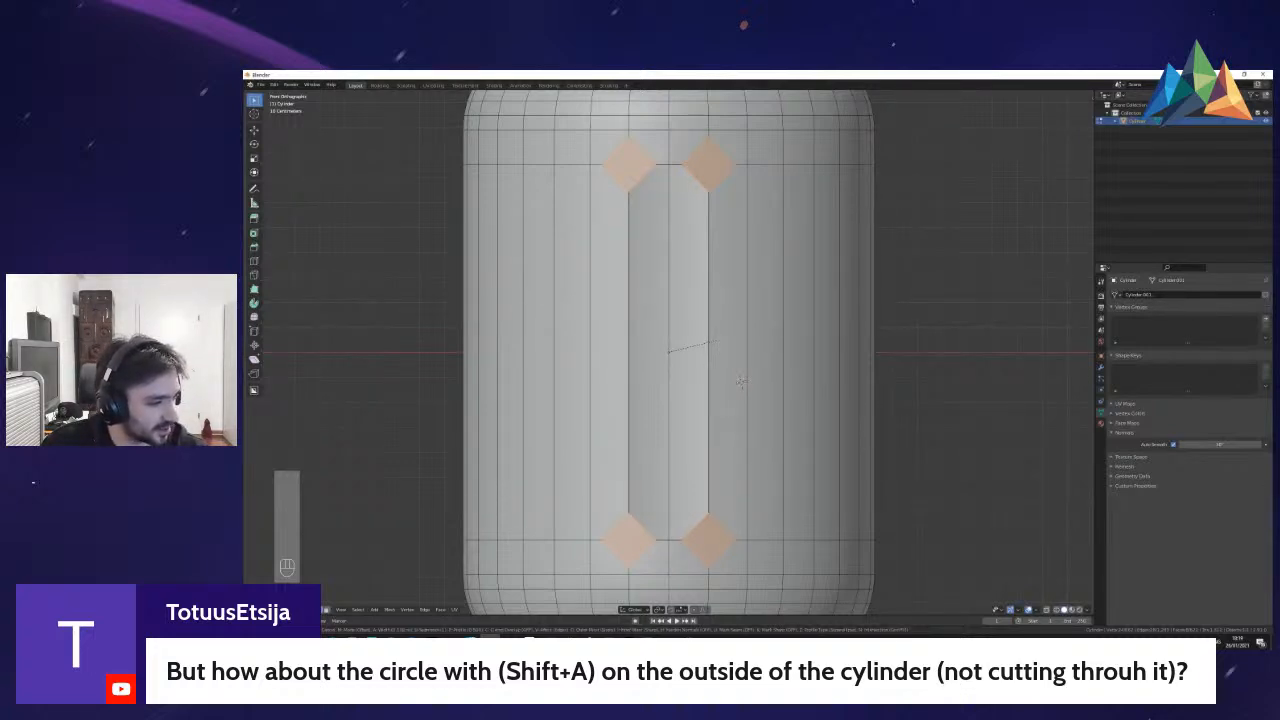
pyautogui.click(740, 382)
# - Return the canister to Object Mode to view the chamfered slot
pyautogui.hotkey('shift', 'f')
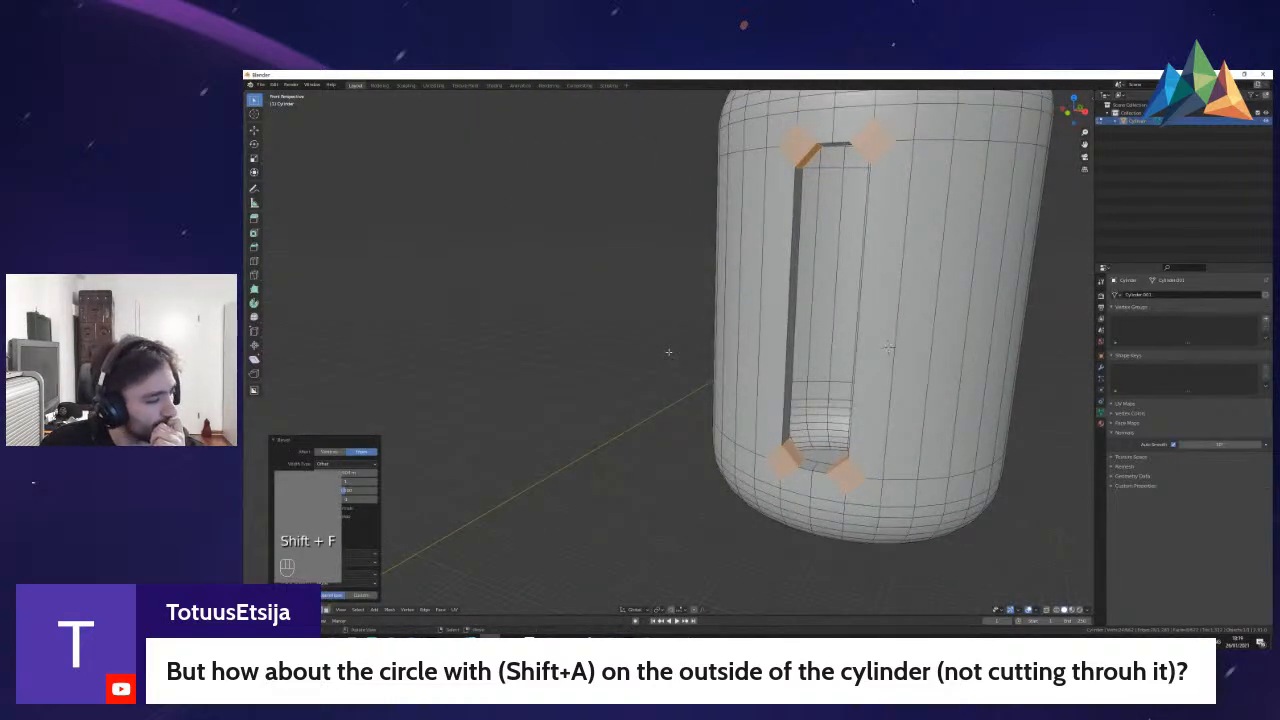
pyautogui.hotkey('shift', 'a')
pyautogui.press('Tab')
pyautogui.hotkey('shift', 'f')
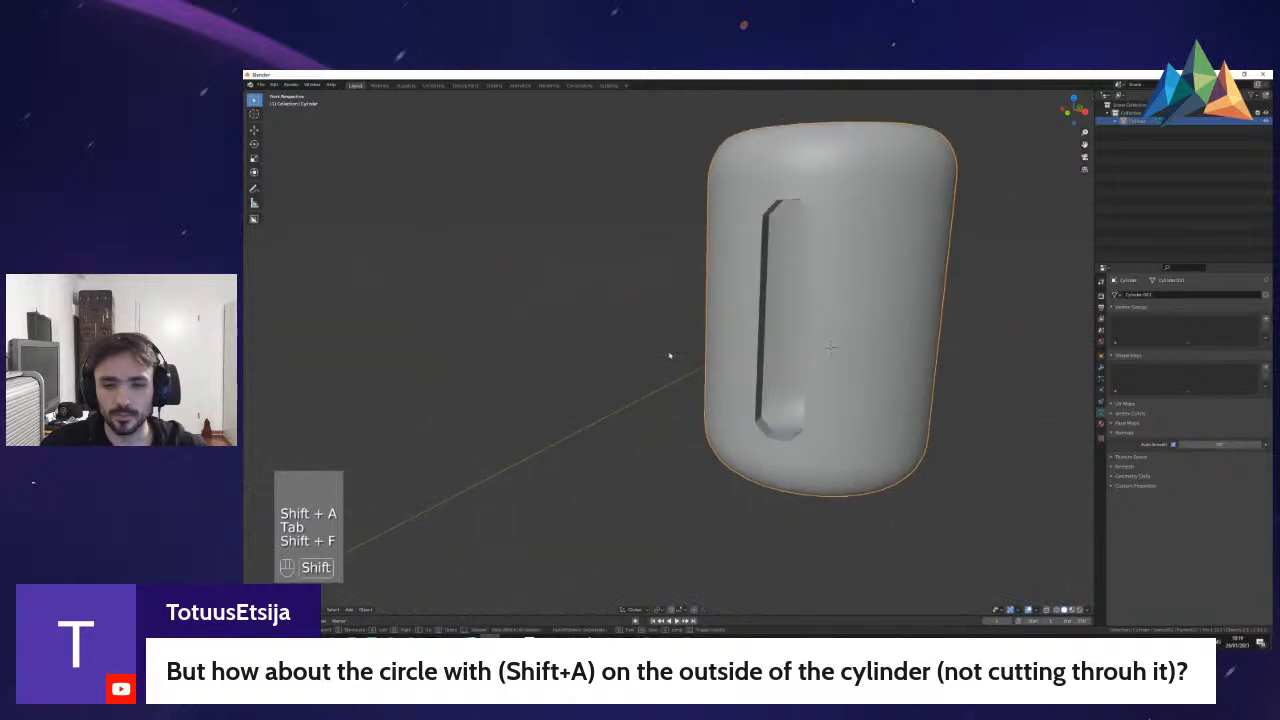
pyautogui.hotkey('shift', 'a')
pyautogui.moveTo(675, 353)
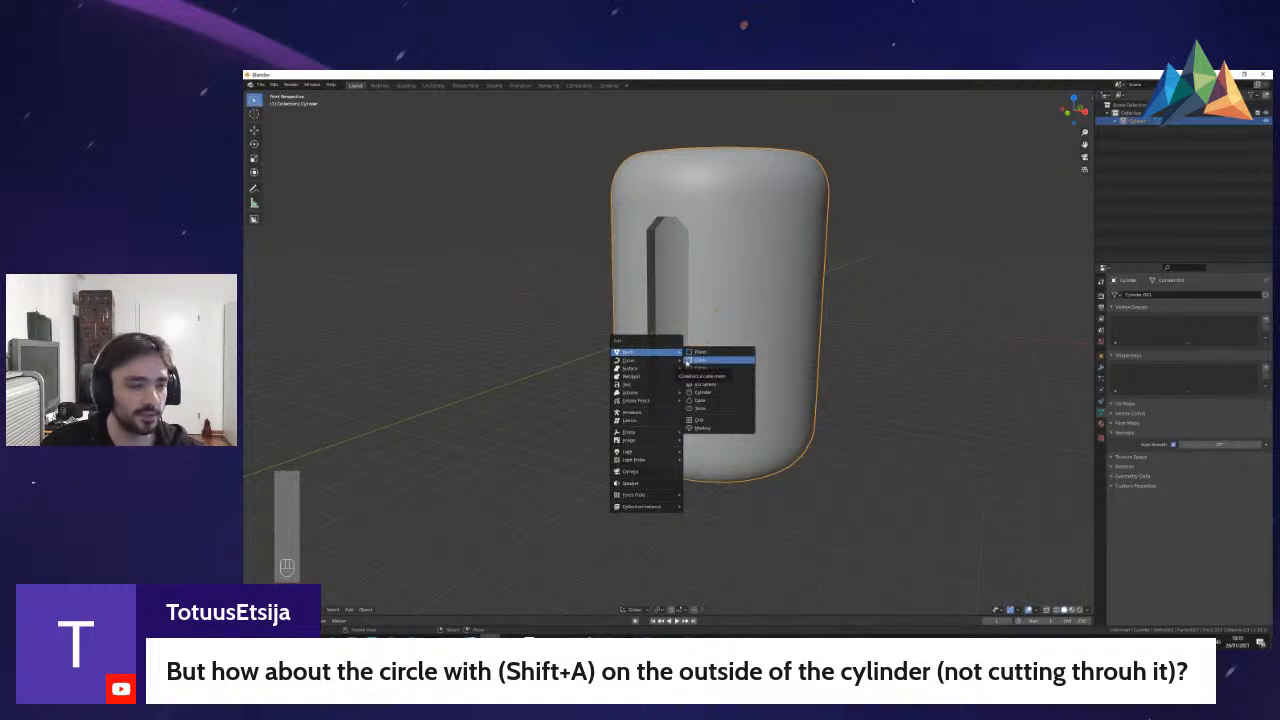
pyautogui.press('Escape')
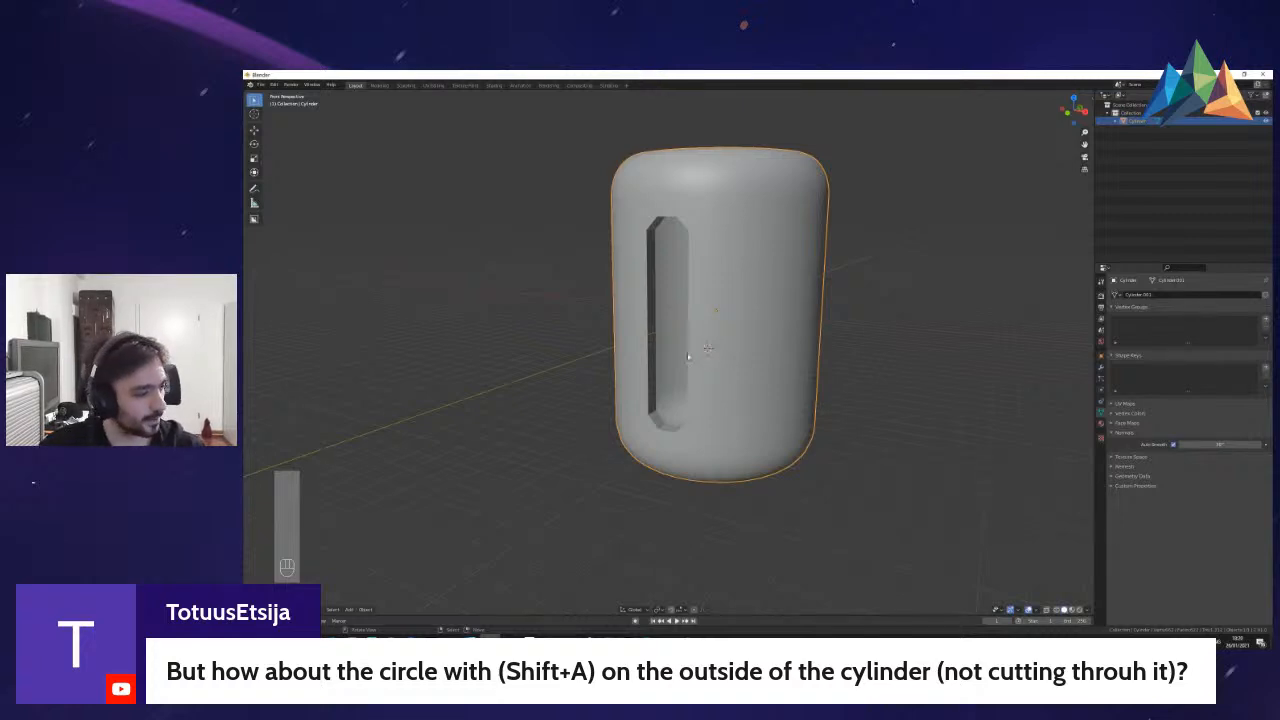
pyautogui.hotkey('shift', 'a')
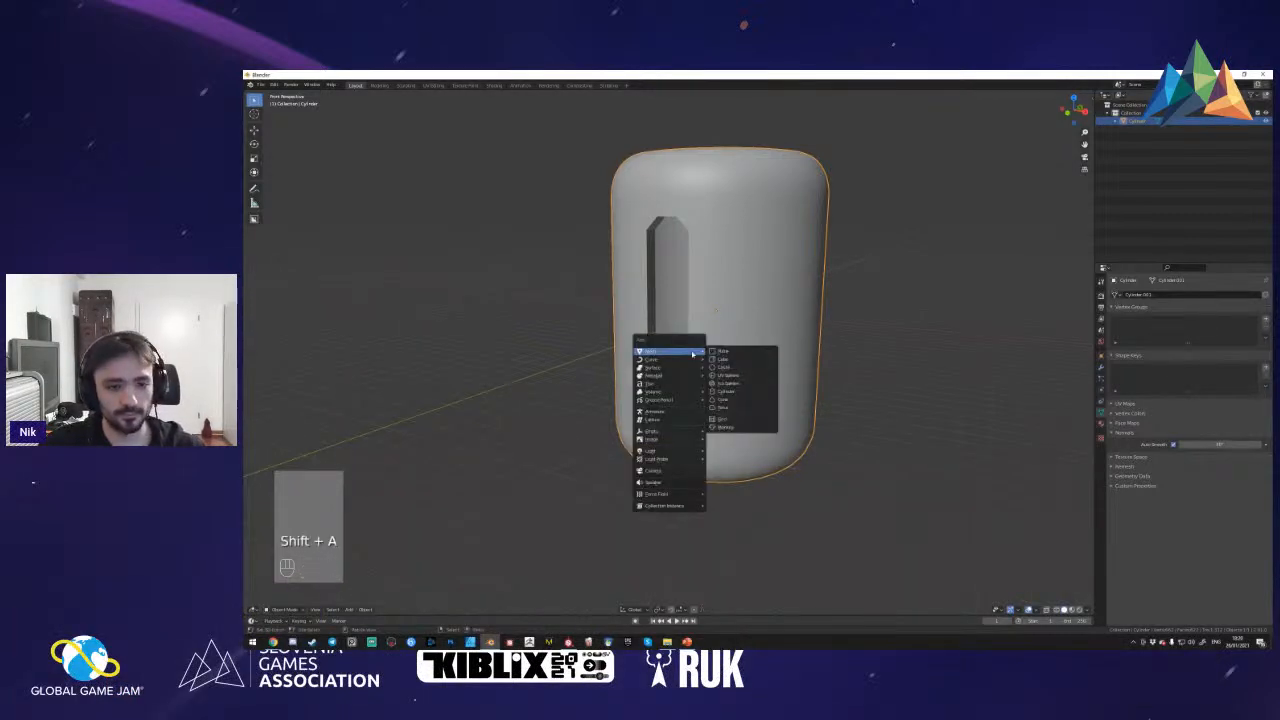
pyautogui.hotkey('shift', 'f')
pyautogui.press('w')
pyautogui.click(669, 356)
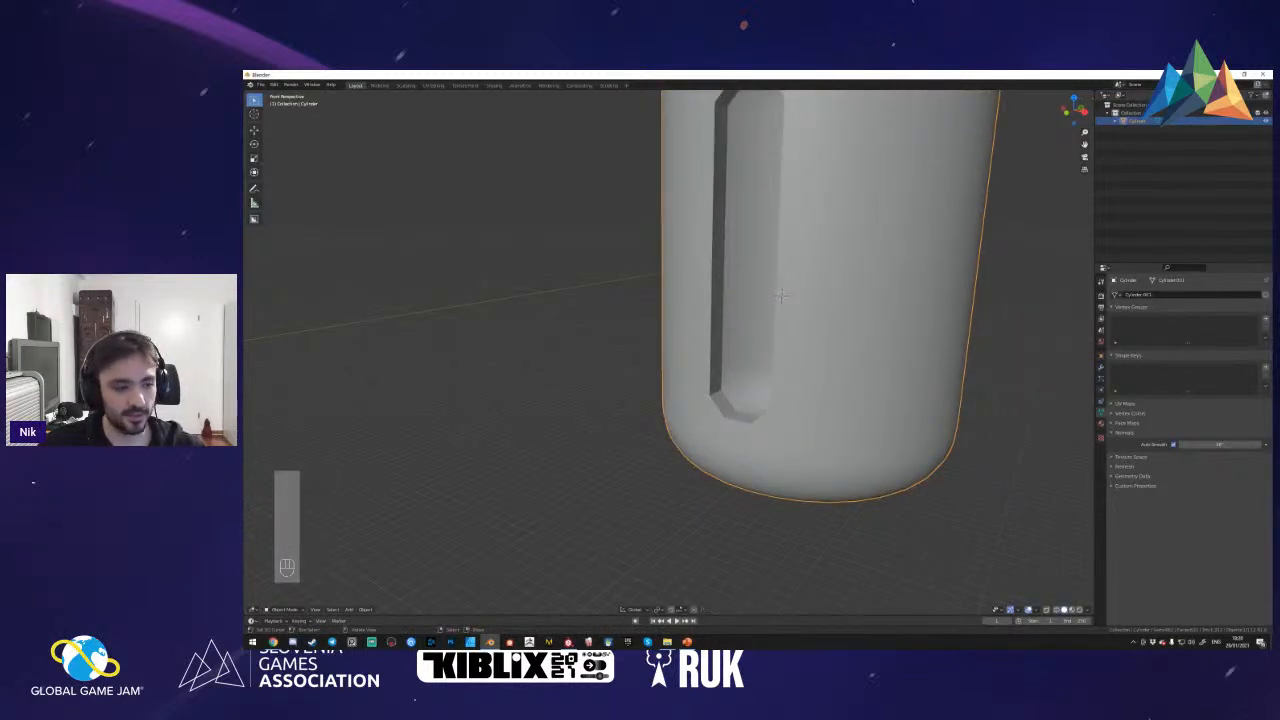
# - Check the Apex Legends reference image in the Chrome window, and return to Blender
pyautogui.click(332, 641)
pyautogui.moveTo(885, 208); pyautogui.dragTo(937, 169)
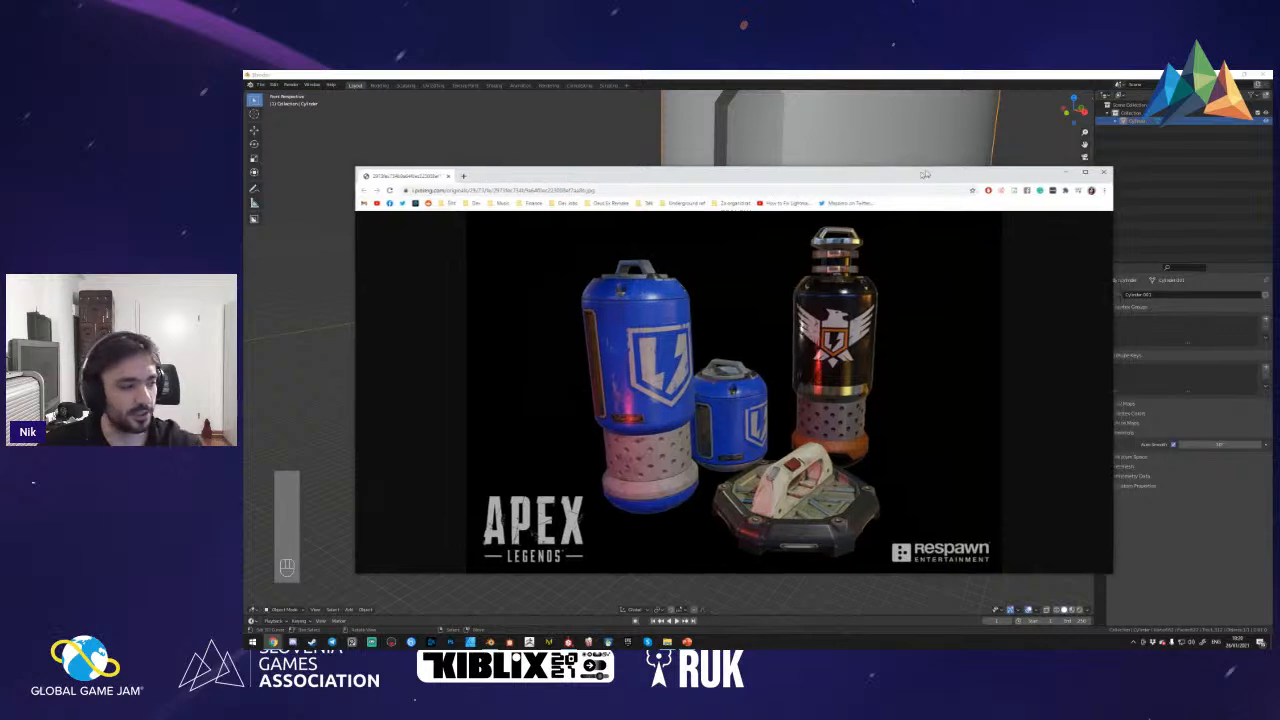
pyautogui.click(1077, 168)
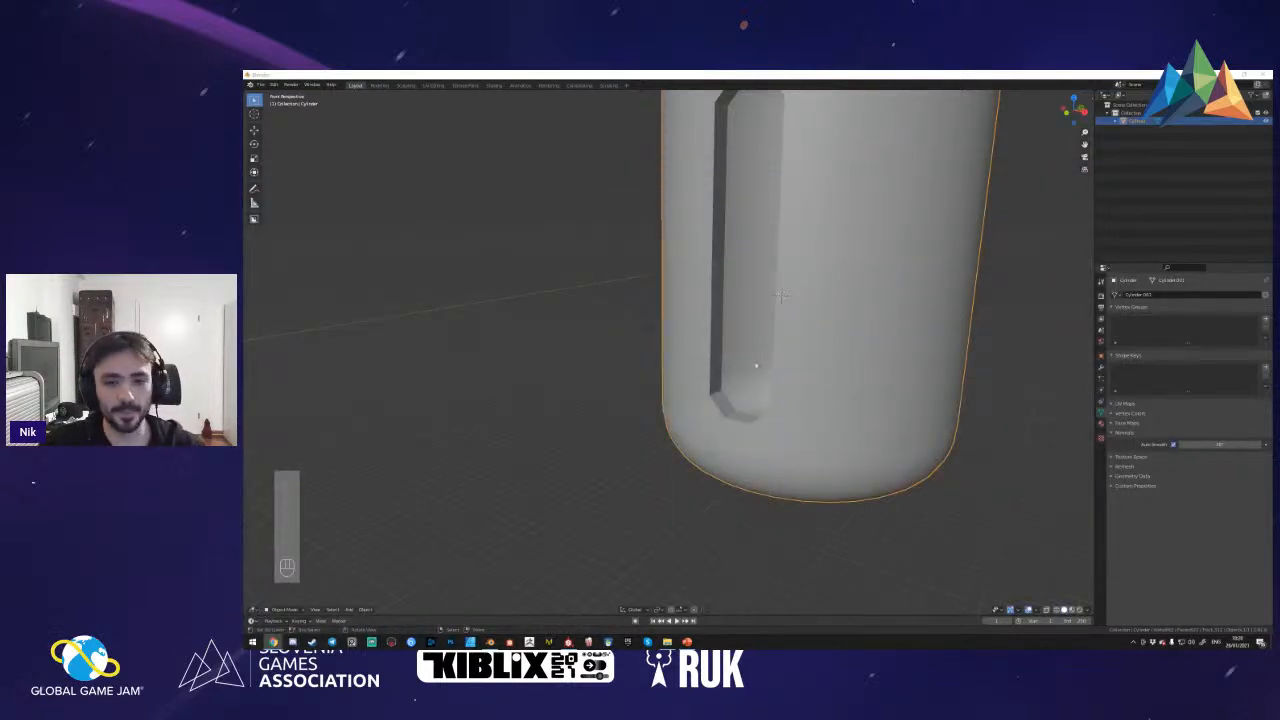
# - Enter Edit Mode with face selection, and try selecting the slot's inner wall as a face loop
pyautogui.press('Tab')
pyautogui.hotkey('shift', 'f')
pyautogui.press('a')
pyautogui.press('3')
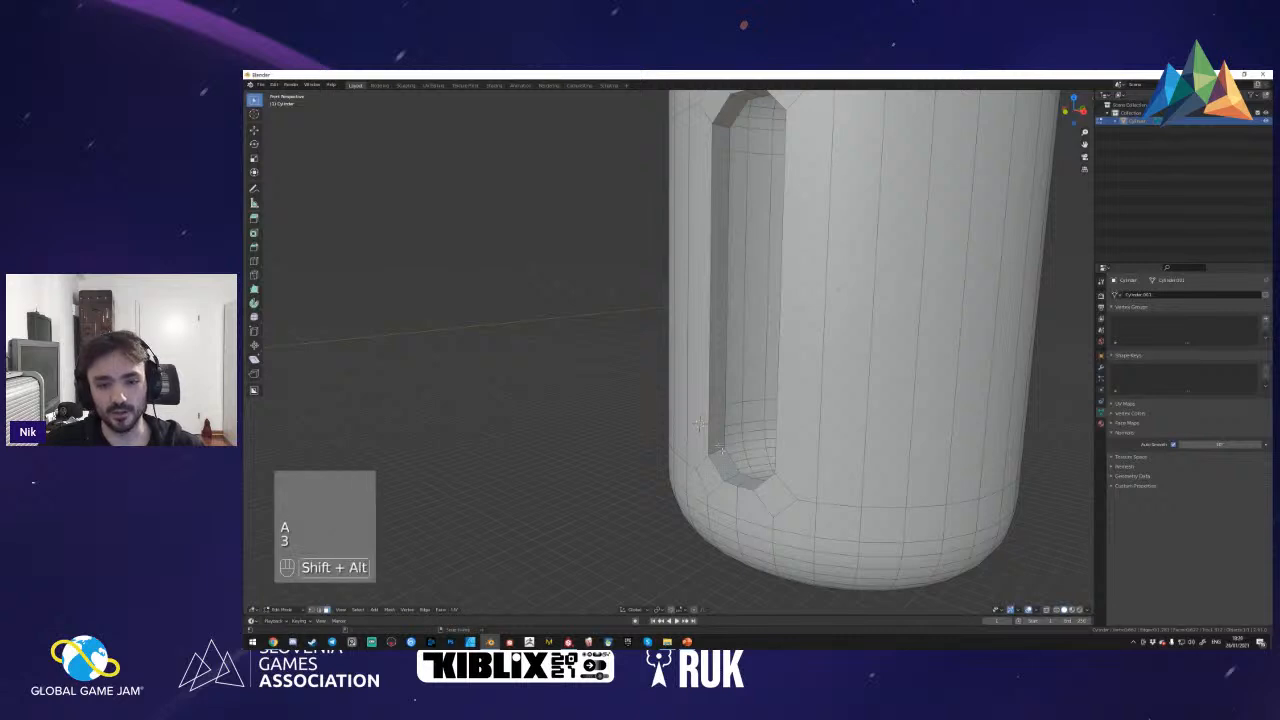
pyautogui.keyDown('alt'); pyautogui.keyDown('shift'); pyautogui.click(698, 423); pyautogui.keyUp('shift'); pyautogui.keyUp('alt')
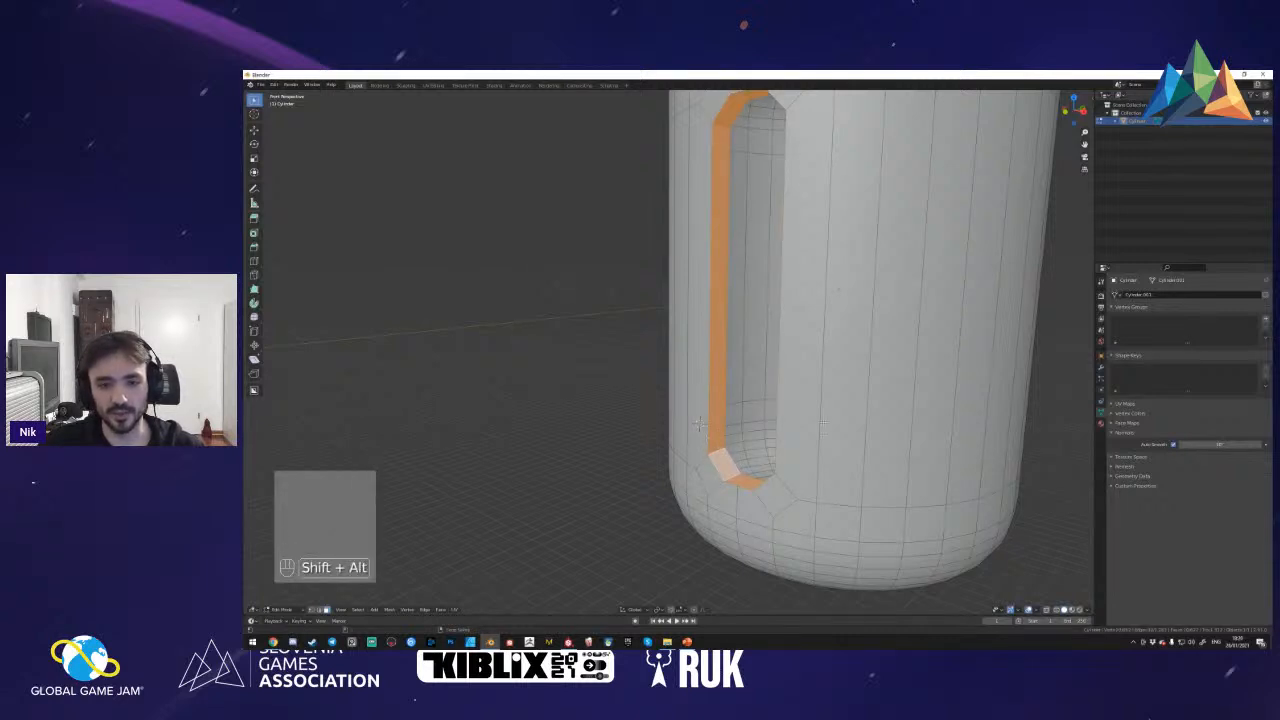
pyautogui.hotkey('shift', 'f')
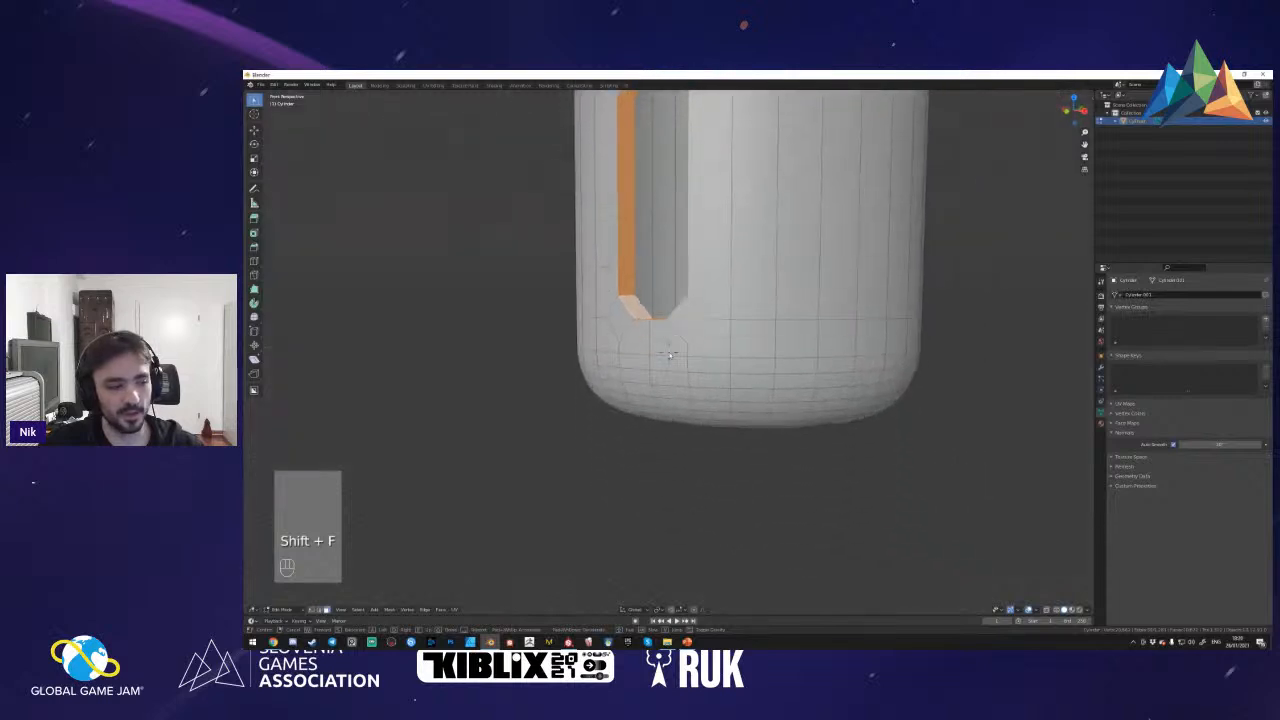
pyautogui.press('a')
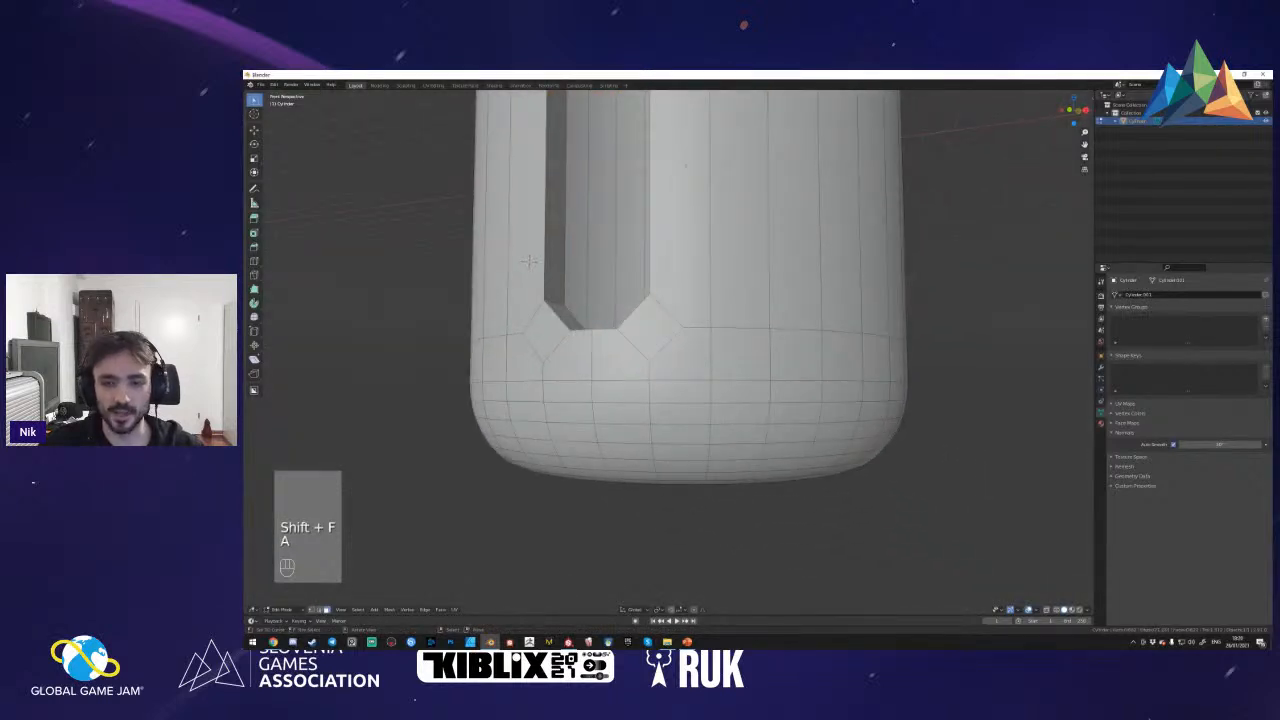
# - Try selecting vertical and horizontal face loops around the canister's lower body, and undo the selections
pyautogui.keyDown('alt'); pyautogui.keyDown('shift'); pyautogui.click(740, 382); pyautogui.keyUp('shift'); pyautogui.keyUp('alt')
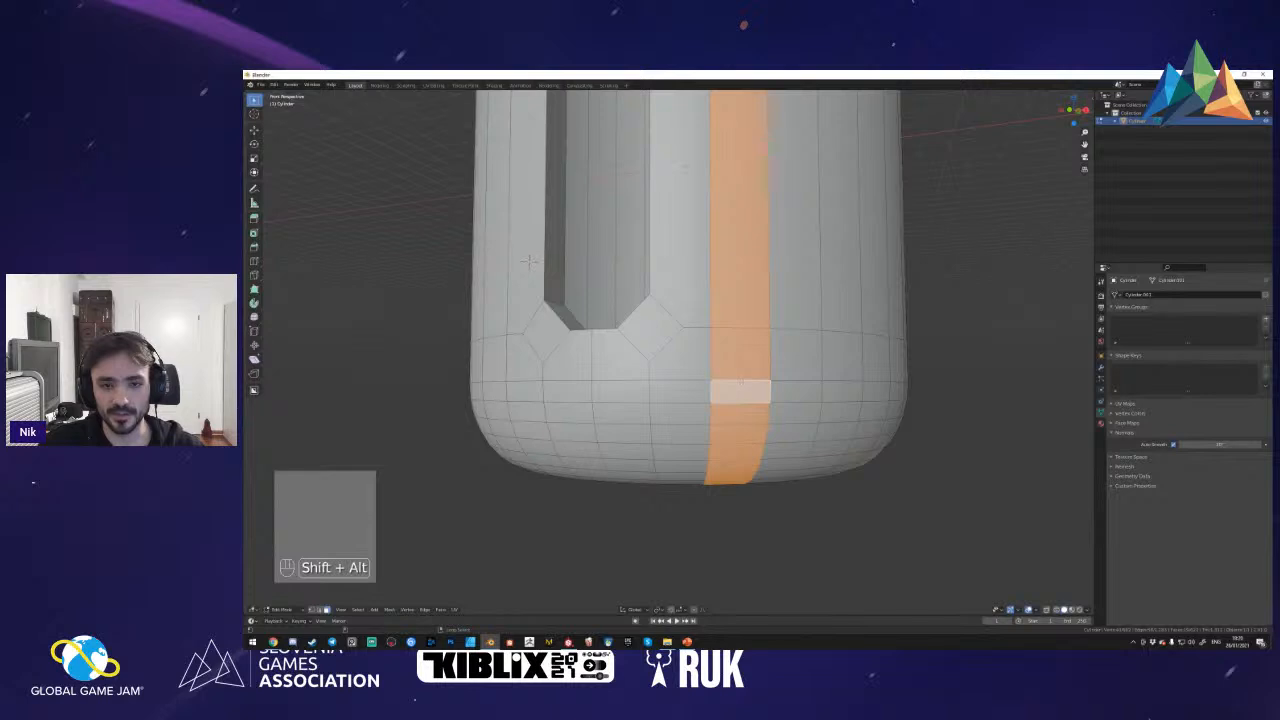
pyautogui.press('a')
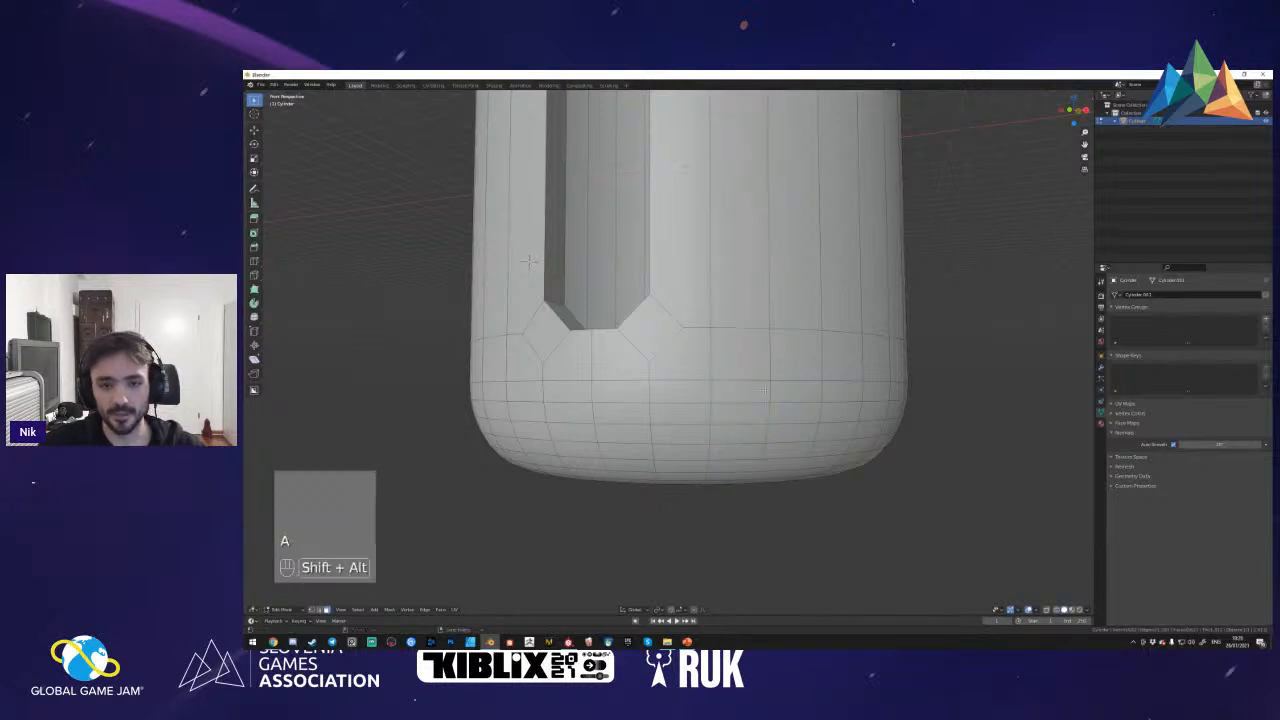
pyautogui.keyDown('alt'); pyautogui.keyDown('shift'); pyautogui.click(773, 391); pyautogui.keyUp('shift'); pyautogui.keyUp('alt')
pyautogui.hotkey('shift', 'f')
pyautogui.hotkey('shift', 'f')
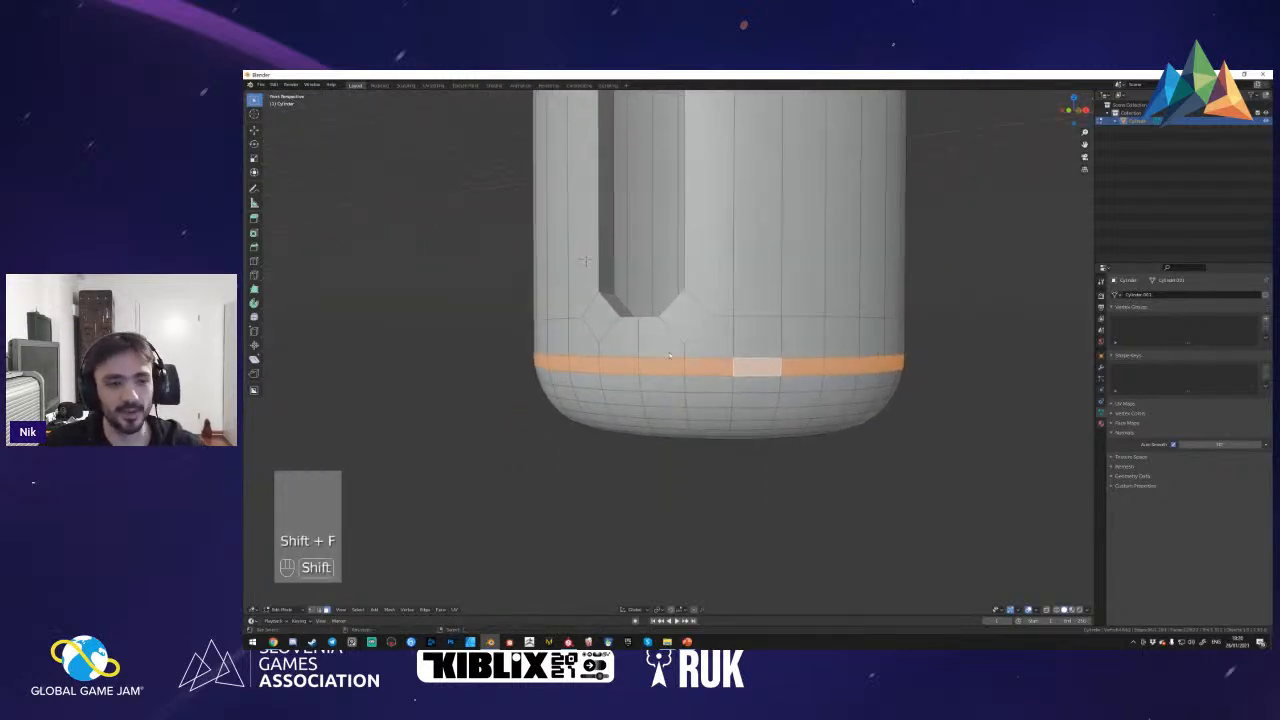
pyautogui.press('a')
pyautogui.hotkey('ctrl', 'z')
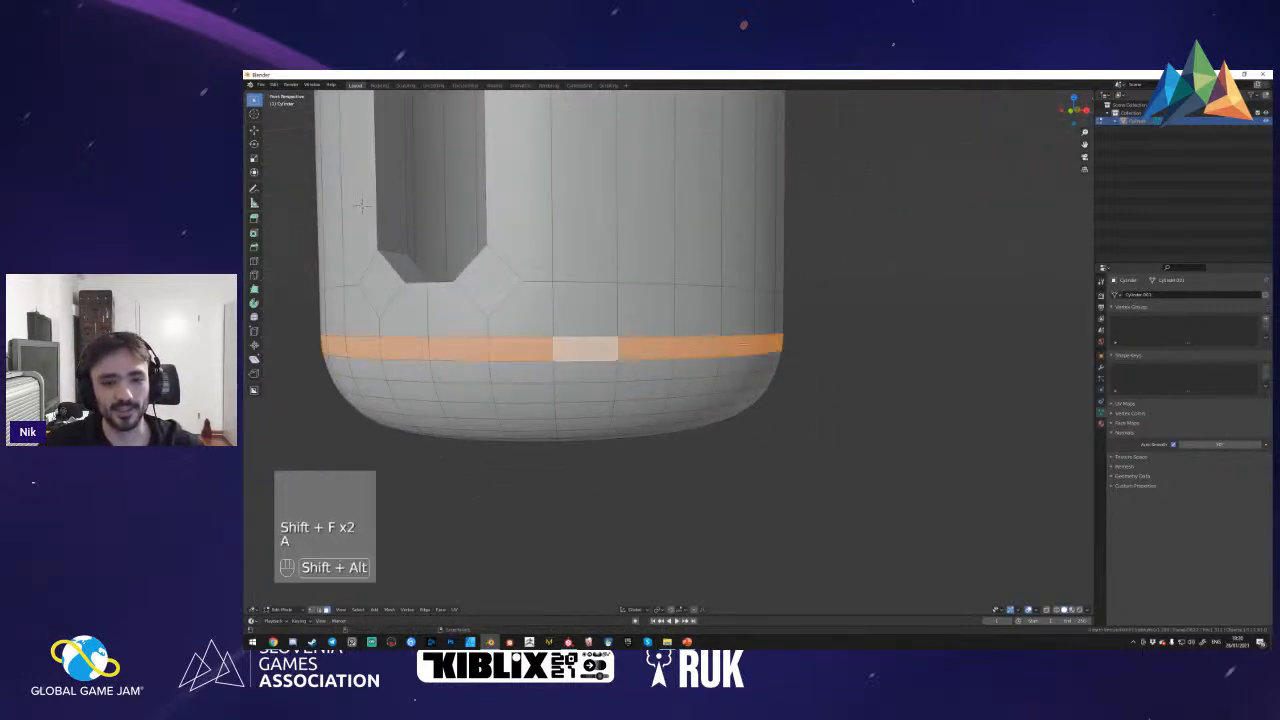
pyautogui.keyDown('alt'); pyautogui.keyDown('shift'); pyautogui.click(622, 371); pyautogui.keyUp('shift'); pyautogui.keyUp('alt')
pyautogui.keyDown('alt'); pyautogui.keyDown('shift'); pyautogui.click(587, 330); pyautogui.keyUp('shift'); pyautogui.keyUp('alt')
pyautogui.keyDown('alt'); pyautogui.keyDown('shift'); pyautogui.click(587, 325); pyautogui.keyUp('shift'); pyautogui.keyUp('alt')
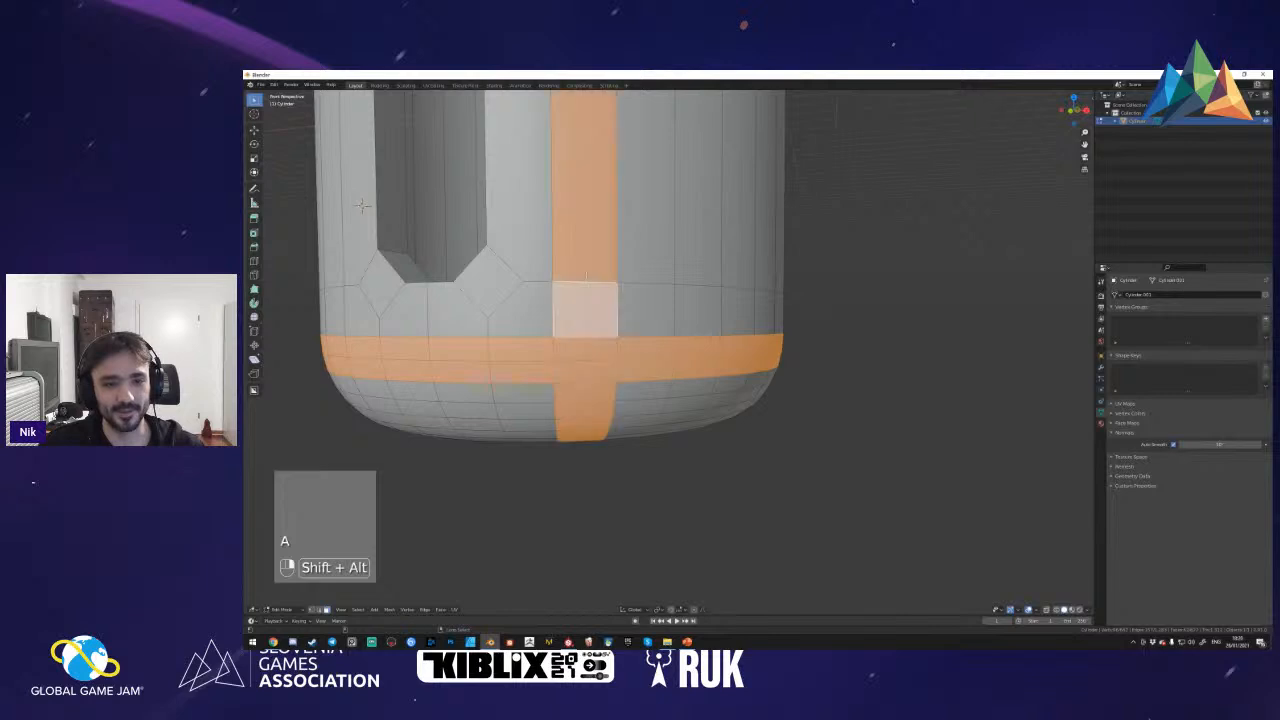
pyautogui.hotkey('ctrl', 'z')
pyautogui.hotkey('ctrl', 'z')
pyautogui.hotkey('ctrl', 'z')
pyautogui.hotkey('ctrl', 'z')
# - Clear the selection and select the face loop forming the slot's inner wall
pyautogui.hotkey('shift', 'f')
pyautogui.press('a')
pyautogui.press('w')
pyautogui.click(669, 355)
pyautogui.press('3')
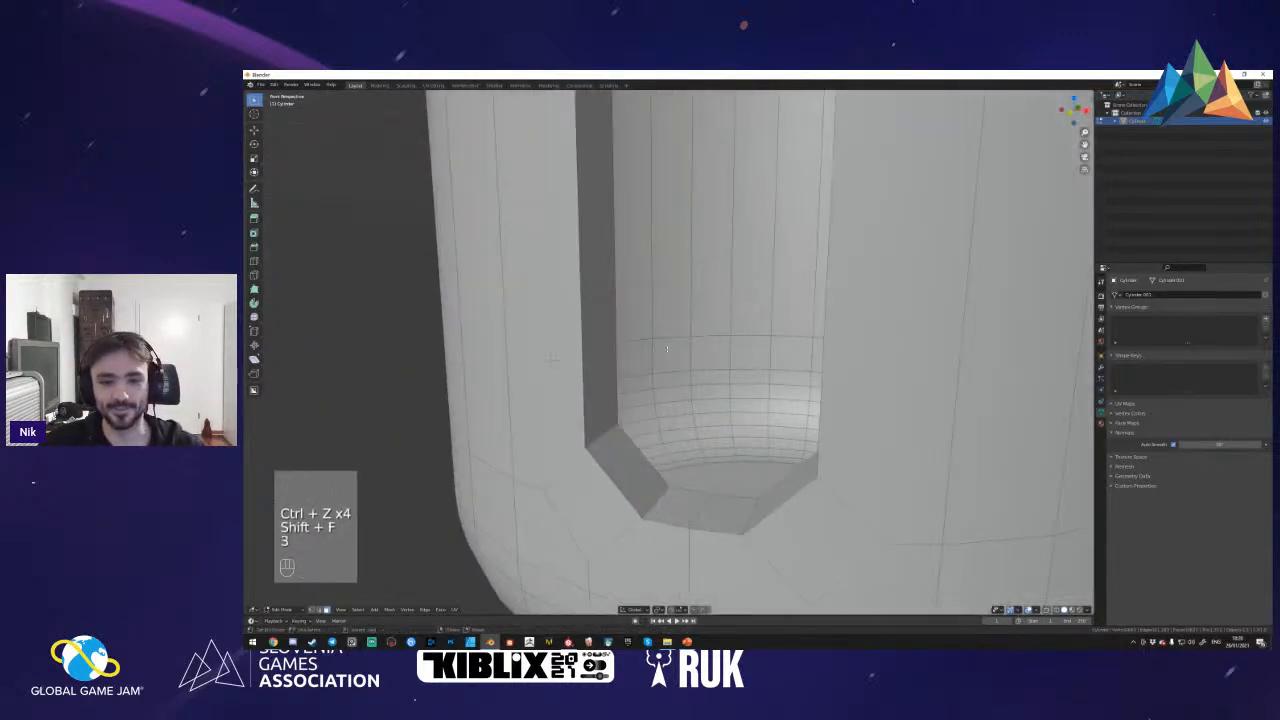
pyautogui.keyDown('alt'); pyautogui.keyDown('shift'); pyautogui.click(650, 497); pyautogui.keyUp('shift'); pyautogui.keyUp('alt')
pyautogui.hotkey('shift', 'f')
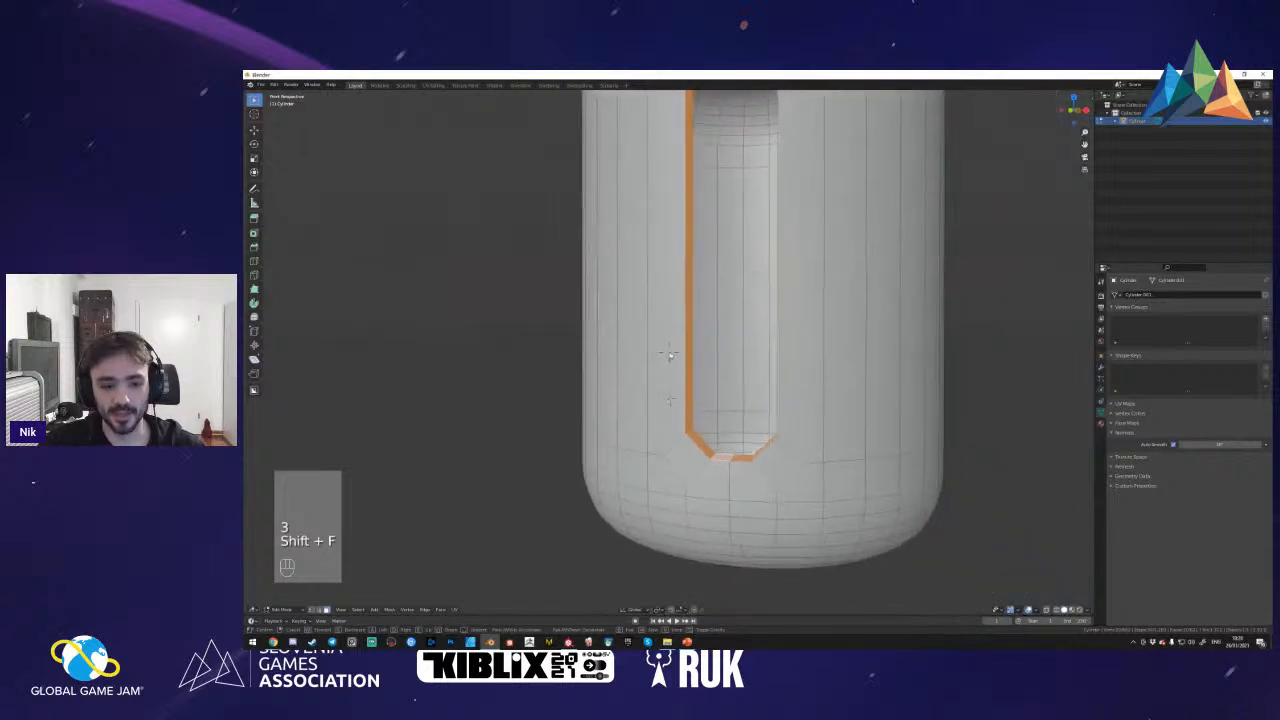
pyautogui.click(668, 353)
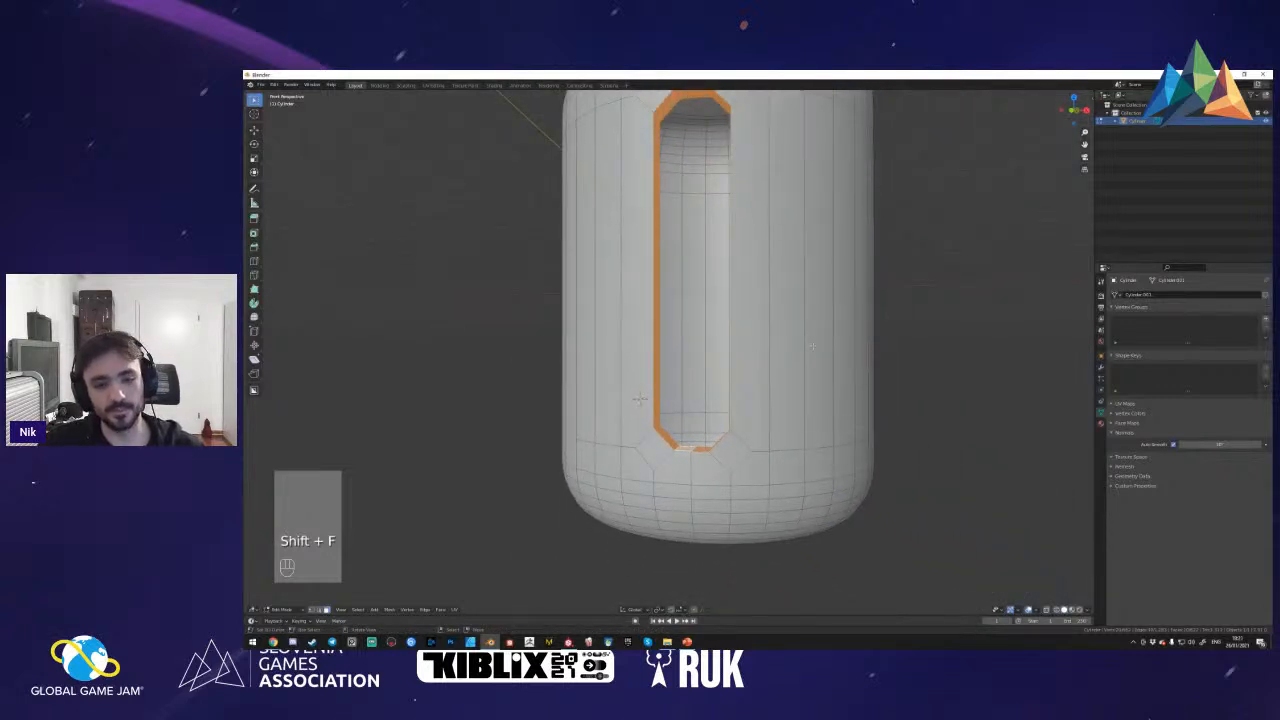
# - Try extruding the slot's inner wall faces and scaling them inward, and undo the changes
pyautogui.press('e')
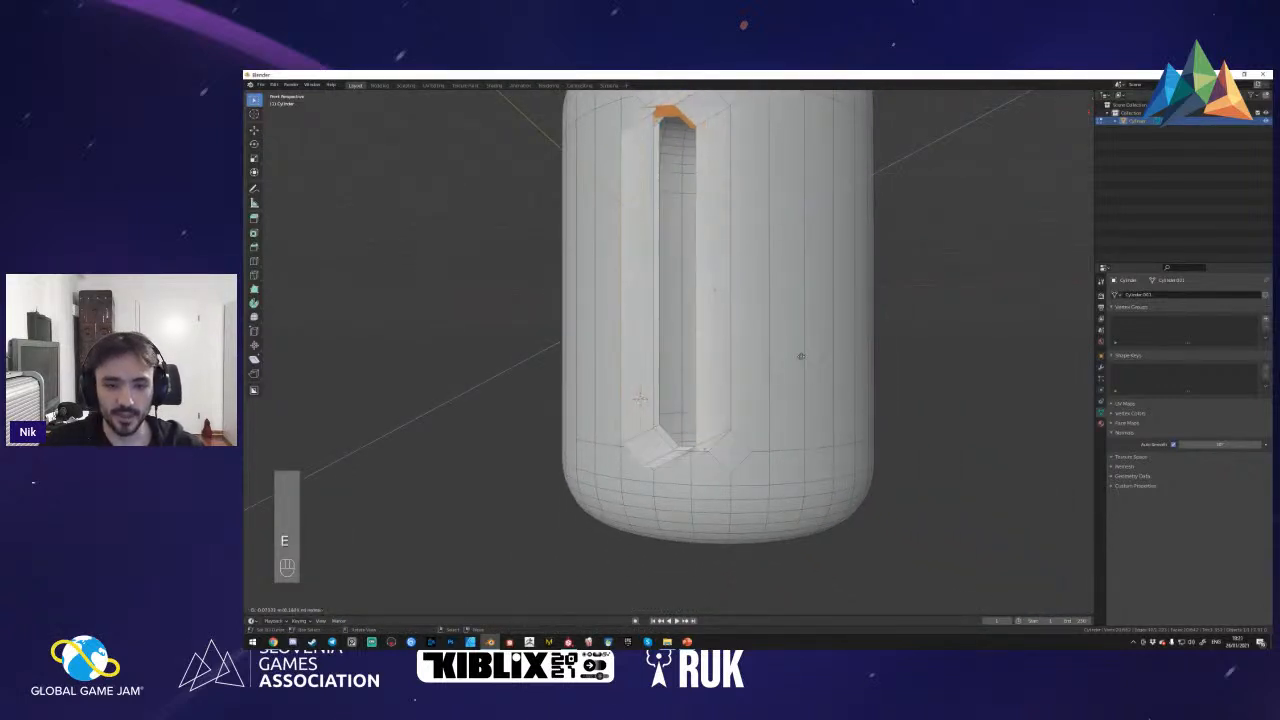
pyautogui.rightClick(808, 343)
pyautogui.press('s')
pyautogui.click(808, 343)
pyautogui.hotkey('ctrl', 'i')
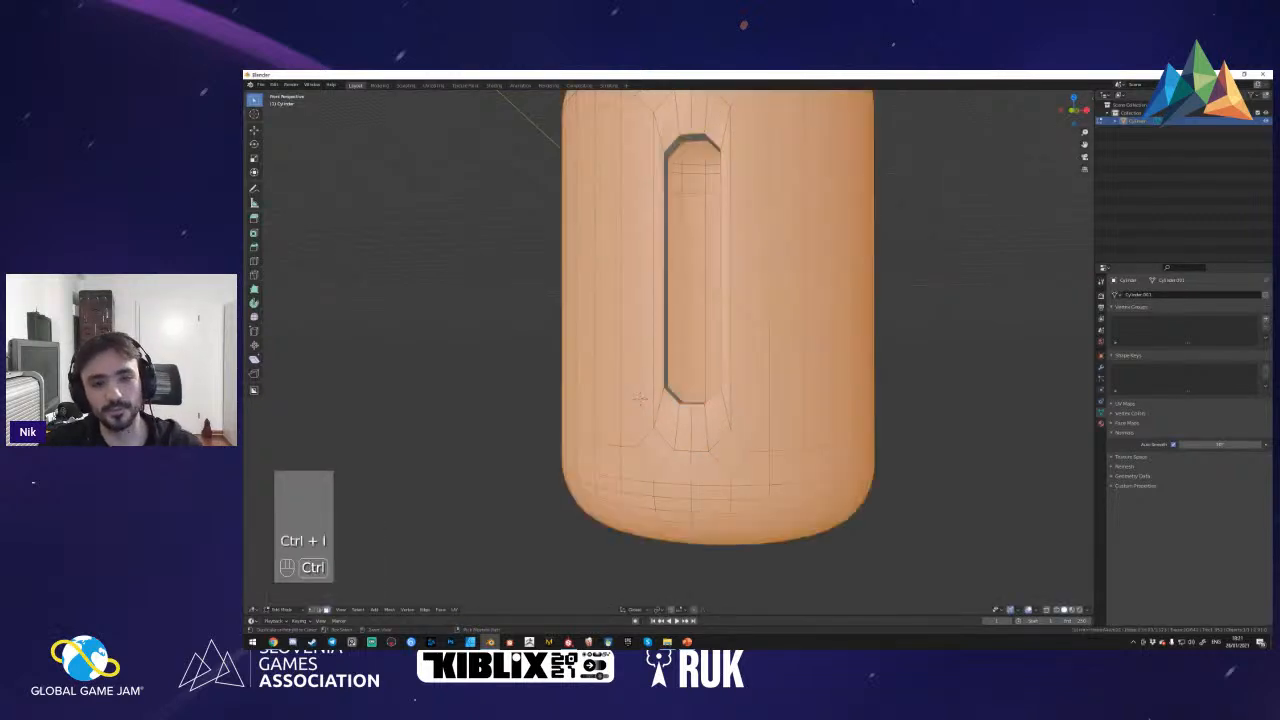
pyautogui.hotkey('ctrl', 'i')
pyautogui.hotkey('ctrl', 'z')
pyautogui.hotkey('ctrl', 'z')
pyautogui.hotkey('ctrl', 'z')
pyautogui.hotkey('ctrl', 'z')
# - Reselect the slot's inner wall face loop and extrude it slightly inward along its normals
pyautogui.press('3')
pyautogui.keyDown('alt'); pyautogui.keyDown('shift'); pyautogui.click(676, 447); pyautogui.keyUp('shift'); pyautogui.keyUp('alt')
pyautogui.press('g')
pyautogui.rightClick(728, 412)
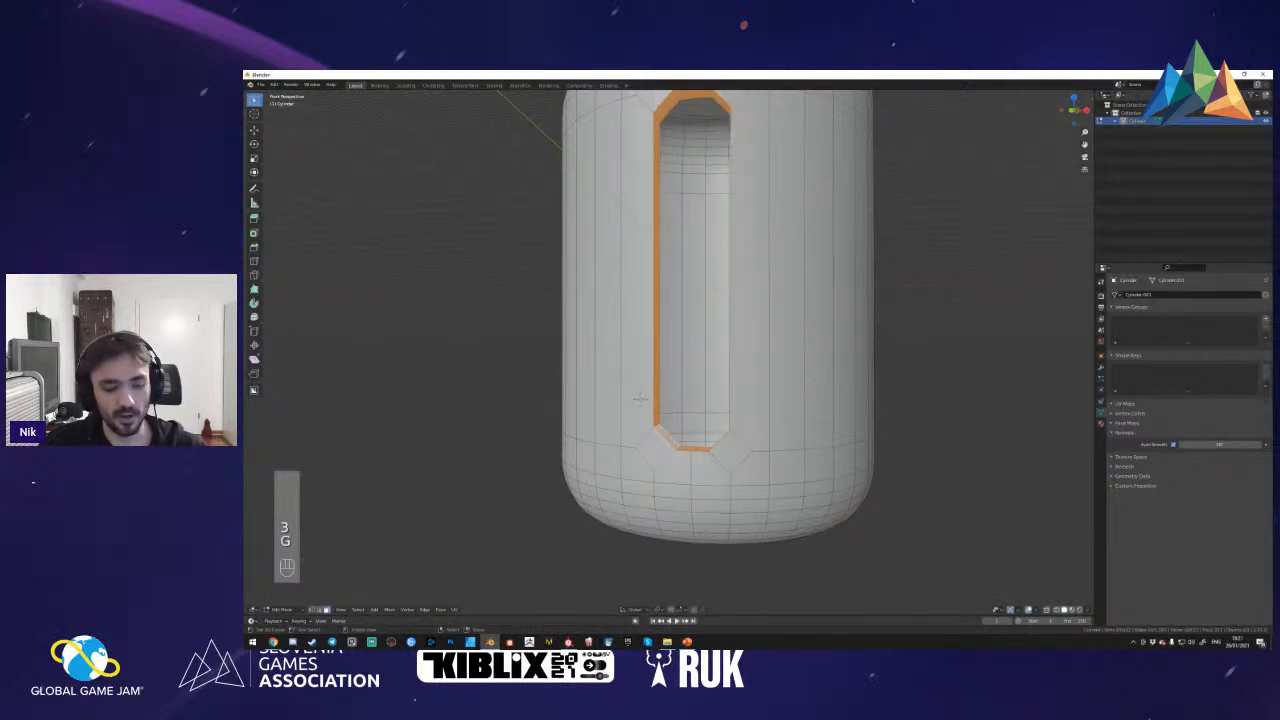
pyautogui.hotkey('alt', 'e')
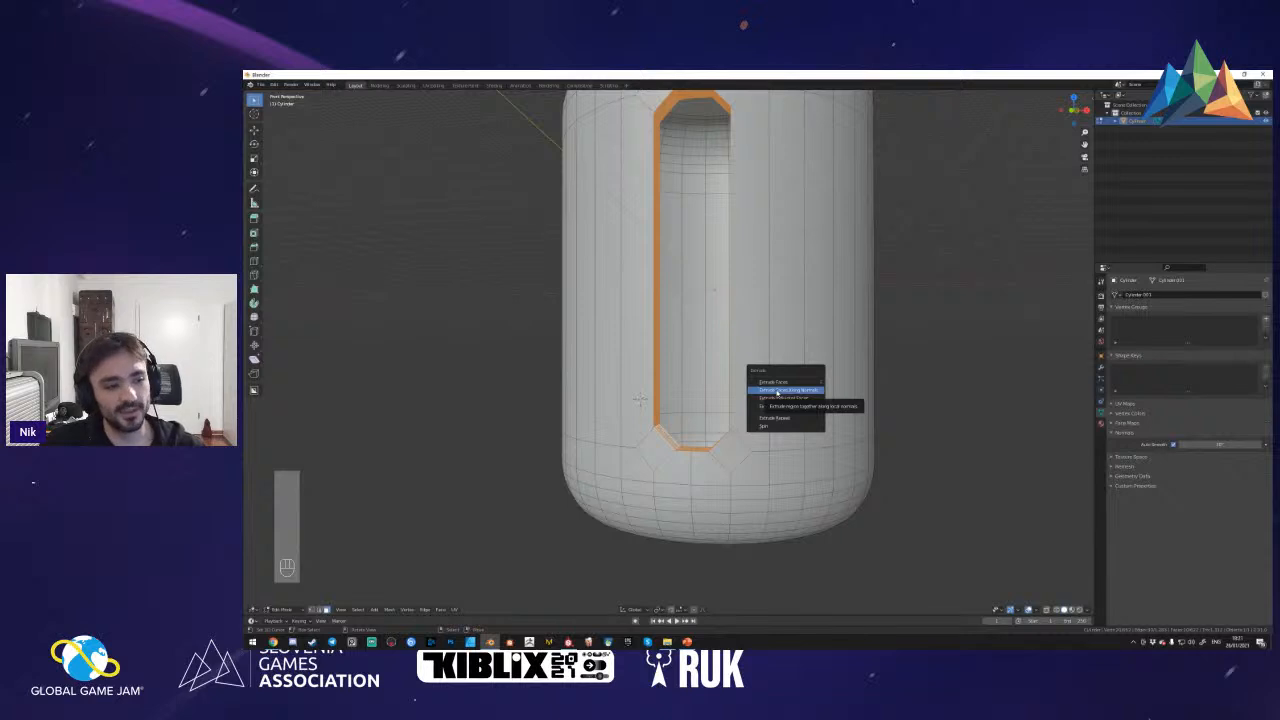
pyautogui.click(777, 391)
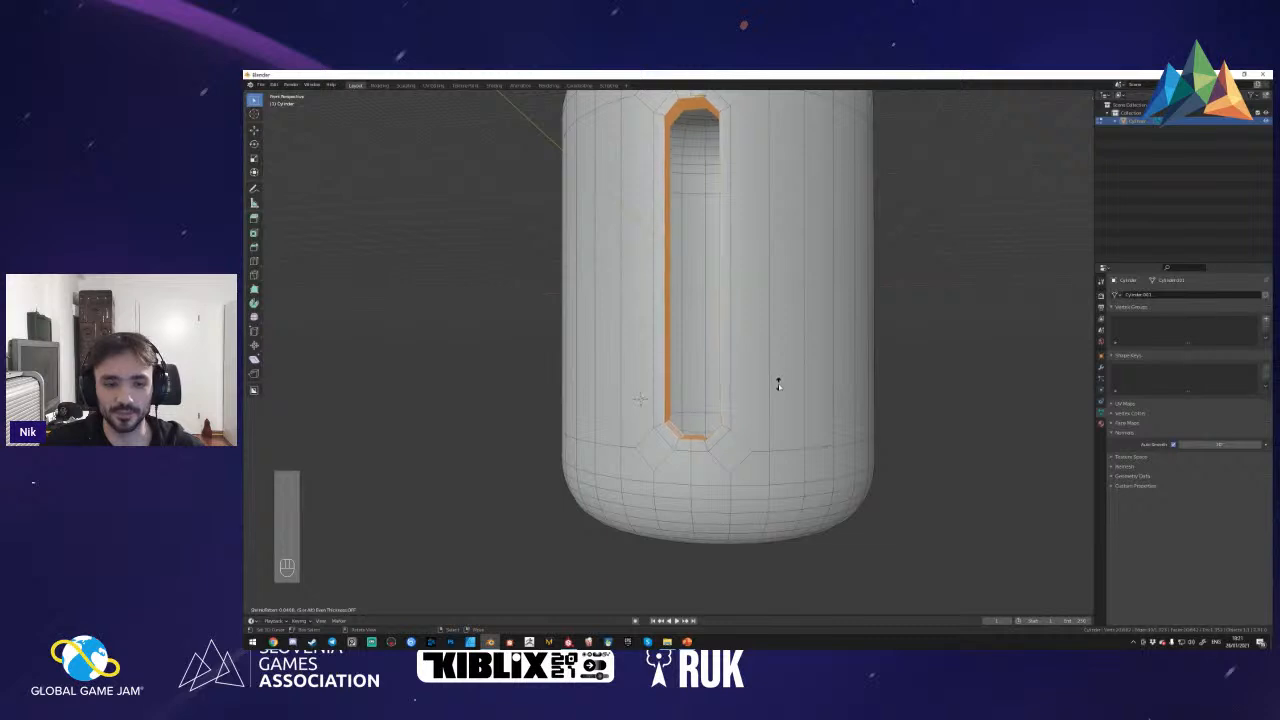
pyautogui.click(777, 381)
# - Examine the top end of the slot in front view with nothing selected
pyautogui.hotkey('shift', 'f')
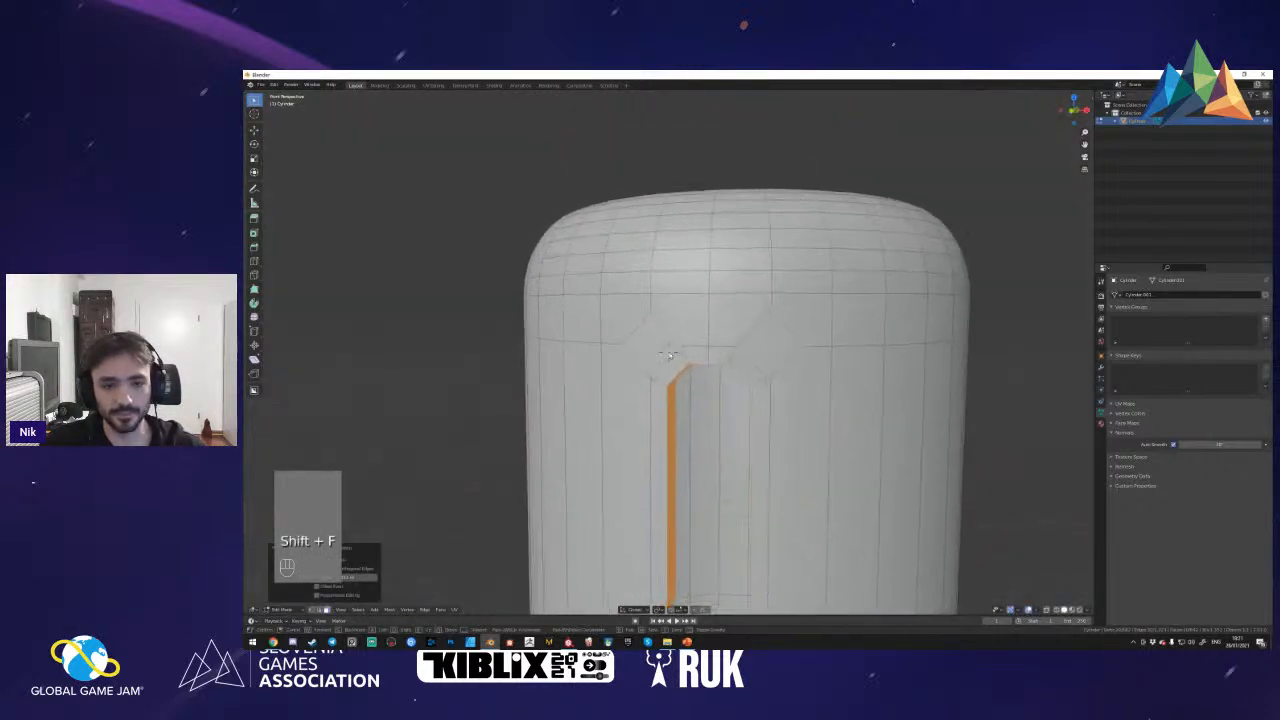
pyautogui.press('a')
pyautogui.hotkey('shift', 'f')
pyautogui.press('a')
pyautogui.press('s')
pyautogui.click(668, 352)
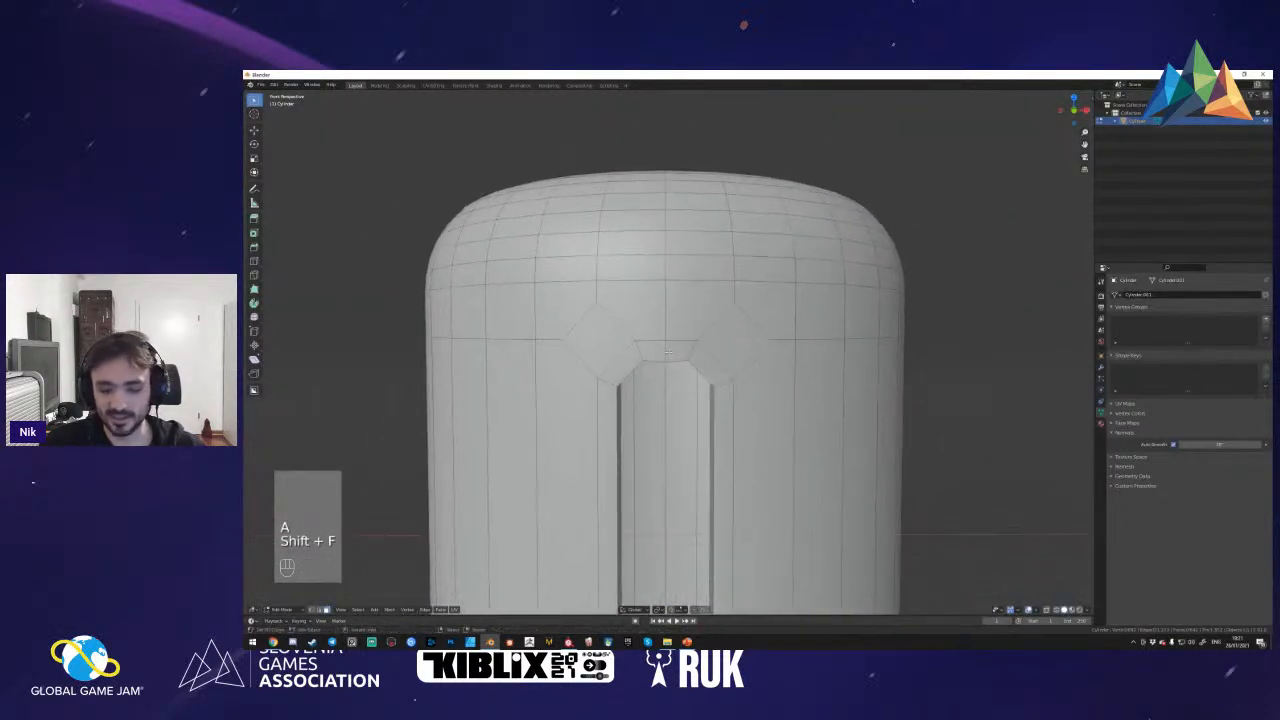
pyautogui.press('KP_1')
pyautogui.scroll(6, 668, 352)
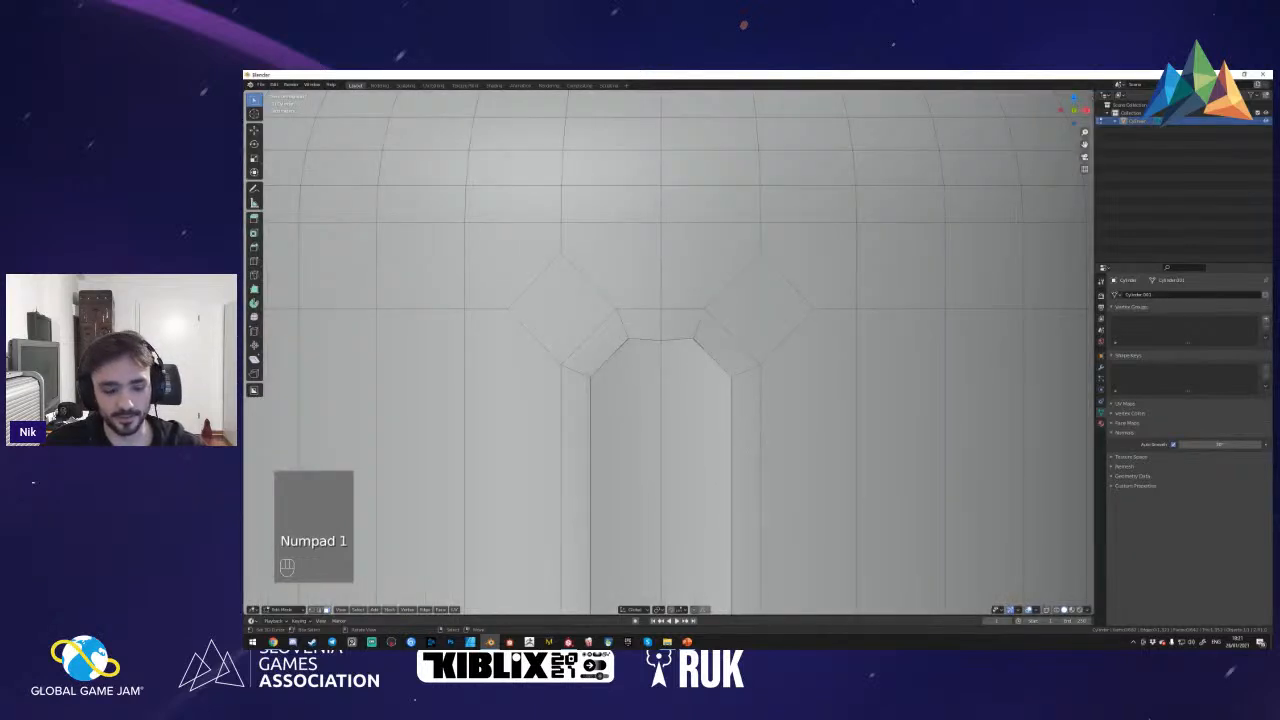
# - Select the middle edge of the slot's upper inner wall and try levelling it by moving it freely in front view
pyautogui.hotkey('shift', 'f')
pyautogui.press('2')
pyautogui.hotkey('shift', 'f')
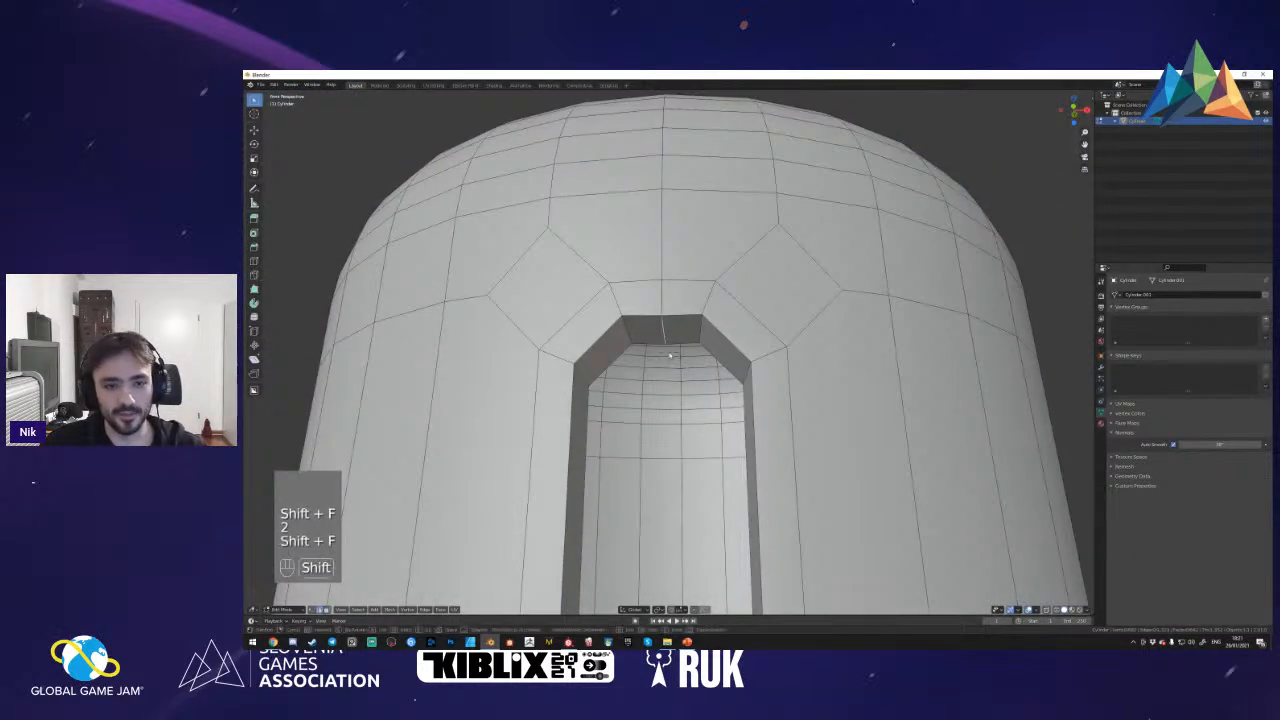
pyautogui.click(668, 352)
pyautogui.press('KP_1')
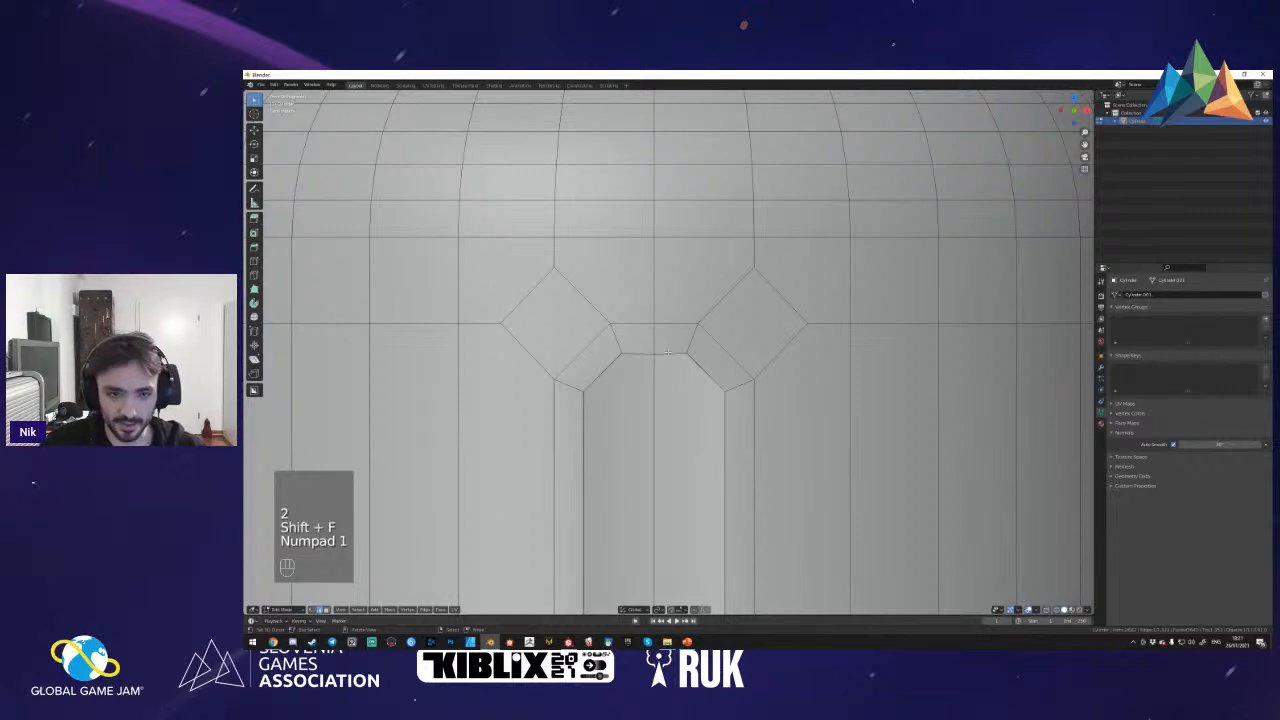
pyautogui.press('g')
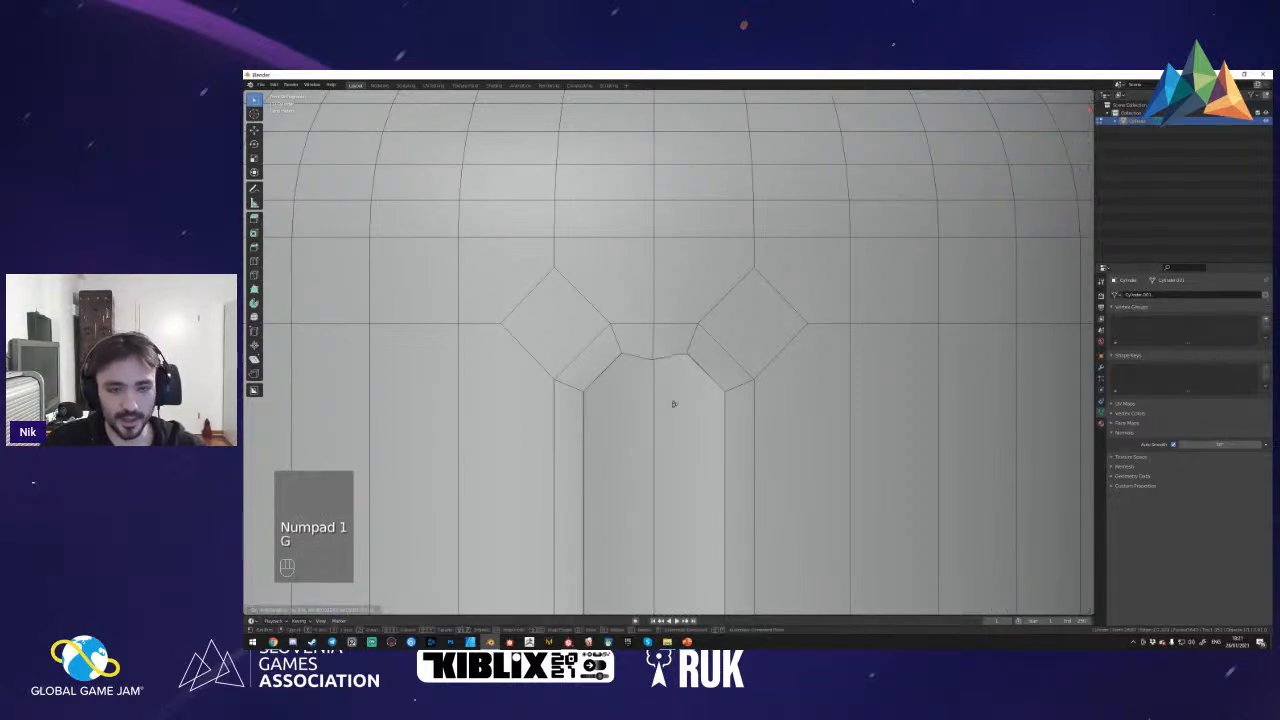
pyautogui.click(650, 409)
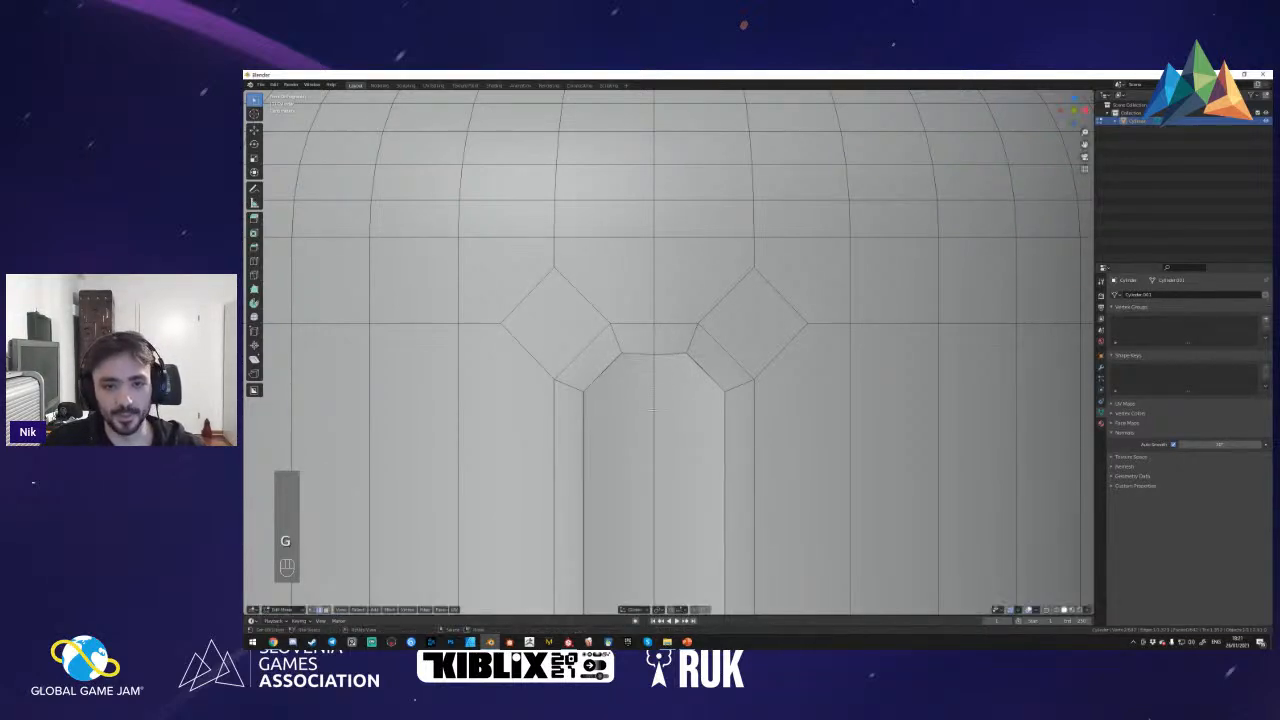
# - Try moving the slot's upper middle edge along the Z axis with temporary snapping
pyautogui.hotkey('shift', 'f')
pyautogui.press('g')
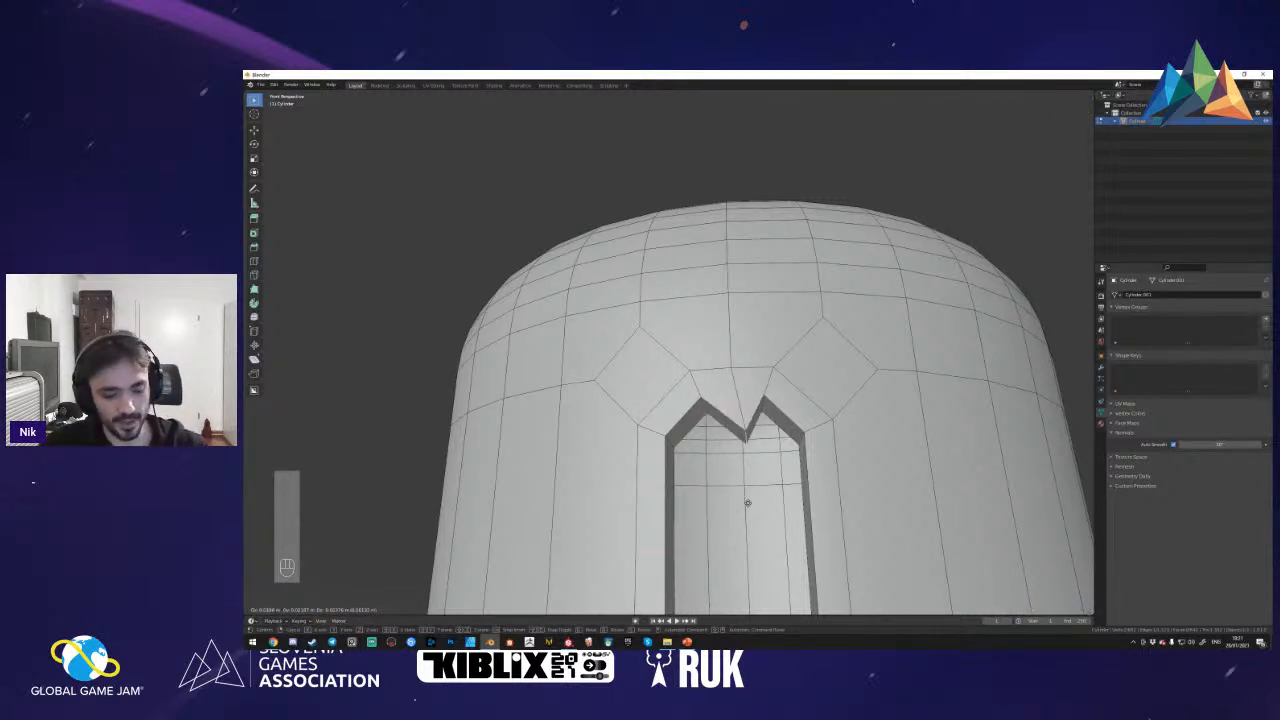
pyautogui.press('z')
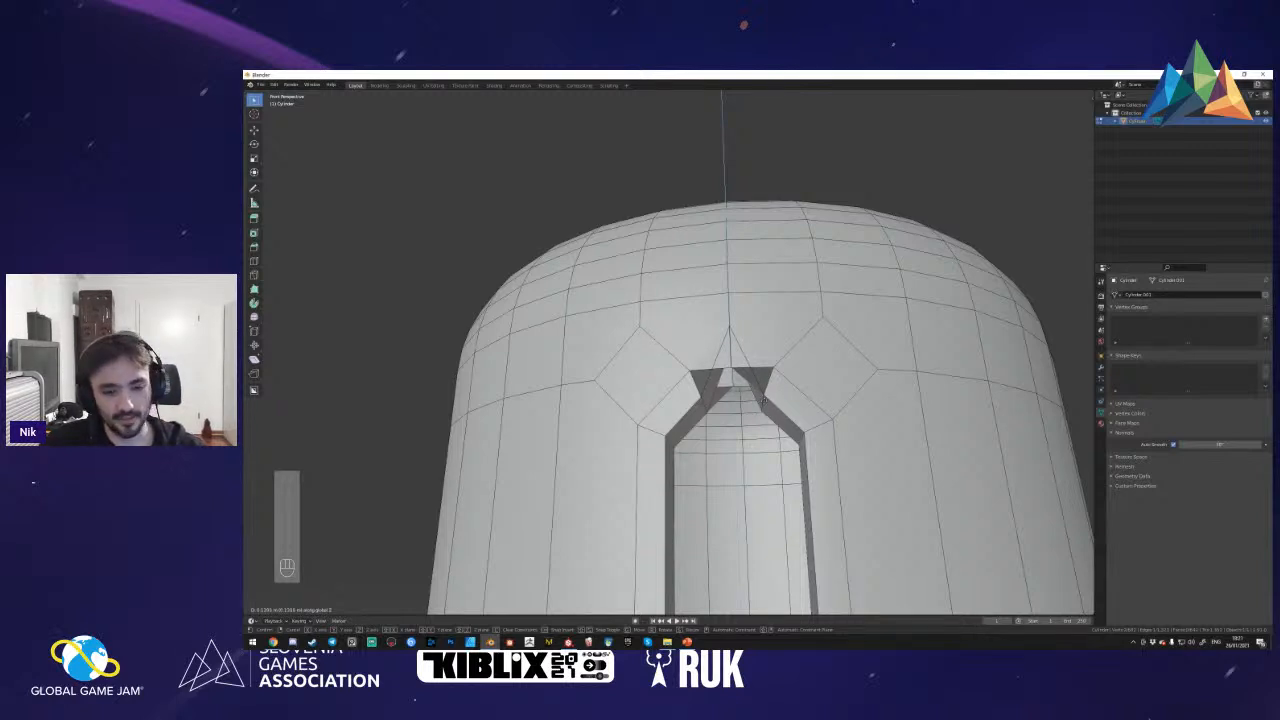
pyautogui.press('ctrl')
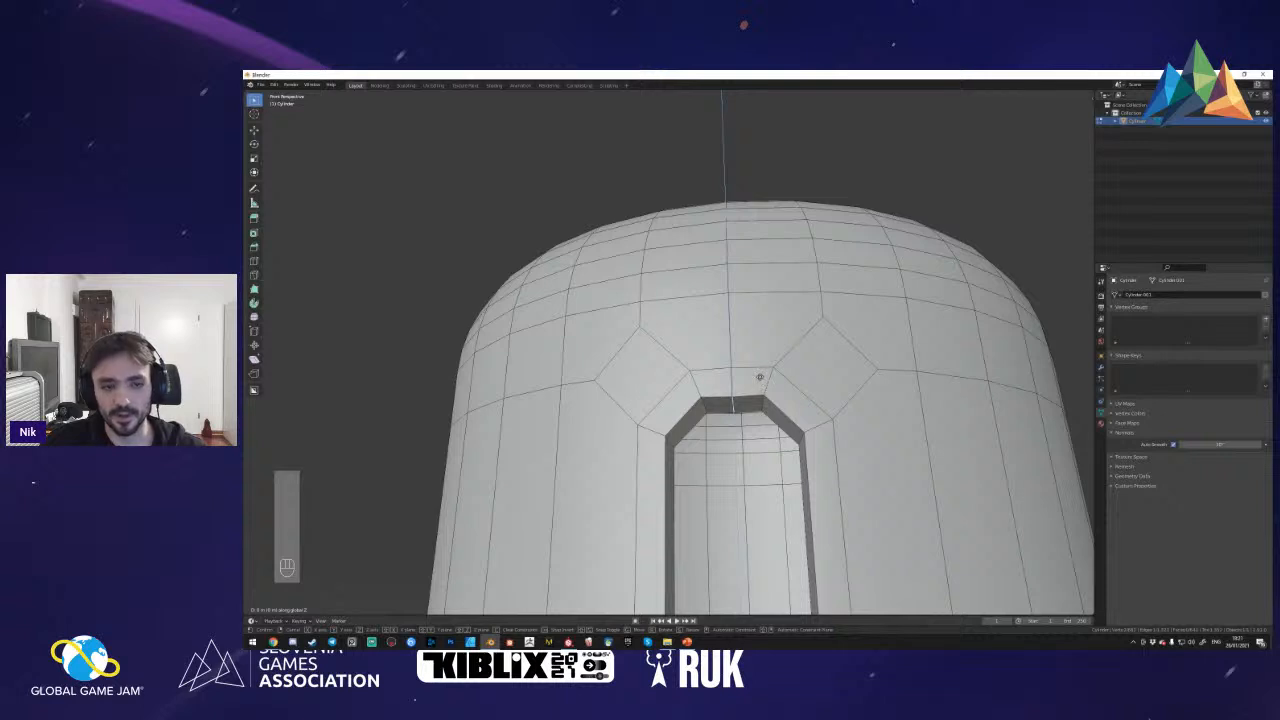
pyautogui.click(759, 377)
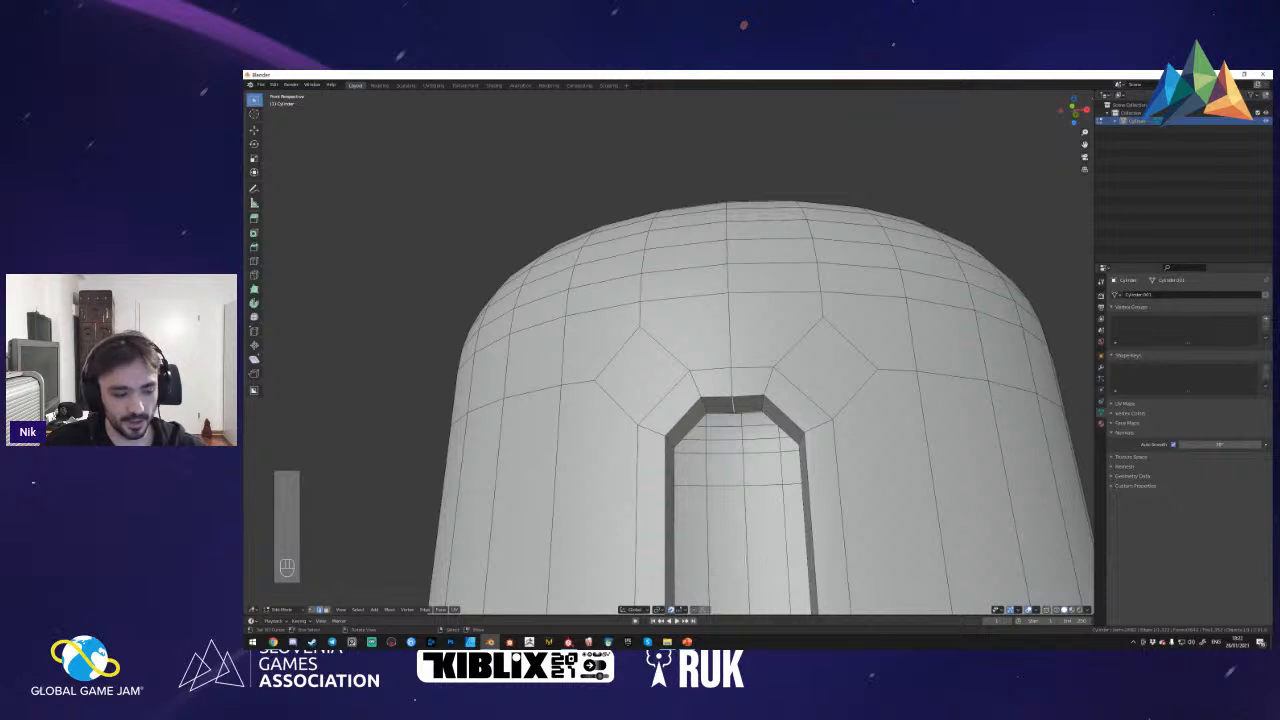
# - Enable snapping and set its target to Vertex
pyautogui.hotkey('shift', 'Tab')
pyautogui.hotkey('shift', 'Tab')
pyautogui.hotkey('shift', 'Tab')
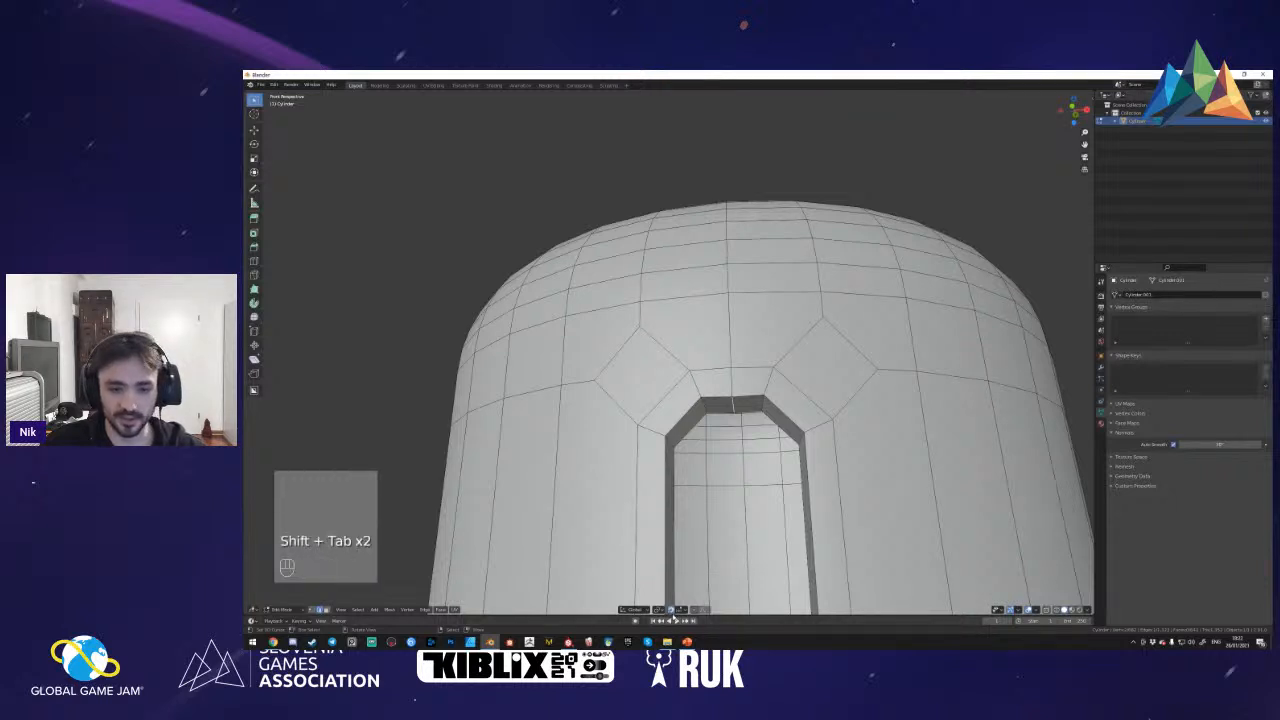
pyautogui.hotkey('shift', 'Tab')
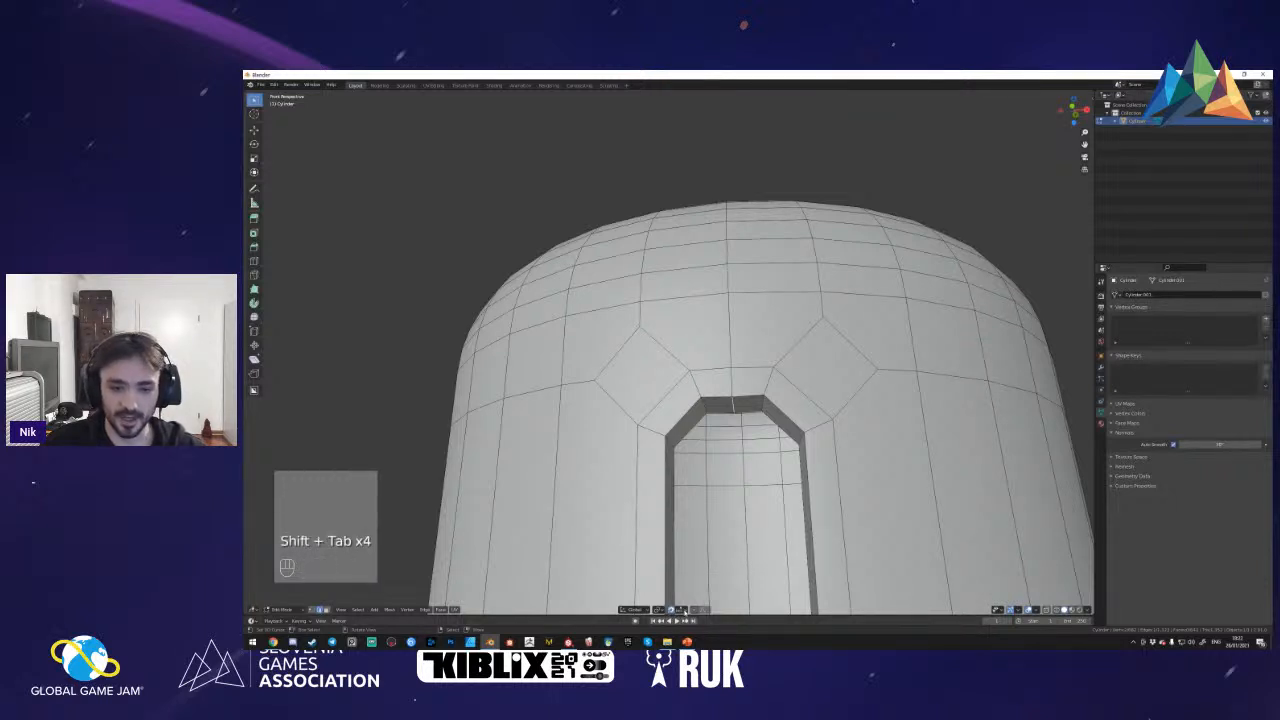
pyautogui.click(680, 609)
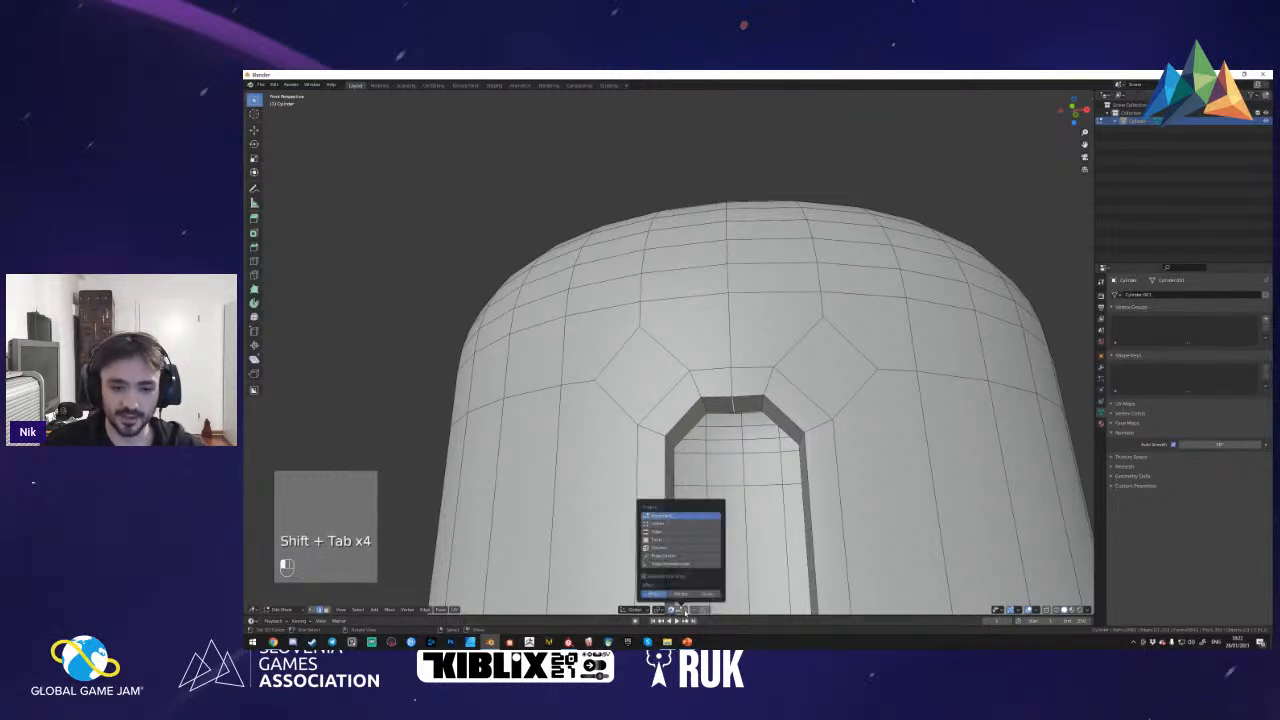
pyautogui.click(675, 524)
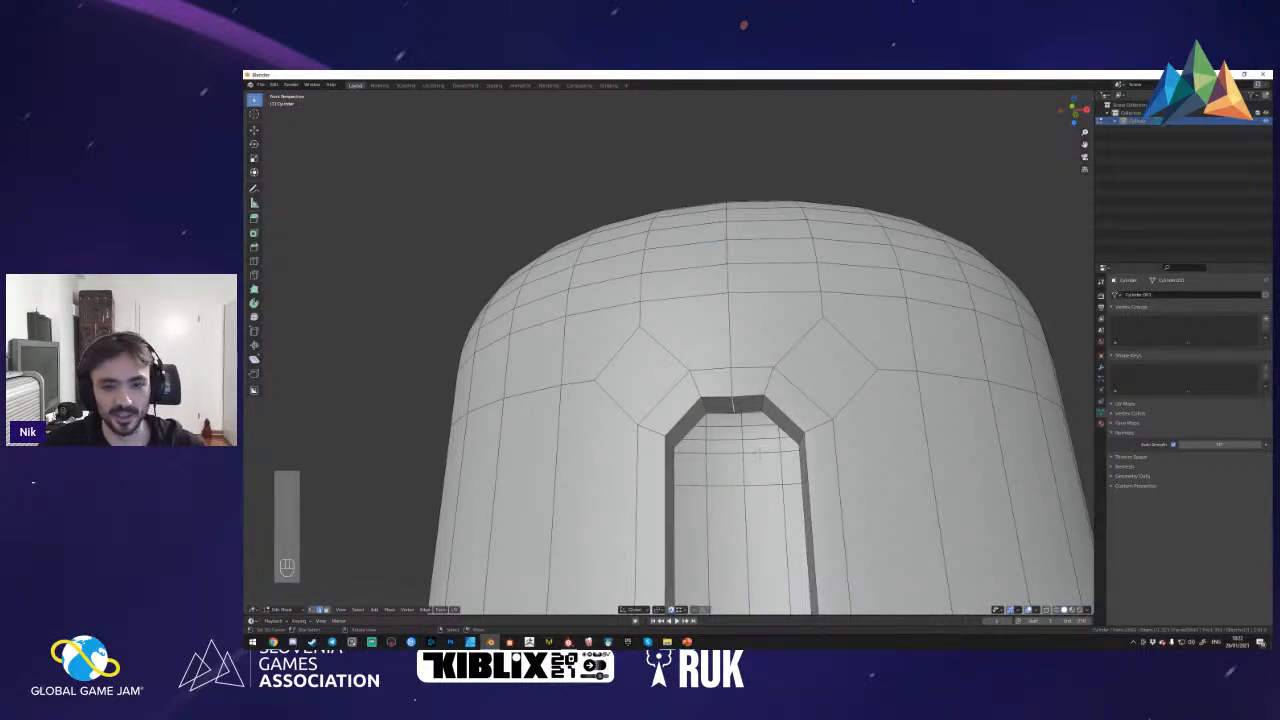
# - Move the slot's upper middle edge along Z, snapping it level with the neighbouring corner vertex, and check it in front view
pyautogui.hotkey('shift', 'f')
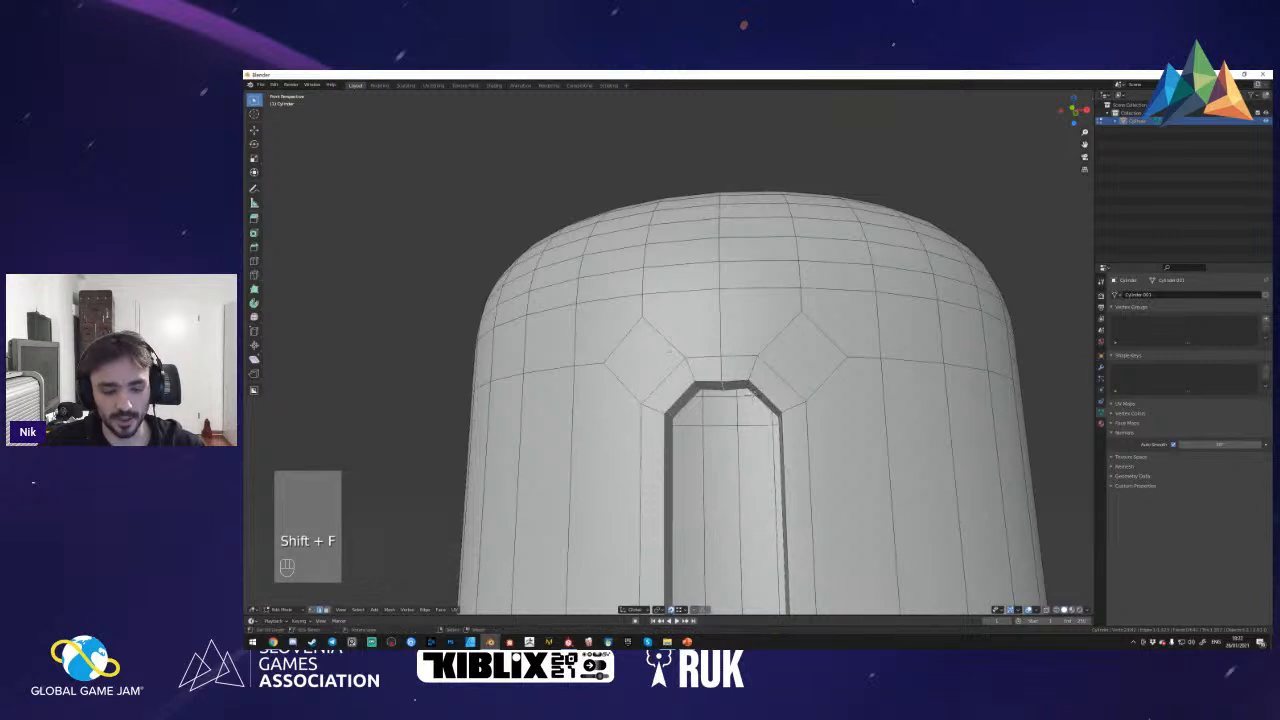
pyautogui.press('g')
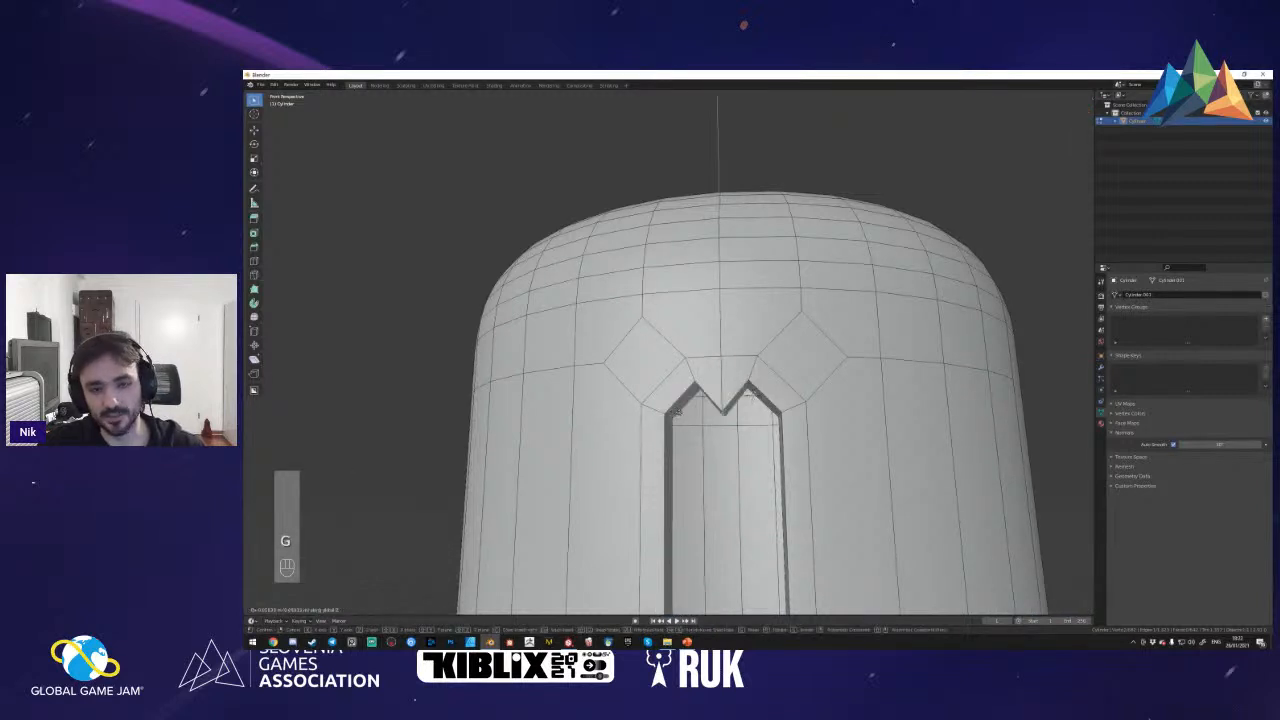
pyautogui.click(755, 378)
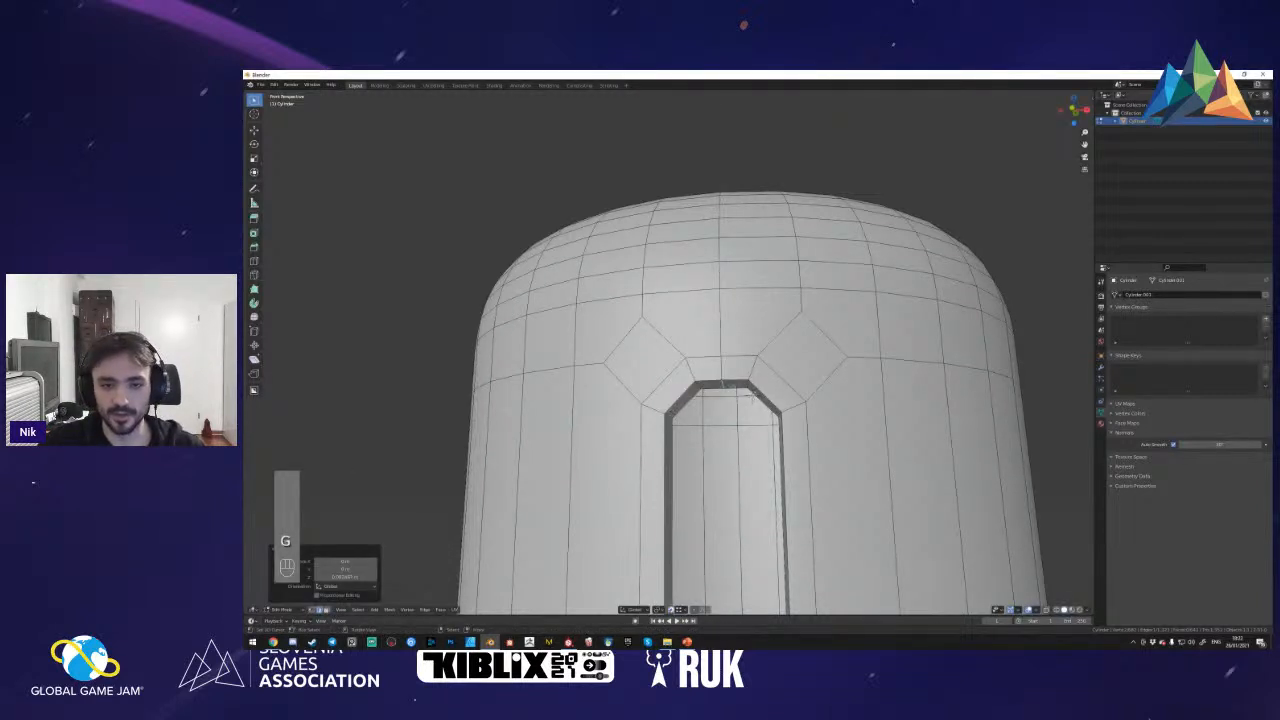
pyautogui.press('KP_1')
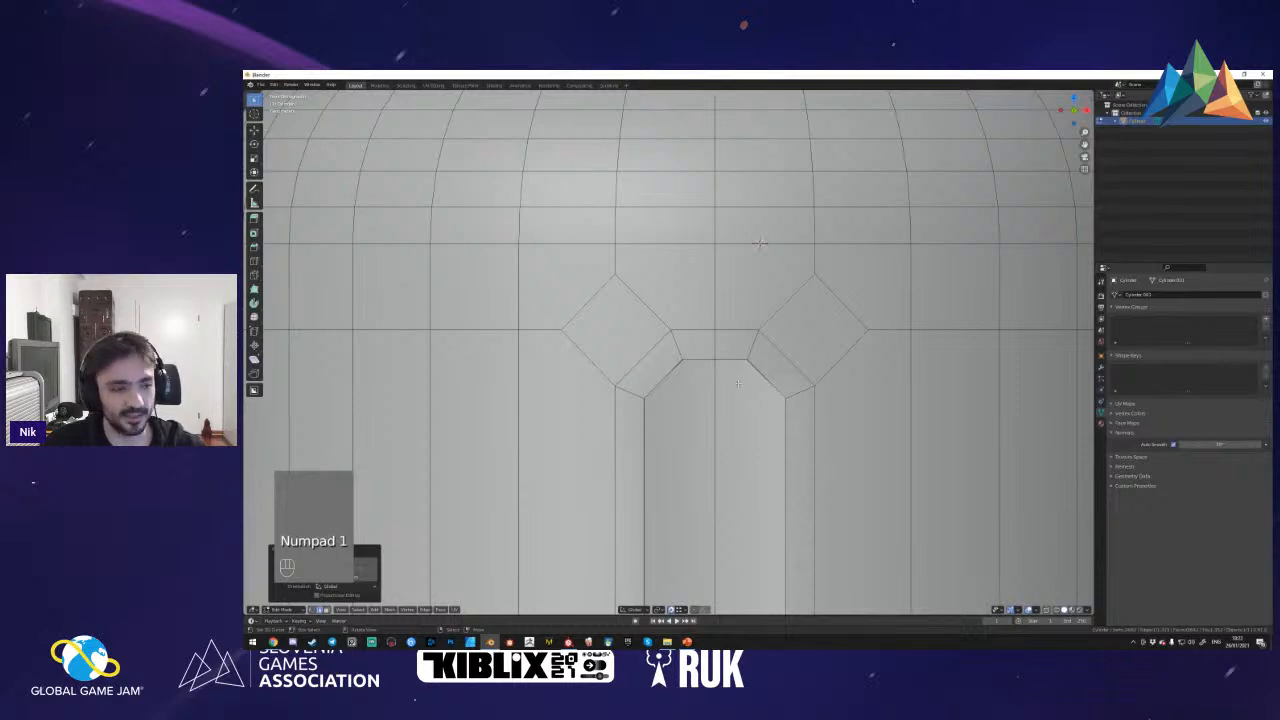
# - Level the middle edge at the slot's lower end by moving it along Z and snapping to the adjacent corner vertex
pyautogui.hotkey('shift', 'f')
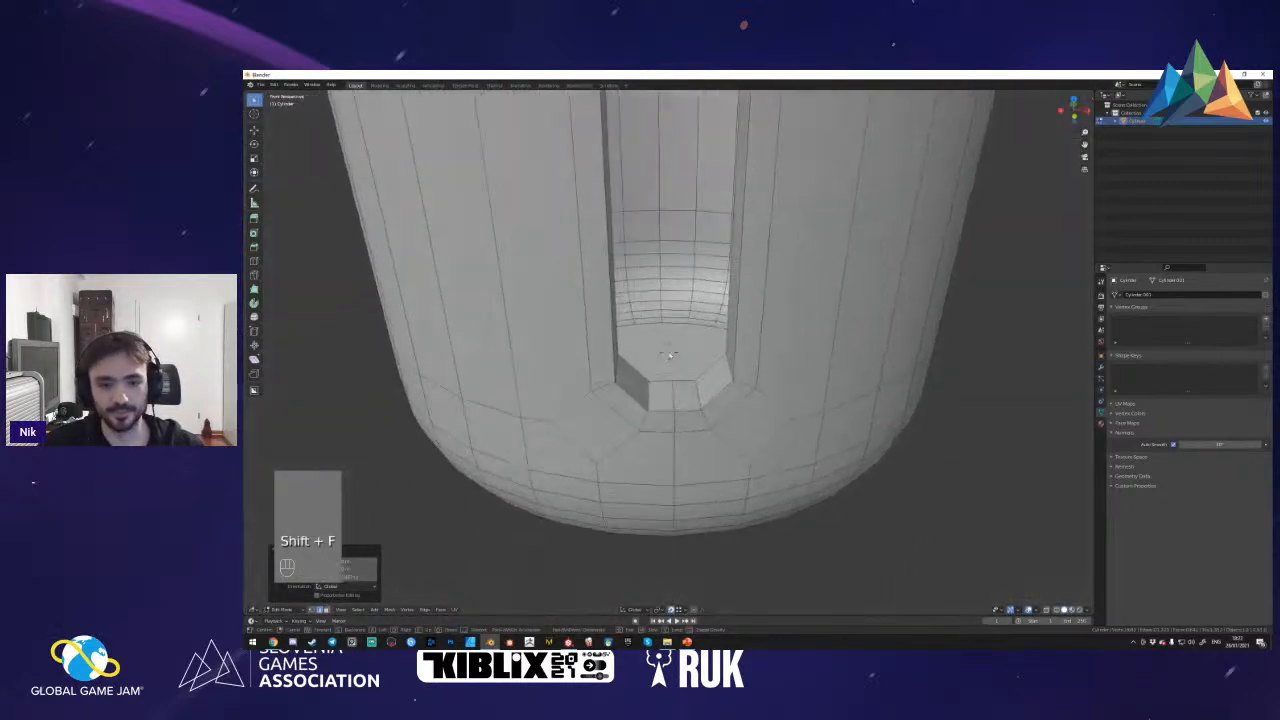
pyautogui.press('g')
pyautogui.press('z')
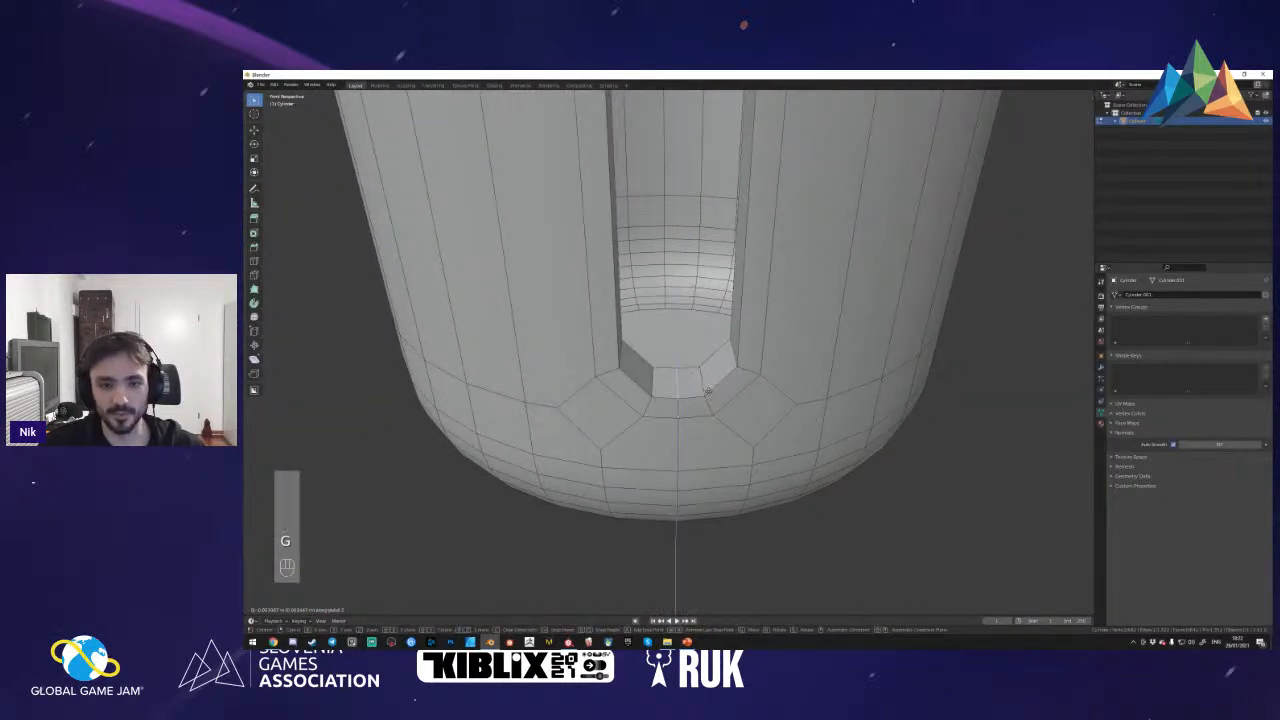
pyautogui.click(709, 393)
# - Select the slot's front rim and inner wall face loops in face mode
pyautogui.hotkey('shift', 'f')
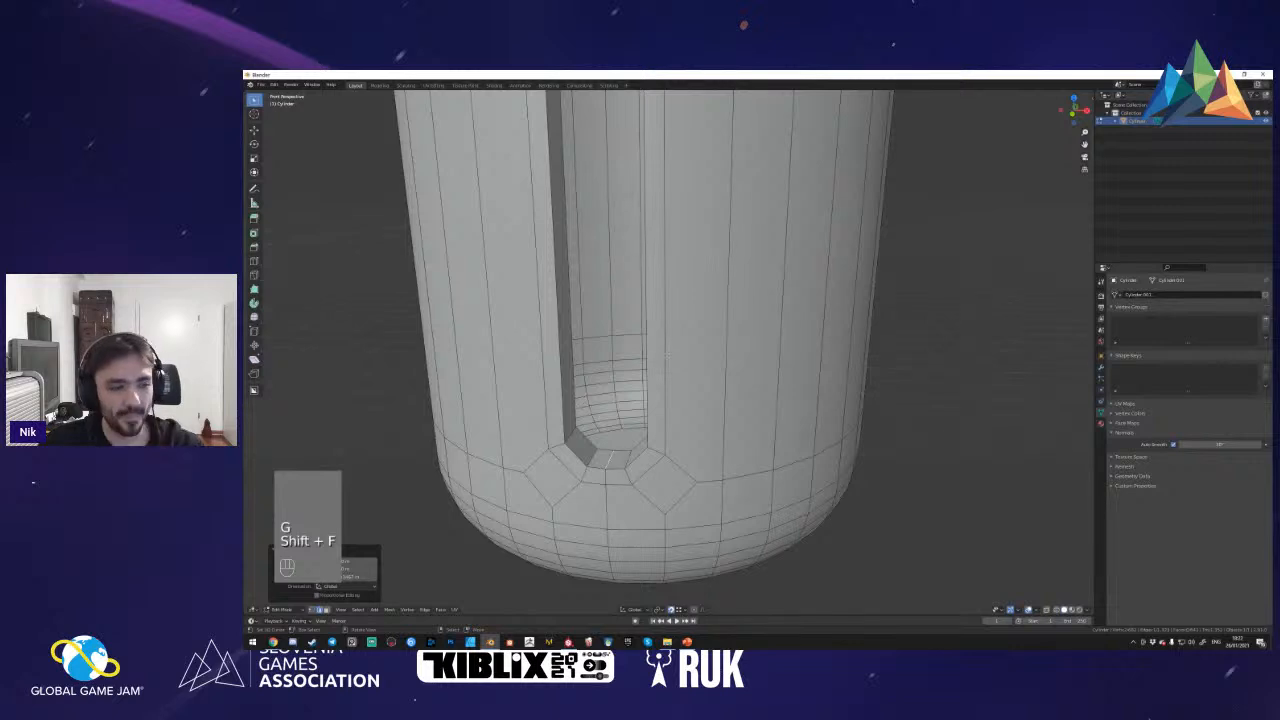
pyautogui.press('a')
pyautogui.press('3')
pyautogui.keyDown('alt'); pyautogui.keyDown('shift'); pyautogui.click(615, 462); pyautogui.keyUp('shift'); pyautogui.keyUp('alt')
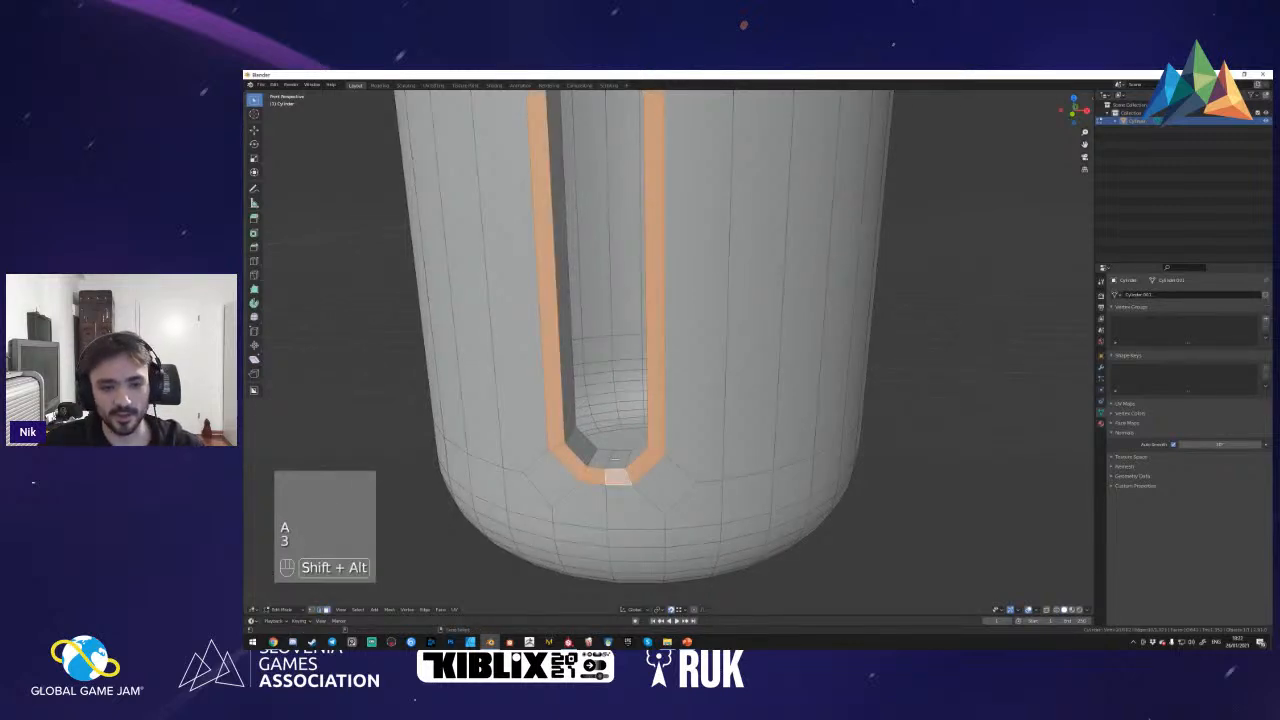
pyautogui.keyDown('alt'); pyautogui.keyDown('shift'); pyautogui.click(600, 455); pyautogui.keyUp('shift'); pyautogui.keyUp('alt')
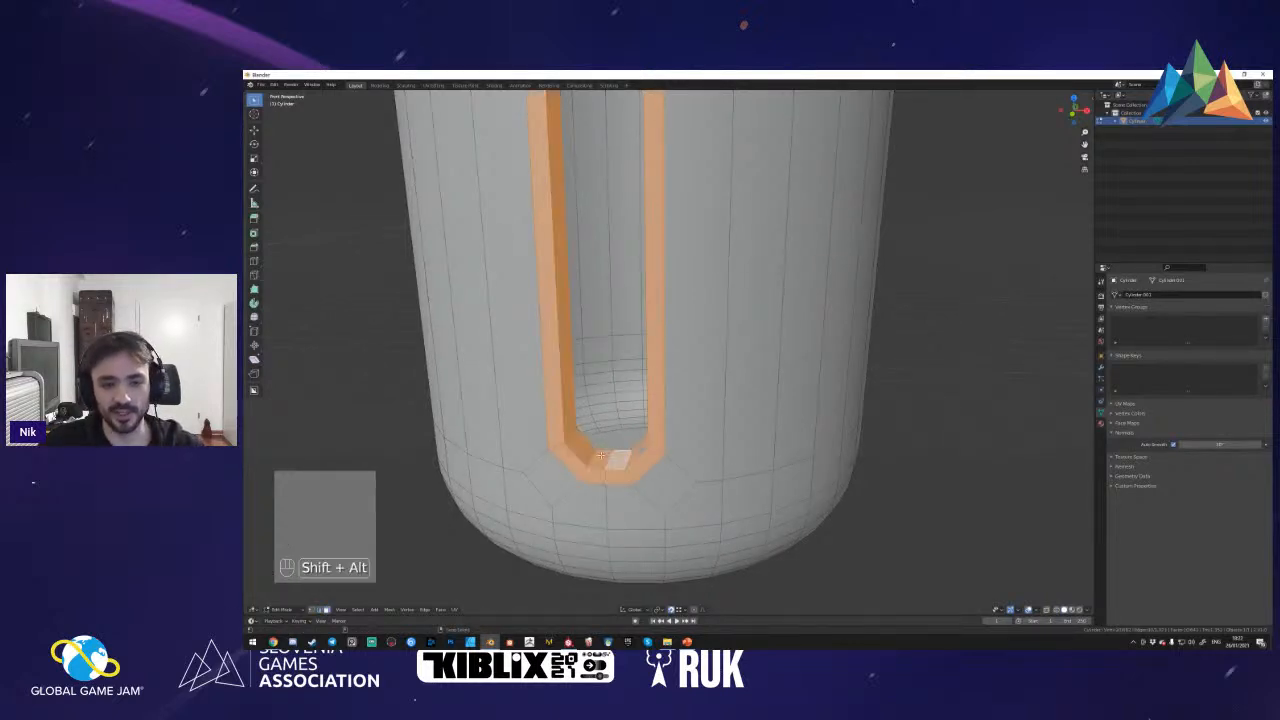
# - Clear the selection and select the slot frame's face loops from inside the canister, along with the inner wall and front rim
pyautogui.hotkey('shift', 'f')
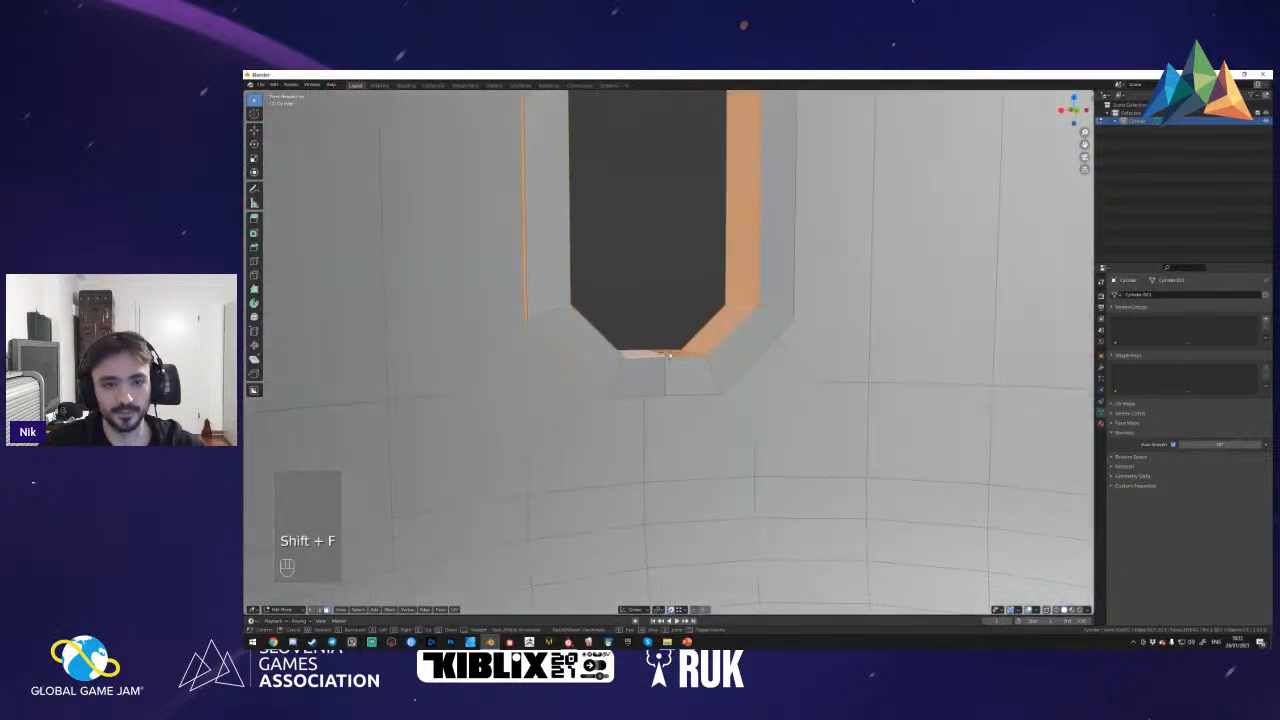
pyautogui.click(669, 354)
pyautogui.press('a')
pyautogui.press('3')
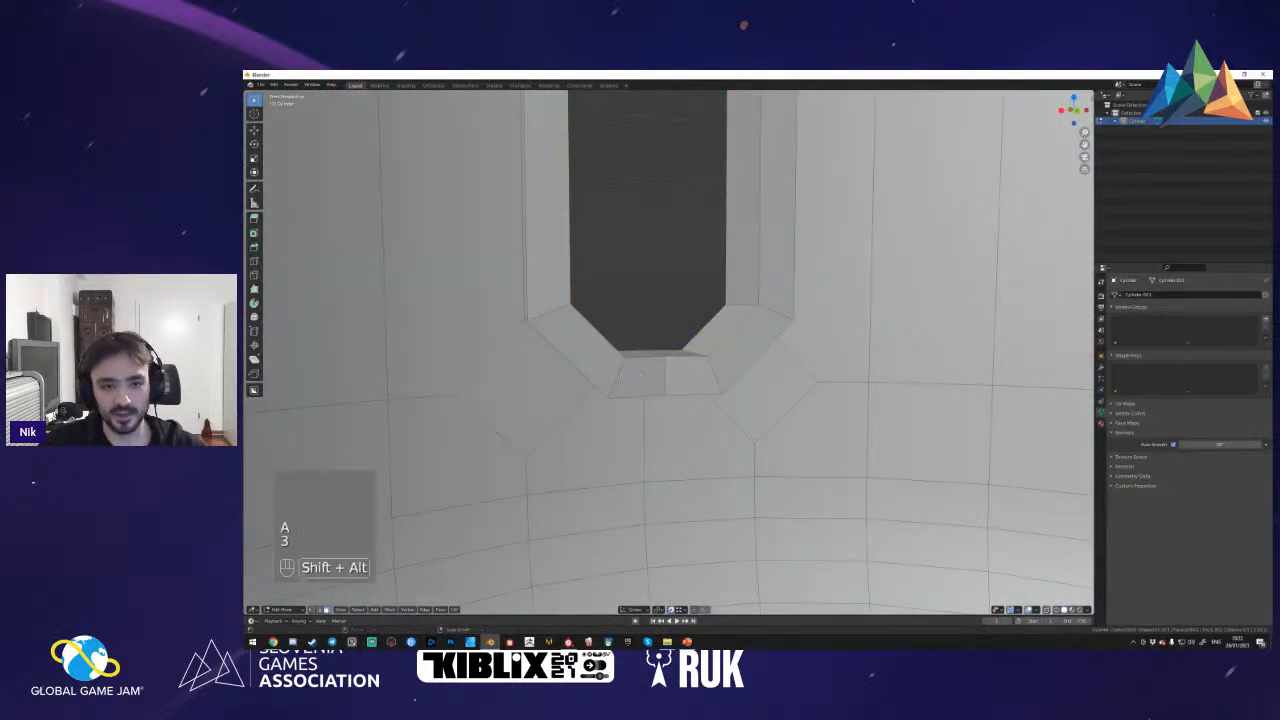
pyautogui.keyDown('alt'); pyautogui.keyDown('shift'); pyautogui.click(620, 375); pyautogui.keyUp('shift'); pyautogui.keyUp('alt')
pyautogui.hotkey('shift', 'f')
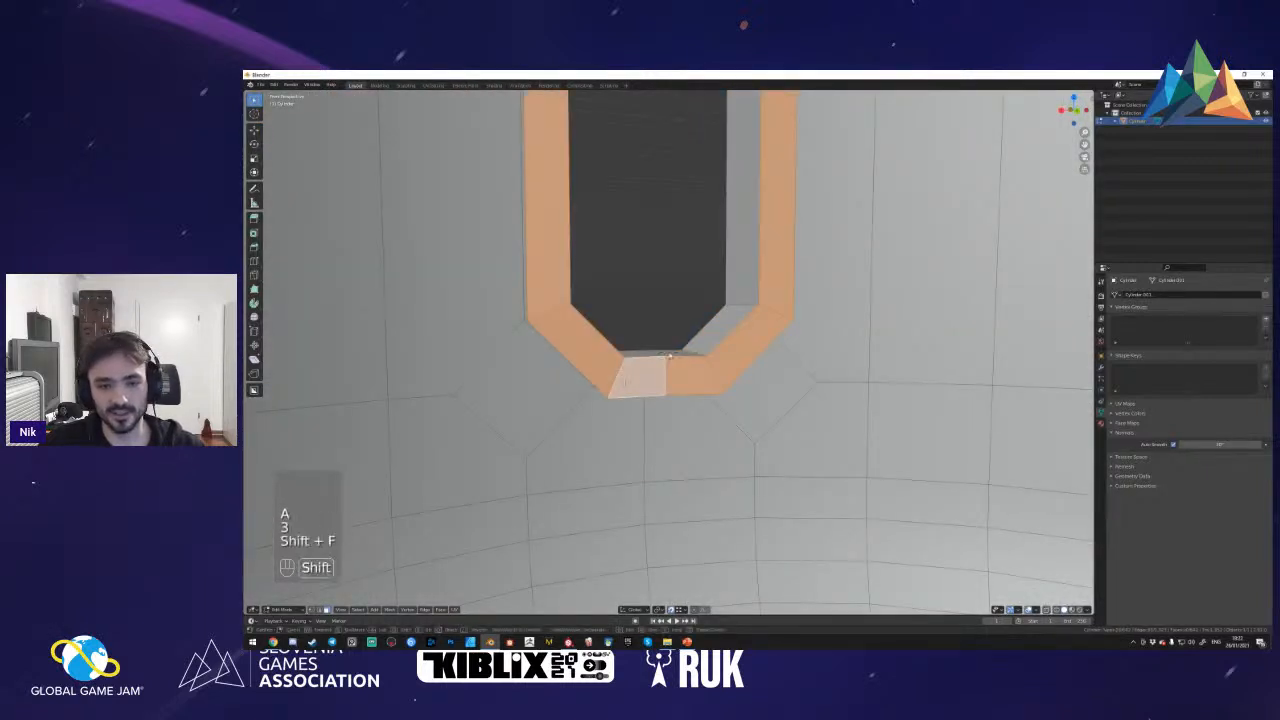
pyautogui.hotkey('shift', 'f')
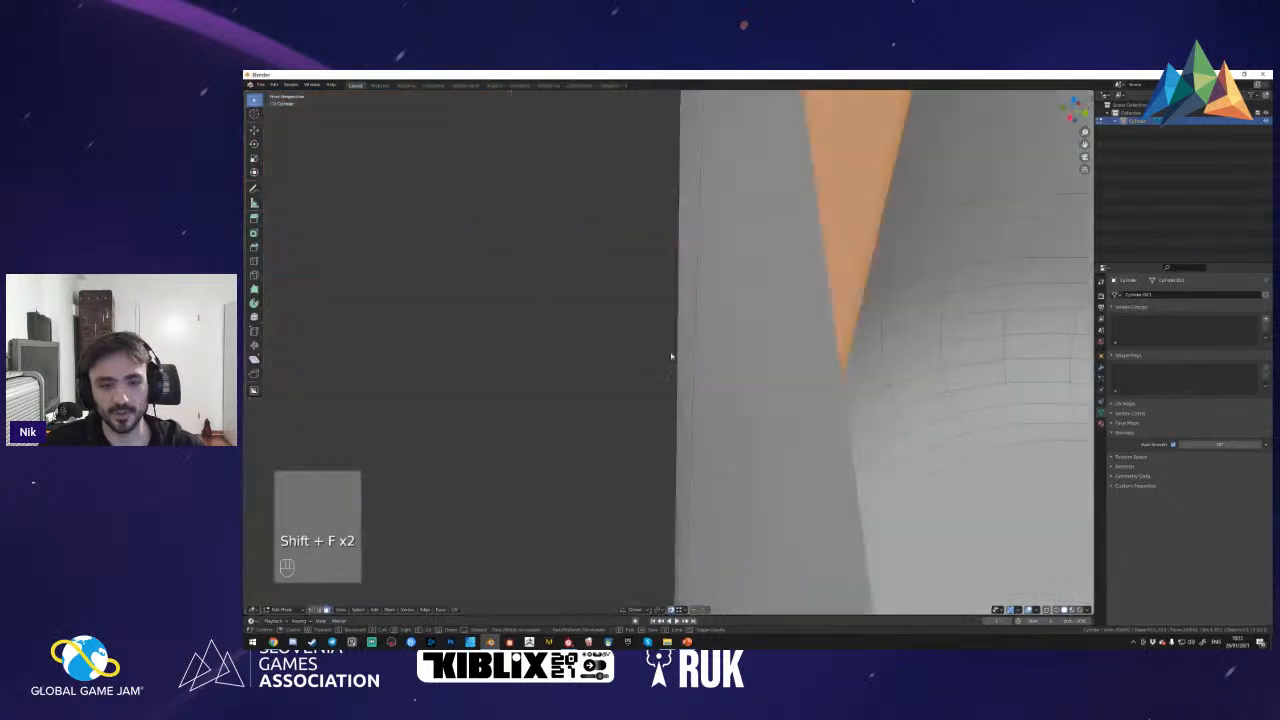
pyautogui.press('s')
pyautogui.click(669, 354)
pyautogui.keyDown('alt'); pyautogui.keyDown('shift'); pyautogui.rightClick(688, 481); pyautogui.keyUp('shift'); pyautogui.keyUp('alt')
pyautogui.hotkey('shift', 'f')
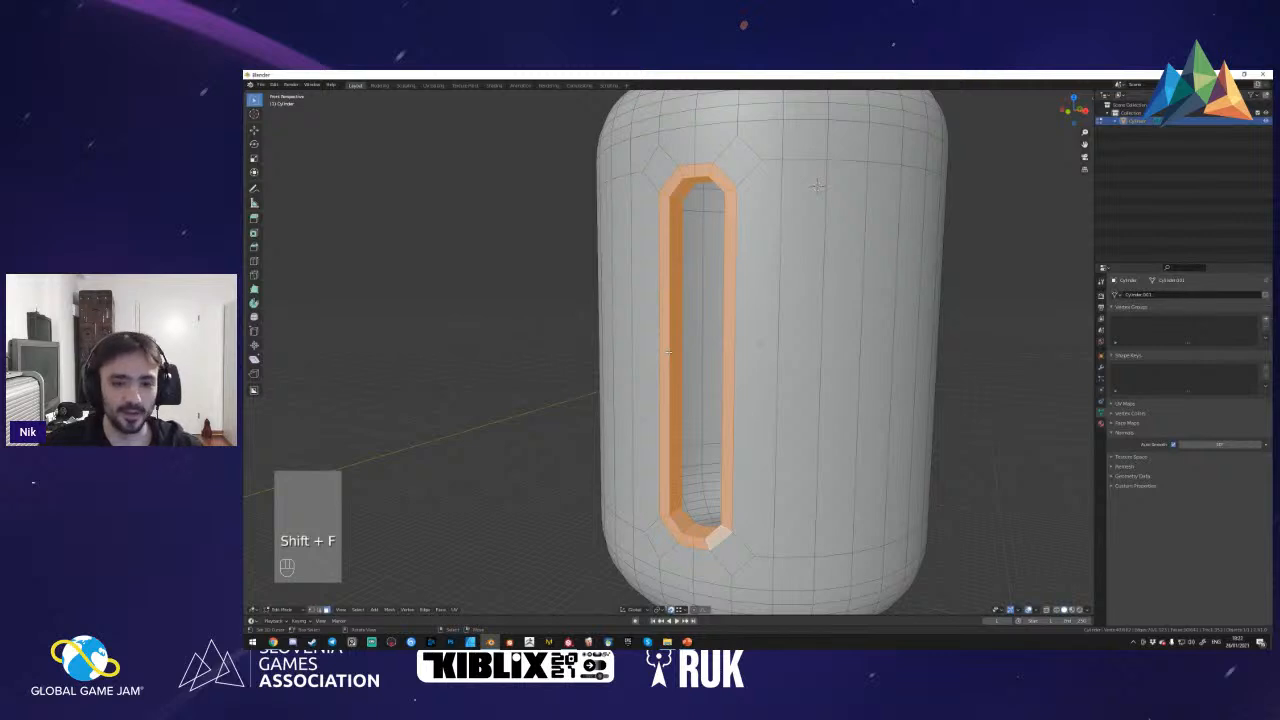
# - Separate the selected slot frame faces into their own object and enter Edit Mode on that new object
pyautogui.press('p')
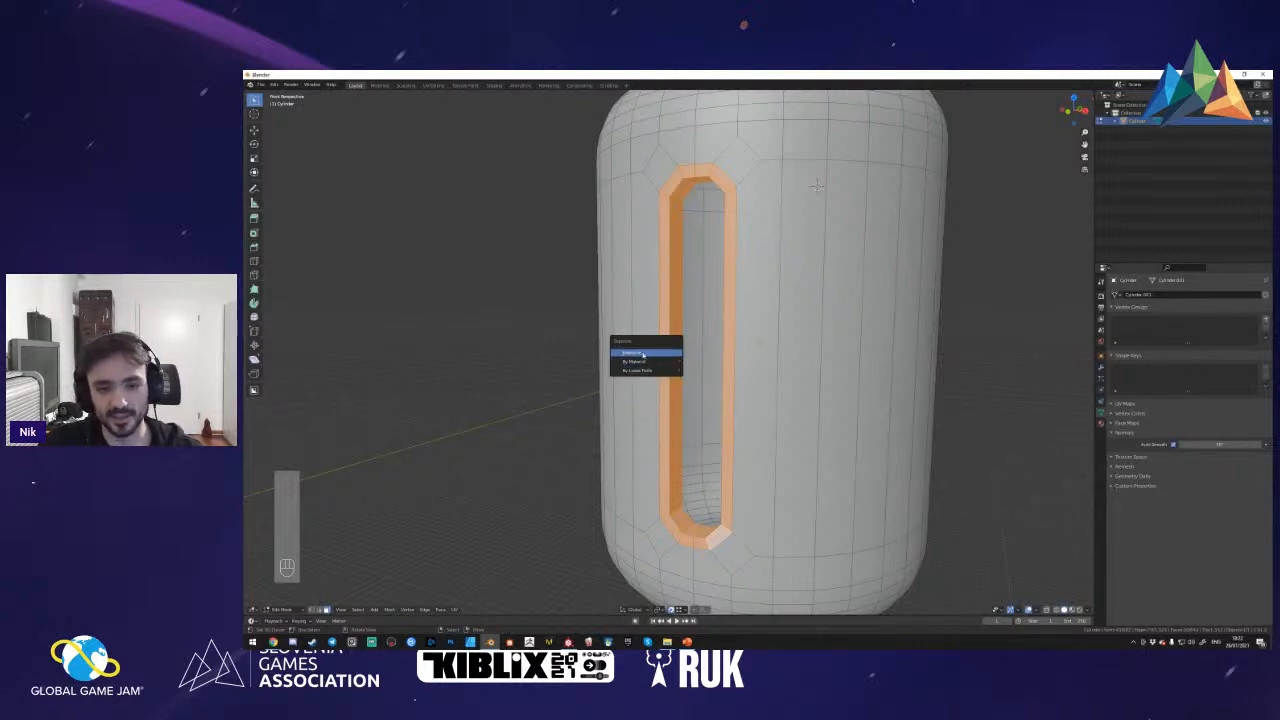
pyautogui.click(643, 354)
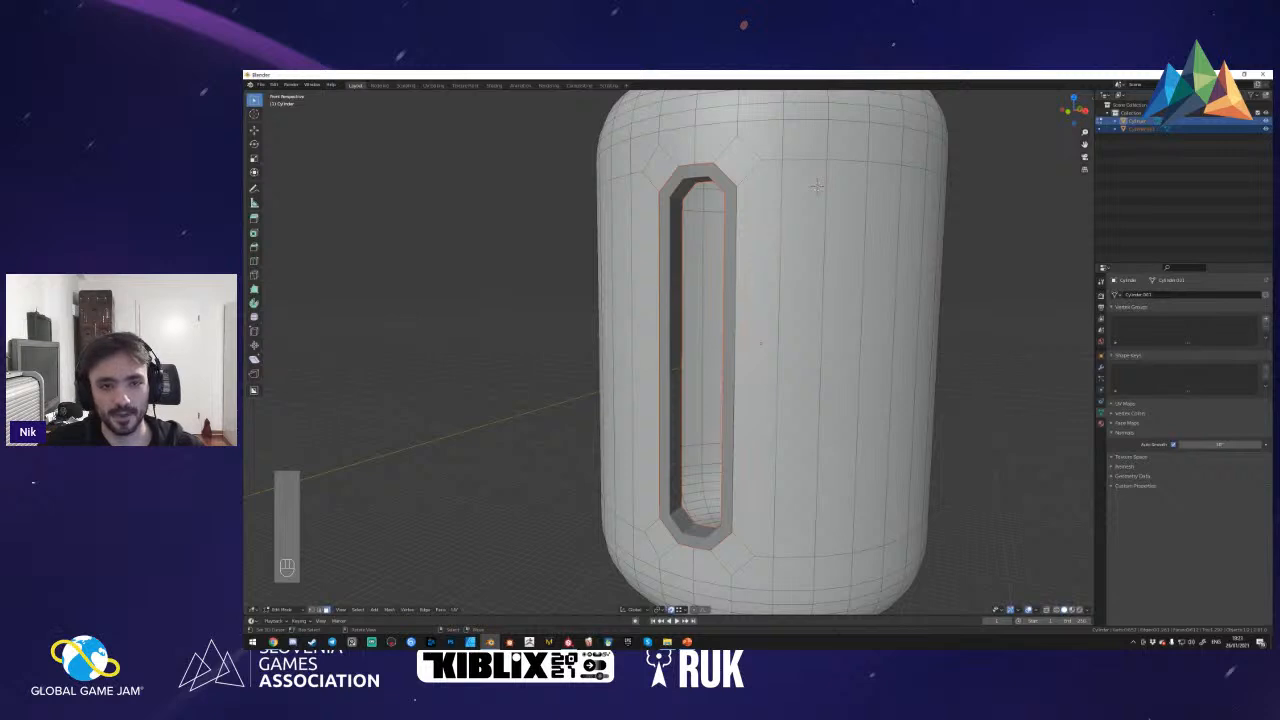
pyautogui.rightClick(646, 340)
pyautogui.rightClick(690, 340)
pyautogui.rightClick(757, 340)
pyautogui.rightClick(802, 340)
pyautogui.rightClick(704, 340)
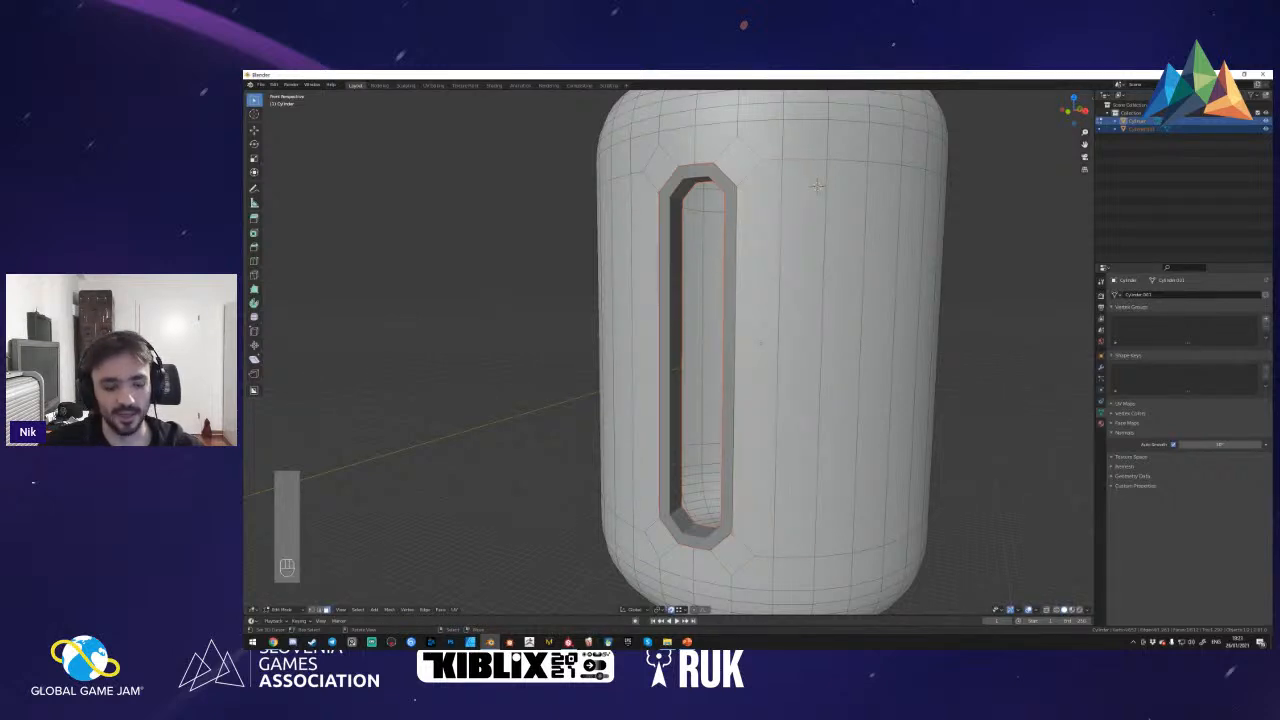
pyautogui.press('Tab')
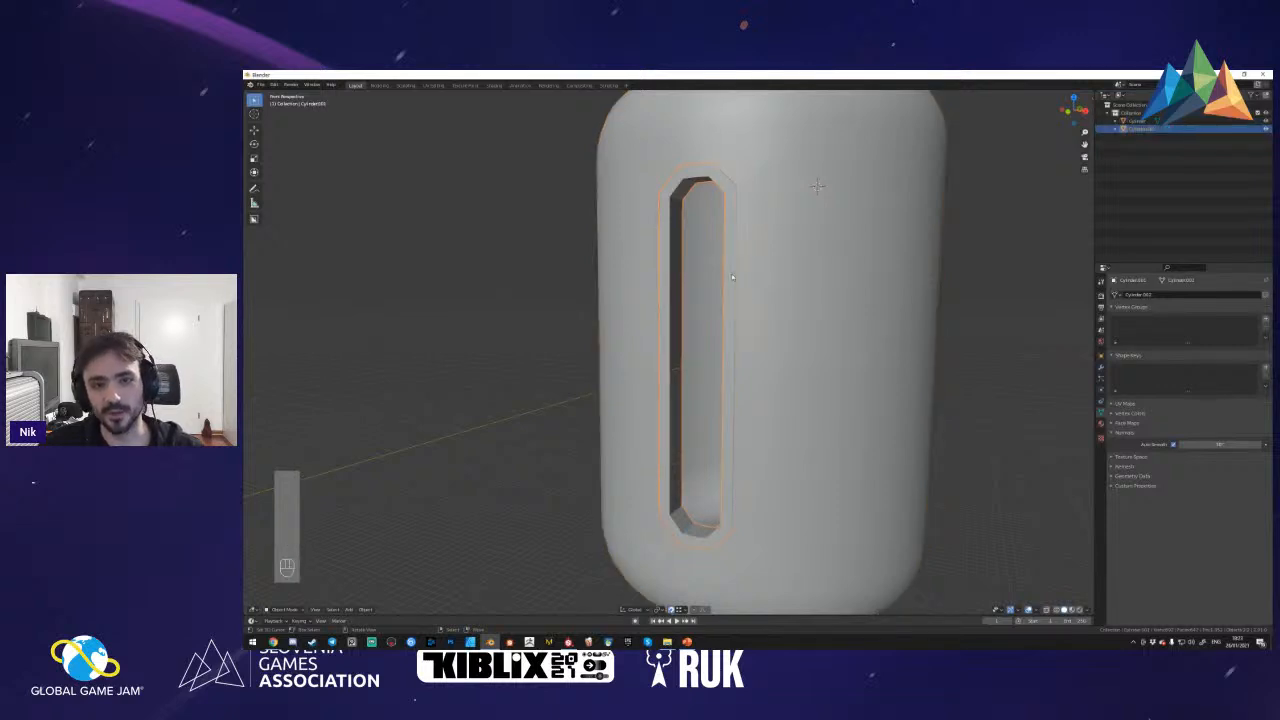
pyautogui.press('Tab')
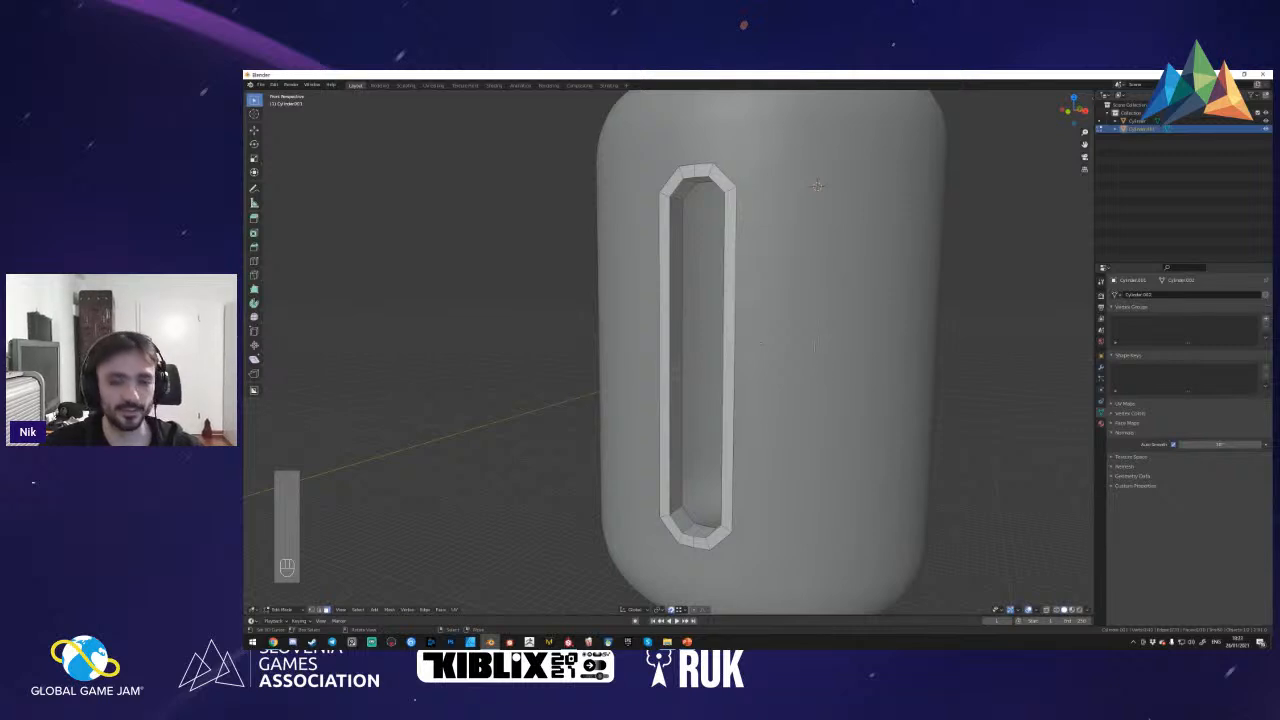
# - Isolate the separated slot frame in local view and switch to edge selection at its rear upper end
pyautogui.hotkey('shift', 'f')
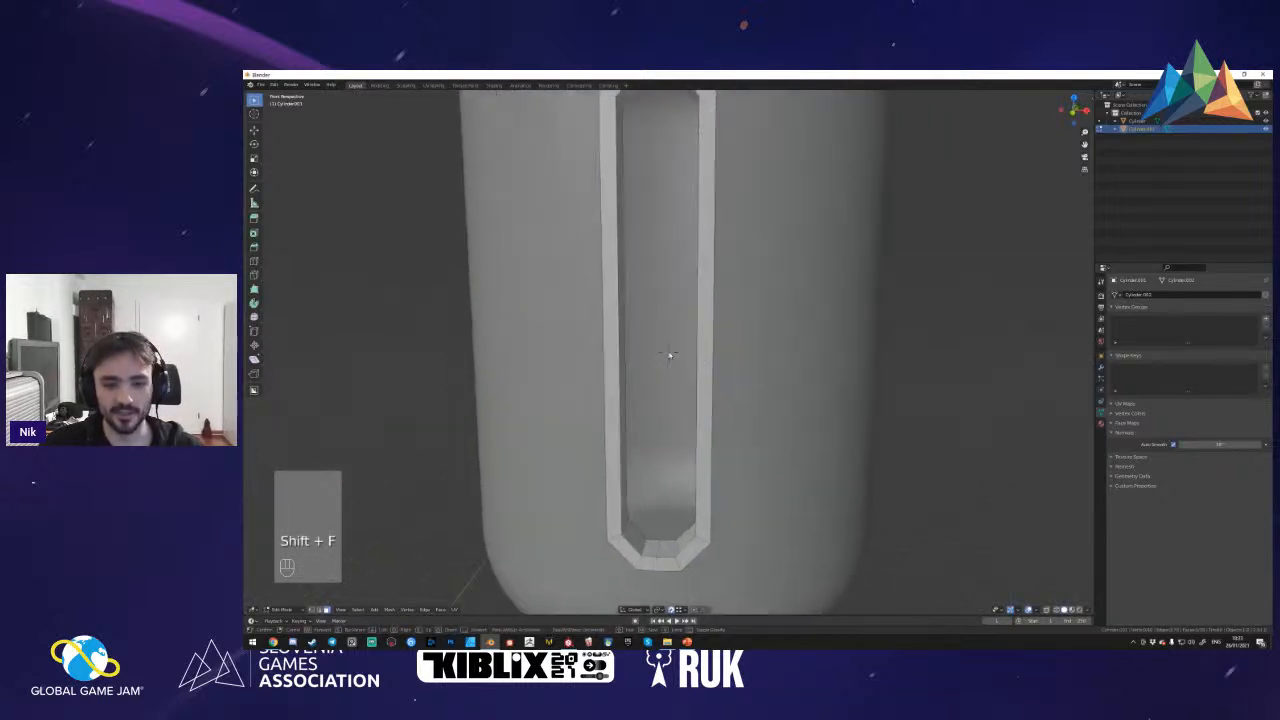
pyautogui.hotkey('shift', 'f')
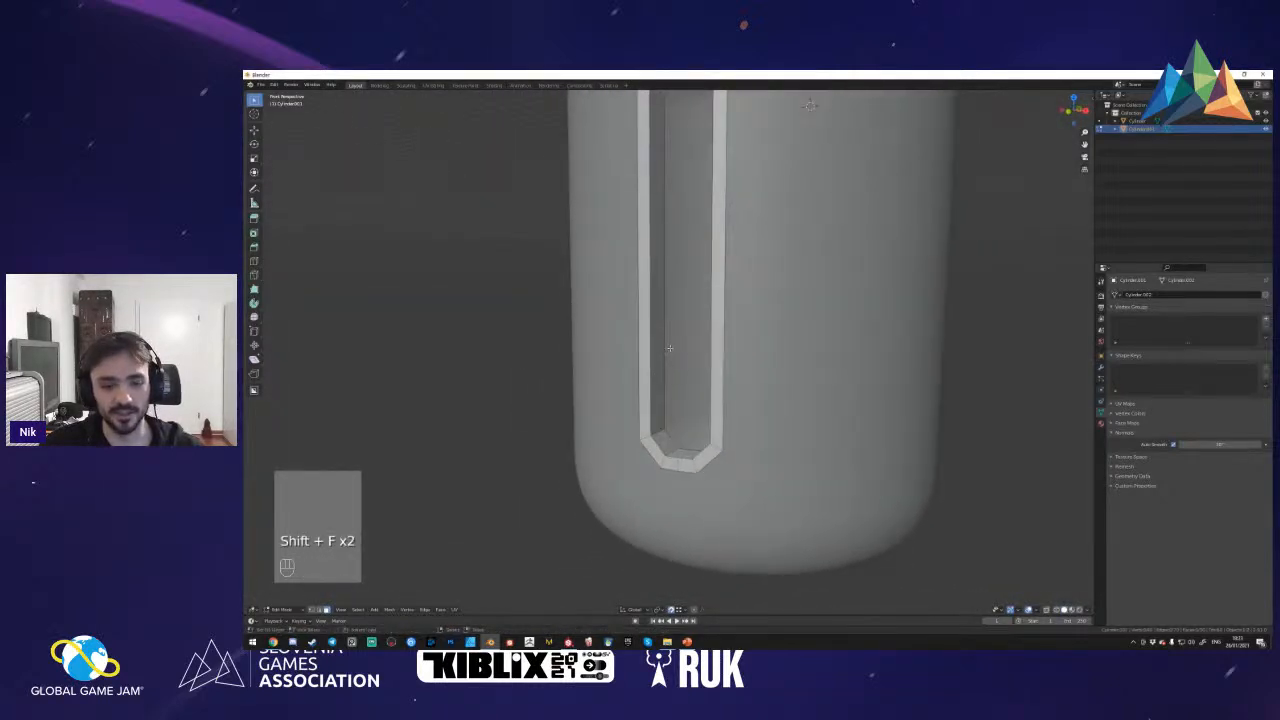
pyautogui.press('KP_Divide')
pyautogui.hotkey('shift', 'f')
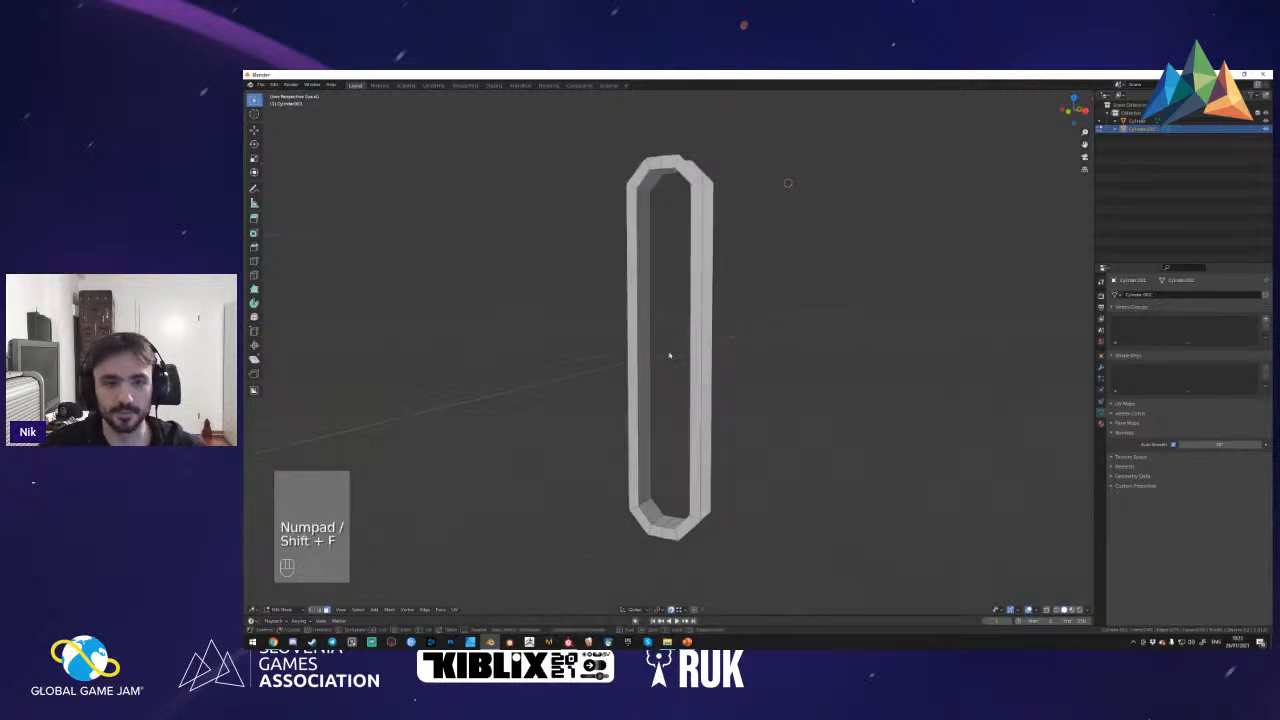
pyautogui.click(670, 355)
pyautogui.press('2')
pyautogui.click(764, 352)
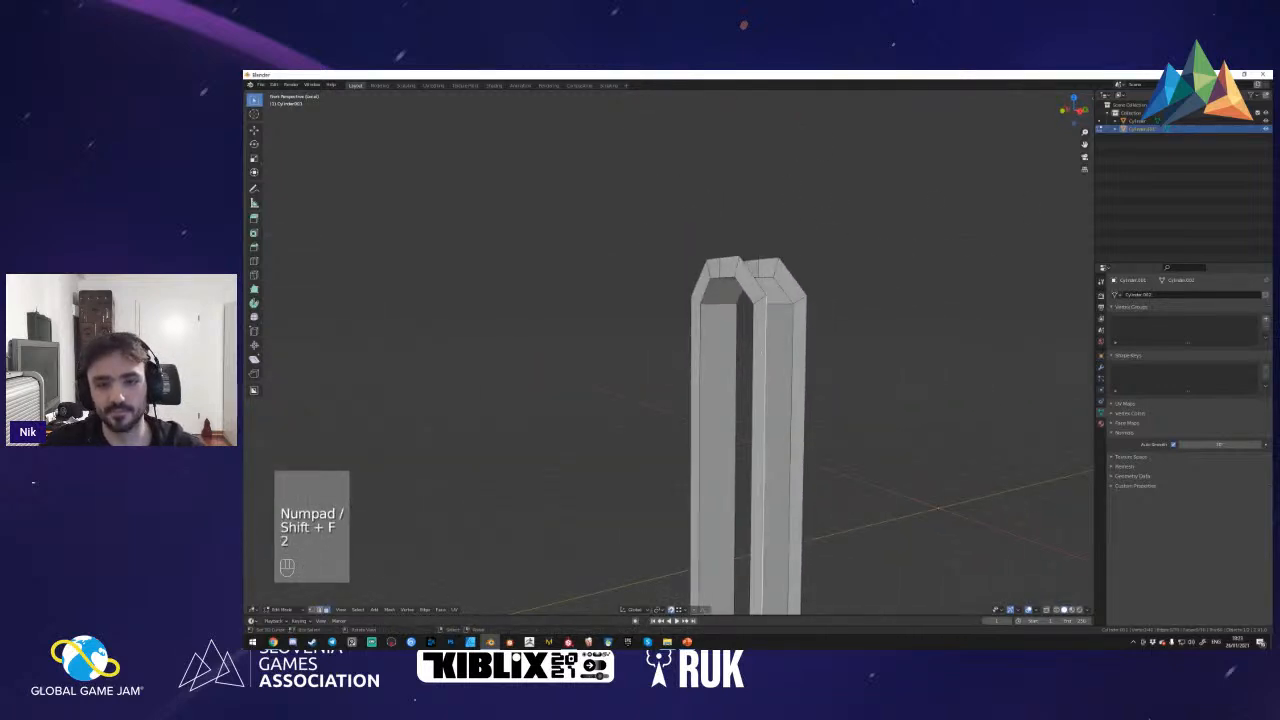
# - Fill a long face between the front and rear edges on one outer side of the slot frame
pyautogui.hotkey('shift', 'f')
pyautogui.click(668, 352)
pyautogui.press('a')
pyautogui.click(714, 322)
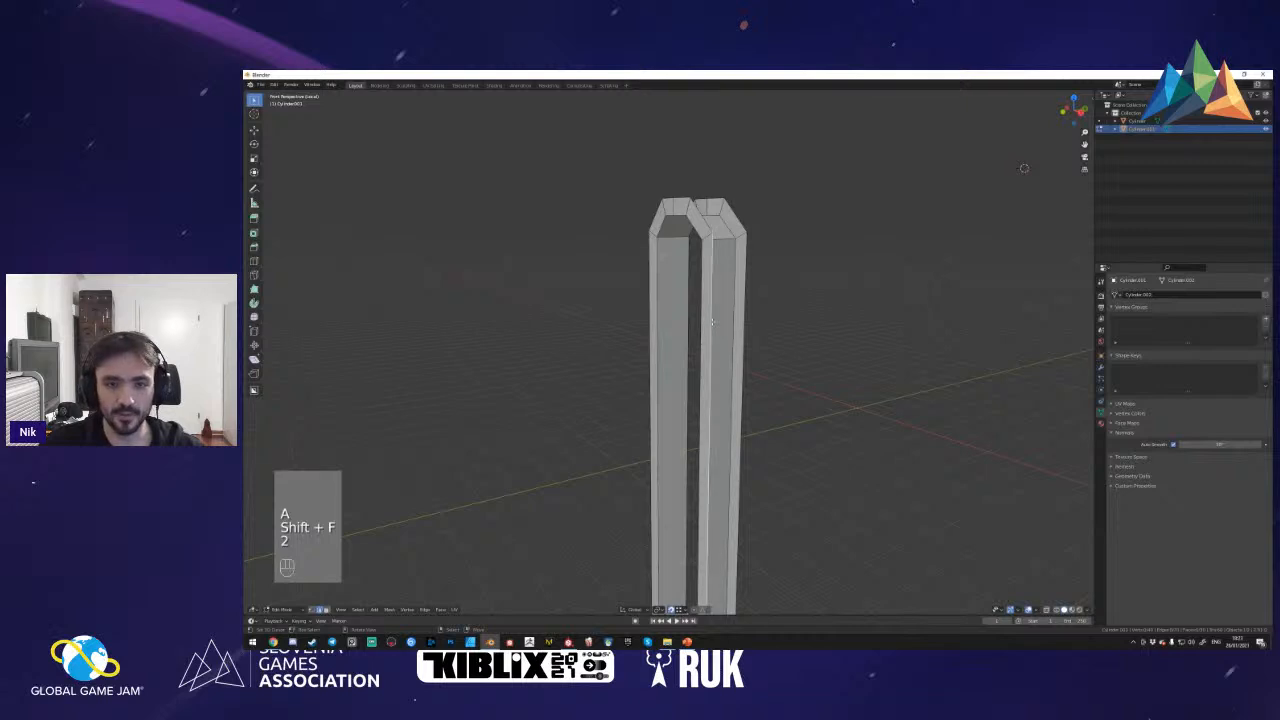
pyautogui.keyDown('shift'); pyautogui.click(743, 297); pyautogui.keyUp('shift')
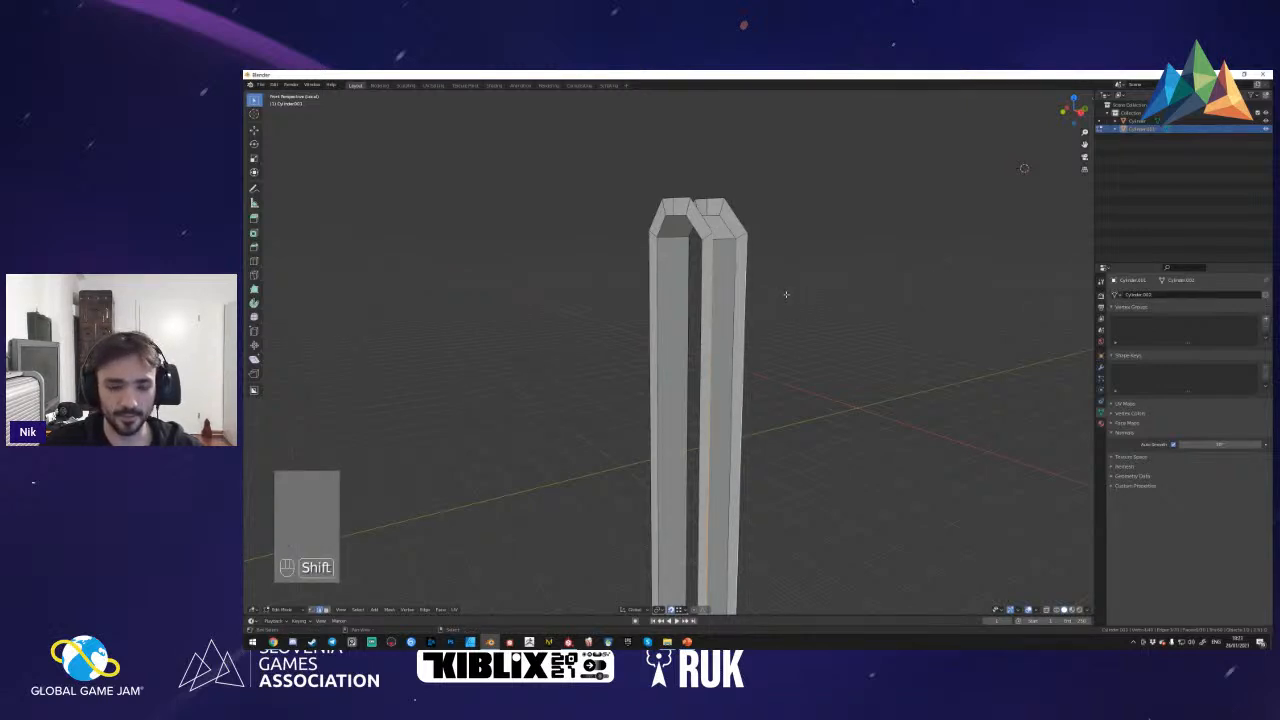
pyautogui.press('f')
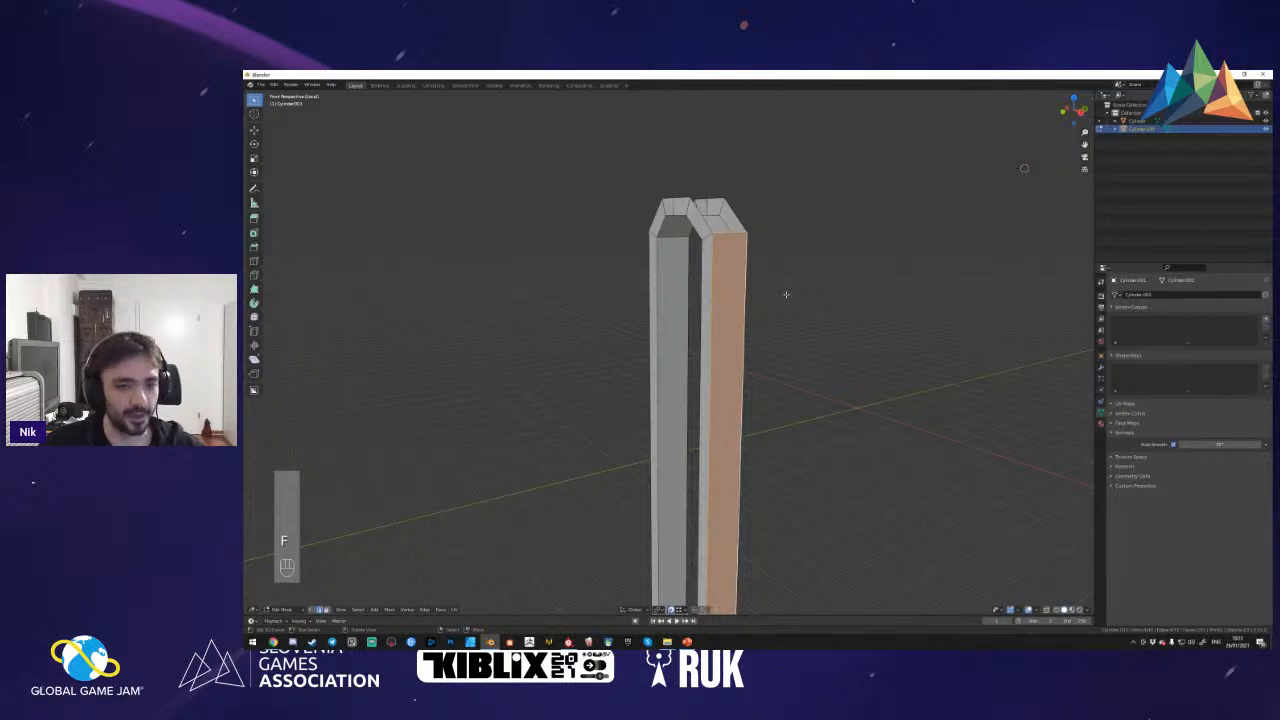
# - Fill the sloped and flat outer faces around the slot frame's upper end
pyautogui.hotkey('shift', 'f')
pyautogui.click(672, 366)
pyautogui.keyDown('shift'); pyautogui.click(720, 355); pyautogui.keyUp('shift')
pyautogui.press('f')
pyautogui.click(655, 340)
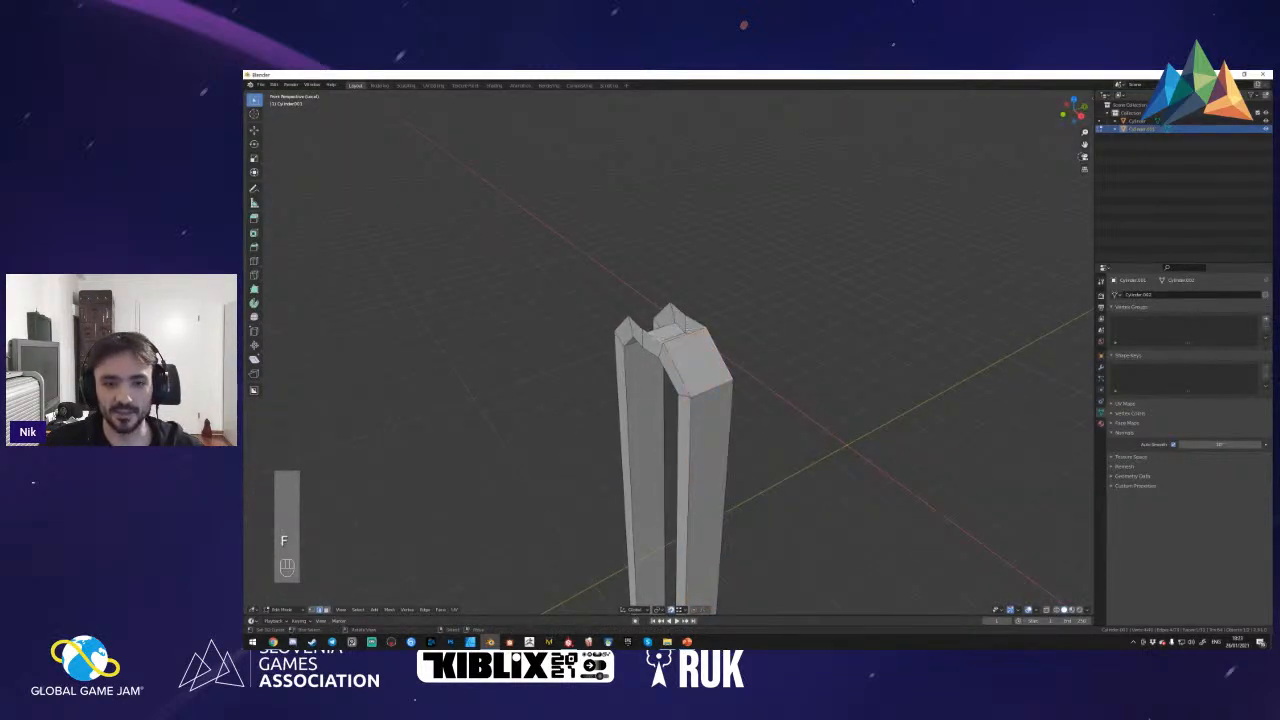
pyautogui.press('f')
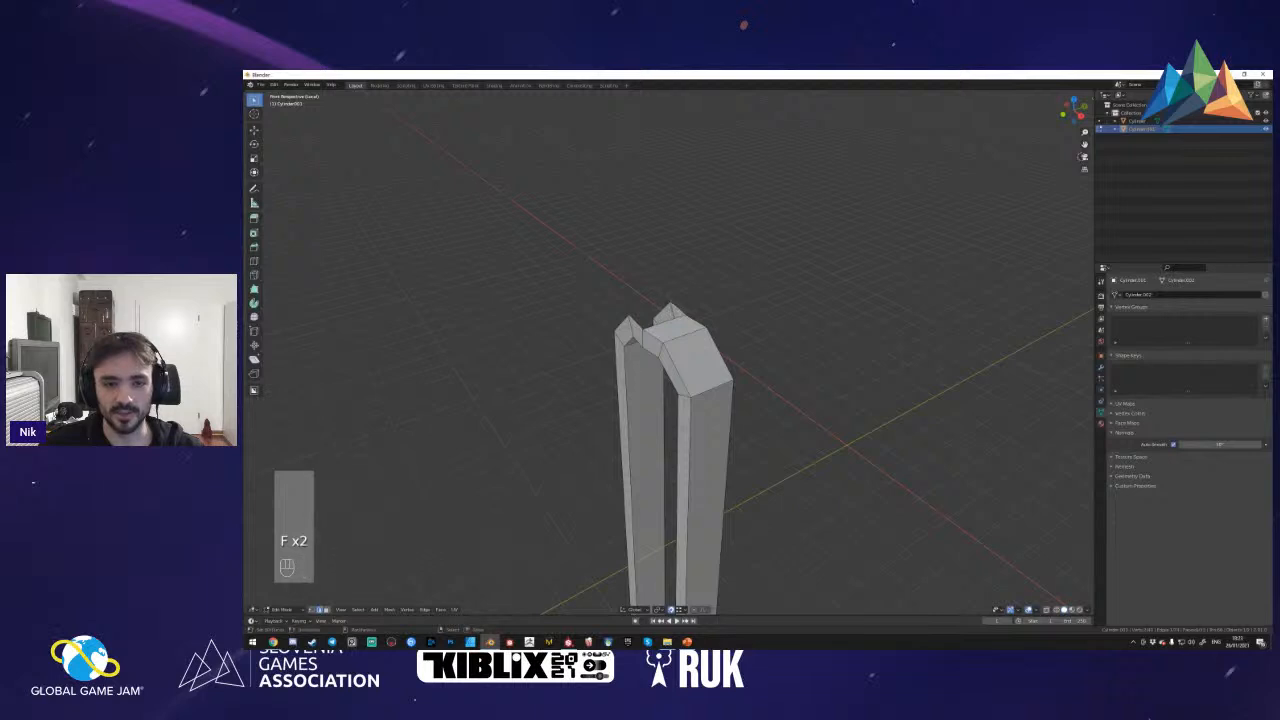
pyautogui.press('f')
# - Fill the remaining outer faces on the slot frame's other side and around its lower end
pyautogui.hotkey('shift', 'f')
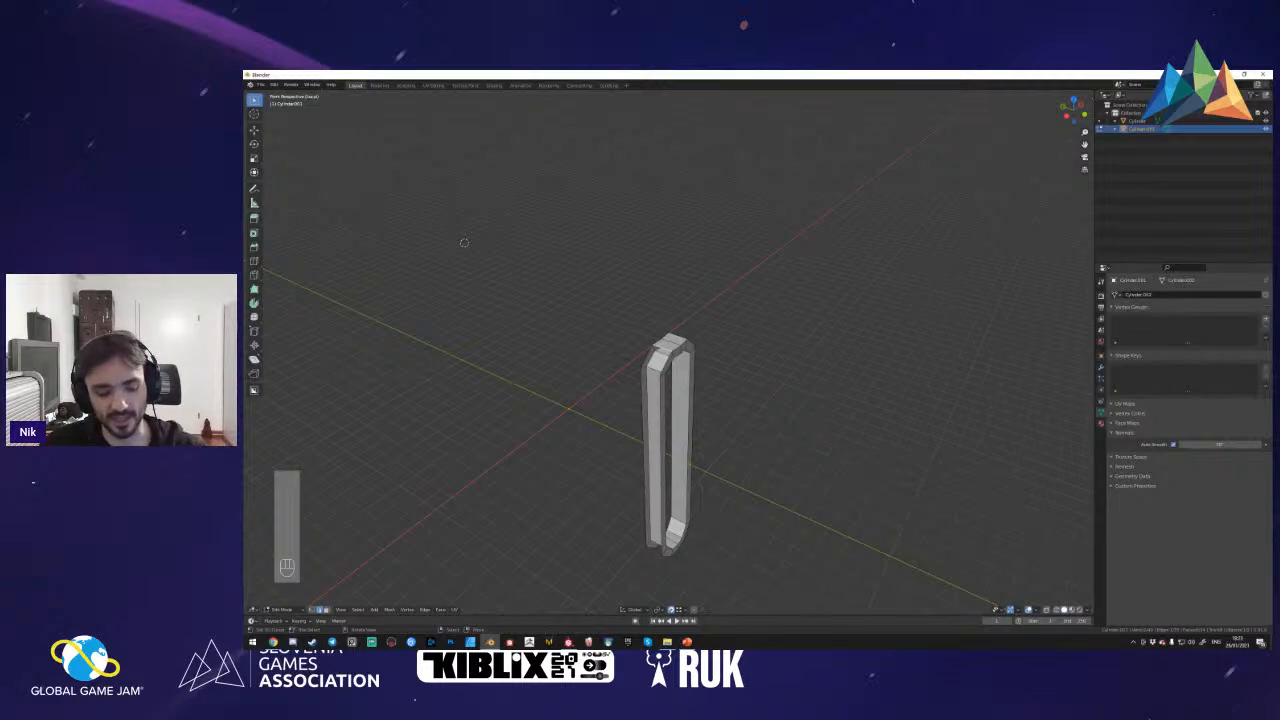
pyautogui.press('f')
pyautogui.press('f')
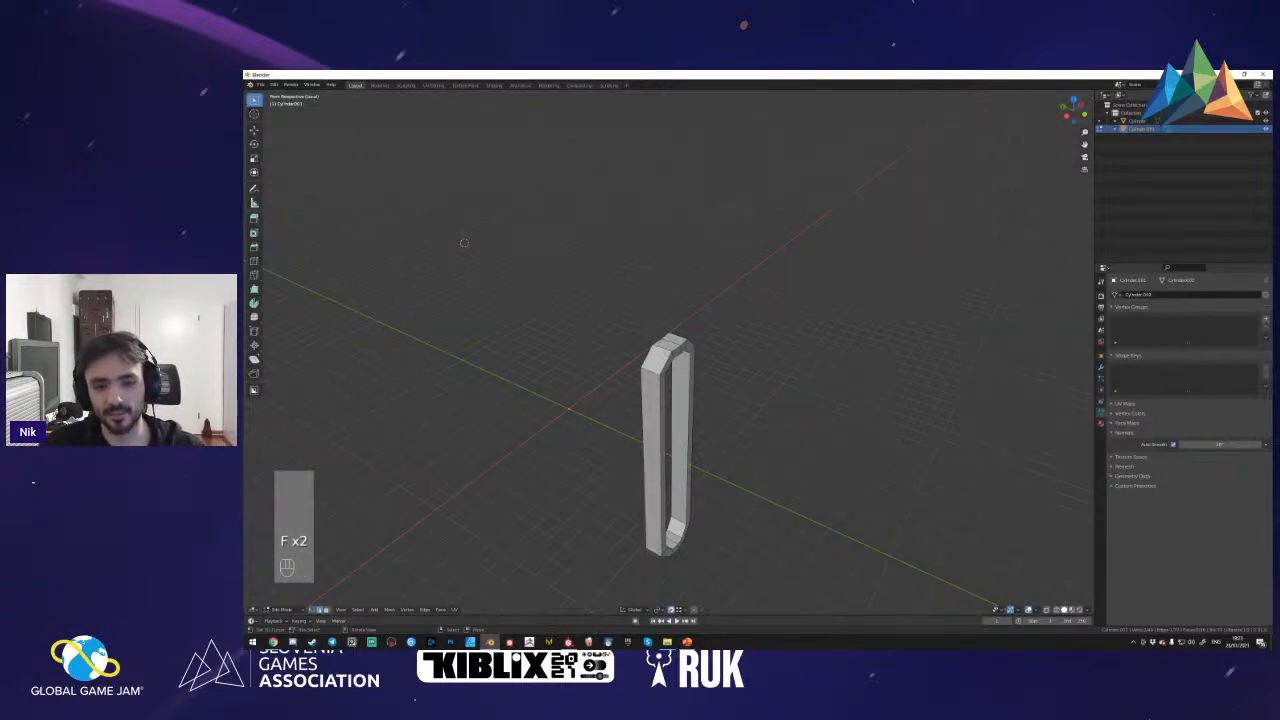
pyautogui.hotkey('shift', 'f')
pyautogui.press('f')
pyautogui.press('f')
pyautogui.press('f')
pyautogui.press('f')
pyautogui.press('f')
pyautogui.hotkey('shift', 'f')
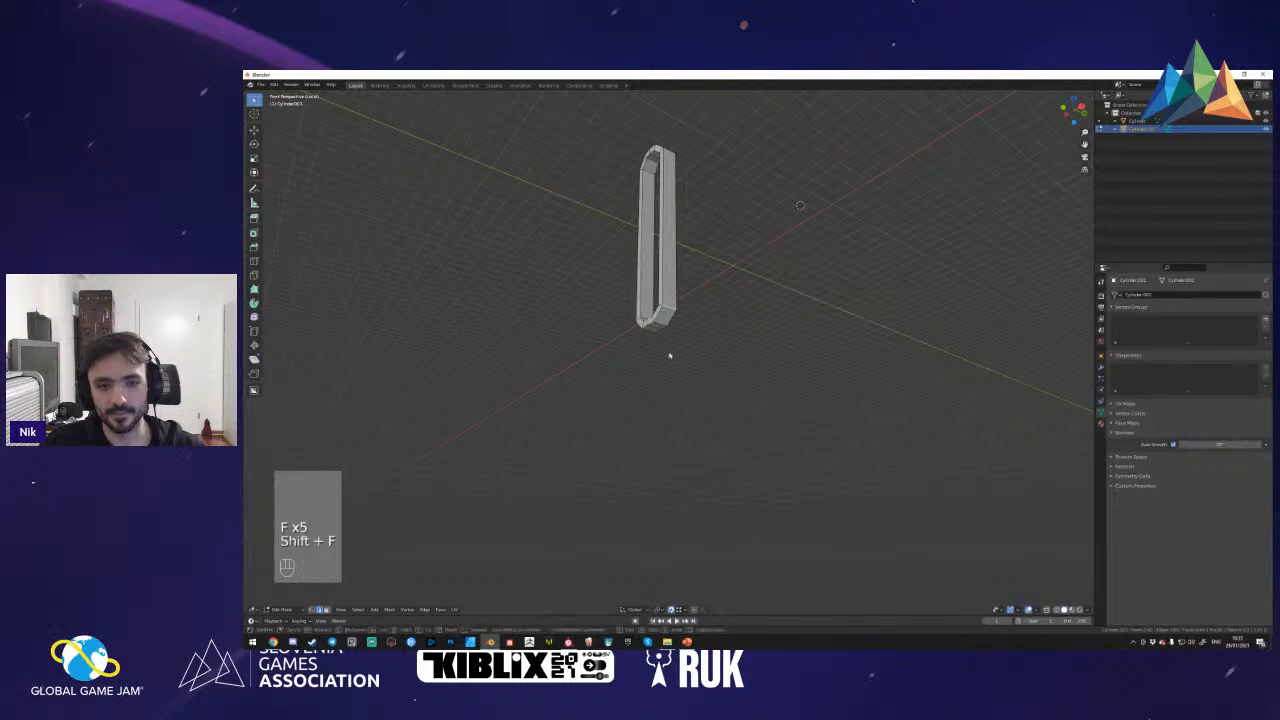
# - Compare the slot frame in isolation and inside the canister, checking its fit at the slot's lower end
pyautogui.press('KP_Divide')
pyautogui.hotkey('shift', 'f')
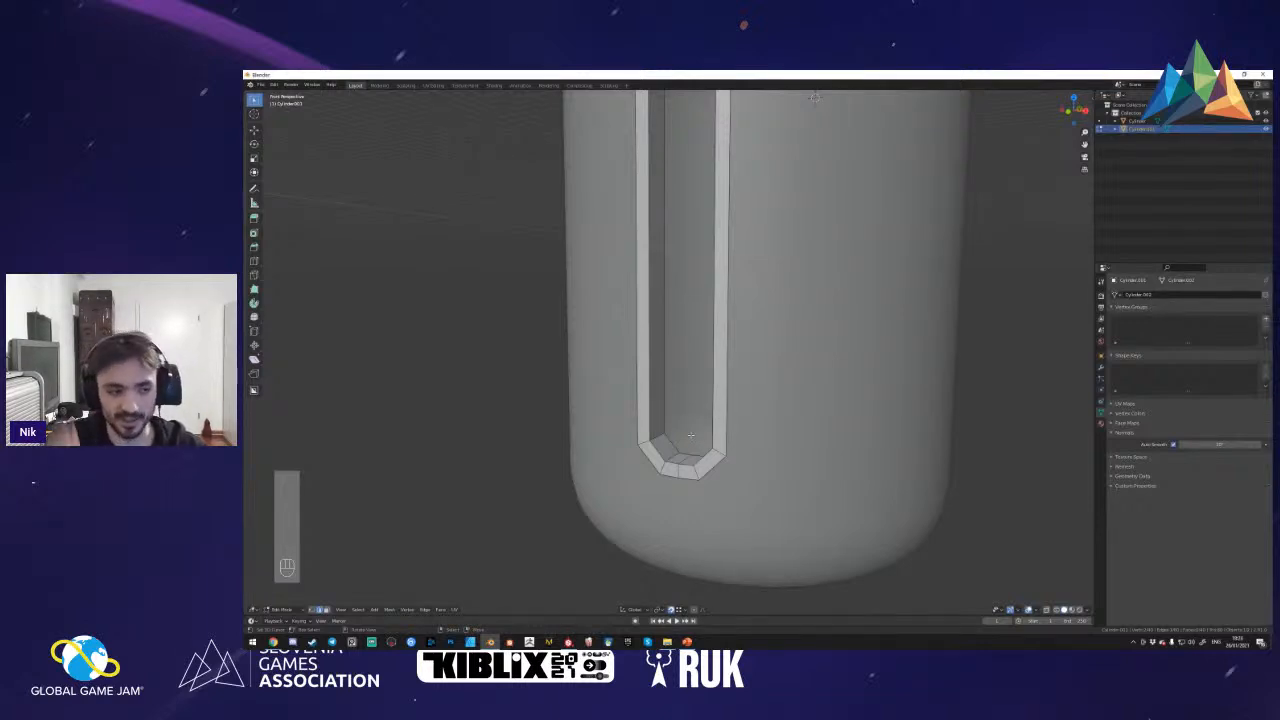
pyautogui.keyDown('shift'); pyautogui.rightClick(693, 436); pyautogui.keyUp('shift')
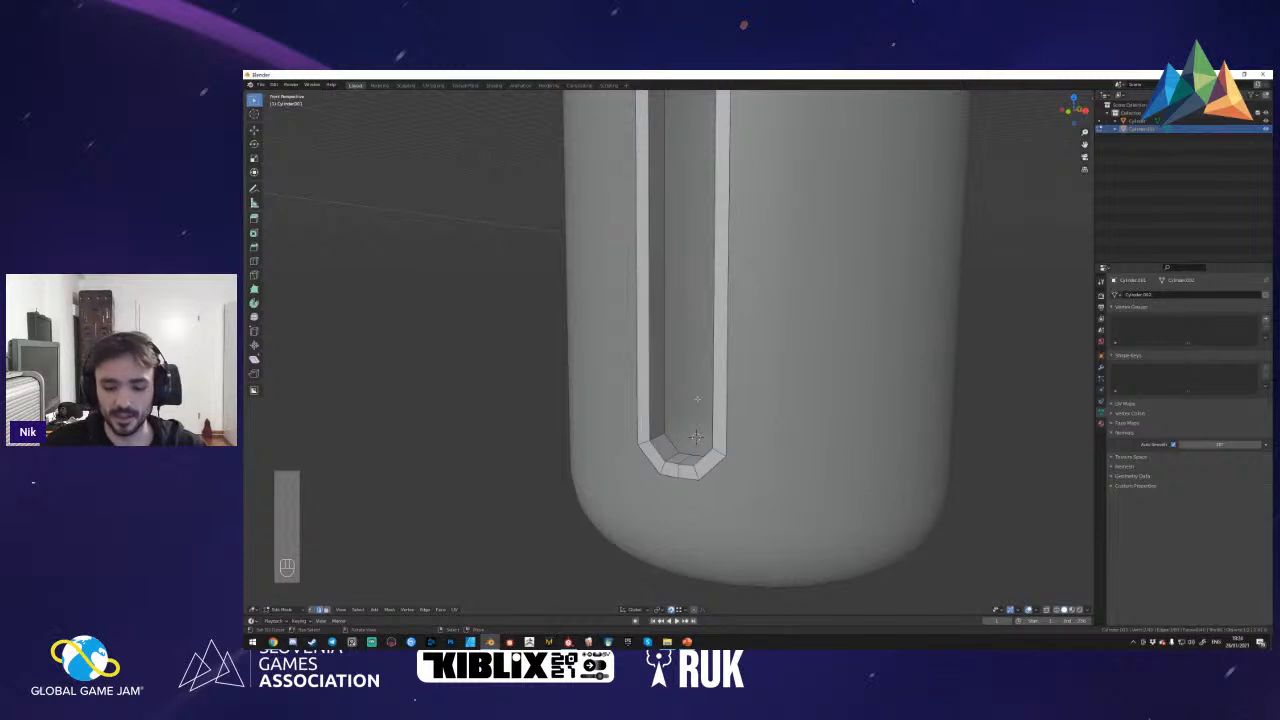
pyautogui.press('KP_Divide')
pyautogui.hotkey('shift', 'f')
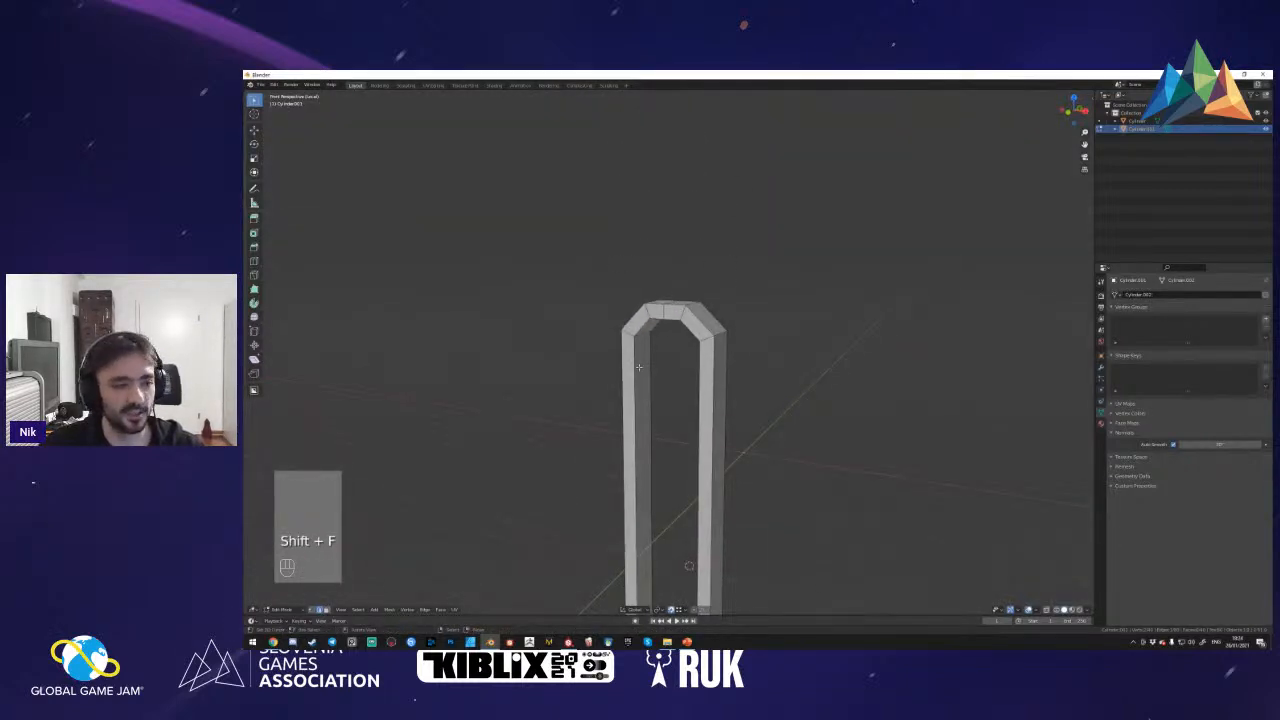
pyautogui.press('KP_Divide')
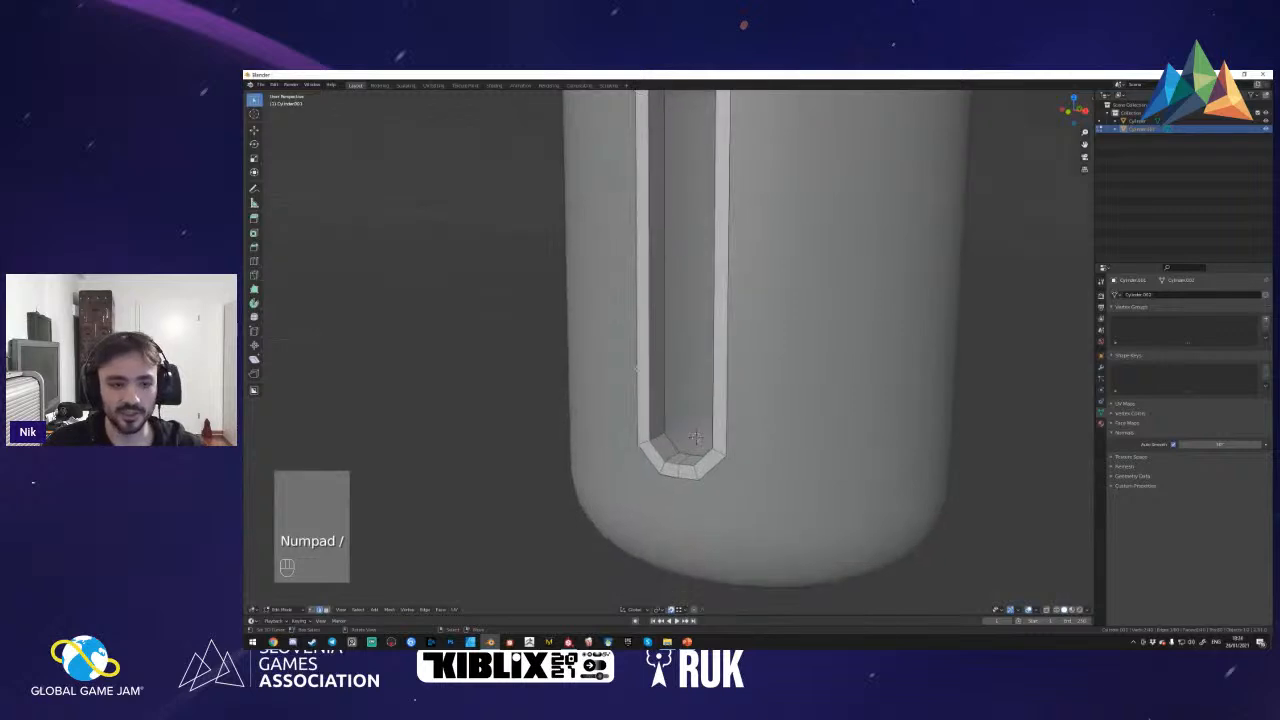
pyautogui.press('KP_Divide')
pyautogui.press('KP_Divide')
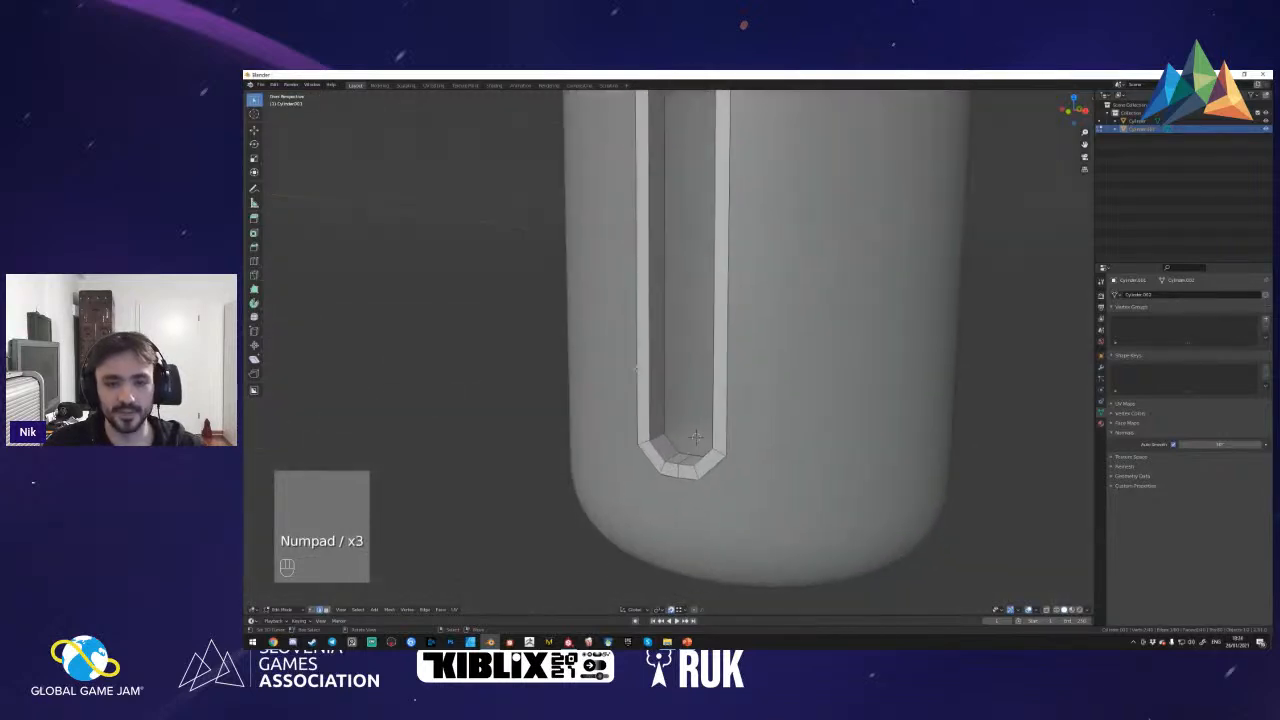
pyautogui.press('h')
pyautogui.press('Tab')
pyautogui.press('g')
pyautogui.press('h')
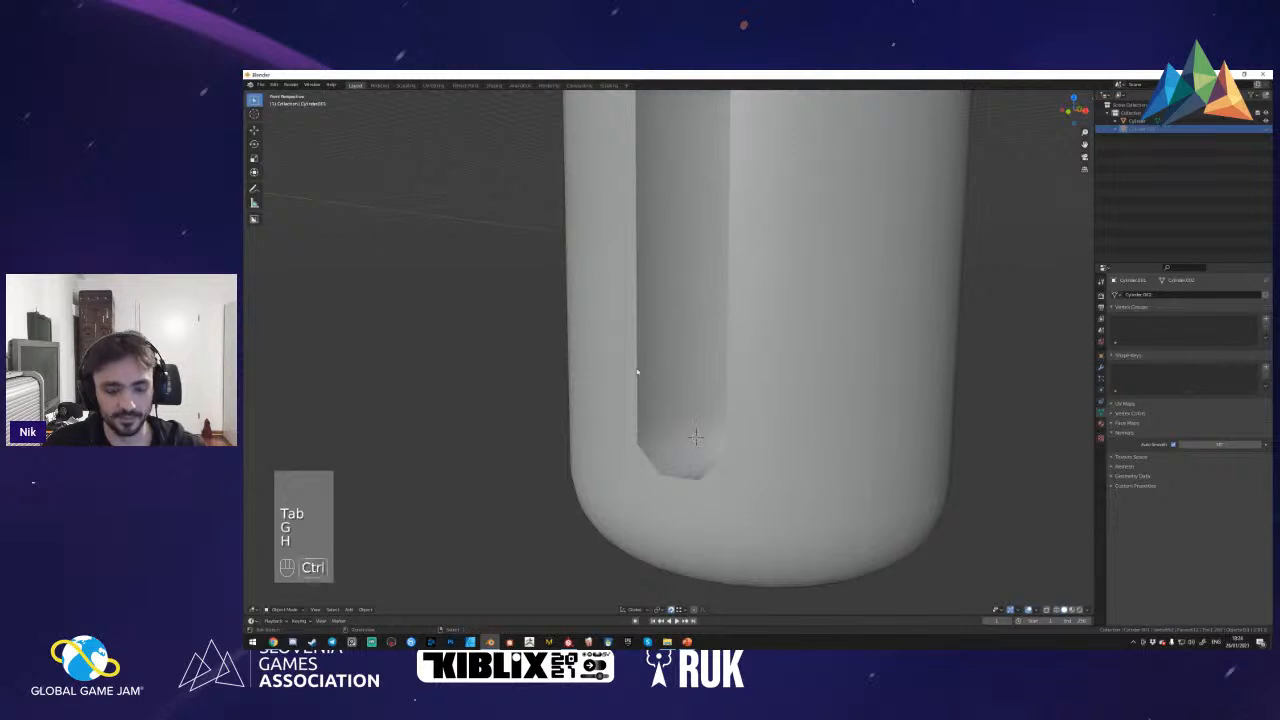
pyautogui.hotkey('ctrl', 'z')
# - Isolate the slot frame in Edit Mode and fill the open faces along its outer side
pyautogui.press('KP_Divide')
pyautogui.press('Tab')
pyautogui.hotkey('shift', 'f')
pyautogui.press('d')
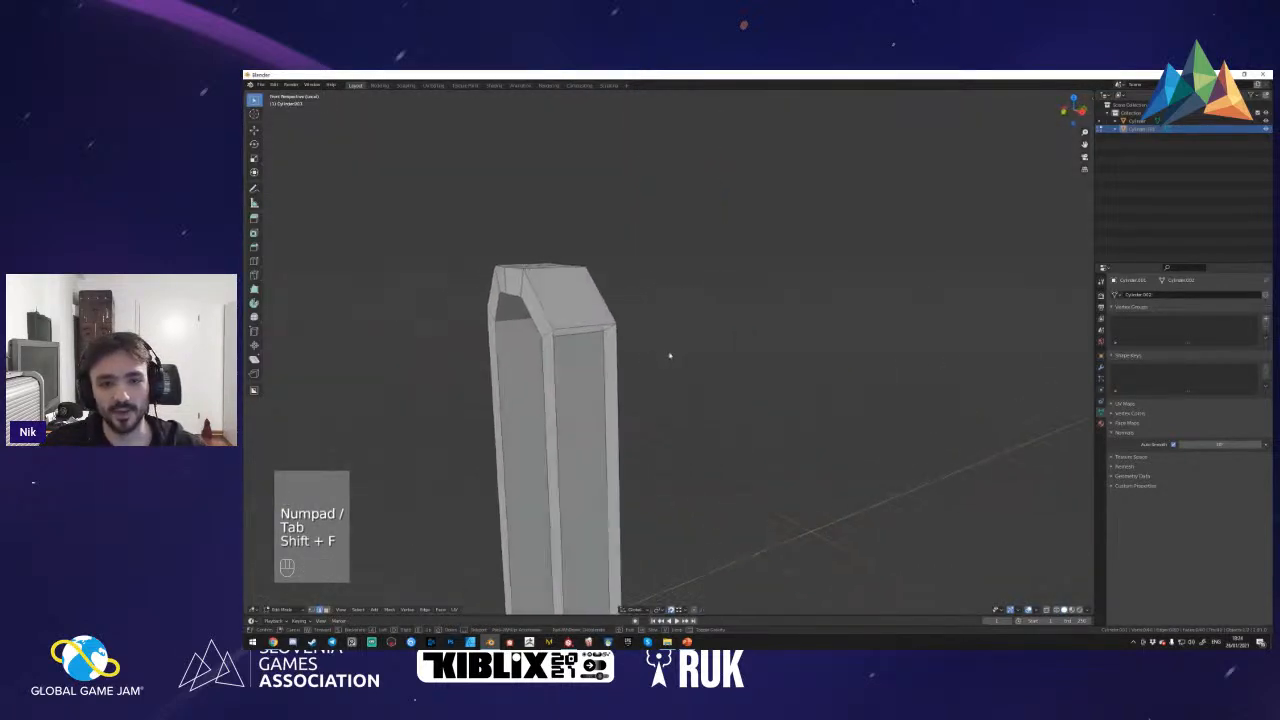
pyautogui.rightClick(669, 355)
pyautogui.hotkey('shift', 'f')
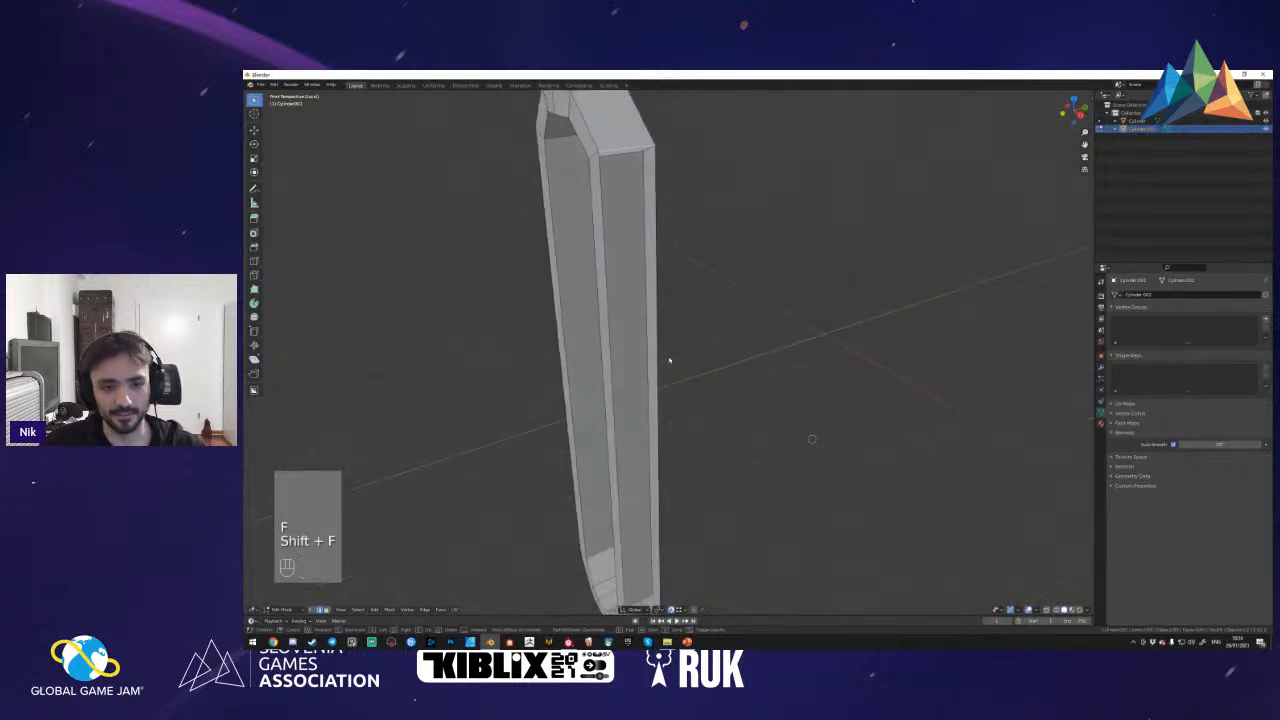
pyautogui.press('a')
pyautogui.hotkey('shift', 'f')
pyautogui.press('f')
# - Select the whole slot frame mesh, merge its vertices by distance, and clear the selection
pyautogui.press('a')
pyautogui.press('a')
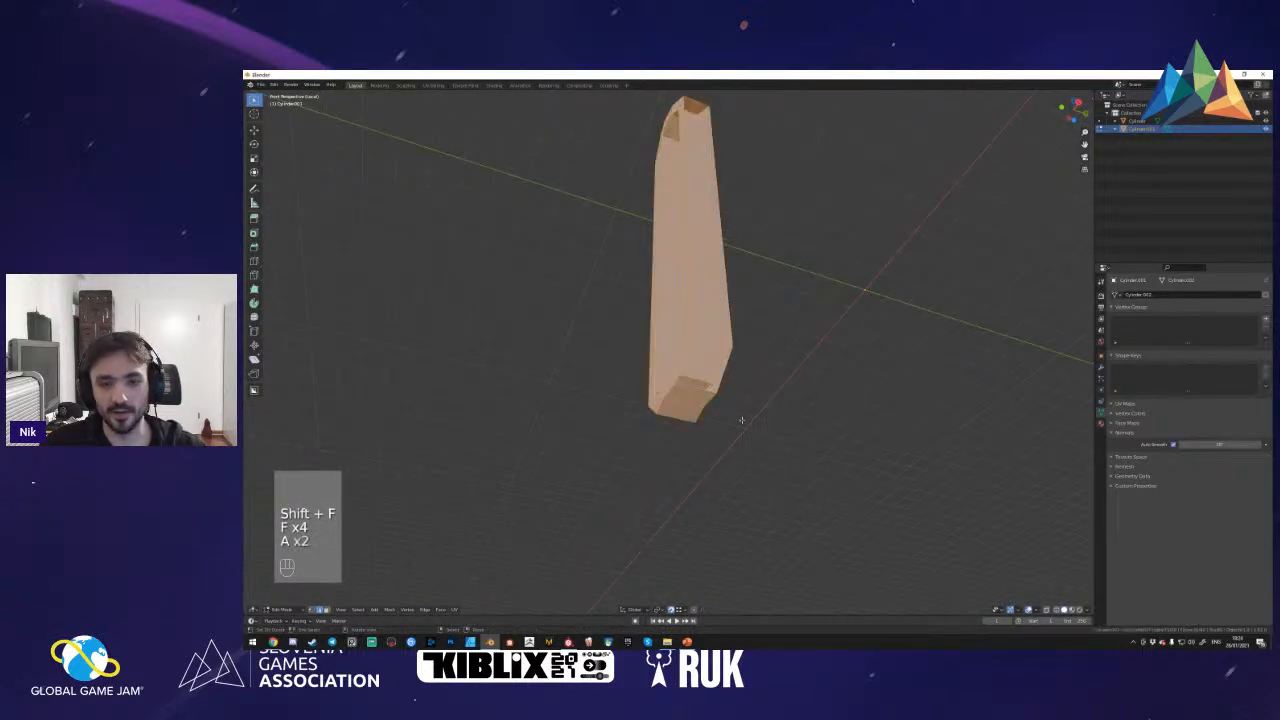
pyautogui.press('m')
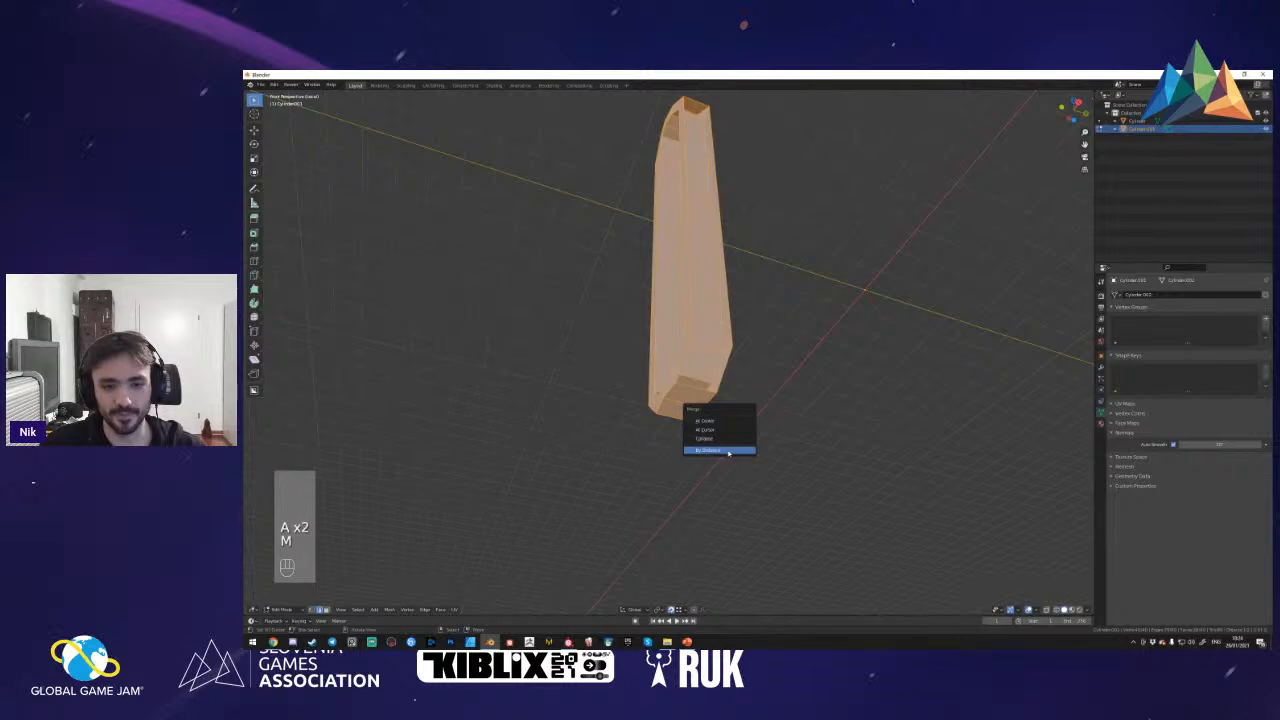
pyautogui.click(728, 452)
pyautogui.press('a')
pyautogui.hotkey('shift', 'f')
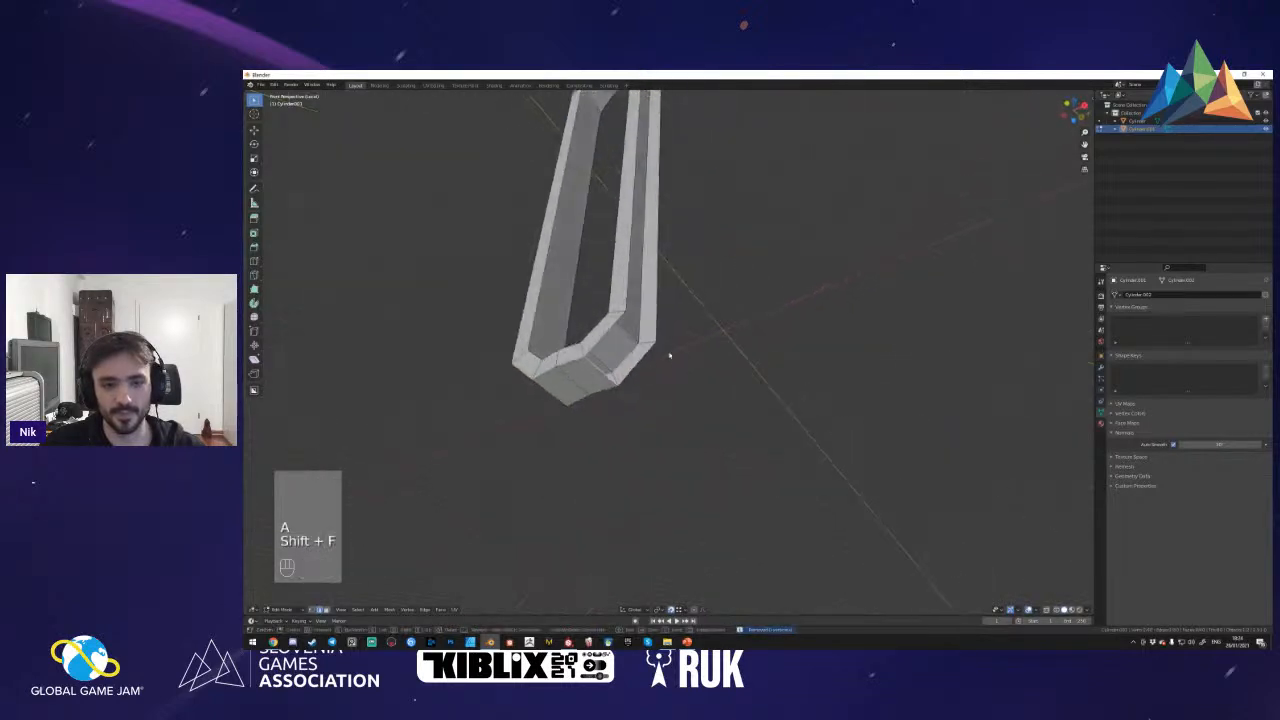
# - Fill the outer faces around the slot frame's lower end and return to Object Mode
pyautogui.press('f')
pyautogui.hotkey('shift', 'f')
pyautogui.click(670, 355)
pyautogui.click(702, 436)
pyautogui.keyDown('shift'); pyautogui.click(713, 468); pyautogui.keyUp('shift')
pyautogui.press('f')
pyautogui.hotkey('shift', 'f')
pyautogui.press('Tab')
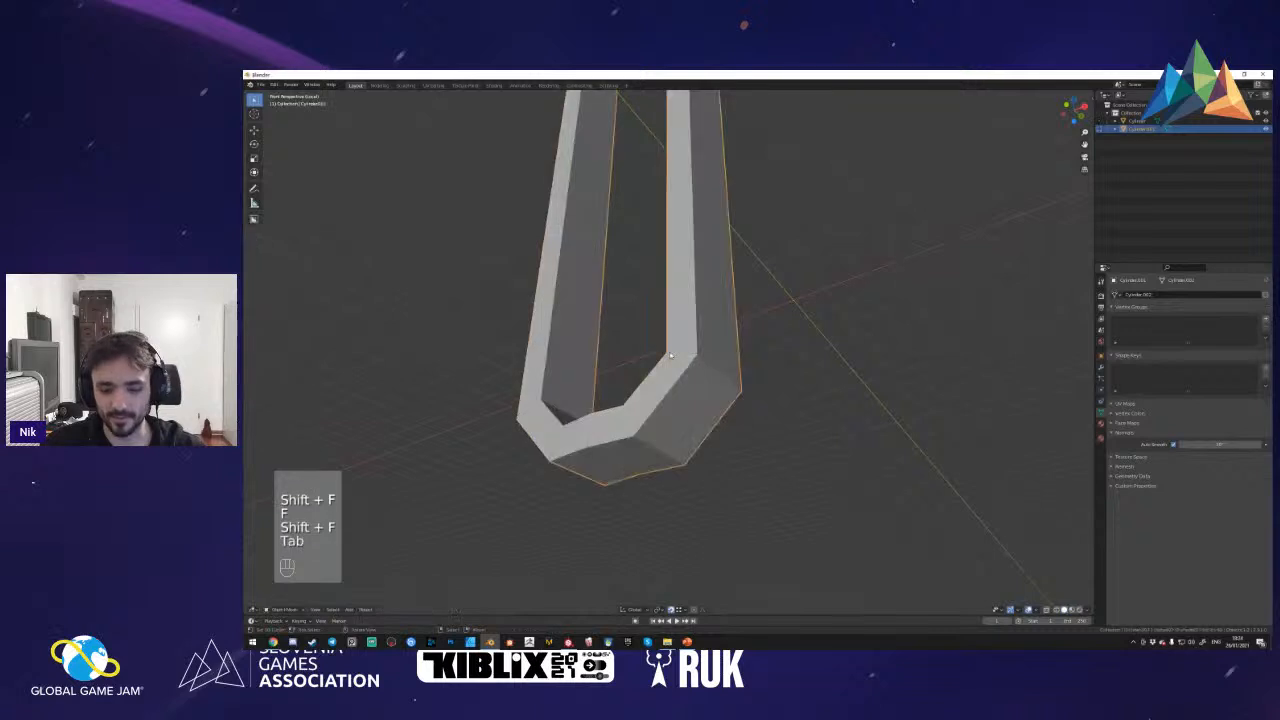
# - Check the slot frame's lower end inside the canister, then isolate the frame again in Edit Mode
pyautogui.press('KP_Divide')
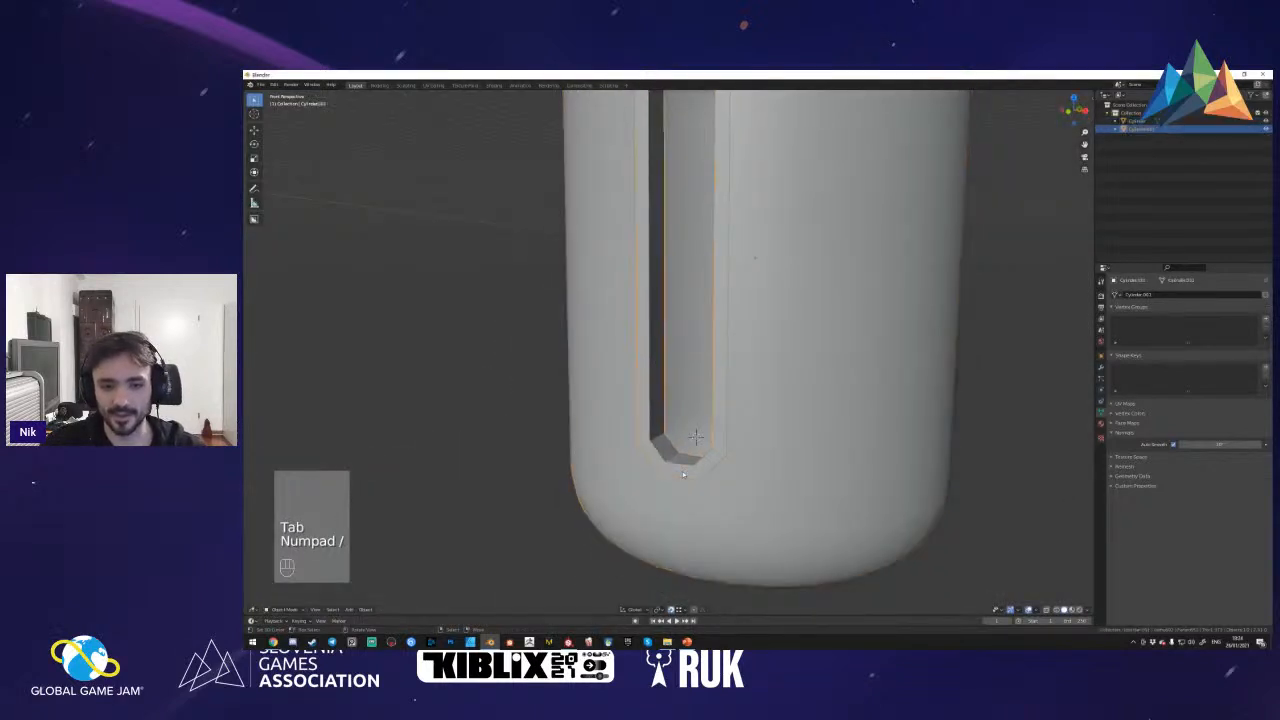
pyautogui.press('Tab')
pyautogui.hotkey('shift', 'f')
pyautogui.press('KP_Divide')
pyautogui.hotkey('shift', 'f')
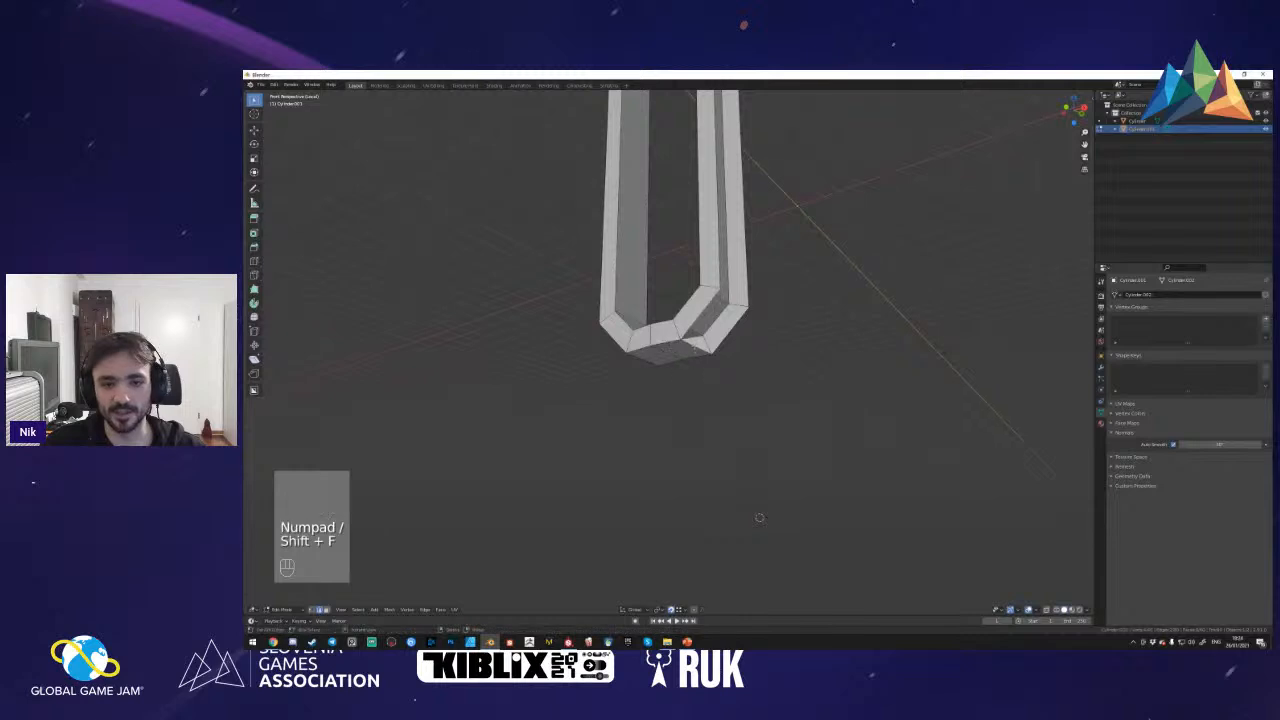
# - Try to fill the gaps between the front and rear rims at the slot frame's lower end
pyautogui.press('f')
pyautogui.press('a')
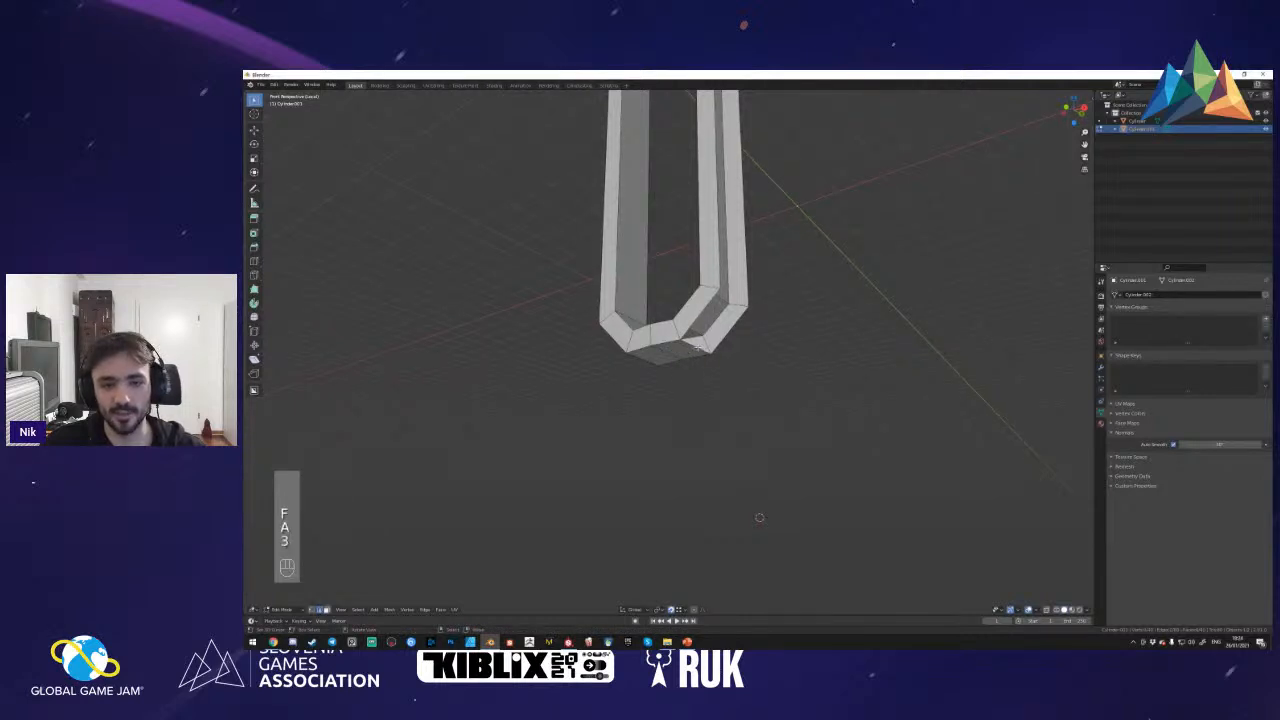
pyautogui.keyDown('alt'); pyautogui.keyDown('shift'); pyautogui.click(685, 348); pyautogui.keyUp('shift'); pyautogui.keyUp('alt')
pyautogui.press('a')
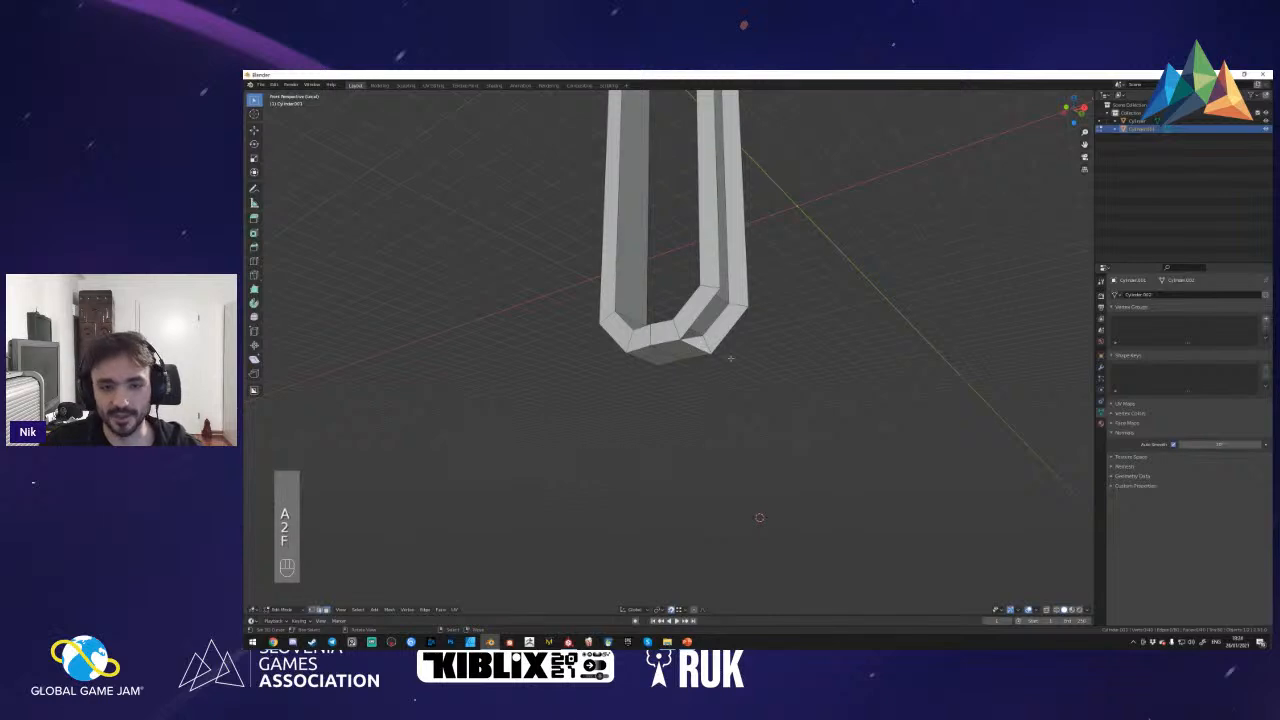
pyautogui.press('Escape')
pyautogui.press('g')
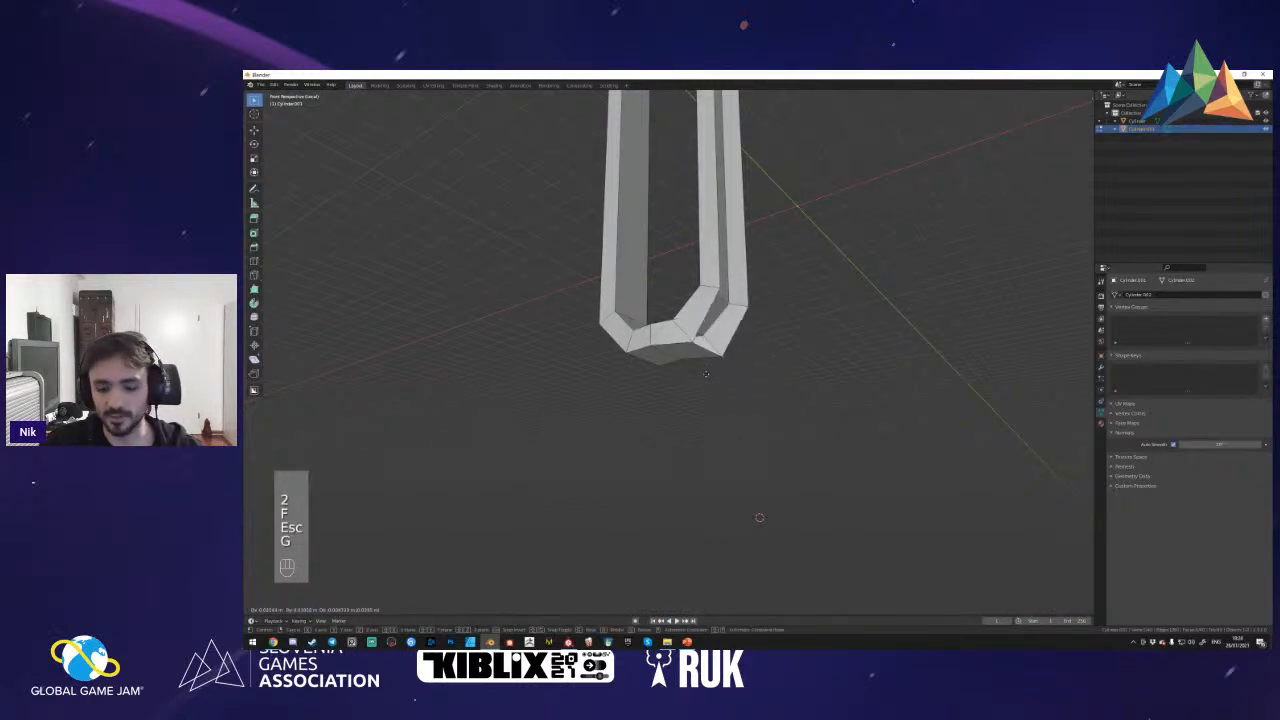
pyautogui.press('f')
pyautogui.press('f')
pyautogui.press('f')
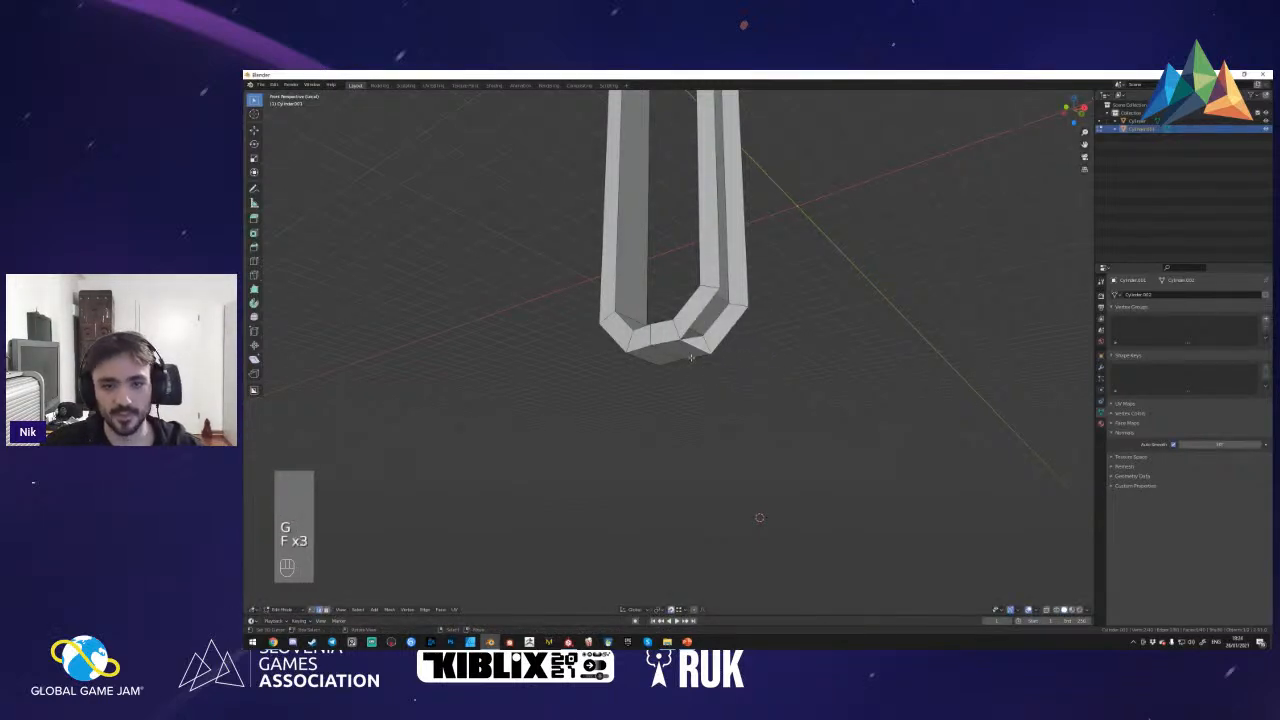
# - Select the frame's front and rear rim face loops, invert the selection, and delete all the other faces
pyautogui.hotkey('shift', 'f')
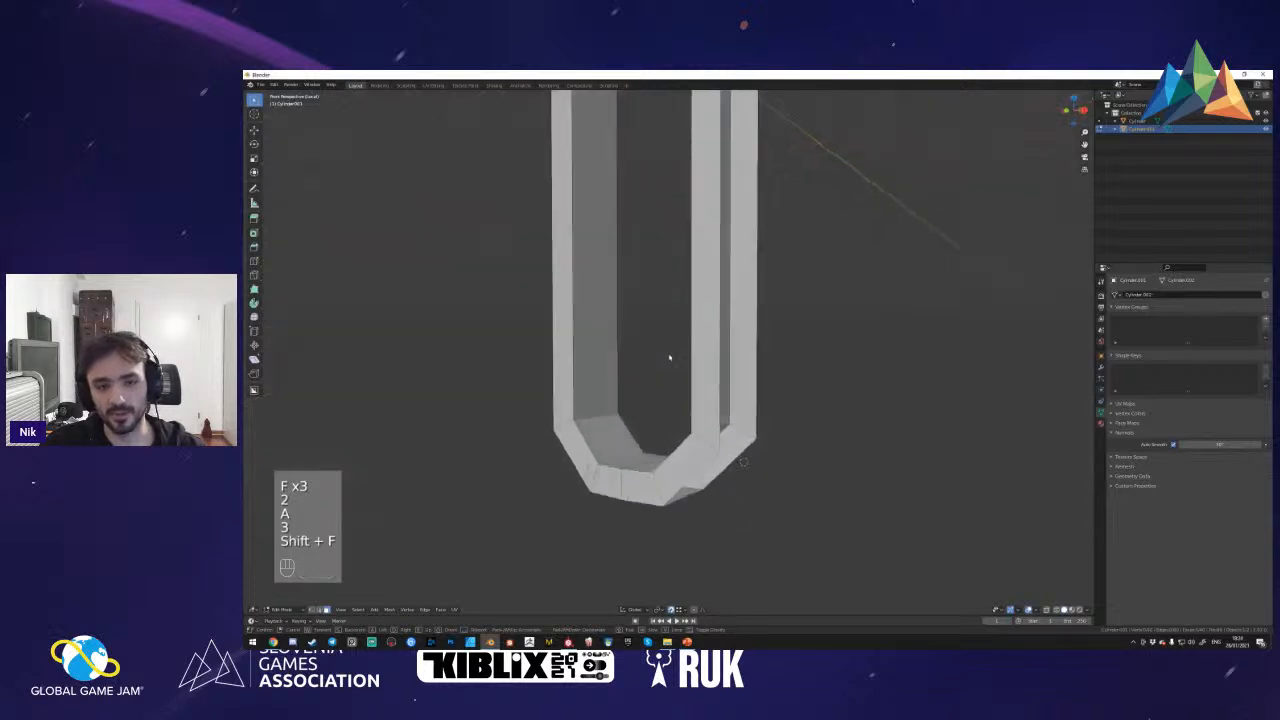
pyautogui.hotkey('shift', 'f')
pyautogui.press('3')
pyautogui.keyDown('alt'); pyautogui.keyDown('shift'); pyautogui.click(486, 360); pyautogui.keyUp('shift'); pyautogui.keyUp('alt')
pyautogui.hotkey('shift', 'f')
pyautogui.press('d')
pyautogui.click(669, 356)
pyautogui.keyDown('alt'); pyautogui.keyDown('shift'); pyautogui.click(687, 411); pyautogui.keyUp('shift'); pyautogui.keyUp('alt')
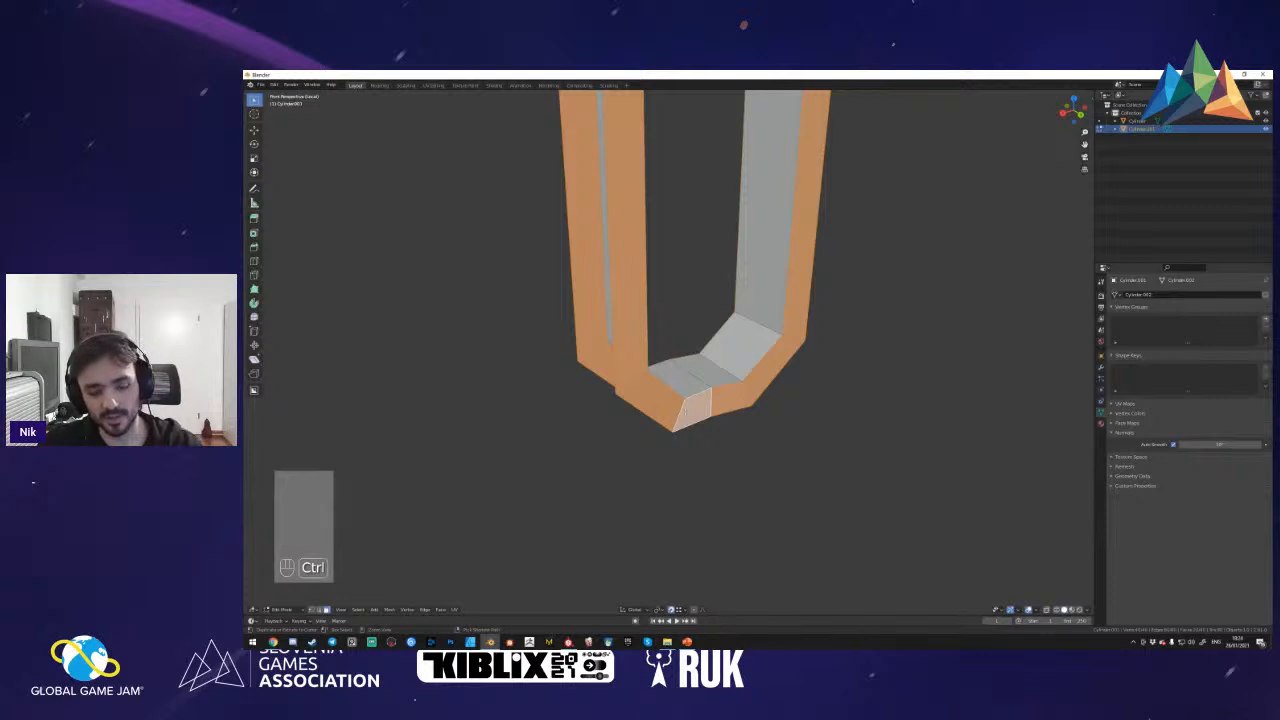
pyautogui.hotkey('ctrl', 'i')
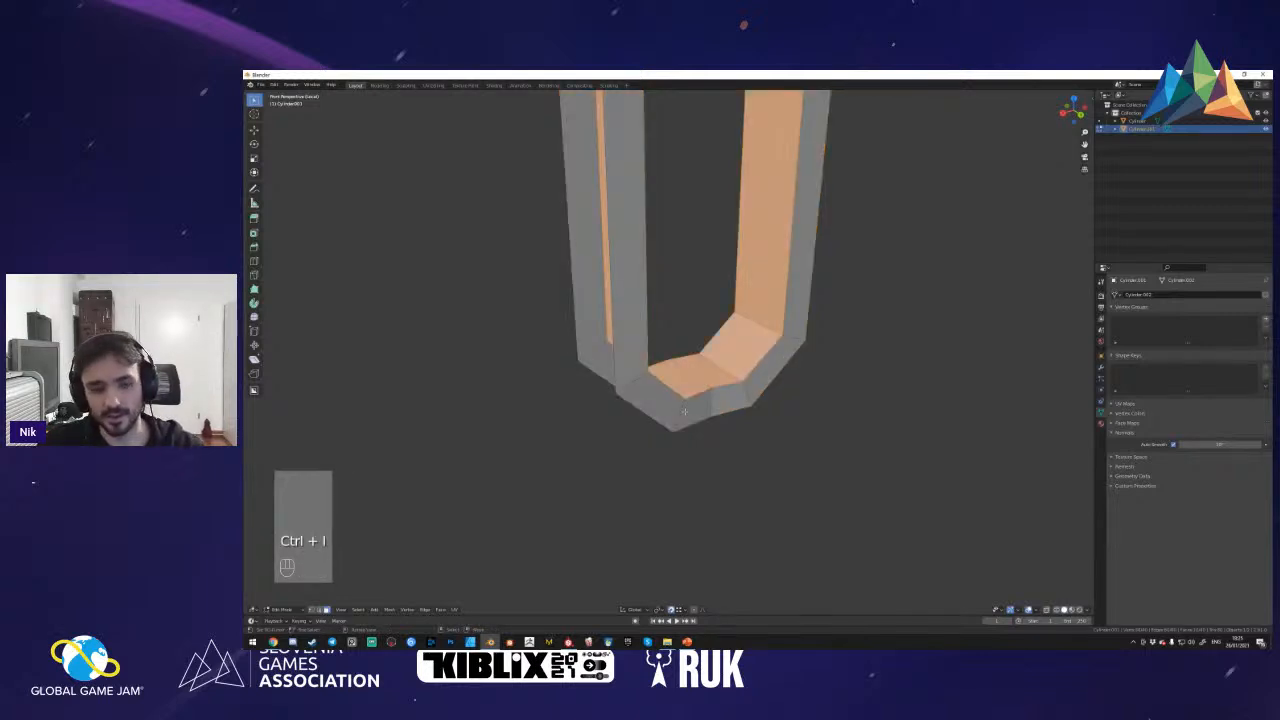
pyautogui.press('Delete')
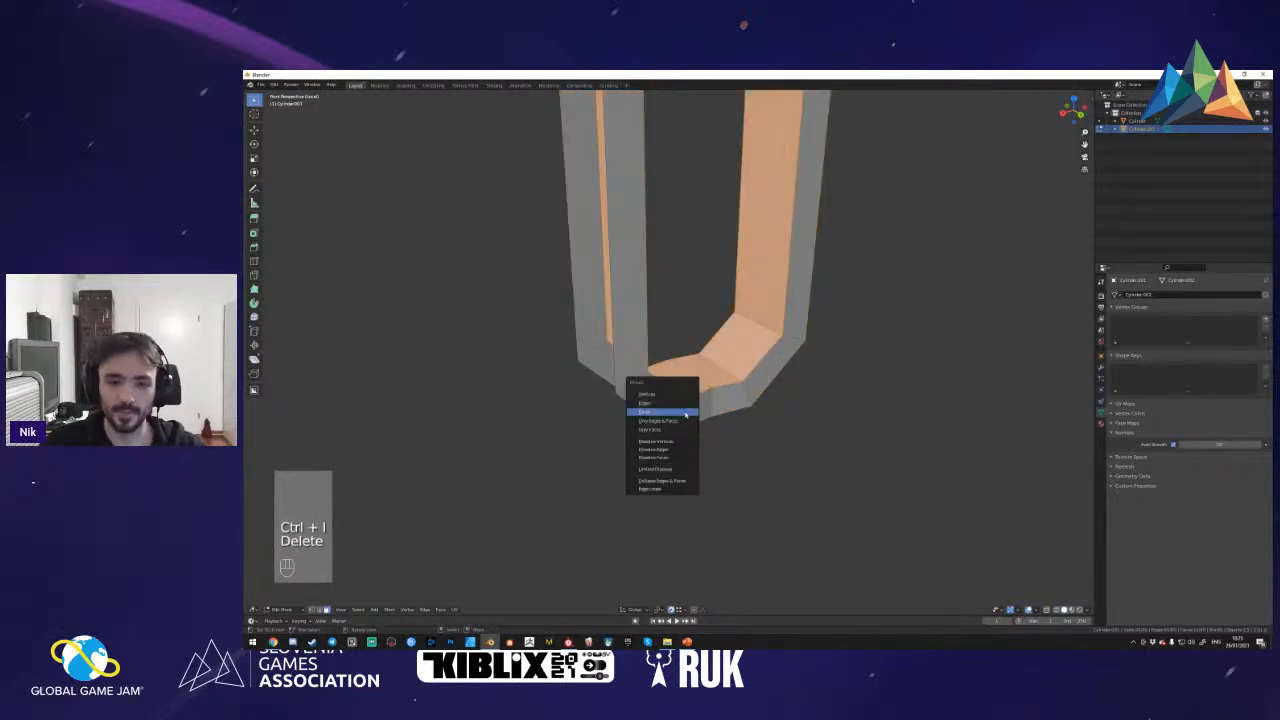
pyautogui.click(686, 413)
# - Dissolve the extra middle edges in the front and rear rims at the frame's lower end
pyautogui.hotkey('shift', 'f')
pyautogui.click(671, 355)
pyautogui.press('2')
pyautogui.click(661, 390)
pyautogui.hotkey('ctrl', 'x')
pyautogui.click(698, 345)
pyautogui.hotkey('ctrl', 'x')
# - Dissolve the extra middle edges in the front and rear rims at the frame's upper end
pyautogui.hotkey('shift', 'f')
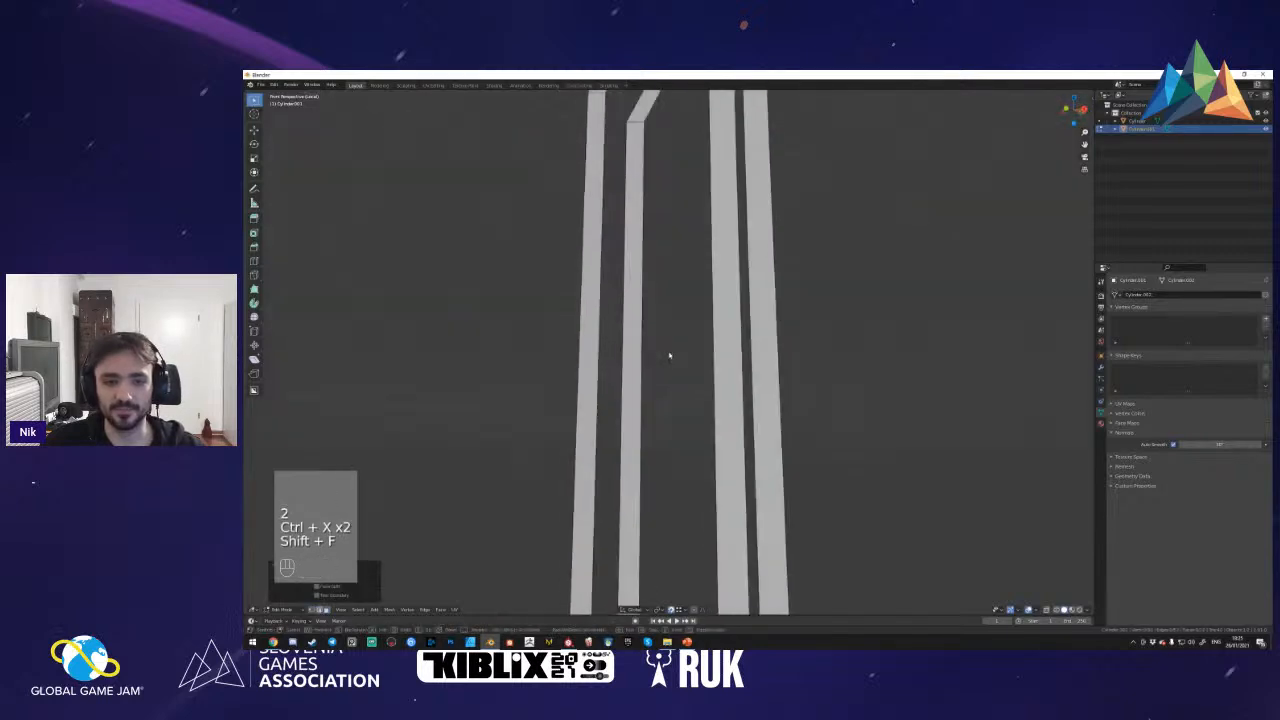
pyautogui.click(669, 355)
pyautogui.hotkey('ctrl', 'x')
pyautogui.hotkey('shift', 'f')
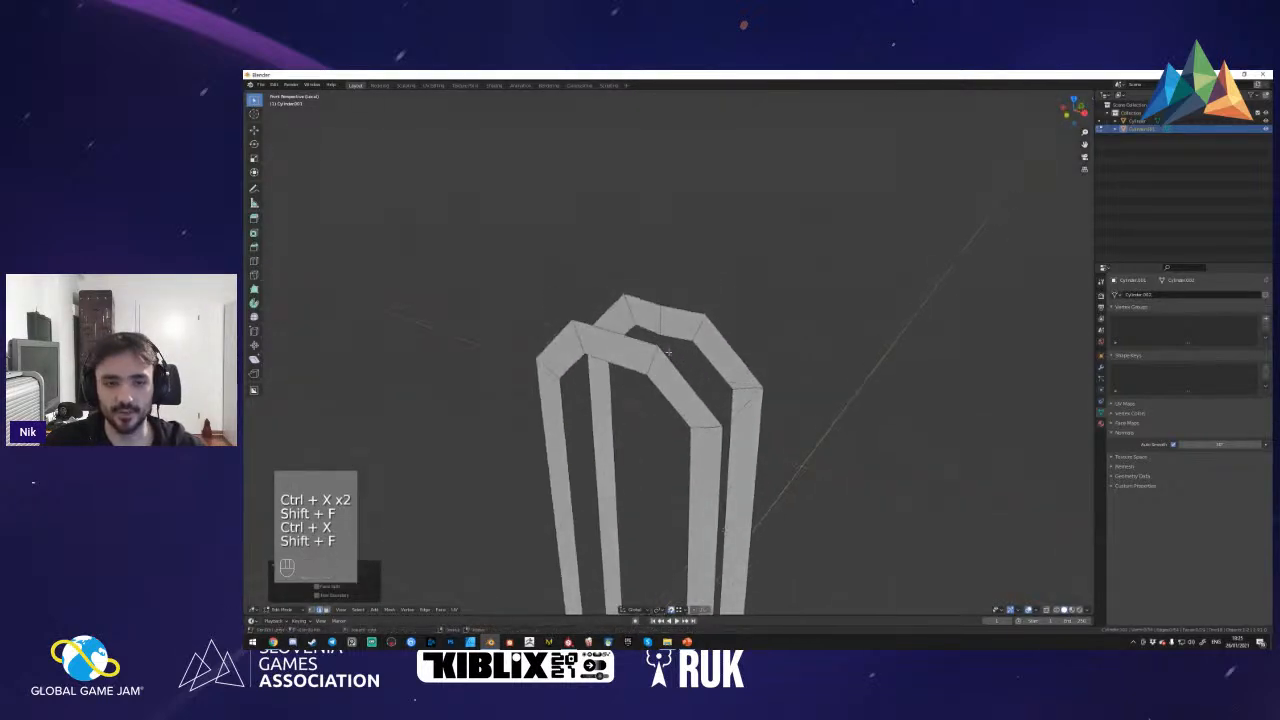
pyautogui.click(669, 352)
pyautogui.click(661, 321)
pyautogui.hotkey('ctrl', 'x')
pyautogui.hotkey('shift', 'f')
# - Select an outer edge pair at the frame's upper end and fill successive faces between the front and rear rims
pyautogui.click(669, 352)
pyautogui.click(644, 330)
pyautogui.keyDown('shift'); pyautogui.click(670, 296); pyautogui.keyUp('shift')
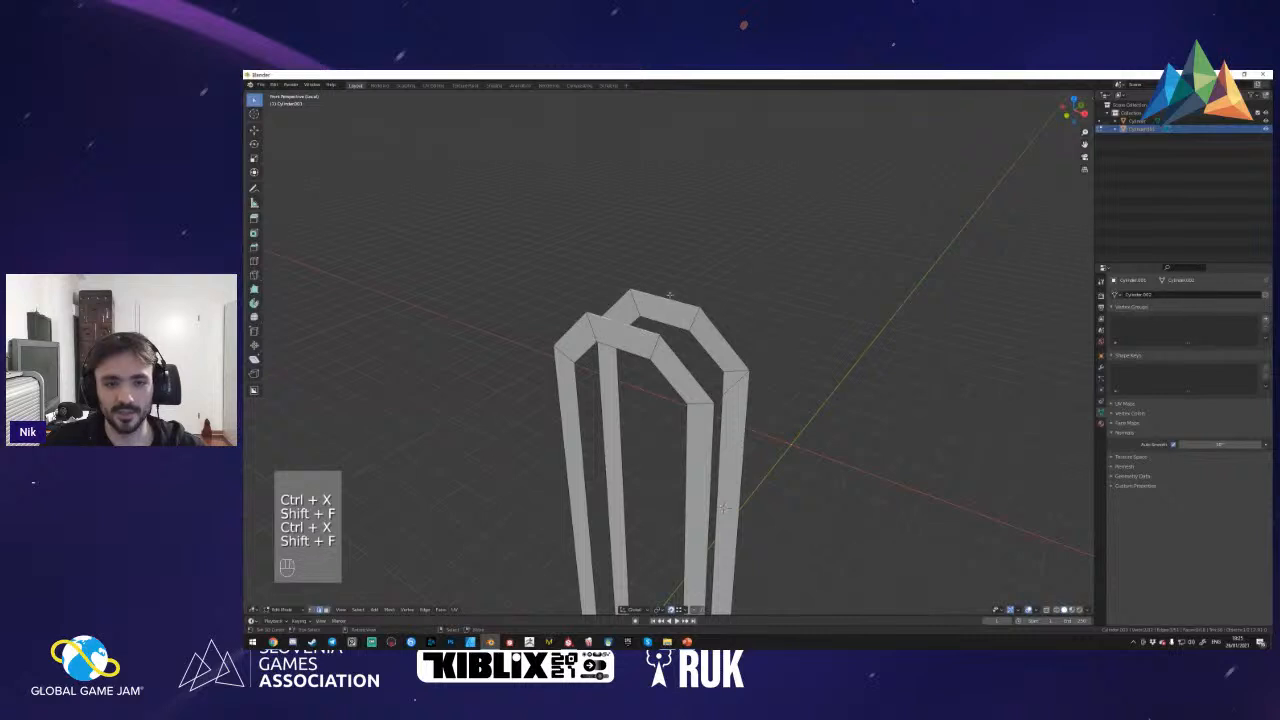
pyautogui.press('f')
pyautogui.press('f')
pyautogui.press('f')
pyautogui.press('f')
pyautogui.press('f')
pyautogui.press('f')
pyautogui.press('f')
pyautogui.press('f')
pyautogui.press('f')
pyautogui.press('f')
pyautogui.press('f')
pyautogui.press('f')
pyautogui.press('f')
pyautogui.press('f')
pyautogui.press('f')
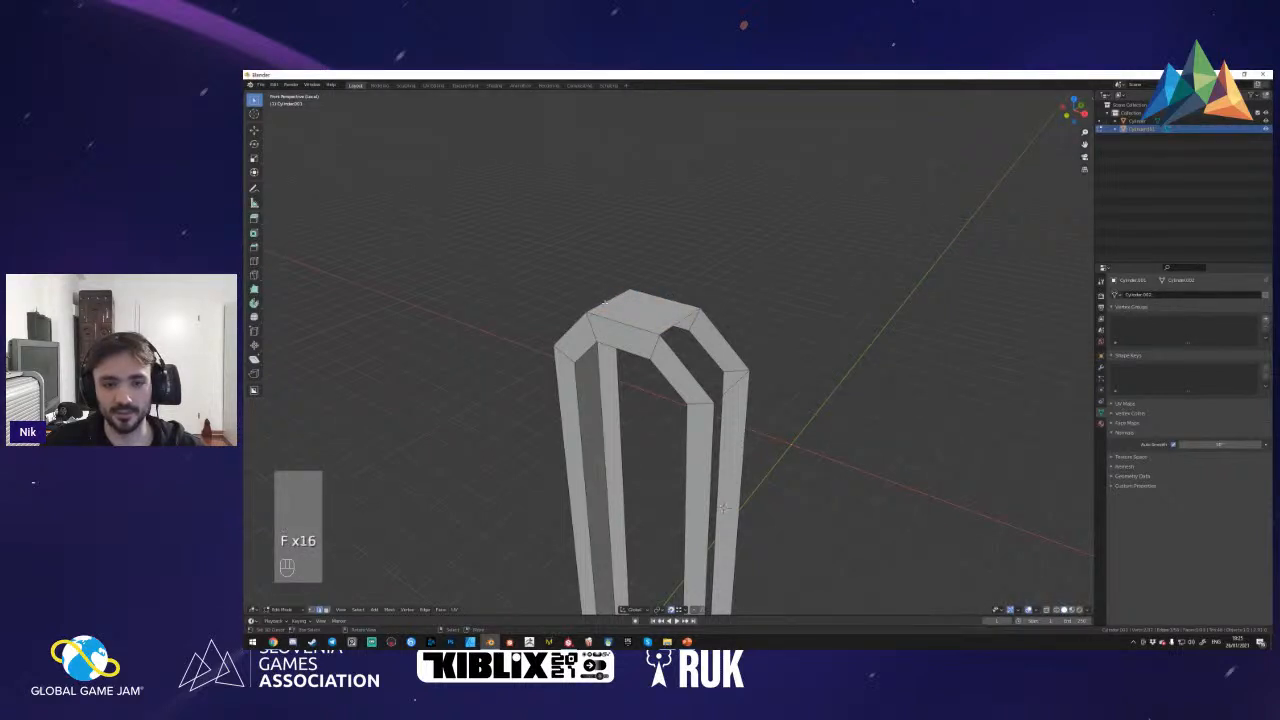
# - Undo the last two face fills at the frame's lower end
pyautogui.hotkey('shift', 'f')
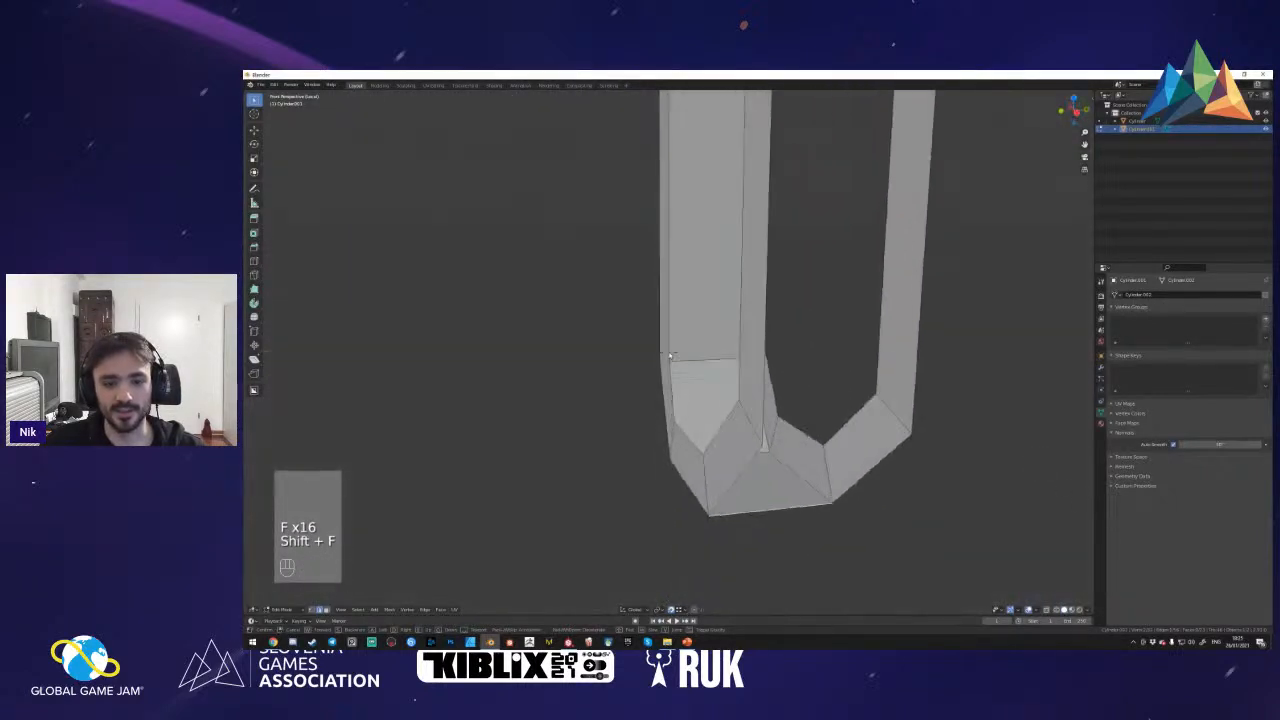
pyautogui.click(669, 352)
pyautogui.hotkey('ctrl', 'z')
pyautogui.hotkey('ctrl', 'z')
pyautogui.hotkey('shift', 'f')
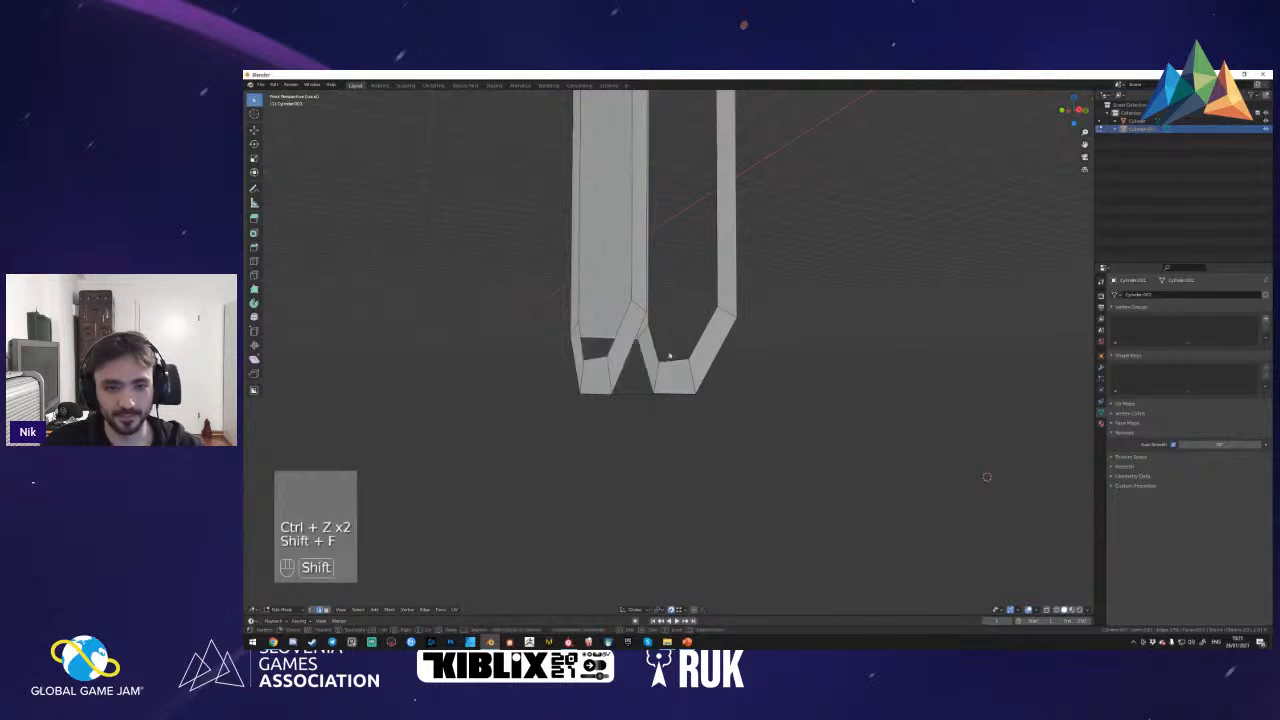
# - Delete the stray overlapping edges running across the opening at the frame's lower end
pyautogui.click(586, 387)
pyautogui.press('2')
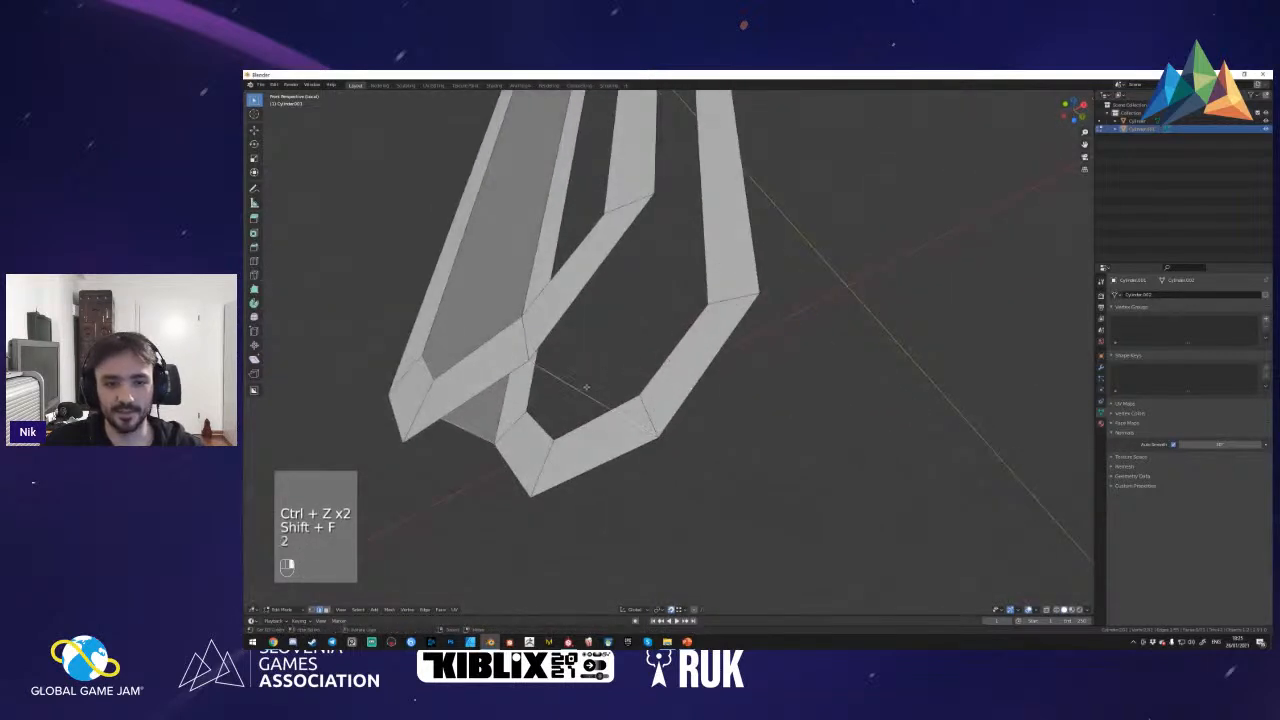
pyautogui.press('g')
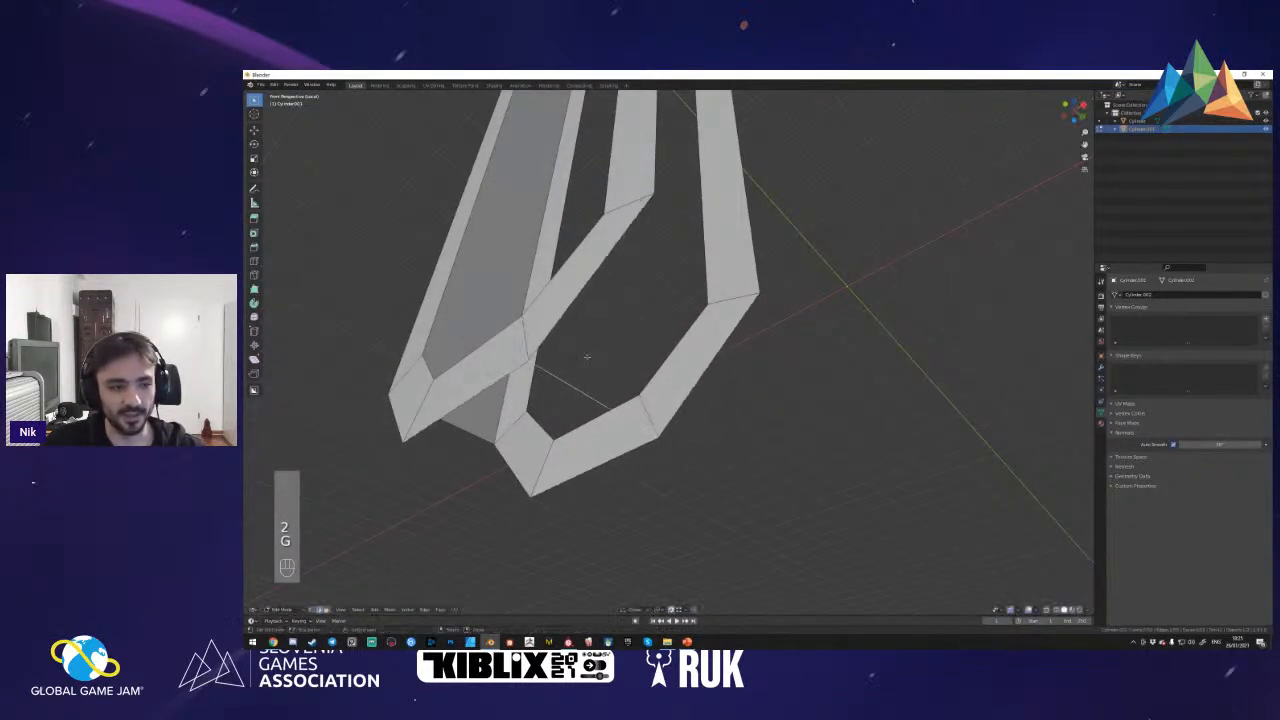
pyautogui.press('Delete')
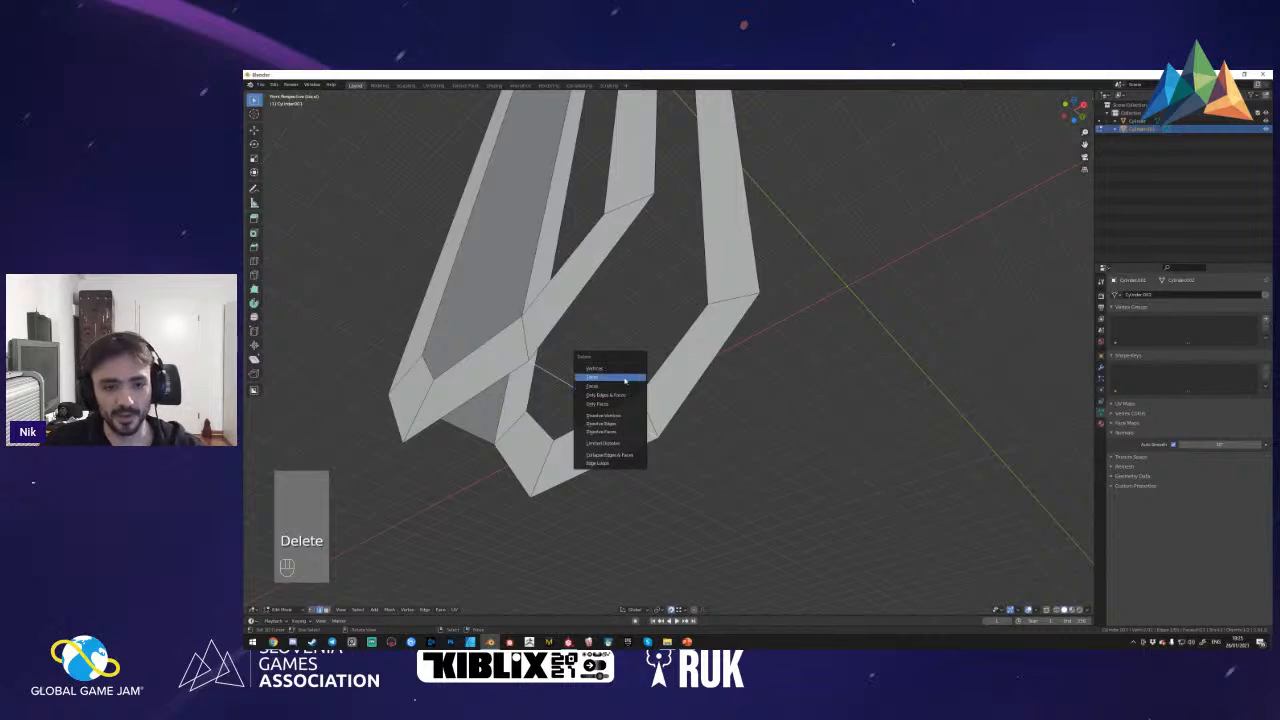
pyautogui.click(624, 378)
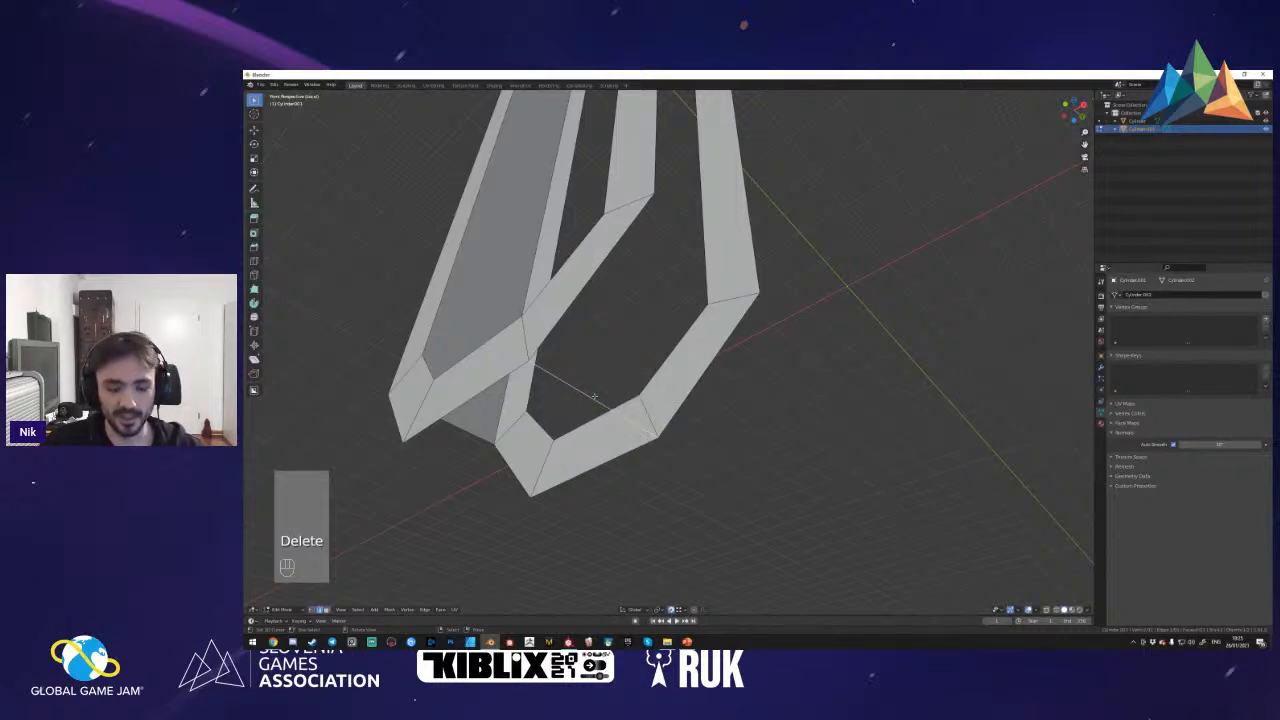
pyautogui.press('Delete')
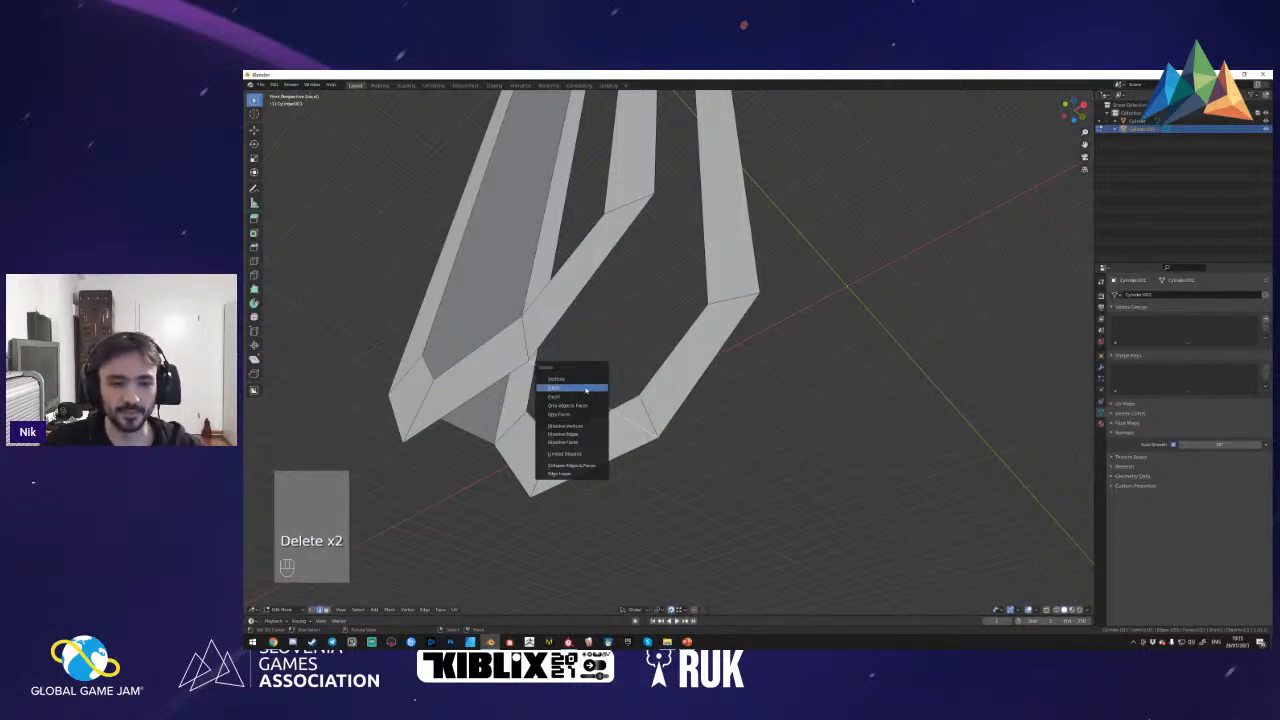
pyautogui.click(585, 387)
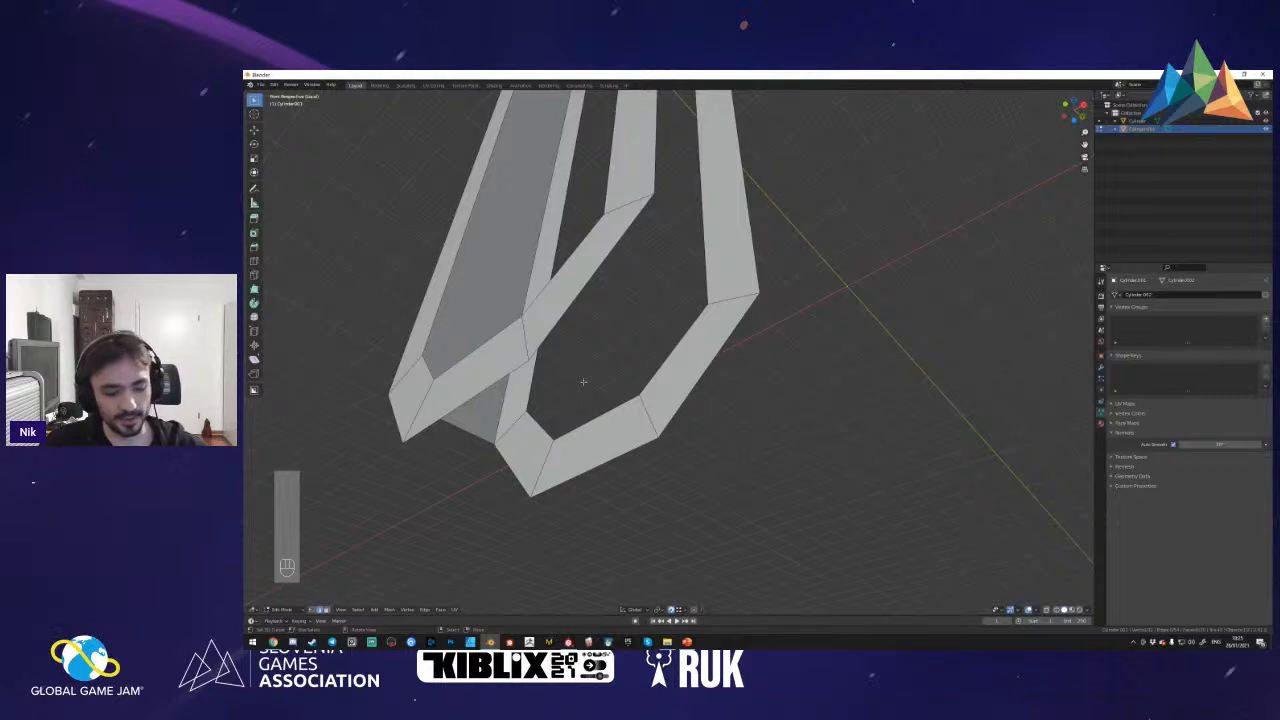
# - Undo the last edge deletion, try deleting the stray edge's vertices instead, and undo that as well
pyautogui.hotkey('ctrl', 'z')
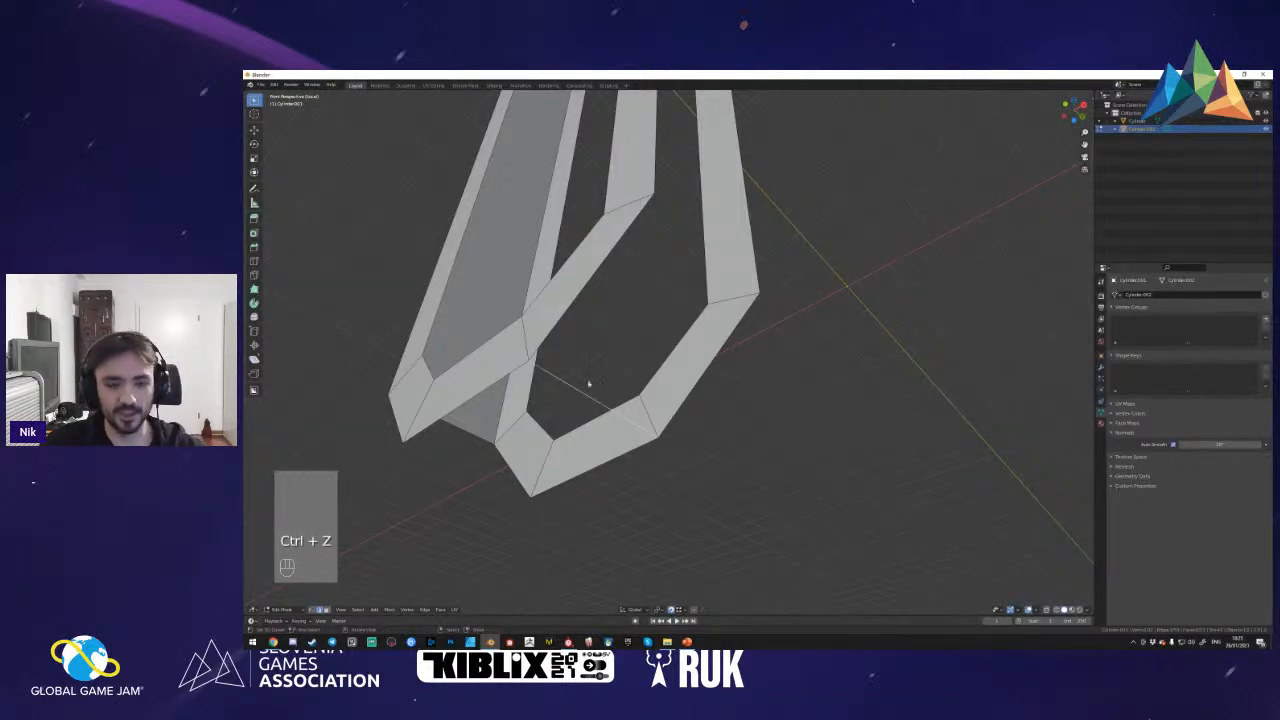
pyautogui.press('Delete')
pyautogui.press('Escape')
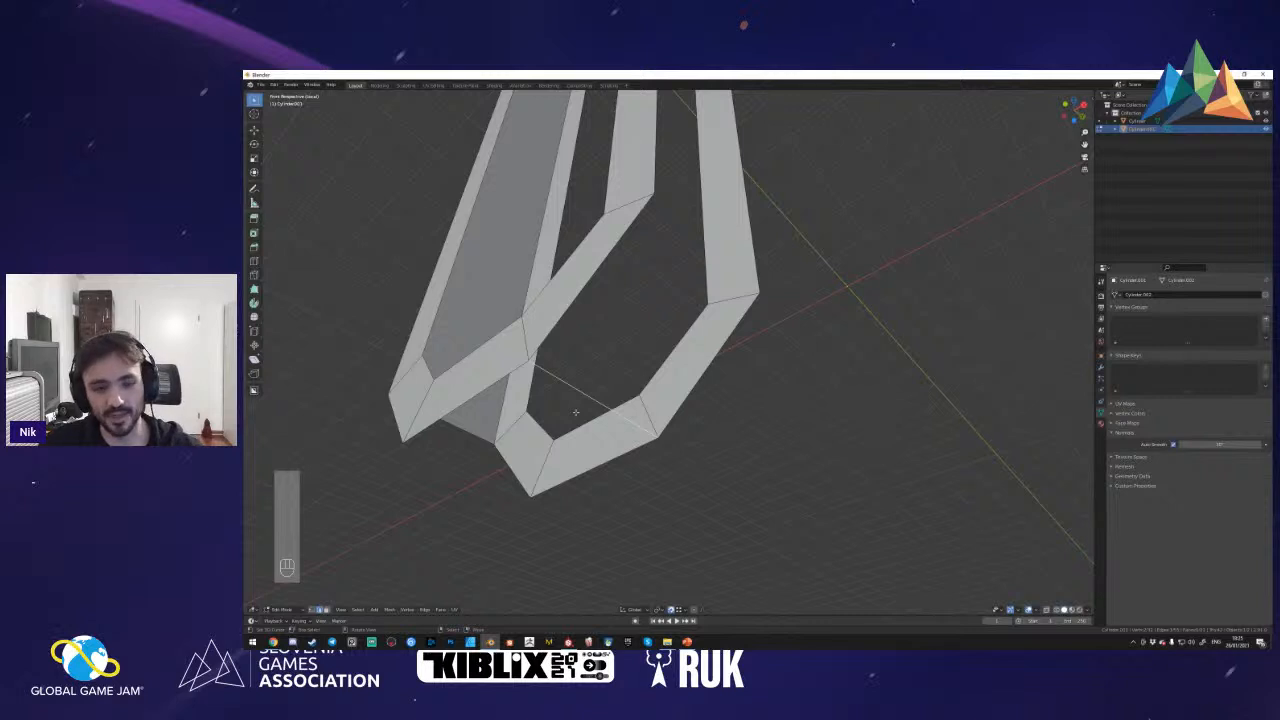
pyautogui.press('Delete')
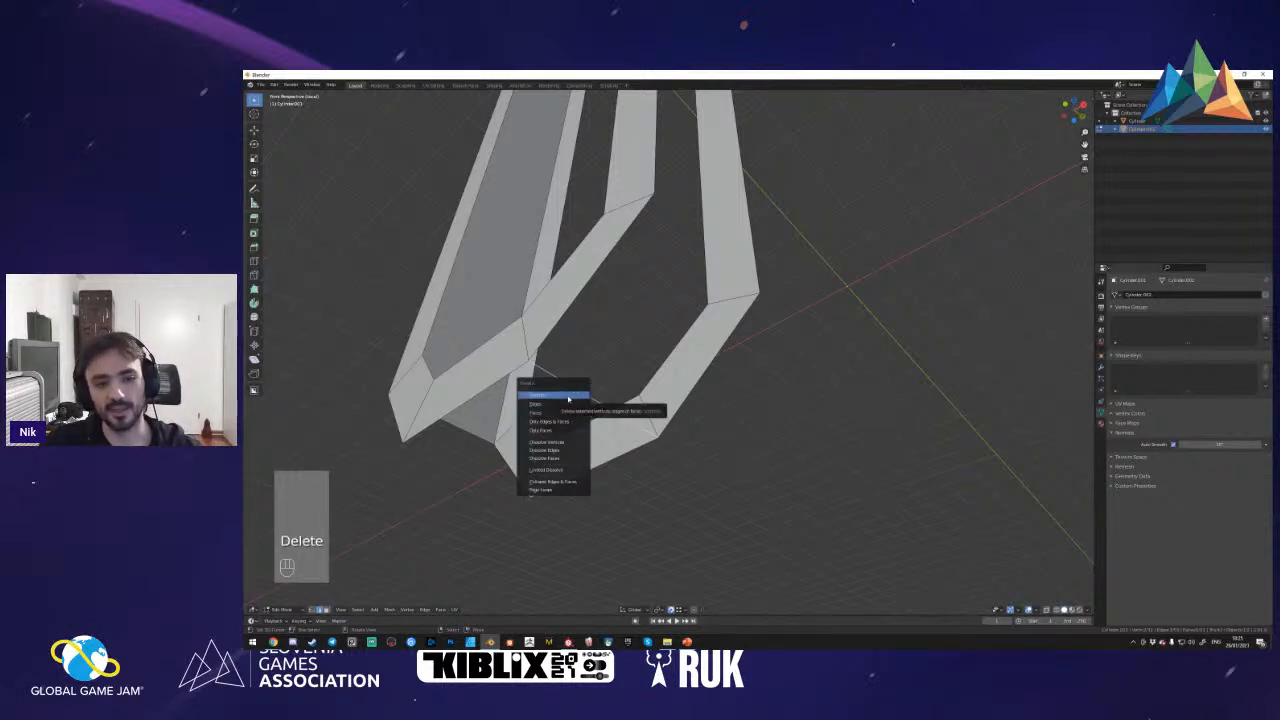
pyautogui.click(568, 398)
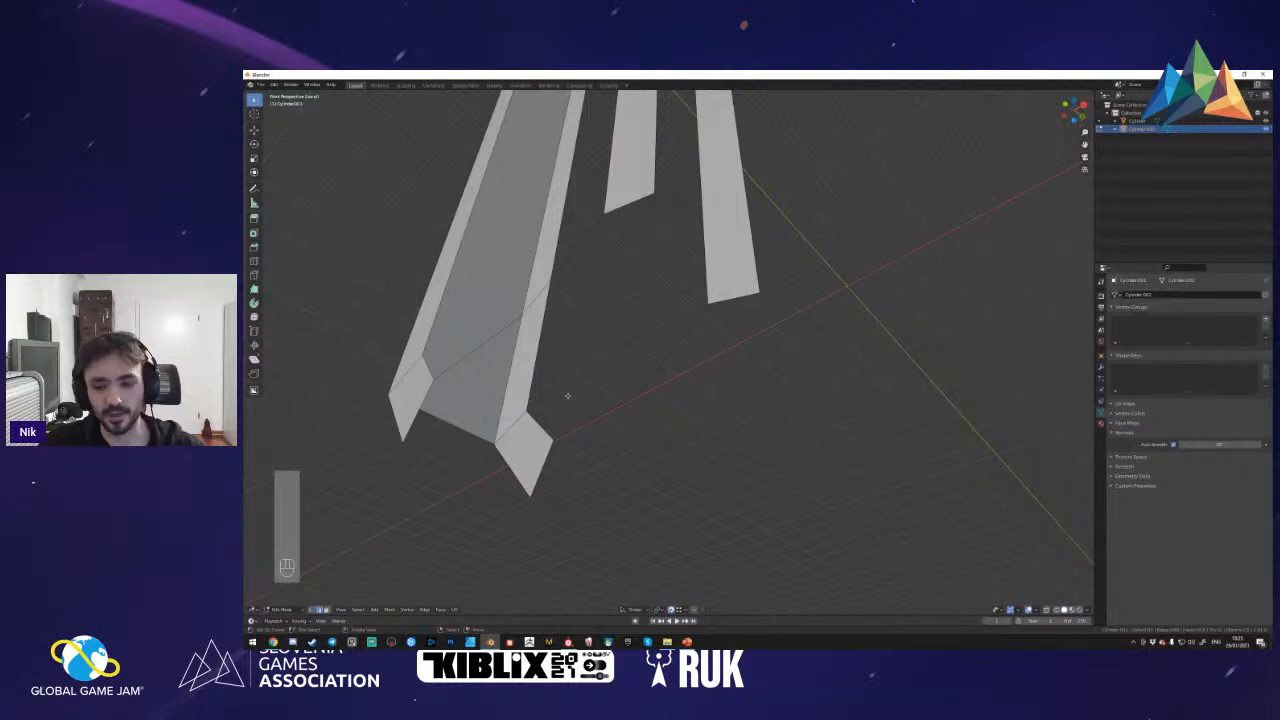
pyautogui.hotkey('ctrl', 'z')
# - Delete the remaining stray edge at the lower end as an edge only, and clear the leftover selection
pyautogui.press('Delete')
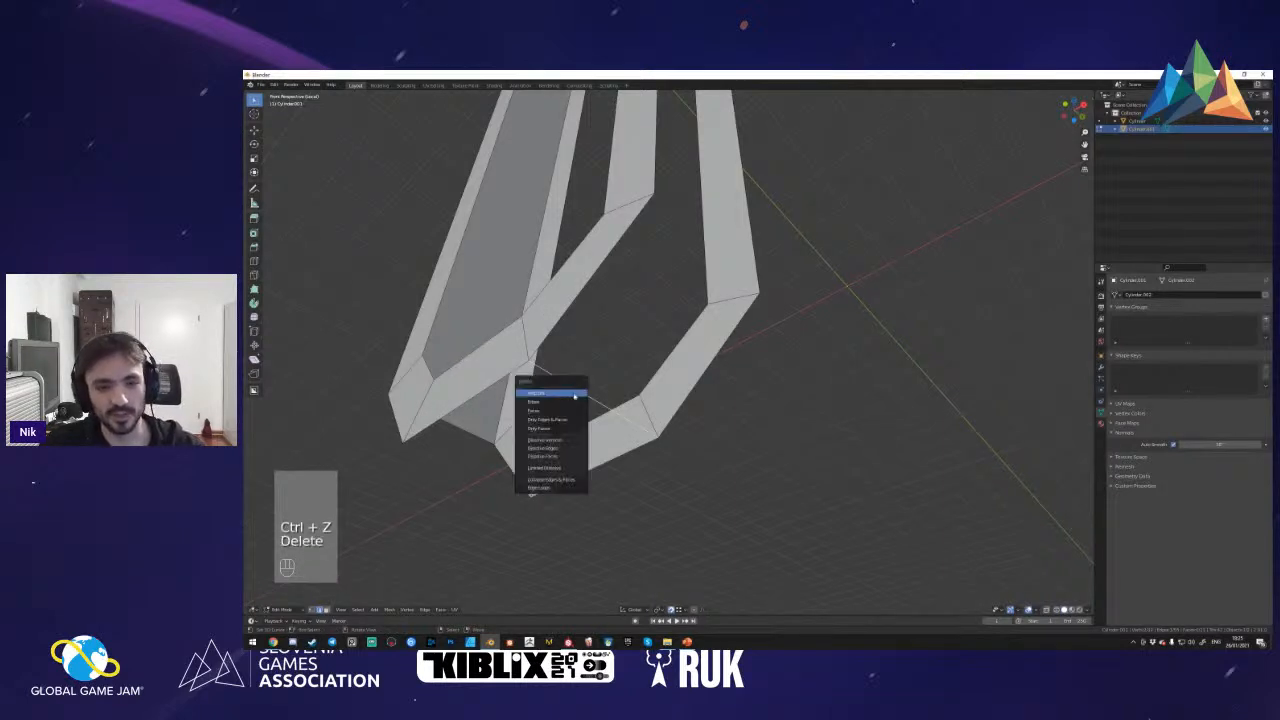
pyautogui.click(574, 401)
pyautogui.hotkey('shift', 'f')
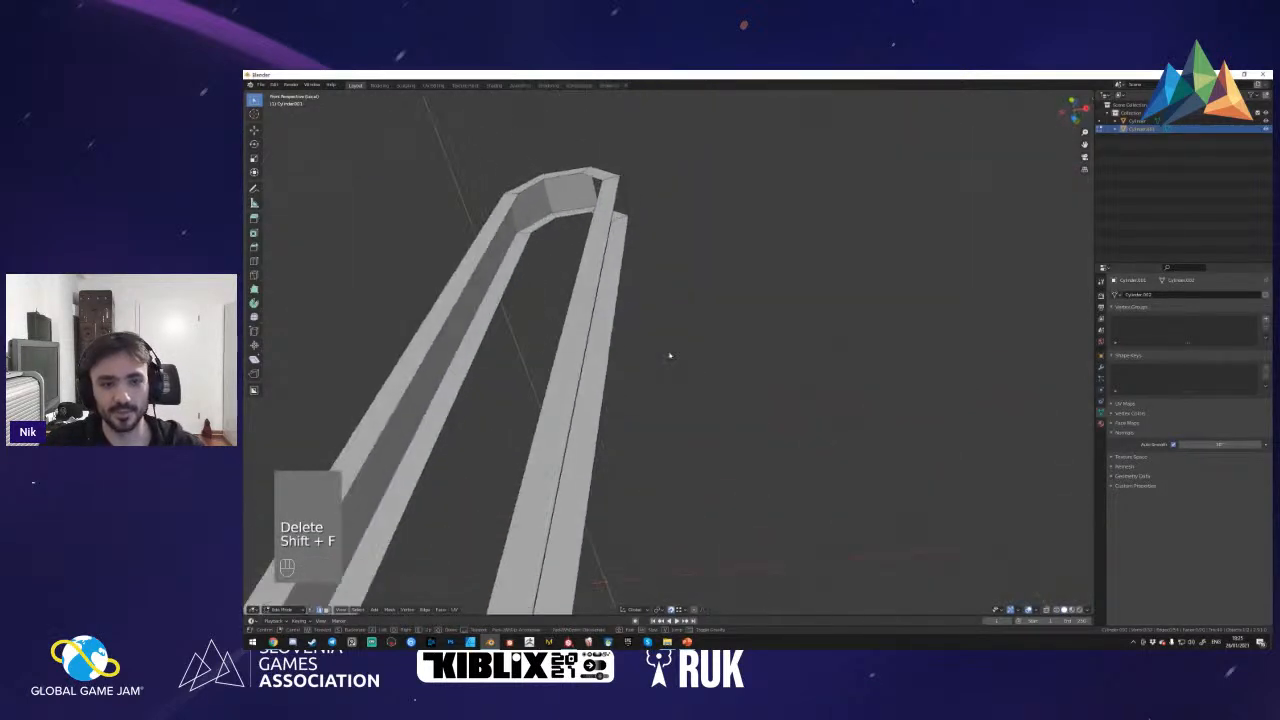
pyautogui.press('w')
pyautogui.click(669, 356)
pyautogui.press('Delete')
pyautogui.click(613, 398)
# - Fill the remaining outer and inner side faces between the front and rear rims to close the frame
pyautogui.hotkey('shift', 'f')
pyautogui.press('f')
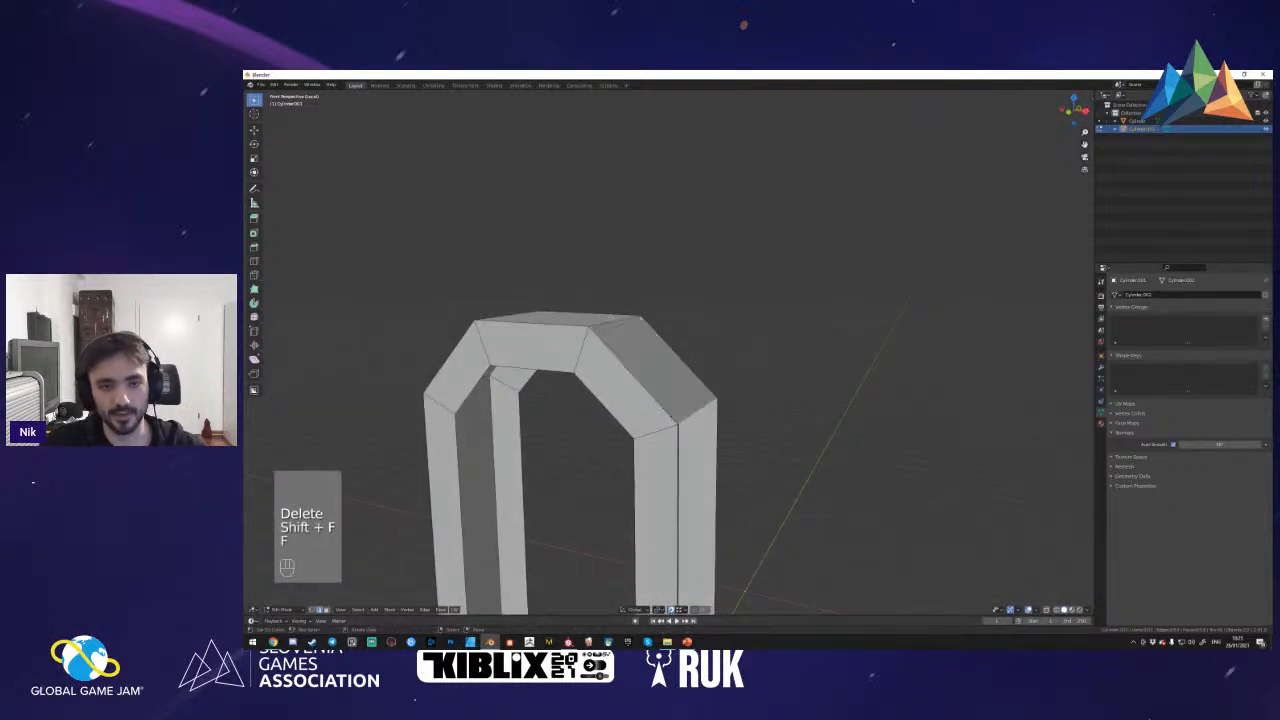
pyautogui.press('f')
pyautogui.press('f')
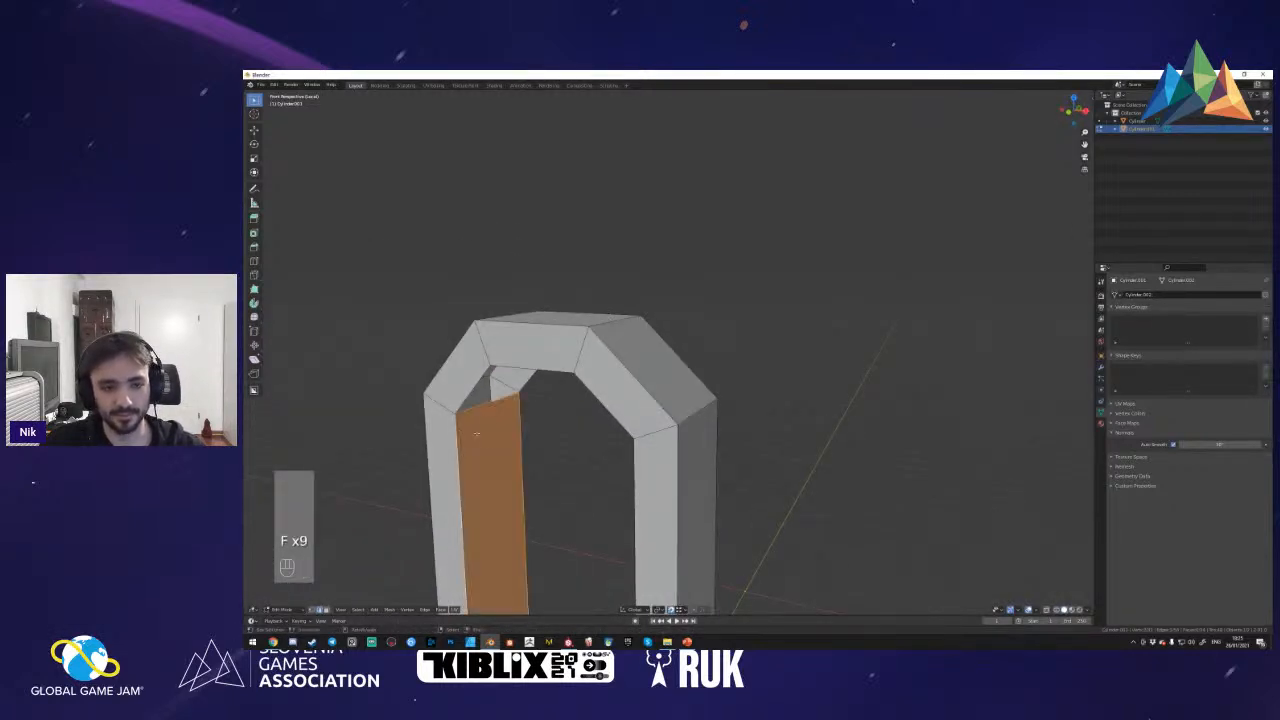
pyautogui.press('f')
pyautogui.press('f')
pyautogui.press('f')
pyautogui.press('f')
pyautogui.press('f')
pyautogui.press('f')
pyautogui.hotkey('shift', 'f')
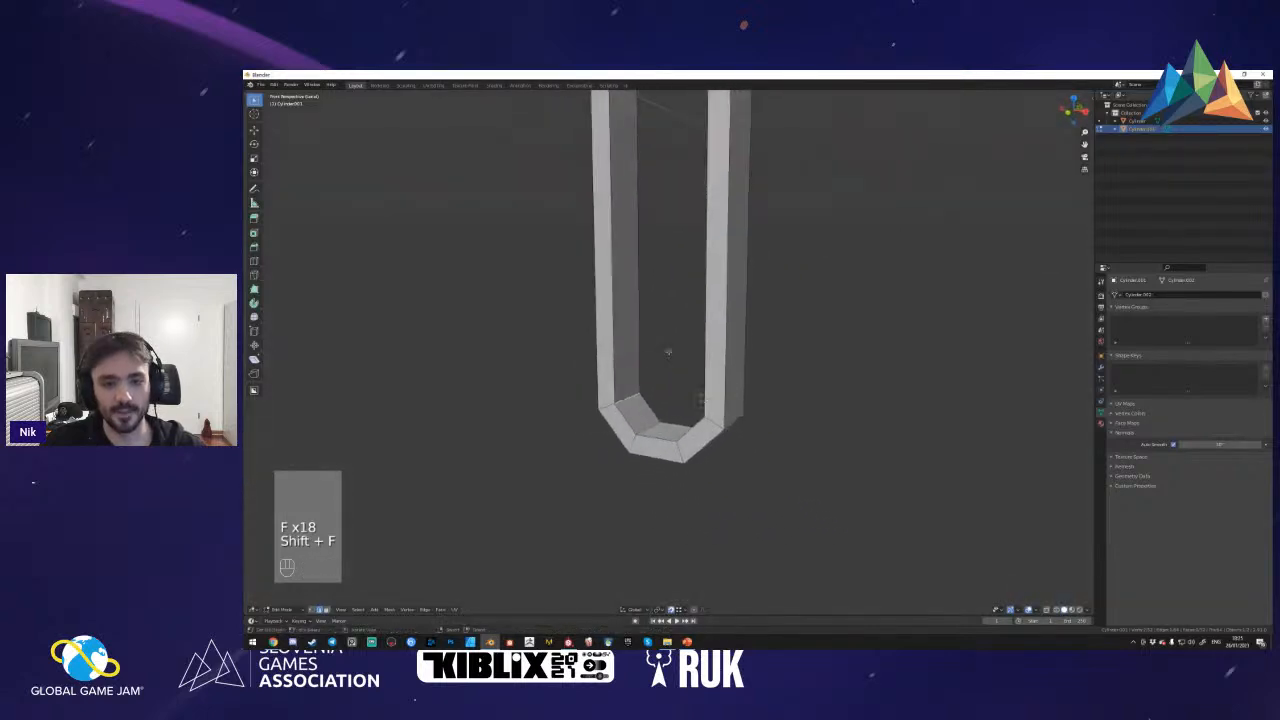
# - Apply the frame object's transforms in Object Mode and return to editing its mesh
pyautogui.press('Tab')
pyautogui.hotkey('ctrl', 'a')
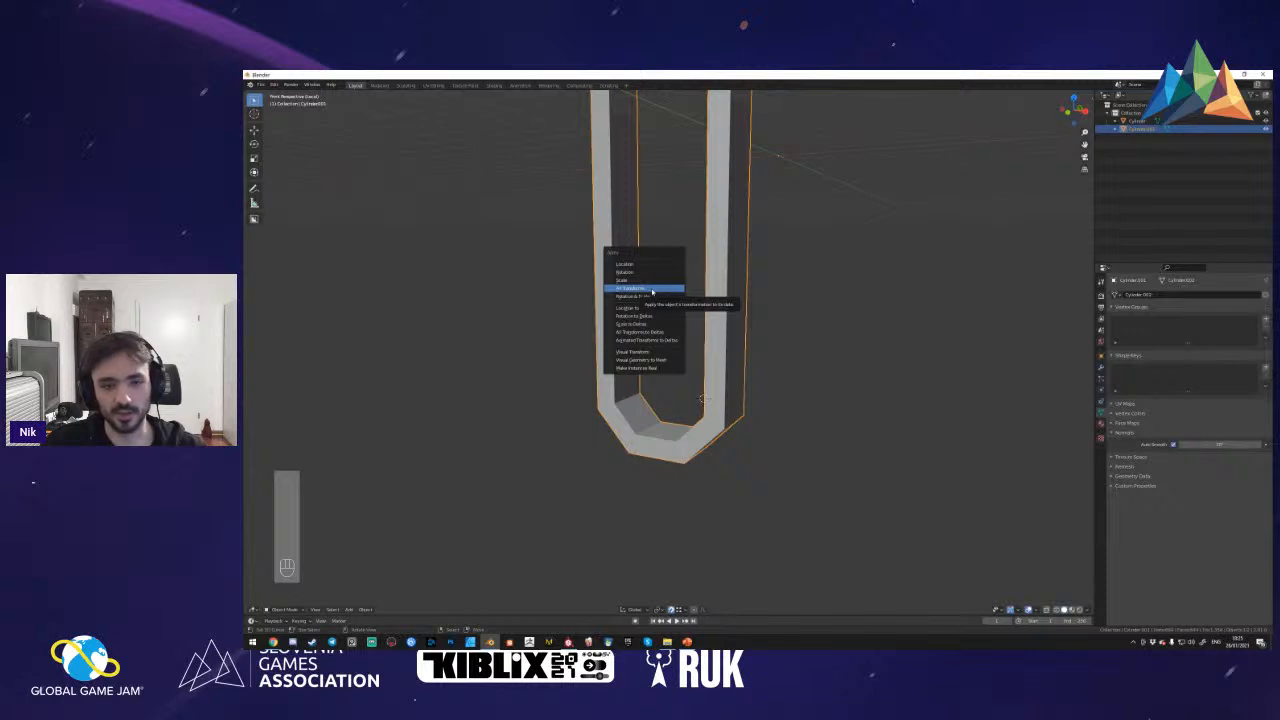
pyautogui.hotkey('ctrl', 'a')
pyautogui.click(631, 356)
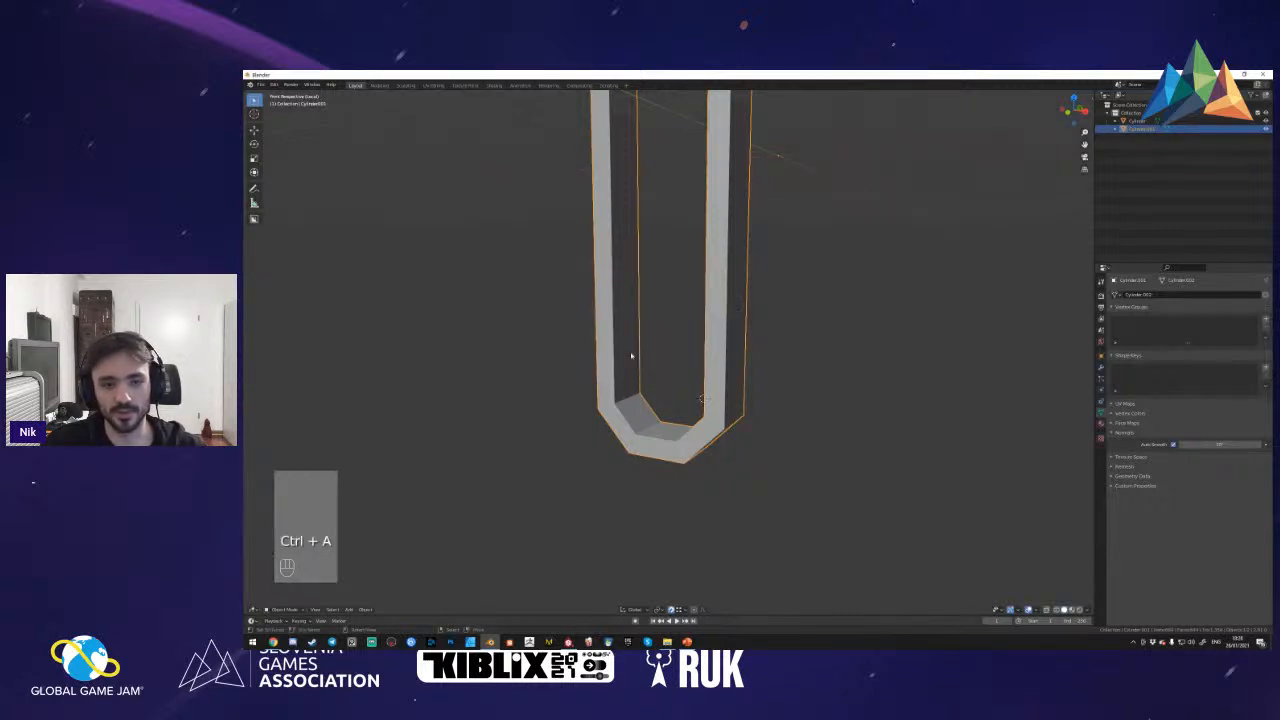
pyautogui.press('Tab')
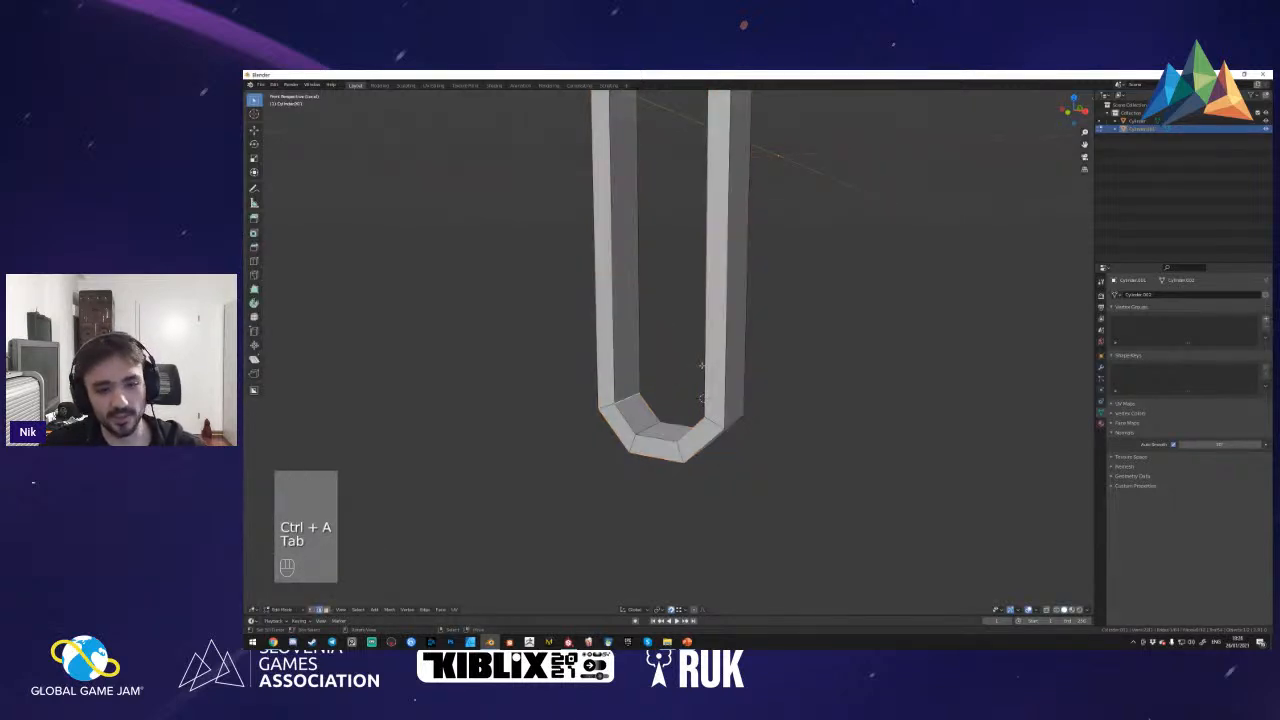
# - Select the inner and outer edge loops along the frame's rims and bevel them slightly
pyautogui.press('a')
pyautogui.keyDown('alt'); pyautogui.keyDown('shift'); pyautogui.rightClick(600, 378); pyautogui.keyUp('shift'); pyautogui.keyUp('alt')
pyautogui.press('a')
pyautogui.keyDown('alt'); pyautogui.keyDown('shift'); pyautogui.rightClick(636, 368); pyautogui.keyUp('shift'); pyautogui.keyUp('alt')
pyautogui.keyDown('alt'); pyautogui.keyDown('shift'); pyautogui.rightClick(614, 370); pyautogui.keyUp('shift'); pyautogui.keyUp('alt')
pyautogui.keyDown('alt'); pyautogui.keyDown('shift'); pyautogui.rightClick(599, 377); pyautogui.keyUp('shift'); pyautogui.keyUp('alt')
pyautogui.hotkey('shift', 'f')
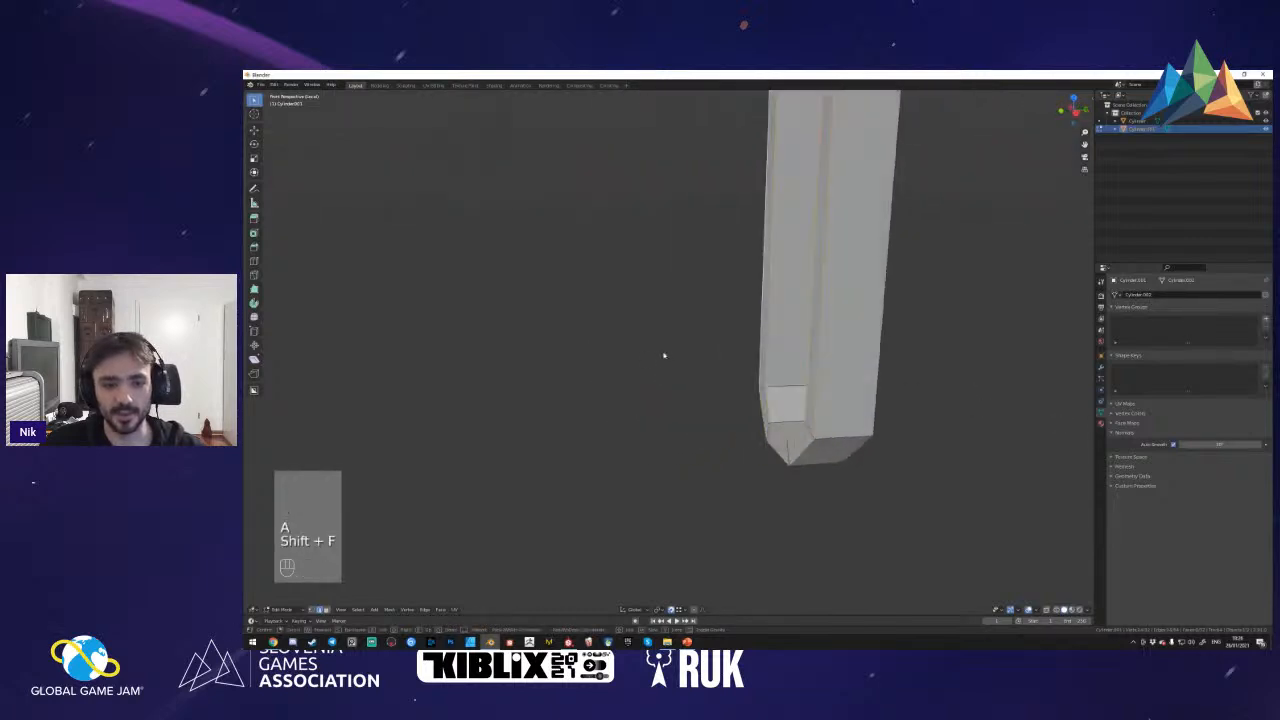
pyautogui.hotkey('shift', 'f')
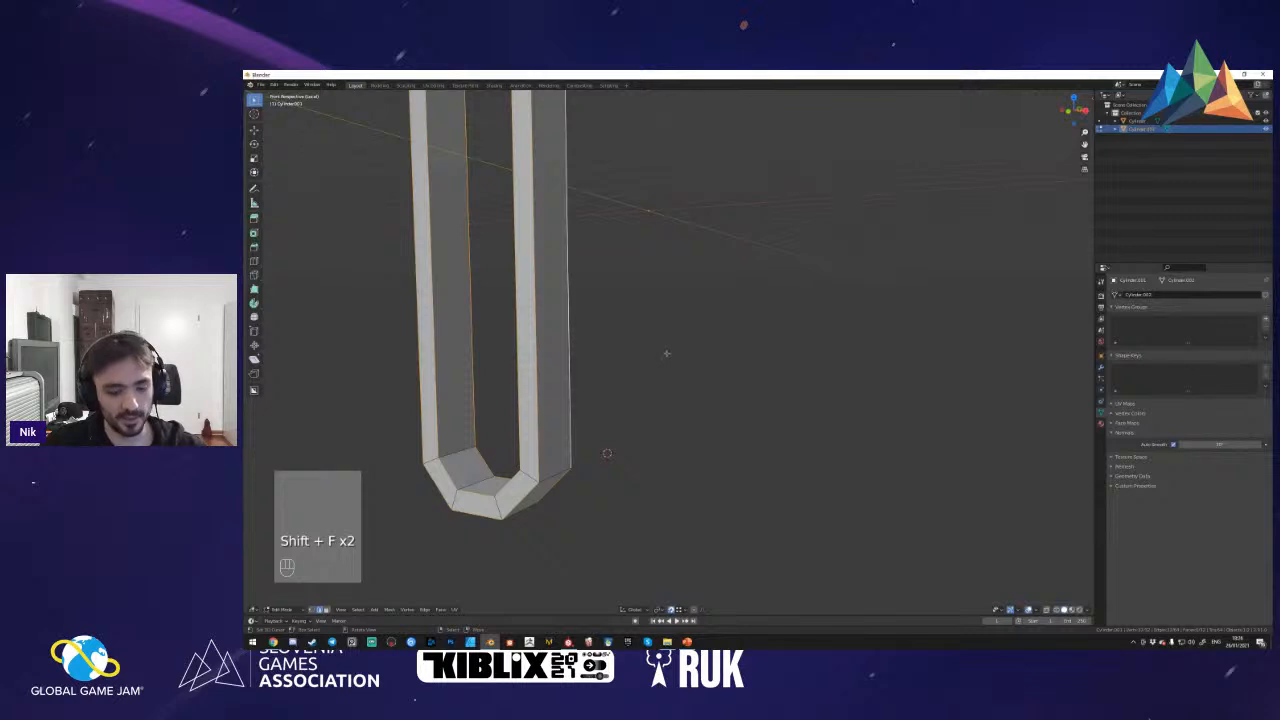
pyautogui.hotkey('ctrl', 'b')
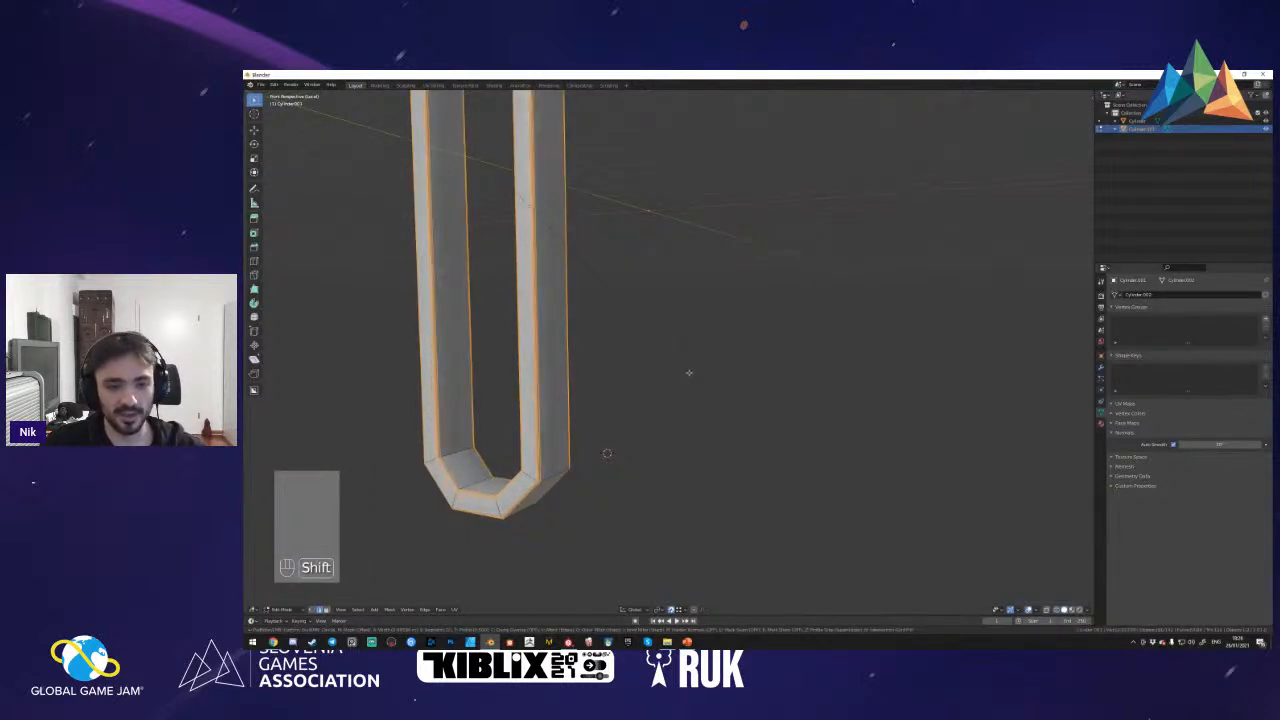
pyautogui.click(684, 372)
# - Inspect the bevelled frame's shading at its lower end, switching Auto Smooth off and back on to compare
pyautogui.hotkey('shift', 'f')
pyautogui.press('Tab')
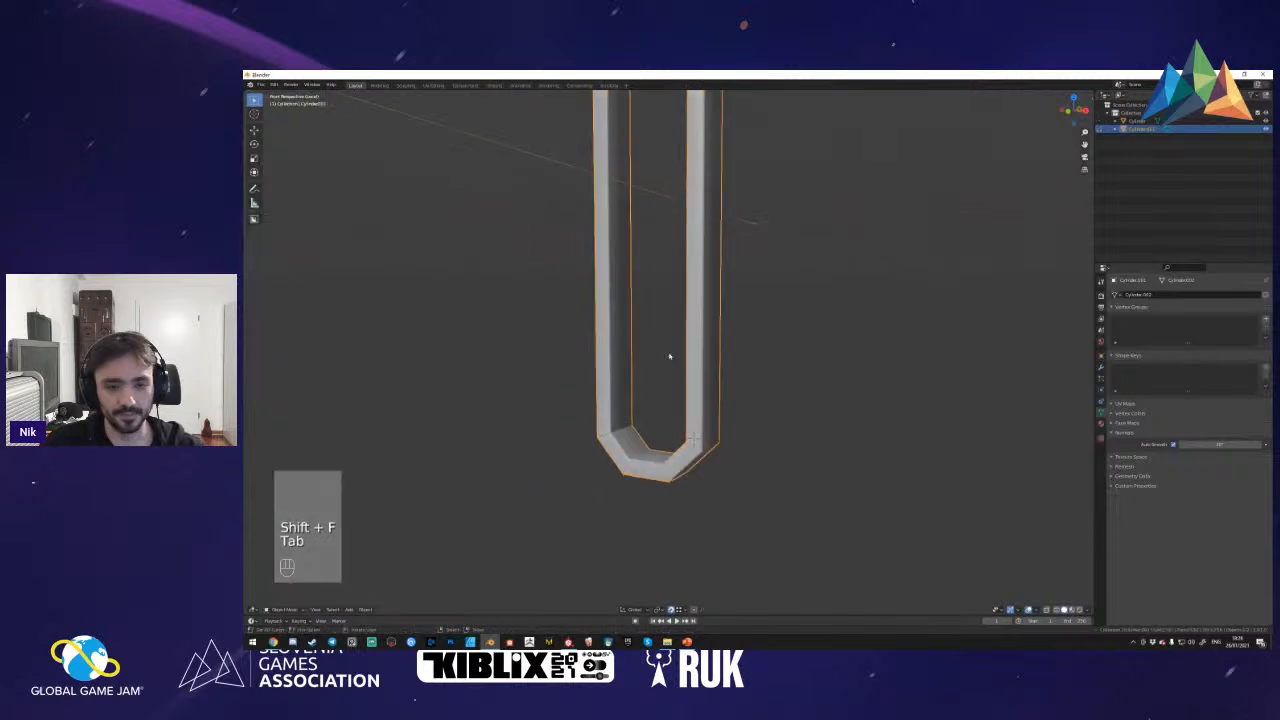
pyautogui.hotkey('shift', 'f')
pyautogui.scroll(3, 667, 362)
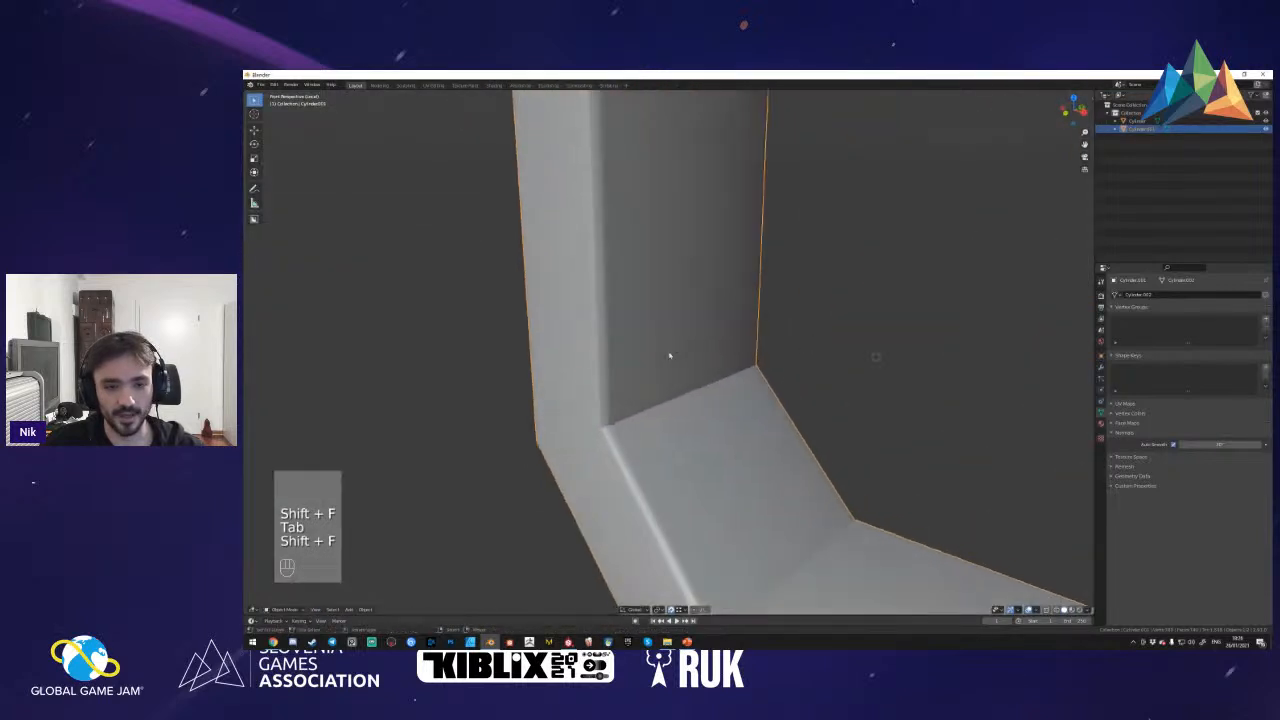
pyautogui.press('w')
pyautogui.hotkey('shift', 'f')
pyautogui.click(671, 355)
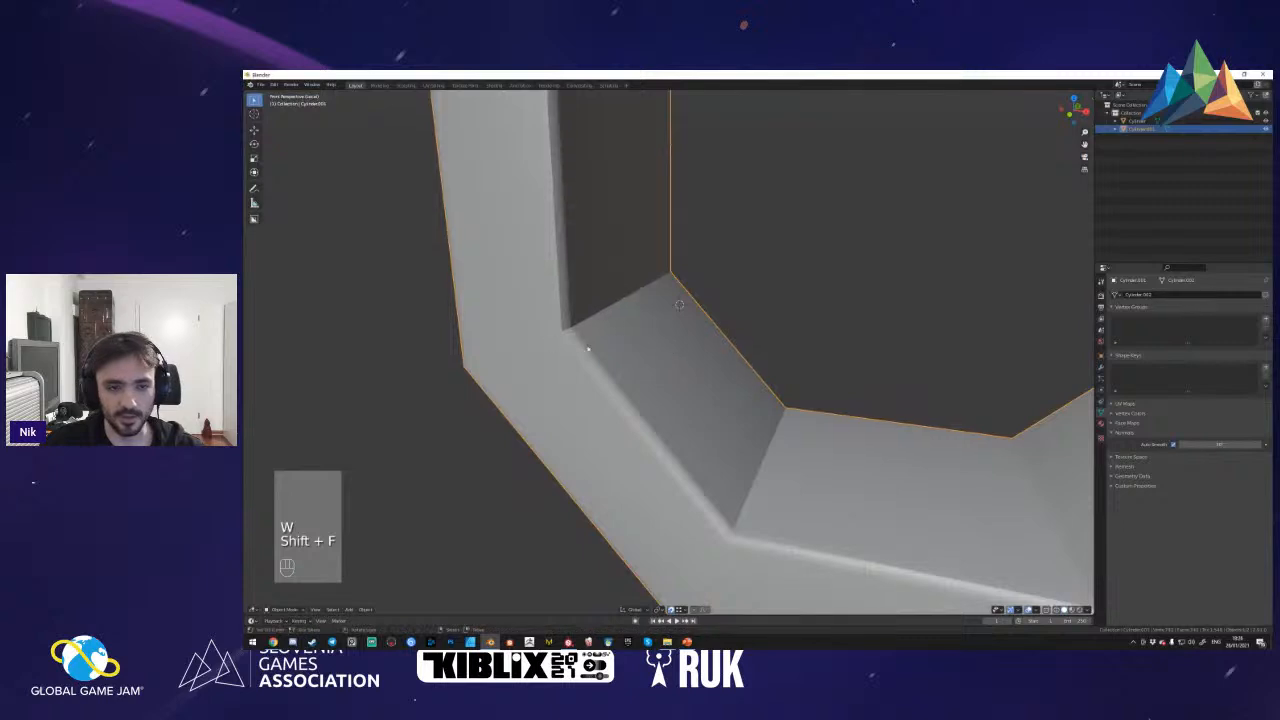
pyautogui.click(1175, 447)
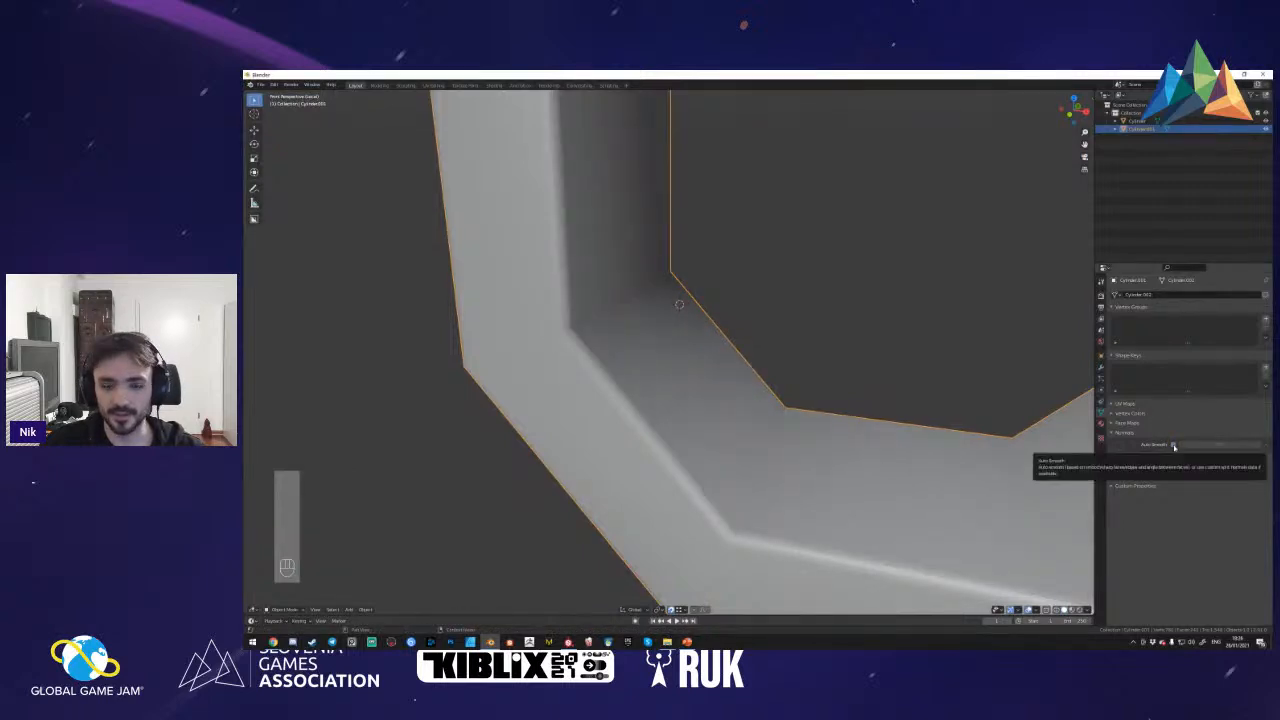
pyautogui.click(1175, 447)
pyautogui.hotkey('shift', 'f')
pyautogui.press('s')
pyautogui.click(670, 355)
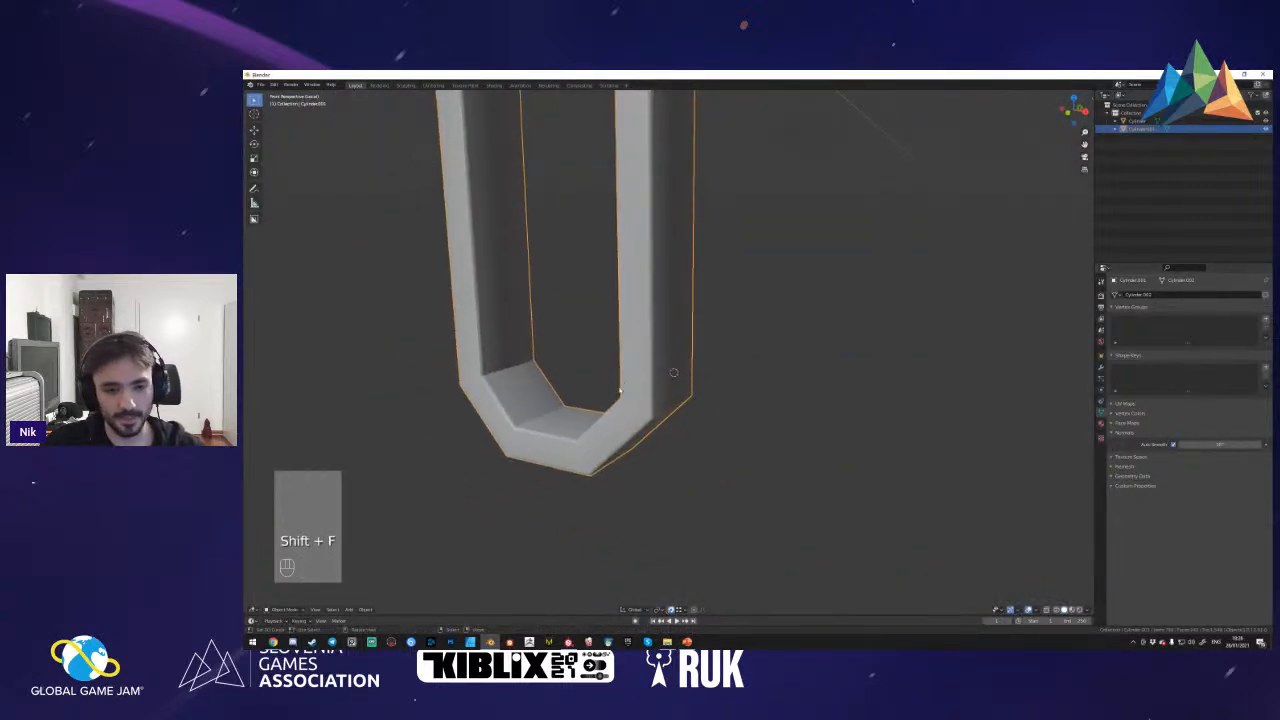
# - Undo back to the unbevelled frame and bevel the same rim edge loops again
pyautogui.hotkey('ctrl', 'z')
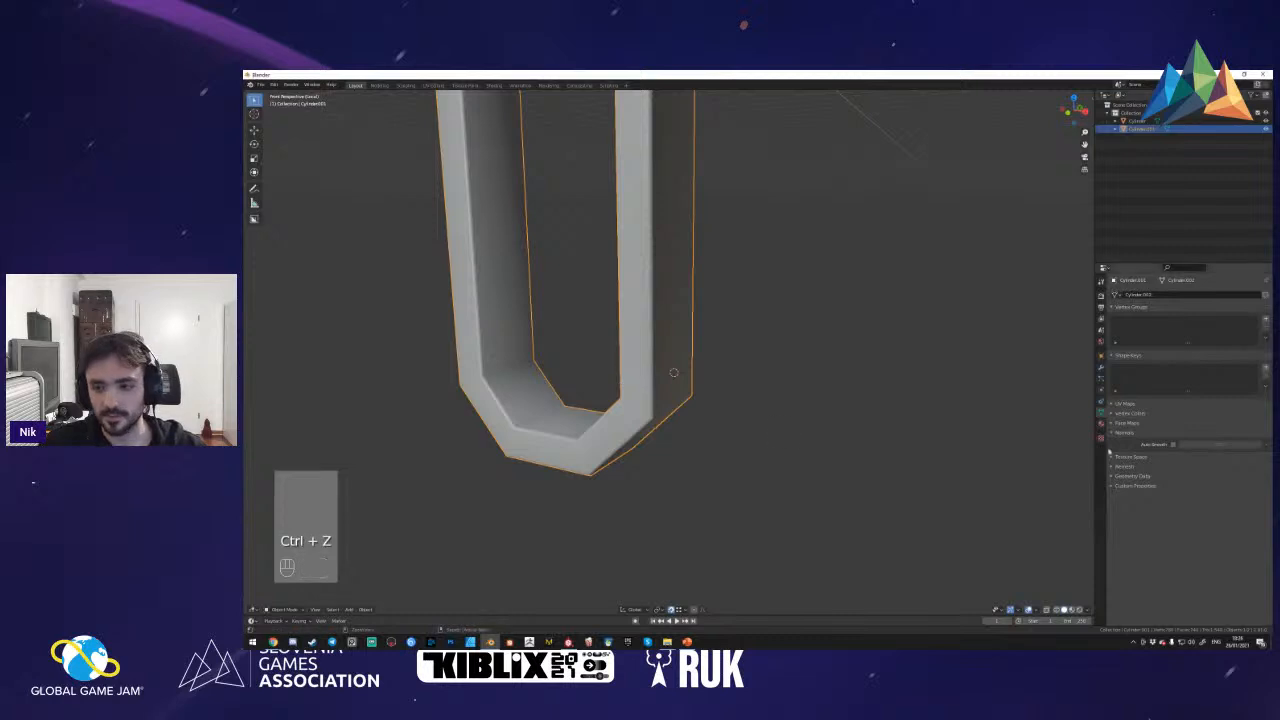
pyautogui.hotkey('ctrl', 'z')
pyautogui.hotkey('ctrl', 'z')
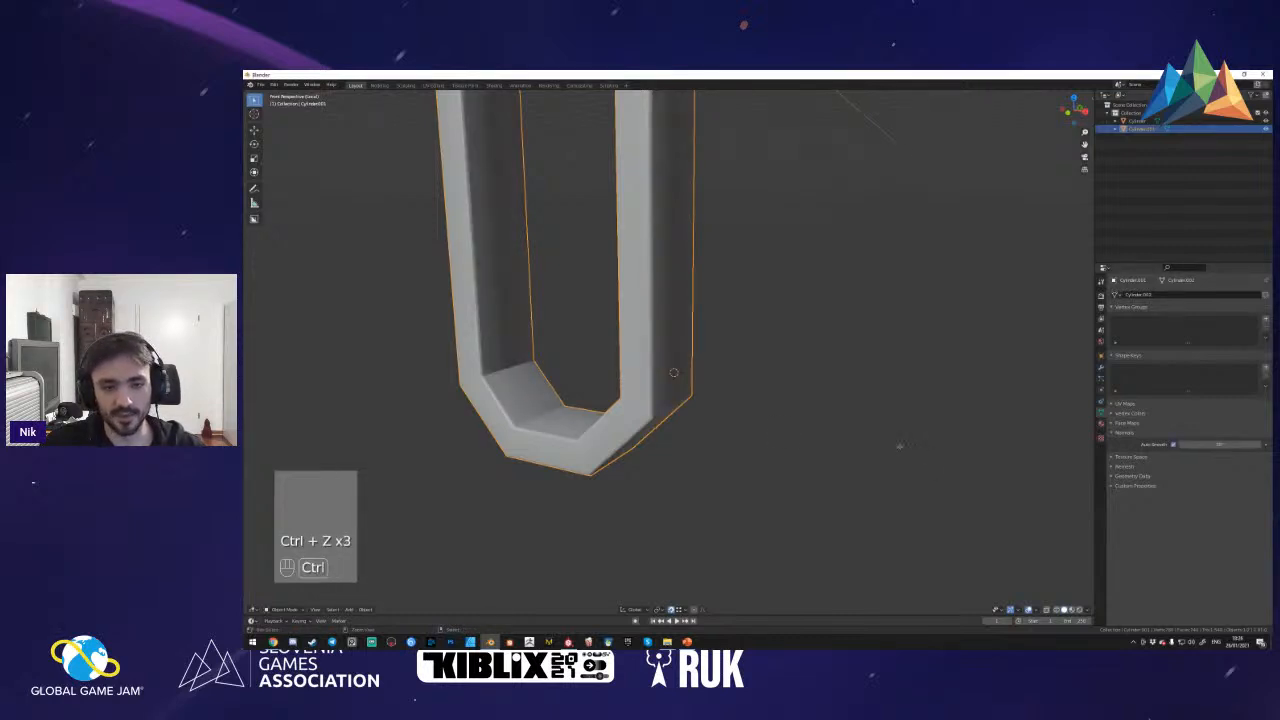
pyautogui.hotkey('ctrl', 'z')
pyautogui.hotkey('ctrl', 'z')
pyautogui.hotkey('ctrl', 'b')
pyautogui.press('shift')
pyautogui.press('Tab')
pyautogui.press('Tab')
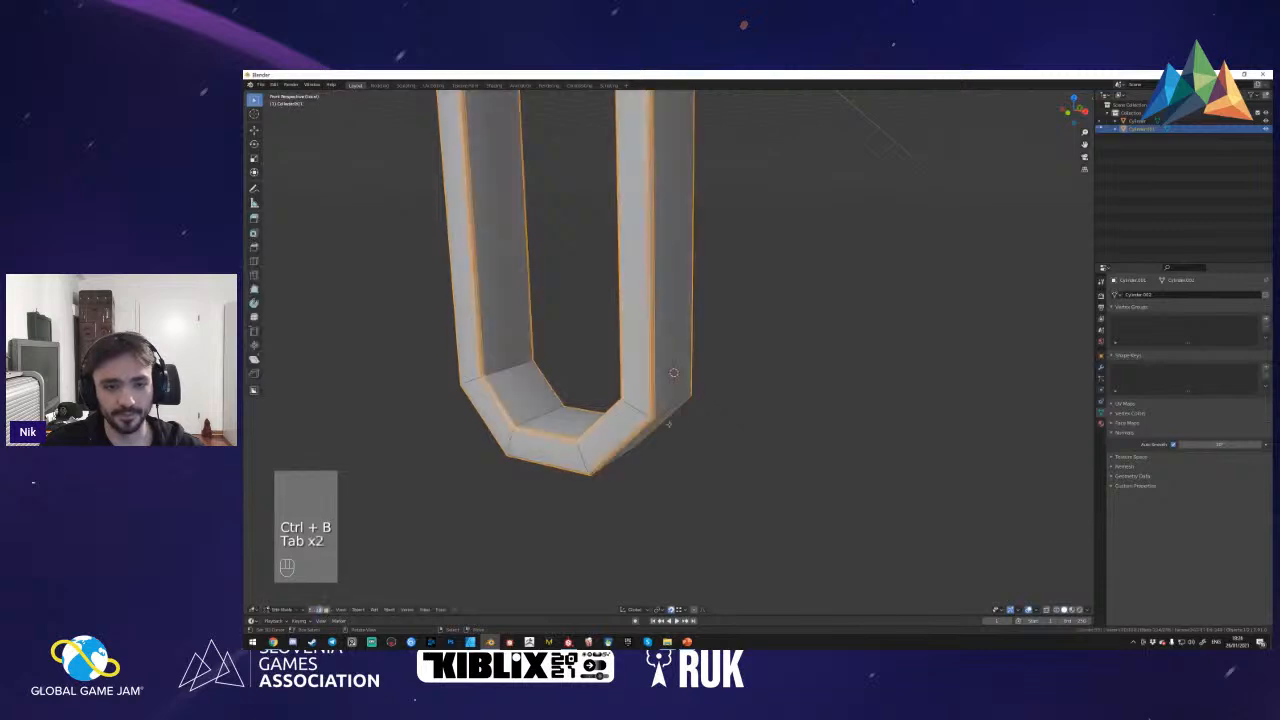
# - Select the cross-section edge loops at the frame's lower and upper corners and bevel them slightly
pyautogui.hotkey('shift', 'f')
pyautogui.press('a')
pyautogui.press('2')
pyautogui.keyDown('alt'); pyautogui.keyDown('shift'); pyautogui.click(659, 392); pyautogui.keyUp('shift'); pyautogui.keyUp('alt')
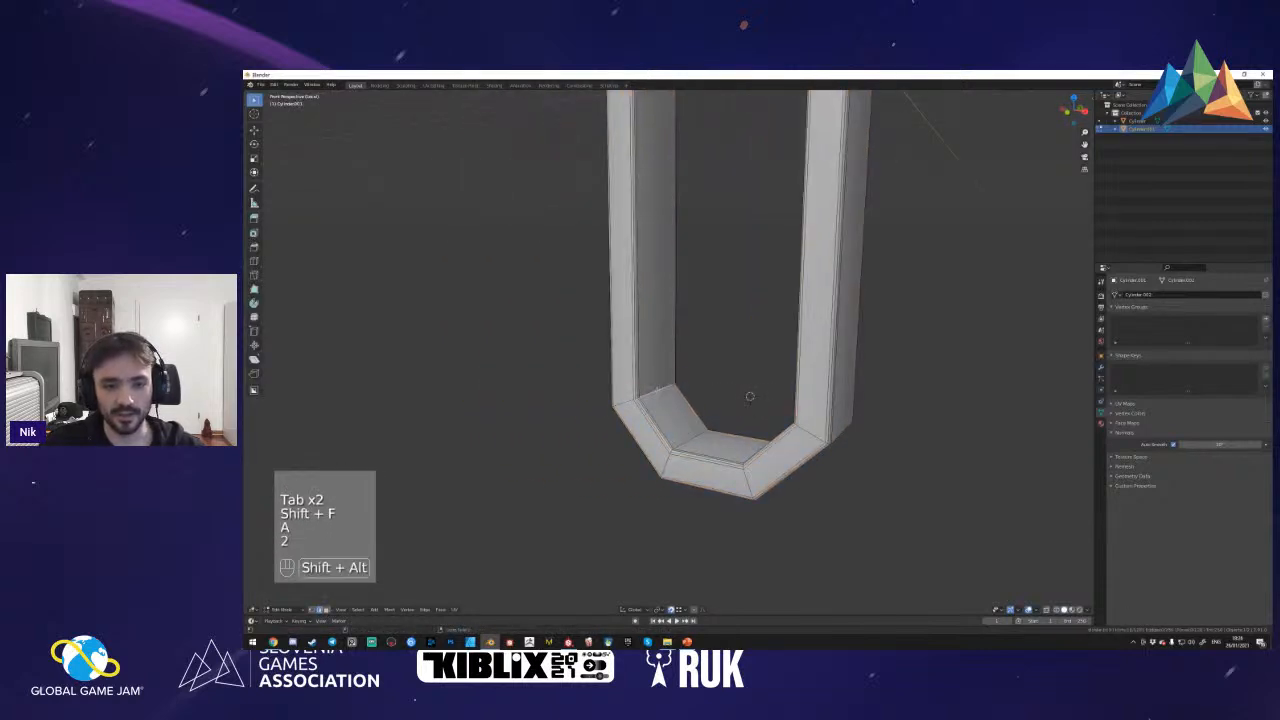
pyautogui.hotkey('shift', 'f')
pyautogui.hotkey('ctrl', 'z')
pyautogui.keyDown('alt'); pyautogui.keyDown('shift'); pyautogui.click(685, 380); pyautogui.keyUp('shift'); pyautogui.keyUp('alt')
pyautogui.hotkey('shift', 'f')
pyautogui.keyDown('alt'); pyautogui.keyDown('shift'); pyautogui.click(670, 352); pyautogui.keyUp('shift'); pyautogui.keyUp('alt')
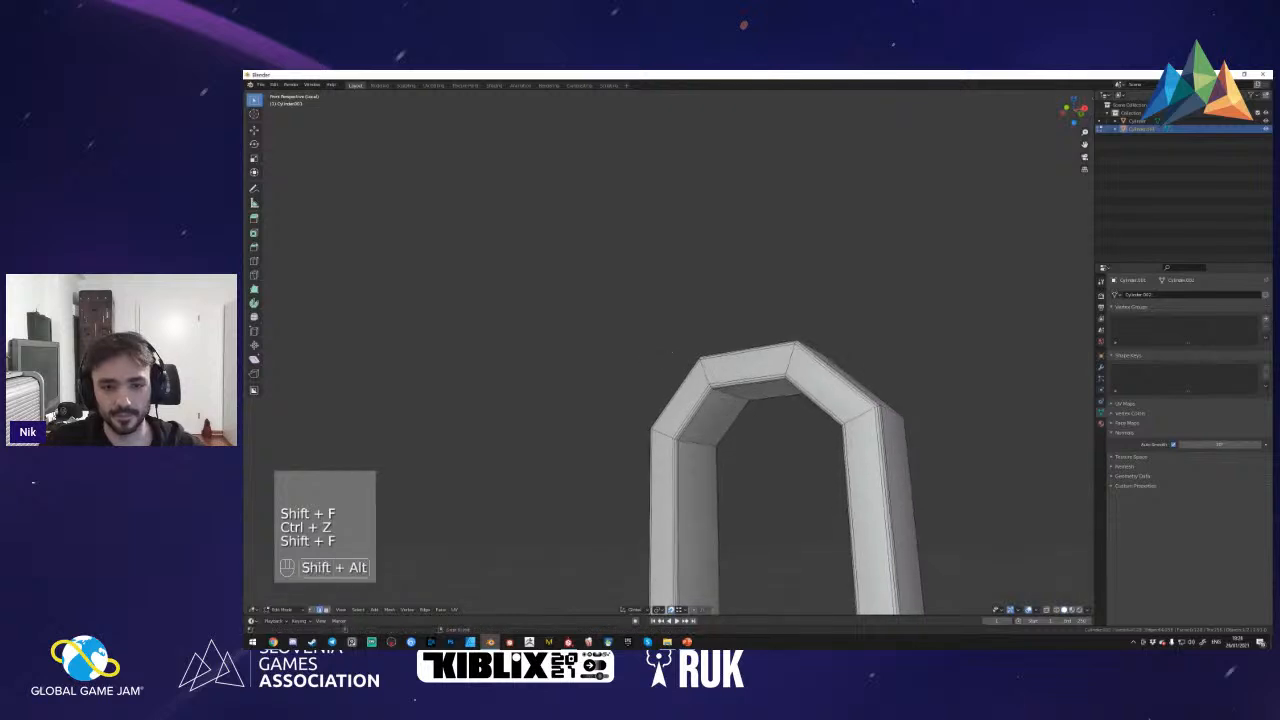
pyautogui.keyDown('alt'); pyautogui.keyDown('shift'); pyautogui.rightClick(853, 413); pyautogui.keyUp('shift'); pyautogui.keyUp('alt')
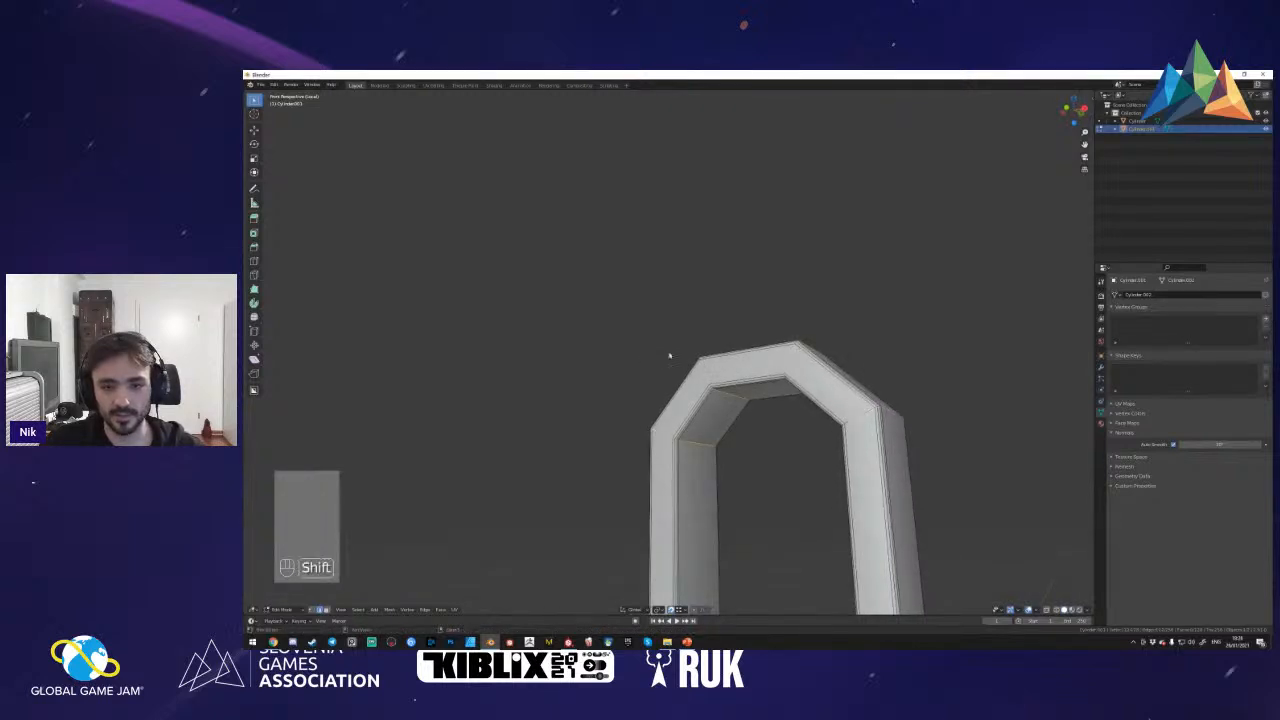
pyautogui.hotkey('shift', 'f')
pyautogui.press('s')
pyautogui.click(669, 353)
pyautogui.hotkey('ctrl', 'b')
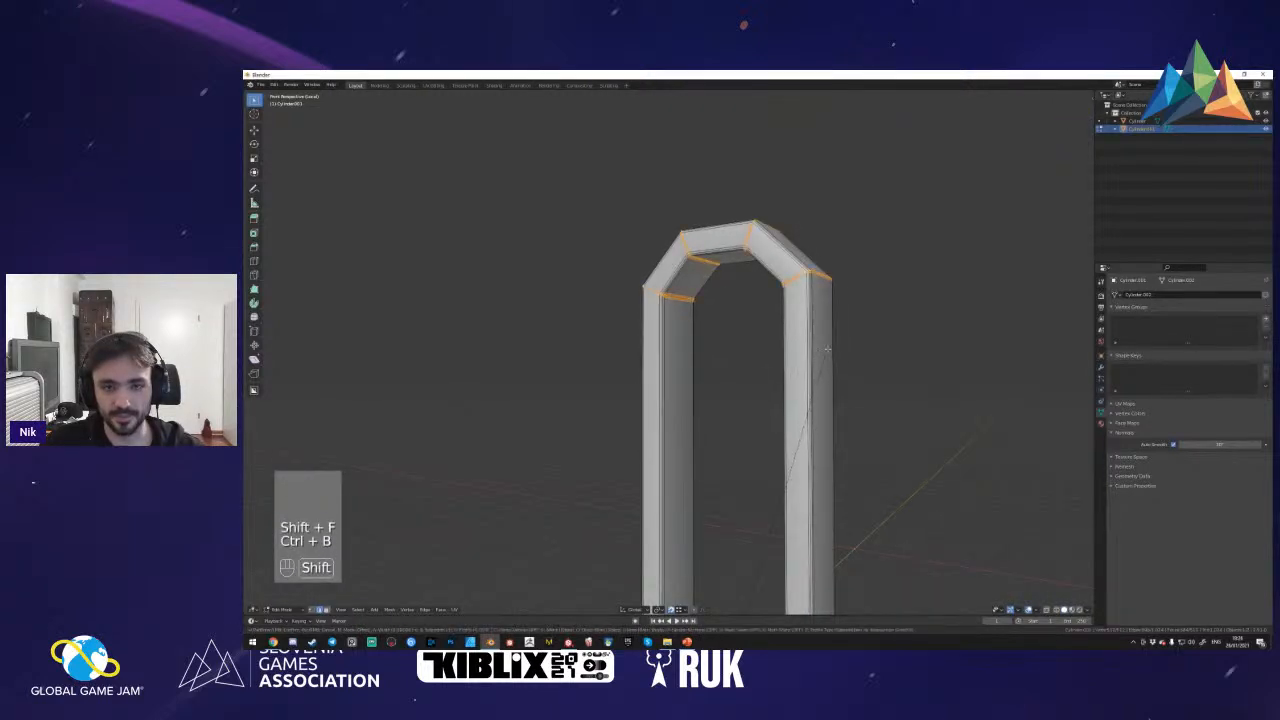
# - Return to Object Mode, leave local view, and add a Weighted Normal modifier to the slot frame before clearing the selection
pyautogui.press('Tab')
pyautogui.press('KP_Divide')
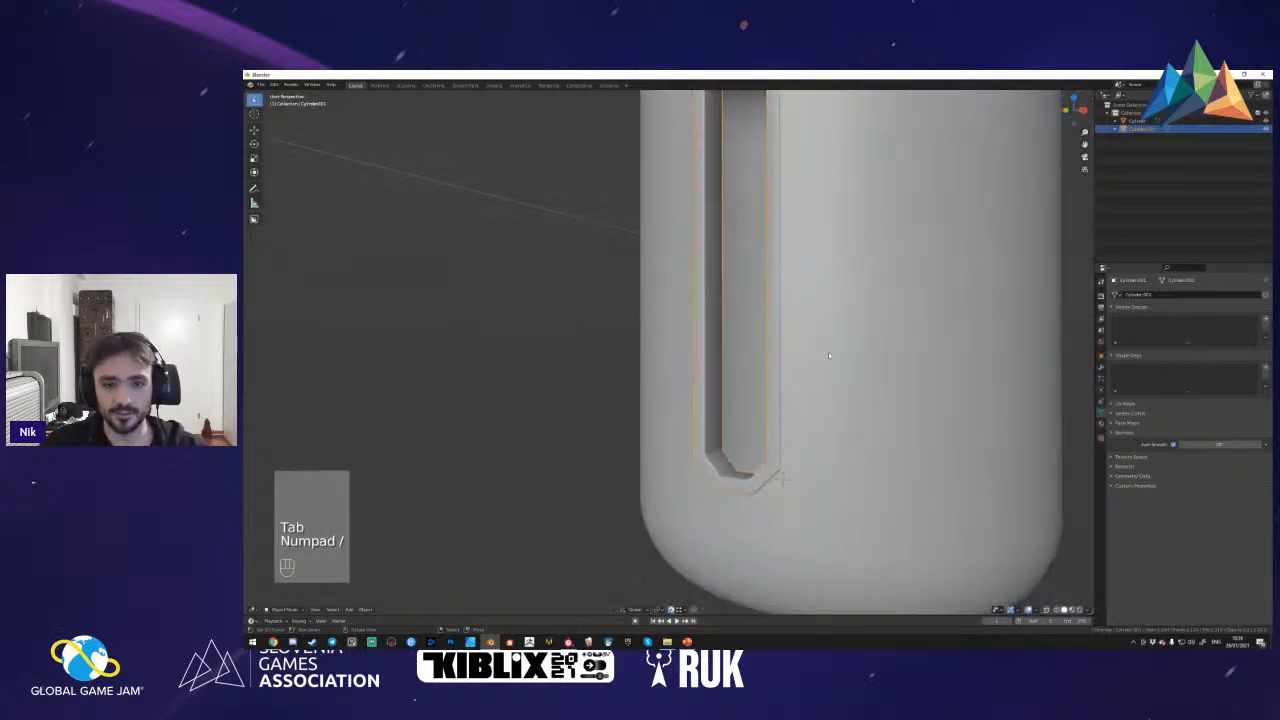
pyautogui.hotkey('shift', 'f')
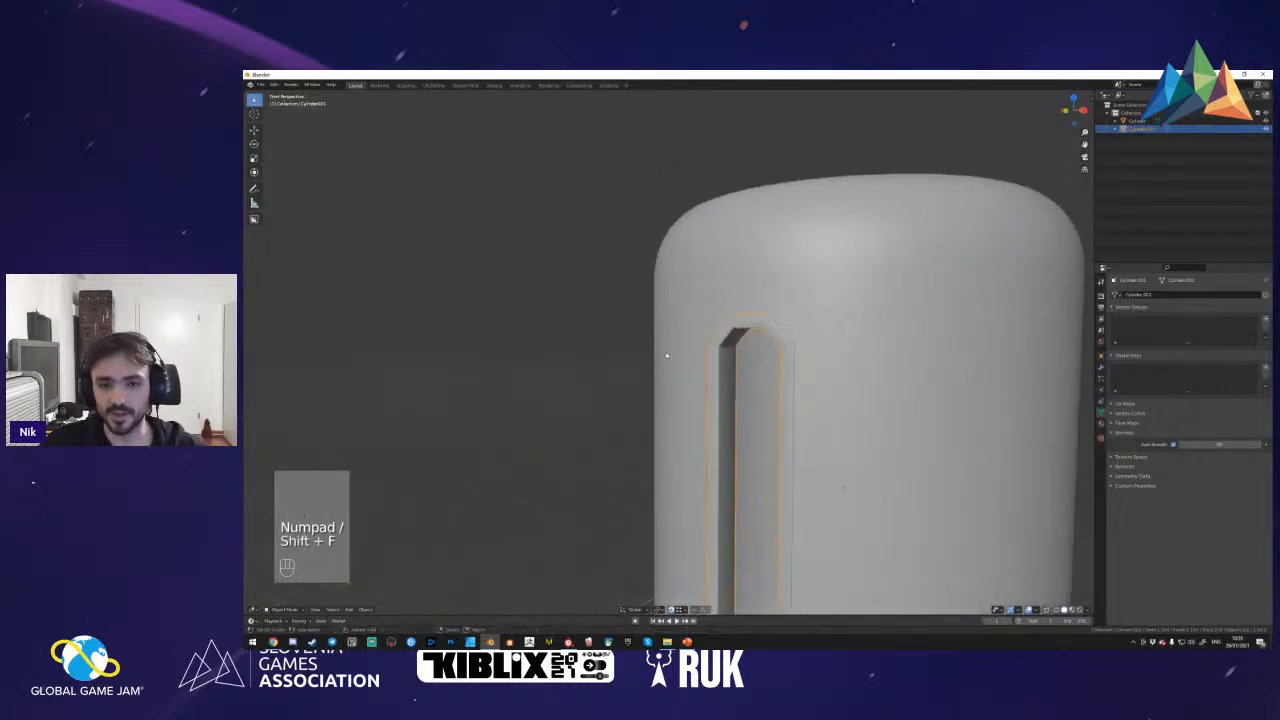
pyautogui.click(1101, 366)
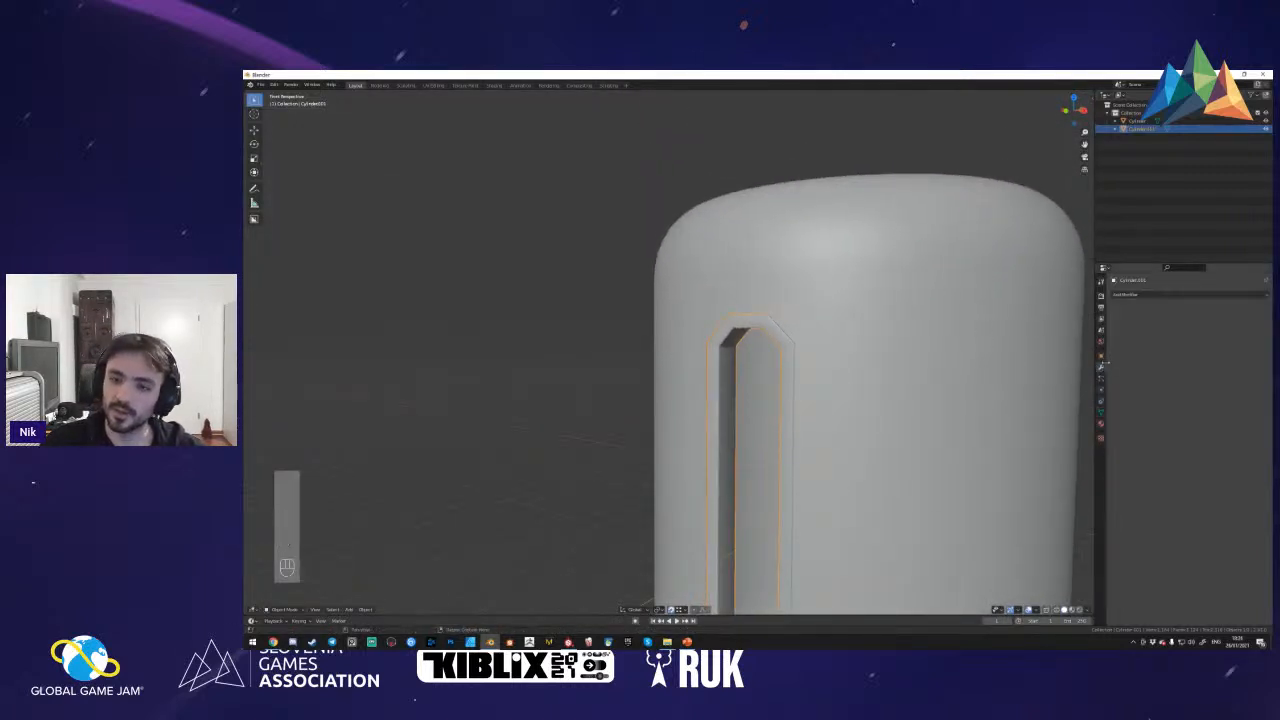
pyautogui.click(1123, 297)
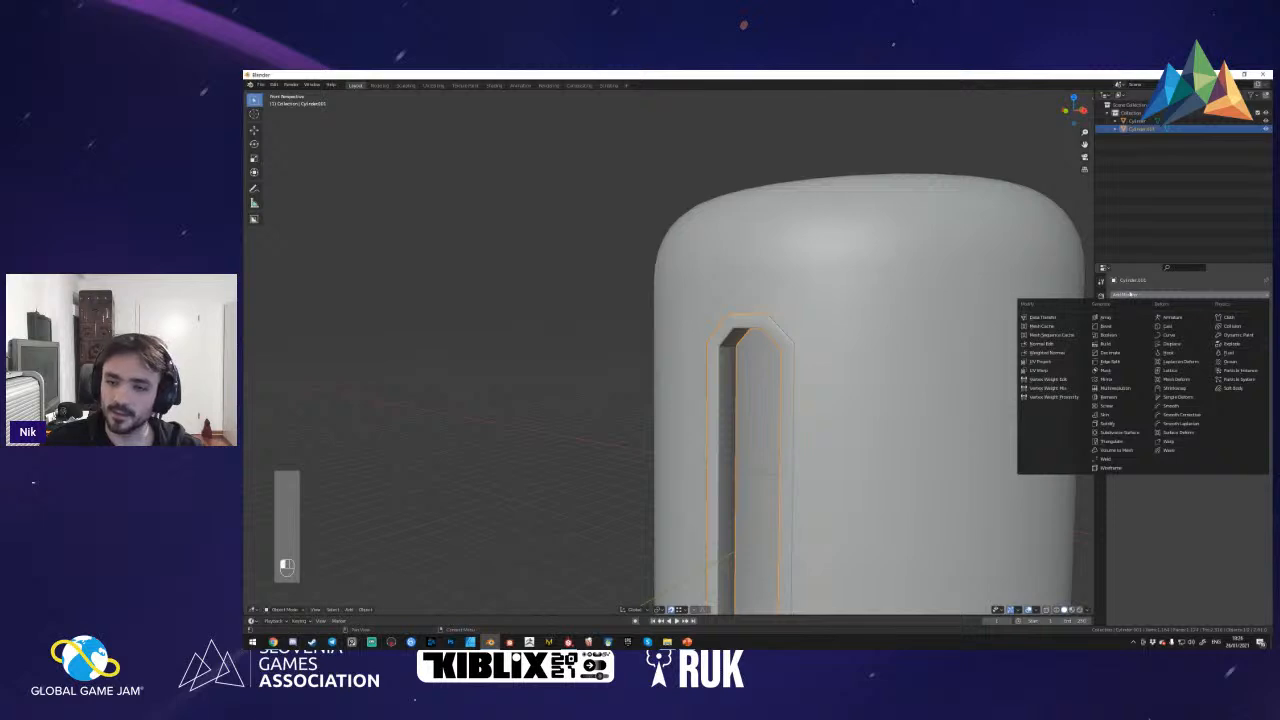
pyautogui.click(1058, 354)
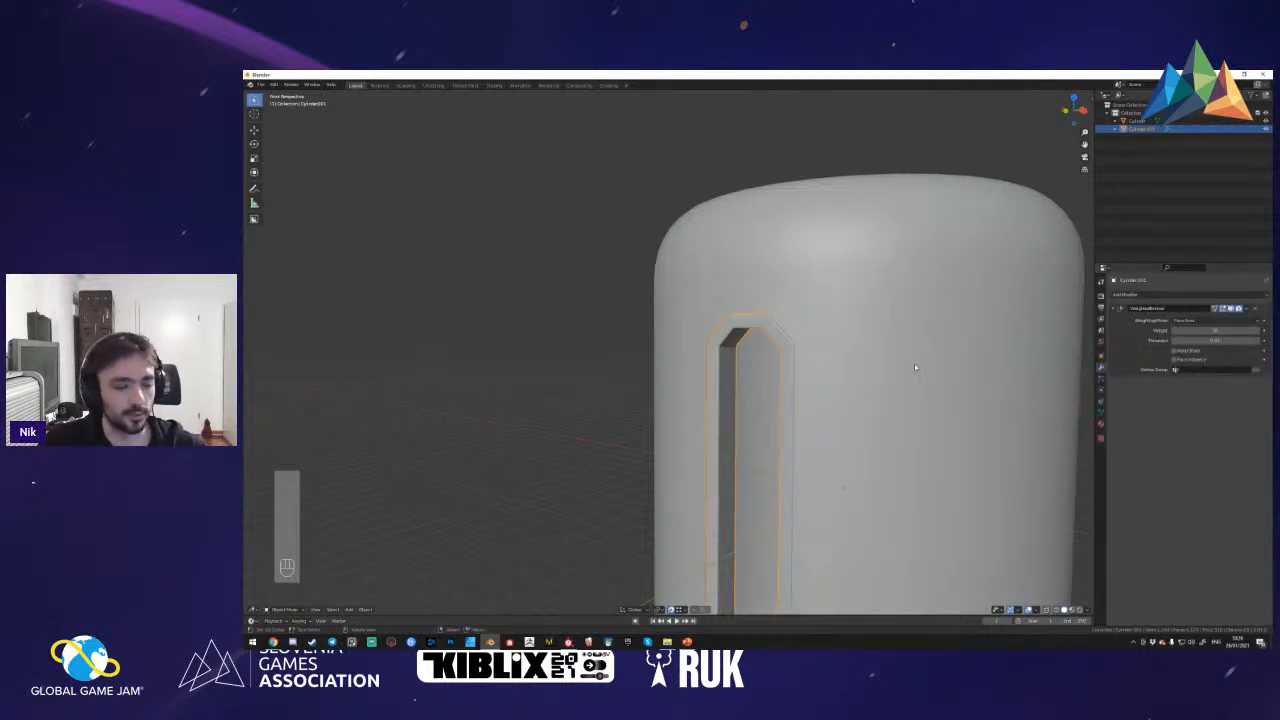
pyautogui.press('a')
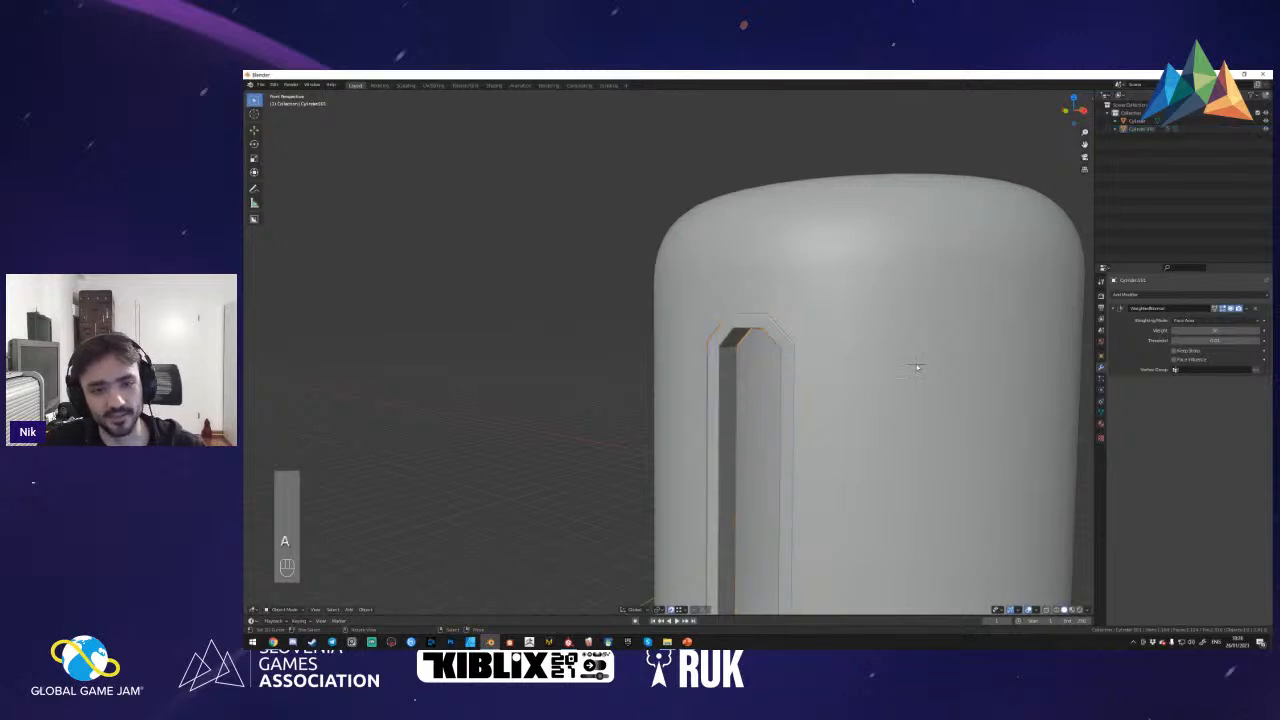
pyautogui.hotkey('shift', 'f')
pyautogui.hotkey('ctrl', 's')
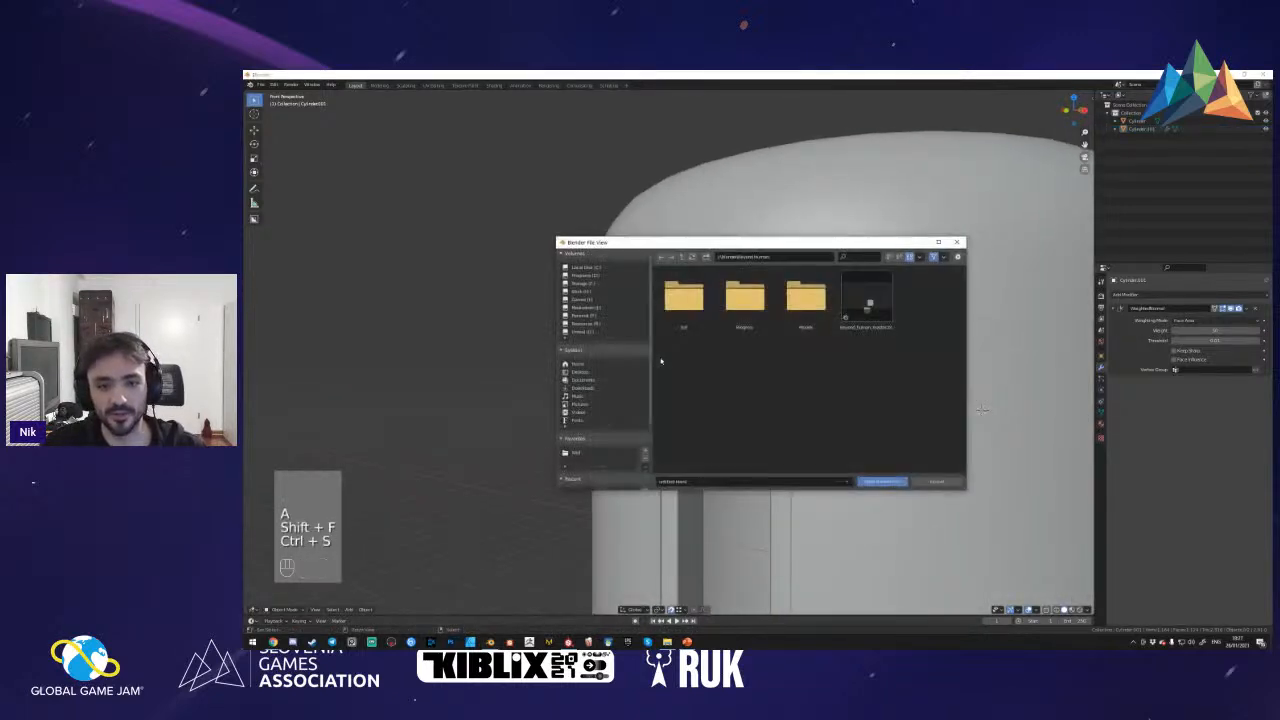
pyautogui.press('Escape')
pyautogui.hotkey('shift', 'f')
pyautogui.press('s')
pyautogui.click(670, 355)
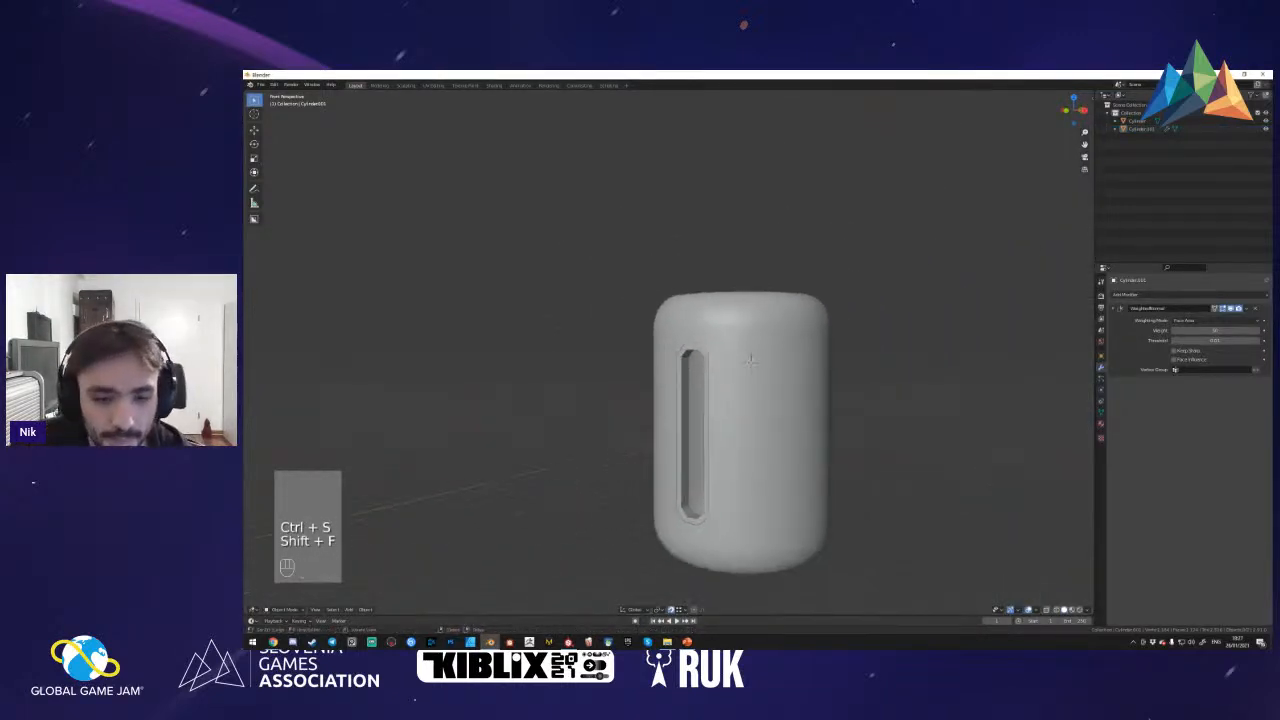
# - Select the main cylinder body and enter Edit Mode with its mesh framed from above
pyautogui.click(737, 362)
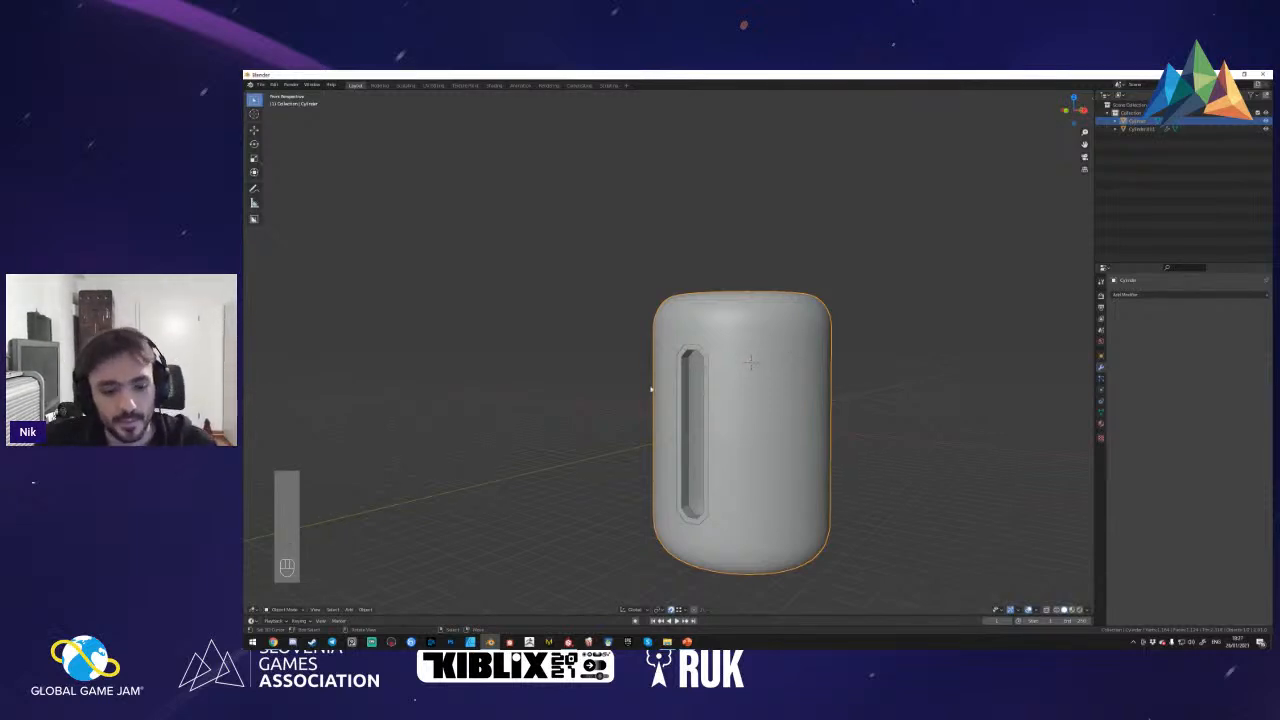
pyautogui.hotkey('shift', 'f')
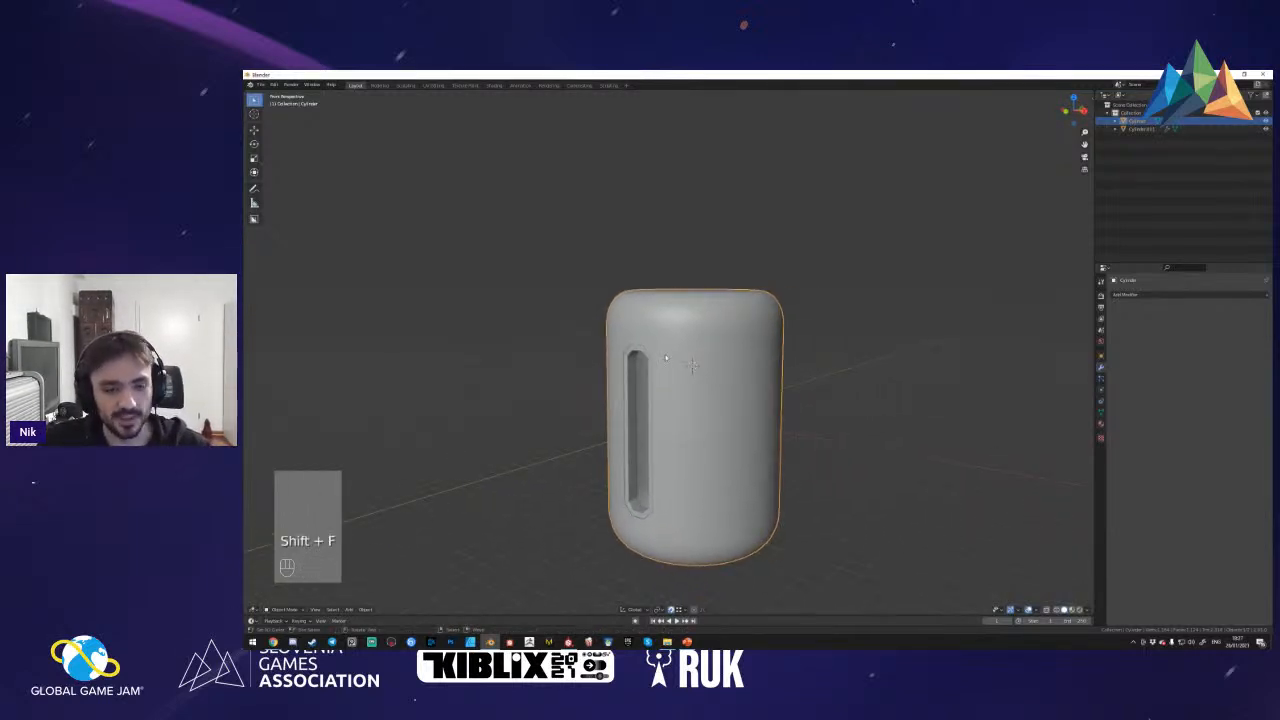
pyautogui.hotkey('shift', 'f')
pyautogui.press('KP_7')
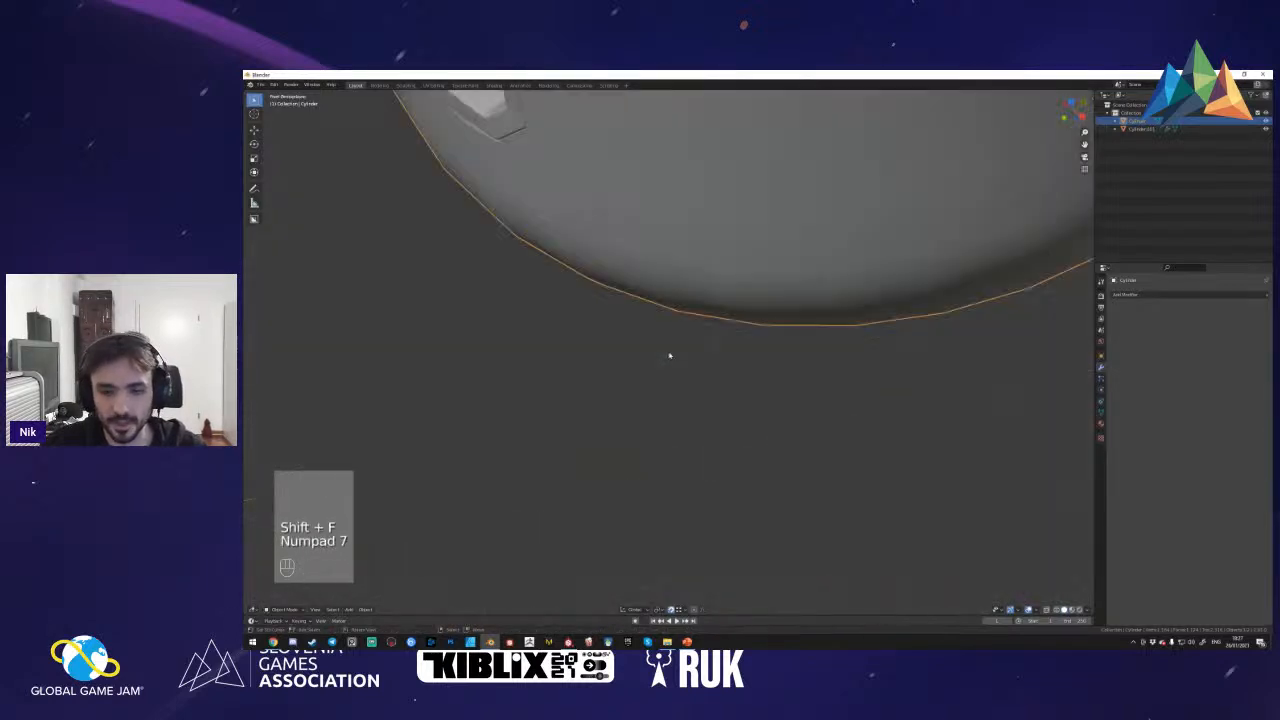
pyautogui.press('Tab')
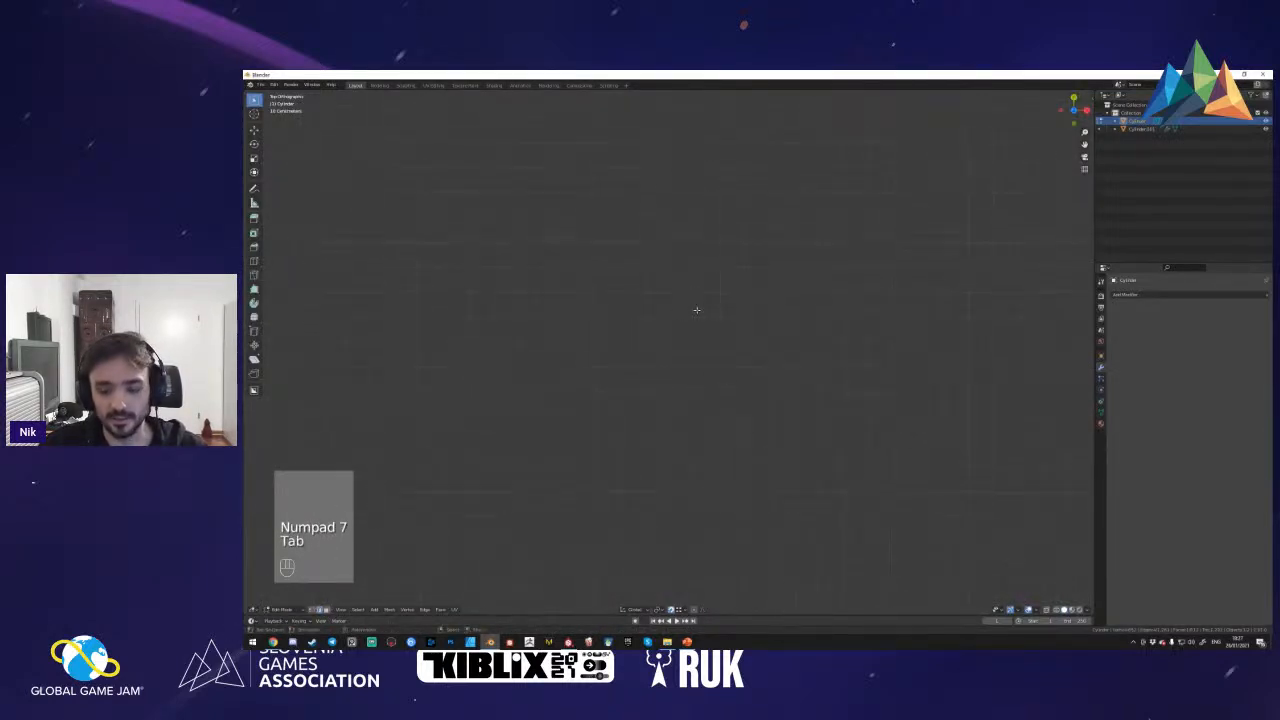
pyautogui.press('a')
pyautogui.press('KP_Decimal')
pyautogui.press('a')
pyautogui.press('KP_Decimal')
# - Try deleting the cylinder body's top cap face
pyautogui.press('a')
pyautogui.press('2')
pyautogui.press('3')
pyautogui.click(697, 320)
pyautogui.press('Delete')
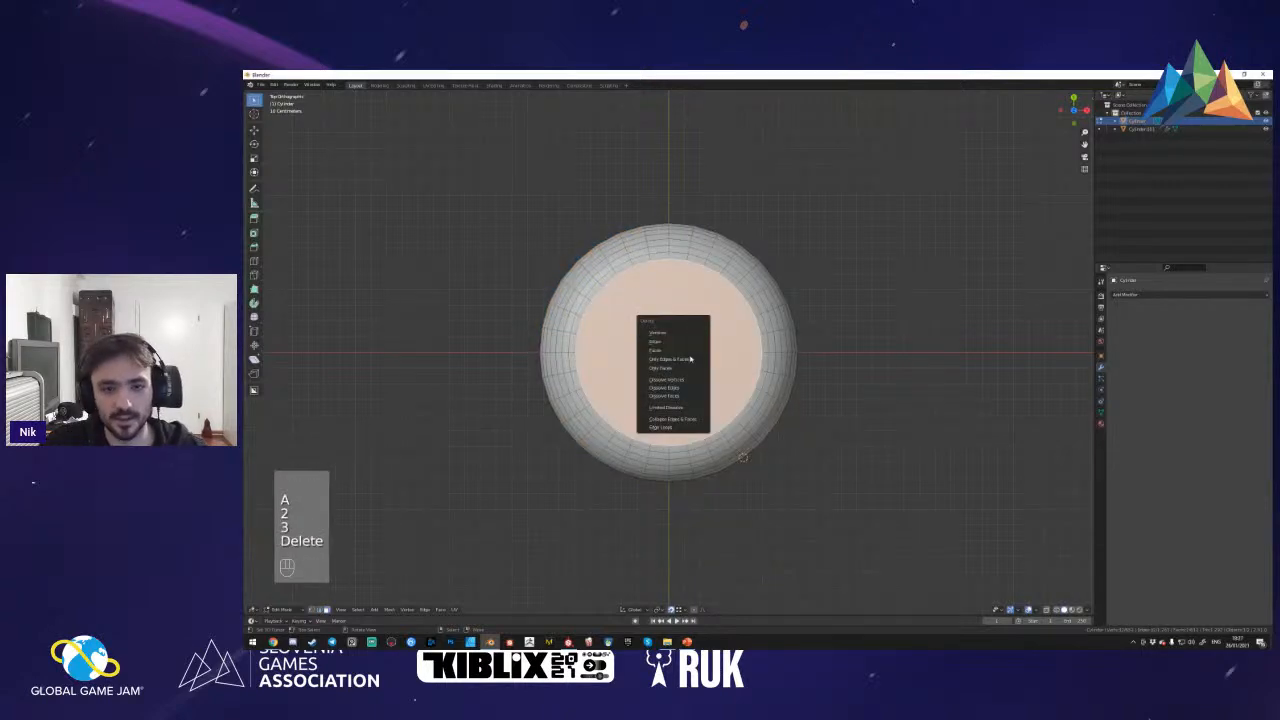
pyautogui.click(697, 351)
pyautogui.hotkey('shift', 'f')
pyautogui.rightClick(669, 355)
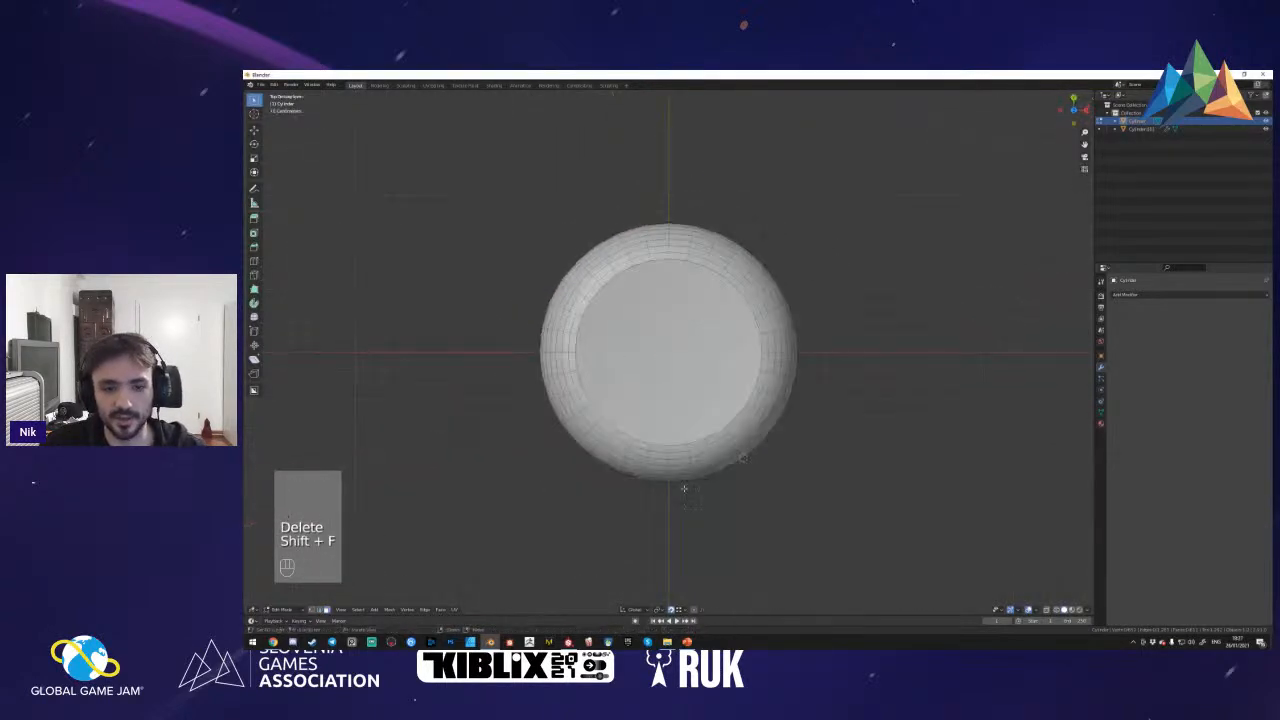
pyautogui.hotkey('ctrl', 'z')
pyautogui.hotkey('ctrl', 'z')
# - Select the vertical edge loops on opposite sides of the cylinder body and rip them in place, clearing the selection
pyautogui.press('a')
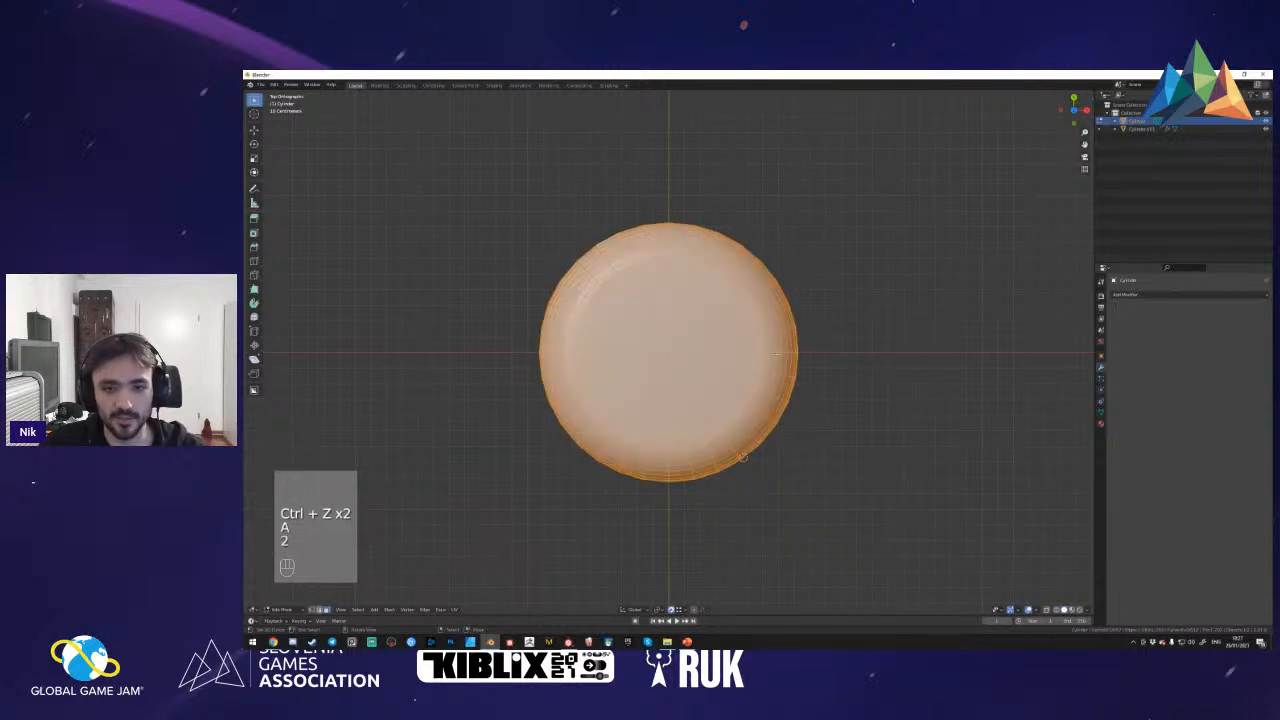
pyautogui.press('2')
pyautogui.press('a')
pyautogui.keyDown('alt'); pyautogui.keyDown('shift'); pyautogui.click(772, 350); pyautogui.keyUp('shift'); pyautogui.keyUp('alt')
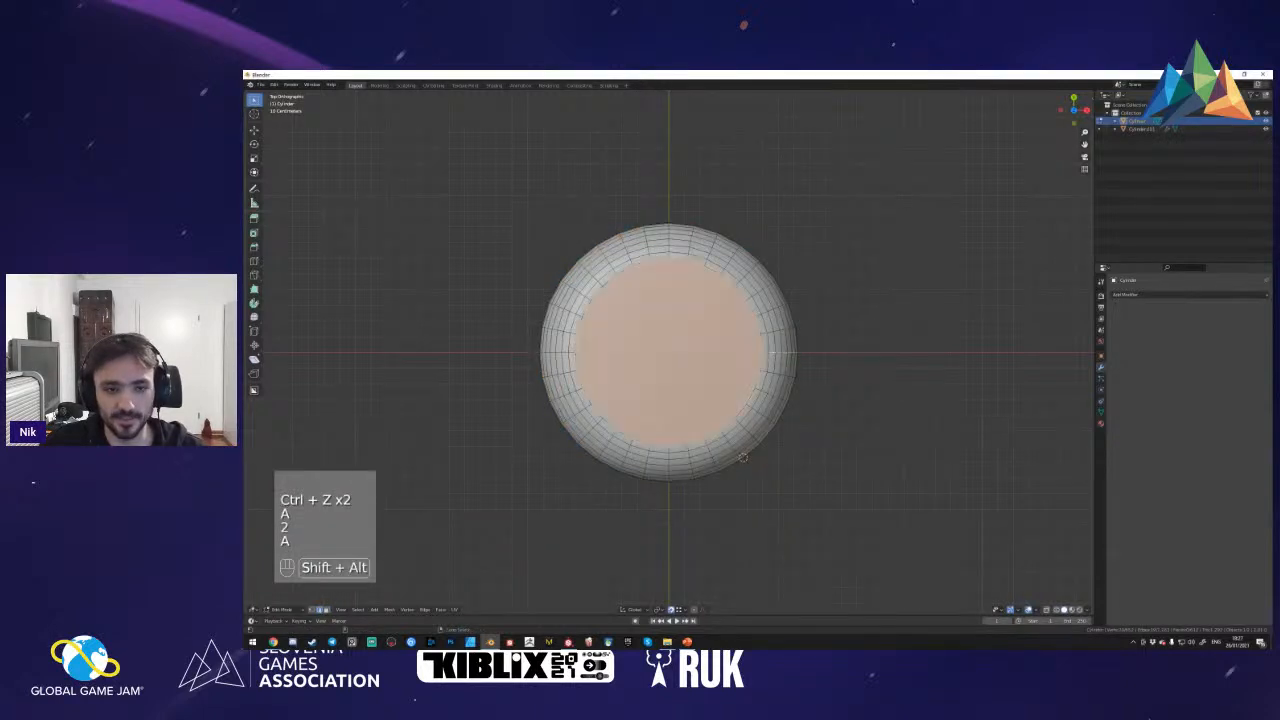
pyautogui.hotkey('ctrl', 'z')
pyautogui.hotkey('shift', 'f')
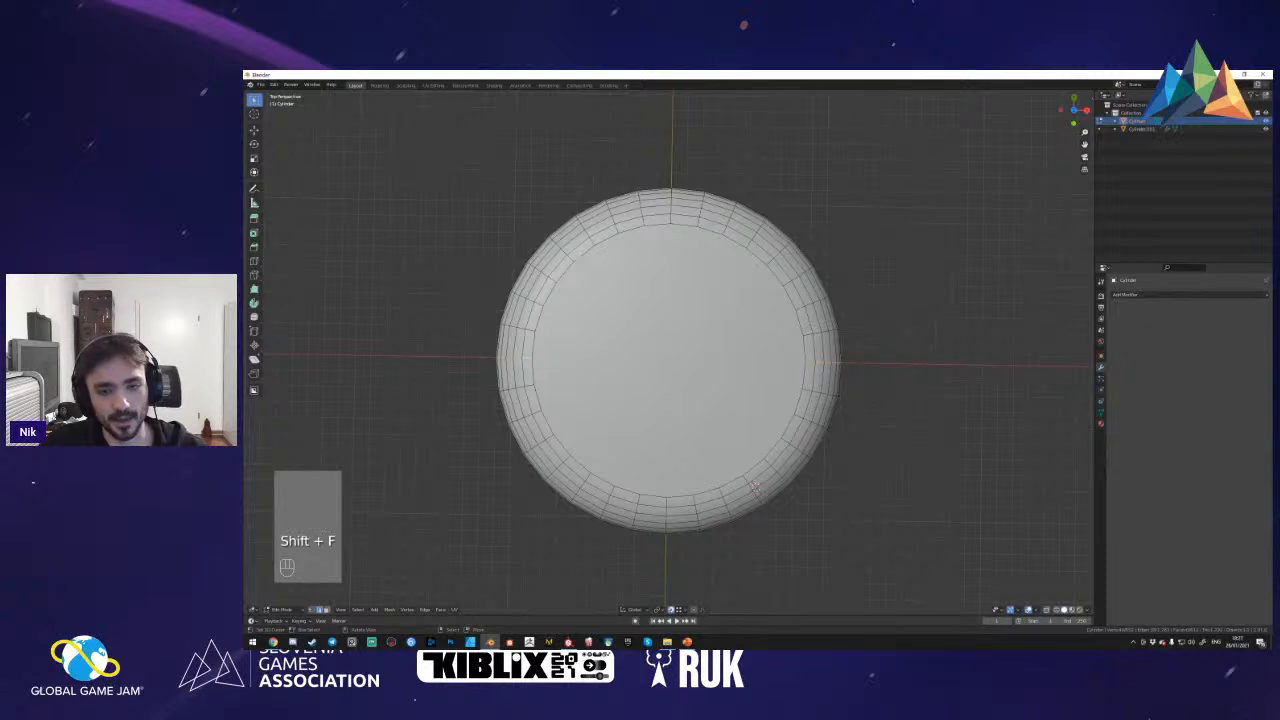
pyautogui.hotkey('shift', 'f')
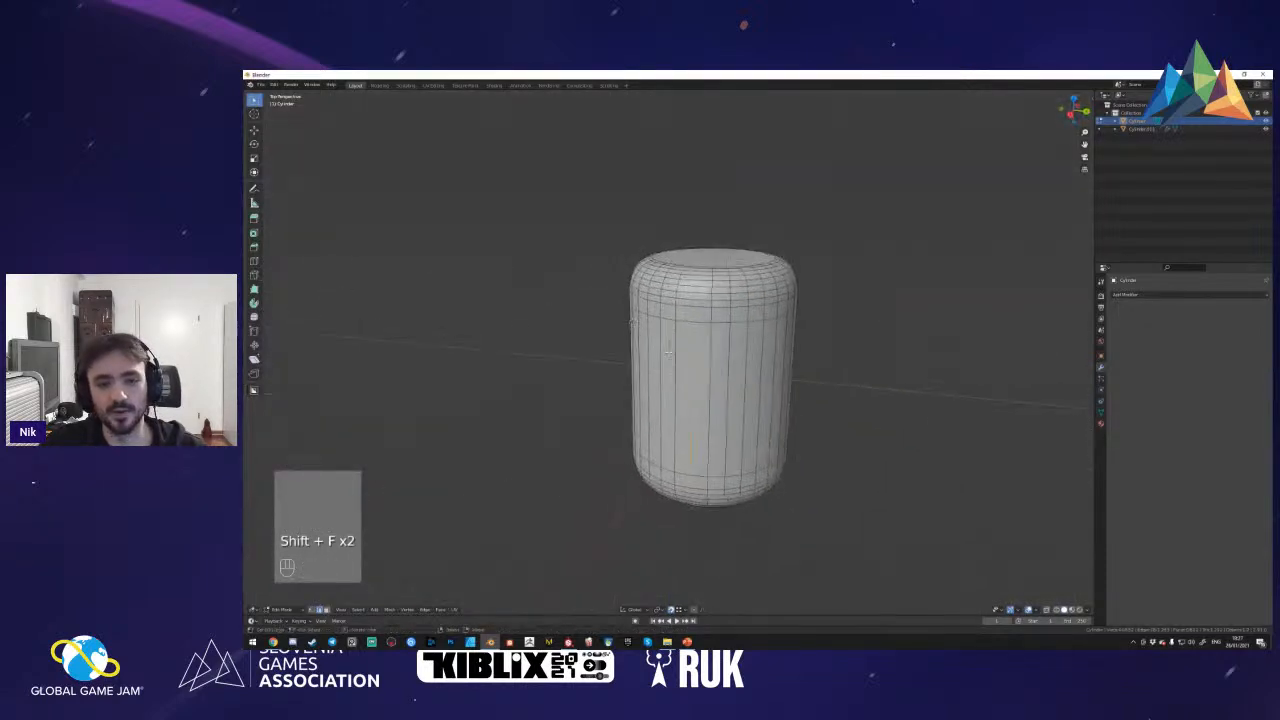
pyautogui.hotkey('shift', 'f')
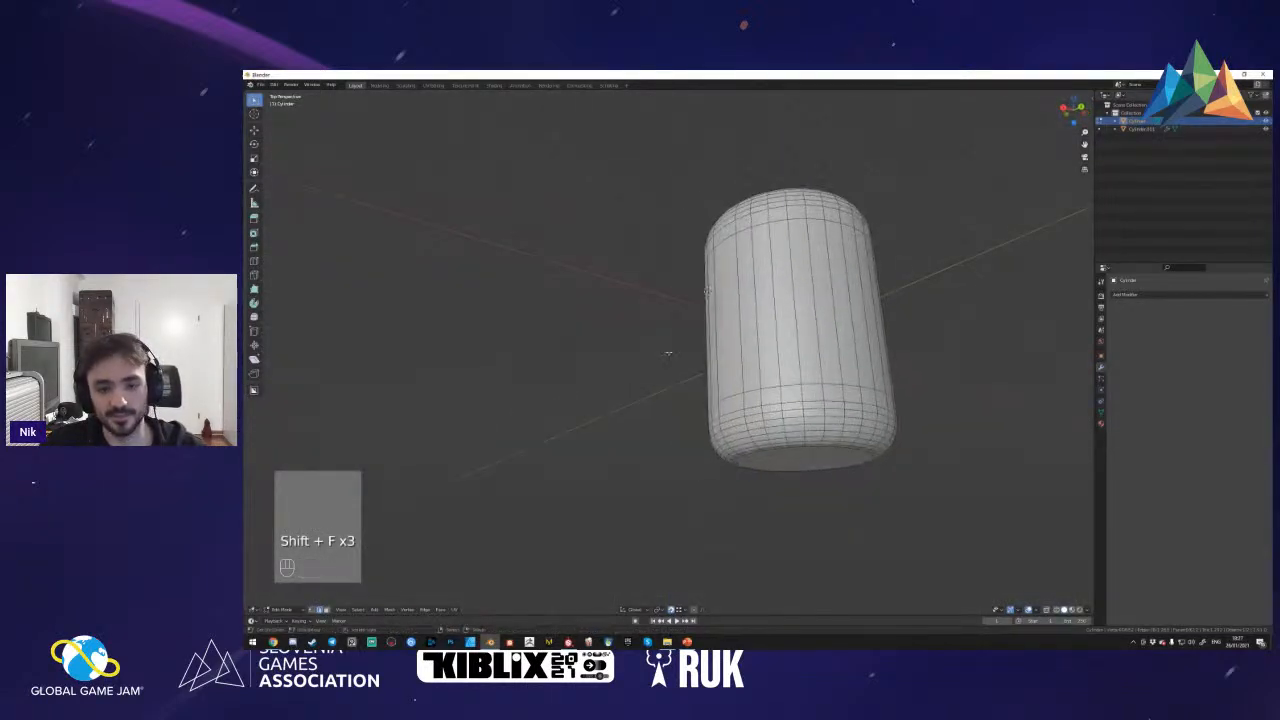
pyautogui.press('v')
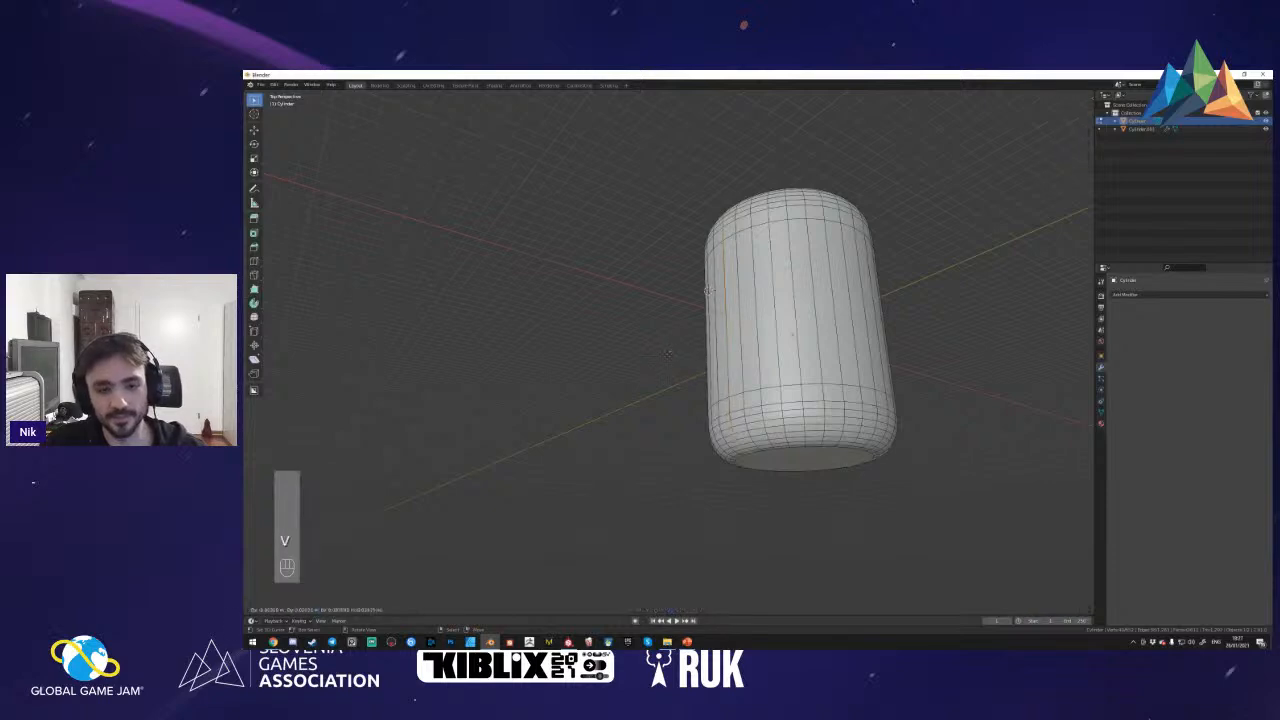
pyautogui.press('a')
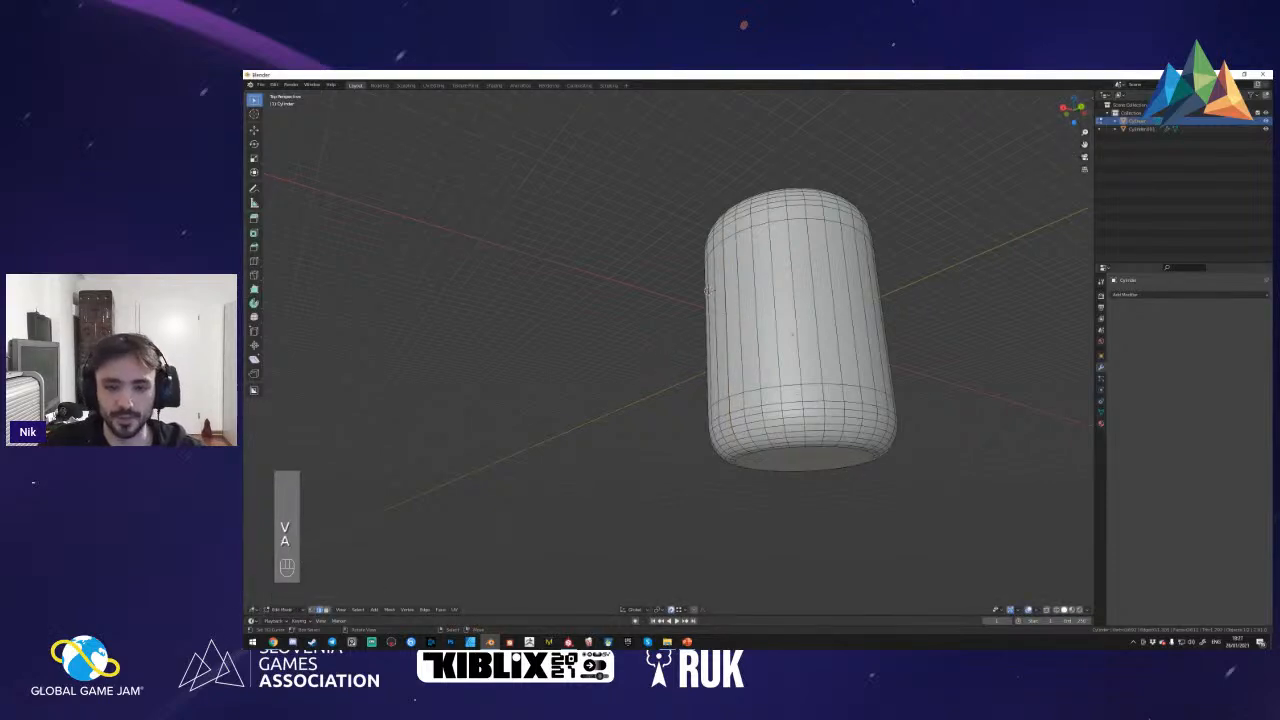
# - Delete the flat cap faces at the bottom and top of the cylinder body
pyautogui.press('3')
pyautogui.click(789, 457)
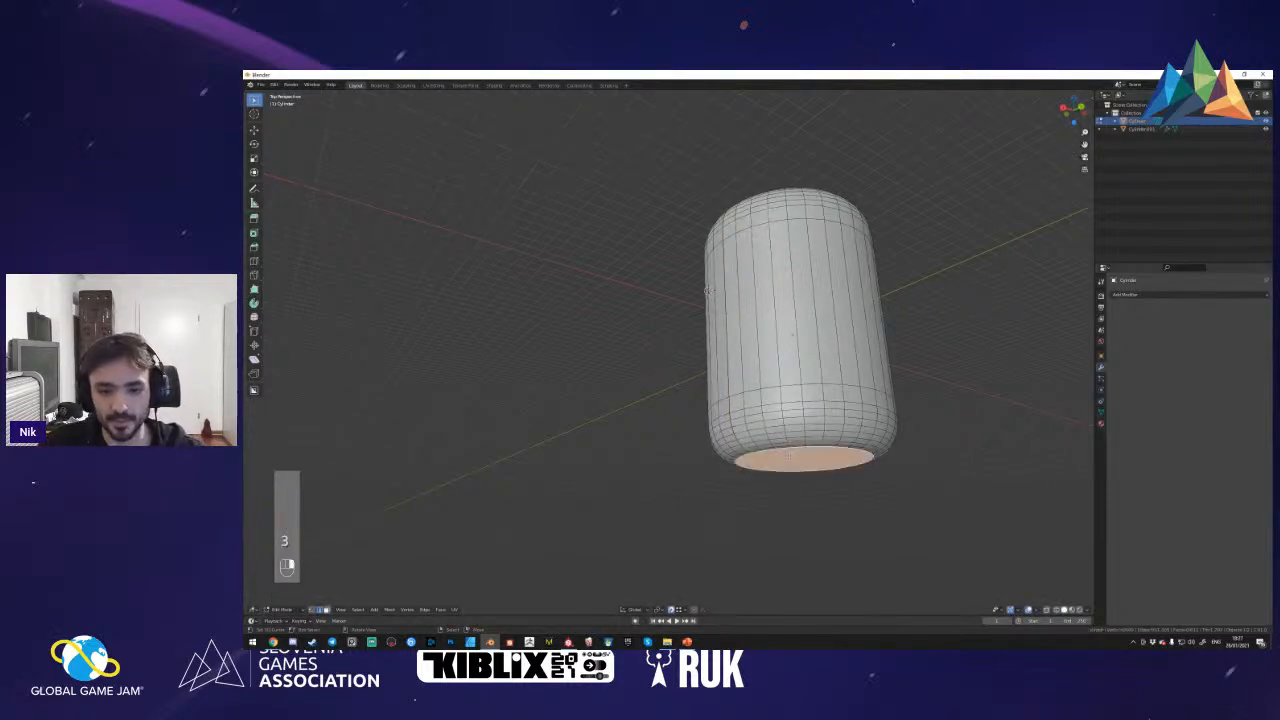
pyautogui.press('Delete')
pyautogui.click(770, 462)
pyautogui.hotkey('shift', 'f')
pyautogui.moveTo(670, 355); pyautogui.dragTo(617, 310, button='middle')
pyautogui.click(658, 297)
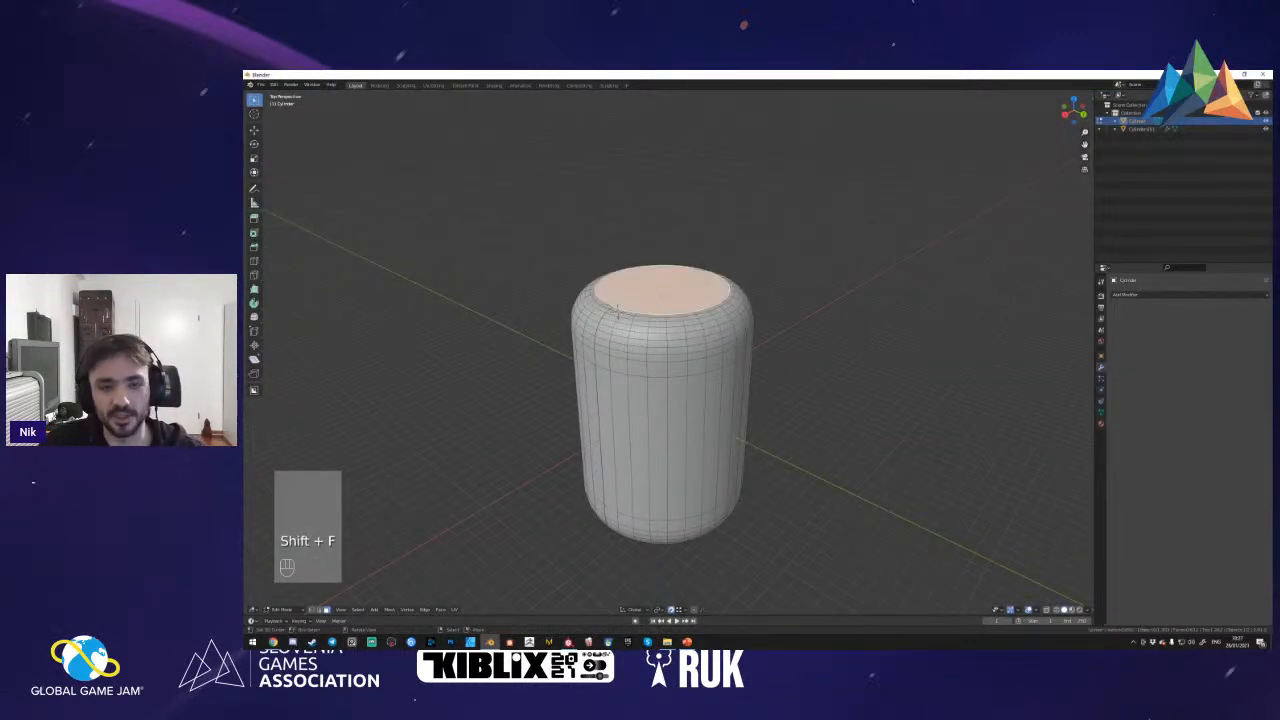
pyautogui.press('Delete')
pyautogui.click(661, 296)
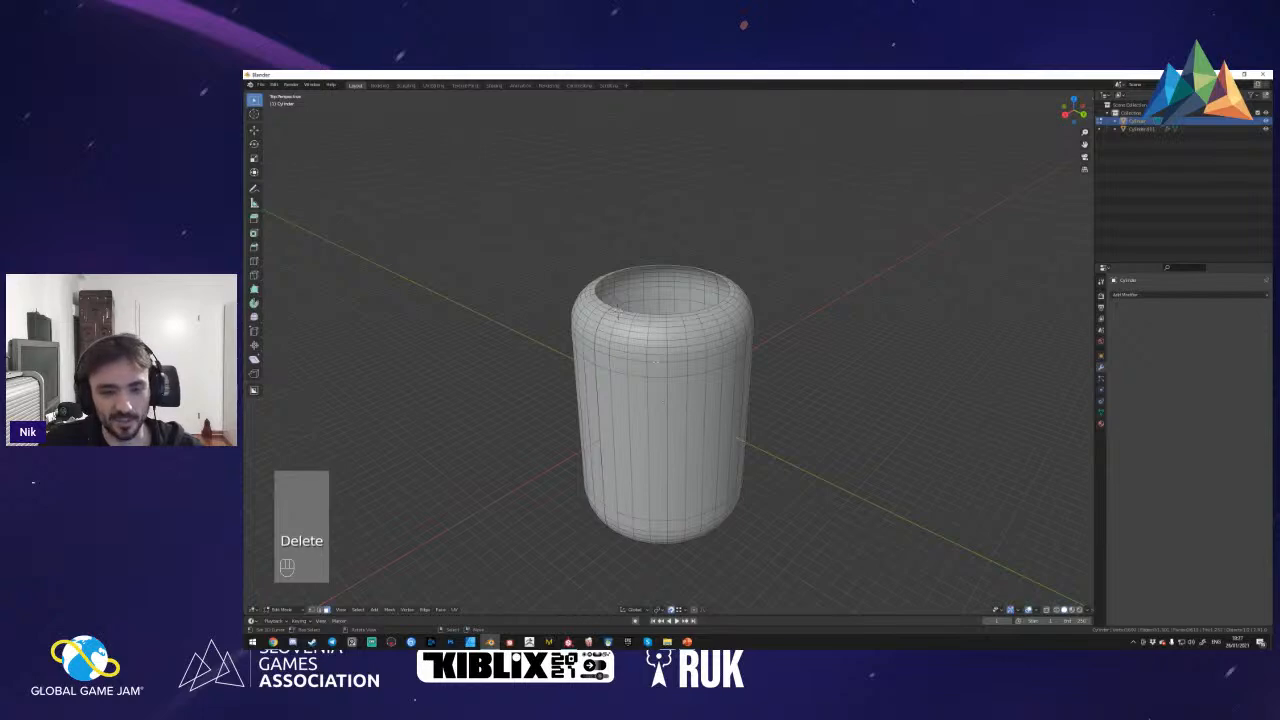
# - Select the linked half of the shell opposite the slot frame and delete it
pyautogui.press('l')
pyautogui.press('Escape')
pyautogui.hotkey('alt', 'a')
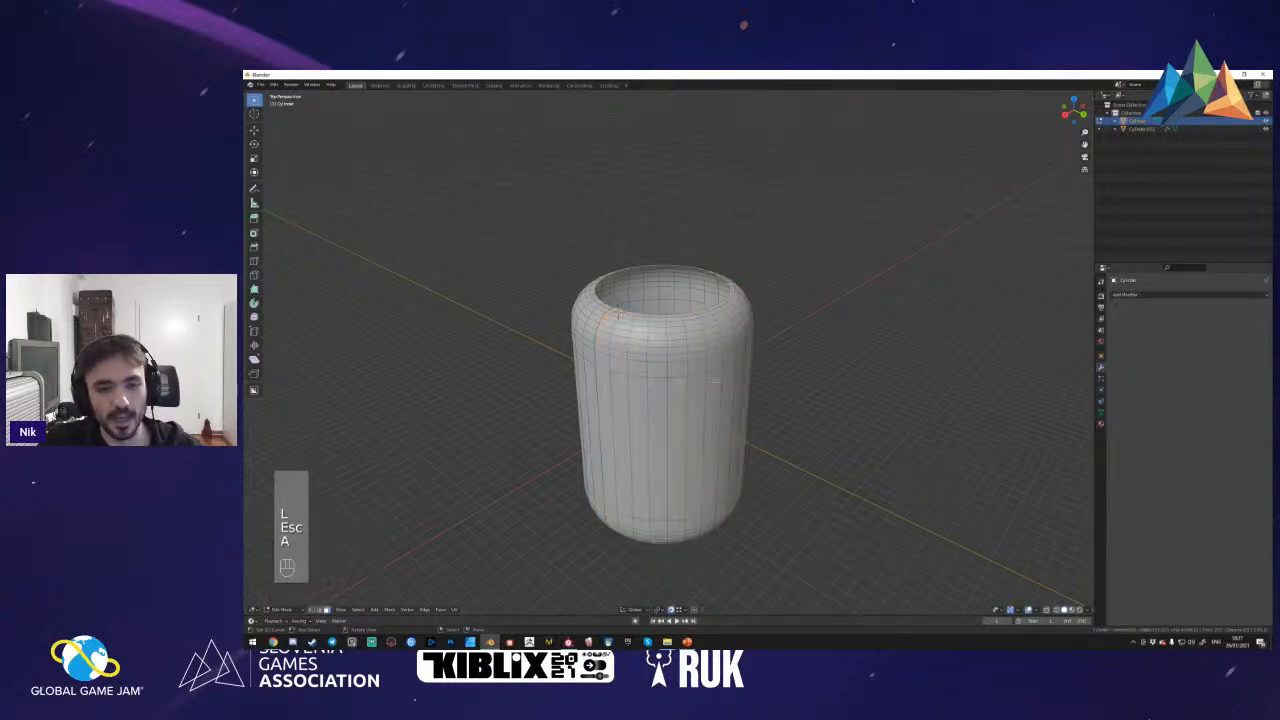
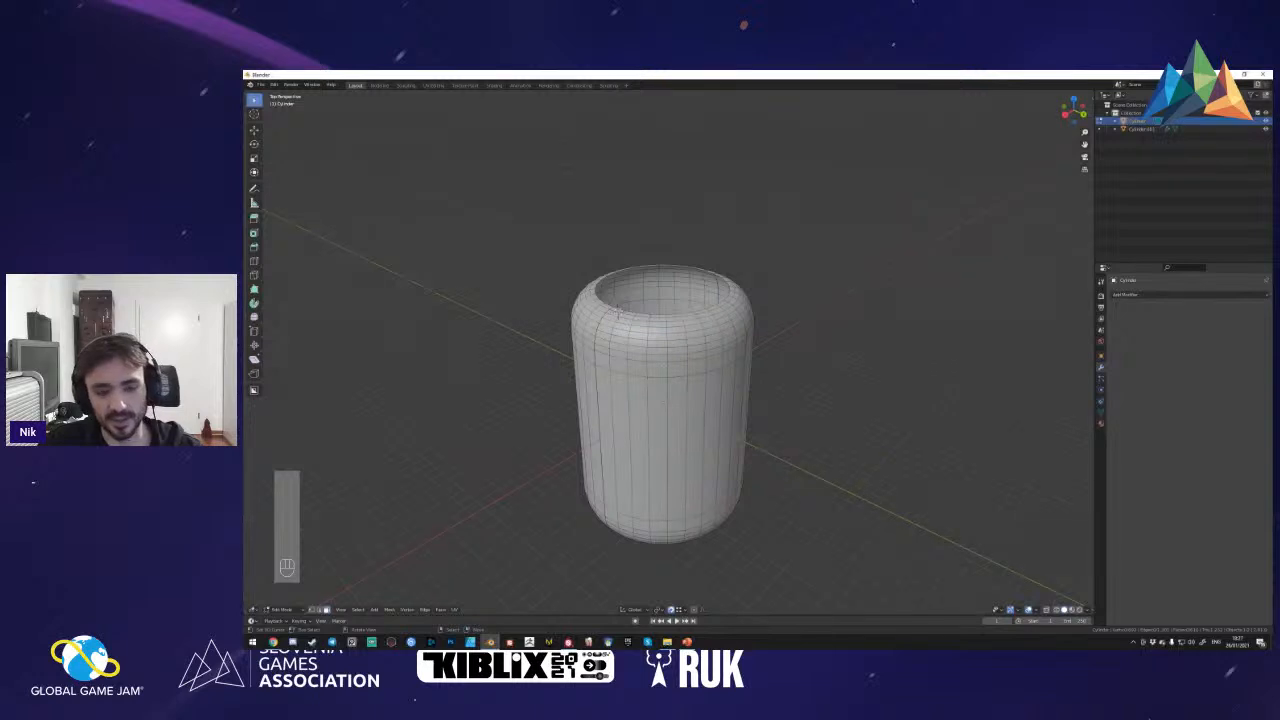
pyautogui.press('l')
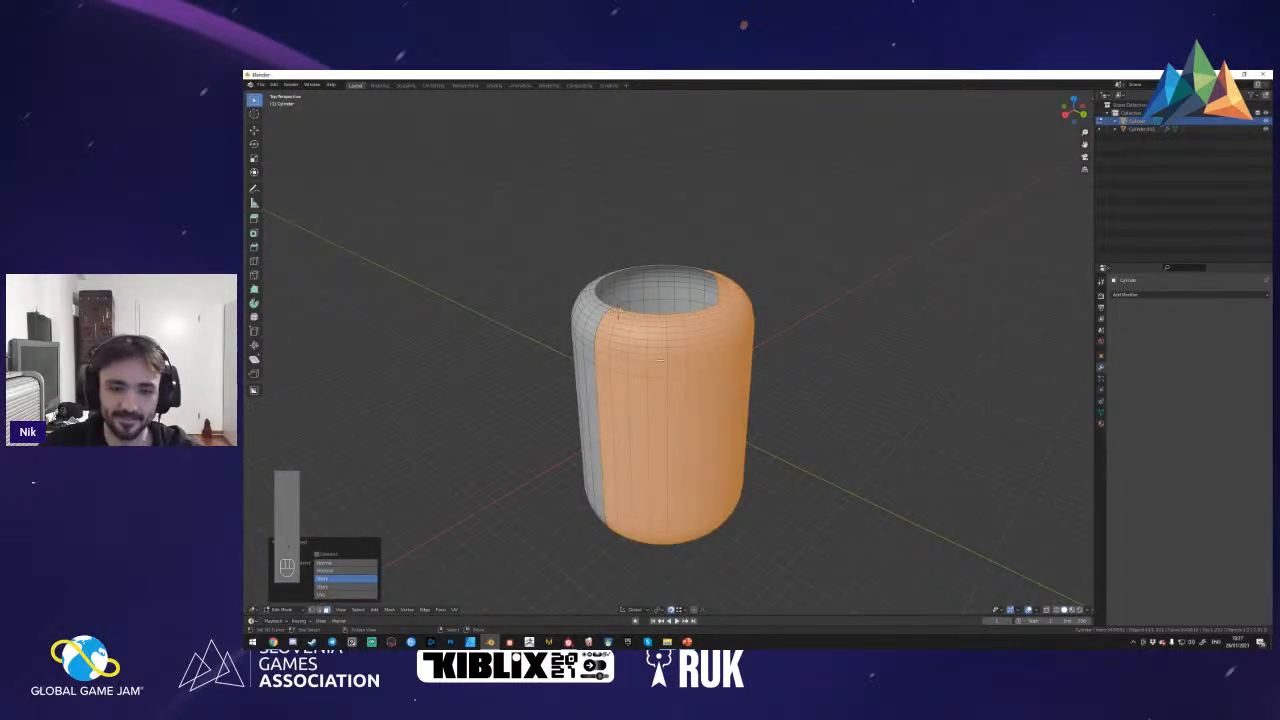
pyautogui.press('Delete')
pyautogui.click(659, 360)
# - Select the two open vertical edge loops of the remaining half shell and snap the 3D cursor to the selection
pyautogui.press('2')
pyautogui.press('3')
pyautogui.press('a')
pyautogui.press('a')
pyautogui.press('2')
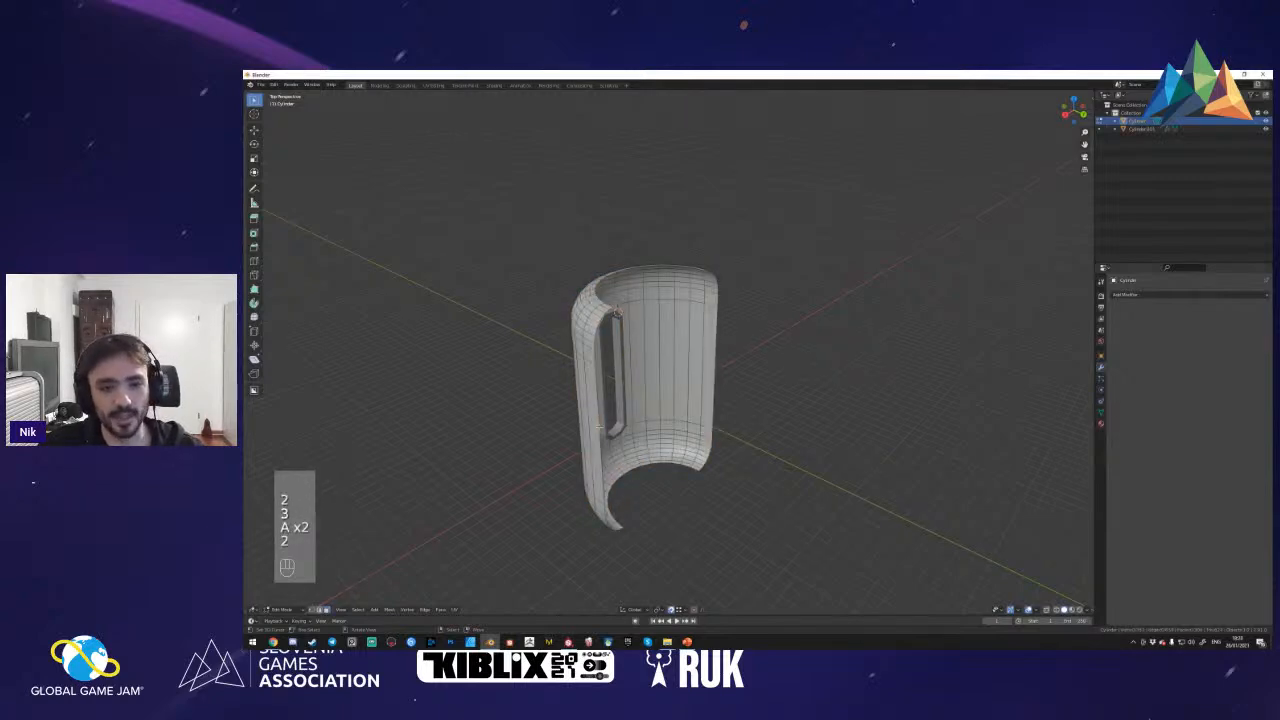
pyautogui.keyDown('alt'); pyautogui.keyDown('shift'); pyautogui.click(600, 427); pyautogui.keyUp('shift'); pyautogui.keyUp('alt')
pyautogui.keyDown('alt'); pyautogui.keyDown('shift'); pyautogui.click(718, 330); pyautogui.keyUp('shift'); pyautogui.keyUp('alt')
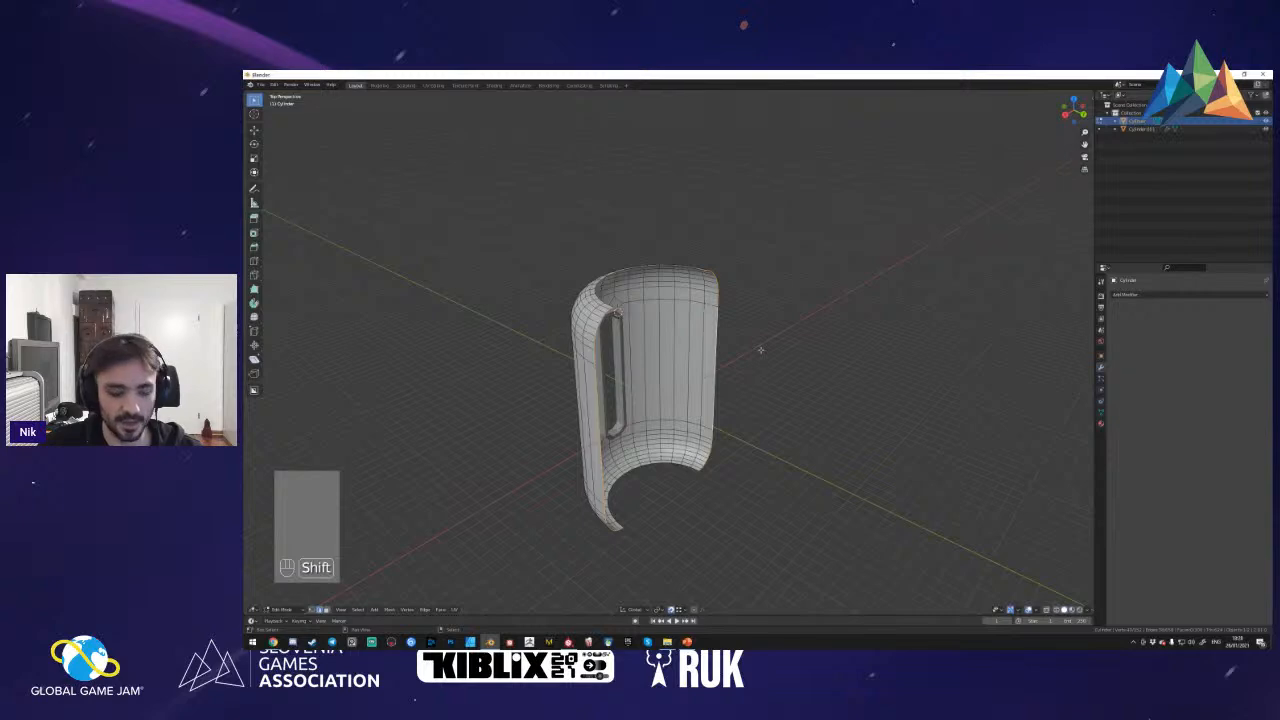
pyautogui.hotkey('shift', 's')
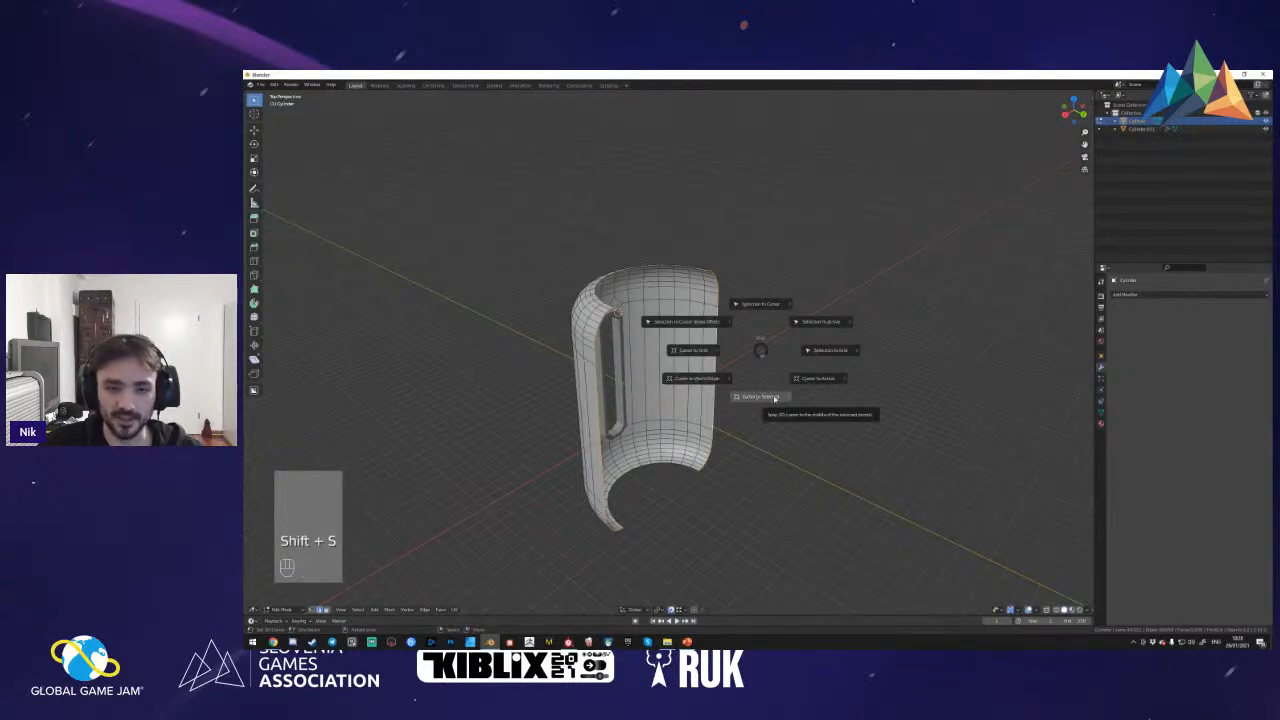
pyautogui.click(775, 397)
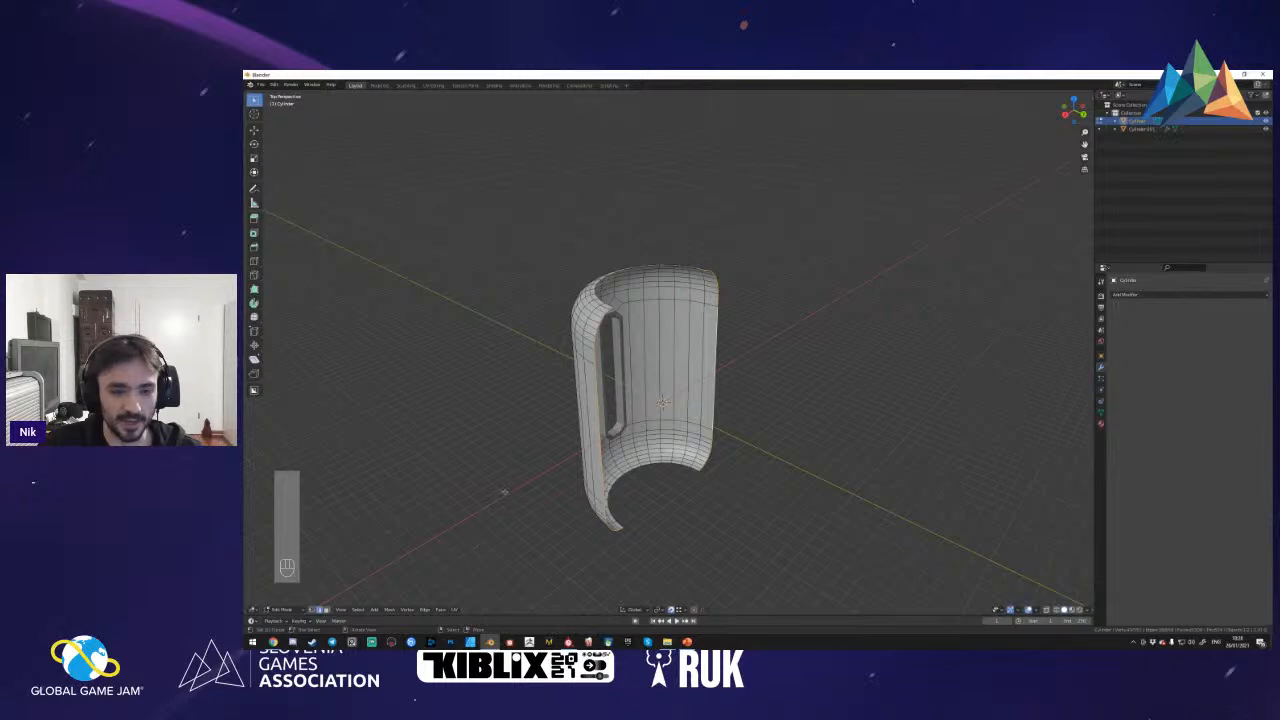
# - Leave Edit Mode and set the half shell's origin to the 3D cursor
pyautogui.press('Tab')
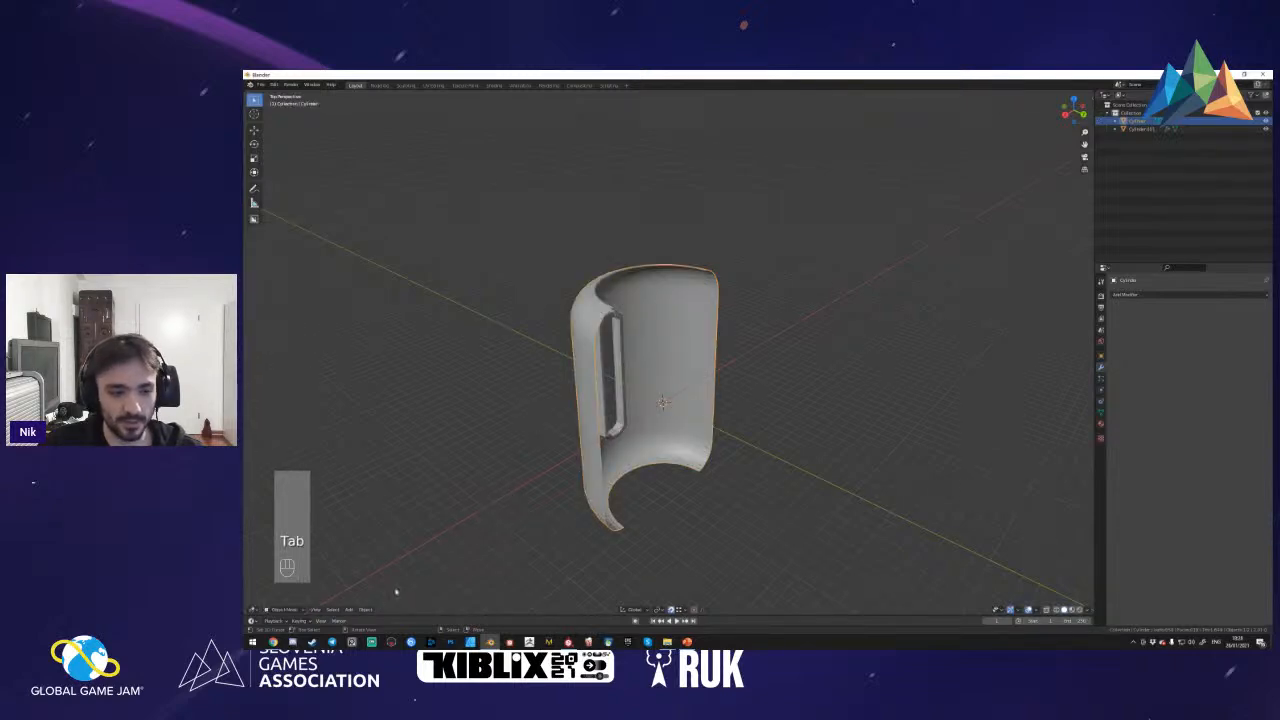
pyautogui.click(366, 609)
pyautogui.moveTo(379, 593)
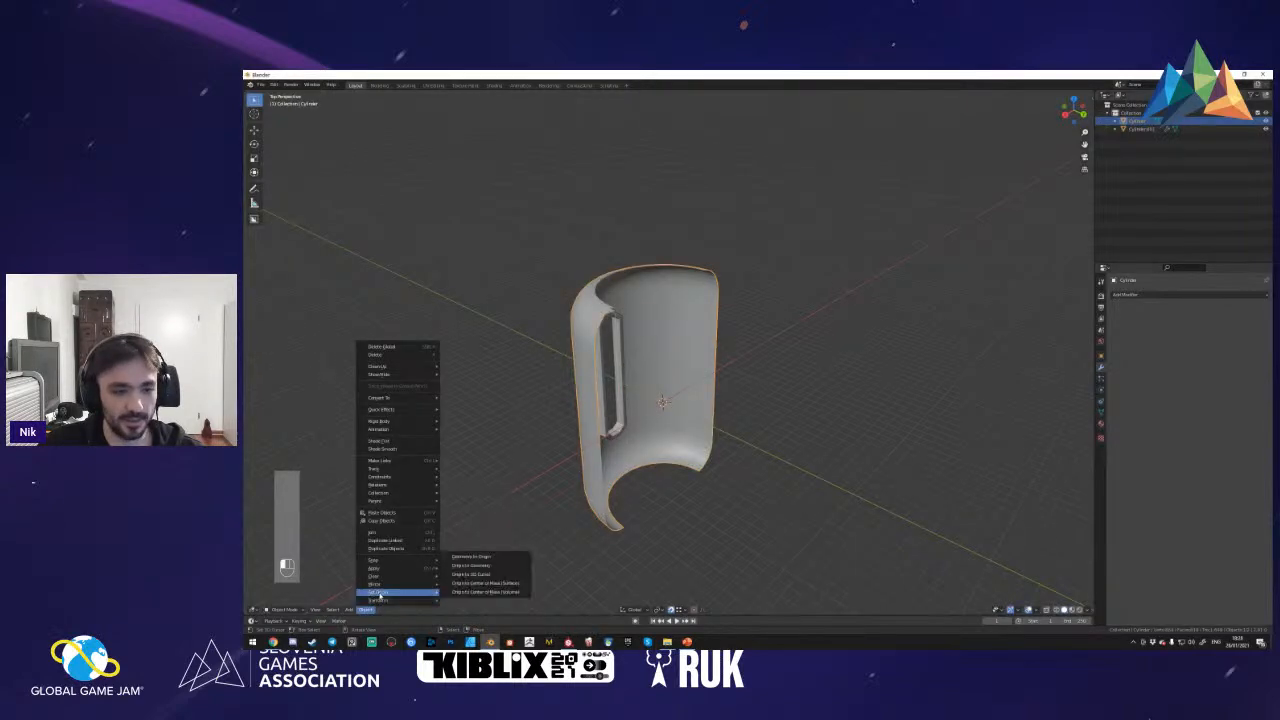
pyautogui.click(472, 574)
pyautogui.hotkey('shift', 'f')
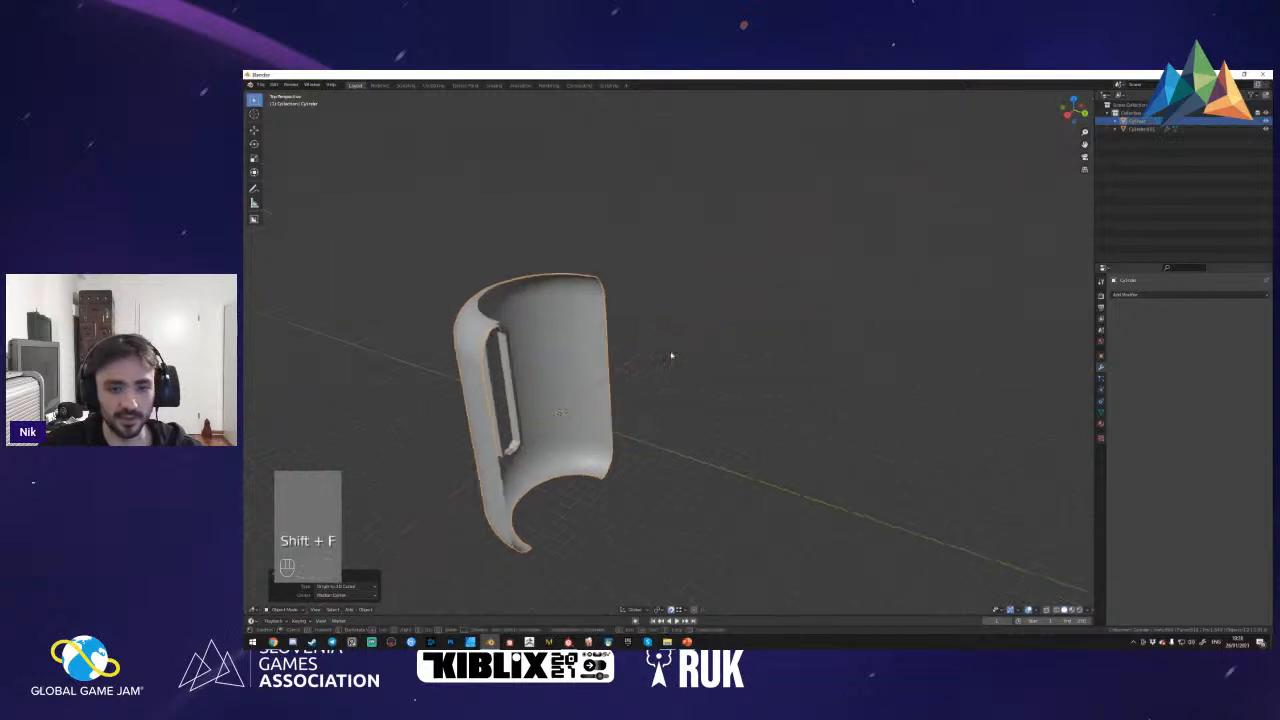
pyautogui.hotkey('shift', 'a')
pyautogui.press('d')
pyautogui.click(671, 356)
pyautogui.press('r')
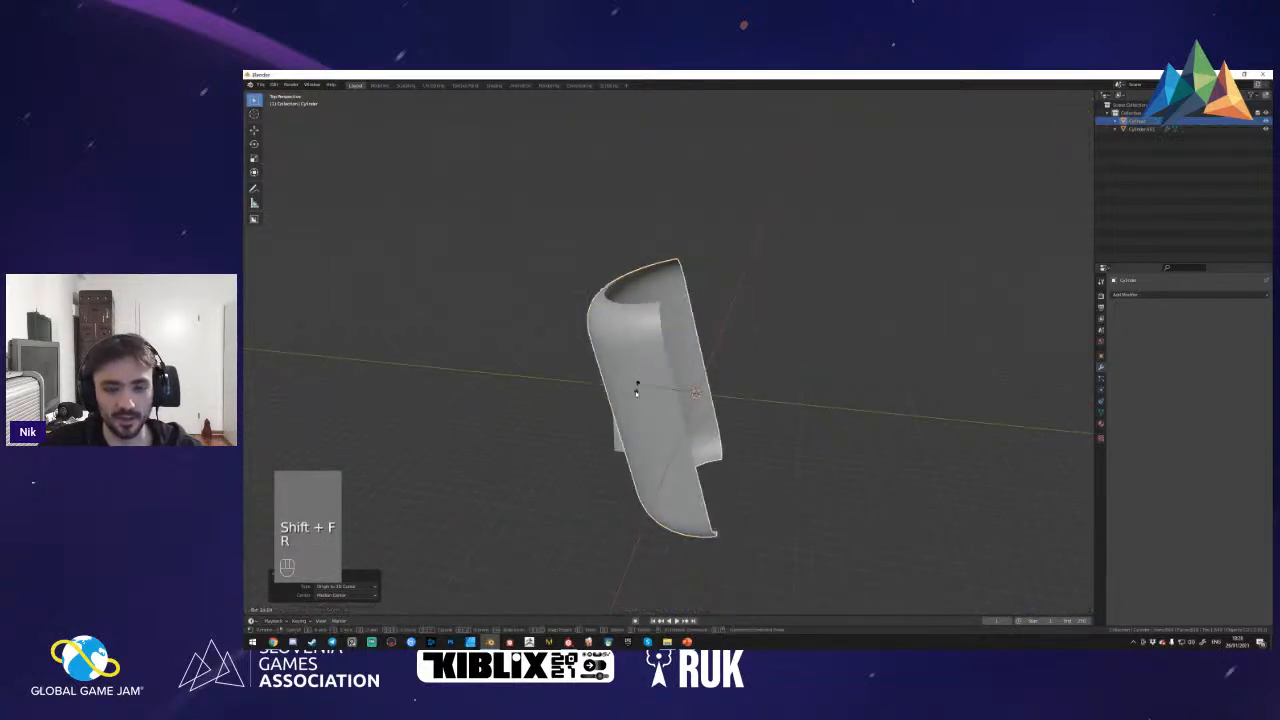
pyautogui.rightClick(772, 402)
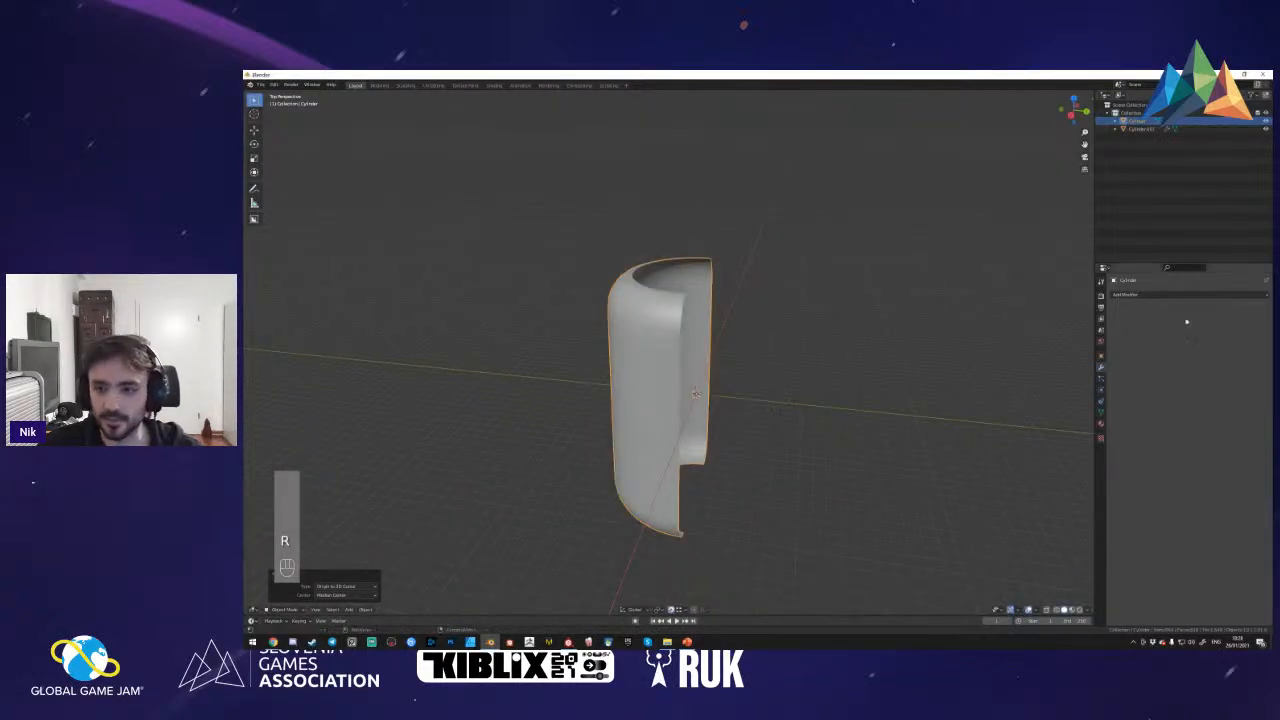
# - Add a Mirror modifier to the half shell and mirror it across the Y axis only to complete the cylinder
pyautogui.click(1140, 294)
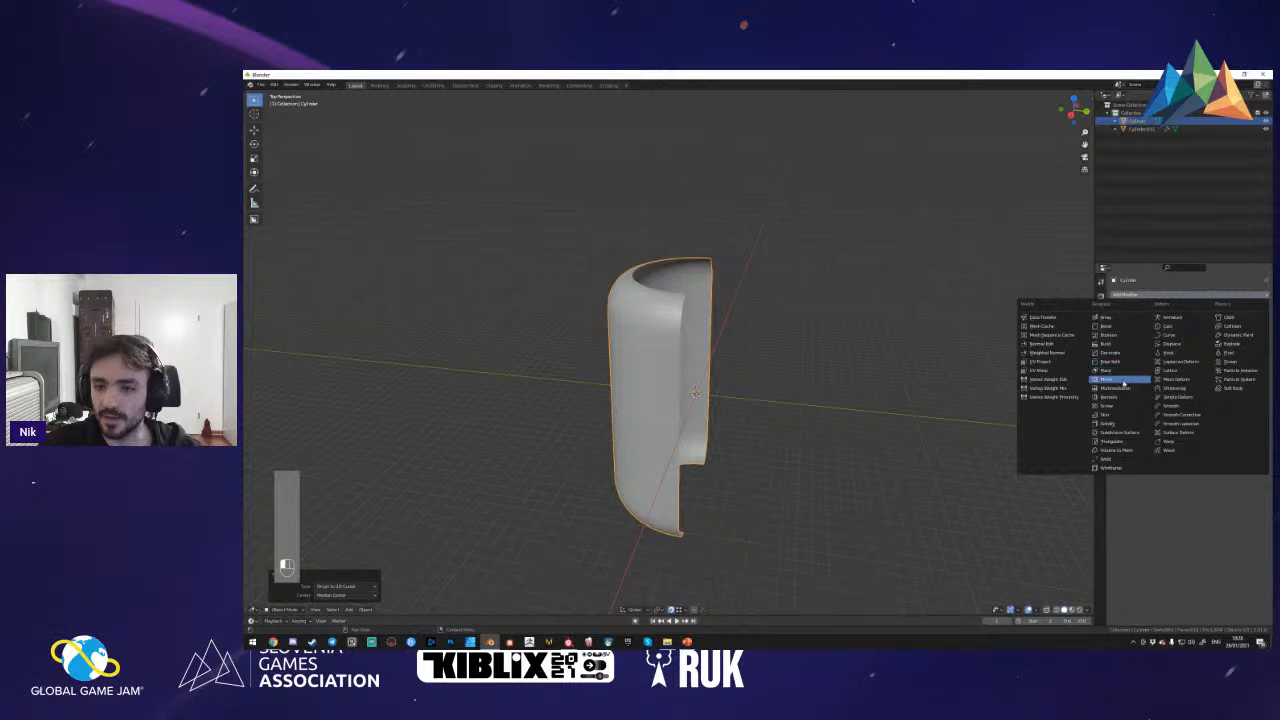
pyautogui.click(1120, 380)
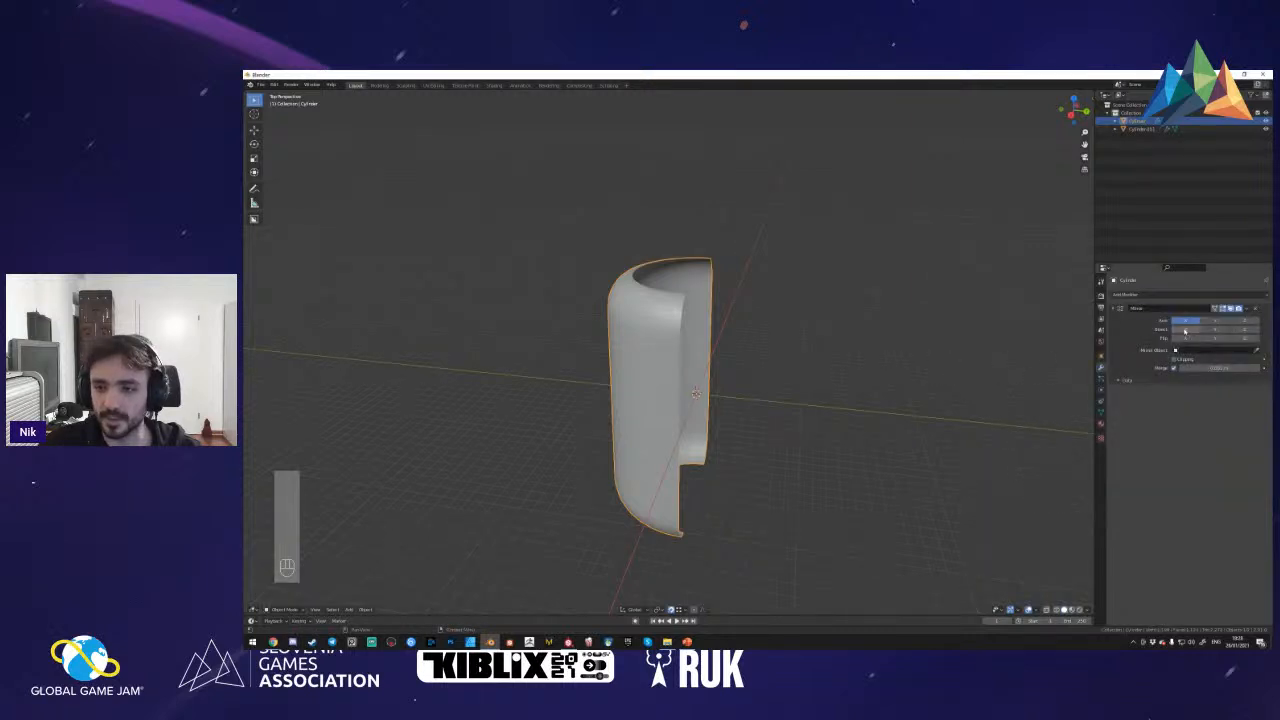
pyautogui.click(1214, 321)
pyautogui.click(1189, 321)
pyautogui.click(1242, 322)
pyautogui.click(1188, 321)
pyautogui.click(1214, 321)
pyautogui.click(1243, 322)
pyautogui.click(1214, 321)
pyautogui.hotkey('shift', 'f')
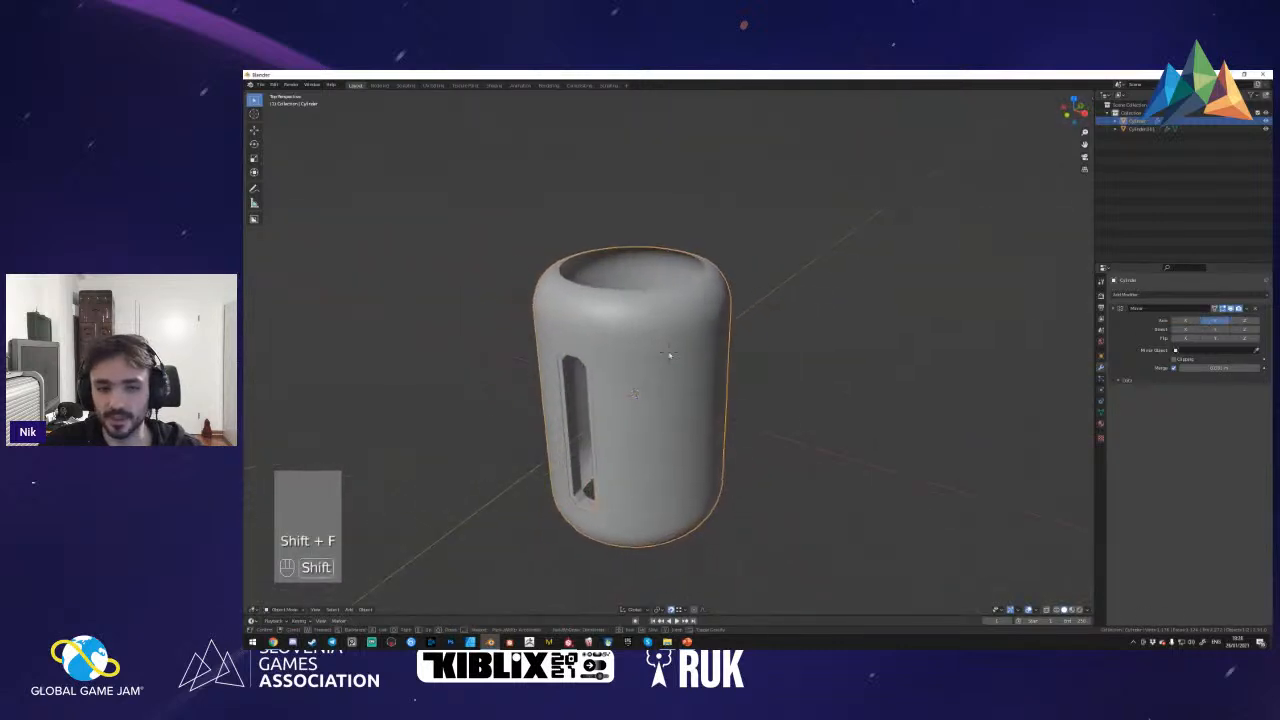
pyautogui.press('w')
pyautogui.press('d')
pyautogui.press('a')
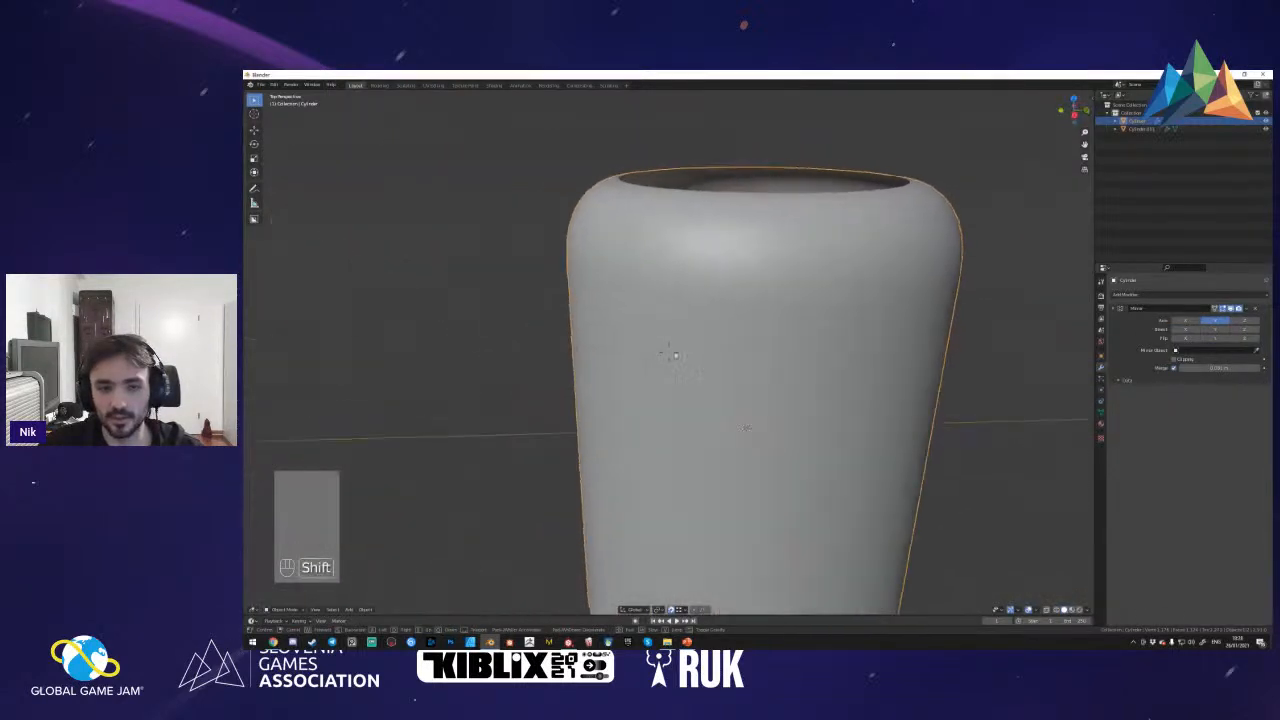
pyautogui.click(669, 353)
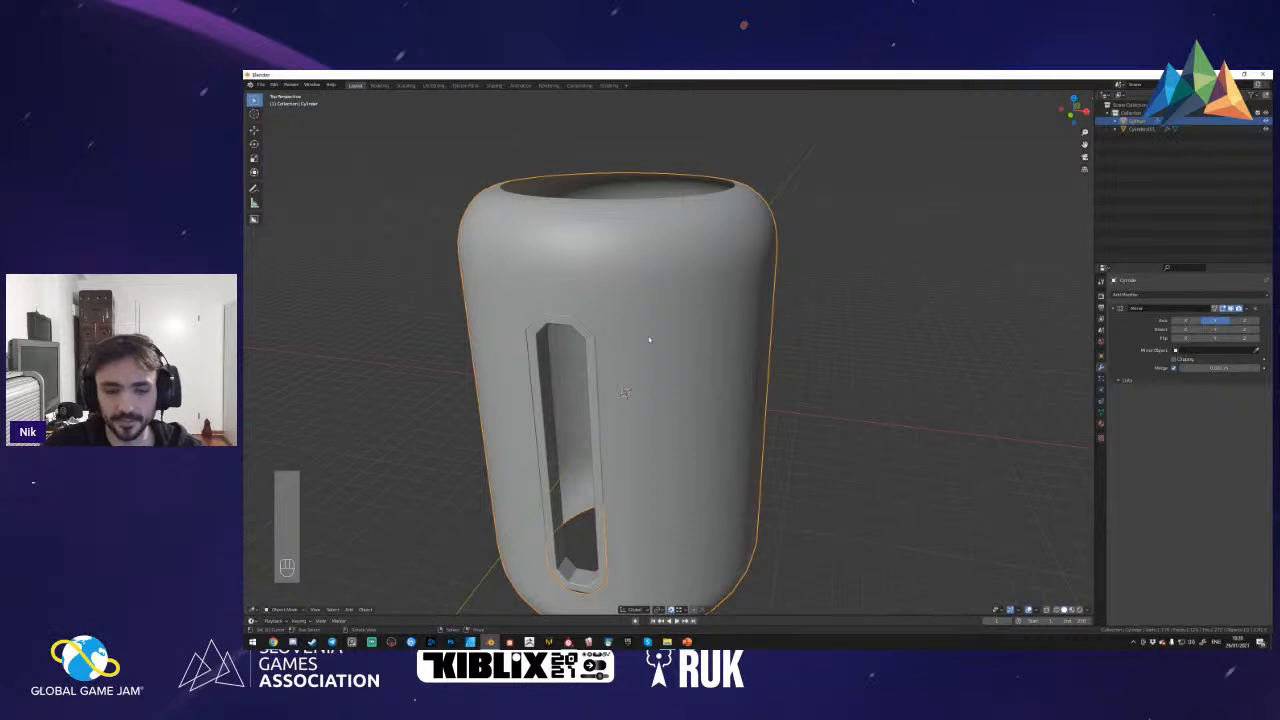
pyautogui.click(1247, 309)
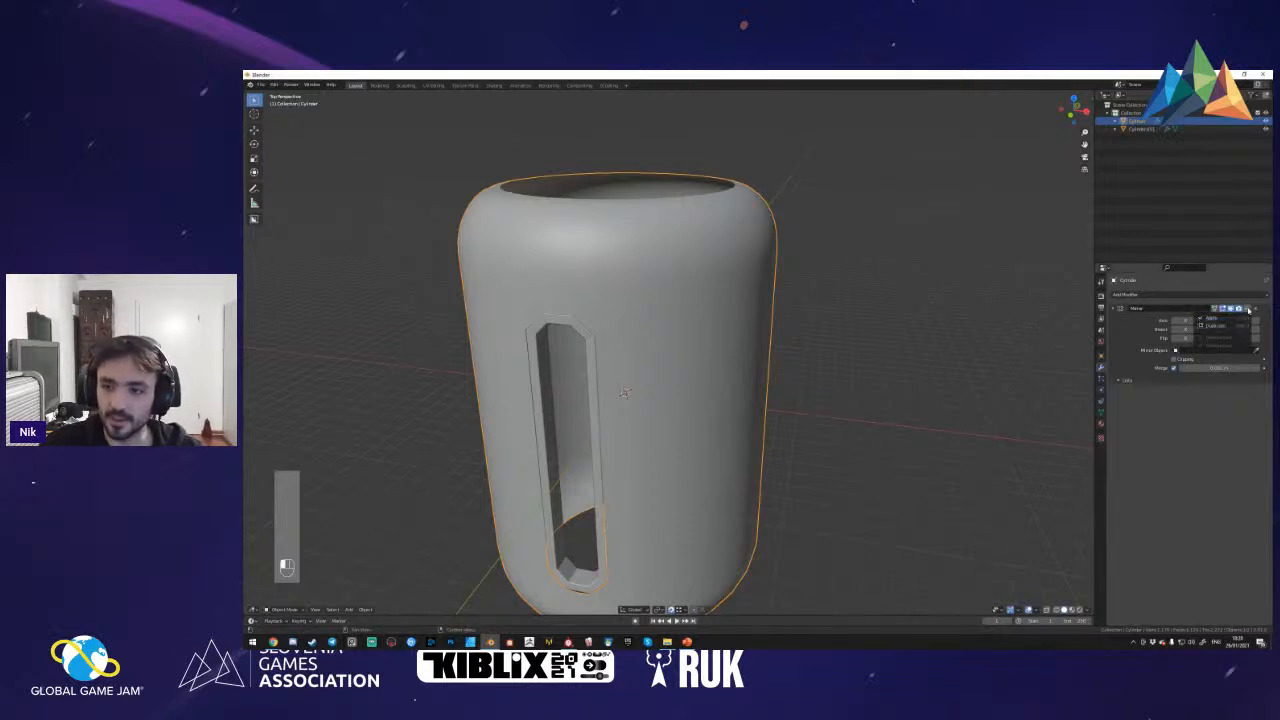
pyautogui.click(1223, 318)
pyautogui.press('Tab')
pyautogui.hotkey('shift', 'f')
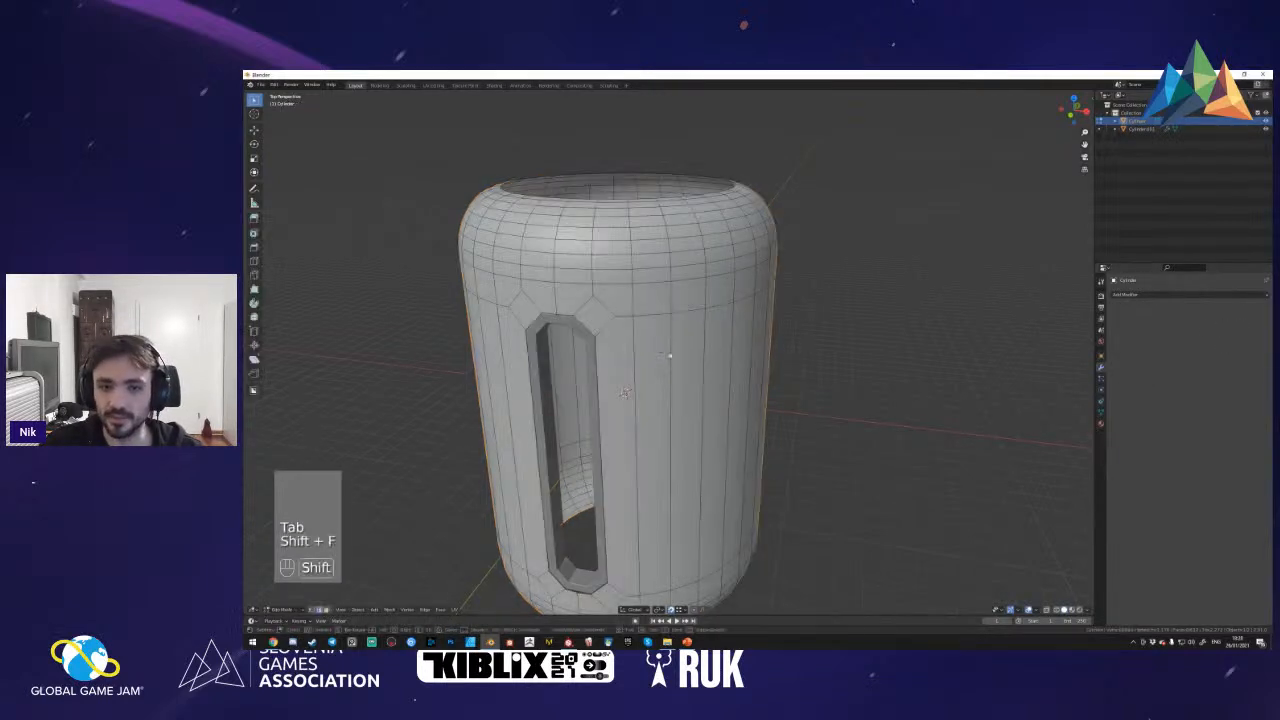
pyautogui.click(732, 351)
pyautogui.hotkey('ctrl', 'z')
pyautogui.hotkey('ctrl', 'z')
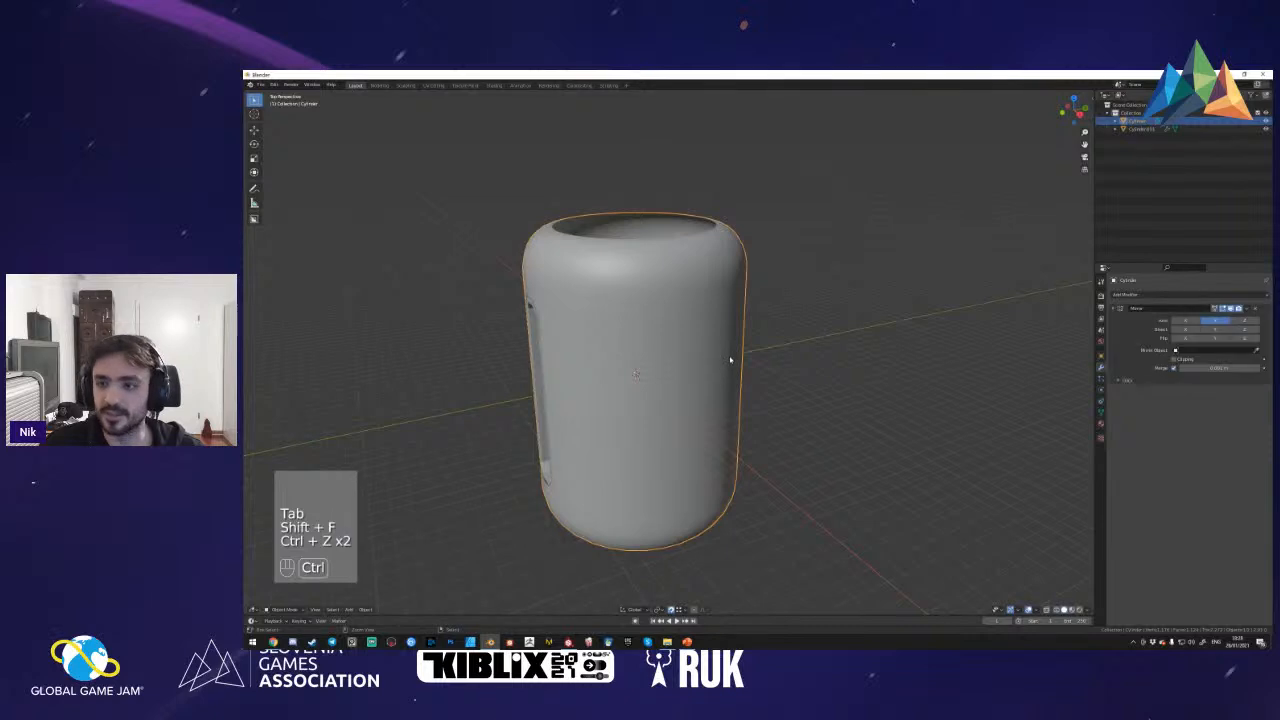
# - Enter Edit Mode on the mirrored shell and isolate it in local view
pyautogui.hotkey('shift', 'f')
pyautogui.click(669, 351)
pyautogui.press('Tab')
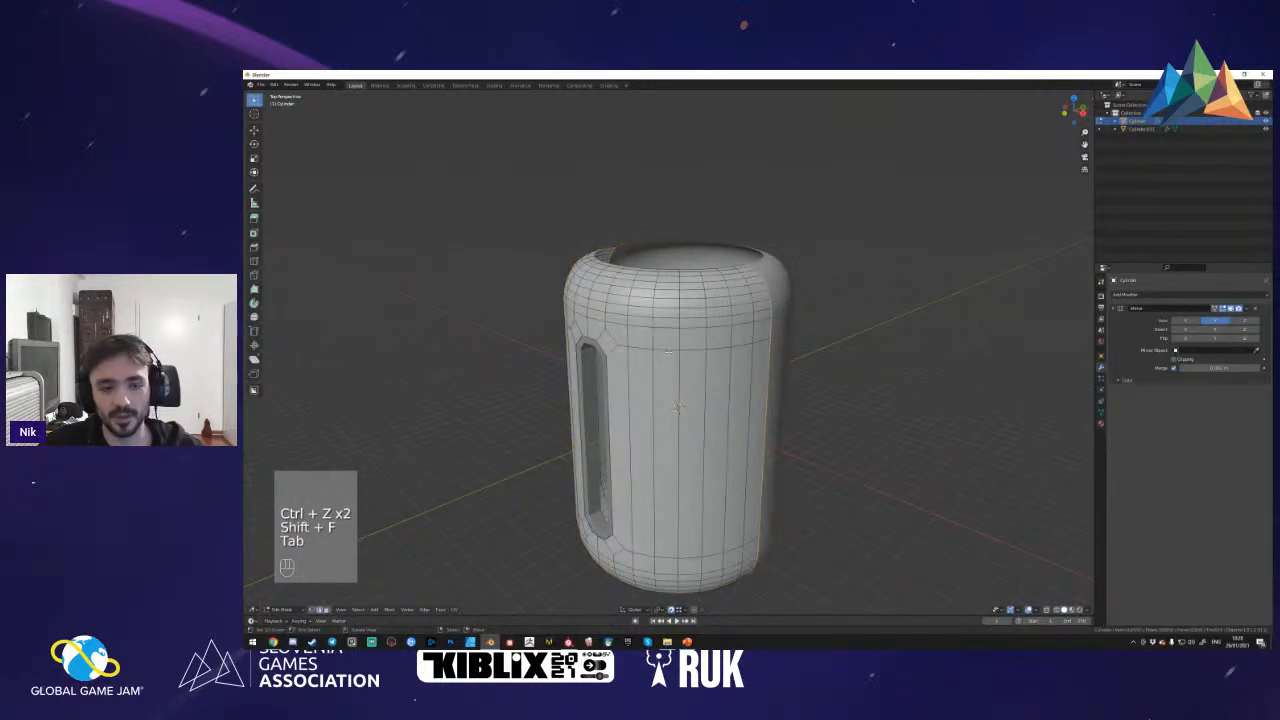
pyautogui.press('Tab')
pyautogui.press('Tab')
pyautogui.press('KP_Divide')
# - Select the open edge loop around the slot and extrude it inward along the Y axis to give the slot walls
pyautogui.hotkey('shift', 'f')
pyautogui.press('a')
pyautogui.press('2')
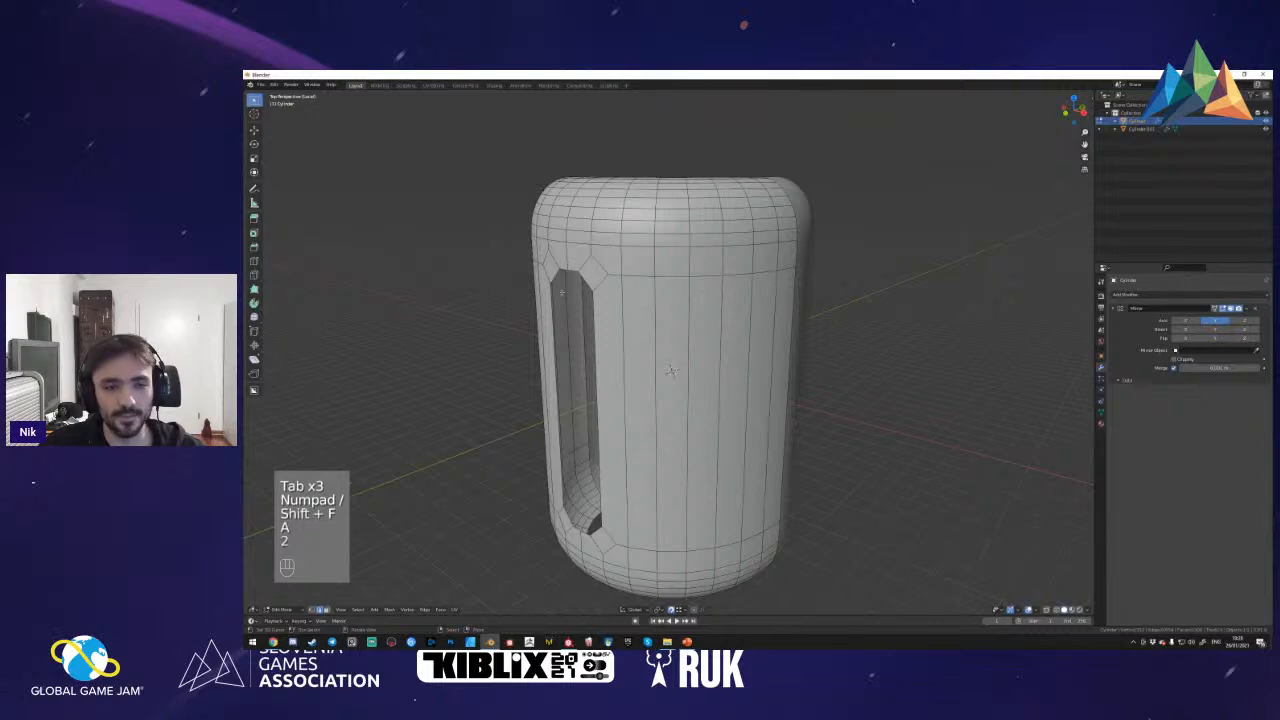
pyautogui.keyDown('alt'); pyautogui.keyDown('shift'); pyautogui.click(571, 488); pyautogui.keyUp('shift'); pyautogui.keyUp('alt')
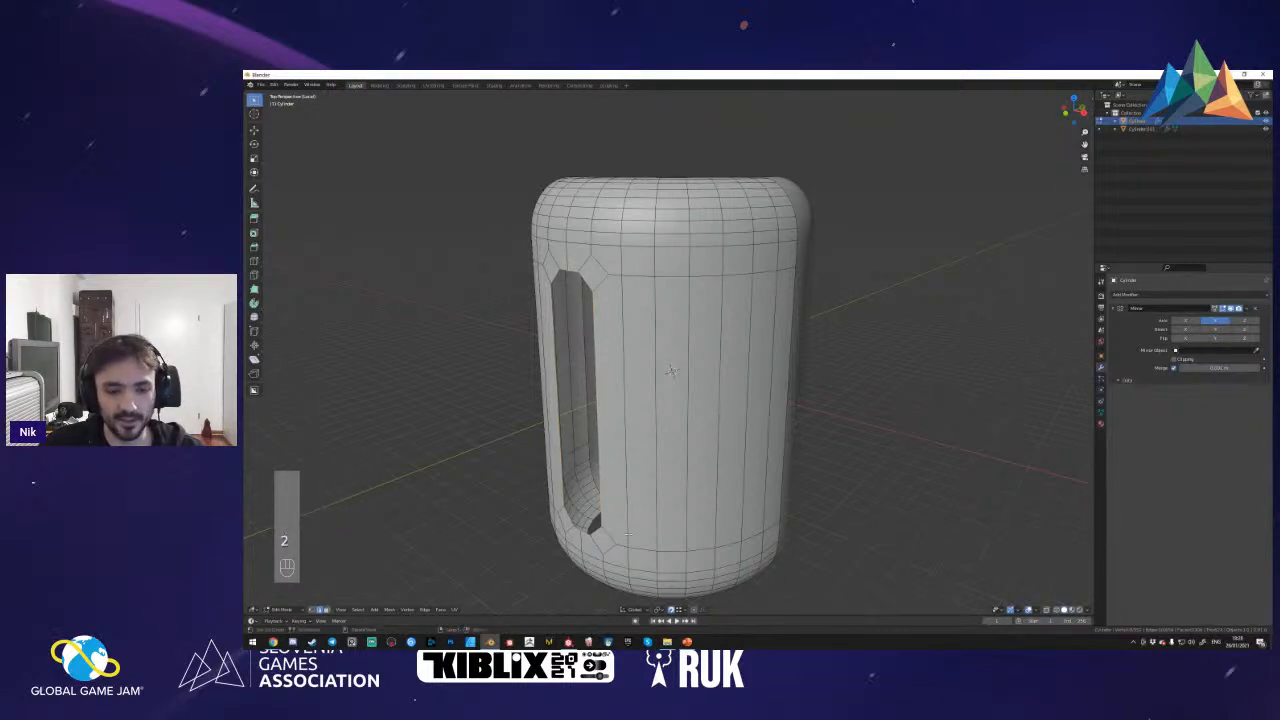
pyautogui.press('e')
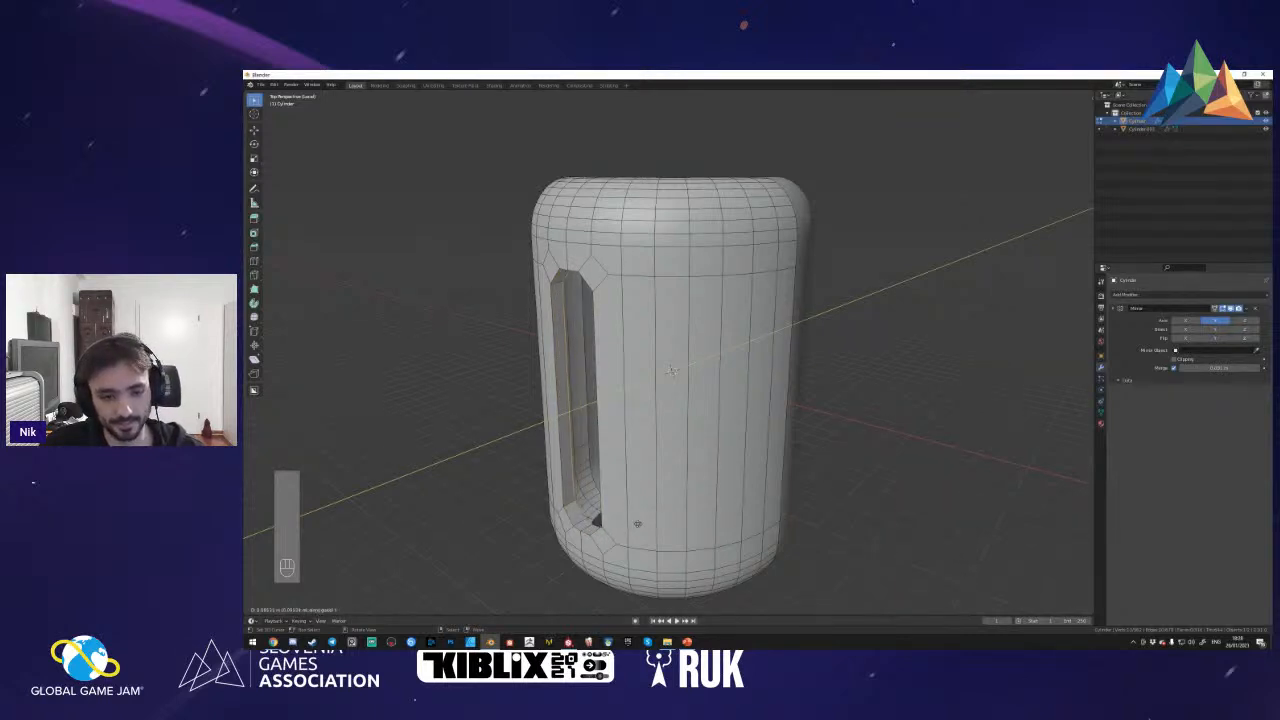
pyautogui.click(672, 370)
# - Bevel the outer edge loop around the slot opening slightly and check the shading in Object Mode
pyautogui.keyDown('alt'); pyautogui.keyDown('shift'); pyautogui.click(555, 281); pyautogui.keyUp('shift'); pyautogui.keyUp('alt')
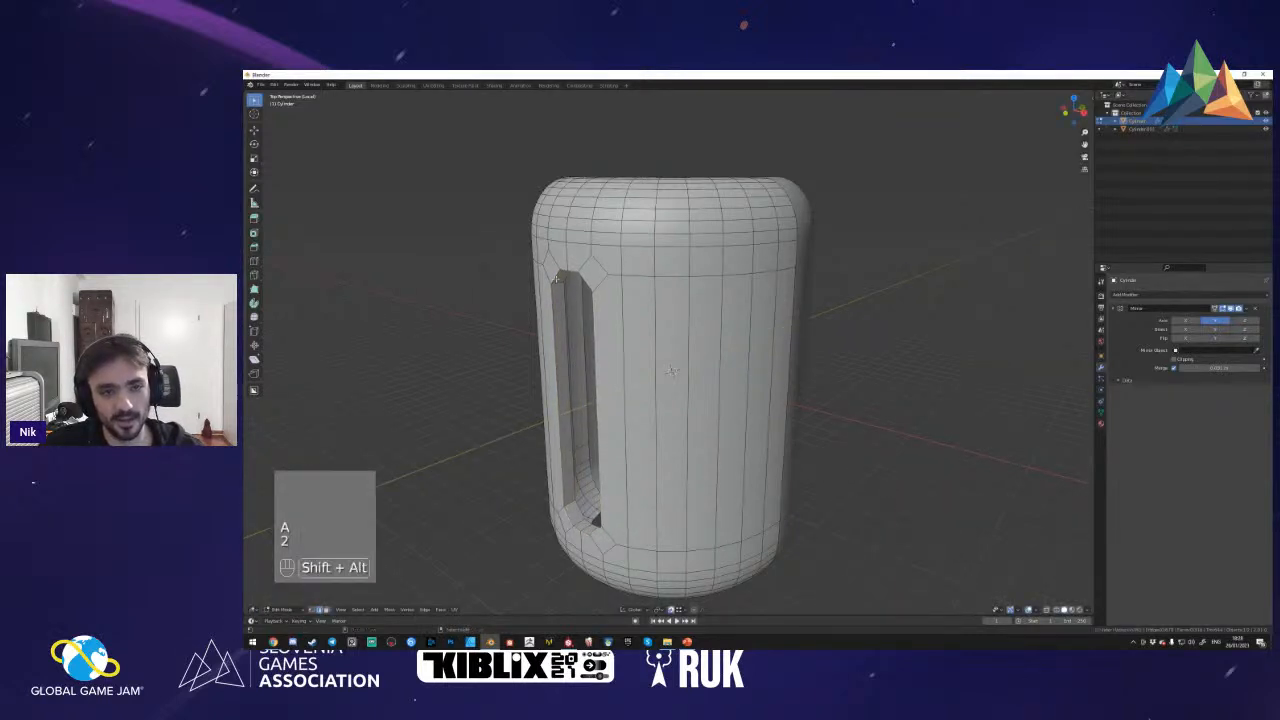
pyautogui.hotkey('ctrl', 'b')
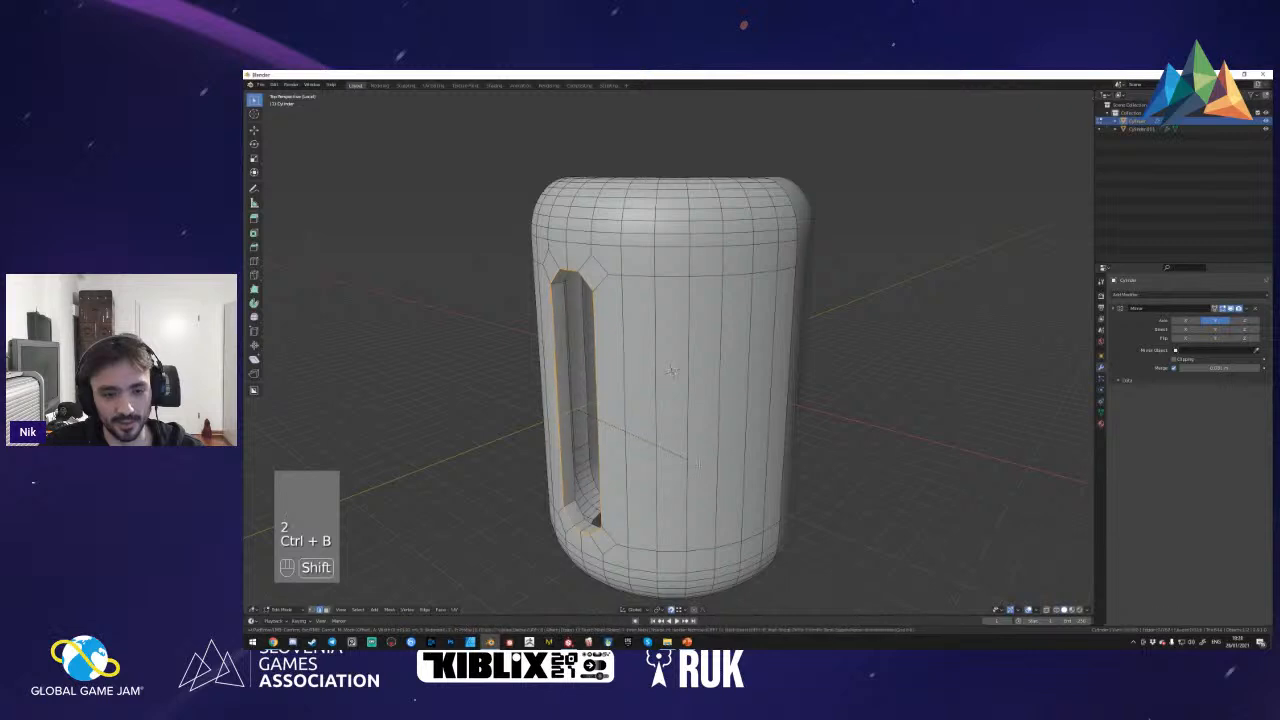
pyautogui.click(701, 462)
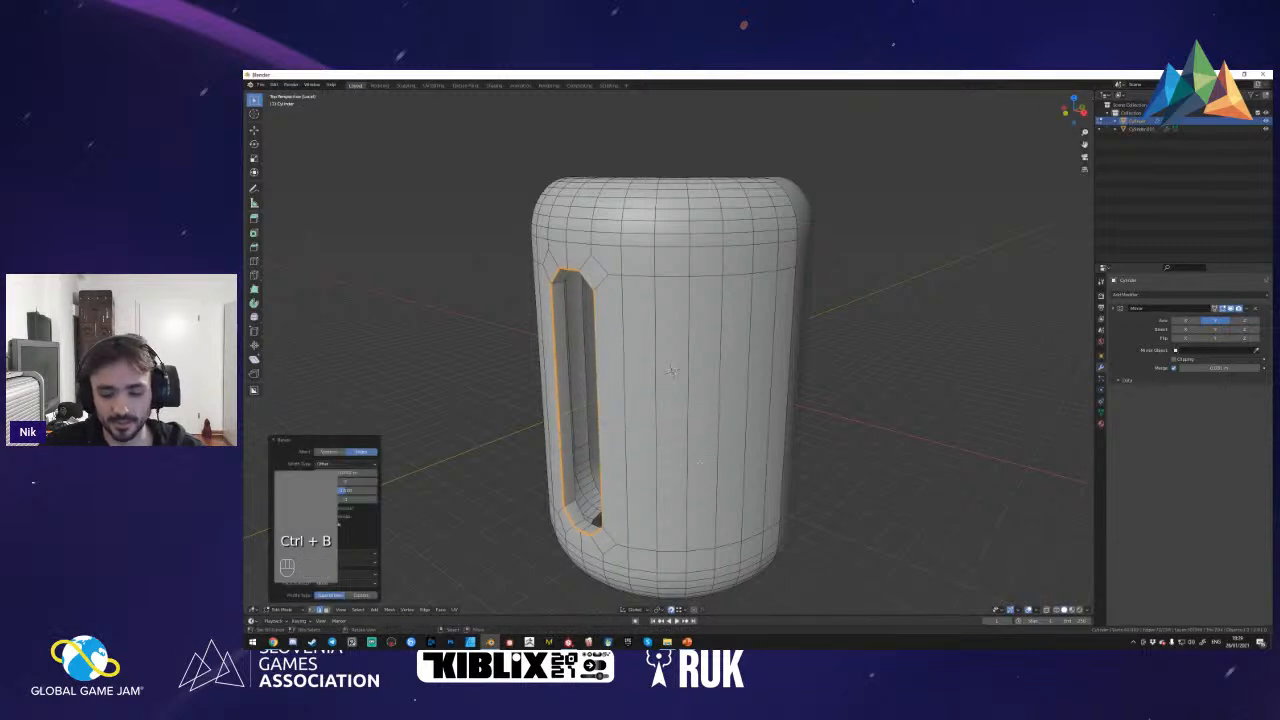
pyautogui.press('Tab')
pyautogui.hotkey('shift', 'f')
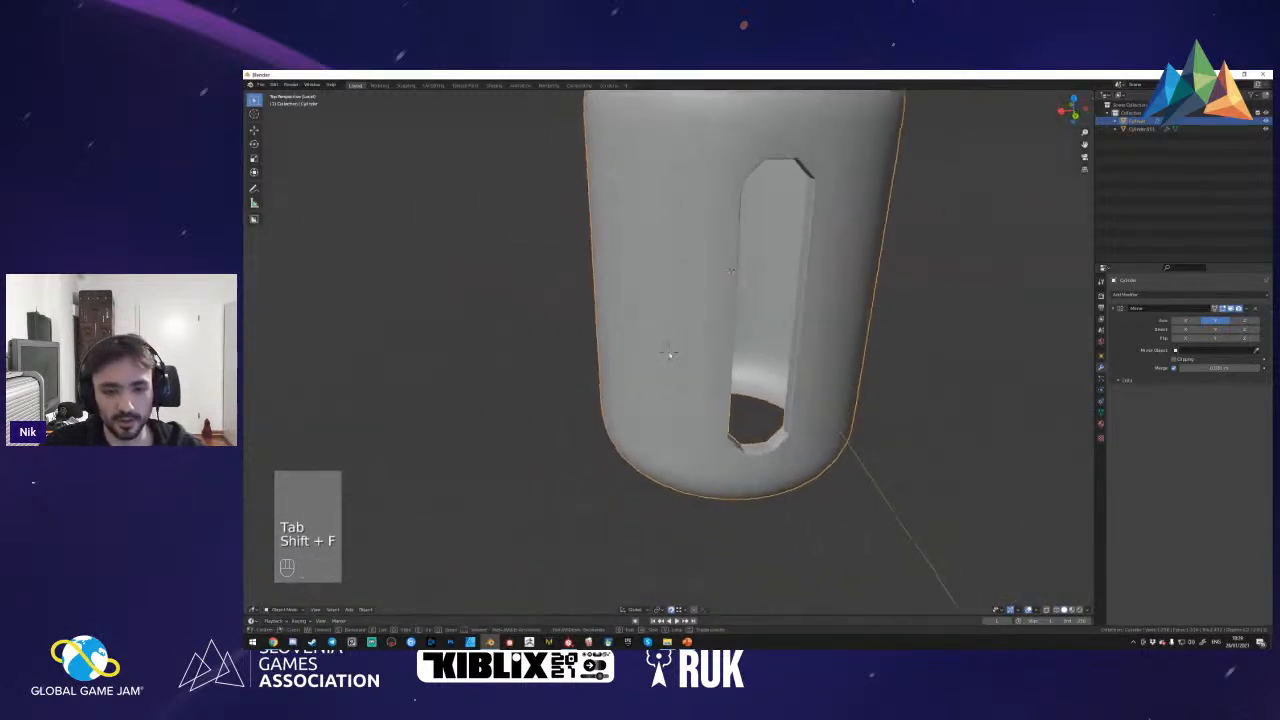
pyautogui.hotkey('shift', 'f')
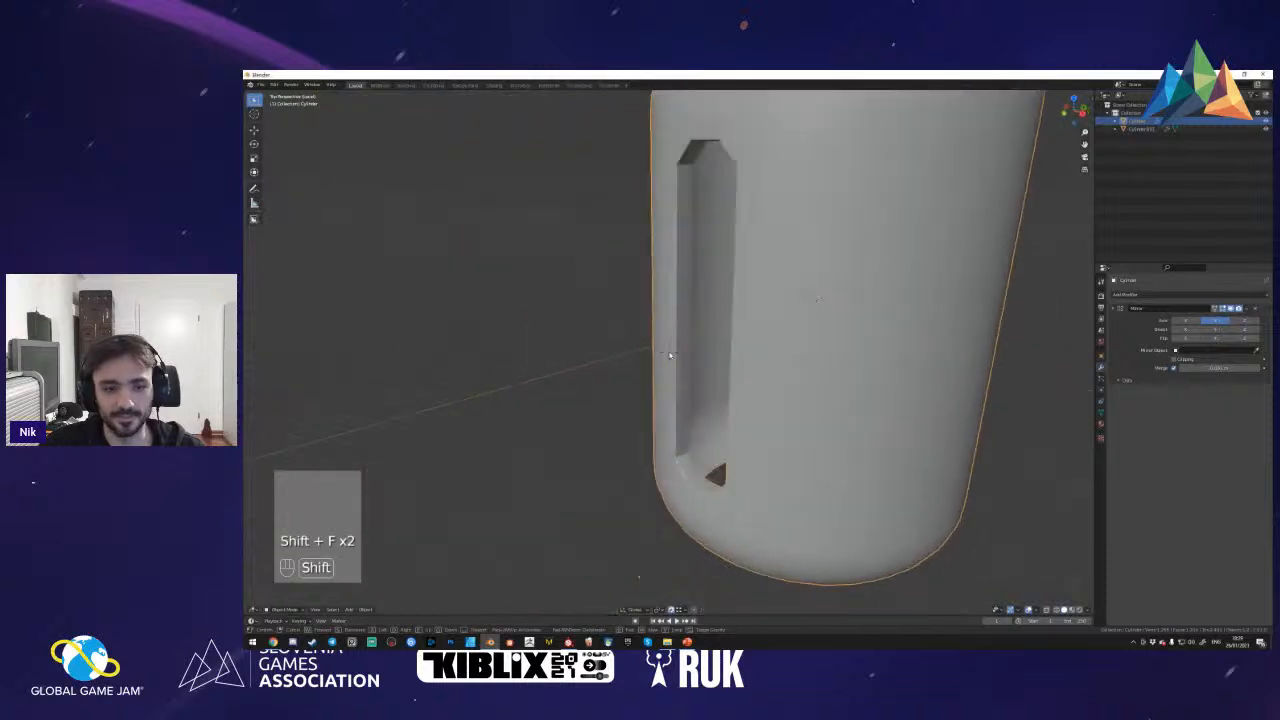
# - Return to Edit Mode and dissolve the selected edges around the lower end of the slot
pyautogui.press('Tab')
pyautogui.hotkey('shift', 'f')
pyautogui.press('a')
pyautogui.press('2')
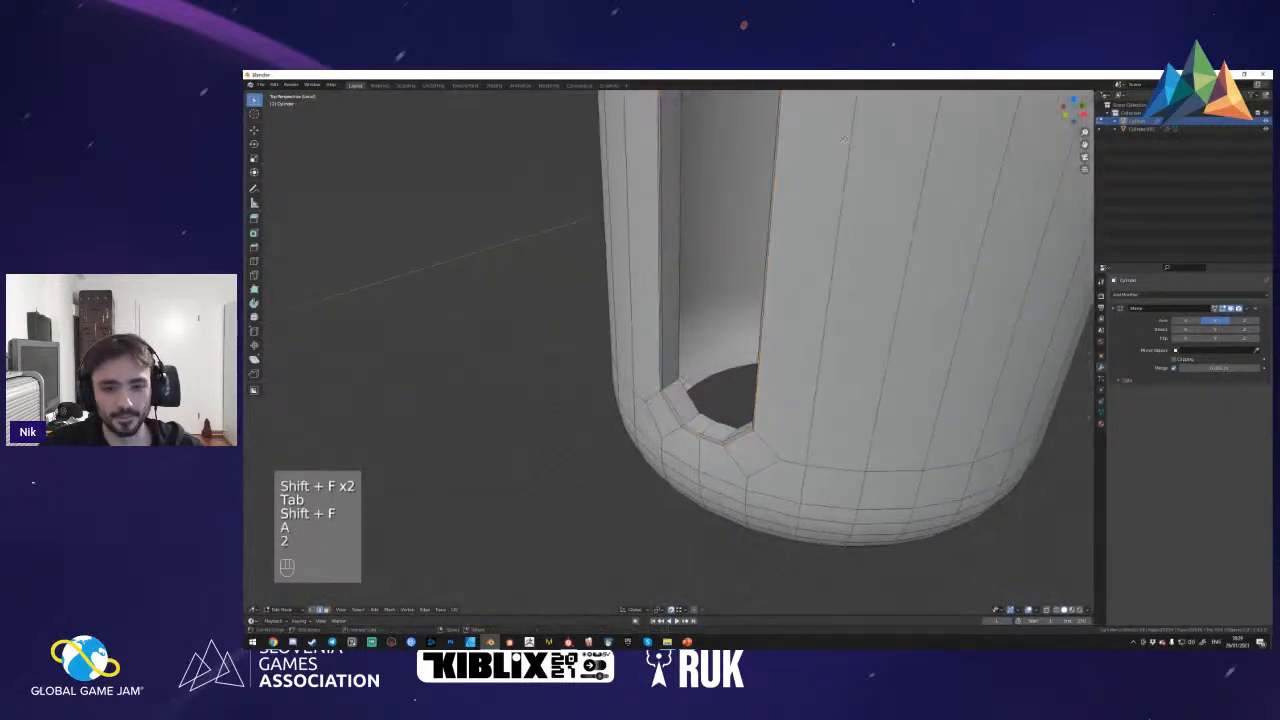
pyautogui.hotkey('shift', 'f')
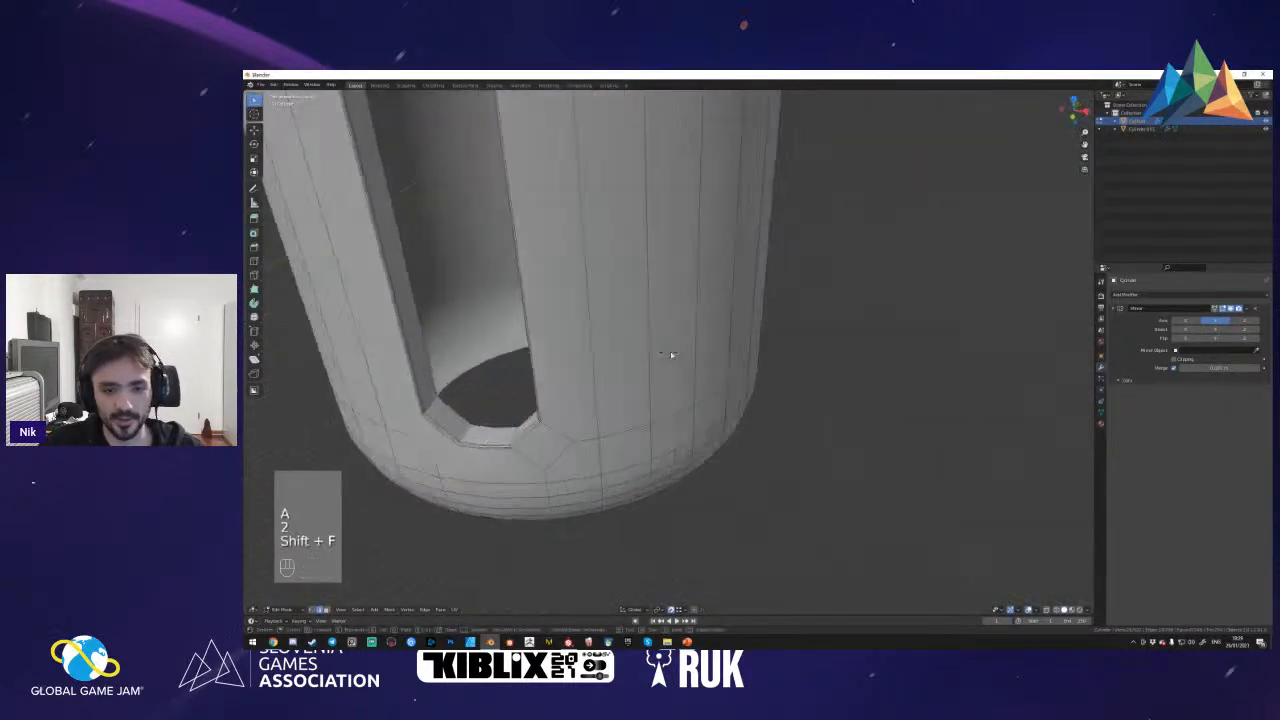
pyautogui.press('a')
pyautogui.hotkey('ctrl', 'x')
pyautogui.hotkey('shift', 'f')
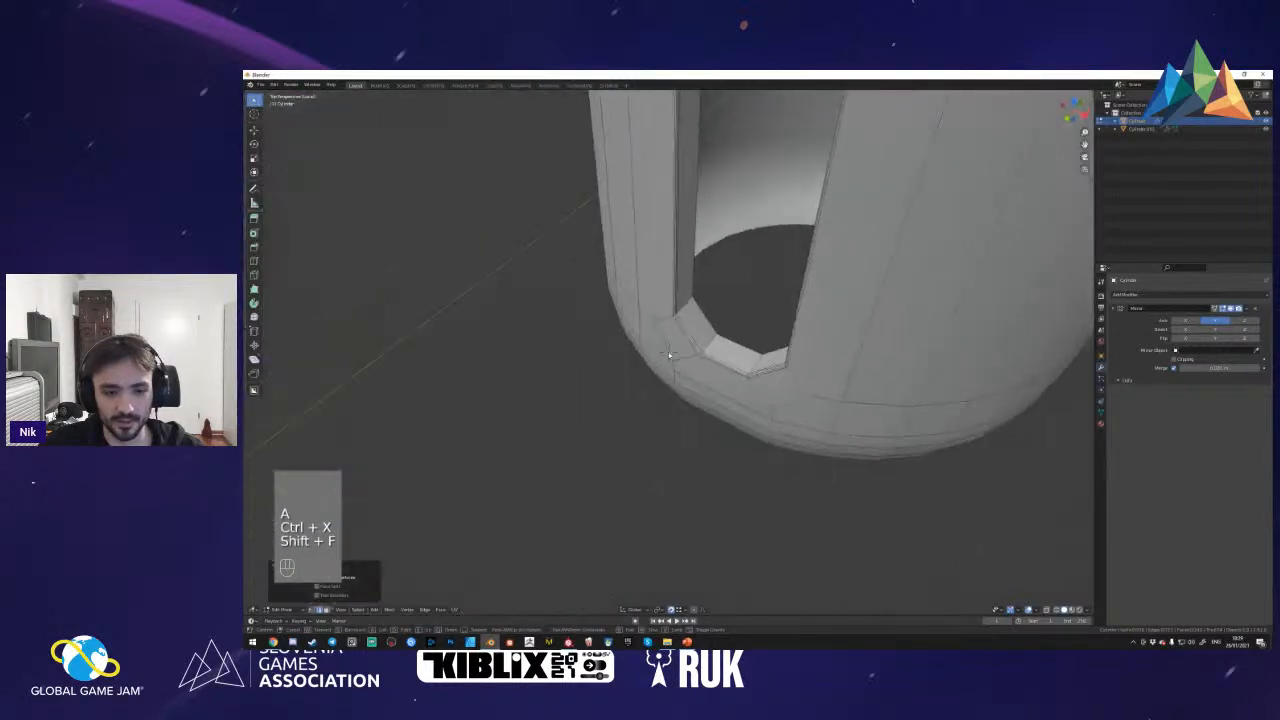
pyautogui.hotkey('shift', 'f')
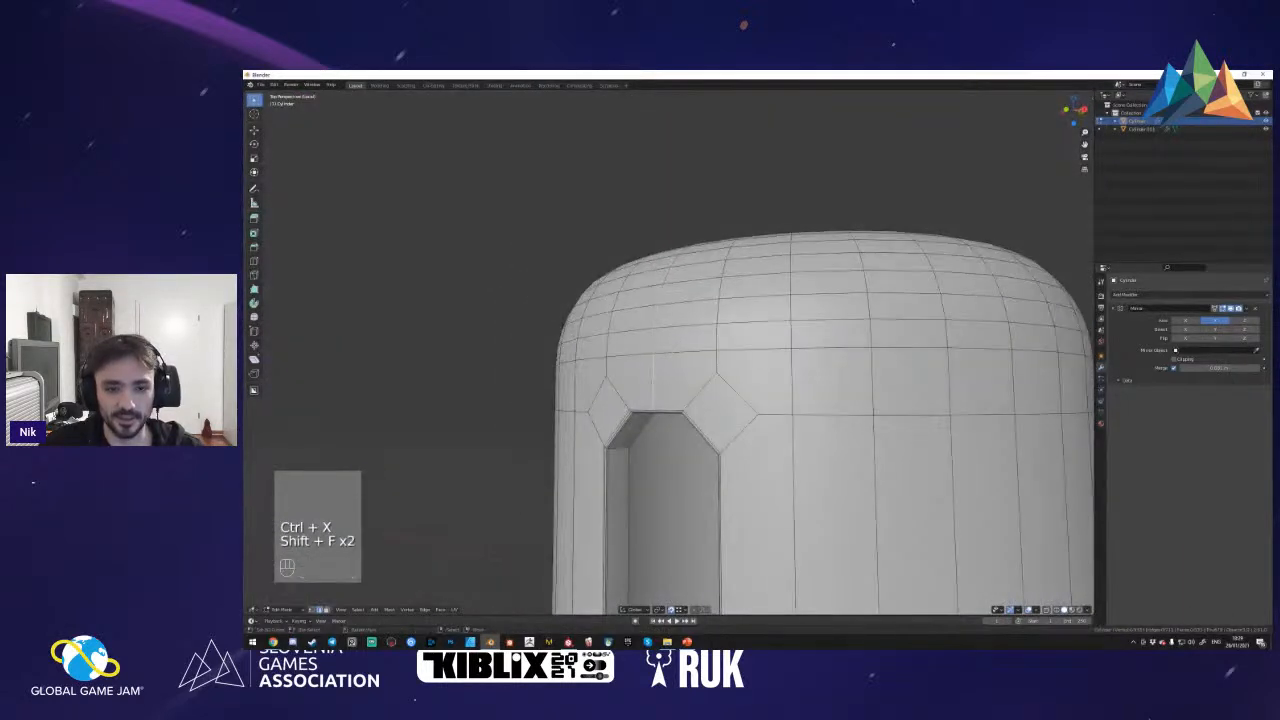
pyautogui.hotkey('shift', 'f')
pyautogui.keyDown('alt'); pyautogui.keyDown('shift'); pyautogui.click(715, 332); pyautogui.keyUp('shift'); pyautogui.keyUp('alt')
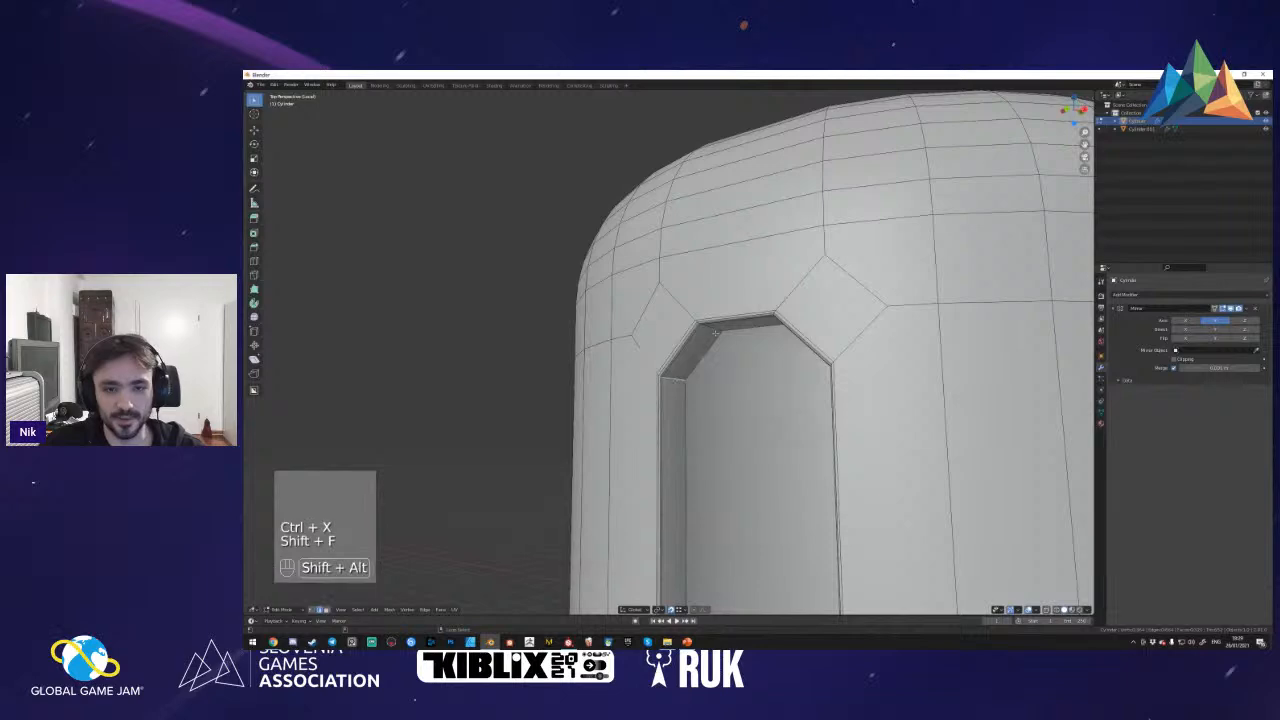
pyautogui.hotkey('ctrl', 'z')
pyautogui.hotkey('shift', 'f')
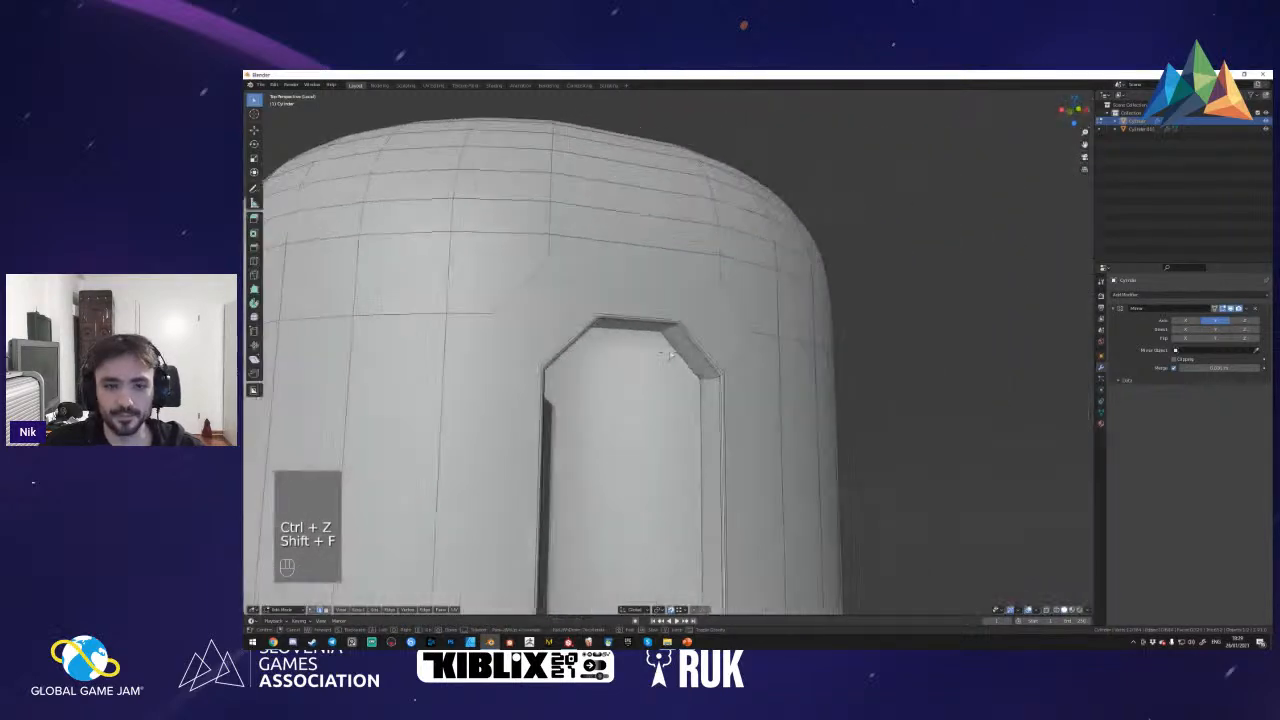
pyautogui.keyDown('alt'); pyautogui.keyDown('shift'); pyautogui.click(647, 280); pyautogui.keyUp('shift'); pyautogui.keyUp('alt')
pyautogui.hotkey('shift', 'f')
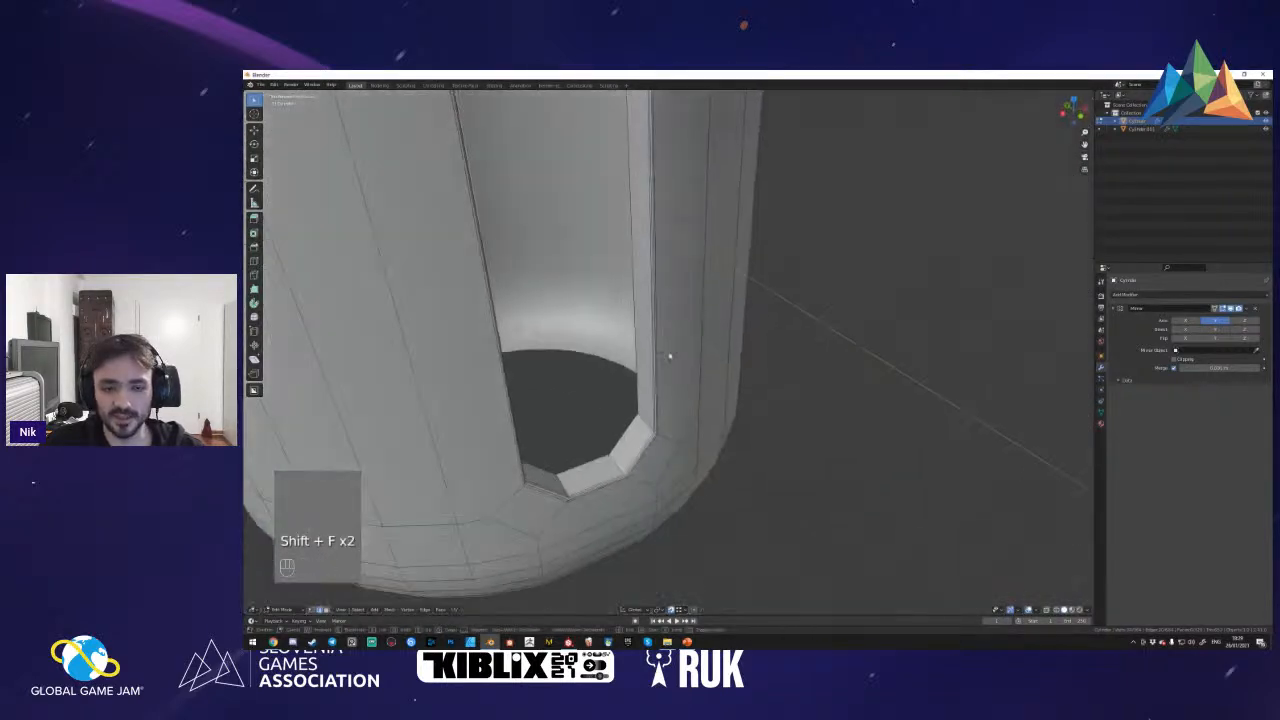
pyautogui.hotkey('ctrl', 'z')
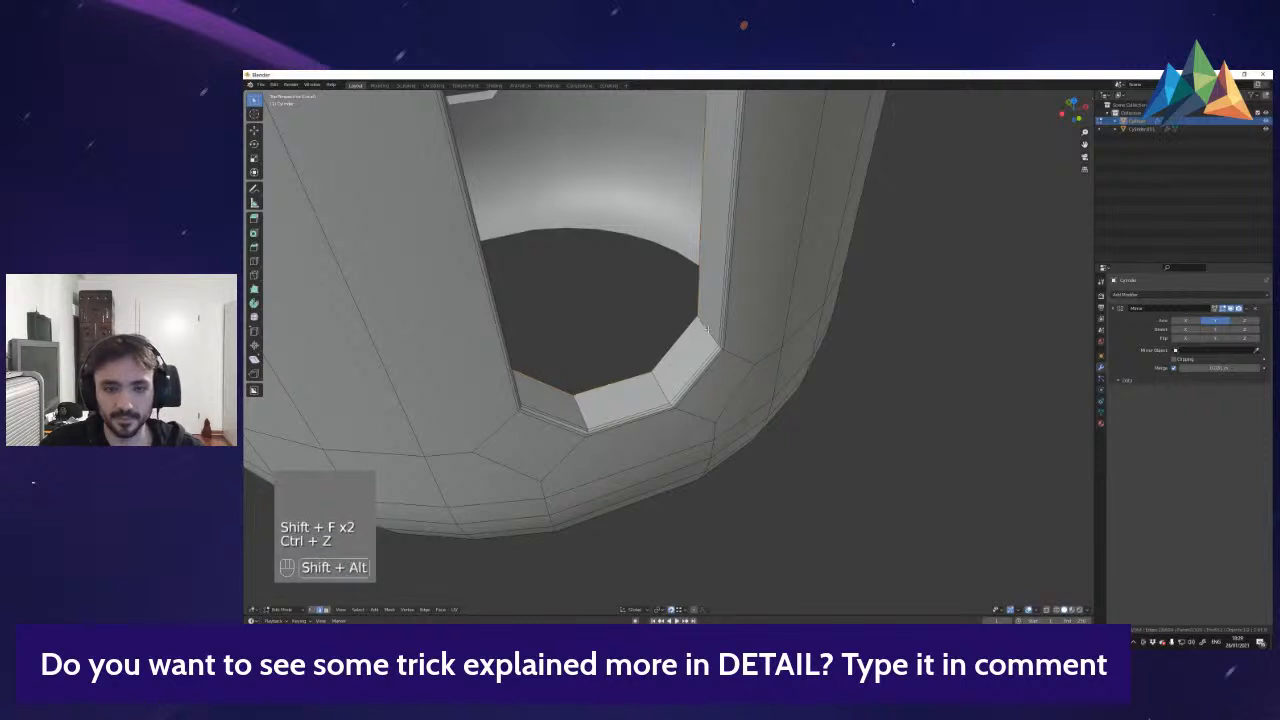
# - Select the edge loop along the slot rim again, apply a small bevel, and return to Object Mode
pyautogui.hotkey('shift', 'f')
pyautogui.click(667, 355)
pyautogui.keyDown('alt'); pyautogui.keyDown('shift'); pyautogui.click(672, 345); pyautogui.keyUp('shift'); pyautogui.keyUp('alt')
pyautogui.hotkey('ctrl', 'b')
pyautogui.click(775, 385)
pyautogui.press('Tab')
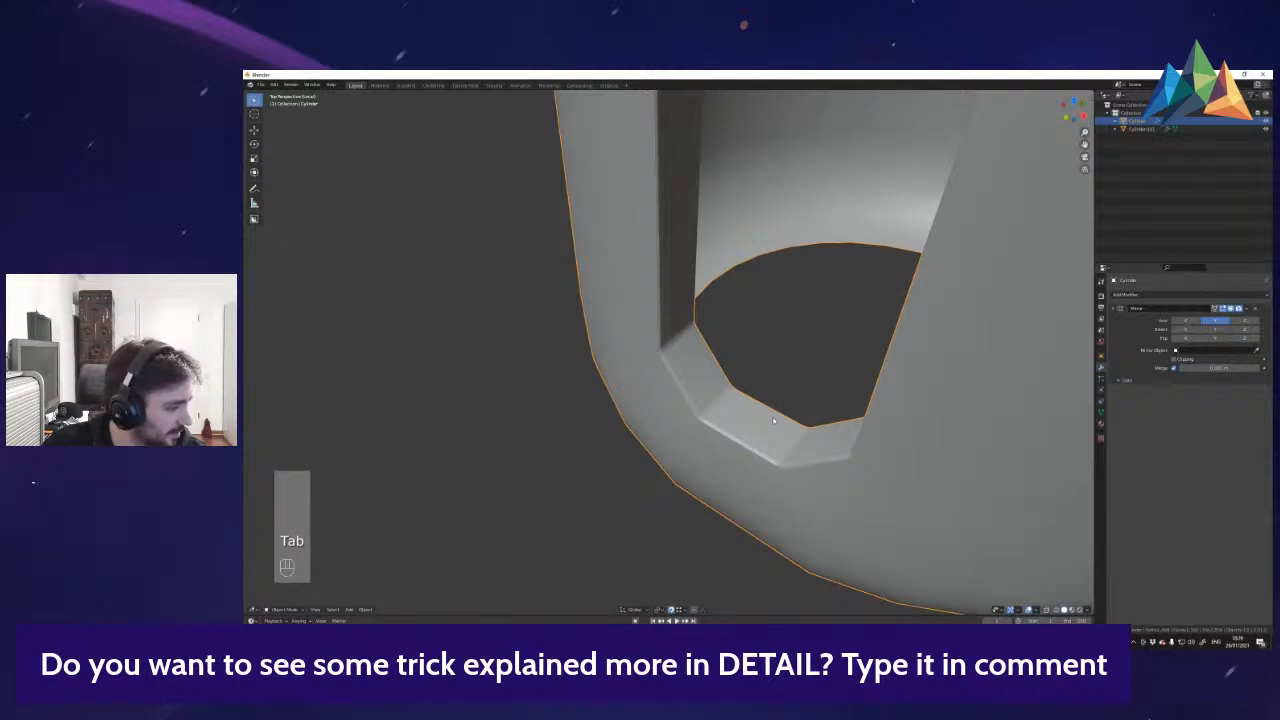
# - Inspect the bevelled slot around the shell and exit local view to restore the full scene
pyautogui.hotkey('shift', 'f')
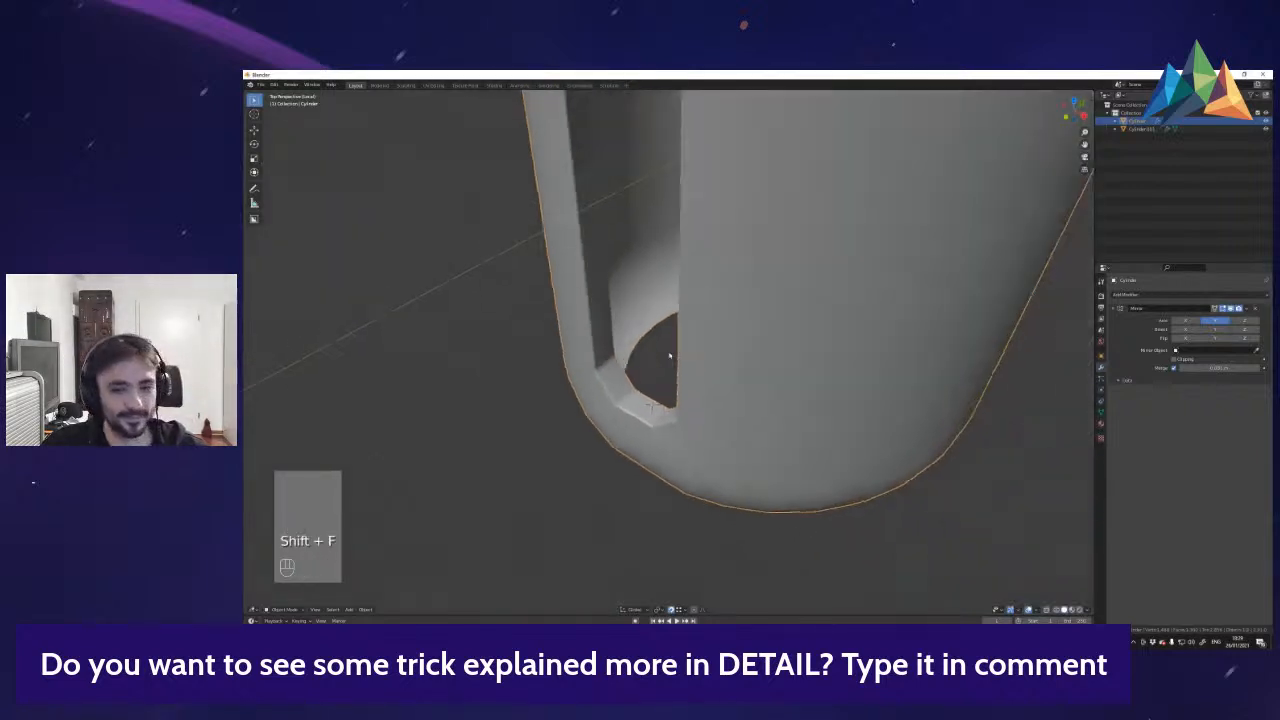
pyautogui.press('a')
pyautogui.press('d')
pyautogui.press('s')
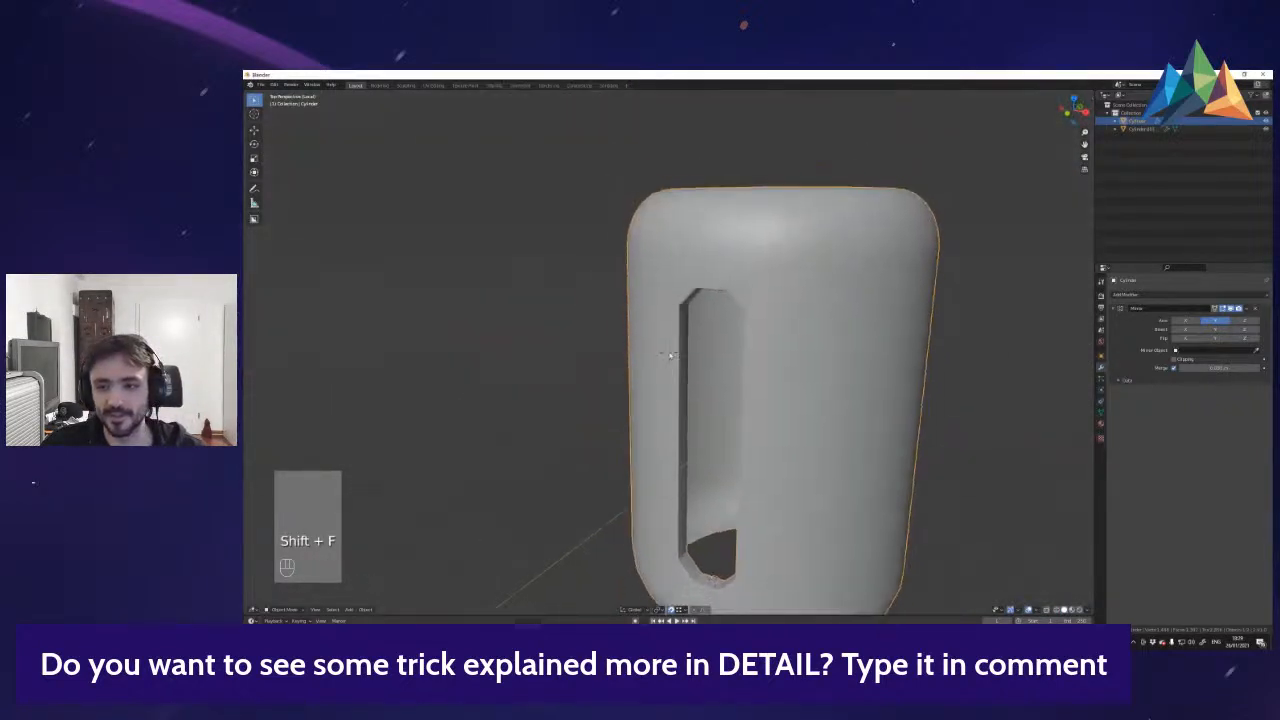
pyautogui.hotkey('shift', 'f')
pyautogui.press('KP_Divide')
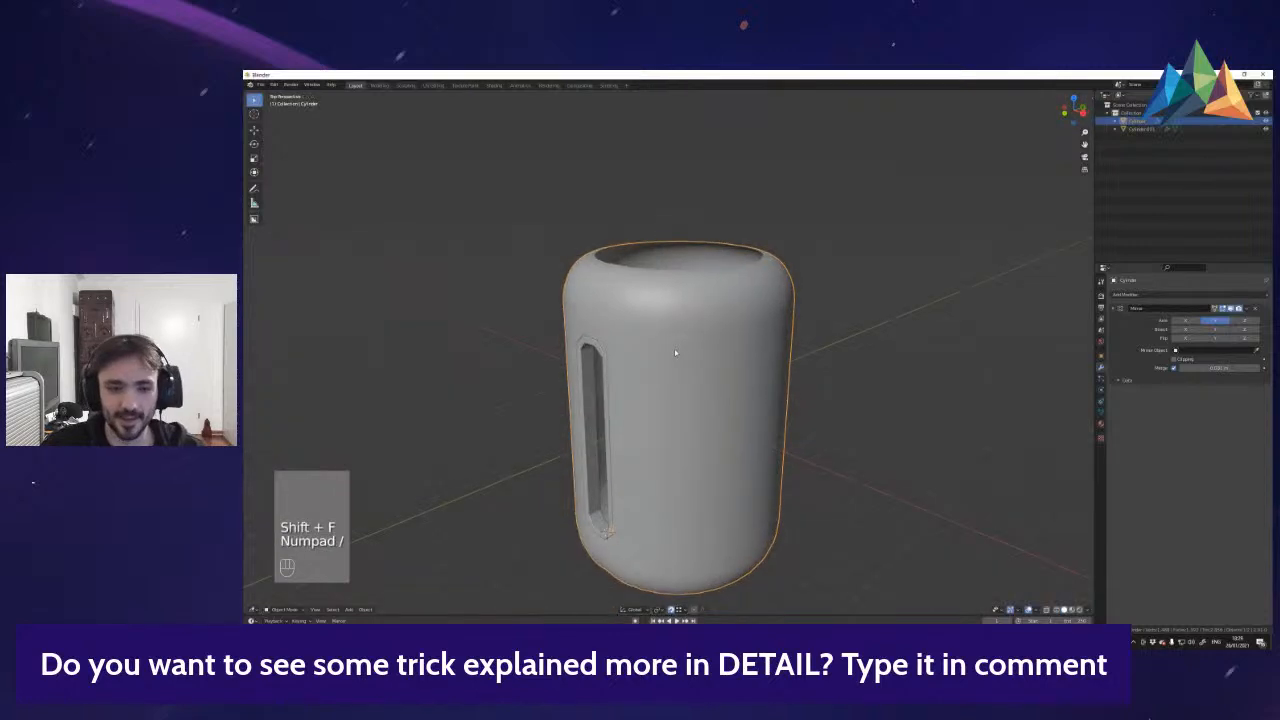
# - Add a Mirror modifier to the frame object set into the slot on the cylinder's side
pyautogui.hotkey('shift', 'f')
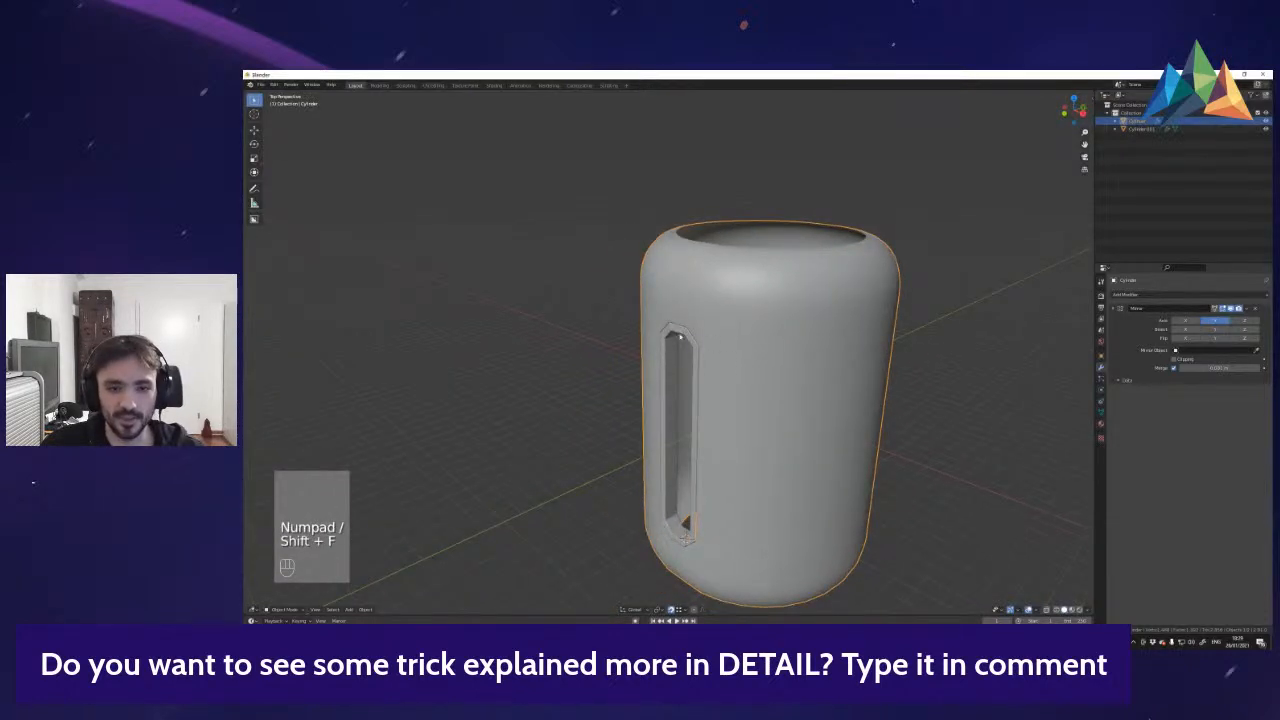
pyautogui.click(680, 335)
pyautogui.click(1150, 295)
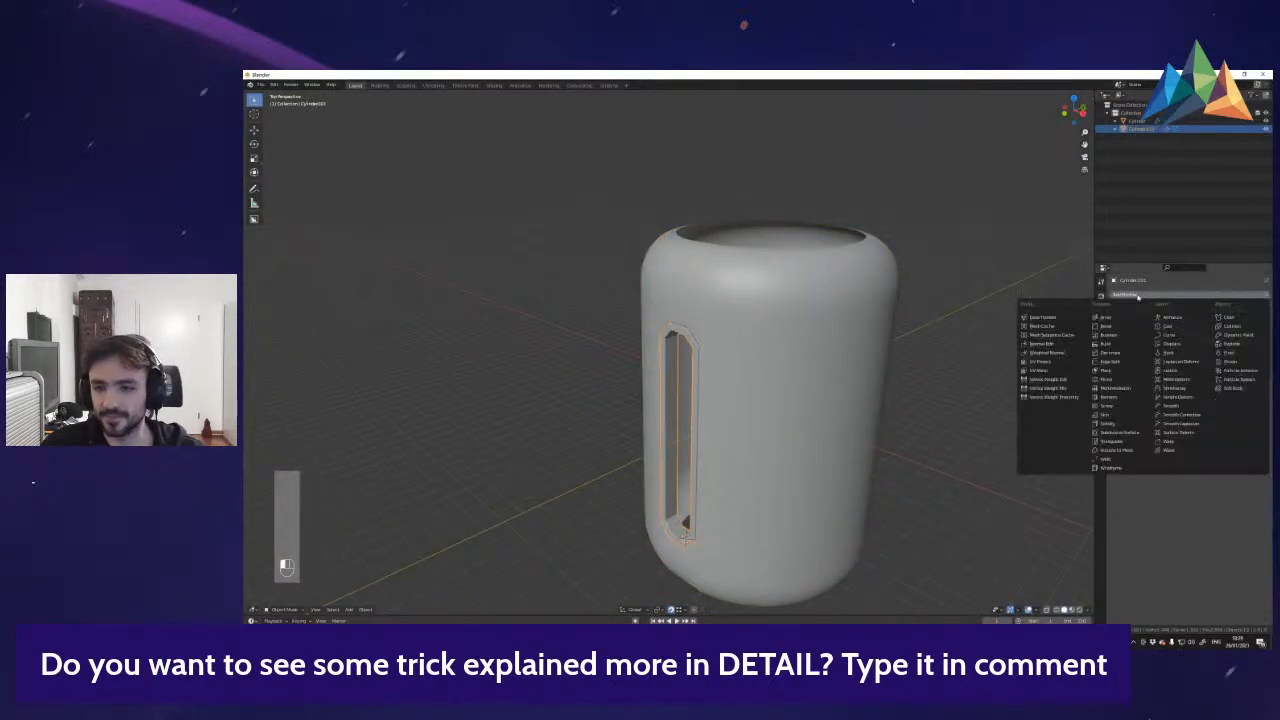
pyautogui.click(1110, 379)
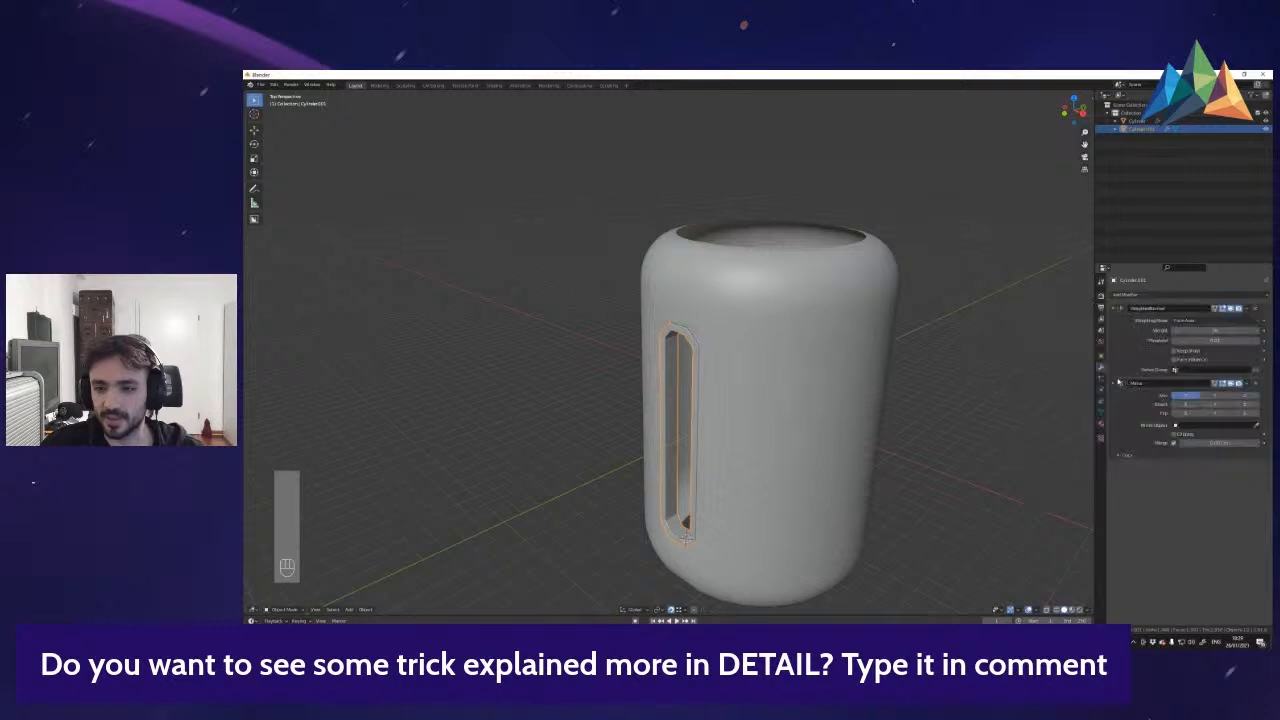
# - Try mirroring the slot frame across Y instead of X, and switch the Y axis off again
pyautogui.hotkey('shift', 'f')
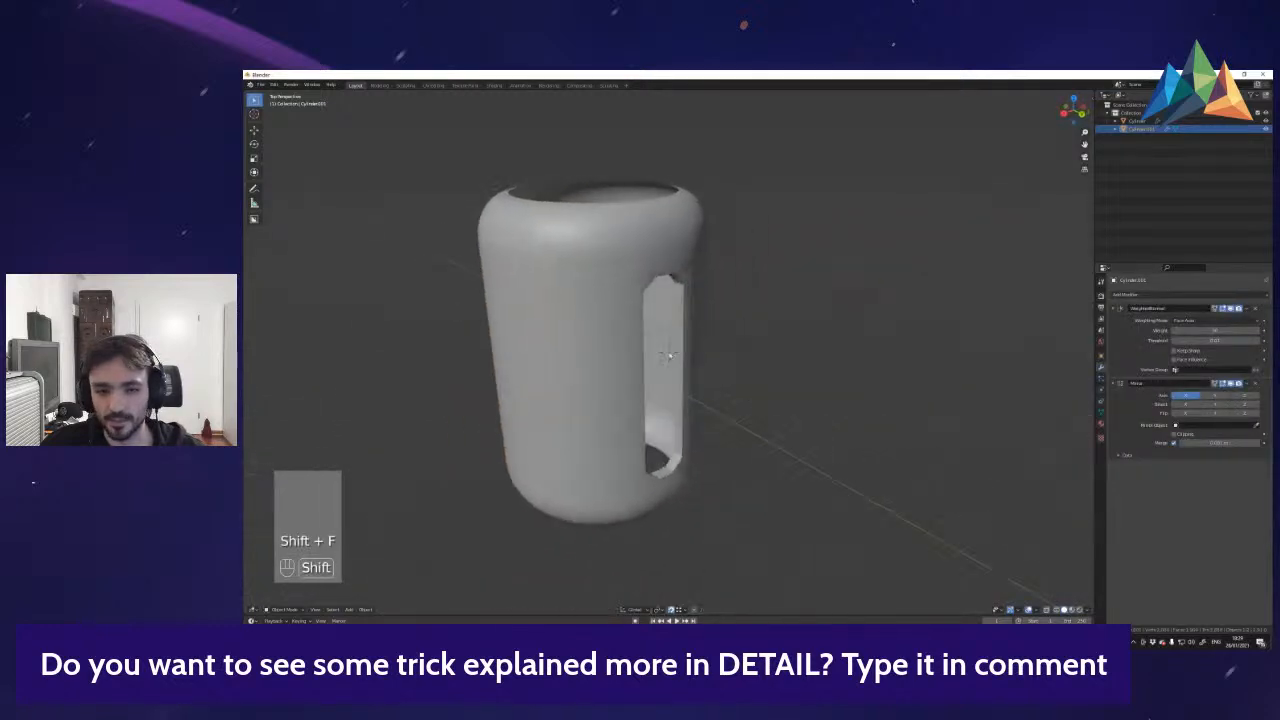
pyautogui.click(667, 352)
pyautogui.click(1215, 395)
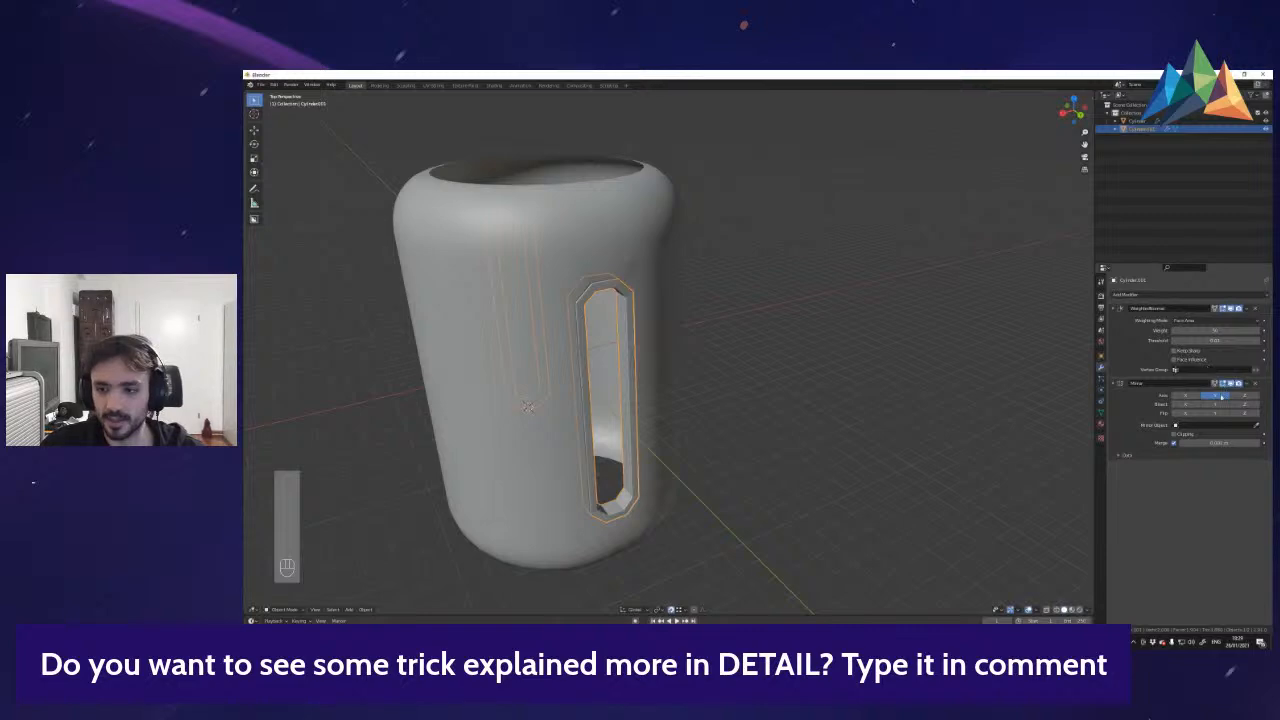
pyautogui.click(1221, 397)
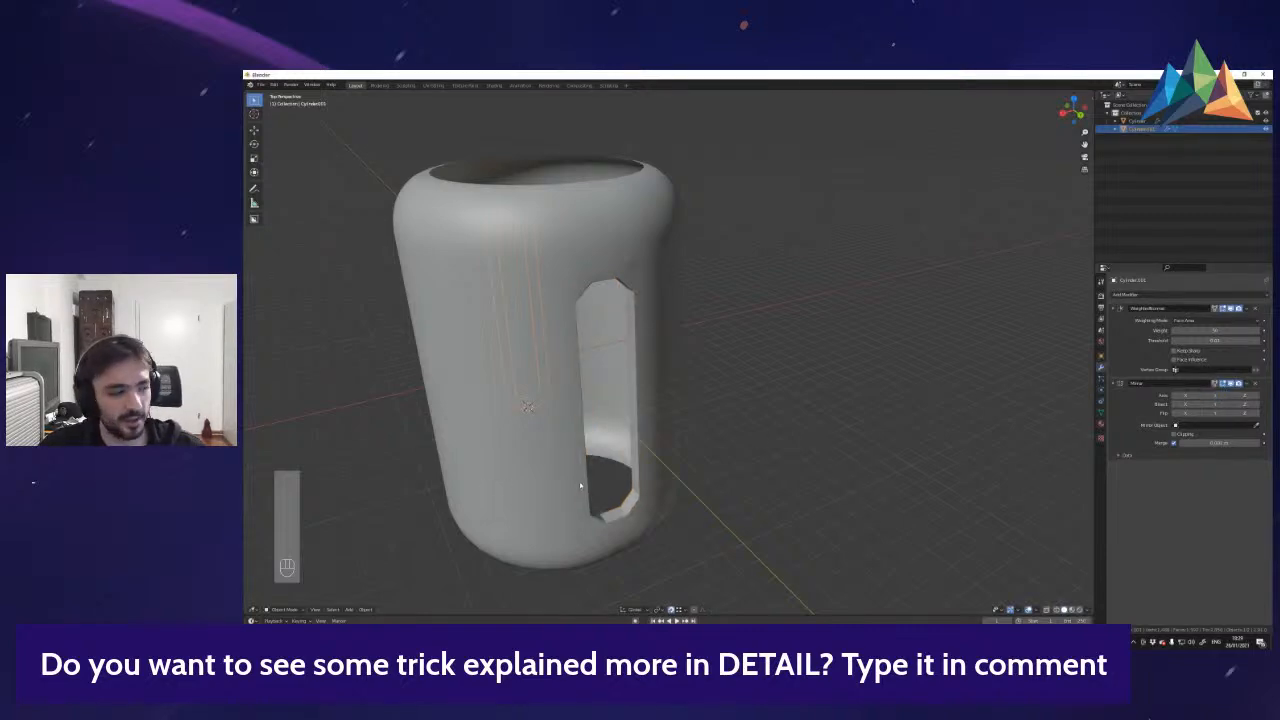
# - Place the 3D cursor in empty space beside the cylinder, set the slot frame's origin to it, and test the pivot with a rotation
pyautogui.hotkey('shift', 'f')
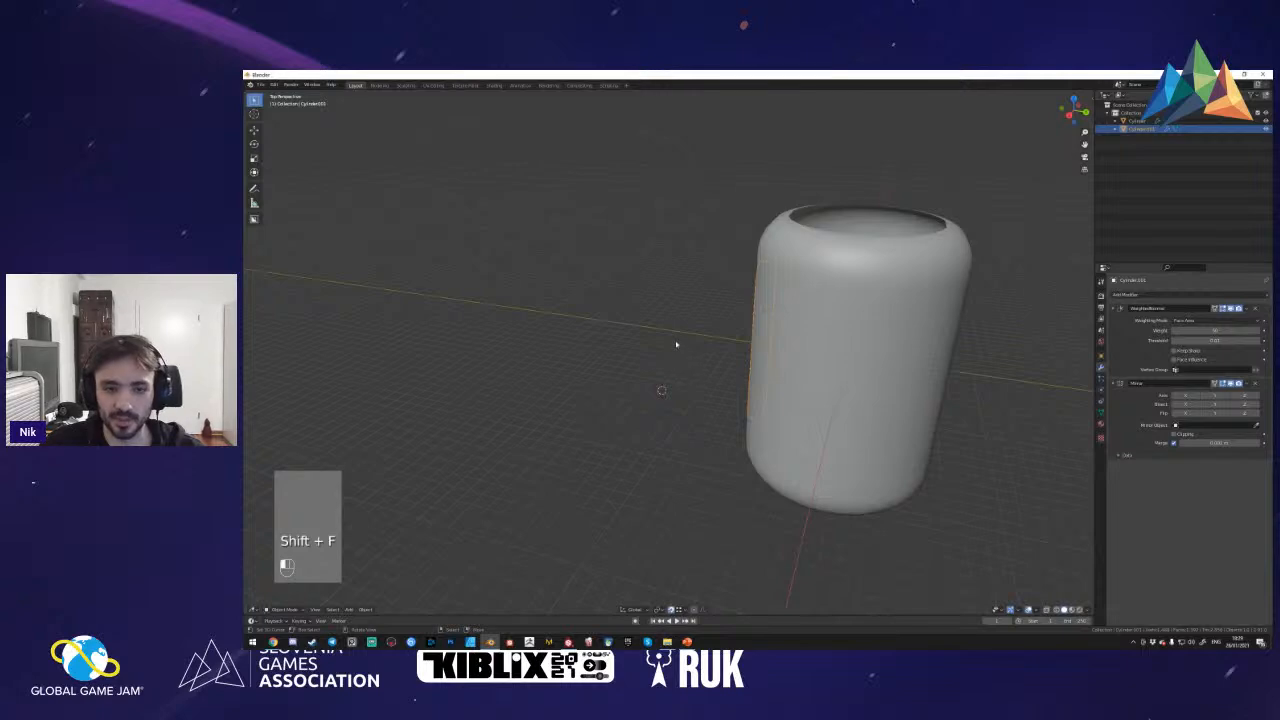
pyautogui.keyDown('shift'); pyautogui.rightClick(676, 344); pyautogui.keyUp('shift')
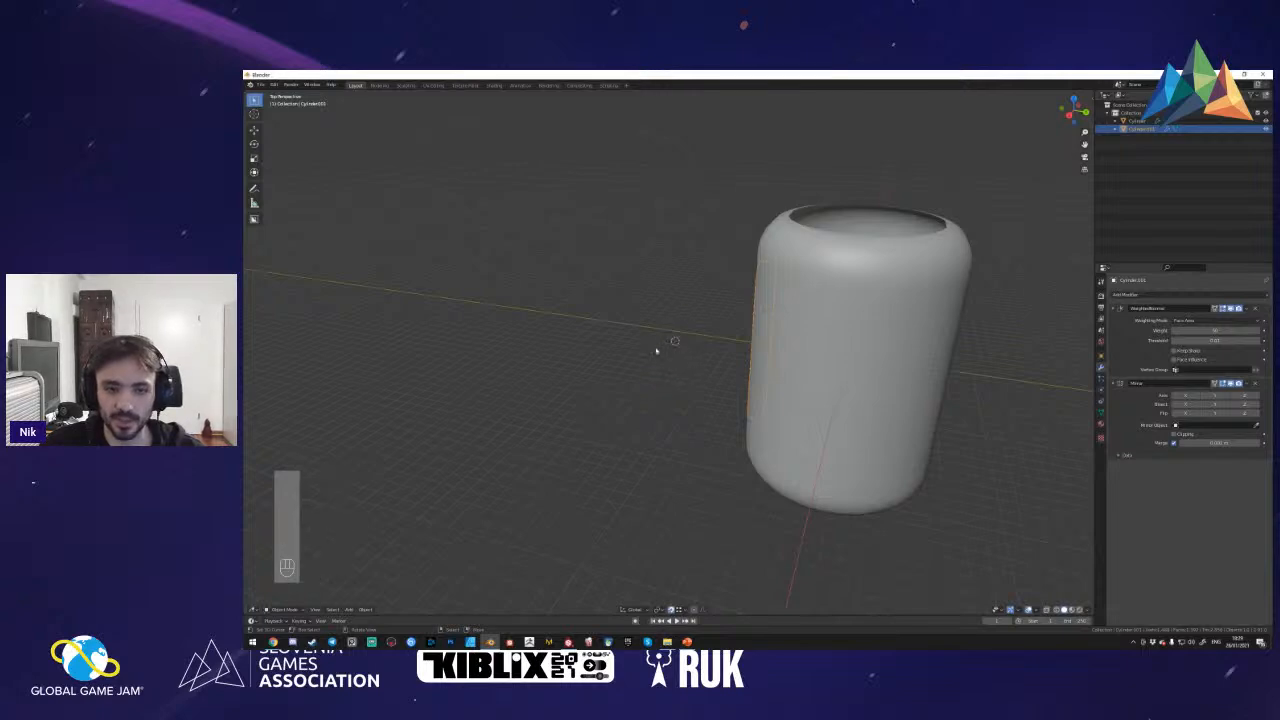
pyautogui.click(368, 609)
pyautogui.moveTo(381, 594)
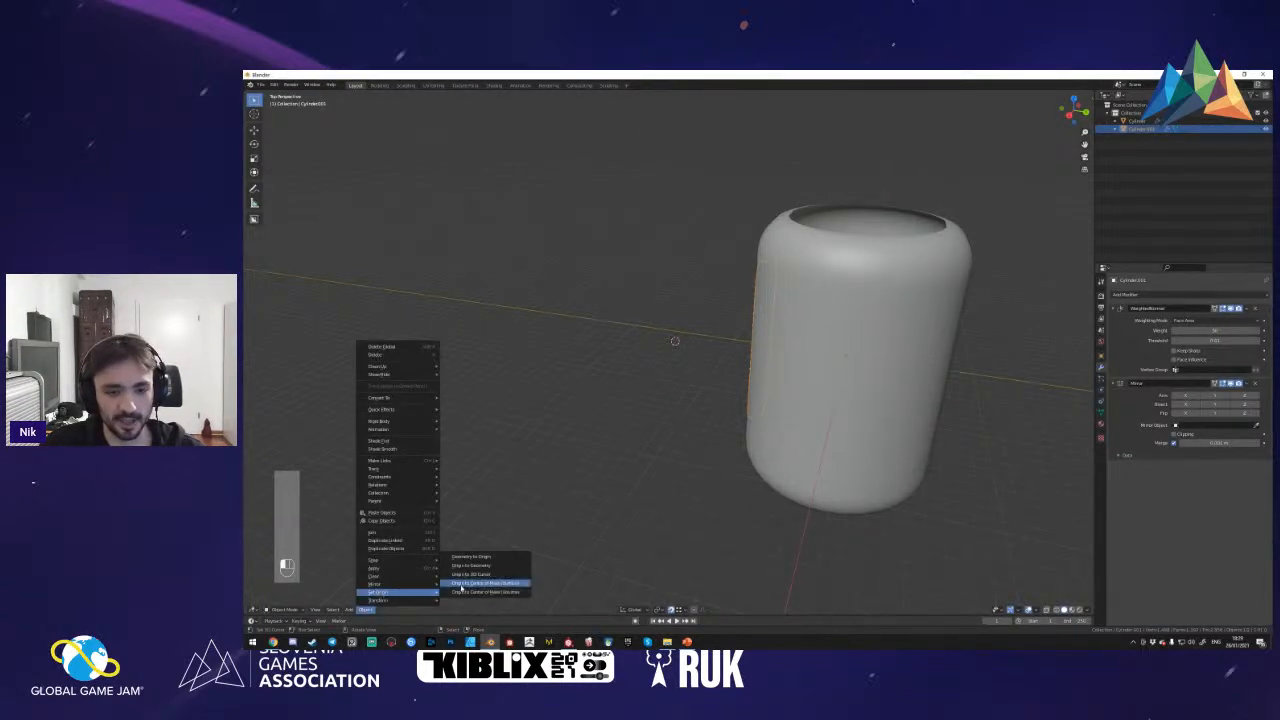
pyautogui.click(468, 577)
pyautogui.press('r')
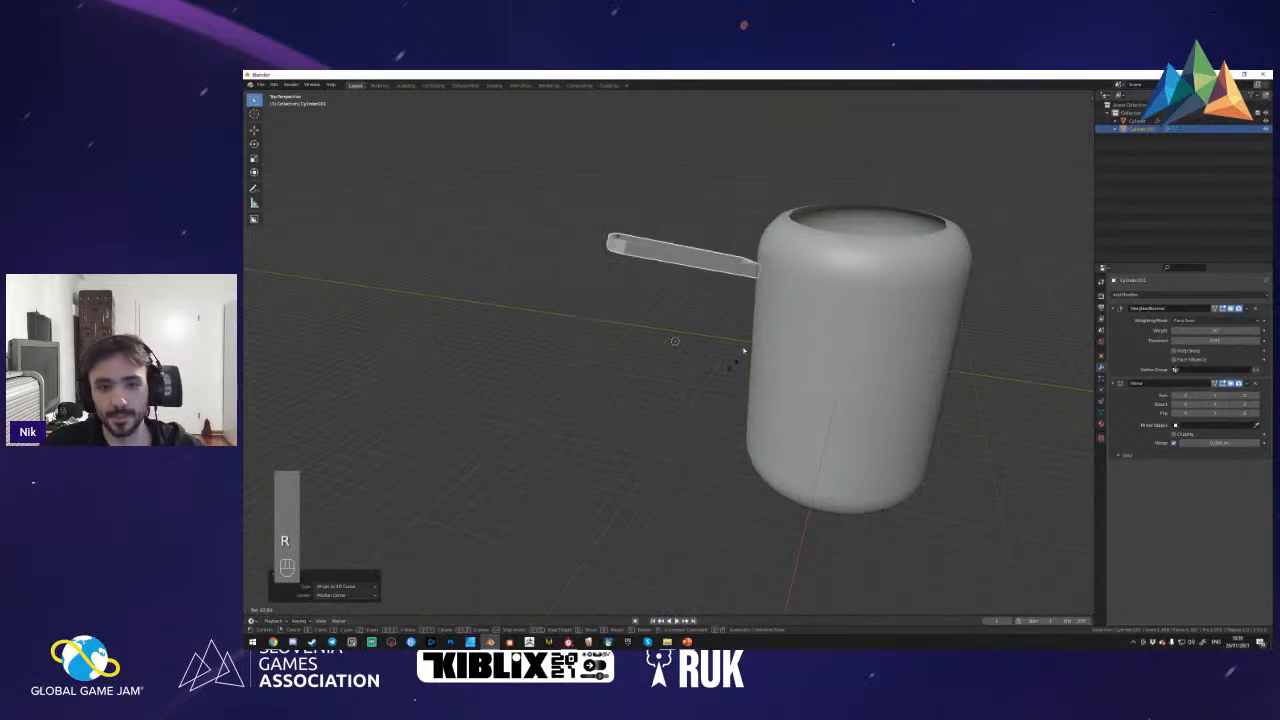
pyautogui.click(717, 274)
# - Mirror the slot frame across the Y axis only, using the cylinder body as the mirror object
pyautogui.click(1186, 396)
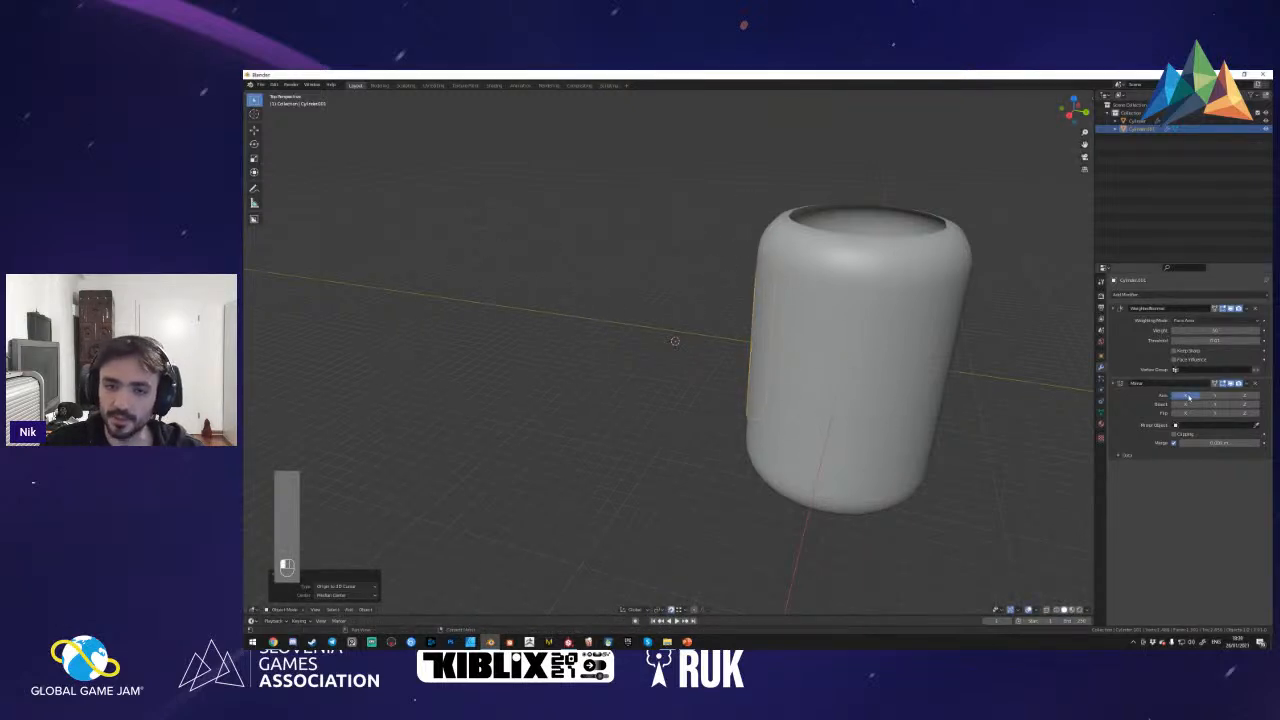
pyautogui.click(1186, 396)
pyautogui.click(1215, 396)
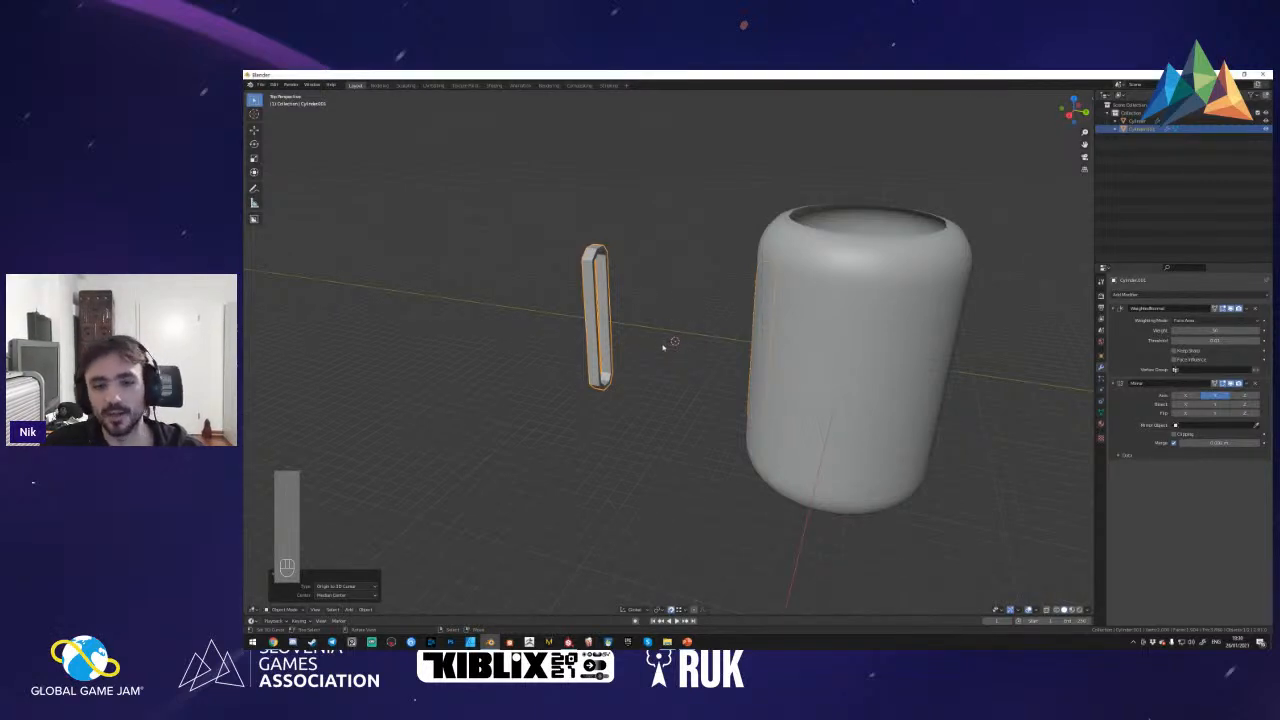
pyautogui.hotkey('shift', 'f')
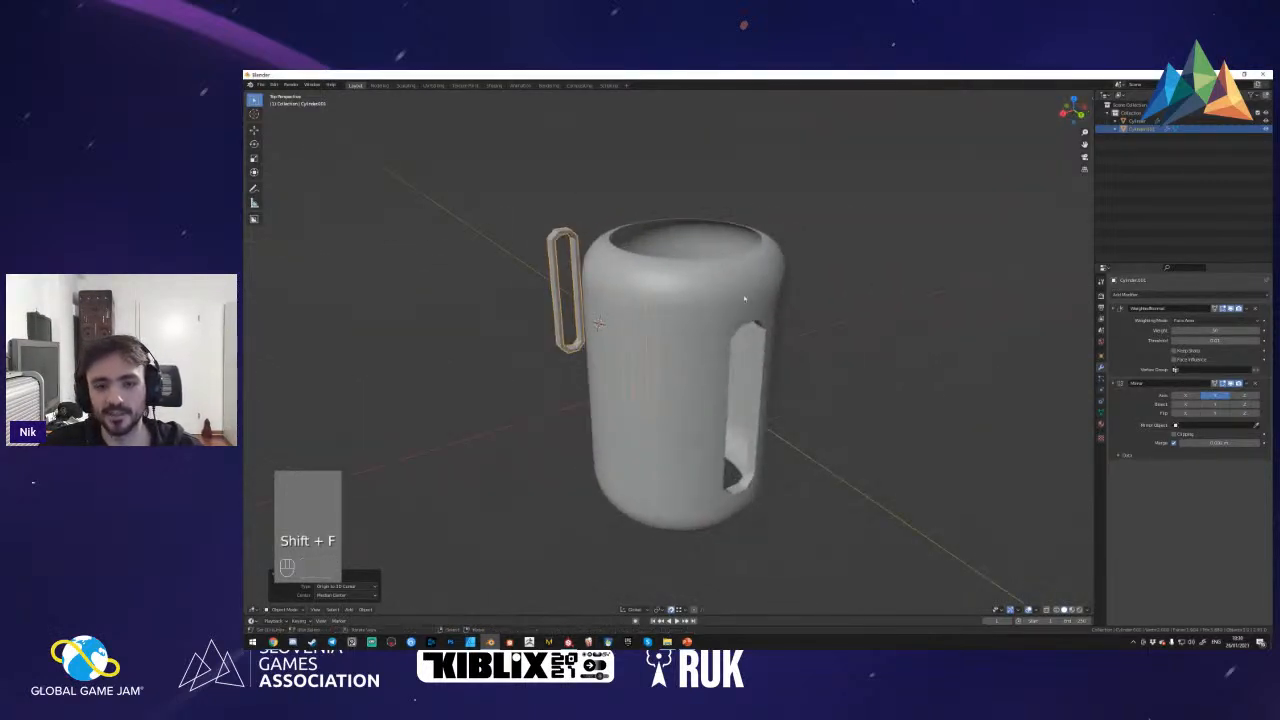
pyautogui.hotkey('shift', 'f')
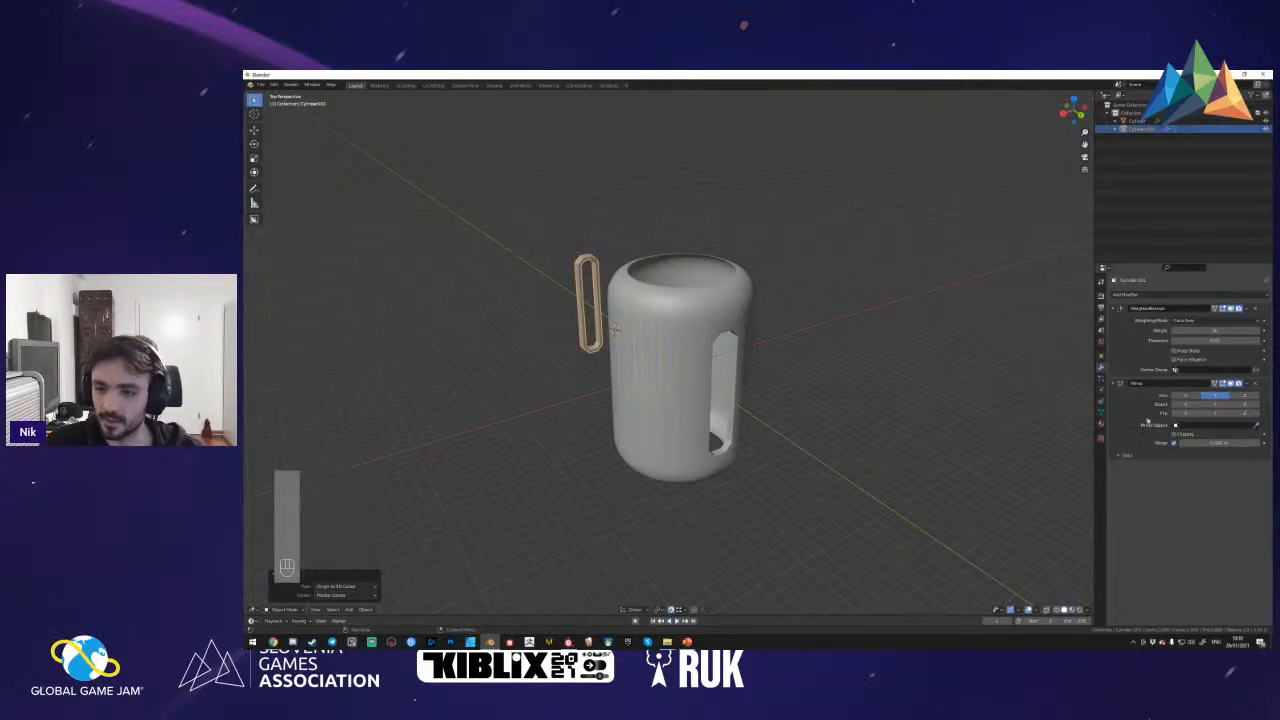
pyautogui.click(1257, 426)
pyautogui.click(735, 312)
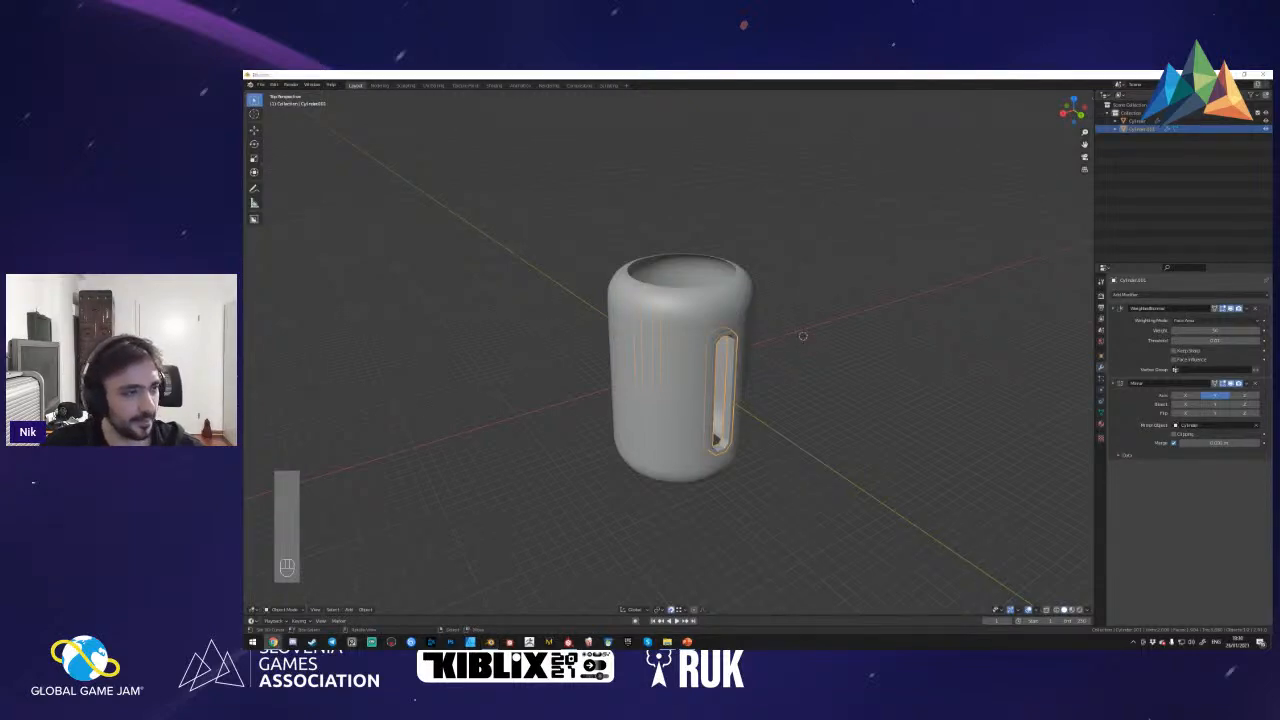
pyautogui.click(672, 362)
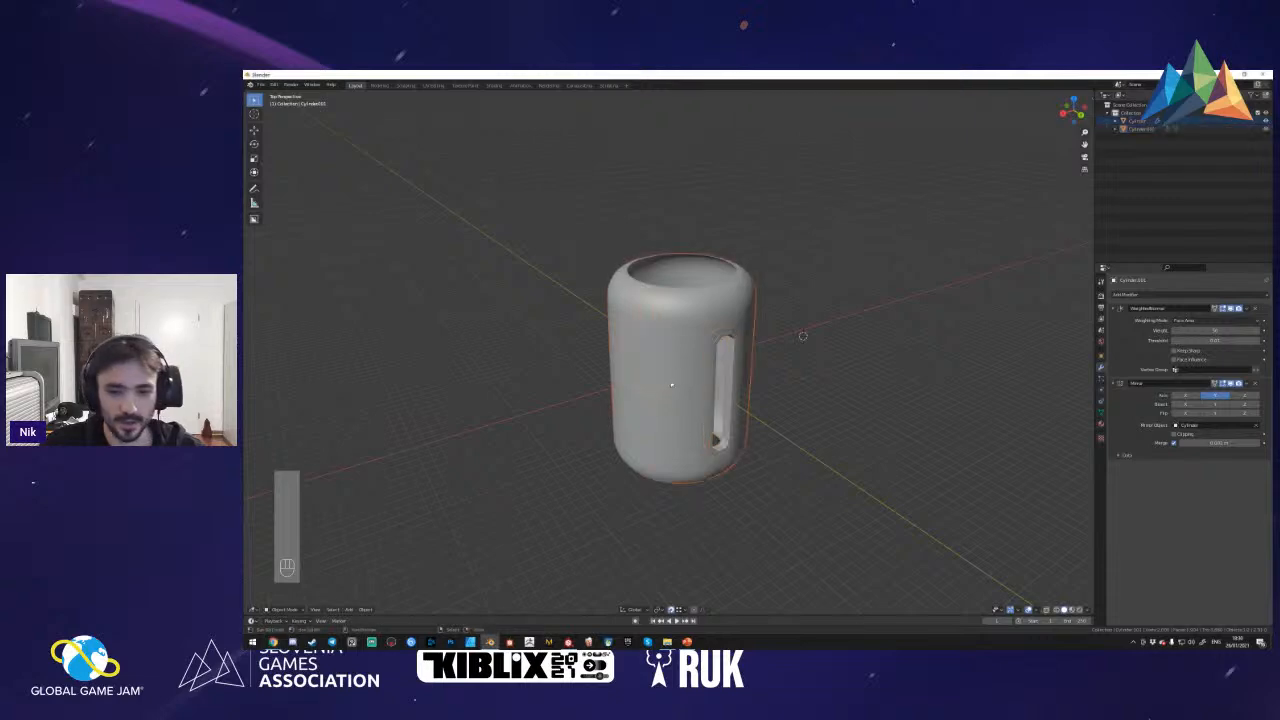
pyautogui.hotkey('shift', 'f')
pyautogui.press('w')
pyautogui.click(678, 357)
pyautogui.press('a')
pyautogui.hotkey('ctrl', 's')
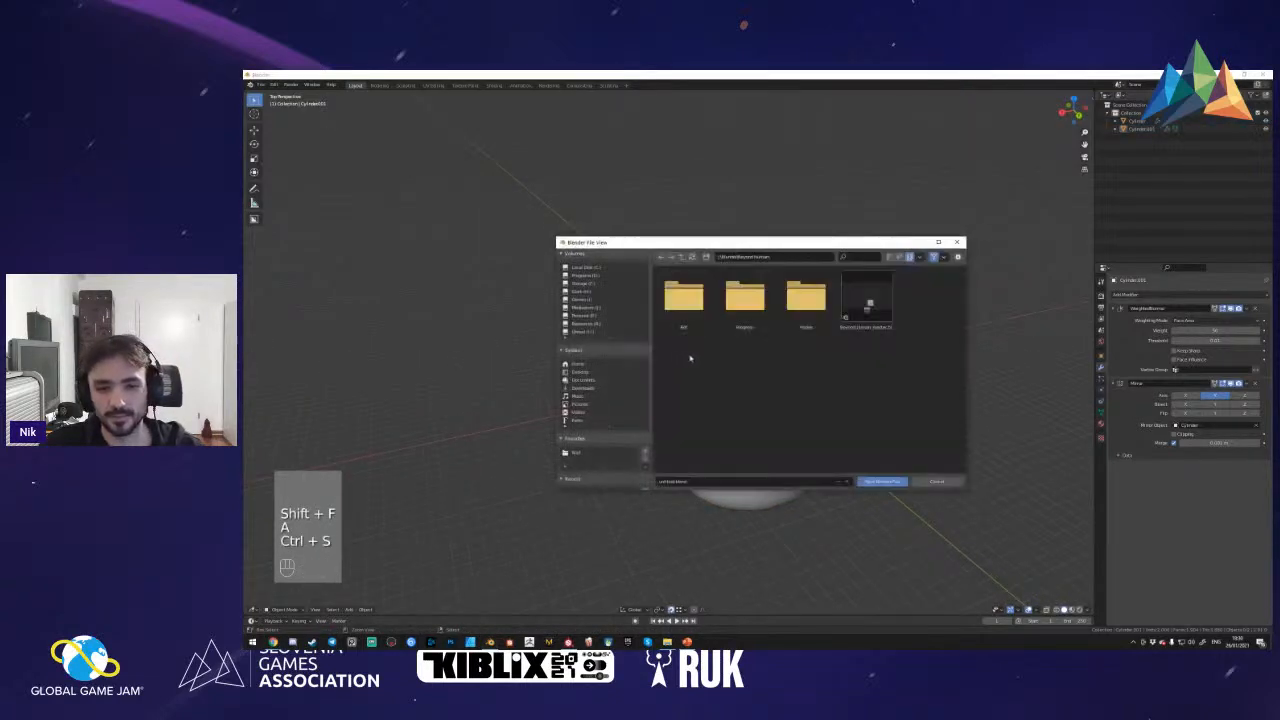
pyautogui.press('Escape')
pyautogui.hotkey('shift', 'f')
pyautogui.hotkey('shift', 'f')
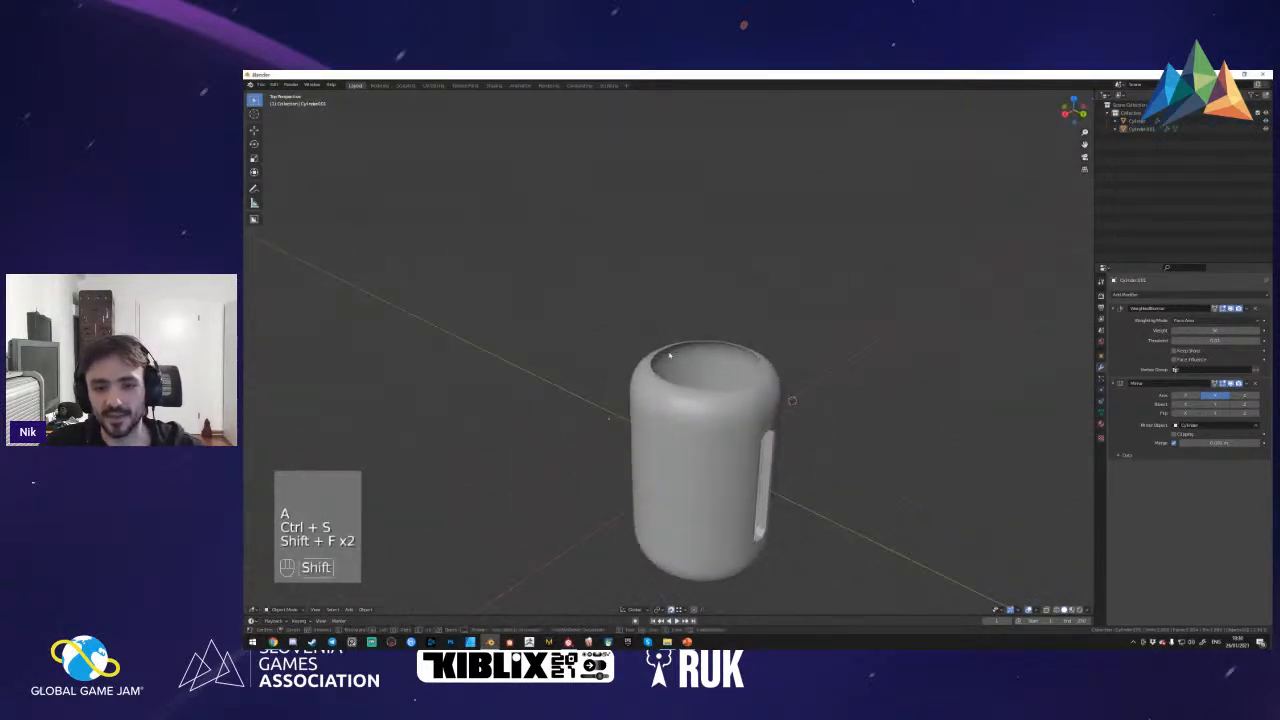
# - Examine the cylinder body's mesh around its open rim and the slot's upper corners in Edit Mode
pyautogui.click(669, 355)
pyautogui.press('Tab')
pyautogui.hotkey('shift', 'f')
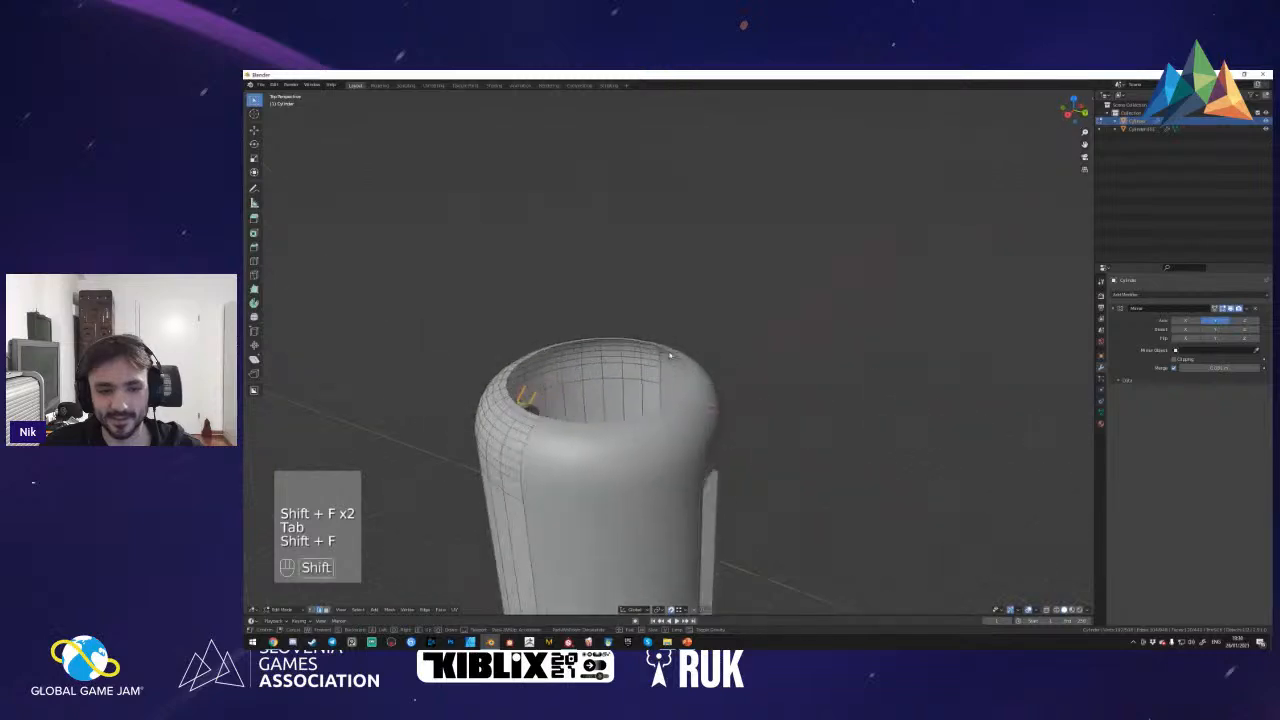
pyautogui.press('Tab')
pyautogui.hotkey('shift', 'f')
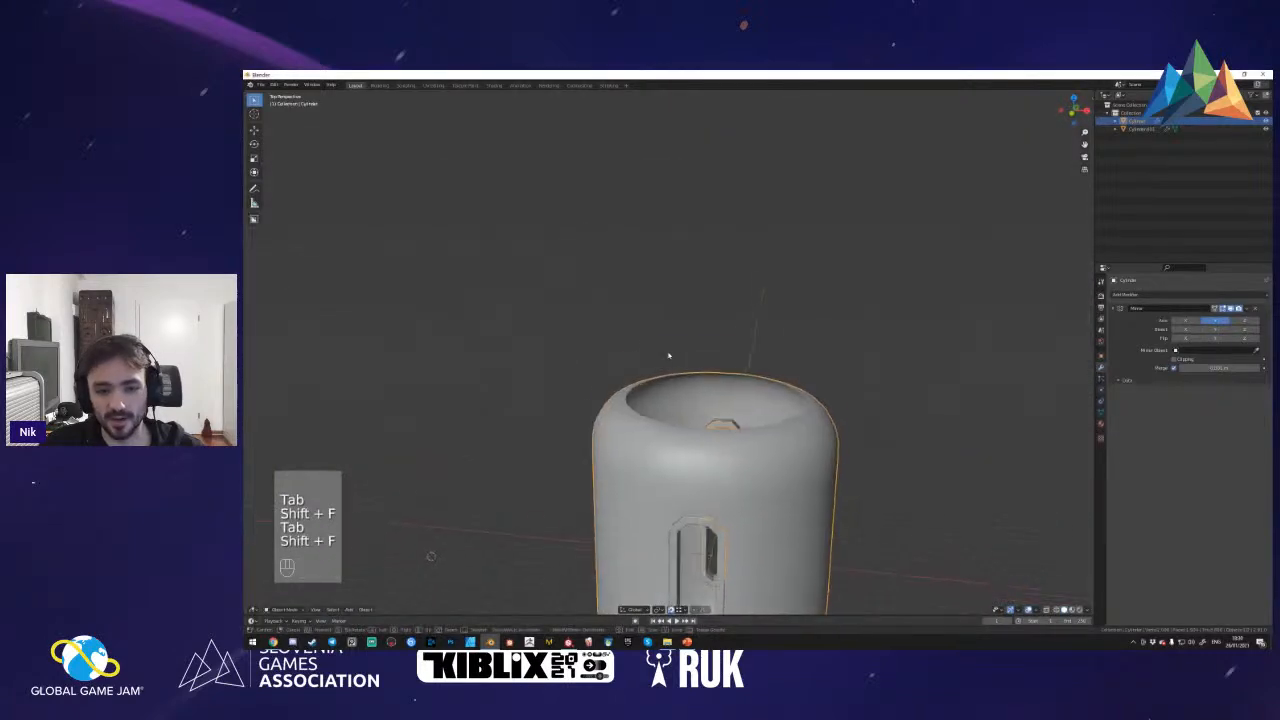
pyautogui.hotkey('shift', 'f')
pyautogui.press('Tab')
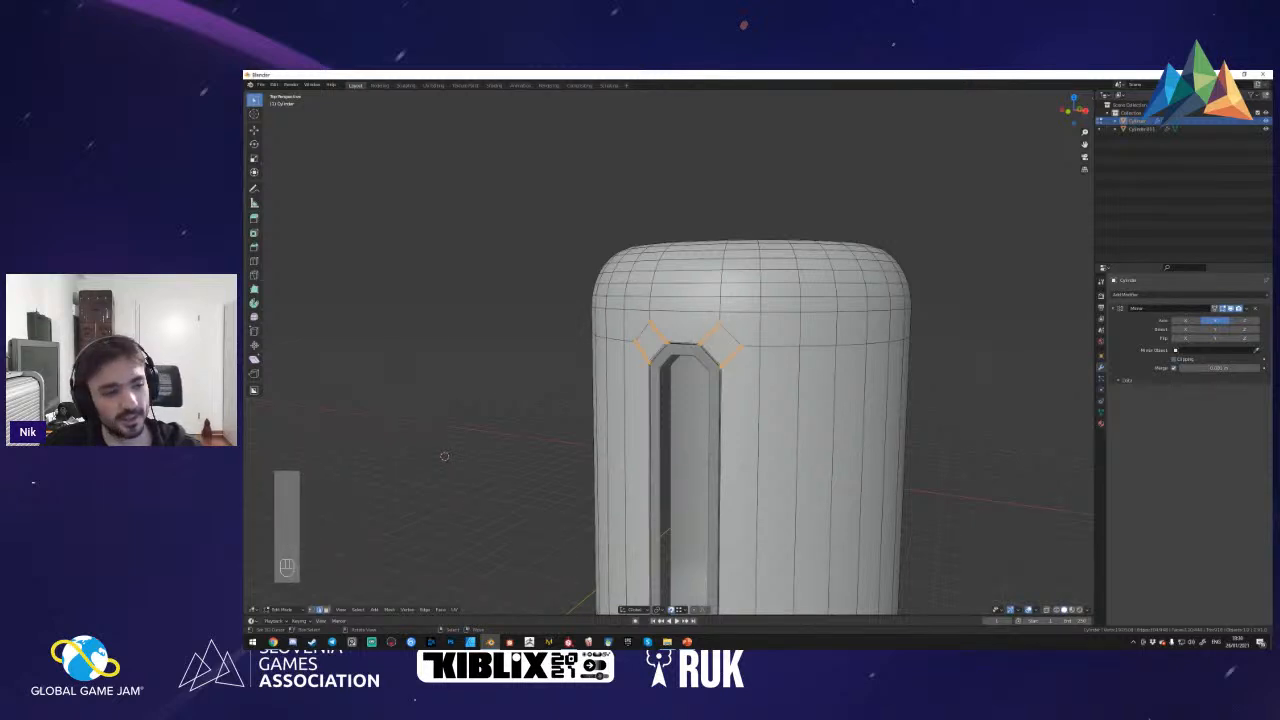
pyautogui.press('Tab')
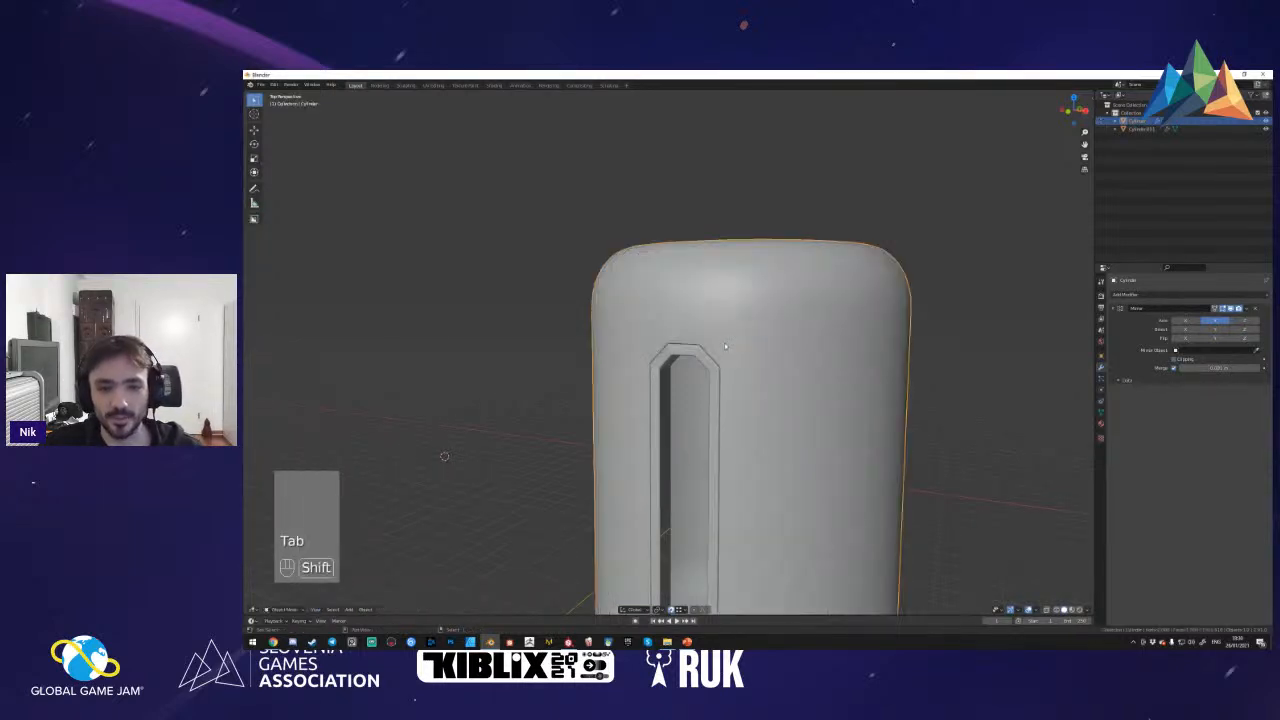
pyautogui.hotkey('shift', 'f')
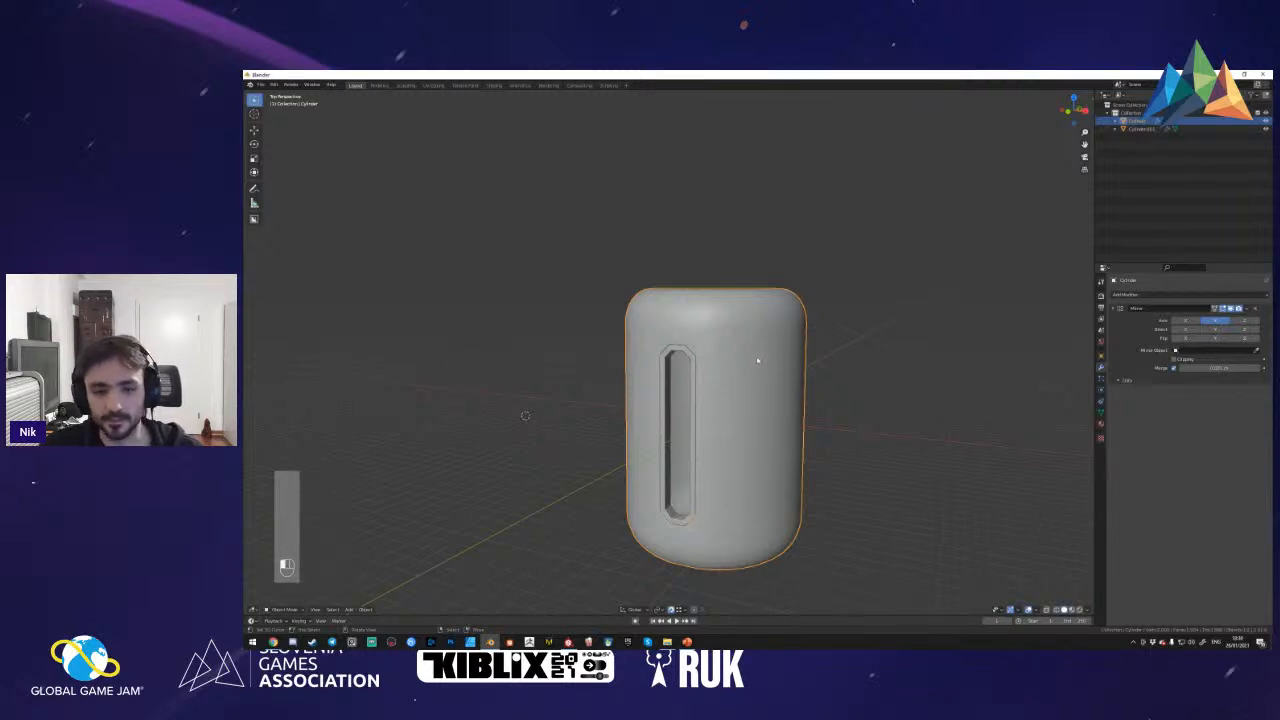
pyautogui.press('a')
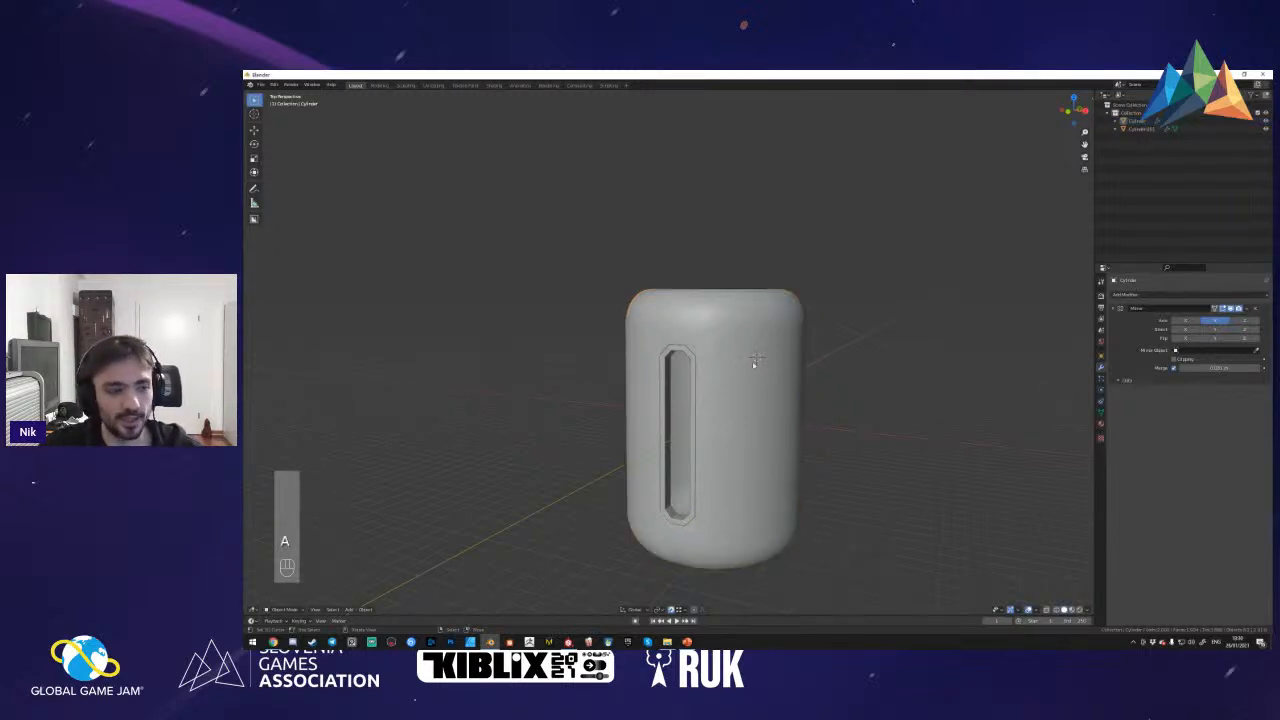
# - Duplicate the edge loop around the cylinder body's bottom opening in place and separate the selection into its own object
pyautogui.hotkey('shift', 'f')
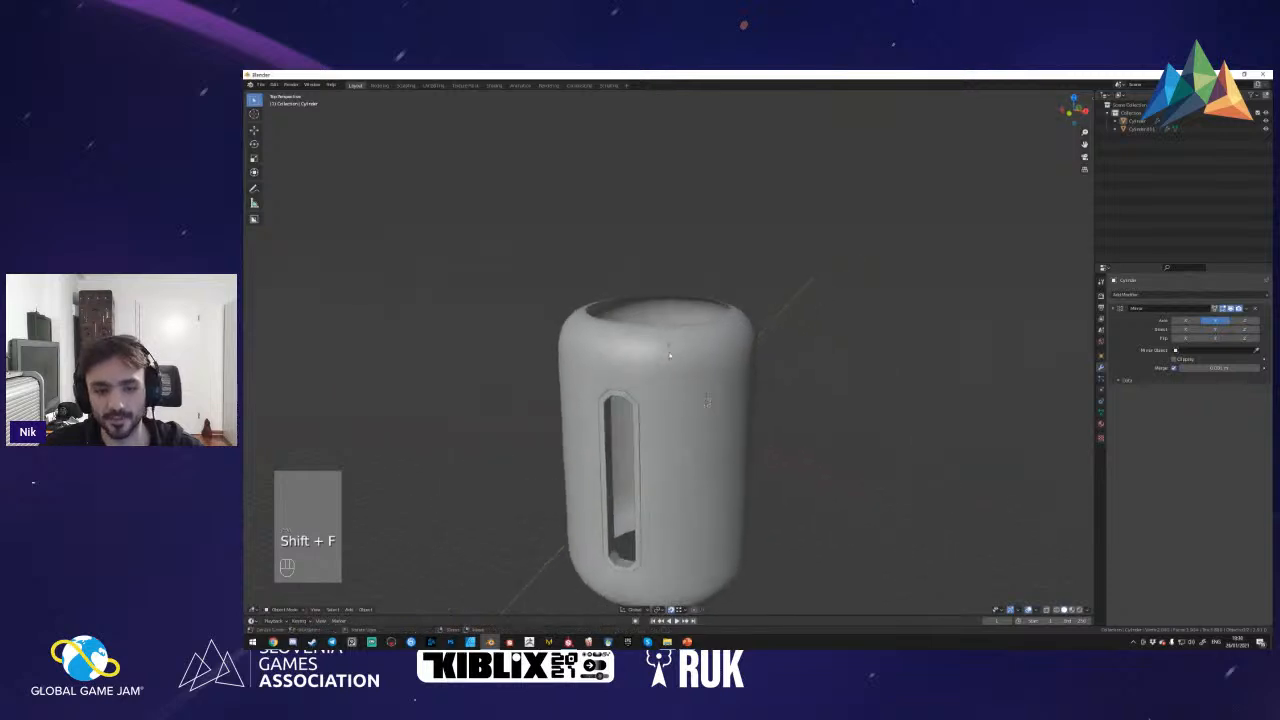
pyautogui.hotkey('shift', 'f')
pyautogui.press('q')
pyautogui.press('w')
pyautogui.click(669, 355)
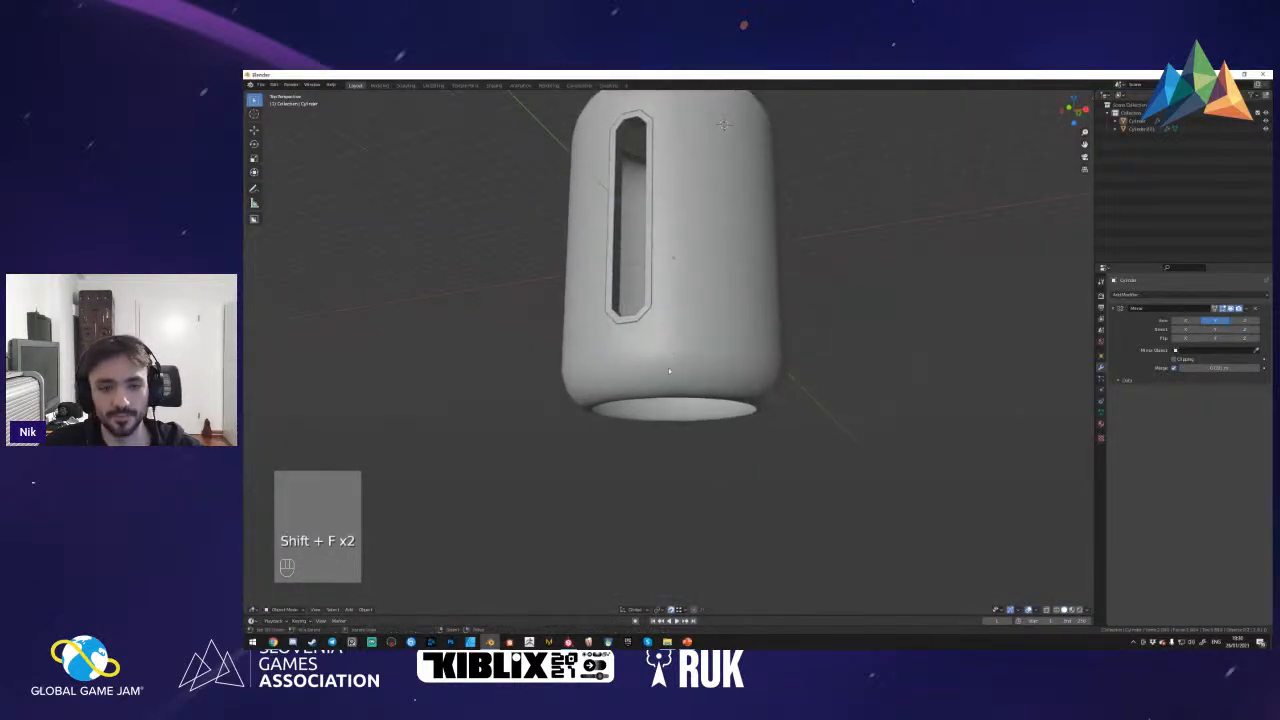
pyautogui.rightClick(669, 356)
pyautogui.press('Tab')
pyautogui.hotkey('shift', 'f')
pyautogui.press('2')
pyautogui.keyDown('alt'); pyautogui.keyDown('shift'); pyautogui.click(655, 307); pyautogui.keyUp('shift'); pyautogui.keyUp('alt')
pyautogui.press('a')
pyautogui.keyDown('alt'); pyautogui.keyDown('shift'); pyautogui.click(655, 307); pyautogui.keyUp('shift'); pyautogui.keyUp('alt')
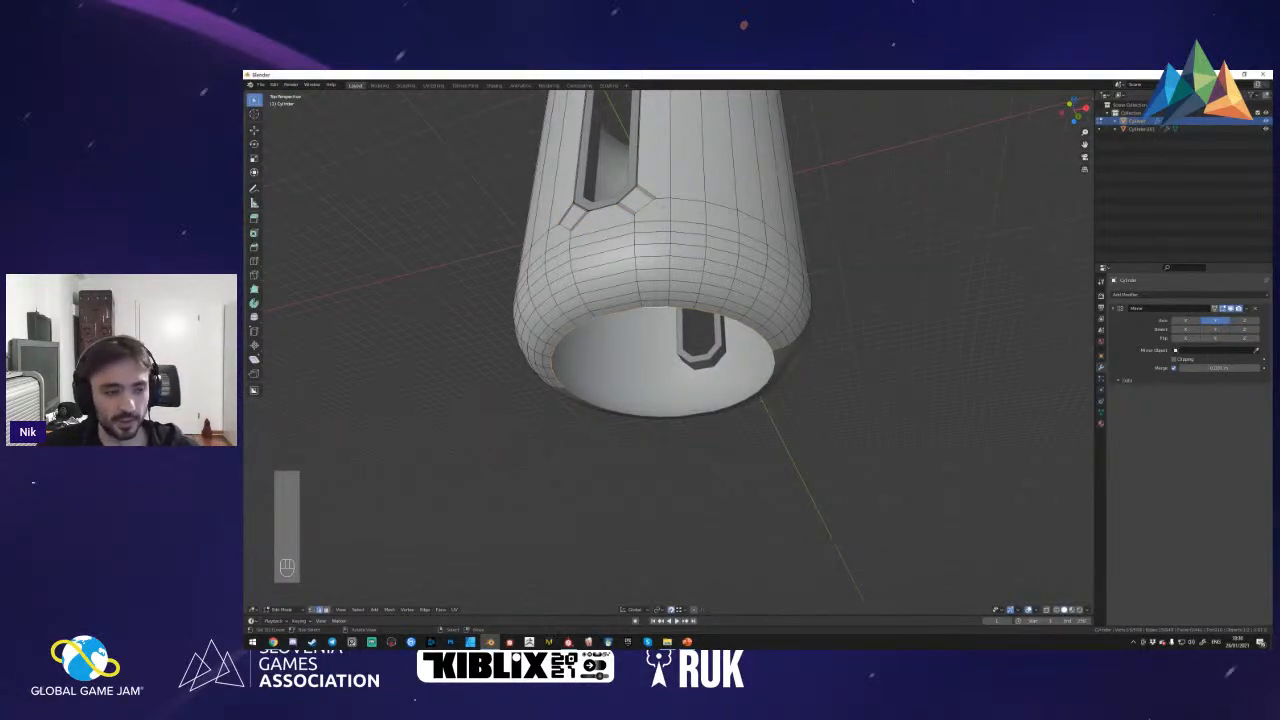
pyautogui.hotkey('shift', 'd')
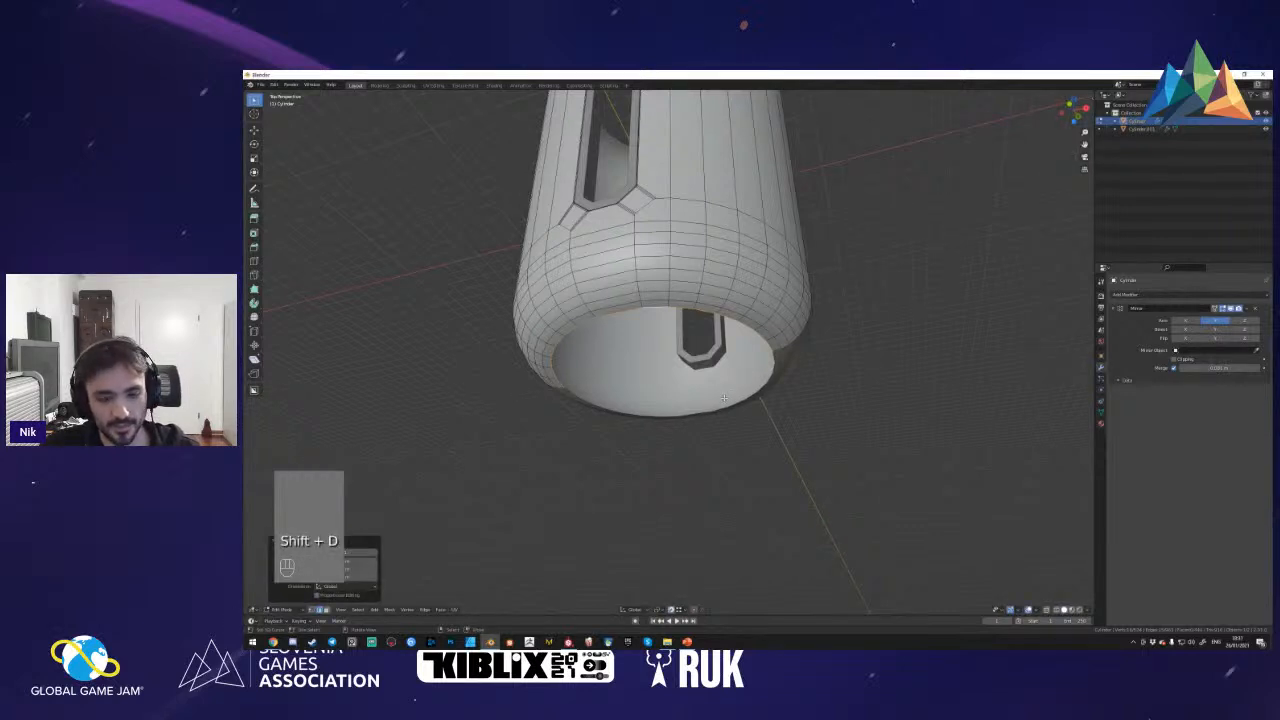
pyautogui.press('p')
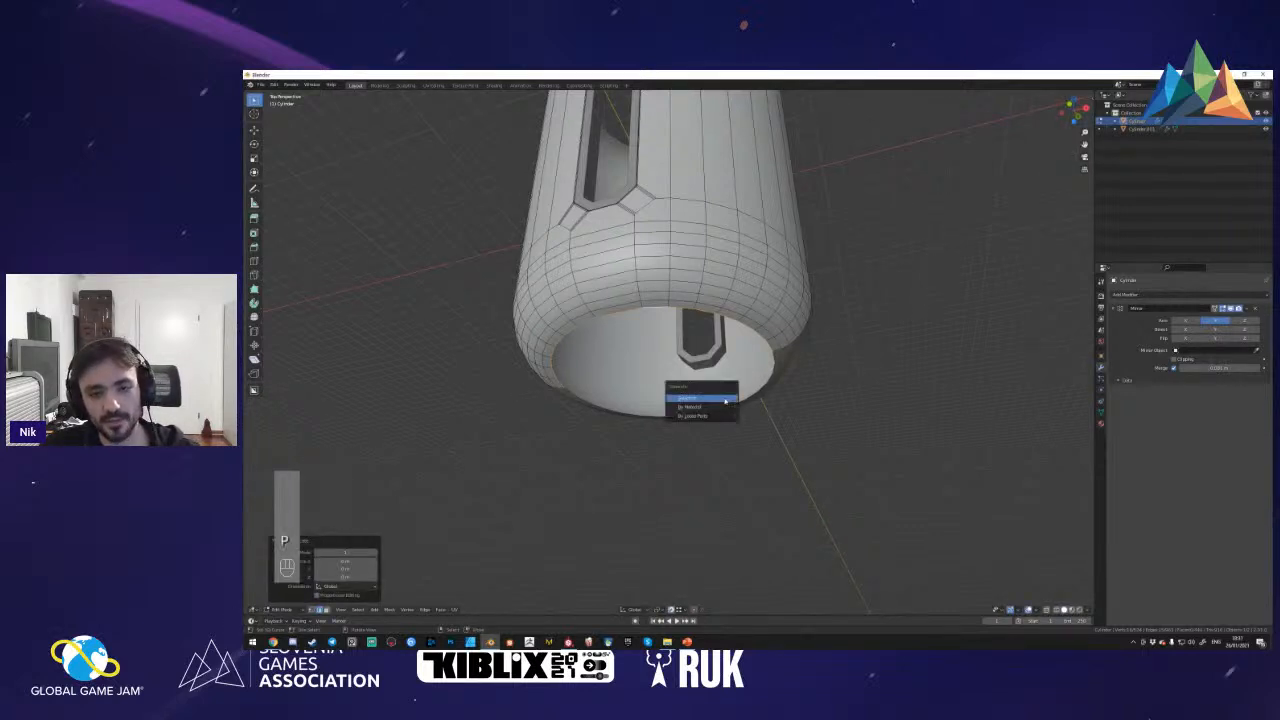
pyautogui.click(725, 399)
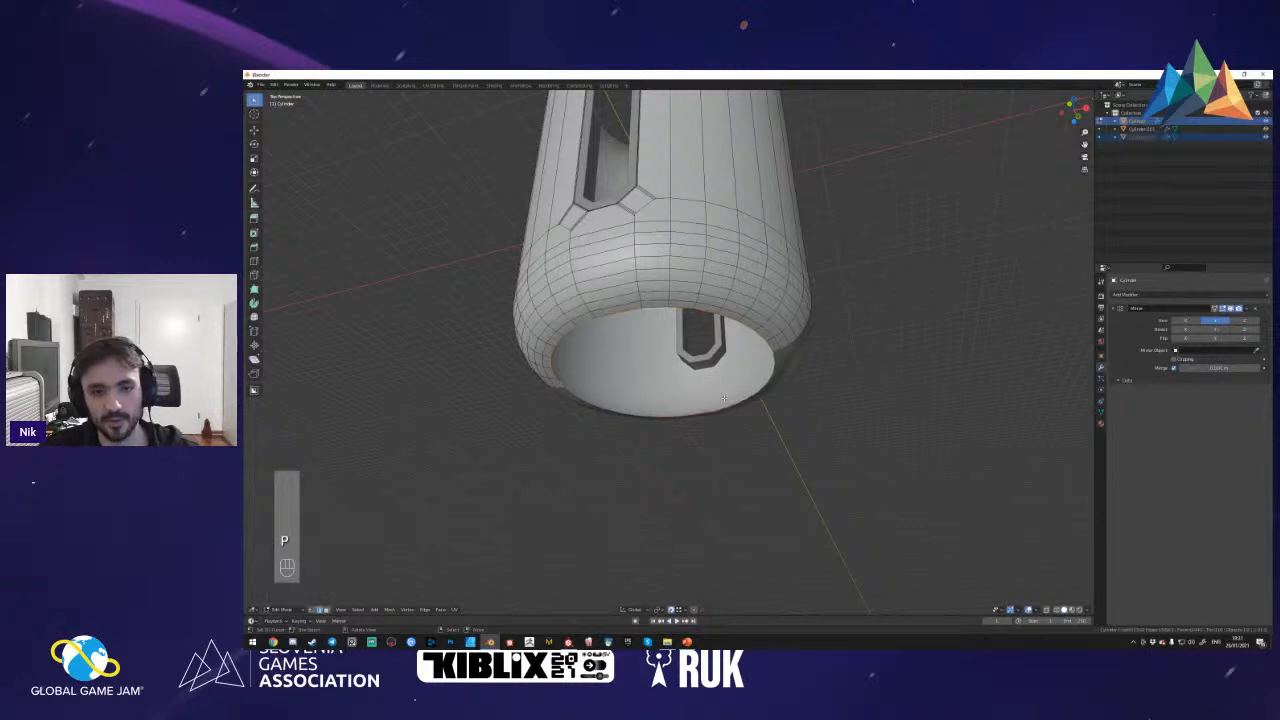
pyautogui.press('Tab')
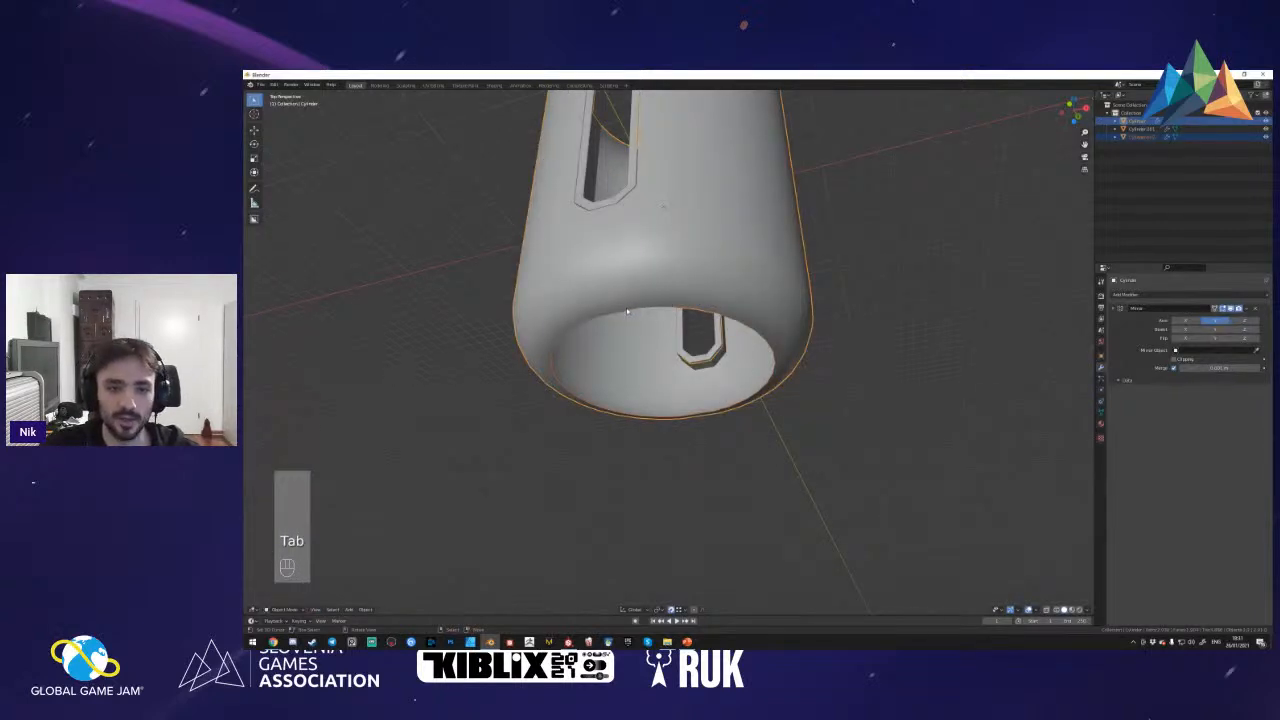
# - Select the separated bottom edge loop object and apply its Mirror modifier
pyautogui.click(628, 313)
pyautogui.press('Tab')
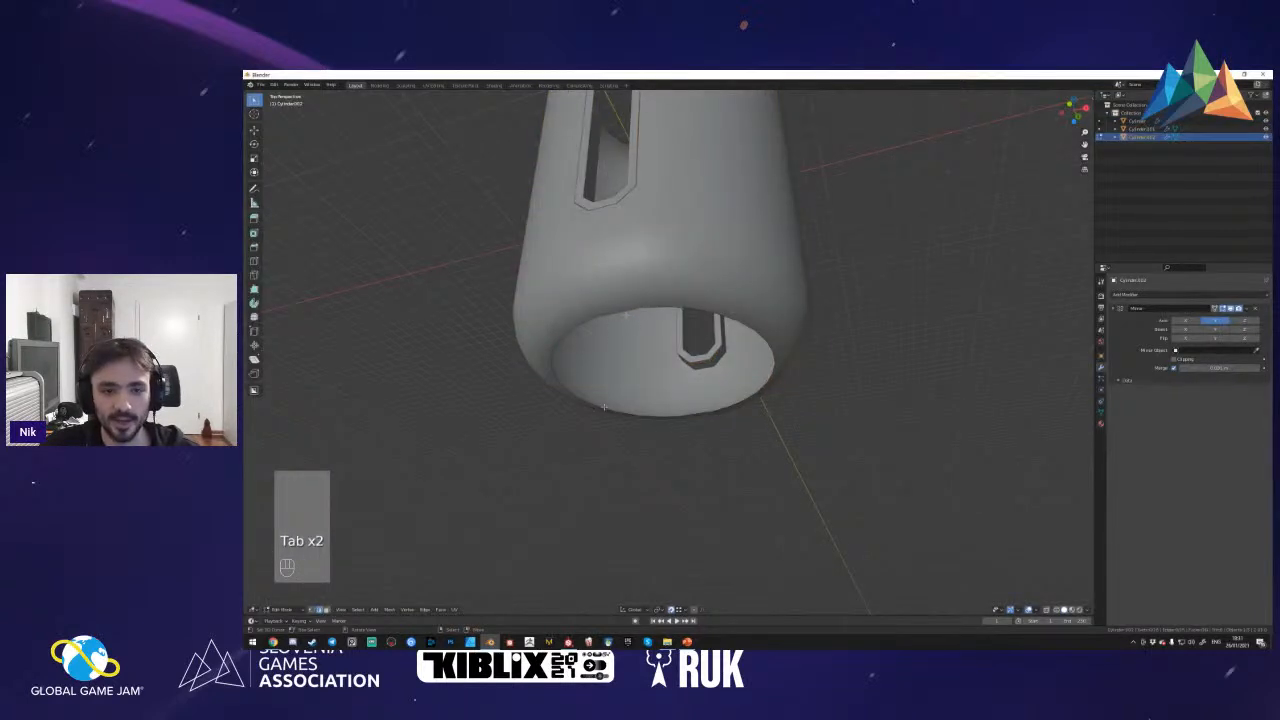
pyautogui.hotkey('shift', 'f')
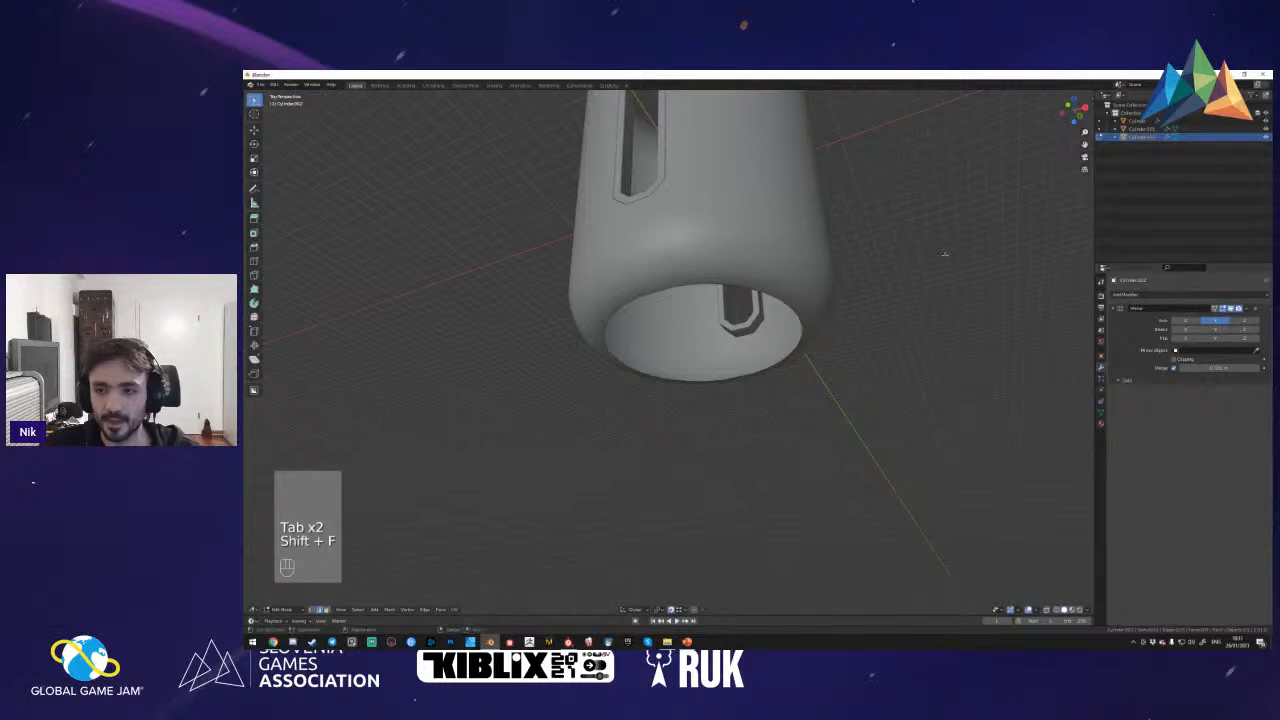
pyautogui.press('Tab')
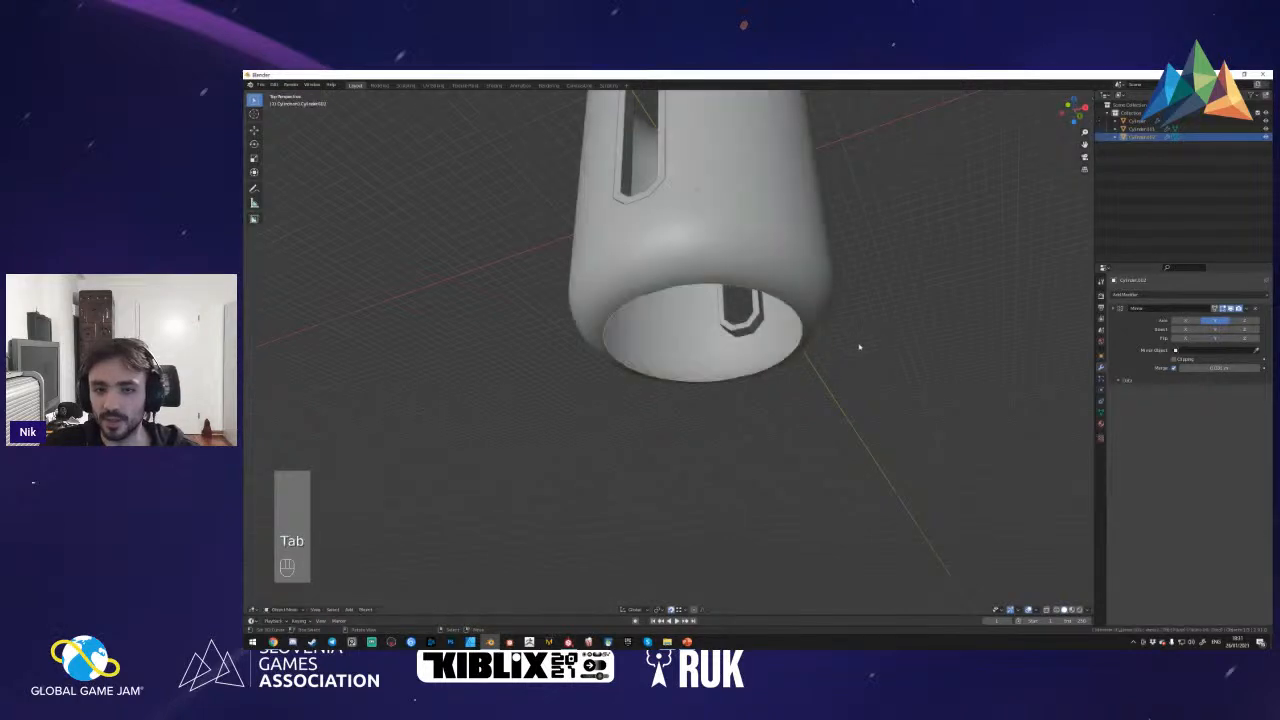
pyautogui.hotkey('ctrl', 'a')
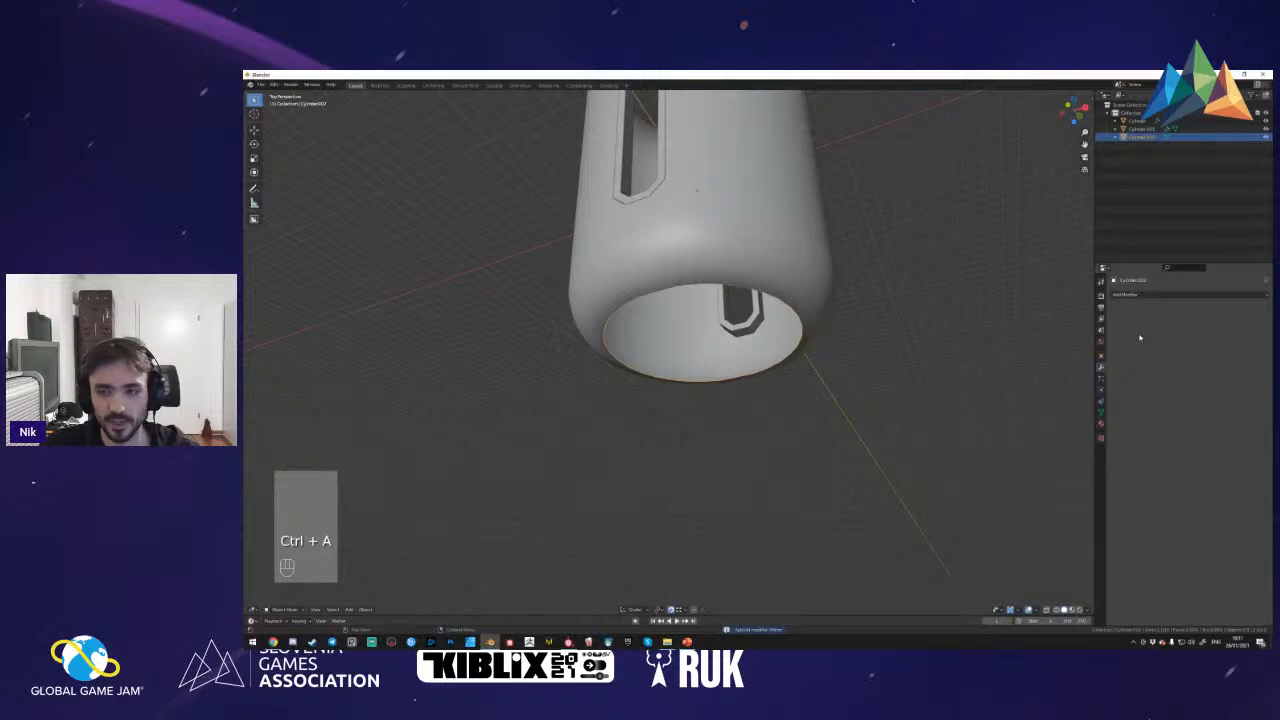
# - Undo the last modifier application and apply the Mirror modifier on the separated rim object again
pyautogui.hotkey('ctrl', 'z')
pyautogui.click(1246, 308)
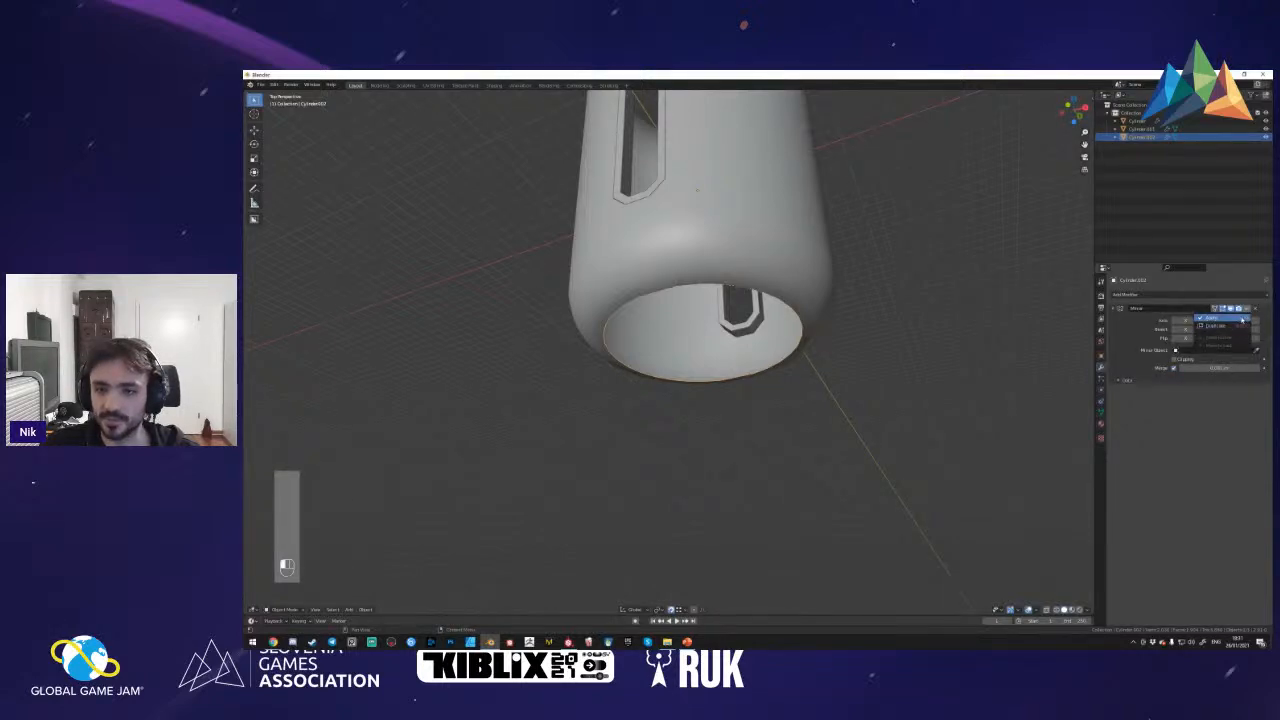
pyautogui.press('Escape')
pyautogui.hotkey('ctrl', 'a')
# - Select the whole rim loop in Edit Mode and extrude it straight down along Z to form a cylindrical neck
pyautogui.press('Tab')
pyautogui.press('a')
pyautogui.press('e')
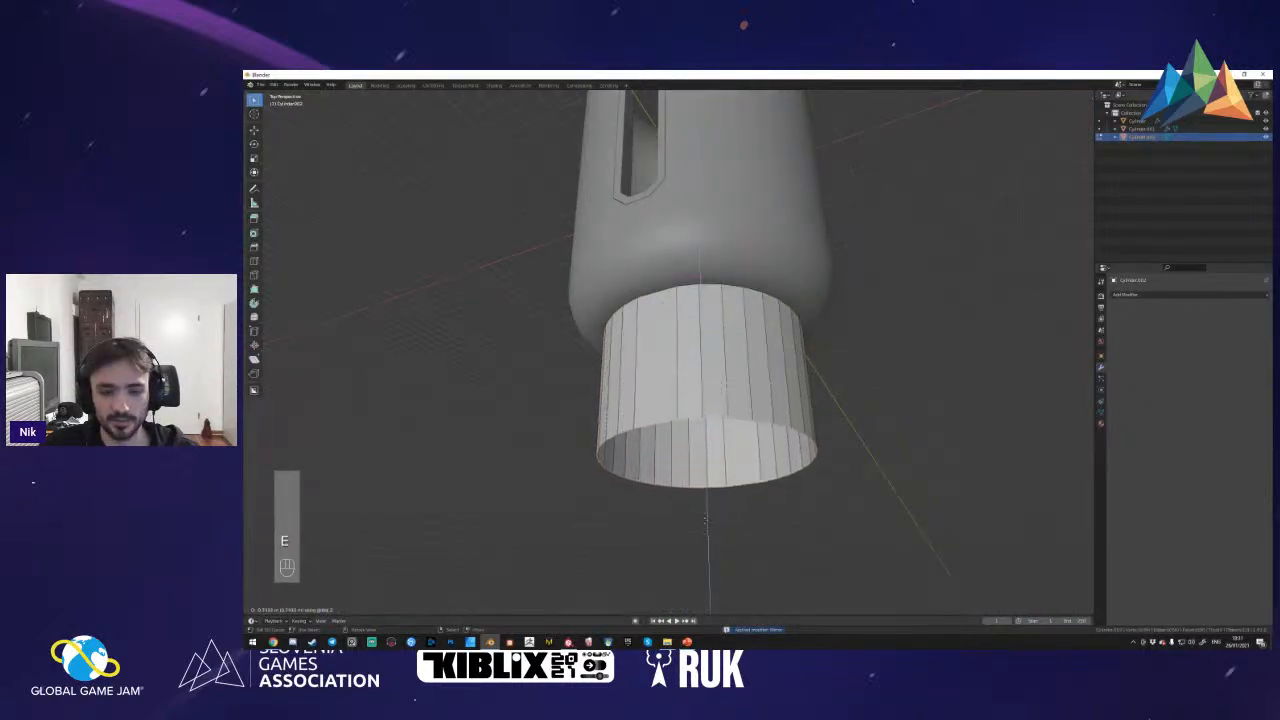
pyautogui.click(700, 495)
pyautogui.hotkey('shift', 'f')
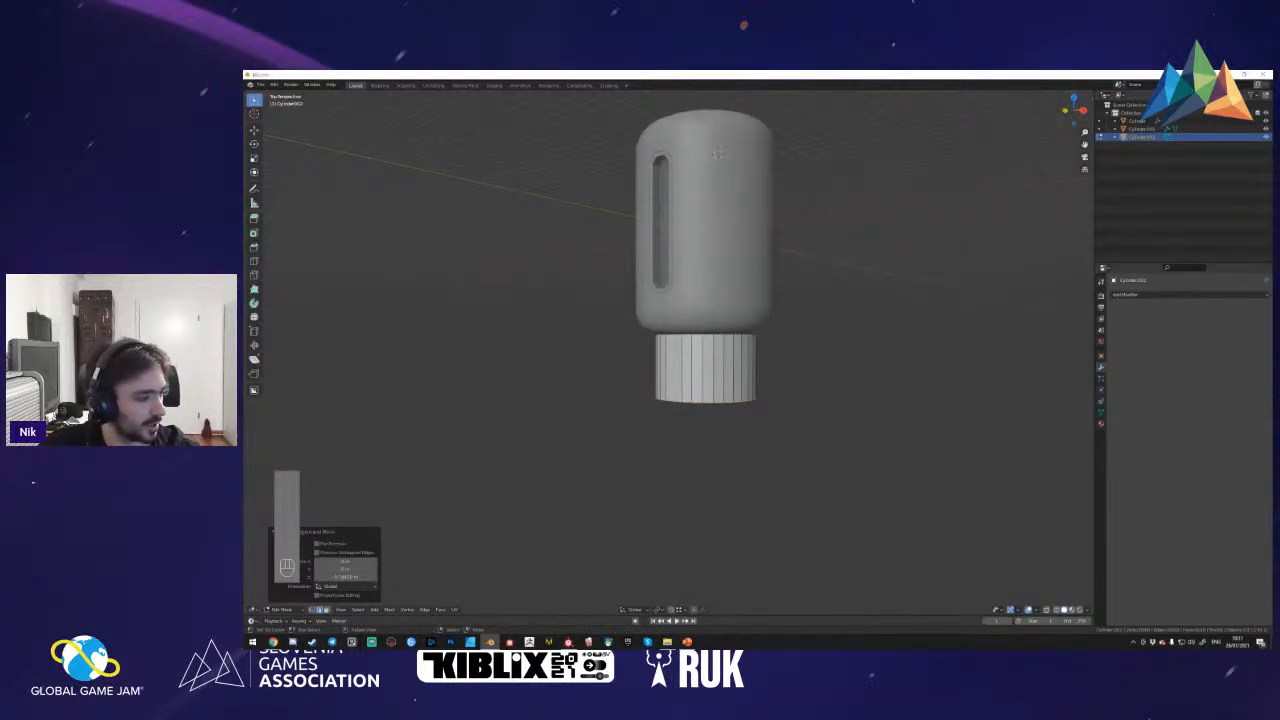
# - Following the Apex Legends reference image, extrude the neck's bottom edge outward and lower it along Z into a flared collar
pyautogui.hotkey('alt', 'Tab')
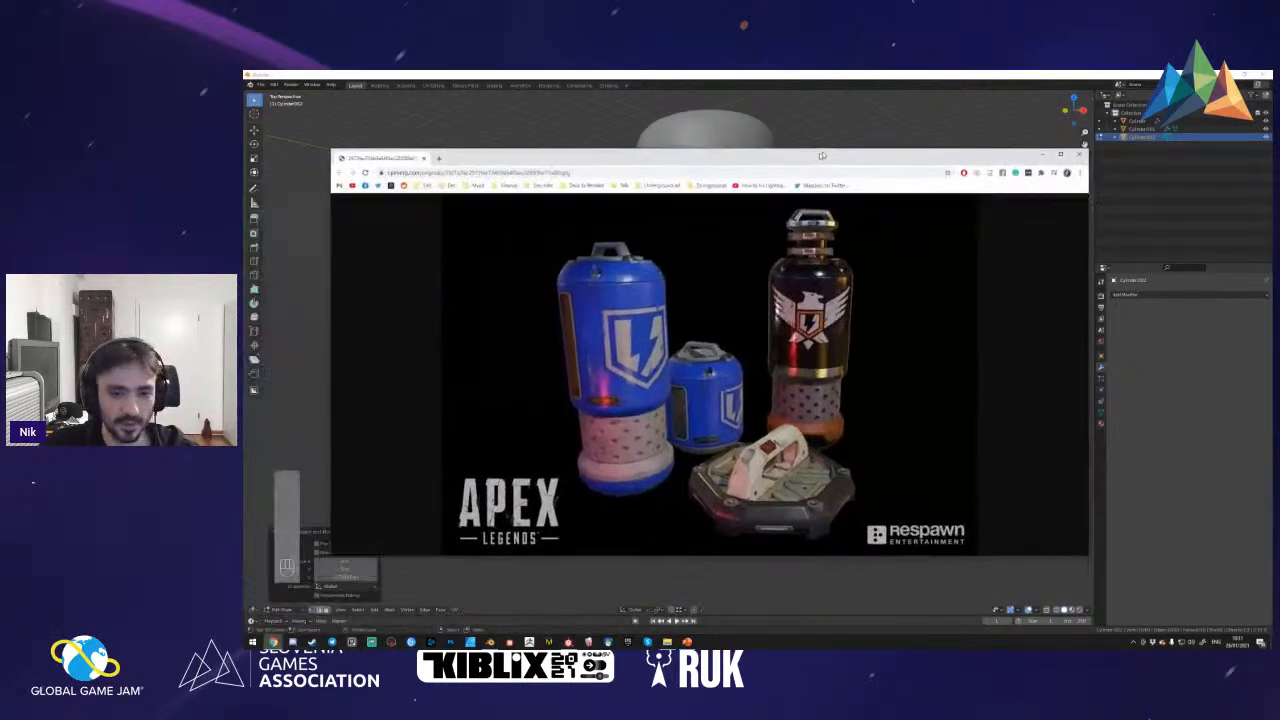
pyautogui.hotkey('alt', 'Tab')
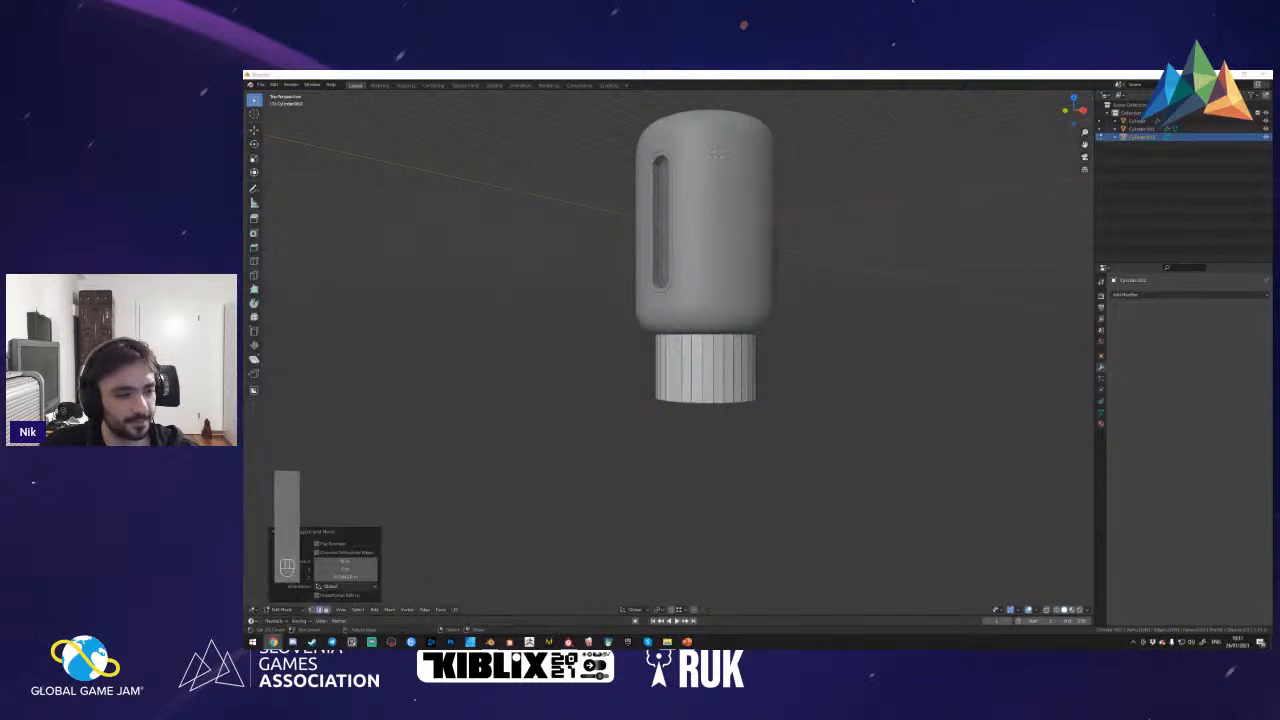
pyautogui.hotkey('shift', 'f')
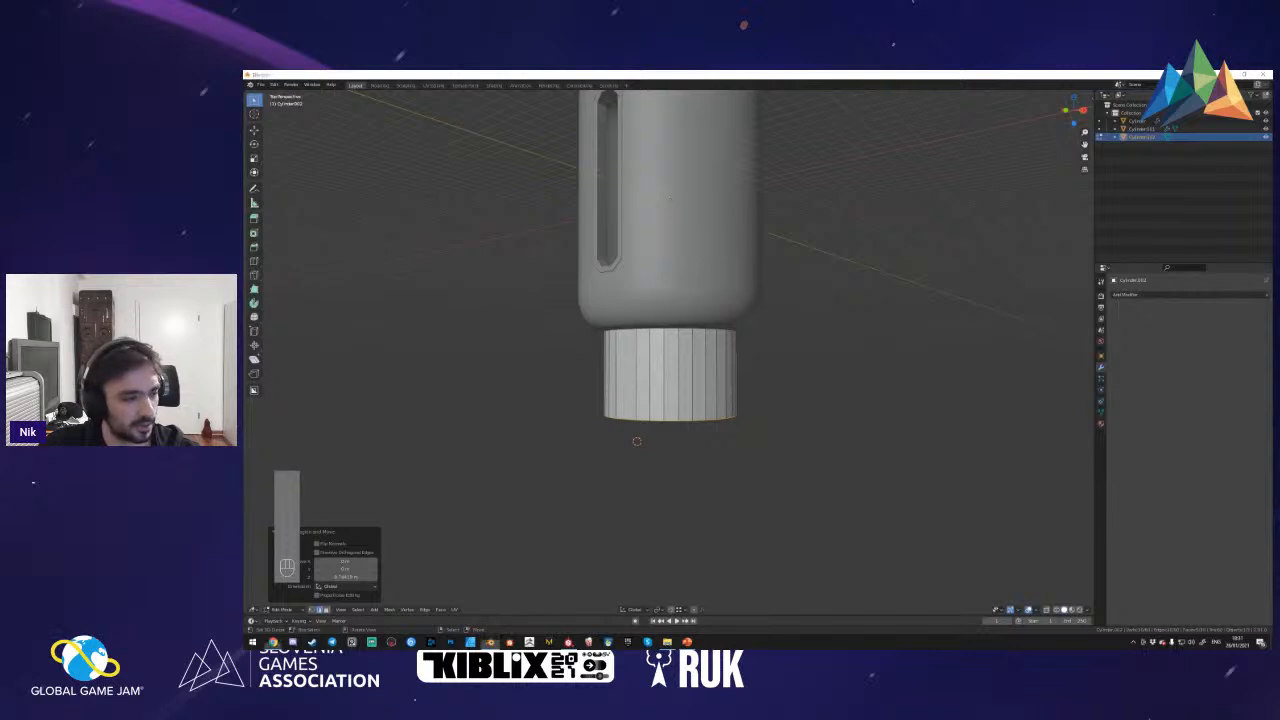
pyautogui.press('e')
pyautogui.press('s')
pyautogui.click(845, 466)
pyautogui.hotkey('shift', 'f')
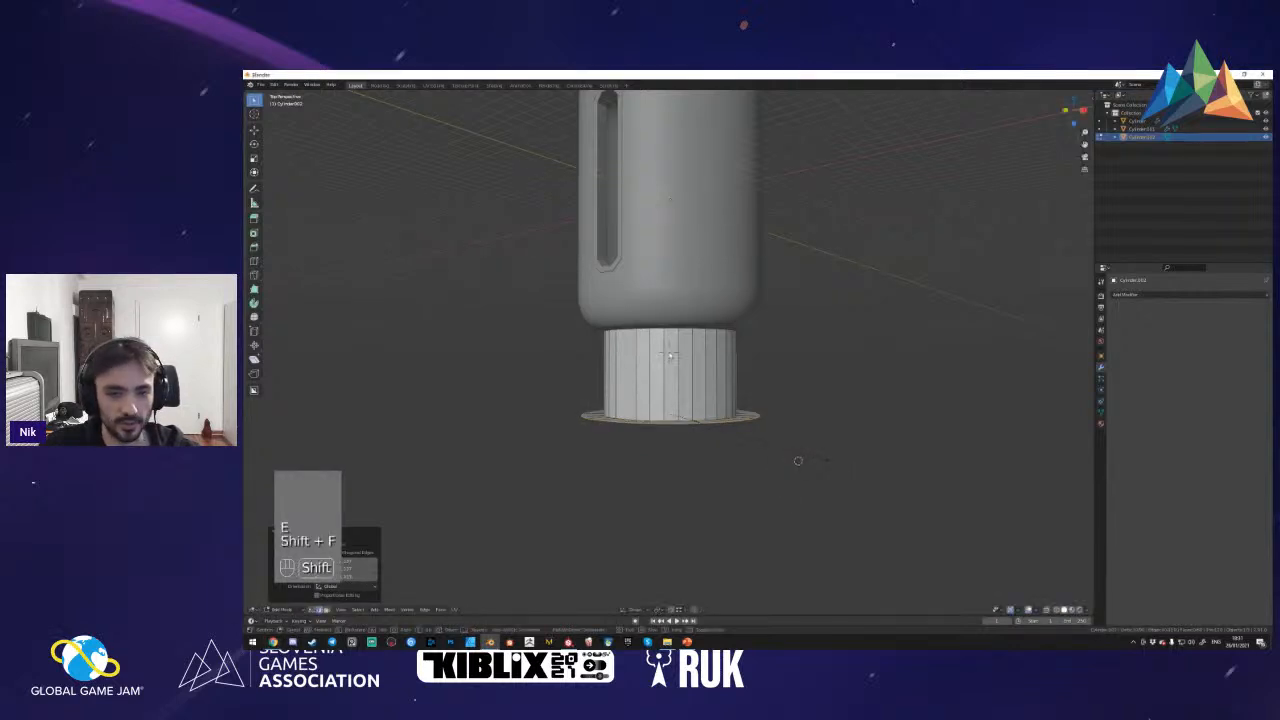
pyautogui.press('g')
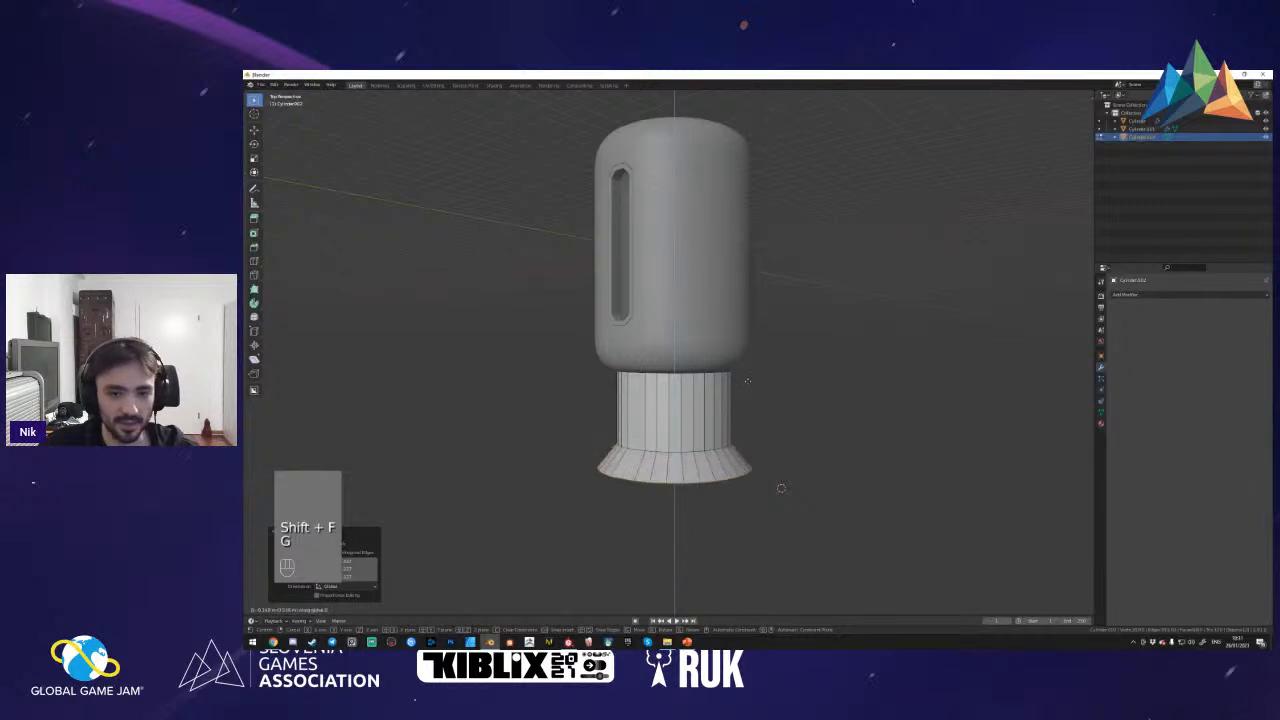
pyautogui.click(749, 378)
# - Extrude the flared collar's bottom edge downward twice to form two stacked bands
pyautogui.press('e')
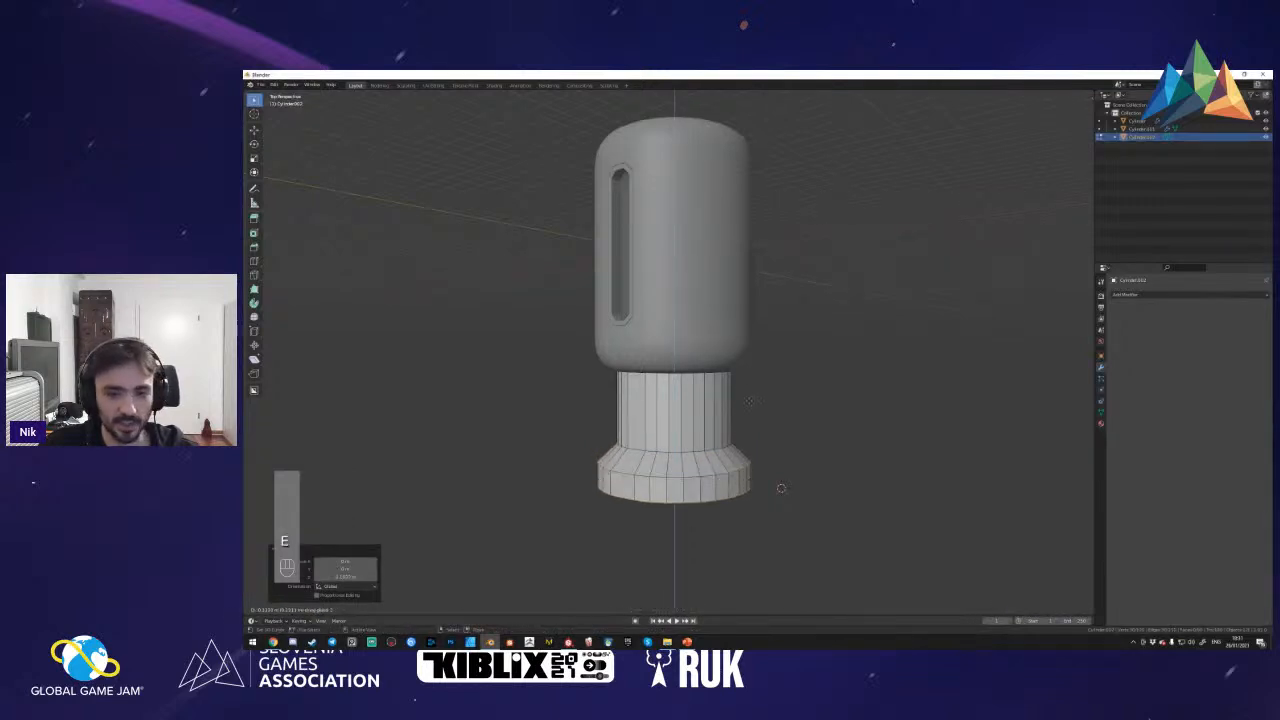
pyautogui.click(750, 405)
pyautogui.press('e')
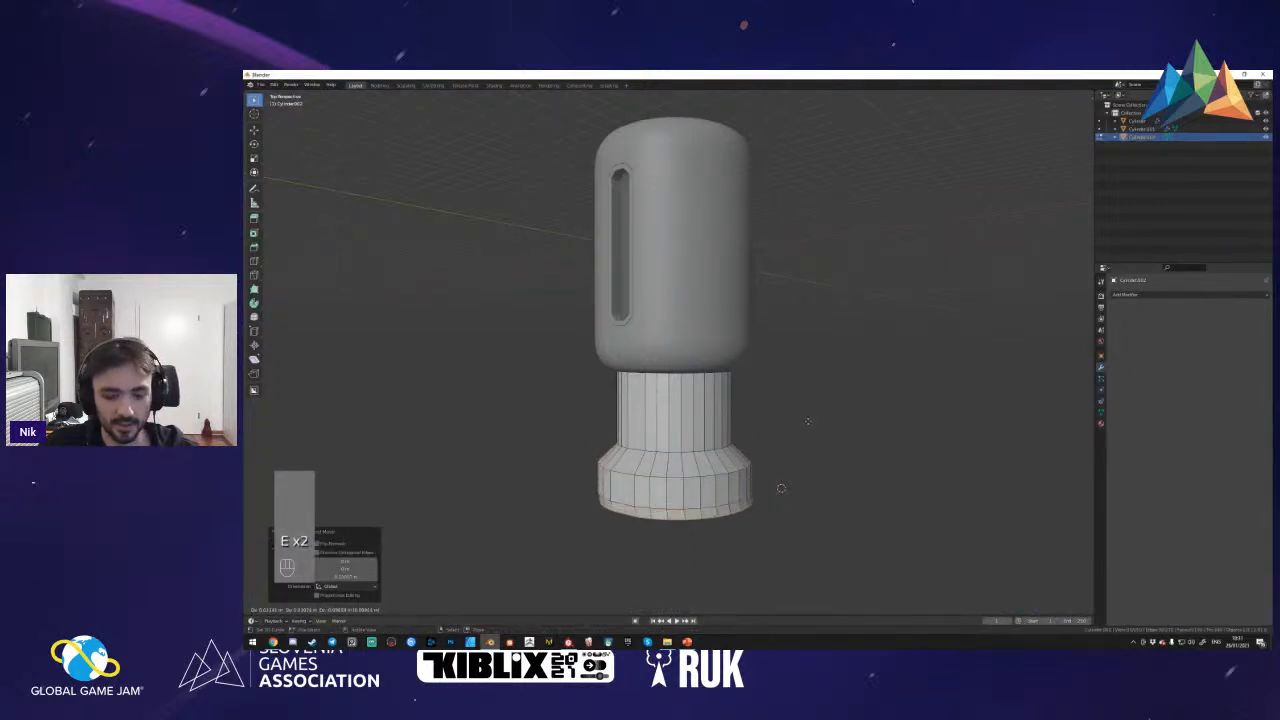
pyautogui.hotkey('shift', 'f')
pyautogui.press('q')
pyautogui.click(670, 356)
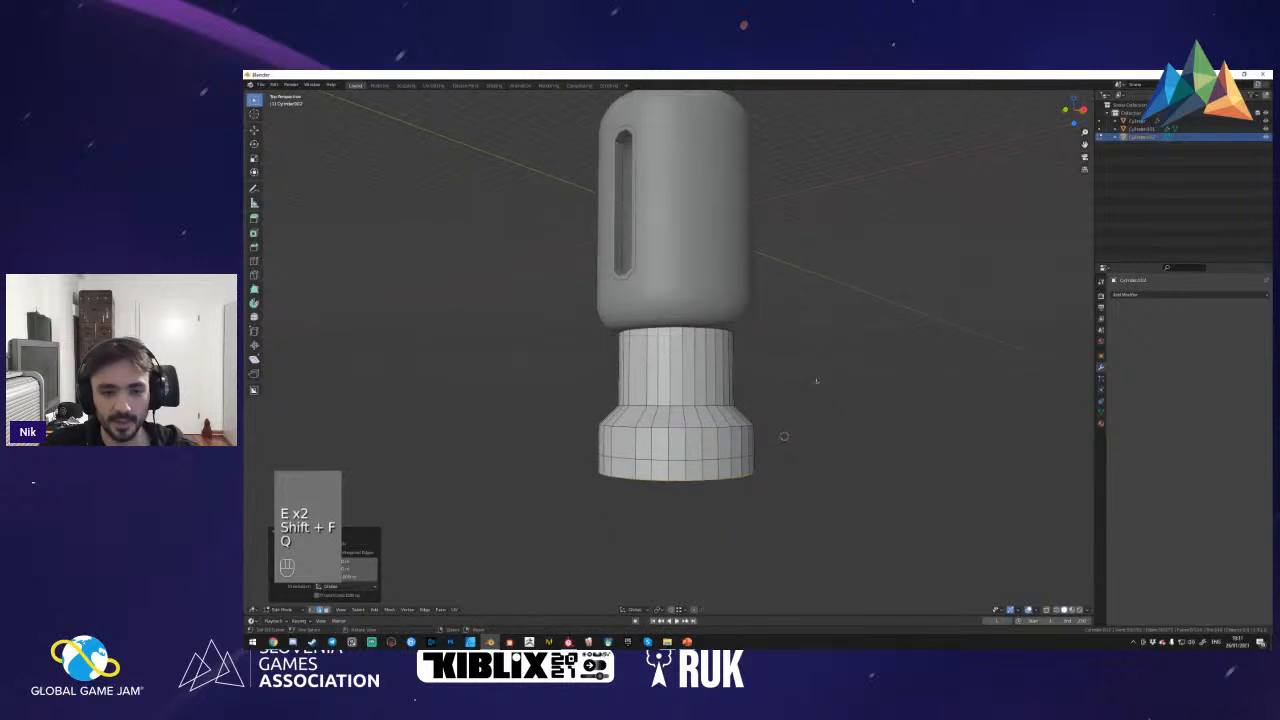
# - Scale the lowest edge loop inward so the collar's bottom band tapers
pyautogui.hotkey('ctrl', 'z')
pyautogui.hotkey('ctrl', 'shift', 'z')
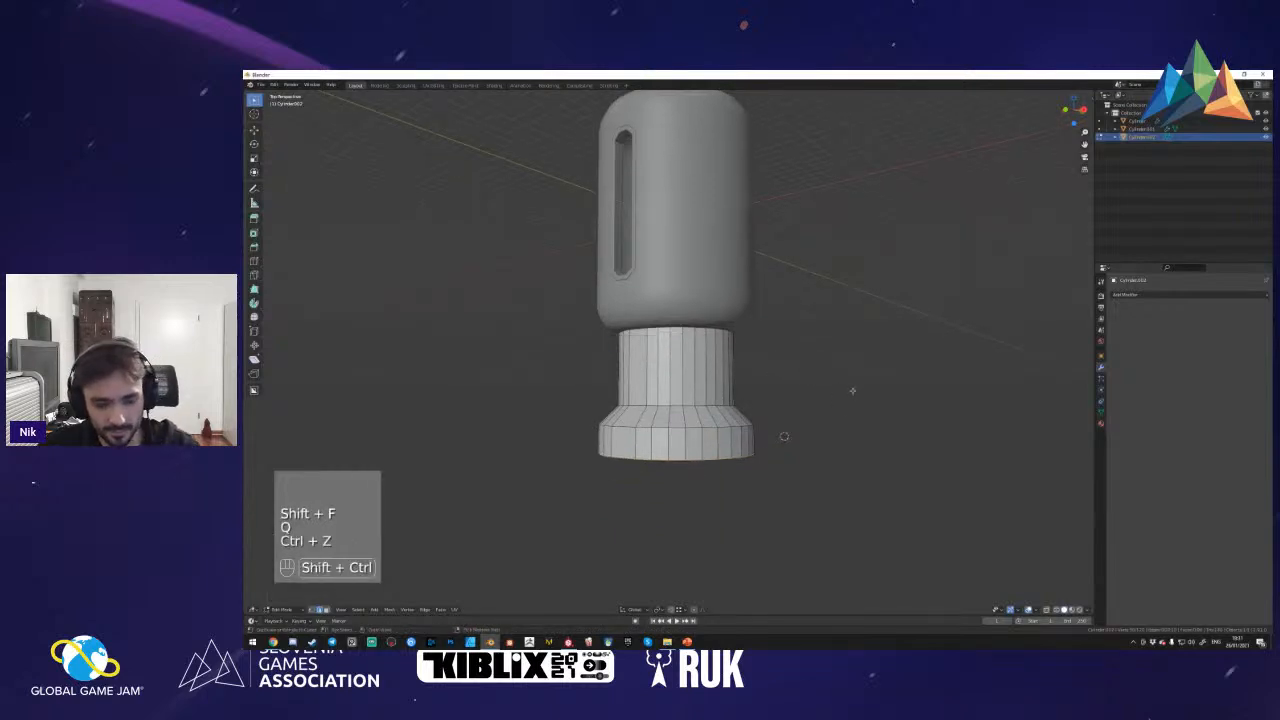
pyautogui.press('s')
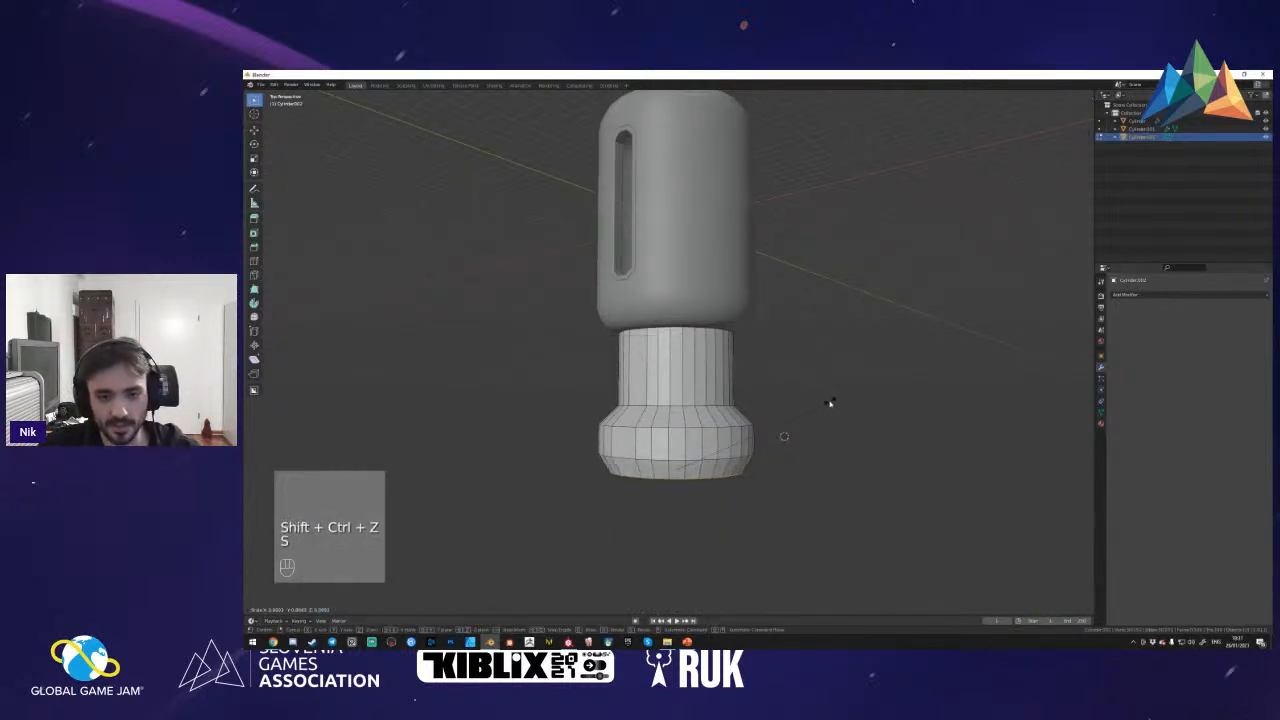
pyautogui.click(831, 400)
pyautogui.hotkey('shift', 'f')
pyautogui.click(670, 356)
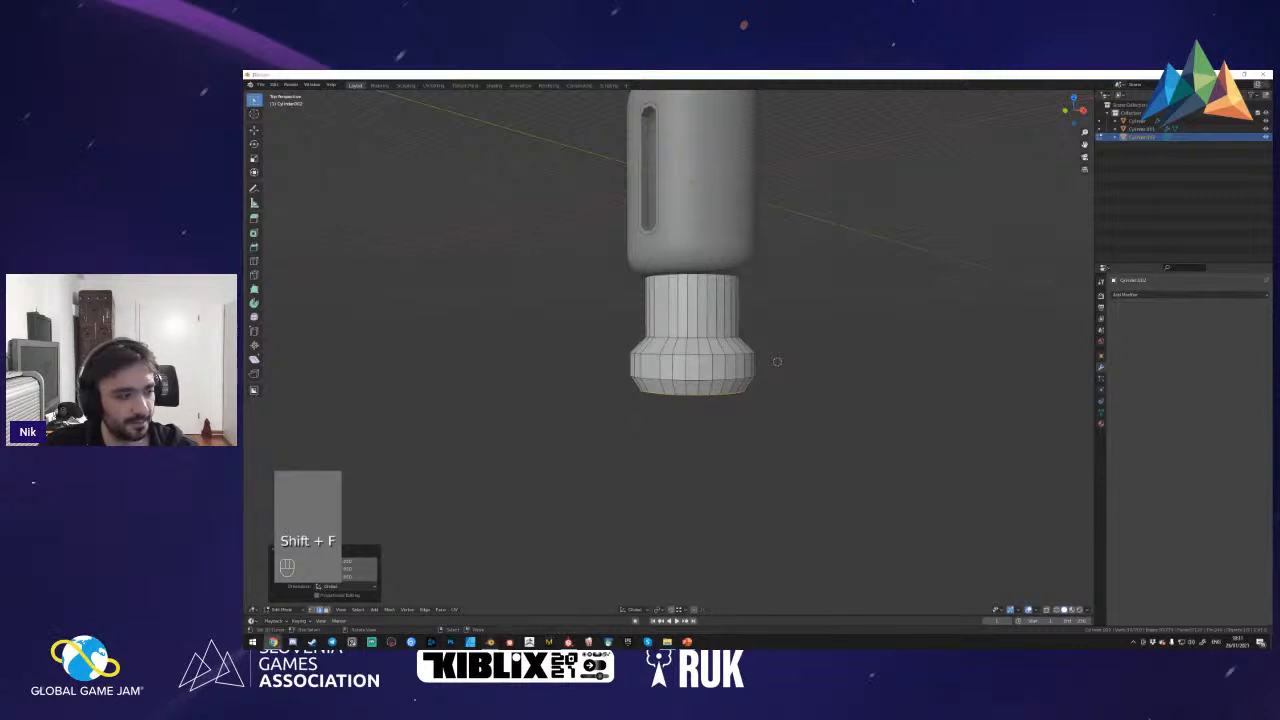
# - Examine the neck and collar from several views and compare their shape with the canisters in the Apex Legends reference image
pyautogui.hotkey('shift', 'f')
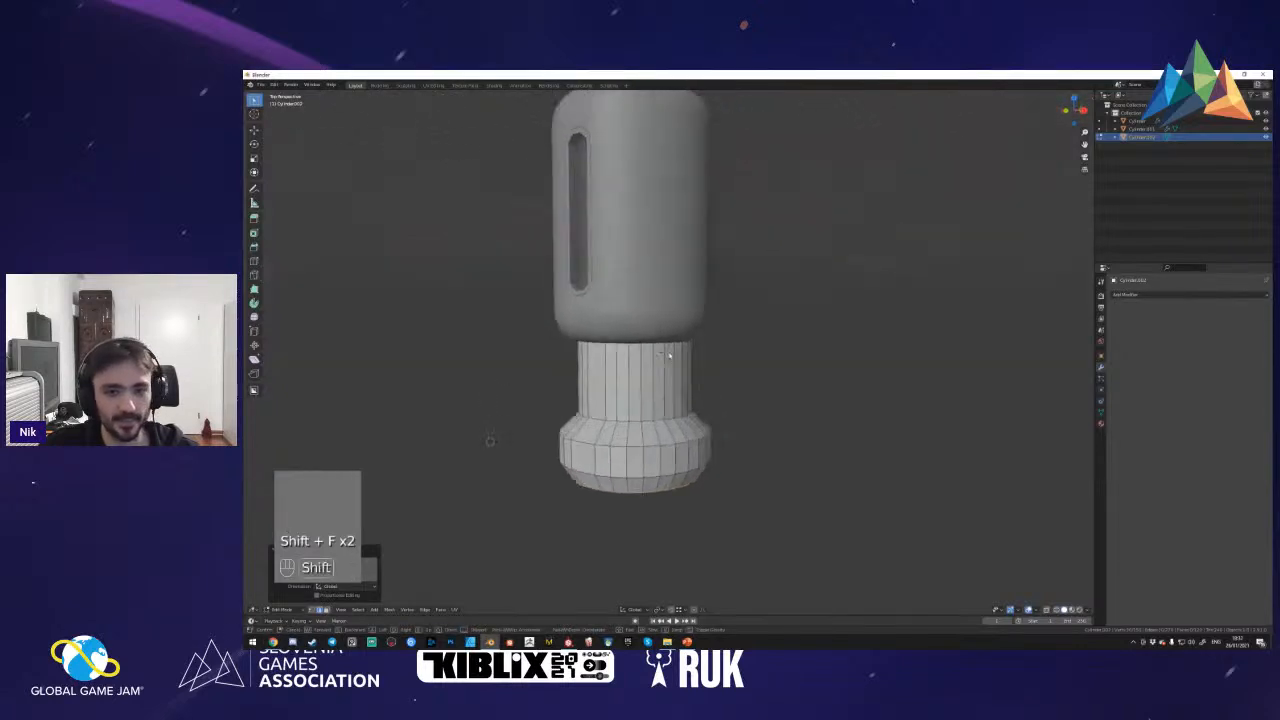
pyautogui.hotkey('shift', 'f')
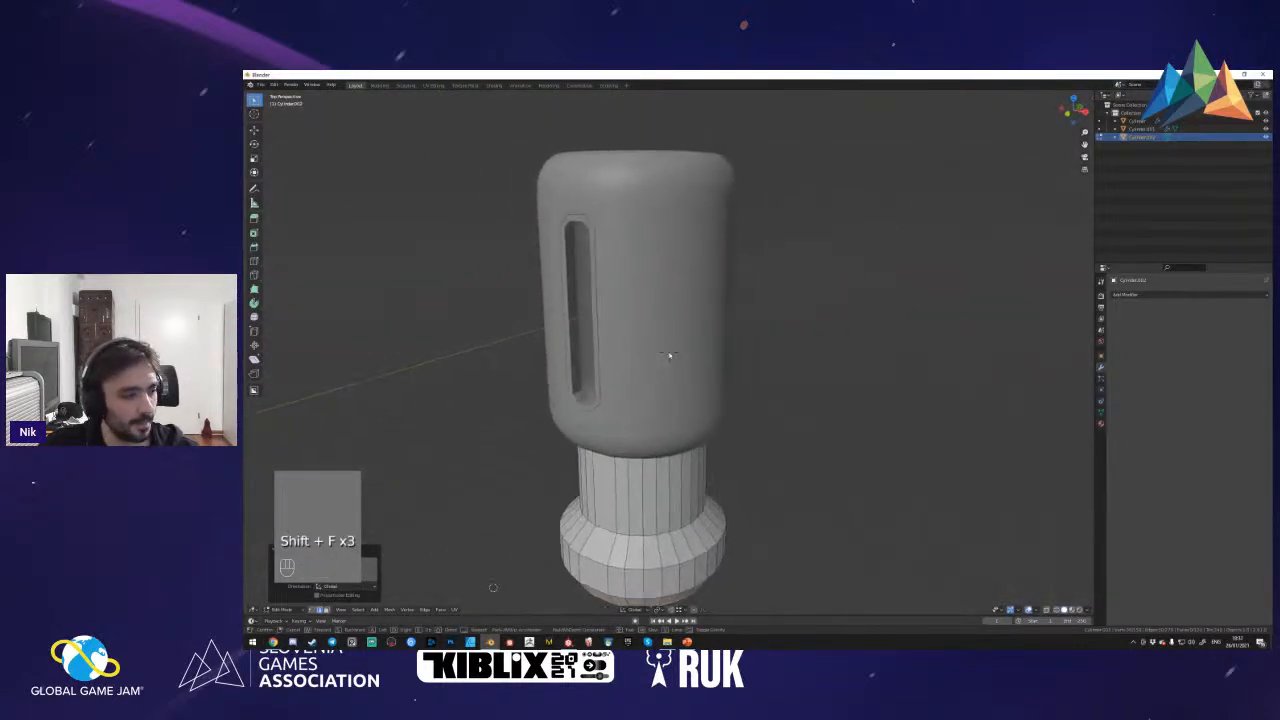
pyautogui.press('a')
pyautogui.press('2')
pyautogui.press('a')
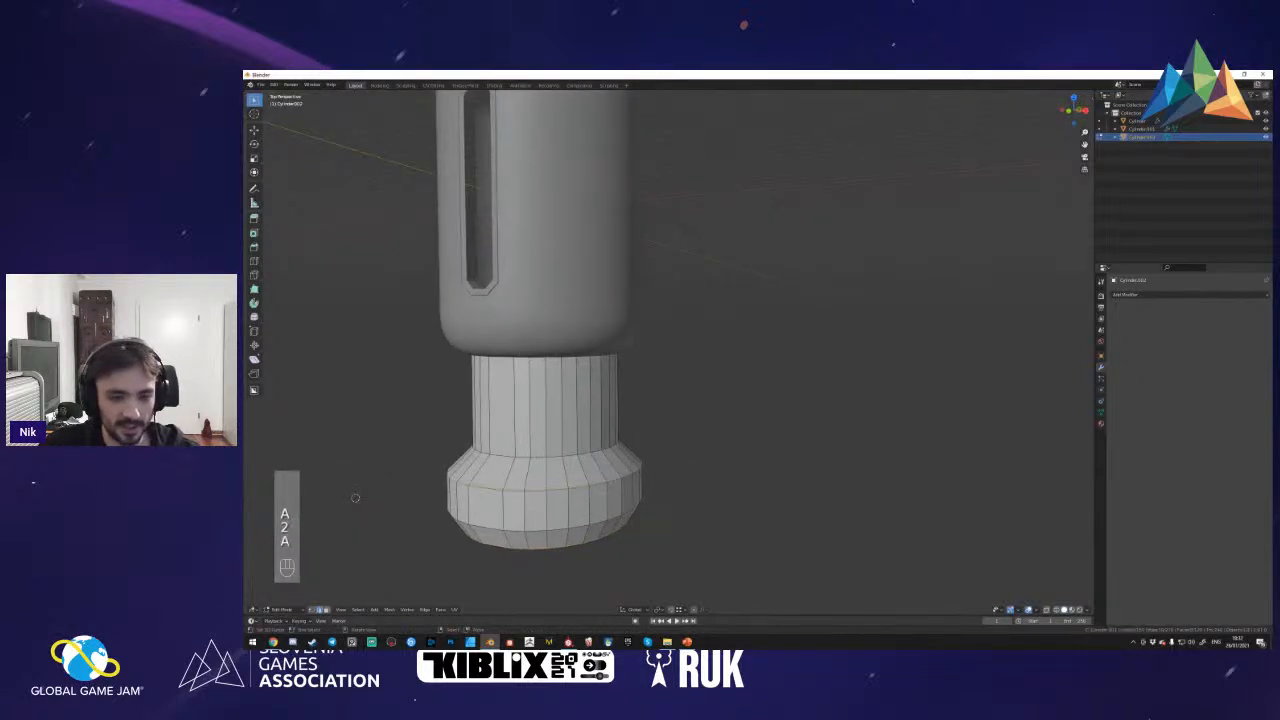
pyautogui.hotkey('alt', 'Tab')
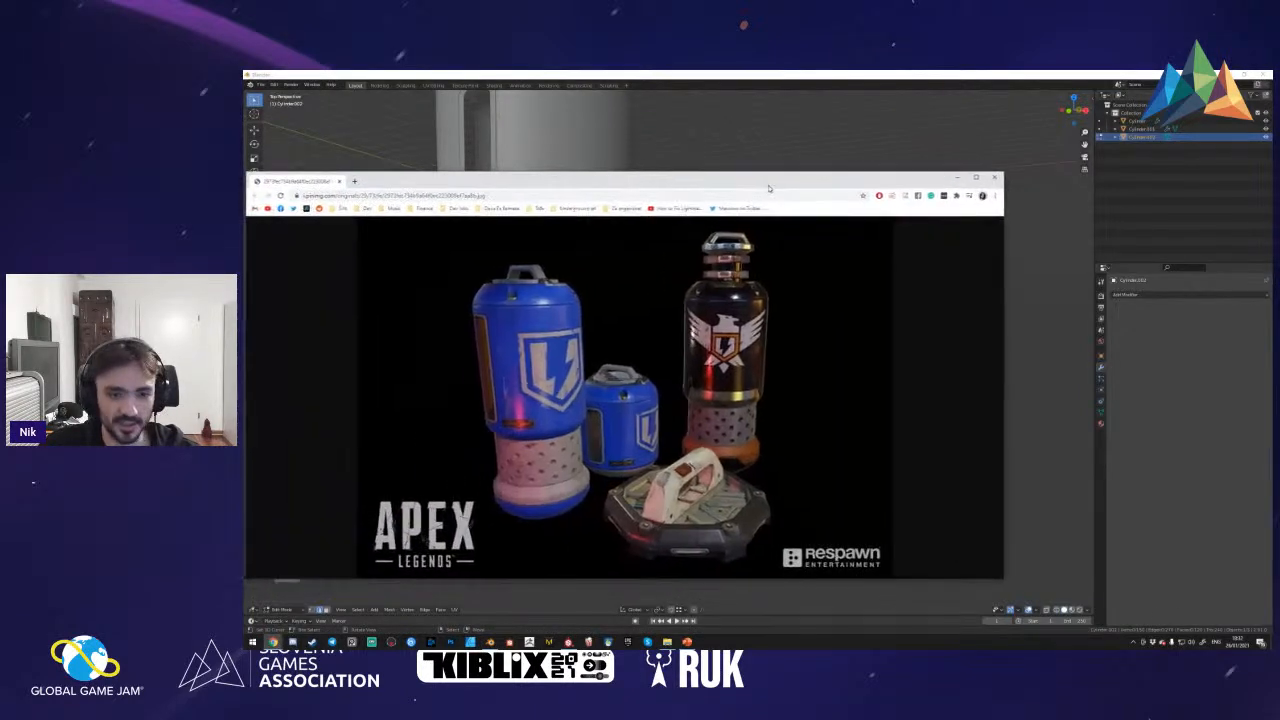
pyautogui.moveTo(770, 187); pyautogui.dragTo(5, 156)
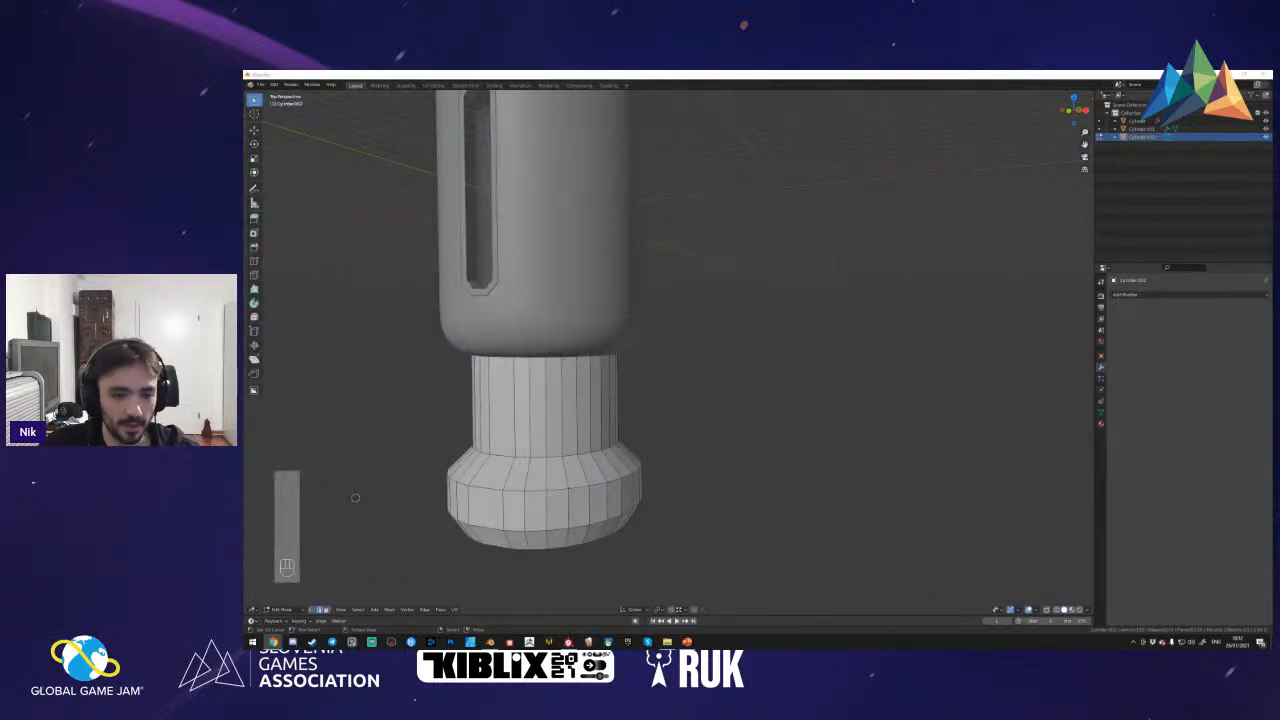
# - Add a centered loop cut around the collar's vertical band
pyautogui.hotkey('ctrl', 'r')
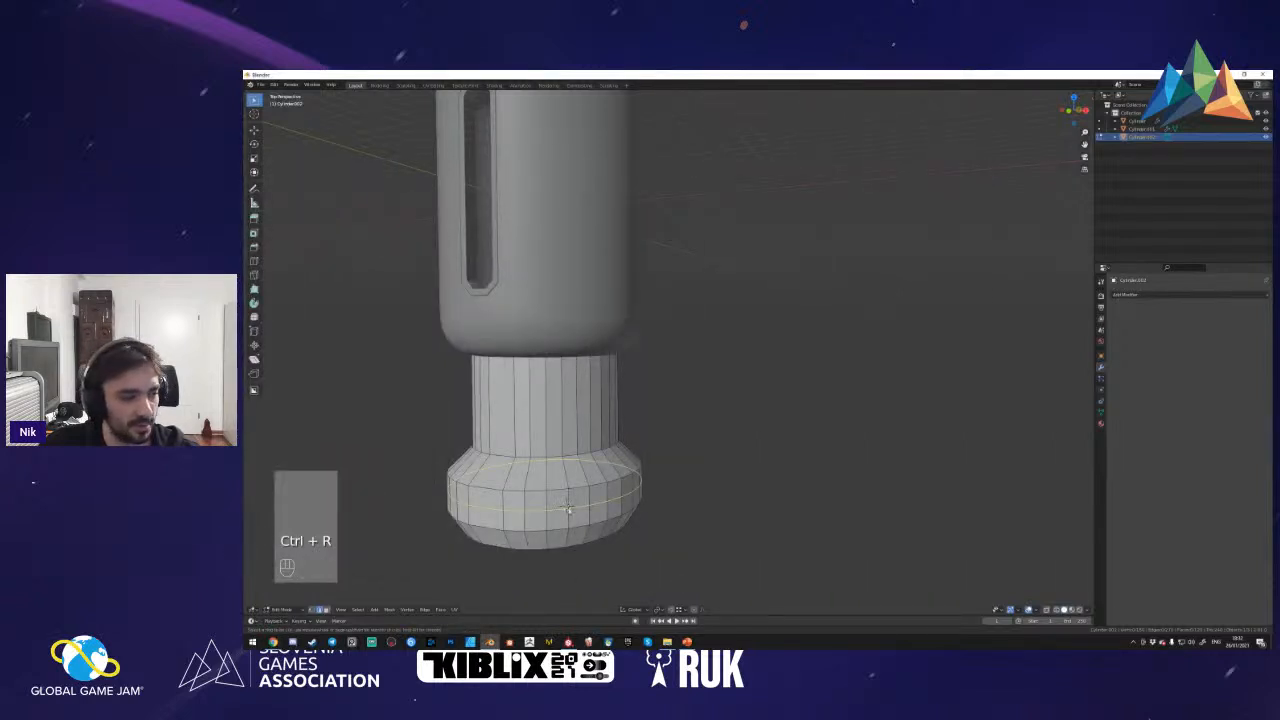
pyautogui.click(568, 507)
pyautogui.rightClick(568, 507)
pyautogui.hotkey('shift', 'f')
pyautogui.click(671, 354)
# - Try to bevel the edge loop between the collar's vertical band and its tapered bottom band
pyautogui.press('a')
pyautogui.keyDown('alt'); pyautogui.click(617, 500); pyautogui.keyUp('alt')
pyautogui.hotkey('ctrl', 'b')
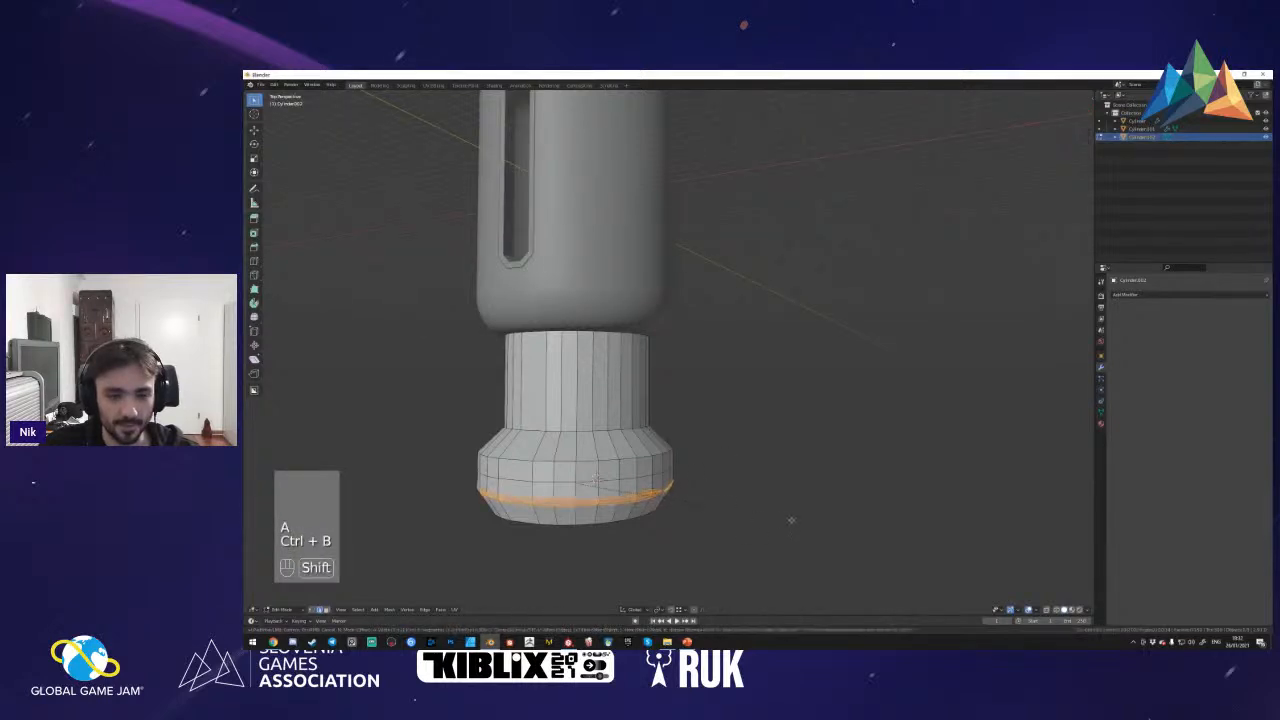
pyautogui.click(706, 514)
pyautogui.hotkey('shift', 'f')
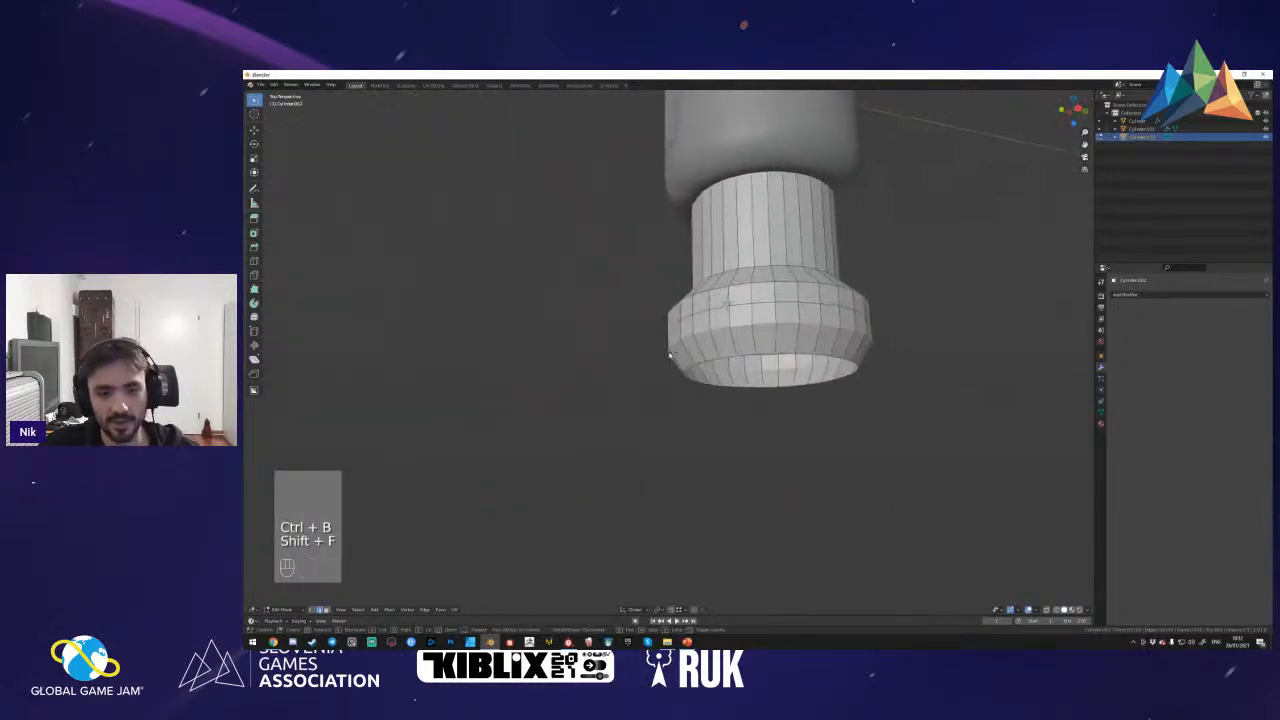
pyautogui.click(671, 352)
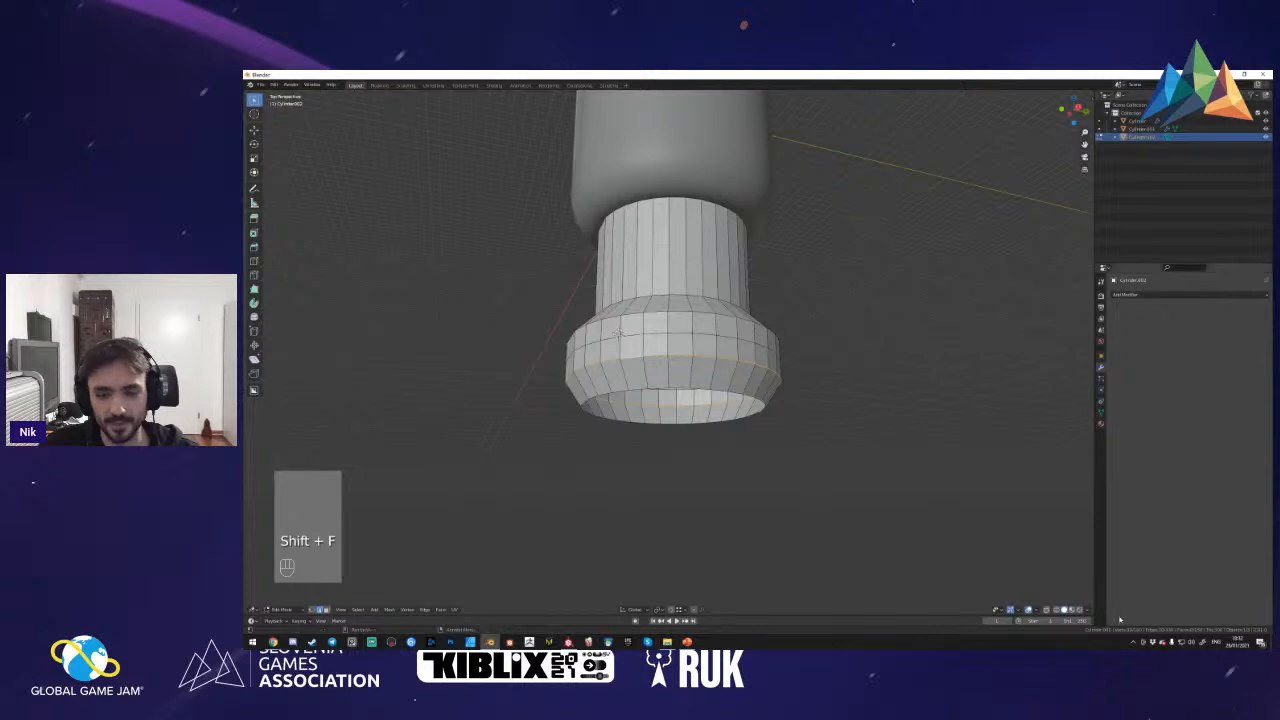
pyautogui.hotkey('ctrl', 'b')
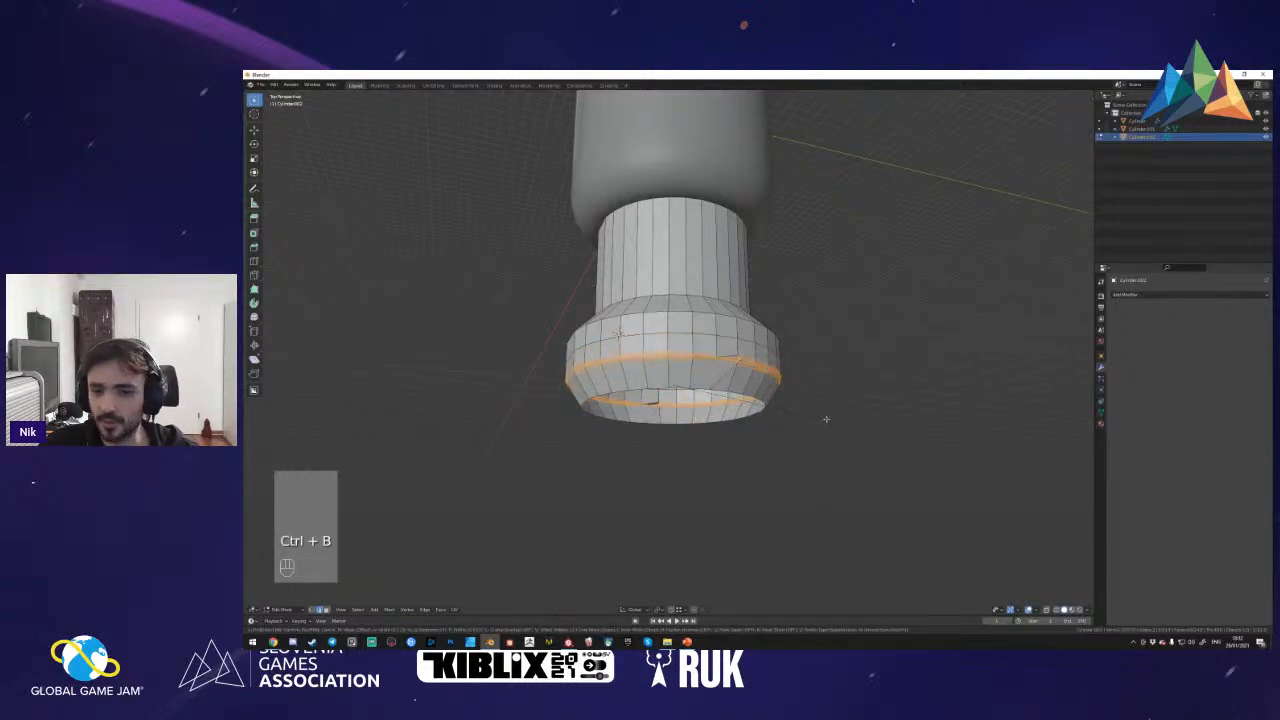
pyautogui.click(821, 418)
# - Apply all transforms to the neck and collar object in Object Mode and retry the collar loop bevel
pyautogui.press('Tab')
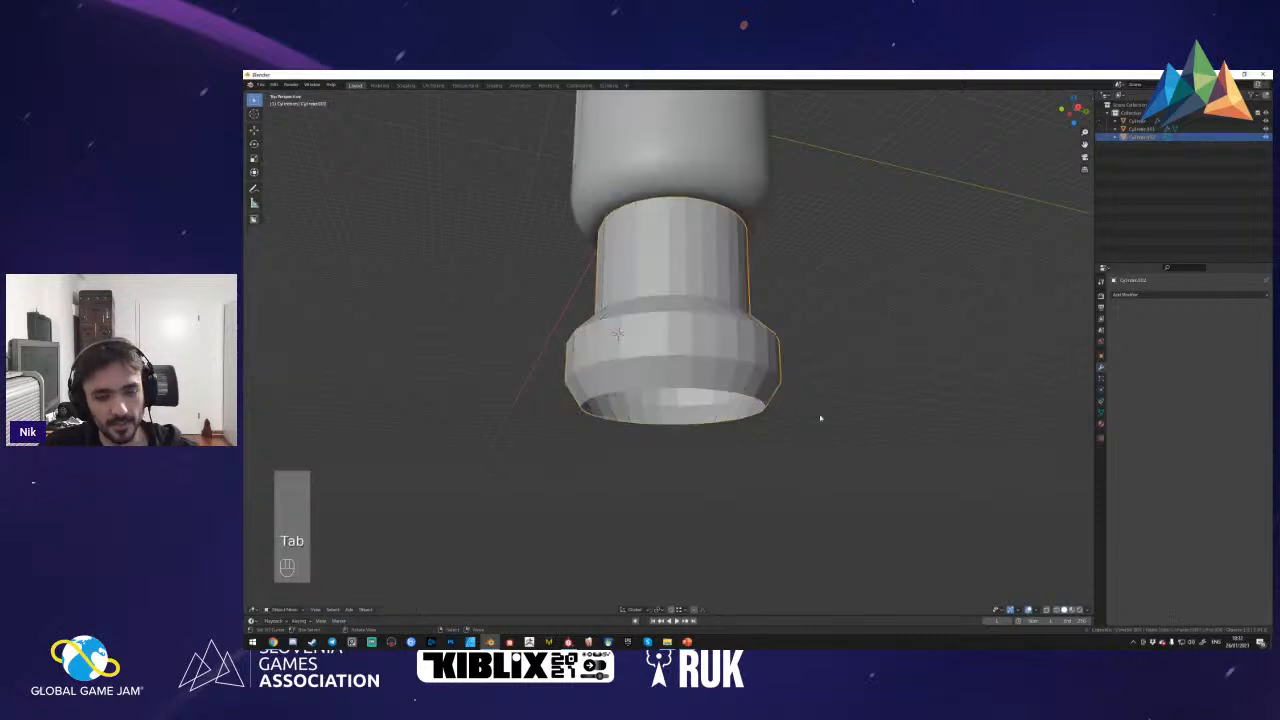
pyautogui.hotkey('ctrl', 'a')
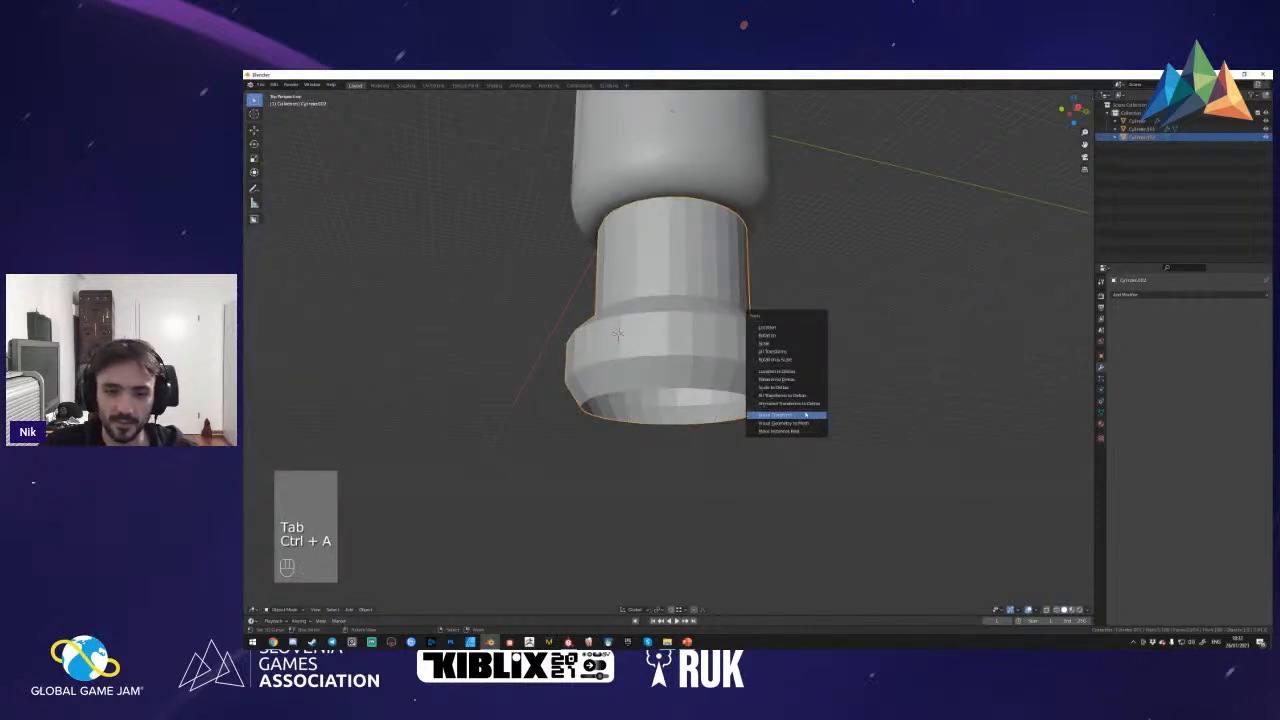
pyautogui.click(785, 352)
pyautogui.hotkey('ctrl', 'a')
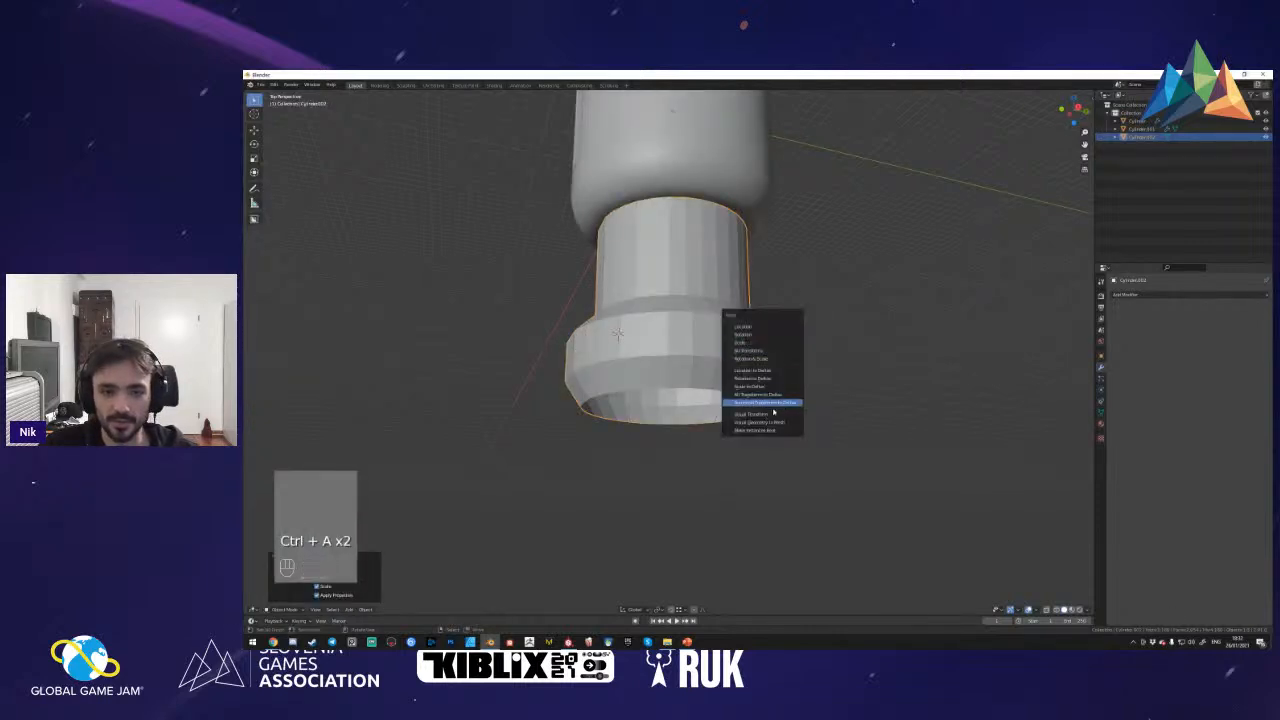
pyautogui.click(773, 418)
pyautogui.press('Tab')
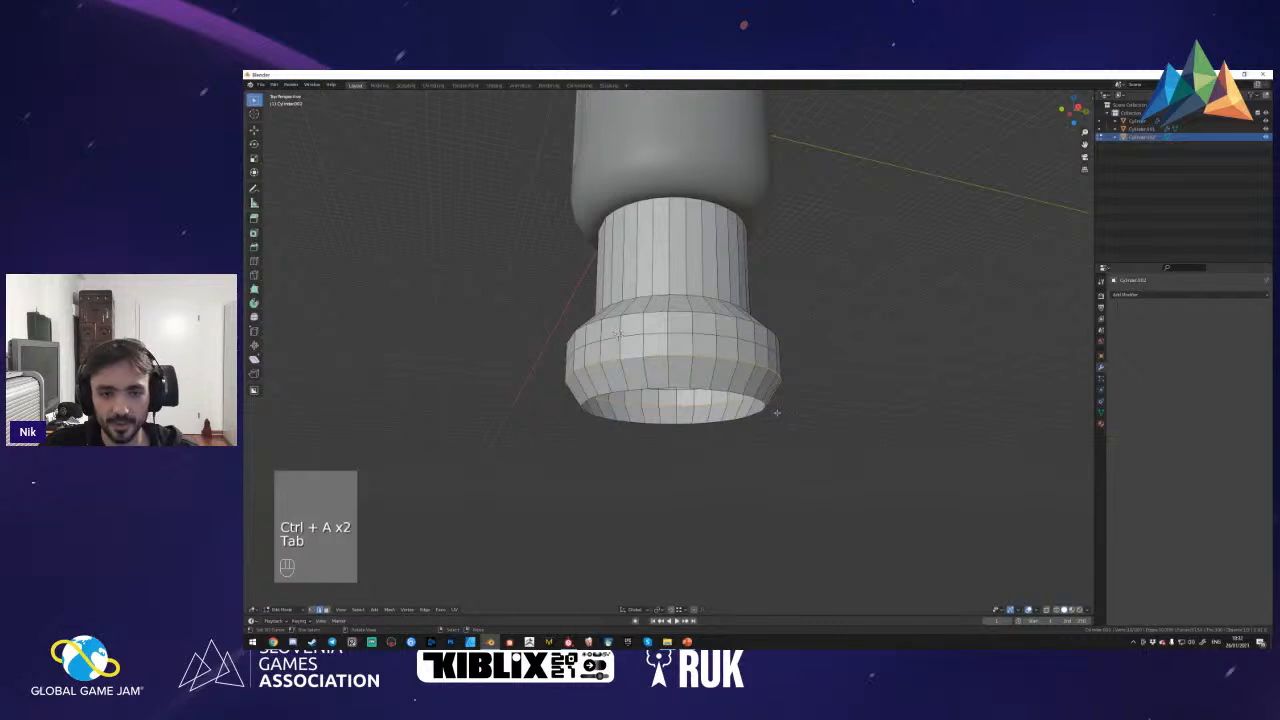
pyautogui.hotkey('ctrl', 'b')
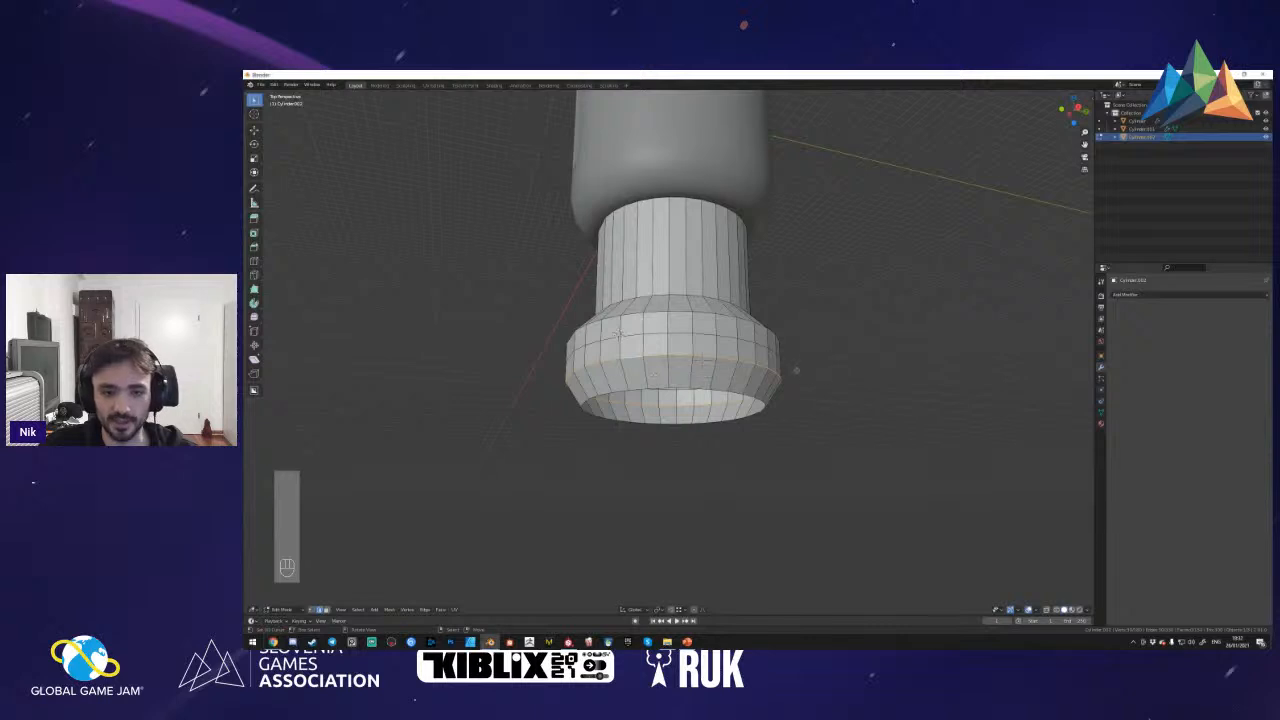
# - Select the entire neck and collar mesh and merge its vertices by distance
pyautogui.press('a')
pyautogui.press('a')
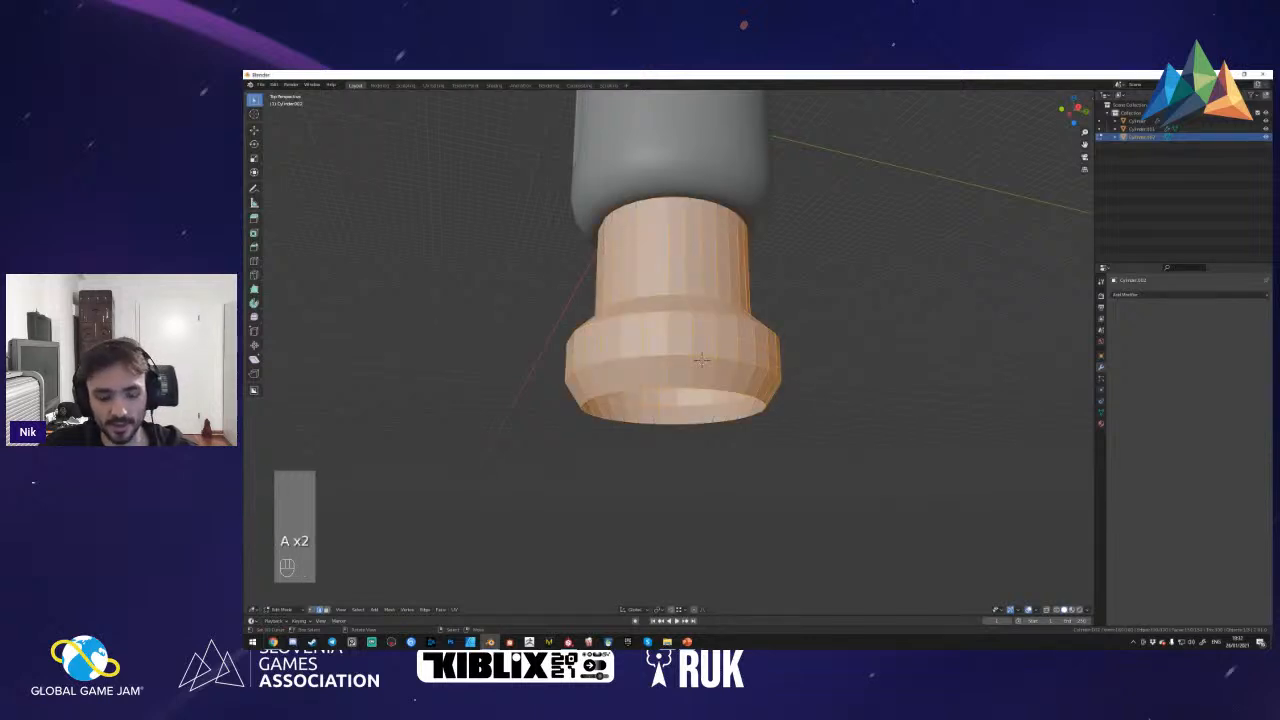
pyautogui.press('a')
pyautogui.press('a')
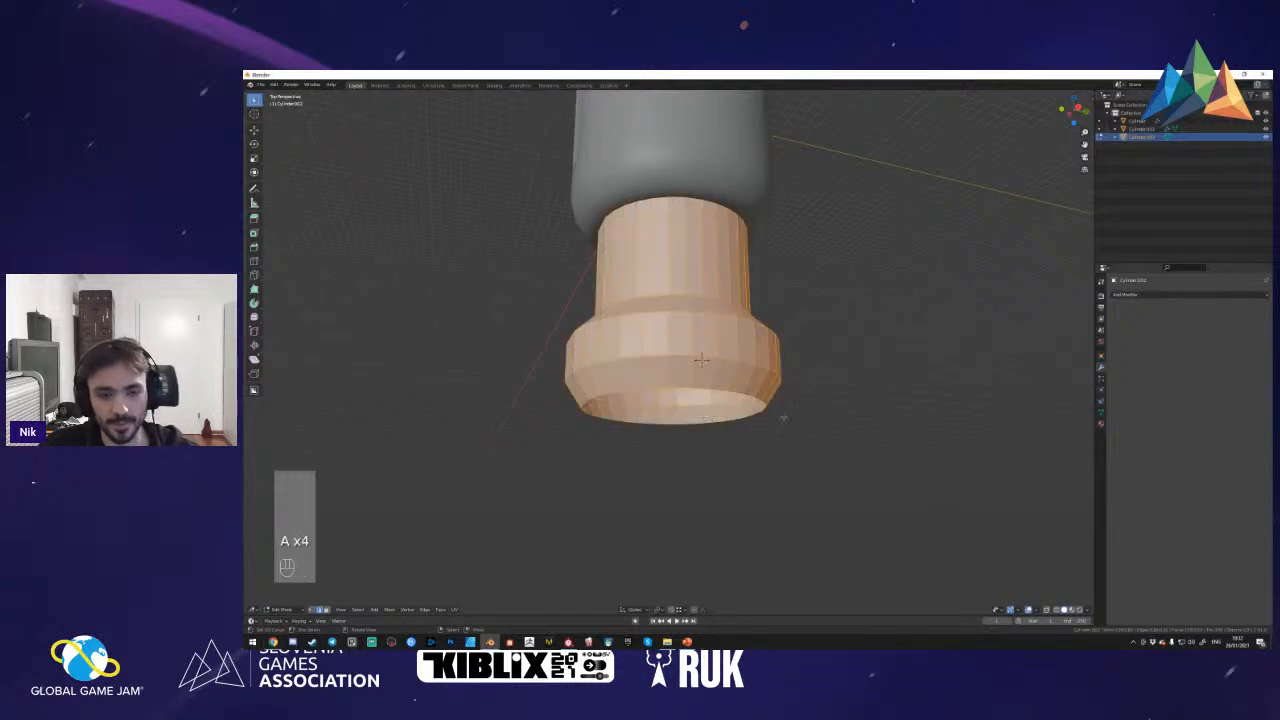
pyautogui.press('m')
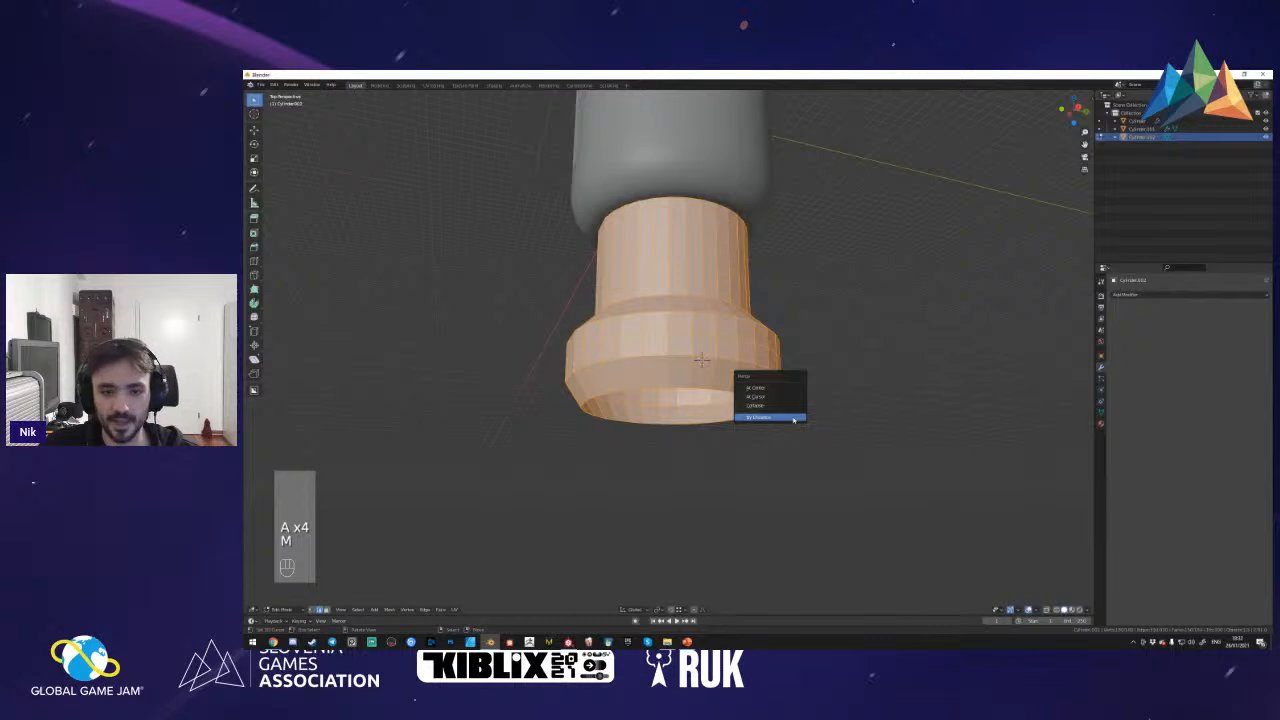
pyautogui.click(770, 417)
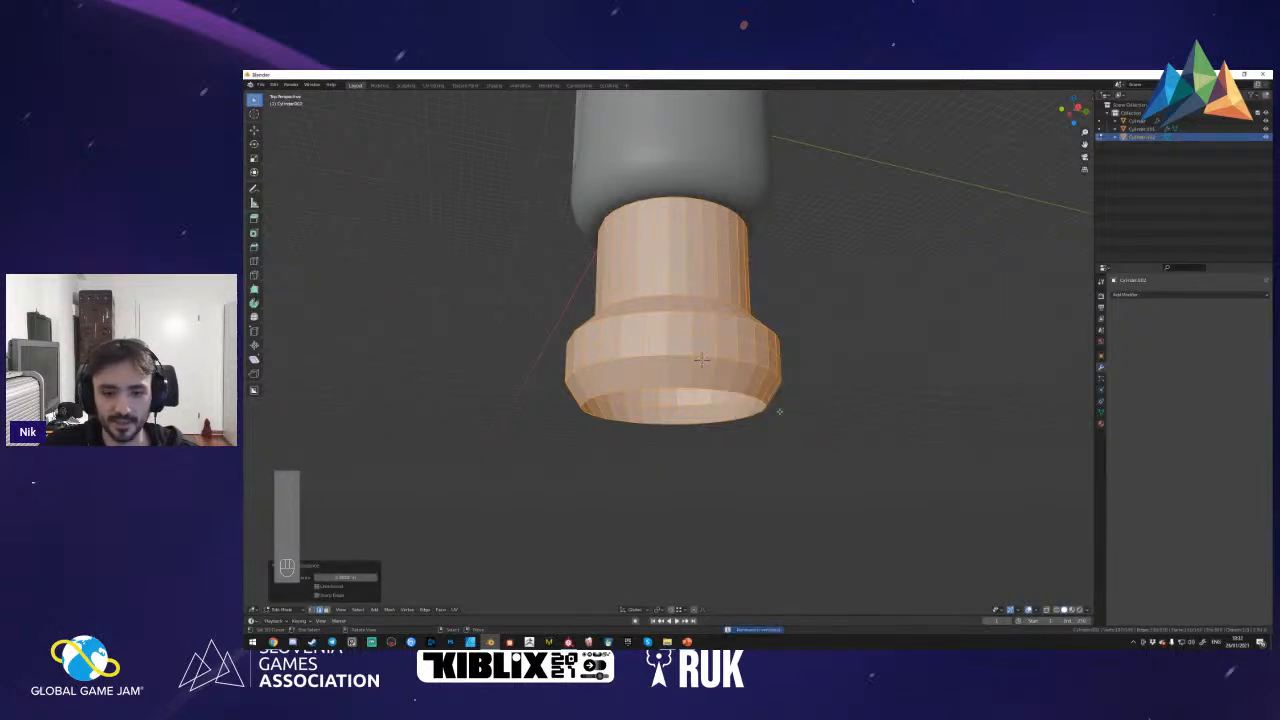
# - Retry the collar loop bevel and recalculate the normals of the entire neck and collar mesh
pyautogui.press('a')
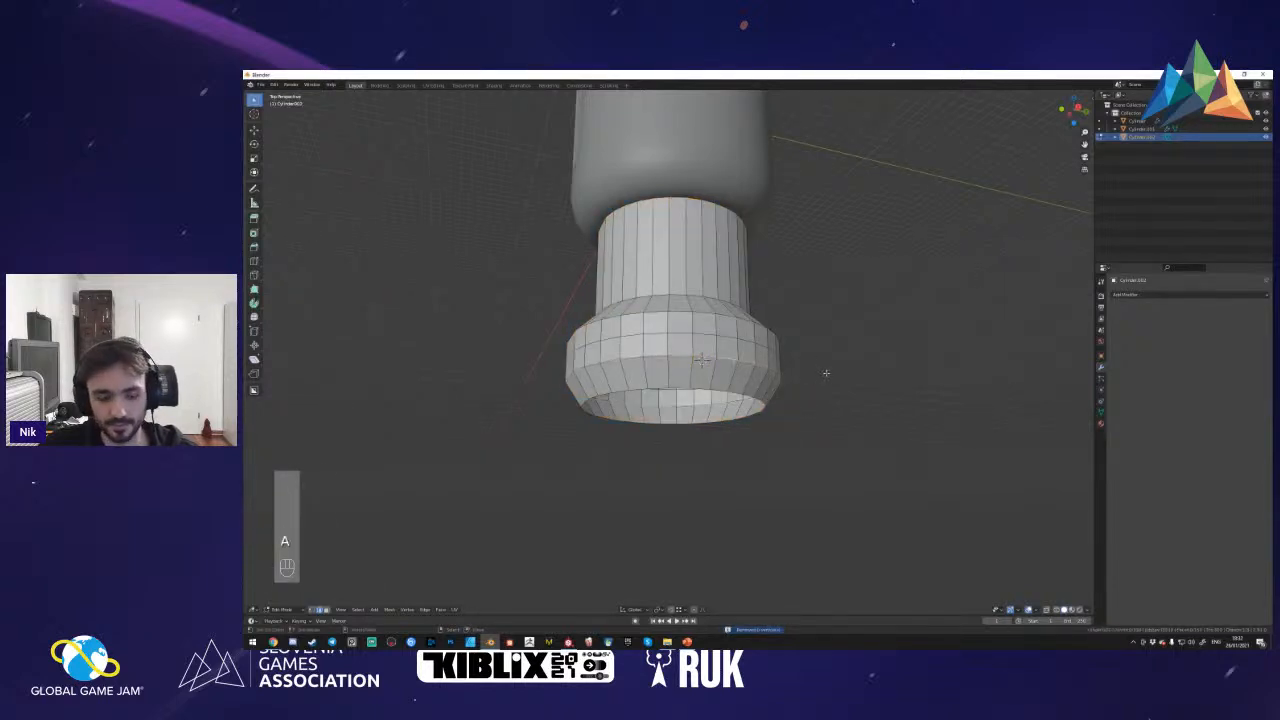
pyautogui.hotkey('ctrl', 'b')
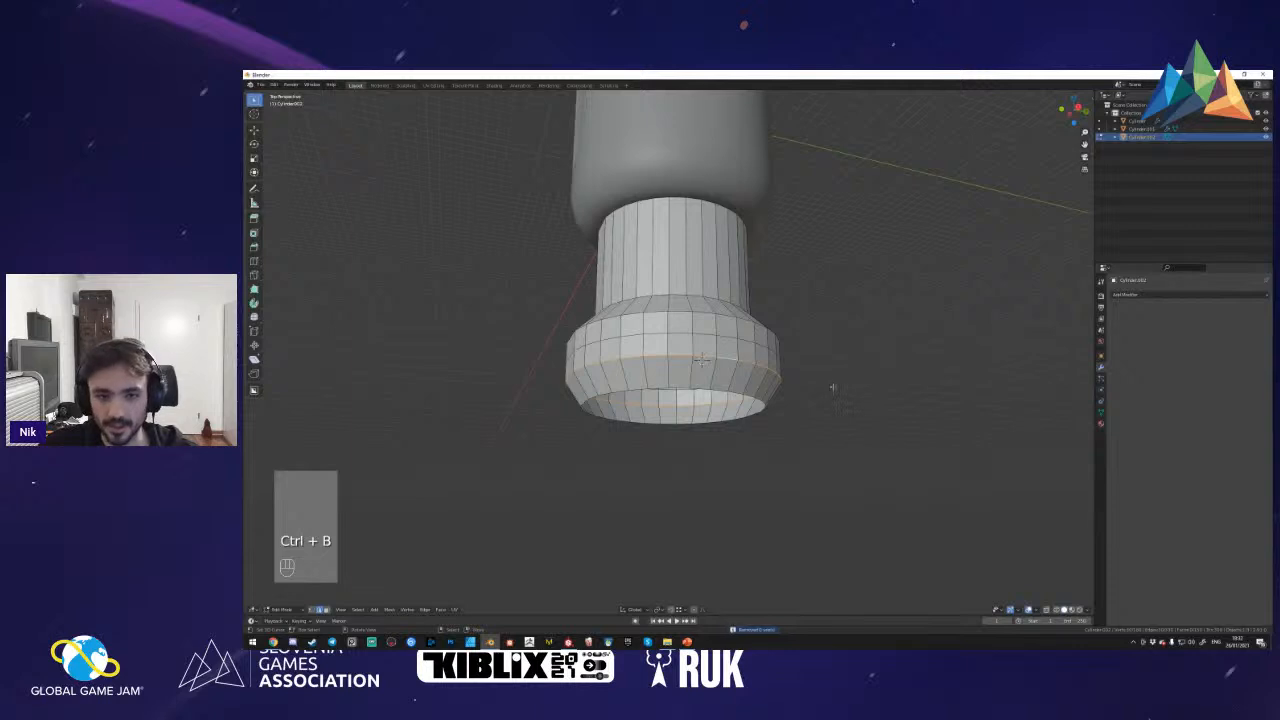
pyautogui.press('a')
pyautogui.press('a')
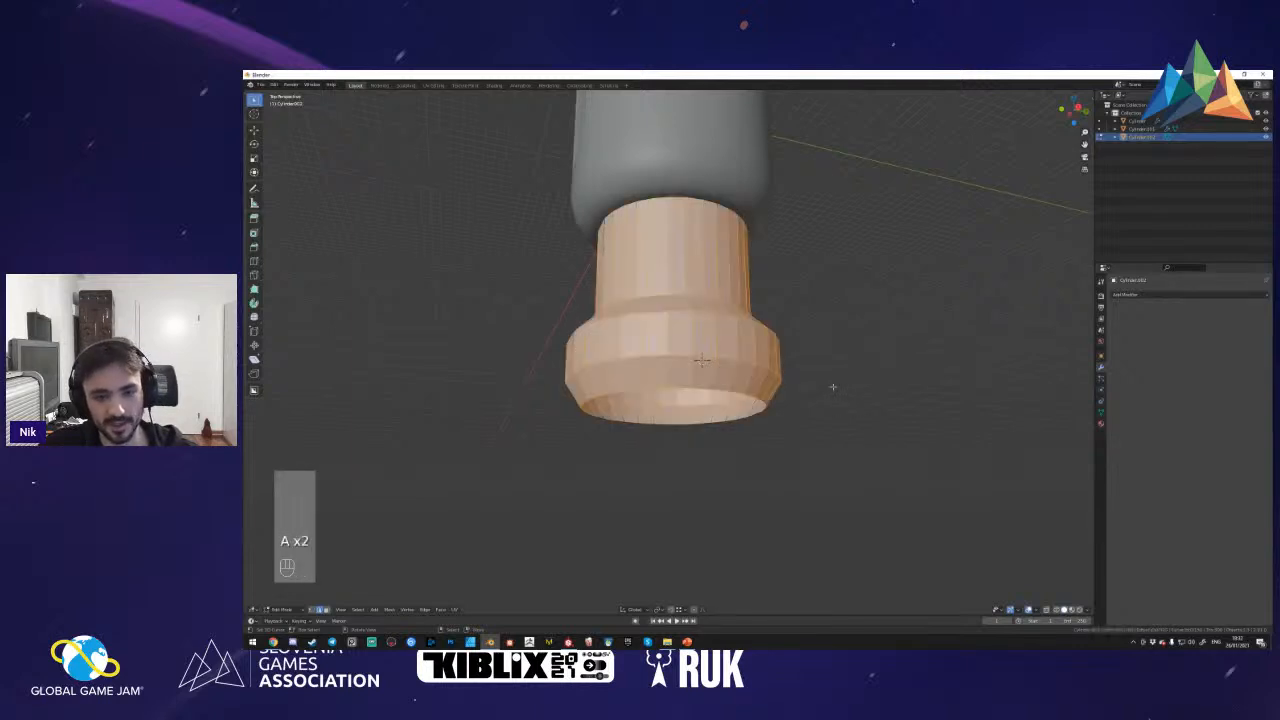
pyautogui.hotkey('shift', 'n')
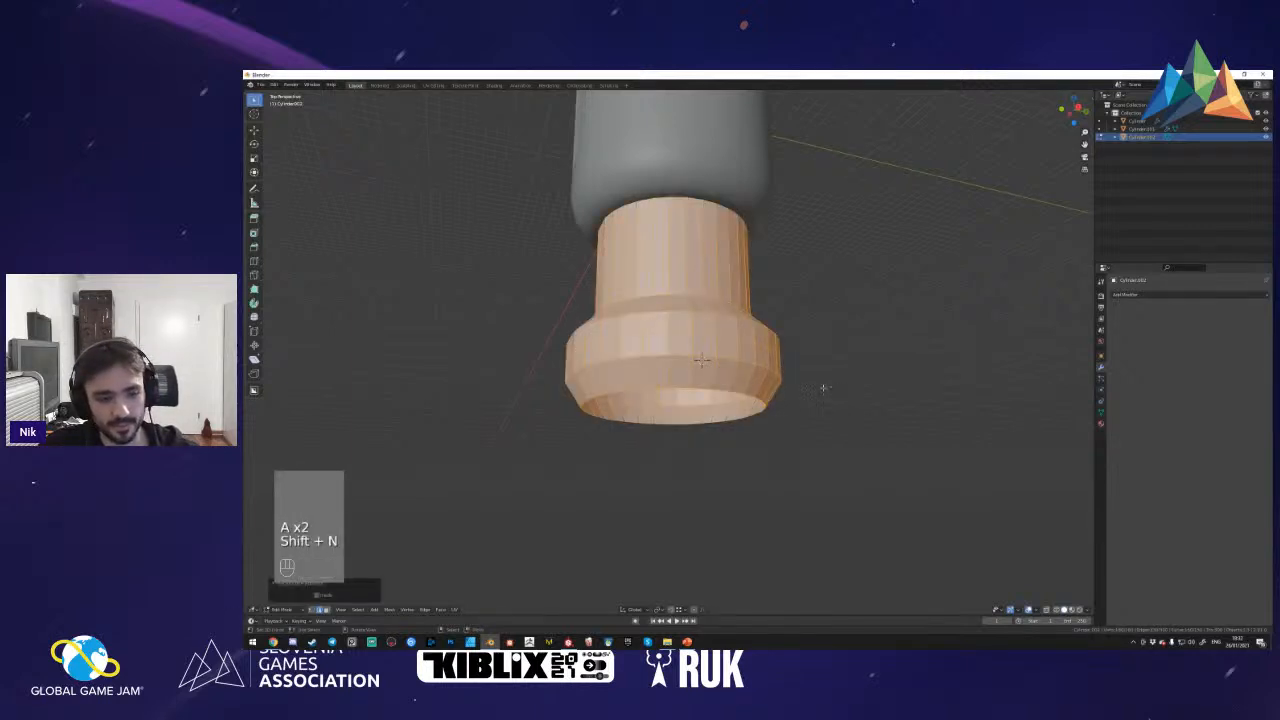
# - Try to bevel the edge loop above the collar's tapered bottom band, undo the recent edits and attempt the bevel again
pyautogui.press('a')
pyautogui.press('2')
pyautogui.keyDown('alt'); pyautogui.click(701, 360); pyautogui.keyUp('alt')
pyautogui.hotkey('ctrl', 'b')
pyautogui.click(952, 390)
pyautogui.hotkey('ctrl', 'z')
pyautogui.hotkey('ctrl', 'z')
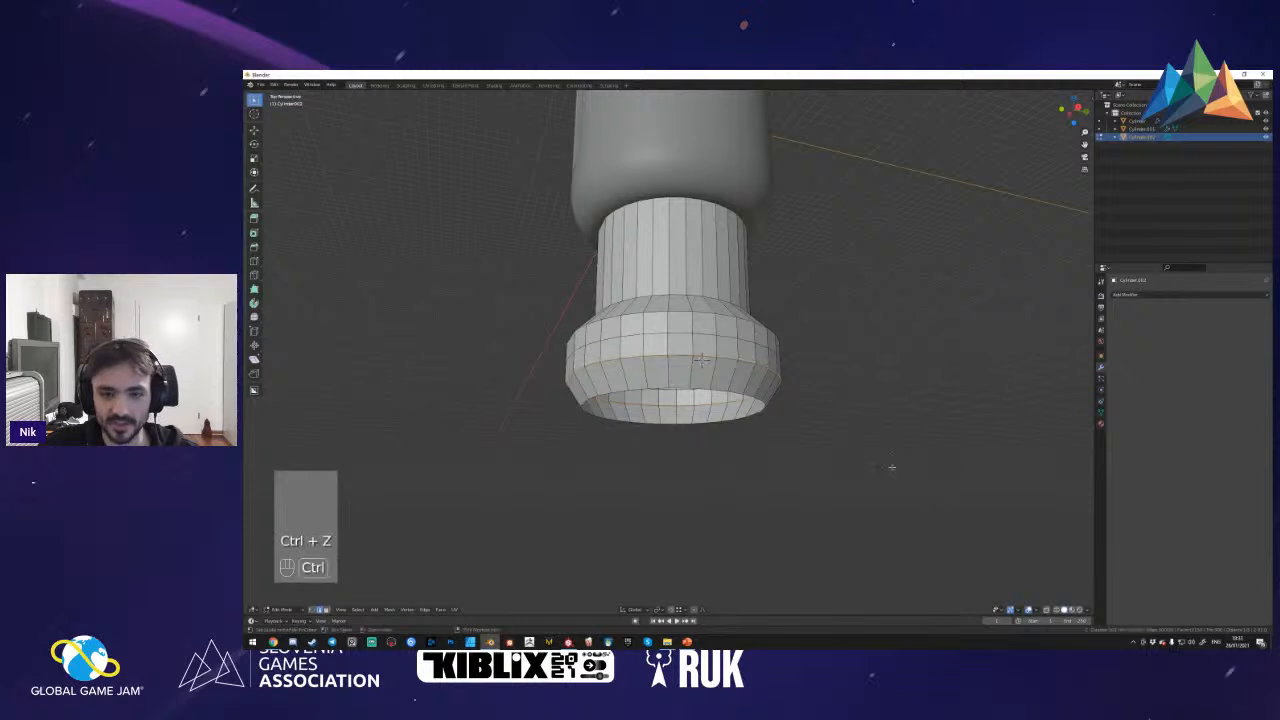
pyautogui.hotkey('ctrl', 'z')
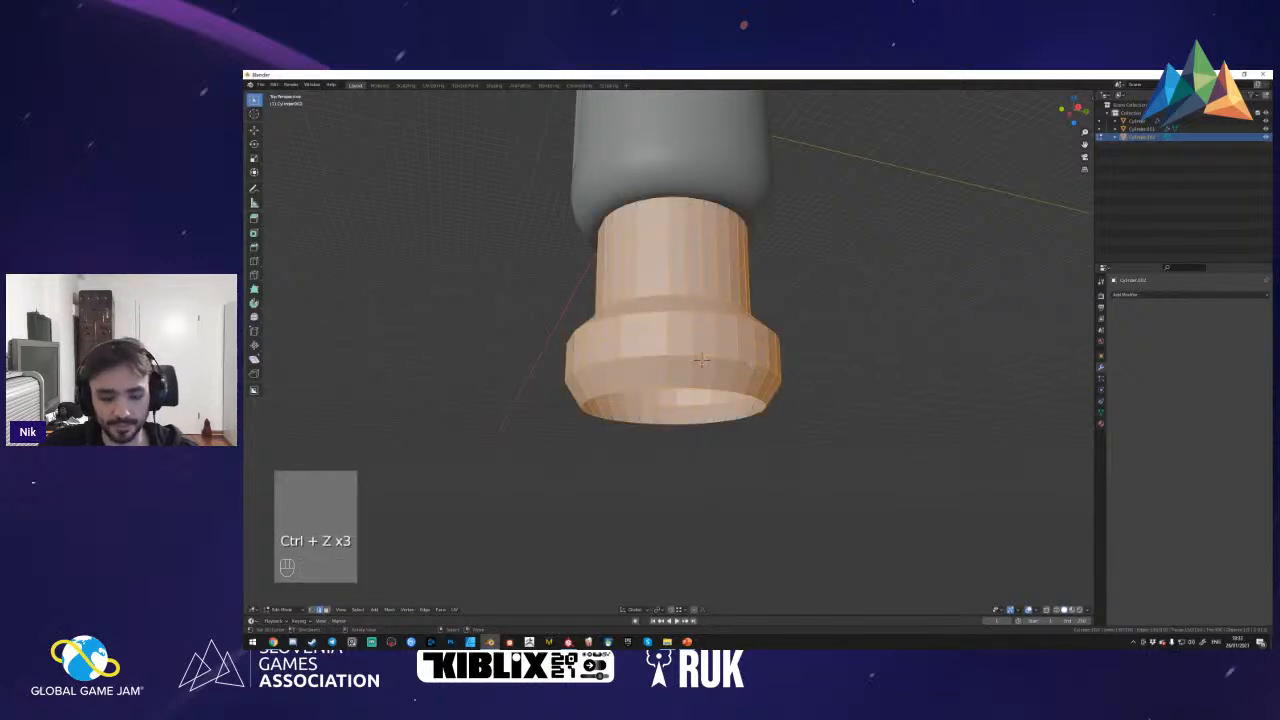
pyautogui.hotkey('ctrl', 'z')
pyautogui.hotkey('ctrl', 'b')
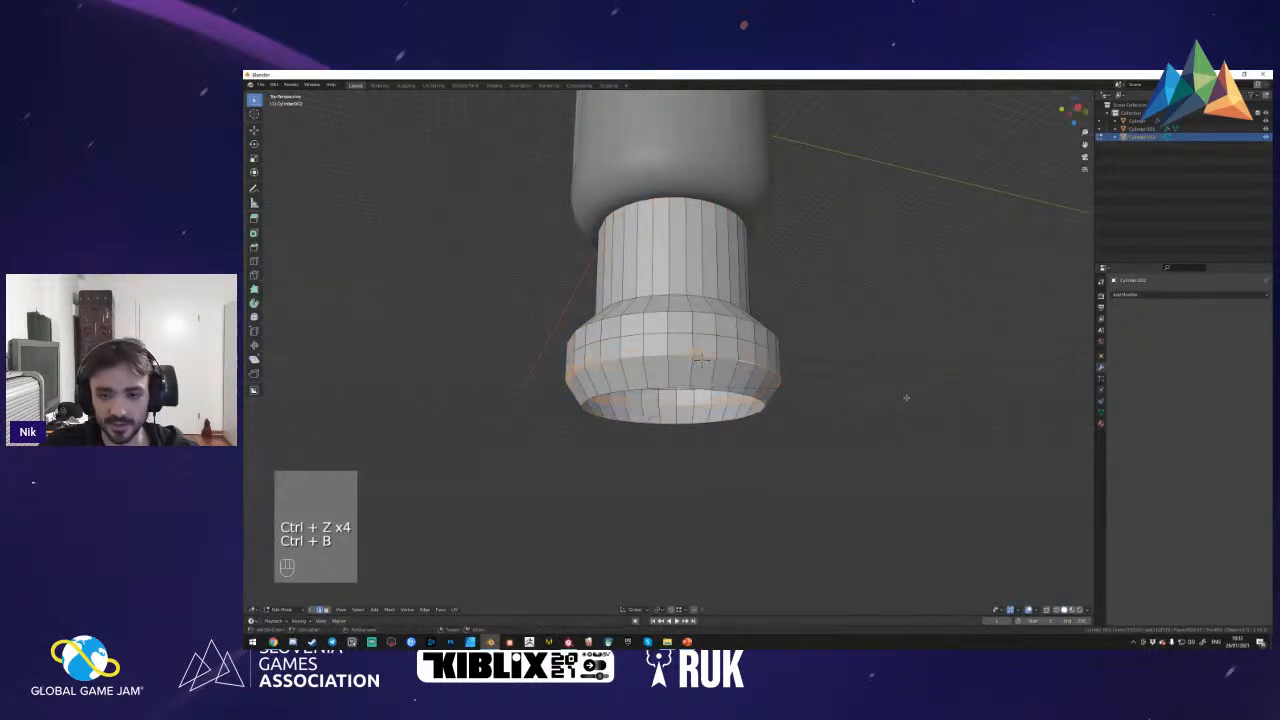
# - Enable the Face Orientation overlay and recalculate the whole neck and collar mesh's normals to face outside
pyautogui.click(1032, 610)
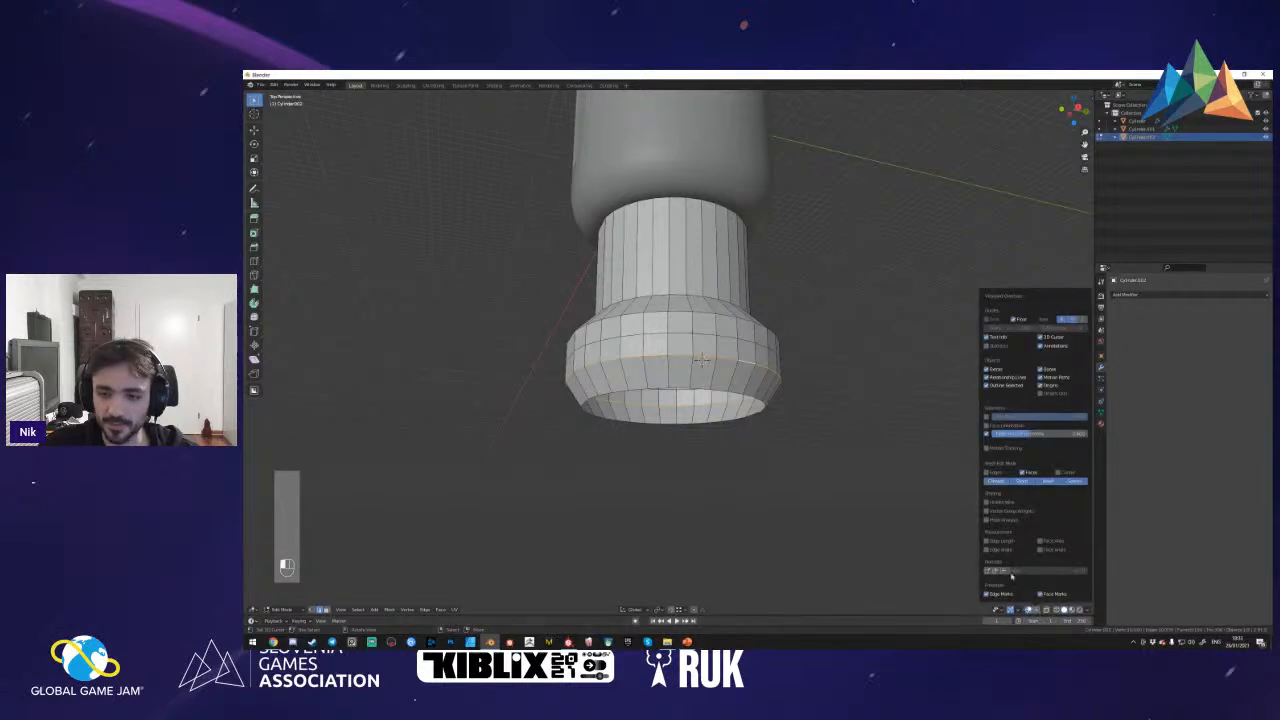
pyautogui.click(986, 426)
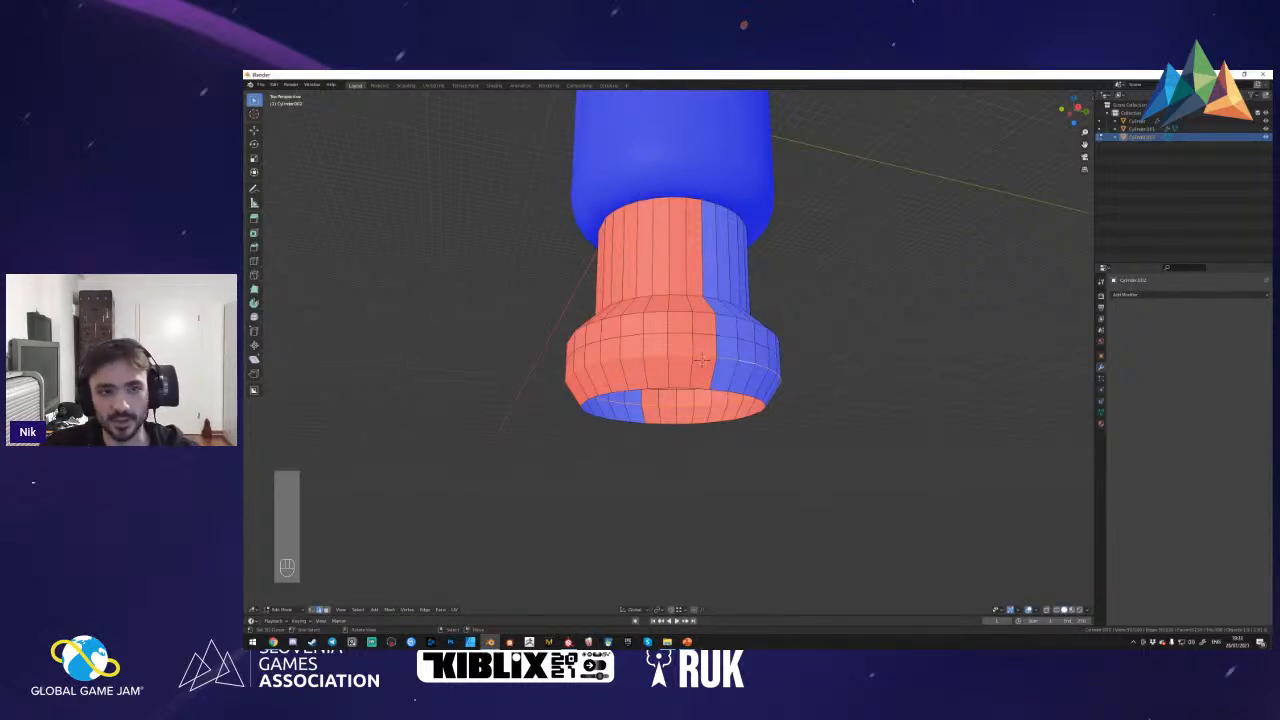
pyautogui.press('a')
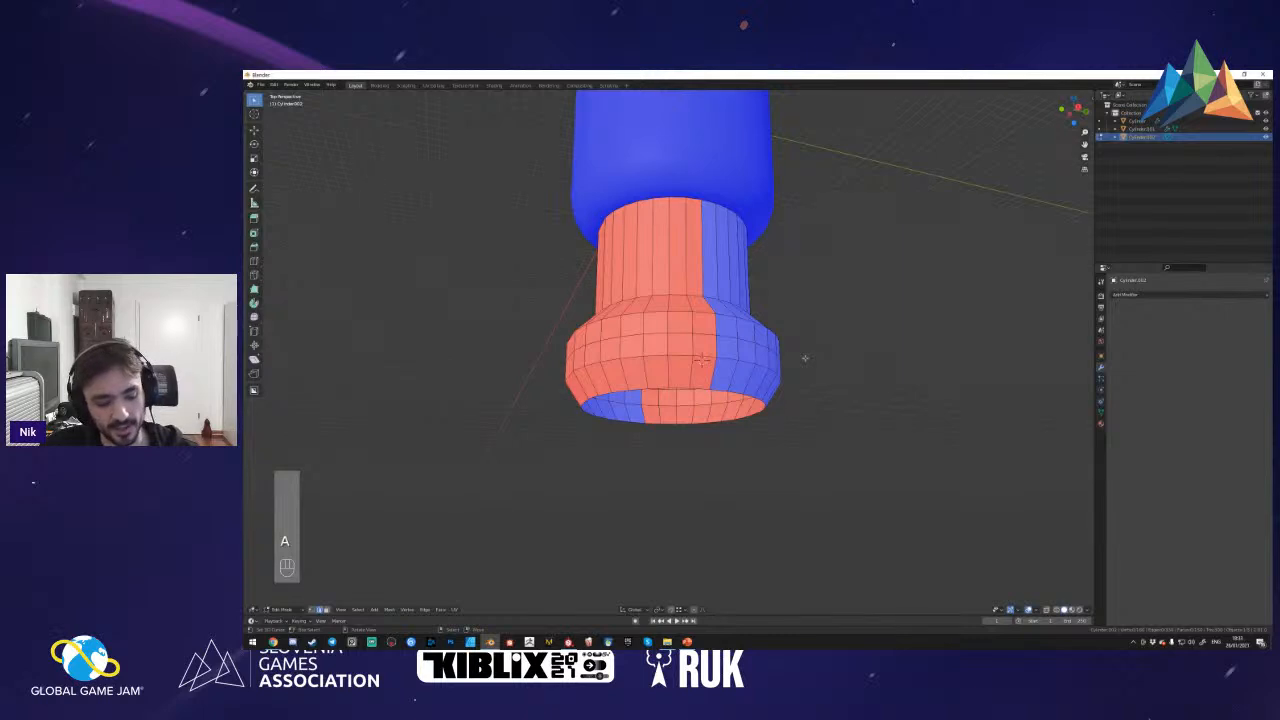
pyautogui.press('a')
pyautogui.hotkey('shift', 'n')
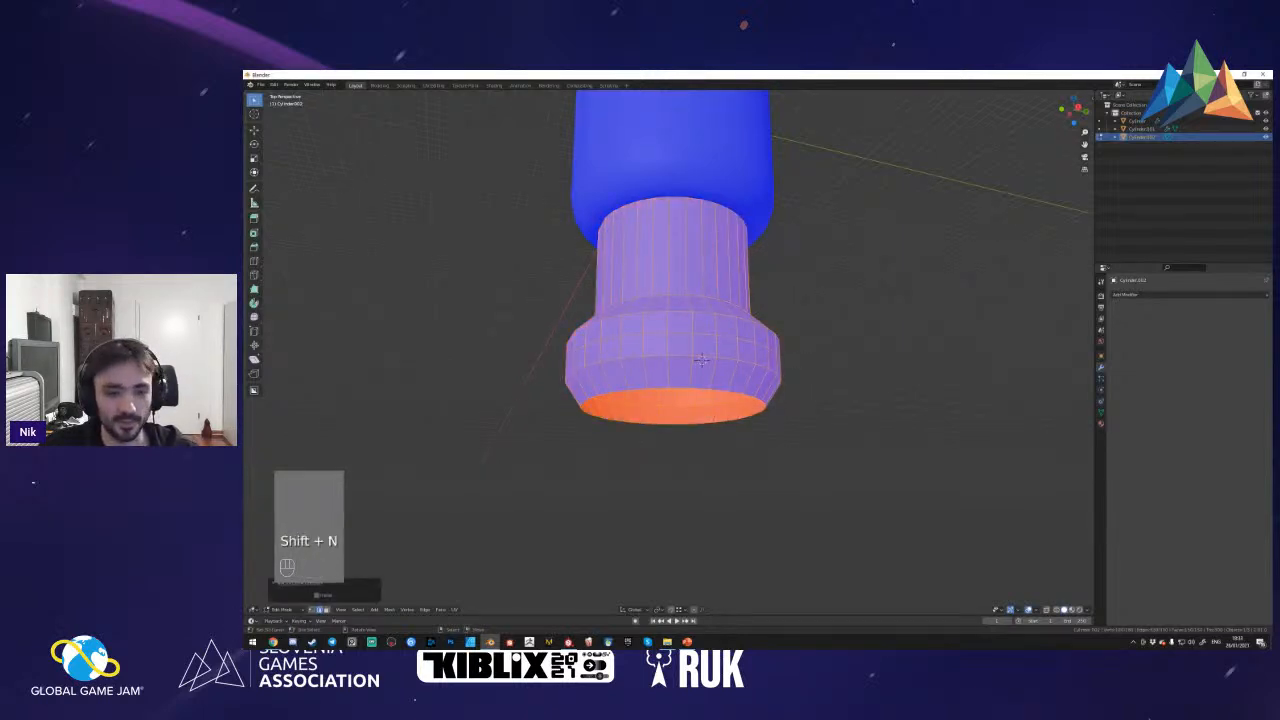
pyautogui.click(320, 597)
pyautogui.click(319, 597)
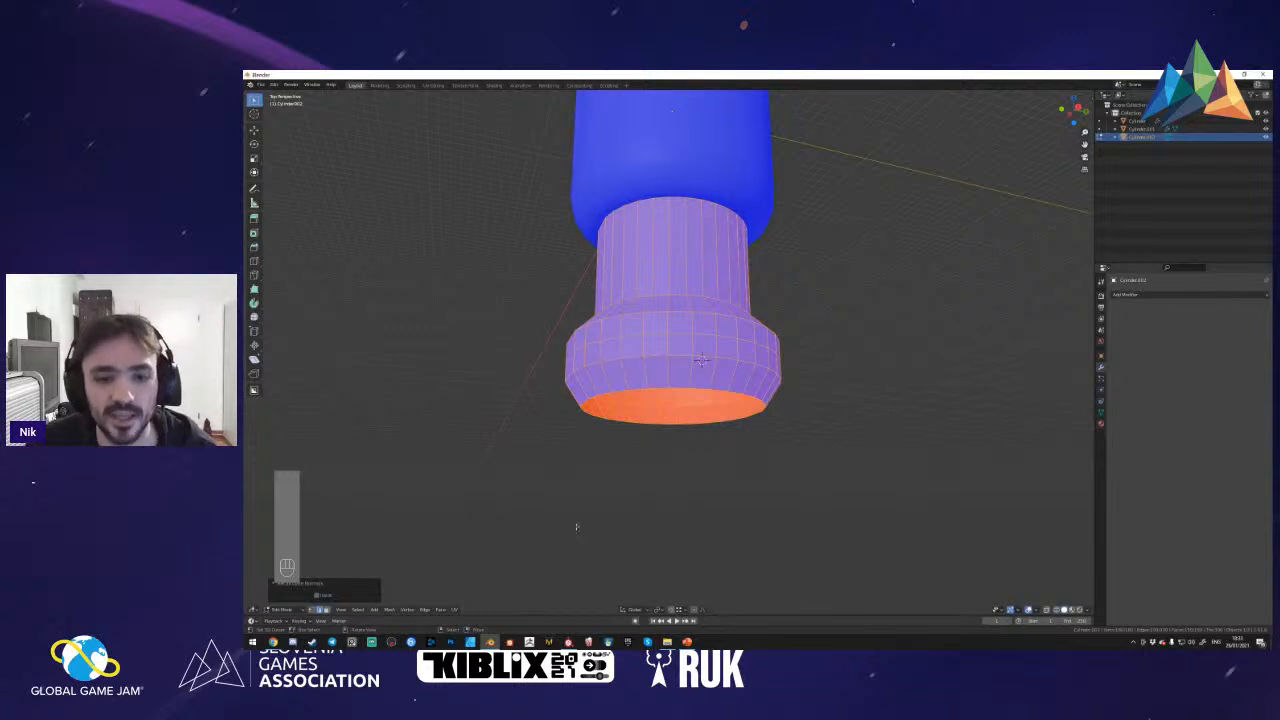
# - Deselect the mesh and turn off the Face Orientation overlay
pyautogui.press('a')
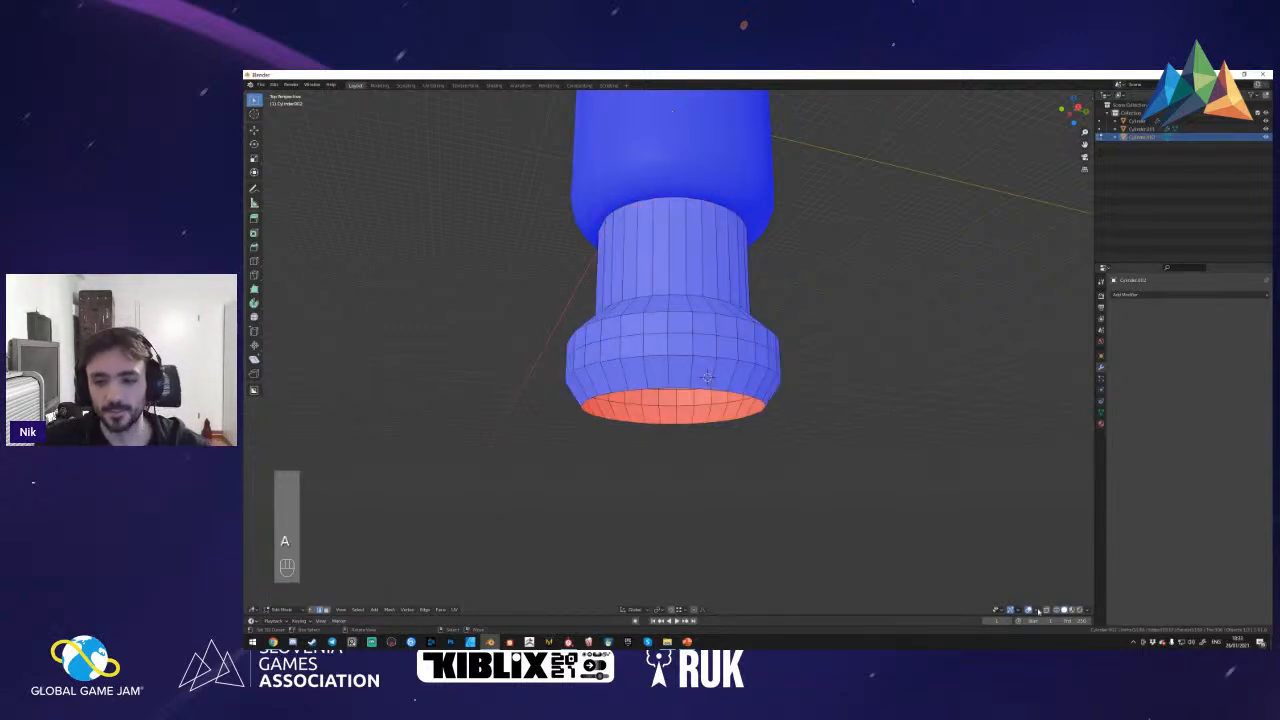
pyautogui.click(1038, 609)
pyautogui.click(987, 426)
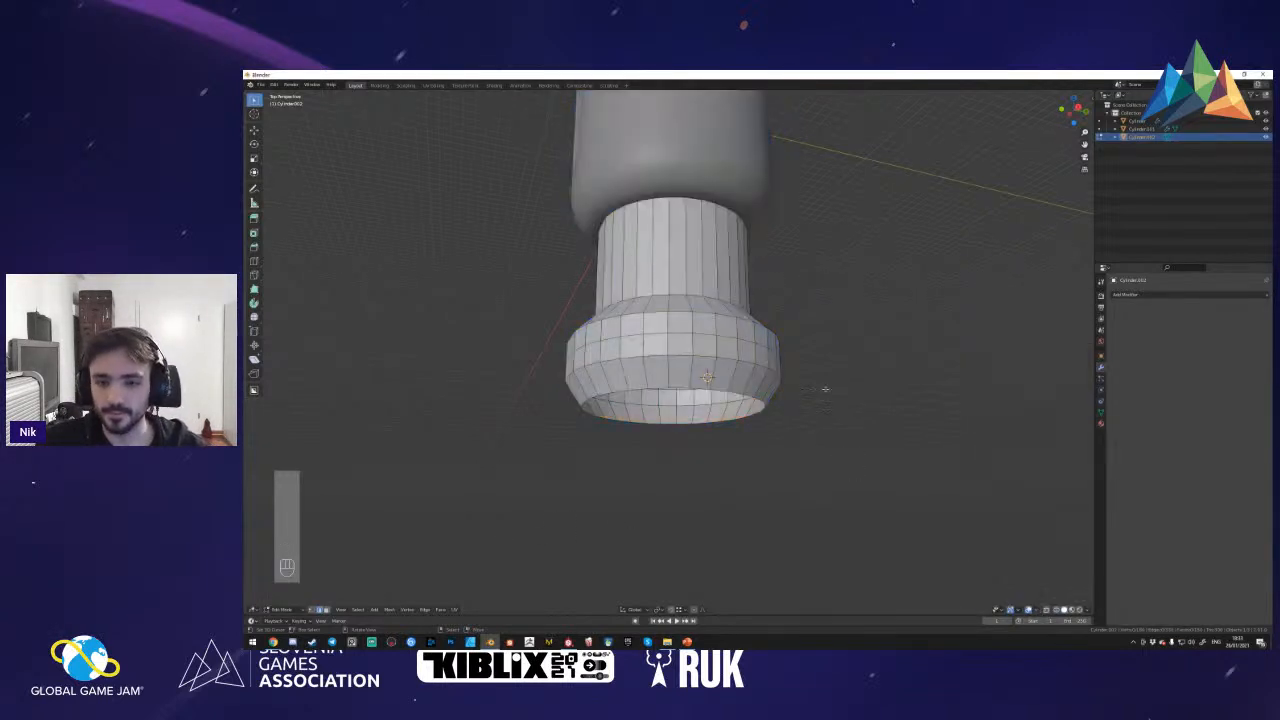
# - Bevel the edge loop between the collar's vertical band and tapered bottom band into a wide, multi-segment rounding
pyautogui.press('2')
pyautogui.hotkey('ctrl', 'b')
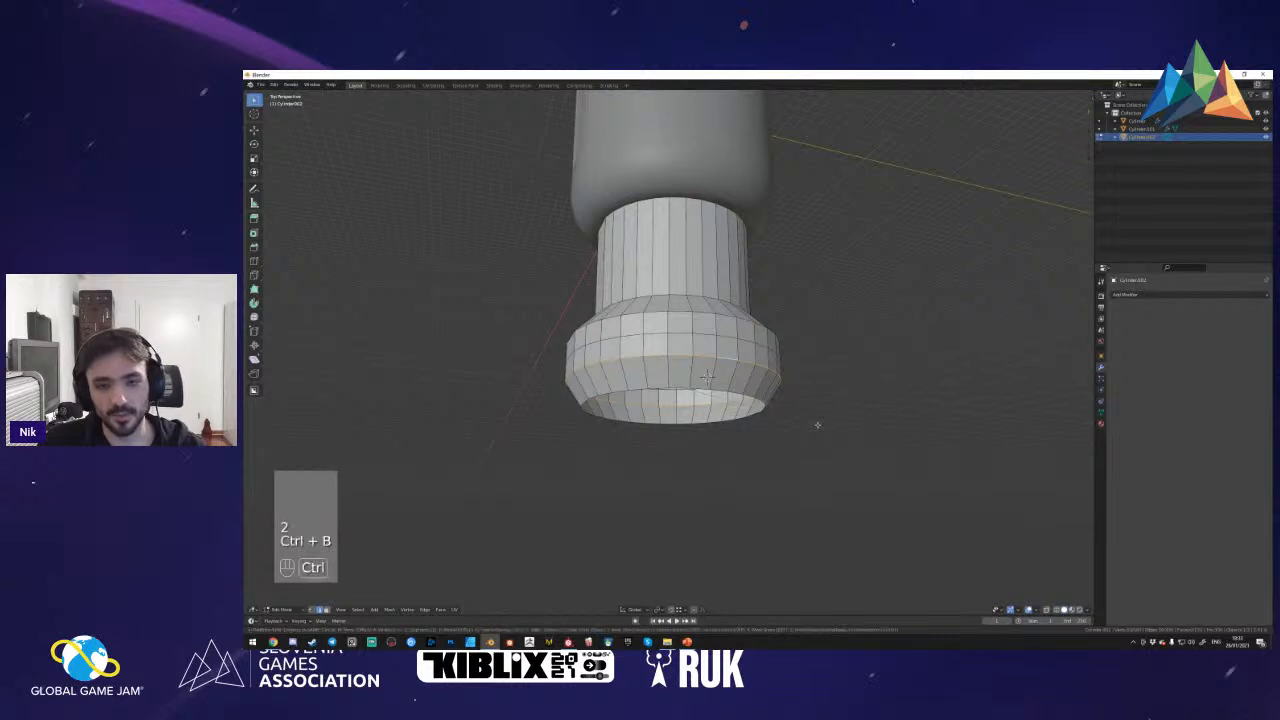
pyautogui.click(918, 437)
pyautogui.hotkey('shift', 'f')
# - Add a narrow bevel to the edge loop between the collar's sloped top and its vertical band
pyautogui.press('a')
pyautogui.keyDown('alt'); pyautogui.keyDown('shift'); pyautogui.click(745, 392); pyautogui.keyUp('shift'); pyautogui.keyUp('alt')
pyautogui.hotkey('ctrl', 'b')
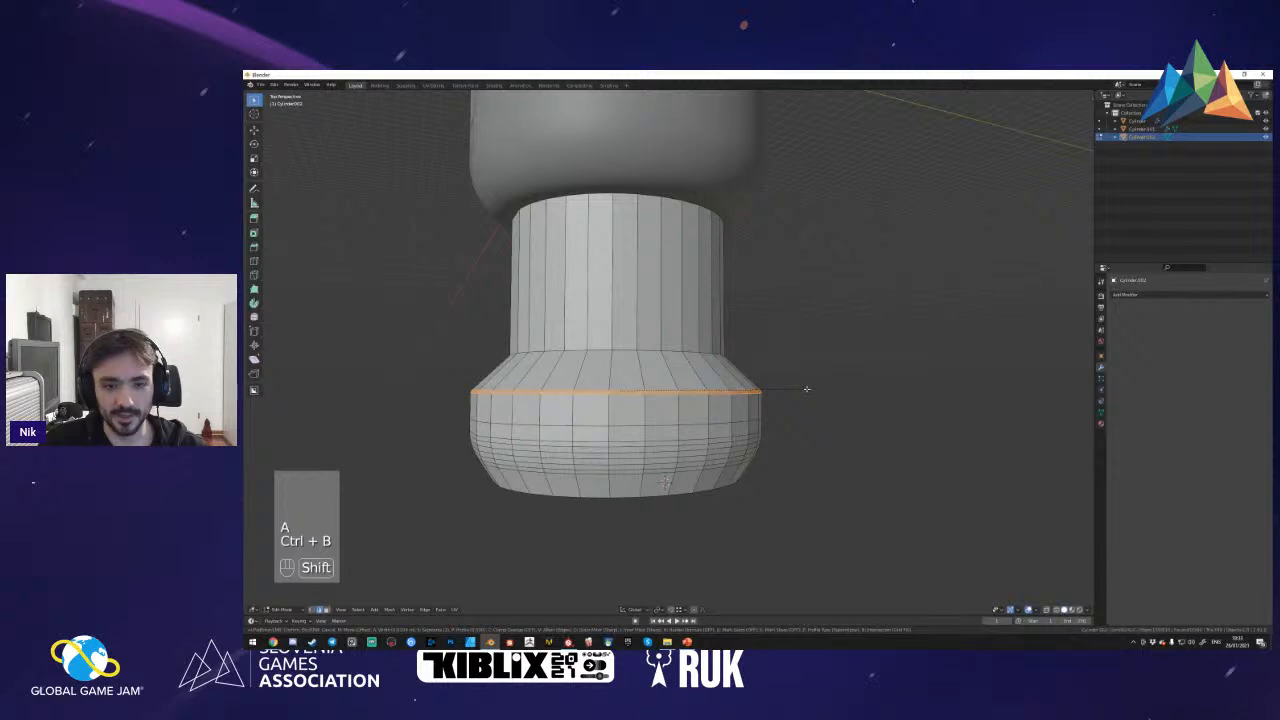
pyautogui.click(805, 390)
pyautogui.hotkey('shift', 'f')
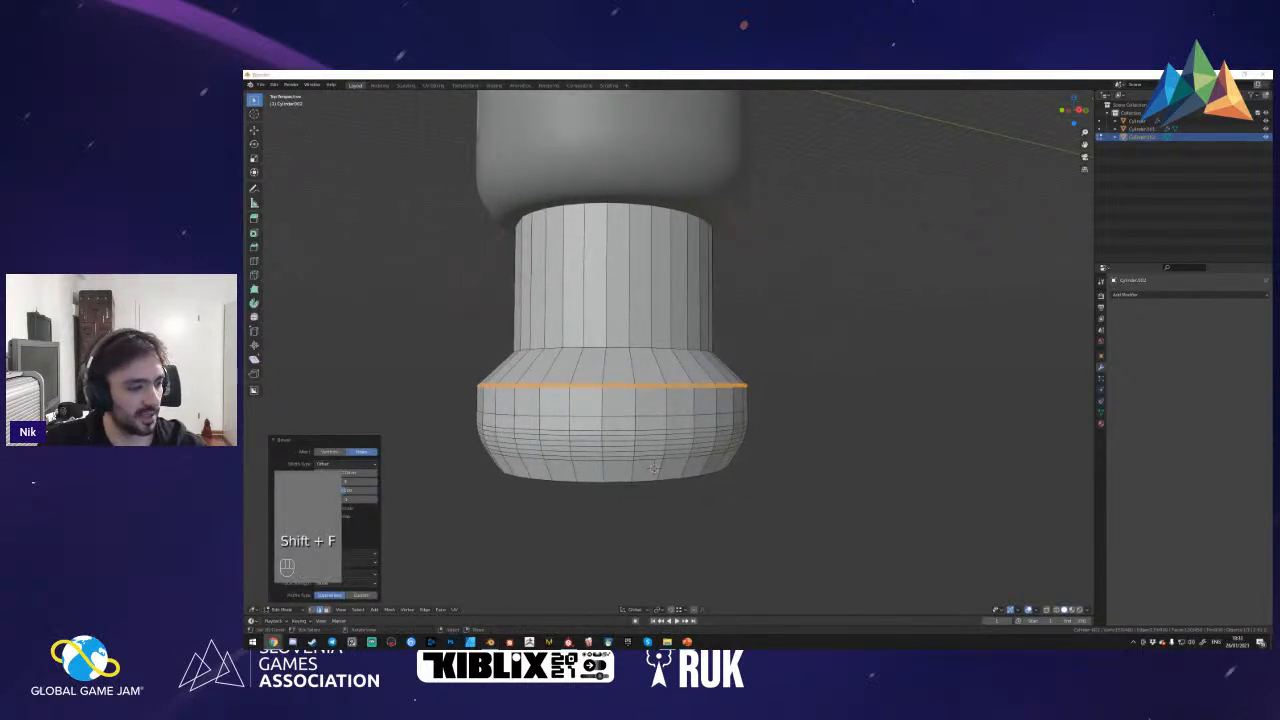
# - Rip the edge loop where the neck meets the collar and separate the neck into its own object
pyautogui.press('a')
pyautogui.hotkey('shift', 'f')
pyautogui.press('2')
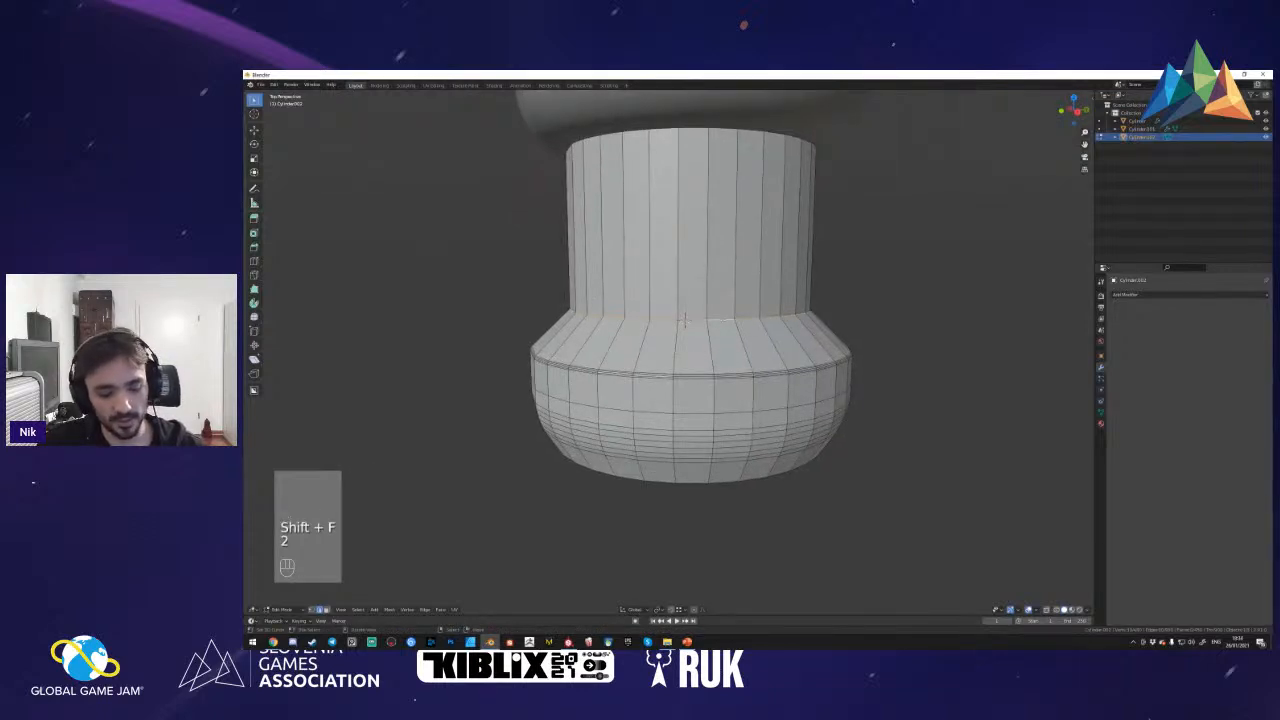
pyautogui.press('v')
pyautogui.rightClick(723, 320)
pyautogui.press('a')
pyautogui.press('l')
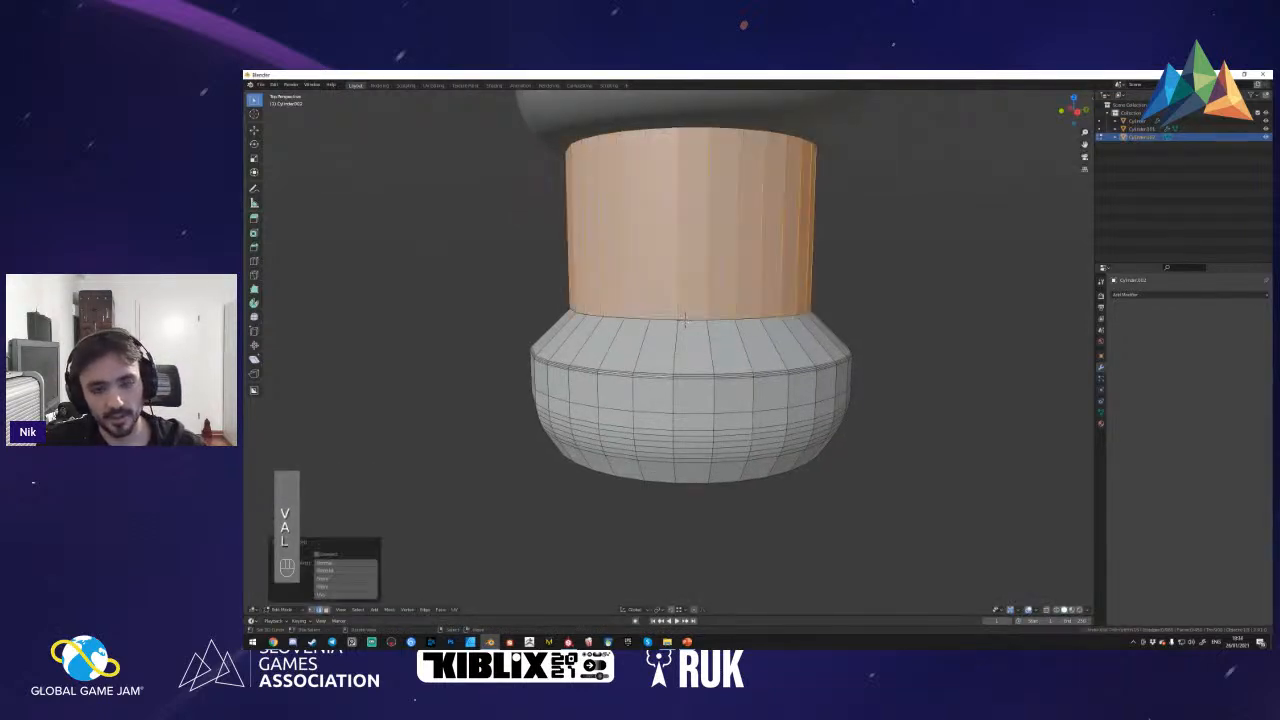
pyautogui.press('p')
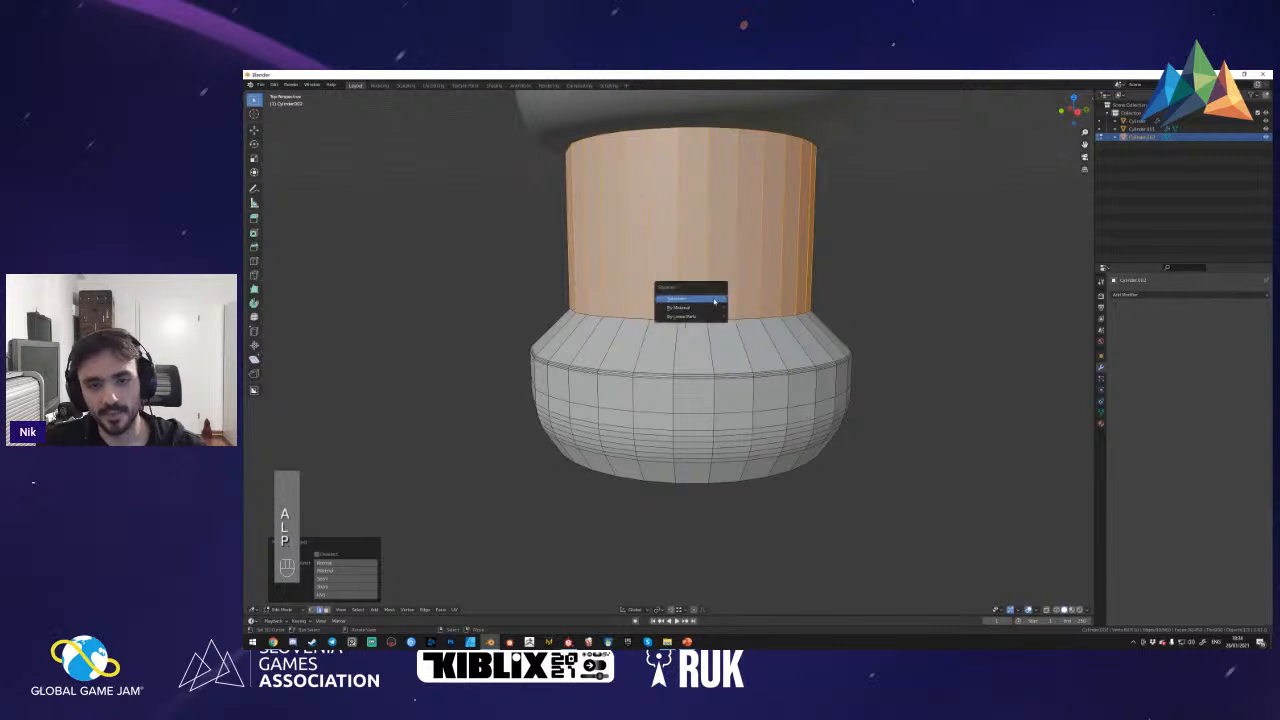
pyautogui.click(713, 298)
# - Bevel the edge loop around the middle of the collar into a very thin strip
pyautogui.press('a')
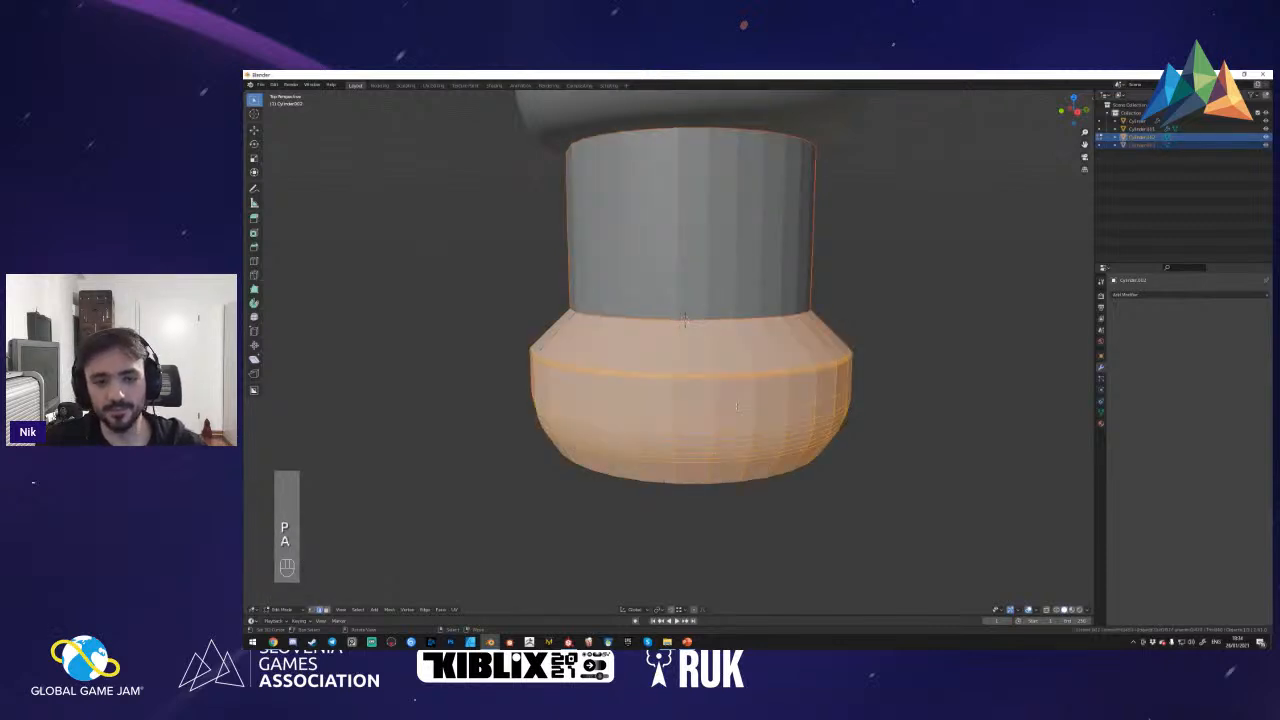
pyautogui.press('a')
pyautogui.press('2')
pyautogui.keyDown('alt'); pyautogui.keyDown('shift'); pyautogui.click(725, 412); pyautogui.keyUp('shift'); pyautogui.keyUp('alt')
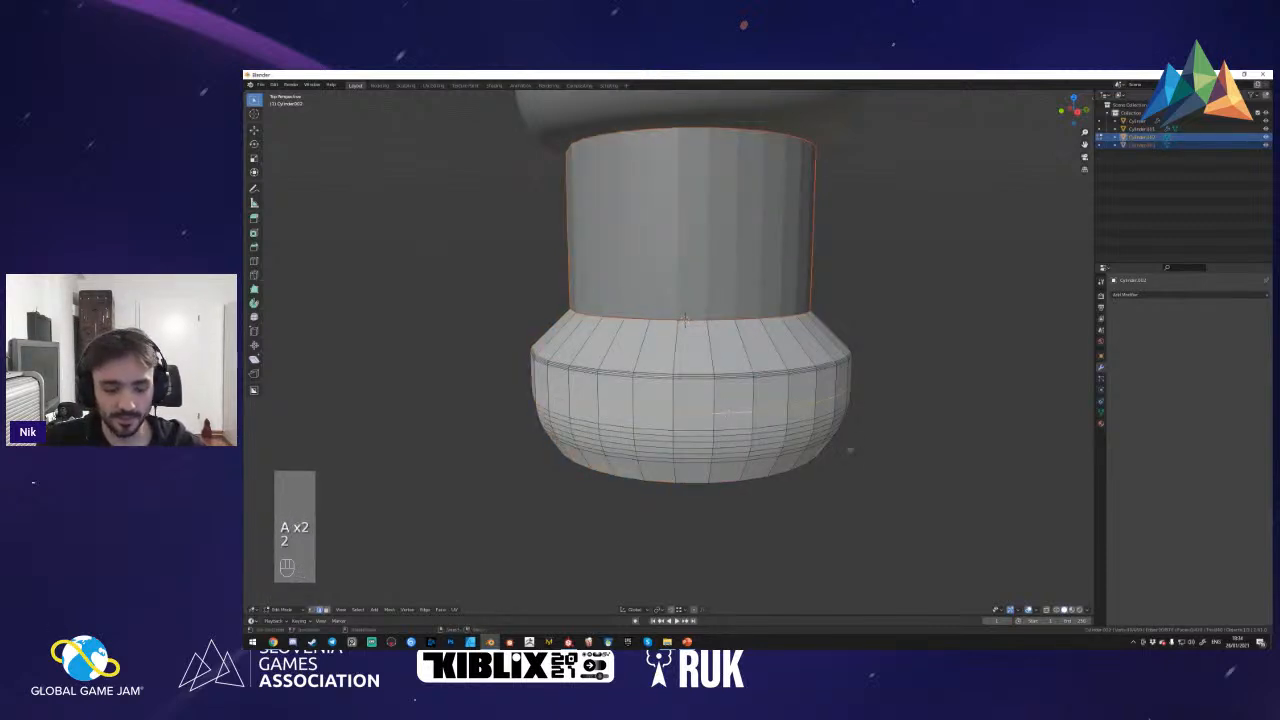
pyautogui.hotkey('ctrl', 'b')
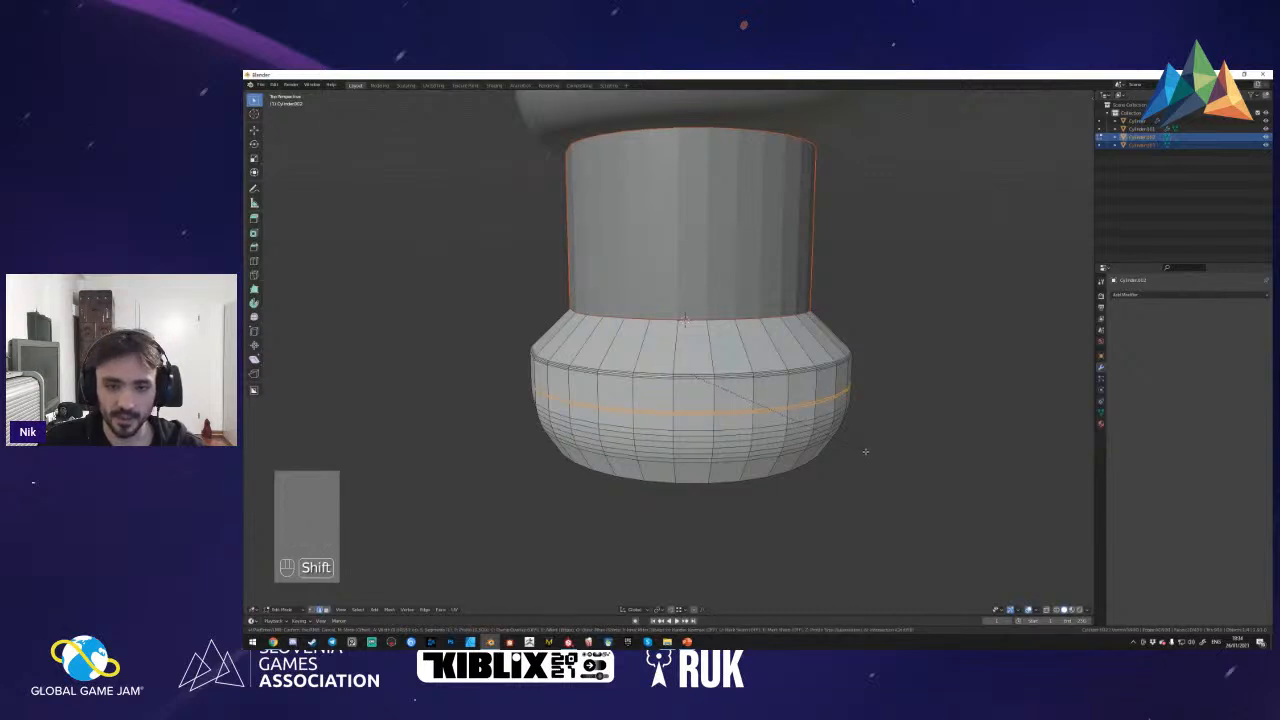
pyautogui.click(866, 452)
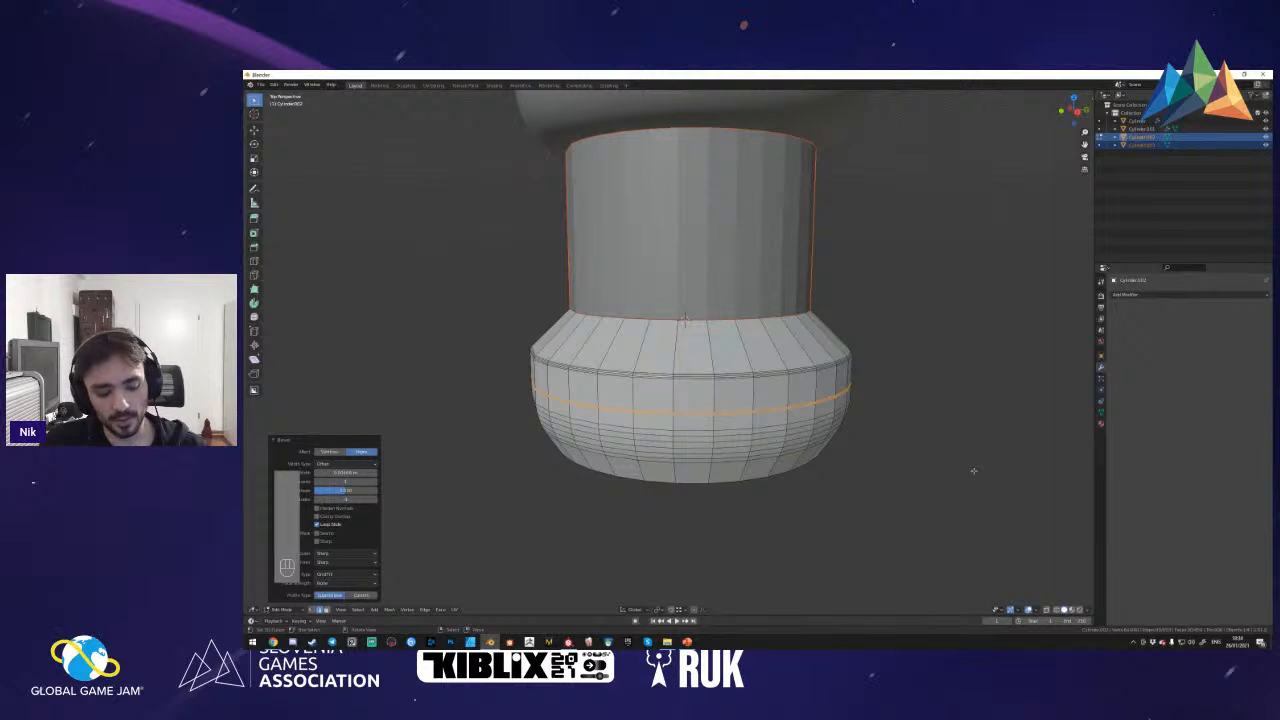
# - Extrude the thin strip around the collar's middle in place, without moving it
pyautogui.press('e')
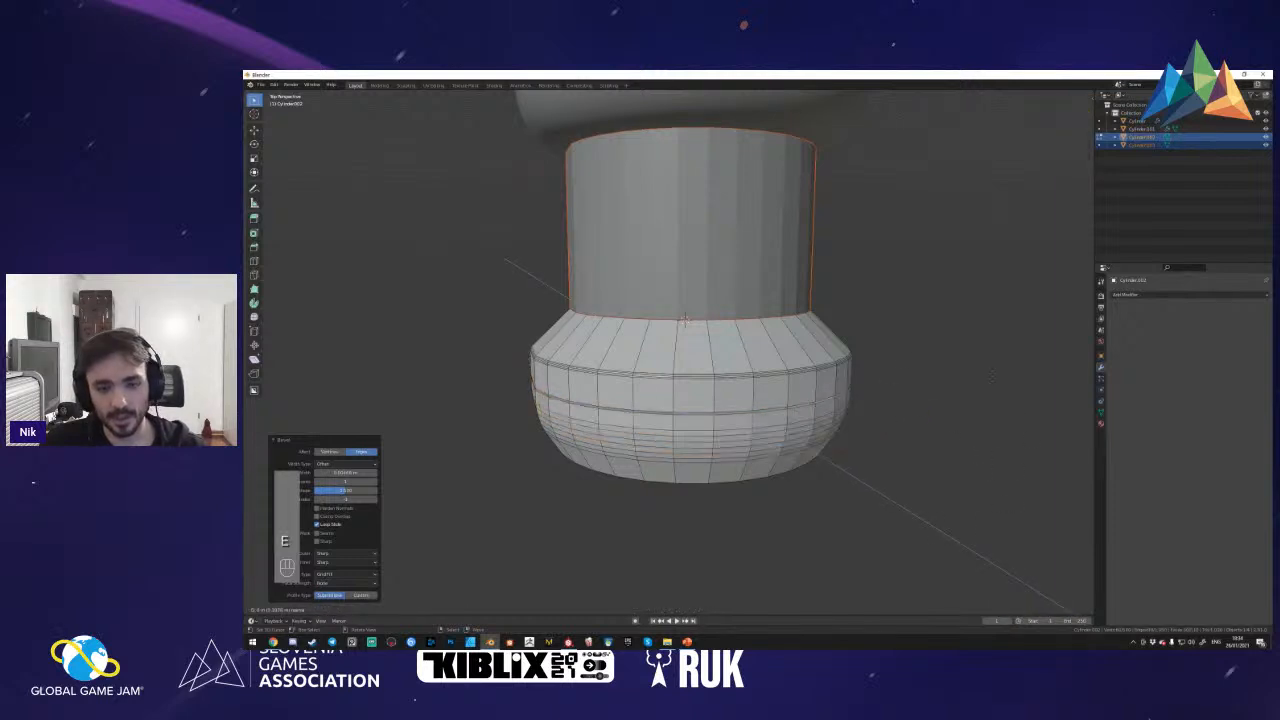
pyautogui.press('Escape')
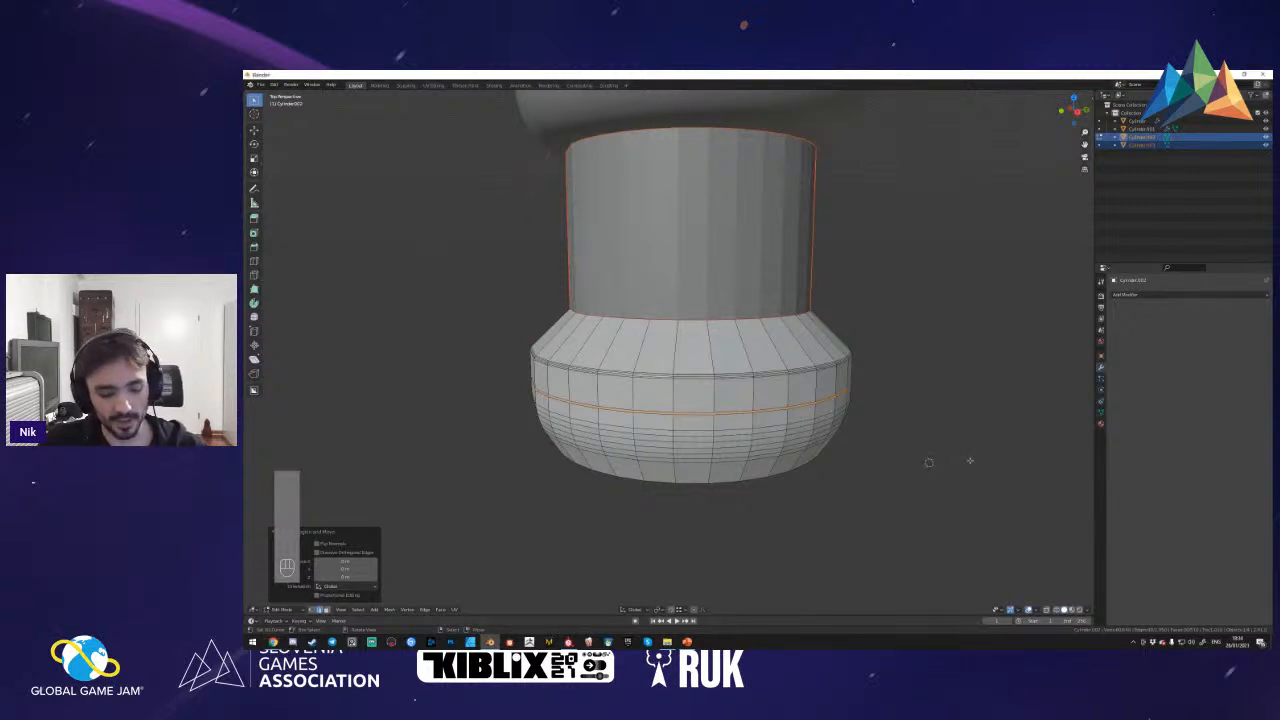
pyautogui.press('s')
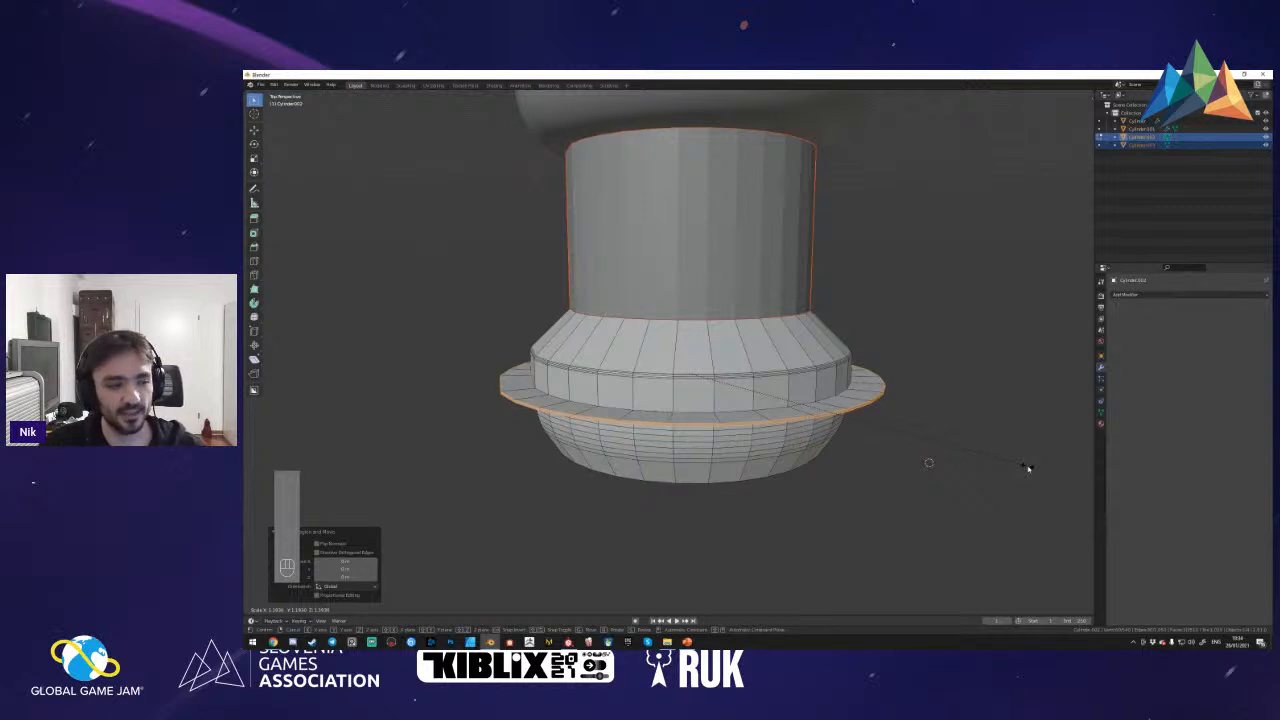
pyautogui.press('x')
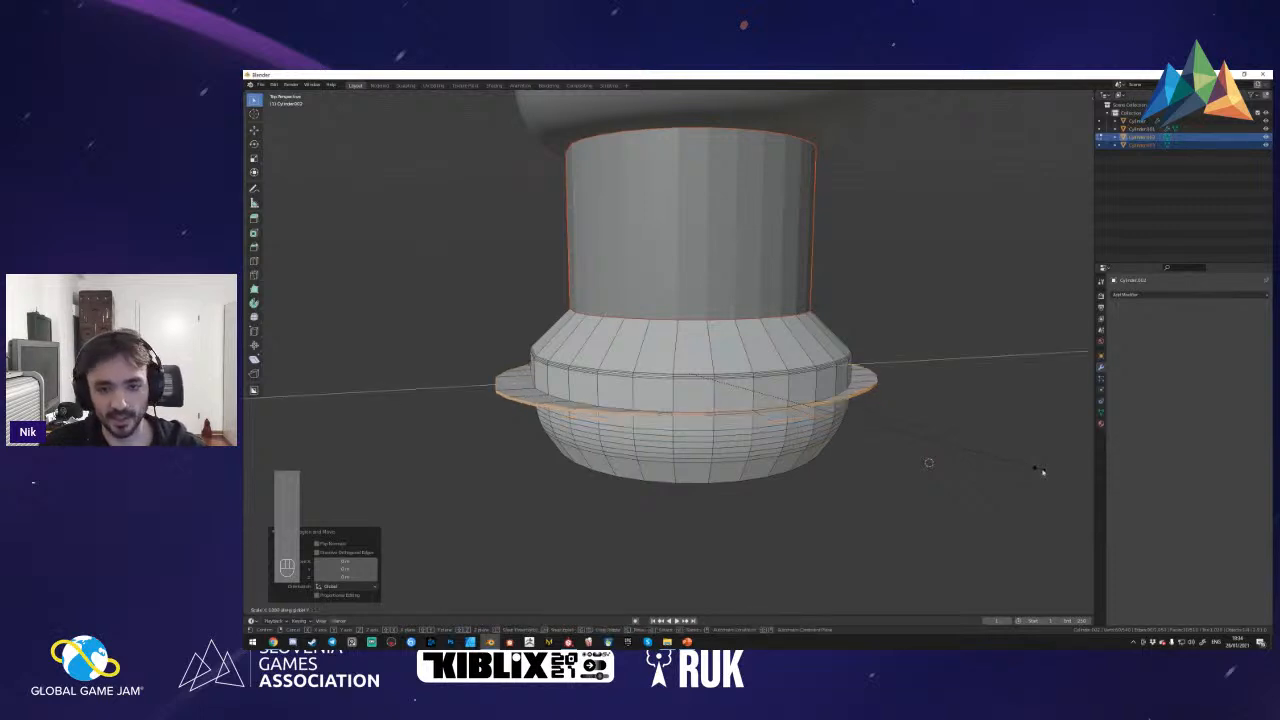
pyautogui.press('z')
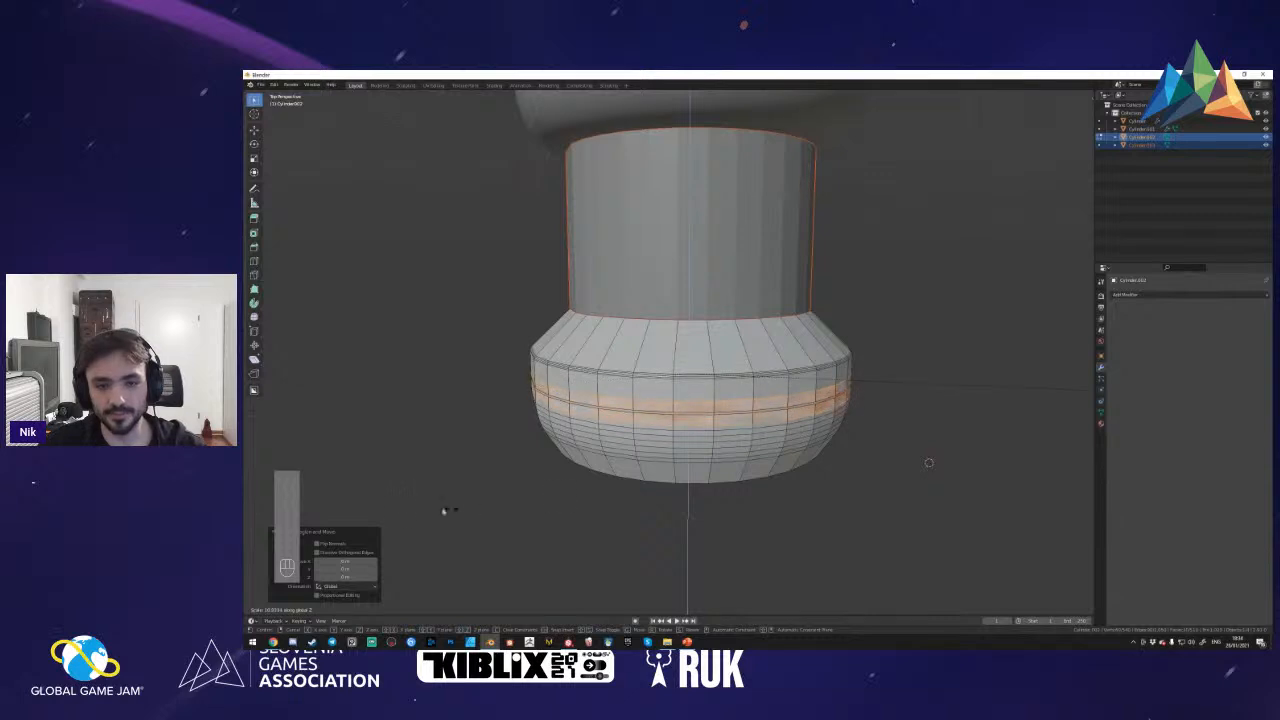
pyautogui.click(826, 498)
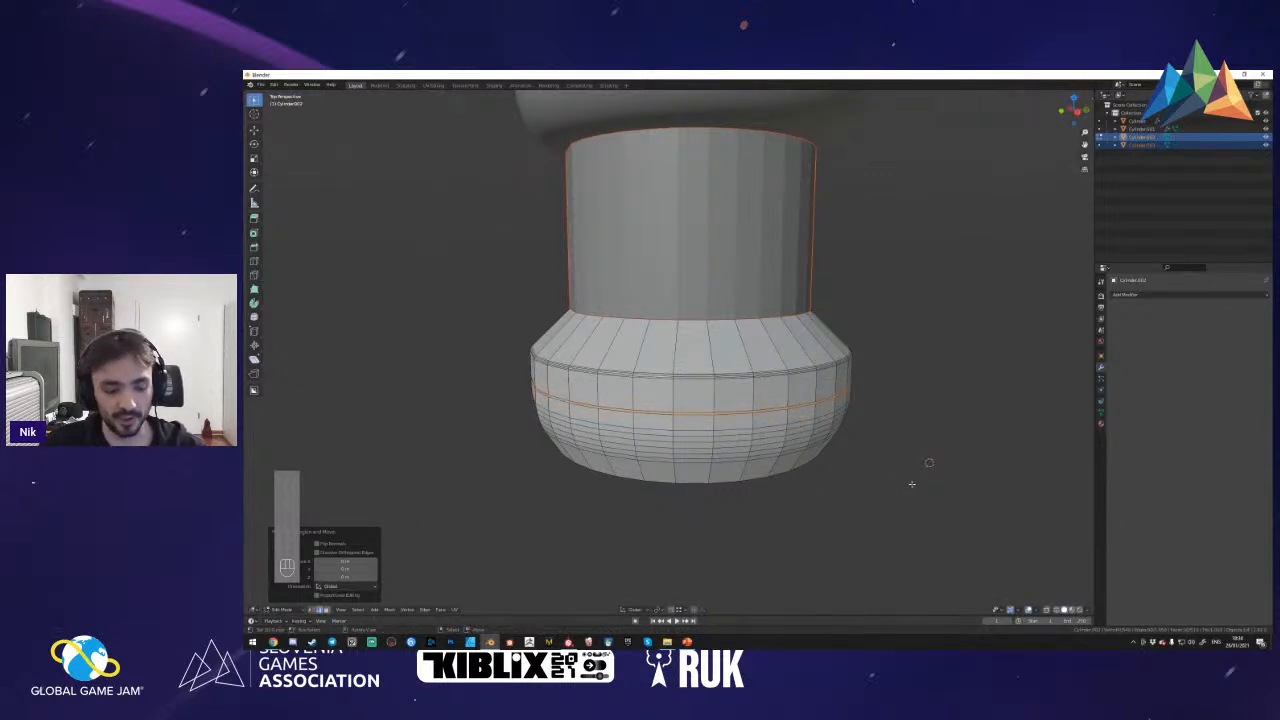
pyautogui.press('s')
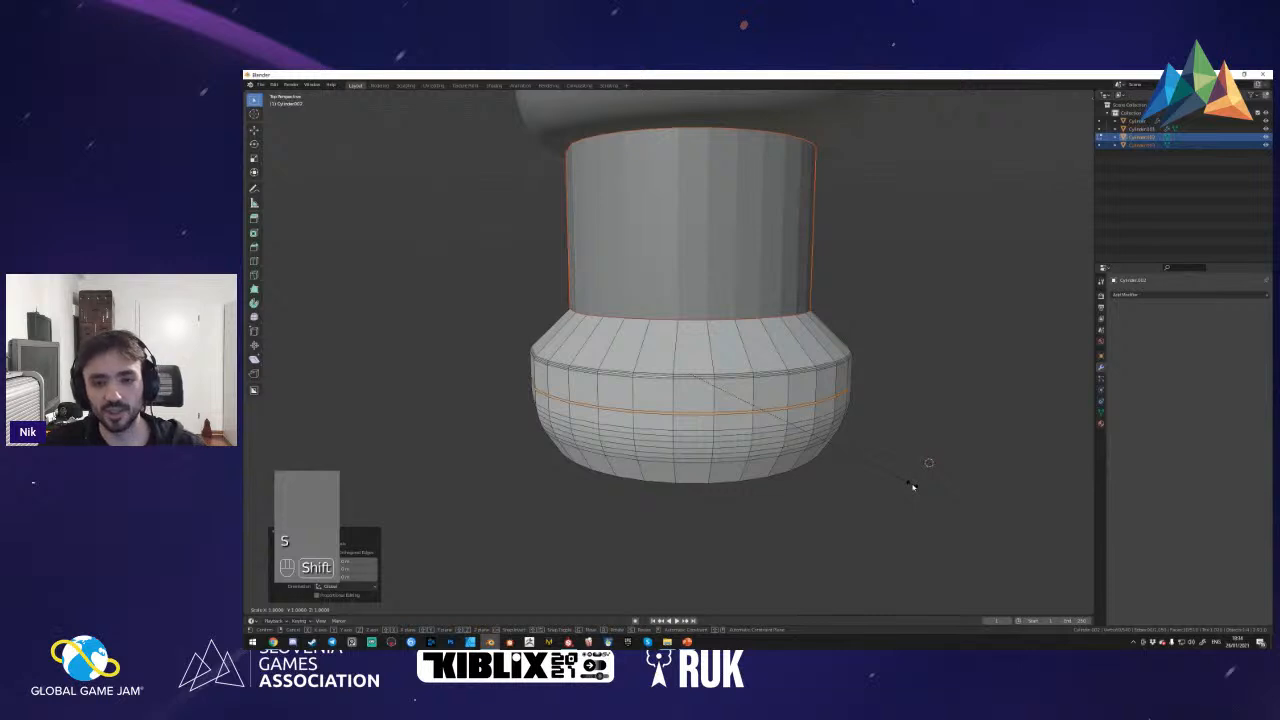
pyautogui.hotkey('shift', 'z')
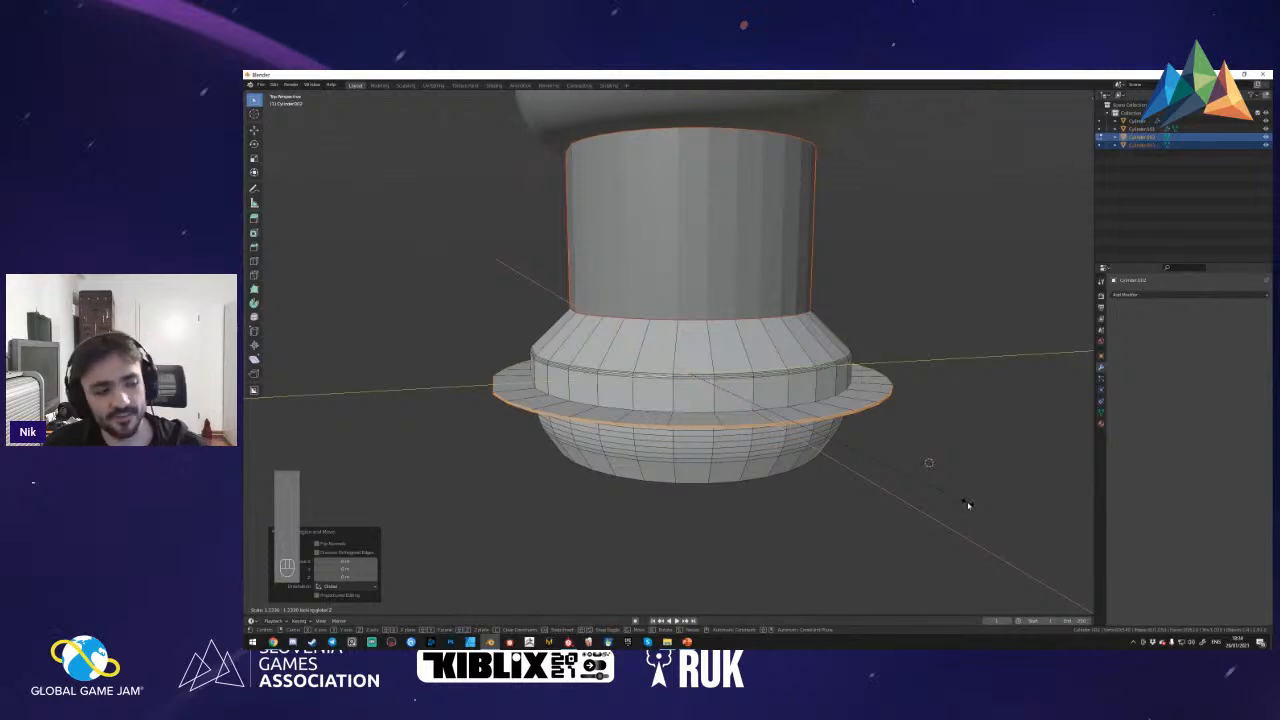
pyautogui.press('Escape')
pyautogui.press('g')
pyautogui.press('z')
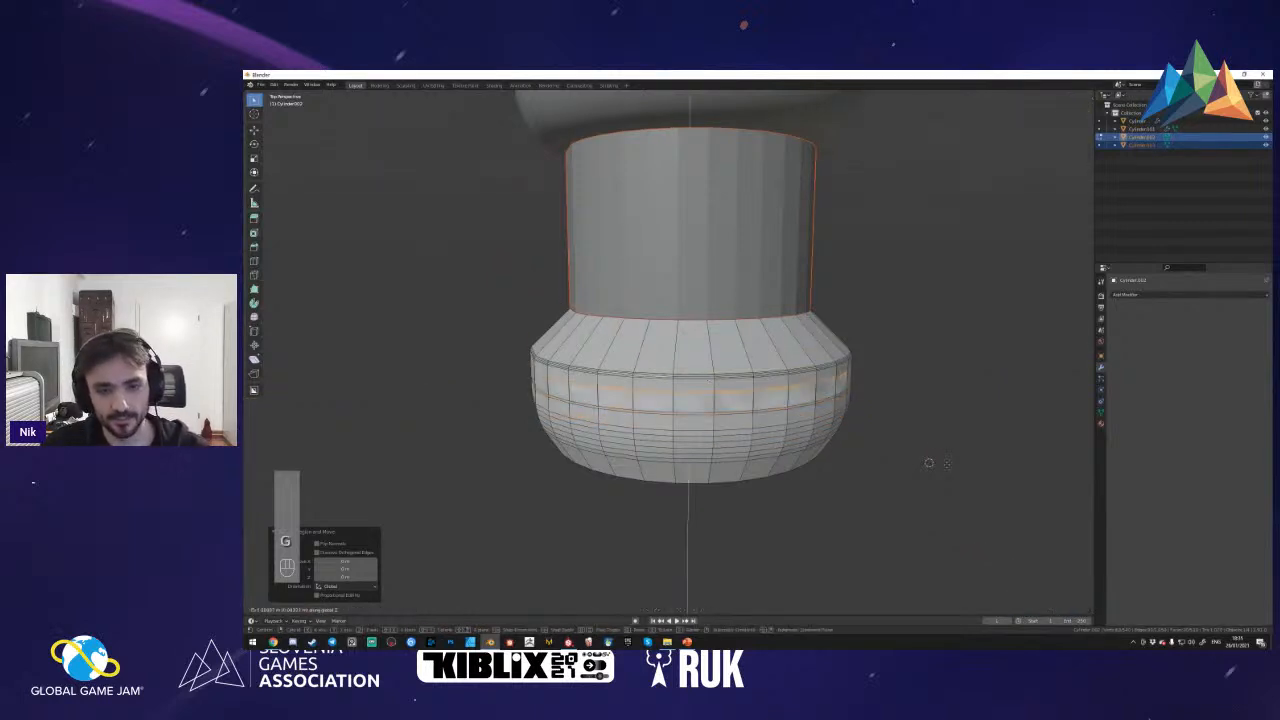
pyautogui.rightClick(876, 490)
# - Scale the extruded strip slightly inward on all axes except Z to form a groove, and return to Object Mode
pyautogui.press('s')
pyautogui.hotkey('shift', 'z')
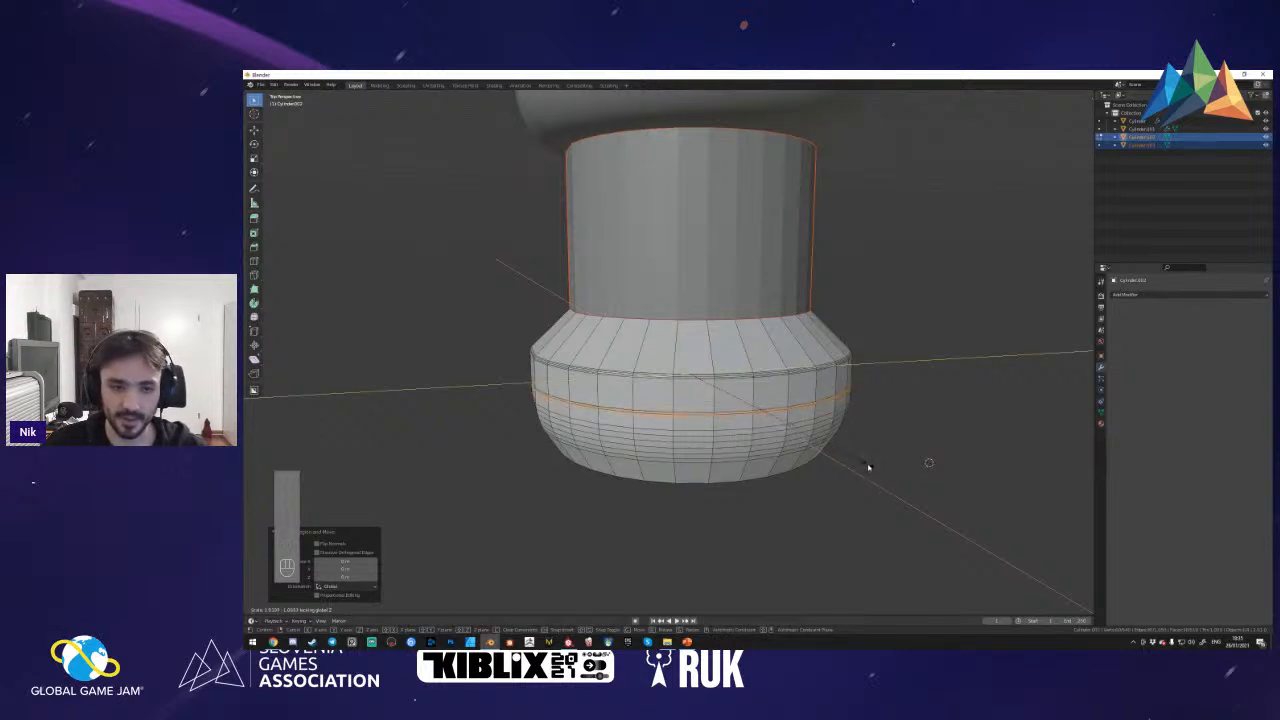
pyautogui.click(855, 463)
pyautogui.press('Tab')
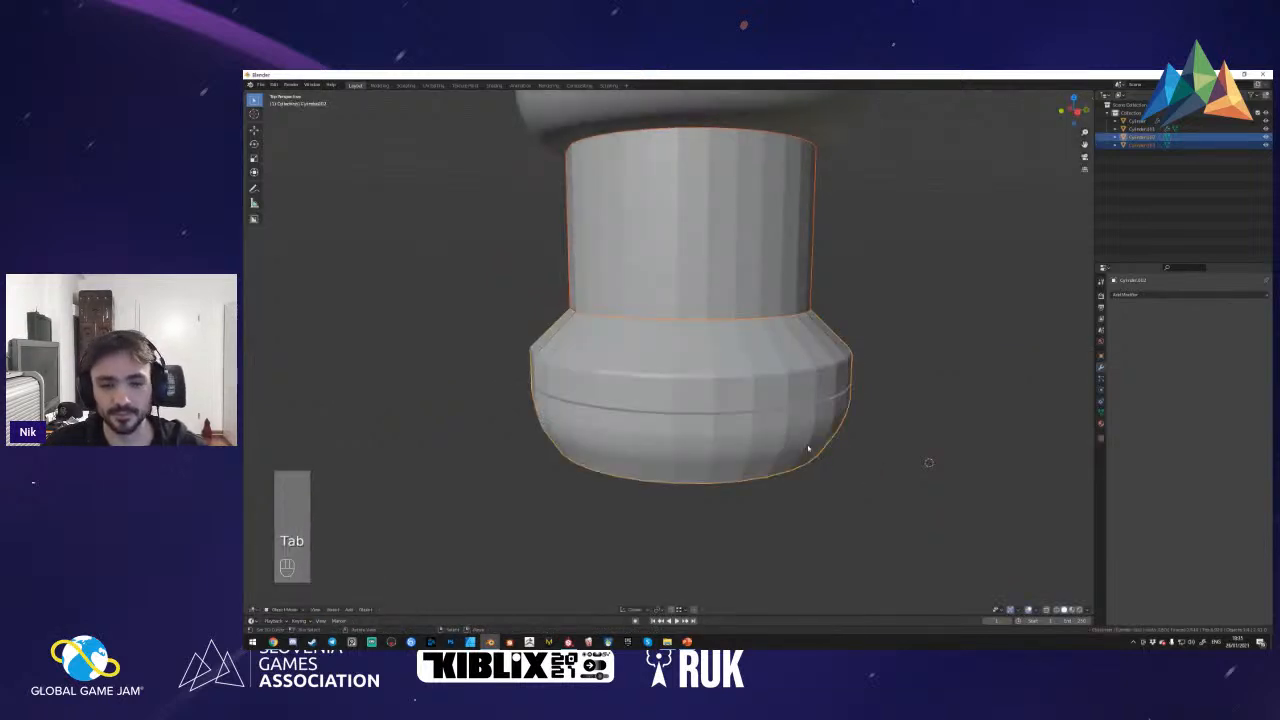
# - Apply the scale of the selected neck and collar objects
pyautogui.hotkey('ctrl', 'a')
pyautogui.click(782, 386)
pyautogui.hotkey('ctrl', 'a')
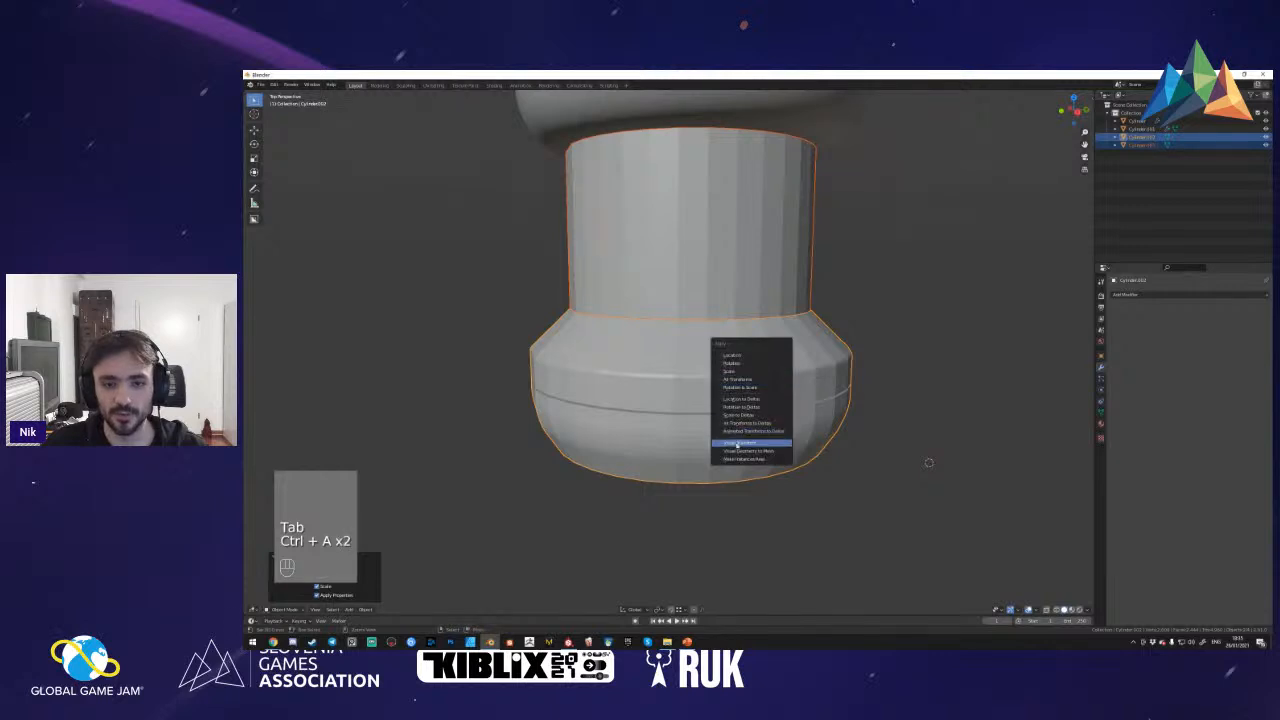
pyautogui.click(736, 446)
# - Bevel the edge loops bordering the groove around the collar's middle to round its rims slightly
pyautogui.press('Tab')
pyautogui.hotkey('shift', 'f')
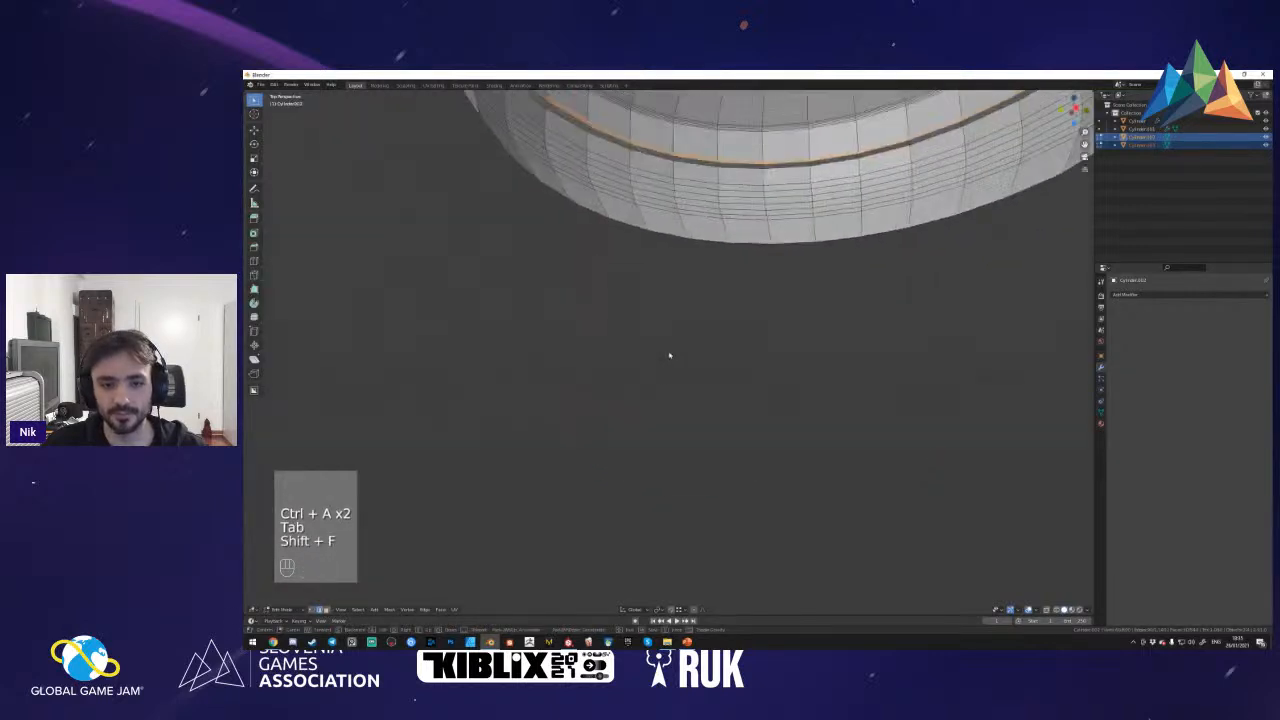
pyautogui.click(670, 355)
pyautogui.press('a')
pyautogui.press('2')
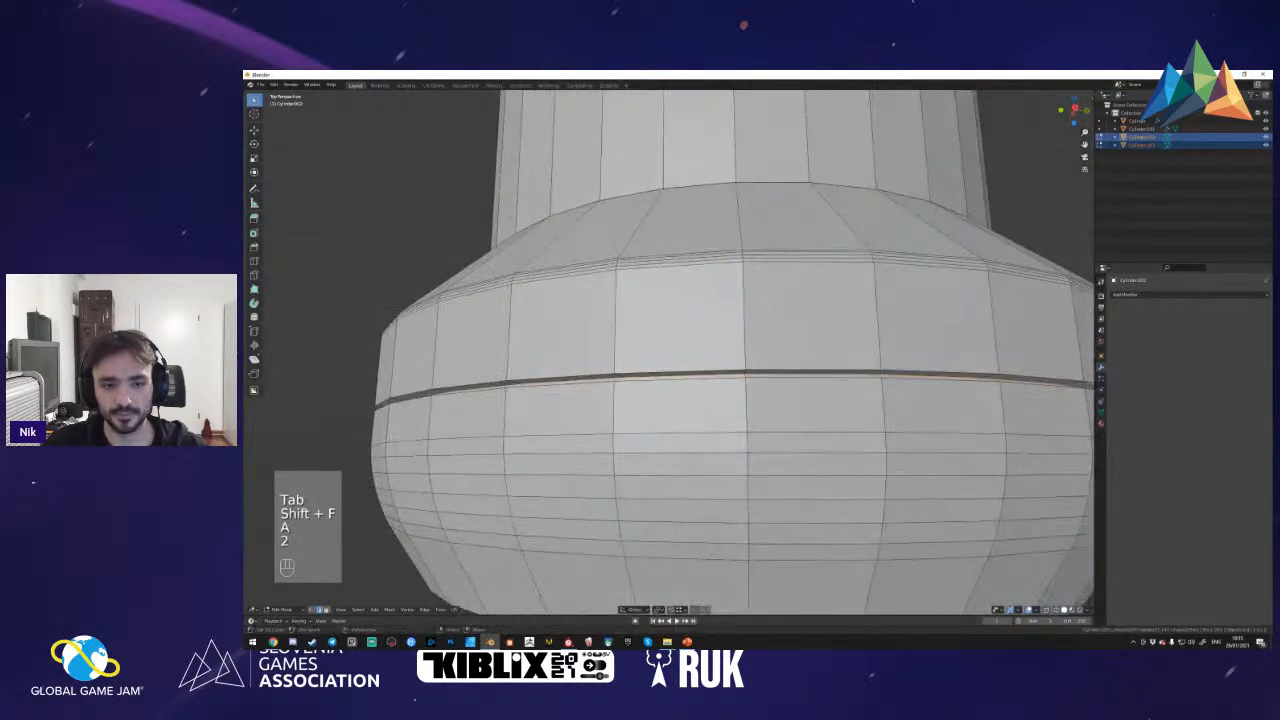
pyautogui.keyDown('alt'); pyautogui.keyDown('shift'); pyautogui.click(742, 374); pyautogui.keyUp('shift'); pyautogui.keyUp('alt')
pyautogui.hotkey('shift', 'f')
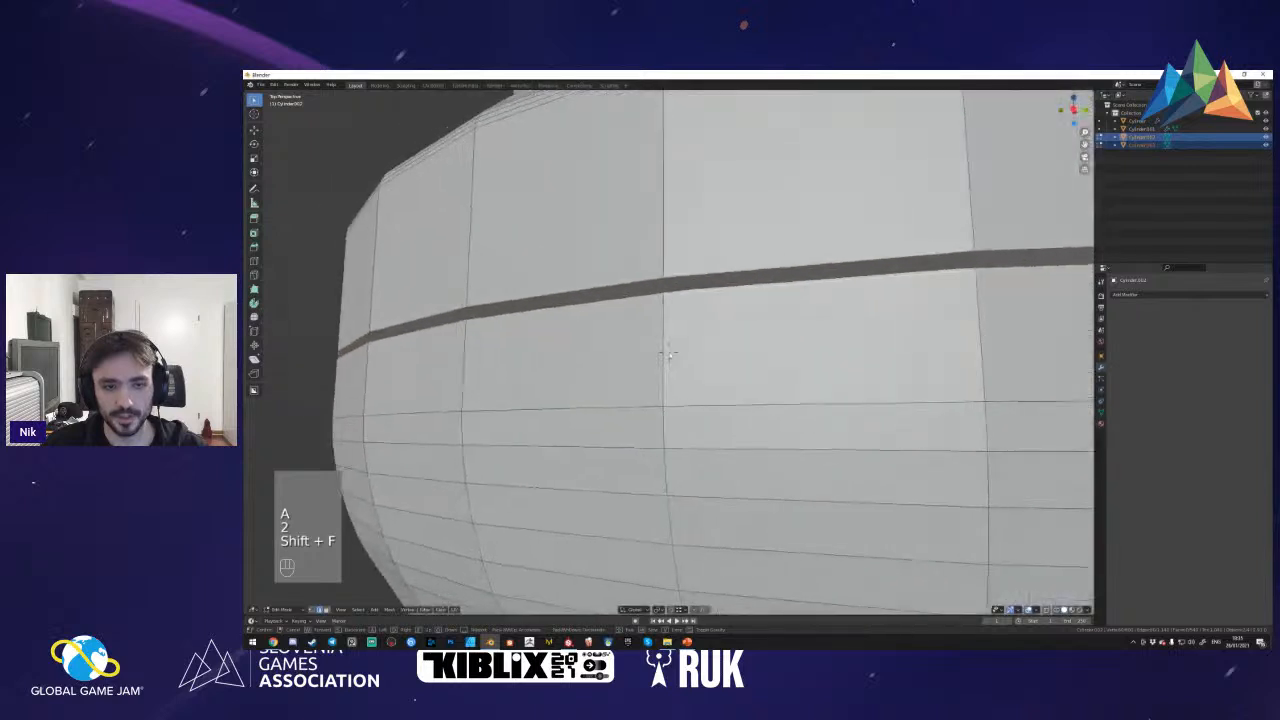
pyautogui.click(668, 355)
pyautogui.hotkey('ctrl', 'b')
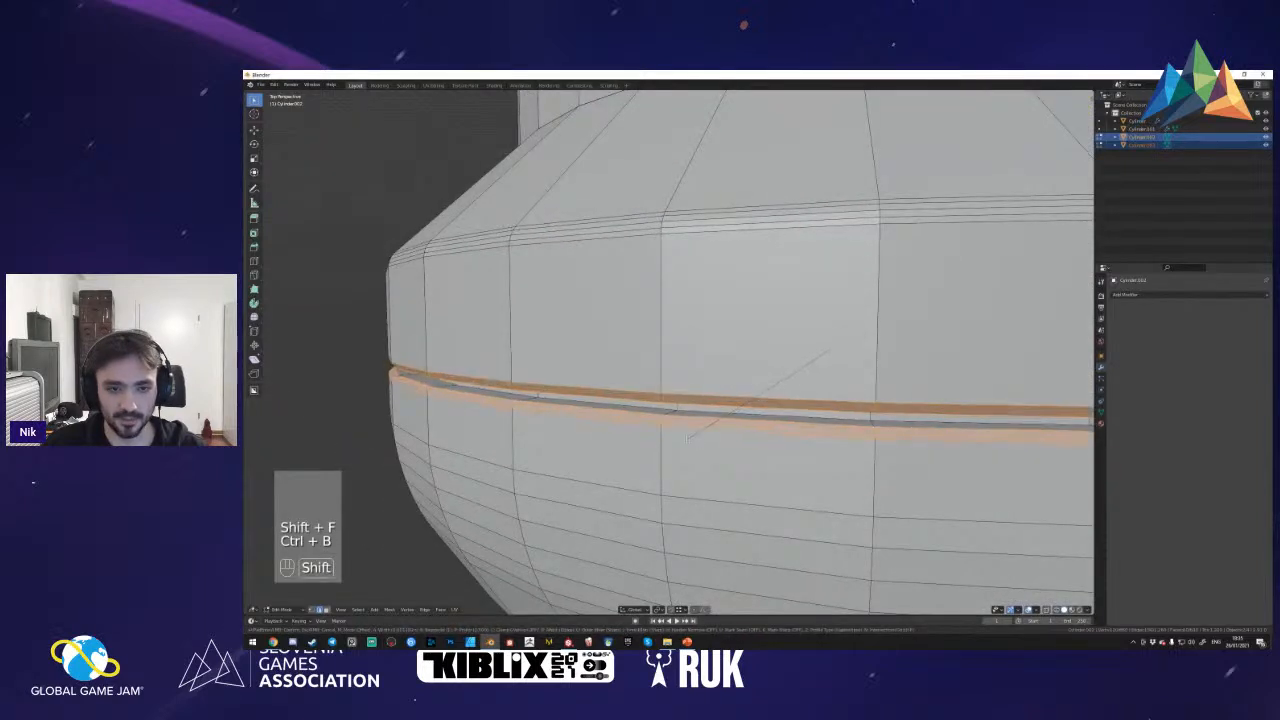
pyautogui.click(697, 404)
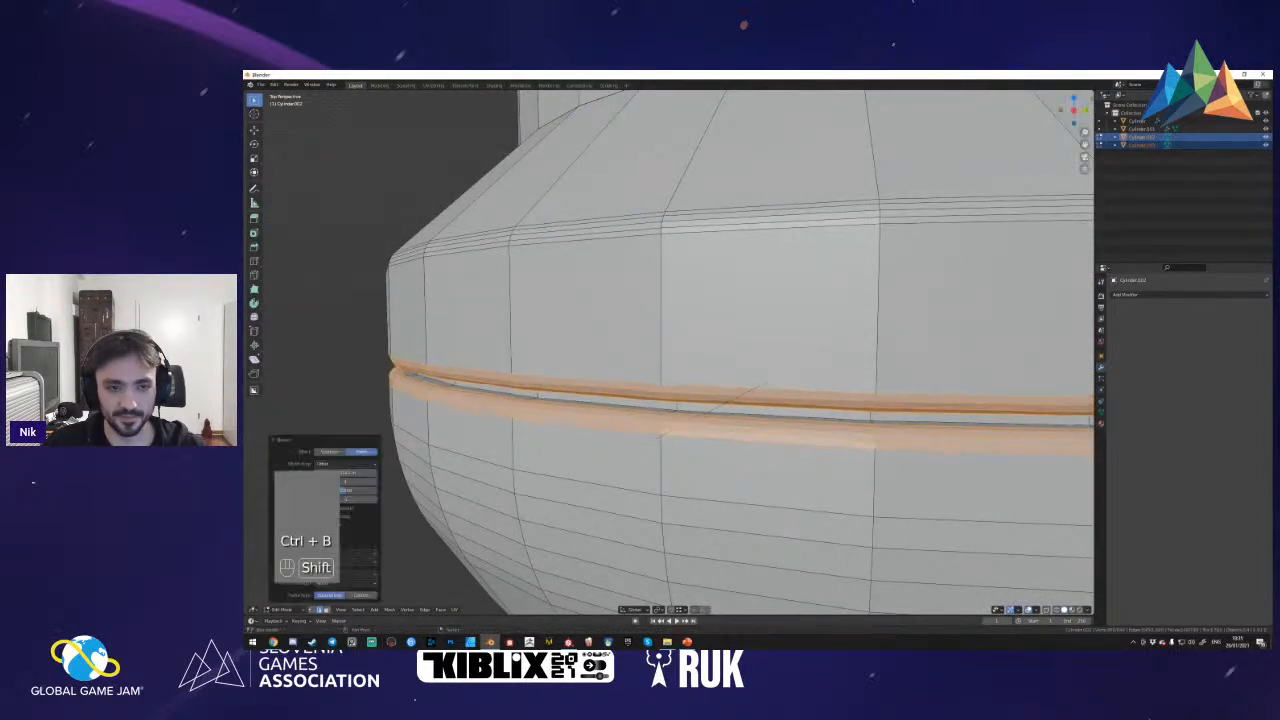
pyautogui.press('a')
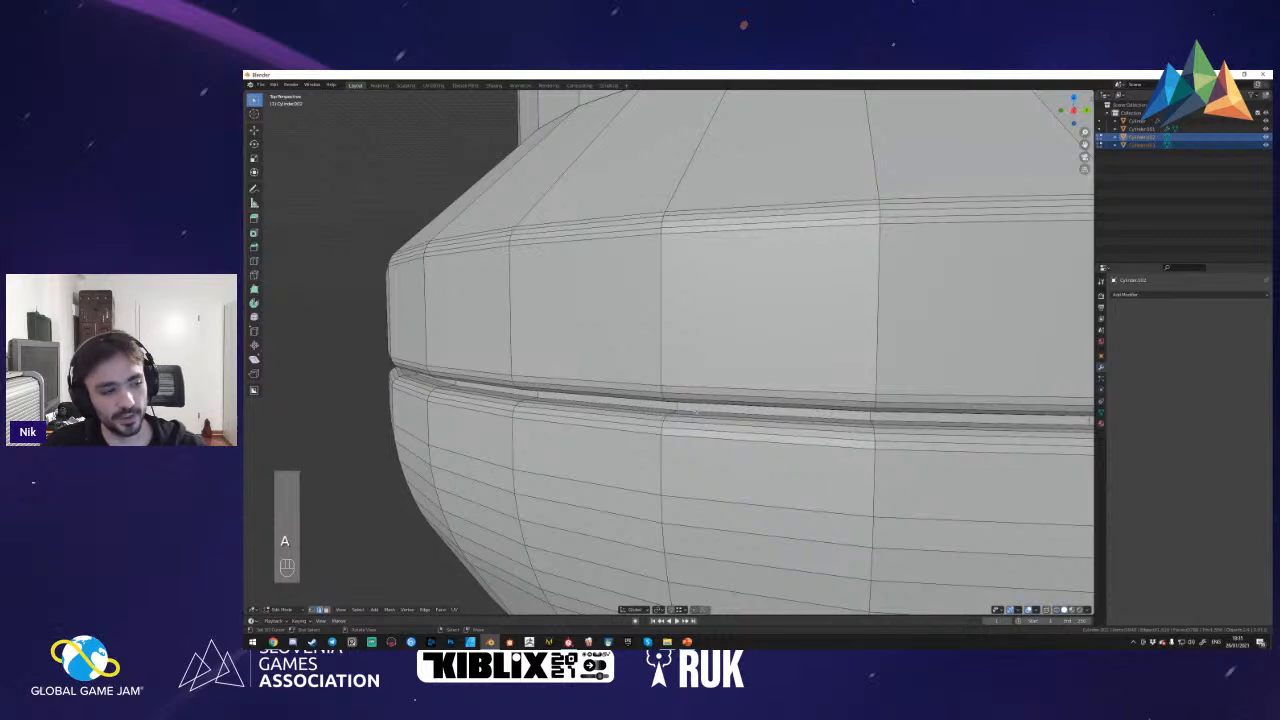
# - Shade the neck and collar smooth and turn on Auto Smooth for their normals
pyautogui.hotkey('shift', 'f')
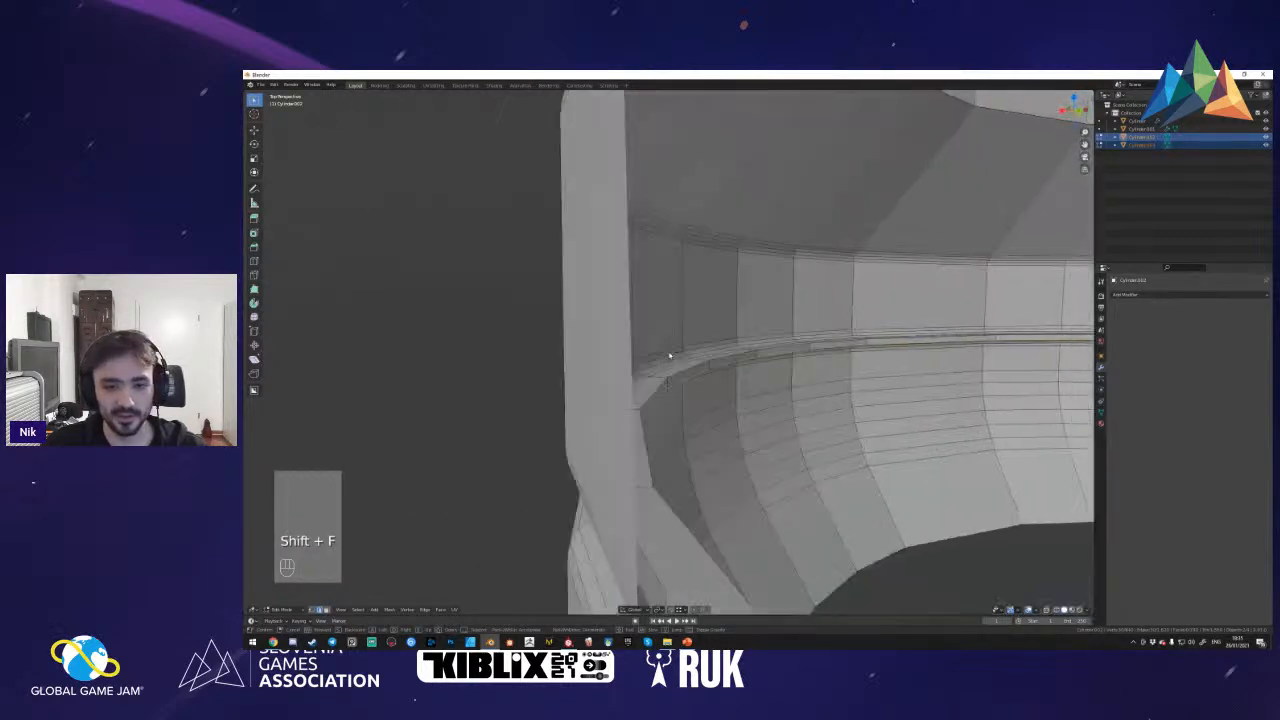
pyautogui.rightClick(669, 355)
pyautogui.press('Tab')
pyautogui.press('w')
pyautogui.click(663, 362)
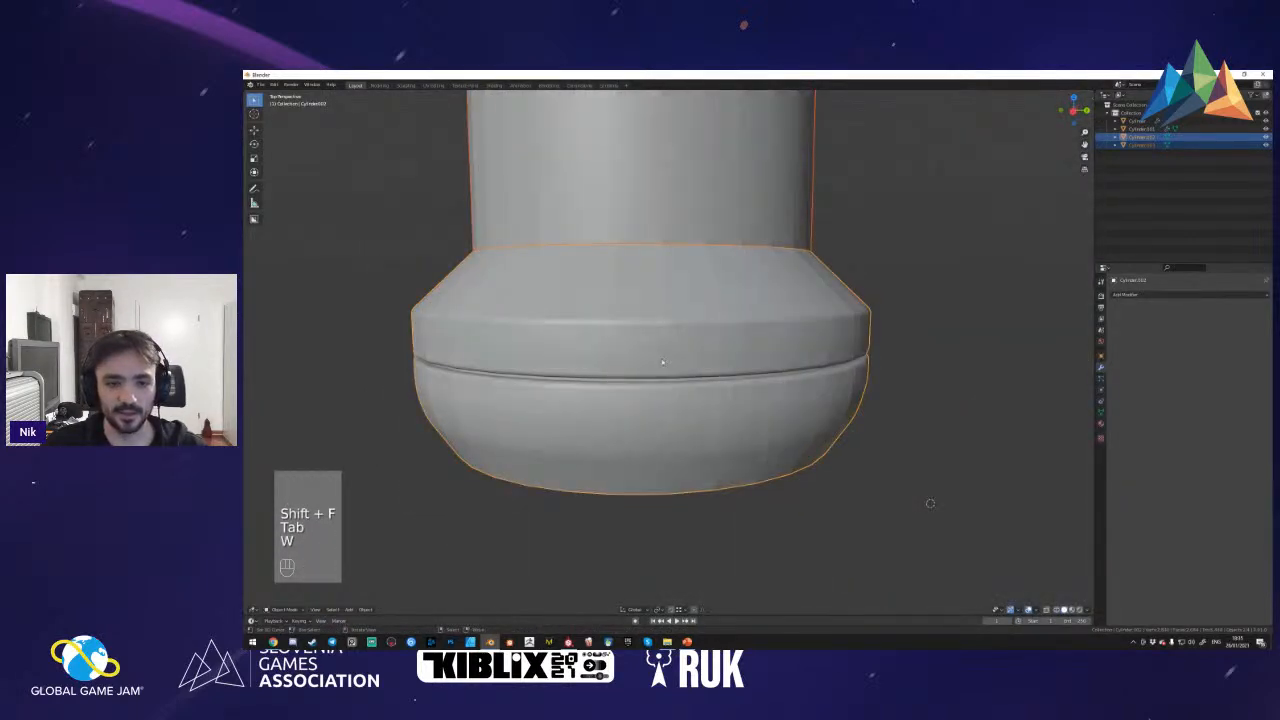
pyautogui.click(1101, 413)
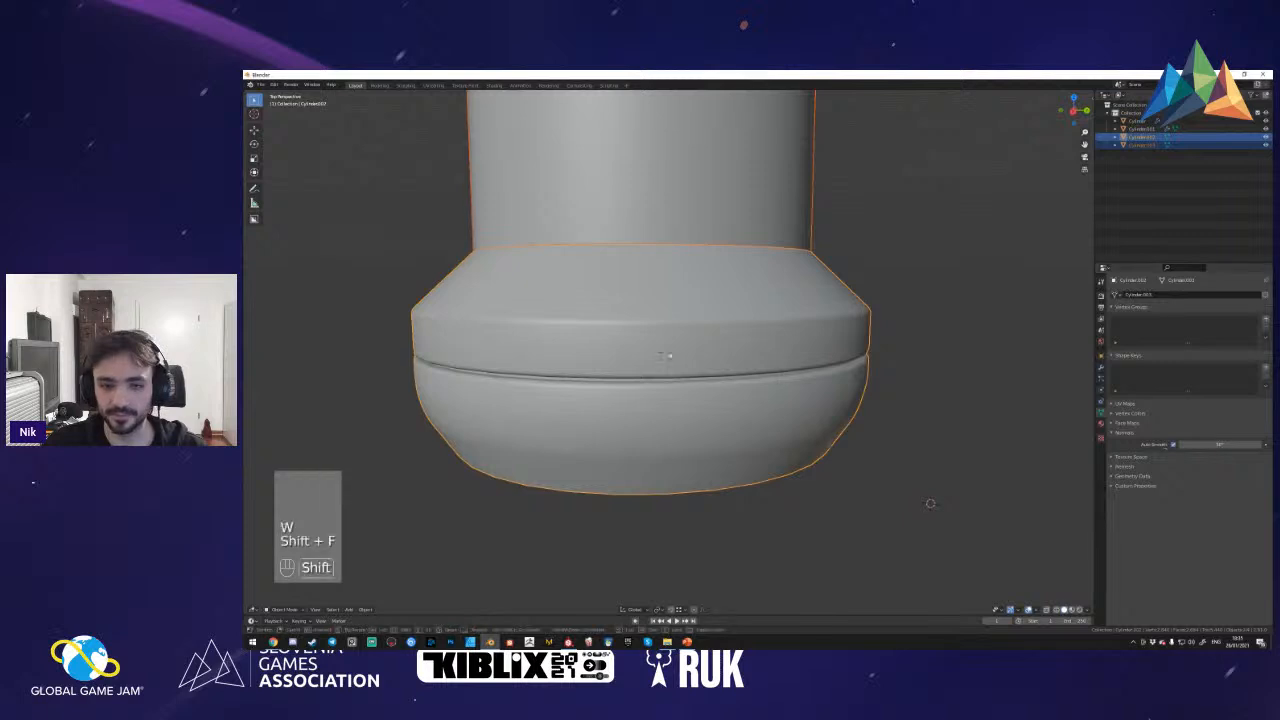
# - Examine the collar groove and its shading from outside and inside the mesh
pyautogui.hotkey('shift', 'f')
pyautogui.press('Tab')
pyautogui.hotkey('shift', 'f')
pyautogui.click(669, 355)
pyautogui.keyDown('alt'); pyautogui.keyDown('shift'); pyautogui.click(668, 342); pyautogui.keyUp('shift'); pyautogui.keyUp('alt')
pyautogui.hotkey('ctrl', 'z')
pyautogui.press('a')
pyautogui.hotkey('shift', 'f')
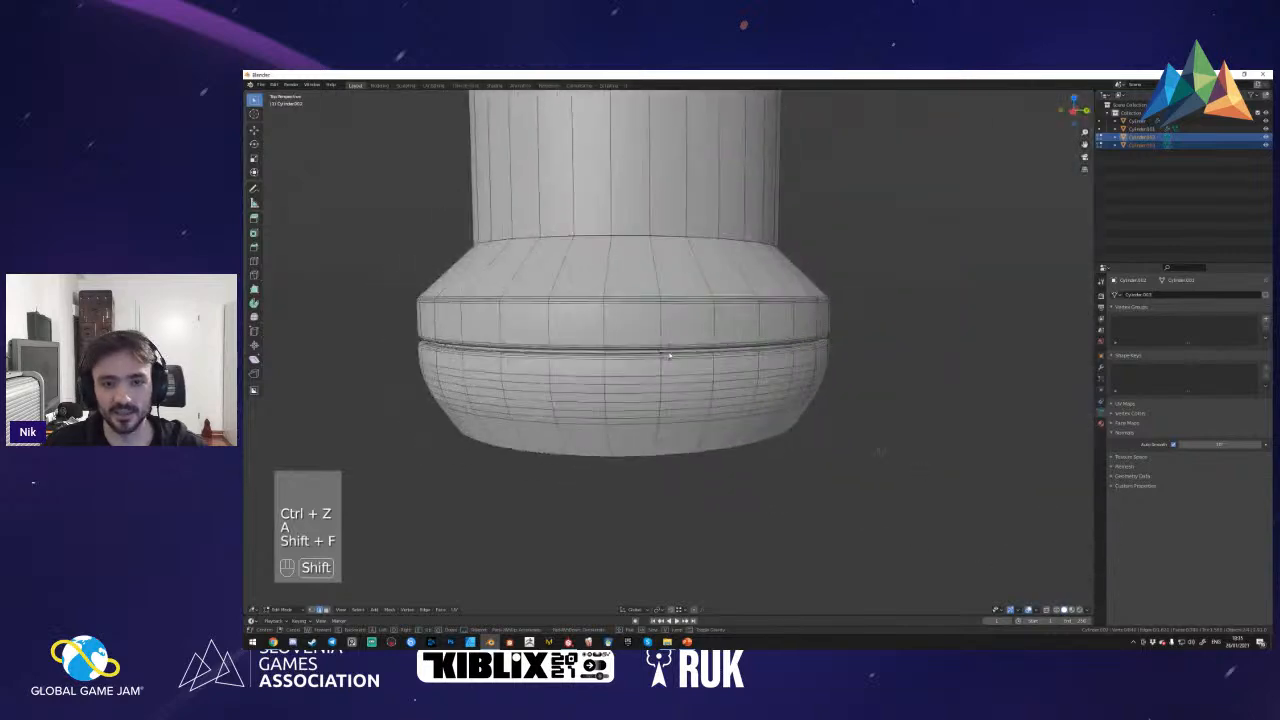
pyautogui.press('w')
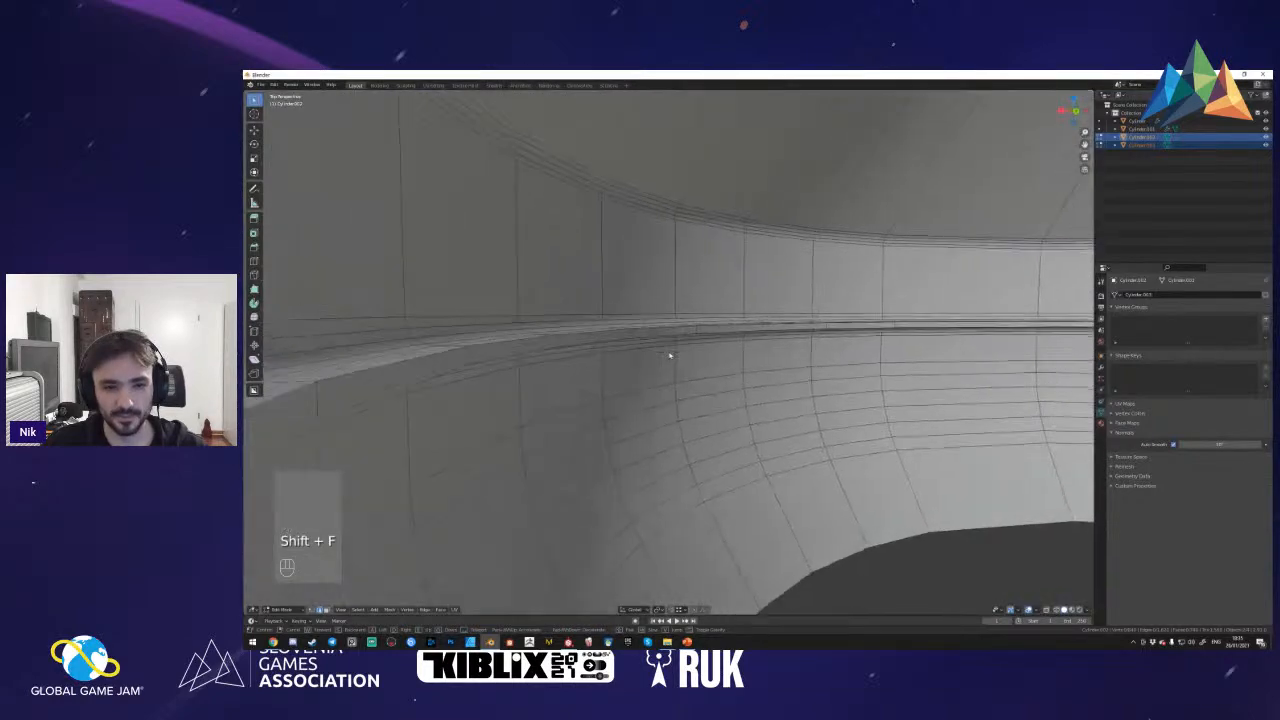
pyautogui.press('s')
pyautogui.click(668, 355)
pyautogui.press('Tab')
pyautogui.hotkey('shift', 'f')
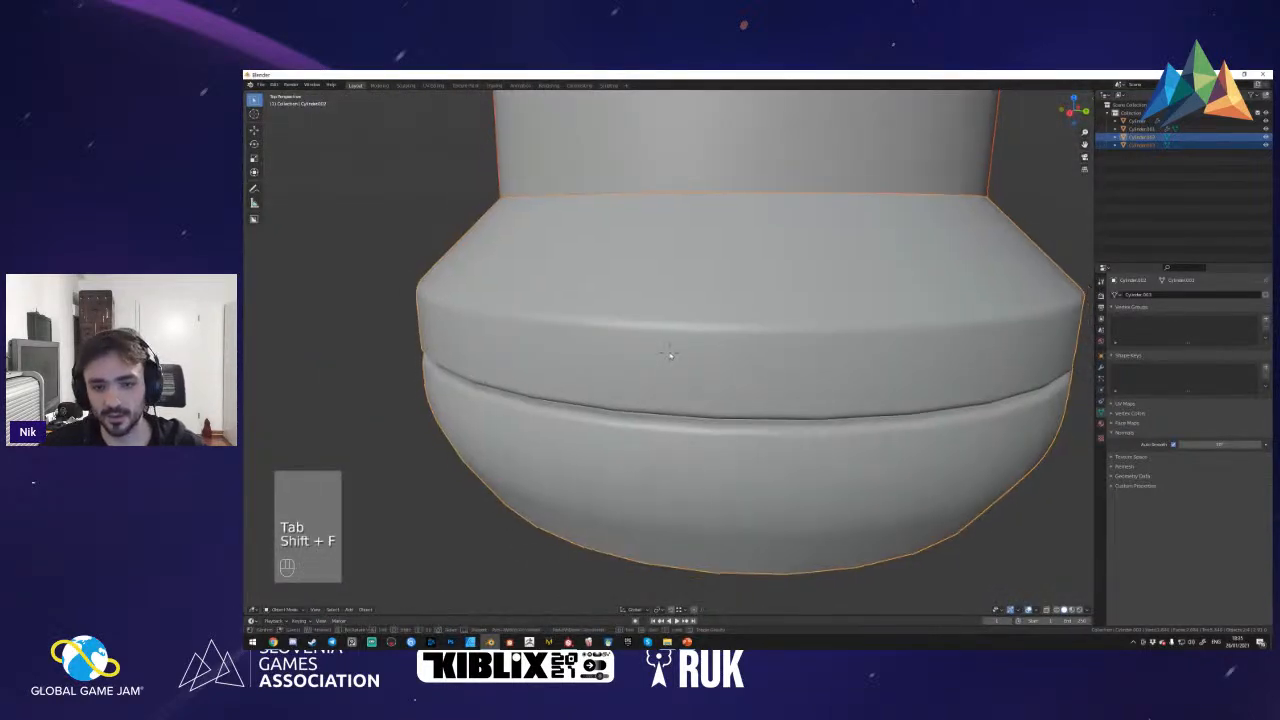
pyautogui.press('s')
pyautogui.hotkey('shift', 'f')
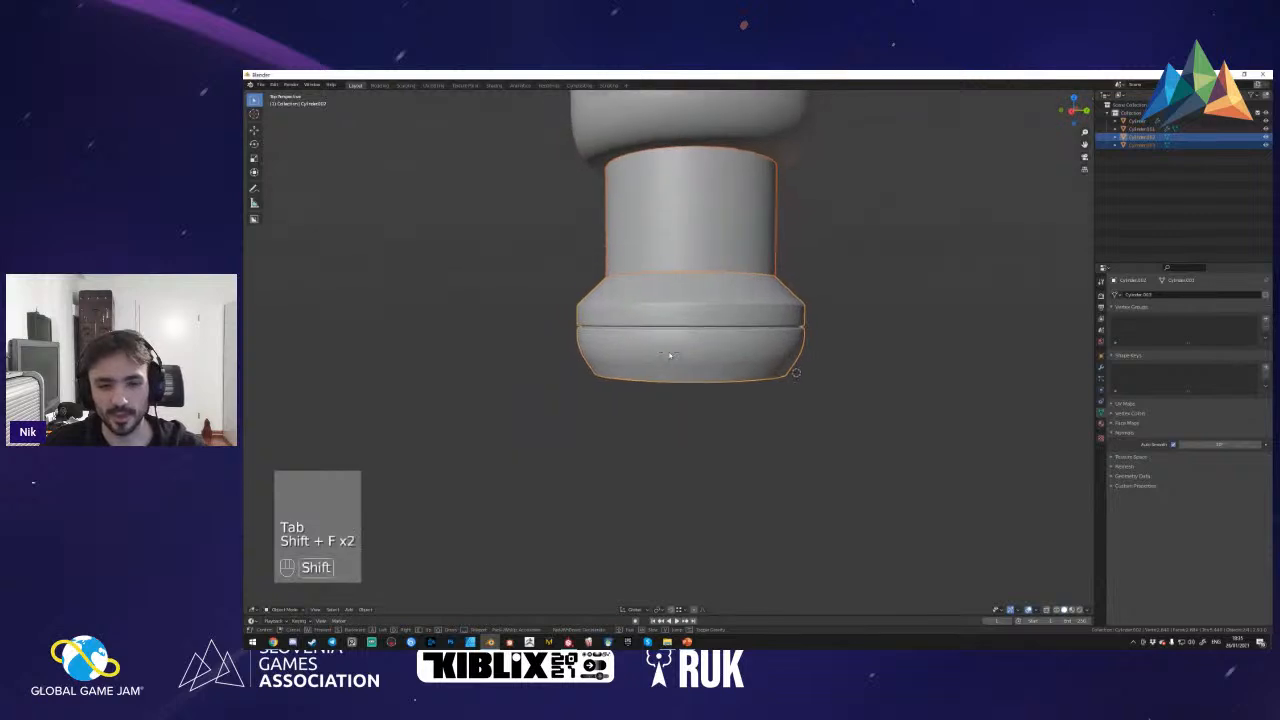
pyautogui.hotkey('shift', 'f')
pyautogui.click(669, 355)
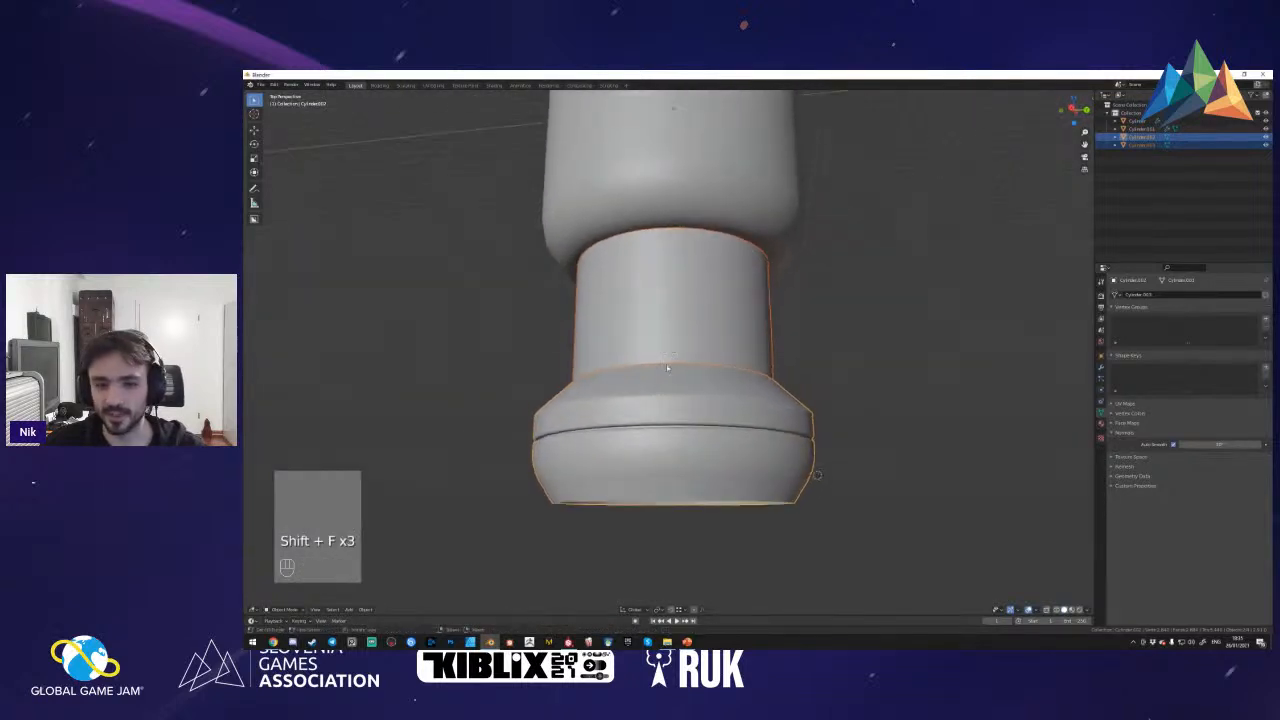
# - Fill the open edge loop at the collar's underside with a single face
pyautogui.press('Tab')
pyautogui.press('a')
pyautogui.hotkey('shift', 'f')
pyautogui.press('a')
pyautogui.press('2')
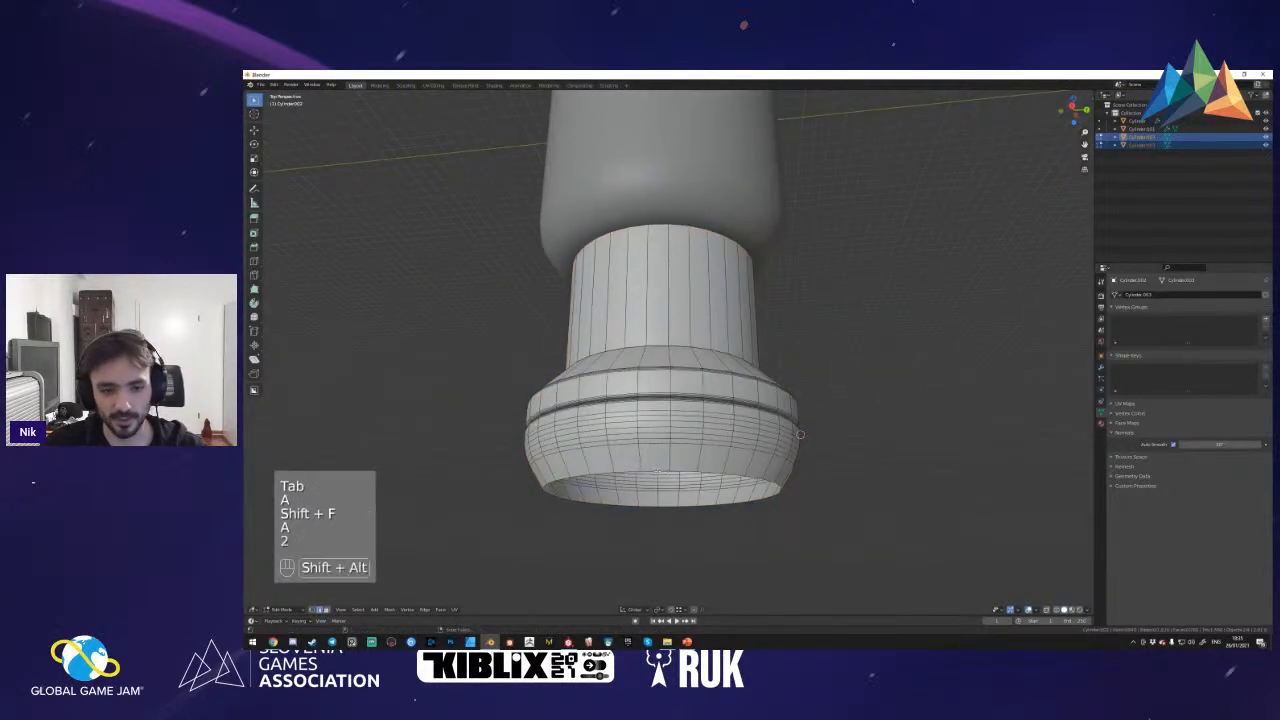
pyautogui.press('a')
pyautogui.keyDown('alt'); pyautogui.click(700, 502); pyautogui.keyUp('alt')
pyautogui.press('f')
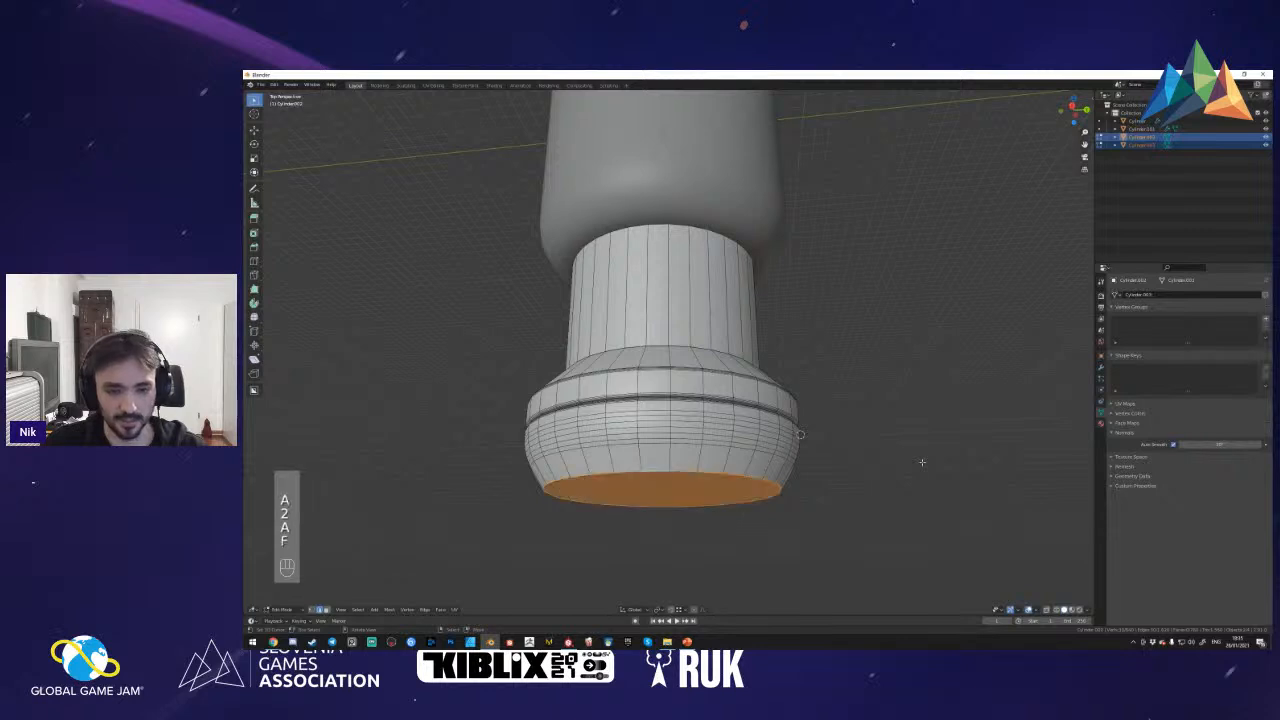
# - Bevel the rim around the collar's bottom cap slightly and return to Object Mode
pyautogui.press('a')
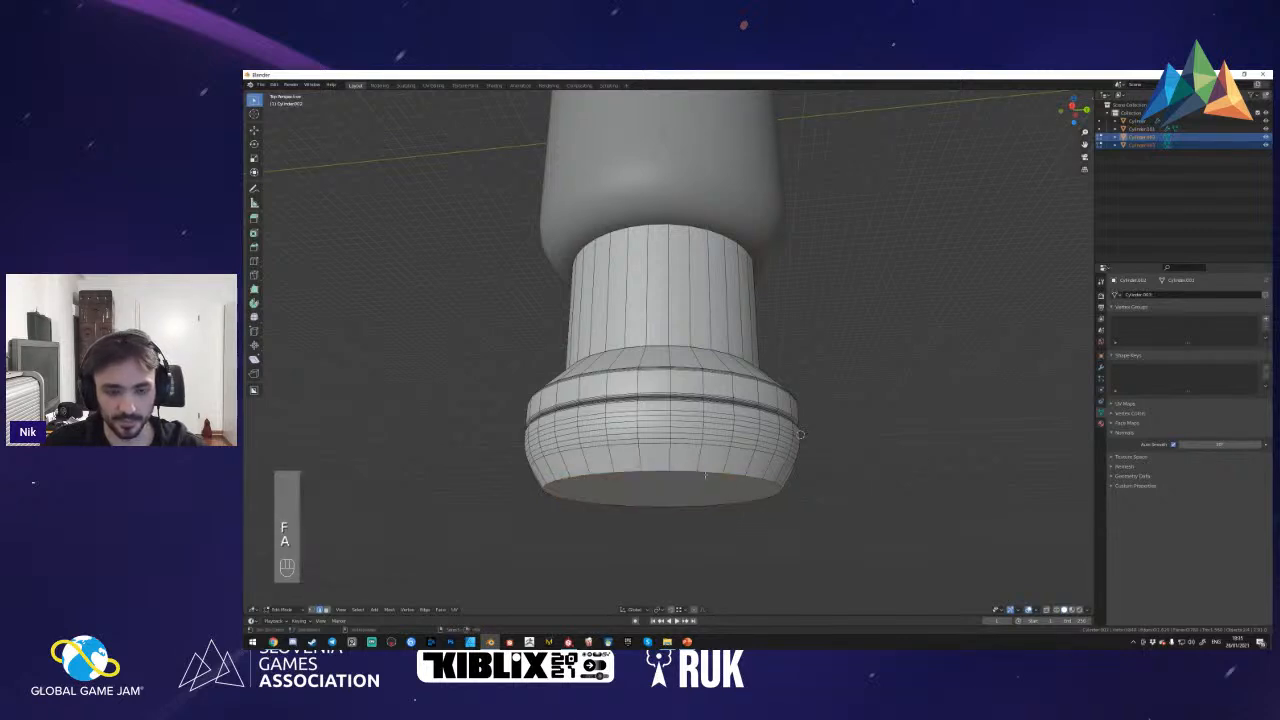
pyautogui.keyDown('alt'); pyautogui.keyDown('shift'); pyautogui.click(779, 492); pyautogui.keyUp('shift'); pyautogui.keyUp('alt')
pyautogui.hotkey('ctrl', 'b')
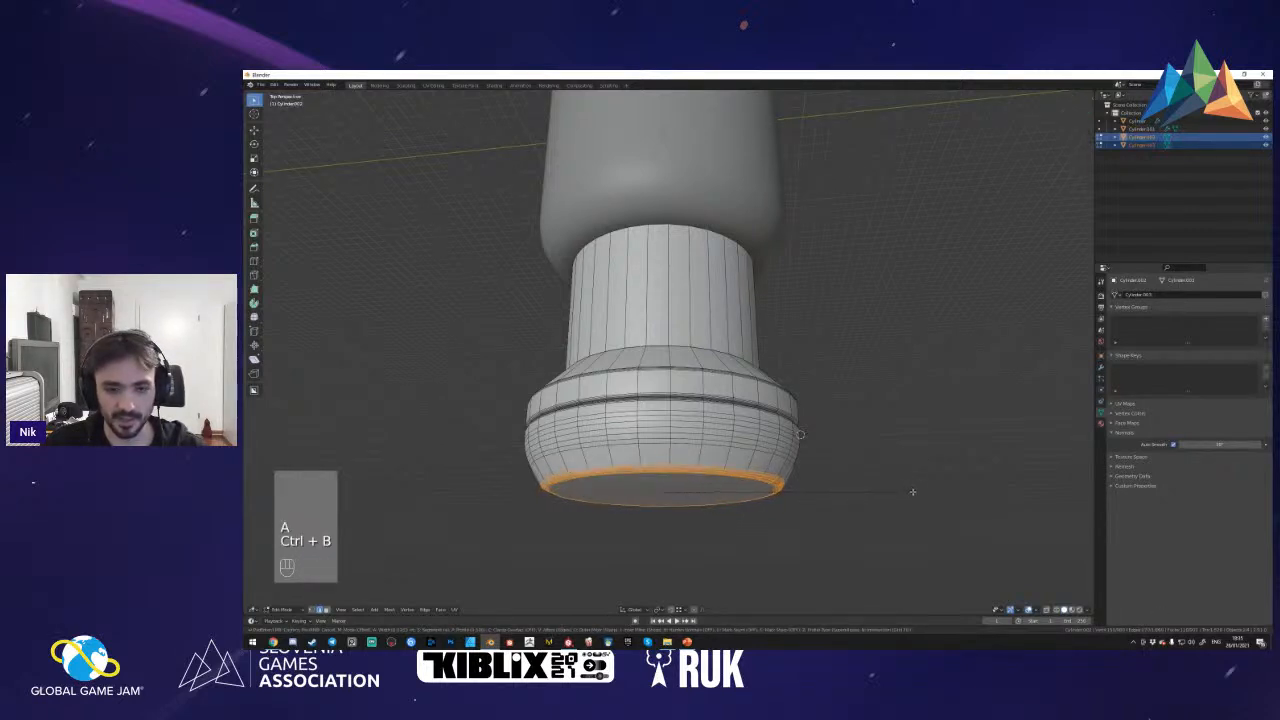
pyautogui.click(905, 491)
pyautogui.press('Tab')
# - Select only the neck object and enter Edit Mode on it
pyautogui.hotkey('shift', 'f')
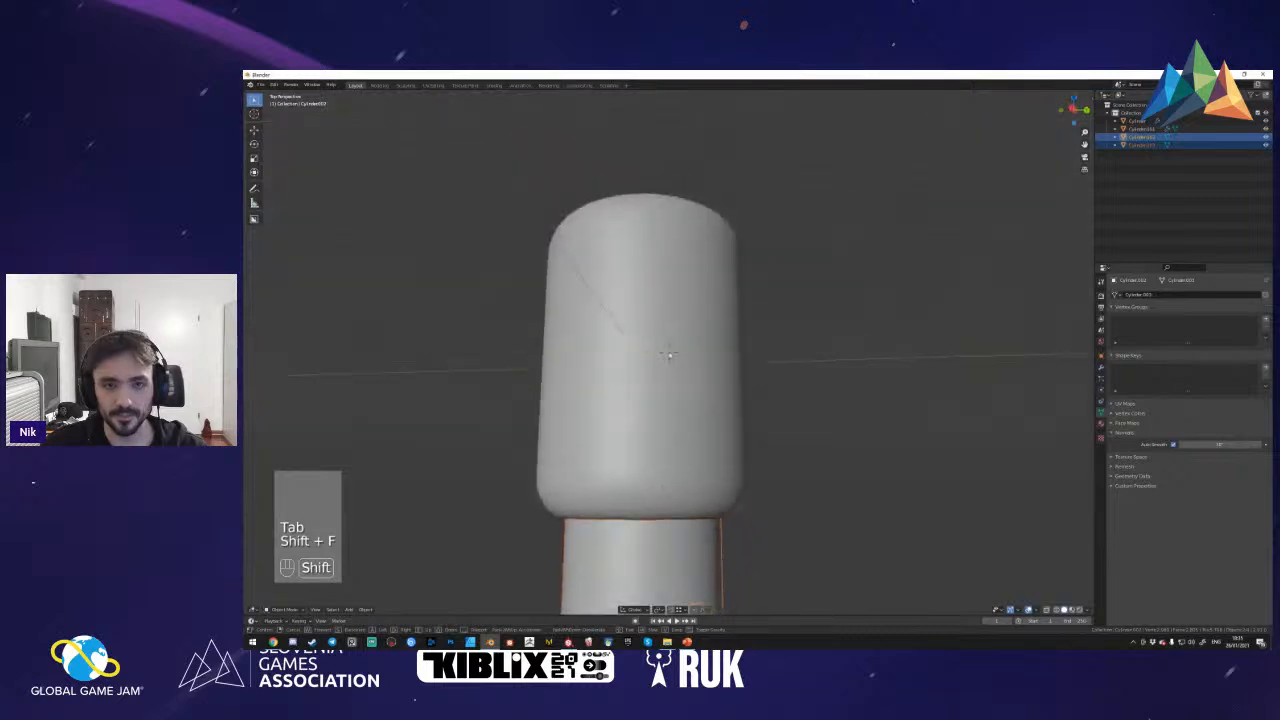
pyautogui.click(667, 354)
pyautogui.click(660, 419)
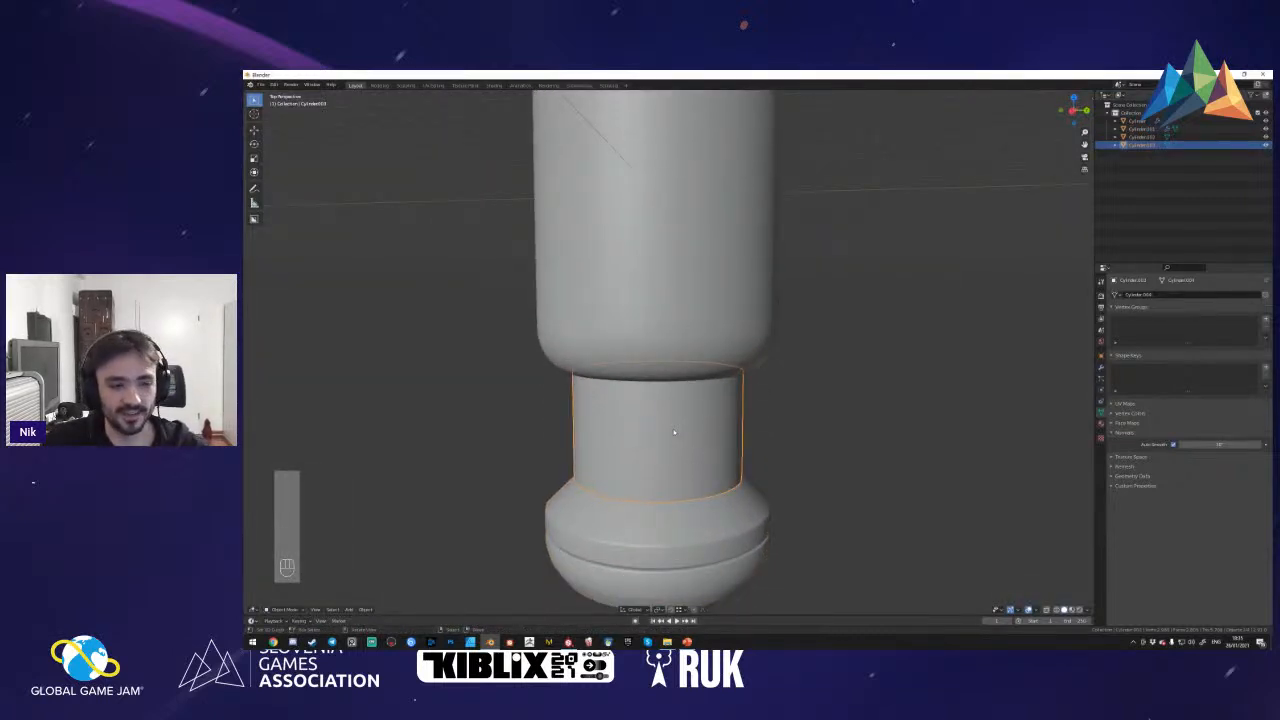
pyautogui.press('Tab')
pyautogui.hotkey('shift', 'f')
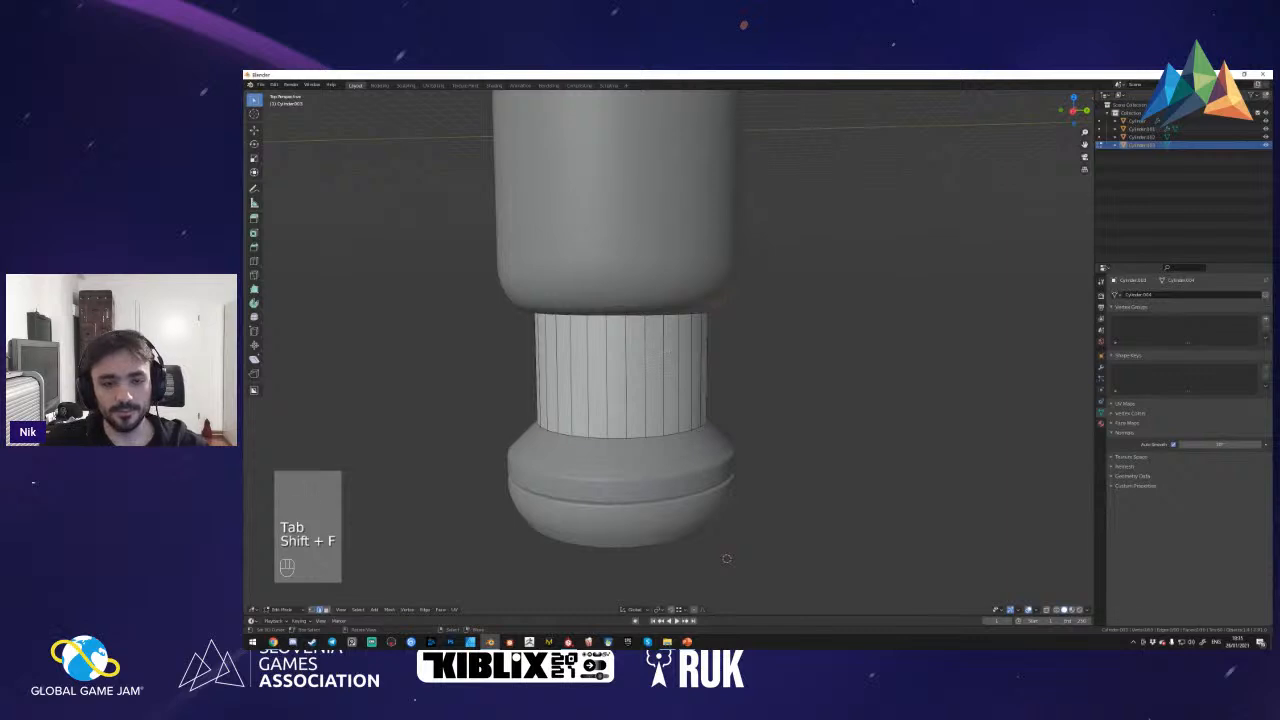
# - Try subdividing the whole neck mesh, undo it, and clear the selection
pyautogui.press('a')
pyautogui.press('w')
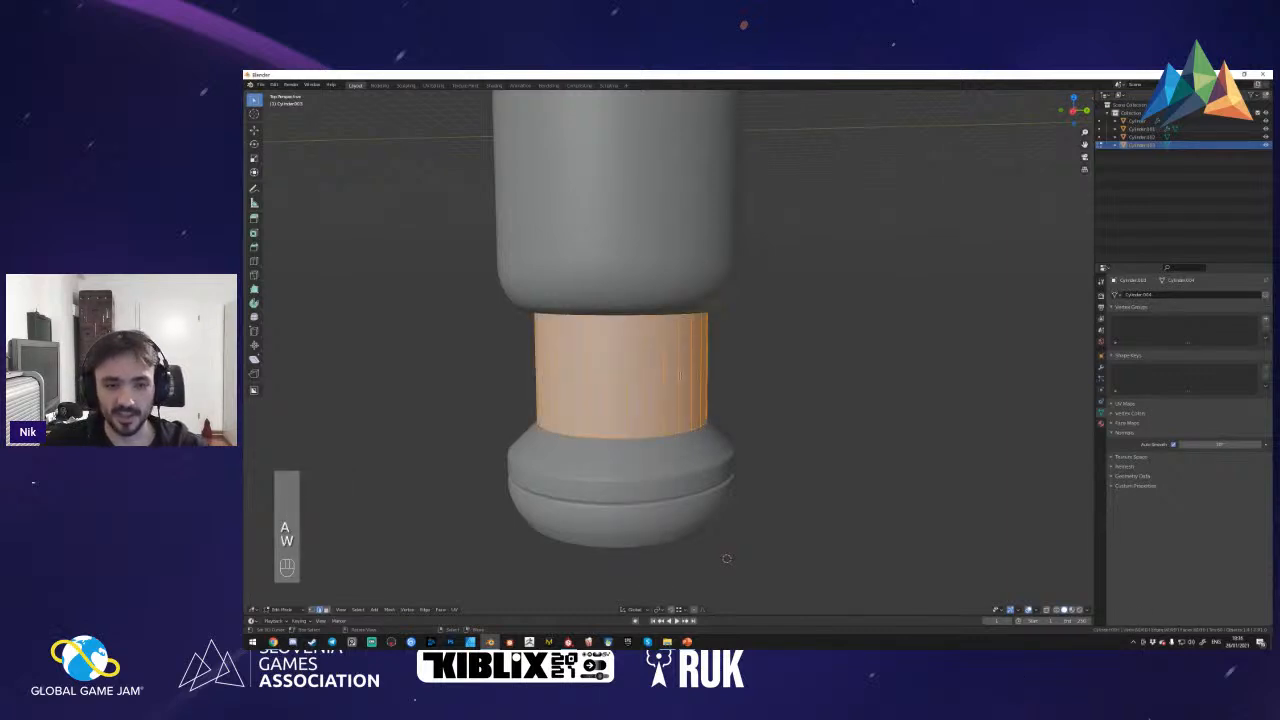
pyautogui.press('w')
pyautogui.click(673, 375)
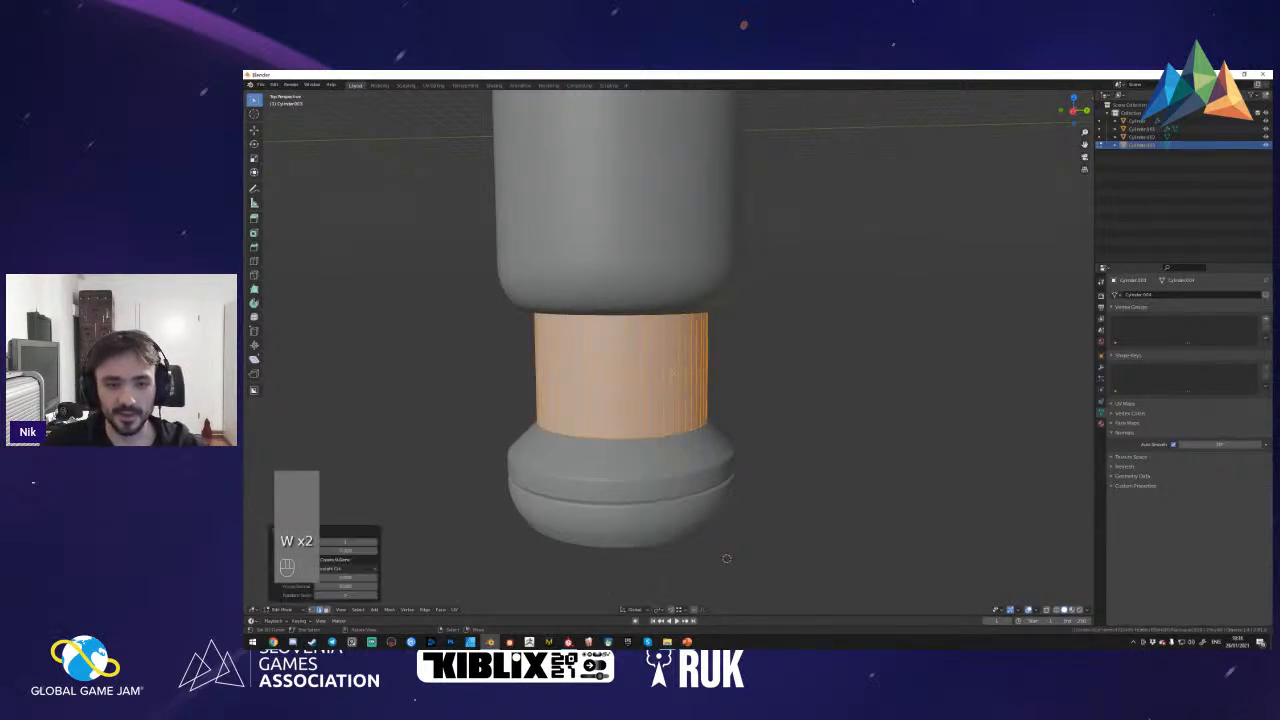
pyautogui.hotkey('ctrl', 'z')
pyautogui.press('a')
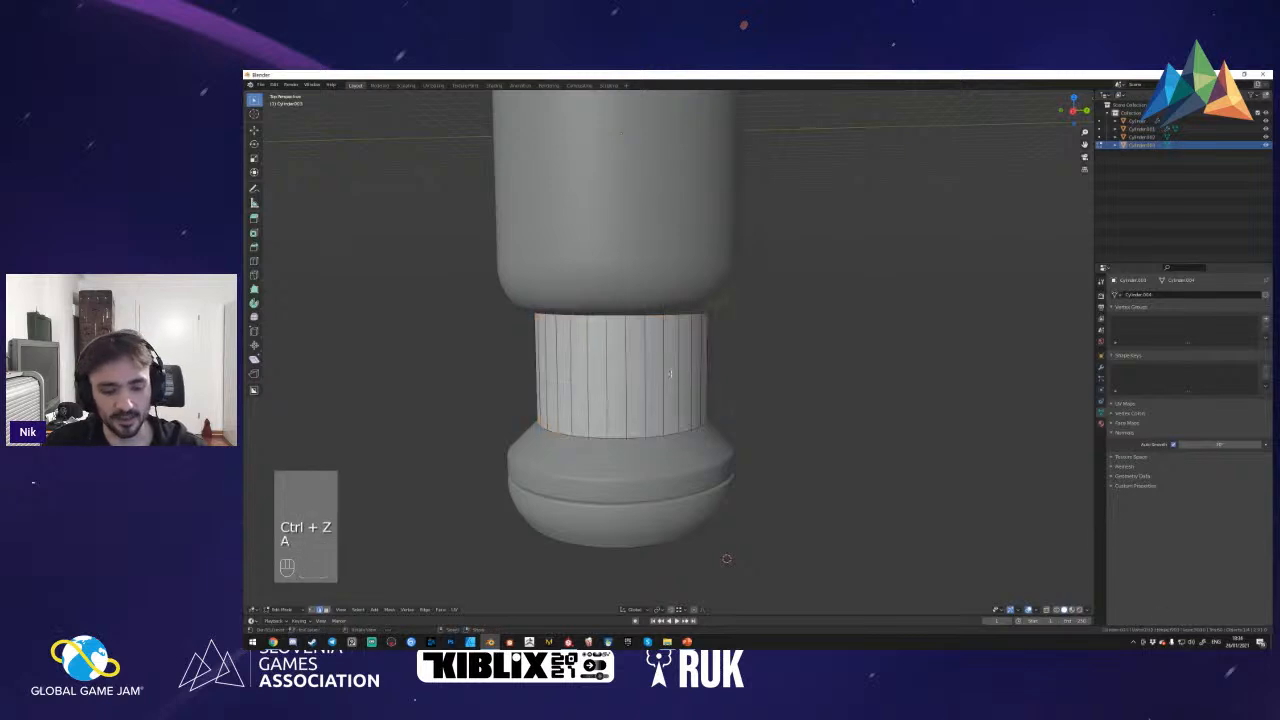
# - Add seven evenly spaced horizontal loop cuts around the neck without sliding them
pyautogui.hotkey('ctrl', 'r')
pyautogui.scroll(8, 658, 385)
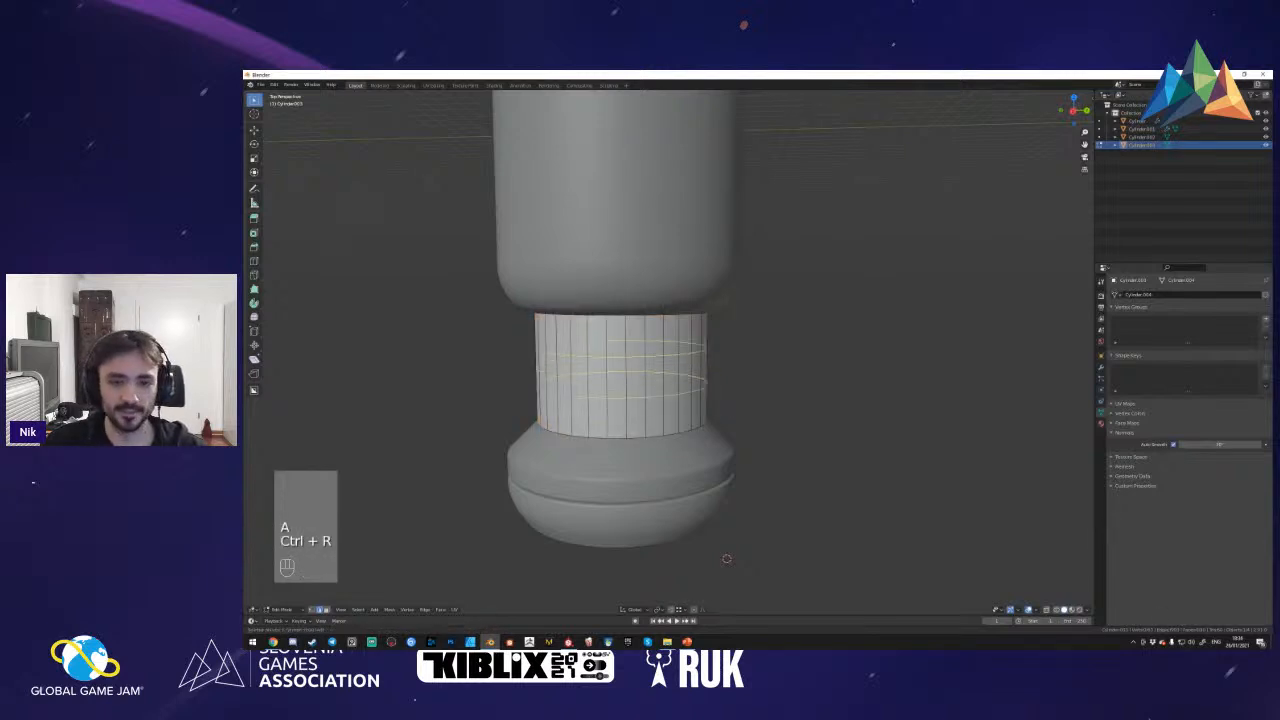
pyautogui.click(658, 385)
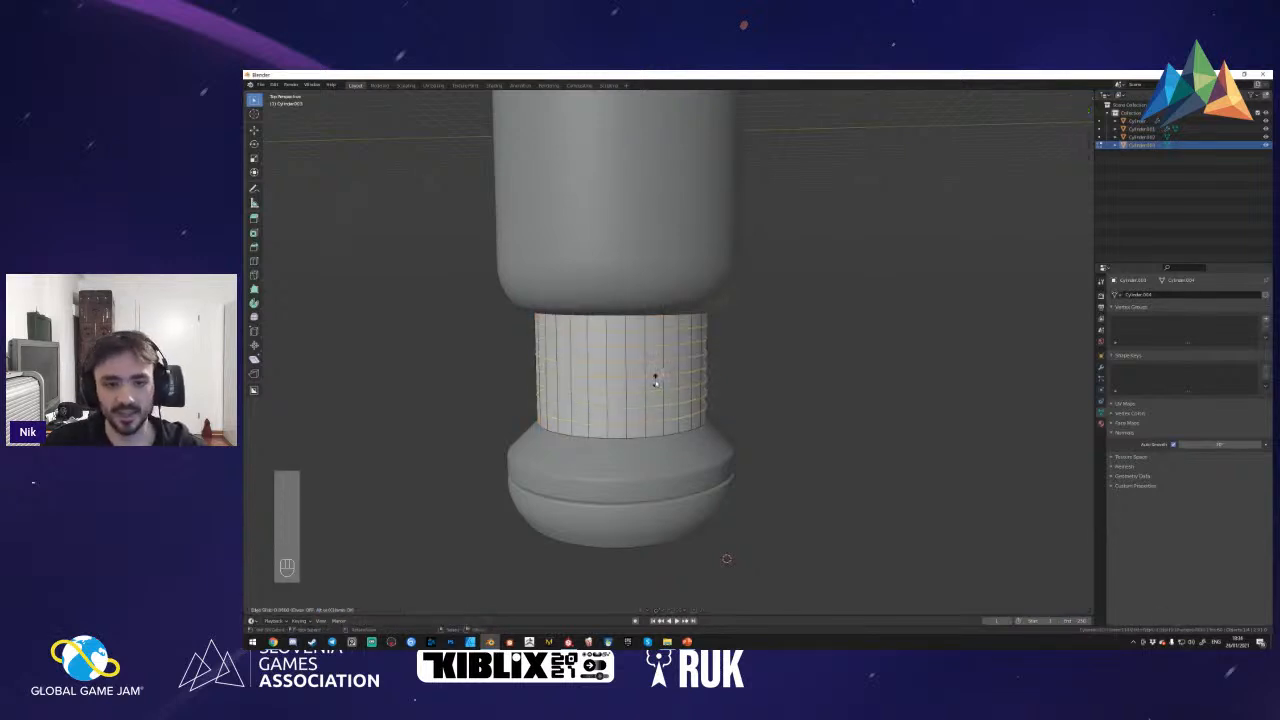
pyautogui.rightClick(655, 382)
# - Poke all faces of the neck so each quad is split into four triangles around a centre vertex
pyautogui.press('a')
pyautogui.press('a')
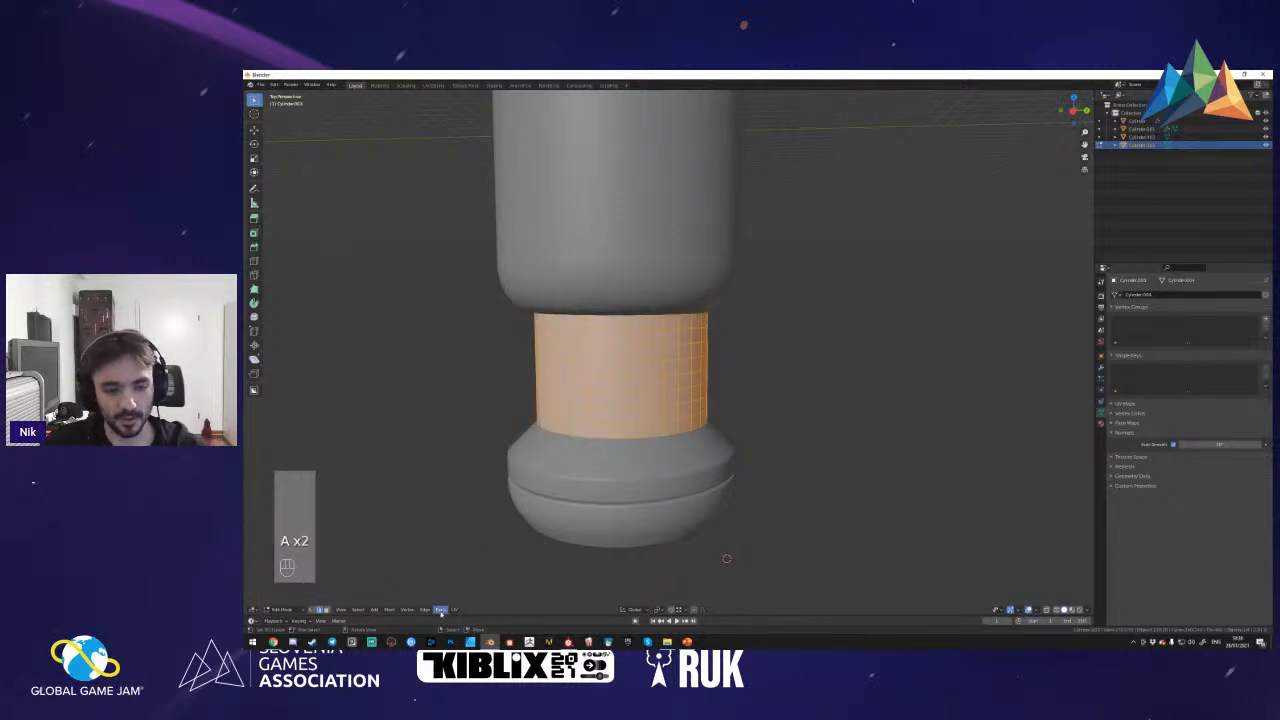
pyautogui.click(441, 609)
pyautogui.click(471, 566)
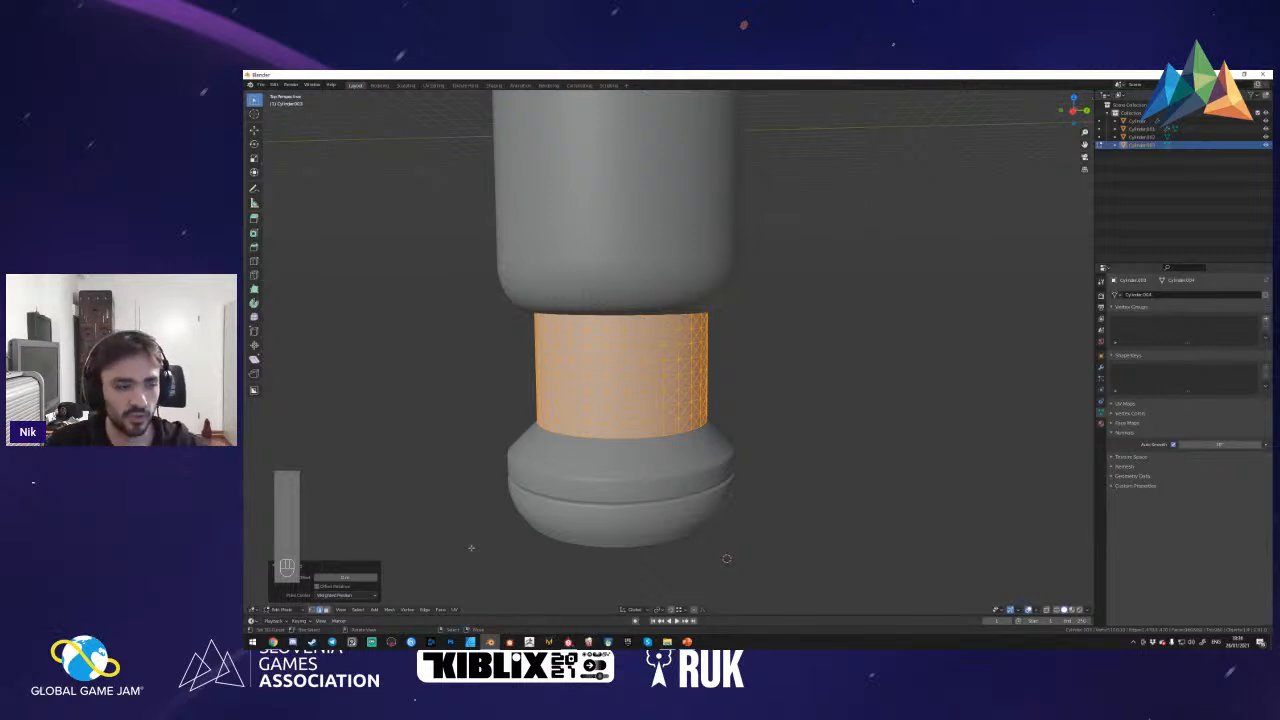
pyautogui.press('a')
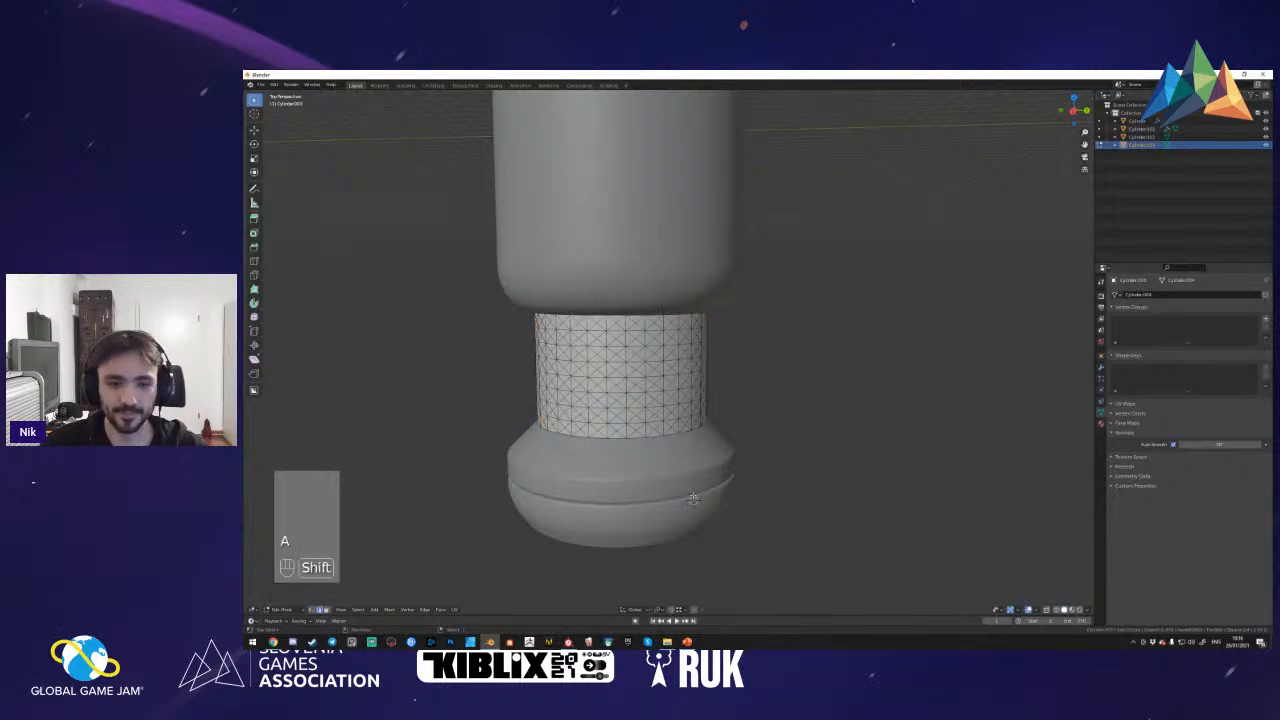
# - Select one face-centre vertex on the neck and extend the selection to all vertices with the same amount of adjacent faces
pyautogui.hotkey('shift', 'f')
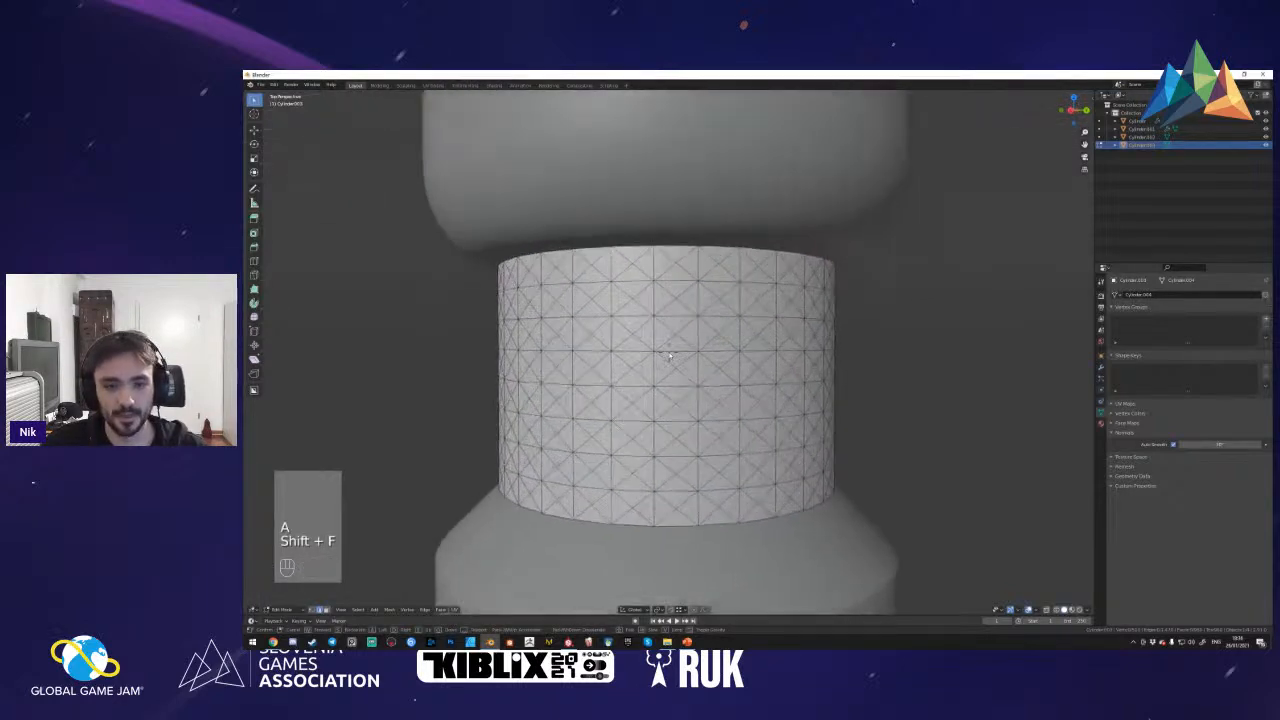
pyautogui.press('1')
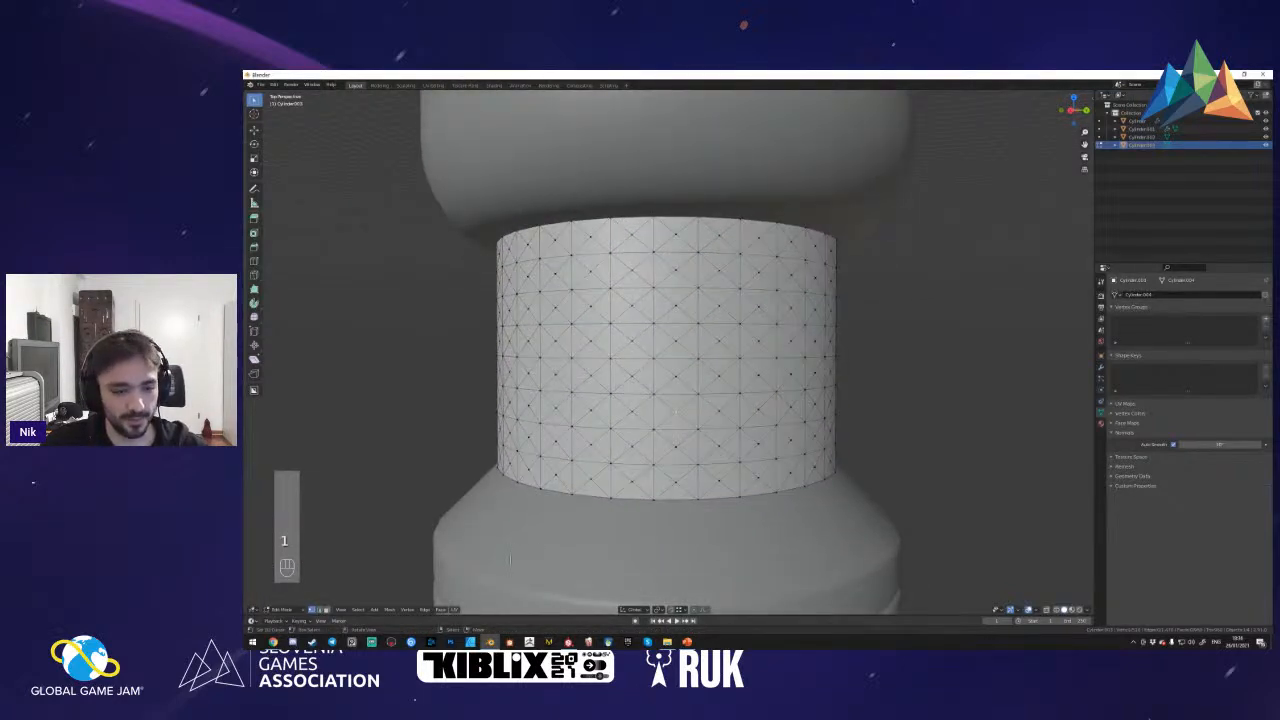
pyautogui.click(357, 609)
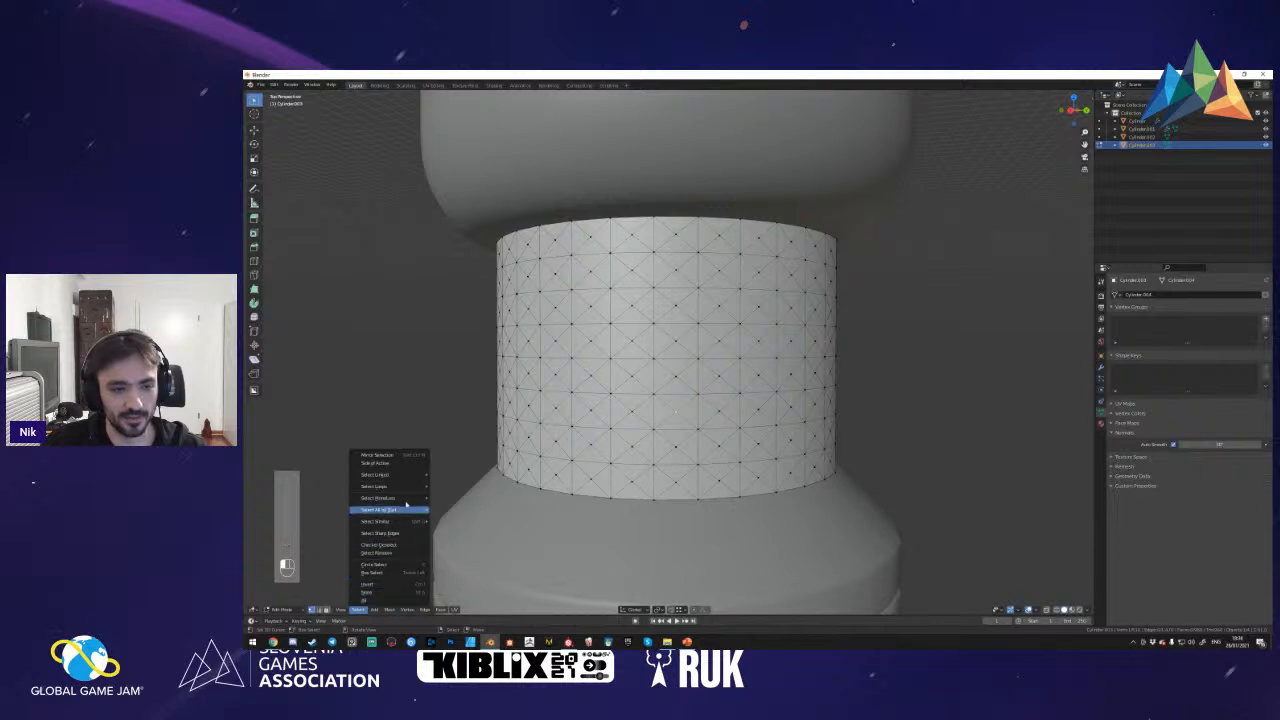
pyautogui.click(374, 564)
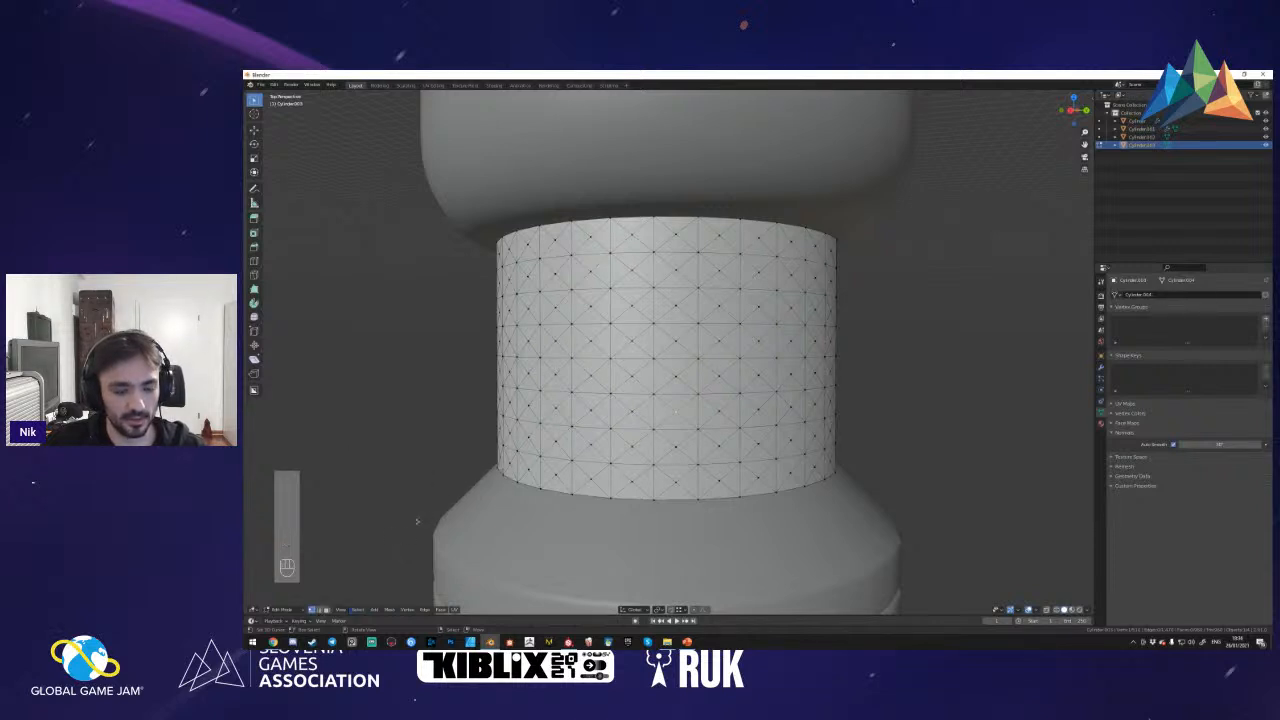
pyautogui.hotkey('shift', 'g')
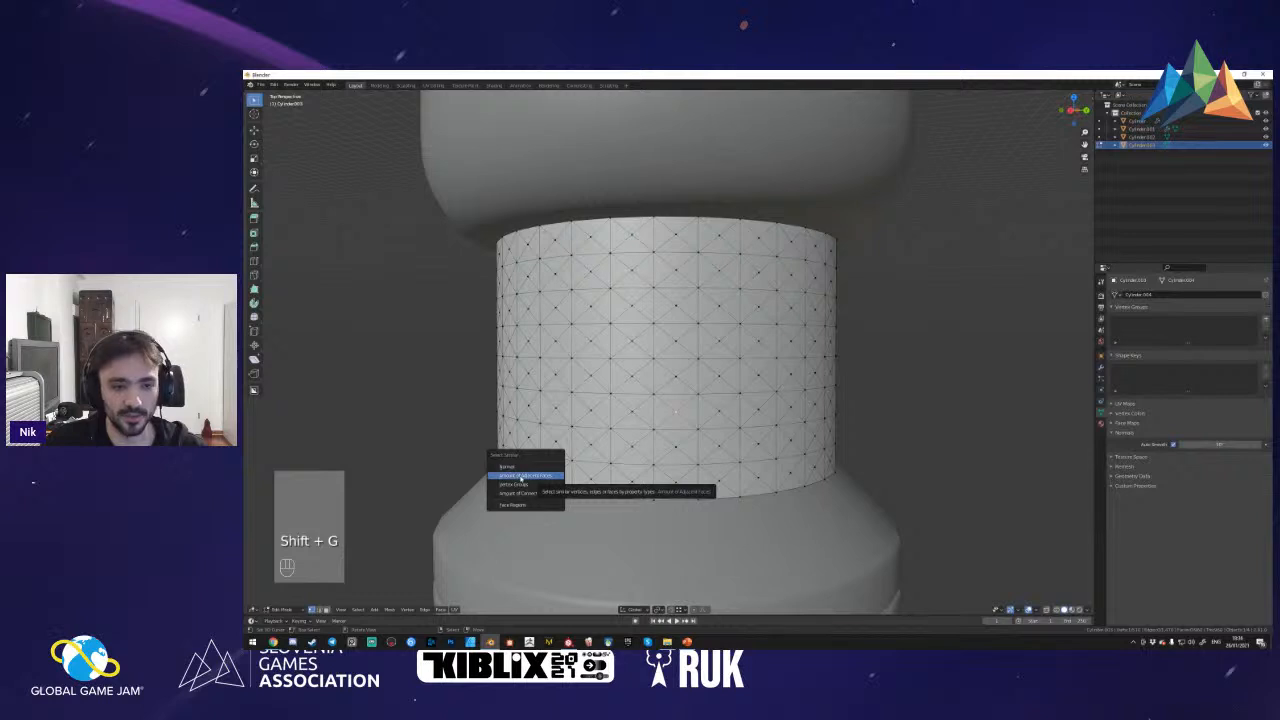
pyautogui.click(518, 477)
pyautogui.hotkey('shift', 'f')
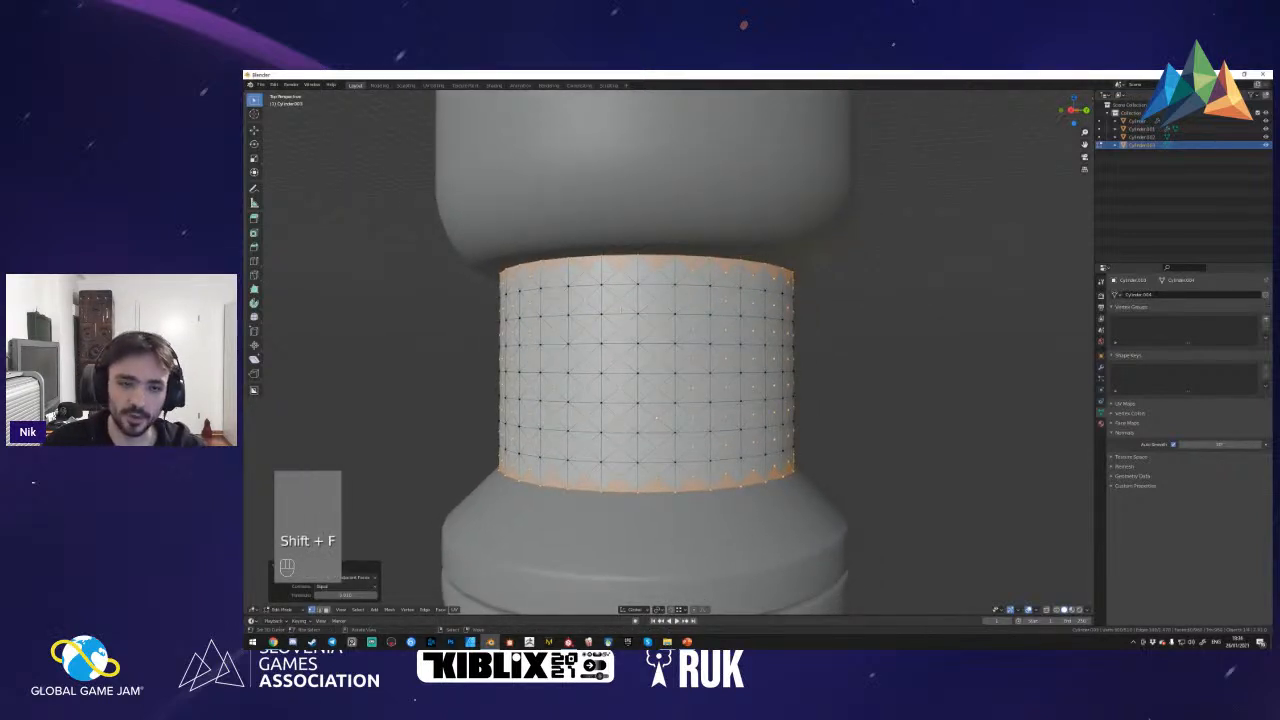
# - Isolate the neck in front view and, in wireframe, remove its top and bottom rim vertices from the selection, restoring solid shading and the full model
pyautogui.press('KP_Divide')
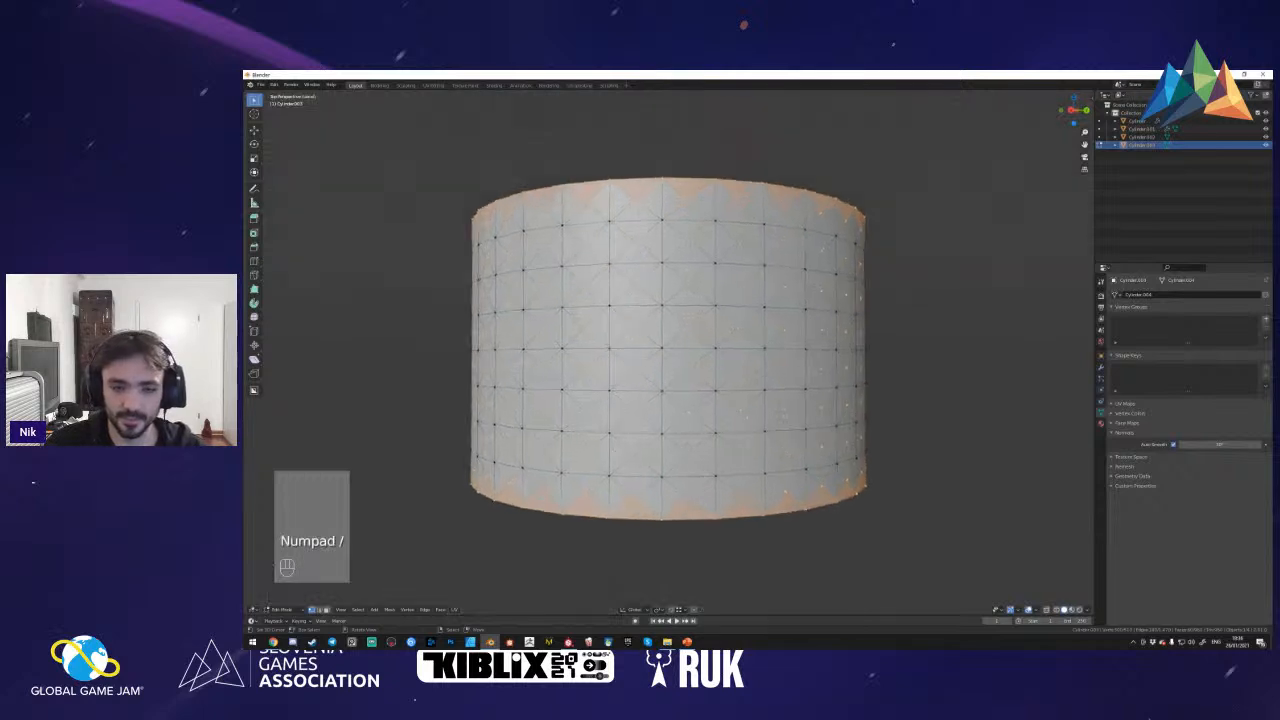
pyautogui.press('KP_1')
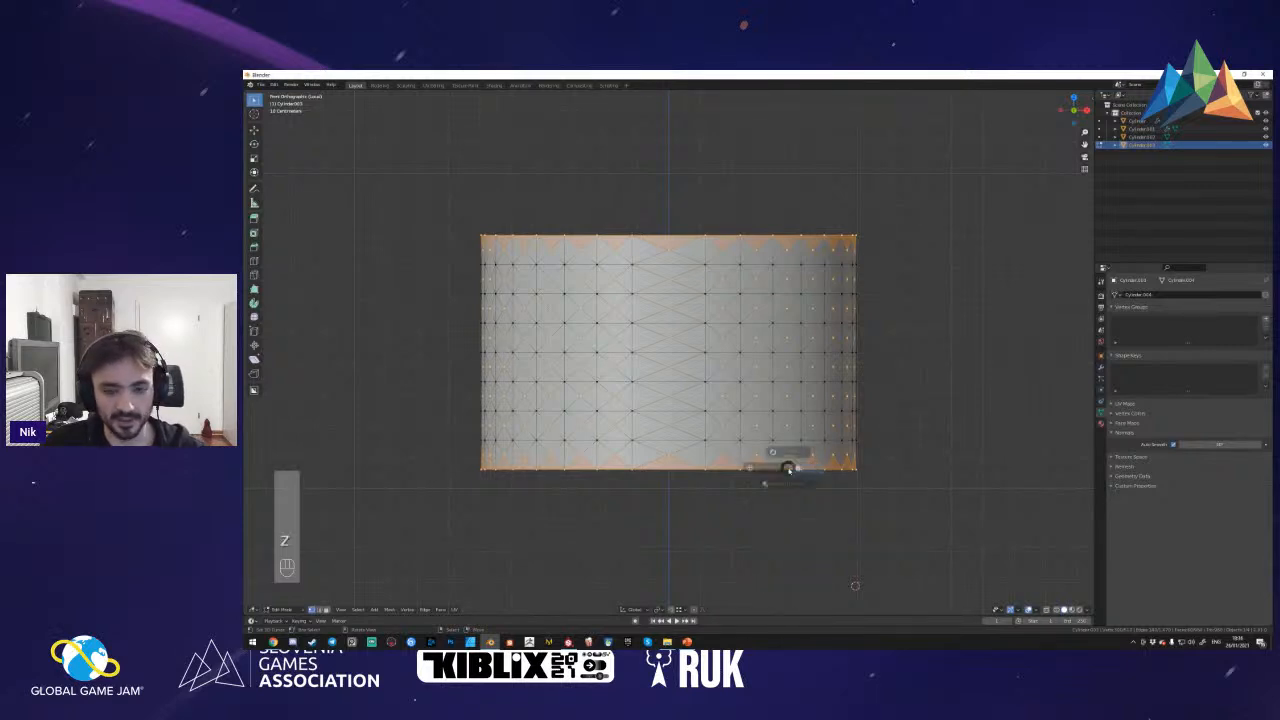
pyautogui.press('z')
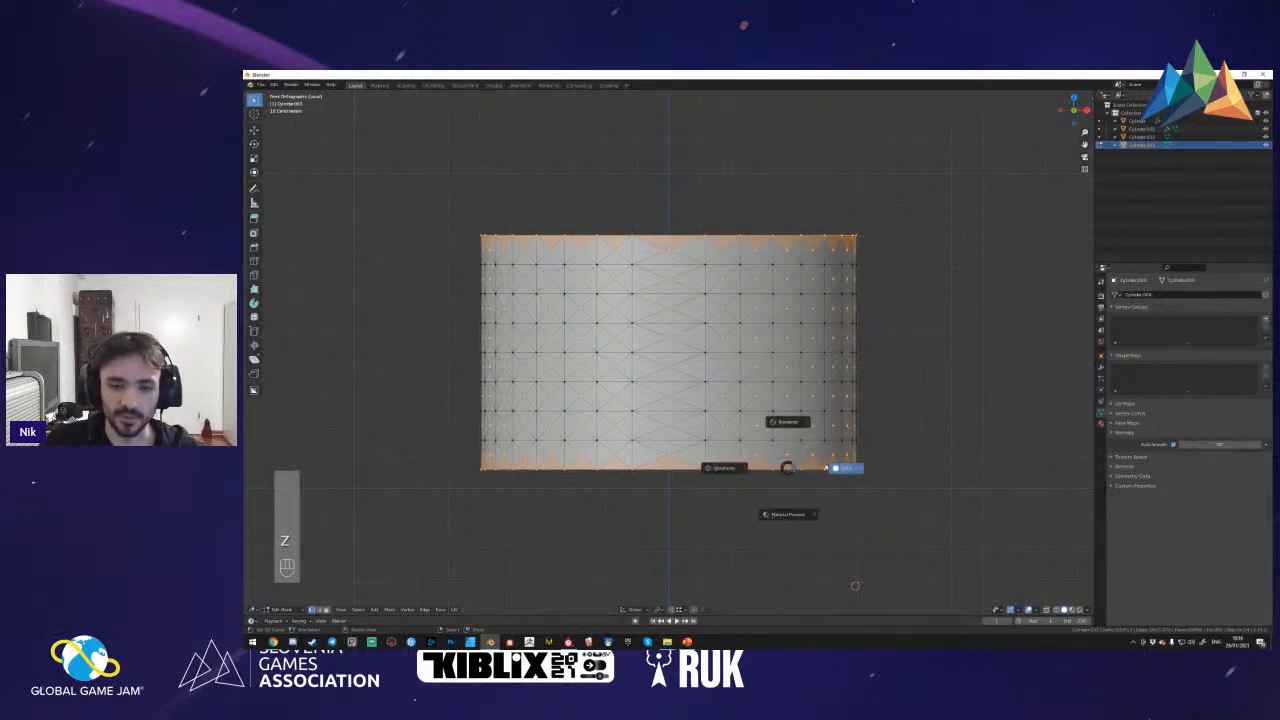
pyautogui.click(722, 468)
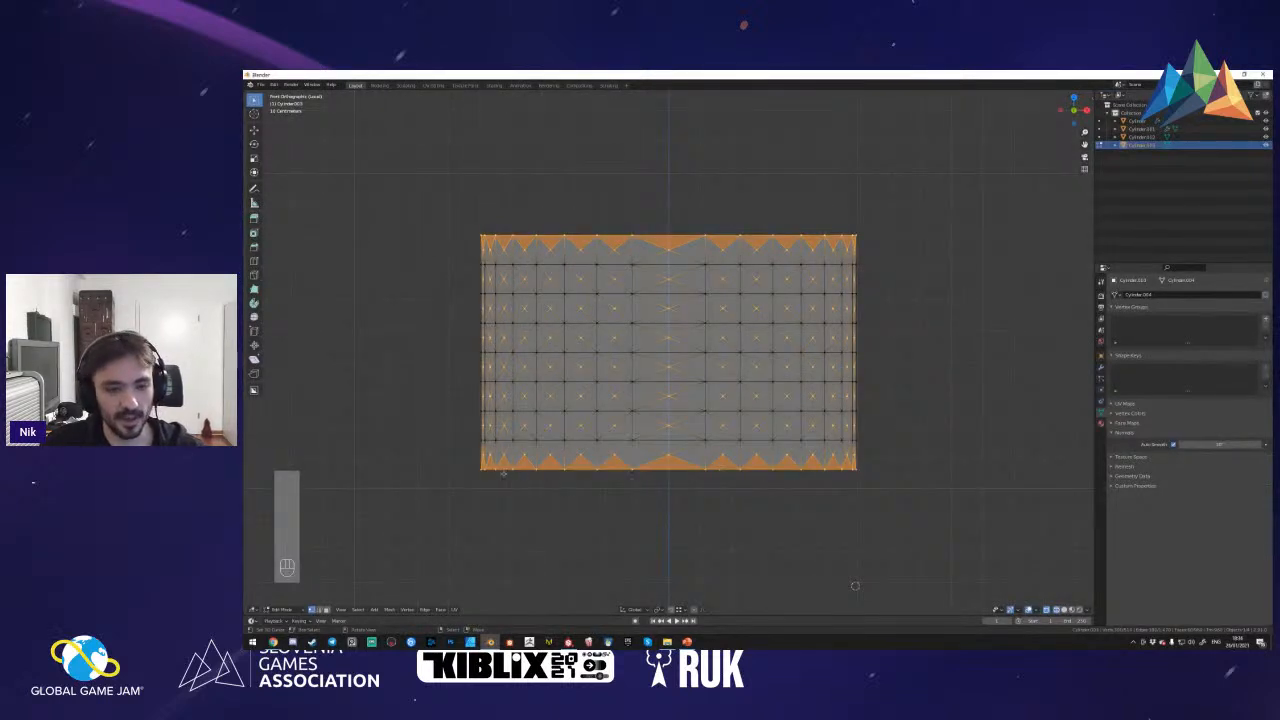
pyautogui.keyDown('ctrl'); pyautogui.moveTo(465, 462); pyautogui.dragTo(910, 490); pyautogui.keyUp('ctrl')
pyautogui.keyDown('ctrl'); pyautogui.moveTo(432, 210); pyautogui.dragTo(947, 240); pyautogui.keyUp('ctrl')
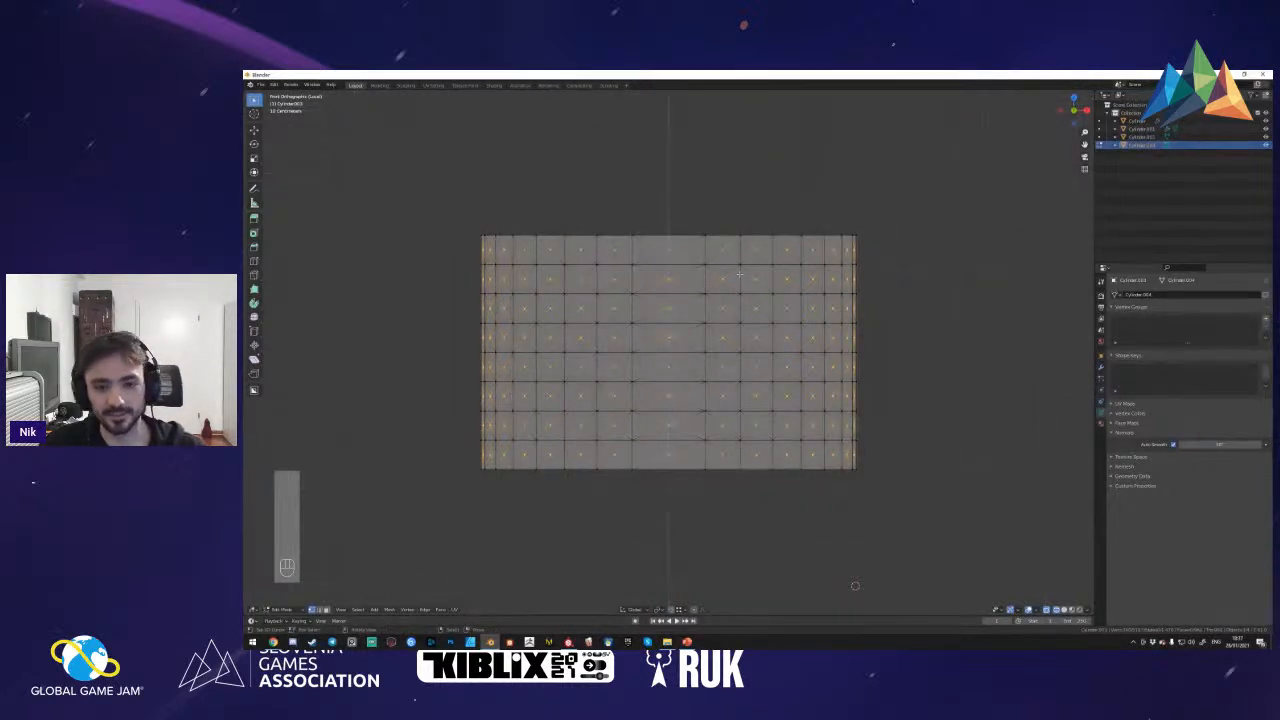
pyautogui.press('z')
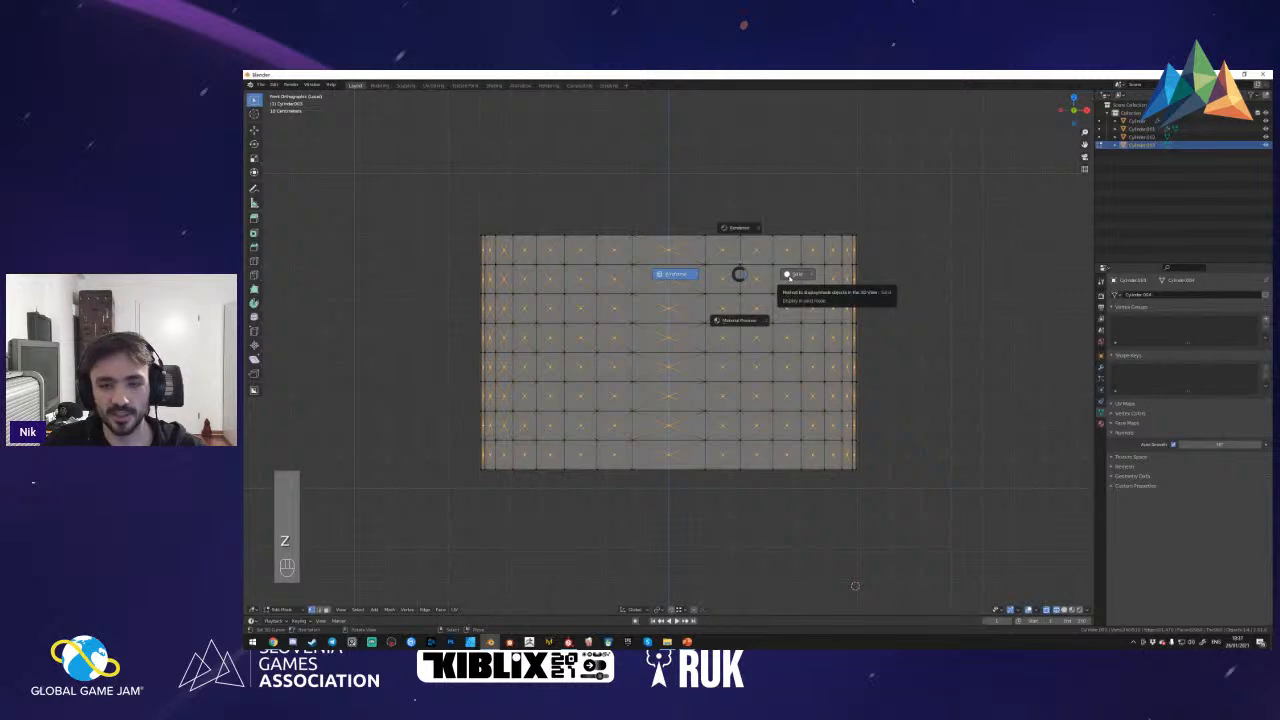
pyautogui.click(789, 277)
pyautogui.hotkey('shift', 'f')
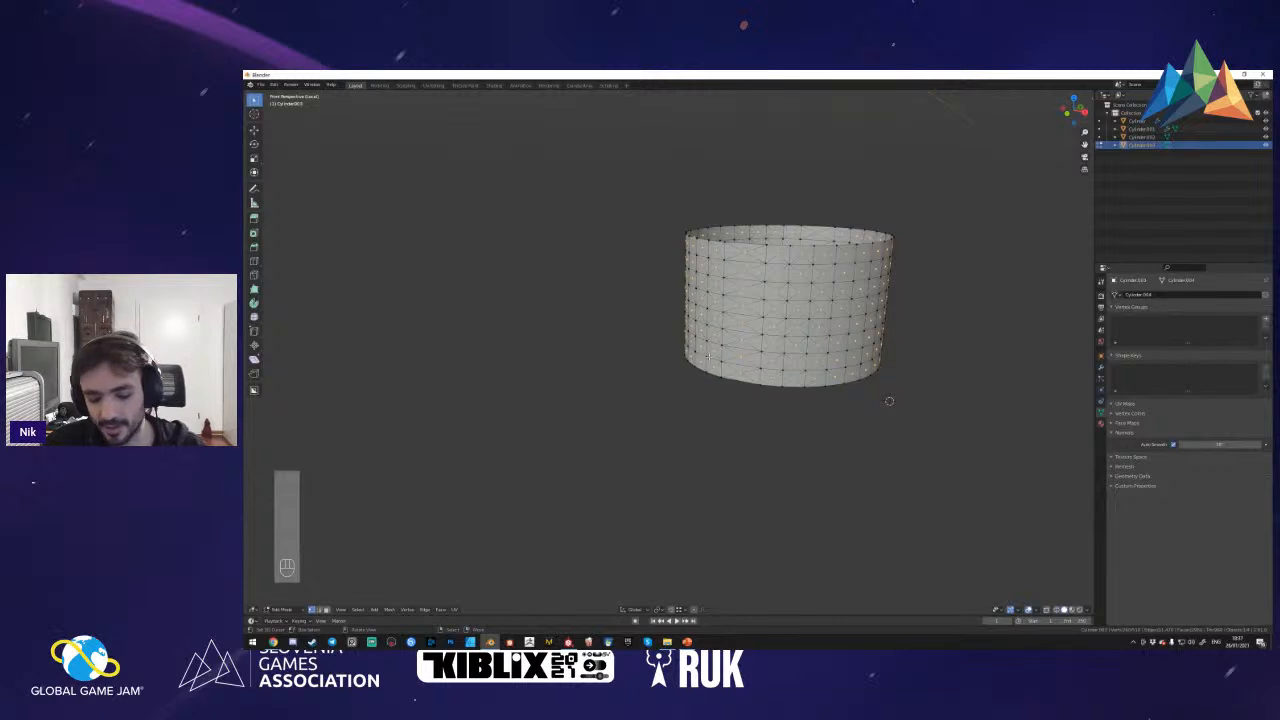
pyautogui.press('KP_Divide')
# - Vertex-bevel the selected face-centre vertices to form a small four-sided face in every grid cell of the neck
pyautogui.hotkey('shift', 'f')
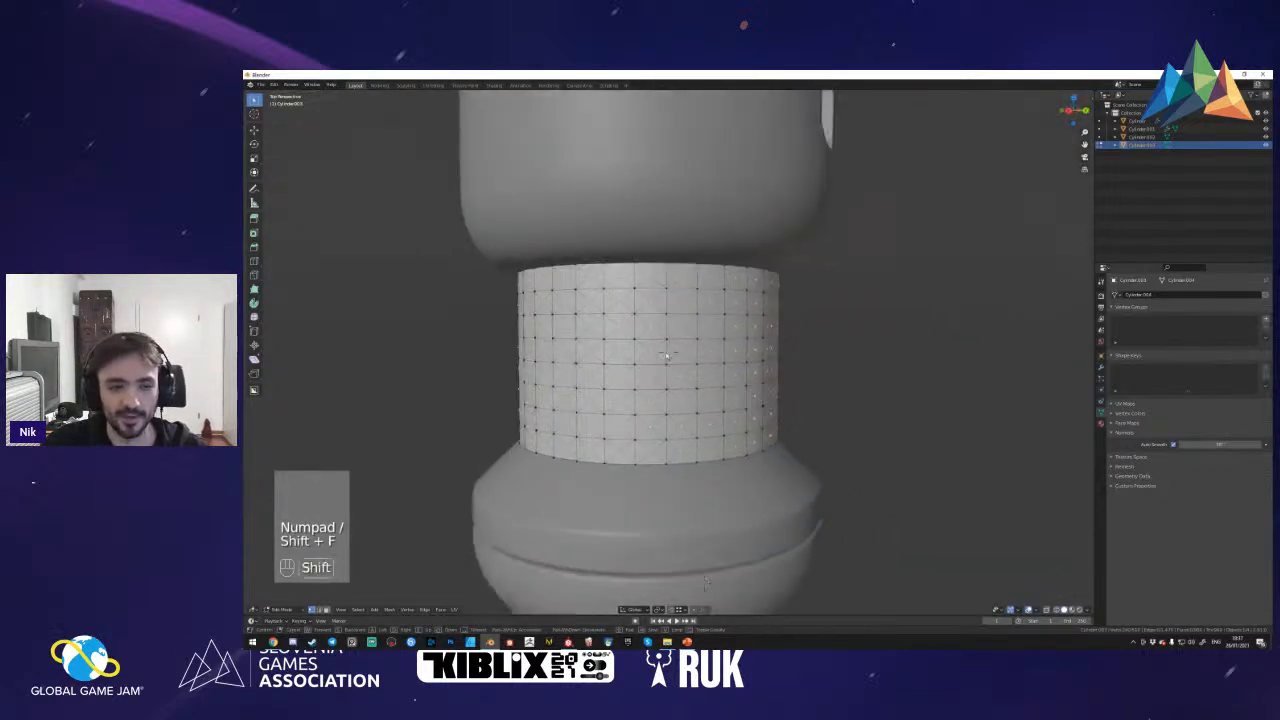
pyautogui.click(665, 355)
pyautogui.hotkey('shift', 'f')
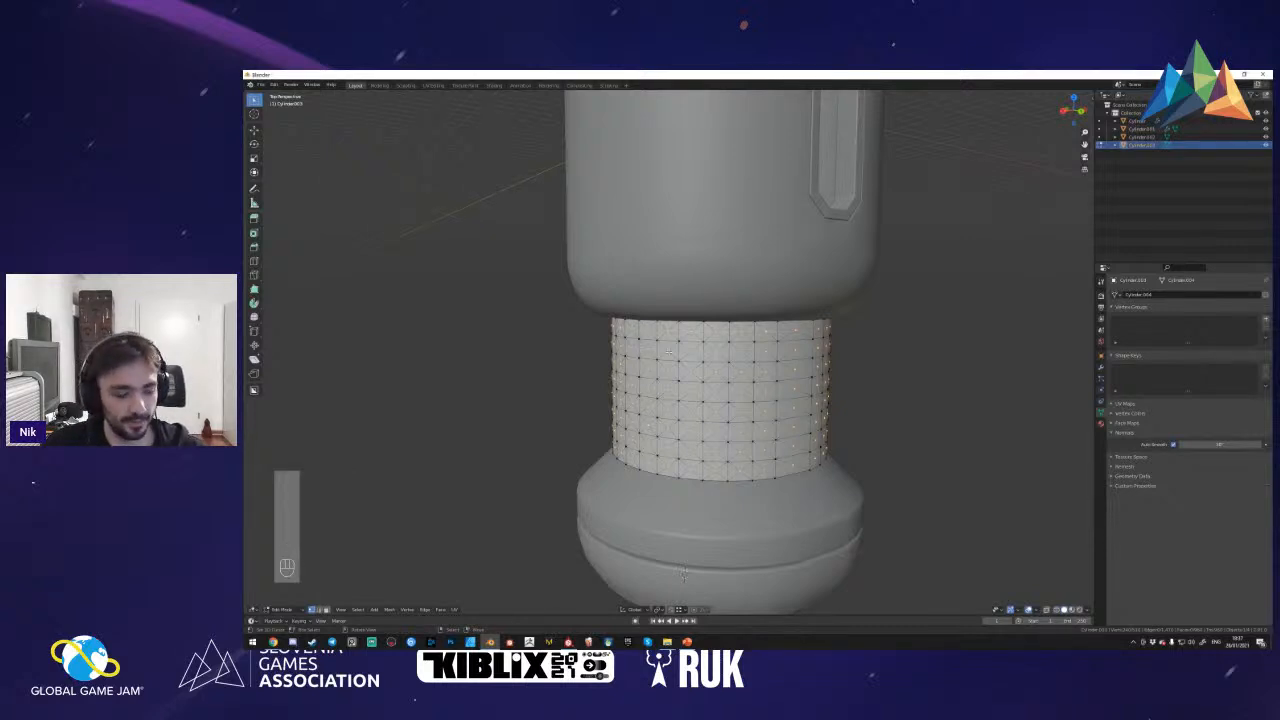
pyautogui.press('ctrl')
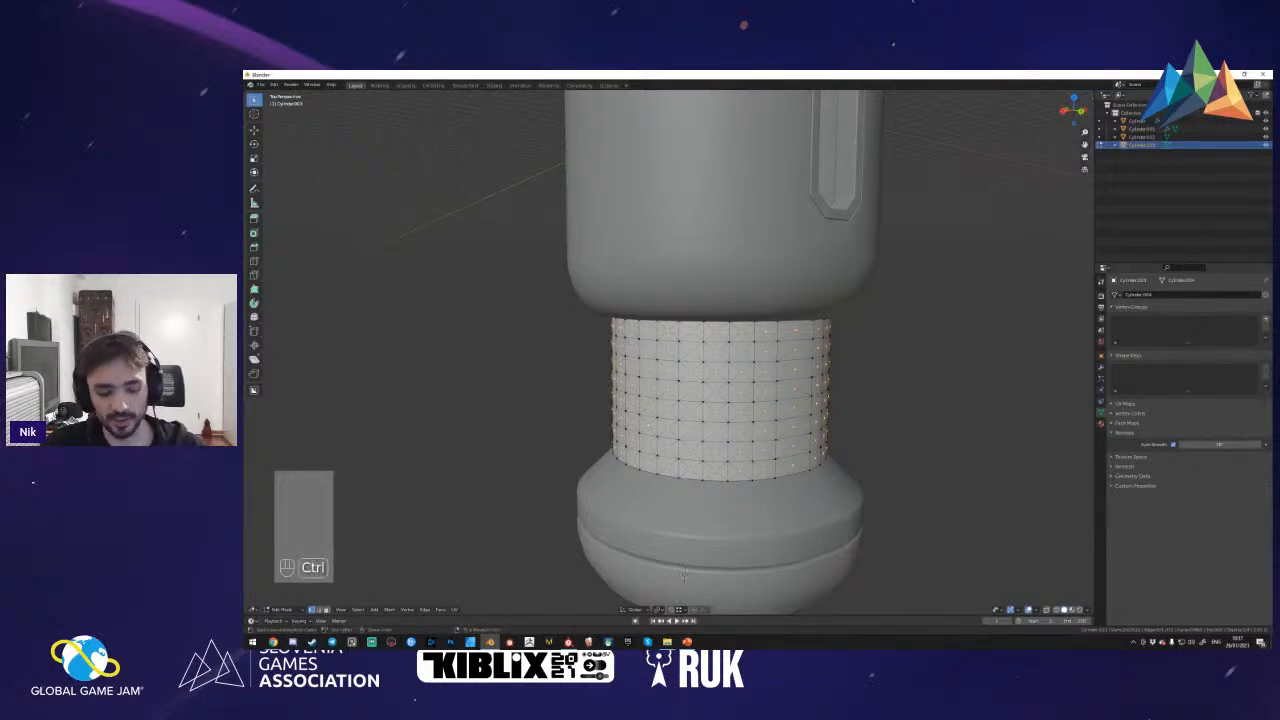
pyautogui.press('shift')
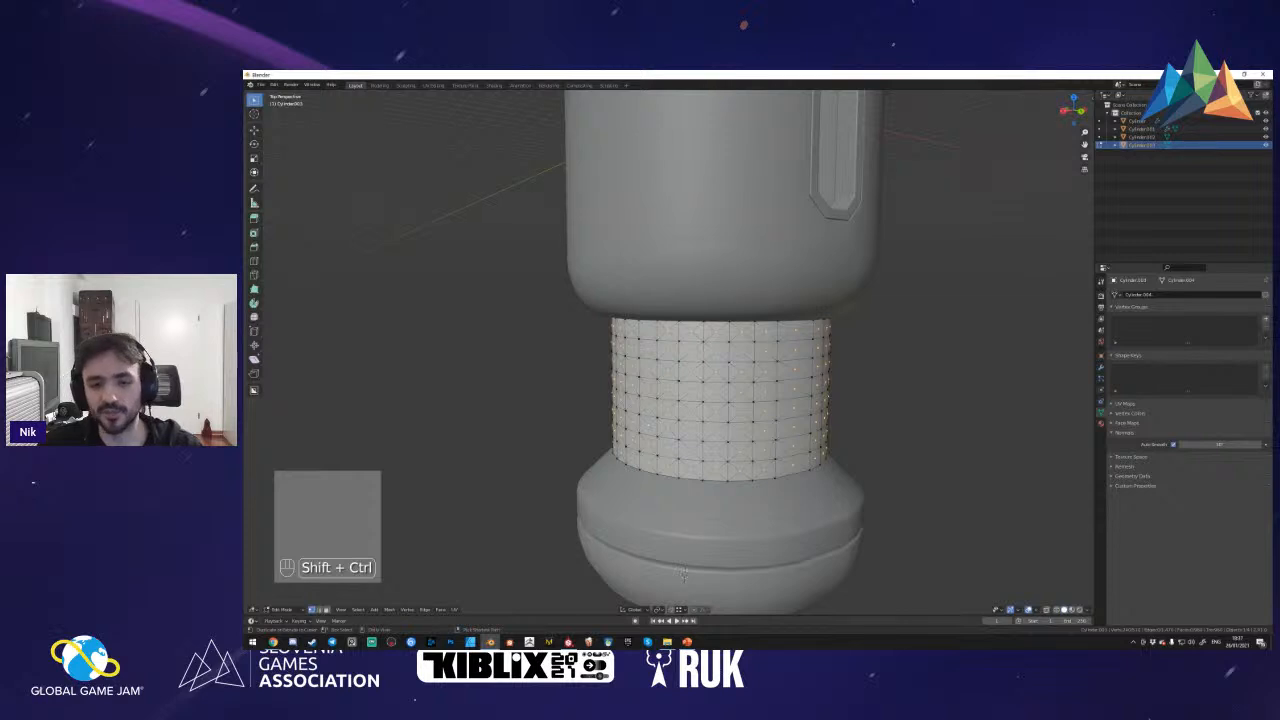
pyautogui.hotkey('ctrl', 'shift', 'b')
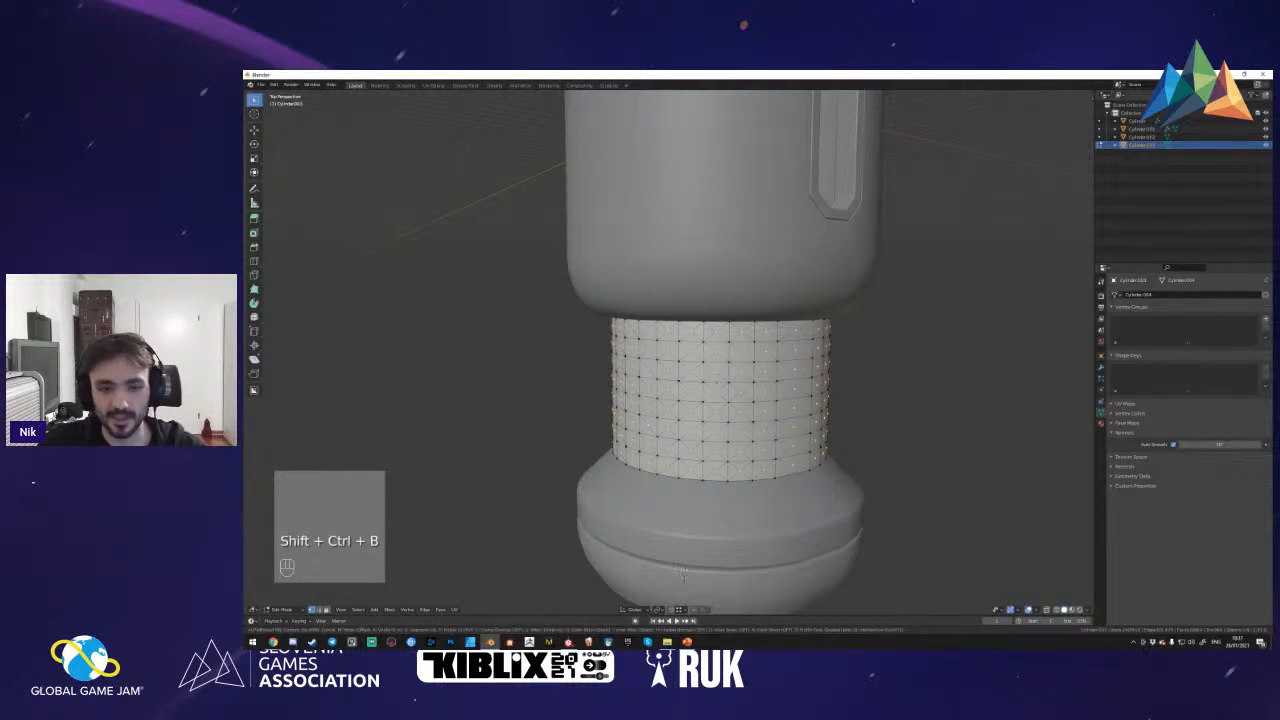
pyautogui.rightClick(683, 573)
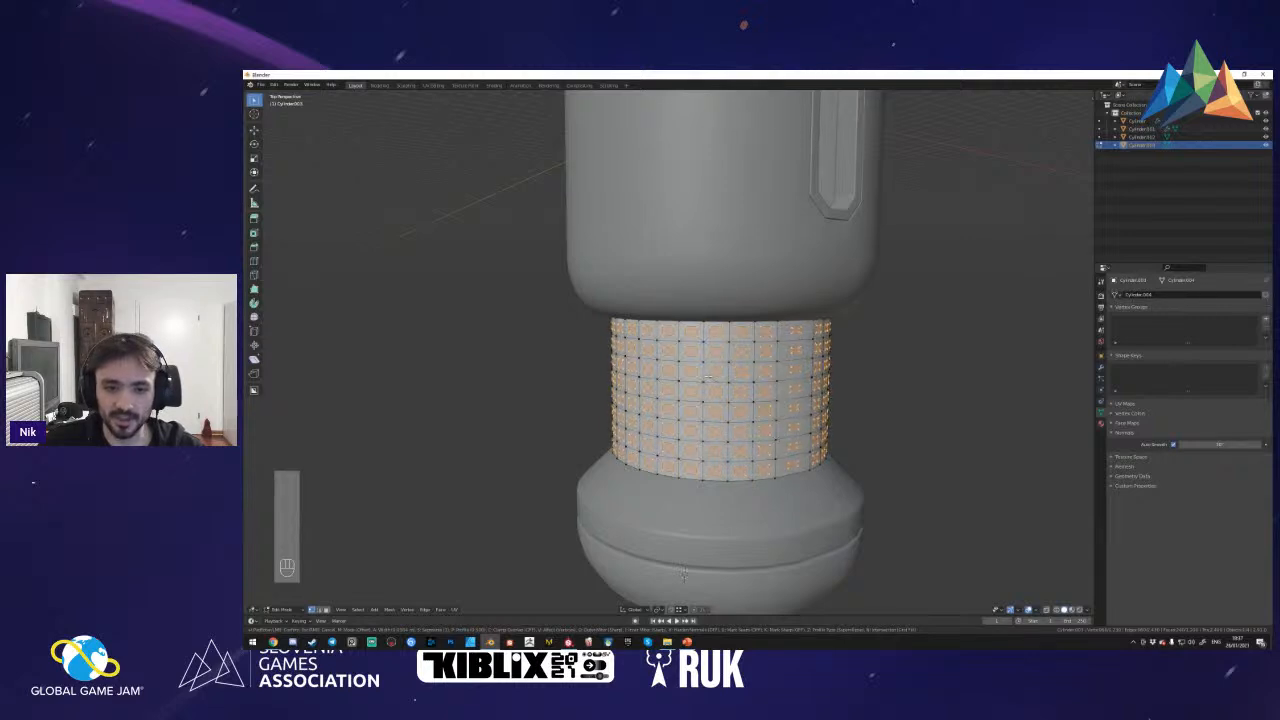
pyautogui.click(707, 376)
# - Extrude the small beveled faces and scale them inward on X and Y only to sink a grid of holes into the neck
pyautogui.hotkey('shift', 'f')
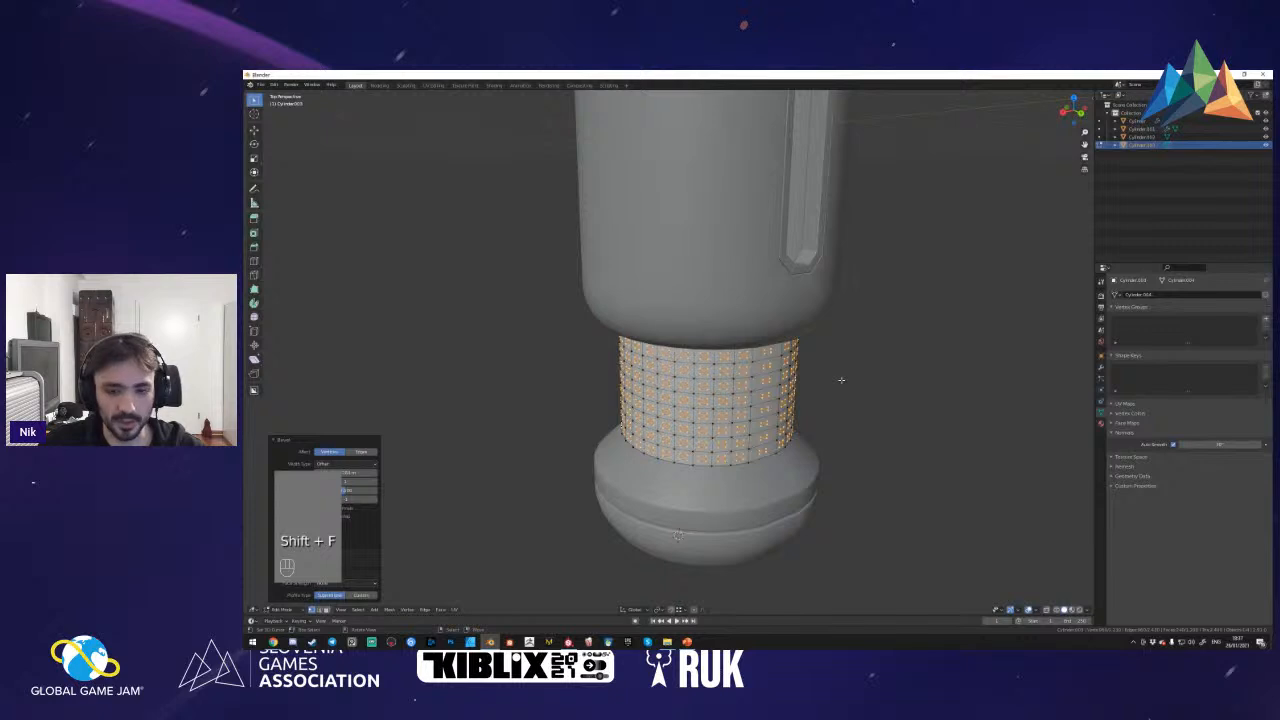
pyautogui.press('e')
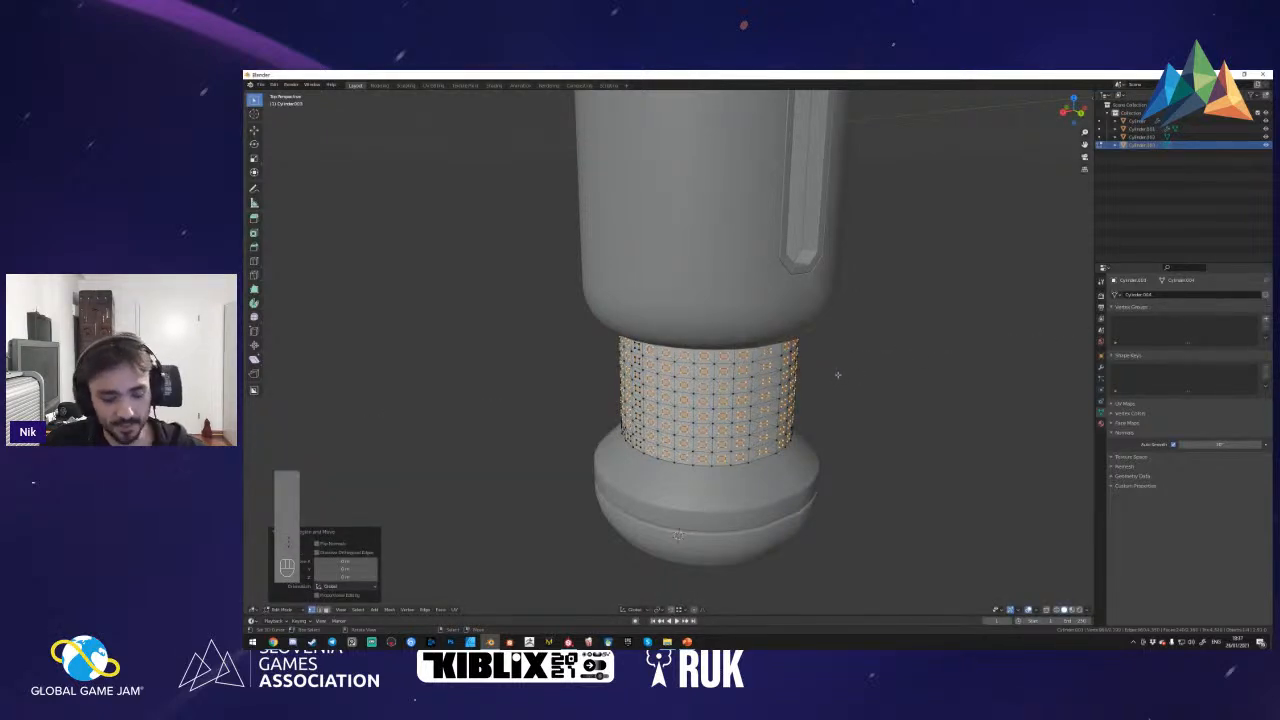
pyautogui.press('s')
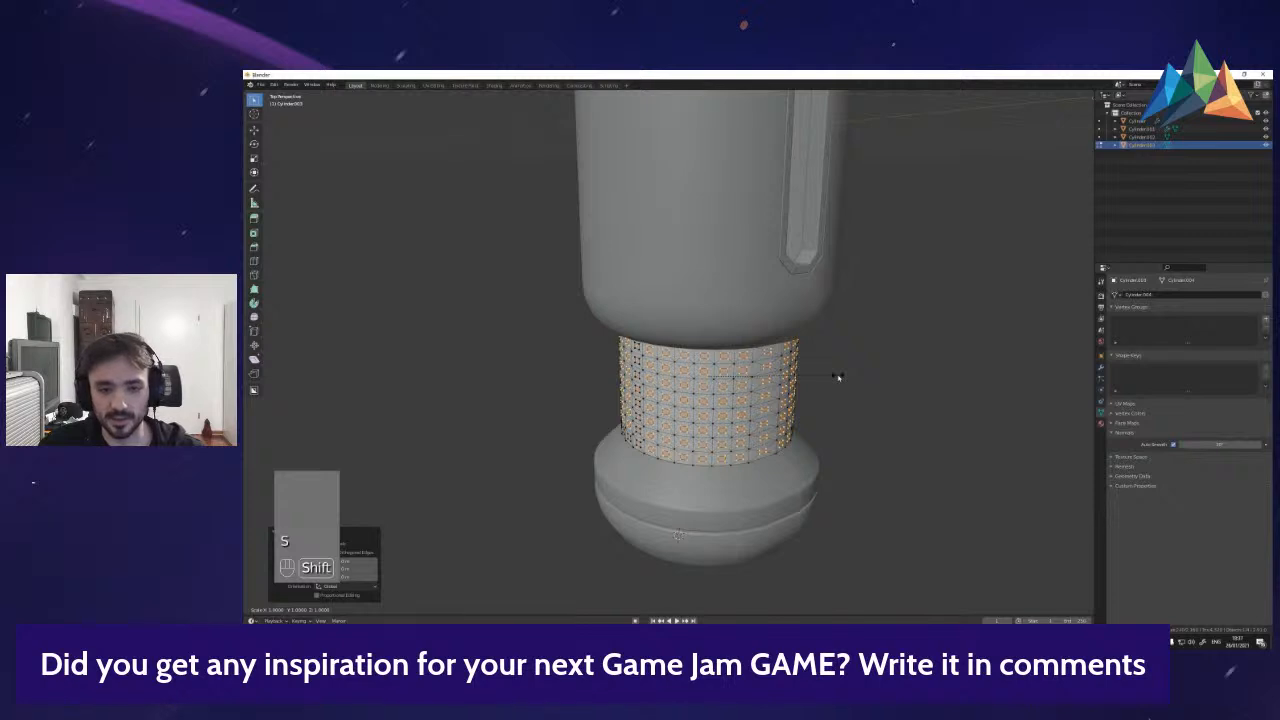
pyautogui.hotkey('shift', 'z')
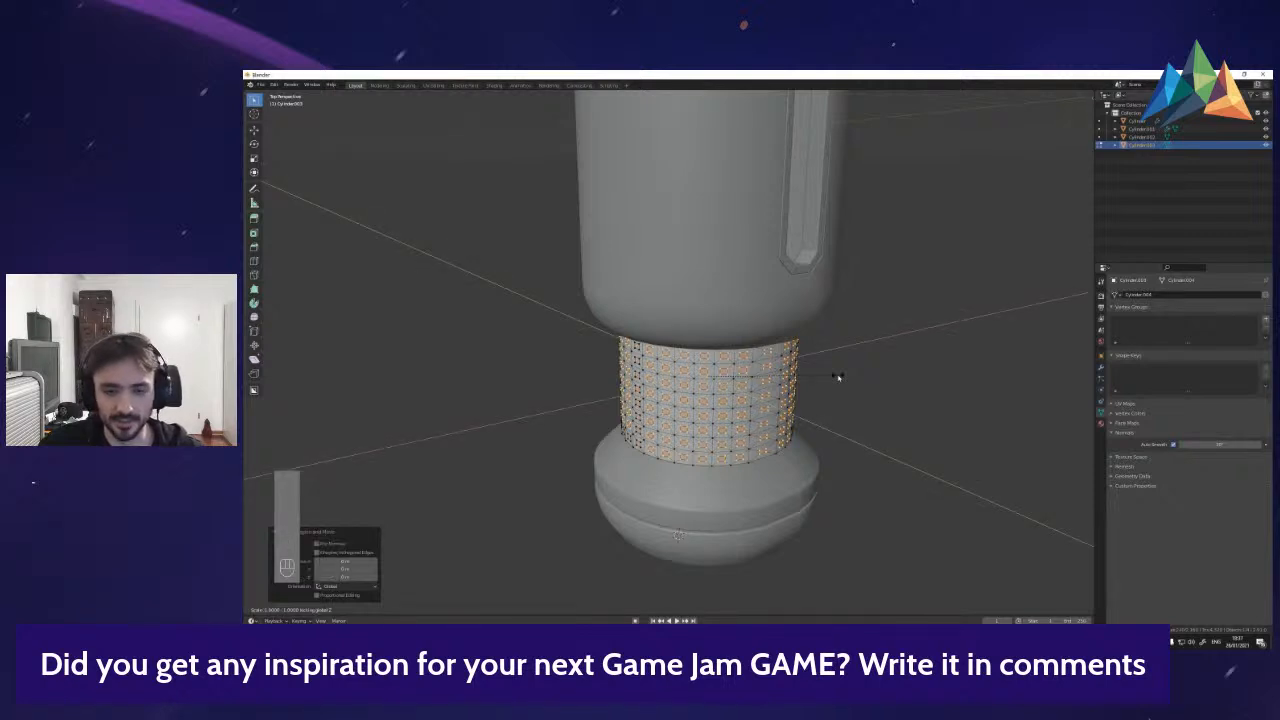
pyautogui.click(823, 374)
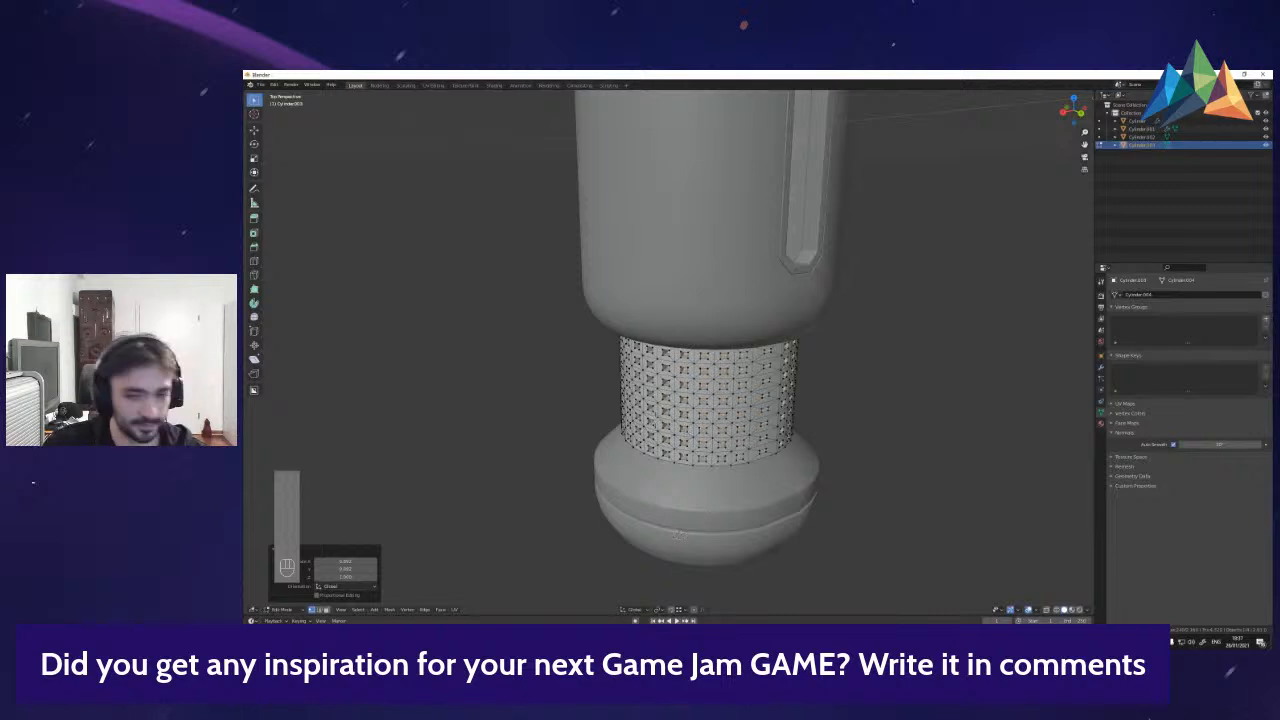
pyautogui.hotkey('shift', 'f')
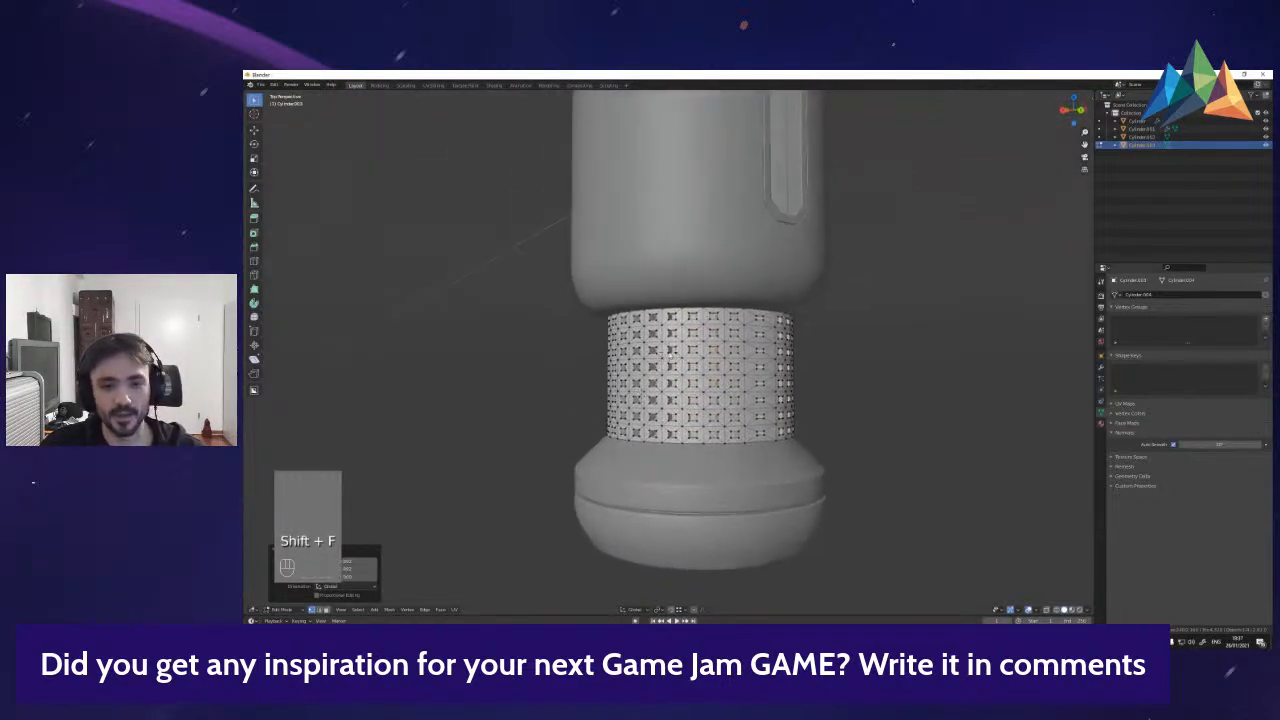
pyautogui.hotkey('shift', 'f')
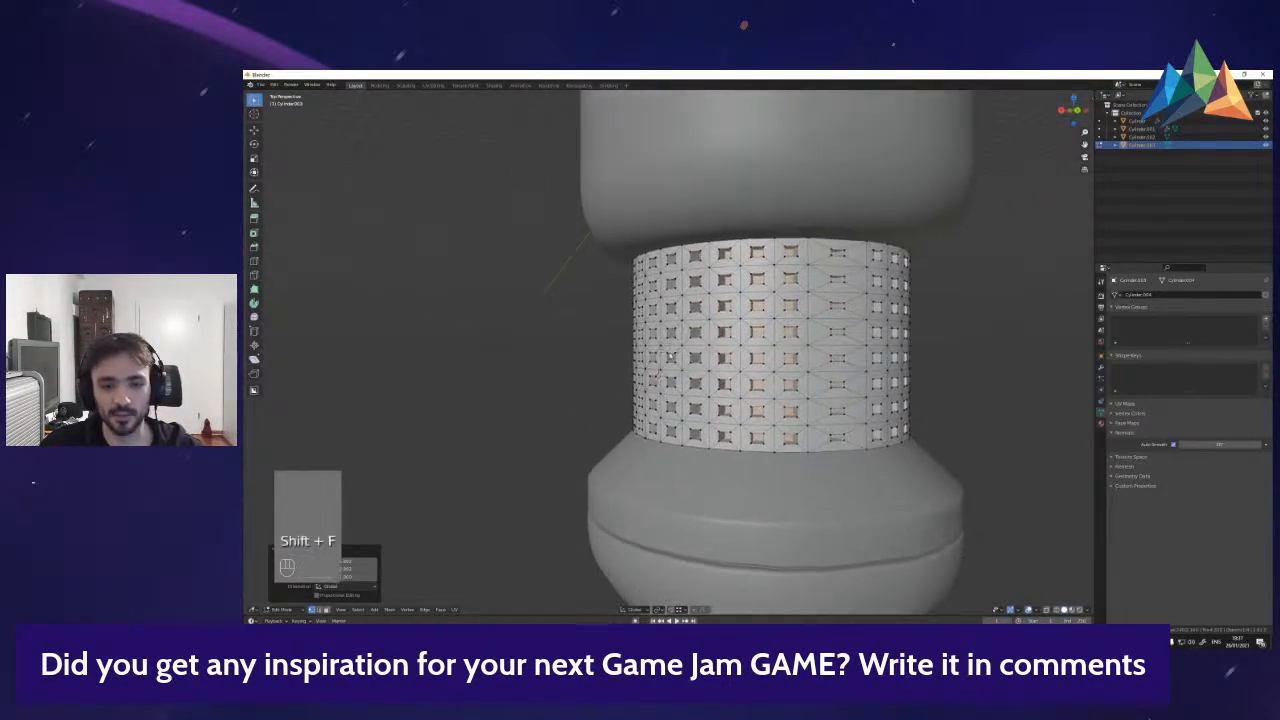
pyautogui.hotkey('shift', 's')
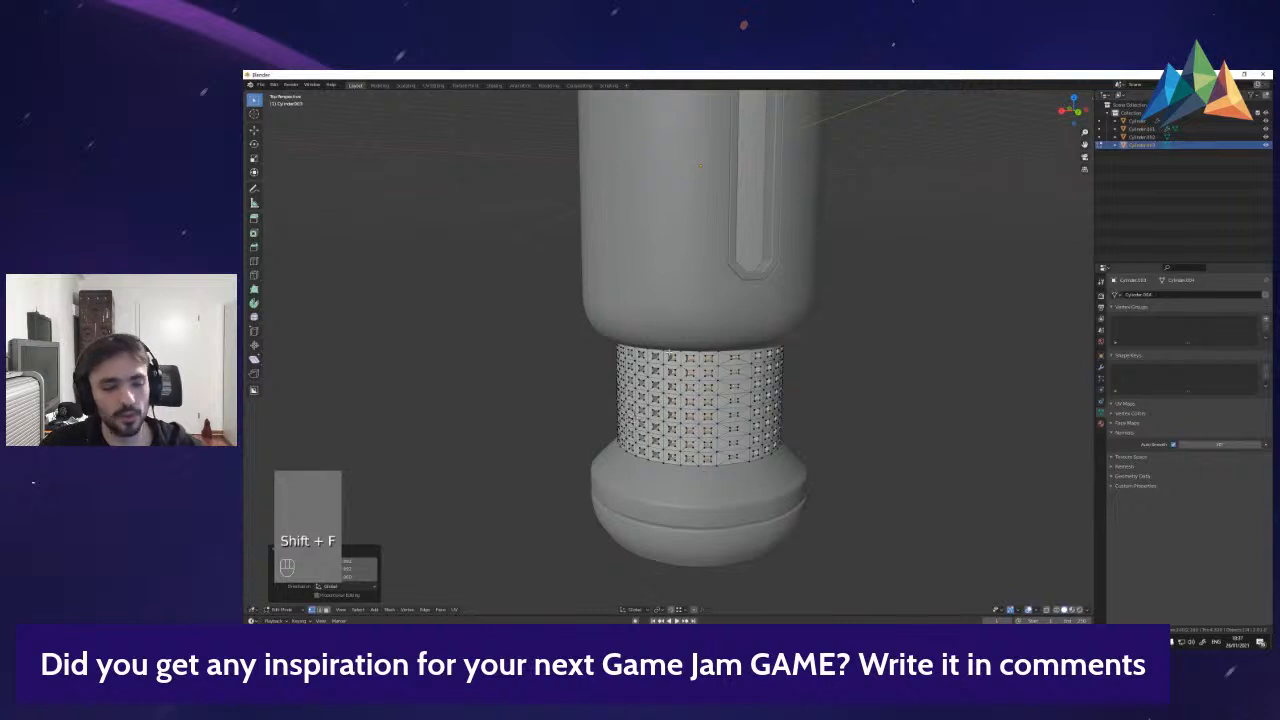
# - Leave Edit Mode and add a Subdivision Surface modifier to the neck to round its holes
pyautogui.press('Tab')
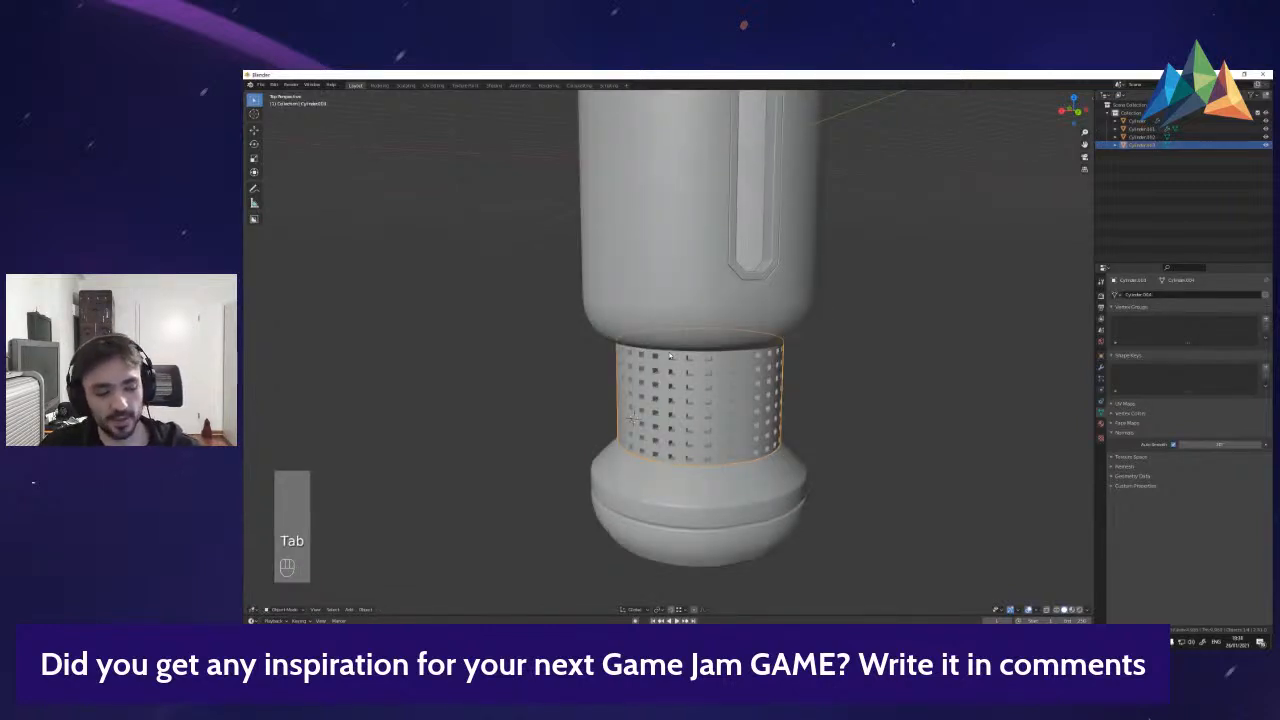
pyautogui.click(1101, 367)
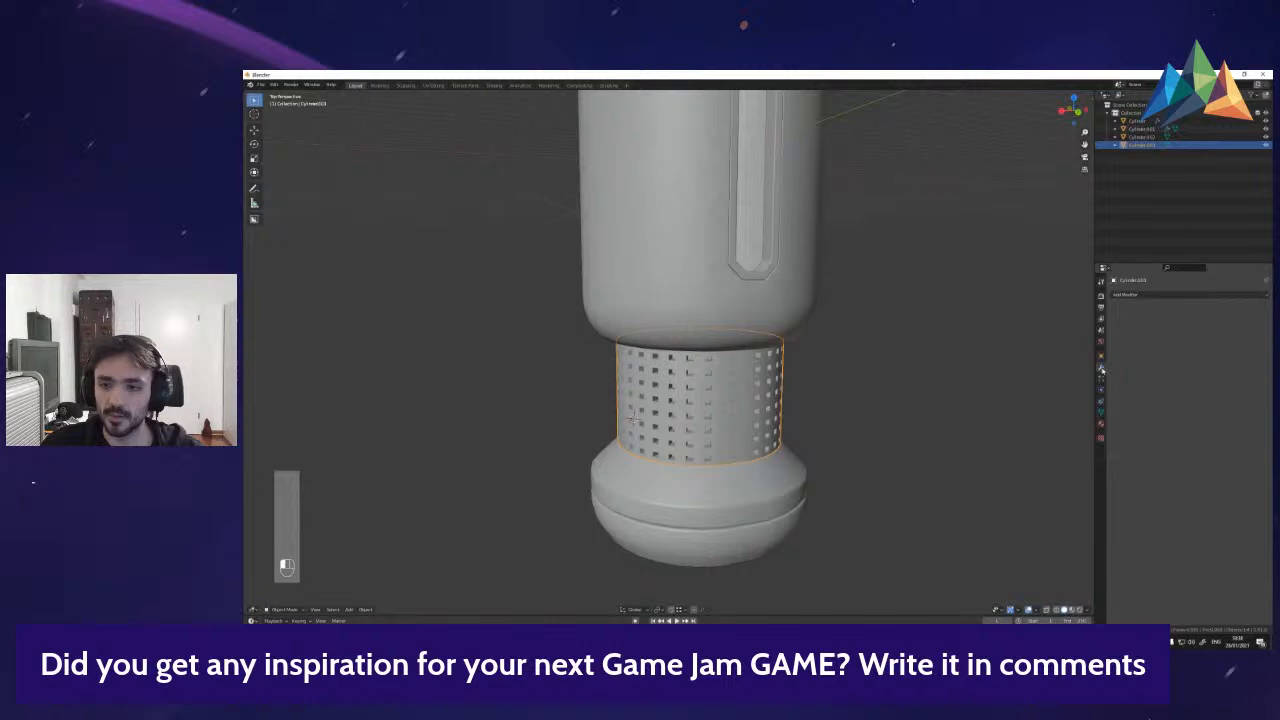
pyautogui.click(1126, 296)
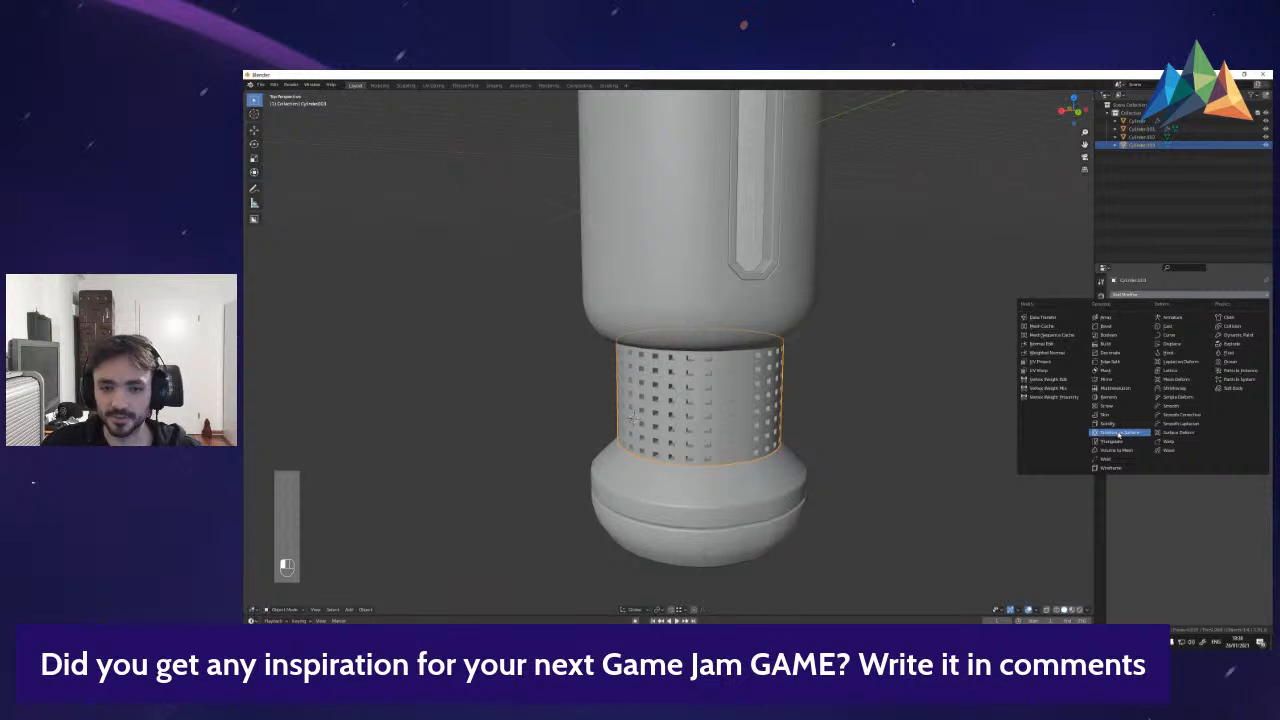
pyautogui.click(1119, 433)
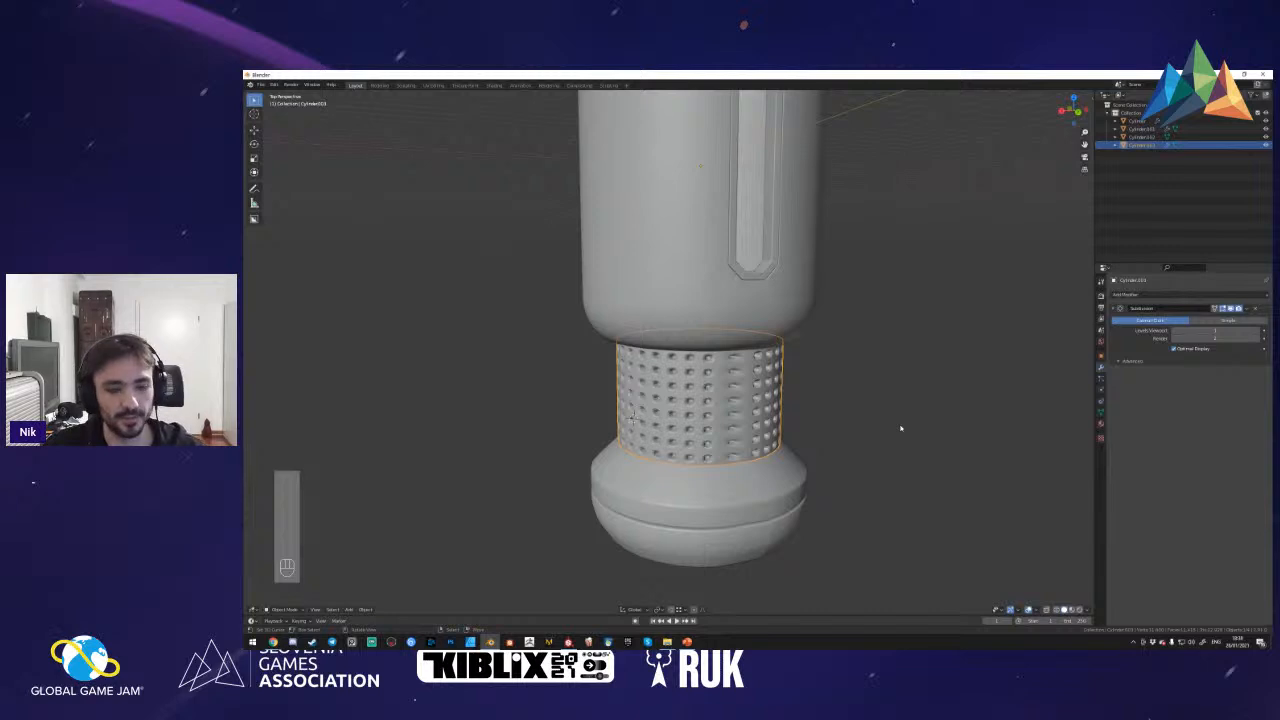
pyautogui.hotkey('shift', 'f')
pyautogui.click(670, 354)
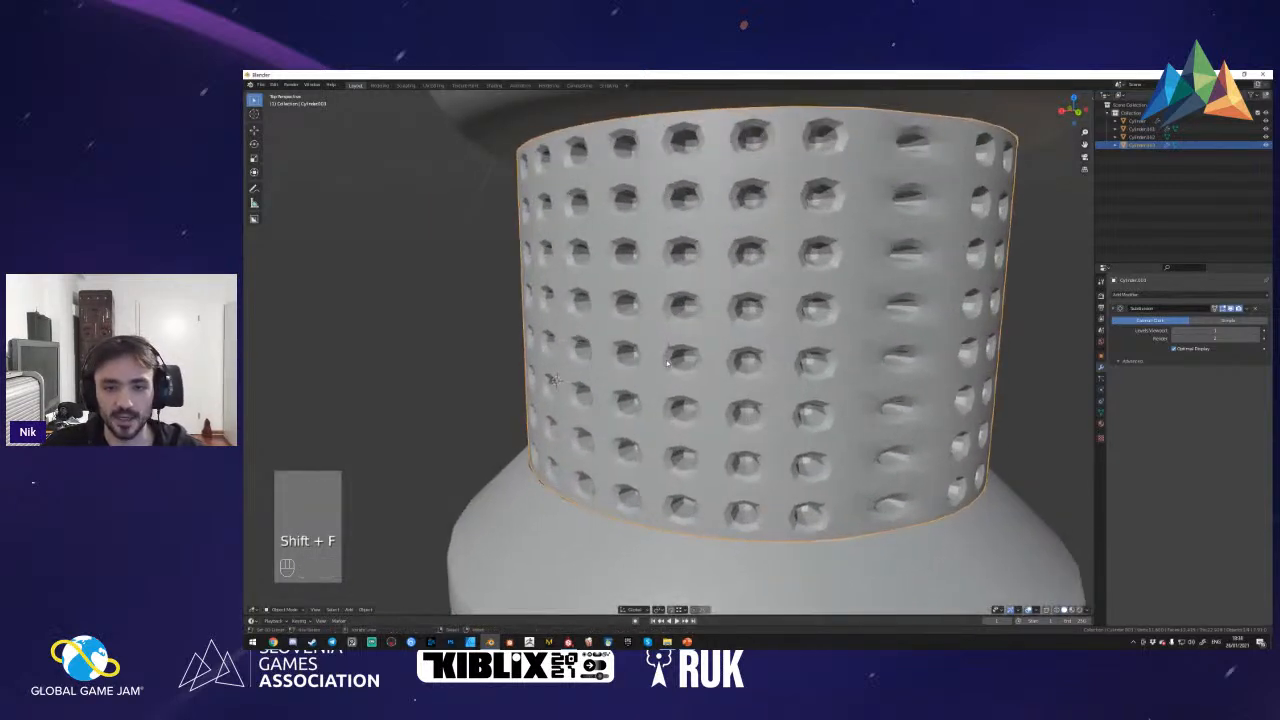
# - Compare subdivision levels 1, 2 and 3 on the neck and settle on level 2
pyautogui.click(1258, 331)
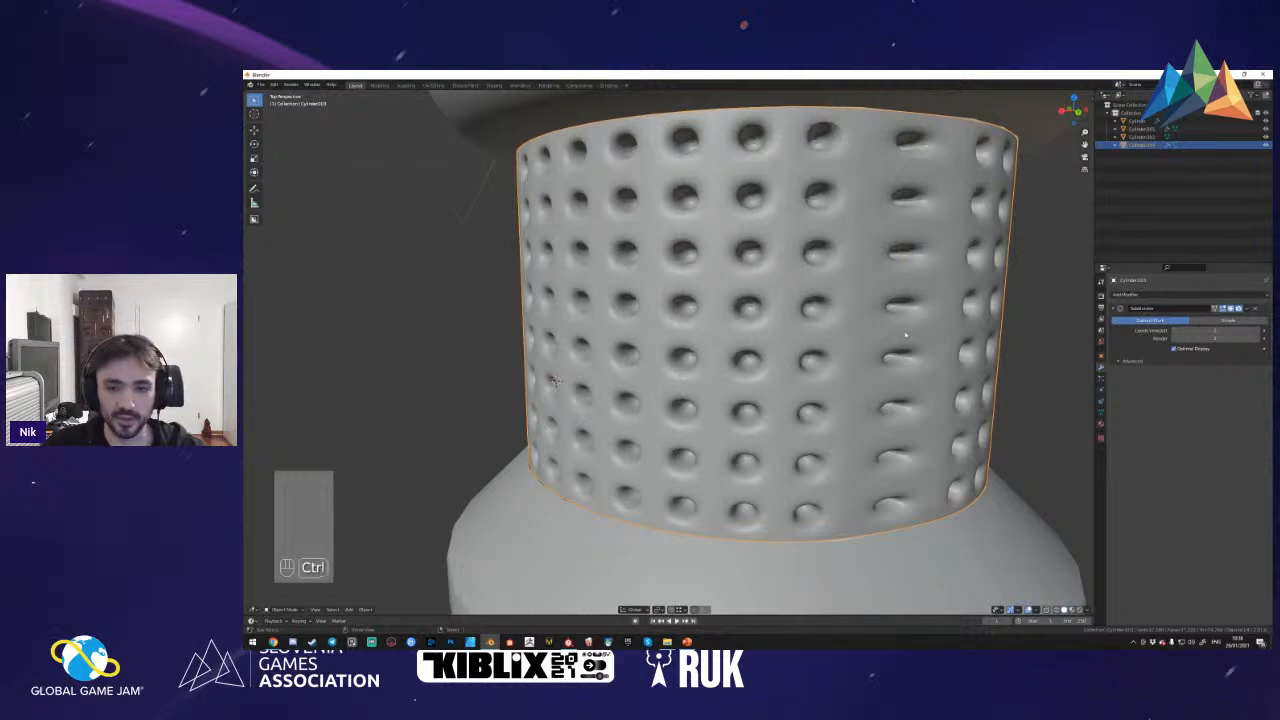
pyautogui.hotkey('ctrl', '1')
pyautogui.hotkey('ctrl', '2')
pyautogui.hotkey('ctrl', '3')
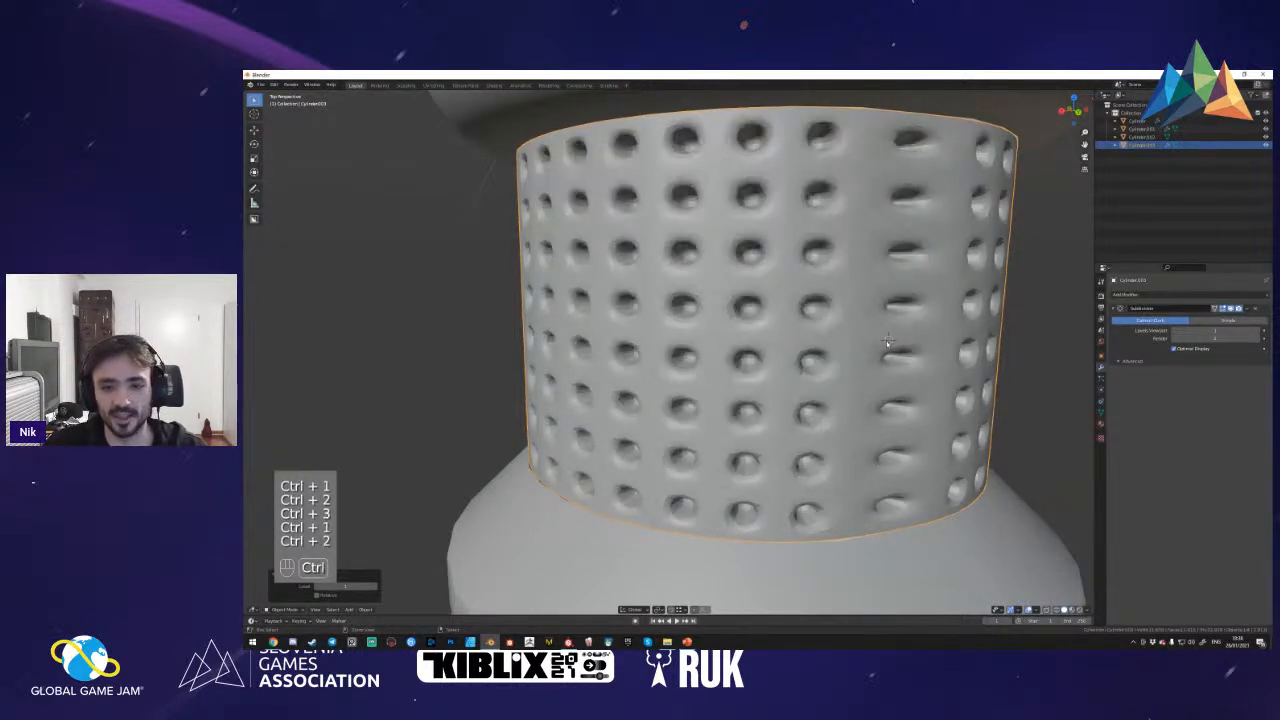
# - Shade the perforated neck smooth and add a Weighted Normal modifier to it
pyautogui.hotkey('shift', 'f')
pyautogui.click(670, 355)
pyautogui.press('w')
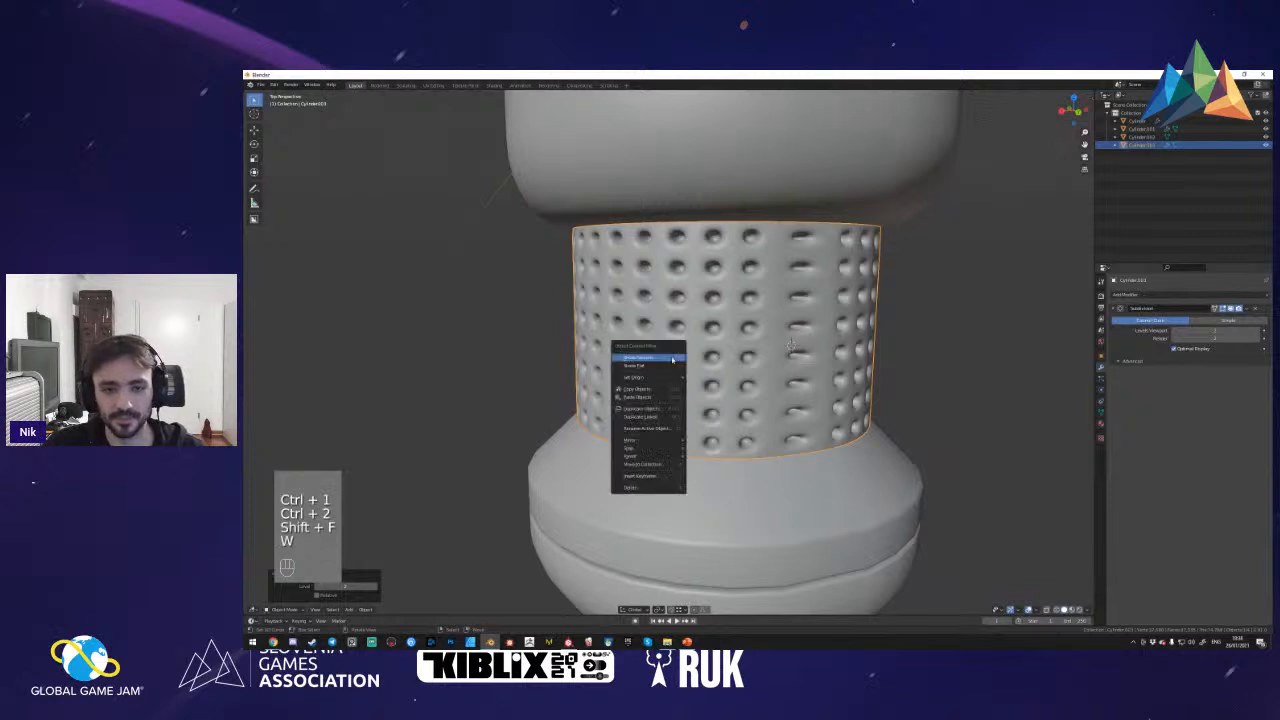
pyautogui.click(674, 360)
pyautogui.click(1101, 413)
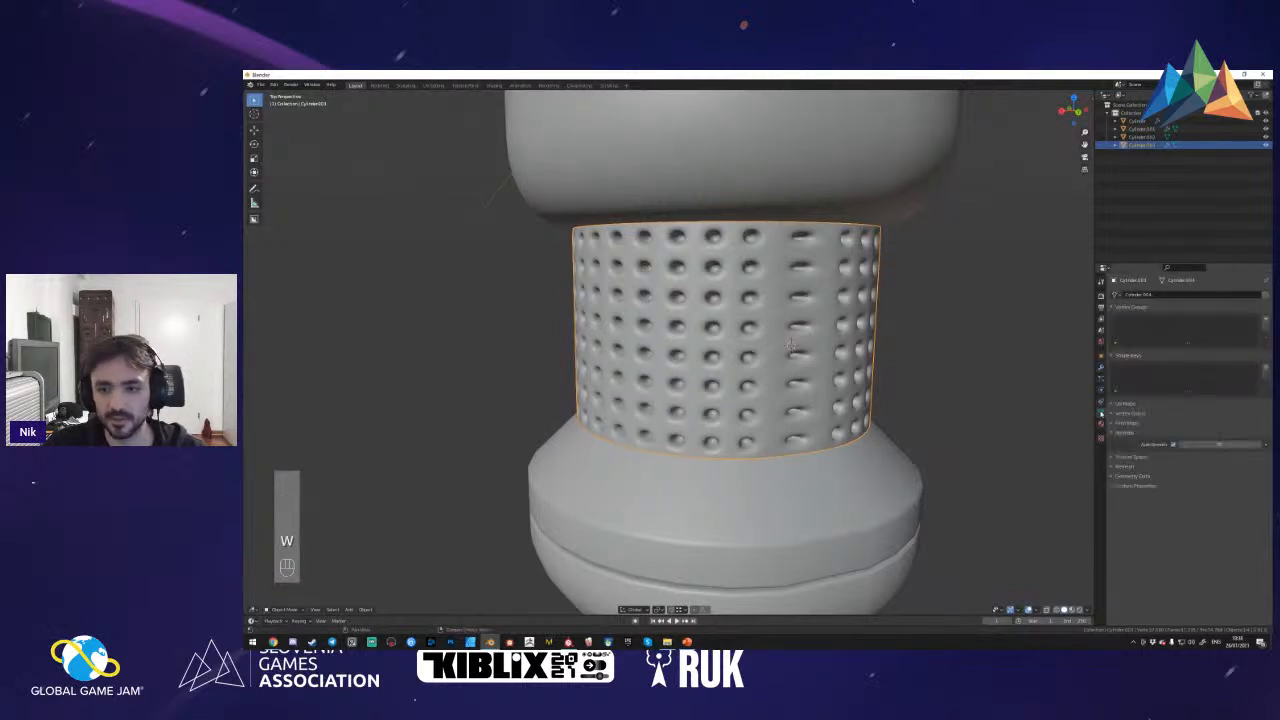
pyautogui.click(1101, 367)
pyautogui.click(1143, 295)
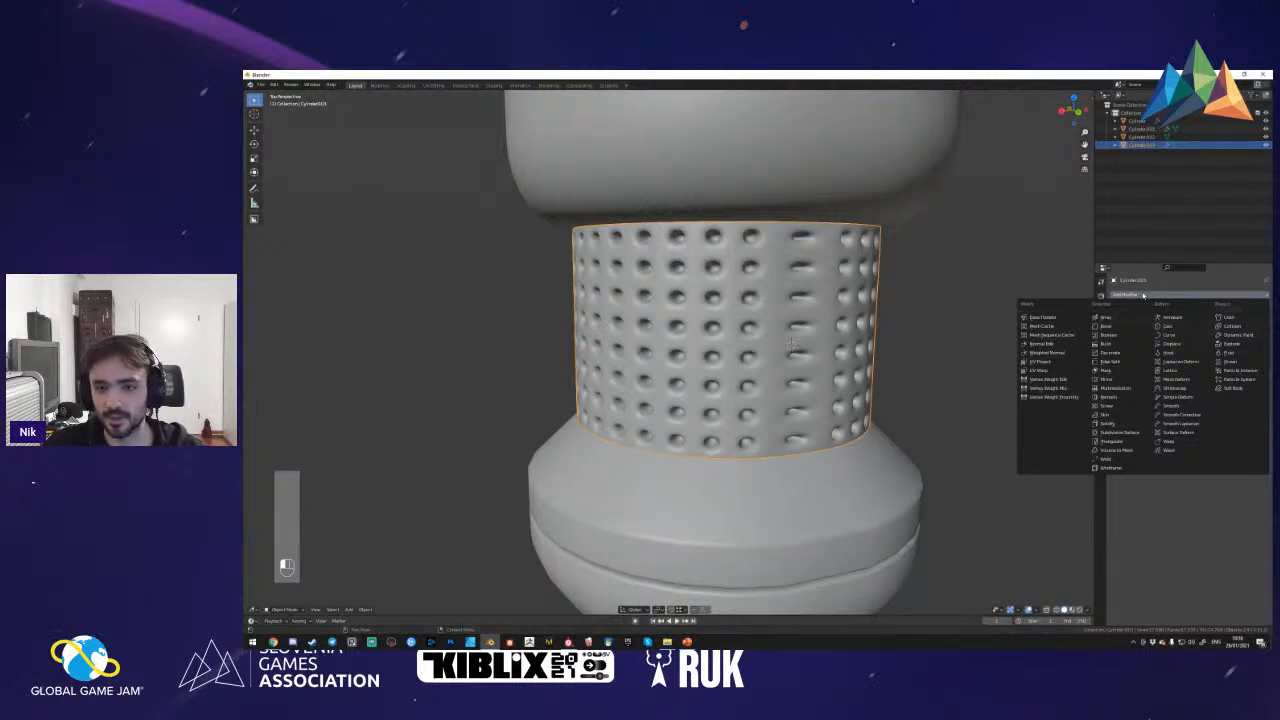
pyautogui.click(1045, 352)
pyautogui.hotkey('shift', 'f')
pyautogui.press('a')
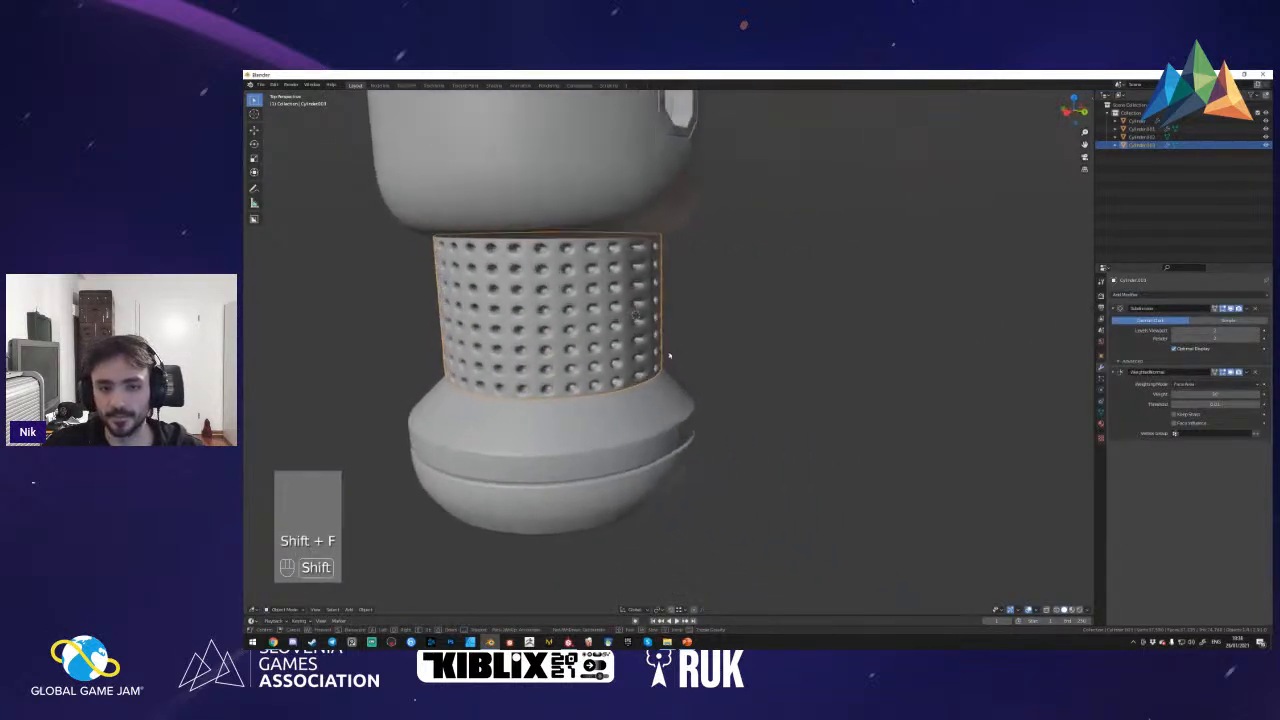
pyautogui.click(671, 355)
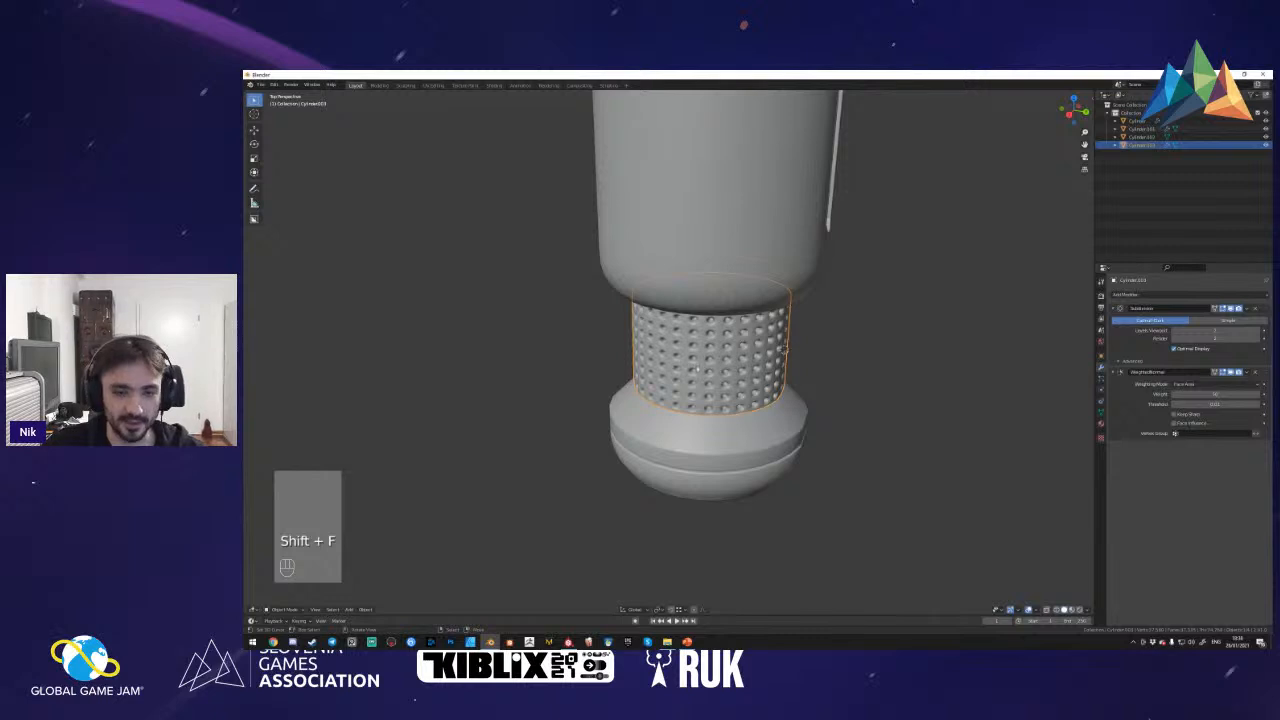
# - Undo the neck's modifiers, smooth shading and full grid of holes back to the triangulated mesh in Edit Mode, and clear the selection
pyautogui.hotkey('ctrl', 'z')
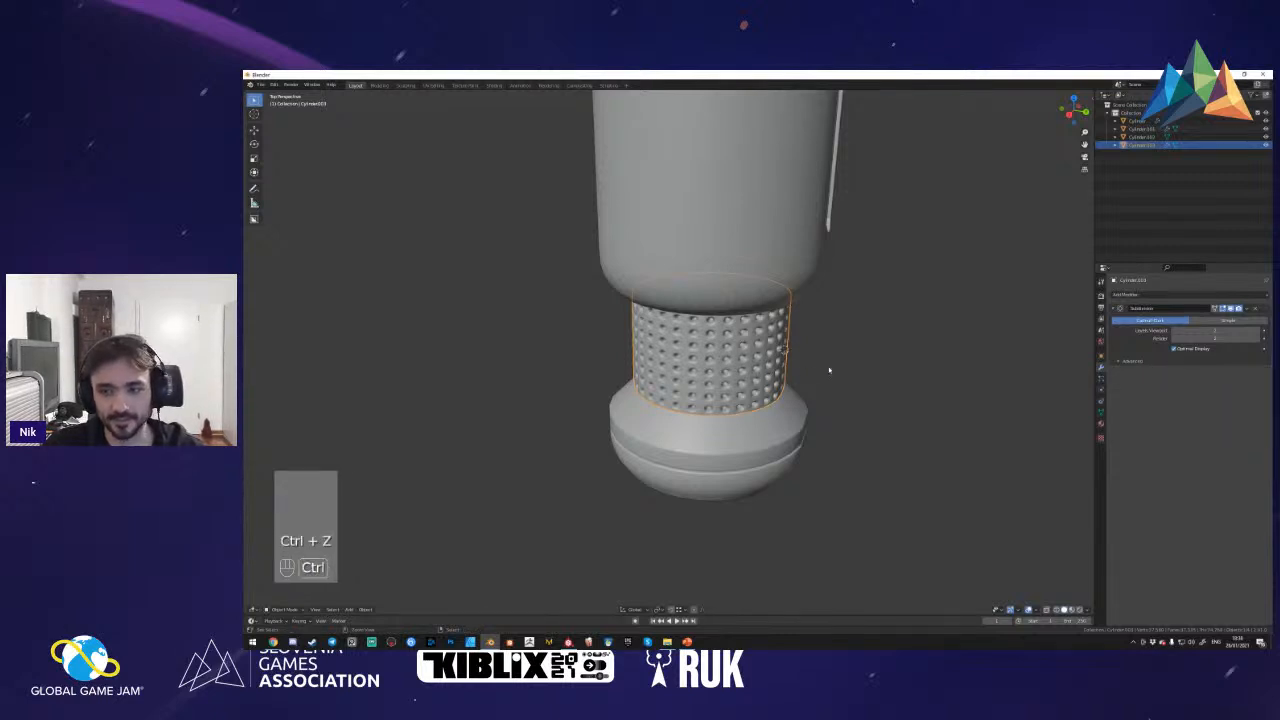
pyautogui.hotkey('ctrl', 'z')
pyautogui.hotkey('ctrl', 'z')
pyautogui.hotkey('ctrl', 'z')
pyautogui.hotkey('ctrl', 'z')
pyautogui.hotkey('ctrl', 'z')
pyautogui.hotkey('ctrl', 'z')
pyautogui.hotkey('ctrl', 'z')
pyautogui.press('a')
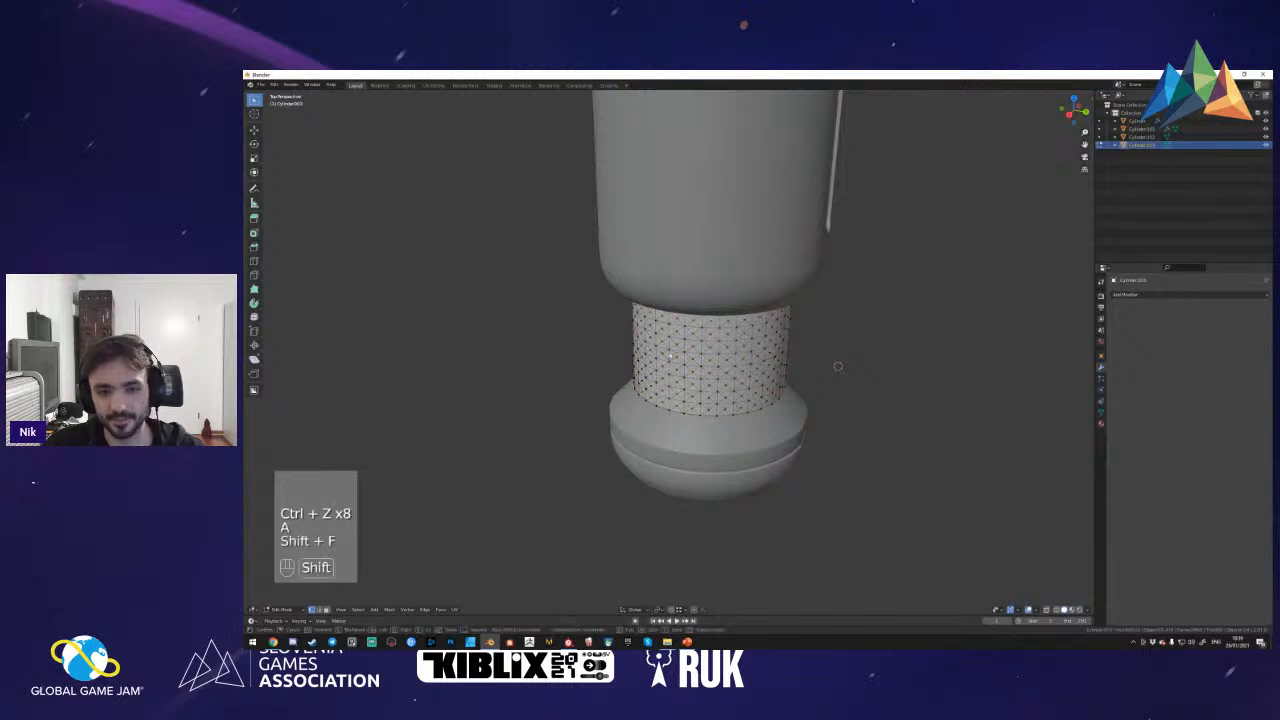
# - Select a few scattered face-centre vertices around the neck and vertex-bevel them into small four-sided faces
pyautogui.hotkey('shift', 'f')
pyautogui.press('3')
pyautogui.press('1')
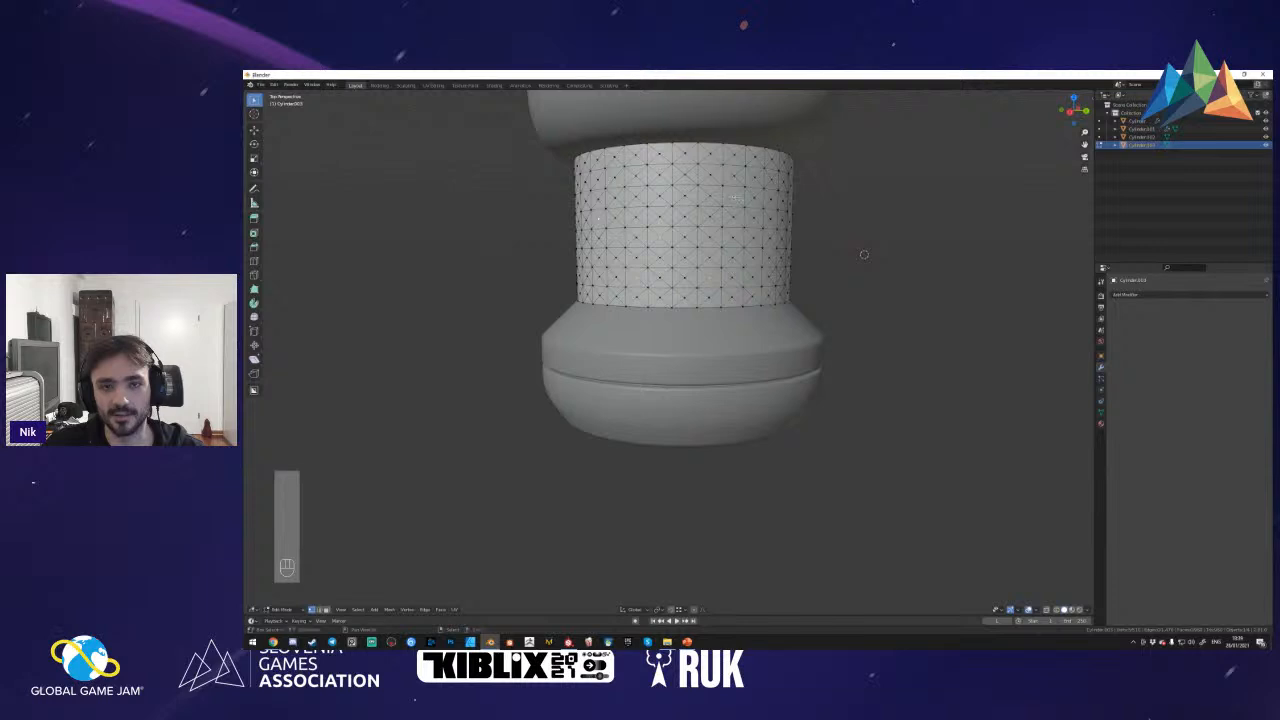
pyautogui.hotkey('shift', 'f')
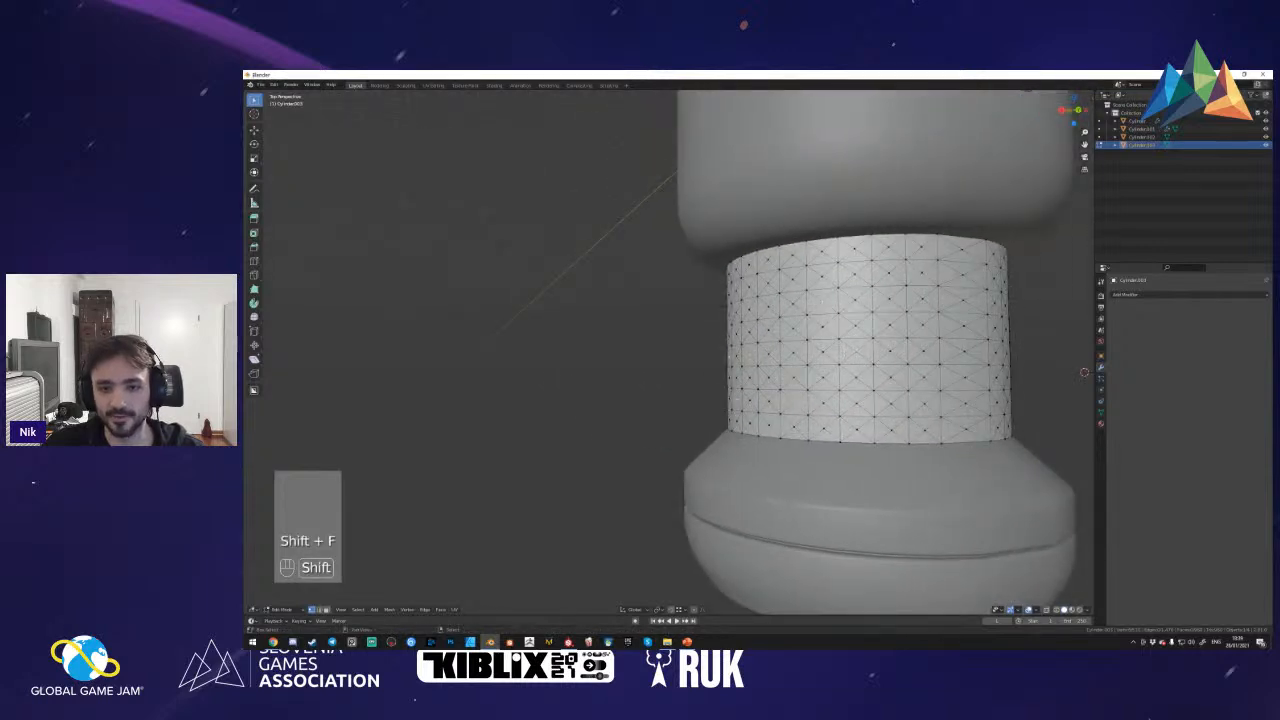
pyautogui.hotkey('shift', 'f')
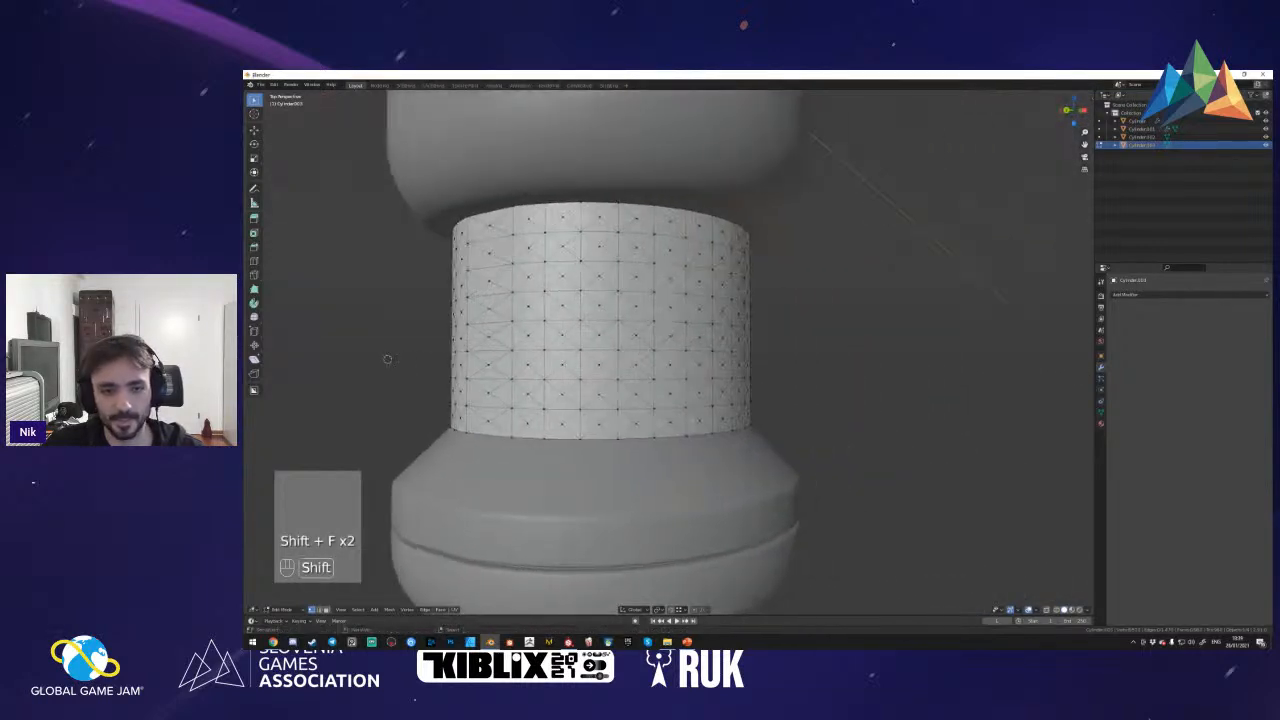
pyautogui.hotkey('shift', 'f')
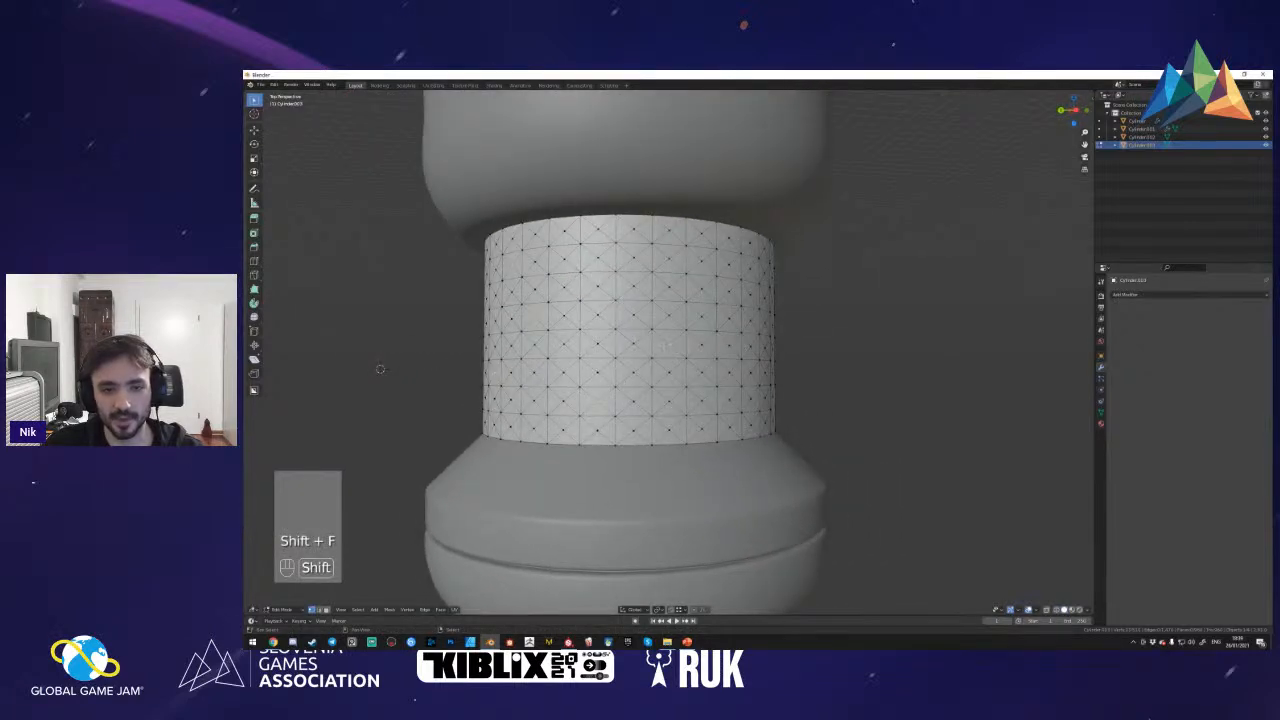
pyautogui.press('shift+ctrl+KP_Add')
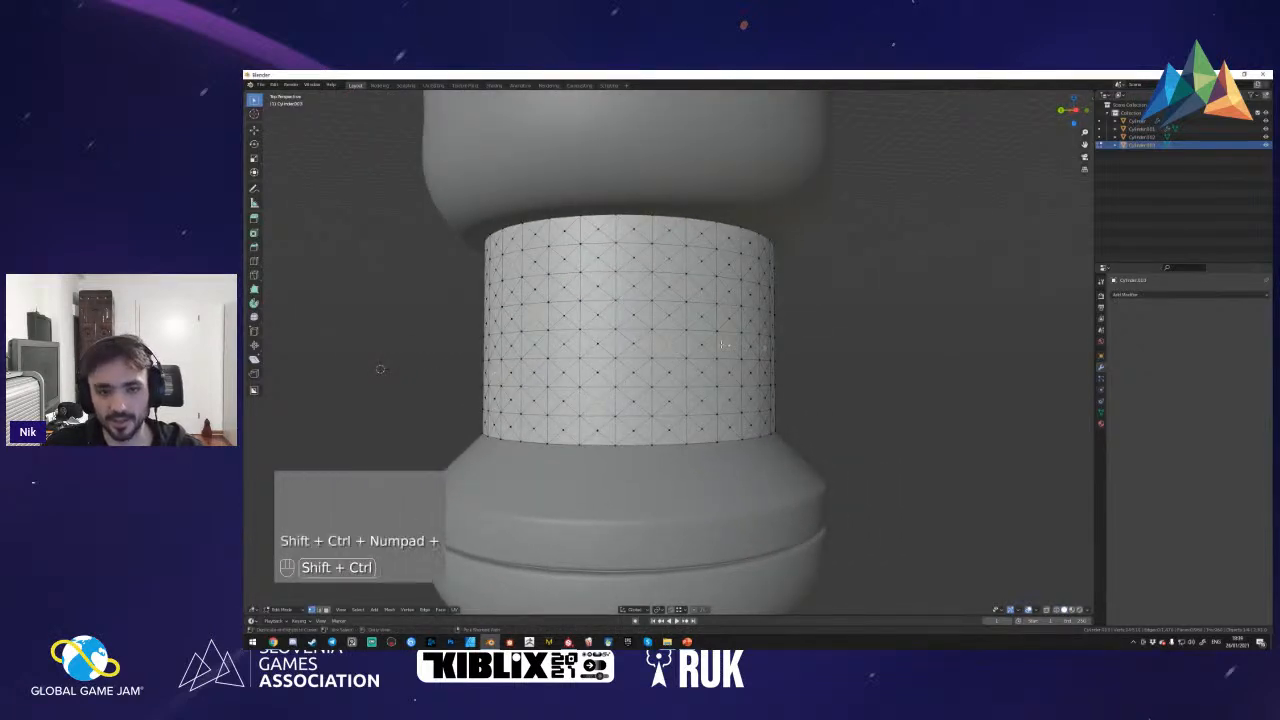
pyautogui.hotkey('shift', 'f')
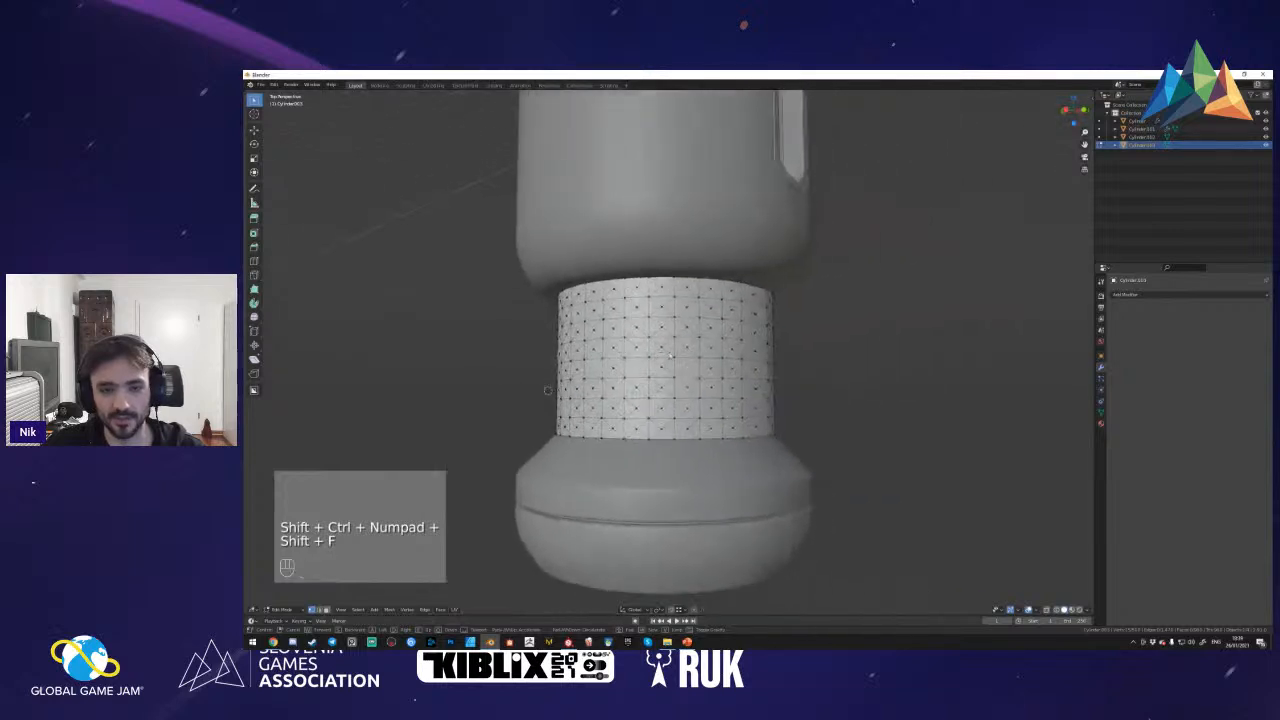
pyautogui.hotkey('shift', 'f')
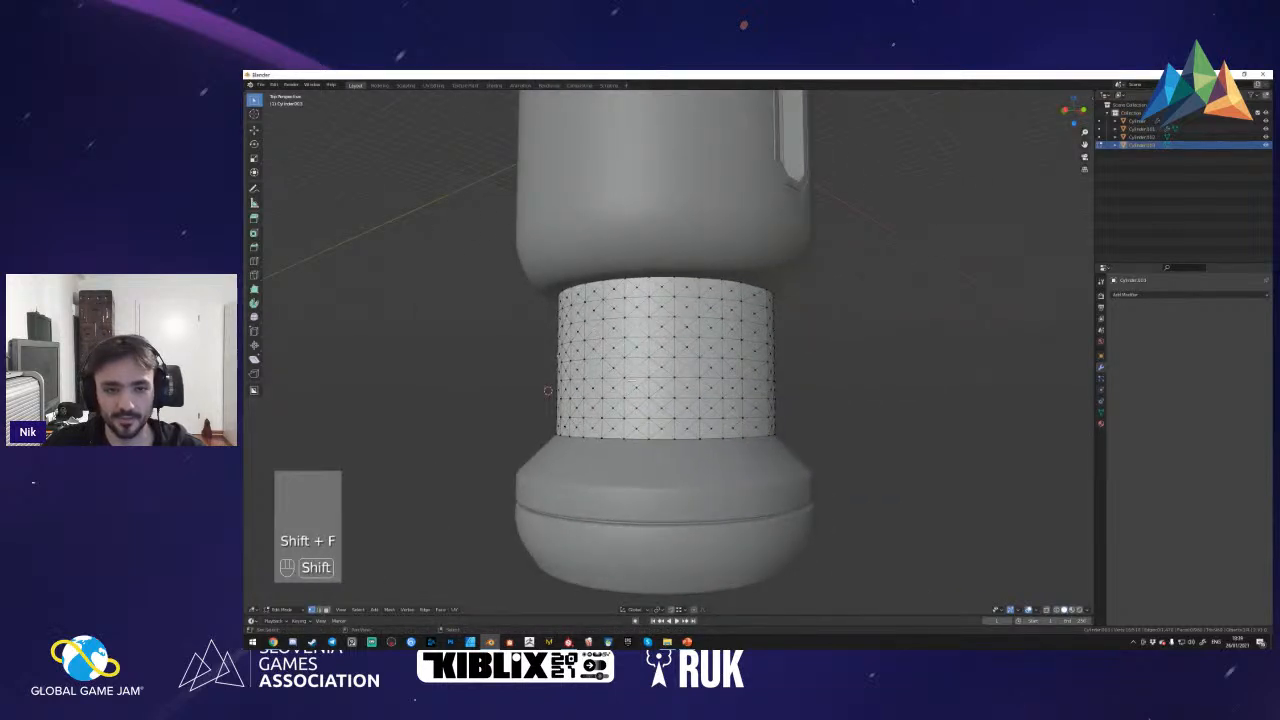
pyautogui.hotkey('shift', 'f')
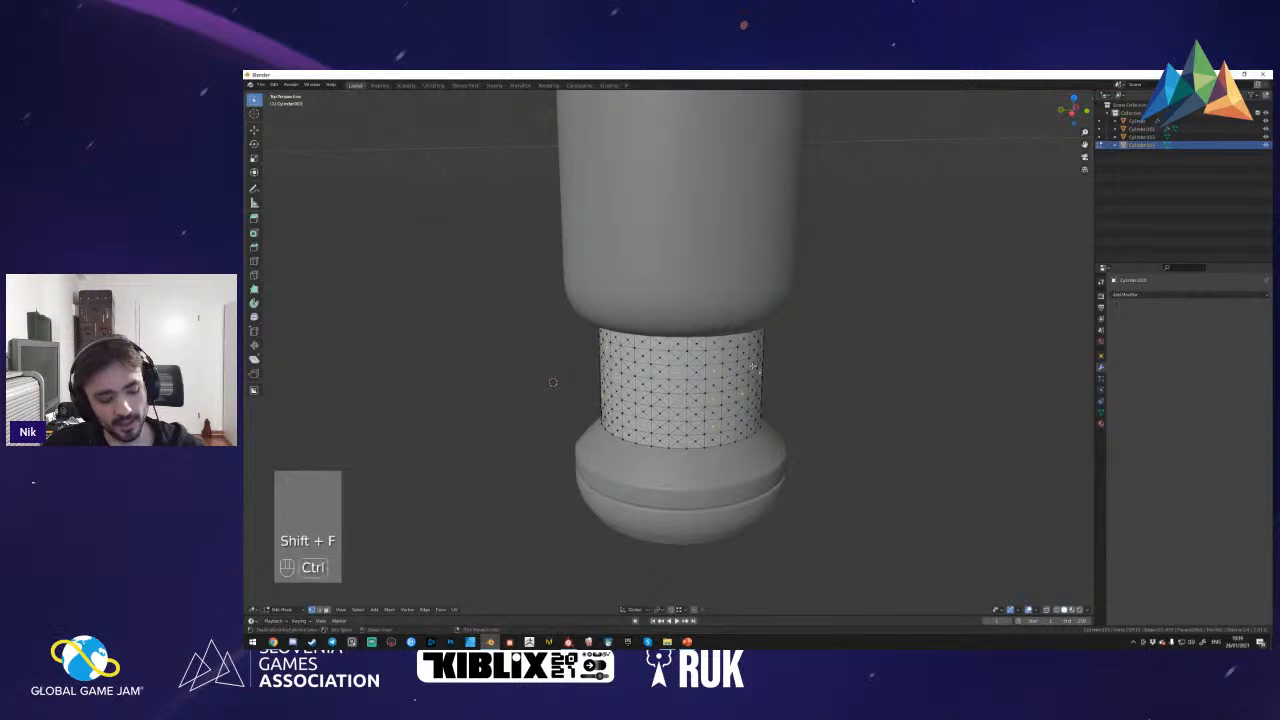
pyautogui.hotkey('shift', 'ctrl', 'b')
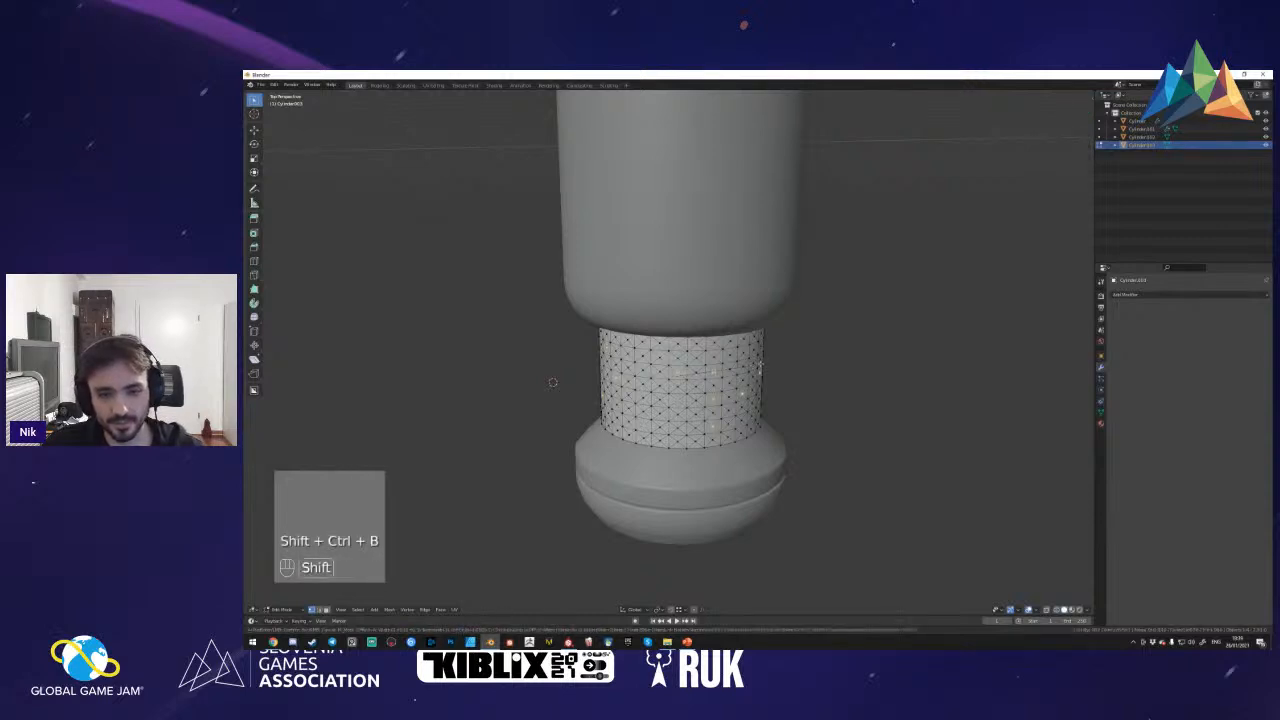
pyautogui.click(774, 361)
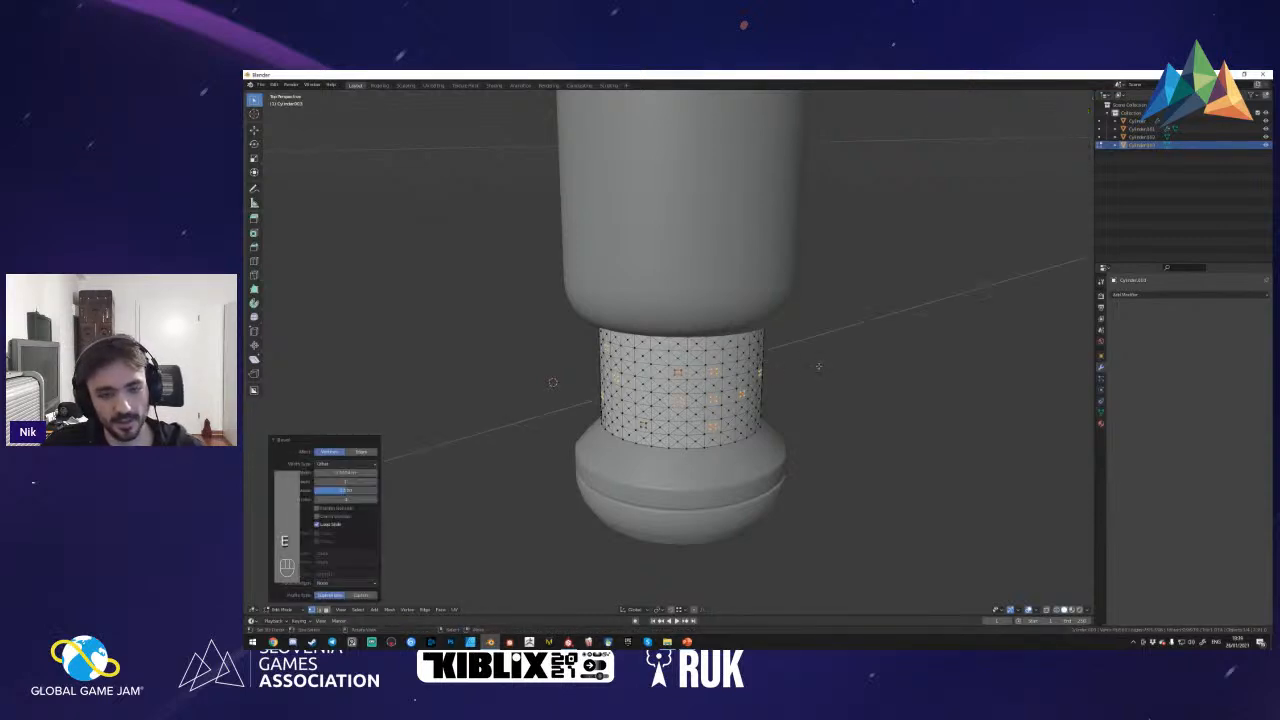
# - Extrude the scattered beveled faces and scale them inward on X and Y only to sink separate holes into the neck
pyautogui.press('e')
pyautogui.click(900, 378)
pyautogui.press('s')
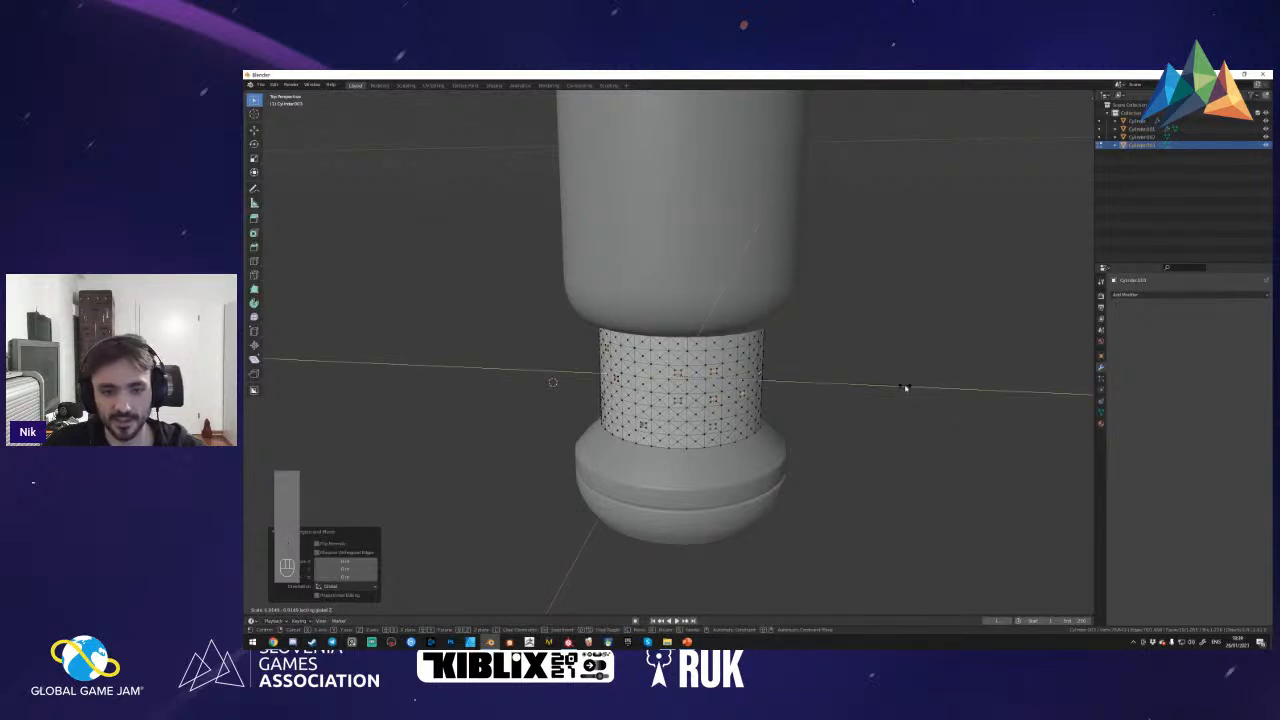
pyautogui.click(905, 390)
# - Leave Edit Mode and add a level 2 Subdivision Surface modifier and a Weighted Normal modifier to the neck
pyautogui.hotkey('shift', 'f')
pyautogui.press('Tab')
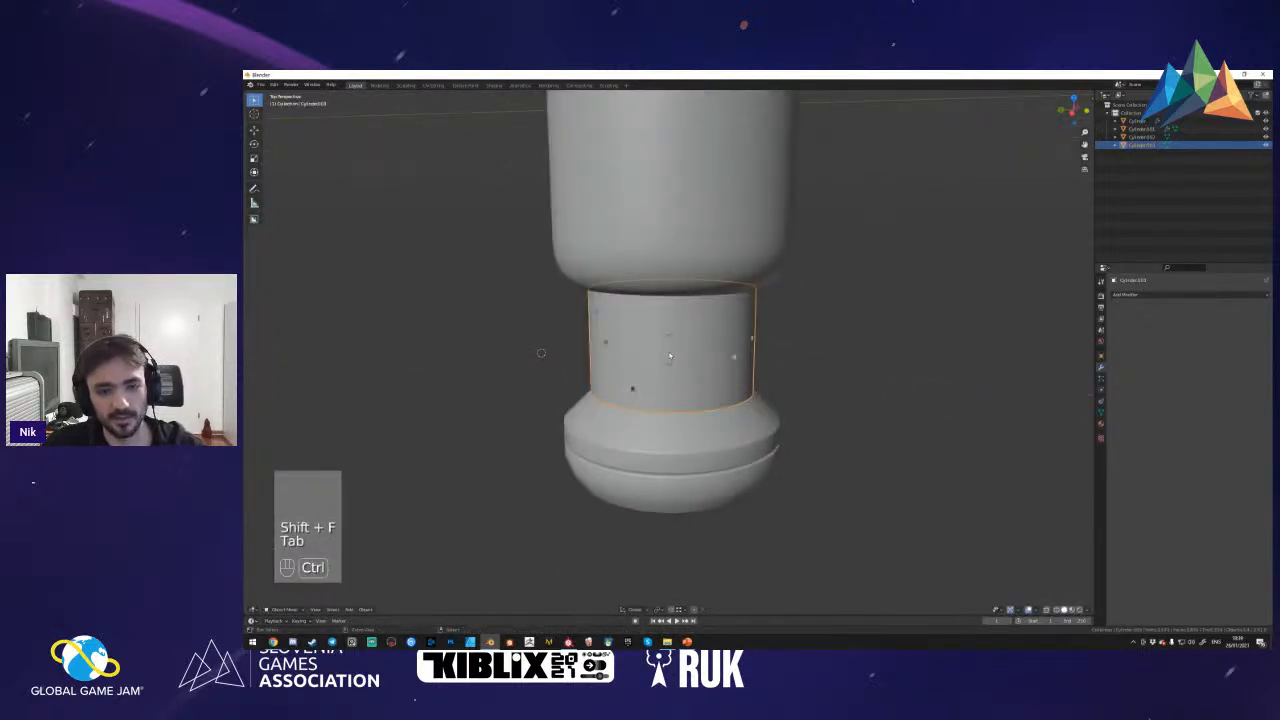
pyautogui.hotkey('ctrl', '2')
pyautogui.hotkey('shift', 'f')
pyautogui.click(670, 355)
pyautogui.hotkey('shift', 'f')
pyautogui.click(670, 355)
pyautogui.click(1140, 294)
pyautogui.click(1050, 362)
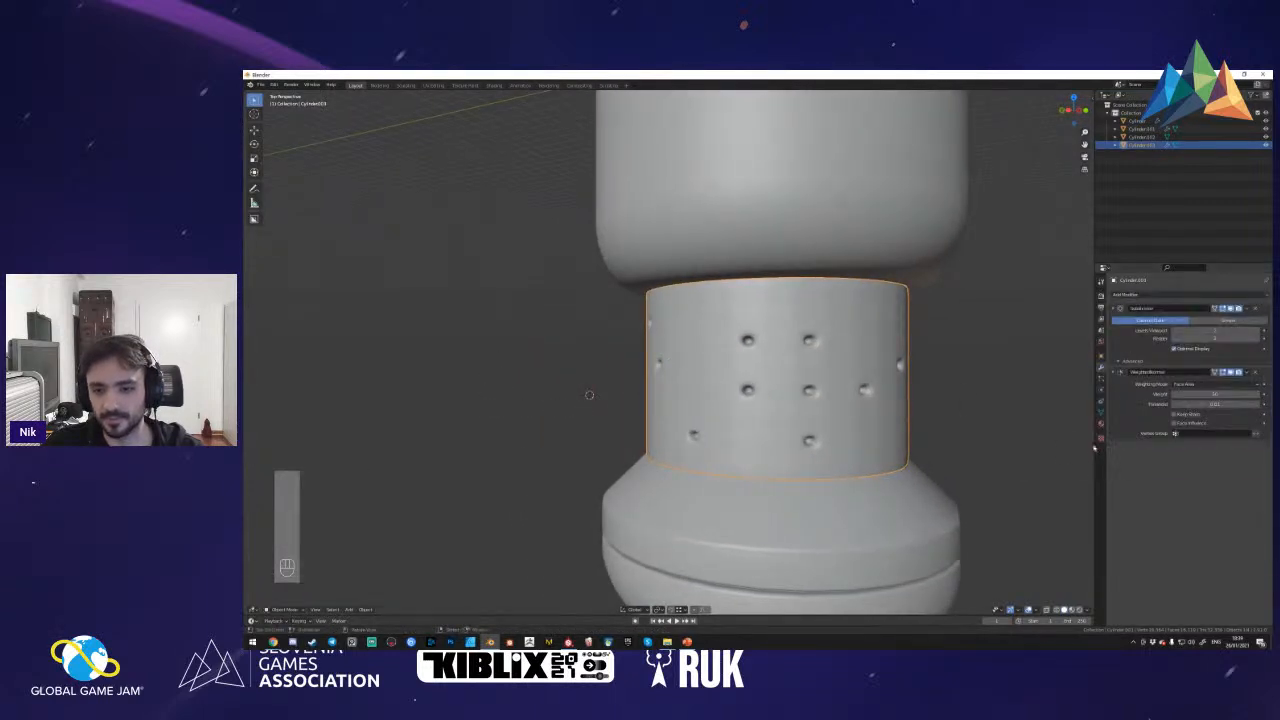
# - Select the neck's whole mesh in Edit Mode, convert its triangles to quads twice in a row, and check the surface in Object Mode
pyautogui.press('Tab')
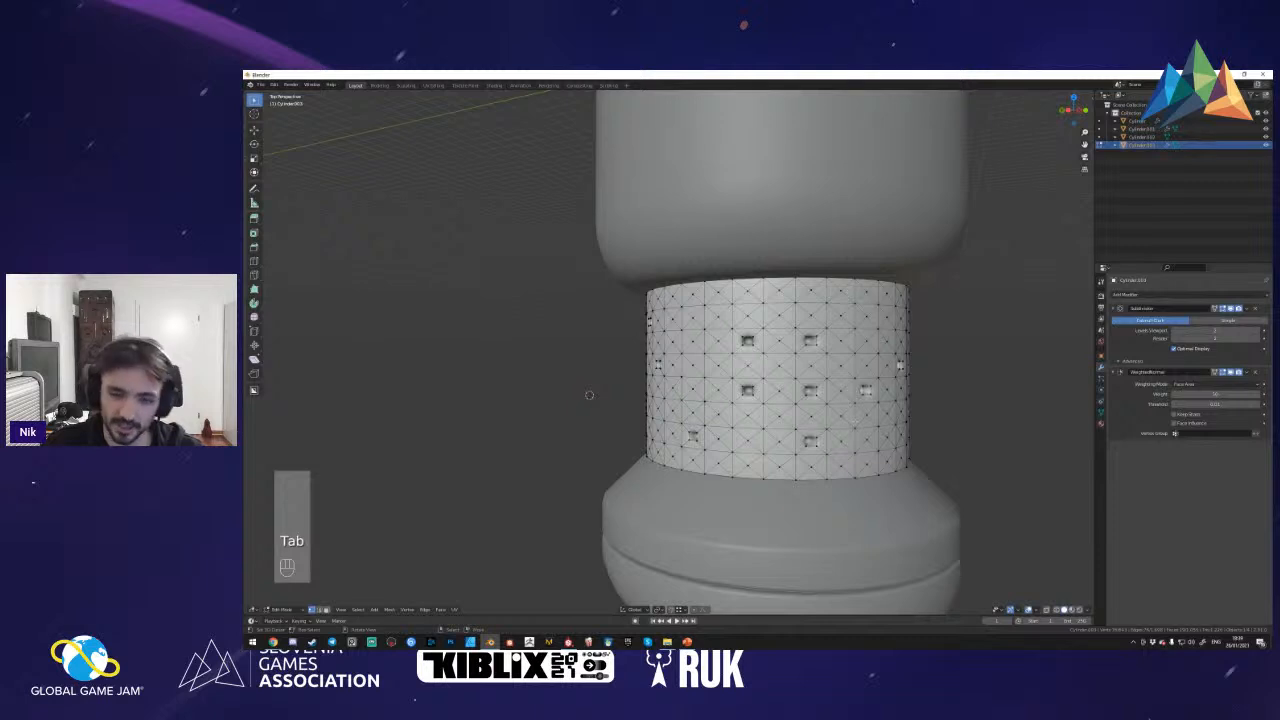
pyautogui.press('a')
pyautogui.press('a')
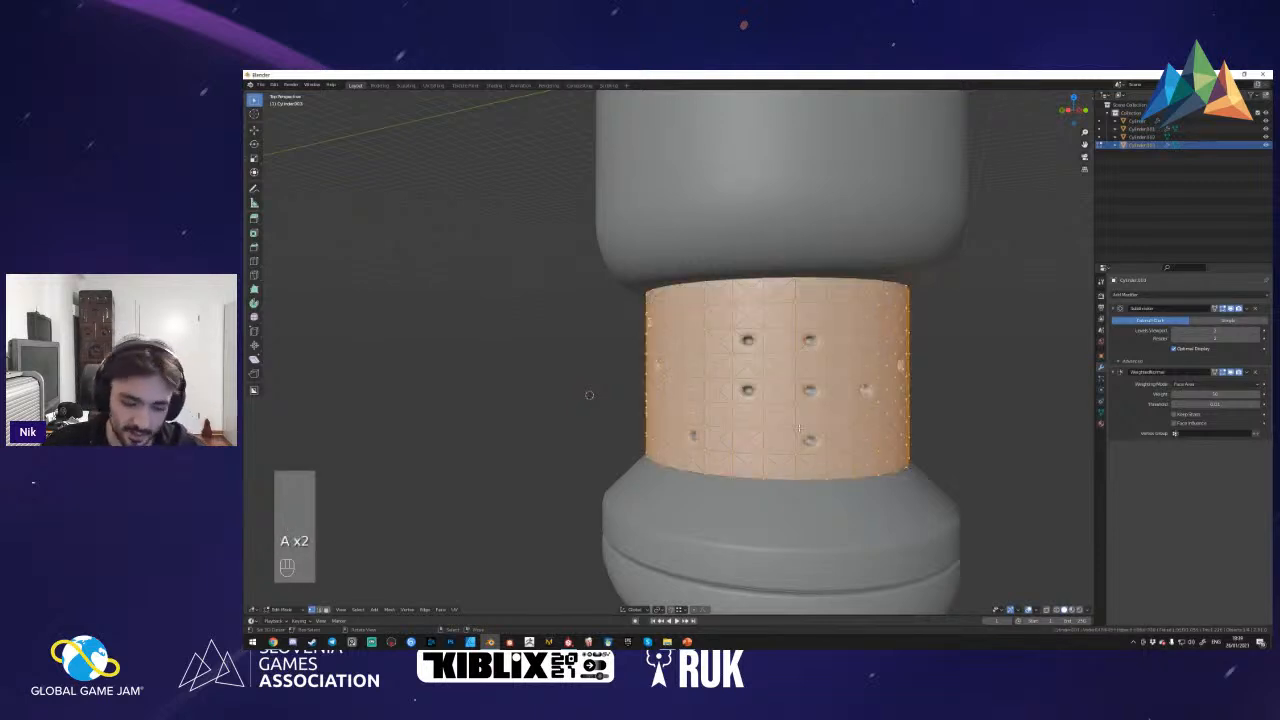
pyautogui.hotkey('ctrl', 'j')
pyautogui.hotkey('shift', 'j')
pyautogui.press('Escape')
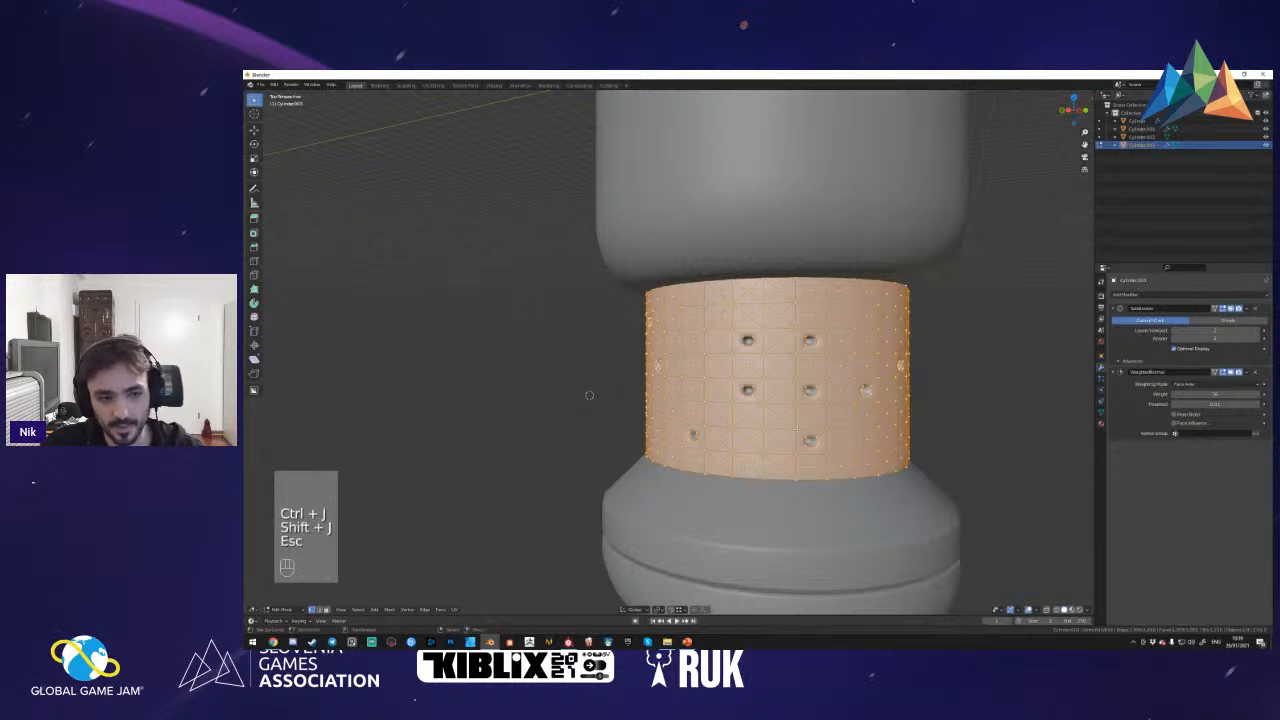
pyautogui.press('a')
pyautogui.press('a')
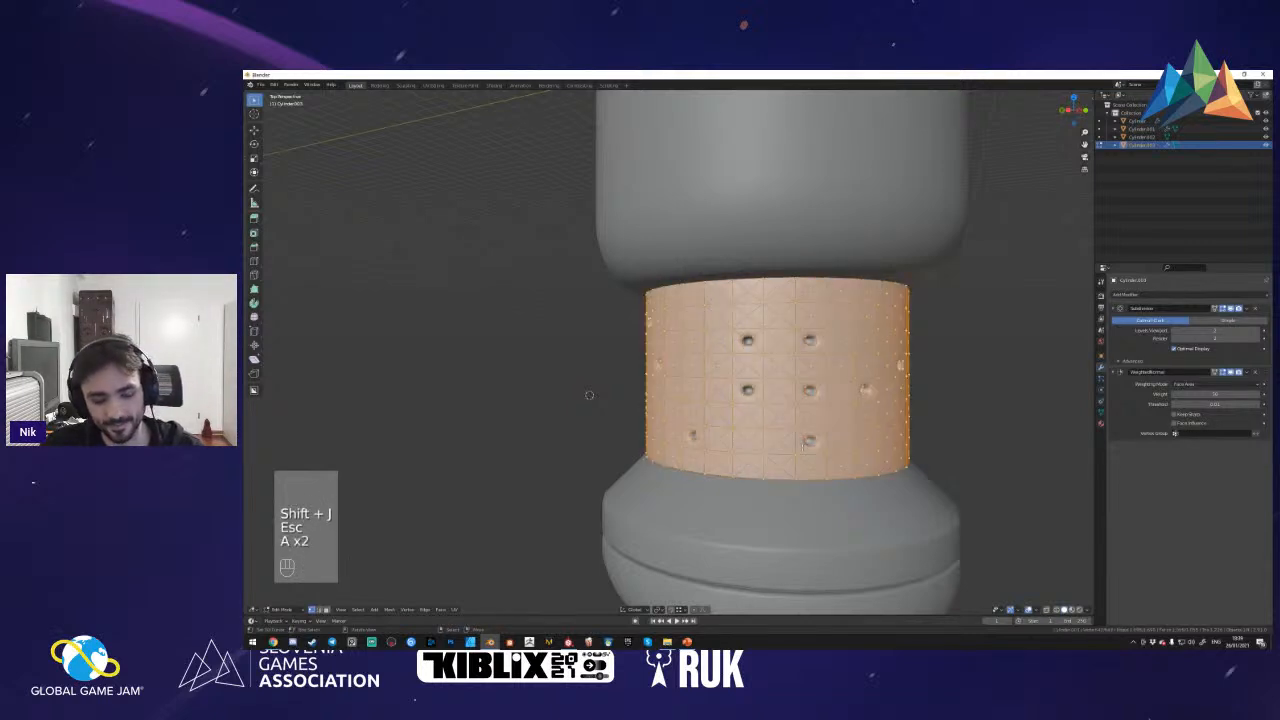
pyautogui.hotkey('ctrl', 'j')
pyautogui.hotkey('shift', 'f')
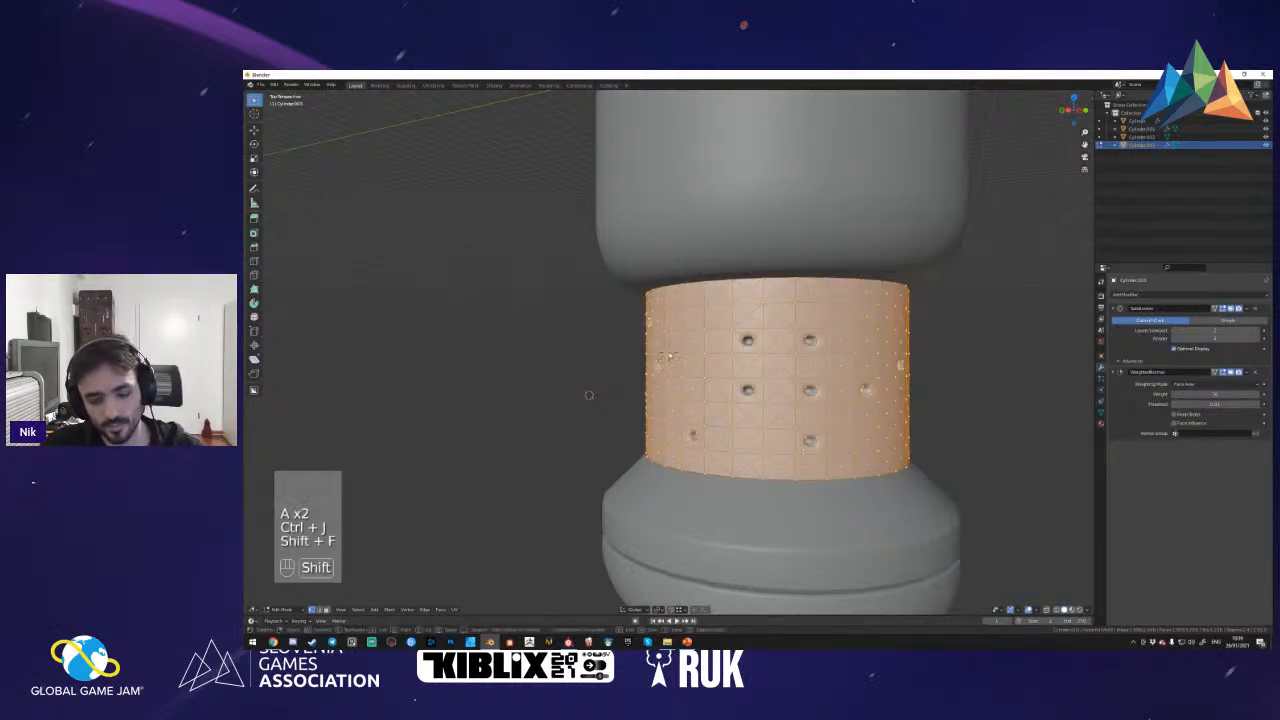
pyautogui.hotkey('shift', 'j')
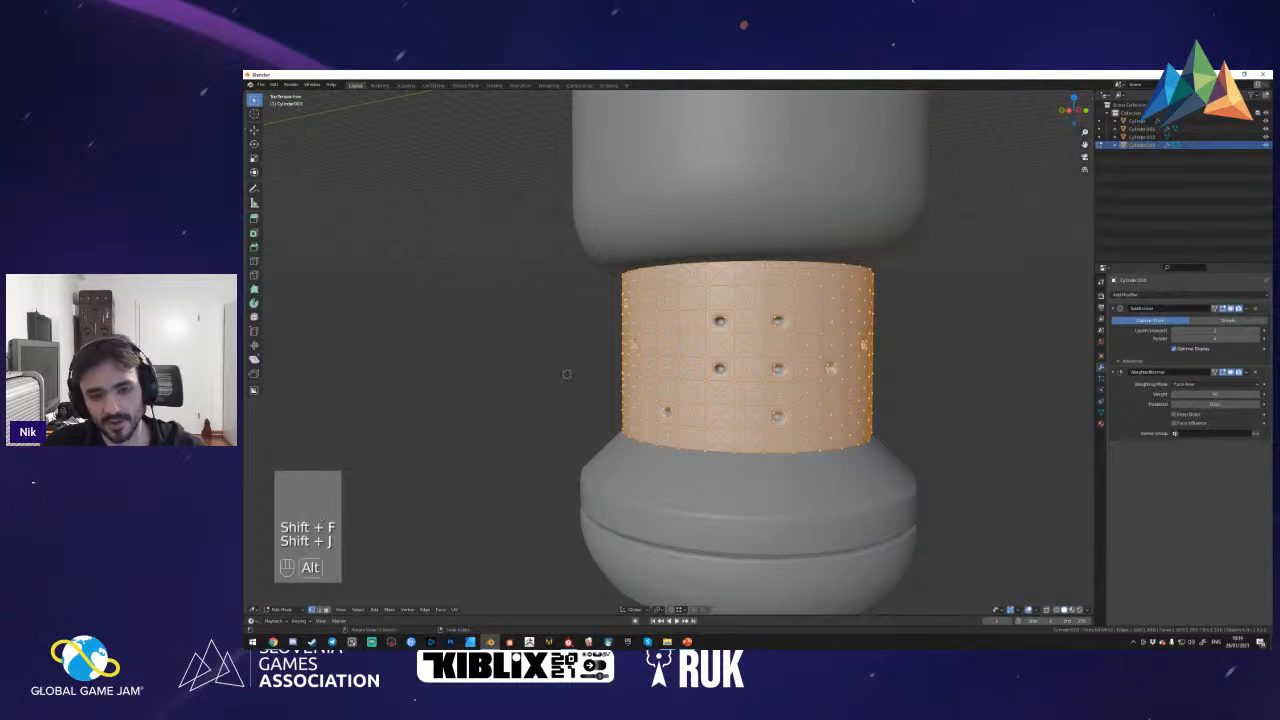
pyautogui.hotkey('alt', 'j')
pyautogui.hotkey('alt', 'j')
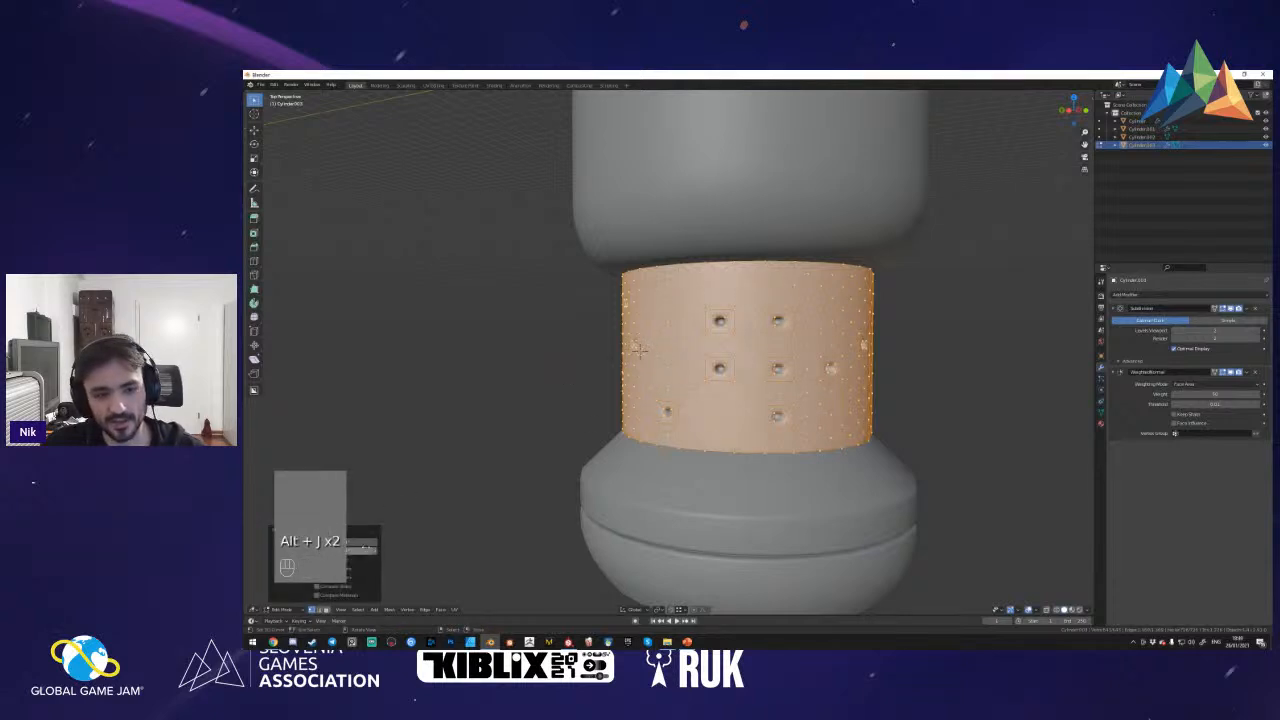
pyautogui.press('Tab')
pyautogui.hotkey('shift', 'f')
pyautogui.click(670, 356)
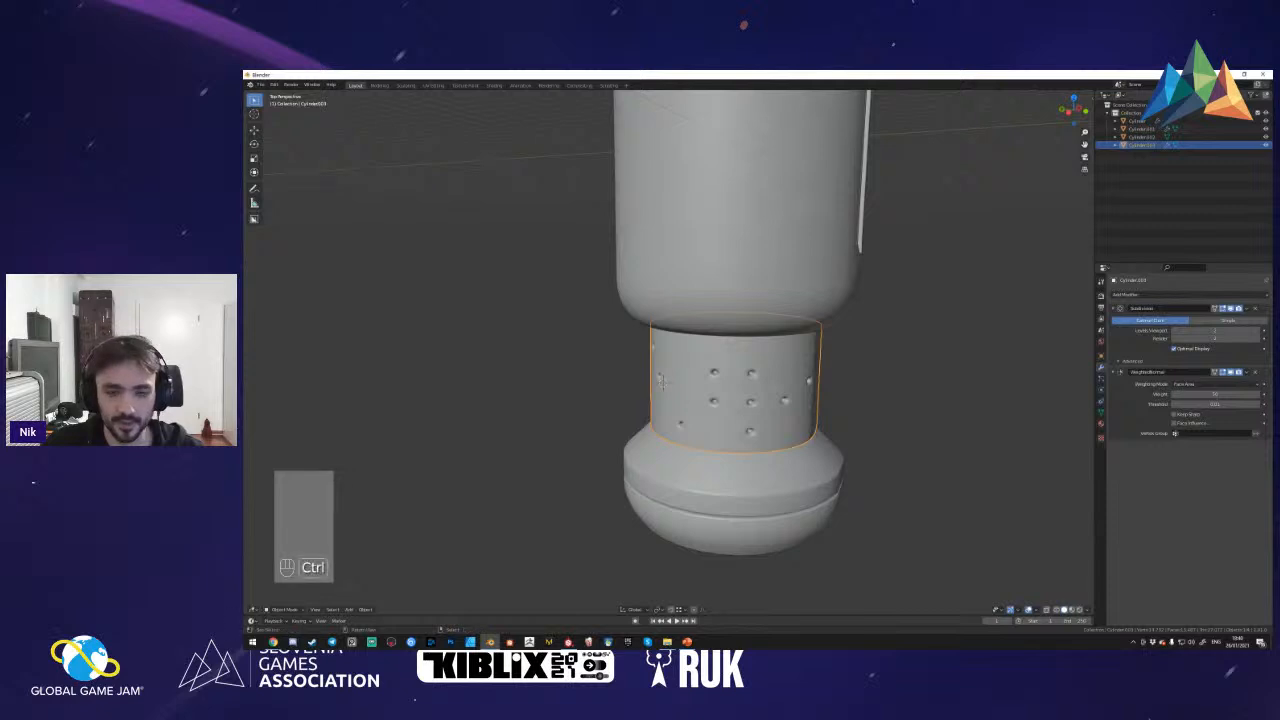
# - Undo the repeated quad conversion, convert the neck's entire mesh from triangles to quads once, and return to Object Mode
pyautogui.hotkey('ctrl', 'z')
pyautogui.hotkey('ctrl', 'z')
pyautogui.hotkey('ctrl', 'z')
pyautogui.hotkey('ctrl', 'z')
pyautogui.press('a')
pyautogui.hotkey('alt', 'j')
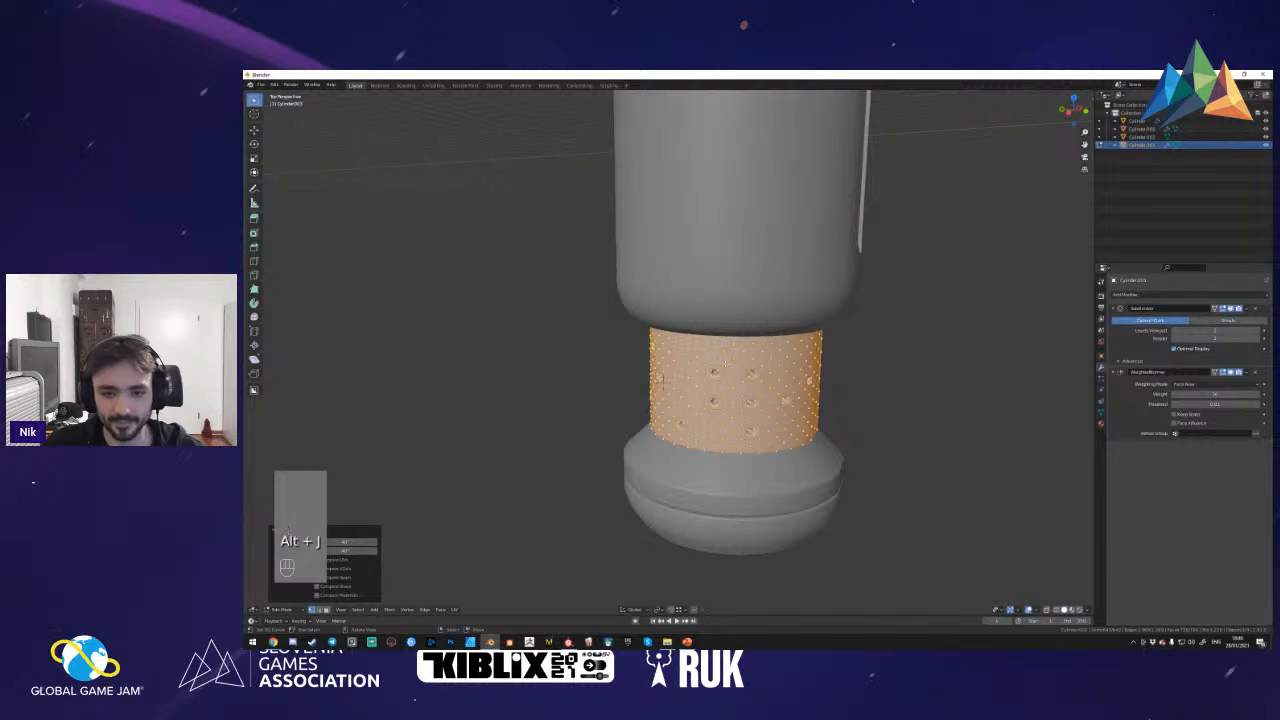
pyautogui.press('Tab')
# - Select the large slotted canister body and enter its Edit Mode with nothing selected
pyautogui.hotkey('shift', 'f')
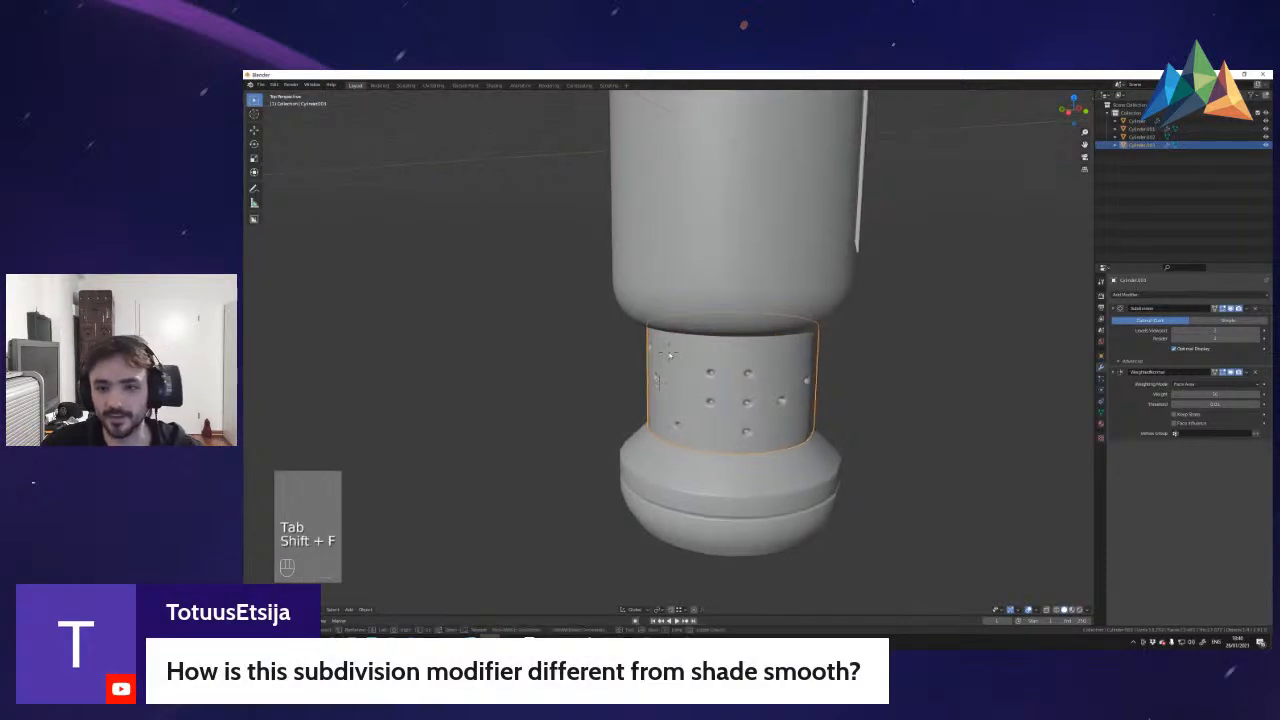
pyautogui.hotkey('shift', 'a')
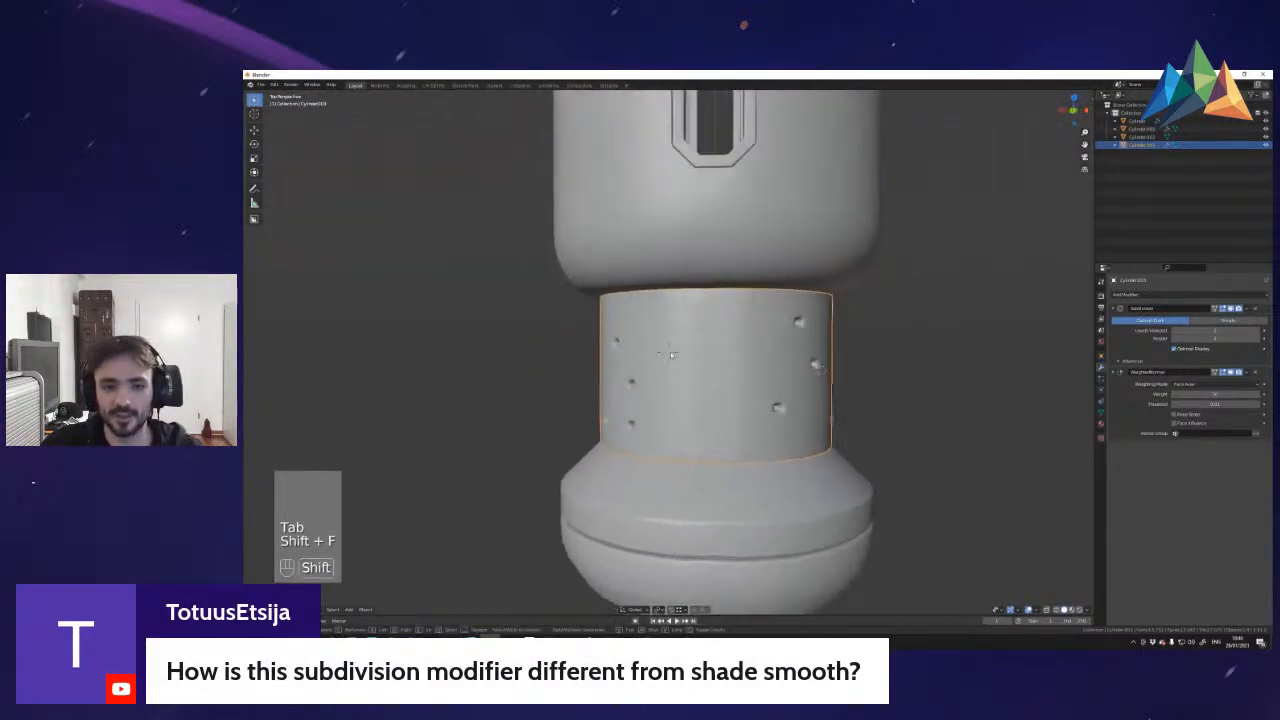
pyautogui.hotkey('shift', 'e')
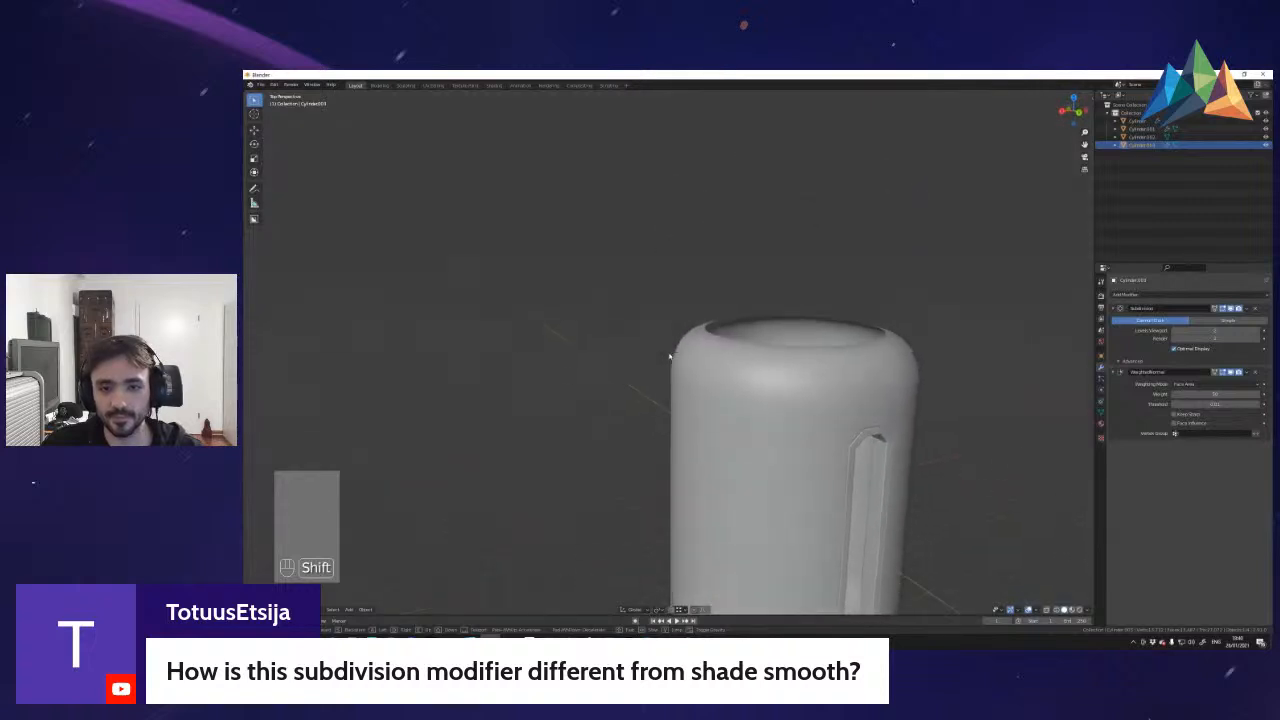
pyautogui.hotkey('shift', 'd')
pyautogui.click(670, 356)
pyautogui.hotkey('shift', 'f')
pyautogui.click(670, 356)
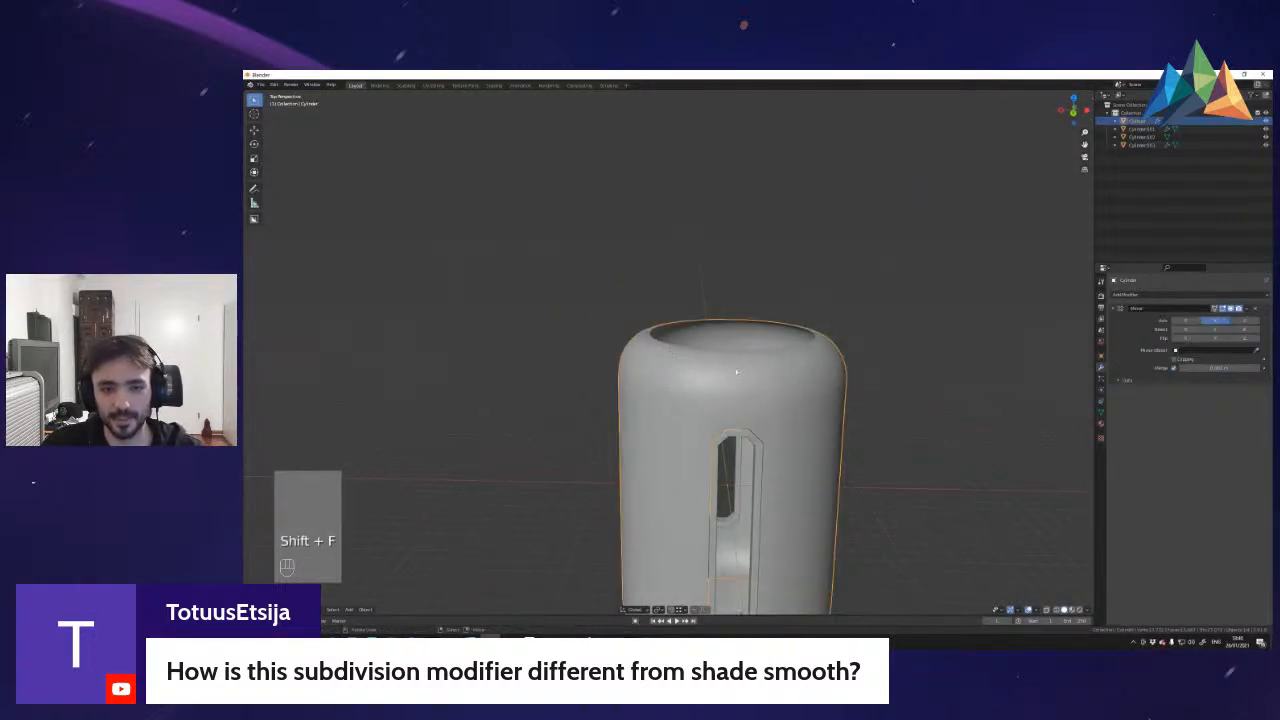
pyautogui.press('Tab')
pyautogui.press('a')
pyautogui.press('a')
# - Select the edge loop around the canister's top opening and duplicate it in place
pyautogui.hotkey('shift', 'f')
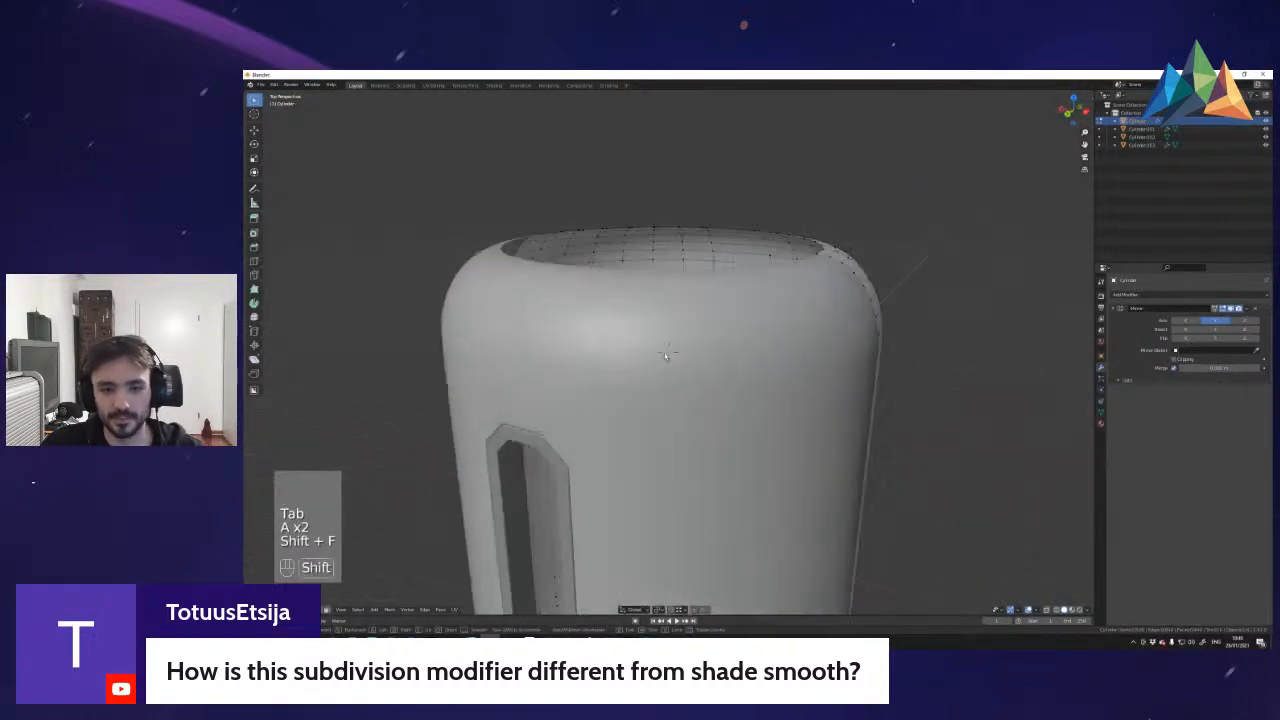
pyautogui.hotkey('shift', 'e')
pyautogui.click(666, 356)
pyautogui.press('2')
pyautogui.keyDown('alt'); pyautogui.keyDown('shift'); pyautogui.click(803, 334); pyautogui.keyUp('shift'); pyautogui.keyUp('alt')
pyautogui.hotkey('shift', 'f')
pyautogui.hotkey('shift', 'd')
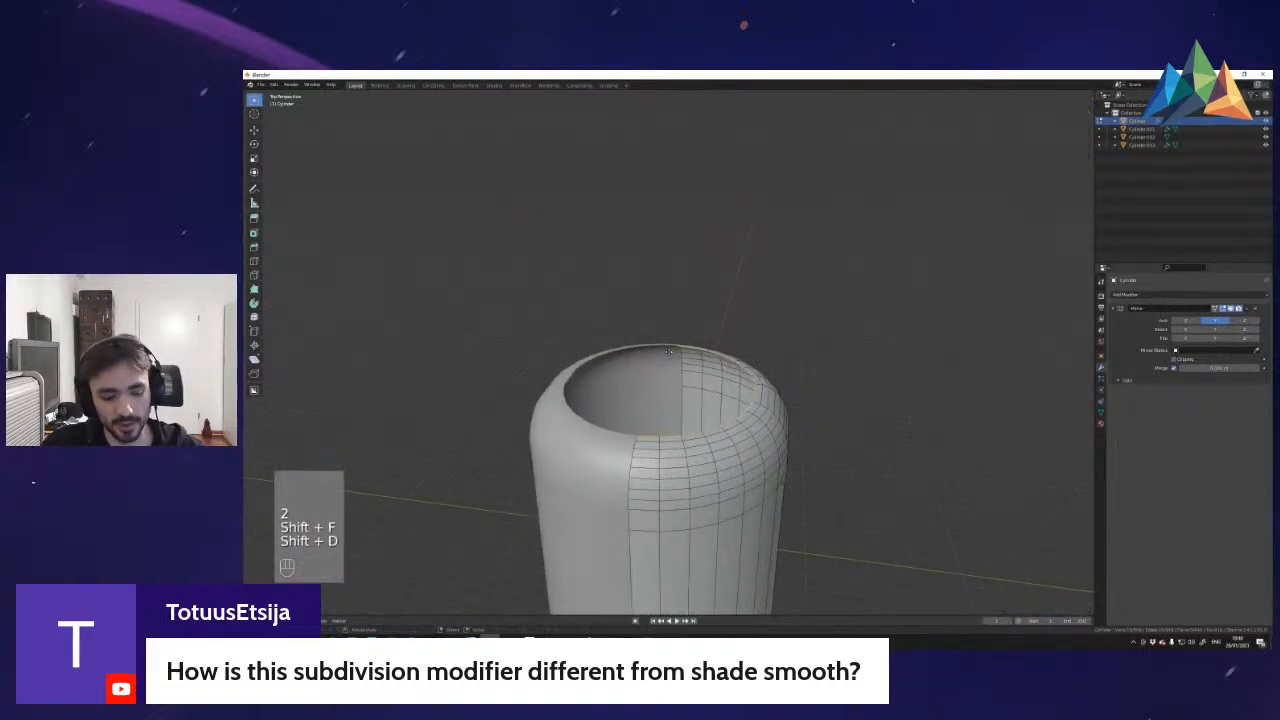
pyautogui.click(668, 352)
# - Separate the duplicated edge loop into its own object, return to Object Mode, and select the new ring
pyautogui.press('p')
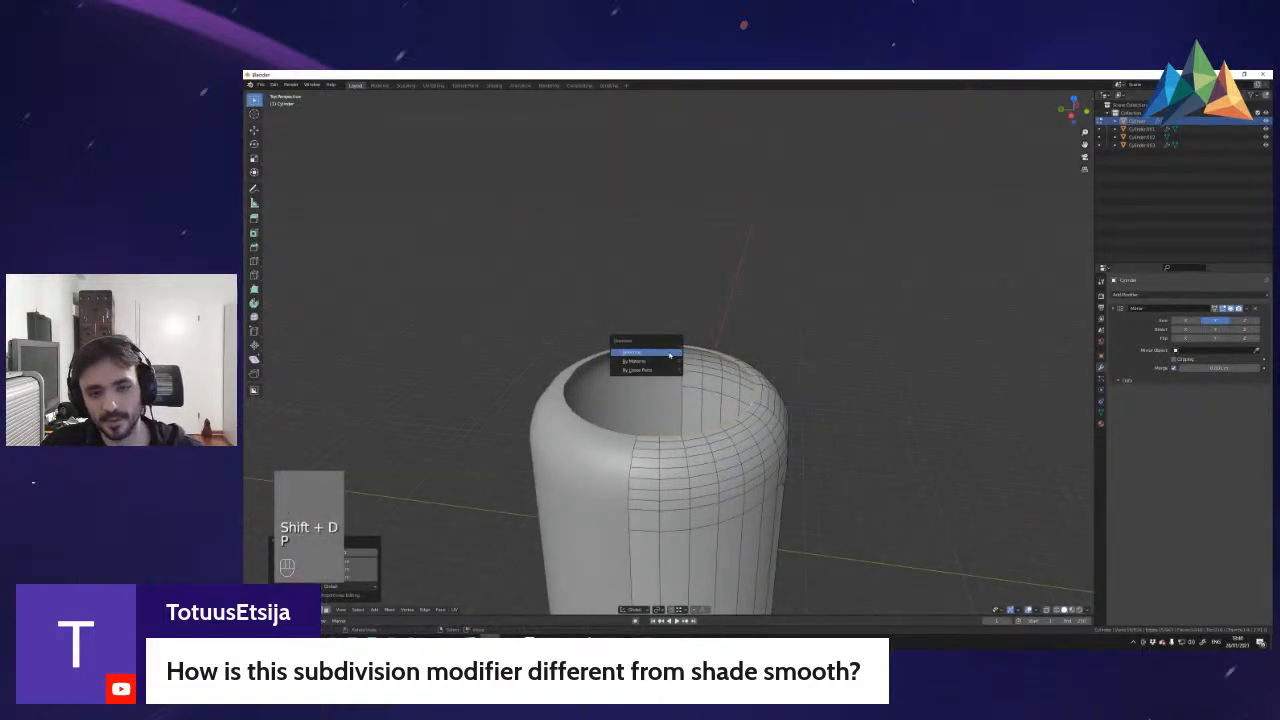
pyautogui.click(665, 352)
pyautogui.press('Tab')
pyautogui.click(739, 414)
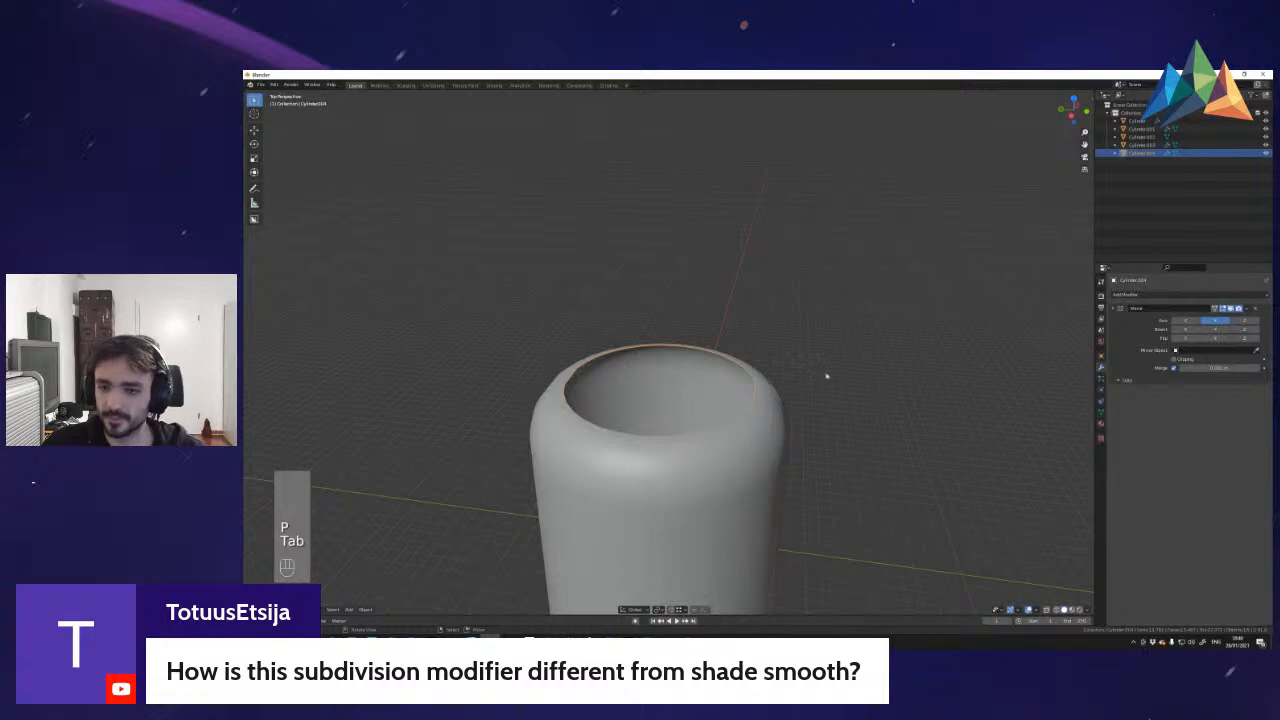
# - Apply the ring's Mirror modifier and raise the full ring slightly above the canister's top opening
pyautogui.press('Tab')
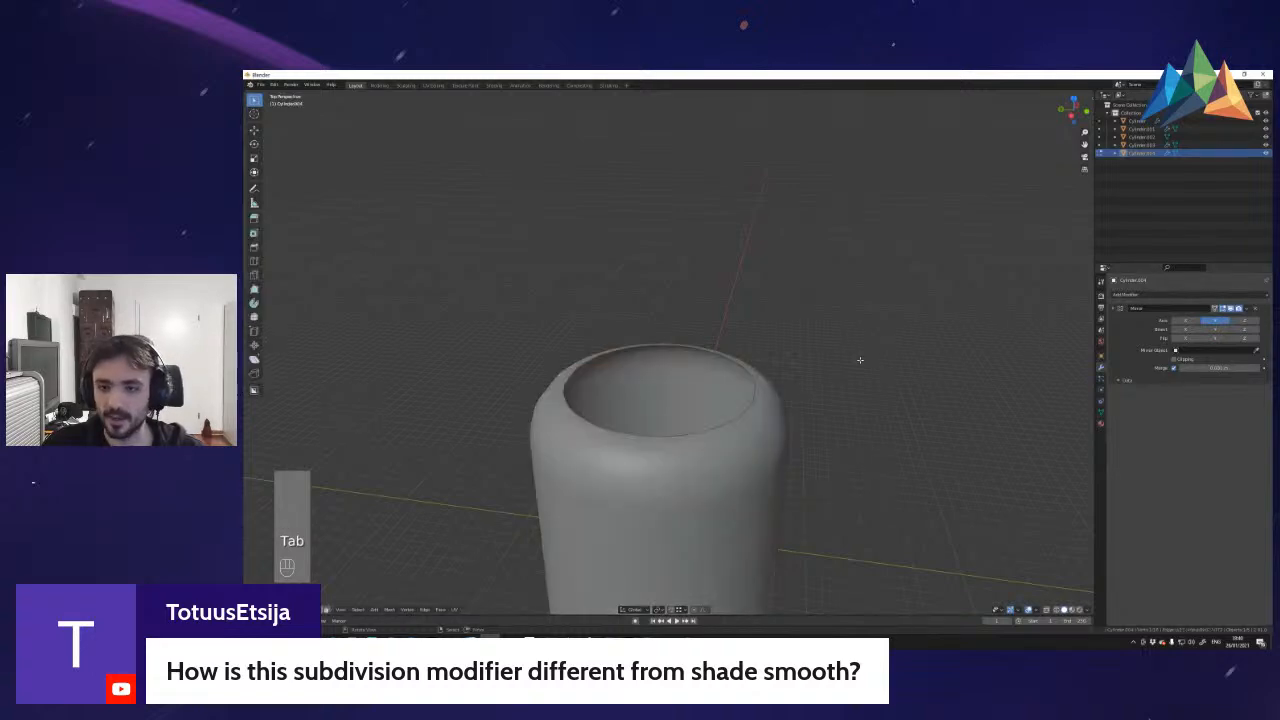
pyautogui.press('Tab')
pyautogui.hotkey('ctrl', 'a')
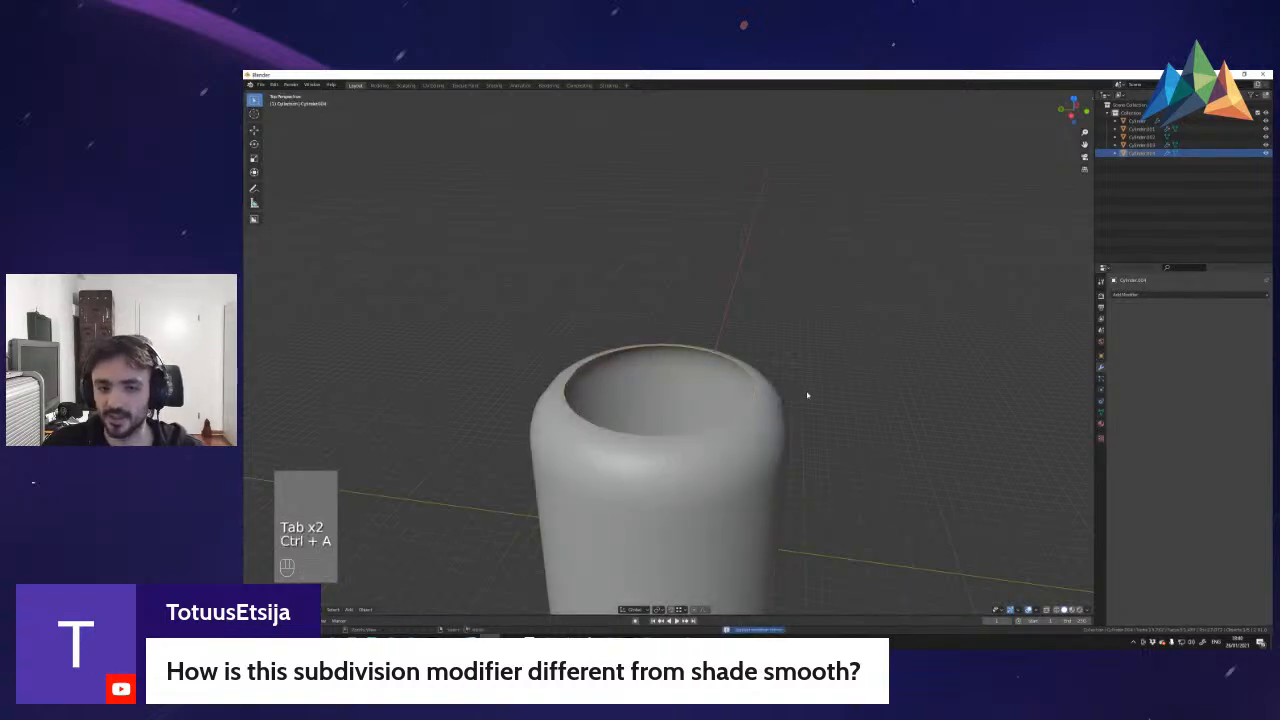
pyautogui.press('Tab')
pyautogui.press('Tab')
pyautogui.press('g')
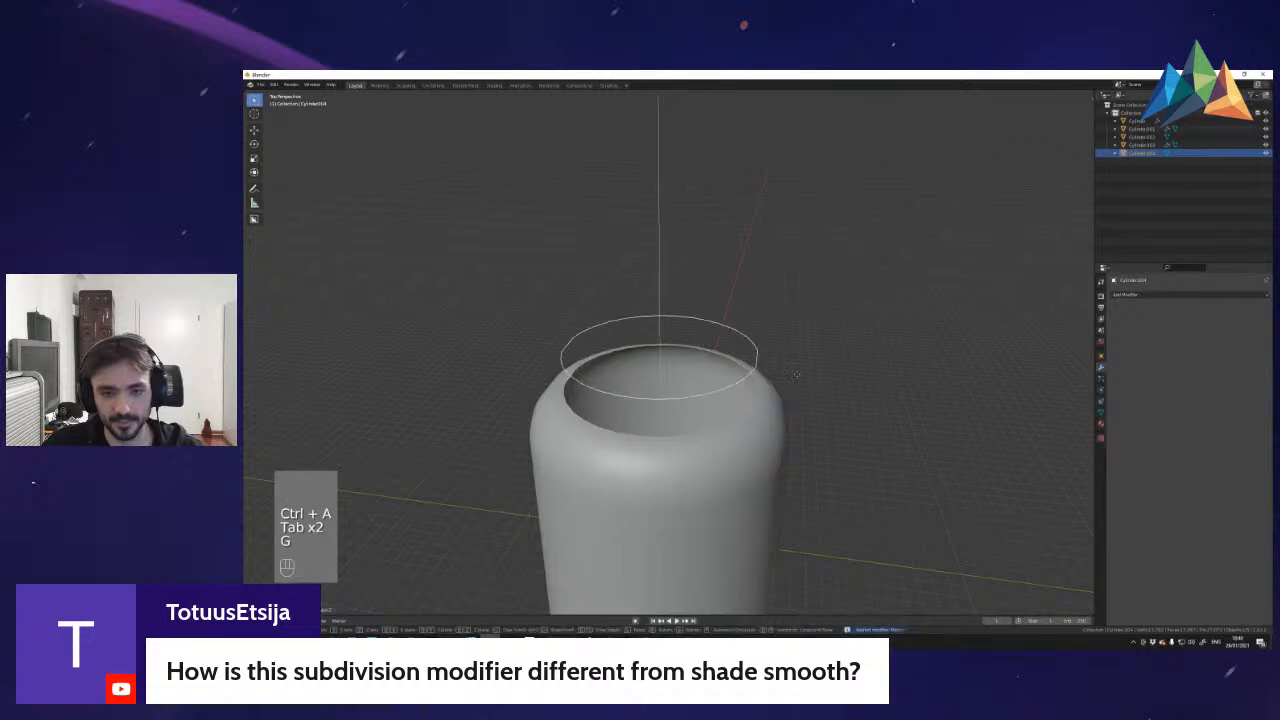
# - Recalculate the normals of the whole ring in Edit Mode and return to Object Mode
pyautogui.press('Tab')
pyautogui.press('a')
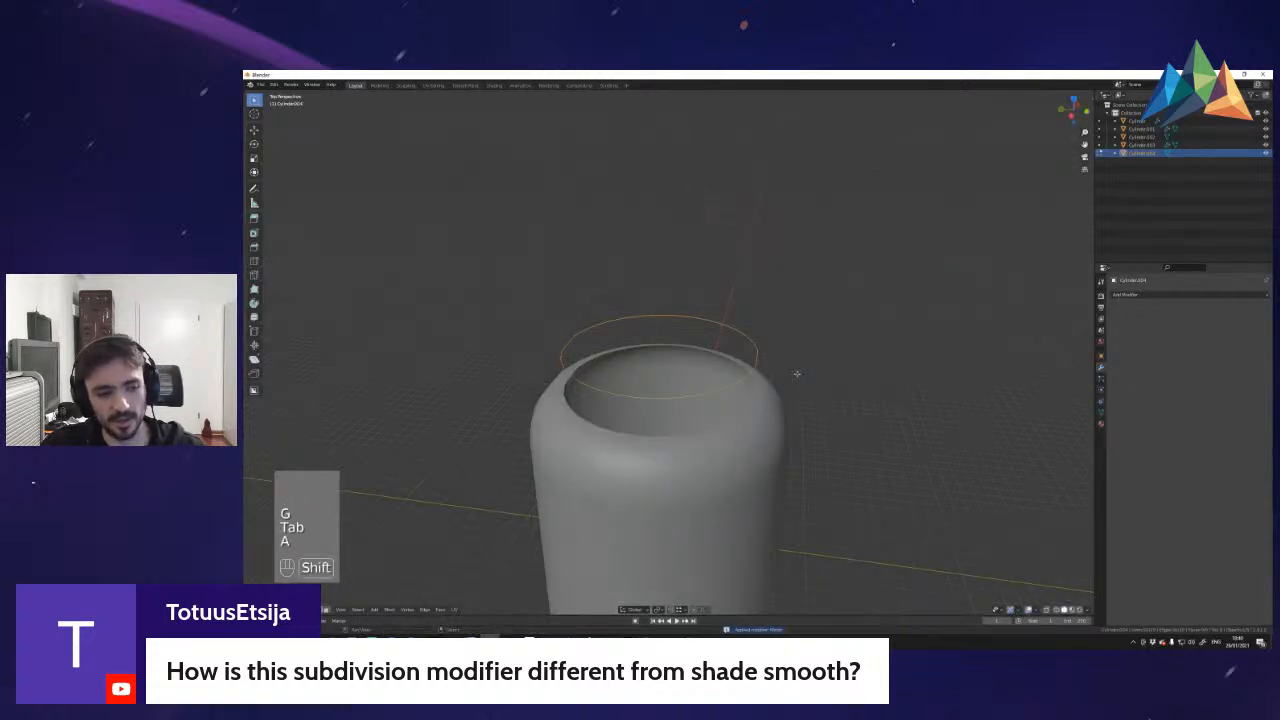
pyautogui.hotkey('shift', 'n')
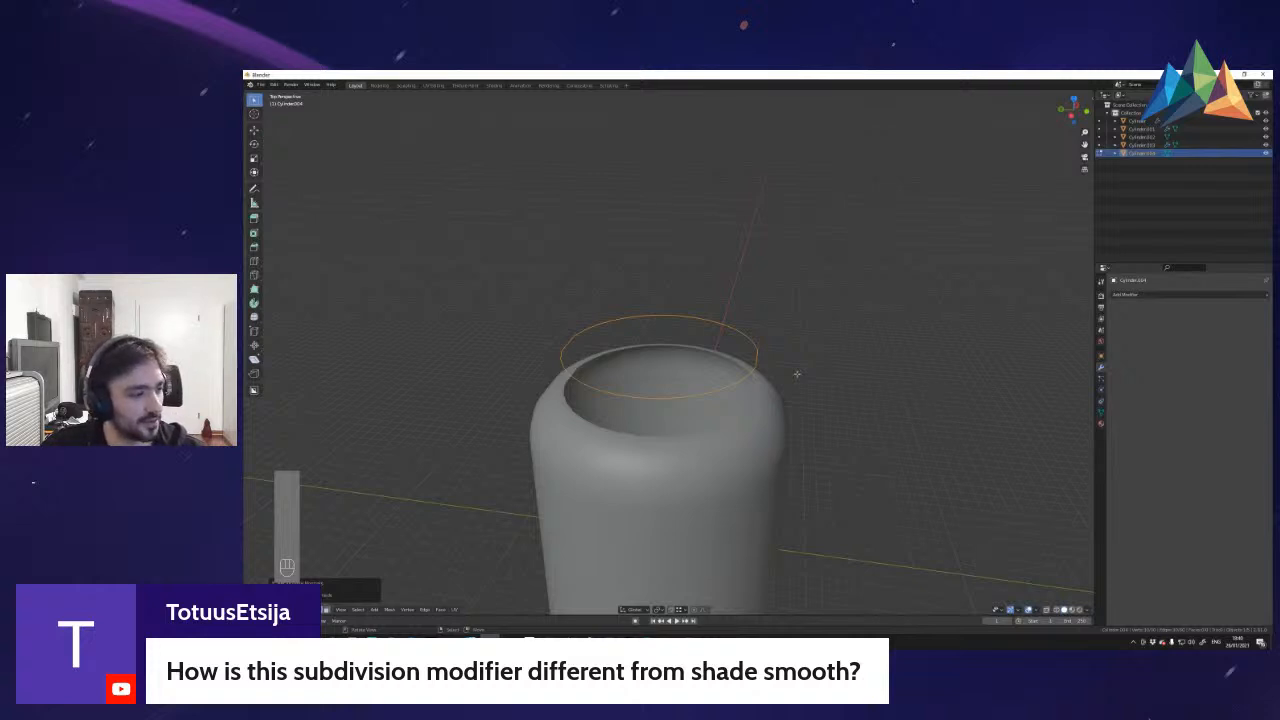
pyautogui.hotkey('shift', 'f')
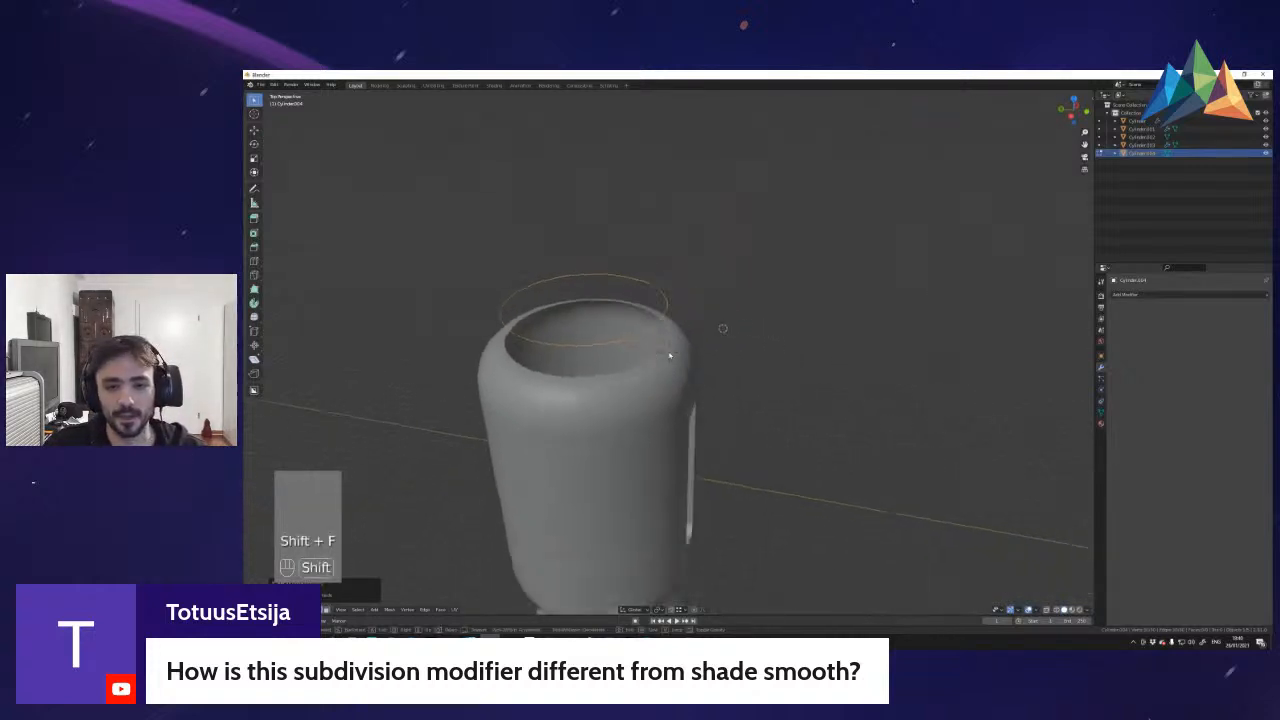
pyautogui.press('Tab')
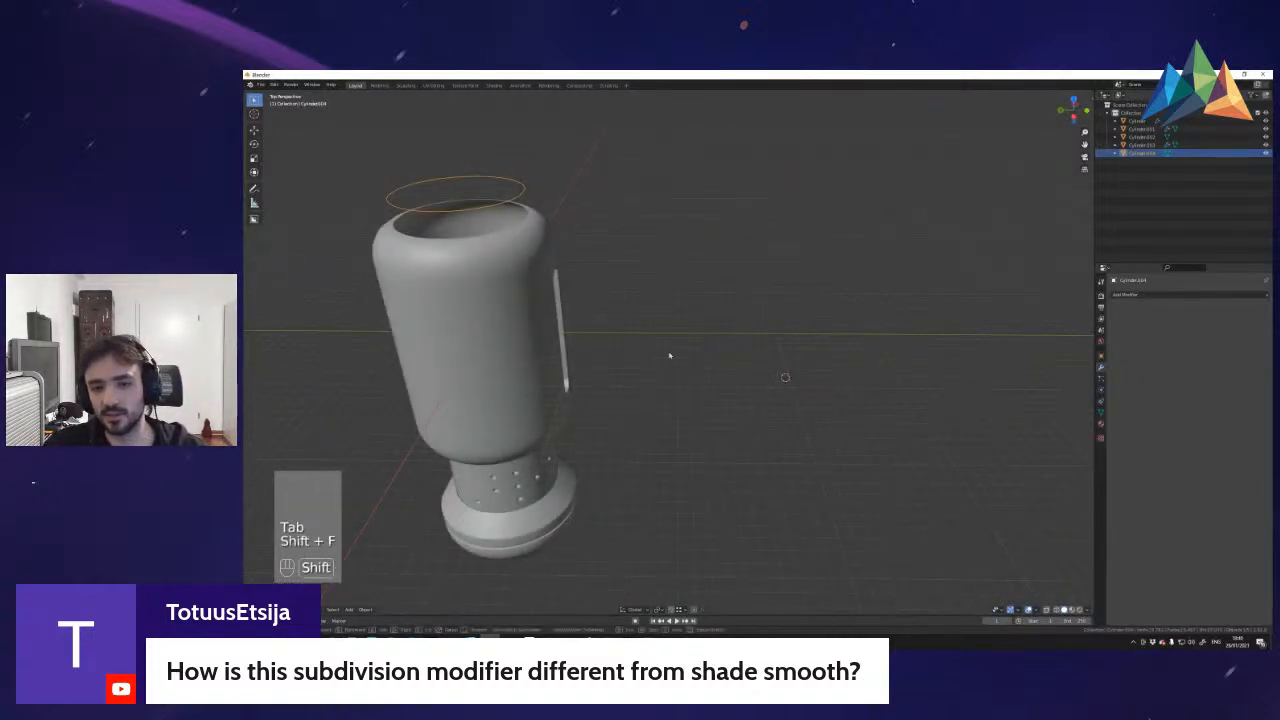
# - Place the 3D cursor beside the canister and add a cube there
pyautogui.keyDown('shift'); pyautogui.moveTo(670, 352); pyautogui.dragTo(670, 355, button='middle'); pyautogui.keyUp('shift')
pyautogui.hotkey('shift', 'a')
pyautogui.click(706, 363)
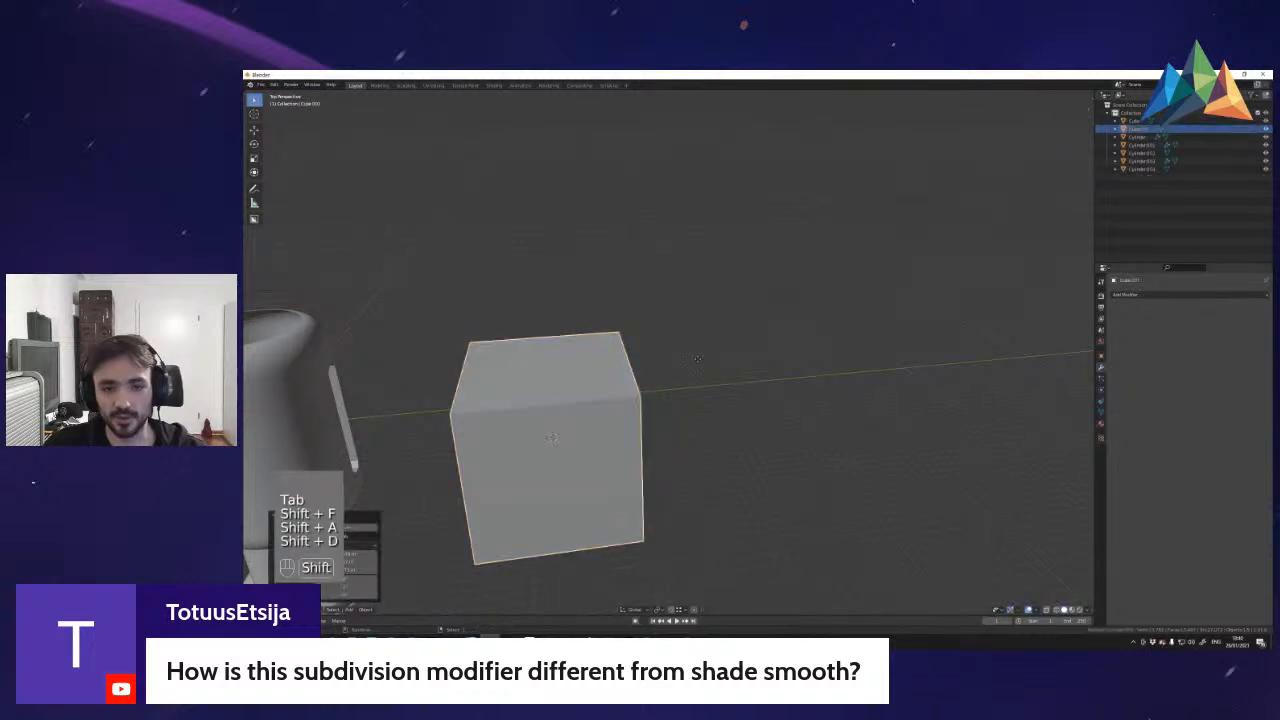
pyautogui.hotkey('shift', 'd')
pyautogui.click(930, 358)
pyautogui.hotkey('shift', 'd')
pyautogui.hotkey('shift', 'f')
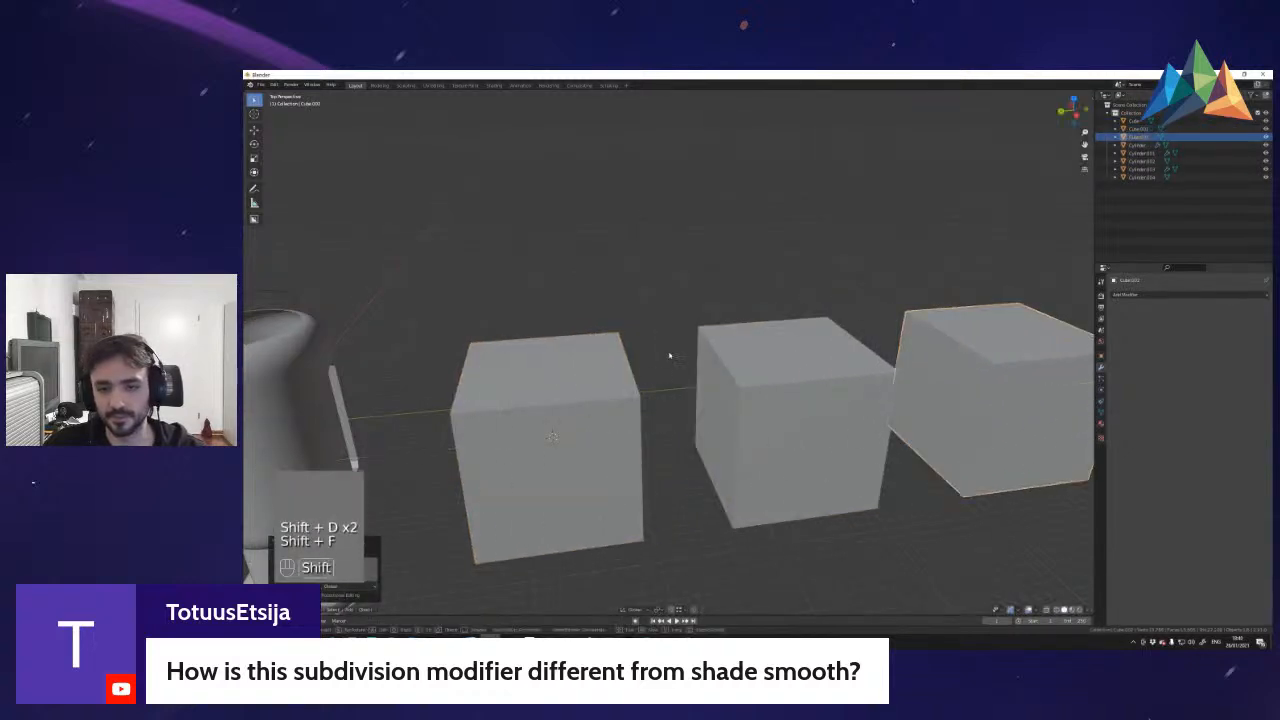
pyautogui.keyDown('shift'); pyautogui.moveTo(671, 357); pyautogui.dragTo(666, 355, button='middle'); pyautogui.keyUp('shift')
pyautogui.click(666, 355)
pyautogui.hotkey('shift', 'd')
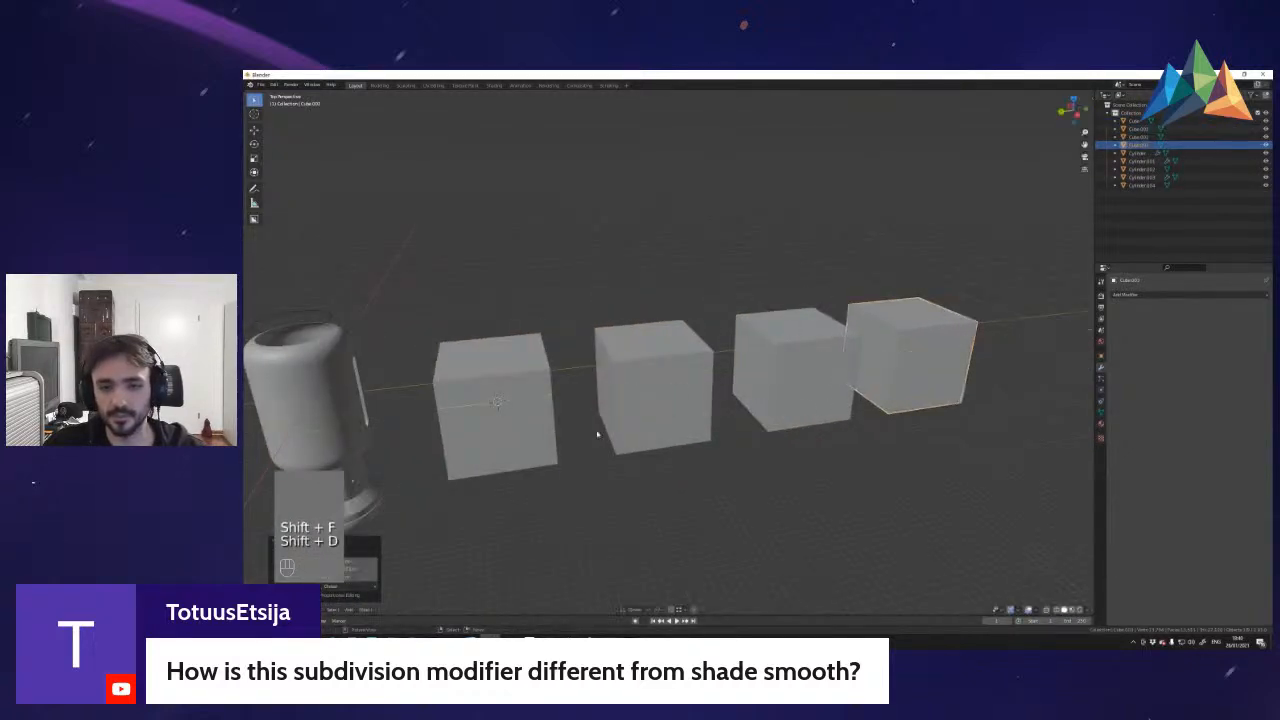
pyautogui.click(515, 402)
pyautogui.moveTo(671, 277); pyautogui.dragTo(1023, 446)
pyautogui.press('Delete')
# - Bevel all edges of the demo cube in Edit Mode with a single-segment bevel and return to Object Mode
pyautogui.press('Tab')
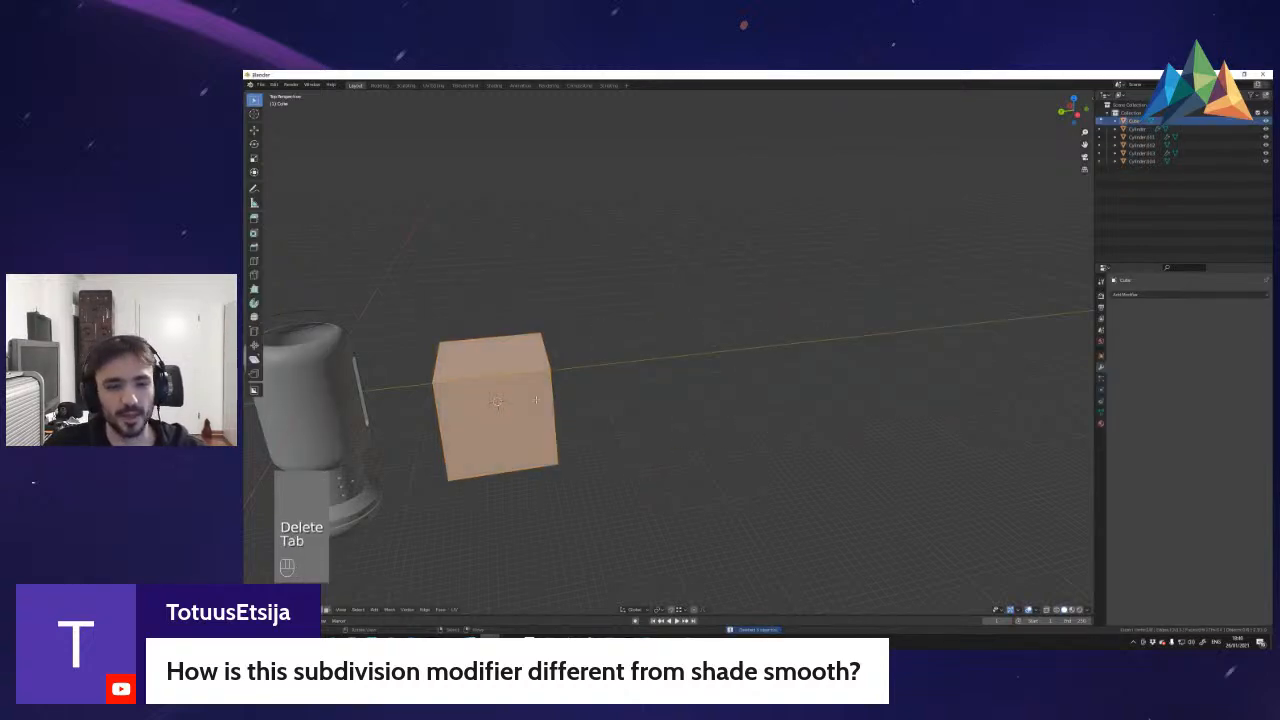
pyautogui.press('a')
pyautogui.hotkey('shift', 'f')
pyautogui.click(668, 352)
pyautogui.press('a')
pyautogui.hotkey('ctrl', 'b')
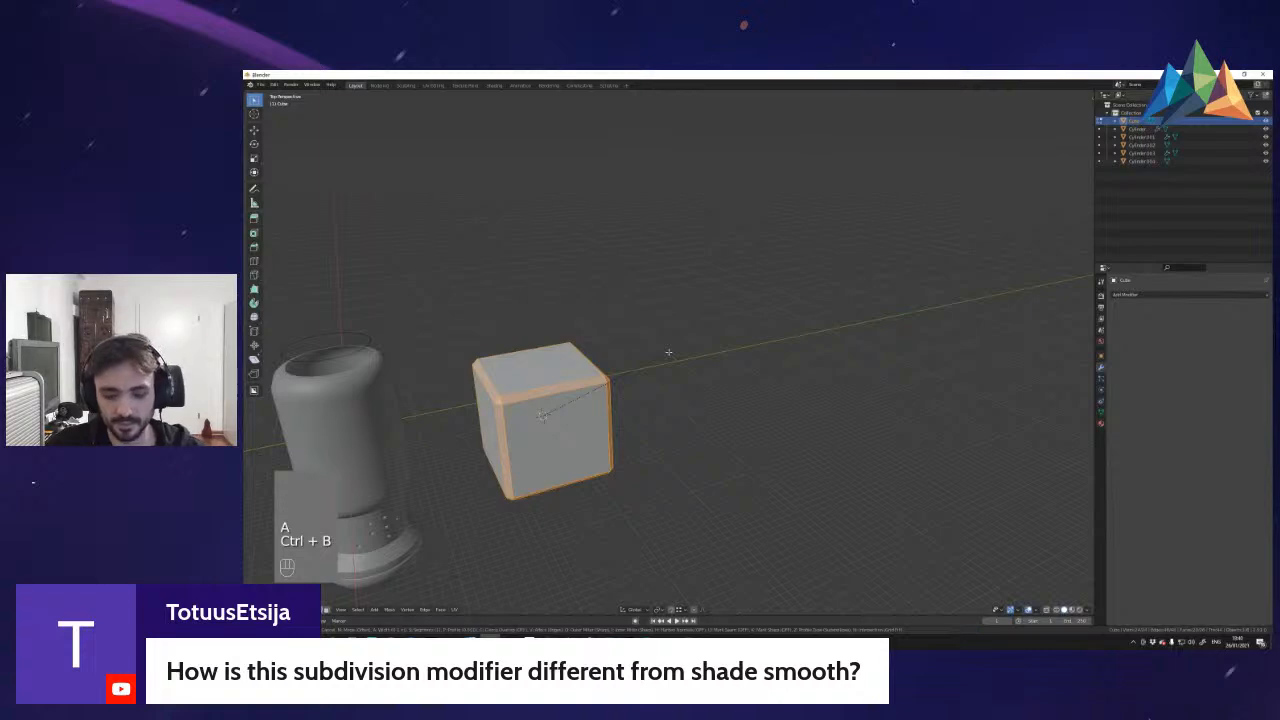
pyautogui.press('Tab')
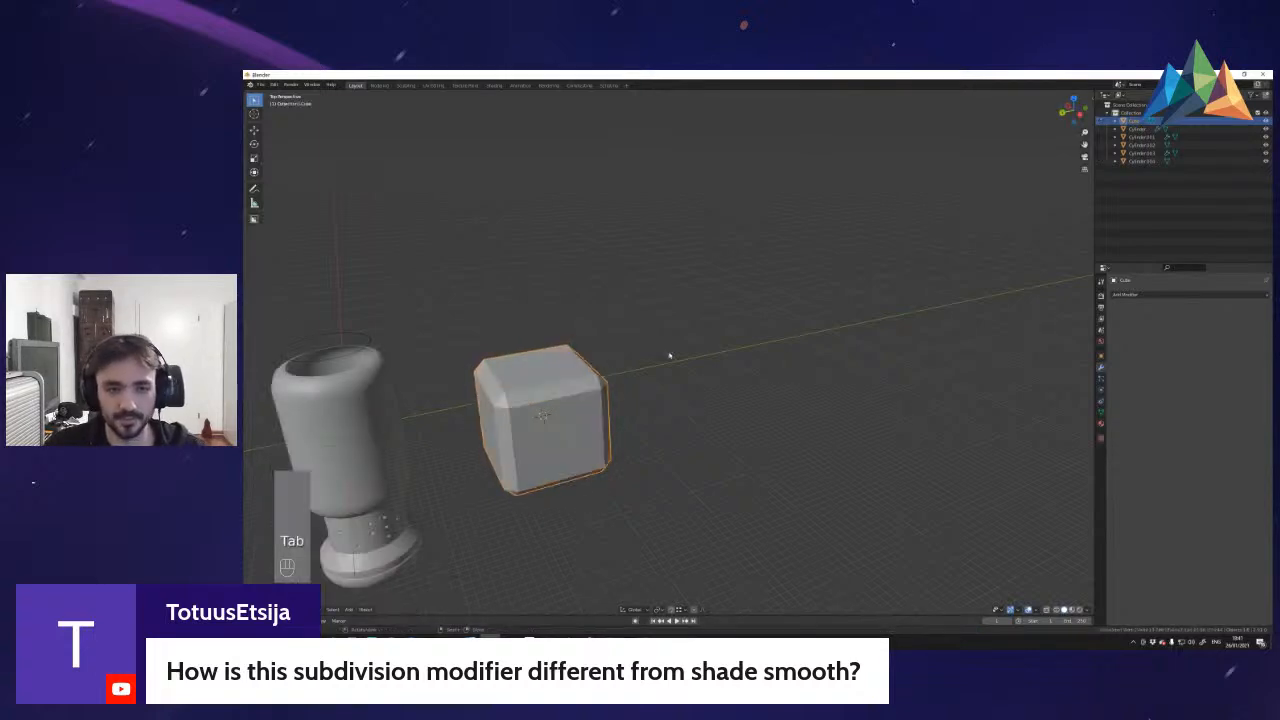
# - Duplicate the bevelled cube twice along the Y axis to form a row of three
pyautogui.hotkey('shift', 'd')
pyautogui.click(796, 326)
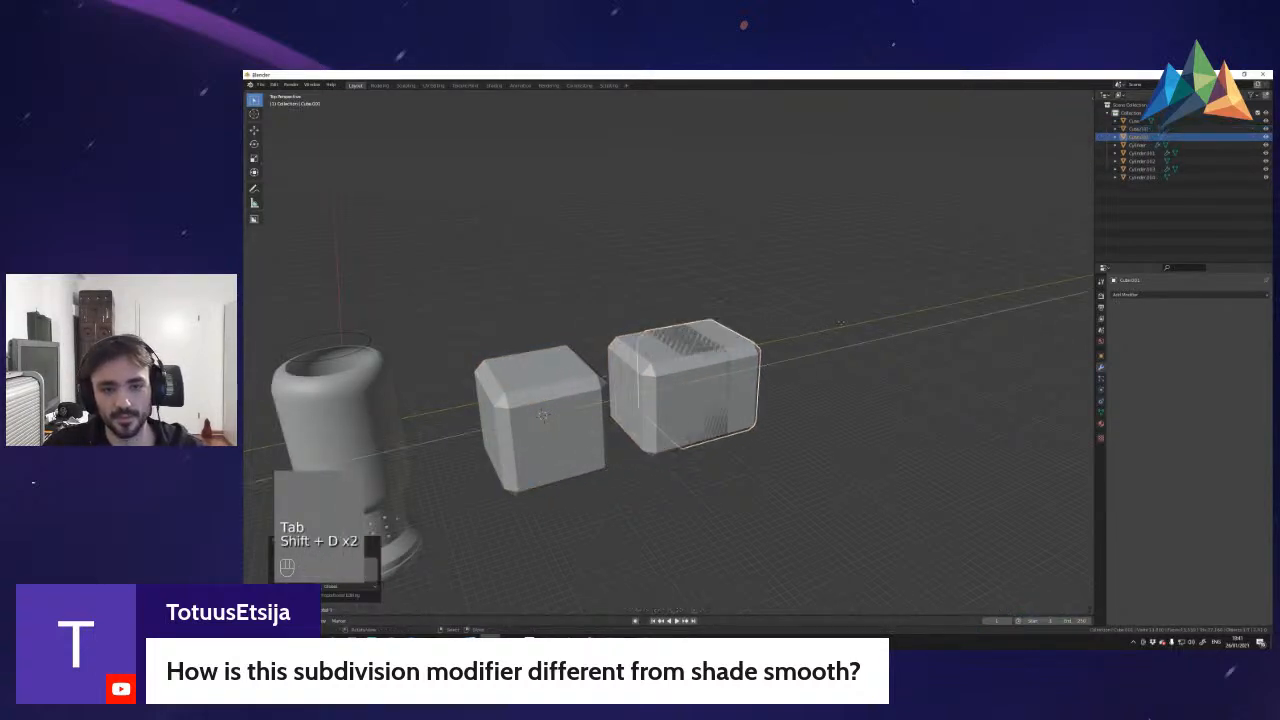
pyautogui.hotkey('shift', 'd')
pyautogui.click(871, 354)
pyautogui.hotkey('shift', 'f')
pyautogui.click(757, 351)
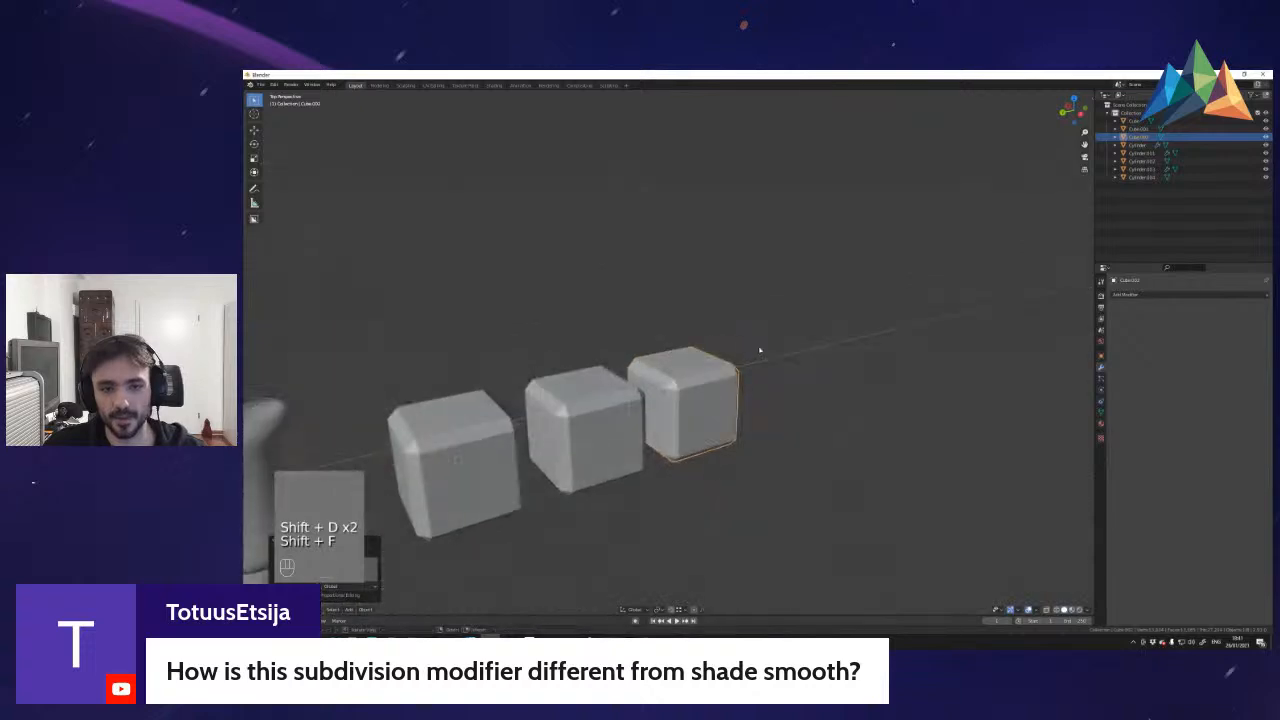
pyautogui.hotkey('shift', 'a')
pyautogui.moveTo(745, 361)
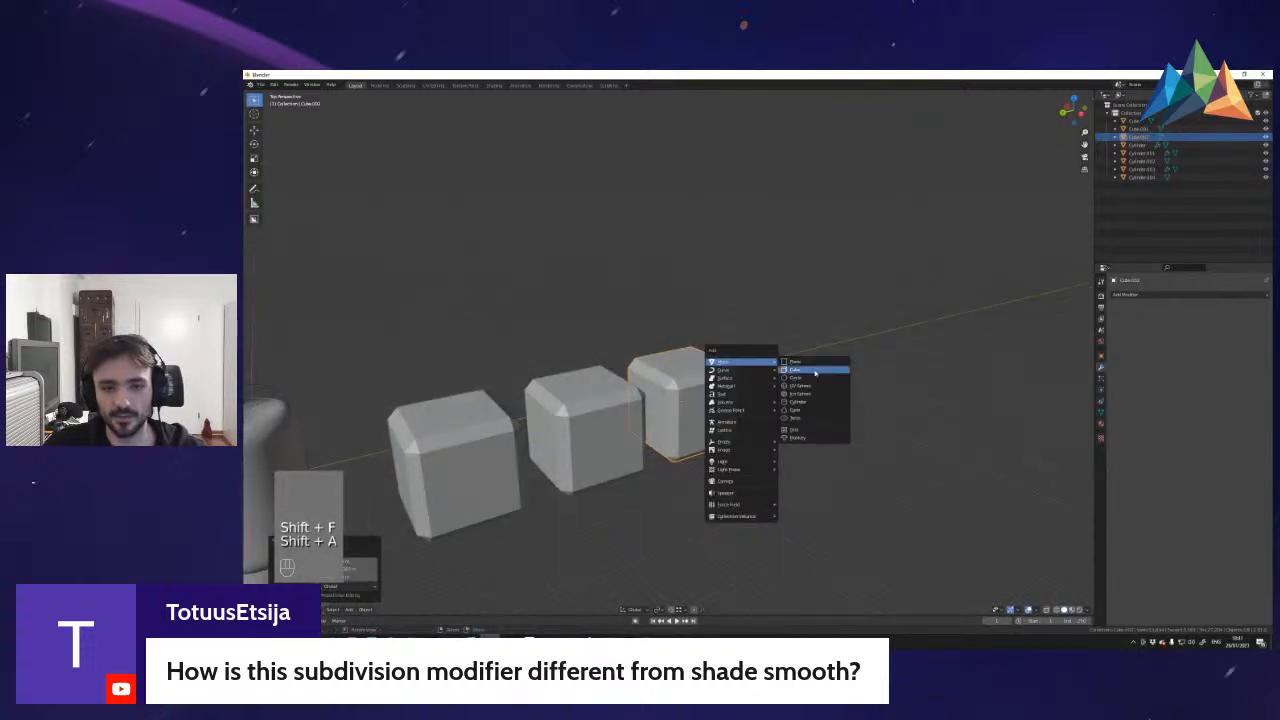
pyautogui.click(814, 369)
pyautogui.press('Delete')
# - Snap the 3D cursor to the middle bevelled cube, add a plain cube there, and move it along Y to the row's far end
pyautogui.click(608, 437)
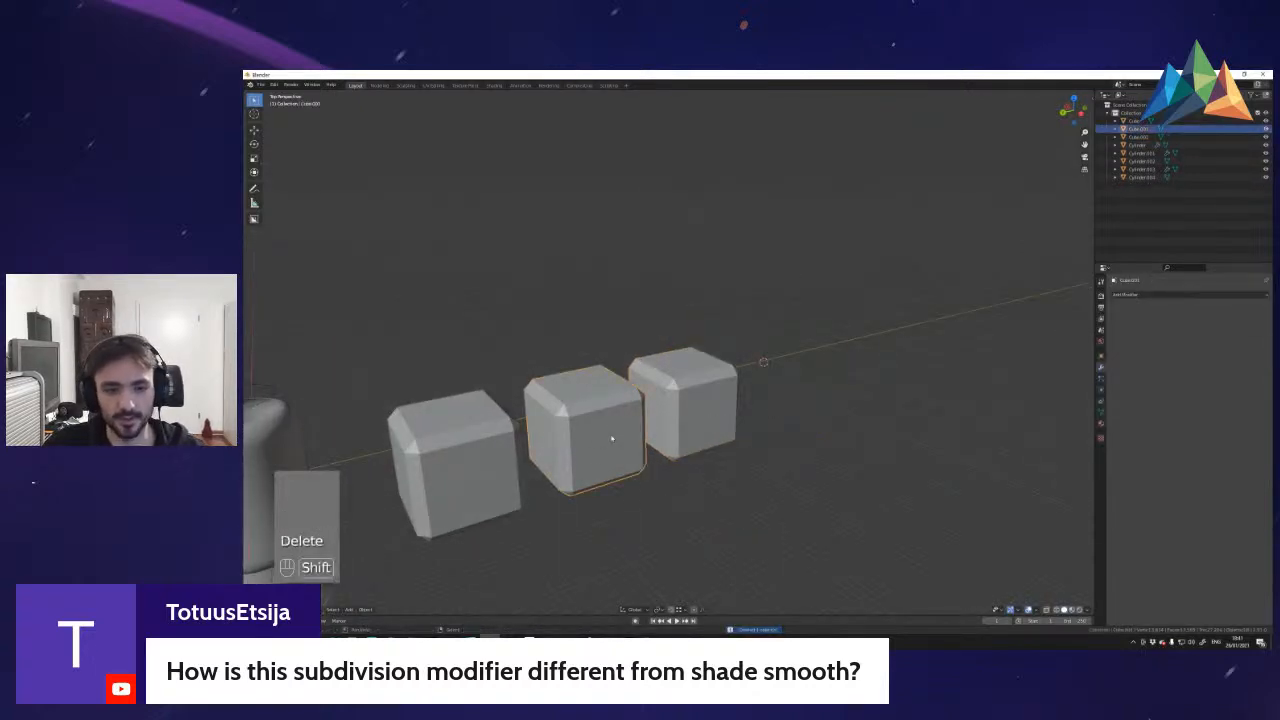
pyautogui.hotkey('shift', 's')
pyautogui.click(600, 483)
pyautogui.hotkey('shift', 'a')
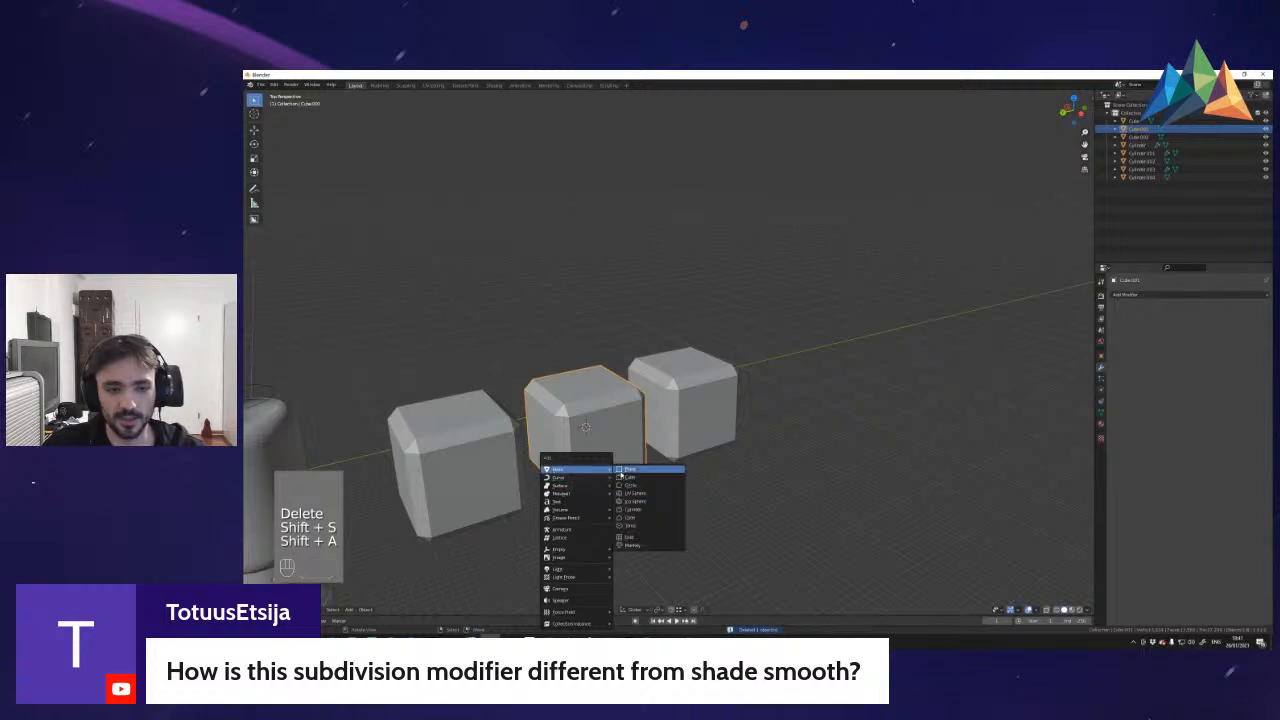
pyautogui.click(636, 476)
pyautogui.press('g')
pyautogui.press('y')
pyautogui.click(806, 411)
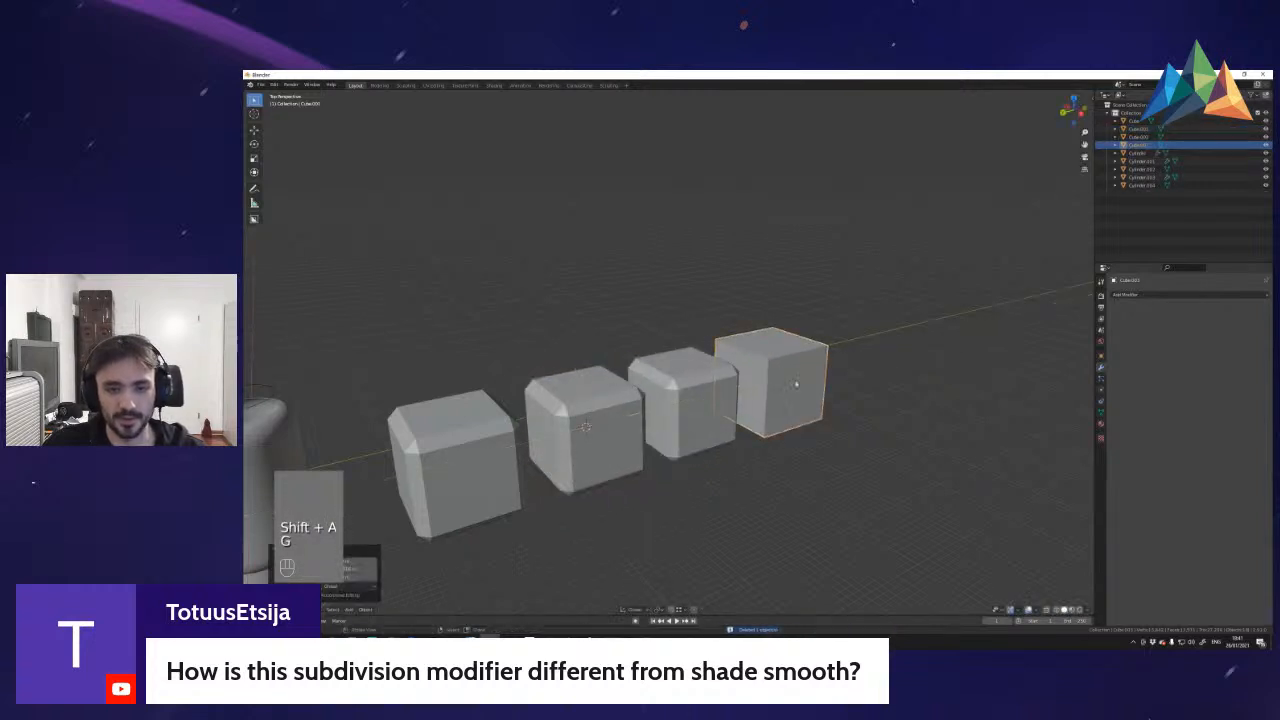
# - Shade the bevelled cube nearest the canister smooth and enable Auto Smooth in its normals settings
pyautogui.keyDown('shift'); pyautogui.click(471, 457); pyautogui.keyUp('shift')
pyautogui.hotkey('shift', 'f')
pyautogui.press('s')
pyautogui.click(670, 356)
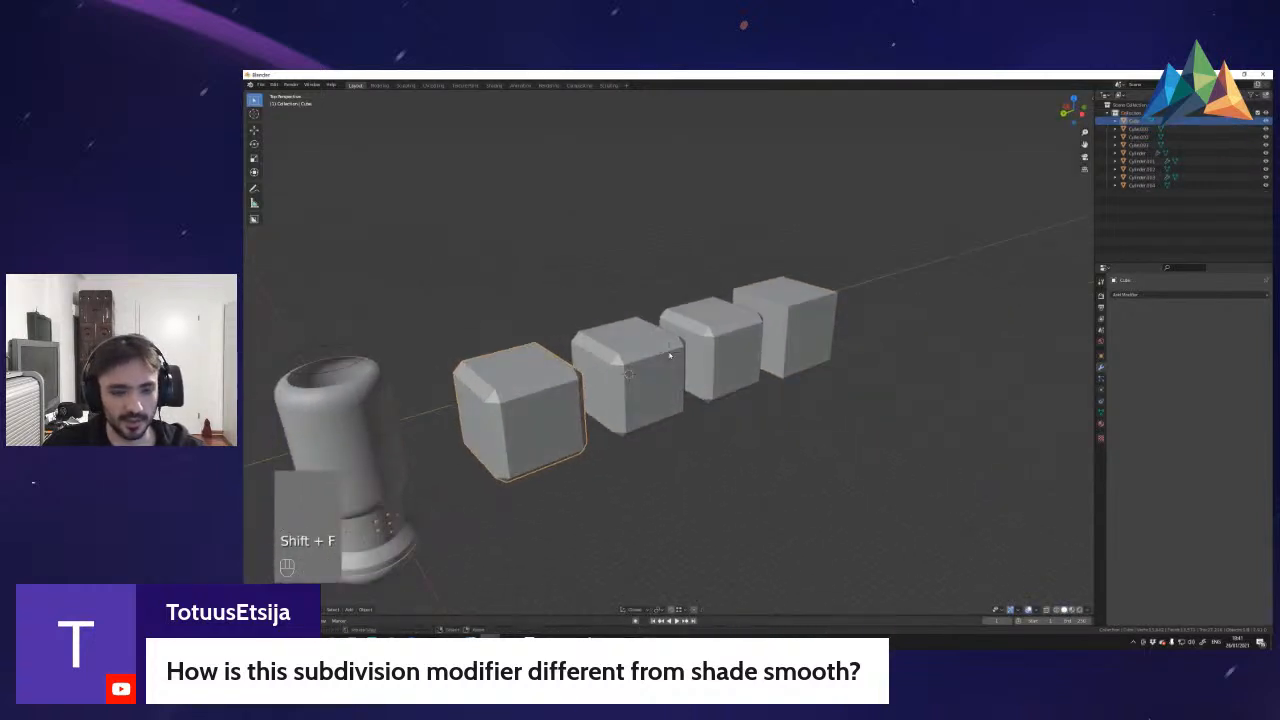
pyautogui.press('w')
pyautogui.click(560, 372)
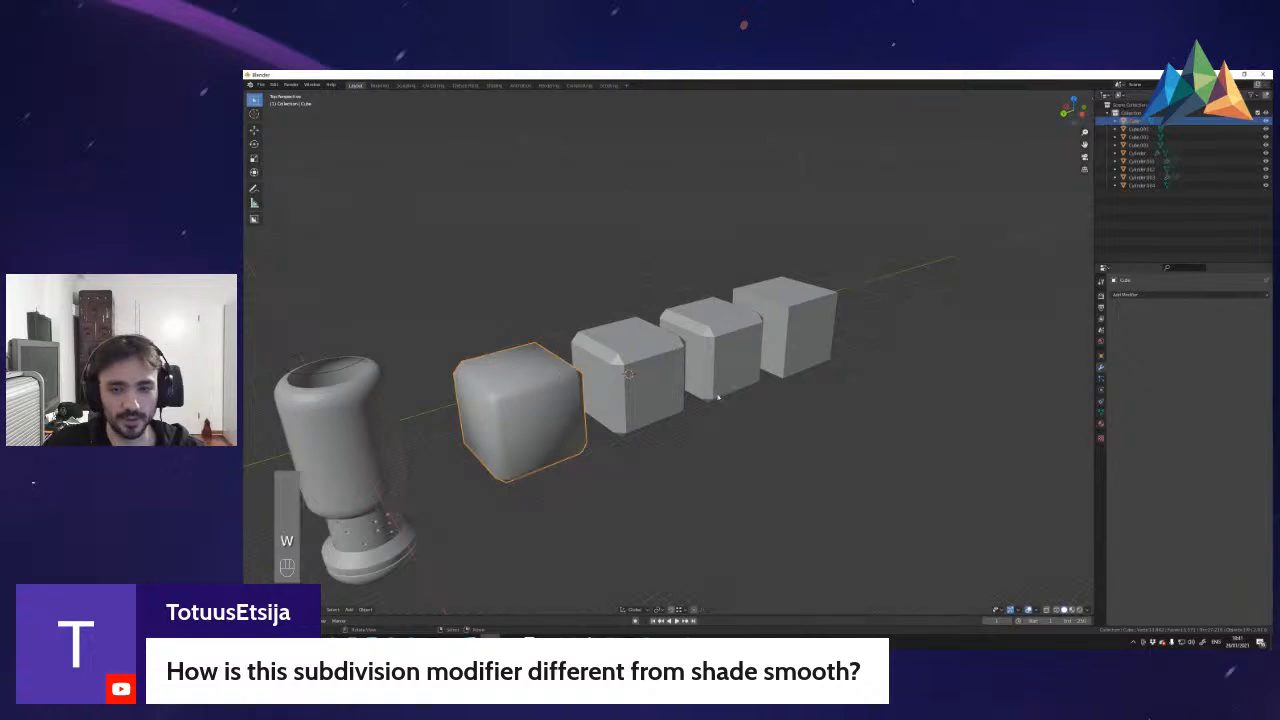
pyautogui.click(1101, 412)
pyautogui.click(1173, 444)
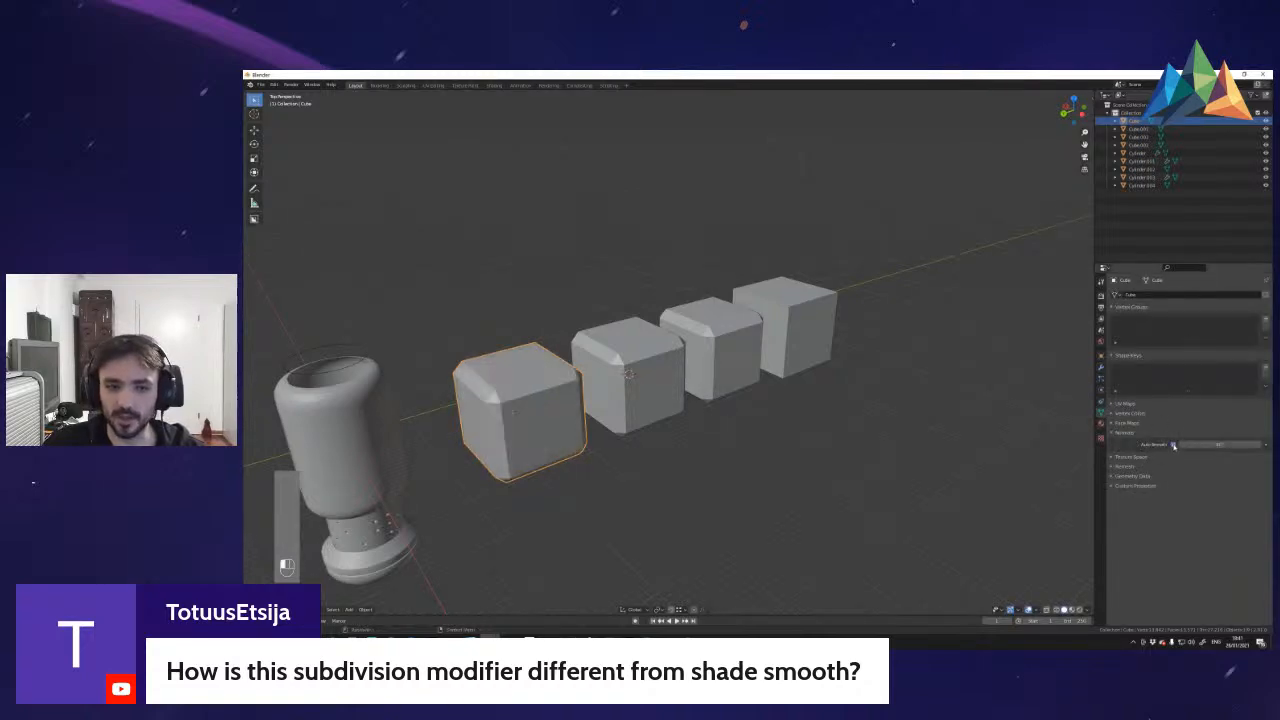
# - Shade the second bevelled cube smooth without Auto Smooth, and enable Auto Smooth on the third bevelled cube
pyautogui.keyDown('shift'); pyautogui.click(649, 373); pyautogui.keyUp('shift')
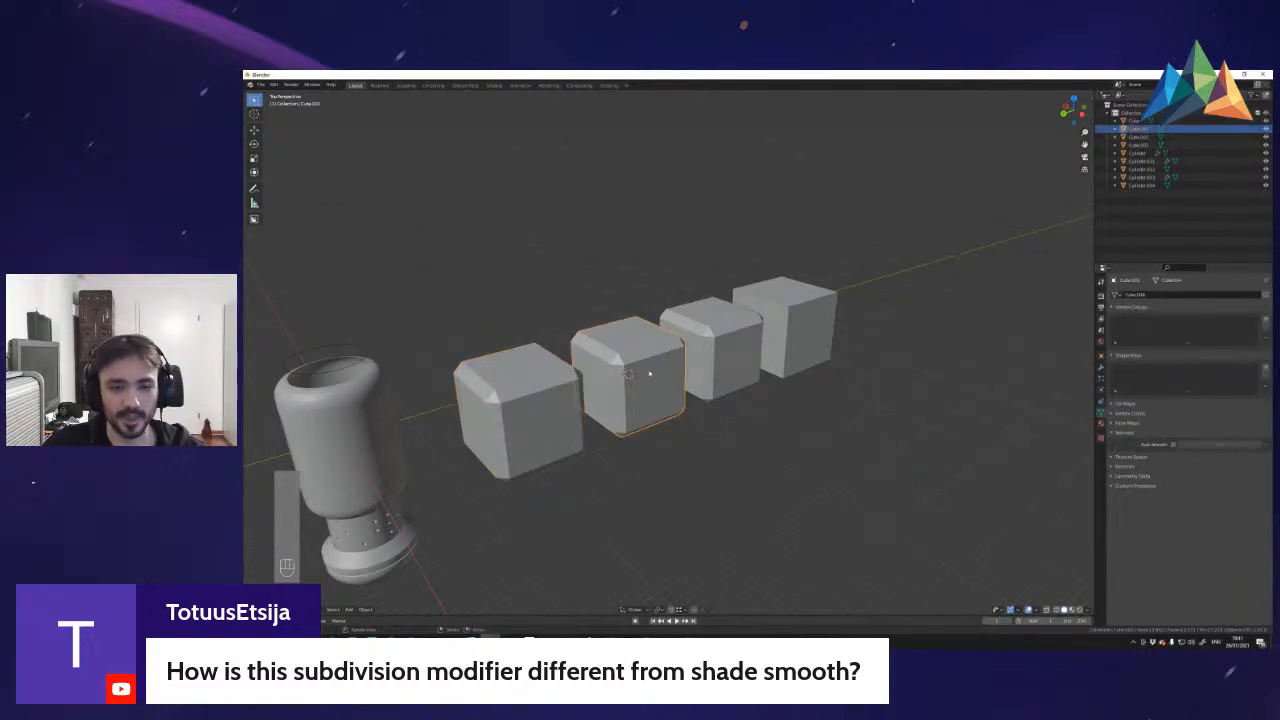
pyautogui.press('w')
pyautogui.click(649, 373)
pyautogui.click(726, 363)
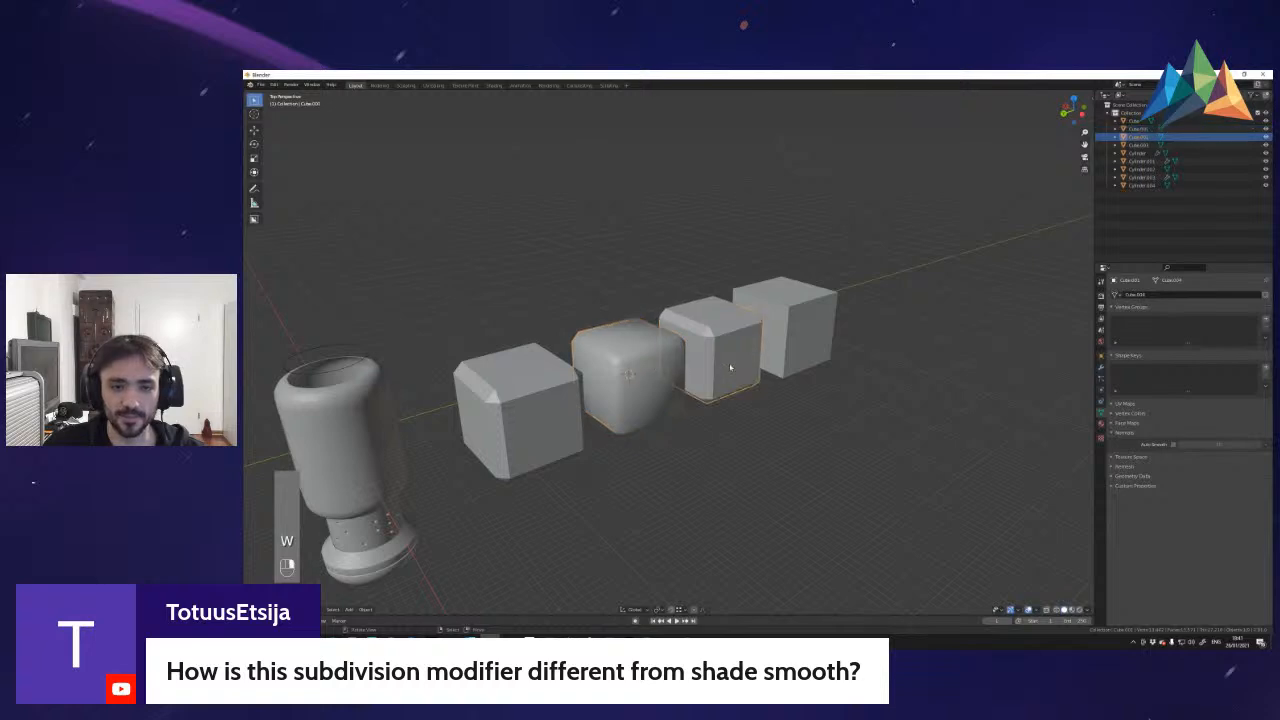
pyautogui.click(1175, 444)
# - Duplicate the third bevelled cube along the Y axis to just beyond the plain cube
pyautogui.hotkey('shift', 'f')
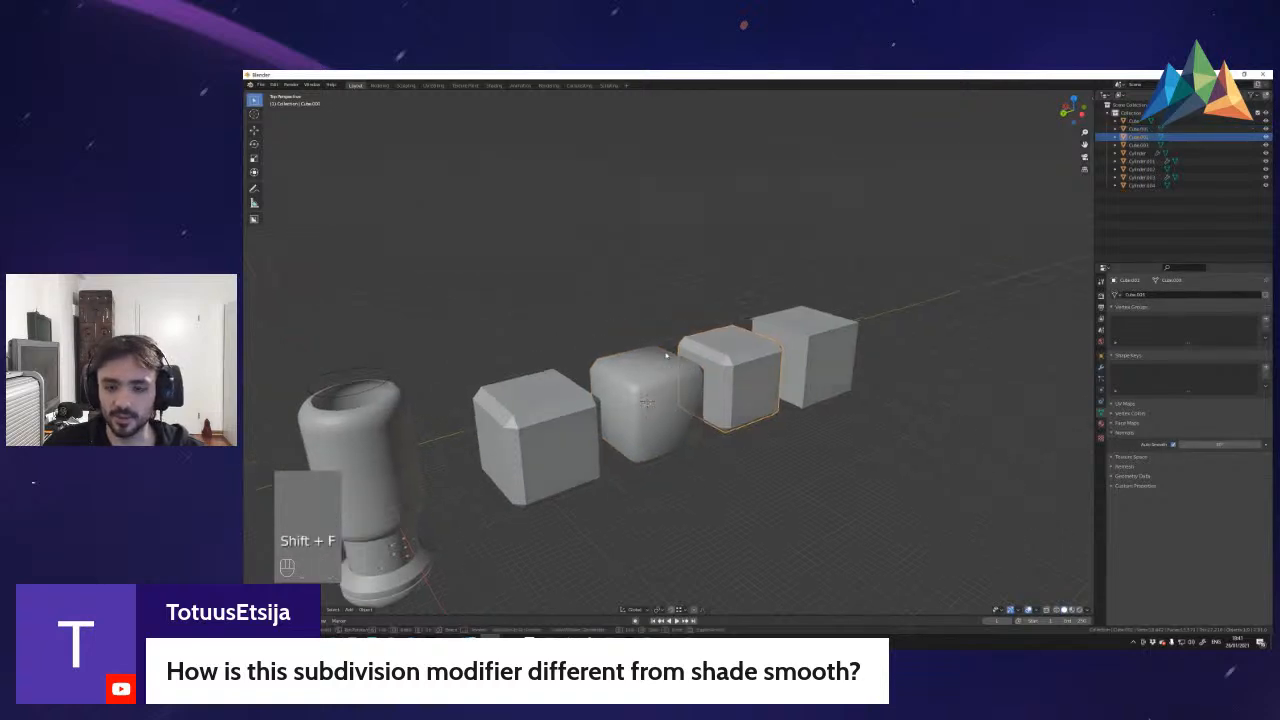
pyautogui.click(666, 404)
pyautogui.hotkey('shift', 'd')
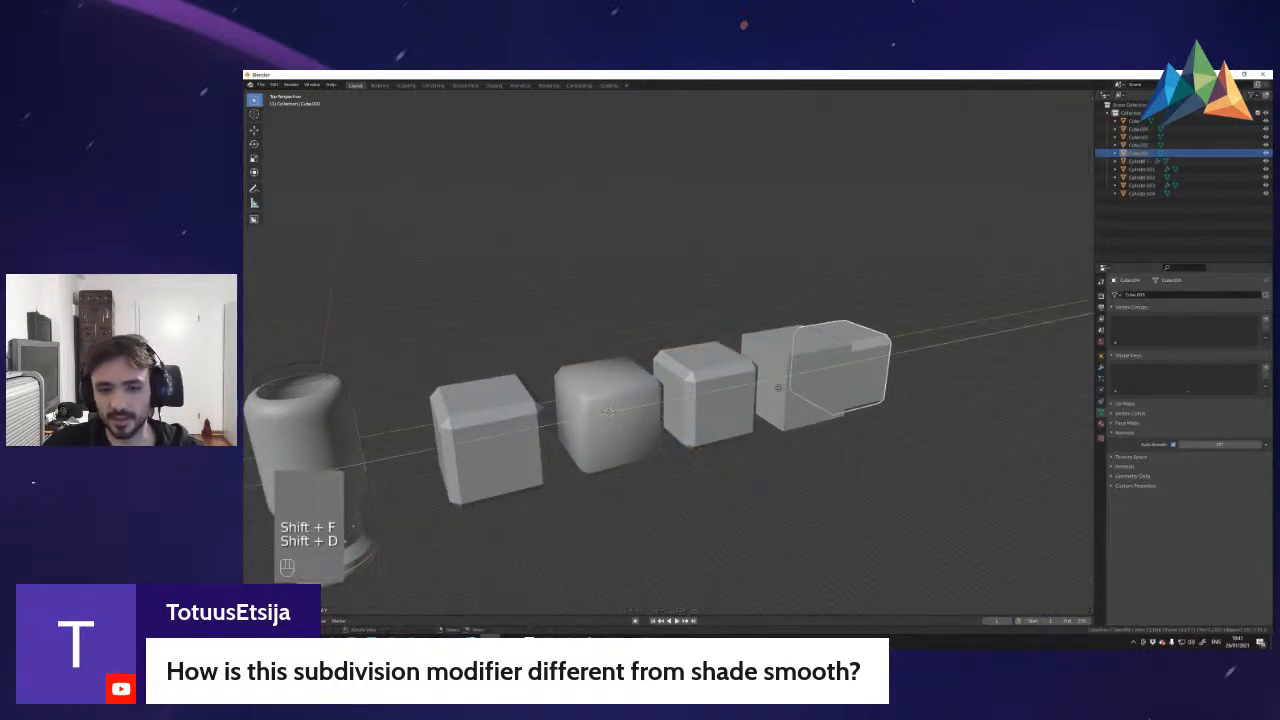
pyautogui.click(671, 354)
pyautogui.click(671, 354)
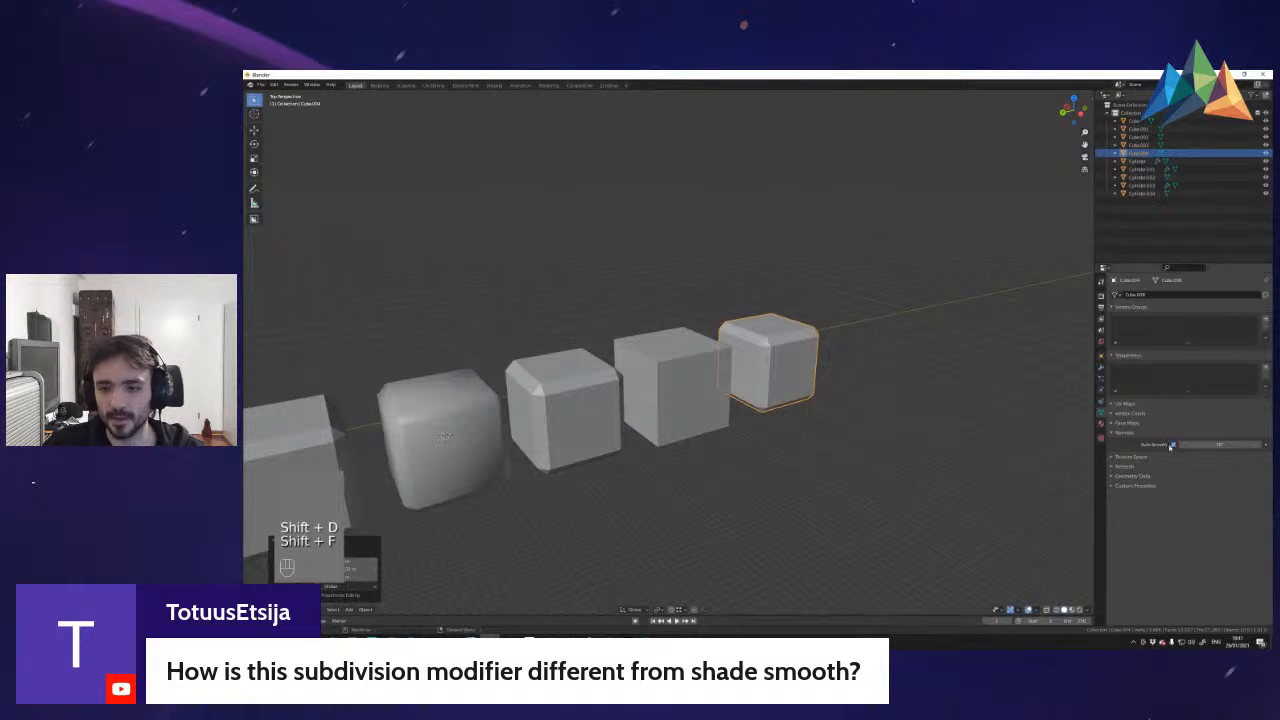
# - Add a Weighted Normal modifier to the copied bevelled cube at the far end of the row
pyautogui.click(1101, 368)
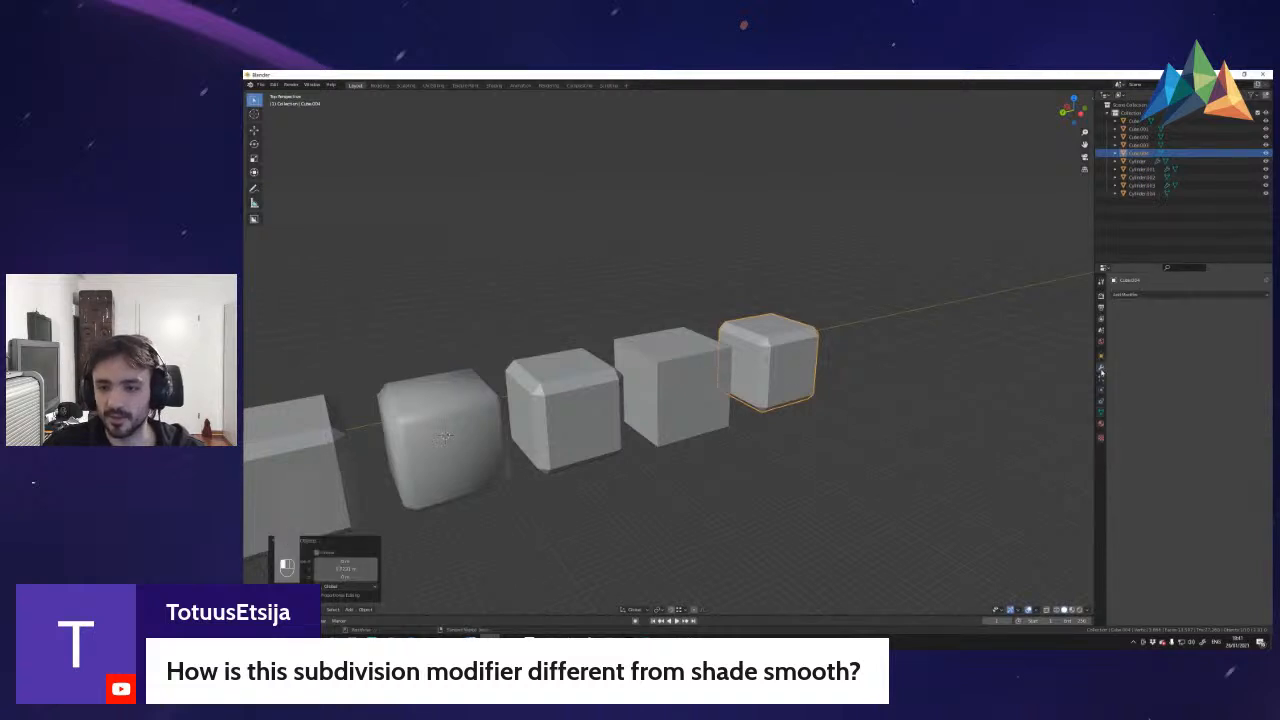
pyautogui.click(1124, 296)
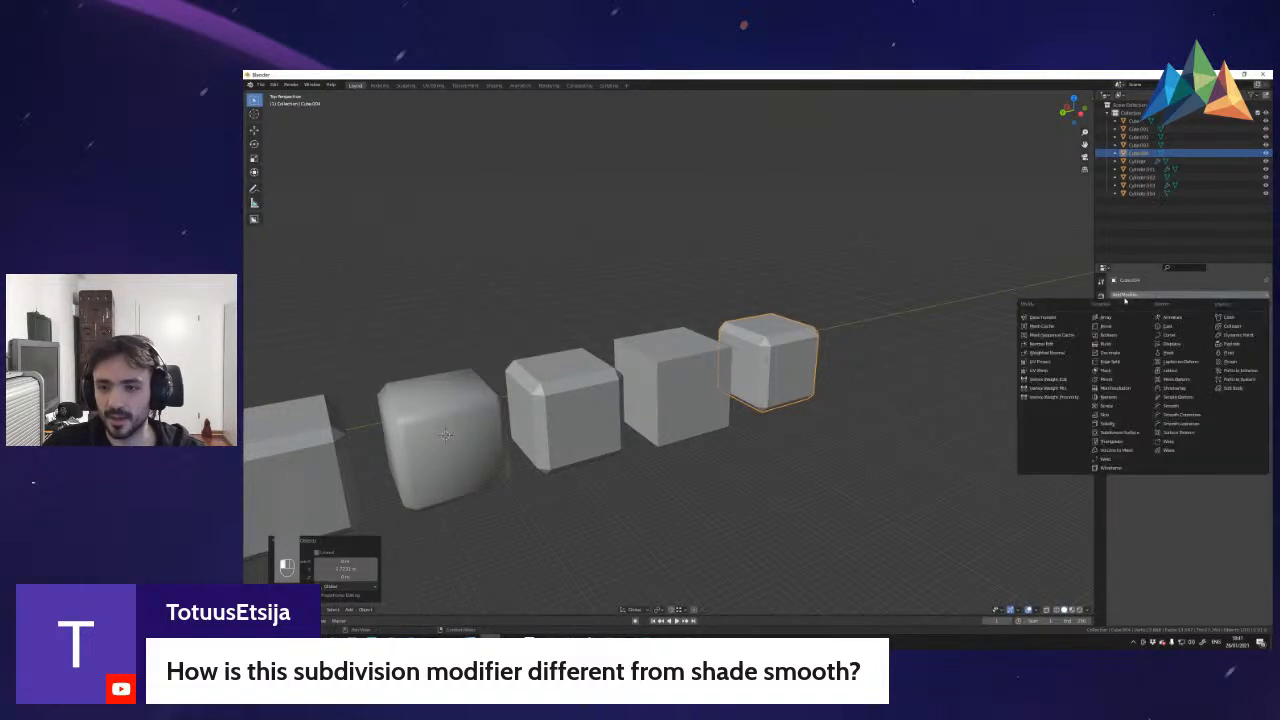
pyautogui.click(1046, 352)
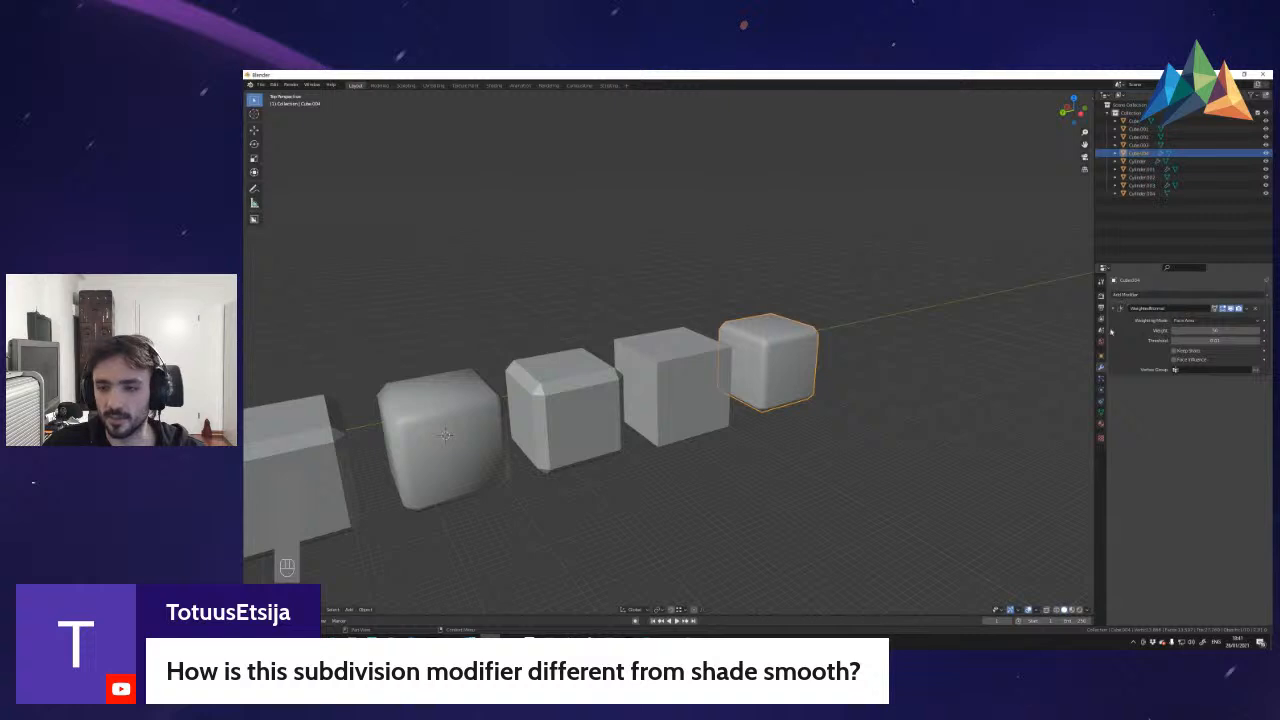
pyautogui.press('w')
pyautogui.click(888, 366)
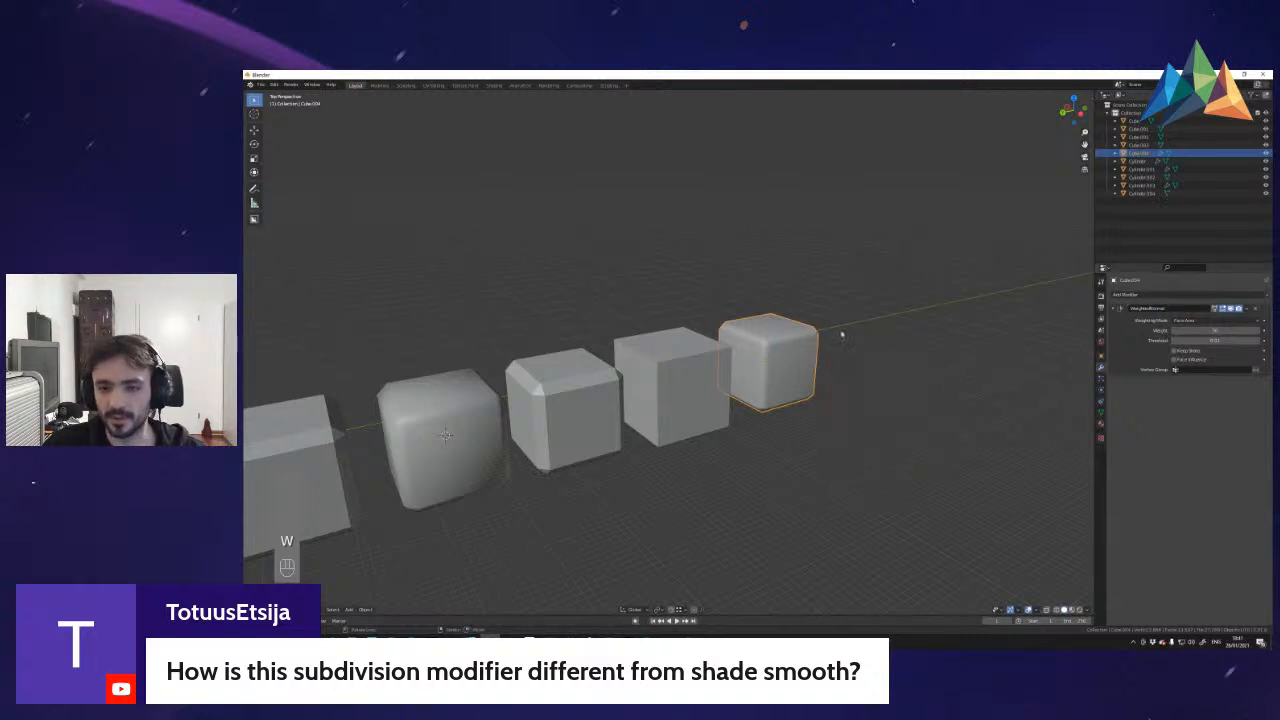
# - Add a level 3 subdivision to the plain cube beside the weighted-normal cube and shade it smooth
pyautogui.hotkey('shift', 'f')
pyautogui.keyDown('ctrl'); pyautogui.click(674, 374); pyautogui.keyUp('ctrl')
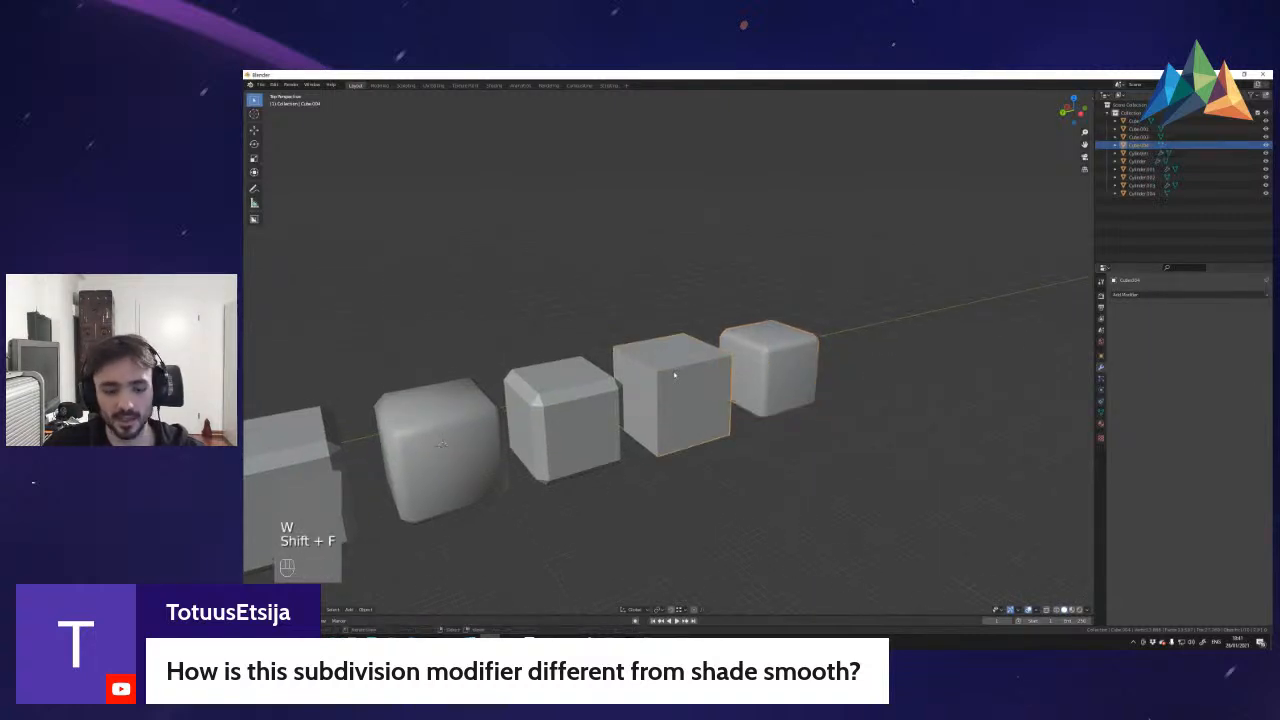
pyautogui.hotkey('ctrl', '2')
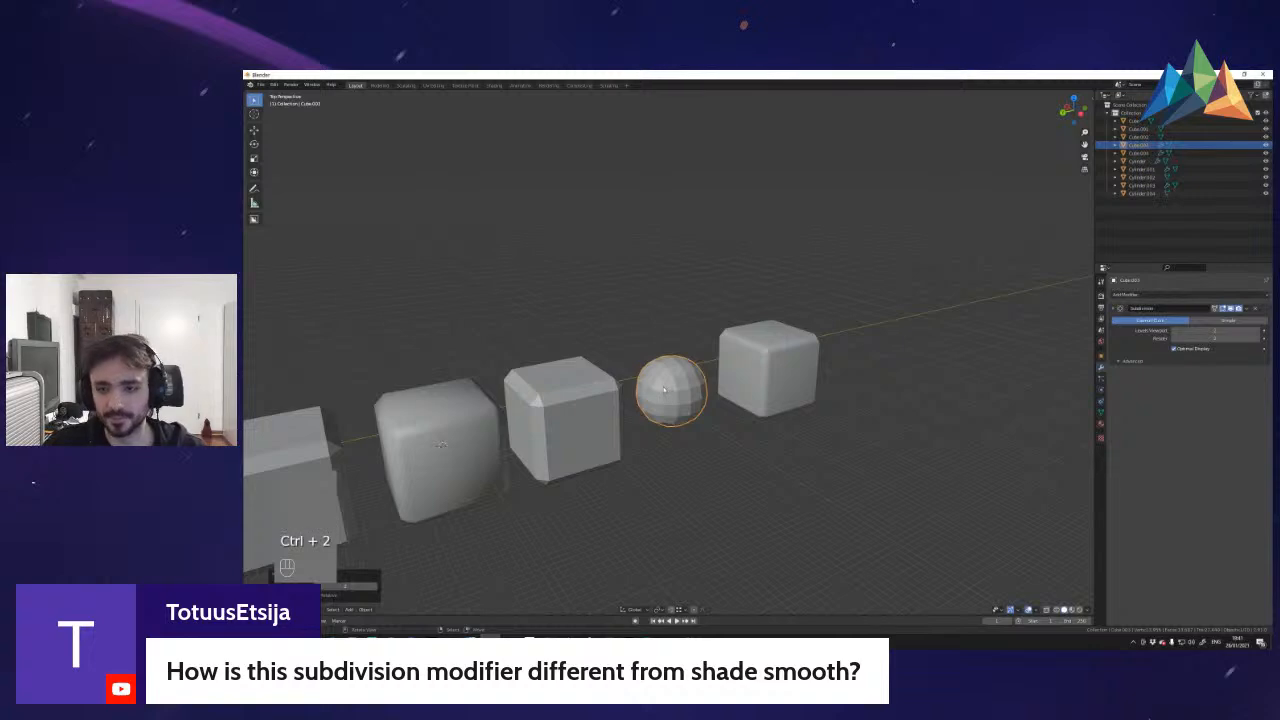
pyautogui.hotkey('ctrl', '3')
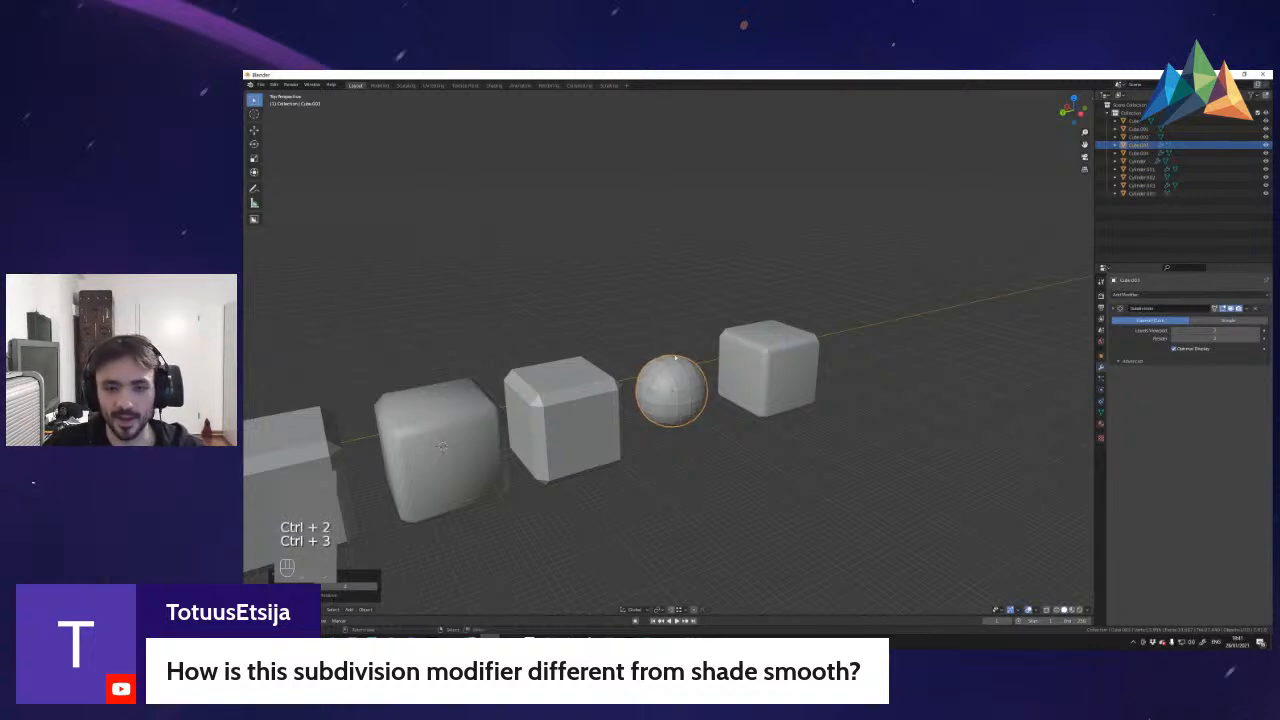
pyautogui.press('w')
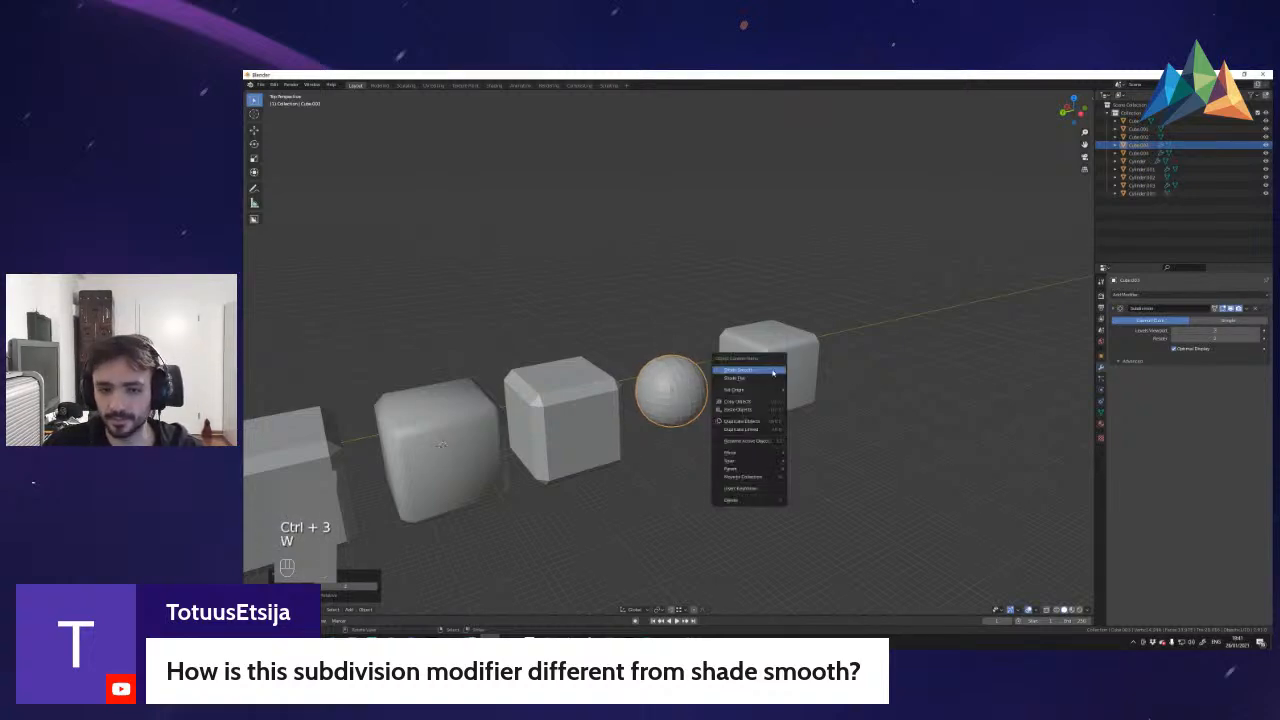
pyautogui.click(772, 373)
pyautogui.hotkey('shift', 'f')
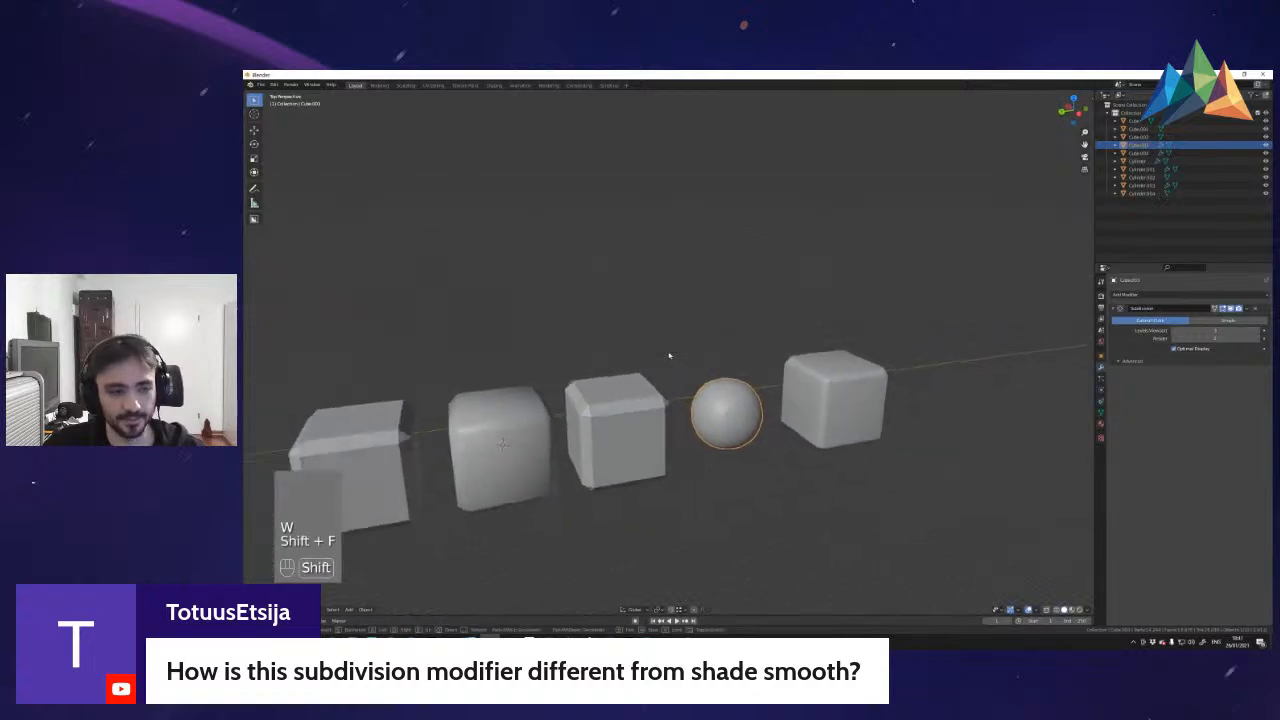
# - Add supporting loop cuts to the subdivided cube's mesh close to its two opposite ends along the row
pyautogui.press('Tab')
pyautogui.press('a')
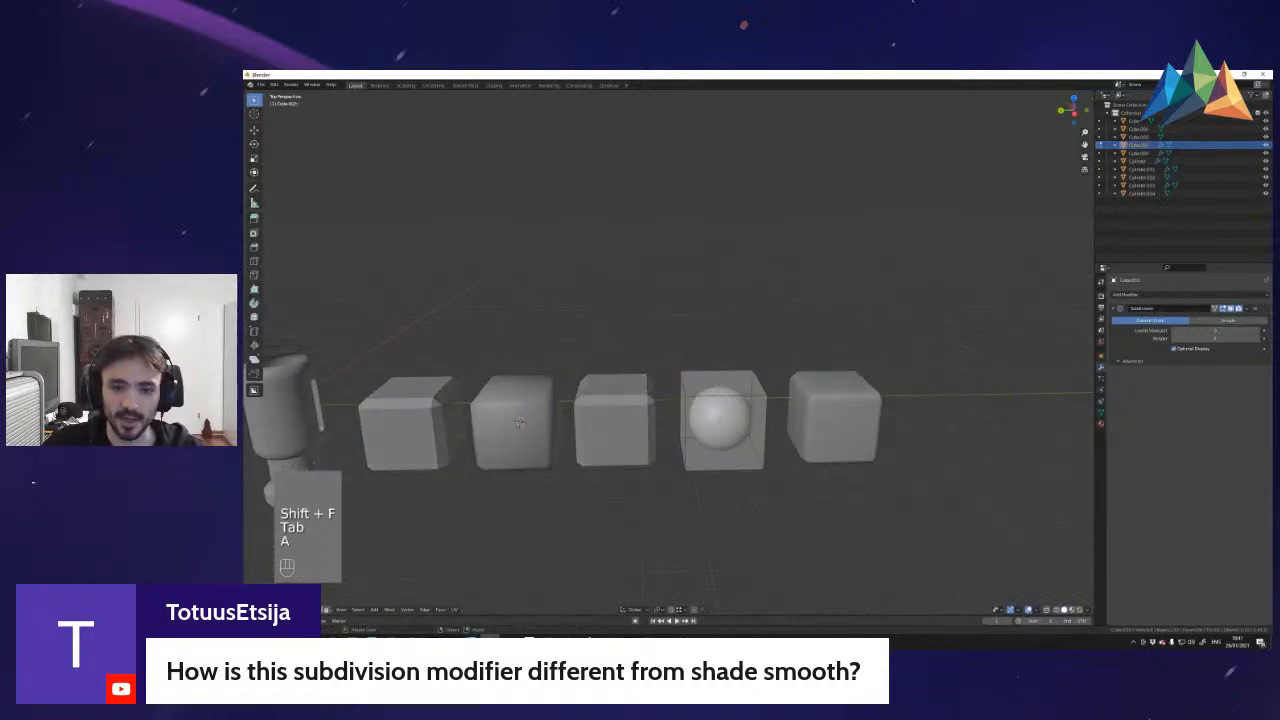
pyautogui.hotkey('ctrl', 'r')
pyautogui.click(690, 403)
pyautogui.press('a')
pyautogui.hotkey('ctrl', 'r')
pyautogui.click(721, 401)
pyautogui.click(752, 403)
pyautogui.press('a')
pyautogui.hotkey('shift', 'f')
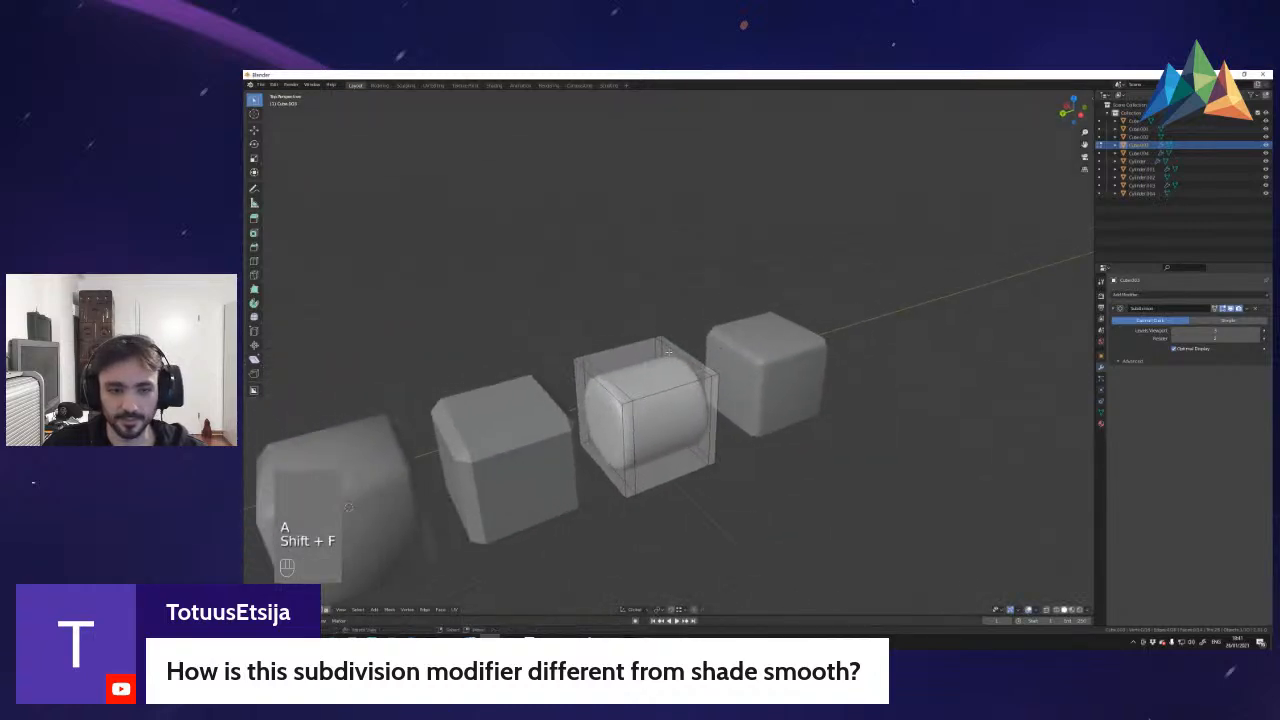
# - Add supporting loop cuts close to the subdivided cube's remaining edges in the other two directions to tighten its corners
pyautogui.click(623, 394)
pyautogui.press('a')
pyautogui.hotkey('ctrl', 'r')
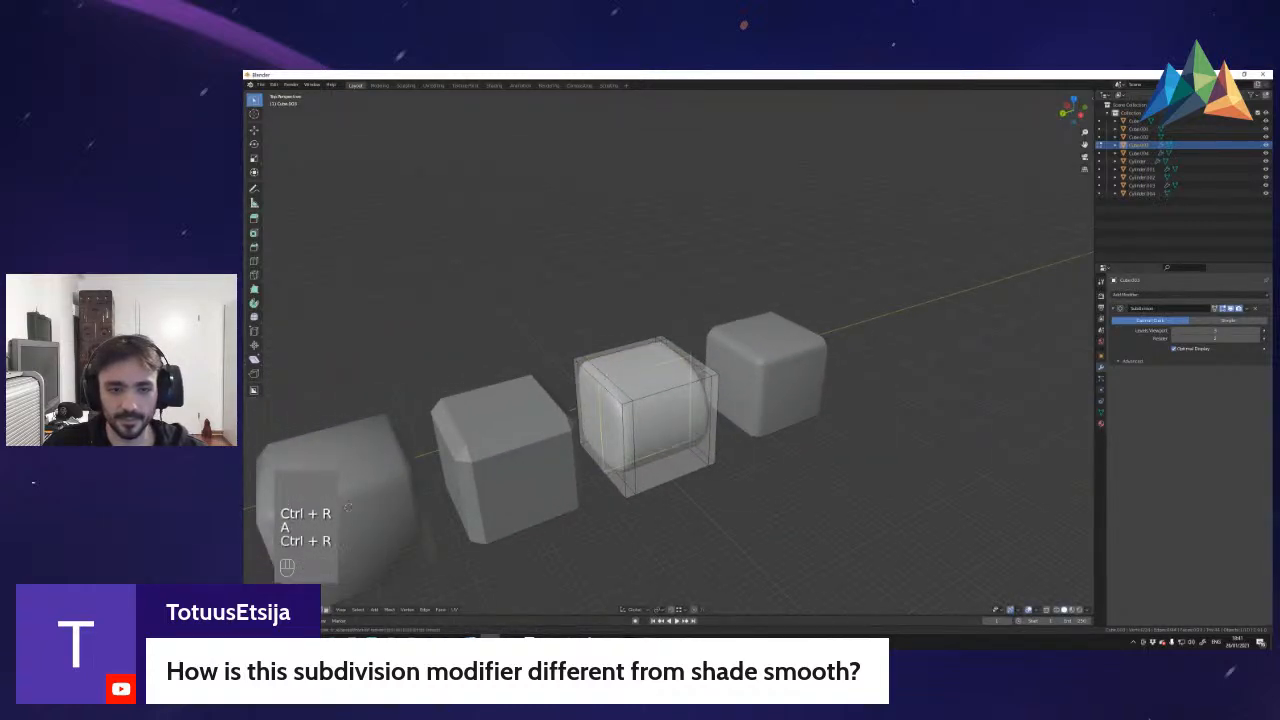
pyautogui.click(622, 408)
pyautogui.press('a')
pyautogui.hotkey('ctrl', 'r')
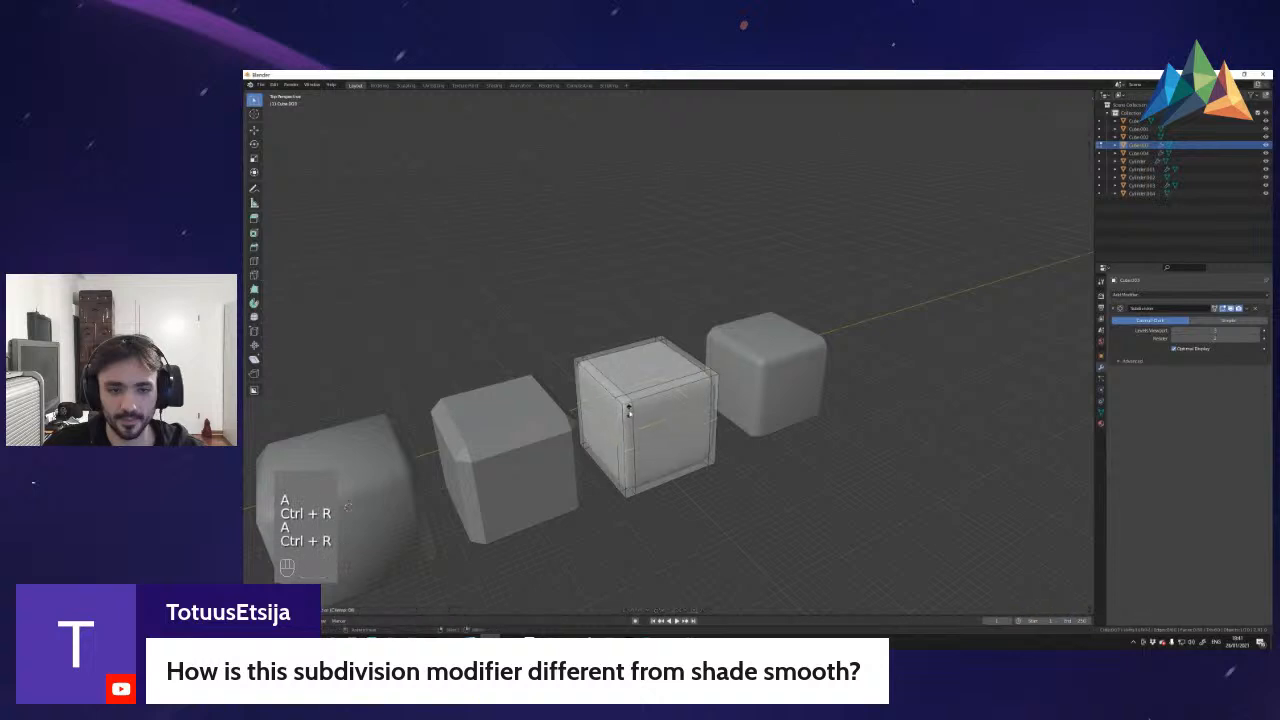
pyautogui.press('a')
pyautogui.hotkey('ctrl', 'r')
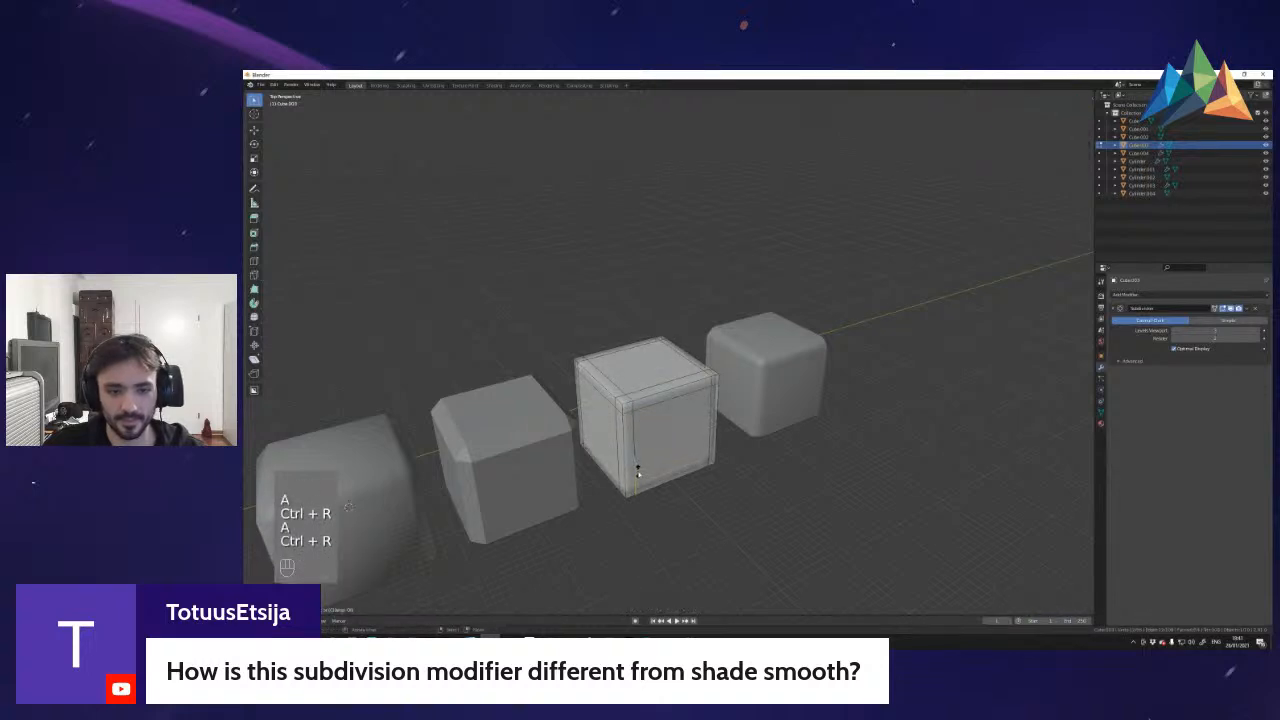
pyautogui.press('Tab')
pyautogui.hotkey('shift', 'f')
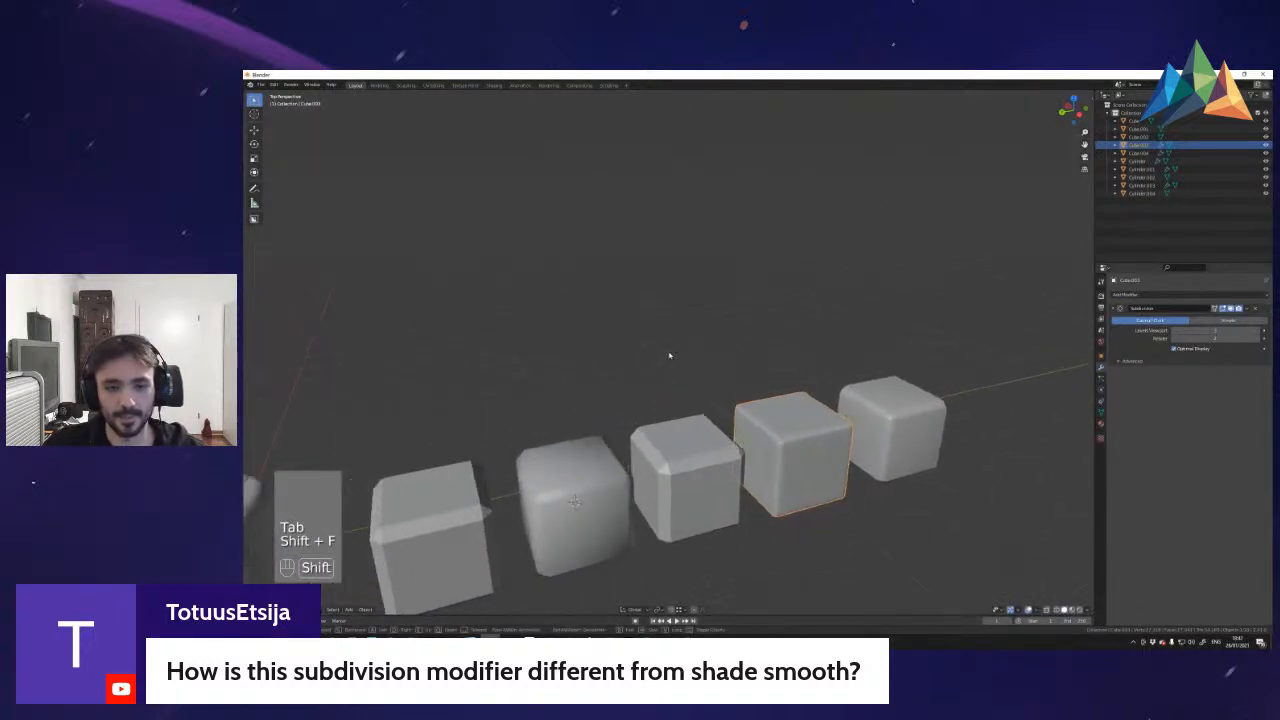
pyautogui.click(669, 355)
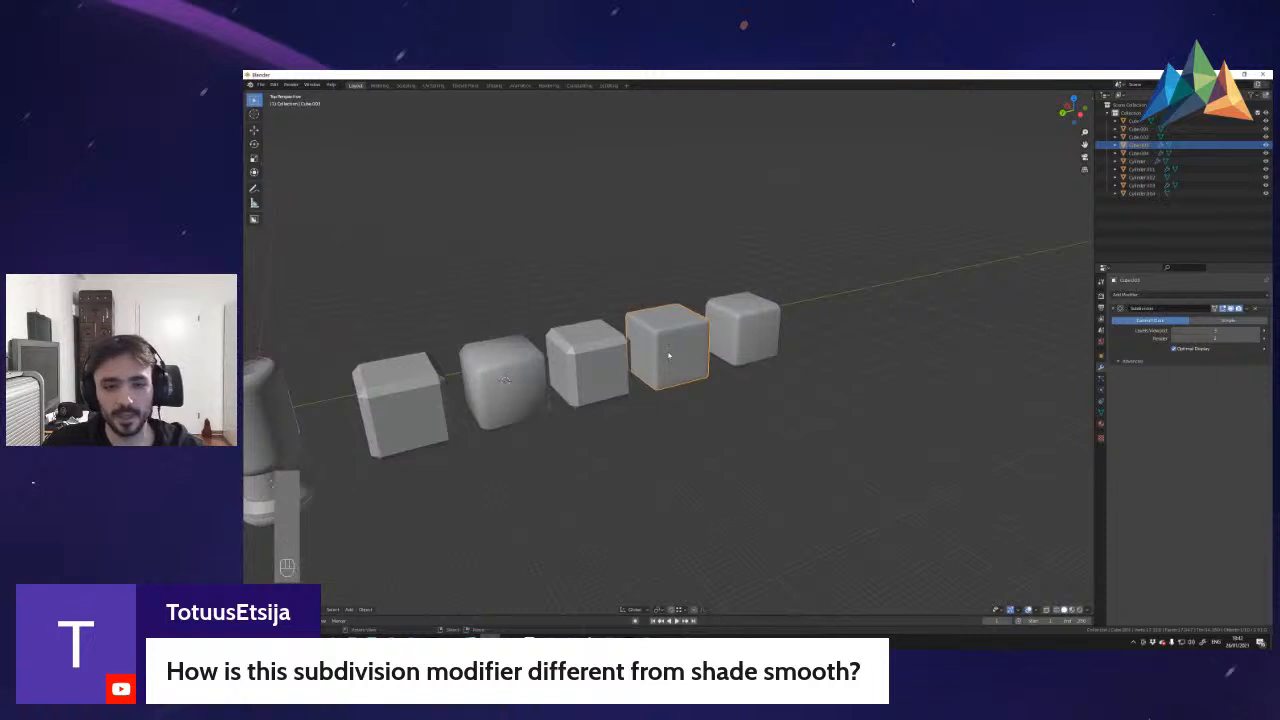
# - Add a new cube and move it to the far end of the row, just beyond the weighted-normal cube
pyautogui.hotkey('shift', 'a')
pyautogui.moveTo(669, 352)
pyautogui.click(704, 362)
pyautogui.press('g')
pyautogui.click(998, 268)
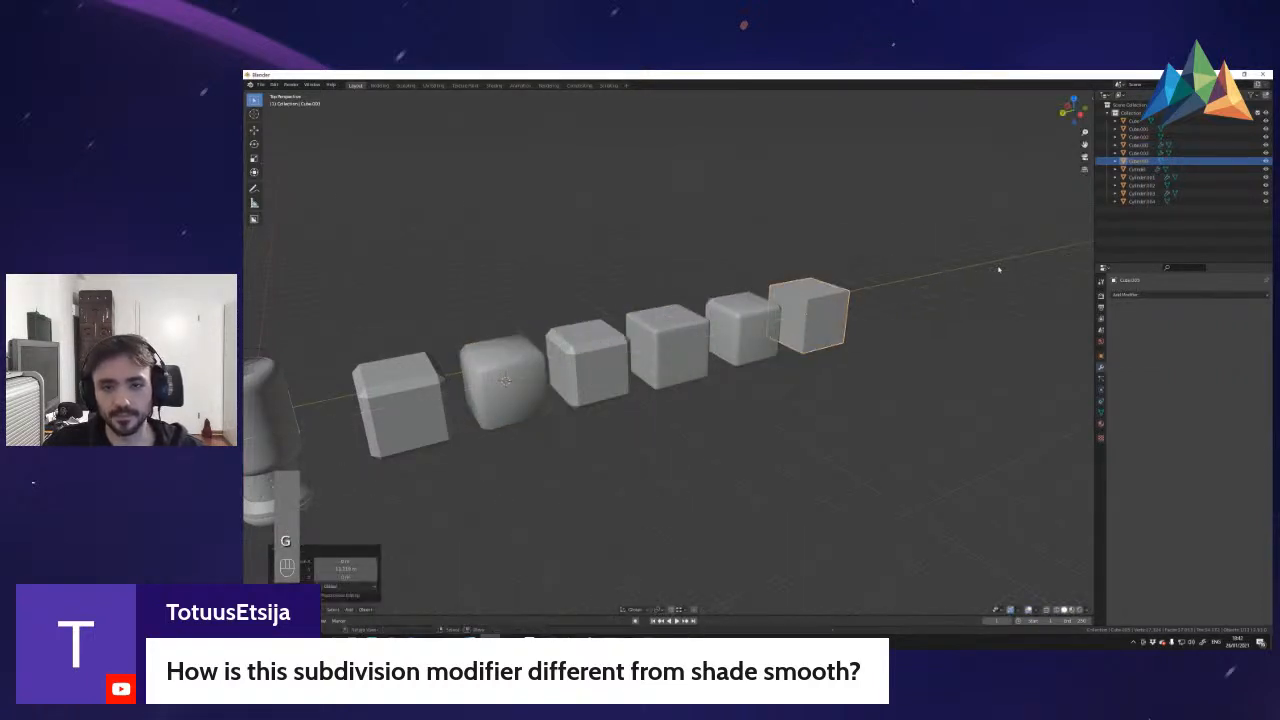
# - Bevel all edges of the new cube at the far end with a narrow bevel
pyautogui.press('Tab')
pyautogui.hotkey('ctrl', 'b')
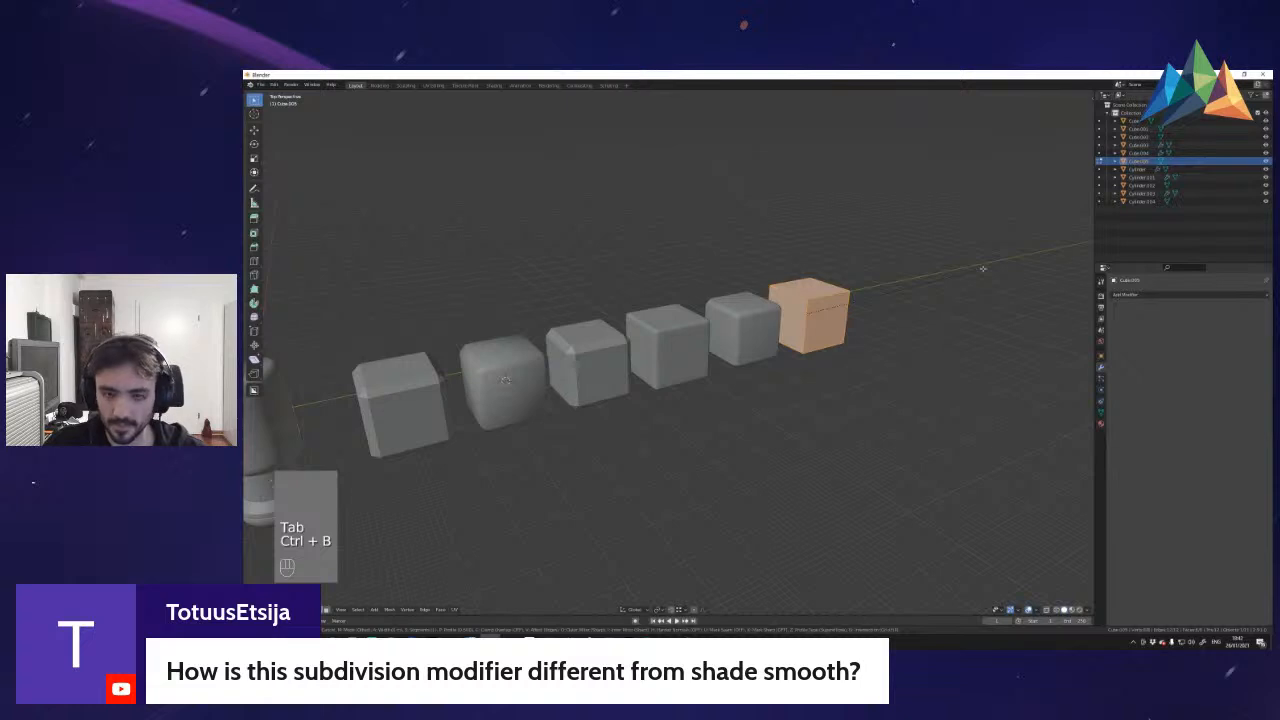
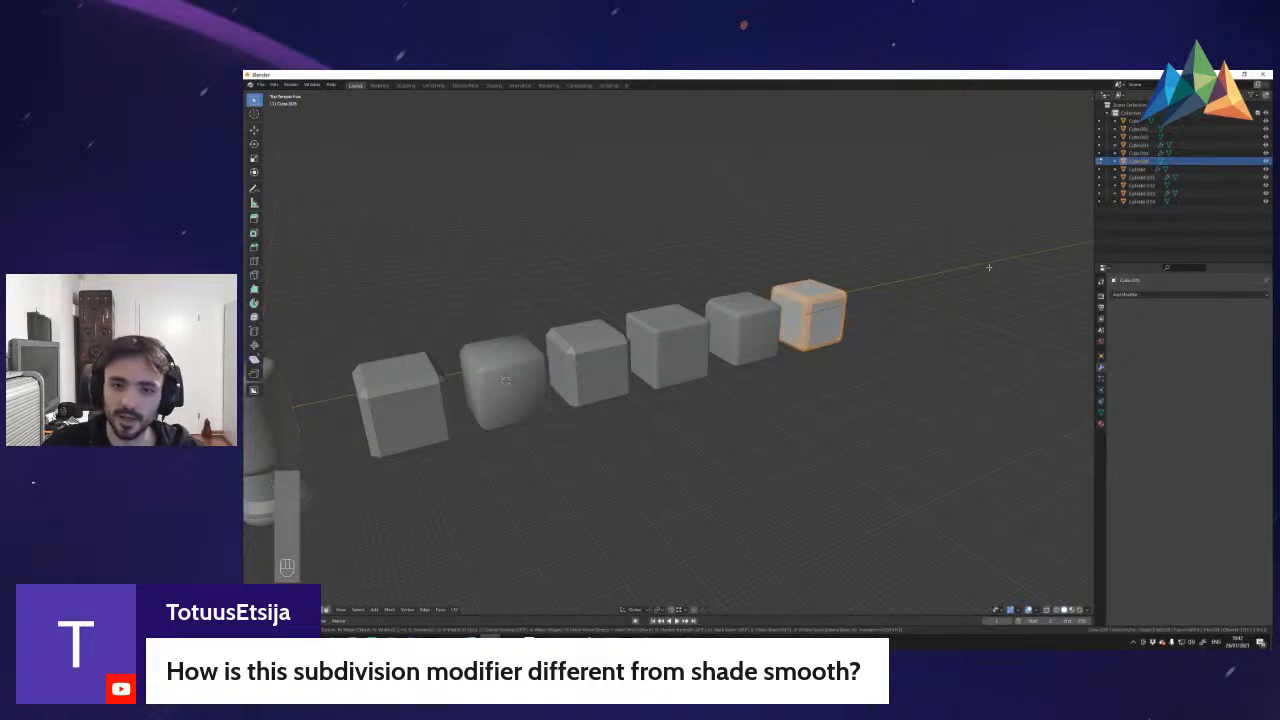
pyautogui.click(989, 267)
pyautogui.press('Tab')
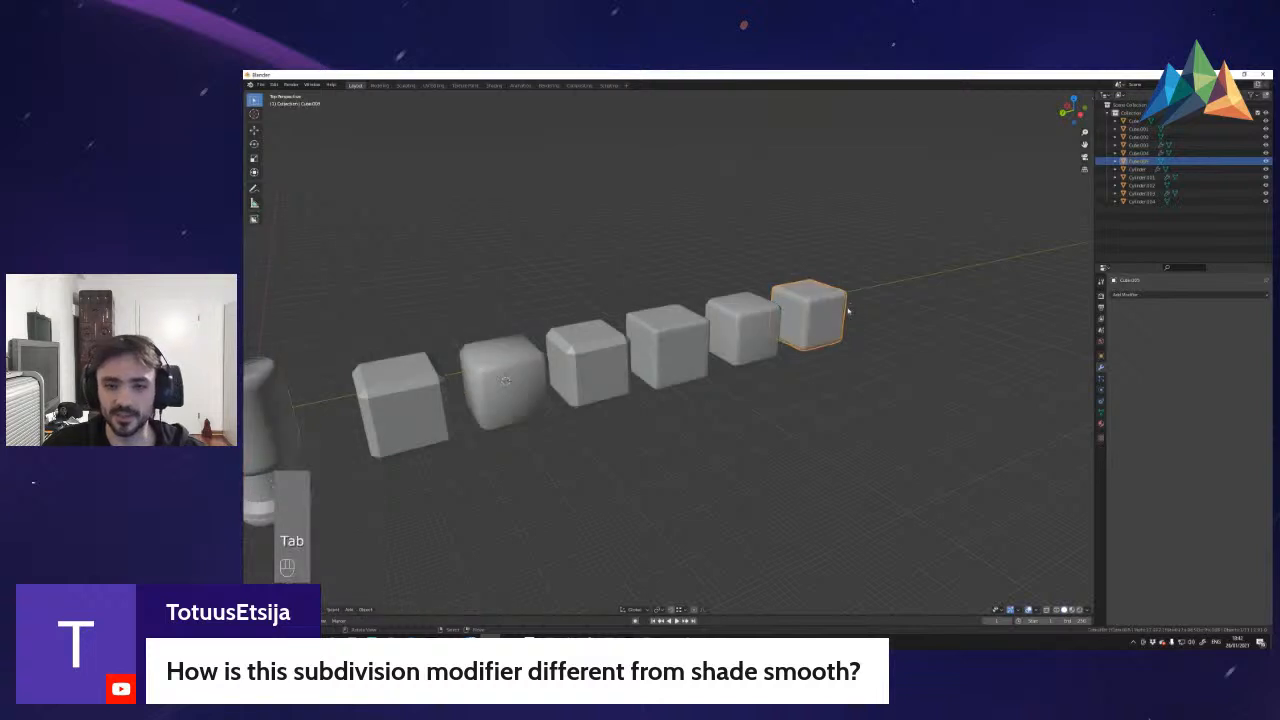
# - Shade the new bevelled cube smooth with Auto Smooth enabled and add a Weighted Normal modifier to it
pyautogui.press('w')
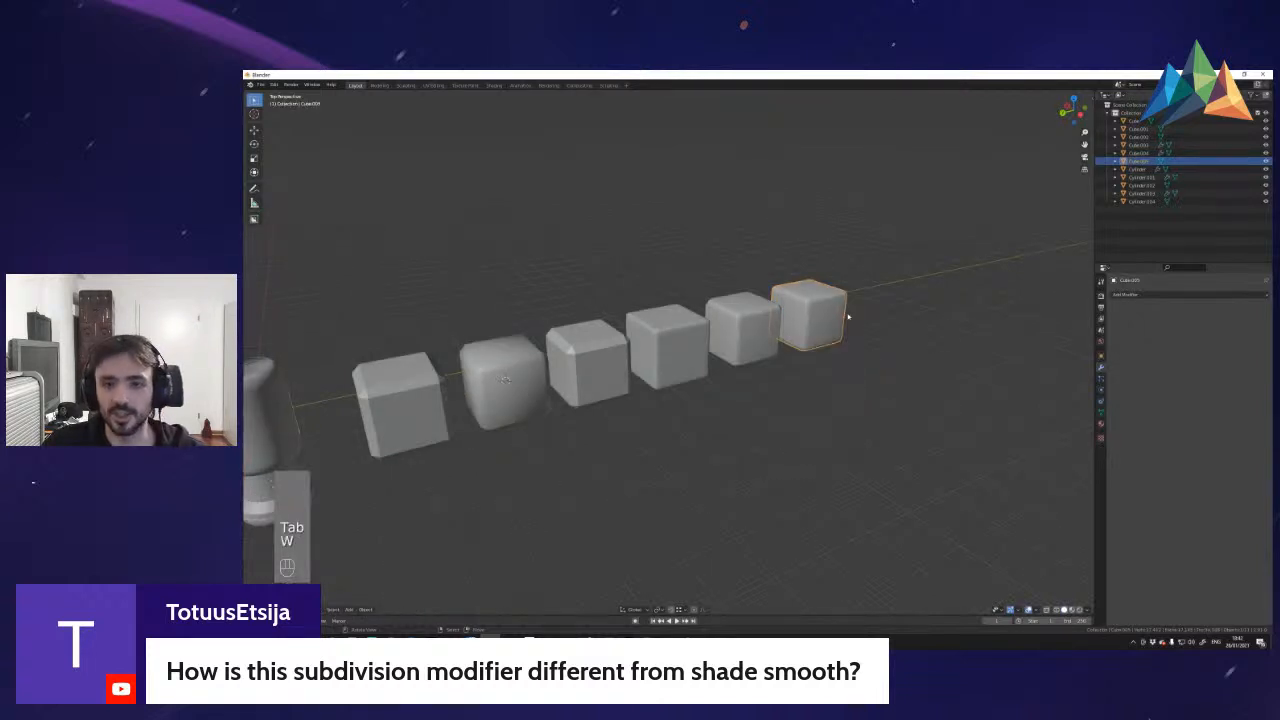
pyautogui.click(1101, 414)
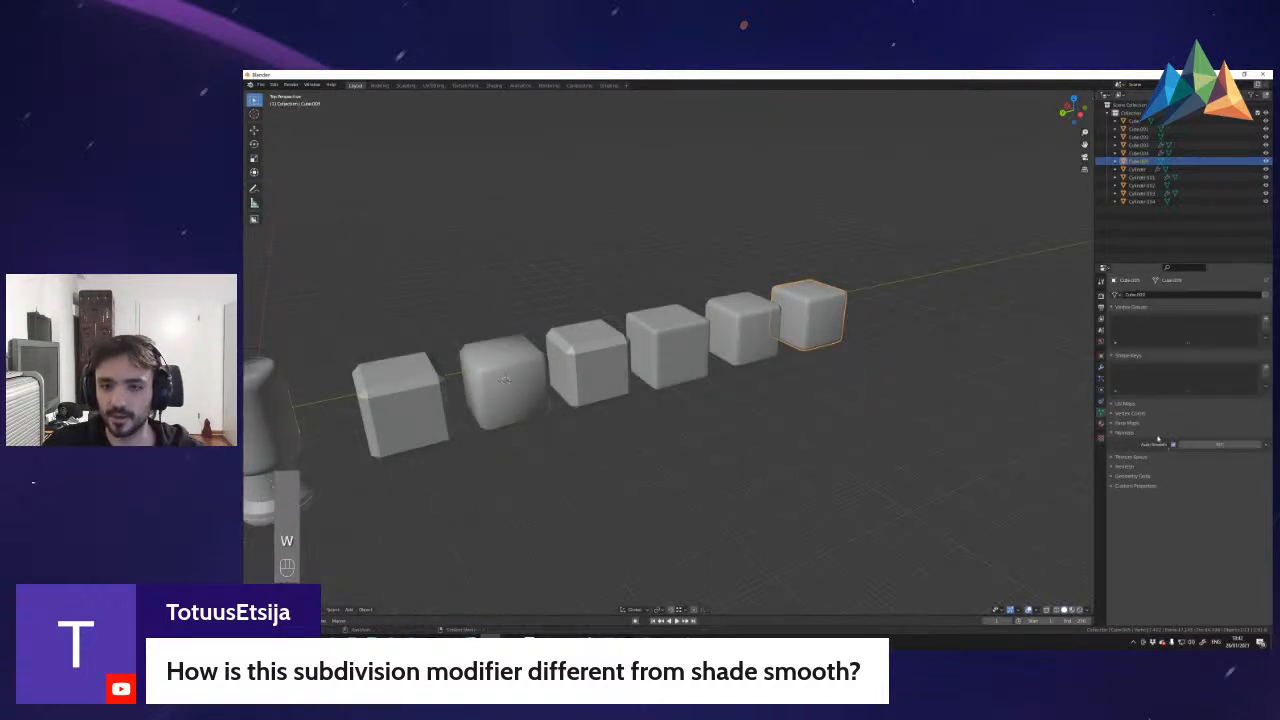
pyautogui.click(1101, 368)
pyautogui.click(1146, 297)
pyautogui.press('w')
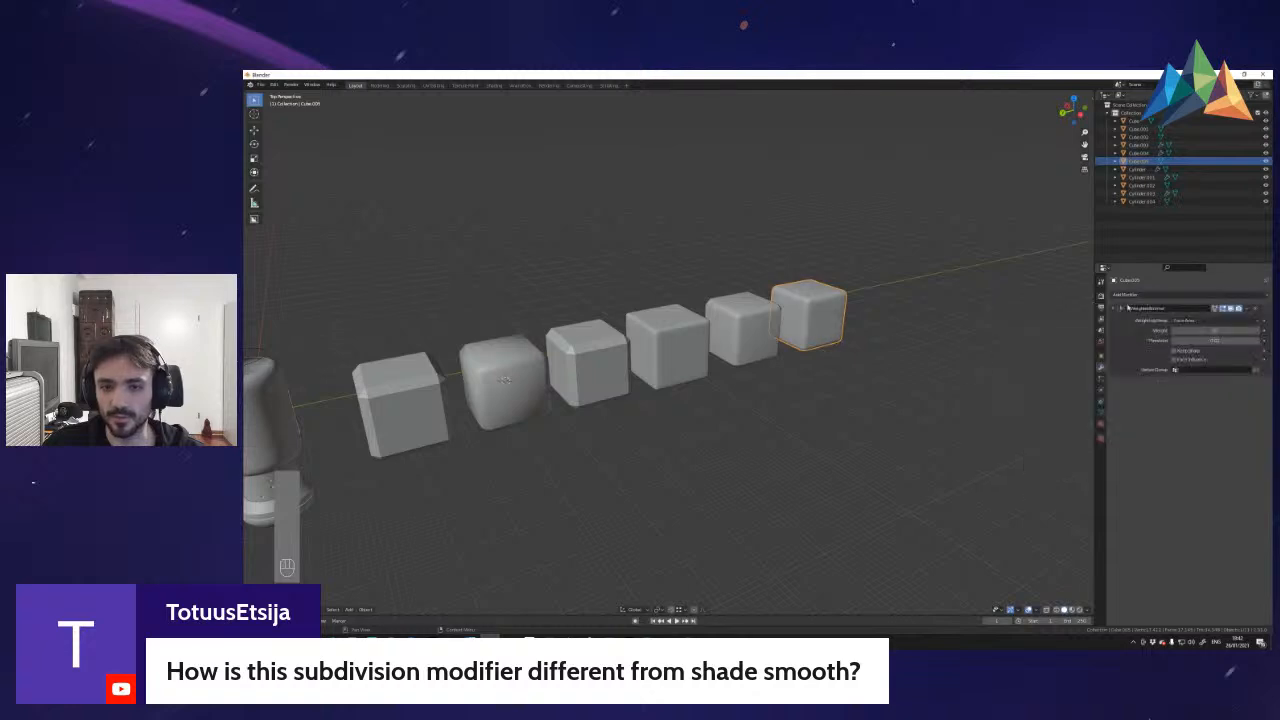
# - Compare the shading along the row of cubes, singling out the first four cubes against the two weighted-normal ones
pyautogui.hotkey('shift', 'f')
pyautogui.press('s')
pyautogui.click(671, 356)
pyautogui.click(446, 414)
pyautogui.click(534, 389)
pyautogui.click(624, 364)
pyautogui.keyDown('shift'); pyautogui.click(675, 345); pyautogui.keyUp('shift')
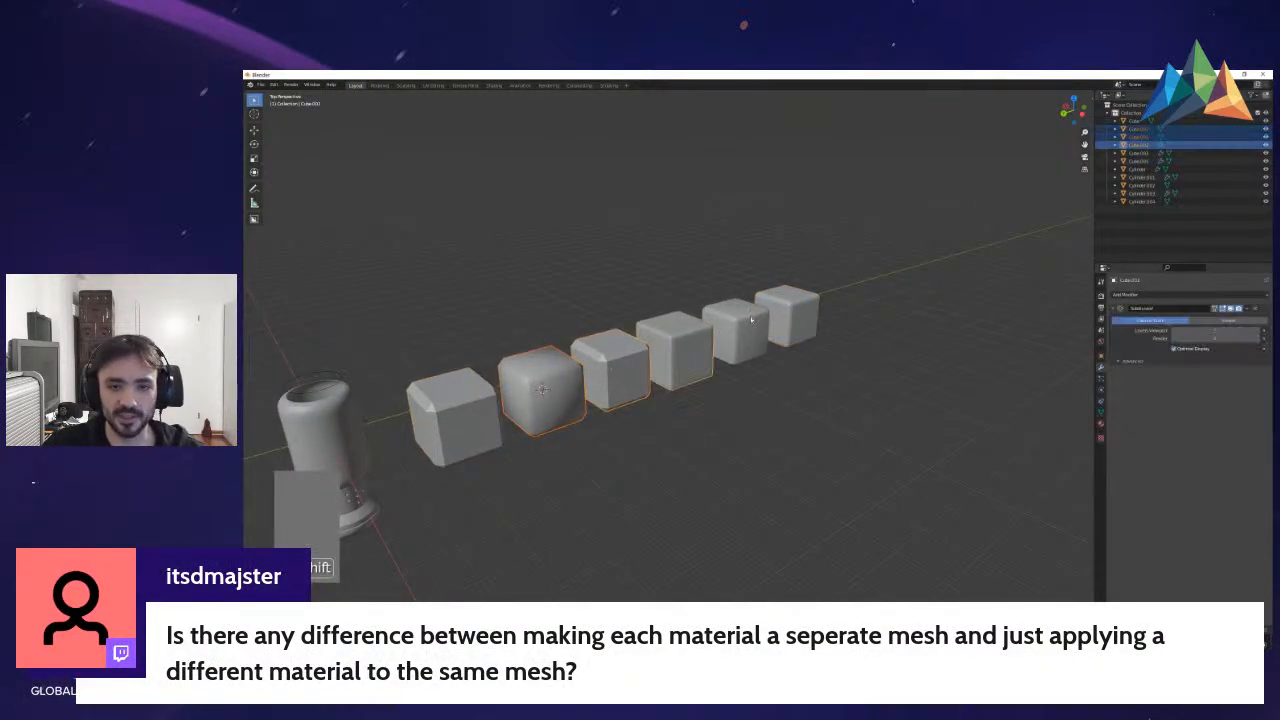
pyautogui.keyDown('shift'); pyautogui.click(790, 312); pyautogui.keyUp('shift')
pyautogui.click(662, 357)
pyautogui.keyDown('shift'); pyautogui.click(622, 364); pyautogui.keyUp('shift')
pyautogui.keyDown('shift'); pyautogui.click(546, 388); pyautogui.keyUp('shift')
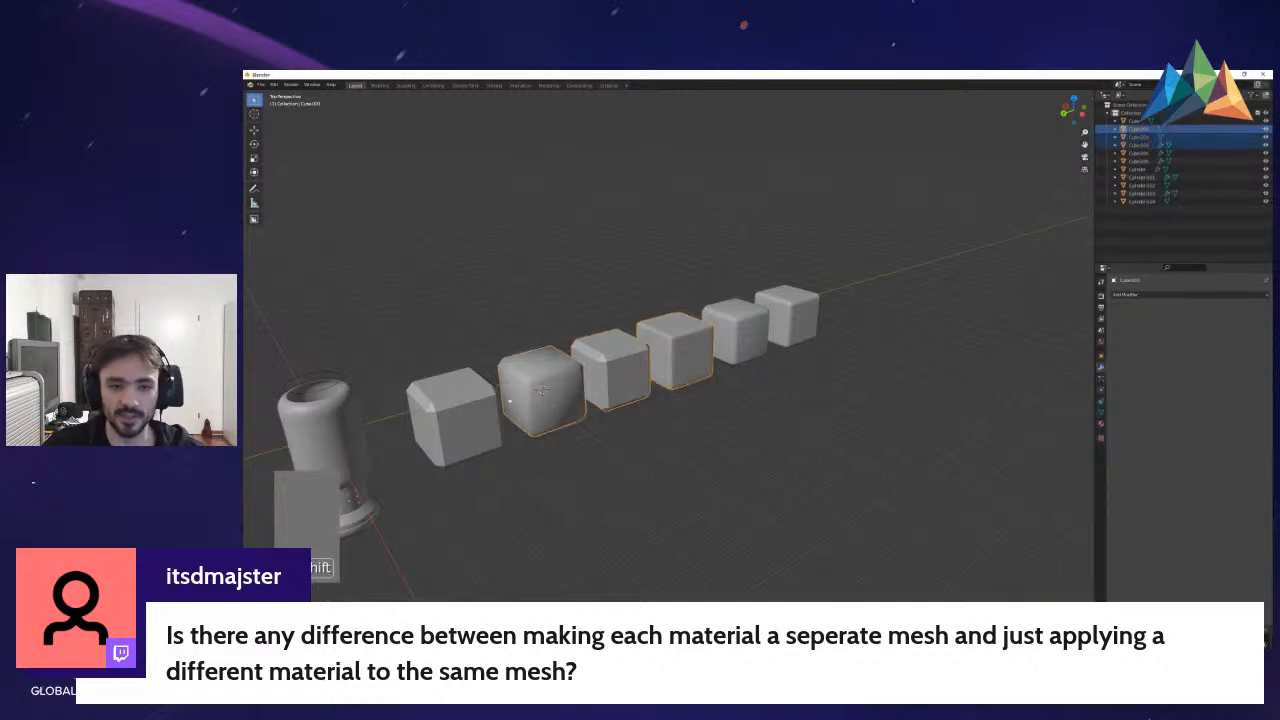
pyautogui.keyDown('shift'); pyautogui.click(460, 408); pyautogui.keyUp('shift')
pyautogui.press('g')
pyautogui.rightClick(657, 417)
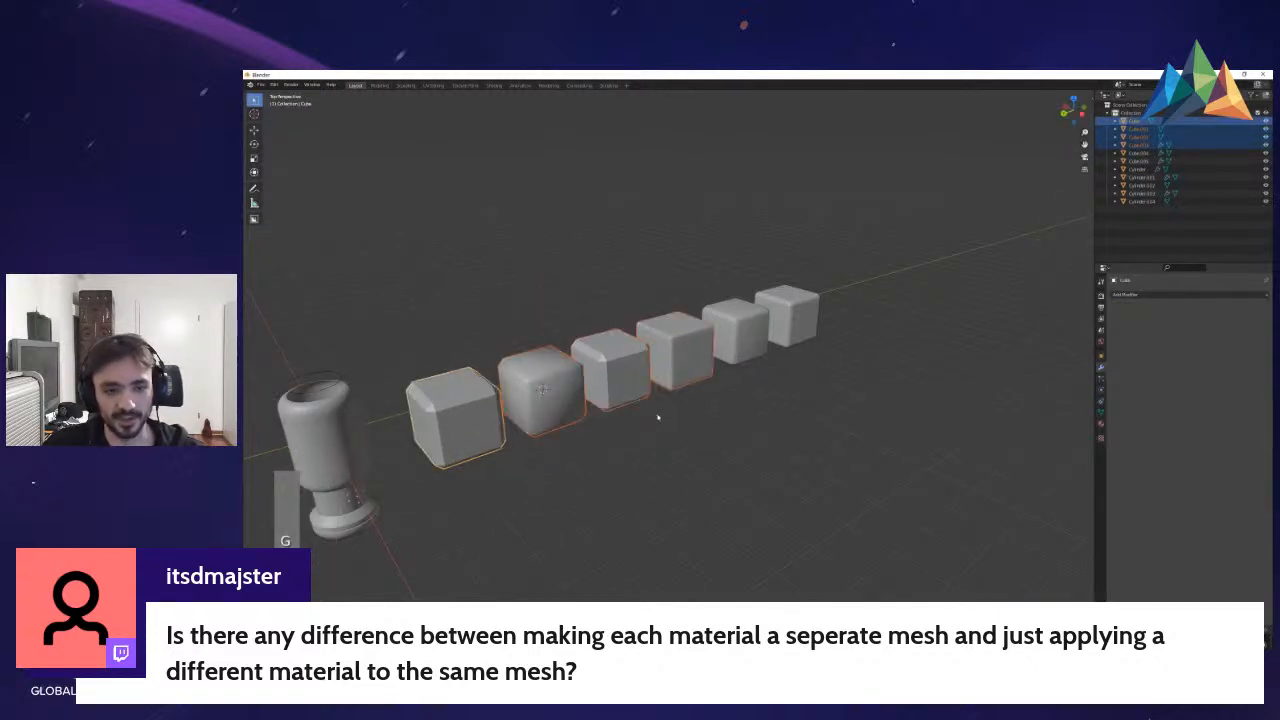
pyautogui.hotkey('alt', 'a')
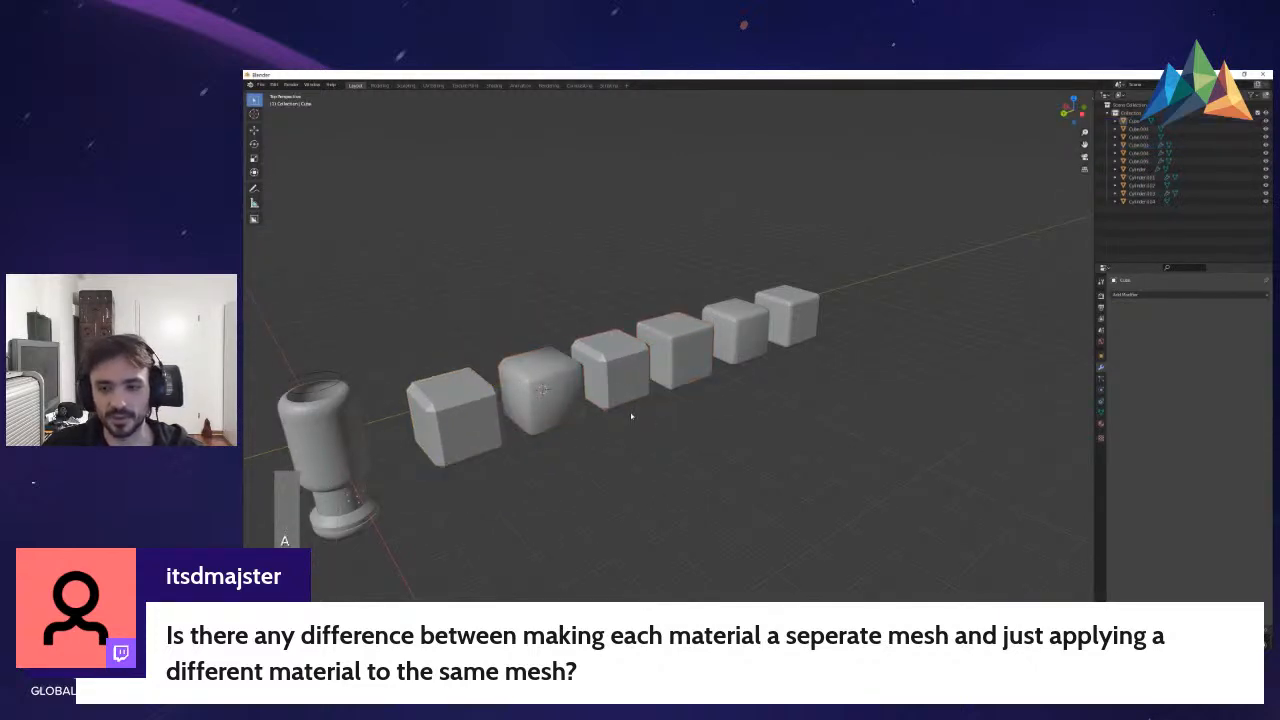
# - Examine the normals settings and mesh of the farthest cube and compare it with the first four cubes
pyautogui.click(1101, 412)
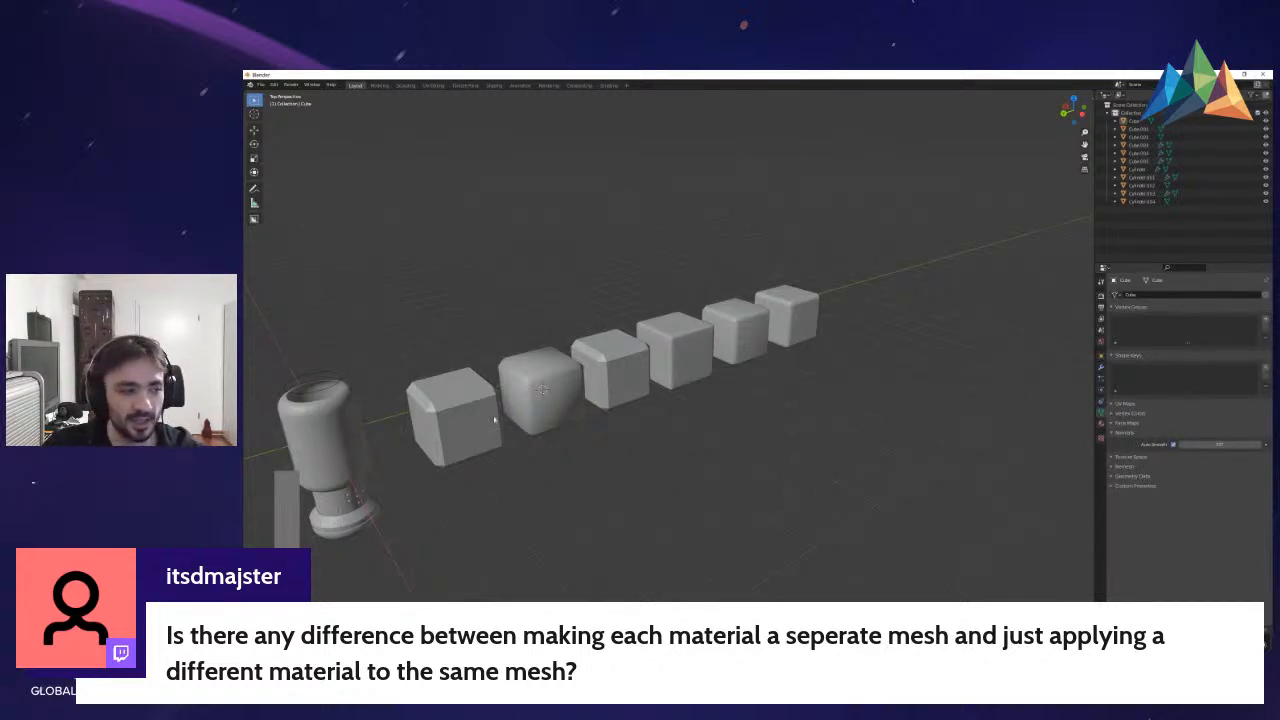
pyautogui.click(802, 320)
pyautogui.press('Tab')
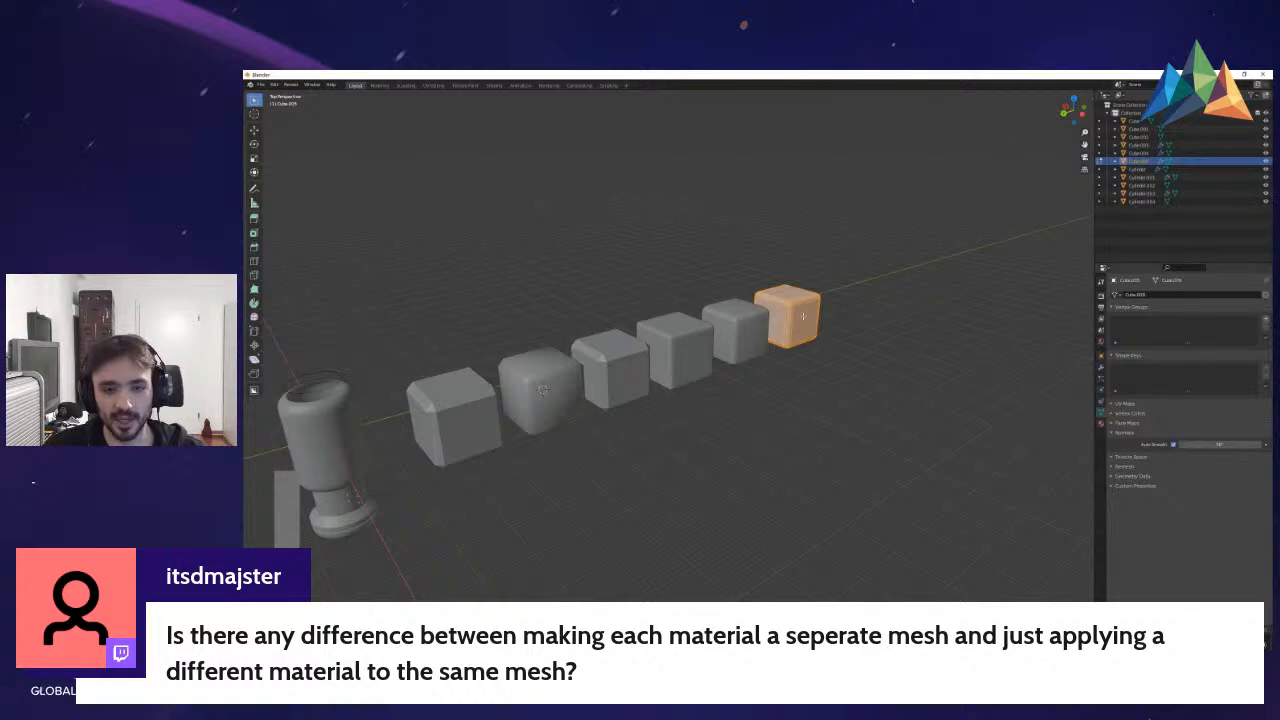
pyautogui.press('Tab')
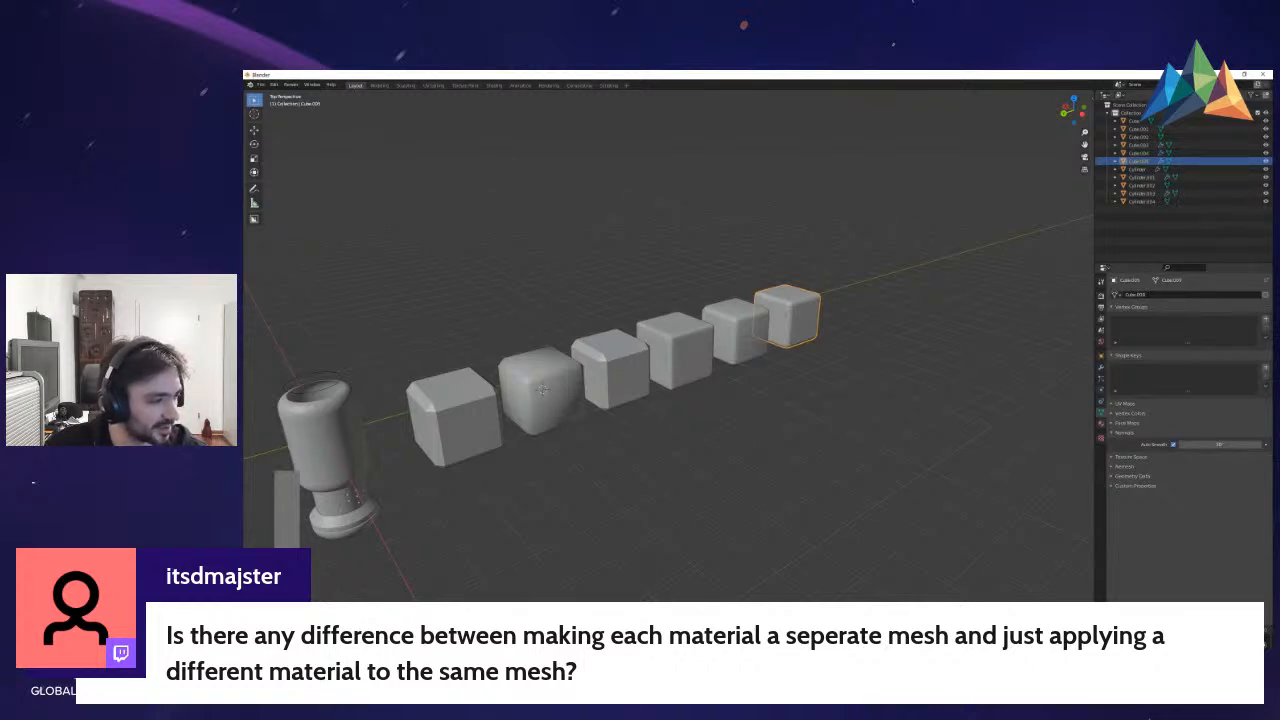
pyautogui.hotkey('shift', 'f')
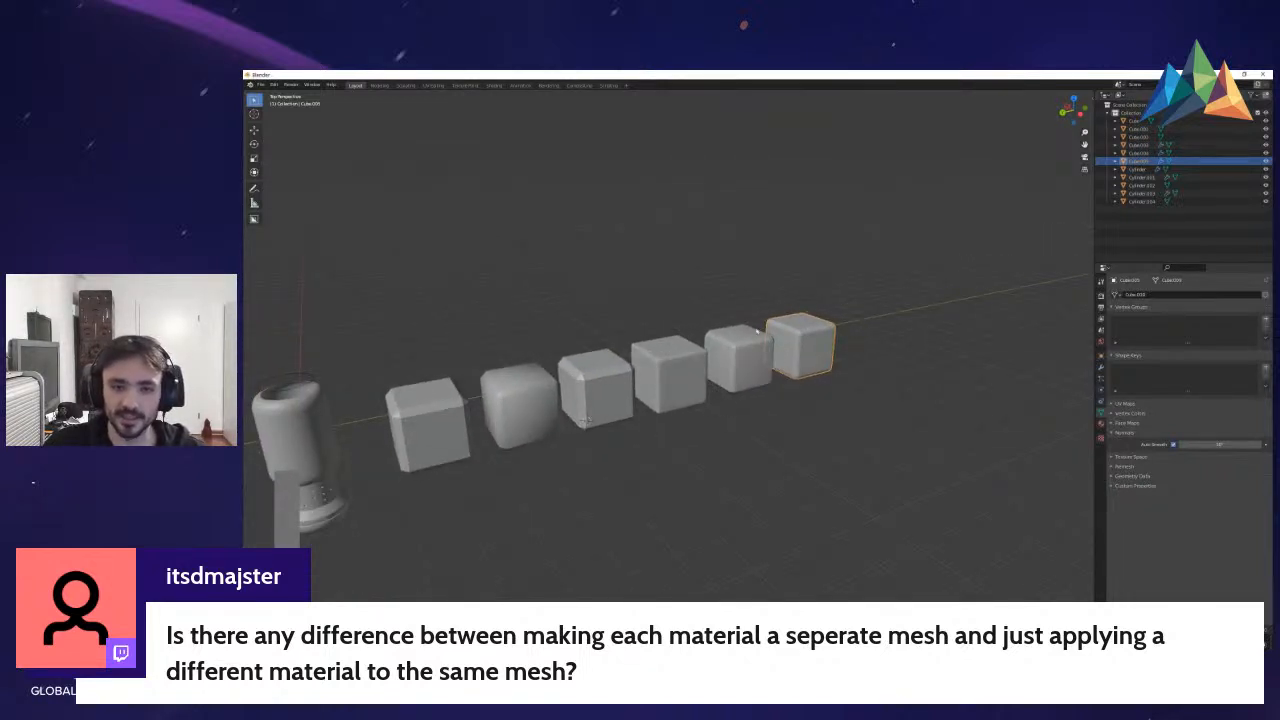
pyautogui.click(438, 415)
pyautogui.click(515, 398)
pyautogui.click(594, 386)
pyautogui.keyDown('shift'); pyautogui.click(675, 371); pyautogui.keyUp('shift')
pyautogui.keyDown('shift'); pyautogui.click(520, 398); pyautogui.keyUp('shift')
pyautogui.keyDown('shift'); pyautogui.click(443, 418); pyautogui.keyUp('shift')
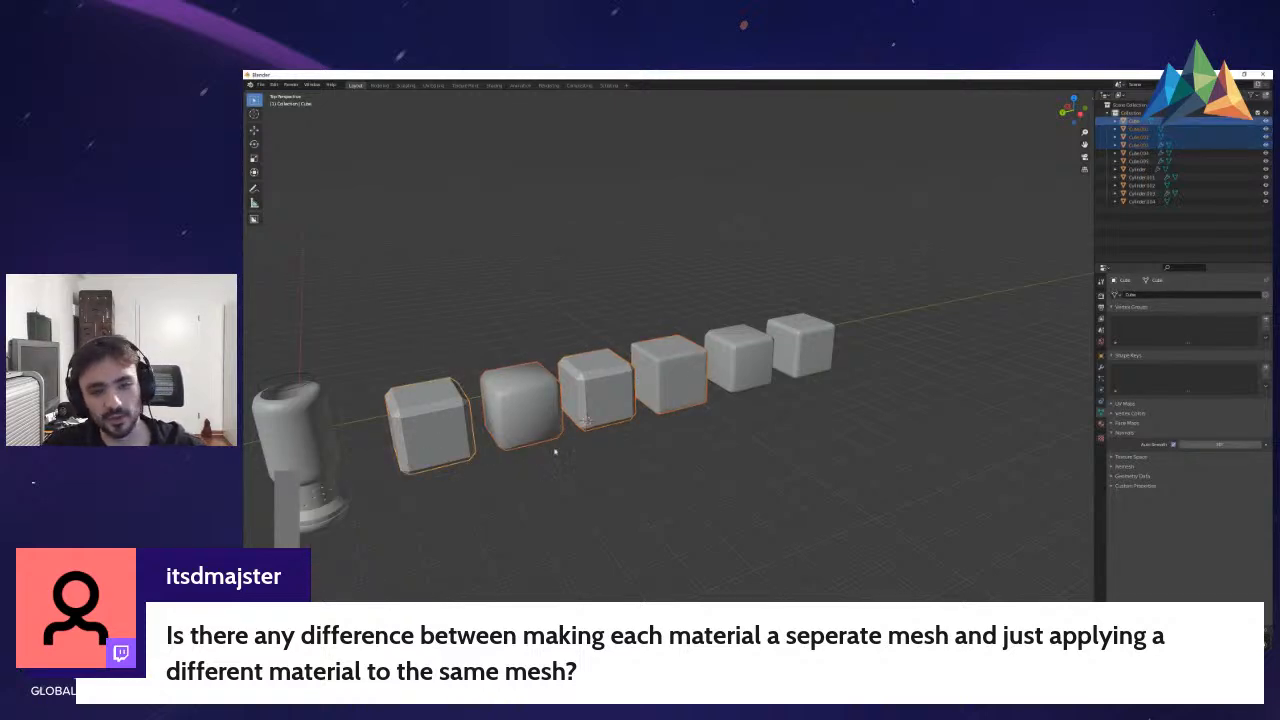
# - Compare the meshes of the farthest cube and the fourth, subdivided cube, and inspect the fourth cube's Subdivision modifier
pyautogui.click(799, 346)
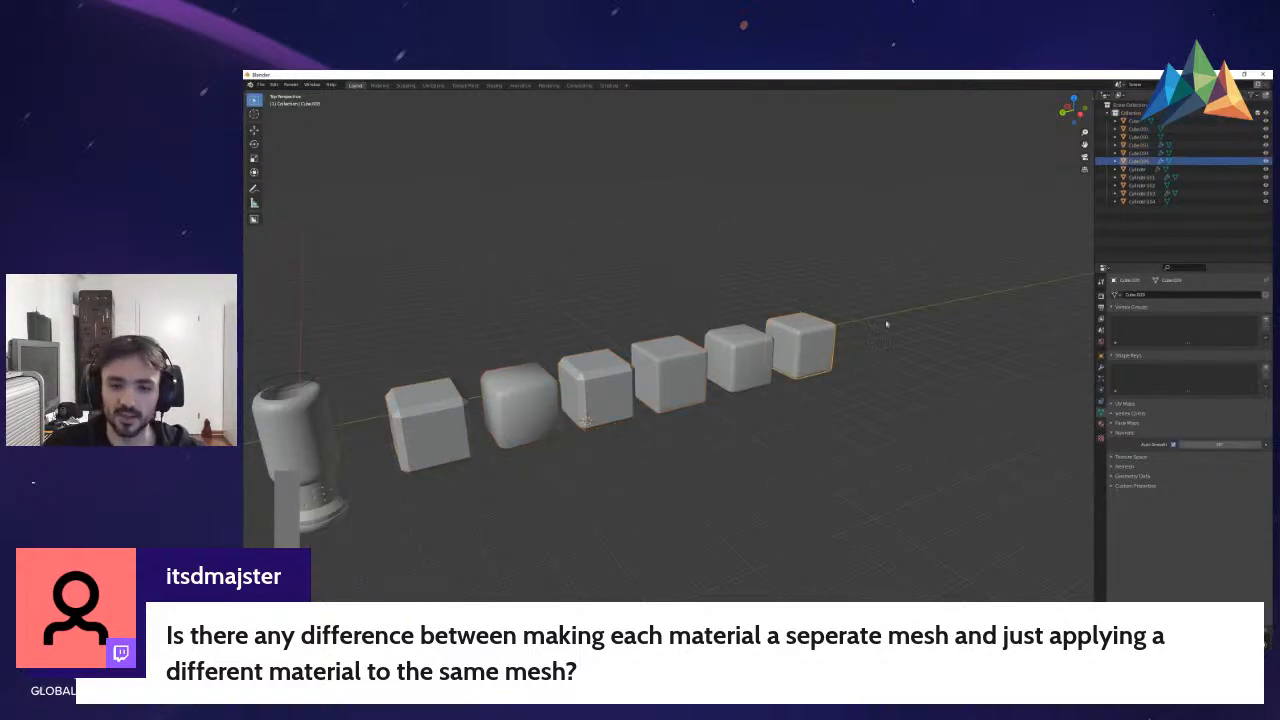
pyautogui.press('Tab')
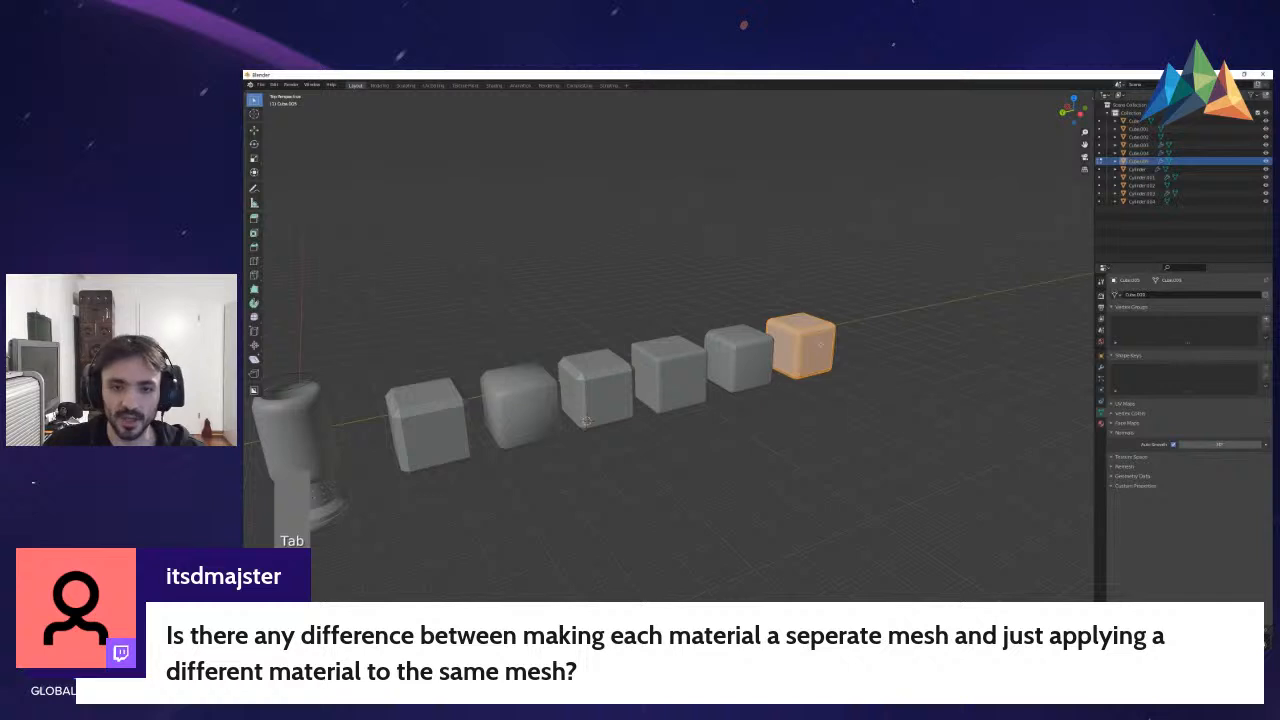
pyautogui.press('Tab')
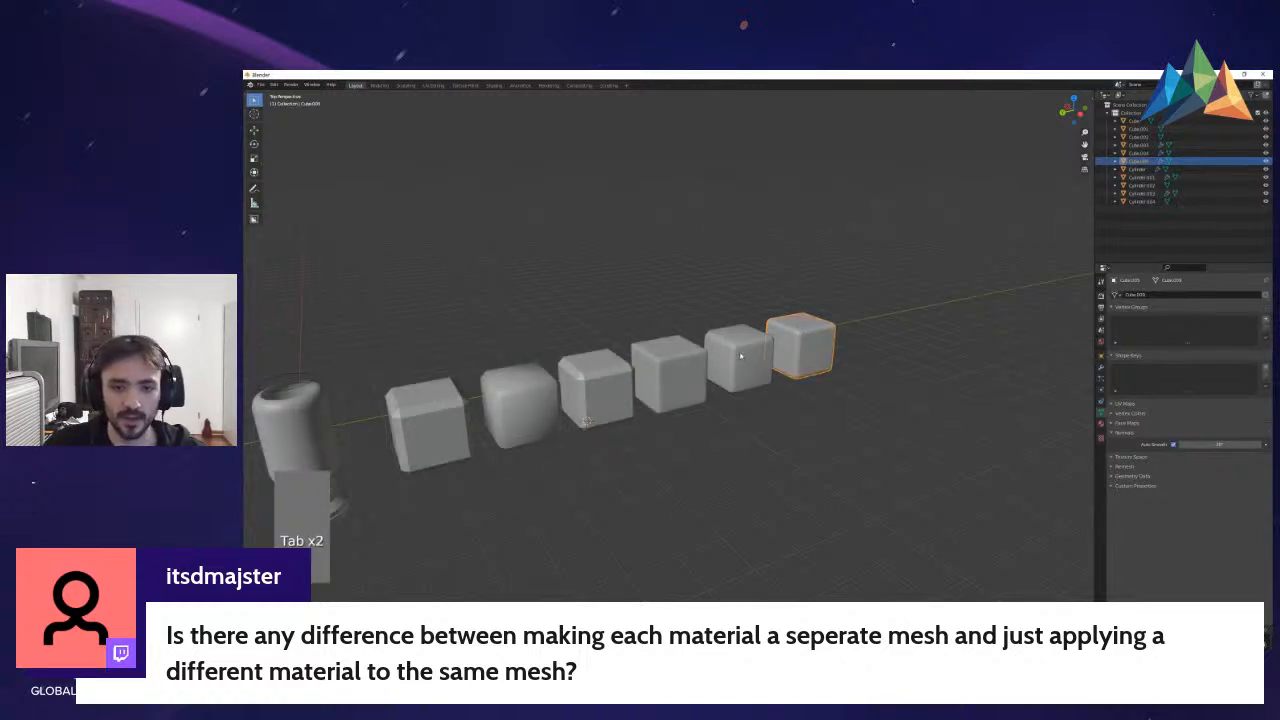
pyautogui.click(645, 367)
pyautogui.press('Tab')
pyautogui.press('Tab')
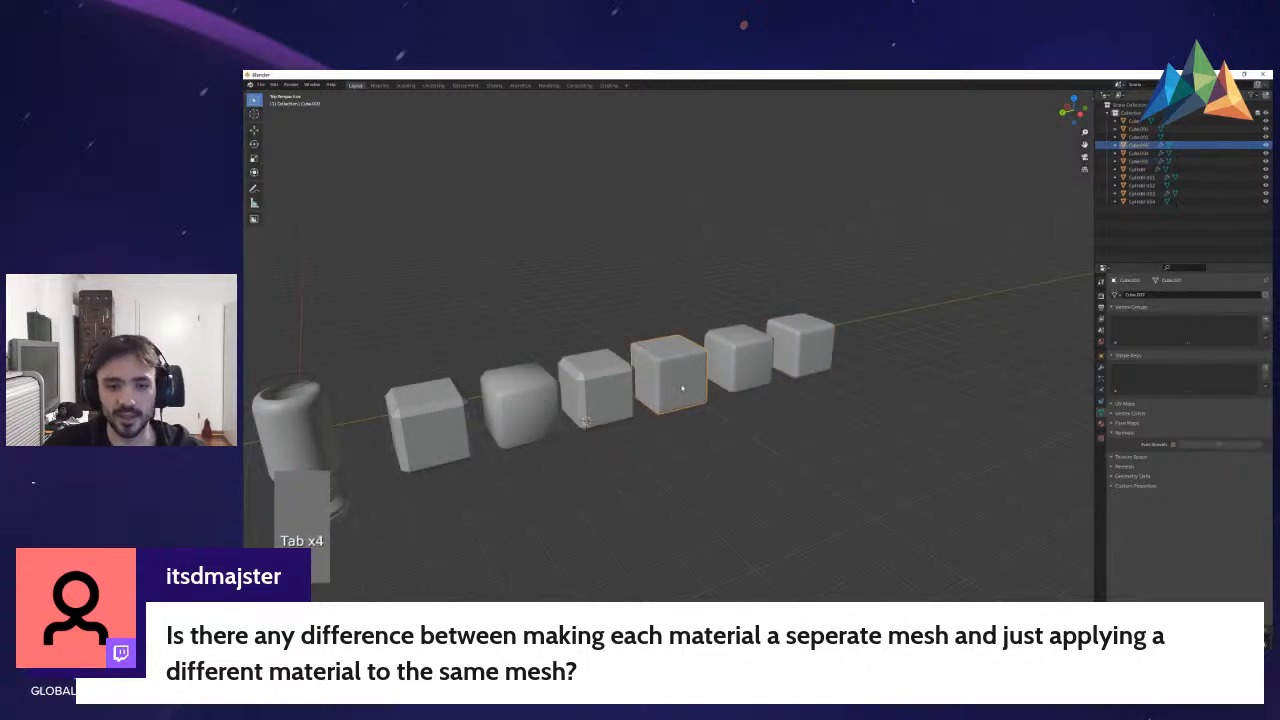
pyautogui.press('Tab')
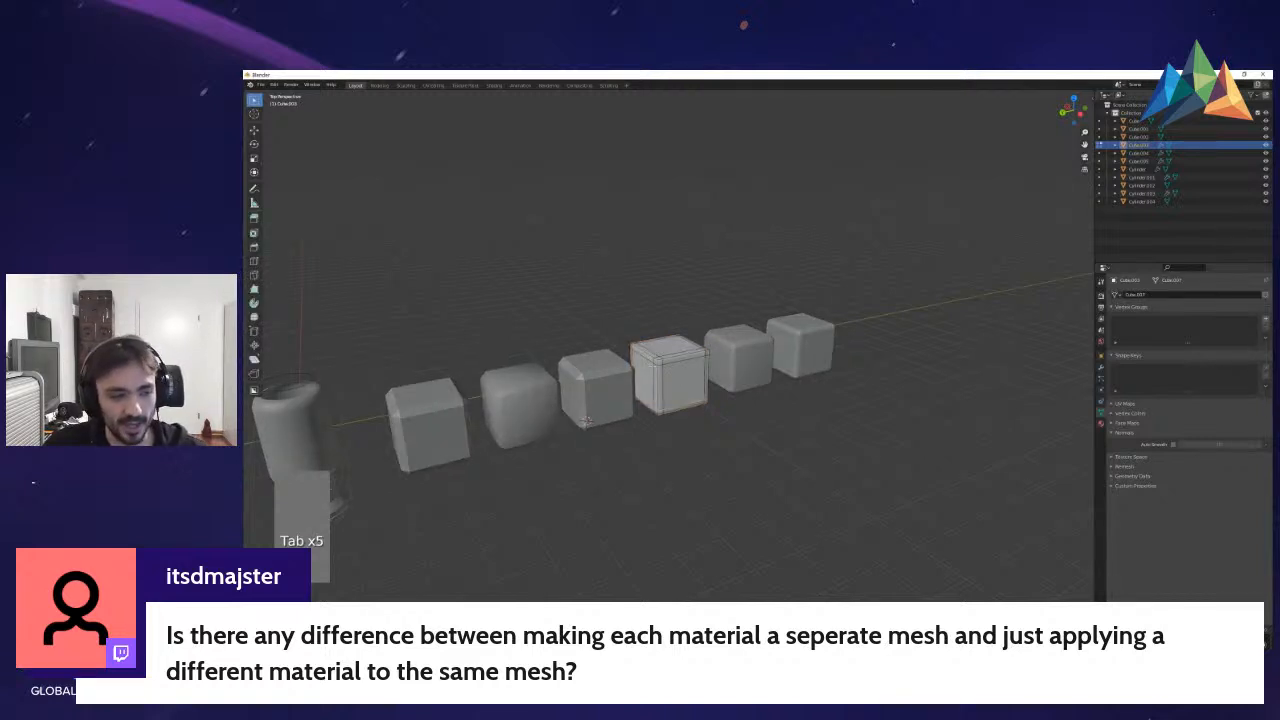
pyautogui.press('Tab')
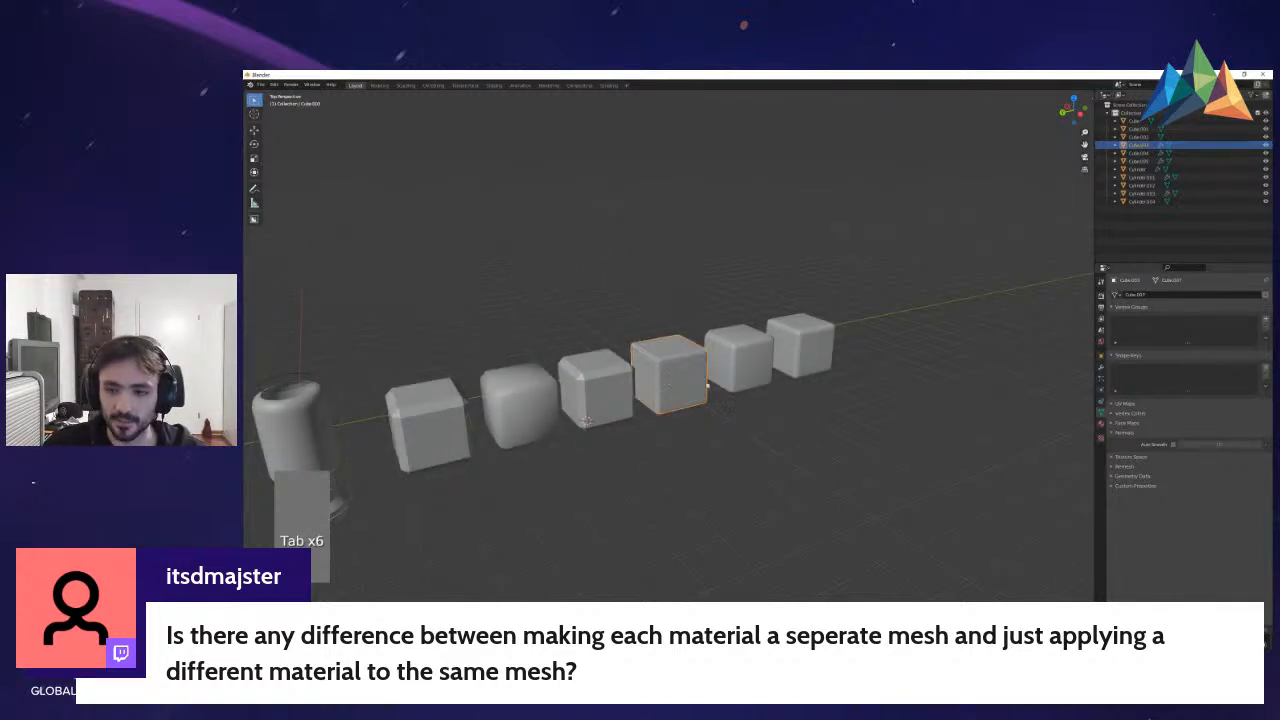
pyautogui.click(1101, 367)
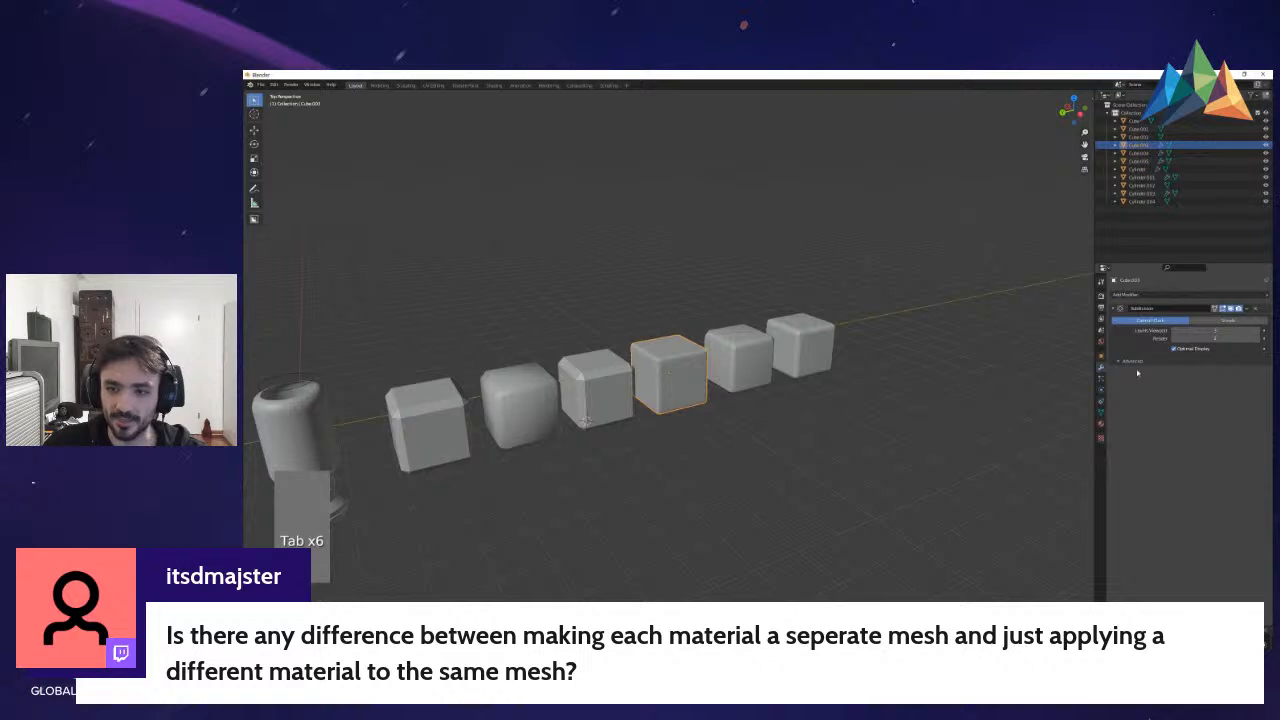
# - Apply the fourth cube's Subdivision modifier and inspect the resulting mesh in Edit Mode
pyautogui.hotkey('ctrl', 'a')
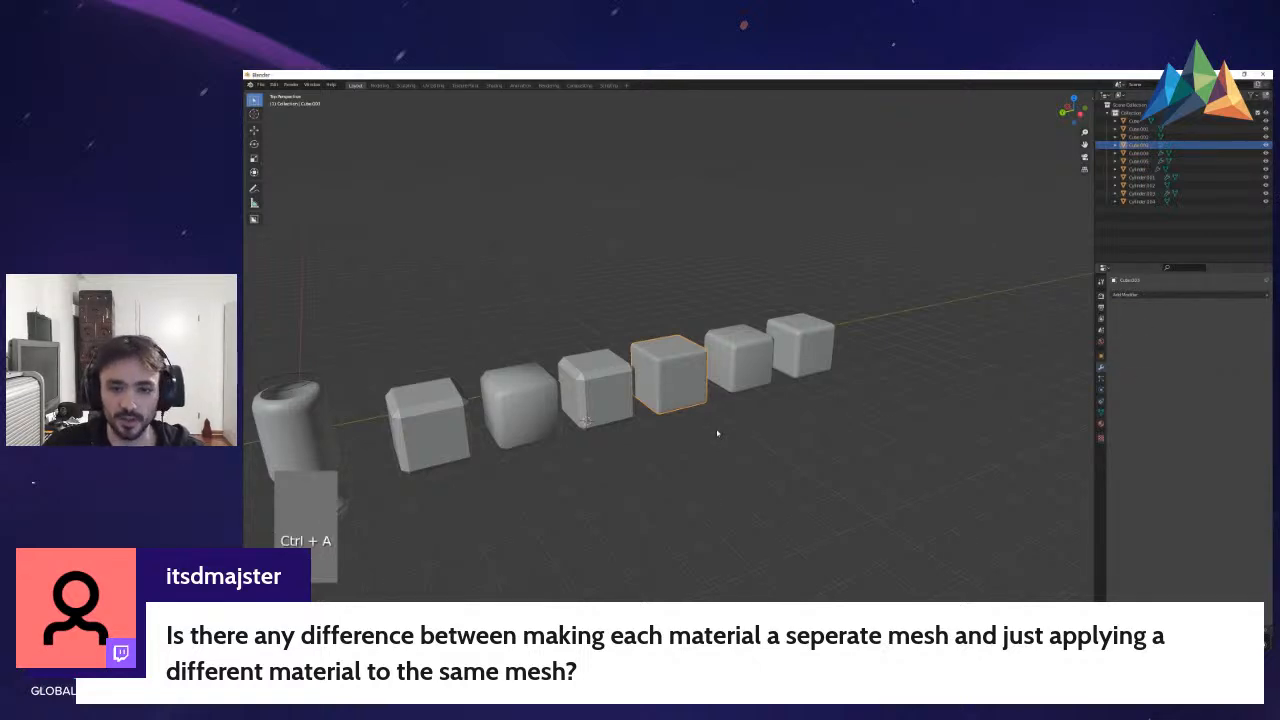
pyautogui.press('Tab')
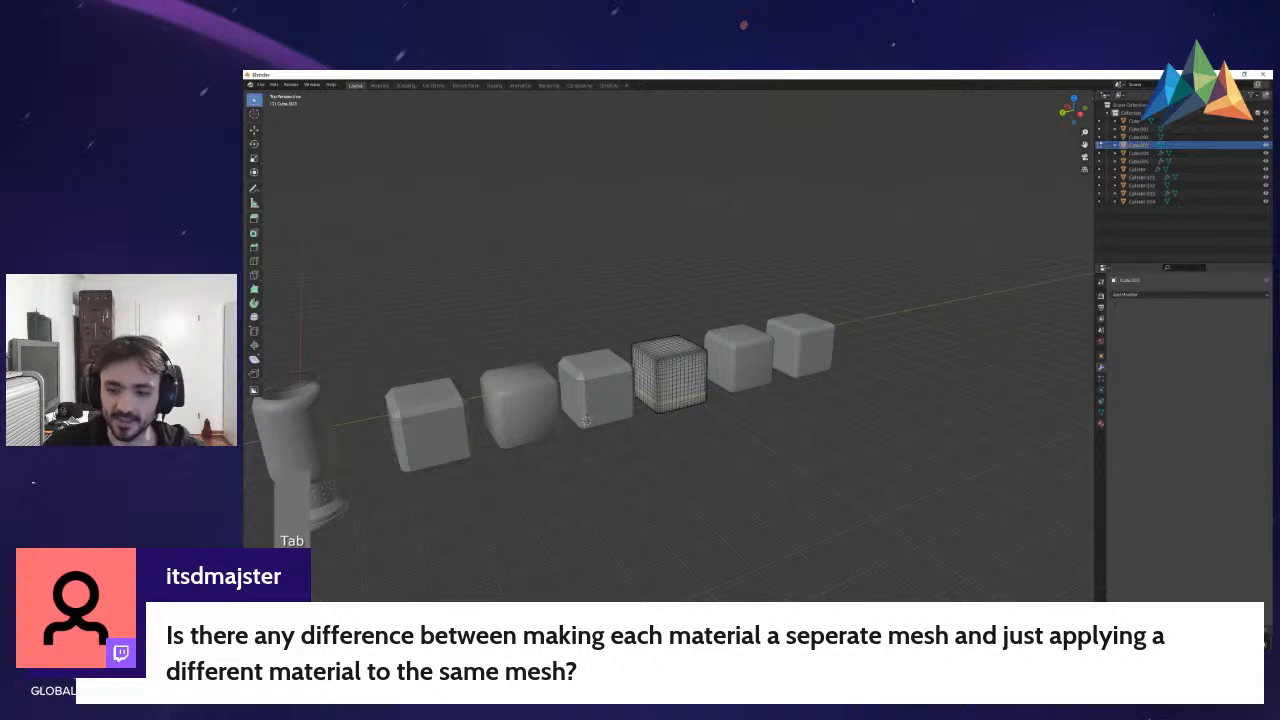
pyautogui.press('Tab')
pyautogui.press('Tab')
# - Compare the meshes of the fifth, sixth, third and first cubes in Edit Mode
pyautogui.click(741, 378)
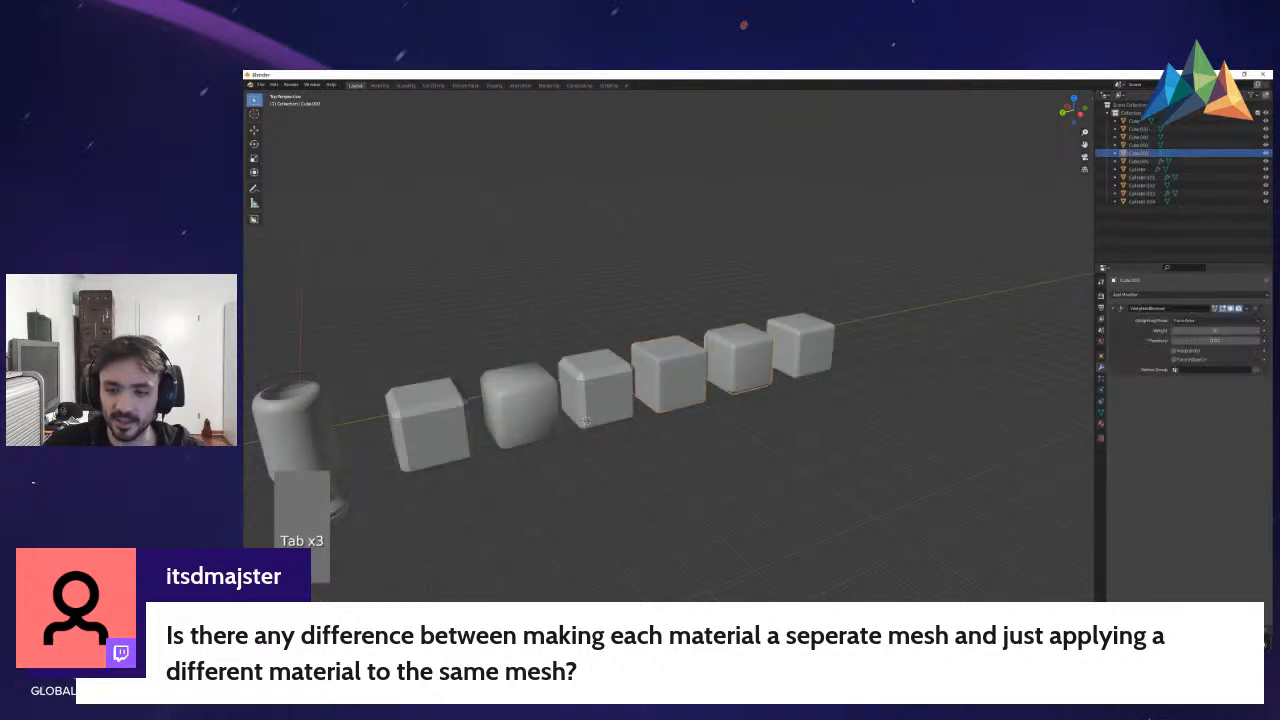
pyautogui.press('Tab')
pyautogui.press('Tab')
pyautogui.click(801, 352)
pyautogui.press('Tab')
pyautogui.press('Tab')
pyautogui.click(595, 387)
pyautogui.press('Tab')
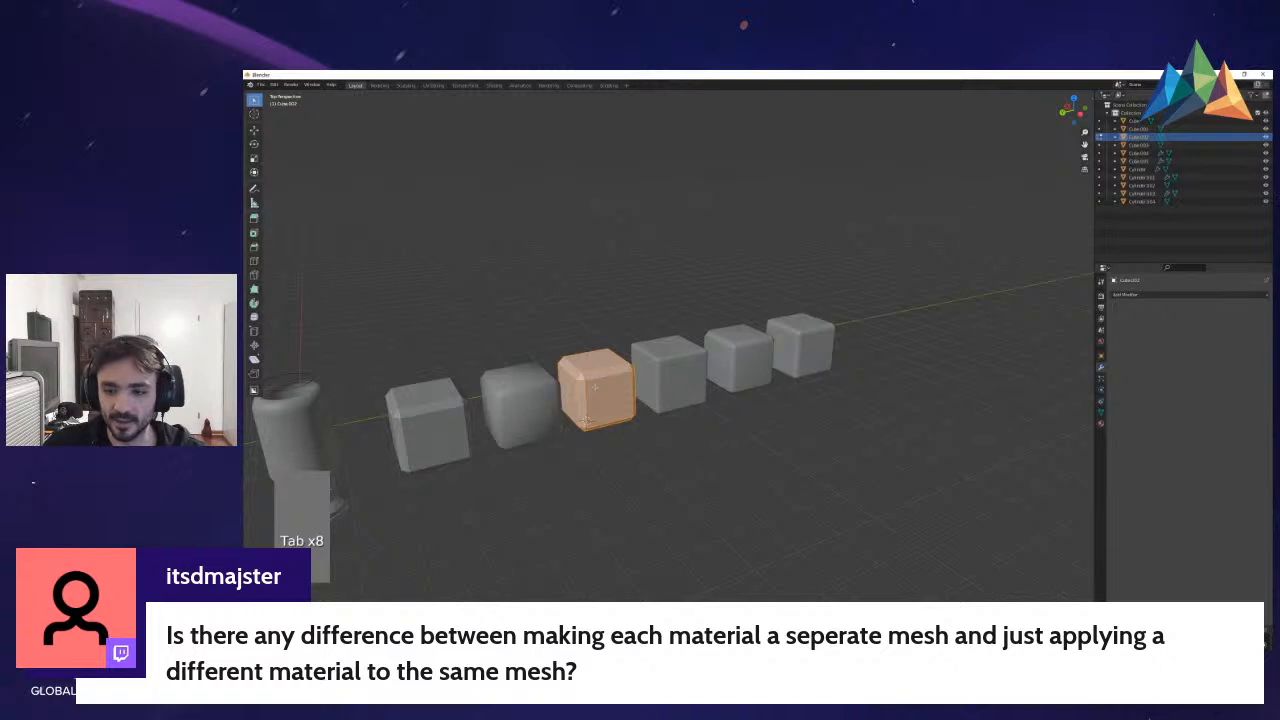
pyautogui.press('Tab')
pyautogui.press('Tab')
pyautogui.press('Tab')
pyautogui.click(434, 425)
pyautogui.press('Tab')
pyautogui.press('Tab')
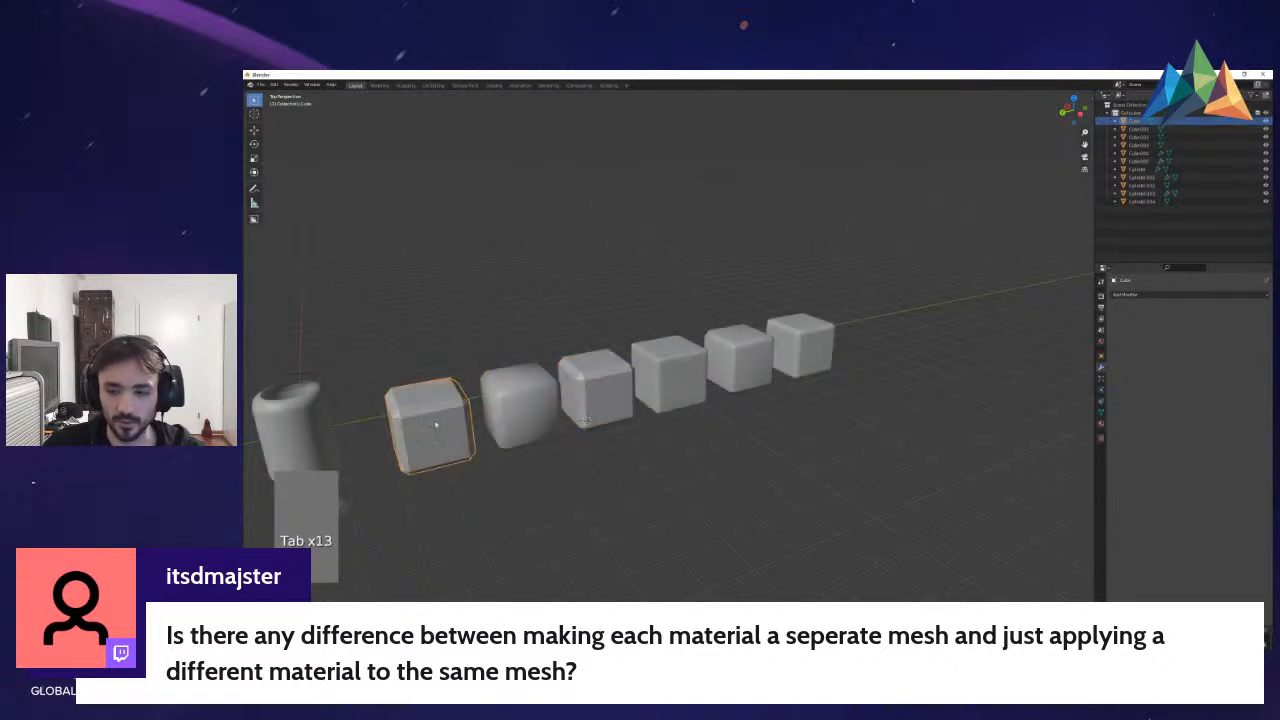
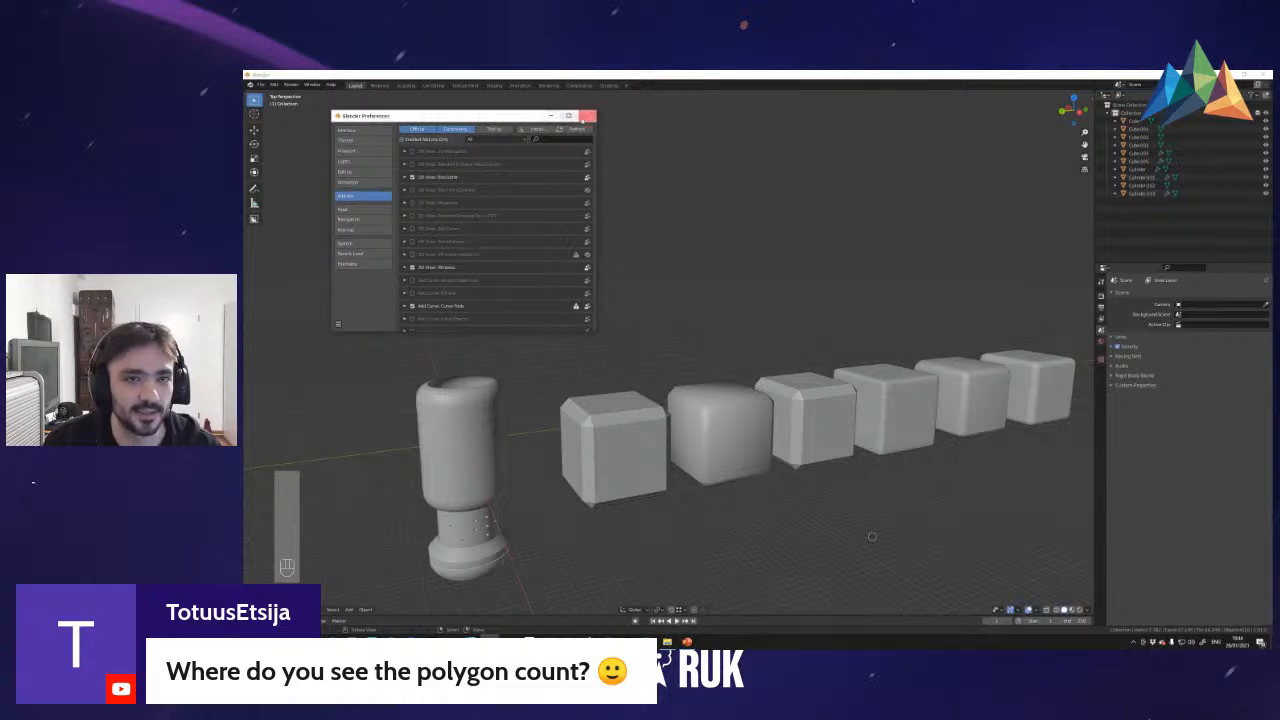
# - Close the Preferences window and check the polygon count of each of the first four cubes in Edit Mode
pyautogui.click(588, 116)
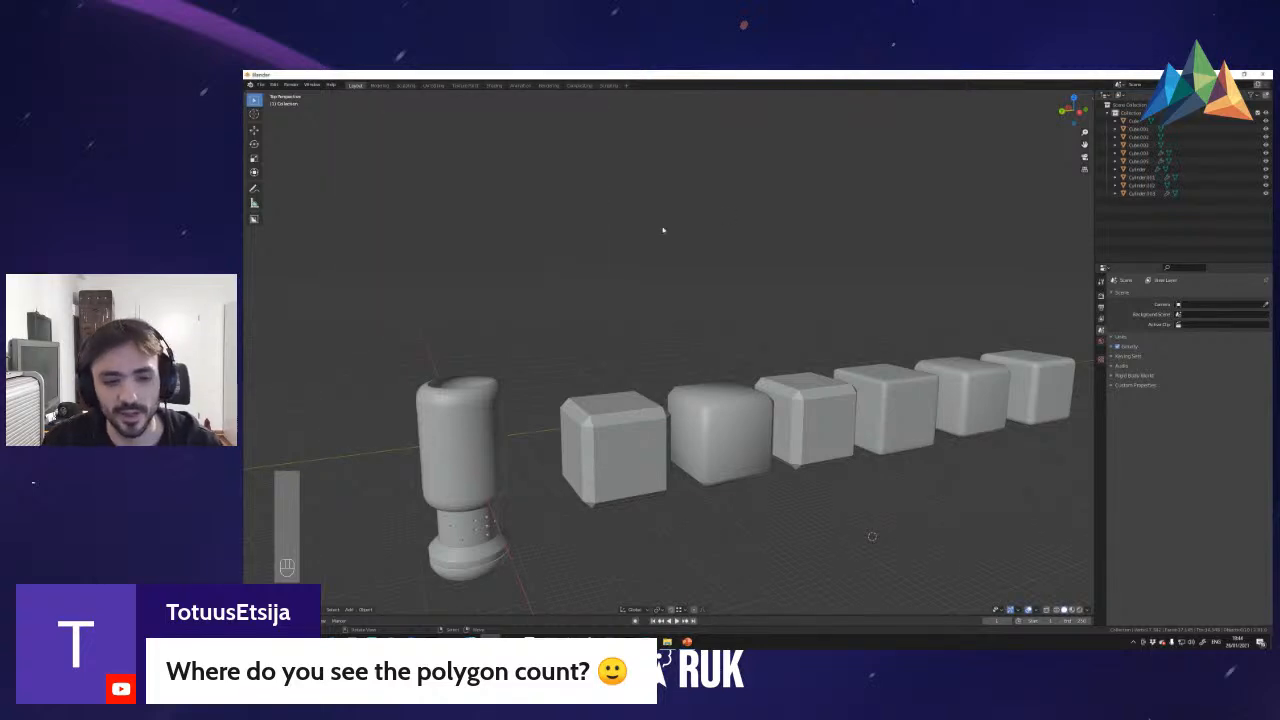
pyautogui.hotkey('shift', 'f')
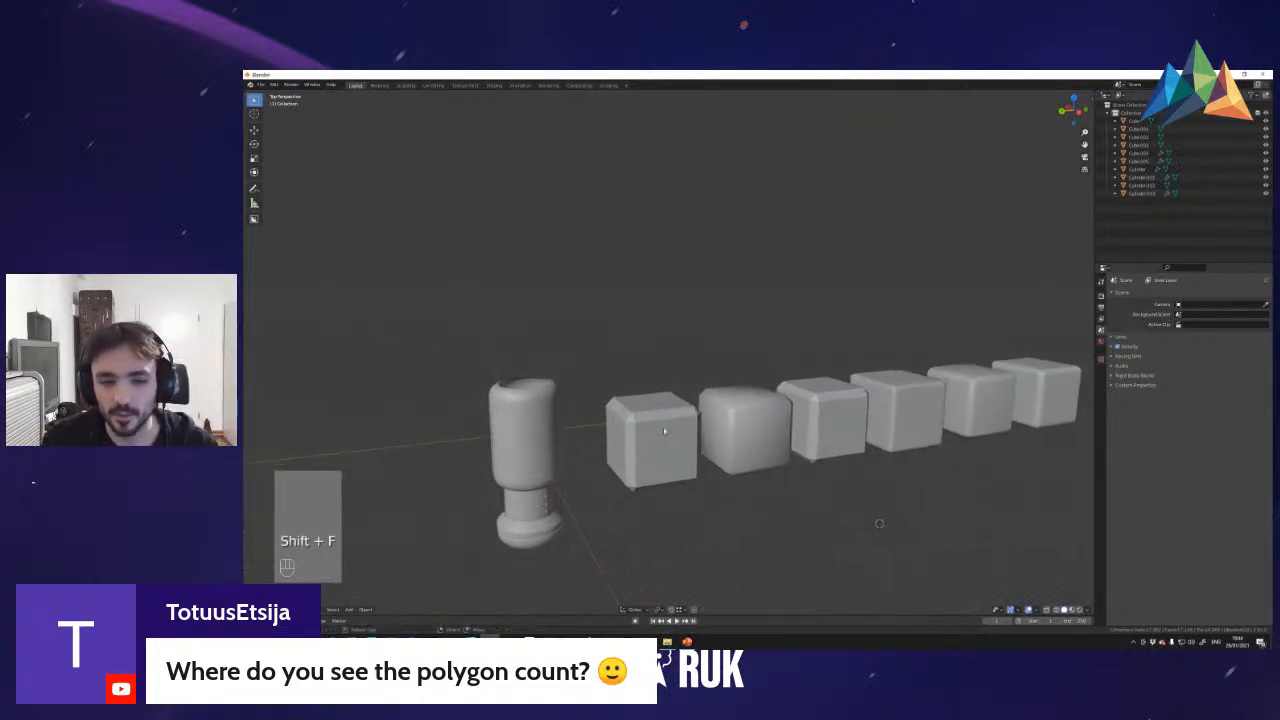
pyautogui.click(660, 425)
pyautogui.press('Tab')
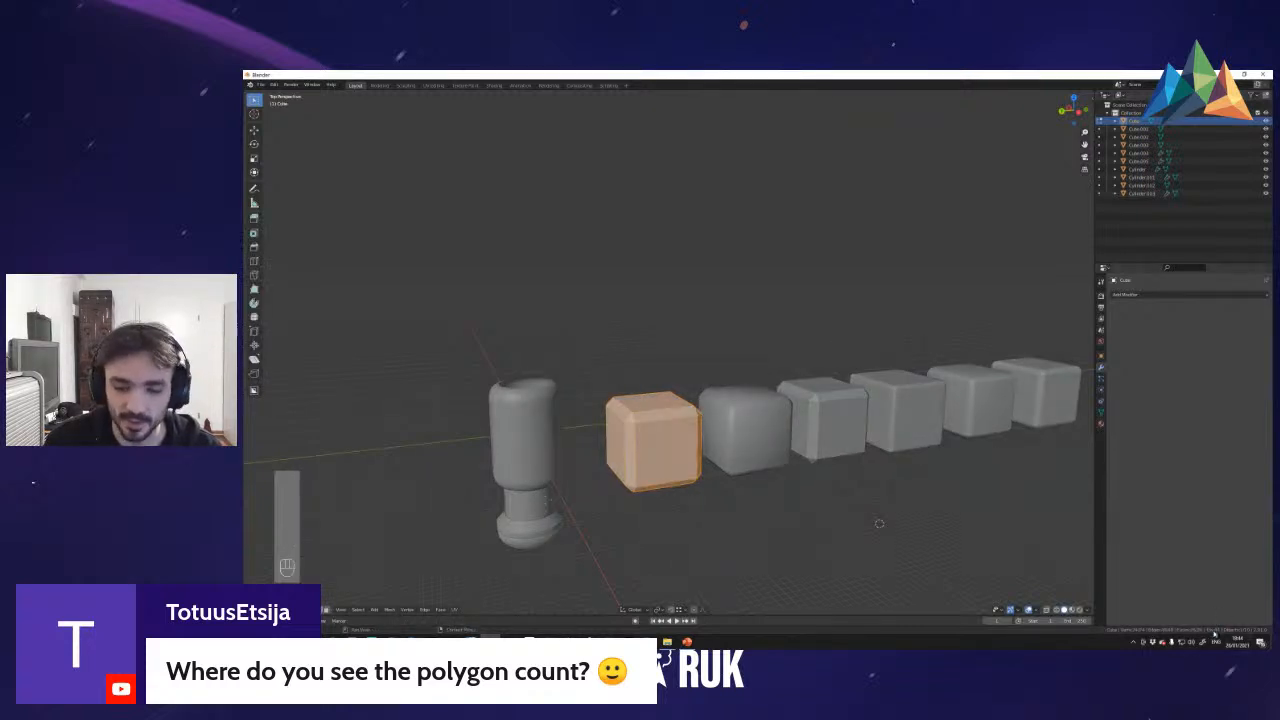
pyautogui.press('Tab')
pyautogui.click(765, 417)
pyautogui.press('Tab')
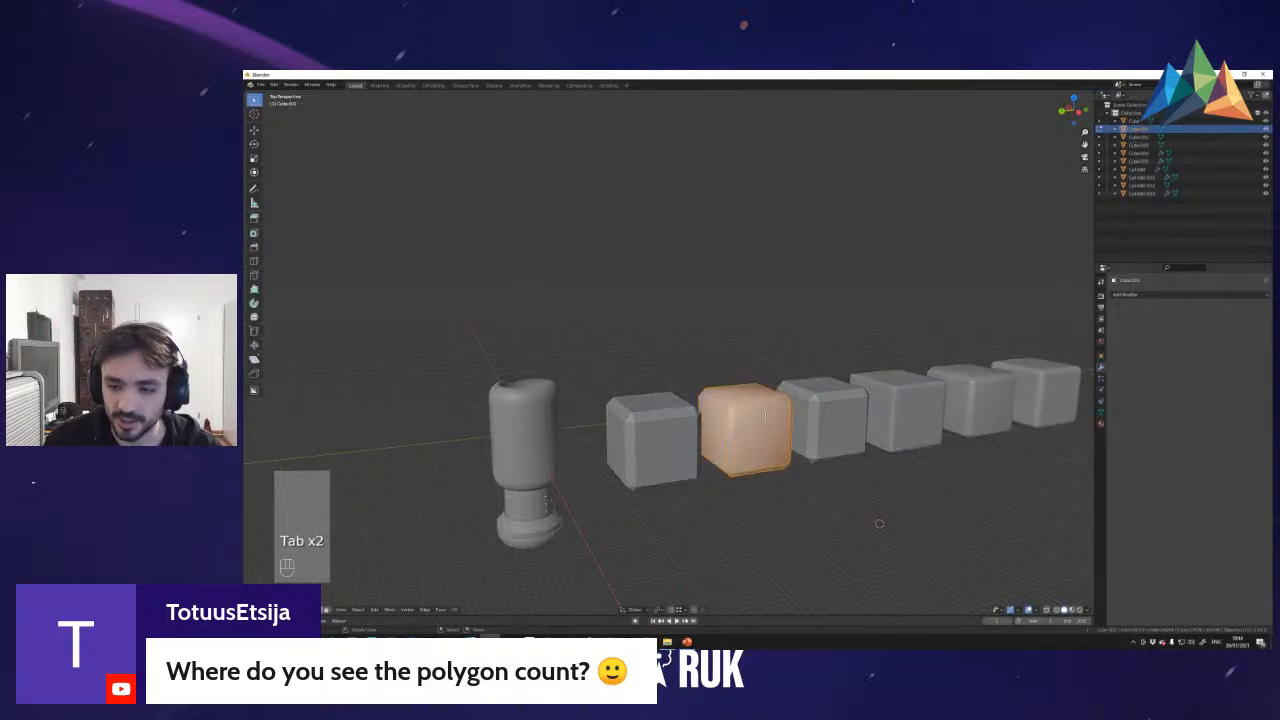
pyautogui.press('Tab')
pyautogui.click(822, 418)
pyautogui.press('Tab')
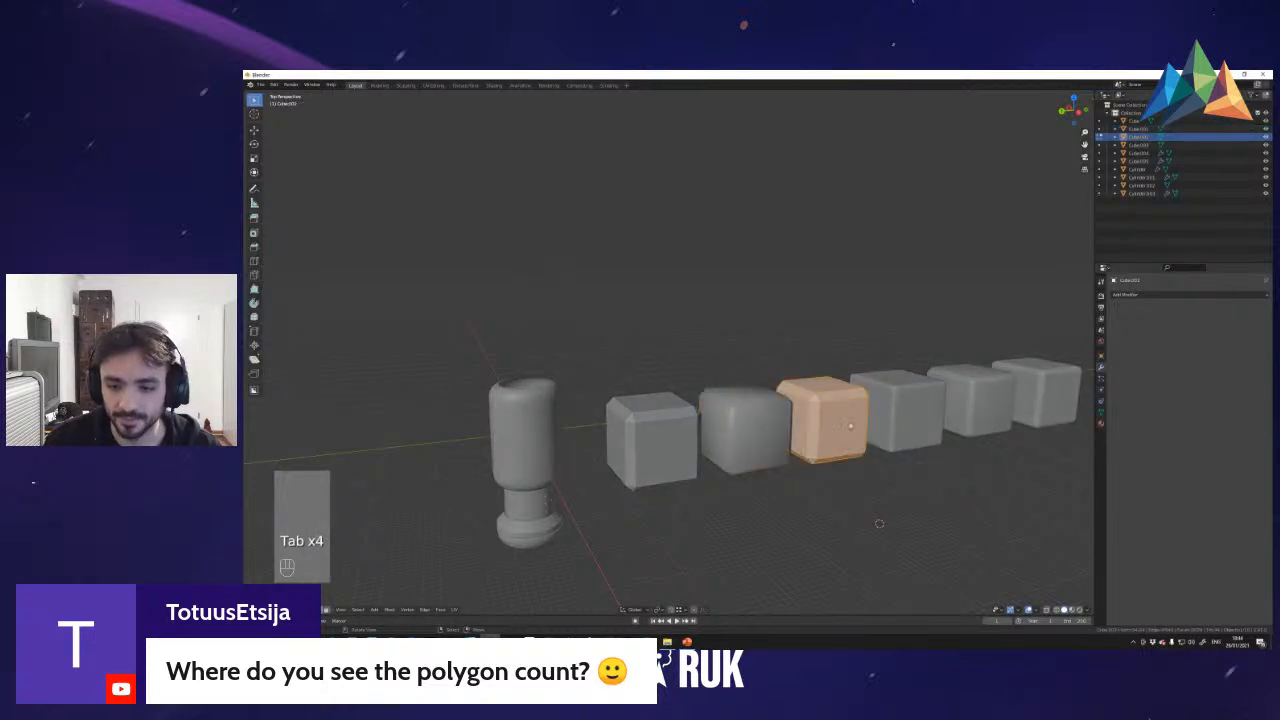
pyautogui.press('Tab')
pyautogui.click(917, 419)
pyautogui.press('Tab')
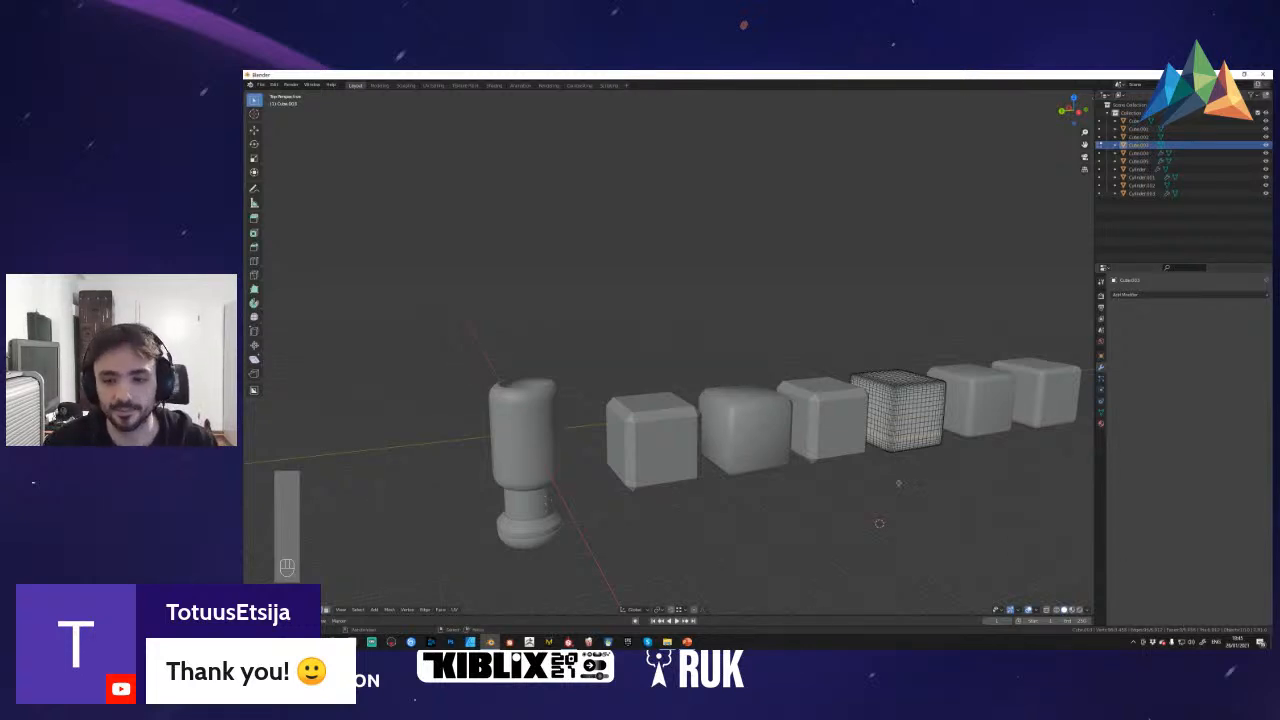
# - Select all six demonstration cubes and move them away from the canister
pyautogui.press('Tab')
pyautogui.hotkey('shift', 'f')
pyautogui.press('a')
pyautogui.moveTo(614, 316); pyautogui.dragTo(968, 509)
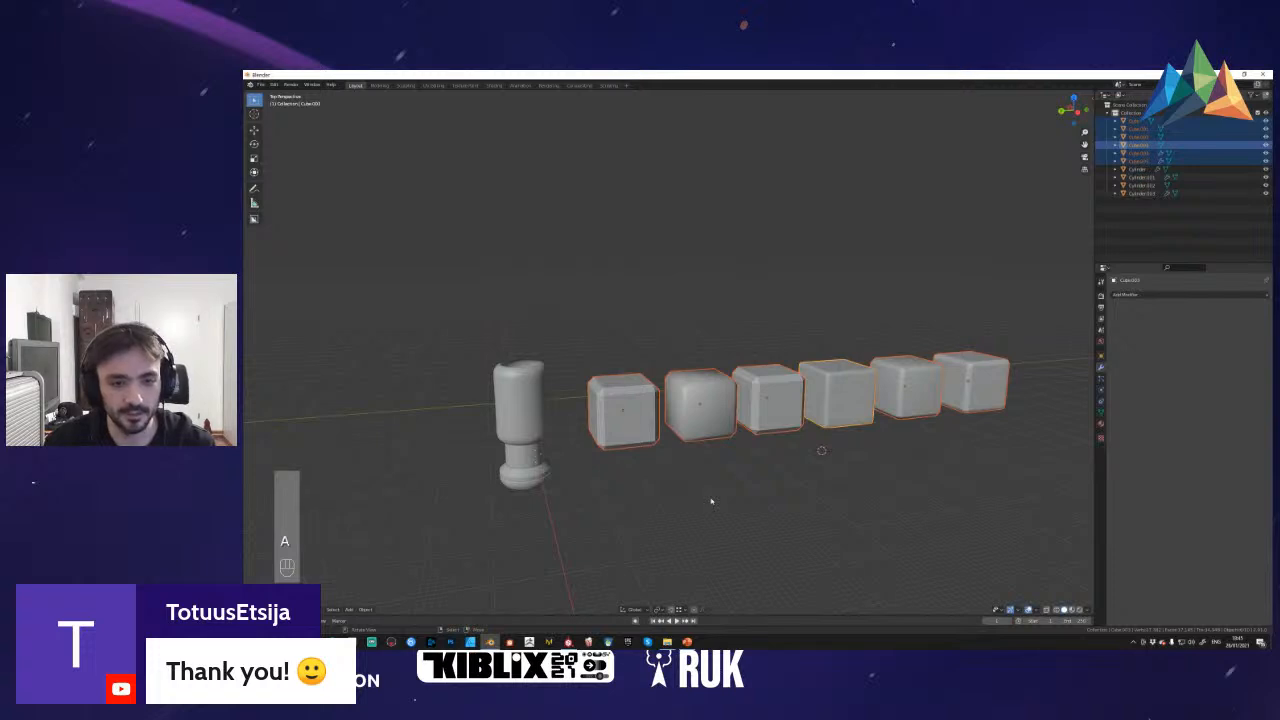
pyautogui.press('g')
pyautogui.click(1020, 437)
# - Select the canister's main body and apply its Mirror modifier
pyautogui.hotkey('shift', 'f')
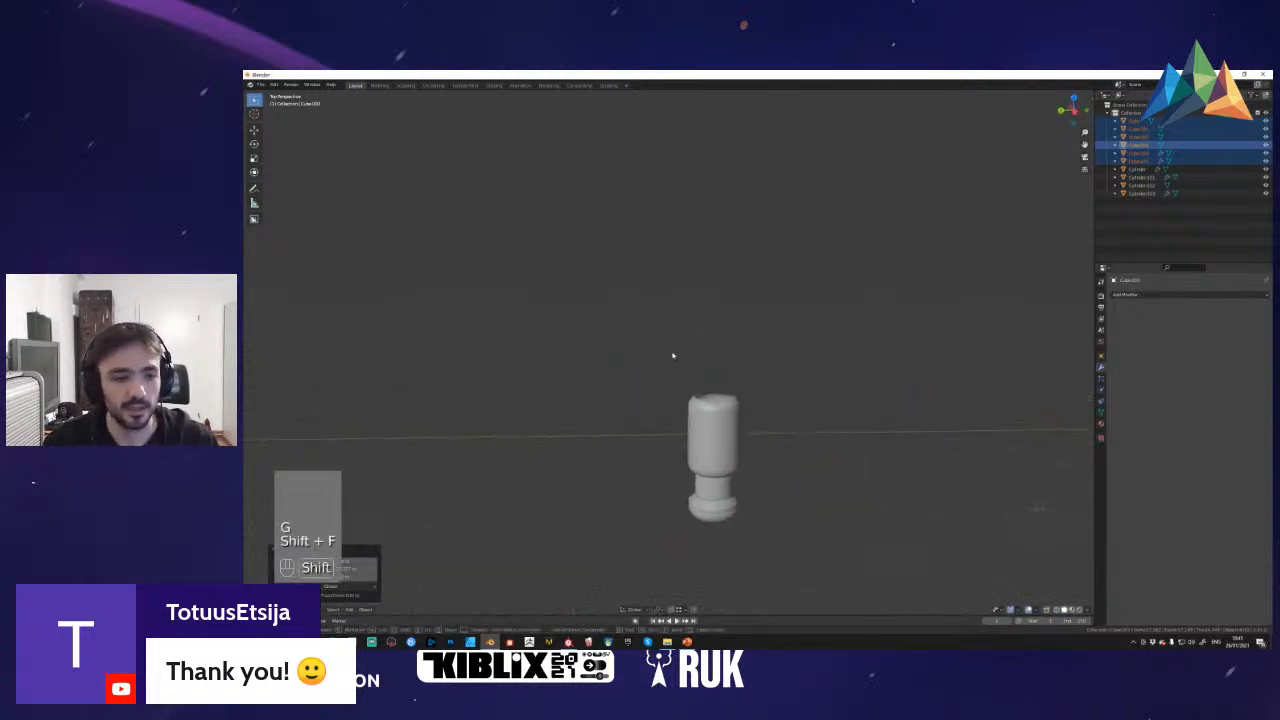
pyautogui.click(550, 364)
pyautogui.press('Tab')
pyautogui.hotkey('shift', 'f')
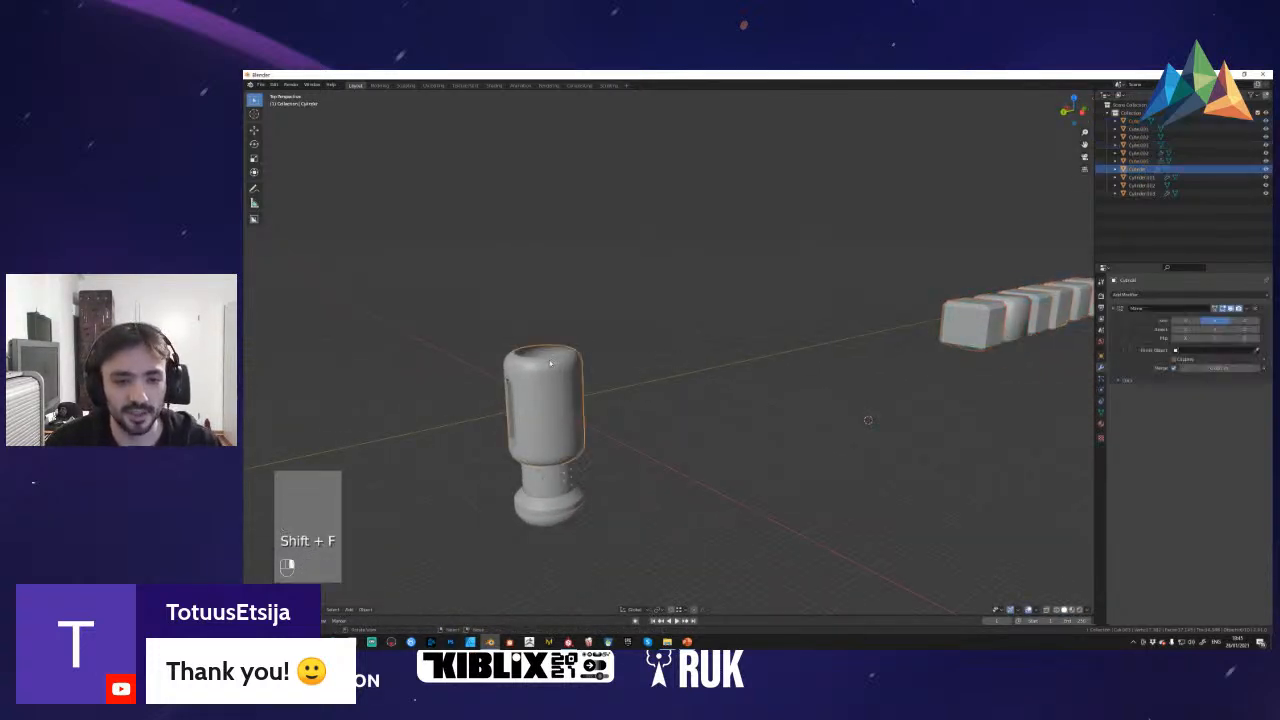
pyautogui.press('w')
pyautogui.click(669, 355)
pyautogui.press('Tab')
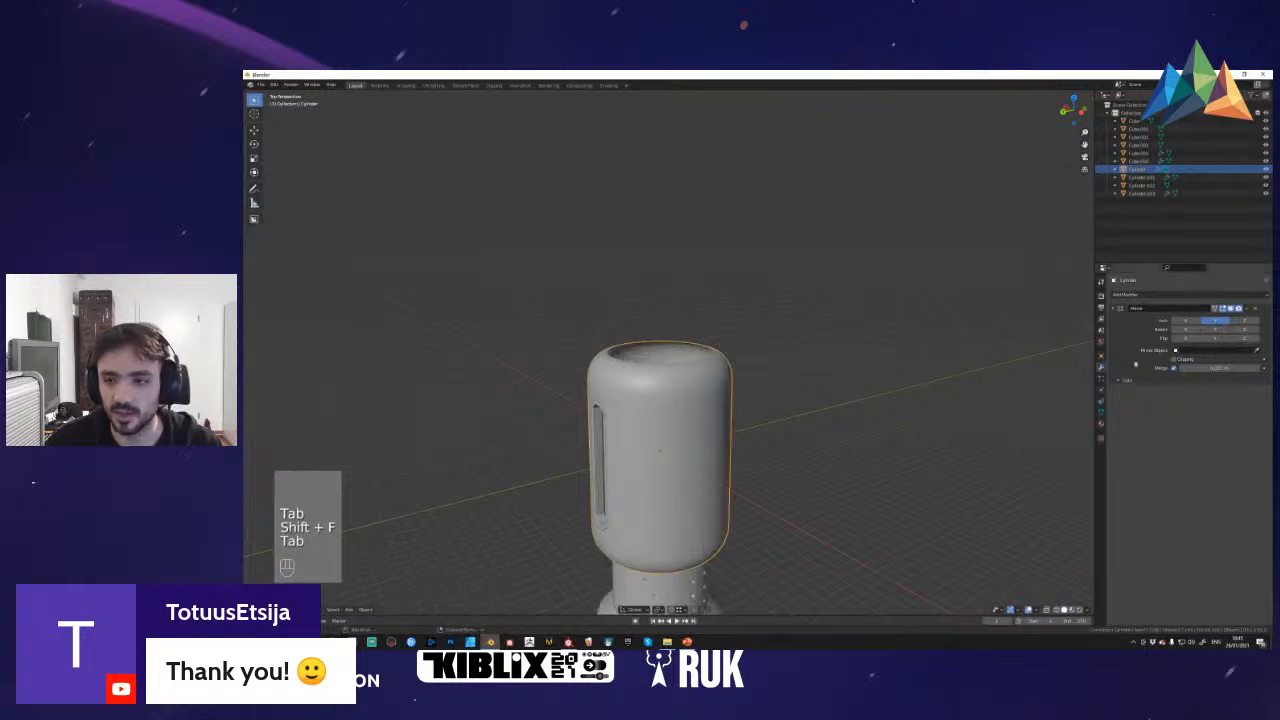
pyautogui.hotkey('ctrl', 'a')
# - Recalculate the normals of the canister body's entire mesh
pyautogui.press('Tab')
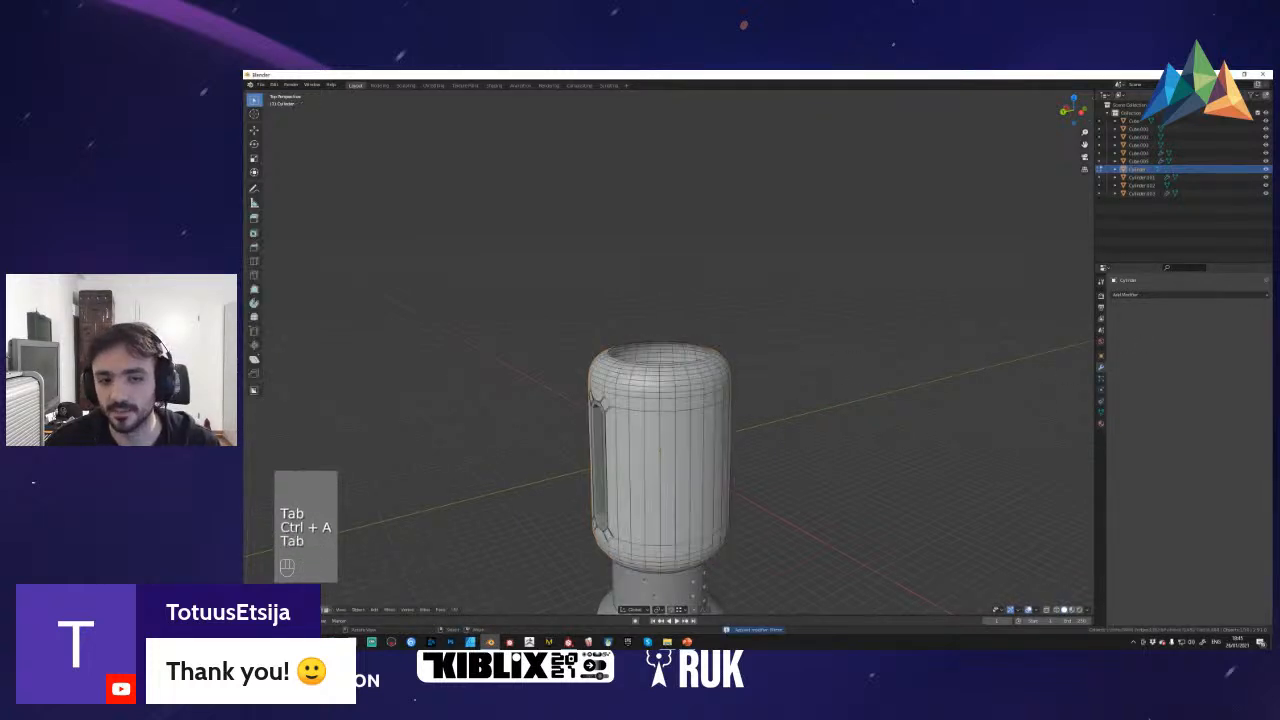
pyautogui.press('a')
pyautogui.hotkey('shift', 'n')
pyautogui.press('Tab')
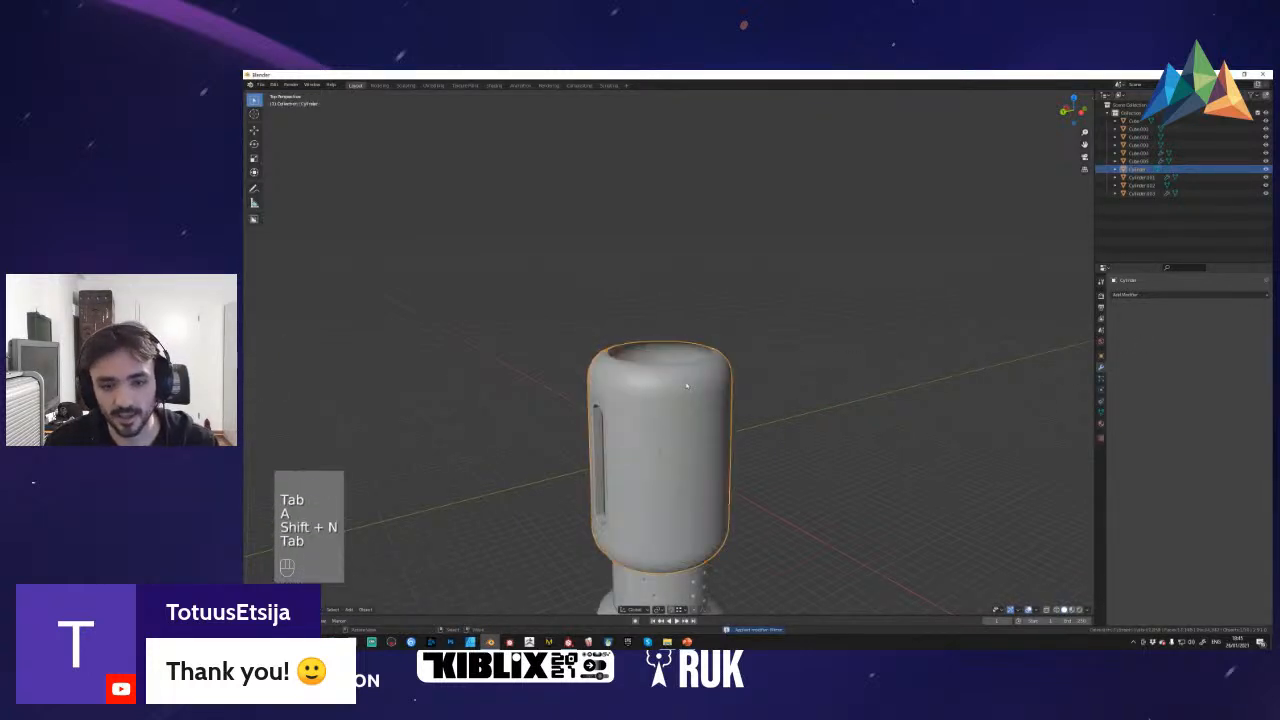
# - Fill the round opening at the top of the canister body with a face
pyautogui.hotkey('shift', 'f')
pyautogui.hotkey('shift', 'f')
pyautogui.hotkey('shift', 'f')
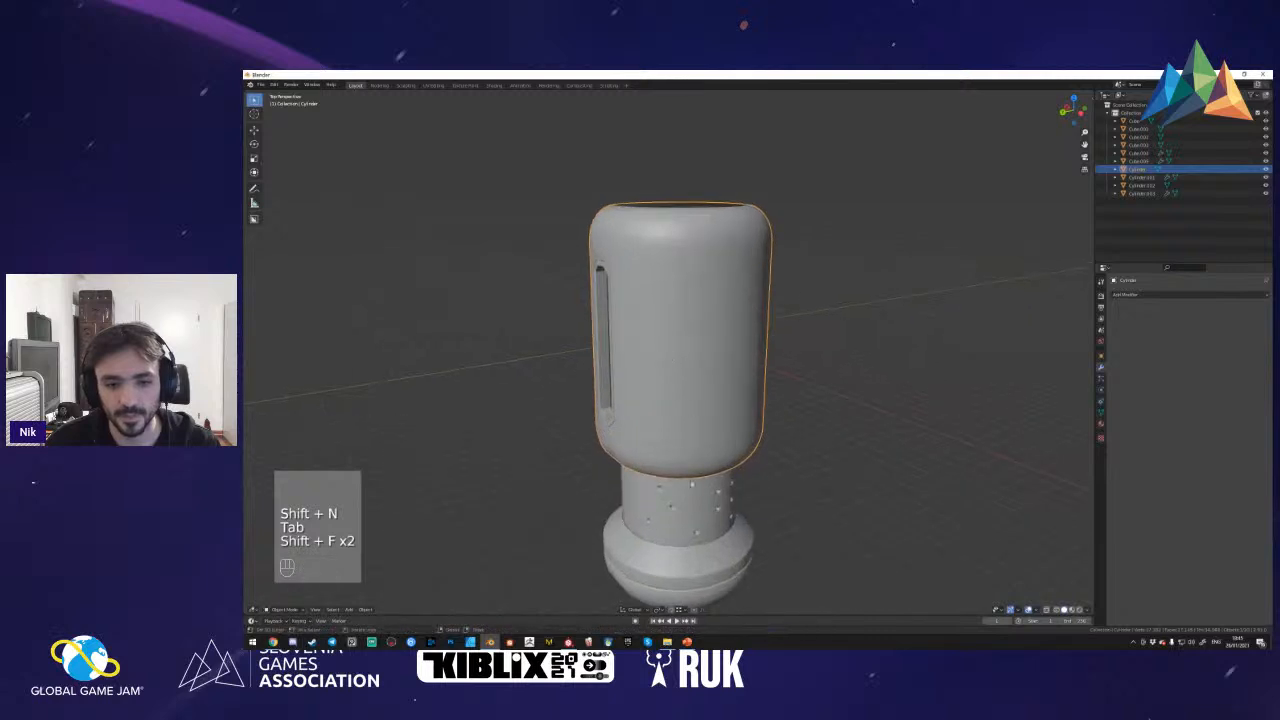
pyautogui.keyDown('shift'); pyautogui.click(668, 355); pyautogui.keyUp('shift')
pyautogui.click(668, 356)
pyautogui.click(668, 356)
pyautogui.hotkey('shift', 'f')
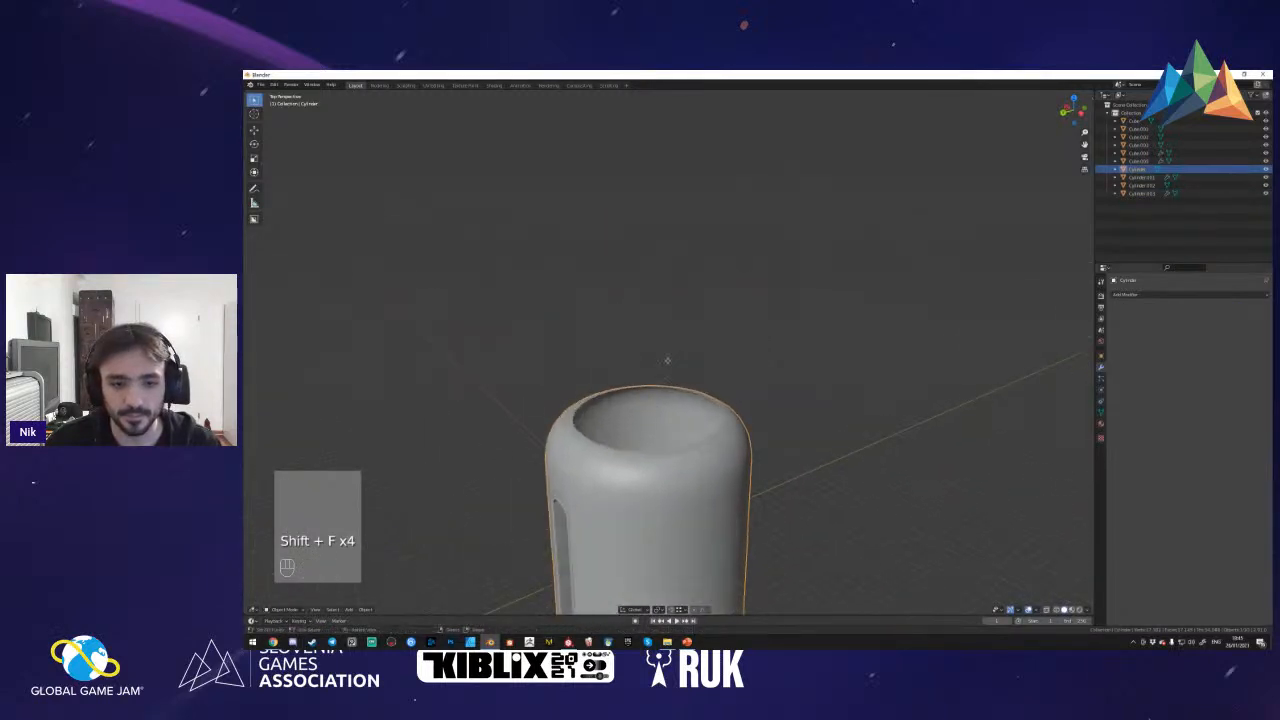
pyautogui.click(668, 356)
pyautogui.press('Tab')
pyautogui.press('a')
pyautogui.press('2')
pyautogui.press('f')
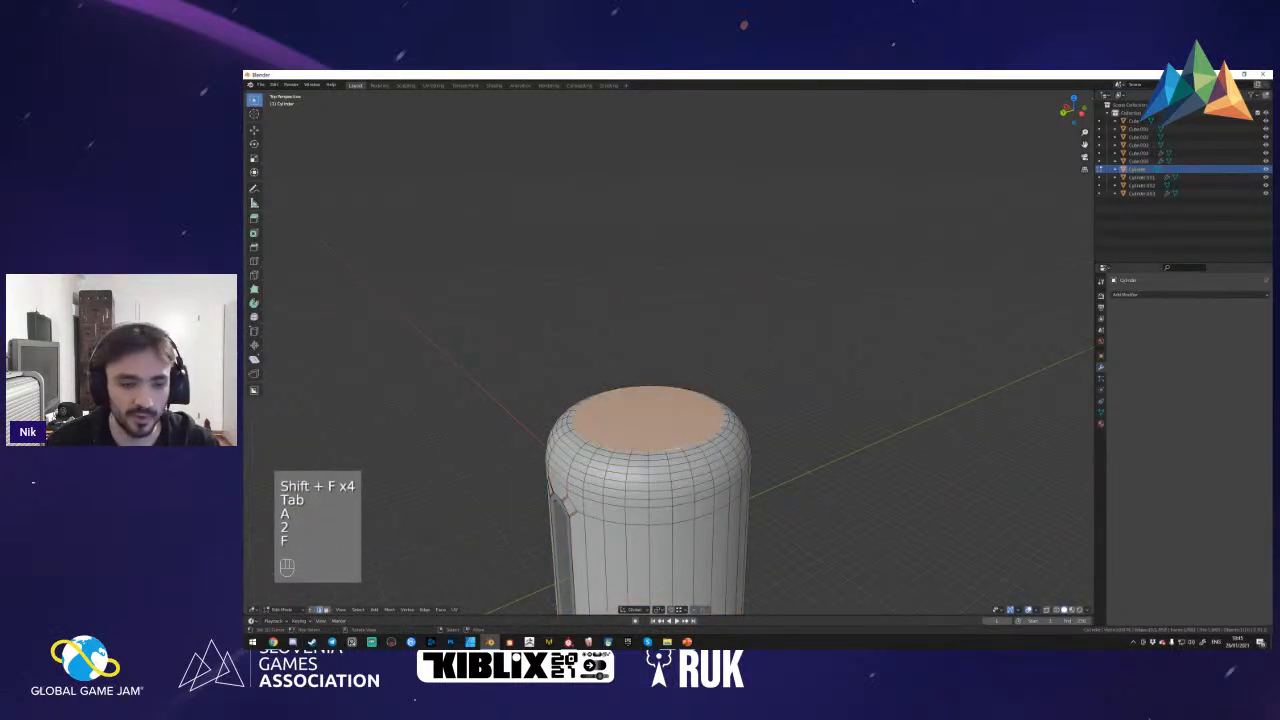
# - Isolate the canister body in local view and fill the first side slot with a face
pyautogui.hotkey('shift', 'f')
pyautogui.click(669, 352)
pyautogui.press('KP_Divide')
pyautogui.hotkey('shift', 'f')
pyautogui.press('a')
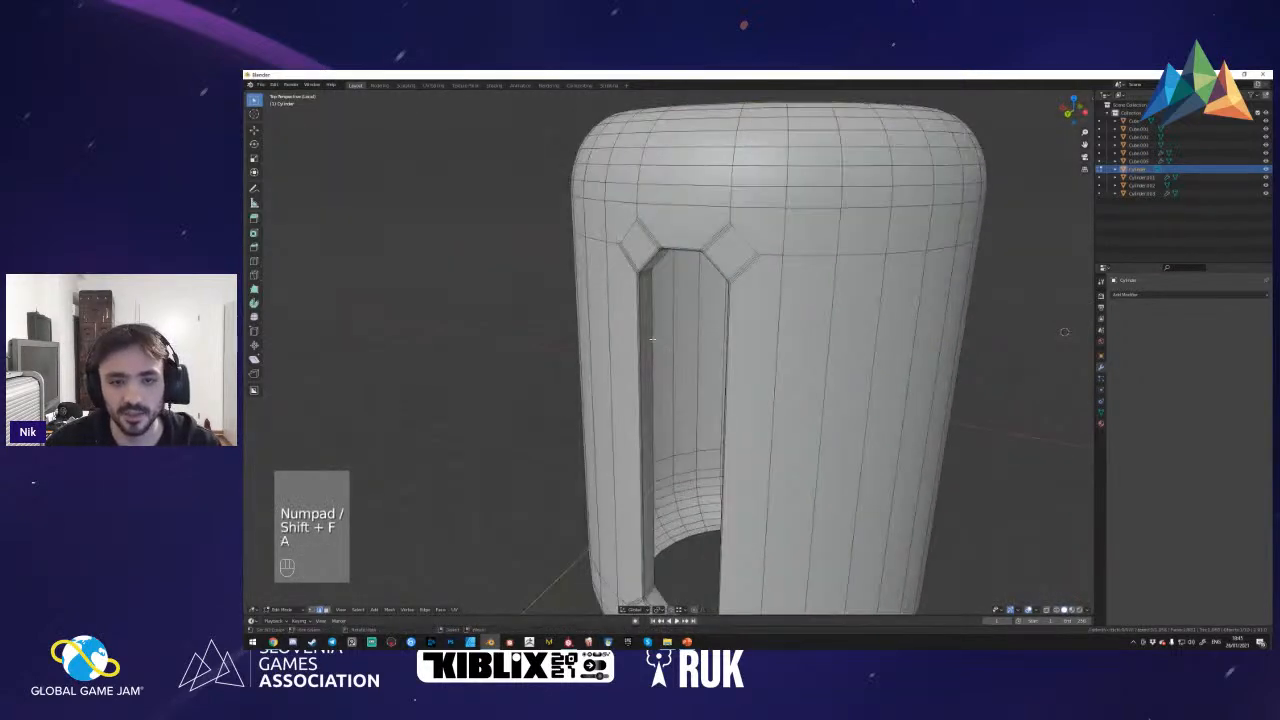
pyautogui.hotkey('shift', 'f')
pyautogui.press('f')
# - Select the edge loop of the slot on the body's opposite side and fill it with a face
pyautogui.hotkey('shift', 'f')
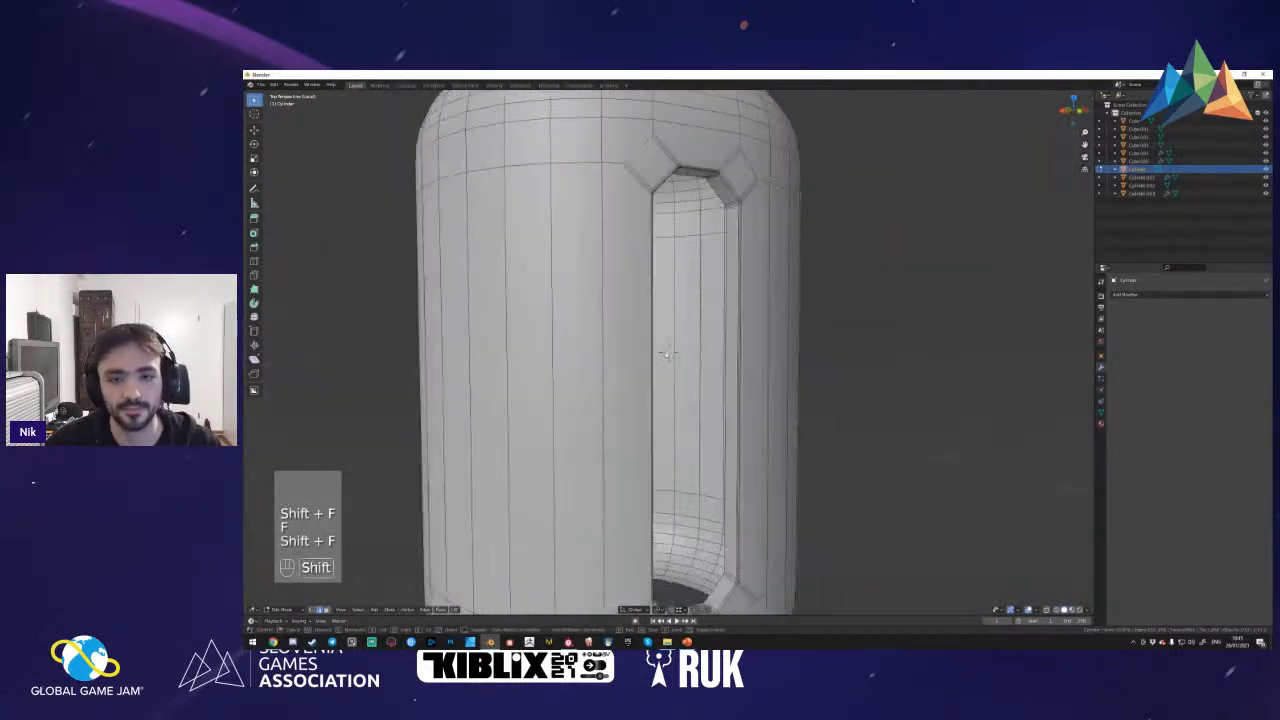
pyautogui.click(670, 355)
pyautogui.press('a')
pyautogui.keyDown('alt'); pyautogui.keyDown('shift'); pyautogui.click(570, 427); pyautogui.keyUp('shift'); pyautogui.keyUp('alt')
pyautogui.press('f')
pyautogui.hotkey('shift', 'f')
pyautogui.click(670, 355)
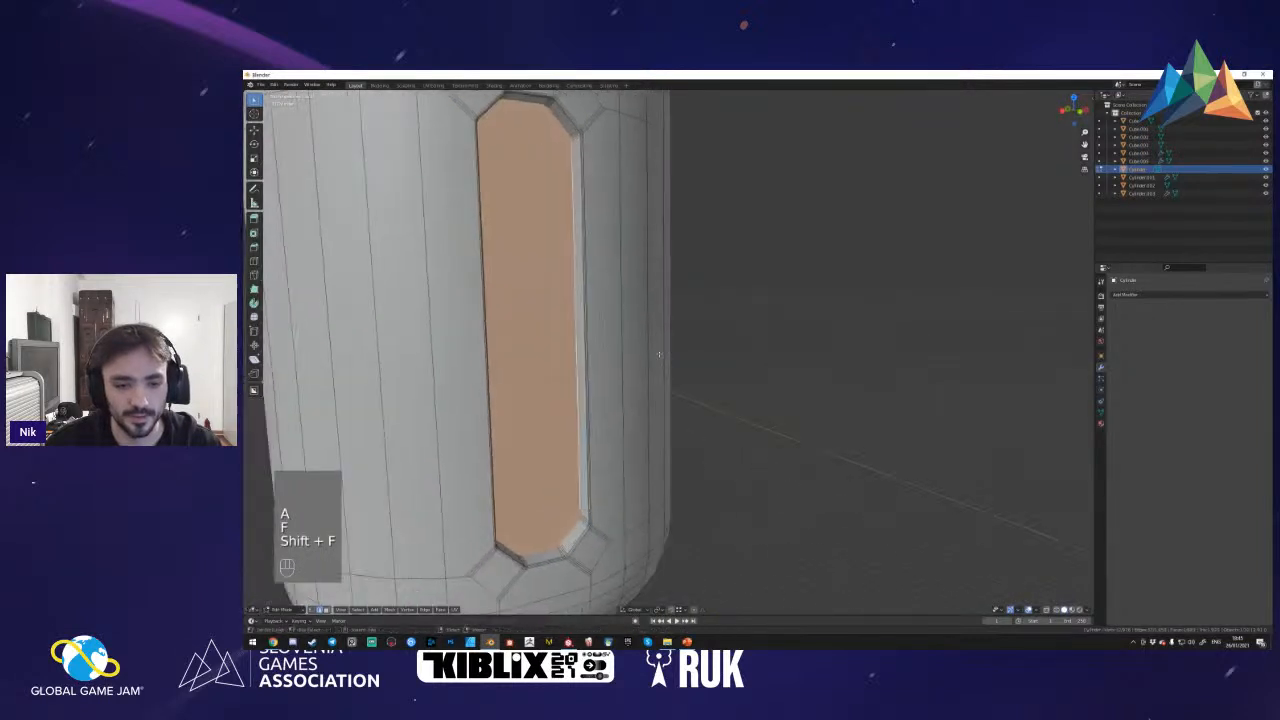
# - Return to Object Mode, save the file and leave local view so that the whole canister is shown
pyautogui.press('Tab')
pyautogui.hotkey('ctrl', 's')
pyautogui.hotkey('shift', 'f')
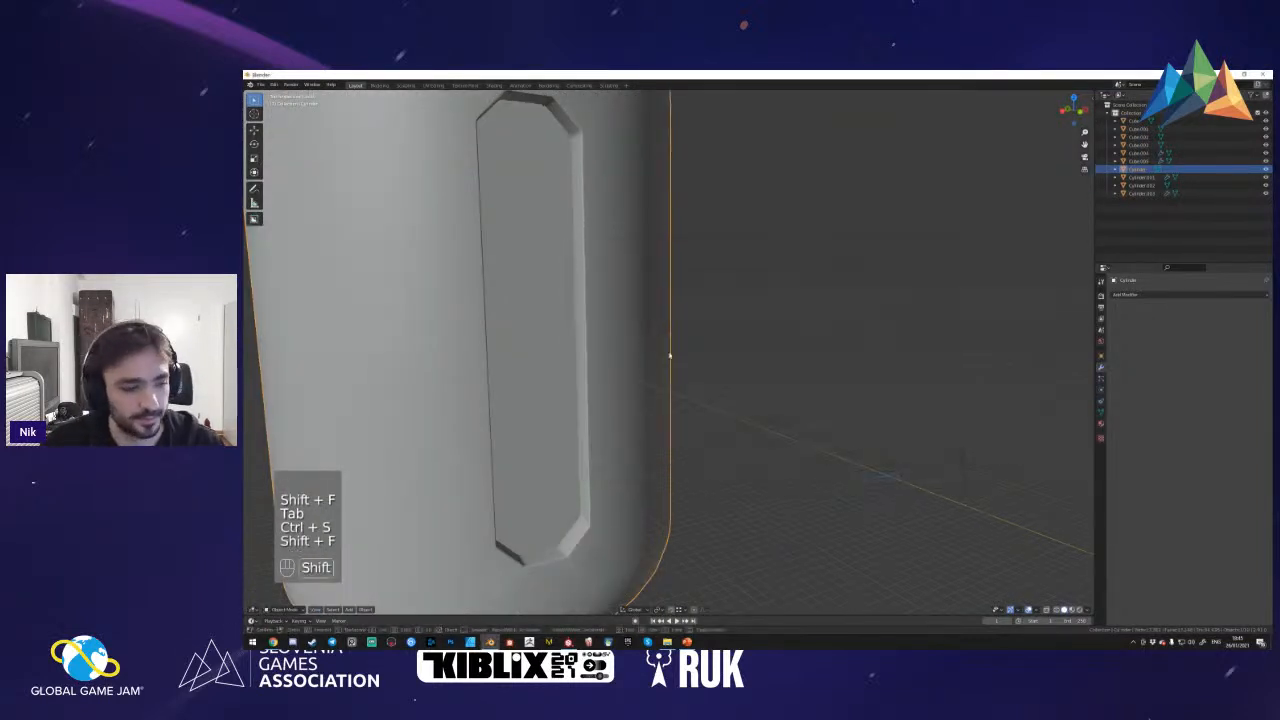
pyautogui.press('s')
pyautogui.click(670, 355)
pyautogui.hotkey('shift', 'f')
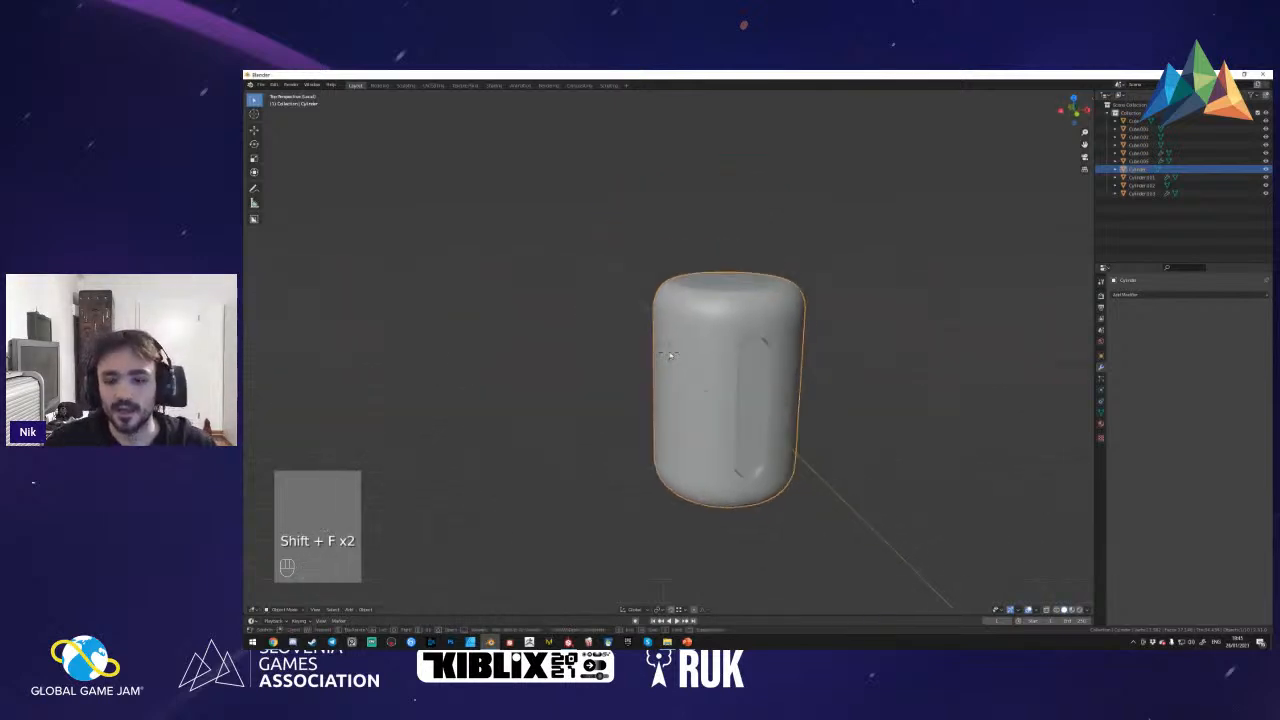
pyautogui.press('KP_Divide')
# - Apply the Mirror and Weighted Normal modifiers of the frame around the canister's side slot
pyautogui.hotkey('shift', 'f')
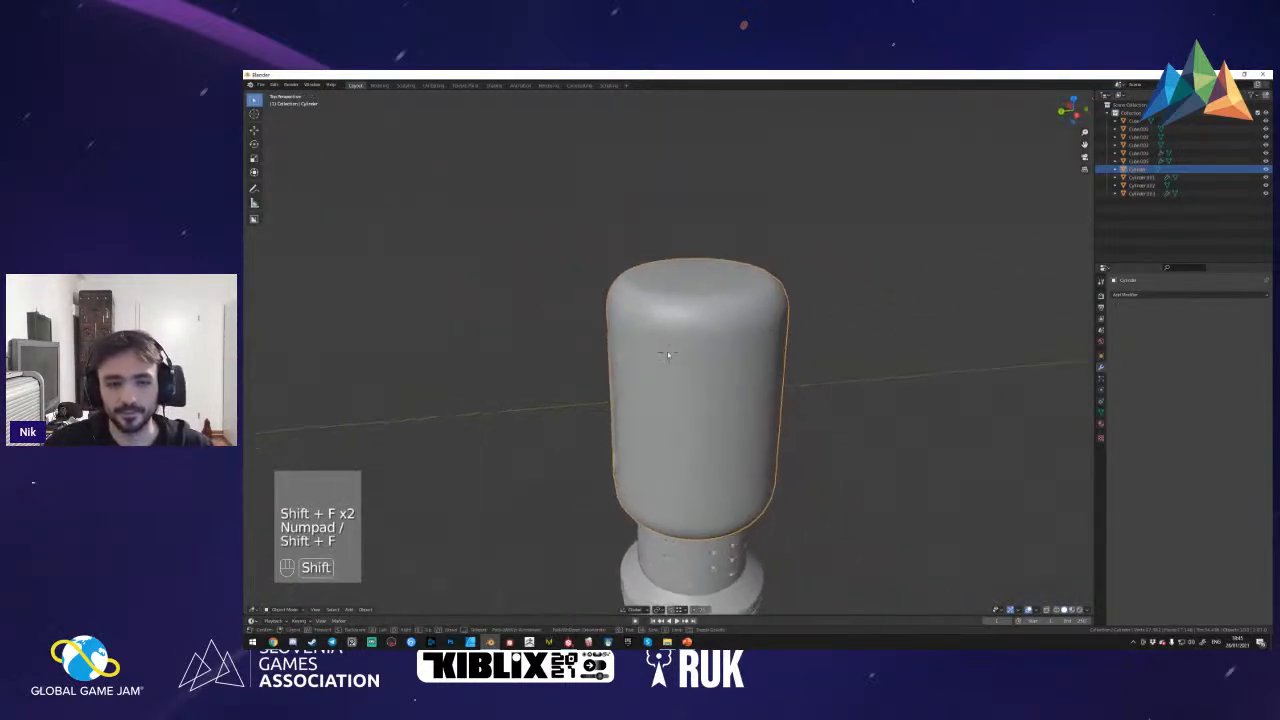
pyautogui.press('a')
pyautogui.click(669, 355)
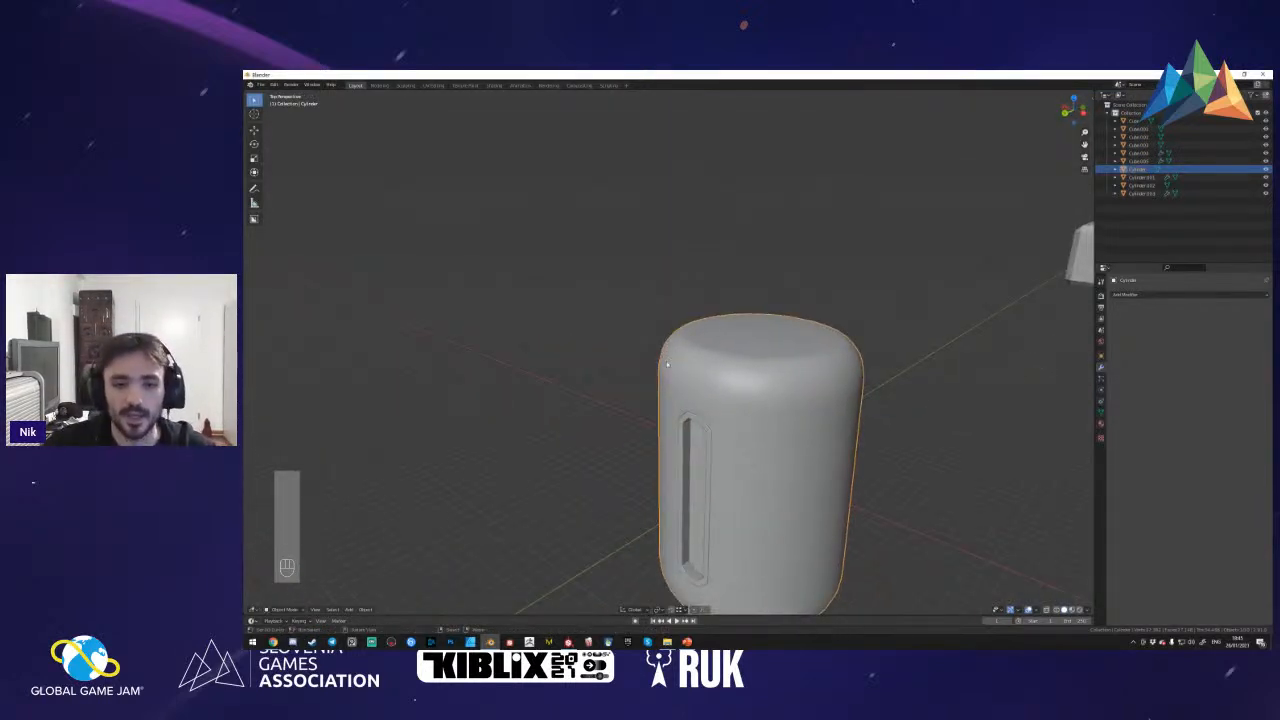
pyautogui.click(701, 427)
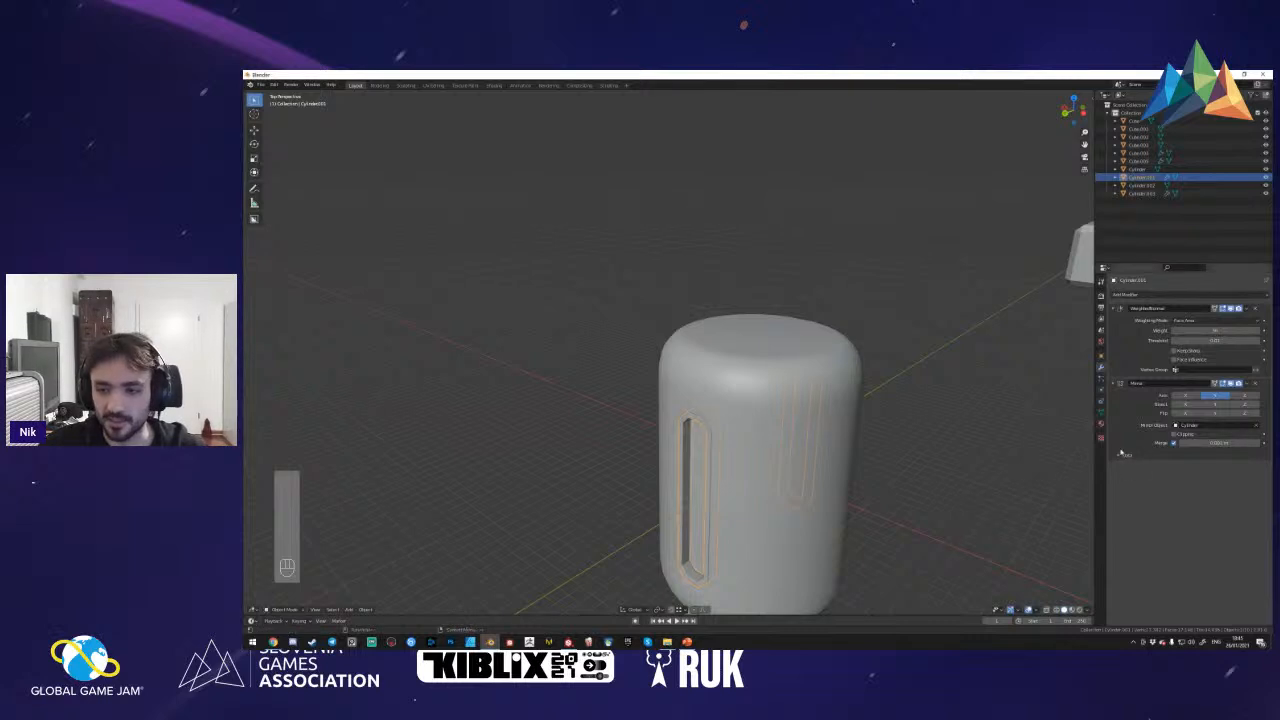
pyautogui.hotkey('ctrl', 'a')
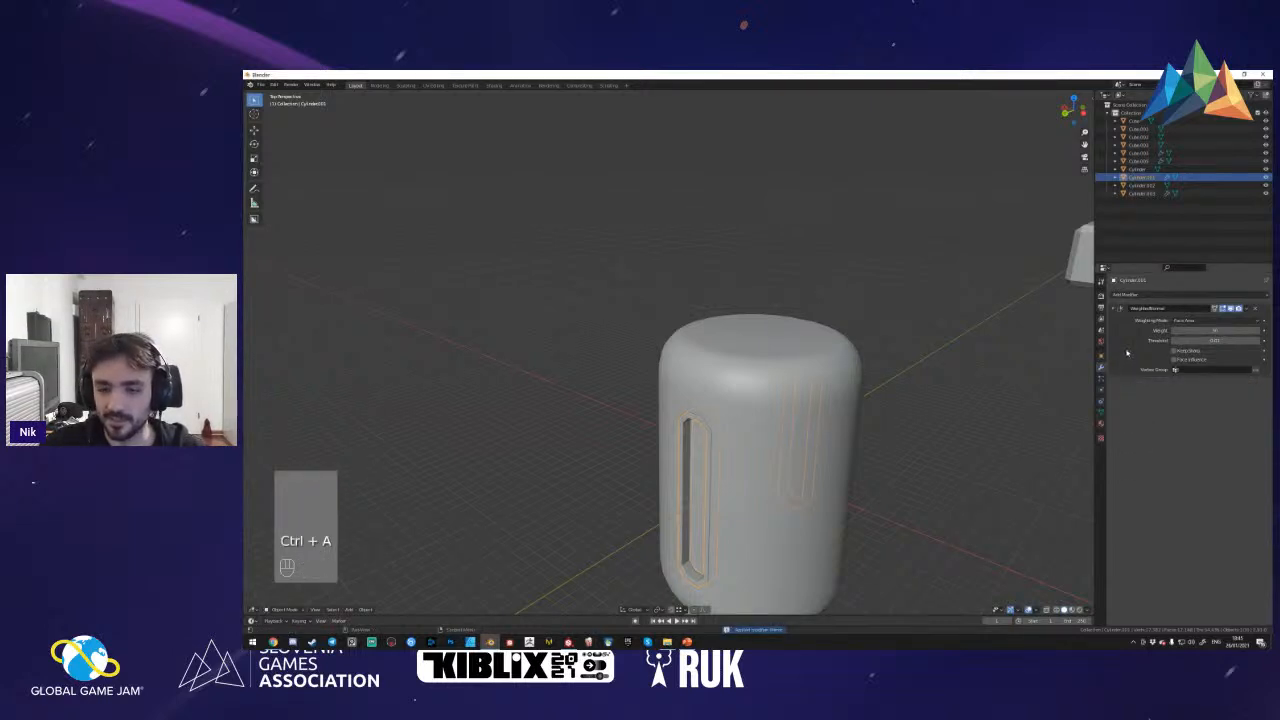
pyautogui.hotkey('ctrl', 'a')
# - Select all parts of the canister and duplicate them in place
pyautogui.hotkey('shift', 'f')
pyautogui.press('s')
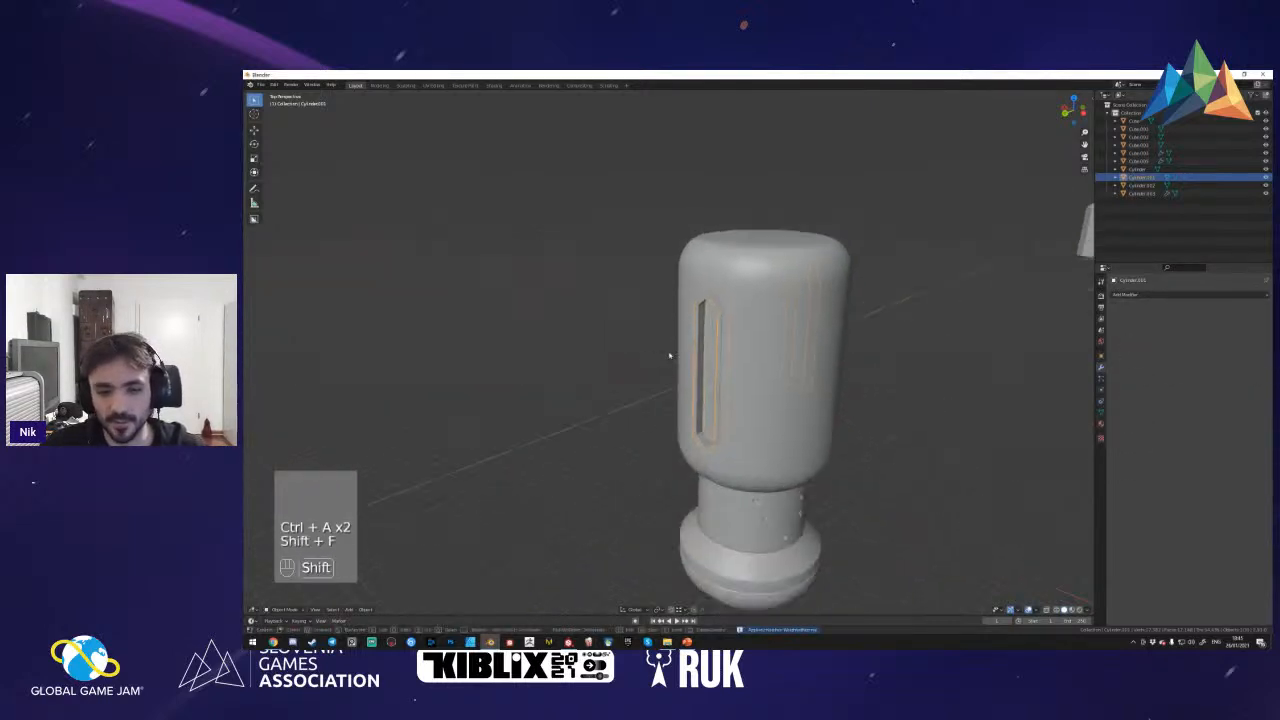
pyautogui.click(670, 353)
pyautogui.press('a')
pyautogui.moveTo(560, 208); pyautogui.dragTo(823, 548)
pyautogui.press('g')
pyautogui.rightClick(682, 414)
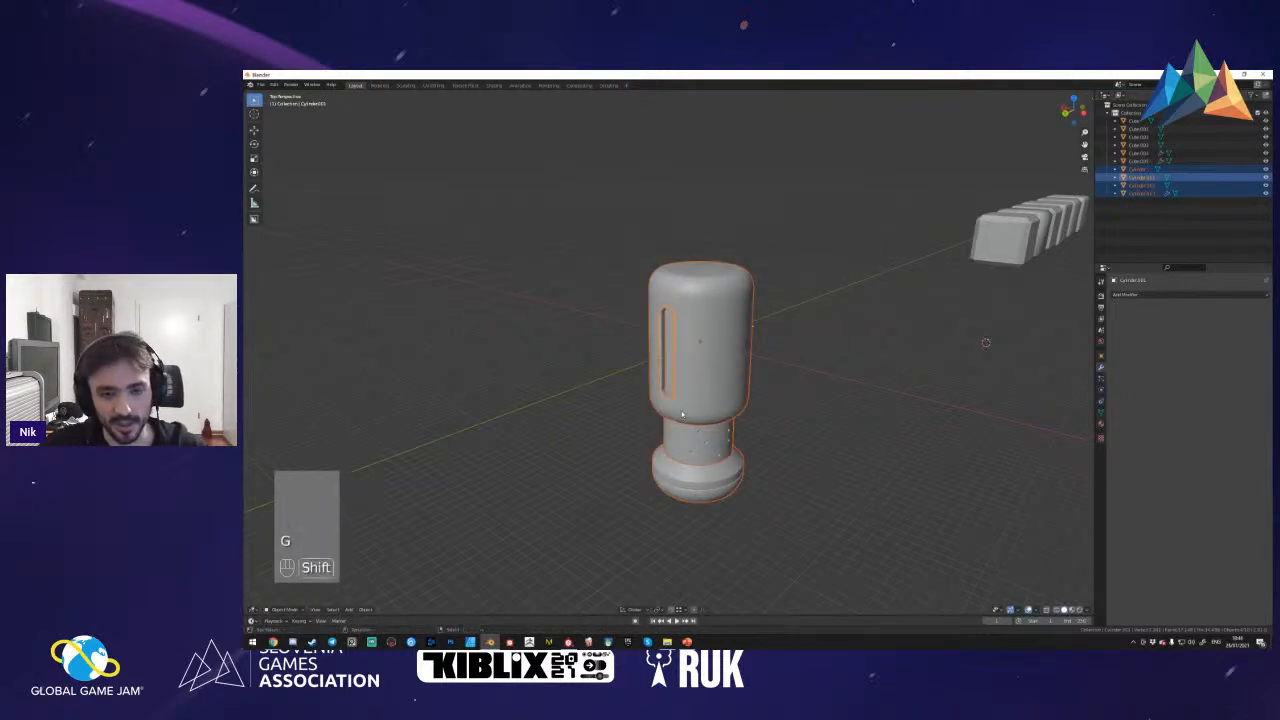
pyautogui.hotkey('shift', 'd')
pyautogui.rightClick(733, 430)
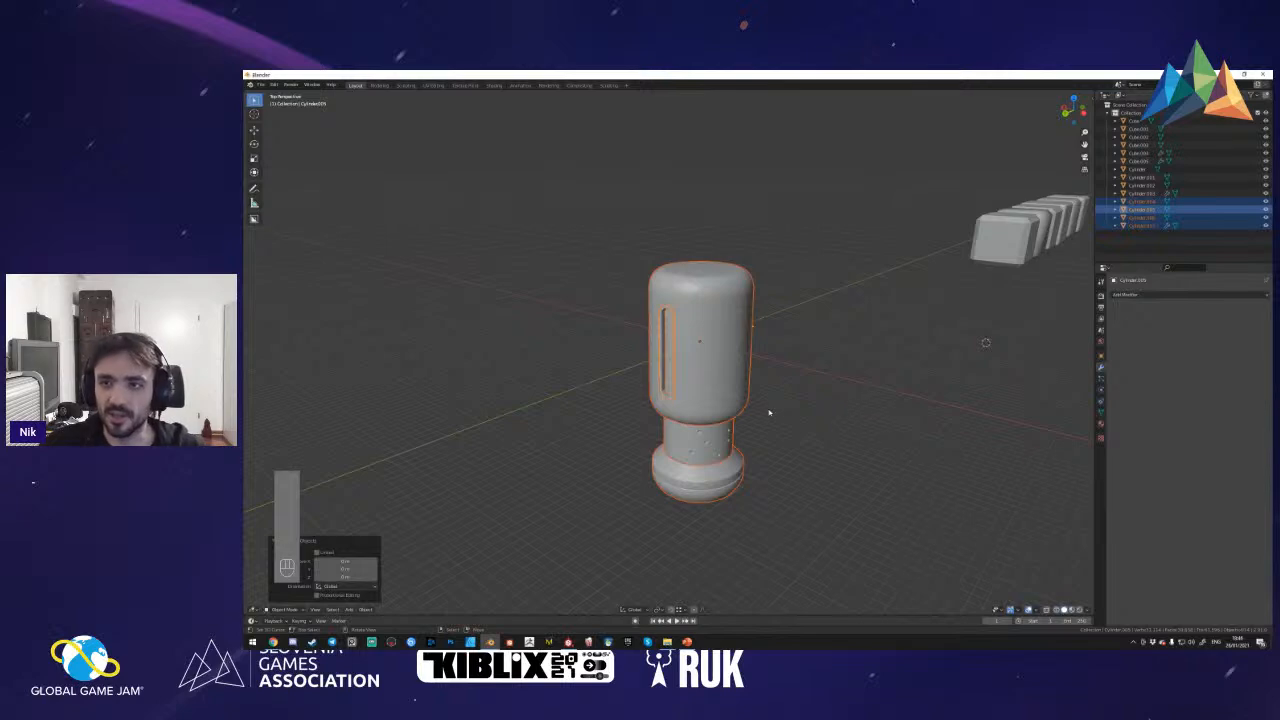
# - Move the duplicated canister parts into a new collection named LOW
pyautogui.press('m')
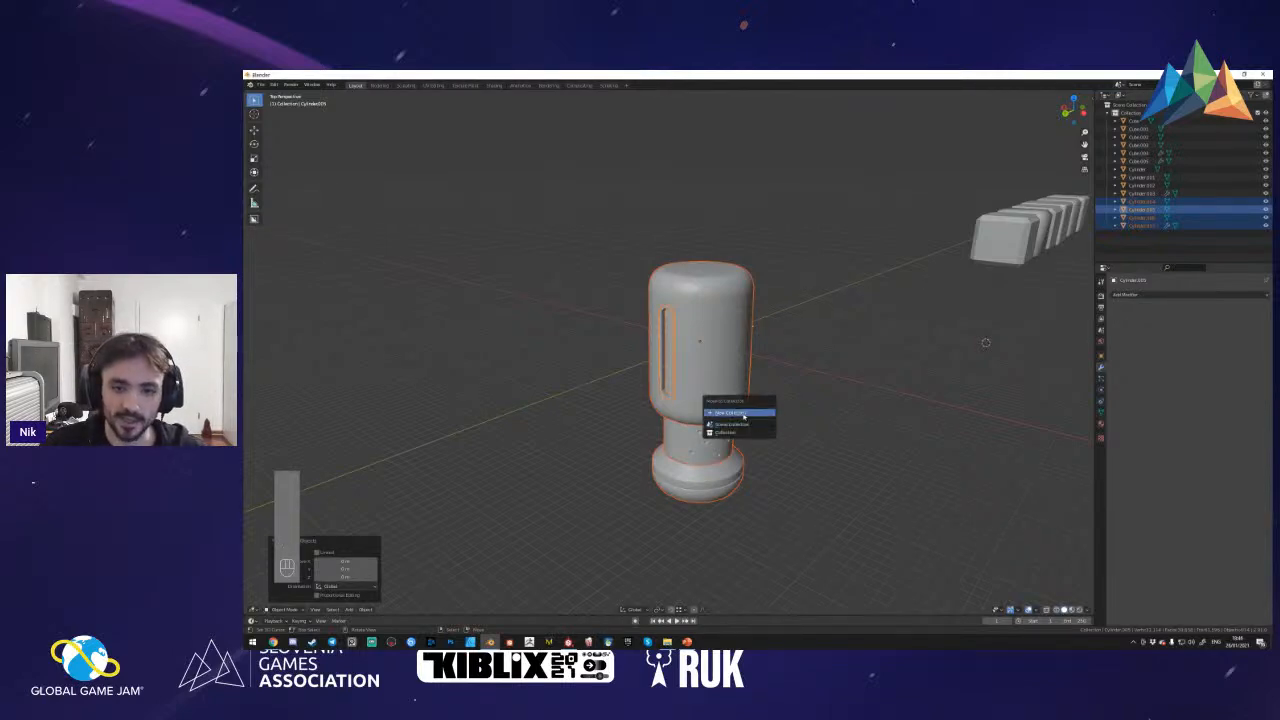
pyautogui.click(745, 413)
pyautogui.write('LOW')
pyautogui.press('Return')
pyautogui.press('Return')
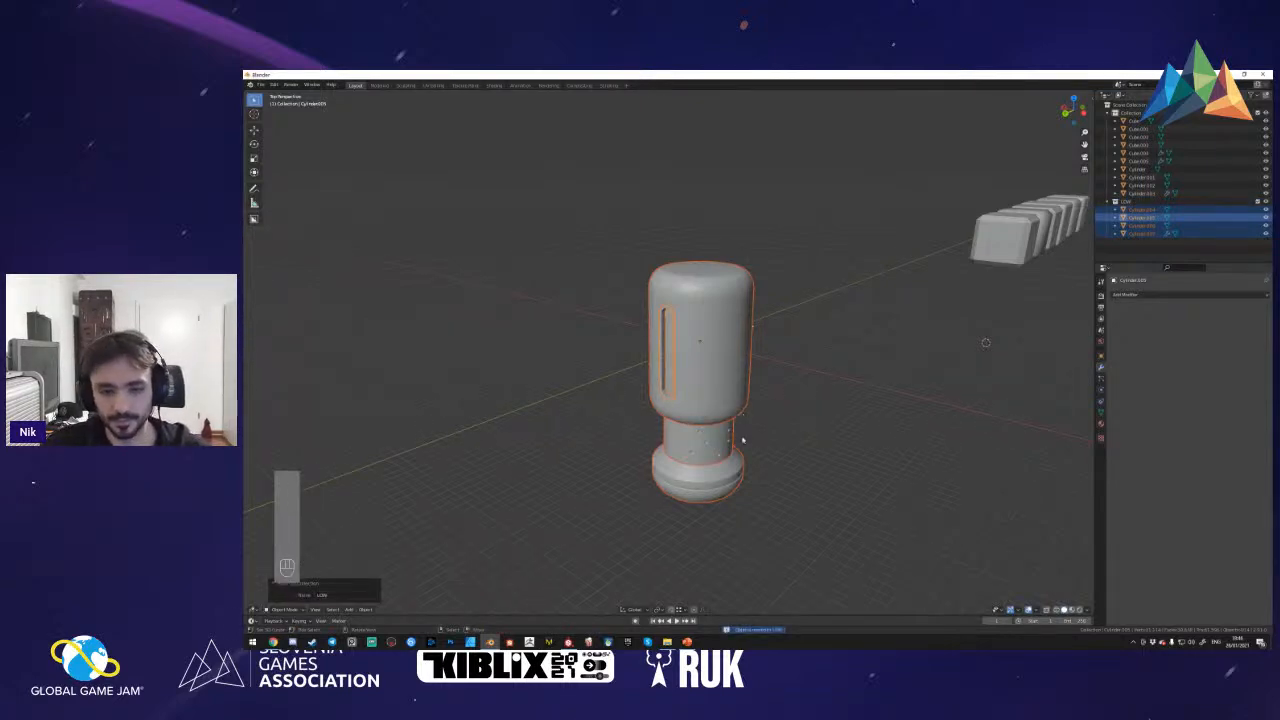
# - Compare the original collection with the LOW collection by isolating each in turn, leaving only LOW shown
pyautogui.press('1')
pyautogui.click(1137, 113)
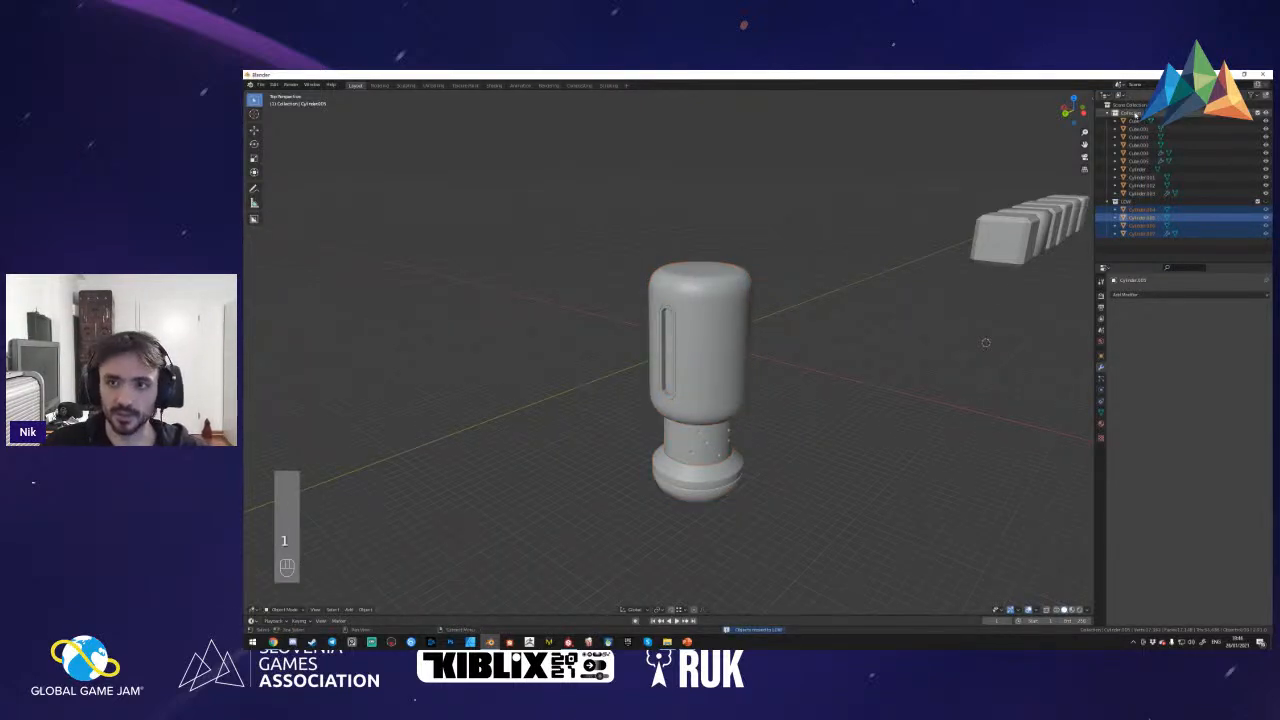
pyautogui.rightClick(1130, 114)
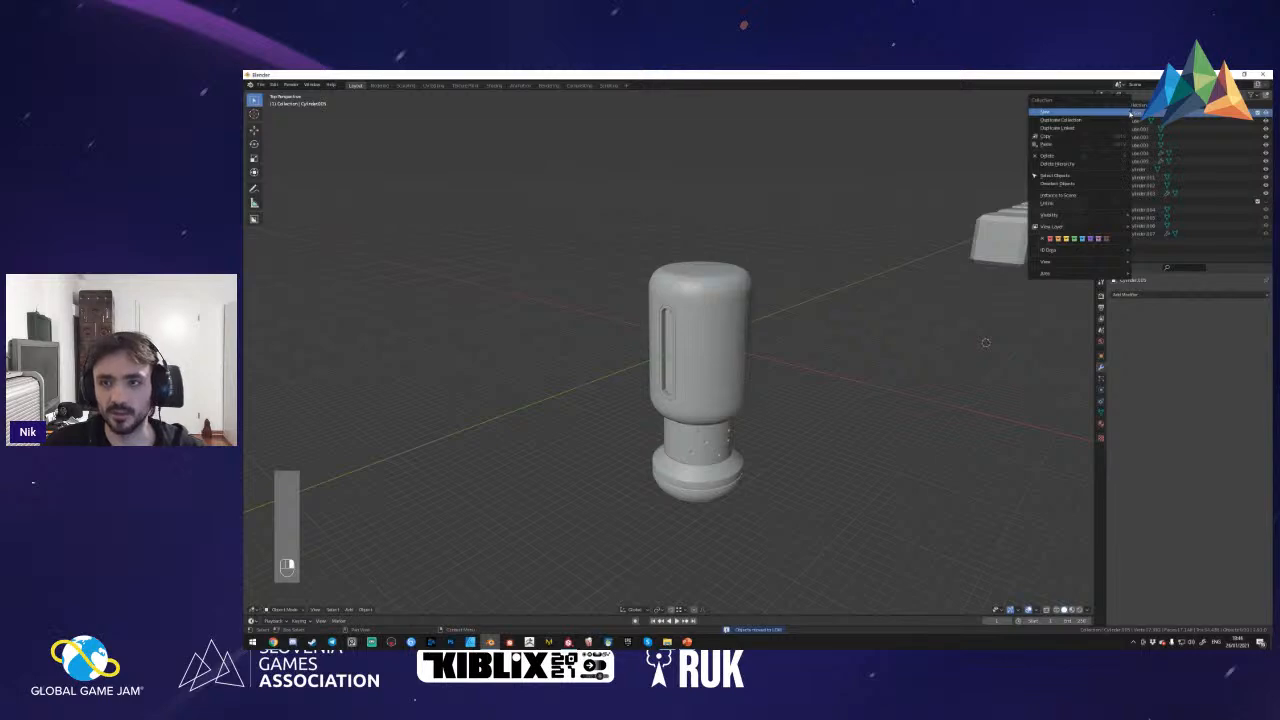
pyautogui.click(1131, 115)
pyautogui.press('2')
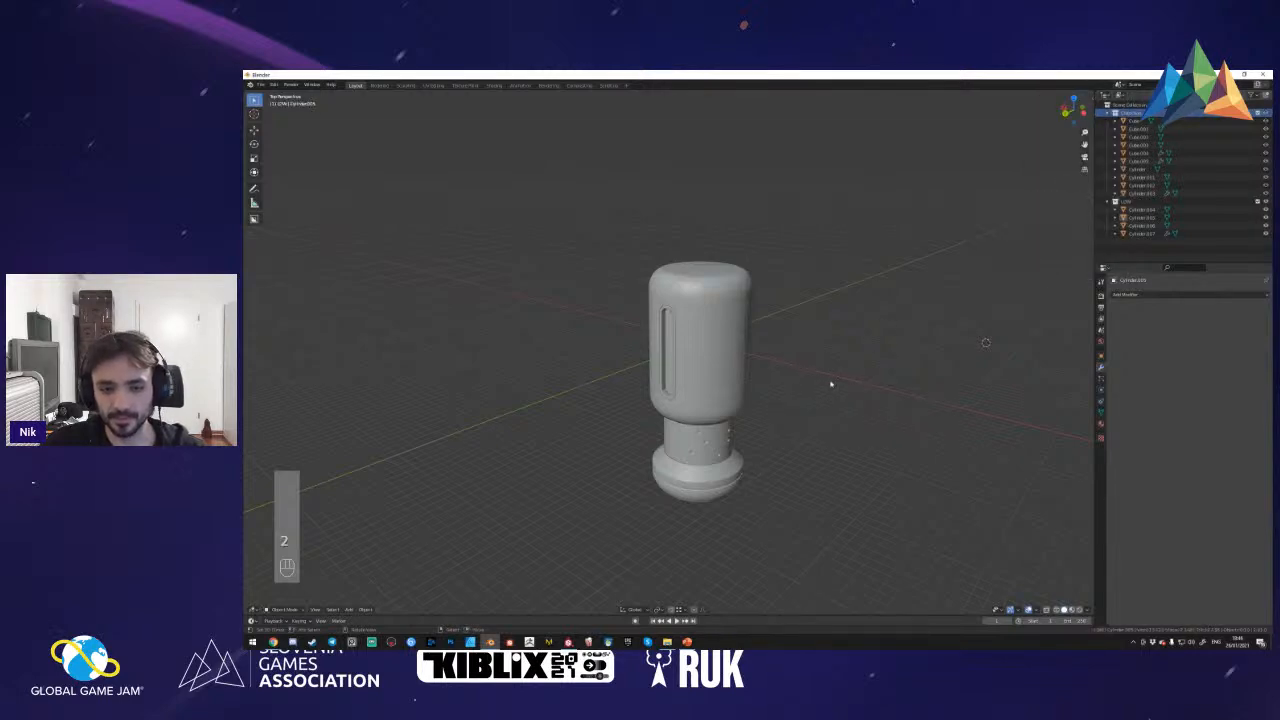
pyautogui.press('1')
pyautogui.press('2')
pyautogui.press('1')
pyautogui.press('2')
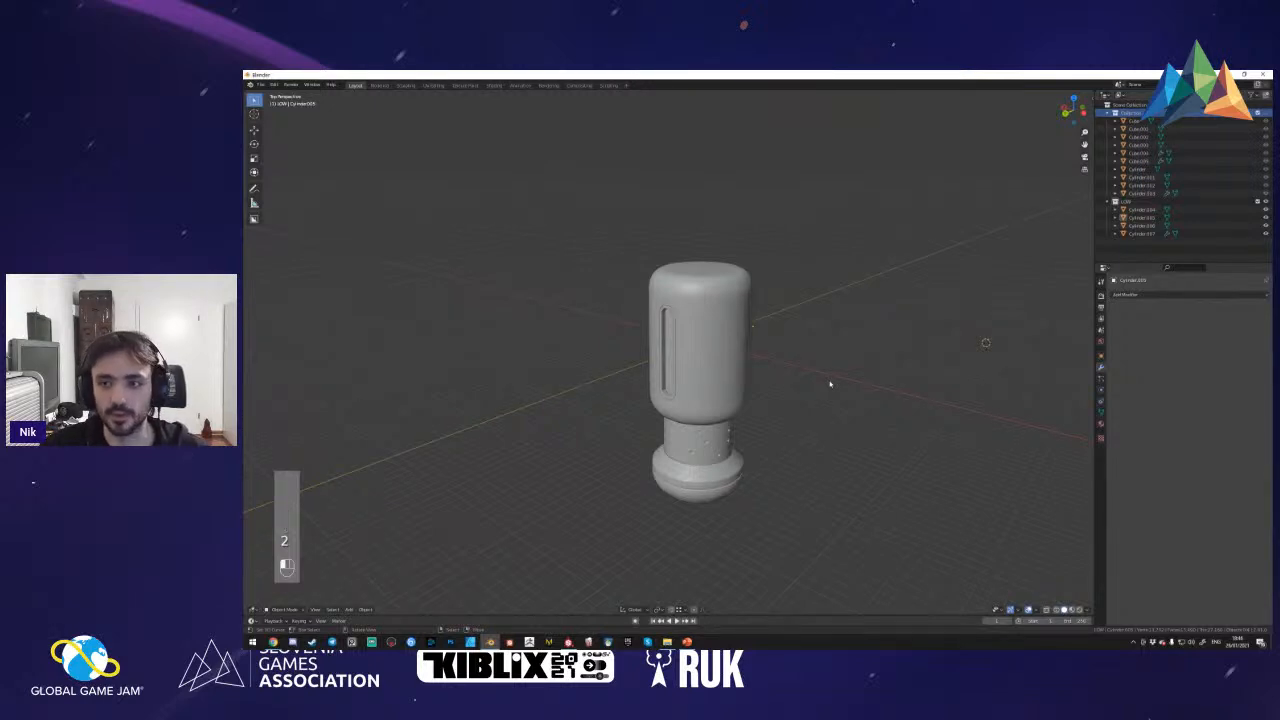
# - Check the low-poly body's mesh, return to Object Mode and delete the separate frame object around the side slot
pyautogui.hotkey('shift', 'f')
pyautogui.click(670, 355)
pyautogui.click(689, 371)
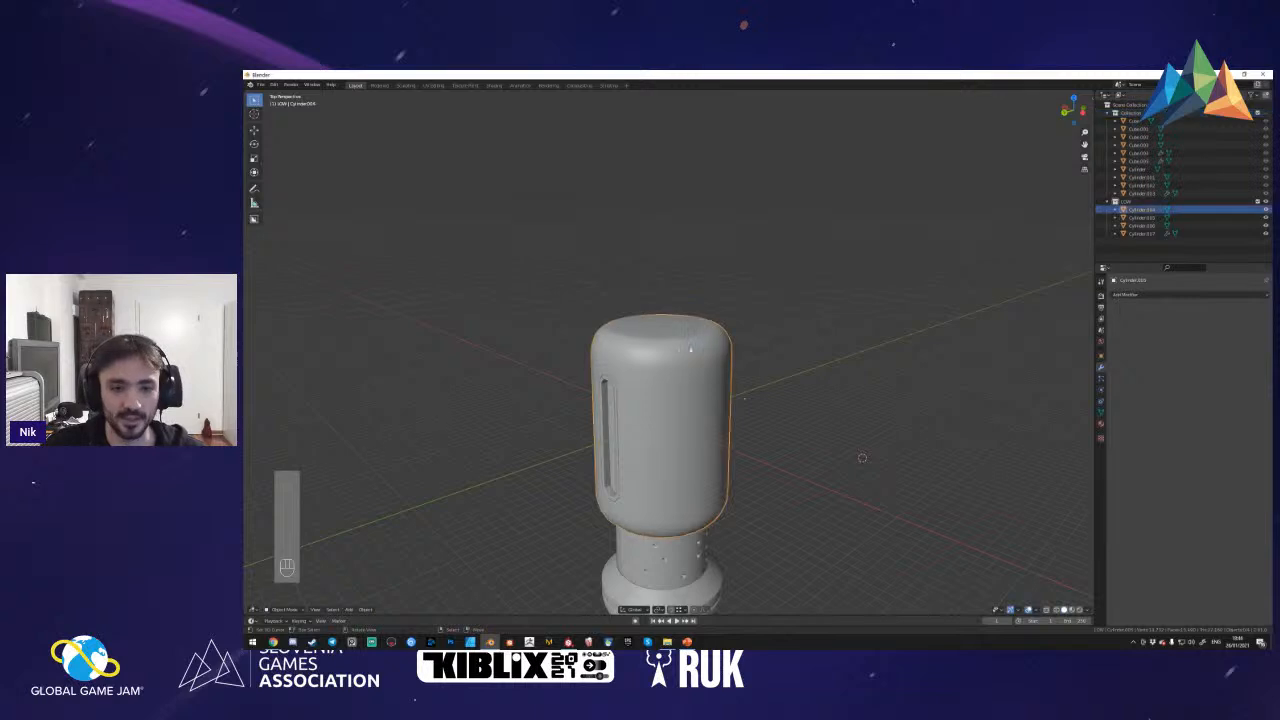
pyautogui.press('Tab')
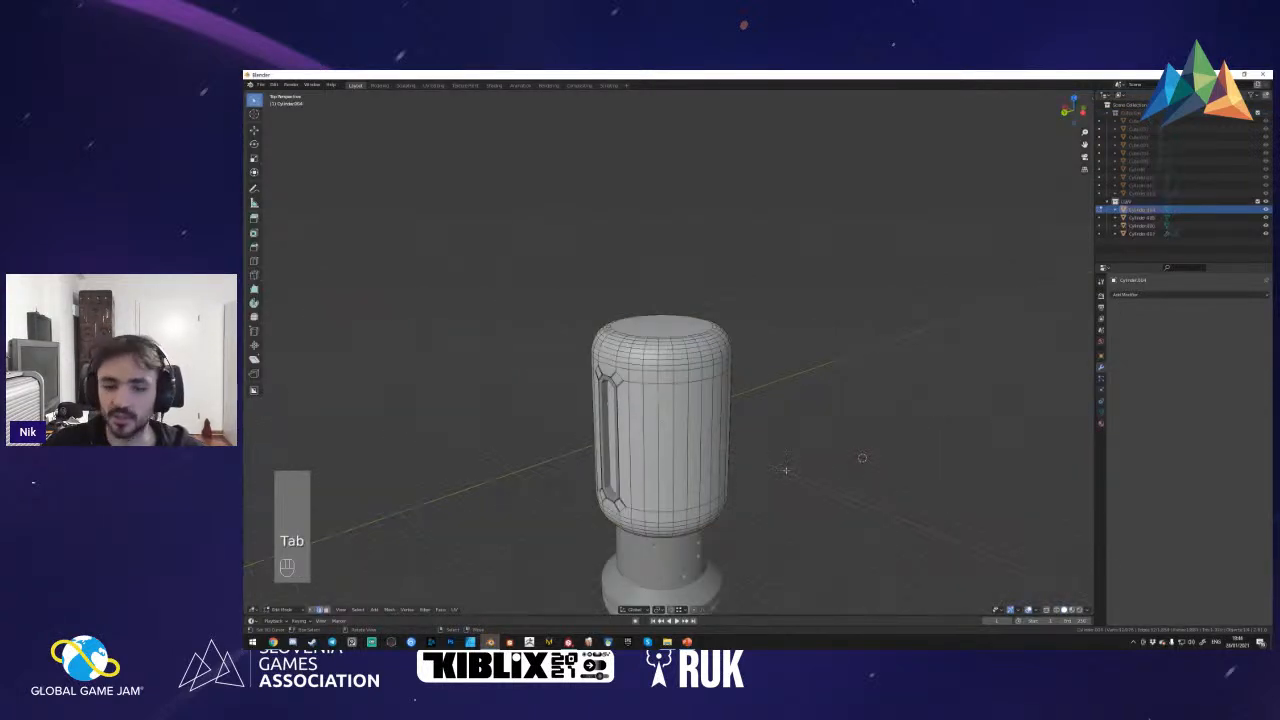
pyautogui.hotkey('shift', 'f')
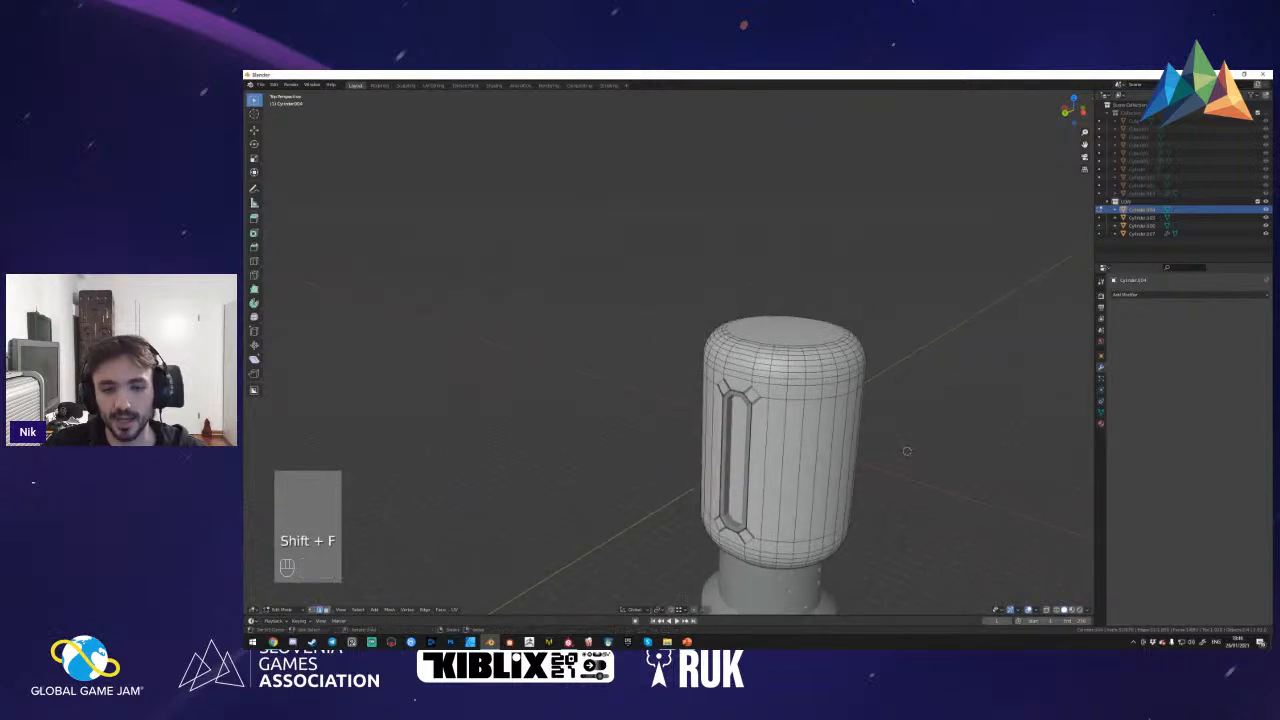
pyautogui.press('Tab')
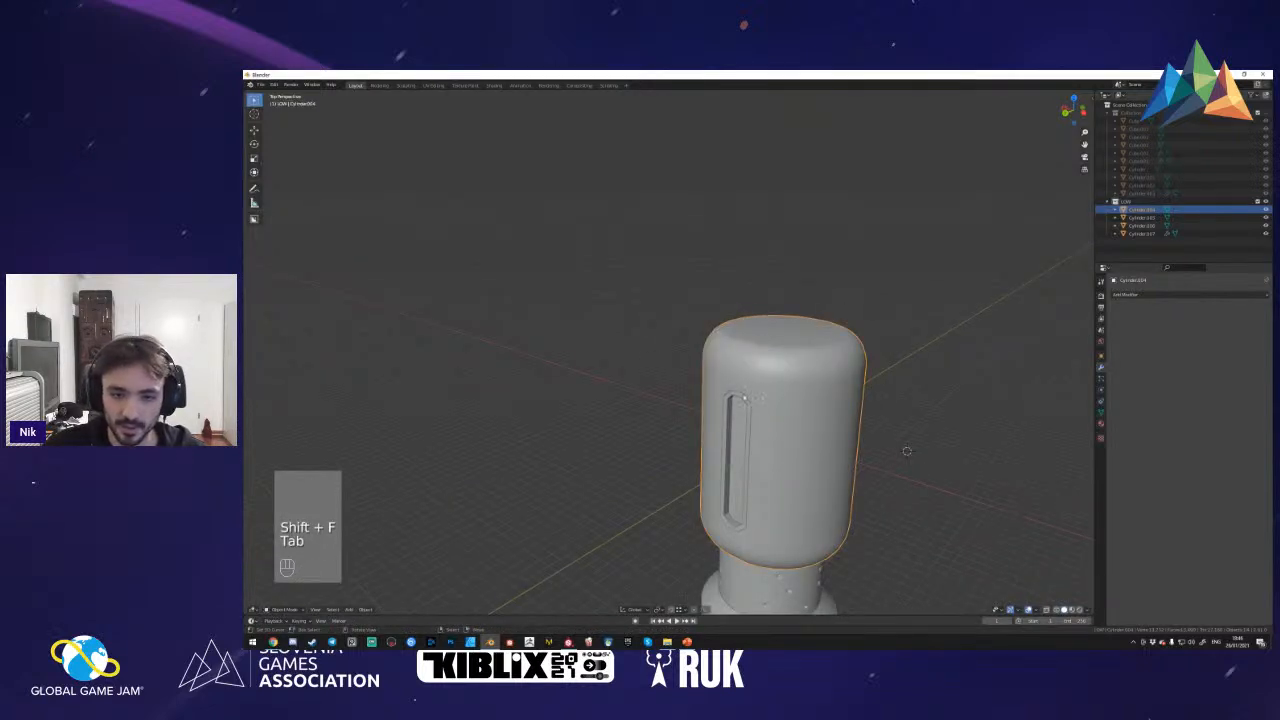
pyautogui.click(742, 395)
pyautogui.press('Delete')
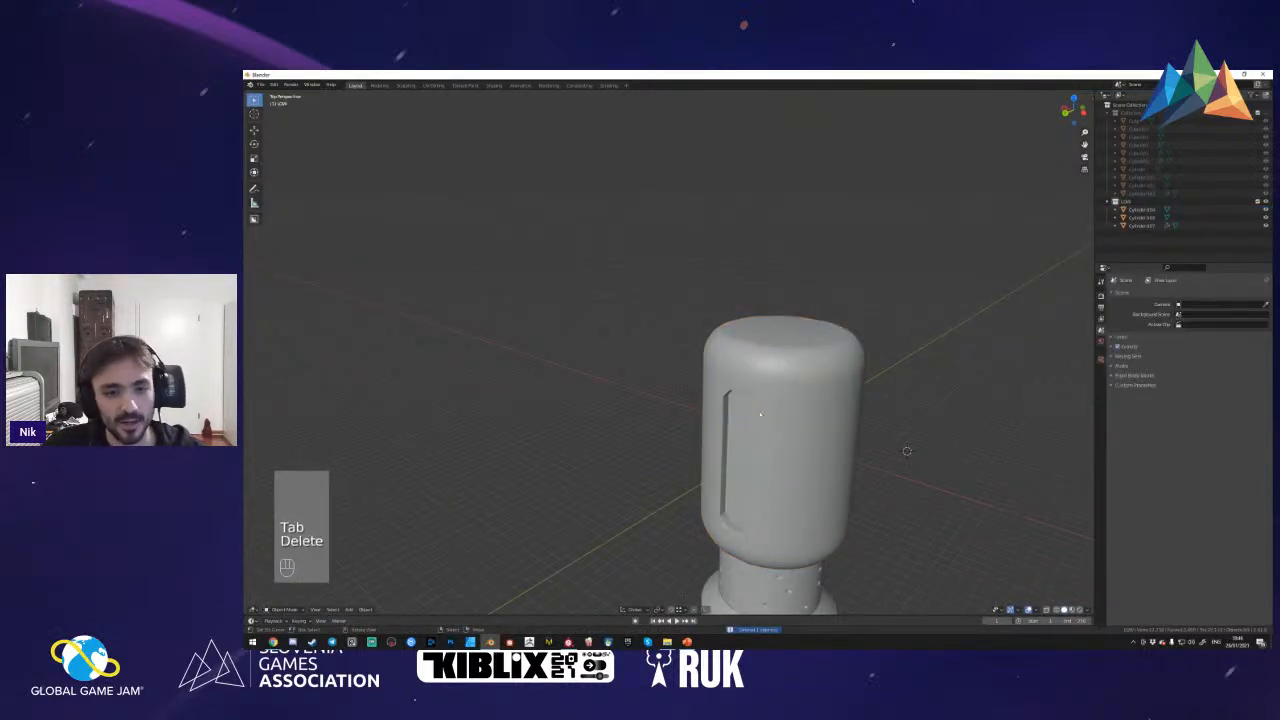
# - Enter Edit Mode on the low-poly canister body and examine the topology around the slot's upper end
pyautogui.click(760, 413)
pyautogui.press('Tab')
pyautogui.hotkey('shift', 'f')
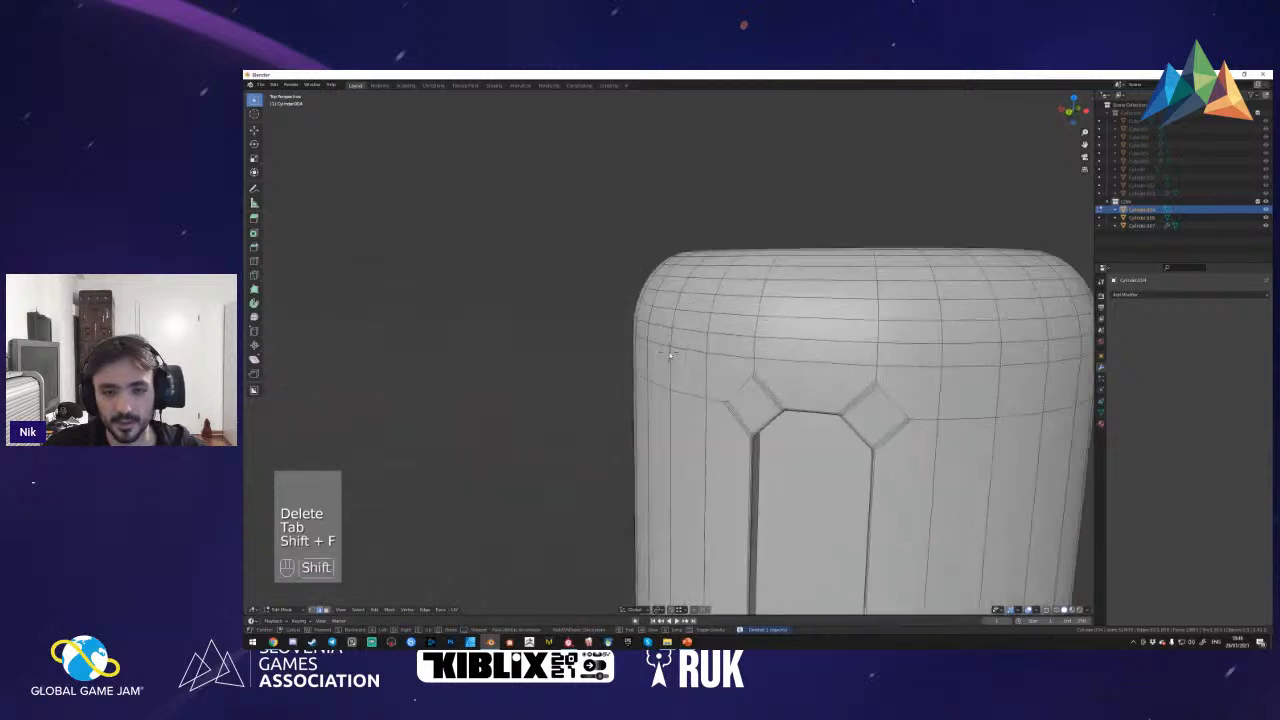
pyautogui.scroll(-5, 670, 355)
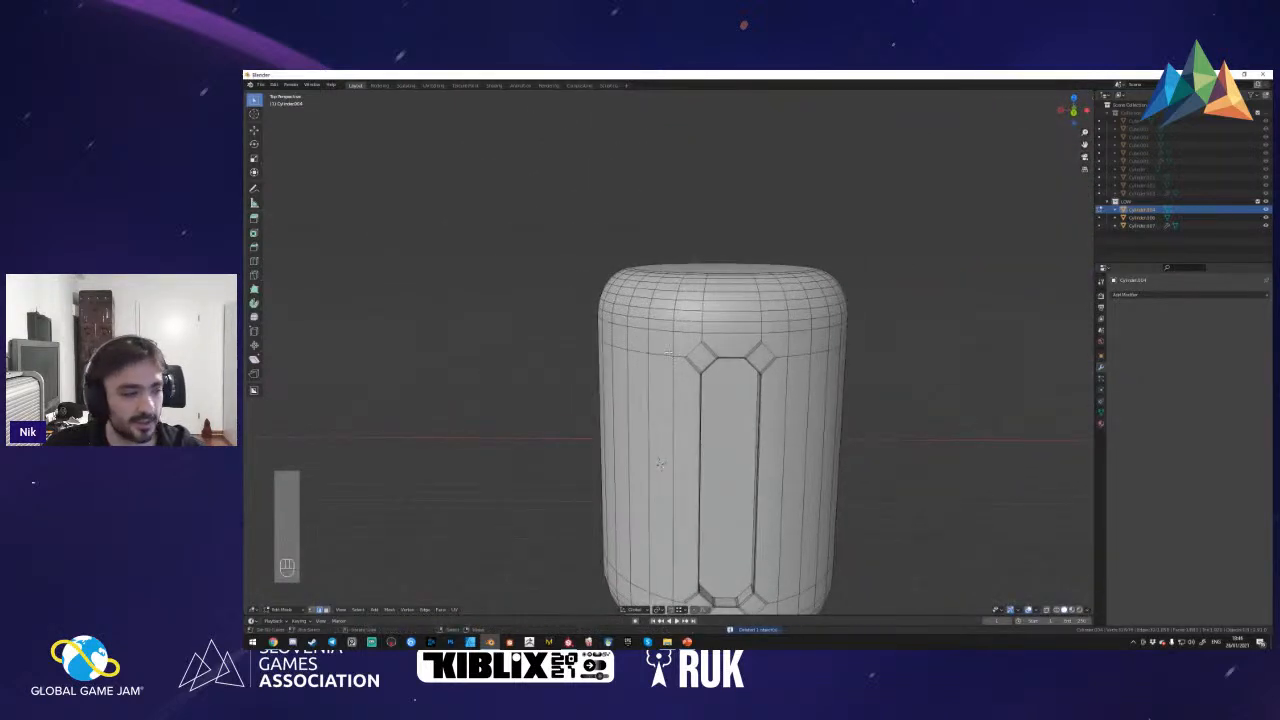
pyautogui.hotkey('shift', 'f')
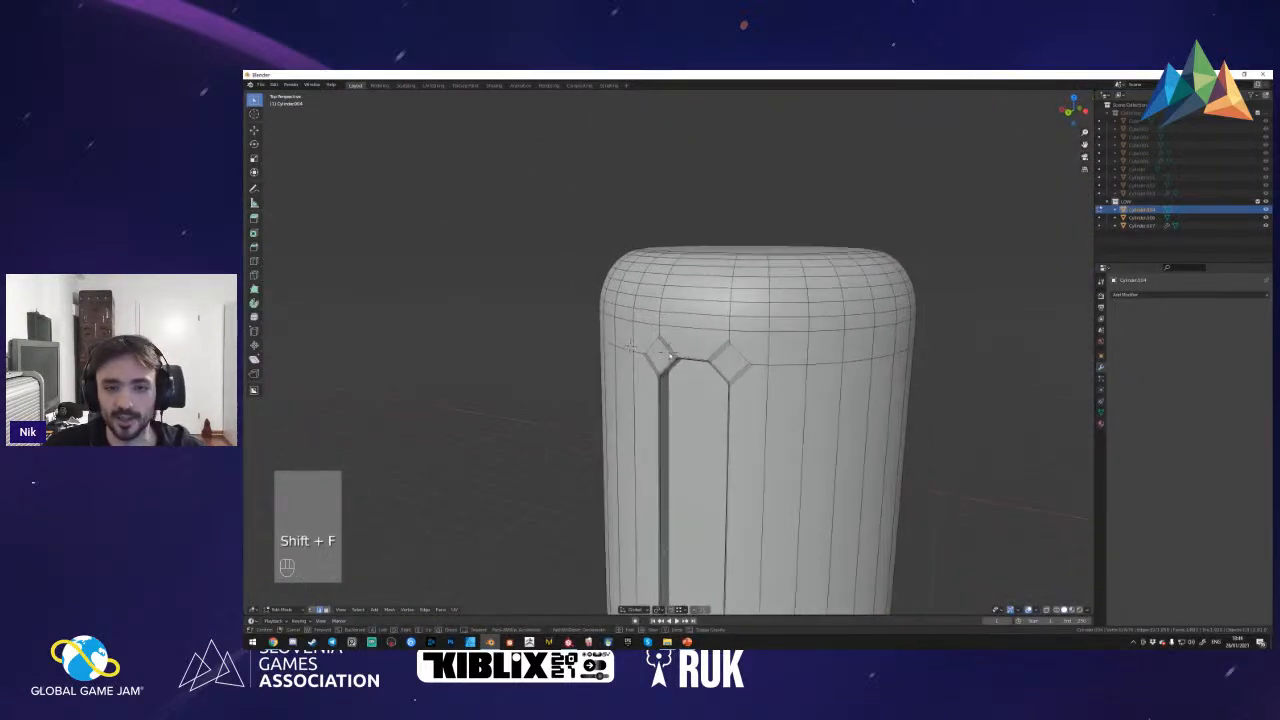
pyautogui.press('1')
pyautogui.hotkey('shift', 'f')
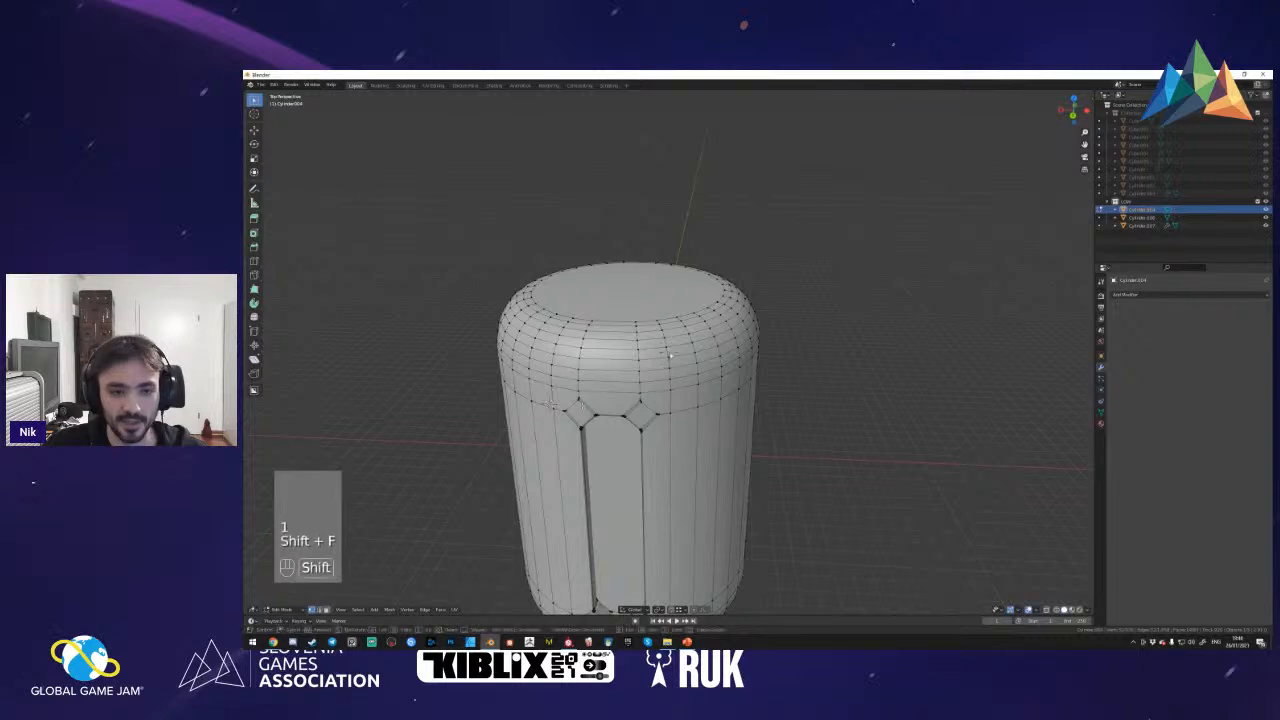
pyautogui.press('w')
pyautogui.press('d')
pyautogui.click(670, 355)
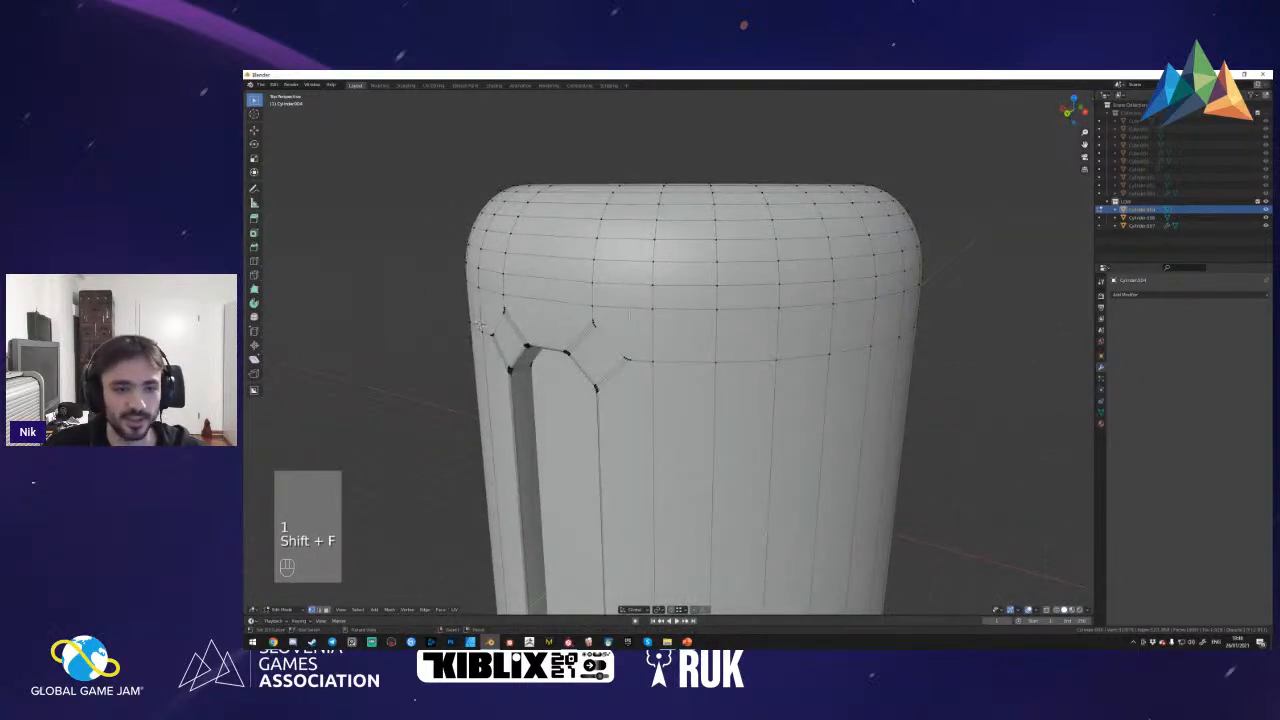
# - Try to rip the horizontal edge loops running past the upper and lower ends of the slot
pyautogui.press('2')
pyautogui.keyDown('alt'); pyautogui.keyDown('shift'); pyautogui.click(622, 311); pyautogui.keyUp('shift'); pyautogui.keyUp('alt')
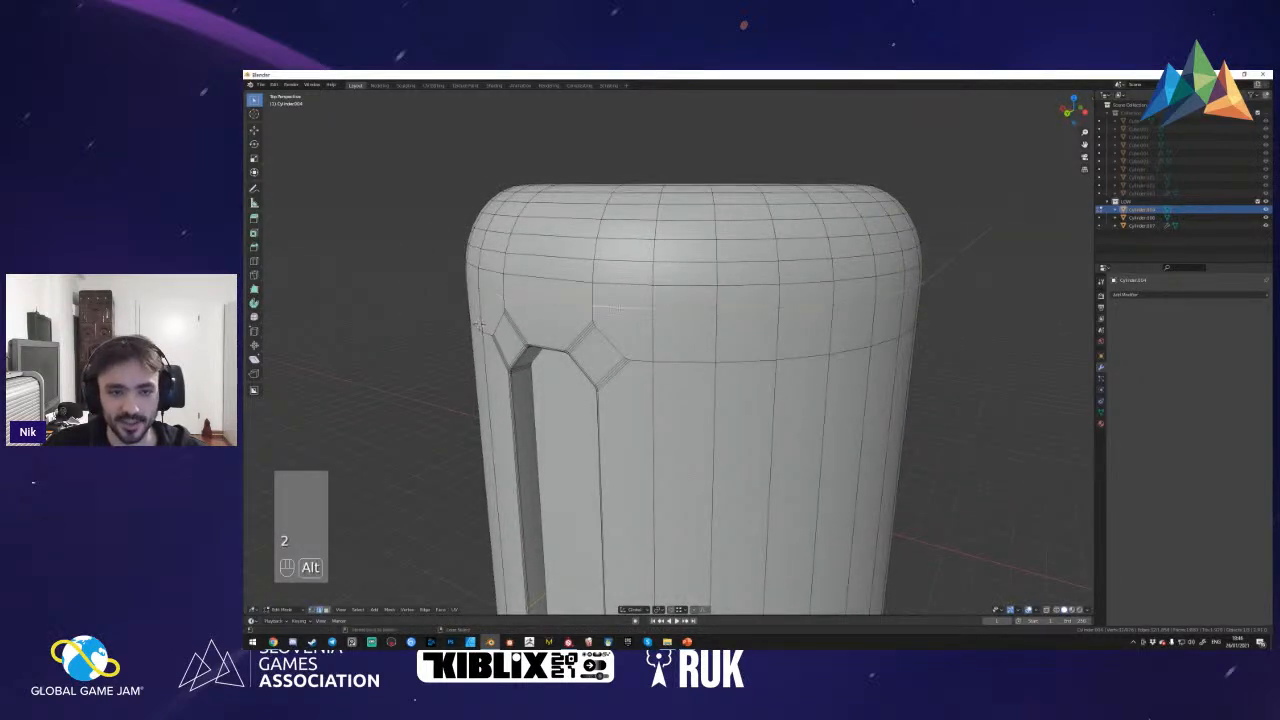
pyautogui.hotkey('shift', 'f')
pyautogui.click(612, 245)
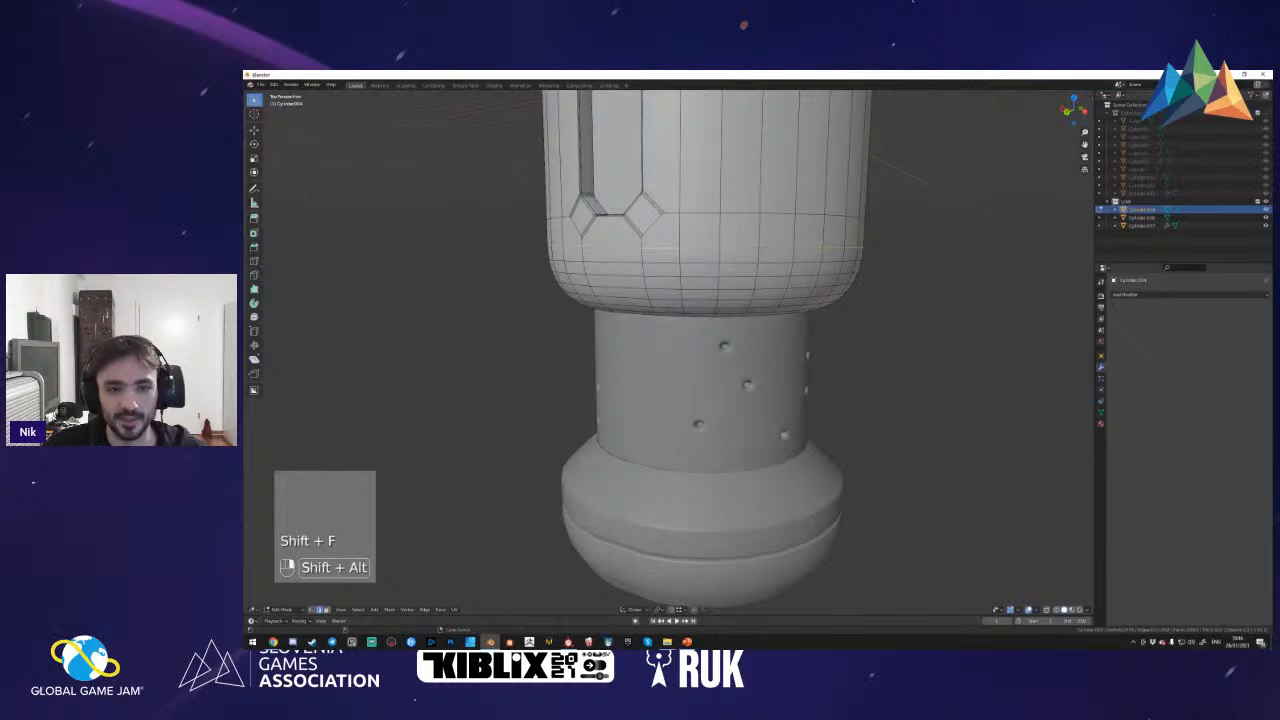
pyautogui.press('v')
pyautogui.hotkey('shift', 'f')
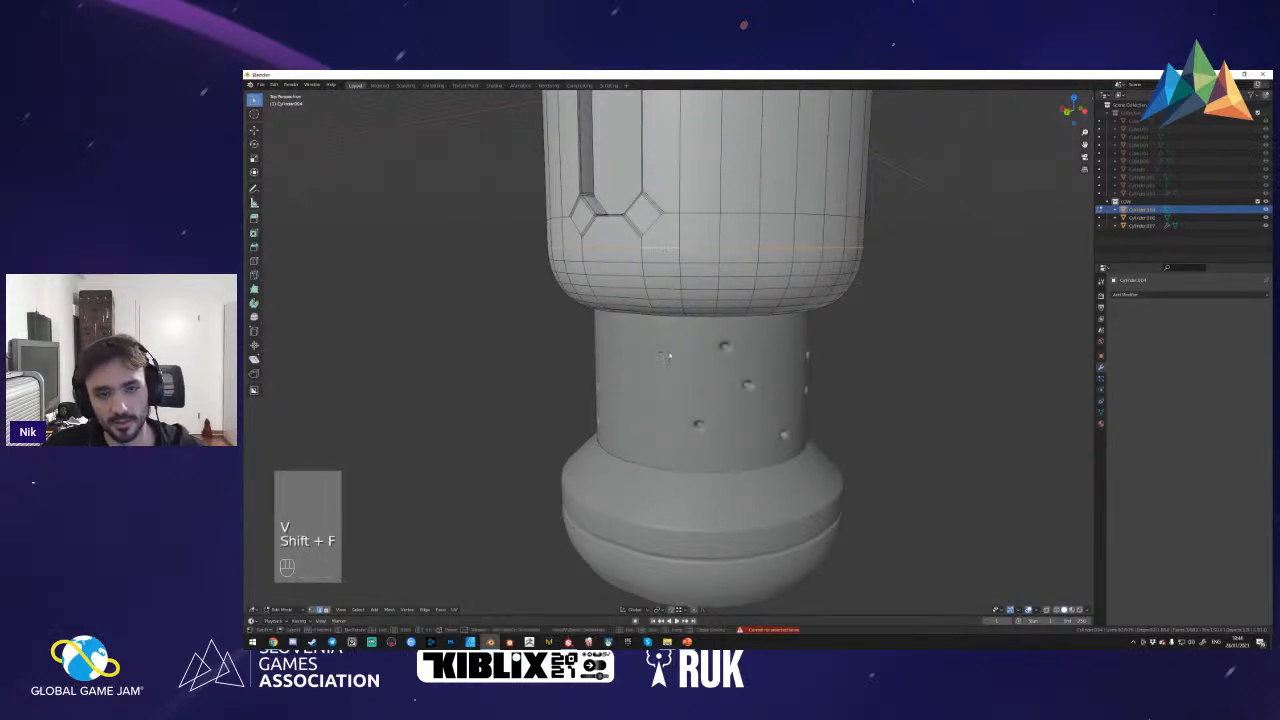
# - Select the body faces surrounding the slot, including its corner faces and side strips, and delete them
pyautogui.press('a')
pyautogui.press('3')
pyautogui.press('2')
pyautogui.press('3')
pyautogui.keyDown('shift'); pyautogui.click(655, 320); pyautogui.keyUp('shift')
pyautogui.keyDown('shift'); pyautogui.moveTo(652, 318); pyautogui.dragTo(627, 309); pyautogui.keyUp('shift')
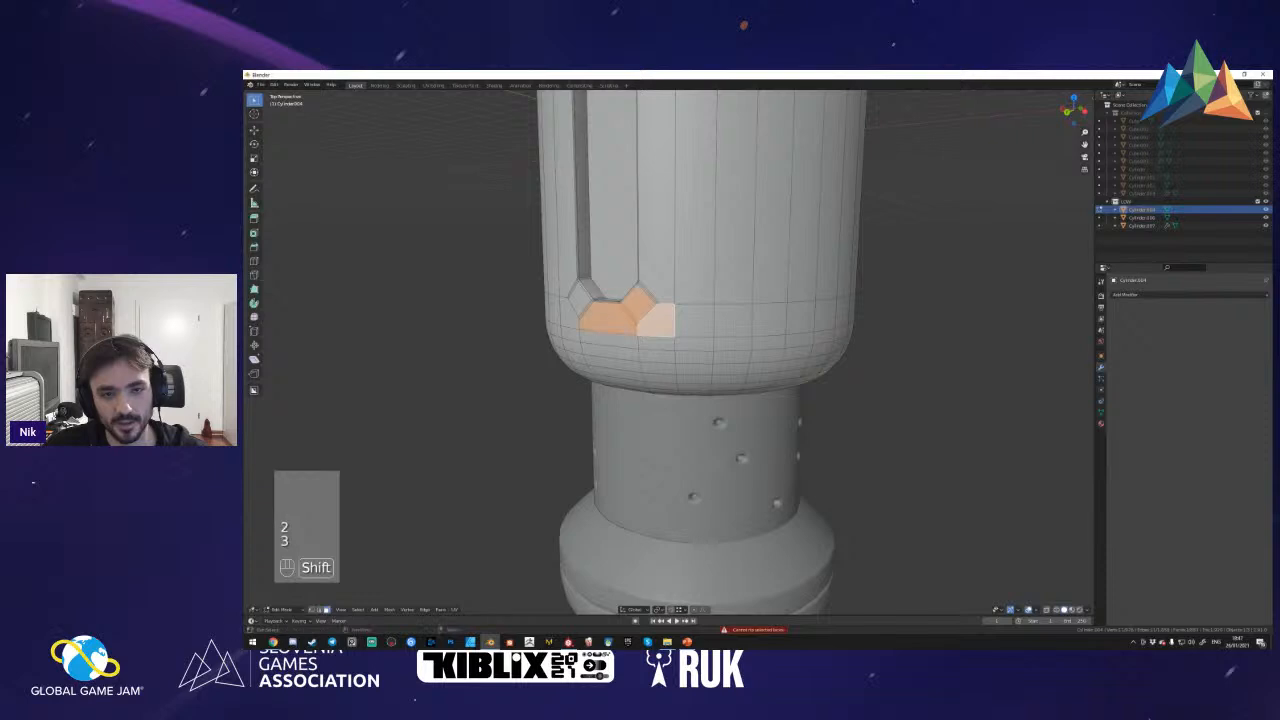
pyautogui.hotkey('shift', 'f')
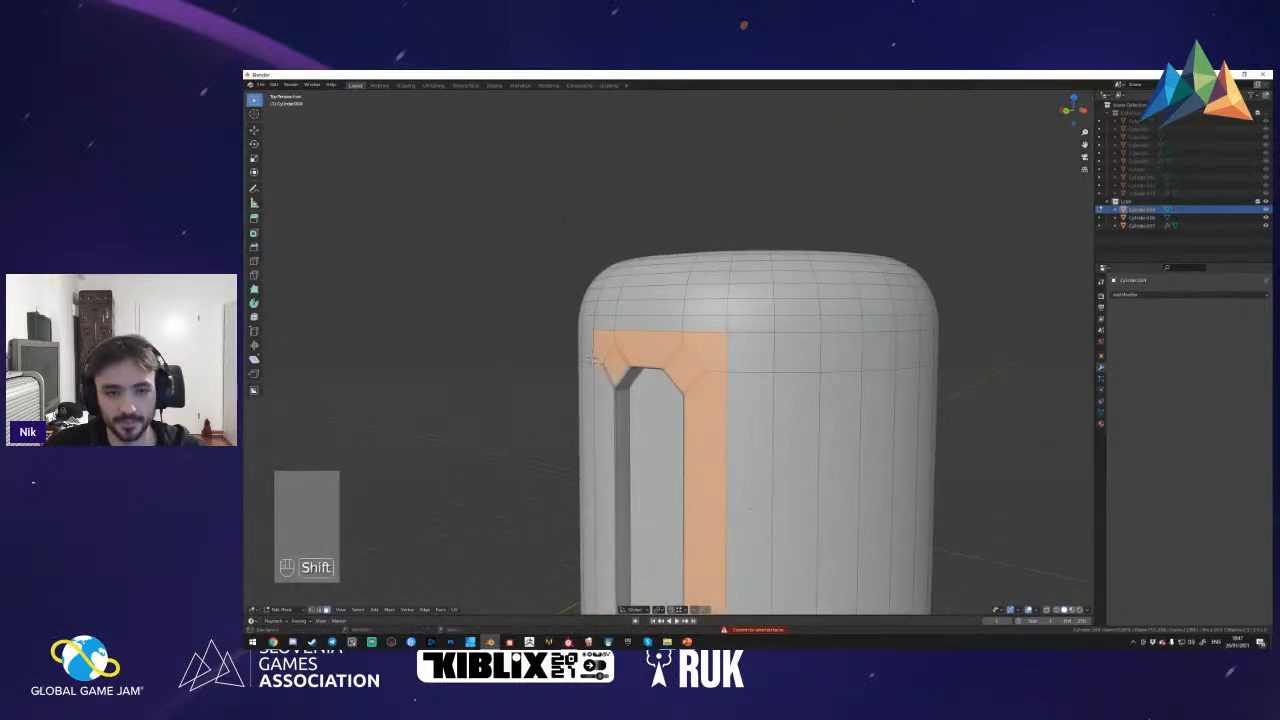
pyautogui.press('Delete')
pyautogui.click(590, 358)
# - Select the faces surrounding the other slot on the canister body and delete them
pyautogui.hotkey('shift', 'f')
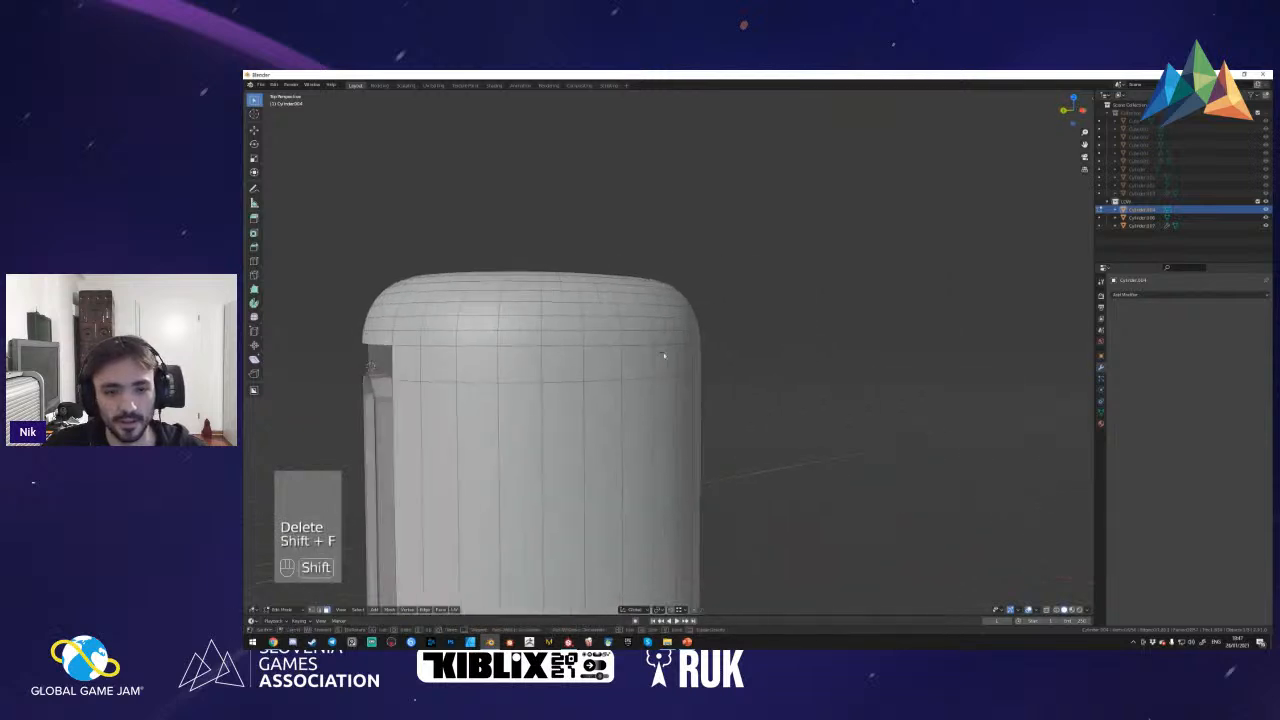
pyautogui.press('f')
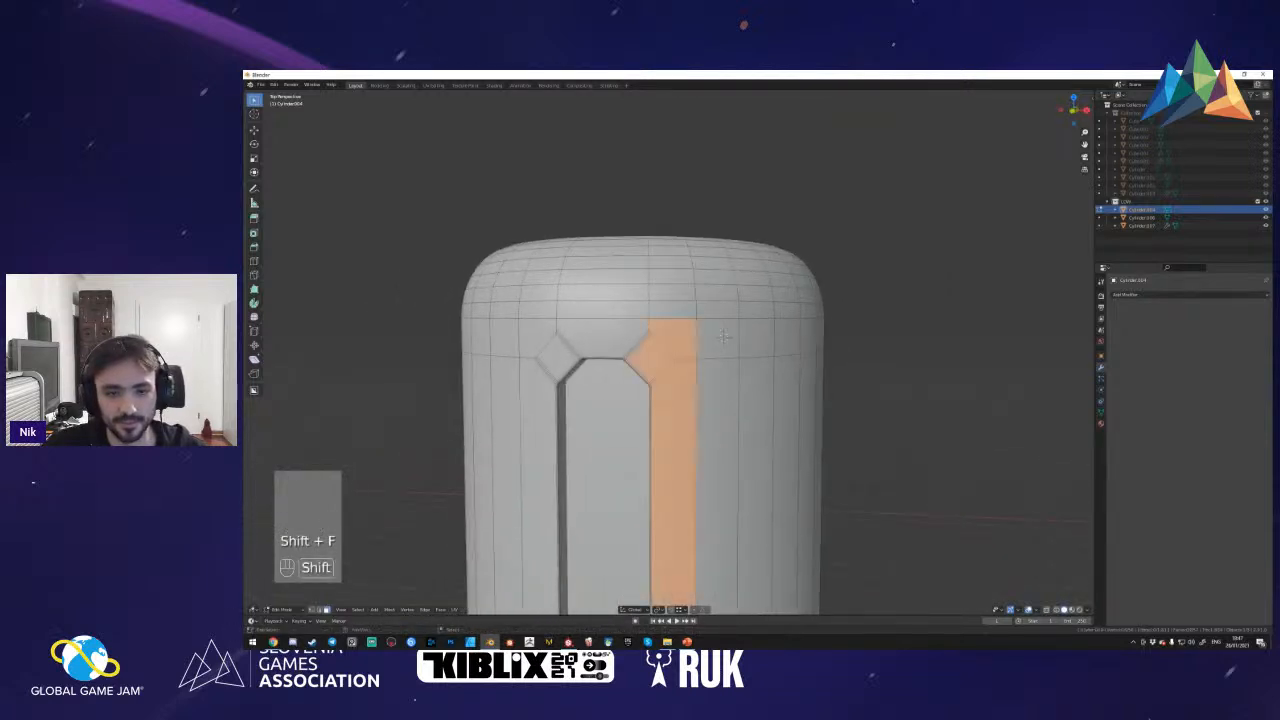
pyautogui.keyDown('shift'); pyautogui.click(532, 420); pyautogui.keyUp('shift')
pyautogui.press('x')
pyautogui.click(512, 372)
pyautogui.hotkey('shift', 'f')
pyautogui.click(642, 315)
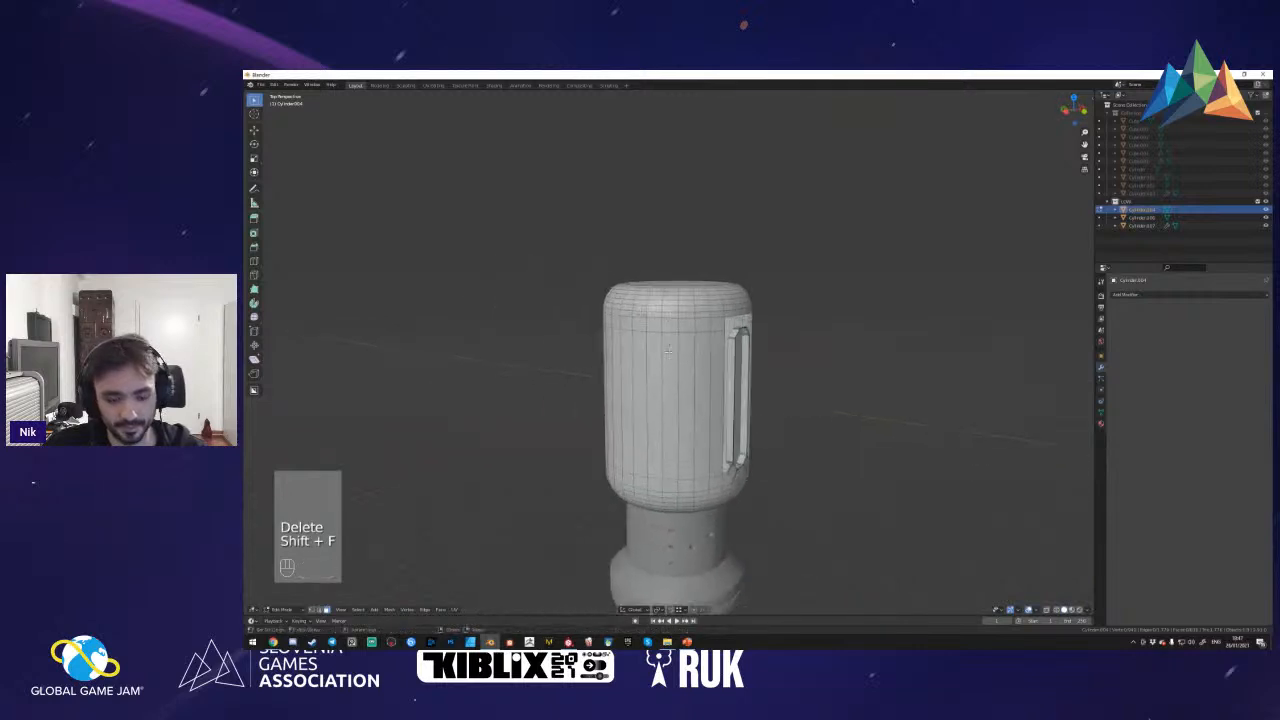
# - Select the linked geometry of the body to check what is still connected, and isolate the body in local view
pyautogui.press('l')
pyautogui.hotkey('shift', 'f')
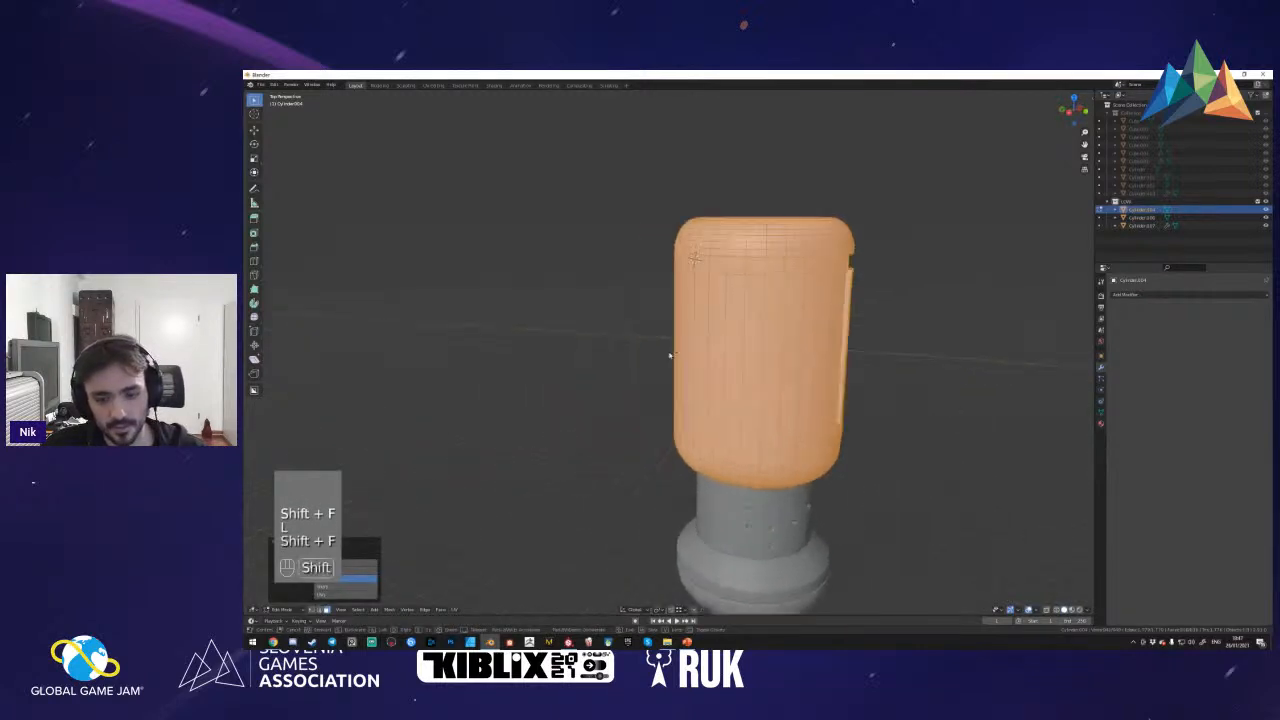
pyautogui.press('KP_Divide')
pyautogui.hotkey('shift', 'f')
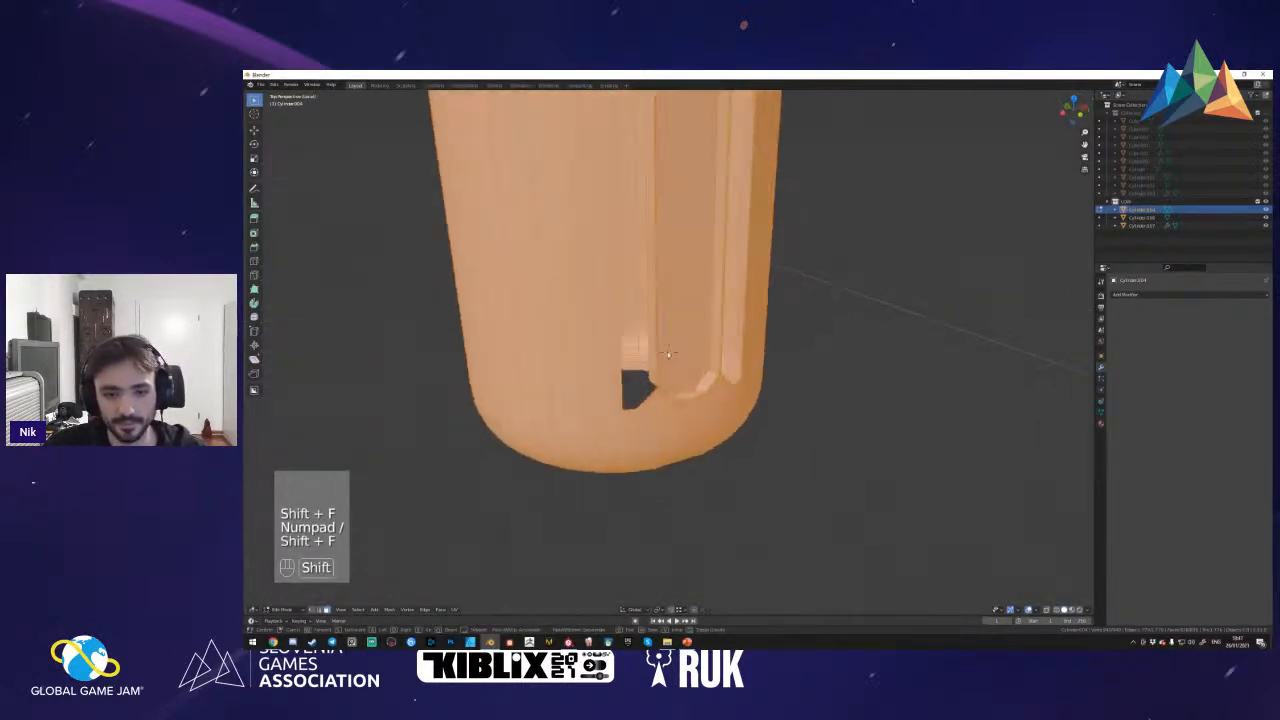
# - Delete the remaining faces directly below the slot that still connect it to the body
pyautogui.press('a')
pyautogui.click(596, 434)
pyautogui.keyDown('shift'); pyautogui.click(553, 418); pyautogui.keyUp('shift')
pyautogui.keyDown('shift'); pyautogui.click(650, 413); pyautogui.keyUp('shift')
pyautogui.hotkey('shift', 'f')
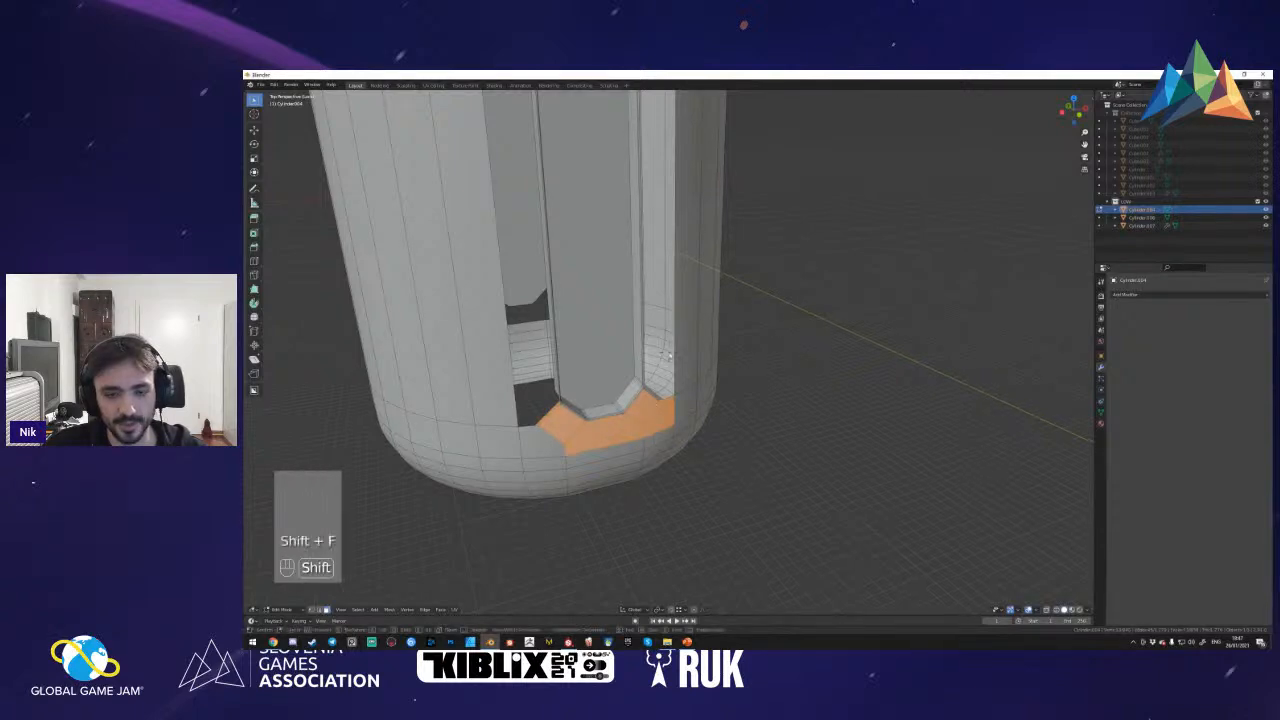
pyautogui.press('Delete')
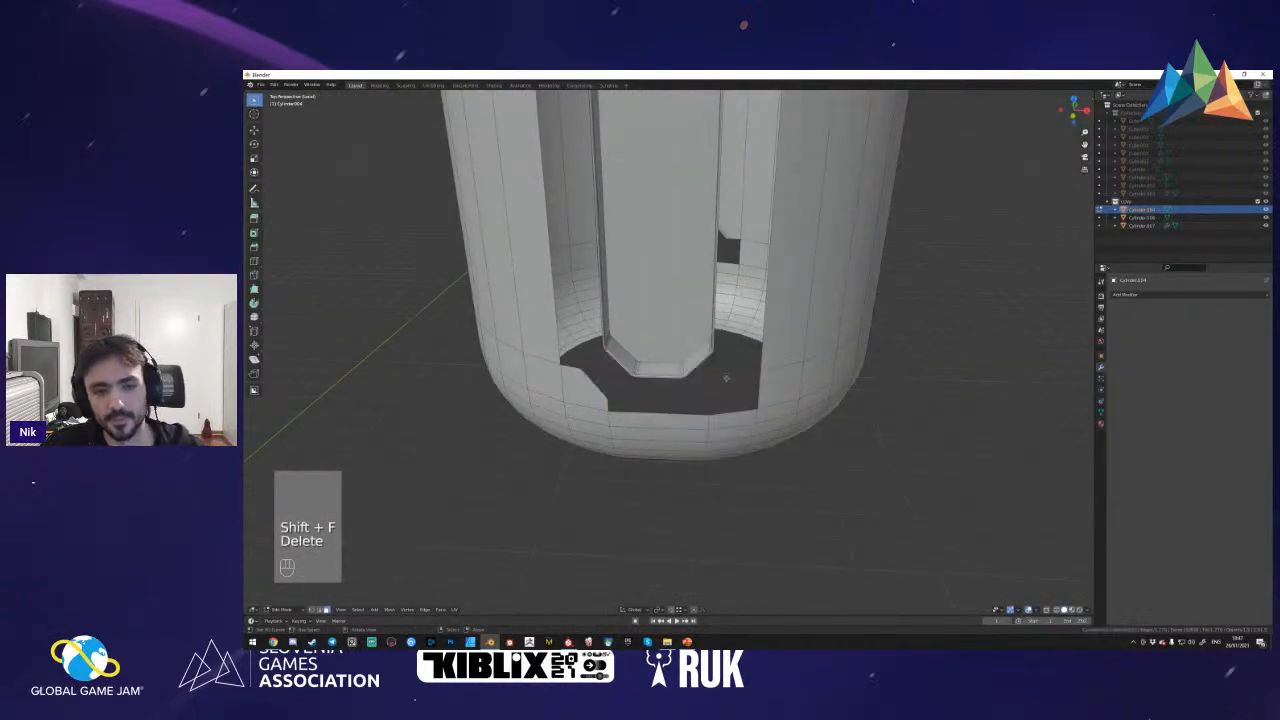
# - Check the body's linked geometry again and delete the slot's recessed panel together with the leftover strip beside it
pyautogui.hotkey('shift', 'f')
pyautogui.press('l')
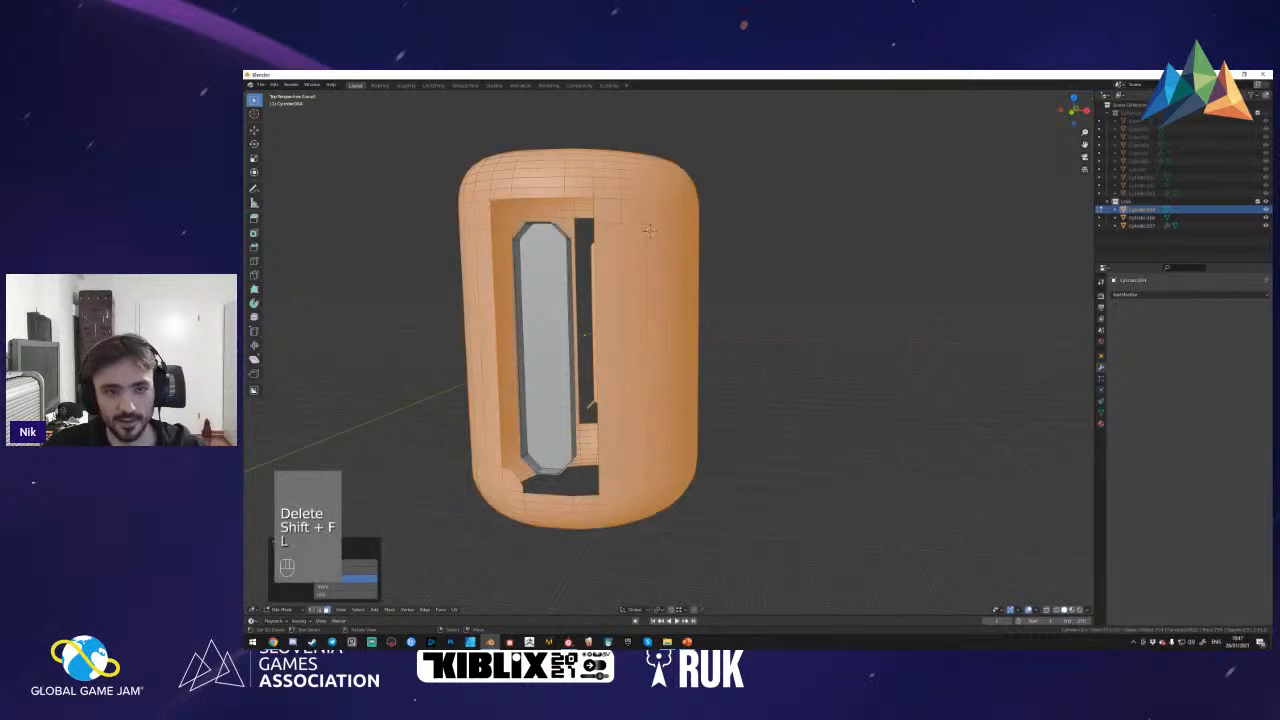
pyautogui.hotkey('shift', 'f')
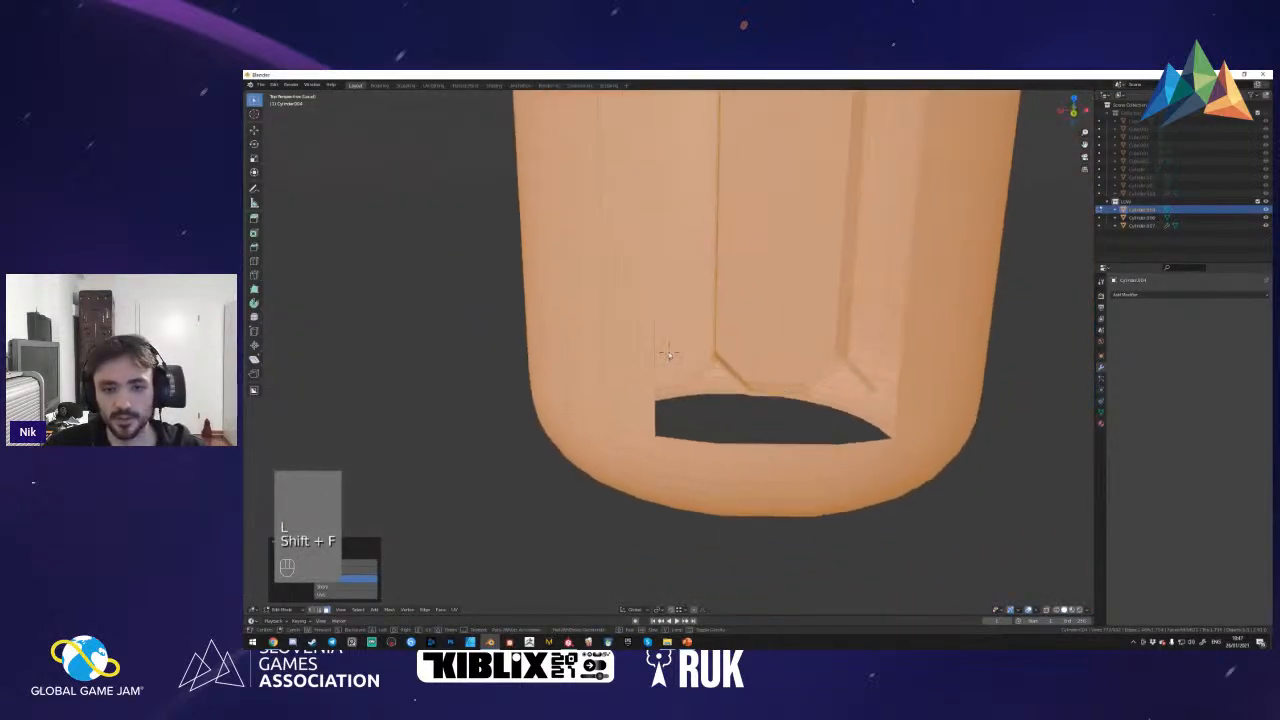
pyautogui.click(669, 355)
pyautogui.press('a')
pyautogui.click(676, 384)
pyautogui.hotkey('shift', 'f')
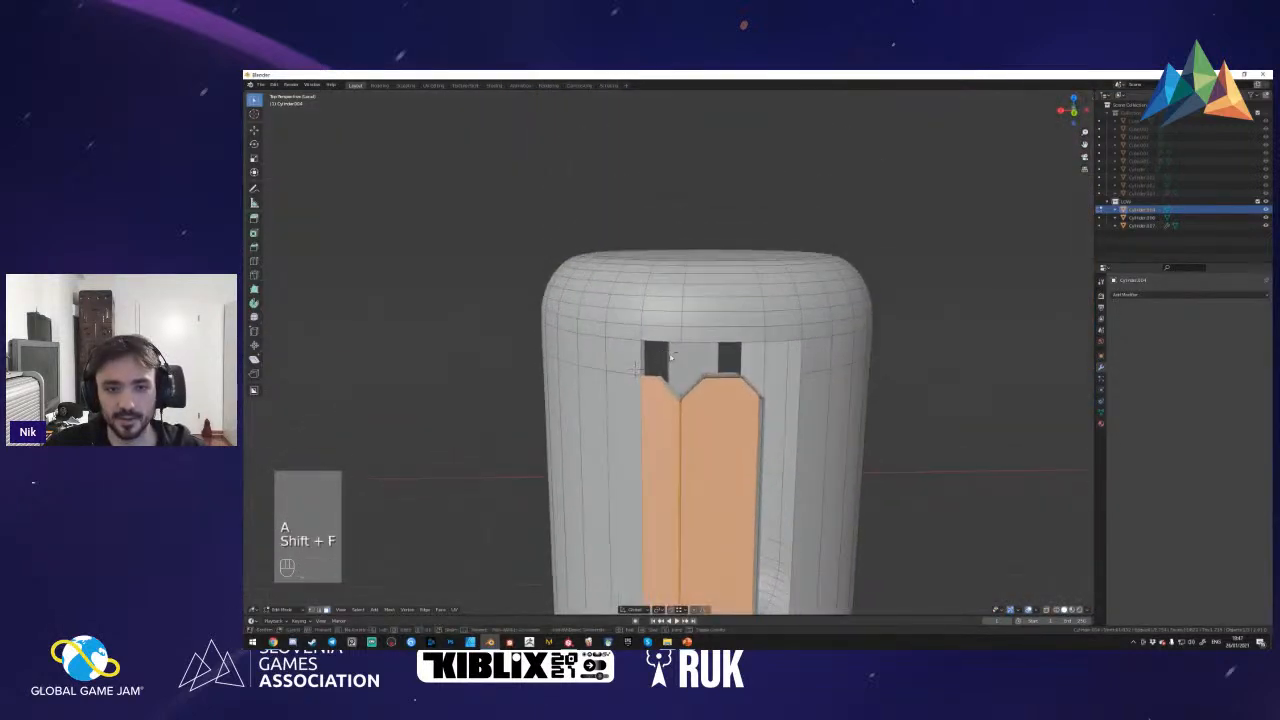
pyautogui.click(664, 352)
pyautogui.press('Delete')
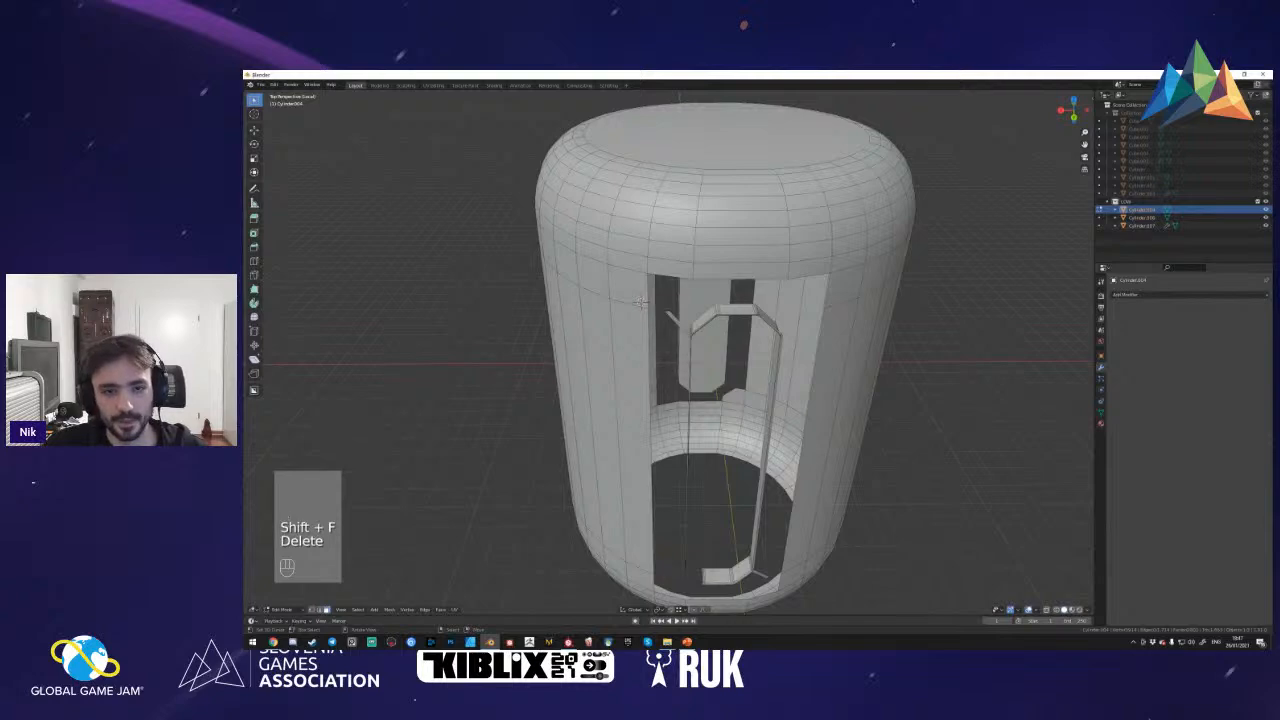
# - Select the linked body shell, invert the selection and delete all the loose slot remnants
pyautogui.press('l')
pyautogui.hotkey('ctrl', 'i')
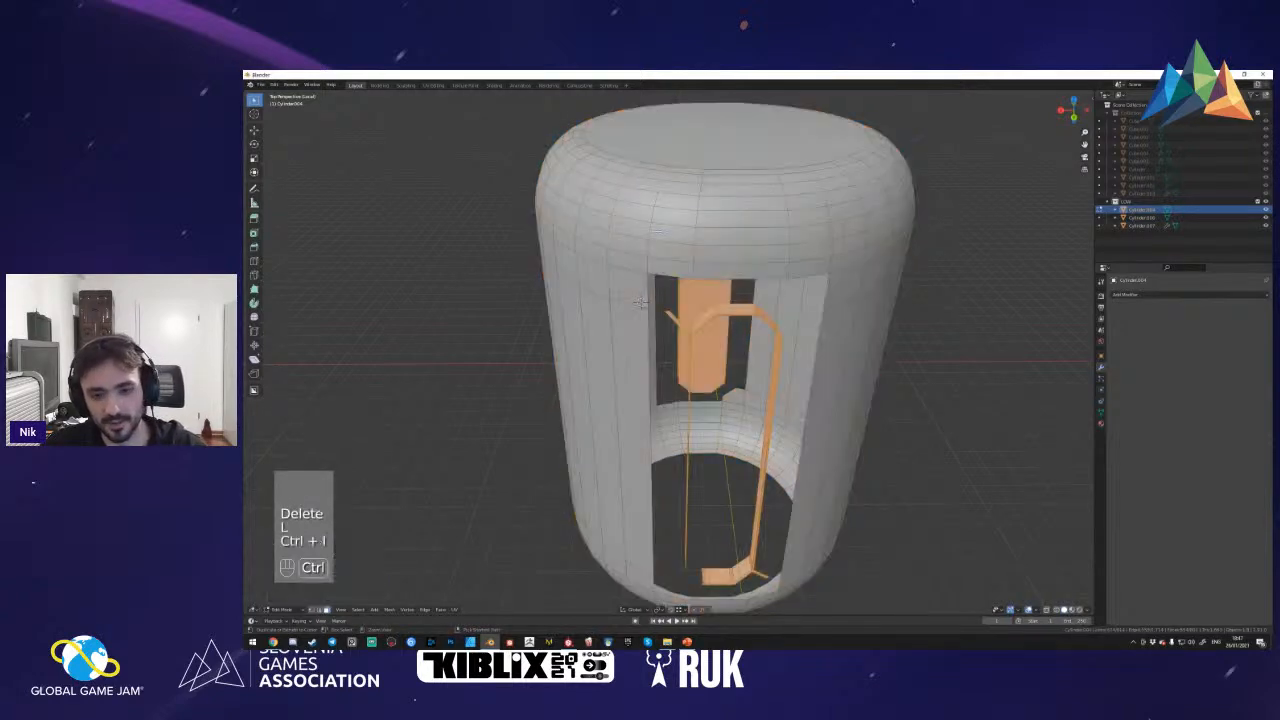
pyautogui.press('Delete')
pyautogui.click(641, 302)
pyautogui.hotkey('shift', 'f')
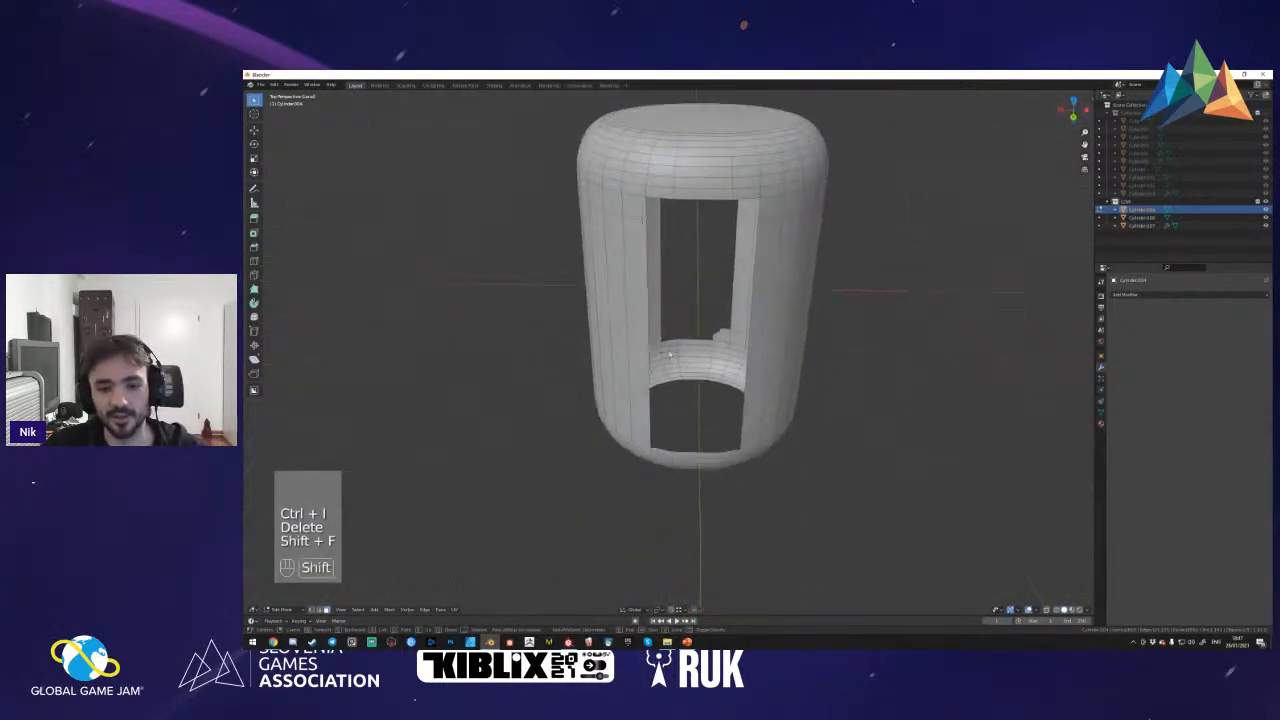
pyautogui.scroll(2, 669, 352)
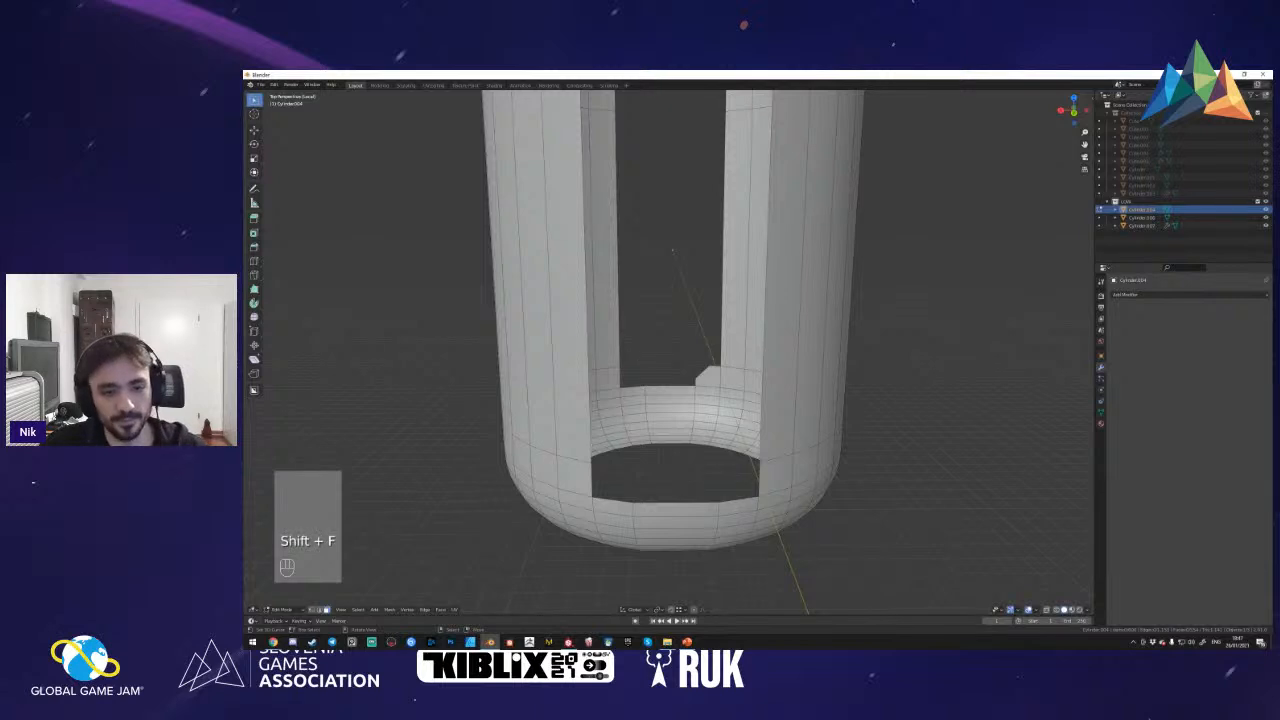
# - Delete all side-wall faces between the cylinder's rounded upper and lower ends, using the Faces option
pyautogui.press('3')
pyautogui.keyDown('alt'); pyautogui.keyDown('shift'); pyautogui.click(572, 475); pyautogui.keyUp('shift'); pyautogui.keyUp('alt')
pyautogui.keyDown('alt'); pyautogui.keyDown('shift'); pyautogui.click(571, 432); pyautogui.keyUp('shift'); pyautogui.keyUp('alt')
pyautogui.keyDown('alt'); pyautogui.keyDown('shift'); pyautogui.click(797, 467); pyautogui.keyUp('shift'); pyautogui.keyUp('alt')
pyautogui.keyDown('alt'); pyautogui.keyDown('shift'); pyautogui.click(789, 423); pyautogui.keyUp('shift'); pyautogui.keyUp('alt')
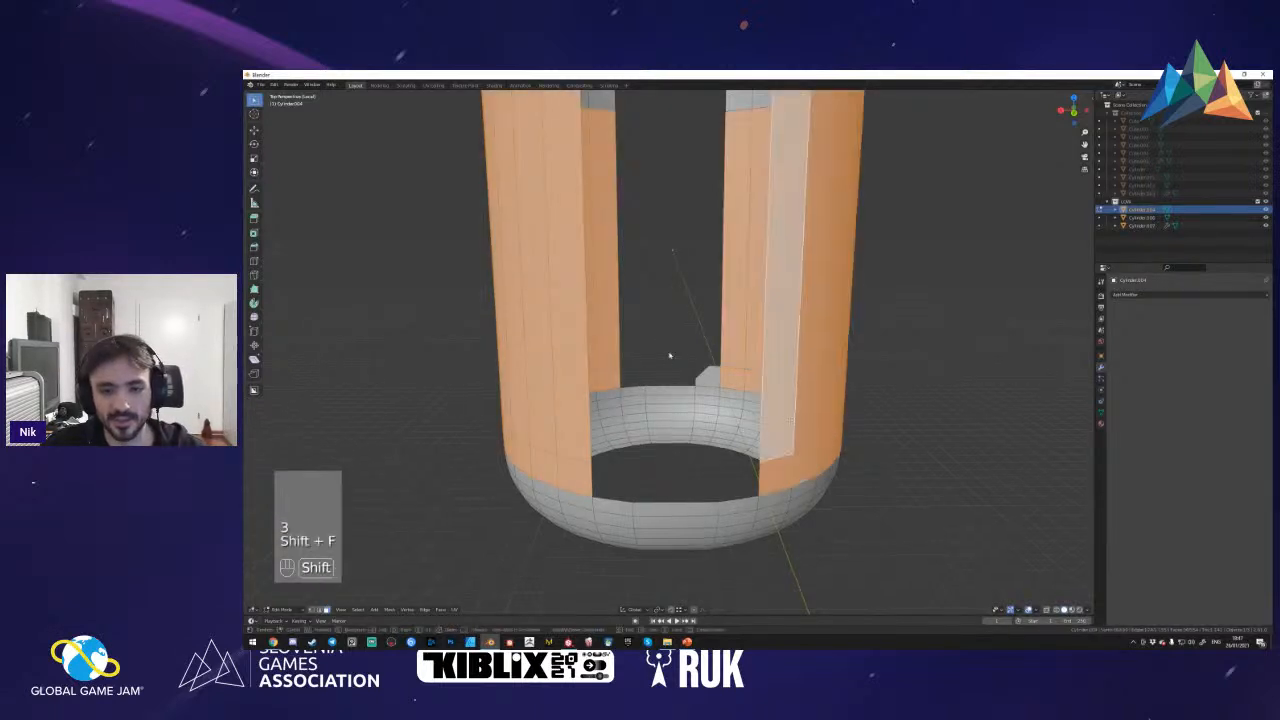
pyautogui.hotkey('shift', 'f')
pyautogui.press('s')
pyautogui.keyDown('shift'); pyautogui.click(702, 432); pyautogui.keyUp('shift')
pyautogui.keyDown('alt'); pyautogui.keyDown('shift'); pyautogui.click(734, 183); pyautogui.keyUp('shift'); pyautogui.keyUp('alt')
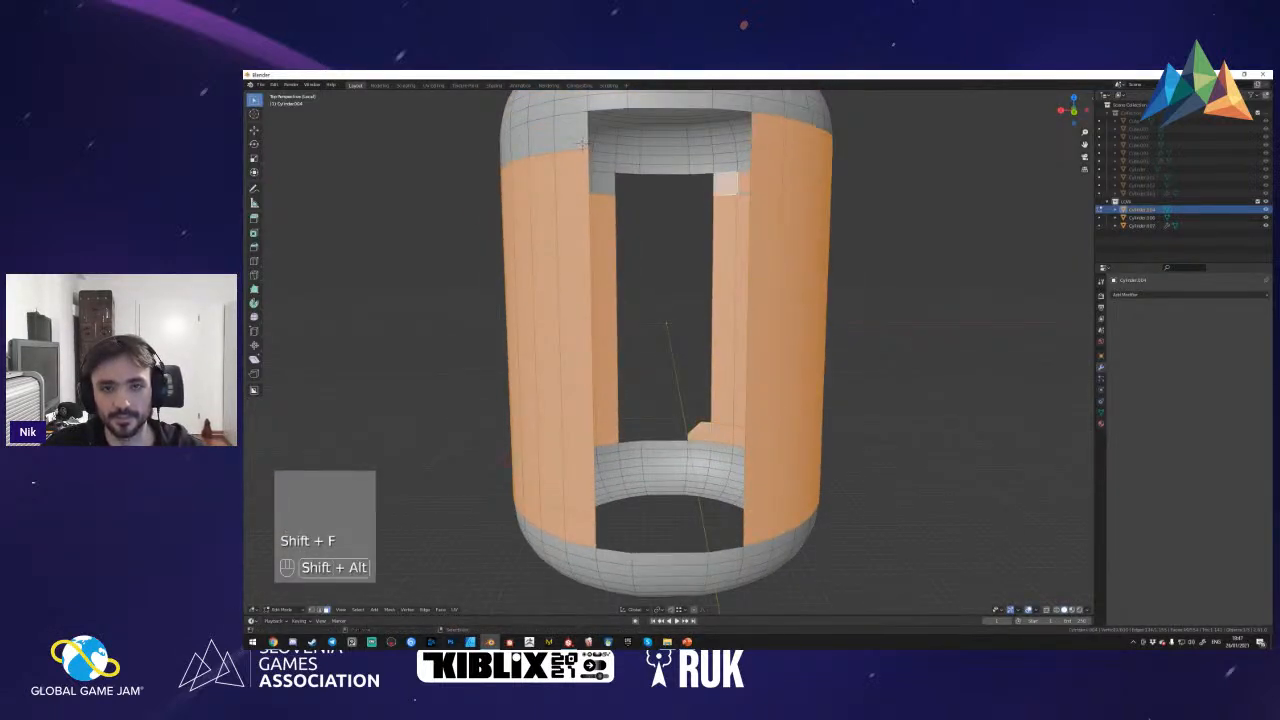
pyautogui.press('Delete')
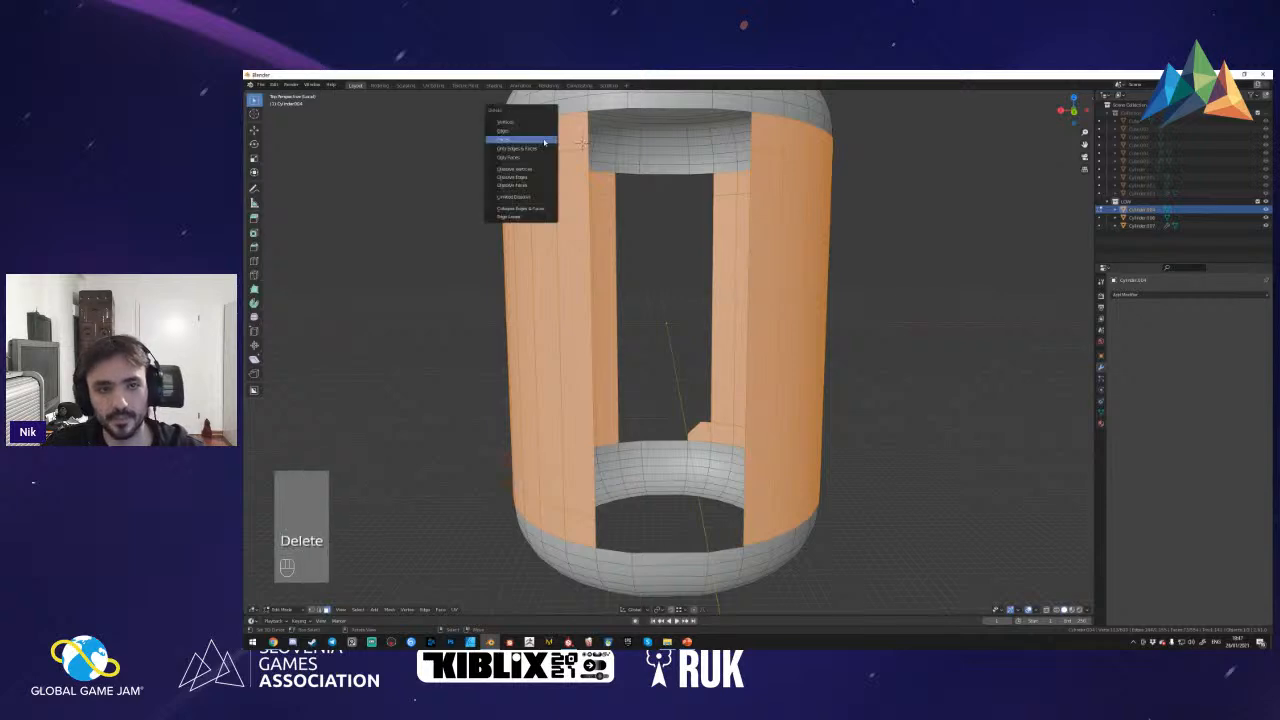
pyautogui.click(515, 138)
# - Fill one tall face between two matching edges of the upper and lower rims
pyautogui.hotkey('shift', 'f')
pyautogui.press('2')
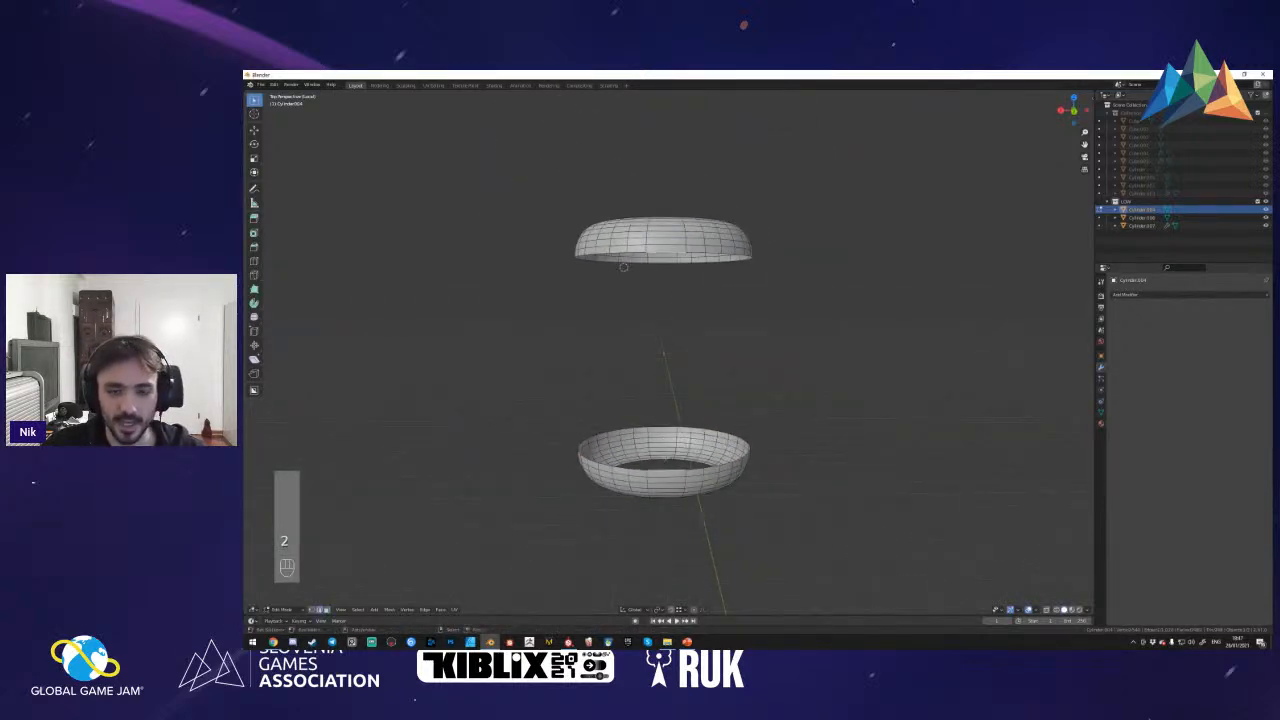
pyautogui.press('f')
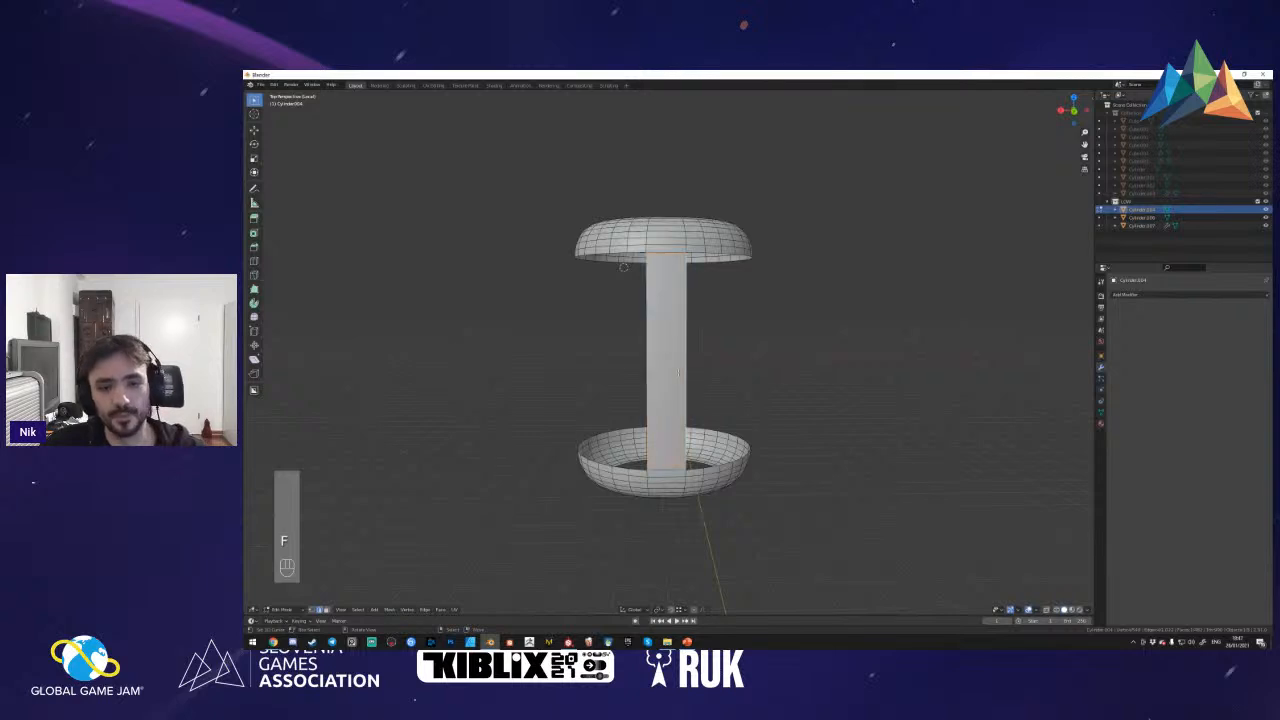
# - Continue filling adjacent faces around the rims until the cylinder's side wall is closed
pyautogui.hotkey('shift', 'f')
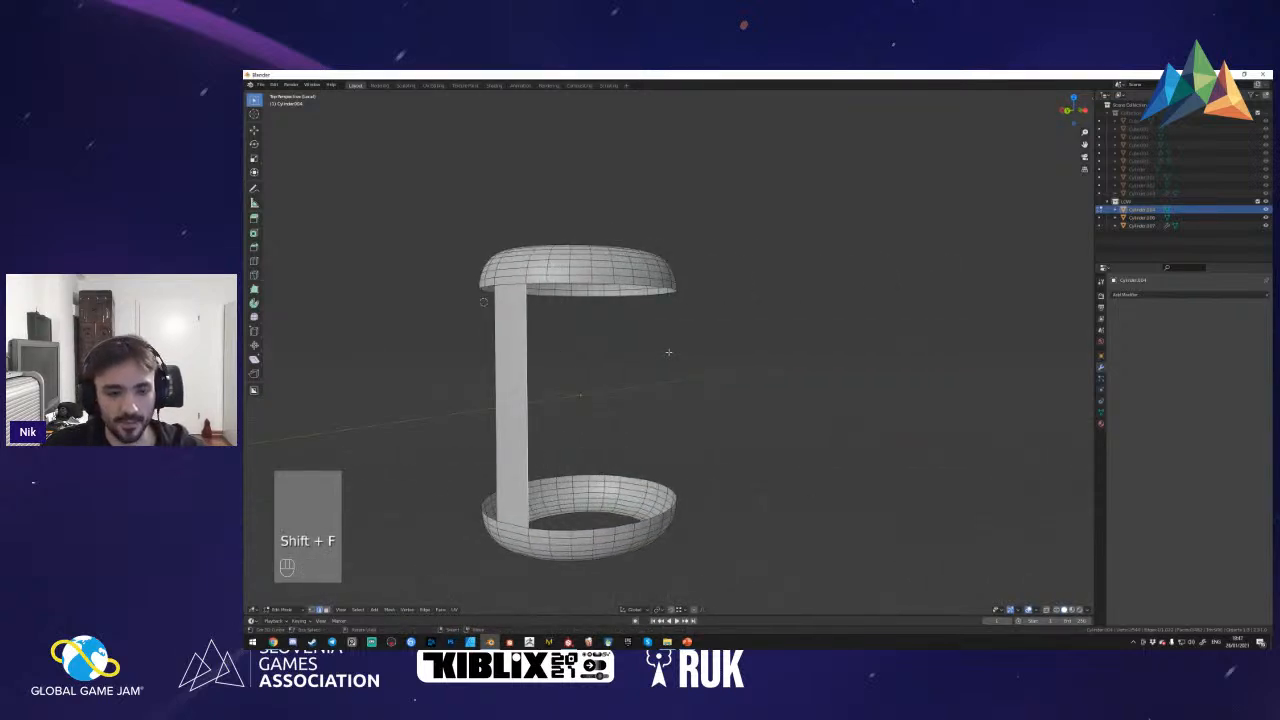
pyautogui.press('f')
pyautogui.press('f')
pyautogui.press('f')
pyautogui.press('f')
pyautogui.press('f')
pyautogui.press('f')
pyautogui.press('f')
pyautogui.press('f')
pyautogui.press('f')
pyautogui.press('f')
pyautogui.press('f')
pyautogui.press('f')
pyautogui.press('f')
pyautogui.press('f')
pyautogui.press('f')
pyautogui.press('f')
pyautogui.press('f')
pyautogui.press('f')
pyautogui.press('f')
pyautogui.press('f')
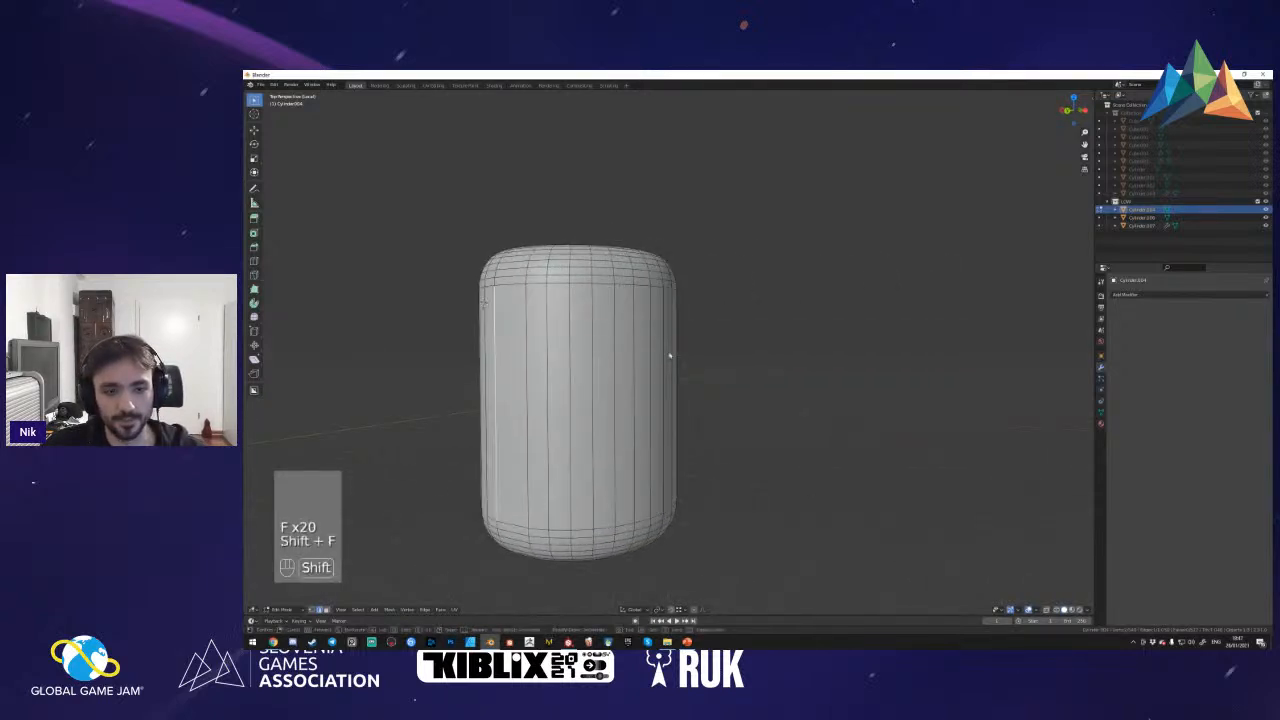
# - Dissolve surplus horizontal edge loops in the cylinder's rounded upper edge
pyautogui.hotkey('shift', 'f')
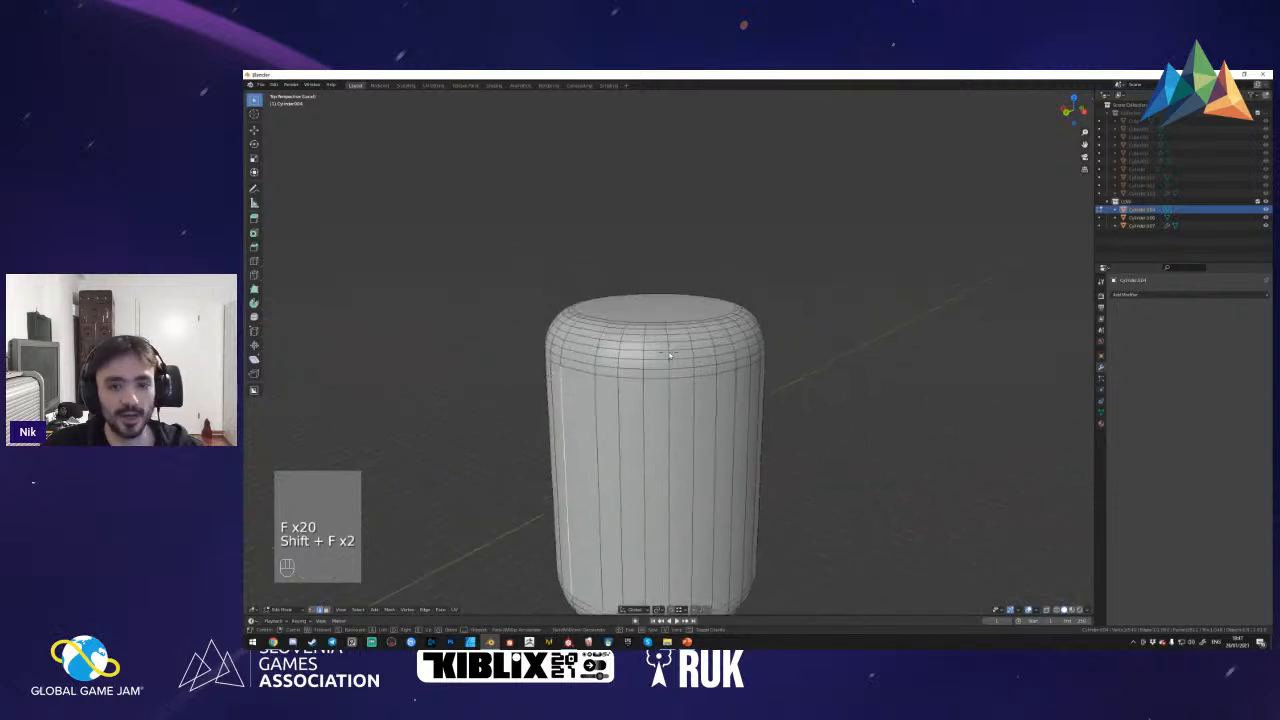
pyautogui.press('a')
pyautogui.keyDown('alt'); pyautogui.keyDown('shift'); pyautogui.click(668, 428); pyautogui.keyUp('shift'); pyautogui.keyUp('alt')
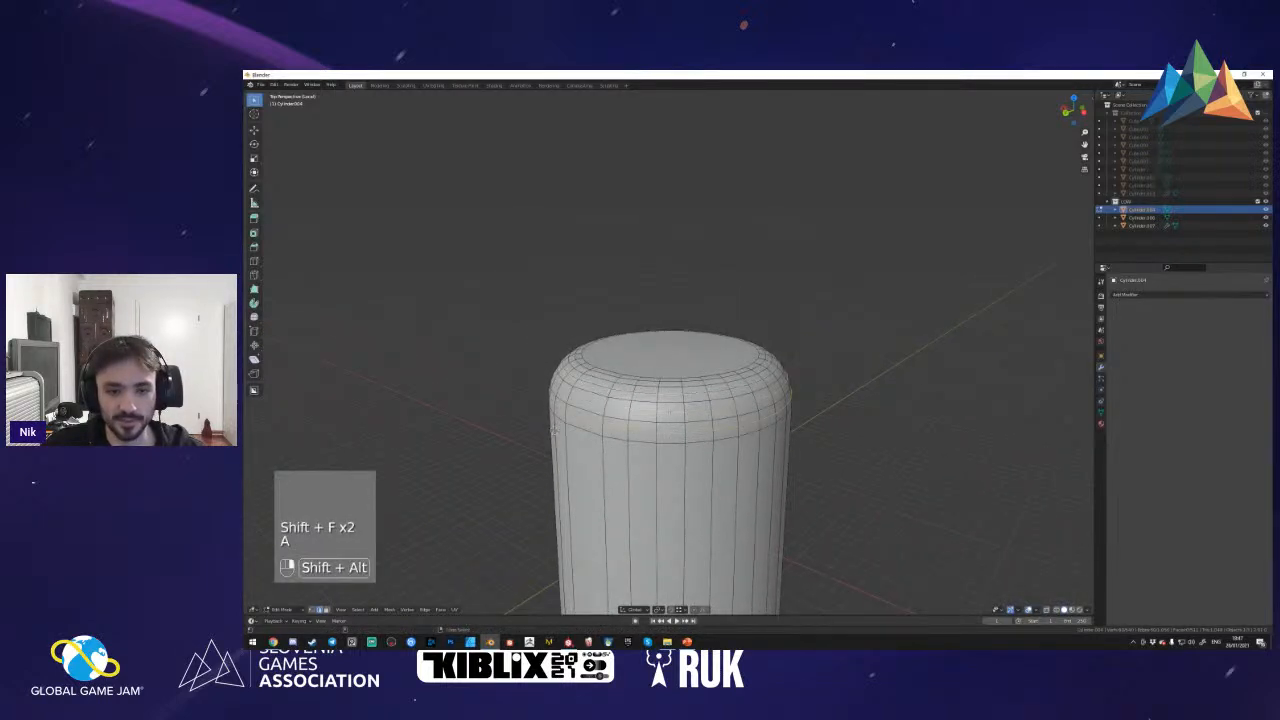
pyautogui.hotkey('ctrl', 'x')
# - Select every other vertical edge loop around the cylinder's wall
pyautogui.hotkey('shift', 'f')
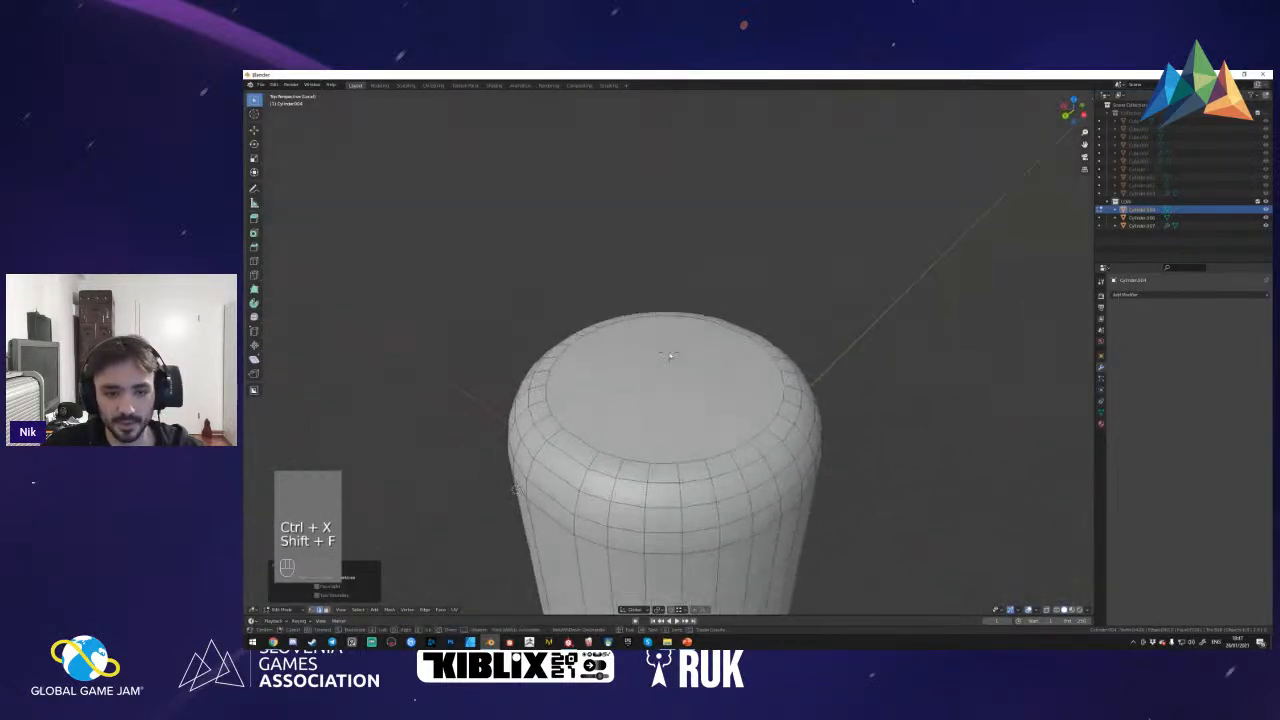
pyautogui.press('s')
pyautogui.click(669, 356)
pyautogui.press('2')
pyautogui.keyDown('alt'); pyautogui.keyDown('shift'); pyautogui.click(668, 480); pyautogui.keyUp('shift'); pyautogui.keyUp('alt')
pyautogui.keyDown('alt'); pyautogui.keyDown('shift'); pyautogui.click(713, 480); pyautogui.keyUp('shift'); pyautogui.keyUp('alt')
pyautogui.keyDown('alt'); pyautogui.keyDown('shift'); pyautogui.click(748, 480); pyautogui.keyUp('shift'); pyautogui.keyUp('alt')
pyautogui.hotkey('shift', 'f')
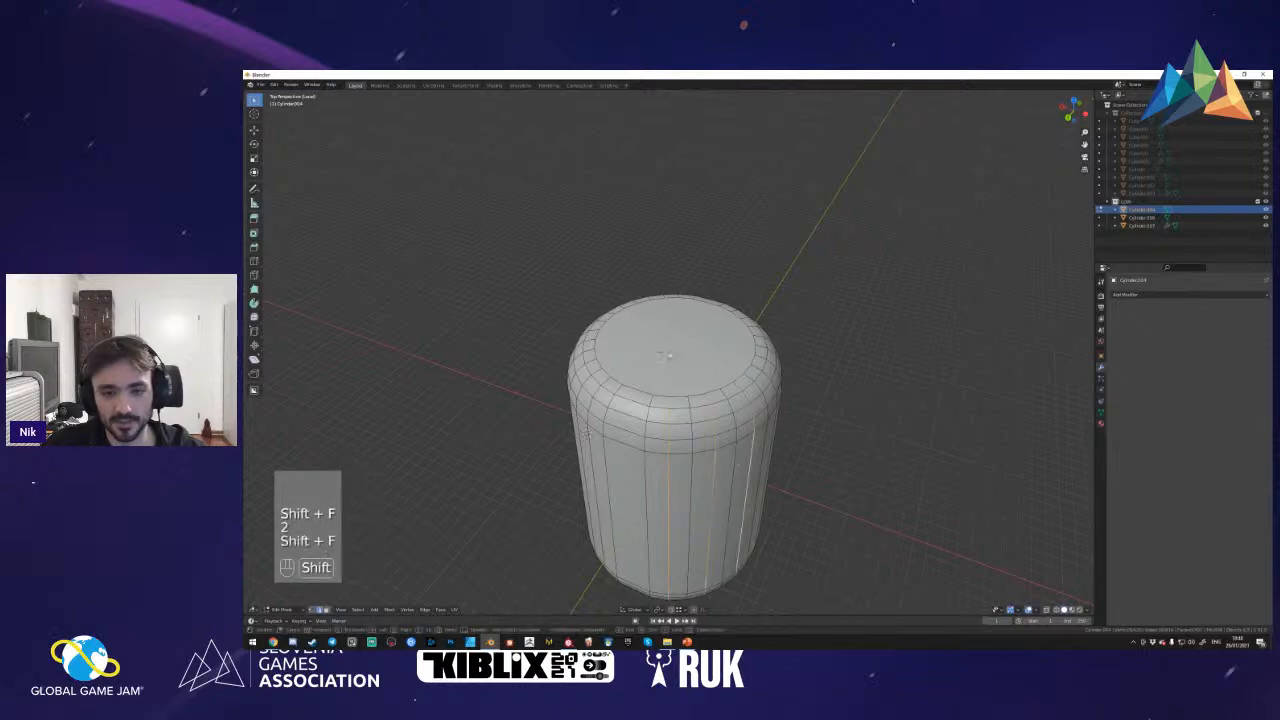
pyautogui.press('d')
pyautogui.click(668, 351)
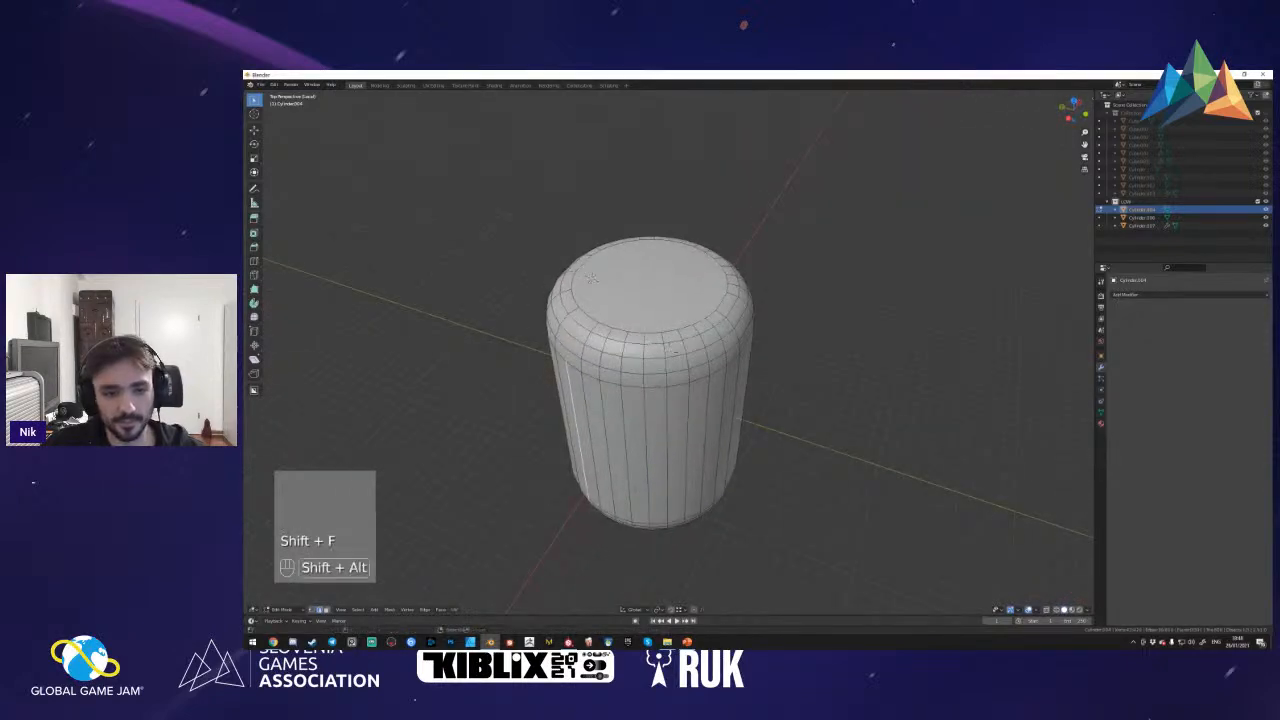
pyautogui.keyDown('alt'); pyautogui.keyDown('shift'); pyautogui.click(607, 425); pyautogui.keyUp('shift'); pyautogui.keyUp('alt')
pyautogui.keyDown('alt'); pyautogui.keyDown('shift'); pyautogui.click(646, 420); pyautogui.keyUp('shift'); pyautogui.keyUp('alt')
pyautogui.keyDown('alt'); pyautogui.keyDown('shift'); pyautogui.click(667, 415); pyautogui.keyUp('shift'); pyautogui.keyUp('alt')
pyautogui.keyDown('alt'); pyautogui.keyDown('shift'); pyautogui.click(668, 412); pyautogui.keyUp('shift'); pyautogui.keyUp('alt')
pyautogui.hotkey('shift', 'f')
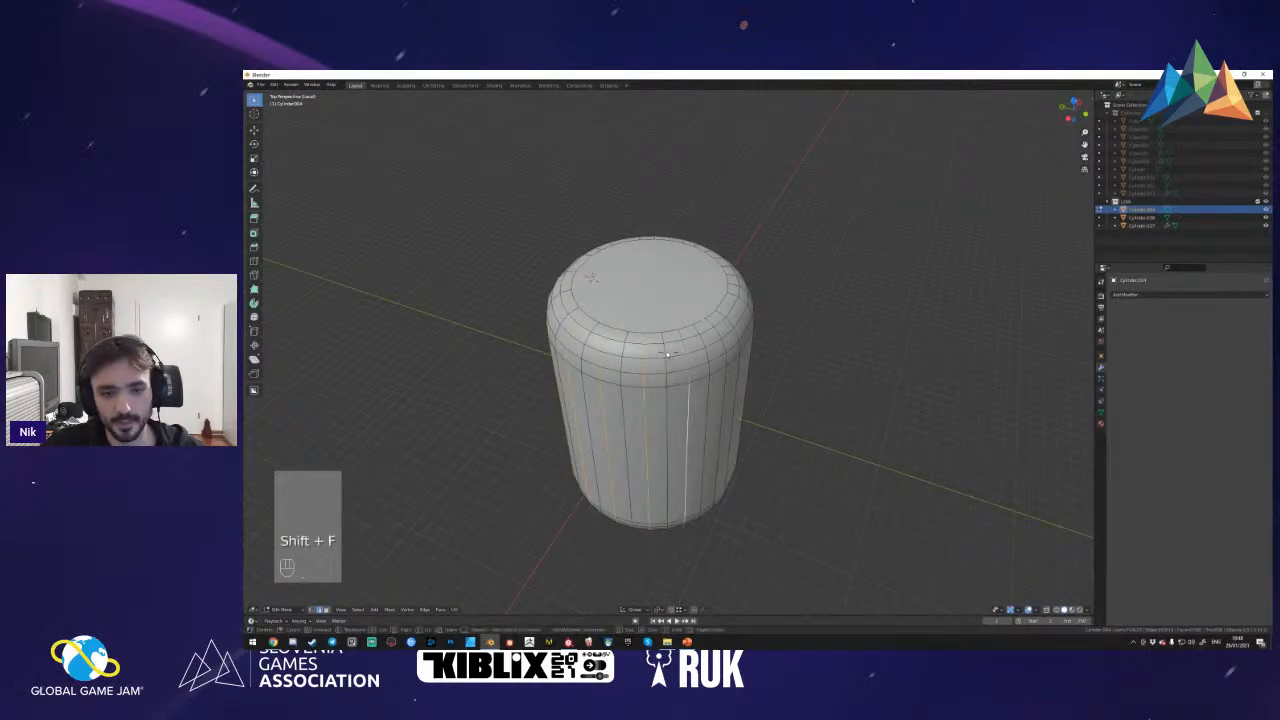
pyautogui.click(685, 386)
pyautogui.hotkey('shift', 'f')
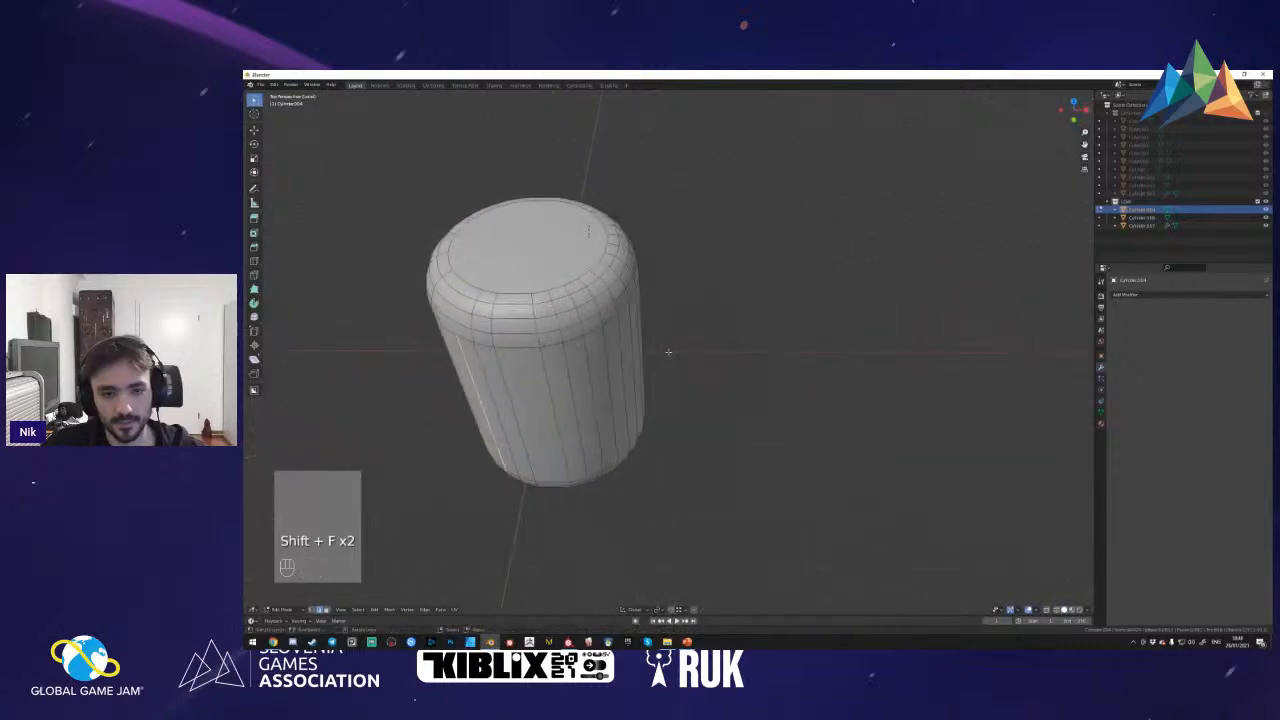
# - Try dissolving the selected vertical edge loops, and undo the attempt
pyautogui.hotkey('ctrl', 'x')
pyautogui.hotkey('ctrl', 'z')
pyautogui.hotkey('ctrl', 'z')
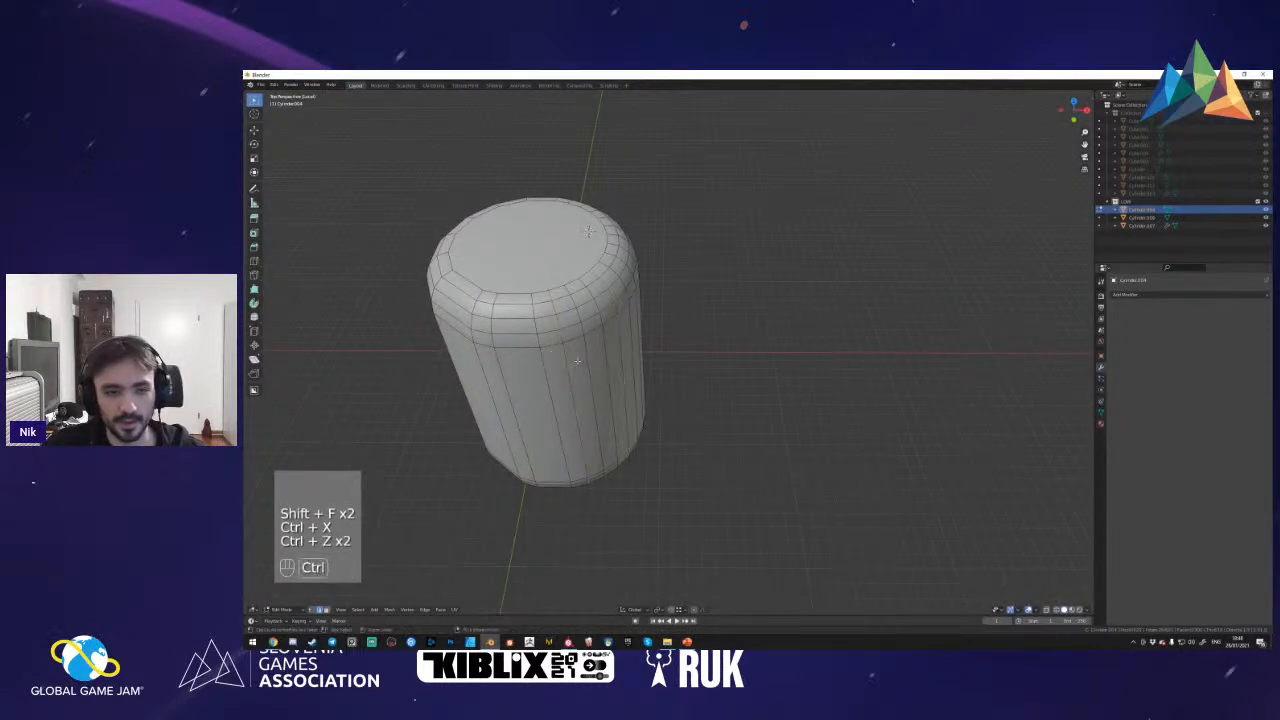
pyautogui.hotkey('ctrl', 'z')
# - Complete the selection of alternate vertical edge loops around the cylinder and dissolve them
pyautogui.hotkey('shift', 'f')
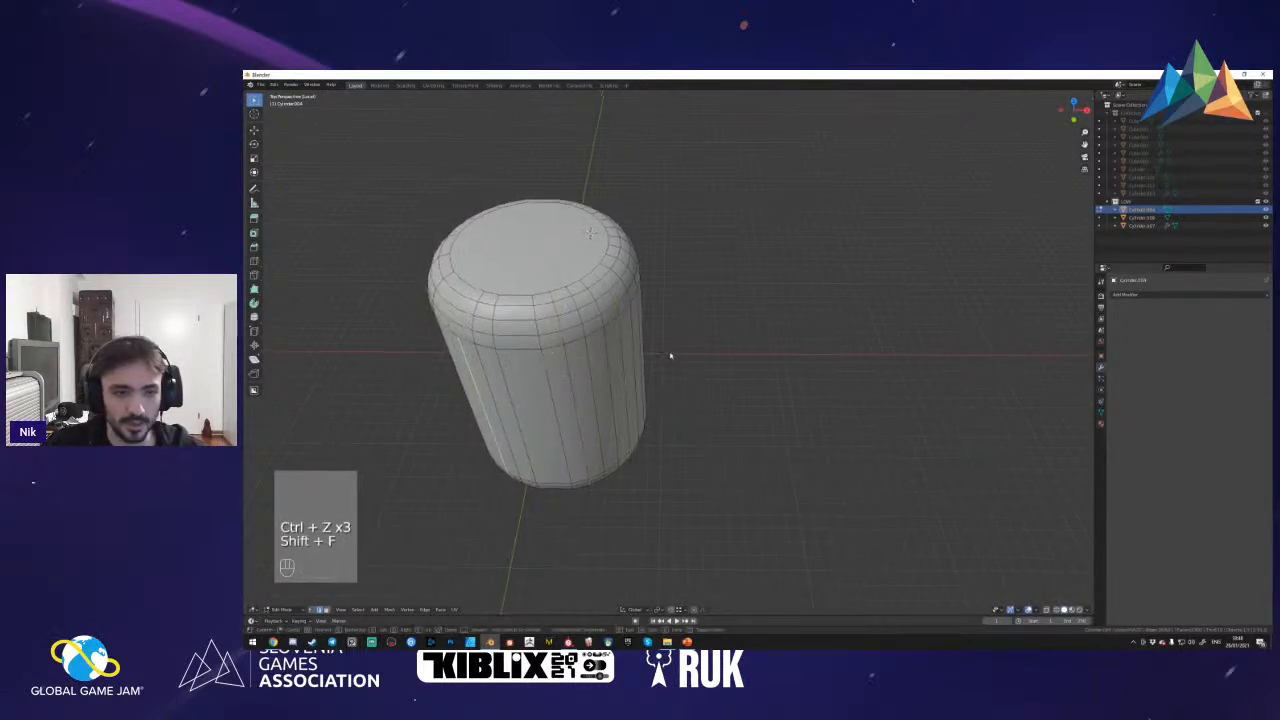
pyautogui.click(670, 355)
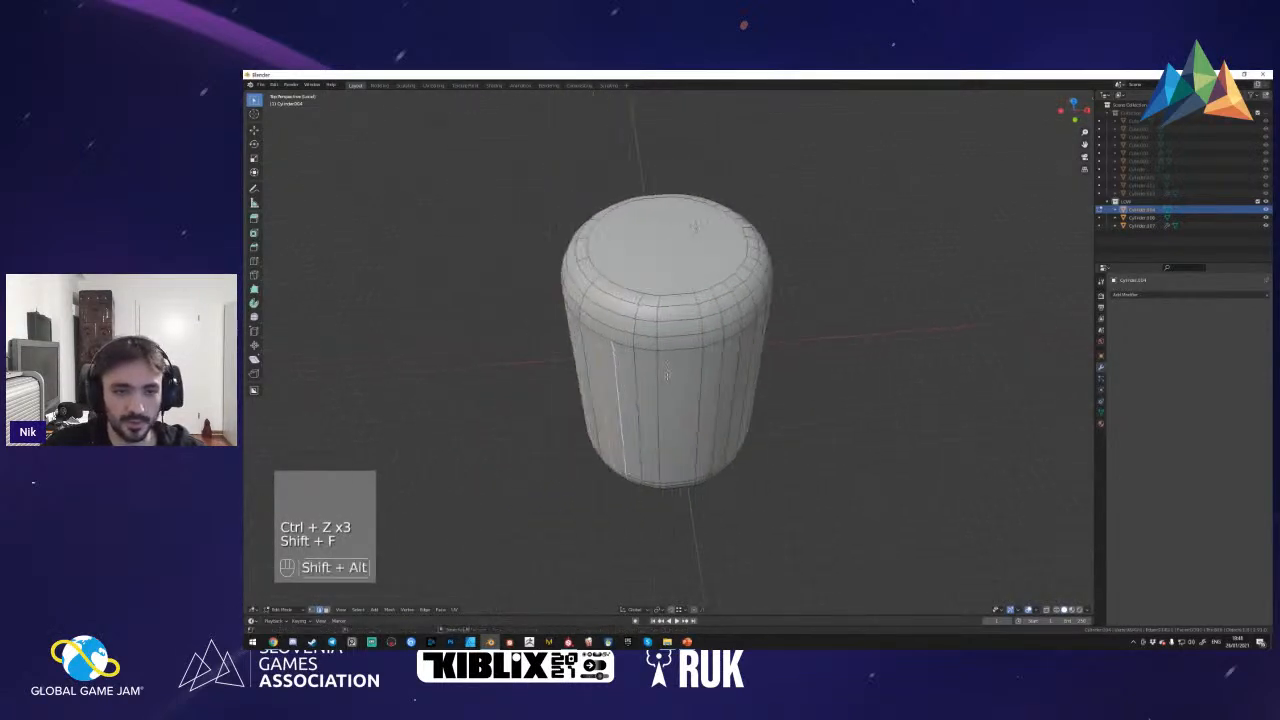
pyautogui.hotkey('shift', 'f')
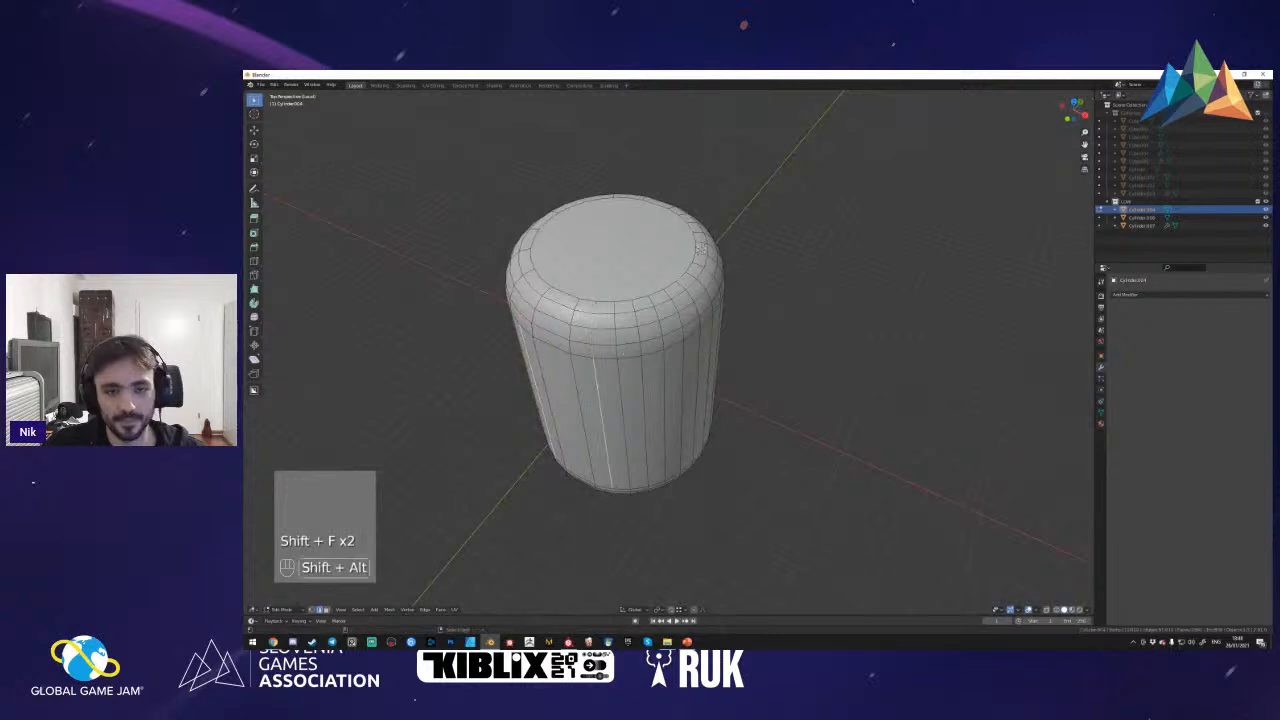
pyautogui.hotkey('shift', 'f')
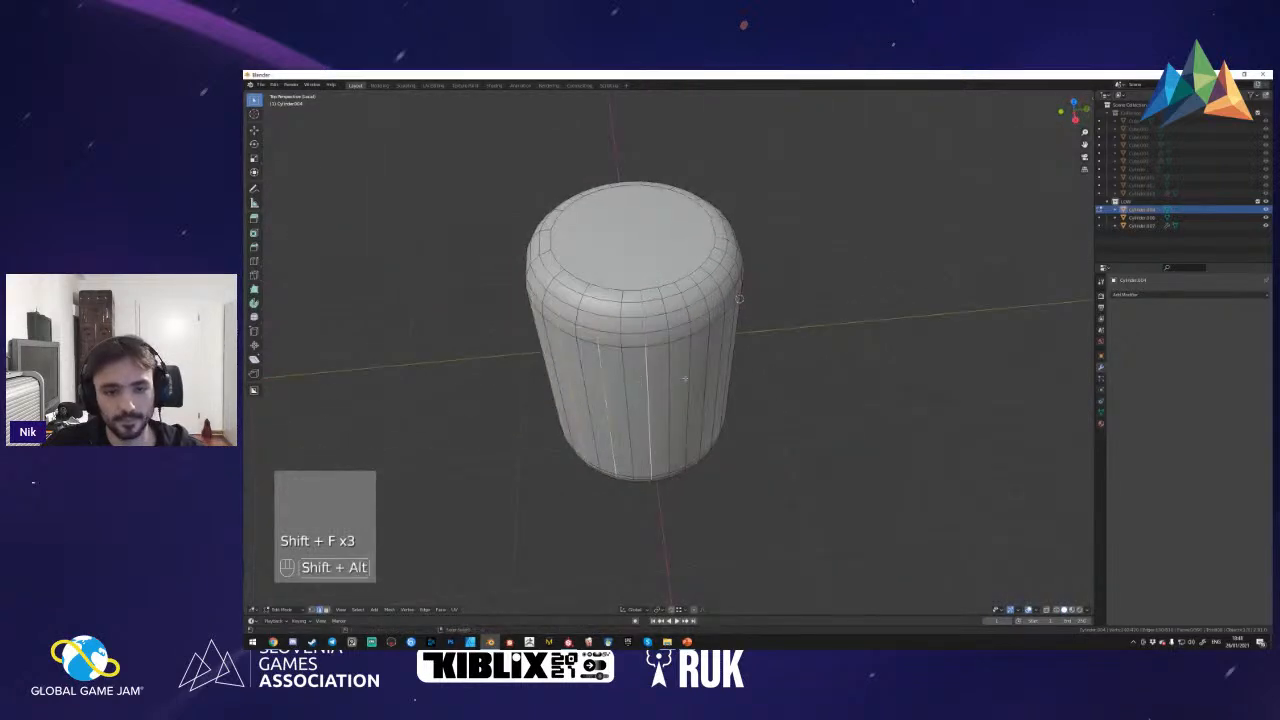
pyautogui.hotkey('shift', 'f')
pyautogui.hotkey('ctrl', 'x')
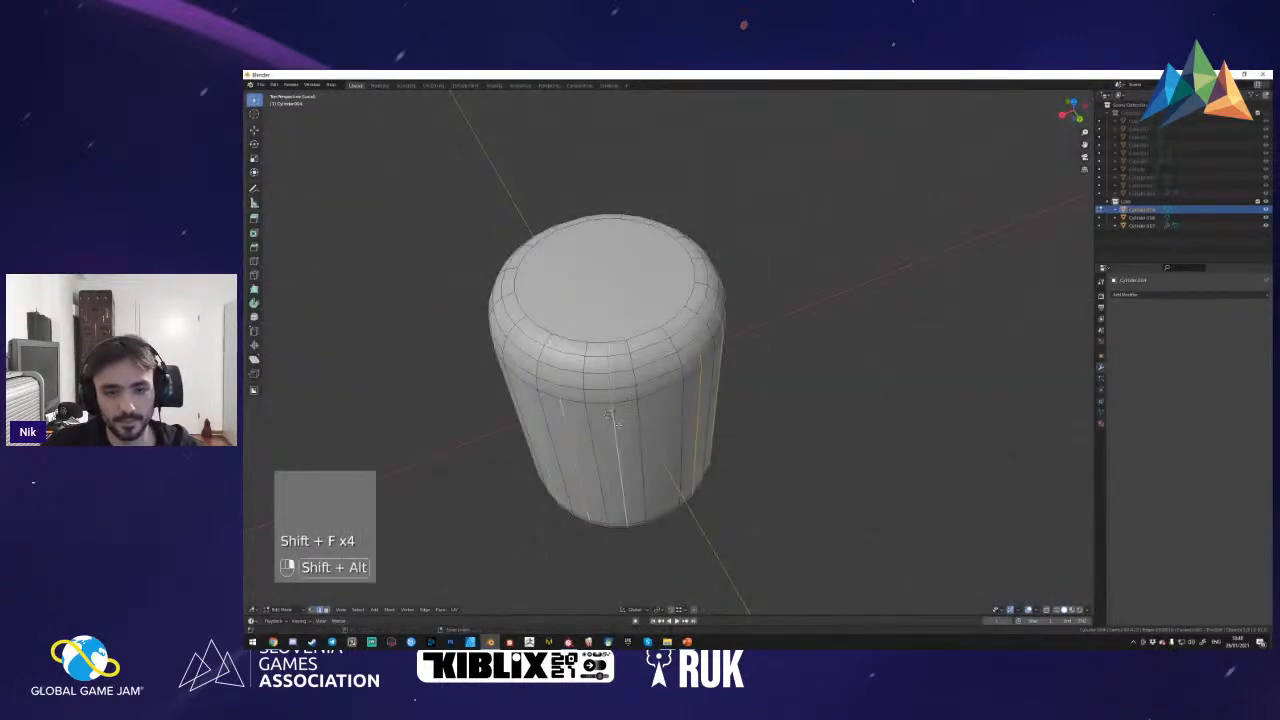
# - Dissolve surplus horizontal edge loops in the cylinder's rounded lower edge
pyautogui.hotkey('shift', 'f')
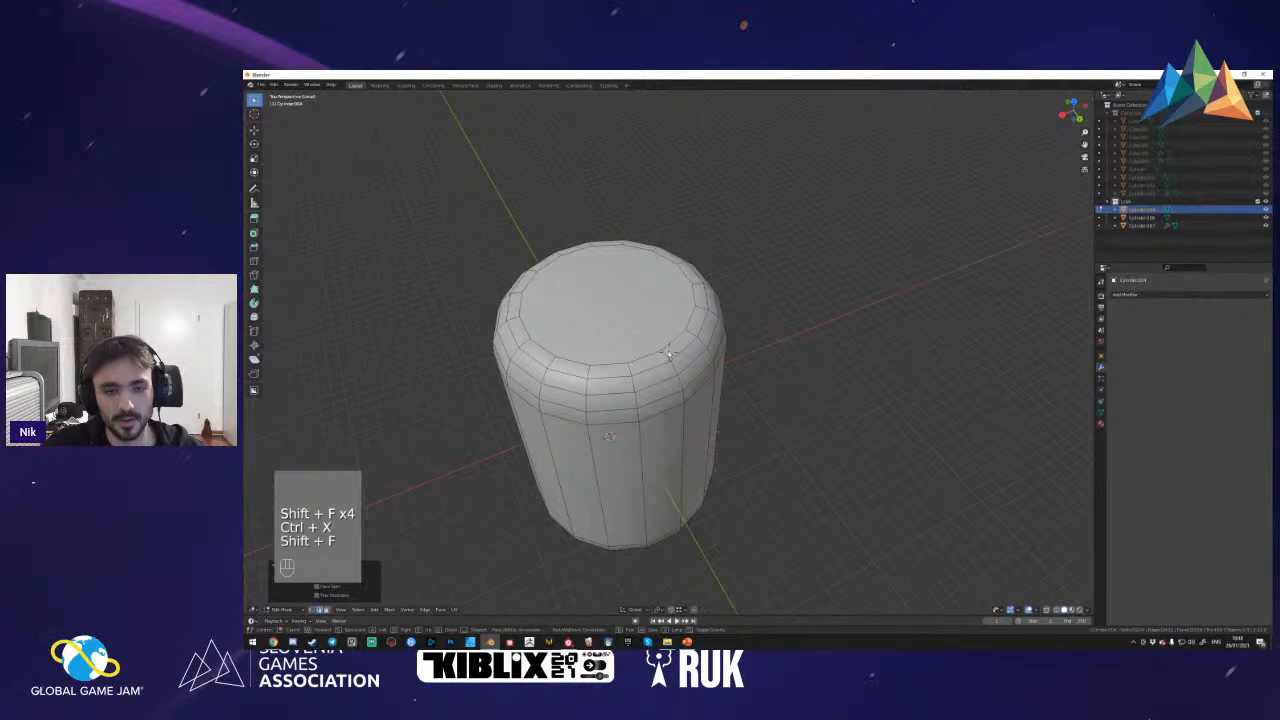
pyautogui.click(669, 353)
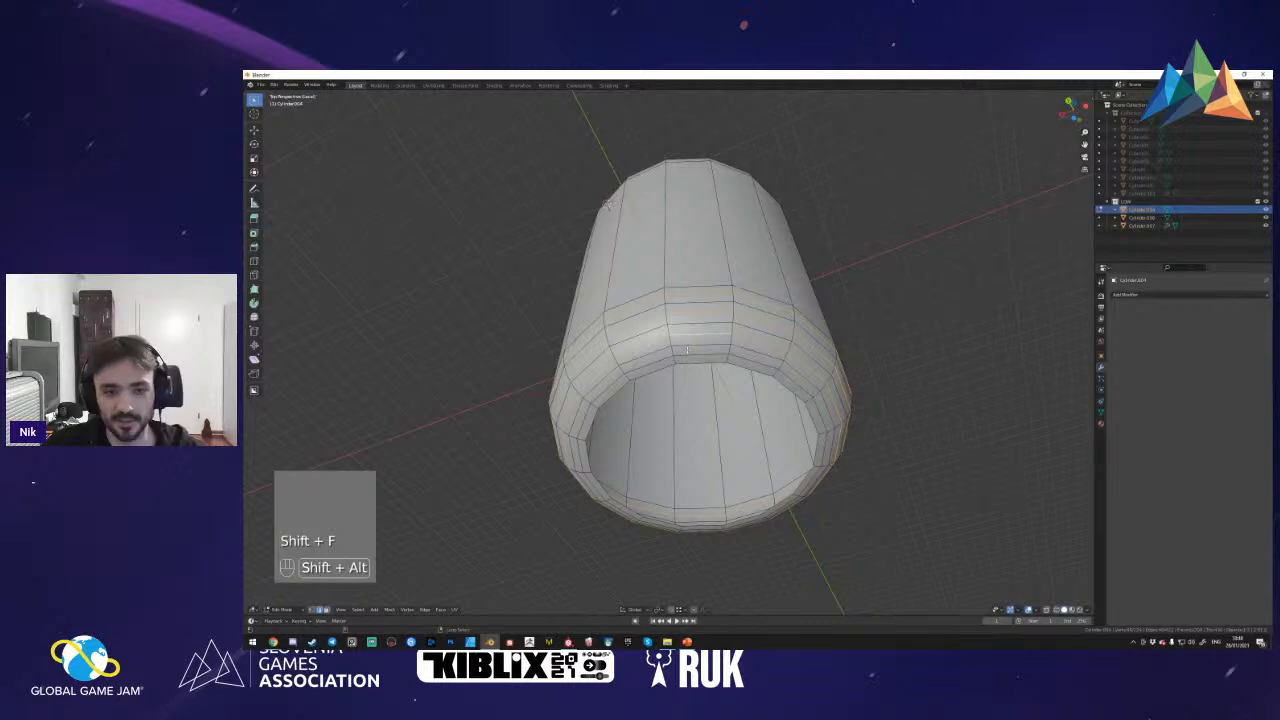
# - Turn the flat top cap into a triangle fan by merging its inner face to the centre with Collapse
pyautogui.press('3')
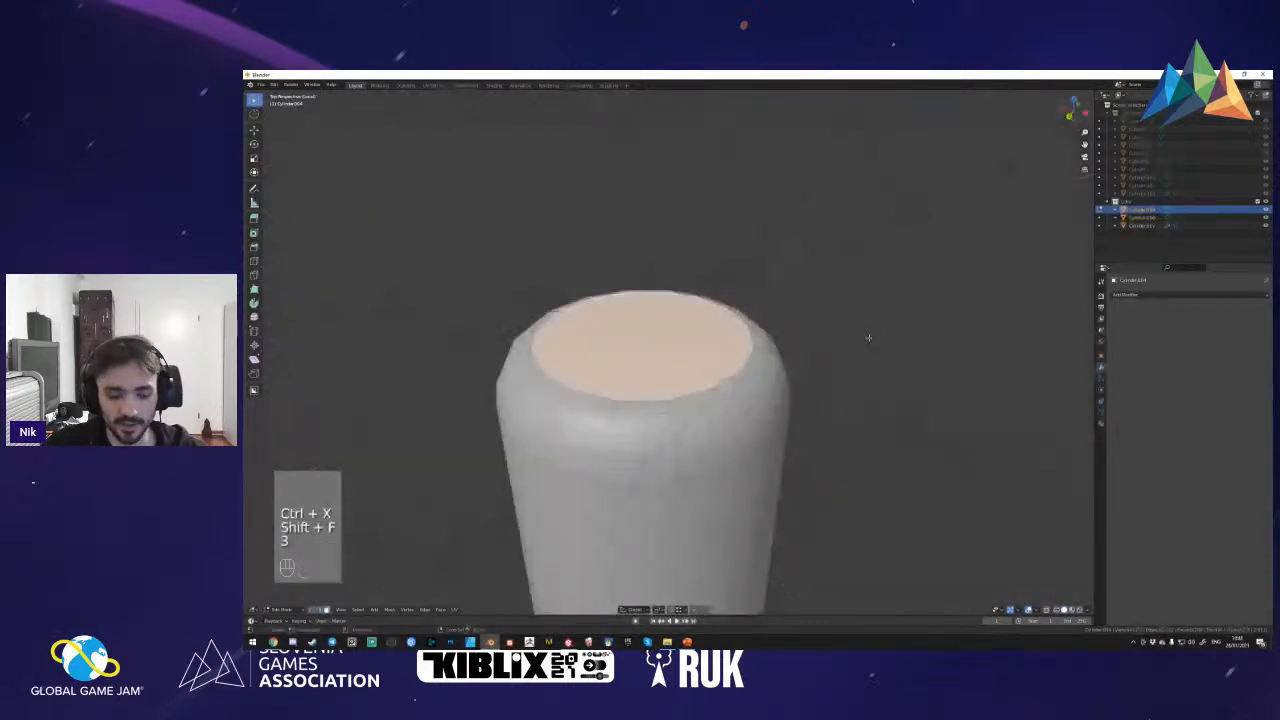
pyautogui.press('m')
pyautogui.click(708, 322)
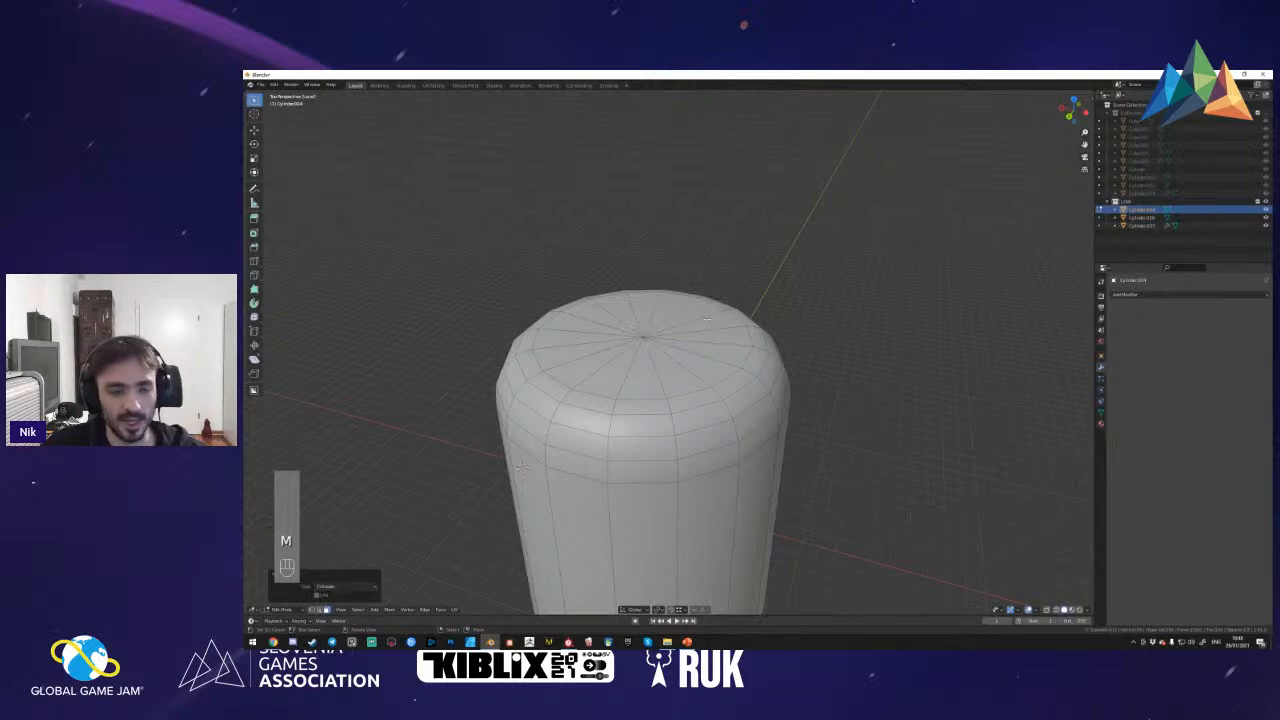
pyautogui.hotkey('shift', 'f')
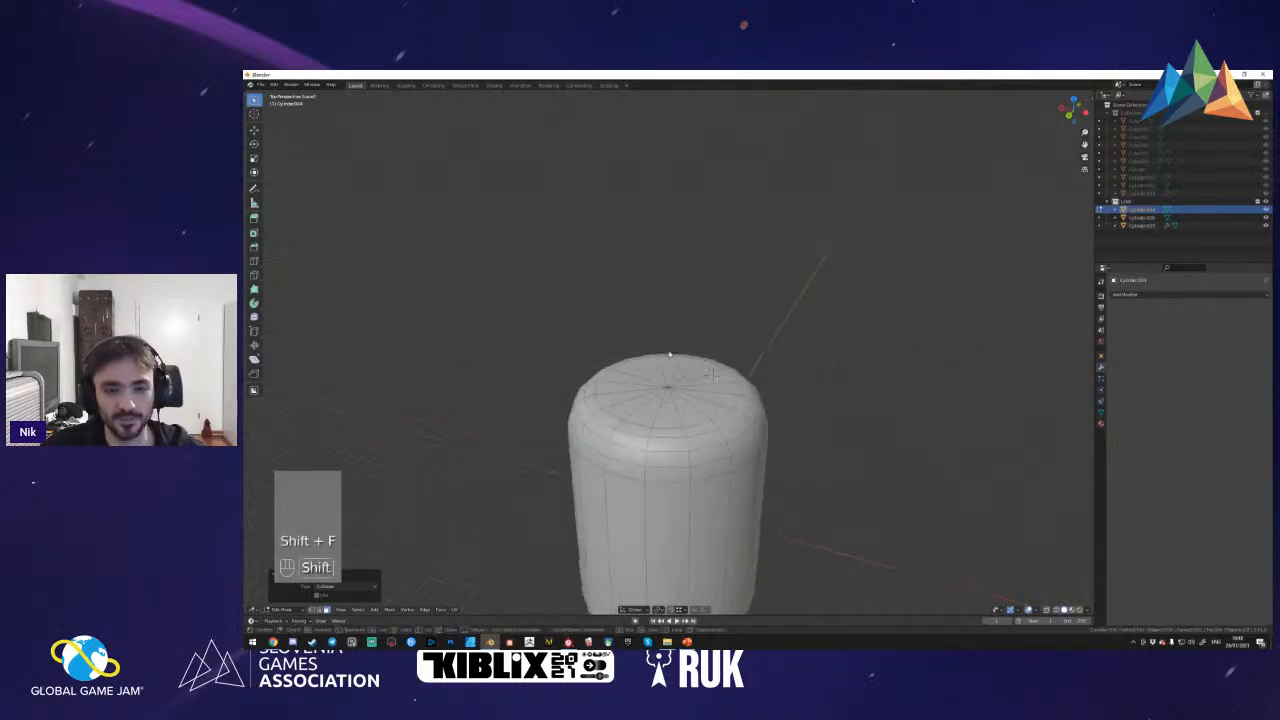
pyautogui.click(669, 353)
# - Switch the cylinder mesh to edge selection mode
pyautogui.hotkey('shift', 'f')
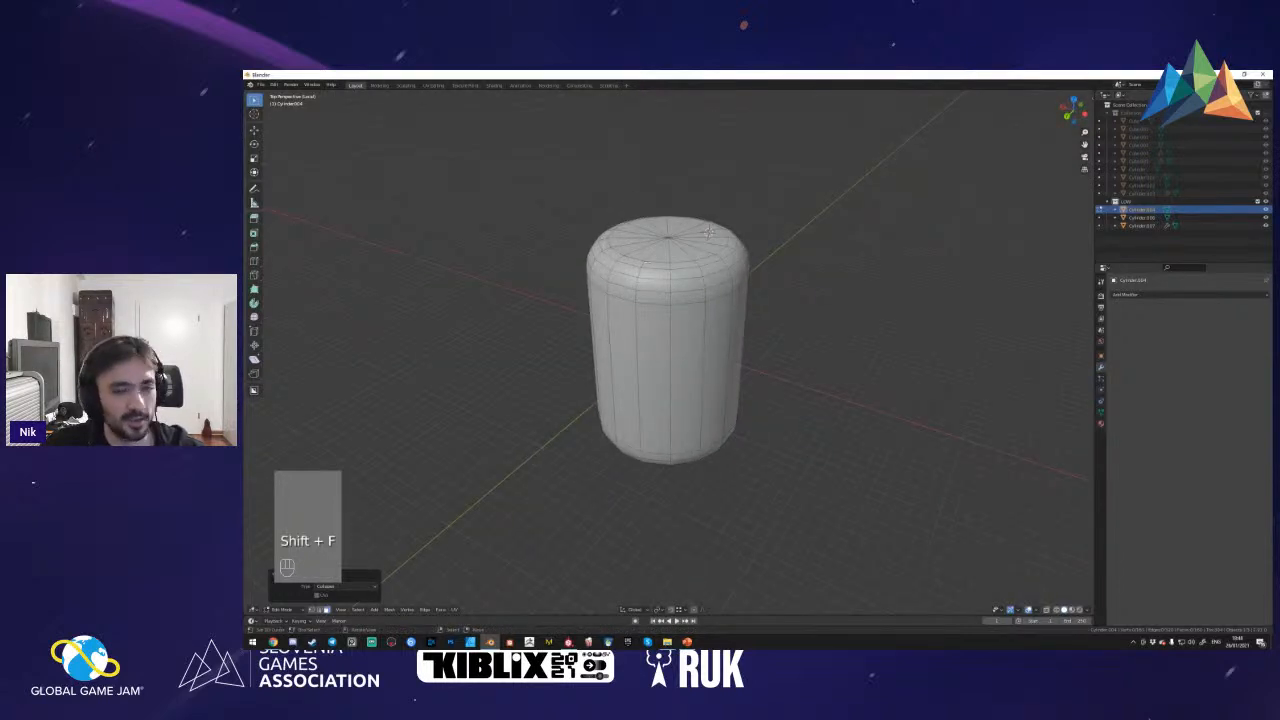
pyautogui.press('2')
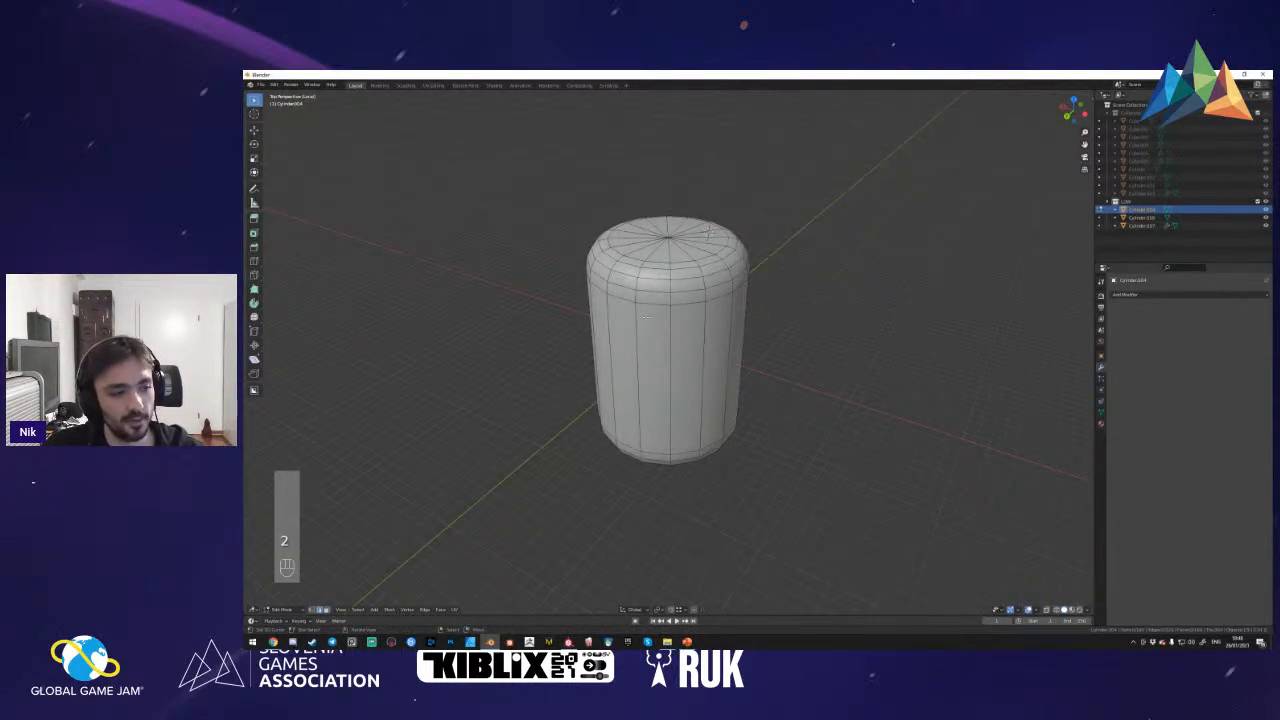
pyautogui.hotkey('shift', 'f')
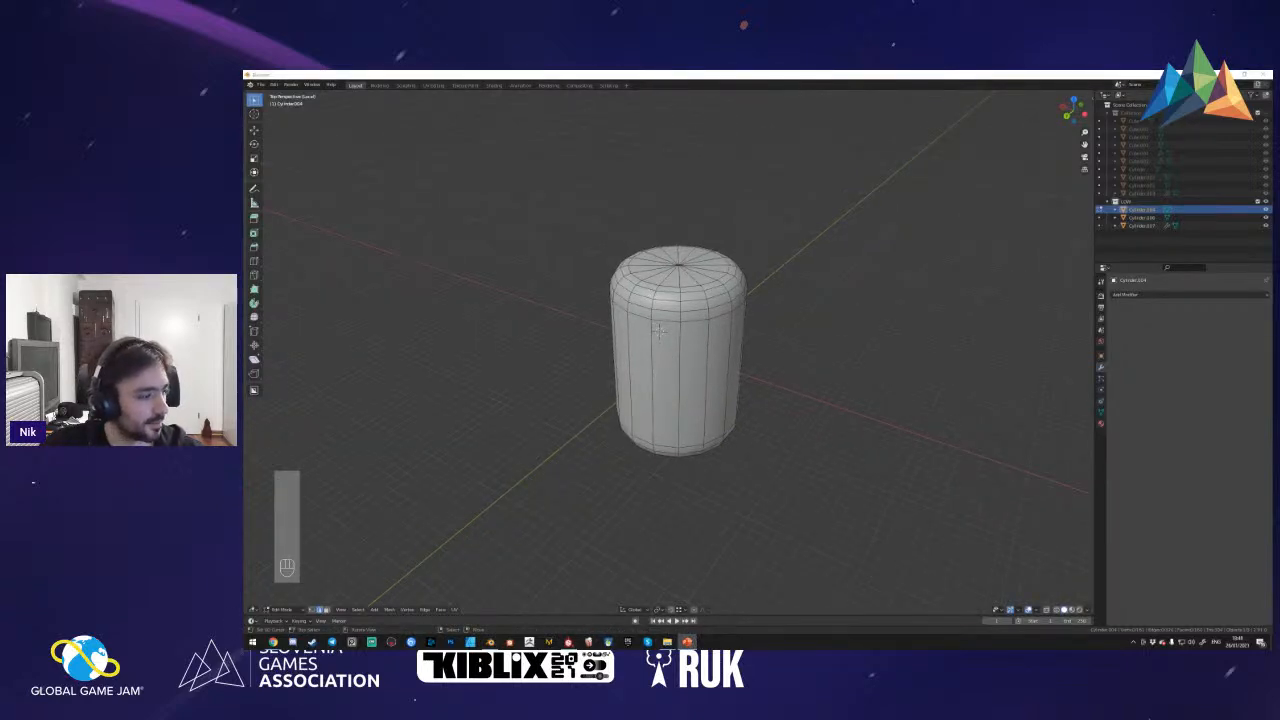
# - Switch to PowerPoint, start the slide show from the current slide, and swap Presenter View and Slide Show
pyautogui.hotkey('shift', 'F5')
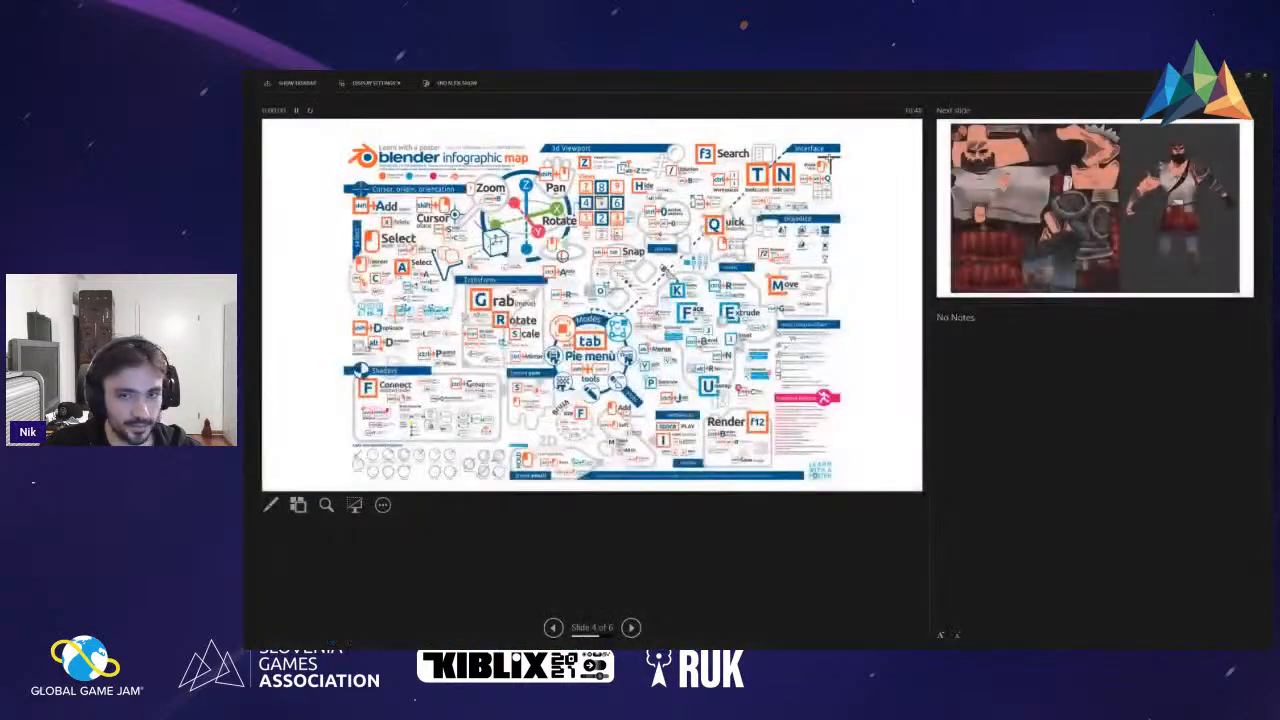
pyautogui.click(399, 86)
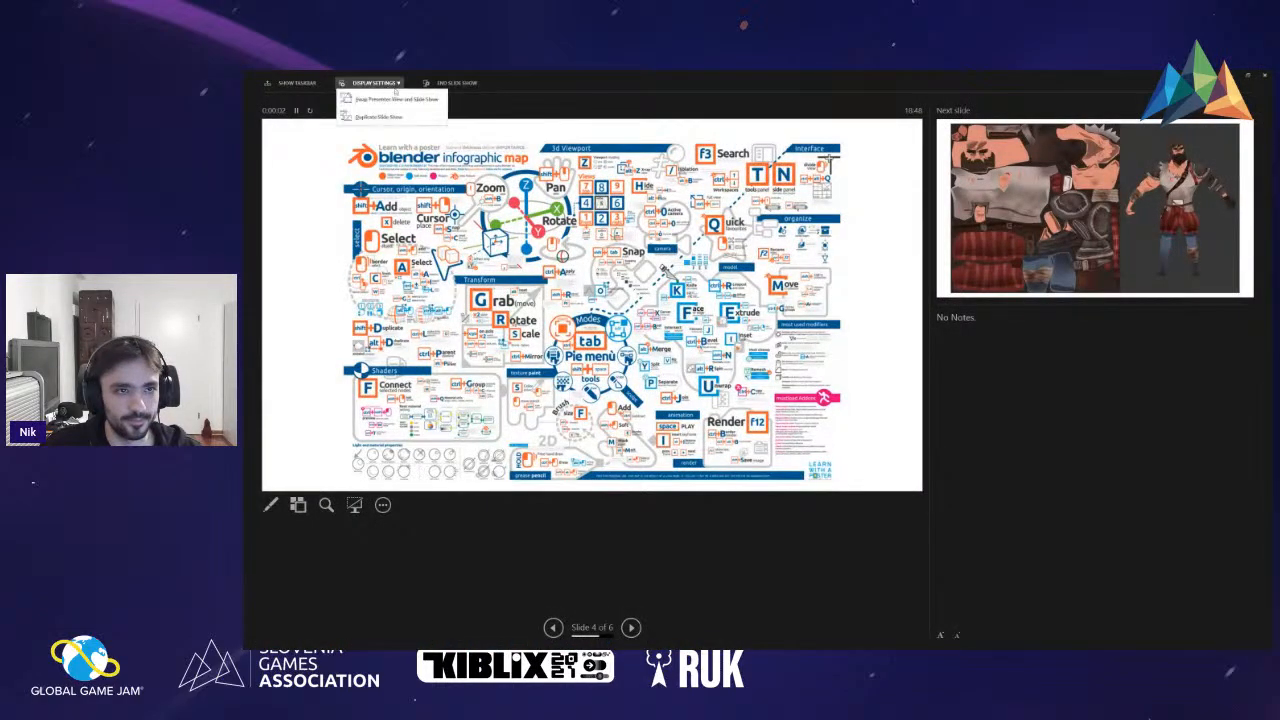
pyautogui.click(395, 100)
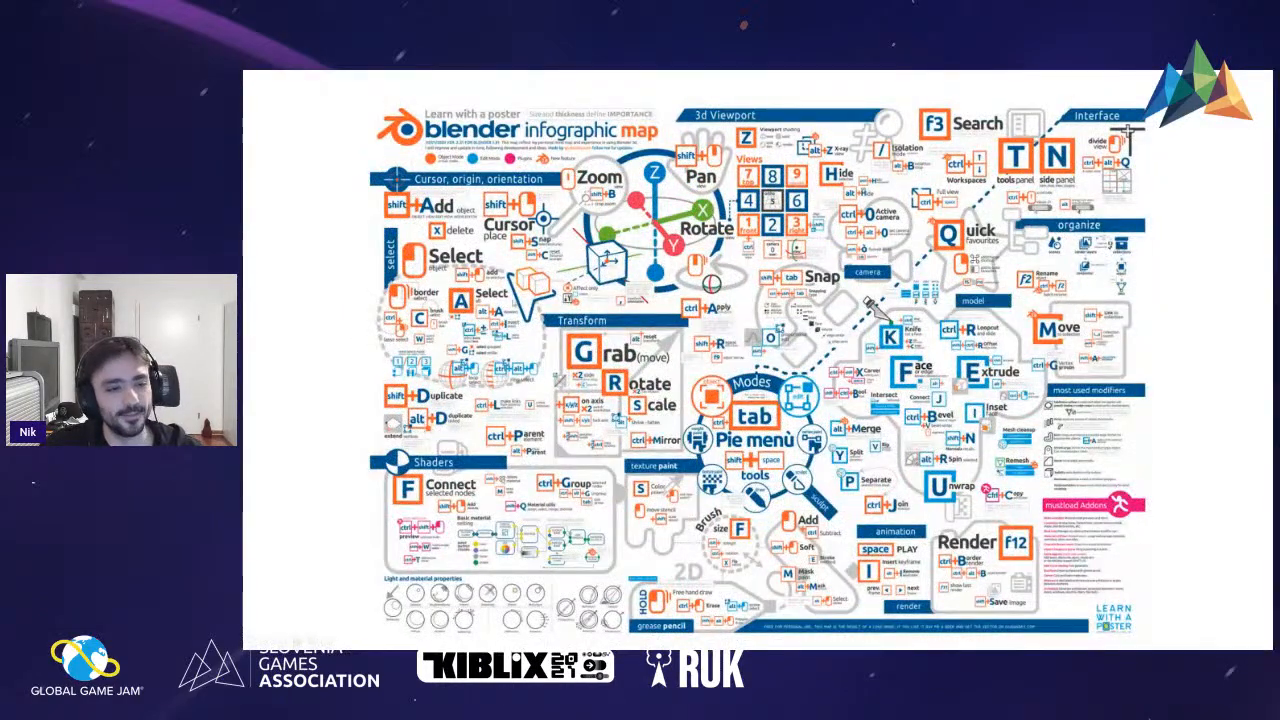
# - Advance the presentation past the character texture slide to the unwrapped Santa foil slide
pyautogui.click(660, 386)
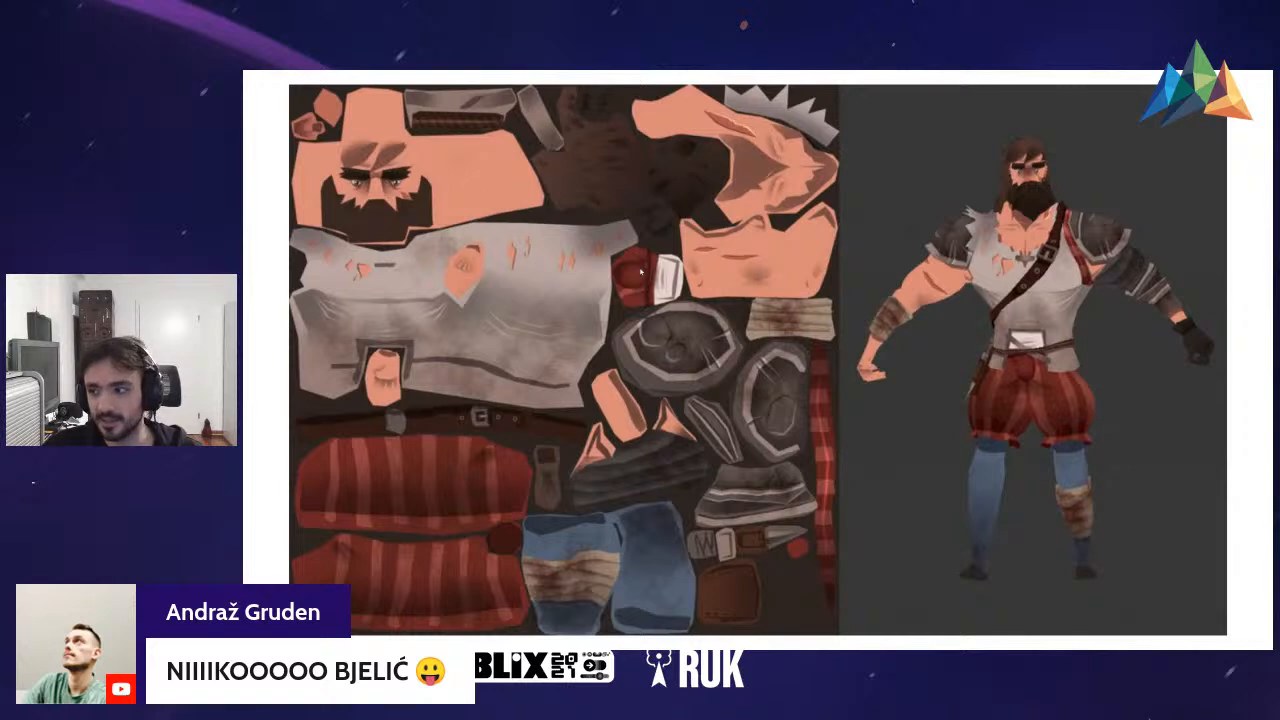
pyautogui.click(793, 319)
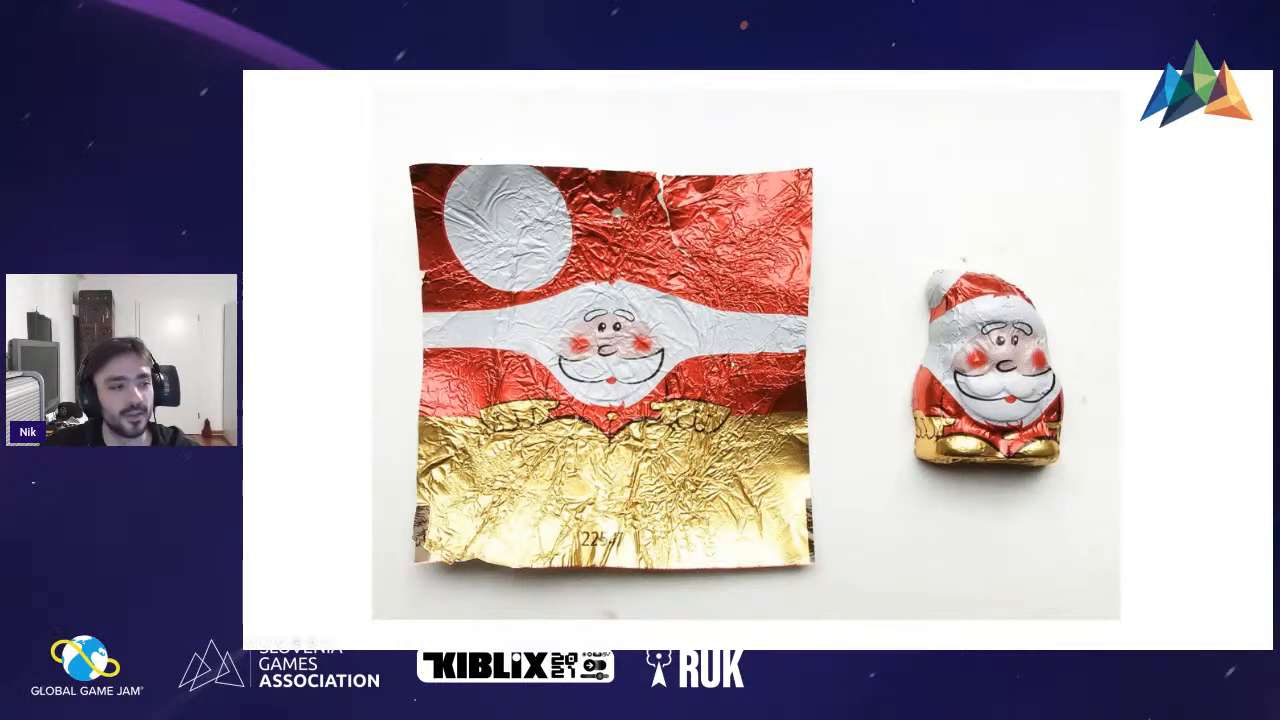
# - Switch back to Blender and return to the cylinder mesh in the viewport
pyautogui.hotkey('alt', 'Tab')
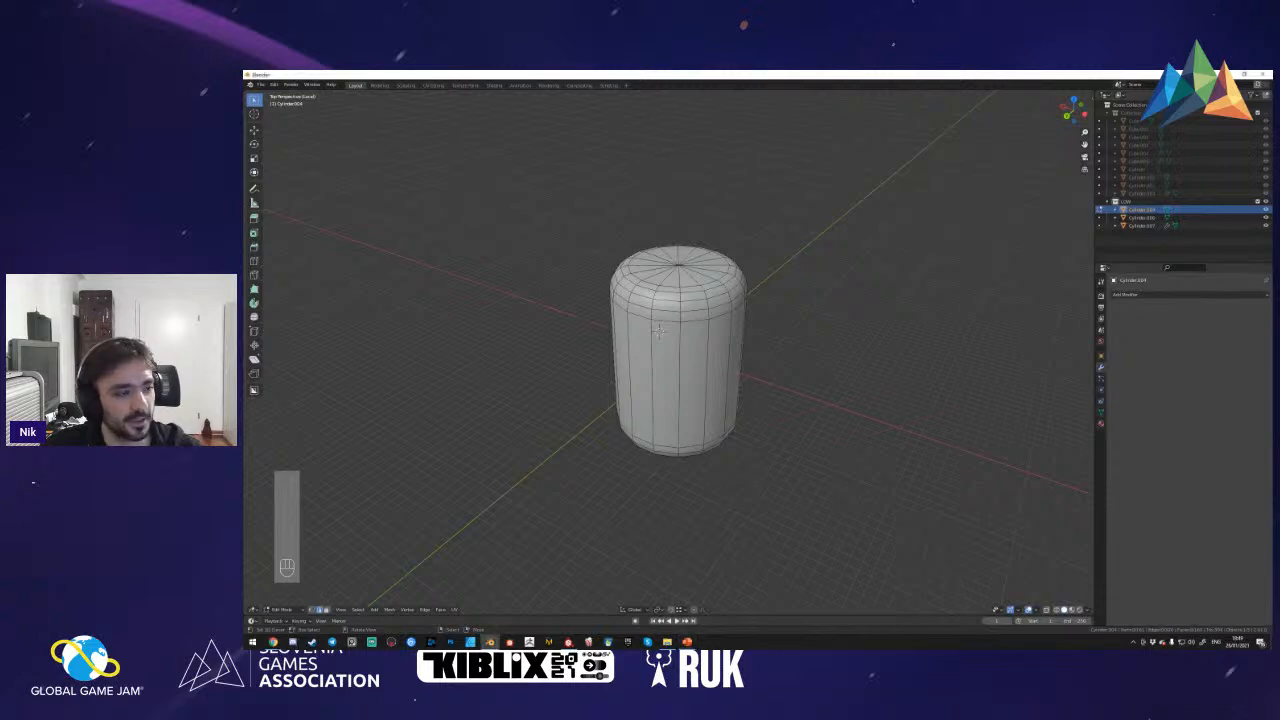
pyautogui.hotkey('shift', 'f')
pyautogui.hotkey('shift', 'f')
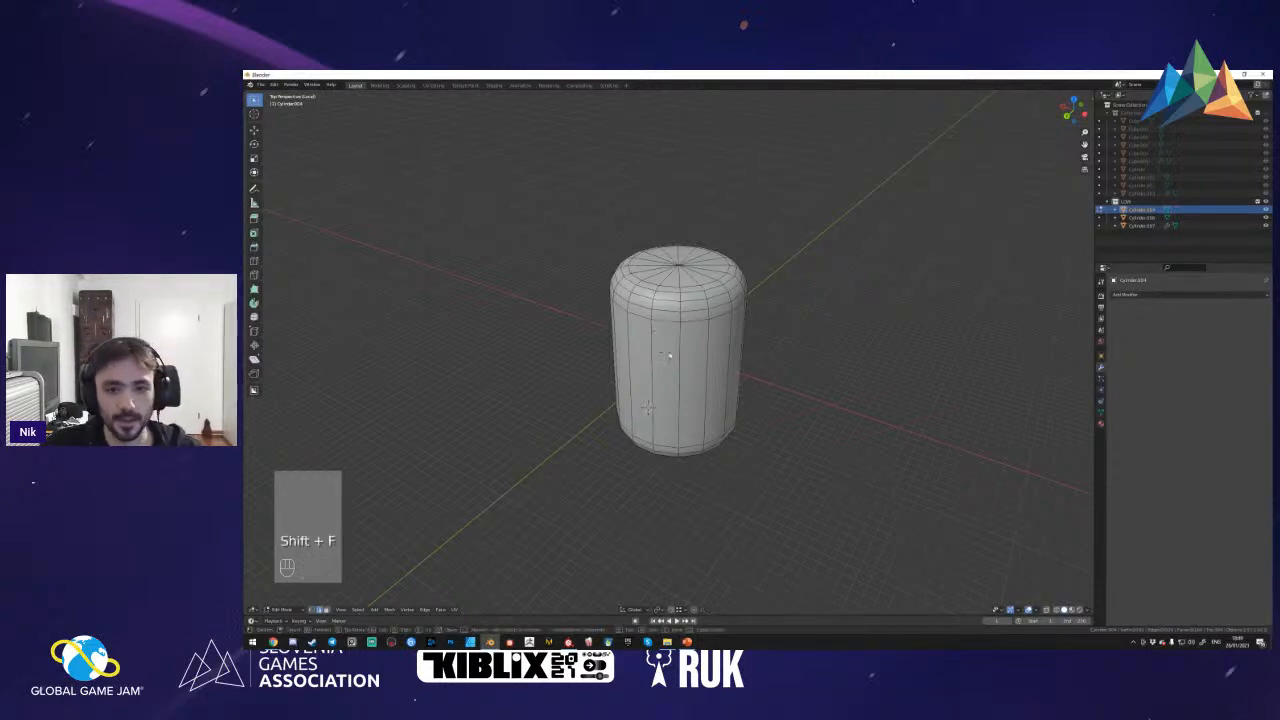
# - Select the edge loops bounding the cylinder's rounded top and bottom, then undo the attempted similar-edge selection
pyautogui.hotkey('shift', 'f')
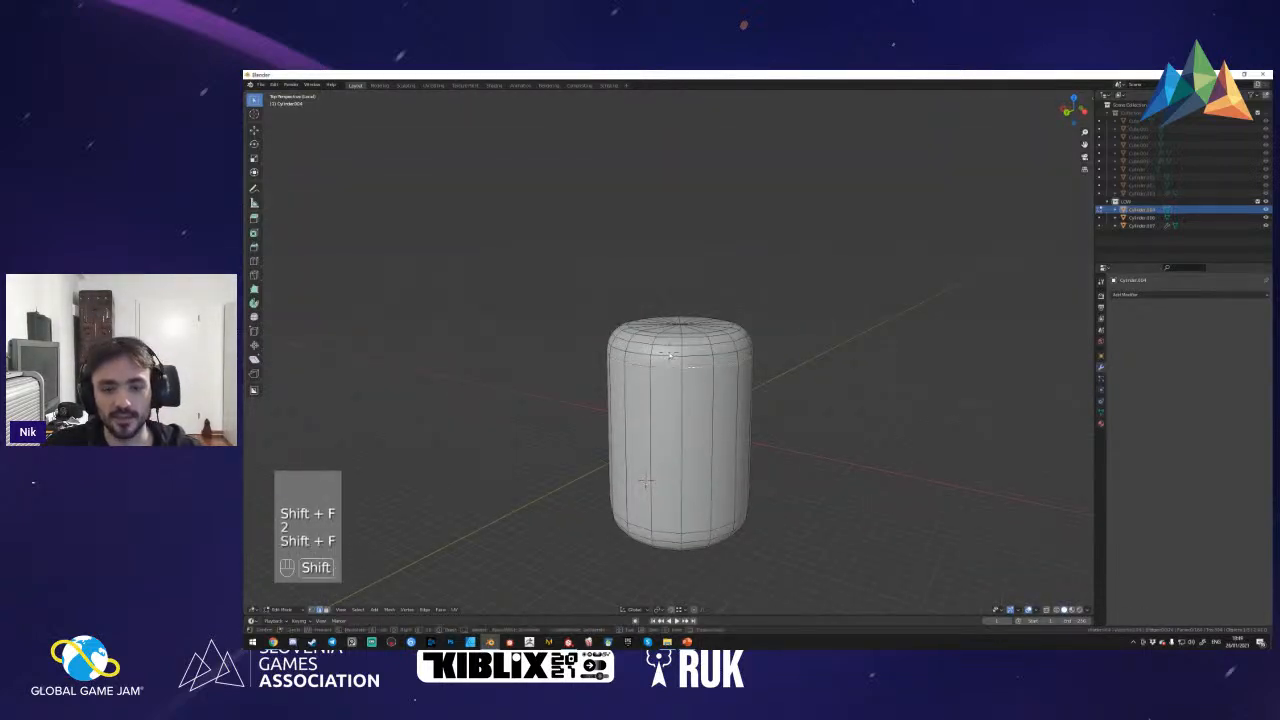
pyautogui.hotkey('shift', 'f')
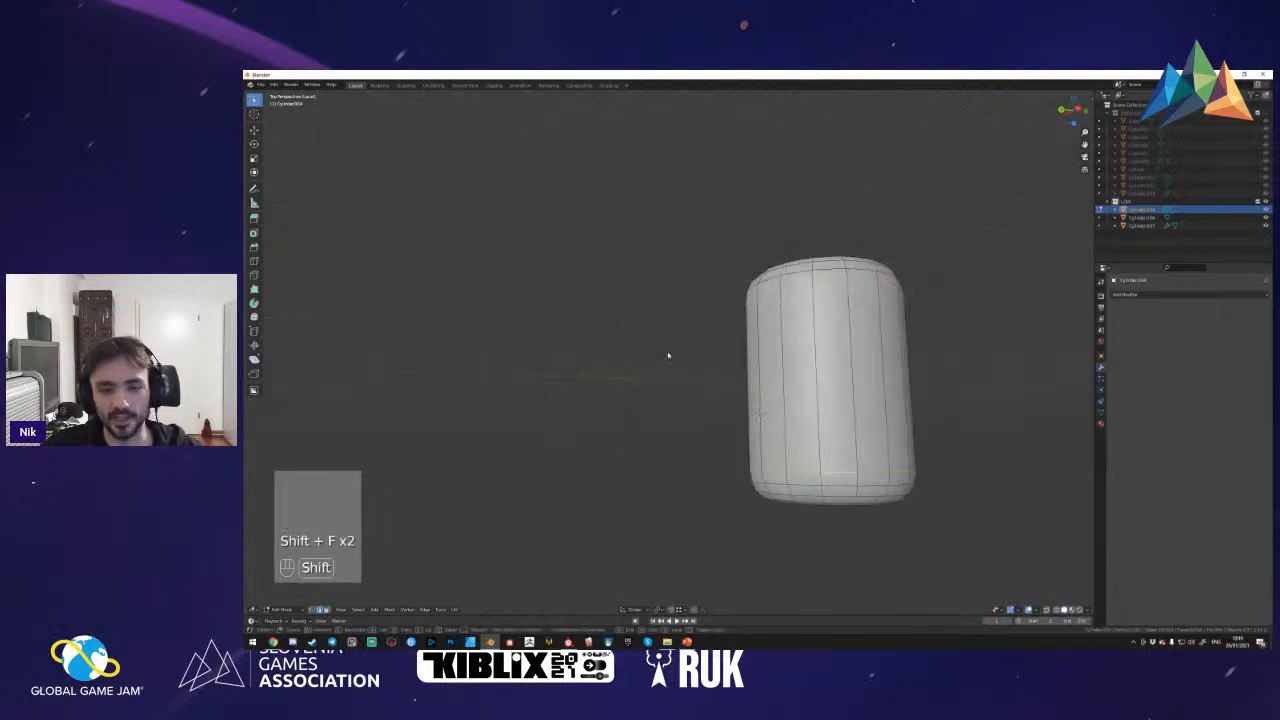
pyautogui.hotkey('shift', 'g')
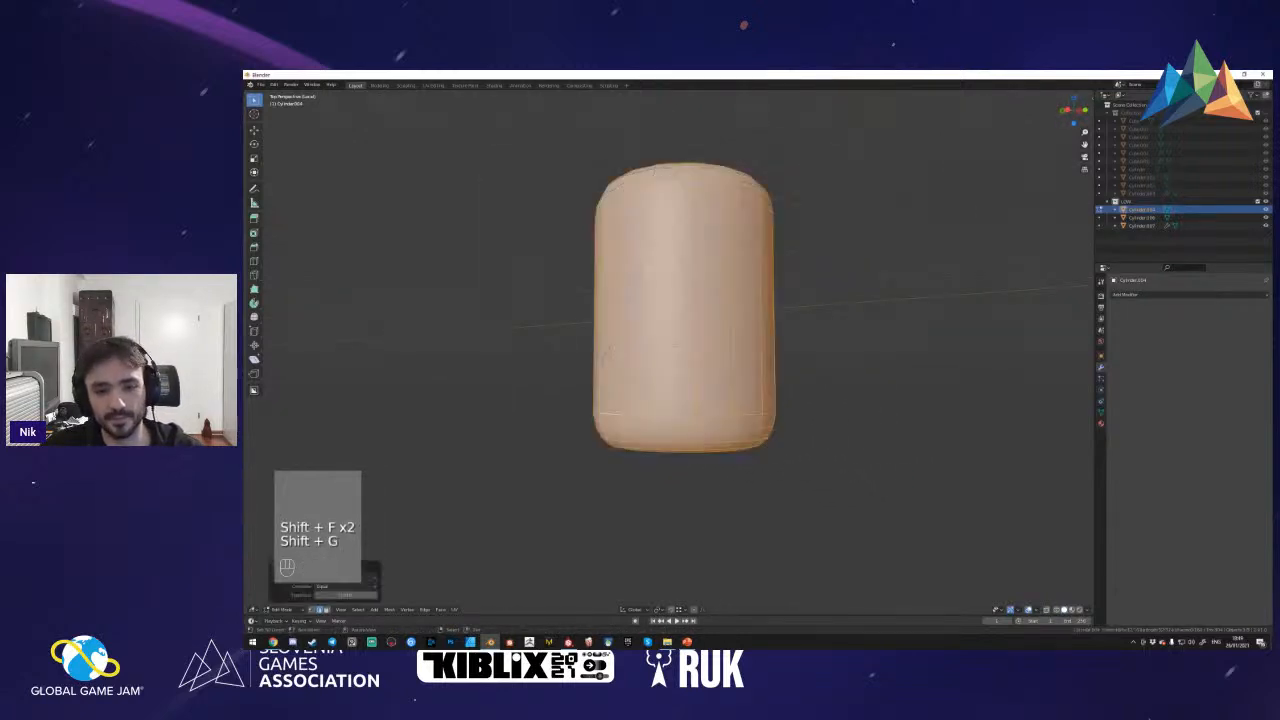
pyautogui.click(650, 350)
pyautogui.hotkey('ctrl', 'z')
# - Mark the two selected edge loops around the cylinder as seams
pyautogui.hotkey('shift', 'f')
pyautogui.press('e')
pyautogui.click(670, 352)
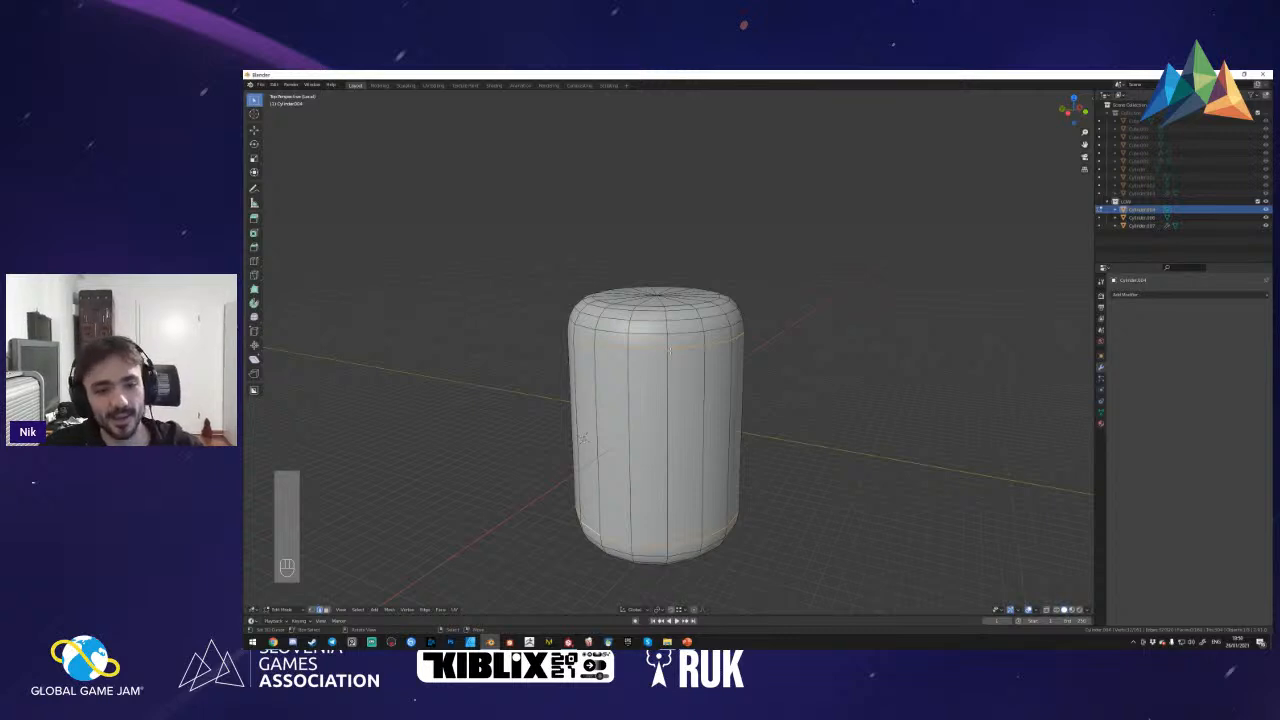
pyautogui.hotkey('ctrl', 'e')
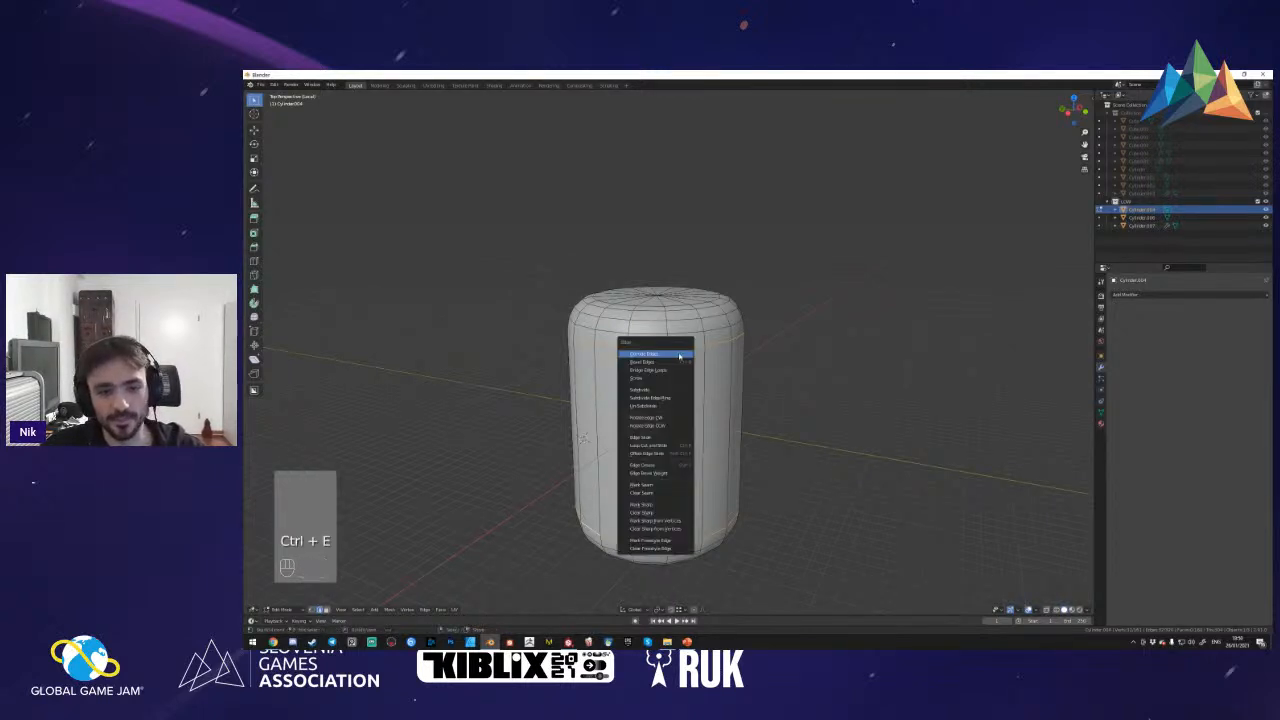
pyautogui.click(648, 486)
pyautogui.hotkey('shift', 'f')
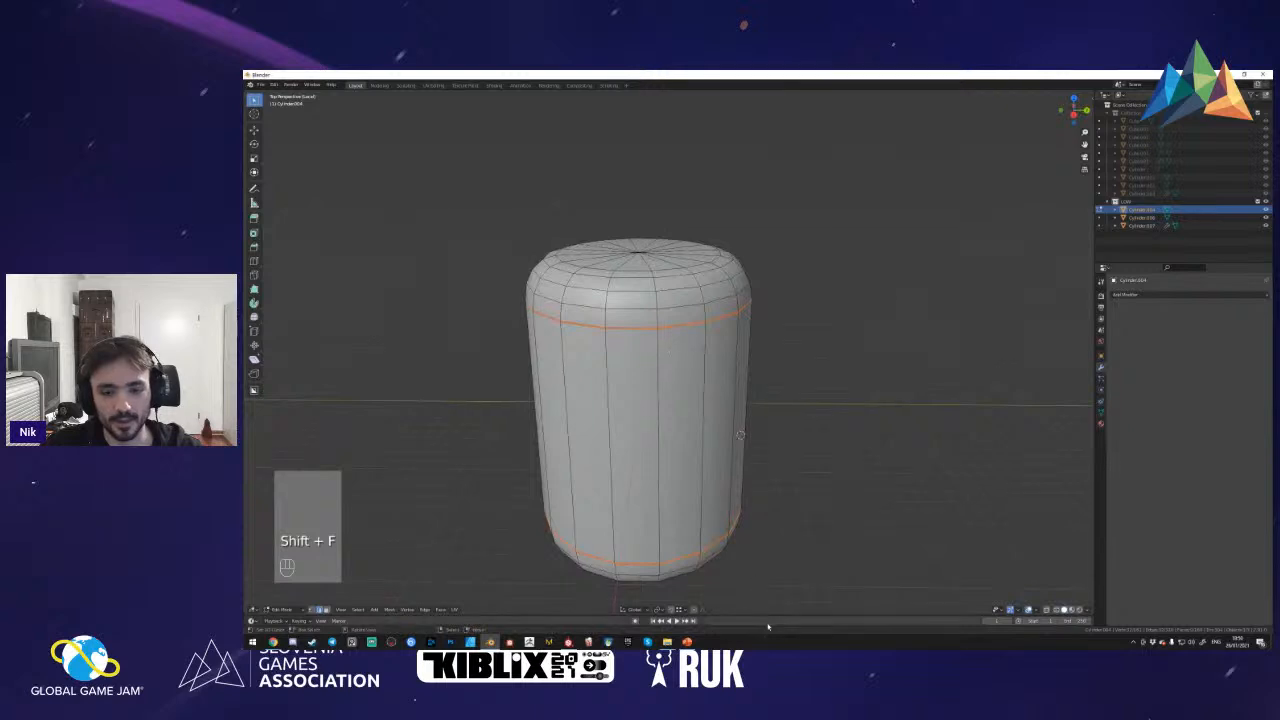
# - Enlarge the timeline area below the viewport and change it to the UV Editor
pyautogui.moveTo(748, 616); pyautogui.dragTo(748, 367)
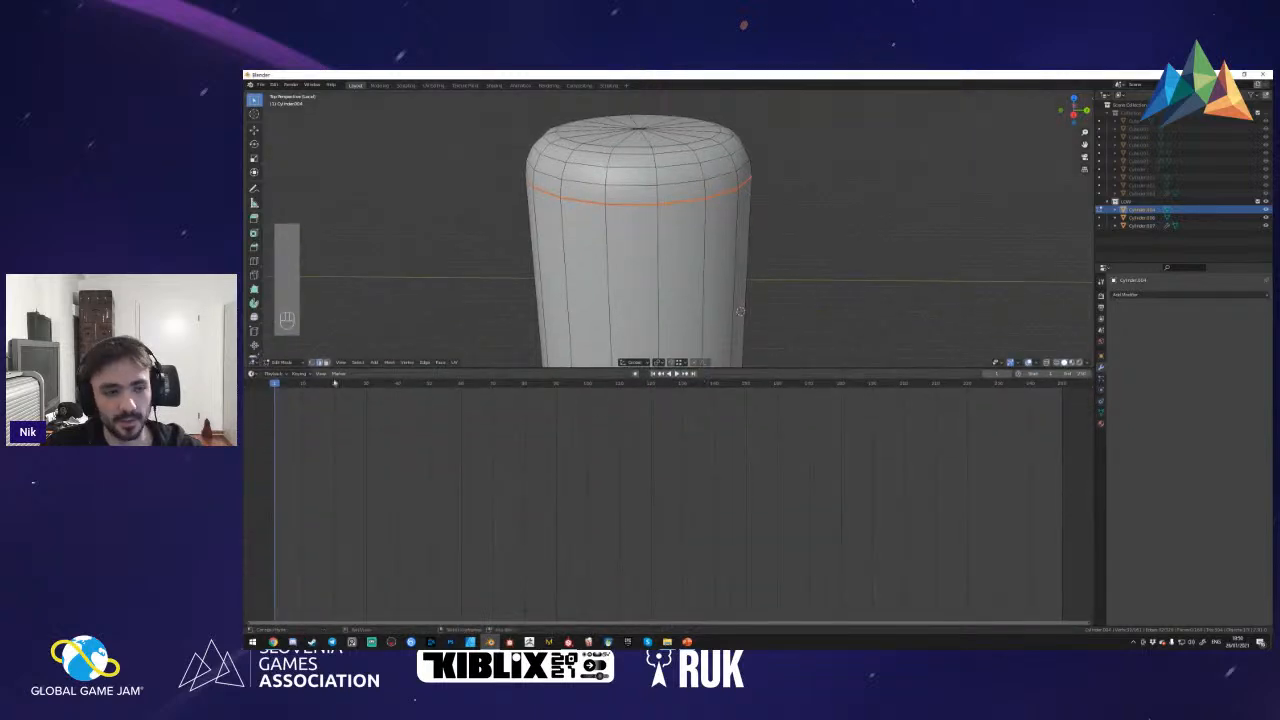
pyautogui.click(253, 374)
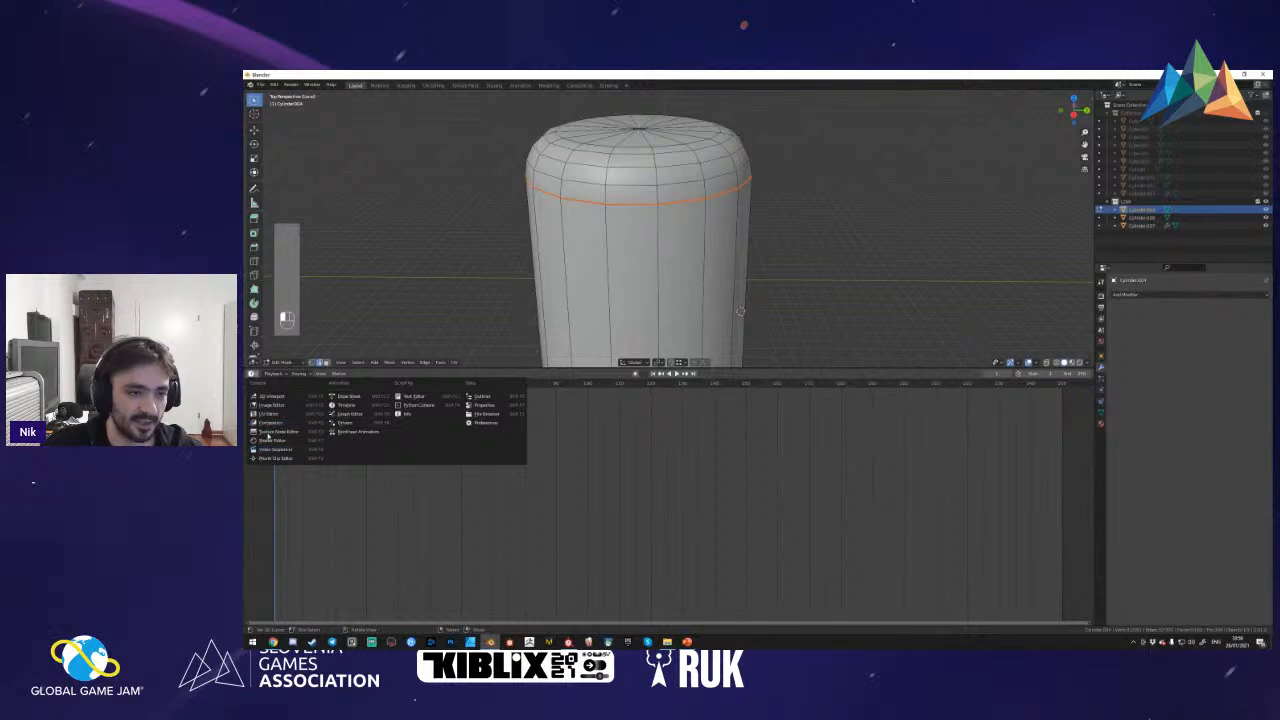
pyautogui.click(268, 416)
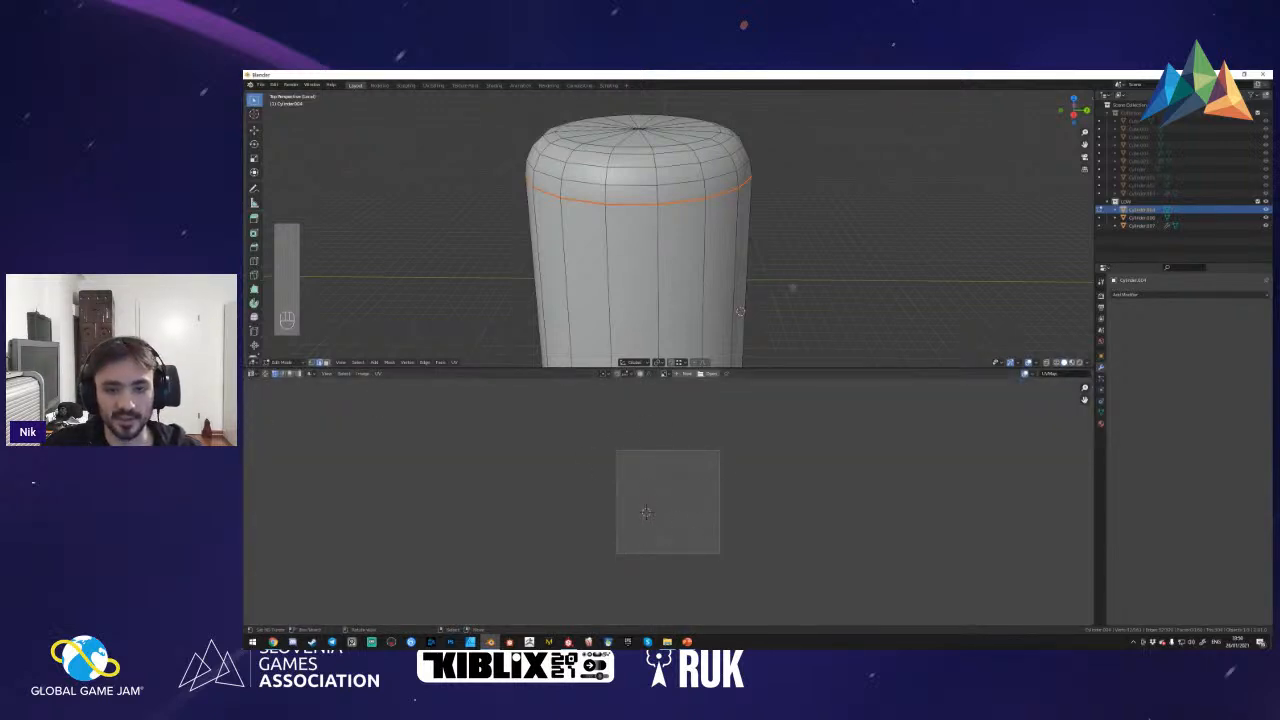
# - Unwrap the whole cylinder mesh and enable UV sync selection in an adjusted split layout
pyautogui.press('a')
pyautogui.press('a')
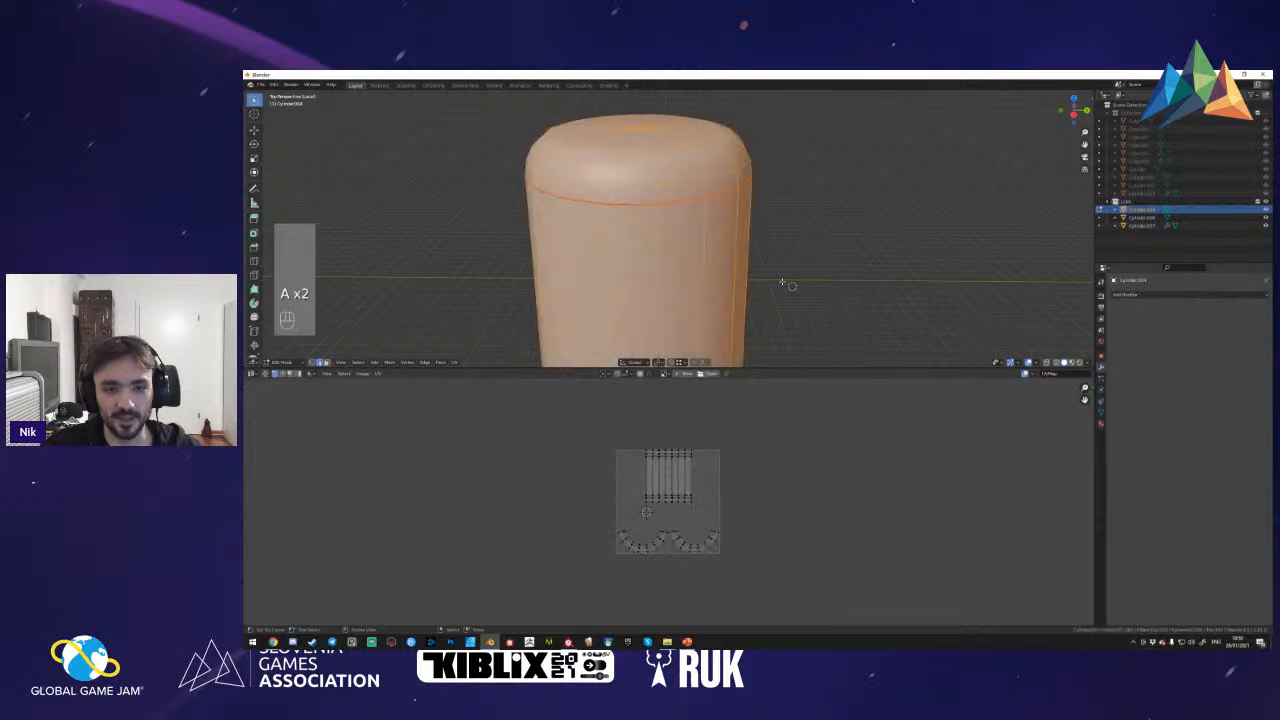
pyautogui.press('u')
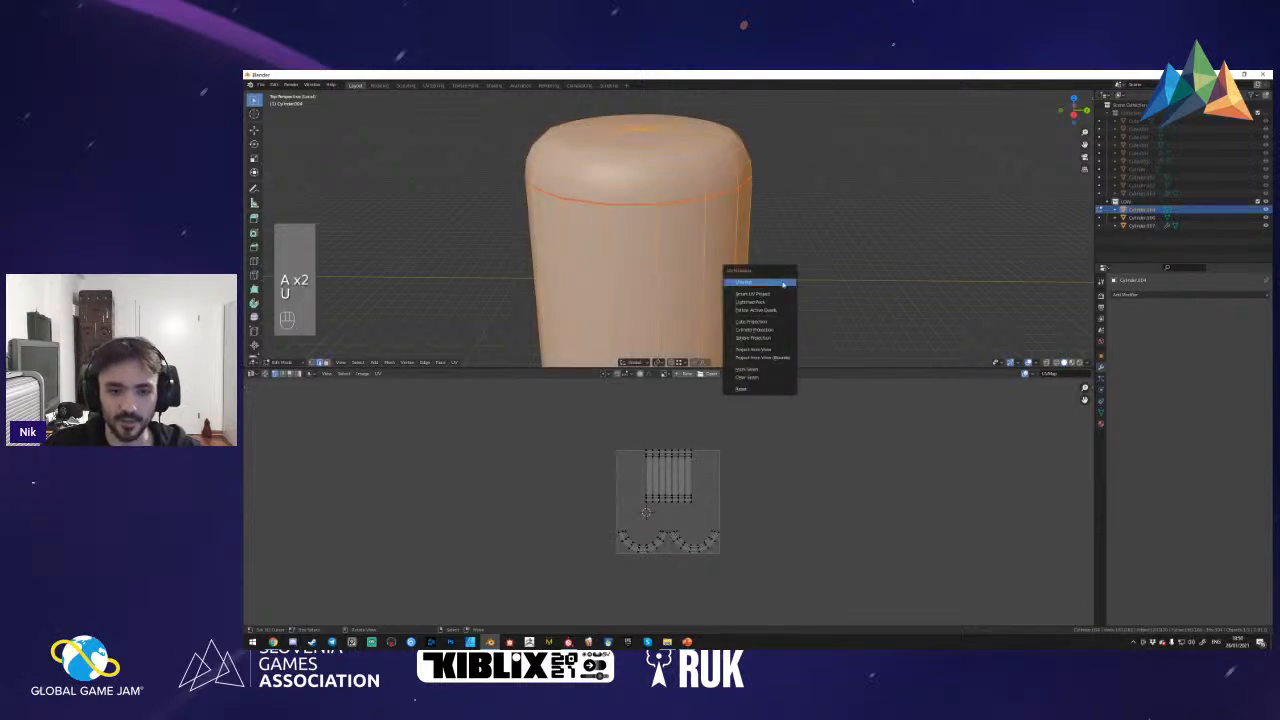
pyautogui.click(783, 285)
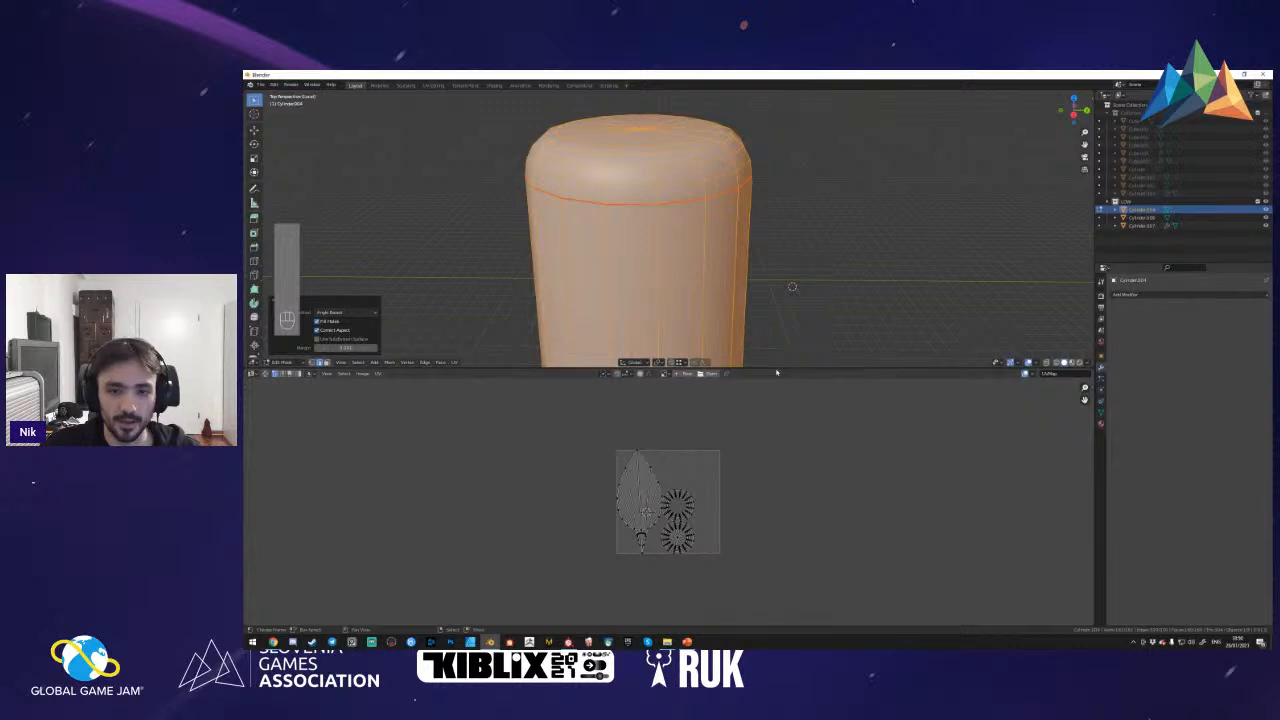
pyautogui.moveTo(776, 368); pyautogui.dragTo(776, 418)
pyautogui.click(265, 423)
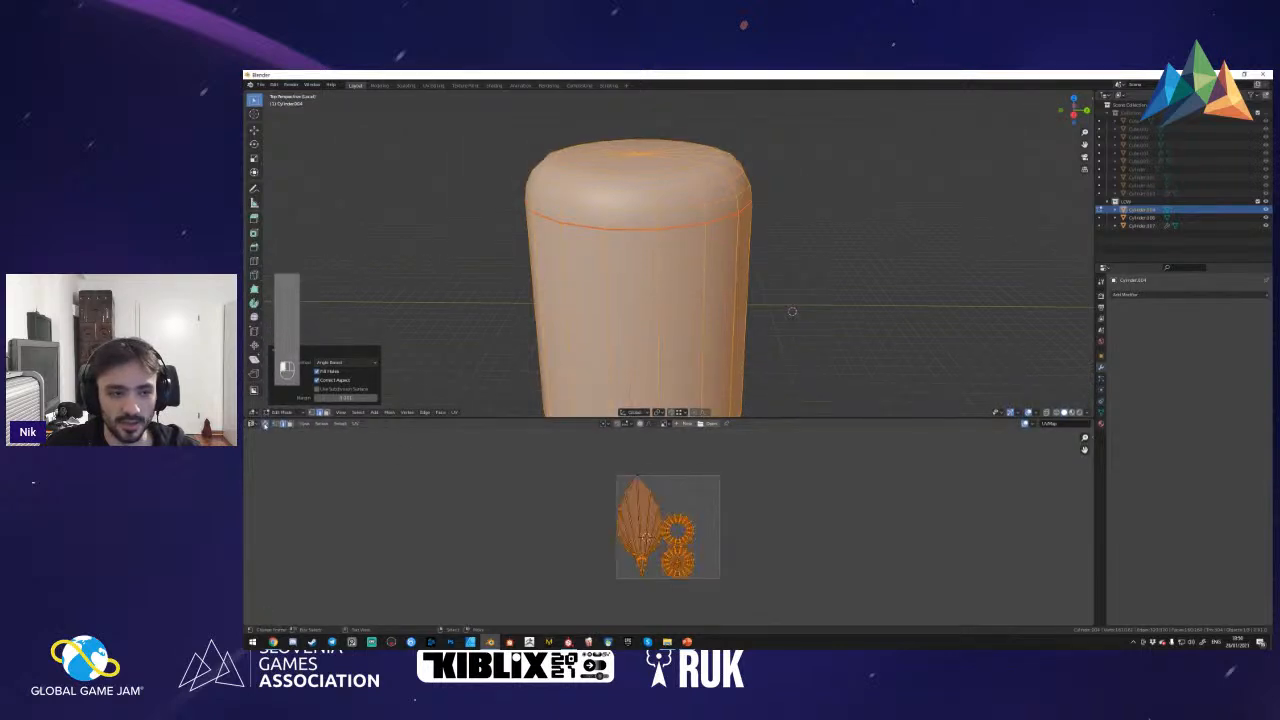
# - In face selection mode, select the seam-bounded side wall and rounded bottom in turn to examine their matching UV islands
pyautogui.press('a')
pyautogui.press('a')
pyautogui.press('a')
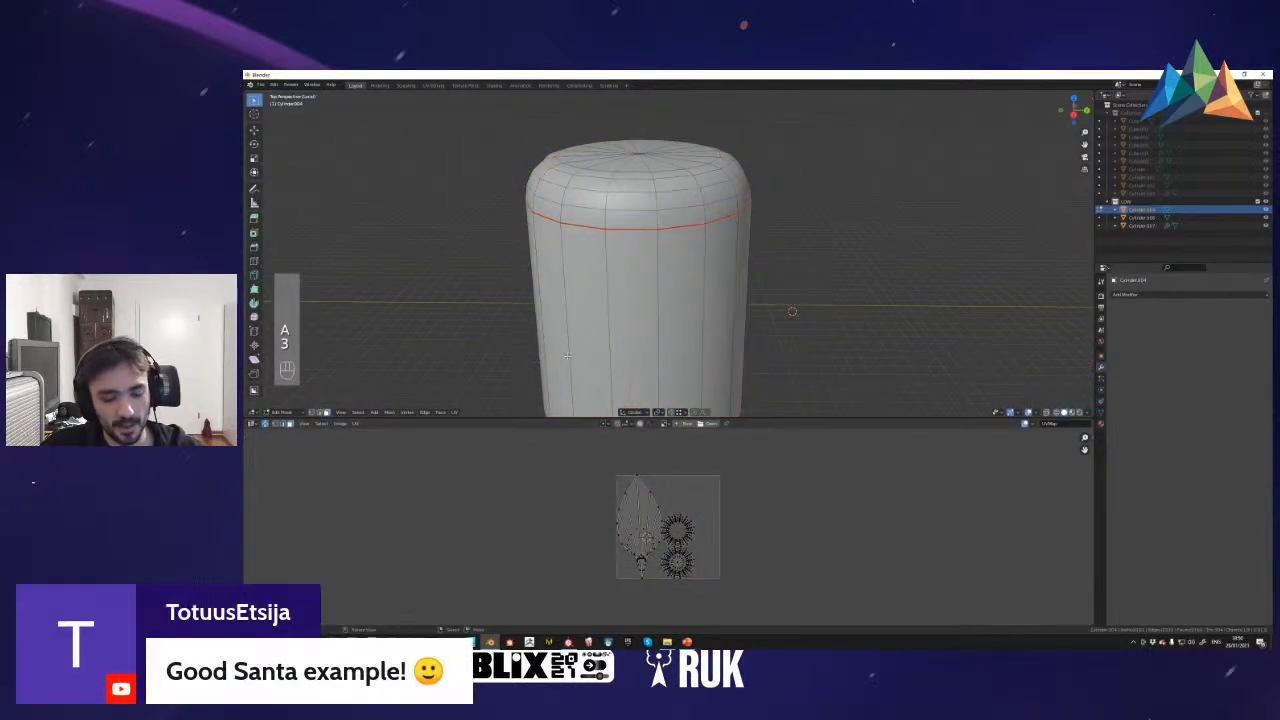
pyautogui.press('l')
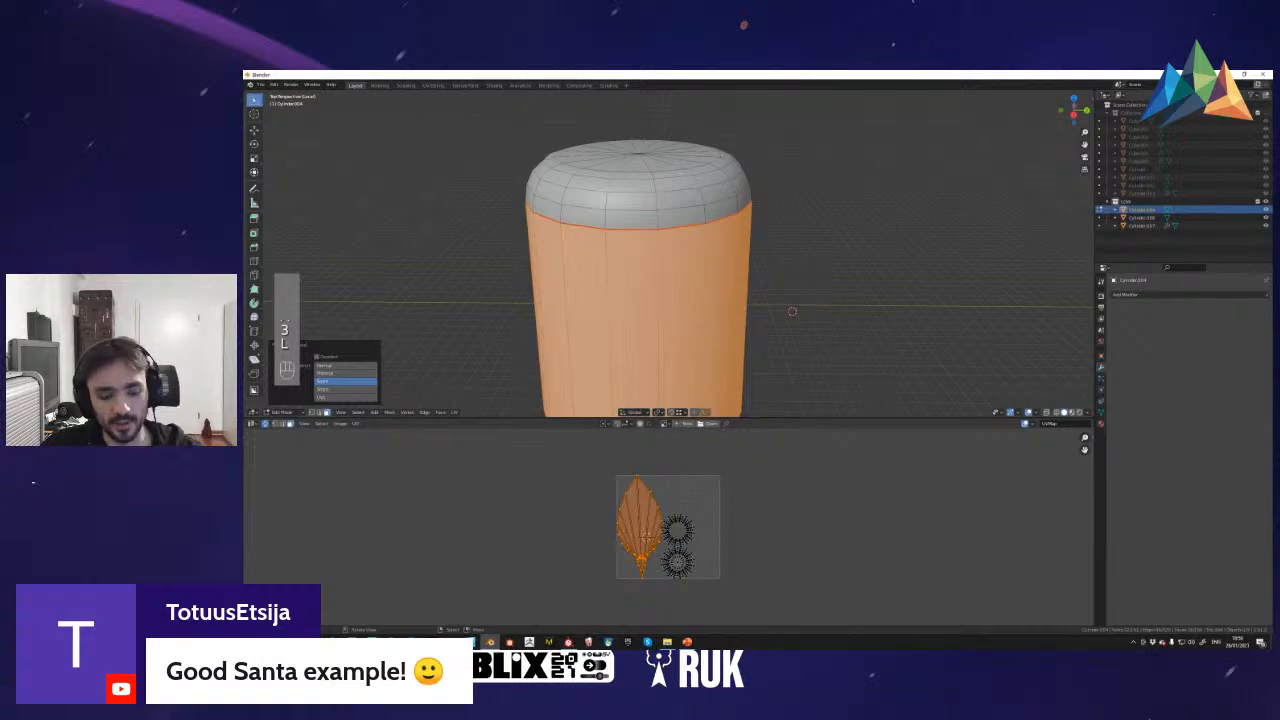
pyautogui.hotkey('alt', 'a')
pyautogui.press('l')
pyautogui.hotkey('alt', 'a')
pyautogui.hotkey('shift', 'f')
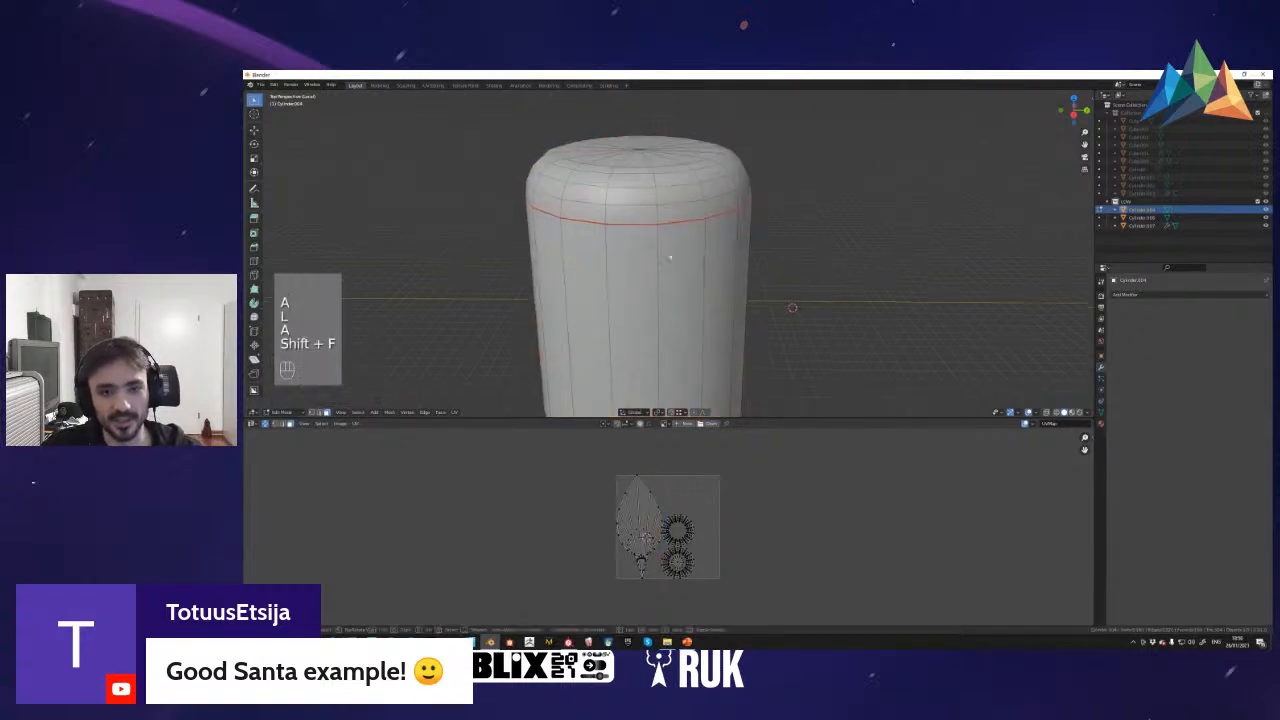
pyautogui.press('l')
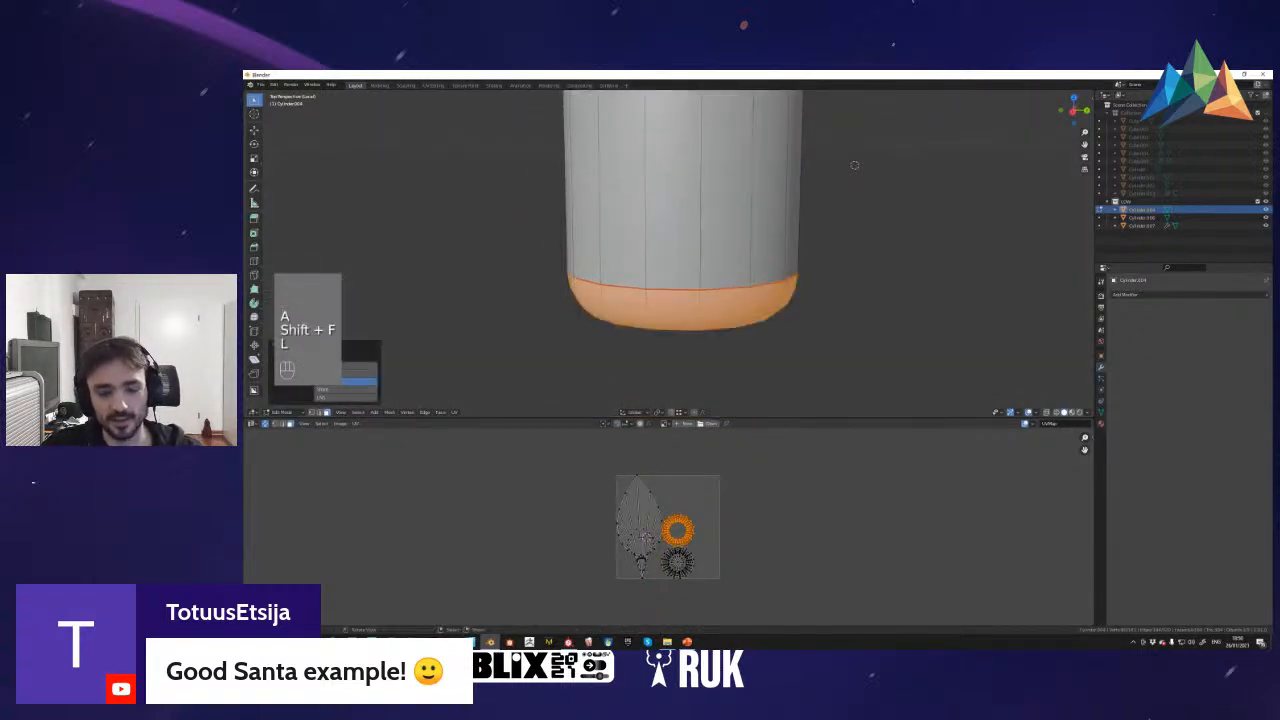
pyautogui.hotkey('alt', 'a')
pyautogui.press('l')
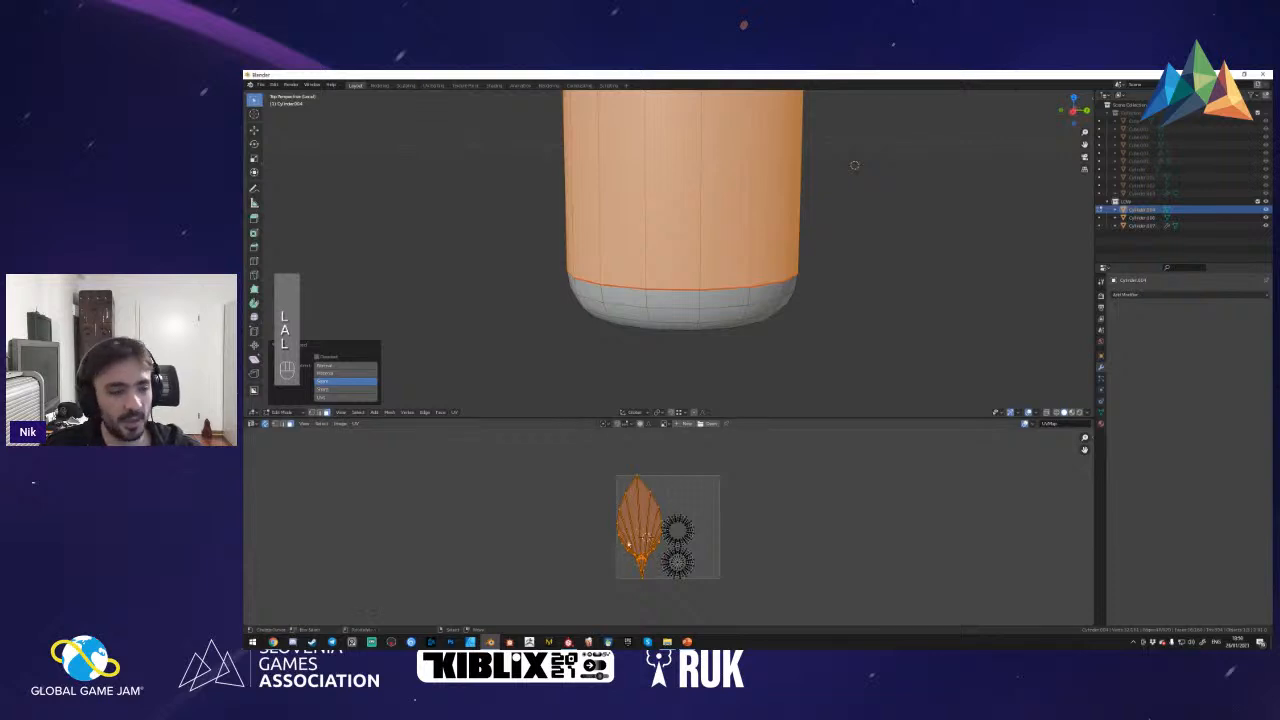
pyautogui.hotkey('shift', 'f')
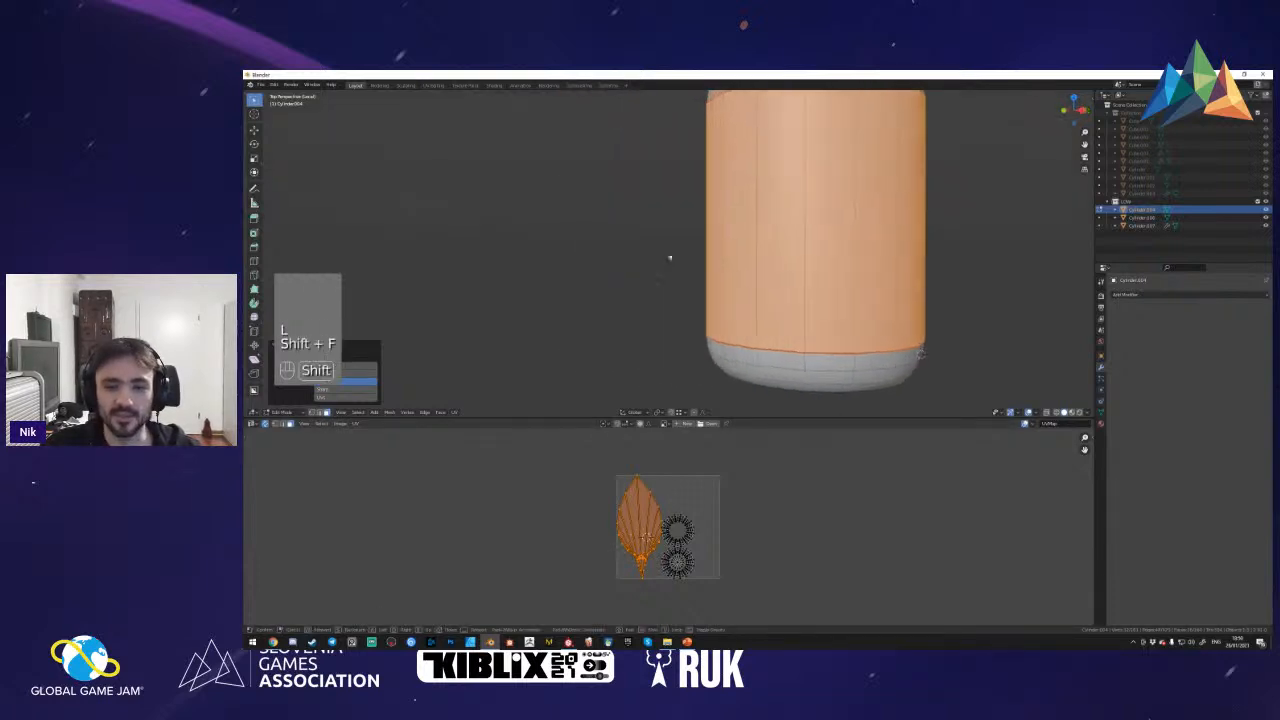
pyautogui.click(673, 257)
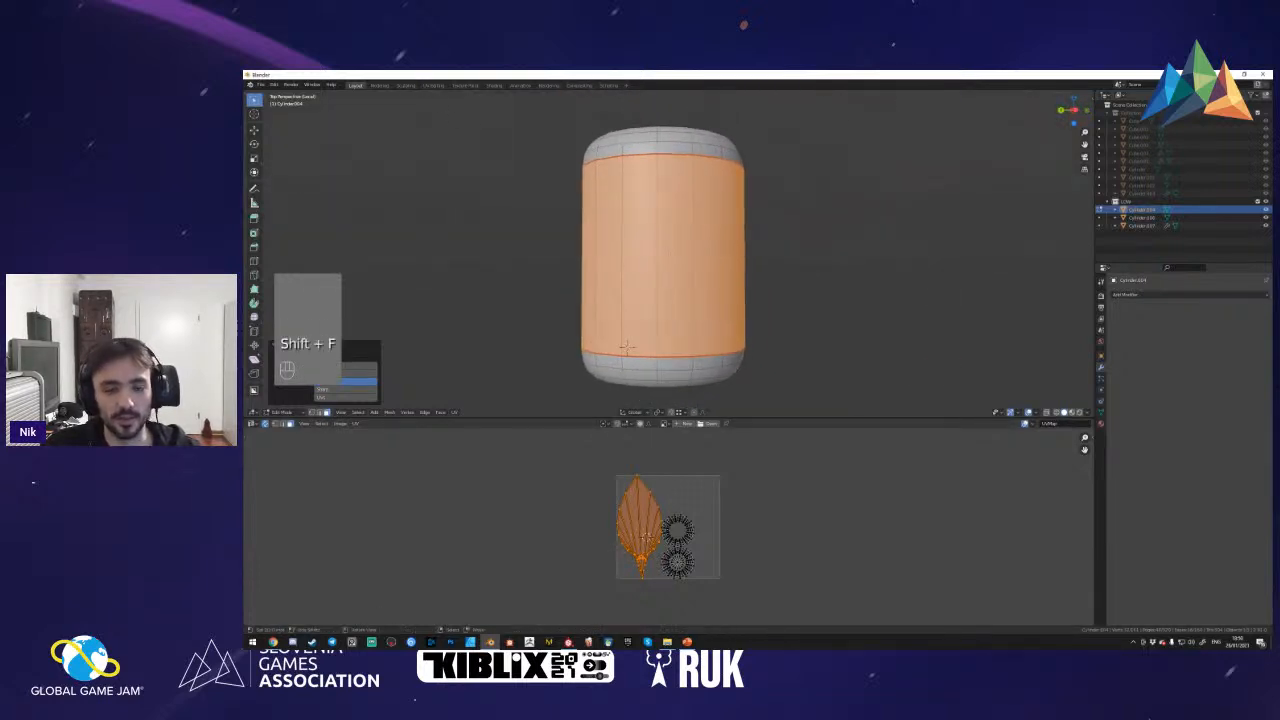
# - Leave Edit Mode and local view, and show only the high-poly collection to inspect the part with the slot
pyautogui.press('a')
pyautogui.press('Tab')
pyautogui.hotkey('shift', 'f')
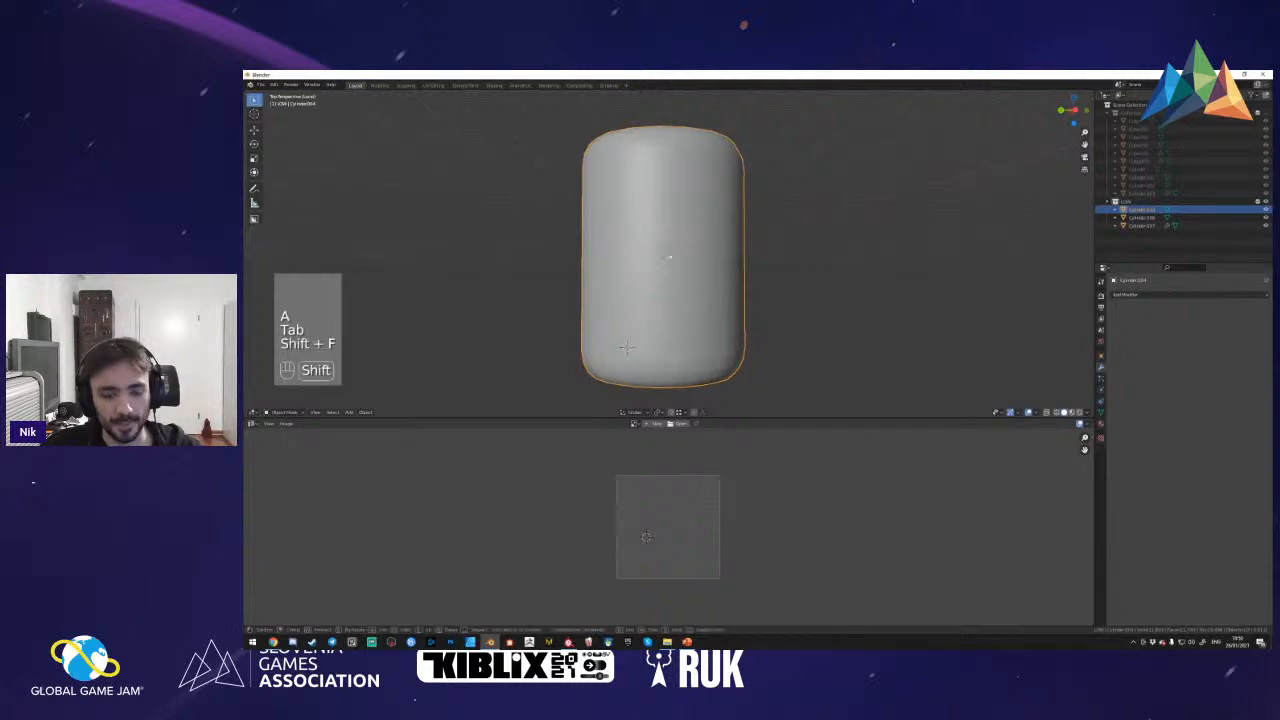
pyautogui.press('Tab')
pyautogui.press('Tab')
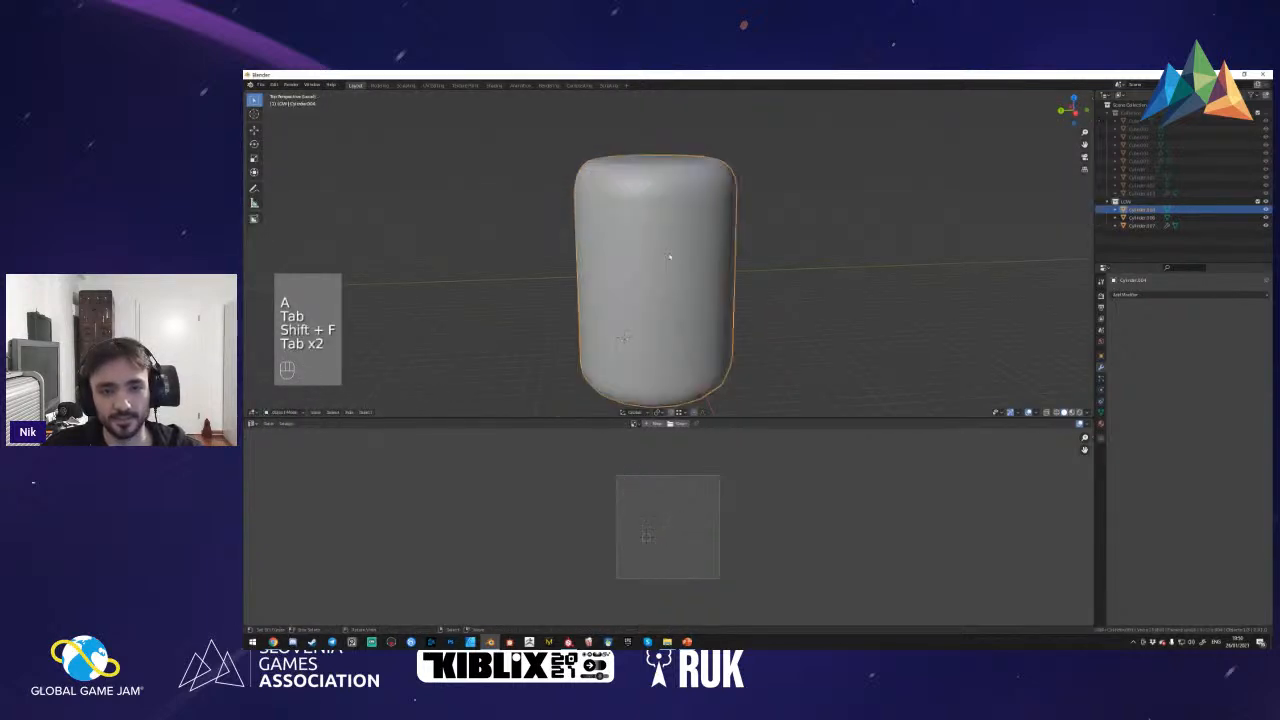
pyautogui.press('1')
pyautogui.press('KP_Divide')
pyautogui.hotkey('shift', 'f')
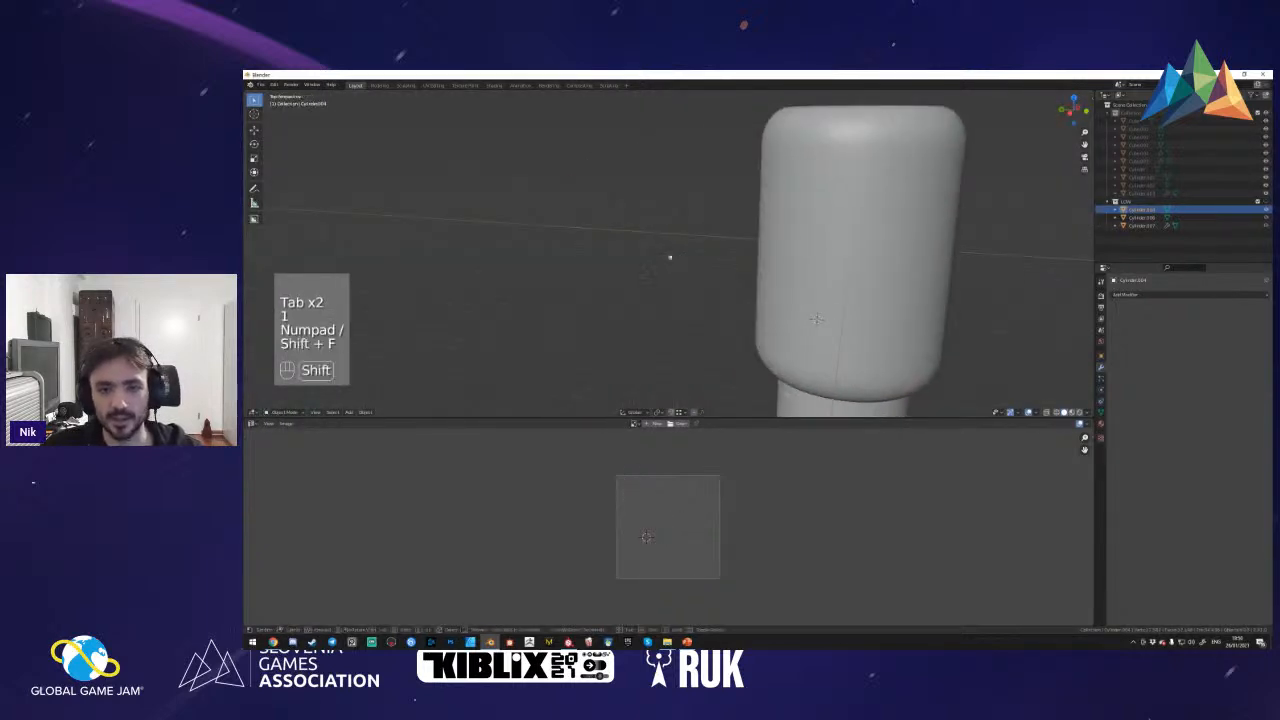
pyautogui.click(664, 255)
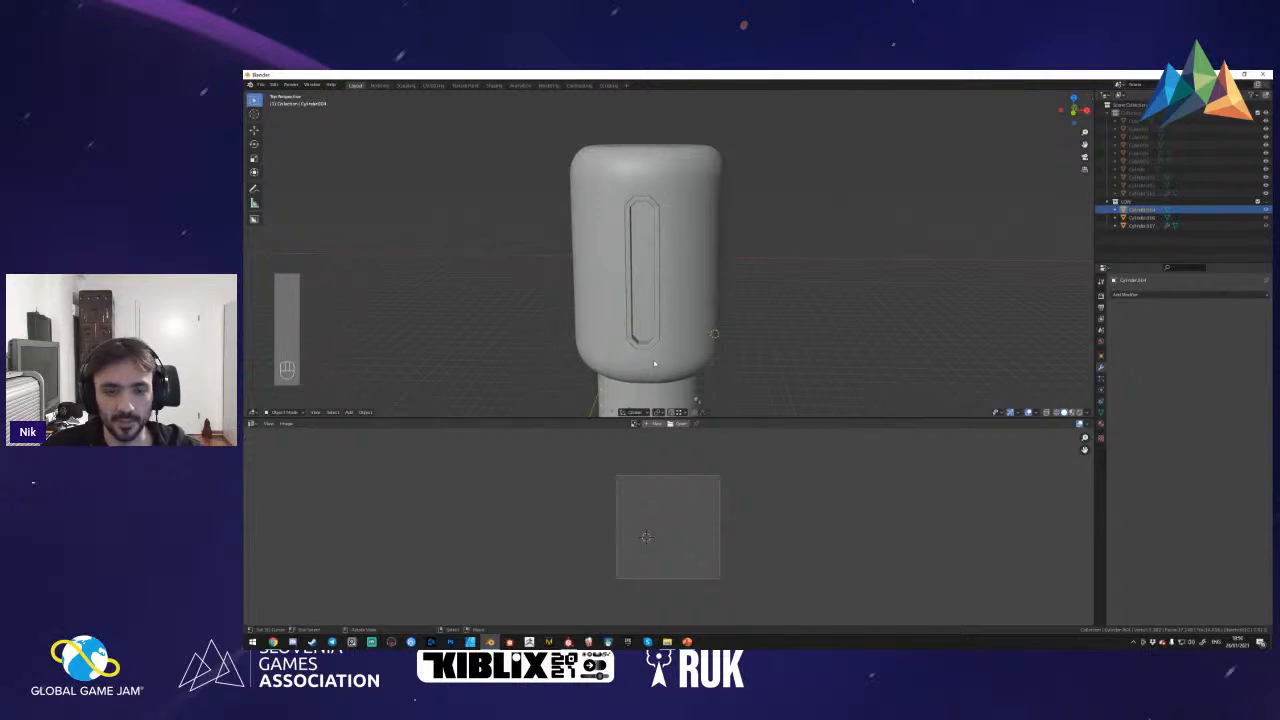
# - Show the low-poly collection again and mark one vertical edge of the cylinder's side wall as a seam
pyautogui.press('2')
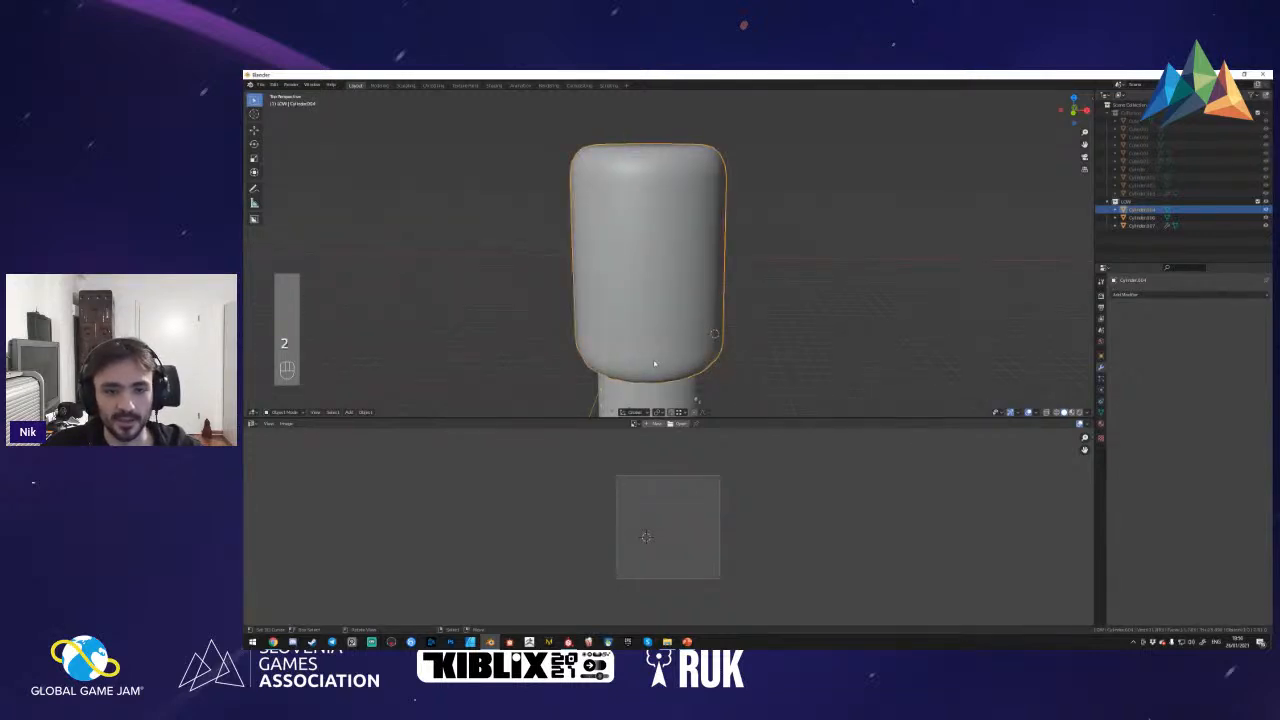
pyautogui.press('Tab')
pyautogui.press('3')
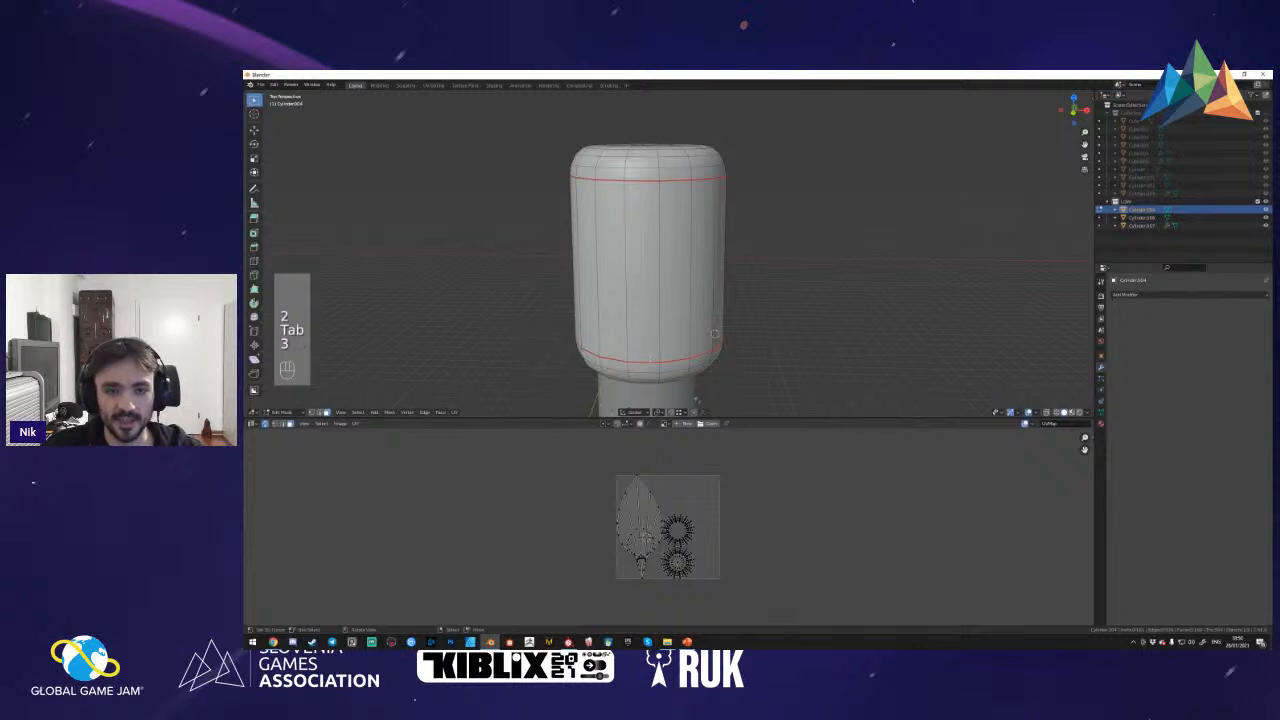
pyautogui.click(645, 345)
pyautogui.hotkey('shift', 'f')
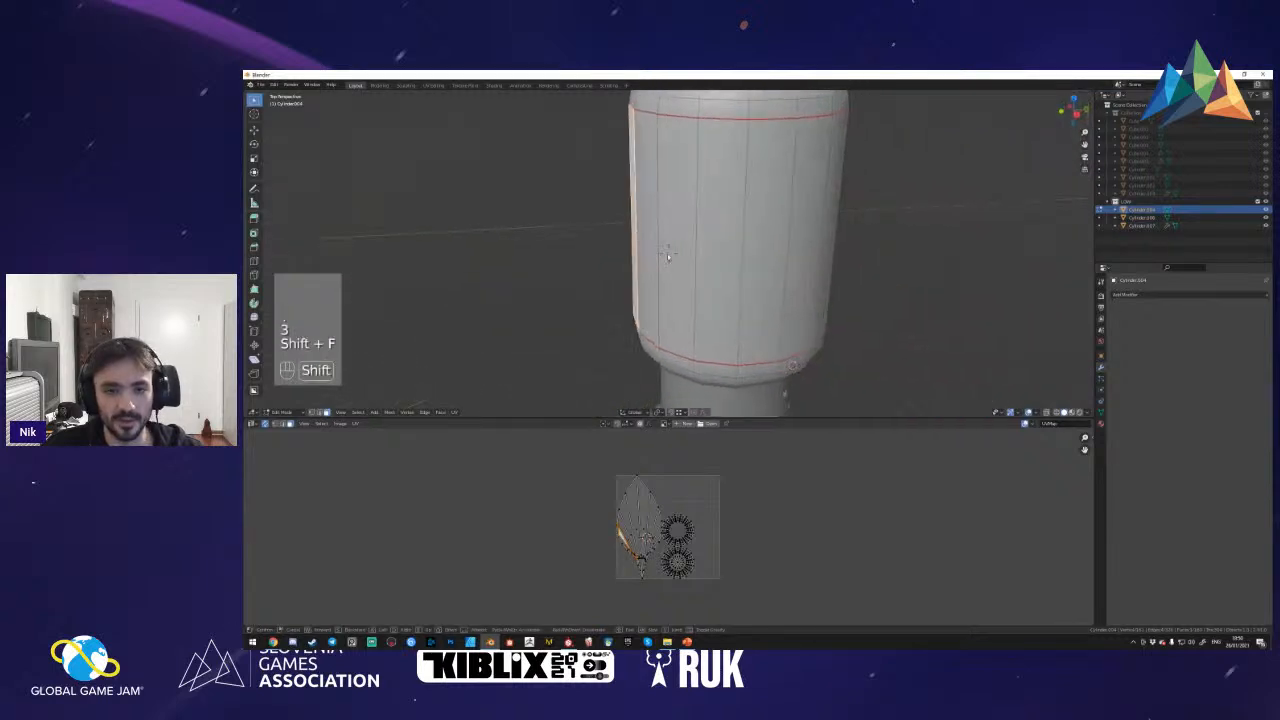
pyautogui.press('a')
pyautogui.press('2')
pyautogui.hotkey('ctrl', 'e')
pyautogui.click(658, 268)
# - Select the entire cylinder mesh and unwrap it again using the added vertical seam
pyautogui.press('a')
pyautogui.press('a')
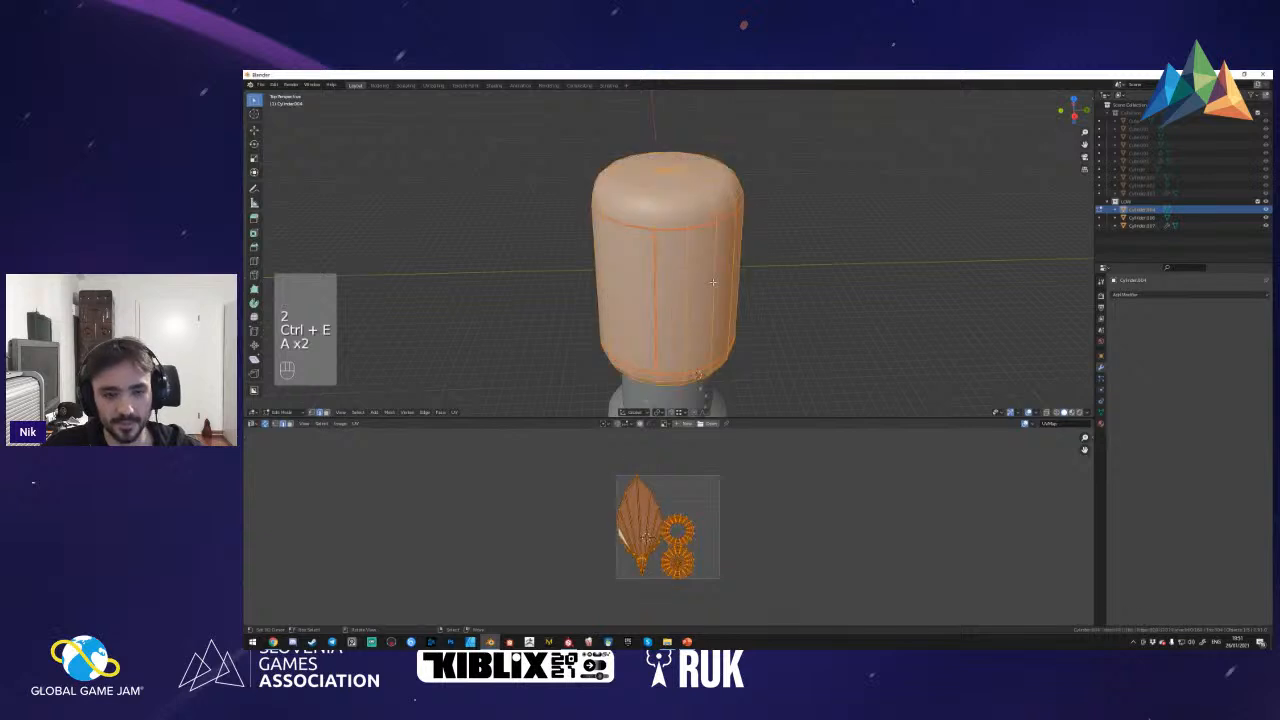
pyautogui.press('u')
pyautogui.click(705, 282)
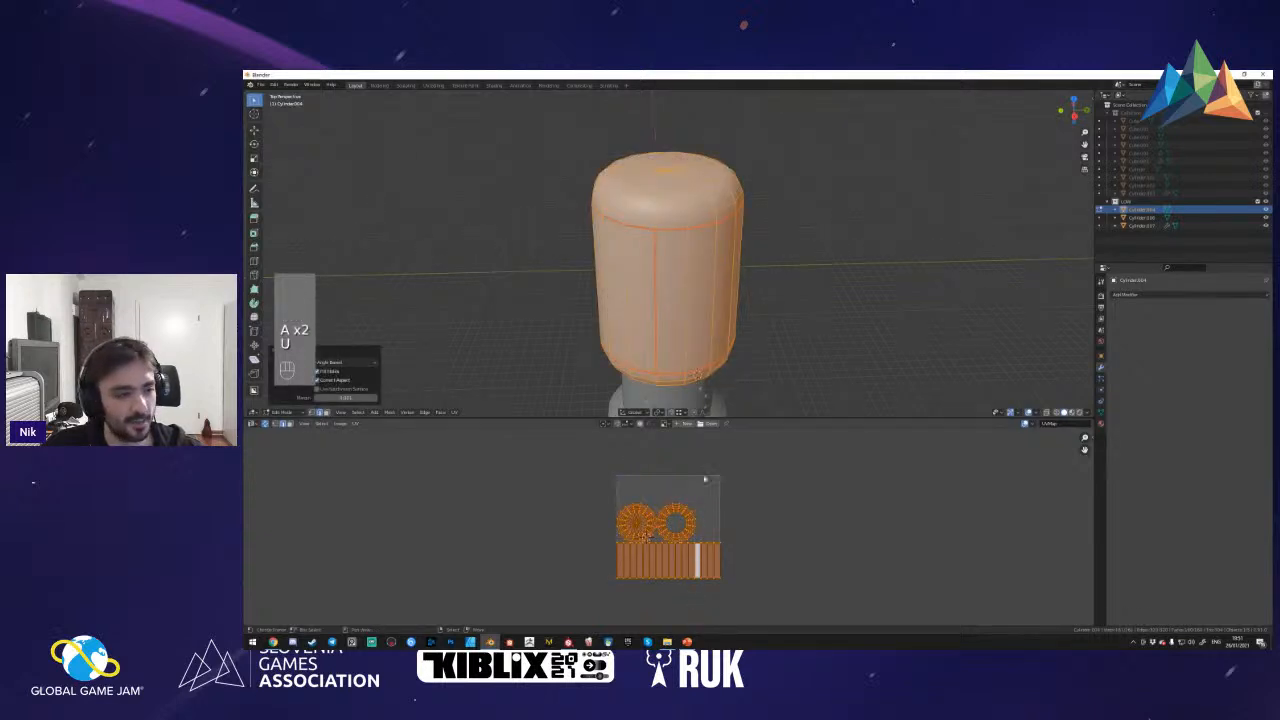
# - Return to Object Mode and collapse the UV Editor to enlarge the 3D viewport
pyautogui.press('Tab')
pyautogui.hotkey('shift', 'f')
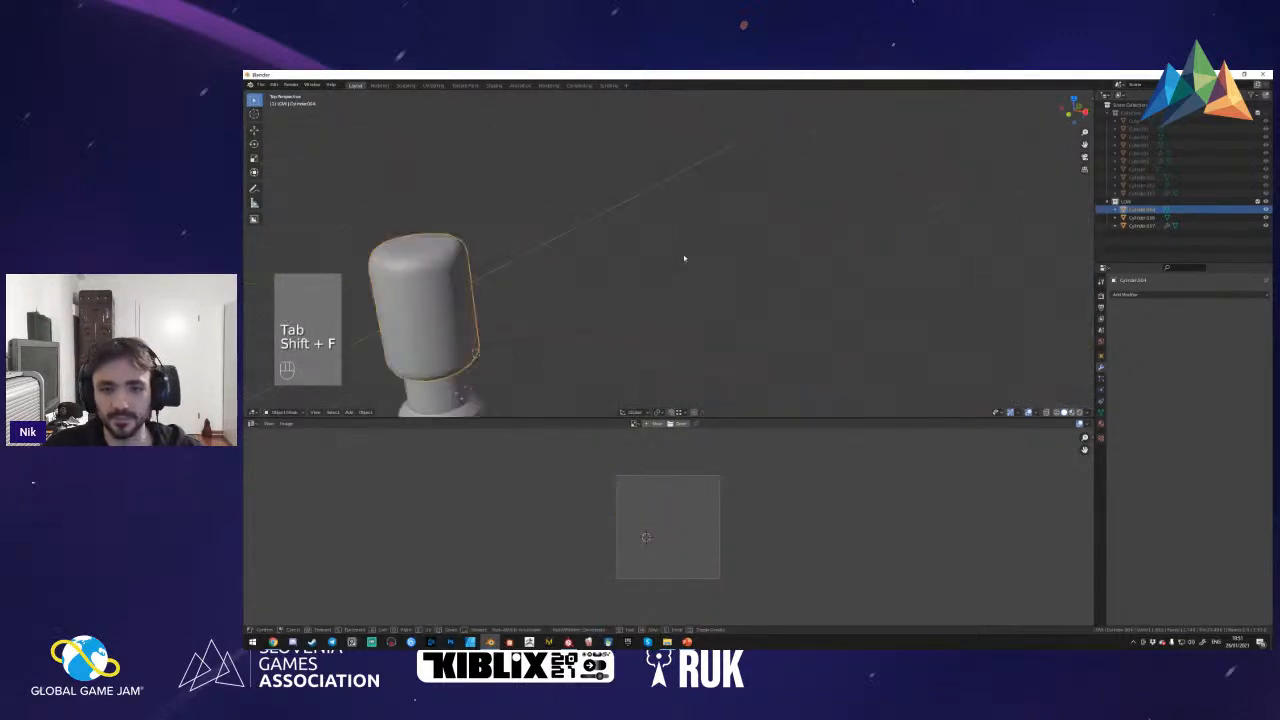
pyautogui.click(780, 421)
pyautogui.moveTo(780, 421); pyautogui.dragTo(780, 615)
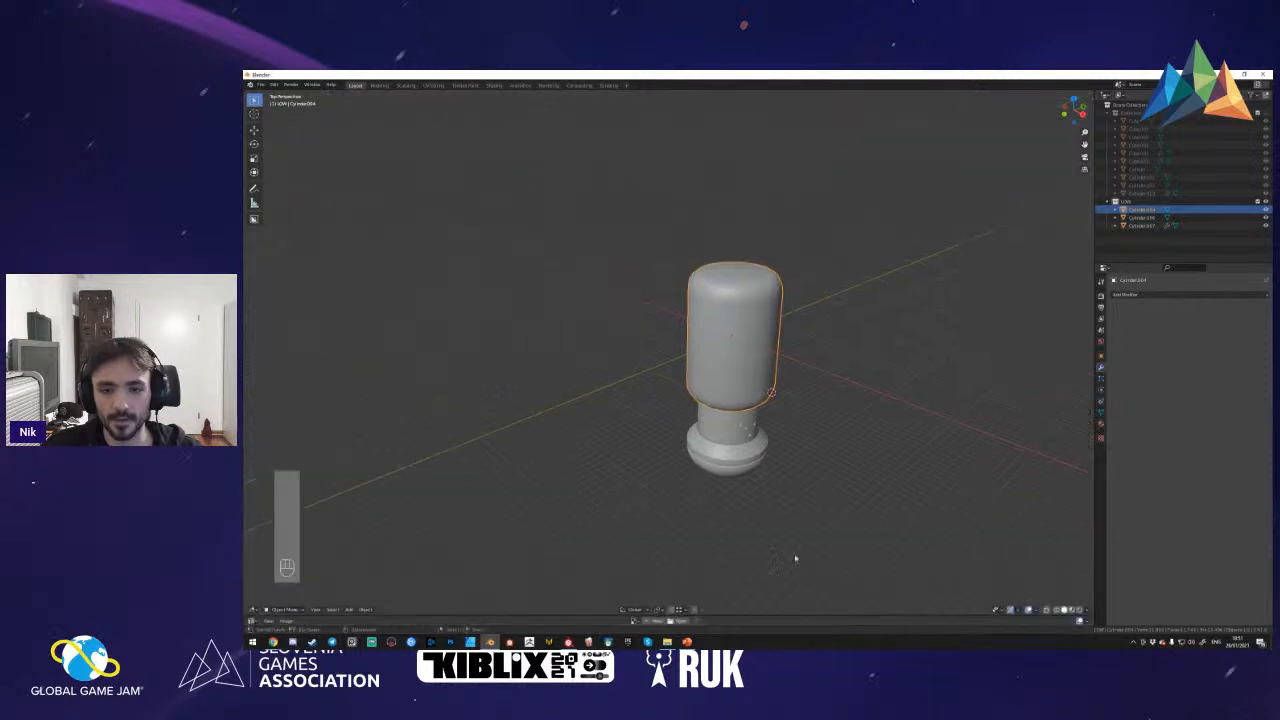
# - Delete the low-poly neck cylinder between the large rounded cylinder and the base
pyautogui.hotkey('shift', 'f')
pyautogui.press('w')
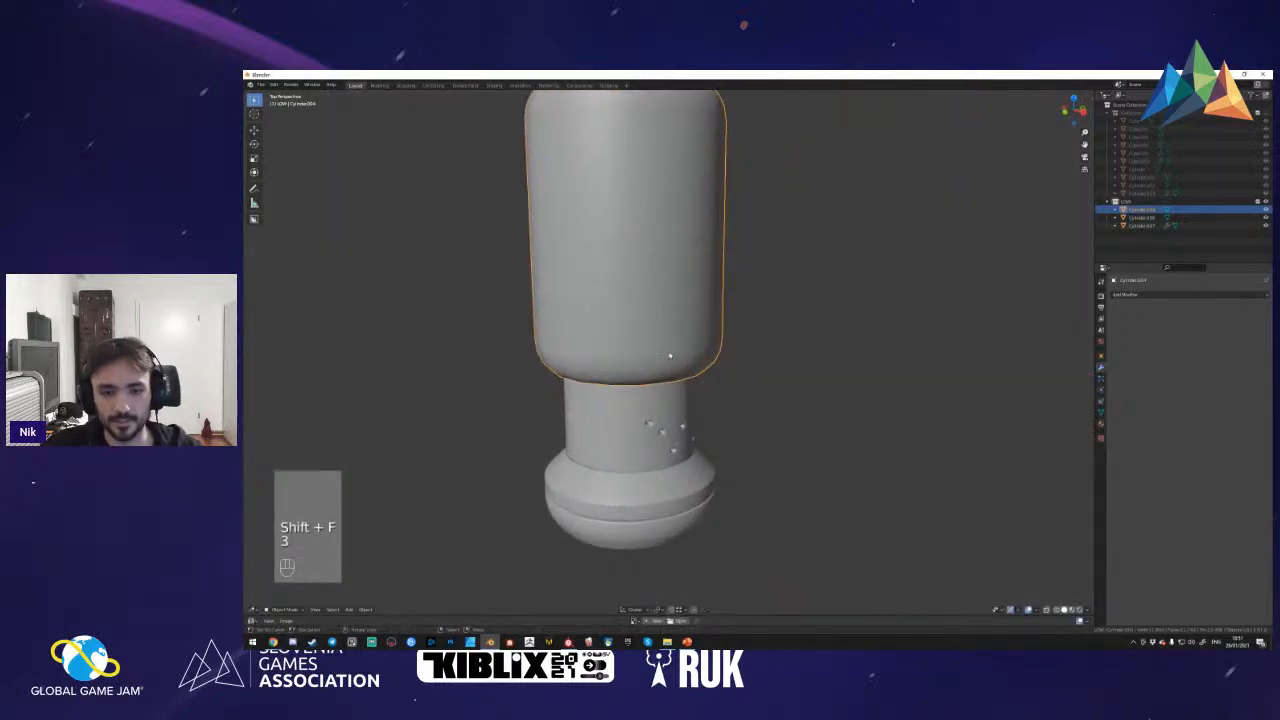
pyautogui.click(645, 411)
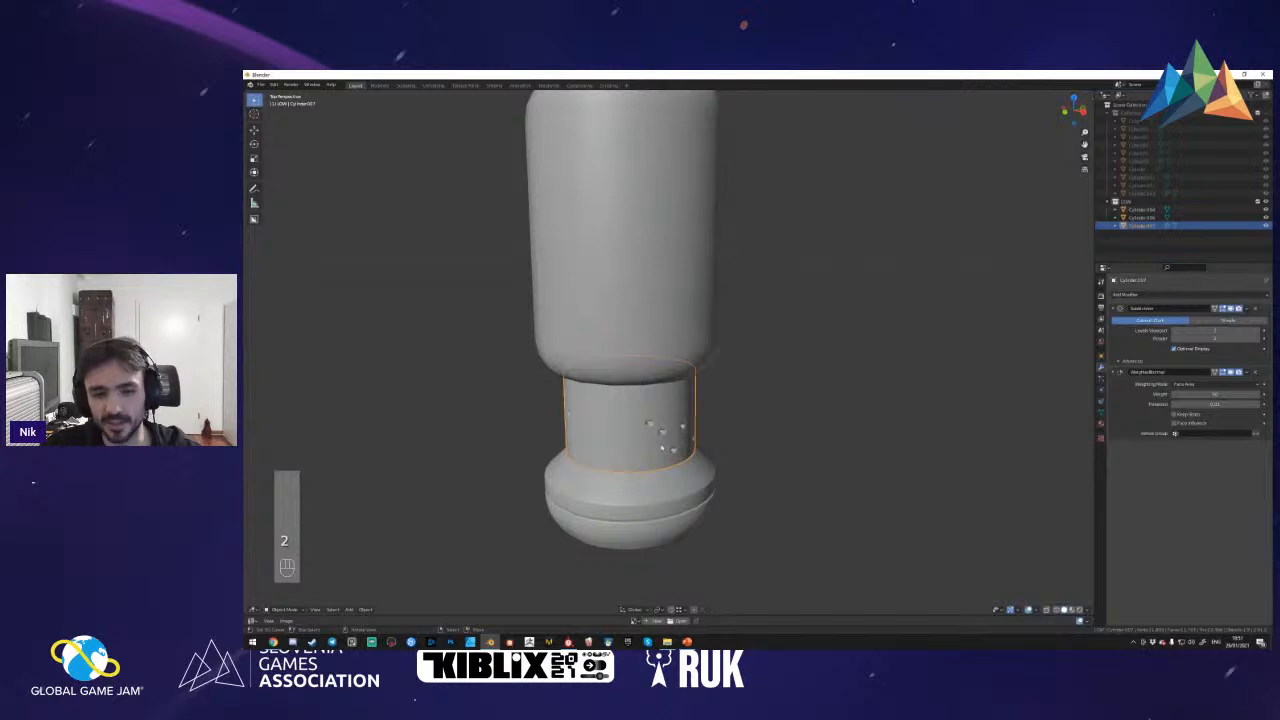
pyautogui.press('Delete')
# - Extrude the open bottom edge loop of the large rounded cylinder straight down until it meets the base
pyautogui.hotkey('shift', 'f')
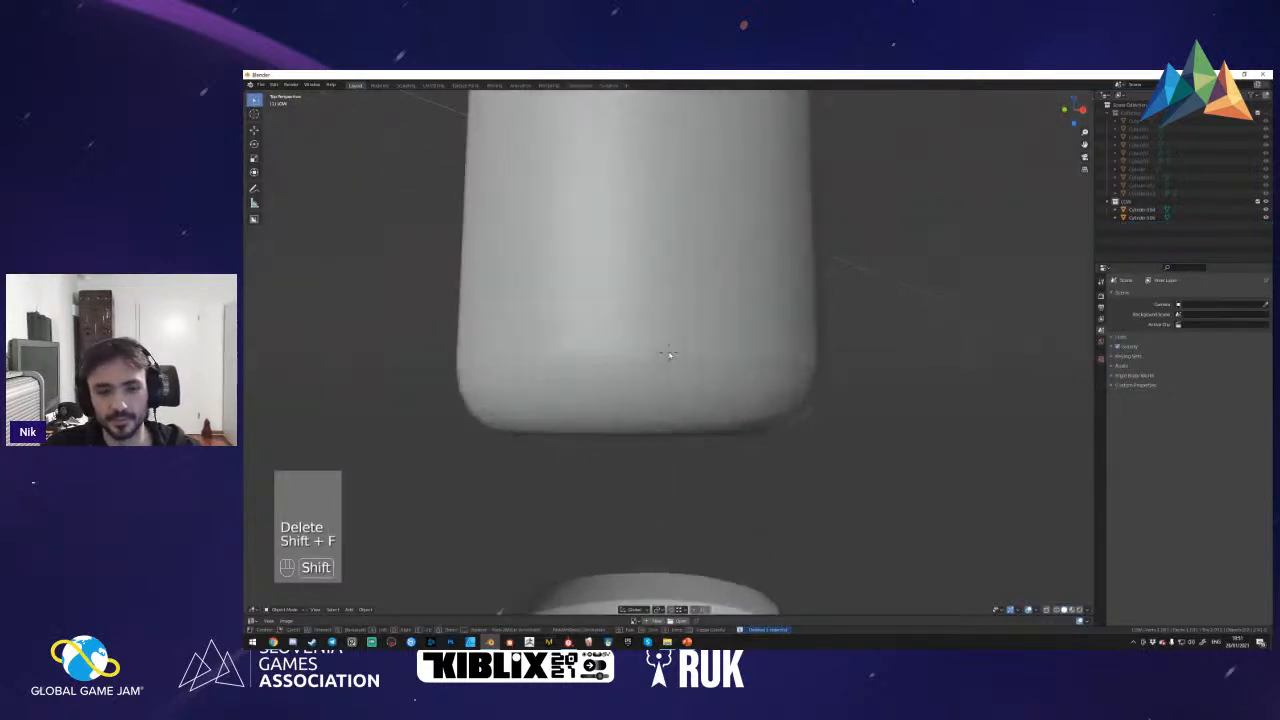
pyautogui.click(669, 355)
pyautogui.click(682, 426)
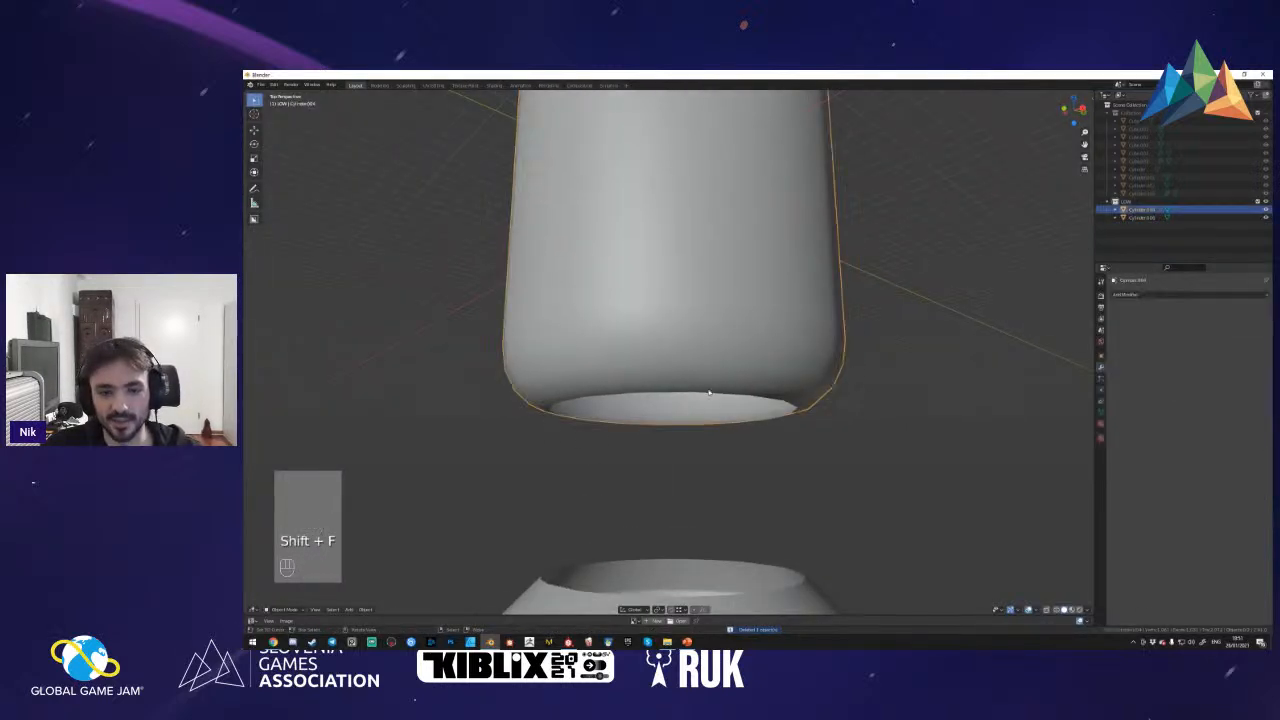
pyautogui.press('Tab')
pyautogui.press('a')
pyautogui.press('2')
pyautogui.hotkey('shift', 'f')
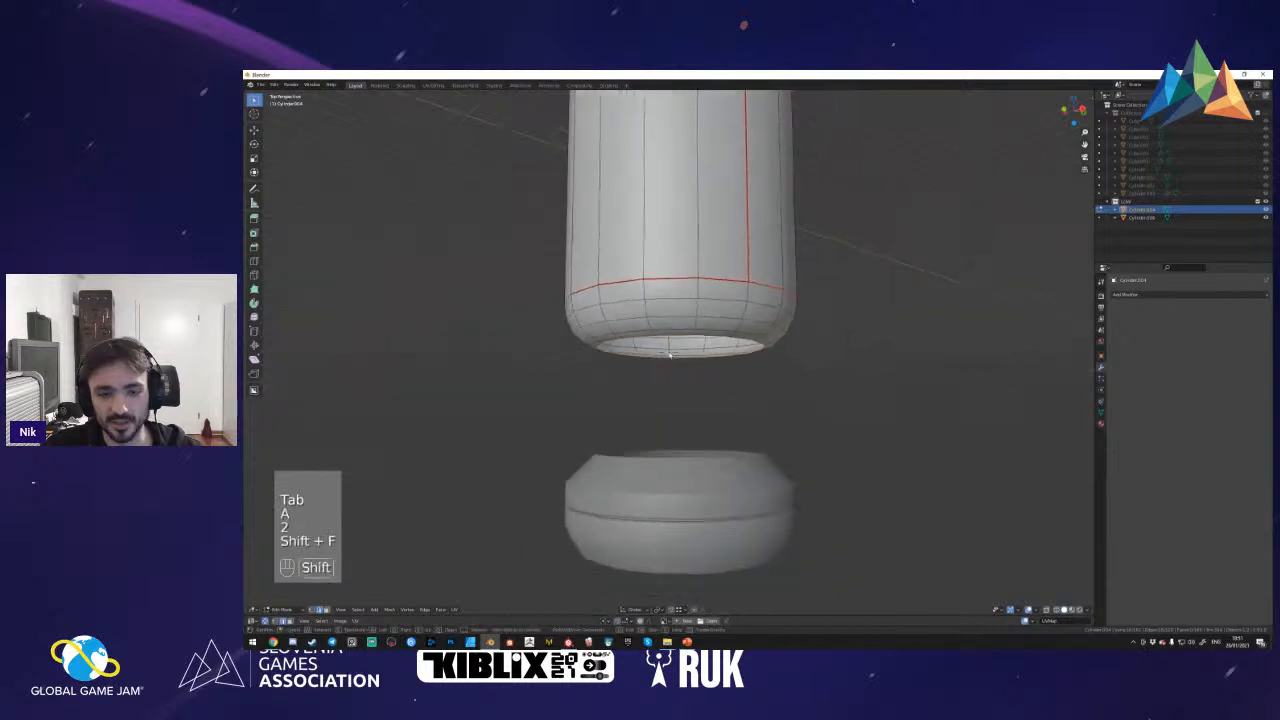
pyautogui.keyDown('alt'); pyautogui.click(668, 350); pyautogui.keyUp('alt')
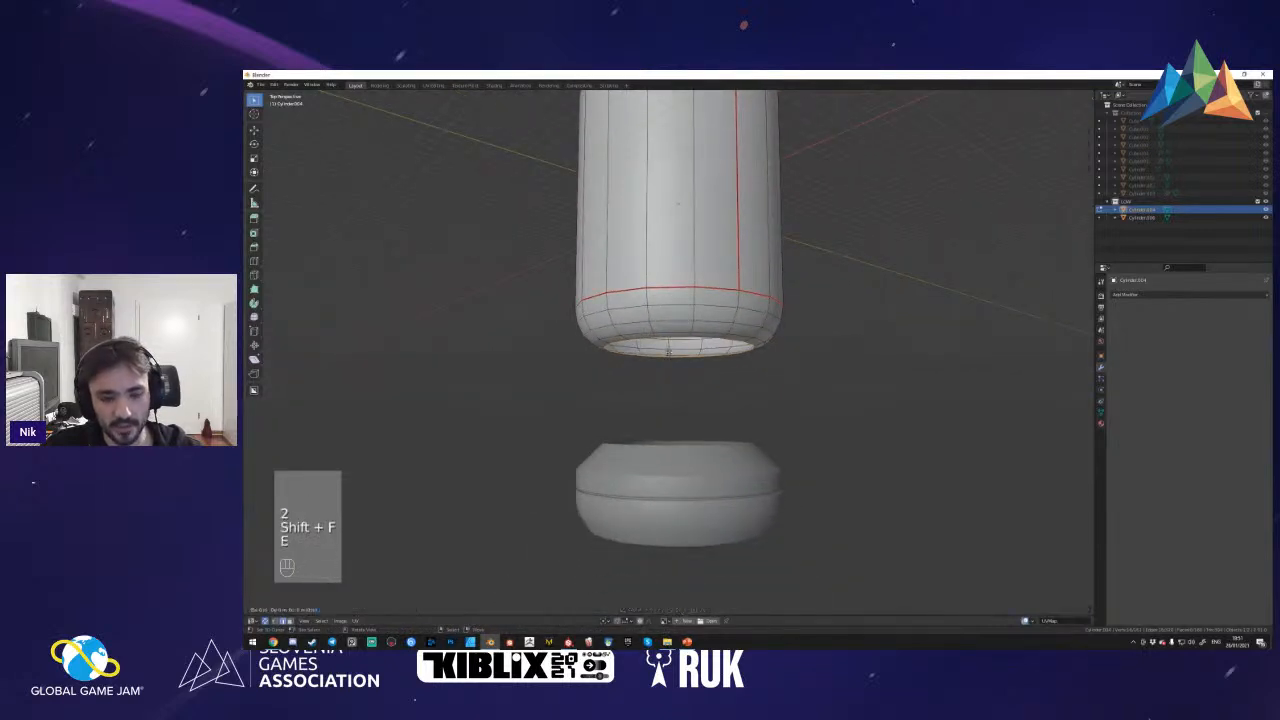
pyautogui.press('e')
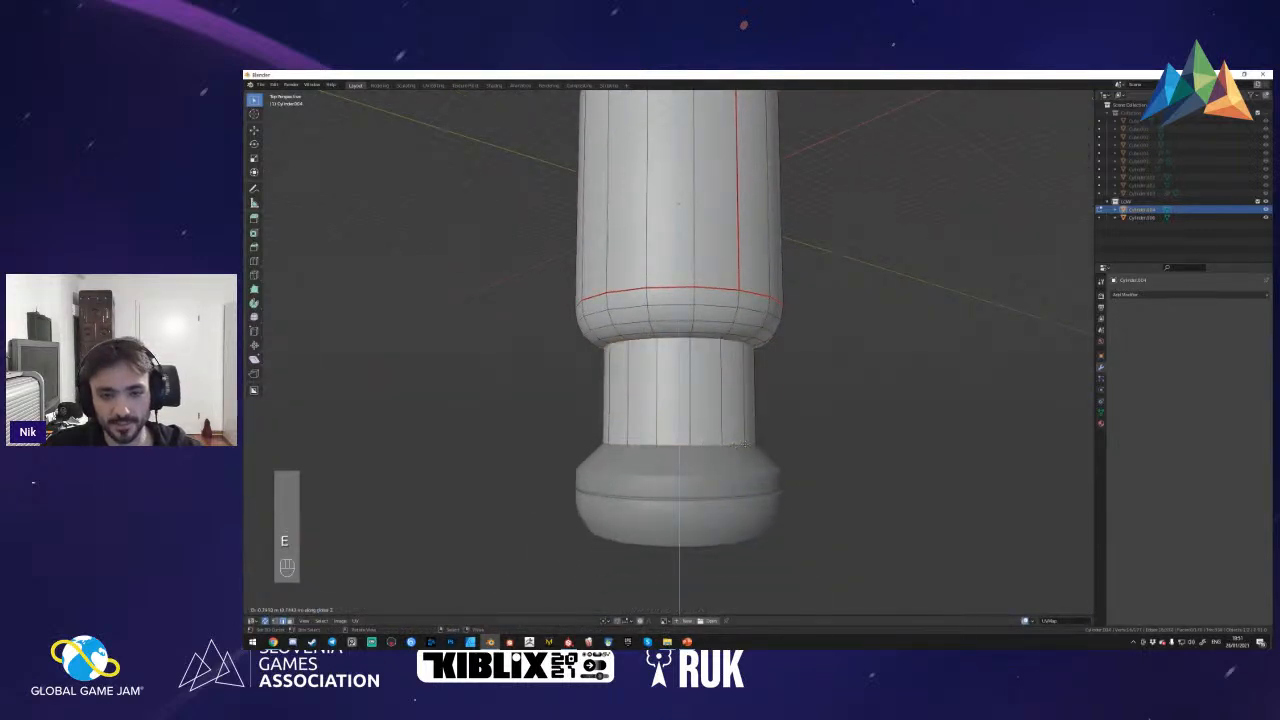
pyautogui.click(742, 445)
# - Split the mesh along the edge loop at the top of the extruded neck and separate the neck into its own object
pyautogui.hotkey('shift', 'f')
pyautogui.press('a')
pyautogui.press('2')
pyautogui.keyDown('alt'); pyautogui.keyDown('shift'); pyautogui.rightClick(696, 399); pyautogui.keyUp('shift'); pyautogui.keyUp('alt')
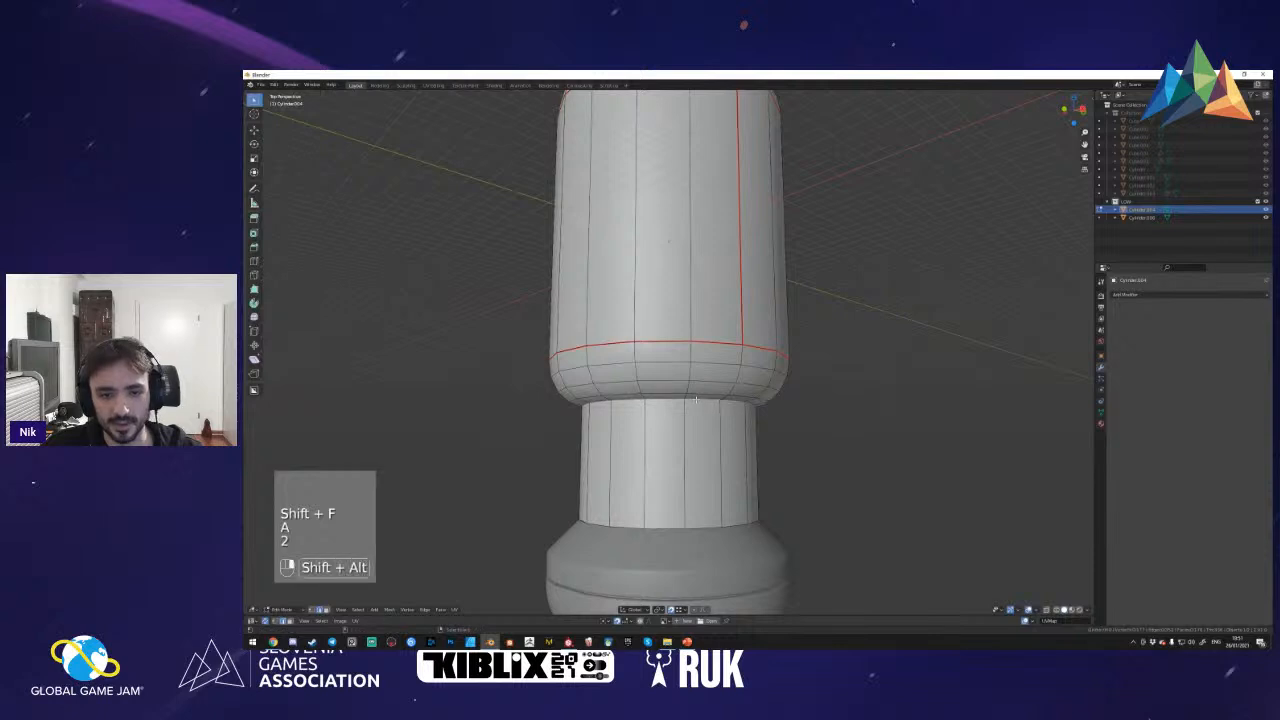
pyautogui.press('v')
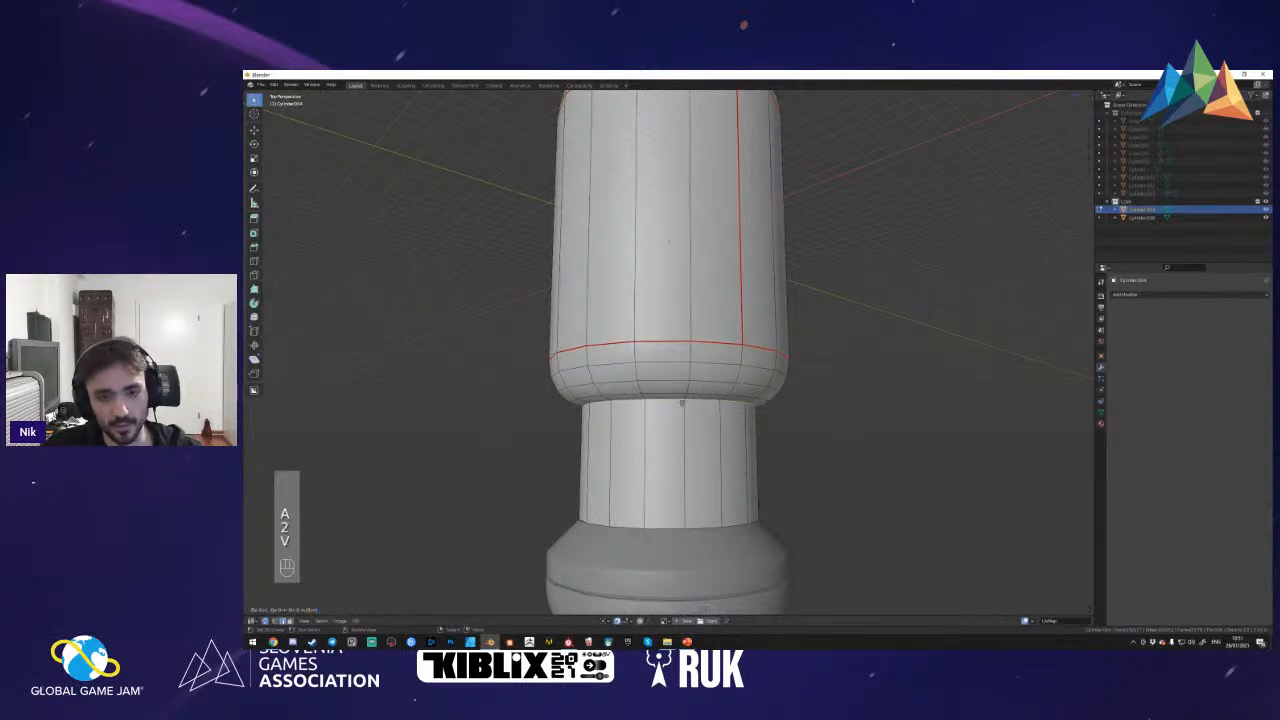
pyautogui.press('l')
pyautogui.press('p')
pyautogui.click(685, 422)
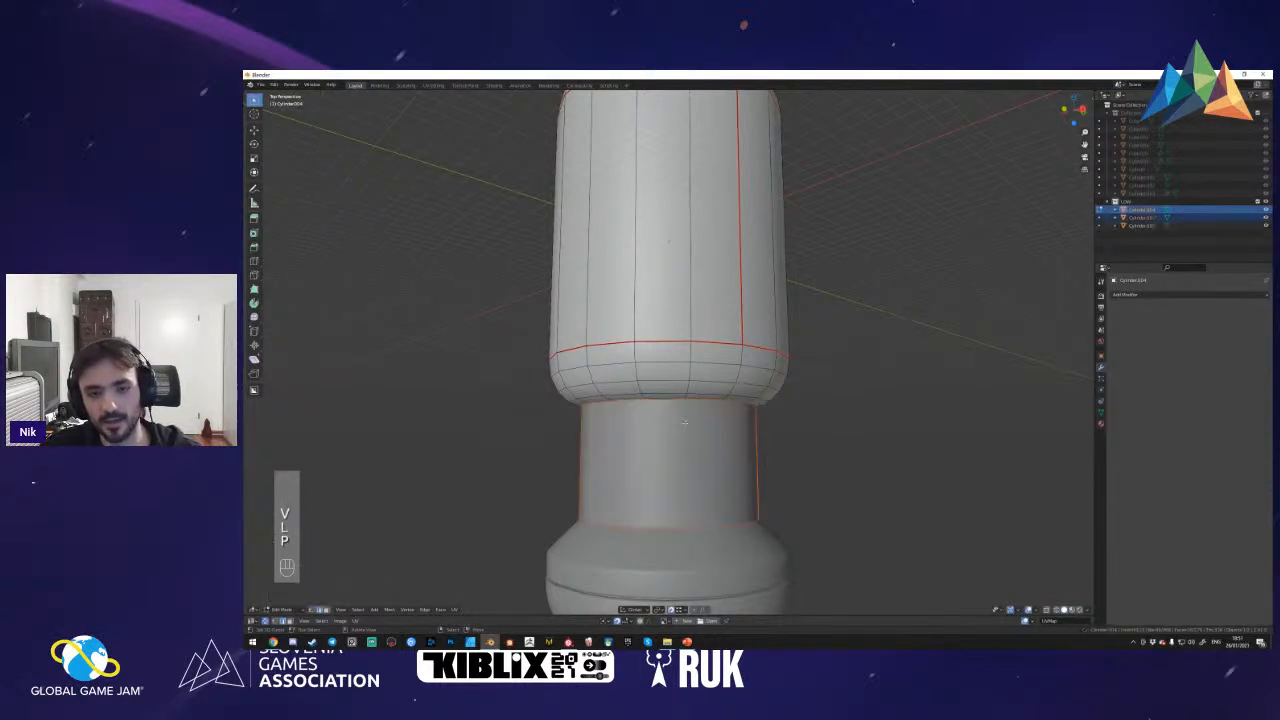
# - Mark an edge of the separated neck cylinder as a seam and return to Object Mode
pyautogui.hotkey('shift', 'f')
pyautogui.press('Tab')
pyautogui.press('Tab')
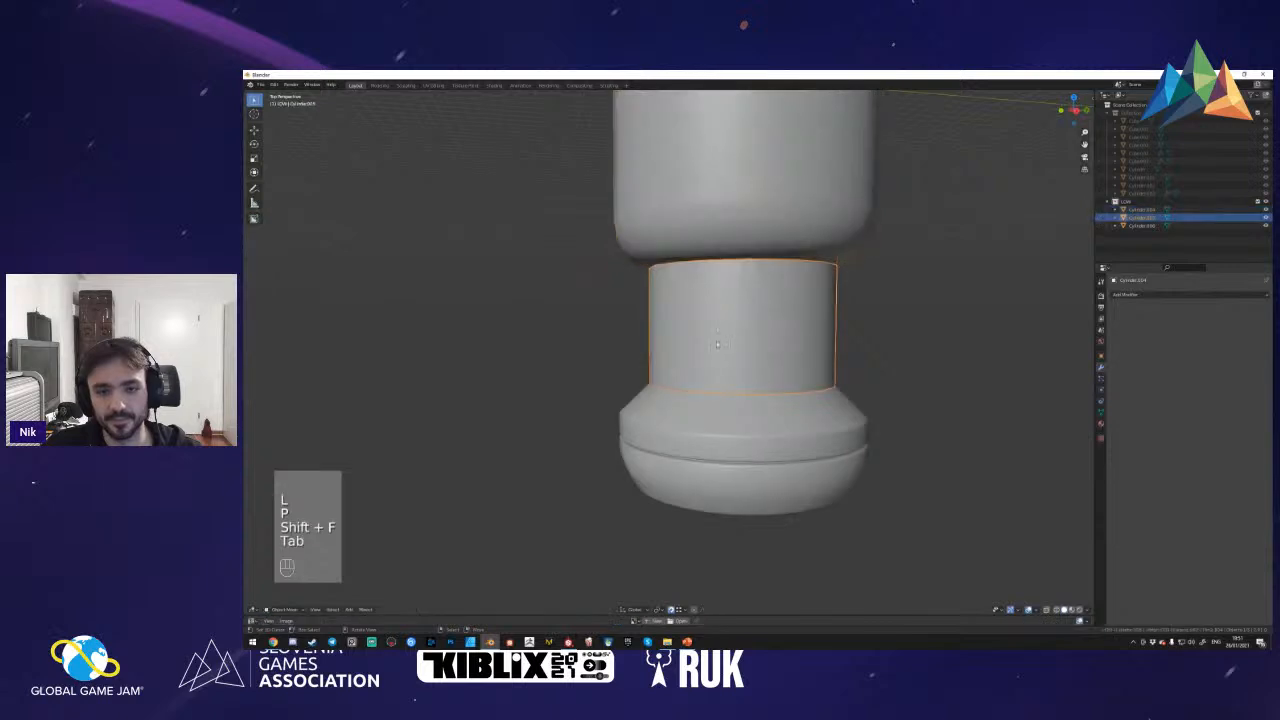
pyautogui.hotkey('shift', 'f')
pyautogui.press('2')
pyautogui.click(714, 385)
pyautogui.hotkey('ctrl', 'e')
pyautogui.click(694, 366)
pyautogui.press('Tab')
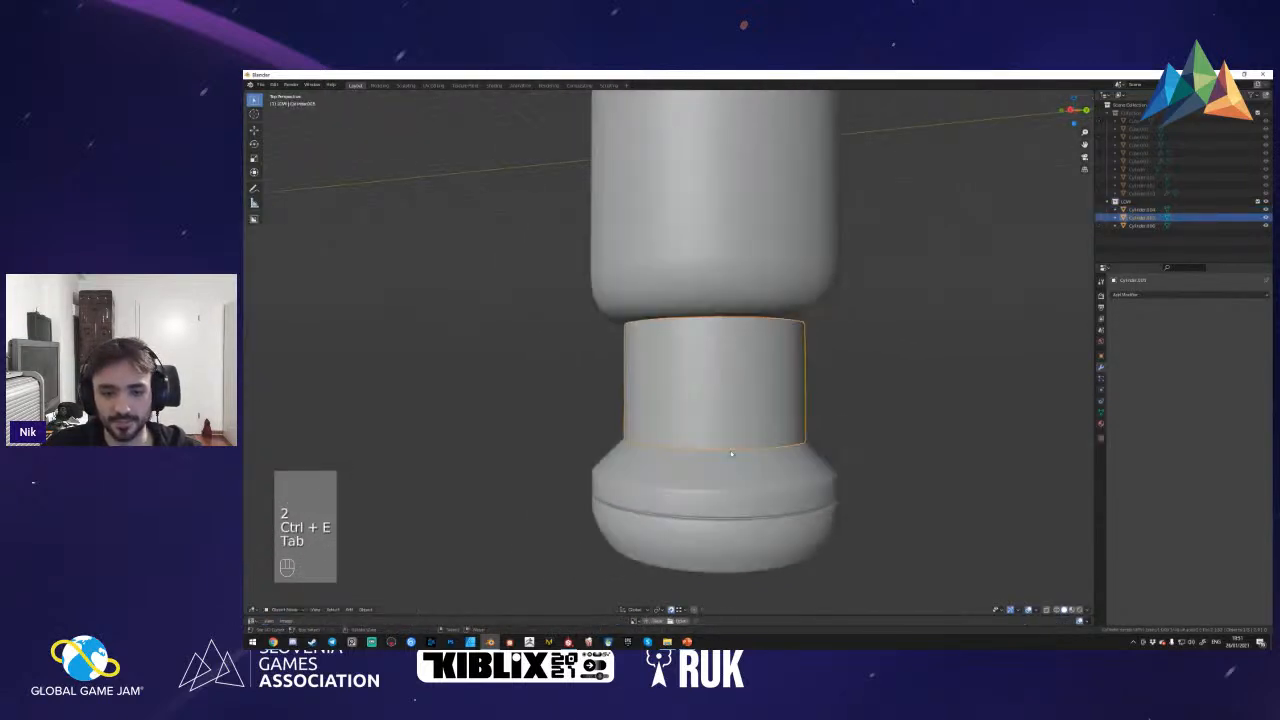
# - Open the base part in Edit Mode and examine the edge loops around its shoulder and groove
pyautogui.click(721, 504)
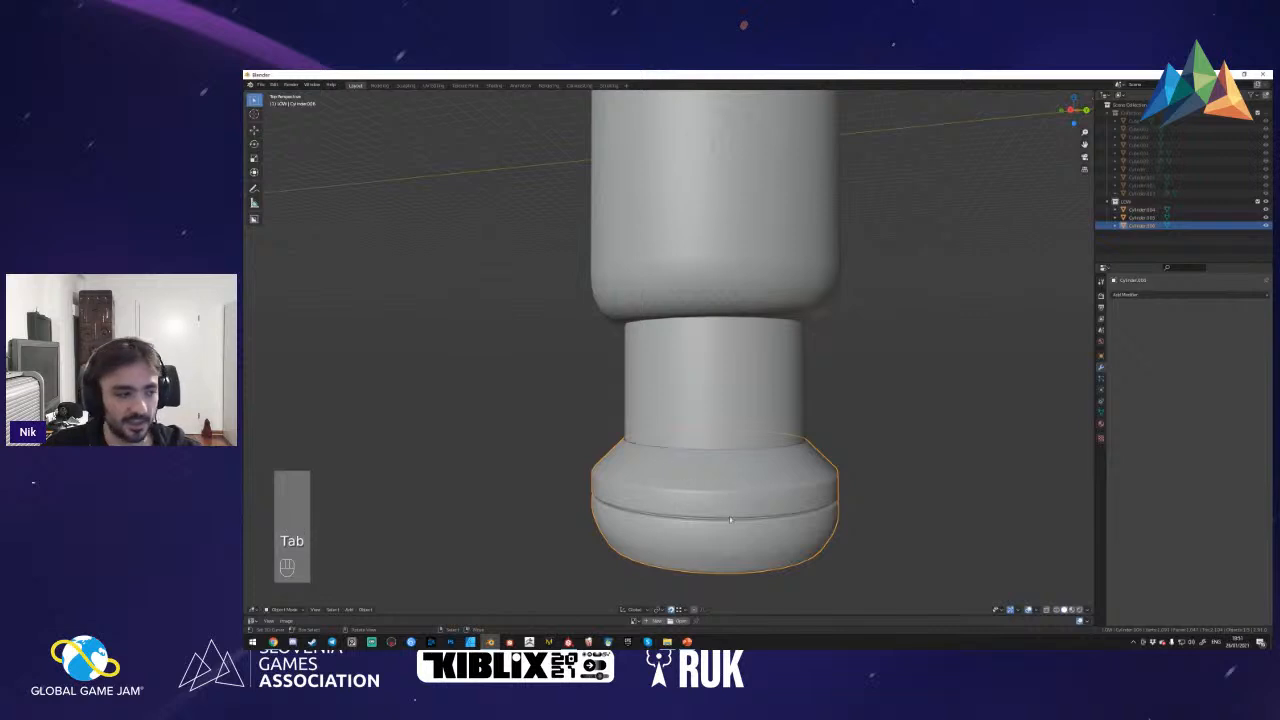
pyautogui.press('Tab')
pyautogui.hotkey('shift', 'f')
pyautogui.press('a')
pyautogui.hotkey('shift', 'f')
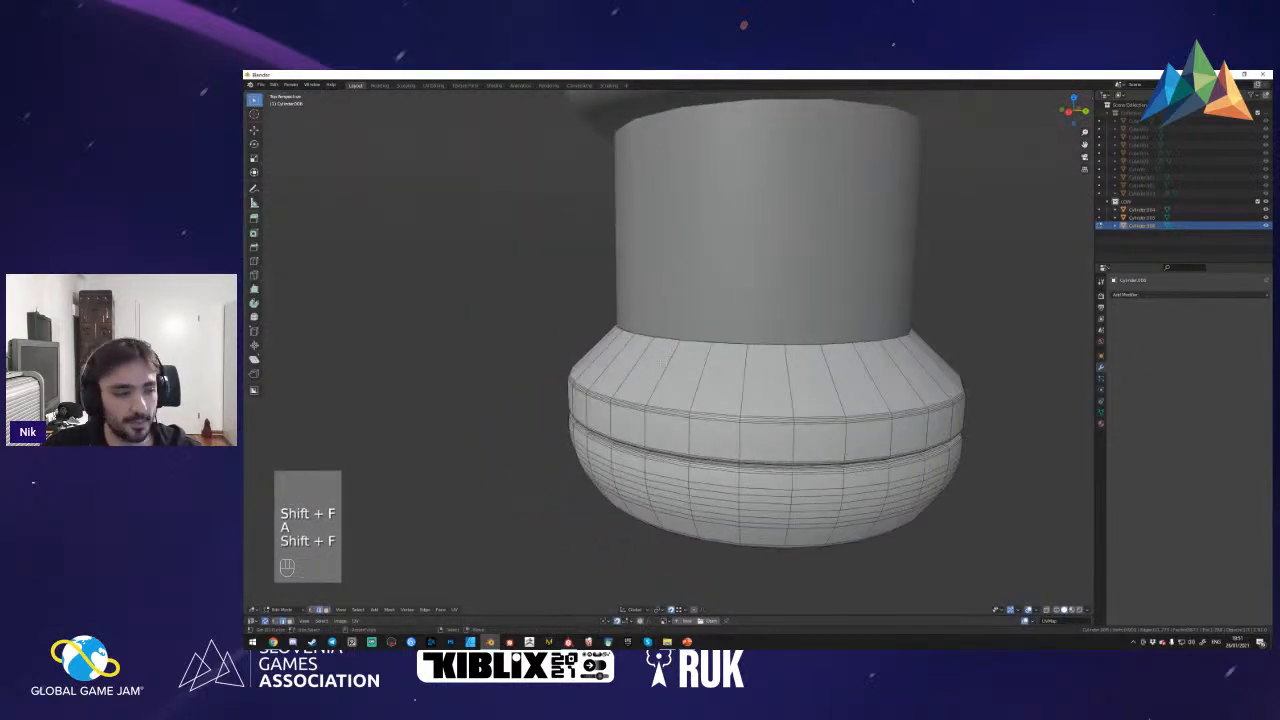
pyautogui.hotkey('shift', 'f')
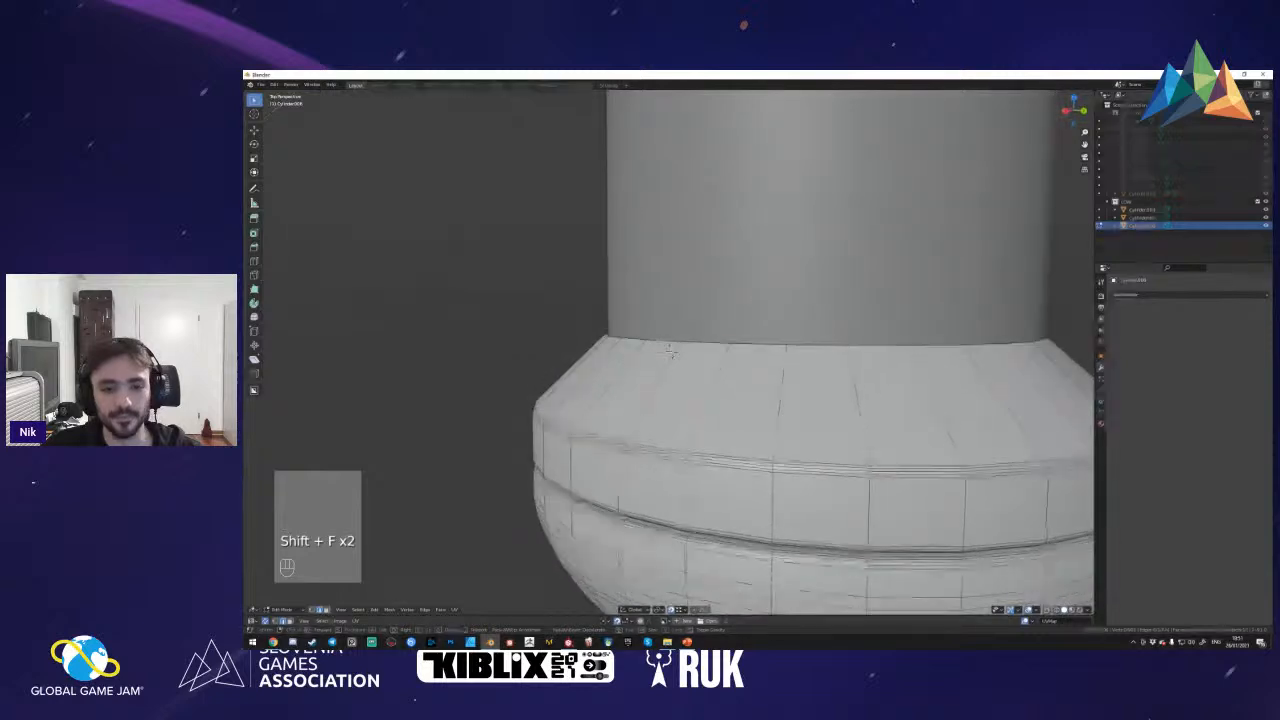
pyautogui.hotkey('shift', 'f')
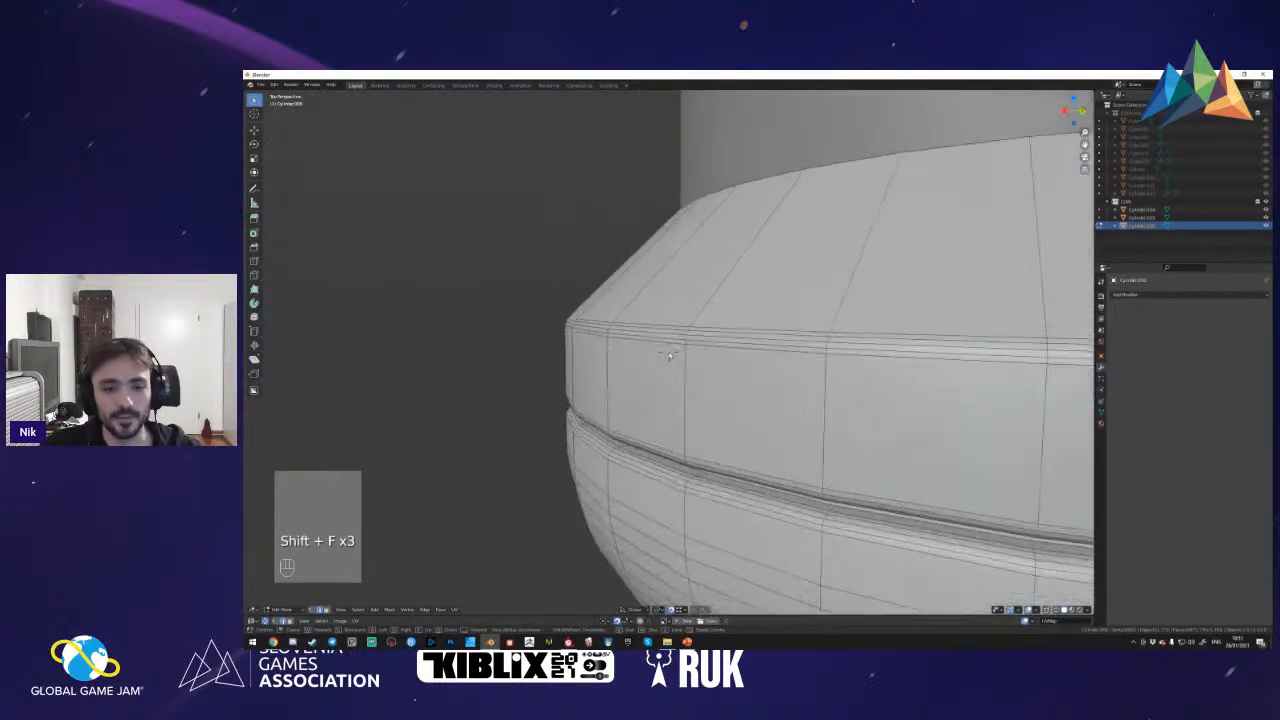
pyautogui.click(668, 354)
pyautogui.hotkey('shift', 'f')
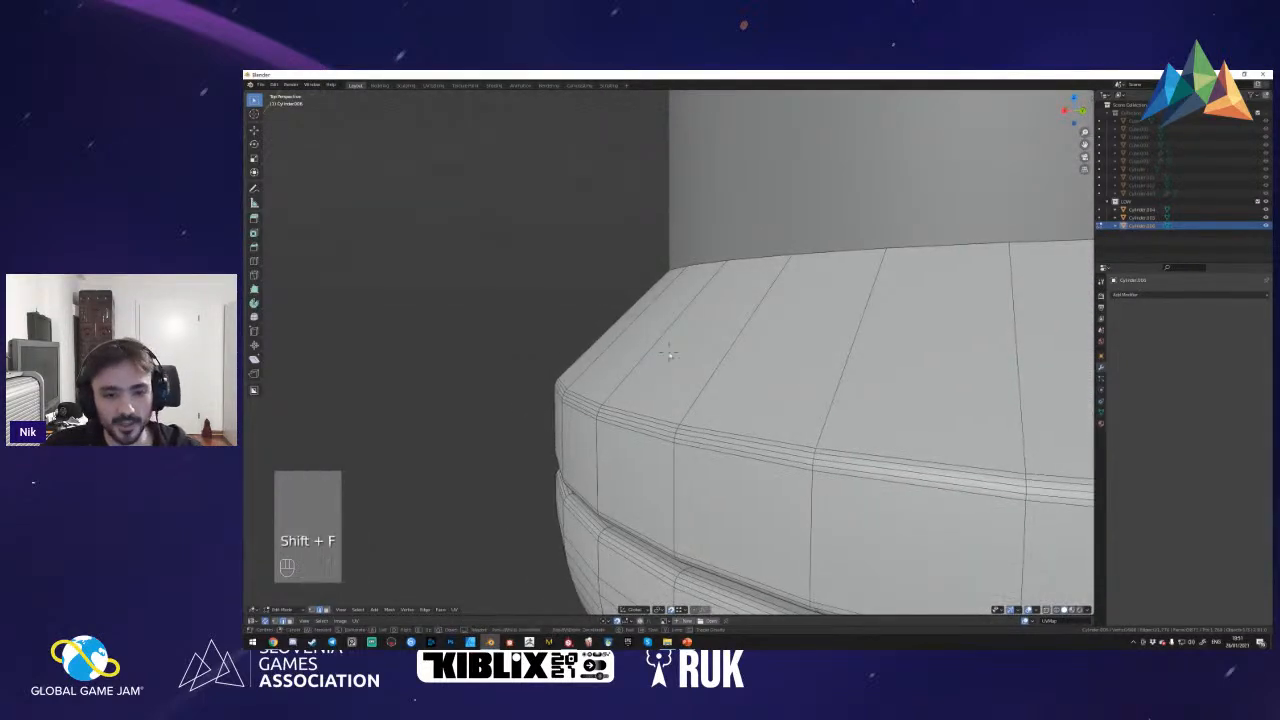
pyautogui.hotkey('shift', 'f')
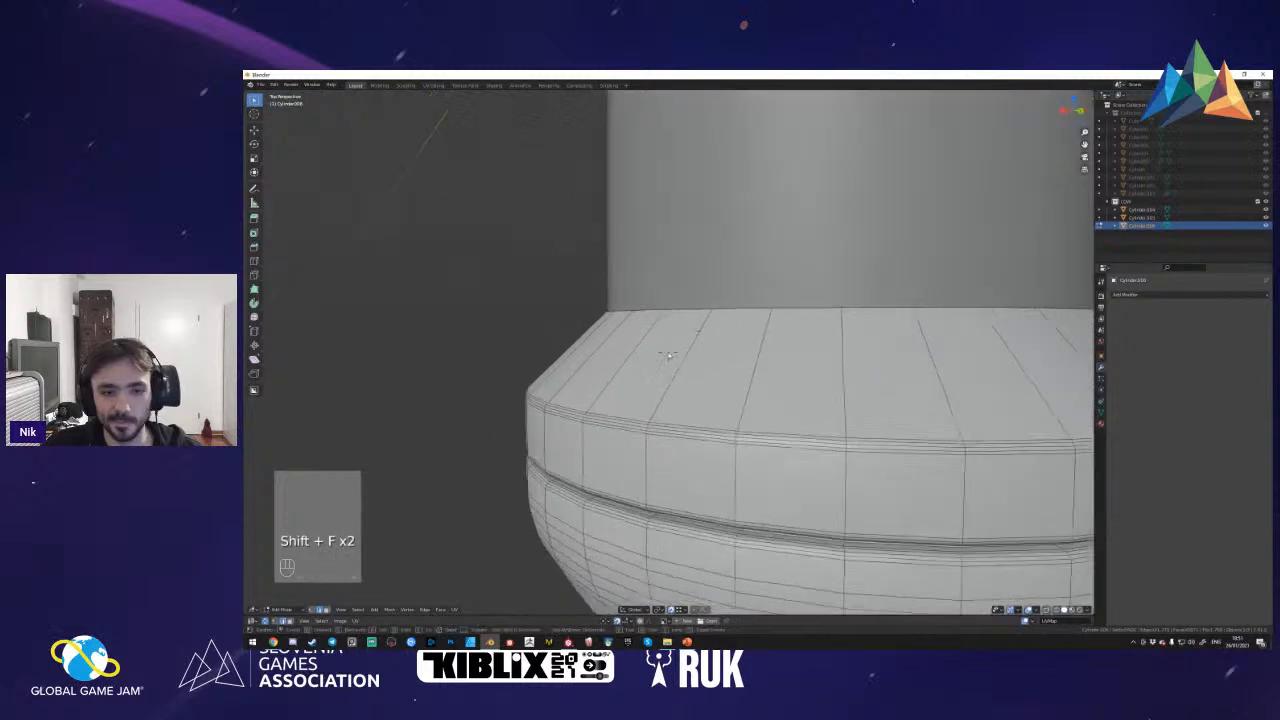
# - Move the lowest edge loop of the base's shoulder bevel slightly upward along the Z axis
pyautogui.press('2')
pyautogui.hotkey('shift', 'f')
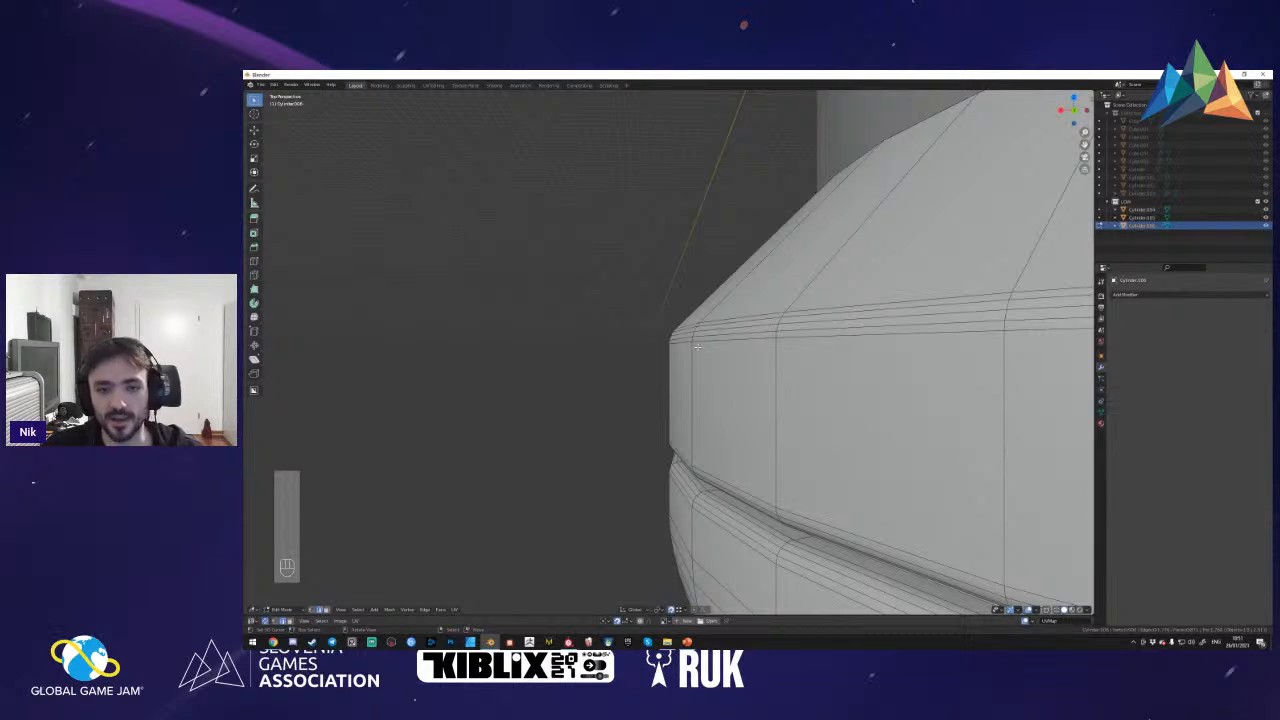
pyautogui.keyDown('alt'); pyautogui.keyDown('shift'); pyautogui.click(700, 340); pyautogui.keyUp('shift'); pyautogui.keyUp('alt')
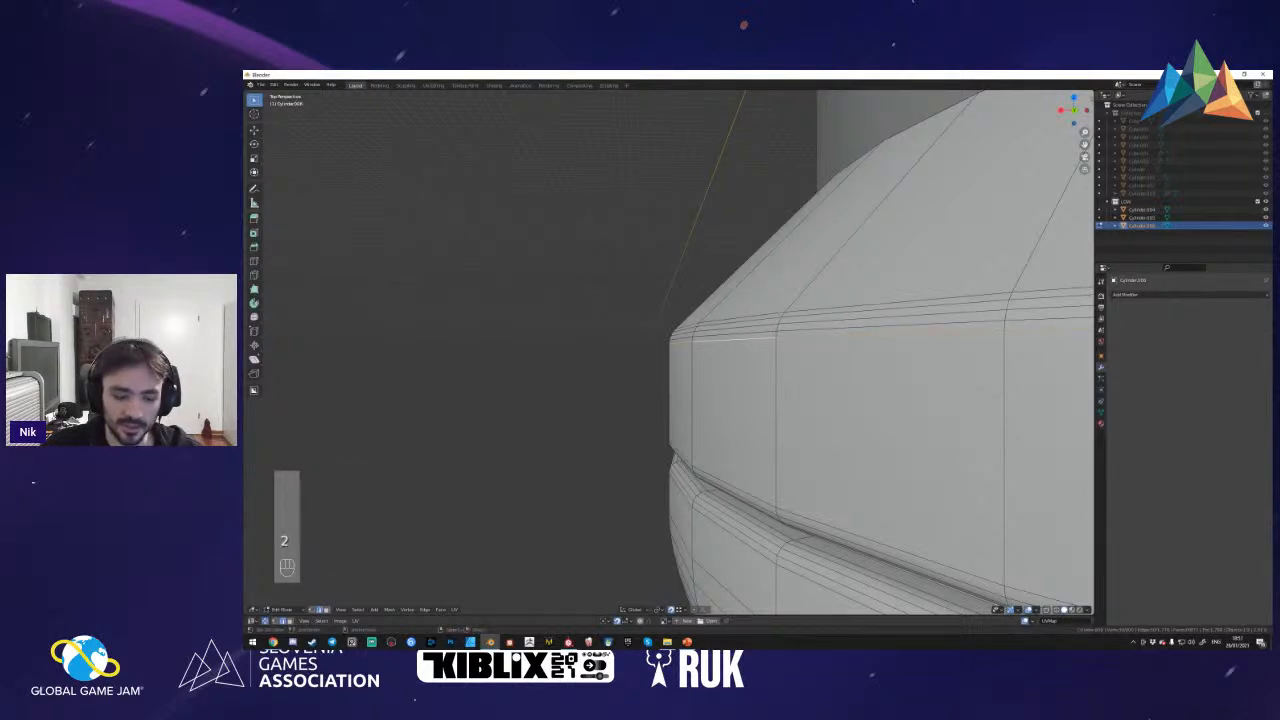
pyautogui.press('g')
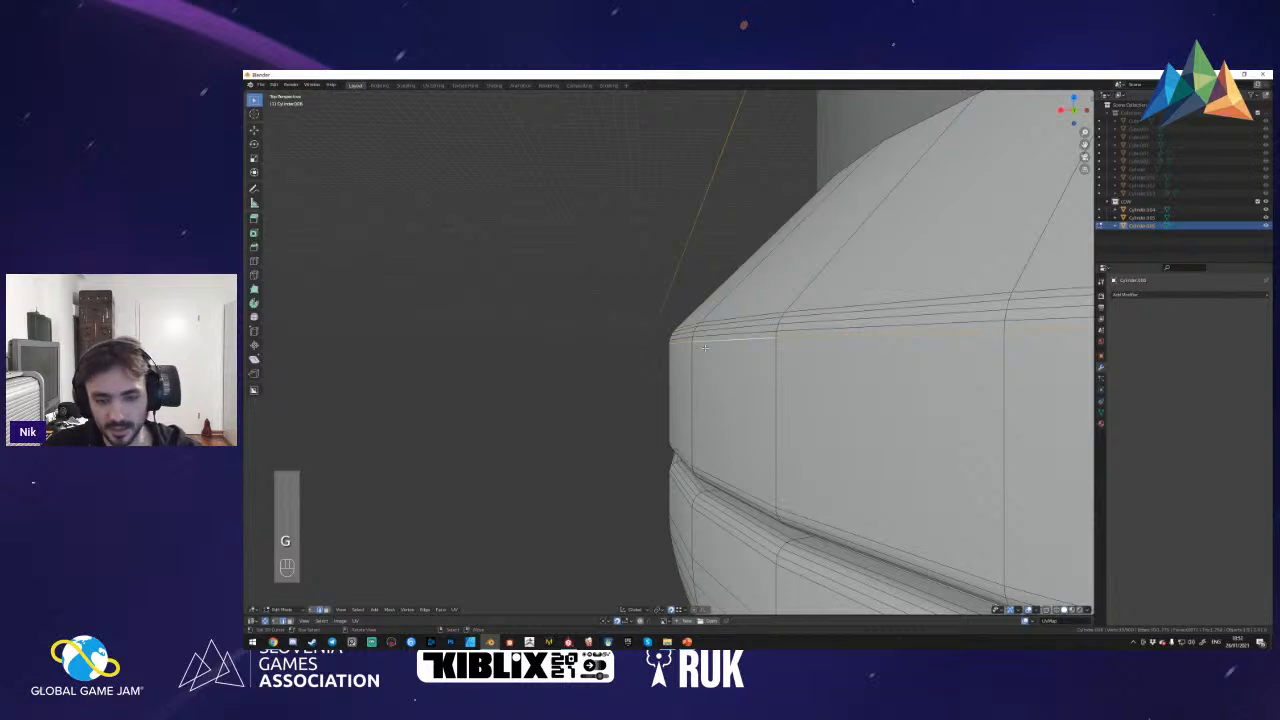
pyautogui.press('g')
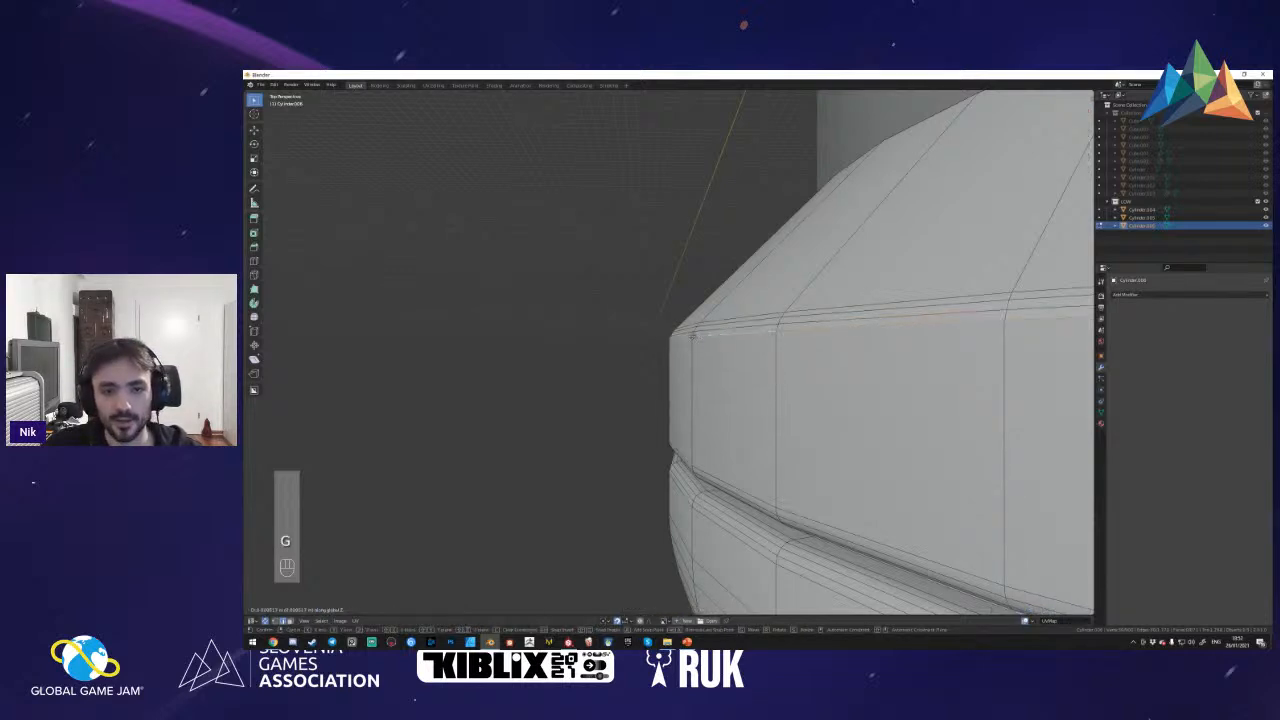
pyautogui.click(691, 336)
pyautogui.press('a')
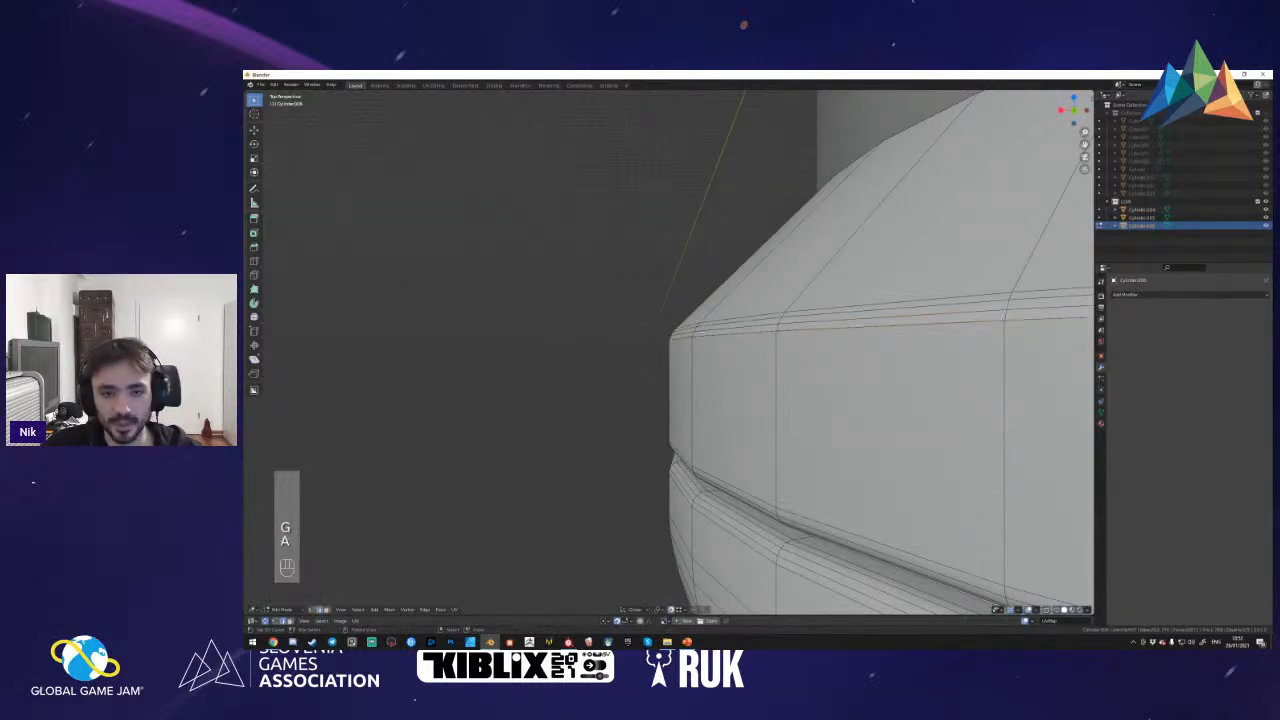
# - Dissolve the two inner edge loops of the base's shoulder bevel, keeping its outer loops
pyautogui.hotkey('shift', 'f')
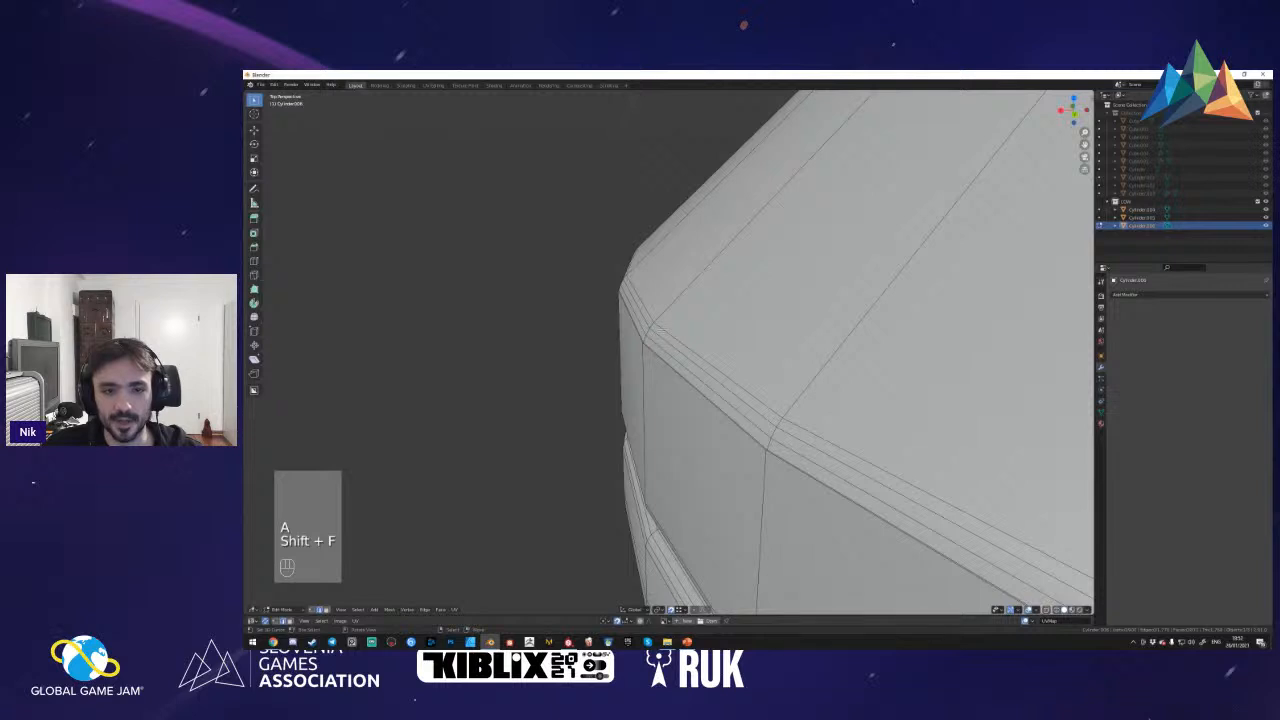
pyautogui.keyDown('alt'); pyautogui.keyDown('shift'); pyautogui.click(660, 326); pyautogui.keyUp('shift'); pyautogui.keyUp('alt')
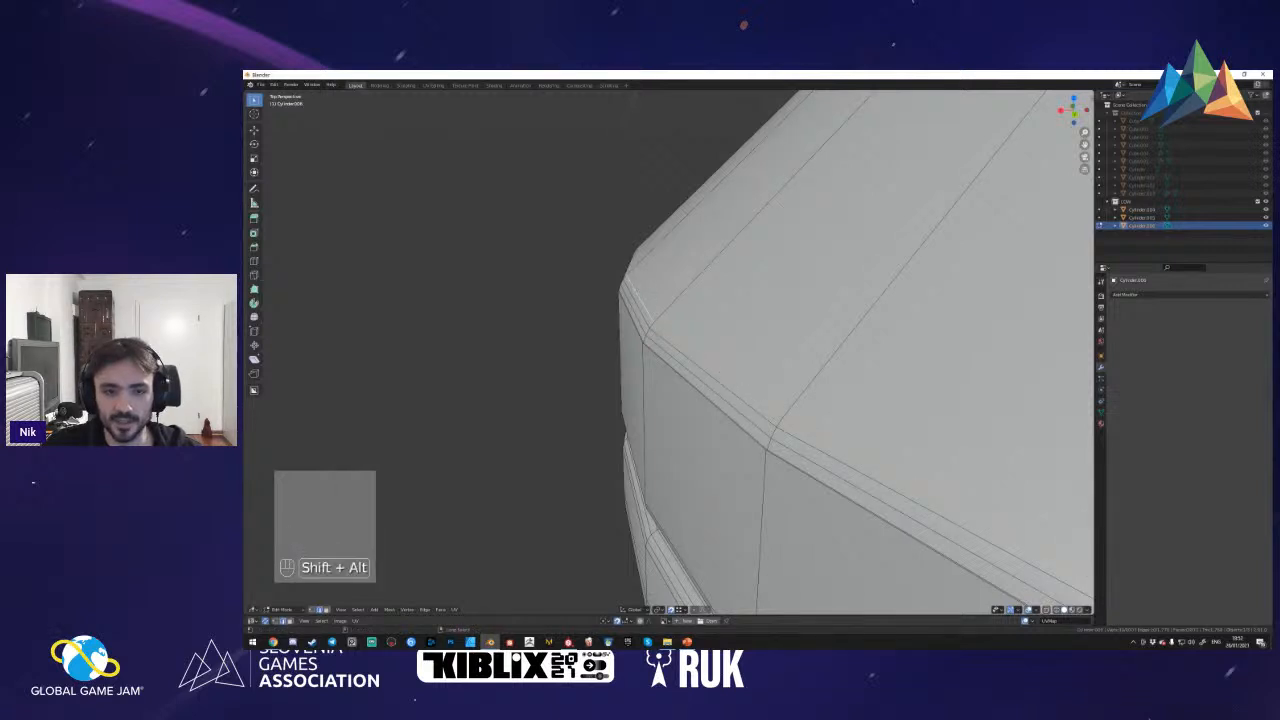
pyautogui.hotkey('ctrl', 'x')
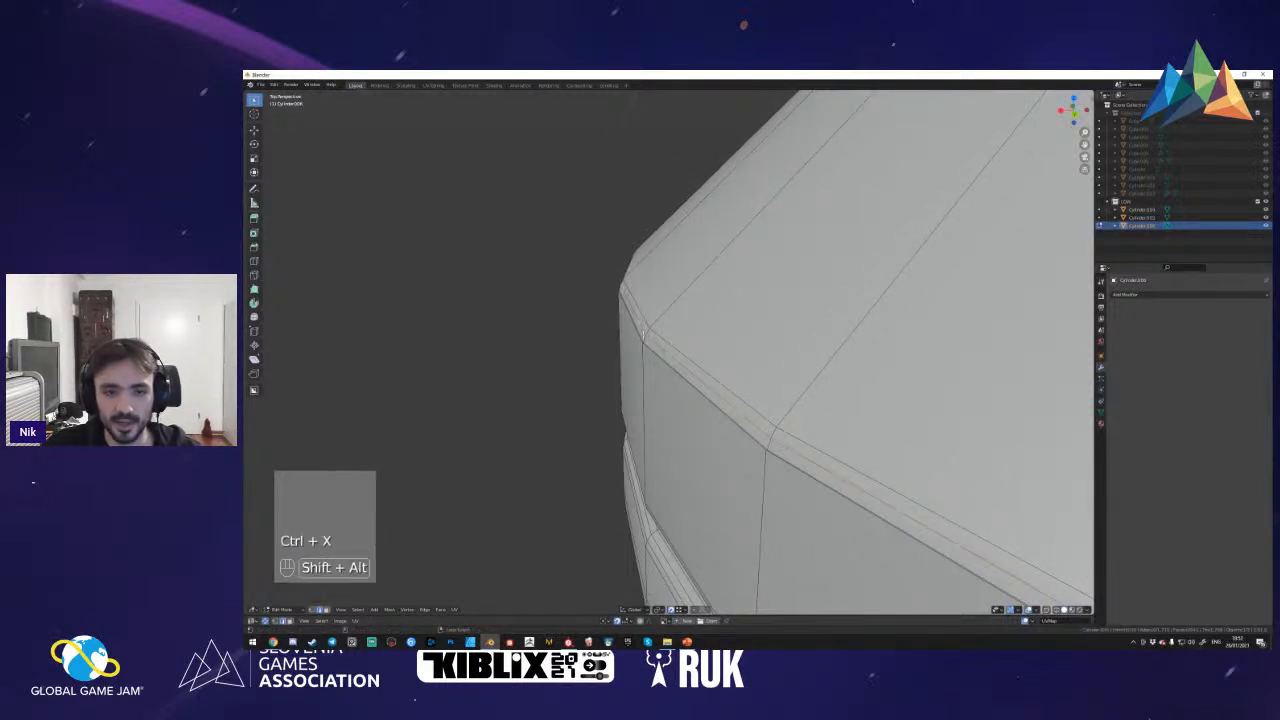
pyautogui.hotkey('ctrl', 'x')
# - Try dissolving one of the remaining edge loops of the base's shoulder bevel and undo it
pyautogui.hotkey('shift', 'f')
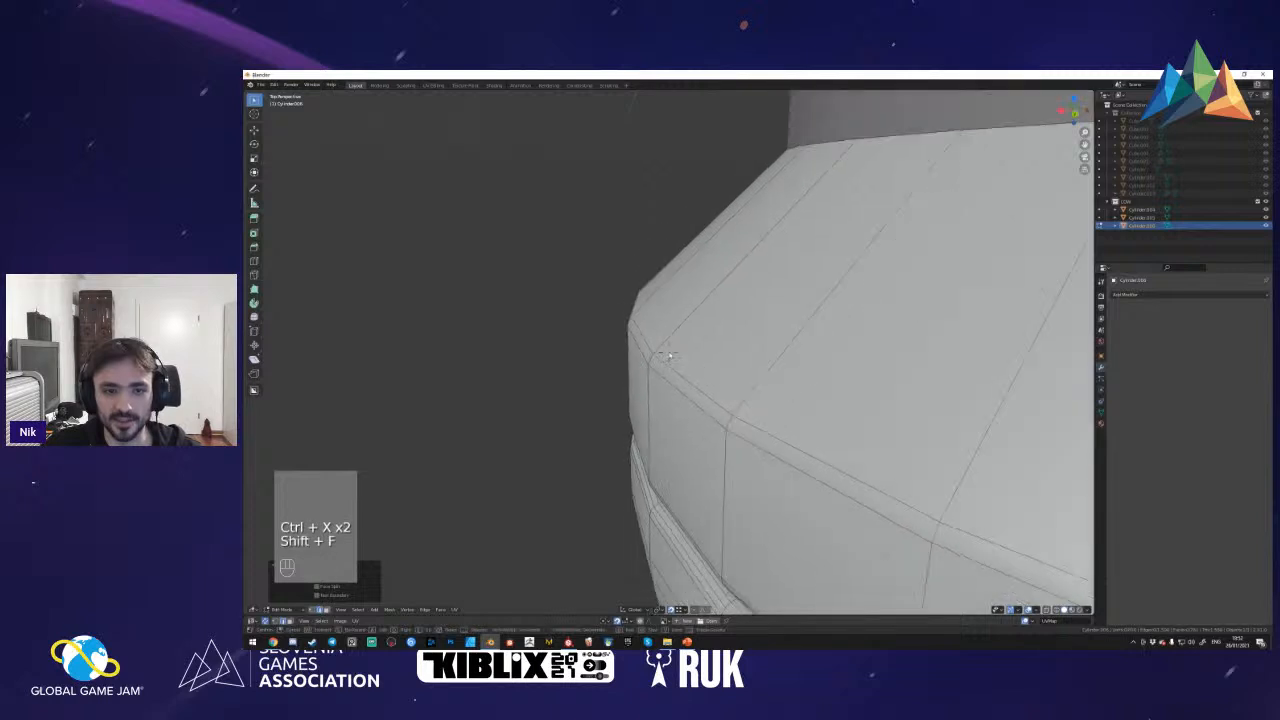
pyautogui.hotkey('shift', 'f')
pyautogui.press('a')
pyautogui.hotkey('shift', 'f')
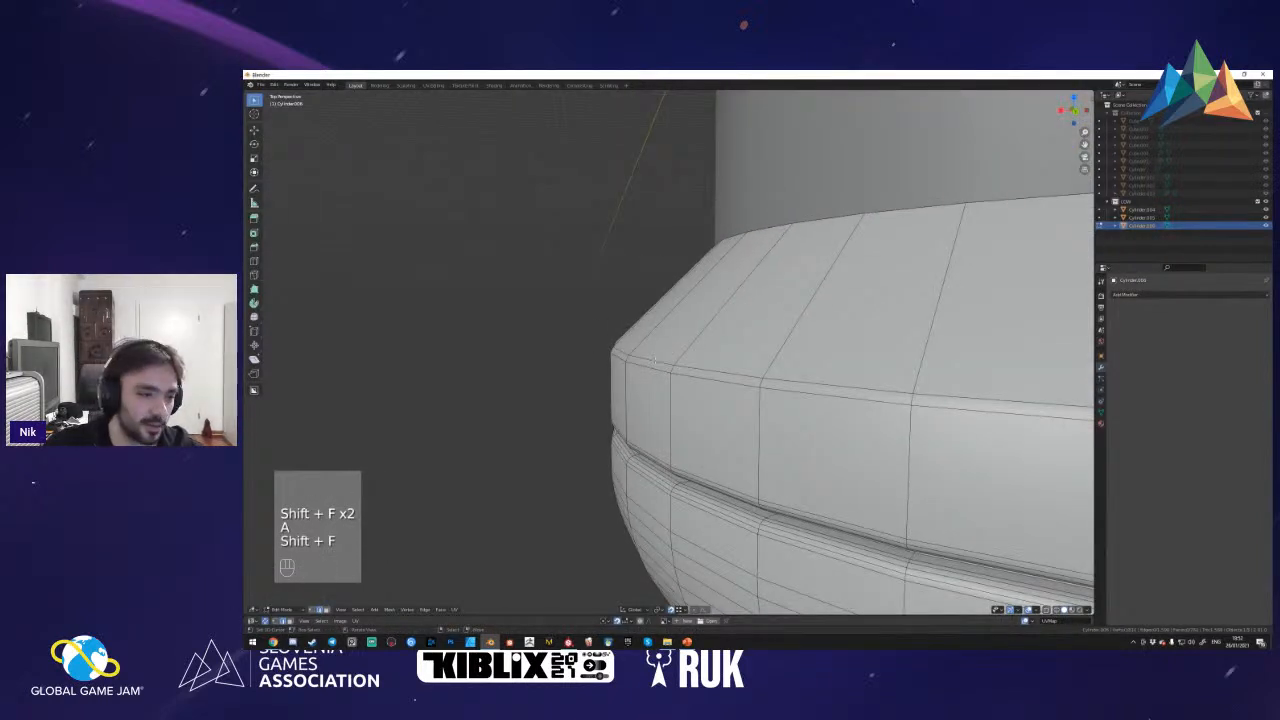
pyautogui.hotkey('shift', 'f')
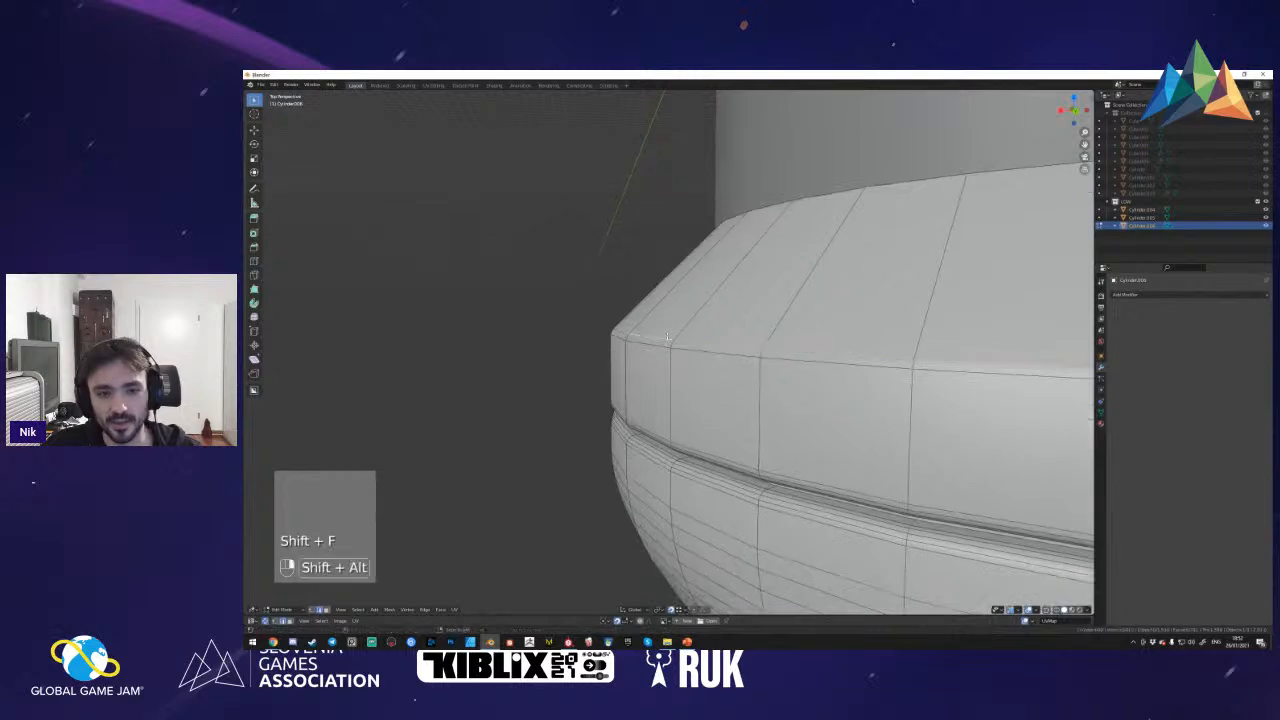
pyautogui.hotkey('ctrl', 'x')
pyautogui.hotkey('ctrl', 'z')
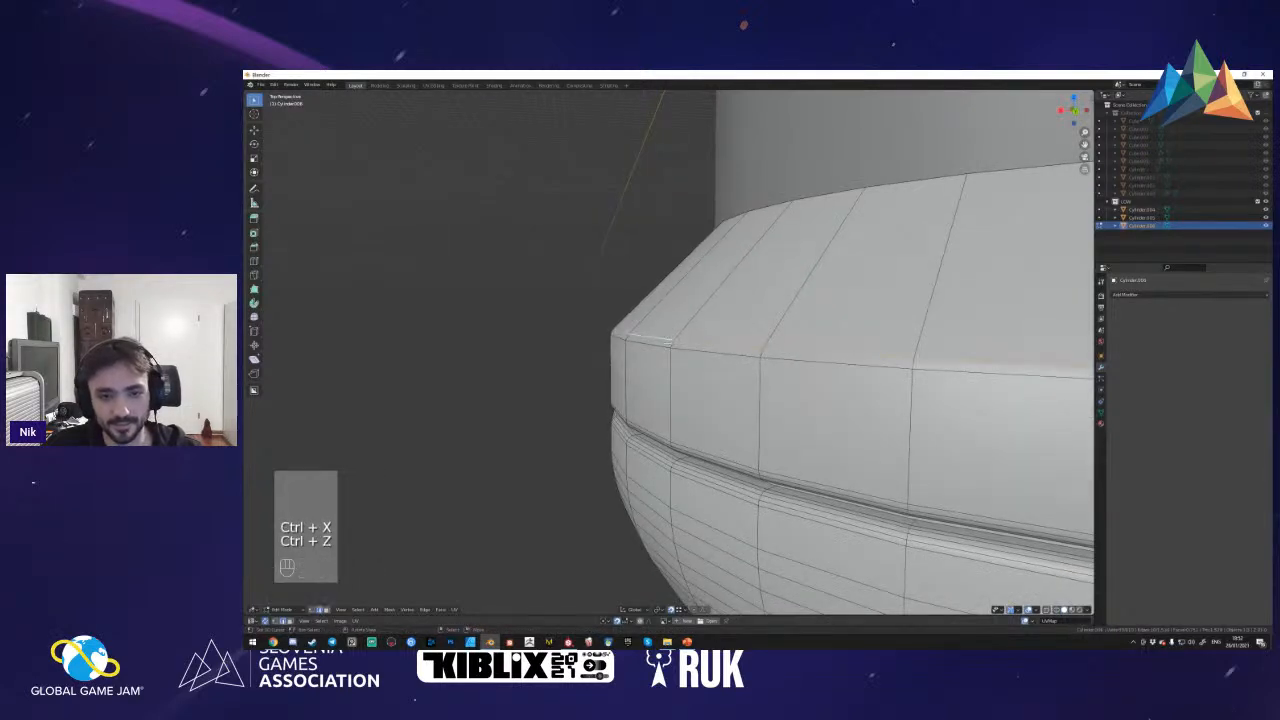
# - Split the base along the edge loops just above and below its groove and delete the groove geometry between them
pyautogui.hotkey('shift', 'f')
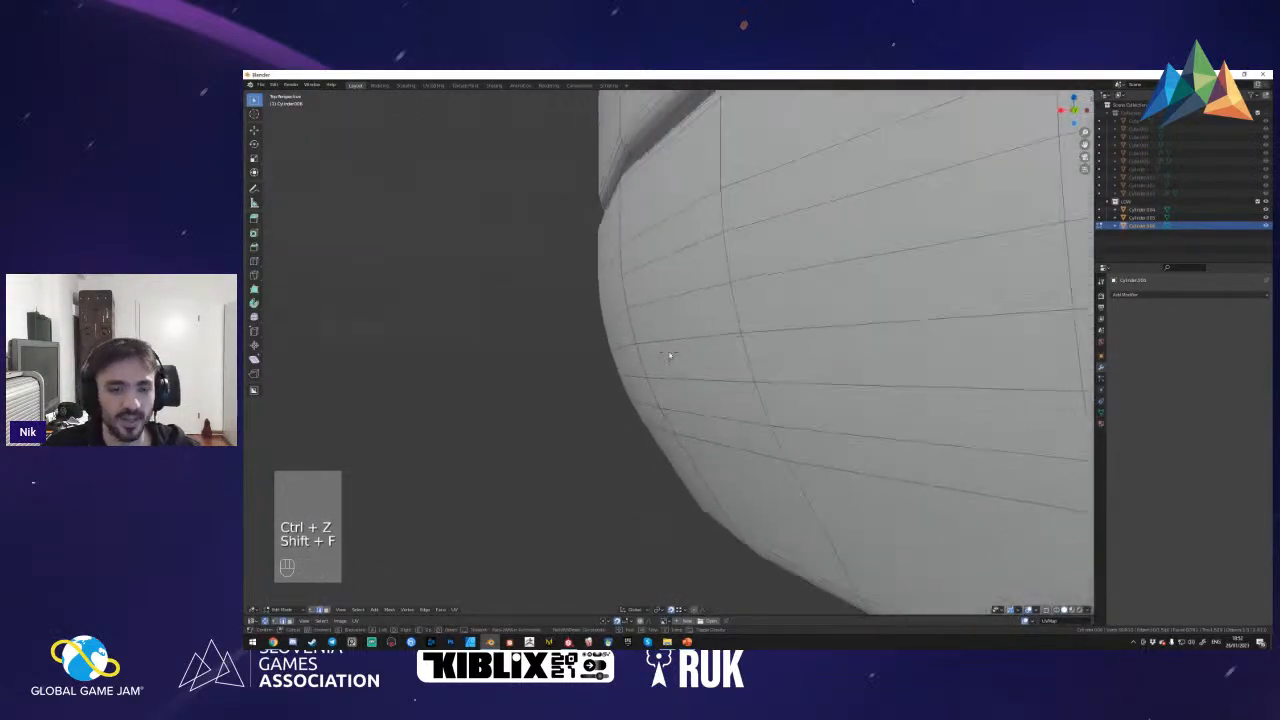
pyautogui.hotkey('shift', 'f')
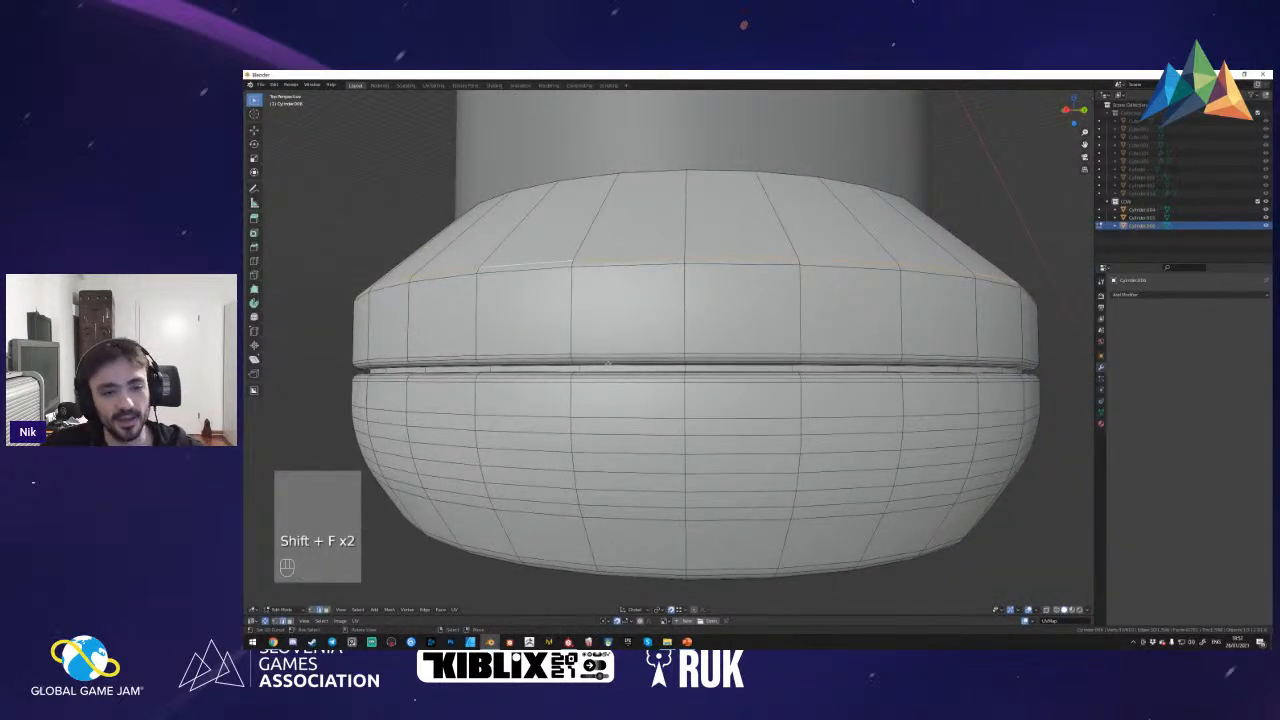
pyautogui.press('a')
pyautogui.press('2')
pyautogui.keyDown('alt'); pyautogui.keyDown('shift'); pyautogui.click(607, 357); pyautogui.keyUp('shift'); pyautogui.keyUp('alt')
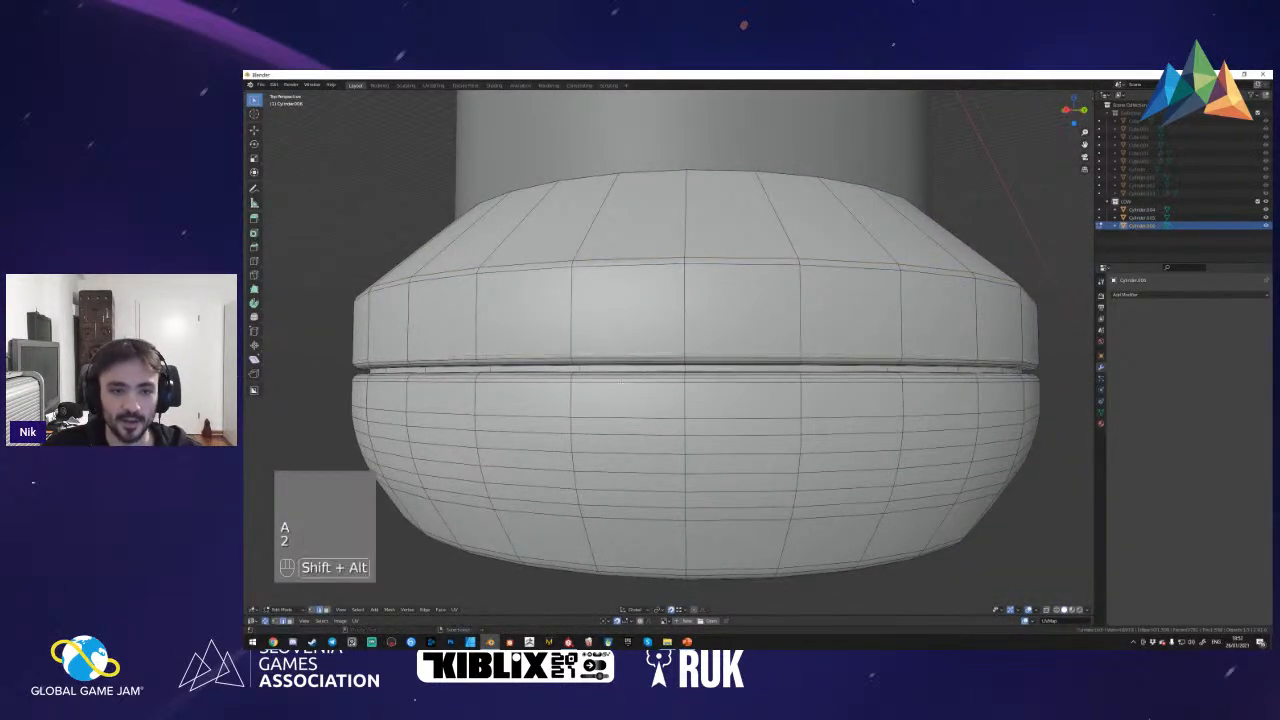
pyautogui.keyDown('alt'); pyautogui.keyDown('shift'); pyautogui.click(607, 380); pyautogui.keyUp('shift'); pyautogui.keyUp('alt')
pyautogui.press('v')
pyautogui.rightClick(620, 381)
pyautogui.press('a')
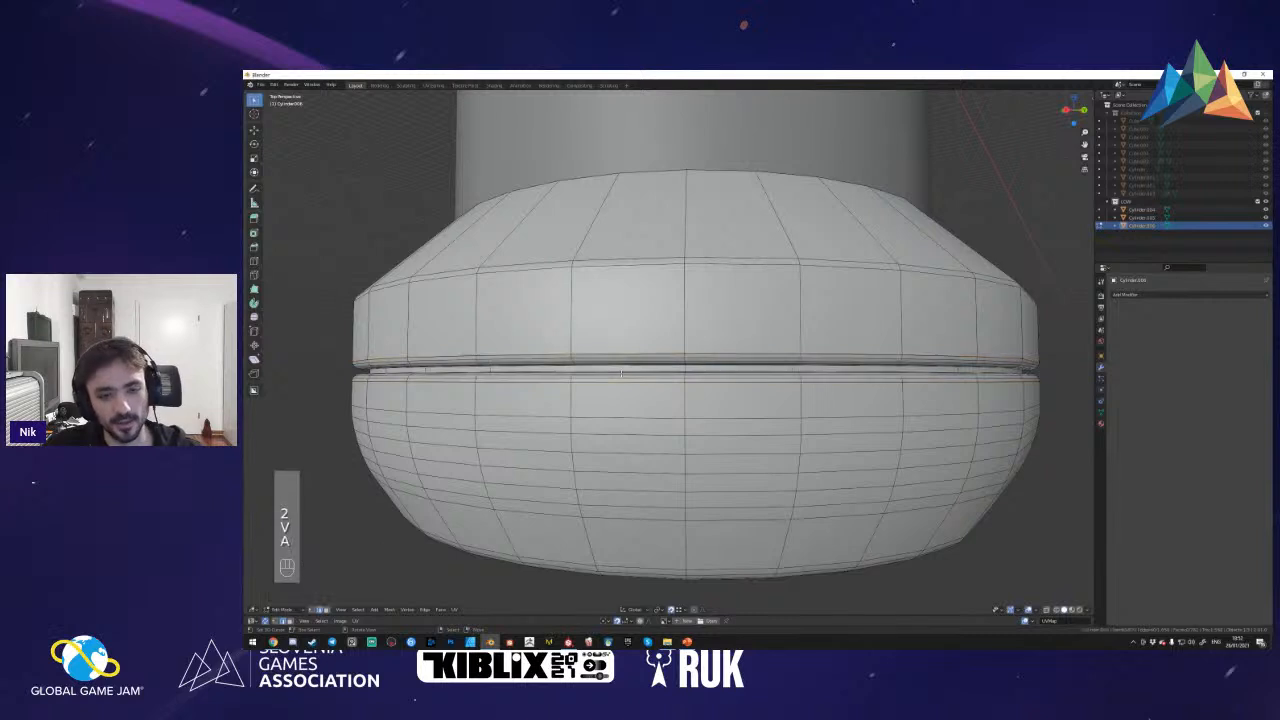
pyautogui.press('l')
pyautogui.press('Delete')
pyautogui.click(622, 374)
# - Fill the gap around the base with new faces between the upper and lower edge loops, closing the full ring
pyautogui.press('2')
pyautogui.click(621, 355)
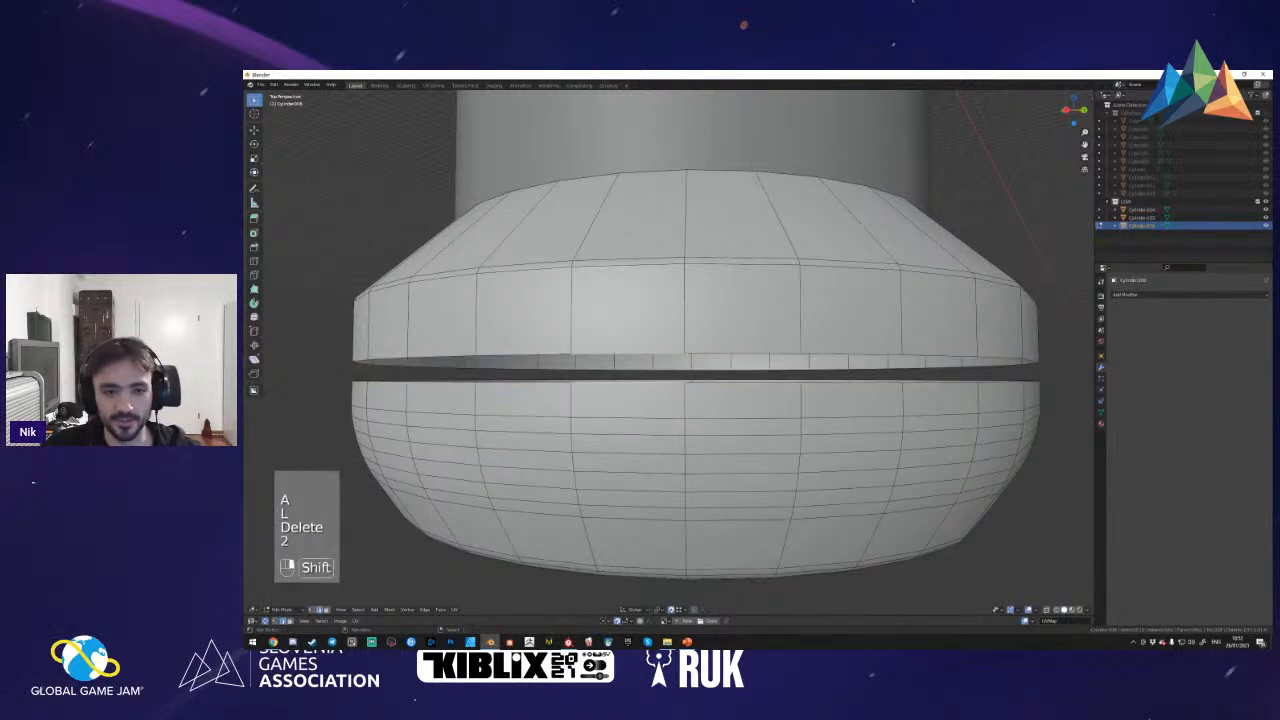
pyautogui.keyDown('shift'); pyautogui.click(622, 381); pyautogui.keyUp('shift')
pyautogui.press('f')
pyautogui.press('f')
pyautogui.press('f')
pyautogui.press('f')
pyautogui.press('f')
pyautogui.press('f')
pyautogui.press('f')
pyautogui.press('f')
pyautogui.press('f')
pyautogui.press('f')
pyautogui.press('f')
pyautogui.press('f')
pyautogui.press('f')
pyautogui.press('f')
pyautogui.press('f')
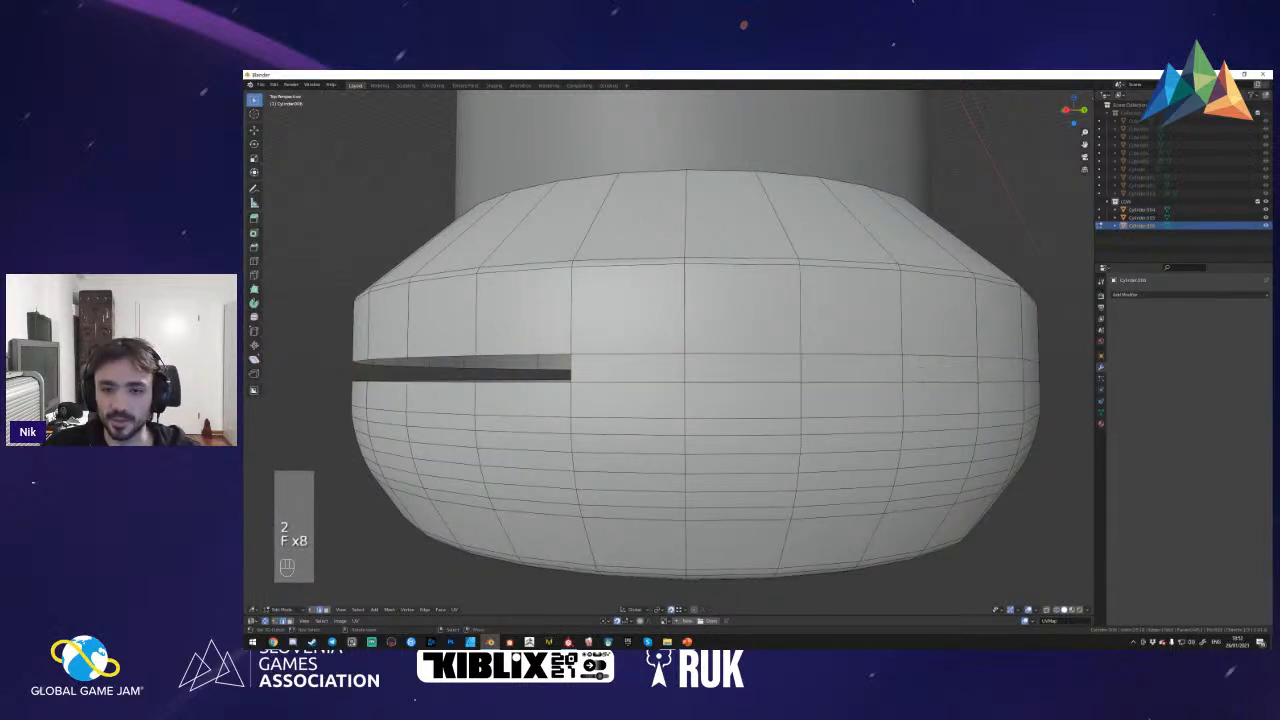
pyautogui.press('f')
pyautogui.press('f')
pyautogui.press('f')
pyautogui.press('f')
pyautogui.press('f')
pyautogui.press('f')
pyautogui.hotkey('shift', 'f')
pyautogui.press('a')
pyautogui.press('2')
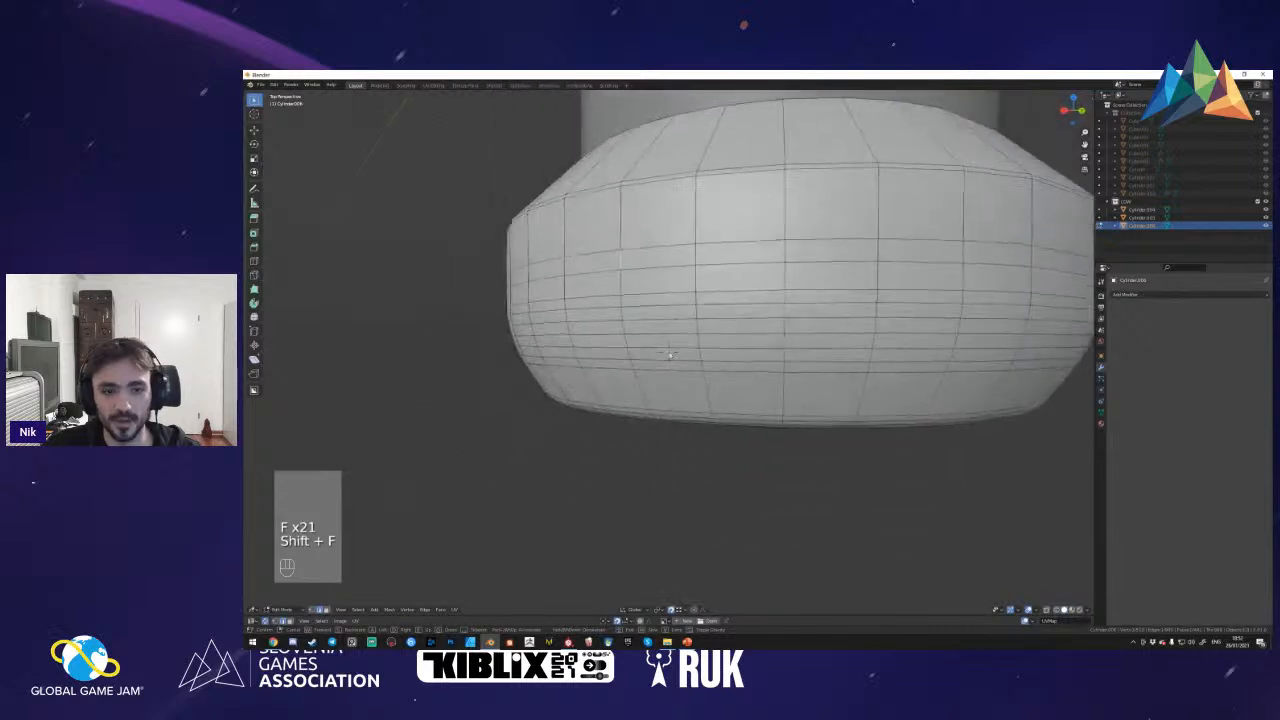
# - Dissolve the base's selected mid-side edge loops, alternate loops of its lower curve and an extra loop of the bottom bevel
pyautogui.hotkey('ctrl', 'x')
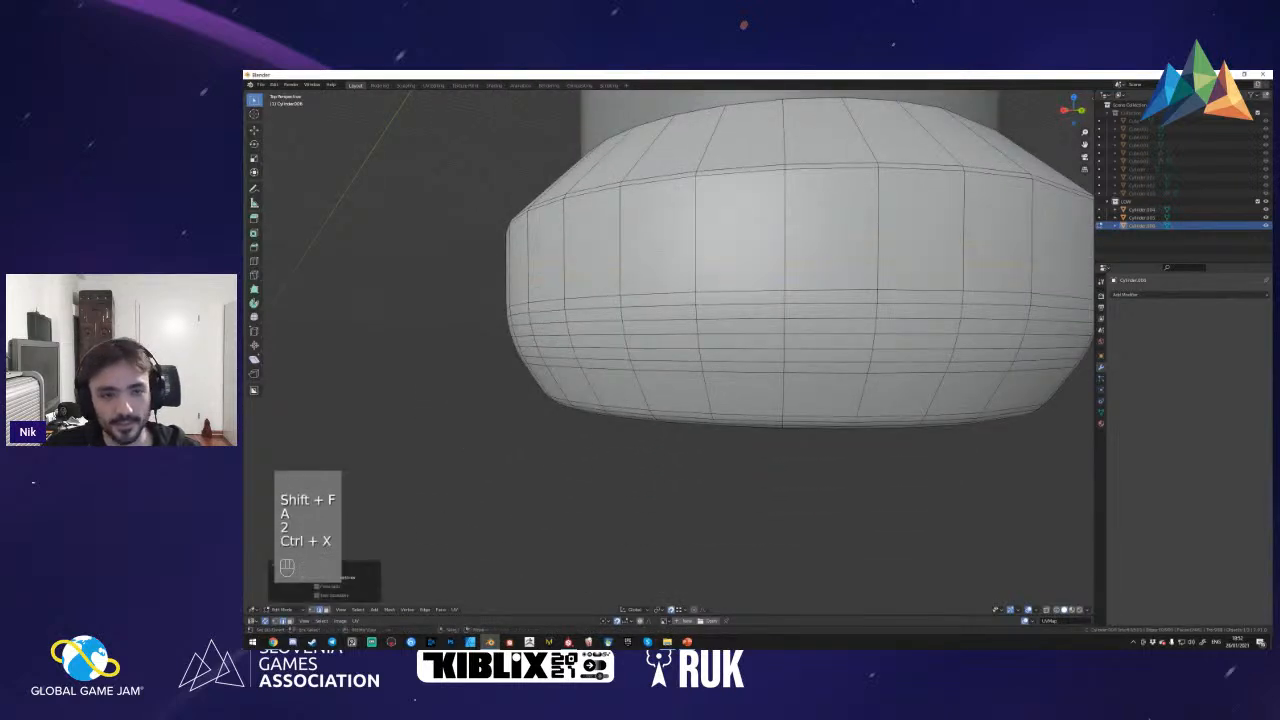
pyautogui.keyDown('alt'); pyautogui.keyDown('shift'); pyautogui.click(800, 304); pyautogui.keyUp('shift'); pyautogui.keyUp('alt')
pyautogui.keyDown('alt'); pyautogui.keyDown('shift'); pyautogui.click(800, 334); pyautogui.keyUp('shift'); pyautogui.keyUp('alt')
pyautogui.keyDown('alt'); pyautogui.keyDown('shift'); pyautogui.click(800, 361); pyautogui.keyUp('shift'); pyautogui.keyUp('alt')
pyautogui.hotkey('ctrl', 'x')
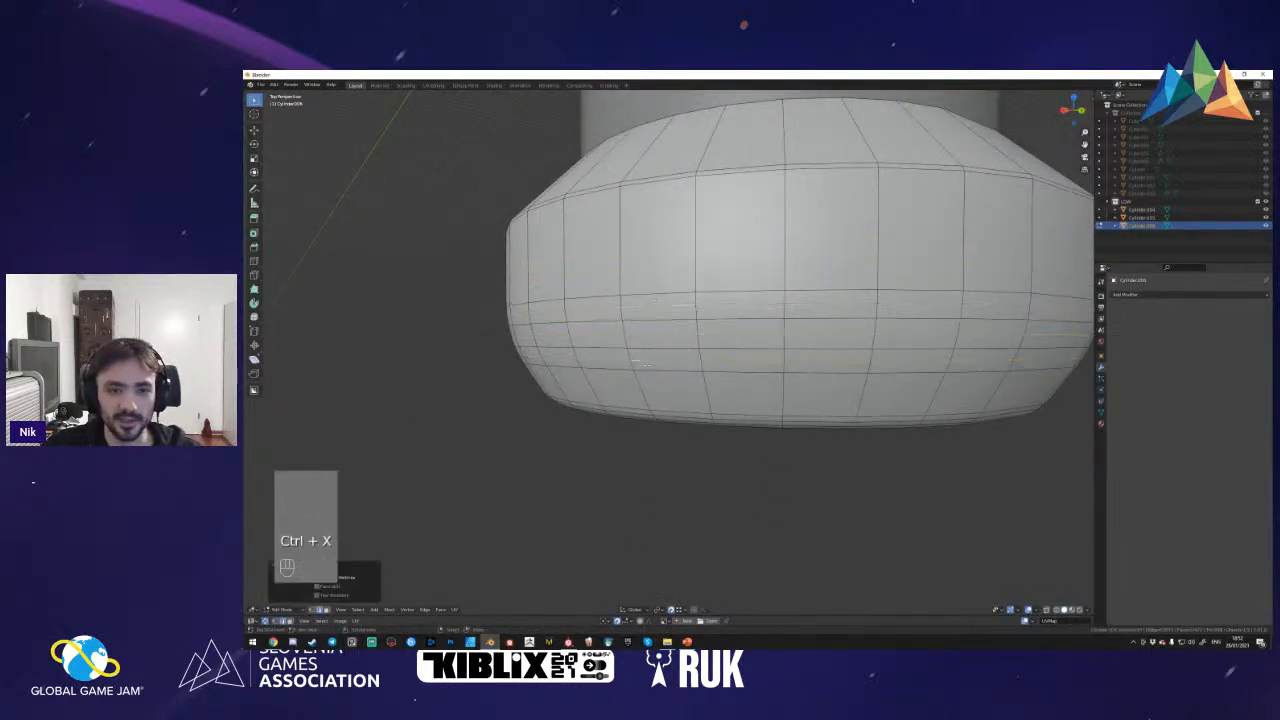
pyautogui.hotkey('shift', 'f')
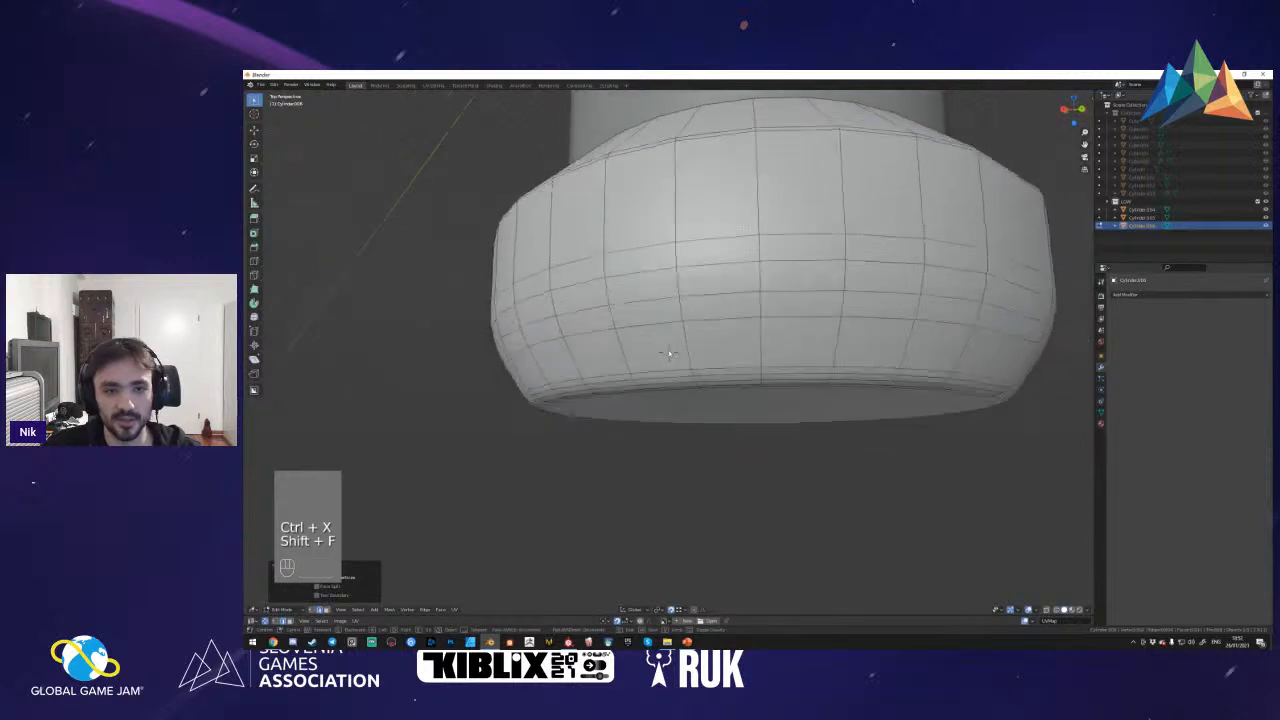
pyautogui.keyDown('alt'); pyautogui.keyDown('shift'); pyautogui.click(665, 378); pyautogui.keyUp('shift'); pyautogui.keyUp('alt')
pyautogui.hotkey('ctrl', 'x')
pyautogui.hotkey('shift', 'f')
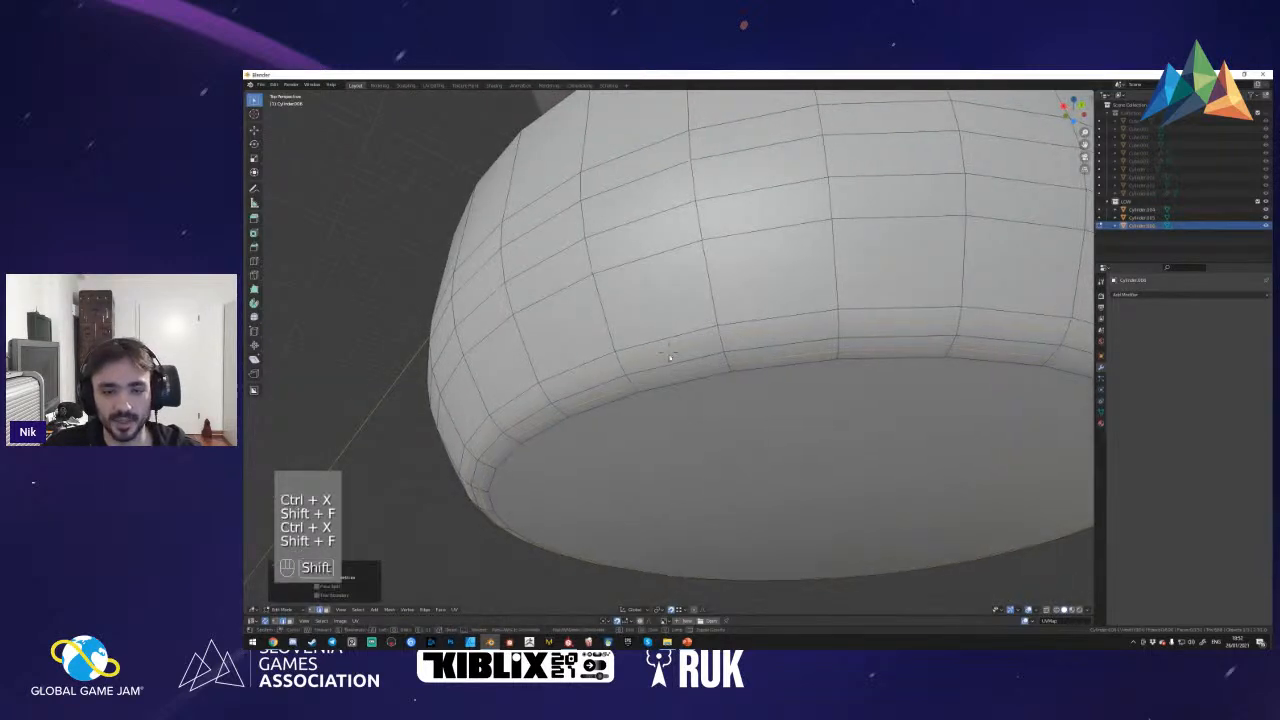
# - Delete the large cap face on the underside of the base
pyautogui.press('3')
pyautogui.click(670, 360)
pyautogui.press('Delete')
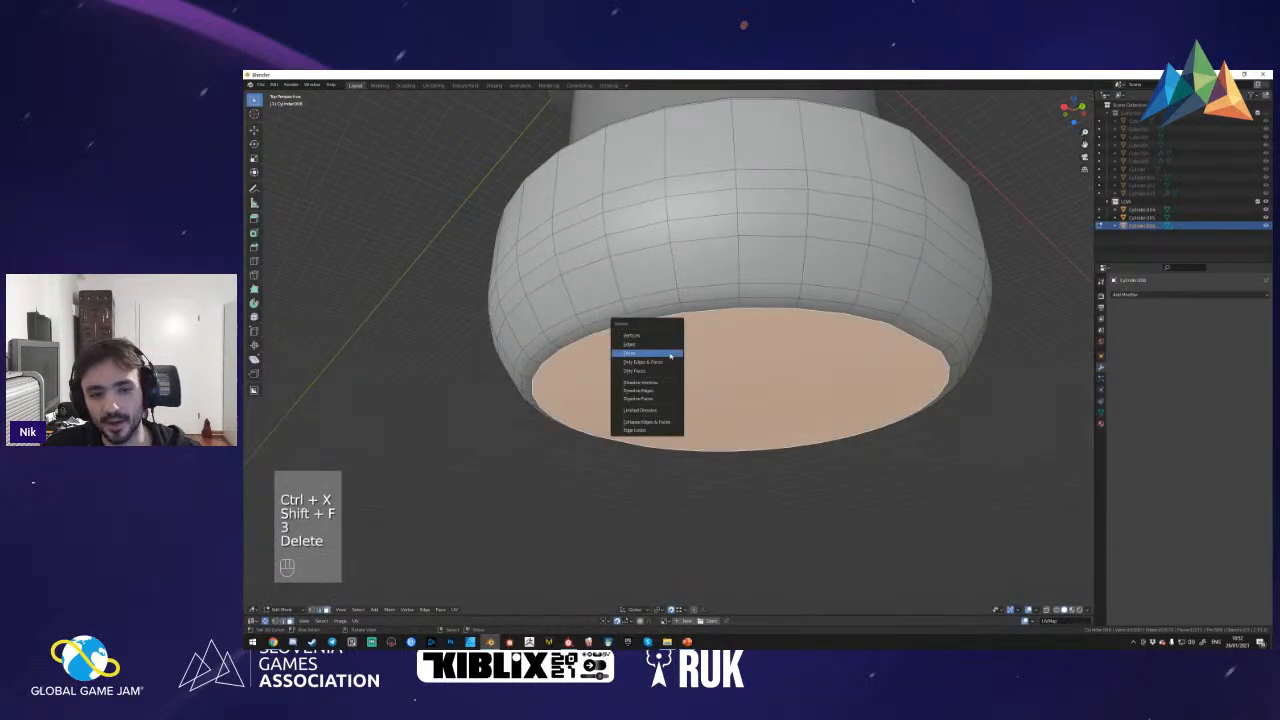
pyautogui.click(670, 354)
pyautogui.hotkey('shift', 'f')
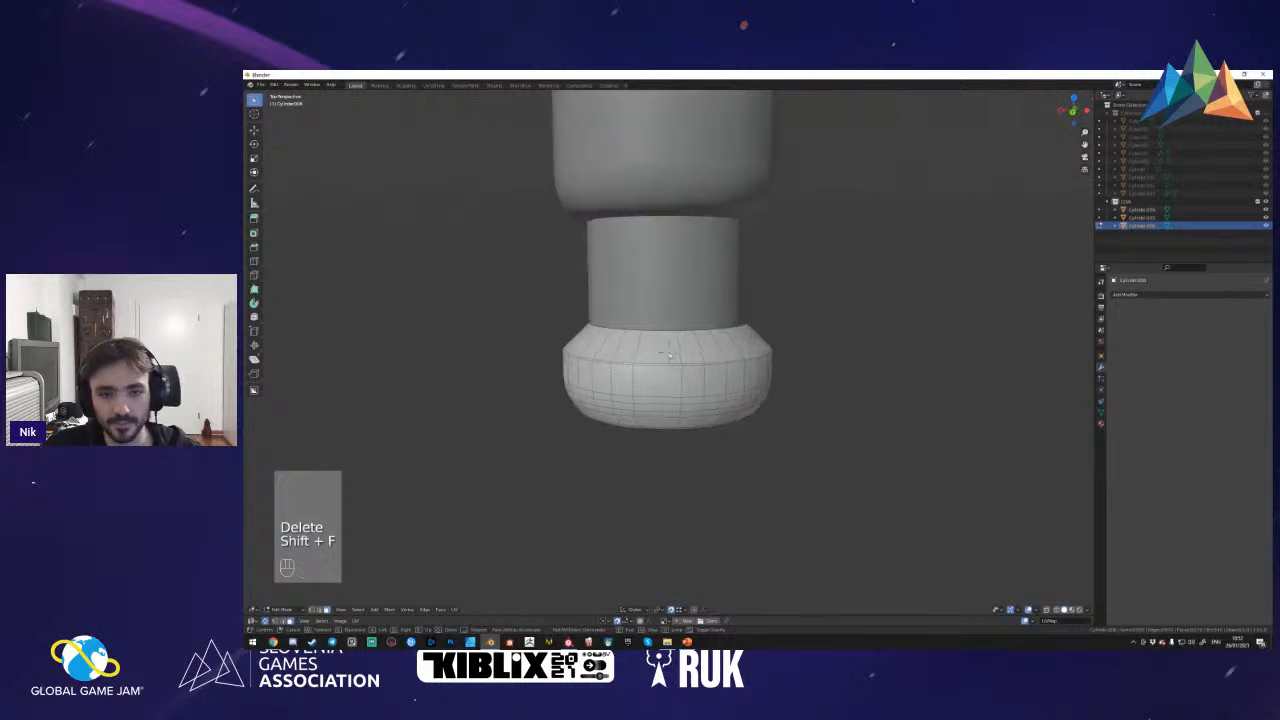
# - Mark a vertical edge line of the base as a seam and unwrap the whole base
pyautogui.hotkey('shift', 'f')
pyautogui.click(660, 378)
pyautogui.press('2')
pyautogui.hotkey('ctrl', 'e')
pyautogui.click(615, 468)
pyautogui.press('a')
pyautogui.press('a')
pyautogui.press('u')
pyautogui.click(689, 518)
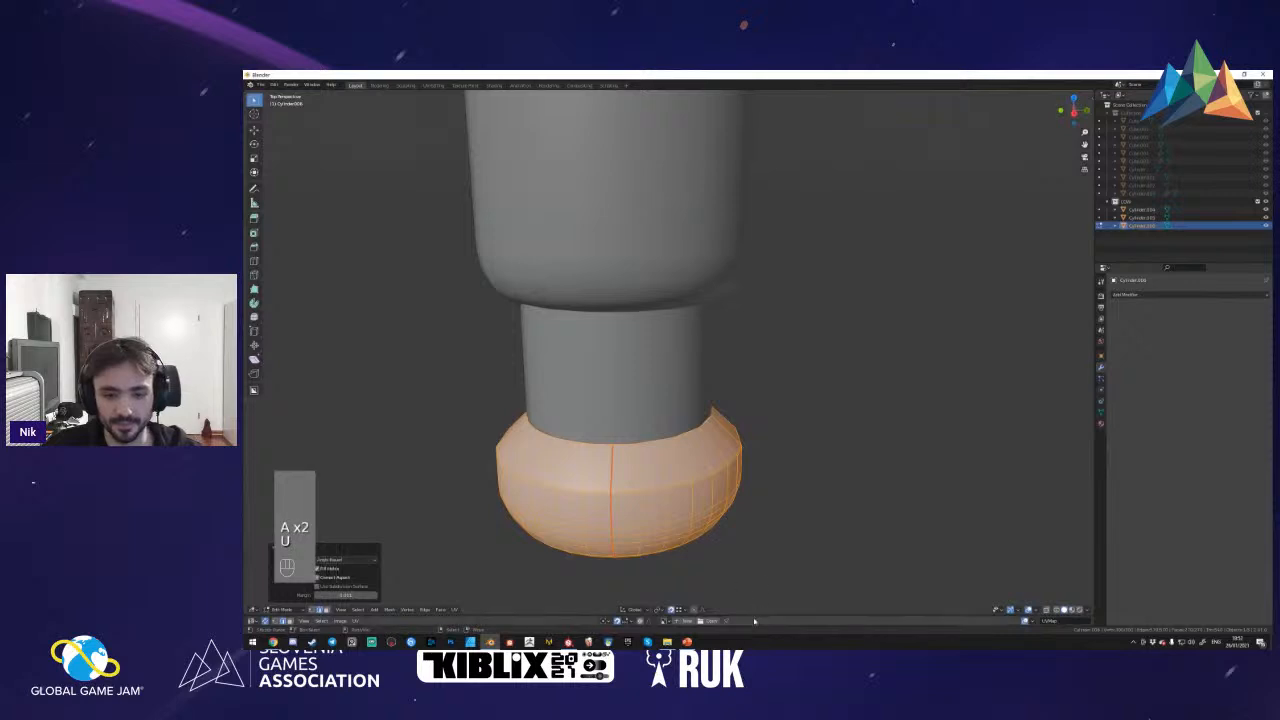
# - Straighten the base's UV island with the UV Squares option To Grid By Shape and return to Object Mode
pyautogui.moveTo(753, 615); pyautogui.dragTo(738, 332)
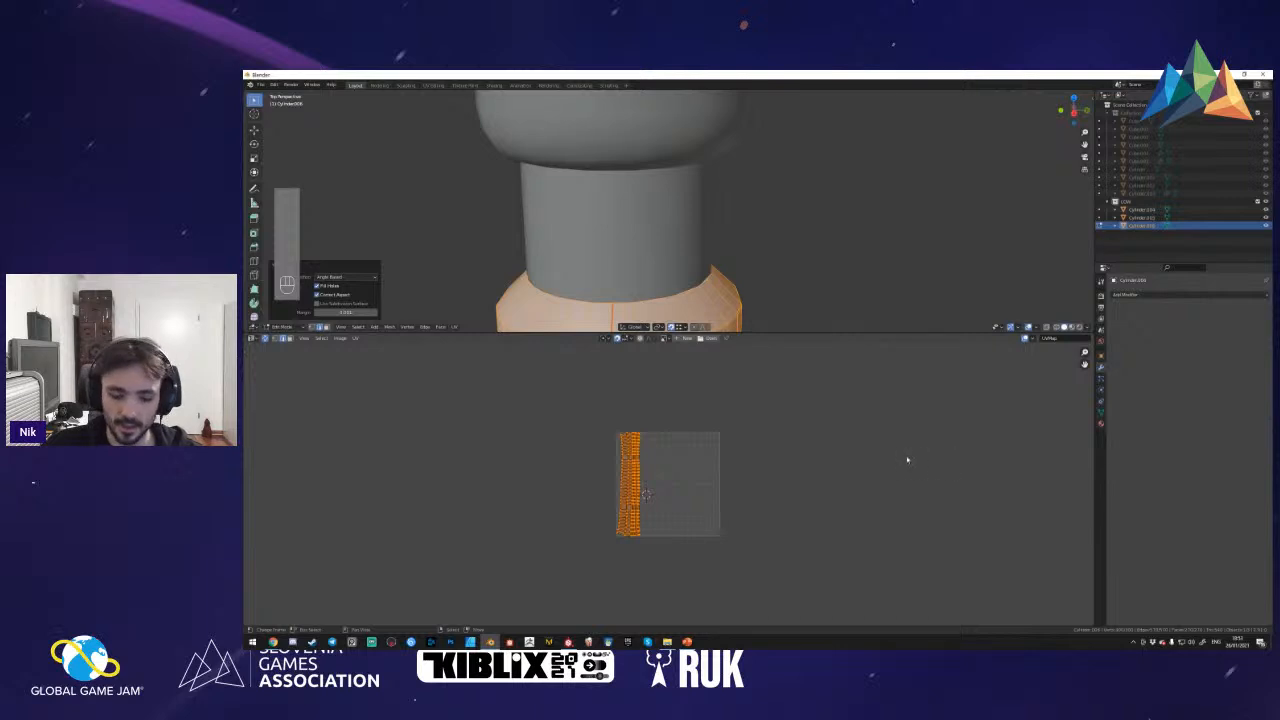
pyautogui.press('n')
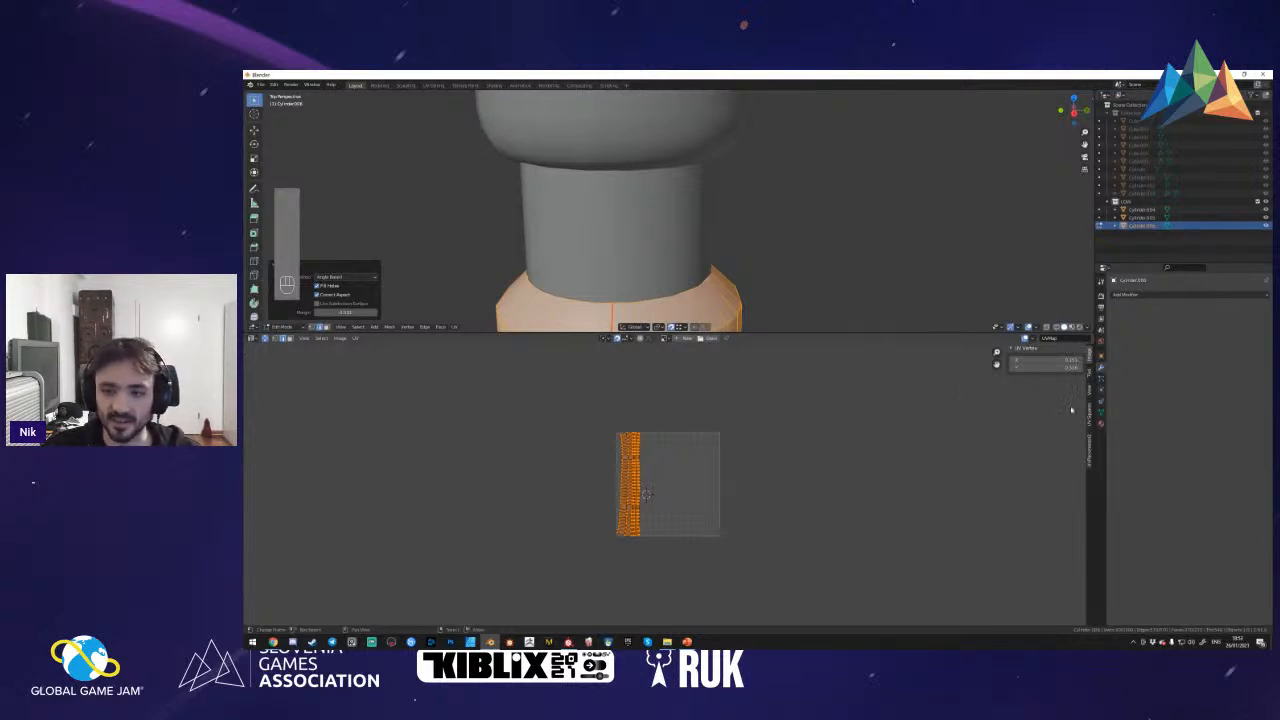
pyautogui.click(1088, 415)
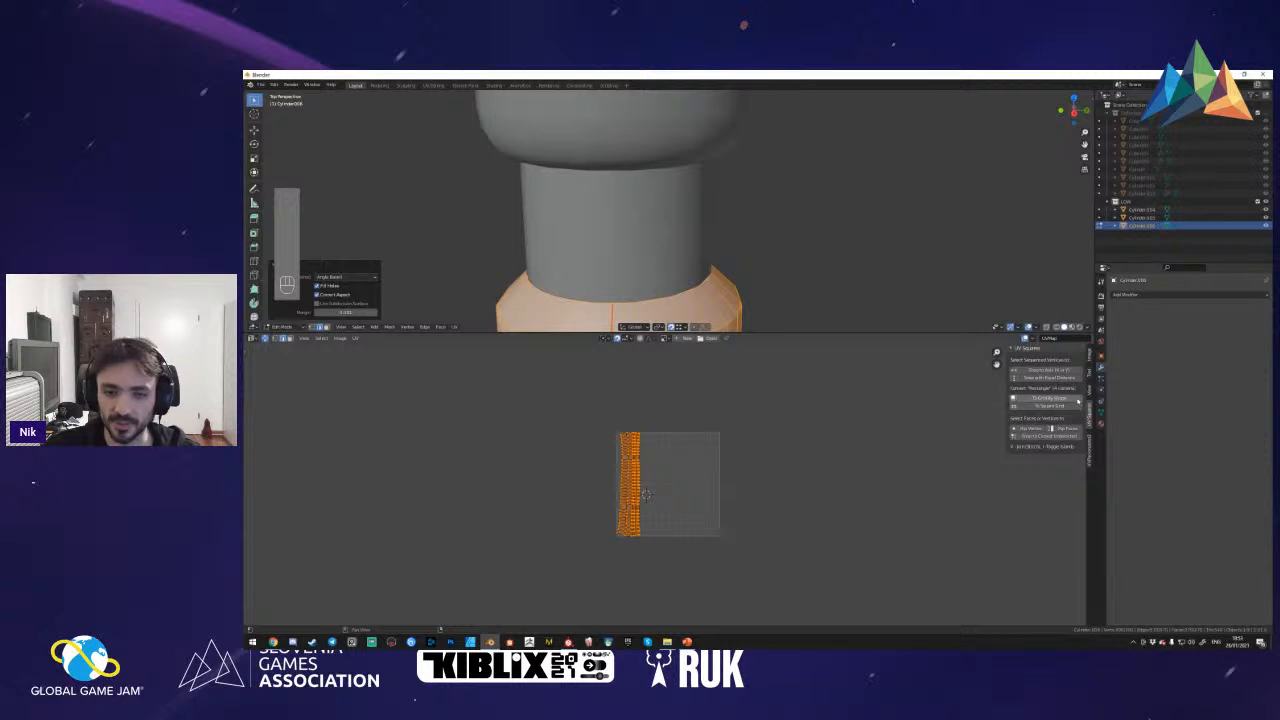
pyautogui.click(684, 492)
pyautogui.press('a')
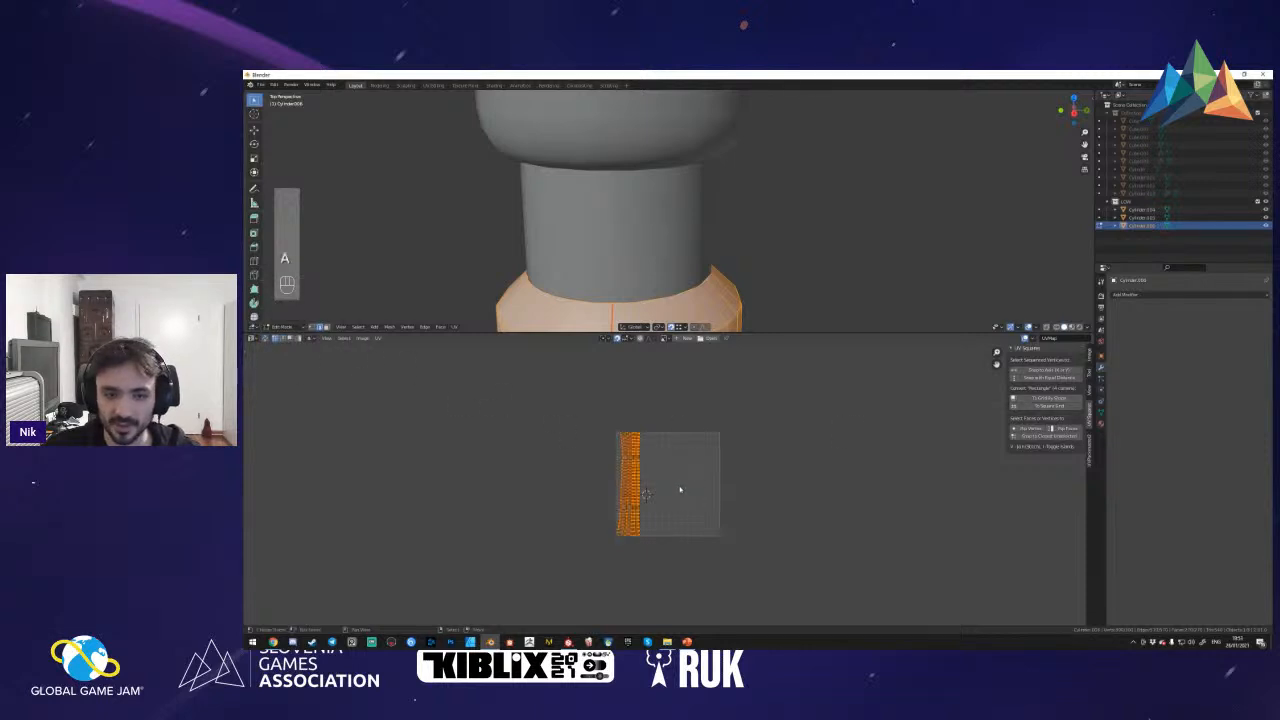
pyautogui.click(1046, 400)
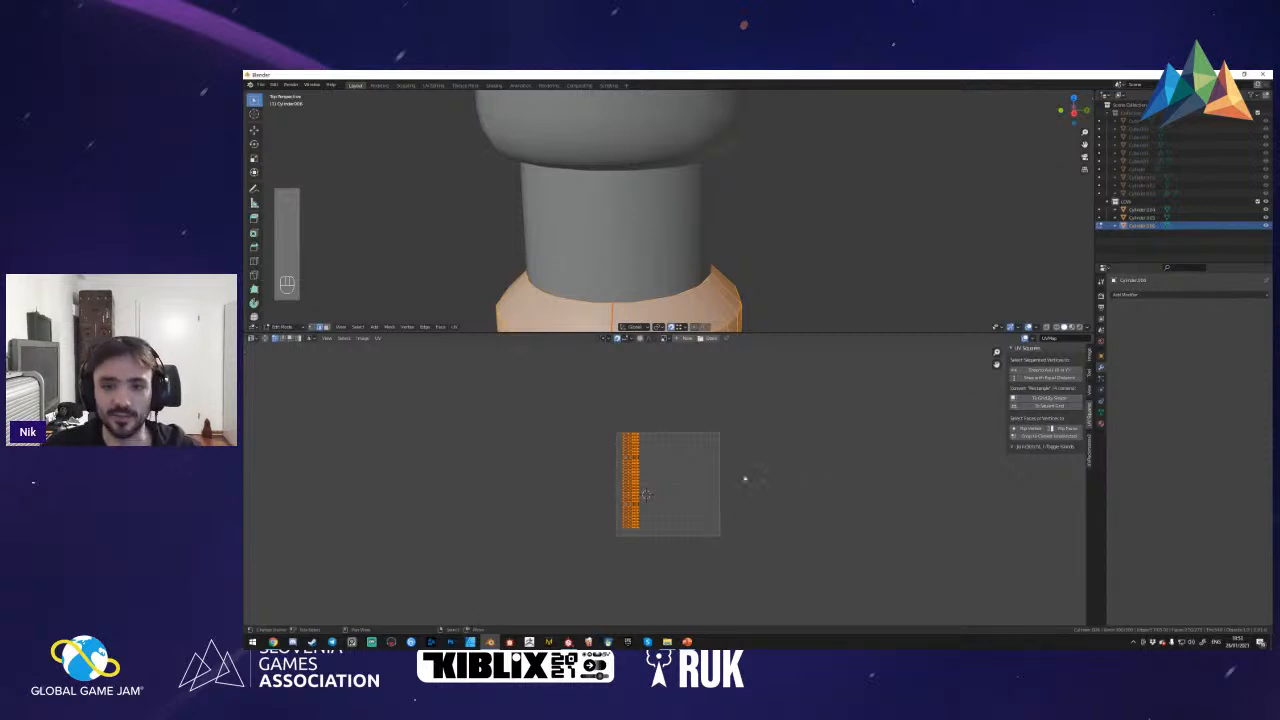
pyautogui.moveTo(800, 331); pyautogui.dragTo(800, 605)
pyautogui.press('Tab')
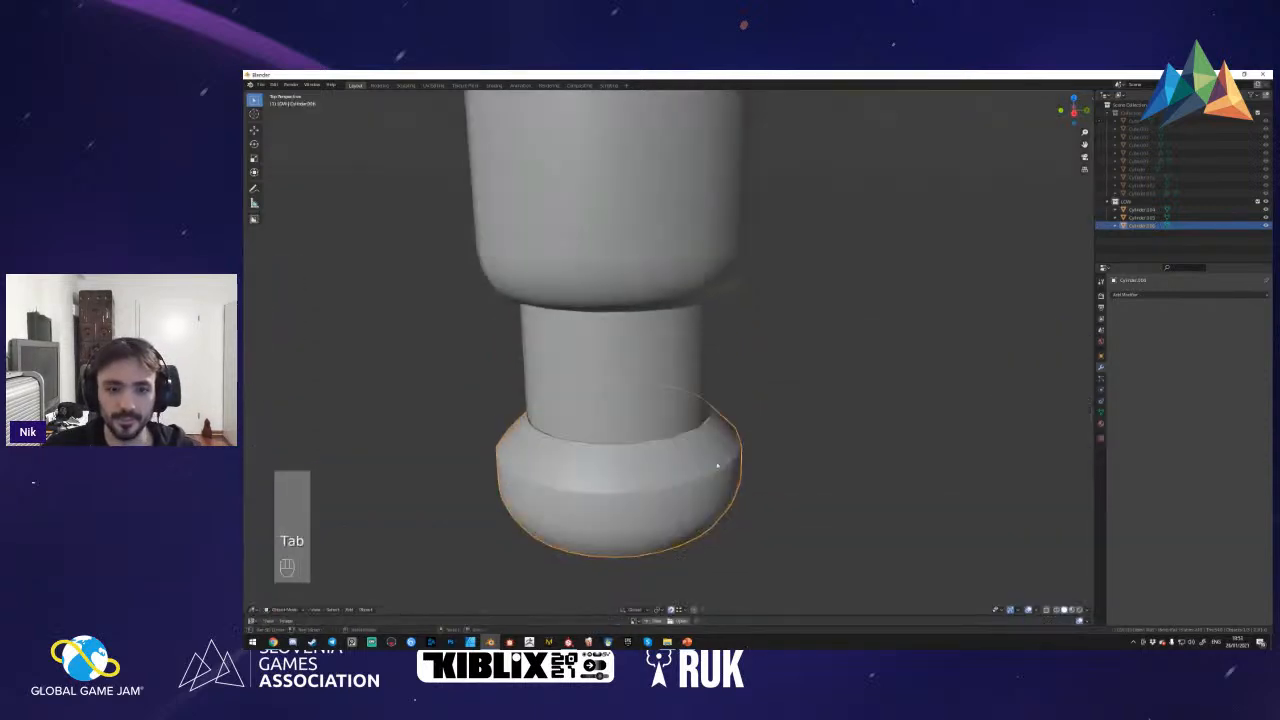
# - Examine the vertical edges and seam of the neck cylinder in Edit Mode
pyautogui.hotkey('shift', 'f')
pyautogui.click(671, 342)
pyautogui.press('Tab')
pyautogui.hotkey('shift', 'f')
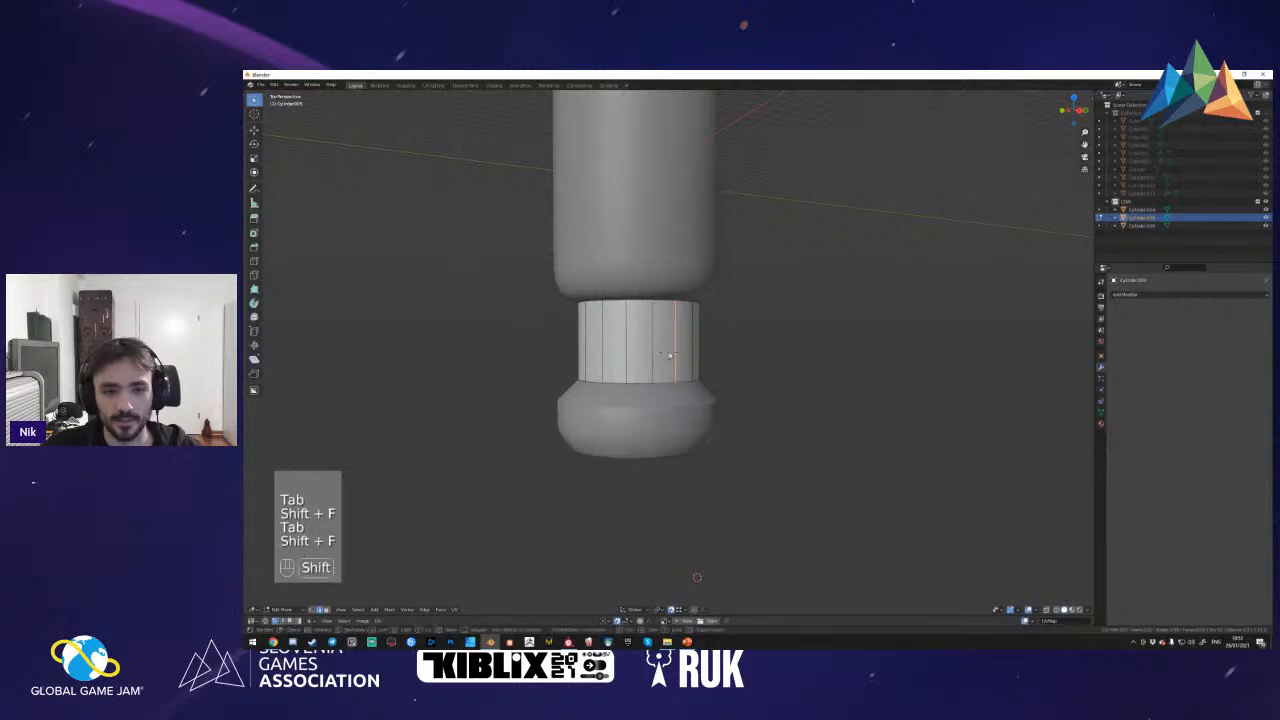
pyautogui.click(670, 355)
pyautogui.press('Tab')
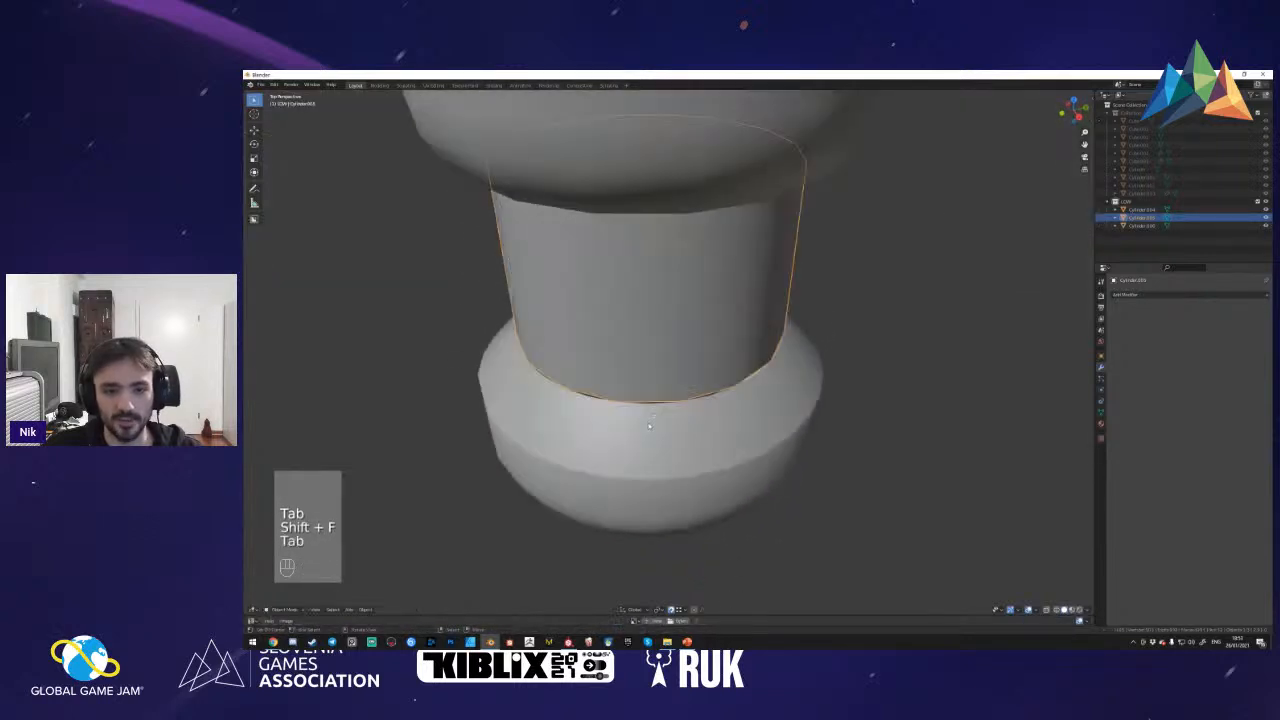
# - Dissolve every second vertical edge line around the base, including the one marked as a seam
pyautogui.click(648, 424)
pyautogui.press('Tab')
pyautogui.press('a')
pyautogui.press('2')
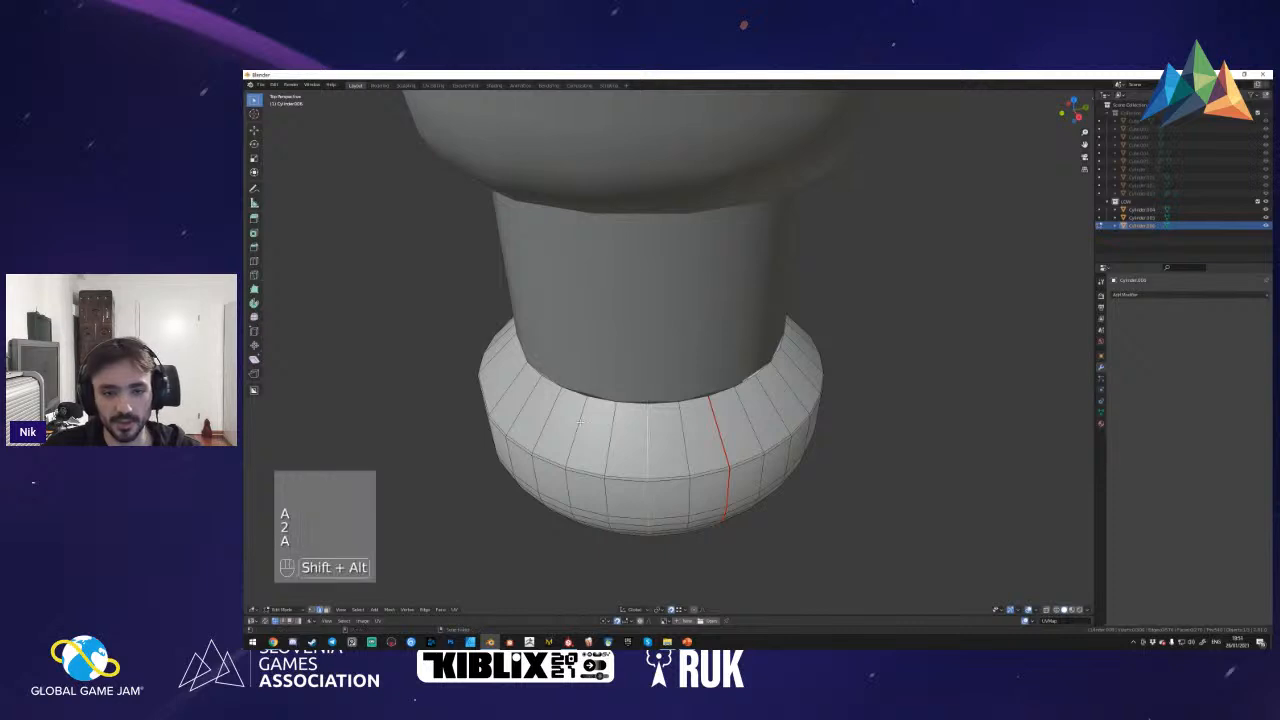
pyautogui.hotkey('shift', 'f')
pyautogui.press('a')
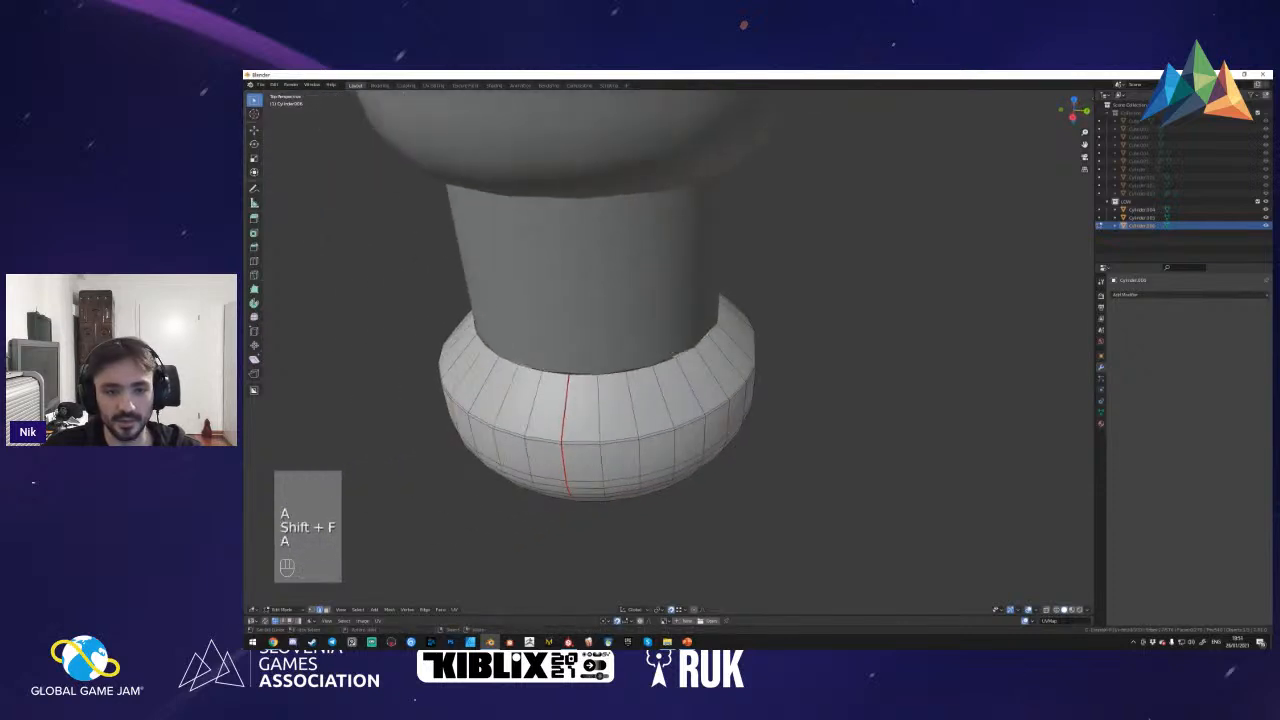
pyautogui.hotkey('ctrl', 'z')
pyautogui.keyDown('alt'); pyautogui.keyDown('shift'); pyautogui.click(566, 440); pyautogui.keyUp('shift'); pyautogui.keyUp('alt')
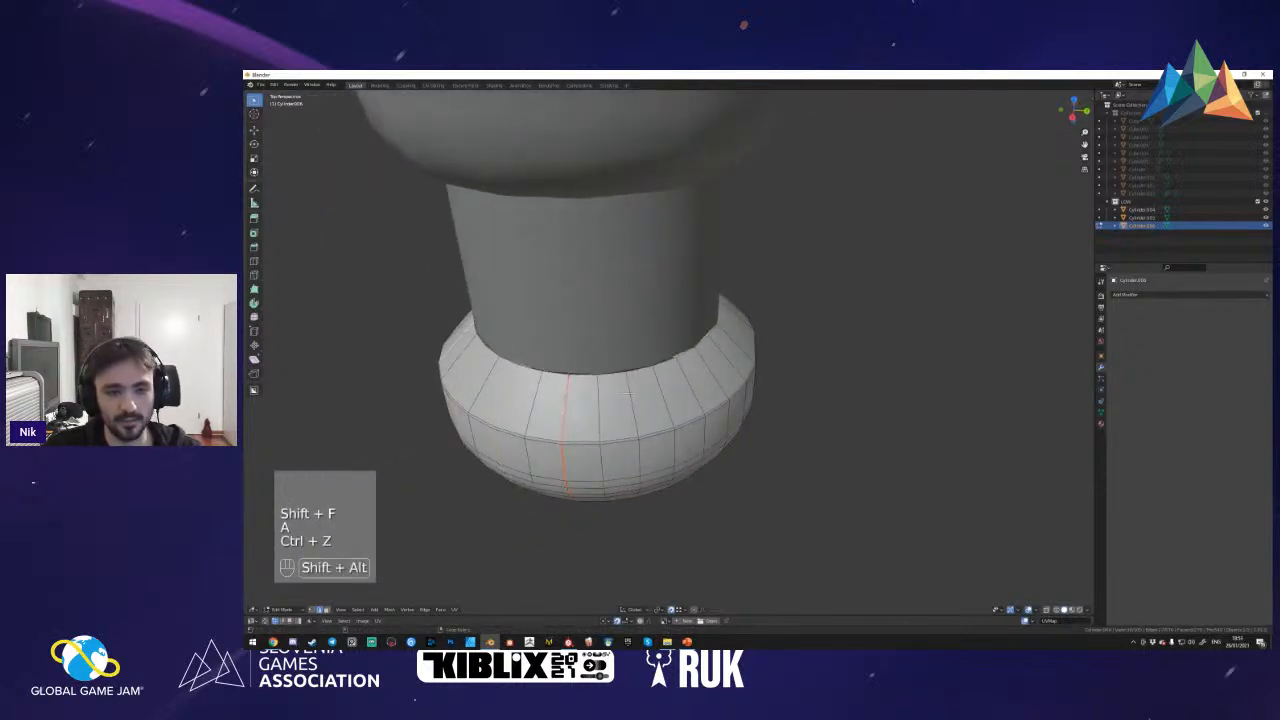
pyautogui.hotkey('shift', 'f')
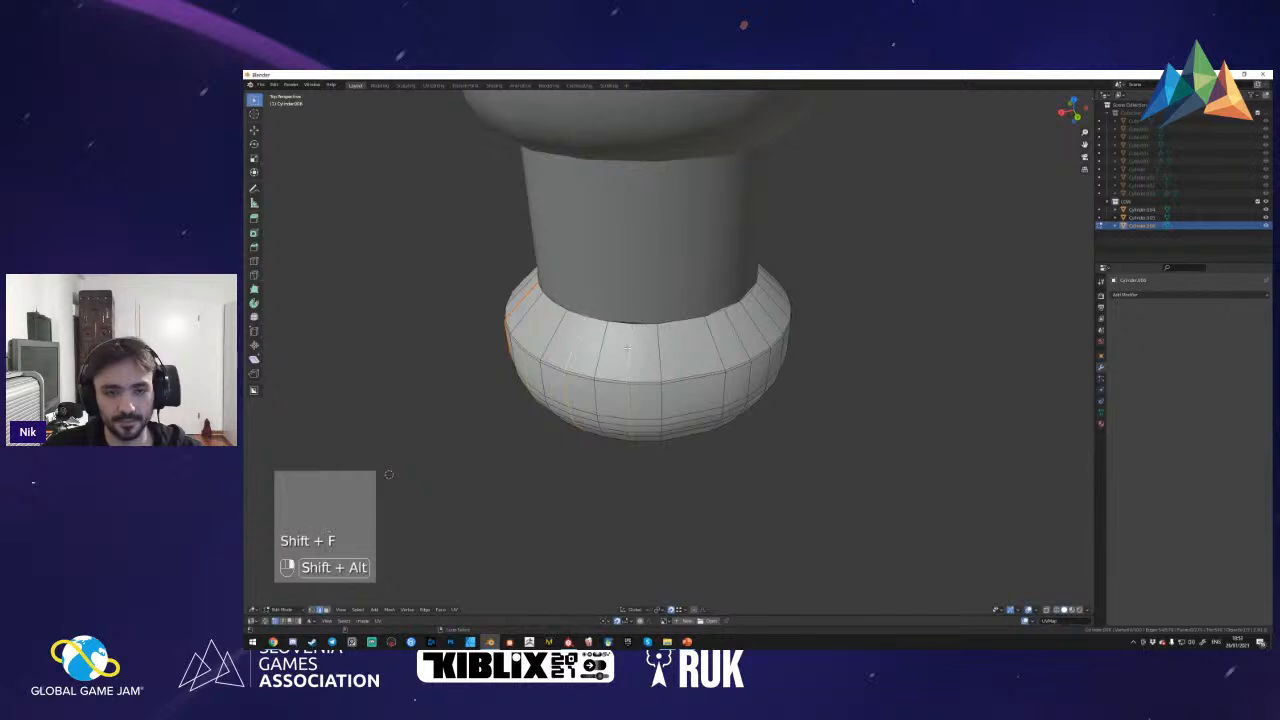
pyautogui.hotkey('shift', 'f')
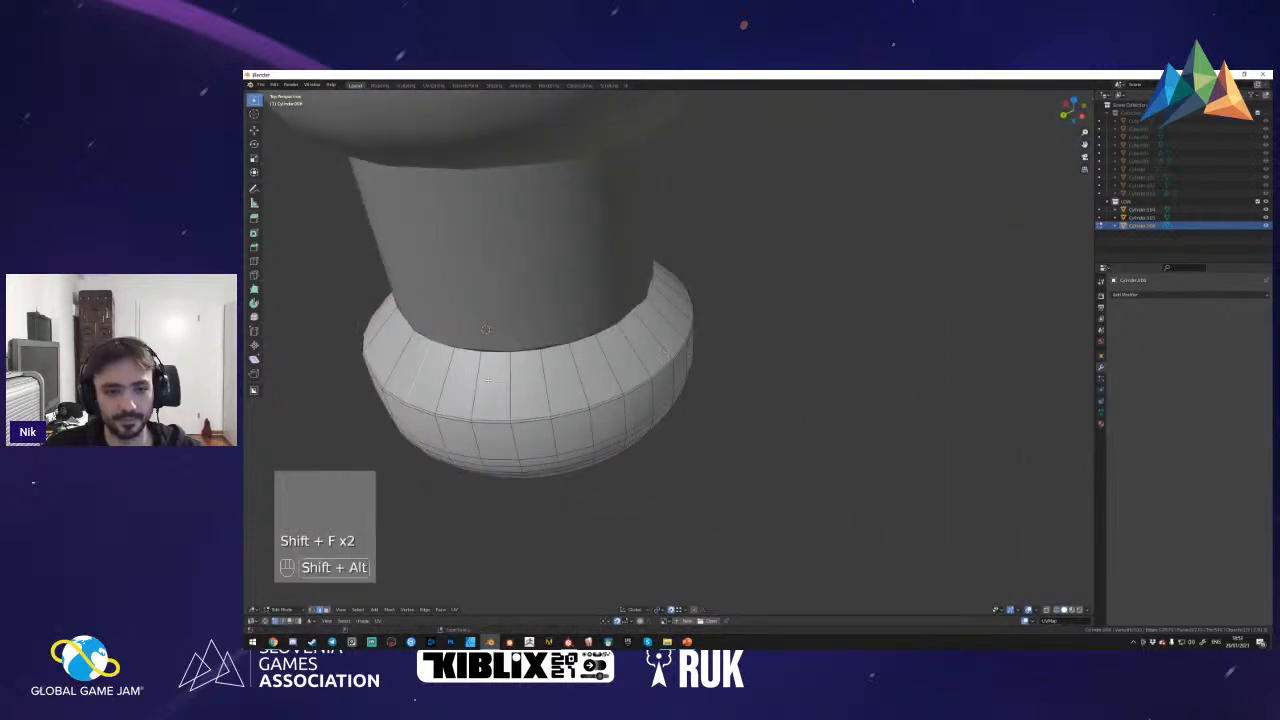
pyautogui.hotkey('shift', 'f')
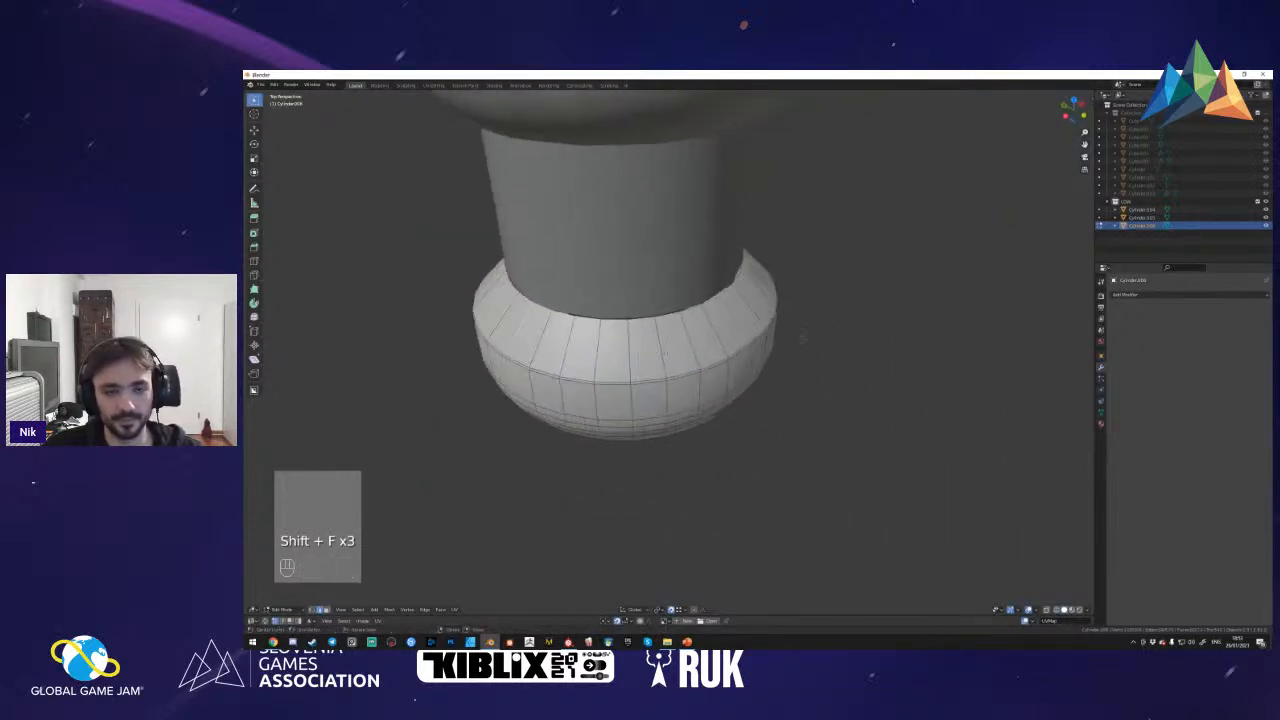
pyautogui.hotkey('ctrl', 'x')
pyautogui.hotkey('shift', 'f')
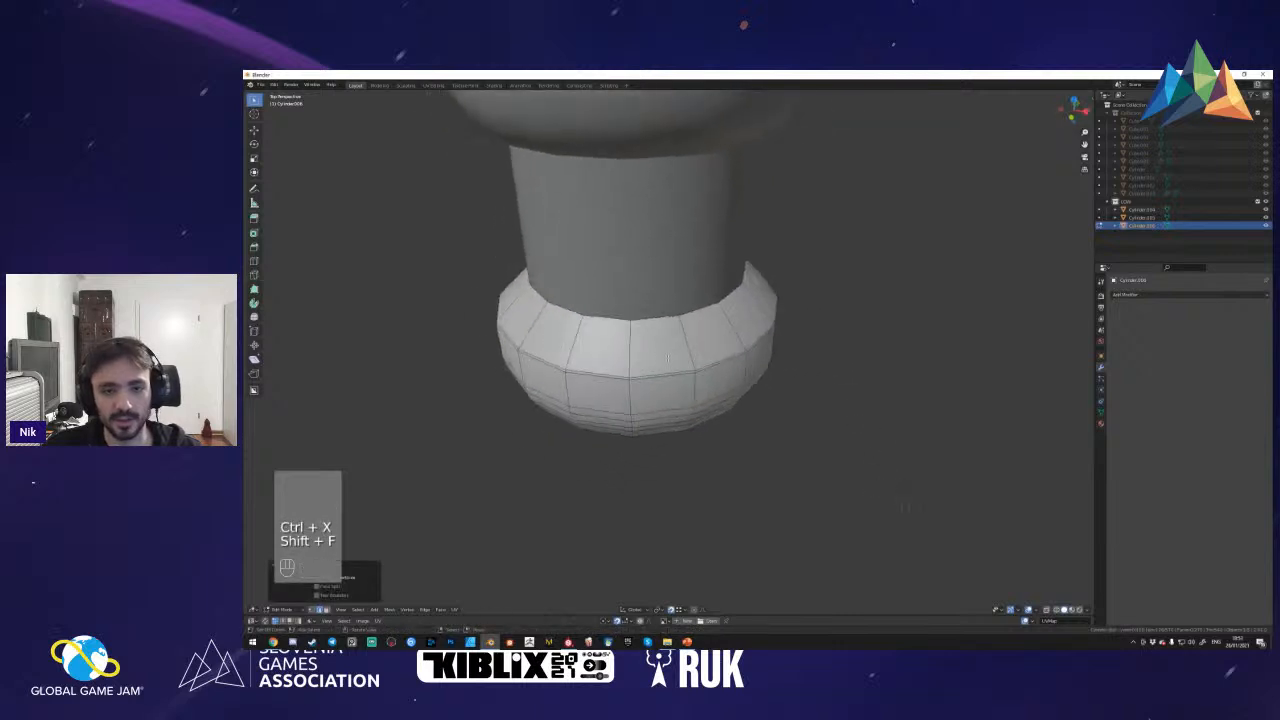
# - Mark one of the base's remaining vertical edge lines as a seam and unwrap the simplified base
pyautogui.keyDown('alt'); pyautogui.keyDown('shift'); pyautogui.click(685, 341); pyautogui.keyUp('shift'); pyautogui.keyUp('alt')
pyautogui.hotkey('ctrl', 'e')
pyautogui.click(684, 340)
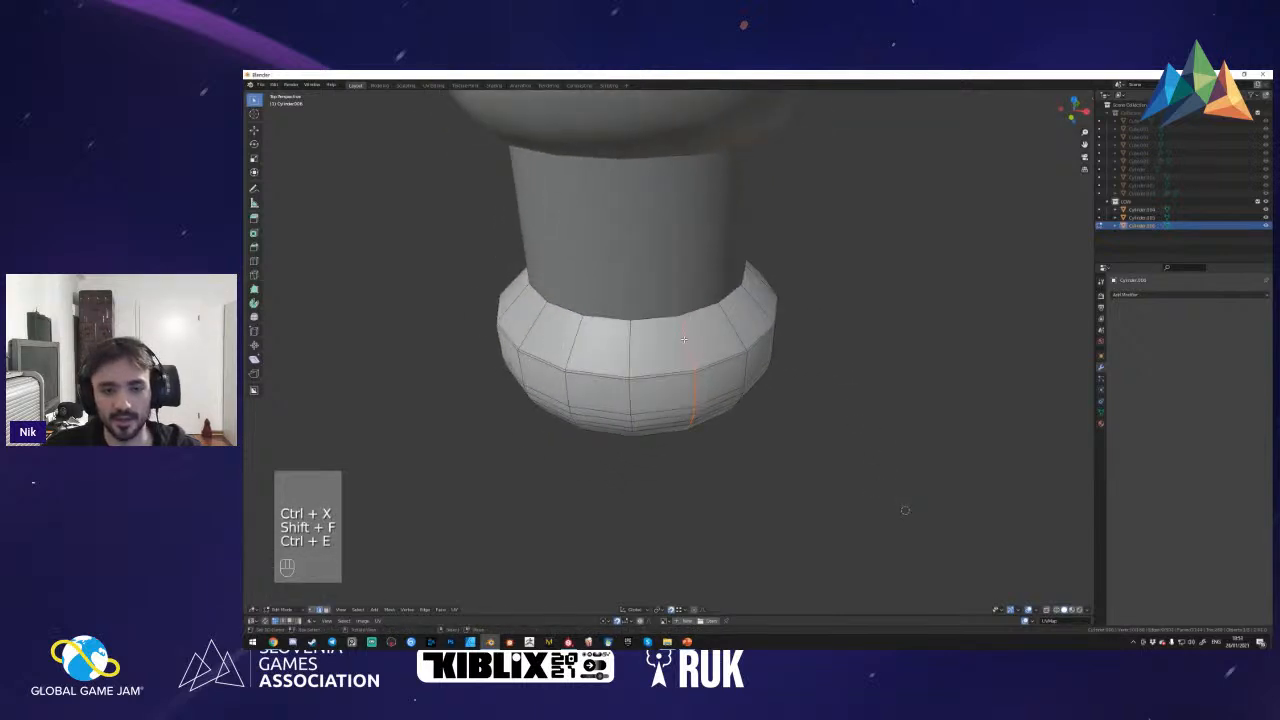
pyautogui.press('a')
pyautogui.press('a')
pyautogui.press('u')
pyautogui.click(684, 340)
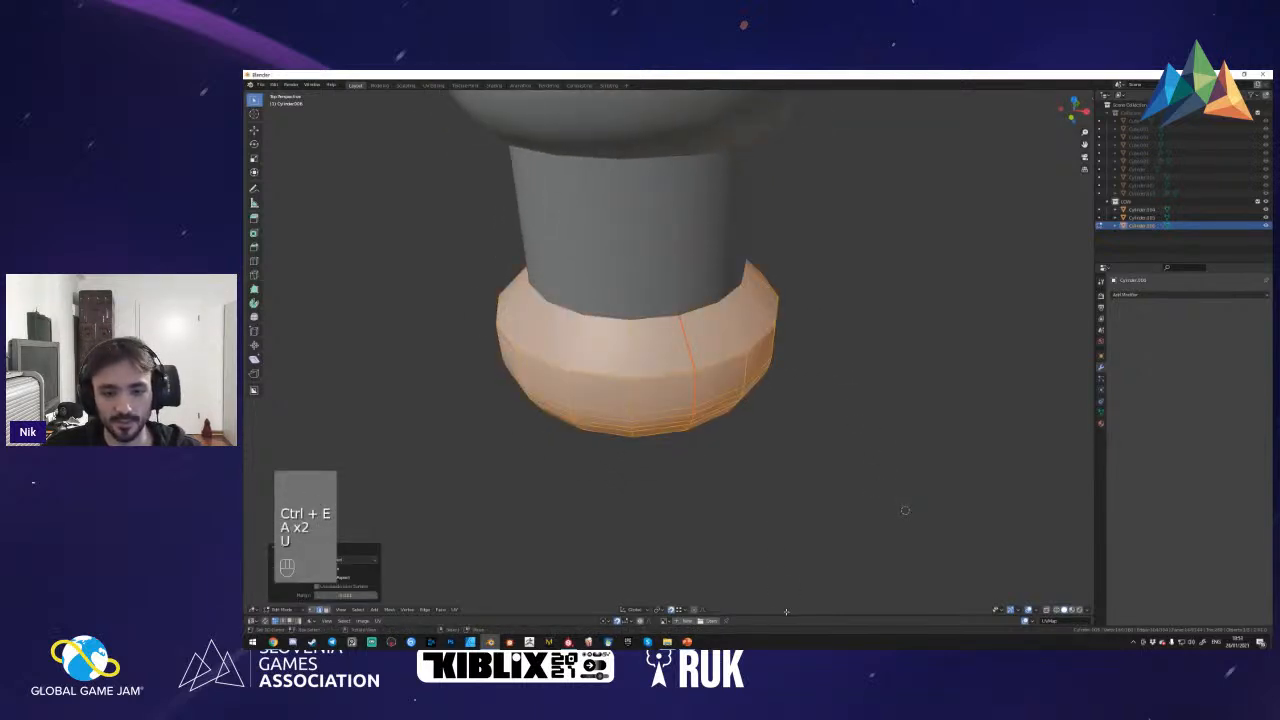
# - Convert the simplified base's UV island to a straight grid with To Grid By Shape and leave Edit Mode
pyautogui.moveTo(783, 616); pyautogui.dragTo(783, 362)
pyautogui.click(1046, 431)
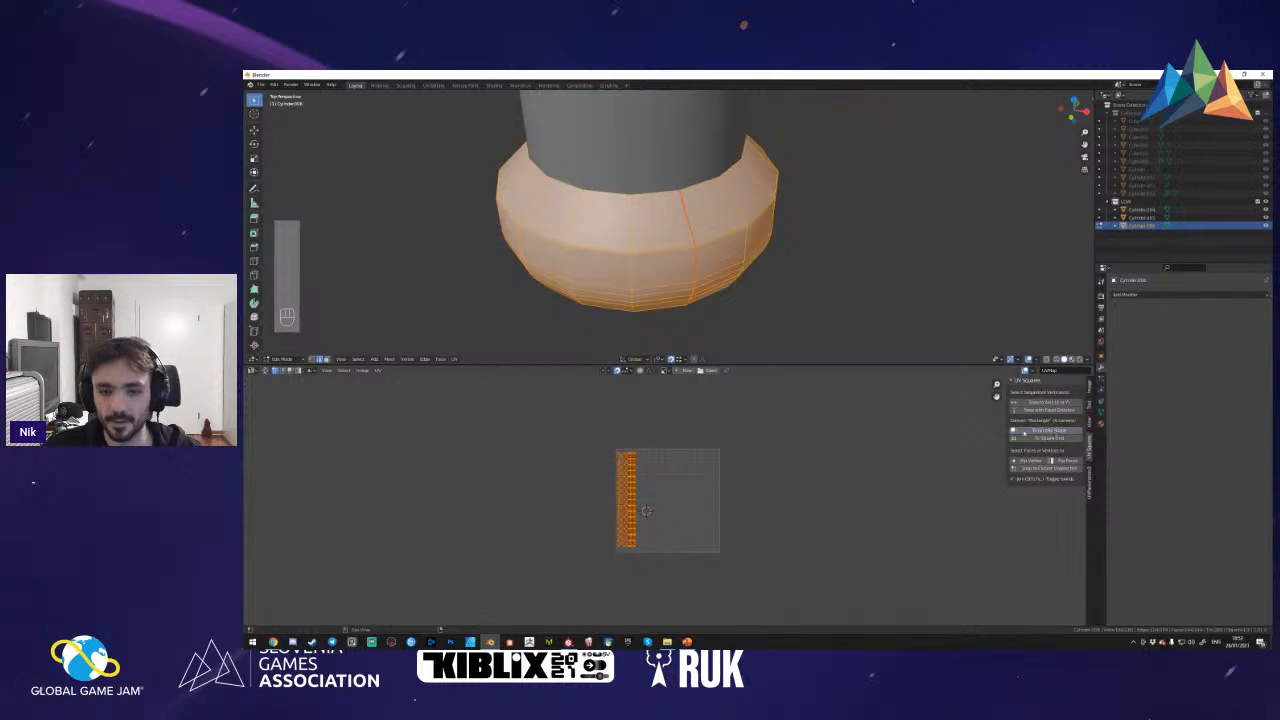
pyautogui.moveTo(783, 364); pyautogui.dragTo(783, 616)
pyautogui.press('Tab')
pyautogui.hotkey('ctrl', 's')
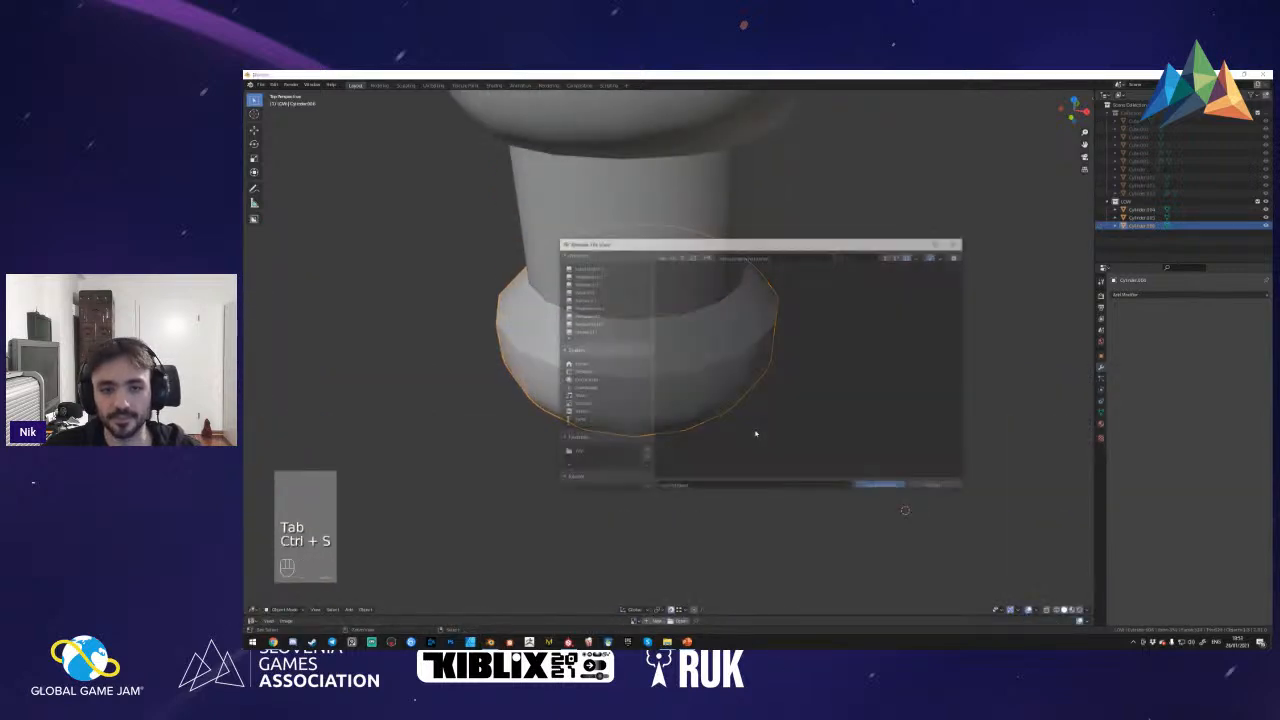
pyautogui.press('Escape')
pyautogui.hotkey('shift', 'f')
pyautogui.press('s')
pyautogui.click(669, 354)
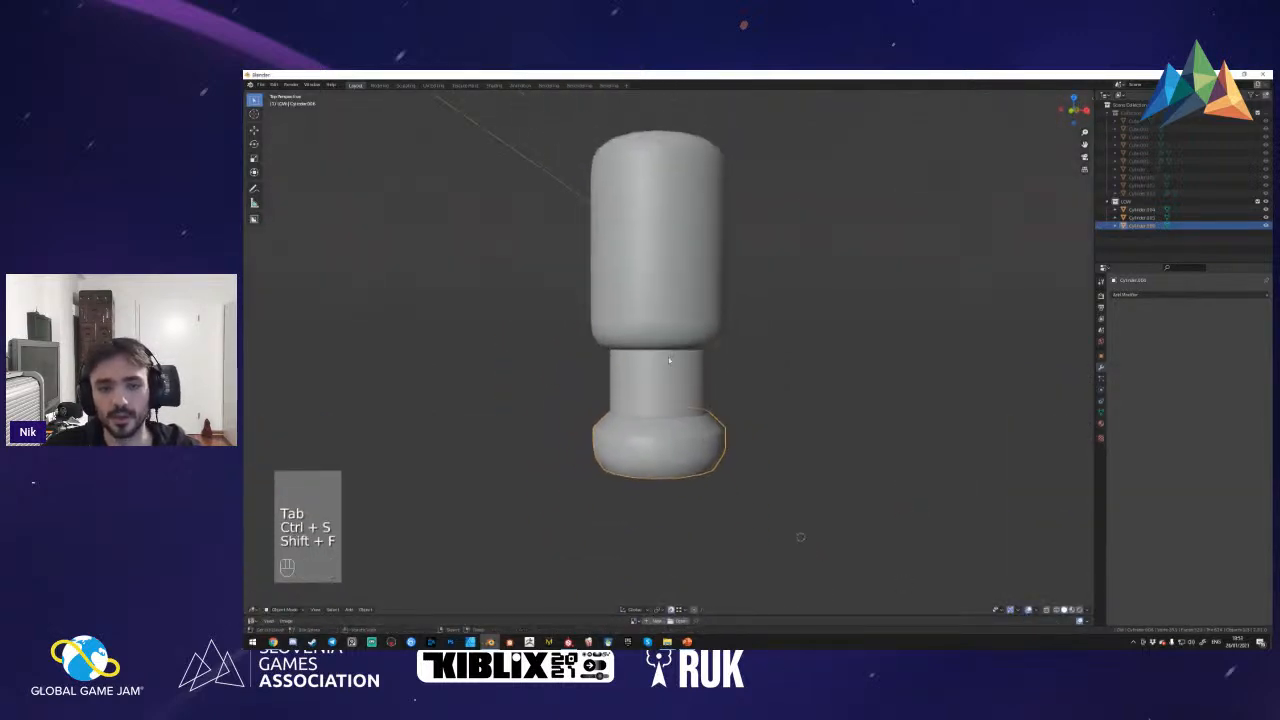
pyautogui.hotkey('shift', 'f')
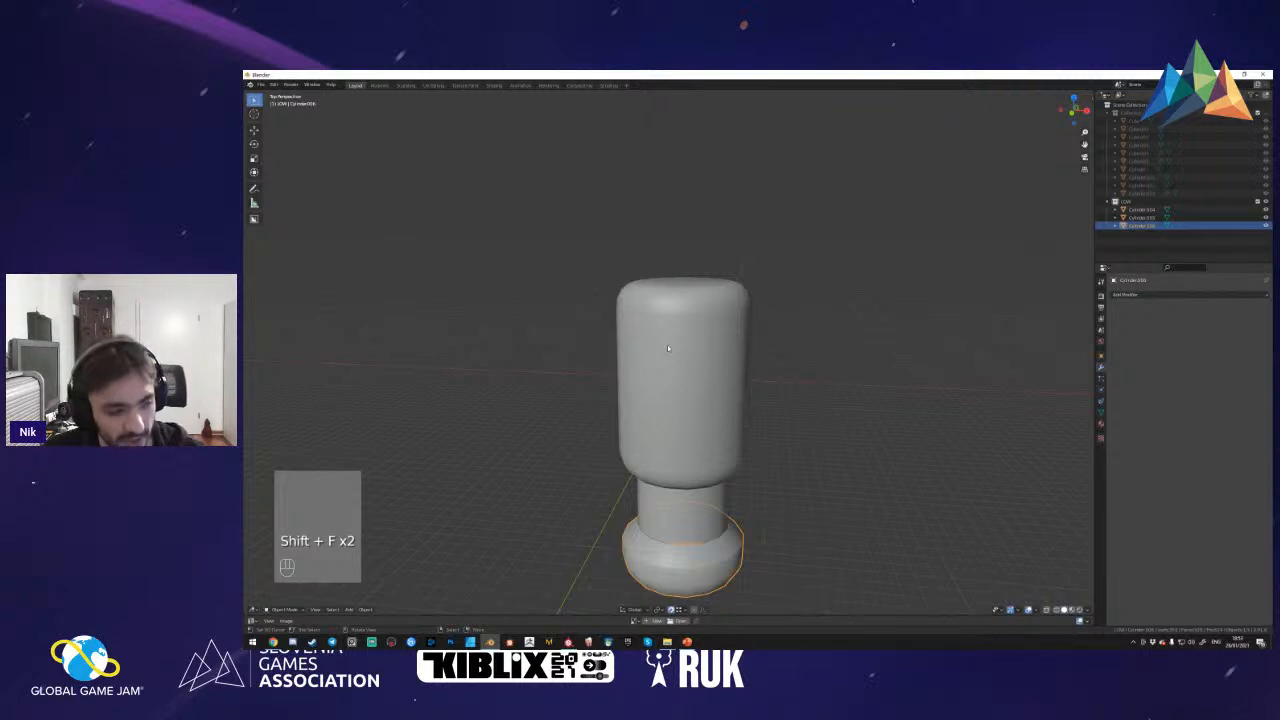
# - Show the high-poly collection and rename its base object as bot_high
pyautogui.press('1')
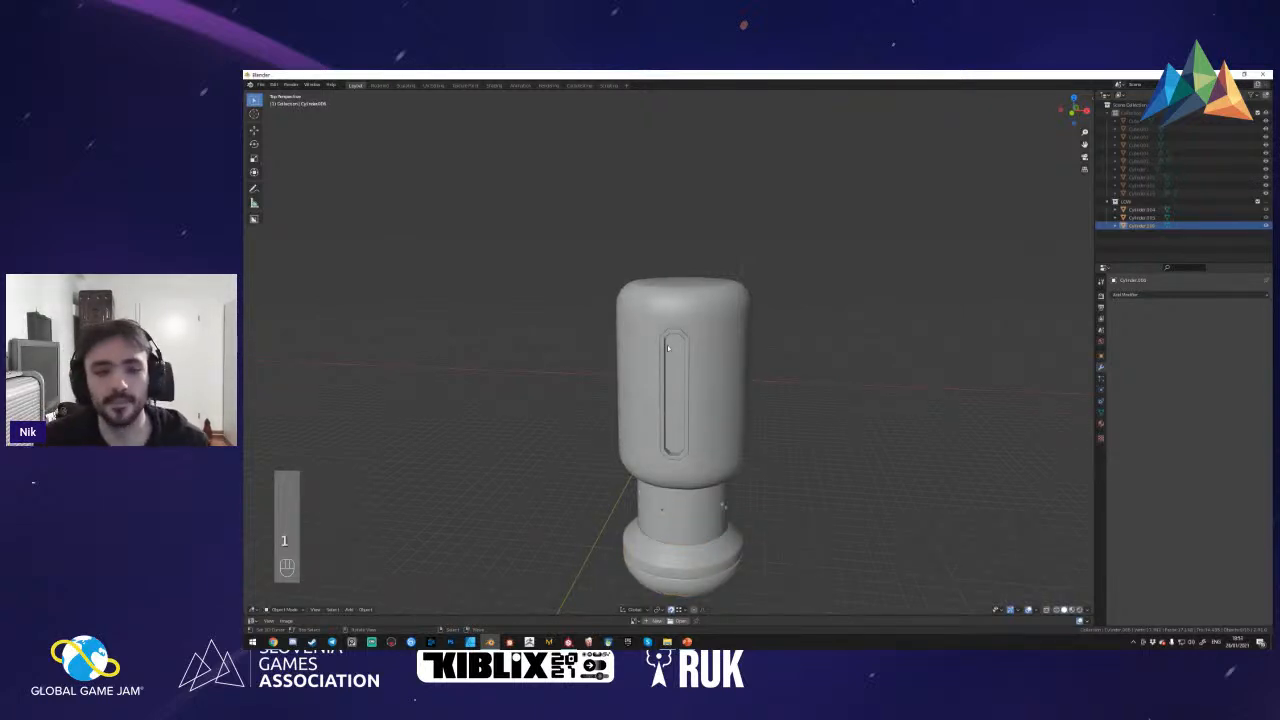
pyautogui.hotkey('shift', 'f')
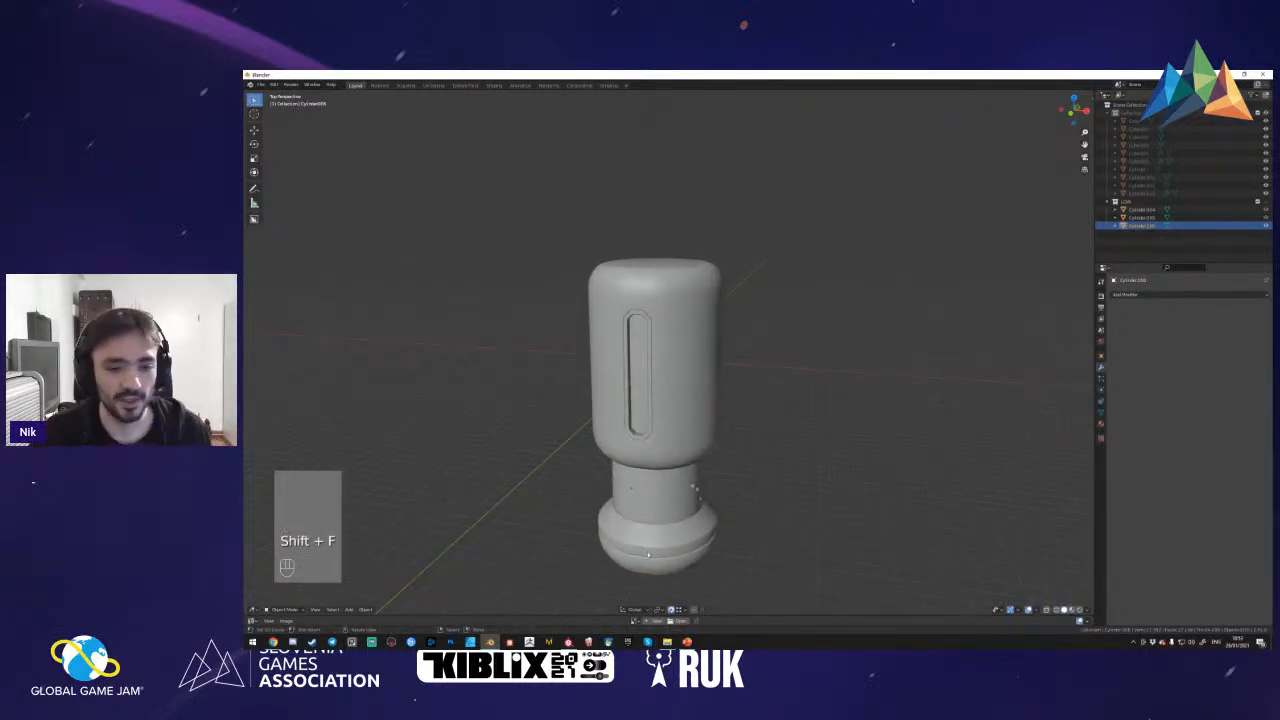
pyautogui.click(655, 568)
pyautogui.click(1138, 186)
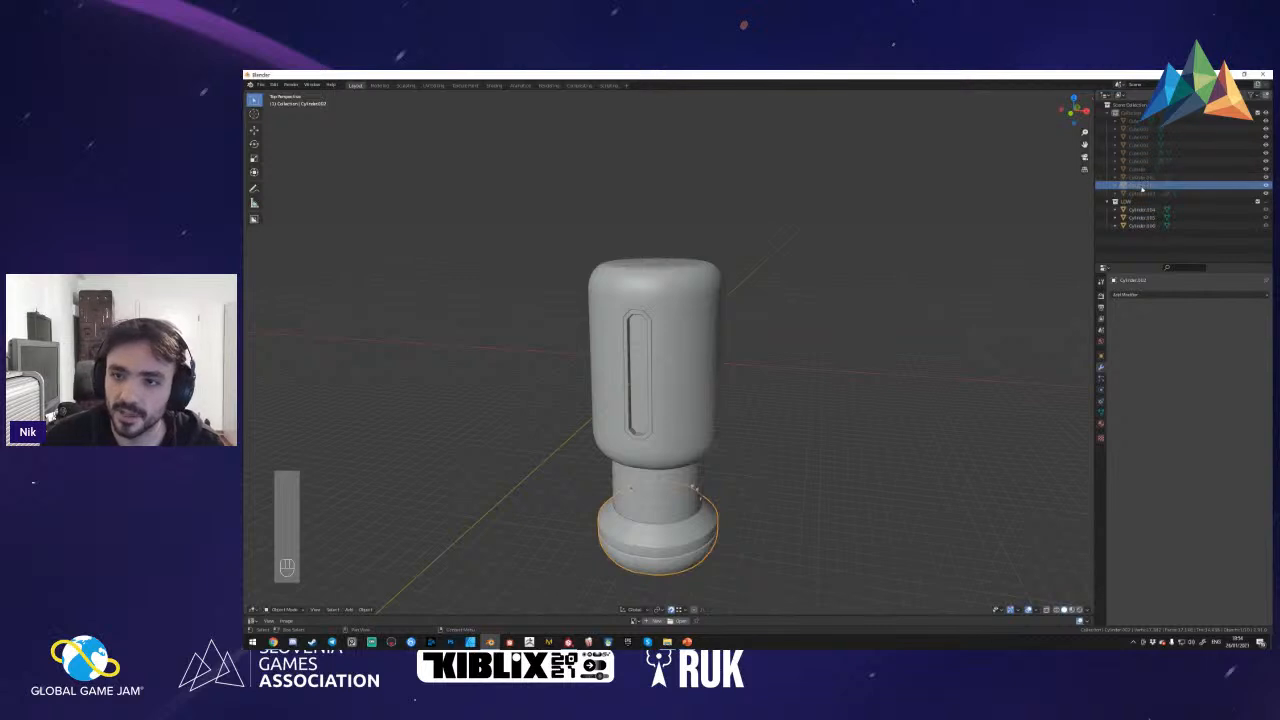
pyautogui.doubleClick(1133, 187)
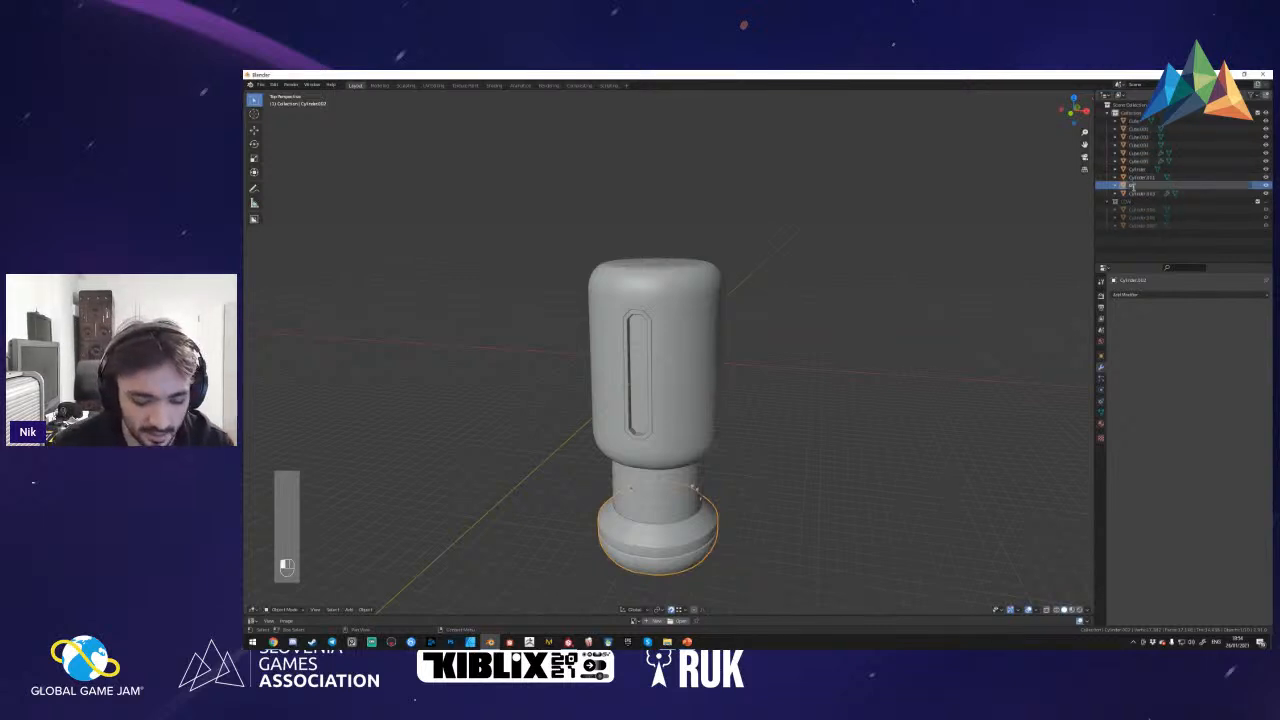
pyautogui.write('bot_high')
pyautogui.press('Return')
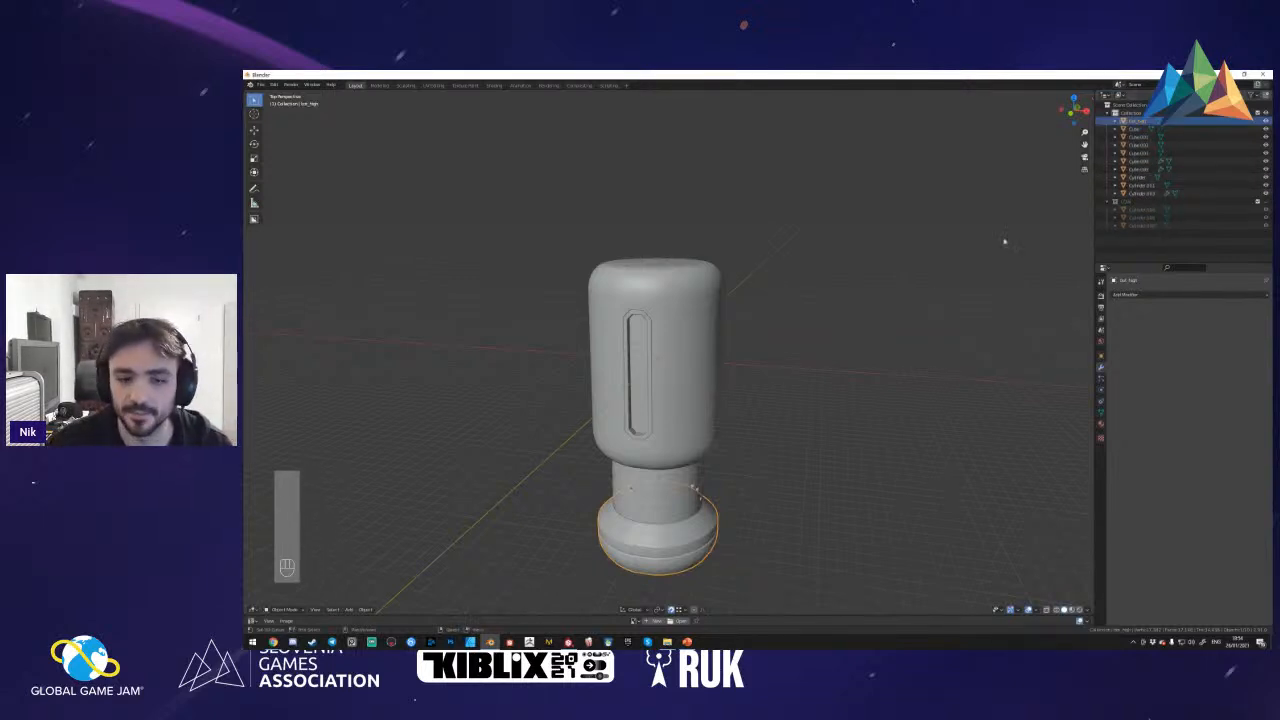
# - Rename the high-poly middle cylinder as mid_high
pyautogui.click(655, 487)
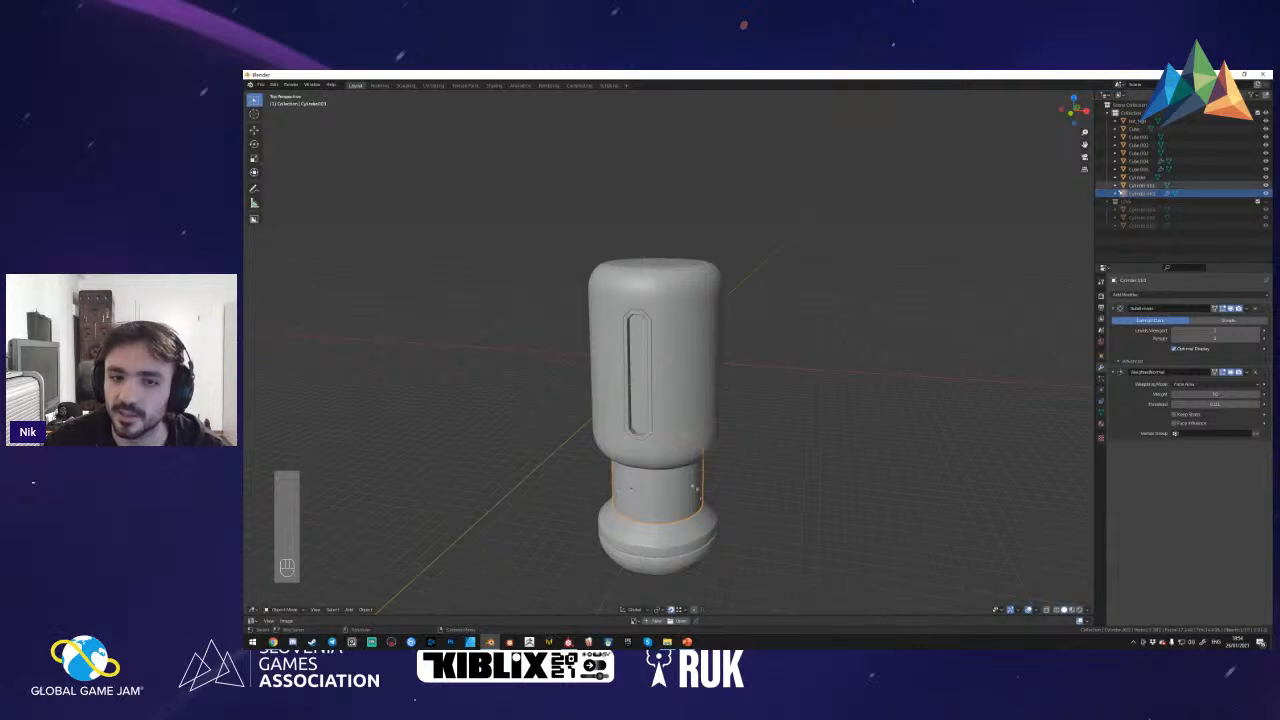
pyautogui.doubleClick(1140, 194)
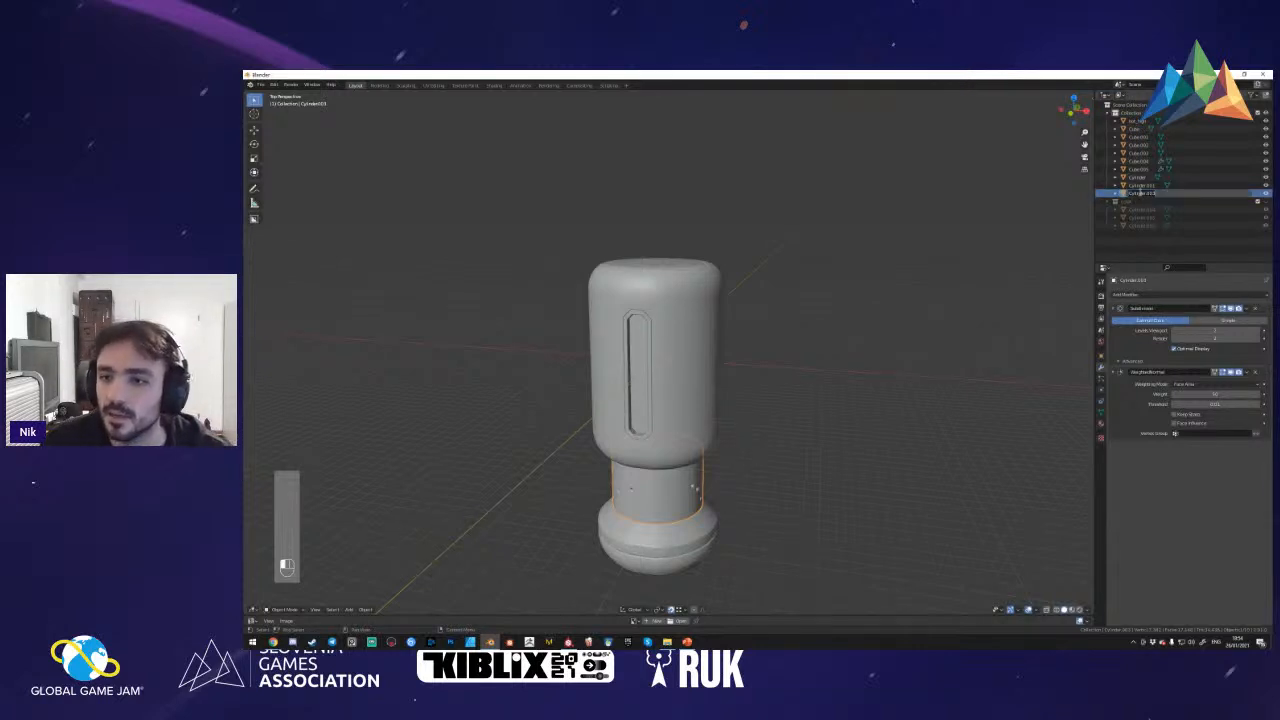
pyautogui.write('mid')
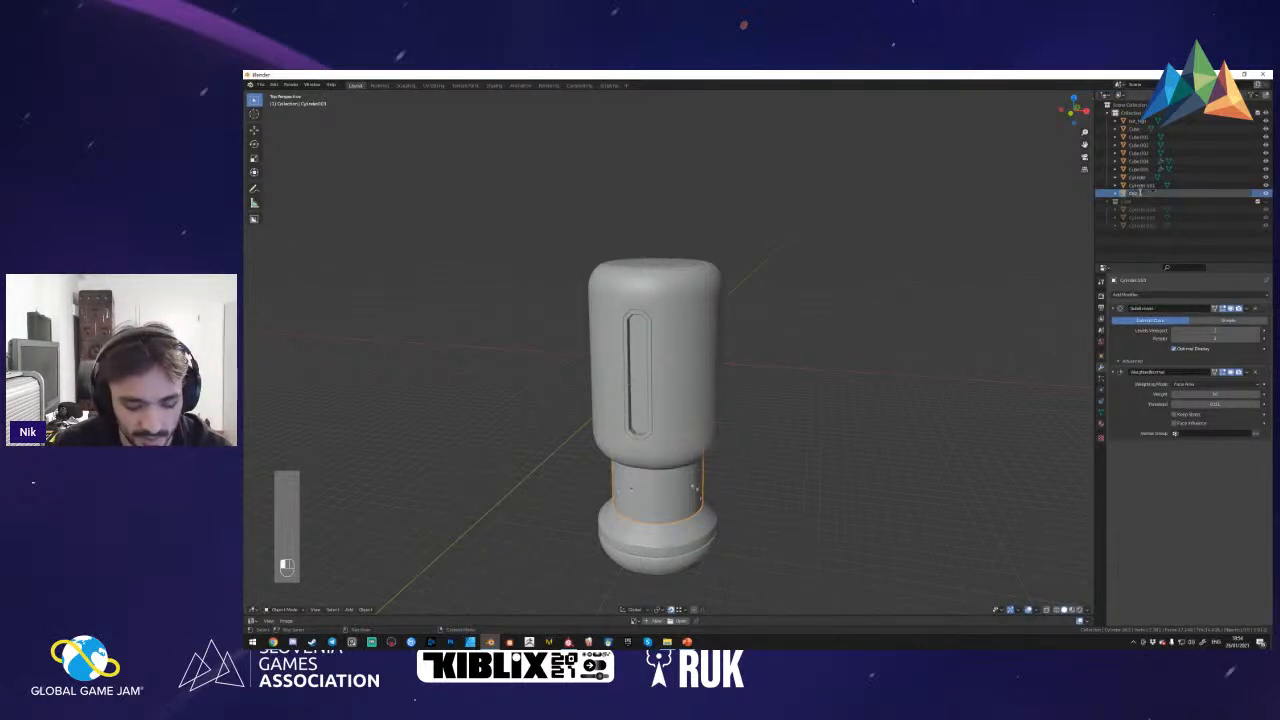
pyautogui.write('_high')
pyautogui.press('Return')
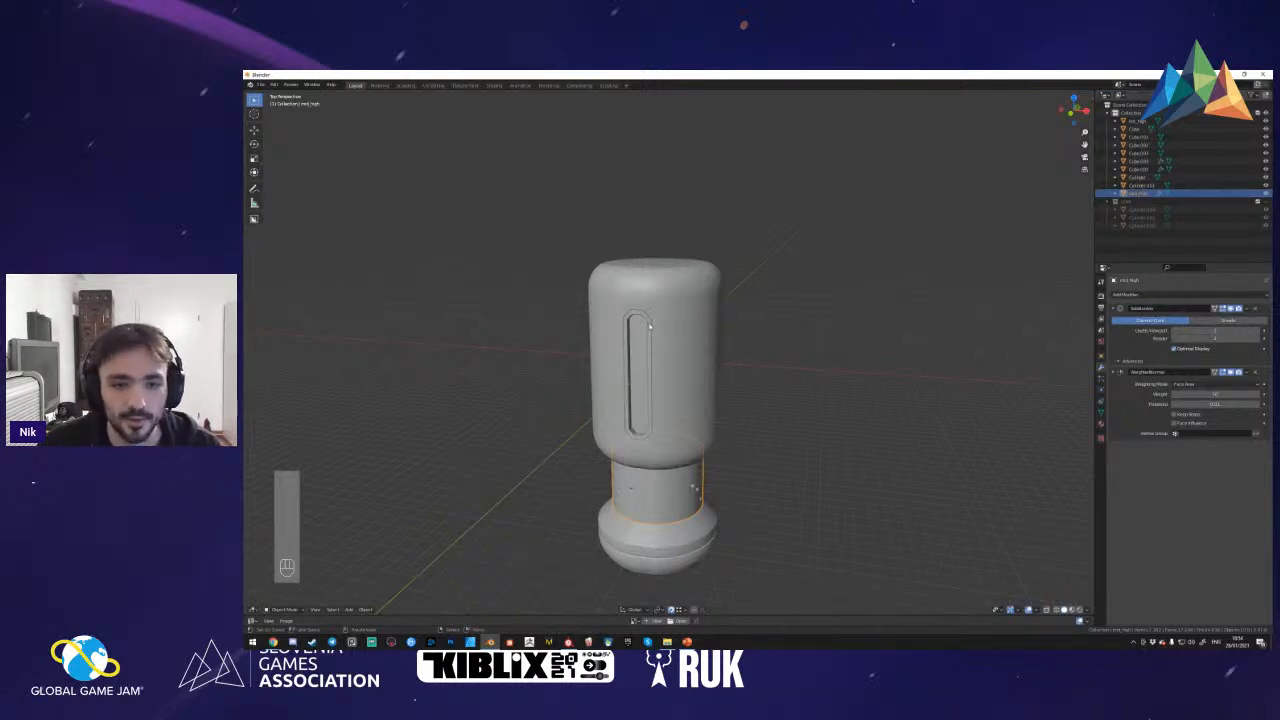
# - Join the slot piece with the high-poly top cylinder and rename the joined object as top_high
pyautogui.click(648, 327)
pyautogui.keyDown('shift'); pyautogui.click(690, 328); pyautogui.keyUp('shift')
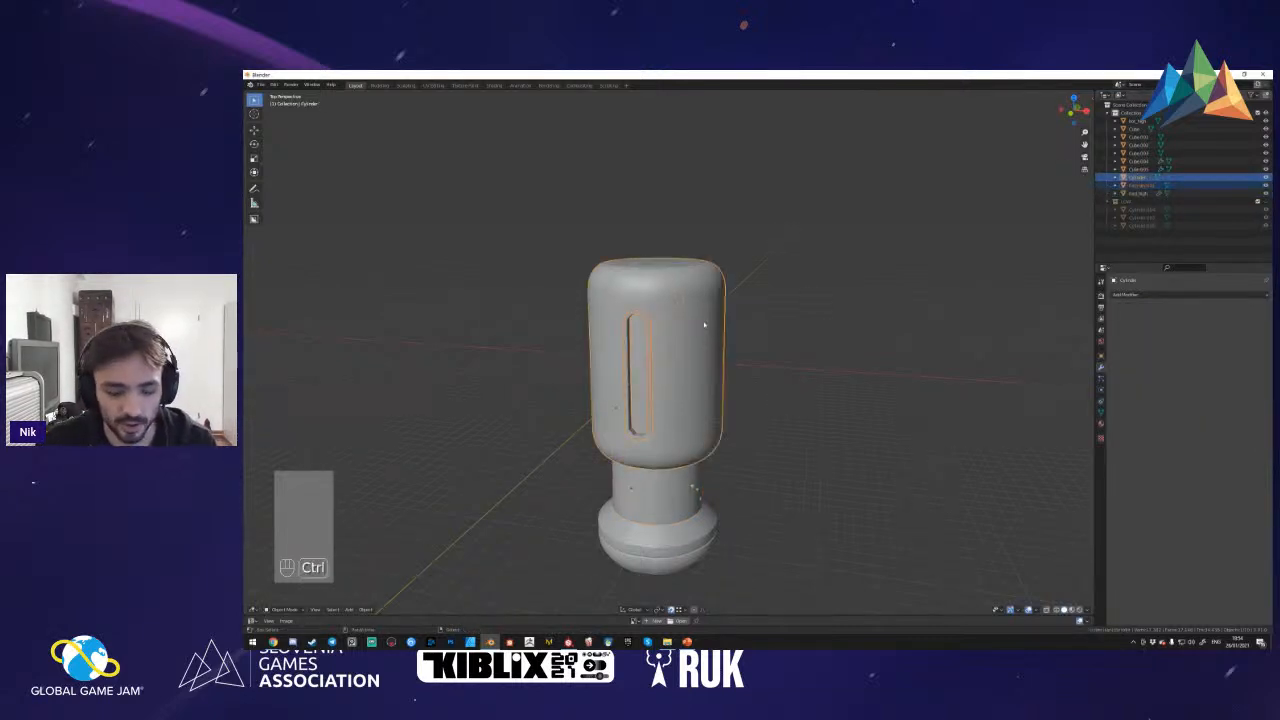
pyautogui.hotkey('ctrl', 'j')
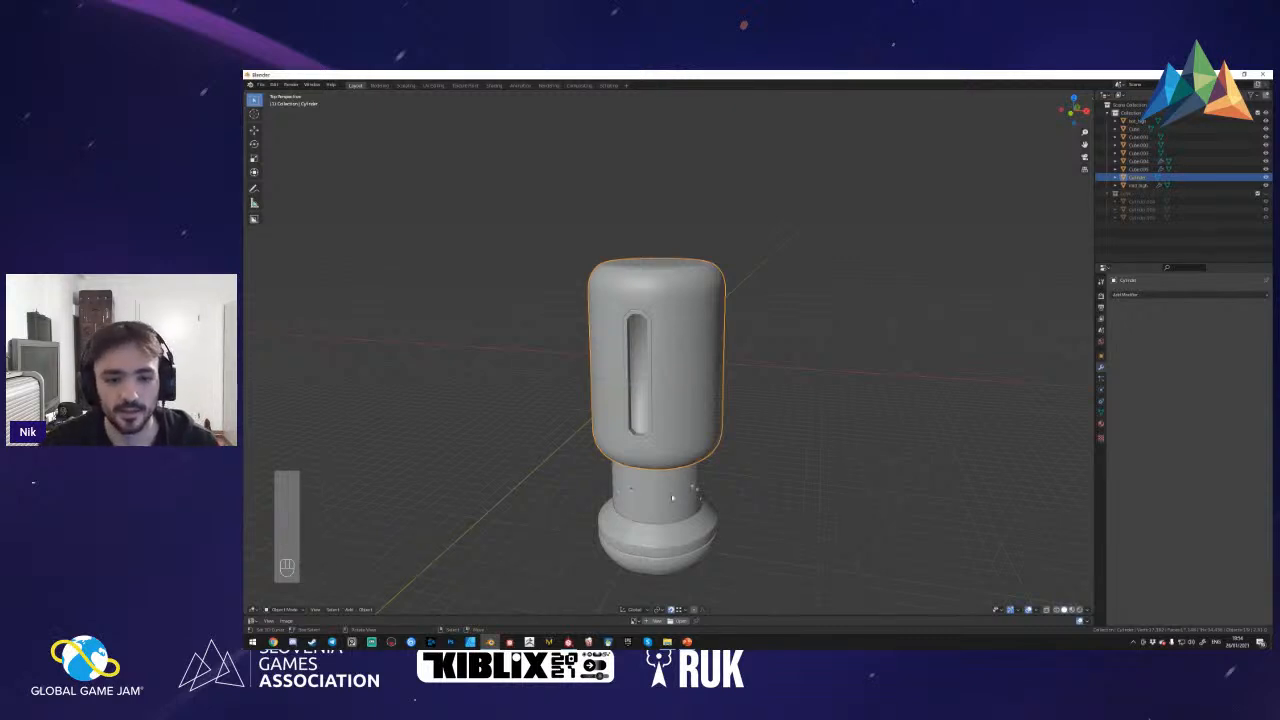
pyautogui.doubleClick(1138, 177)
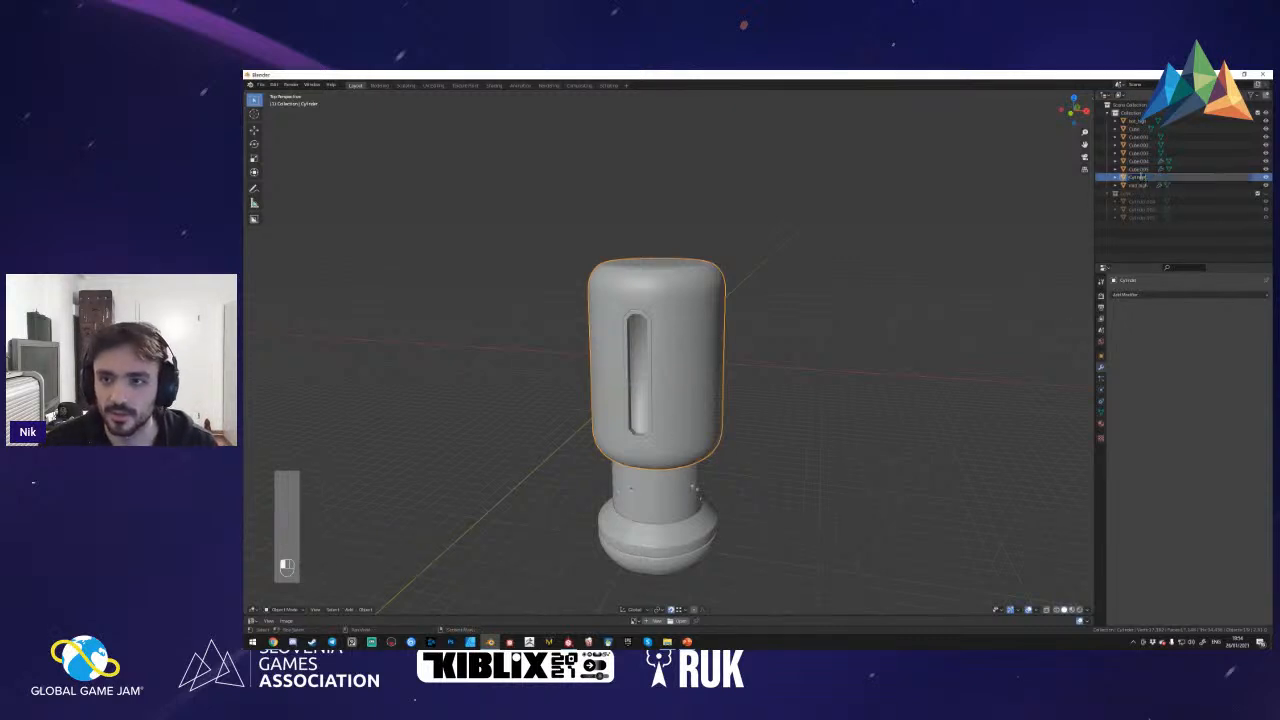
pyautogui.write('top_')
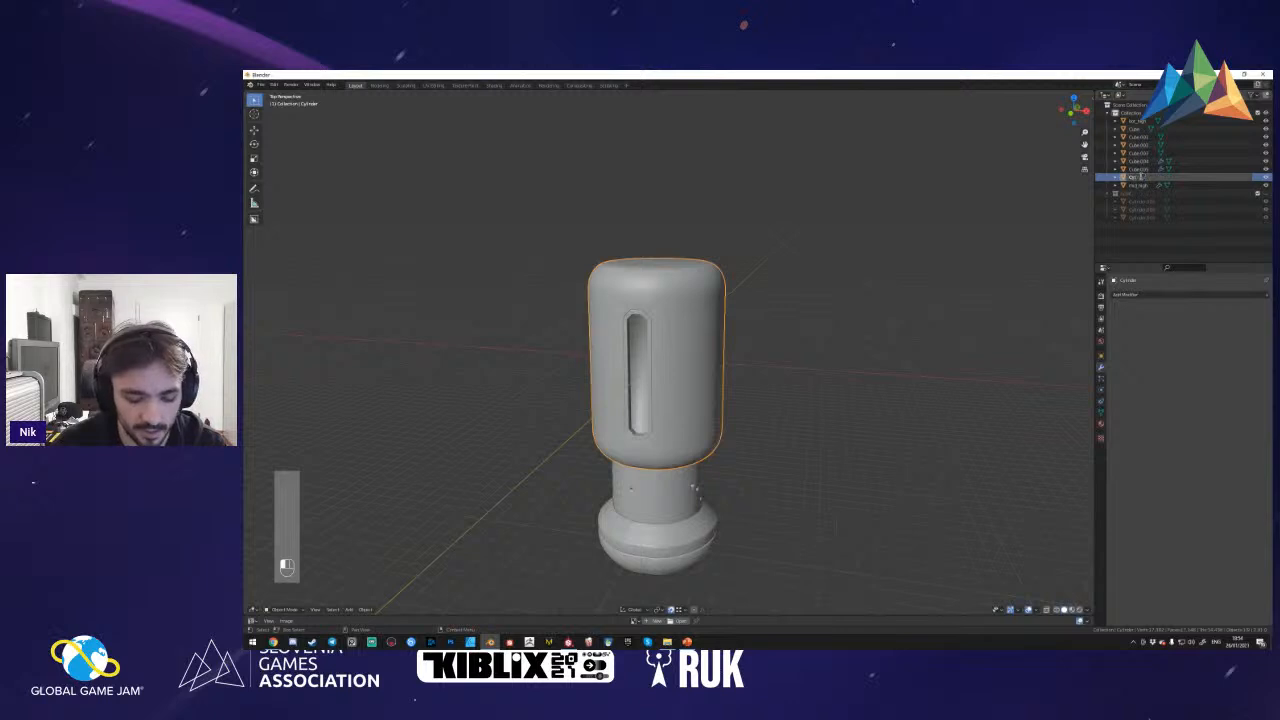
pyautogui.write('high')
pyautogui.press('Return')
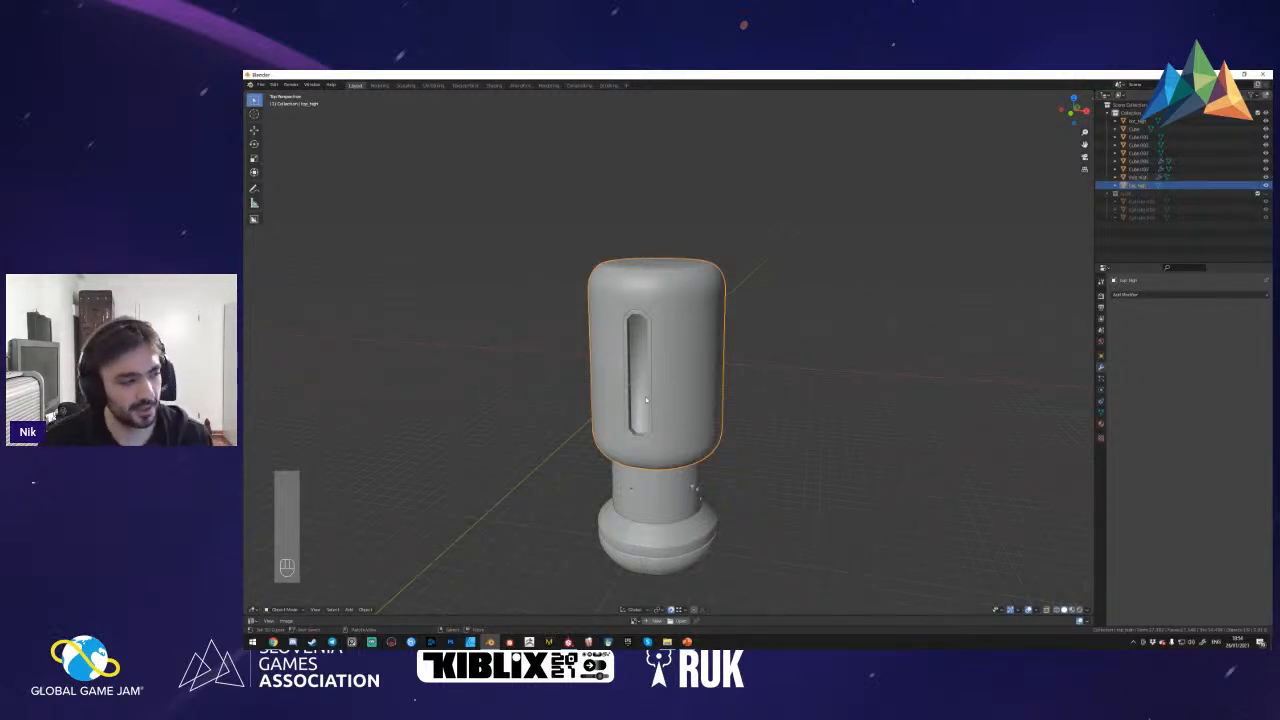
# - Show the low-poly collection and rename its top cylinder as top_low
pyautogui.press('2')
pyautogui.press('1')
pyautogui.press('2')
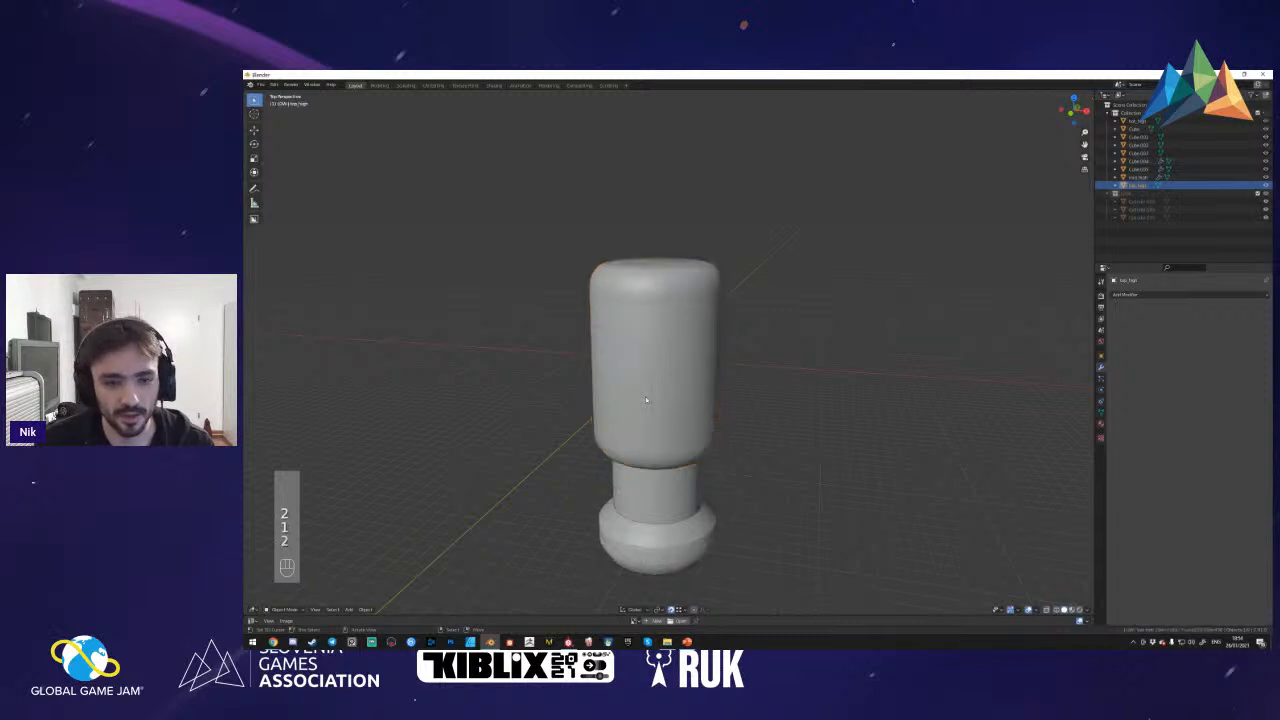
pyautogui.click(697, 305)
pyautogui.click(1140, 204)
pyautogui.write('han')
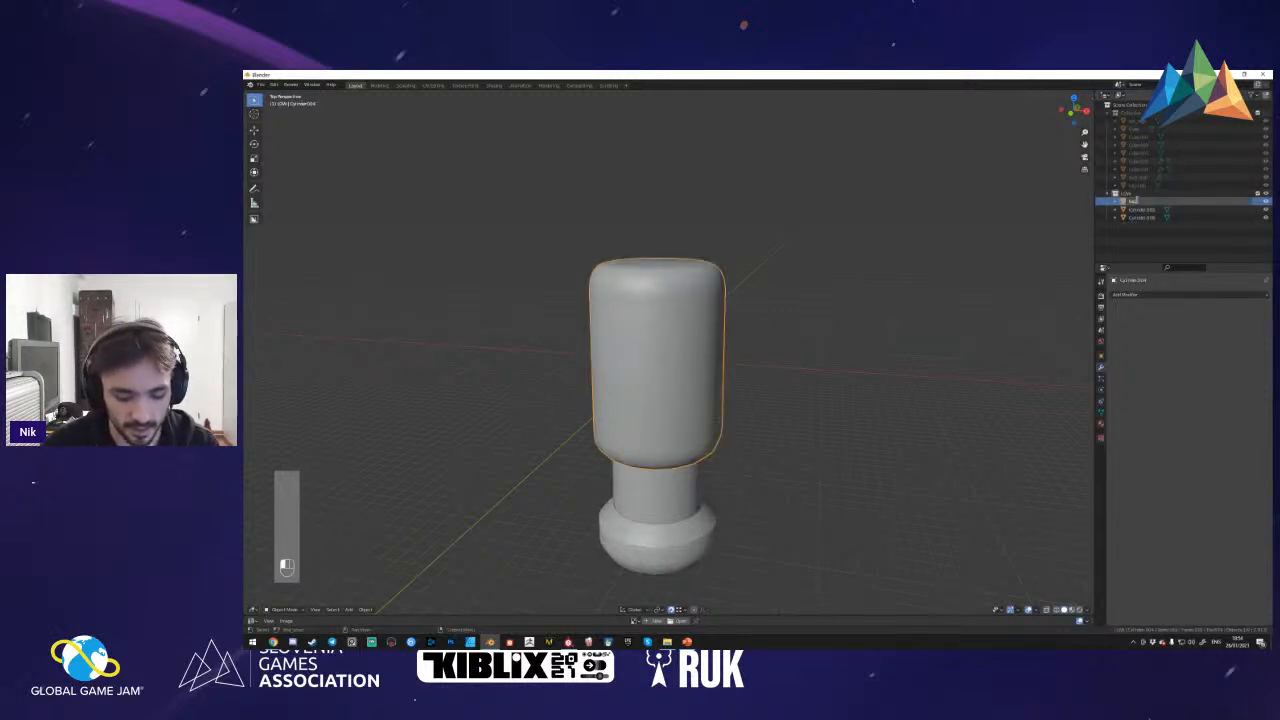
pyautogui.write('_low')
pyautogui.press('Return')
# - Rename the low-poly middle cylinder as mid_low
pyautogui.click(677, 482)
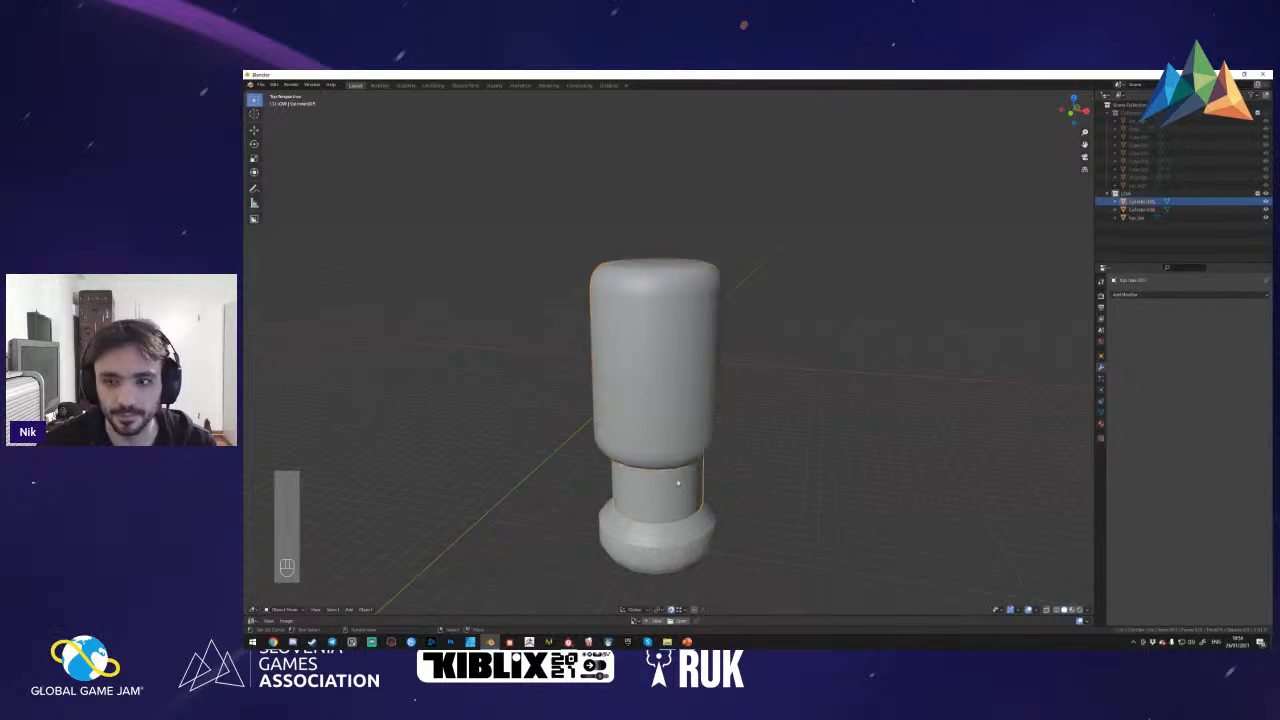
pyautogui.doubleClick(1138, 202)
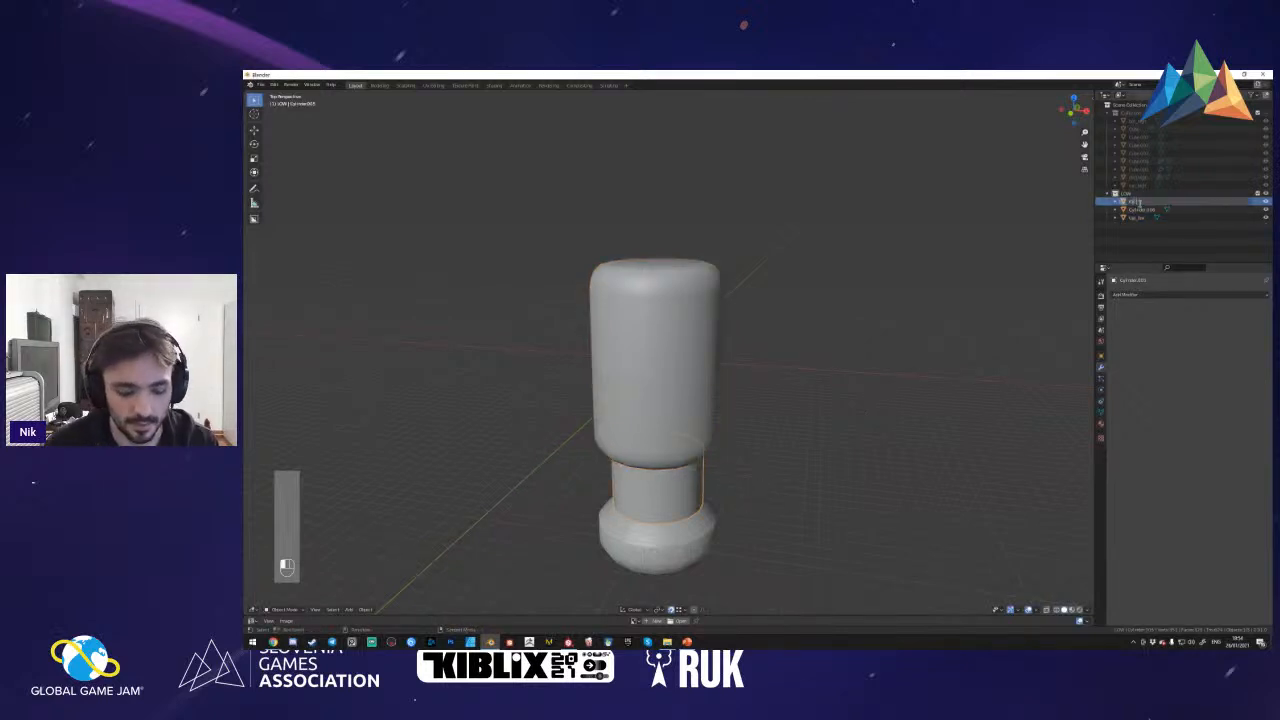
pyautogui.write('grip_low')
pyautogui.press('Return')
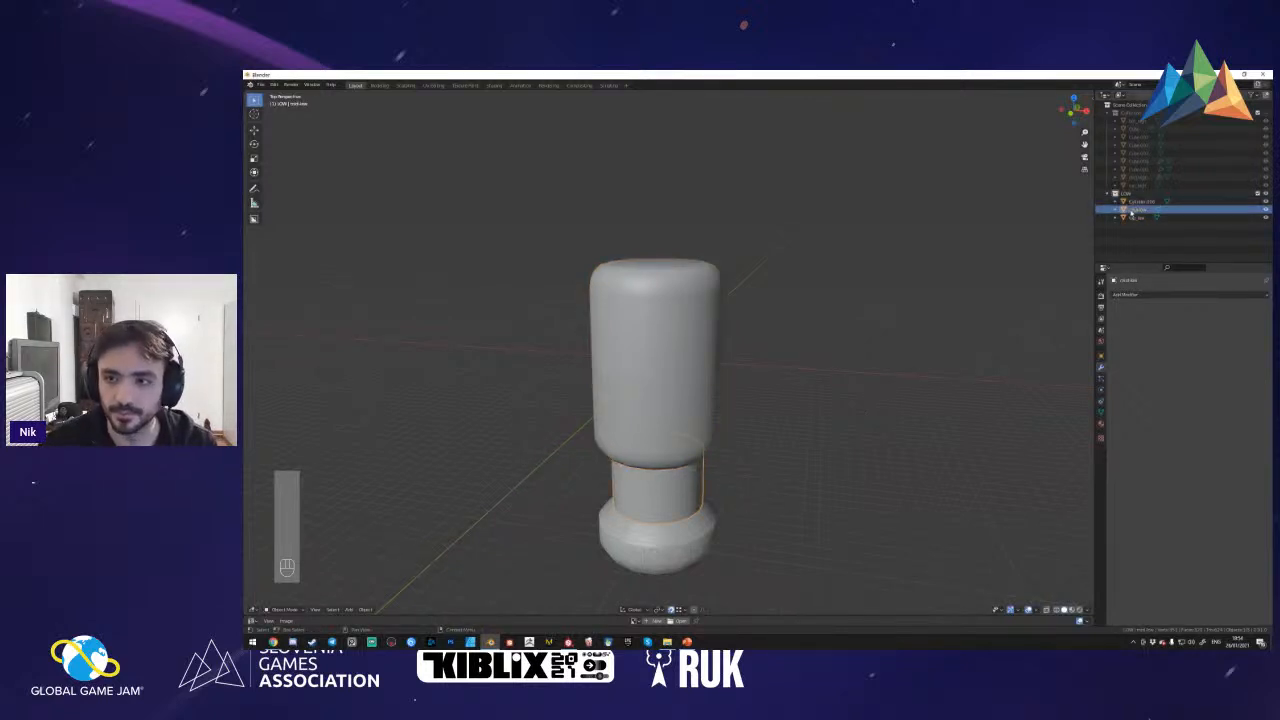
pyautogui.doubleClick(1137, 210)
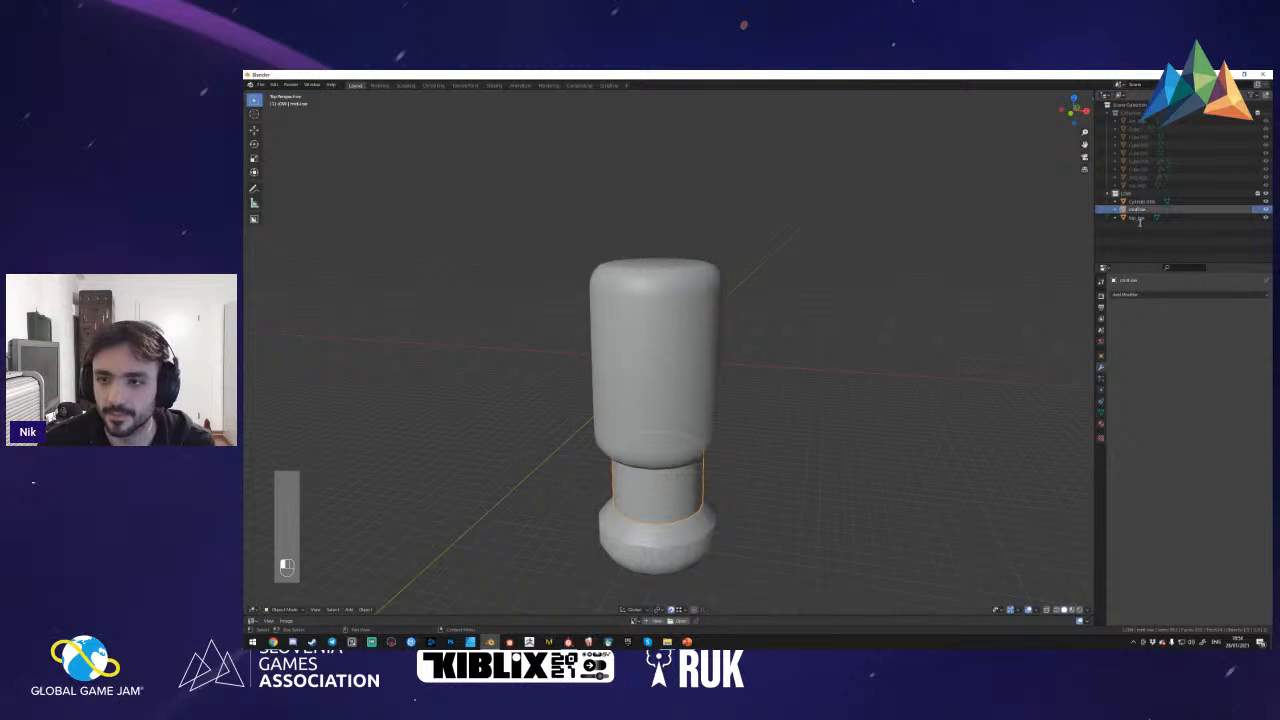
# - Rename the low-poly base as bot_low
pyautogui.click(1141, 201)
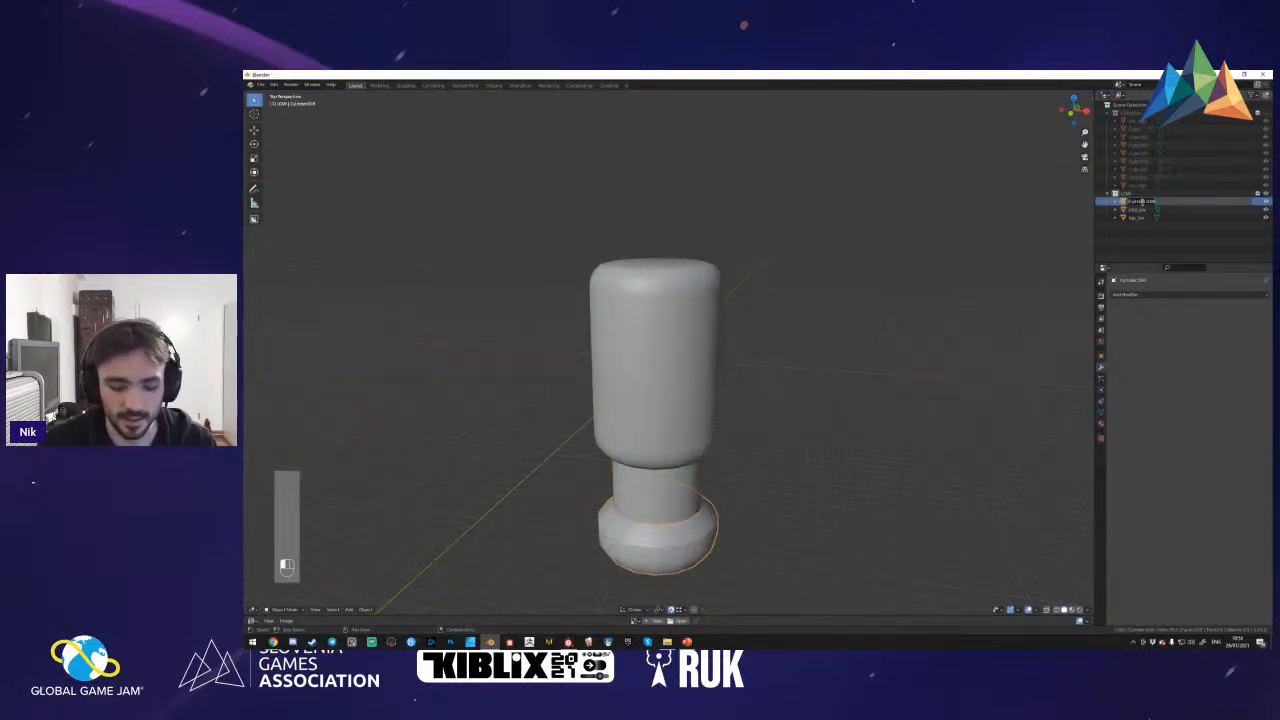
pyautogui.press('BackSpace')
pyautogui.press('BackSpace')
pyautogui.press('BackSpace')
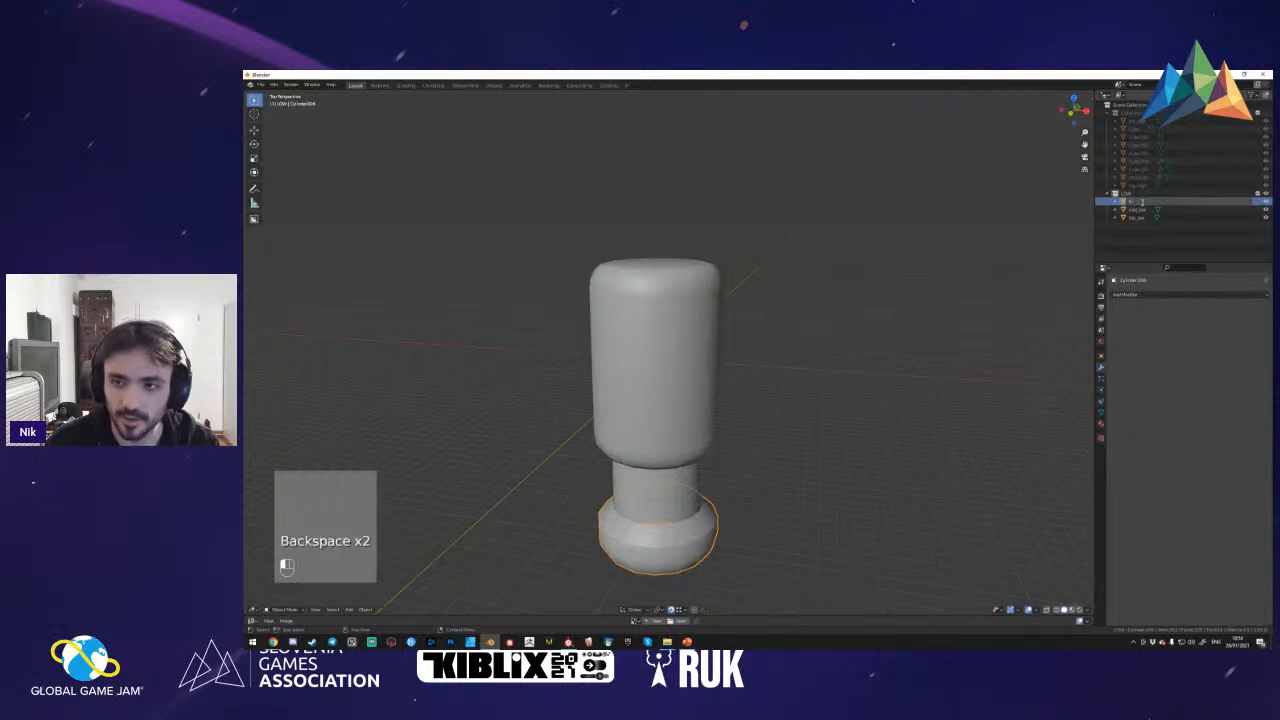
pyautogui.press('Return')
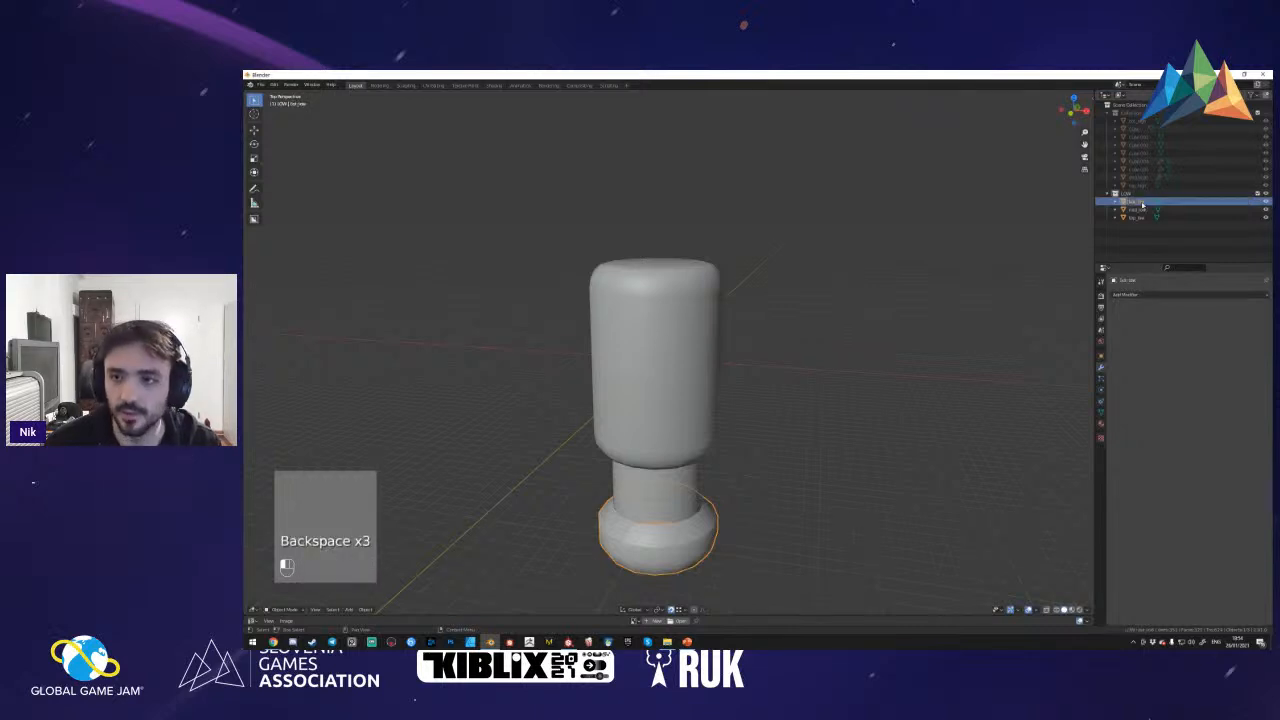
# - Select mid_high and show only the high-poly collection in the viewport
pyautogui.press('2')
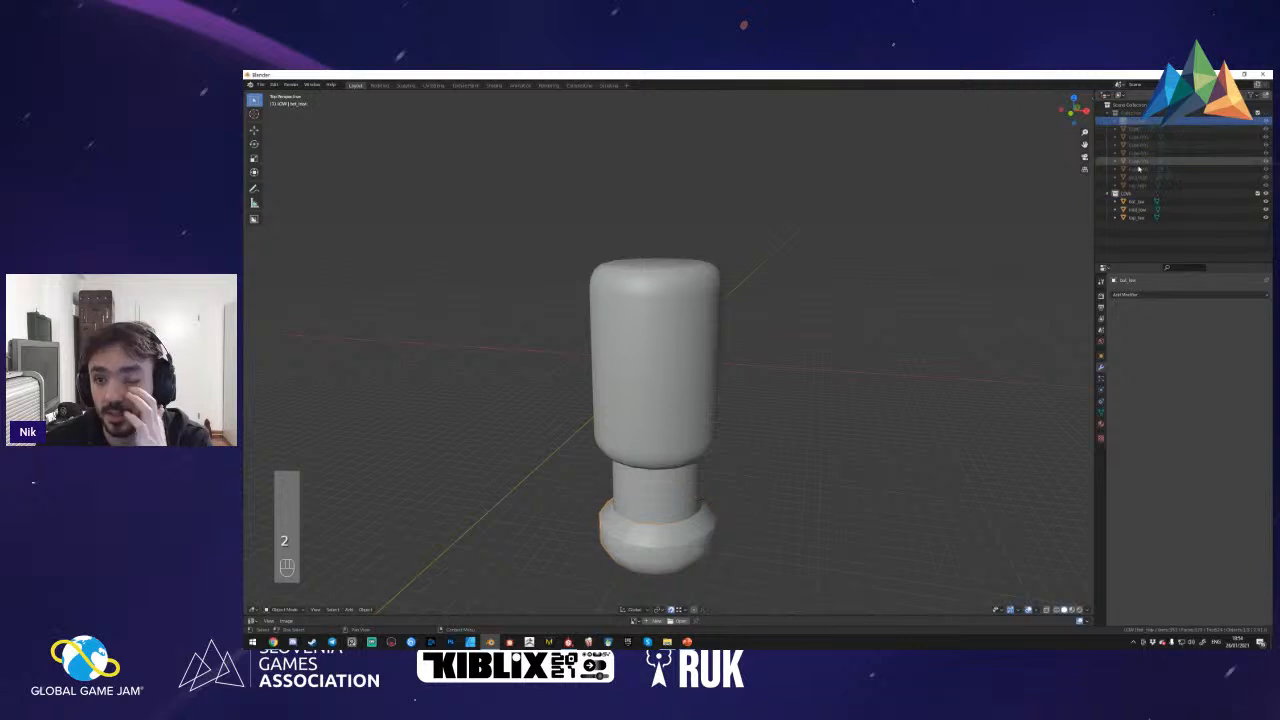
pyautogui.click(1140, 178)
pyautogui.press('1')
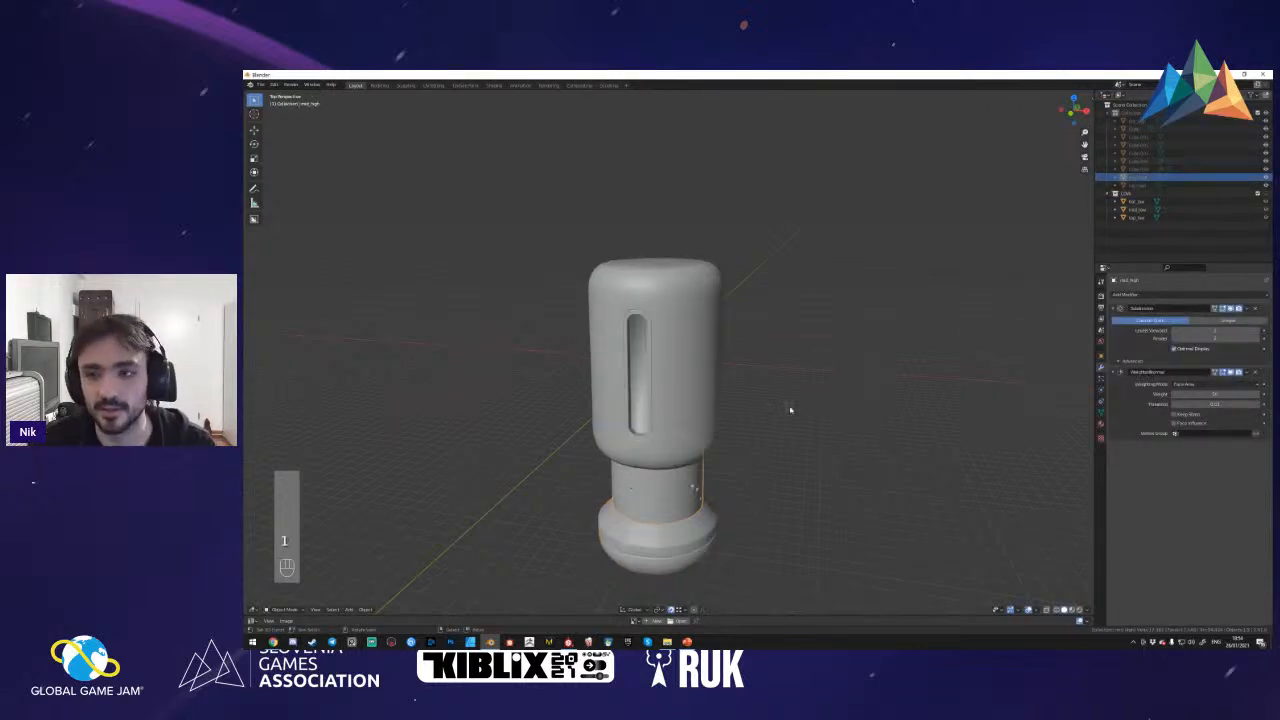
pyautogui.hotkey('ctrl', 's')
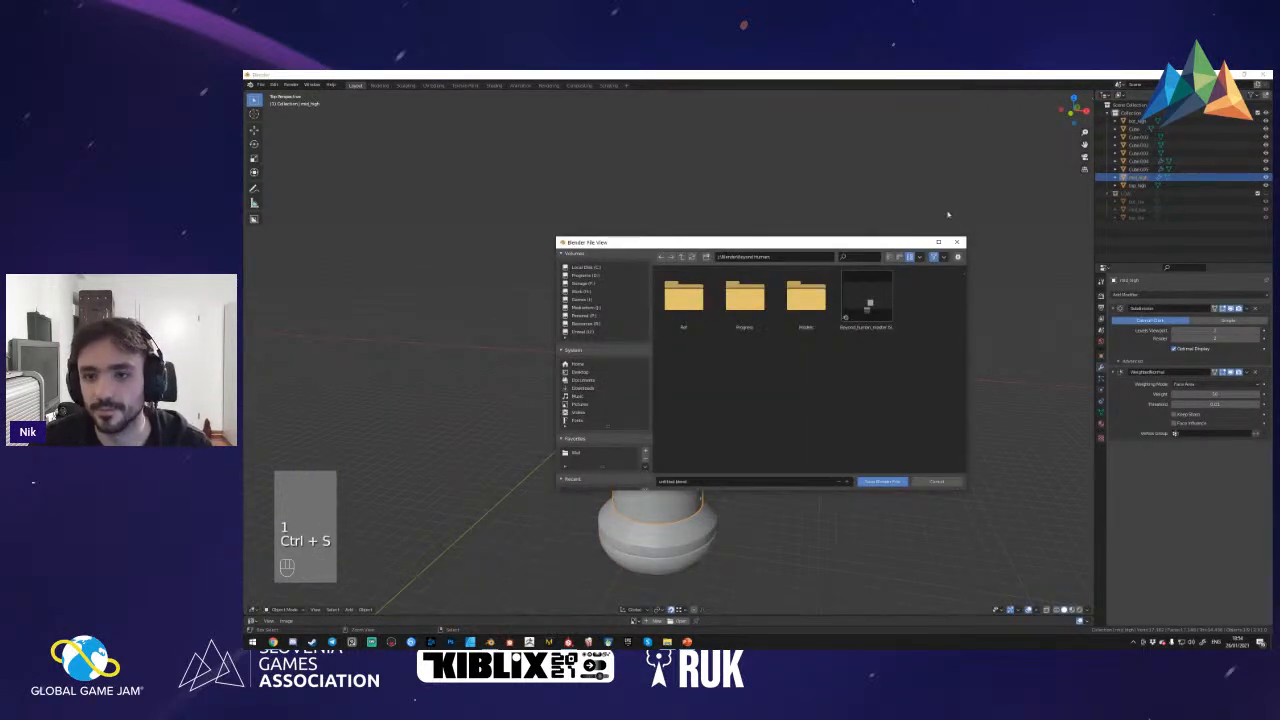
pyautogui.click(957, 242)
# - Delete the leftover cube objects away from the cylinder model in the high-poly collection
pyautogui.hotkey('shift', 'f')
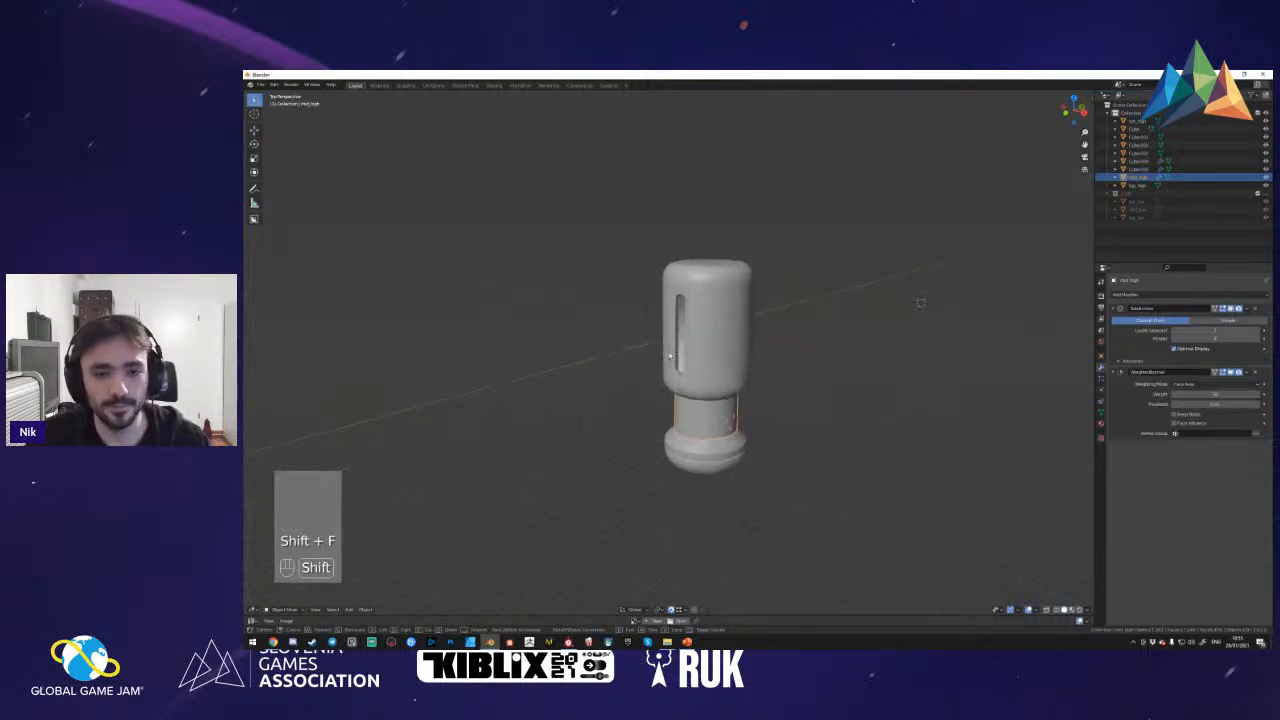
pyautogui.press('1')
pyautogui.hotkey('shift', 'f')
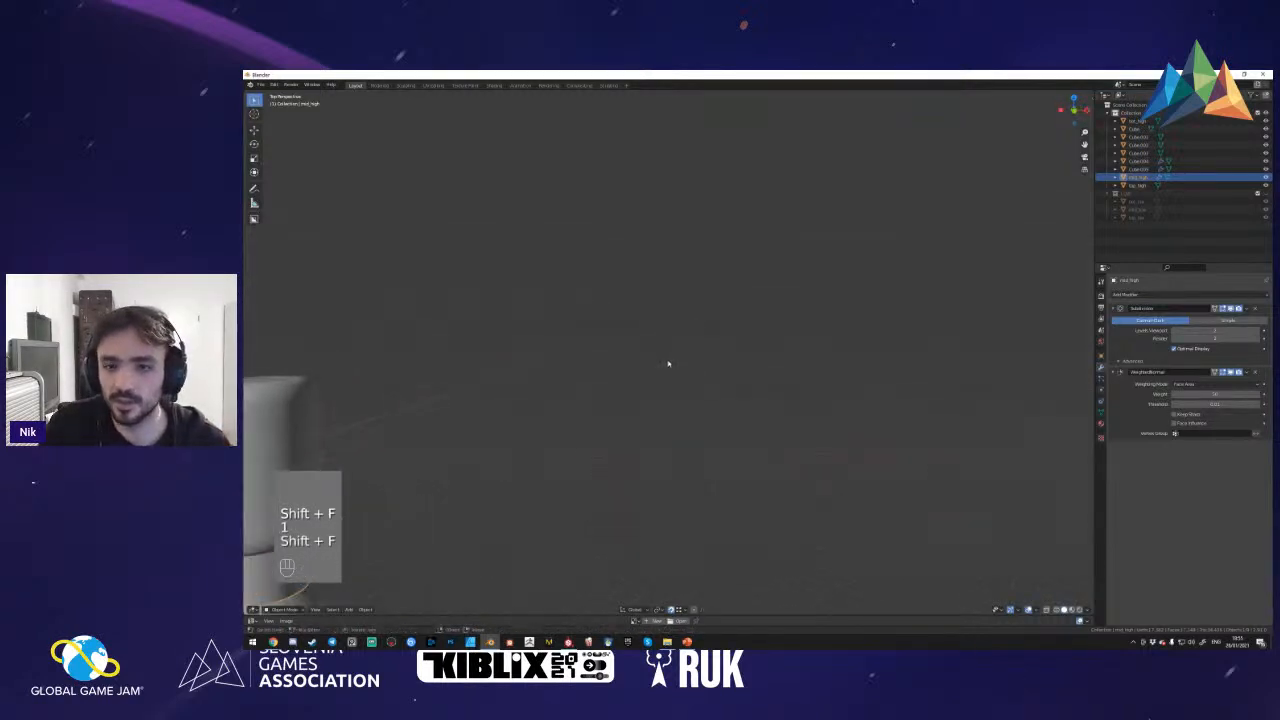
pyautogui.hotkey('shift', 'f')
pyautogui.click(670, 355)
pyautogui.moveTo(622, 264); pyautogui.dragTo(920, 459)
pyautogui.press('Delete')
pyautogui.hotkey('shift', 'f')
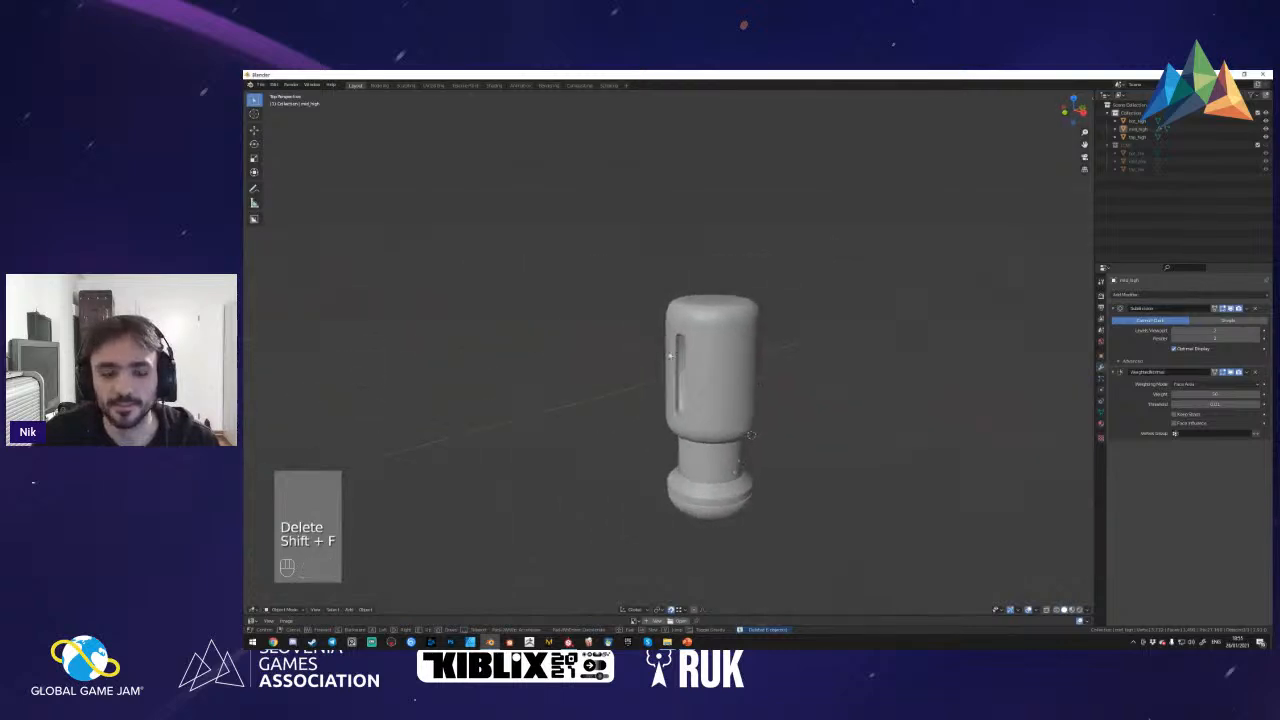
pyautogui.click(670, 355)
# - Apply the Subdivision and Weighted Normal modifiers on mid_high and check top_high and bot_high for remaining modifiers
pyautogui.press('1')
pyautogui.click(667, 340)
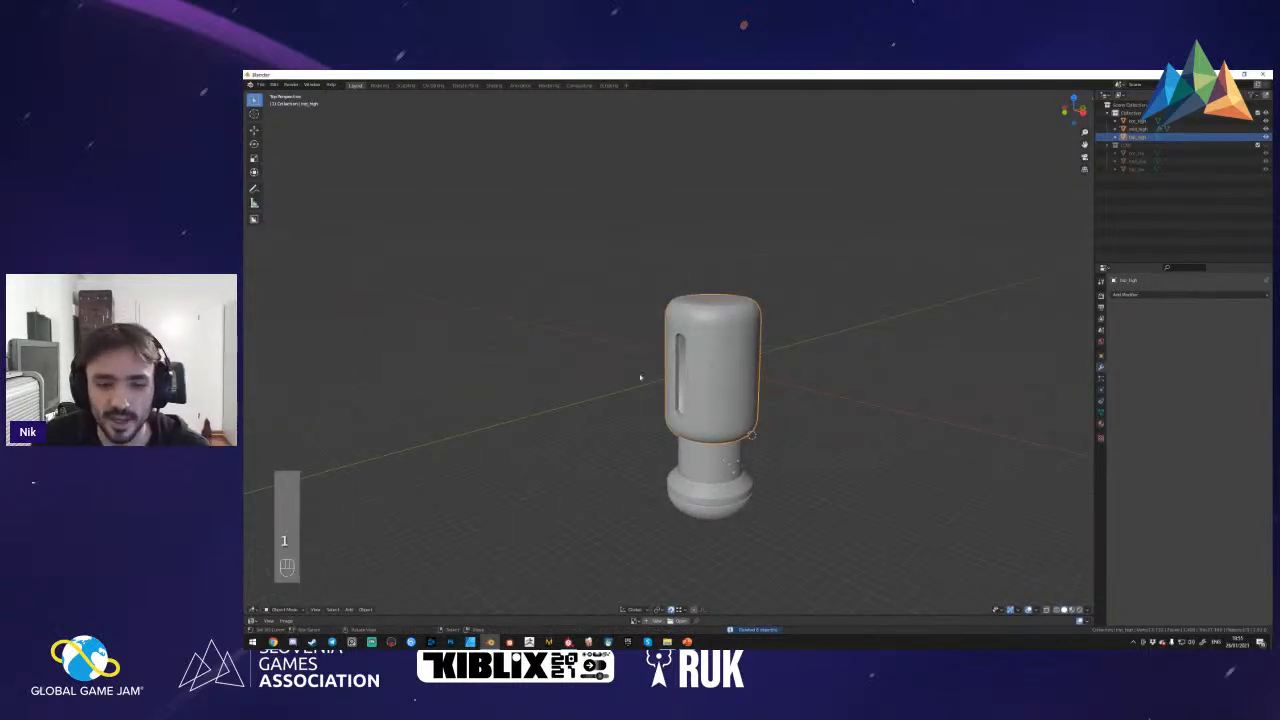
pyautogui.moveTo(608, 206); pyautogui.dragTo(816, 540)
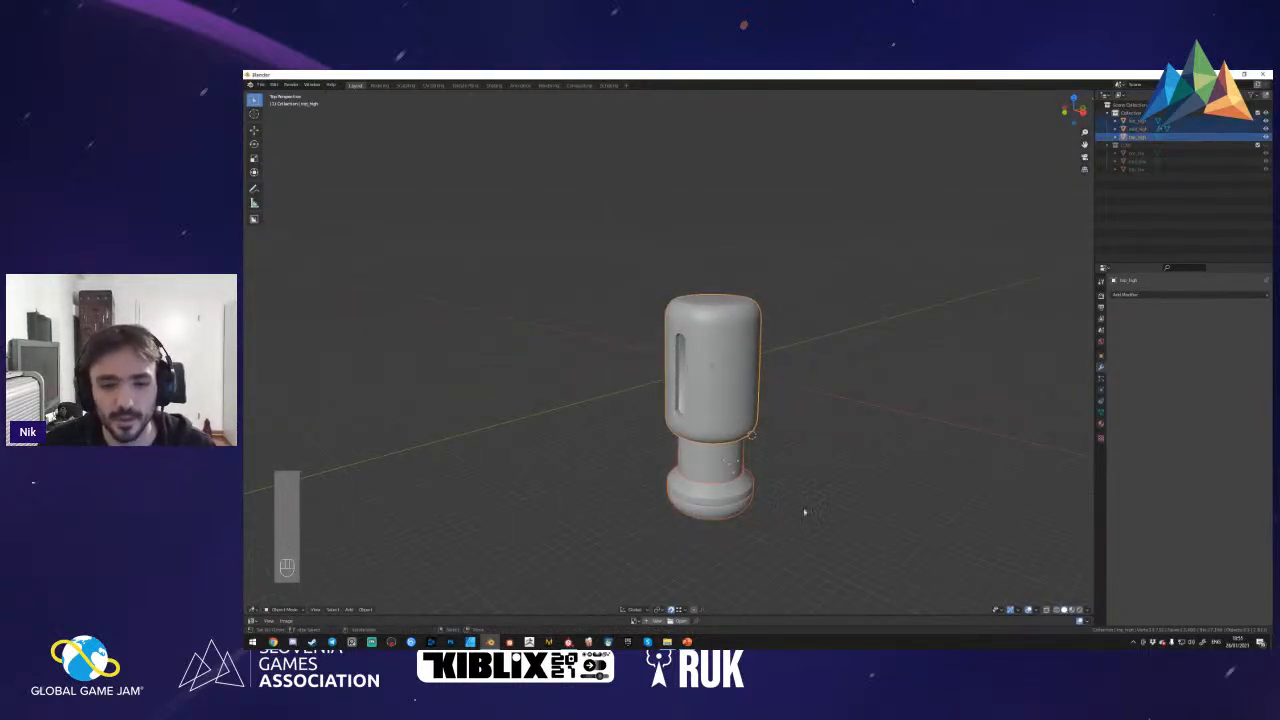
pyautogui.click(715, 465)
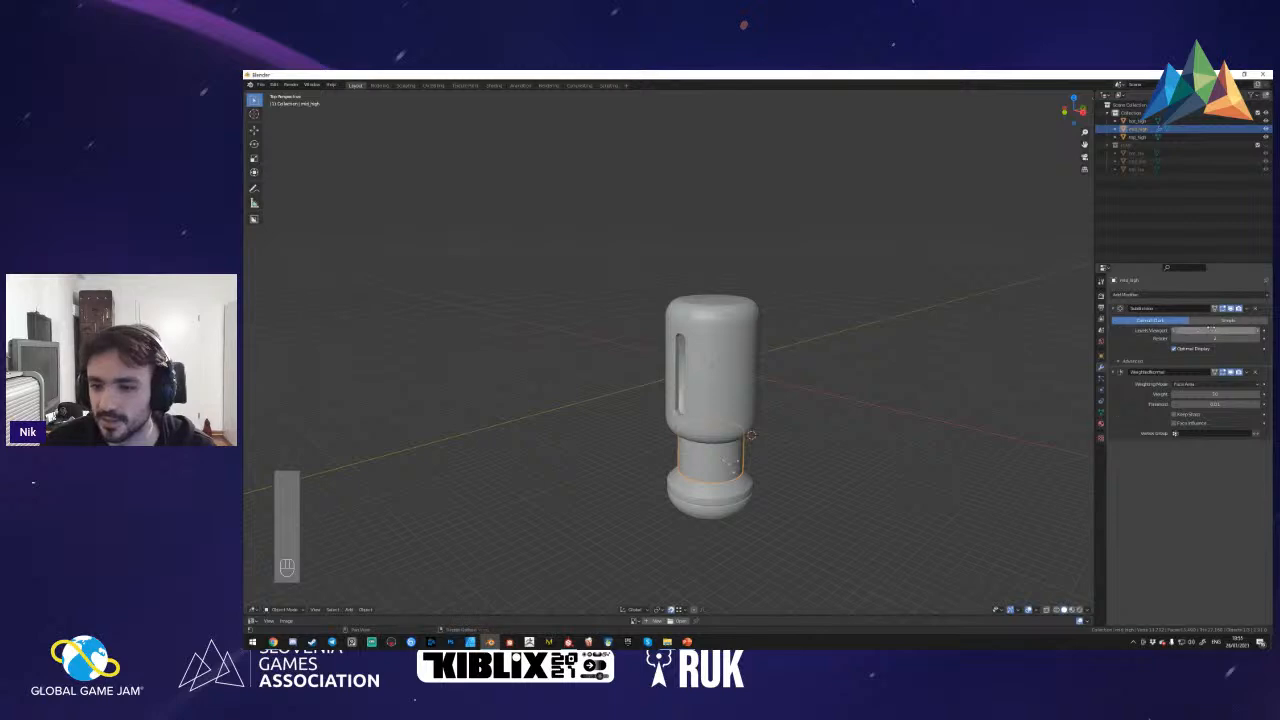
pyautogui.hotkey('ctrl', 'a')
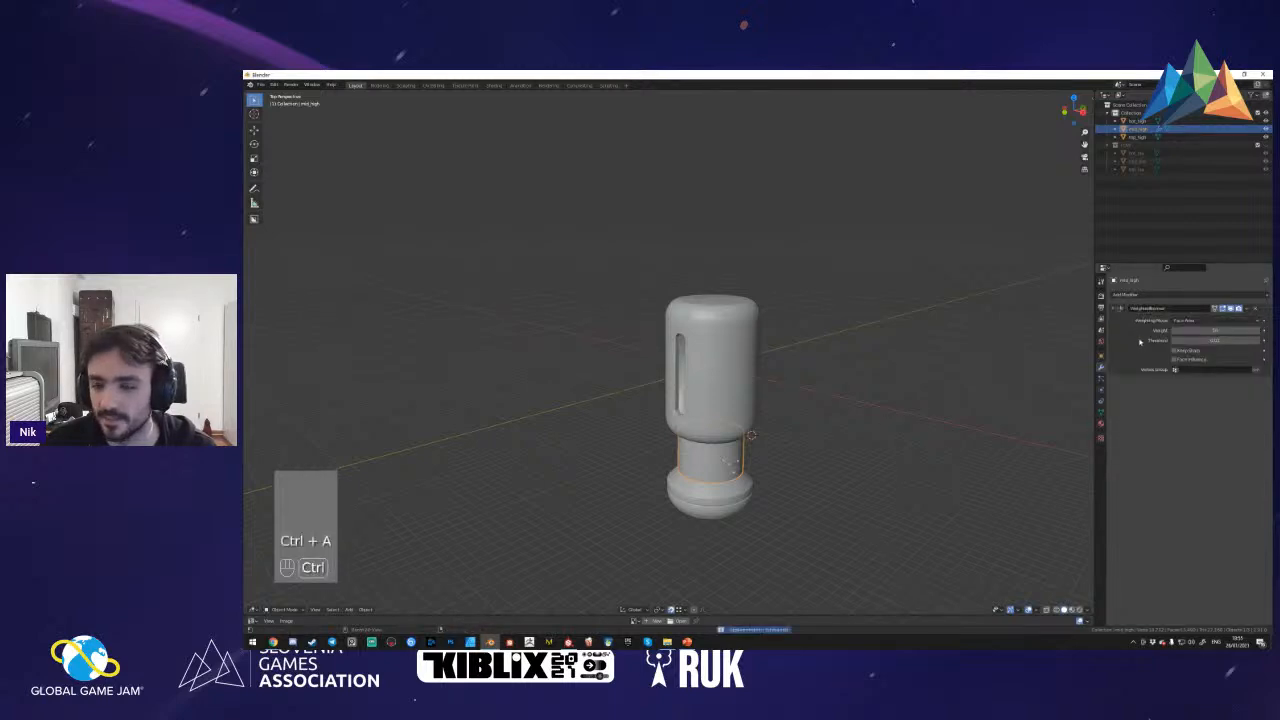
pyautogui.hotkey('ctrl', 'a')
pyautogui.click(706, 367)
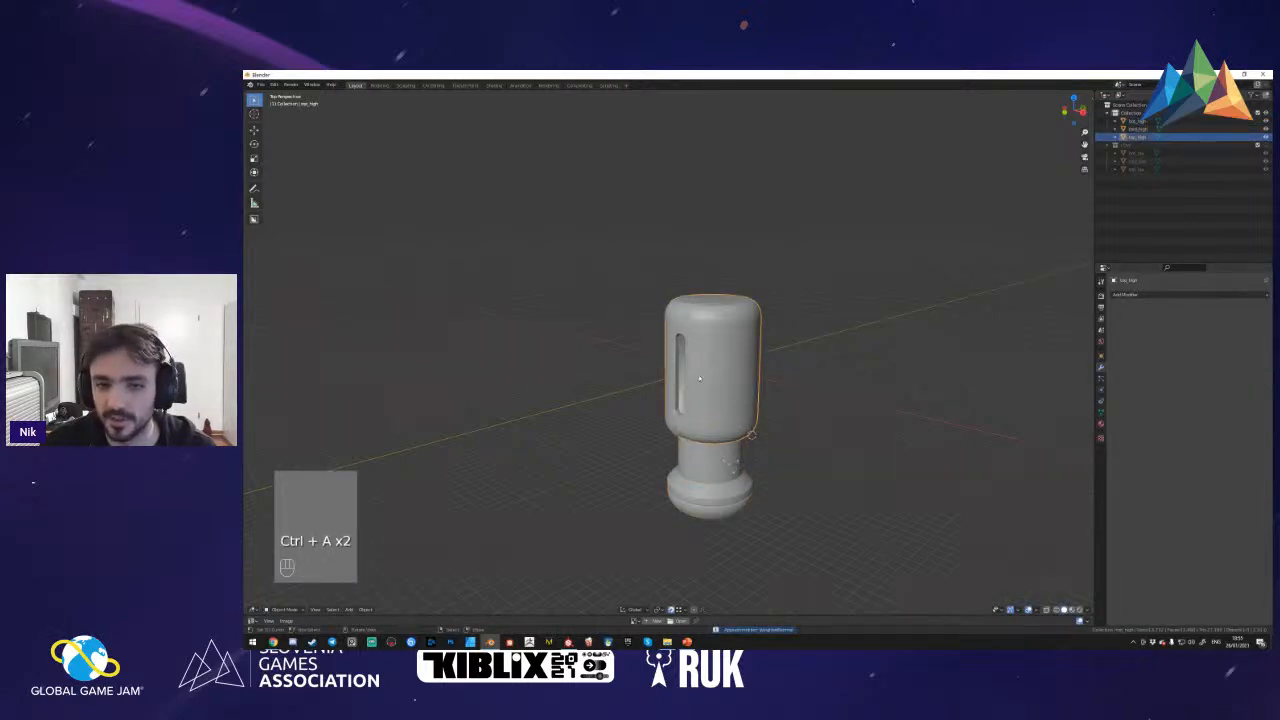
pyautogui.click(715, 508)
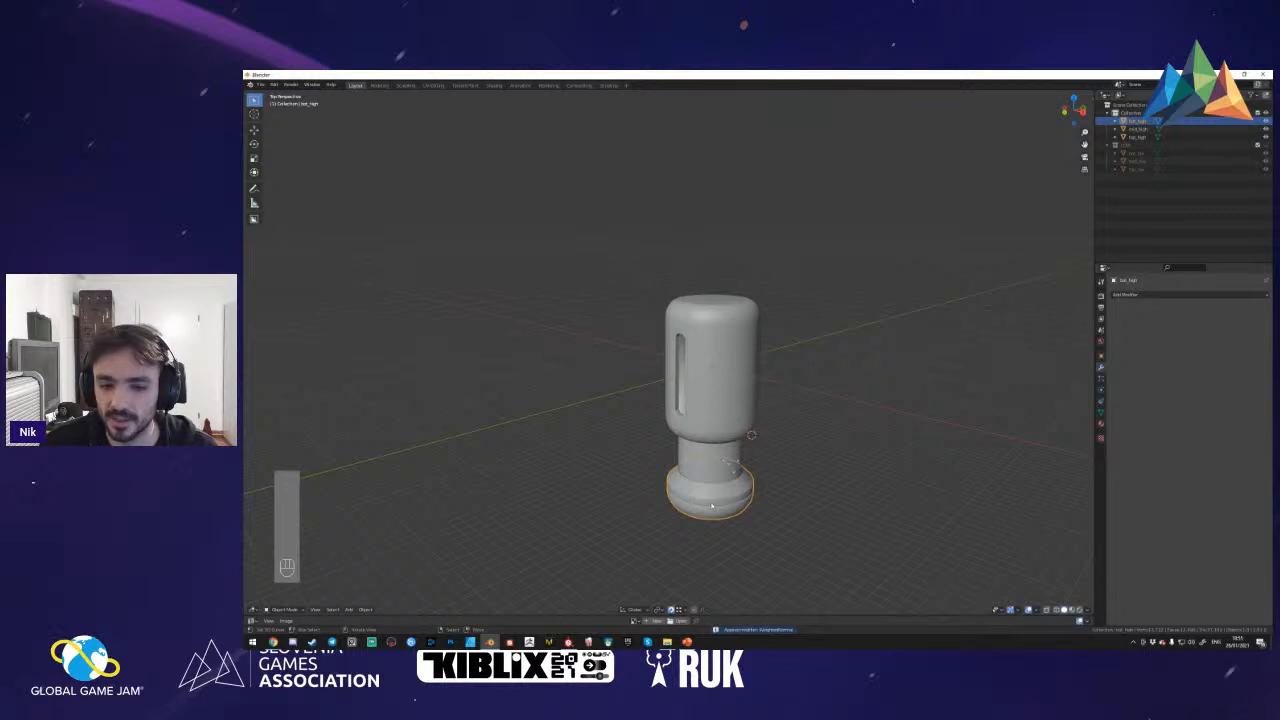
# - Show the low-poly collection and check the materials assigned to bot_low, mid_low and top_low
pyautogui.press('2')
pyautogui.click(741, 493)
pyautogui.rightClick(712, 372)
pyautogui.rightClick(709, 501)
pyautogui.click(1101, 437)
pyautogui.click(1138, 329)
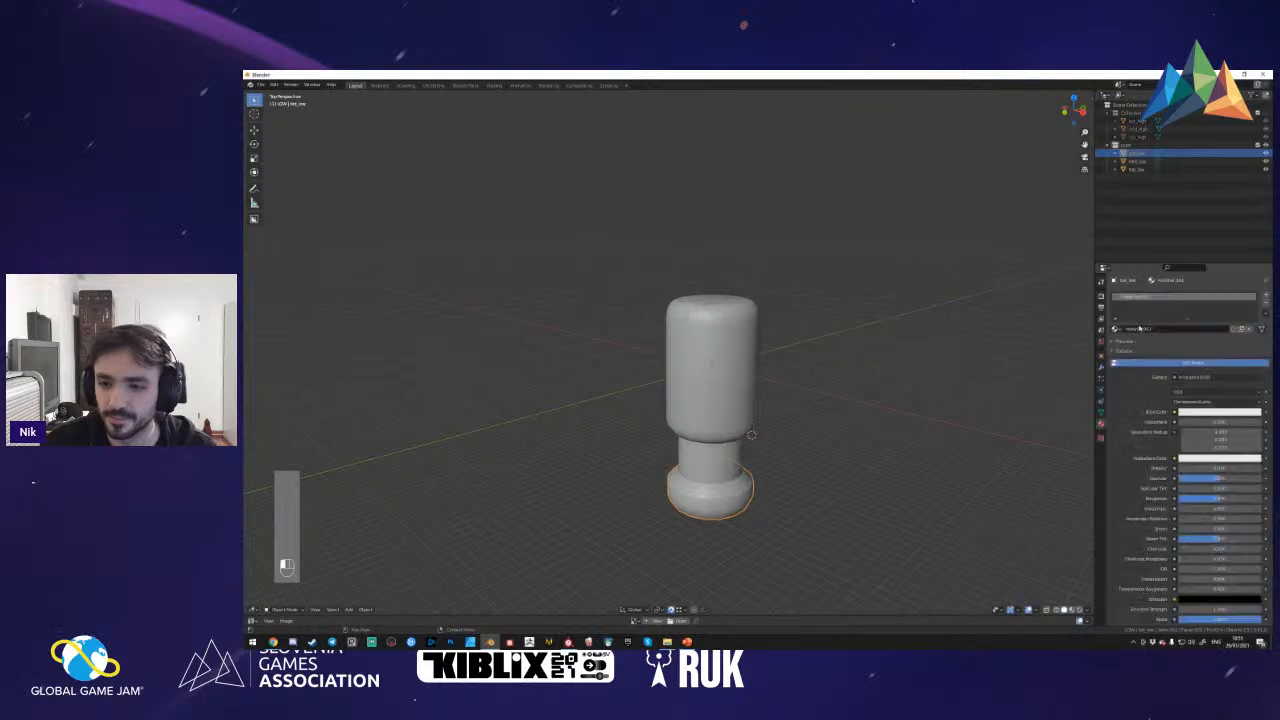
pyautogui.click(1137, 160)
pyautogui.click(1191, 330)
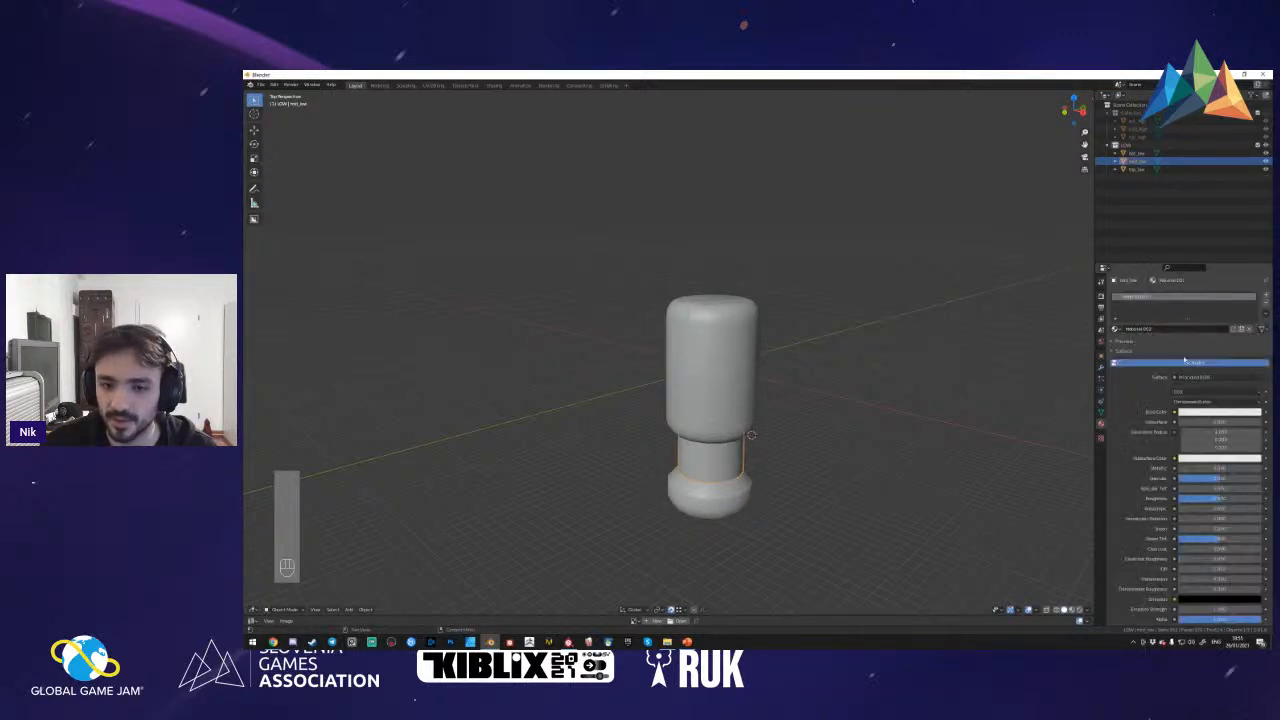
pyautogui.click(1137, 169)
pyautogui.click(1153, 331)
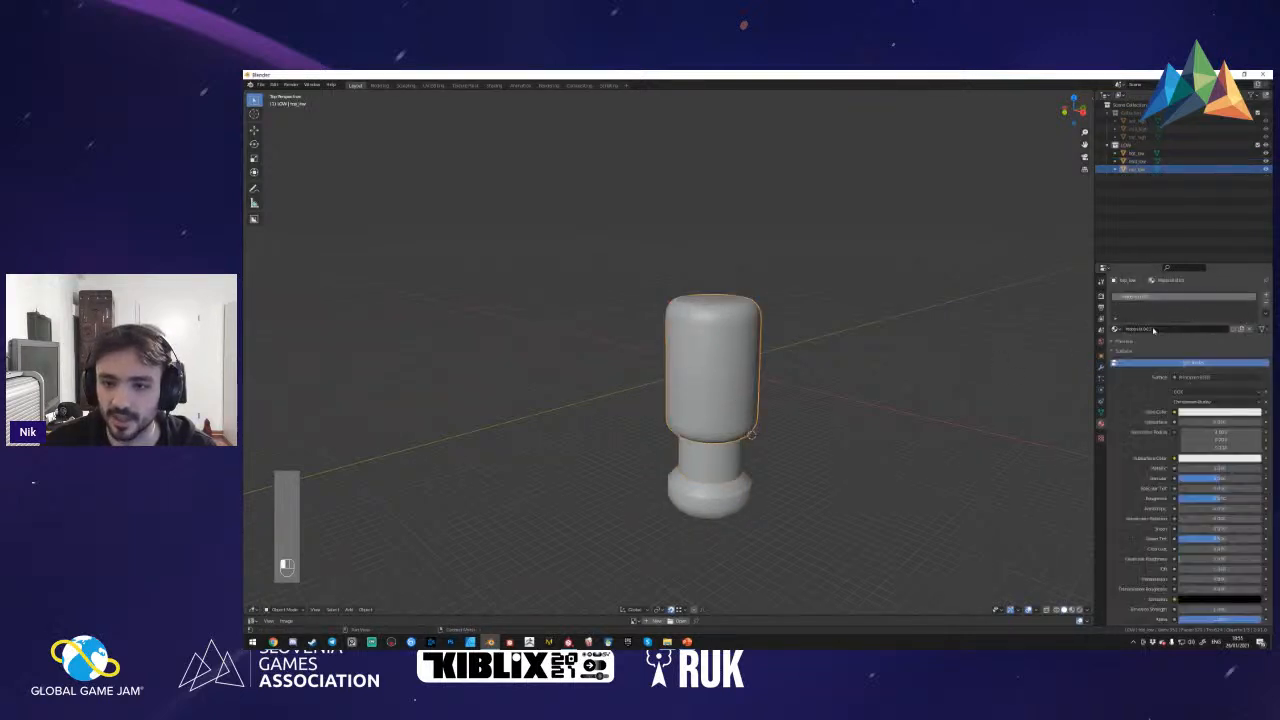
# - Enlarge the UV editor and pack all UV islands of top_low with UVPackmaster
pyautogui.press('Tab')
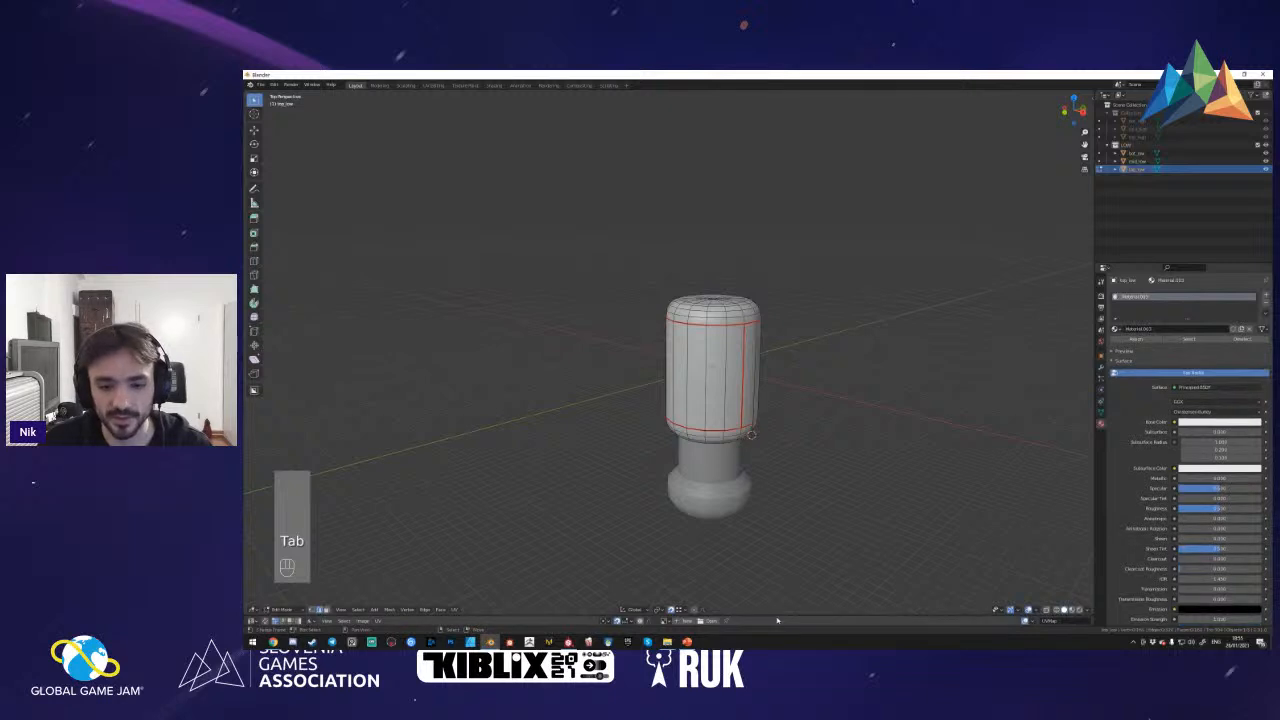
pyautogui.moveTo(700, 614); pyautogui.dragTo(700, 440)
pyautogui.press('a')
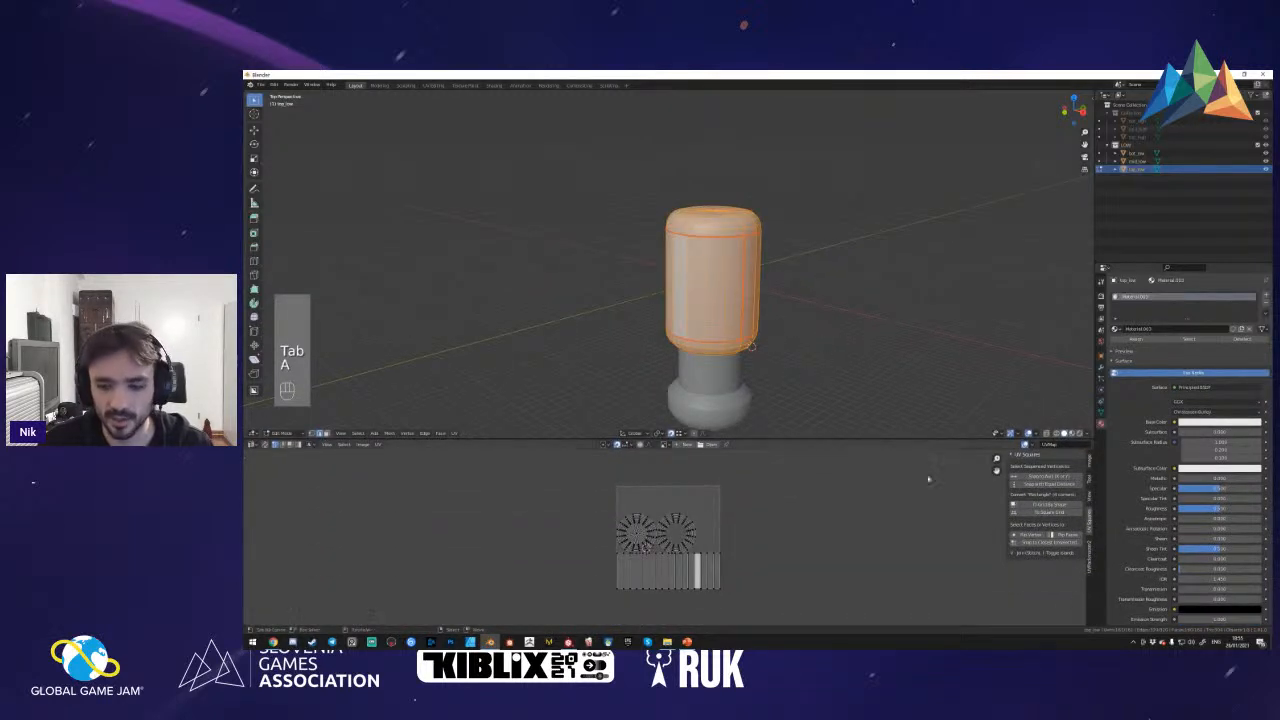
pyautogui.click(1088, 558)
pyautogui.click(1046, 523)
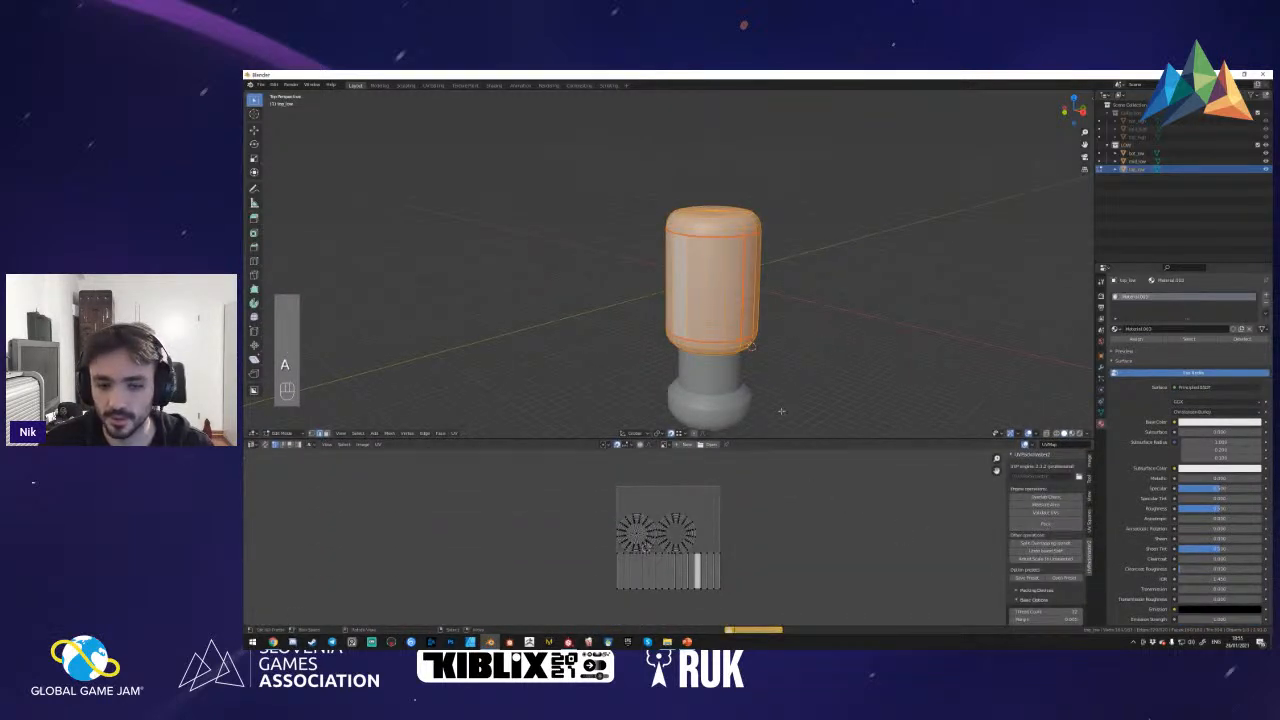
pyautogui.press('Tab')
# - Unwrap all of mid_low's geometry and pack its UV islands with UVPackmaster
pyautogui.click(715, 375)
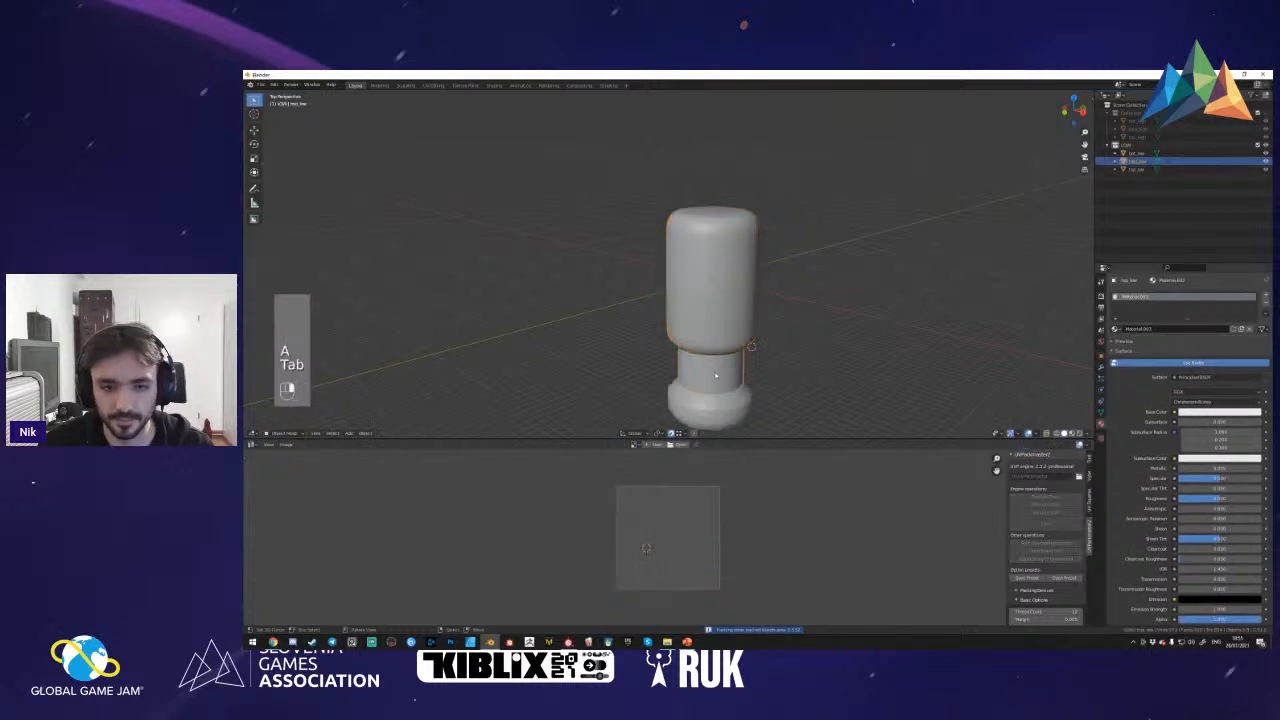
pyautogui.press('Tab')
pyautogui.press('a')
pyautogui.press('a')
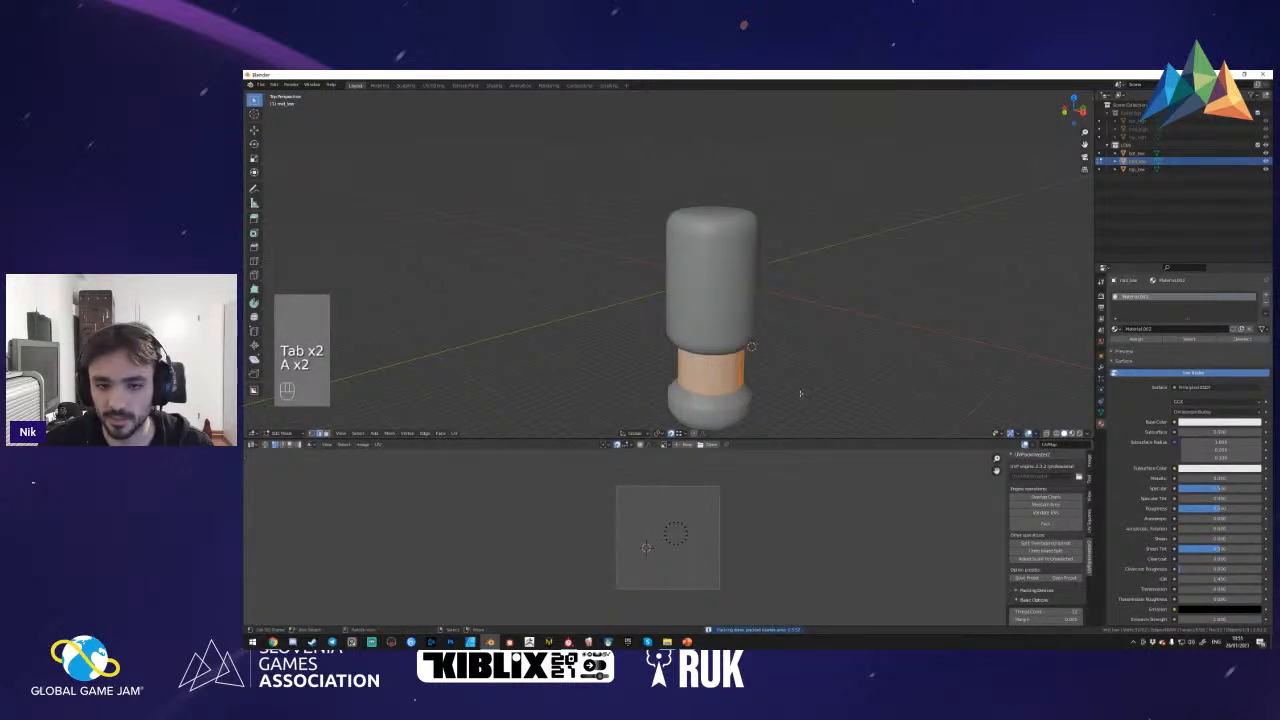
pyautogui.press('u')
pyautogui.click(795, 377)
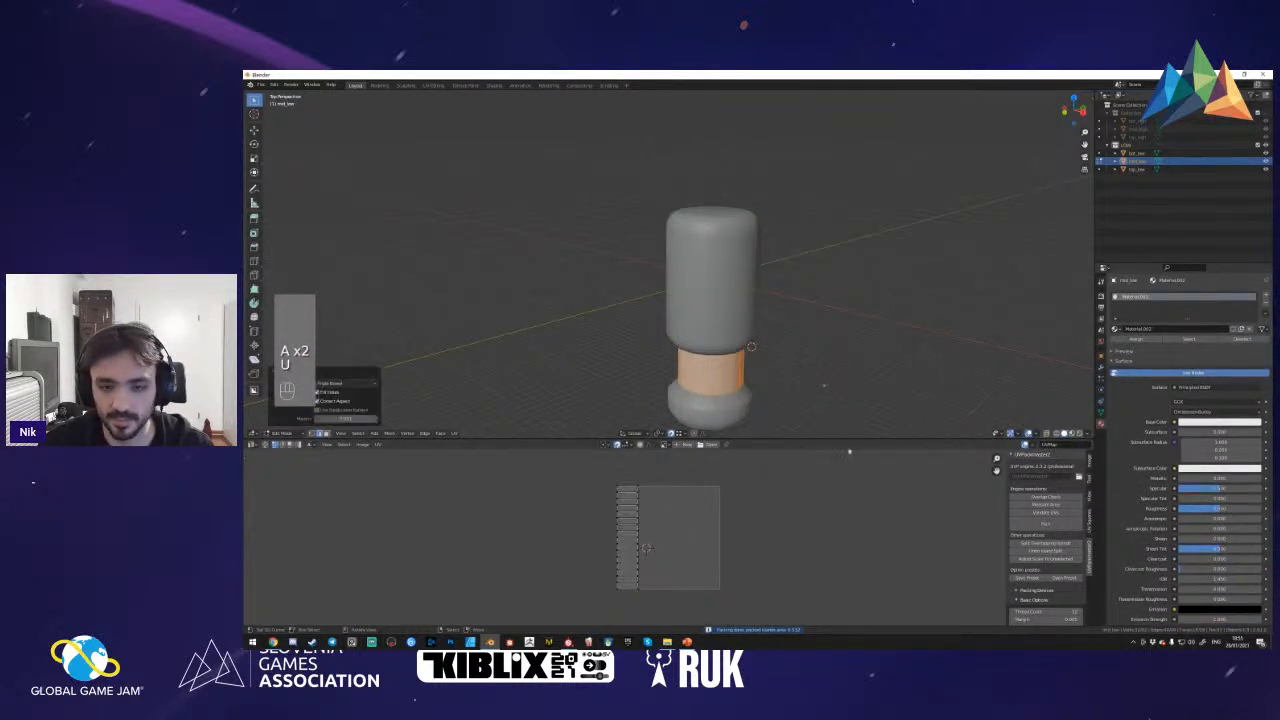
pyautogui.click(1060, 524)
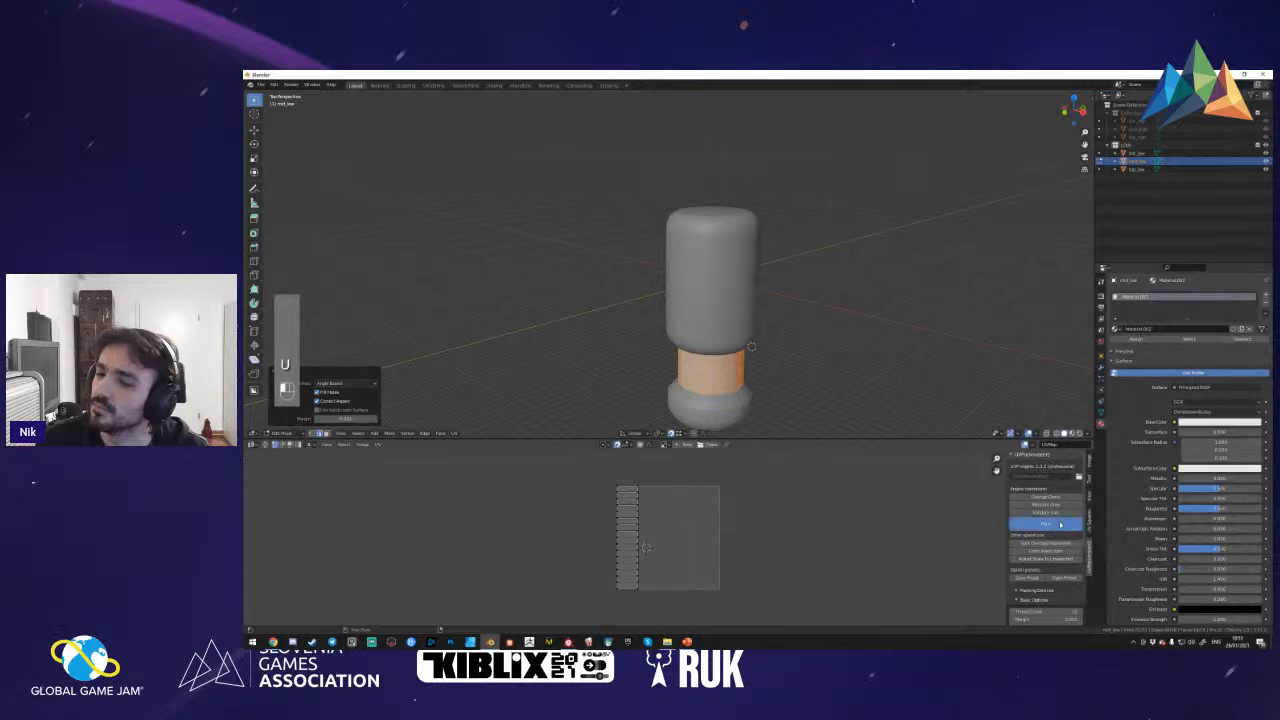
pyautogui.press('a')
pyautogui.click(1046, 524)
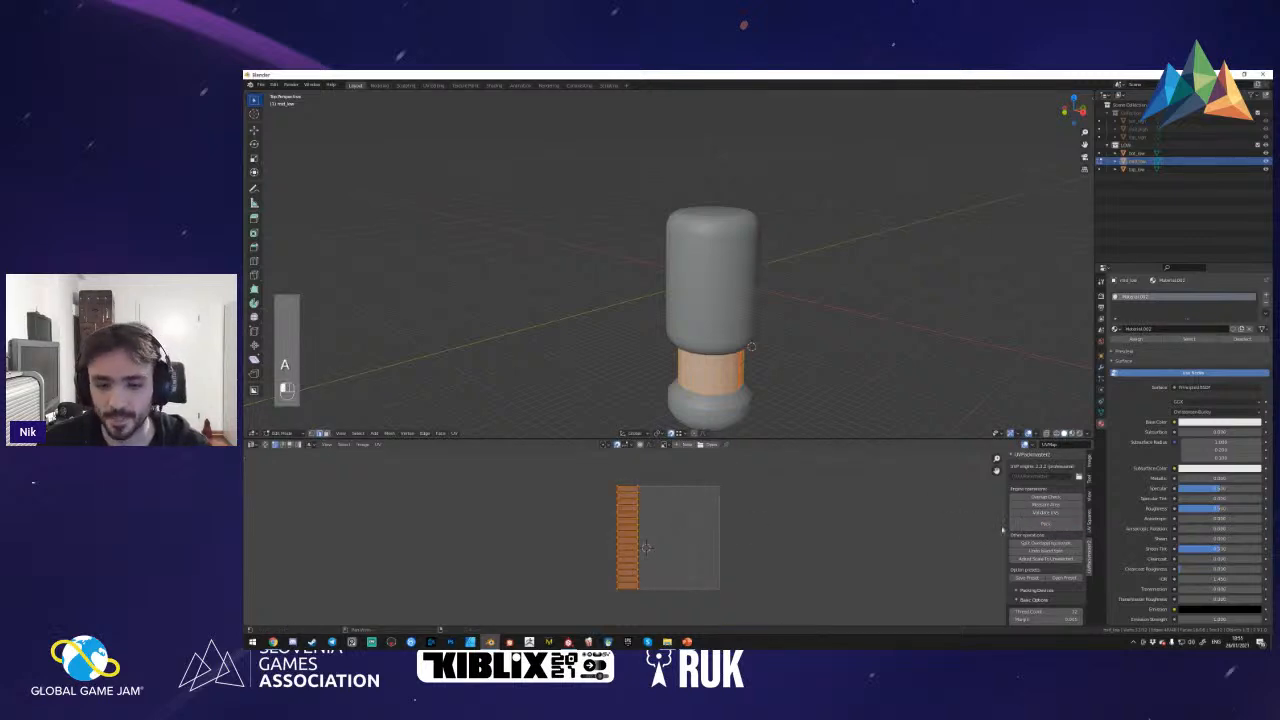
# - Select bot_low and pack all of its UV islands with UVPackmaster
pyautogui.press('Tab')
pyautogui.click(746, 401)
pyautogui.press('Tab')
pyautogui.press('a')
pyautogui.press('a')
pyautogui.click(1046, 524)
pyautogui.press('Tab')
# - Show only the high-poly collection, select bot_high and switch the viewport to Material Preview shading
pyautogui.moveTo(593, 238); pyautogui.dragTo(795, 430)
pyautogui.press('1')
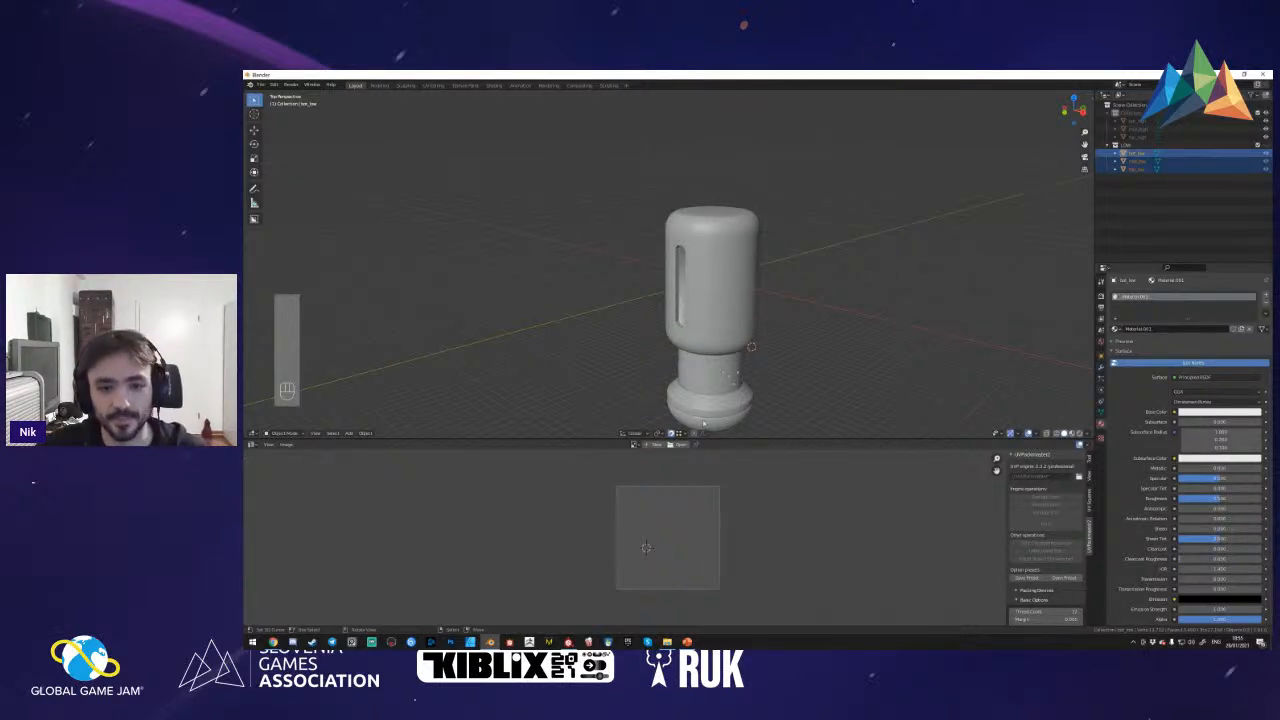
pyautogui.click(706, 423)
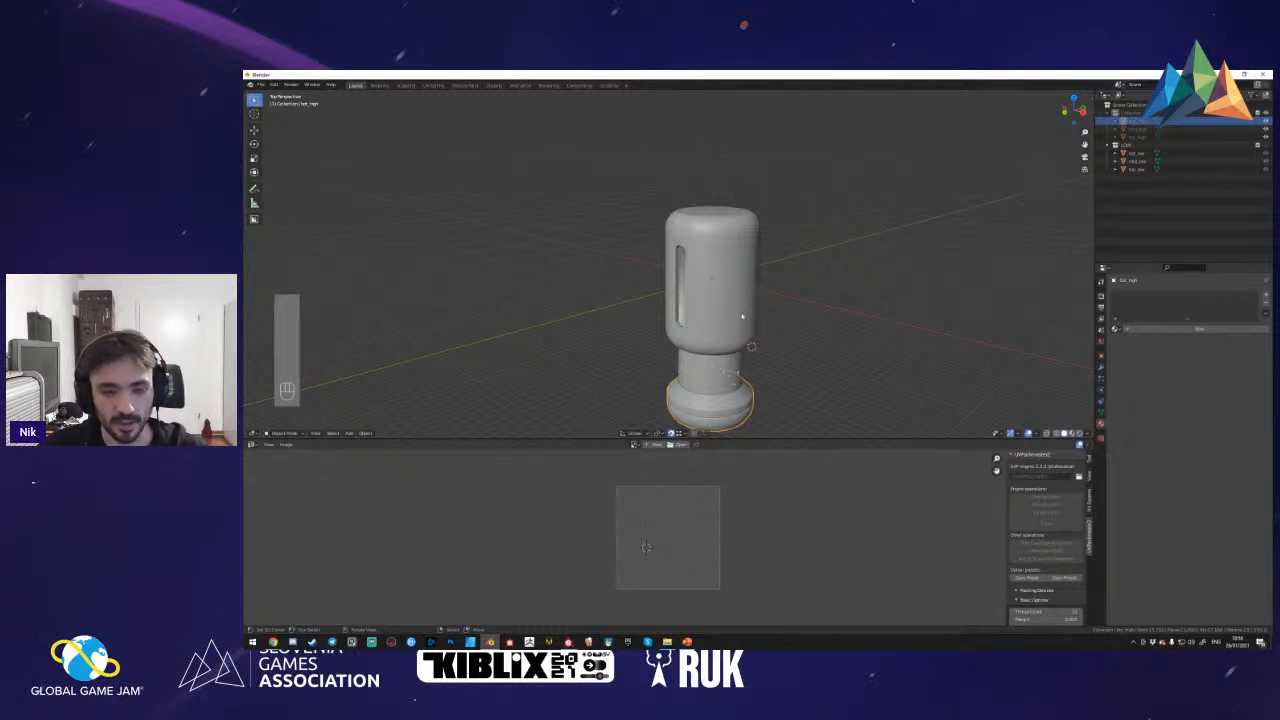
pyautogui.press('z')
pyautogui.click(735, 364)
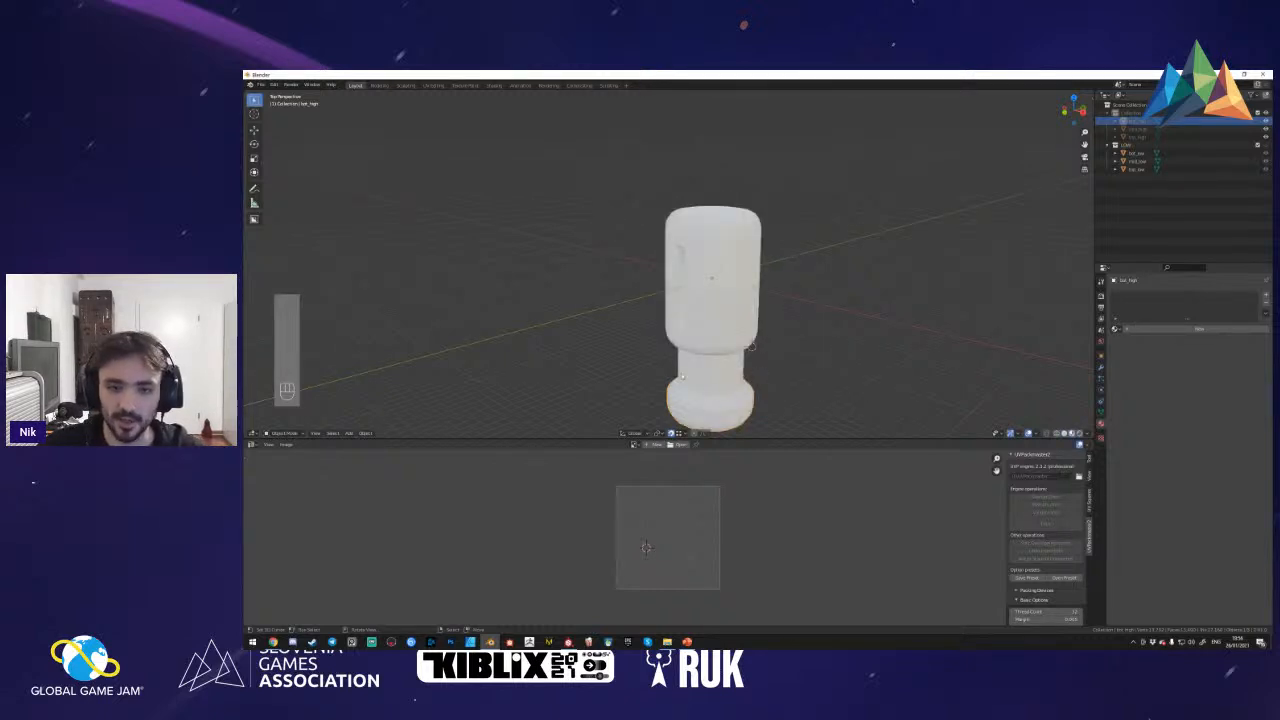
# - Add a new material to bot_high and give it a red base color
pyautogui.click(1199, 329)
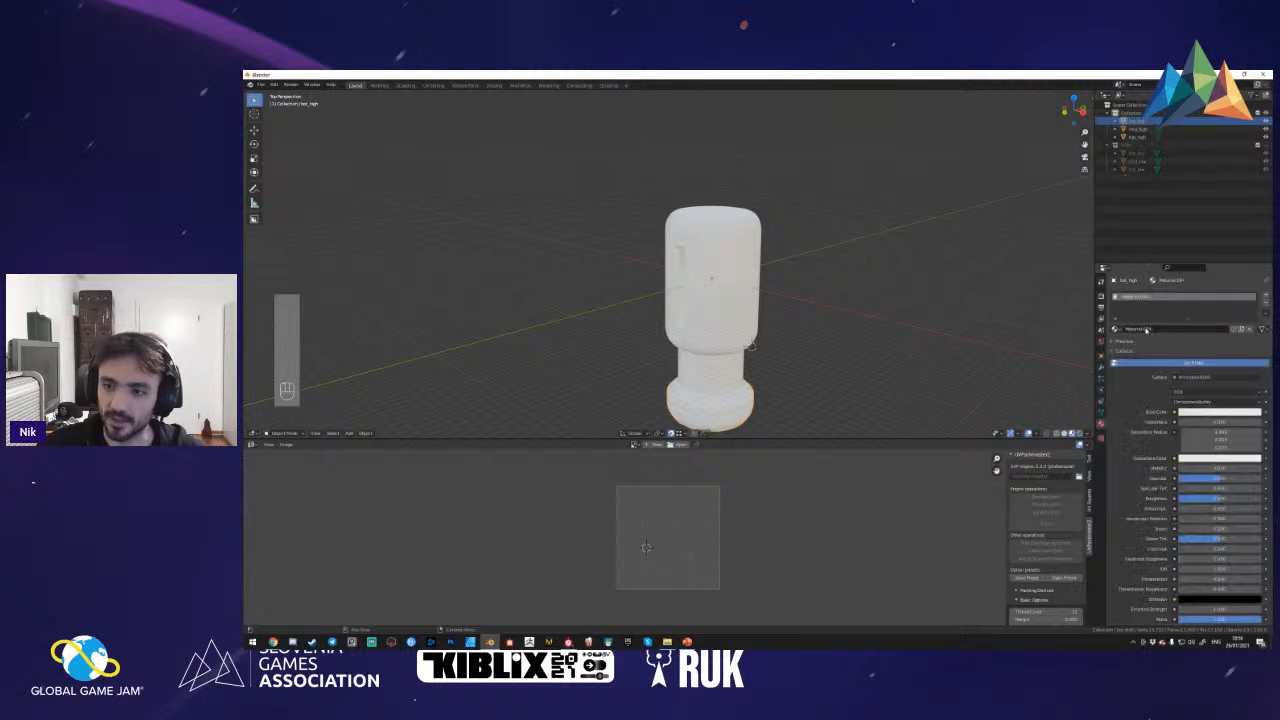
pyautogui.click(1194, 412)
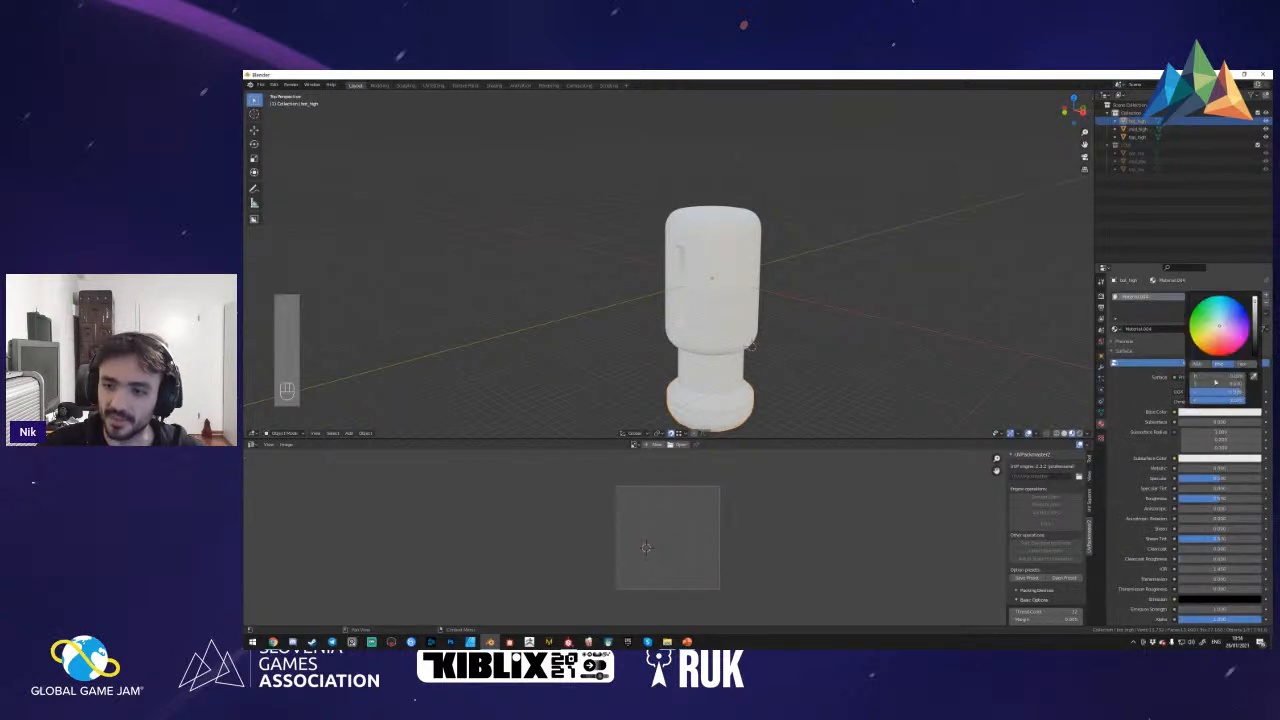
pyautogui.click(1225, 352)
# - Add a new material to mid_high and give it a blue base color
pyautogui.rightClick(712, 370)
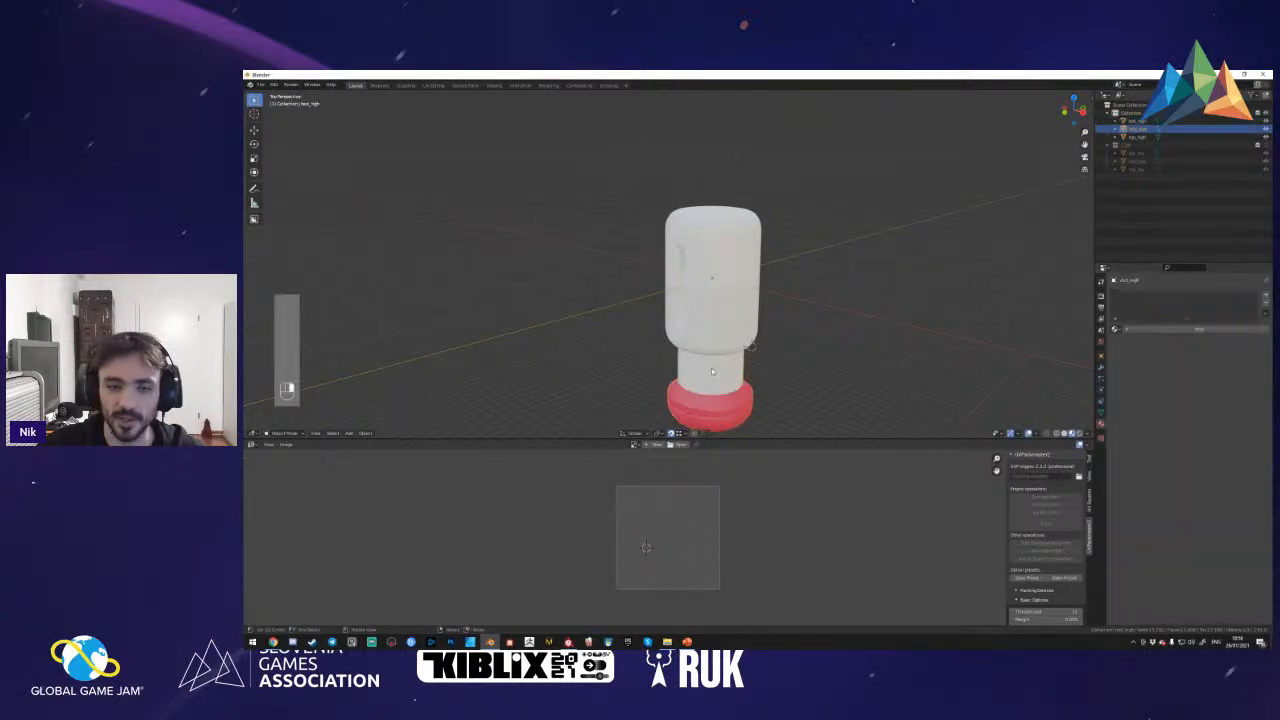
pyautogui.click(1169, 334)
pyautogui.click(1219, 412)
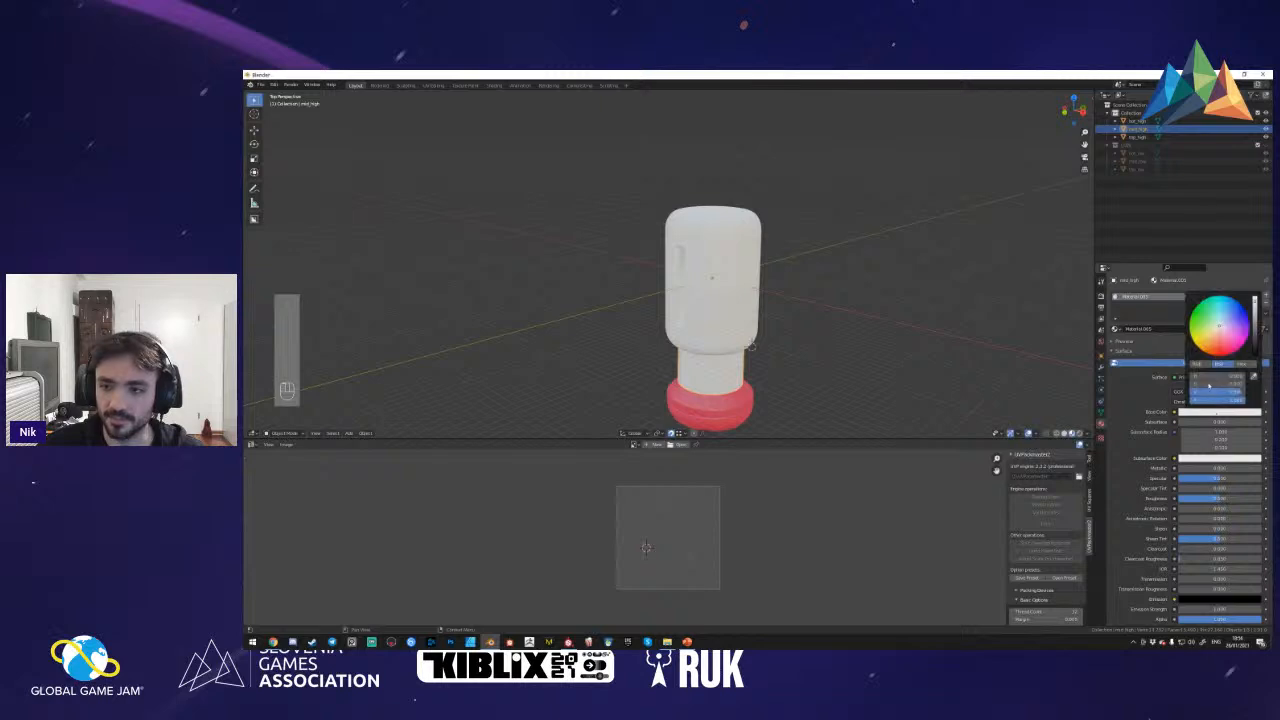
pyautogui.click(1205, 340)
# - Add a new material to top_high and give it a green base color
pyautogui.rightClick(735, 325)
pyautogui.click(1170, 331)
pyautogui.click(1219, 412)
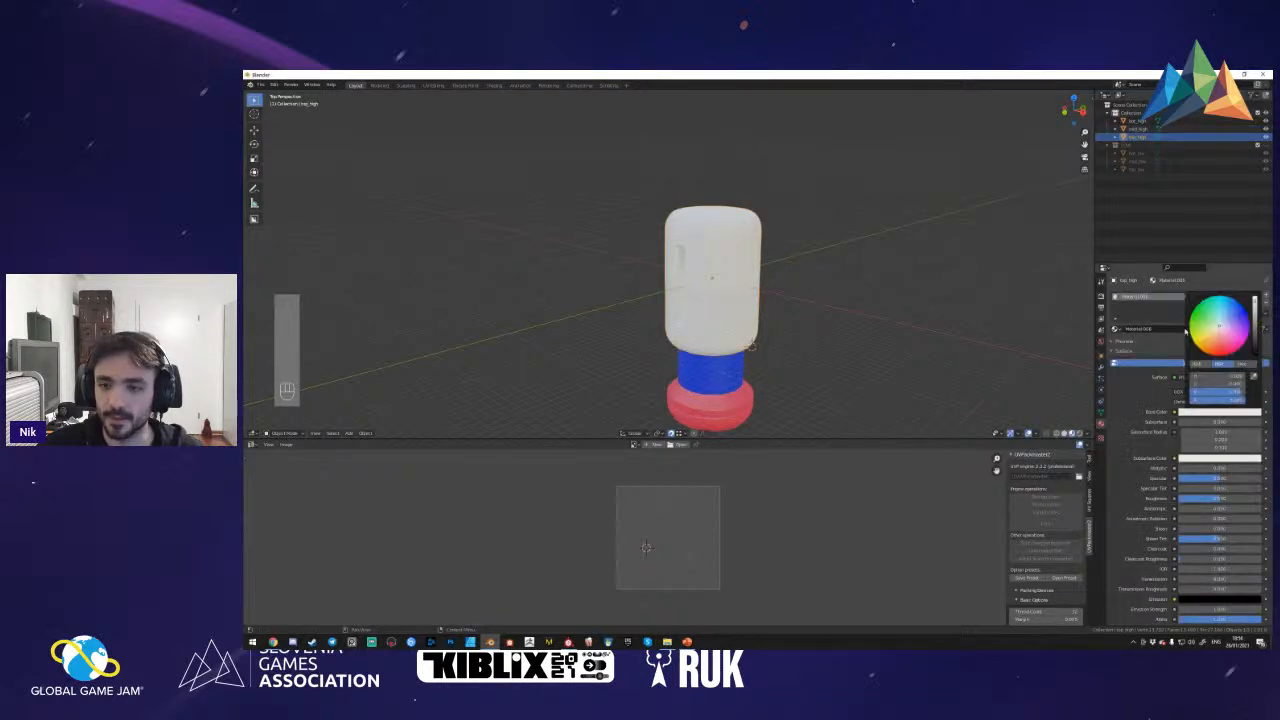
pyautogui.click(1198, 326)
# - Edit top_high's mesh and select the linked geometry forming the rim of one of its vertical slots
pyautogui.hotkey('shift', 'f')
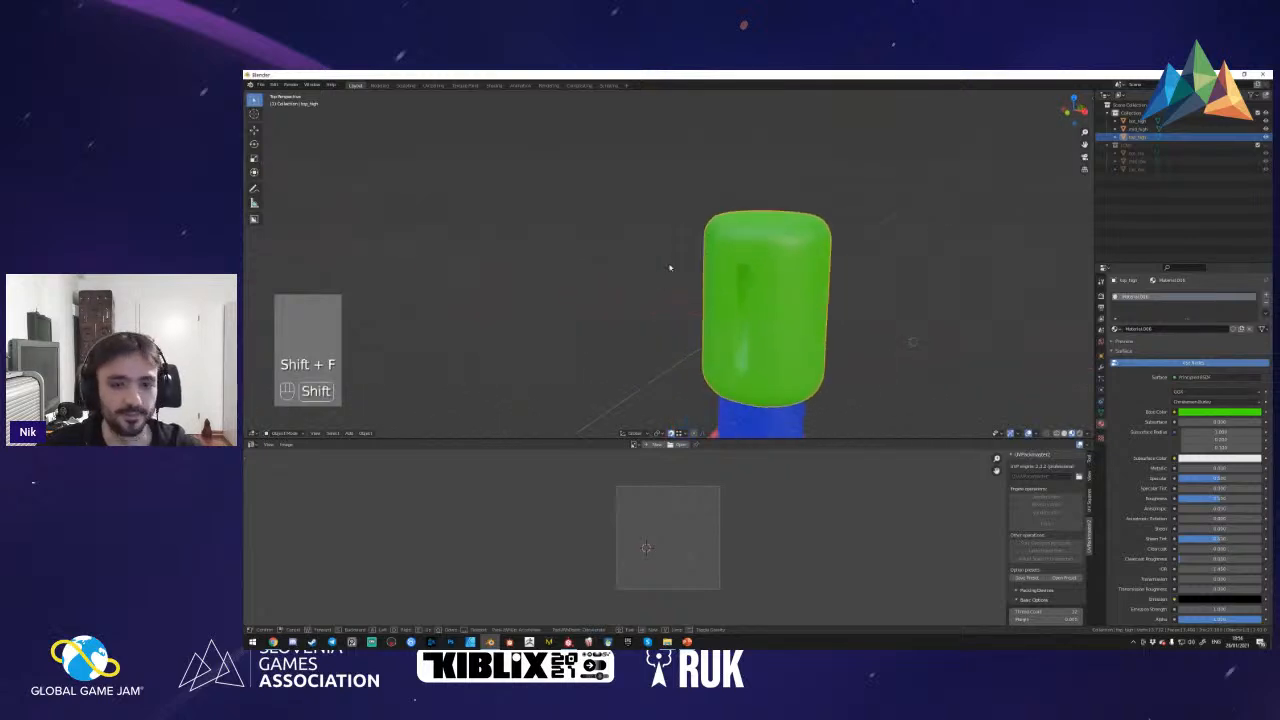
pyautogui.click(672, 249)
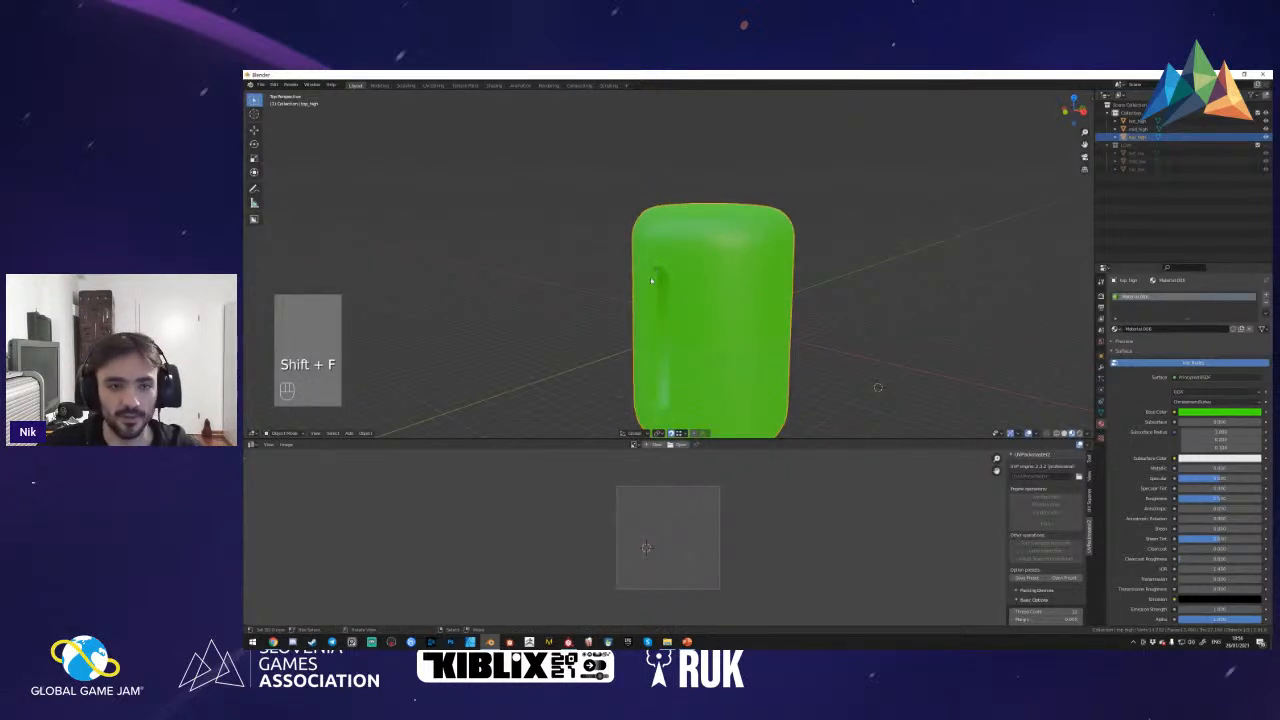
pyautogui.press('Tab')
pyautogui.press('a')
pyautogui.hotkey('shift', 'f')
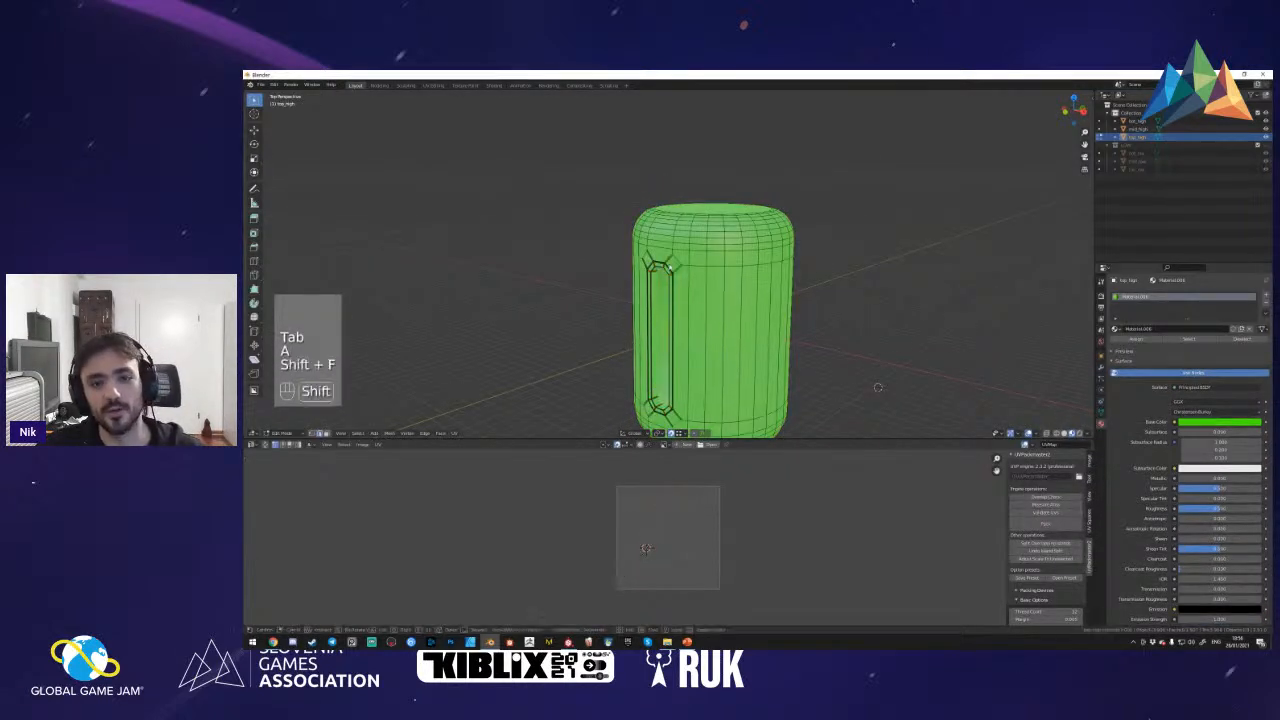
pyautogui.press('s')
pyautogui.click(672, 267)
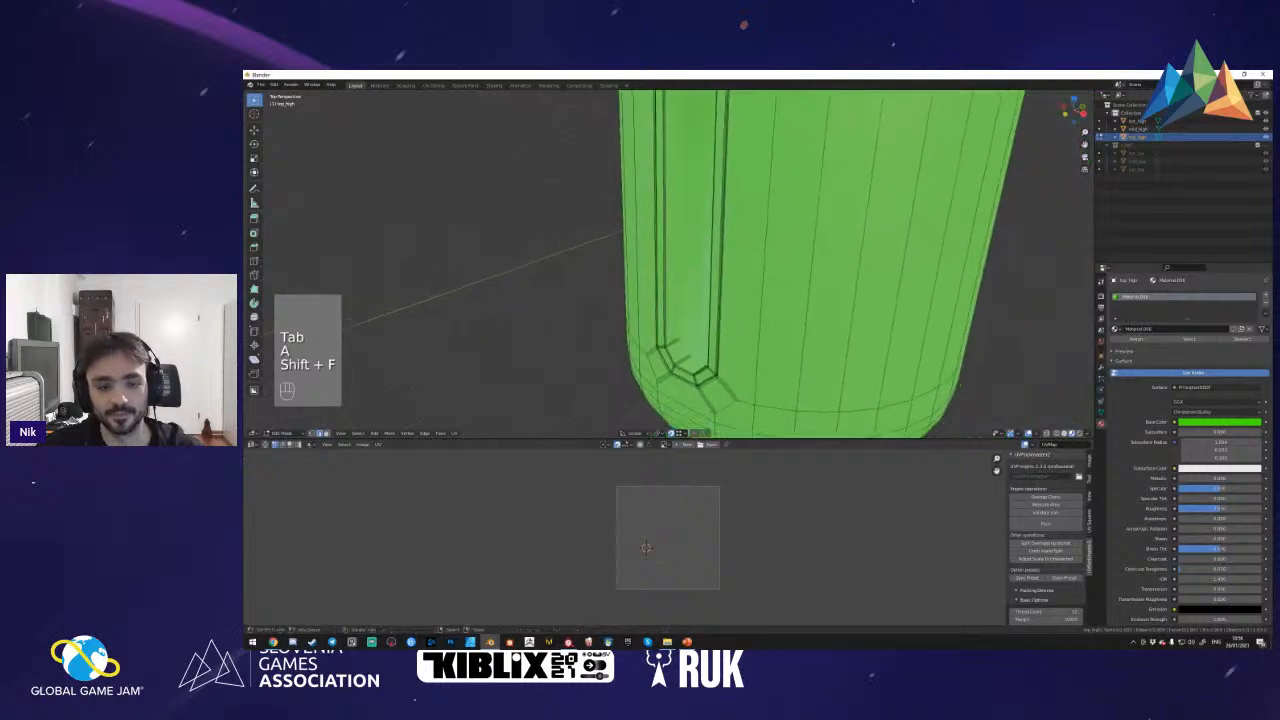
pyautogui.press('l')
pyautogui.hotkey('shift', 'f')
pyautogui.press('d')
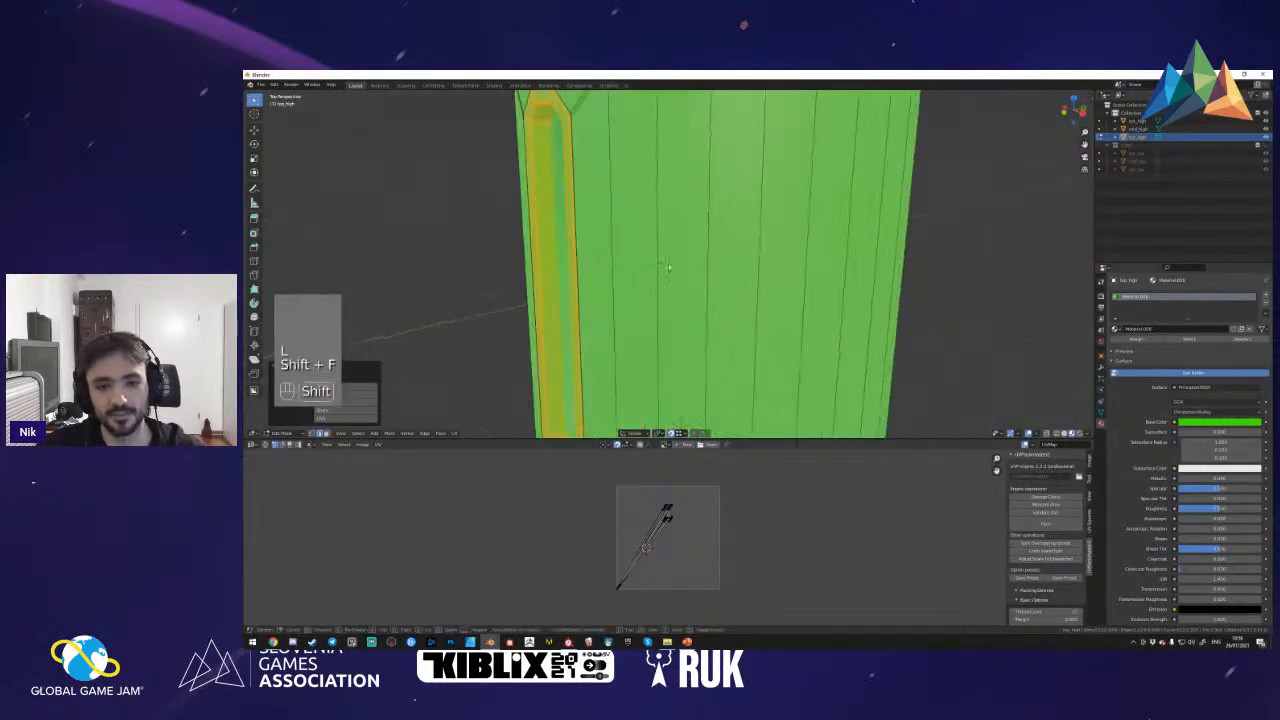
pyautogui.press('s')
pyautogui.click(671, 266)
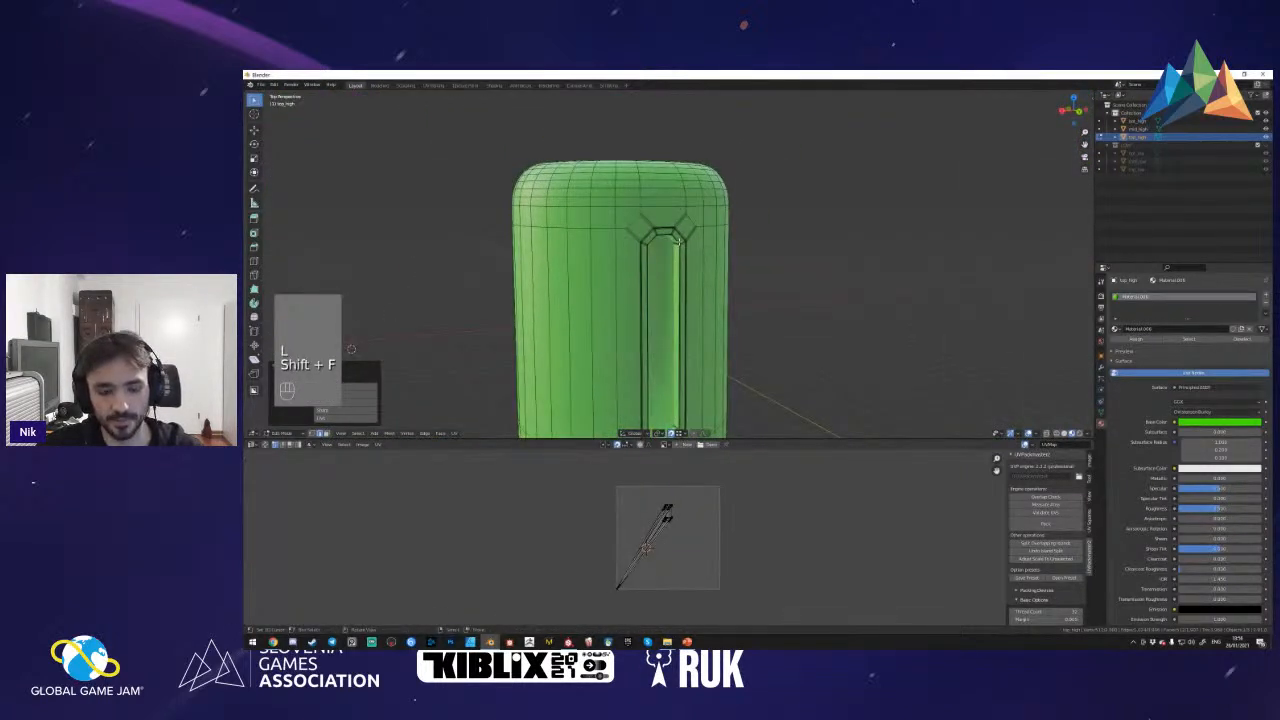
# - Select the linked rim geometry of the next vertical slot around top_high as well
pyautogui.press('l')
pyautogui.hotkey('shift', 'f')
pyautogui.press('s')
pyautogui.click(671, 266)
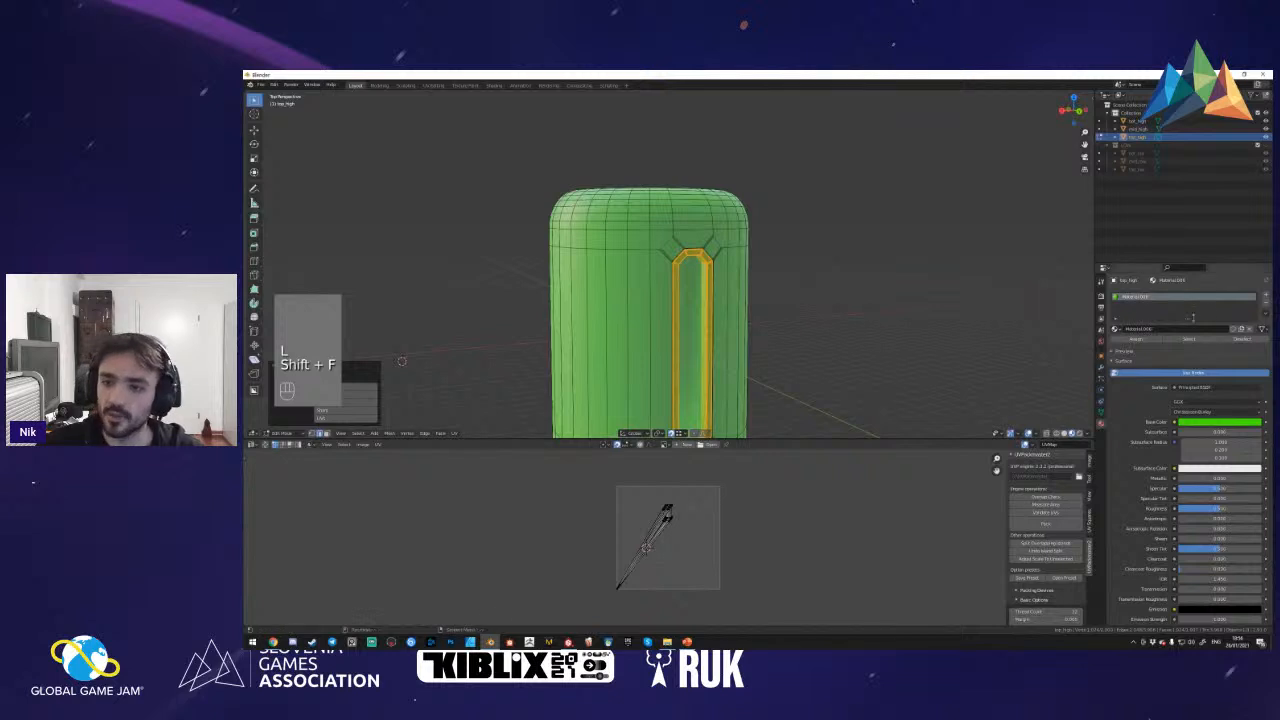
# - Add a second material with a yellow base color to top_high, assign it to the selected slot rims and leave mesh editing
pyautogui.click(1265, 297)
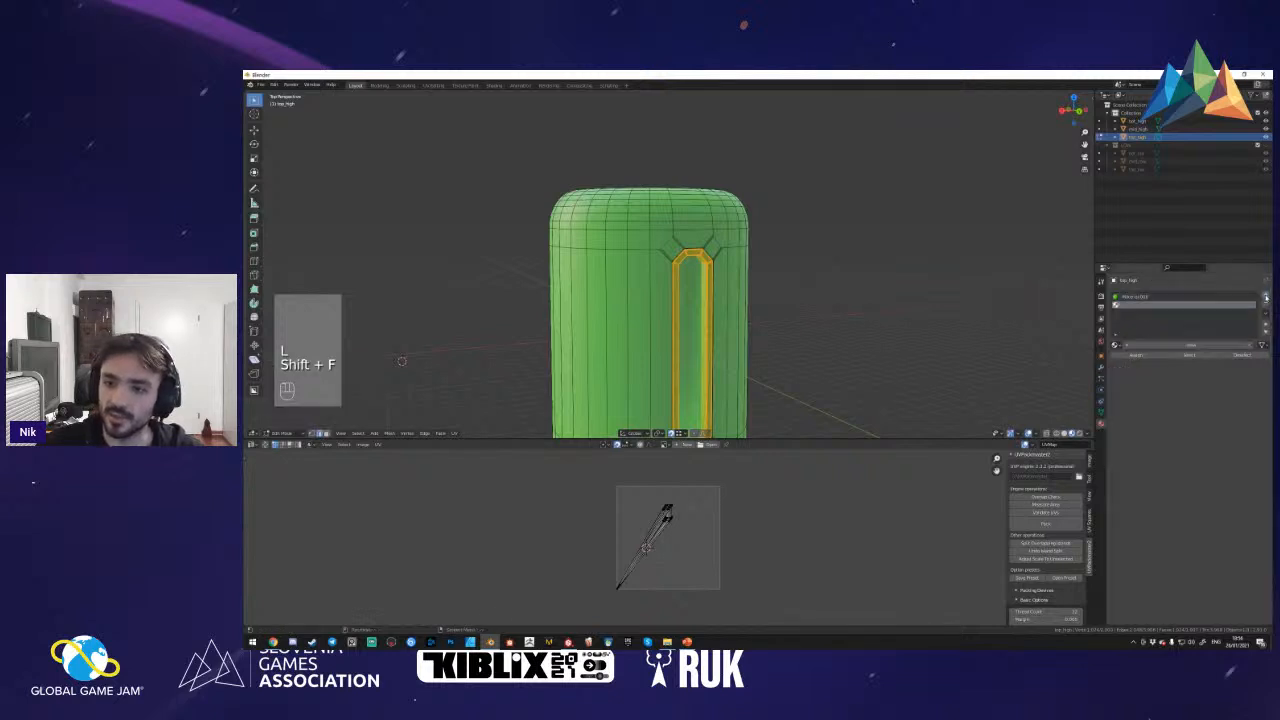
pyautogui.click(1176, 355)
pyautogui.click(1194, 438)
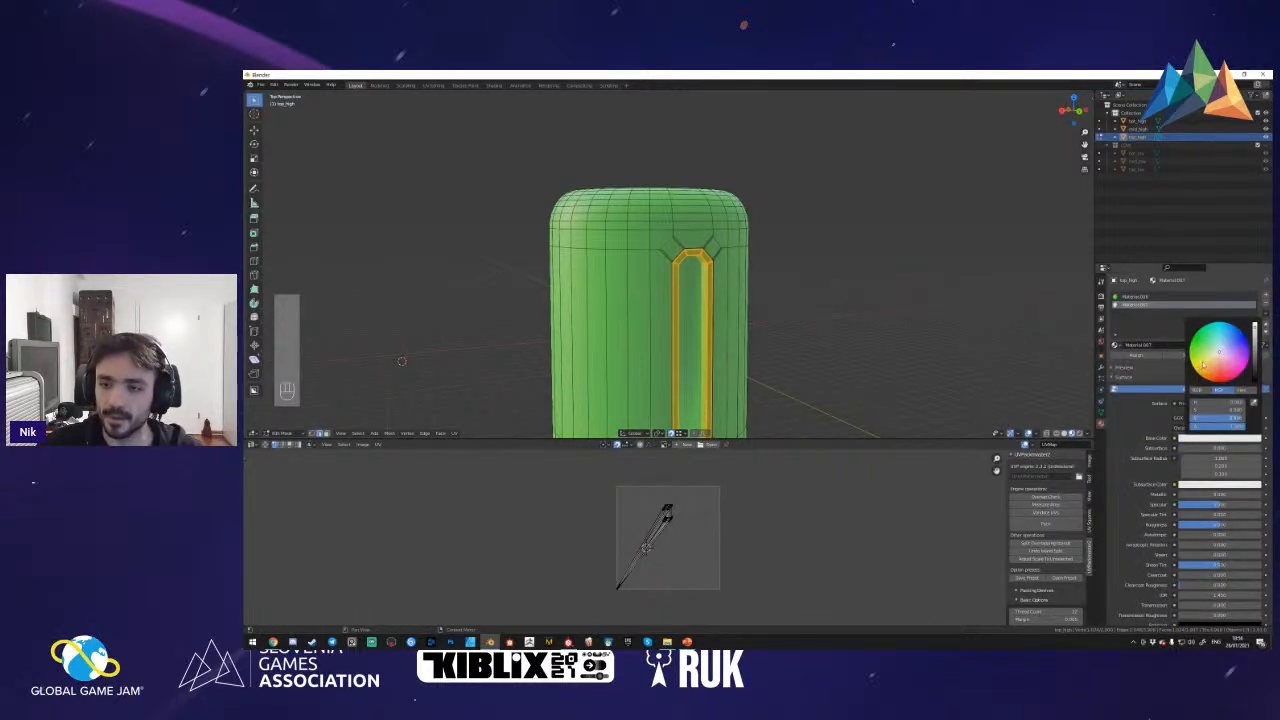
pyautogui.moveTo(1206, 355); pyautogui.dragTo(1192, 372)
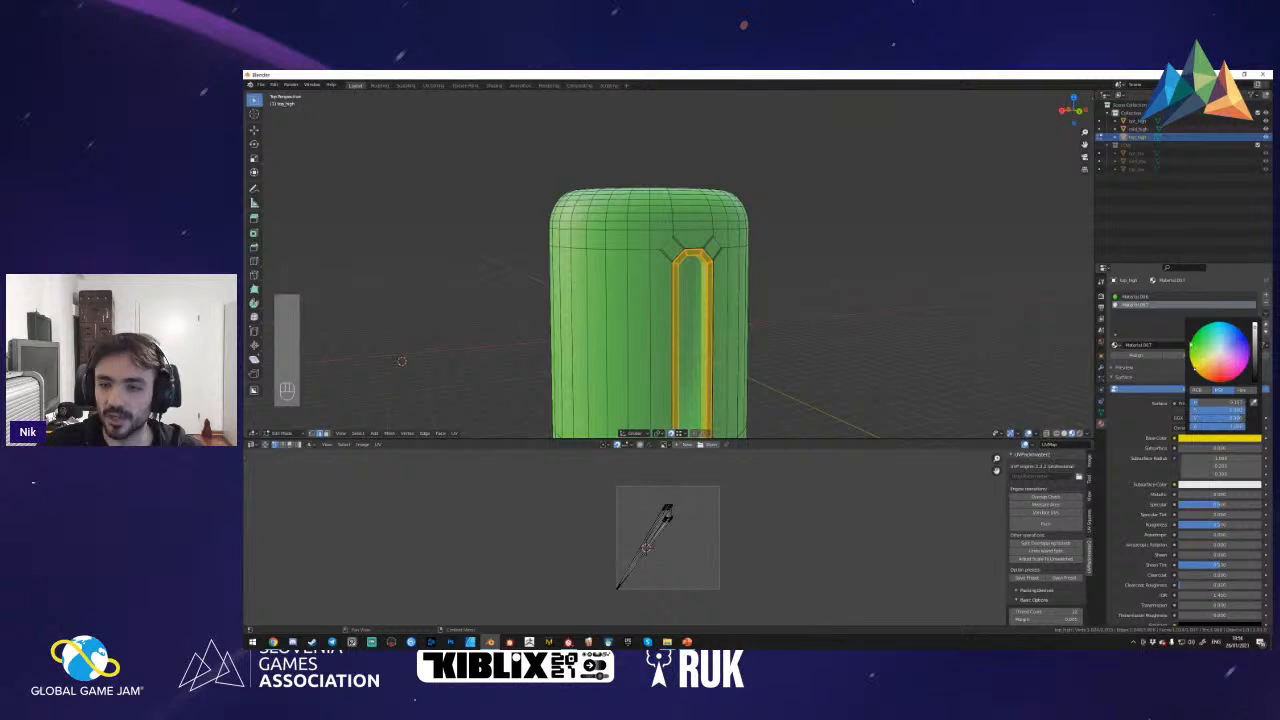
pyautogui.press('Tab')
pyautogui.hotkey('shift', 'f')
pyautogui.scroll(-5, 670, 267)
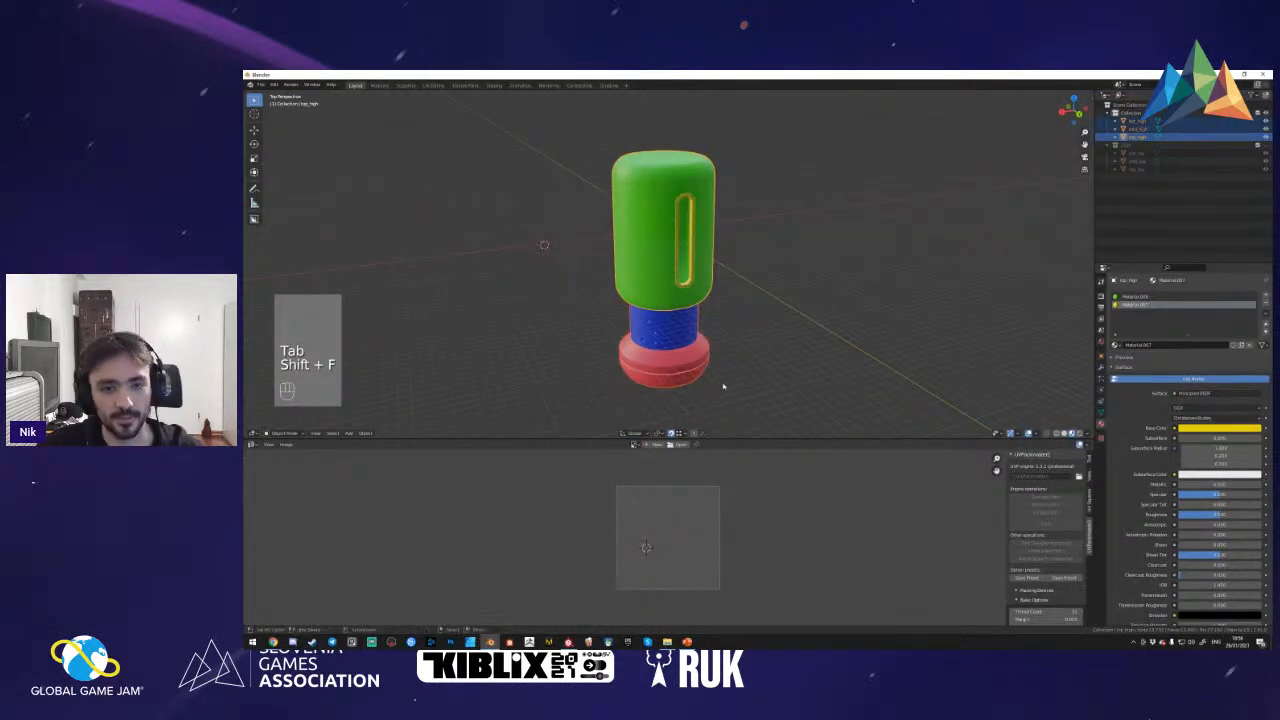
# - Start an FBX export of the high-poly parts and browse to the Blender bootcamp folder on the Desktop
pyautogui.click(260, 84)
pyautogui.moveTo(290, 201)
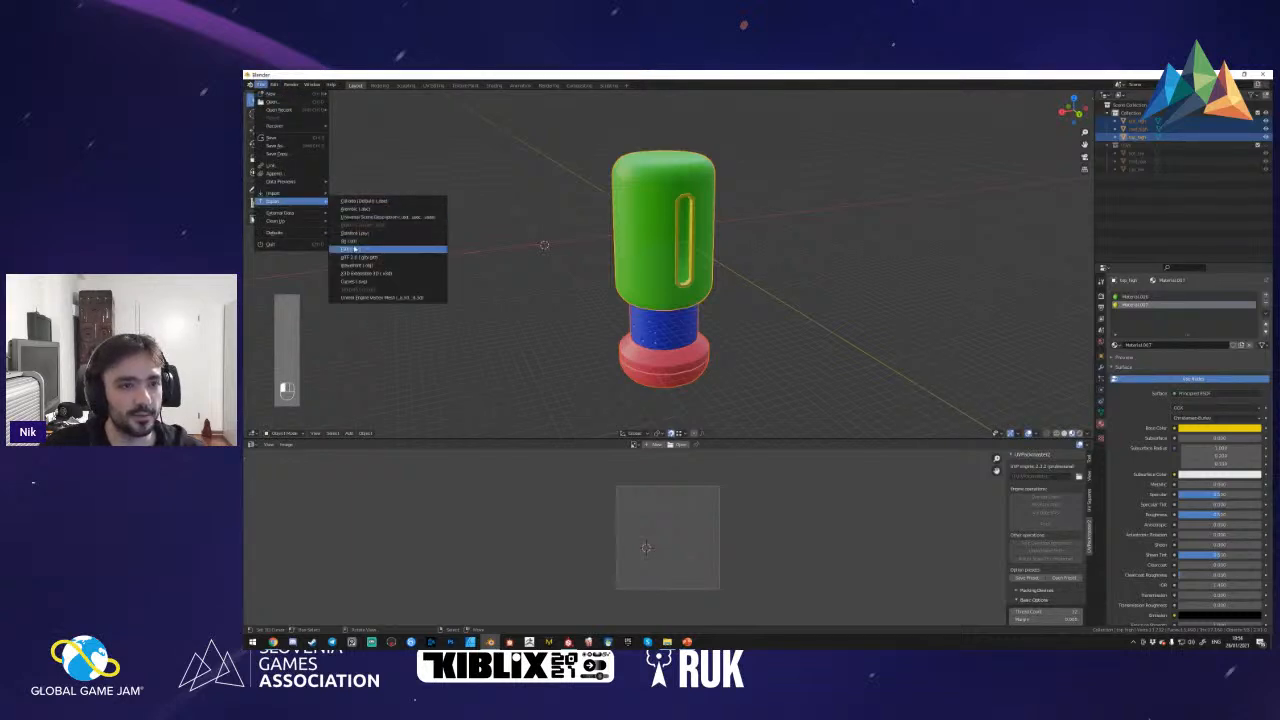
pyautogui.click(355, 249)
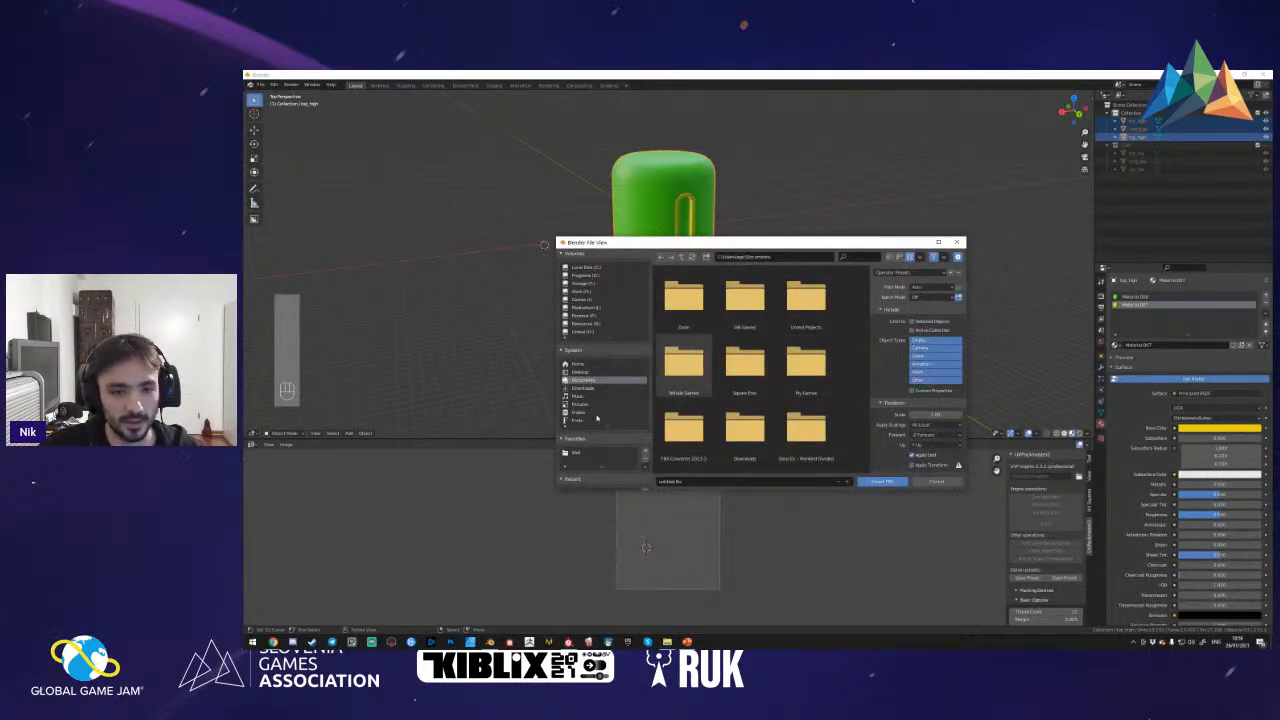
pyautogui.click(580, 372)
pyautogui.scroll(-2, 789, 349)
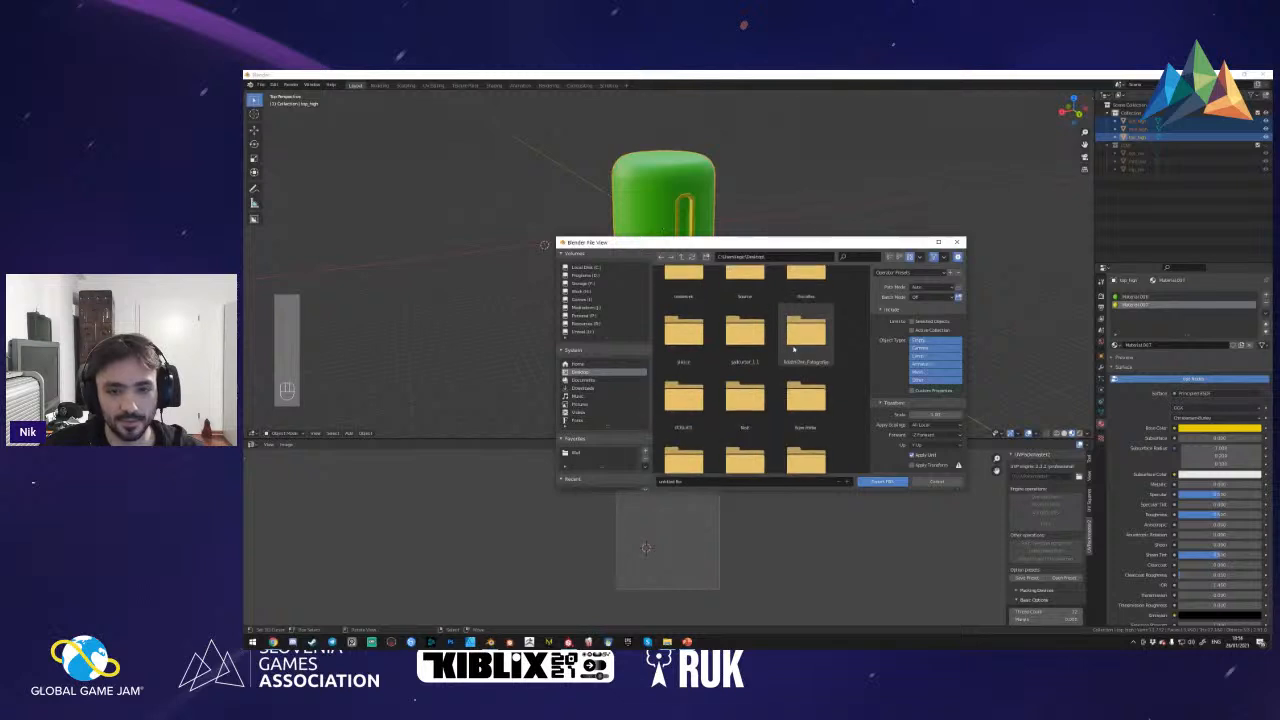
pyautogui.scroll(-4, 789, 349)
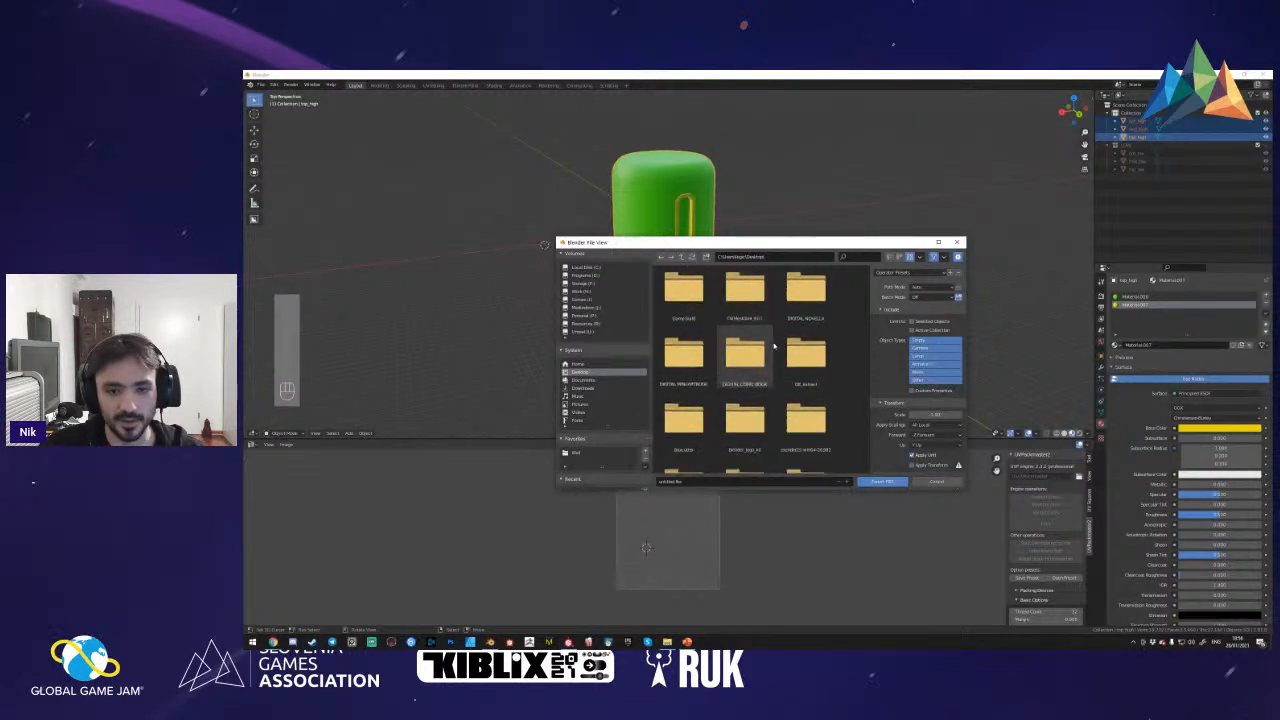
pyautogui.scroll(-1, 773, 346)
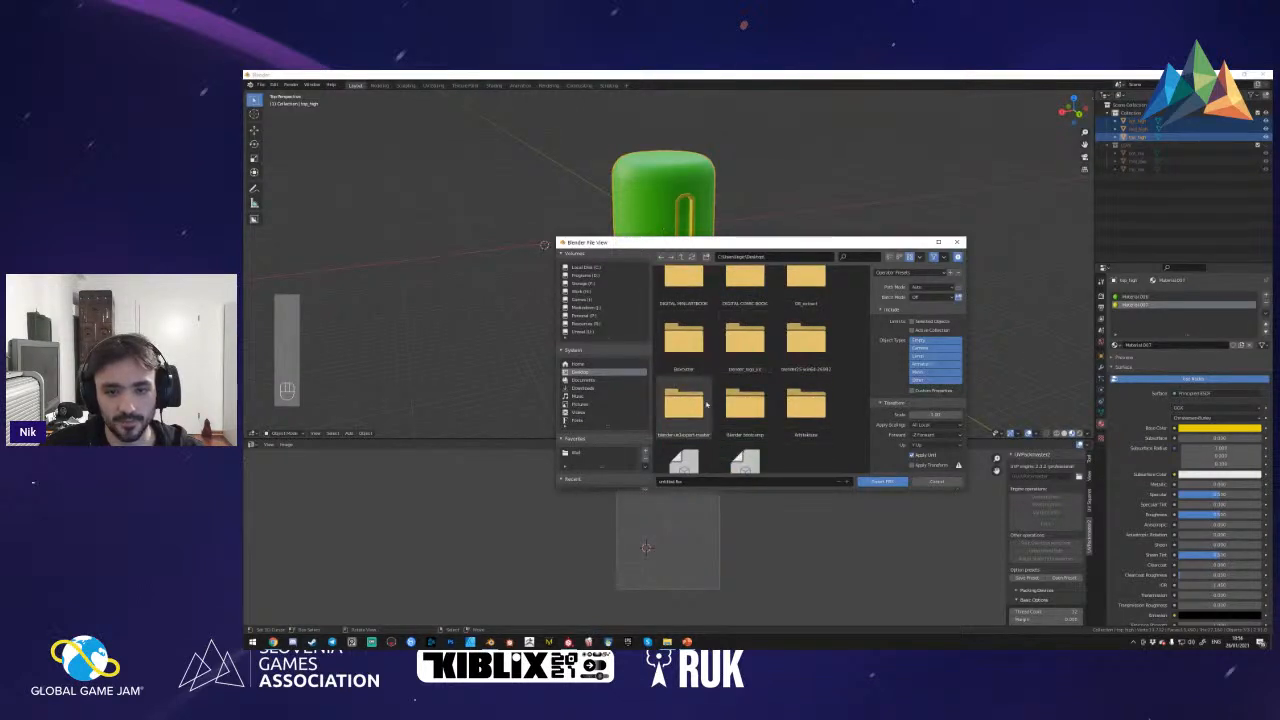
pyautogui.doubleClick(742, 408)
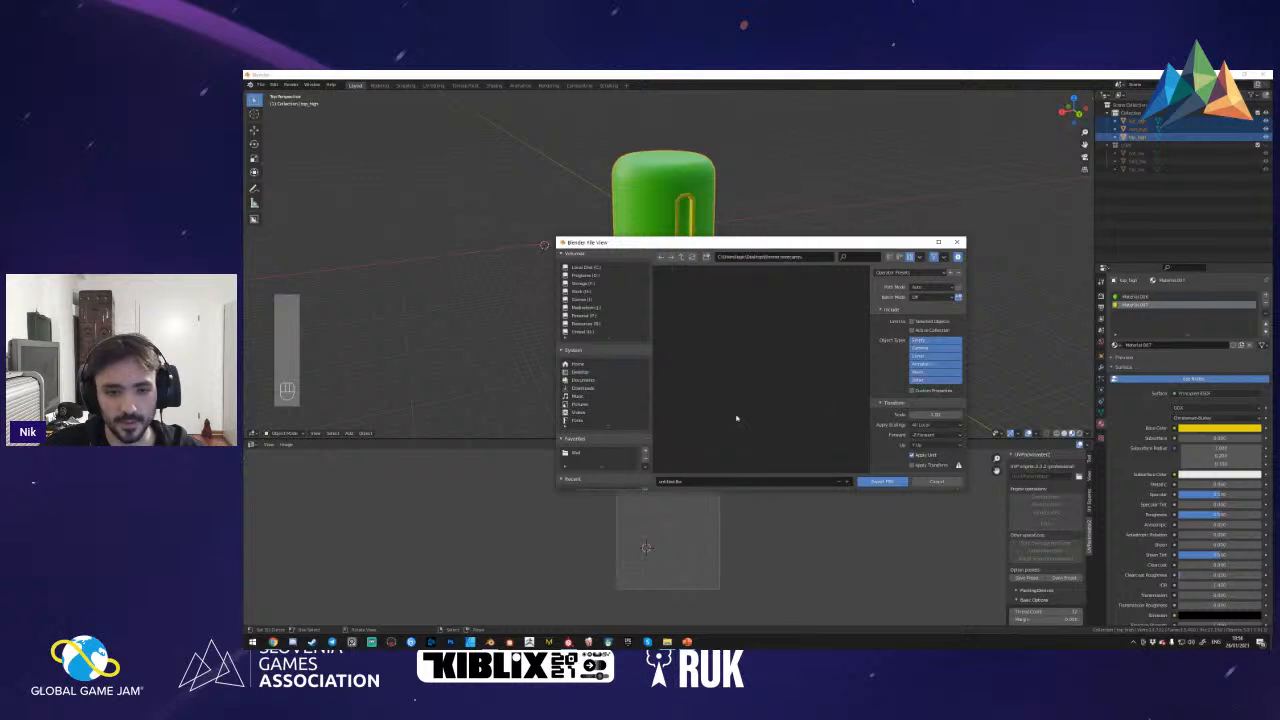
# - Name the file model_high, limit the export to selected objects and export the FBX
pyautogui.click(695, 482)
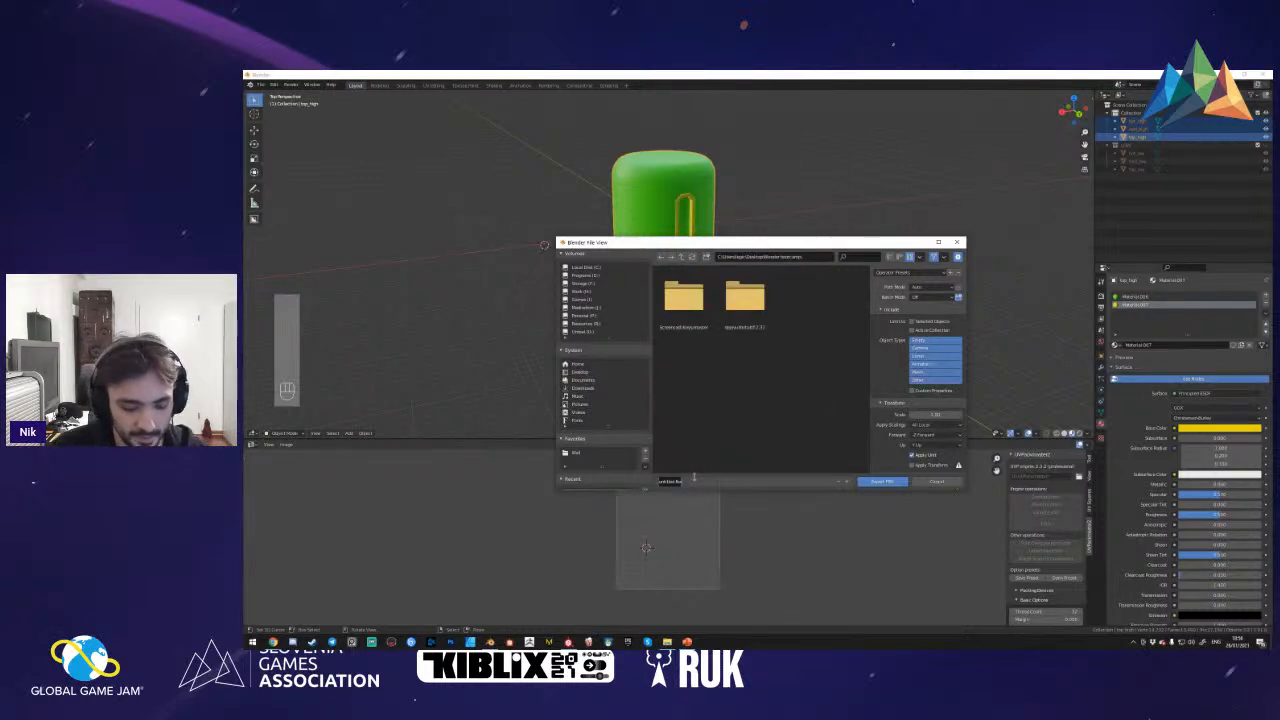
pyautogui.write('model_hig')
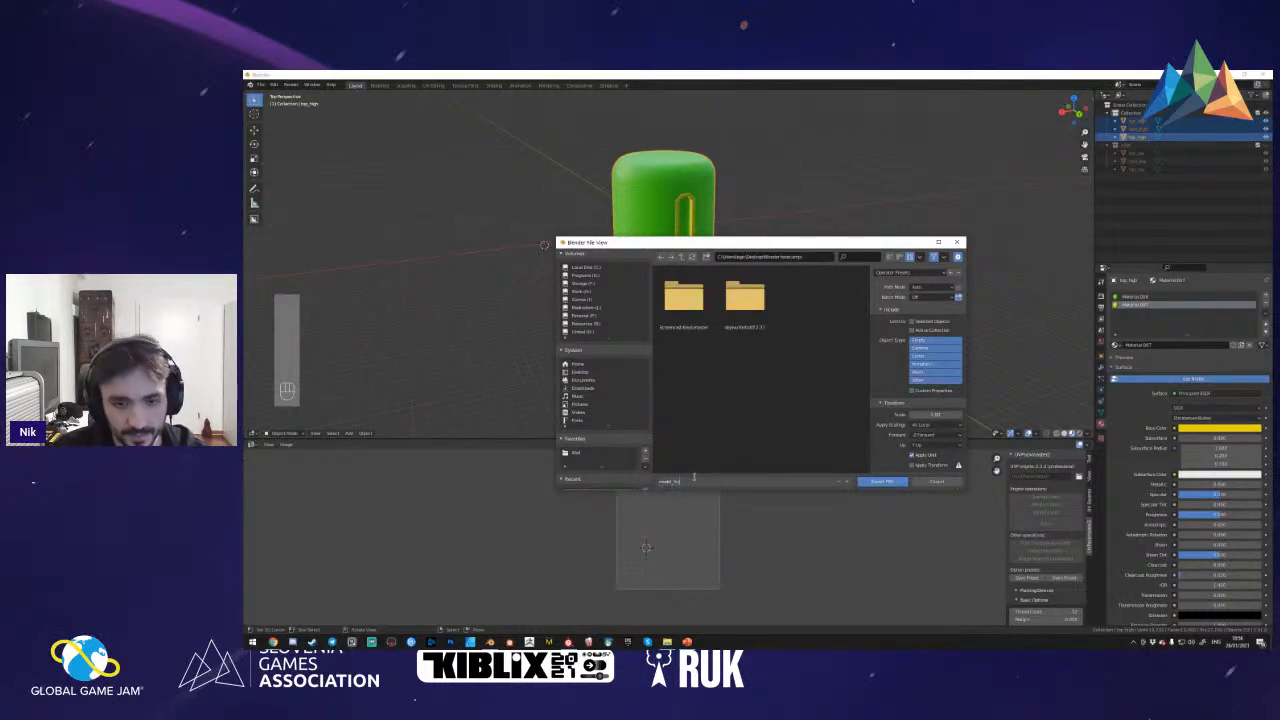
pyautogui.write('h')
pyautogui.press('Return')
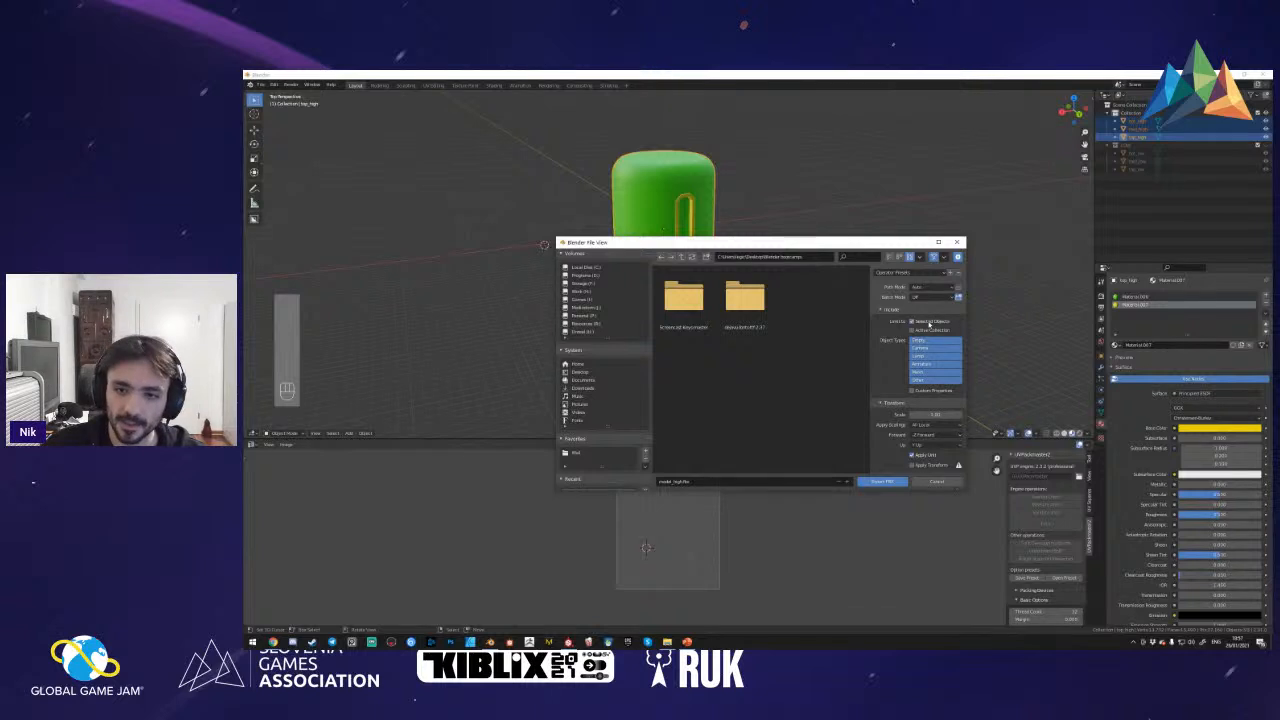
pyautogui.click(881, 482)
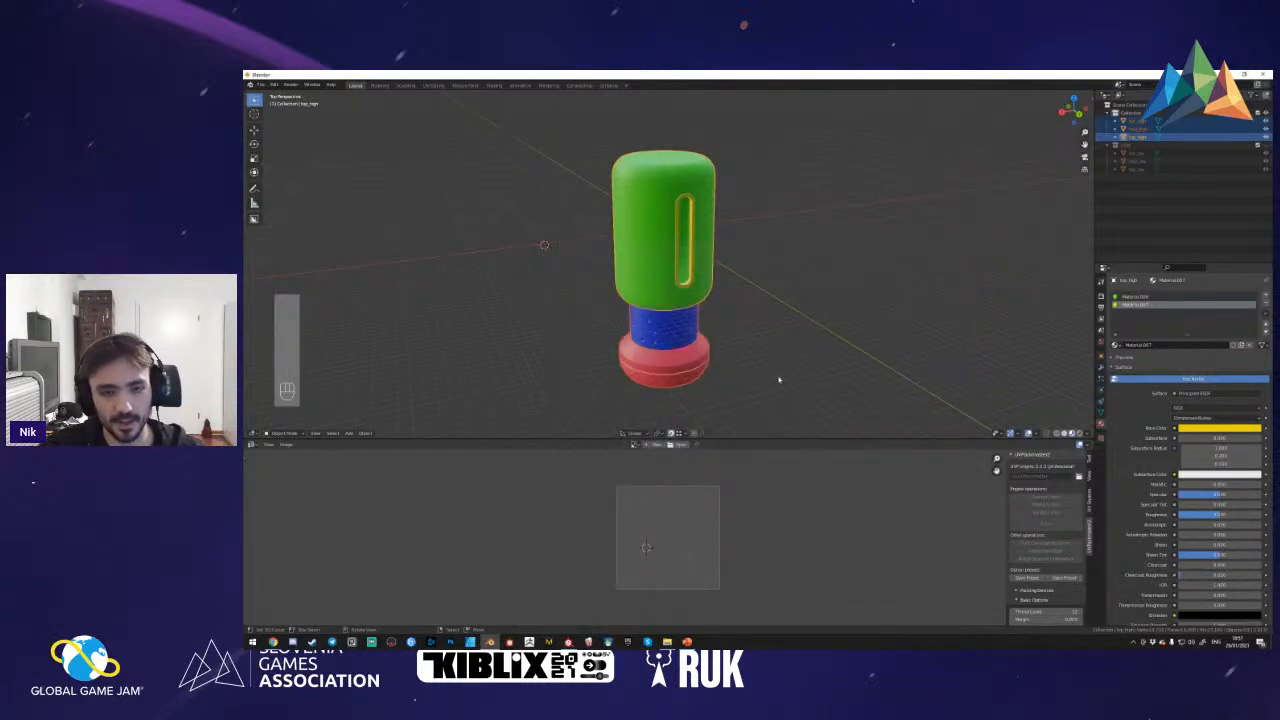
# - Show only the low-poly collection and export its parts as model_low FBX into the same folder
pyautogui.press('2')
pyautogui.click(258, 87)
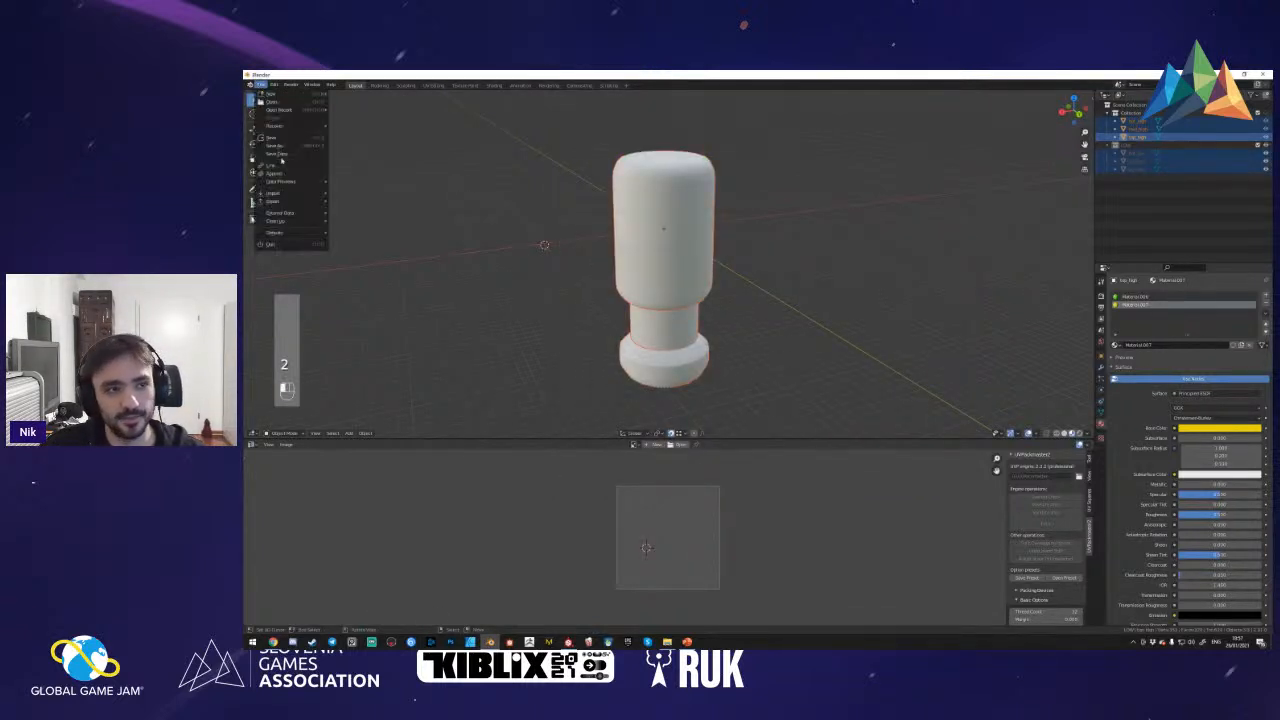
pyautogui.moveTo(290, 202)
pyautogui.click(380, 244)
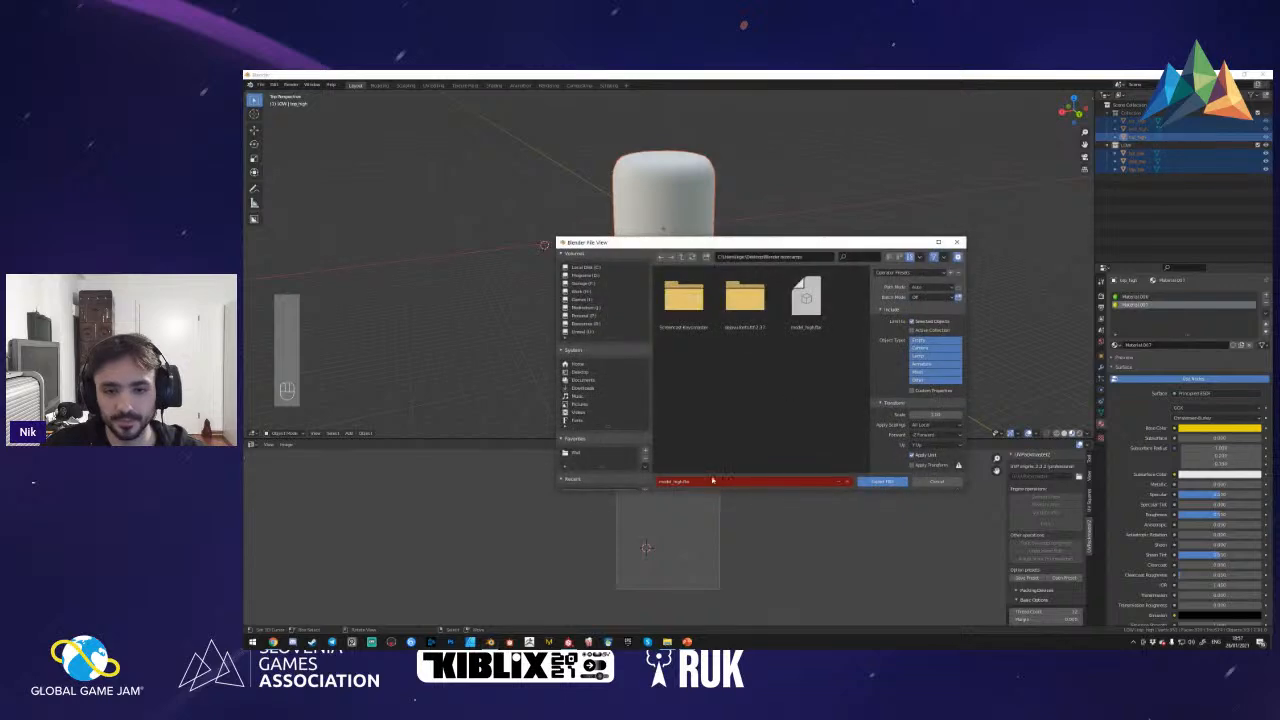
pyautogui.click(697, 481)
pyautogui.click(699, 482)
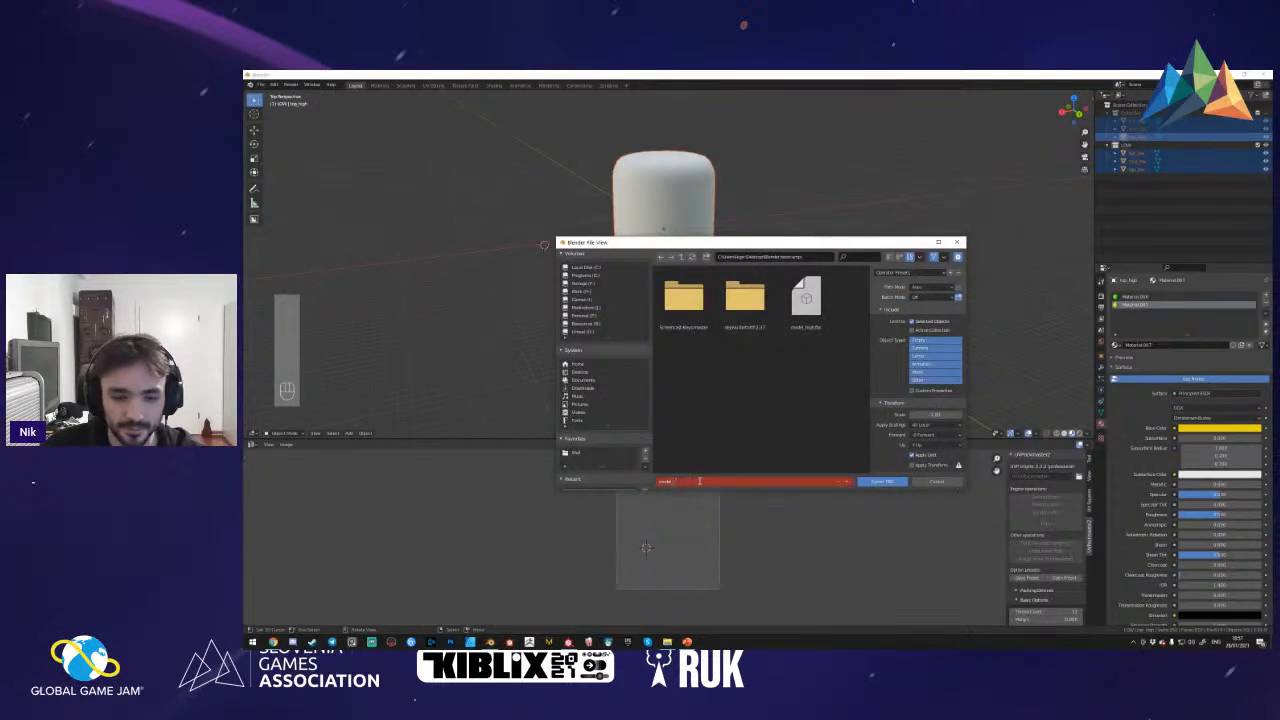
pyautogui.write('low')
pyautogui.press('Return')
pyautogui.press('Return')
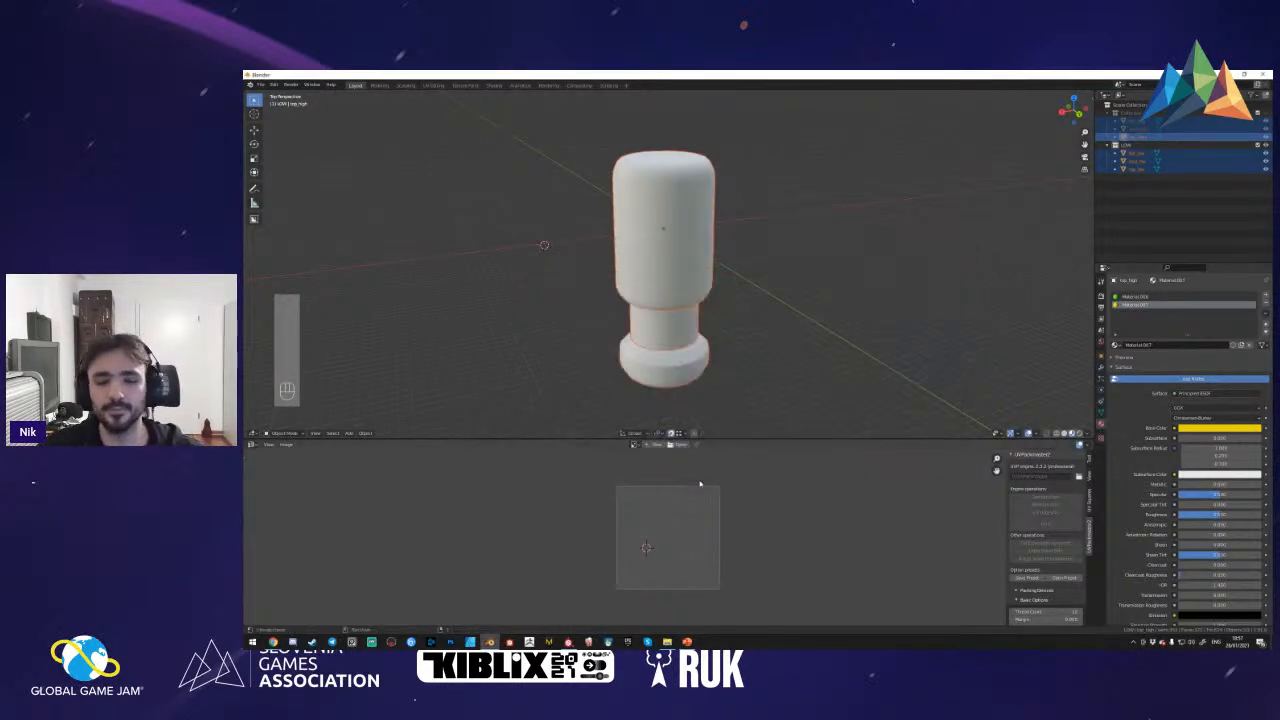
# - Switch to Substance Painter, shrink the material shelf and create a new project using model_low from the Blender bootcamp folder as the mesh
pyautogui.click(568, 642)
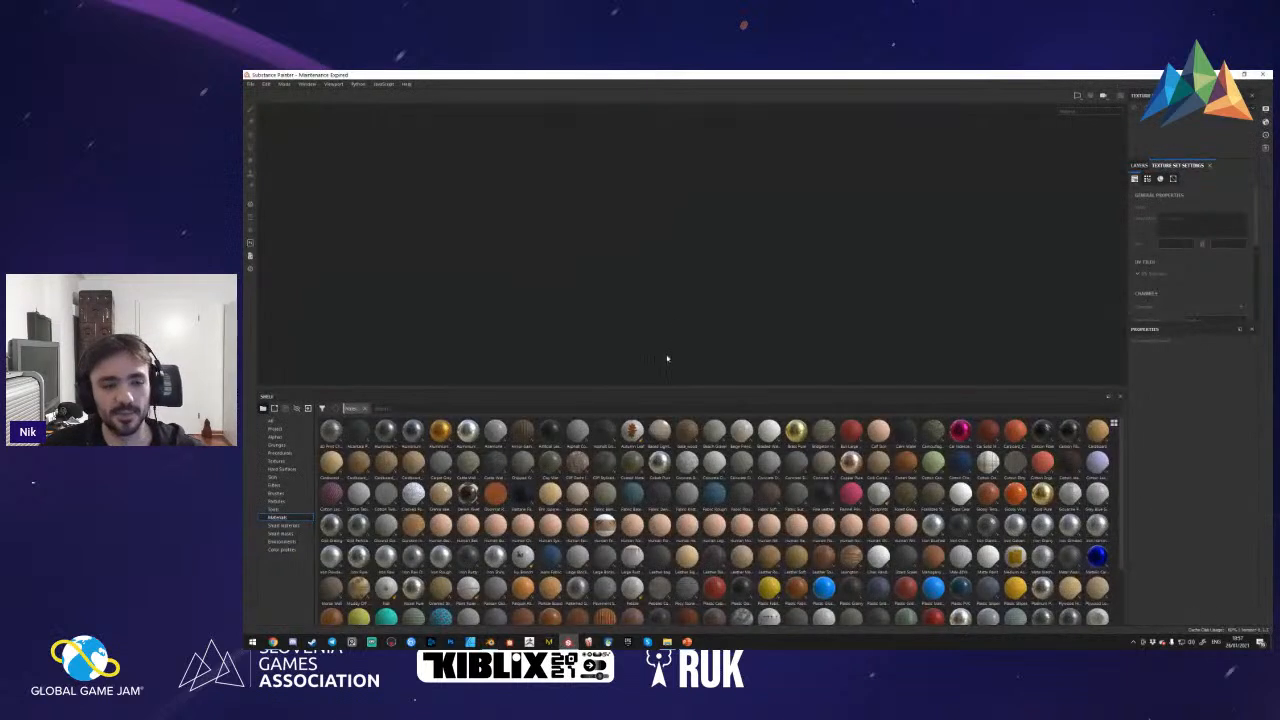
pyautogui.moveTo(677, 389); pyautogui.dragTo(680, 538)
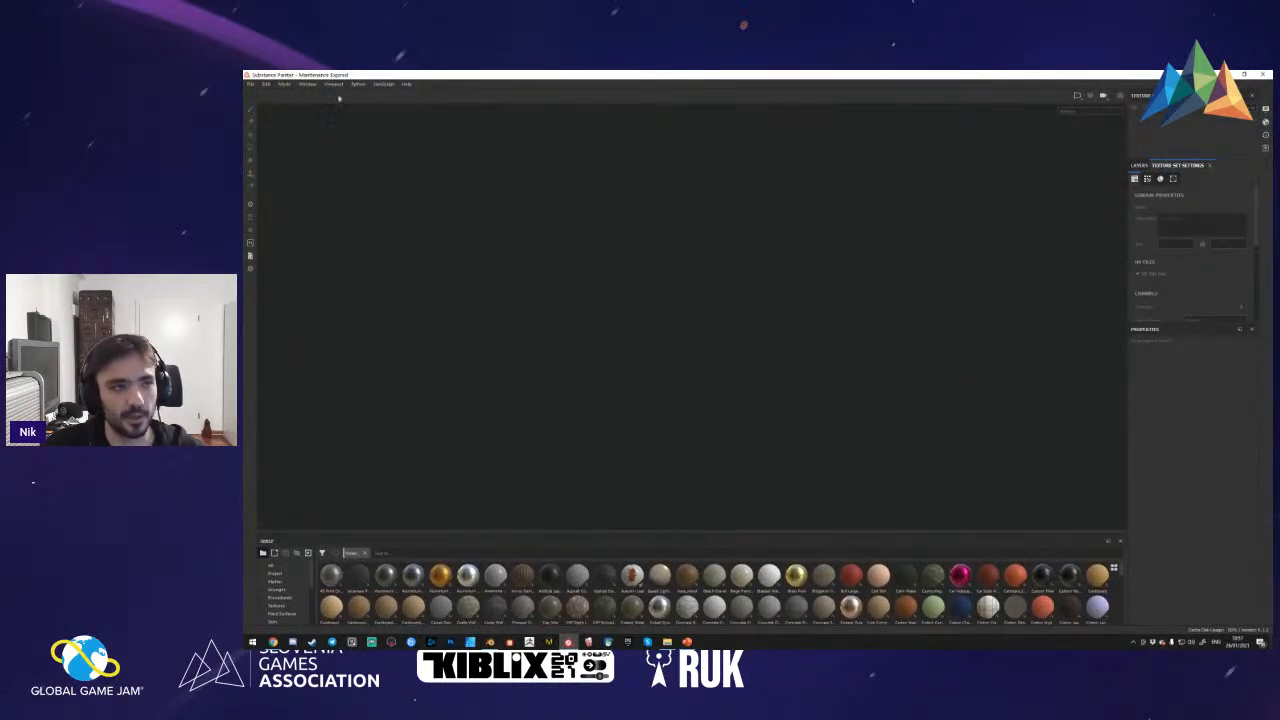
pyautogui.click(250, 84)
pyautogui.click(265, 93)
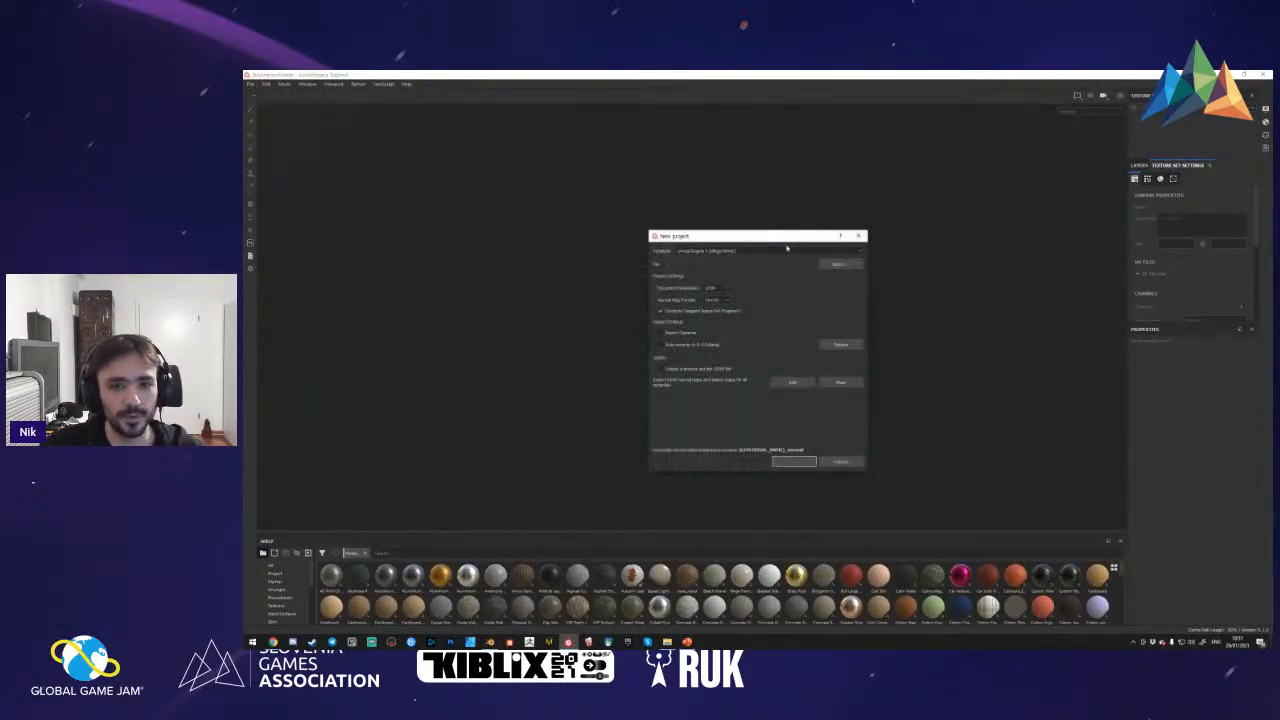
pyautogui.click(839, 267)
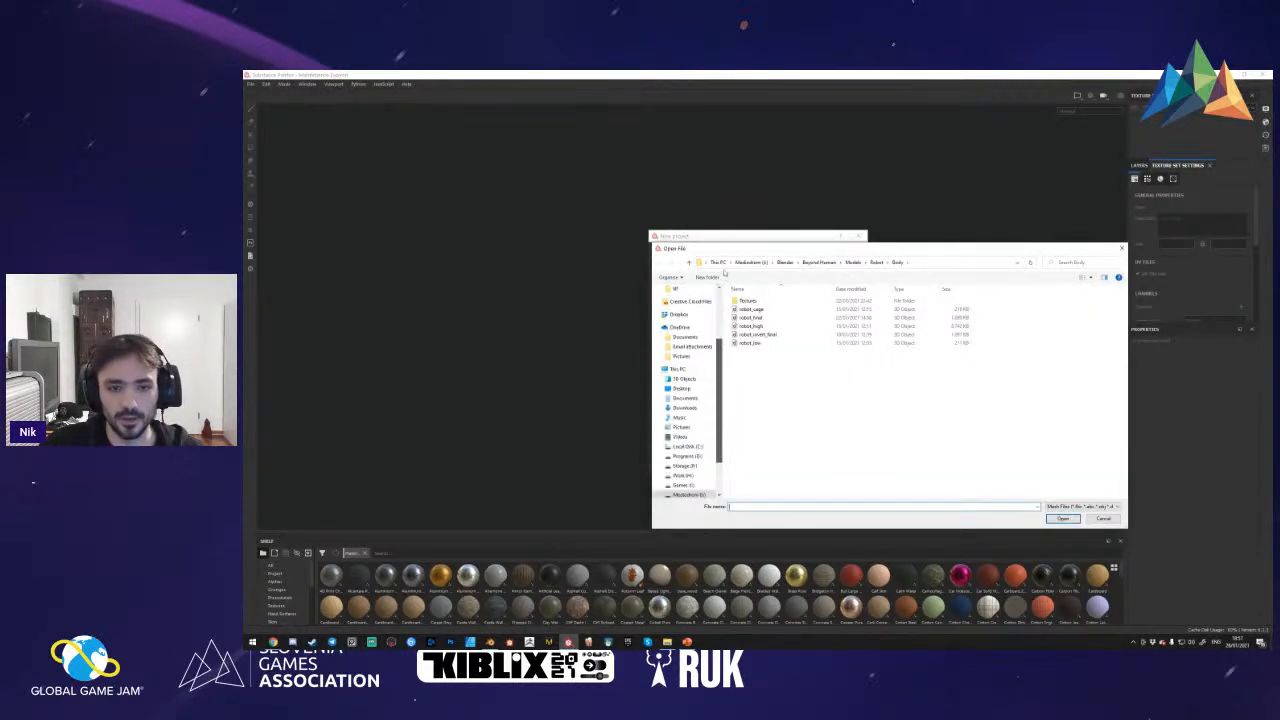
pyautogui.scroll(3, 722, 297)
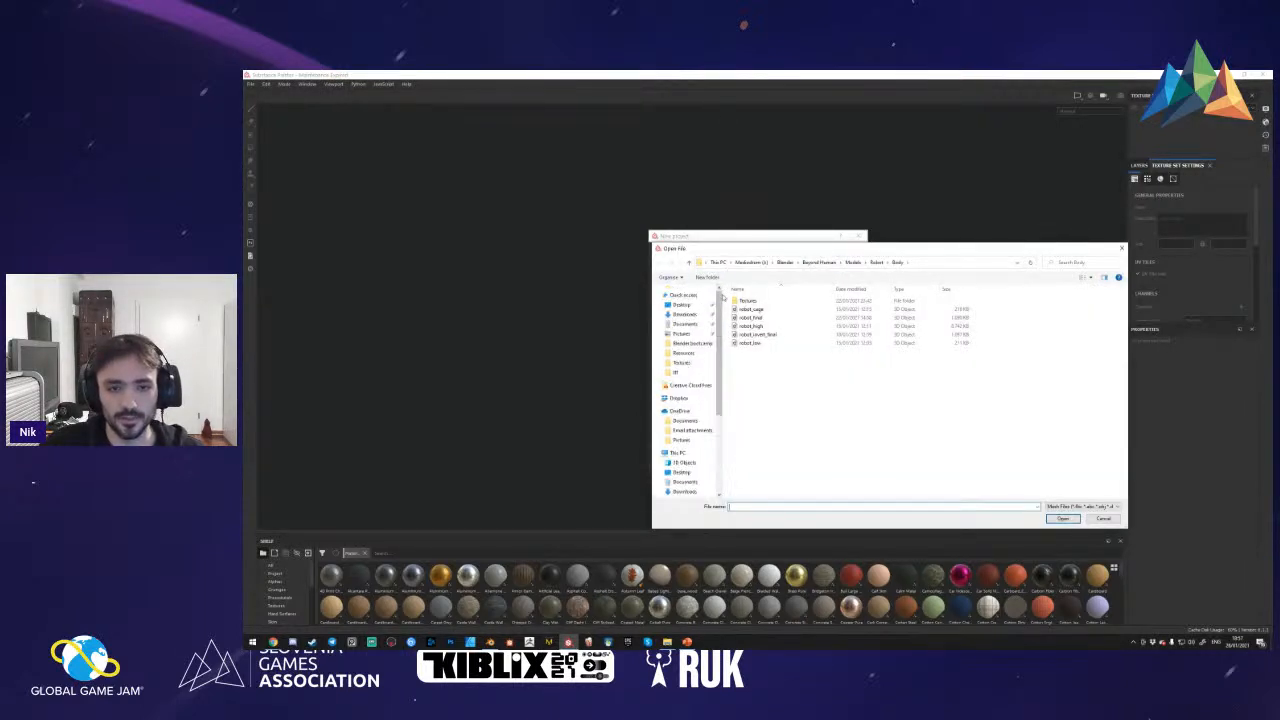
pyautogui.click(688, 344)
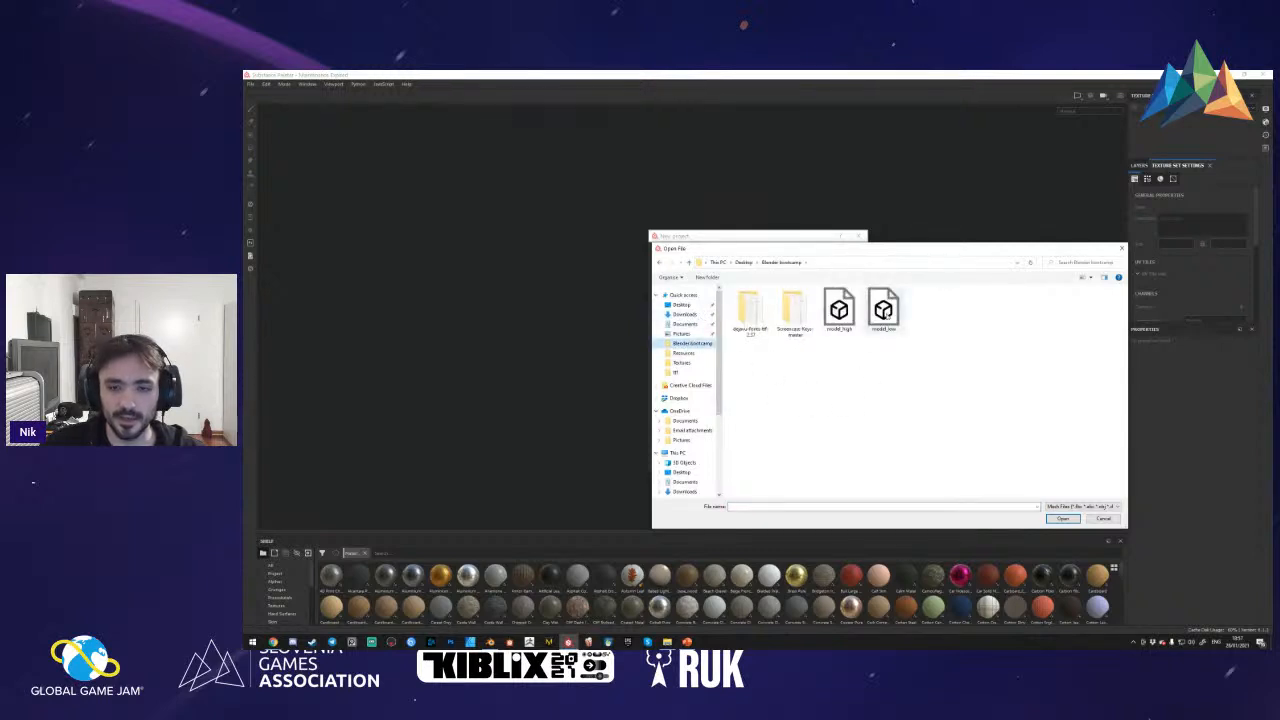
pyautogui.doubleClick(880, 310)
pyautogui.click(796, 460)
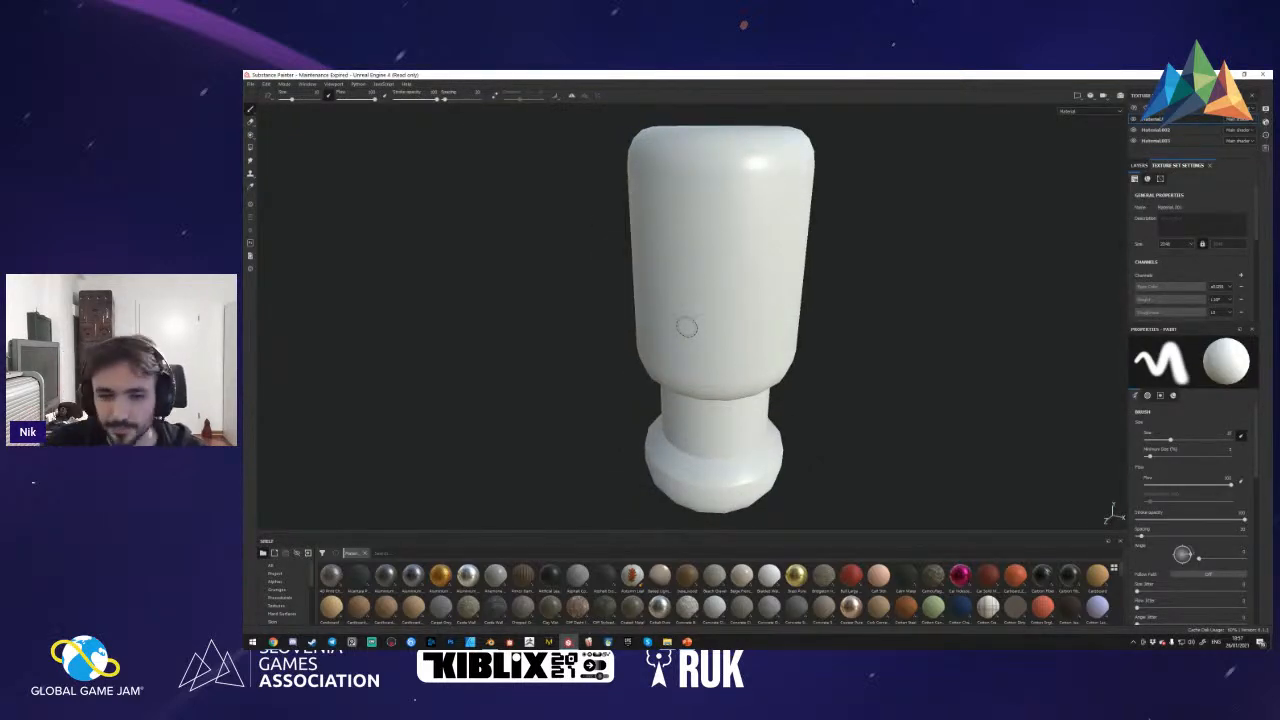
# - Examine the imported low-poly model from several angles and toggle its texture sets' visibility to see which part each one covers
pyautogui.scroll(-3, 688, 320)
pyautogui.keyDown('alt'); pyautogui.moveTo(766, 400); pyautogui.dragTo(706, 300); pyautogui.keyUp('alt')
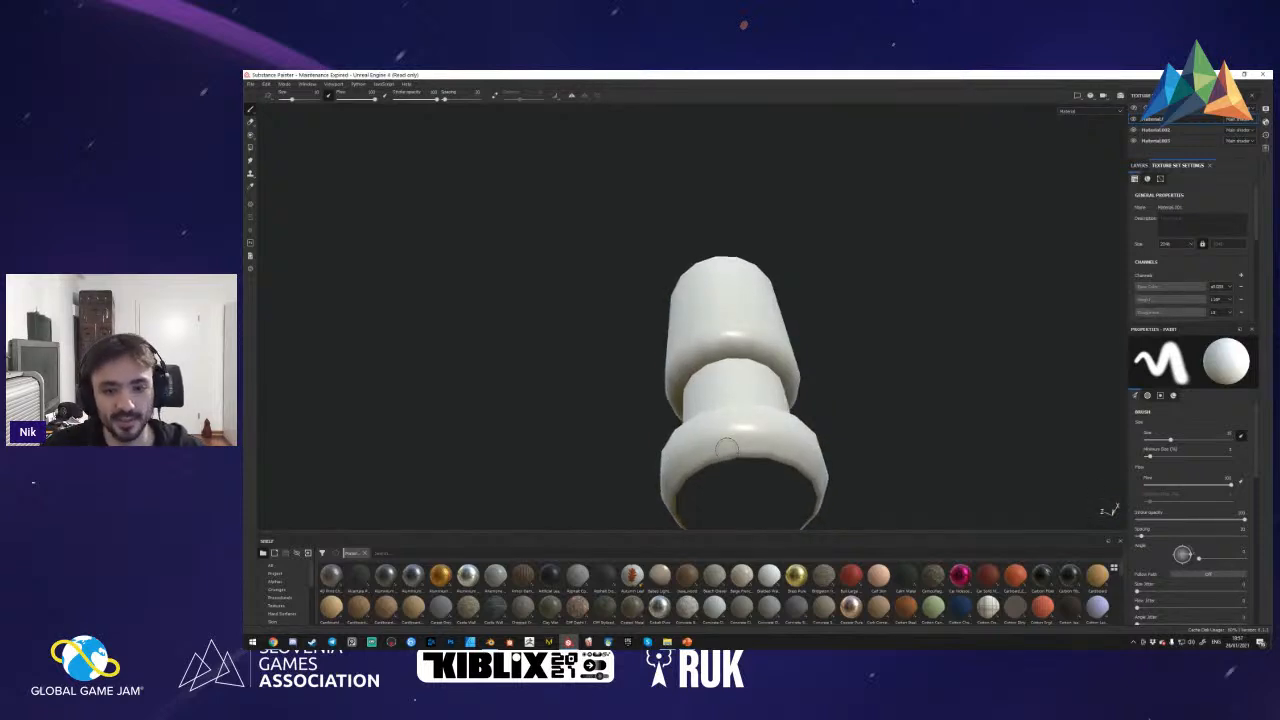
pyautogui.keyDown('alt'); pyautogui.moveTo(726, 448); pyautogui.dragTo(804, 449); pyautogui.keyUp('alt')
pyautogui.keyDown('alt'); pyautogui.moveTo(767, 502); pyautogui.dragTo(782, 437); pyautogui.keyUp('alt')
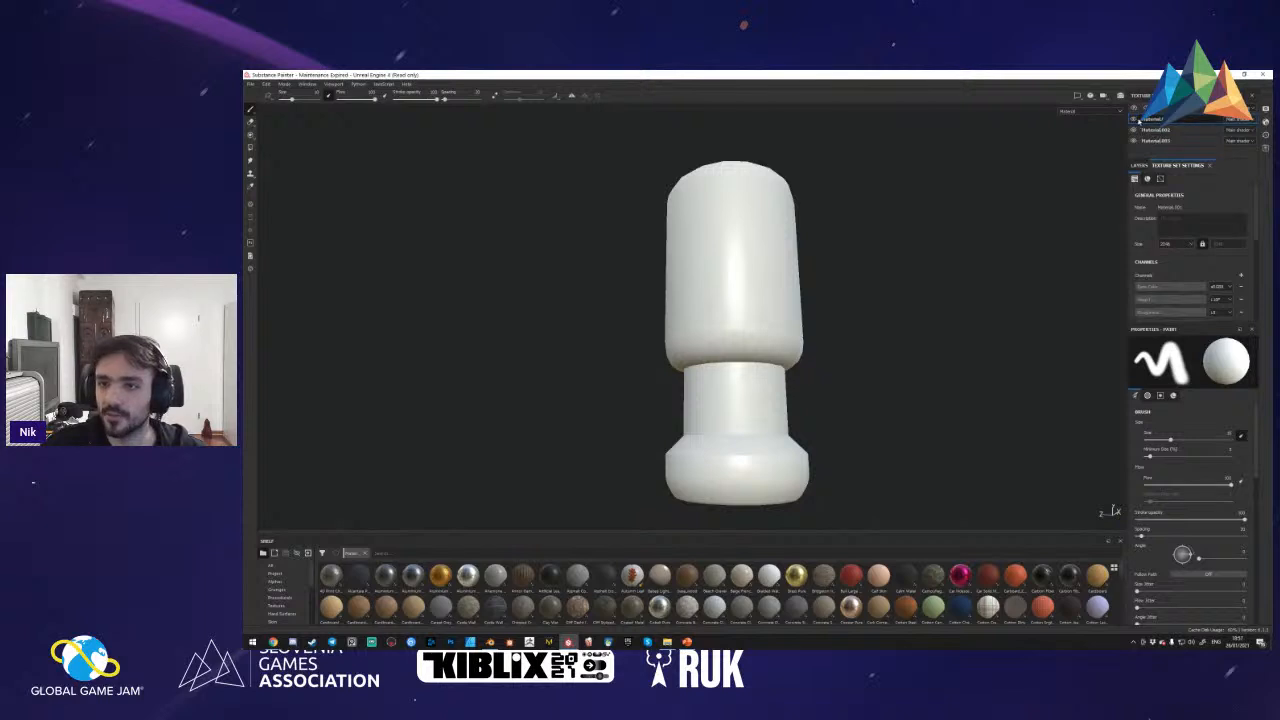
pyautogui.click(1134, 119)
pyautogui.click(1134, 130)
pyautogui.click(1134, 141)
pyautogui.click(1134, 141)
pyautogui.click(1134, 119)
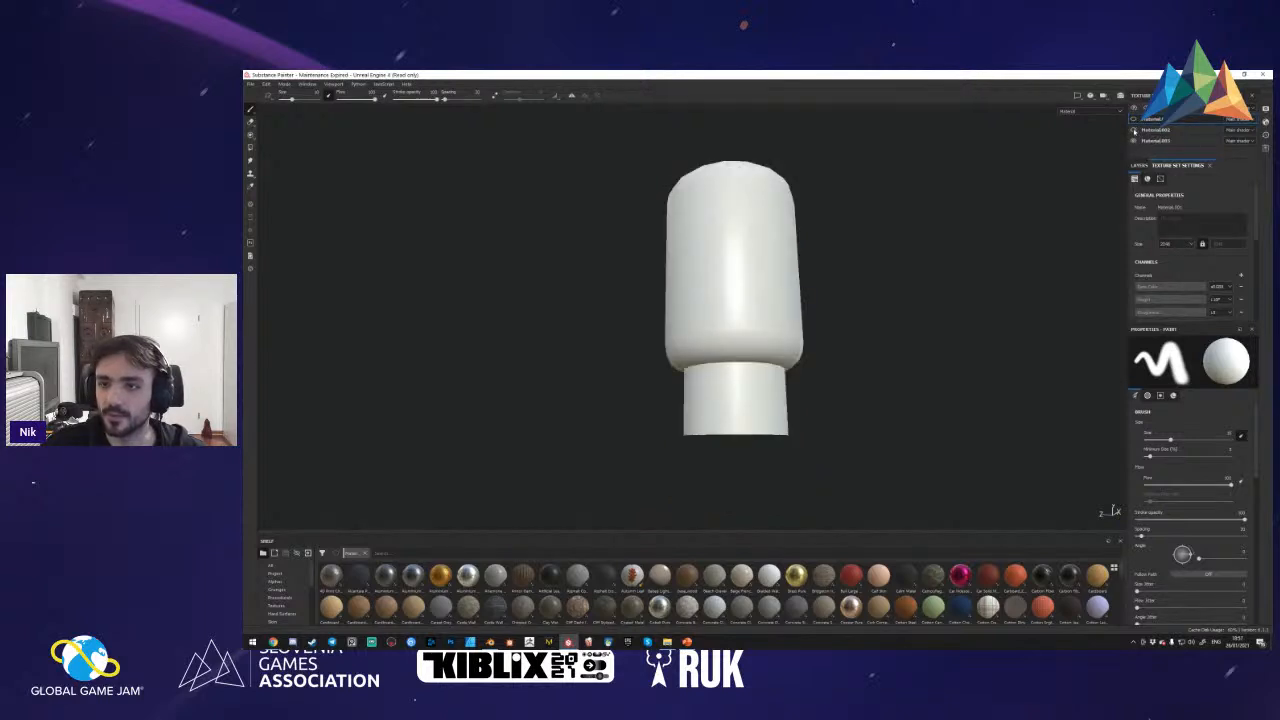
pyautogui.click(1134, 119)
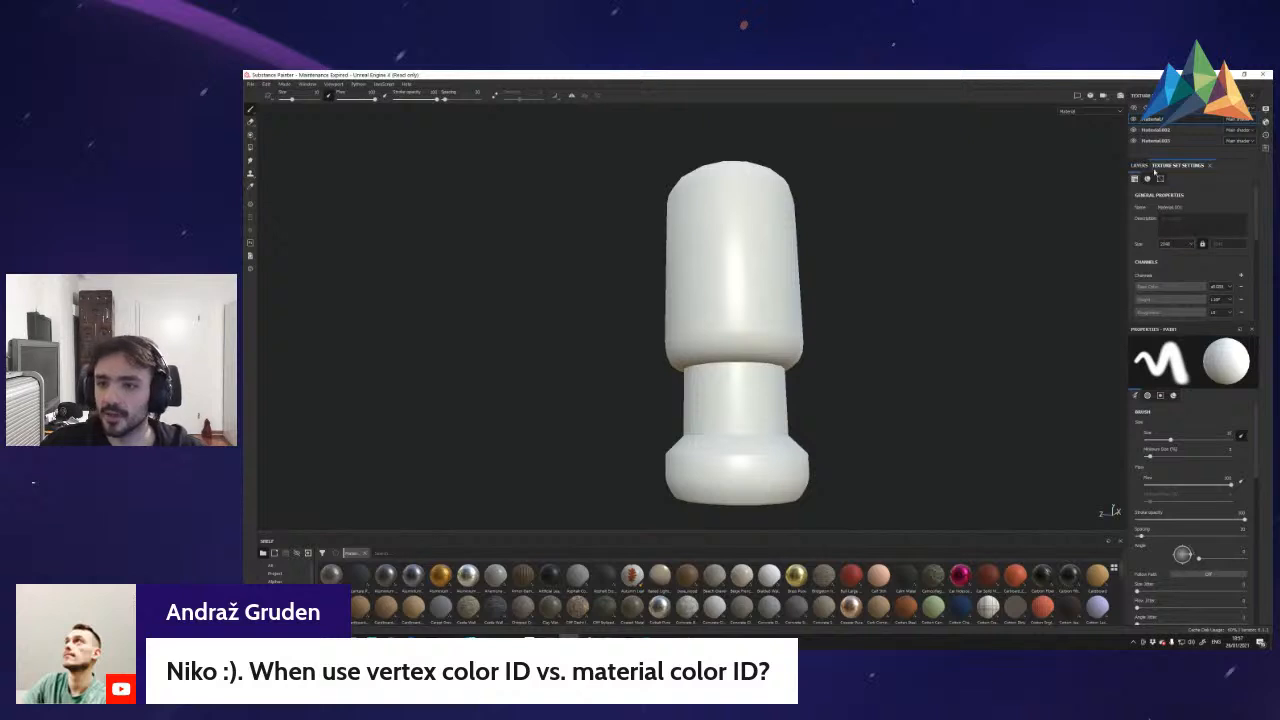
# - Open the mesh map baking settings and exclude the Position and Thickness maps from the bake
pyautogui.scroll(-3, 1200, 260)
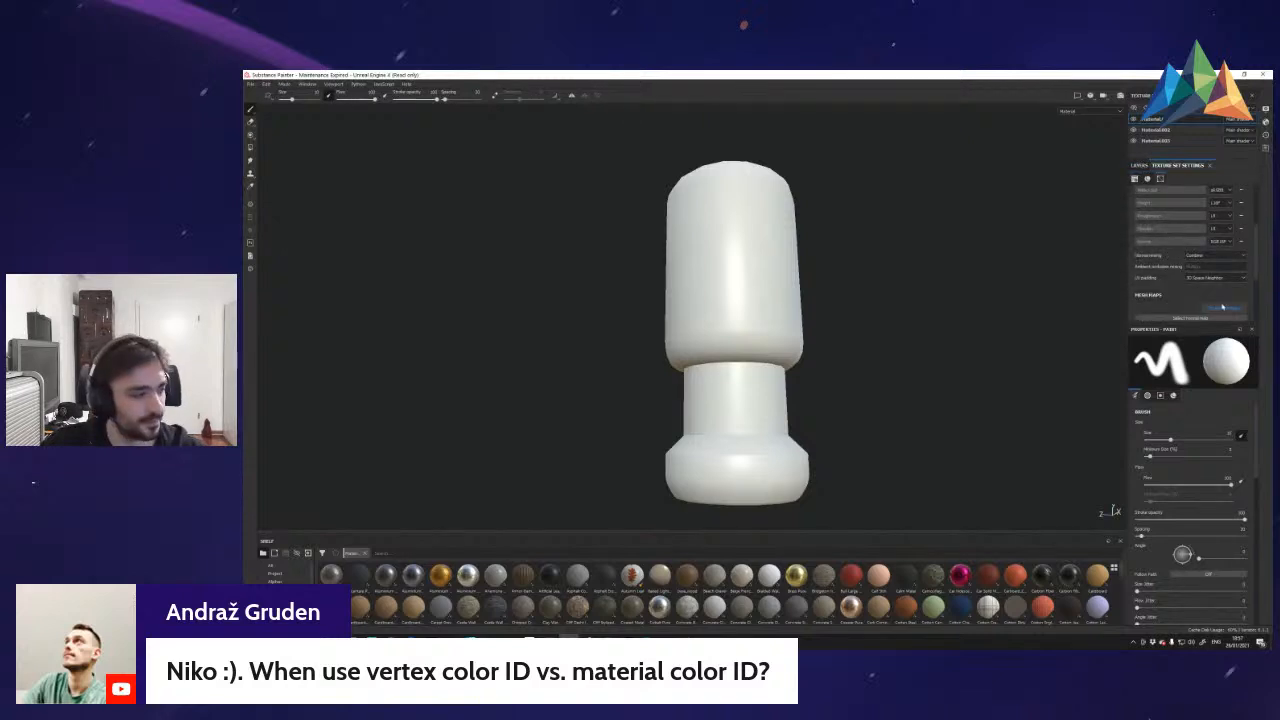
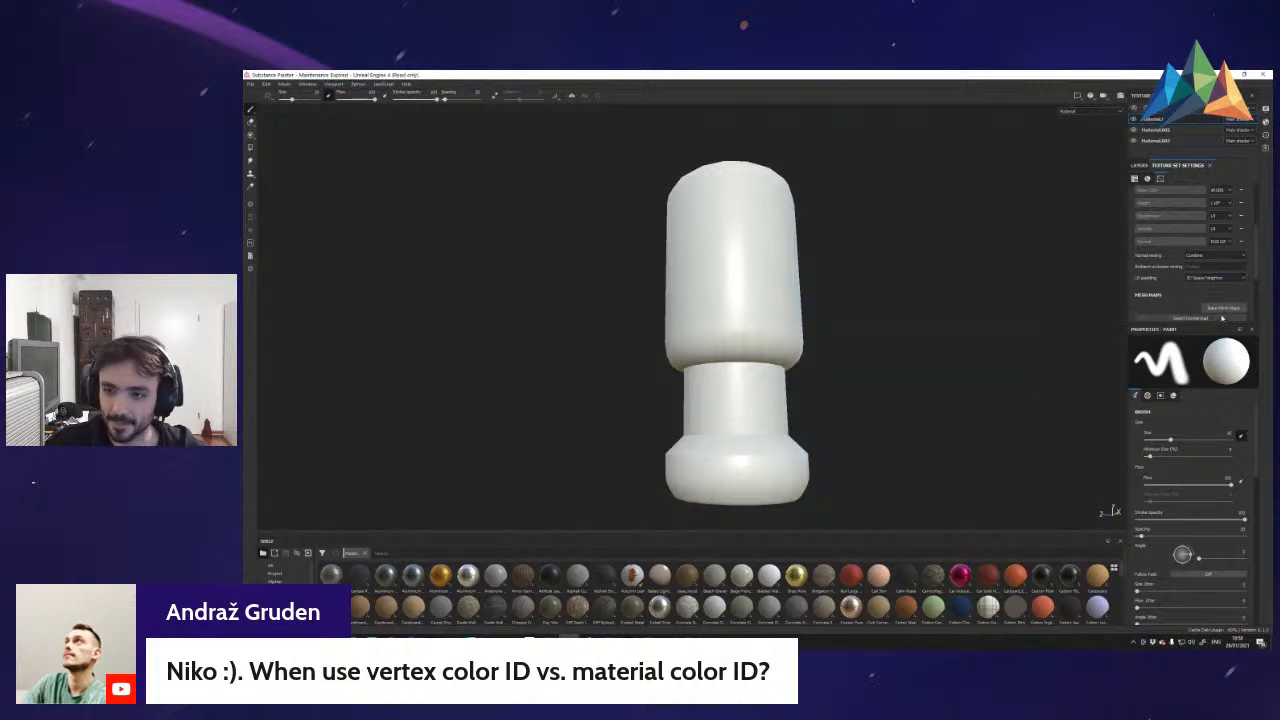
pyautogui.click(1231, 314)
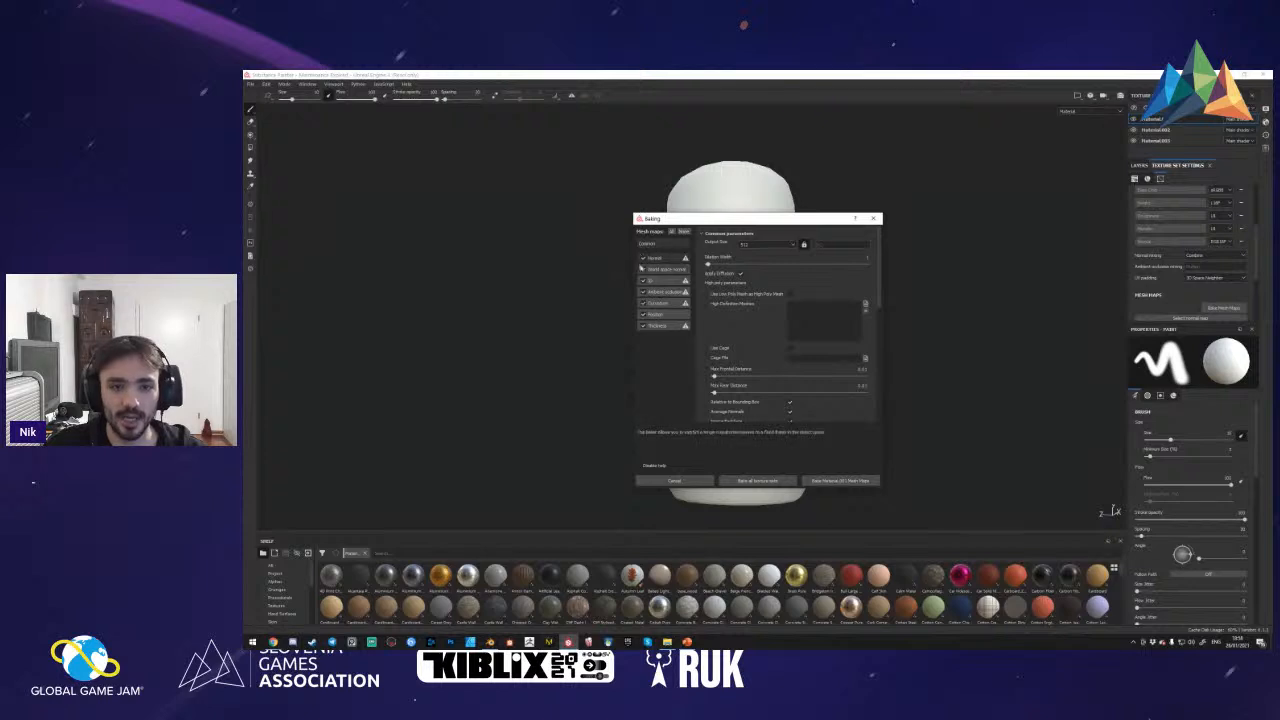
pyautogui.click(643, 325)
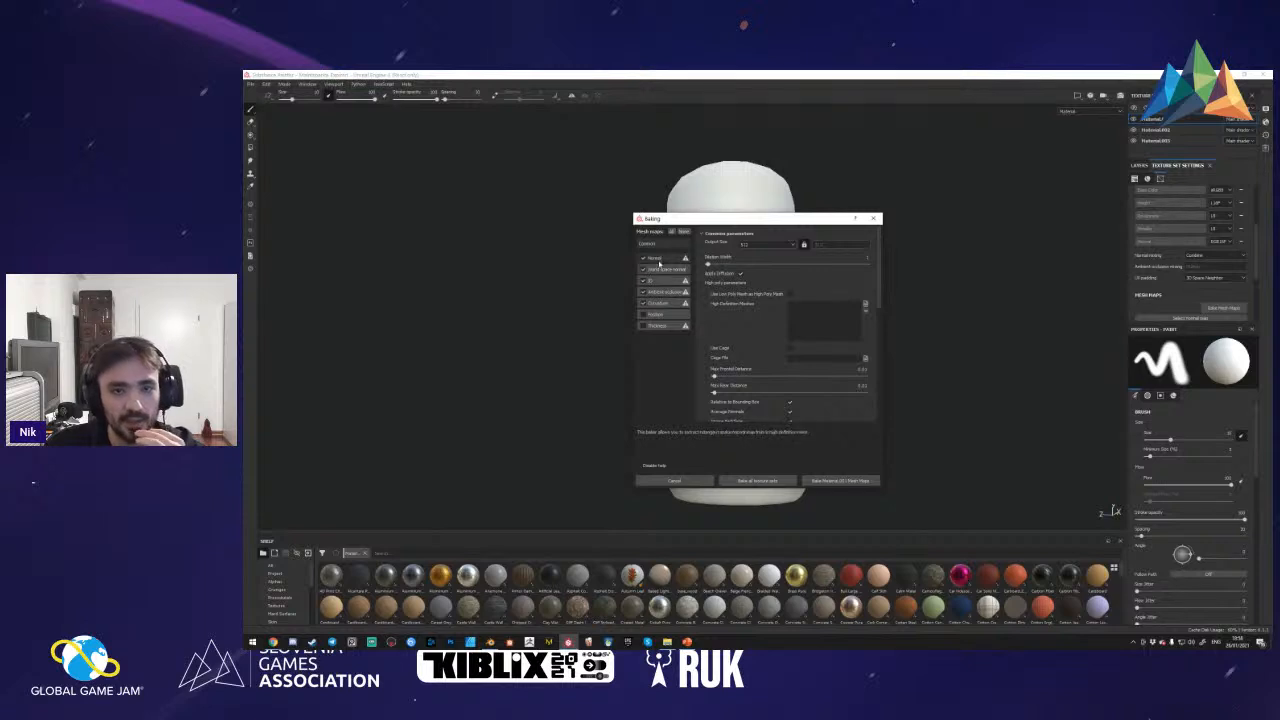
# - Set the ID map's color source to Material Color and check the baker's texture set choices
pyautogui.click(662, 281)
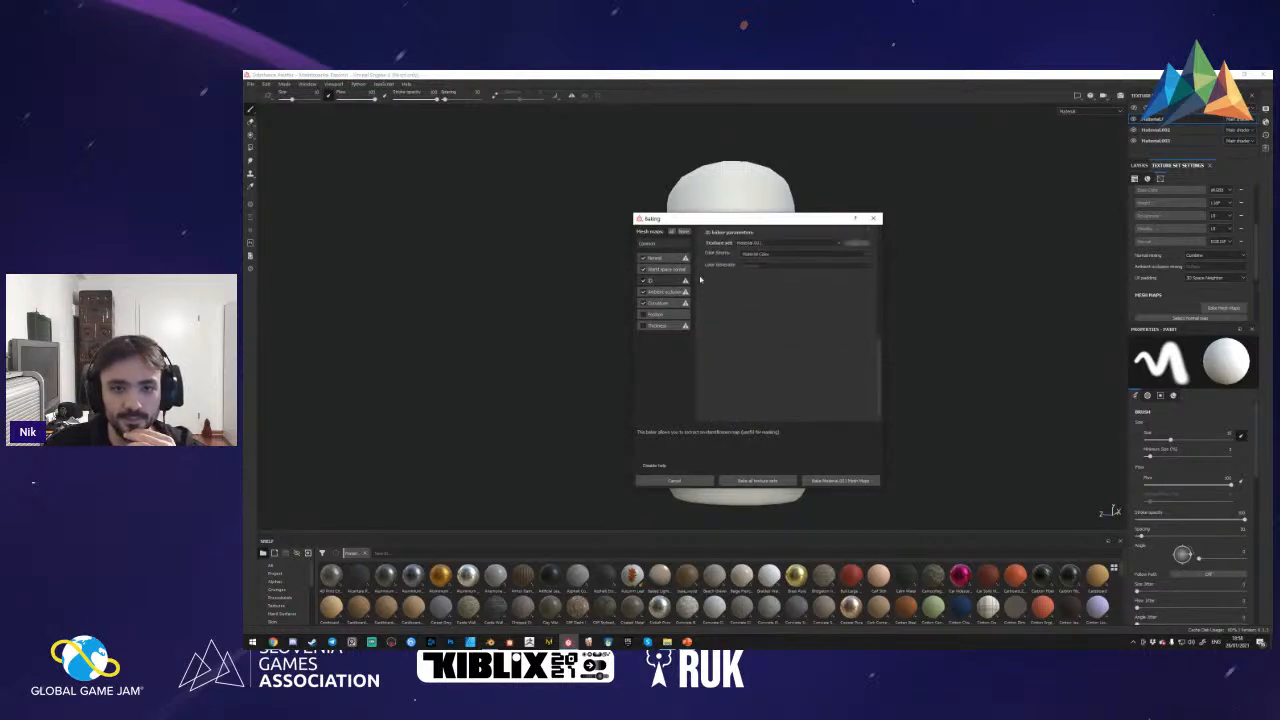
pyautogui.click(757, 254)
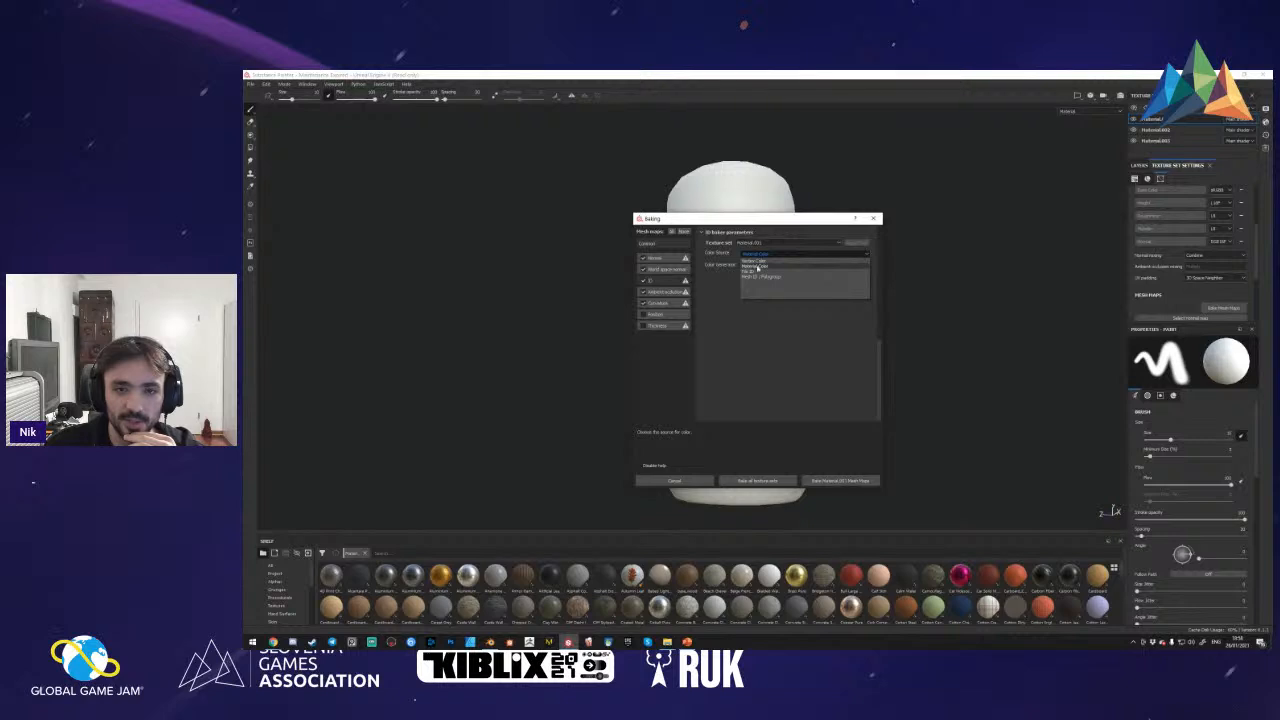
pyautogui.click(757, 266)
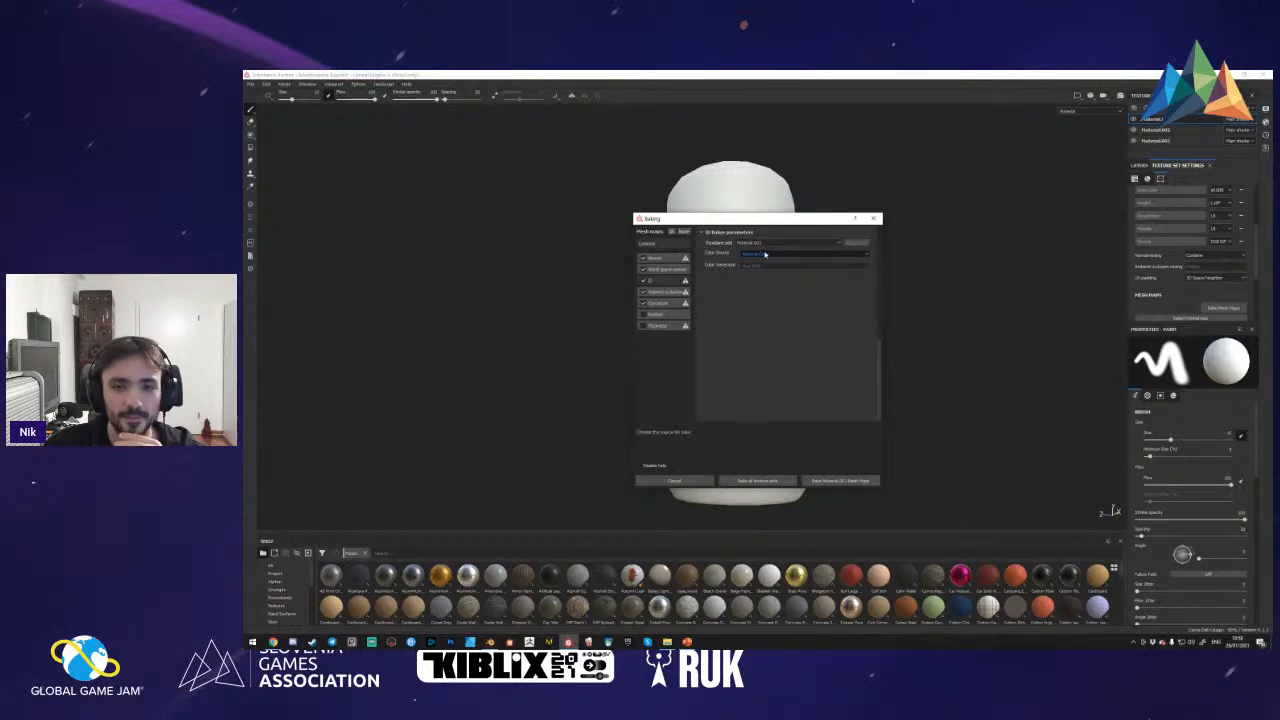
pyautogui.click(769, 242)
pyautogui.click(771, 243)
pyautogui.click(829, 243)
pyautogui.click(809, 258)
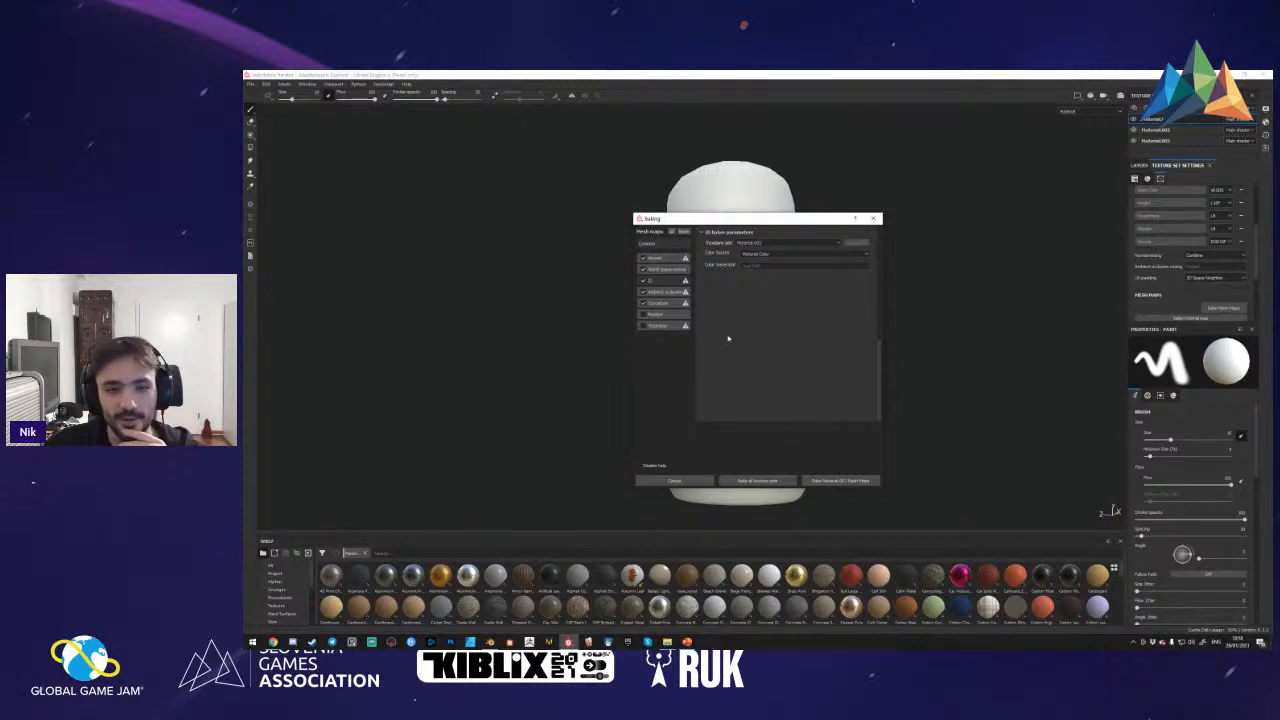
# - Change the output size of the baked maps in the common baking parameters
pyautogui.click(670, 245)
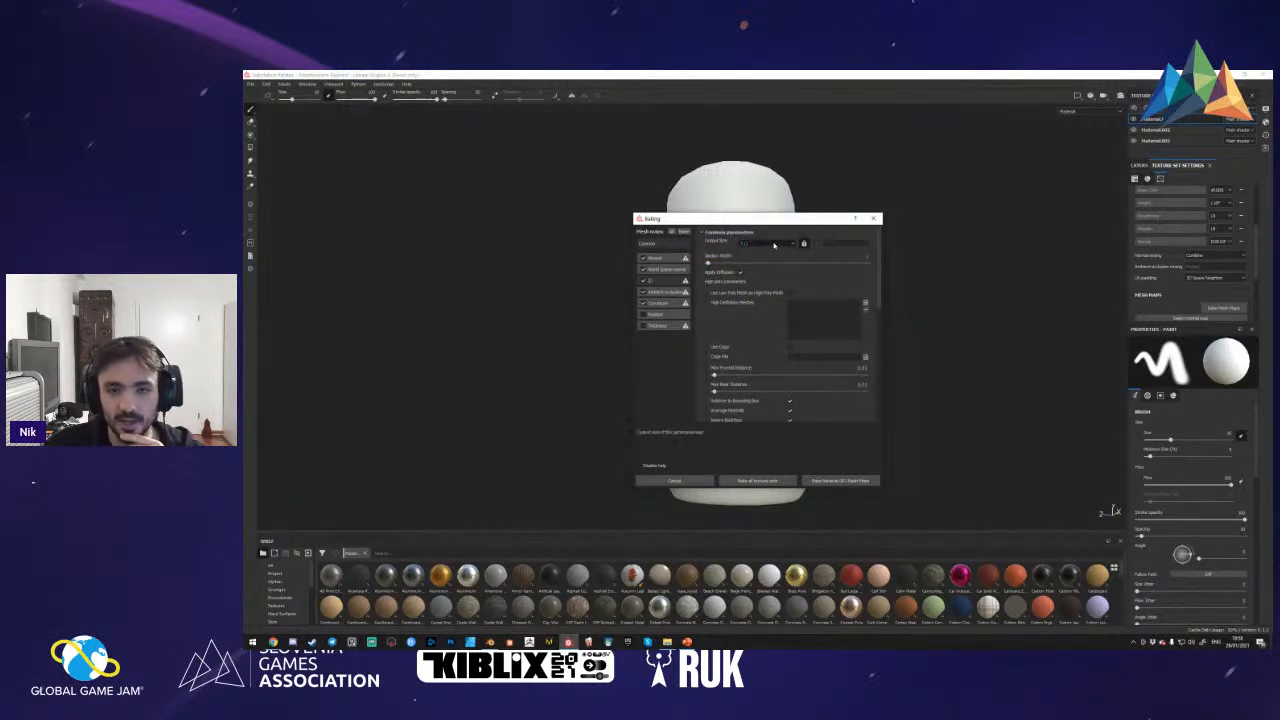
pyautogui.click(773, 245)
pyautogui.click(755, 280)
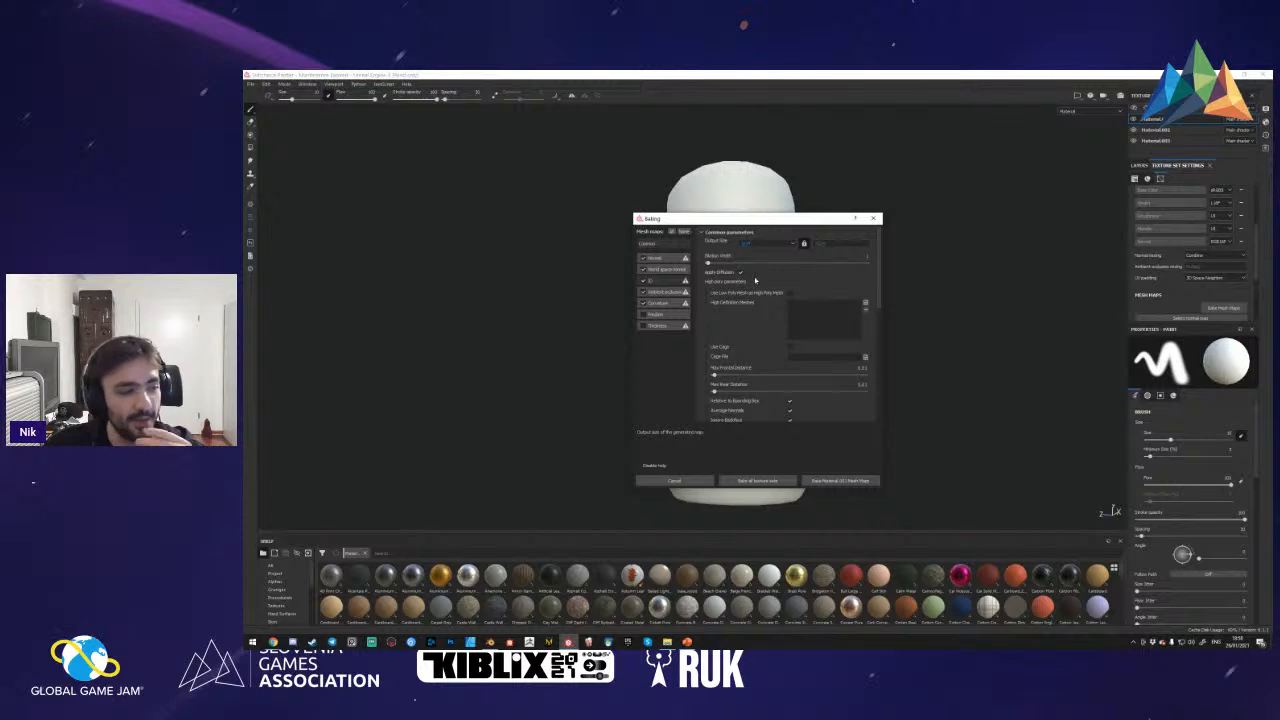
# - Load the model_high file as the high definition mesh for the bake
pyautogui.click(864, 303)
pyautogui.click(824, 293)
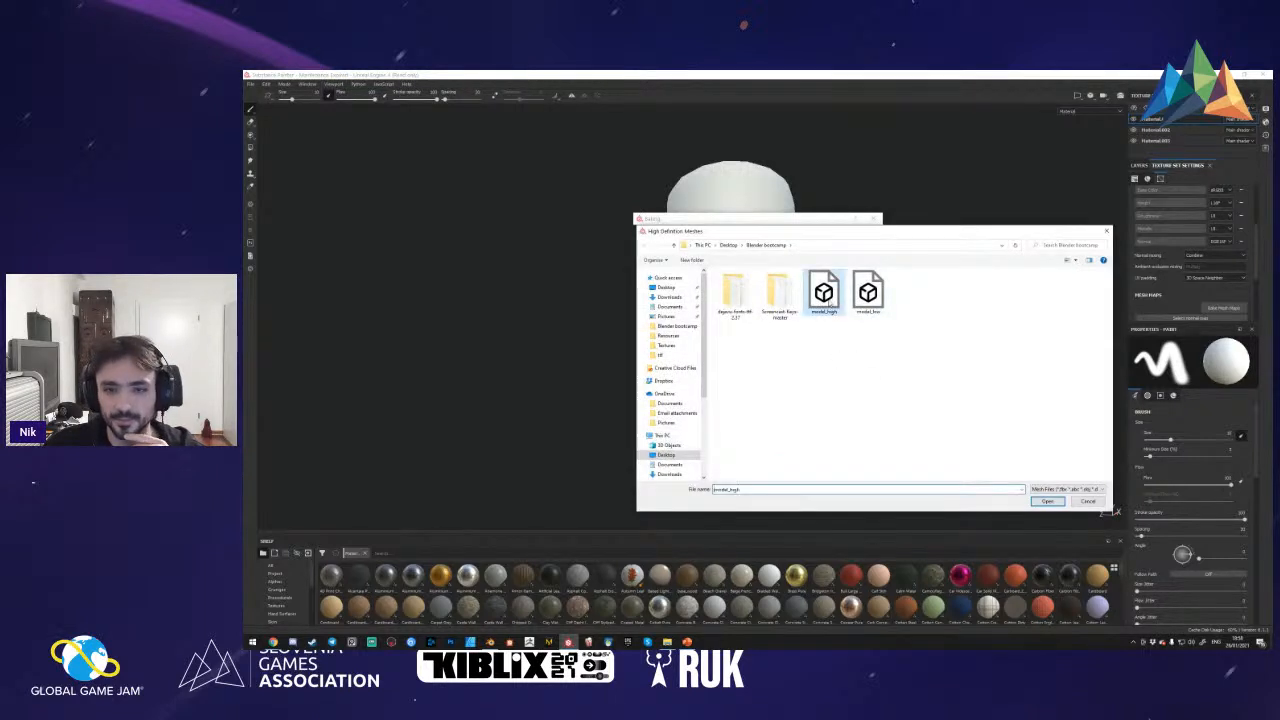
pyautogui.doubleClick(824, 294)
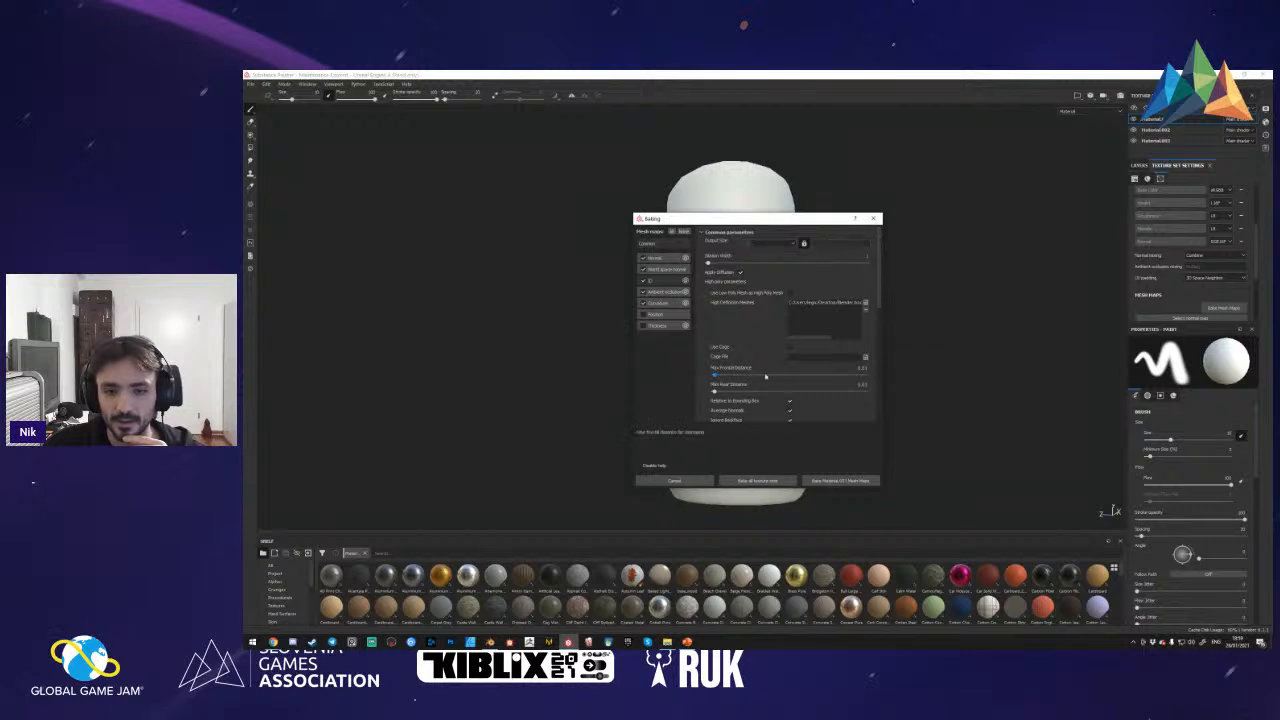
# - Match the low- and high-poly meshes by mesh name and bake the mesh maps for all texture sets
pyautogui.scroll(-3, 790, 375)
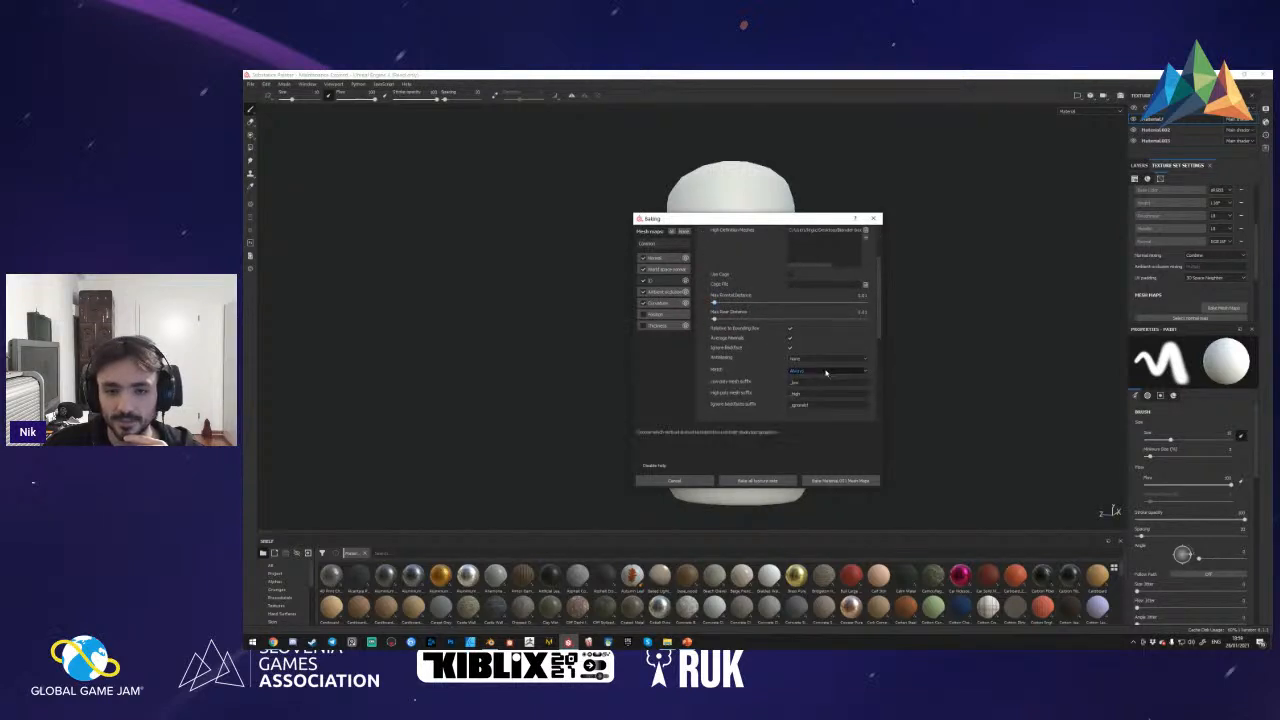
pyautogui.click(825, 372)
pyautogui.click(814, 383)
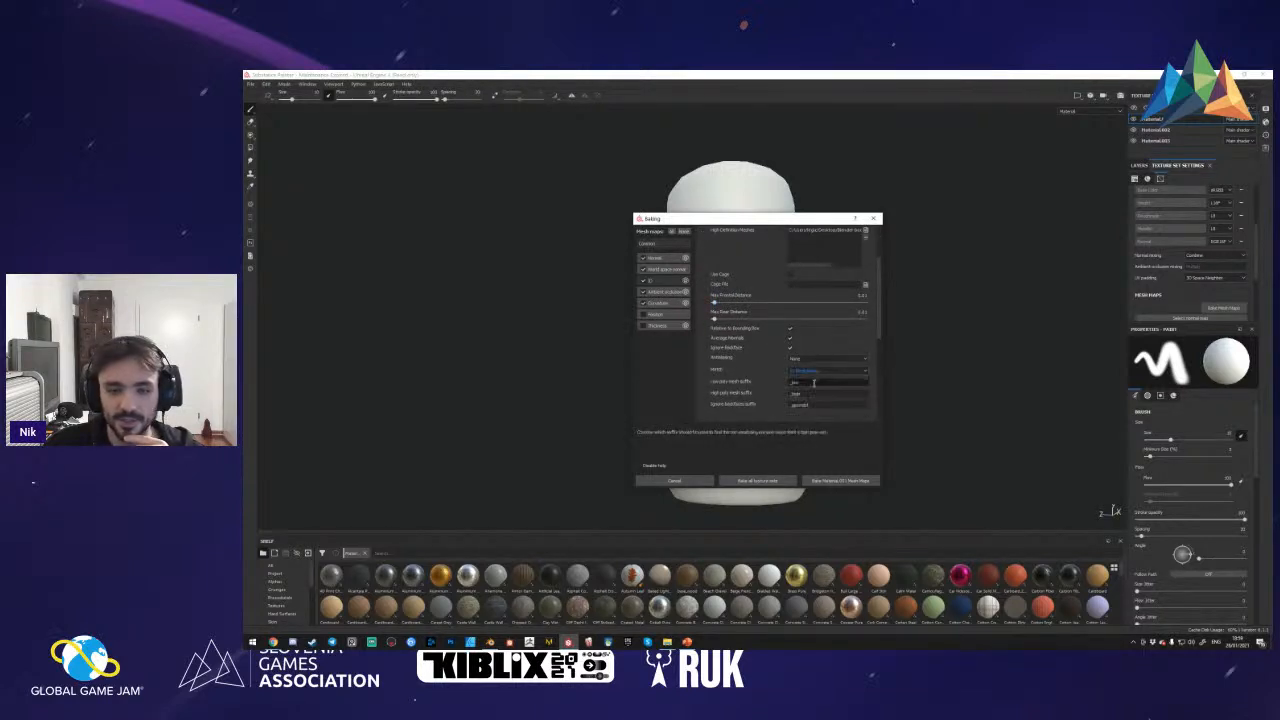
pyautogui.click(776, 484)
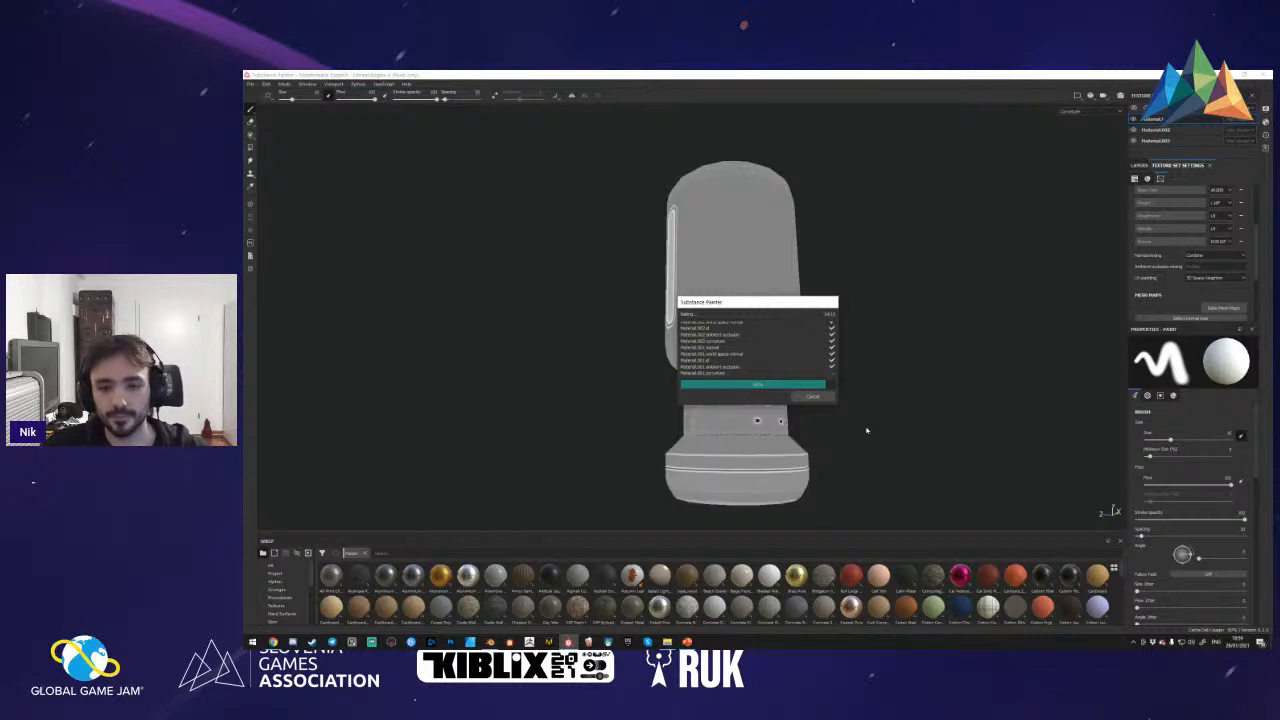
# - Inspect the baked cylinder from several angles, checking the slot on the body and the holes in the neck
pyautogui.scroll(-5, 845, 354)
pyautogui.keyDown('alt'); pyautogui.moveTo(838, 322); pyautogui.dragTo(845, 307); pyautogui.keyUp('alt')
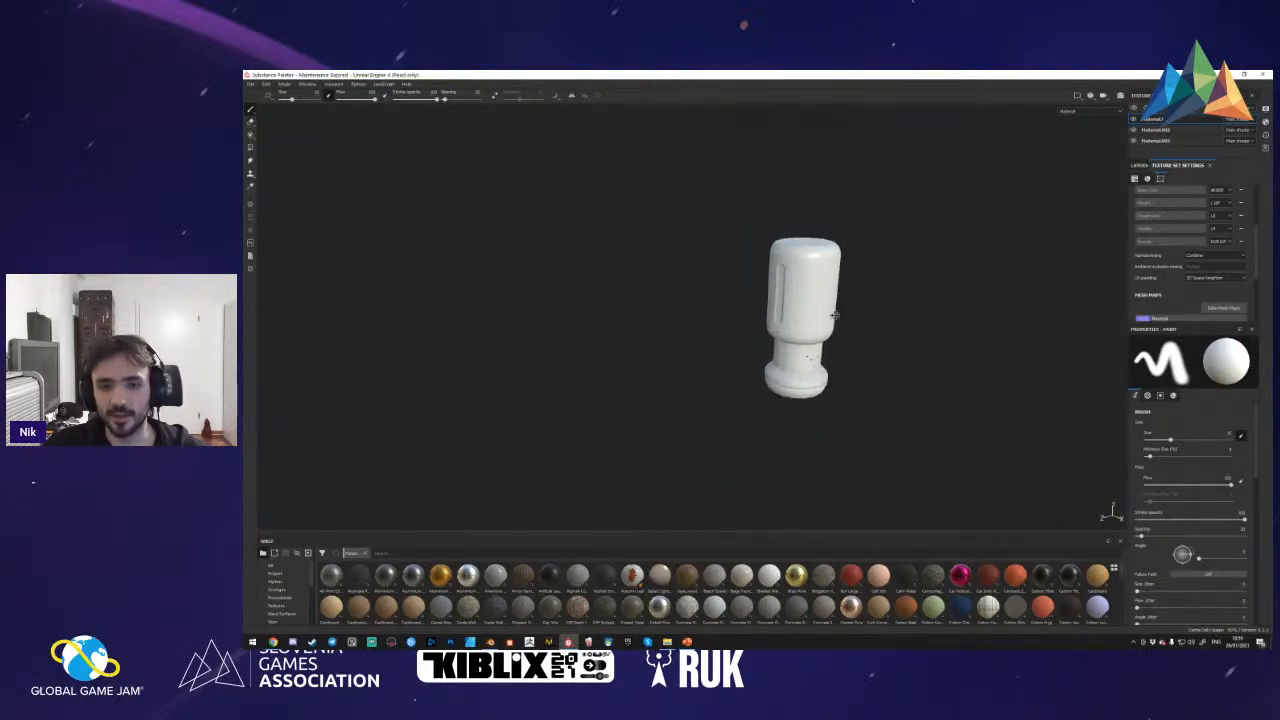
pyautogui.keyDown('alt'); pyautogui.moveTo(846, 307); pyautogui.dragTo(751, 368, button='middle'); pyautogui.keyUp('alt')
pyautogui.scroll(6, 748, 369)
pyautogui.keyDown('alt'); pyautogui.moveTo(660, 346); pyautogui.dragTo(783, 329); pyautogui.keyUp('alt')
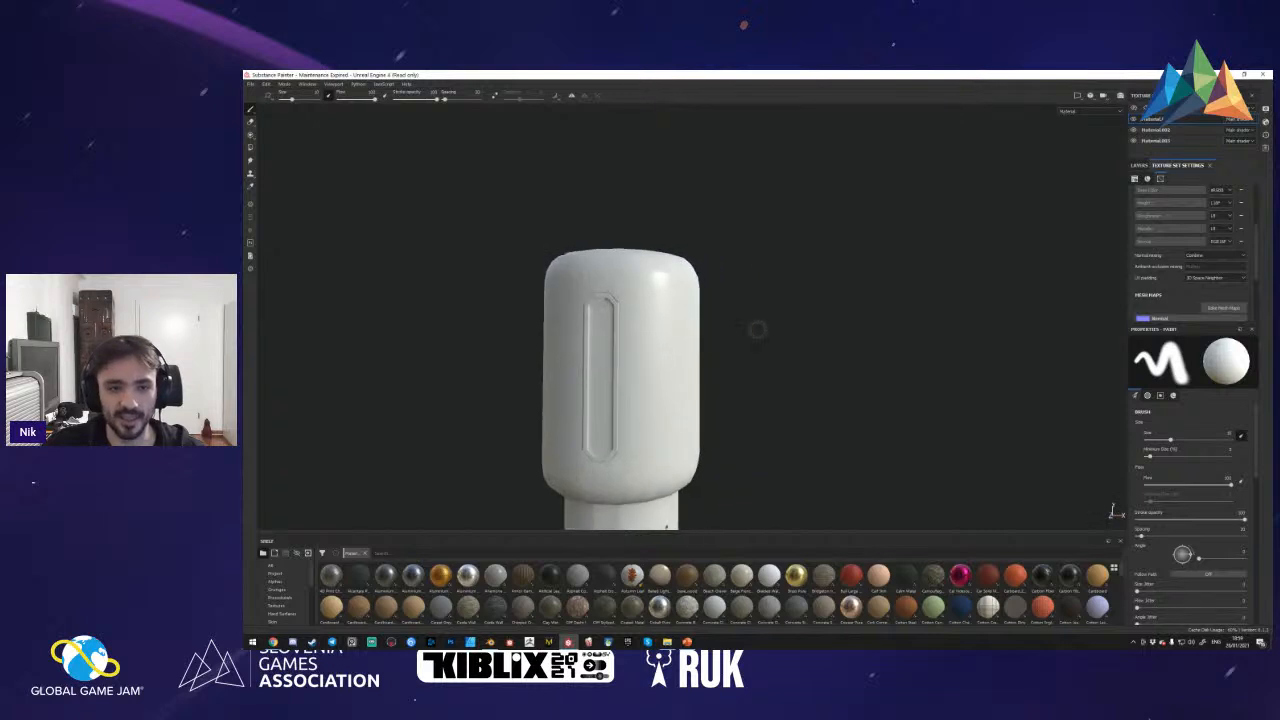
pyautogui.keyDown('alt'); pyautogui.moveTo(680, 283); pyautogui.dragTo(724, 290, button='middle'); pyautogui.keyUp('alt')
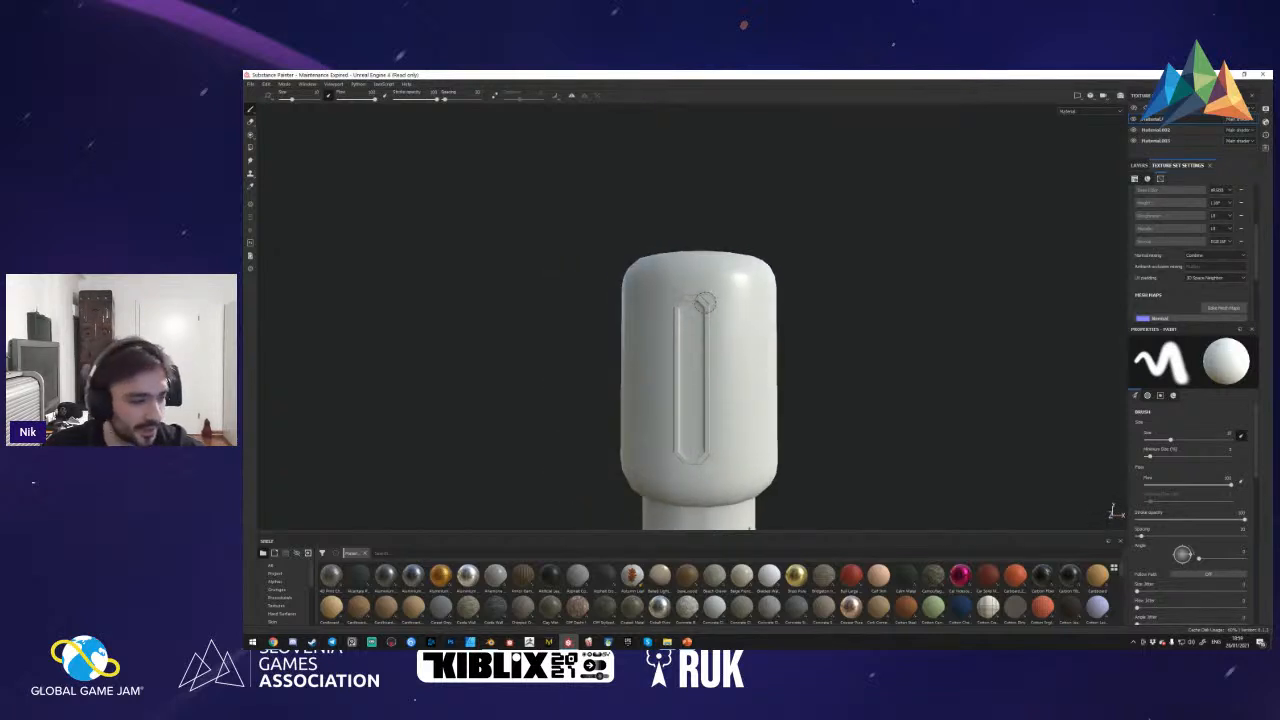
pyautogui.keyDown('alt'); pyautogui.moveTo(742, 352); pyautogui.dragTo(741, 388); pyautogui.keyUp('alt')
pyautogui.press('f')
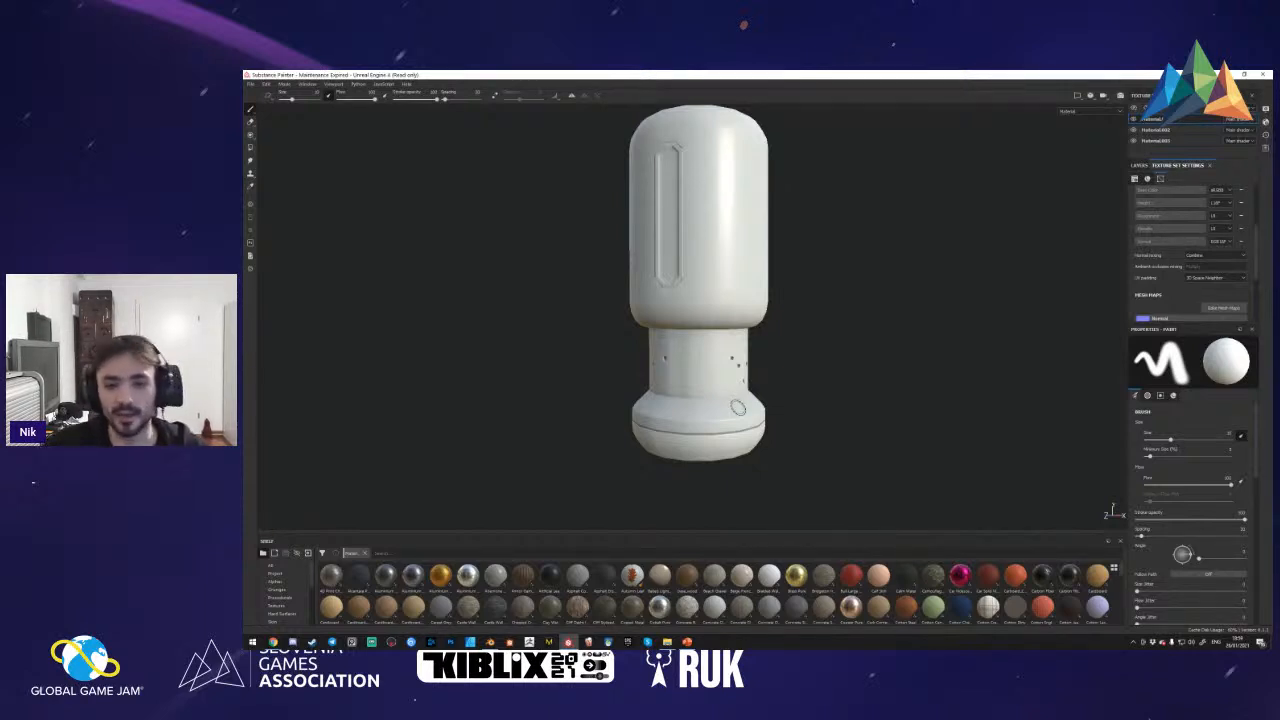
pyautogui.moveTo(737, 407)
pyautogui.keyDown('alt'); pyautogui.mouseDown()
pyautogui.moveTo(728, 433)
pyautogui.moveTo(763, 423)
pyautogui.moveTo(751, 431)
pyautogui.moveTo(737, 408)
pyautogui.moveTo(766, 320)
pyautogui.moveTo(746, 346)
pyautogui.moveTo(903, 343)
pyautogui.moveTo(777, 369)
pyautogui.moveTo(749, 357)
pyautogui.moveTo(820, 370)
pyautogui.moveTo(795, 380)
pyautogui.moveTo(768, 291)
pyautogui.moveTo(811, 337)
pyautogui.moveTo(800, 292)
pyautogui.moveTo(752, 327)
pyautogui.mouseUp(); pyautogui.keyUp('alt')
pyautogui.scroll(3, 728, 436)
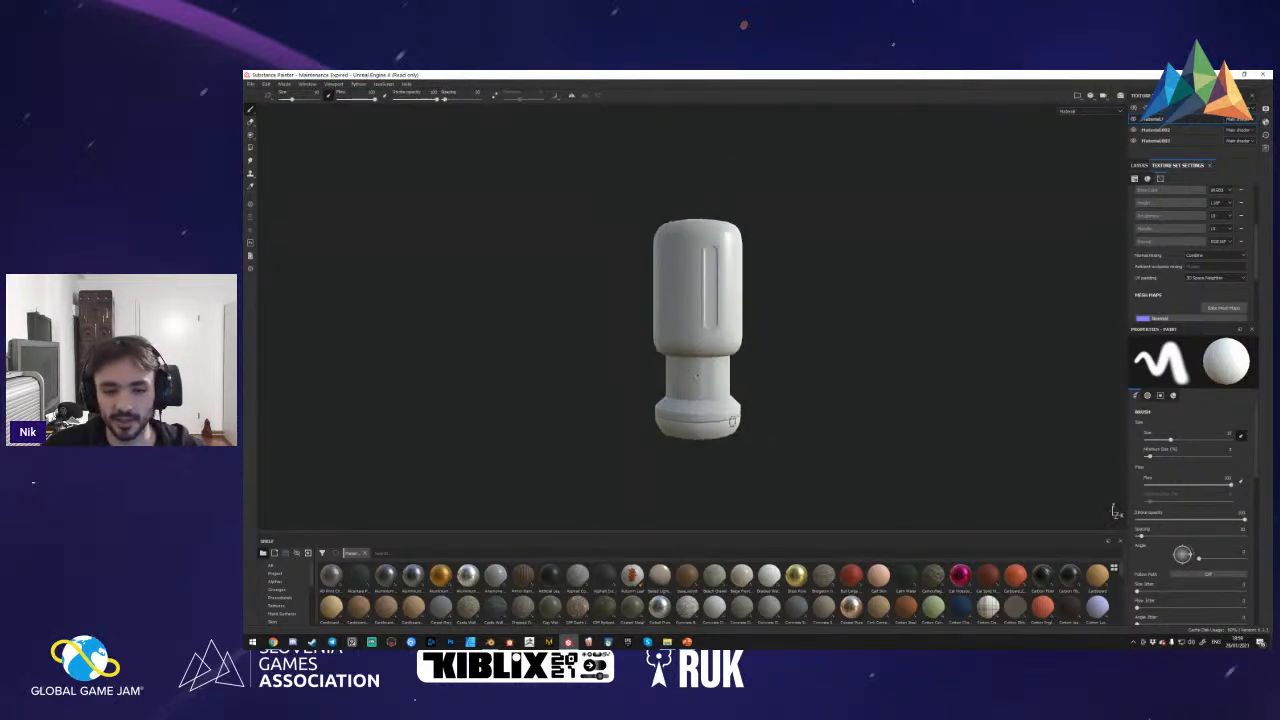
# - Switch to Blender to compare the high- and low-poly collections, and return to the baked model in Substance Painter
pyautogui.hotkey('alt', 'Tab')
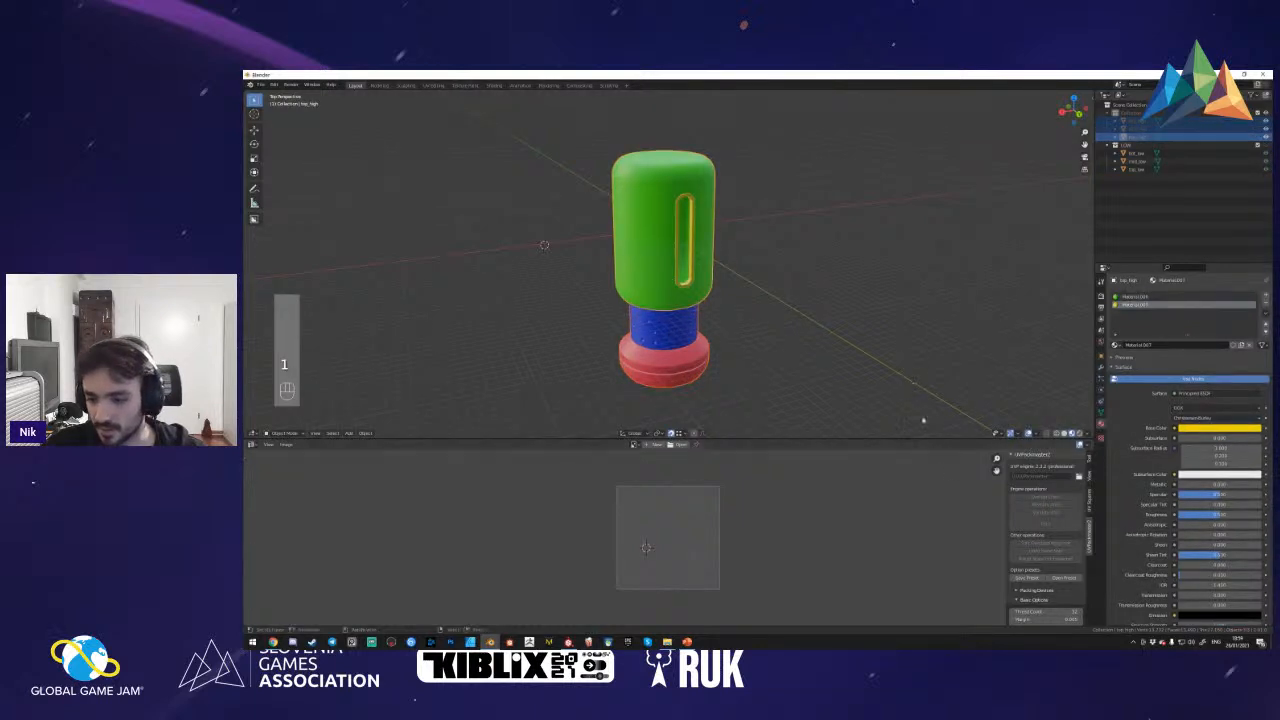
pyautogui.press('2')
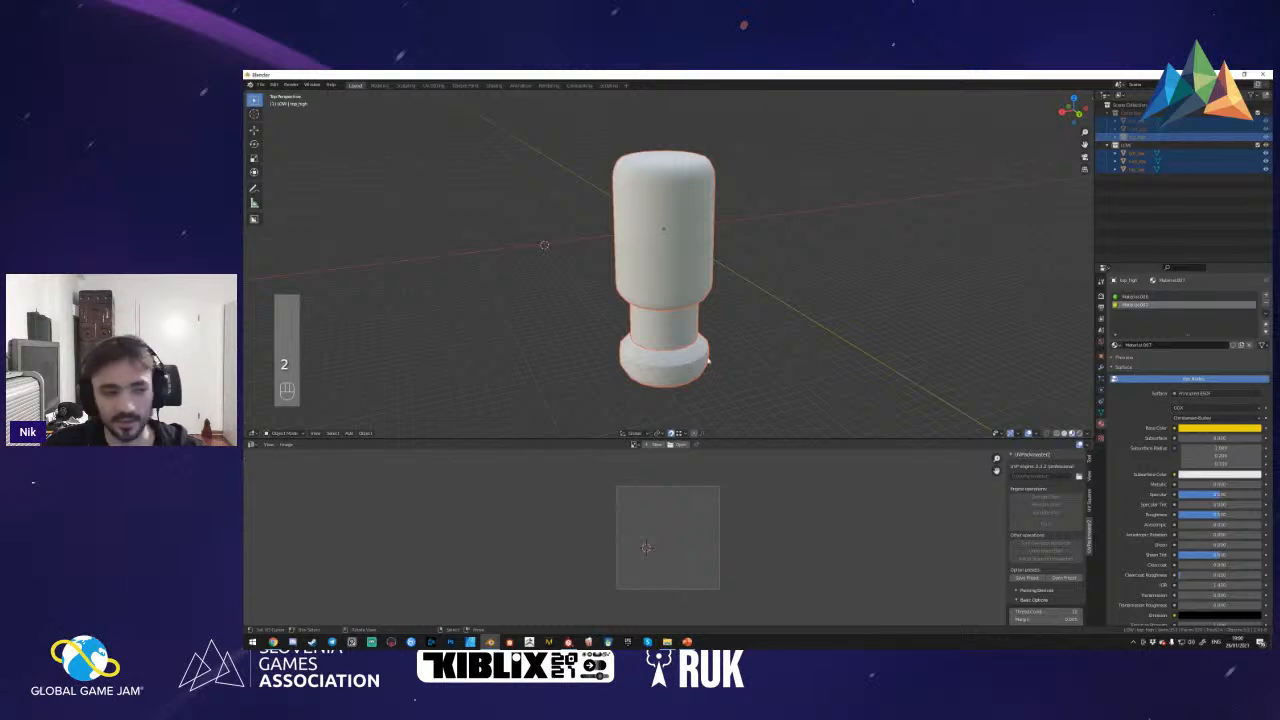
pyautogui.hotkey('alt', 'Tab')
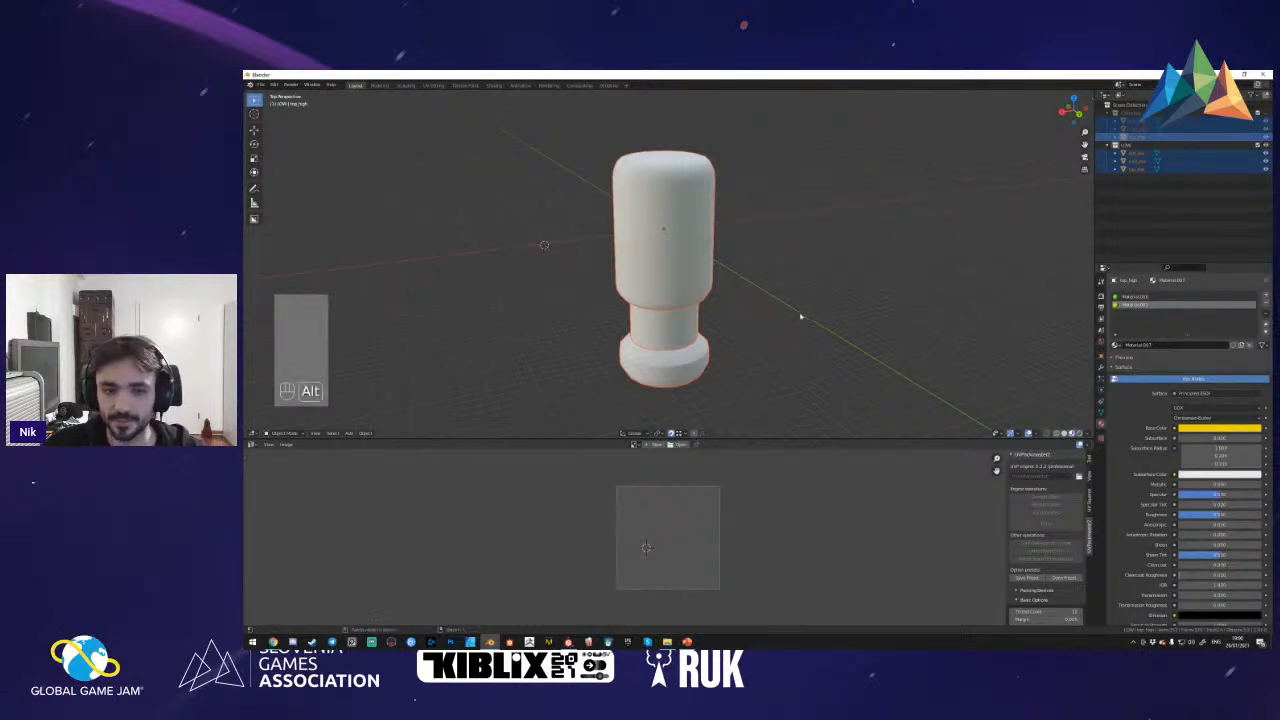
pyautogui.keyDown('alt'); pyautogui.moveTo(727, 291); pyautogui.dragTo(722, 321); pyautogui.keyUp('alt')
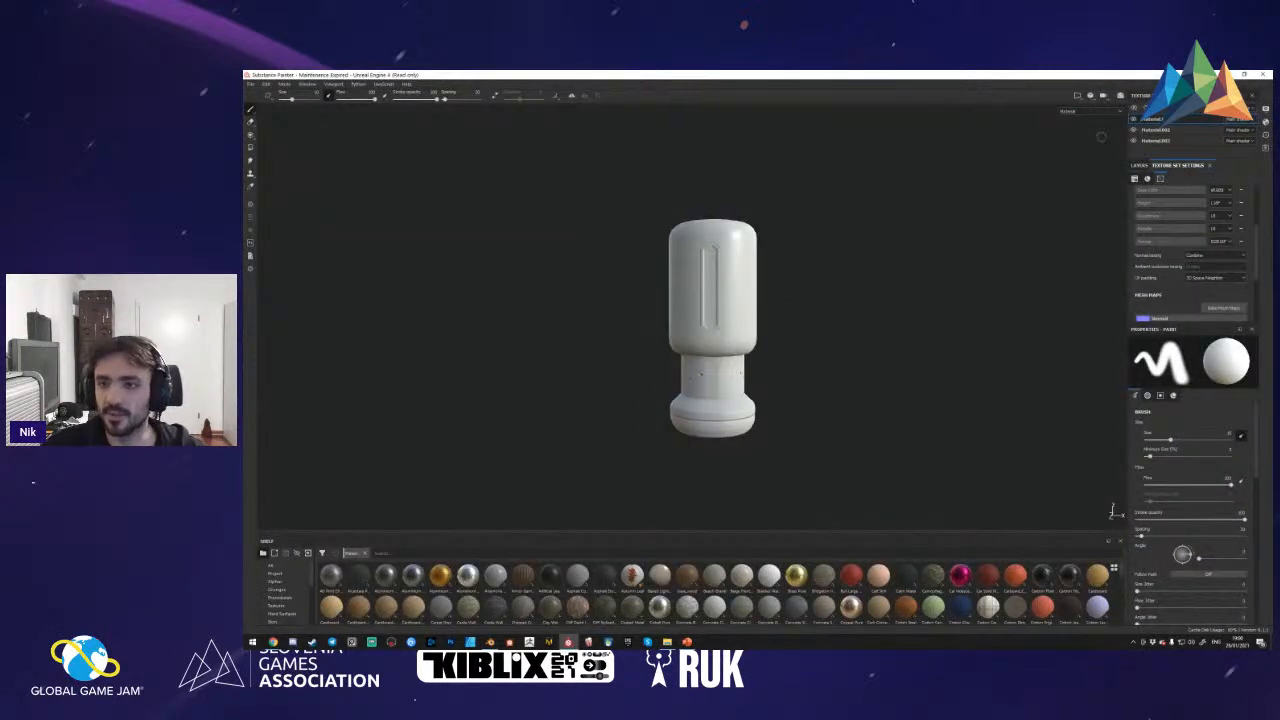
# - Enlarge the shelf area and delete the default layer from the base's texture set
pyautogui.moveTo(834, 530); pyautogui.dragTo(834, 444)
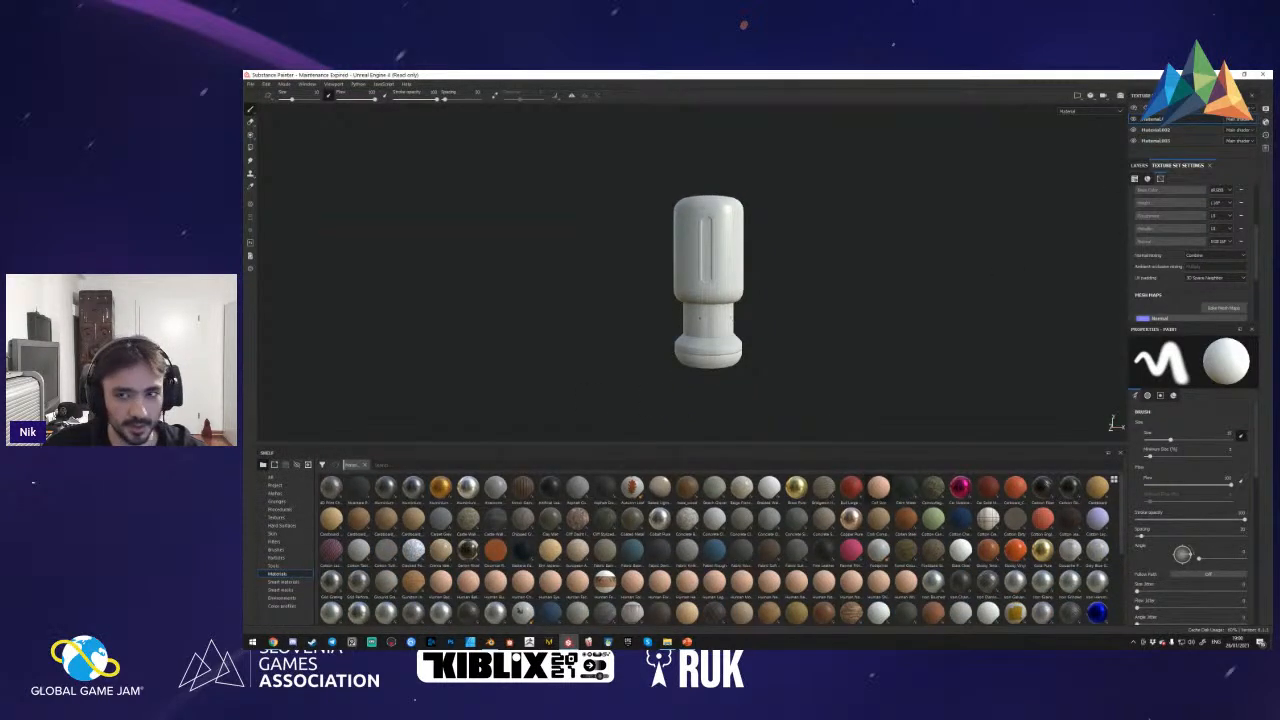
pyautogui.click(1139, 165)
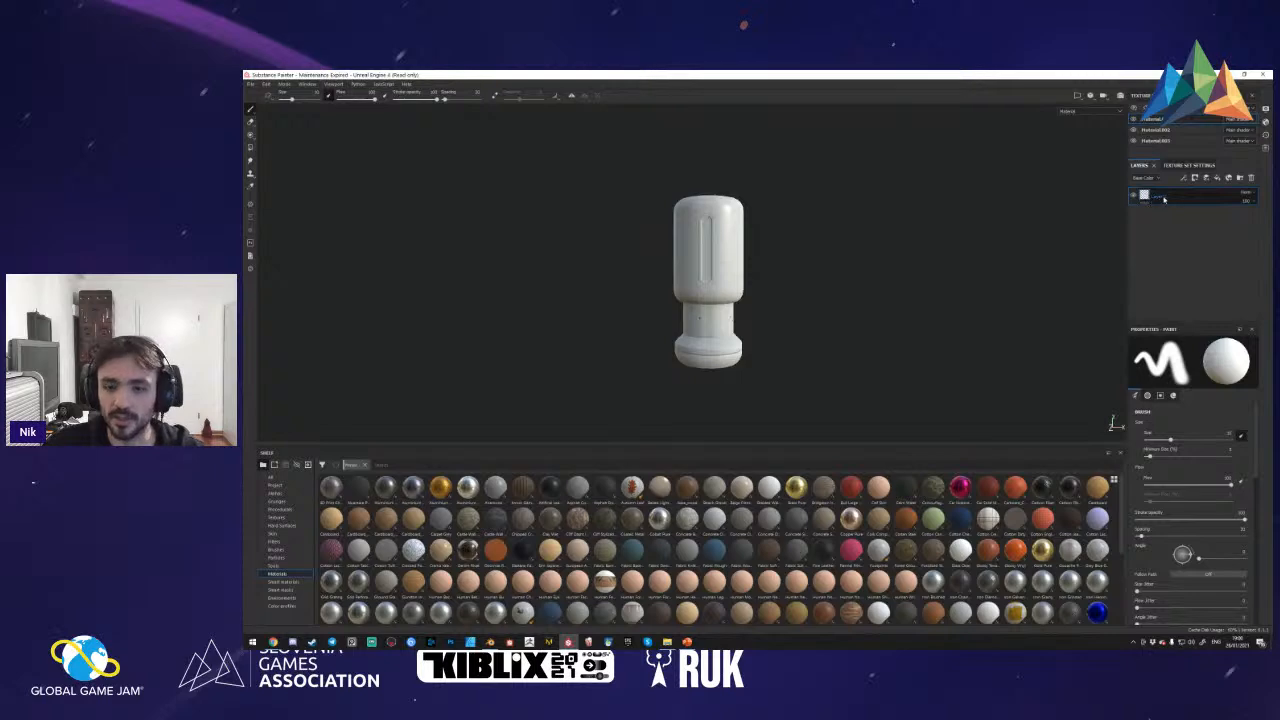
pyautogui.press('Delete')
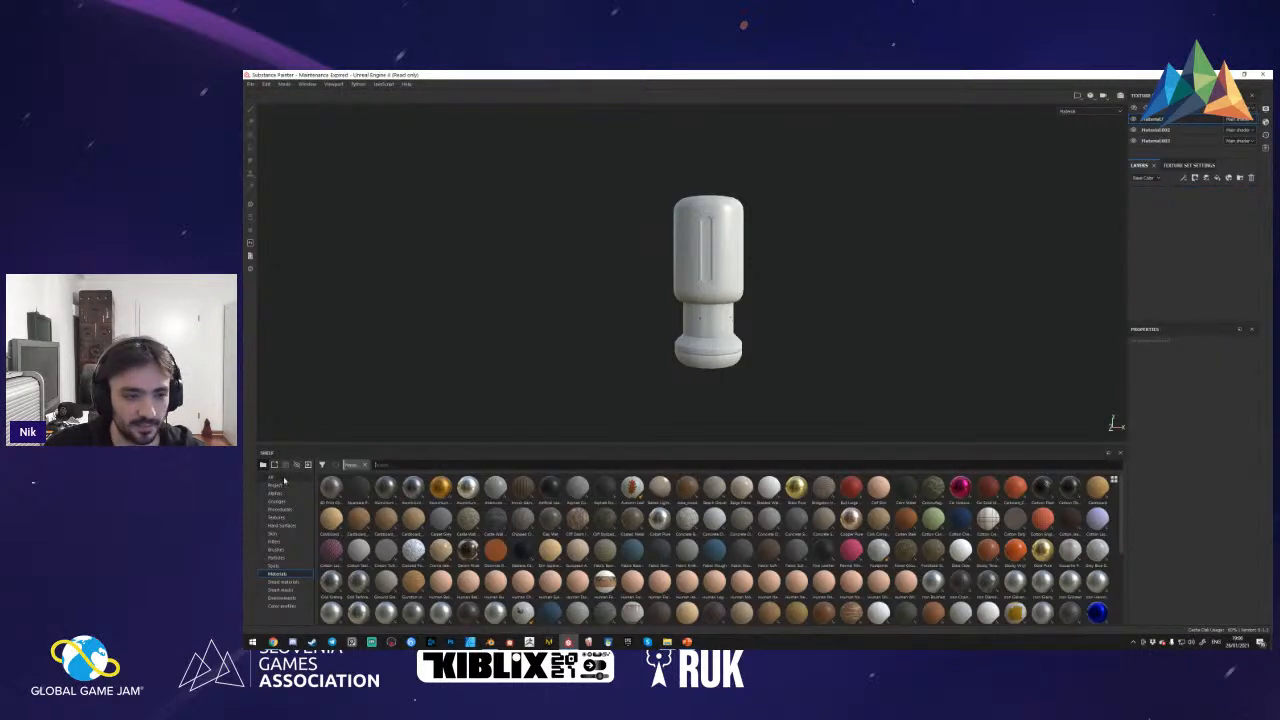
# - Search the whole shelf for "metal" and apply the Iron Old smart material to the cylinder's base
pyautogui.click(365, 465)
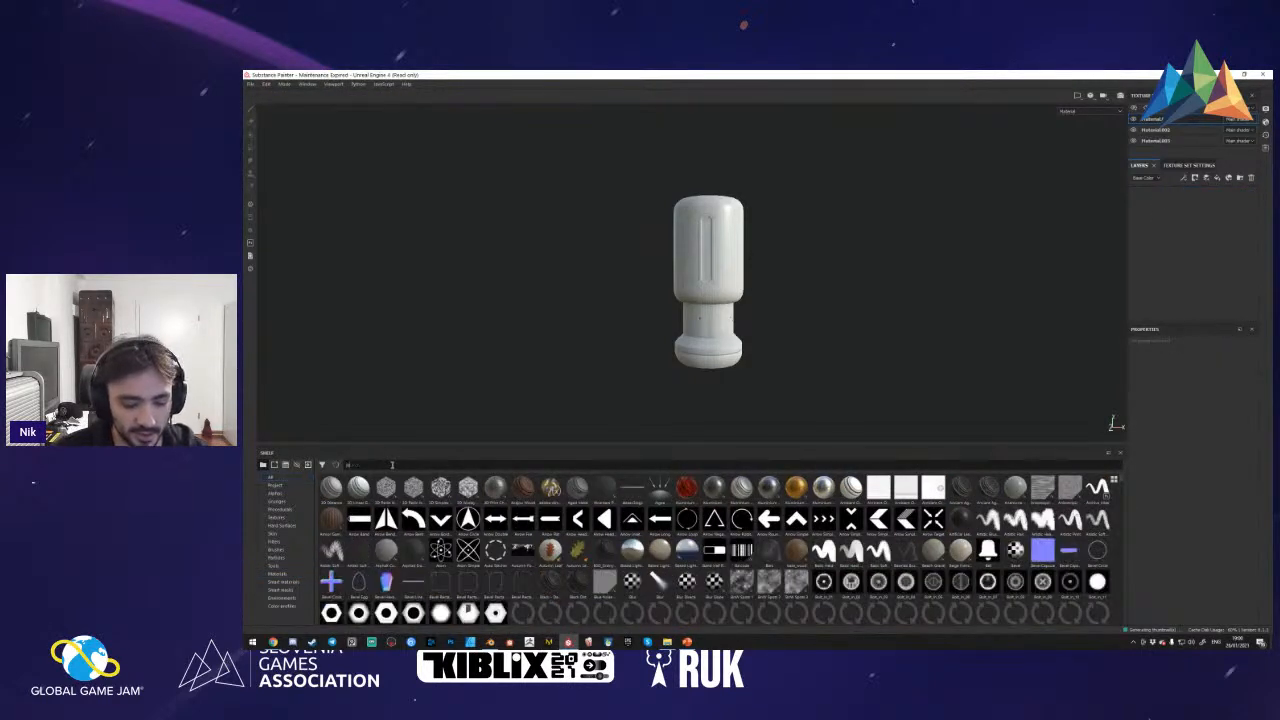
pyautogui.write('met')
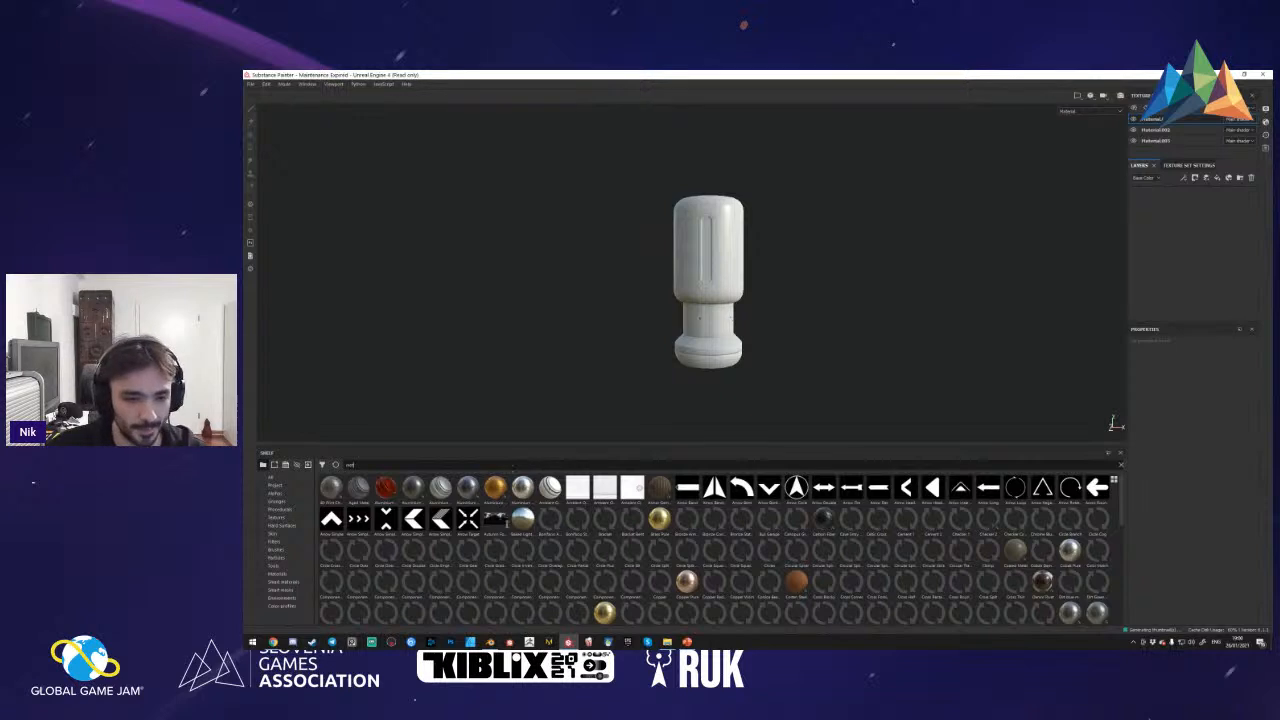
pyautogui.write('al')
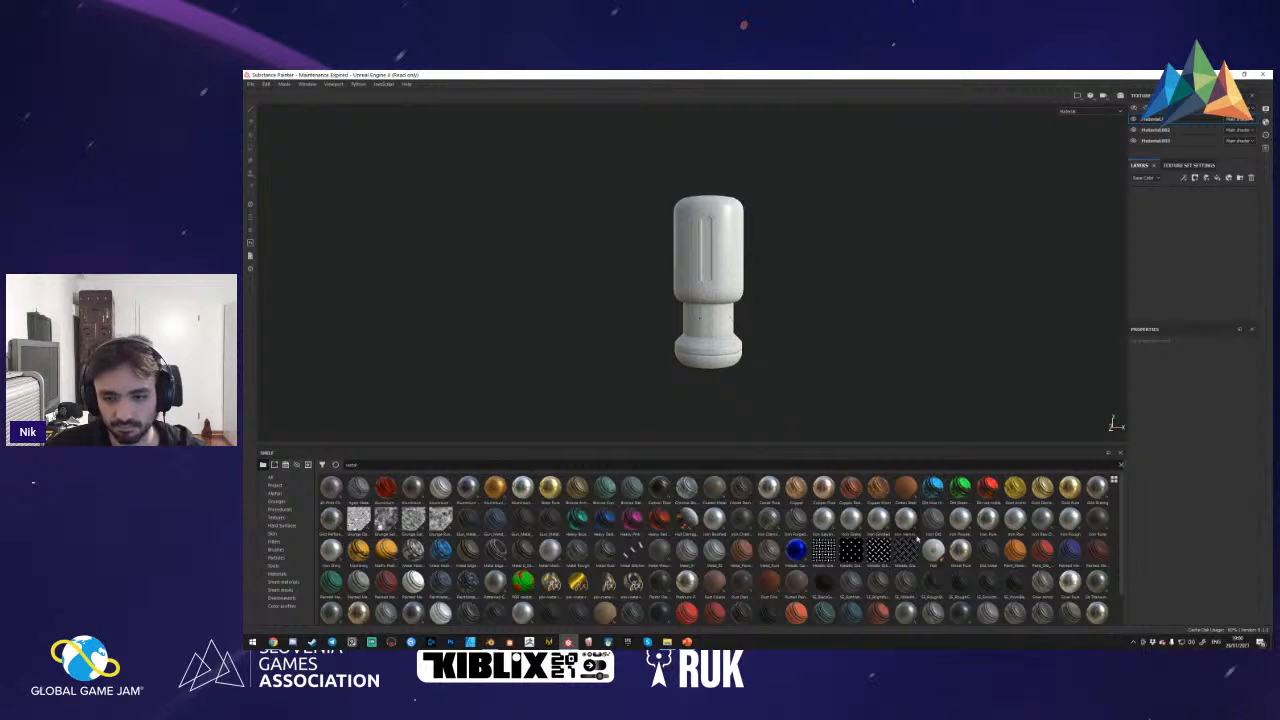
pyautogui.moveTo(930, 520); pyautogui.dragTo(1145, 302)
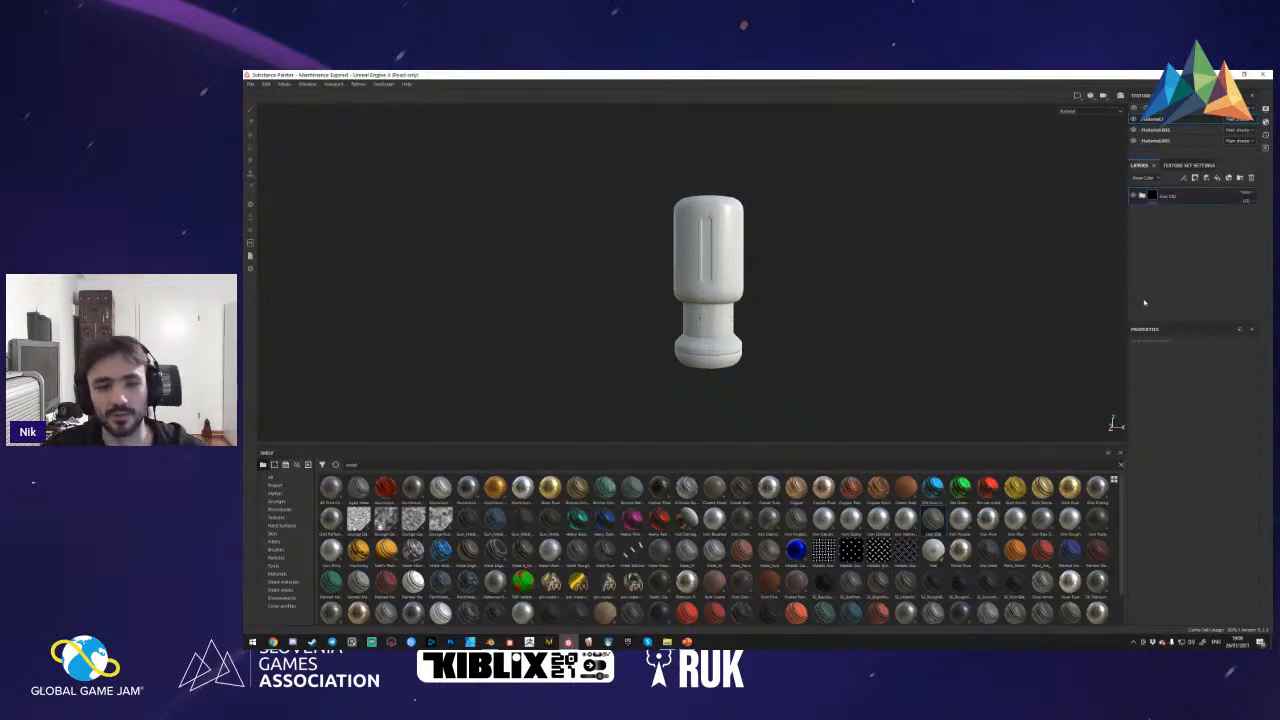
pyautogui.scroll(5, 749, 318)
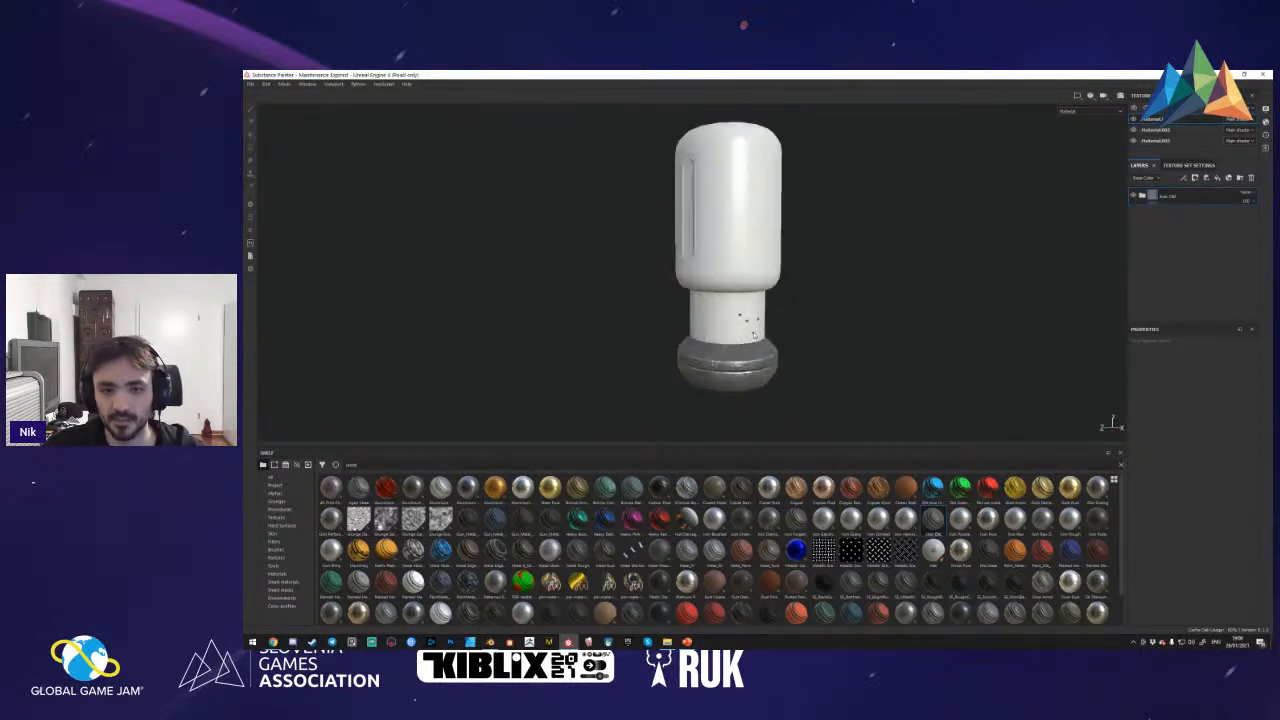
pyautogui.keyDown('alt'); pyautogui.moveTo(749, 318); pyautogui.dragTo(781, 327); pyautogui.keyUp('alt')
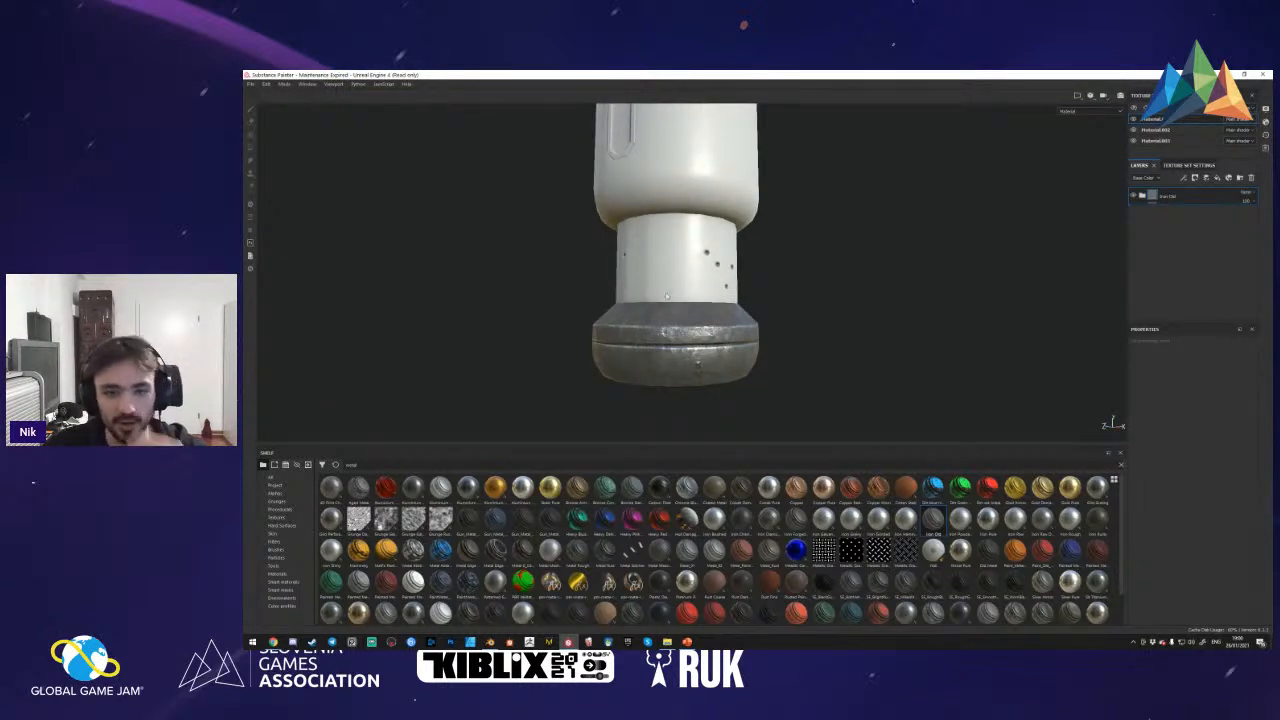
pyautogui.keyDown('alt'); pyautogui.moveTo(732, 370); pyautogui.dragTo(662, 327); pyautogui.keyUp('alt')
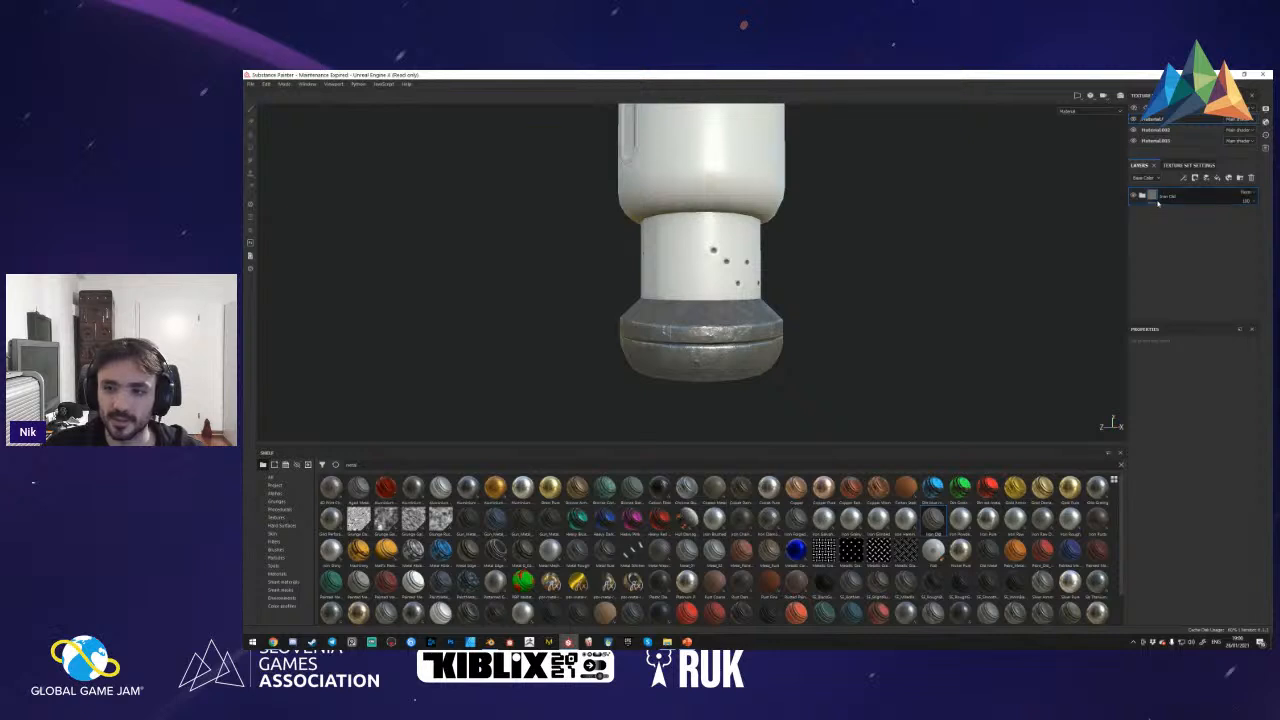
# - Add a black mask to the Iron Old material folder
pyautogui.rightClick(1171, 197)
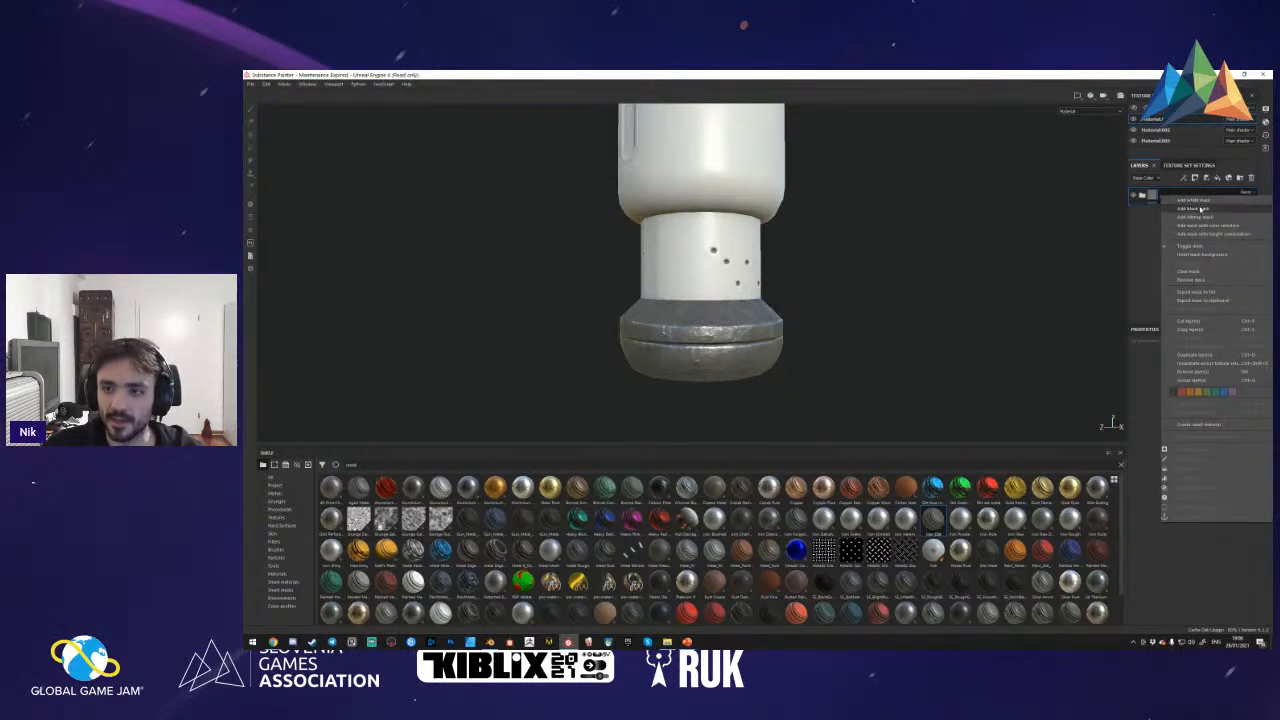
pyautogui.click(1200, 208)
pyautogui.keyDown('alt'); pyautogui.moveTo(855, 336); pyautogui.dragTo(777, 331); pyautogui.keyUp('alt')
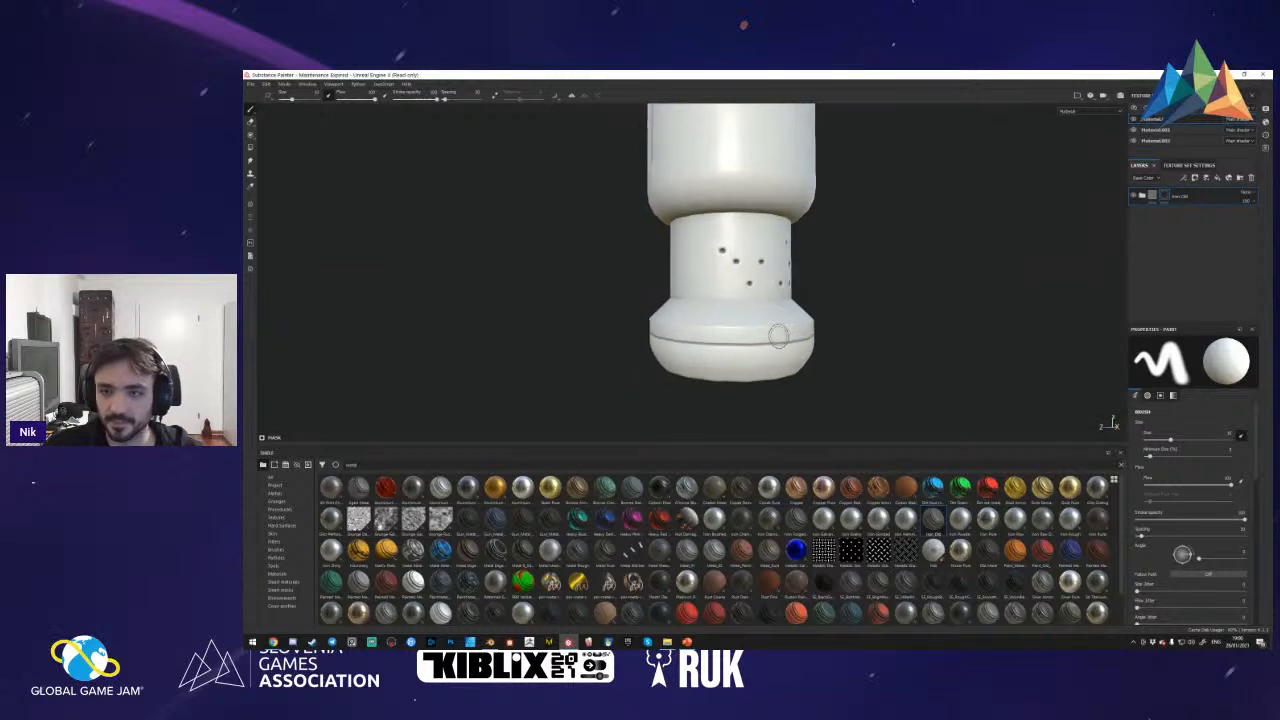
# - Show the 3D and 2D views side by side and paint the Iron Old mask onto the lower part of the base
pyautogui.click(1076, 95)
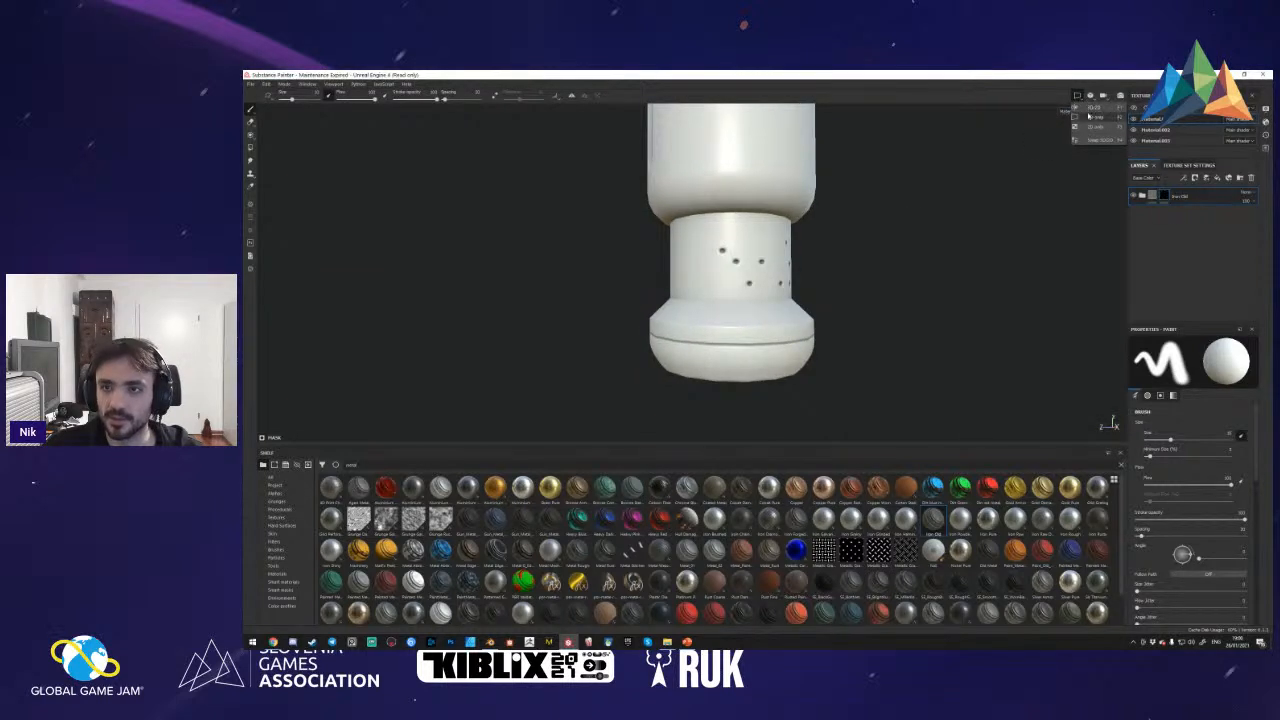
pyautogui.click(1093, 108)
pyautogui.scroll(-3, 977, 246)
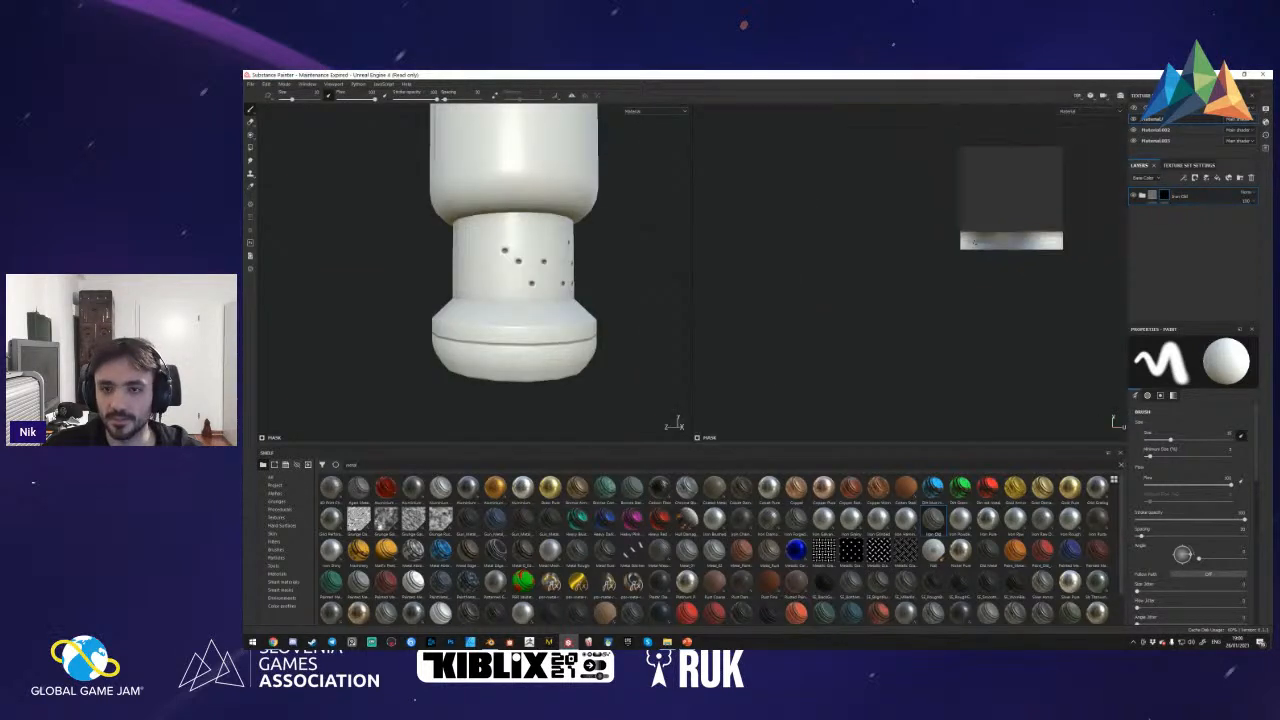
pyautogui.keyDown('alt'); pyautogui.moveTo(1003, 249); pyautogui.dragTo(893, 339, button='middle'); pyautogui.keyUp('alt')
pyautogui.scroll(4, 893, 341)
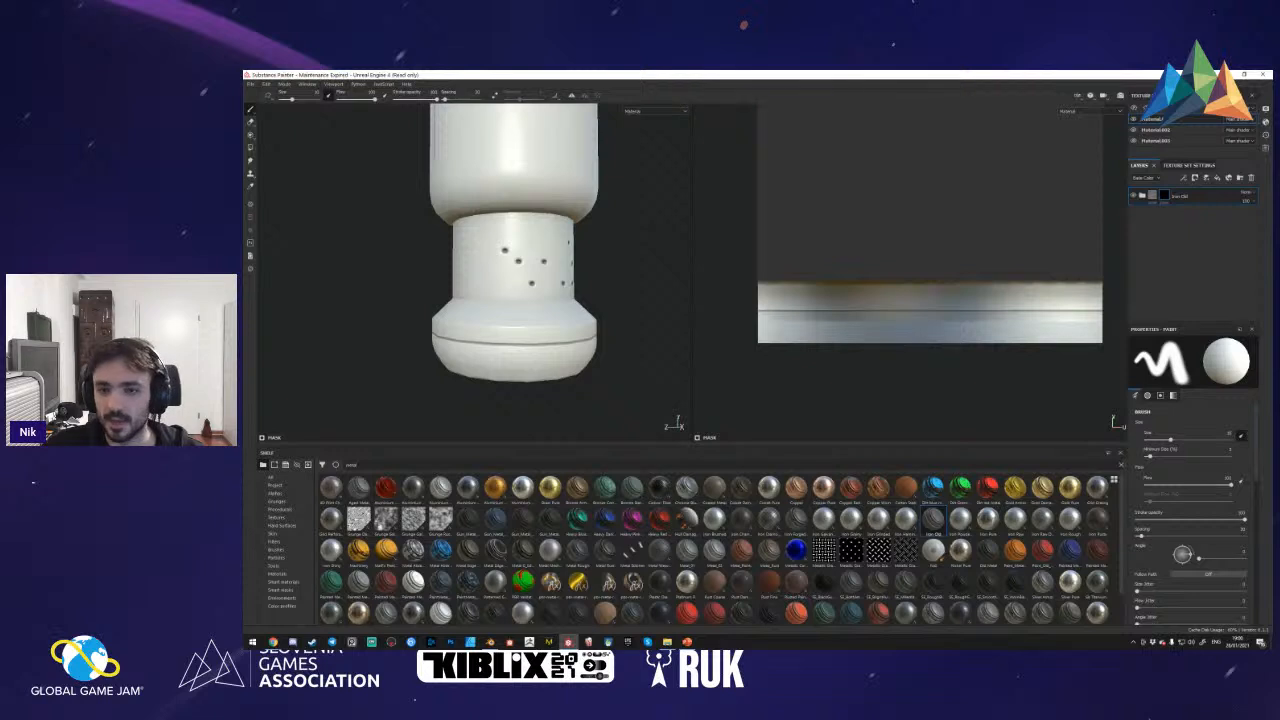
pyautogui.moveTo(460, 376); pyautogui.dragTo(435, 339)
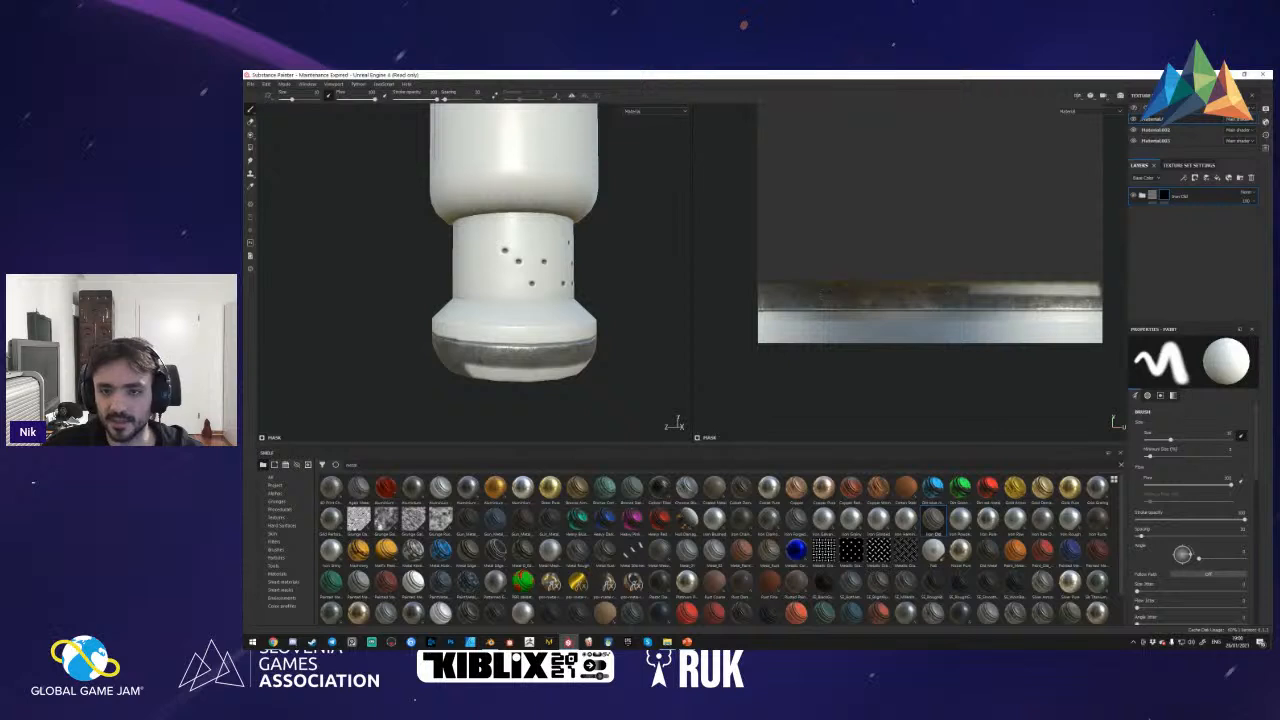
pyautogui.keyDown('alt'); pyautogui.moveTo(406, 350); pyautogui.dragTo(453, 332); pyautogui.keyUp('alt')
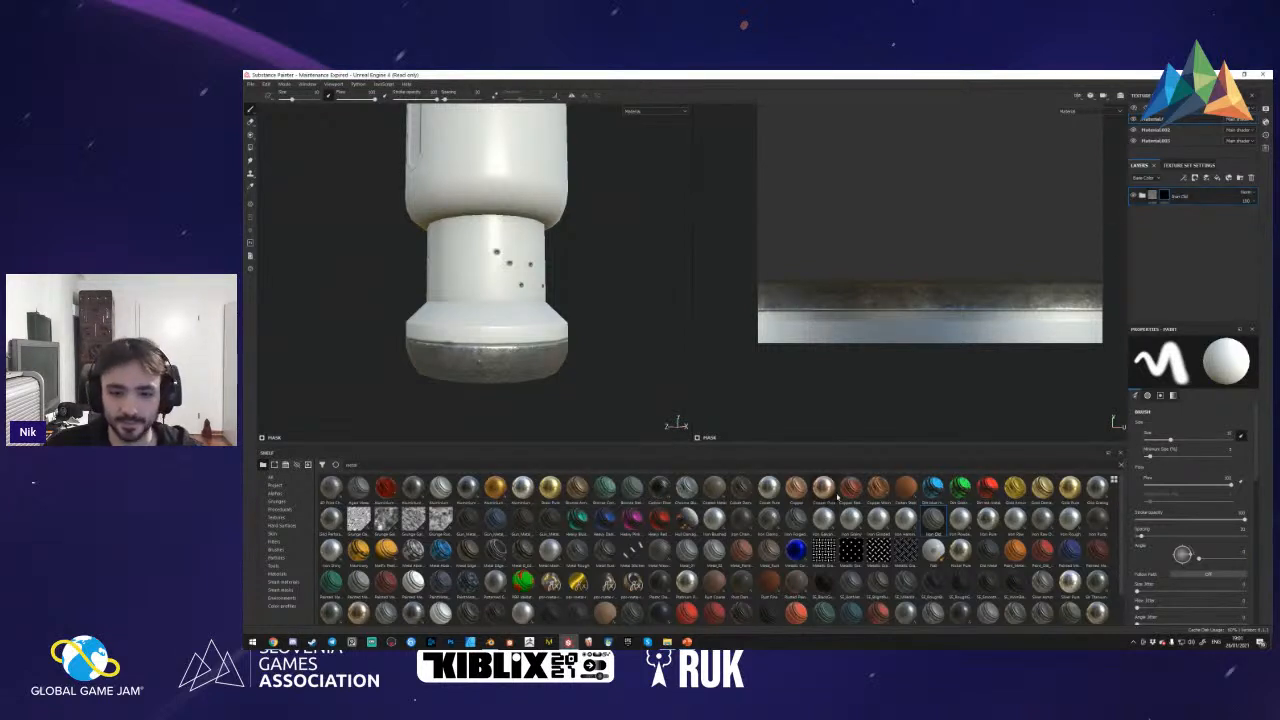
# - Add the Metal_Rust smart material beneath Iron Old and check how the two materials look on the base
pyautogui.moveTo(778, 553); pyautogui.dragTo(1156, 258)
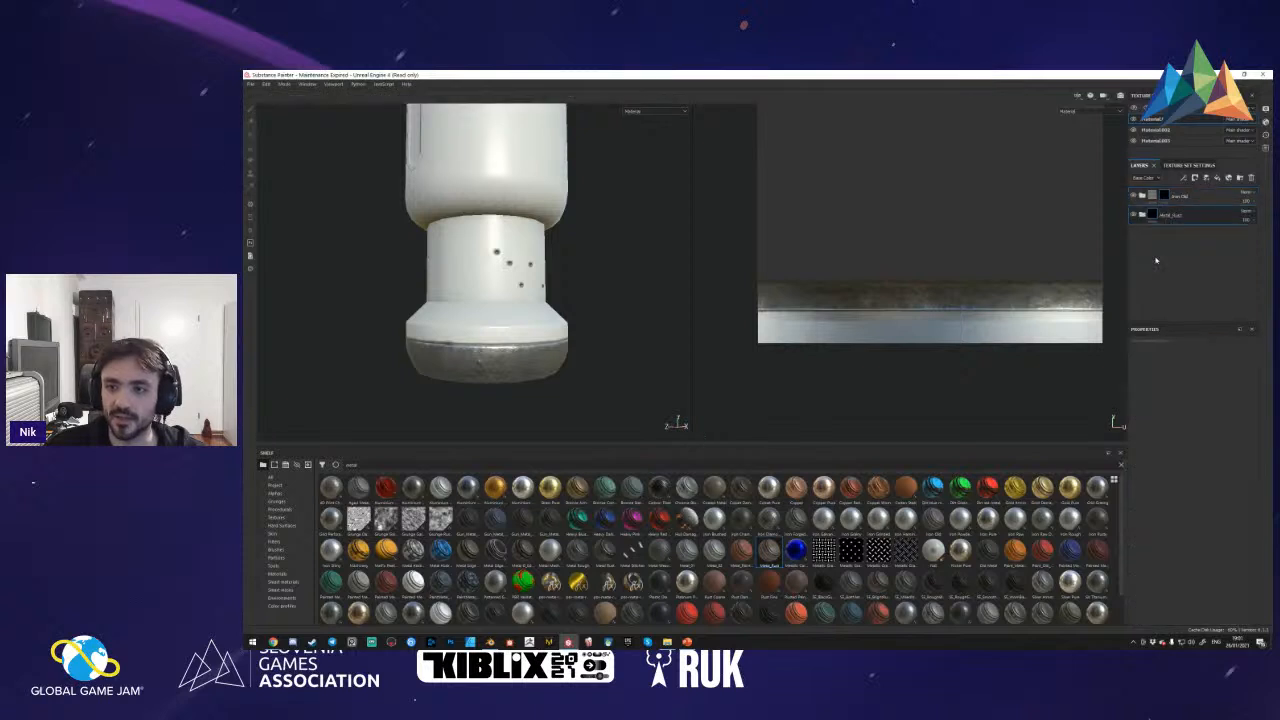
pyautogui.keyDown('alt'); pyautogui.moveTo(473, 305); pyautogui.dragTo(516, 298); pyautogui.keyUp('alt')
pyautogui.scroll(-5, 533, 309)
pyautogui.scroll(5, 533, 309)
pyautogui.scroll(-4, 480, 308)
pyautogui.keyDown('alt'); pyautogui.moveTo(512, 290); pyautogui.dragTo(492, 331, button='middle'); pyautogui.keyUp('alt')
pyautogui.keyDown('alt'); pyautogui.moveTo(492, 331); pyautogui.dragTo(452, 338); pyautogui.keyUp('alt')
pyautogui.keyDown('alt'); pyautogui.moveTo(452, 338); pyautogui.dragTo(504, 300, button='middle'); pyautogui.keyUp('alt')
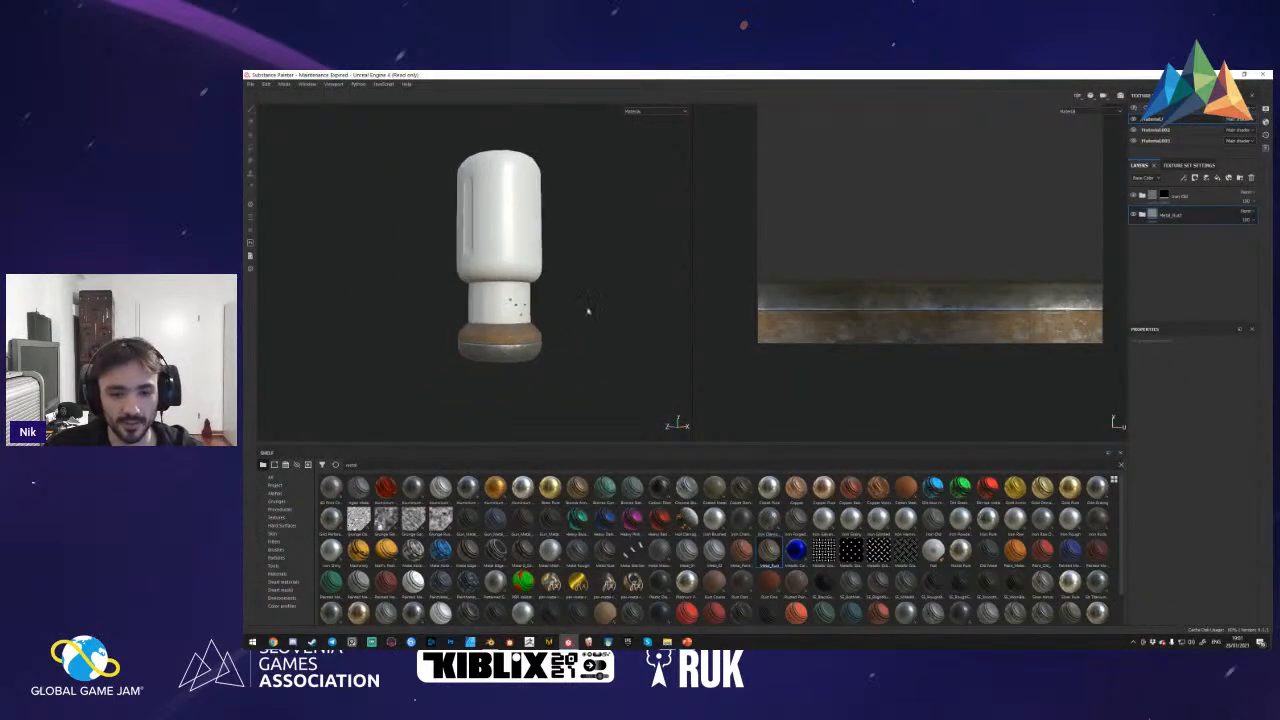
# - Select the middle section's texture set and apply the streaky blue metal smart material to the perforated neck
pyautogui.click(1165, 196)
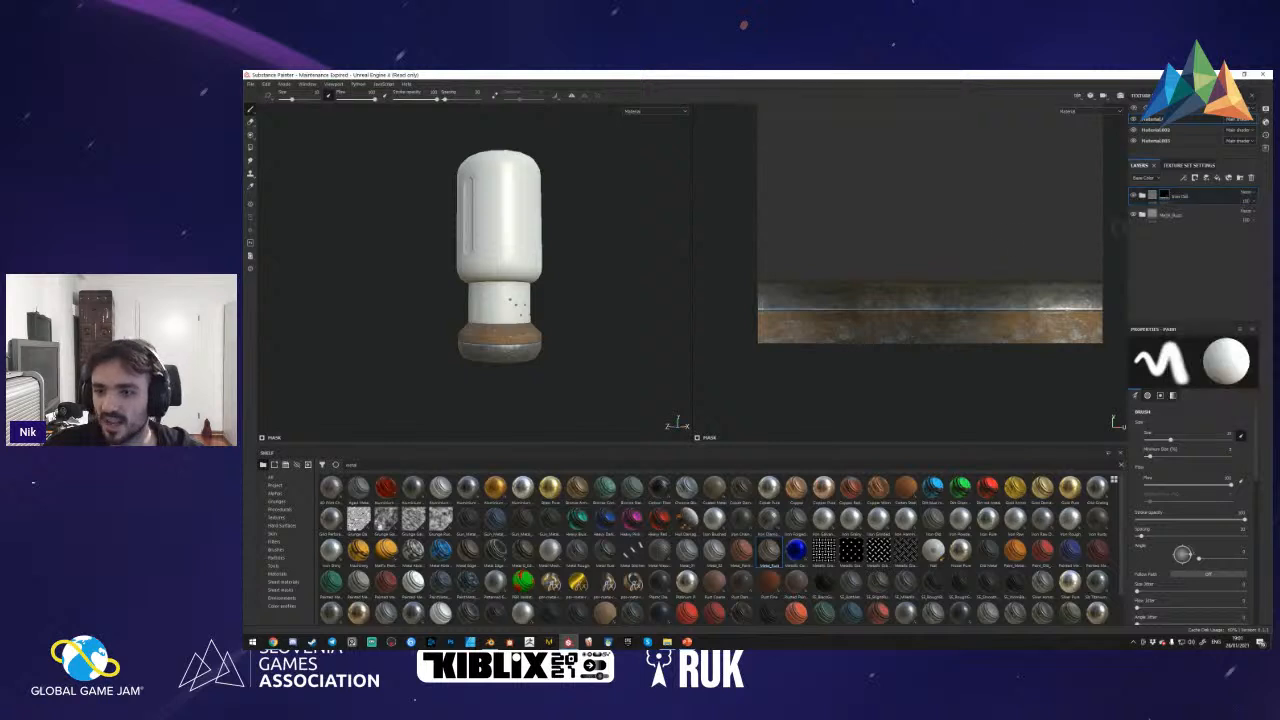
pyautogui.click(1154, 130)
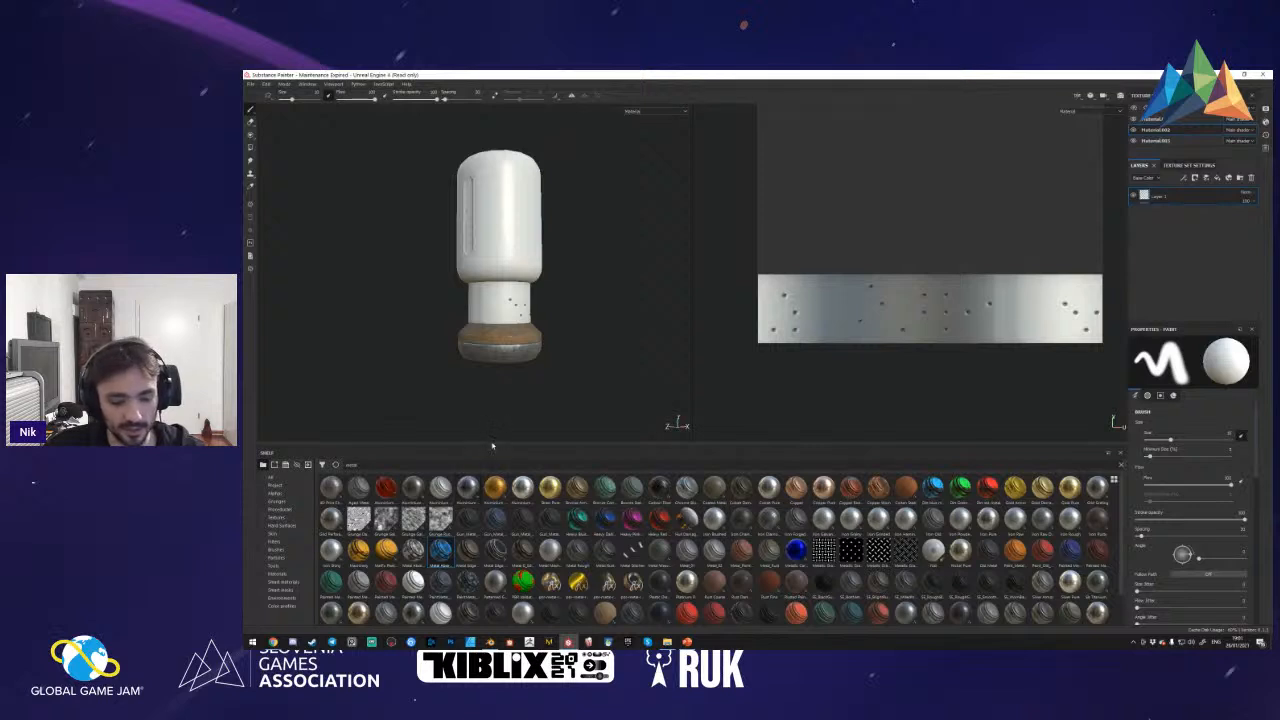
pyautogui.moveTo(489, 448); pyautogui.dragTo(510, 410)
pyautogui.keyDown('alt'); pyautogui.moveTo(598, 320); pyautogui.dragTo(697, 323); pyautogui.keyUp('alt')
pyautogui.scroll(6, 520, 317)
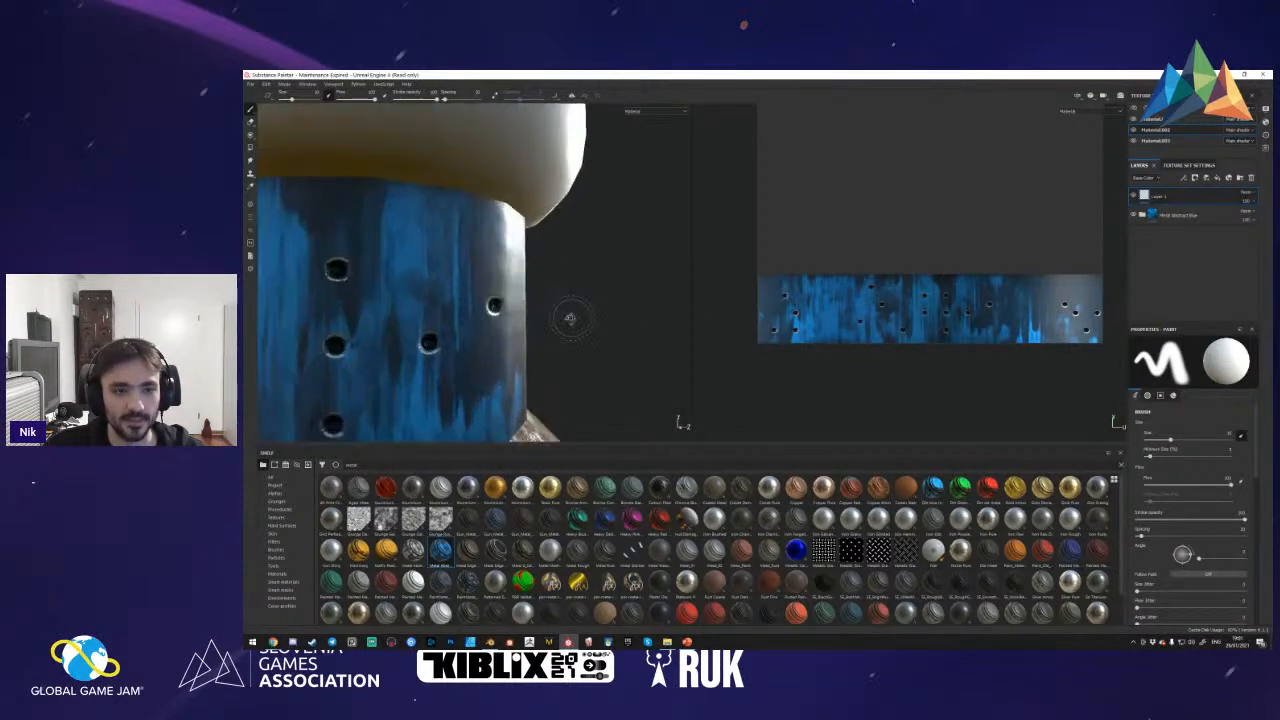
pyautogui.scroll(-6, 535, 308)
pyautogui.keyDown('alt'); pyautogui.moveTo(523, 308); pyautogui.dragTo(575, 269, button='middle'); pyautogui.keyUp('alt')
pyautogui.keyDown('alt'); pyautogui.moveTo(575, 269); pyautogui.dragTo(620, 248); pyautogui.keyUp('alt')
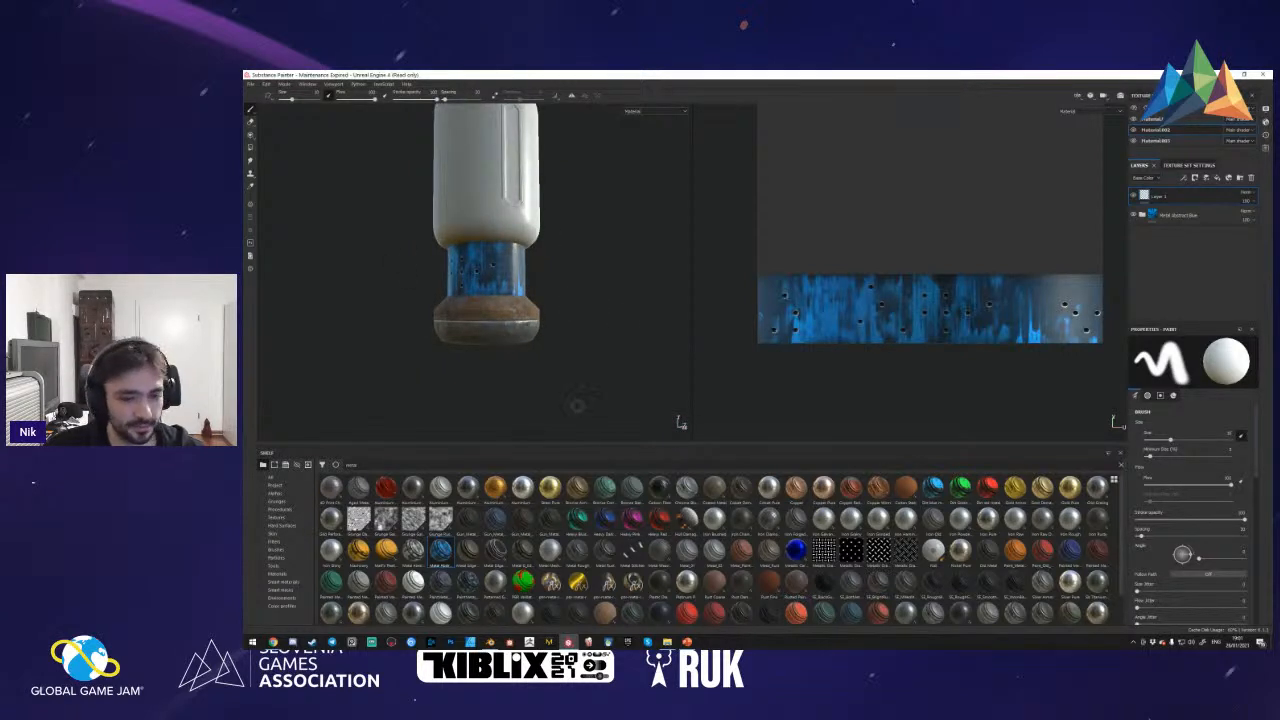
pyautogui.keyDown('alt'); pyautogui.moveTo(570, 268); pyautogui.dragTo(880, 256); pyautogui.keyUp('alt')
# - Change the base color of the blue metal's bottom paint layer to magenta
pyautogui.click(1142, 215)
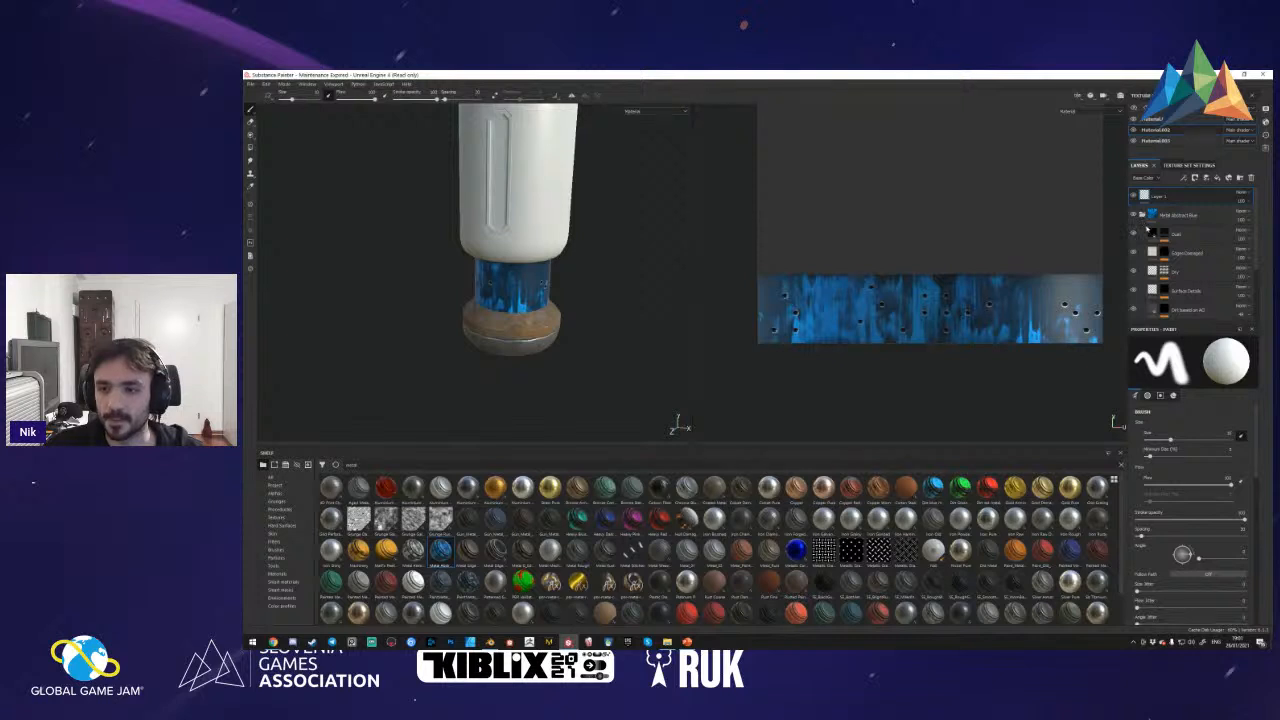
pyautogui.scroll(-3, 1148, 229)
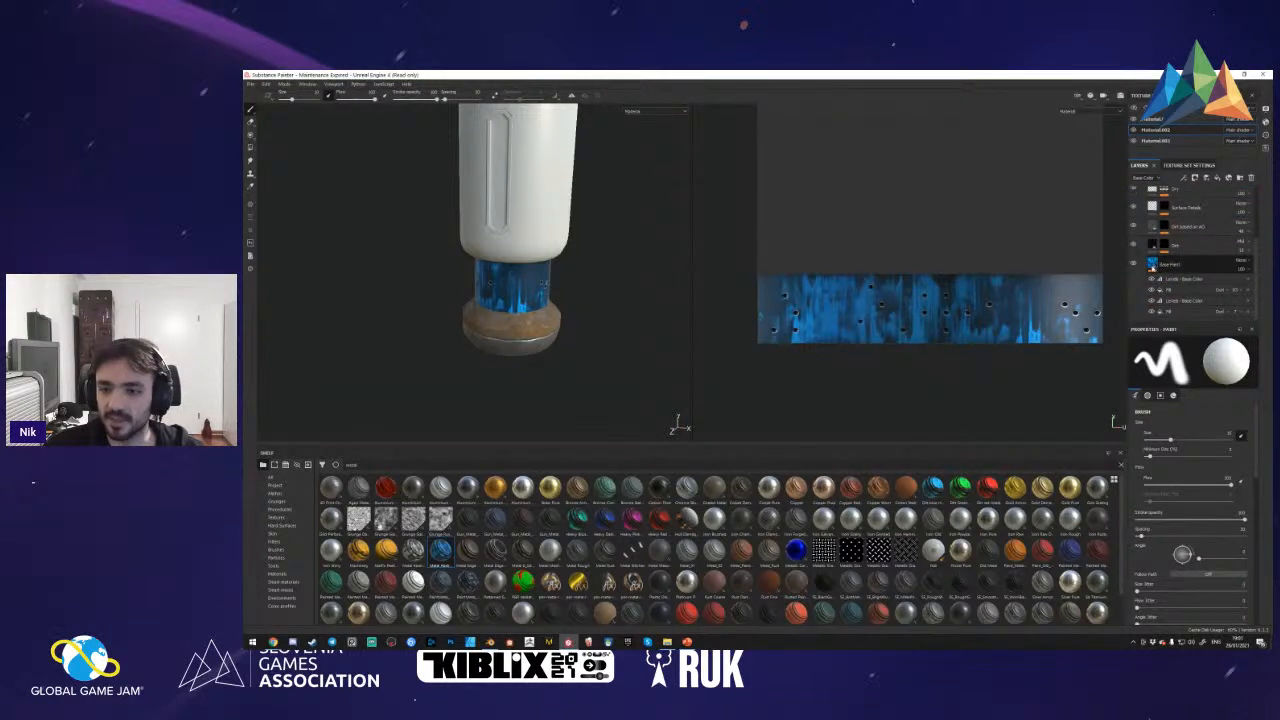
pyautogui.click(1150, 262)
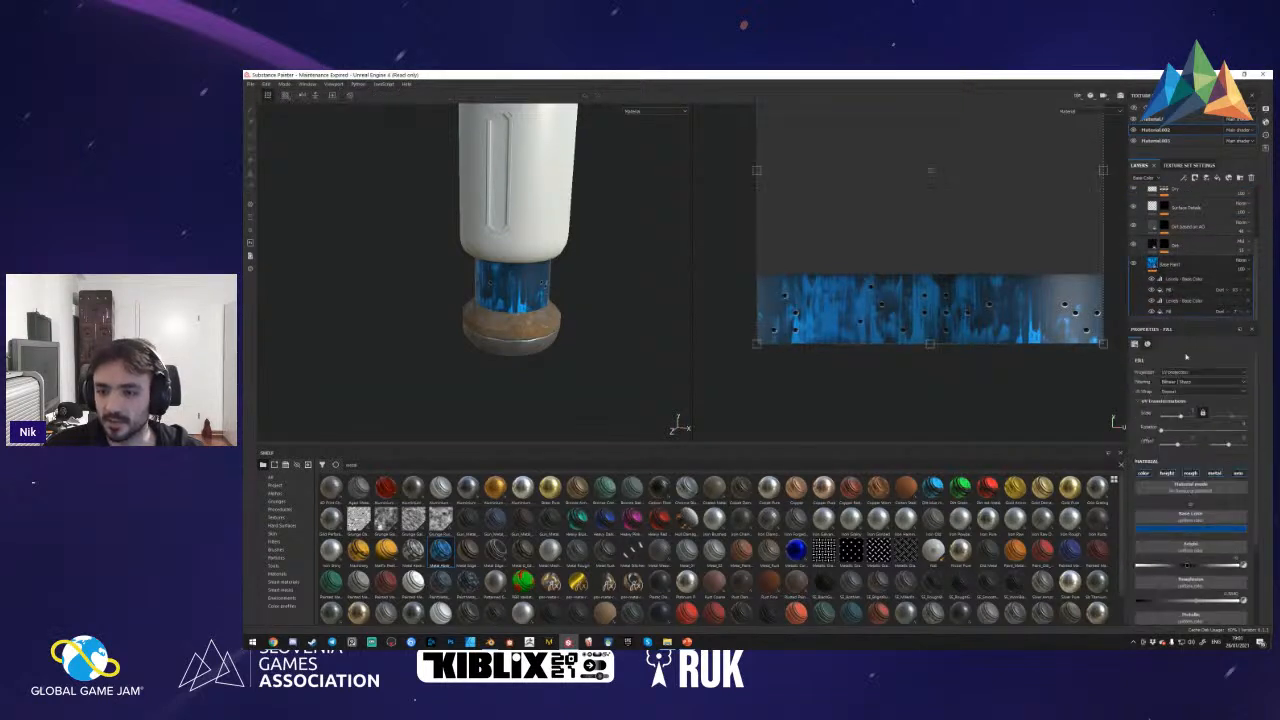
pyautogui.click(1190, 528)
pyautogui.moveTo(1229, 565); pyautogui.dragTo(1234, 558)
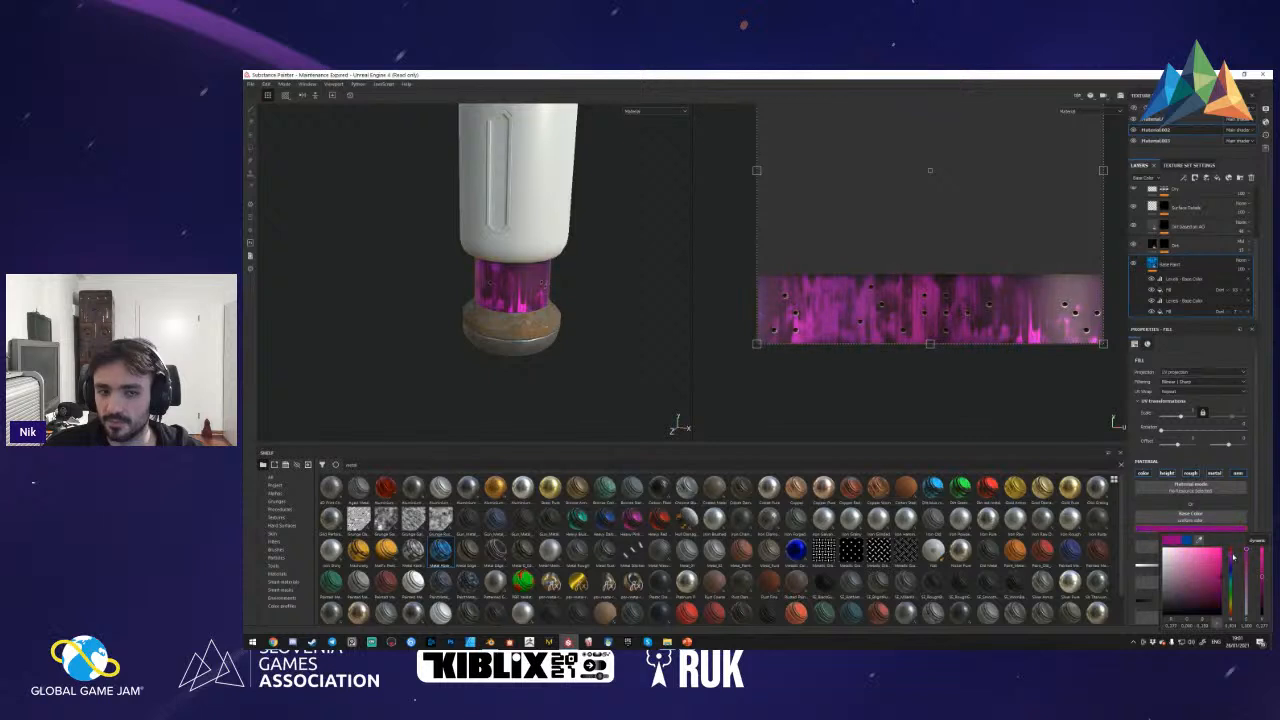
pyautogui.keyDown('alt'); pyautogui.moveTo(495, 345); pyautogui.dragTo(517, 335); pyautogui.keyUp('alt')
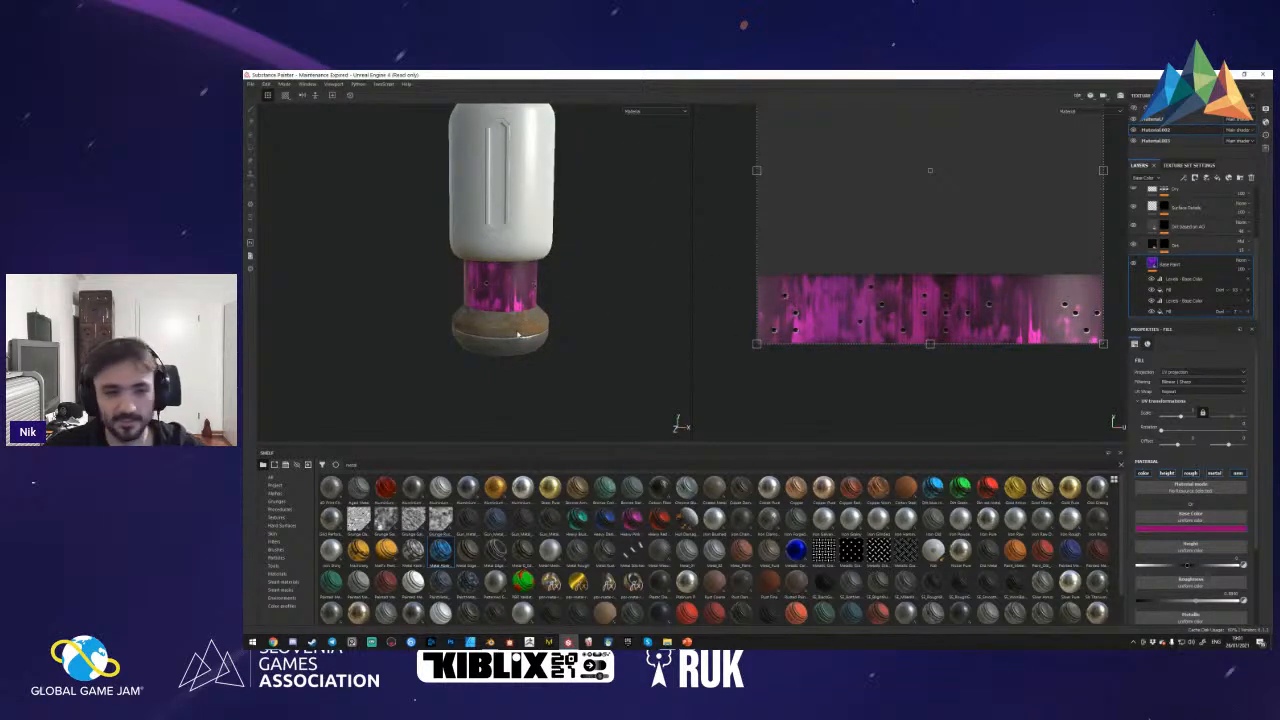
pyautogui.press('f')
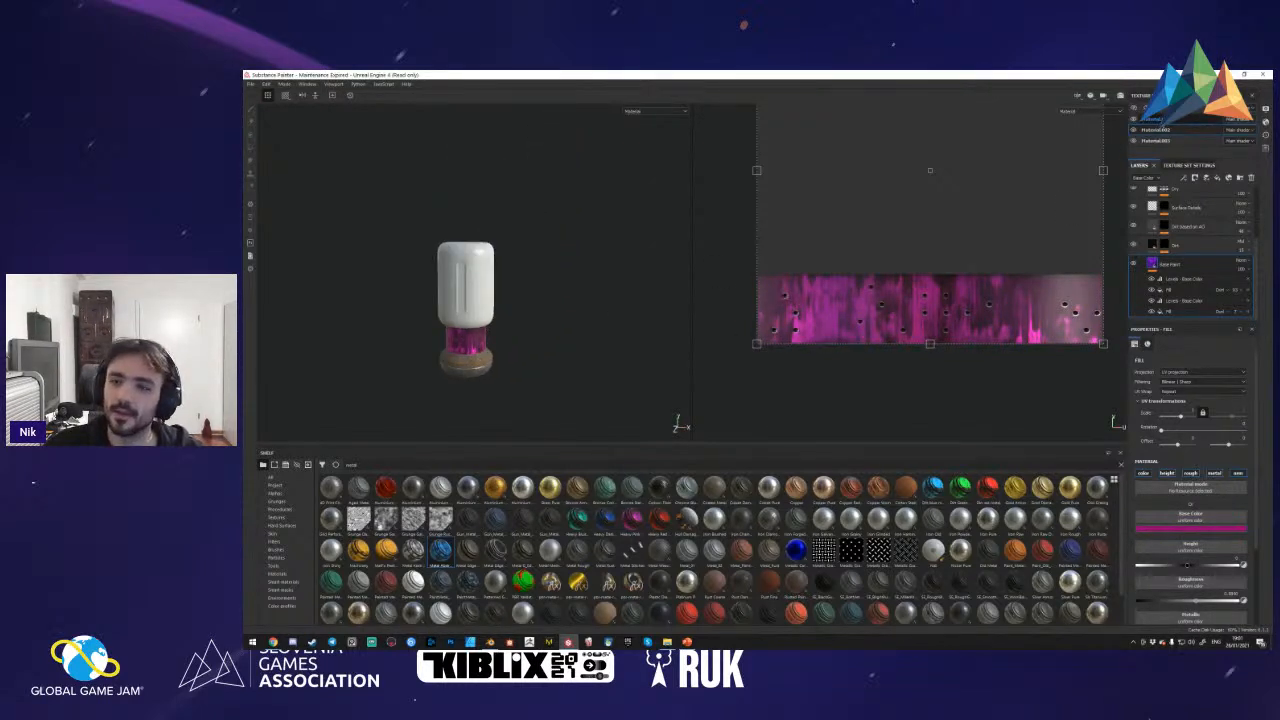
# - Select the top part's texture set and apply the Bronze Armor smart material to it
pyautogui.click(1158, 118)
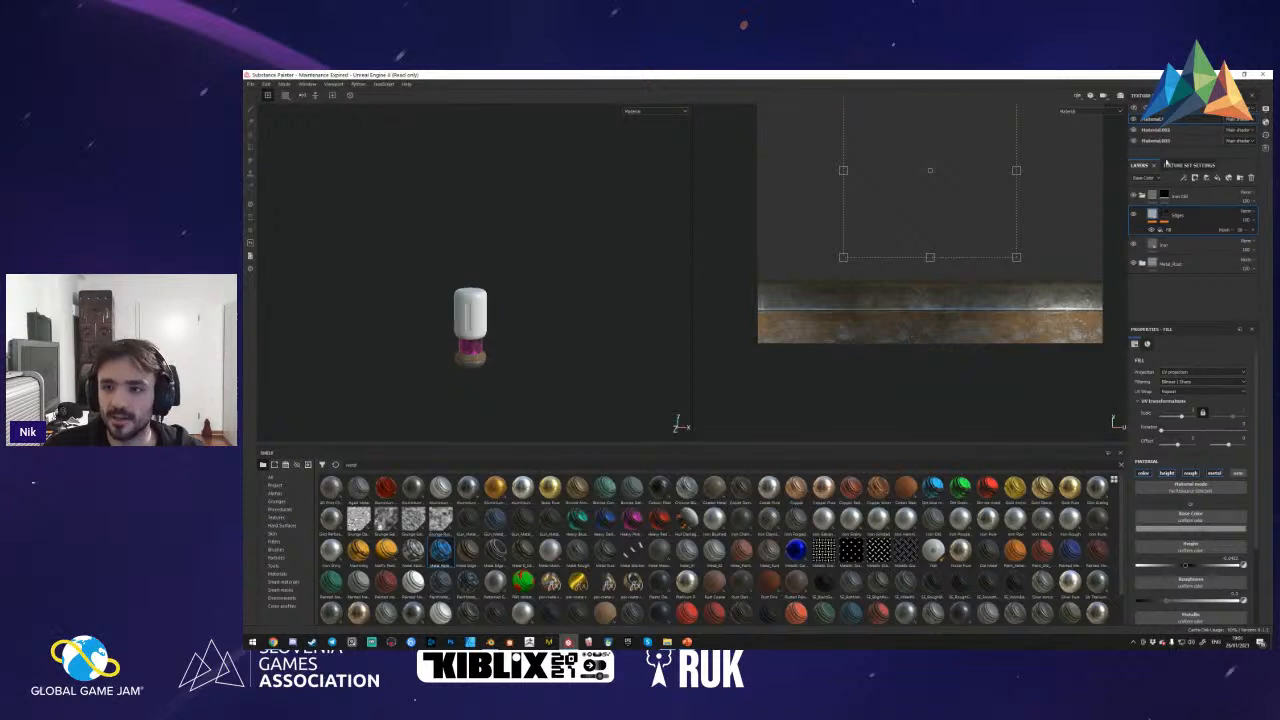
pyautogui.click(1160, 140)
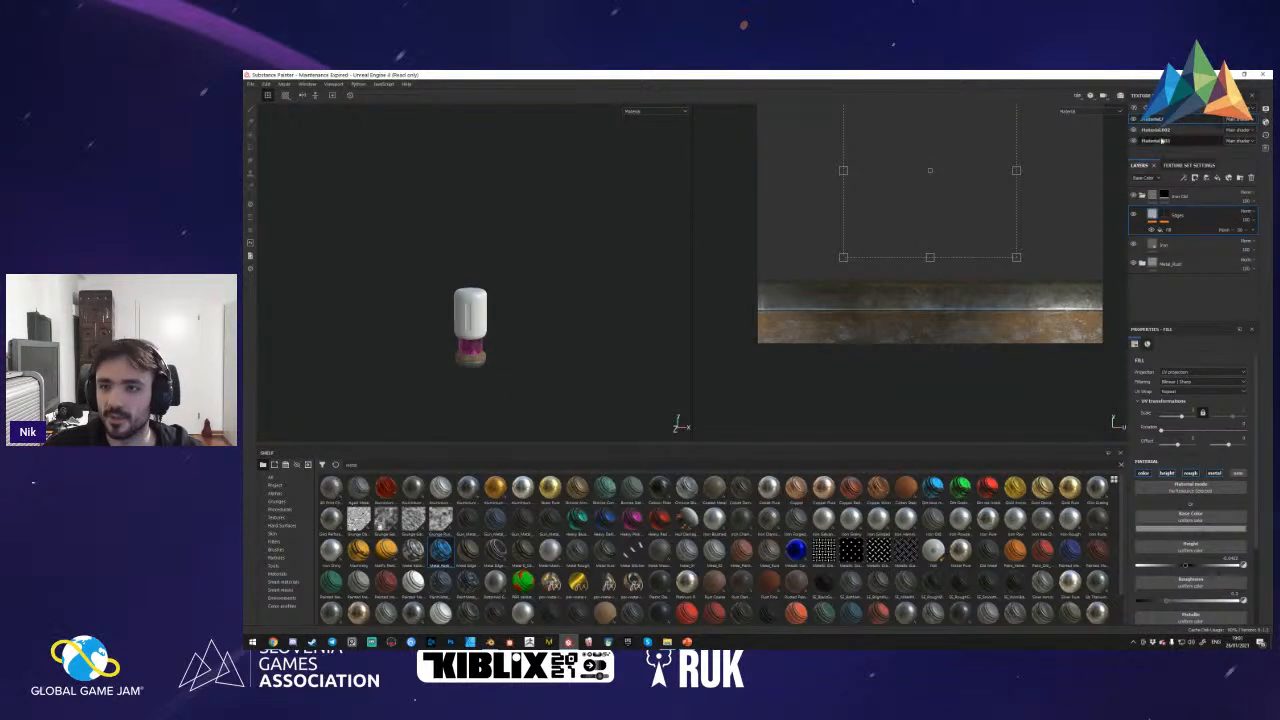
pyautogui.scroll(5, 568, 291)
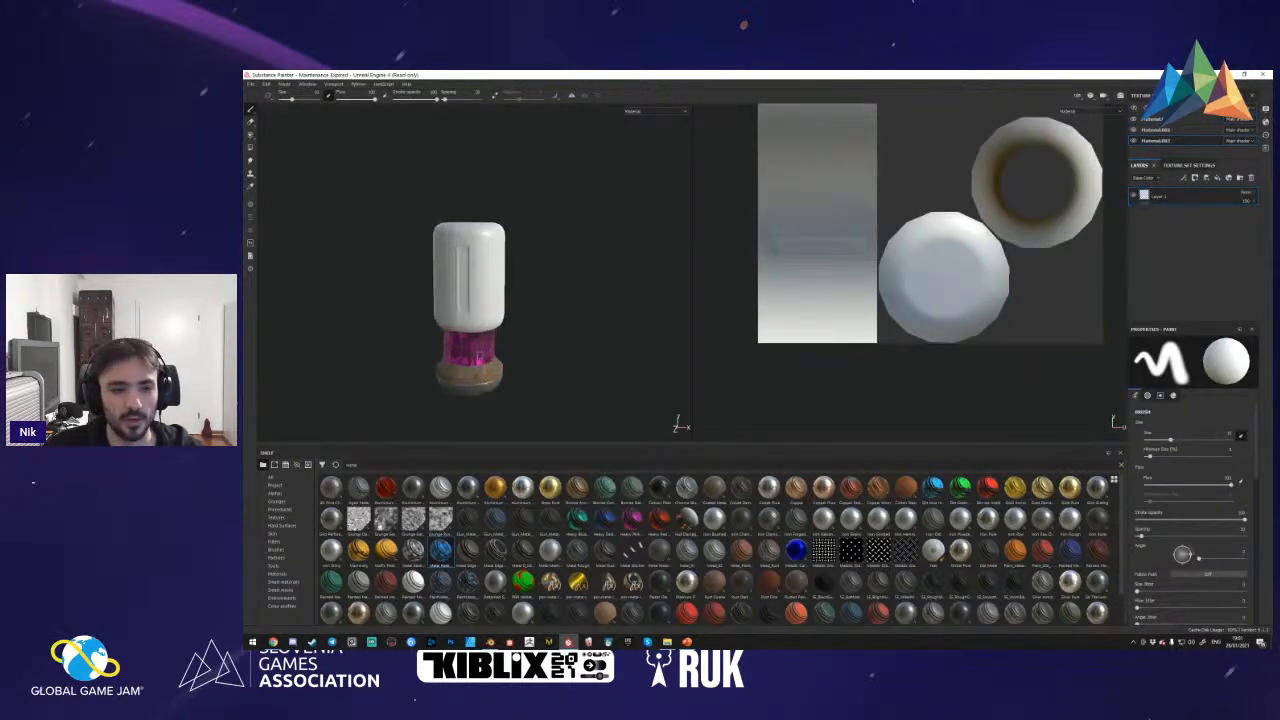
pyautogui.scroll(2, 568, 291)
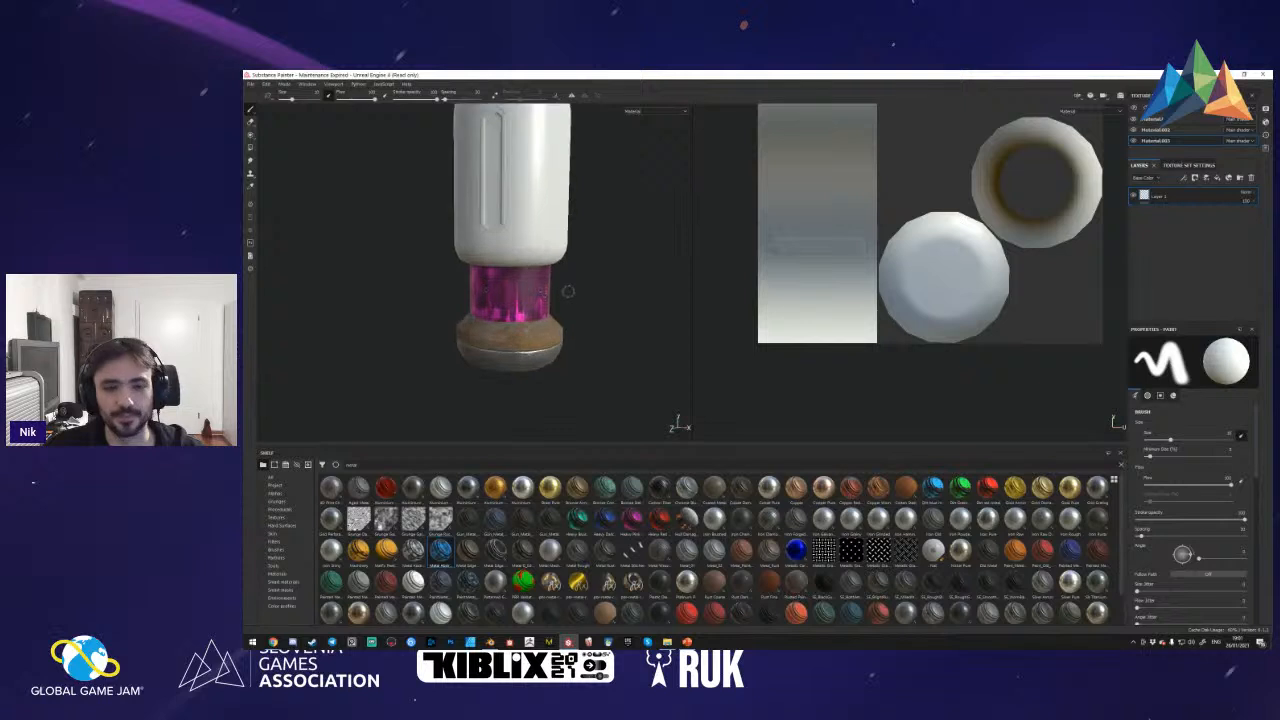
pyautogui.scroll(-3, 586, 306)
pyautogui.scroll(-2, 920, 259)
pyautogui.moveTo(920, 259); pyautogui.dragTo(912, 290, button='middle')
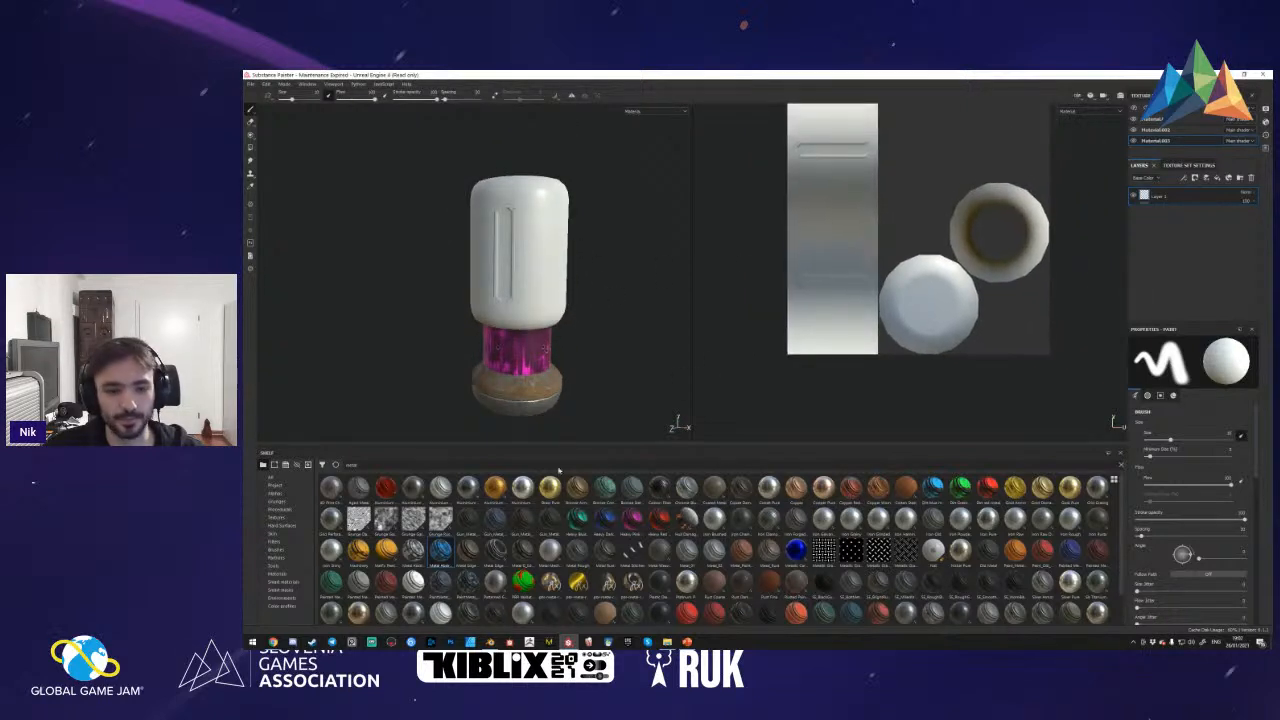
pyautogui.moveTo(580, 497); pyautogui.dragTo(1166, 230)
pyautogui.moveTo(545, 348)
pyautogui.keyDown('alt'); pyautogui.mouseDown()
pyautogui.moveTo(507, 346)
pyautogui.moveTo(548, 351)
pyautogui.mouseUp(); pyautogui.keyUp('alt')
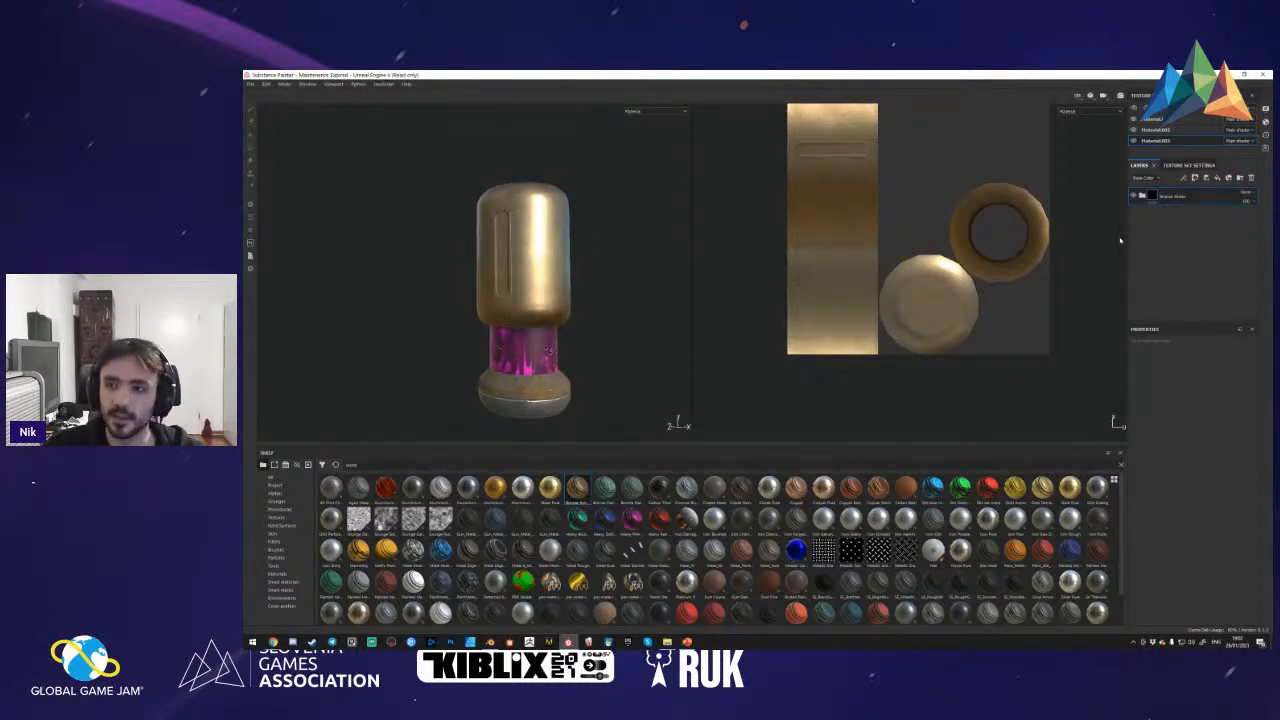
# - Add a color-selection mask to the Bronze Armor folder and pick the green ID color
pyautogui.rightClick(1177, 197)
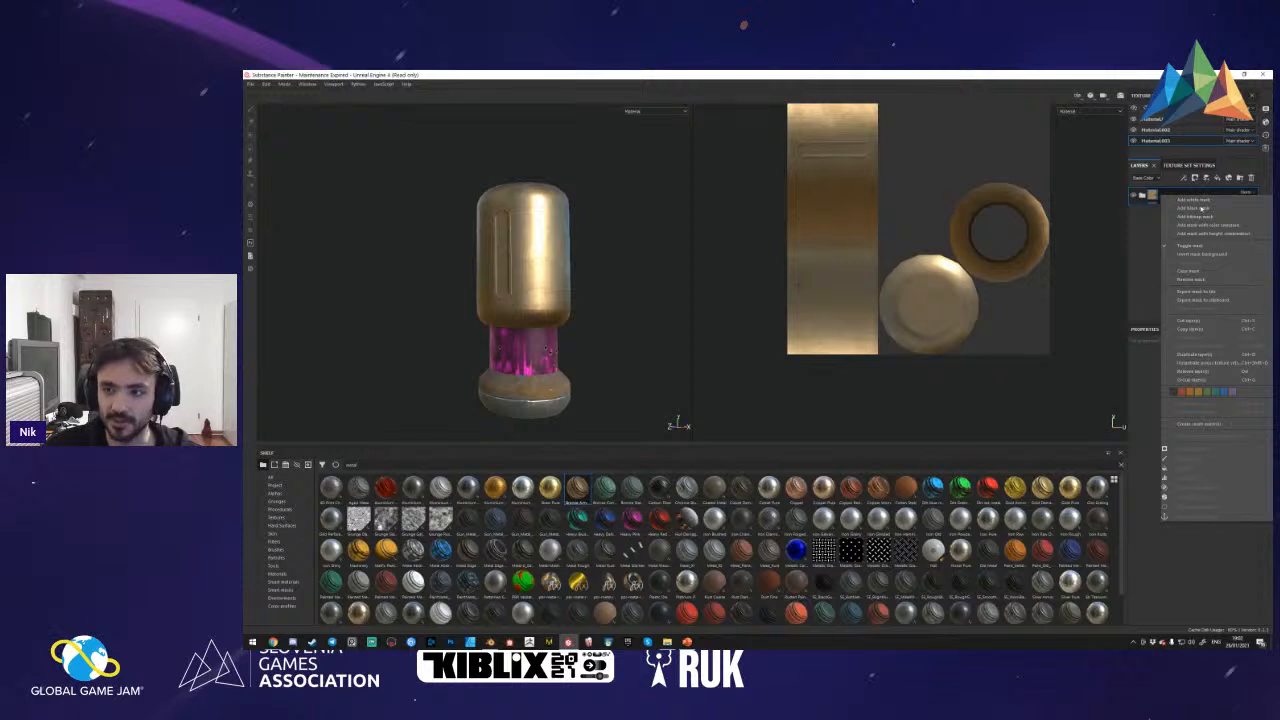
pyautogui.click(1207, 226)
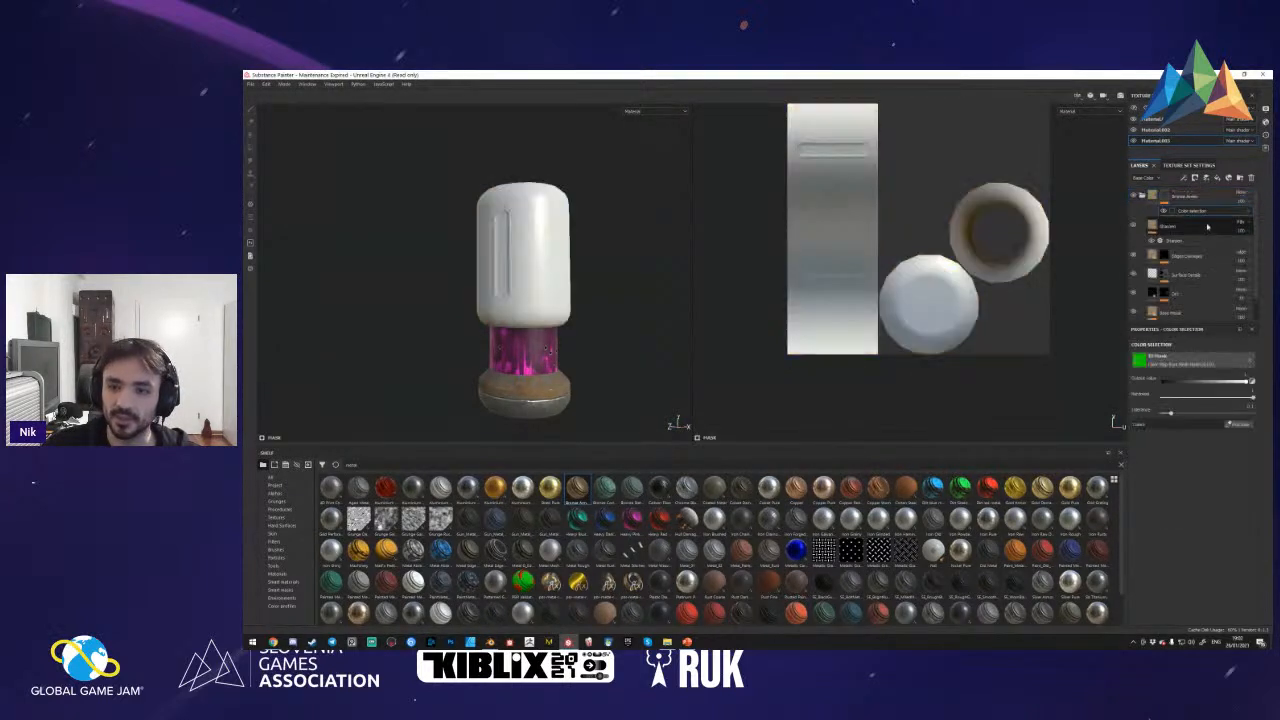
pyautogui.click(1241, 426)
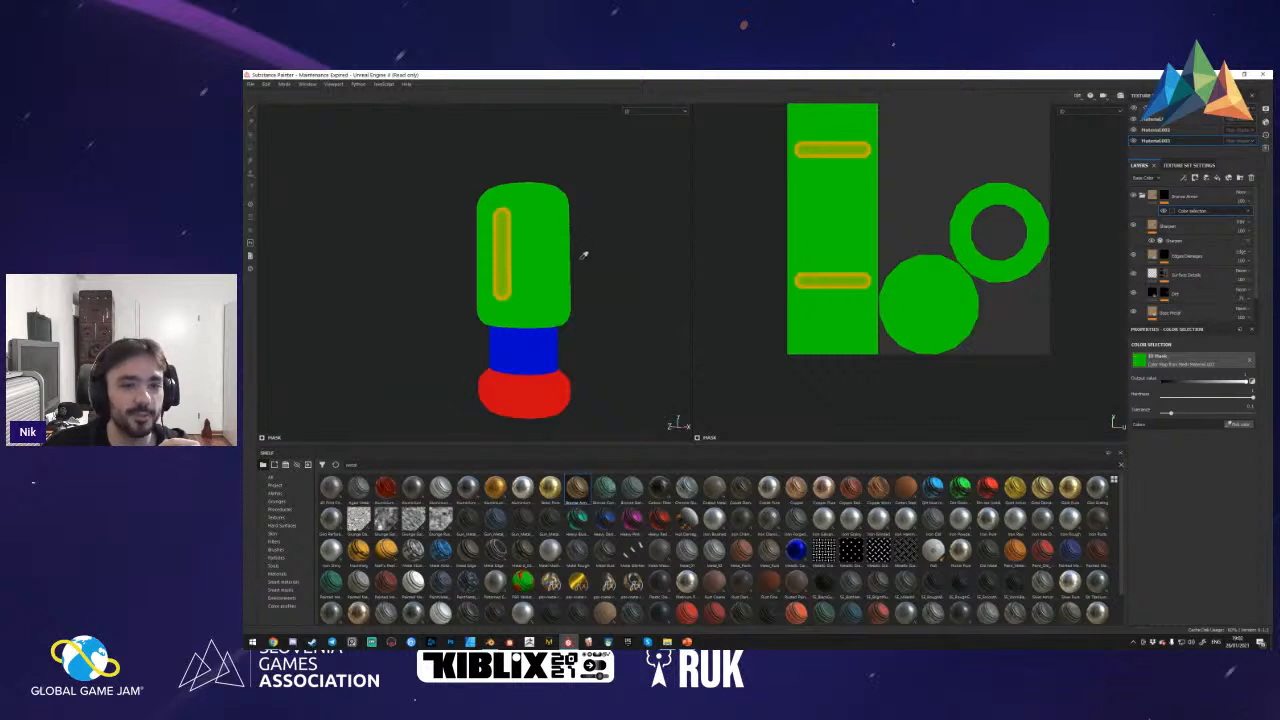
pyautogui.click(558, 231)
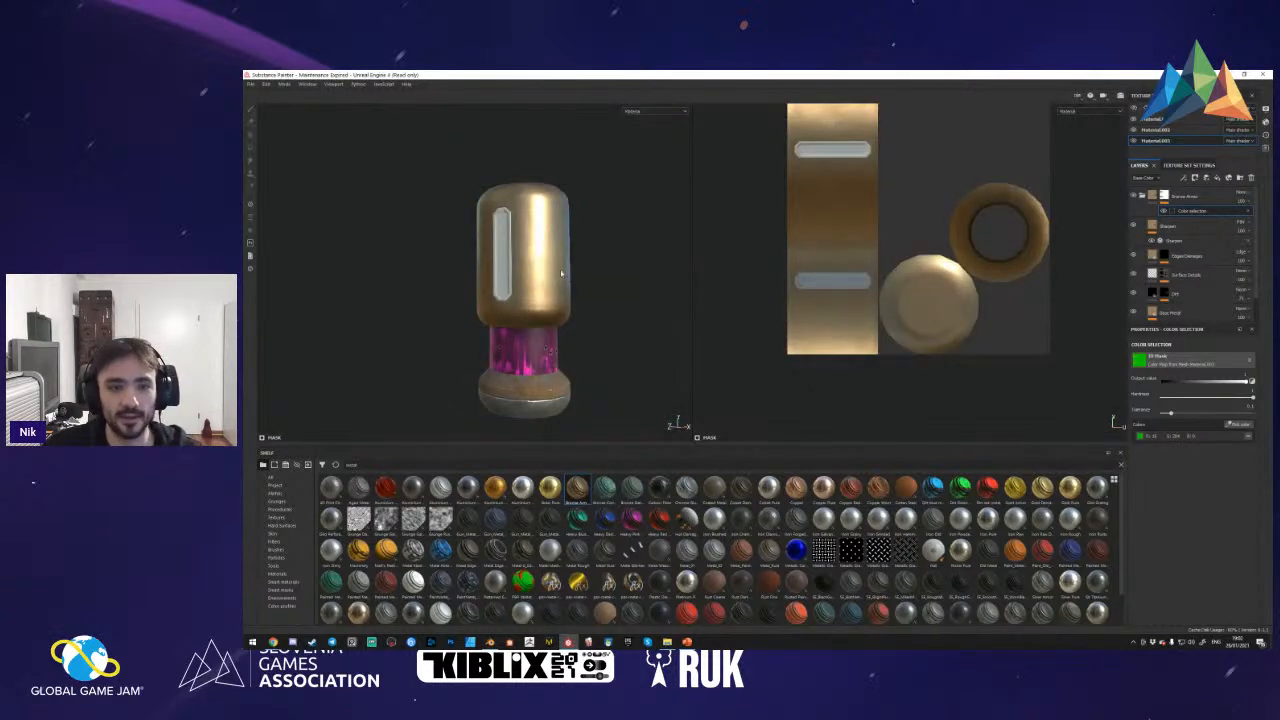
pyautogui.keyDown('alt'); pyautogui.moveTo(561, 273); pyautogui.dragTo(556, 285); pyautogui.keyUp('alt')
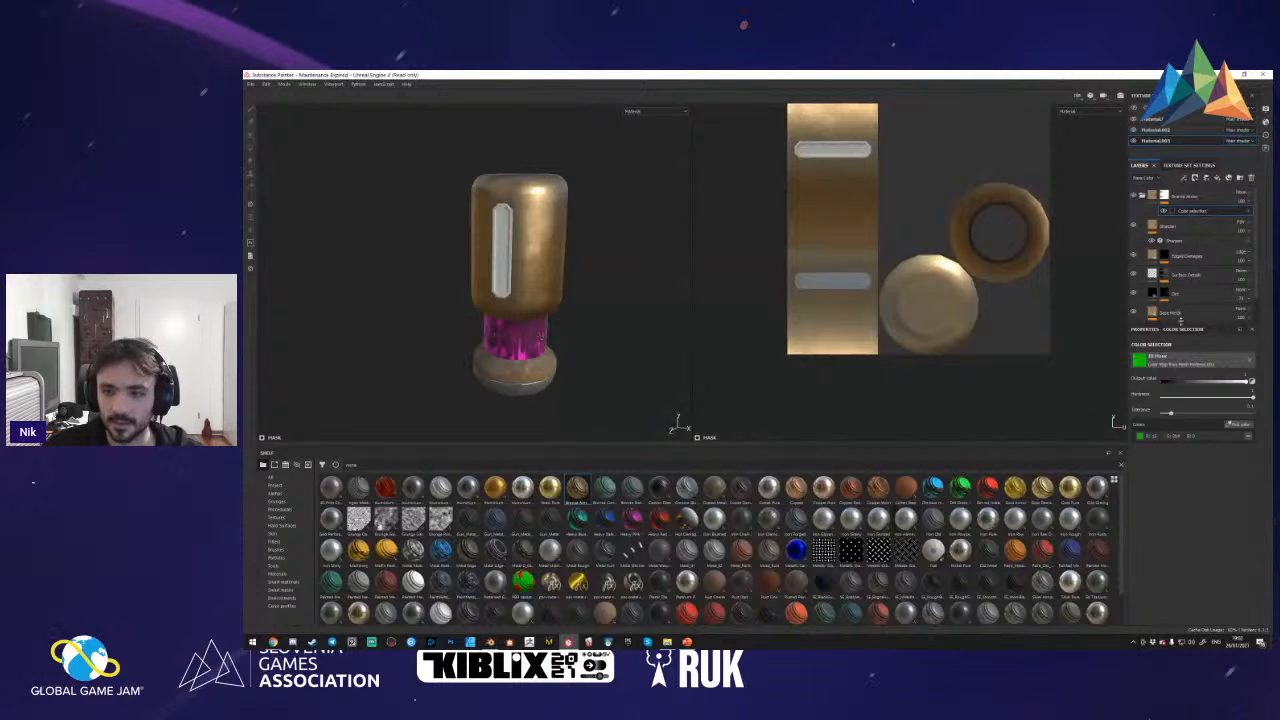
# - Collapse the Bronze Armor folder and add the Gold Armor smart material beneath it to fill the slots
pyautogui.click(1141, 197)
pyautogui.moveTo(1013, 487); pyautogui.dragTo(1166, 258)
pyautogui.rightClick(1162, 226)
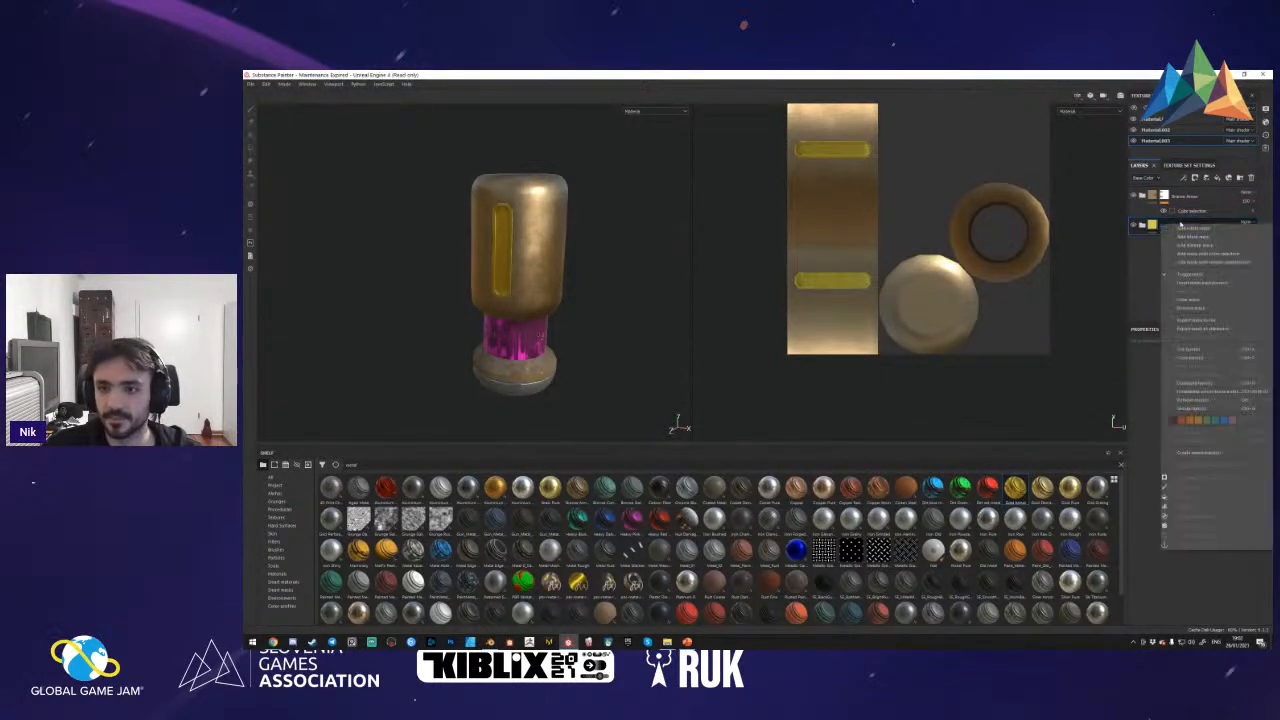
pyautogui.click(584, 264)
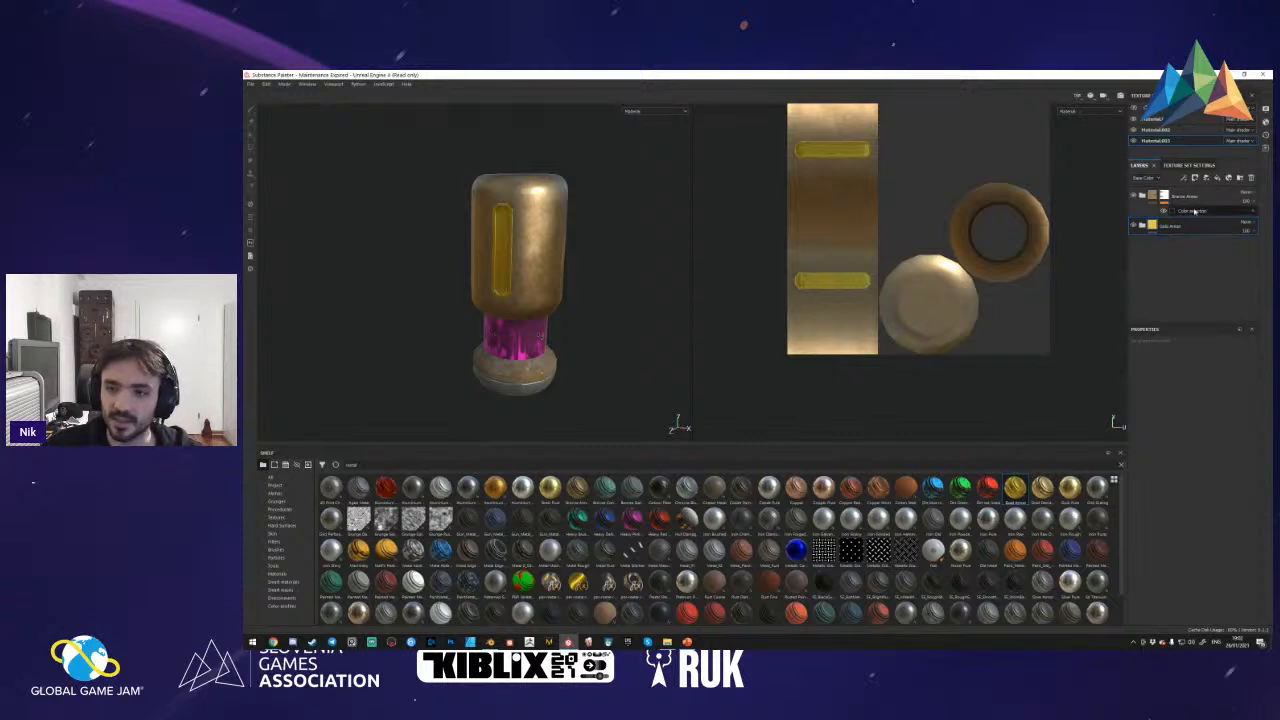
pyautogui.keyDown('alt'); pyautogui.moveTo(501, 288); pyautogui.dragTo(503, 242); pyautogui.keyUp('alt')
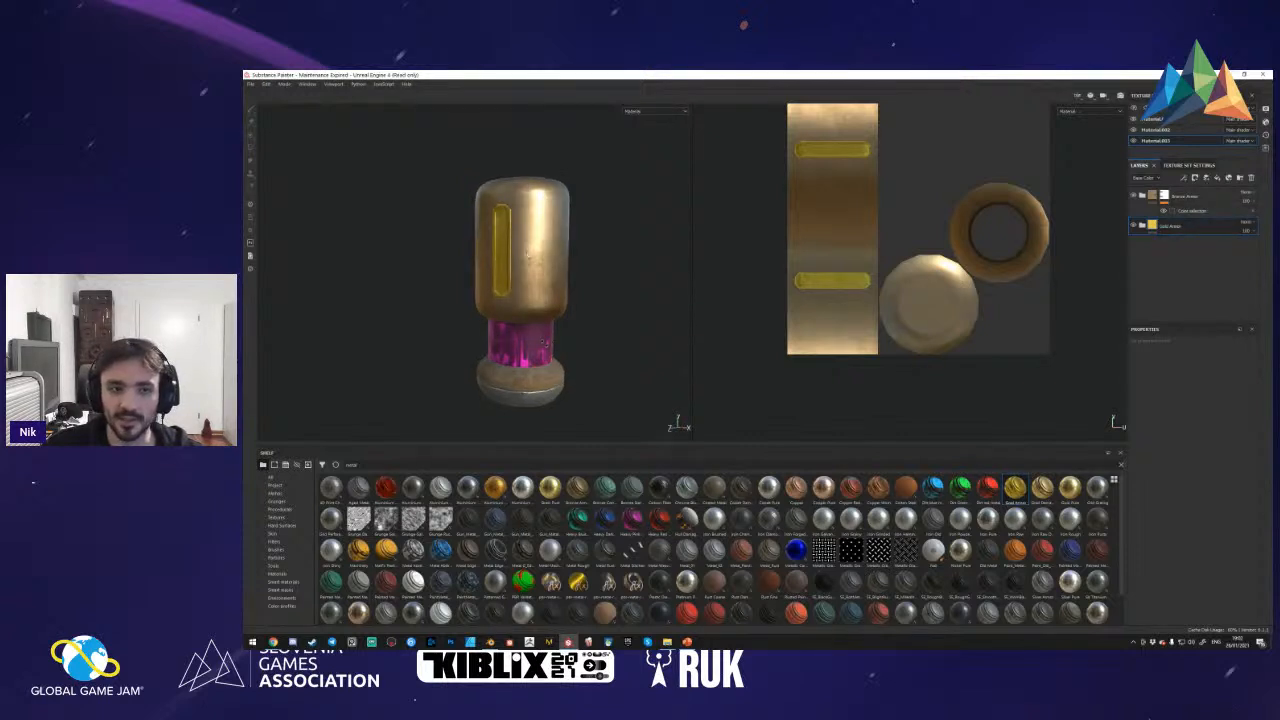
# - Try the Bronze Armor folder beneath Gold Armor and restore the original layer order
pyautogui.moveTo(1170, 196); pyautogui.dragTo(1185, 238)
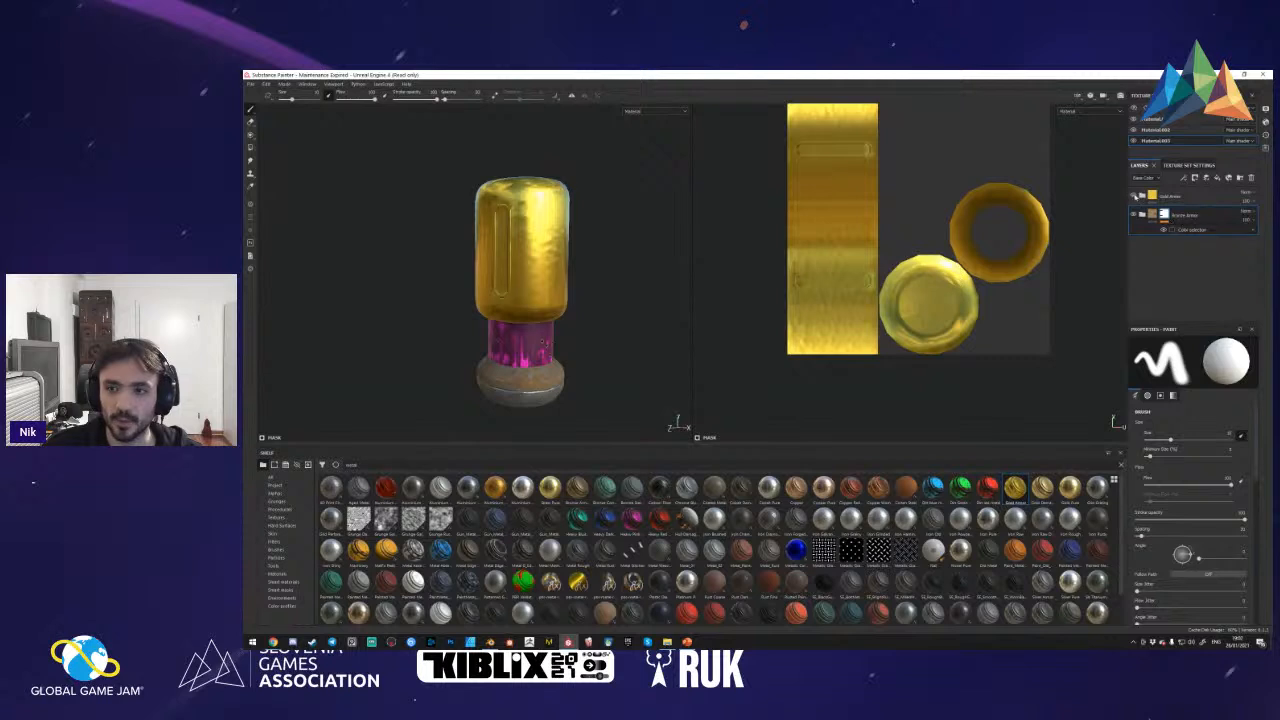
pyautogui.doubleClick(1164, 197)
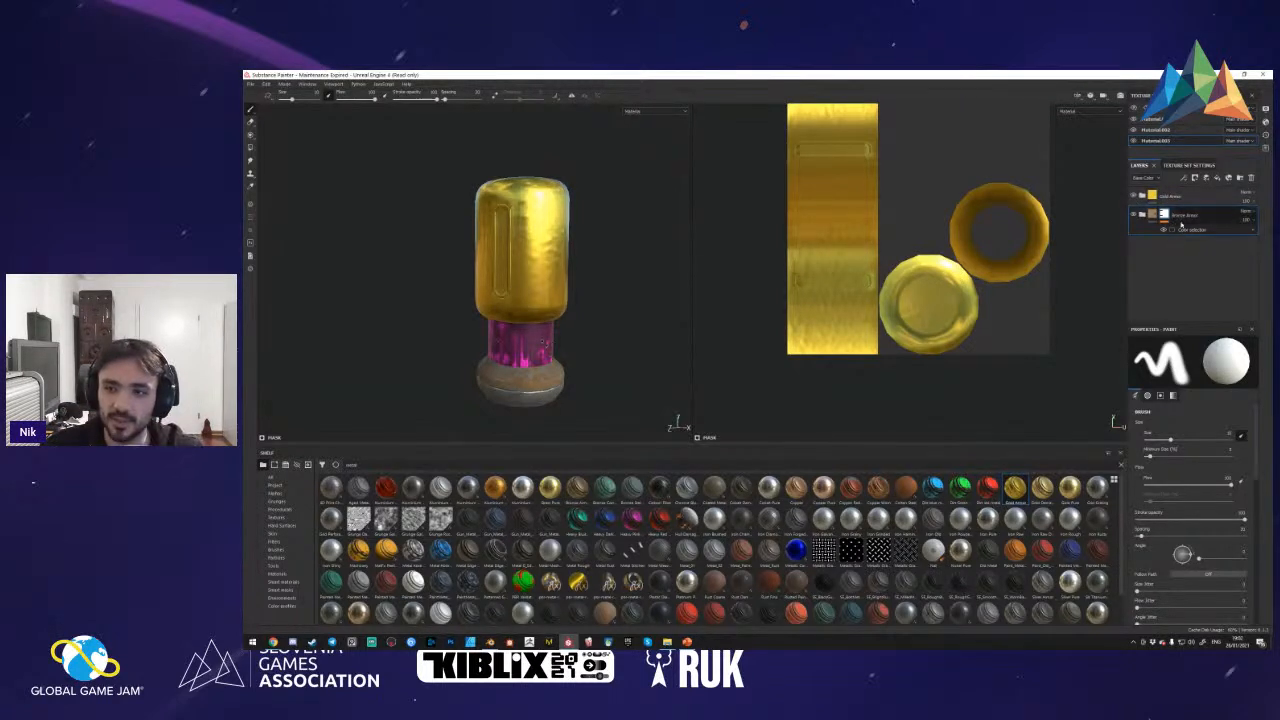
pyautogui.moveTo(1182, 203); pyautogui.dragTo(1153, 282)
# - Display the ID colors from Bronze Armor's color selection and examine the color regions around the top part's slot
pyautogui.click(1200, 210)
pyautogui.click(1241, 428)
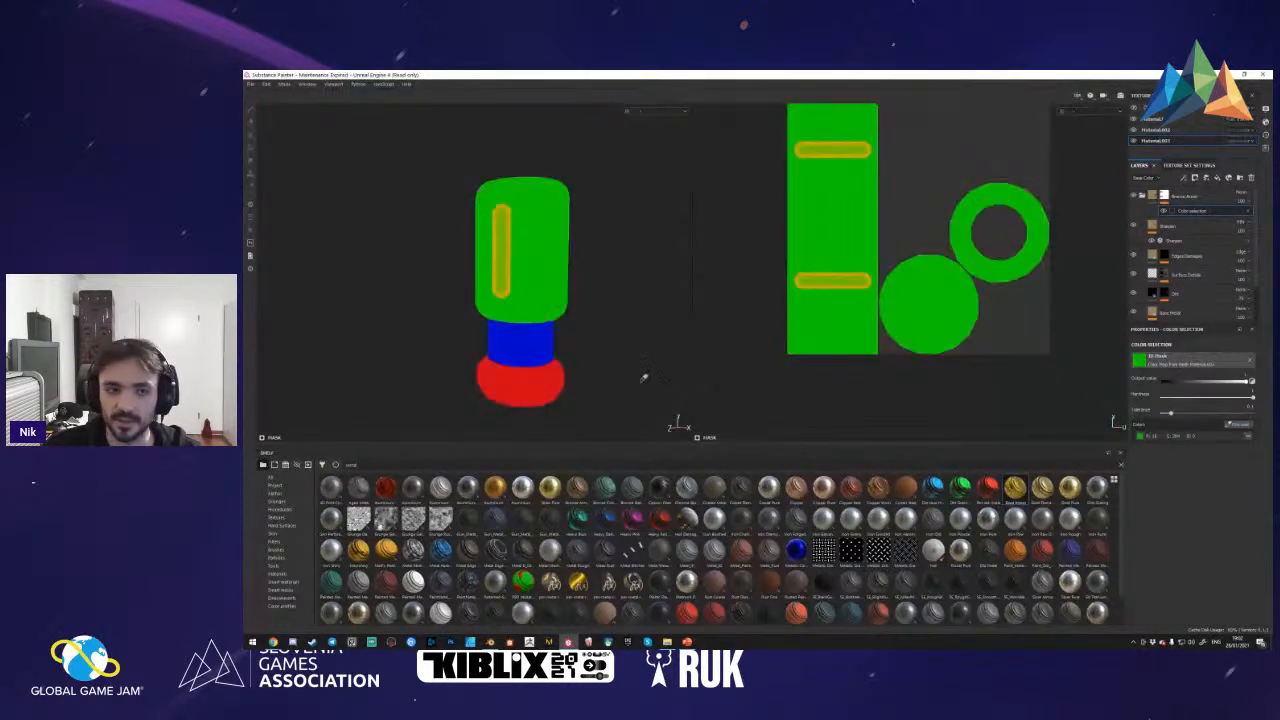
pyautogui.scroll(3, 507, 259)
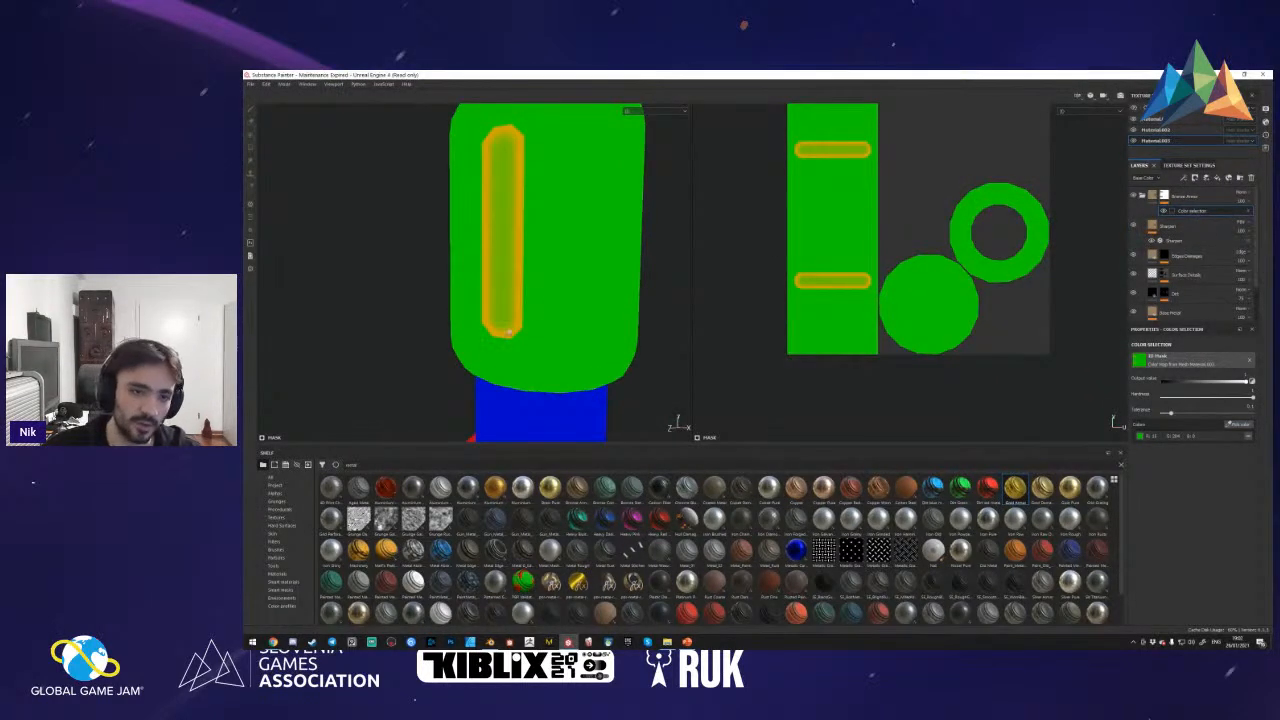
pyautogui.click(507, 166)
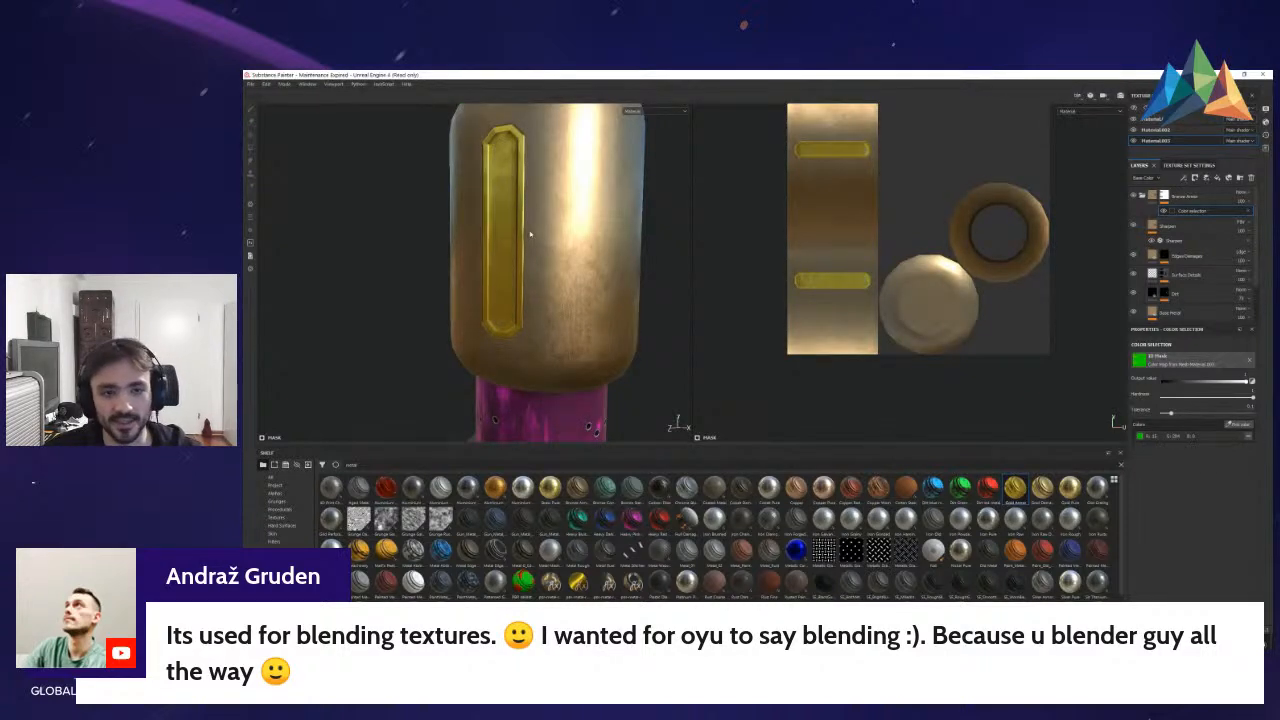
pyautogui.scroll(-2, 530, 235)
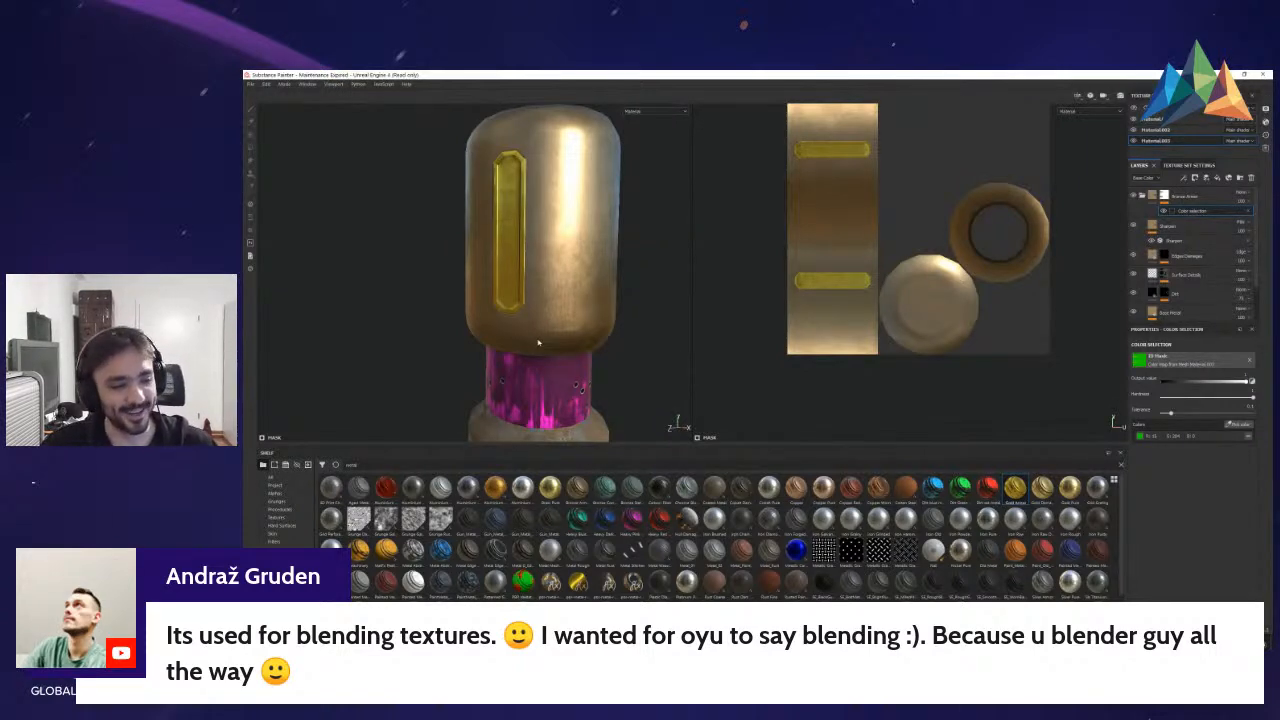
pyautogui.keyDown('alt'); pyautogui.moveTo(558, 338); pyautogui.dragTo(569, 333); pyautogui.keyUp('alt')
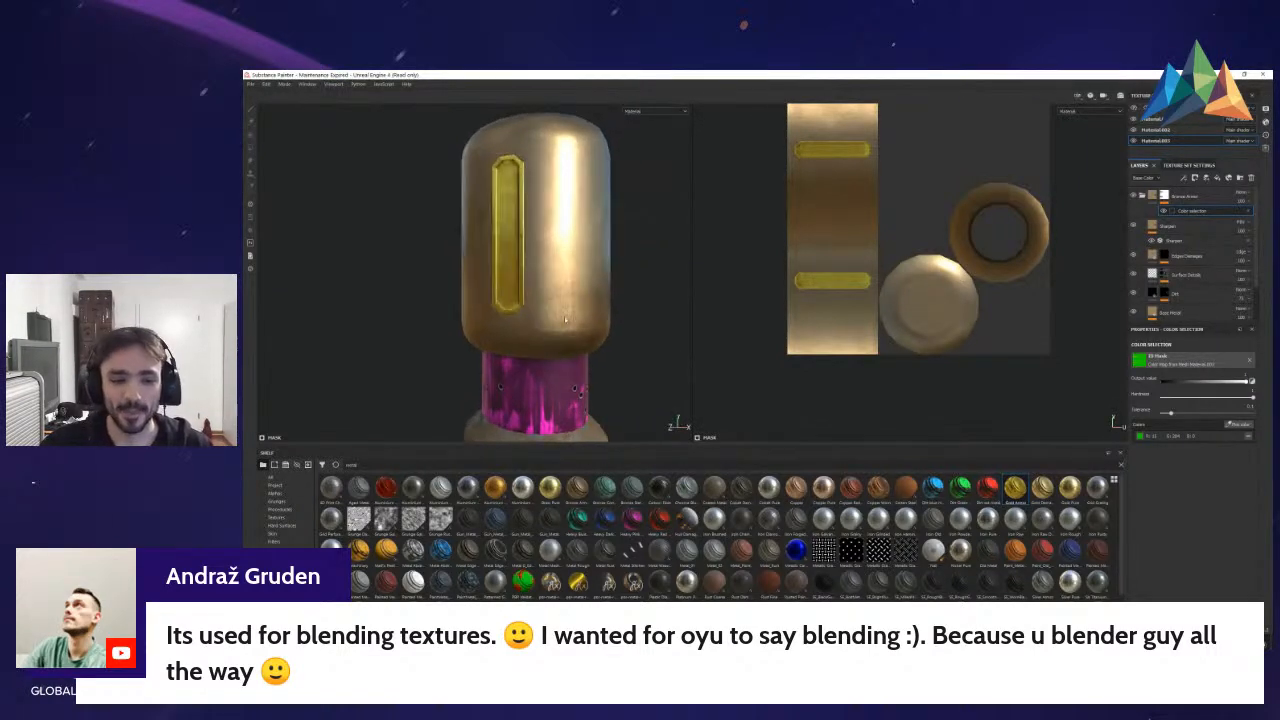
pyautogui.scroll(-3, 527, 342)
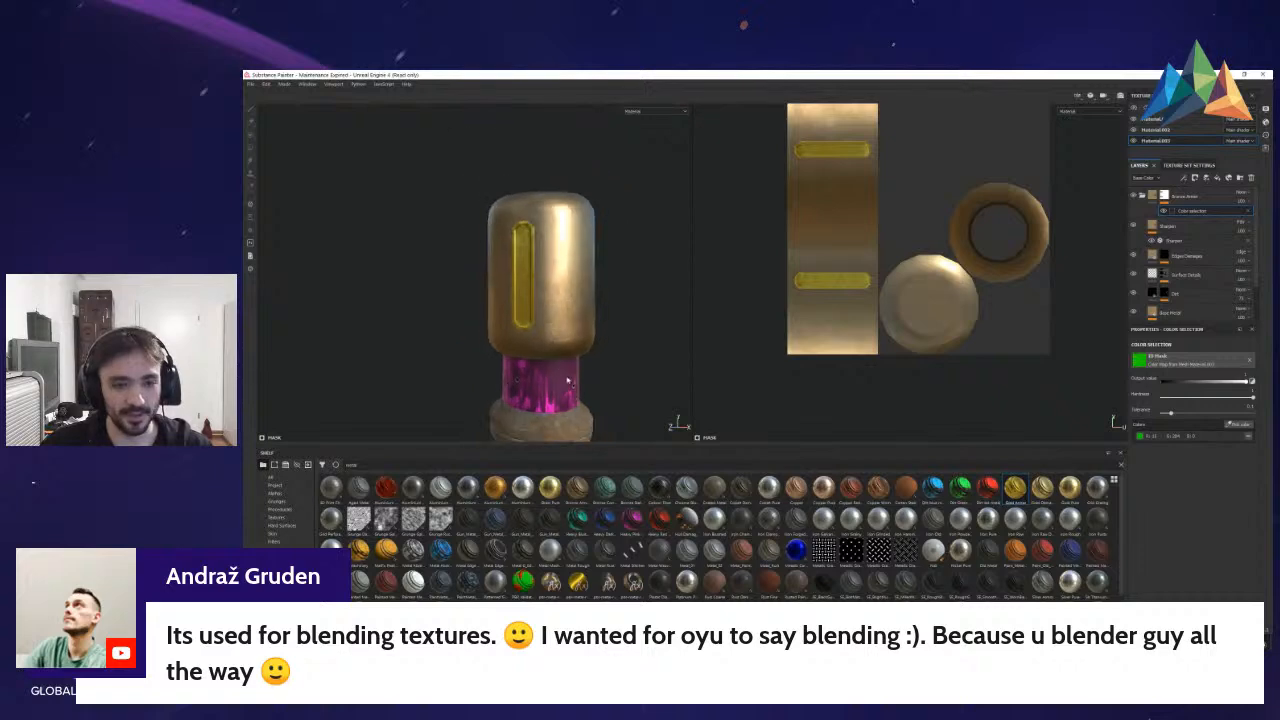
# - Switch to Blender, show the colored high-poly model and select its top part to inspect the slot's material
pyautogui.hotkey('alt', 'Tab')
pyautogui.click(665, 246)
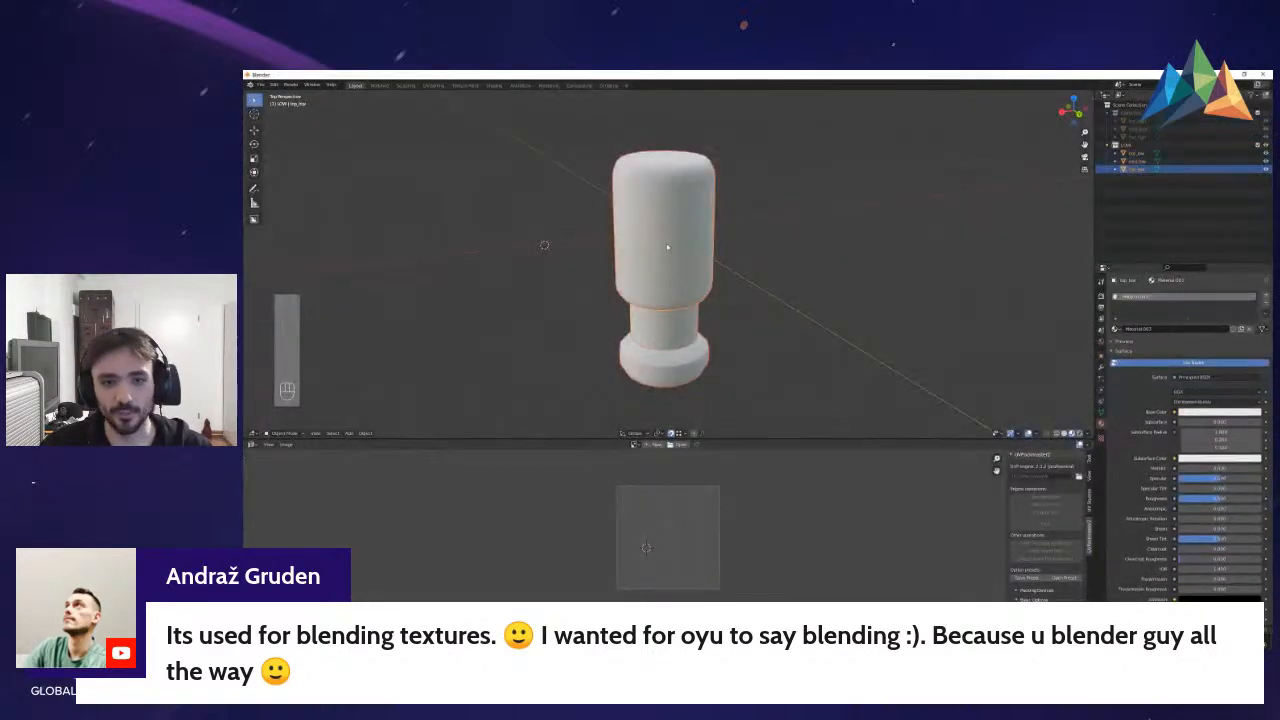
pyautogui.press('Tab')
pyautogui.hotkey('shift', 'f')
pyautogui.press('Tab')
pyautogui.press('1')
pyautogui.hotkey('shift', 'f')
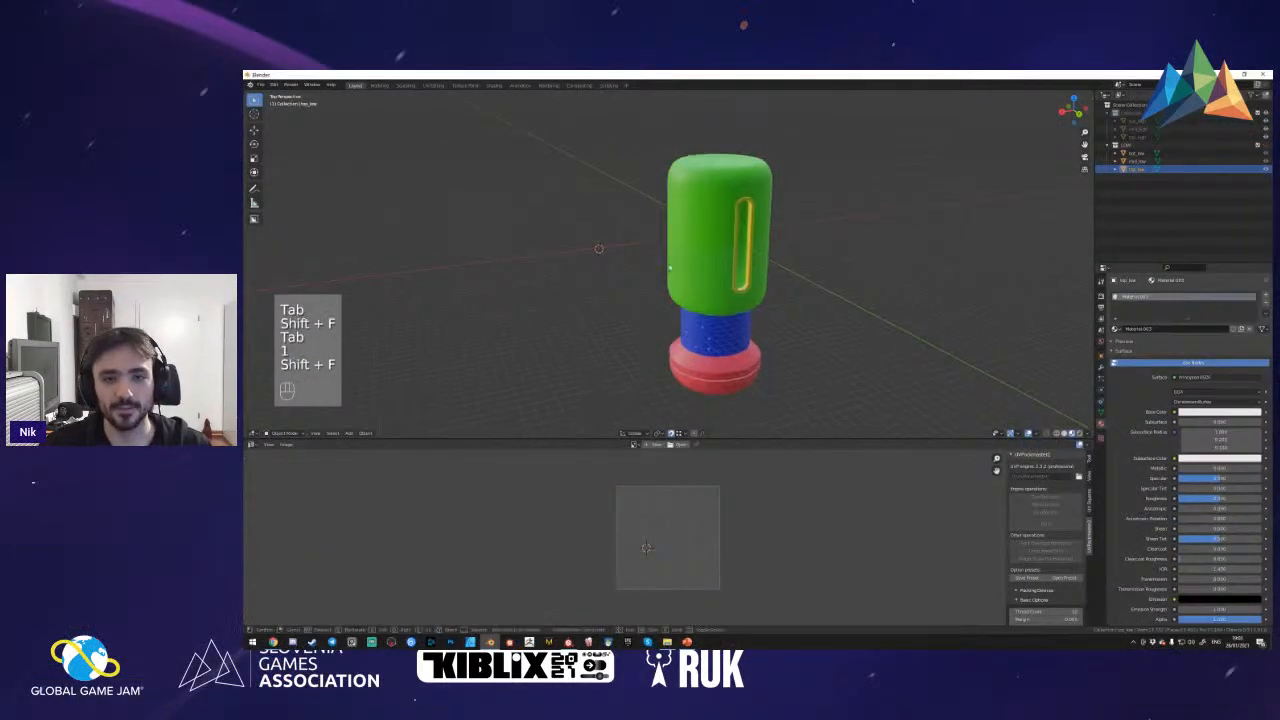
pyautogui.click(719, 288)
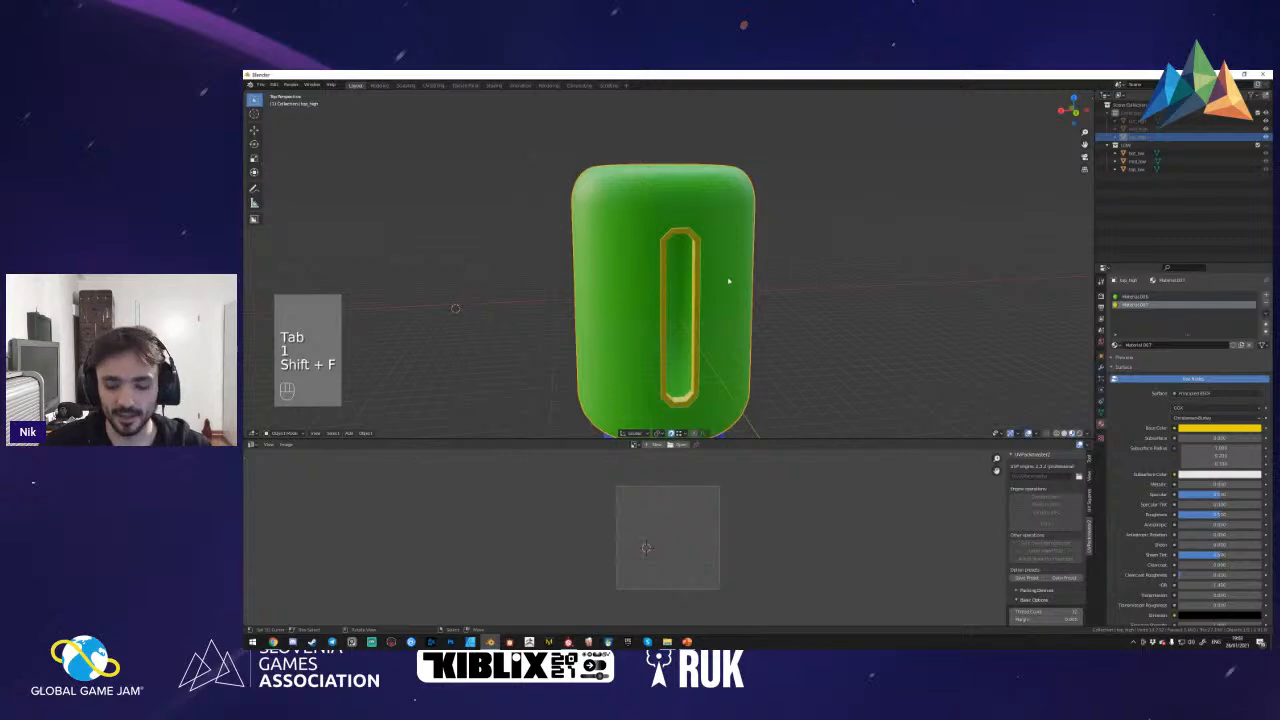
# - Isolate the top part, enter its mesh in face selection mode and inspect the faces inside the slot
pyautogui.press('KP_Divide')
pyautogui.press('Tab')
pyautogui.hotkey('shift', 'f')
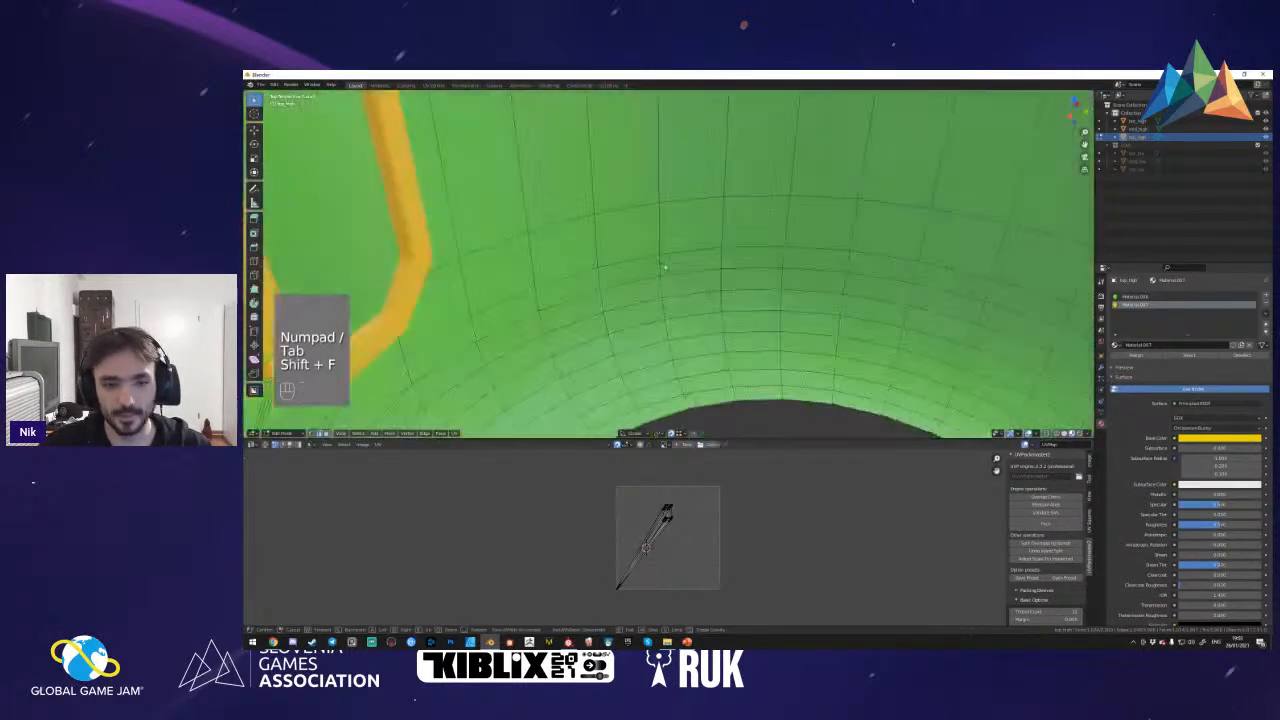
pyautogui.press('a')
pyautogui.press('3')
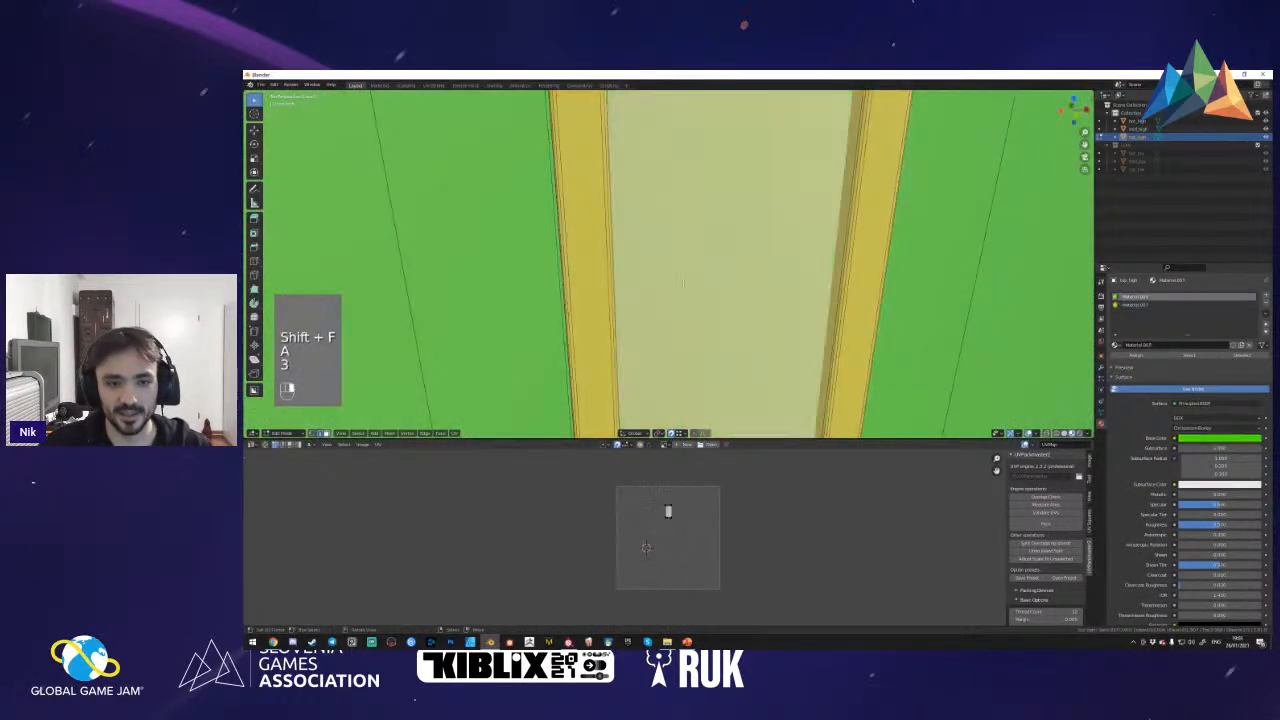
pyautogui.hotkey('shift', 'f')
pyautogui.press('a')
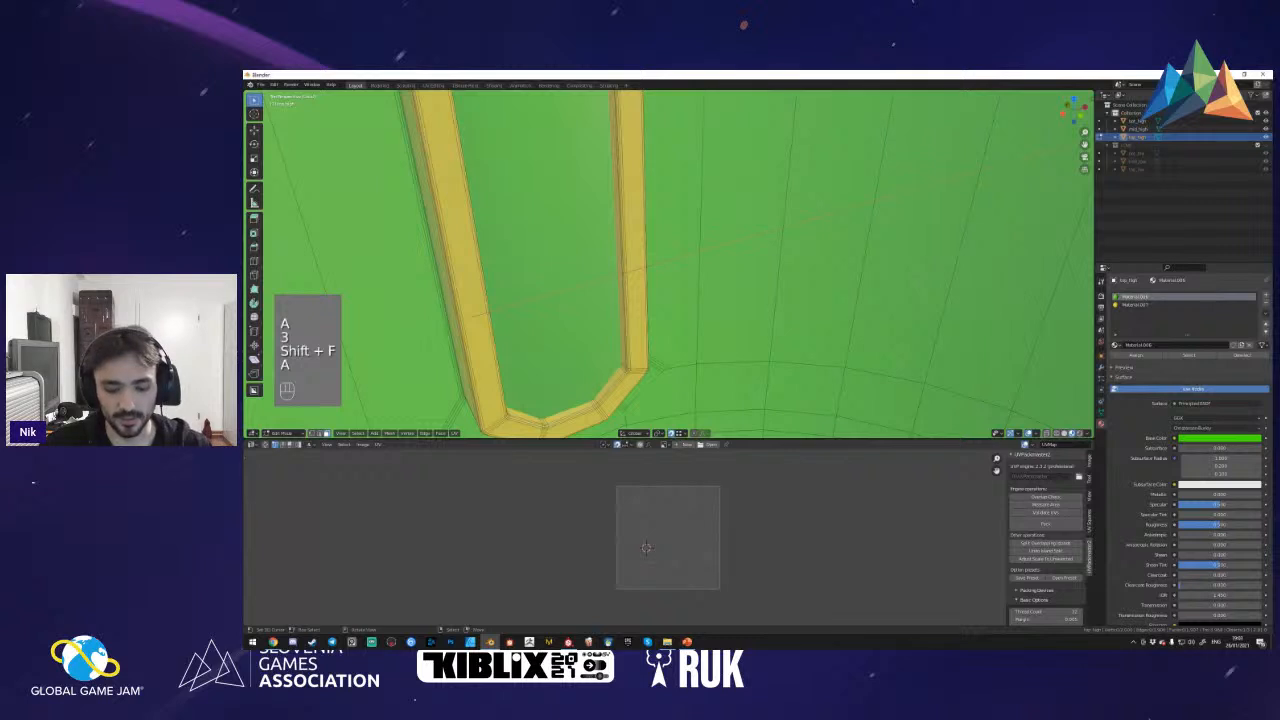
# - Select the yellow frame pieces around the slots and move them up clear of the green top part
pyautogui.press('l')
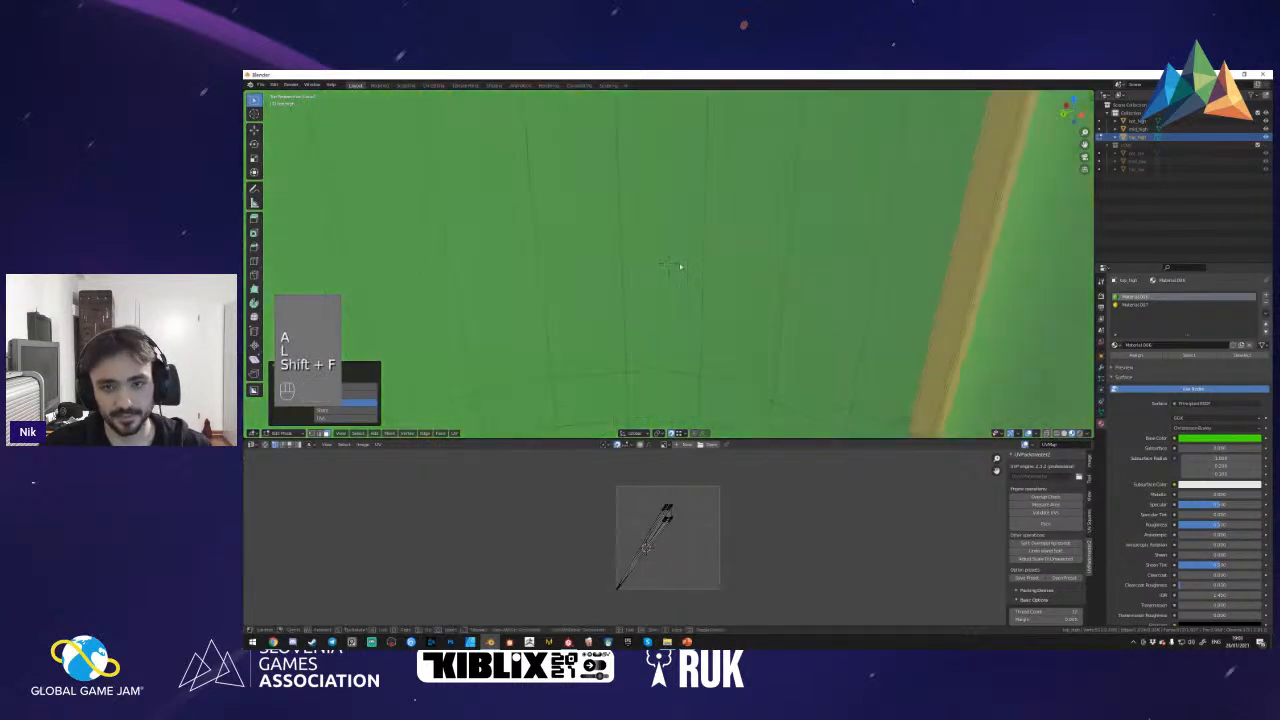
pyautogui.hotkey('shift', 'f')
pyautogui.press('l')
pyautogui.hotkey('shift', 'f')
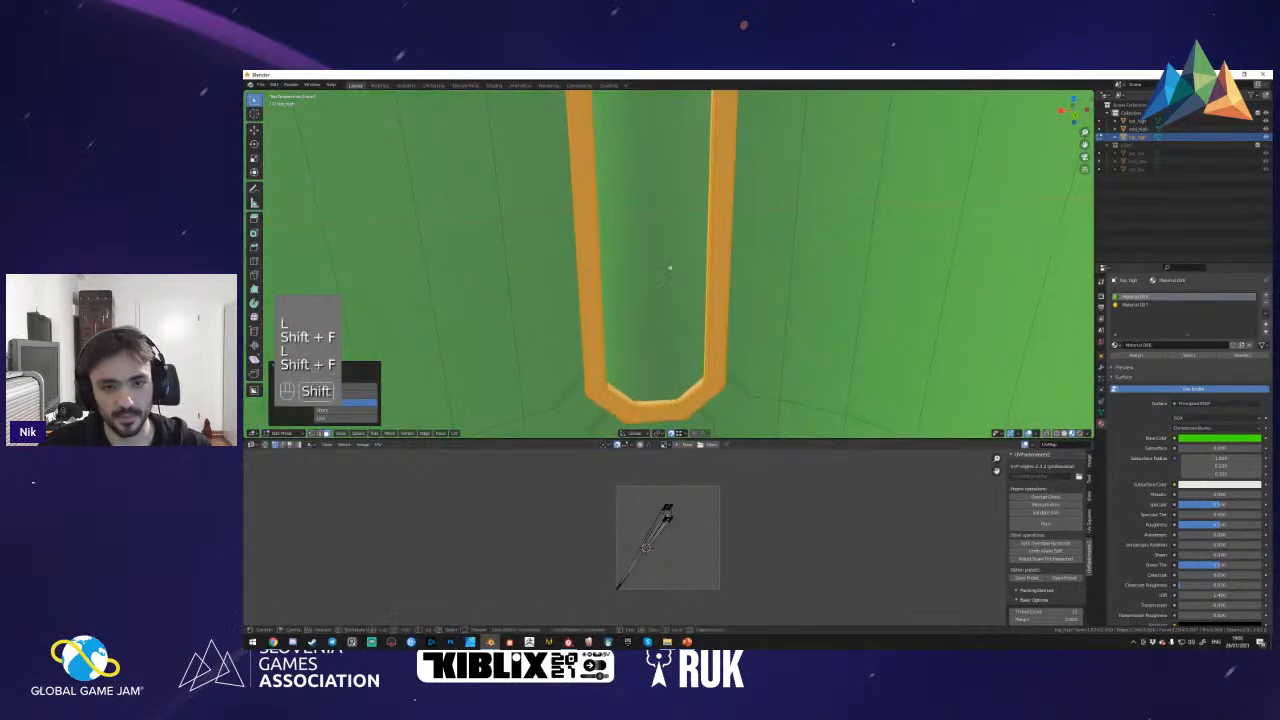
pyautogui.hotkey('shift', 's')
pyautogui.press('g')
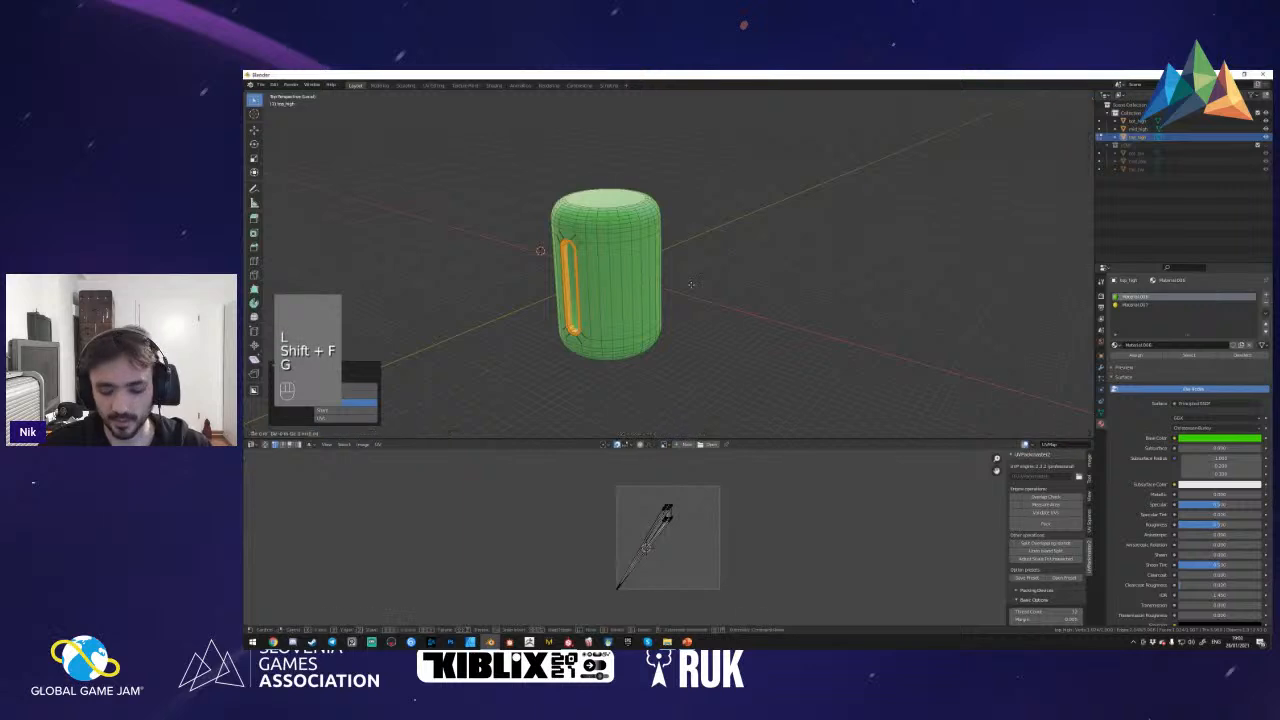
pyautogui.hotkey('shift', 'f')
pyautogui.press('w')
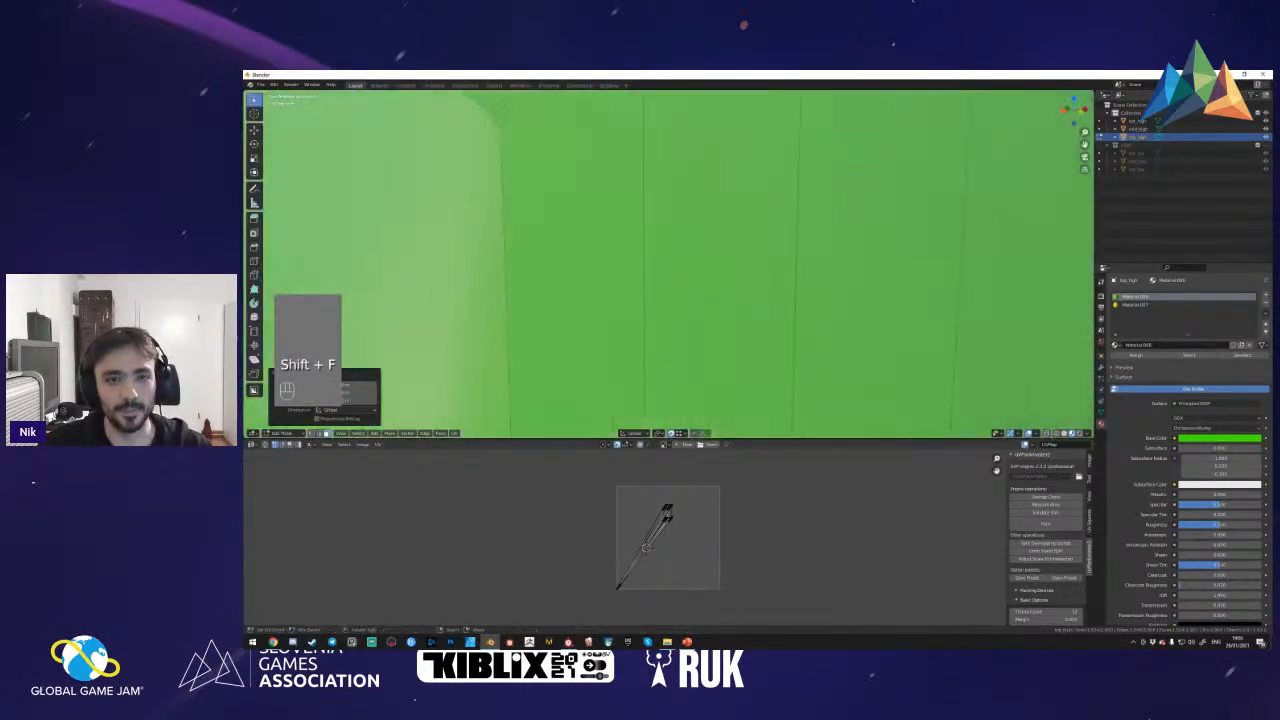
# - Select the edge loop around the slot's recessed floor in edge mode and bevel it
pyautogui.press('a')
pyautogui.press('s')
pyautogui.click(669, 266)
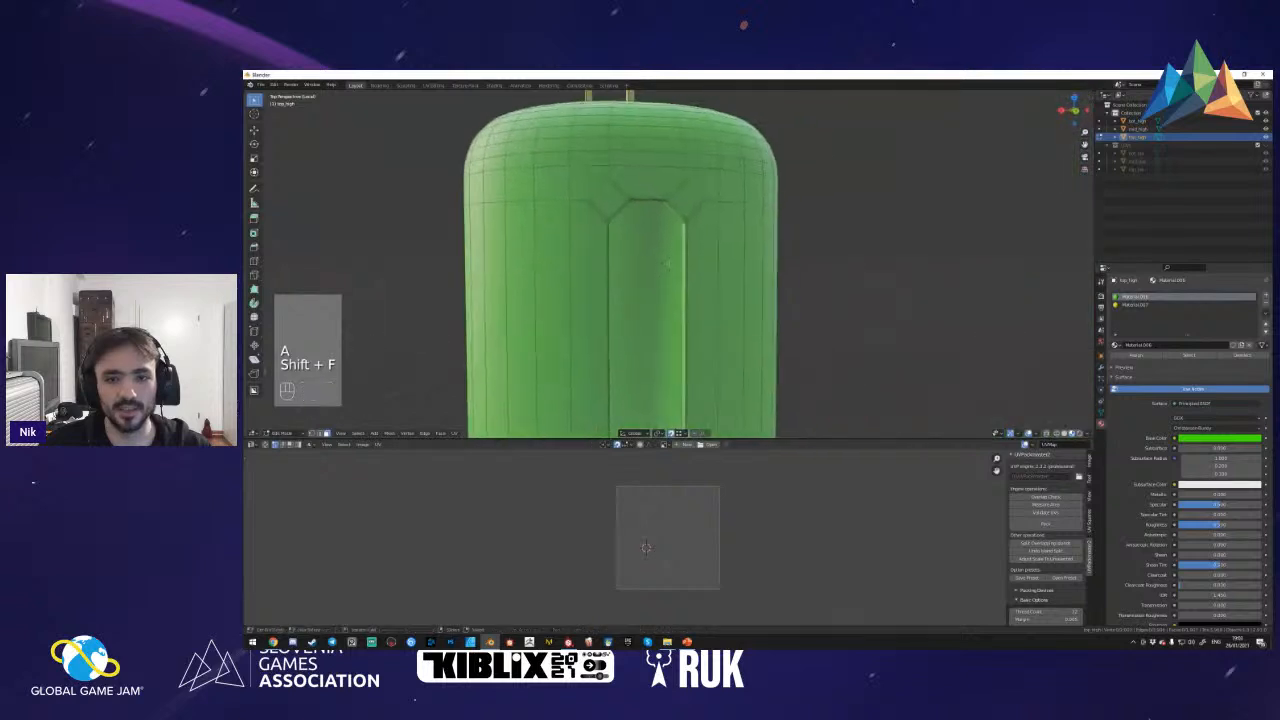
pyautogui.hotkey('shift', 'f')
pyautogui.press('w')
pyautogui.click(669, 266)
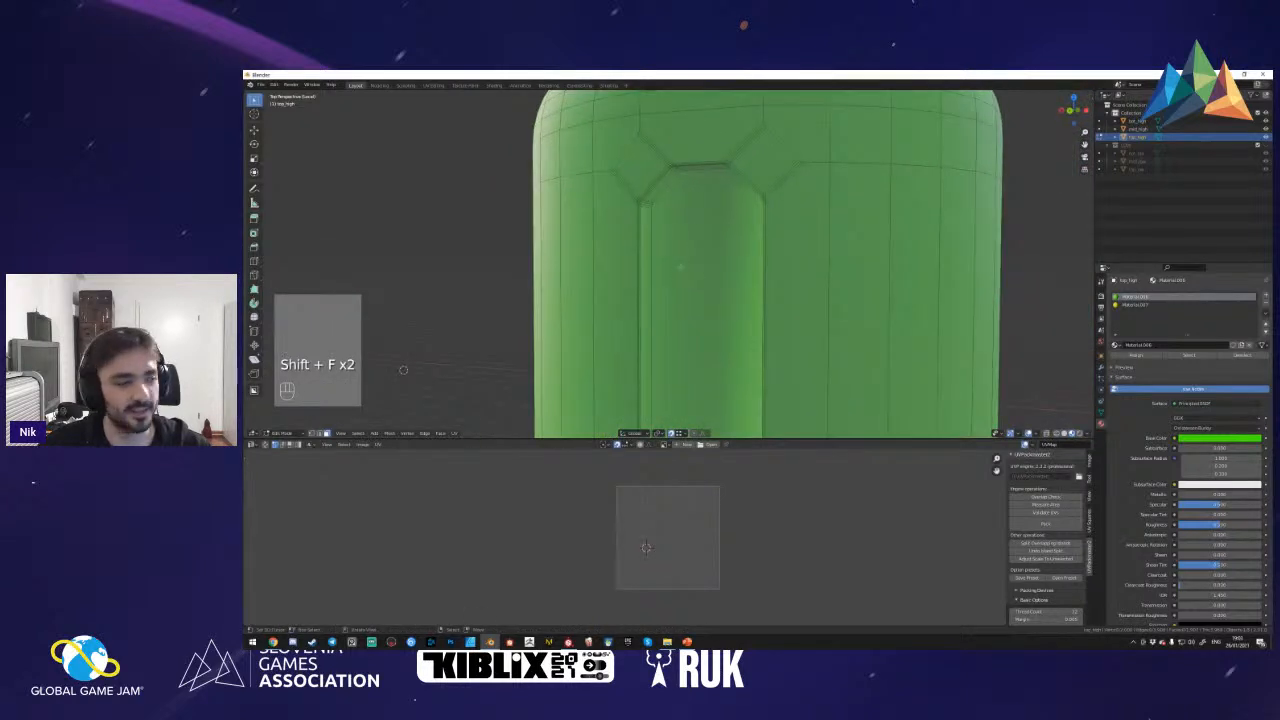
pyautogui.press('2')
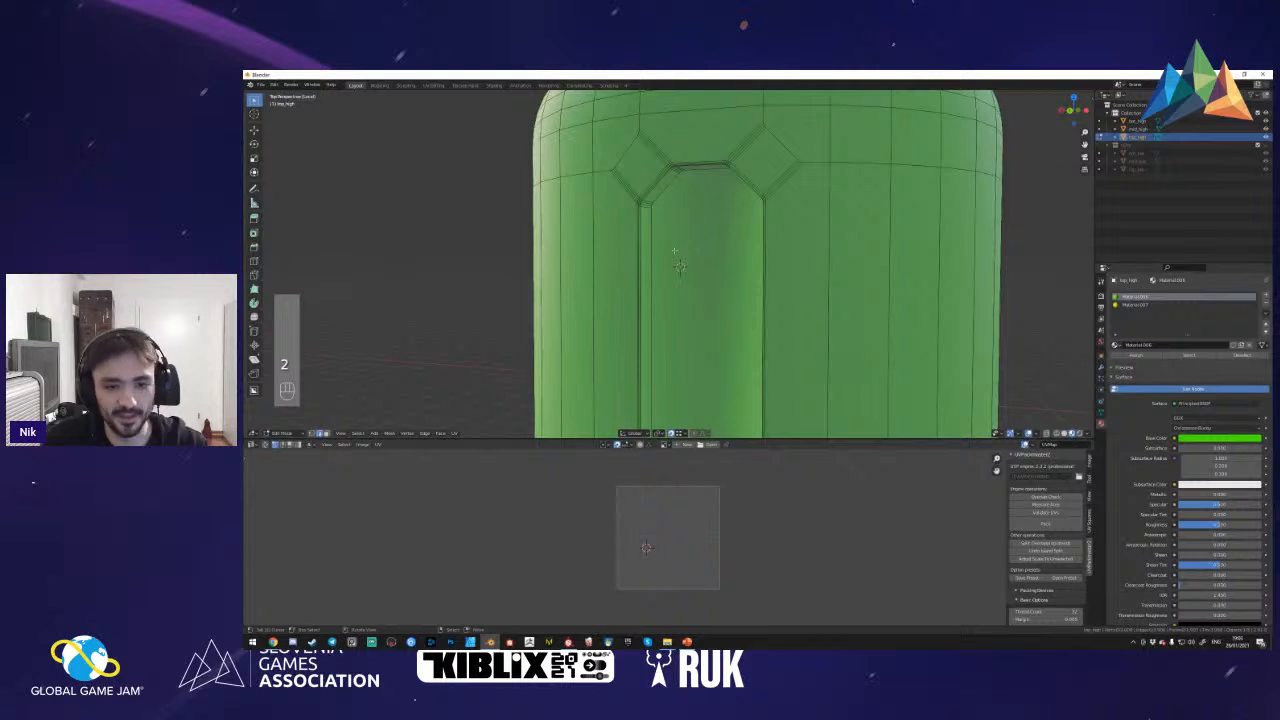
pyautogui.click(671, 252)
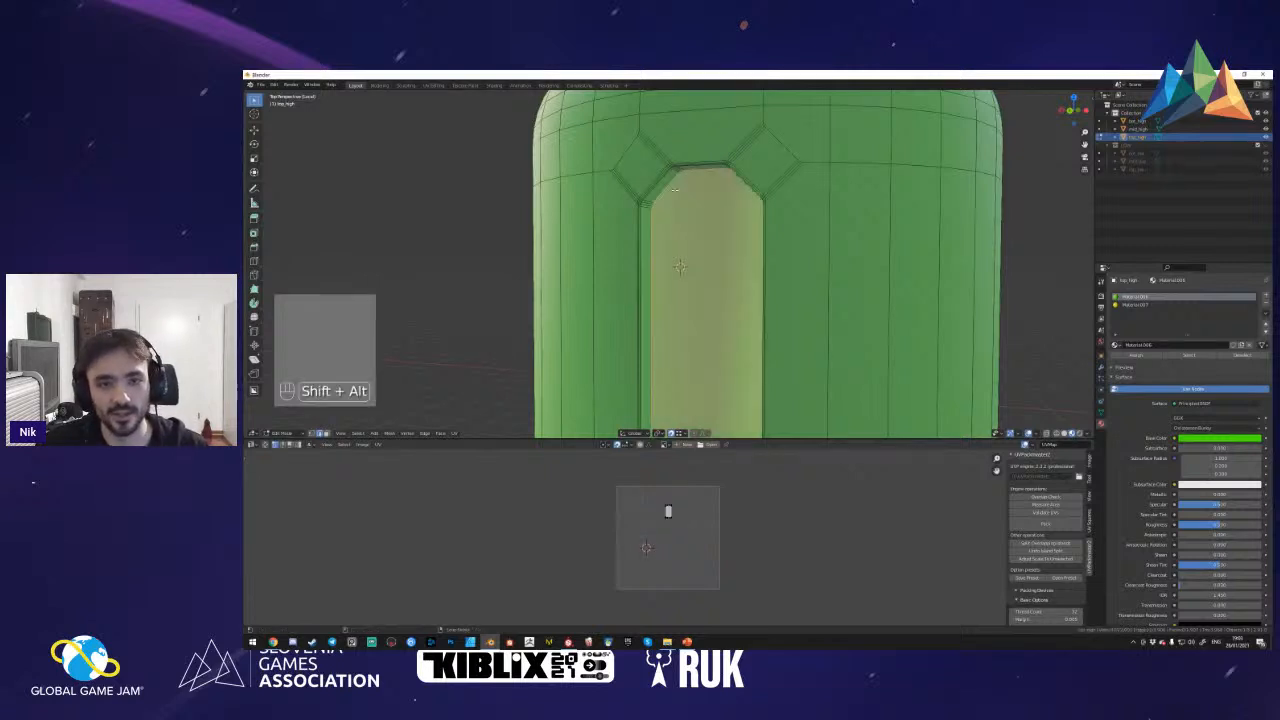
pyautogui.hotkey('shift', 'f')
pyautogui.hotkey('shift', 'f')
pyautogui.rightClick(669, 265)
pyautogui.hotkey('ctrl', 'b')
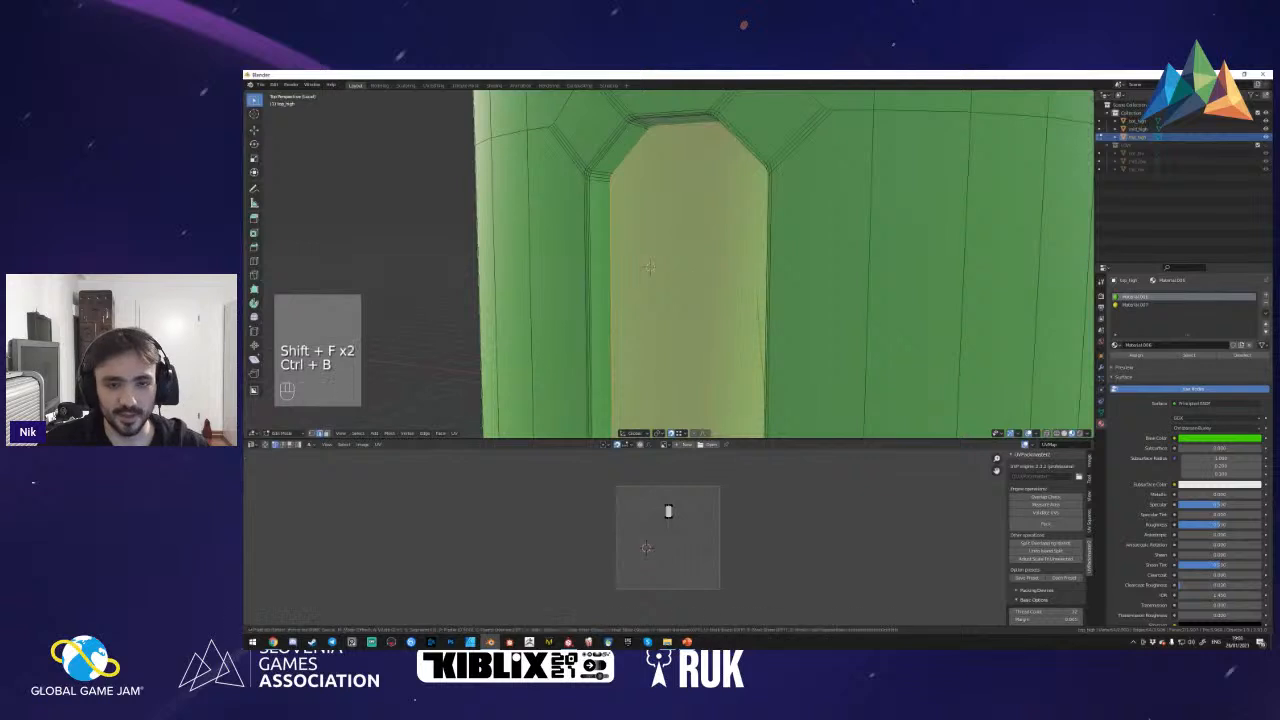
# - Check the slot's shading in Object Mode, reselect both yellow frame pieces and move them back into the slots
pyautogui.press('Tab')
pyautogui.hotkey('shift', 'f')
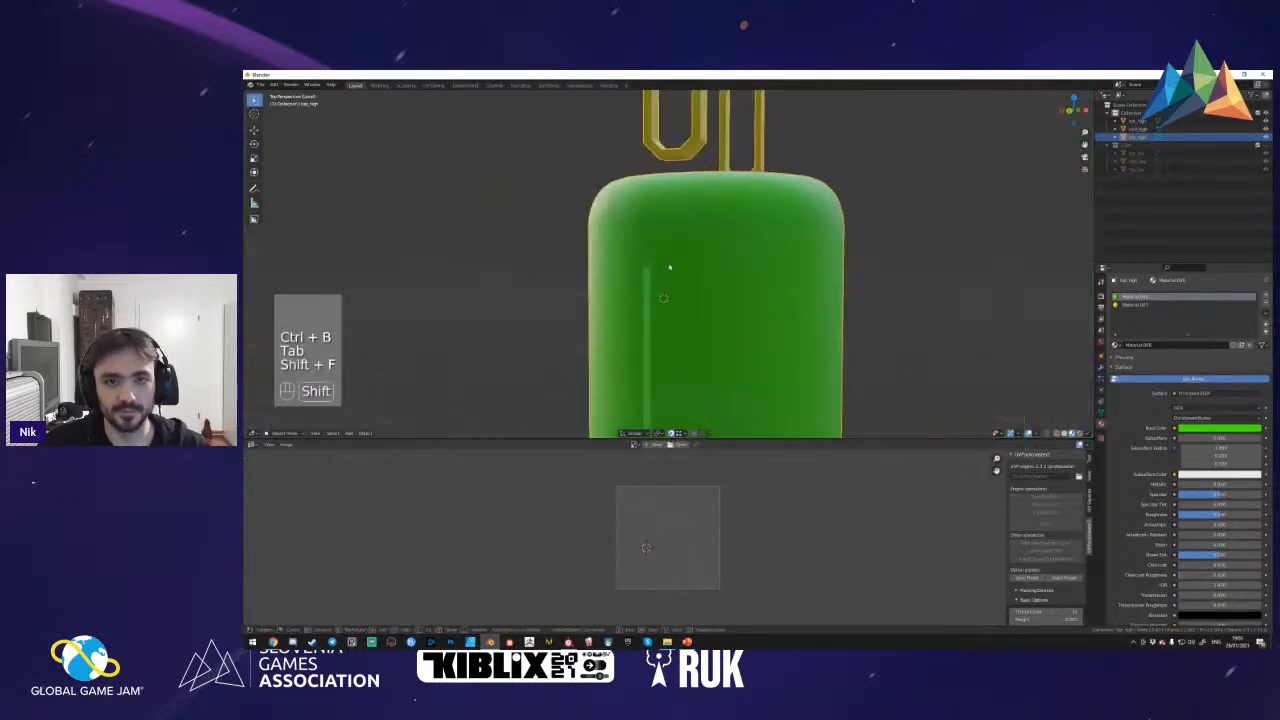
pyautogui.press('Tab')
pyautogui.press('a')
pyautogui.press('l')
pyautogui.press('l')
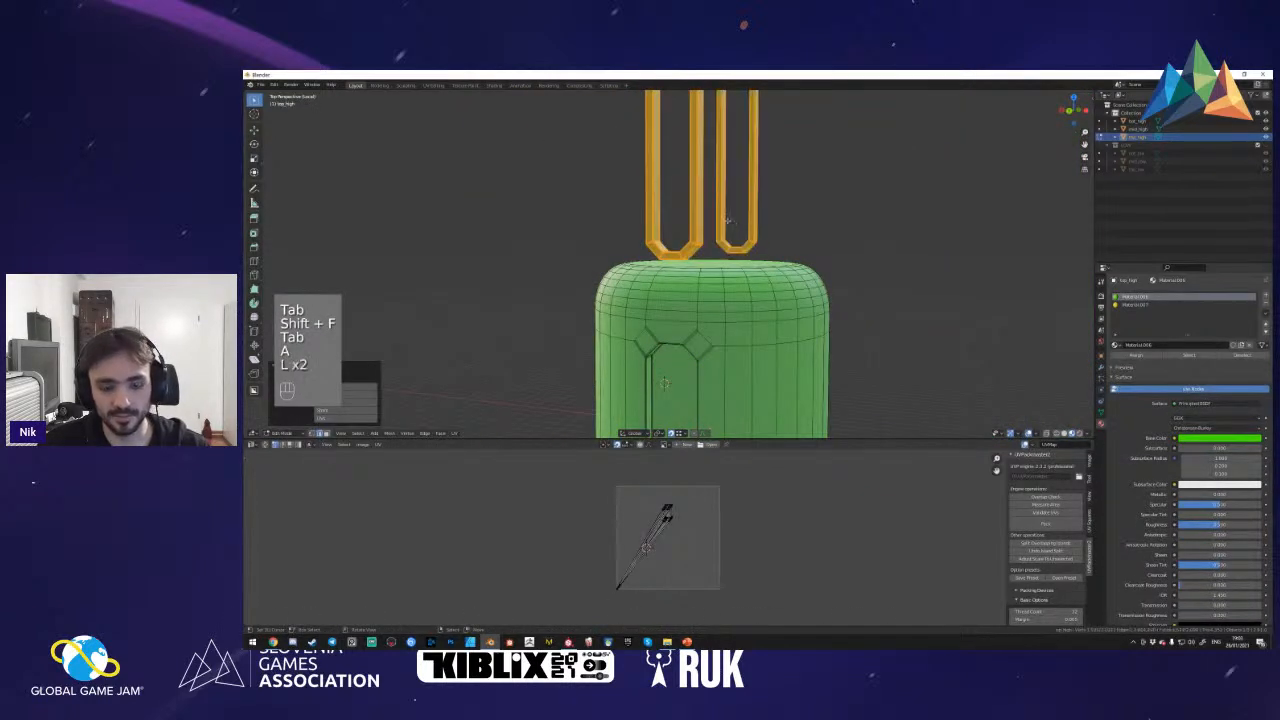
pyautogui.press('g')
pyautogui.click(728, 221)
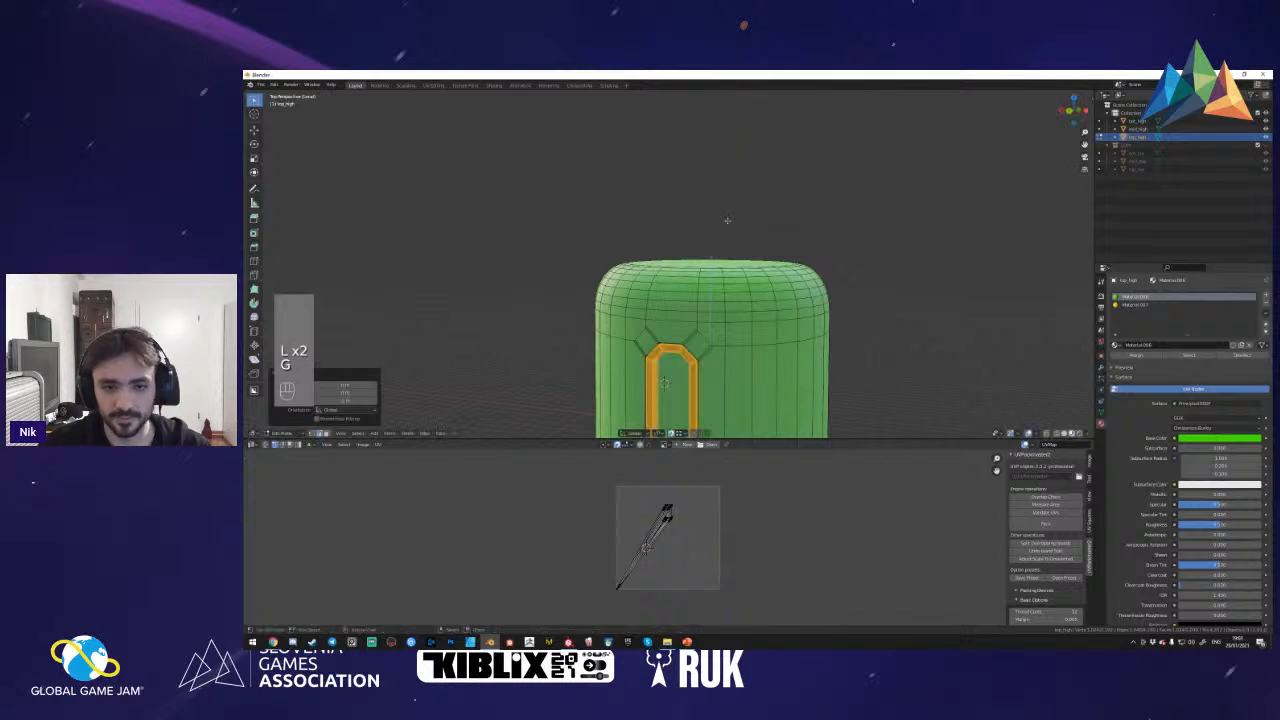
# - Leave mesh editing and end the isolation so all high-poly parts are shown again
pyautogui.hotkey('shift', 'f')
pyautogui.press('s')
pyautogui.press('Tab')
pyautogui.press('KP_Divide')
pyautogui.hotkey('shift', 'f')
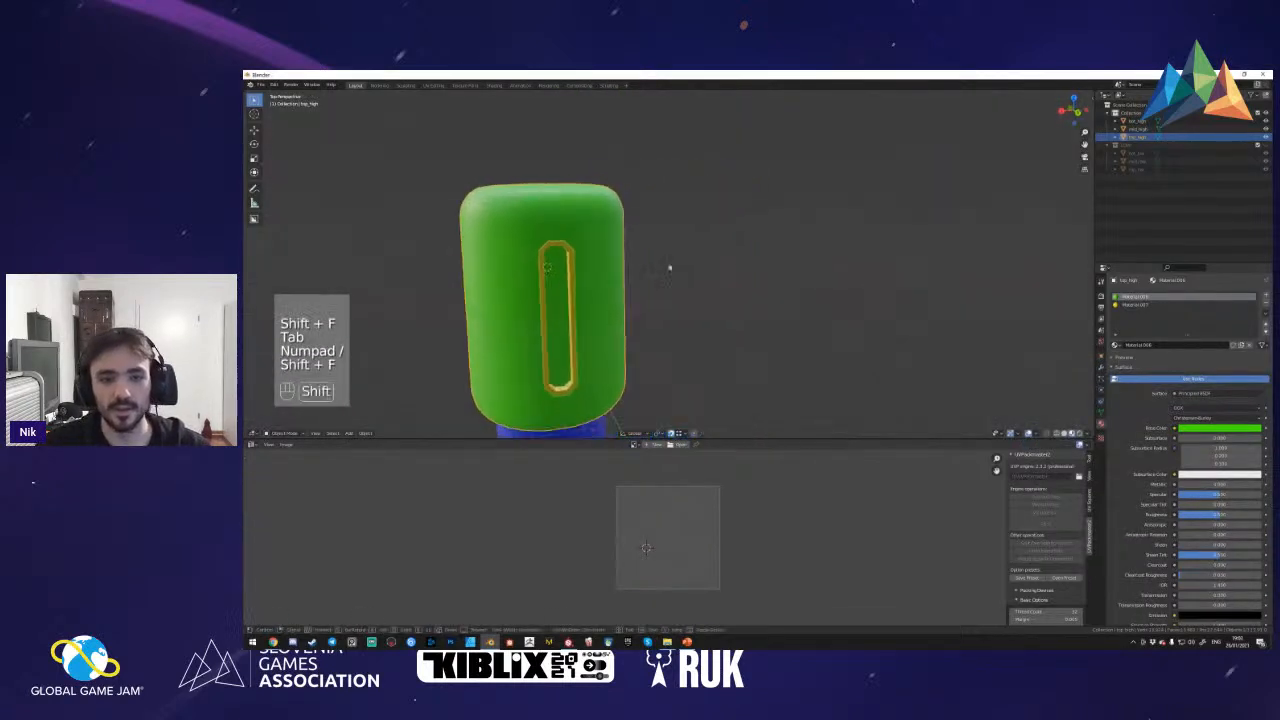
# - Export the selected high-poly parts as FBX, overwriting the existing high-poly model file
pyautogui.click(260, 84)
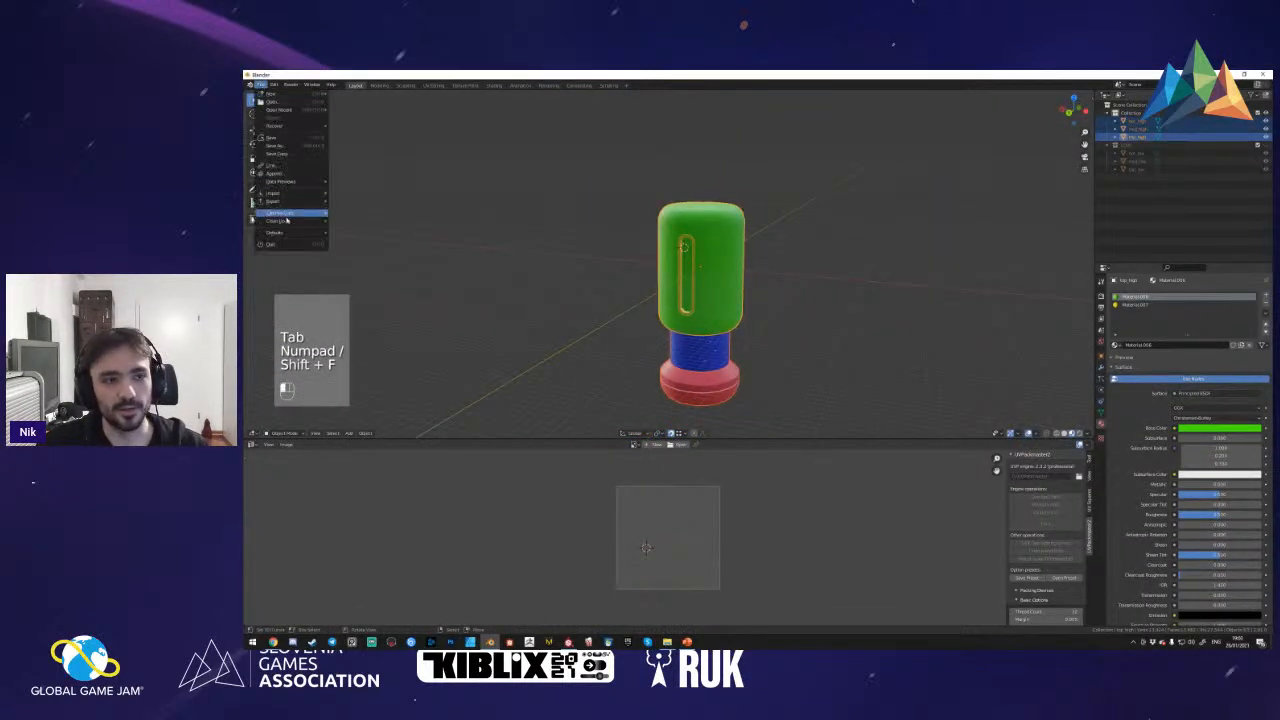
pyautogui.moveTo(288, 202)
pyautogui.click(366, 249)
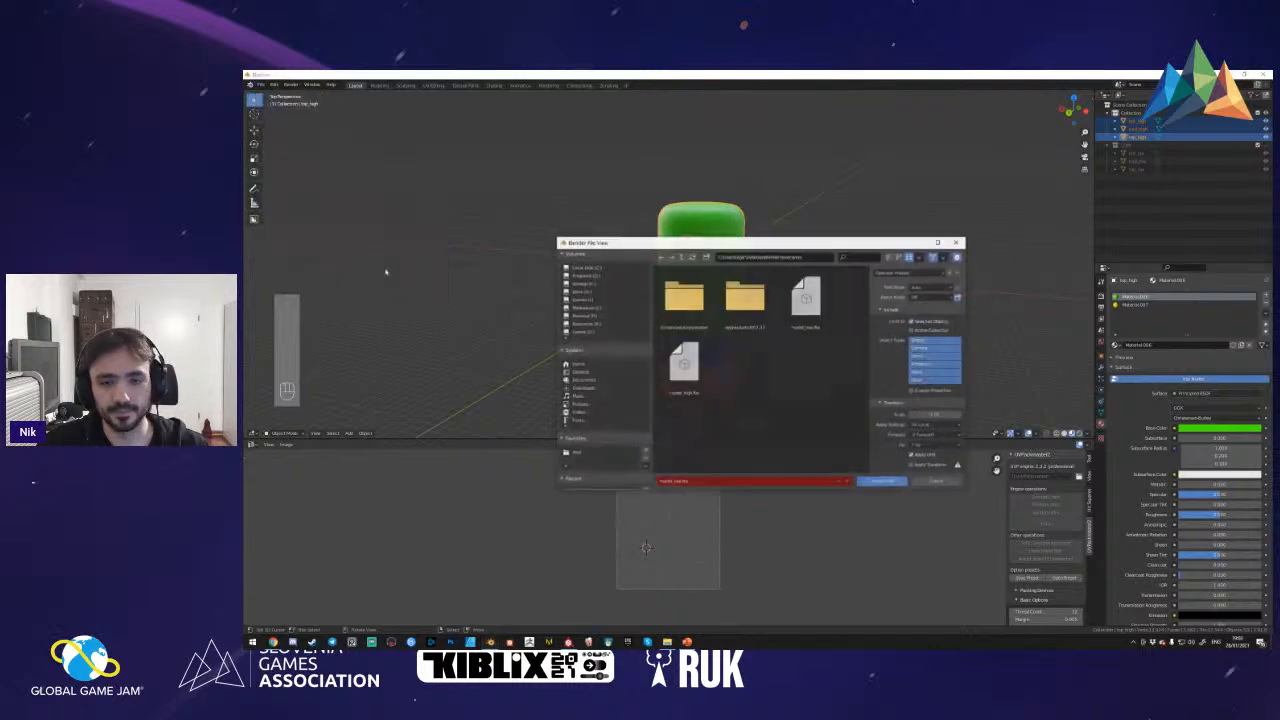
pyautogui.click(690, 378)
pyautogui.doubleClick(690, 378)
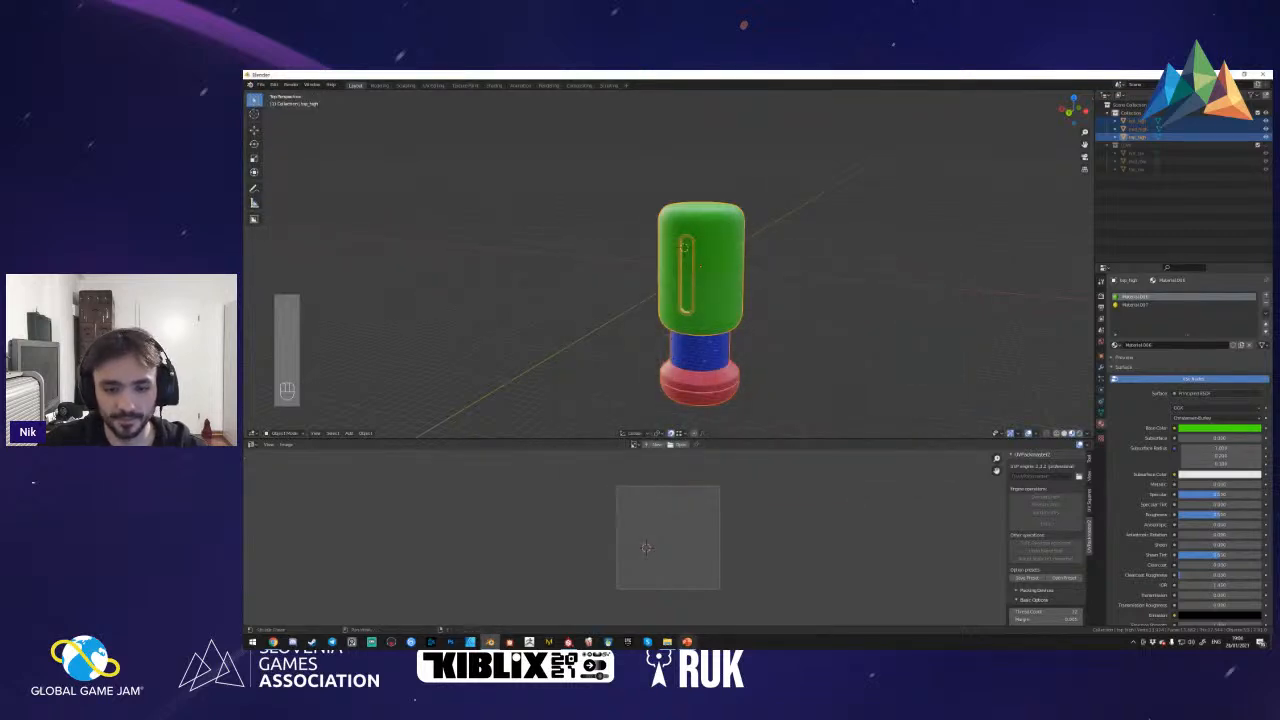
# - Switch to Substance Painter and rebake all texture sets' mesh maps with ambient occlusion and curvature also enabled
pyautogui.hotkey('alt', 'Tab')
pyautogui.click(1188, 165)
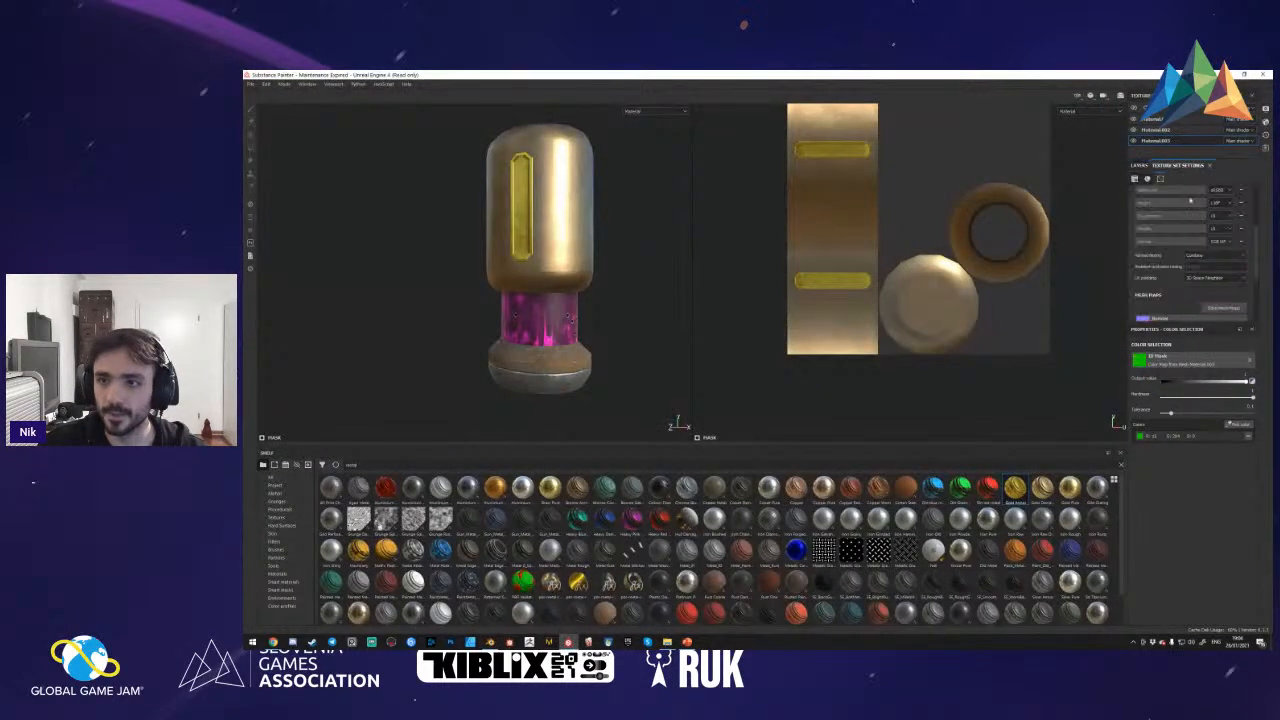
pyautogui.click(1222, 307)
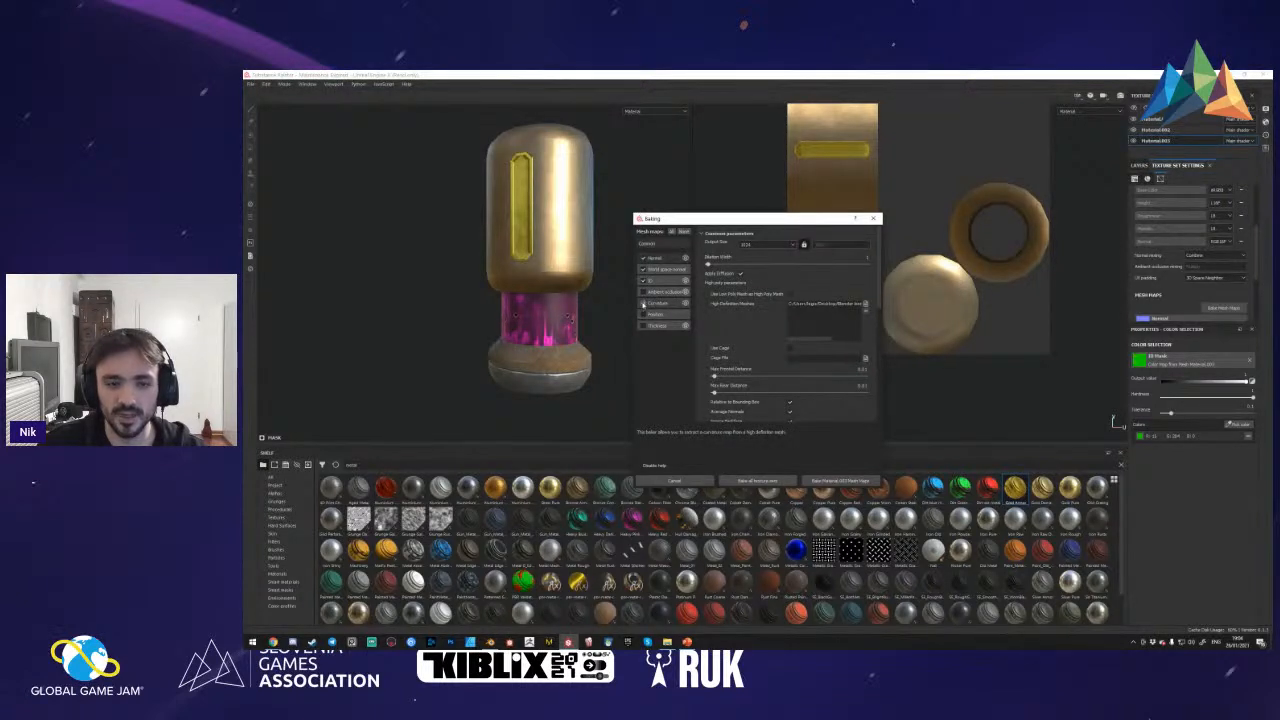
pyautogui.click(799, 481)
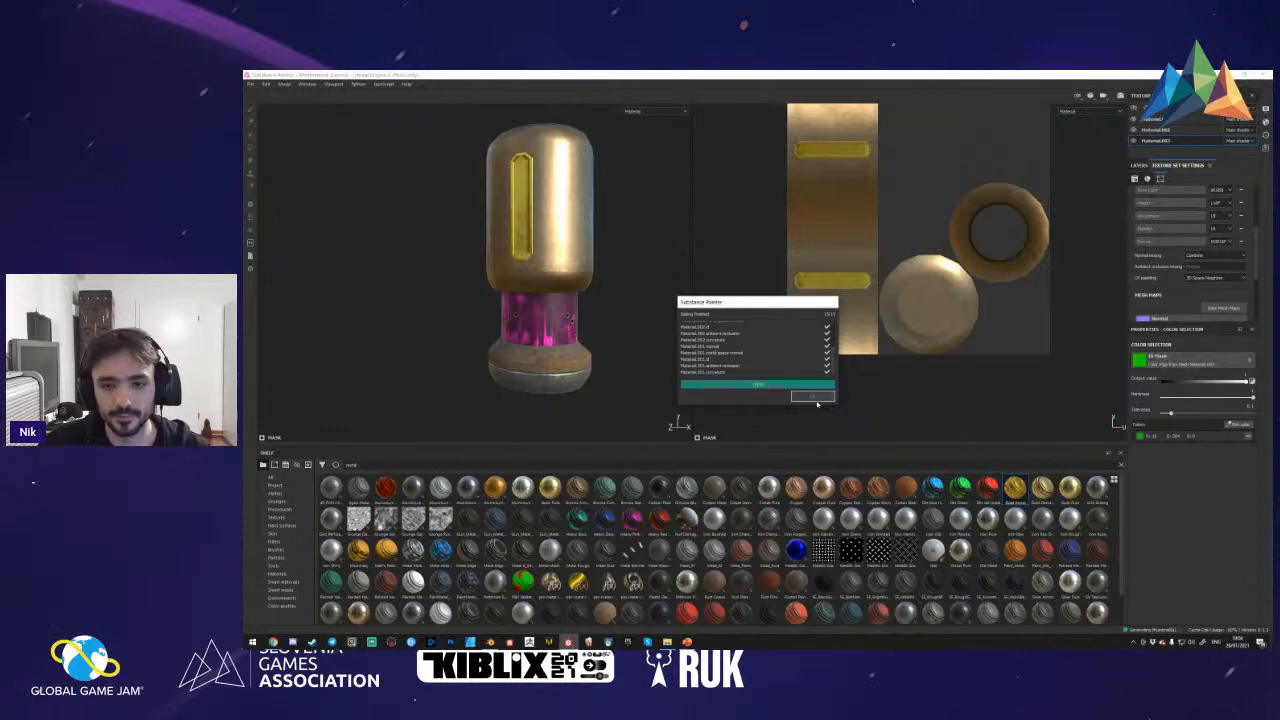
pyautogui.click(812, 396)
# - Examine the rebaked ID colors around the slot, then switch to Blender and inspect the top part's slot frame mesh
pyautogui.click(1240, 424)
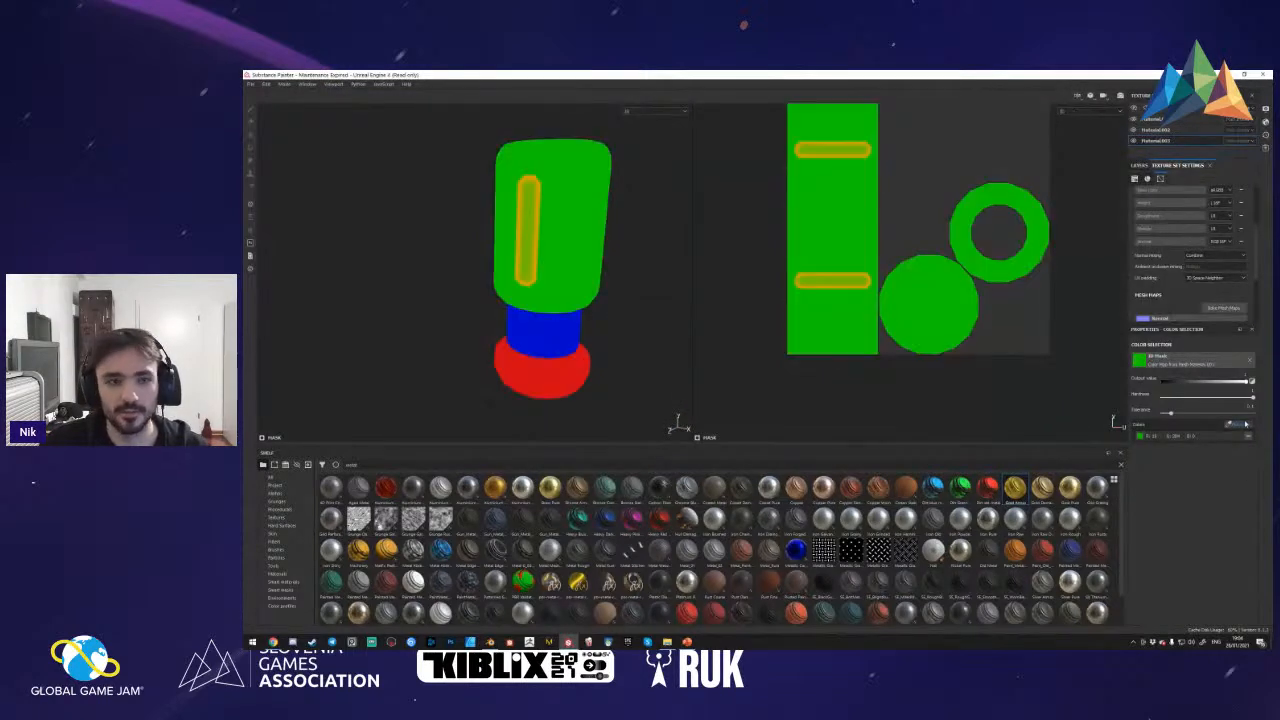
pyautogui.click(847, 362)
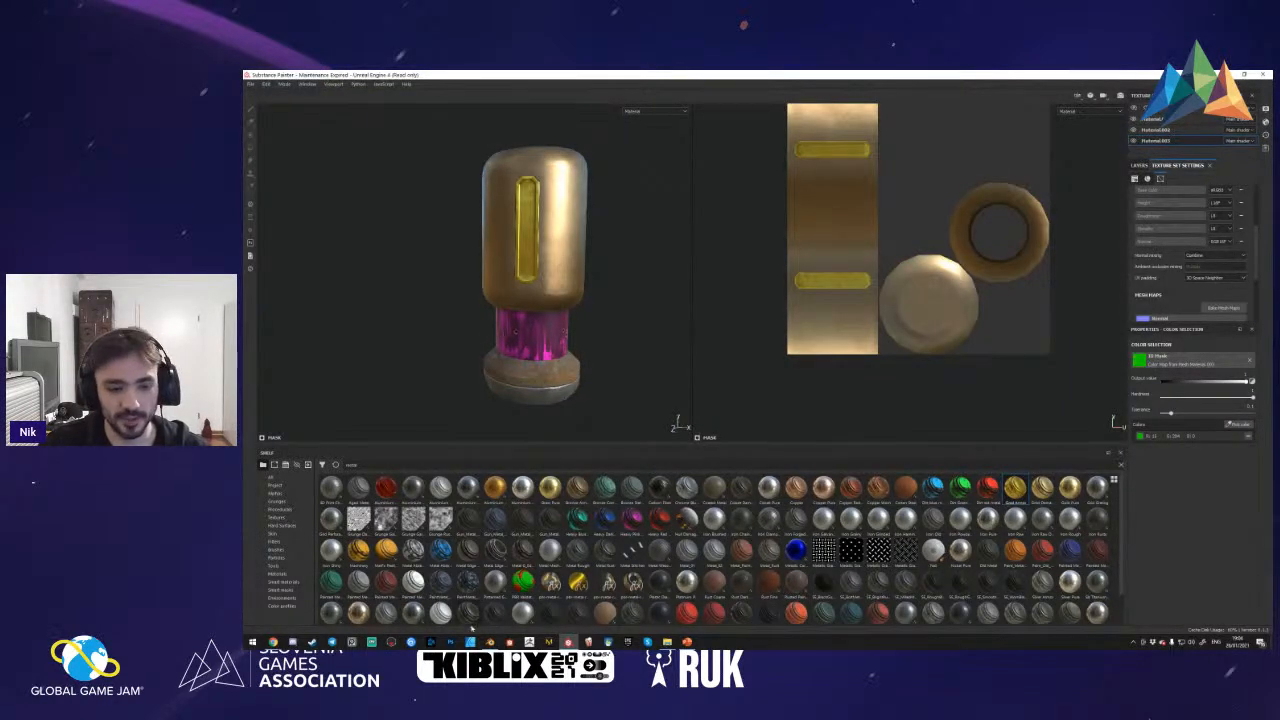
pyautogui.hotkey('alt', 'Tab')
pyautogui.hotkey('shift', 'f')
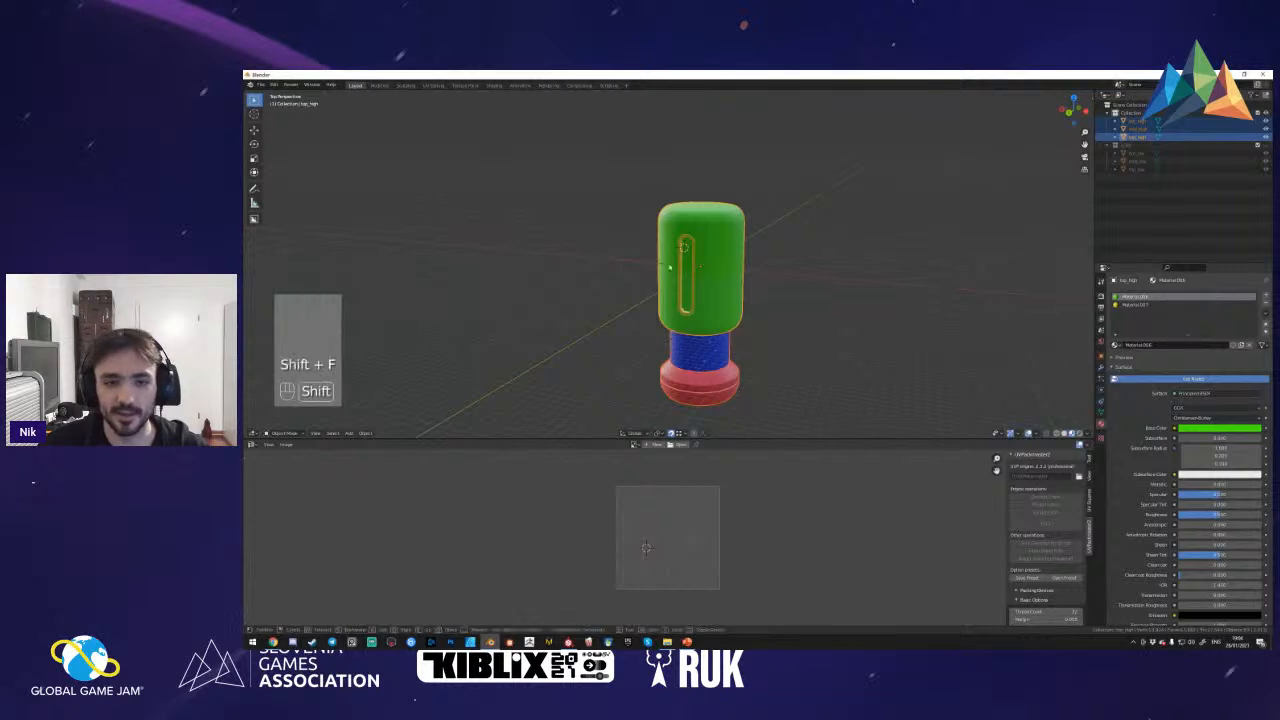
pyautogui.scroll(3, 697, 369)
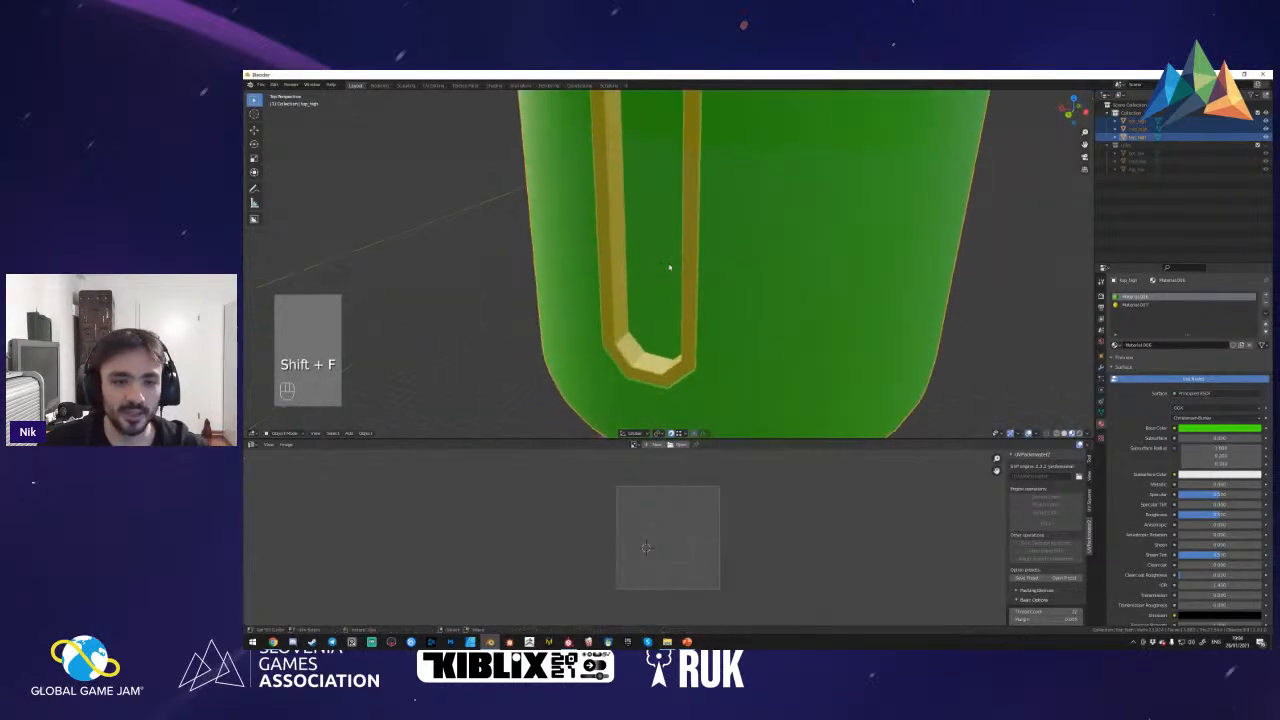
pyautogui.click(669, 267)
pyautogui.click(669, 258)
pyautogui.click(659, 191)
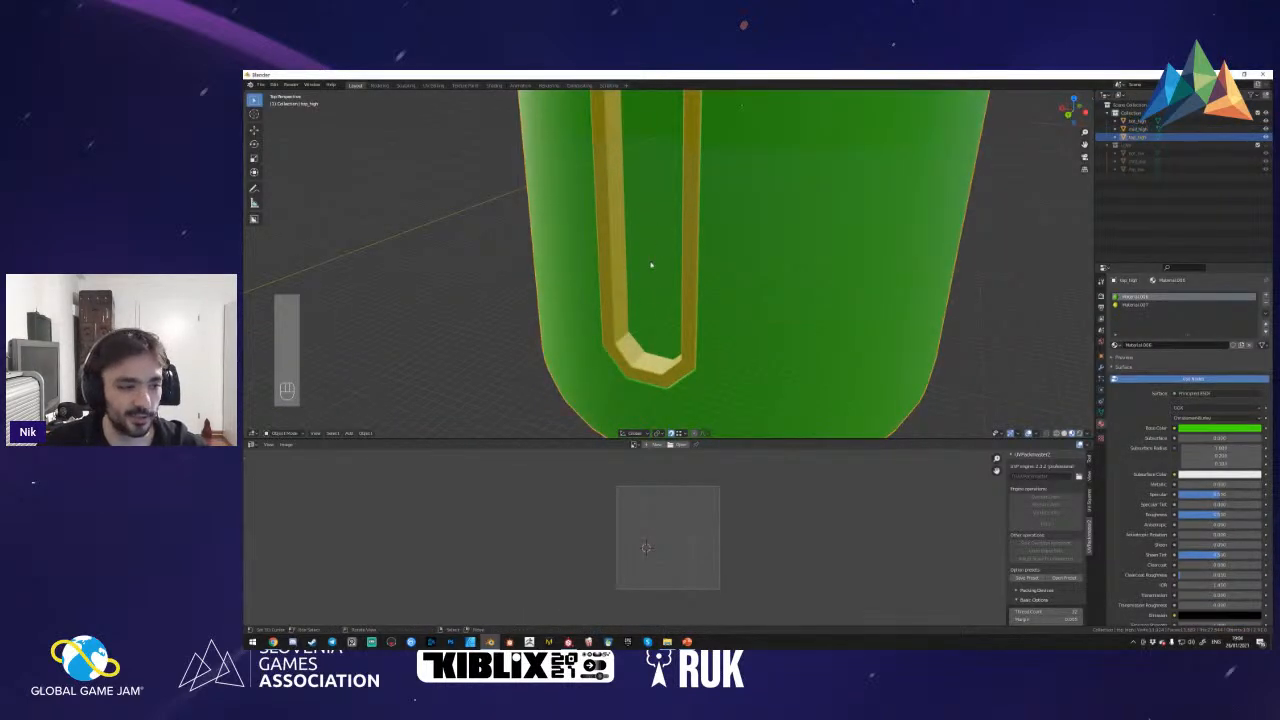
pyautogui.press('Tab')
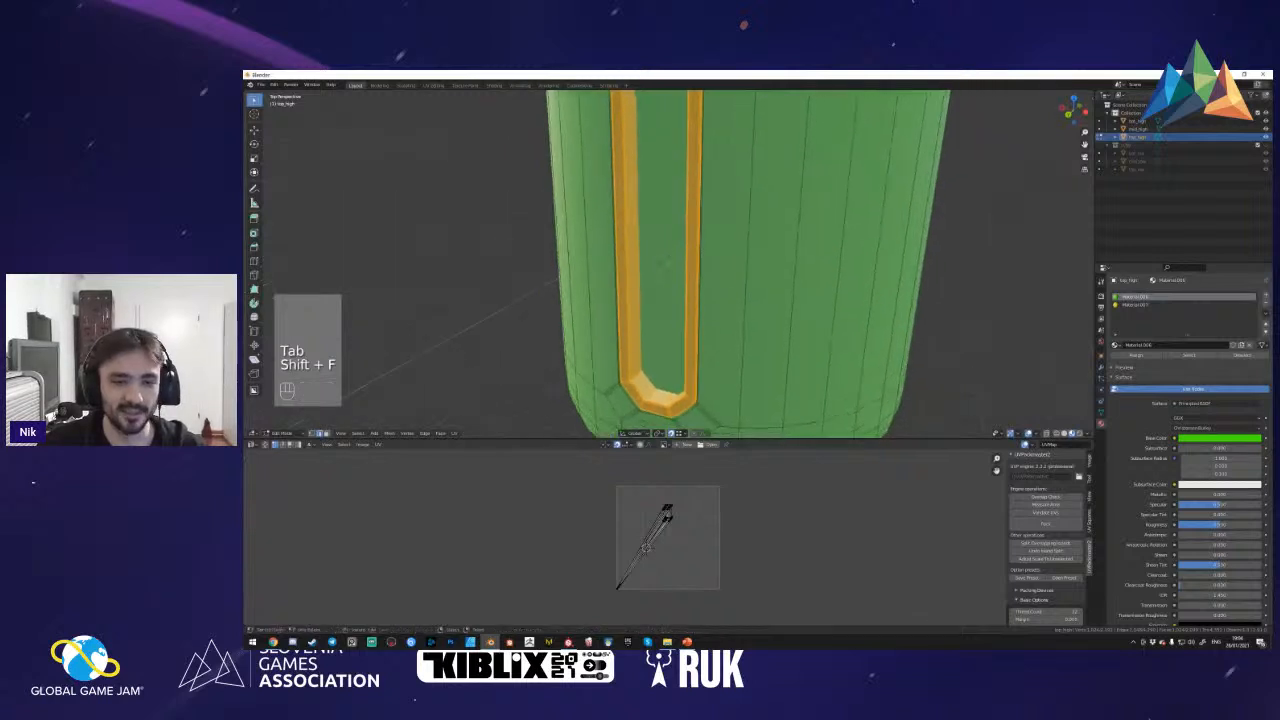
# - Switch to Substance Painter, raise the Max Frontal Distance slightly and rebake the mesh maps for all texture sets
pyautogui.click(568, 641)
pyautogui.keyDown('alt'); pyautogui.moveTo(634, 279); pyautogui.dragTo(564, 282); pyautogui.keyUp('alt')
pyautogui.keyDown('alt'); pyautogui.moveTo(564, 282); pyautogui.dragTo(523, 257, button='middle'); pyautogui.keyUp('alt')
pyautogui.keyDown('alt'); pyautogui.moveTo(523, 257); pyautogui.dragTo(608, 257); pyautogui.keyUp('alt')
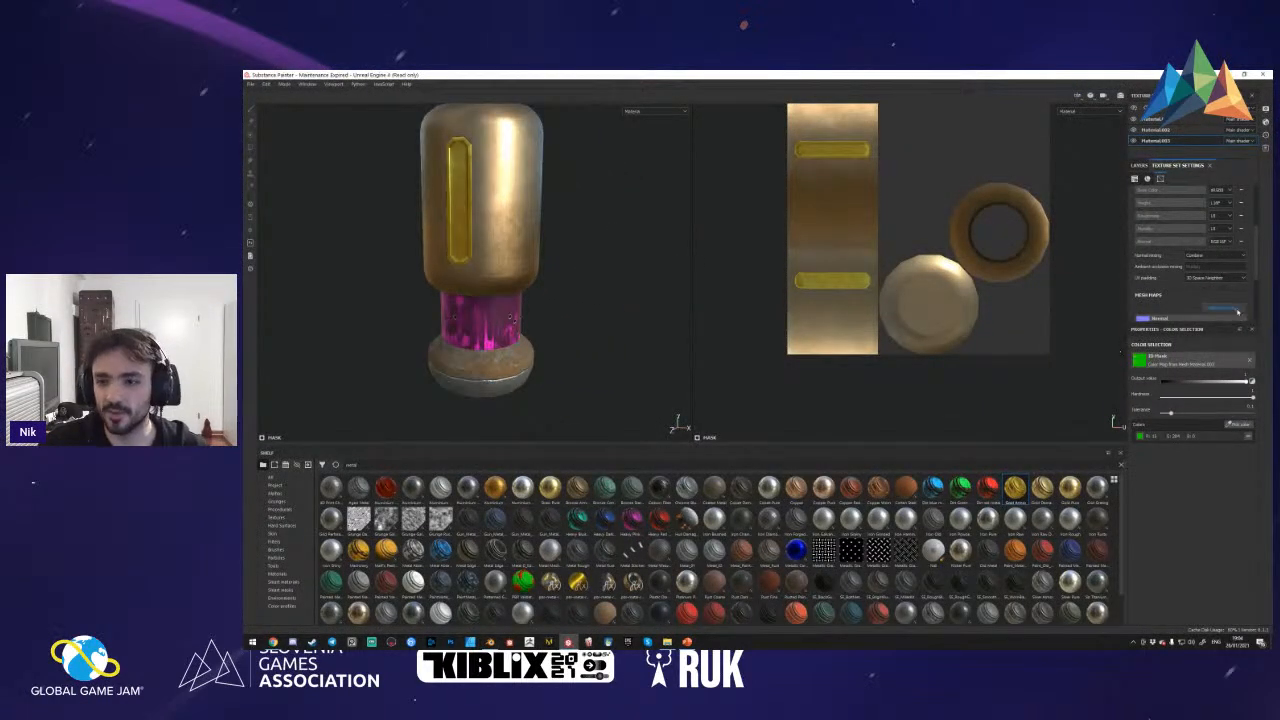
pyautogui.click(1222, 308)
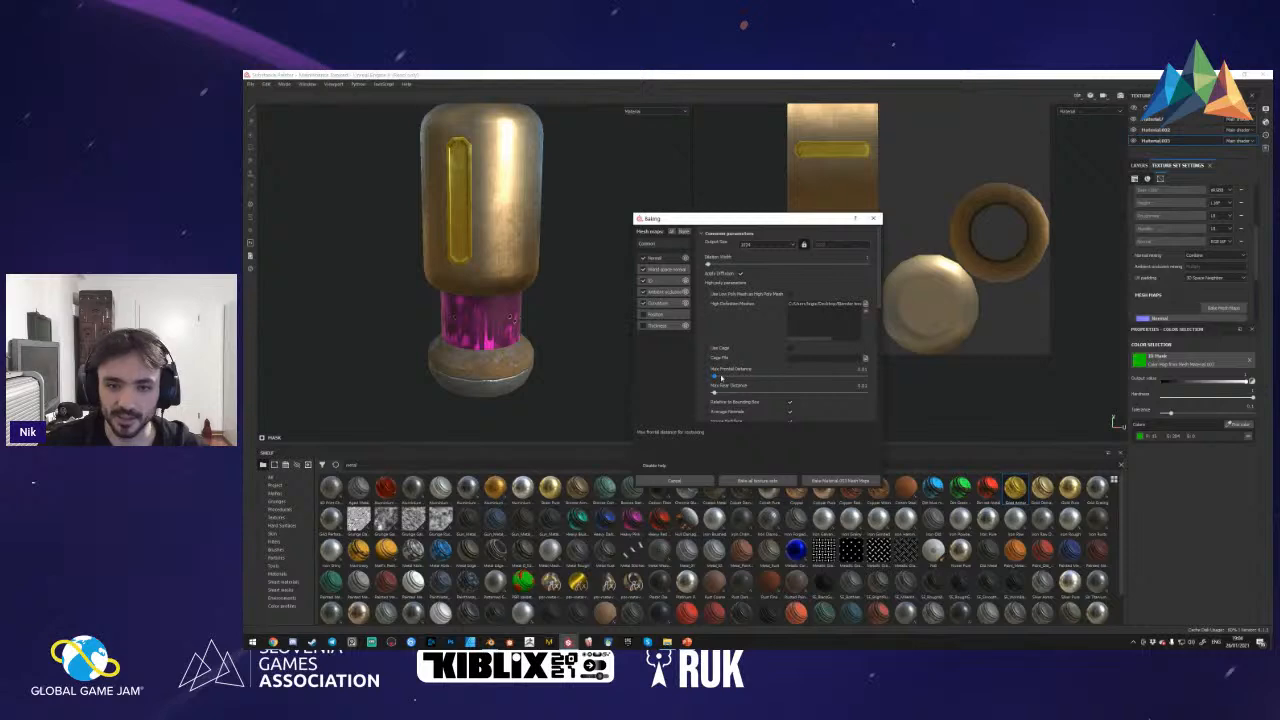
pyautogui.moveTo(718, 377); pyautogui.dragTo(727, 377)
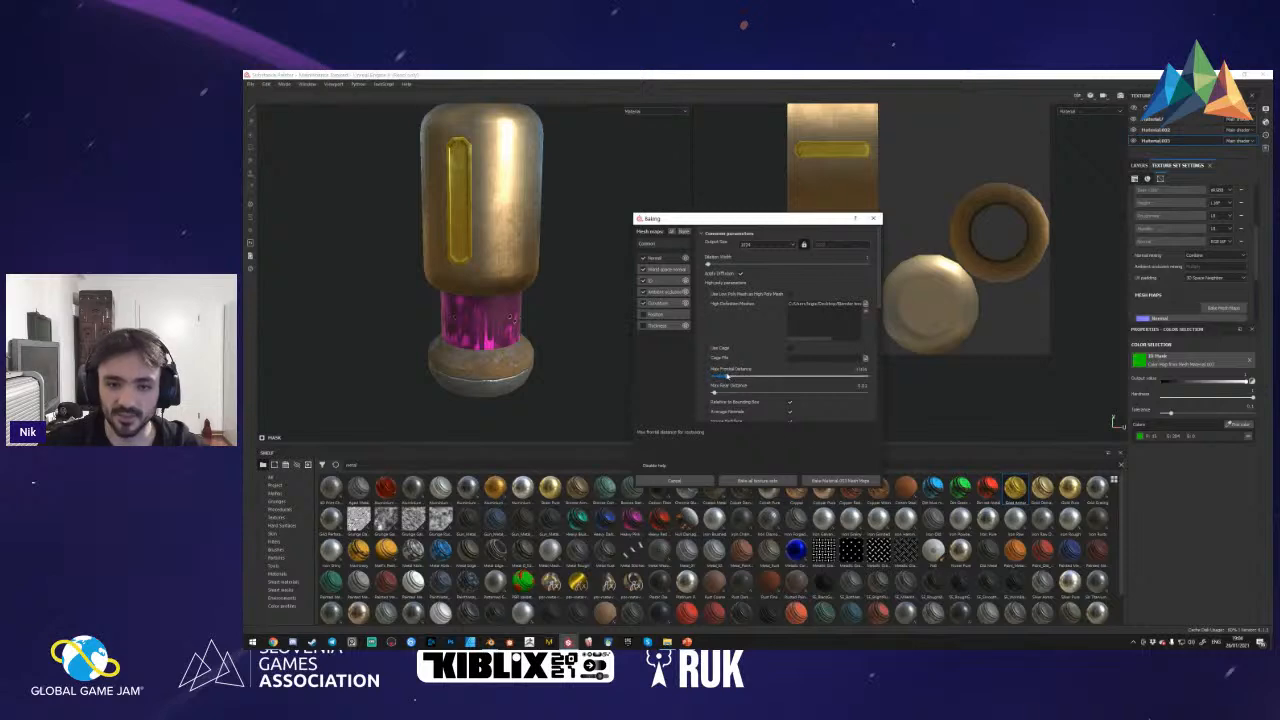
pyautogui.click(785, 481)
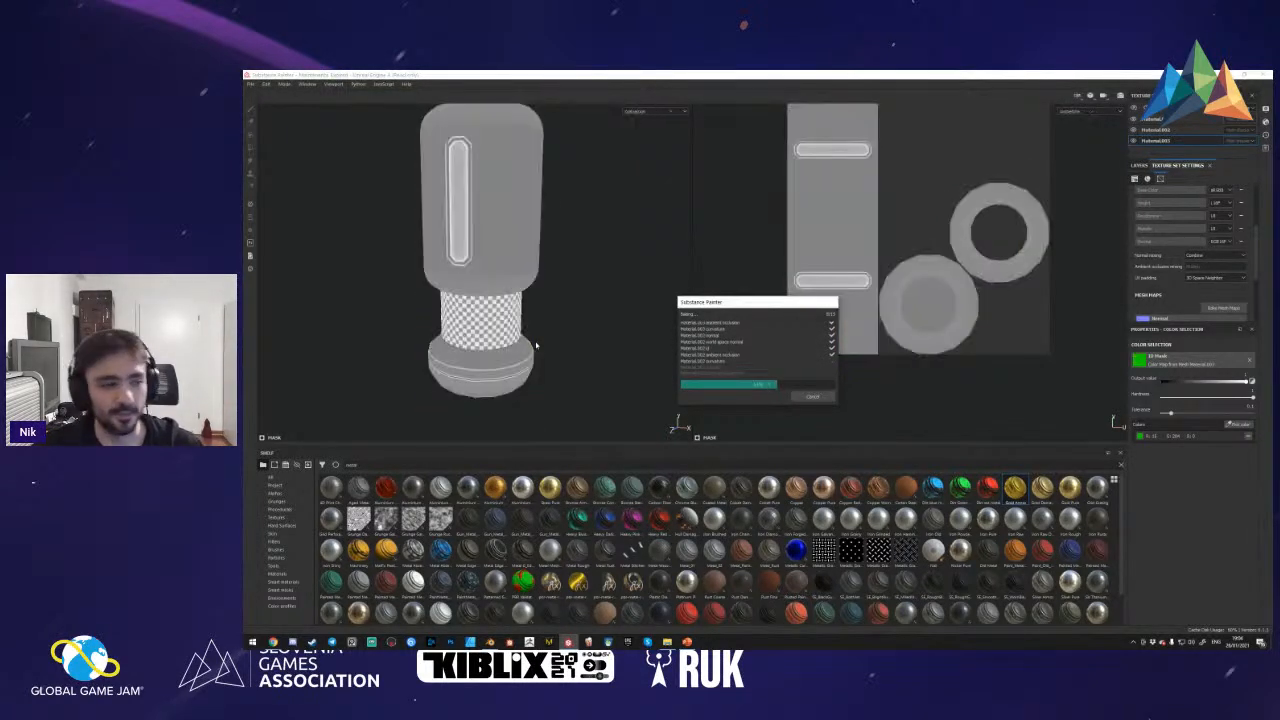
pyautogui.click(826, 399)
# - Display the ID colors from the color selection again and examine the area around the slot
pyautogui.moveTo(523, 245)
pyautogui.keyDown('alt'); pyautogui.mouseDown()
pyautogui.moveTo(486, 238)
pyautogui.moveTo(509, 239)
pyautogui.moveTo(509, 254)
pyautogui.mouseUp(); pyautogui.keyUp('alt')
pyautogui.click(1239, 425)
pyautogui.click(497, 241)
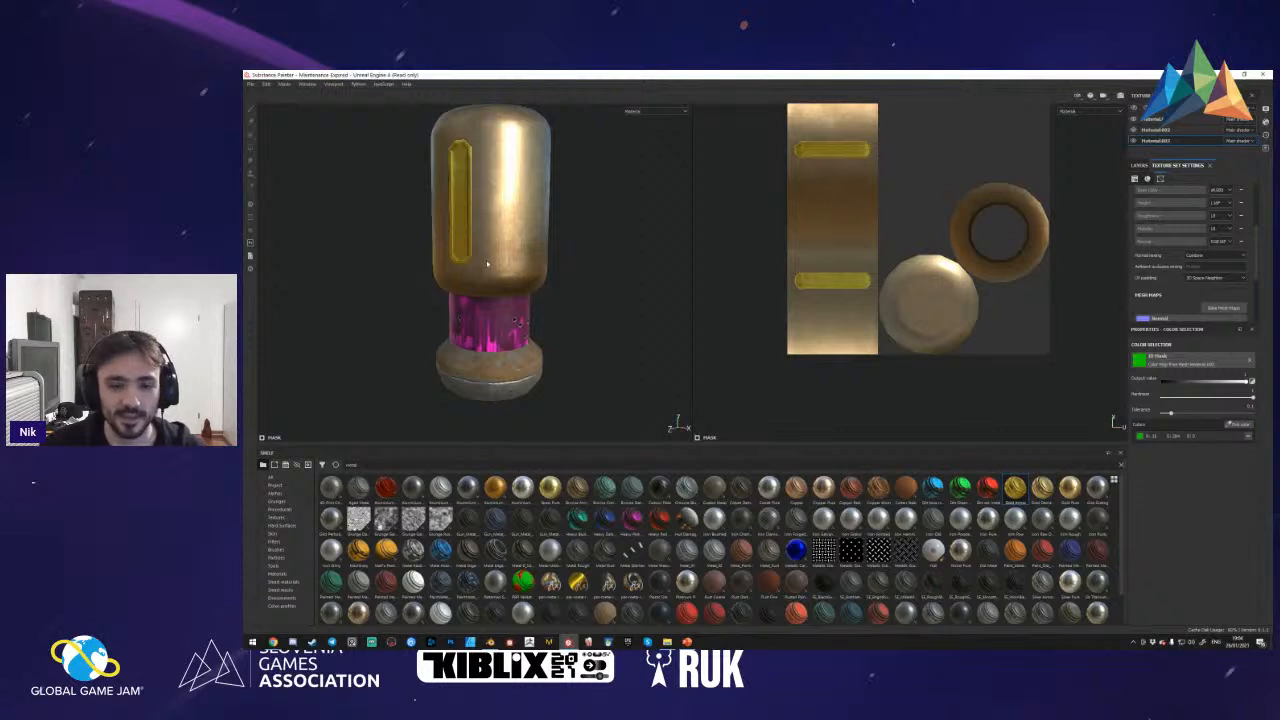
pyautogui.scroll(-5, 563, 338)
pyautogui.scroll(5, 568, 303)
pyautogui.moveTo(569, 302)
pyautogui.keyDown('alt'); pyautogui.mouseDown()
pyautogui.moveTo(583, 295)
pyautogui.moveTo(605, 318)
pyautogui.moveTo(570, 308)
pyautogui.mouseUp(); pyautogui.keyUp('alt')
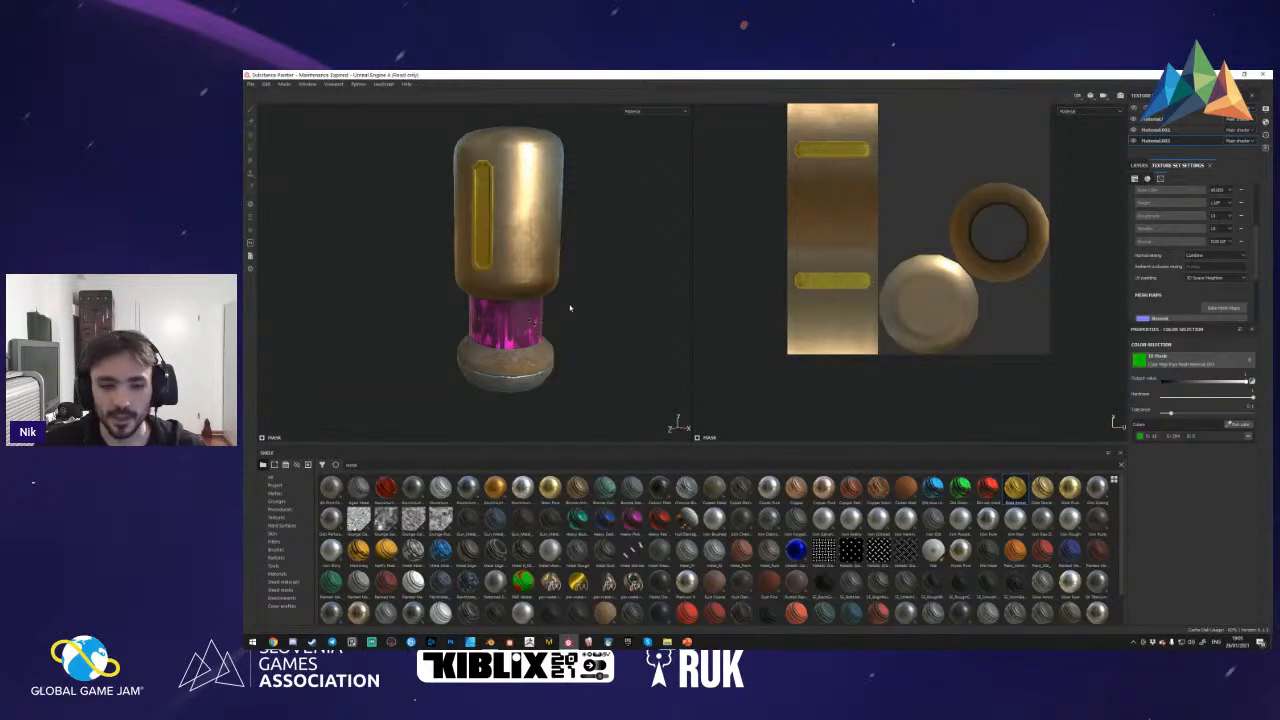
pyautogui.keyDown('alt'); pyautogui.moveTo(575, 347); pyautogui.dragTo(546, 332); pyautogui.keyUp('alt')
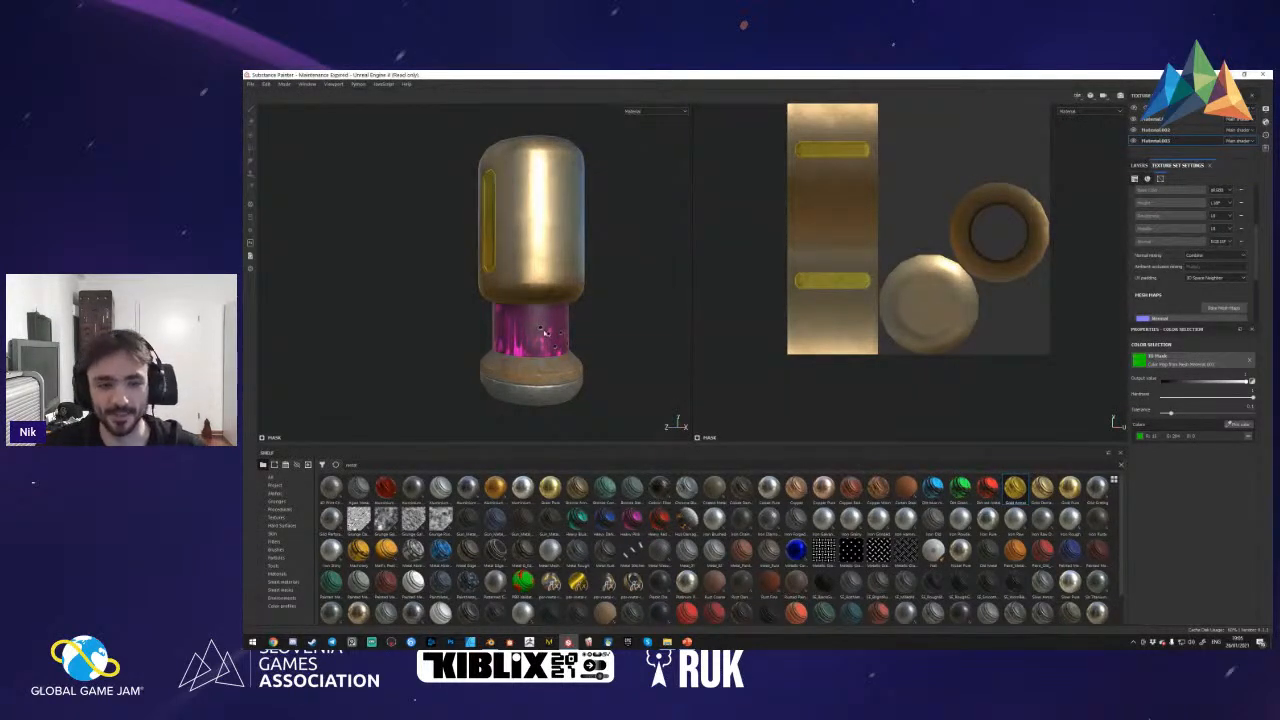
pyautogui.keyDown('alt'); pyautogui.moveTo(545, 332); pyautogui.dragTo(563, 323); pyautogui.keyUp('alt')
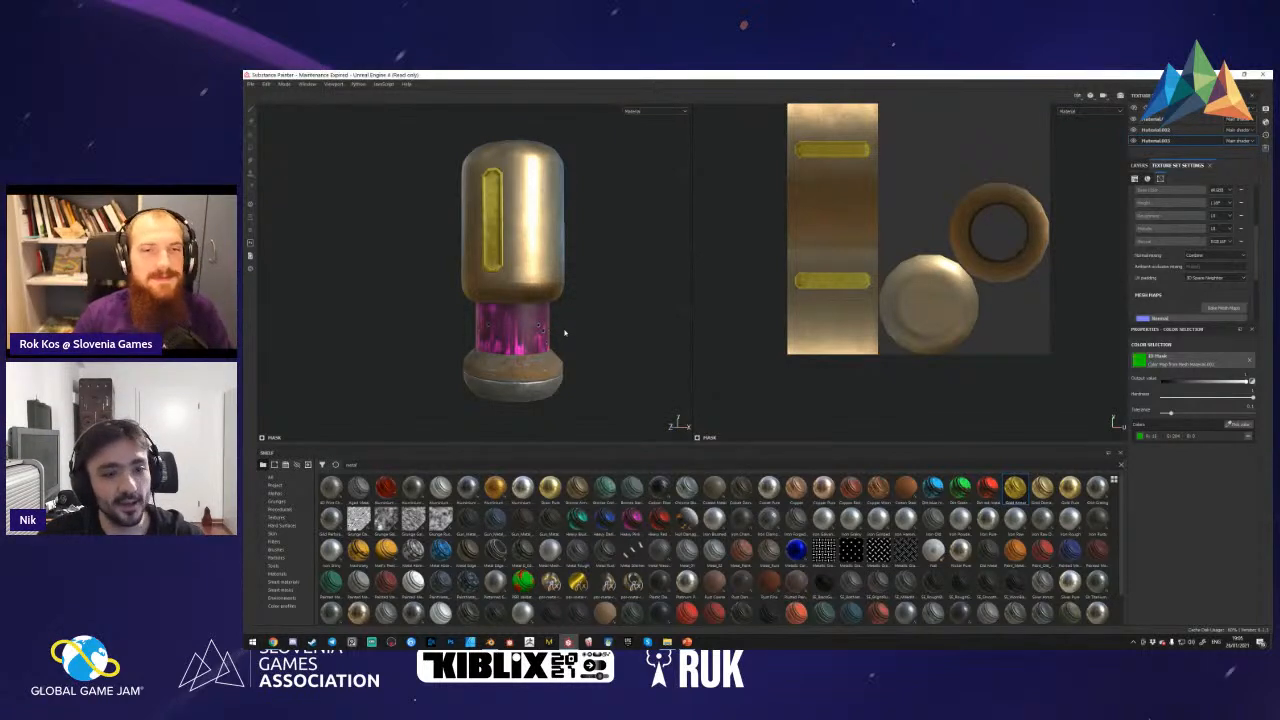
pyautogui.scroll(-5, 566, 330)
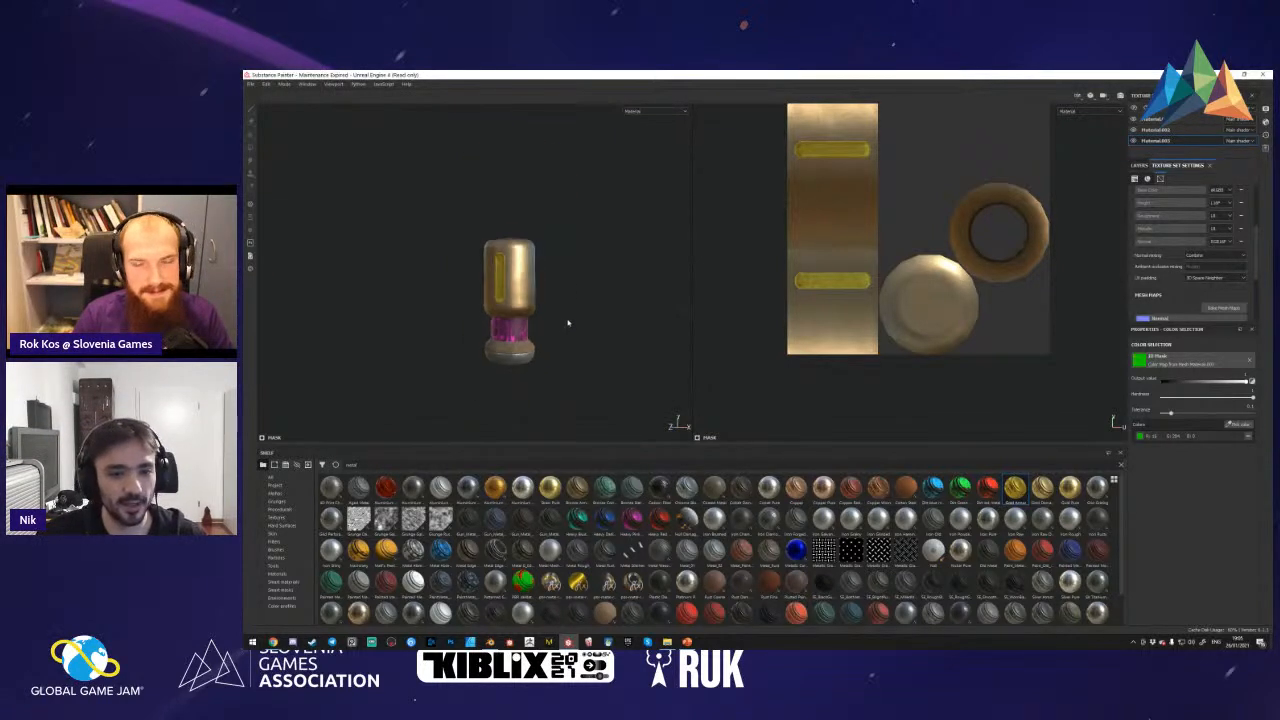
pyautogui.scroll(2, 595, 333)
pyautogui.keyDown('alt'); pyautogui.moveTo(583, 355); pyautogui.dragTo(510, 357, button='middle'); pyautogui.keyUp('alt')
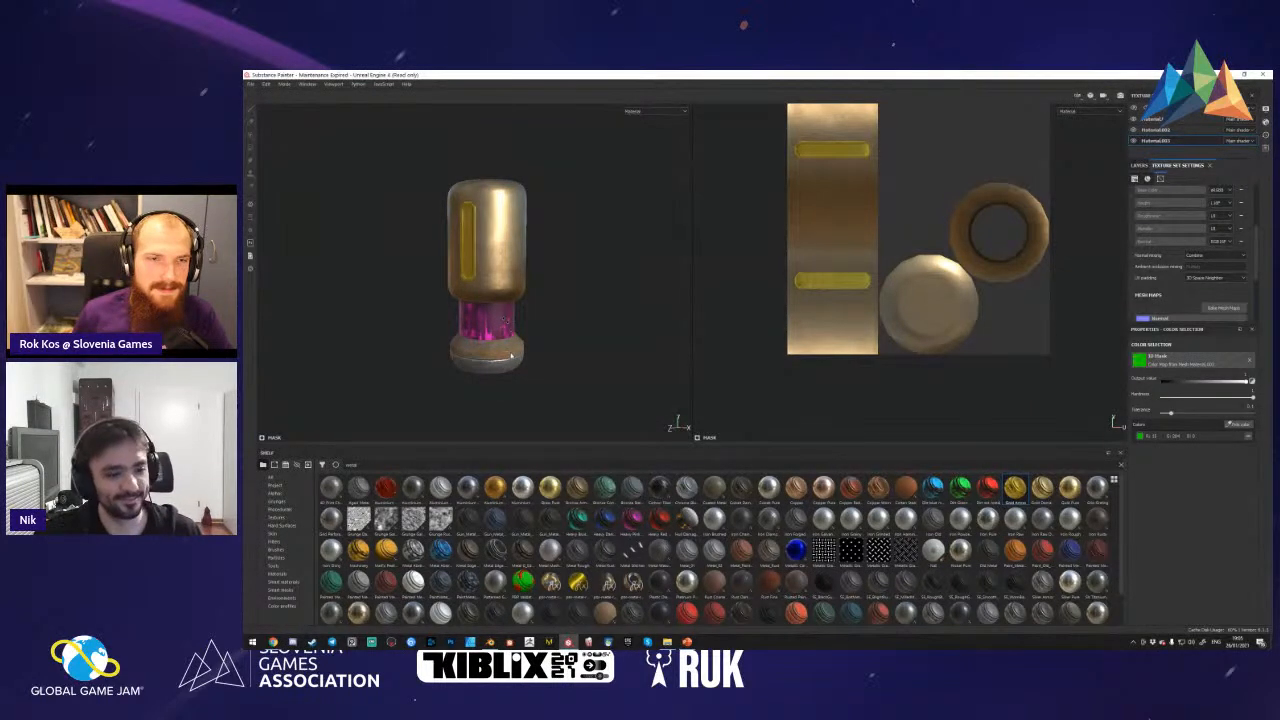
# - Switch to Blender to view the high-poly top part's mesh
pyautogui.click(490, 641)
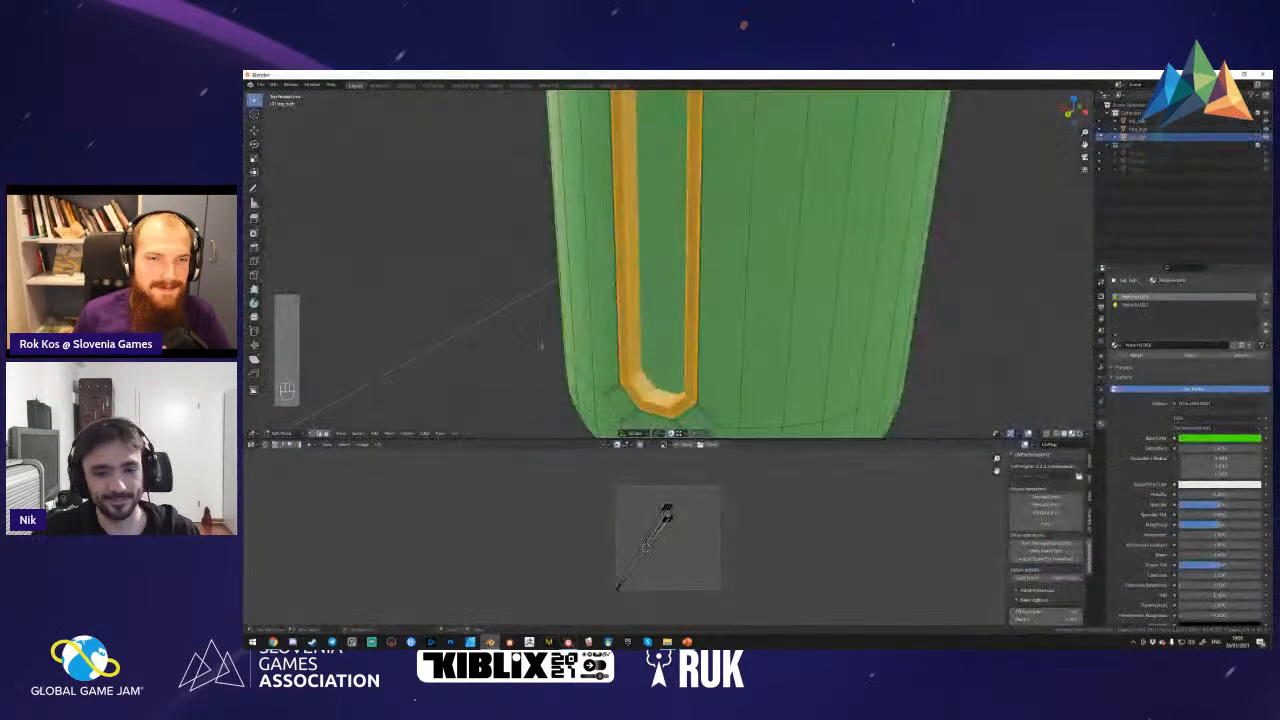
# - Leave Edit Mode and enlarge the 3D viewport over the UV editor to view the whole coloured model
pyautogui.press('Tab')
pyautogui.hotkey('shift', 'f')
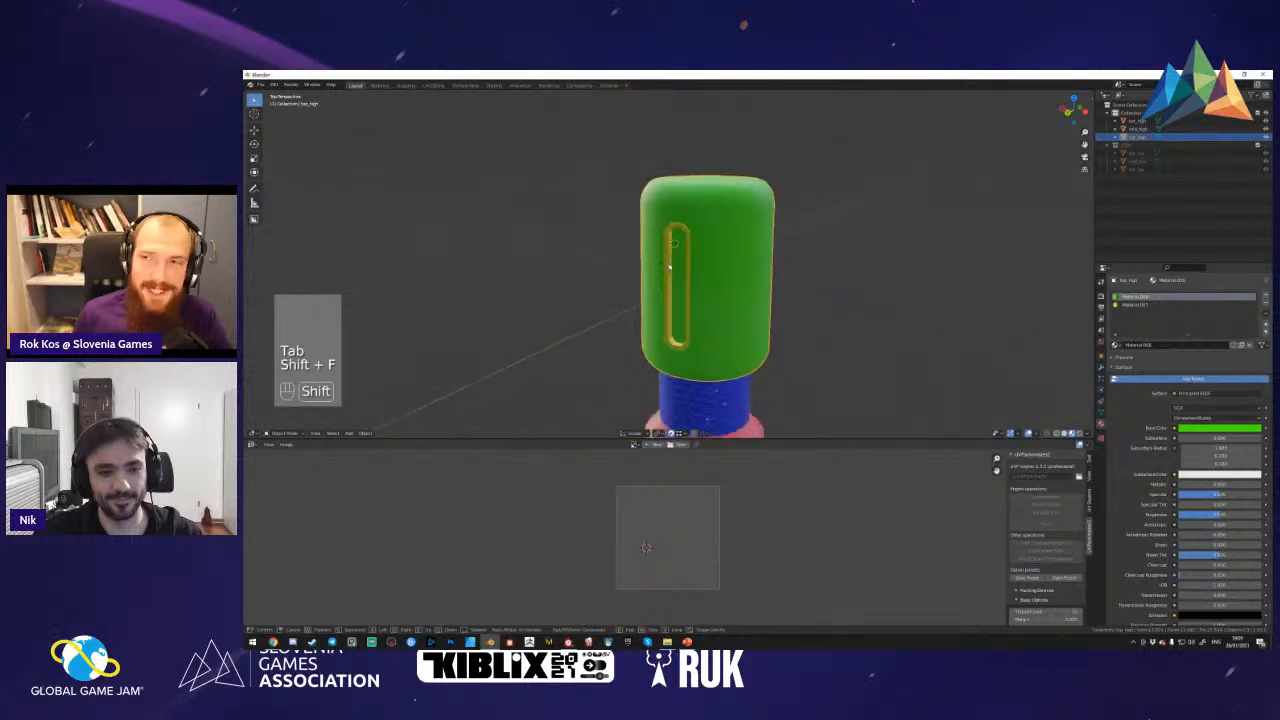
pyautogui.moveTo(852, 443); pyautogui.dragTo(852, 618)
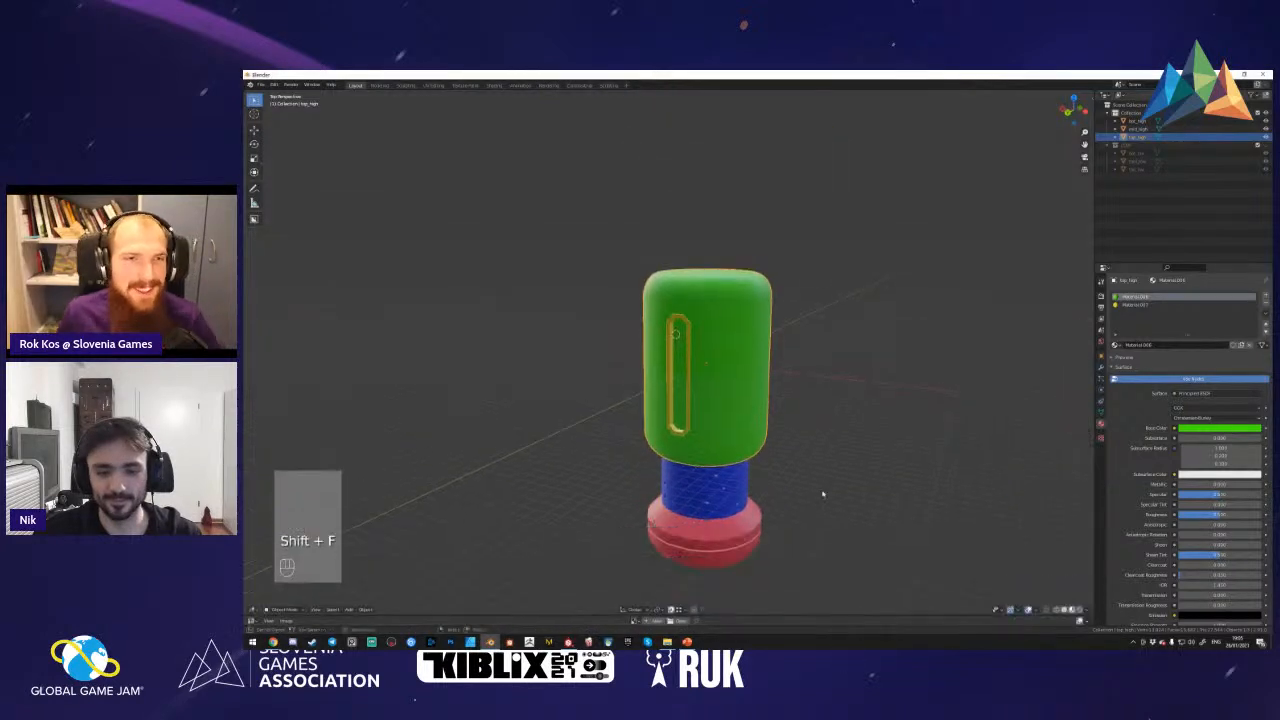
pyautogui.hotkey('shift', 'f')
pyautogui.click(742, 362)
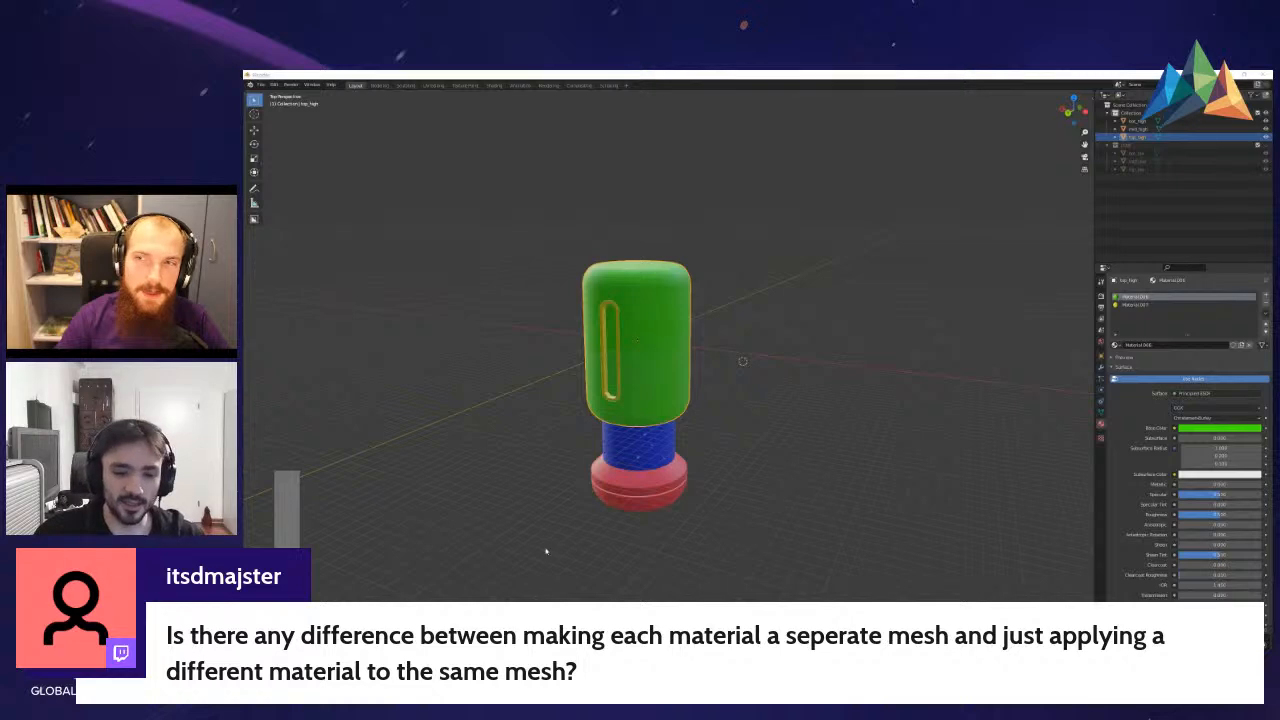
# - Switch to Substance Painter, show only the base ring's texture set and select it to view its UV layout
pyautogui.hotkey('alt', 'Tab')
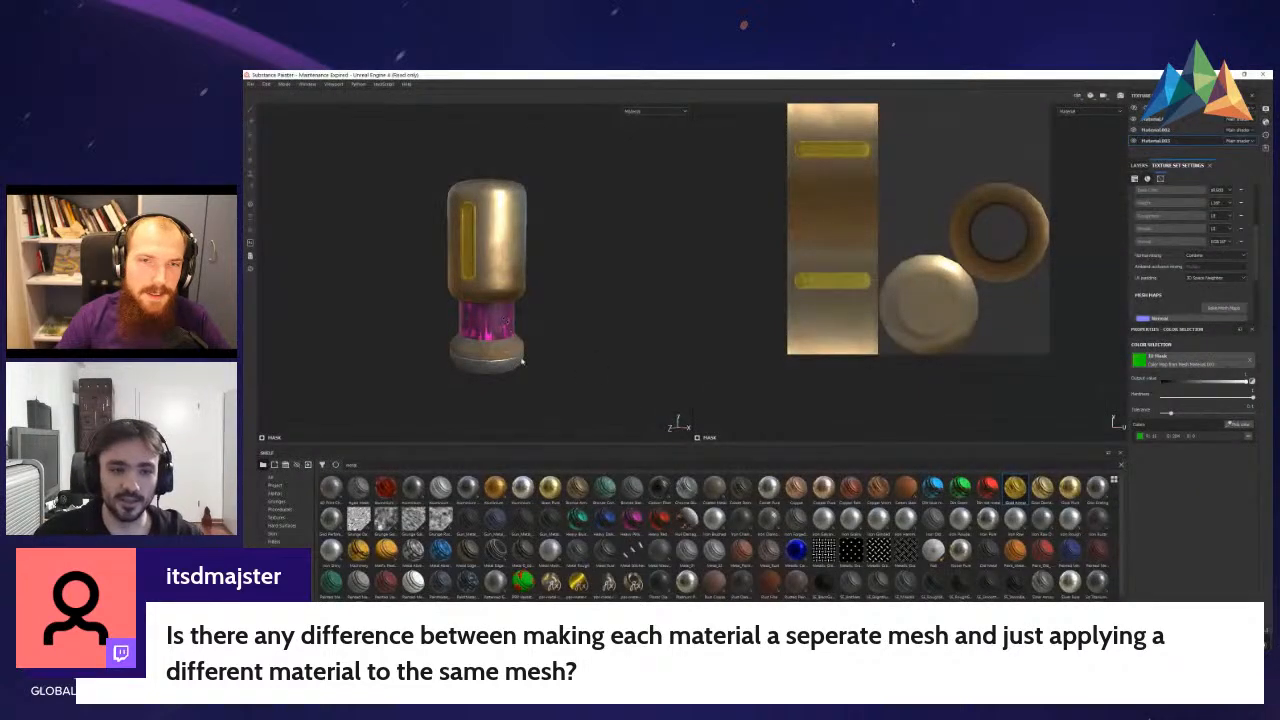
pyautogui.rightClick(497, 359)
pyautogui.rightClick(502, 325)
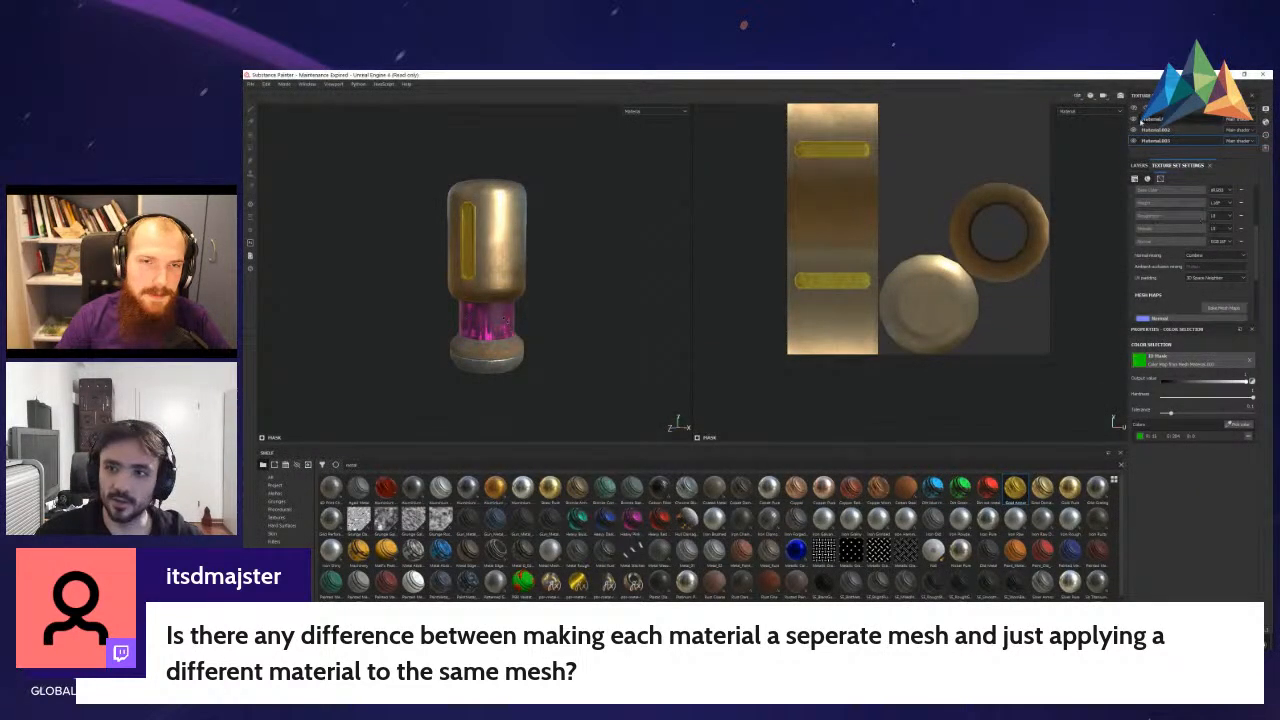
pyautogui.click(1134, 119)
pyautogui.click(1134, 130)
pyautogui.click(1134, 141)
pyautogui.click(1133, 120)
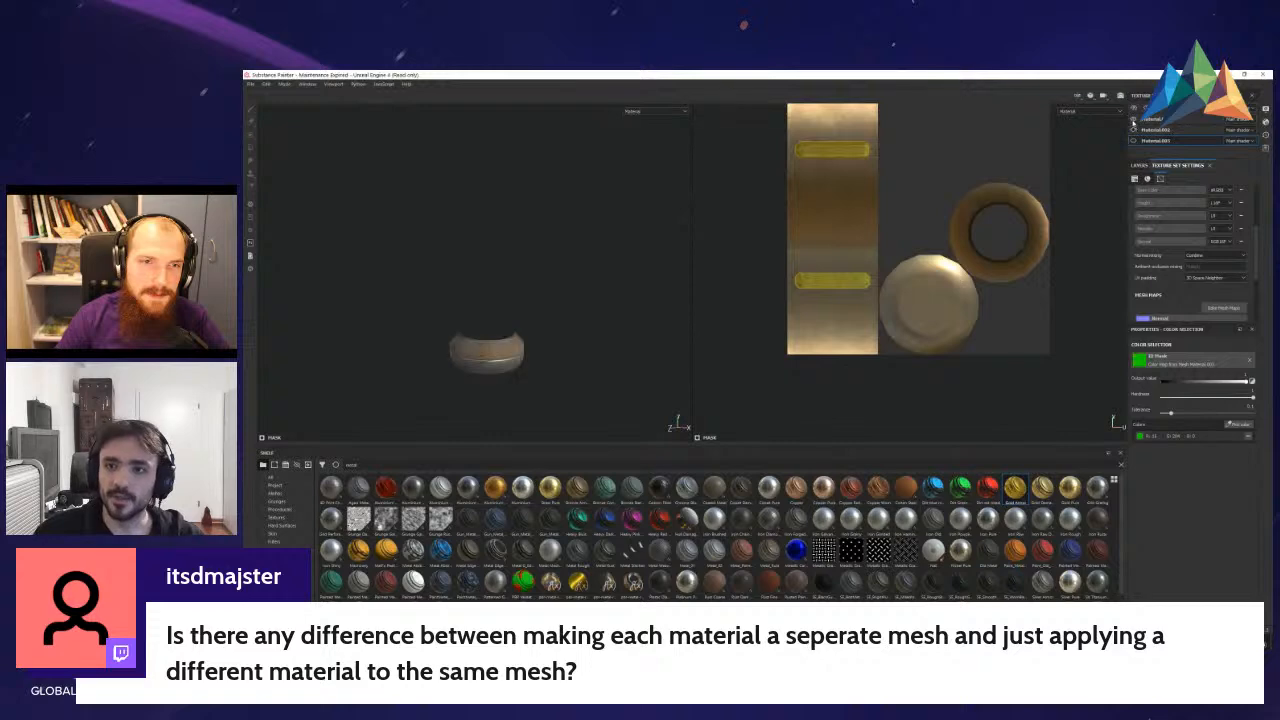
pyautogui.click(1155, 119)
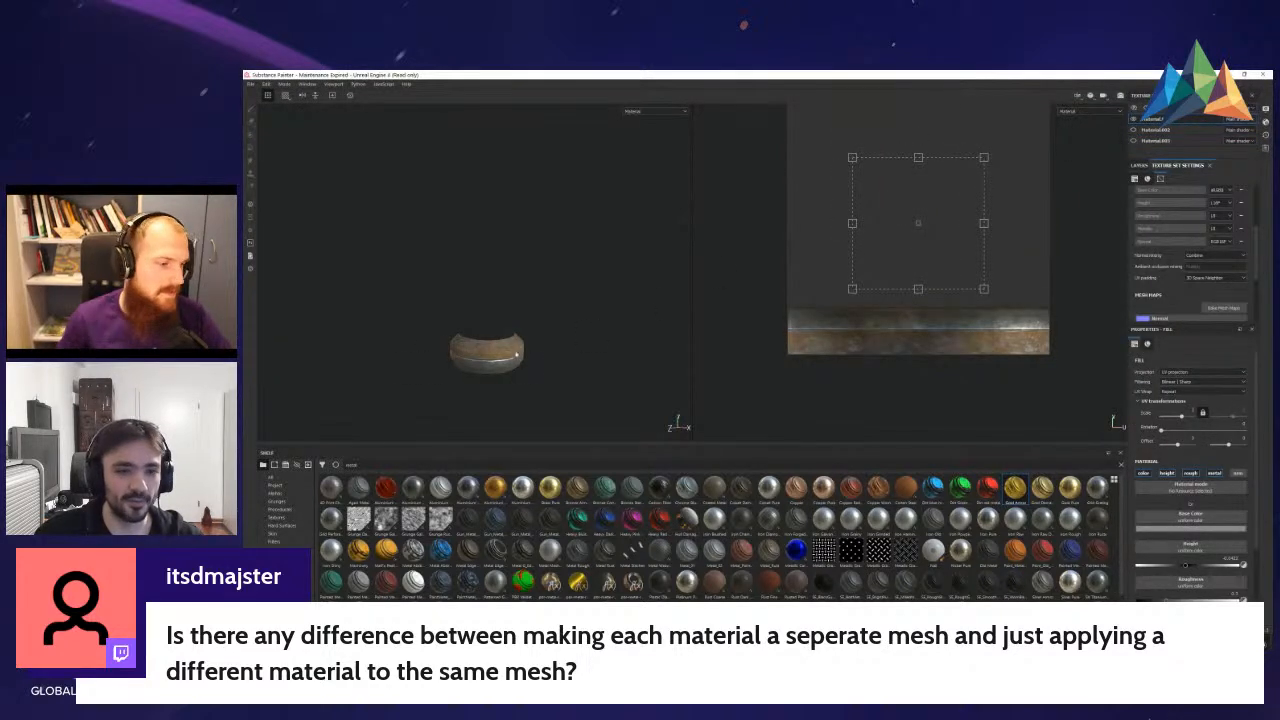
# - Isolate the middle section's texture set in the 3D view, followed by the cap's texture set
pyautogui.click(1134, 119)
pyautogui.click(1134, 130)
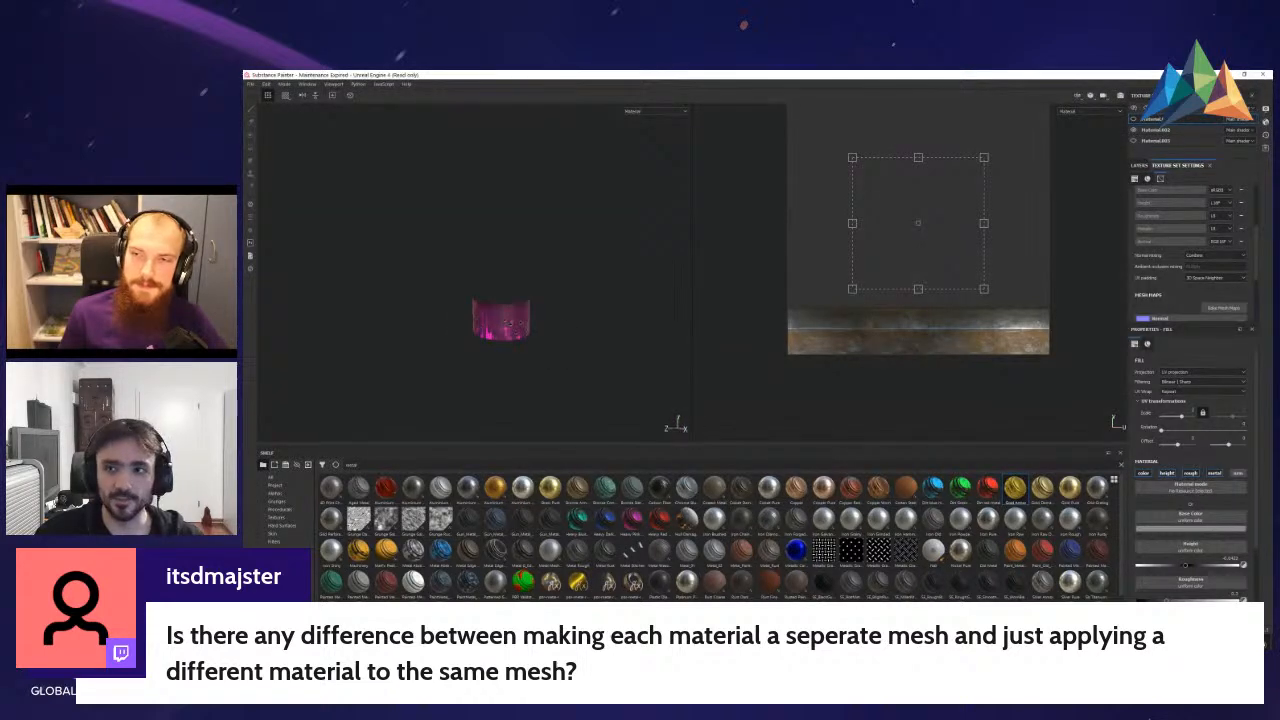
pyautogui.click(1134, 130)
pyautogui.click(1135, 140)
pyautogui.keyDown('alt'); pyautogui.moveTo(545, 259); pyautogui.dragTo(465, 187); pyautogui.keyUp('alt')
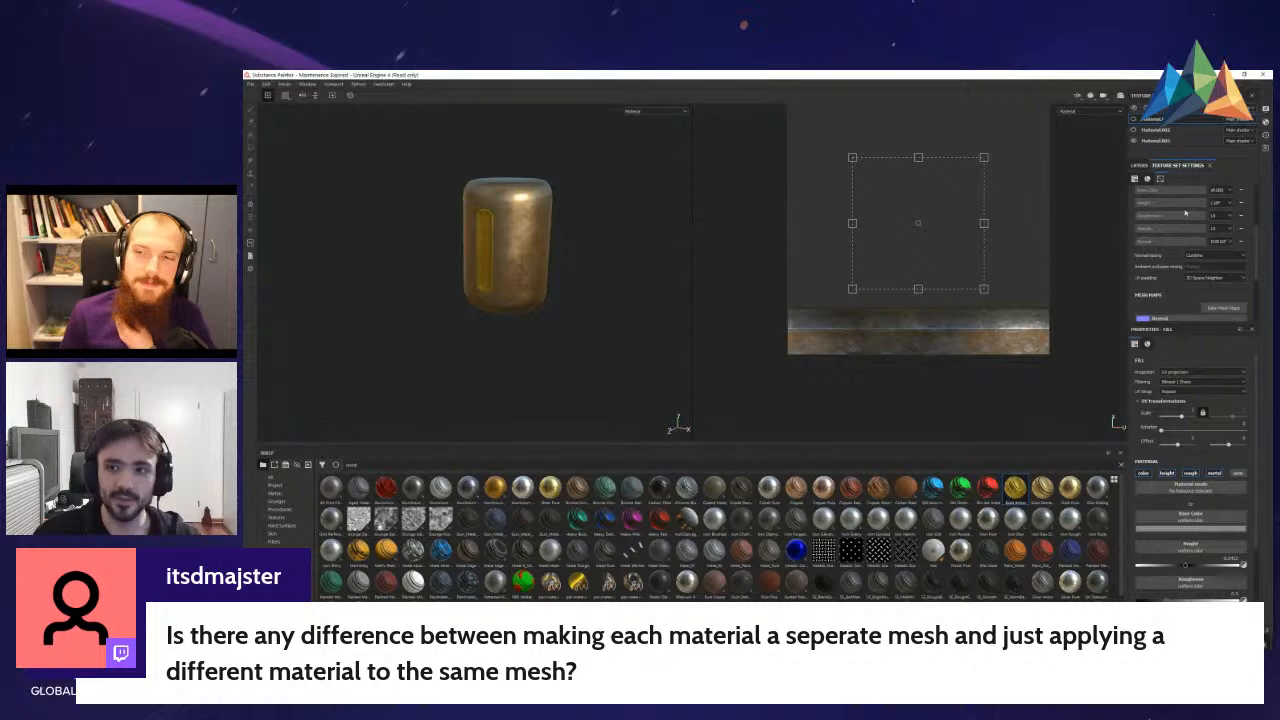
# - Select the cap's texture set and replace its existing layers with the red worn-metal smart material
pyautogui.press('1')
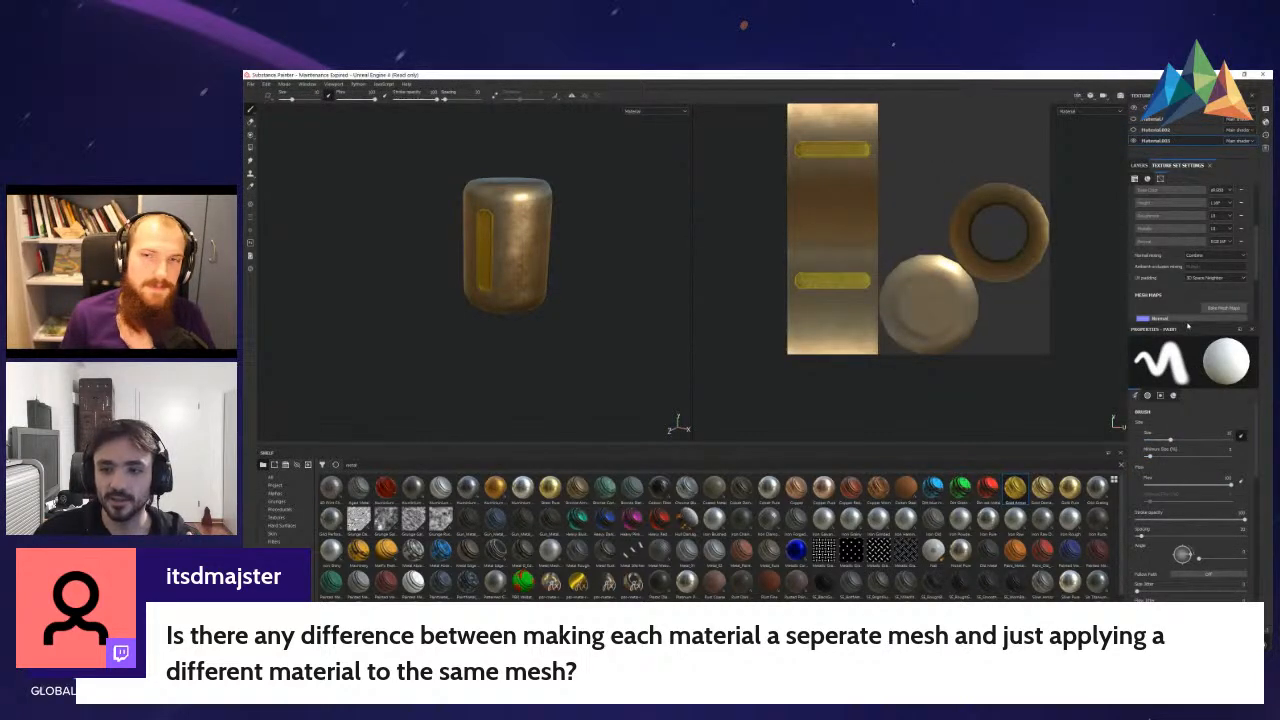
pyautogui.moveTo(1189, 323); pyautogui.dragTo(1189, 425)
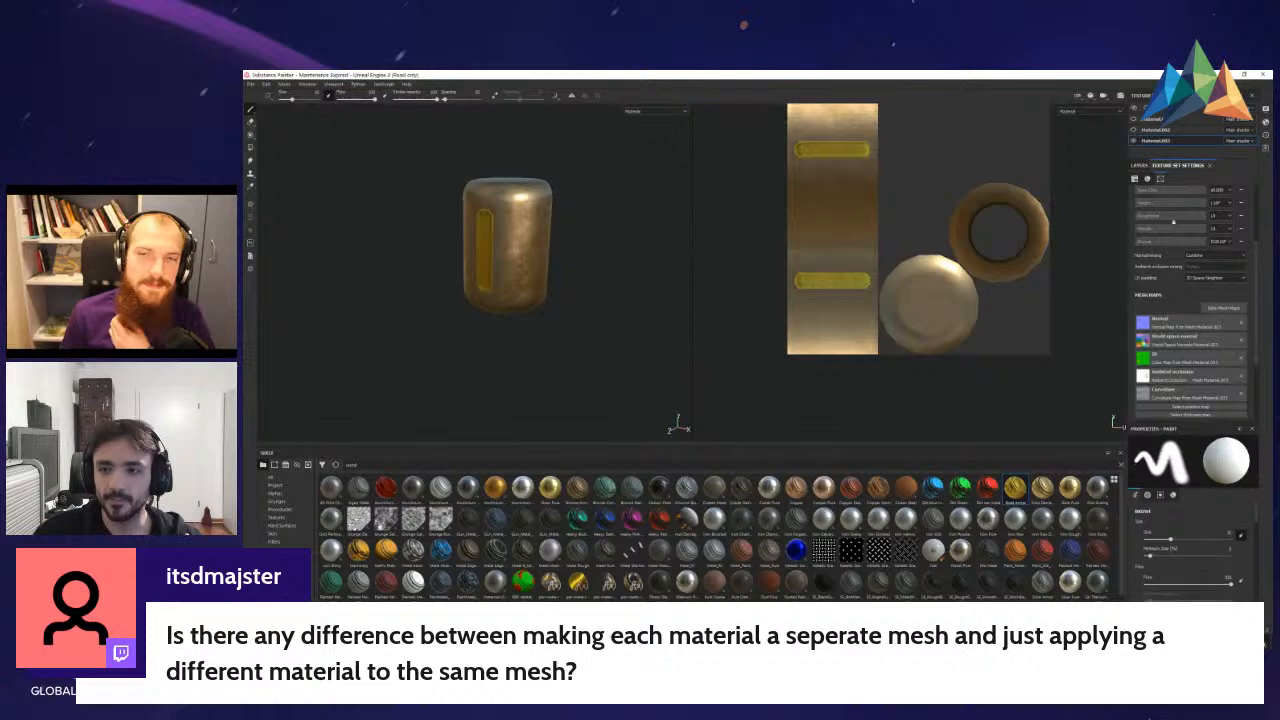
pyautogui.click(1140, 165)
pyautogui.click(1142, 196)
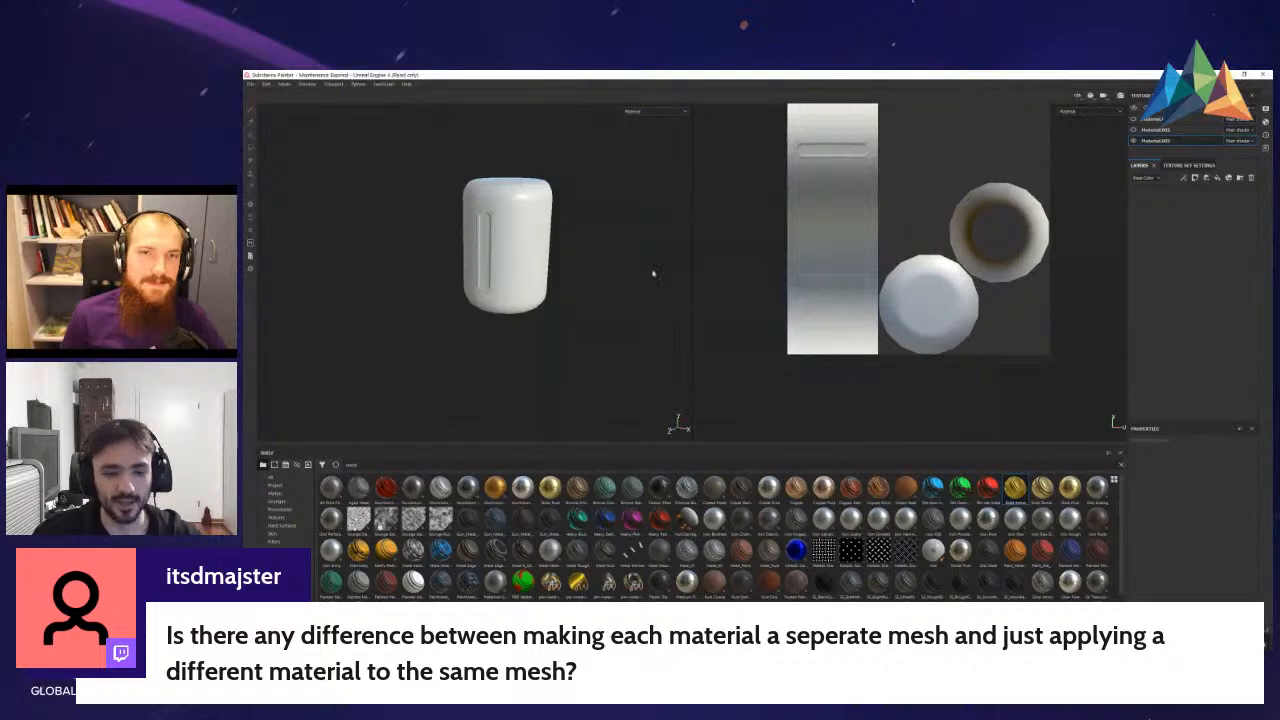
pyautogui.moveTo(659, 519); pyautogui.dragTo(1170, 277)
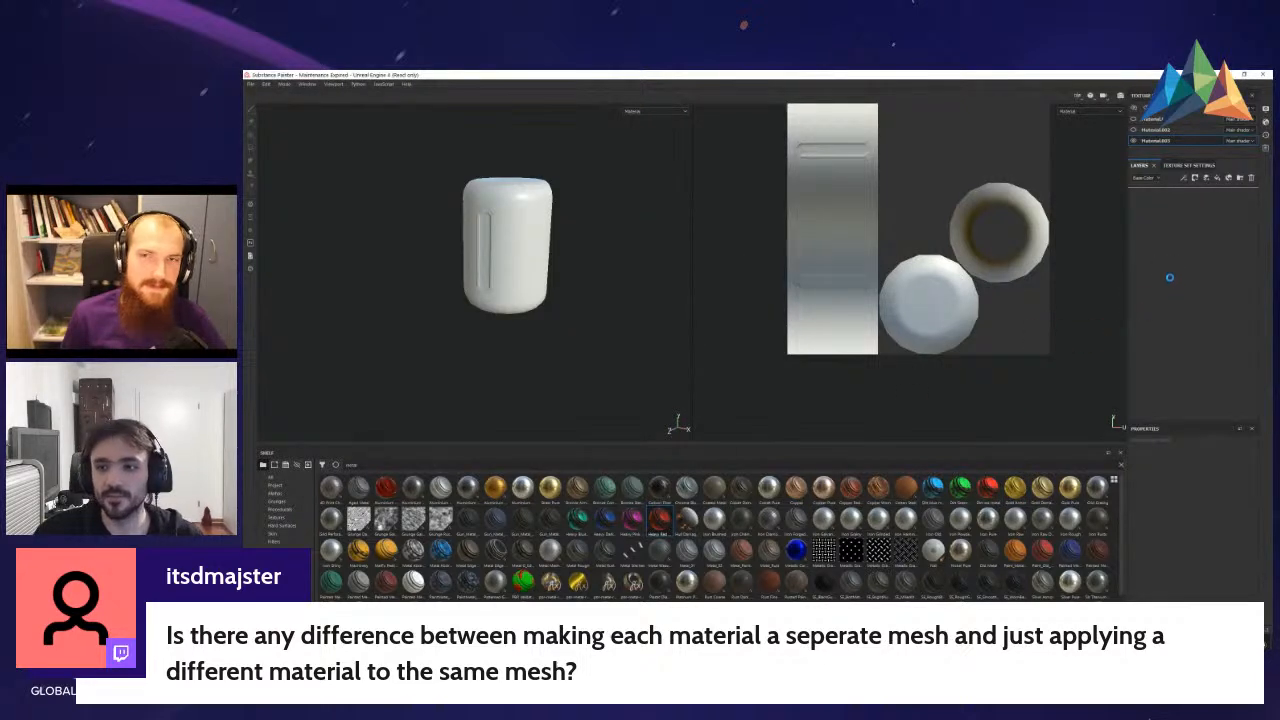
# - Add a color selection mask to the red metal material, picking the cap body's green ID colour
pyautogui.rightClick(1163, 195)
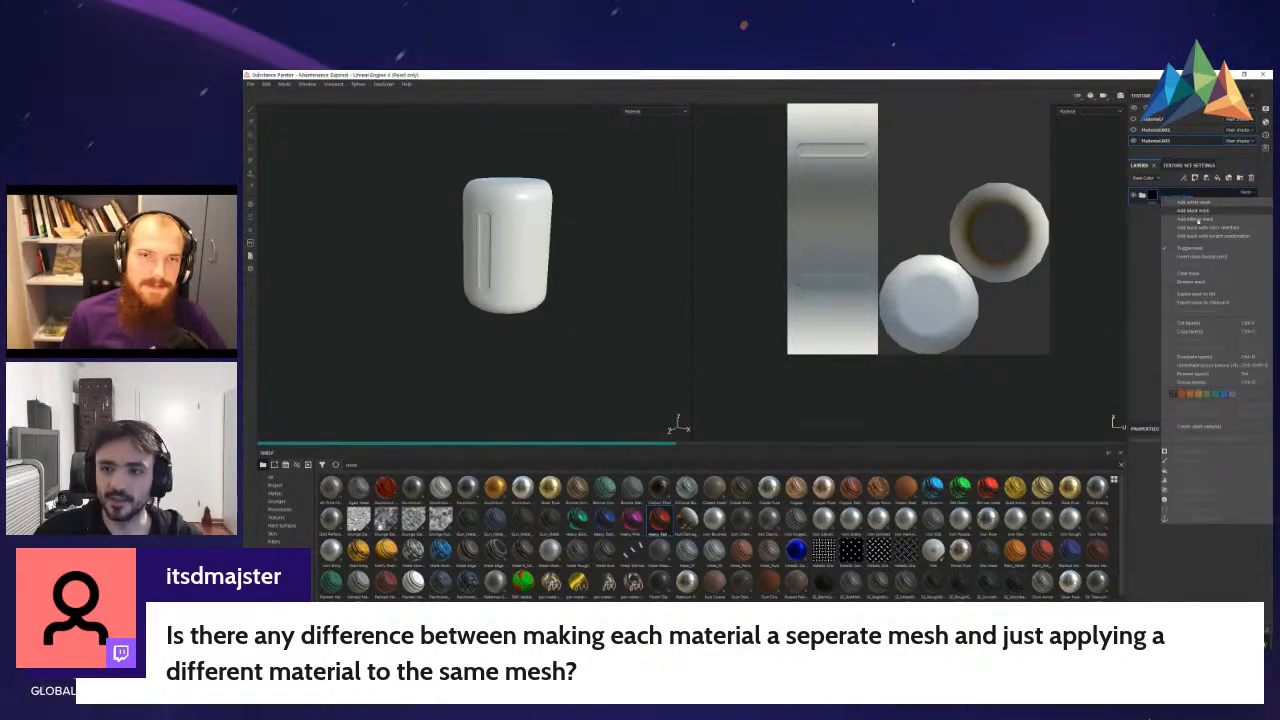
pyautogui.click(1200, 227)
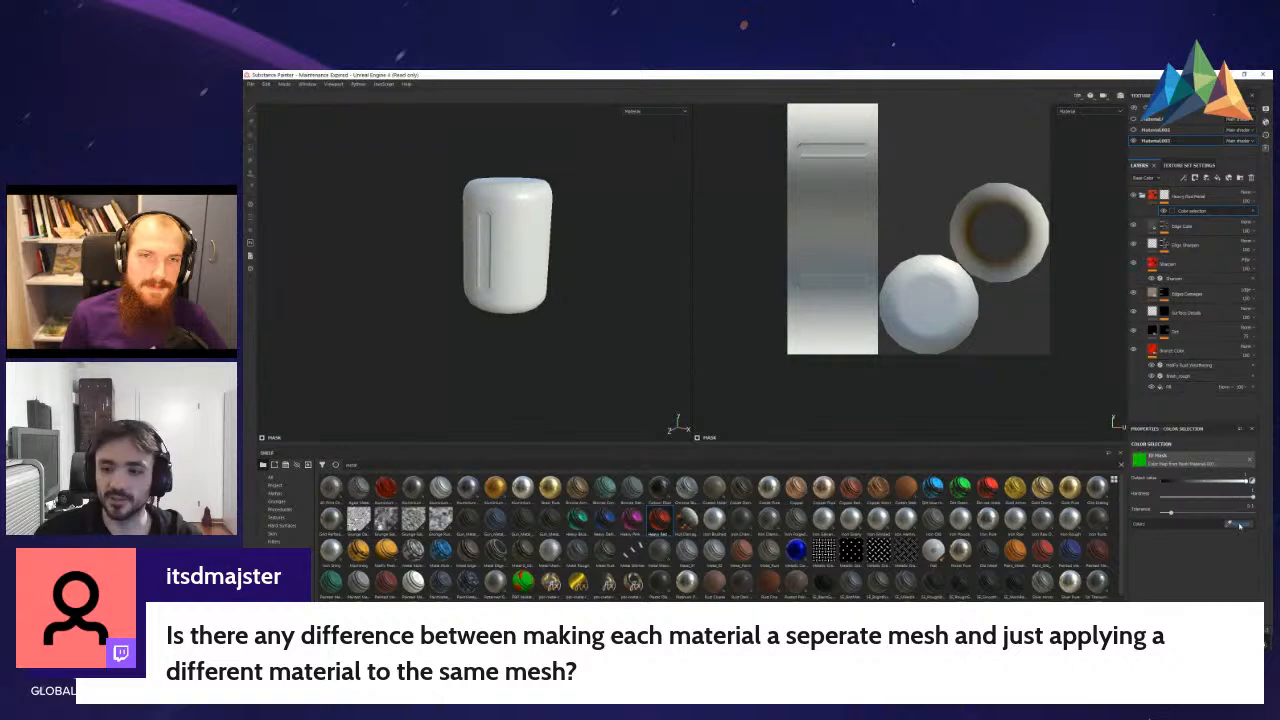
pyautogui.click(1239, 525)
pyautogui.click(526, 199)
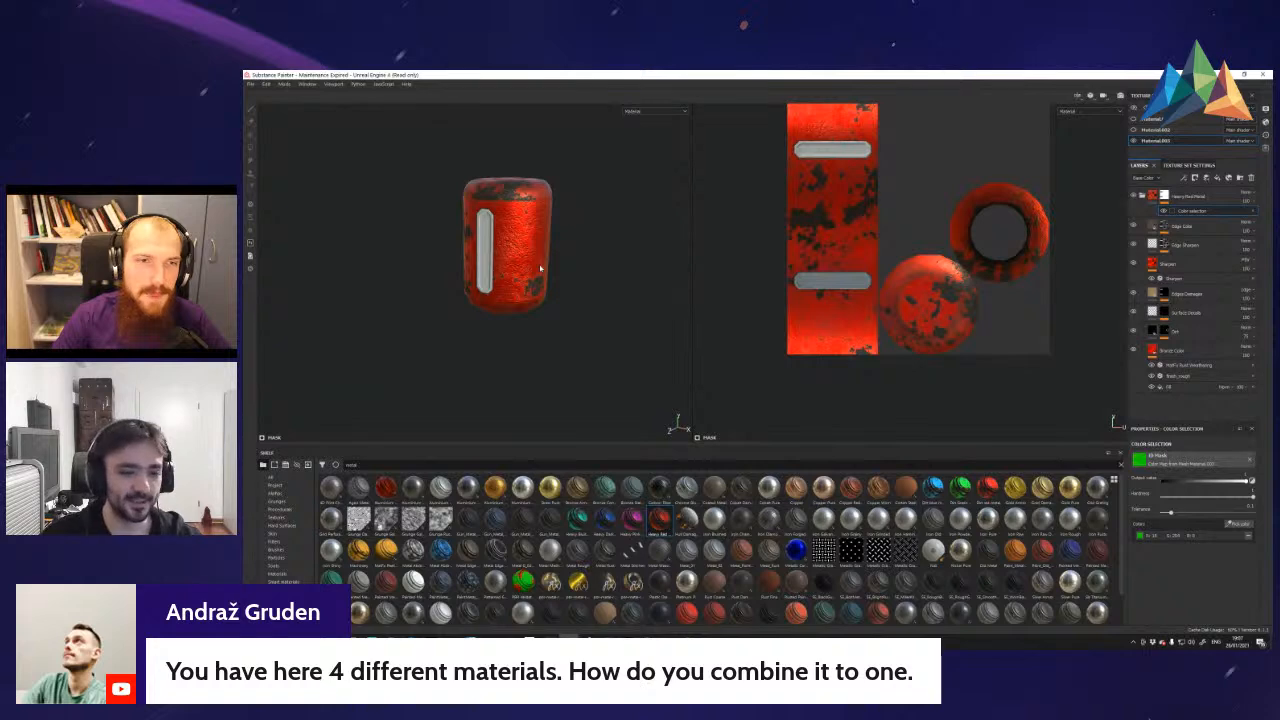
# - Switch to Blender and toggle between the high-poly and low-poly collections, ending with only the low-poly model shown
pyautogui.hotkey('alt', 'Tab')
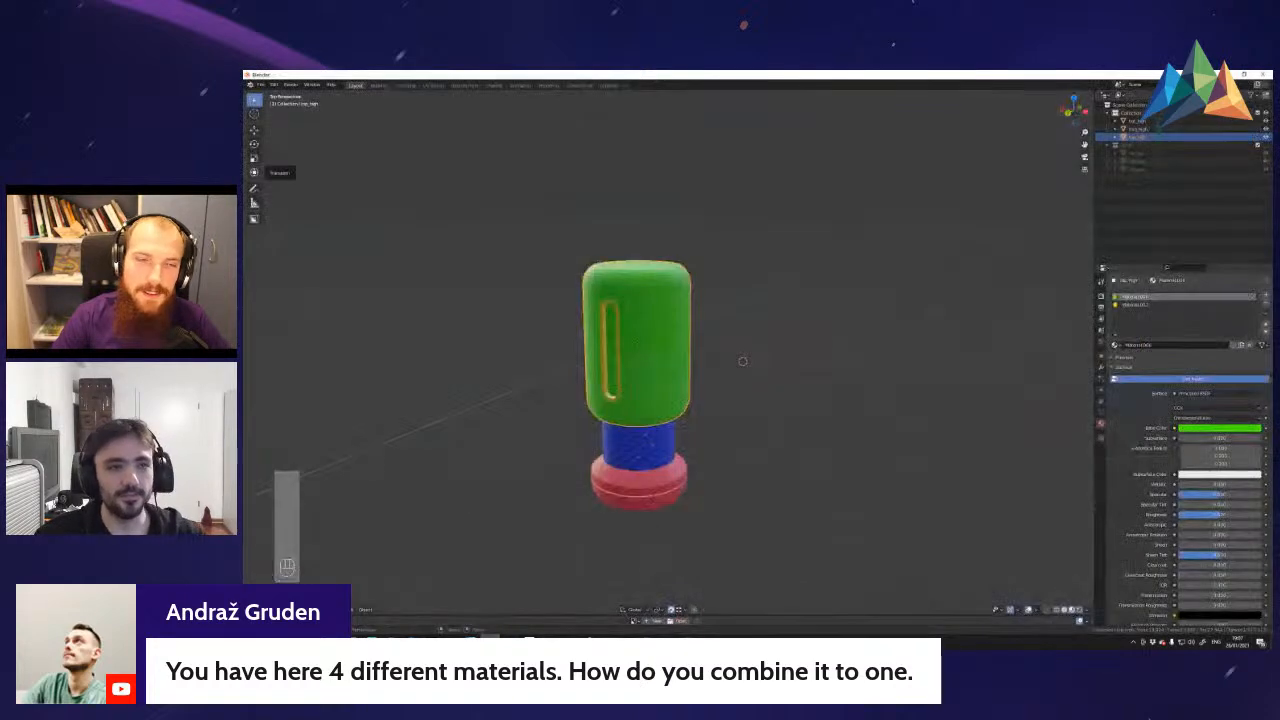
pyautogui.hotkey('shift', 'f')
pyautogui.click(669, 418)
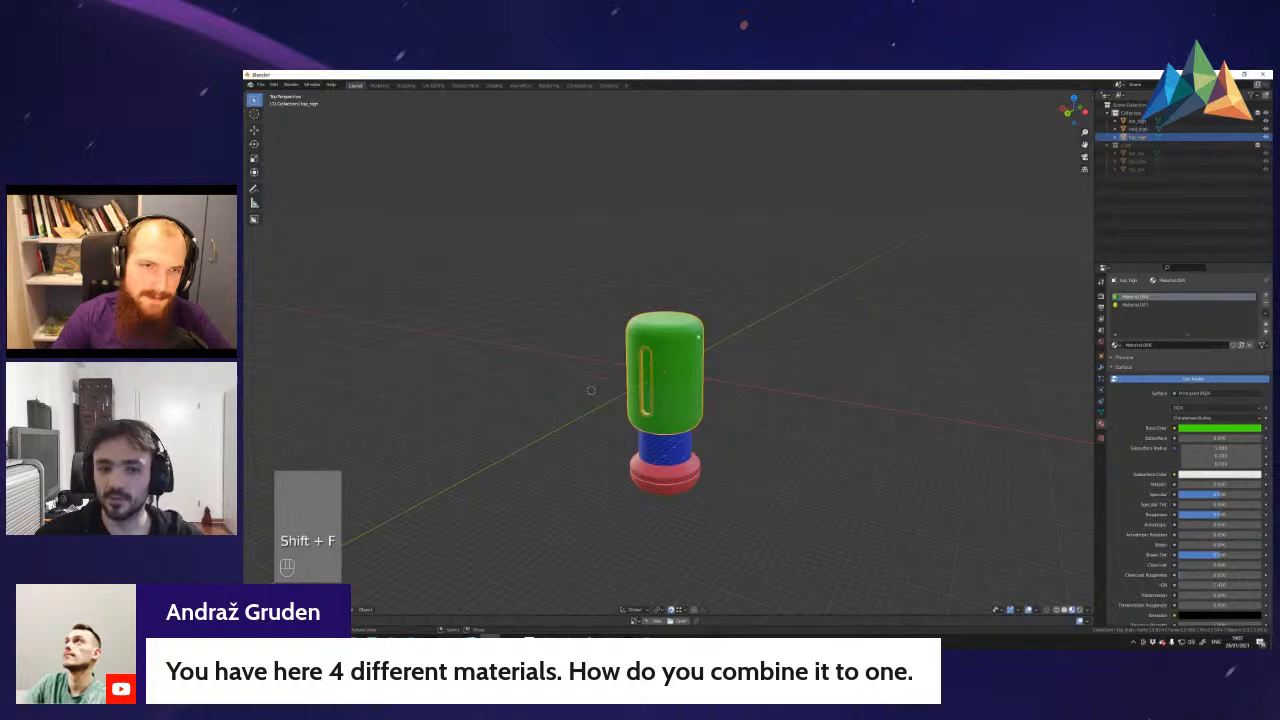
pyautogui.press('3')
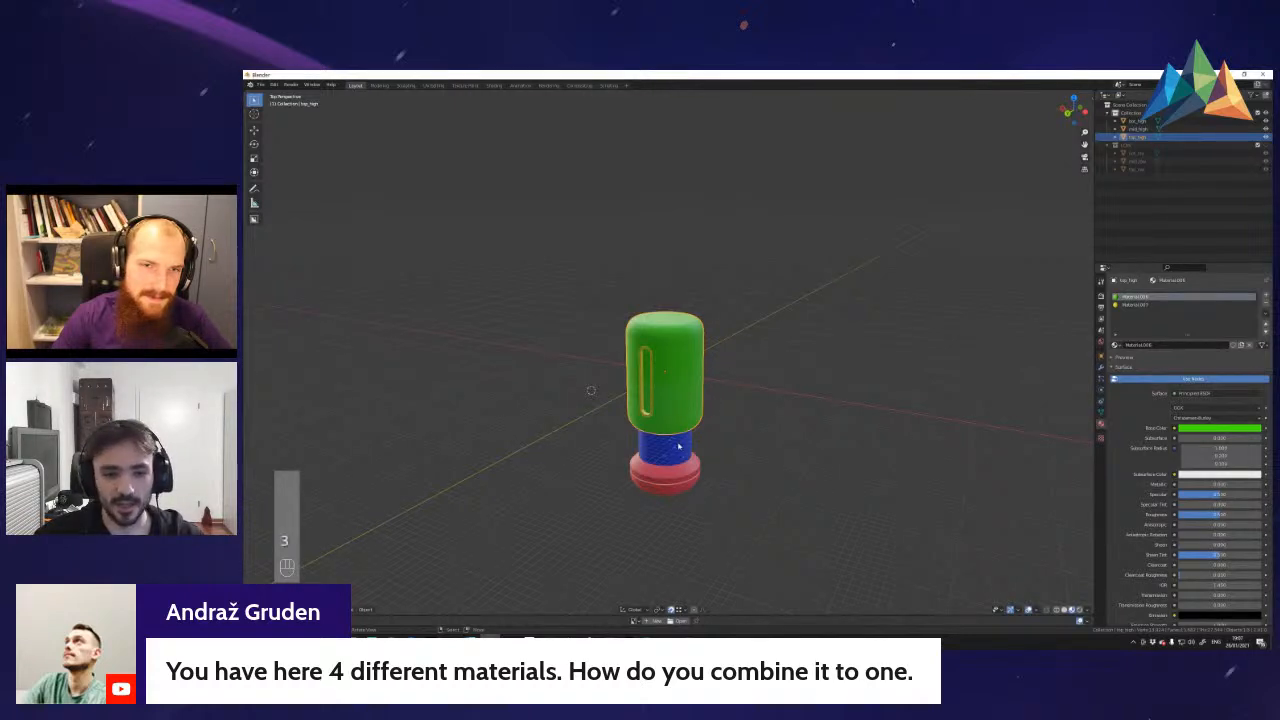
pyautogui.press('2')
pyautogui.press('1')
pyautogui.press('2')
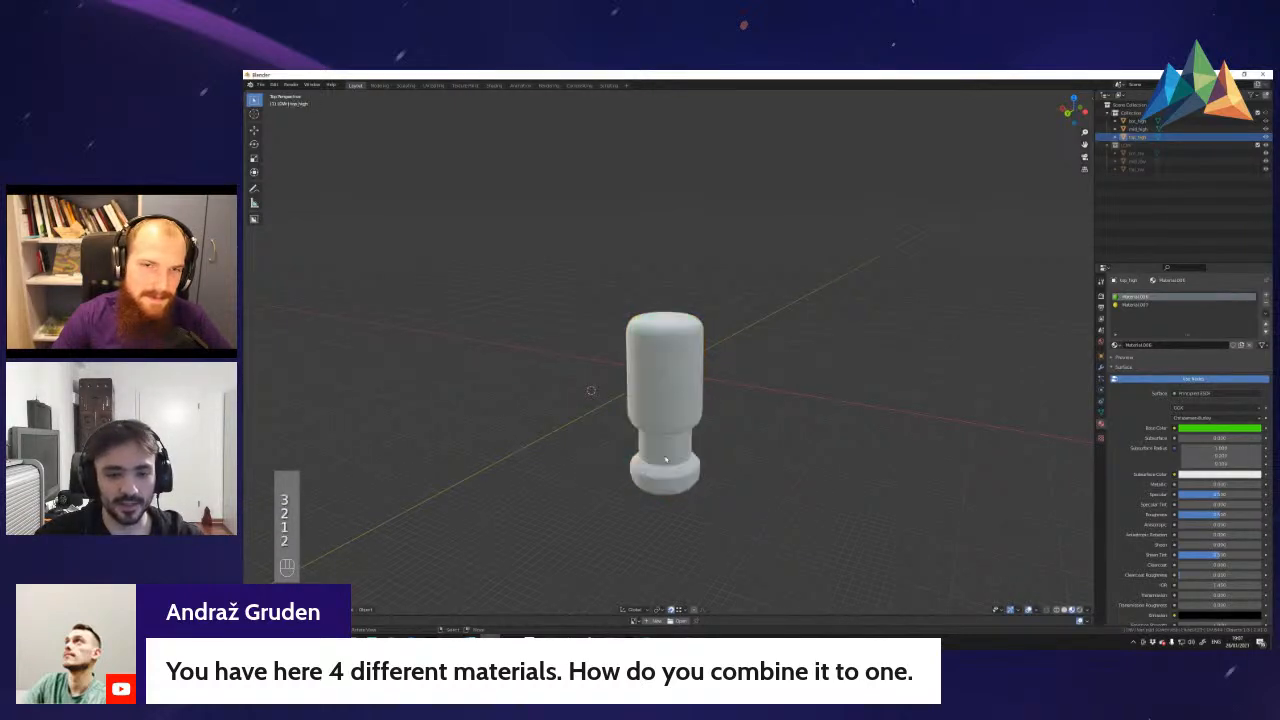
# - Inspect the separate parts of the low-poly model and their coloured high-poly counterparts by selecting them individually
pyautogui.click(671, 390)
pyautogui.keyDown('shift'); pyautogui.click(669, 440); pyautogui.keyUp('shift')
pyautogui.press('a')
pyautogui.hotkey('shift', 'f')
pyautogui.press('w')
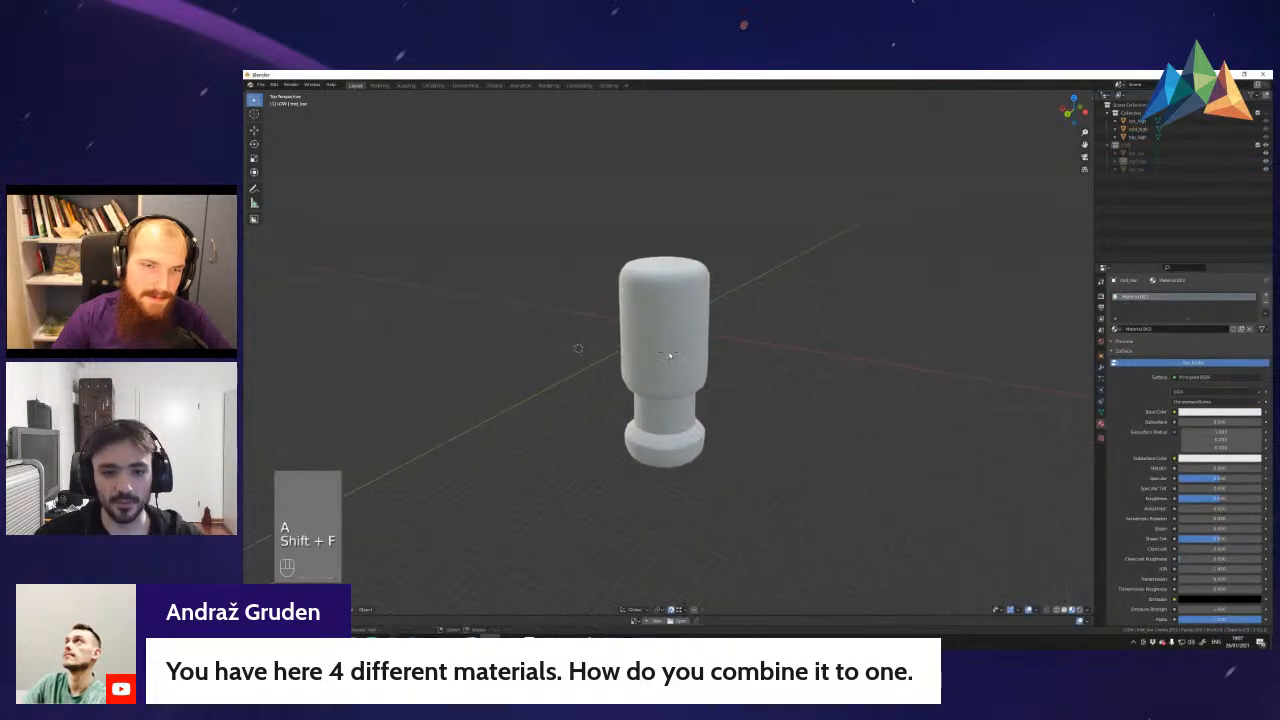
pyautogui.press('1')
pyautogui.click(659, 335)
pyautogui.click(662, 418)
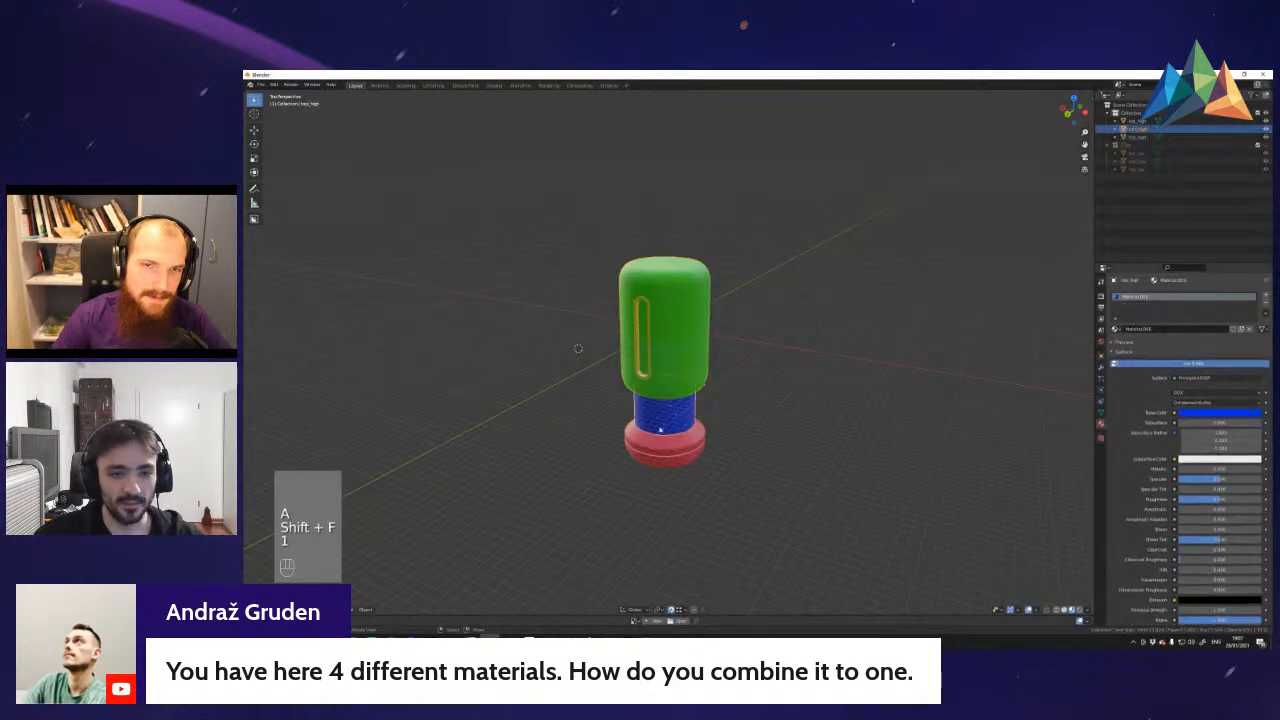
pyautogui.click(665, 454)
# - Show only the low-poly collection and select its cap, middle section and base together
pyautogui.press('2')
pyautogui.click(671, 428)
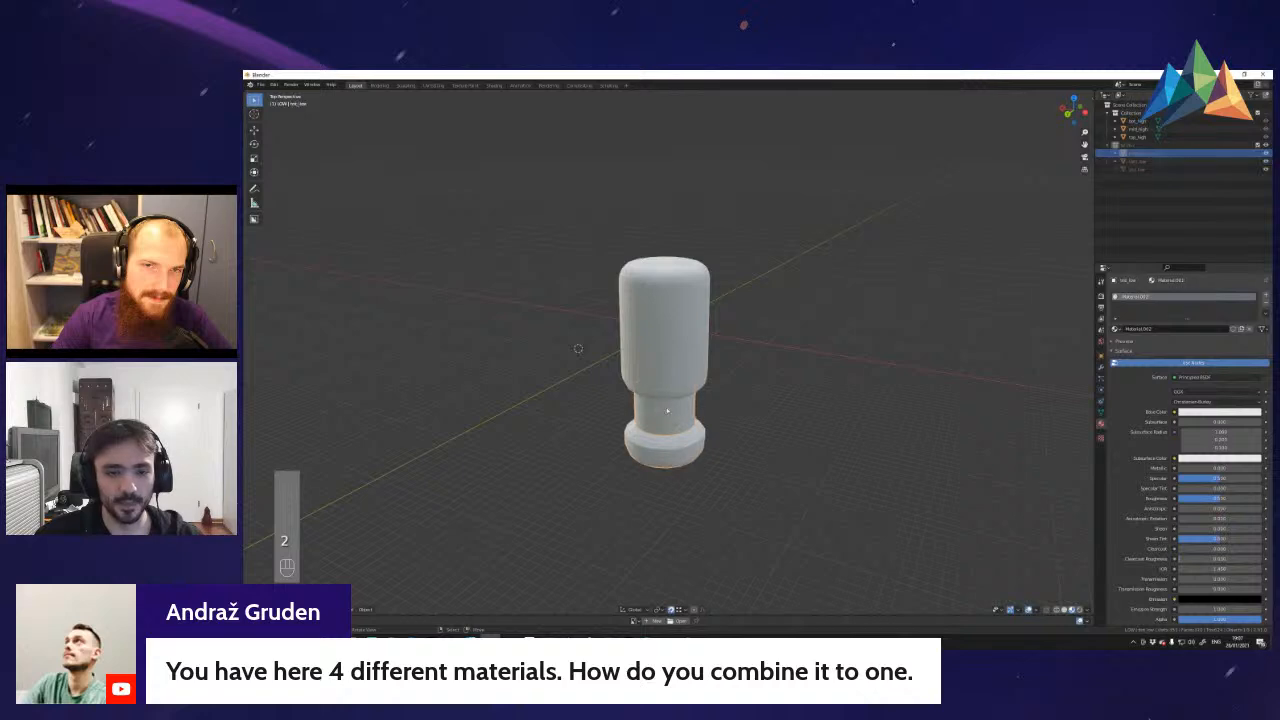
pyautogui.moveTo(556, 210); pyautogui.dragTo(723, 505)
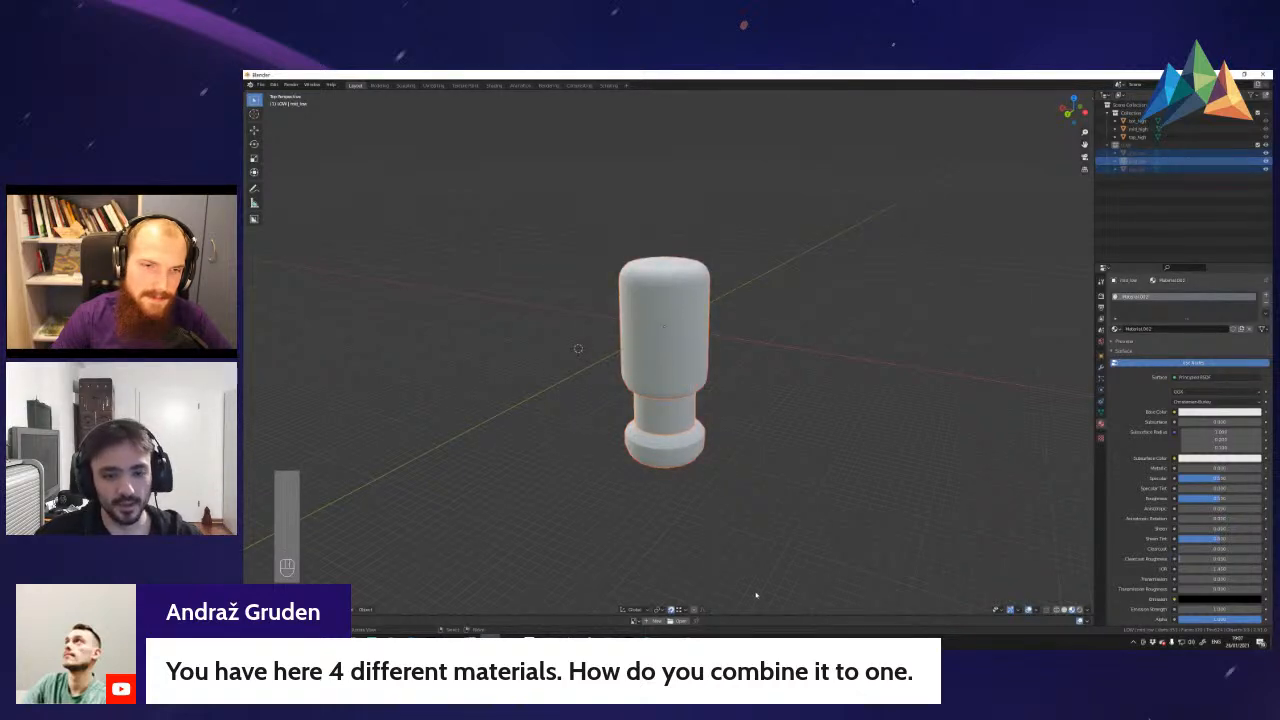
# - Reopen the UV editor area and unwrap all faces of the three low-poly parts into one shared UV layout, then return to Object Mode
pyautogui.moveTo(760, 617); pyautogui.dragTo(765, 426)
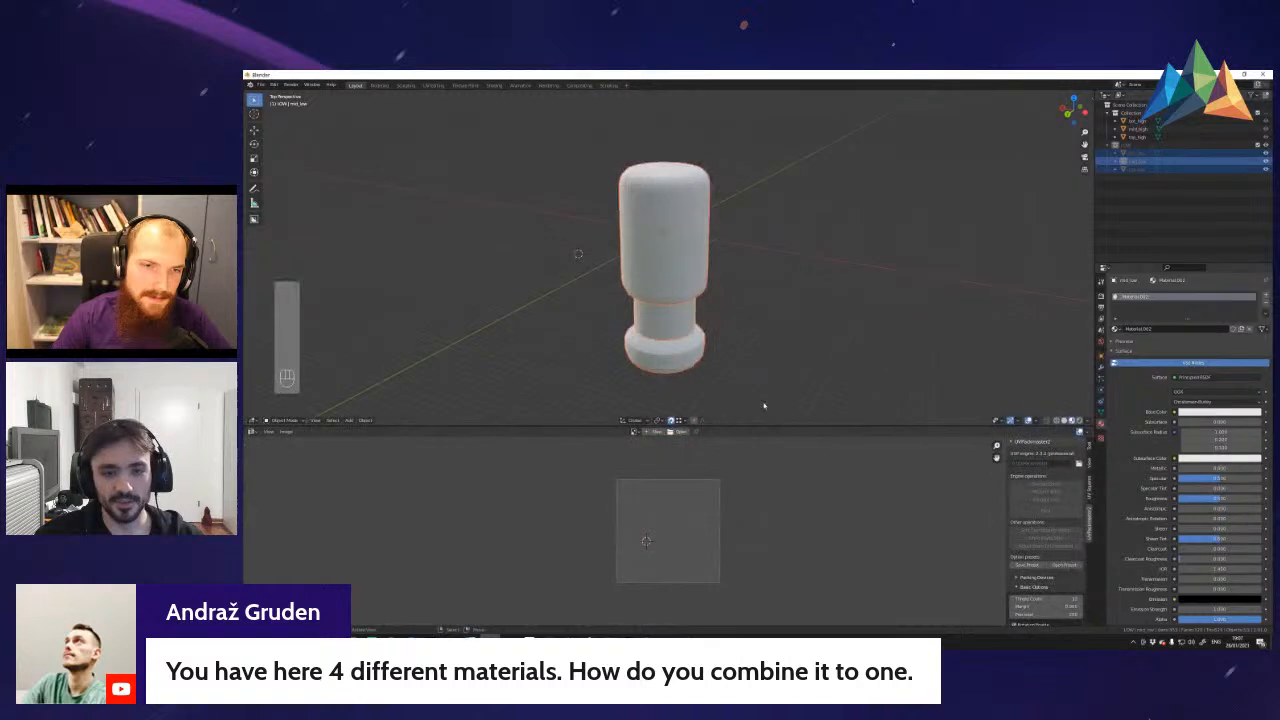
pyautogui.press('Tab')
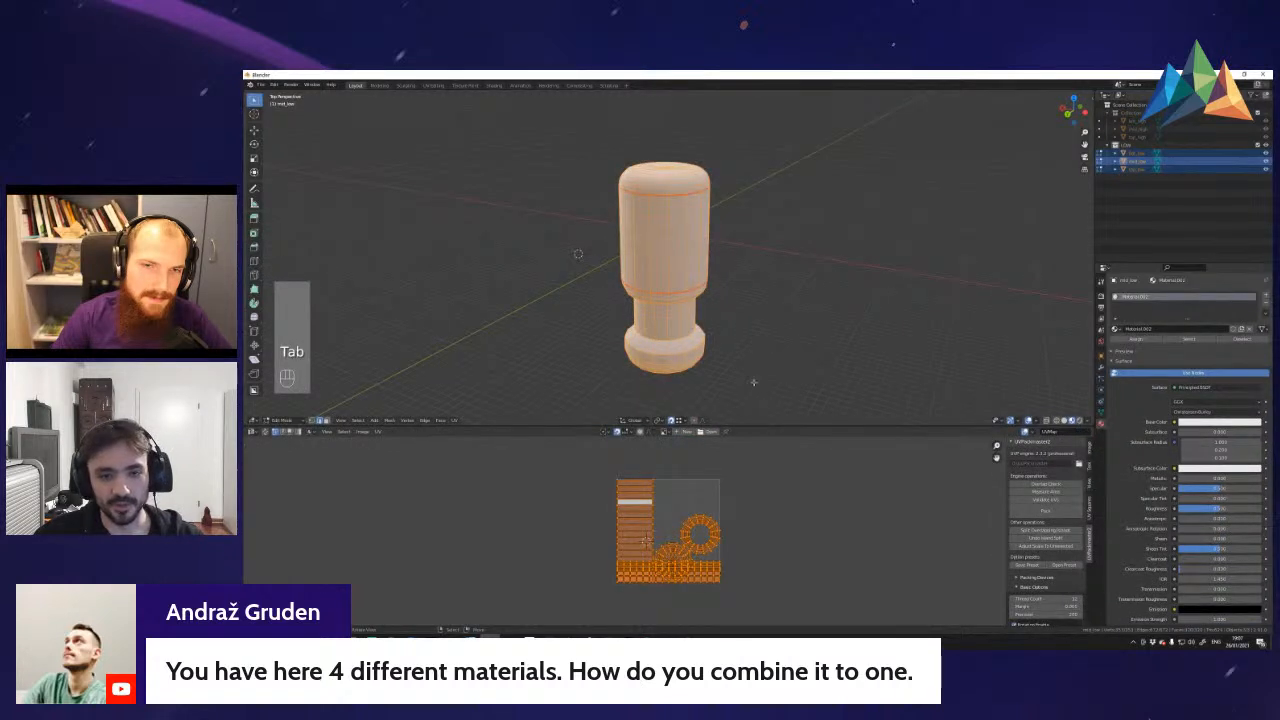
pyautogui.press('a')
pyautogui.press('a')
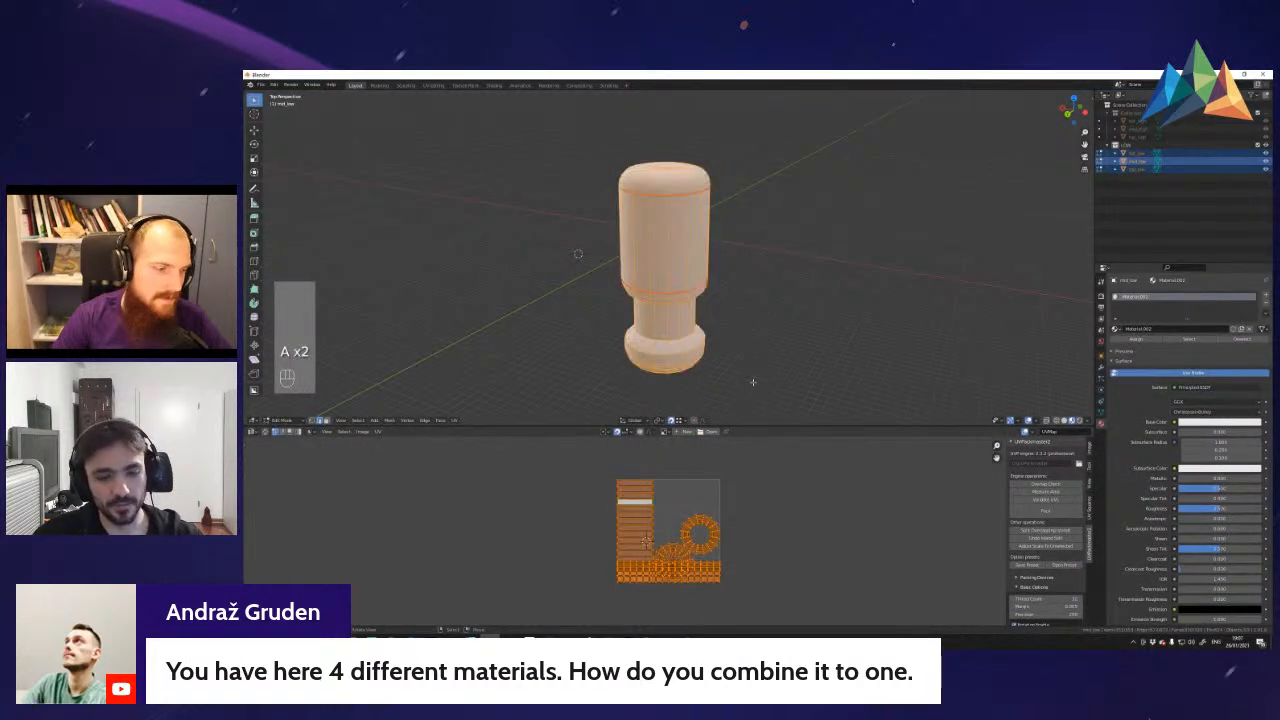
pyautogui.press('u')
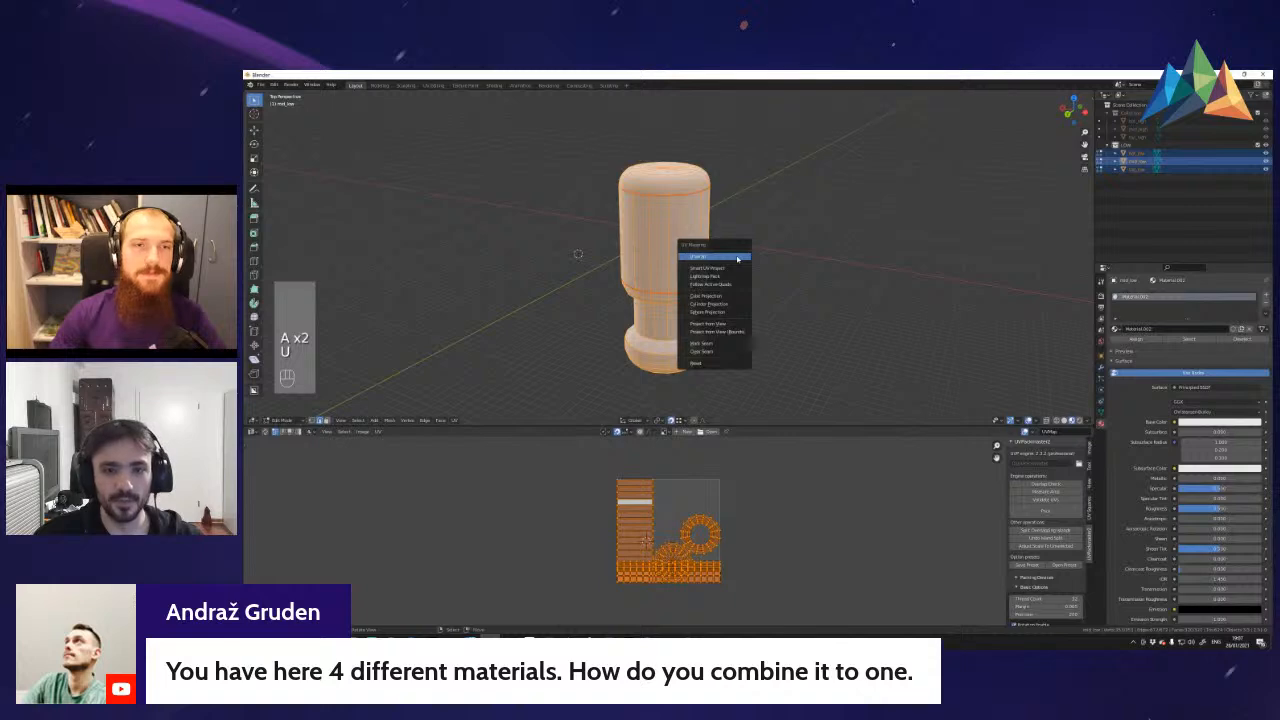
pyautogui.click(736, 256)
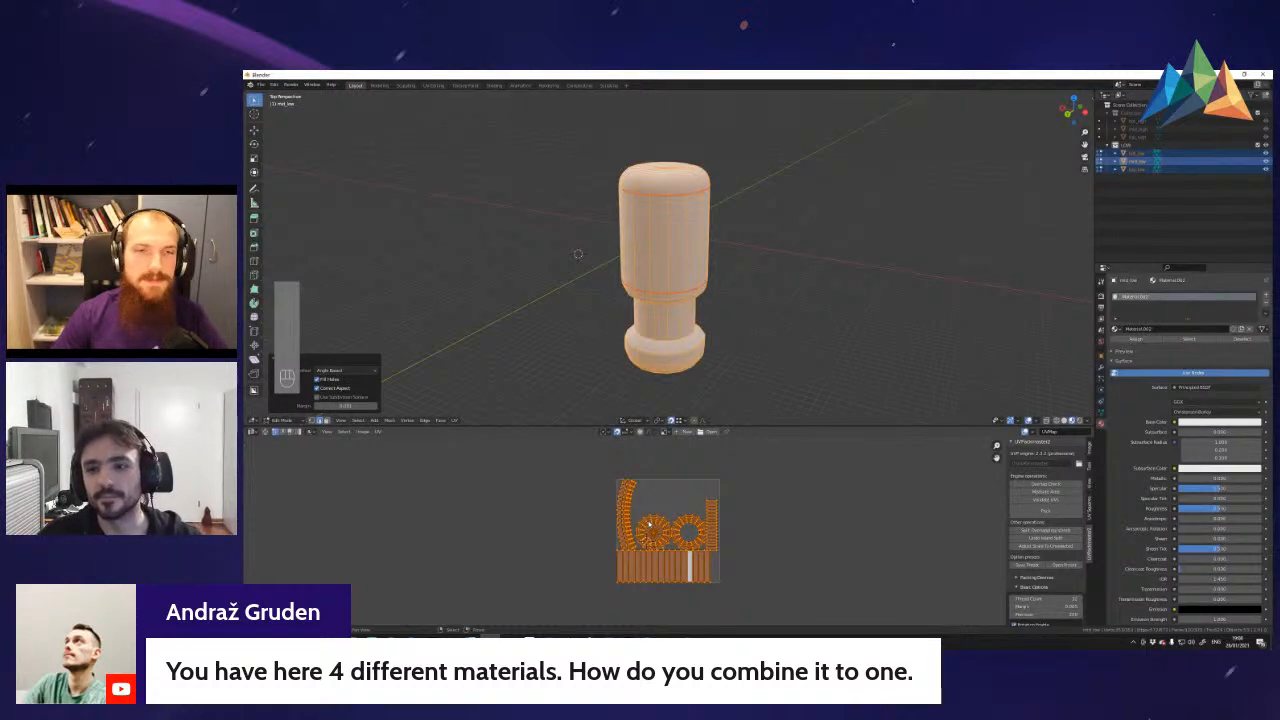
pyautogui.press('Tab')
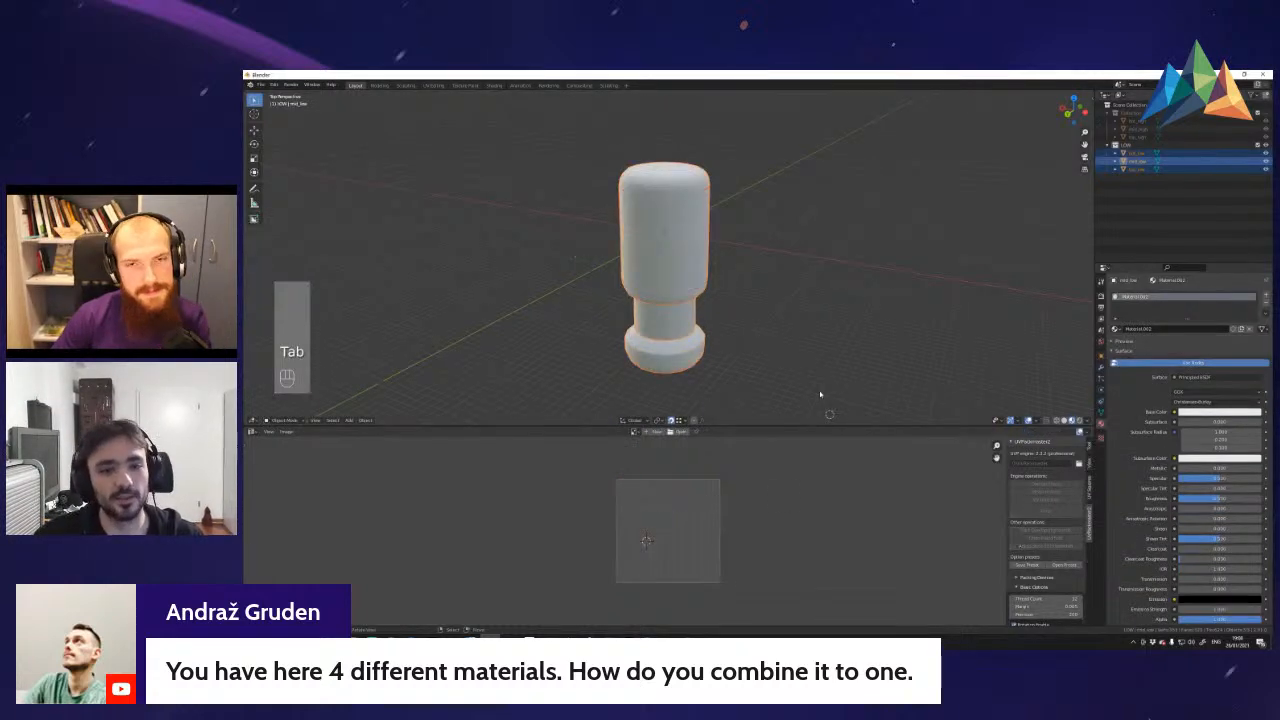
pyautogui.hotkey('shift', 'f')
pyautogui.hotkey('shift', 'f')
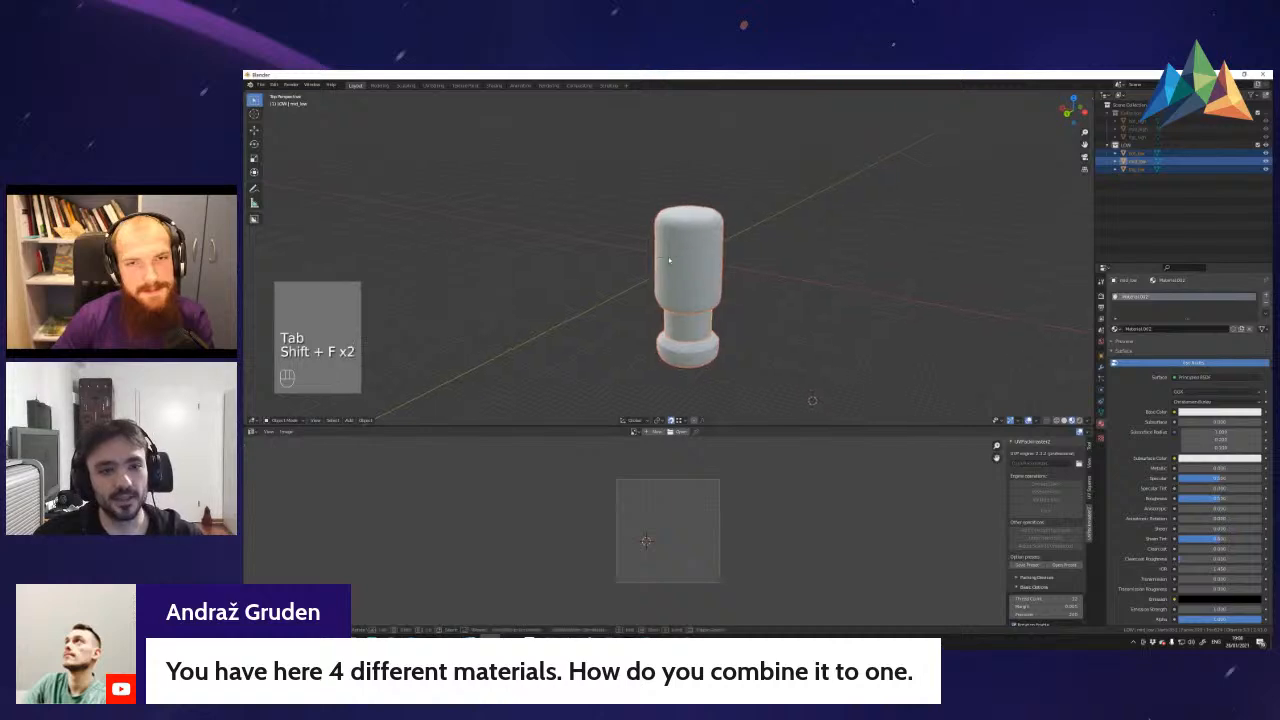
pyautogui.hotkey('shift', 'f')
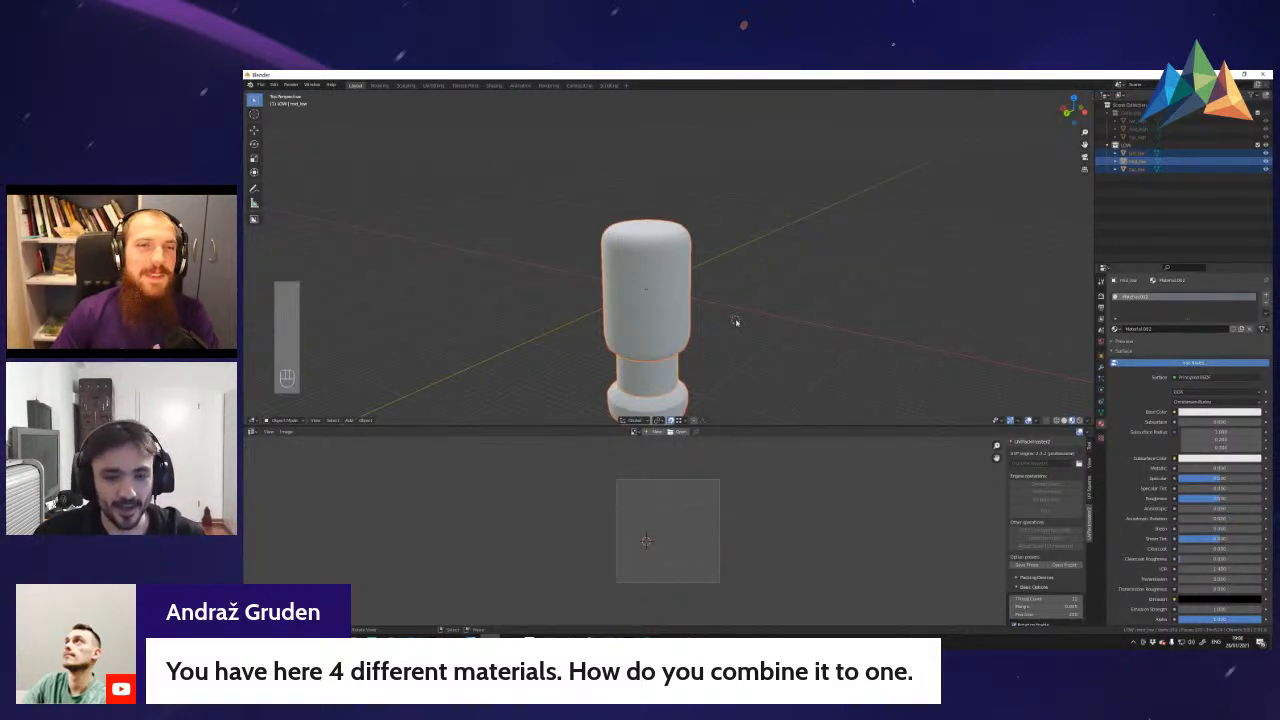
pyautogui.hotkey('shift', 'f')
pyautogui.hotkey('shift', 'f')
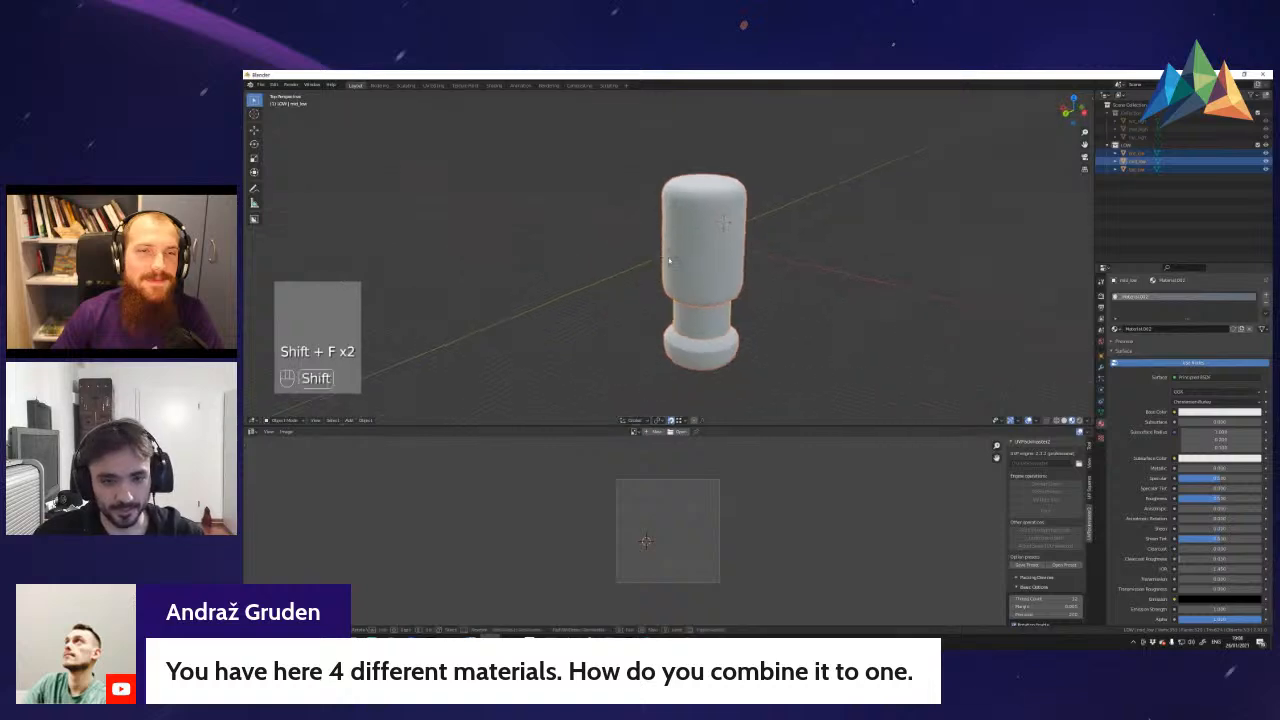
pyautogui.press('g')
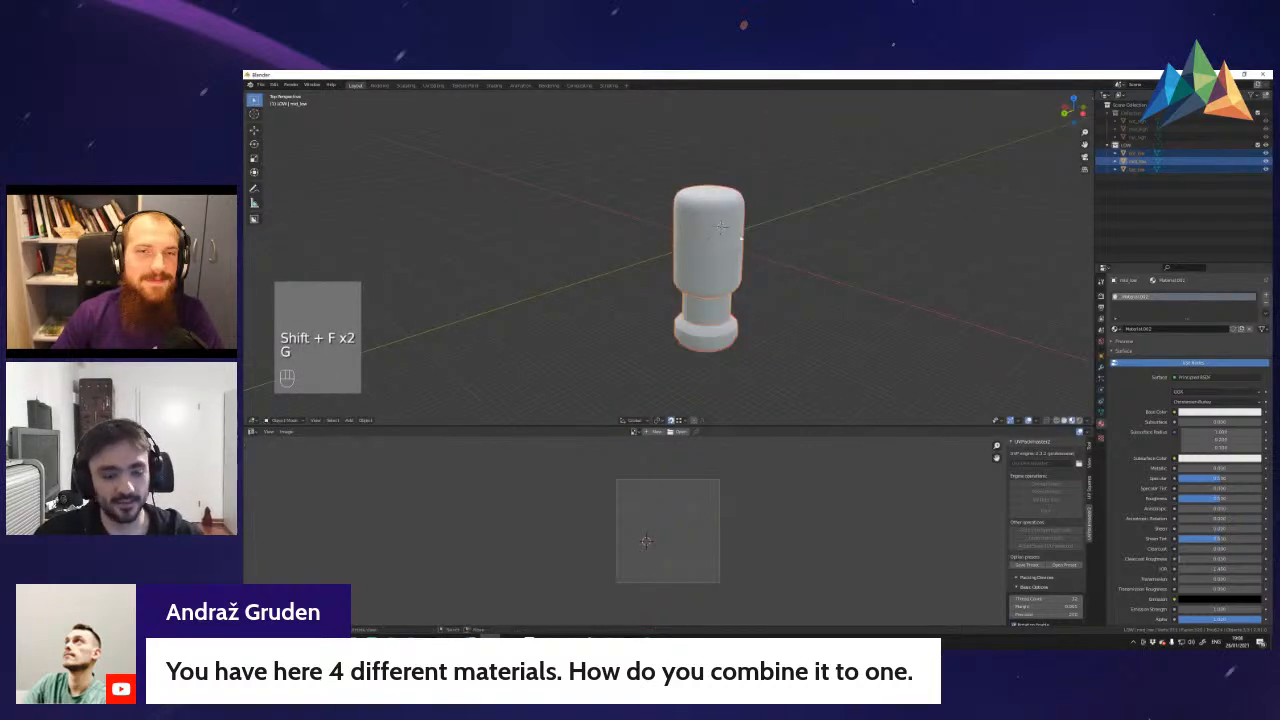
# - Duplicate the three low-poly parts, move the copies to a new collection named MERGED and join them into one object
pyautogui.hotkey('shift', 'd')
pyautogui.rightClick(779, 292)
pyautogui.press('m')
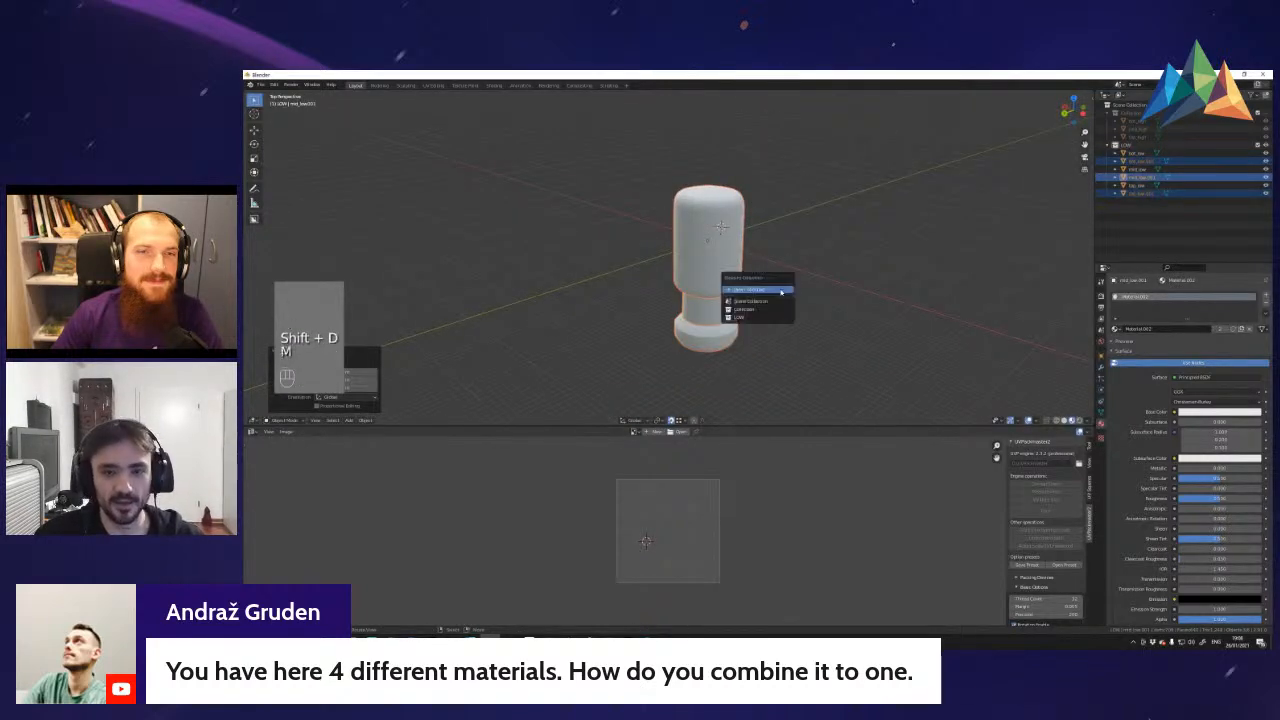
pyautogui.click(771, 289)
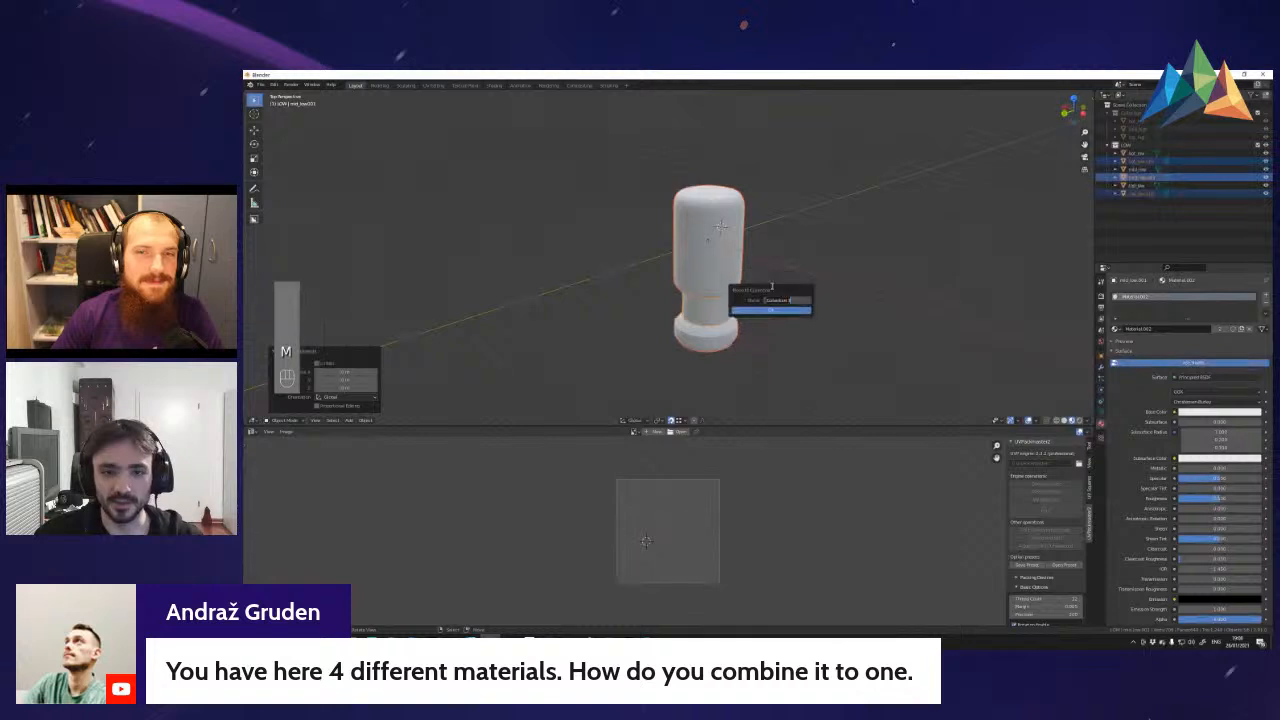
pyautogui.write('HIGH')
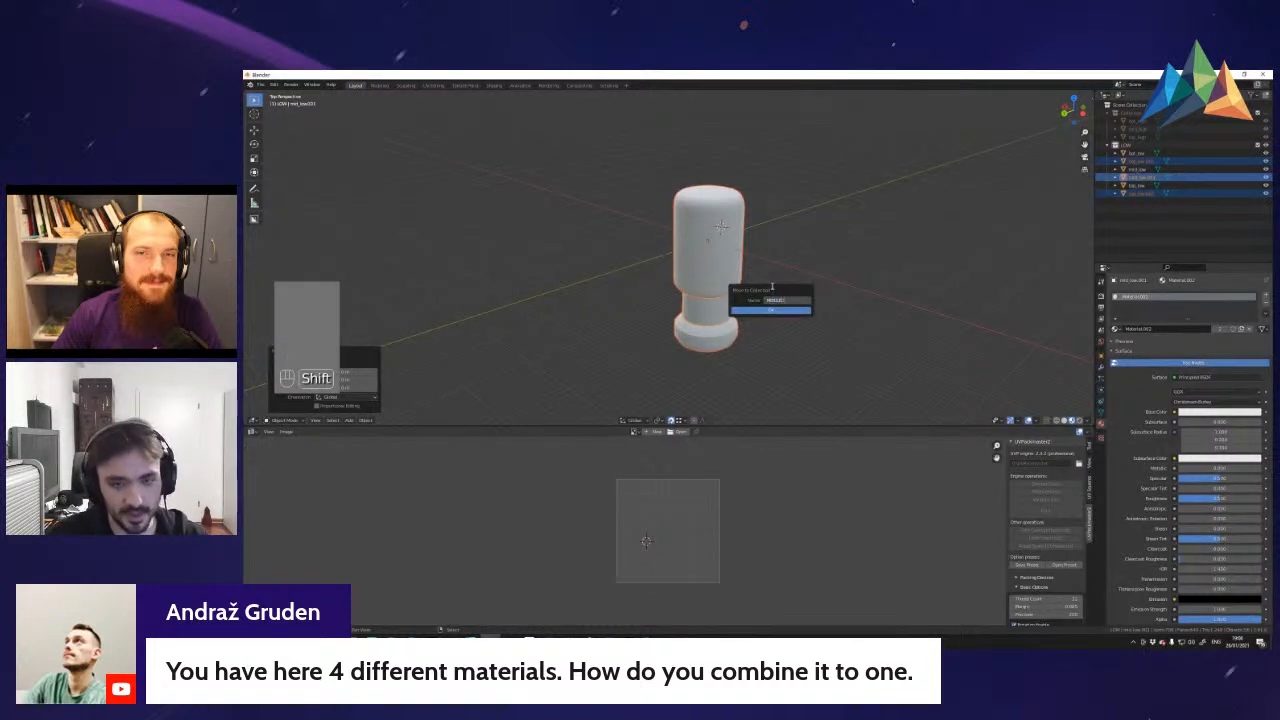
pyautogui.press('Return')
pyautogui.press('Return')
pyautogui.press('Return')
pyautogui.press('ctrl')
pyautogui.hotkey('ctrl', 'j')
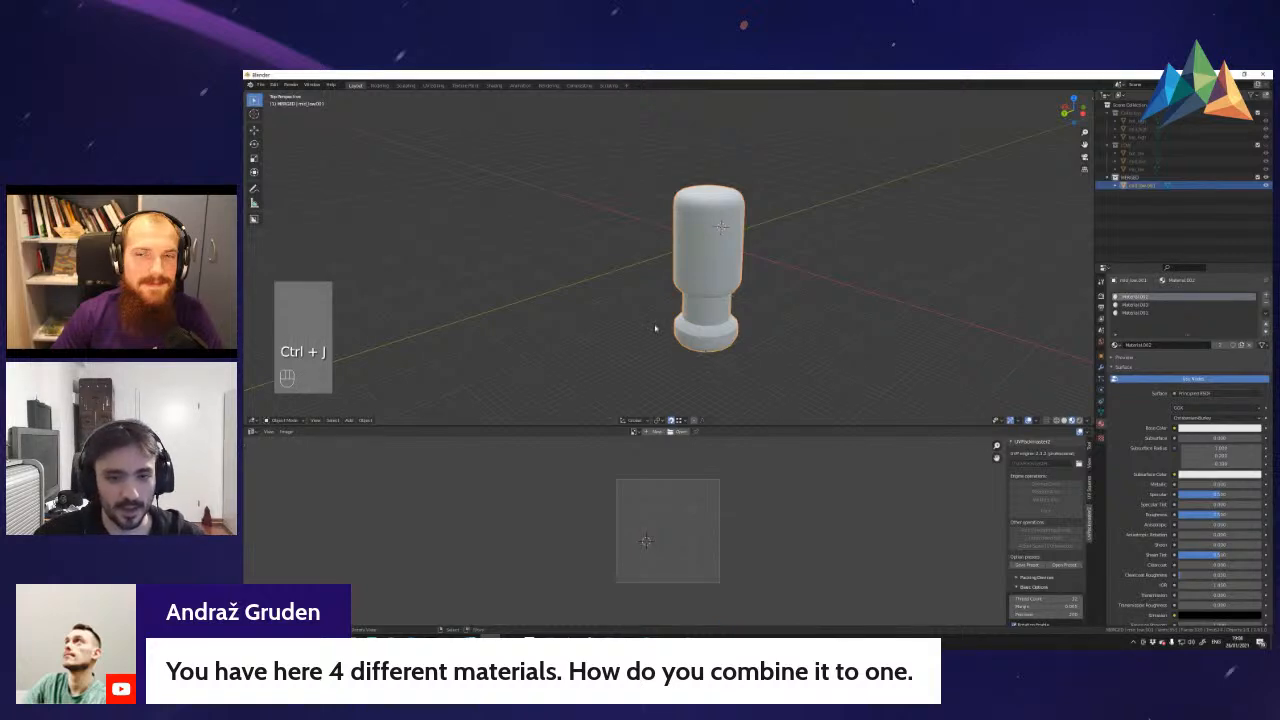
# - Compare the high-poly, low-poly and merged models by switching between showing each collection on its own
pyautogui.press('2')
pyautogui.press('1')
pyautogui.press('3')
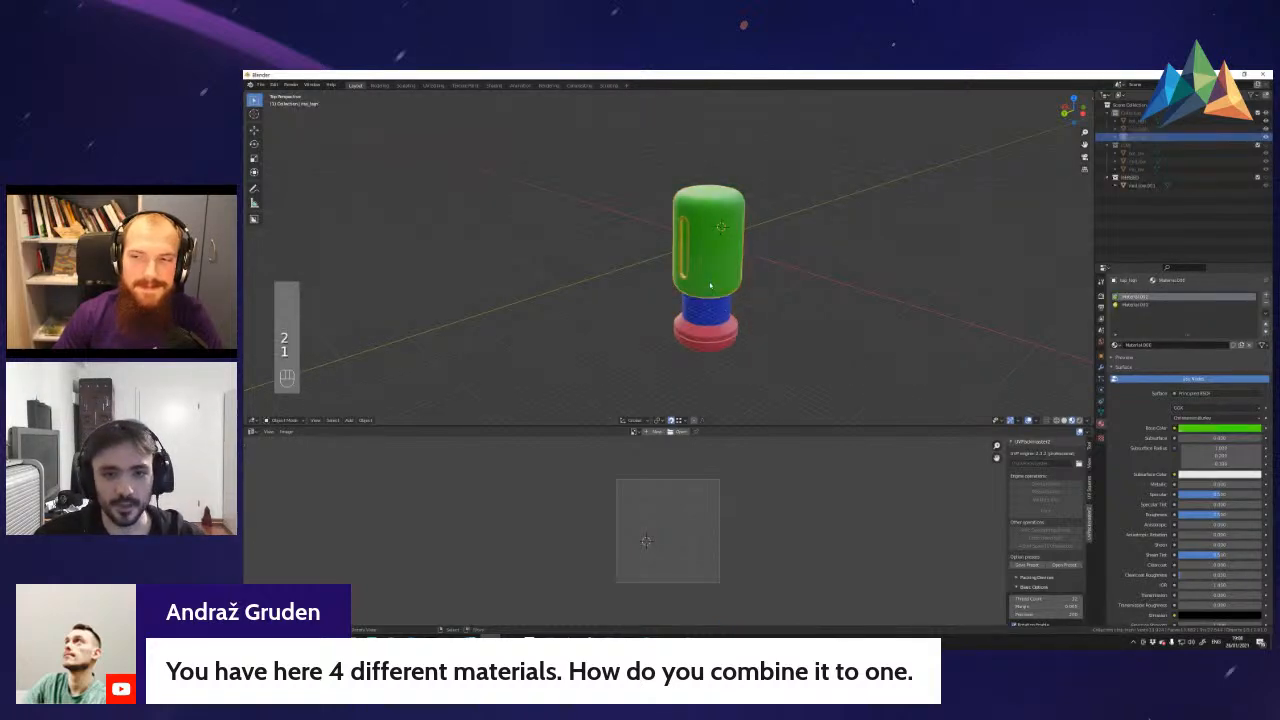
pyautogui.press('2')
pyautogui.press('1')
pyautogui.press('2')
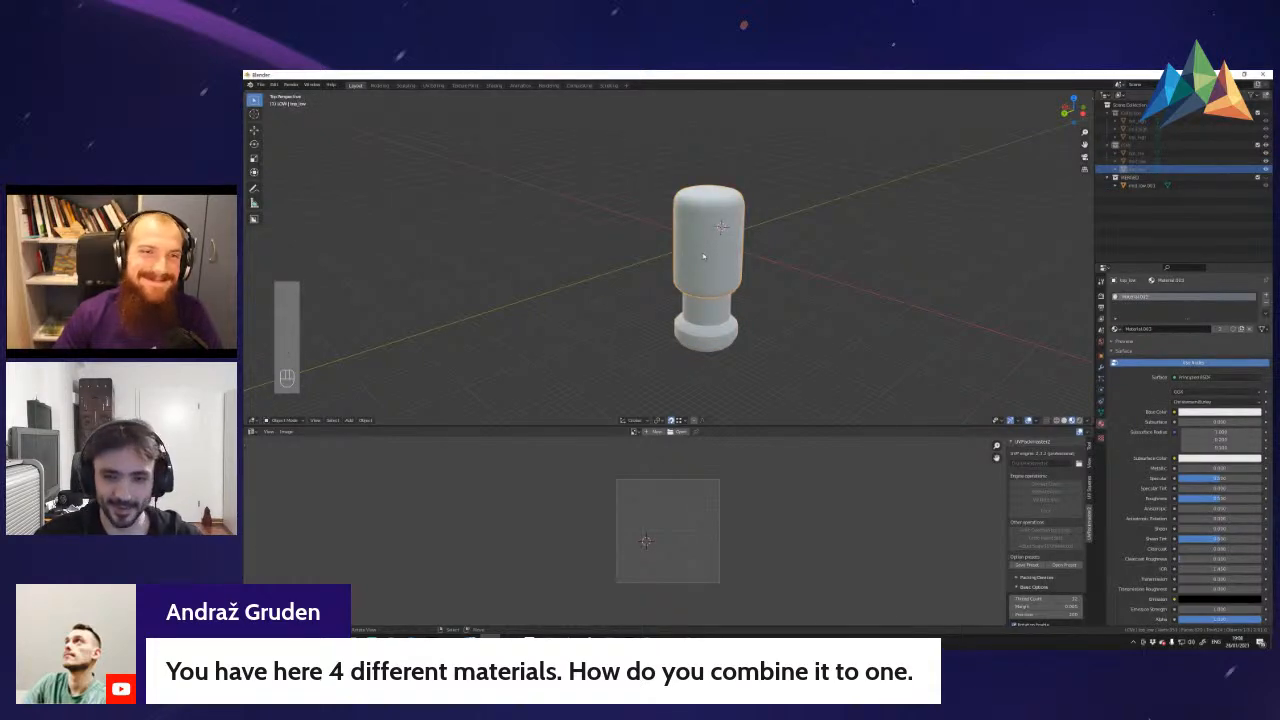
pyautogui.press('2')
pyautogui.press('3')
pyautogui.press('2')
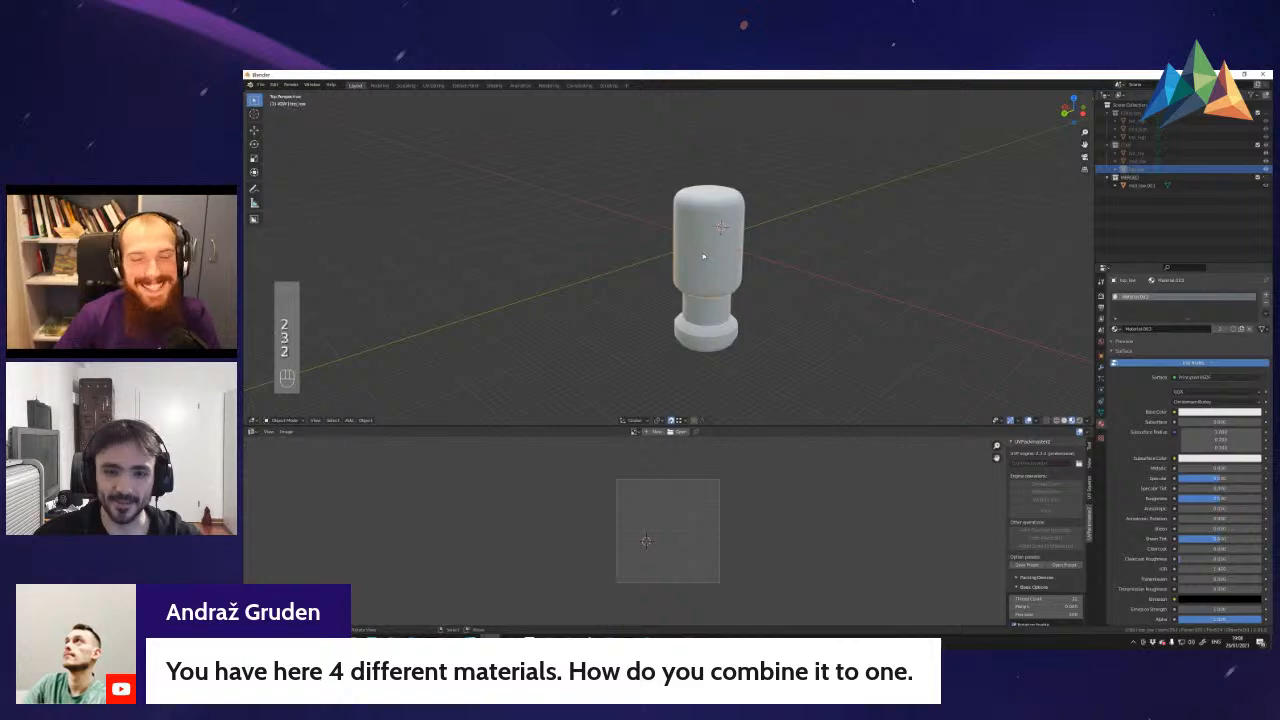
pyautogui.press('1')
pyautogui.press('2')
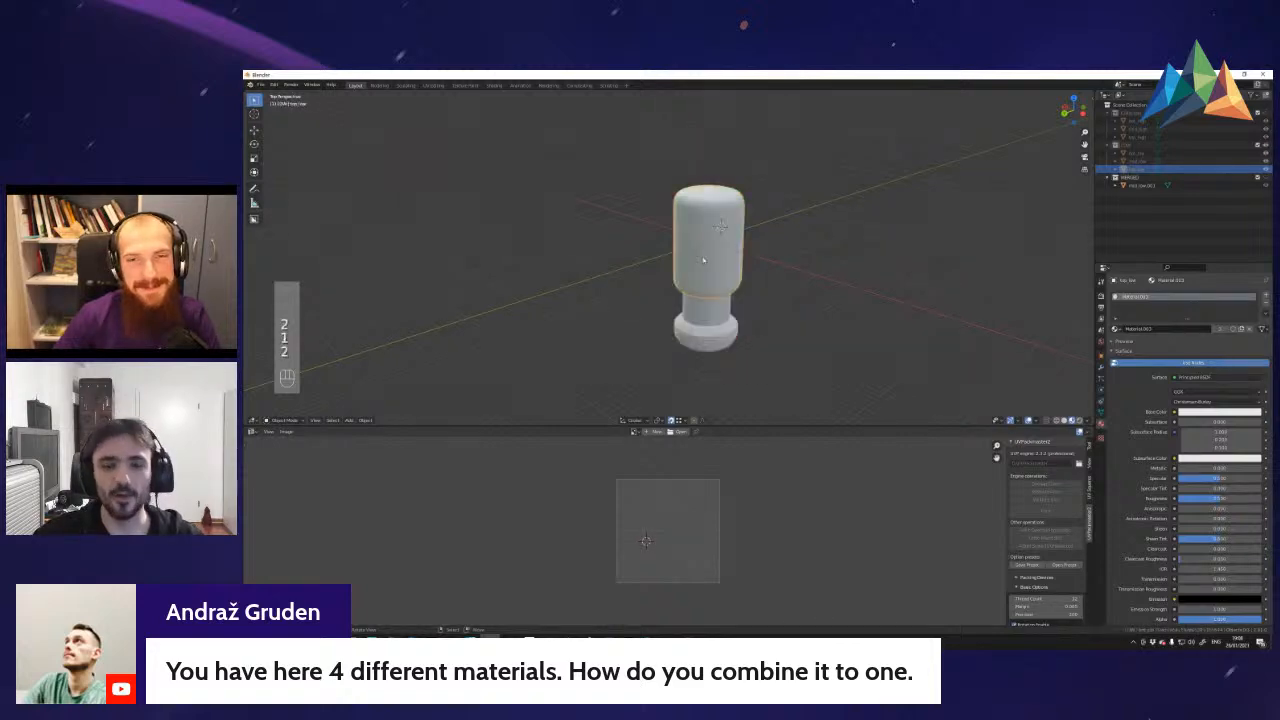
# - Select the low-poly cap, middle section and base one by one to check their separate objects and materials
pyautogui.hotkey('shift', 'f')
pyautogui.press('w')
pyautogui.click(670, 261)
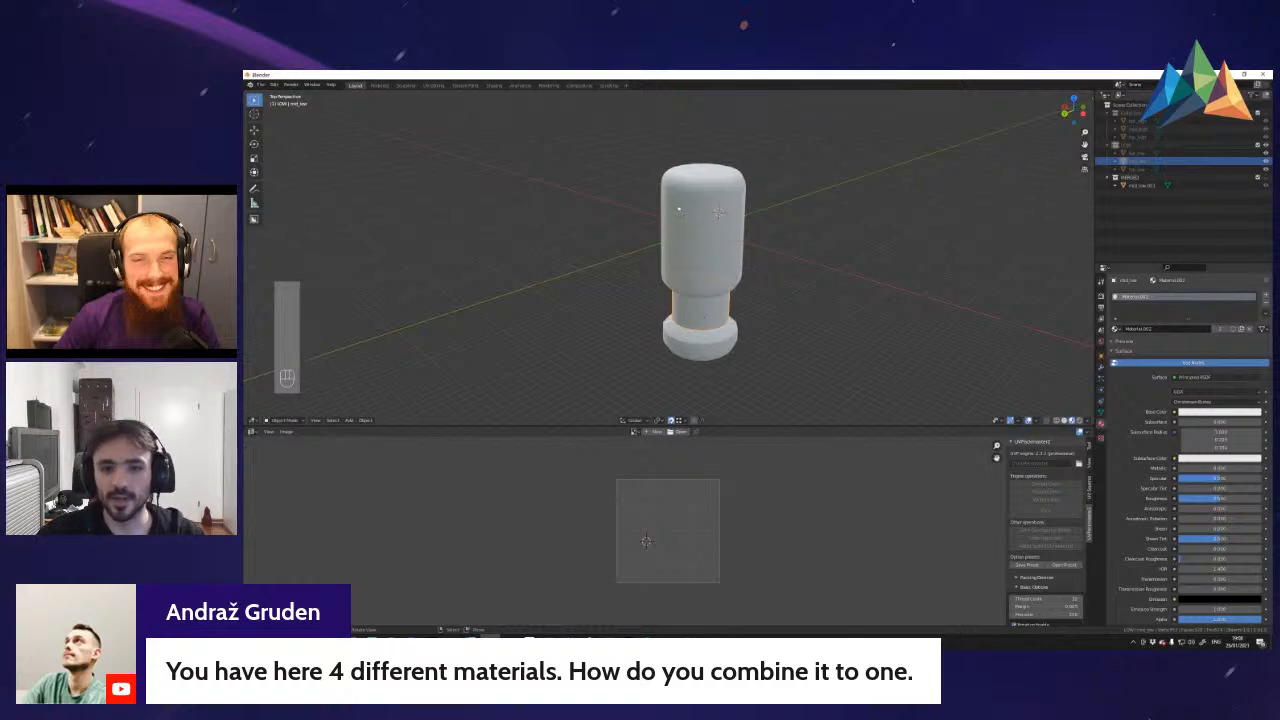
pyautogui.click(720, 182)
pyautogui.click(710, 308)
pyautogui.click(707, 339)
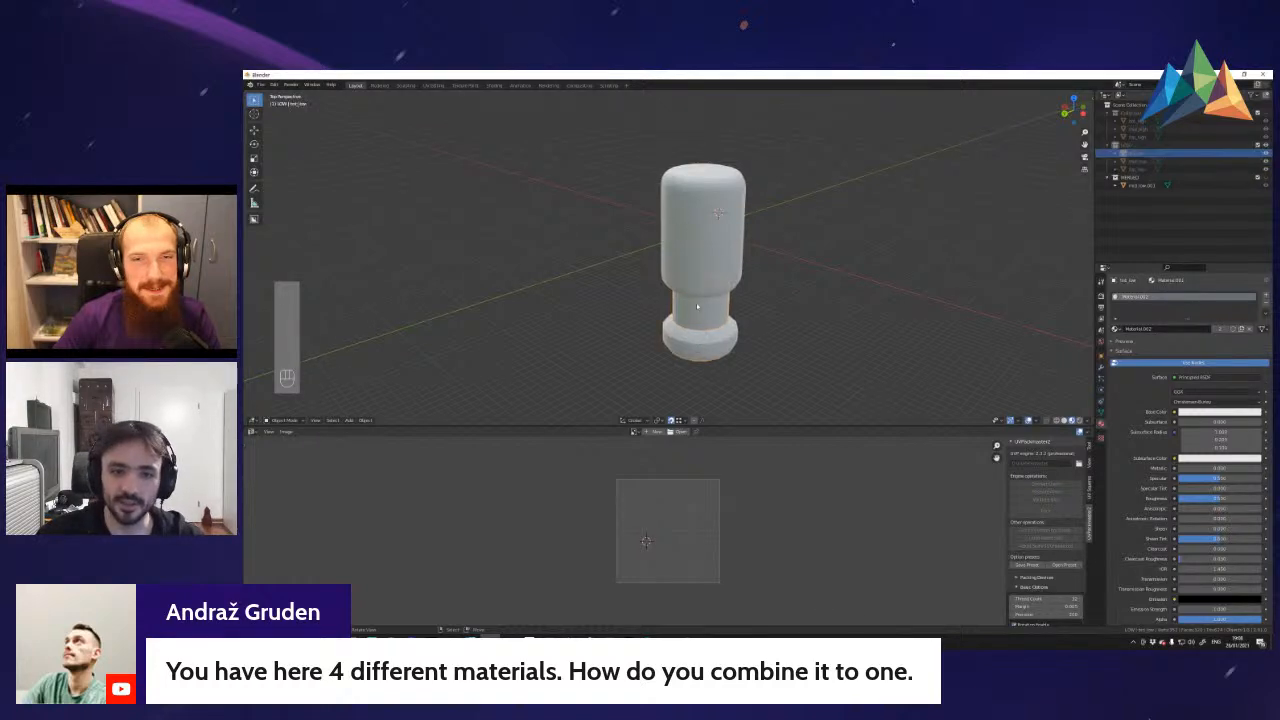
pyautogui.click(698, 306)
pyautogui.click(708, 240)
pyautogui.click(700, 342)
pyautogui.click(712, 248)
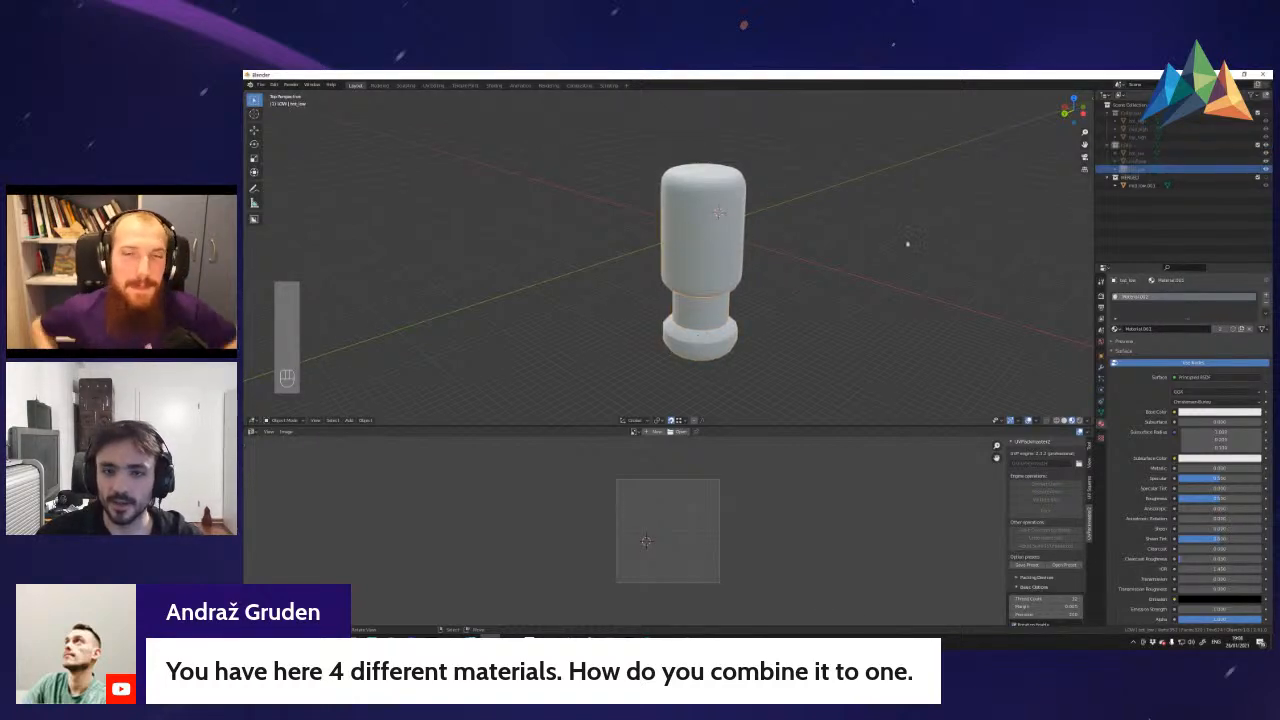
# - Remove the existing materials from the low-poly cap and middle section and assign both the same material as the base
pyautogui.click(1267, 303)
pyautogui.click(708, 309)
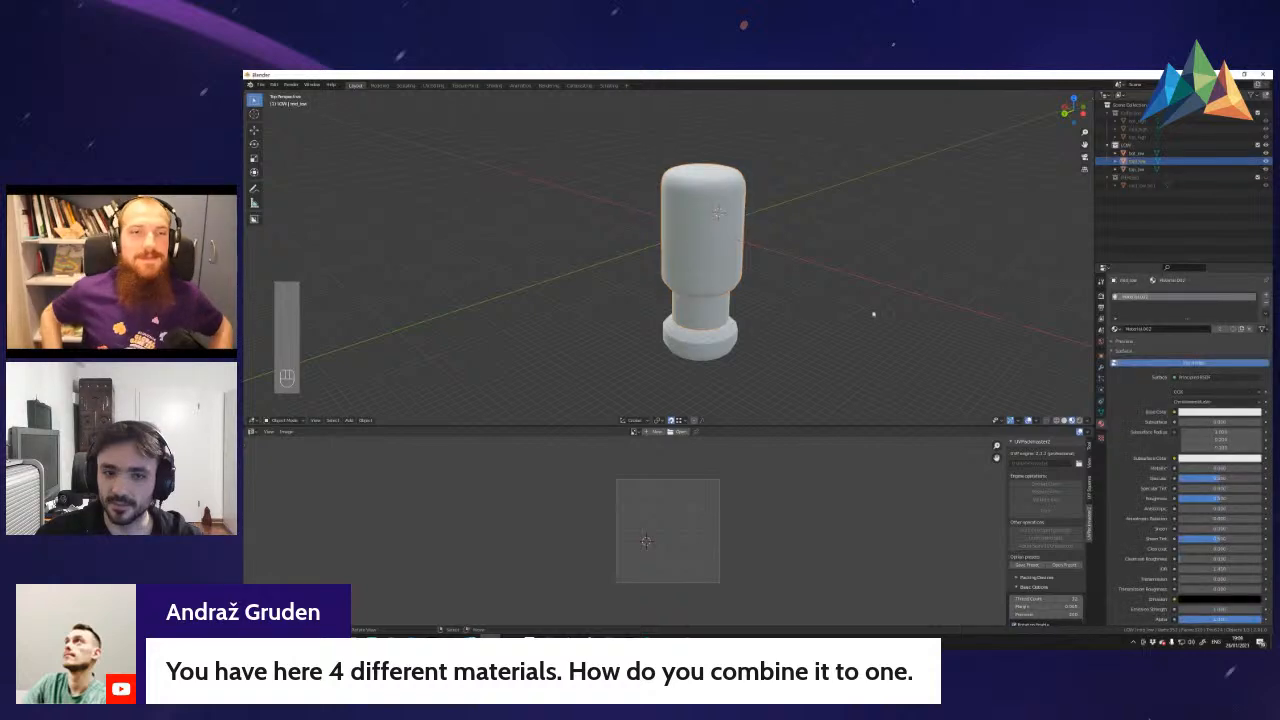
pyautogui.click(1266, 303)
pyautogui.click(708, 342)
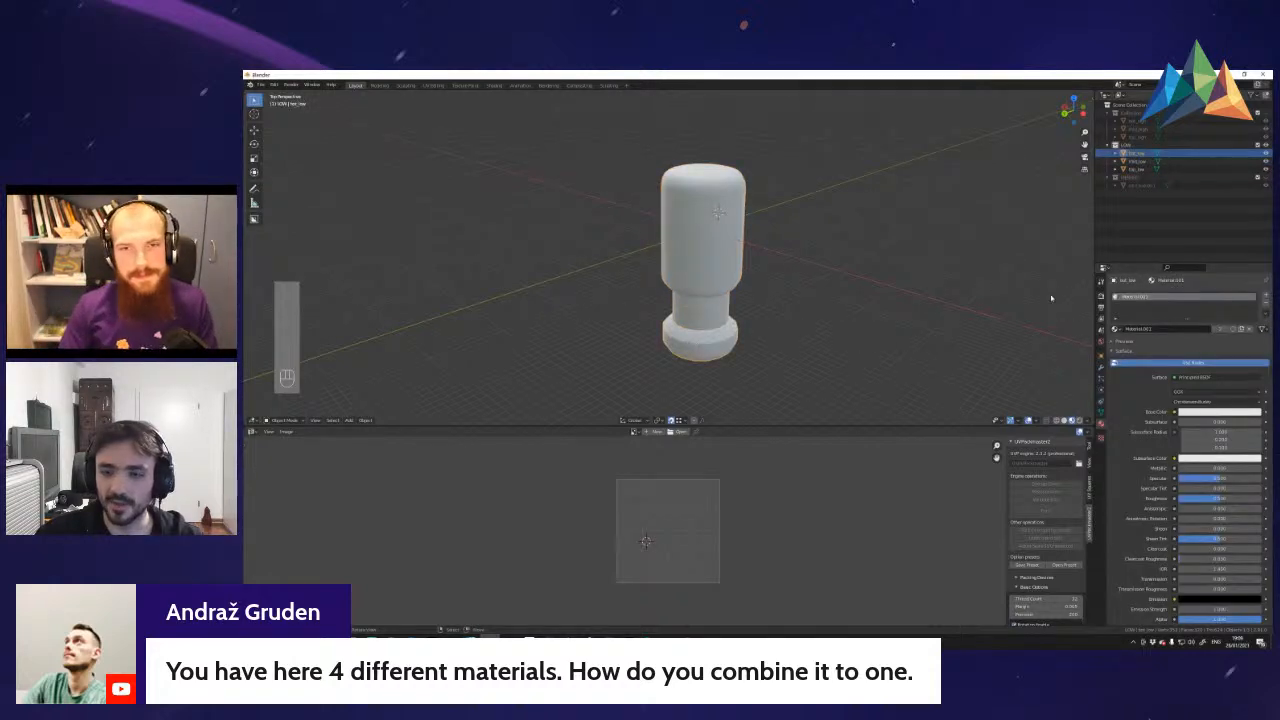
pyautogui.click(1266, 303)
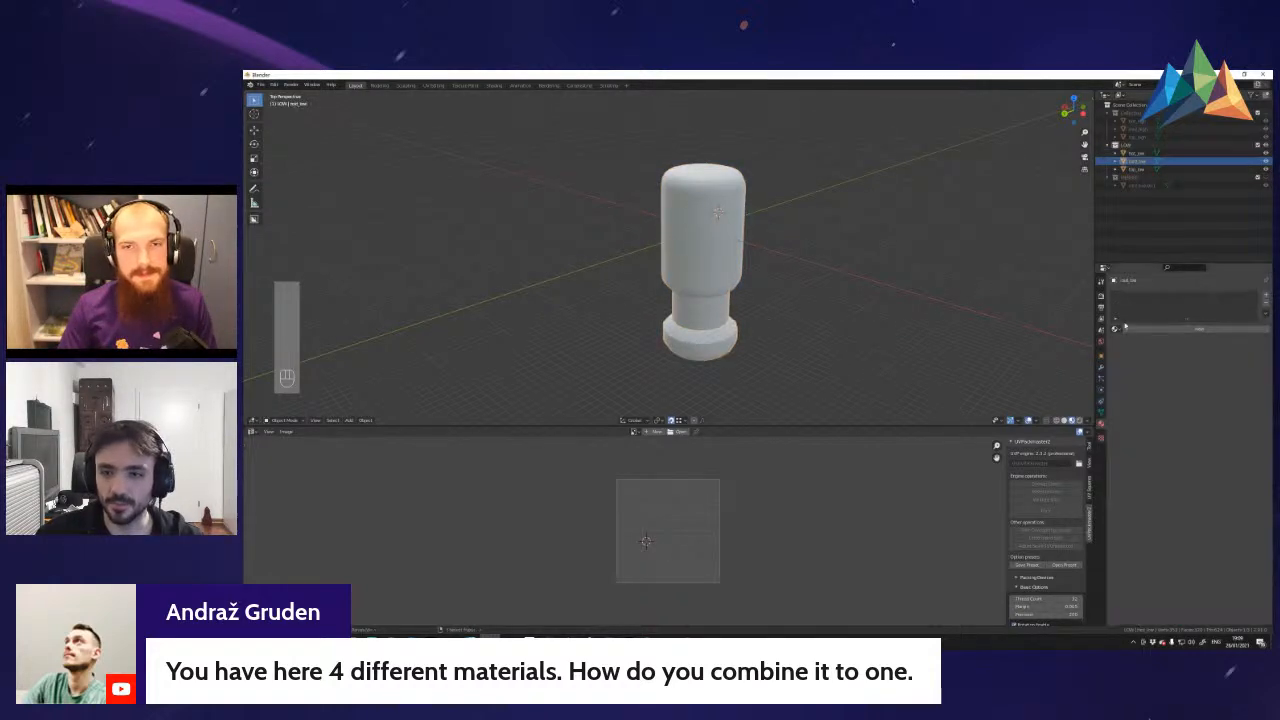
pyautogui.click(1115, 329)
pyautogui.click(1131, 349)
pyautogui.click(708, 309)
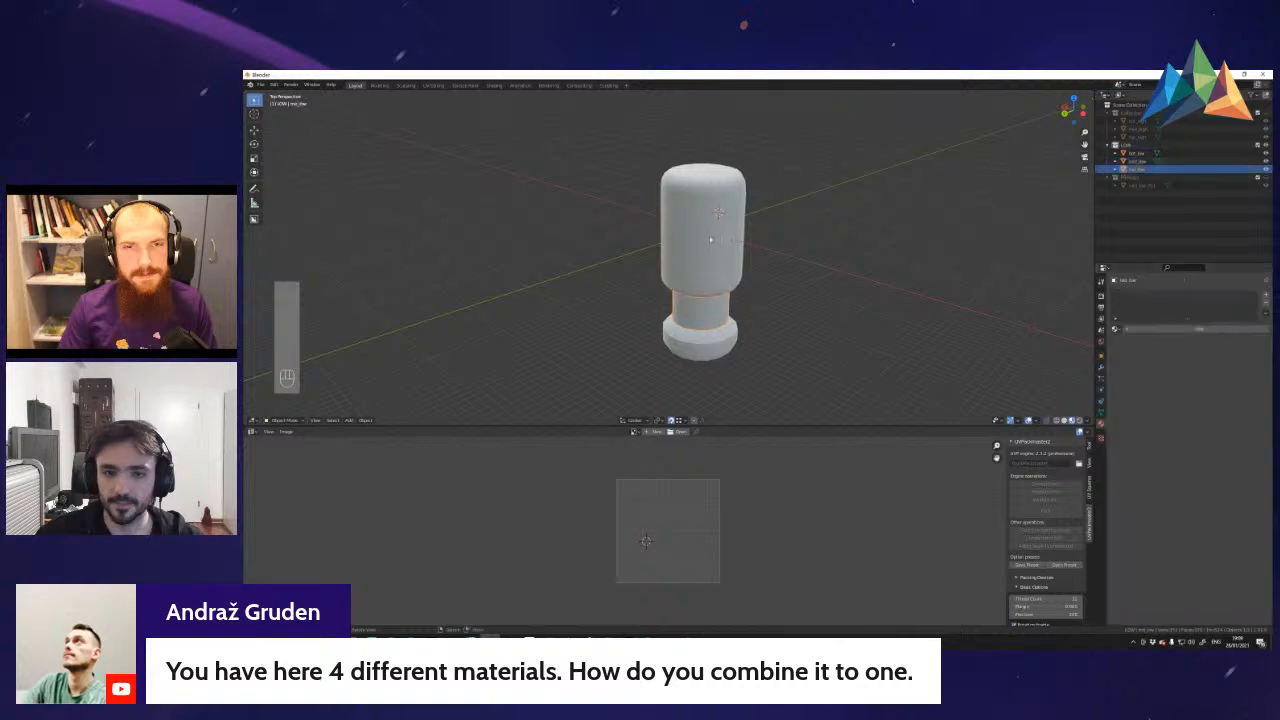
pyautogui.click(1116, 329)
pyautogui.click(1131, 349)
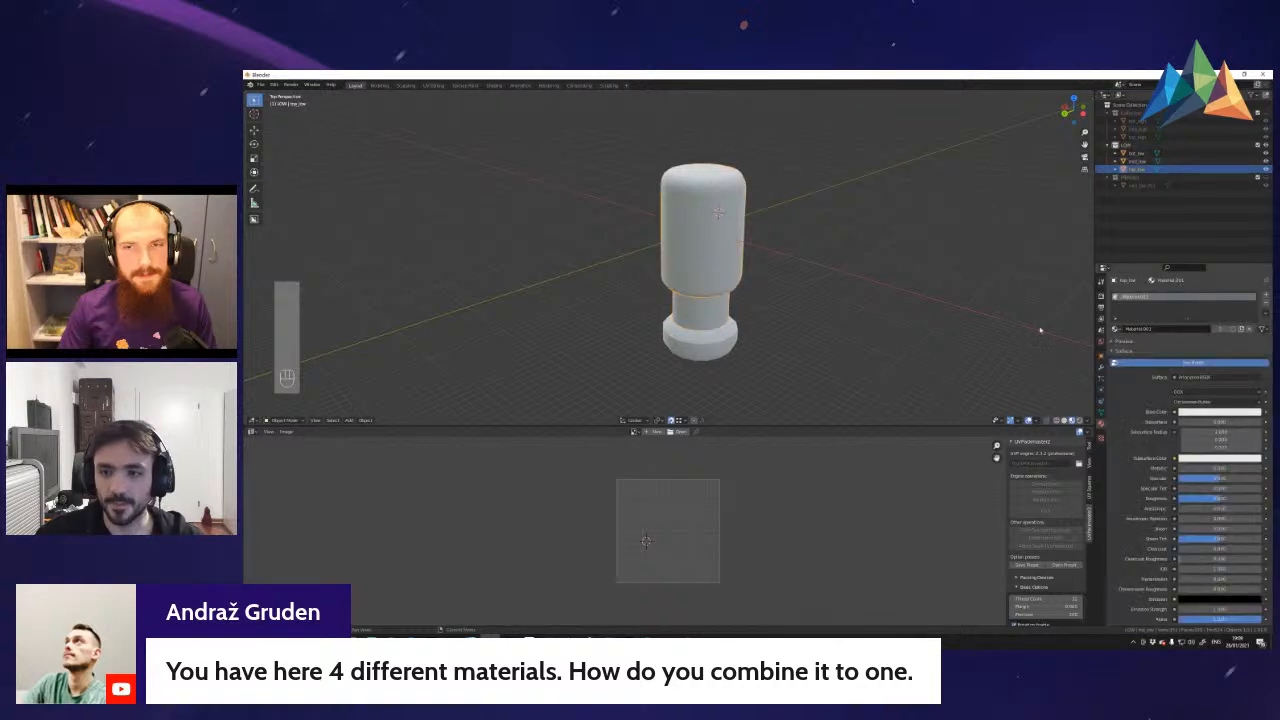
# - Select all three low-poly parts and export them as FBX, overwriting model_low.fbx
pyautogui.press('a')
pyautogui.click(268, 85)
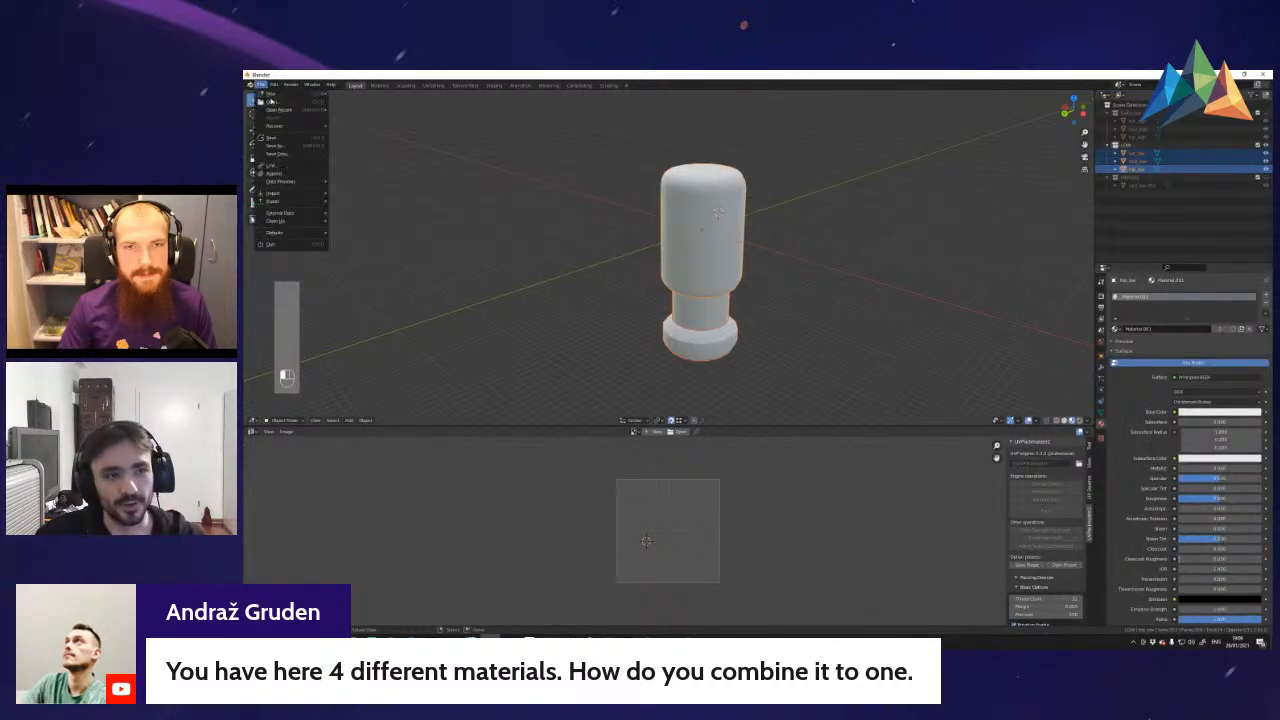
pyautogui.moveTo(300, 201)
pyautogui.click(375, 251)
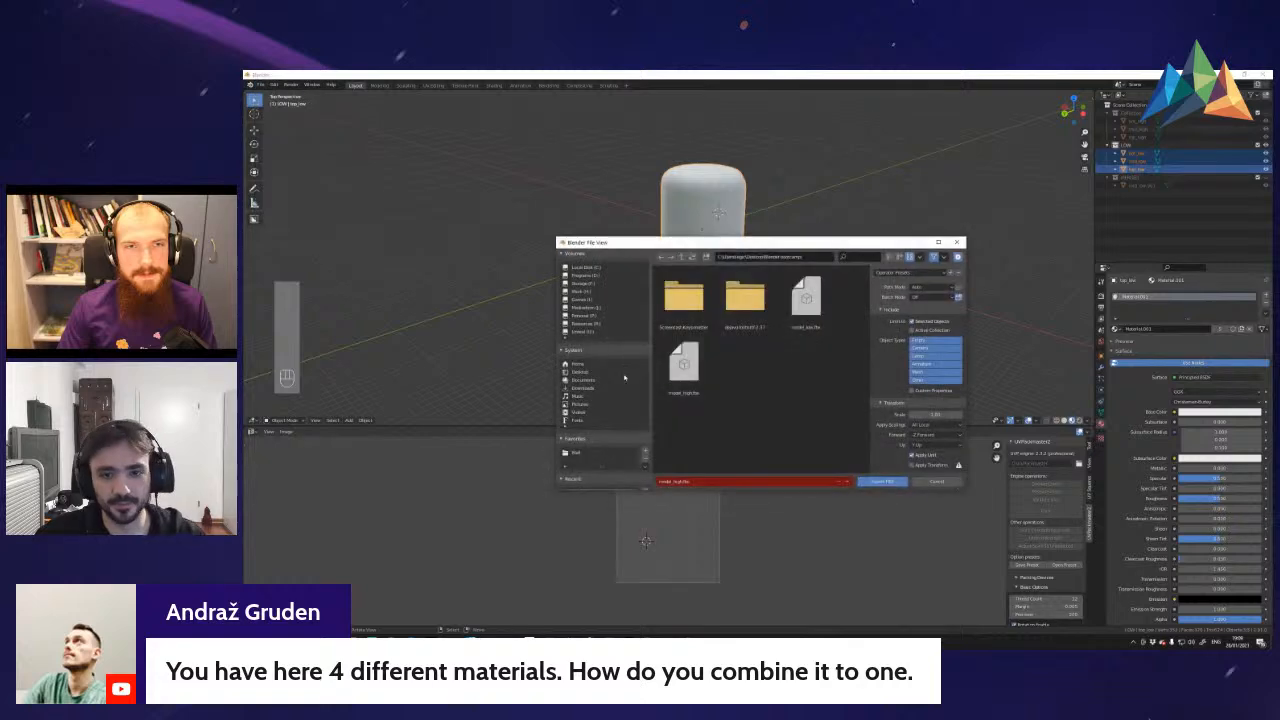
pyautogui.doubleClick(808, 304)
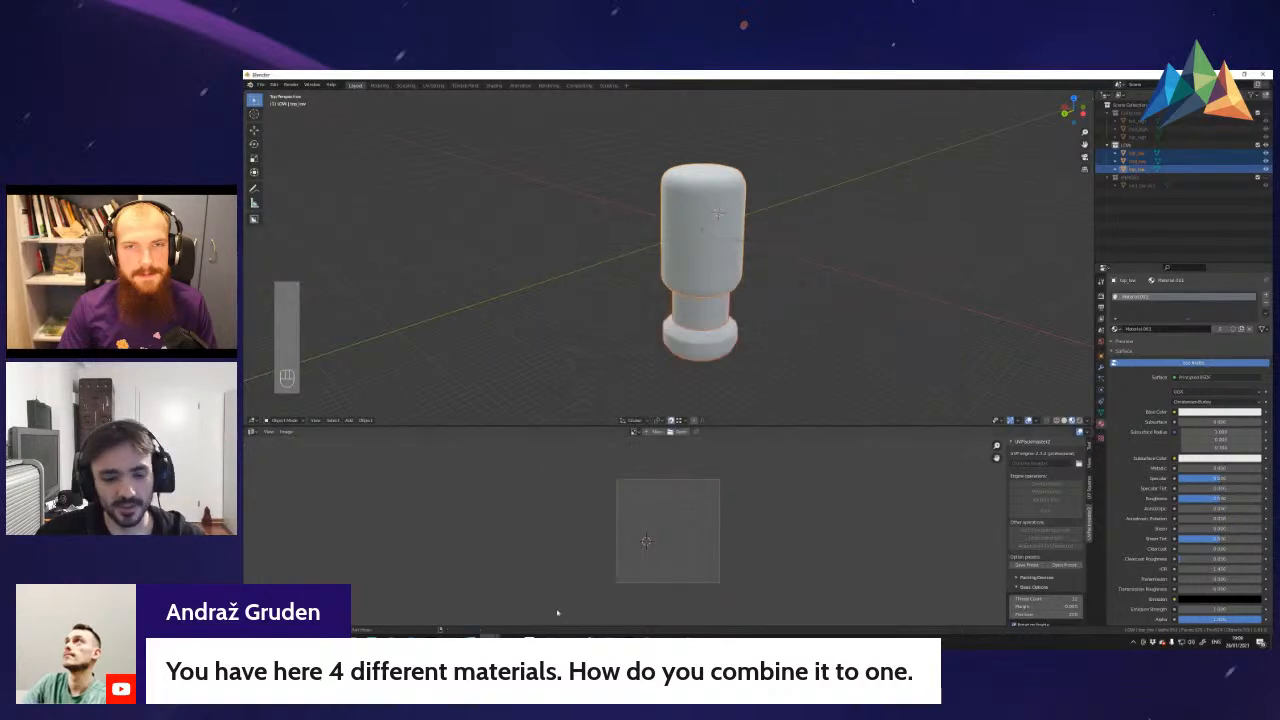
# - Switch to Substance Painter and reload the project mesh from the re-exported model_low file in the project configuration
pyautogui.click(569, 641)
pyautogui.click(267, 84)
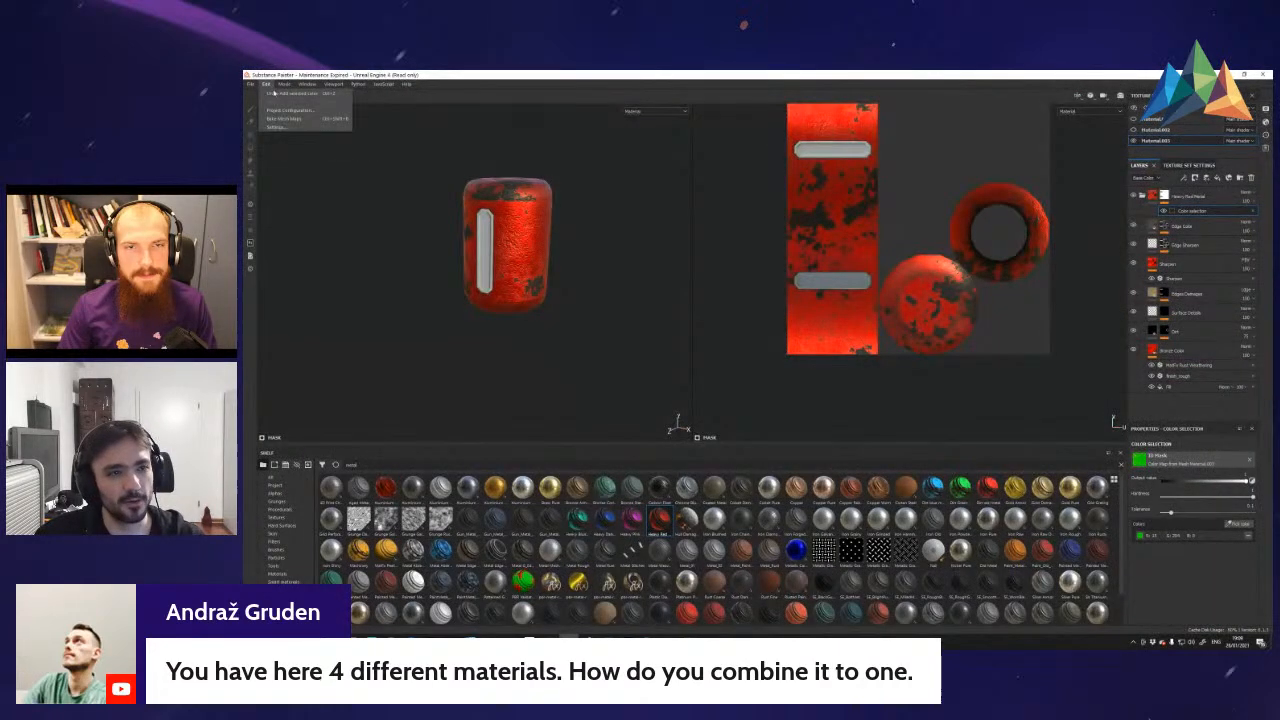
pyautogui.click(290, 108)
pyautogui.click(811, 296)
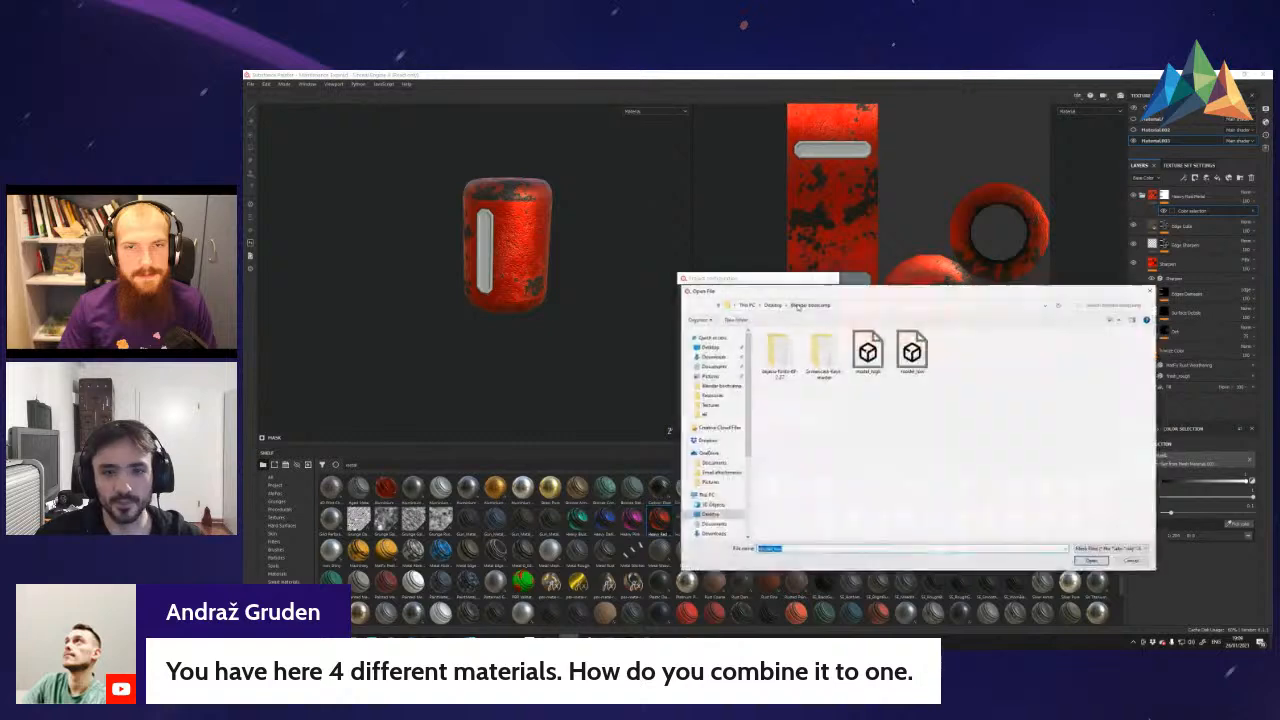
pyautogui.doubleClick(916, 348)
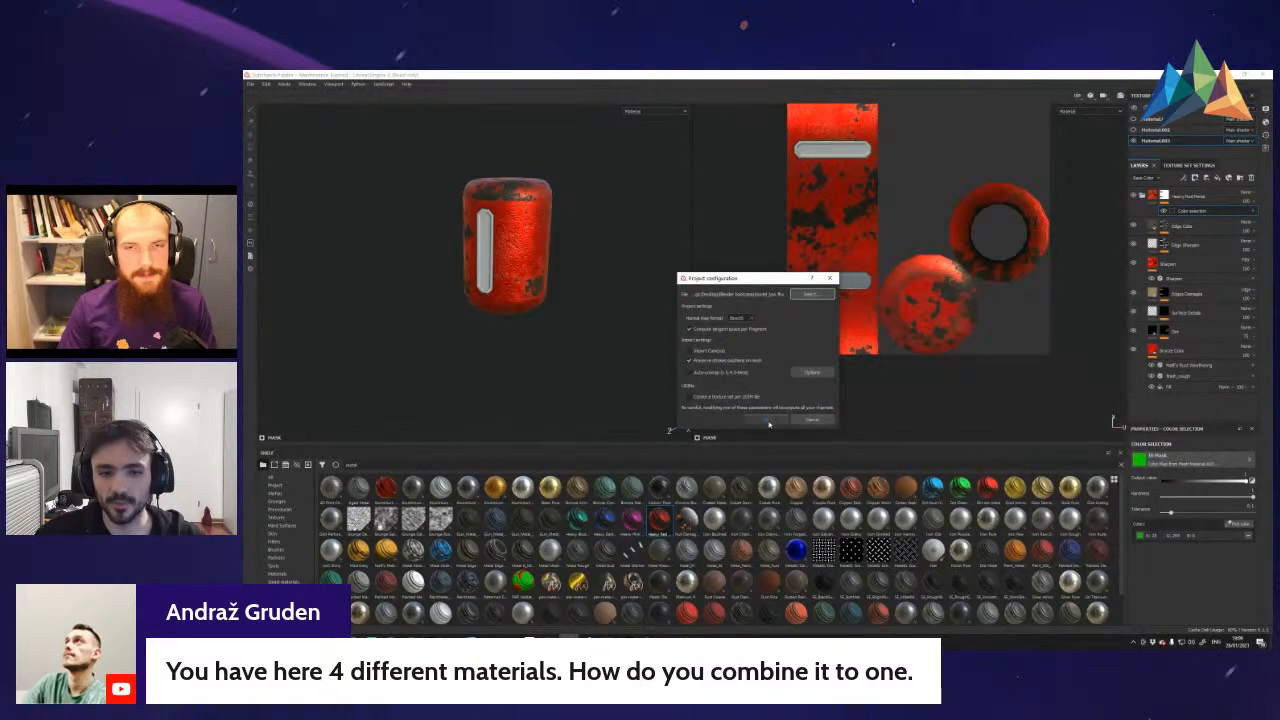
pyautogui.click(766, 419)
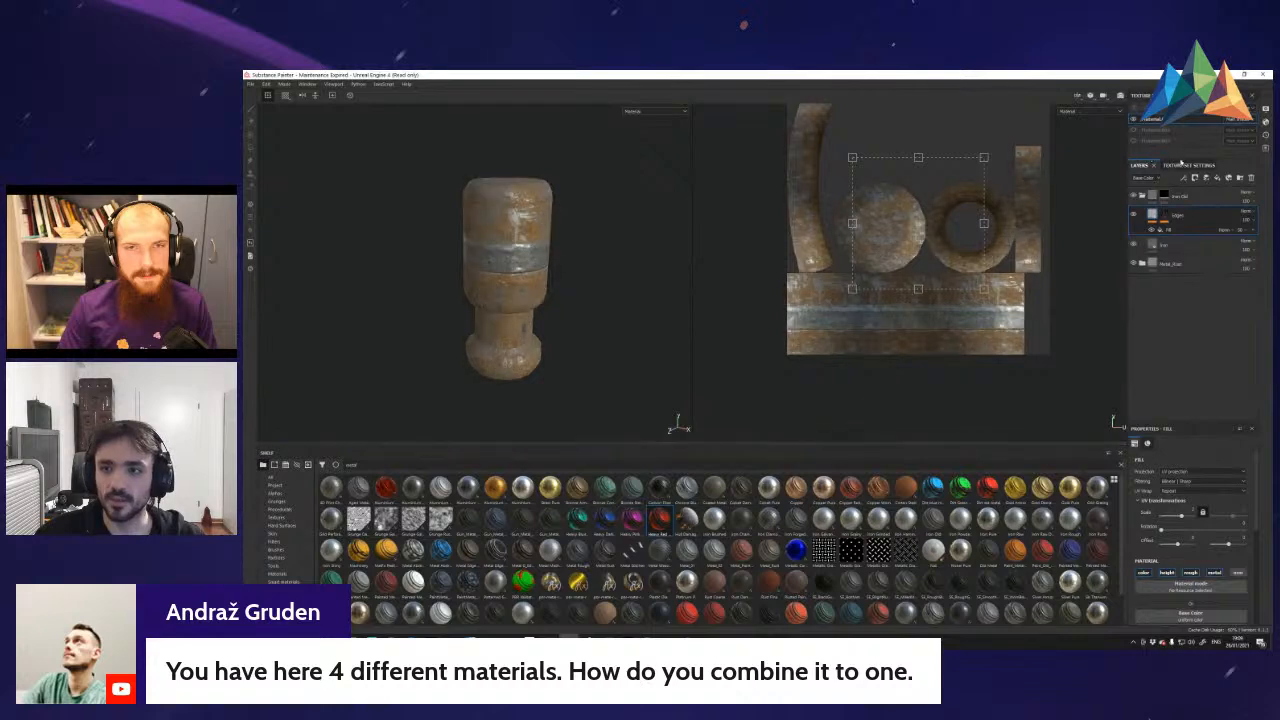
# - Bake the mesh maps for the combined model's texture set and close the finished bake report
pyautogui.click(1181, 168)
pyautogui.click(1206, 310)
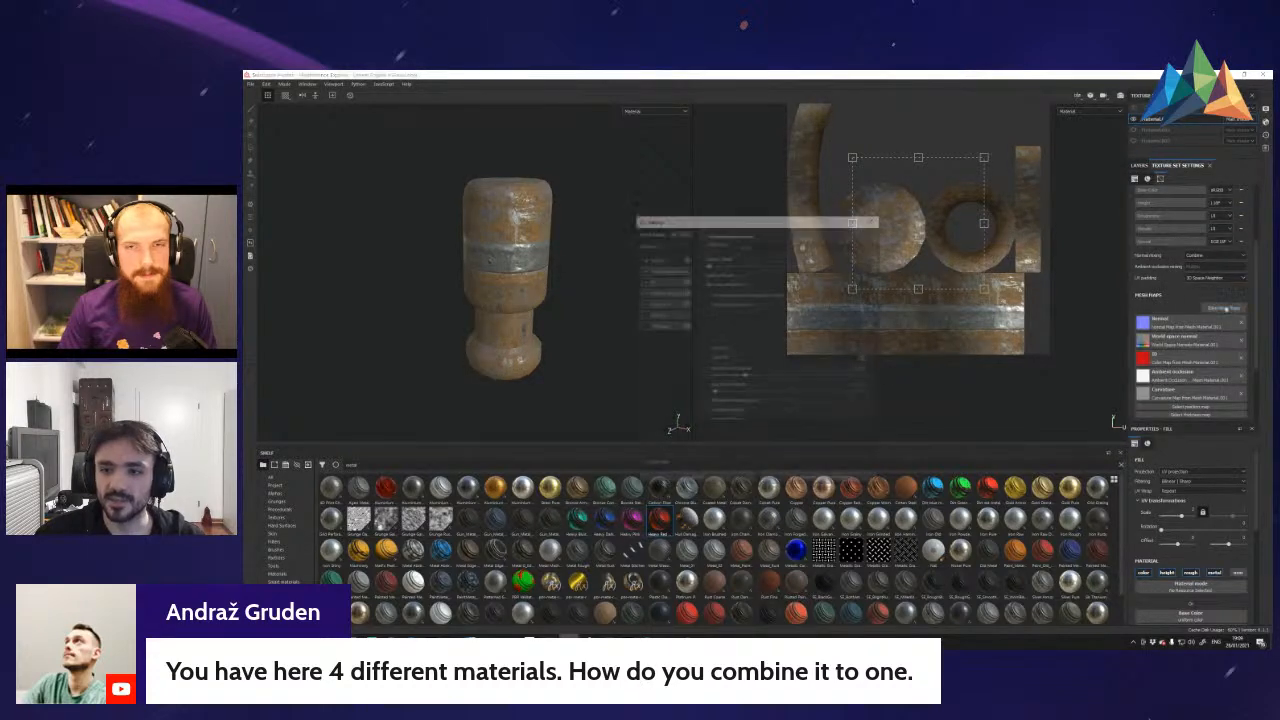
pyautogui.click(838, 484)
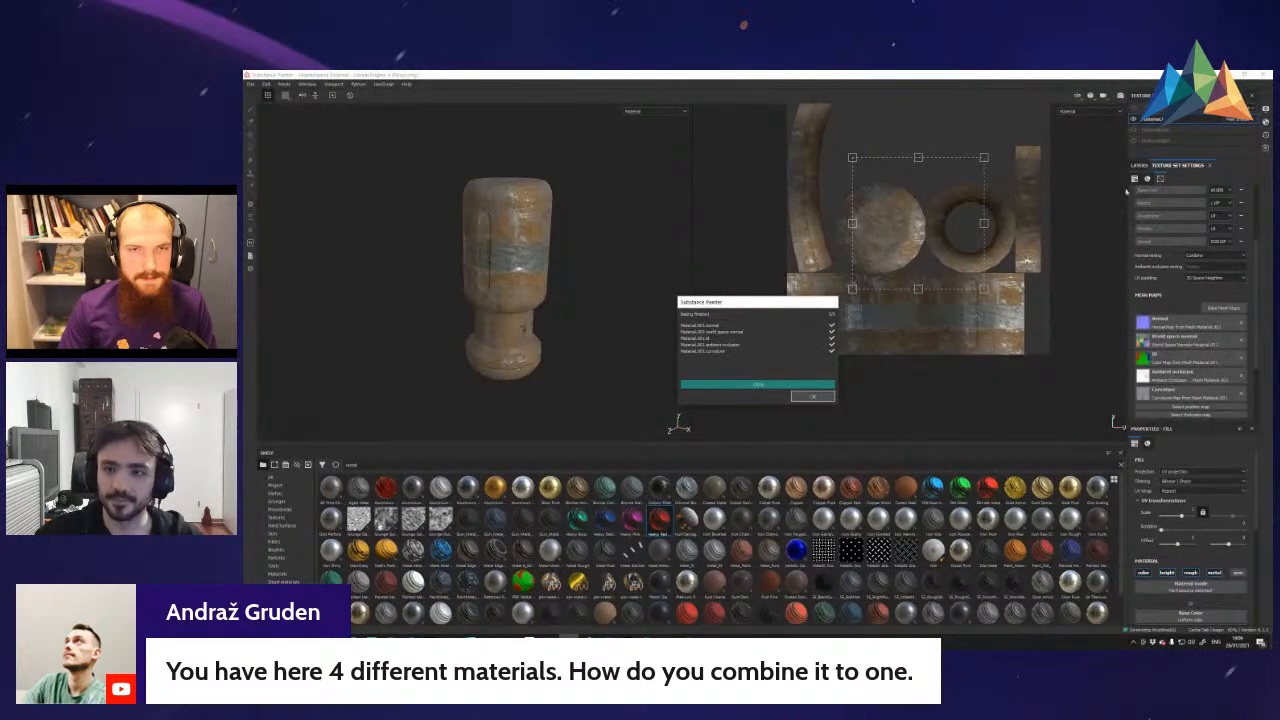
pyautogui.click(812, 396)
# - Delete all existing layers from the combined texture set's layer stack
pyautogui.click(1140, 165)
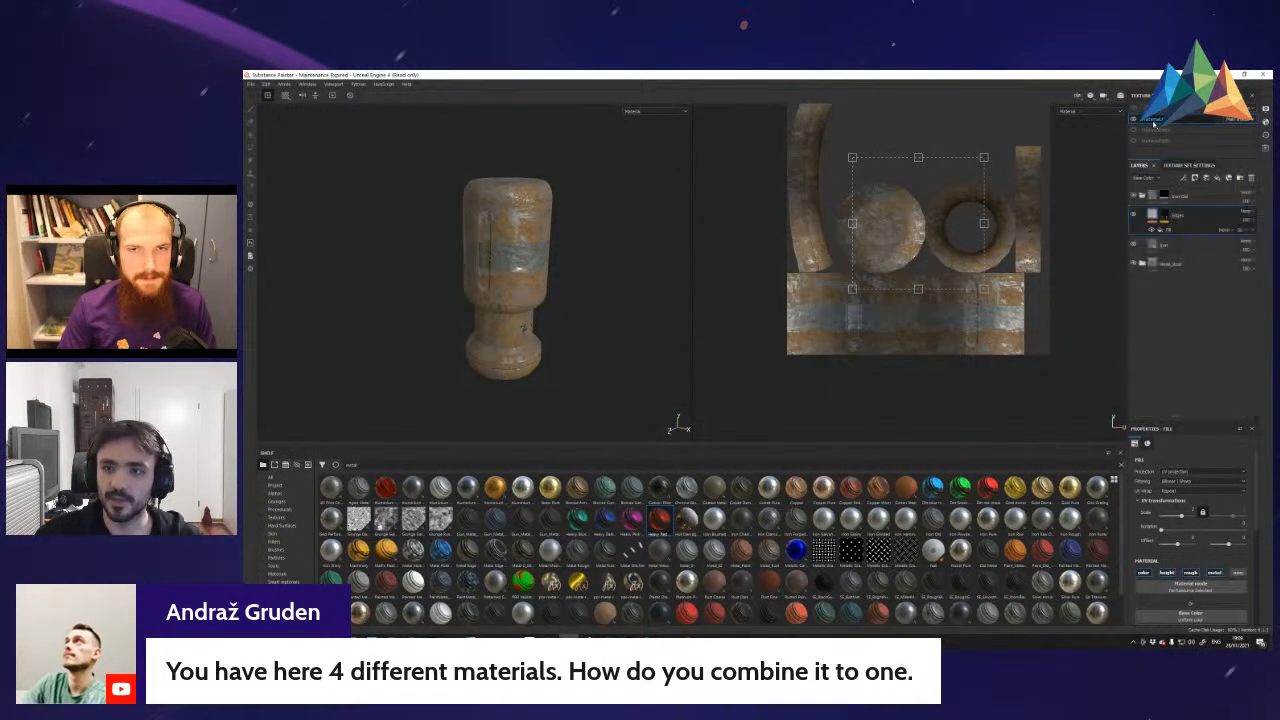
pyautogui.keyDown('shift'); pyautogui.click(1170, 263); pyautogui.keyUp('shift')
pyautogui.press('Delete')
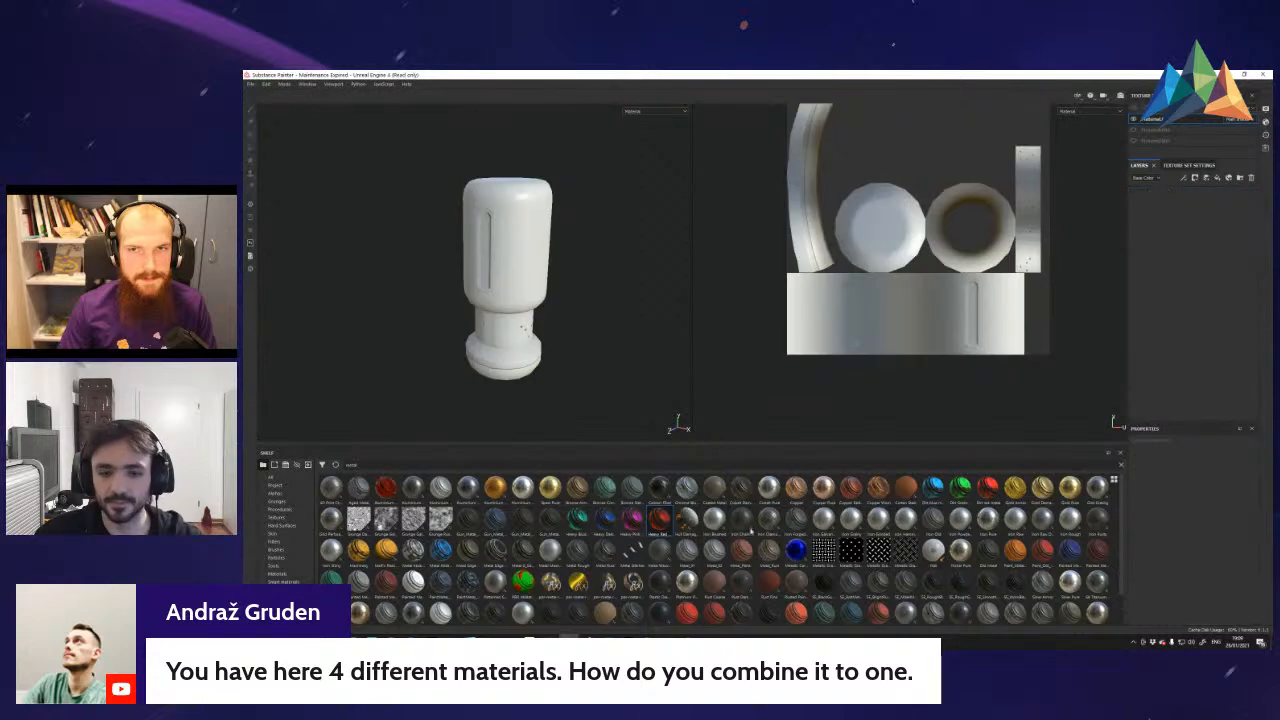
# - Add the Bronze Armor smart material and mask it by colour selection to the cap's green ID colour
pyautogui.moveTo(577, 487); pyautogui.dragTo(1174, 207)
pyautogui.rightClick(1165, 197)
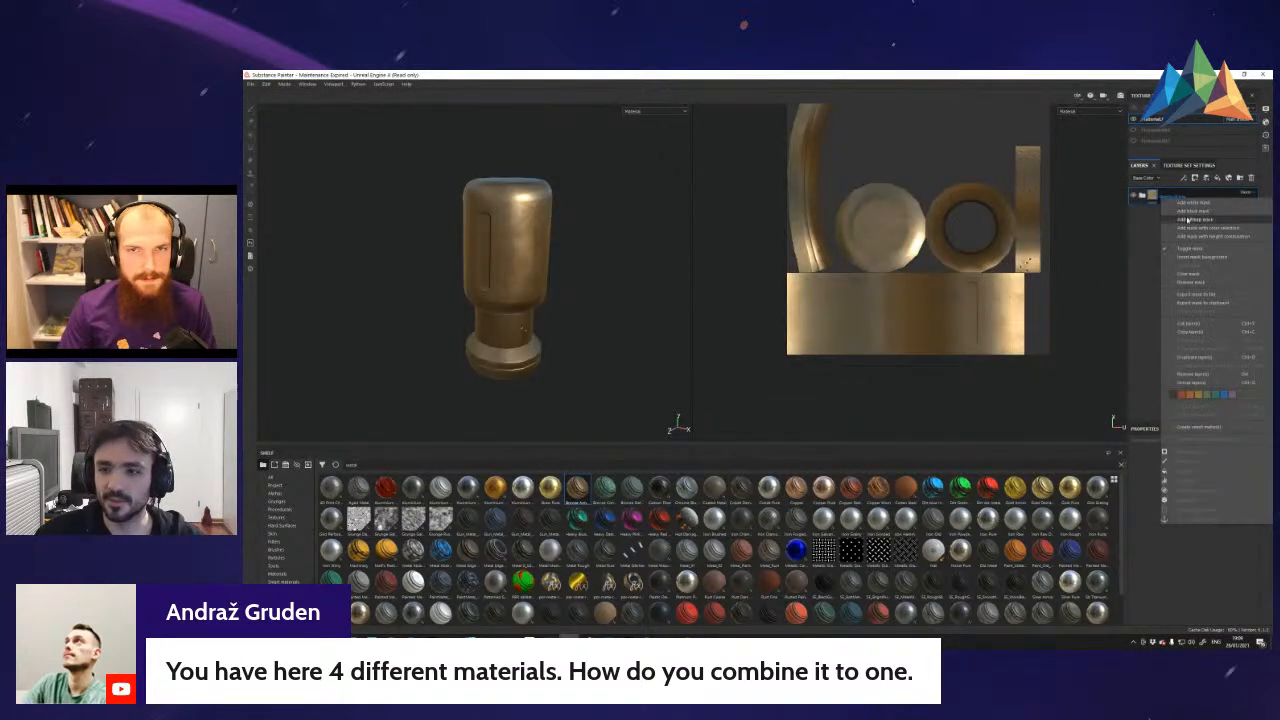
pyautogui.click(1190, 228)
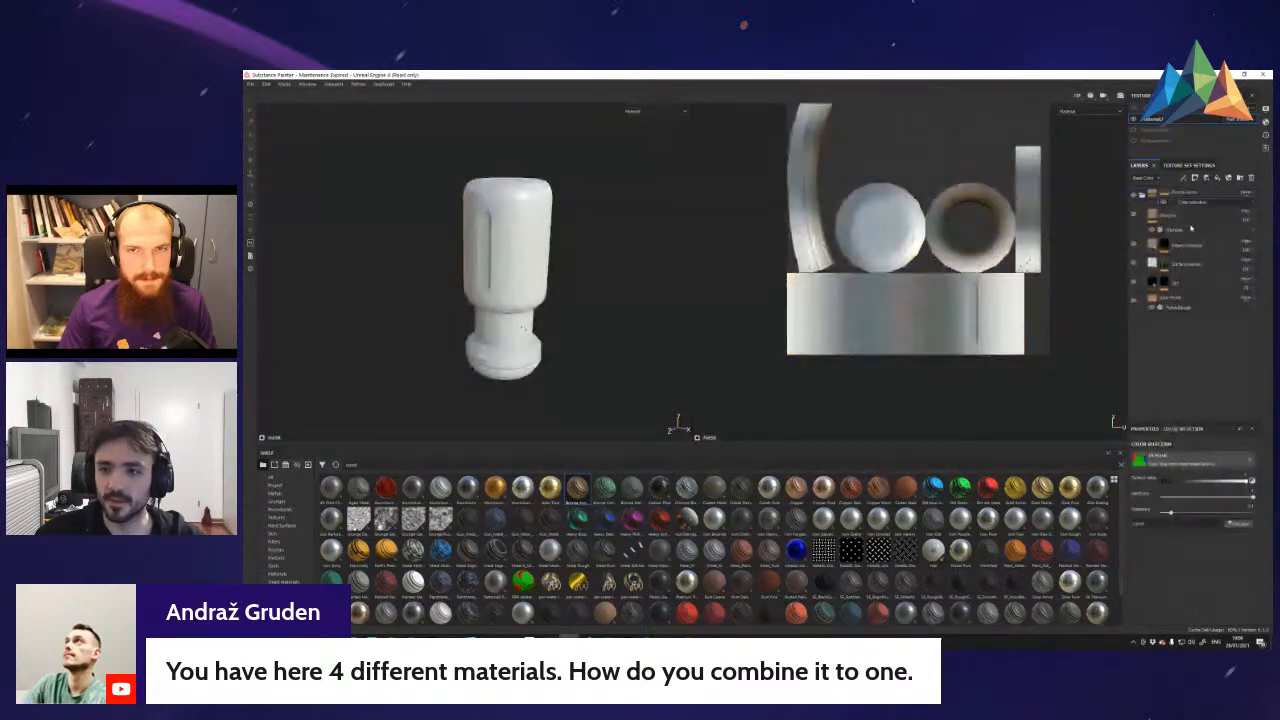
pyautogui.click(1238, 526)
pyautogui.click(553, 229)
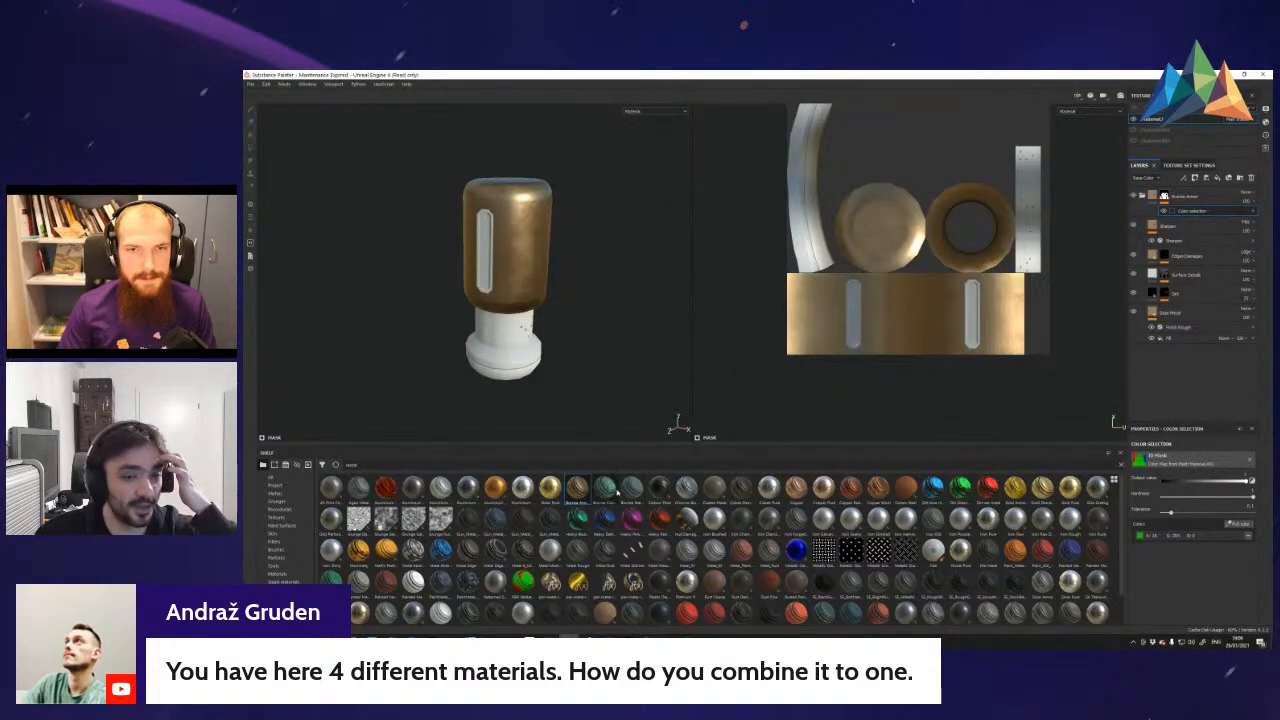
# - Add the Bronze Corroded smart material, mask it by colour selection to the neck's blue ID colour, and collapse both material folders
pyautogui.moveTo(607, 490); pyautogui.dragTo(1174, 380)
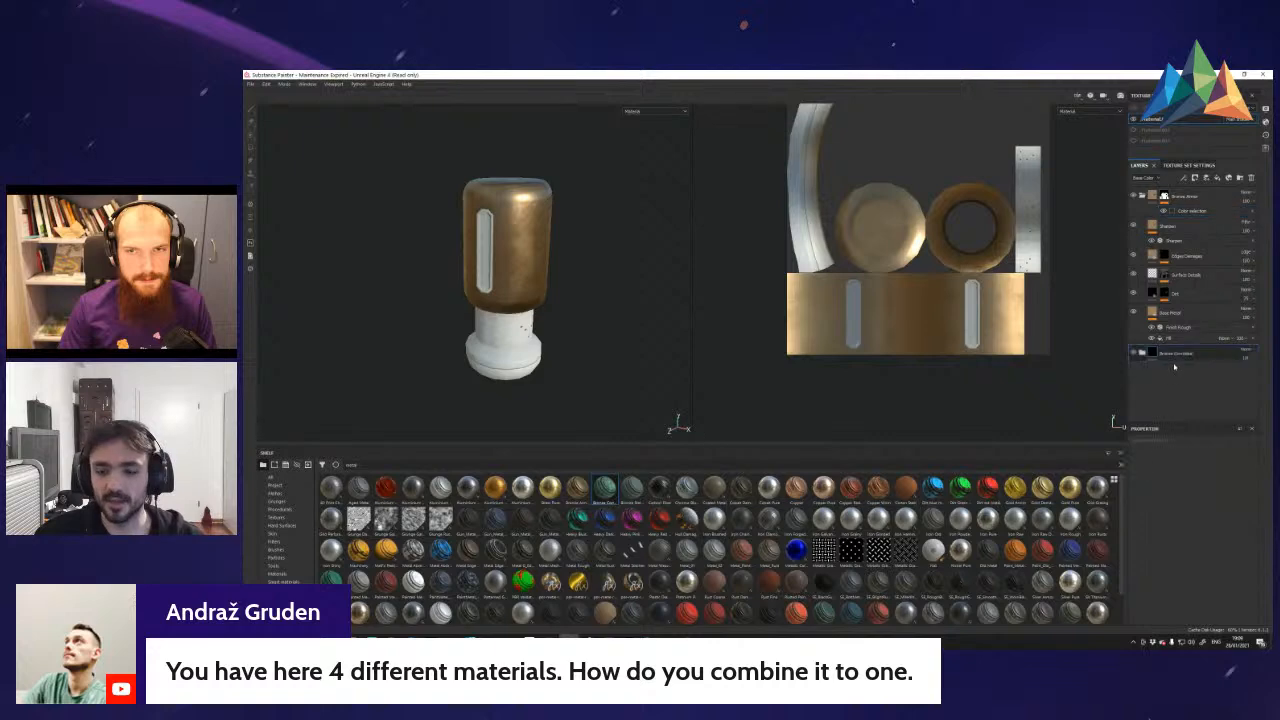
pyautogui.rightClick(1178, 360)
pyautogui.click(1200, 298)
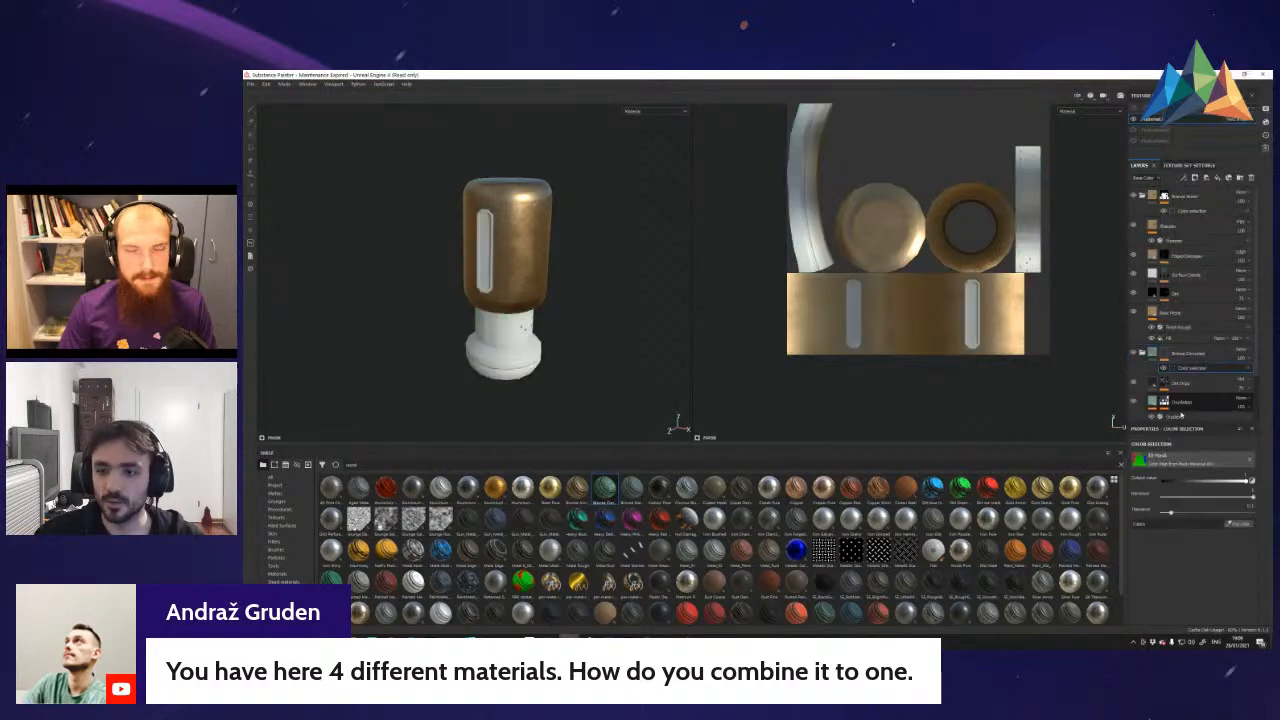
pyautogui.click(1238, 523)
pyautogui.click(500, 332)
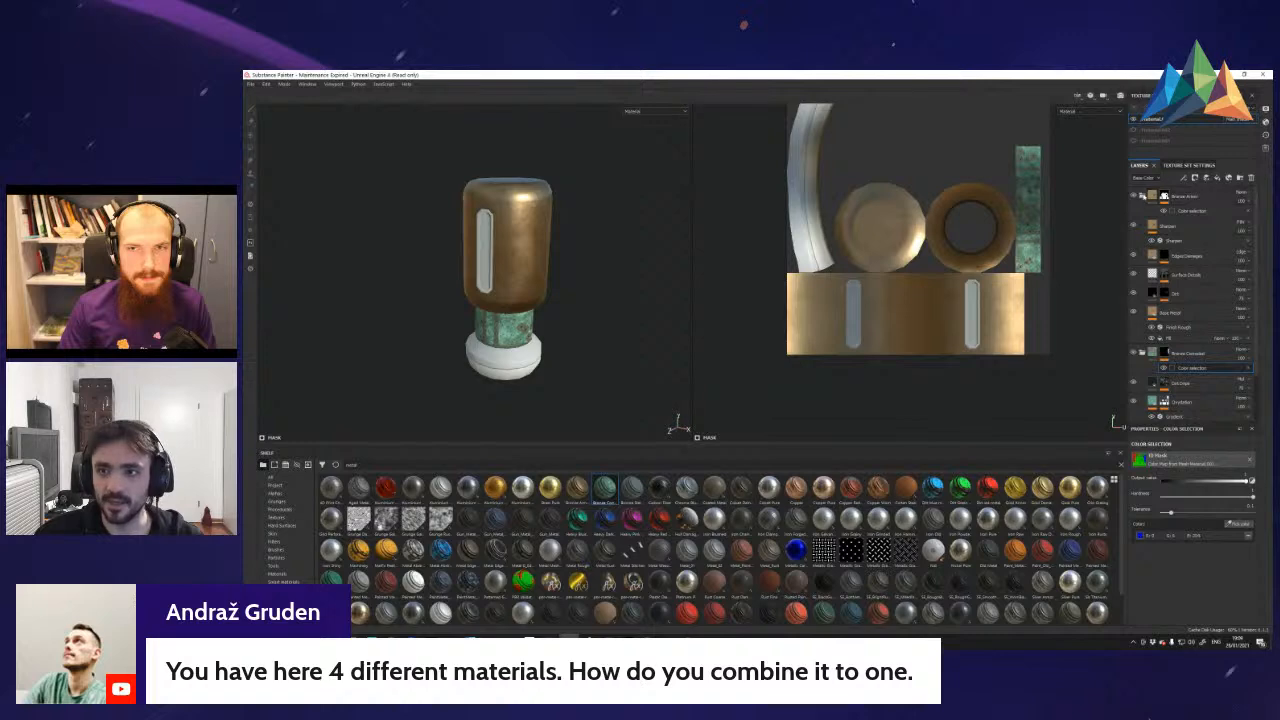
pyautogui.click(1142, 196)
pyautogui.click(1142, 226)
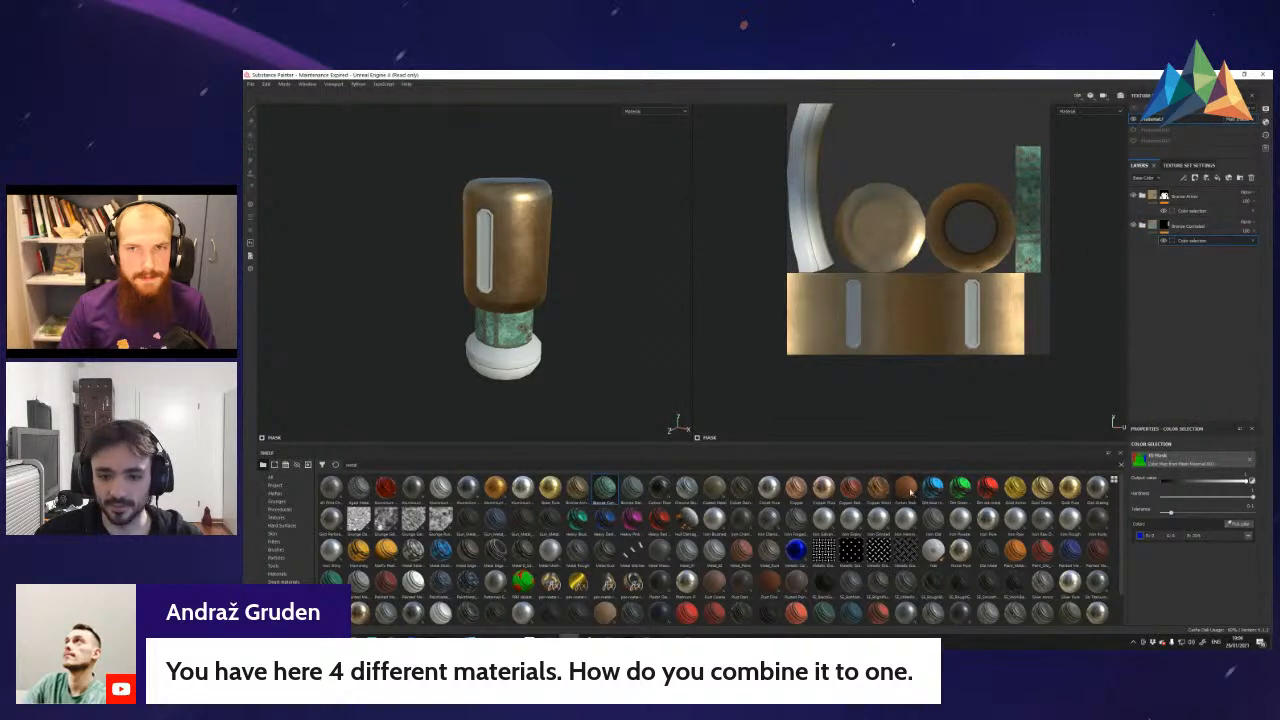
# - Add the Corten Steel material below the bronze layers and mask it by colour selection to the base's red ID colour
pyautogui.moveTo(1148, 334); pyautogui.dragTo(1163, 328)
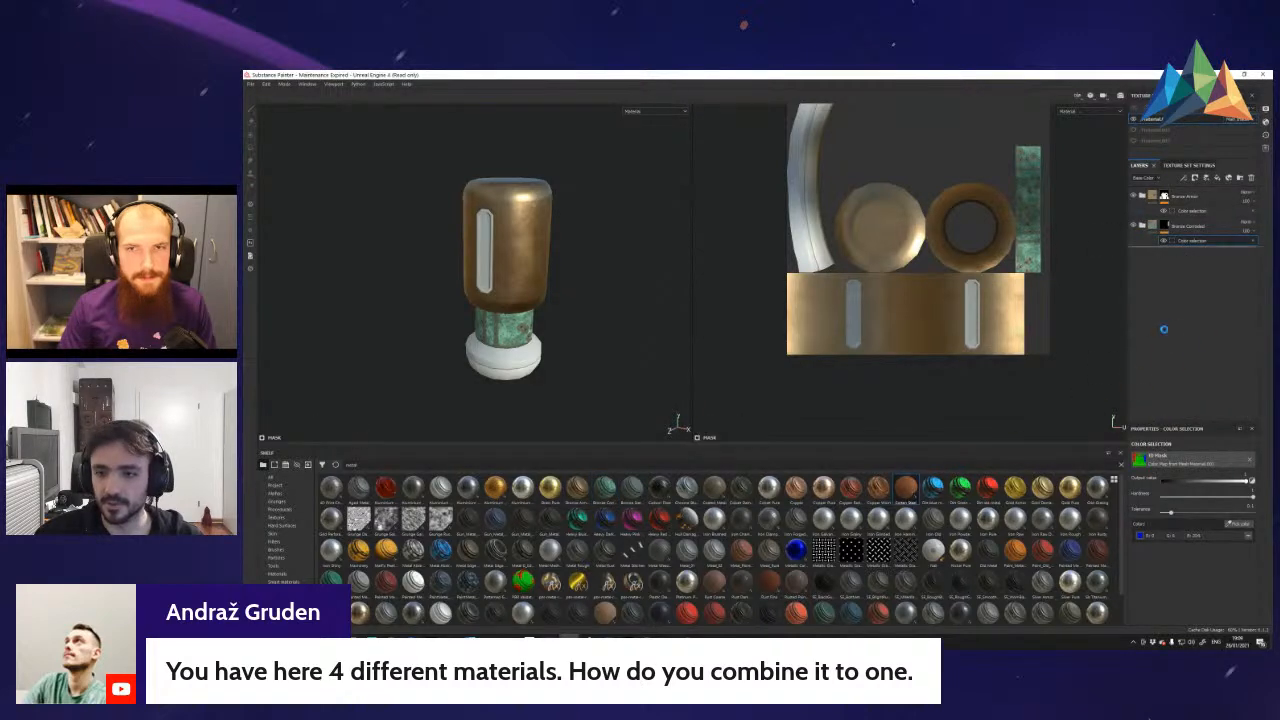
pyautogui.rightClick(1162, 259)
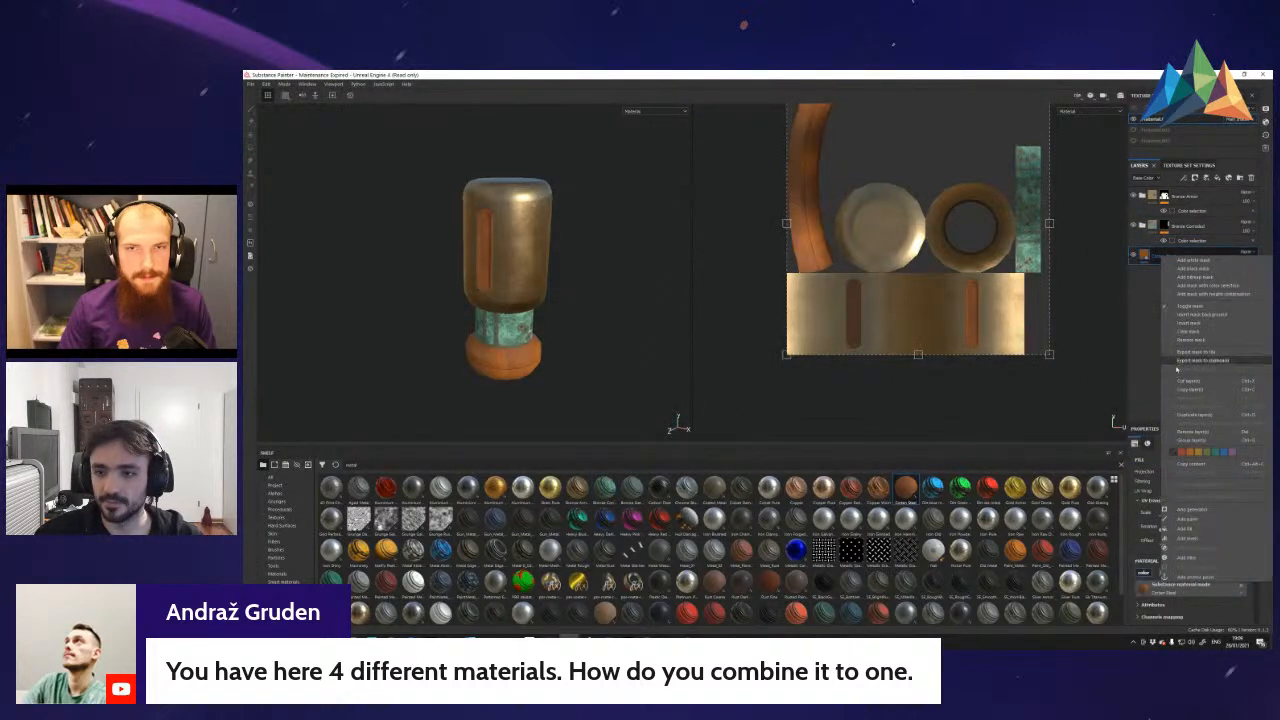
pyautogui.click(1195, 286)
pyautogui.click(1241, 524)
pyautogui.click(518, 360)
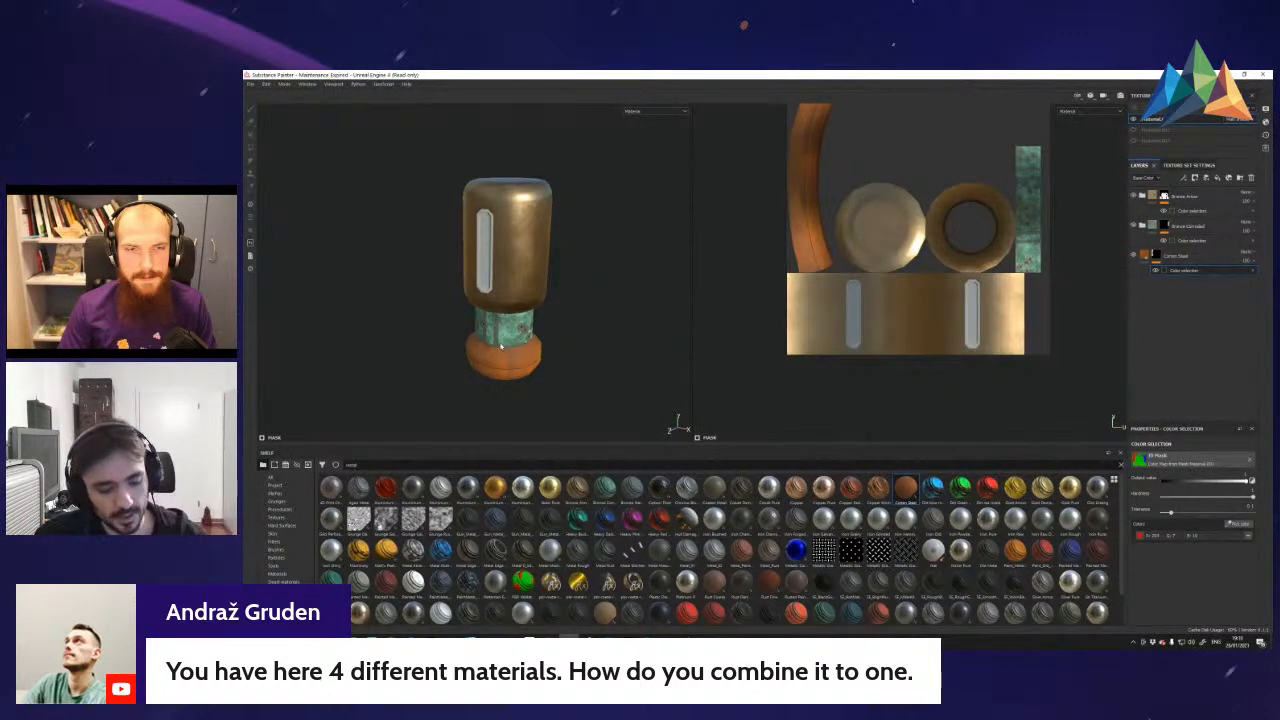
# - Set the texture export's output directory to the Blender bootcamp folder and the texture set's size to 1024x1024
pyautogui.hotkey('ctrl', 'shift', 'e')
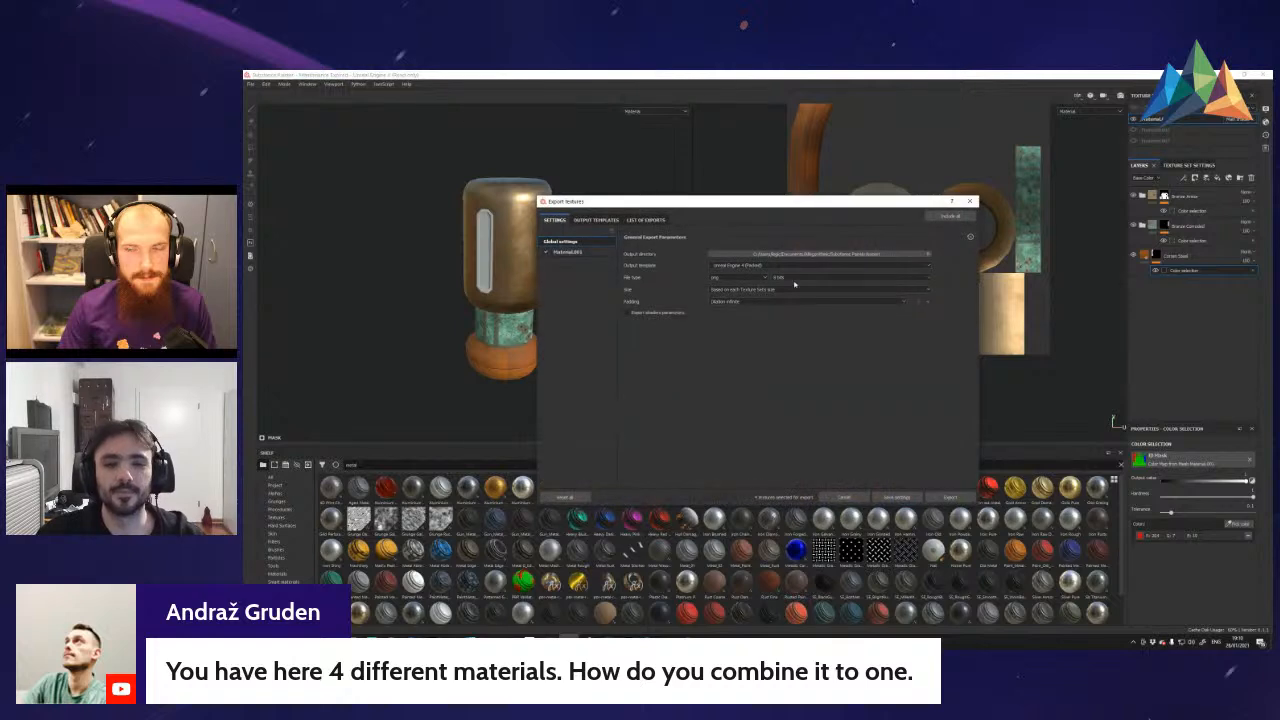
pyautogui.click(790, 254)
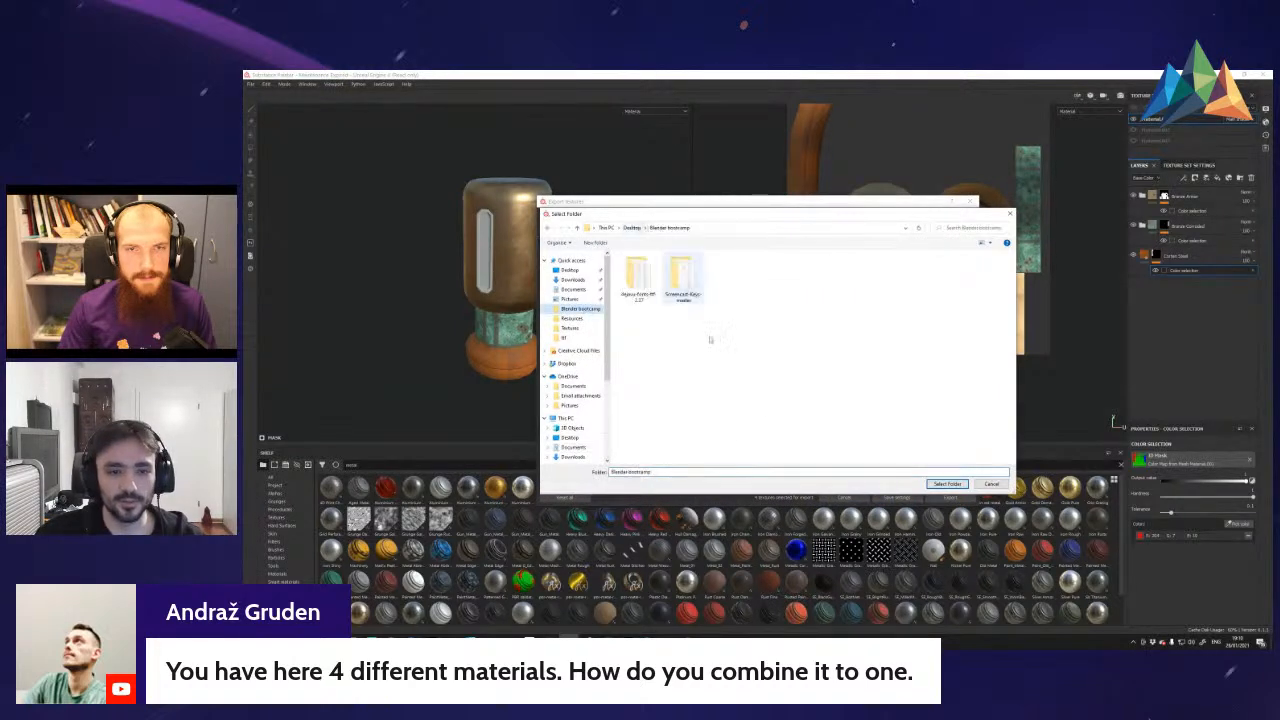
pyautogui.click(947, 484)
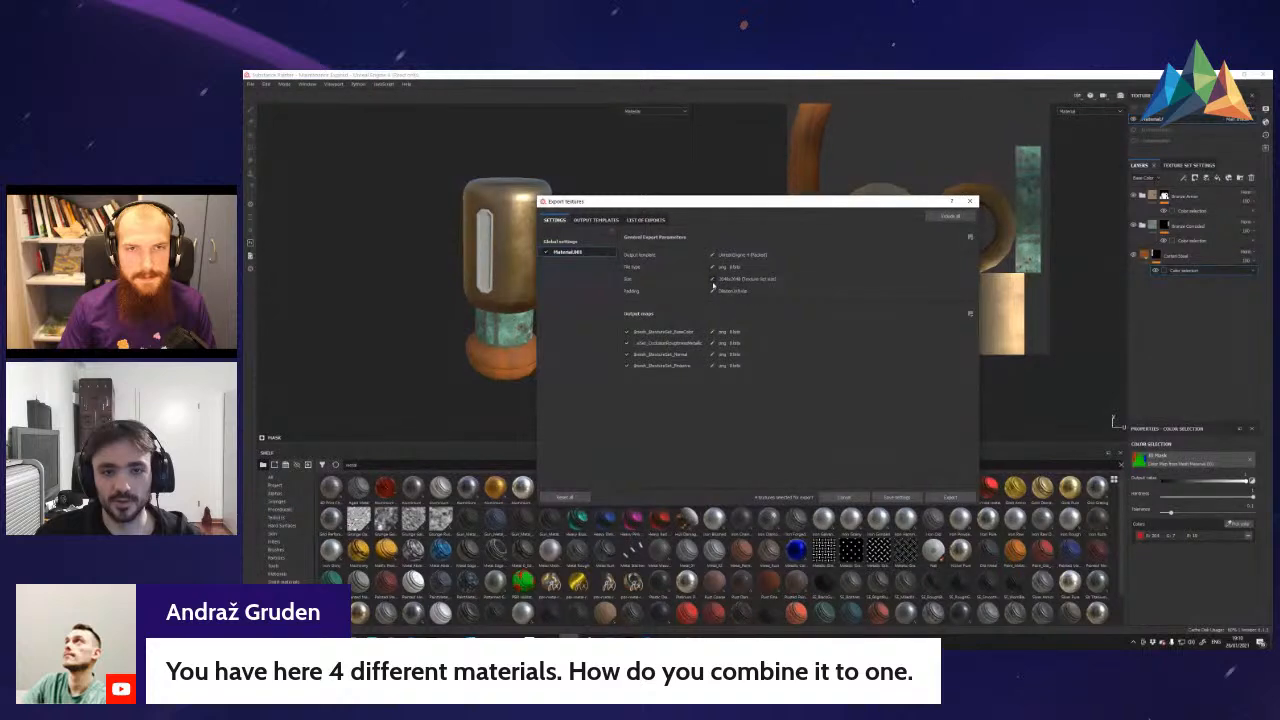
pyautogui.click(744, 279)
pyautogui.click(743, 298)
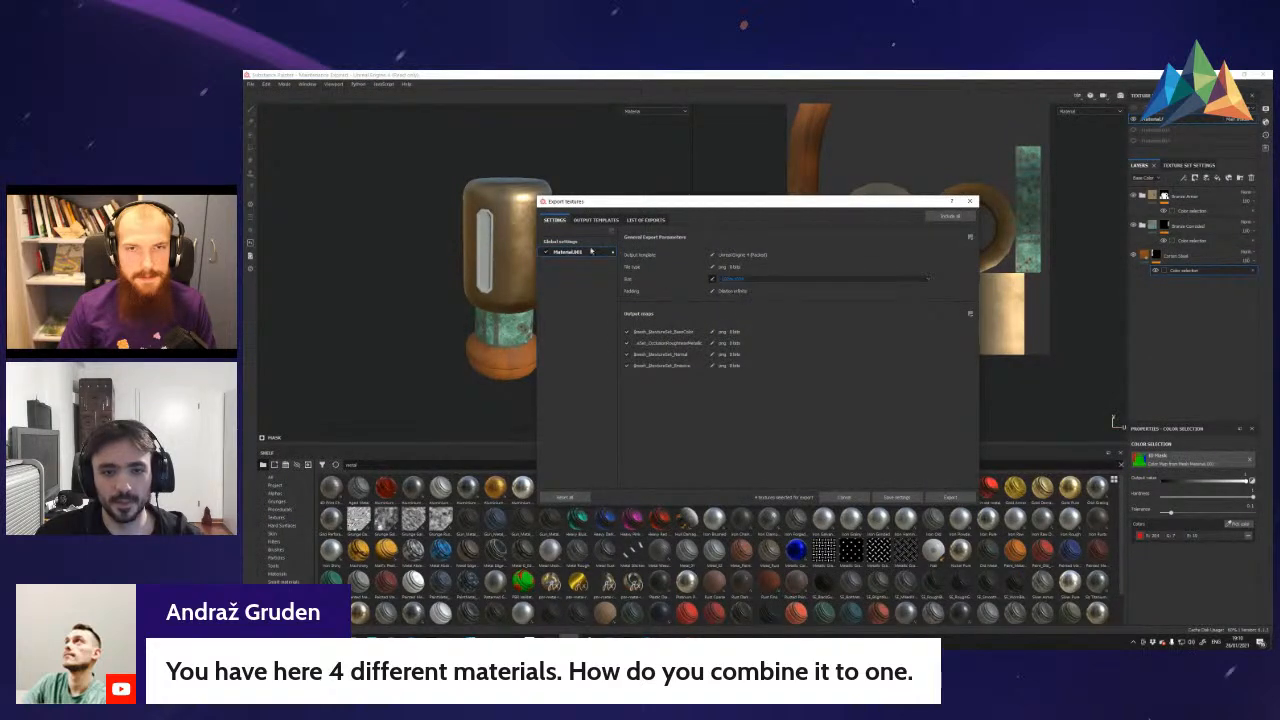
# - Export the textures with the Document channels + Normal + AO (No Alpha) output template
pyautogui.click(596, 242)
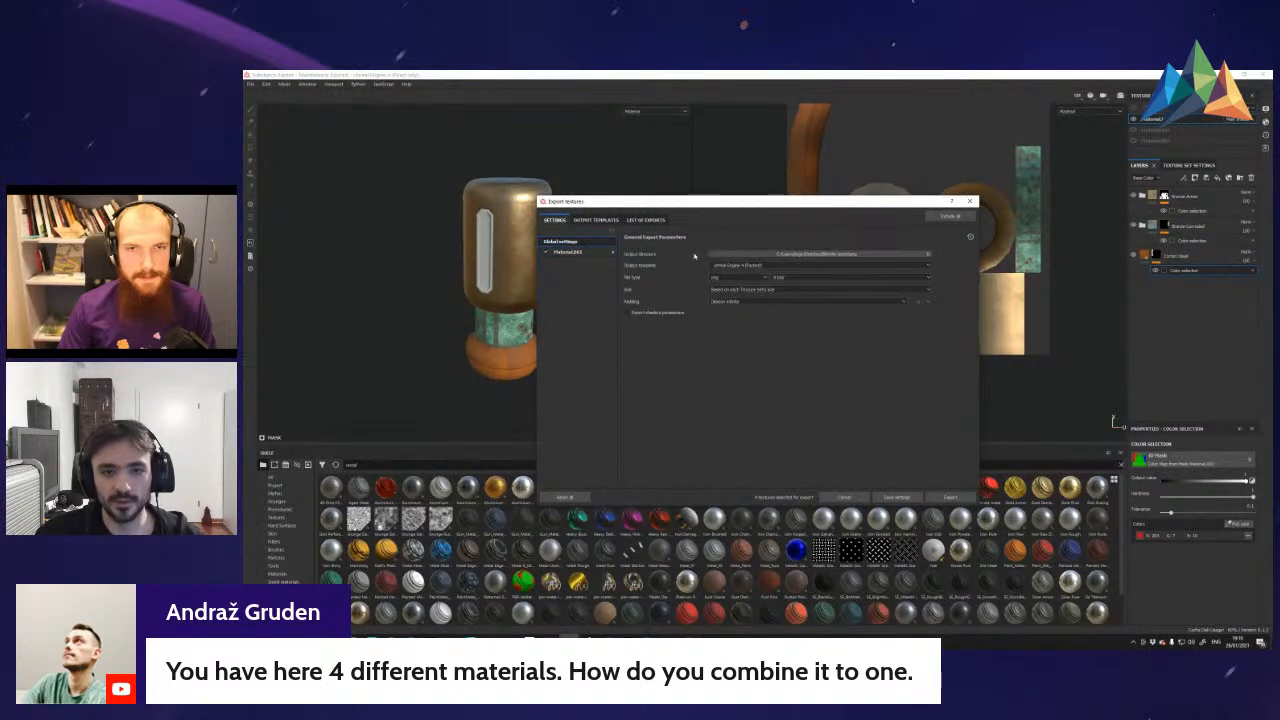
pyautogui.click(748, 266)
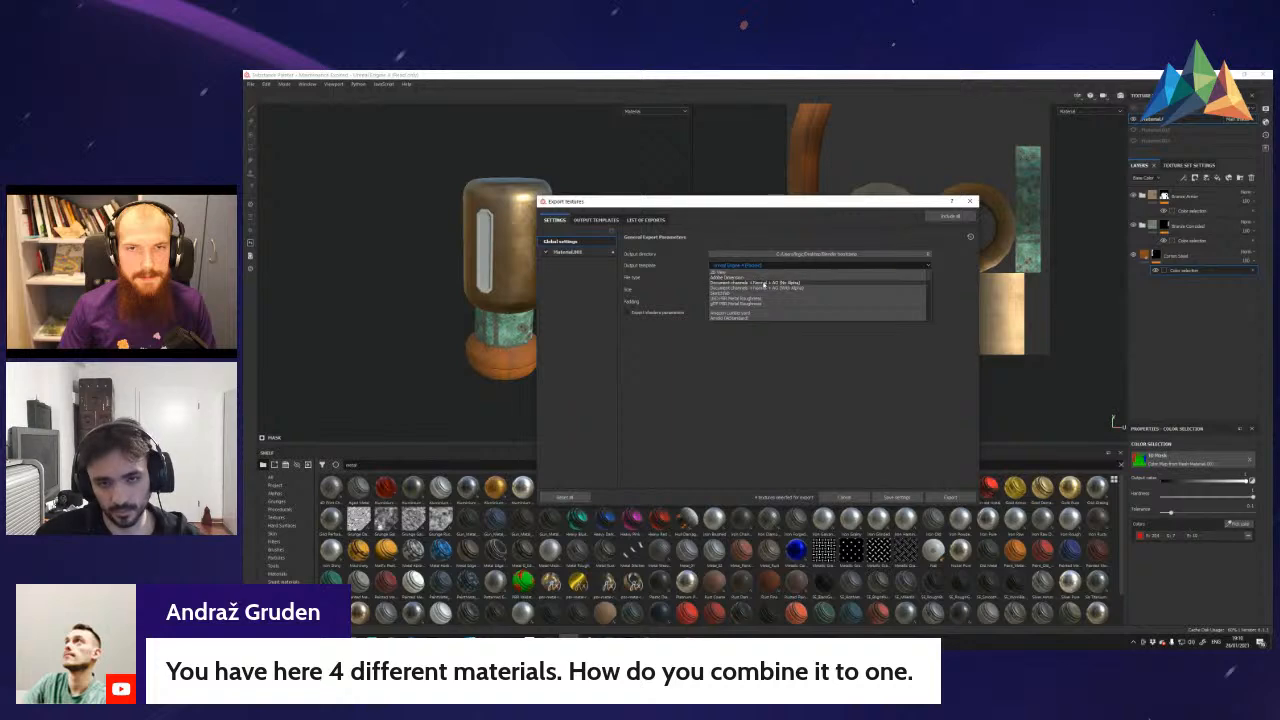
pyautogui.click(758, 284)
pyautogui.click(957, 497)
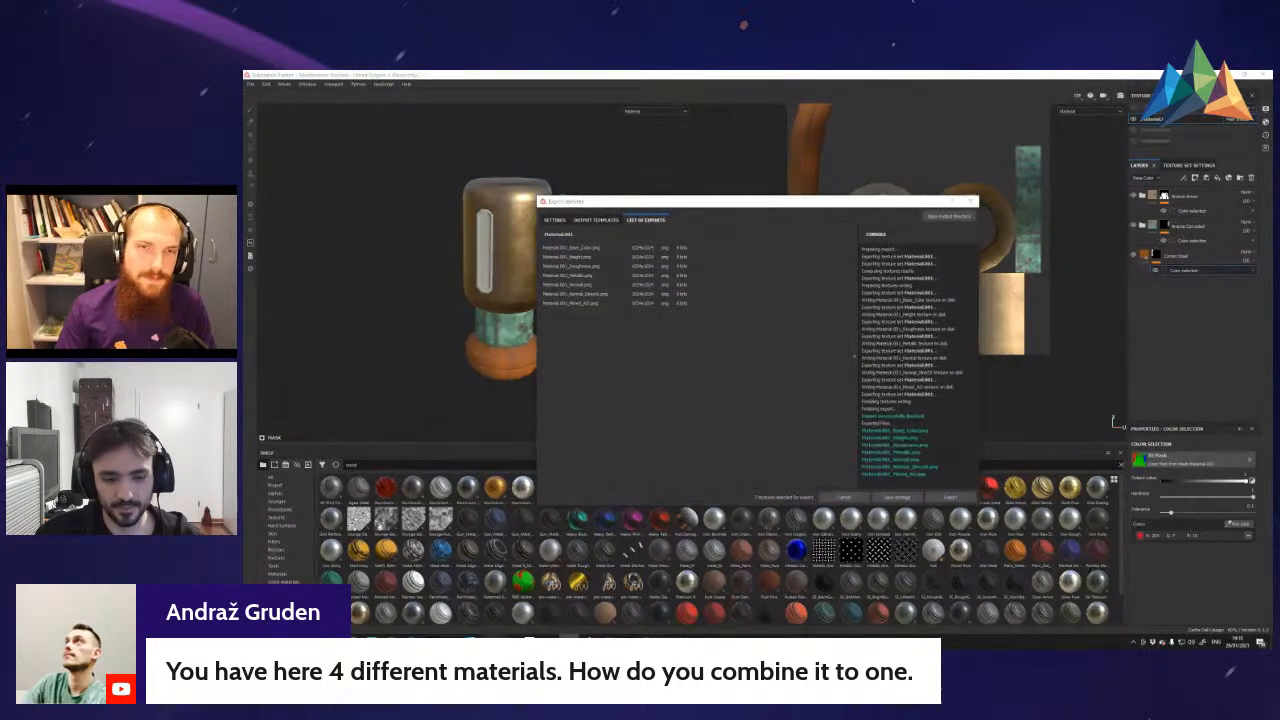
# - Switch to Blender and remove the merged model's extra material slots, leaving only Material.001
pyautogui.click(490, 642)
pyautogui.press('3')
pyautogui.press('Tab')
pyautogui.press('Tab')
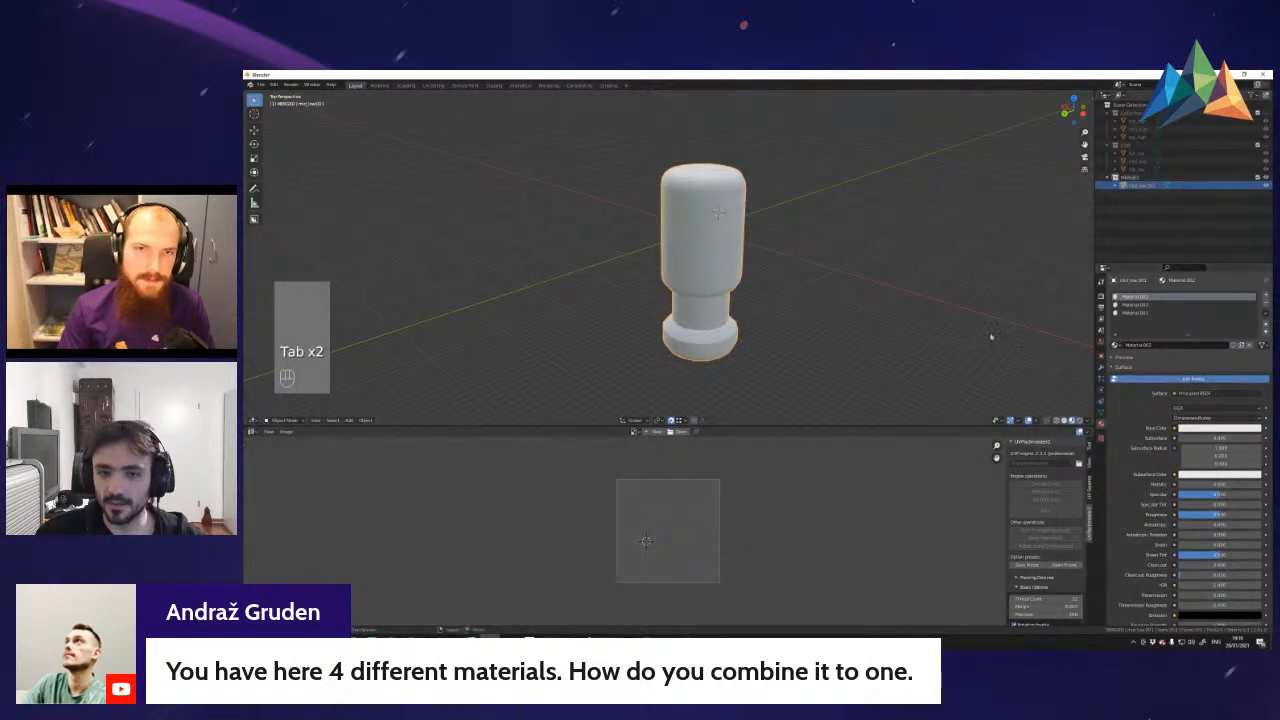
pyautogui.click(1143, 304)
pyautogui.press('Delete')
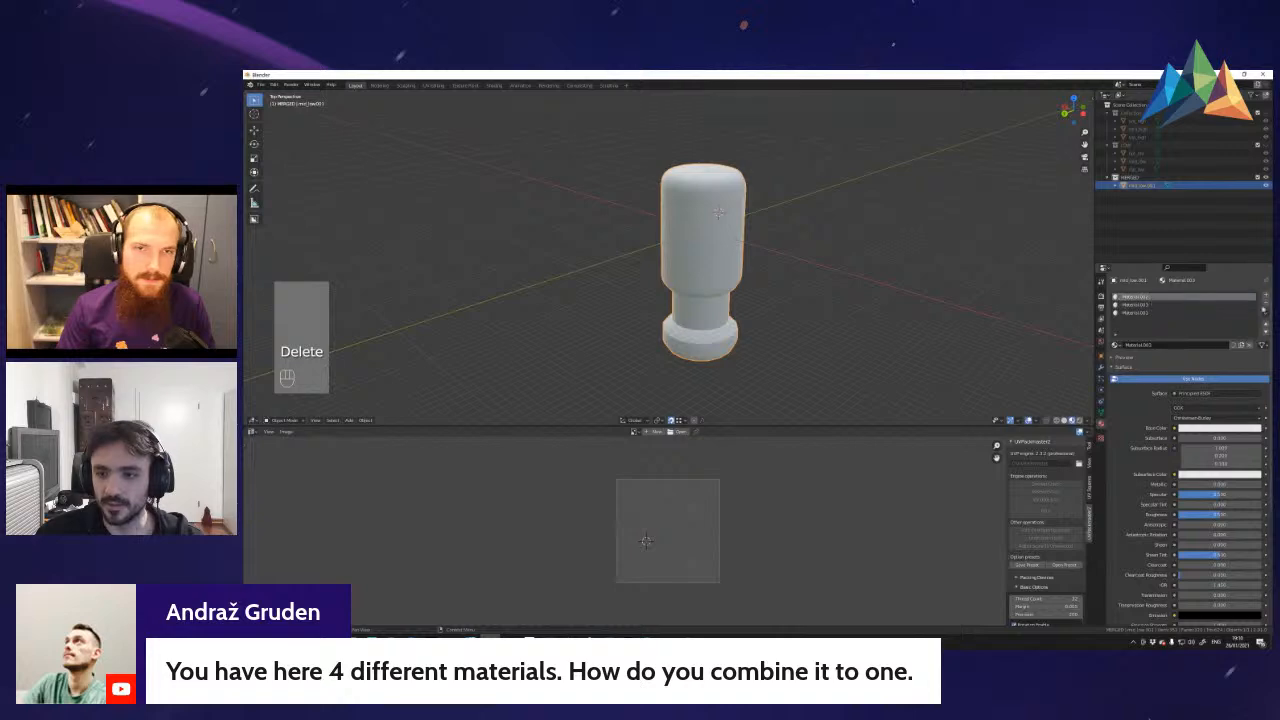
pyautogui.click(1265, 302)
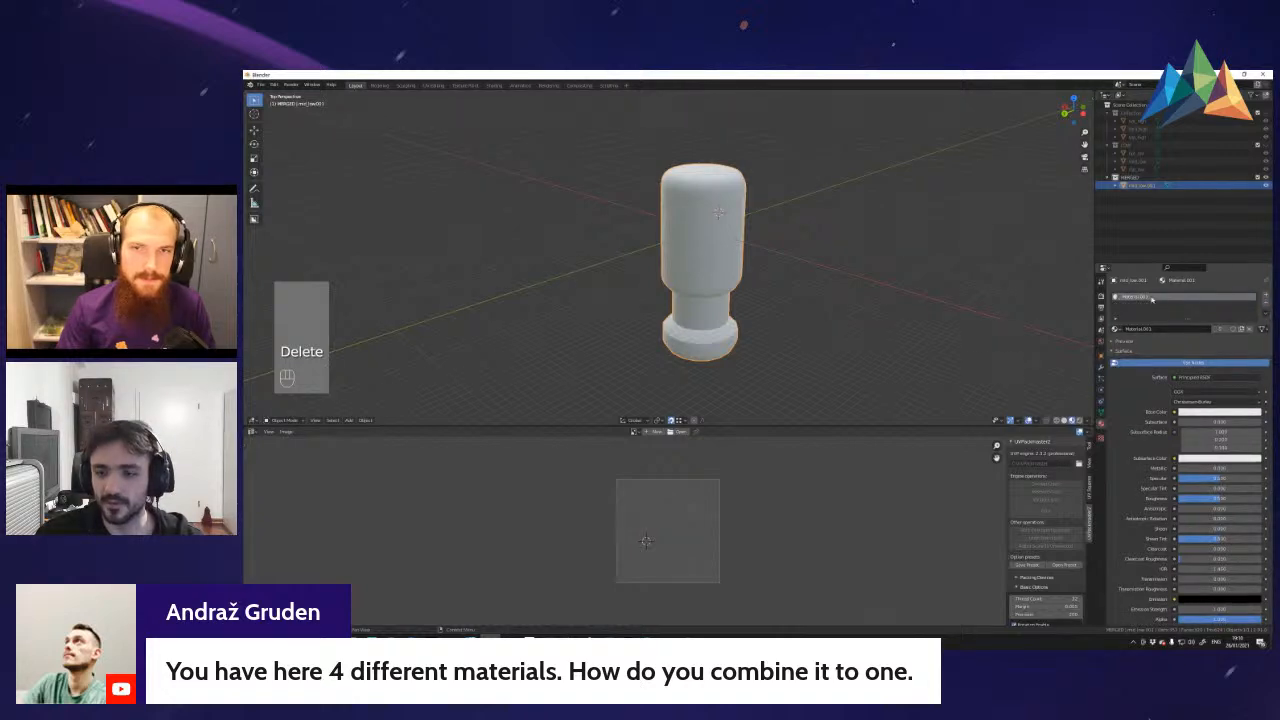
# - Connect an image texture to Material.001's base colour and load the exported Base_Color PNG from the Blender bootcamp folder
pyautogui.click(1175, 410)
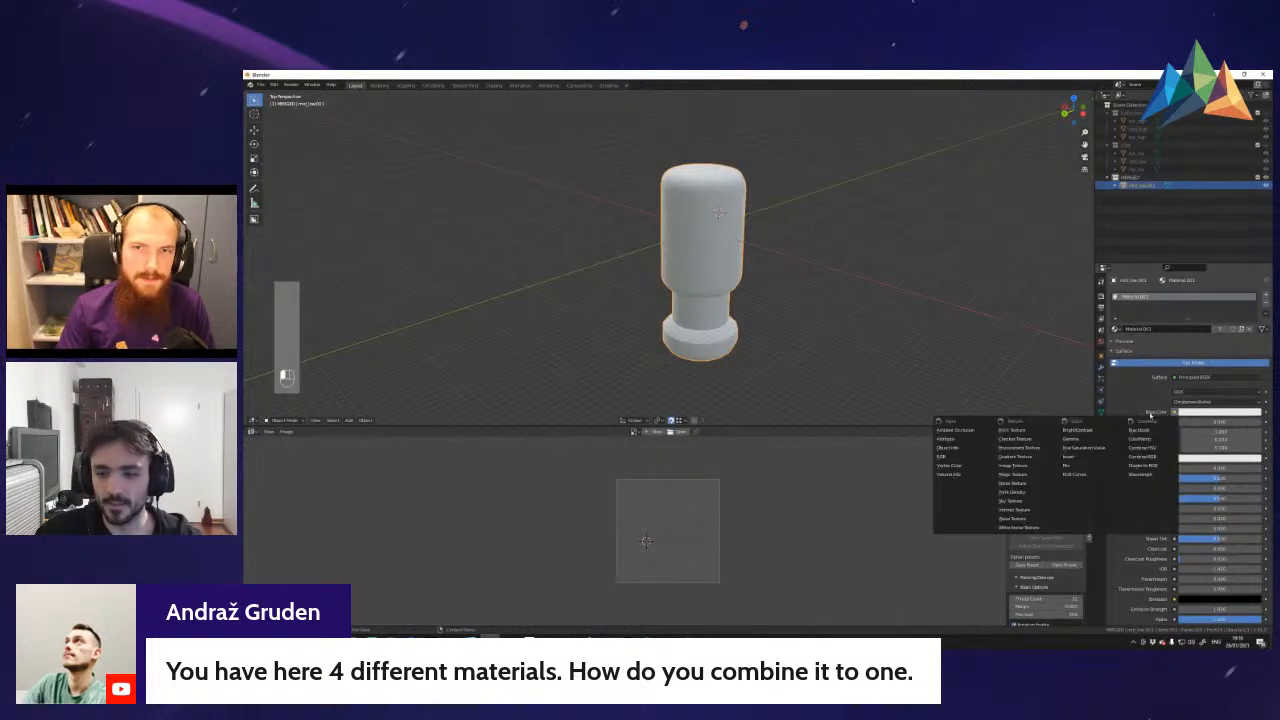
pyautogui.click(1020, 467)
pyautogui.click(1236, 421)
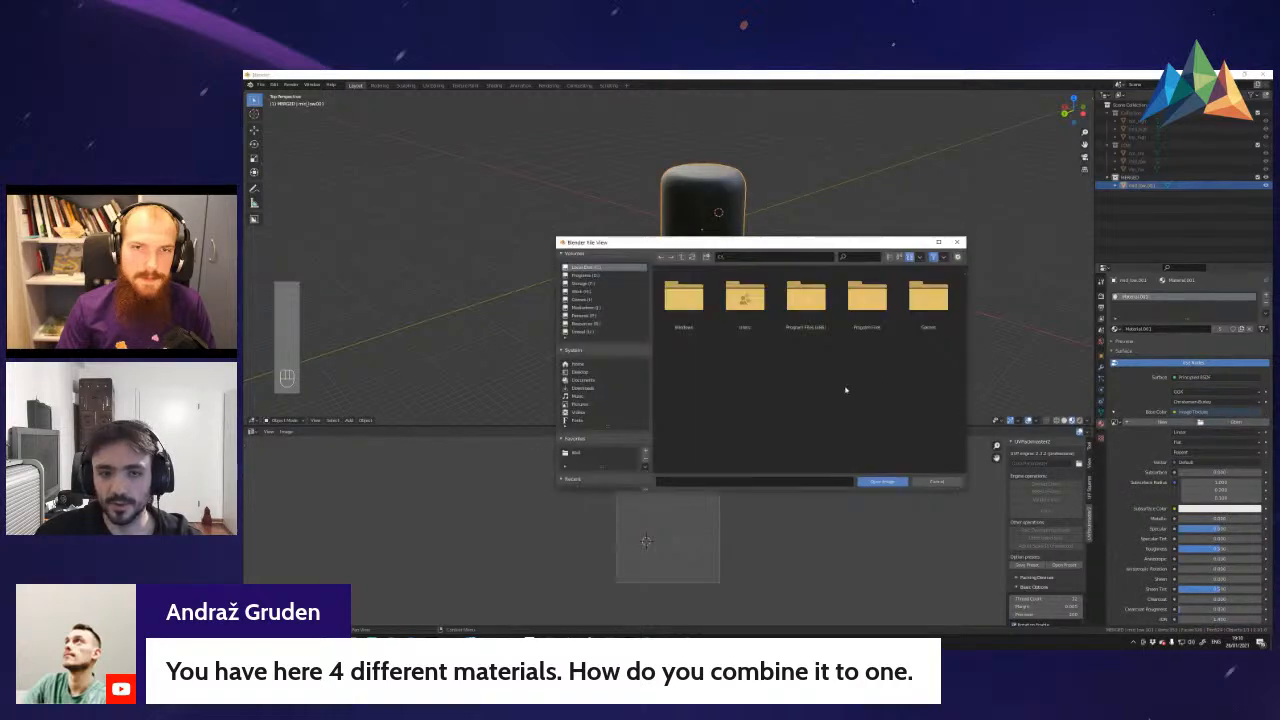
pyautogui.click(582, 372)
pyautogui.scroll(-1, 820, 380)
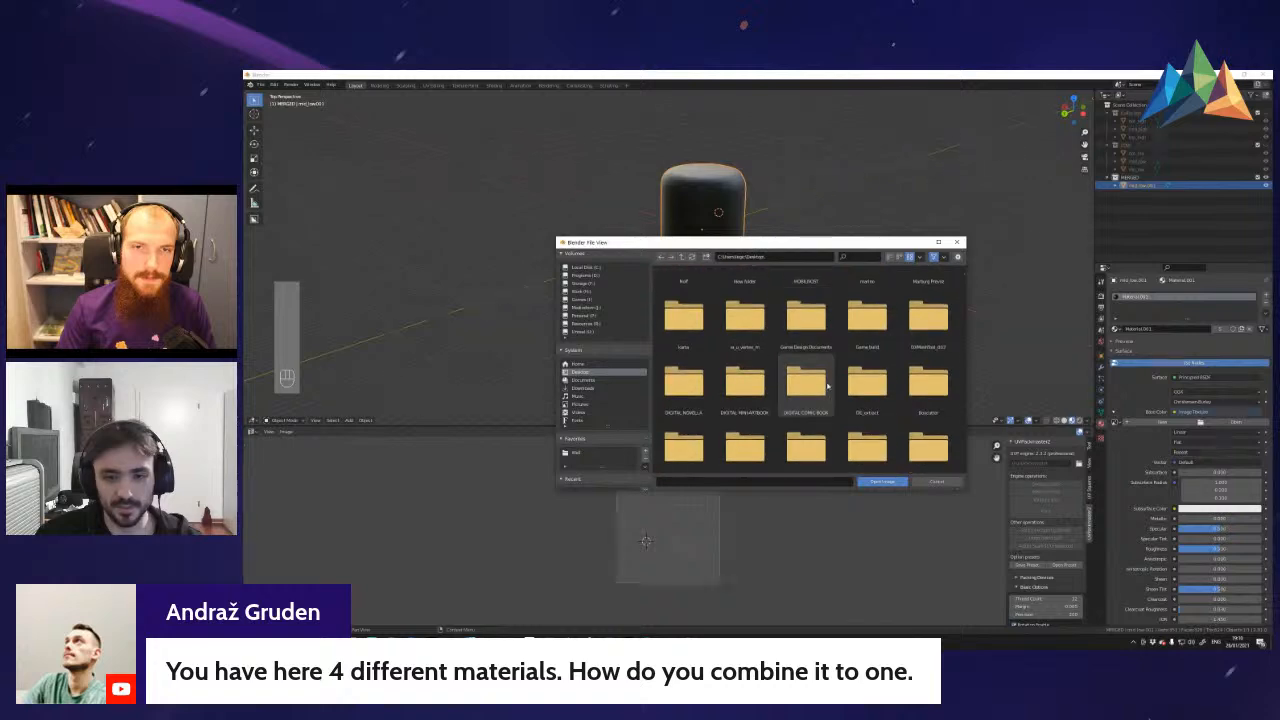
pyautogui.scroll(-2, 827, 386)
pyautogui.scroll(1, 827, 386)
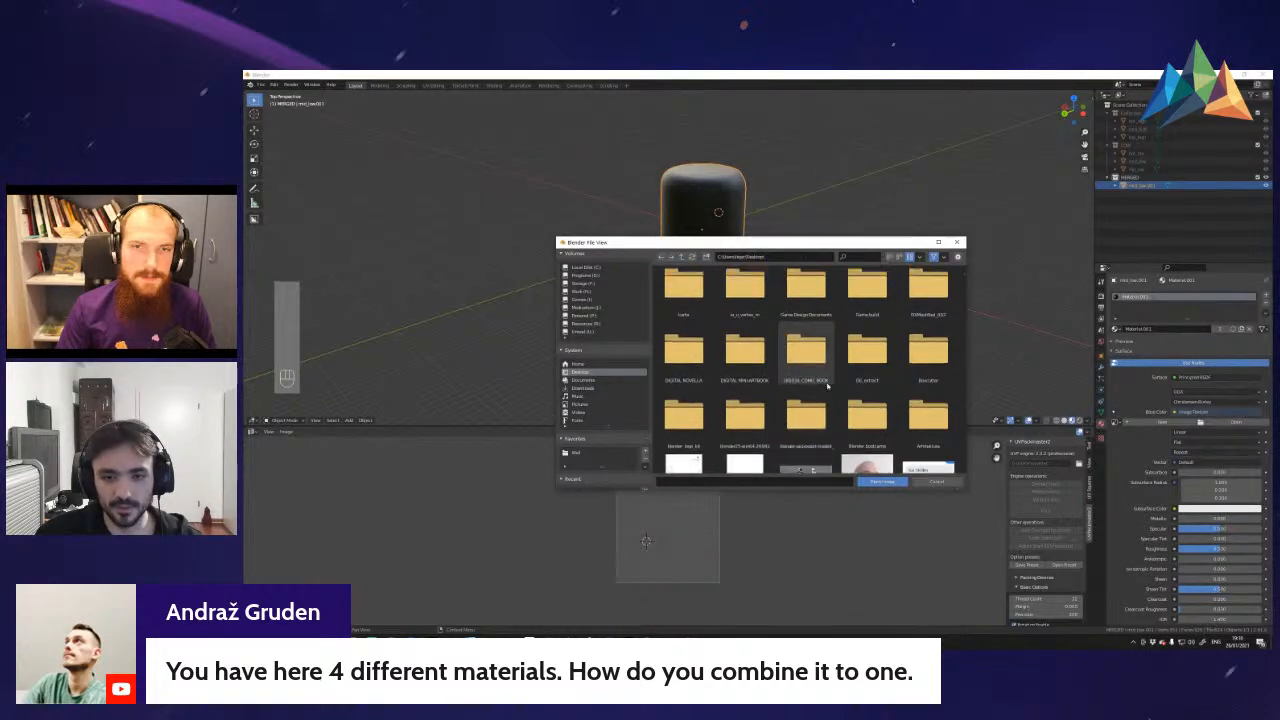
pyautogui.doubleClick(870, 418)
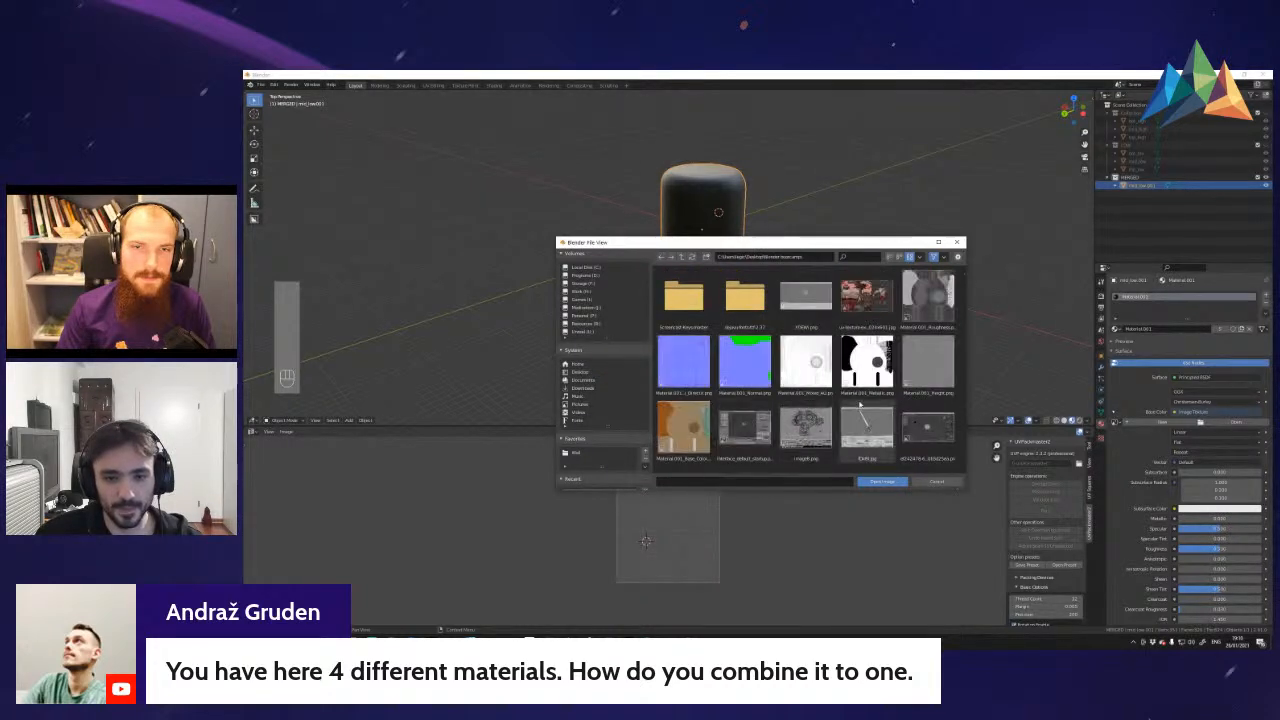
pyautogui.doubleClick(684, 428)
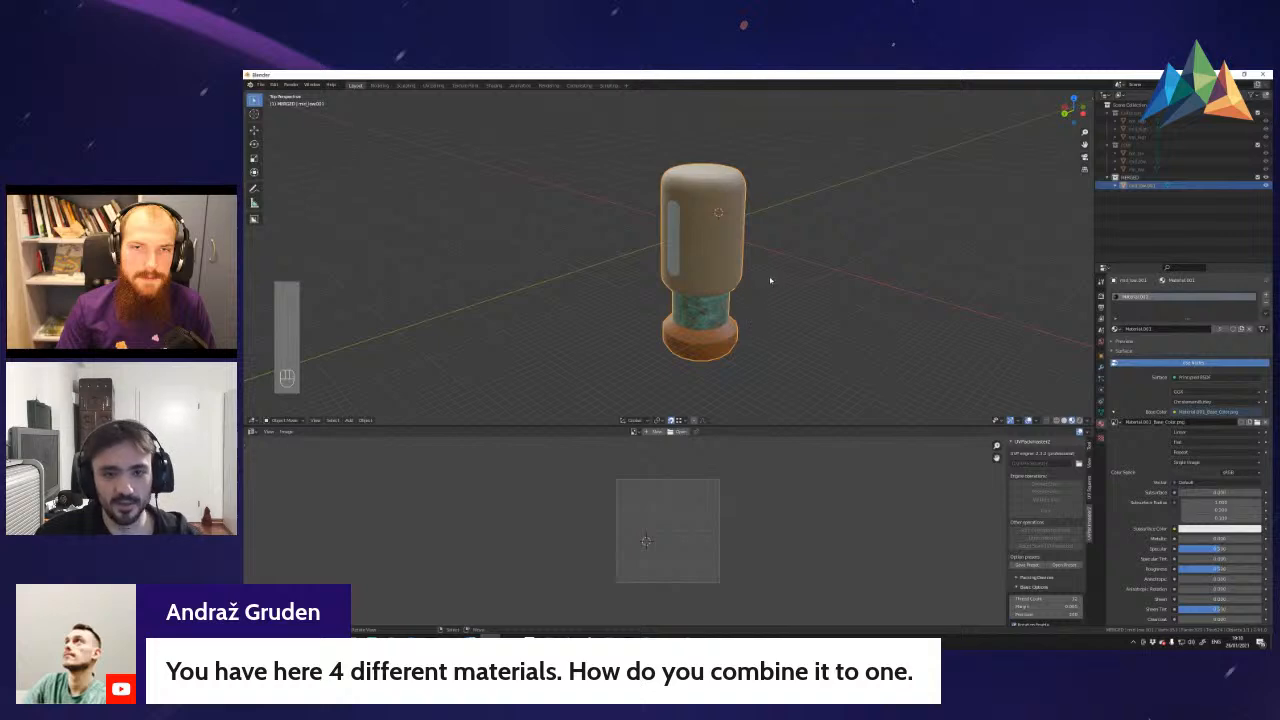
pyautogui.press('a')
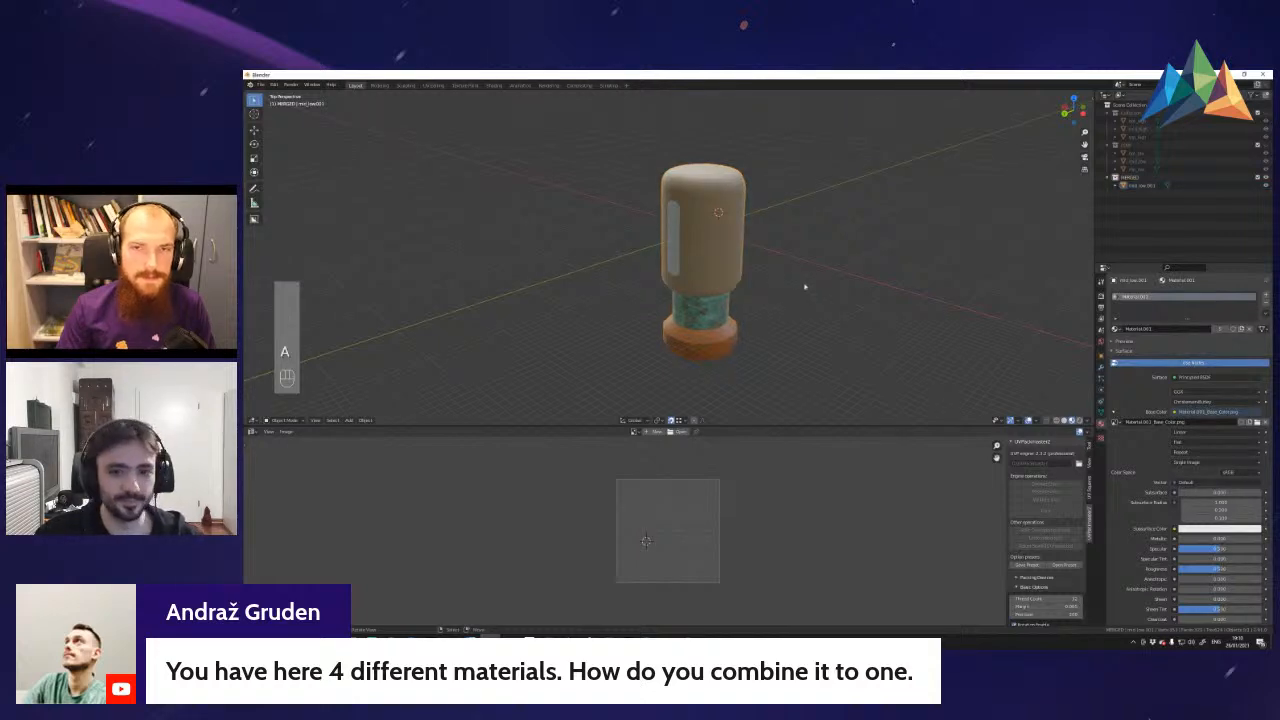
pyautogui.hotkey('shift', 'f')
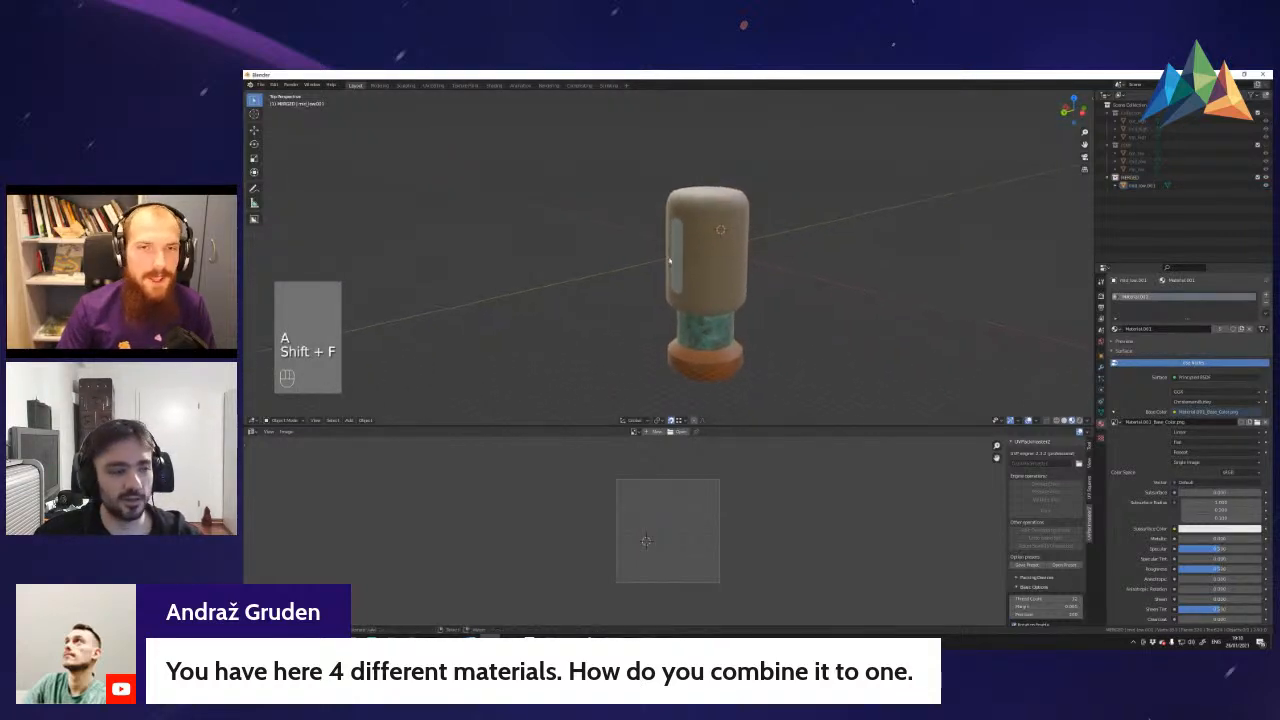
pyautogui.click(670, 262)
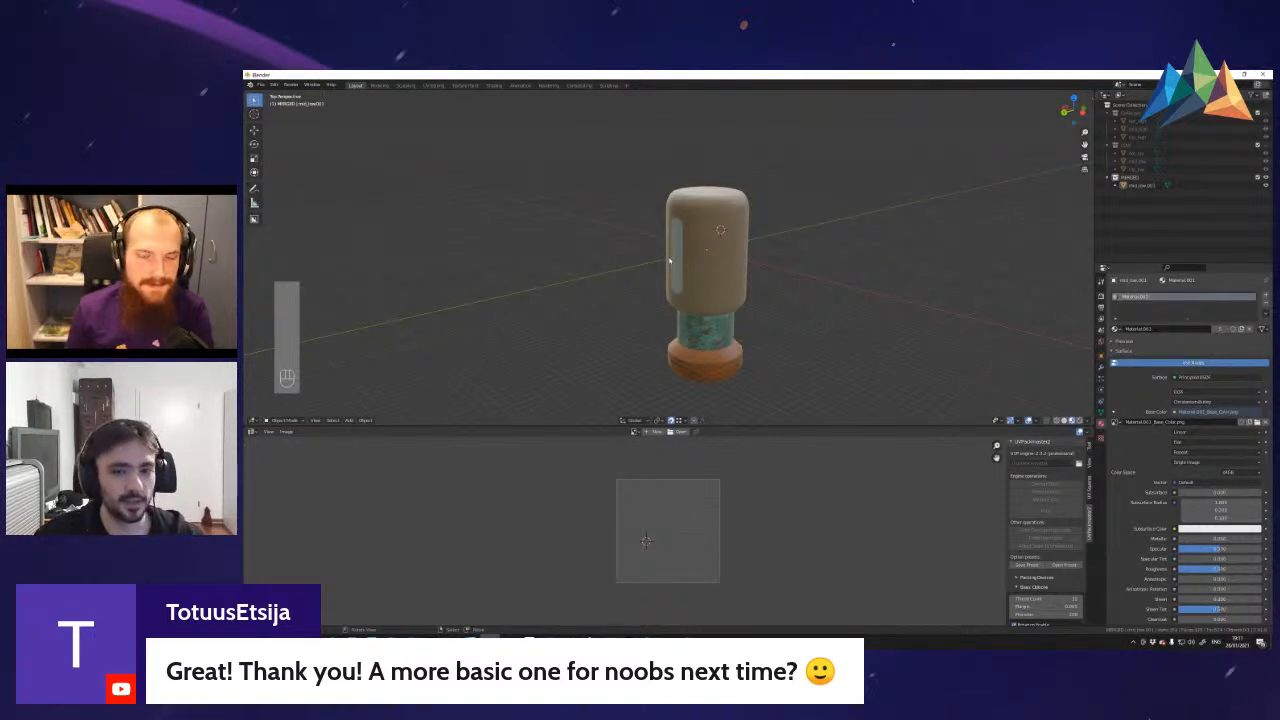
pyautogui.click(675, 265)
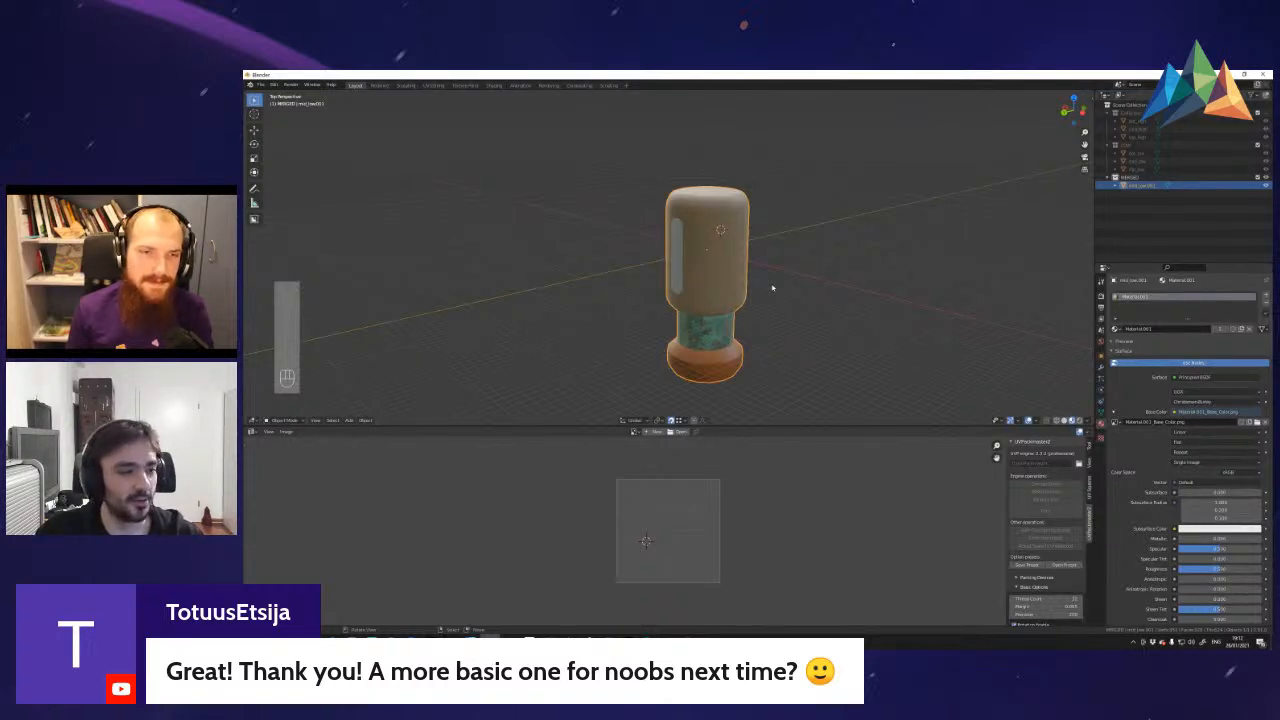
pyautogui.hotkey('shift', 'f')
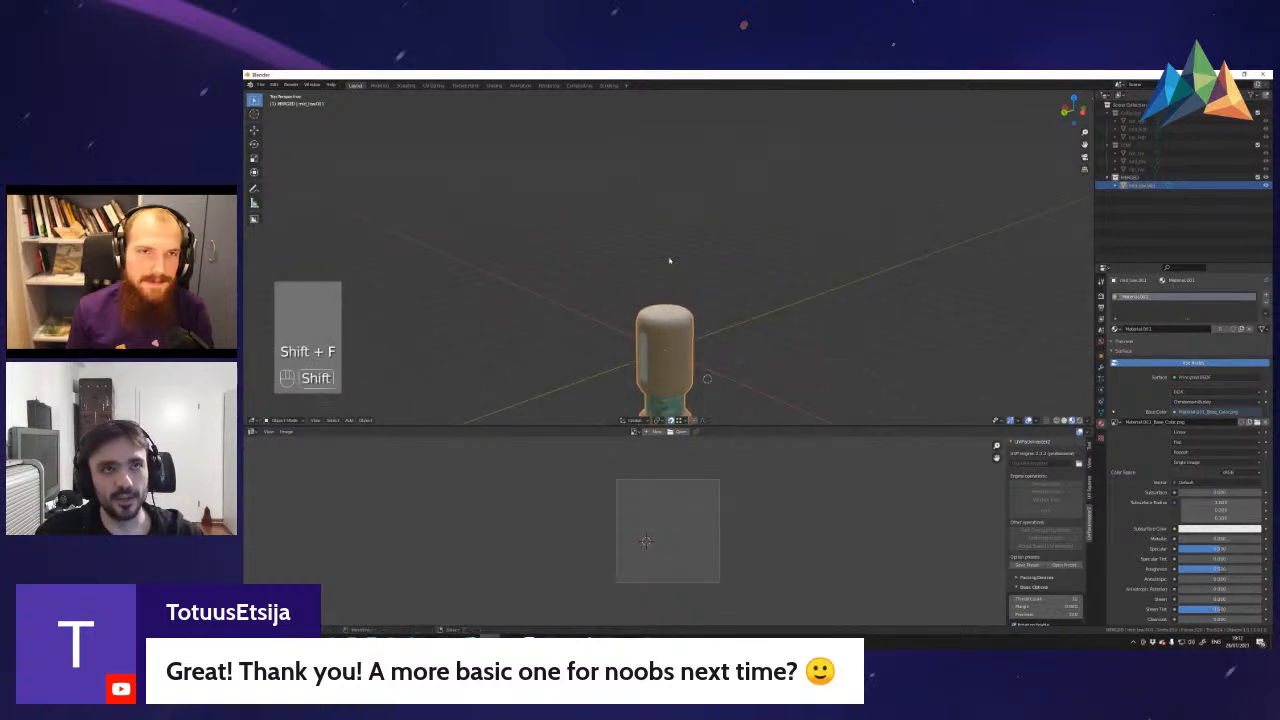
pyautogui.hotkey('shift', 'f')
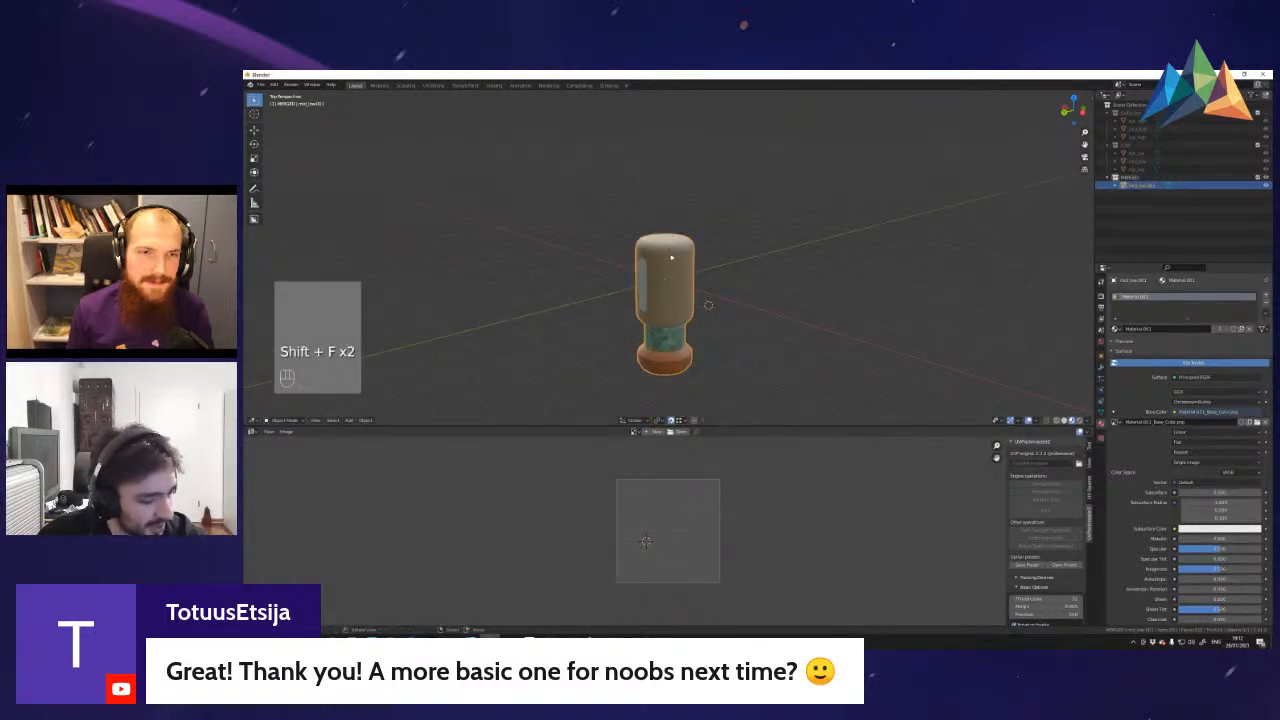
# - Try scaling, rotating and moving the merged model in object mode
pyautogui.press('s')
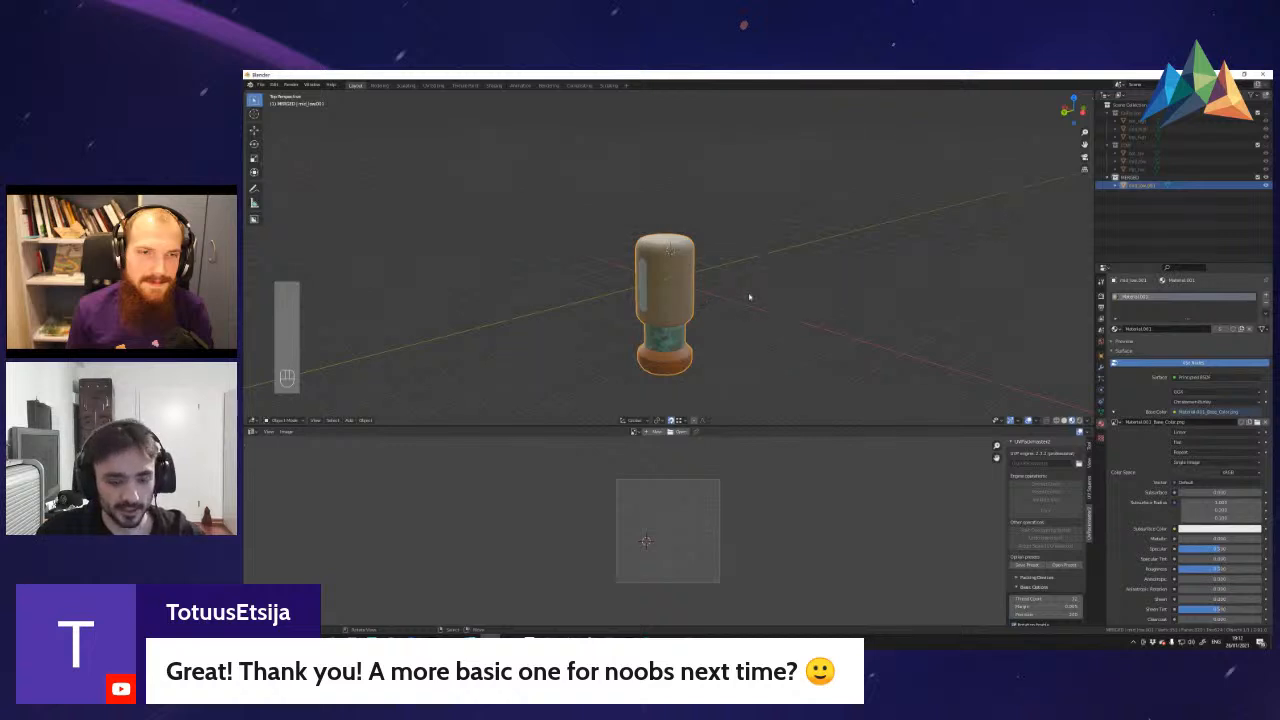
pyautogui.click(759, 289)
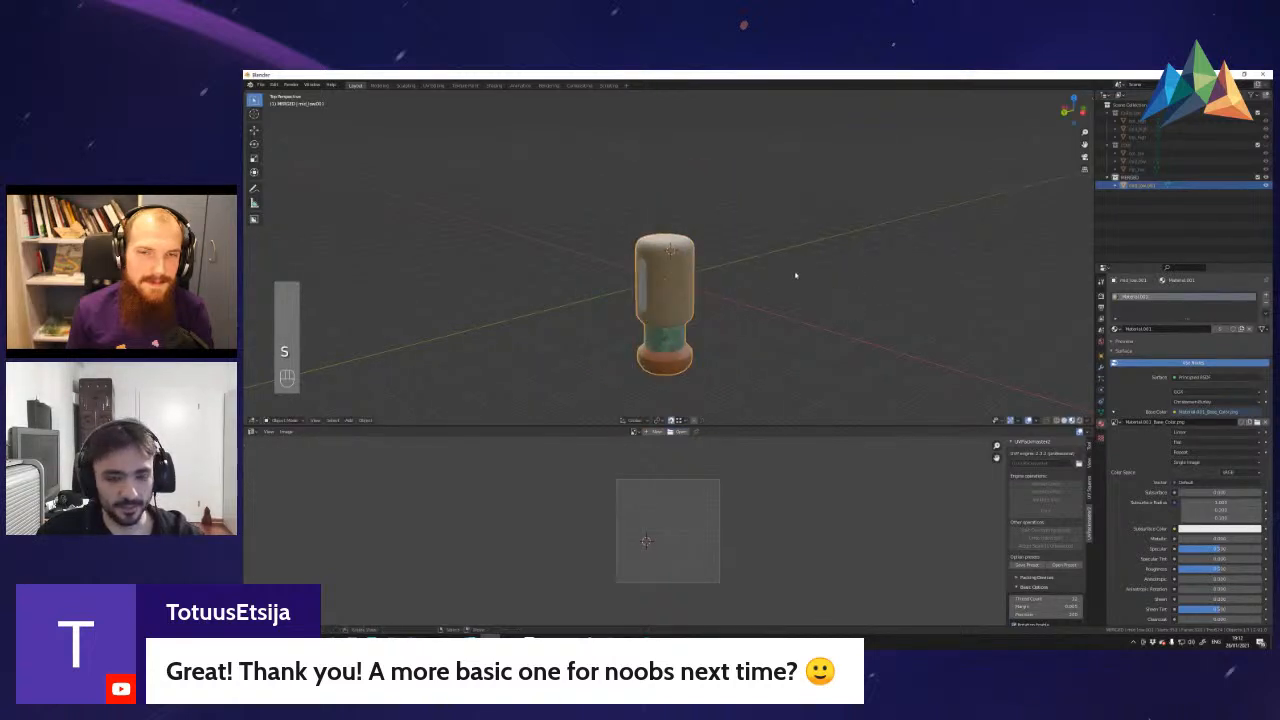
pyautogui.press('r')
pyautogui.rightClick(786, 264)
pyautogui.press('g')
pyautogui.click(742, 327)
# - Try extruding a face on the cap's side in edit mode, then undo the extrusion
pyautogui.press('Tab')
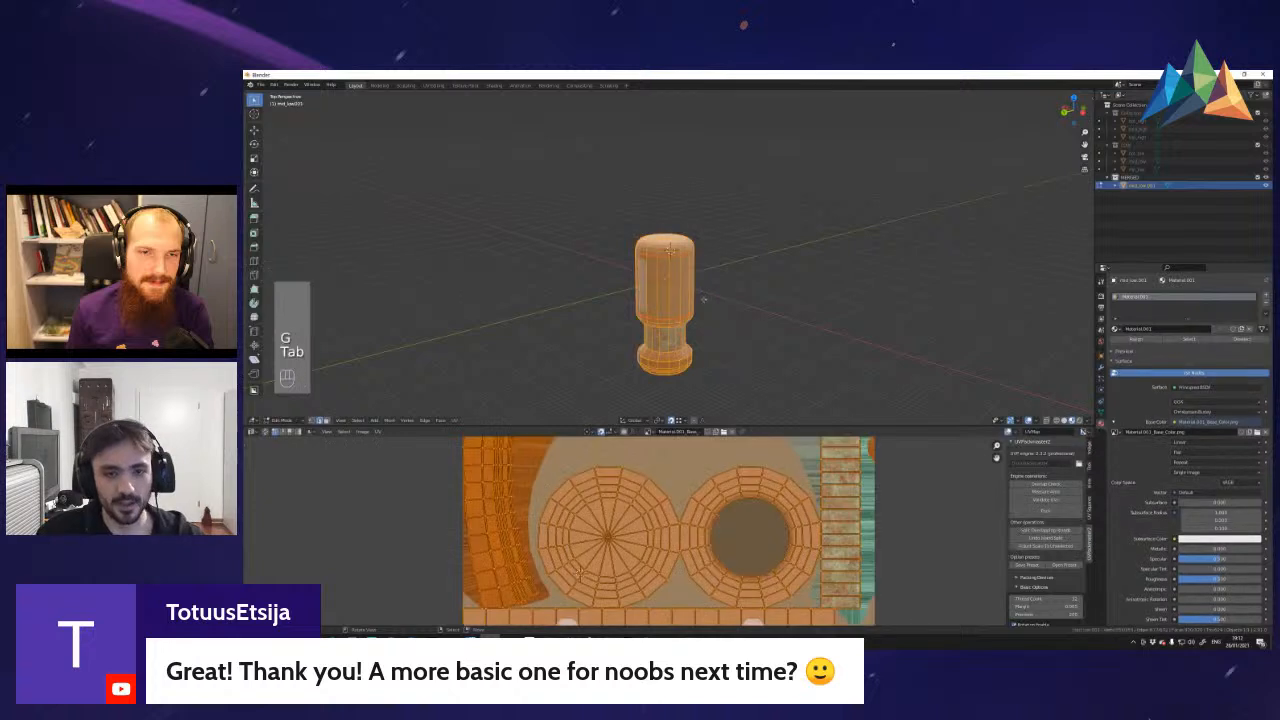
pyautogui.press('3')
pyautogui.press('e')
pyautogui.hotkey('ctrl', 'z')
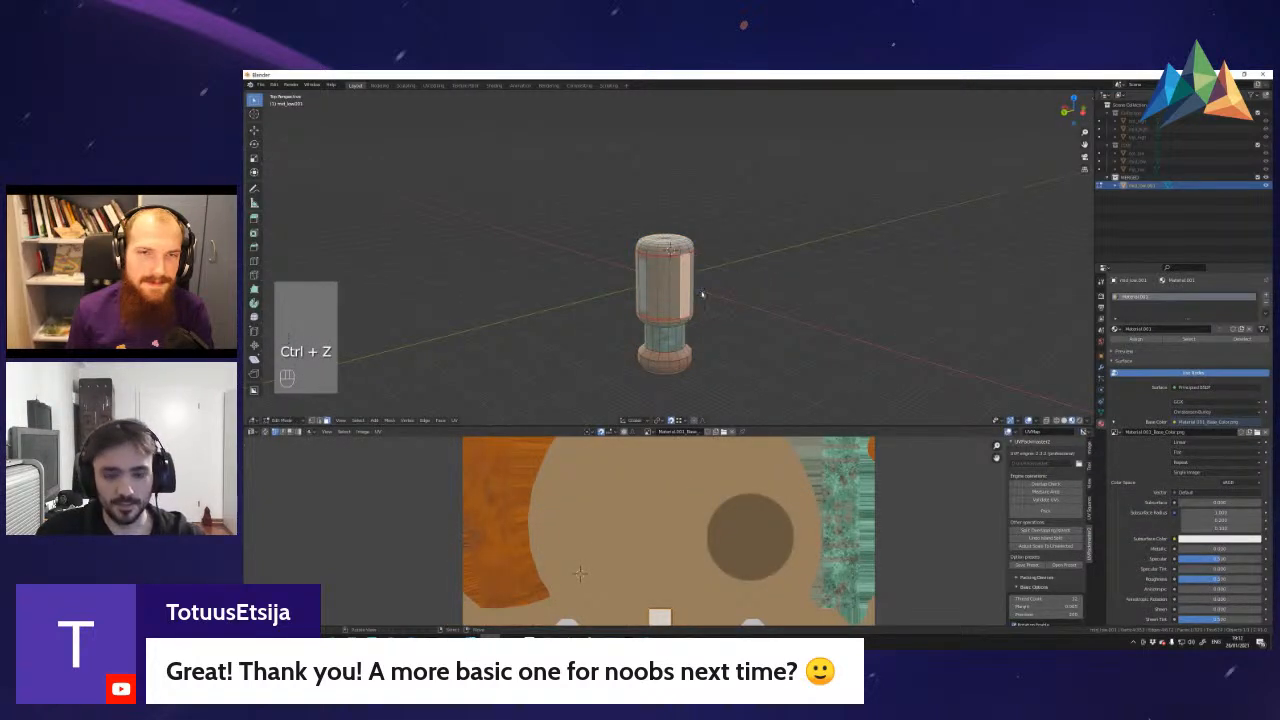
# - Delete the selected side face of the cap, fill the gap with a new face from its edges, and clear the selection
pyautogui.press('Delete')
pyautogui.press('2')
pyautogui.press('f')
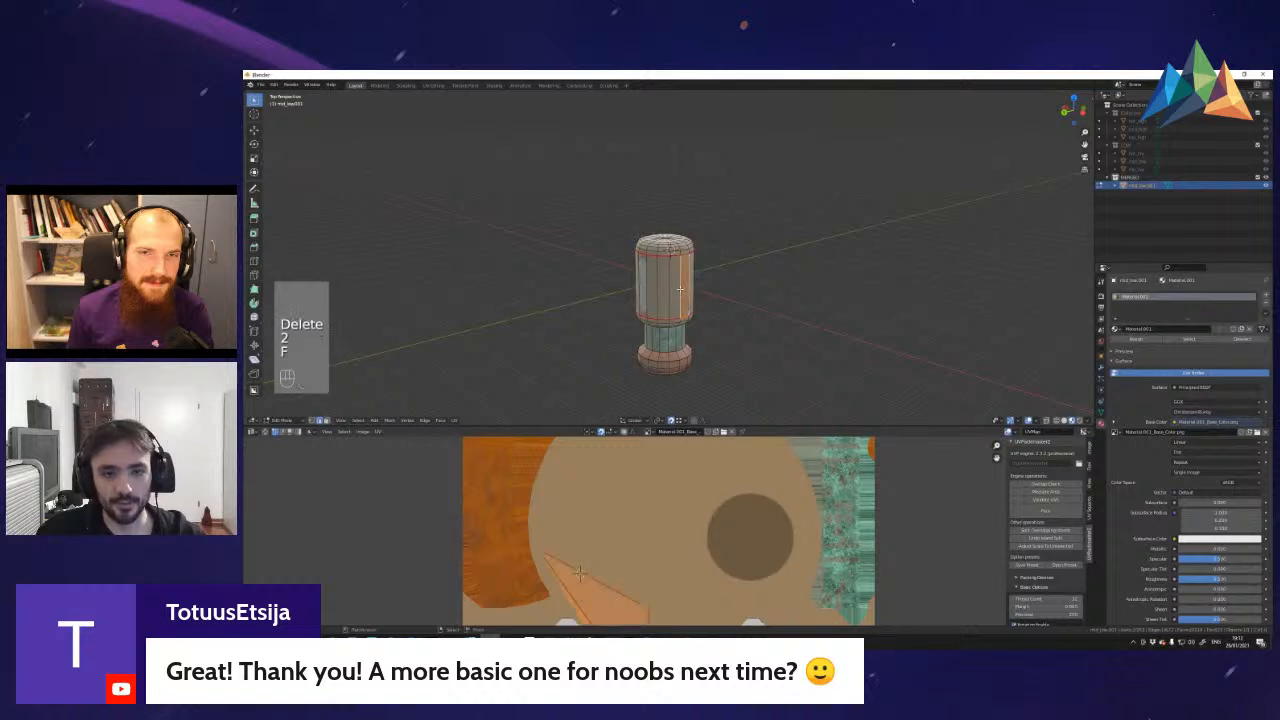
pyautogui.press('a')
pyautogui.press('2')
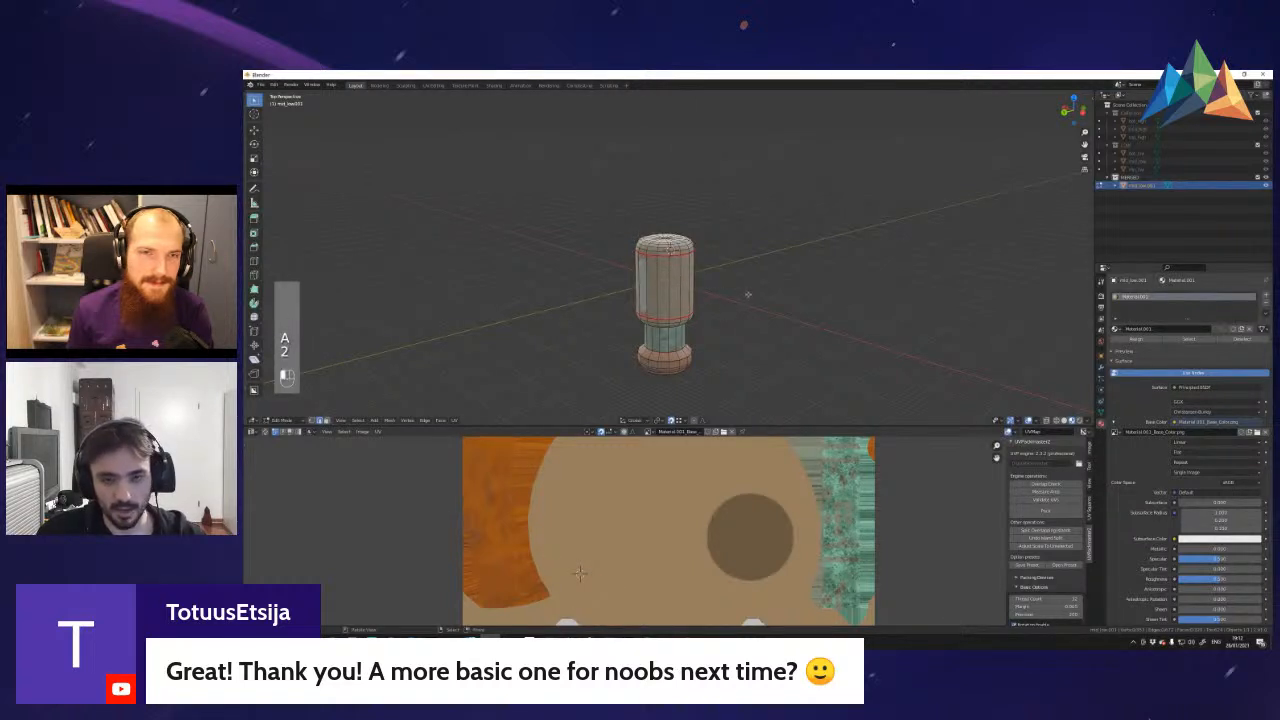
# - Leave edit mode on the merged model, add a mesh cube beside it and enter edit mode on the cube
pyautogui.press('Tab')
pyautogui.hotkey('ctrl', 'a')
pyautogui.click(719, 226)
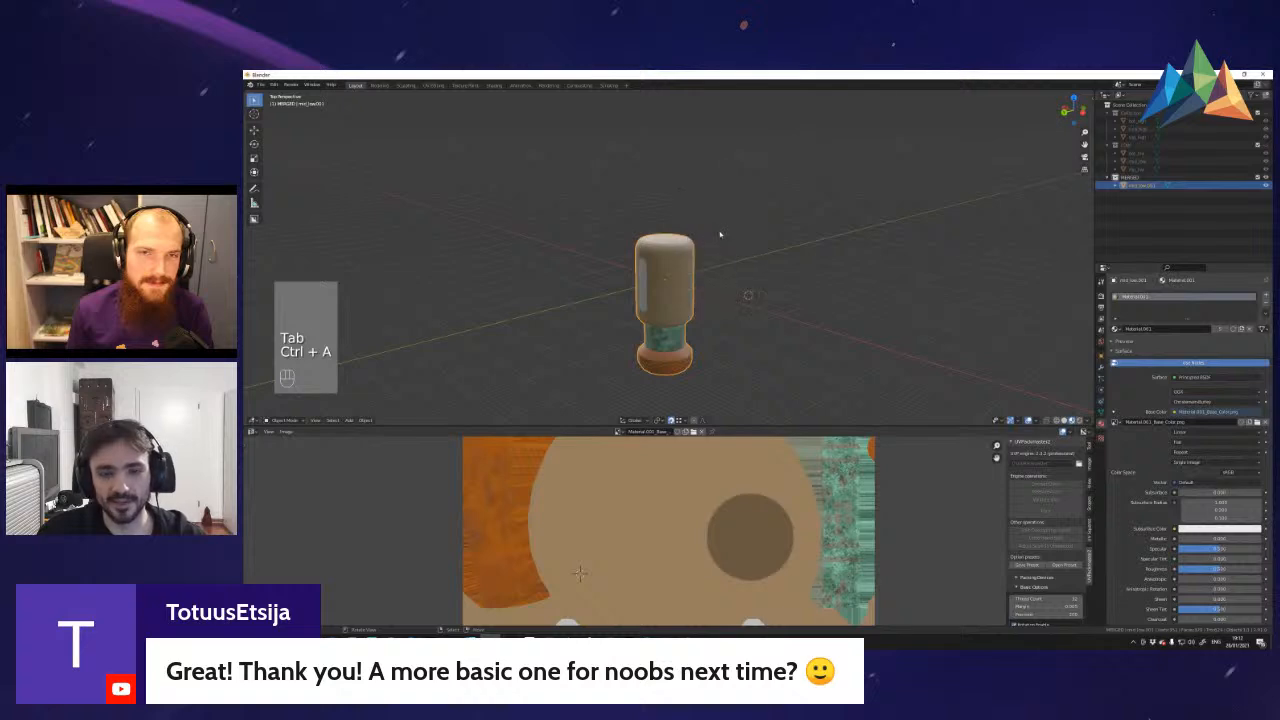
pyautogui.hotkey('shift', 'a')
pyautogui.click(745, 244)
pyautogui.press('Tab')
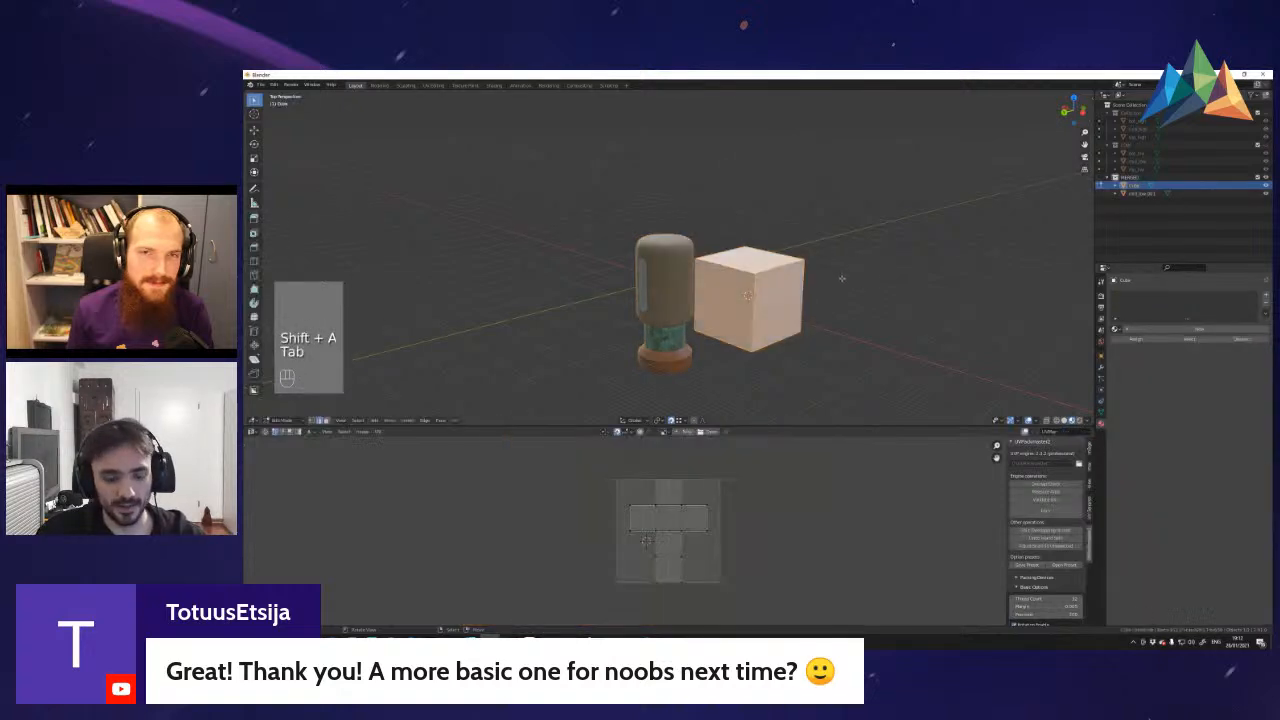
# - Try beveling all of the cube's edges, cancel the bevel and return to object mode
pyautogui.hotkey('ctrl', 'b')
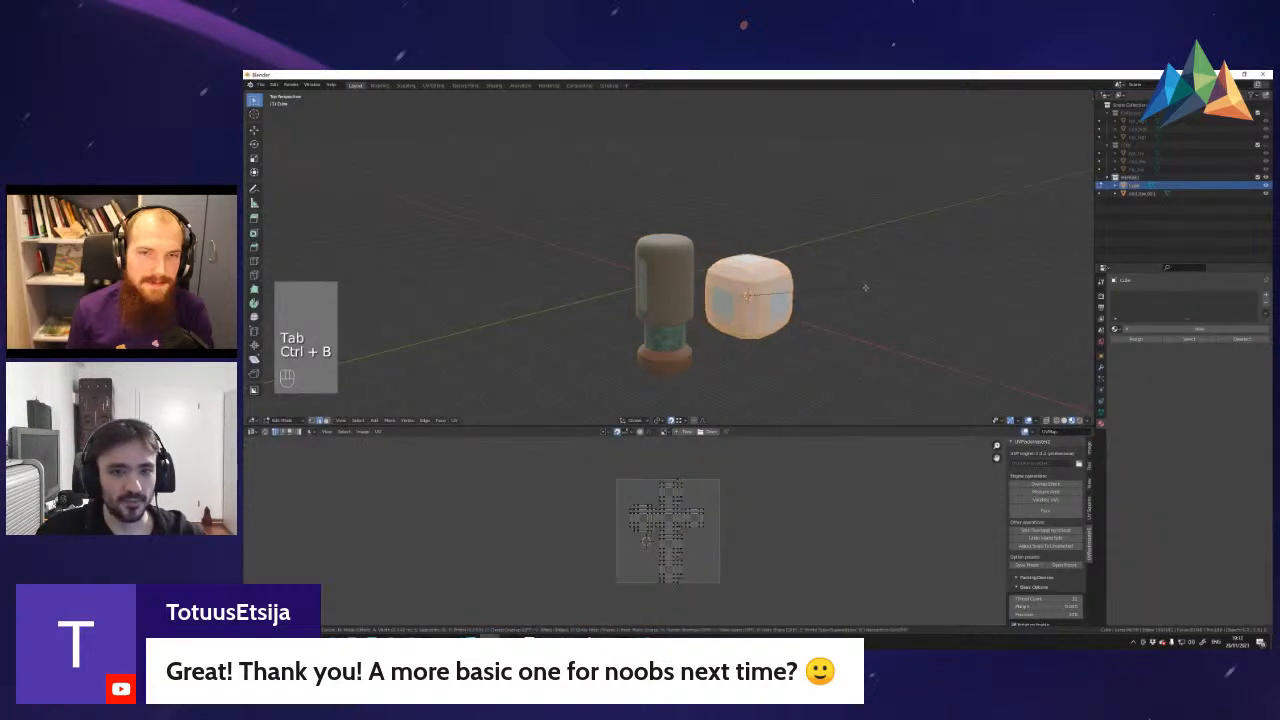
pyautogui.rightClick(859, 286)
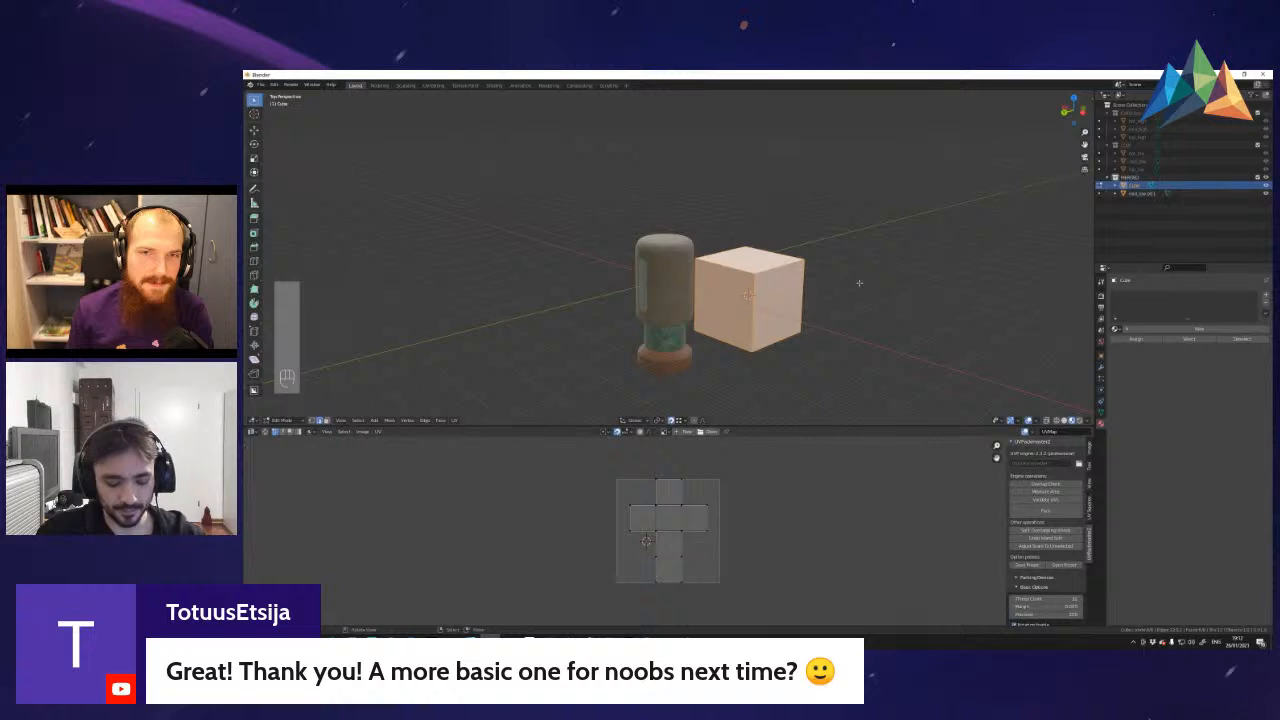
pyautogui.press('a')
pyautogui.press('a')
pyautogui.press('a')
pyautogui.press('a')
pyautogui.press('Tab')
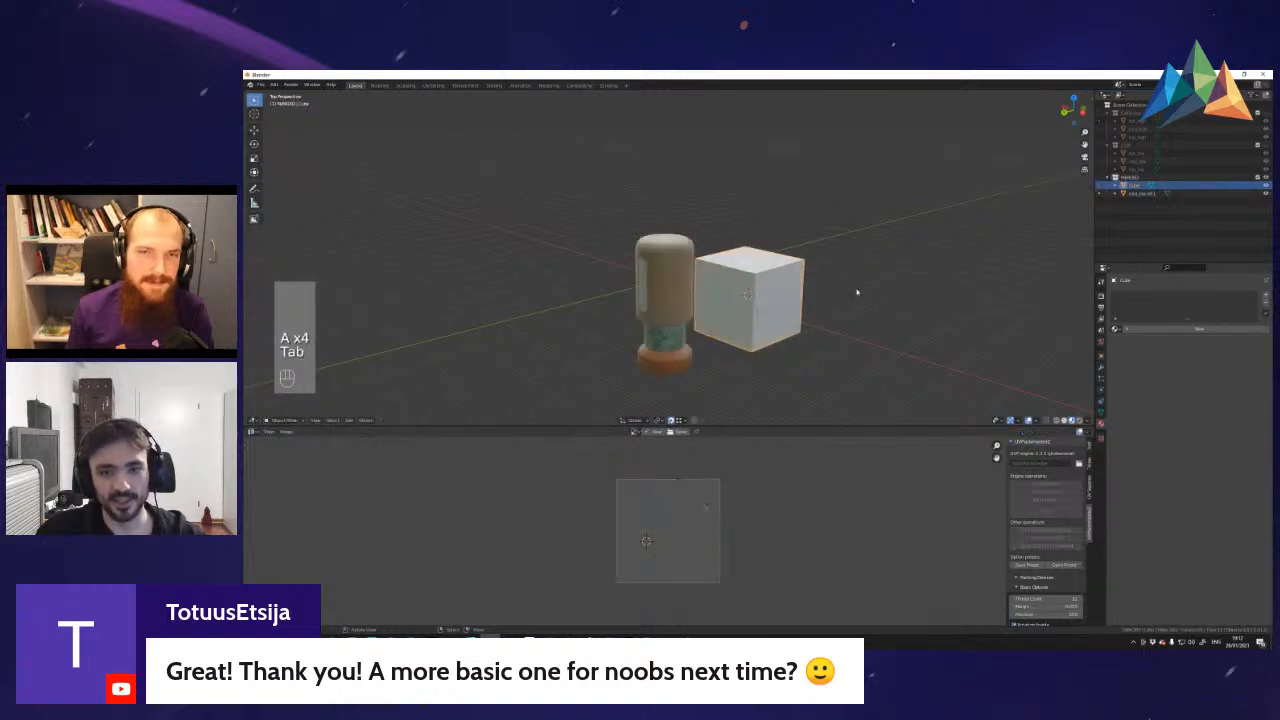
# - Try subdivision surface levels 1 and 2 on the cube, then set its level to 0
pyautogui.press('a')
pyautogui.press('a')
pyautogui.press('a')
pyautogui.hotkey('shift', 'f')
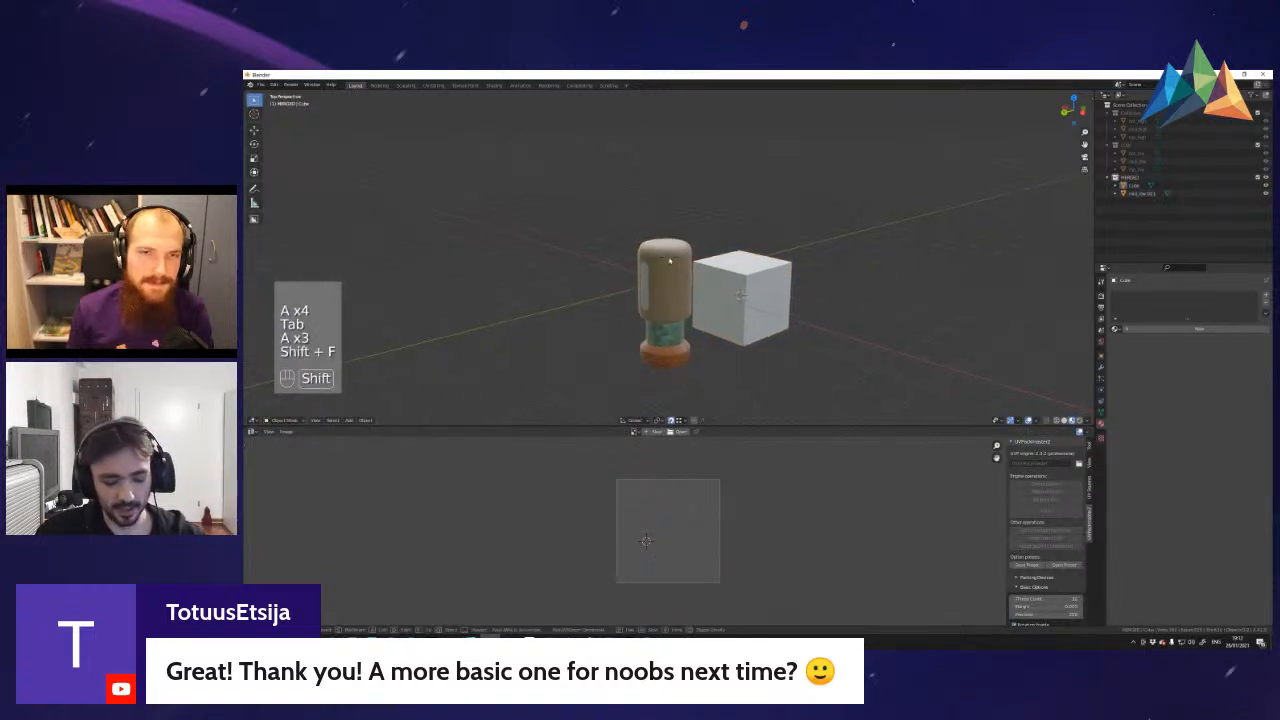
pyautogui.click(752, 283)
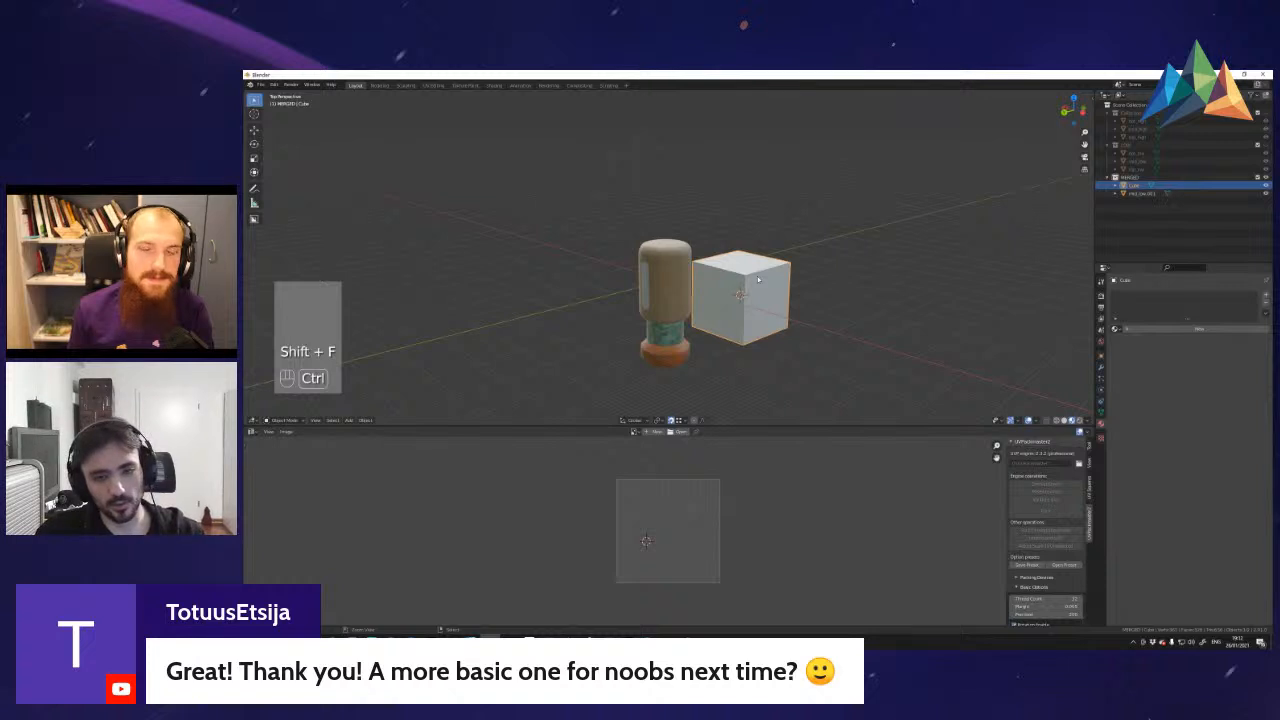
pyautogui.hotkey('ctrl', '1')
pyautogui.hotkey('ctrl', '2')
pyautogui.hotkey('ctrl', '1')
pyautogui.hotkey('ctrl', '2')
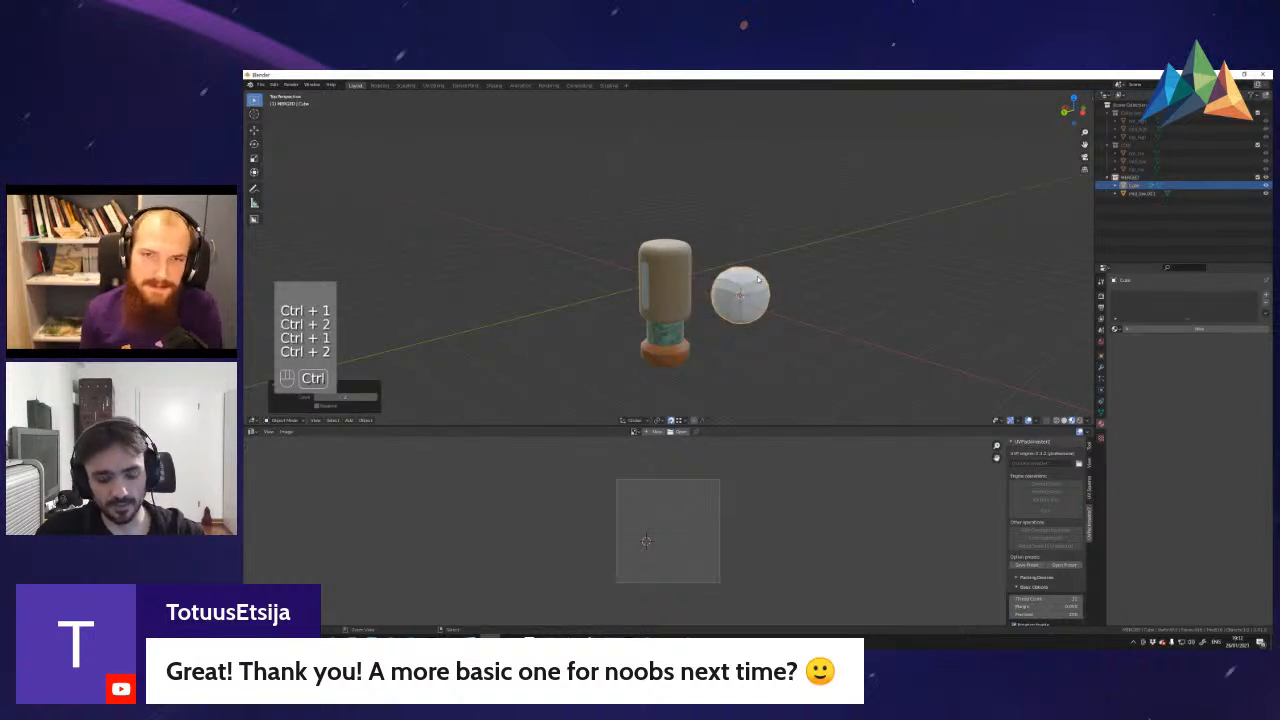
pyautogui.hotkey('ctrl', '0')
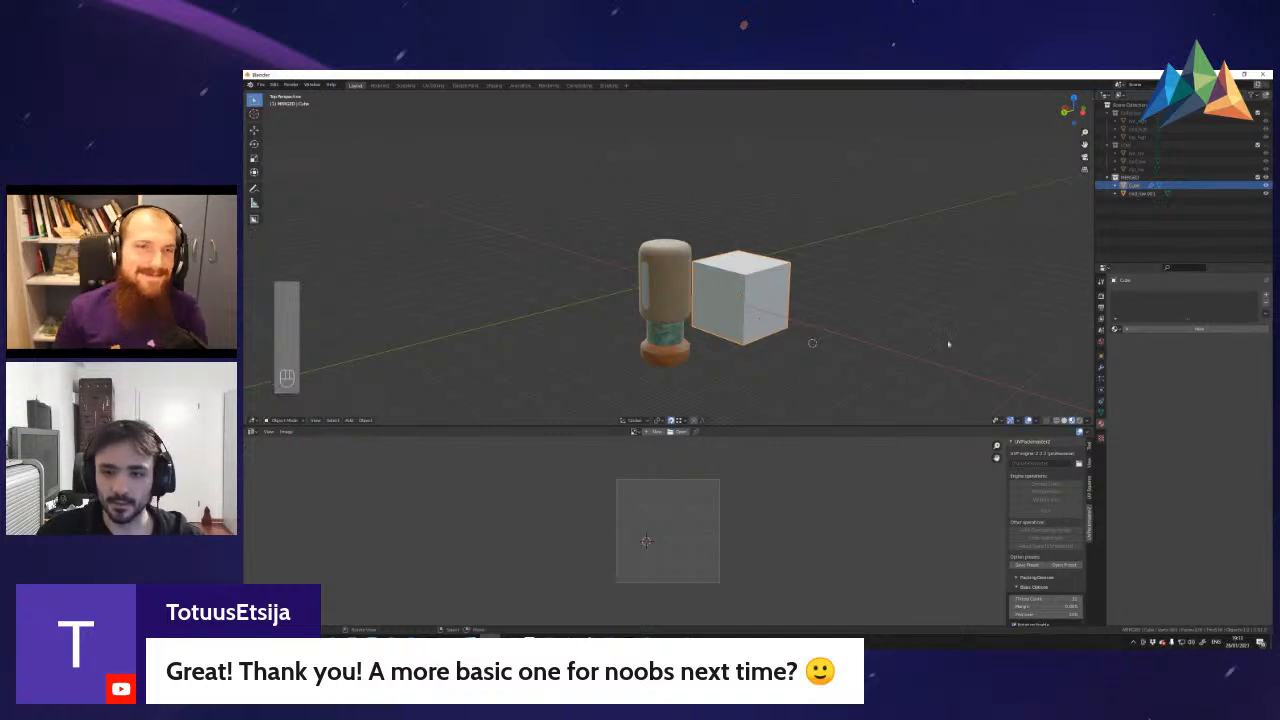
# - Duplicate the cube along the Y axis and move the copy farther away from the original
pyautogui.hotkey('shift', 'd')
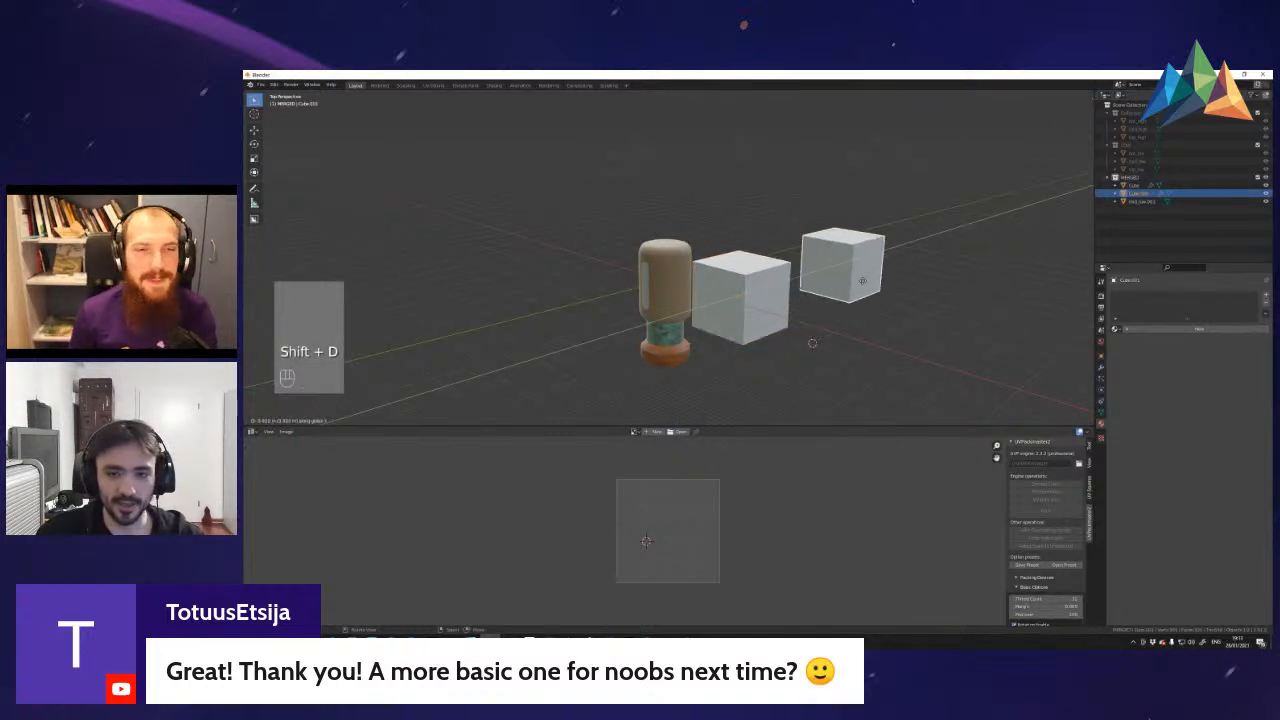
pyautogui.click(861, 281)
pyautogui.hotkey('shift', 'f')
pyautogui.press('g')
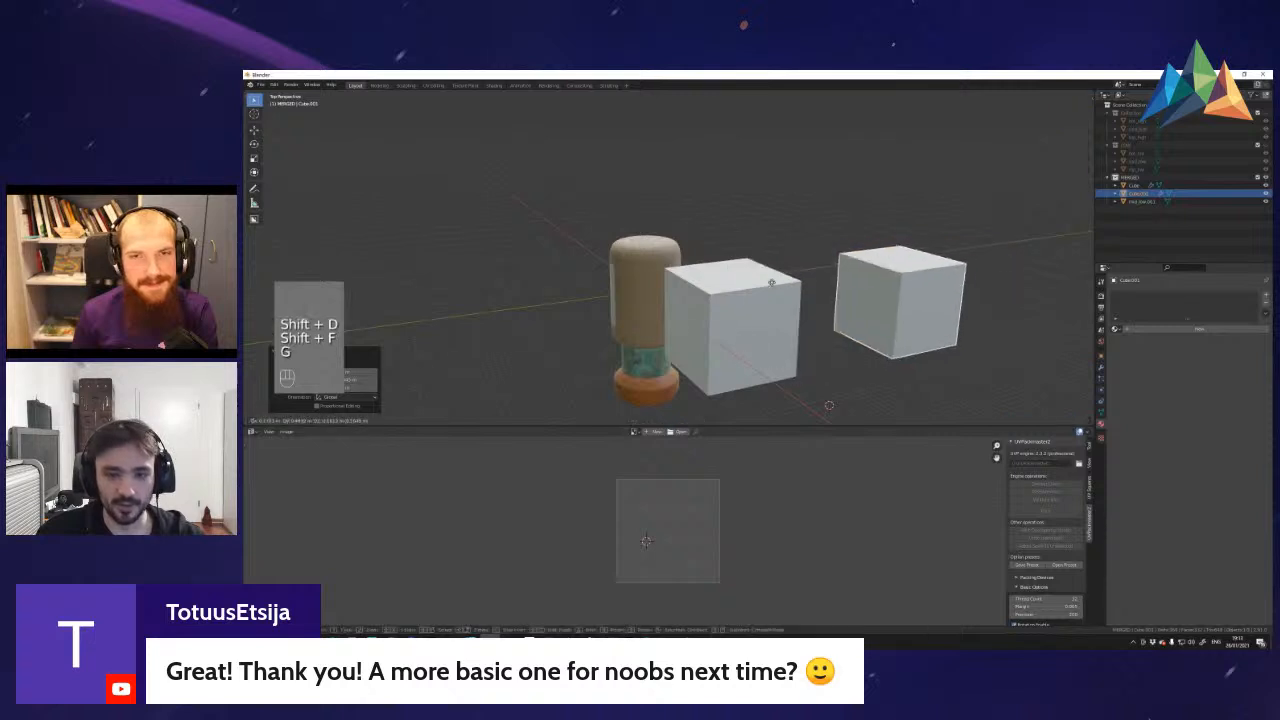
pyautogui.click(793, 290)
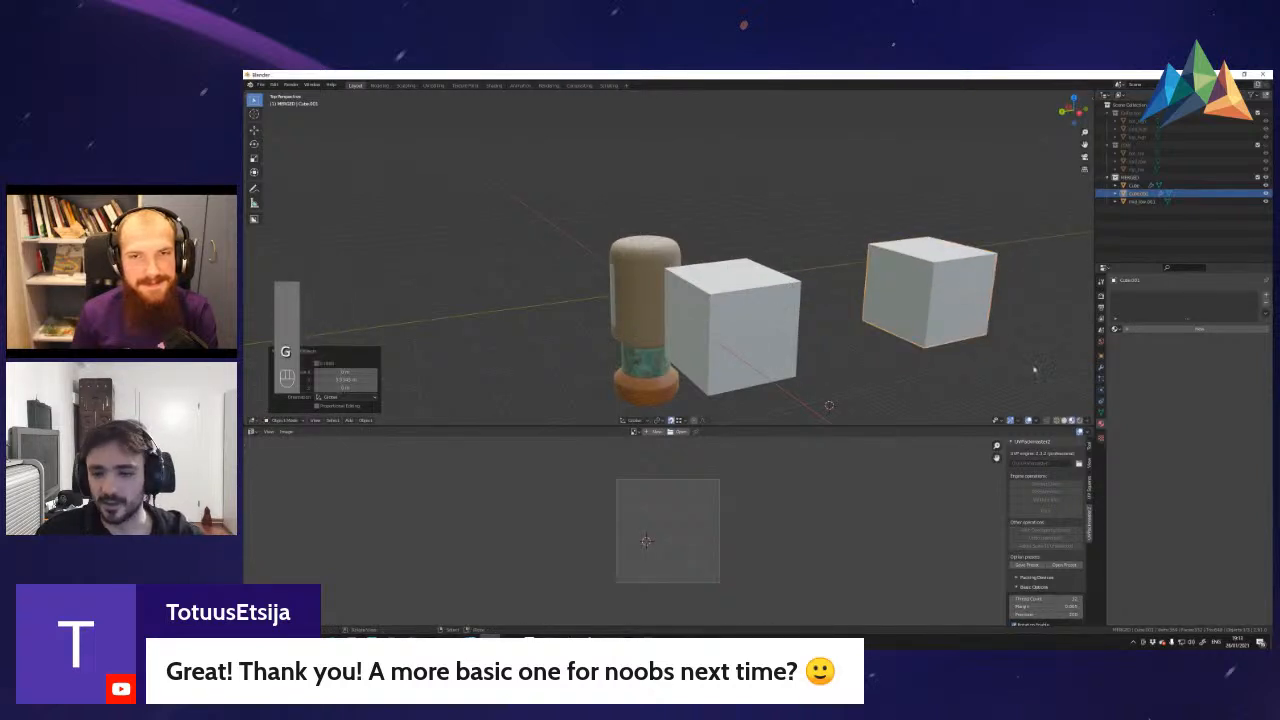
# - Show the duplicate cube's modifier settings and look through the modifiers that can be added
pyautogui.click(1100, 355)
pyautogui.click(1140, 296)
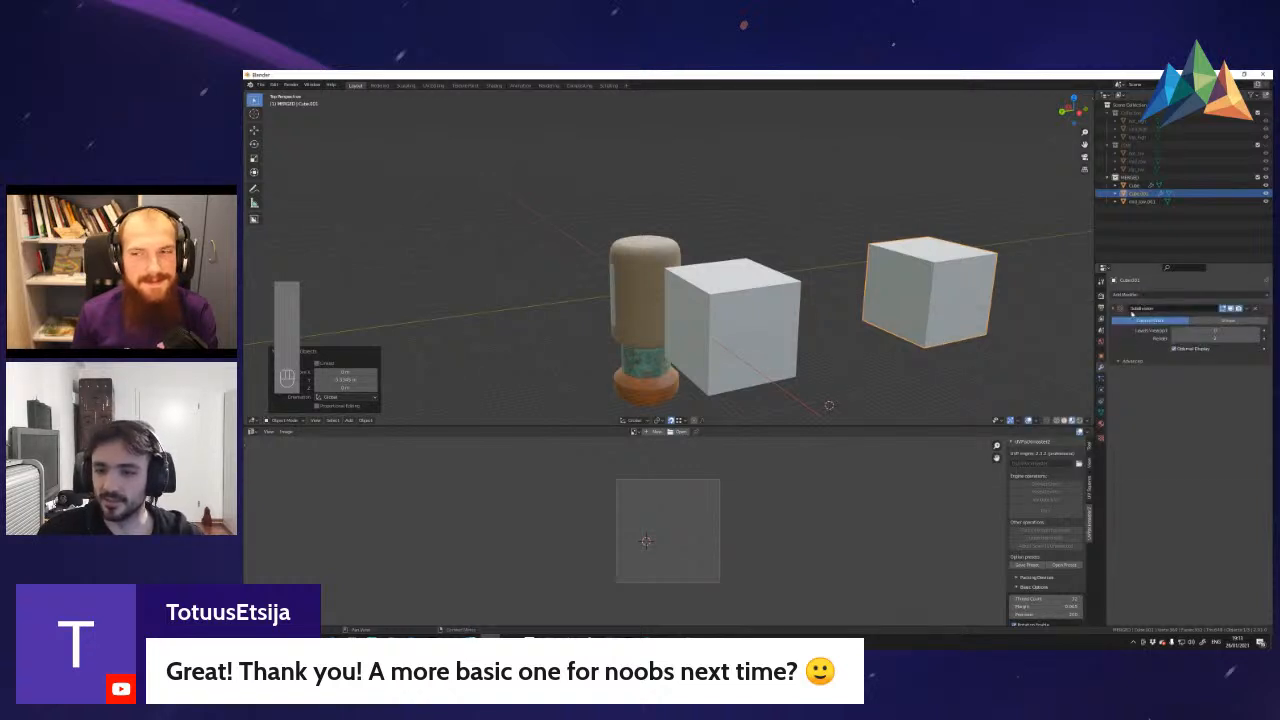
pyautogui.click(1136, 295)
pyautogui.press('Escape')
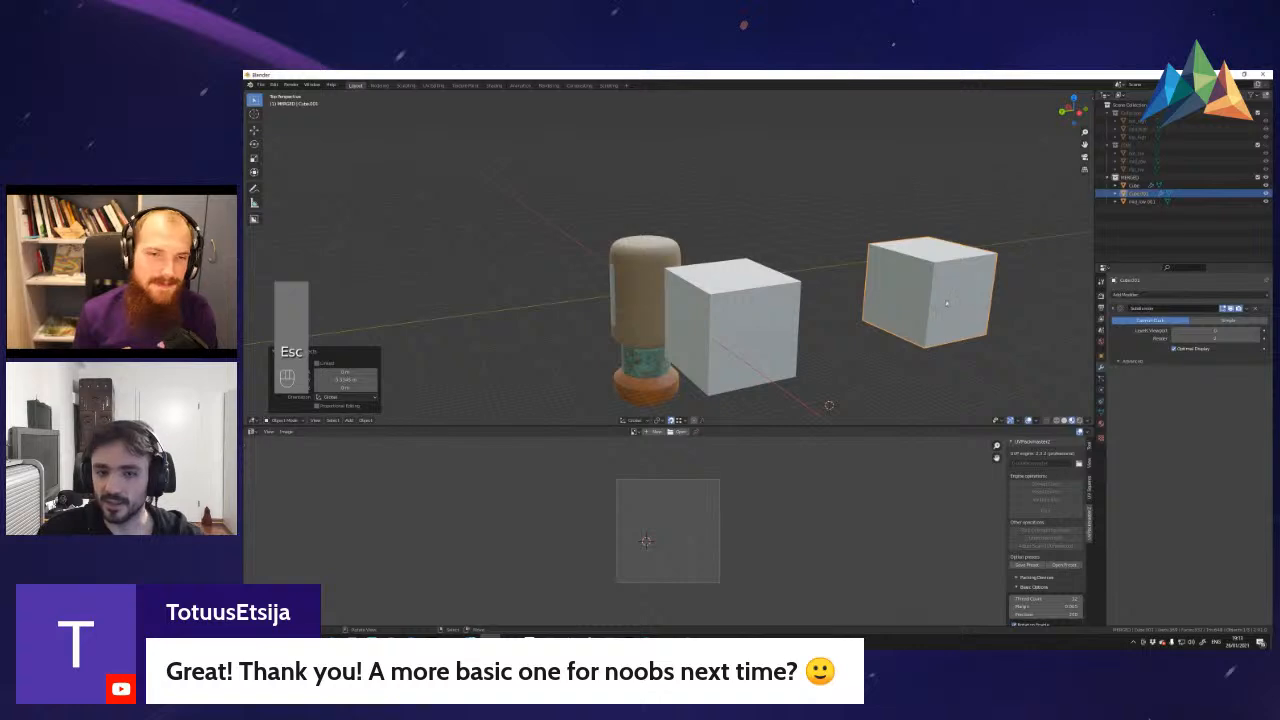
# - Extrude all of the duplicate cube's faces in edit mode and scale them up, then delete the duplicate
pyautogui.press('Tab')
pyautogui.press('a')
pyautogui.press('a')
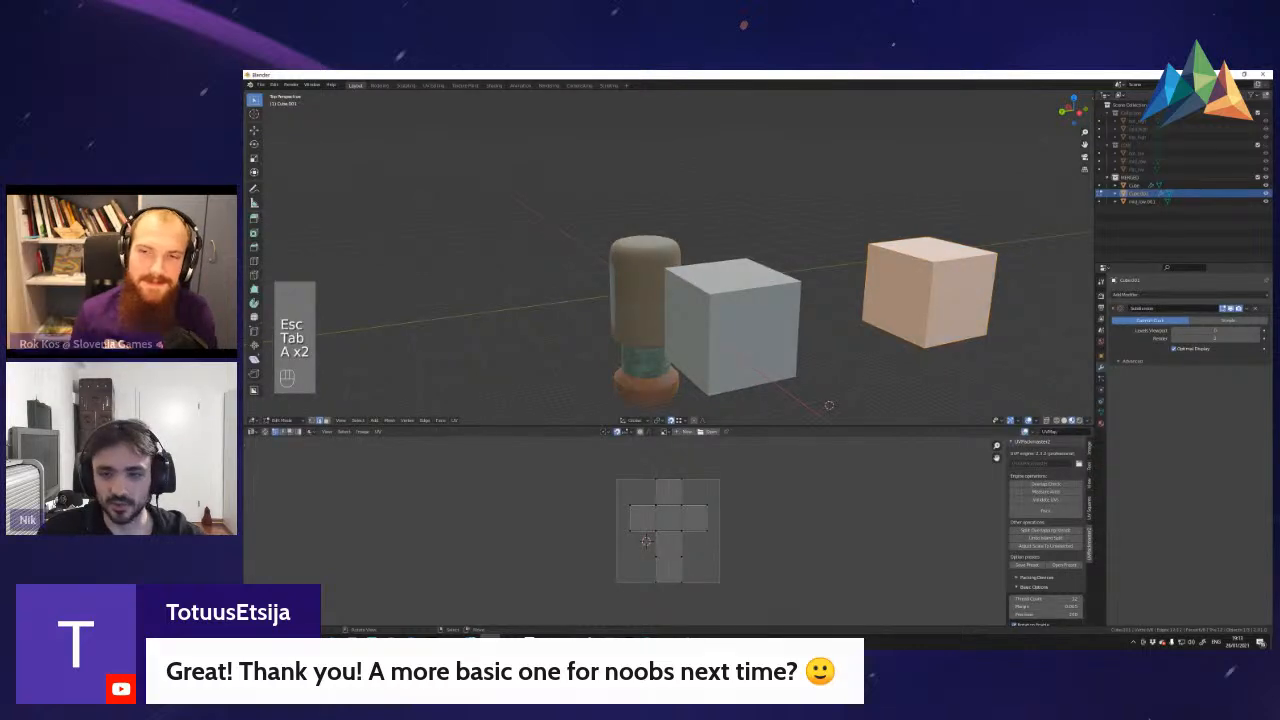
pyautogui.press('e')
pyautogui.press('s')
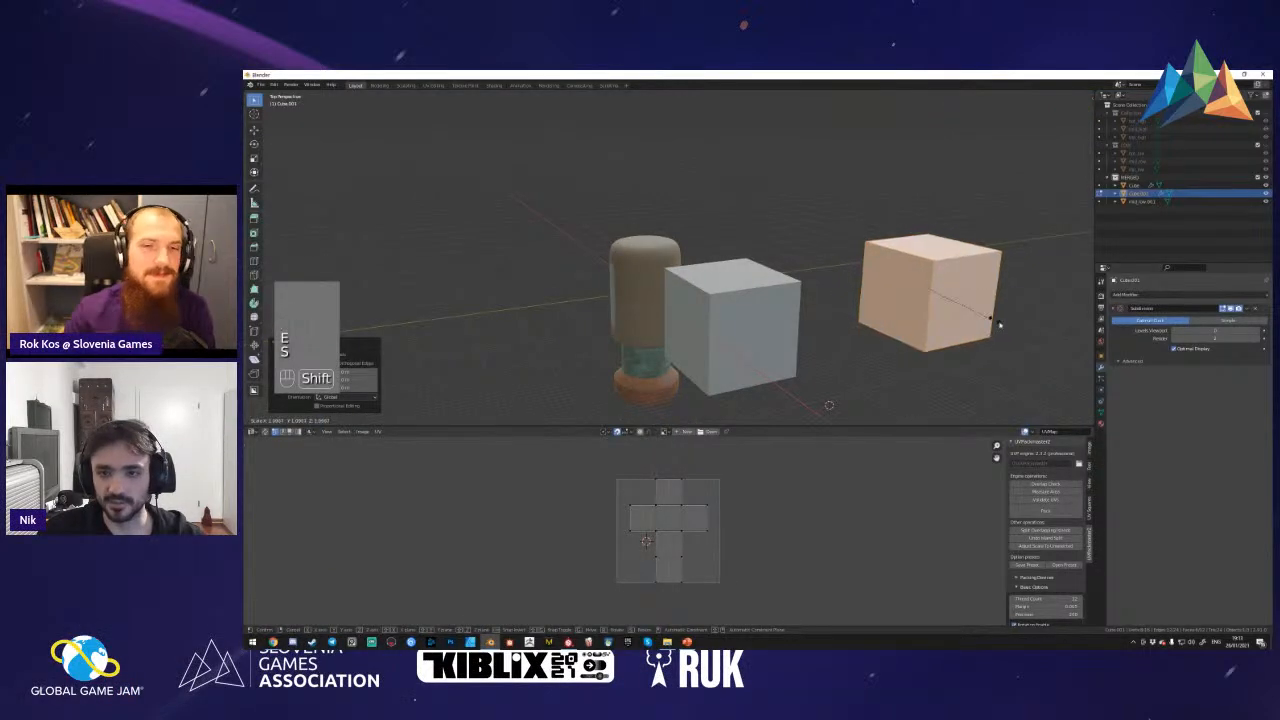
pyautogui.click(1020, 357)
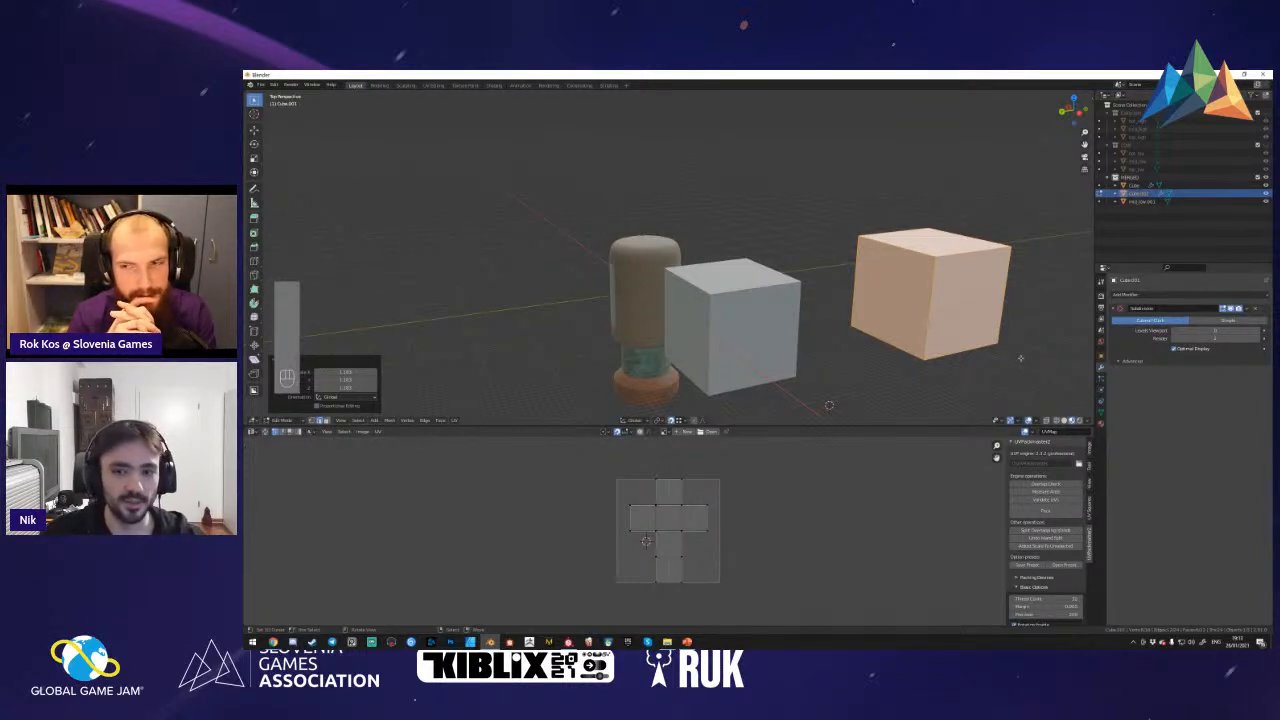
pyautogui.press('Tab')
pyautogui.press('Delete')
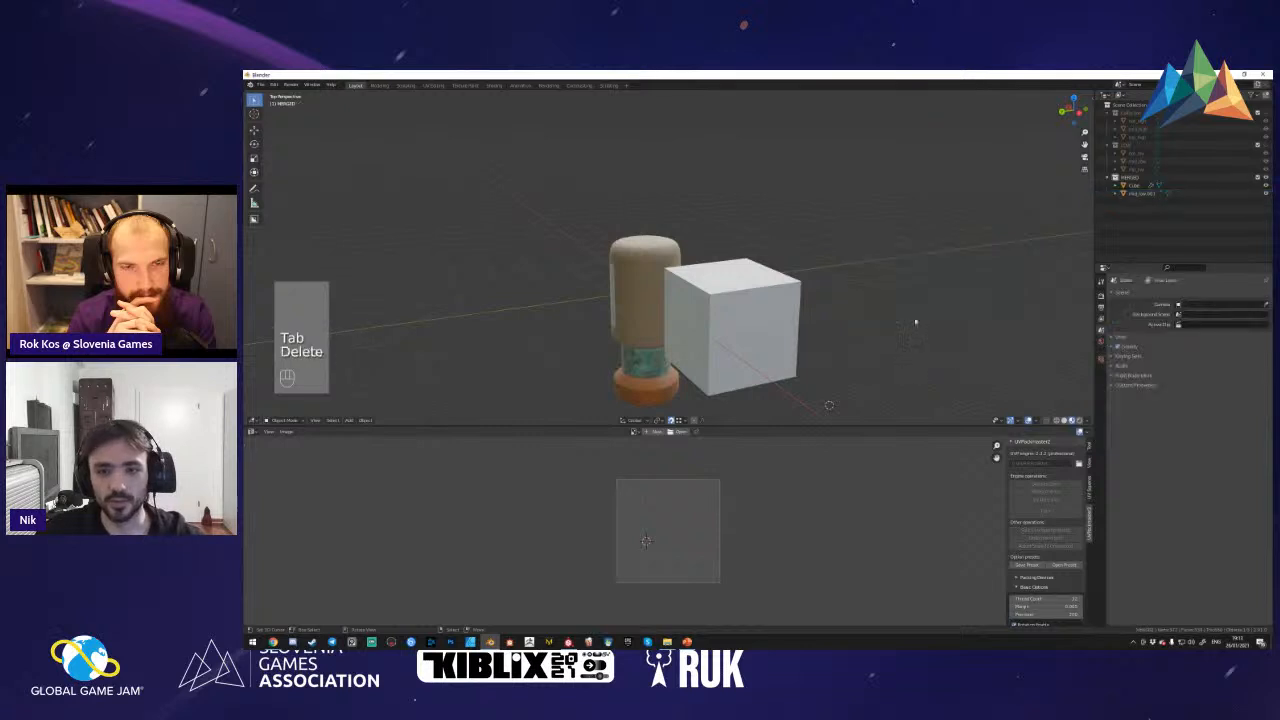
# - Subdivide all faces of the original cube five times in edit mode and return to object mode
pyautogui.click(789, 340)
pyautogui.press('Tab')
pyautogui.press('a')
pyautogui.press('a')
pyautogui.press('w')
pyautogui.click(757, 315)
pyautogui.press('w')
pyautogui.click(757, 315)
pyautogui.press('w')
pyautogui.click(757, 315)
pyautogui.press('w')
pyautogui.click(757, 315)
pyautogui.press('w')
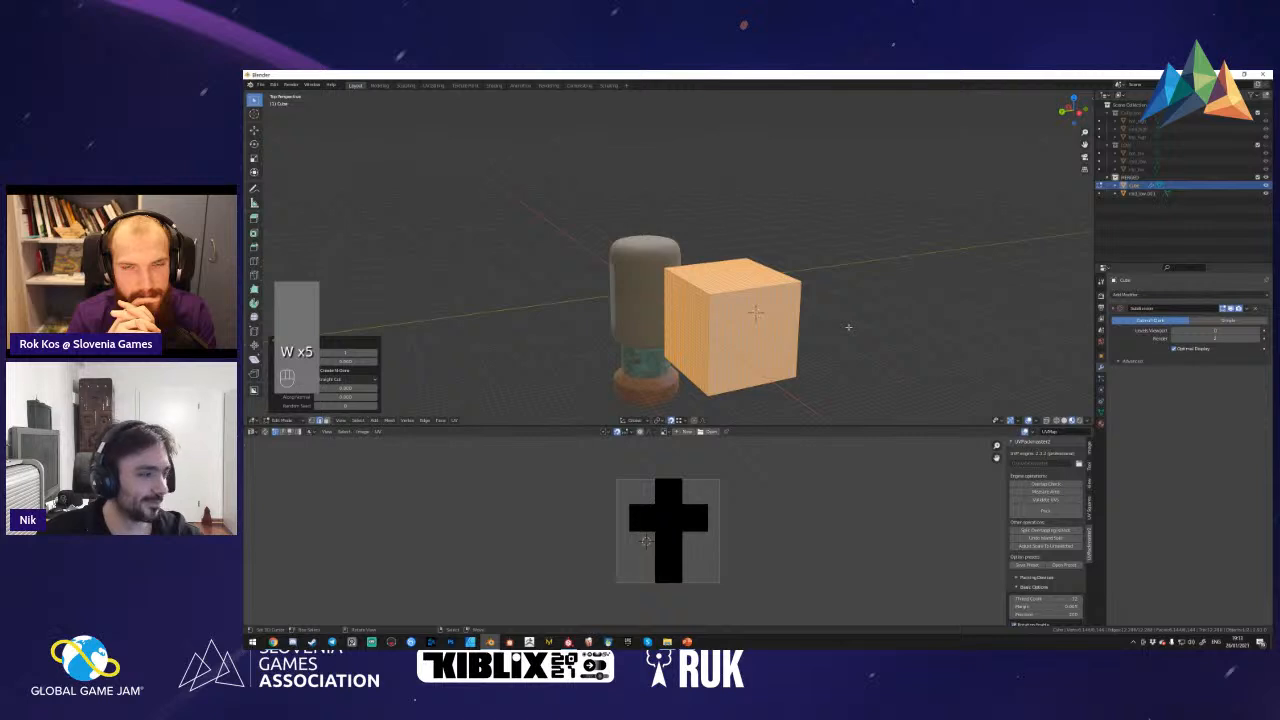
pyautogui.press('Tab')
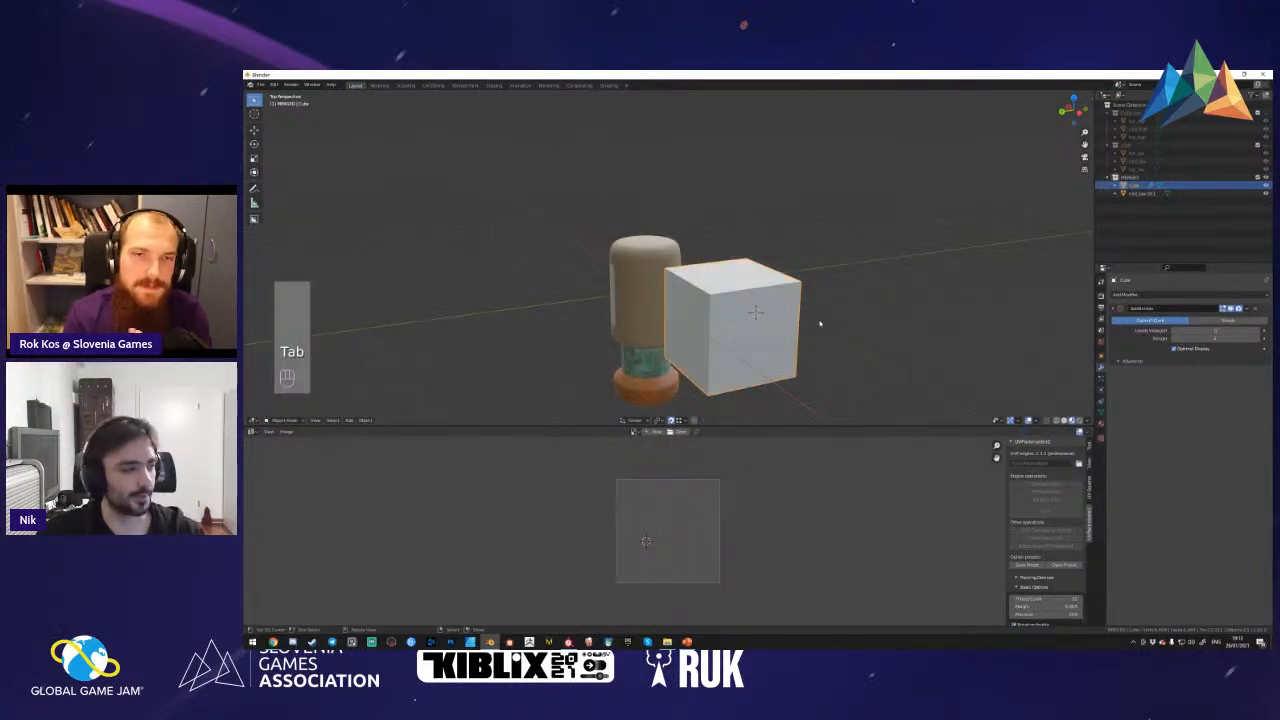
# - Delete the cube and the merged model, and snap the 3D cursor to the world origin
pyautogui.hotkey('shift', 'f')
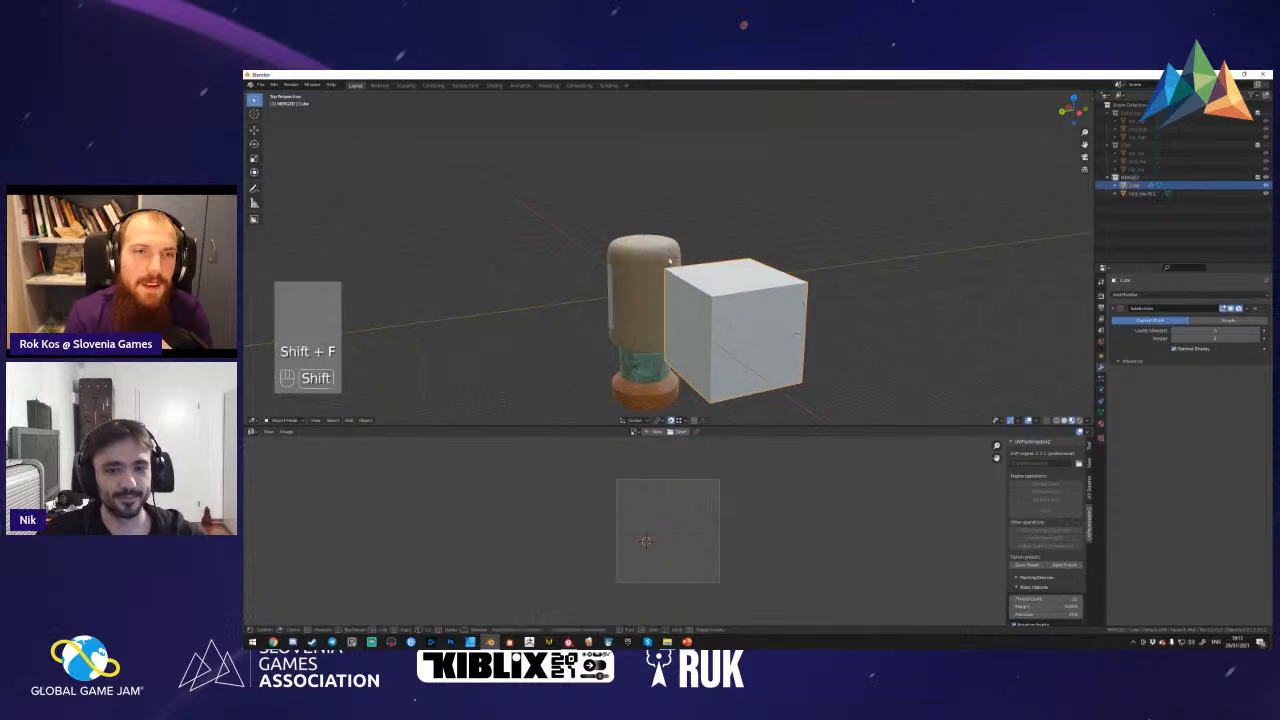
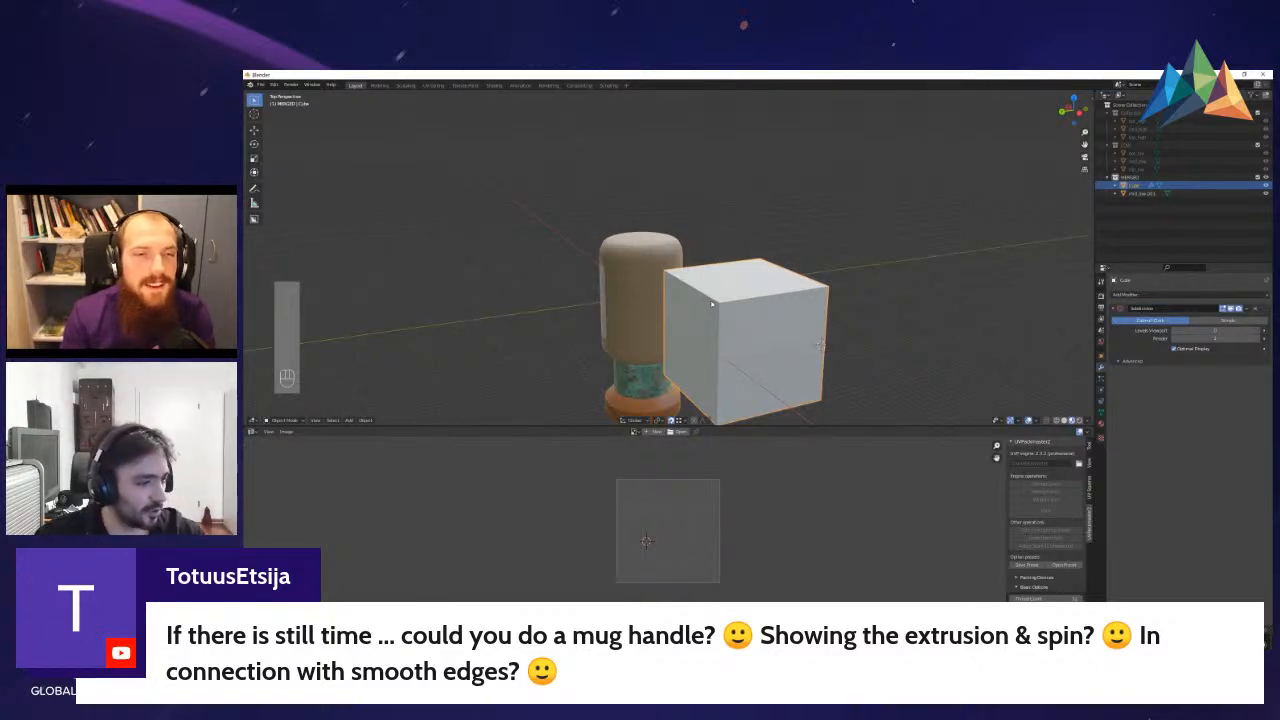
pyautogui.hotkey('shift', 'f')
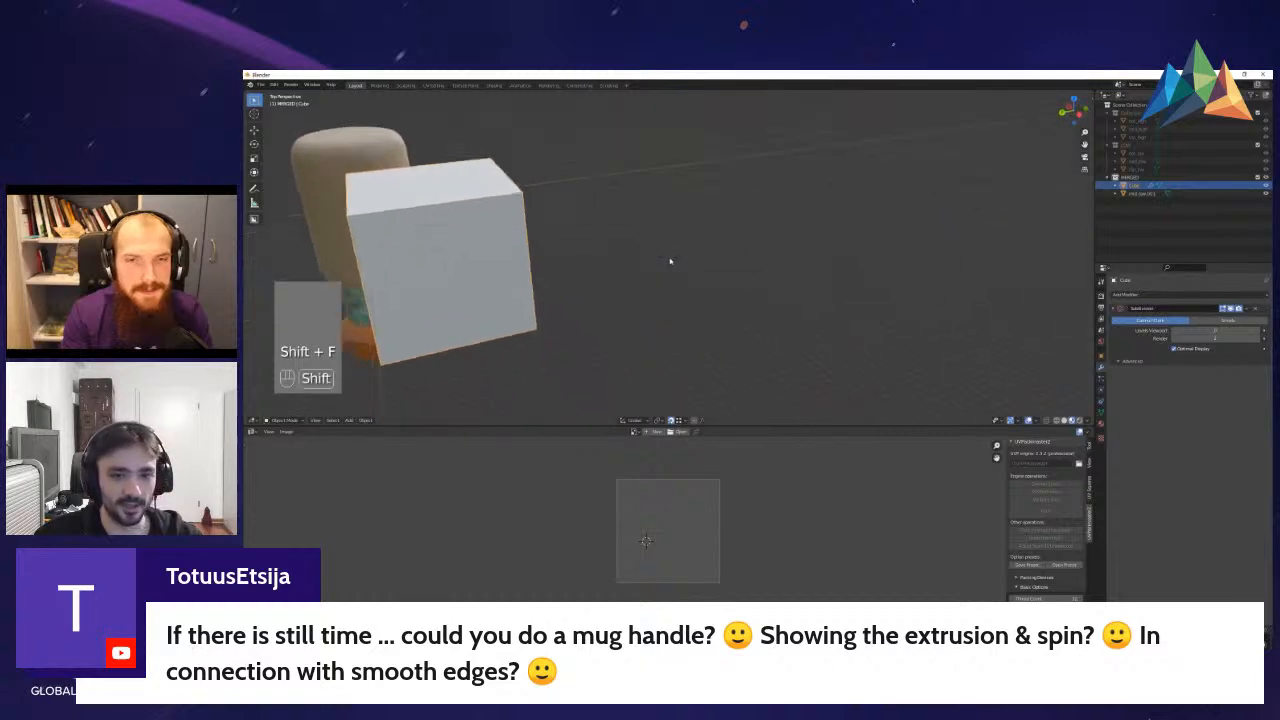
pyautogui.click(669, 261)
pyautogui.press('a')
pyautogui.press('a')
pyautogui.press('Delete')
pyautogui.hotkey('shift', 's')
pyautogui.click(669, 261)
pyautogui.hotkey('shift', 'f')
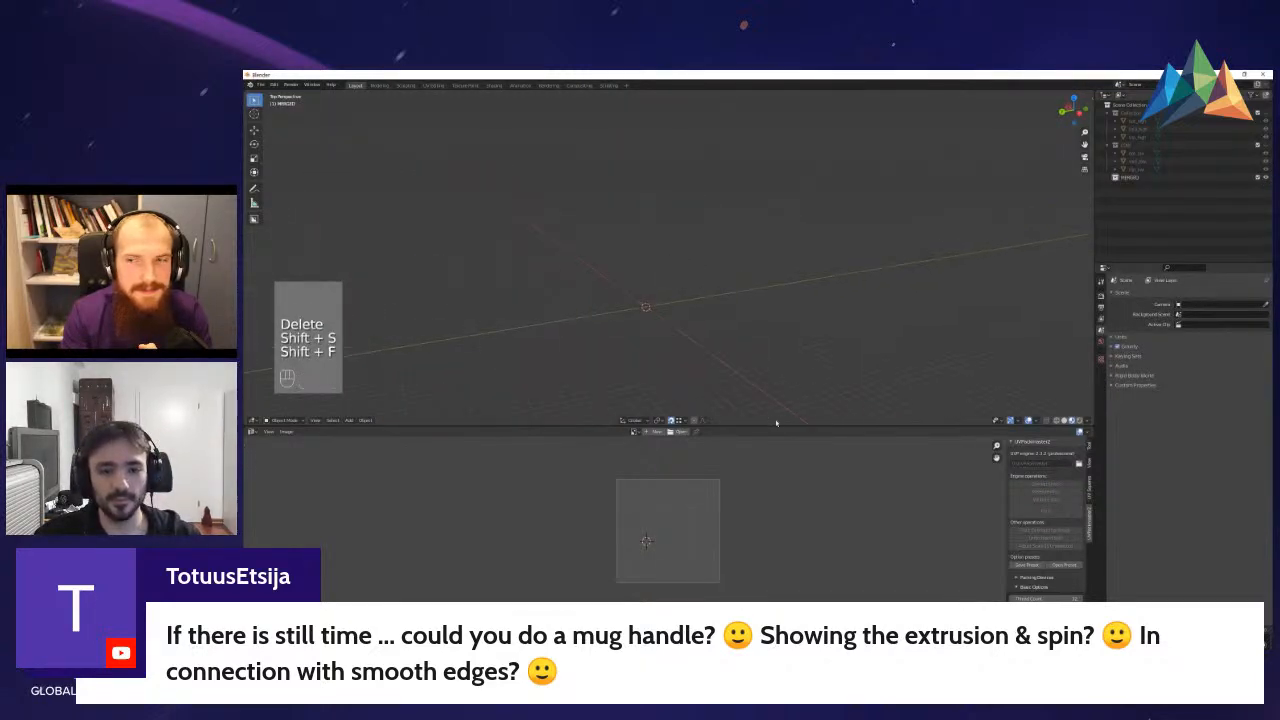
# - Enlarge the 3D viewport, add a mesh cylinder at the world origin and scale it as the mug body
pyautogui.hotkey('ctrl', 'space')
pyautogui.hotkey('shift', 'a')
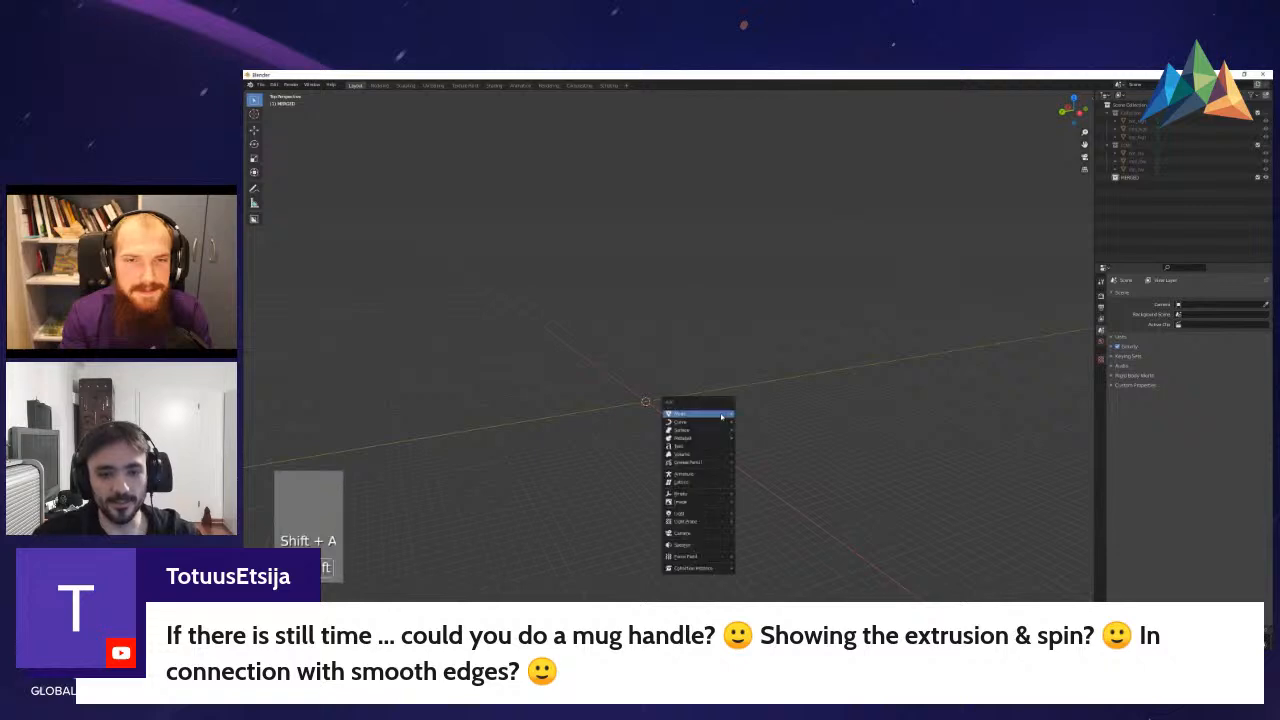
pyautogui.moveTo(721, 416)
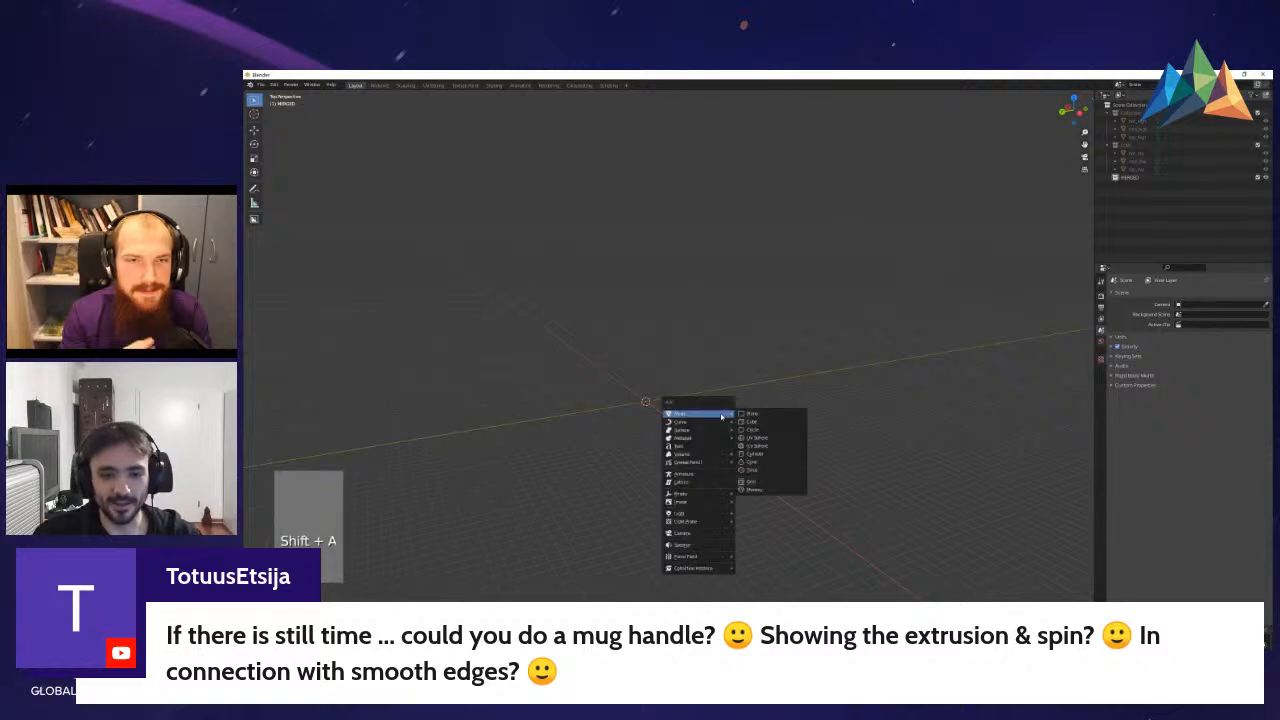
pyautogui.click(755, 454)
pyautogui.press('s')
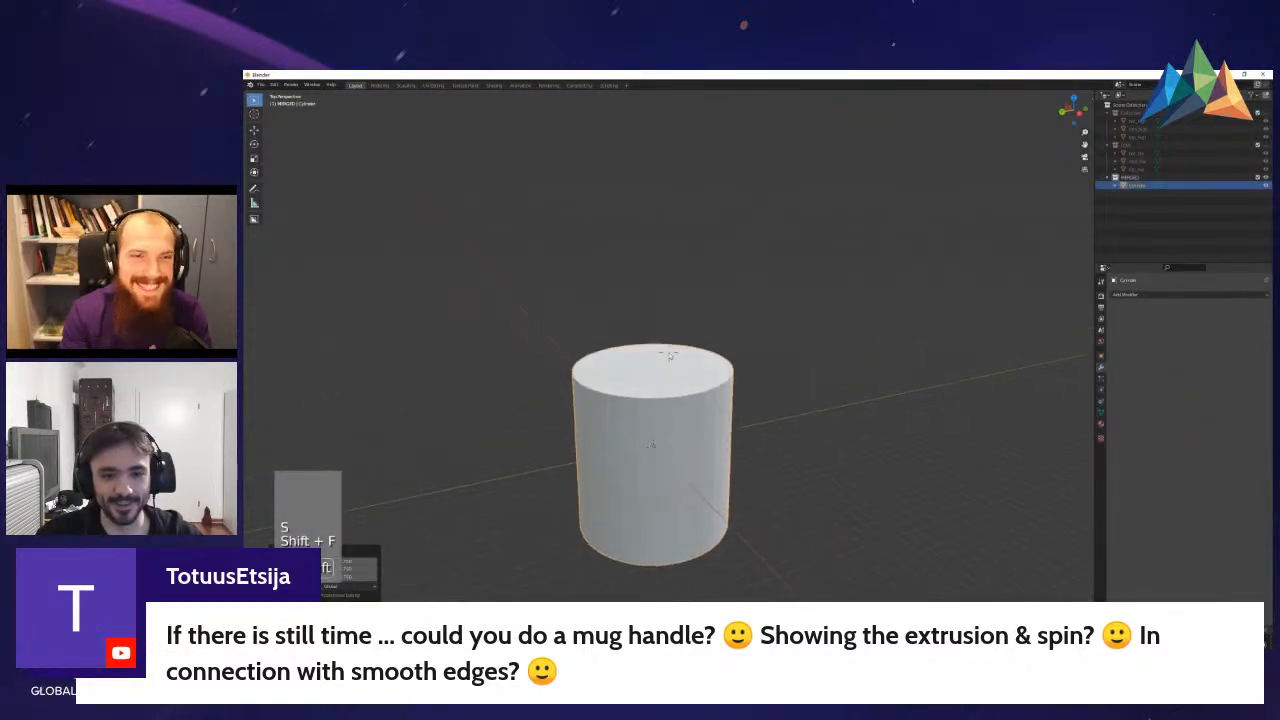
pyautogui.click(670, 357)
# - Delete the cylinder's top and bottom faces in edit mode, leaving an open tube
pyautogui.press('3')
pyautogui.press('Tab')
pyautogui.press('3')
pyautogui.click(654, 350)
pyautogui.hotkey('ctrl', 'i')
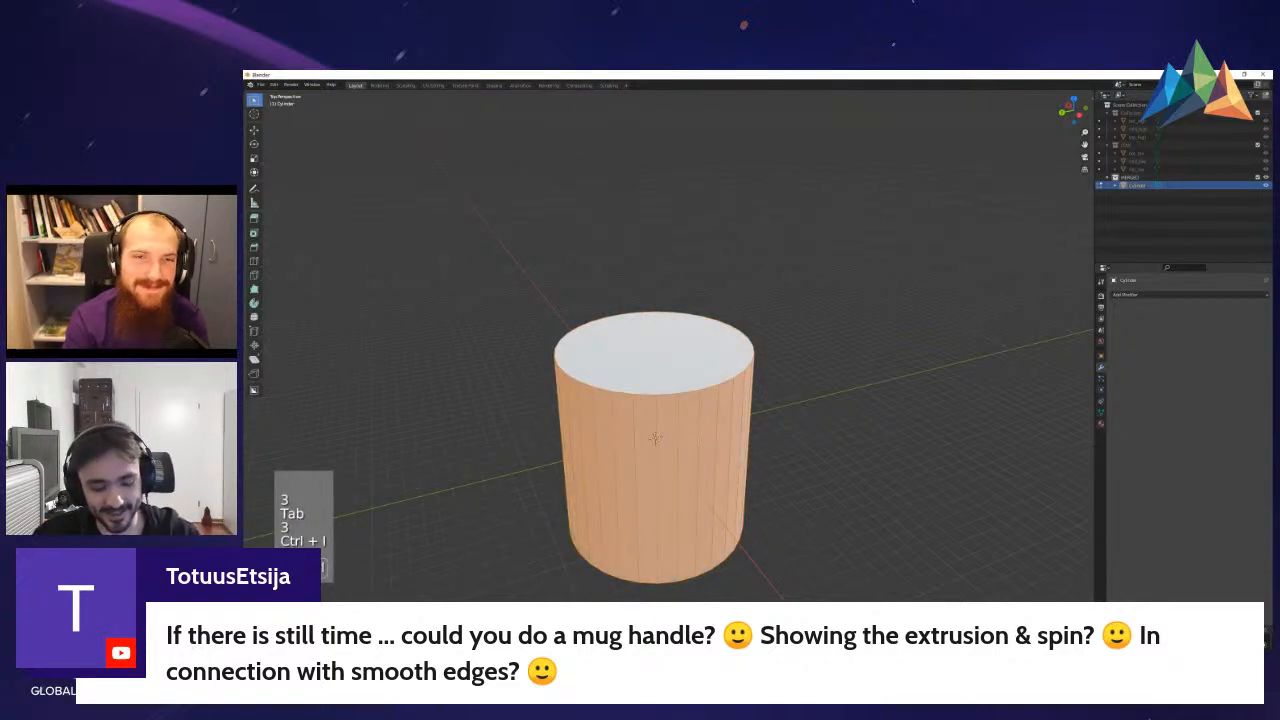
pyautogui.hotkey('ctrl', 'i')
pyautogui.press('Delete')
pyautogui.click(715, 435)
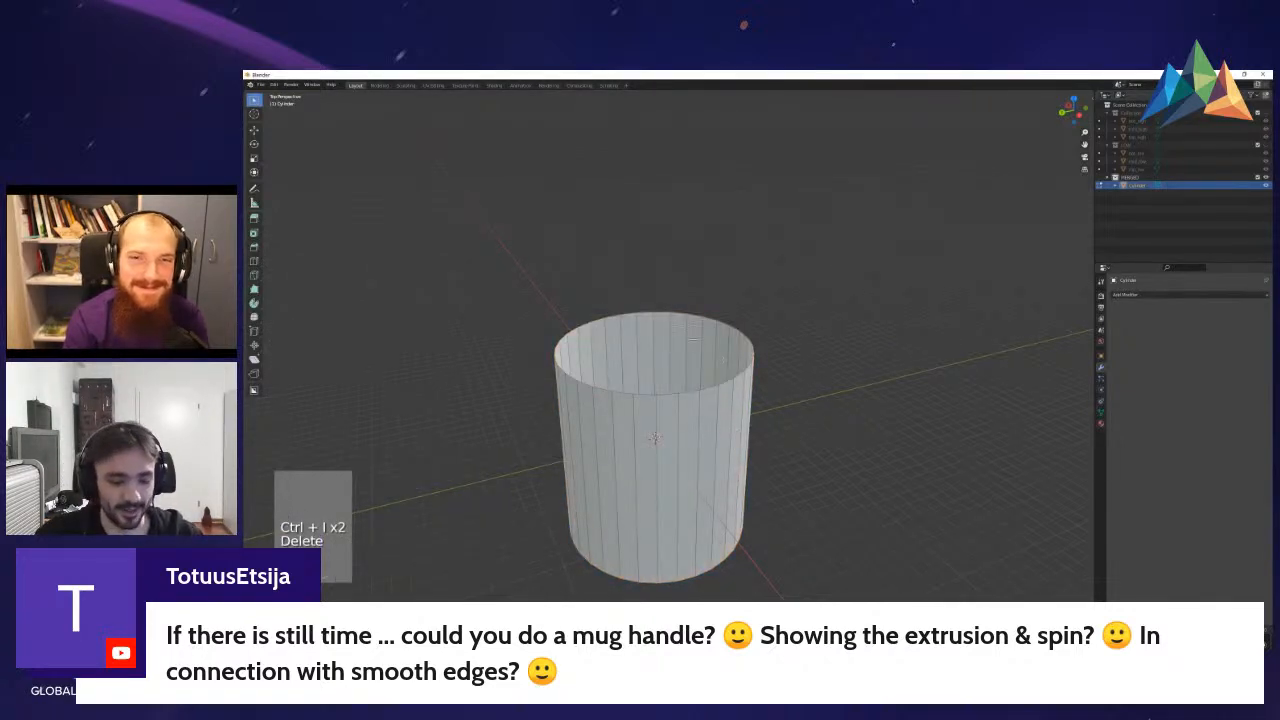
# - Fill the cylinder's open bottom with a new face, then select the edge loop around its top rim
pyautogui.hotkey('shift', 'f')
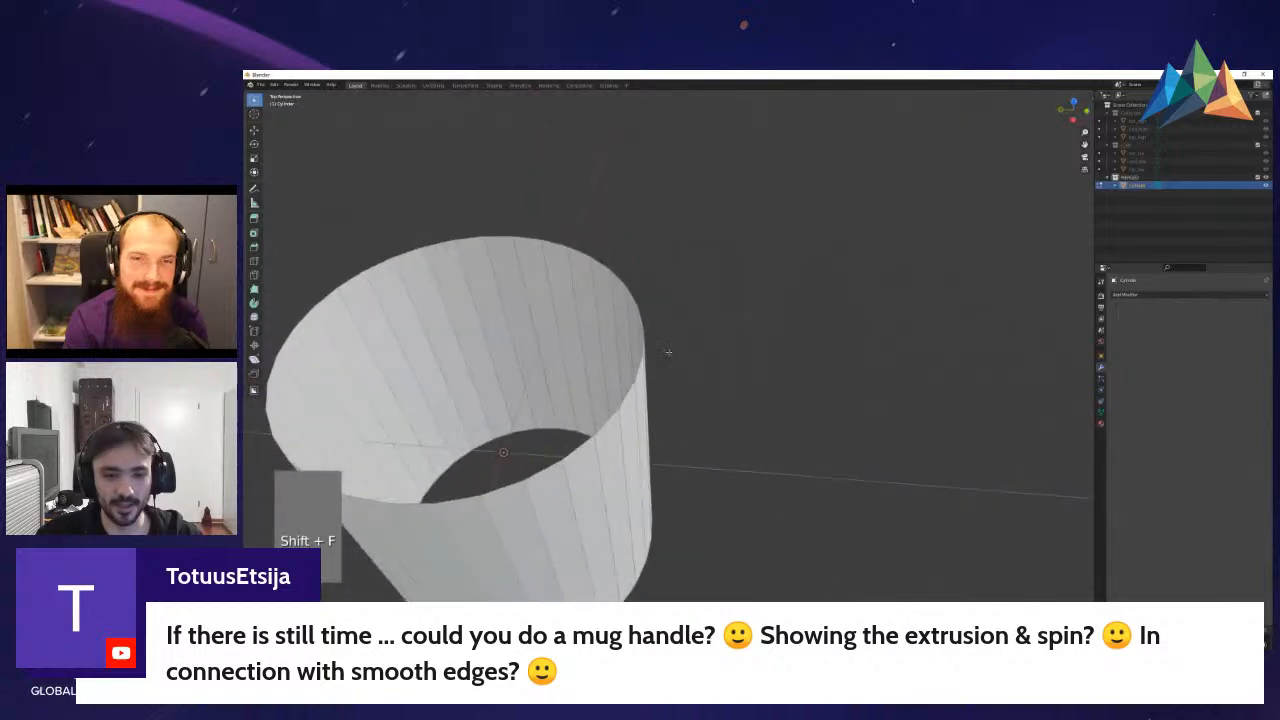
pyautogui.hotkey('shift', 'f')
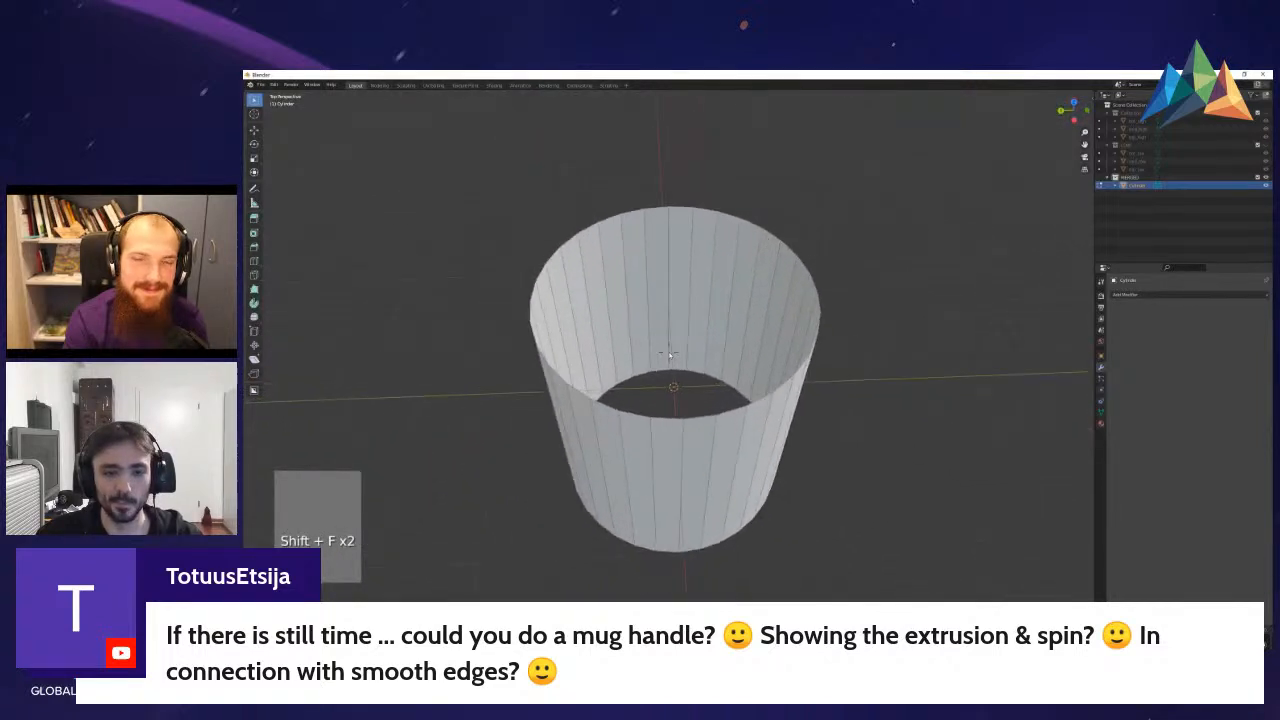
pyautogui.press('a')
pyautogui.press('a')
pyautogui.press('2')
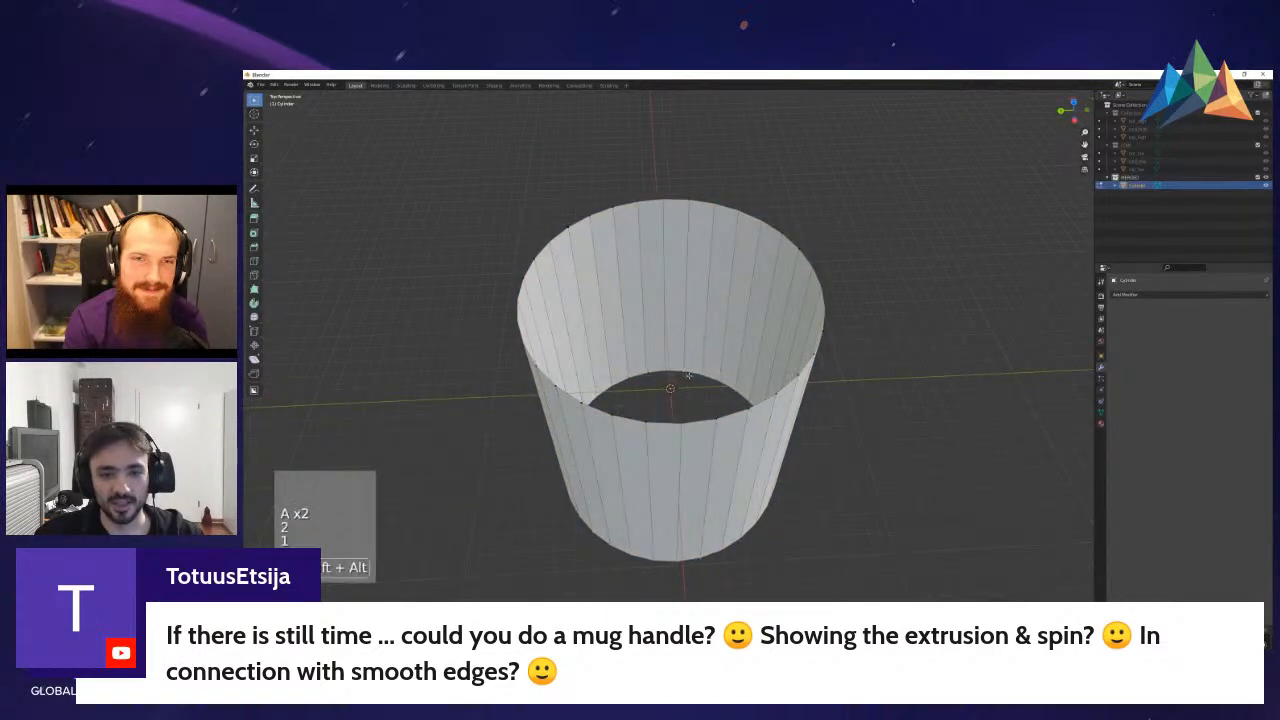
pyautogui.press('1')
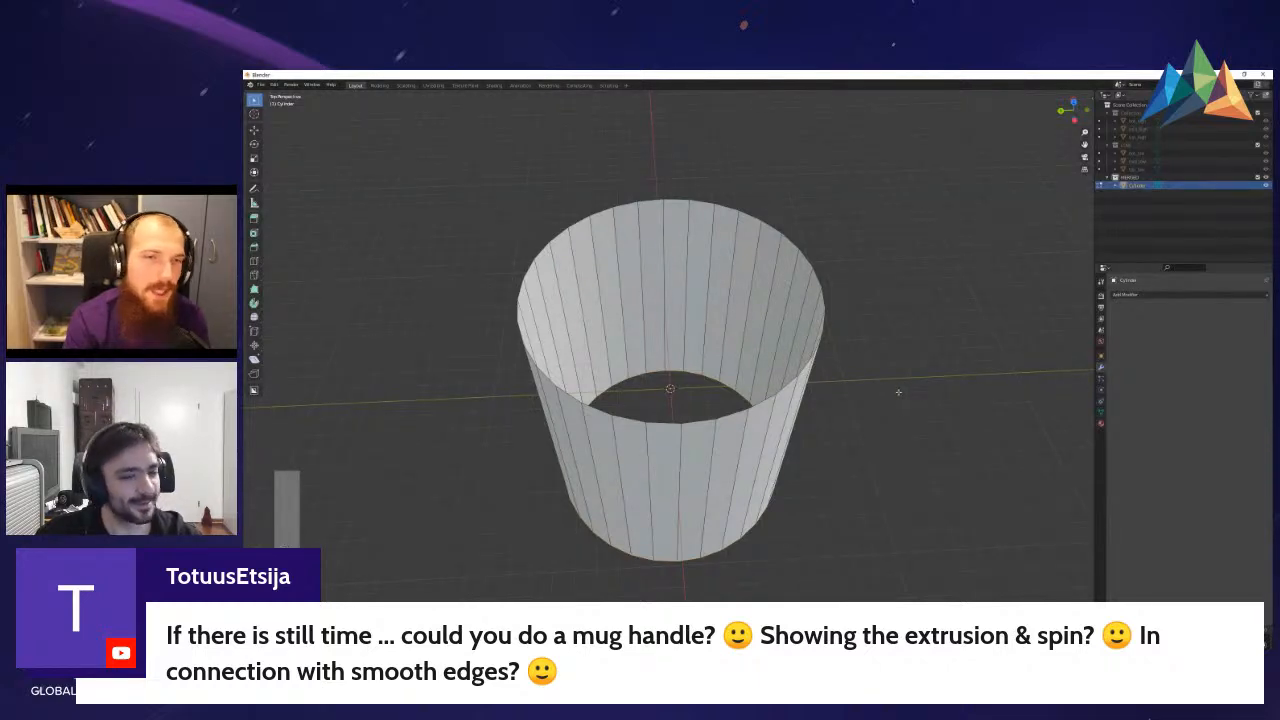
pyautogui.press('f')
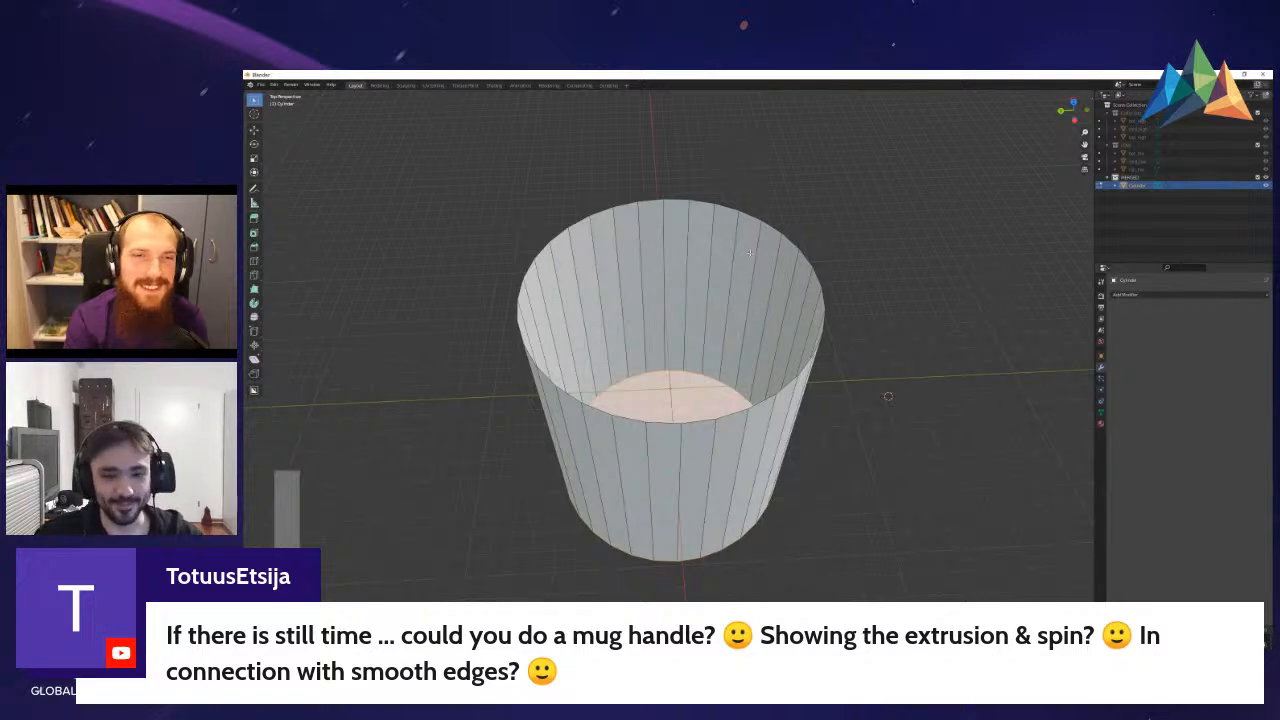
pyautogui.keyDown('alt'); pyautogui.keyDown('shift'); pyautogui.click(749, 214); pyautogui.keyUp('shift'); pyautogui.keyUp('alt')
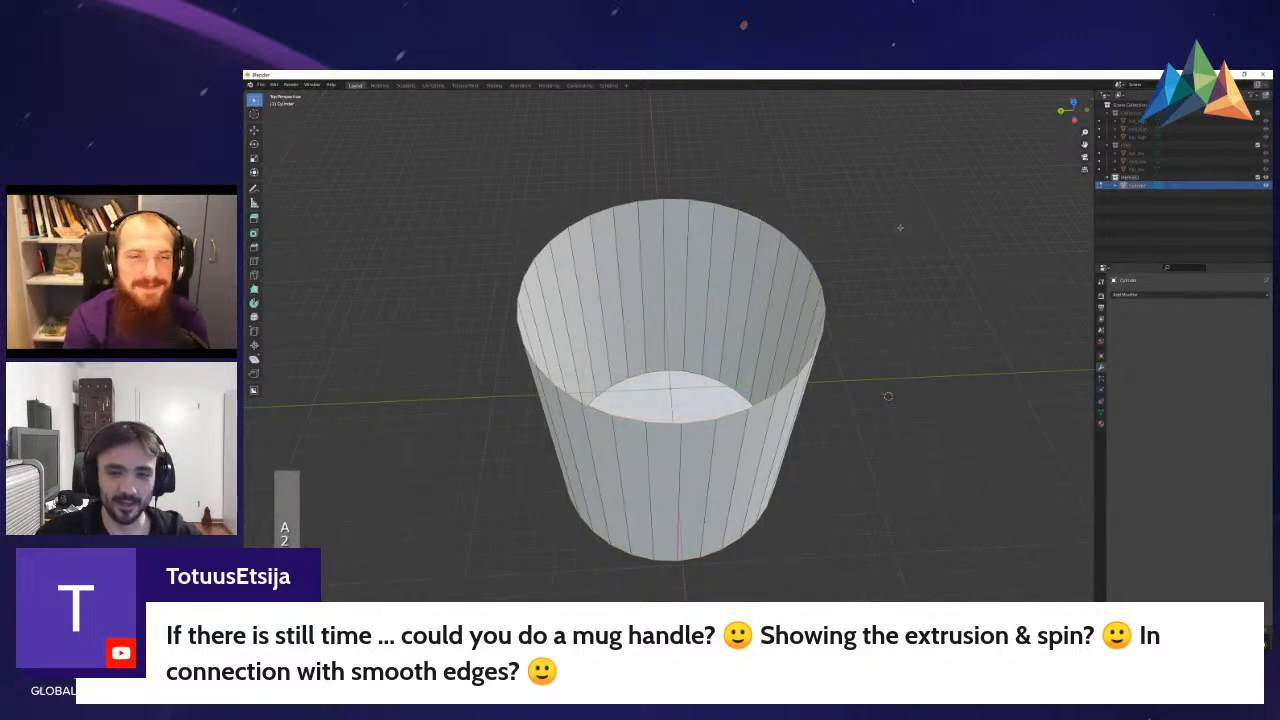
# - Undo the rim extrusion, leave edit mode, shade the open cylinder smooth and enable Auto Smooth for its normals
pyautogui.hotkey('ctrl', 'z')
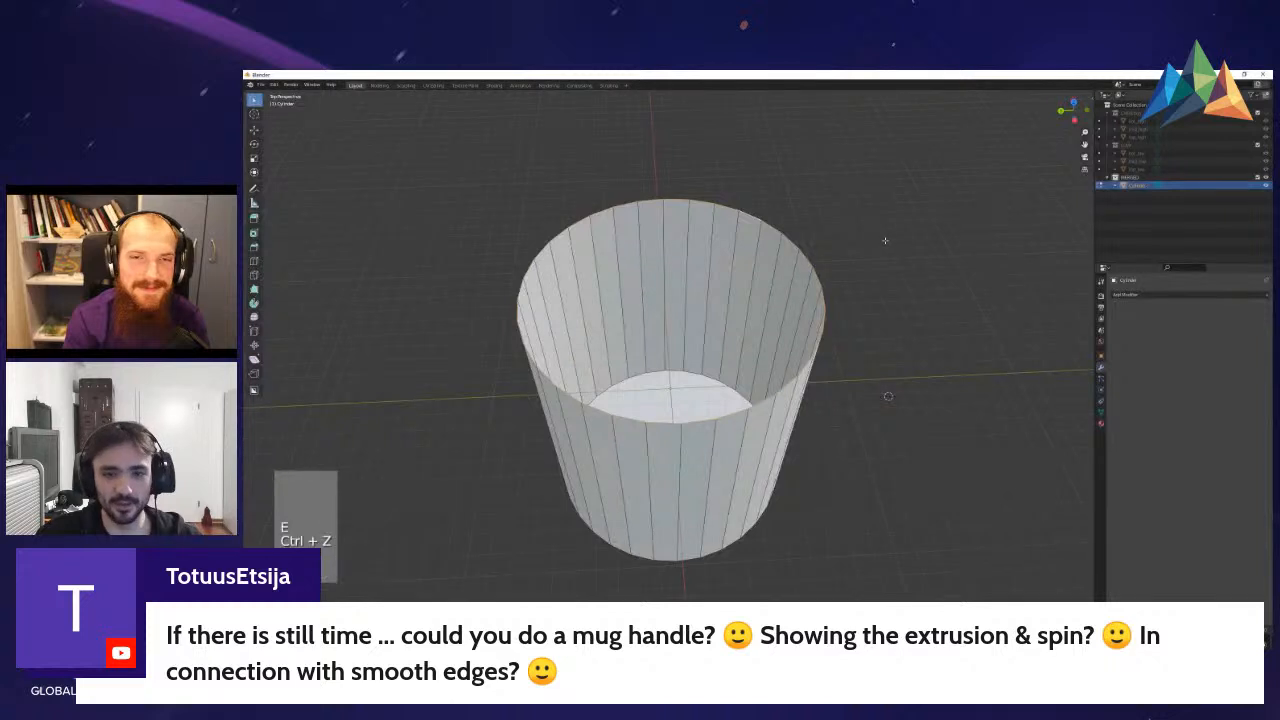
pyautogui.press('Tab')
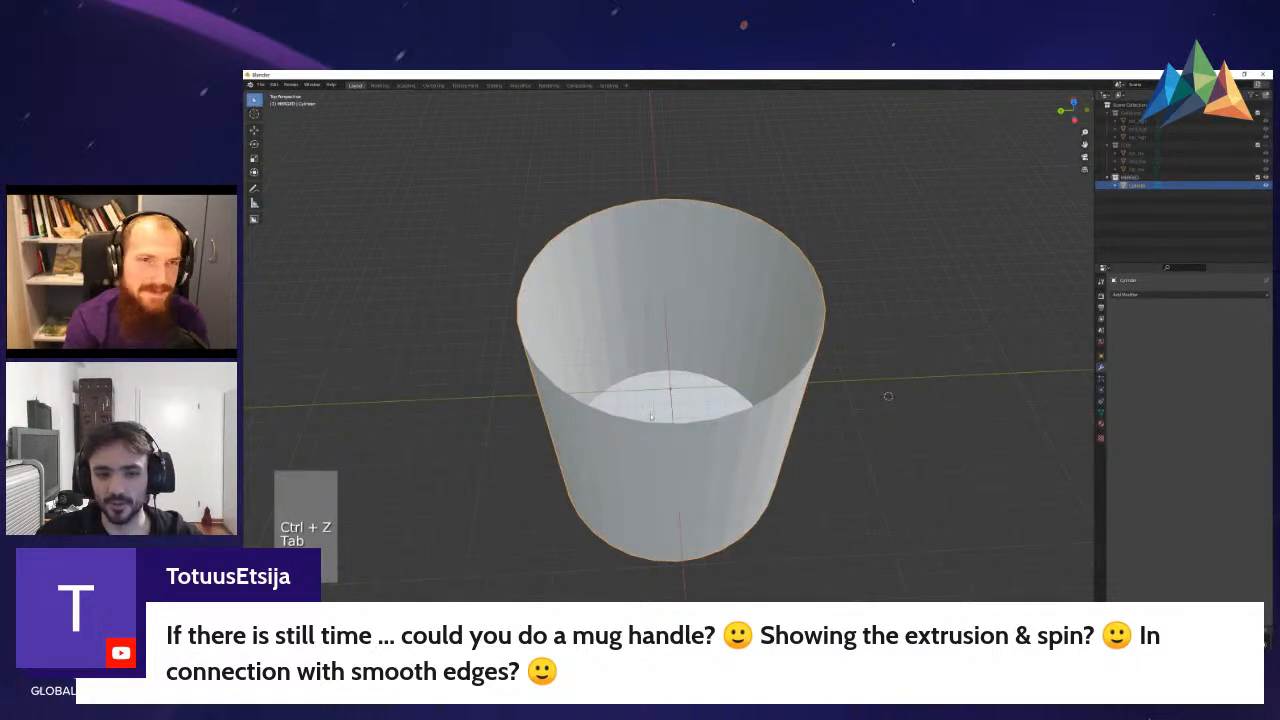
pyautogui.press('w')
pyautogui.click(800, 378)
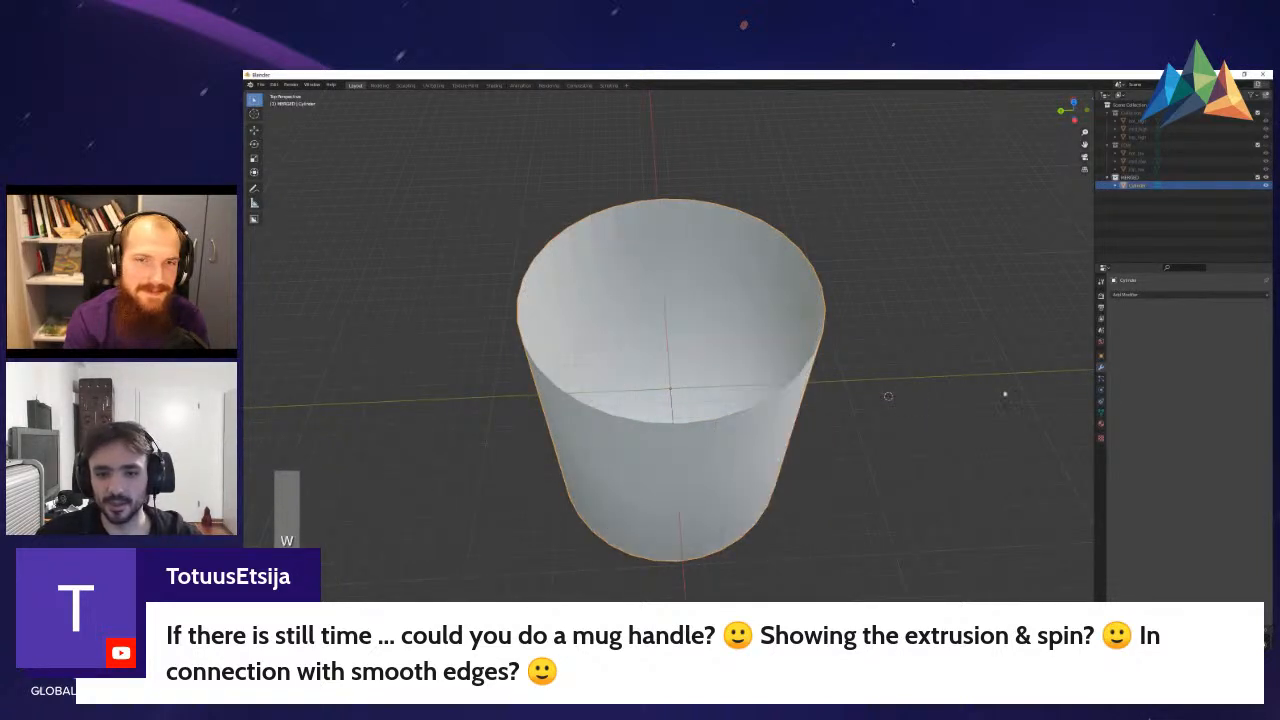
pyautogui.click(1102, 412)
pyautogui.click(1172, 445)
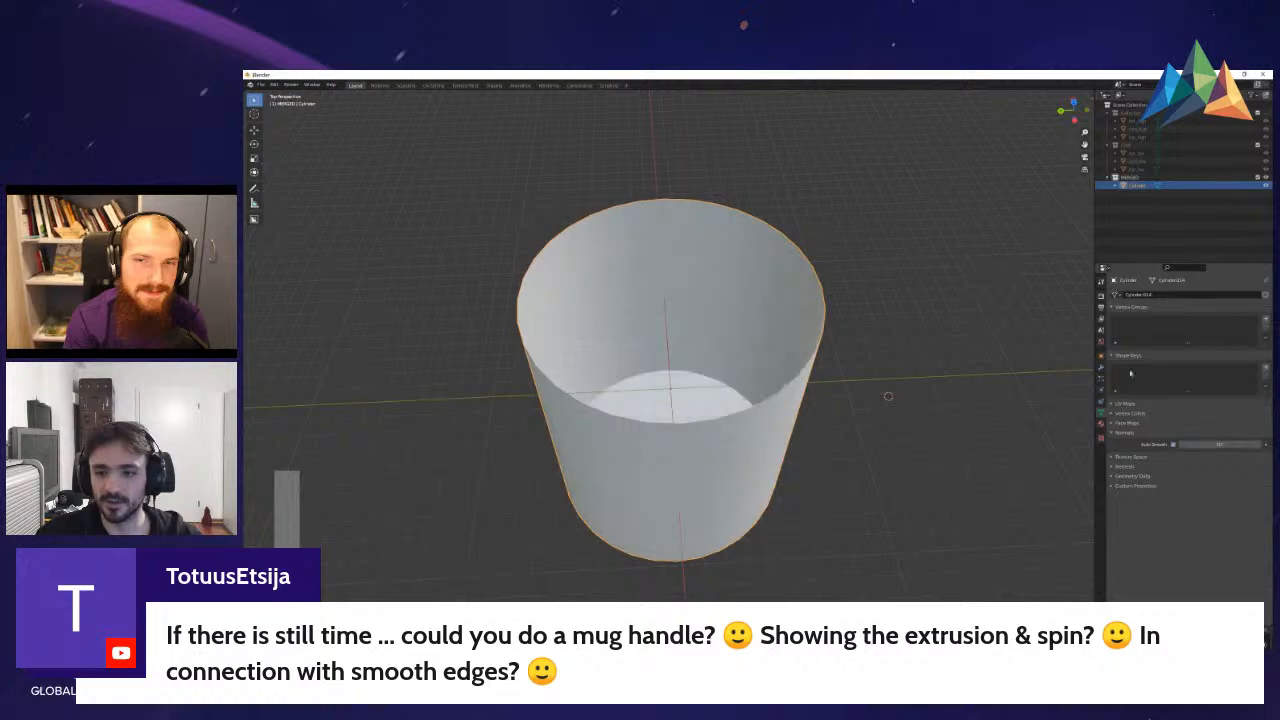
# - Add a Solidify modifier to the cylinder, increase its thickness to form thick mug walls, and apply it
pyautogui.click(1102, 377)
pyautogui.click(1128, 294)
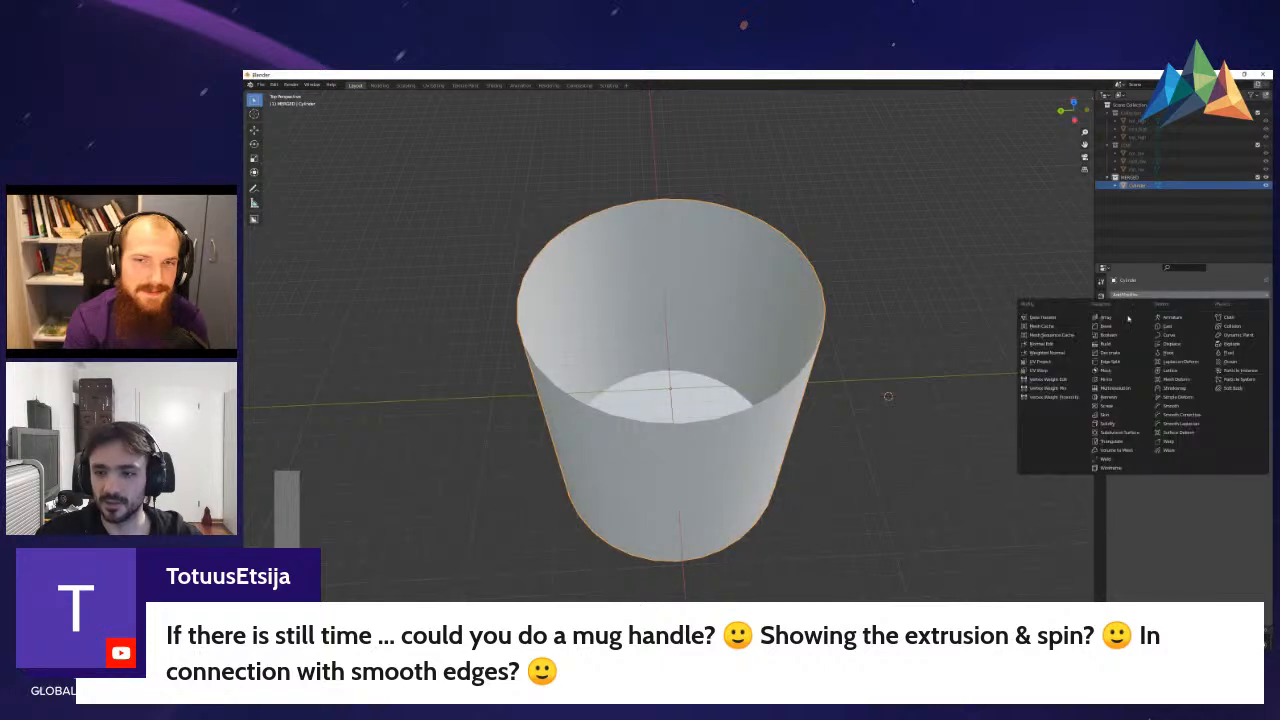
pyautogui.click(1119, 424)
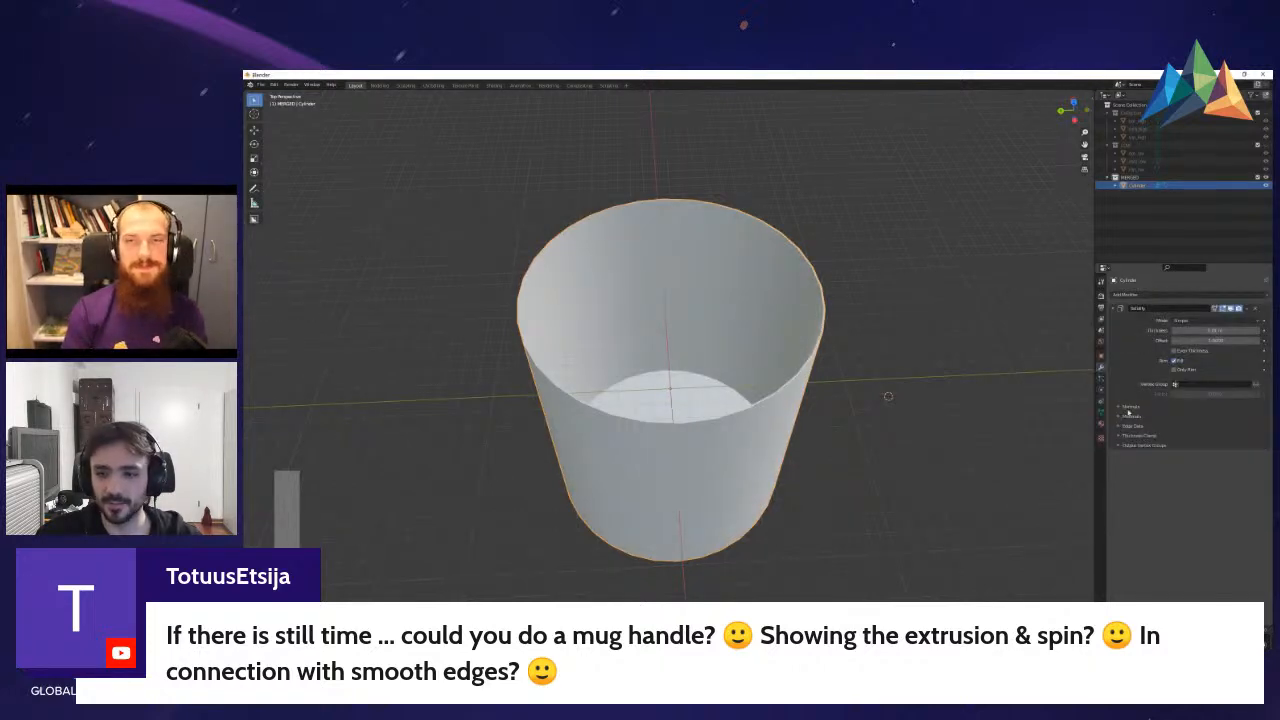
pyautogui.moveTo(1203, 334); pyautogui.dragTo(1208, 336)
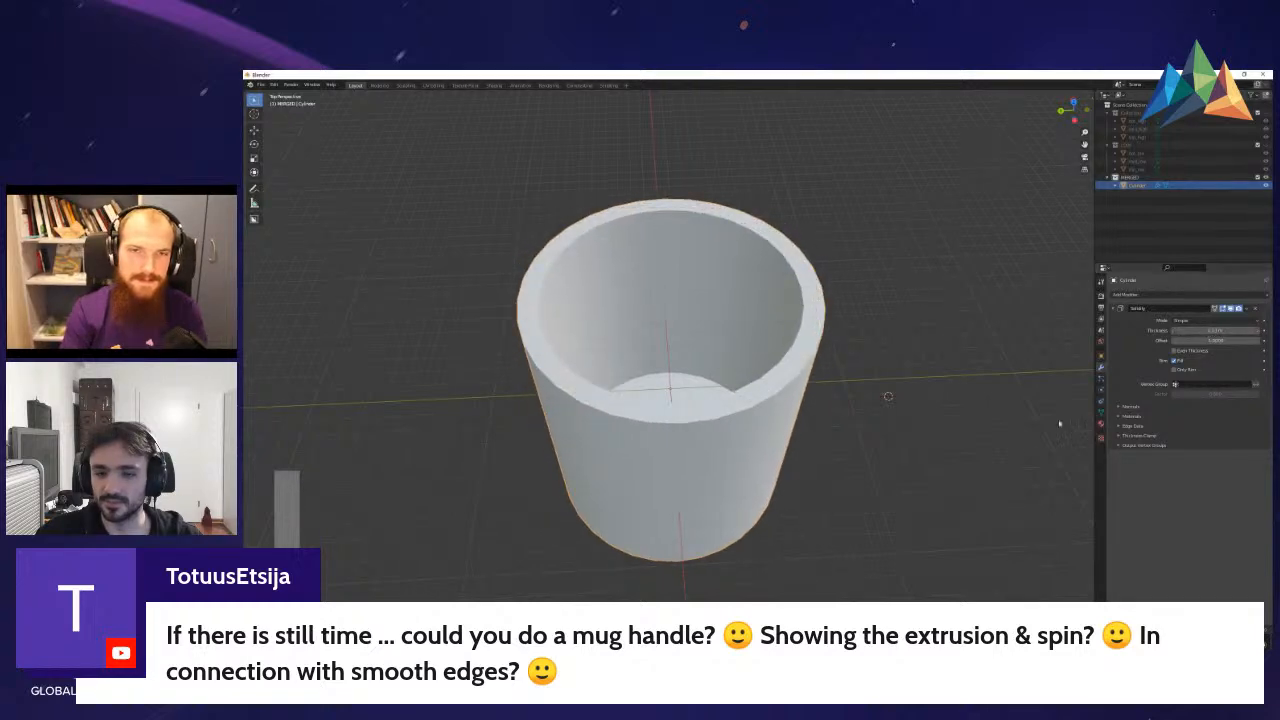
pyautogui.hotkey('ctrl', 'a')
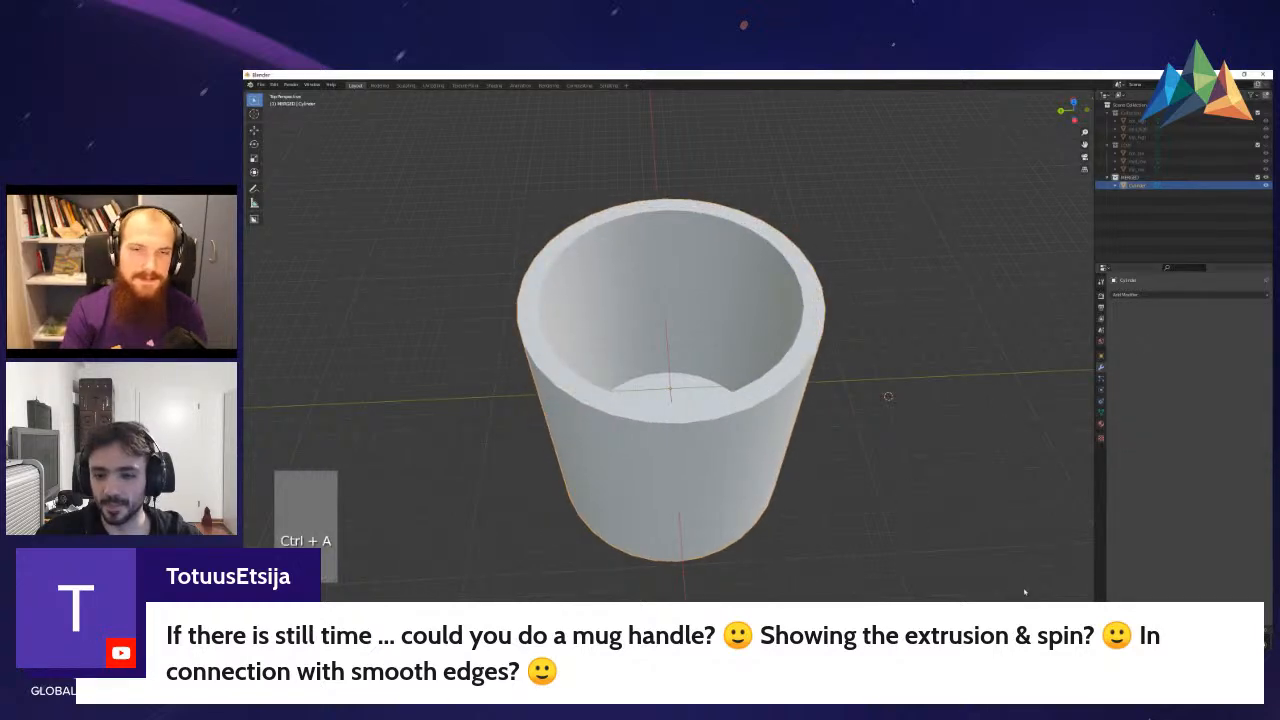
# - Check the thickened cylinder with a viewport overlay option switched on and off again
pyautogui.hotkey('shift', 'f')
pyautogui.click(959, 520)
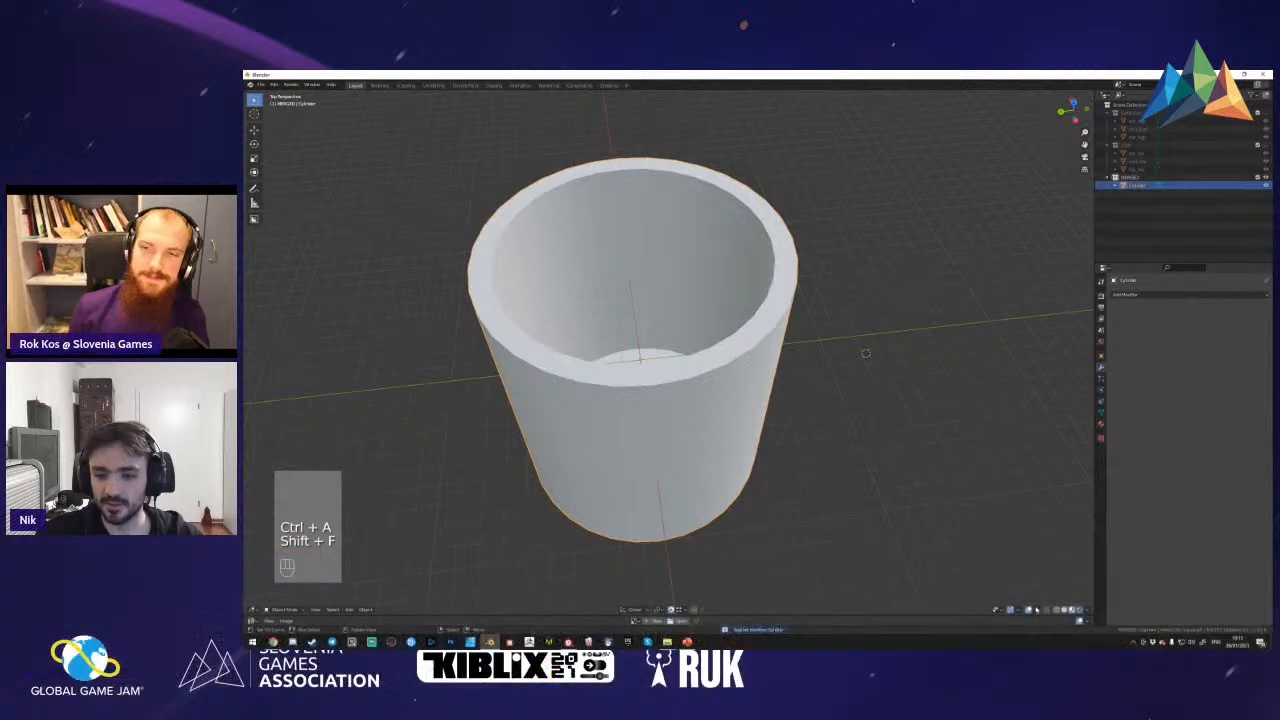
pyautogui.click(1037, 609)
pyautogui.click(988, 580)
pyautogui.click(988, 580)
# - Select the edge loops around the outer base, both sides of the rim and the inner floor, and bevel them to round the edges
pyautogui.hotkey('shift', 'f')
pyautogui.press('Tab')
pyautogui.hotkey('shift', 'f')
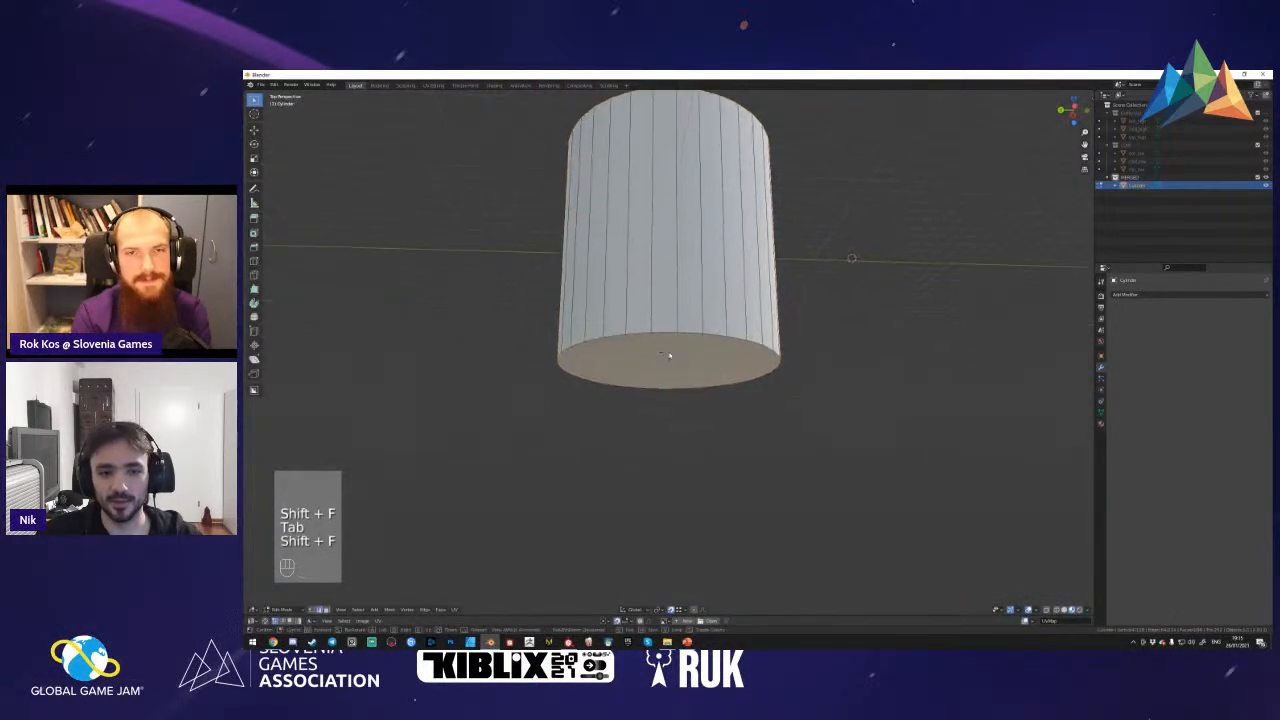
pyautogui.press('a')
pyautogui.press('a')
pyautogui.press('2')
pyautogui.press('a')
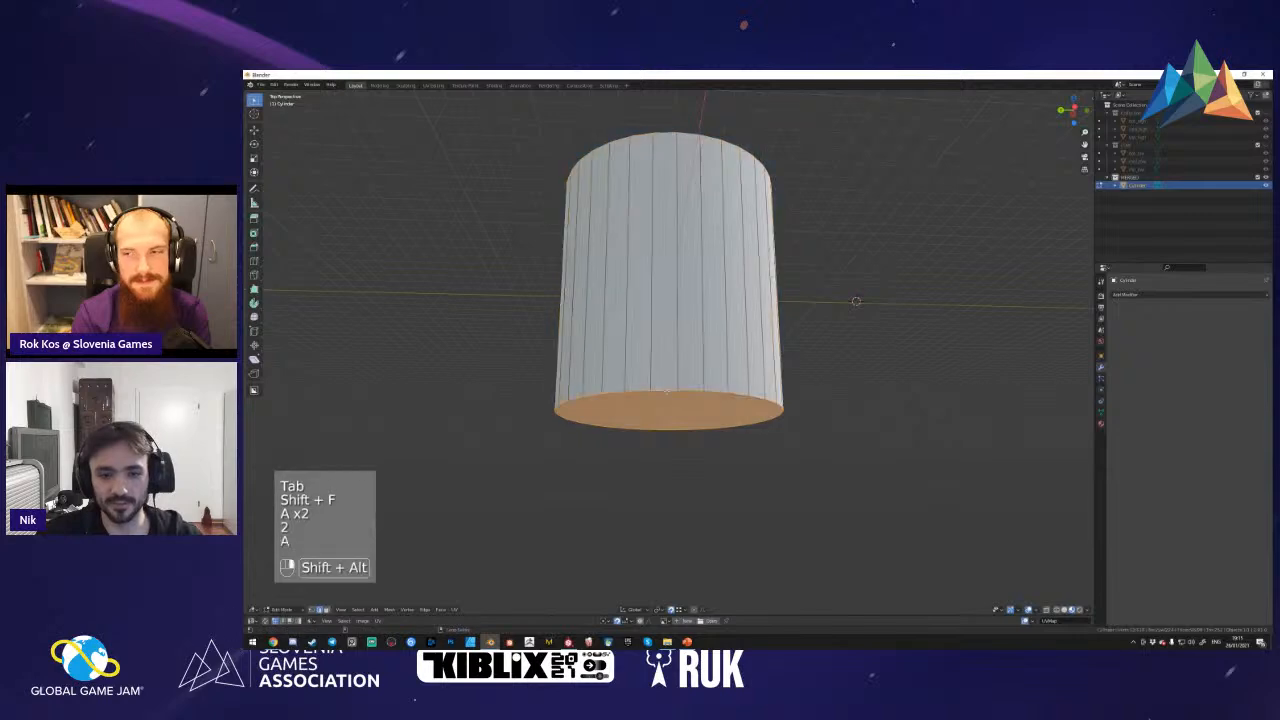
pyautogui.hotkey('shift', 'b')
pyautogui.rightClick(699, 407)
pyautogui.hotkey('shift', 'f')
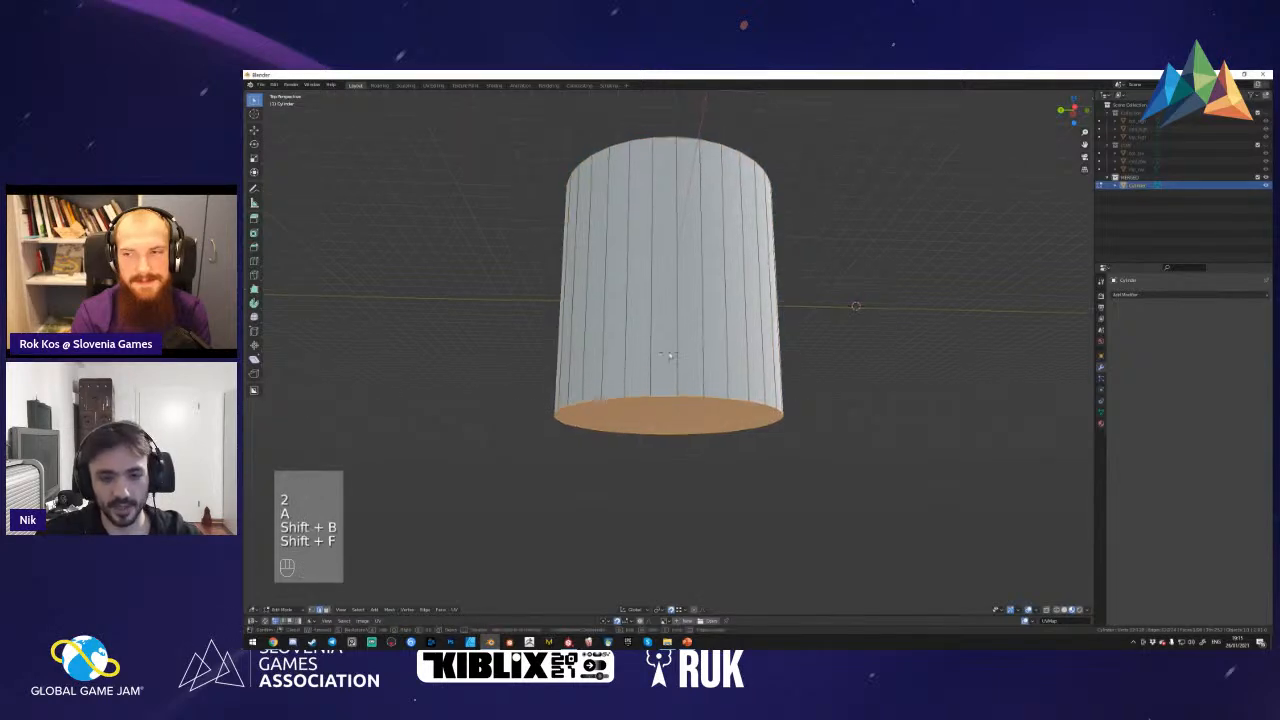
pyautogui.hotkey('shift', 'f')
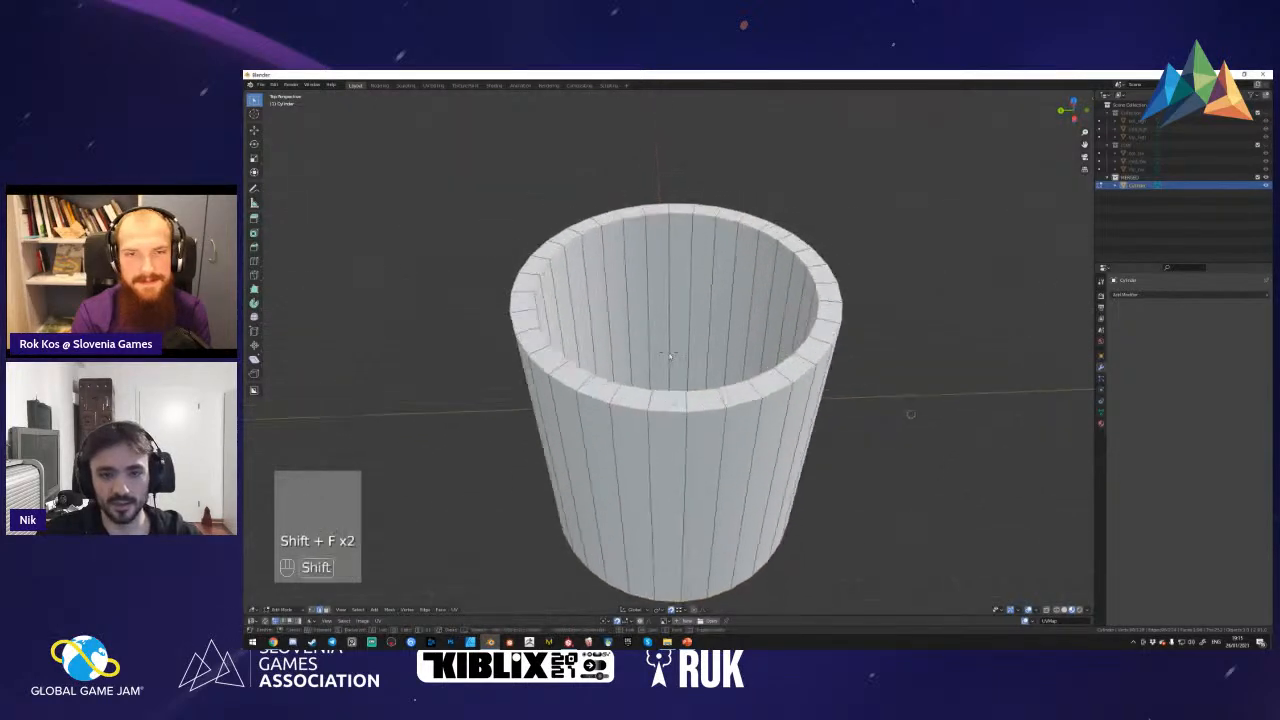
pyautogui.hotkey('ctrl', 'b')
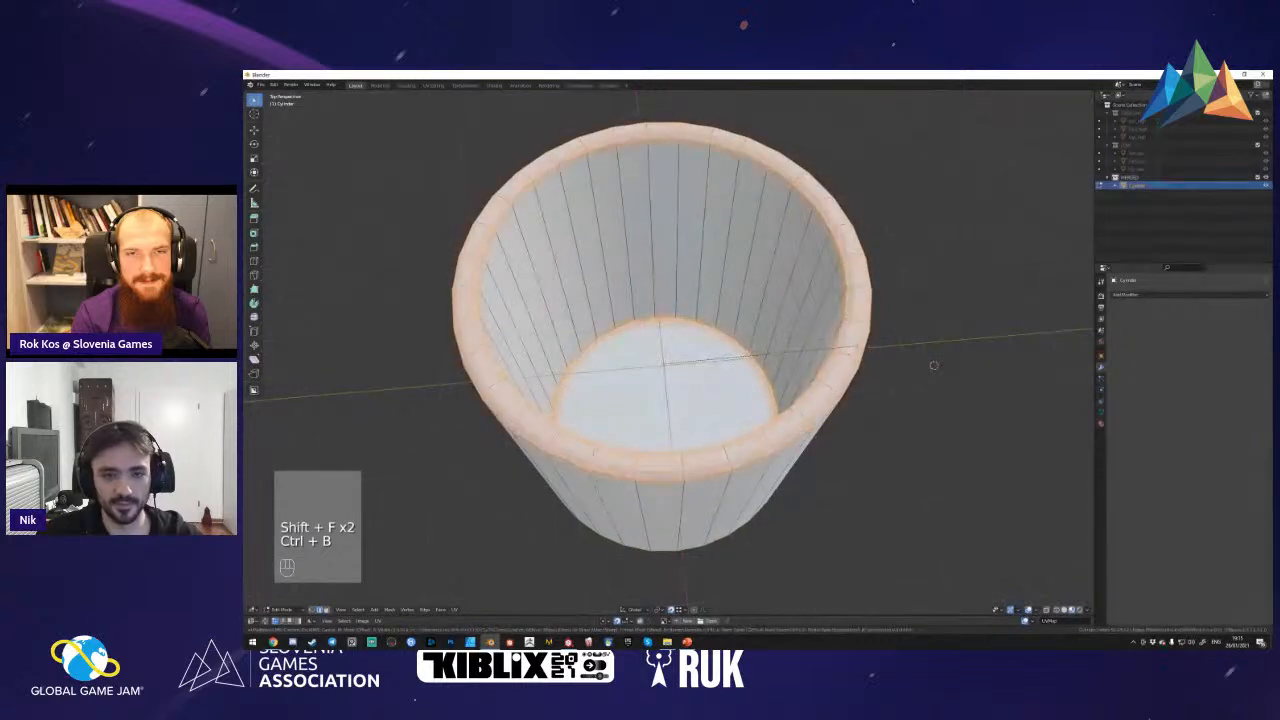
pyautogui.click(856, 348)
# - Shade the mug body smooth in object mode and add a Weighted Normal modifier to it
pyautogui.press('Tab')
pyautogui.hotkey('shift', 'f')
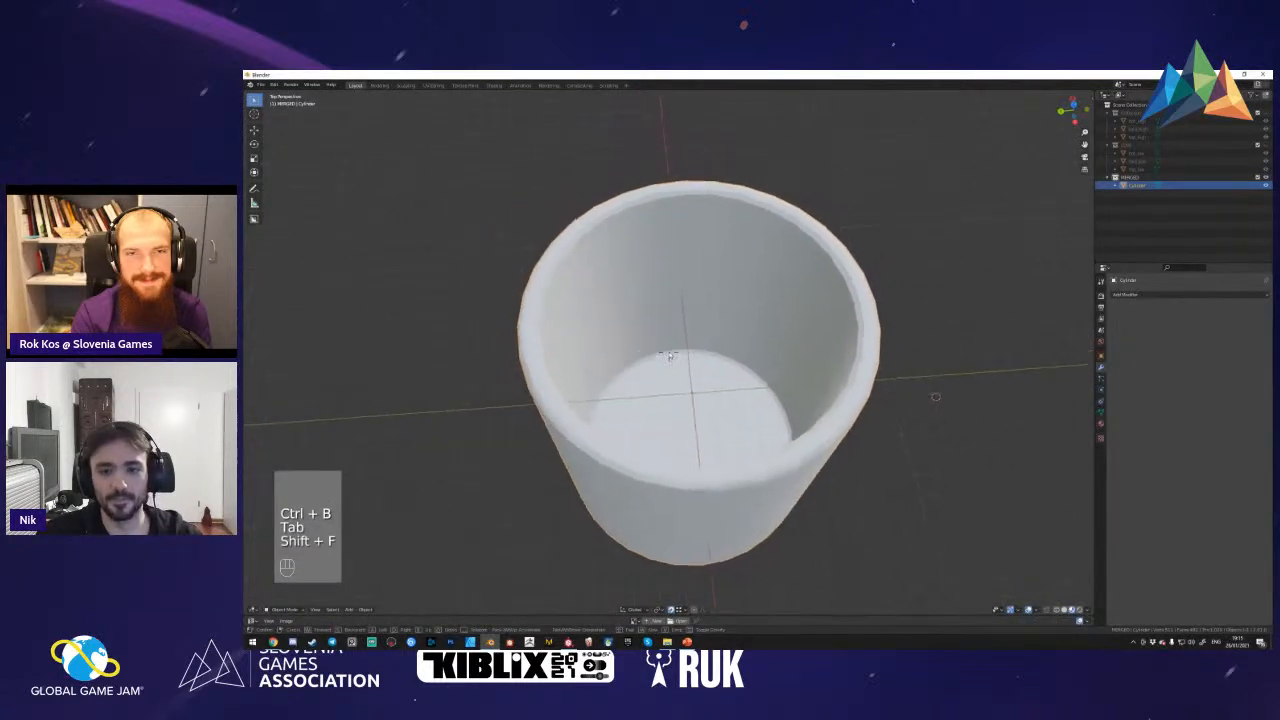
pyautogui.press('w')
pyautogui.click(670, 353)
pyautogui.press('w')
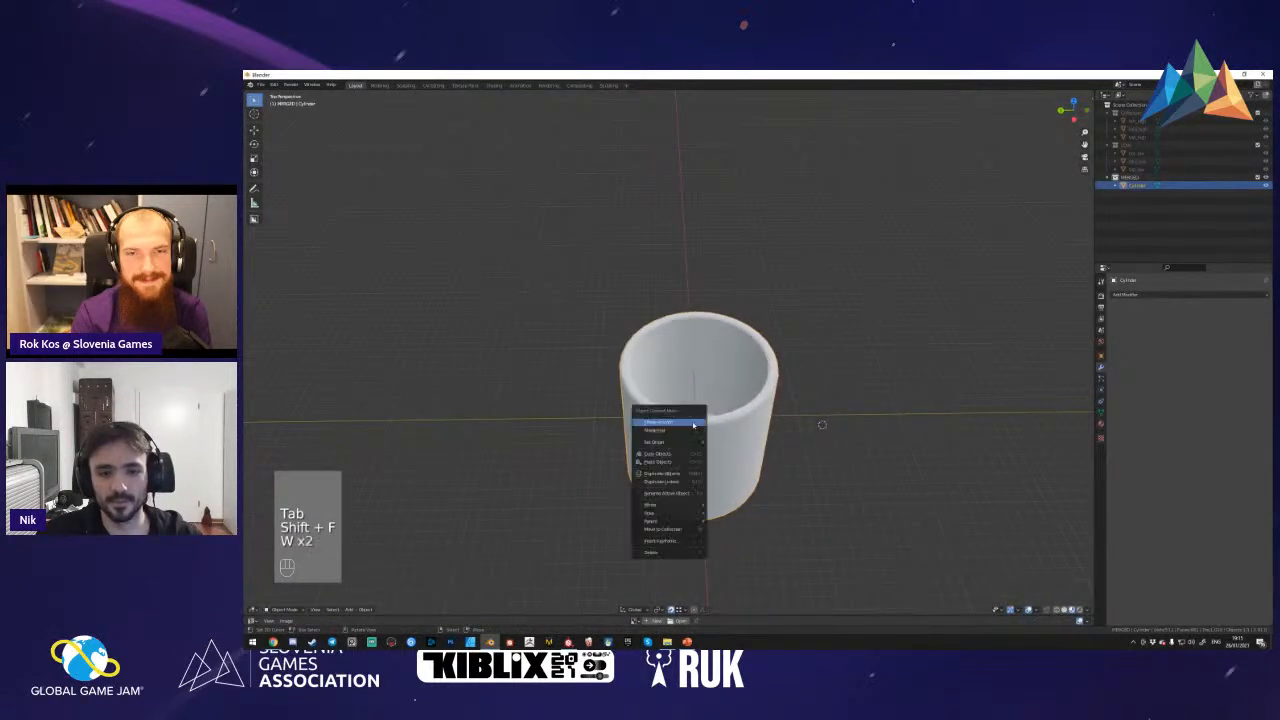
pyautogui.click(683, 425)
pyautogui.click(1139, 301)
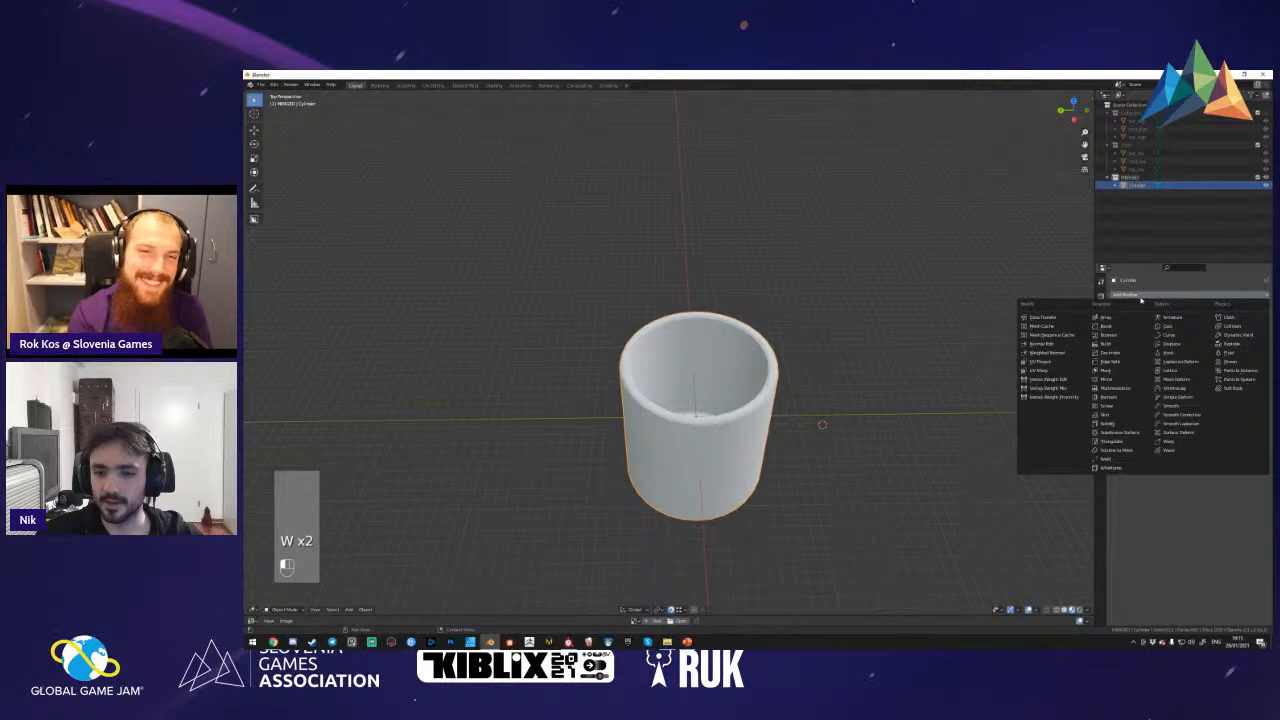
pyautogui.click(1050, 365)
pyautogui.hotkey('shift', 'f')
pyautogui.click(669, 354)
# - Add a series of evenly spaced horizontal loop cuts around the outer wall of the mug in edit mode
pyautogui.press('Tab')
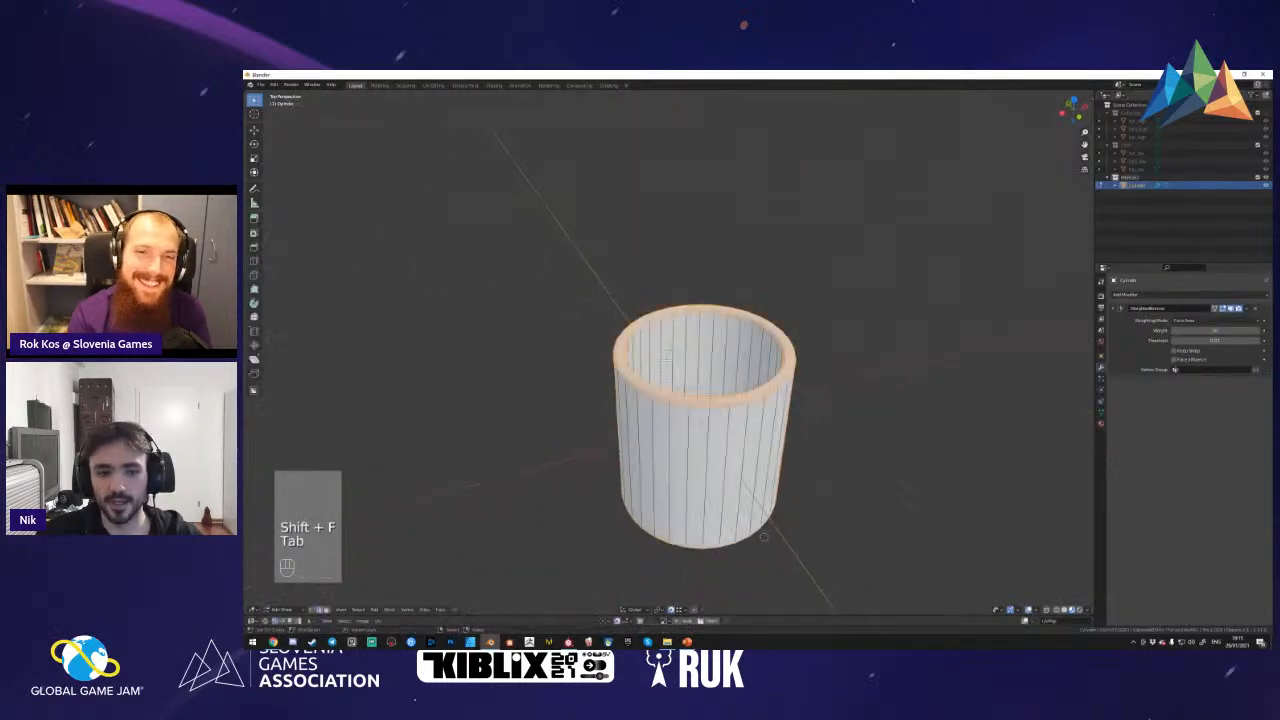
pyautogui.hotkey('shift', 'f')
pyautogui.click(670, 355)
pyautogui.press('a')
pyautogui.hotkey('ctrl', 'r')
pyautogui.scroll(11, 694, 480)
pyautogui.click(694, 480)
pyautogui.rightClick(694, 480)
pyautogui.press('a')
pyautogui.hotkey('shift', 'f')
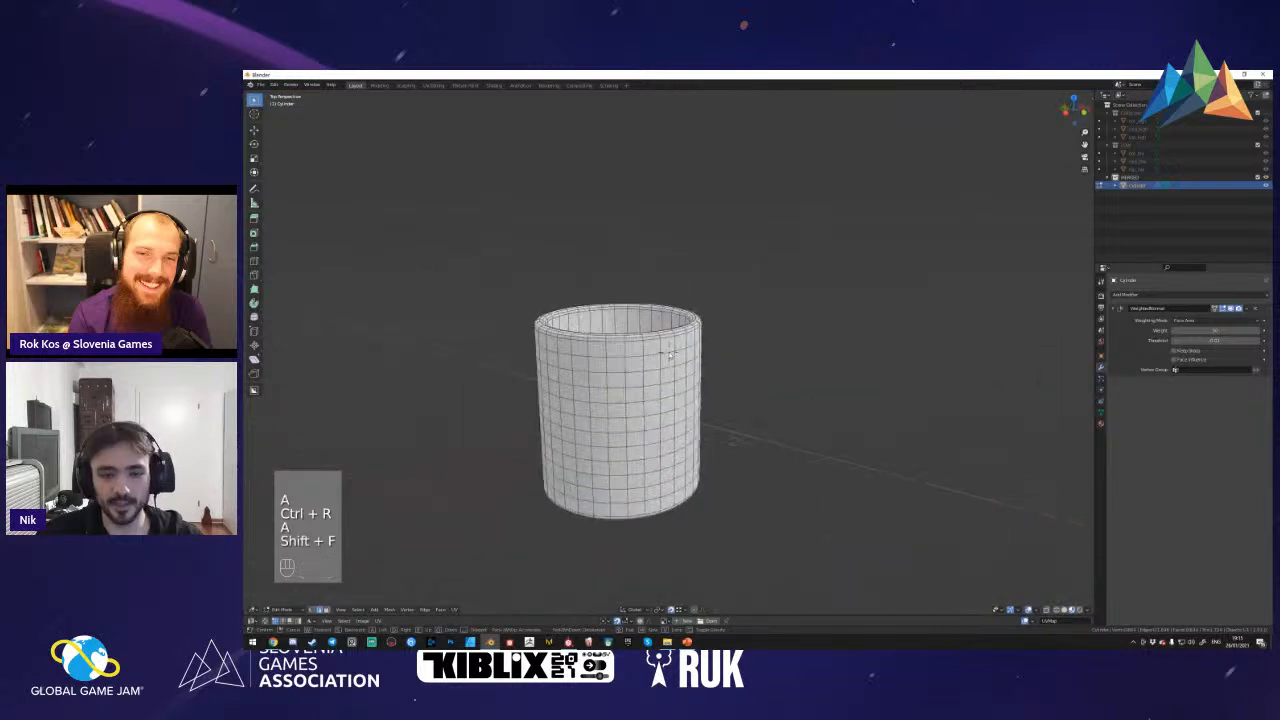
# - Select two 2×2 face patches on the outer wall, one near the rim and one near the base, and extrude them outward as handle arms
pyautogui.click(716, 447)
pyautogui.press('3')
pyautogui.hotkey('shift', 'f')
pyautogui.press('KP_1')
pyautogui.press('a')
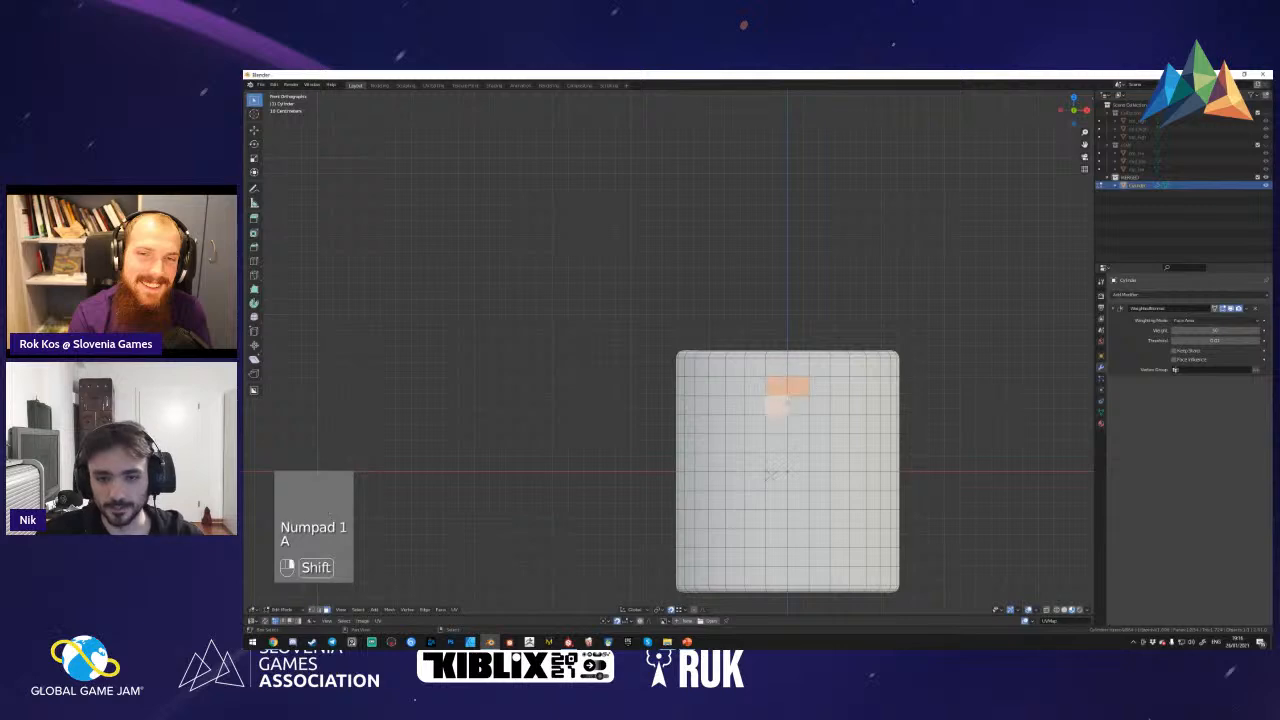
pyautogui.hotkey('shift', 'f')
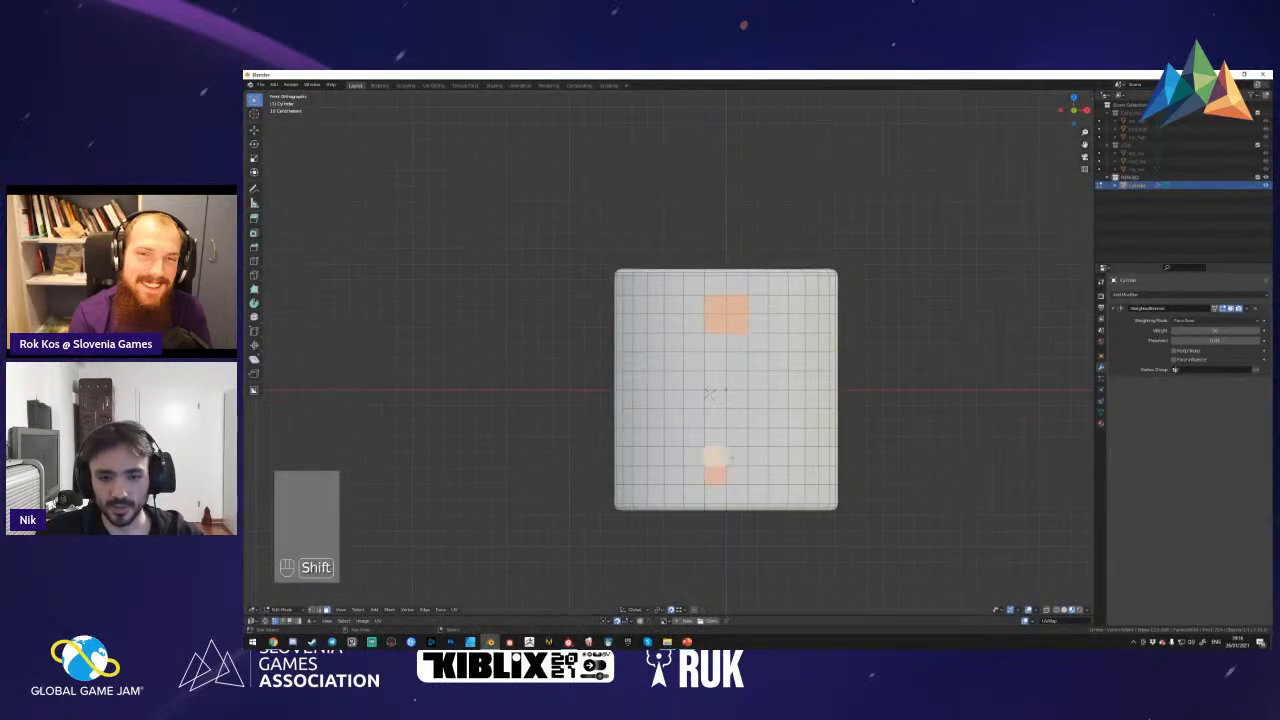
pyautogui.hotkey('shift', 'f')
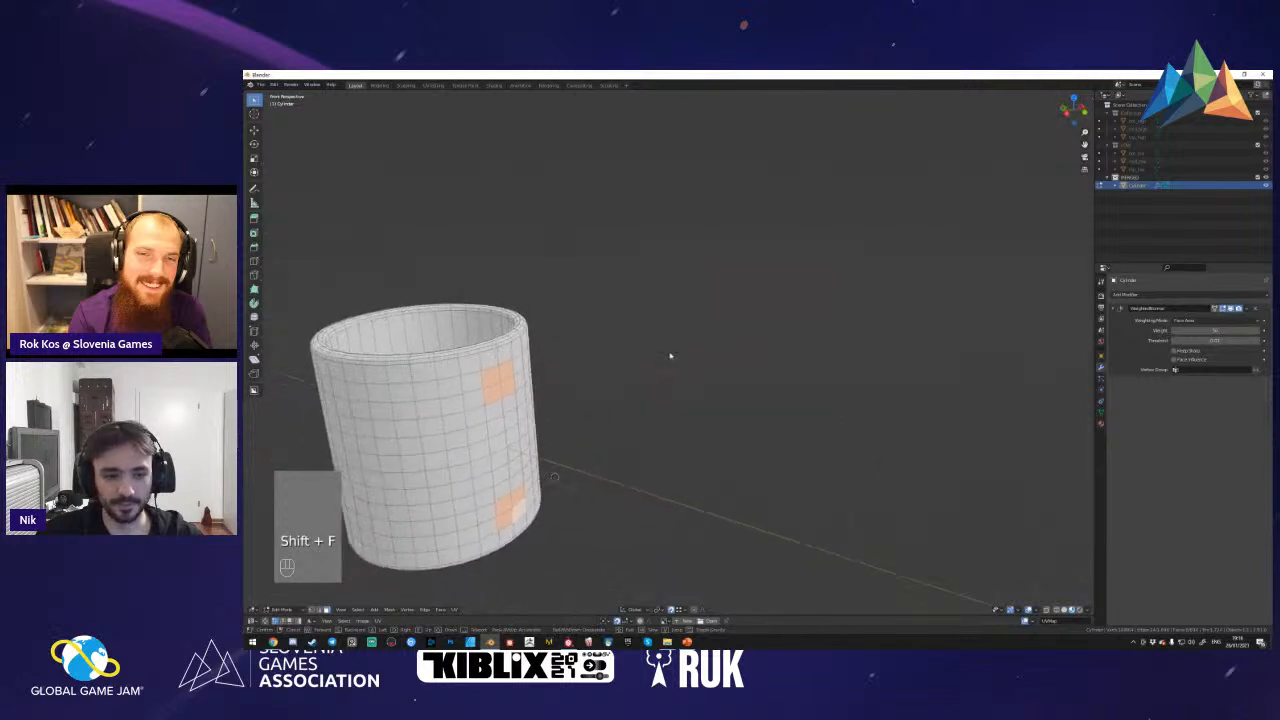
pyautogui.press('e')
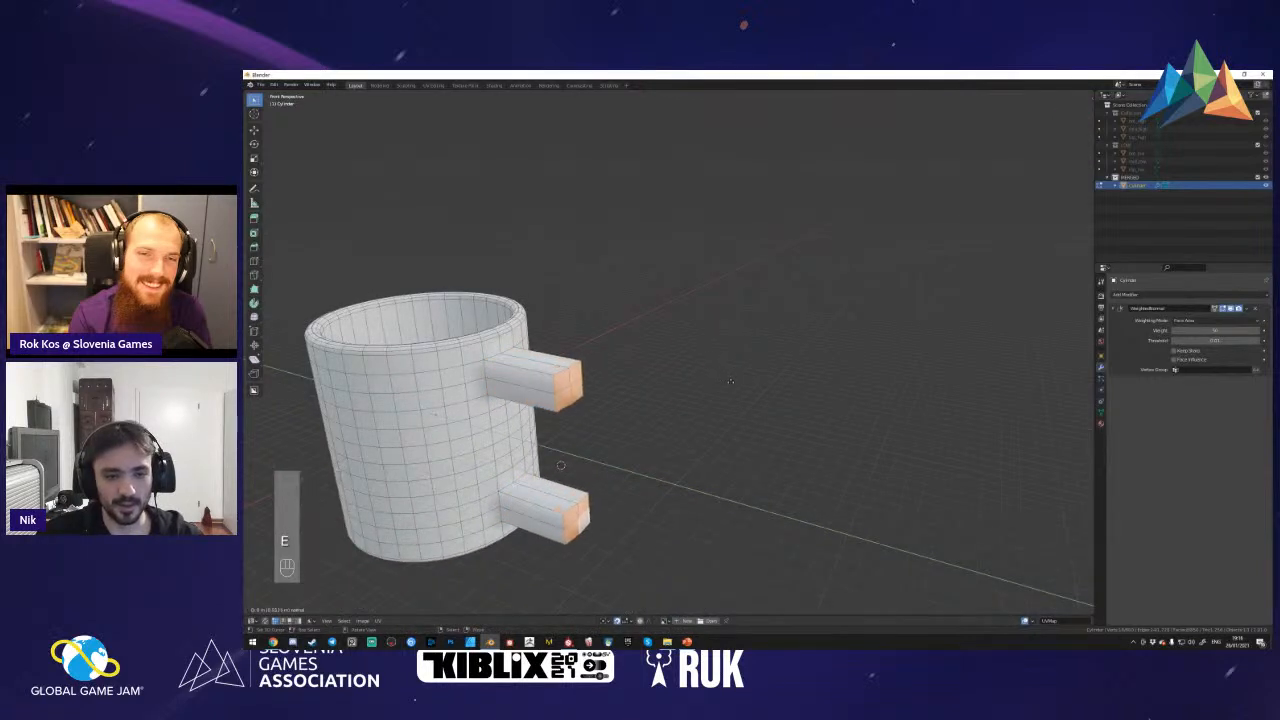
pyautogui.click(732, 381)
pyautogui.press('a')
# - Add a loop cut near the outer end of each handle arm
pyautogui.hotkey('shift', 'f')
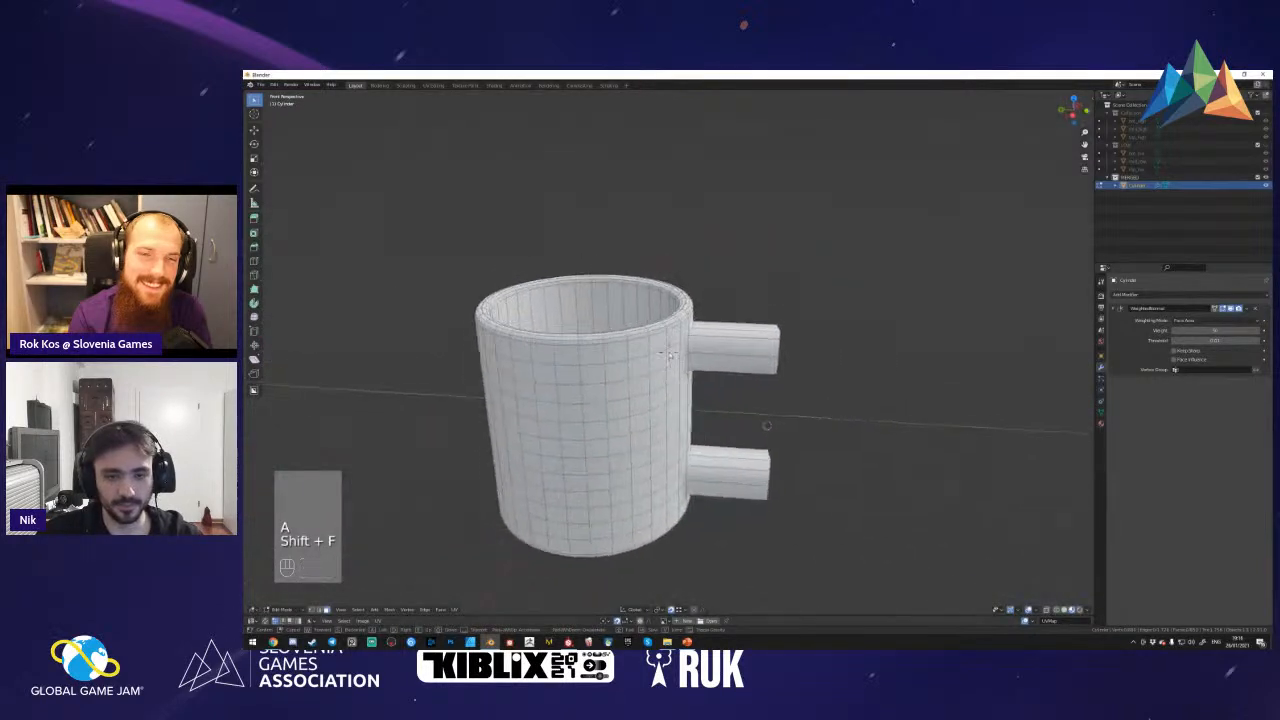
pyautogui.click(671, 353)
pyautogui.hotkey('ctrl', 'r')
pyautogui.press('a')
pyautogui.hotkey('ctrl', 'r')
pyautogui.click(719, 481)
pyautogui.press('a')
# - Select the end faces of the two handle arms that point toward each other and delete them
pyautogui.press('3')
pyautogui.click(718, 468)
pyautogui.hotkey('shift', 'f')
pyautogui.press('q')
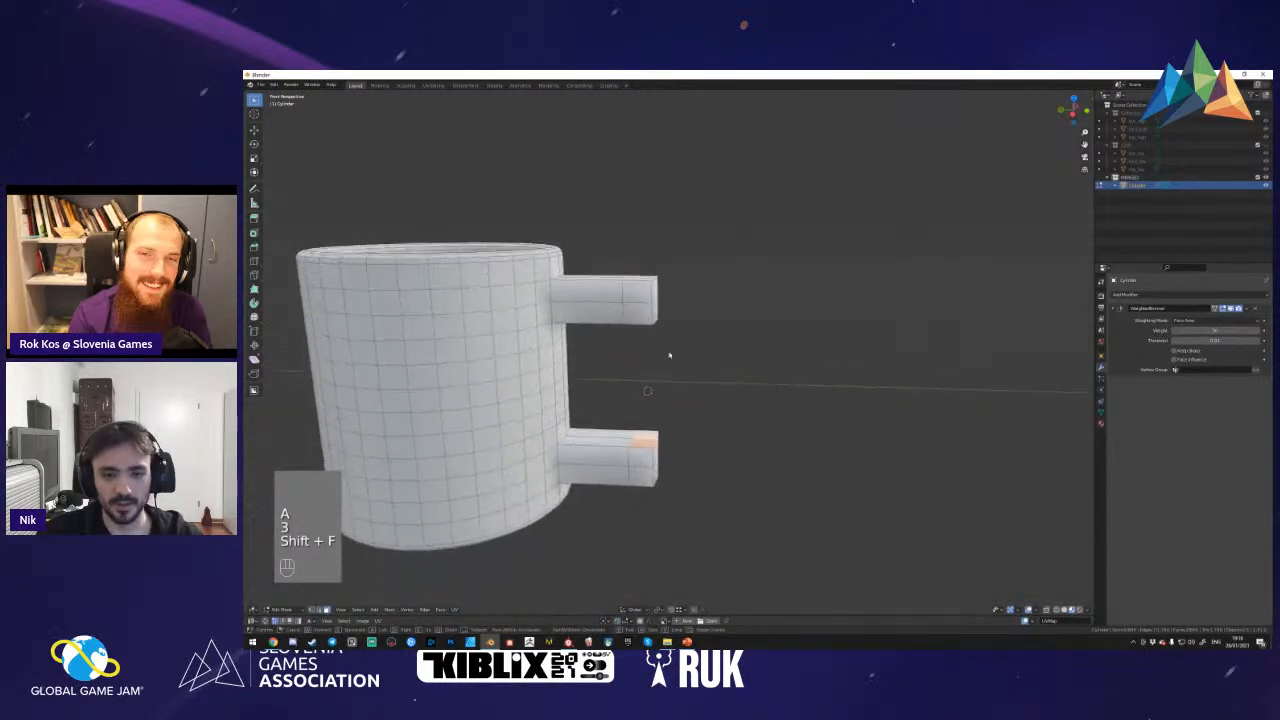
pyautogui.press('w')
pyautogui.click(671, 356)
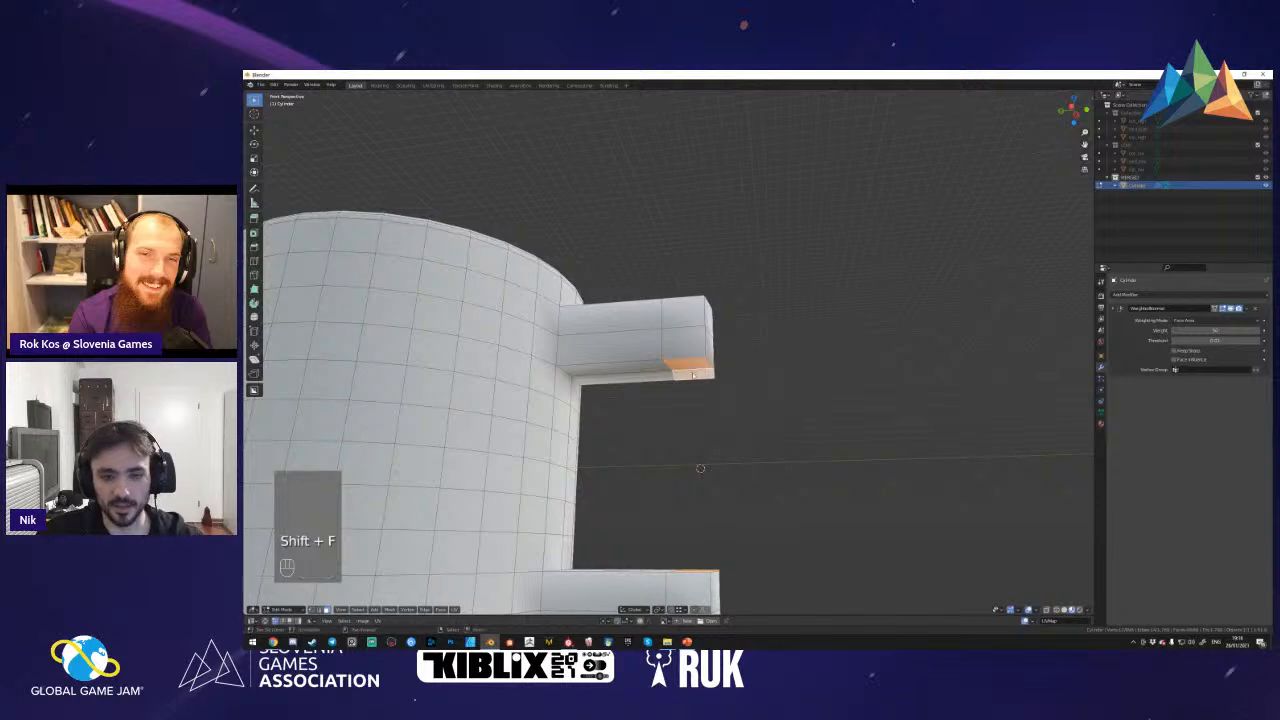
pyautogui.press('Delete')
# - Fill faces between the open ends of the two arms to close the handle, and view the mug in object mode
pyautogui.press('2')
pyautogui.hotkey('shift', 'f')
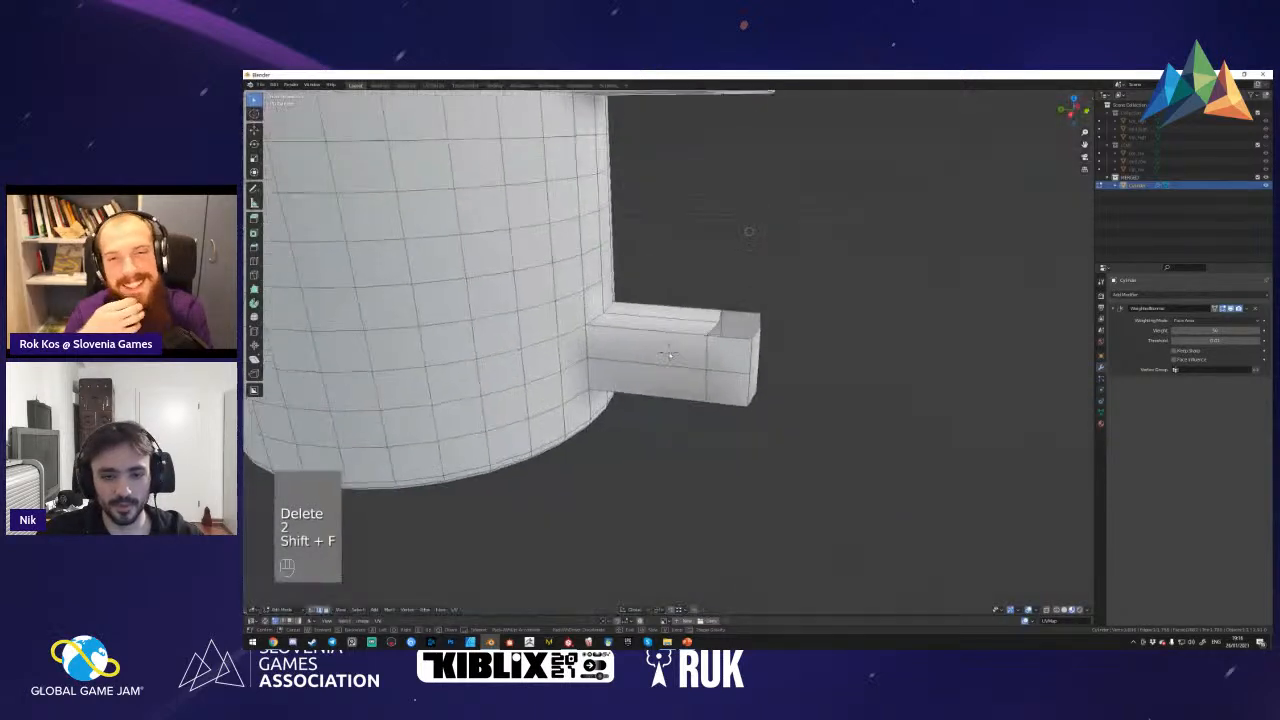
pyautogui.press('e')
pyautogui.press('q')
pyautogui.press('e')
pyautogui.click(669, 355)
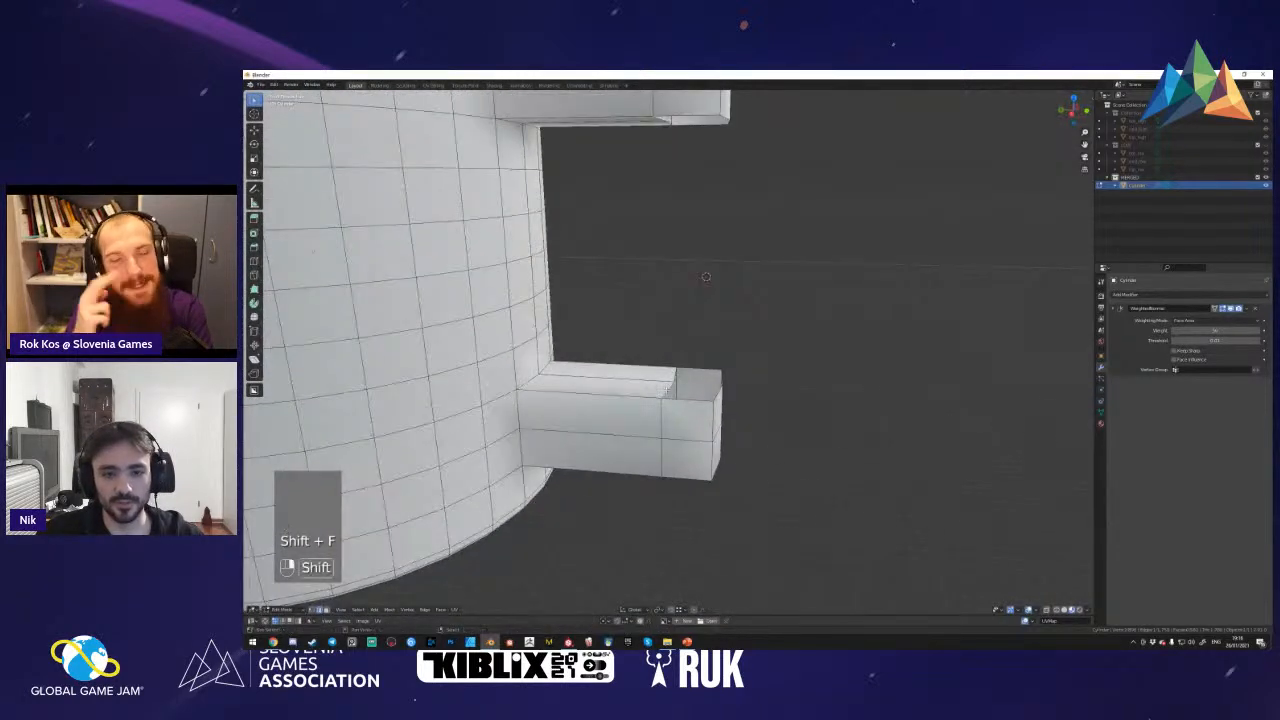
pyautogui.press('f')
pyautogui.press('f')
pyautogui.press('f')
pyautogui.press('f')
pyautogui.press('f')
pyautogui.press('f')
pyautogui.press('f')
pyautogui.press('f')
pyautogui.press('f')
pyautogui.press('f')
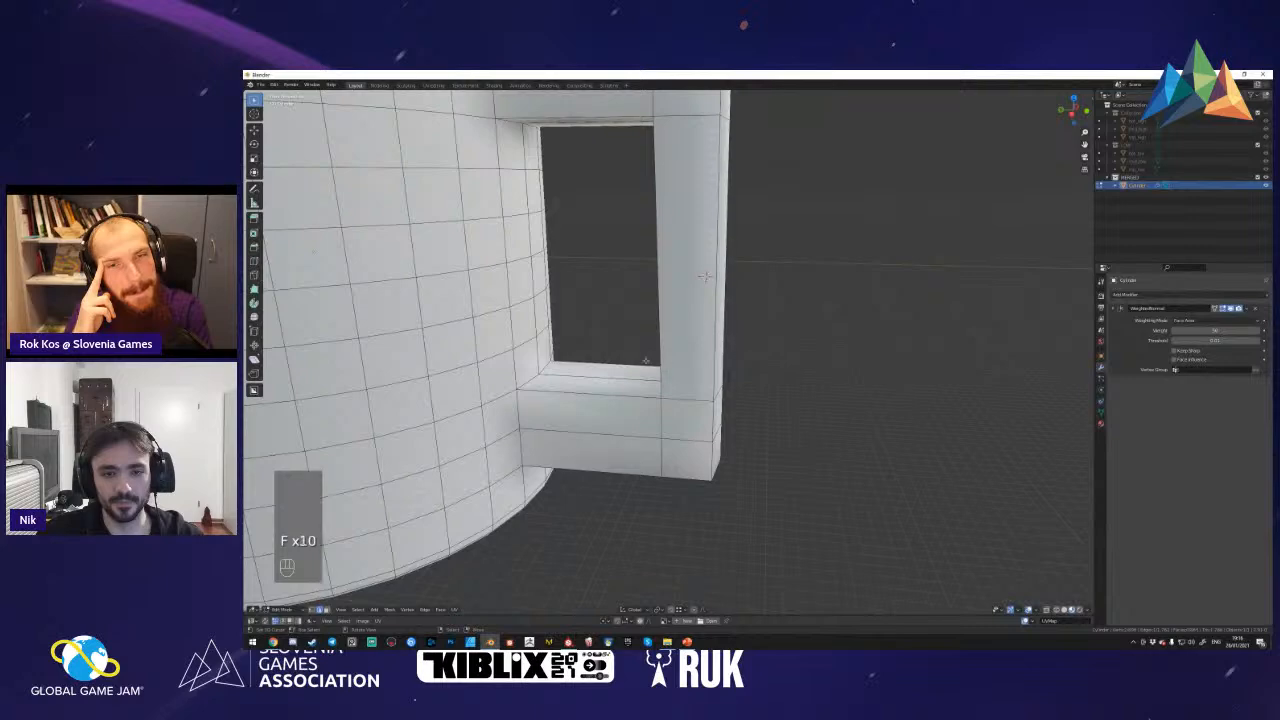
pyautogui.hotkey('shift', 'f')
pyautogui.press('Tab')
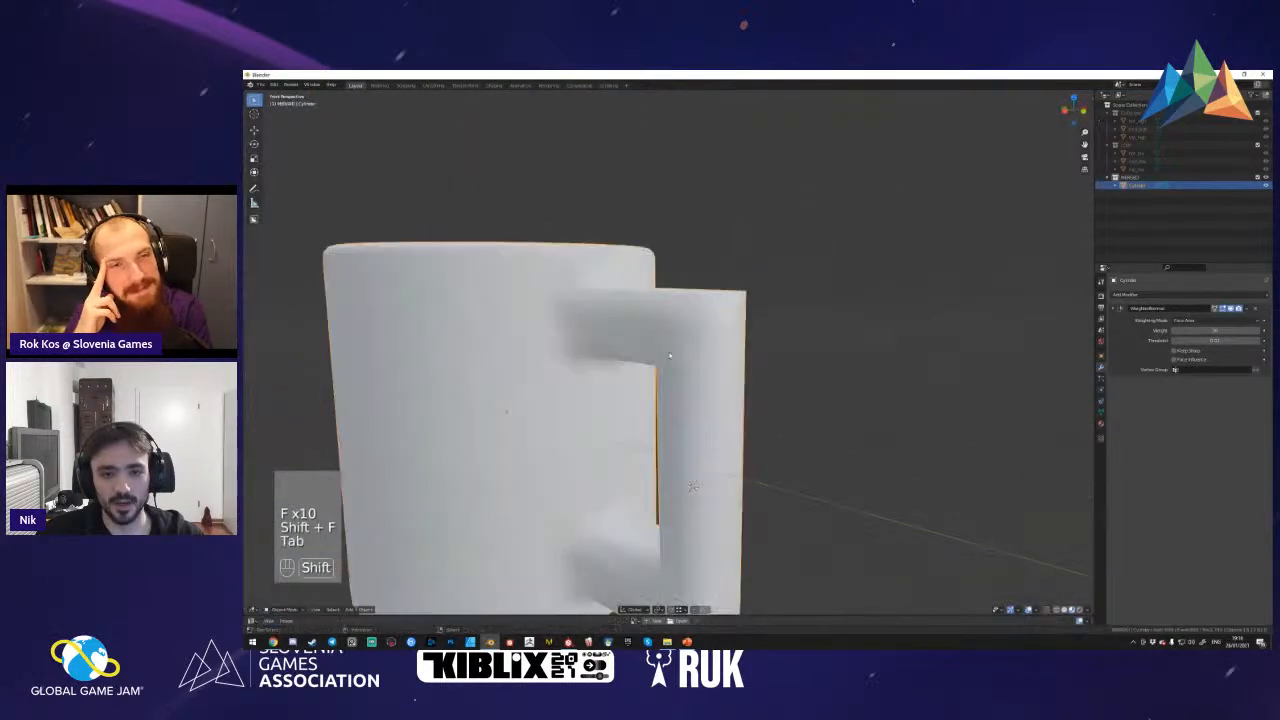
pyautogui.hotkey('shift', 'f')
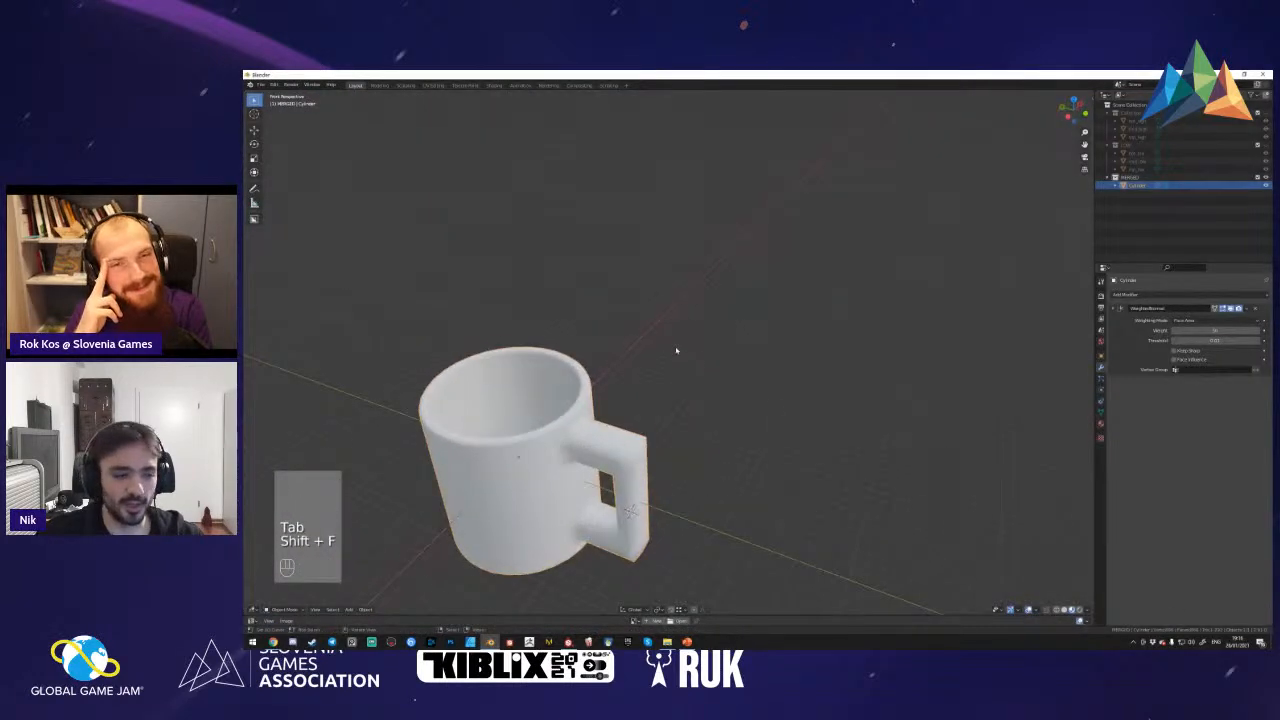
# - Dissolve the edge loops running along the middle of the handle in edit mode
pyautogui.press('Tab')
pyautogui.hotkey('shift', 'f')
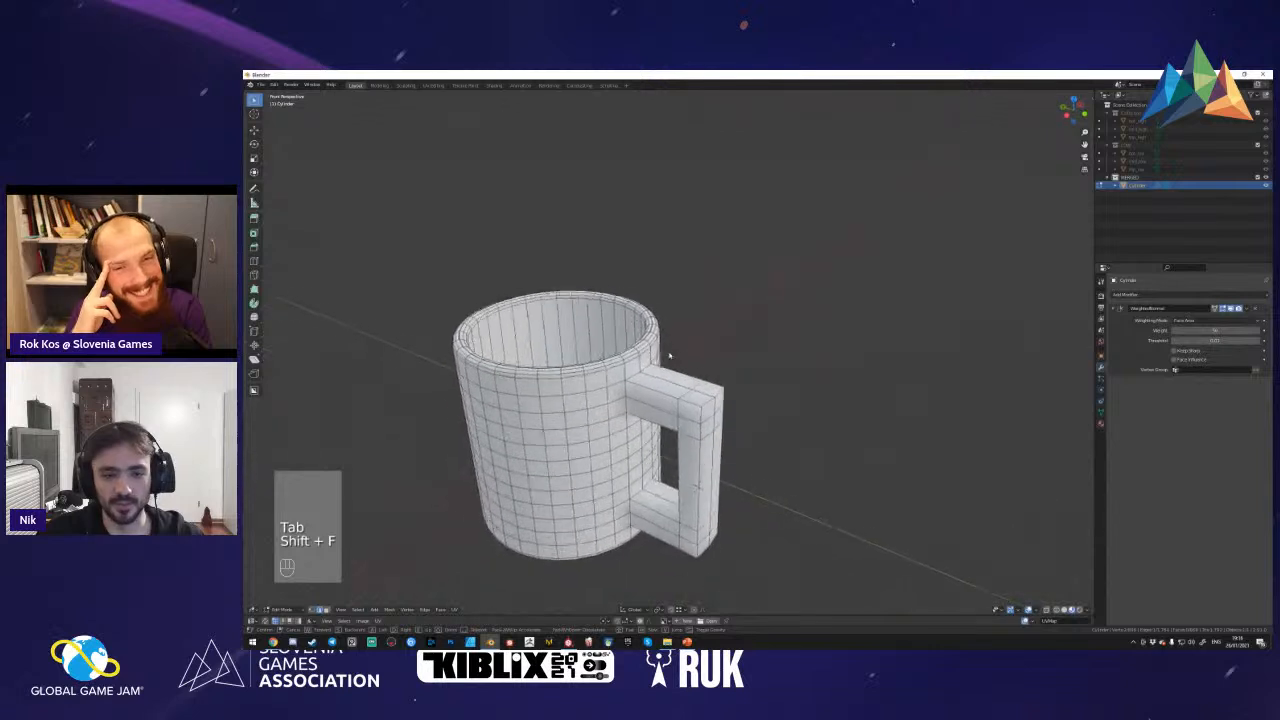
pyautogui.hotkey('ctrl', 'x')
pyautogui.hotkey('ctrl', 'x')
pyautogui.hotkey('shift', 'f')
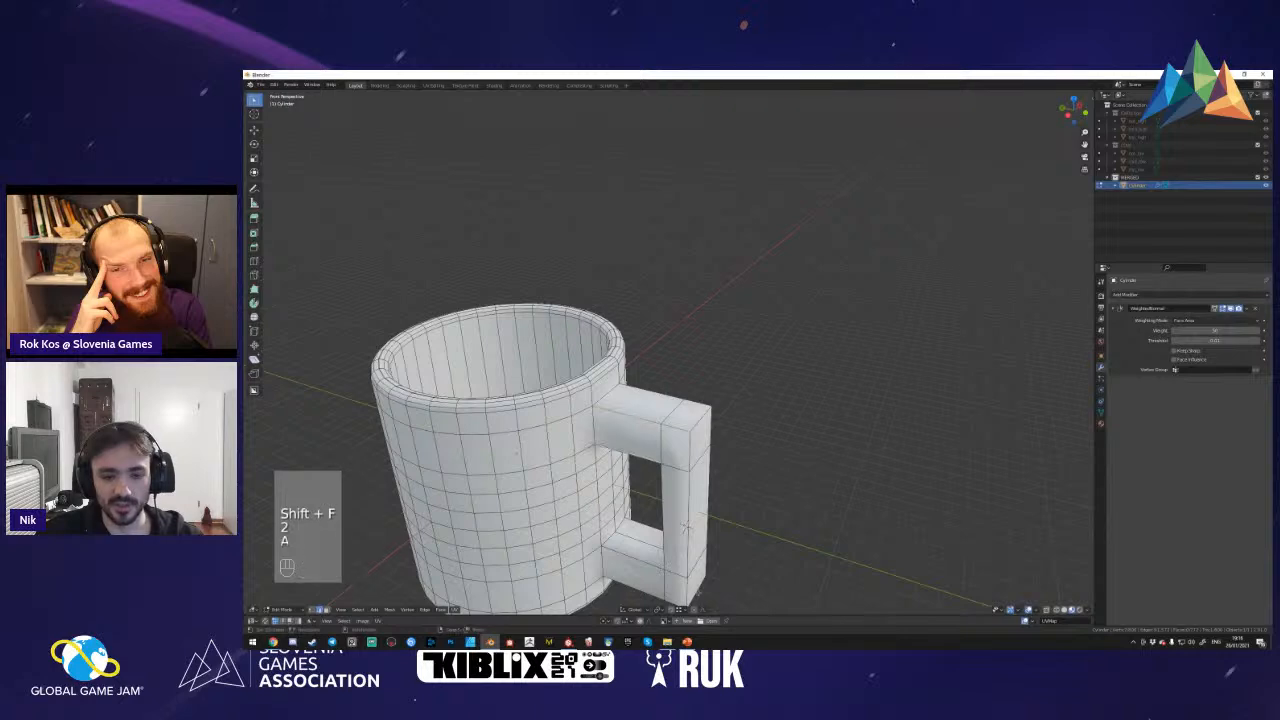
pyautogui.press('a')
pyautogui.hotkey('shift', 'f')
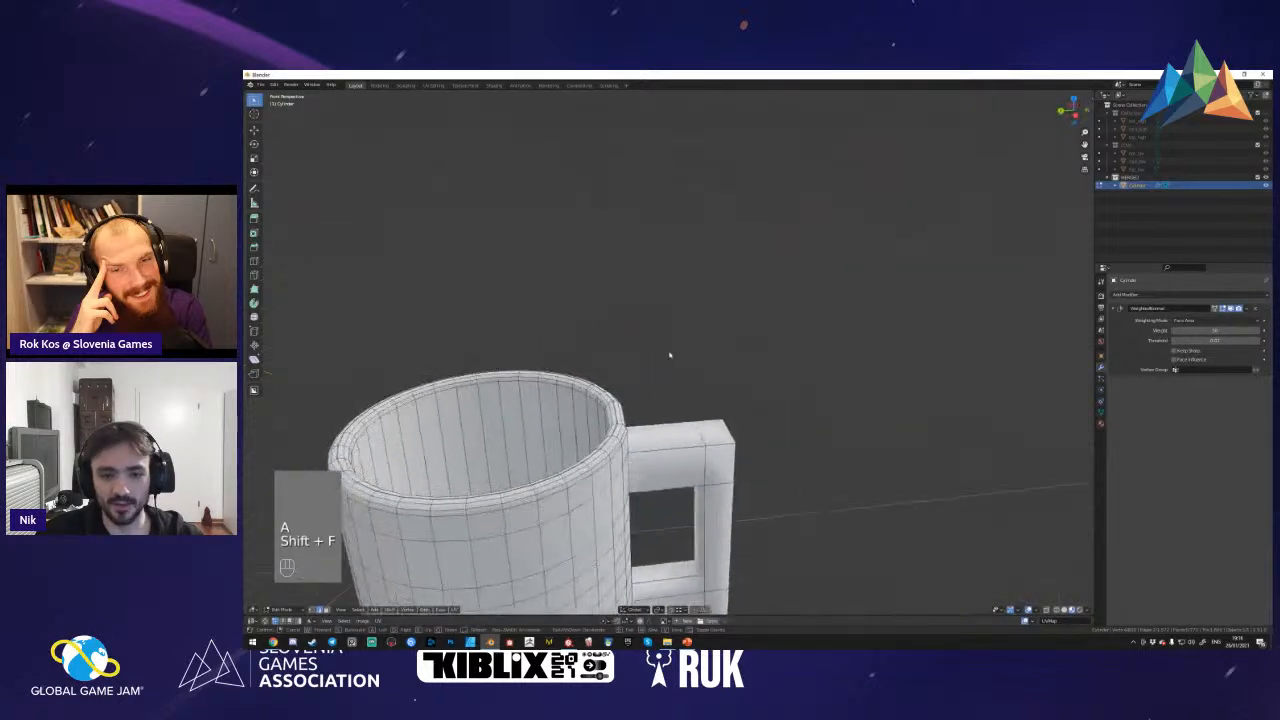
pyautogui.hotkey('shift', 'f')
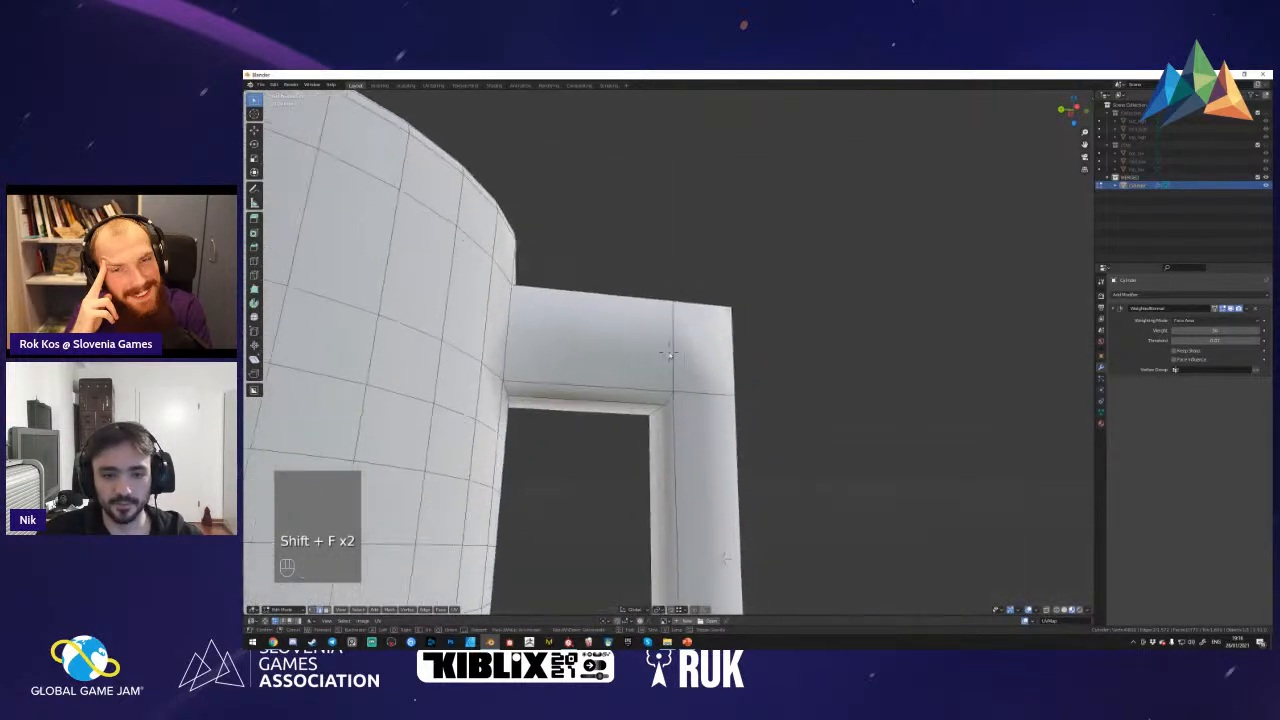
# - Dissolve the leftover edges around the handle's inner corners in edge selection mode
pyautogui.press('a')
pyautogui.press('2')
pyautogui.hotkey('ctrl', 'x')
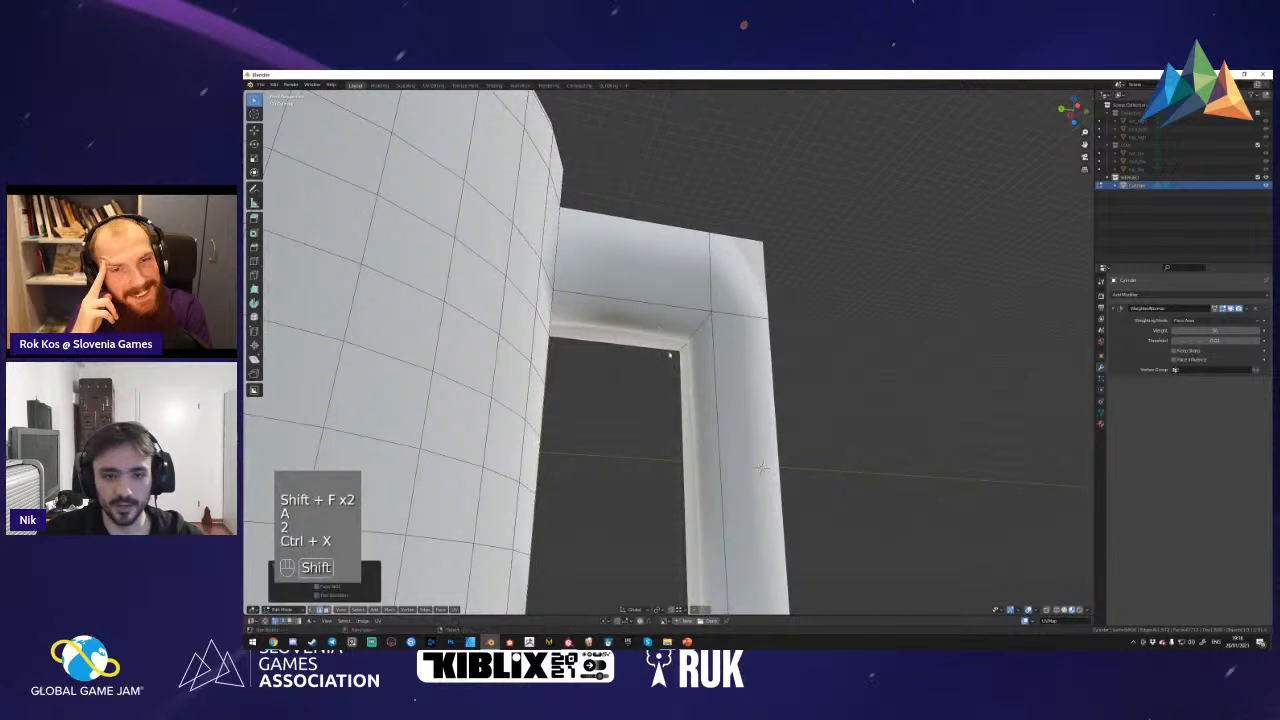
pyautogui.hotkey('shift', 'f')
pyautogui.press('2')
pyautogui.hotkey('shift', 'f')
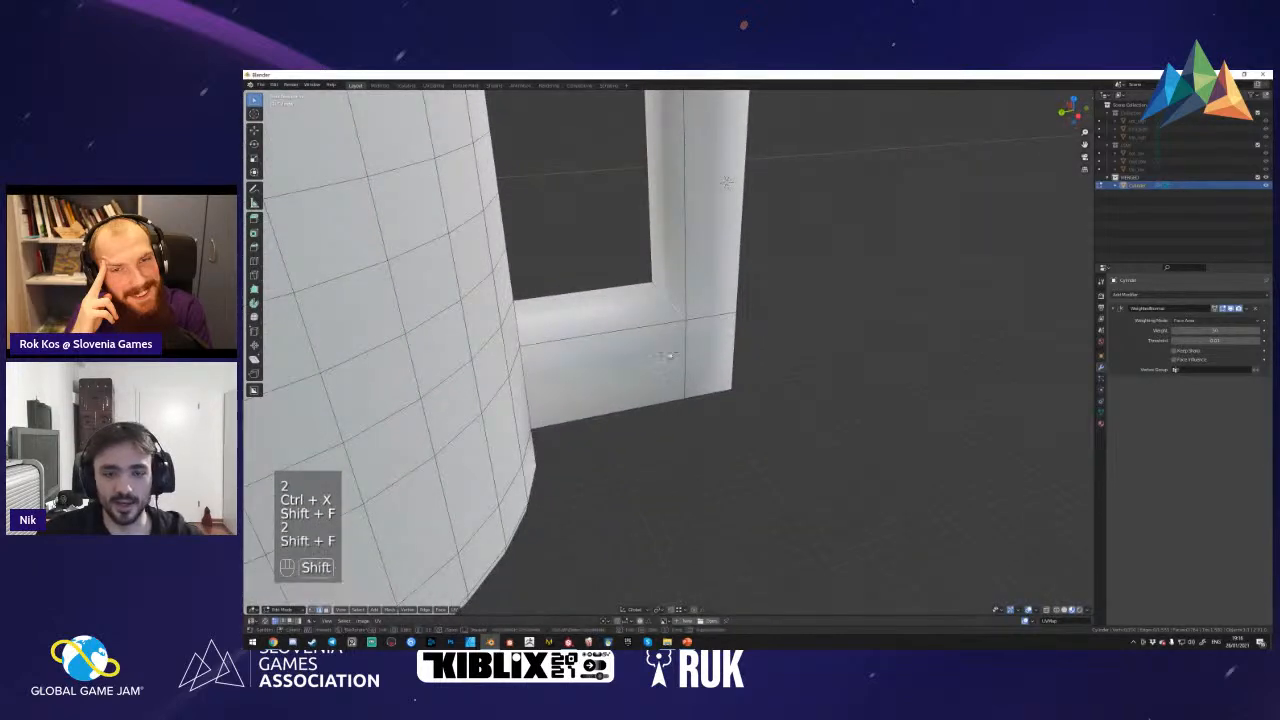
pyautogui.hotkey('shift', 'f')
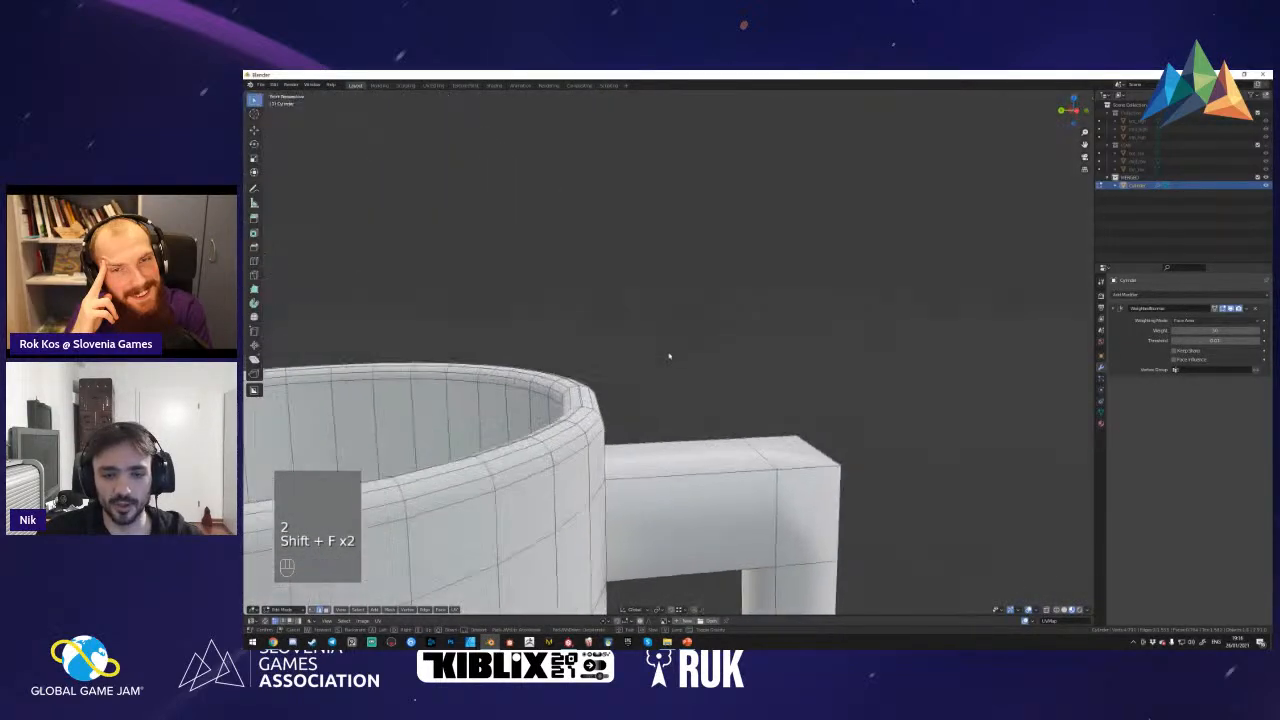
# - Bevel the inner and outer corner edges at both bends of the handle and view the mug in object mode
pyautogui.click(669, 355)
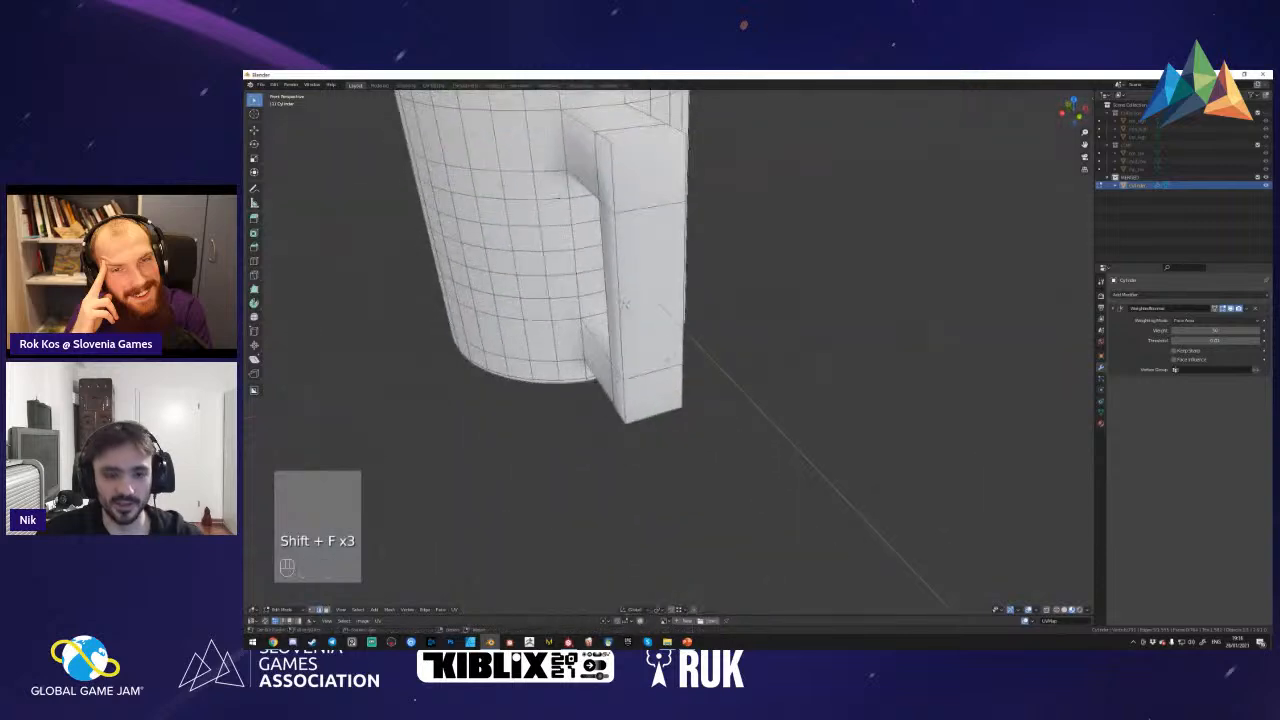
pyautogui.hotkey('ctrl', 'b')
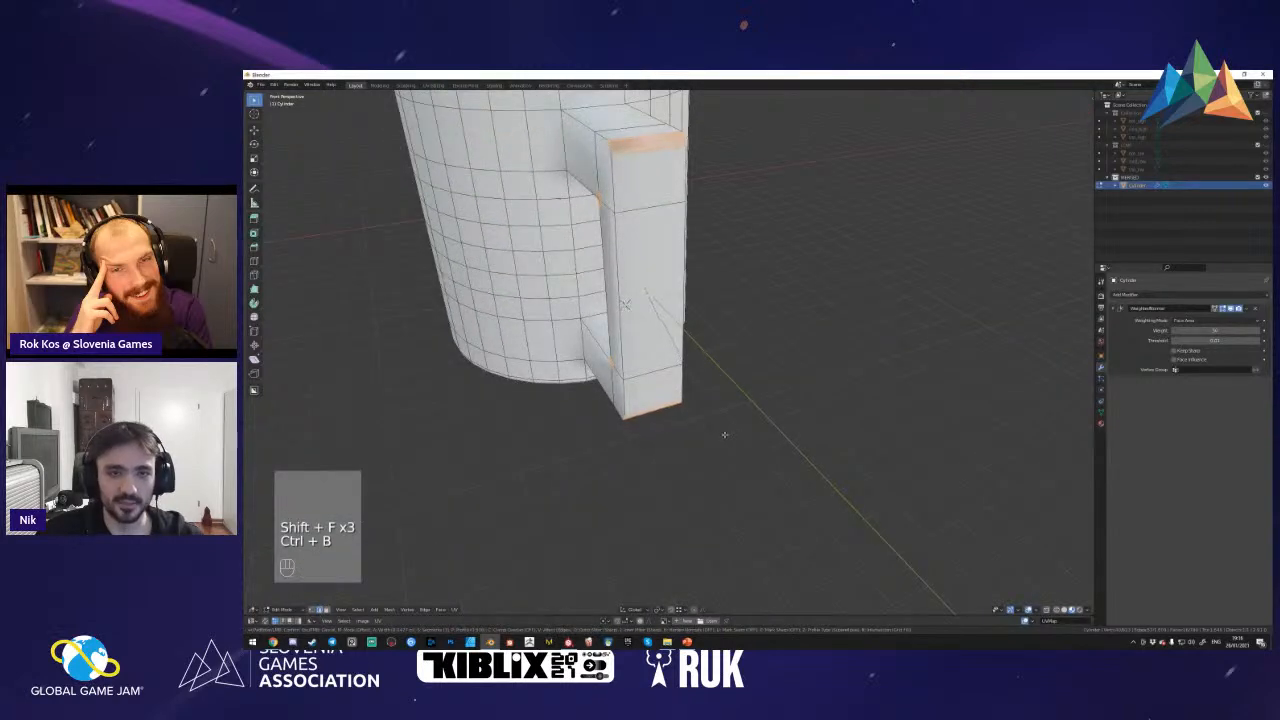
pyautogui.click(744, 430)
pyautogui.hotkey('shift', 'f')
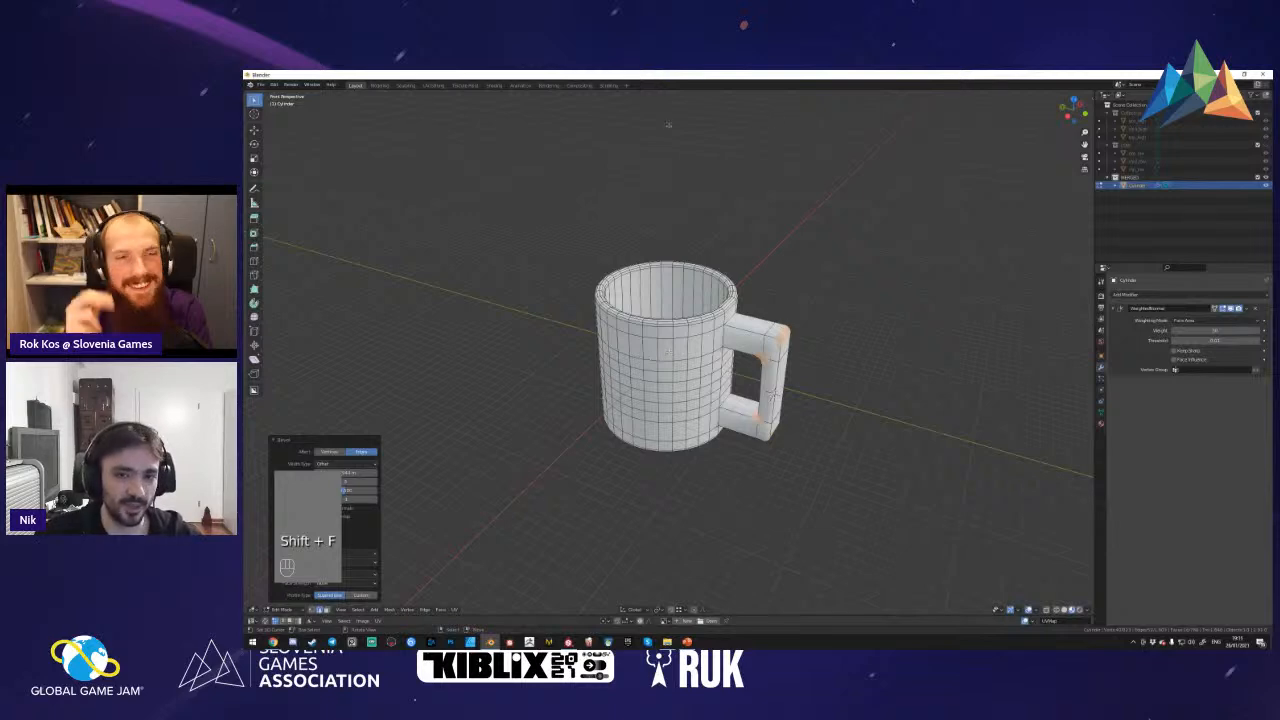
pyautogui.click(669, 352)
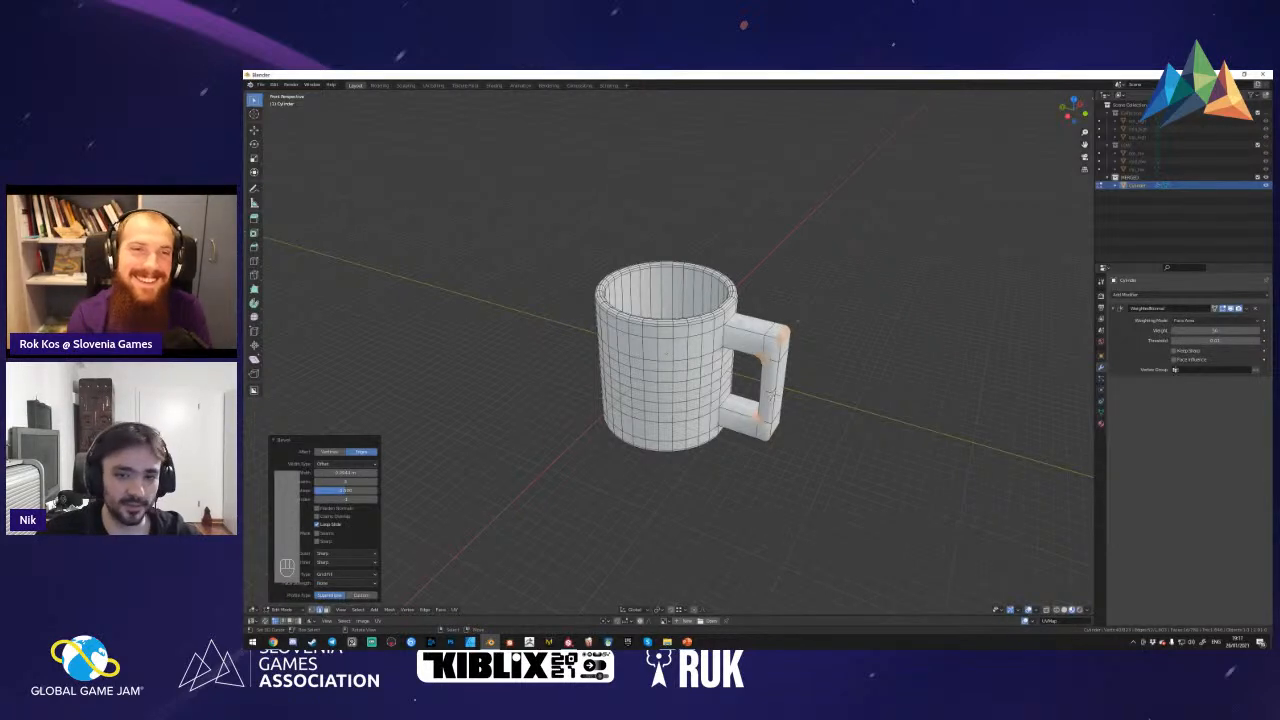
pyautogui.press('a')
pyautogui.press('Tab')
pyautogui.hotkey('shift', 'f')
pyautogui.click(669, 352)
# - Bevel the edge loops running along the handle's length in edit mode and inspect the mug in object mode
pyautogui.press('Tab')
pyautogui.press('a')
pyautogui.press('2')
pyautogui.hotkey('alt', 'a')
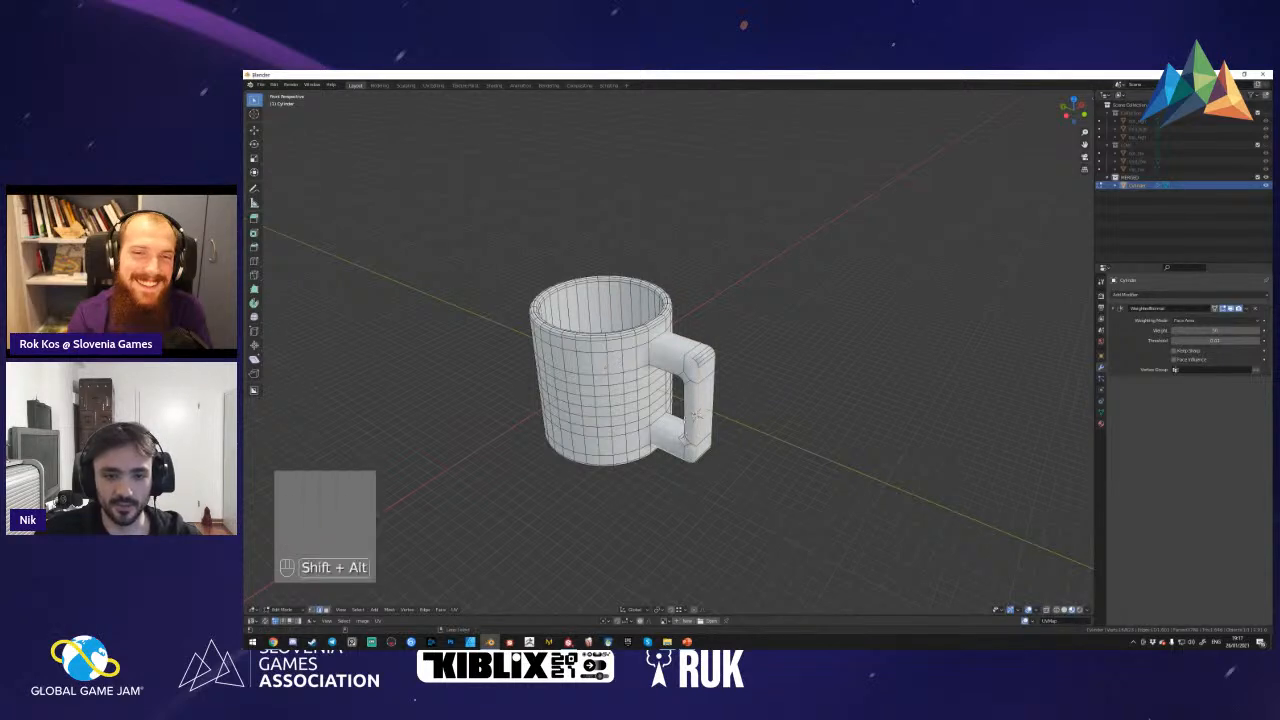
pyautogui.hotkey('shift', 'f')
pyautogui.press('w')
pyautogui.keyDown('alt'); pyautogui.keyDown('shift'); pyautogui.click(696, 378); pyautogui.keyUp('shift'); pyautogui.keyUp('alt')
pyautogui.hotkey('shift', 'f')
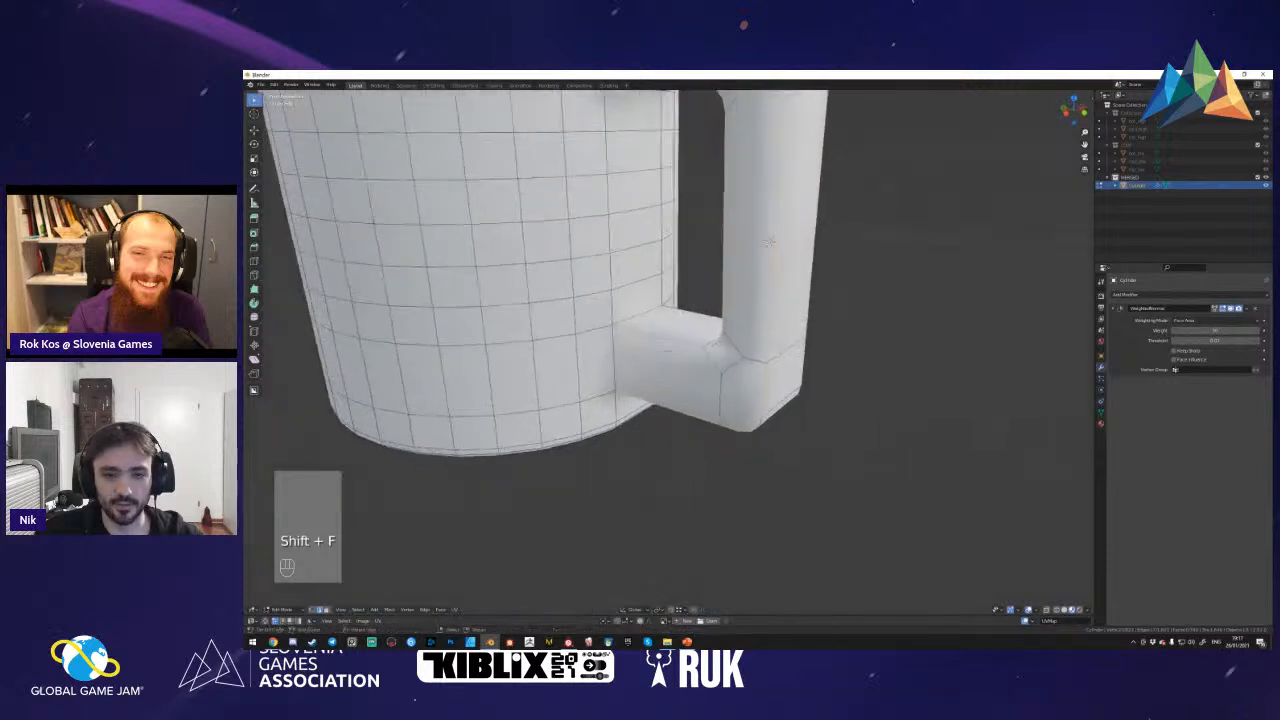
pyautogui.hotkey('ctrl', 'b')
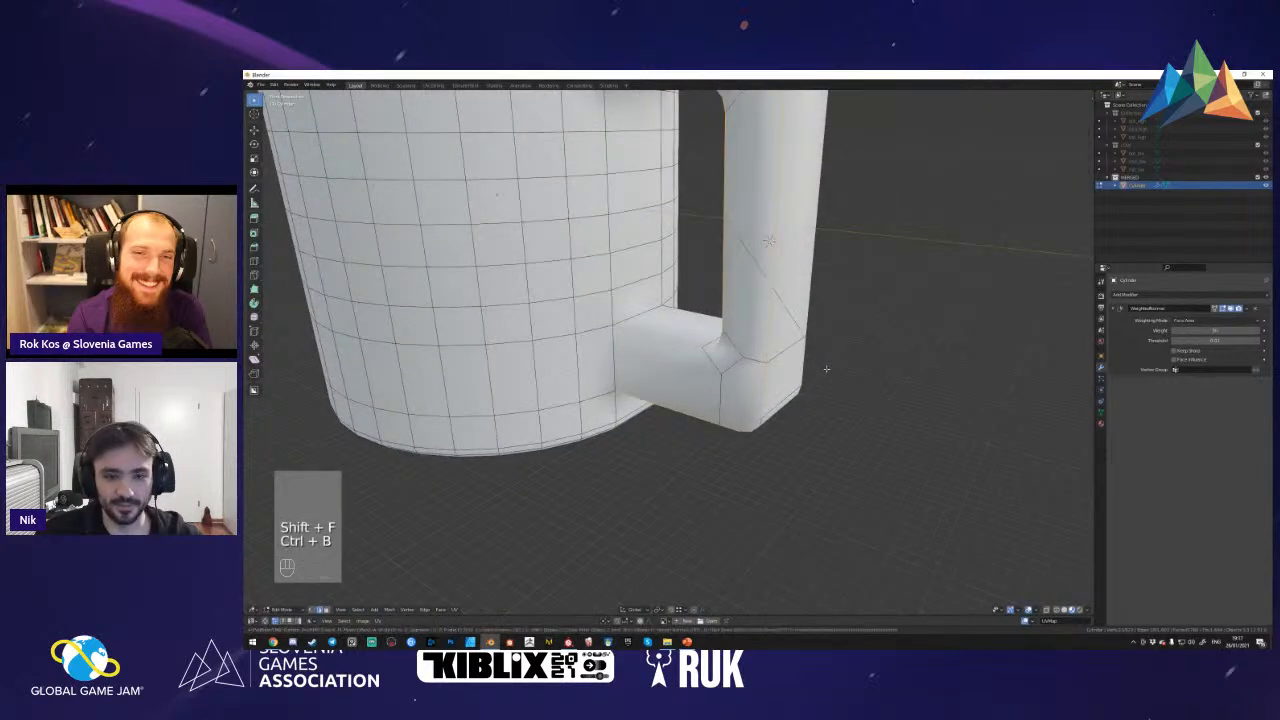
pyautogui.click(836, 372)
pyautogui.press('Tab')
pyautogui.hotkey('shift', 'f')
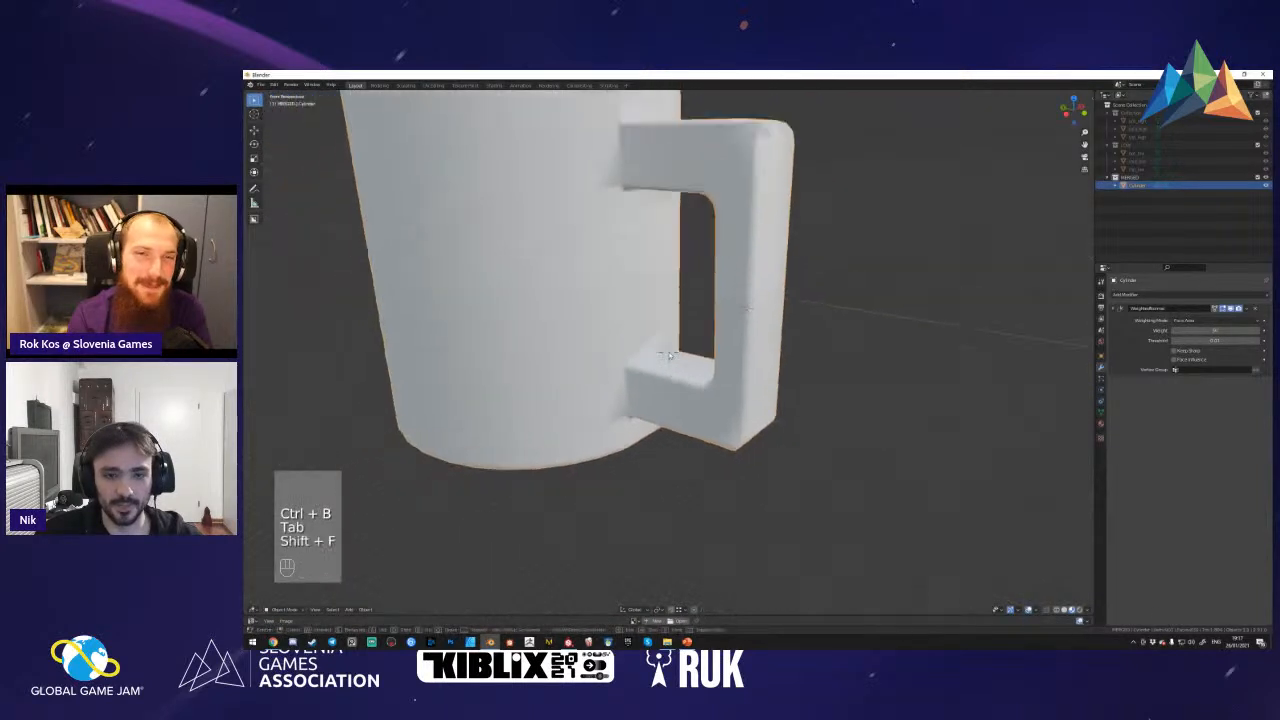
pyautogui.hotkey('shift', 'f')
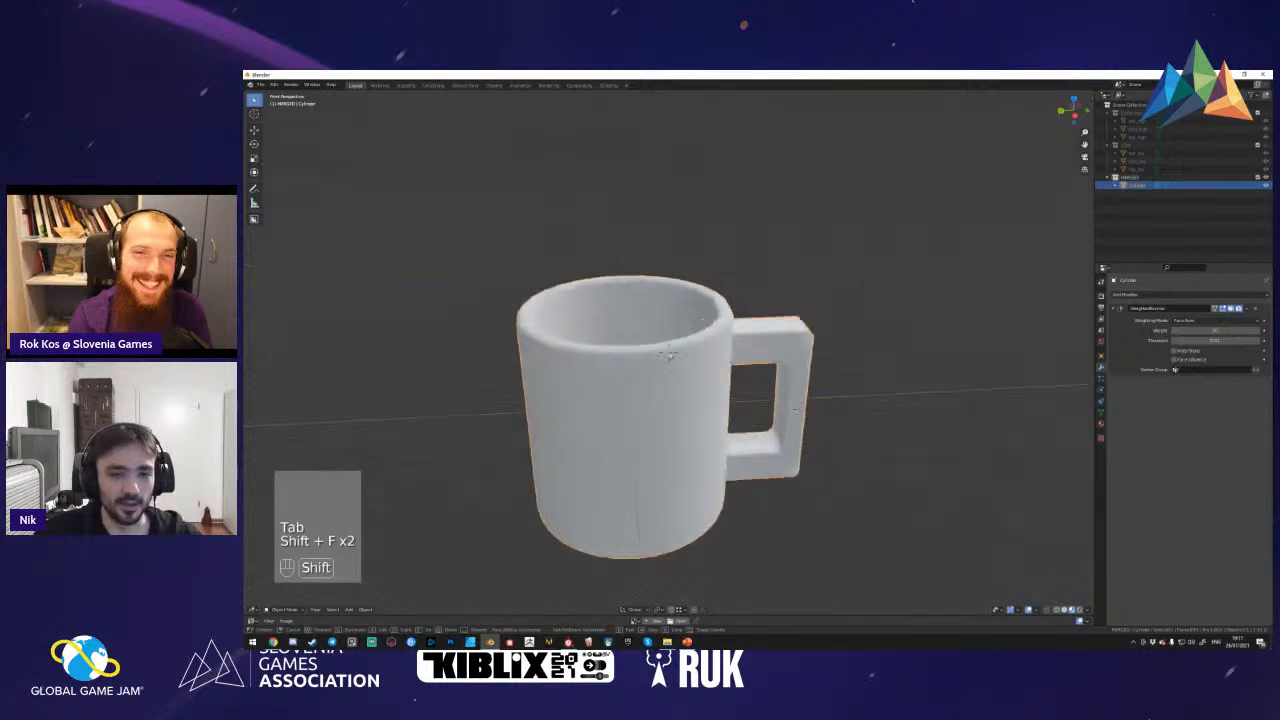
# - Add a Bézier curve to the scene in object mode
pyautogui.hotkey('shift', 'a')
pyautogui.hotkey('shift', 's')
pyautogui.hotkey('shift', 'a')
pyautogui.moveTo(593, 451)
pyautogui.click(645, 451)
pyautogui.hotkey('shift', 'f')
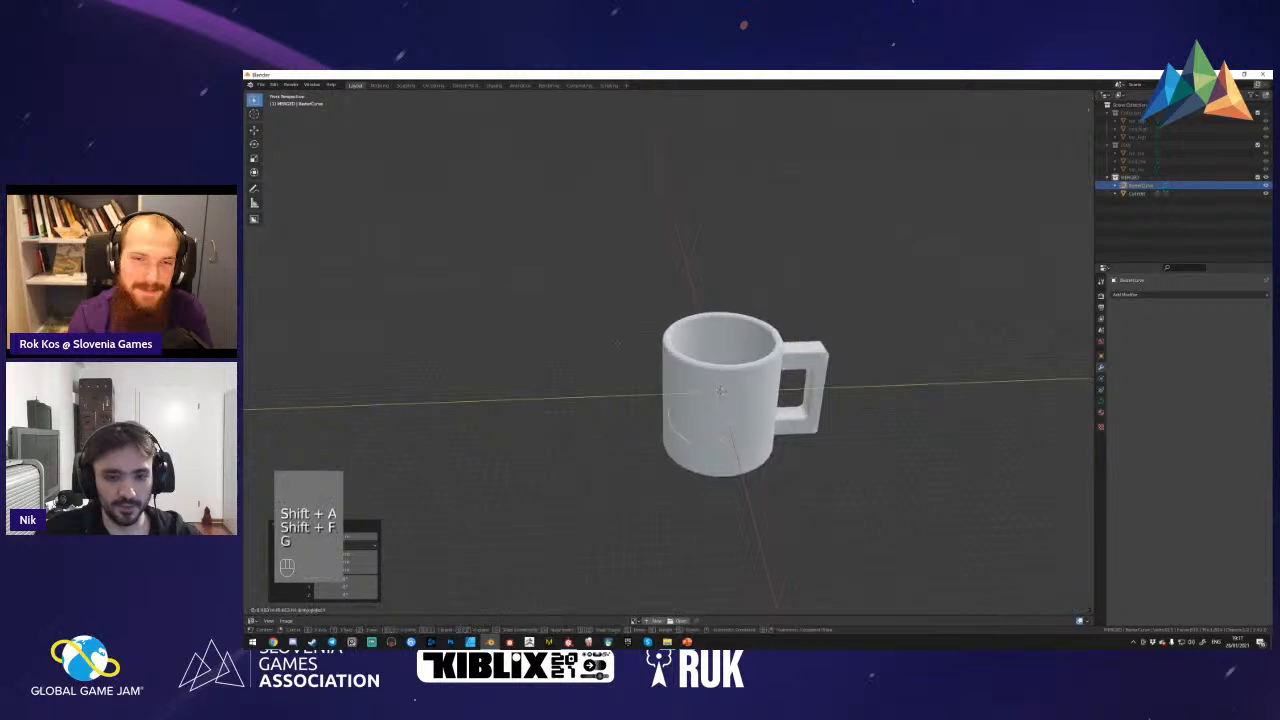
# - Move the curve beside the mug opposite the handle and rotate it upright
pyautogui.press('g')
pyautogui.press('r')
pyautogui.rightClick(542, 346)
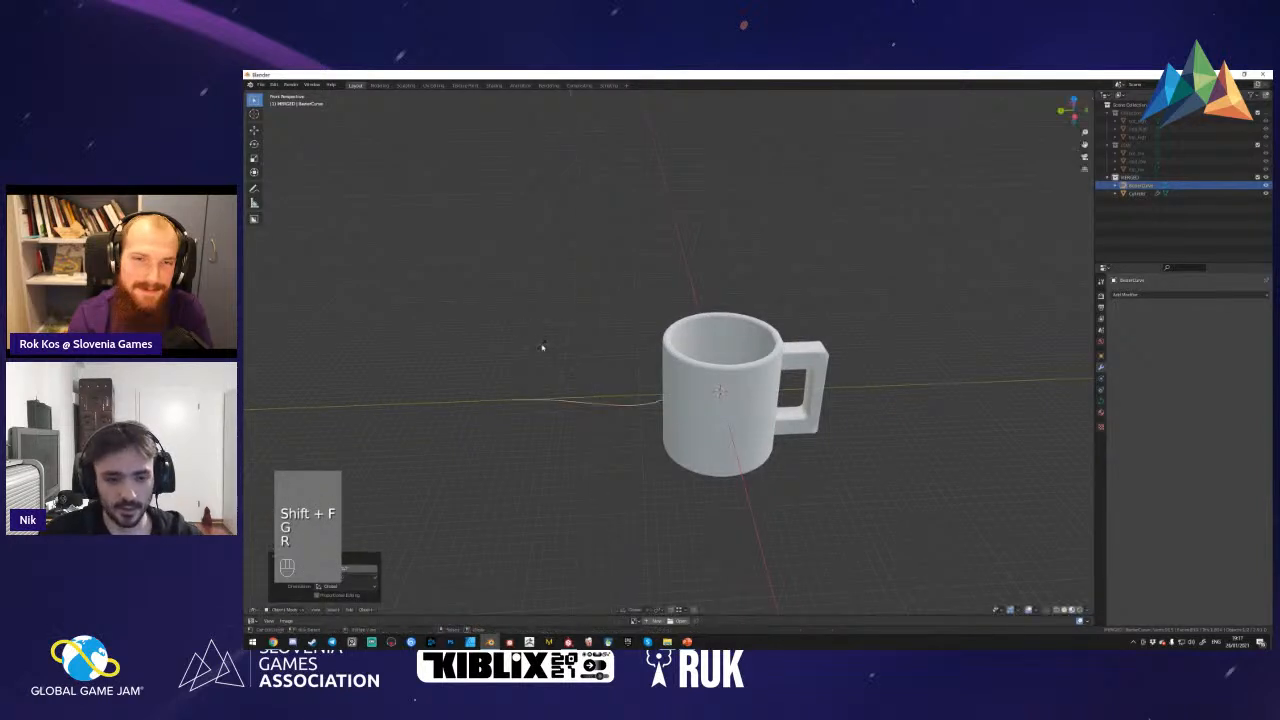
pyautogui.press('Tab')
pyautogui.press('Tab')
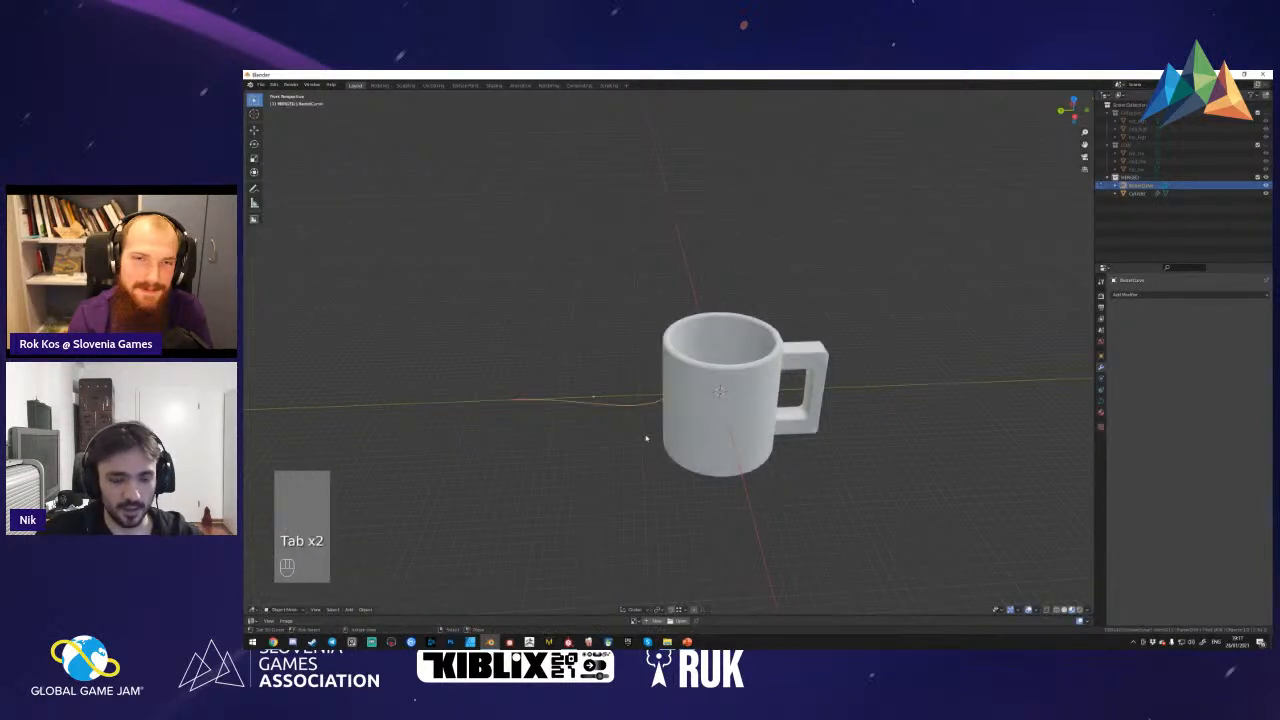
pyautogui.click(640, 353)
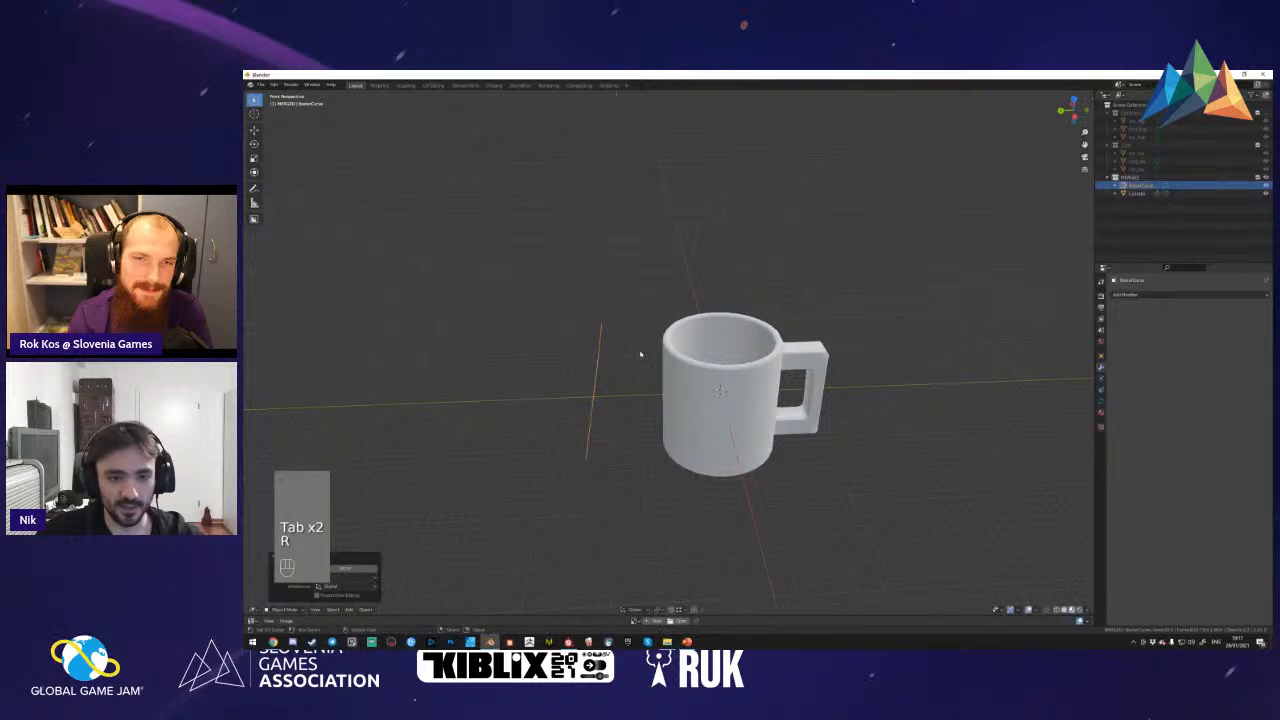
pyautogui.press('r')
# - Move the curve's upper and lower control points up against the mug's wall in edit mode
pyautogui.press('Tab')
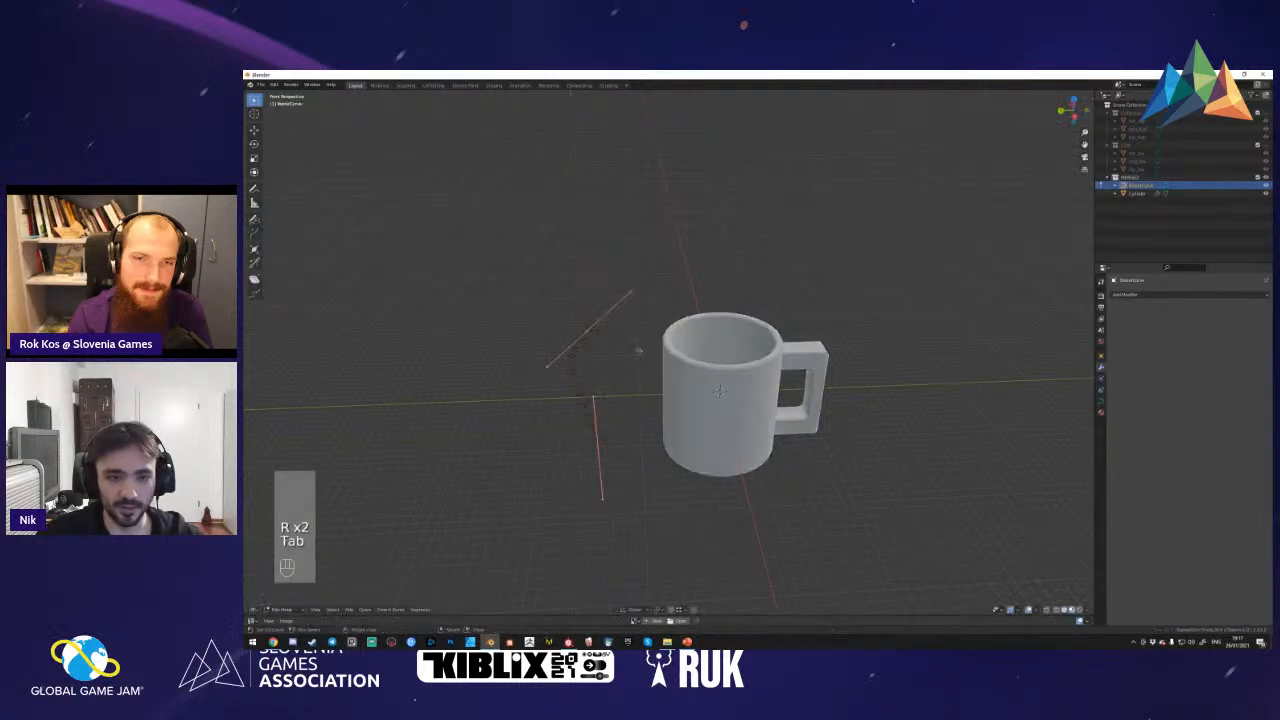
pyautogui.press('g')
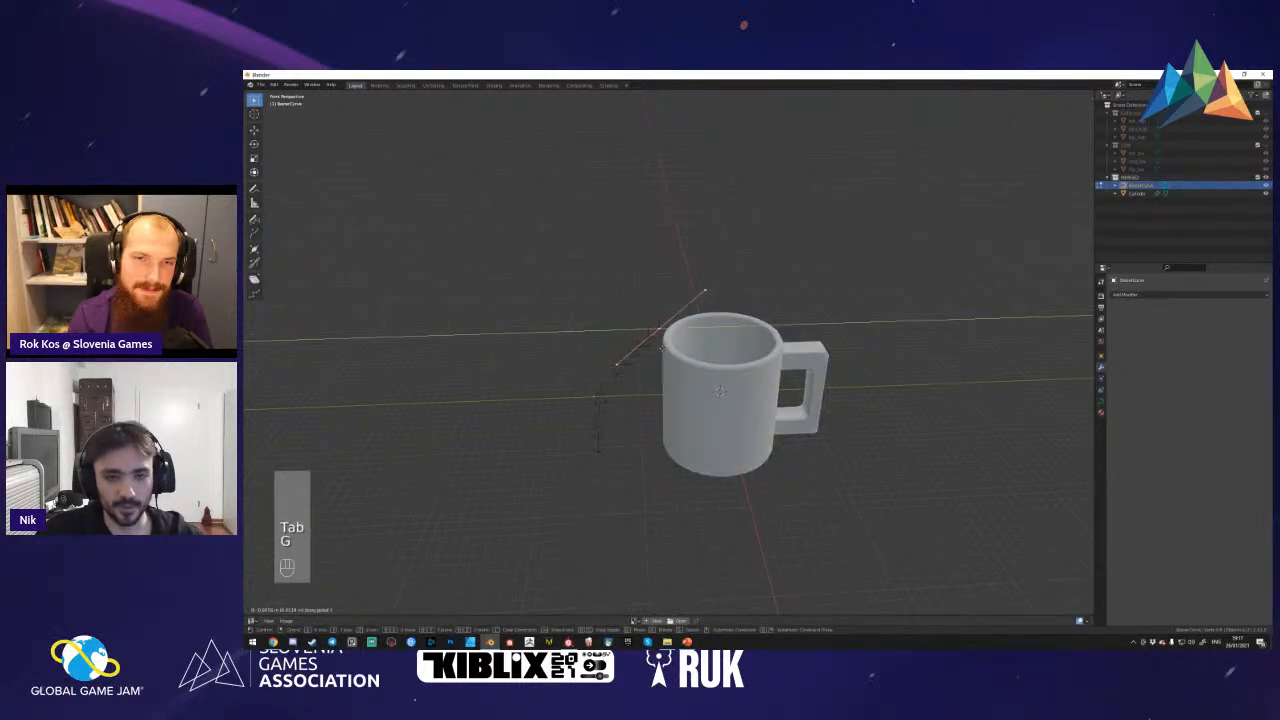
pyautogui.press('g')
pyautogui.press('g')
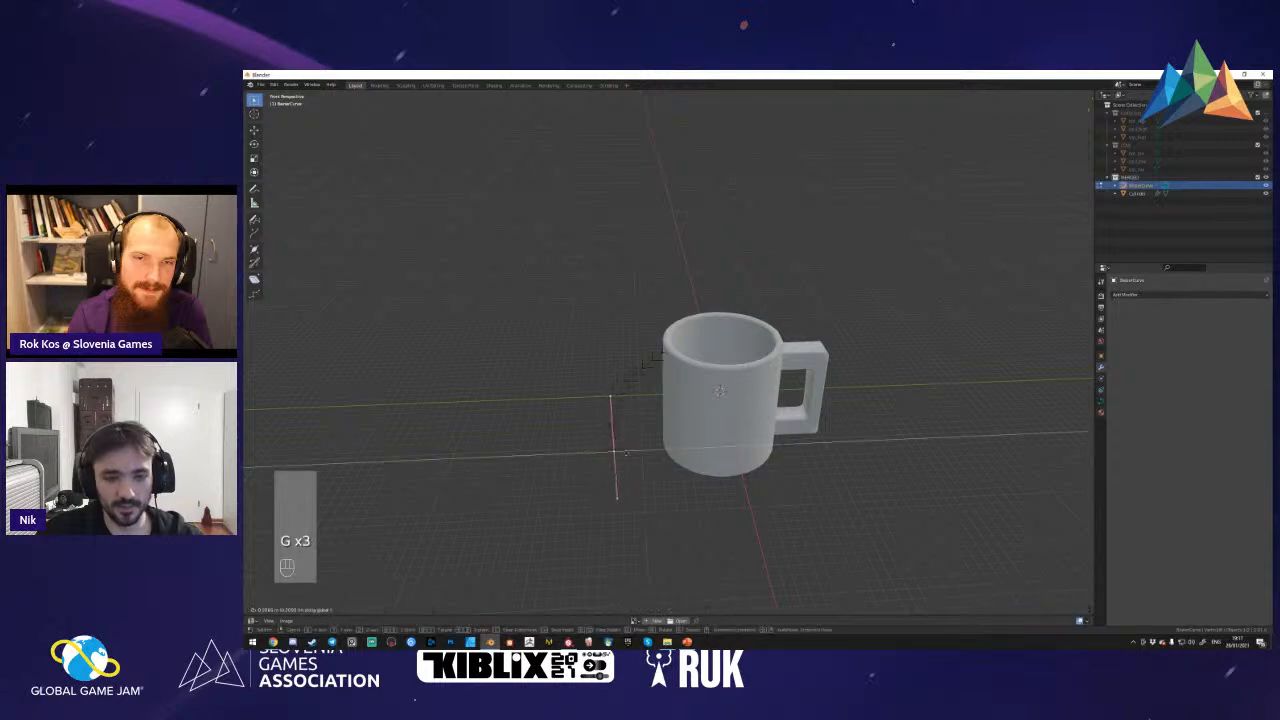
pyautogui.click(667, 451)
pyautogui.hotkey('shift', 'f')
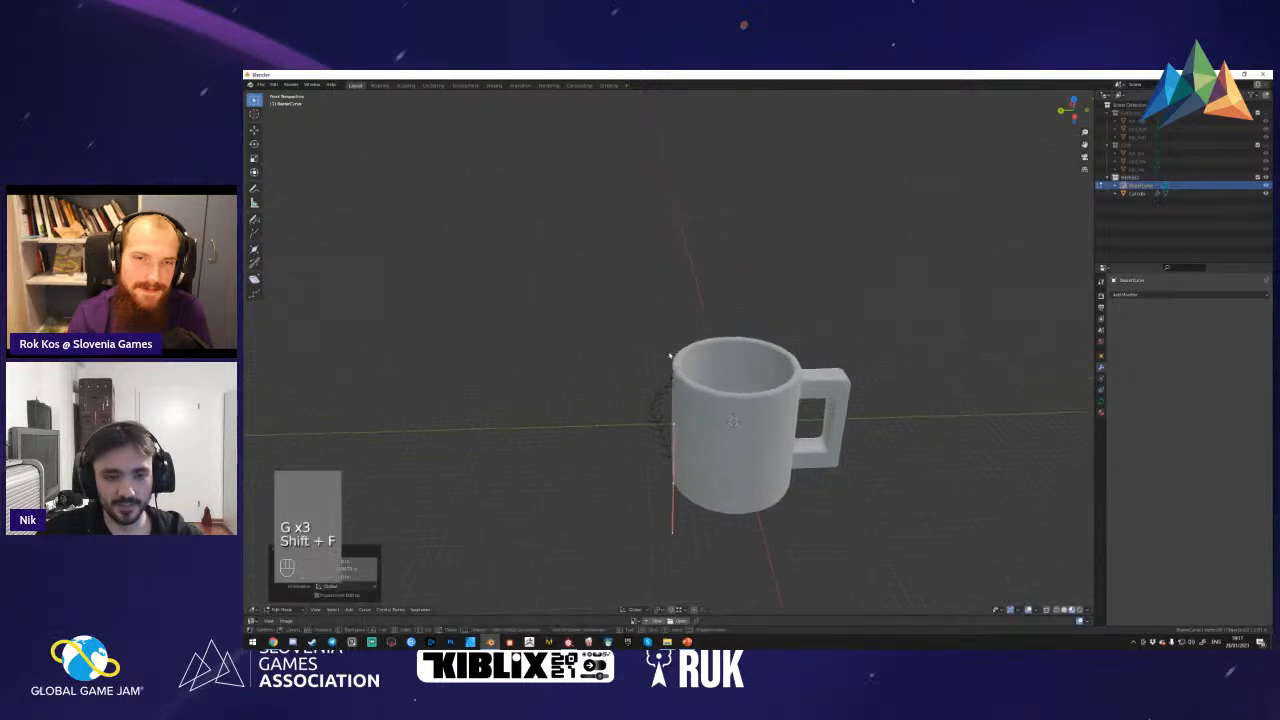
pyautogui.press('w')
pyautogui.press('s')
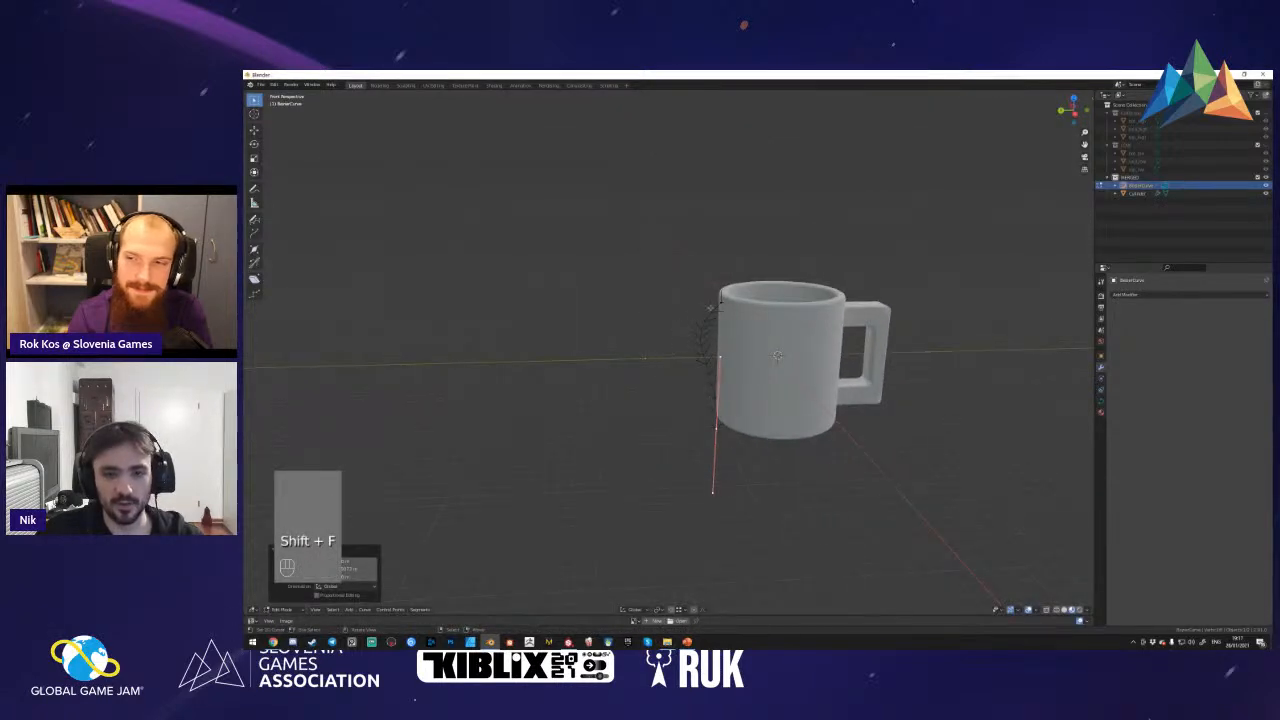
# - Flatten the upper control point's handles to horizontal and stretch the outer handle away from the mug
pyautogui.click(660, 358)
pyautogui.press('s')
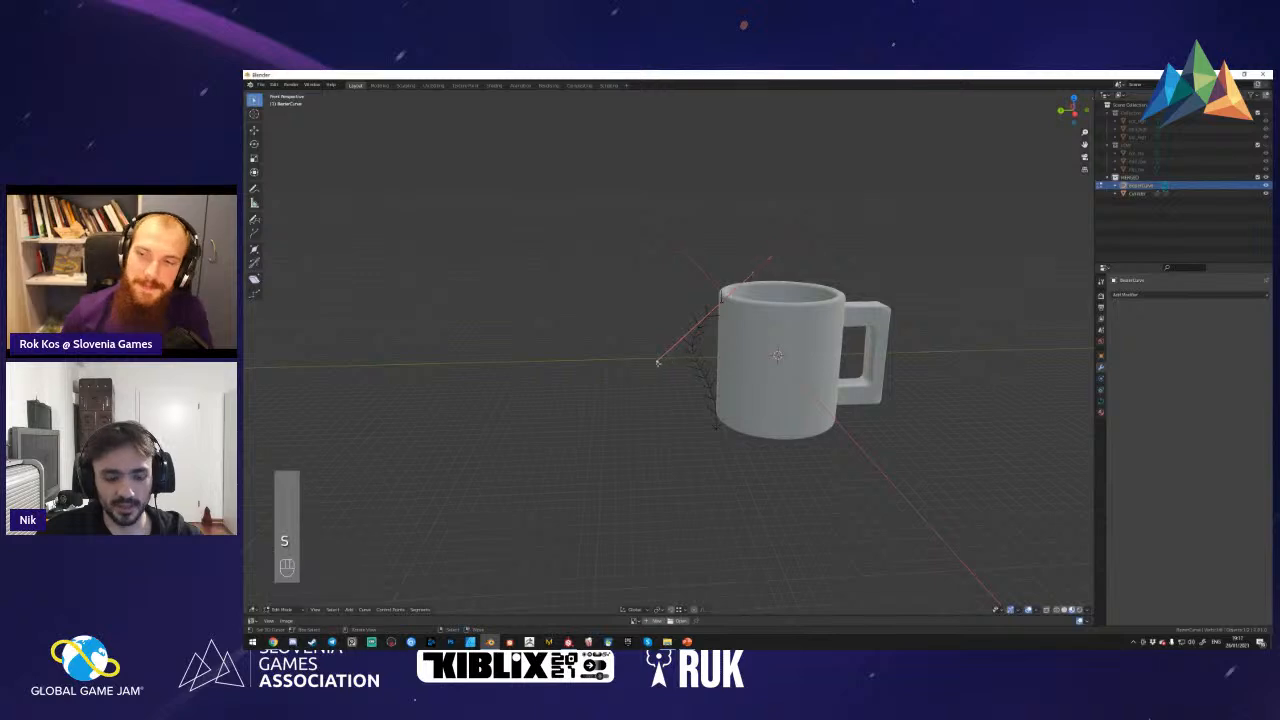
pyautogui.click(652, 352)
pyautogui.press('g')
pyautogui.press('g')
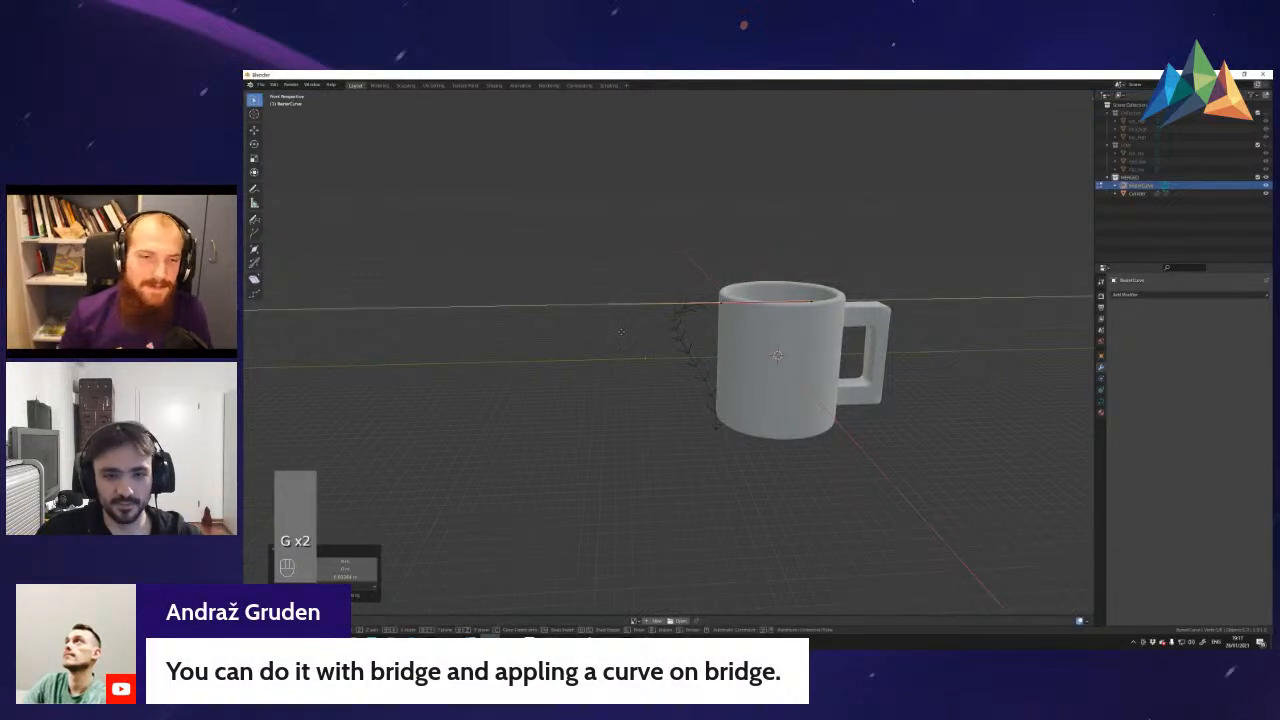
# - Pull the lower control point away from the mug and extrude a new end point back to the mug's wall
pyautogui.press('g')
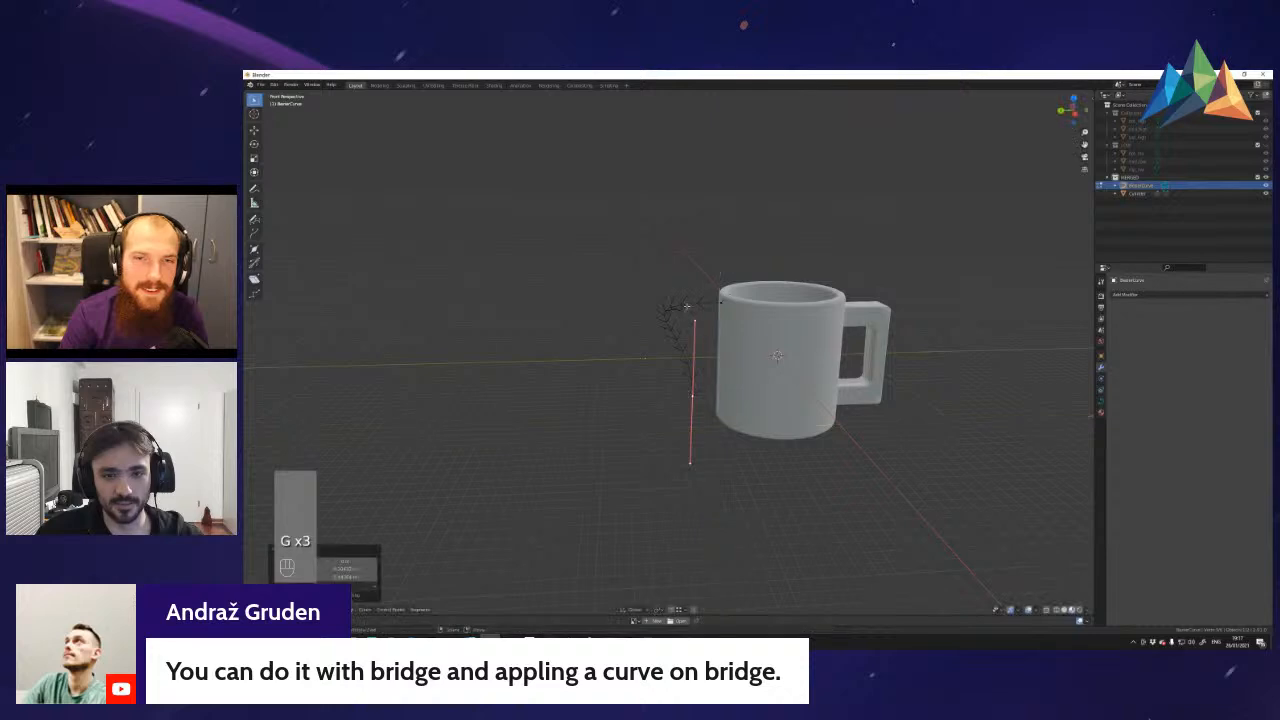
pyautogui.click(686, 378)
pyautogui.press('g')
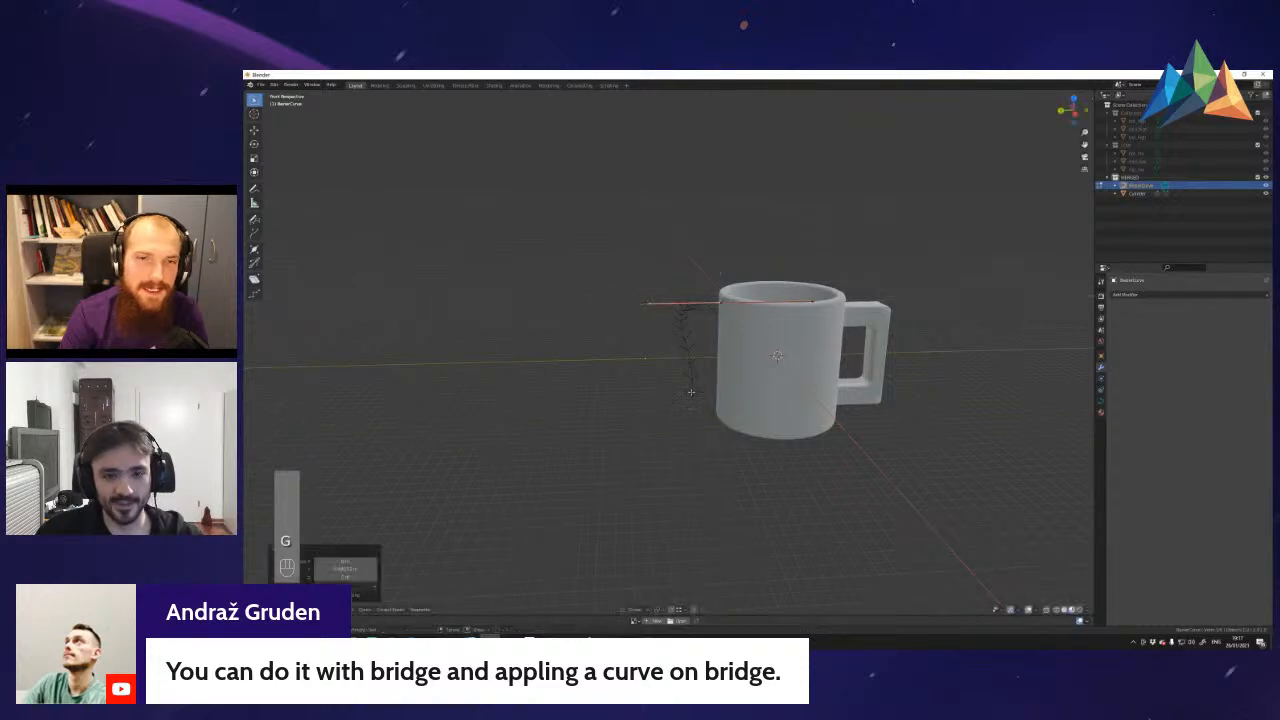
pyautogui.press('g')
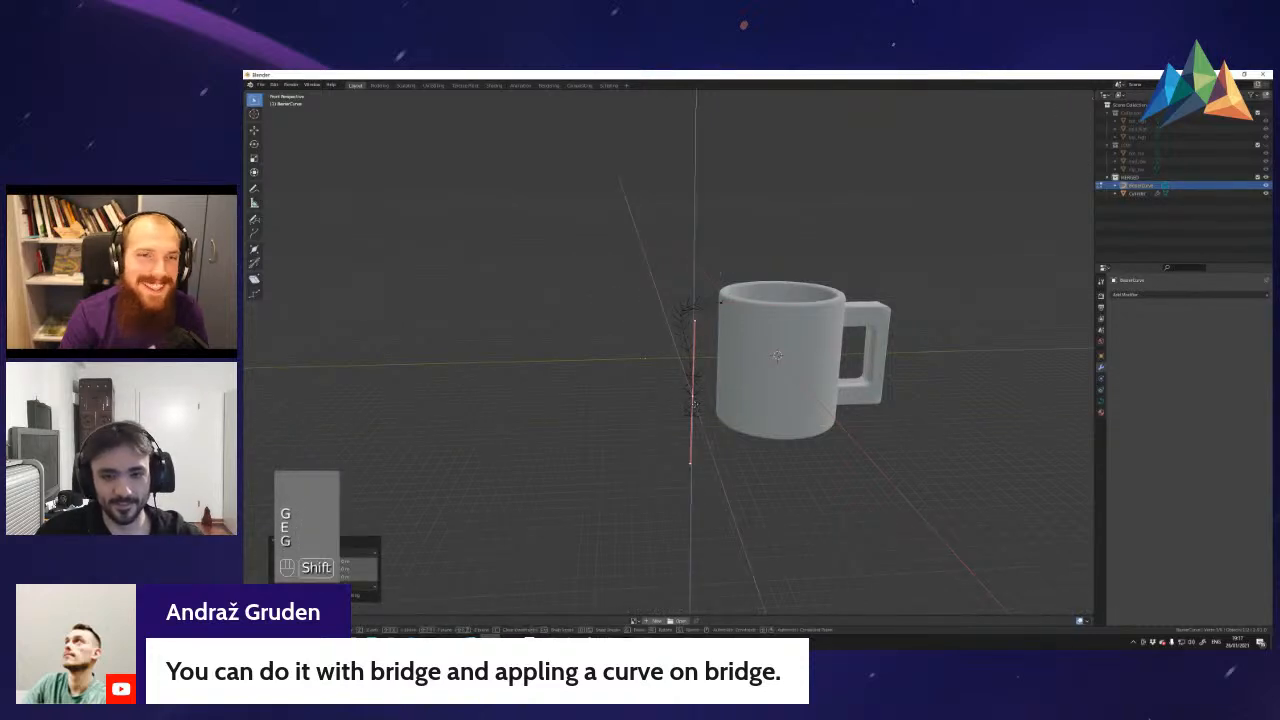
pyautogui.click(704, 420)
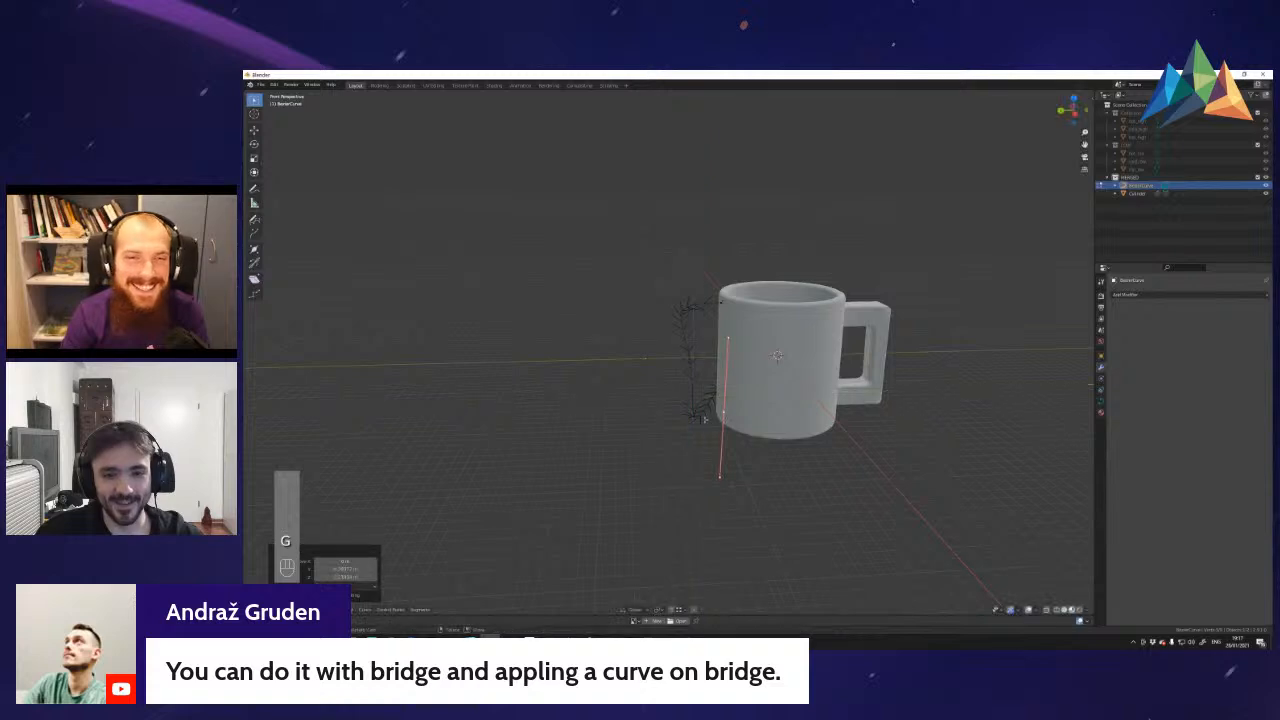
# - Rotate the handles of the new lower end point and raise the point along the mug's wall
pyautogui.hotkey('shift', 'f')
pyautogui.press('s')
pyautogui.press('s')
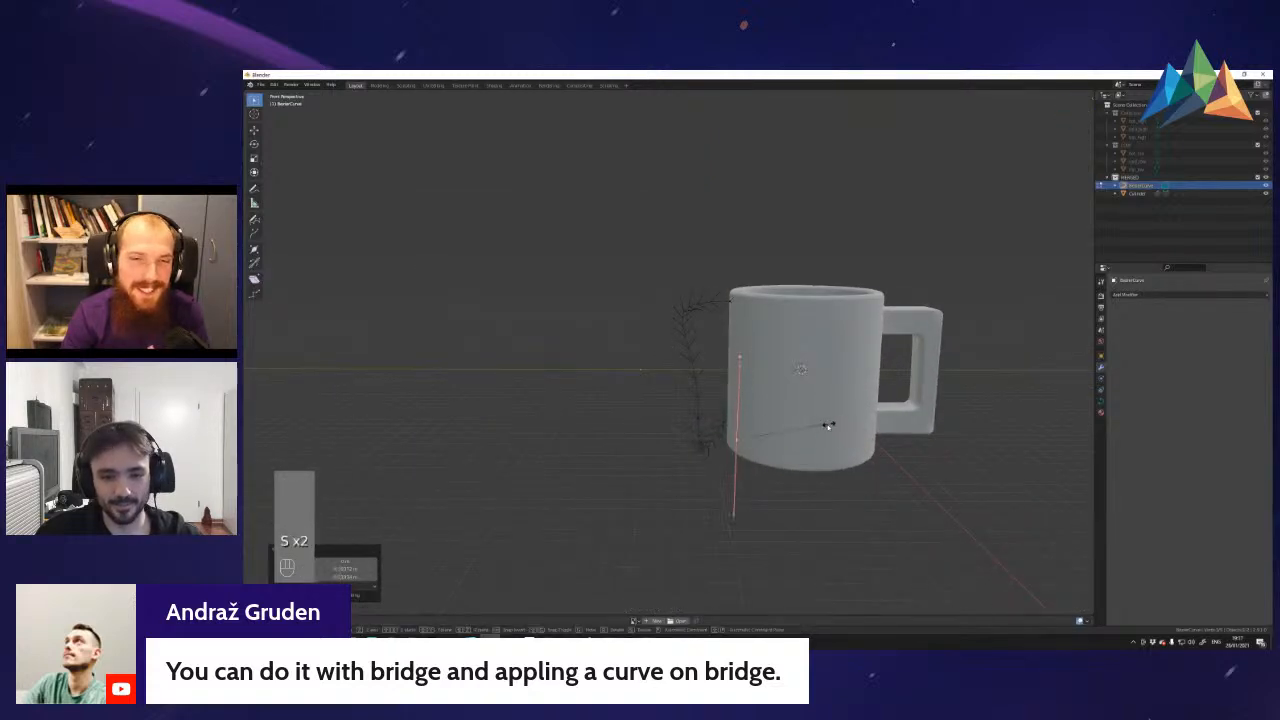
pyautogui.press('r')
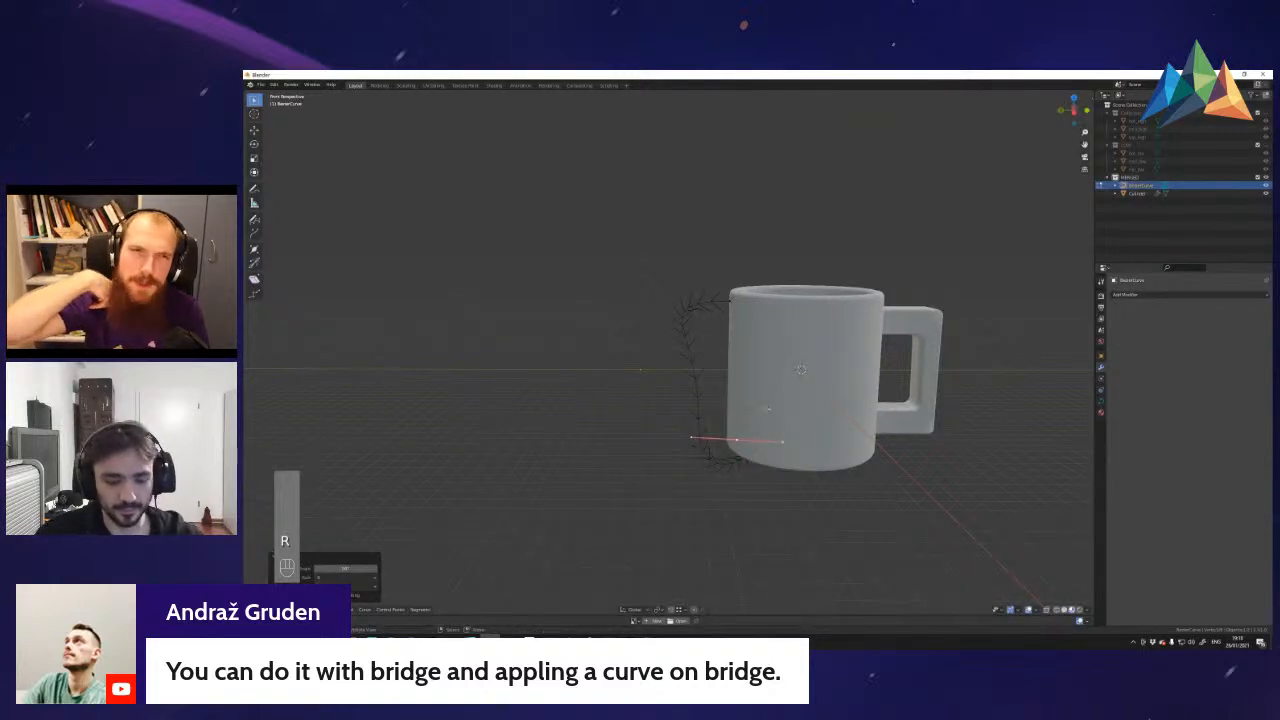
pyautogui.press('g')
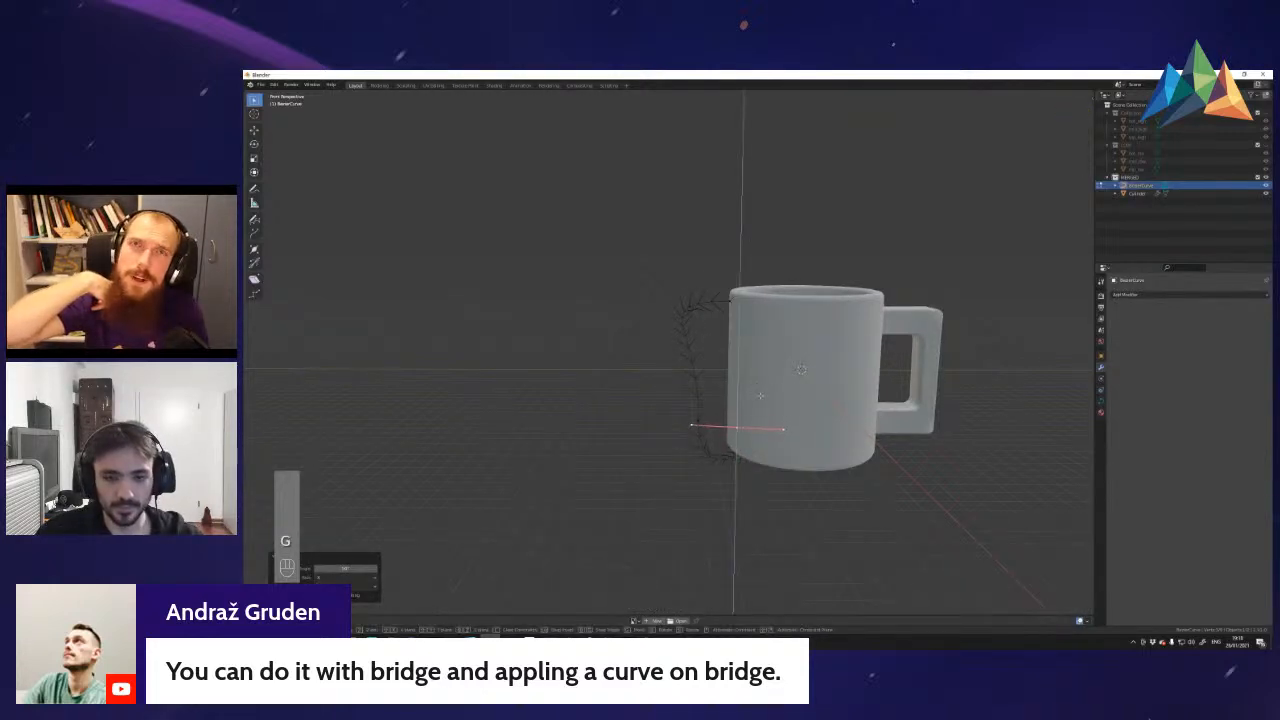
pyautogui.click(760, 396)
pyautogui.write('ryx90')
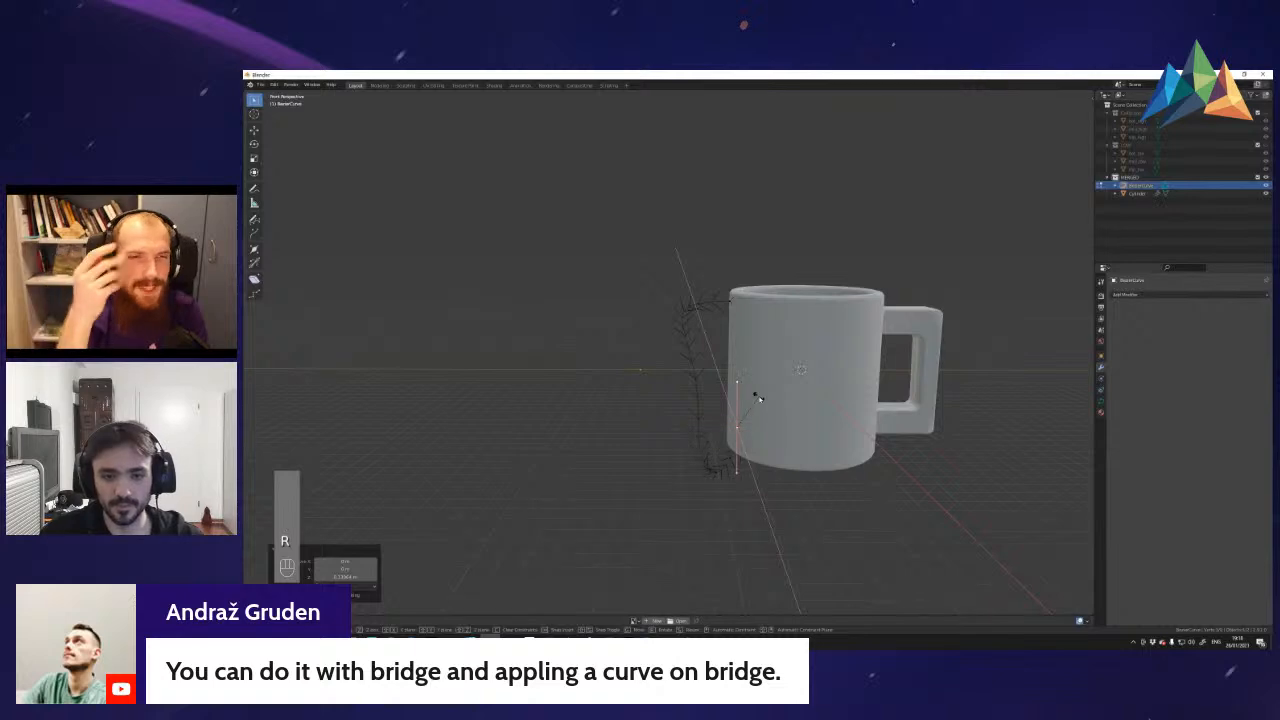
pyautogui.click(759, 397)
# - Move the middle control point farther out from the mug and rotate the lower end point's handles toward the wall
pyautogui.press('g')
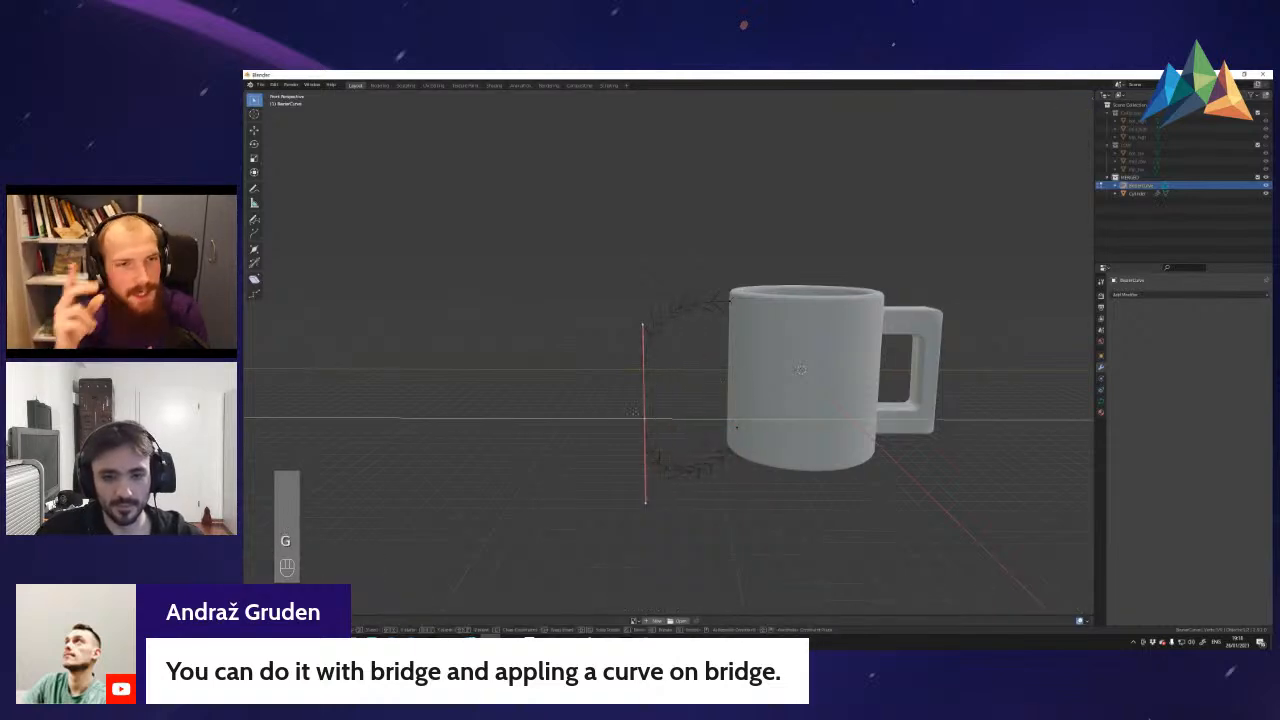
pyautogui.click(737, 437)
pyautogui.press('r')
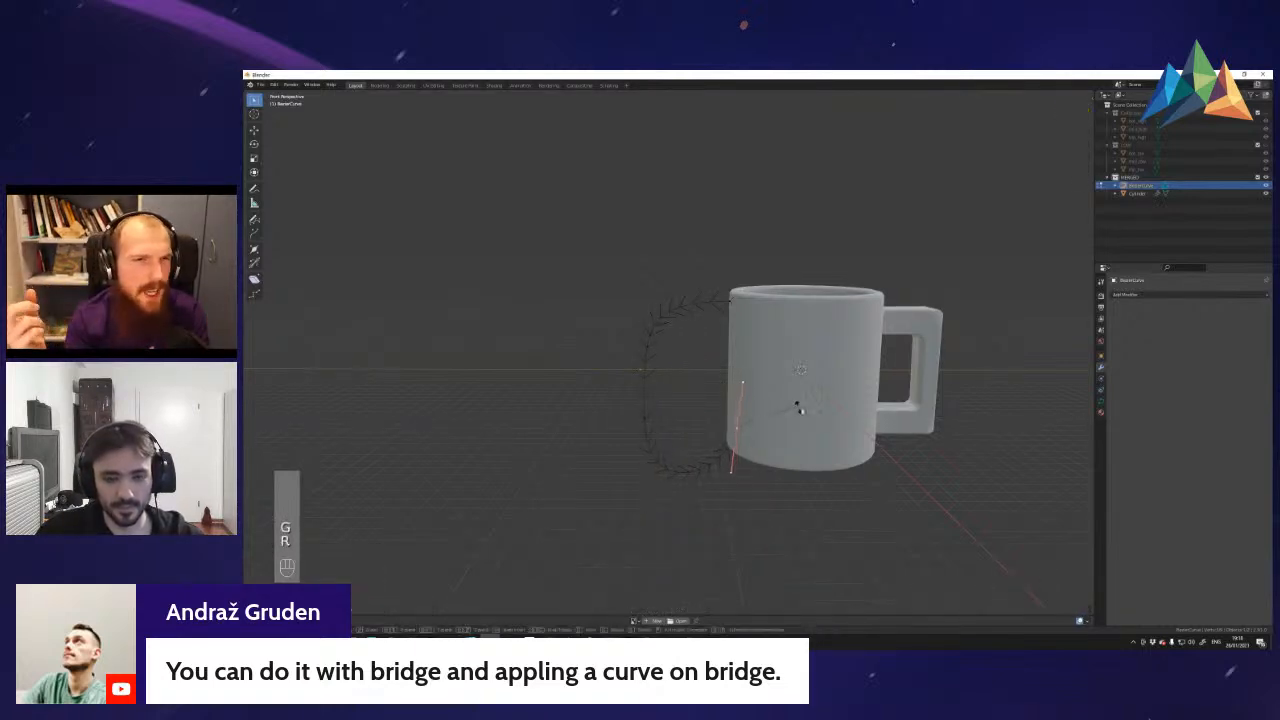
pyautogui.click(765, 507)
# - Shorten the middle control point's handles, raise the point and move it closer to the mug's wall
pyautogui.rightClick(647, 418)
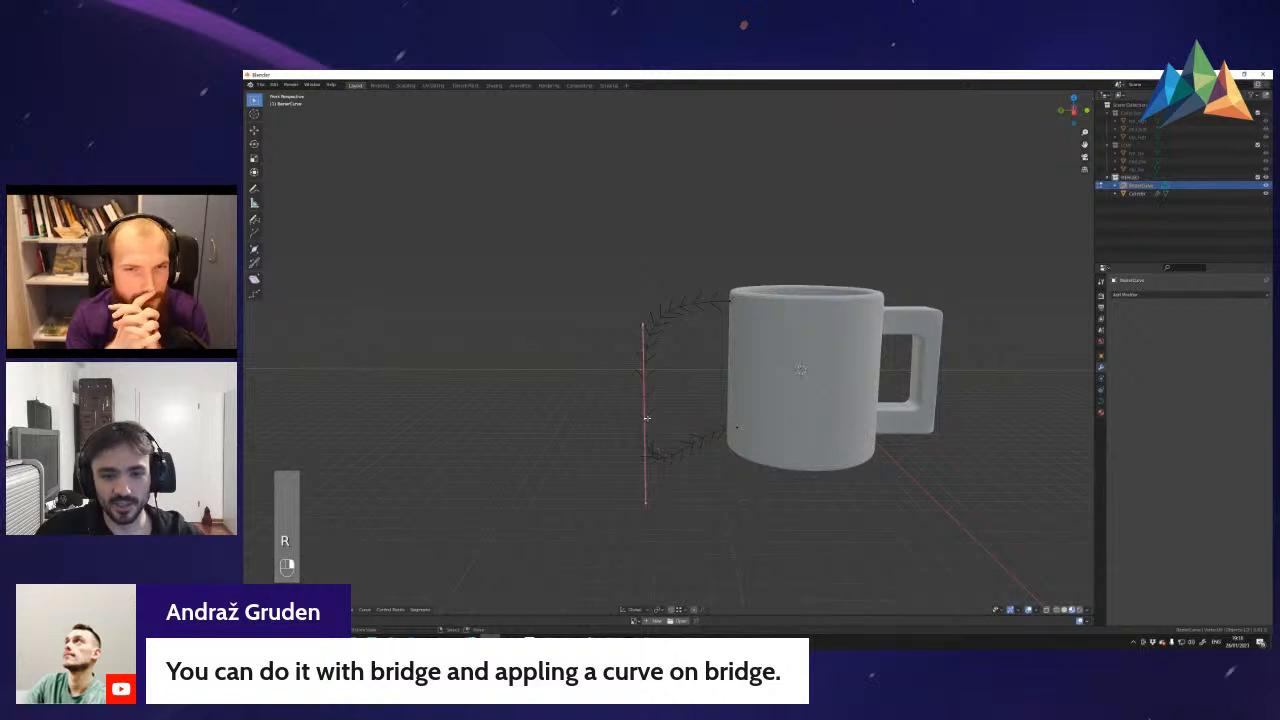
pyautogui.press('s')
pyautogui.click(671, 457)
pyautogui.press('g')
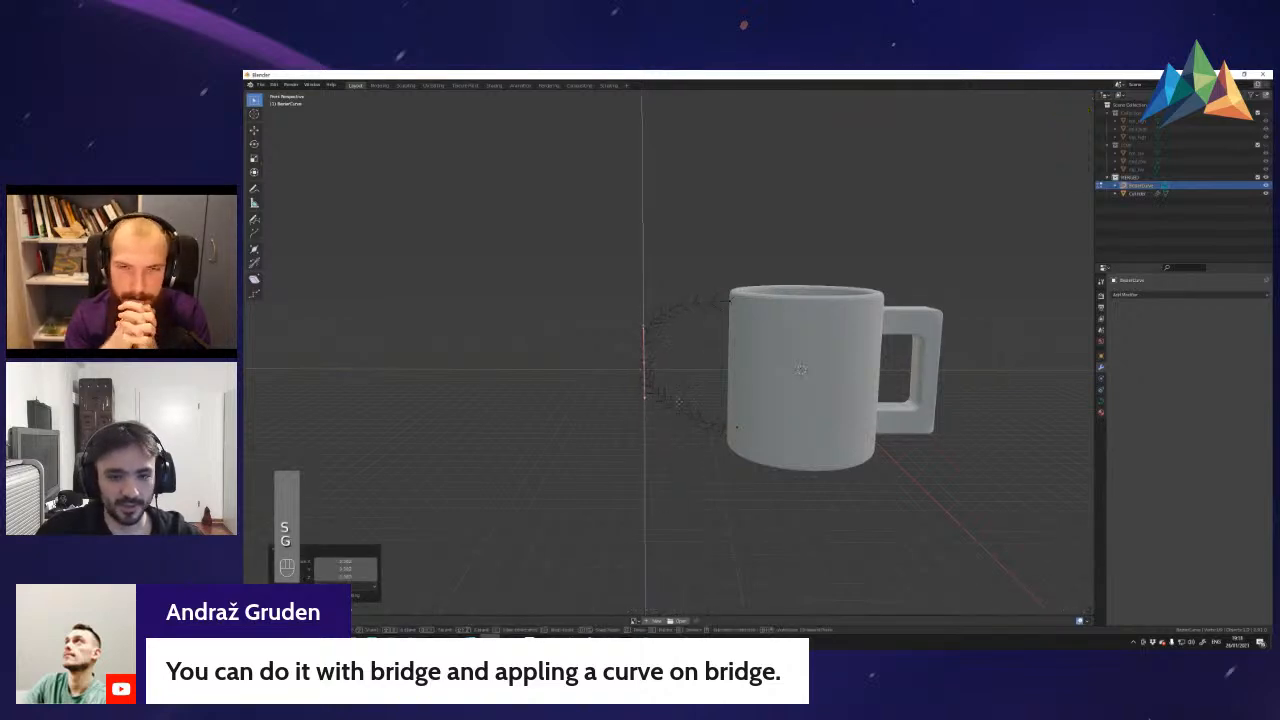
pyautogui.press('g')
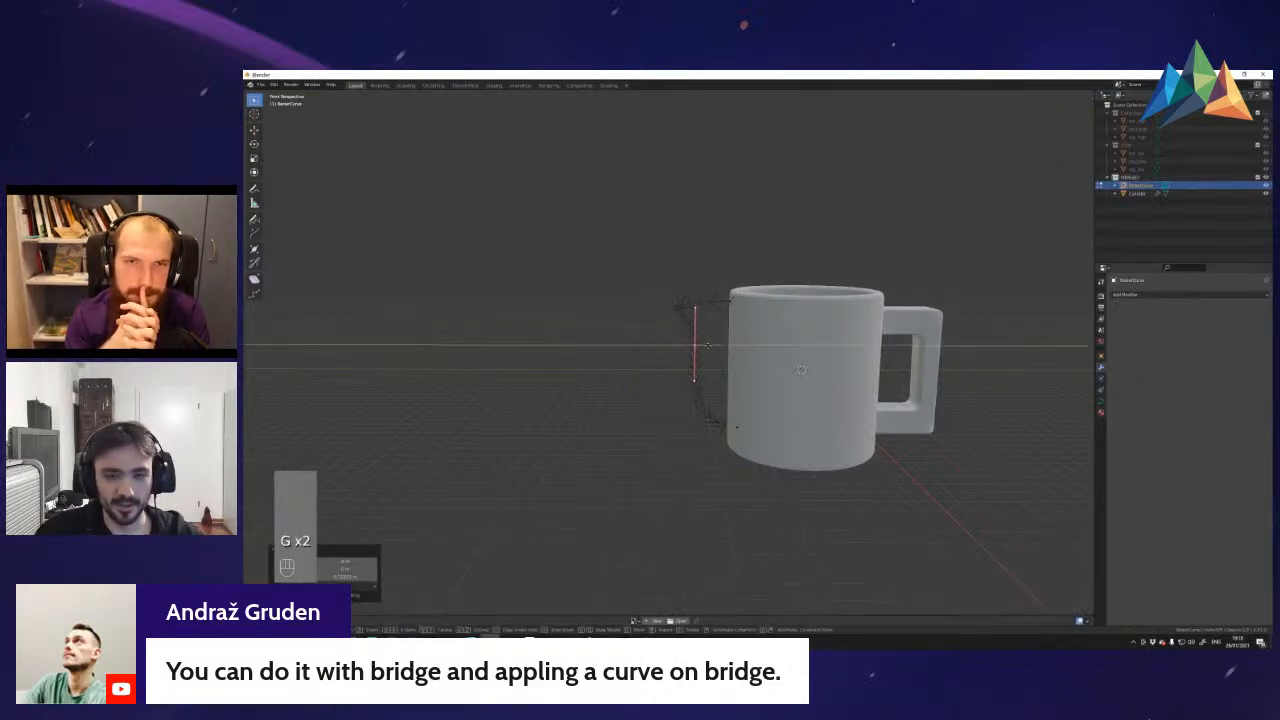
pyautogui.click(681, 342)
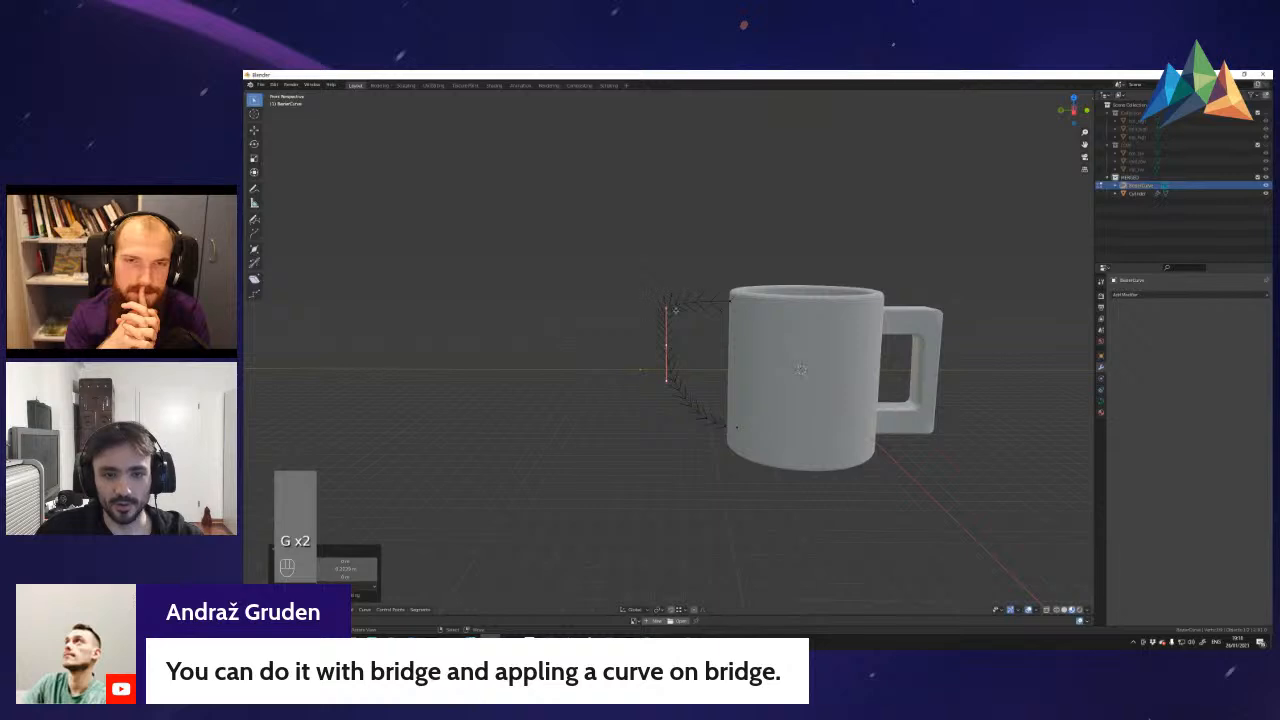
# - Rescale the middle control point's handles to round out the handle curve and leave curve editing
pyautogui.click(671, 306)
pyautogui.press('s')
pyautogui.press('Tab')
pyautogui.hotkey('shift', 'f')
pyautogui.keyDown('shift'); pyautogui.moveTo(775, 325); pyautogui.dragTo(780, 399, button='middle'); pyautogui.keyUp('shift')
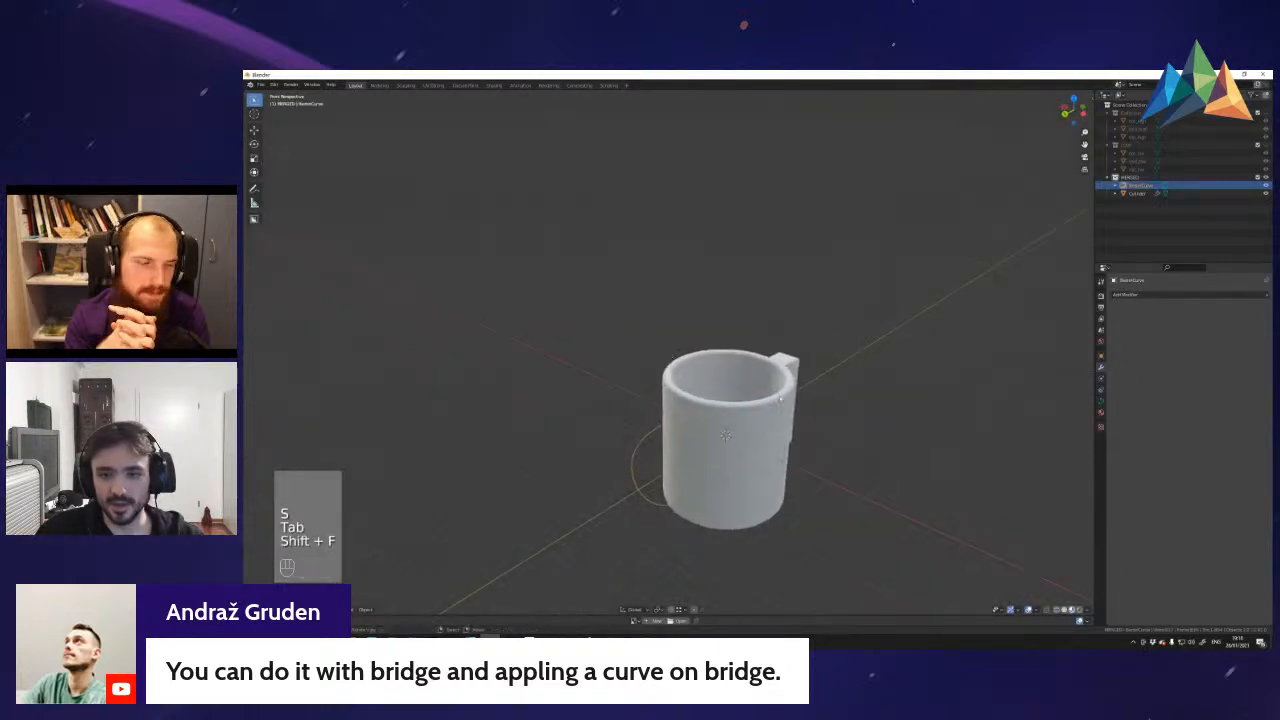
# - Increase the curve's round bevel depth in its geometry settings to turn it into a tubular handle
pyautogui.click(1100, 400)
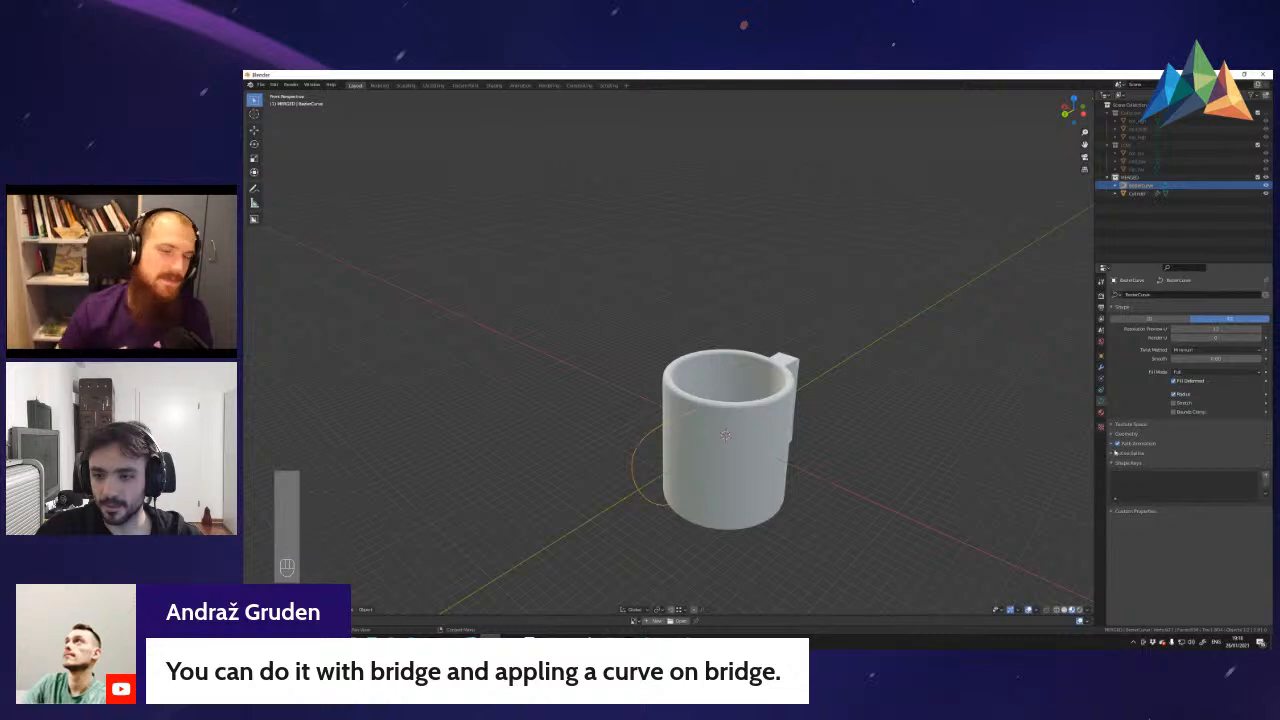
pyautogui.click(1118, 453)
pyautogui.click(1113, 516)
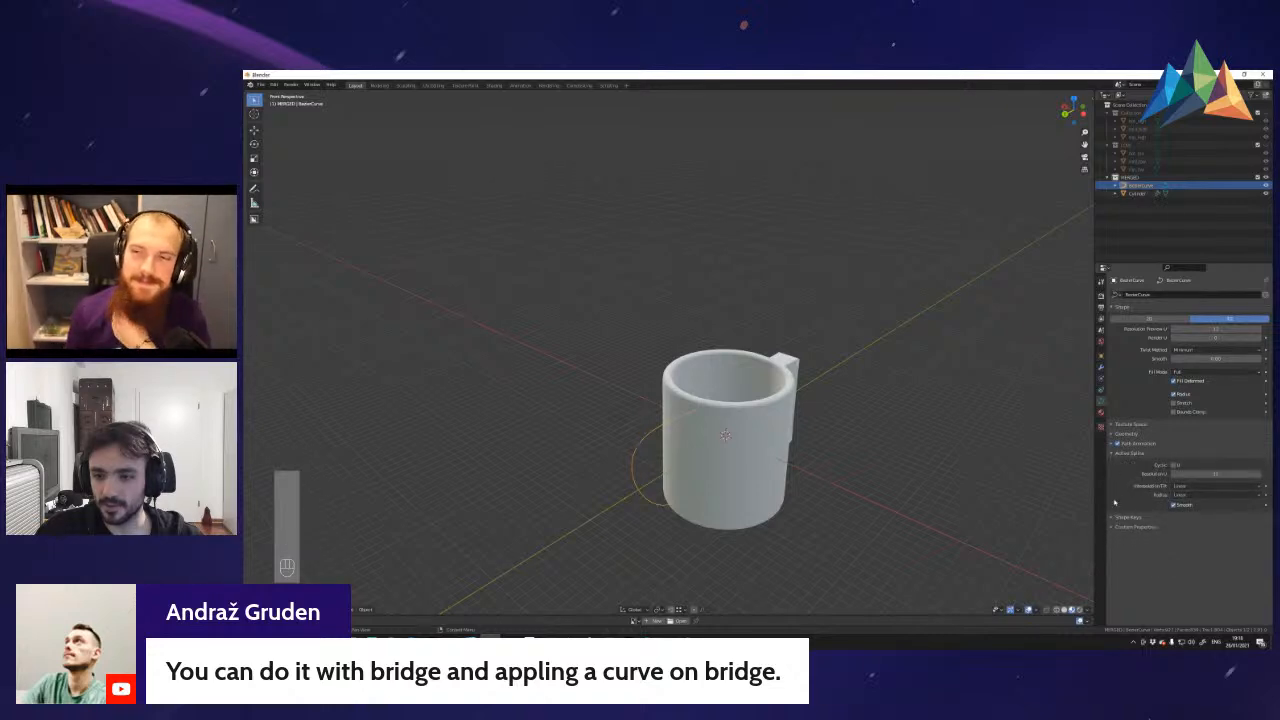
pyautogui.click(1113, 445)
pyautogui.click(1112, 435)
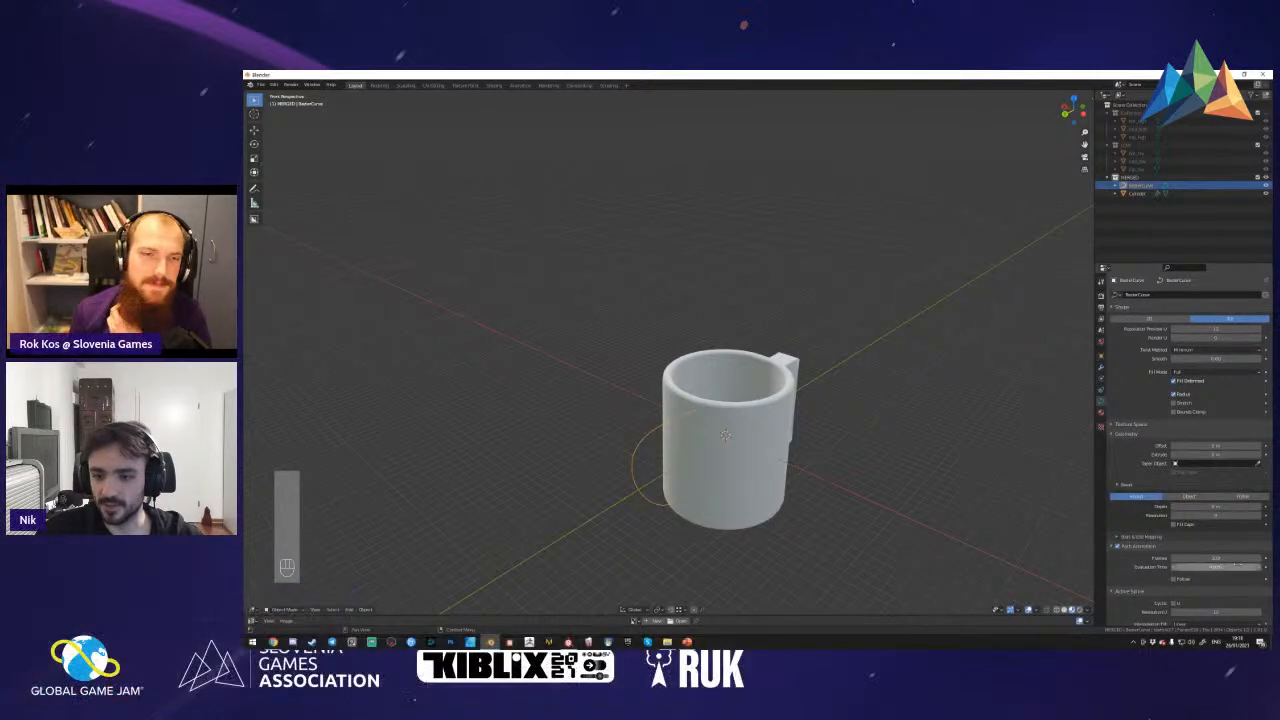
pyautogui.moveTo(1258, 507); pyautogui.dragTo(1274, 507)
# - Flatten all of the handle curve's points into one plane by scaling them to 0 along X
pyautogui.hotkey('shift', 'f')
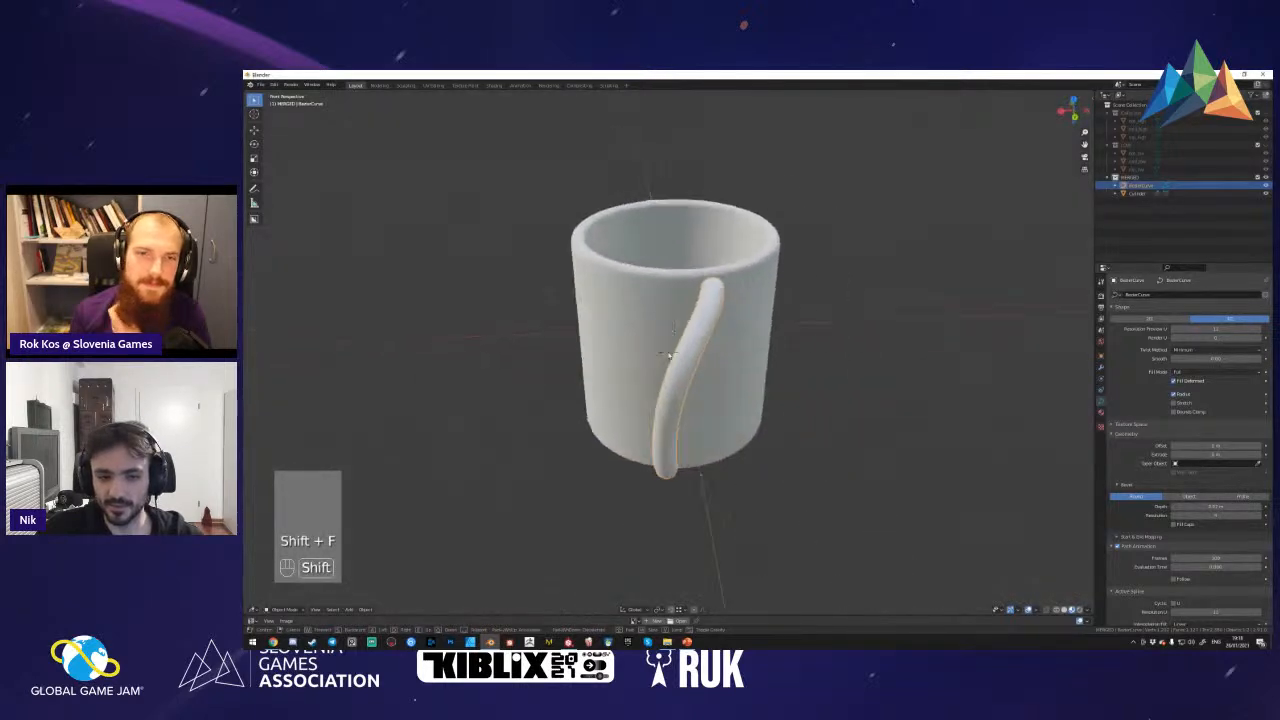
pyautogui.click(724, 372)
pyautogui.press('Tab')
pyautogui.press('a')
pyautogui.press('s')
pyautogui.write('as')
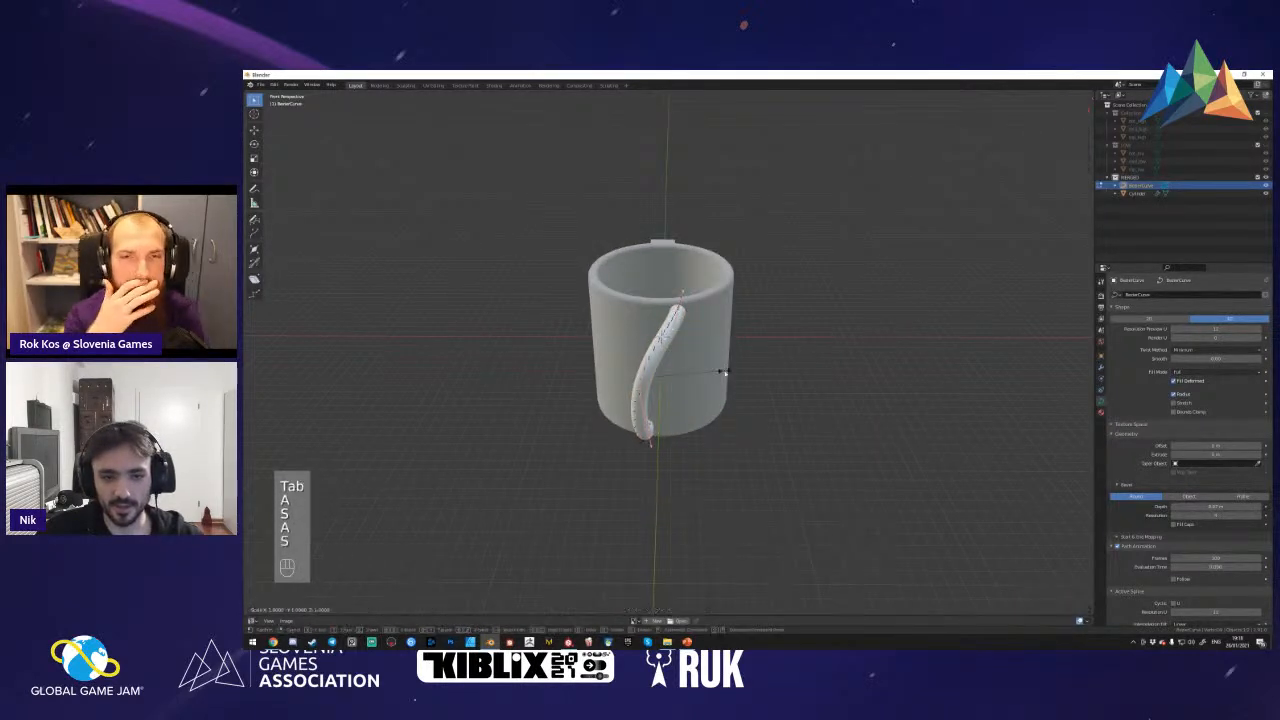
pyautogui.write('x0')
pyautogui.press('Return')
pyautogui.press('Tab')
# - Rotate the upper end point of the handle curve and lower it along the mug's wall
pyautogui.hotkey('shift', 'f')
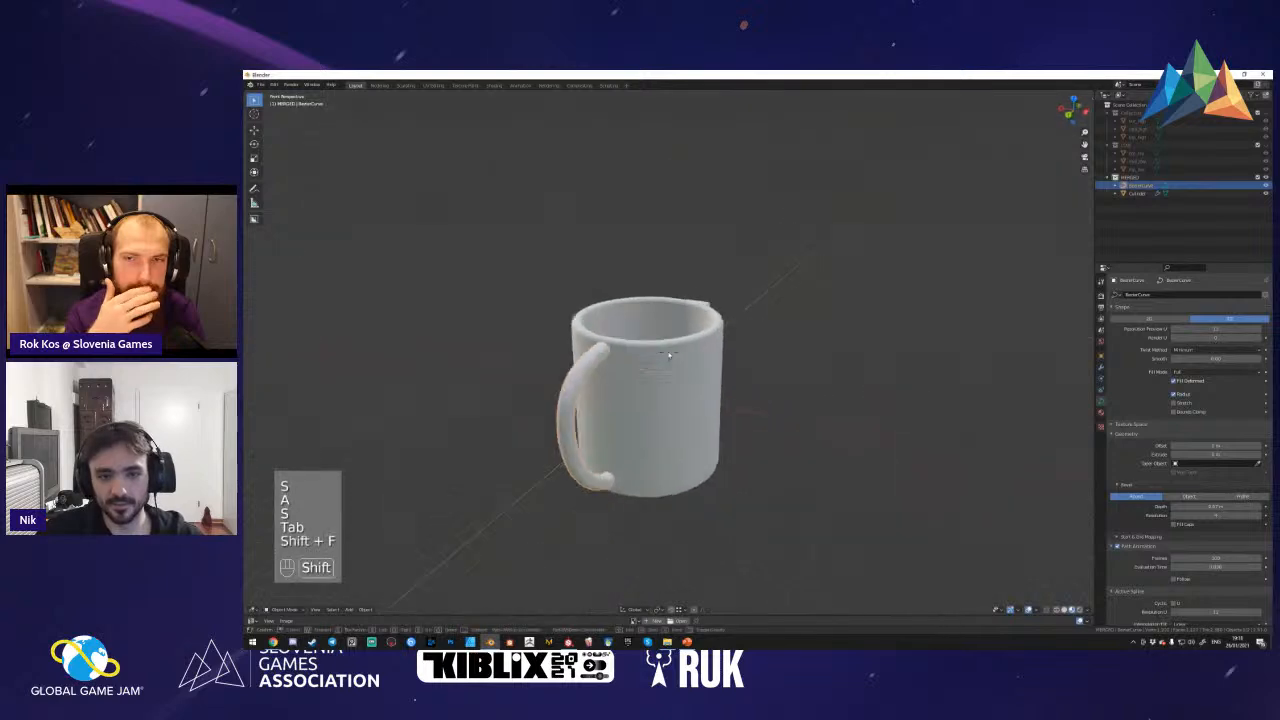
pyautogui.press('Tab')
pyautogui.press('r')
pyautogui.click(797, 433)
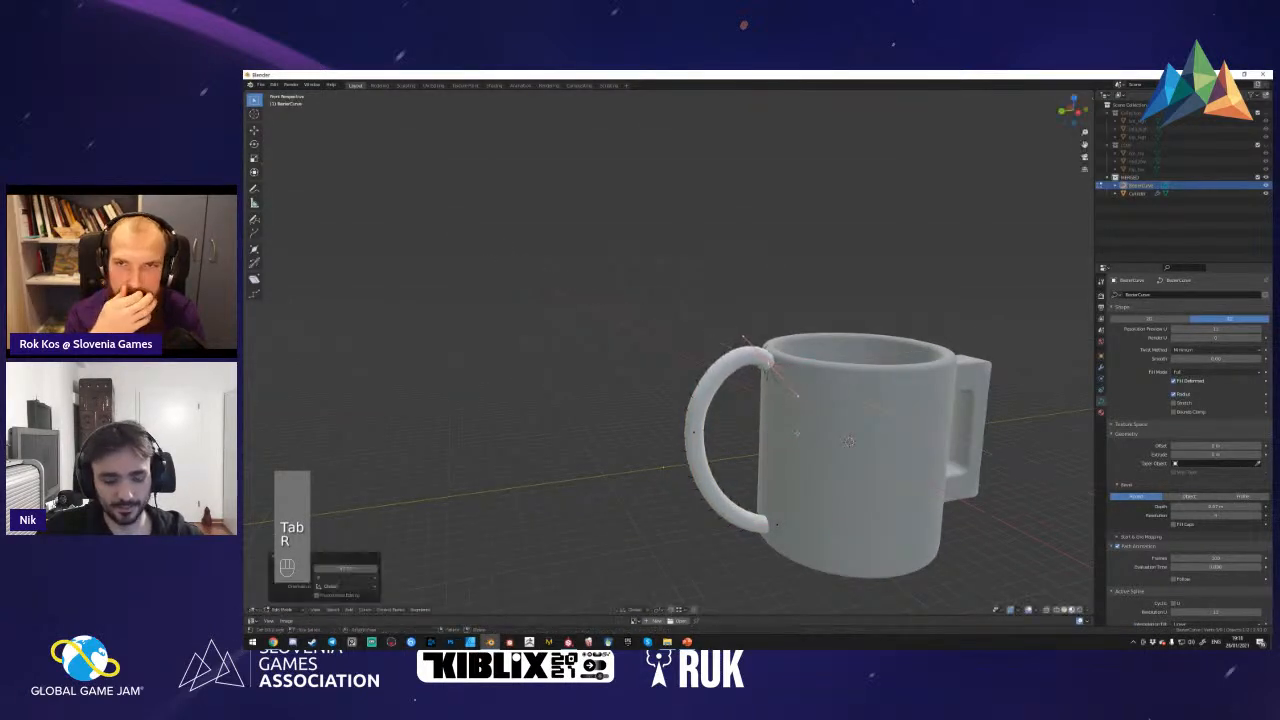
pyautogui.press('g')
pyautogui.click(770, 405)
pyautogui.press('Tab')
# - Shift the upper end point of the handle curve along Y into the mug's wall
pyautogui.hotkey('shift', 'f')
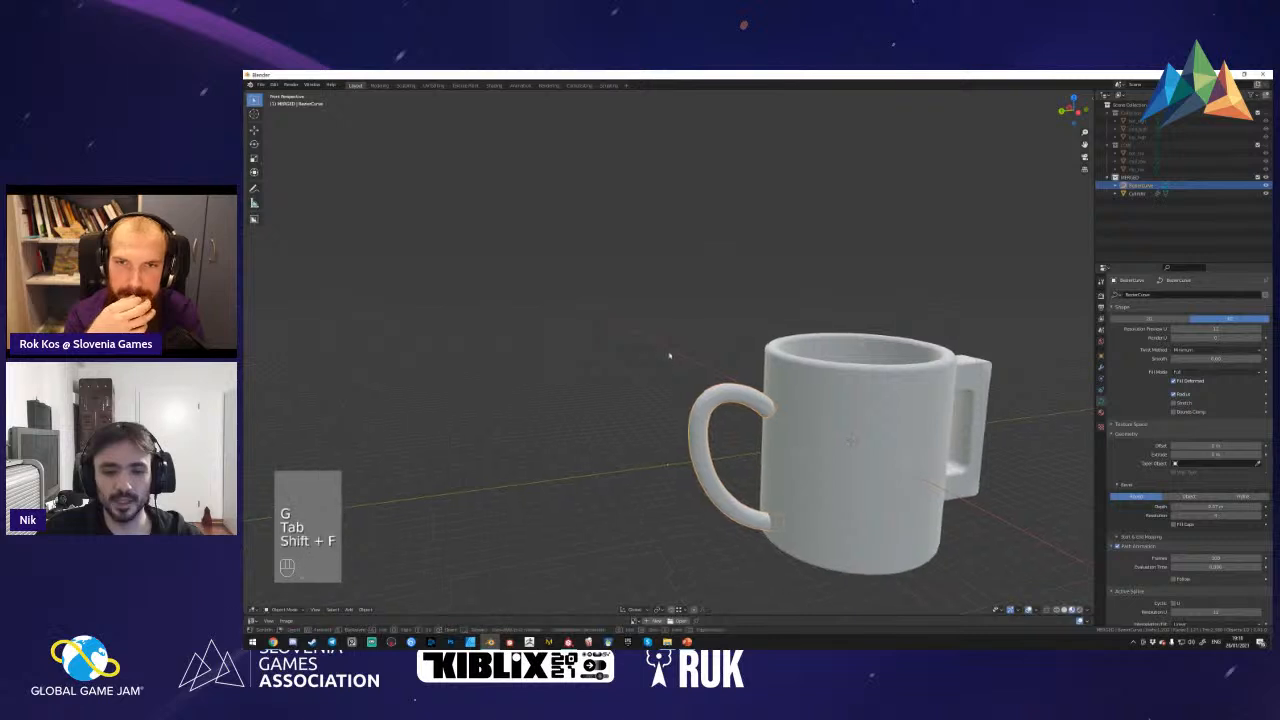
pyautogui.click(669, 354)
pyautogui.press('Tab')
pyautogui.press('g')
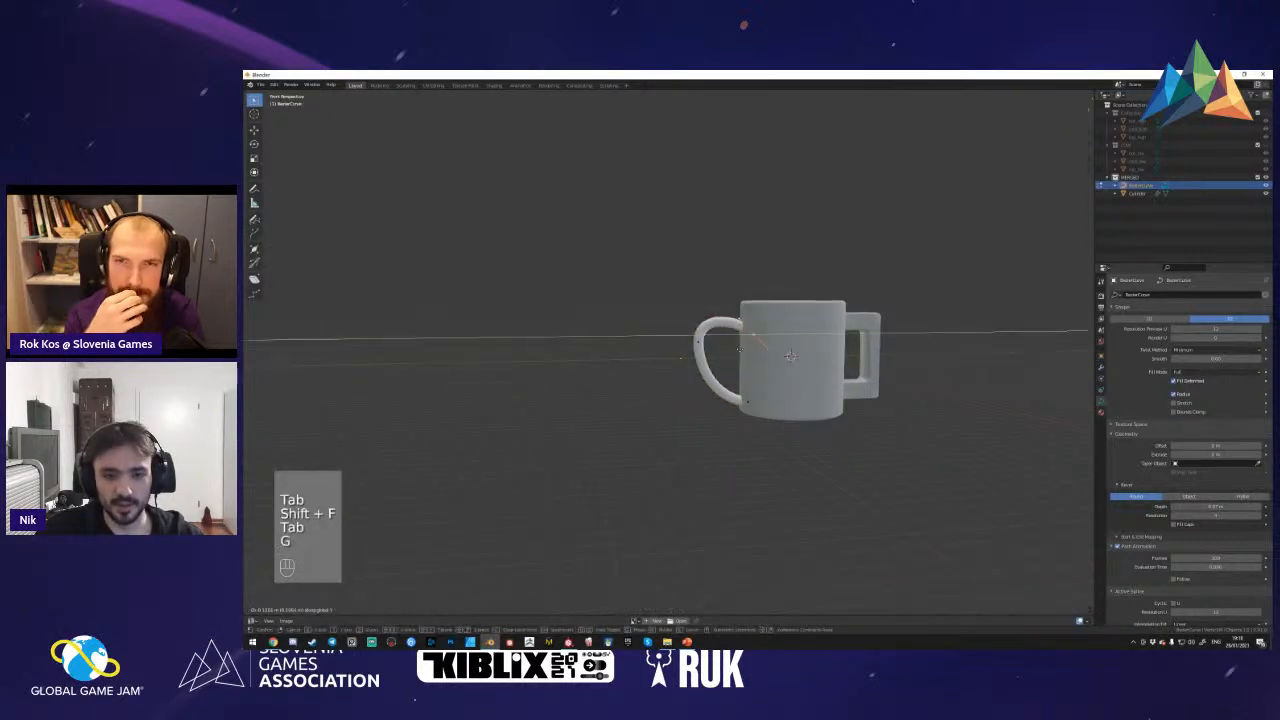
pyautogui.click(739, 348)
pyautogui.press('Tab')
pyautogui.hotkey('shift', 'f')
pyautogui.click(669, 354)
pyautogui.press('Tab')
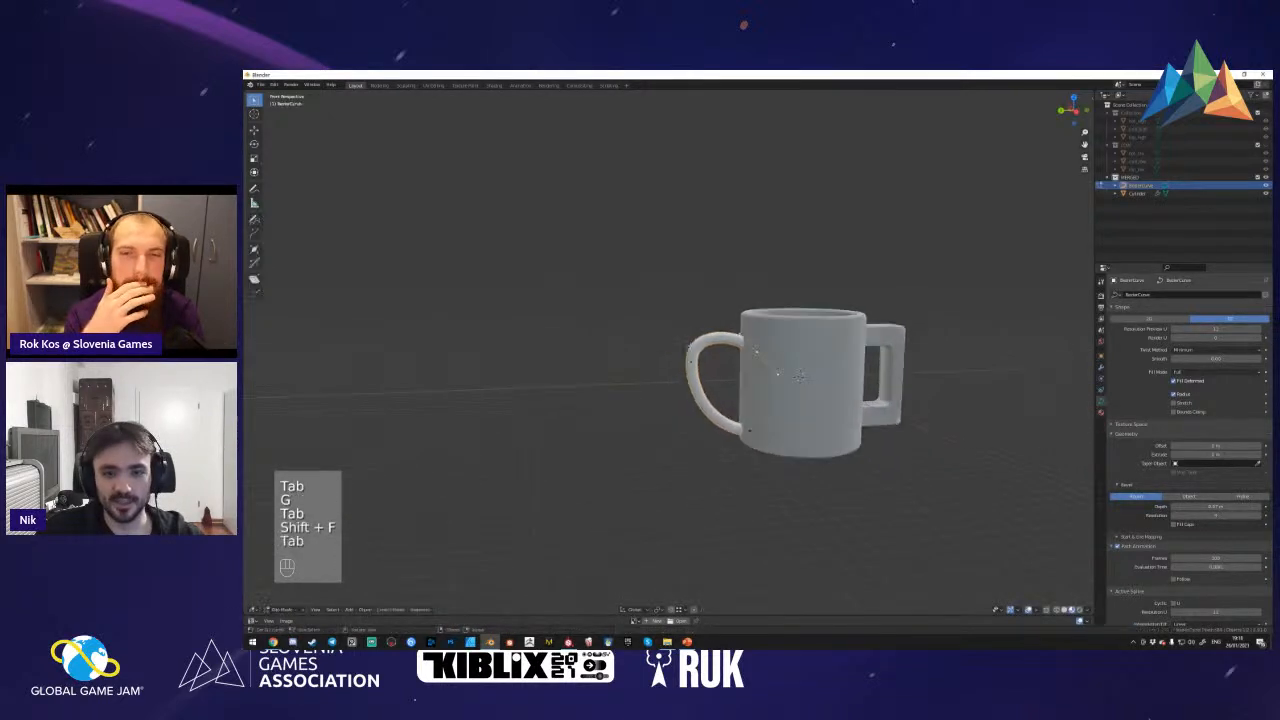
# - Rotate and rescale the handles of the curve's upper end point to smooth its bend into the mug
pyautogui.press('r')
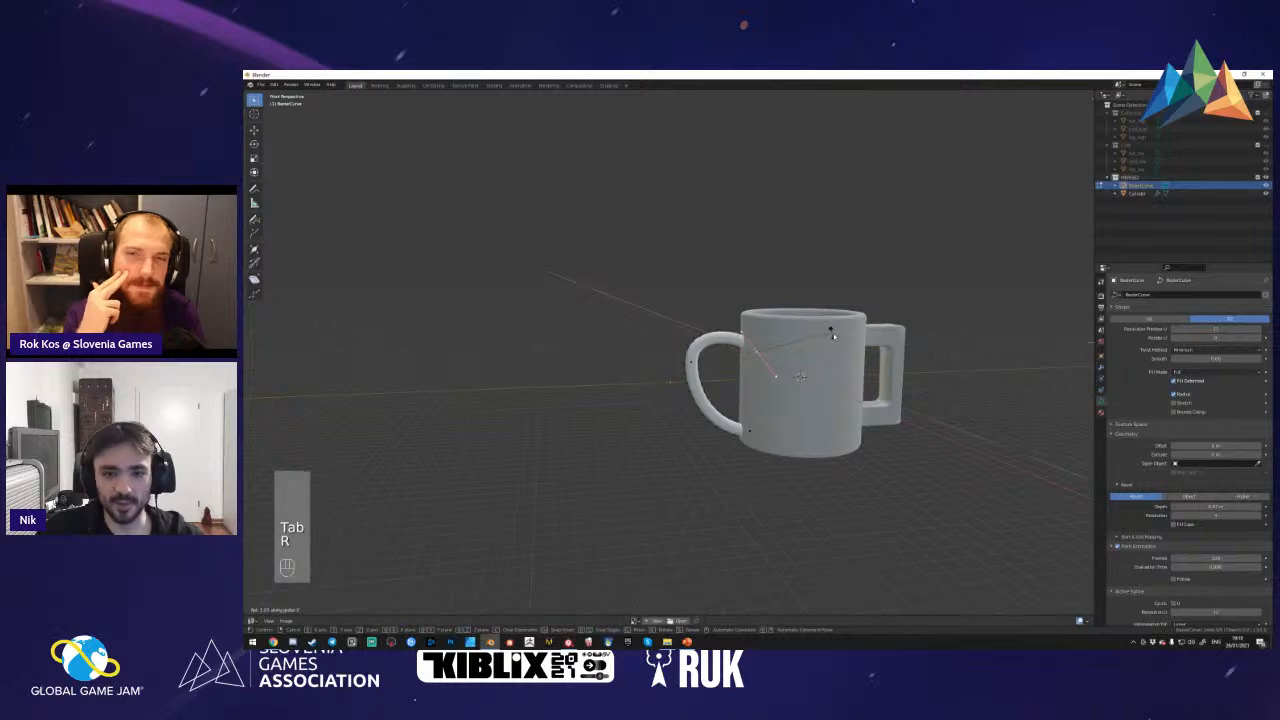
pyautogui.click(843, 338)
pyautogui.press('s')
pyautogui.click(776, 368)
# - Shorten the handles of the curve's lower end point, leave curve editing and deselect everything
pyautogui.click(750, 444)
pyautogui.press('s')
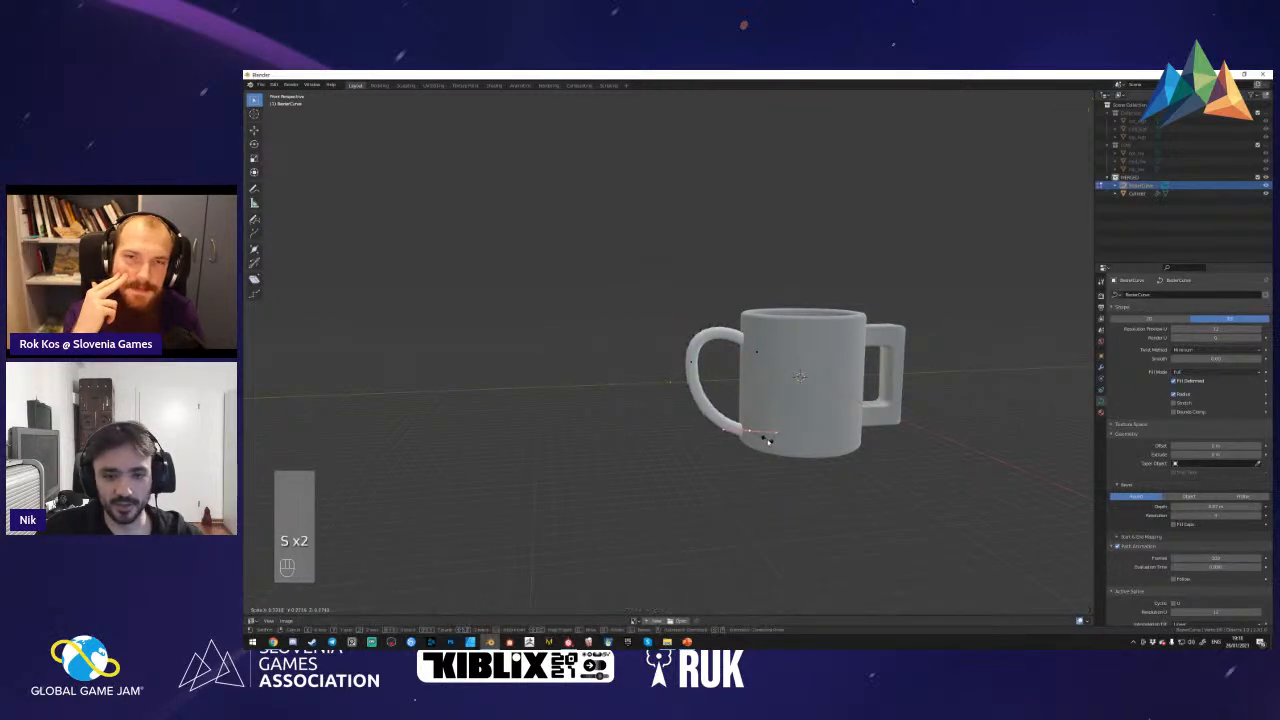
pyautogui.press('Tab')
pyautogui.hotkey('shift', 'f')
pyautogui.click(669, 355)
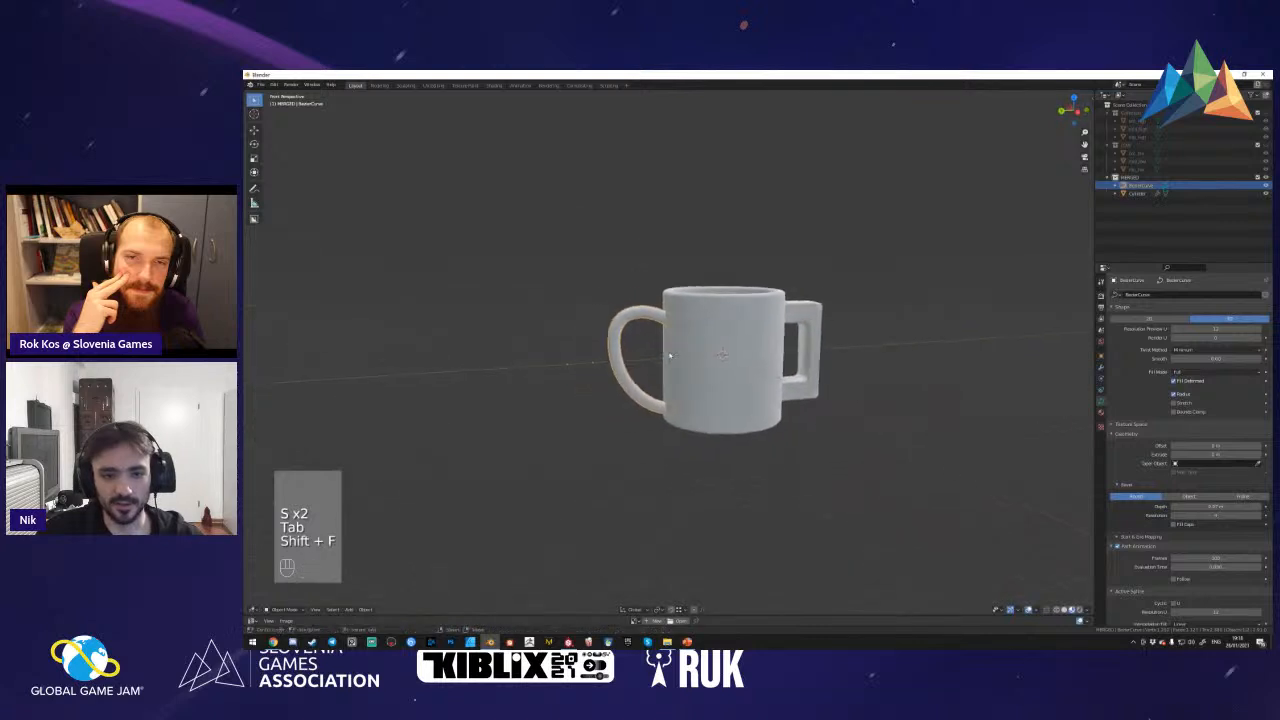
pyautogui.press('a')
pyautogui.hotkey('shift', 'f')
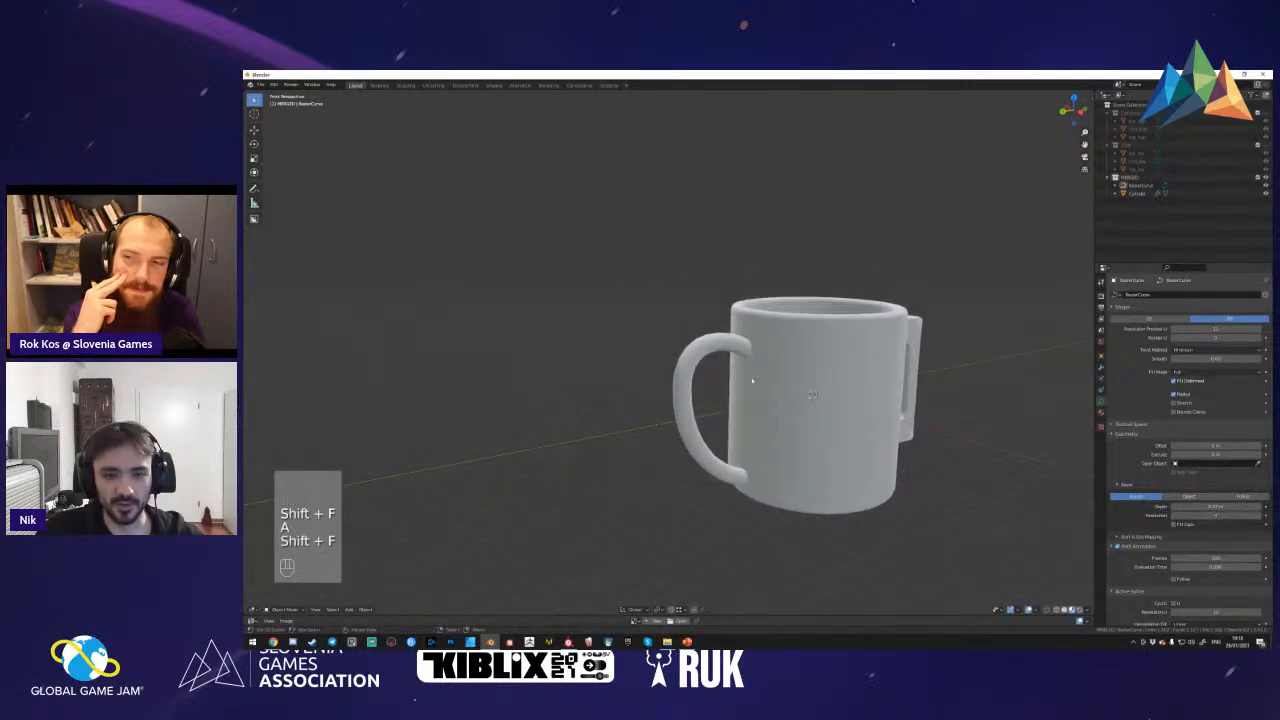
# - Convert the curve handle to a mesh
pyautogui.click(749, 356)
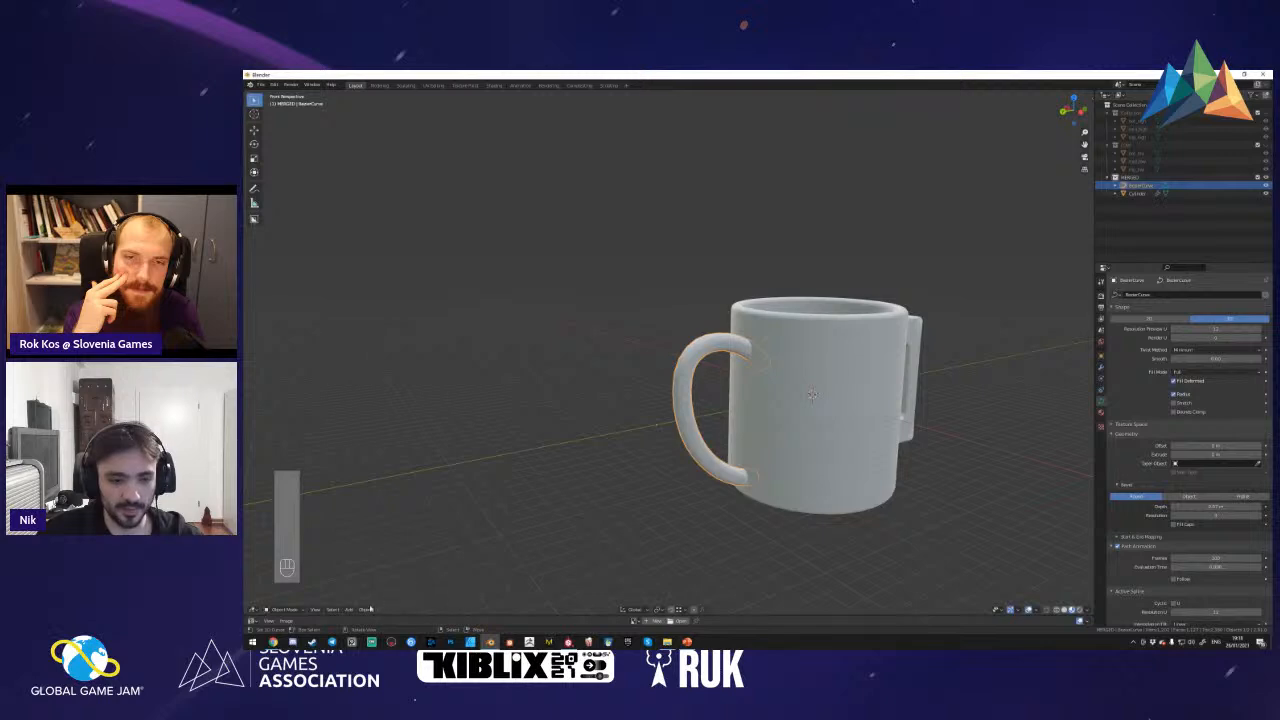
pyautogui.click(367, 609)
pyautogui.moveTo(420, 399)
pyautogui.click(505, 408)
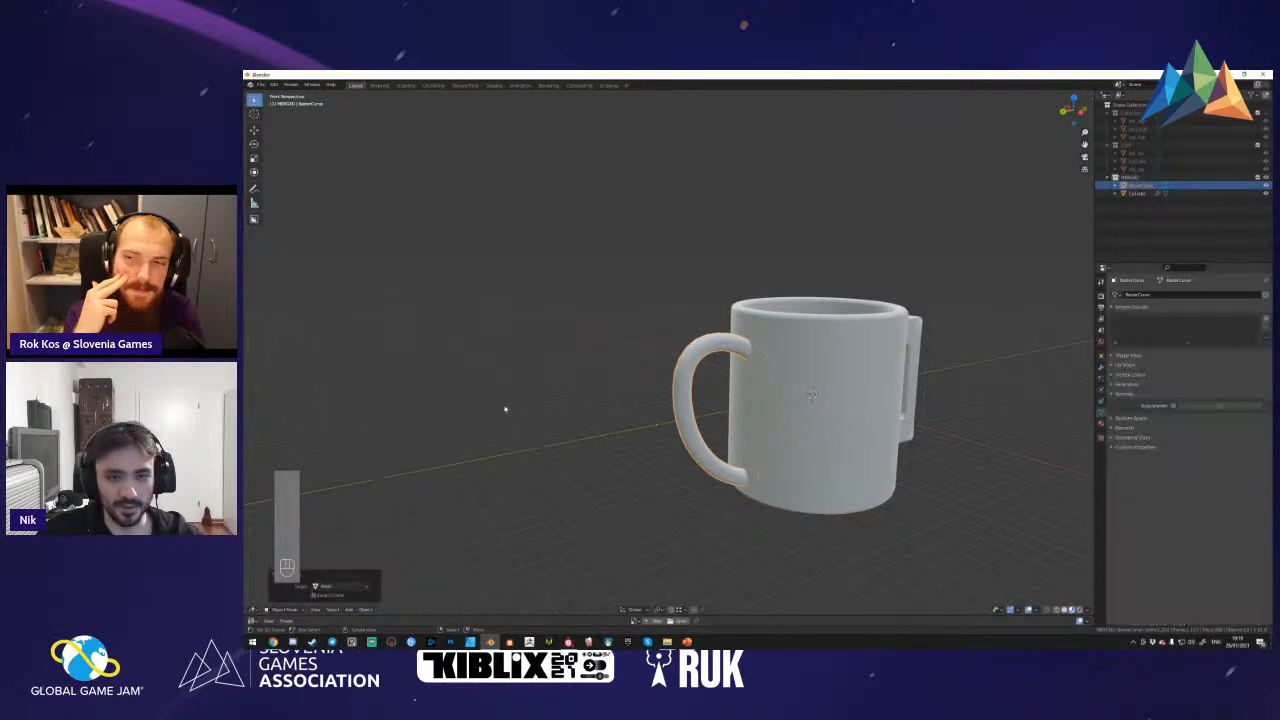
# - Select the open edge loop at the handle's upper end inside the mug and rotate it upright, parallel to the wall
pyautogui.press('Tab')
pyautogui.hotkey('shift', 'f')
pyautogui.scroll(3, 670, 352)
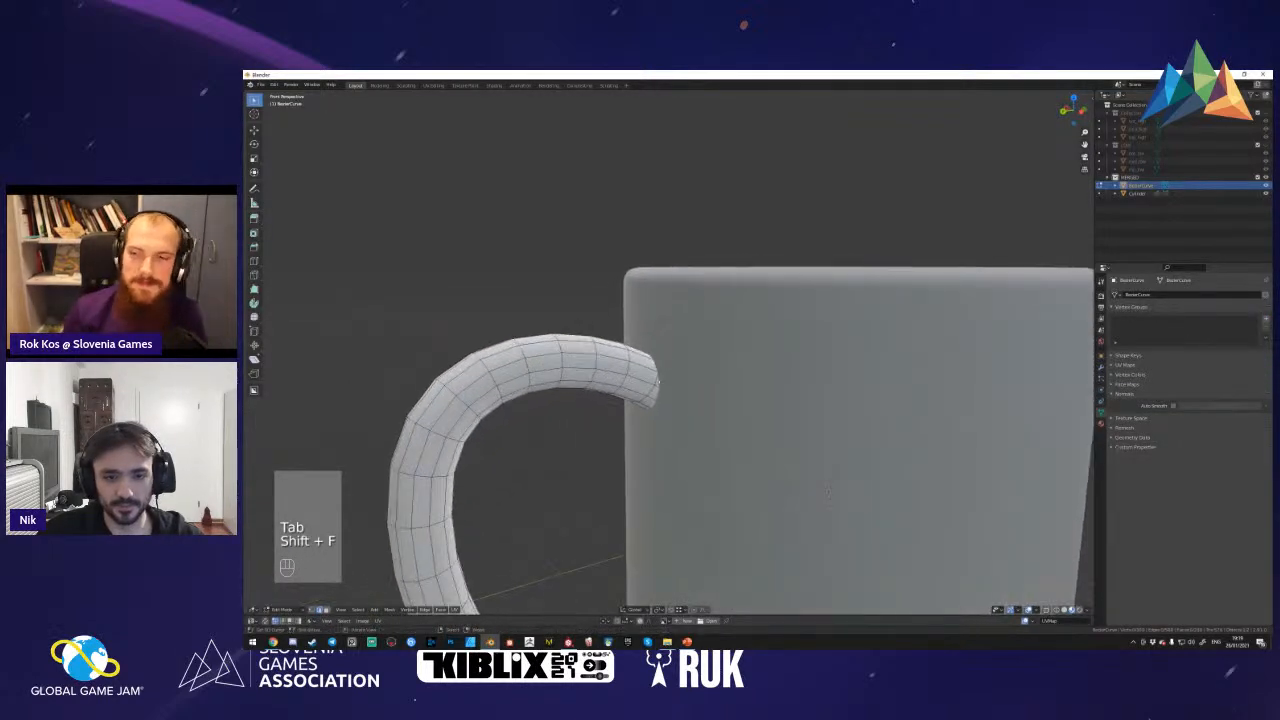
pyautogui.press('2')
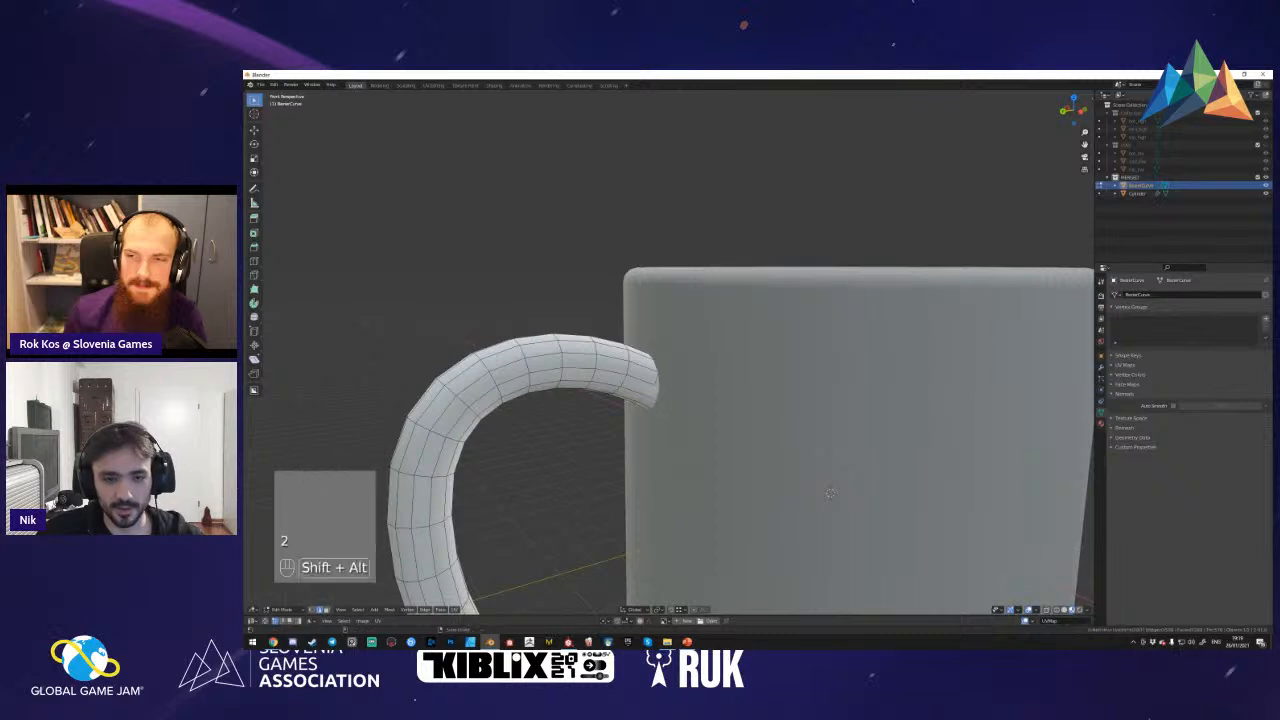
pyautogui.hotkey('shift', 'f')
pyautogui.scroll(3, 669, 400)
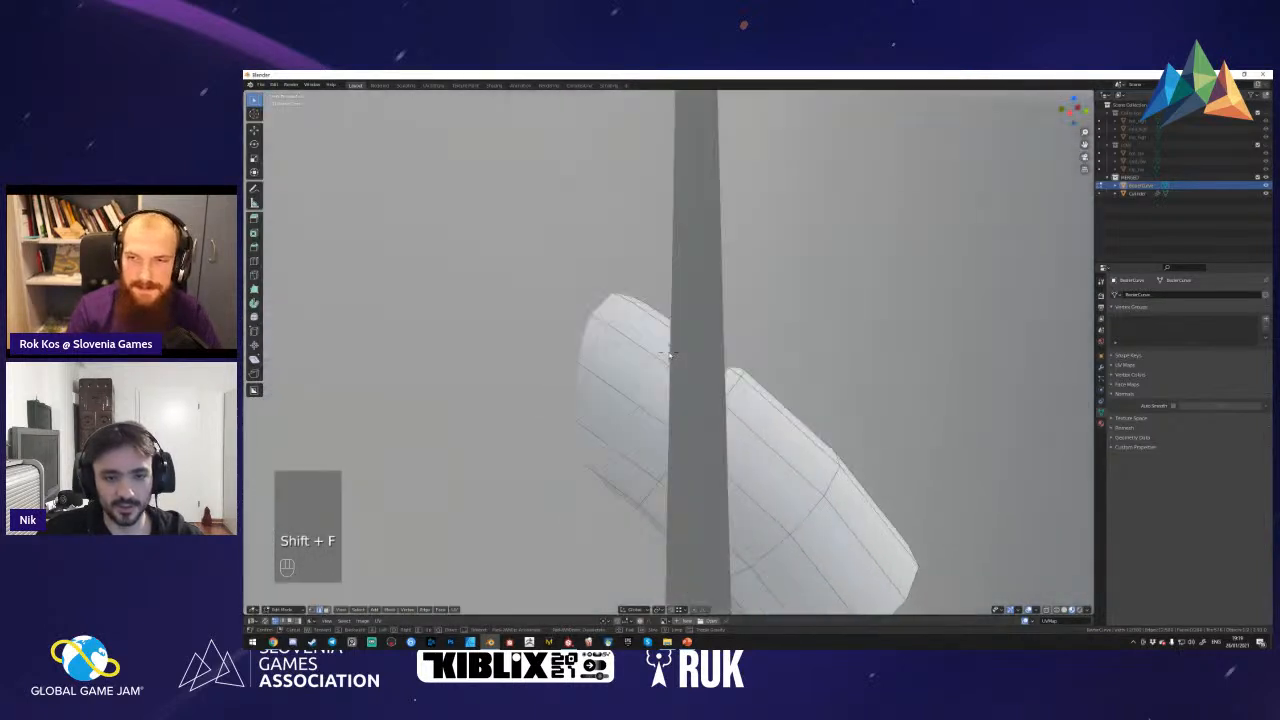
pyautogui.click(669, 352)
pyautogui.press('a')
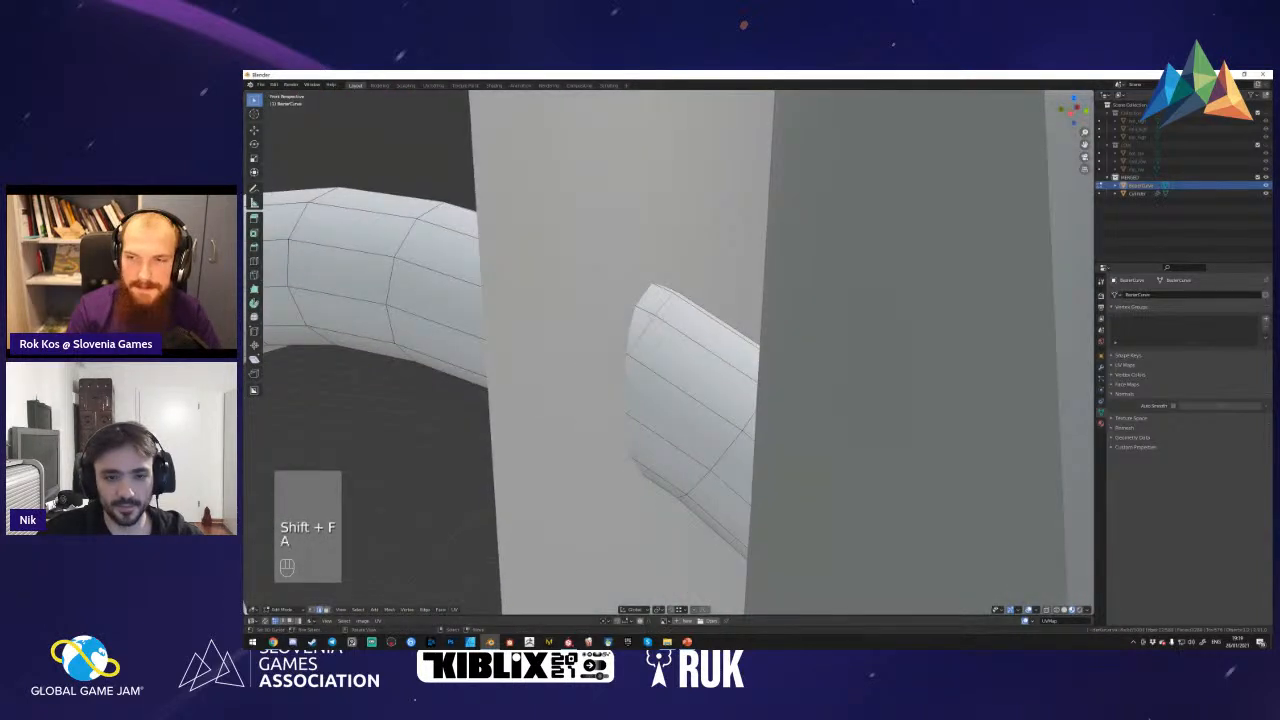
pyautogui.hotkey('ctrl', 'r')
pyautogui.press('a')
pyautogui.press('a')
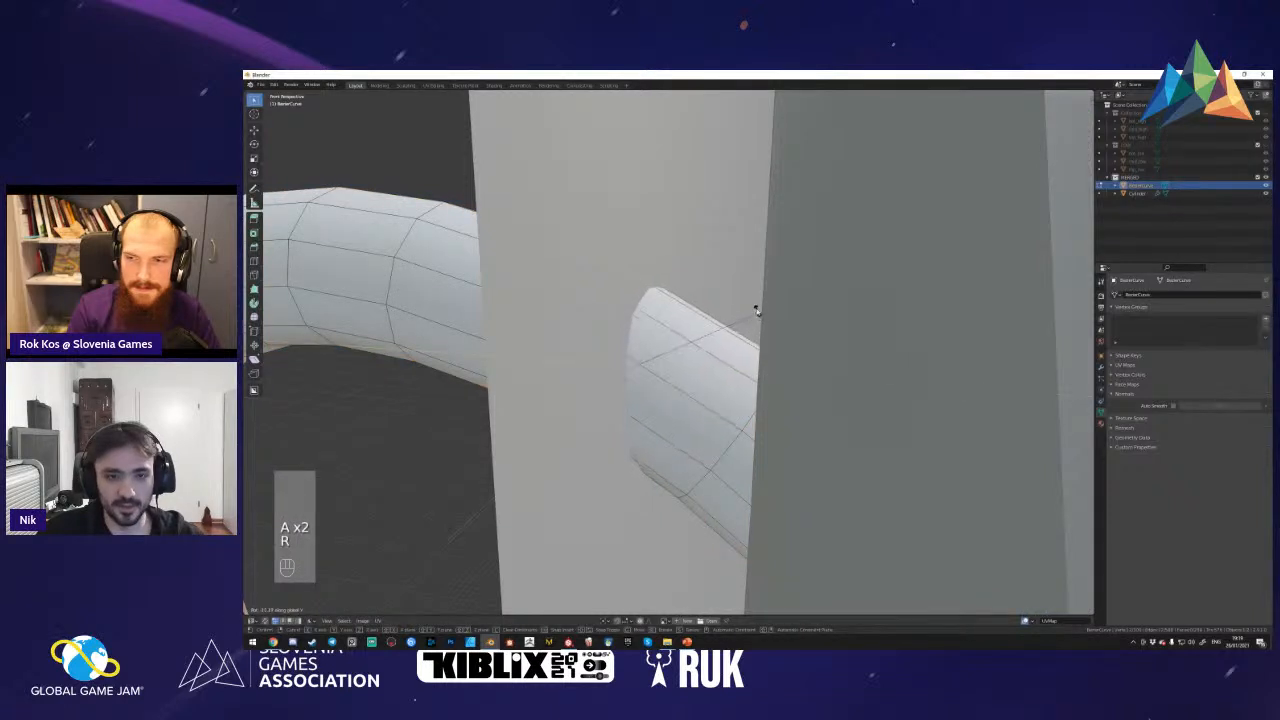
pyautogui.press('r')
# - Fine-tune the rotation of the handle's upper end loop and slide it along Y against the mug's wall
pyautogui.hotkey('shift', 'f')
pyautogui.scroll(-3, 669, 355)
pyautogui.click(677, 371)
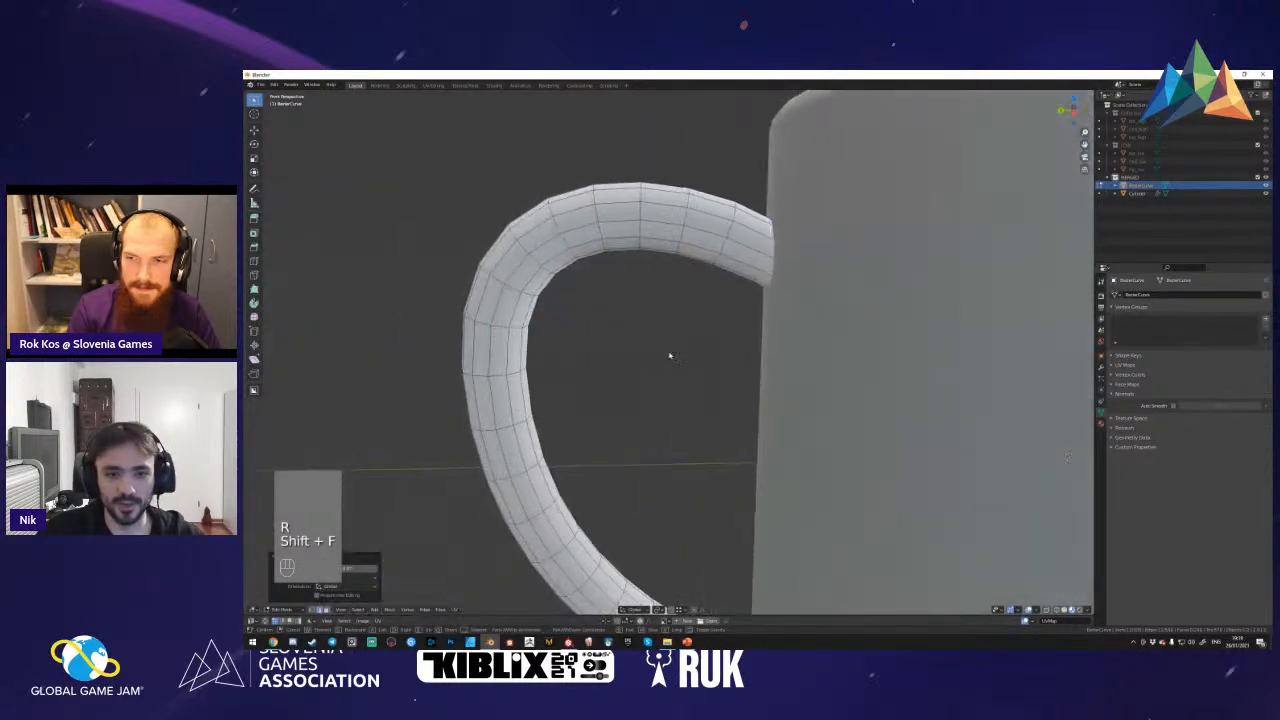
pyautogui.press('r')
pyautogui.press('g')
pyautogui.press('y')
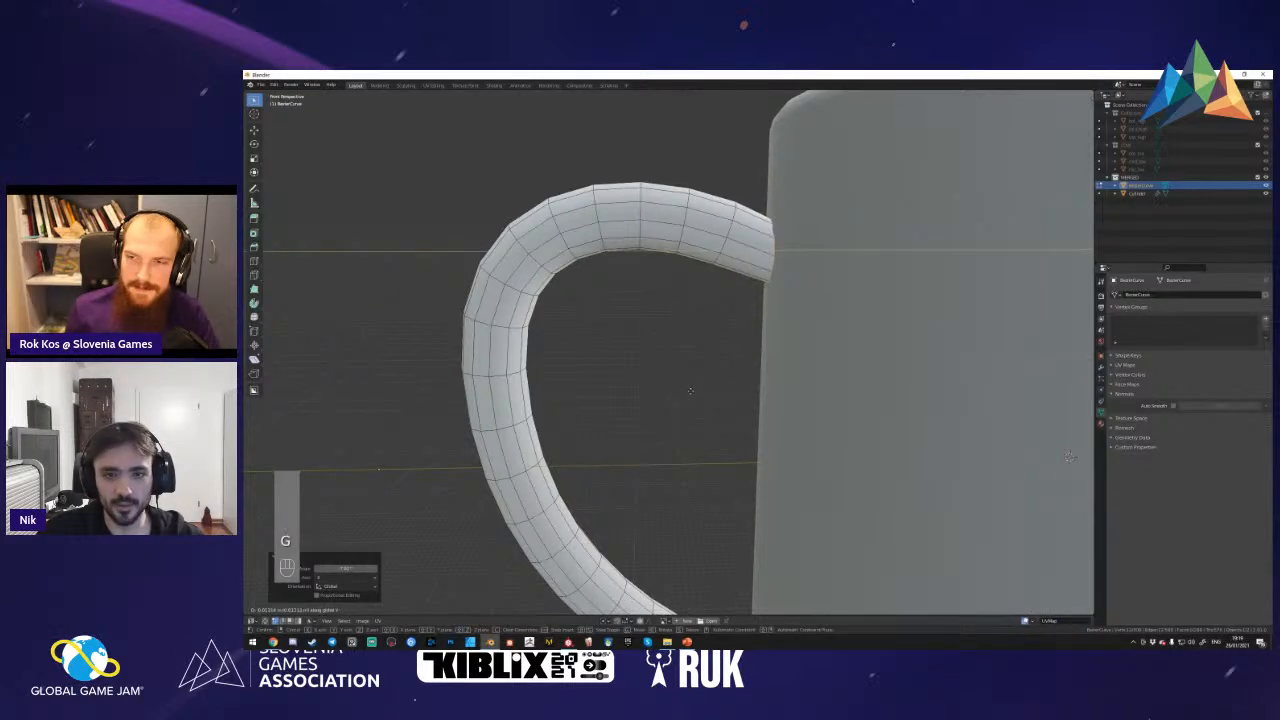
pyautogui.click(690, 391)
# - Extrude the edge loop at the handle's upper end and scale it outward into a small flange
pyautogui.hotkey('shift', 'f')
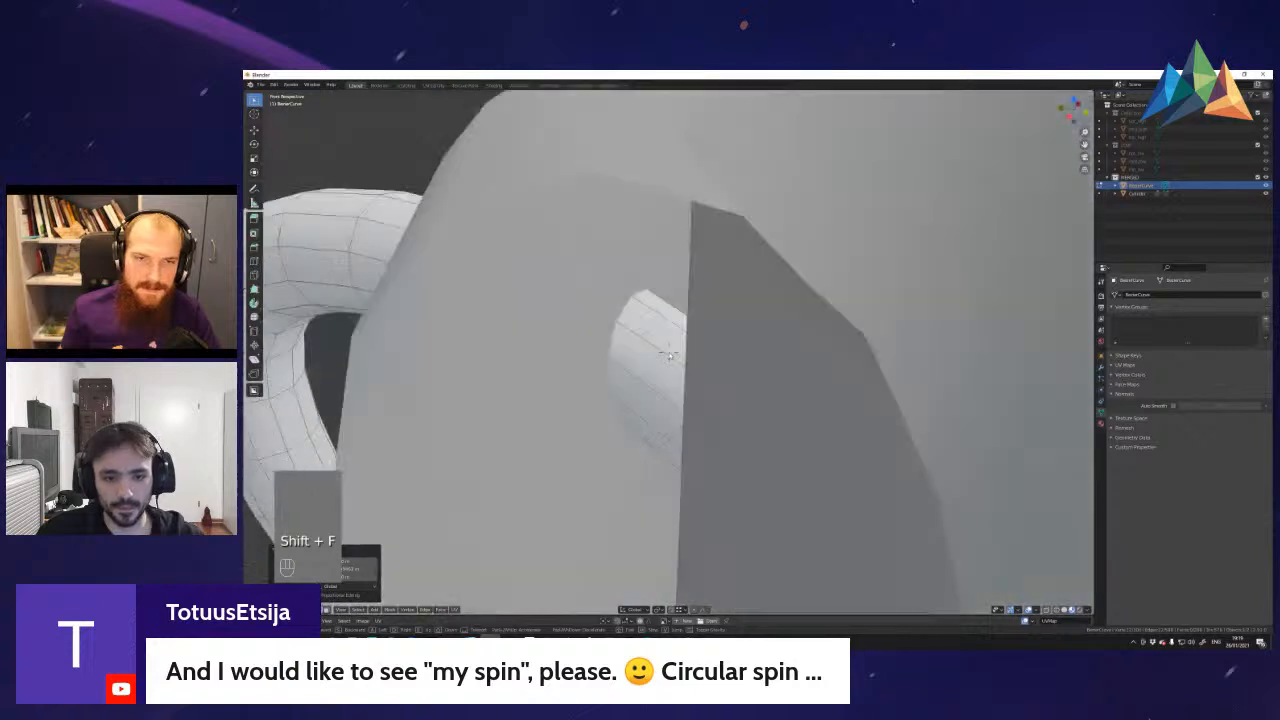
pyautogui.click(670, 356)
pyautogui.press('3')
pyautogui.keyDown('alt'); pyautogui.click(670, 357); pyautogui.keyUp('alt')
pyautogui.hotkey('shift', 'f')
pyautogui.rightClick(668, 356)
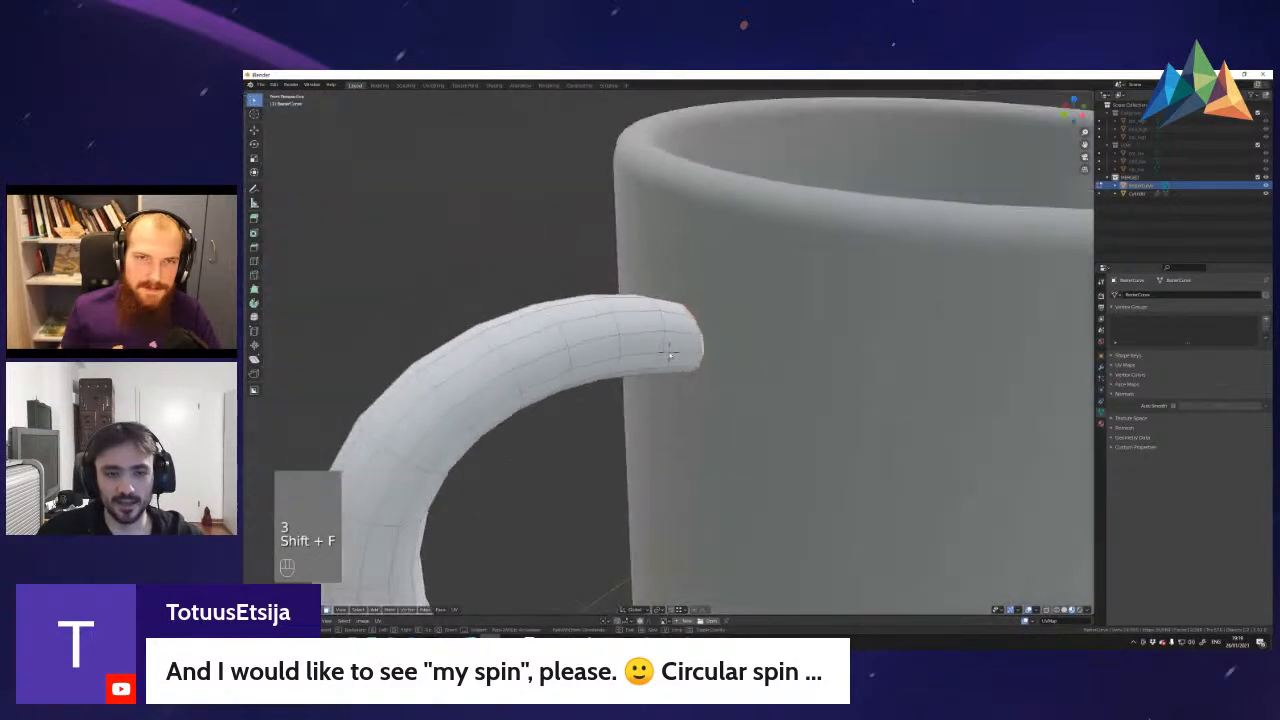
pyautogui.press('e')
pyautogui.press('s')
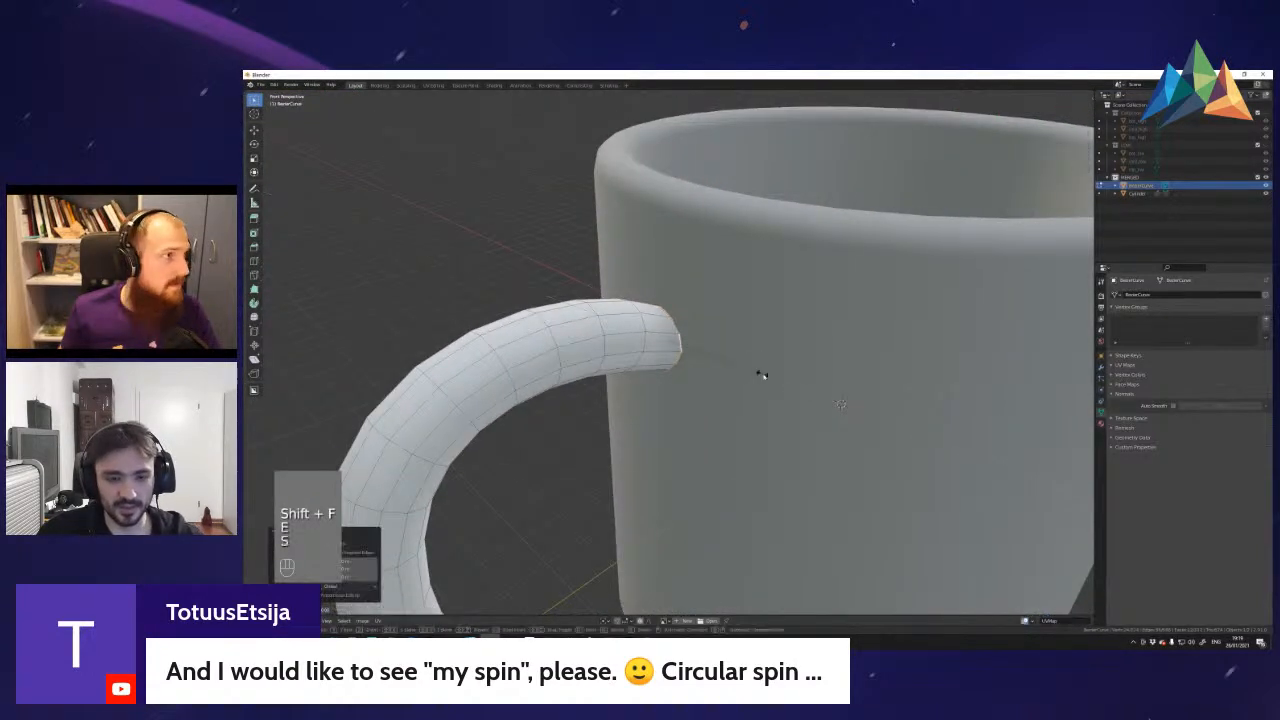
pyautogui.click(784, 374)
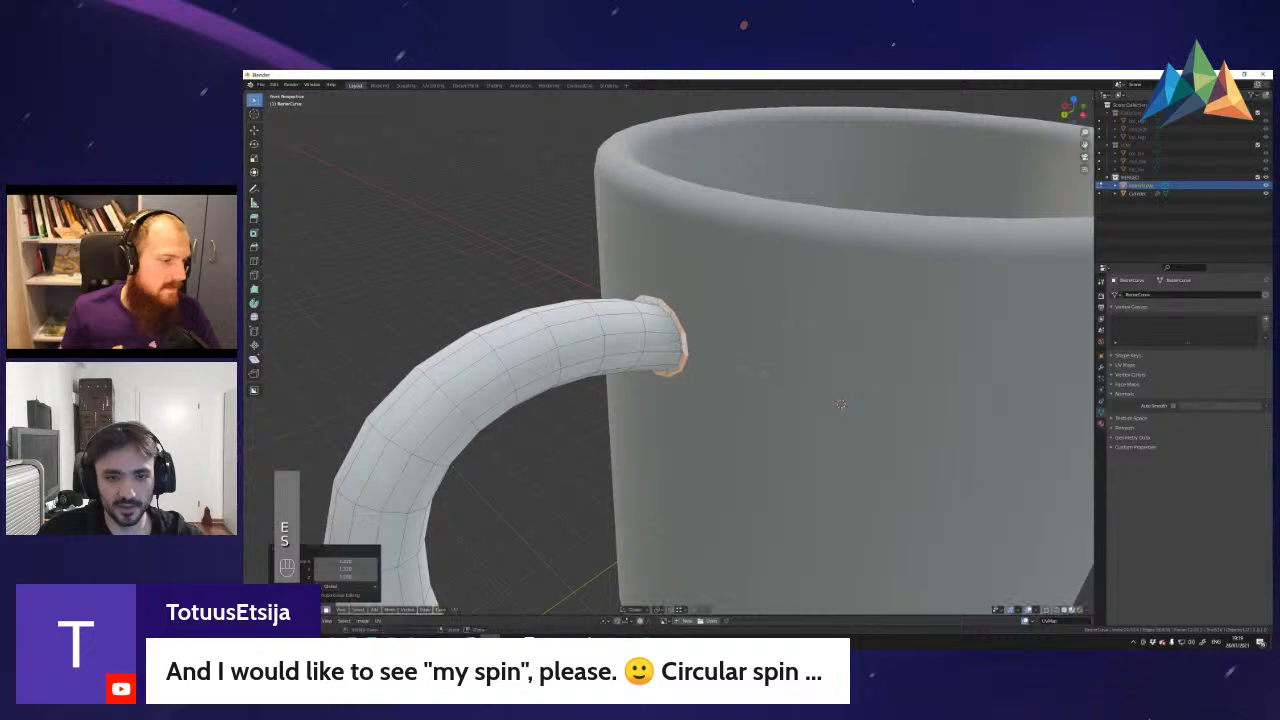
# - Bevel the edge loop where the upper flange meets the handle, leave mesh editing and deselect everything
pyautogui.press('a')
pyautogui.press('2')
pyautogui.hotkey('ctrl', 'b')
pyautogui.press('shift')
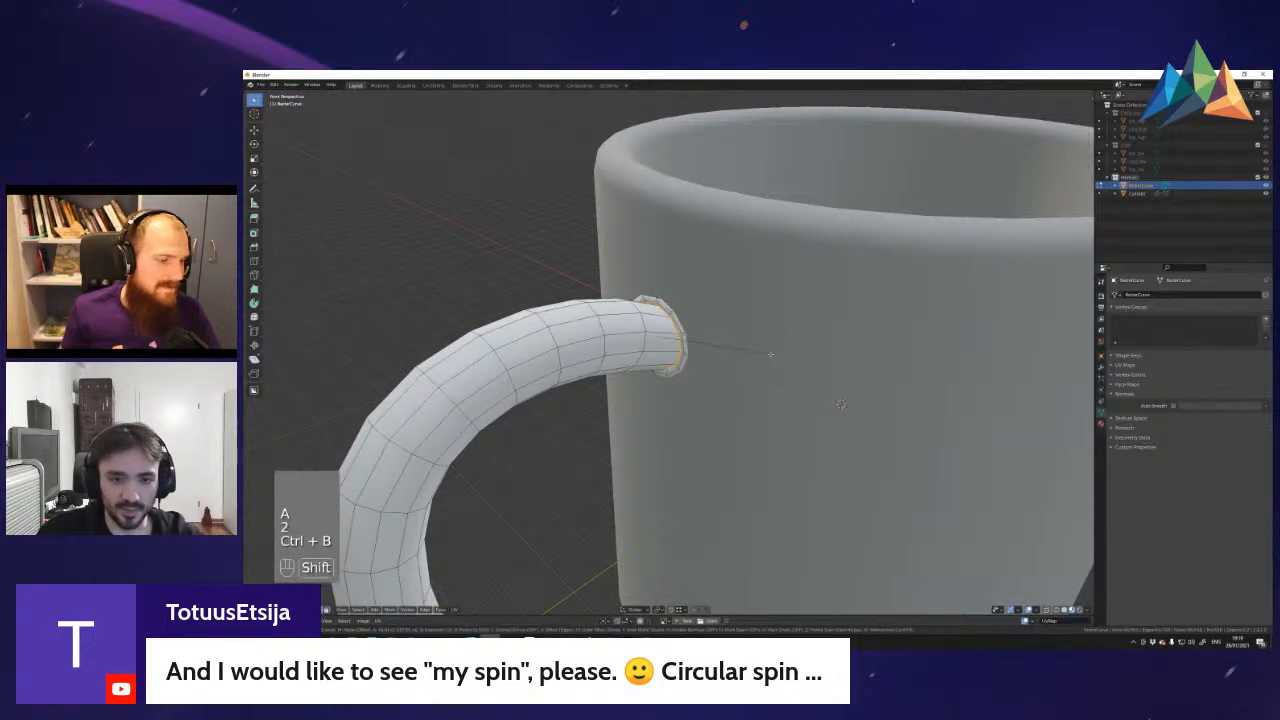
pyautogui.click(786, 357)
pyautogui.press('a')
pyautogui.keyDown('alt'); pyautogui.keyDown('shift'); pyautogui.rightClick(688, 344); pyautogui.keyUp('shift'); pyautogui.keyUp('alt')
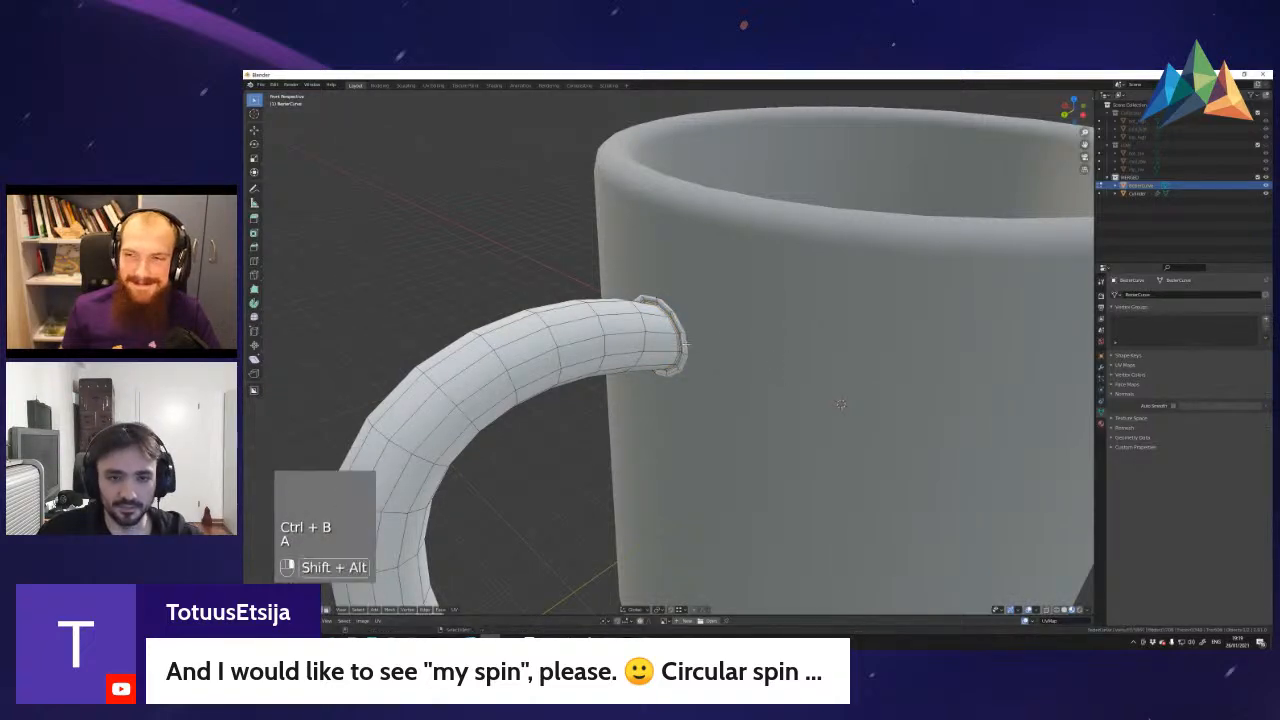
pyautogui.press('Tab')
pyautogui.hotkey('shift', 'f')
pyautogui.press('a')
pyautogui.hotkey('shift', 'f')
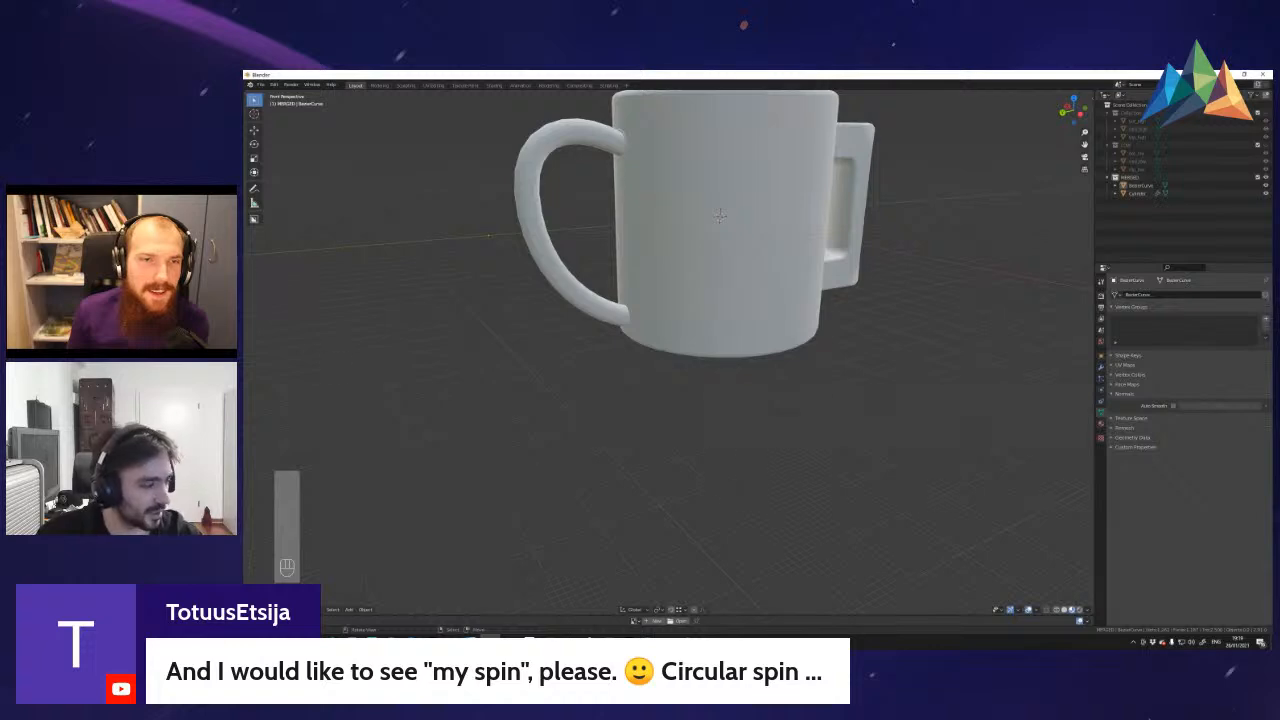
# - Add a Bezier curve in front of the mug and rotate it upright about the Y axis
pyautogui.hotkey('shift', 'f')
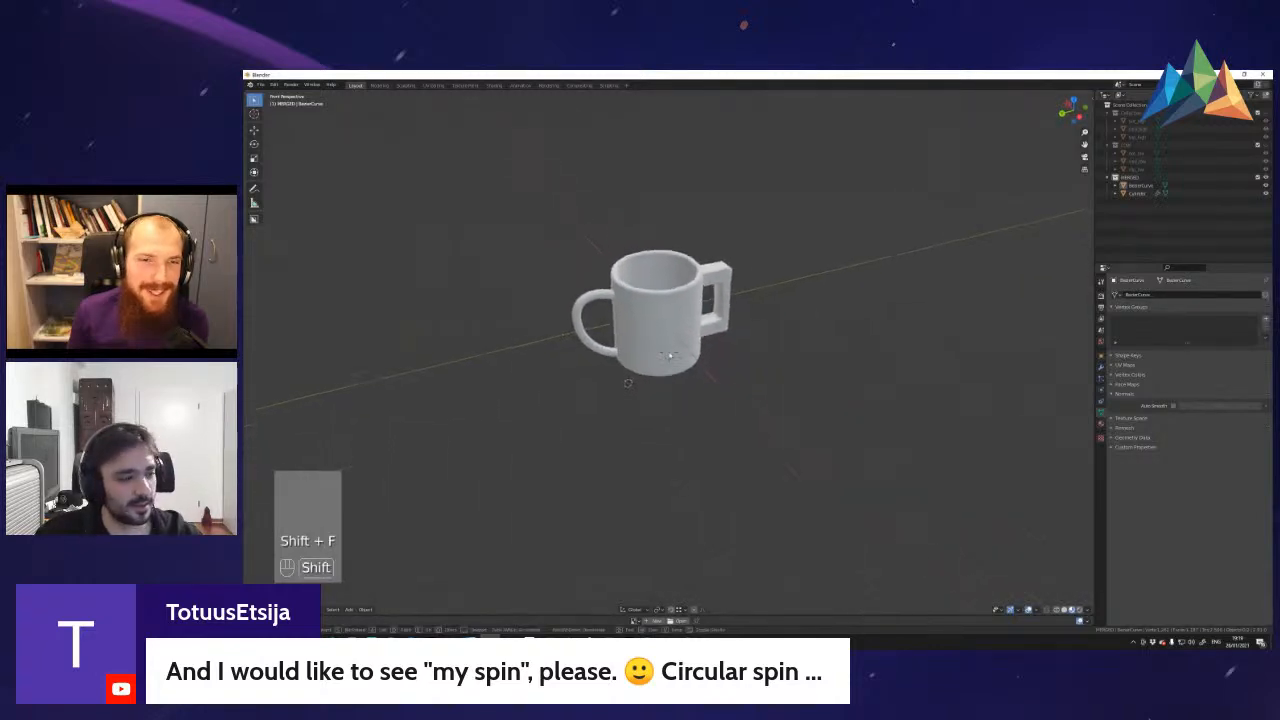
pyautogui.click(746, 357)
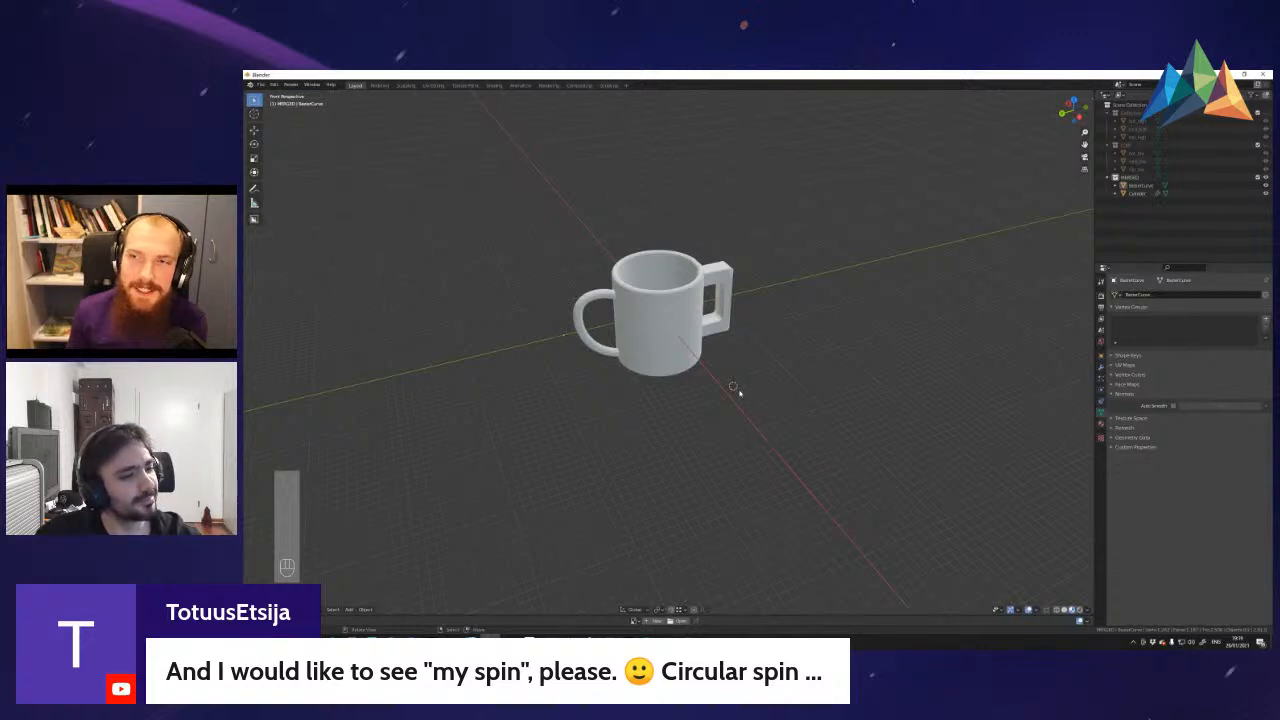
pyautogui.hotkey('shift', 'f')
pyautogui.click(670, 355)
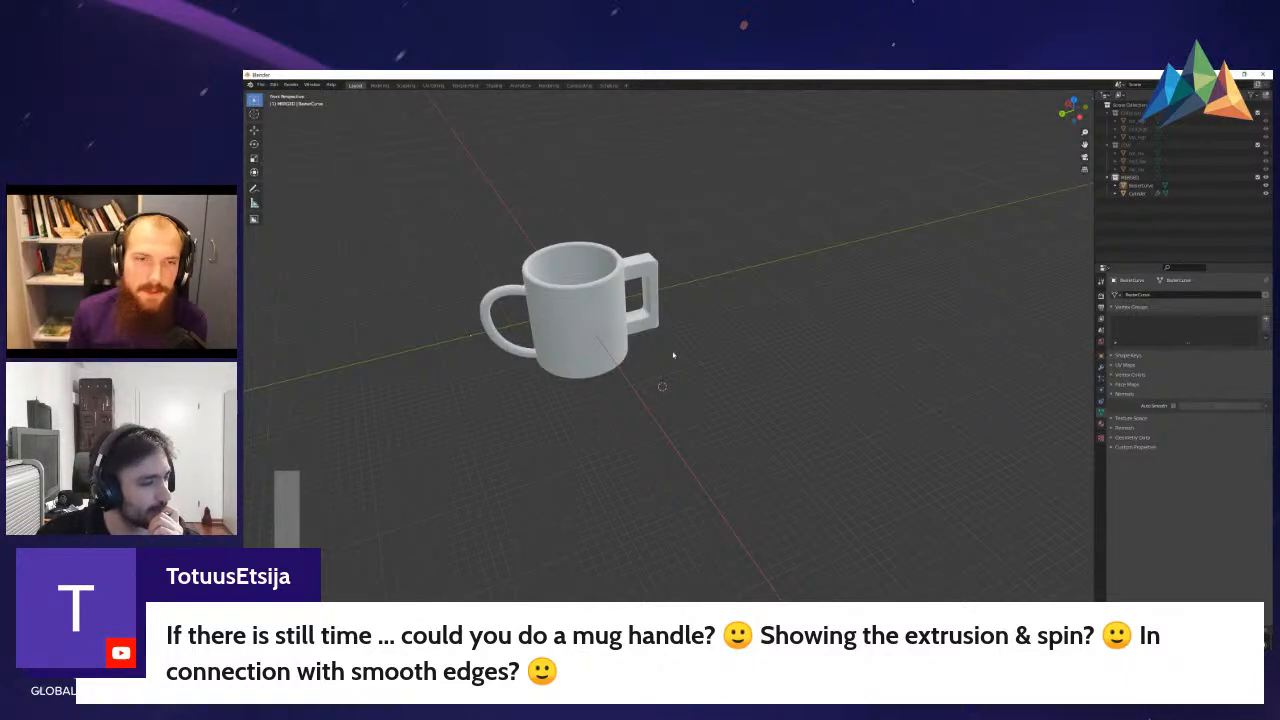
pyautogui.hotkey('shift', 'f')
pyautogui.click(747, 377)
pyautogui.hotkey('shift', 'a')
pyautogui.moveTo(770, 408)
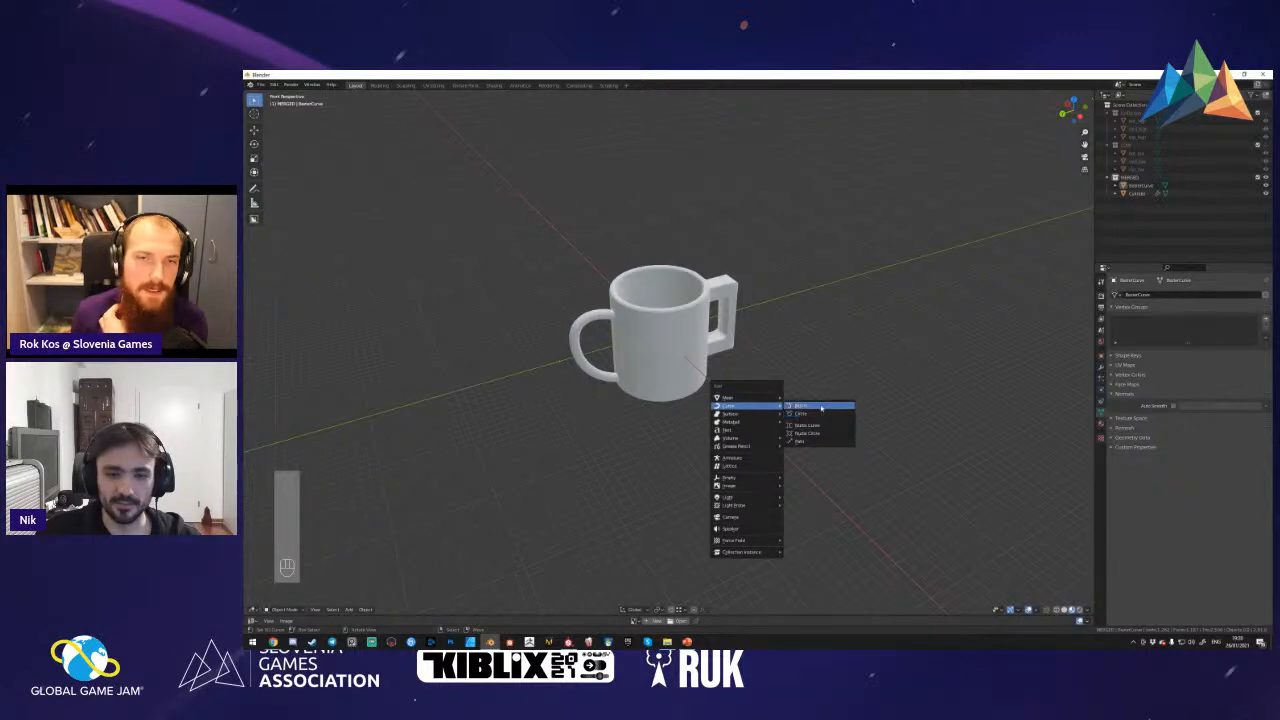
pyautogui.click(823, 409)
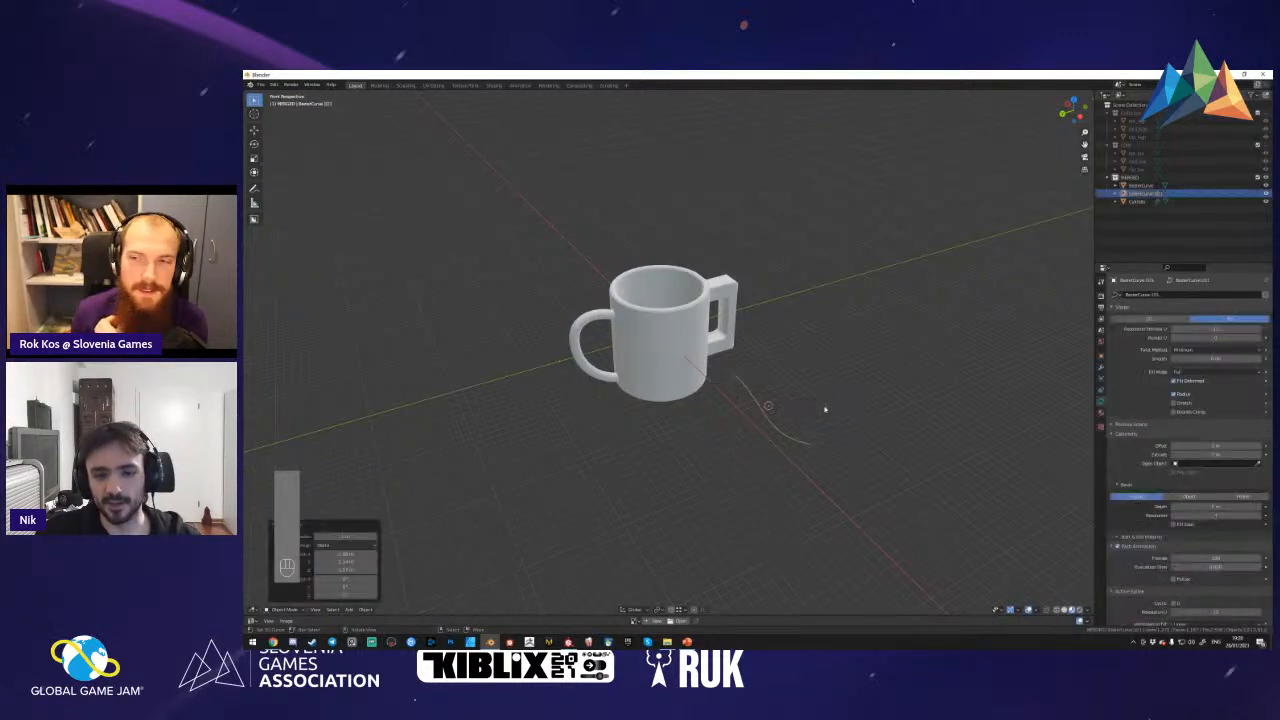
pyautogui.press('r')
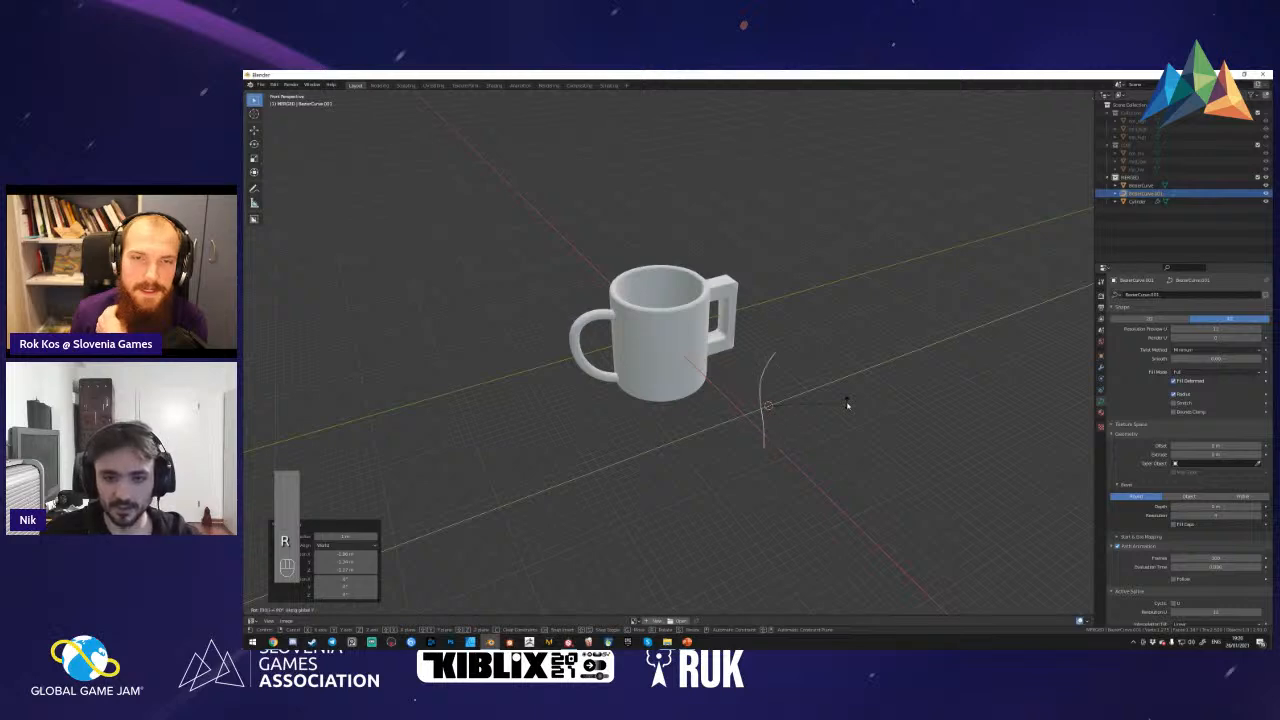
pyautogui.click(847, 404)
# - Raise the Bezier curve vertically and move it along Y to stand clear of the mug's square handle
pyautogui.hotkey('shift', 'f')
pyautogui.hotkey('shift', 'd')
pyautogui.click(670, 355)
pyautogui.press('g')
pyautogui.middleClick(669, 310)
pyautogui.click(667, 209)
pyautogui.press('g')
pyautogui.middleClick(735, 209)
pyautogui.click(823, 207)
pyautogui.hotkey('shift', 'f')
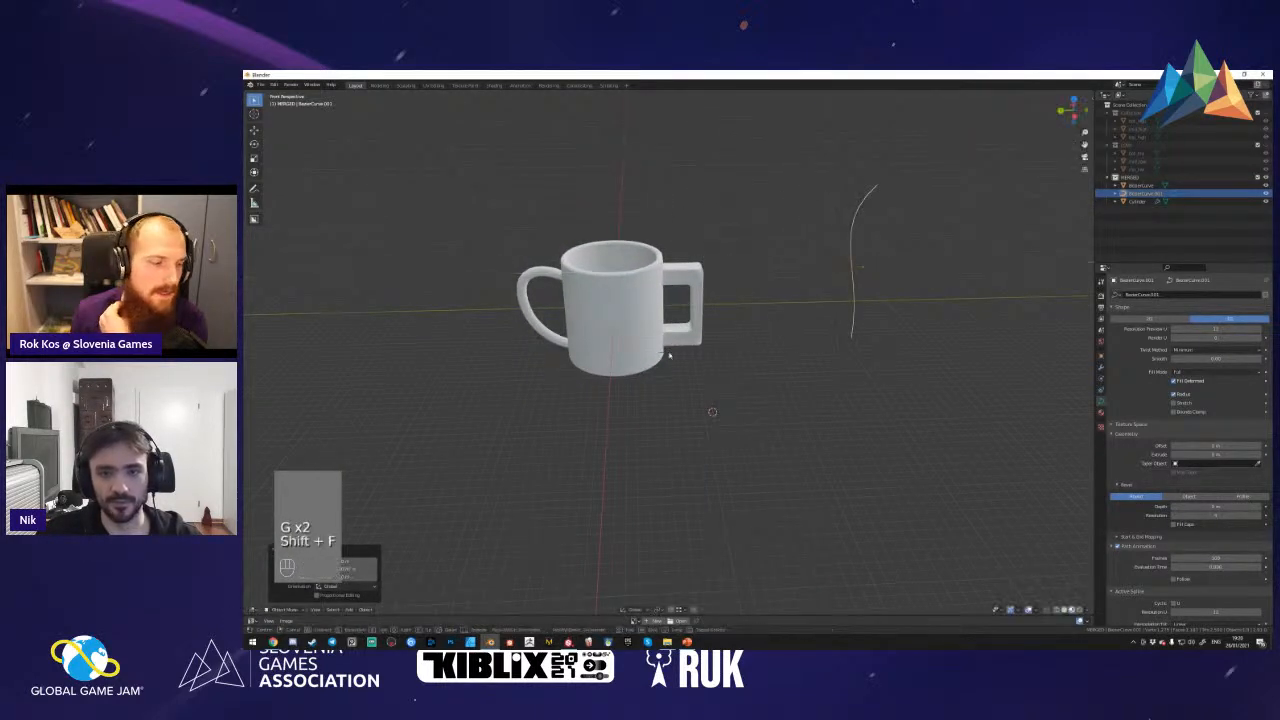
pyautogui.click(724, 333)
# - Move the curve's upper control point sideways towards the mug in edit mode and return to object mode
pyautogui.press('Tab')
pyautogui.press('g')
pyautogui.click(734, 350)
pyautogui.press('Tab')
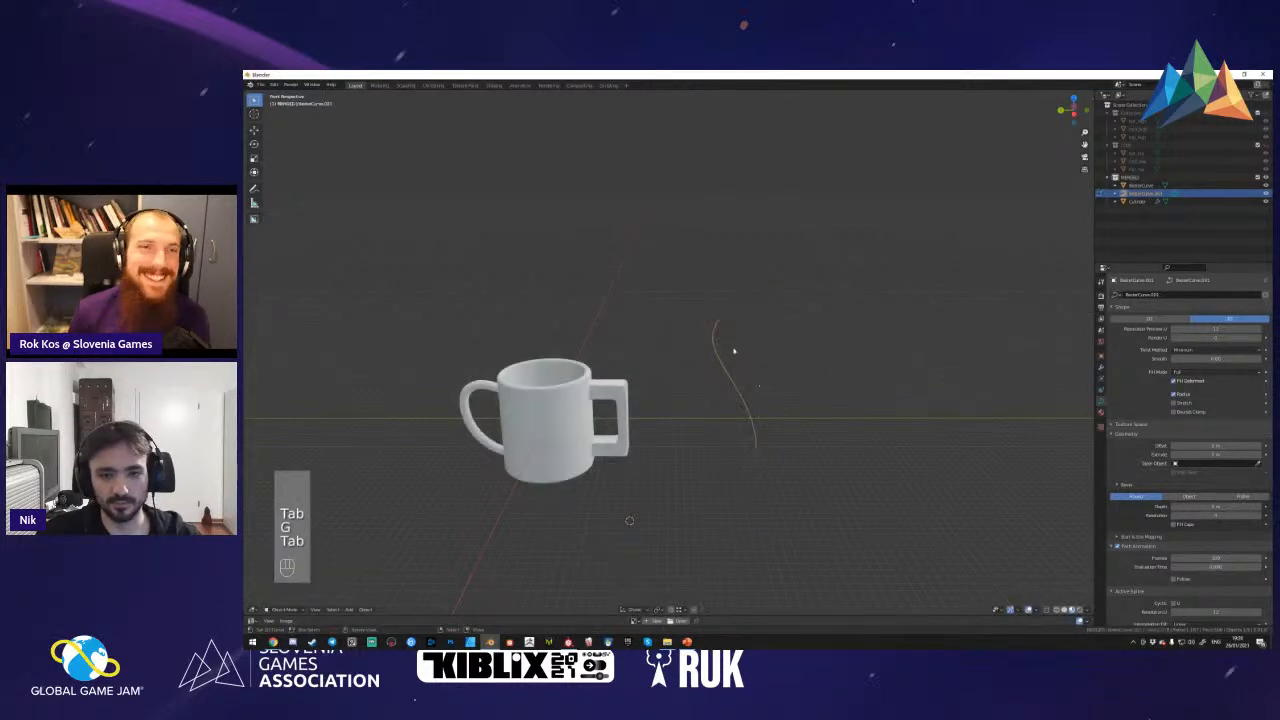
pyautogui.hotkey('shift', 'f')
pyautogui.click(826, 422)
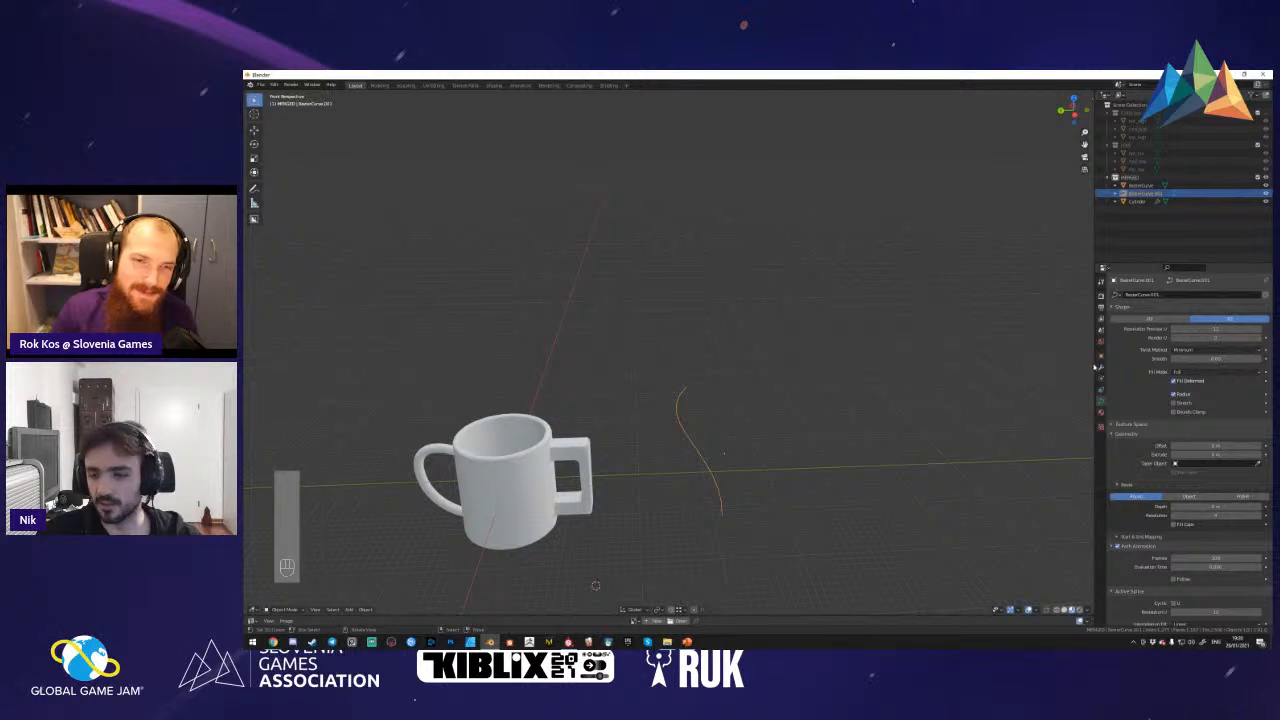
# - Add a Screw modifier to the curve and set its axis to X
pyautogui.click(1101, 369)
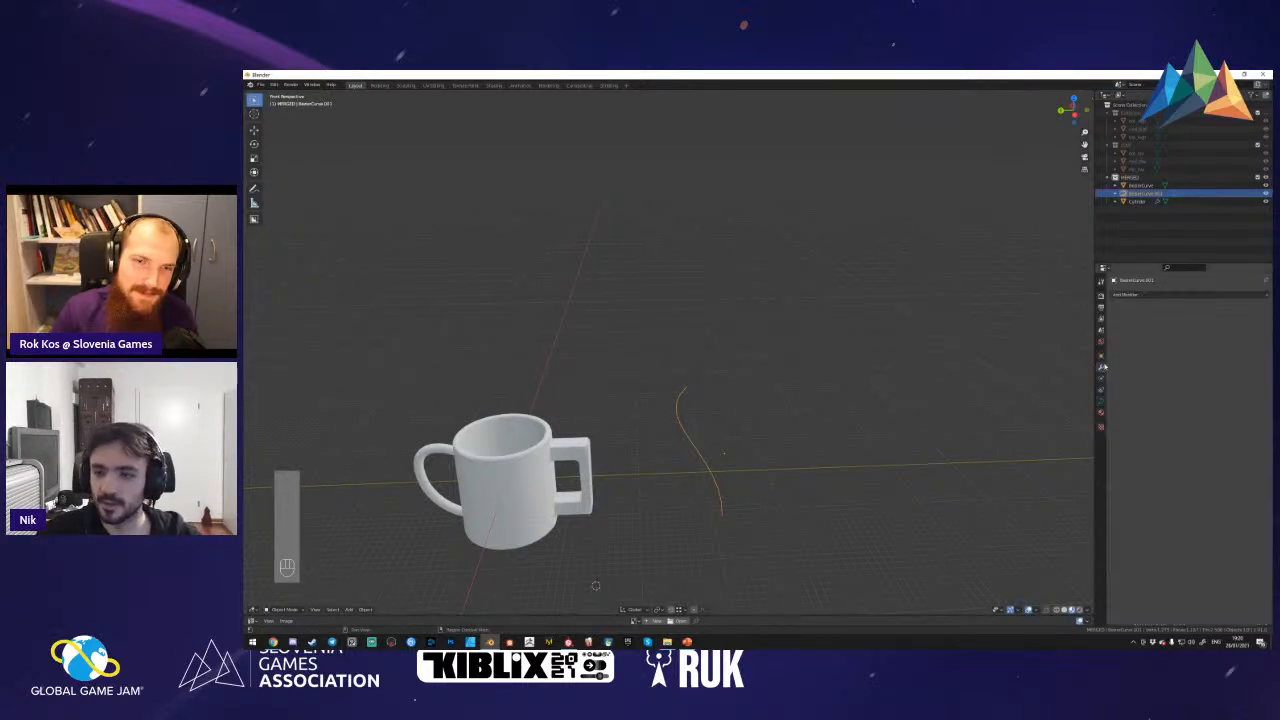
pyautogui.click(1130, 295)
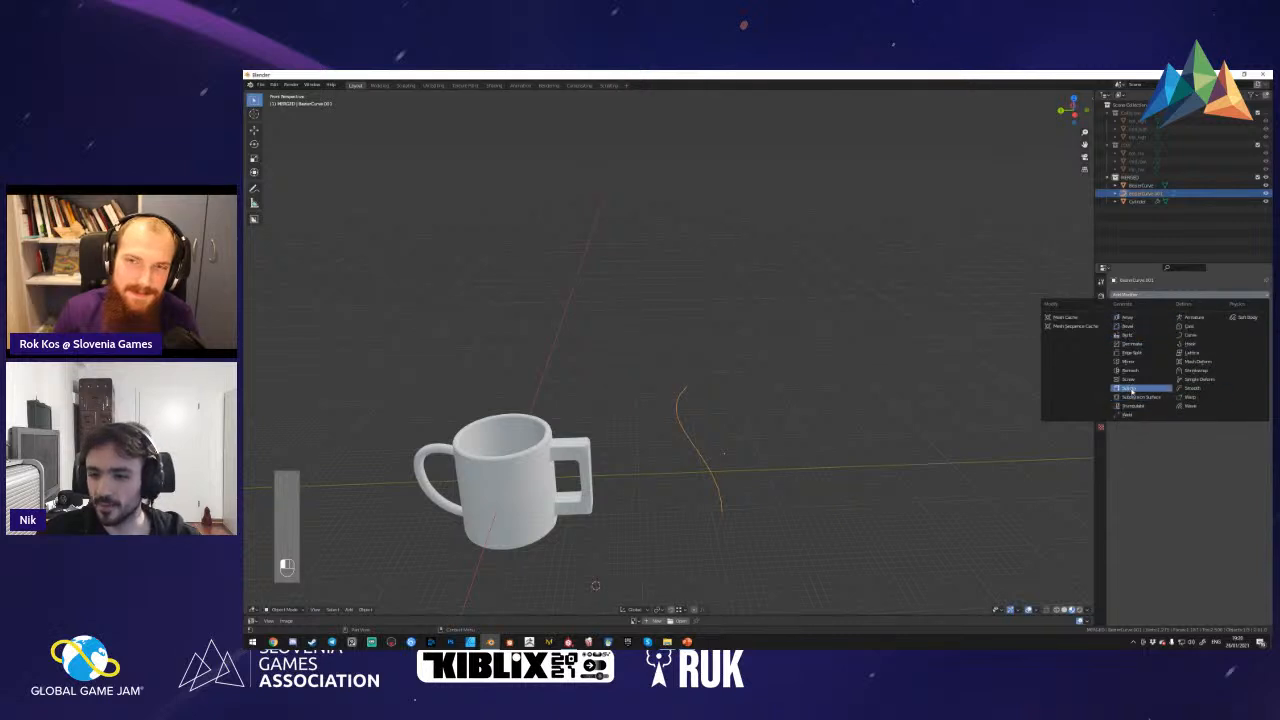
pyautogui.click(1134, 380)
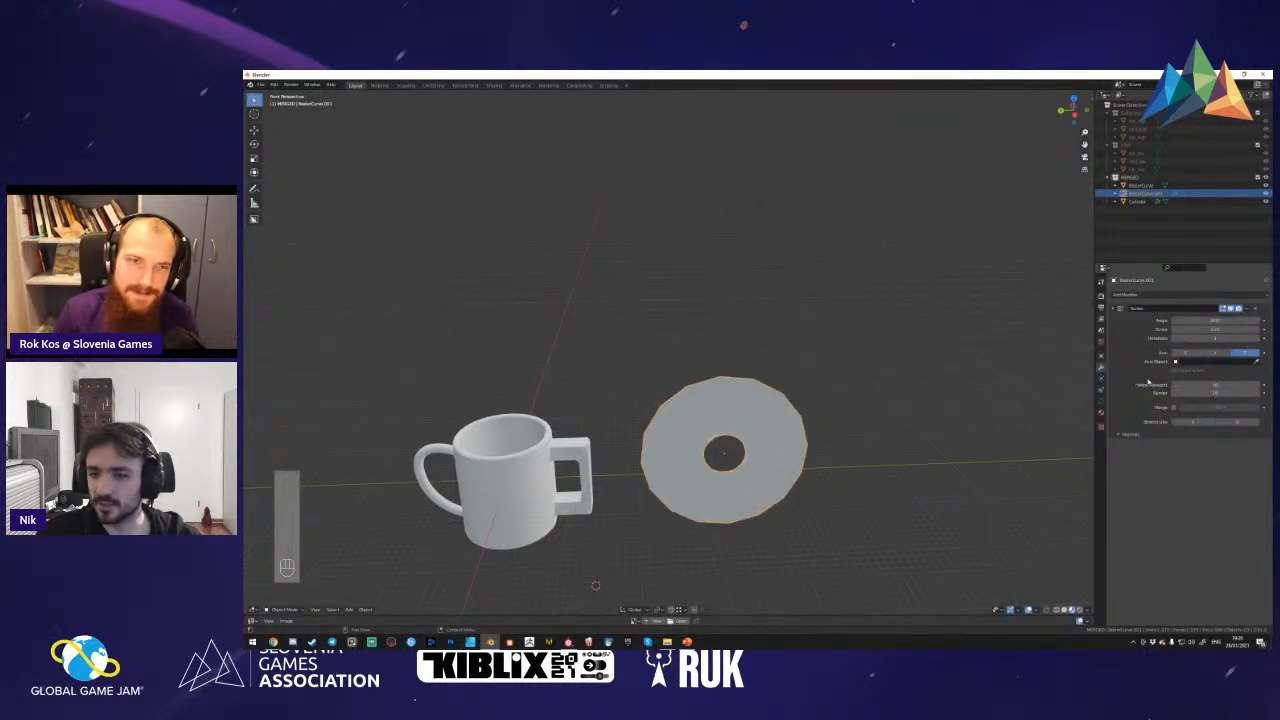
pyautogui.click(1216, 353)
pyautogui.click(1196, 354)
# - Move the profile's bottom control point outward along Y and rotate the upper point's handles to vertical
pyautogui.press('Tab')
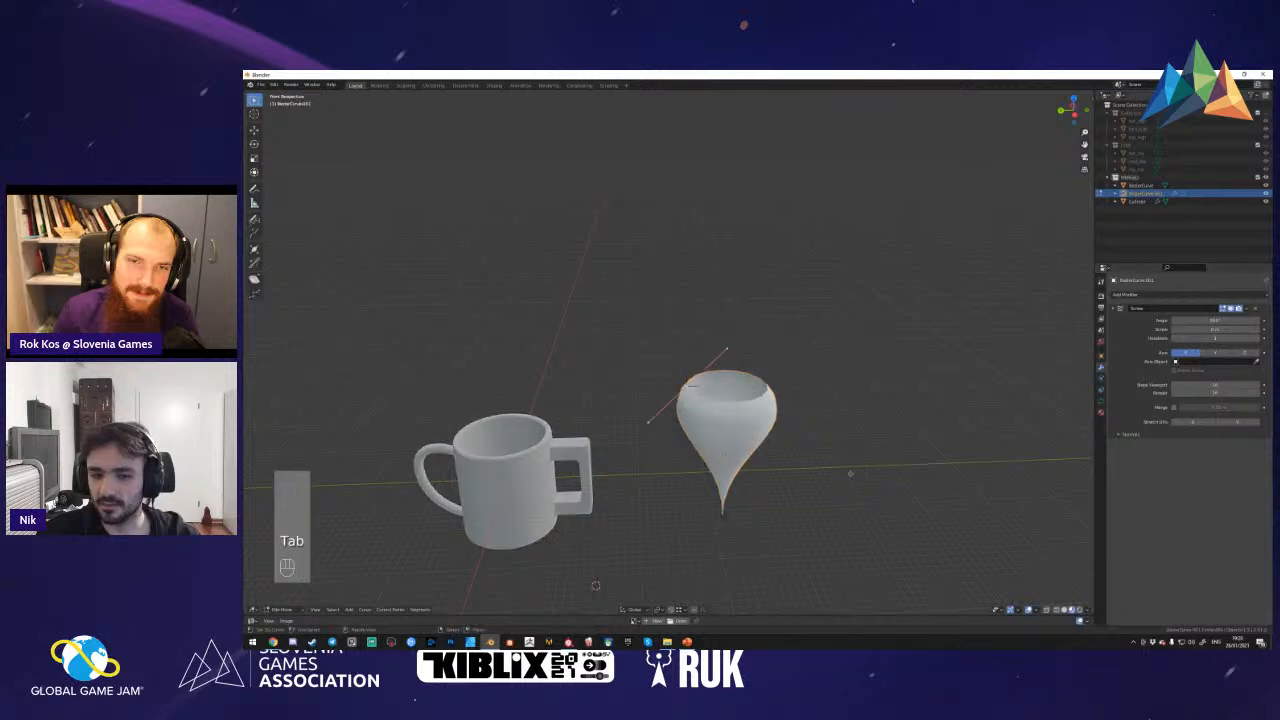
pyautogui.press('g')
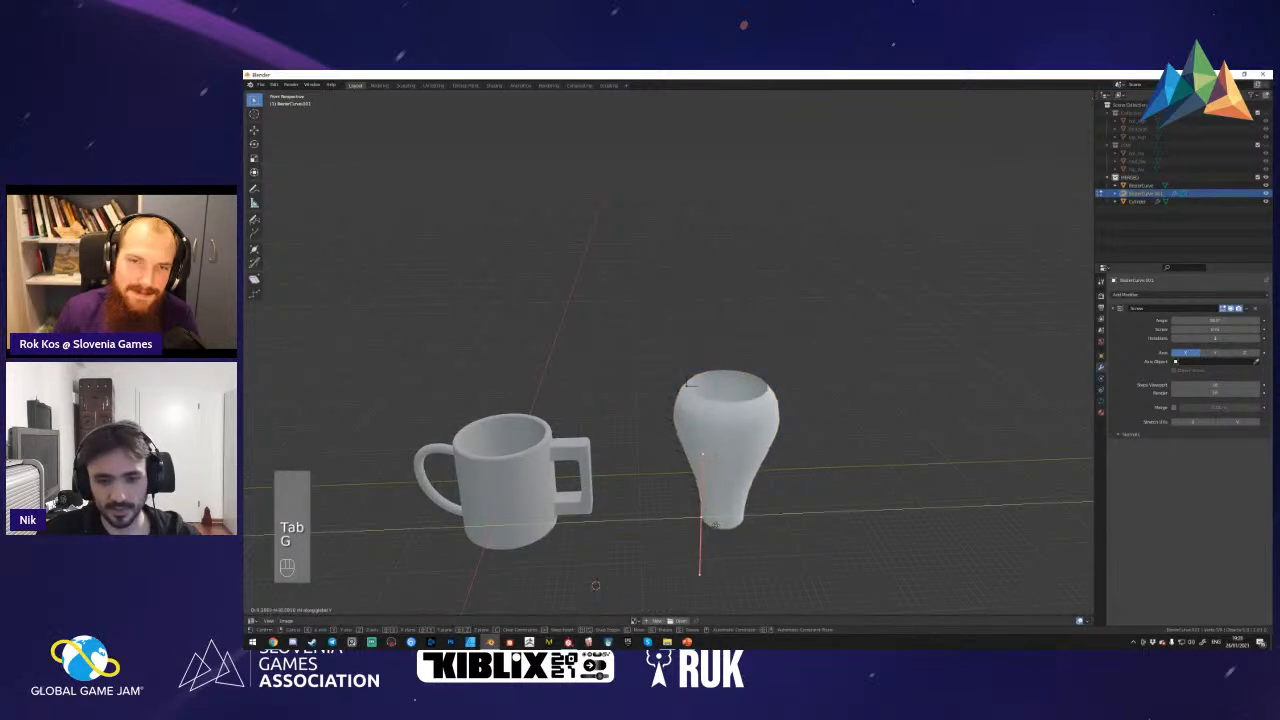
pyautogui.click(716, 524)
pyautogui.press('g')
pyautogui.press('r')
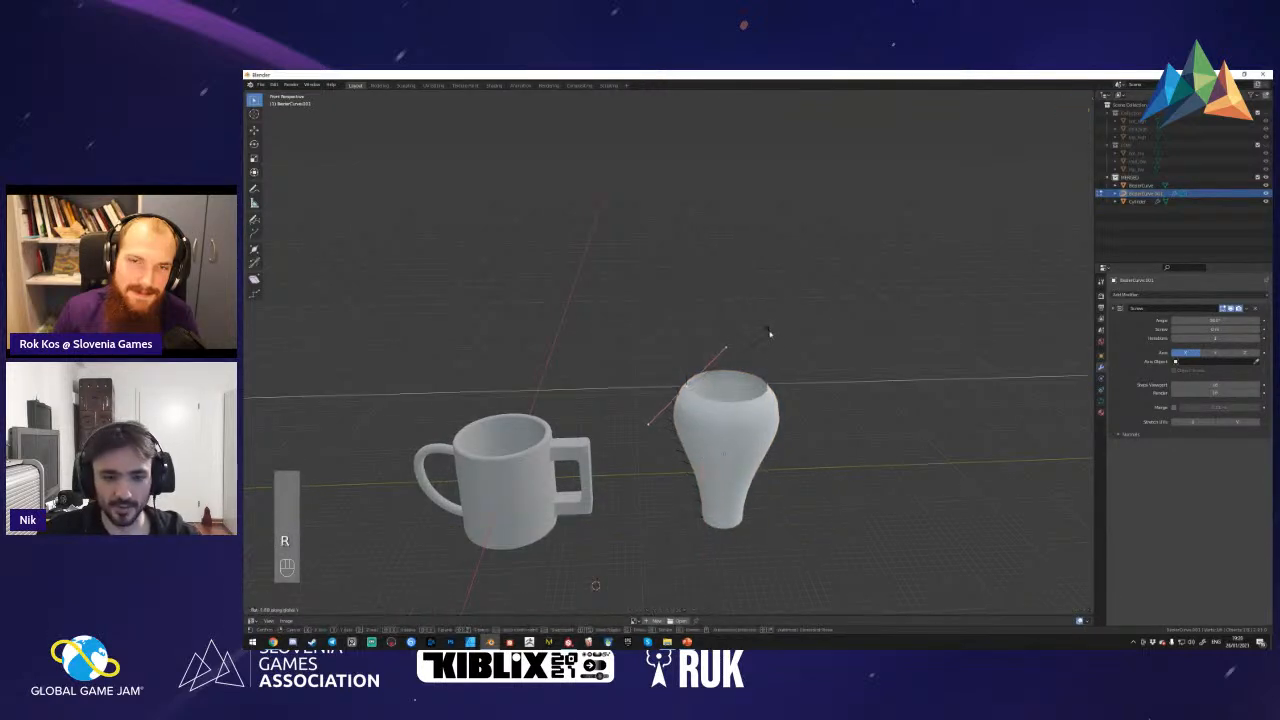
pyautogui.click(716, 308)
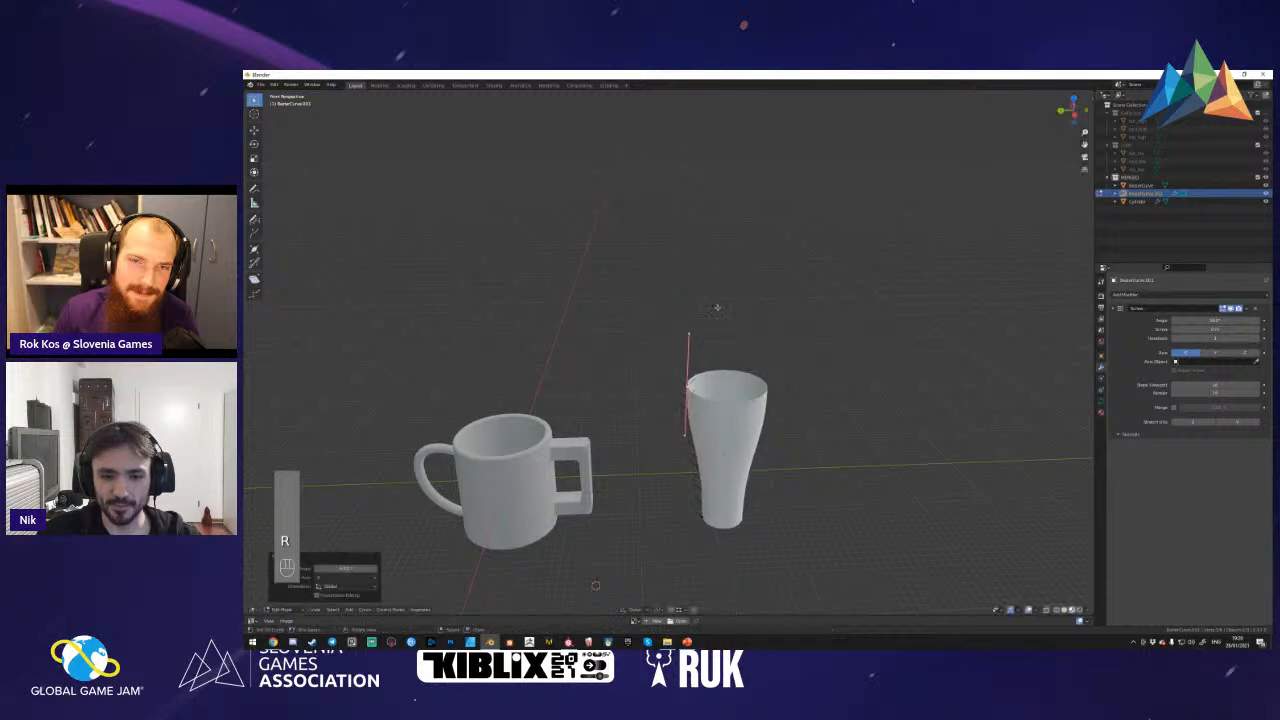
# - Extrude a new control point from the profile's upper end and move it straight up to make the vessel taller
pyautogui.press('e')
pyautogui.rightClick(687, 312)
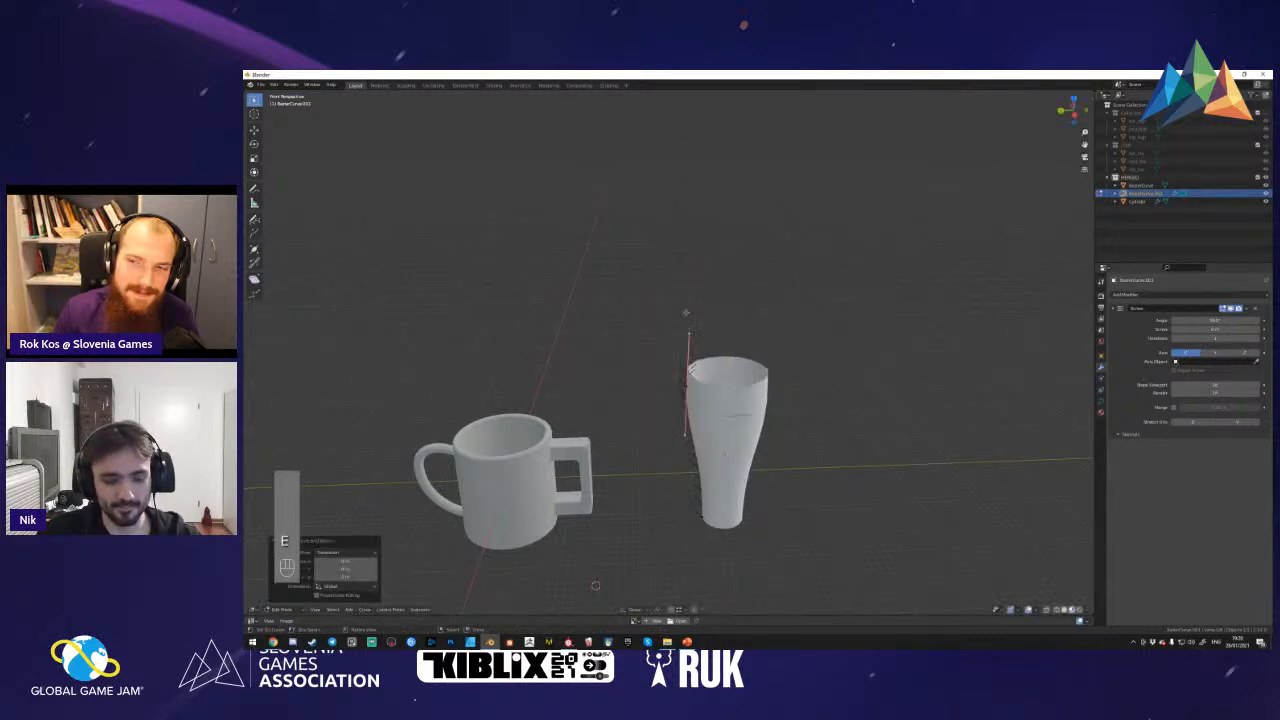
pyautogui.press('g')
pyautogui.middleClick(687, 265)
pyautogui.click(688, 227)
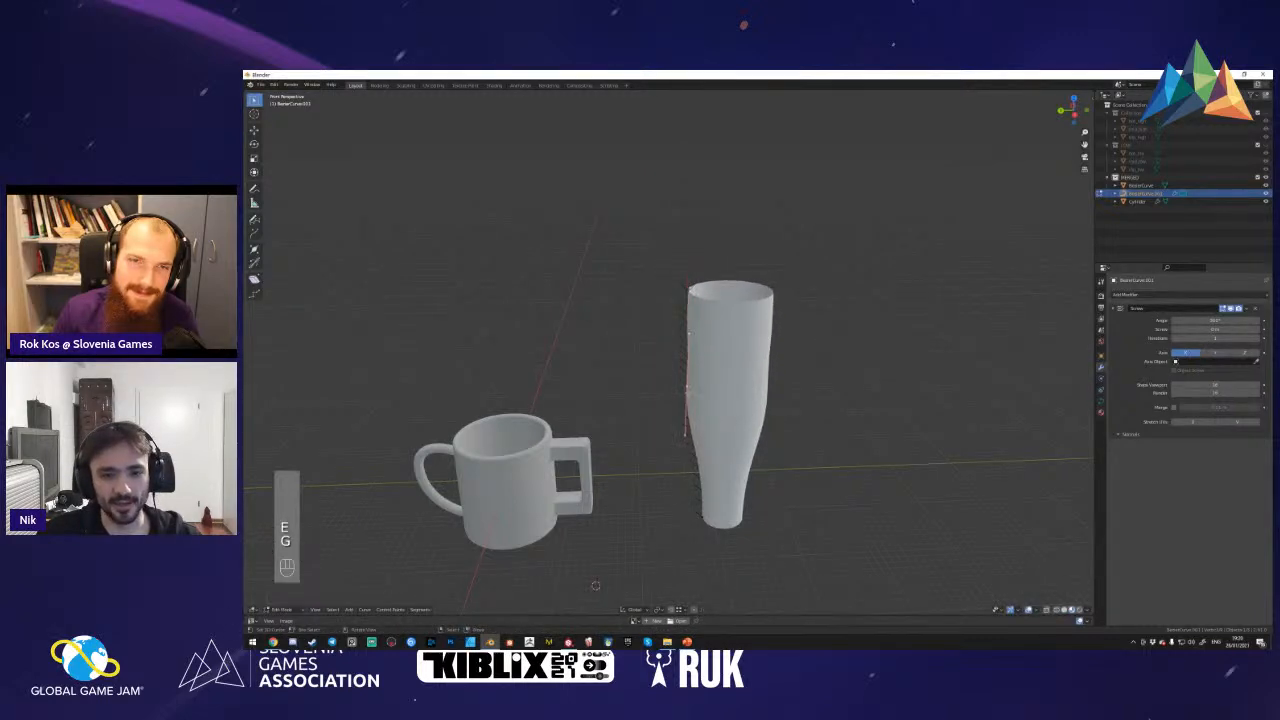
# - Move the profile's middle and top control points outward to widen the vessel's belly and rim
pyautogui.press('g')
pyautogui.click(686, 291)
pyautogui.press('g')
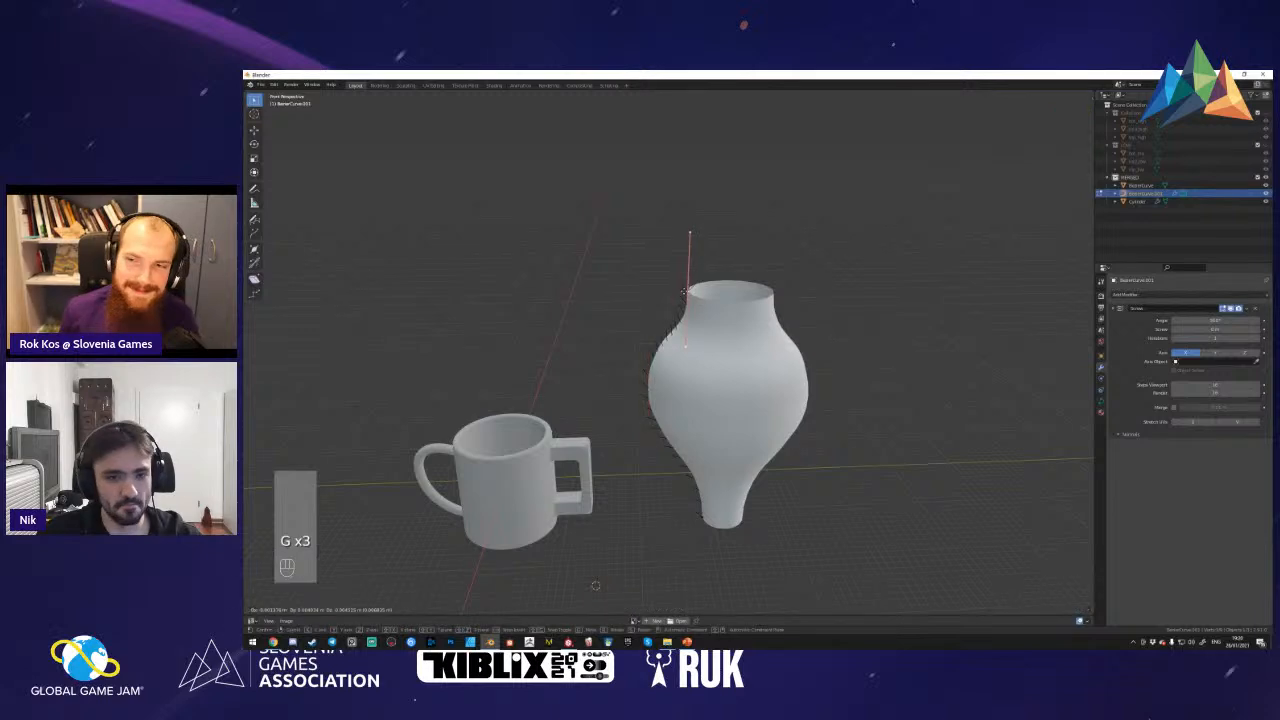
pyautogui.click(660, 293)
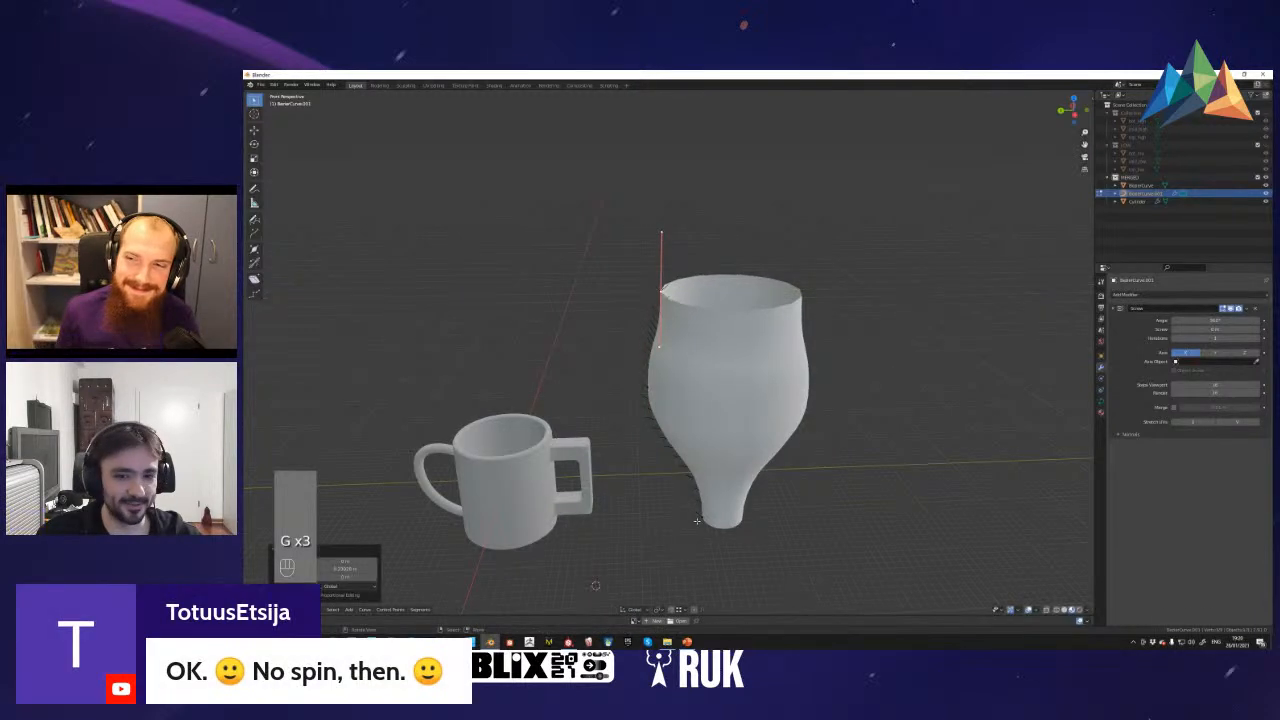
# - Move the bottom control point outward along Y to widen the base, leave edit mode and keep the vessel selected
pyautogui.click(700, 519)
pyautogui.press('s')
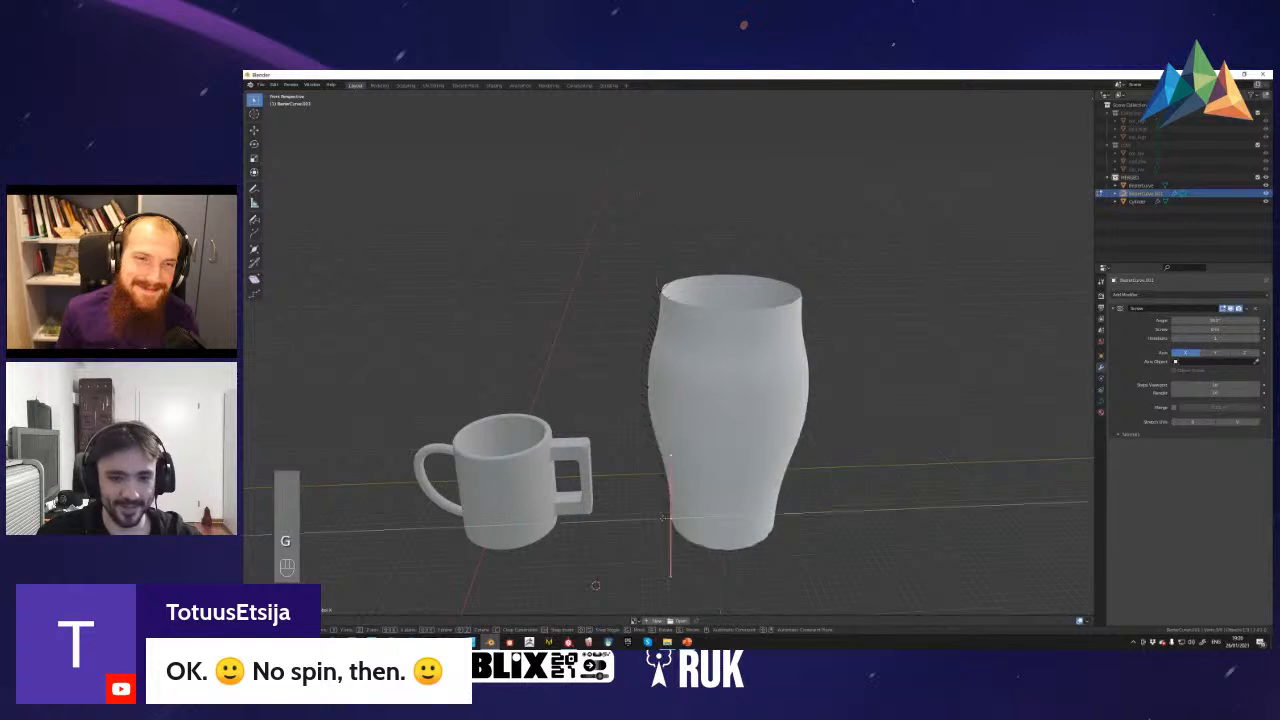
pyautogui.click(613, 505)
pyautogui.press('g')
pyautogui.press('Tab')
pyautogui.click(535, 451)
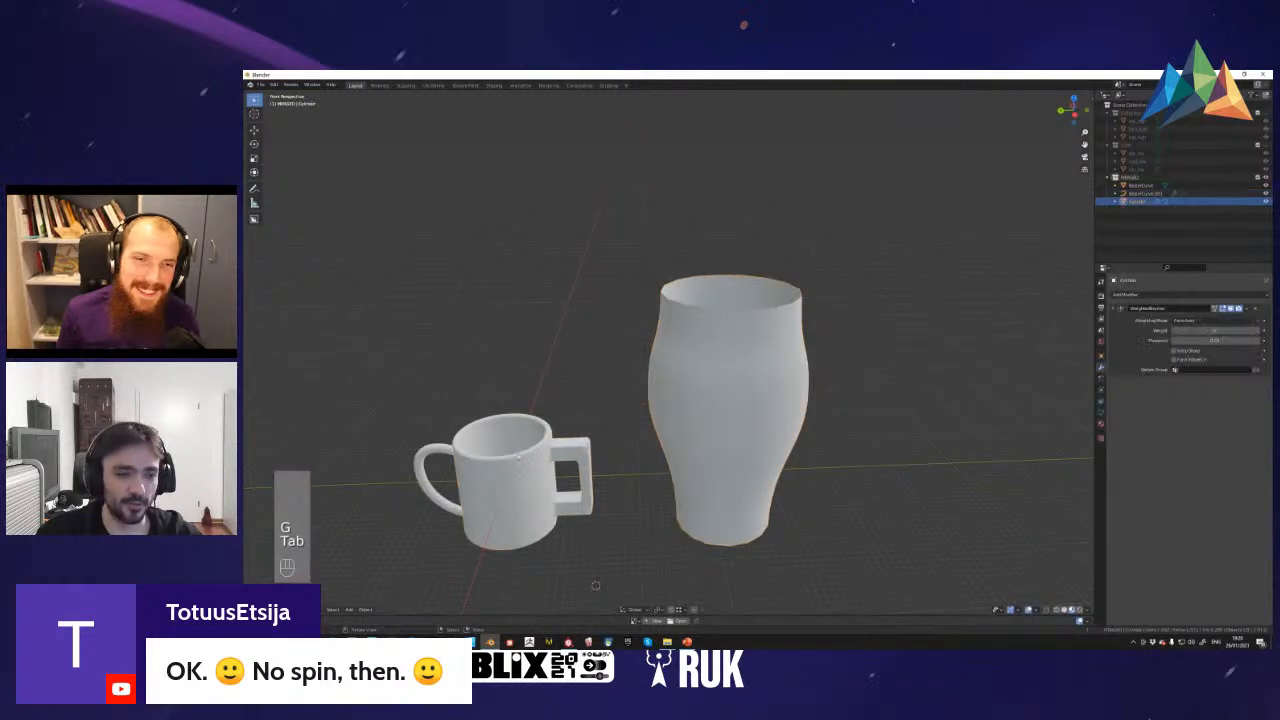
pyautogui.click(670, 300)
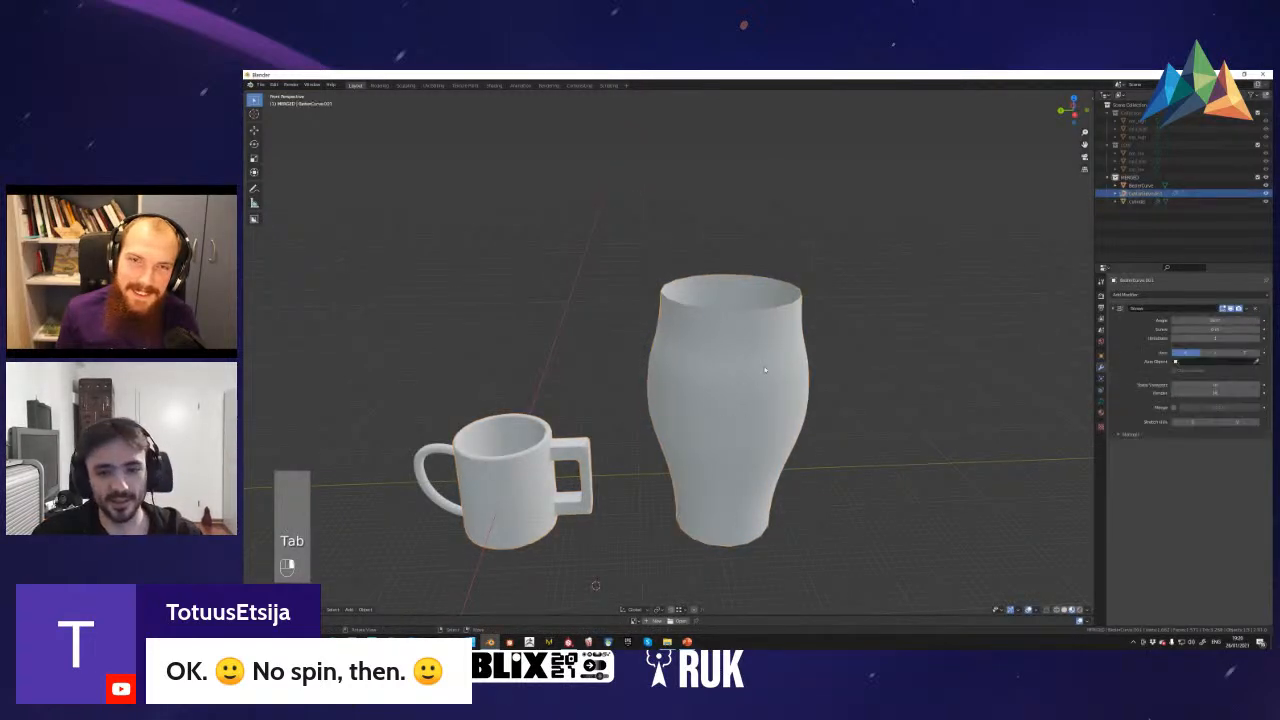
# - Move the profile's middle control point inward along Y to straighten the vessel's wall
pyautogui.press('Tab')
pyautogui.press('g')
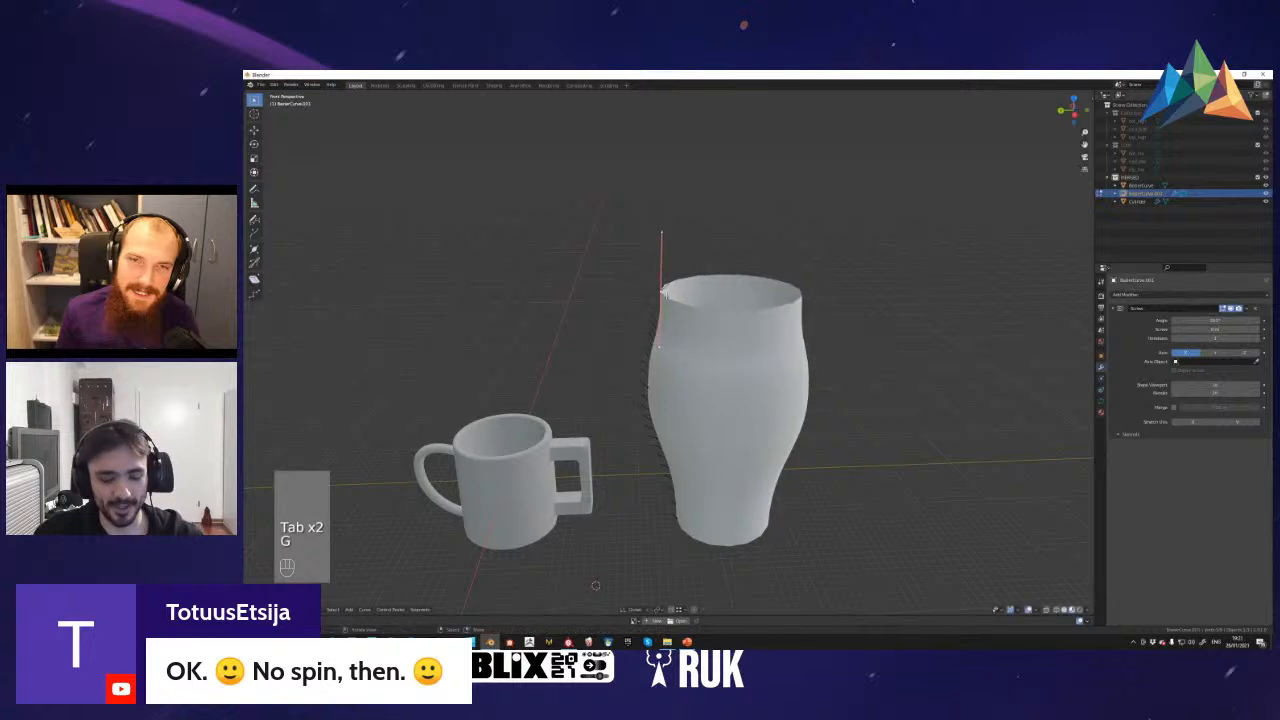
pyautogui.click(649, 387)
pyautogui.press('g')
pyautogui.press('y')
pyautogui.click(662, 374)
# - Raise the profile's bottom control point along Z to shorten the base and leave curve editing
pyautogui.click(678, 519)
pyautogui.press('g')
pyautogui.press('z')
pyautogui.click(684, 465)
pyautogui.press('Tab')
pyautogui.hotkey('shift', 'f')
pyautogui.press('s')
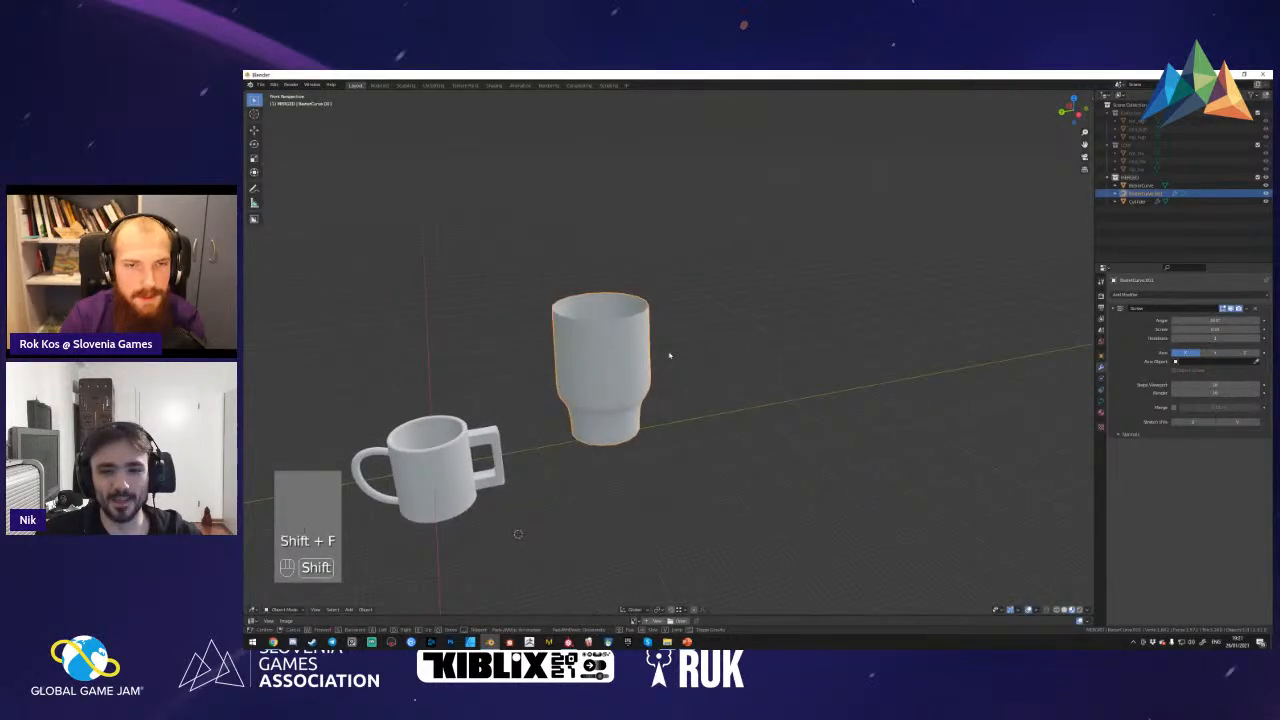
pyautogui.click(669, 355)
# - Try bulging the vessel by moving the profile's middle control point outward
pyautogui.press('Tab')
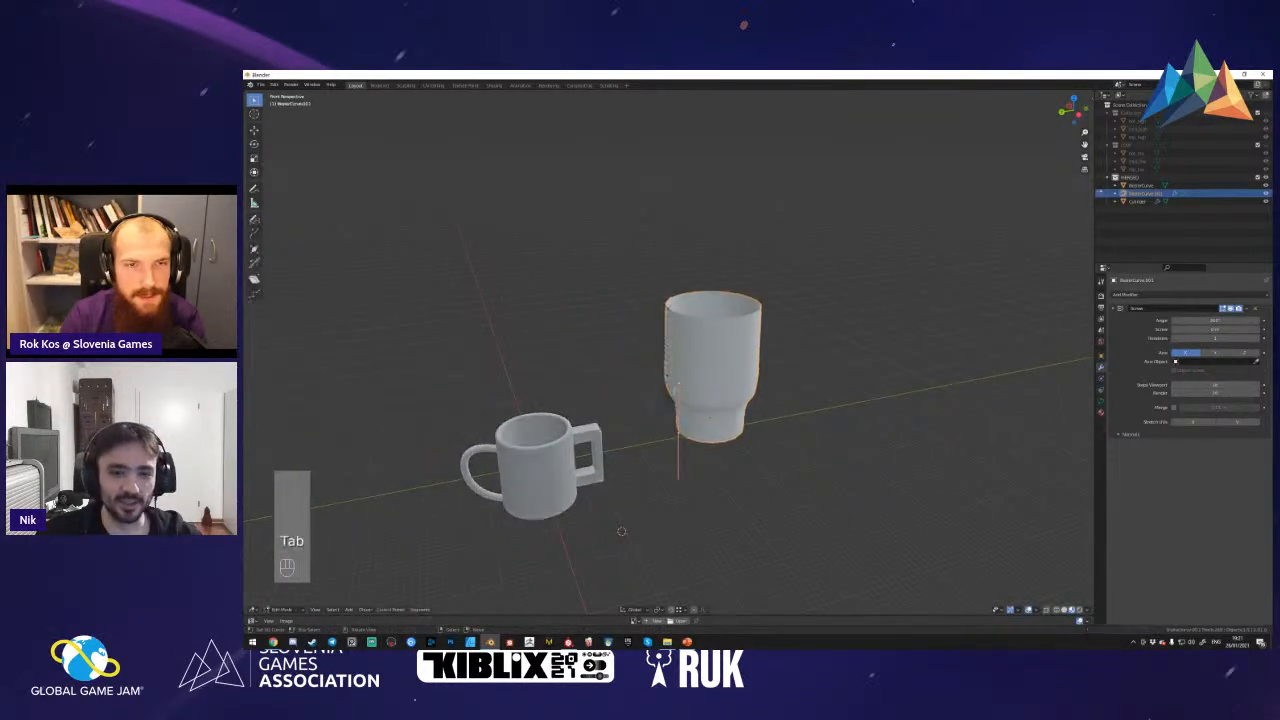
pyautogui.press('g')
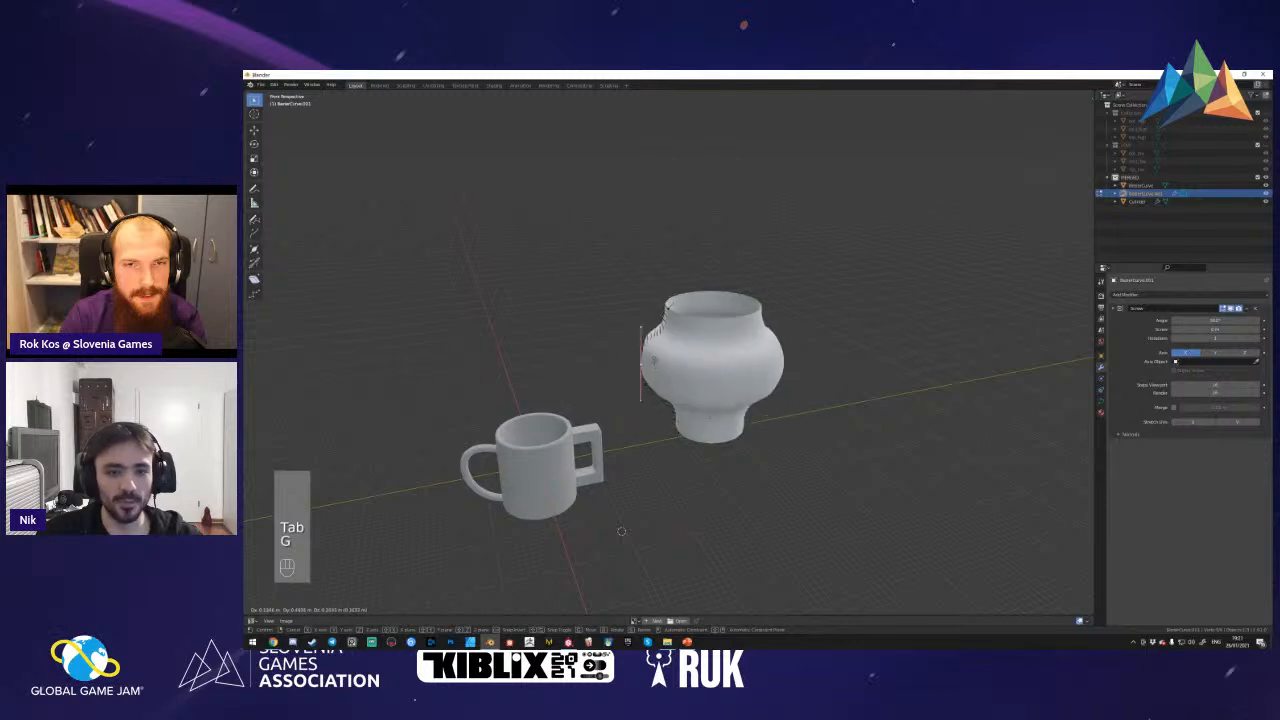
pyautogui.click(666, 308)
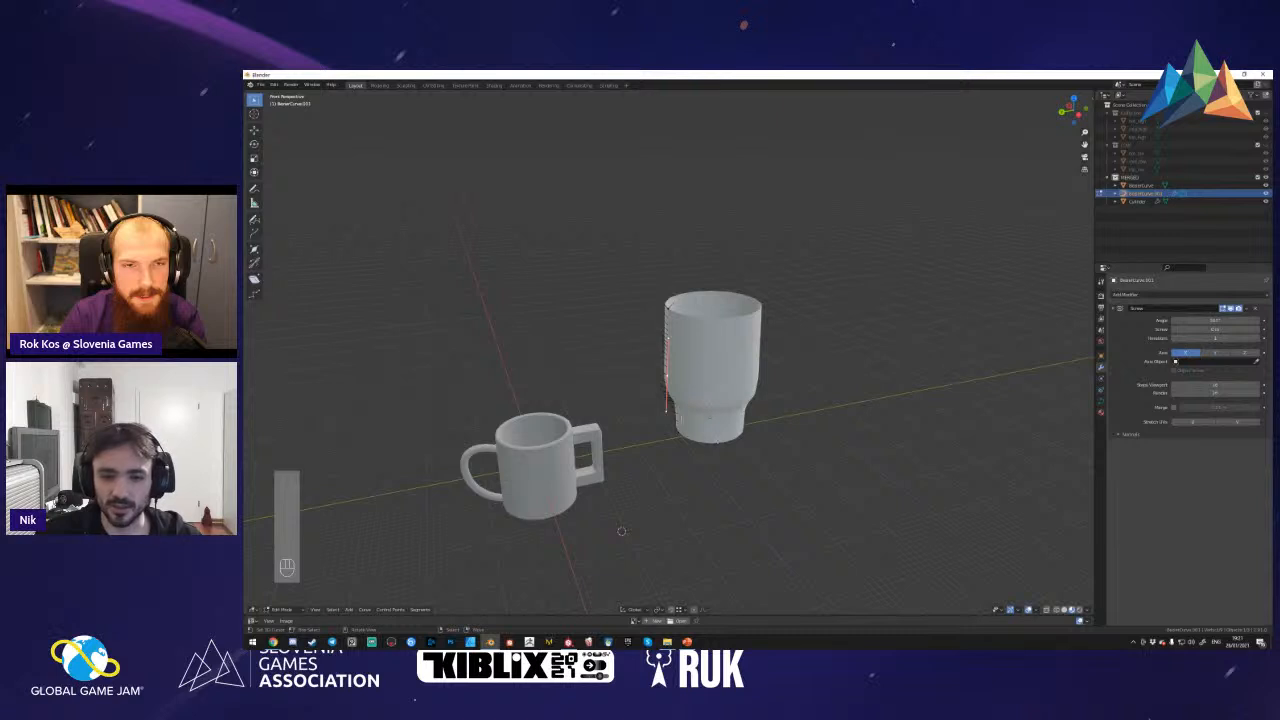
pyautogui.press('Tab')
# - Convert the revolved curve to a mesh and inspect its topology in edit mode
pyautogui.hotkey('shift', 'f')
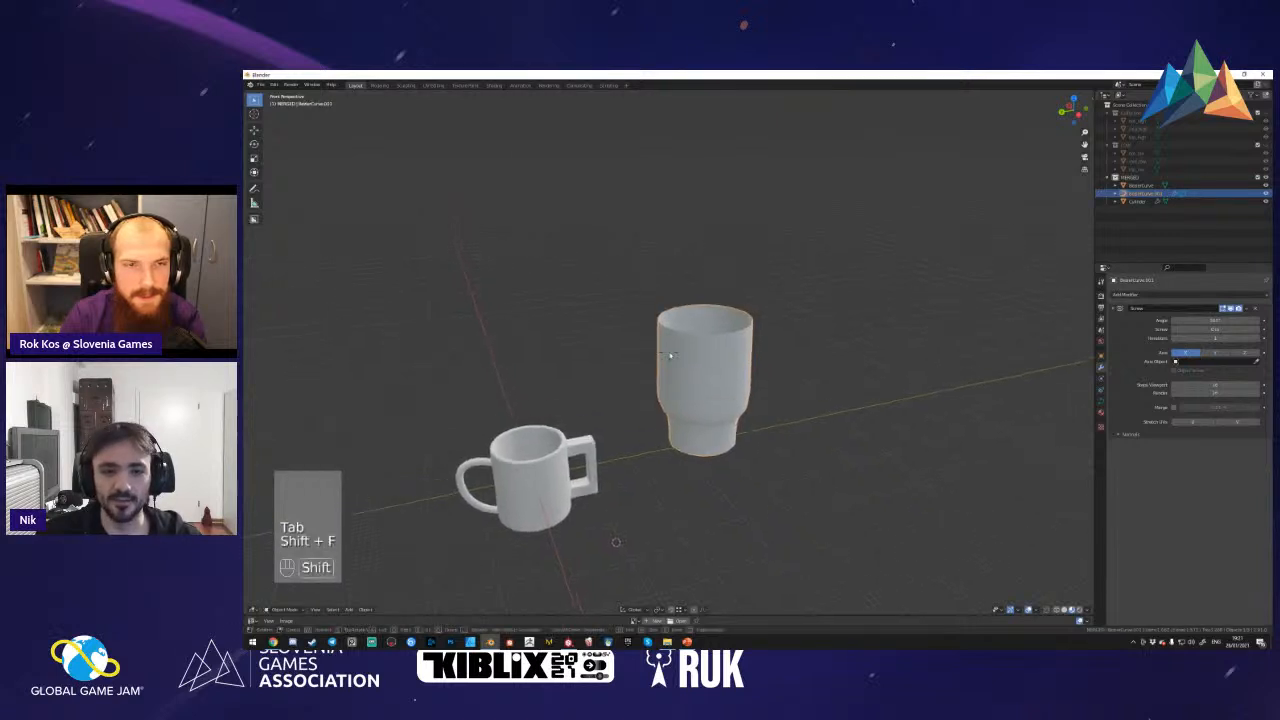
pyautogui.click(366, 609)
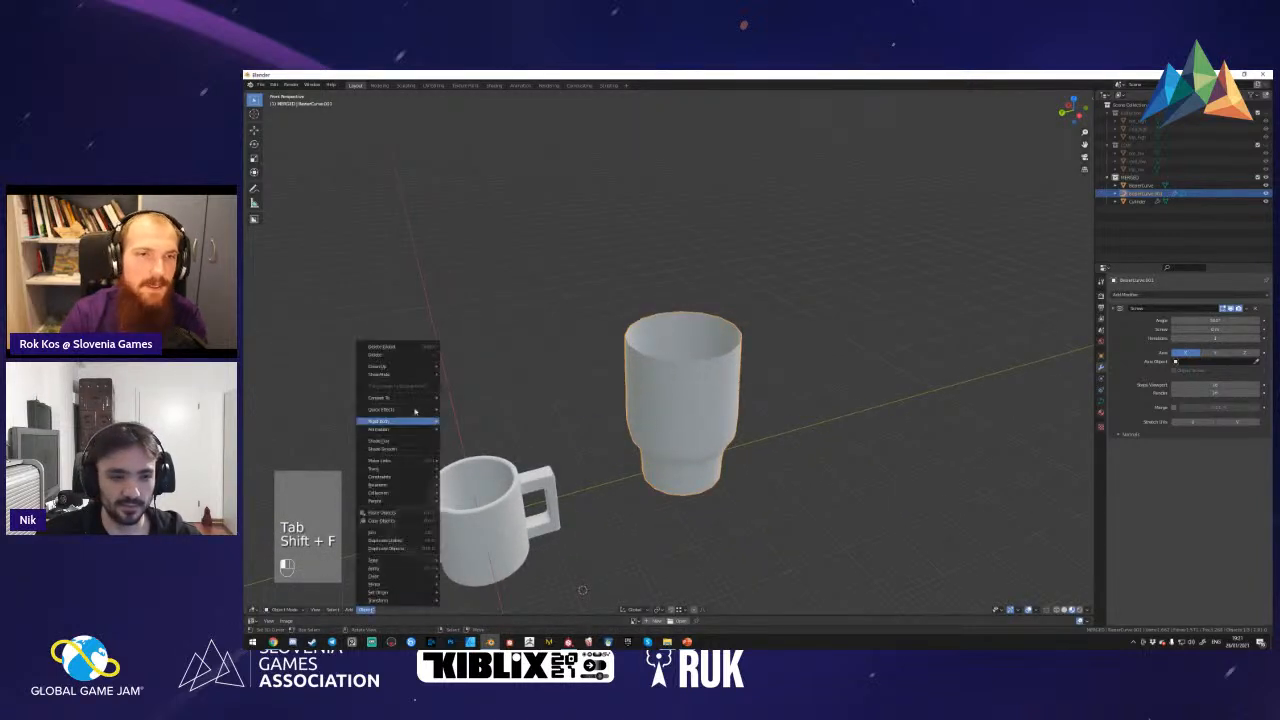
pyautogui.moveTo(415, 411)
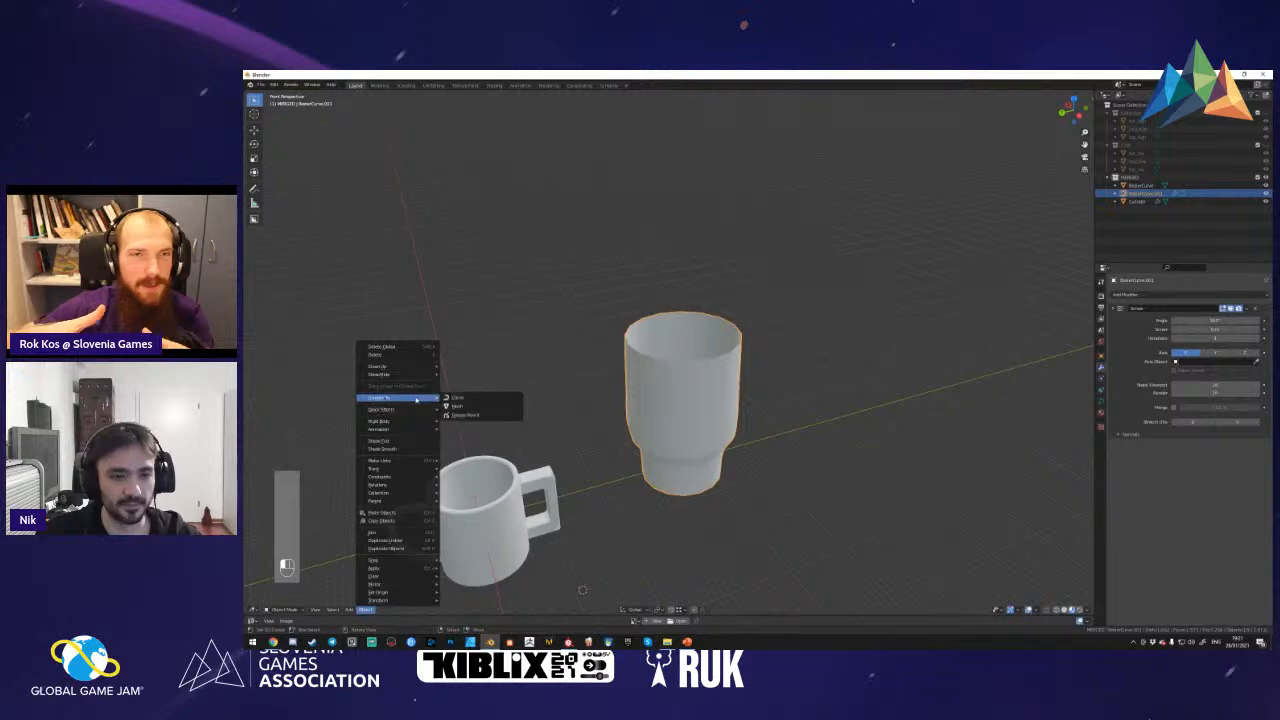
pyautogui.click(493, 407)
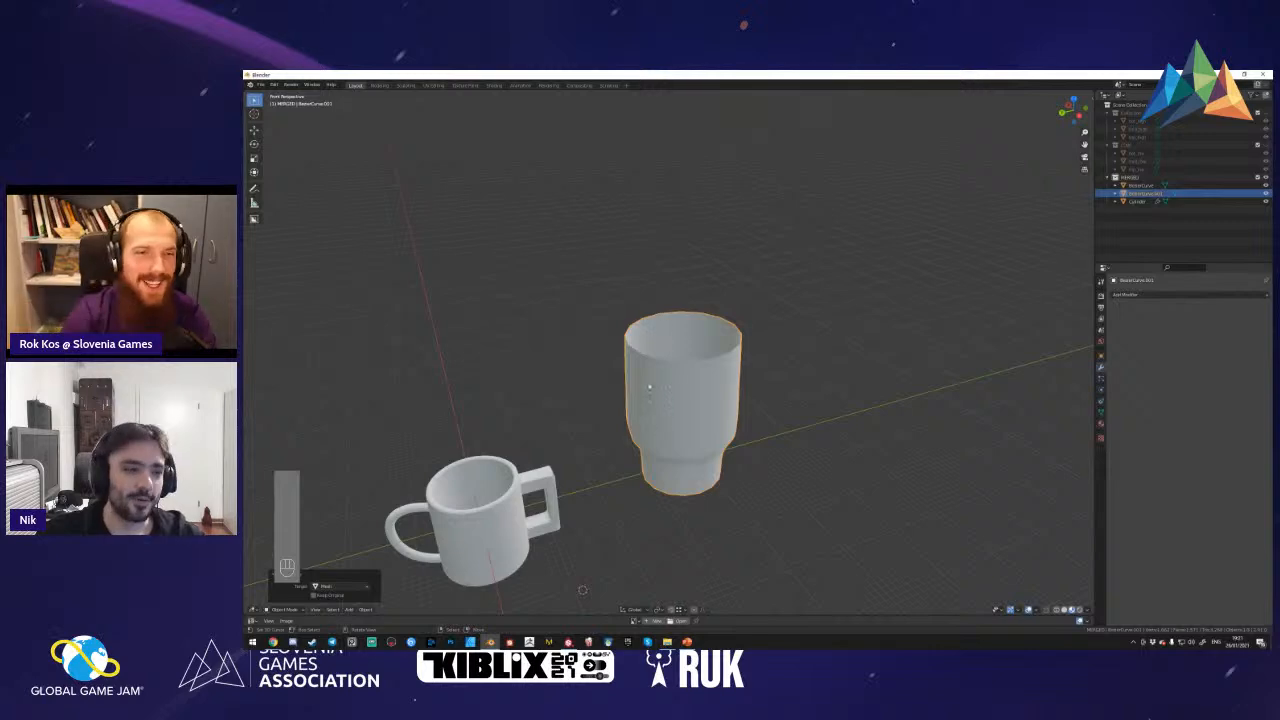
pyautogui.press('Tab')
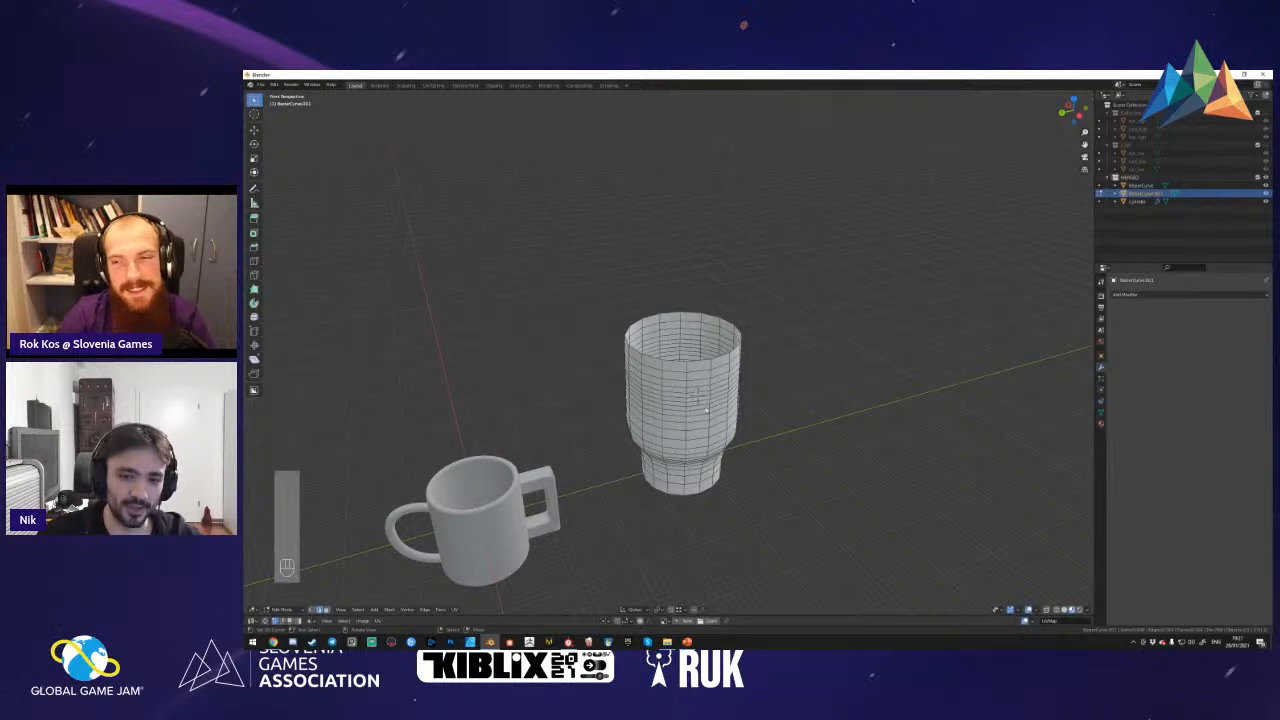
pyautogui.press('Tab')
# - Add a mesh cylinder beside the revolved vessel
pyautogui.hotkey('shift', 'a')
pyautogui.moveTo(825, 440)
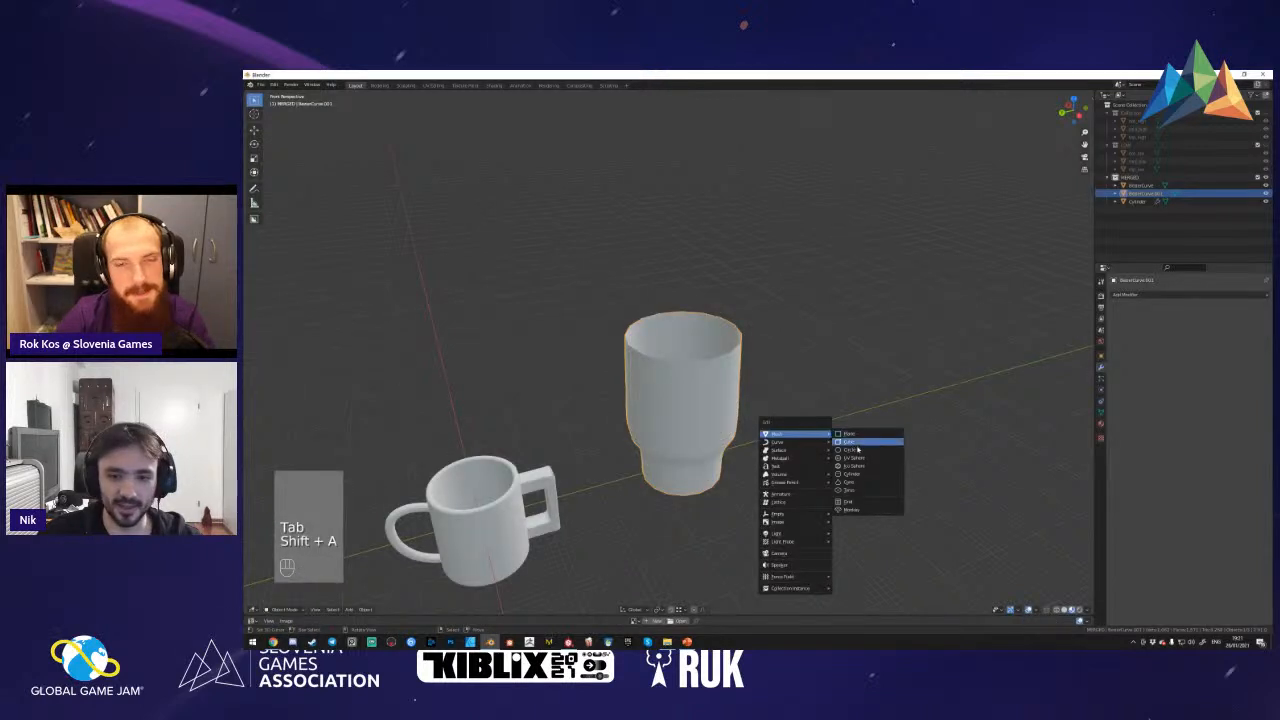
pyautogui.click(858, 474)
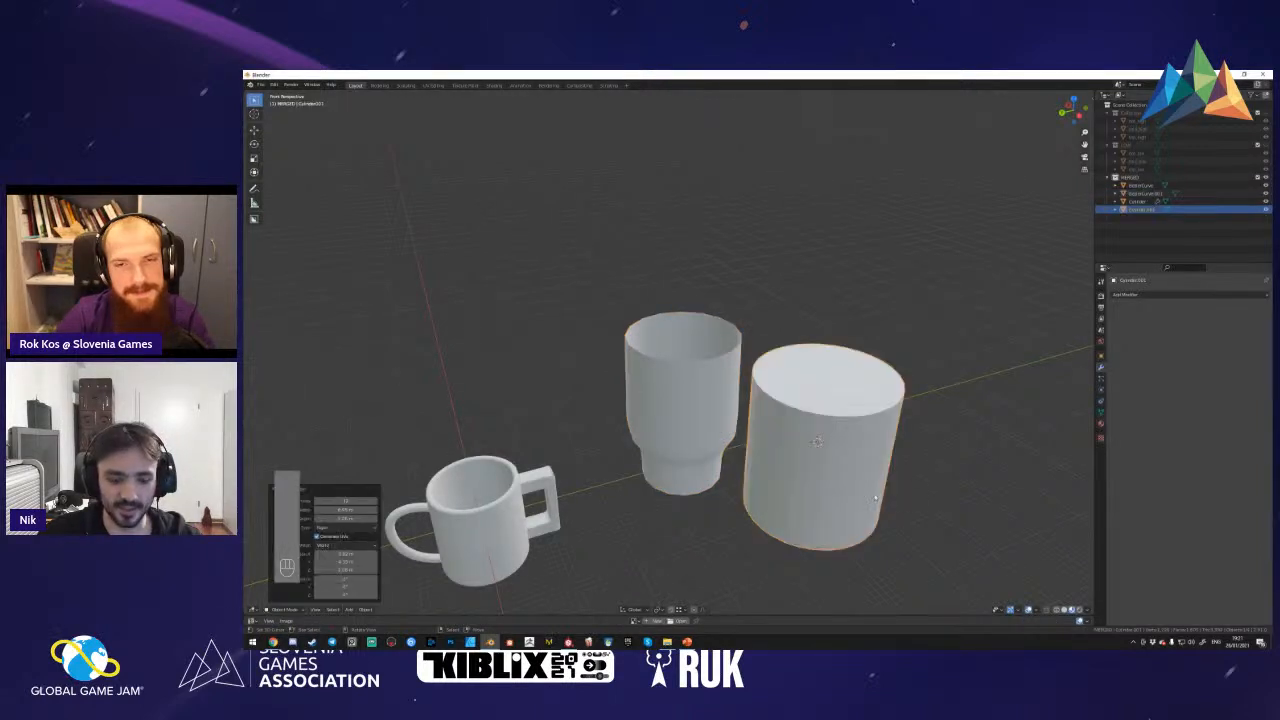
# - Move the cylinder up beside the vessel and raise its bottom face along Z to shorten the body
pyautogui.press('g')
pyautogui.click(886, 391)
pyautogui.press('Tab')
pyautogui.hotkey('shift', 'f')
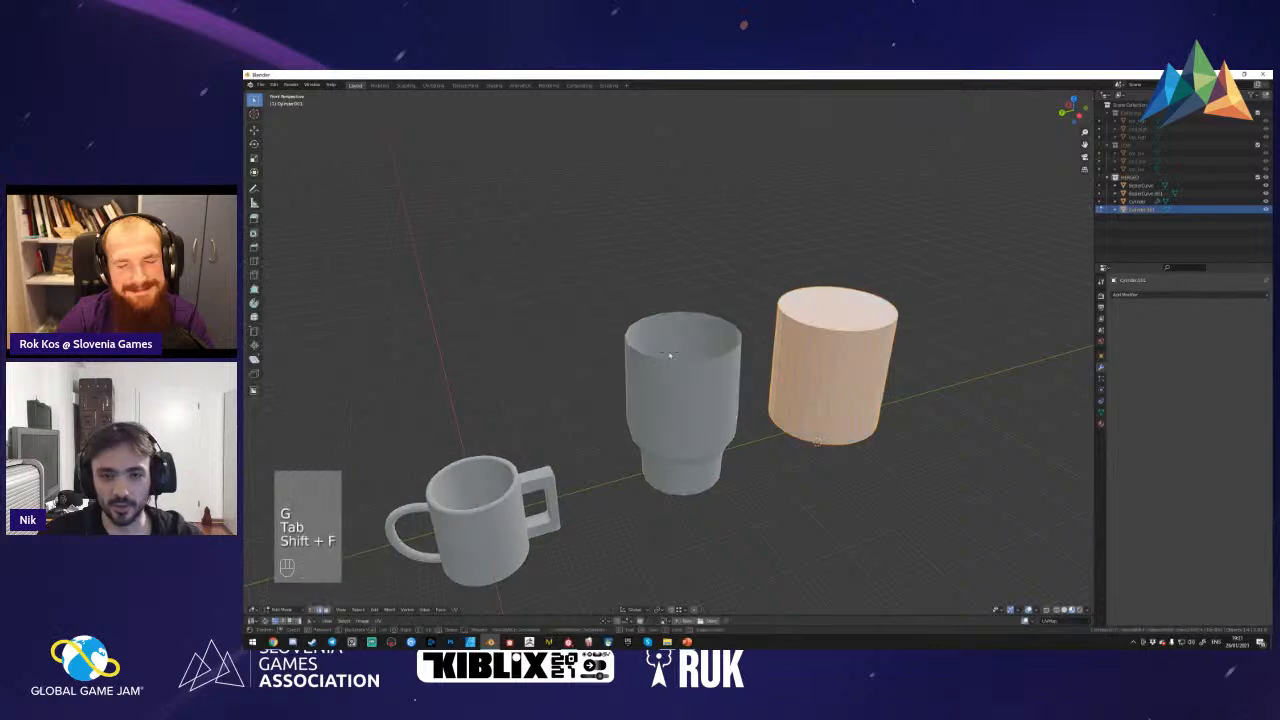
pyautogui.press('q')
pyautogui.click(670, 355)
pyautogui.press('a')
pyautogui.press('3')
pyautogui.click(718, 366)
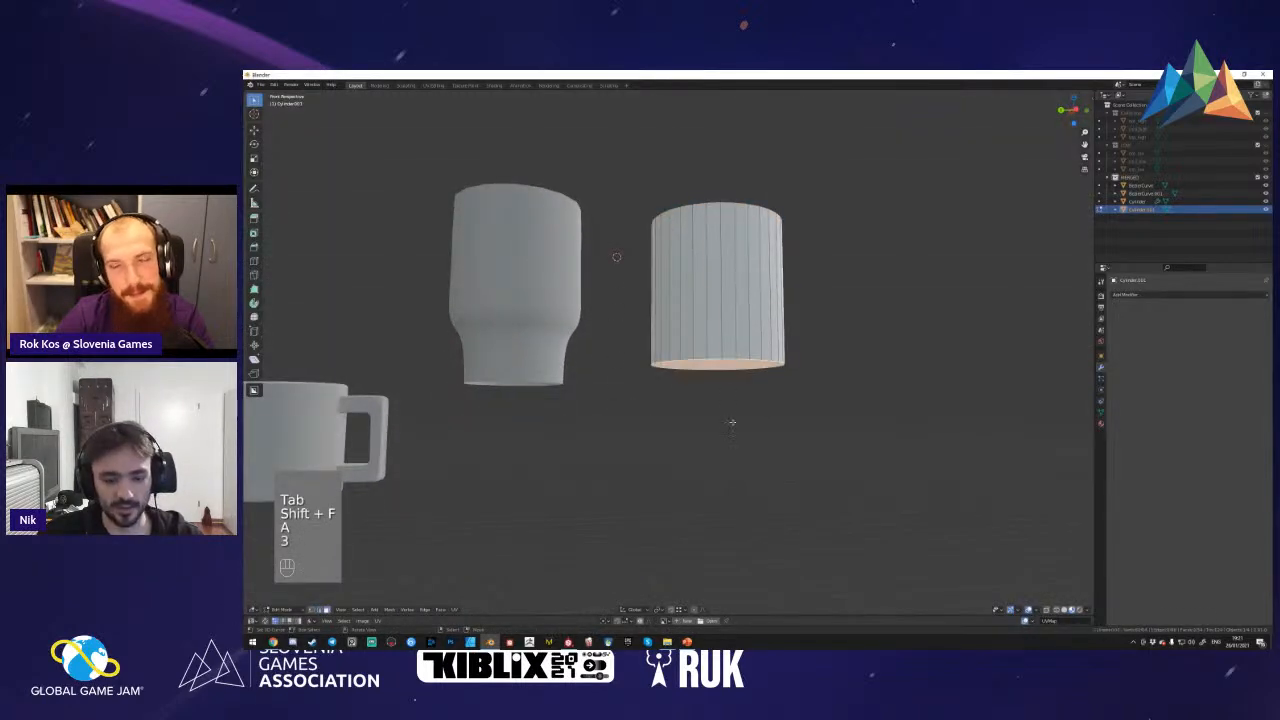
pyautogui.press('g')
pyautogui.press('z')
pyautogui.click(733, 386)
# - Extrude the bottom face inward at a smaller scale, and extrude it down along Z to form a narrower base
pyautogui.press('e')
pyautogui.press('s')
pyautogui.click(797, 392)
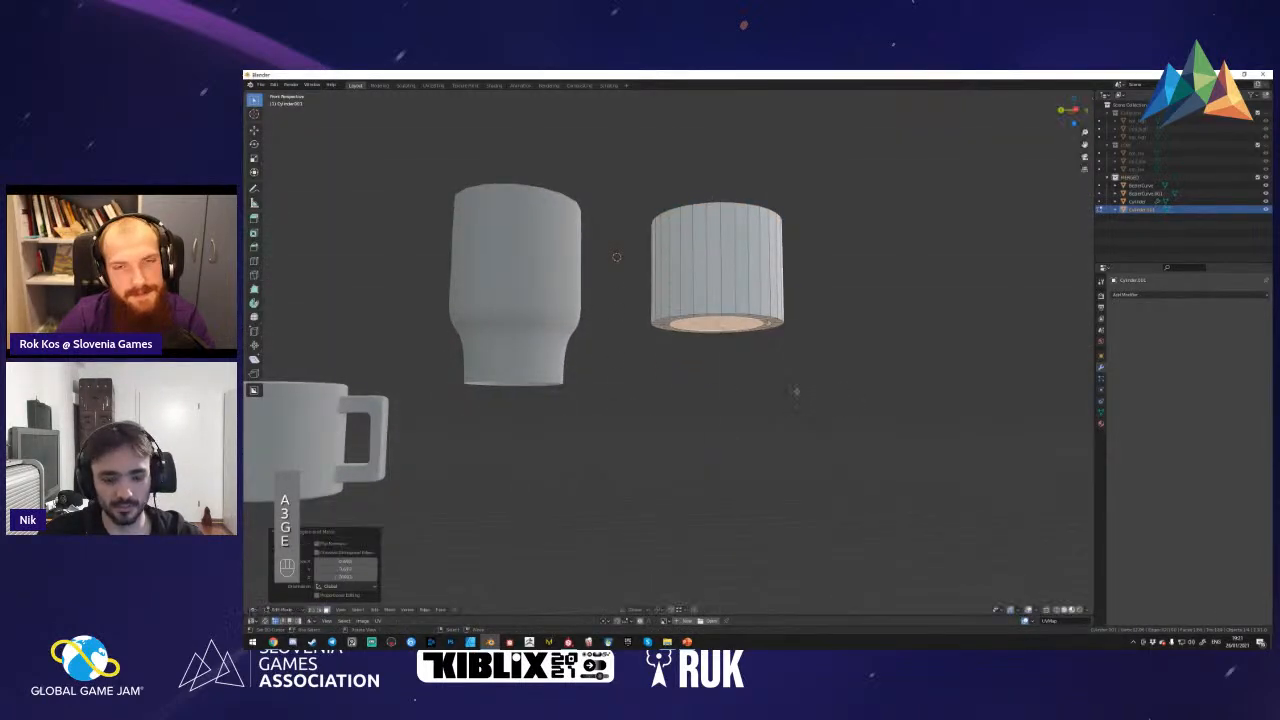
pyautogui.press('e')
pyautogui.press('z')
pyautogui.click(800, 458)
# - Lower the inner edge loop above the base along Z to create a sloped shoulder
pyautogui.press('a')
pyautogui.press('2')
pyautogui.keyDown('alt'); pyautogui.keyDown('shift'); pyautogui.click(718, 319); pyautogui.keyUp('shift'); pyautogui.keyUp('alt')
pyautogui.press('g')
pyautogui.press('z')
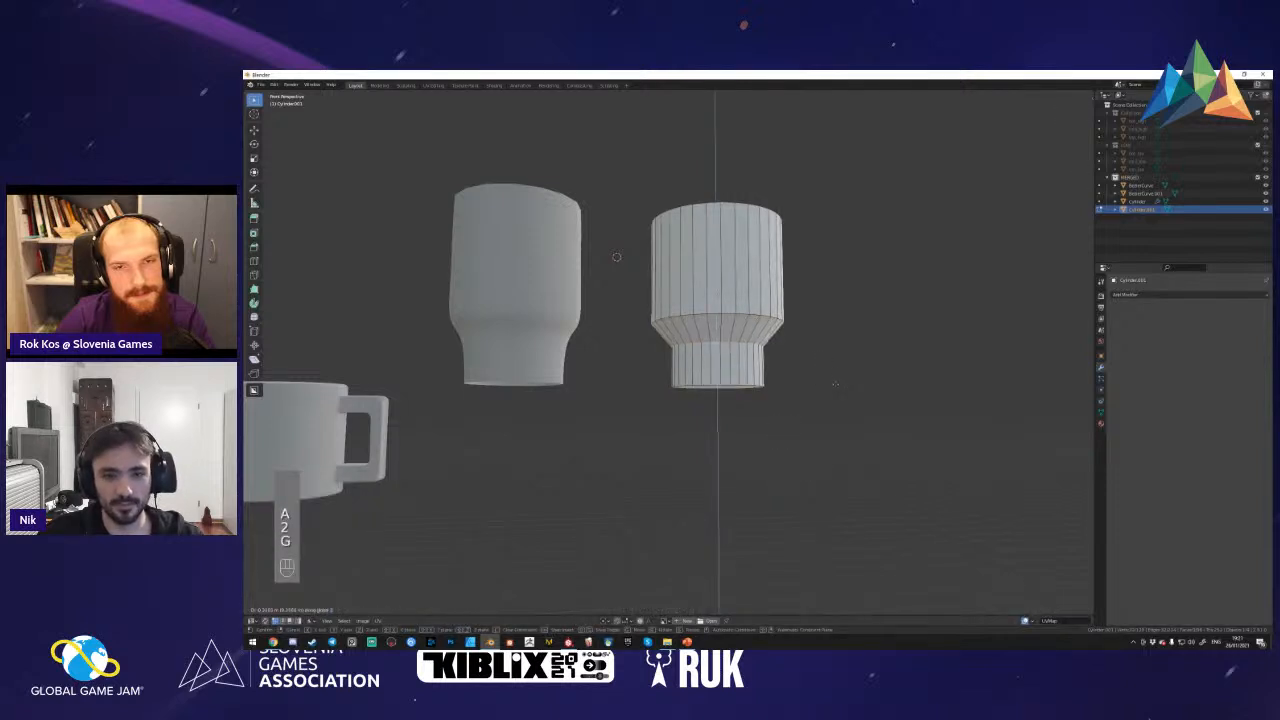
pyautogui.click(719, 345)
# - Bevel the upper and lower edge loops of the sloped shoulder into a smooth, multi-segment transition
pyautogui.press('a')
pyautogui.press('2')
pyautogui.keyDown('alt'); pyautogui.keyDown('shift'); pyautogui.click(720, 317); pyautogui.keyUp('shift'); pyautogui.keyUp('alt')
pyautogui.keyDown('alt'); pyautogui.keyDown('shift'); pyautogui.click(722, 342); pyautogui.keyUp('shift'); pyautogui.keyUp('alt')
pyautogui.press('a')
pyautogui.keyDown('alt'); pyautogui.keyDown('shift'); pyautogui.click(722, 344); pyautogui.keyUp('shift'); pyautogui.keyUp('alt')
pyautogui.keyDown('alt'); pyautogui.keyDown('shift'); pyautogui.click(722, 316); pyautogui.keyUp('shift'); pyautogui.keyUp('alt')
pyautogui.hotkey('ctrl', 'b')
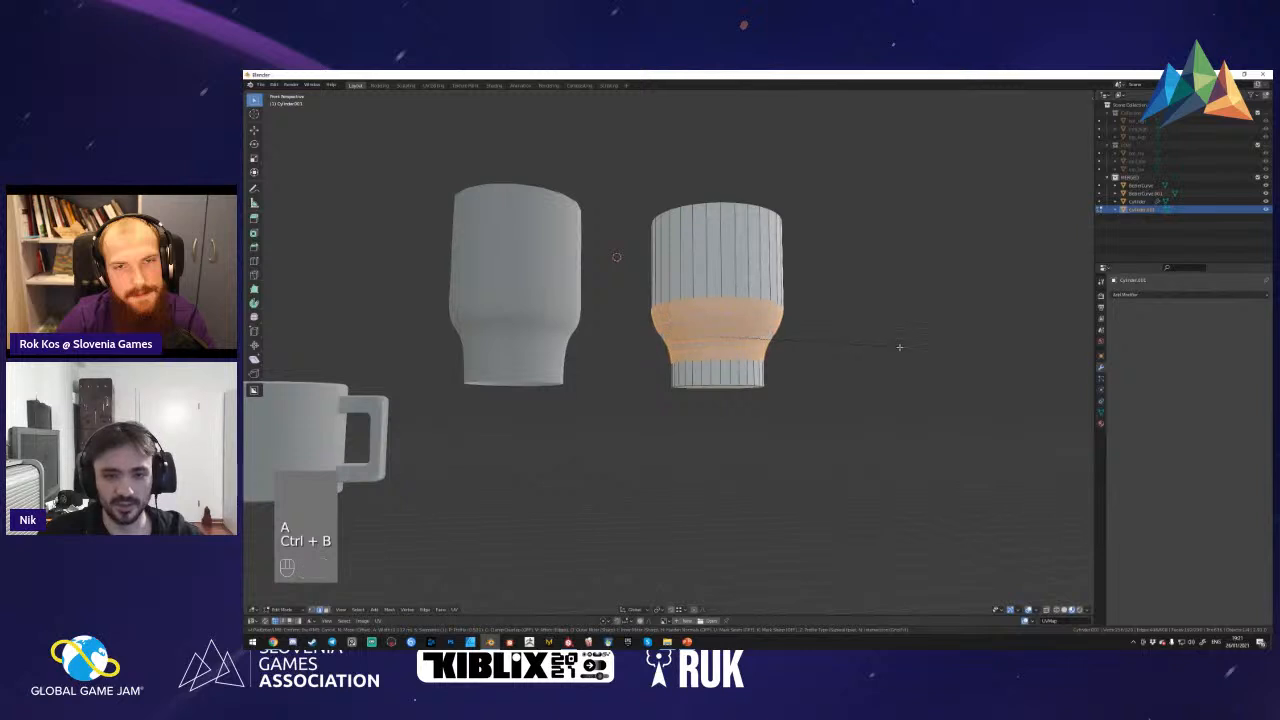
pyautogui.click(900, 348)
# - Leave edit mode and shade the reshaped cylinder smooth
pyautogui.press('Tab')
pyautogui.hotkey('shift', 'f')
pyautogui.click(669, 353)
pyautogui.press('w')
pyautogui.click(684, 344)
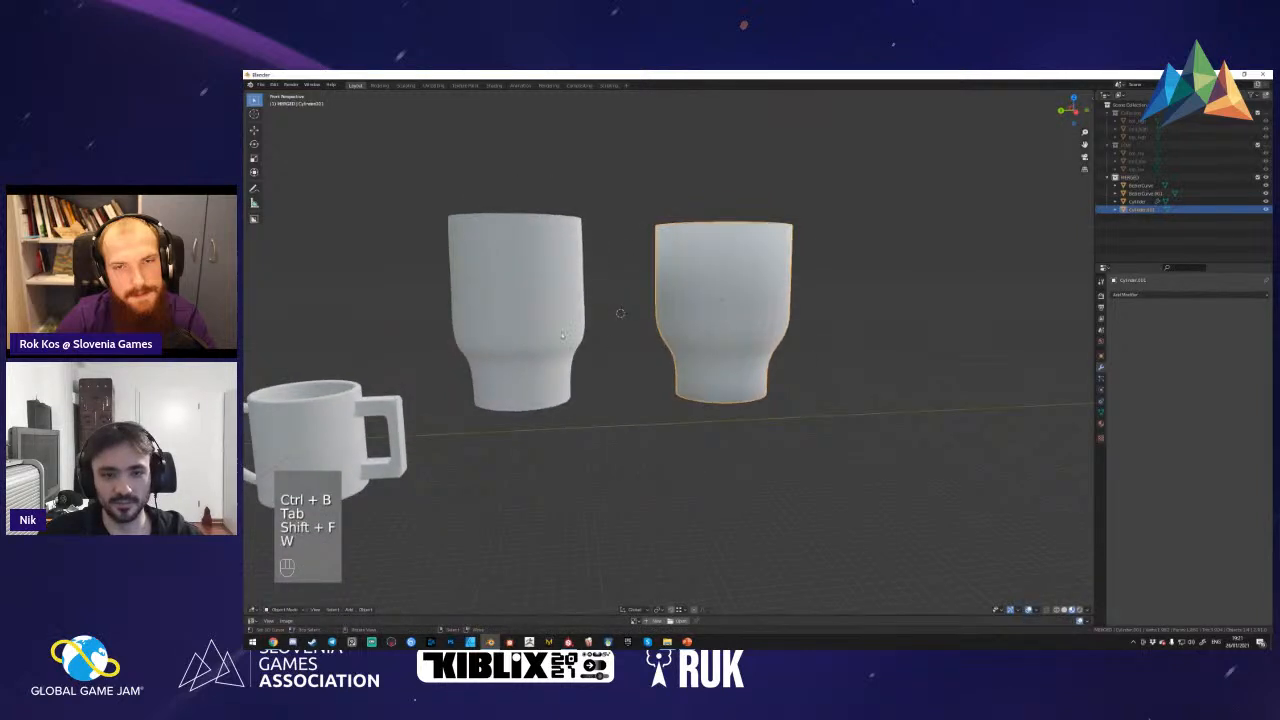
# - Compare the mesh topology of the revolved vessel and the reshaped cylinder in edit mode
pyautogui.keyDown('shift'); pyautogui.click(554, 331); pyautogui.keyUp('shift')
pyautogui.press('Tab')
pyautogui.press('a')
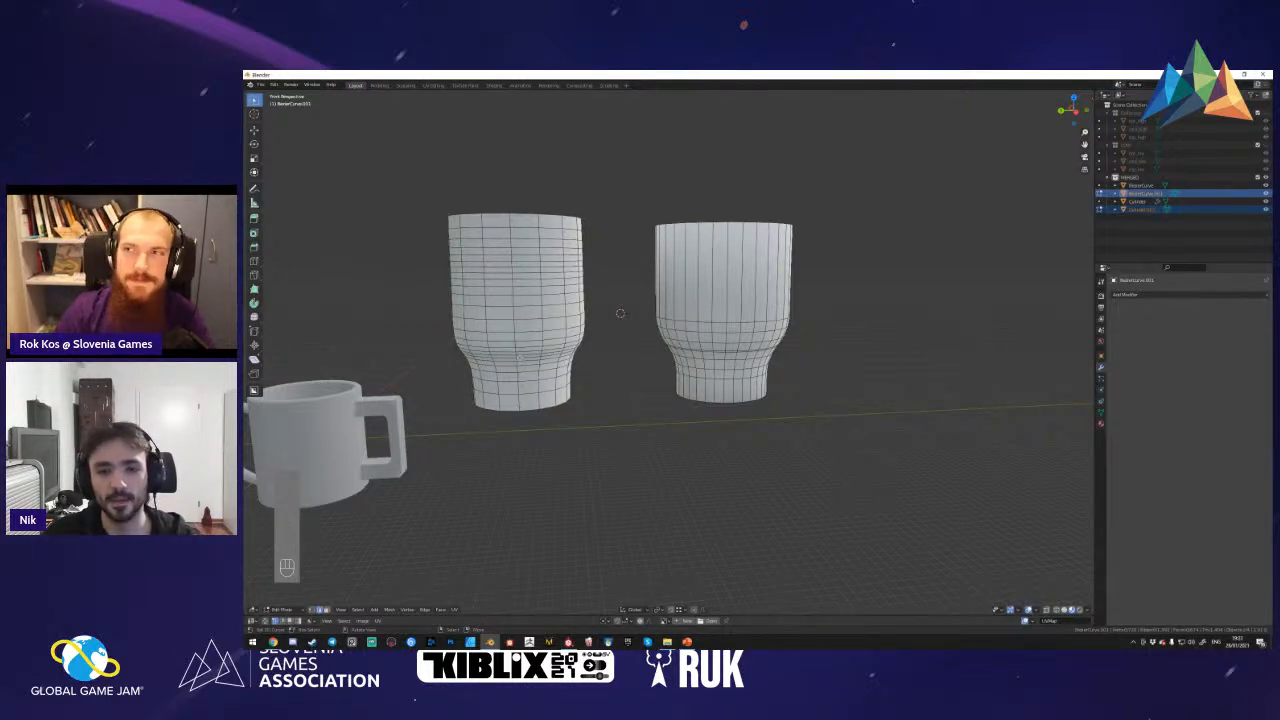
pyautogui.press('Tab')
pyautogui.hotkey('shift', 'f')
pyautogui.click(672, 395)
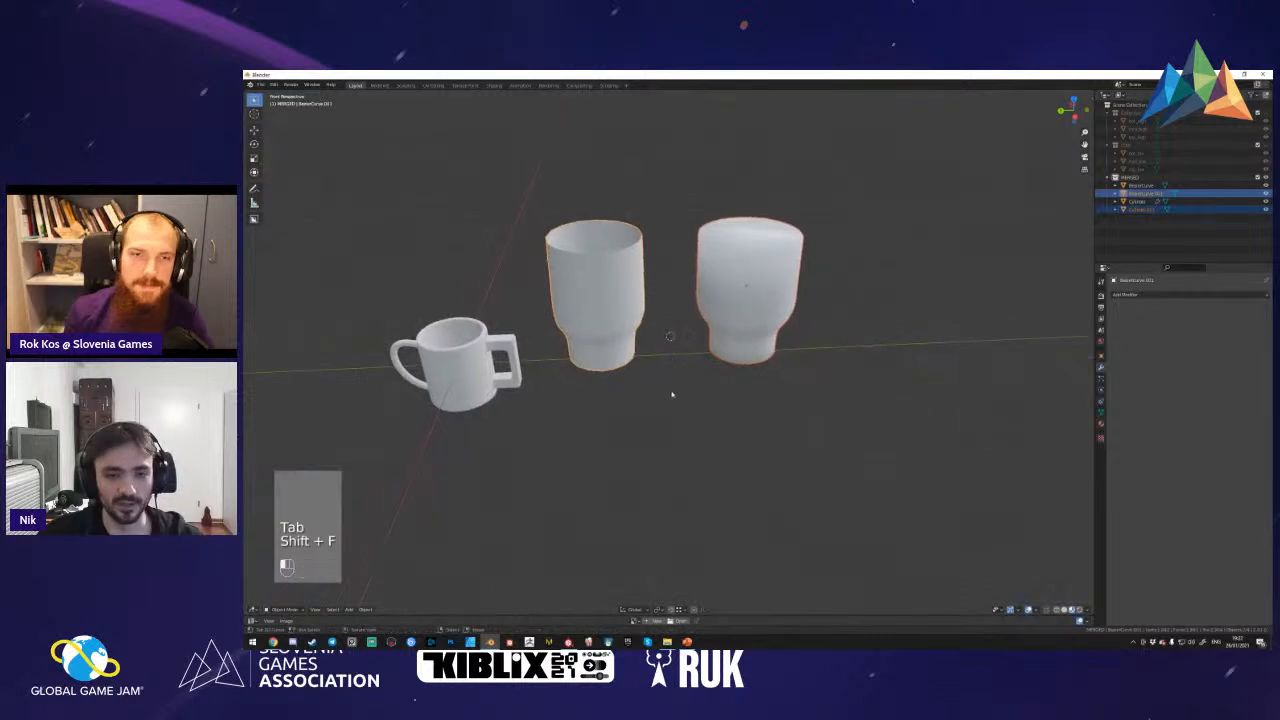
# - Add a Bezier curve in front of the two vessels
pyautogui.hotkey('shift', 'a')
pyautogui.moveTo(660, 398)
pyautogui.click(730, 400)
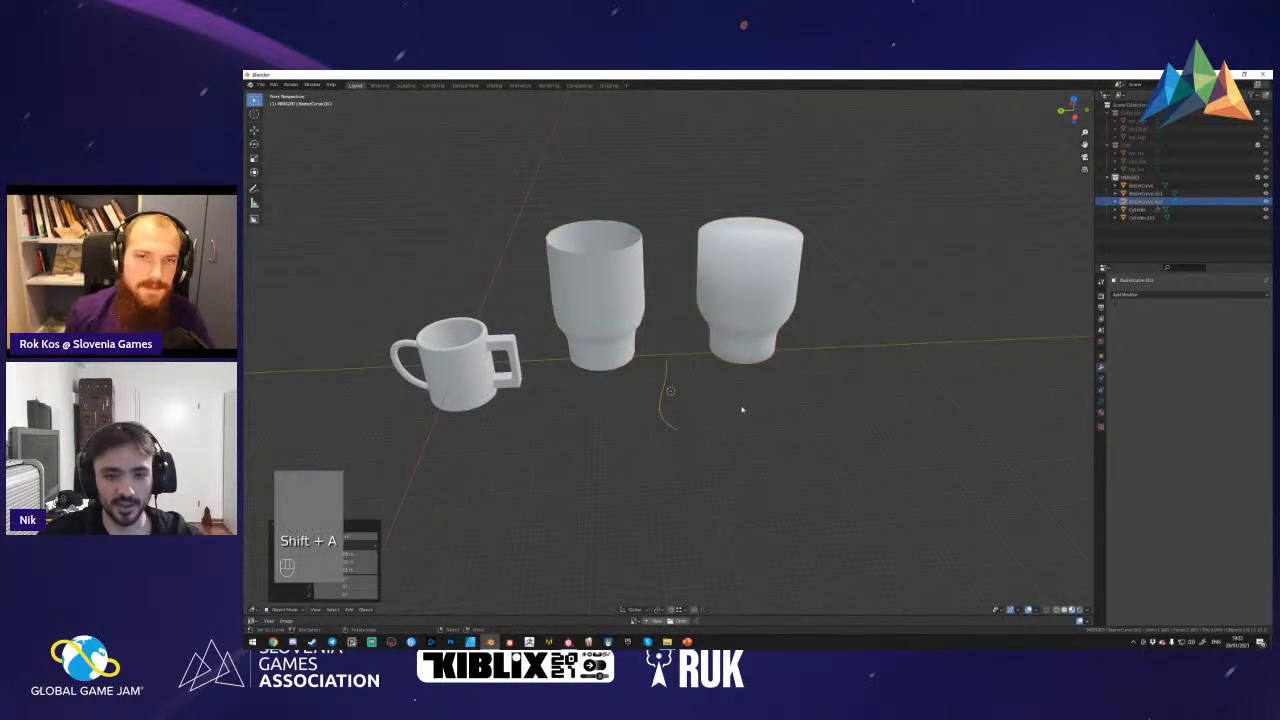
# - Scale up and rotate the handles of the curve's end control point to change its bend
pyautogui.press('Tab')
pyautogui.hotkey('shift', 'f')
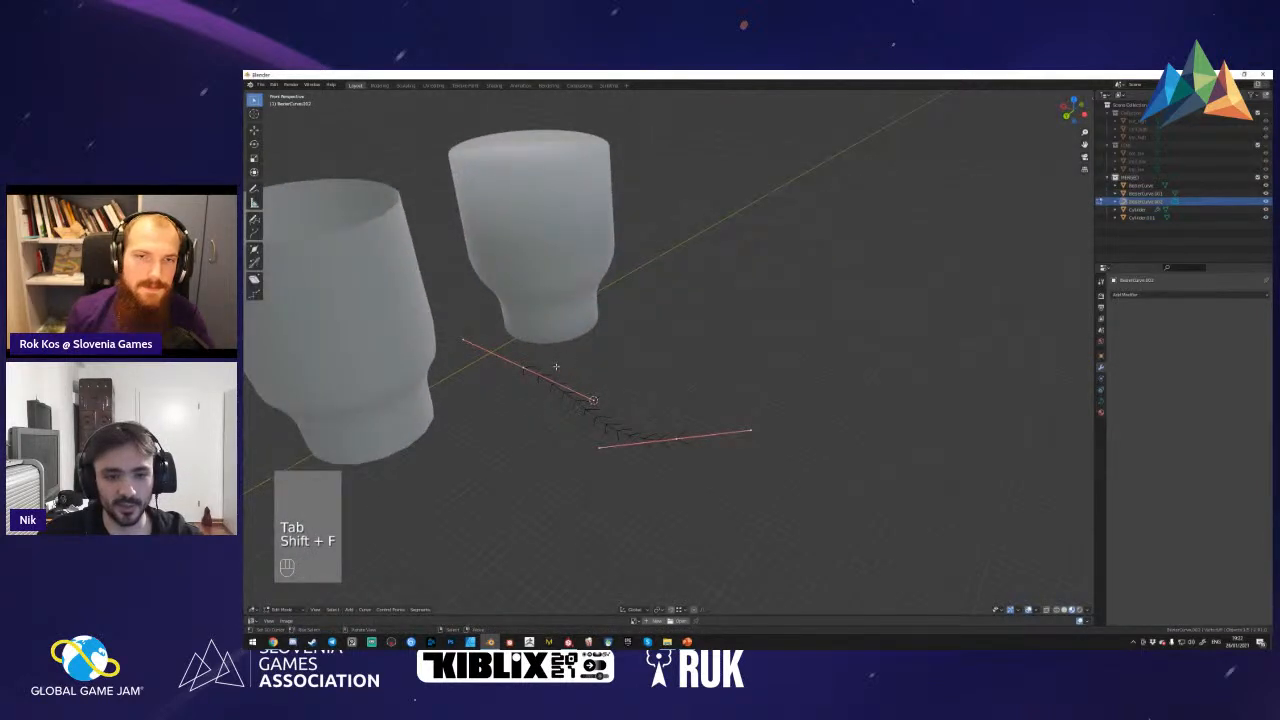
pyautogui.press('s')
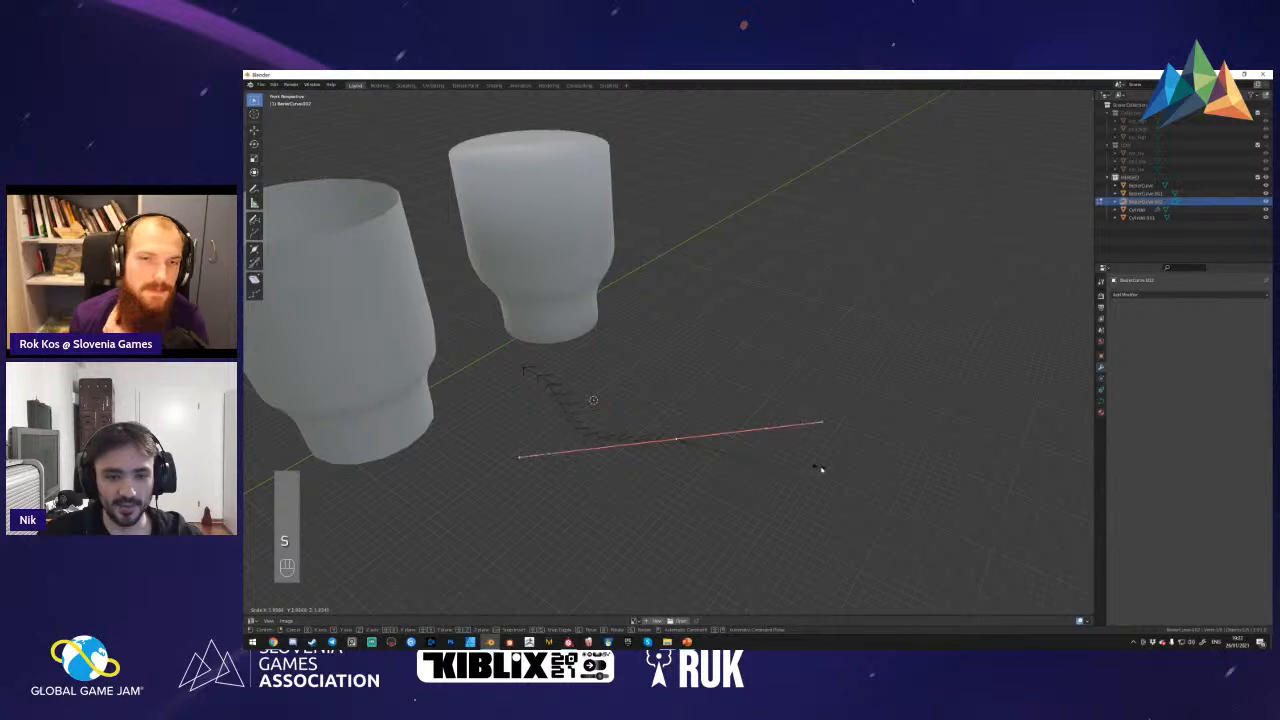
pyautogui.click(856, 466)
pyautogui.press('r')
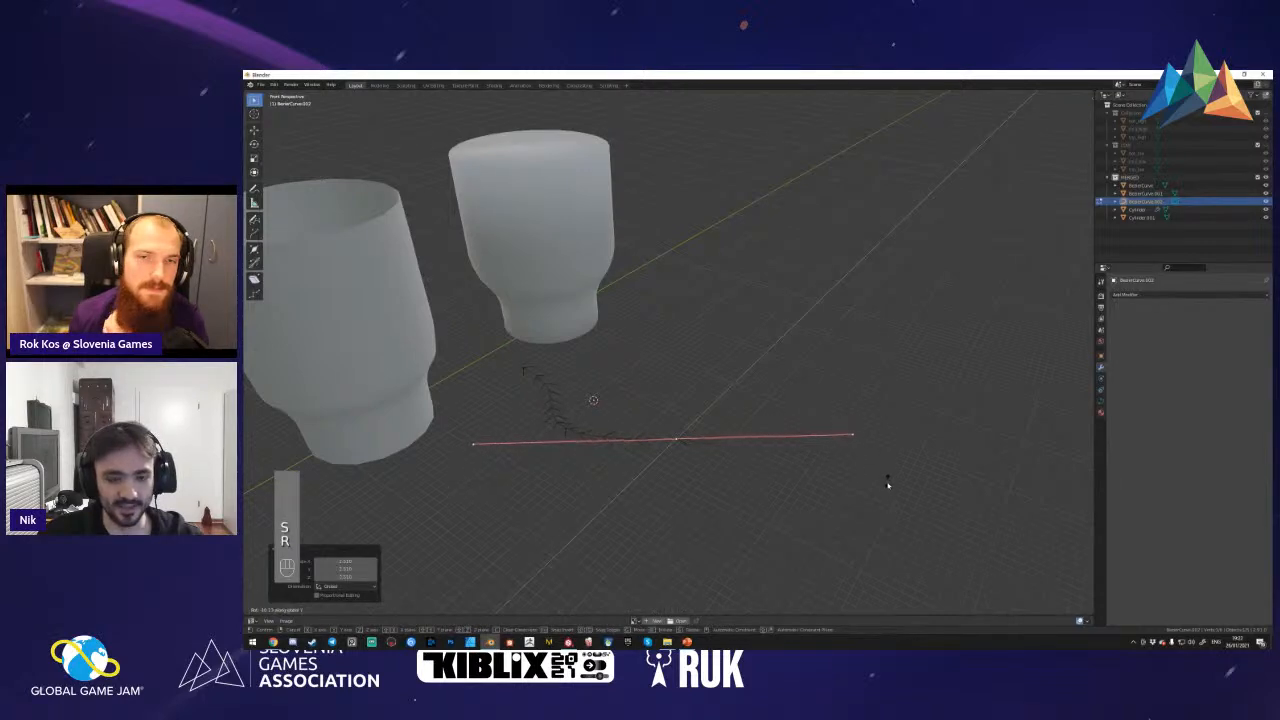
pyautogui.click(847, 541)
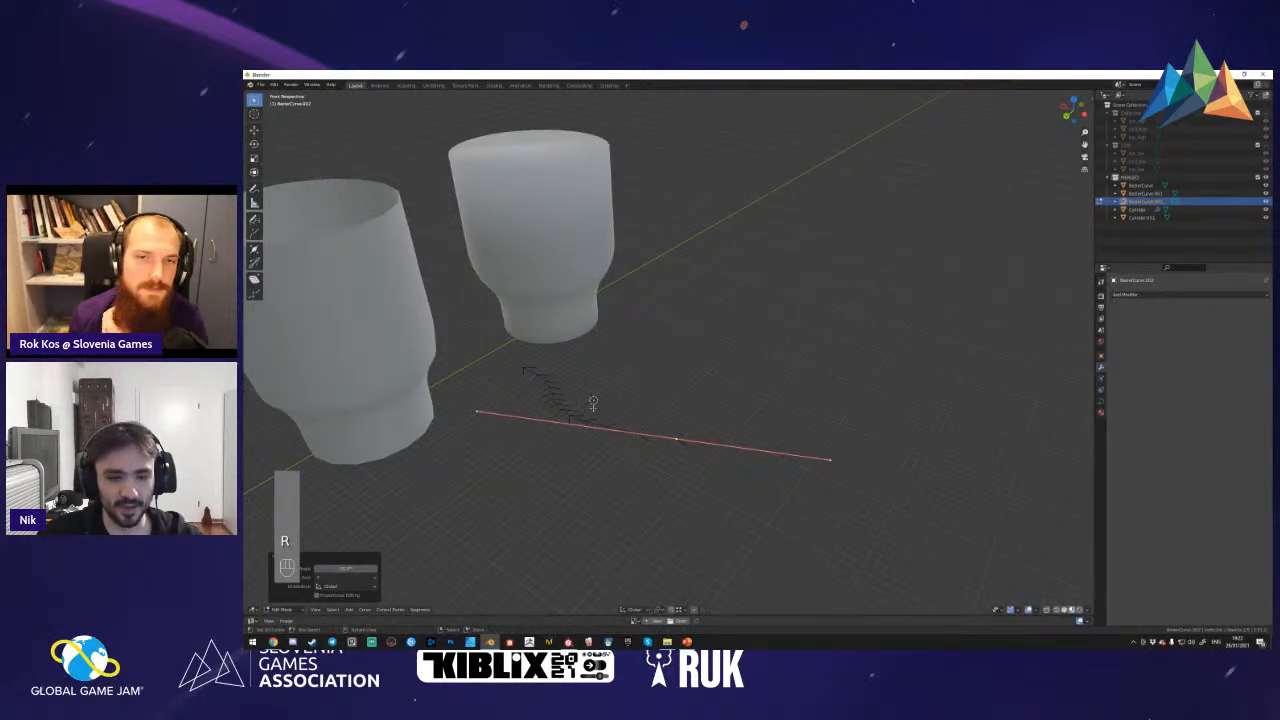
pyautogui.press('Tab')
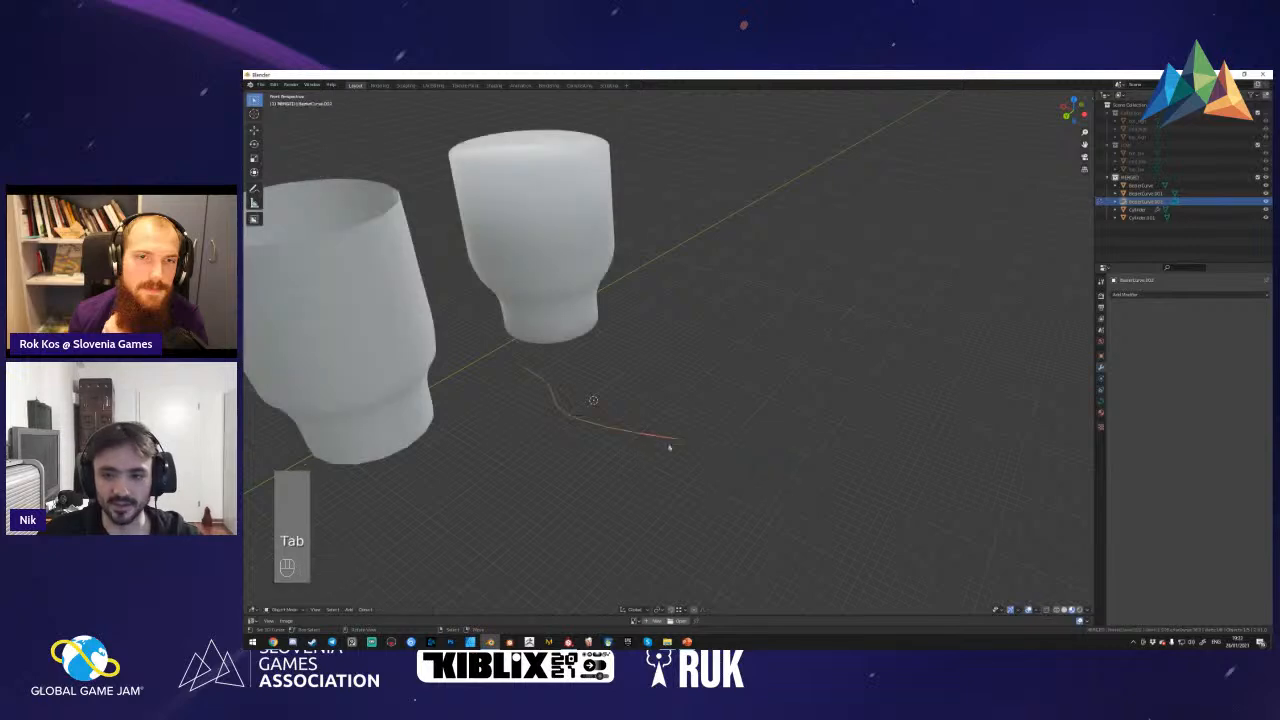
# - Increase the curve's bevel depth to turn it into a thin tube
pyautogui.click(1101, 400)
pyautogui.click(1259, 508)
pyautogui.click(1259, 508)
pyautogui.click(1259, 508)
pyautogui.click(1259, 508)
pyautogui.click(1259, 508)
# - Convert the beveled curve to a mesh, check its topology in edit mode and deselect everything
pyautogui.click(365, 609)
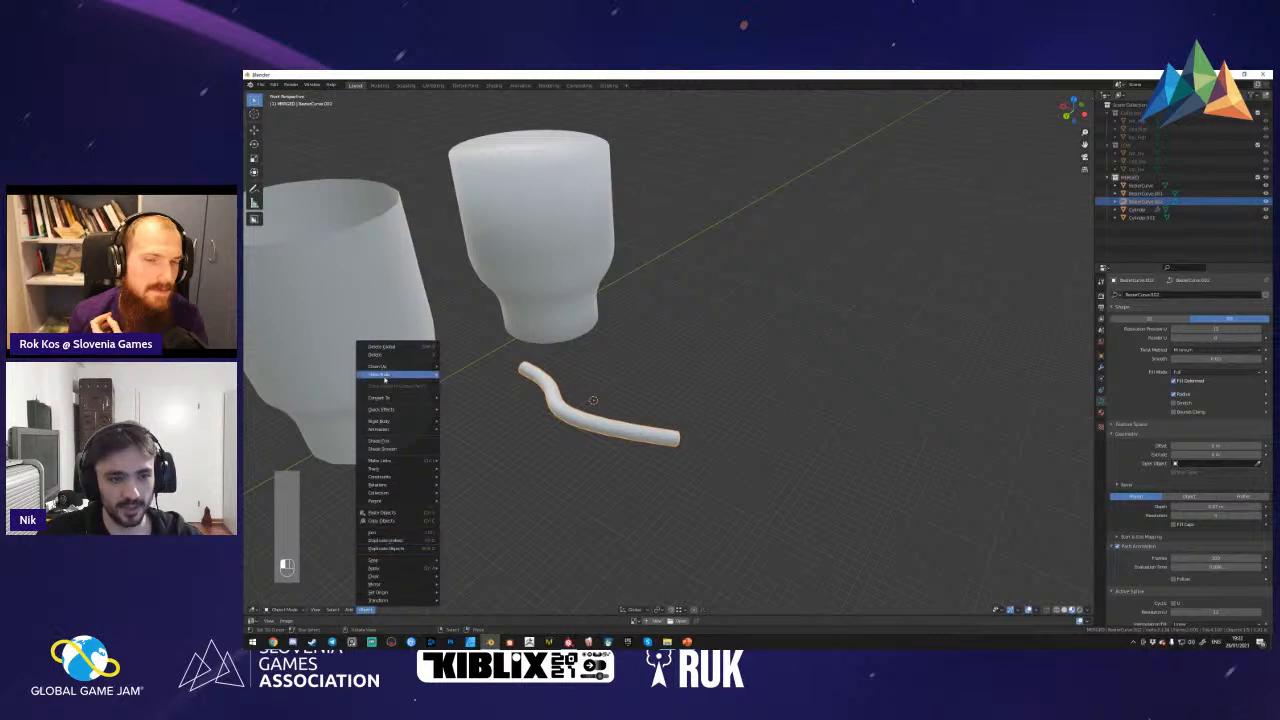
pyautogui.moveTo(400, 398)
pyautogui.click(479, 408)
pyautogui.press('Tab')
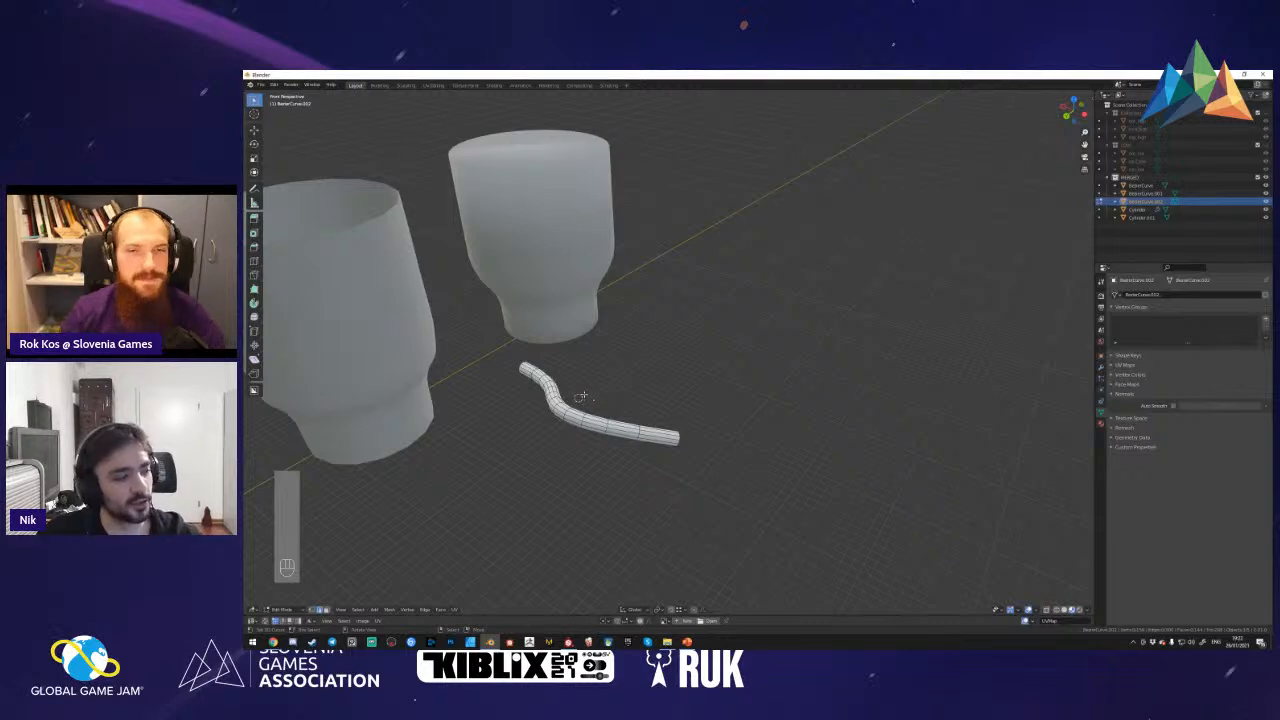
pyautogui.press('Tab')
pyautogui.hotkey('shift', 'f')
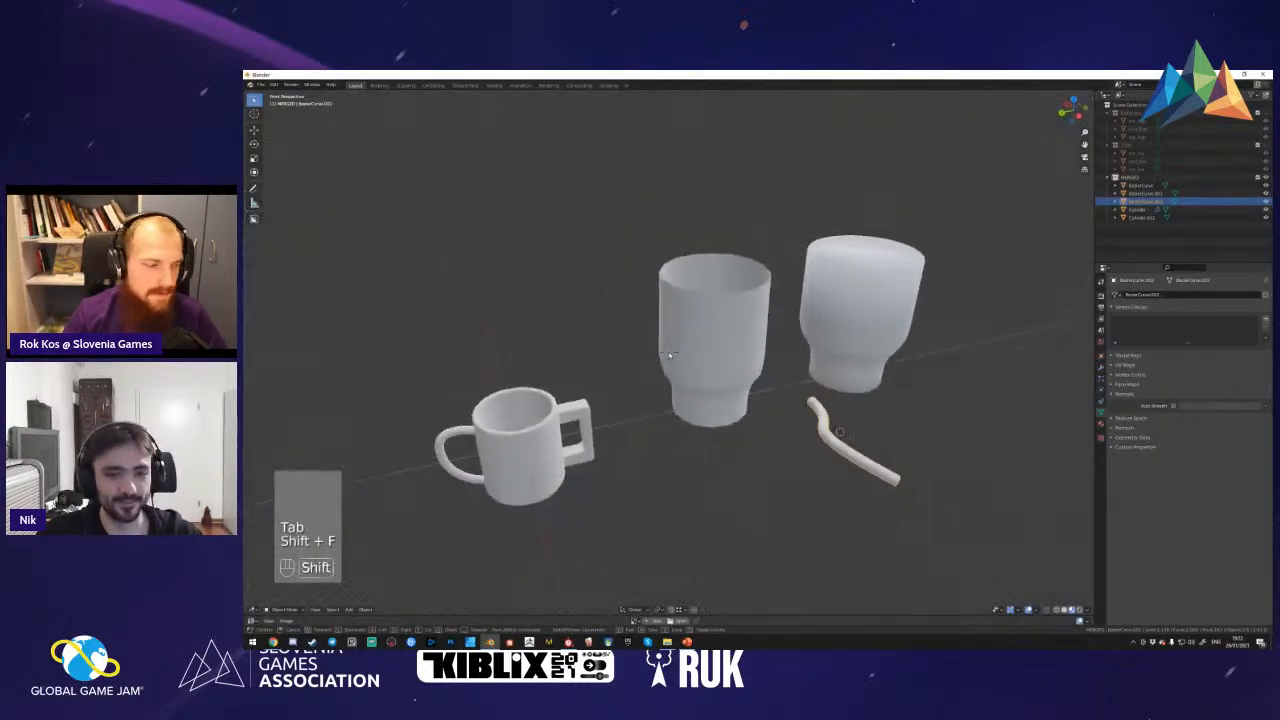
pyautogui.press('a')
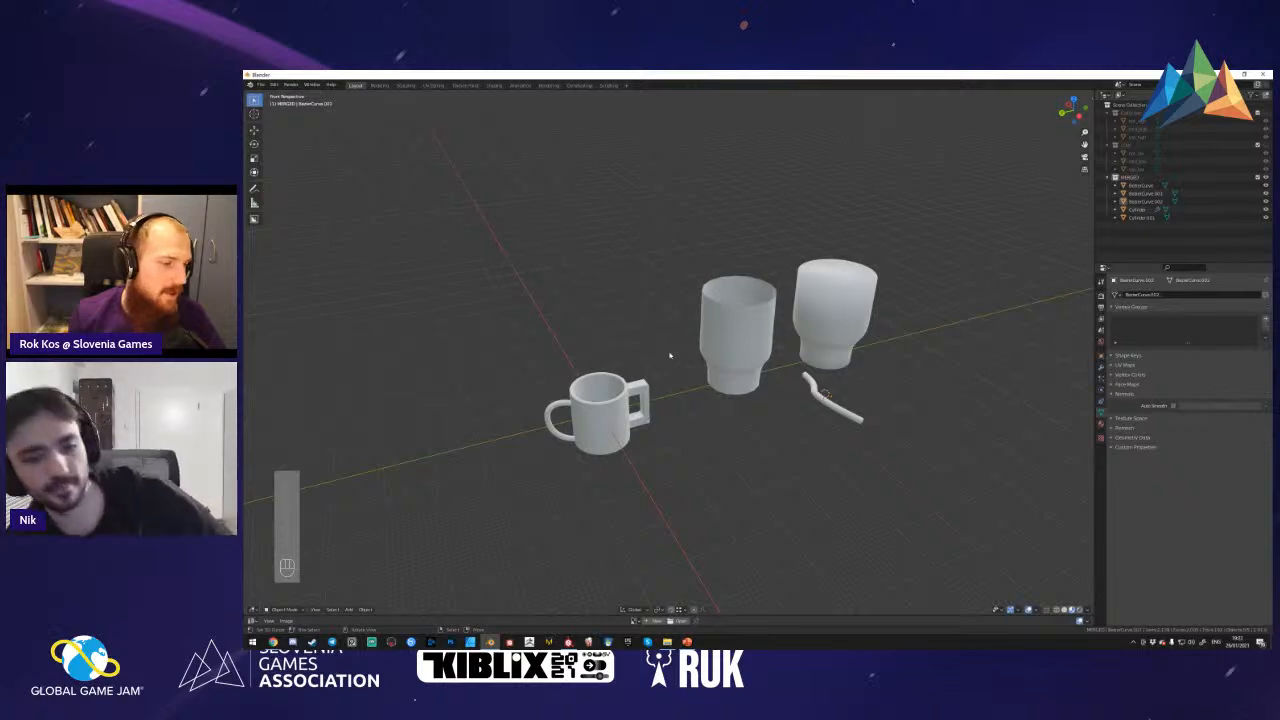
# - Add another Bezier curve and isolate it in local view
pyautogui.hotkey('shift', 'a')
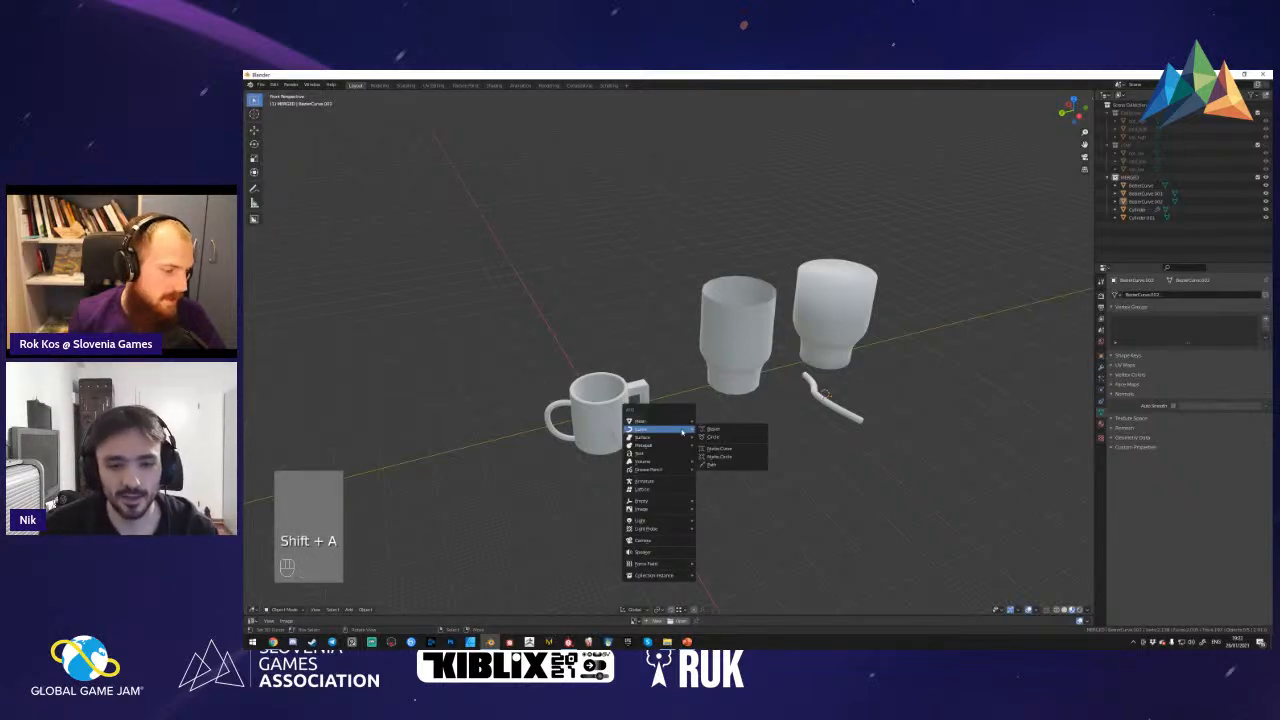
pyautogui.click(712, 429)
pyautogui.hotkey('shift', 'f')
pyautogui.press('KP_Divide')
pyautogui.hotkey('shift', 'f')
# - Scale all the curve's control points to flatten it into a straight line
pyautogui.press('Tab')
pyautogui.press('a')
pyautogui.press('a')
pyautogui.press('s')
pyautogui.click(765, 344)
pyautogui.hotkey('shift', 'f')
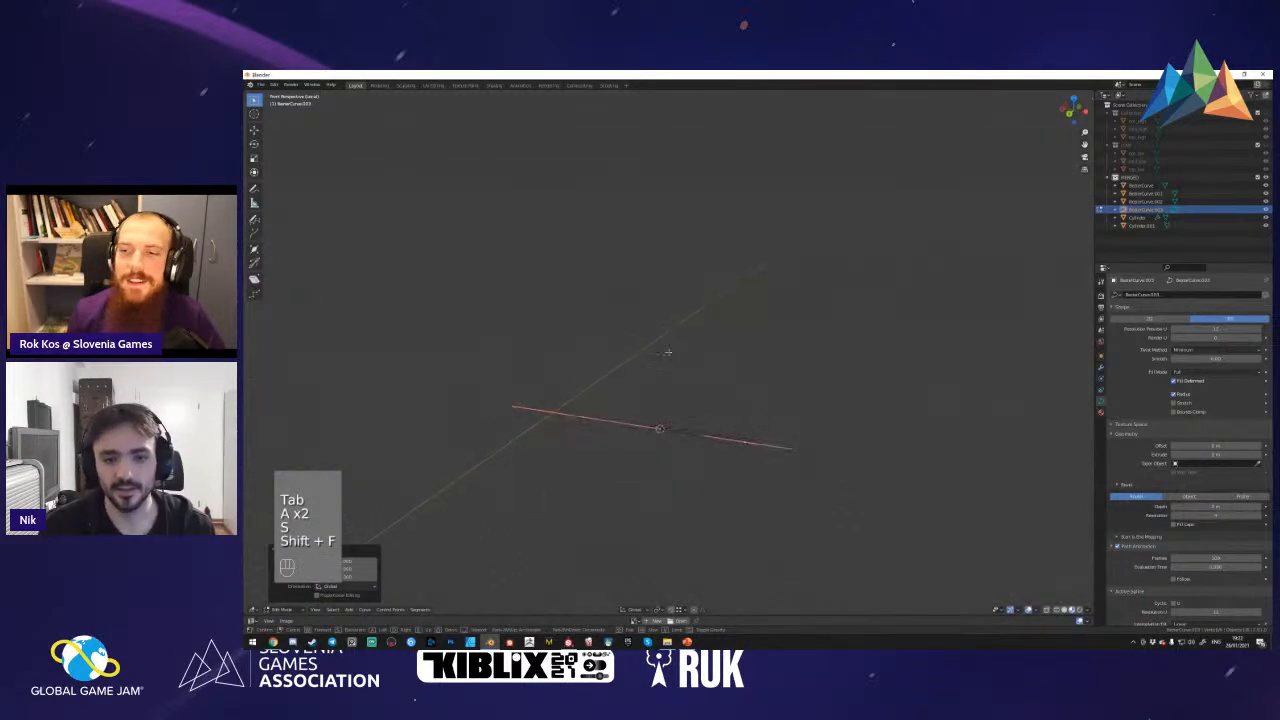
# - In front view, extrude one end point of the straight curve upward along Z
pyautogui.press('KP_1')
pyautogui.press('KP_3')
pyautogui.press('KP_Decimal')
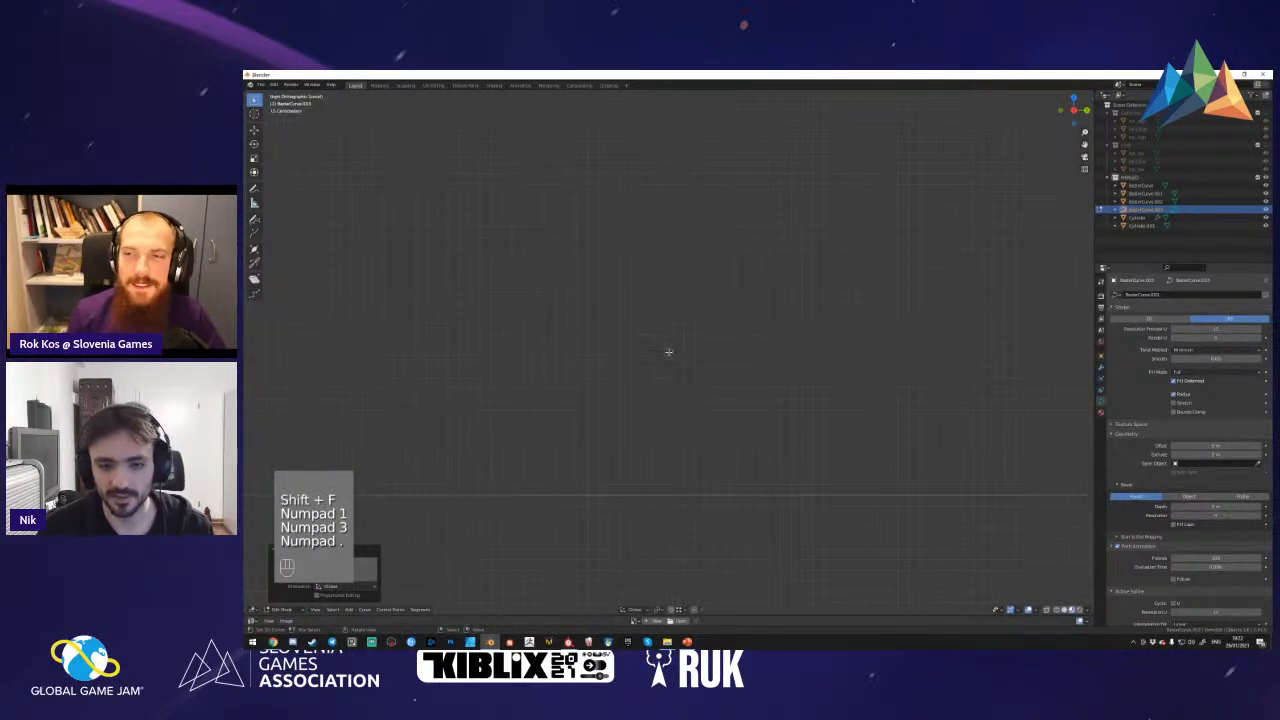
pyautogui.press('KP_1')
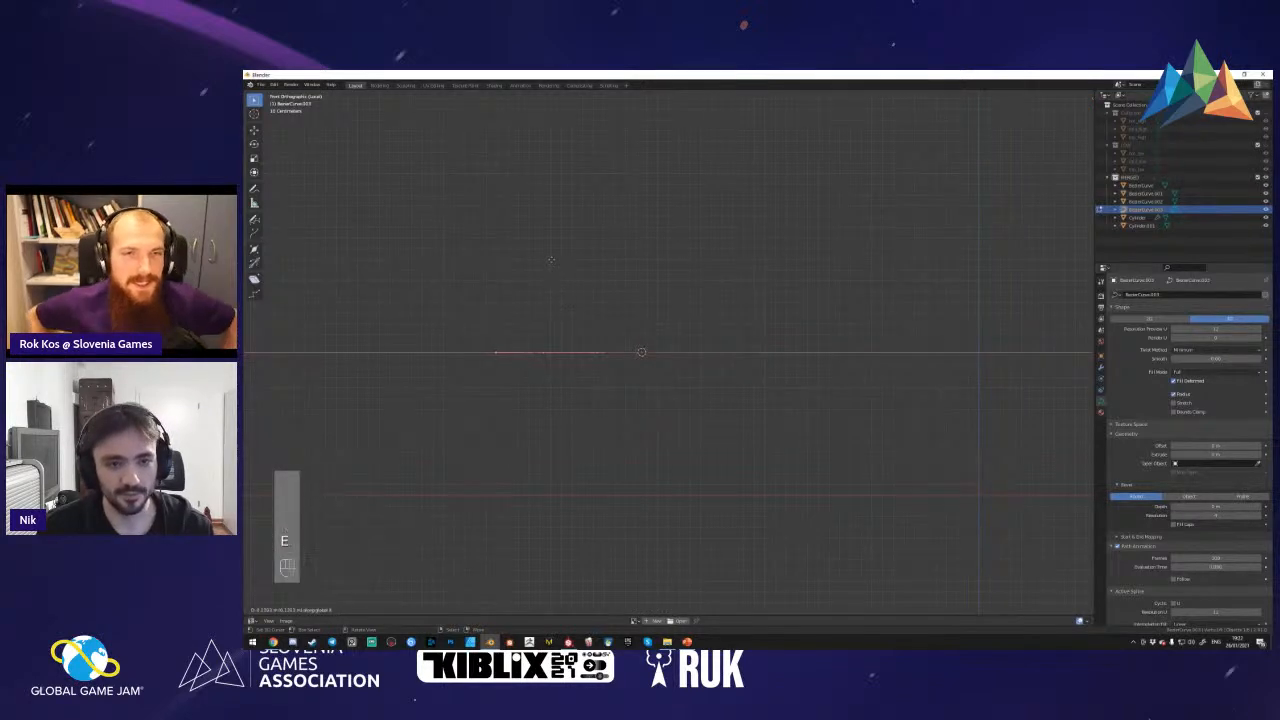
pyautogui.press('e')
pyautogui.click(564, 262)
# - Rotate the extruded control point 180° about Y to round the bend into a hook
pyautogui.press('r')
pyautogui.press('x')
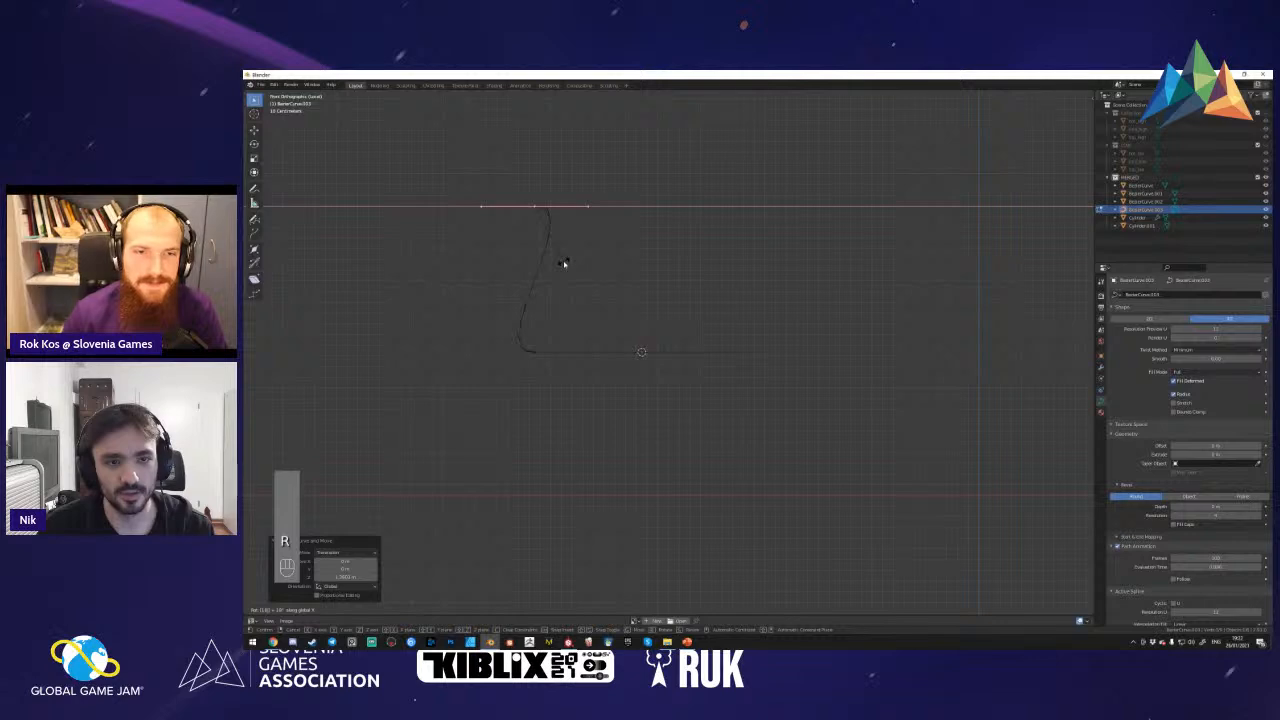
pyautogui.press('BackSpace')
pyautogui.press('BackSpace')
pyautogui.write('180y')
pyautogui.press('Return')
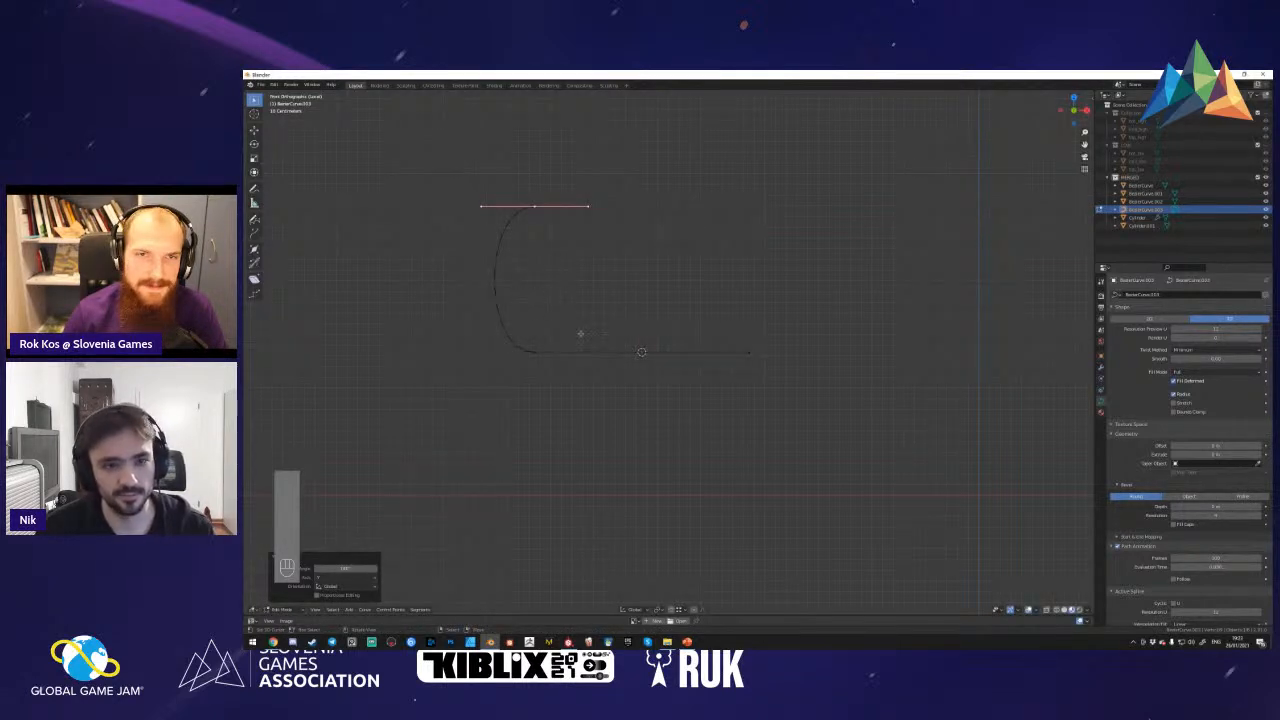
# - Scale the handles of the hook's two control points along X and move the opposite end point outward to lengthen the shaft
pyautogui.press('s')
pyautogui.press('x')
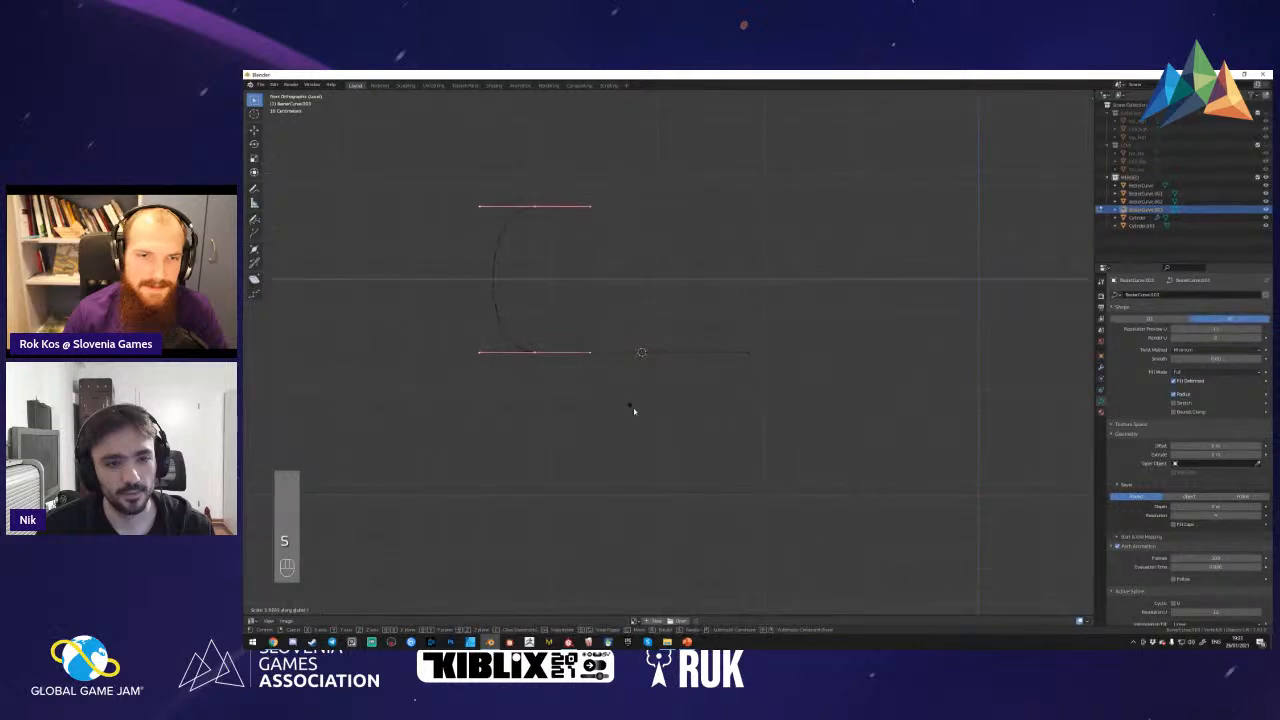
pyautogui.click(867, 399)
pyautogui.click(755, 352)
pyautogui.press('g')
pyautogui.press('y')
pyautogui.click(870, 352)
# - Leave curve editing and increase the bevel depth to give the hooked curve a tubular thickness
pyautogui.hotkey('shift', 'f')
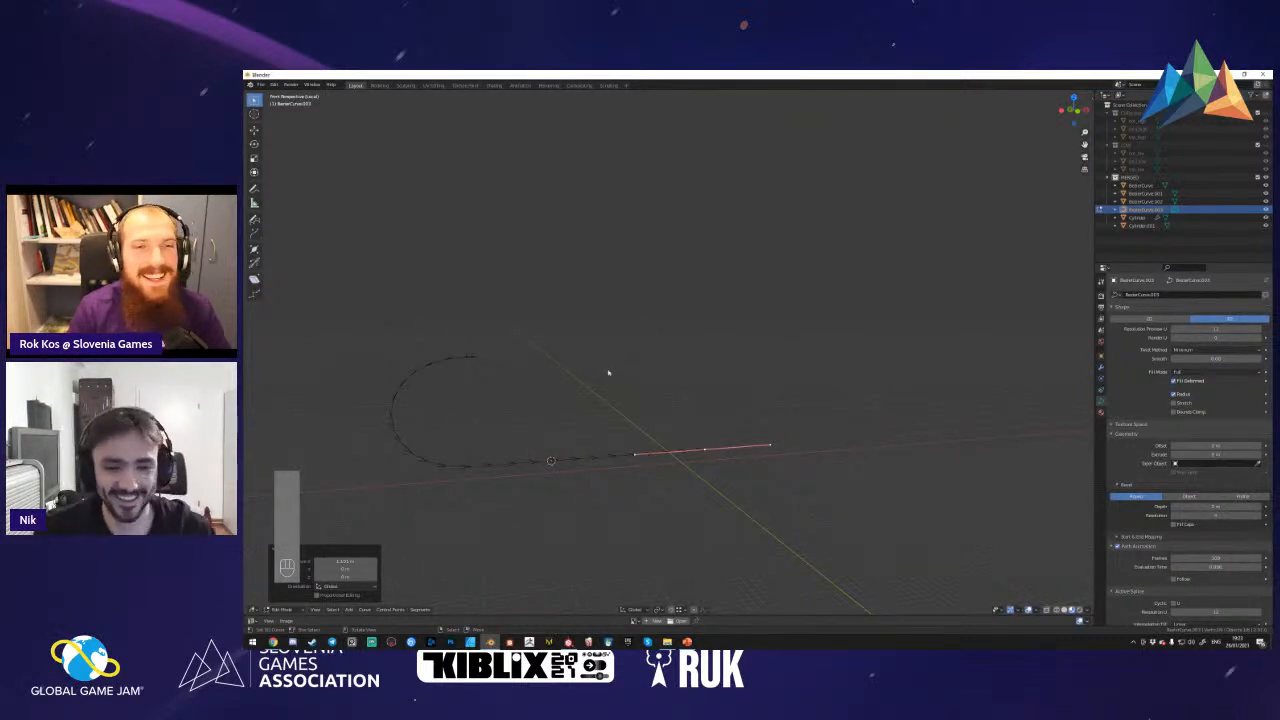
pyautogui.press('Tab')
pyautogui.moveTo(1232, 507); pyautogui.dragTo(1266, 508)
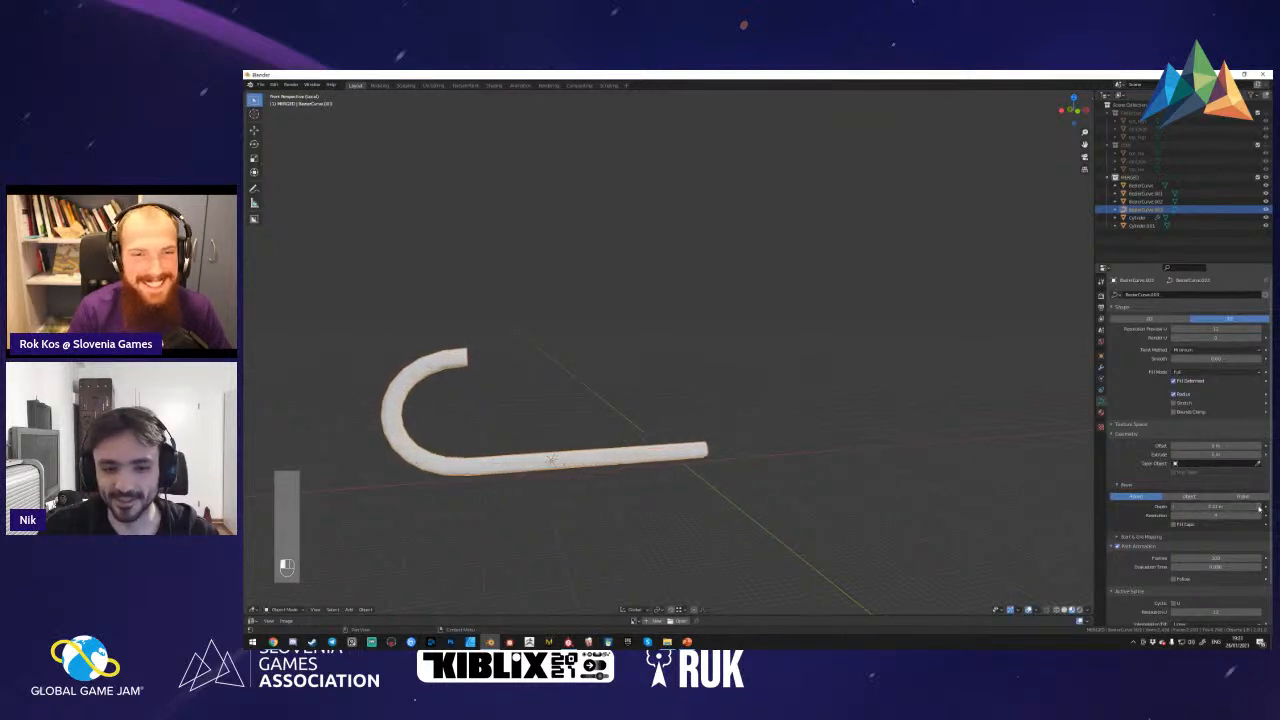
# - Convert the hooked tube curve to a mesh
pyautogui.click(365, 609)
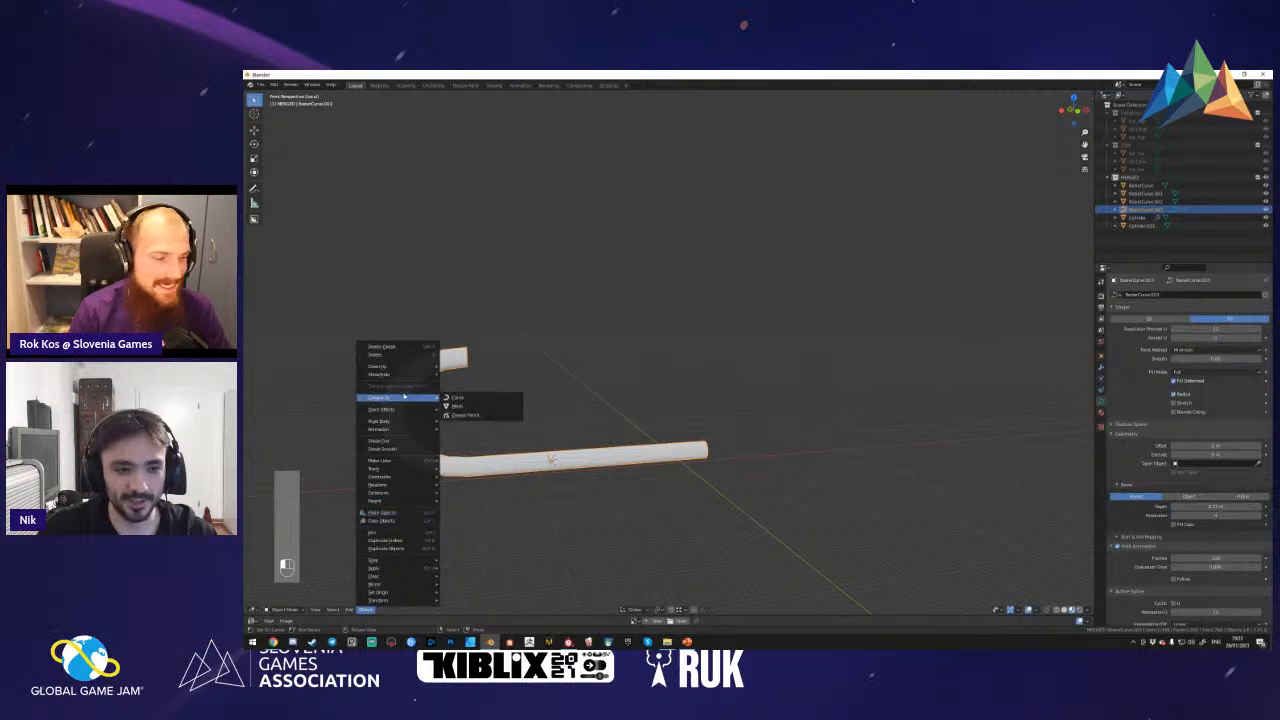
pyautogui.moveTo(412, 397)
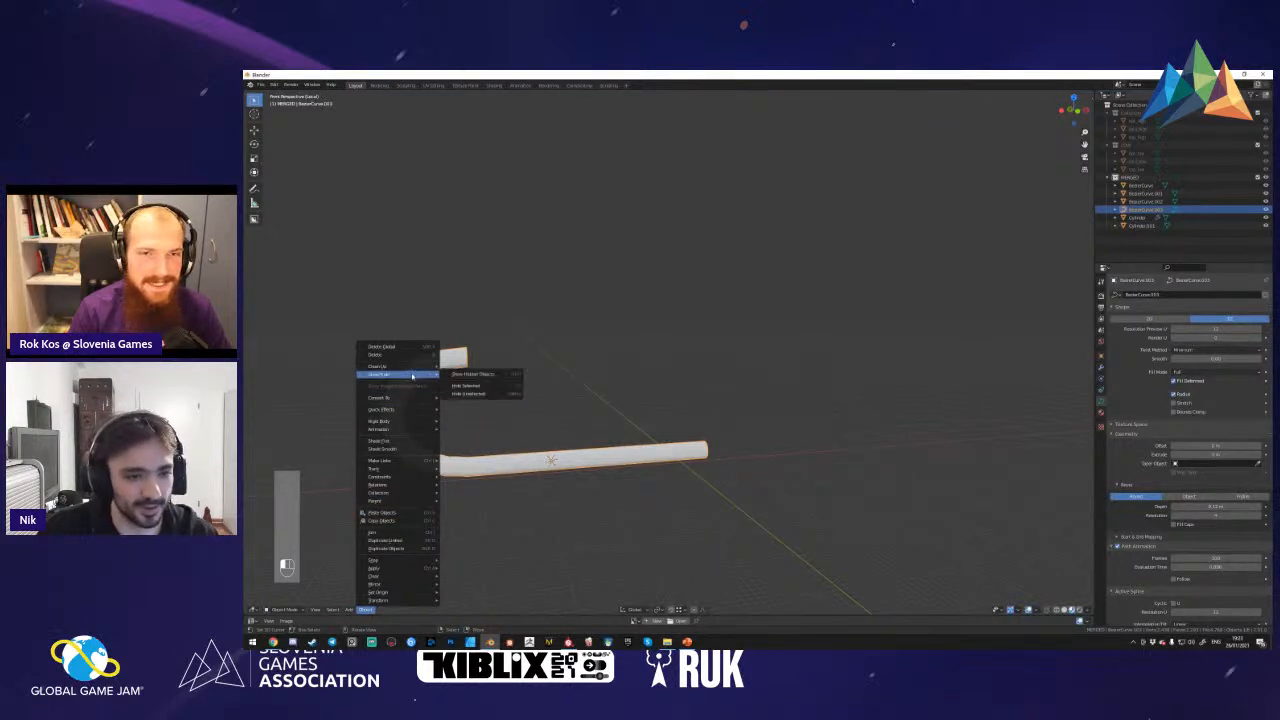
pyautogui.press('Escape')
pyautogui.click(365, 609)
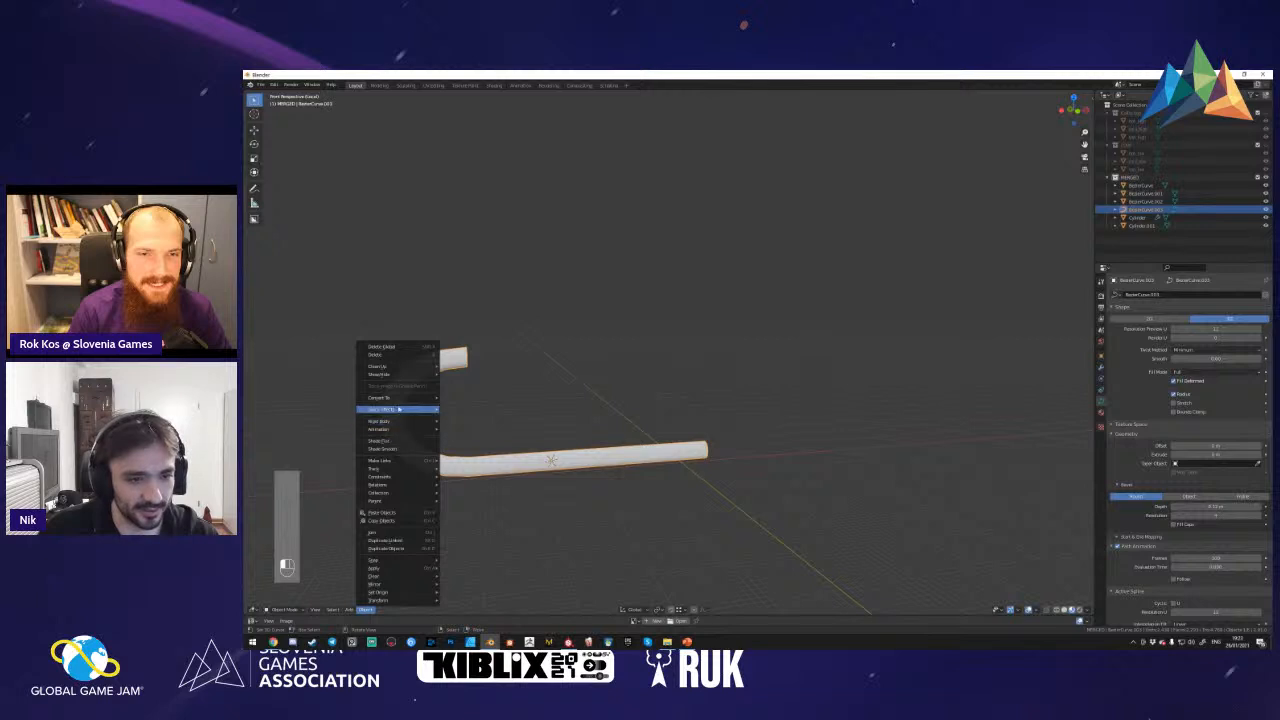
pyautogui.moveTo(400, 405)
pyautogui.click(478, 406)
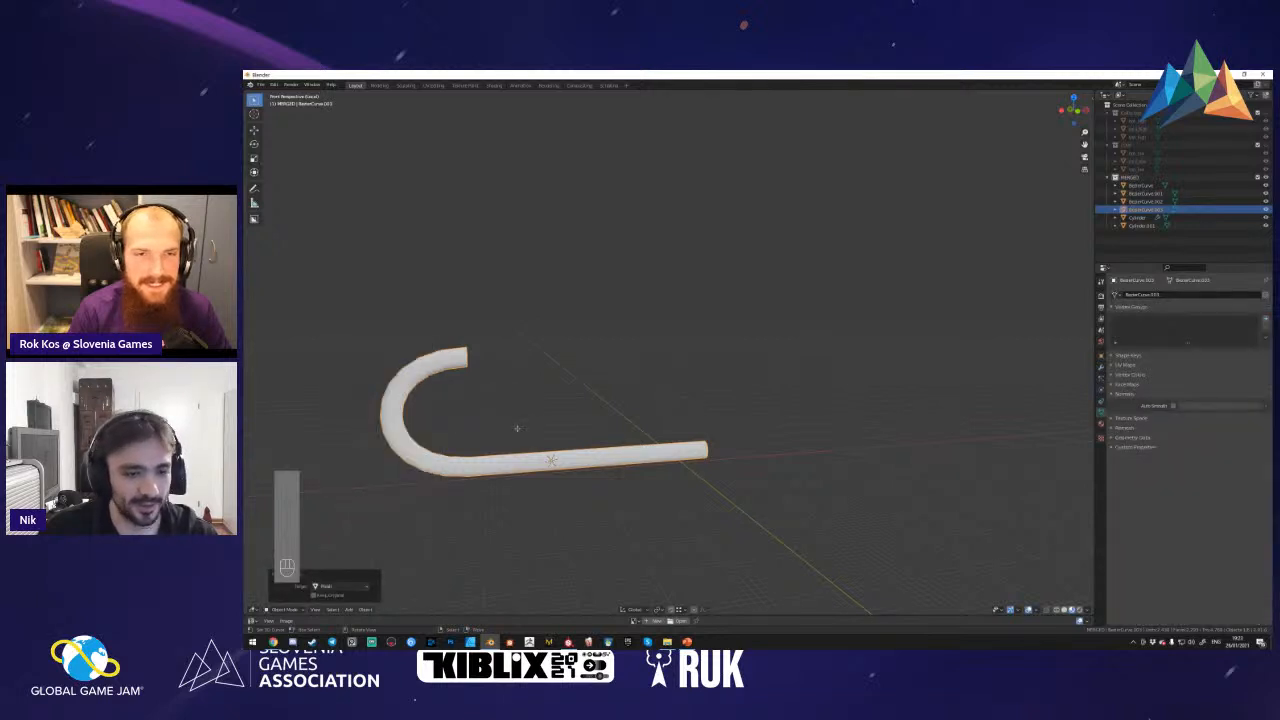
# - Rotate the hooked tube 90° about the Y axis so it stands upright like a cane
pyautogui.press('Tab')
pyautogui.press('Tab')
pyautogui.press('r')
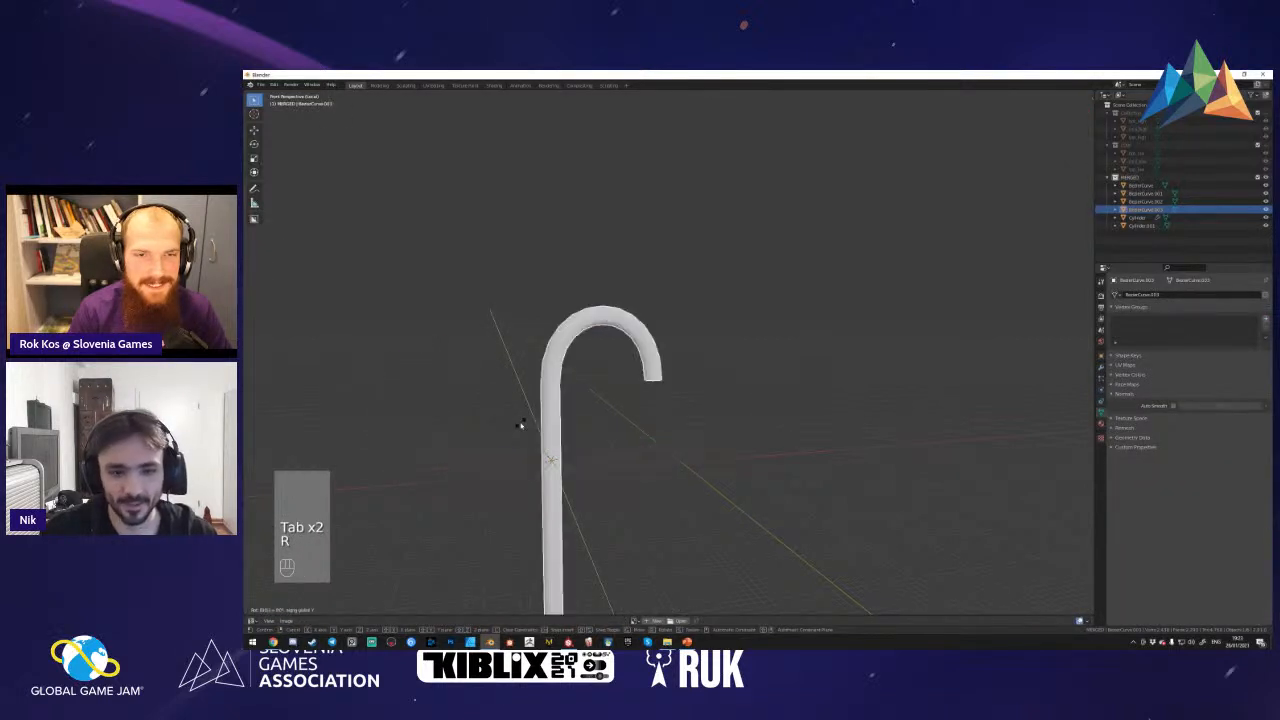
pyautogui.click(520, 423)
pyautogui.hotkey('shift', 'f')
pyautogui.press('d')
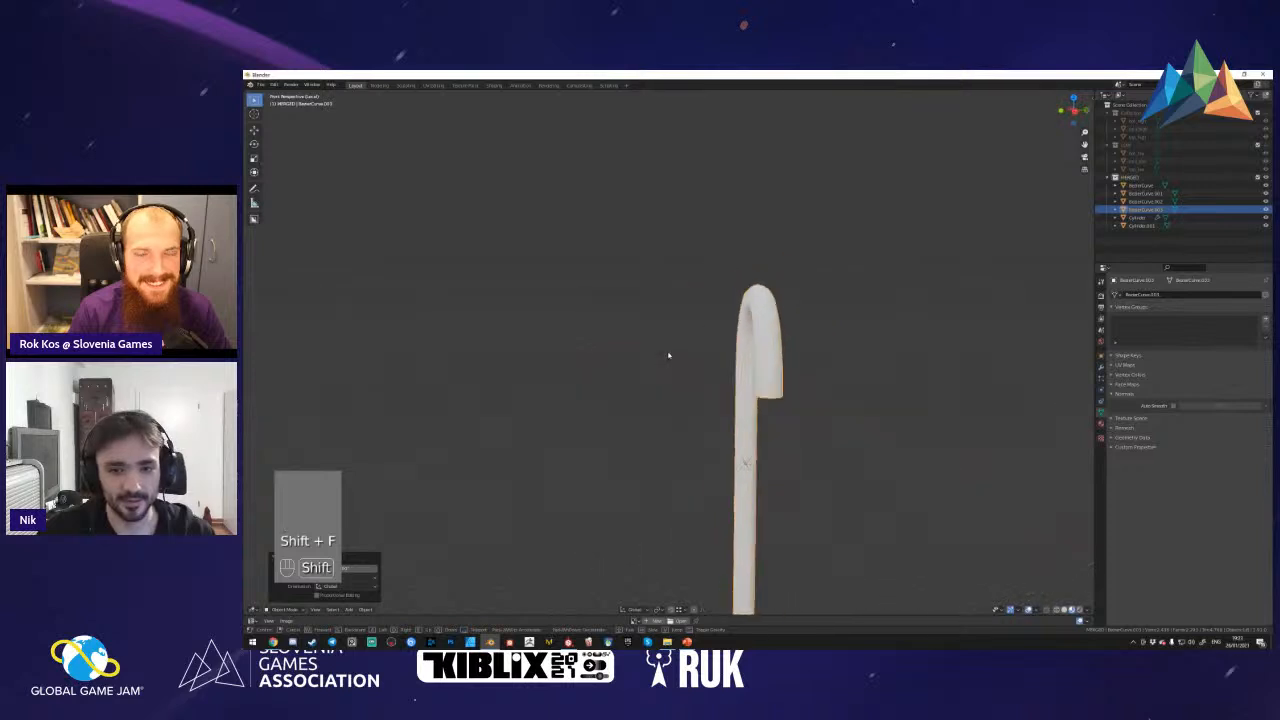
pyautogui.click(670, 355)
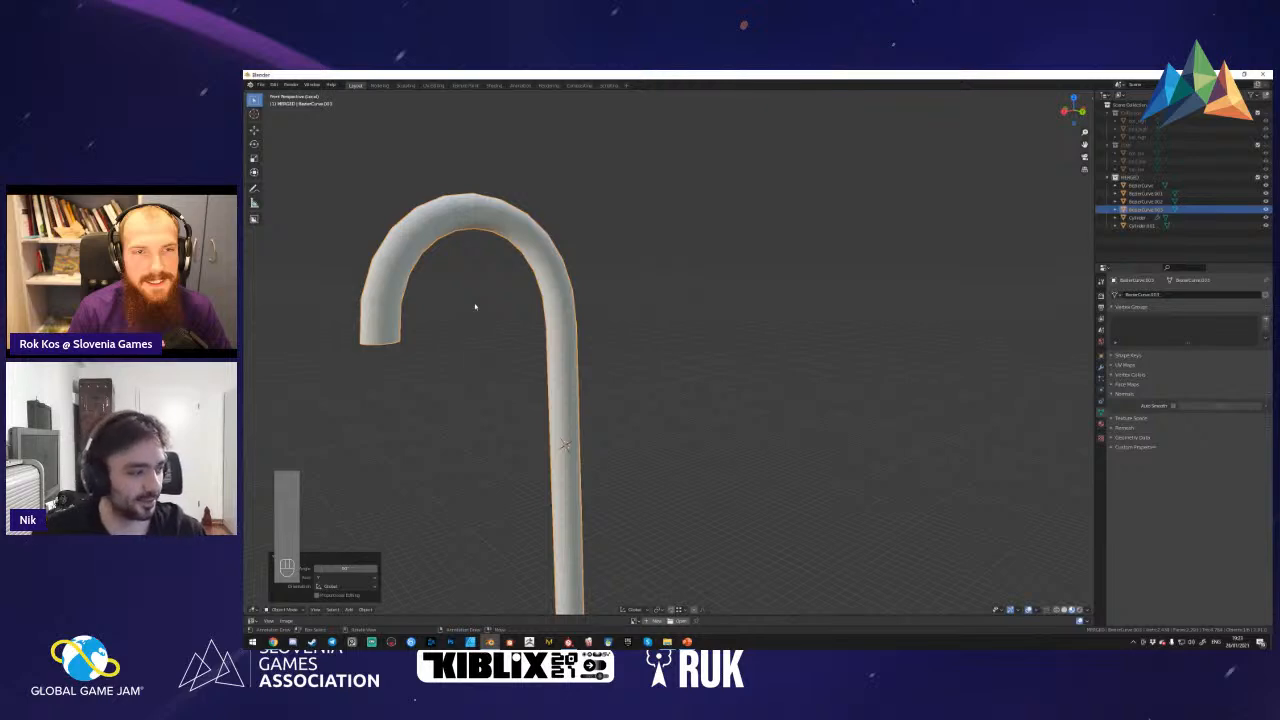
pyautogui.hotkey('shift', 'f')
pyautogui.press('s')
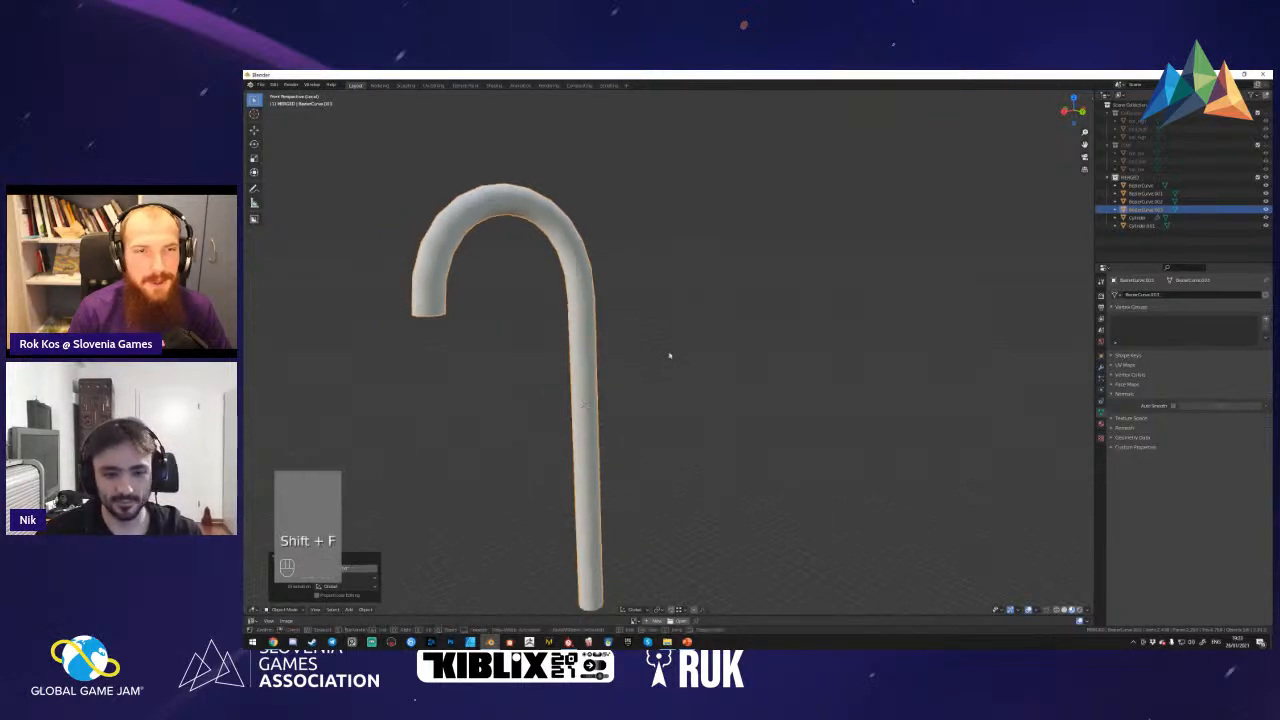
# - Leave the isolated view to show all objects and rotate the cane 90° about the Z axis
pyautogui.click(670, 355)
pyautogui.press('KP_Divide')
pyautogui.hotkey('shift', 'f')
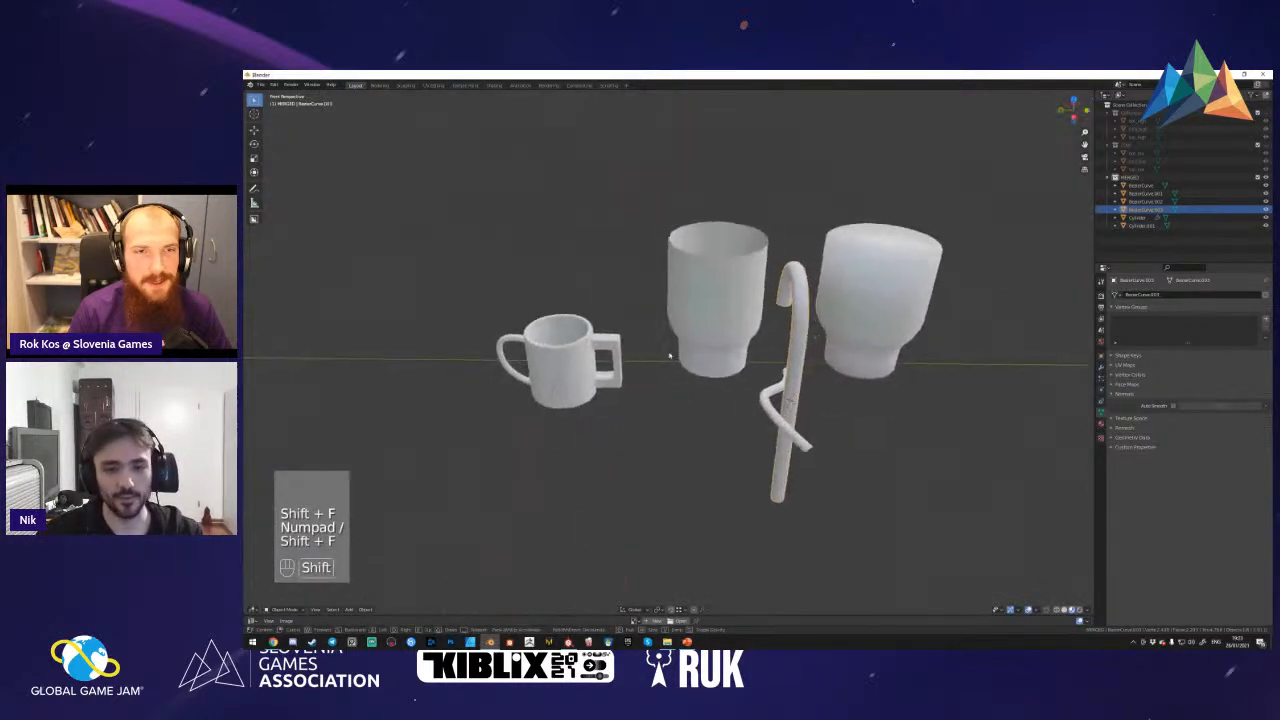
pyautogui.click(670, 355)
pyautogui.press('r')
pyautogui.click(670, 355)
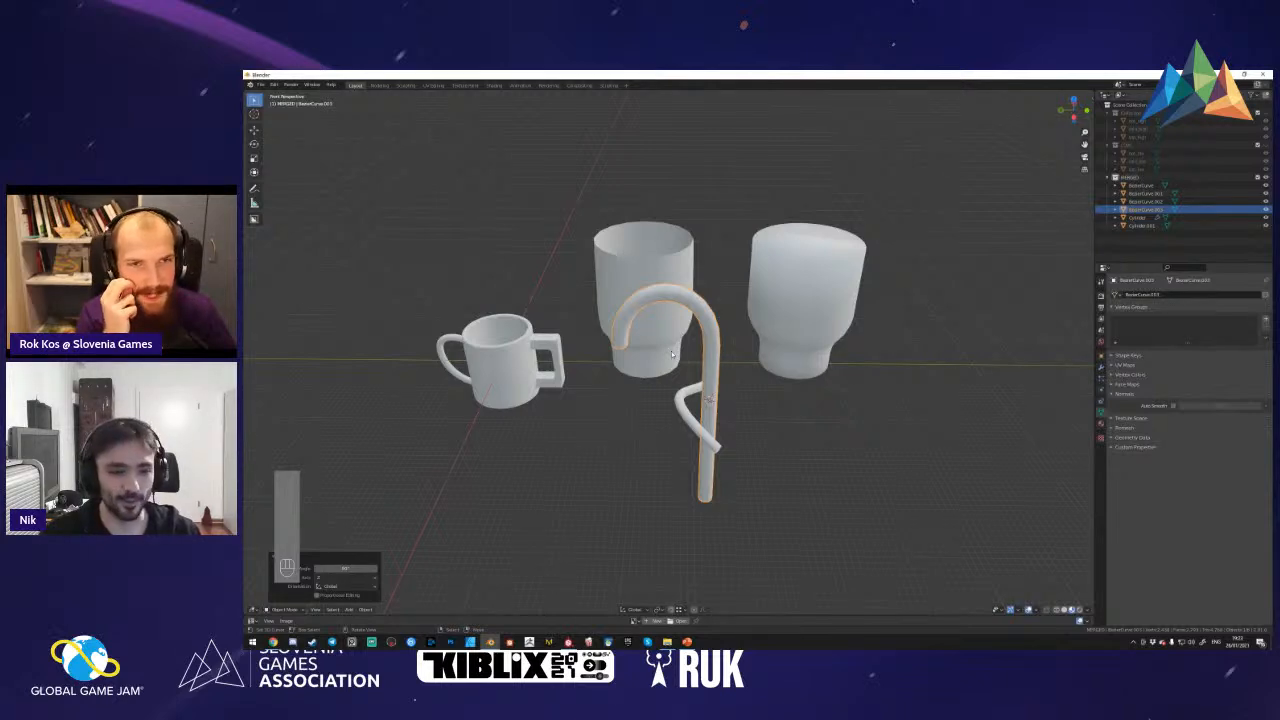
pyautogui.press('r')
pyautogui.press('x')
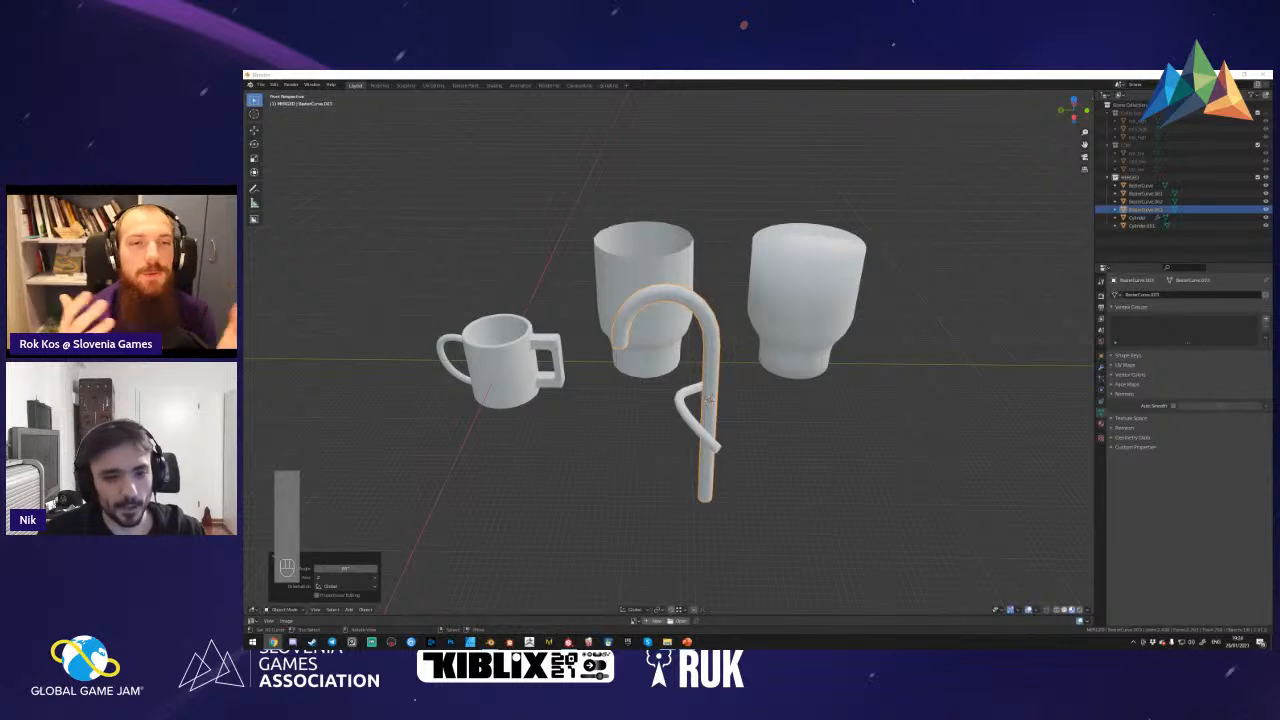
# - Look over the mug, the two vessels and the curve-based tubes from several sides, with the mug selected
pyautogui.press('a')
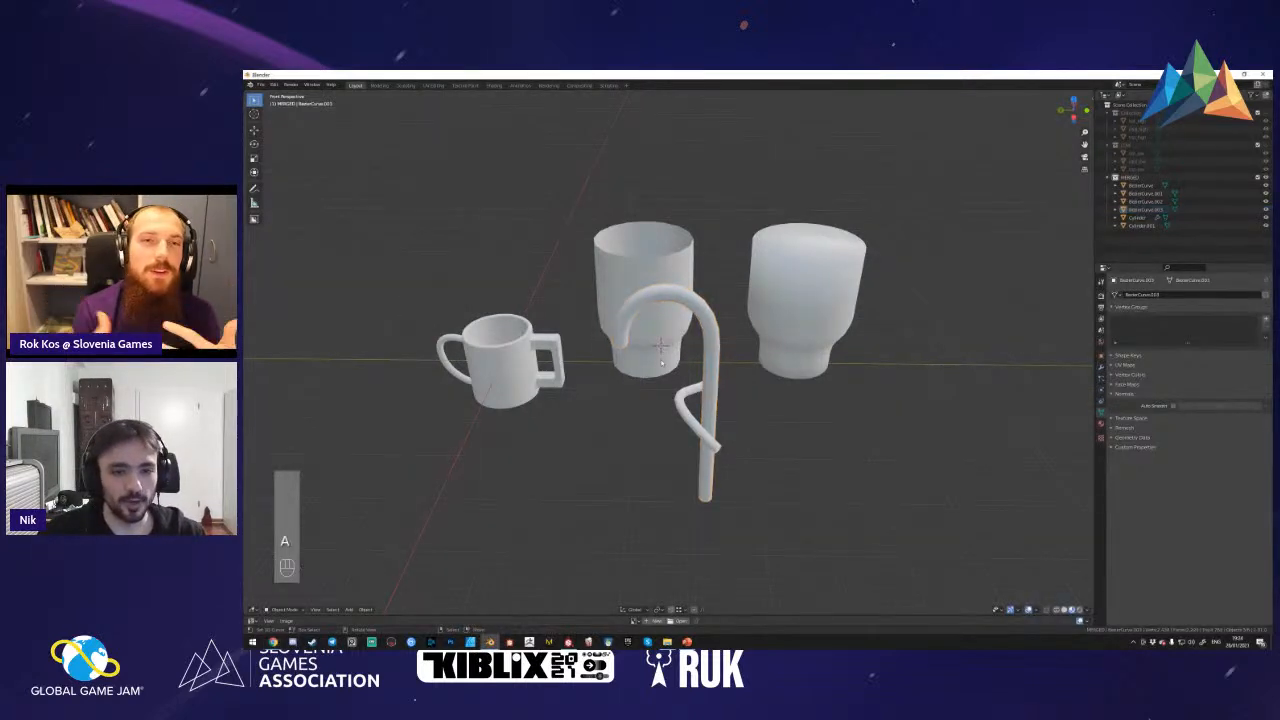
pyautogui.hotkey('shift', 'f')
pyautogui.press('s')
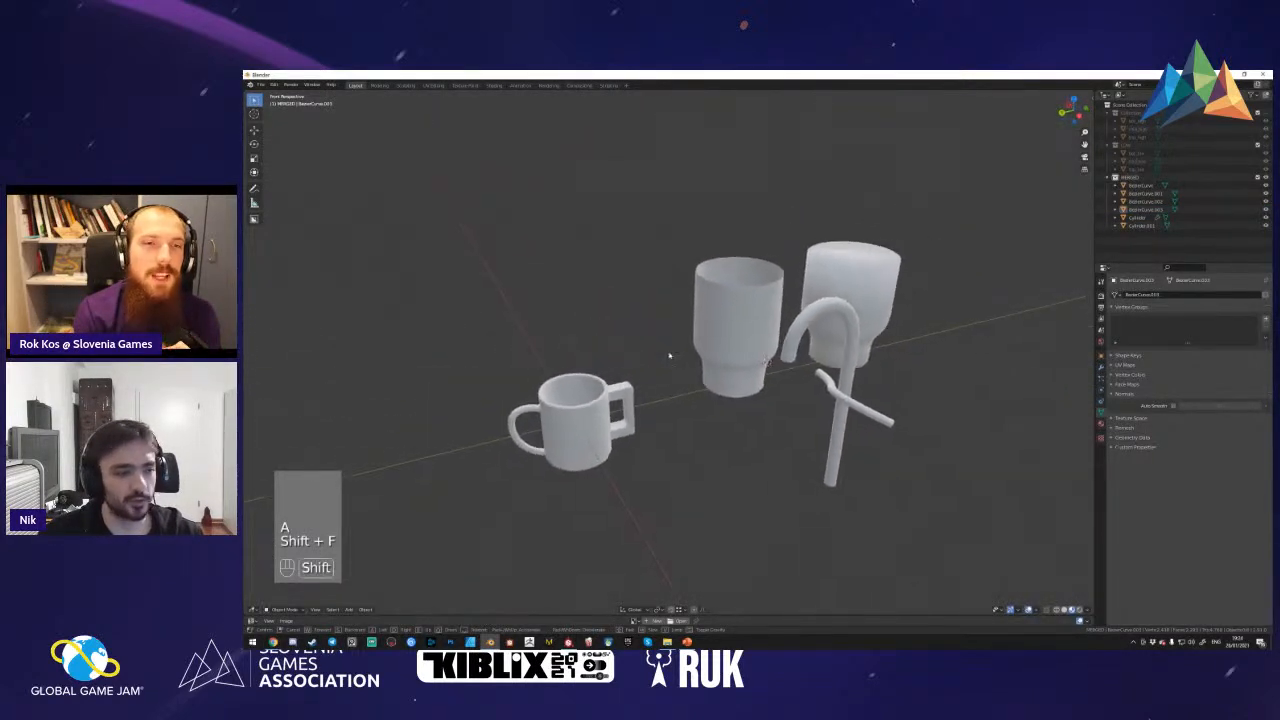
pyautogui.click(669, 354)
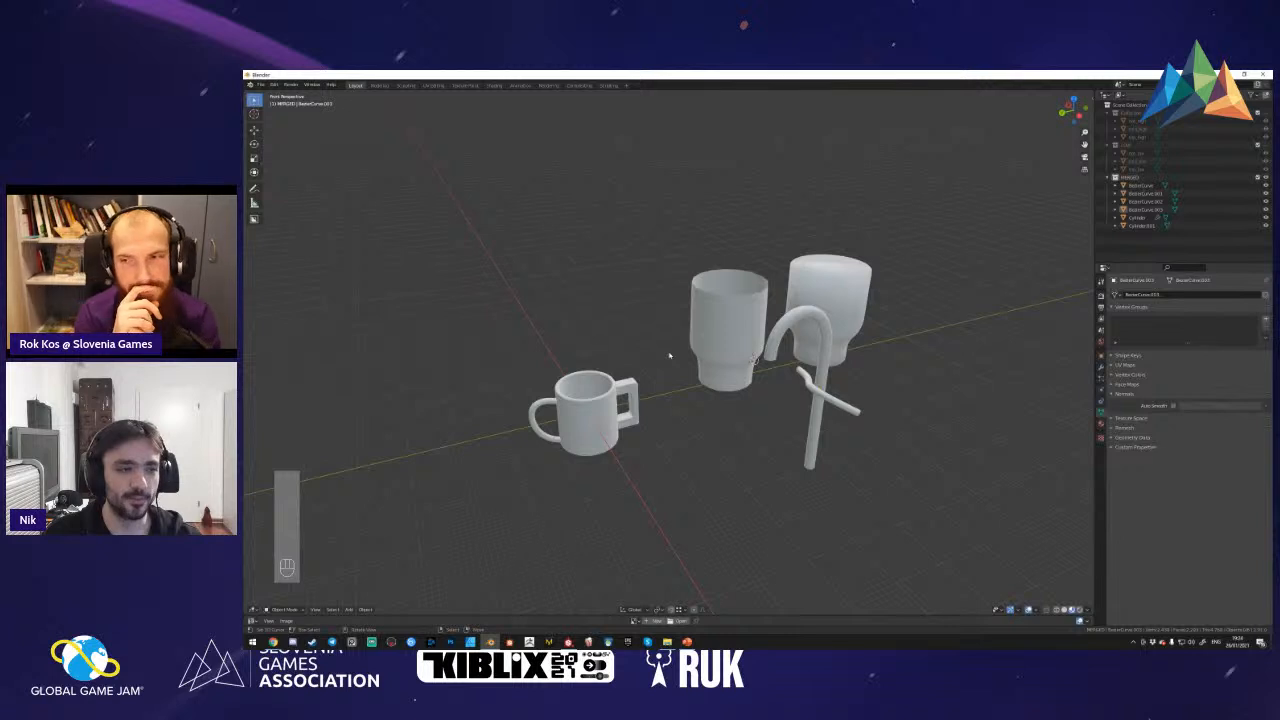
pyautogui.hotkey('shift', 'f')
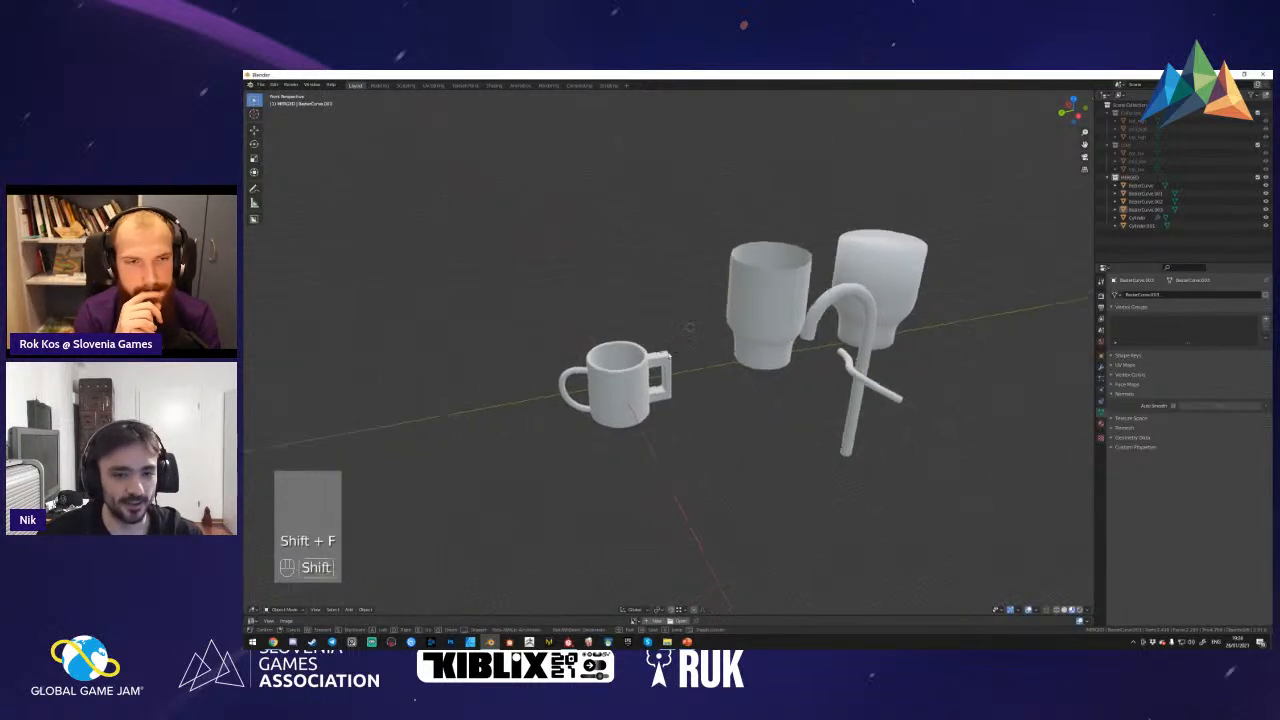
pyautogui.click(766, 295)
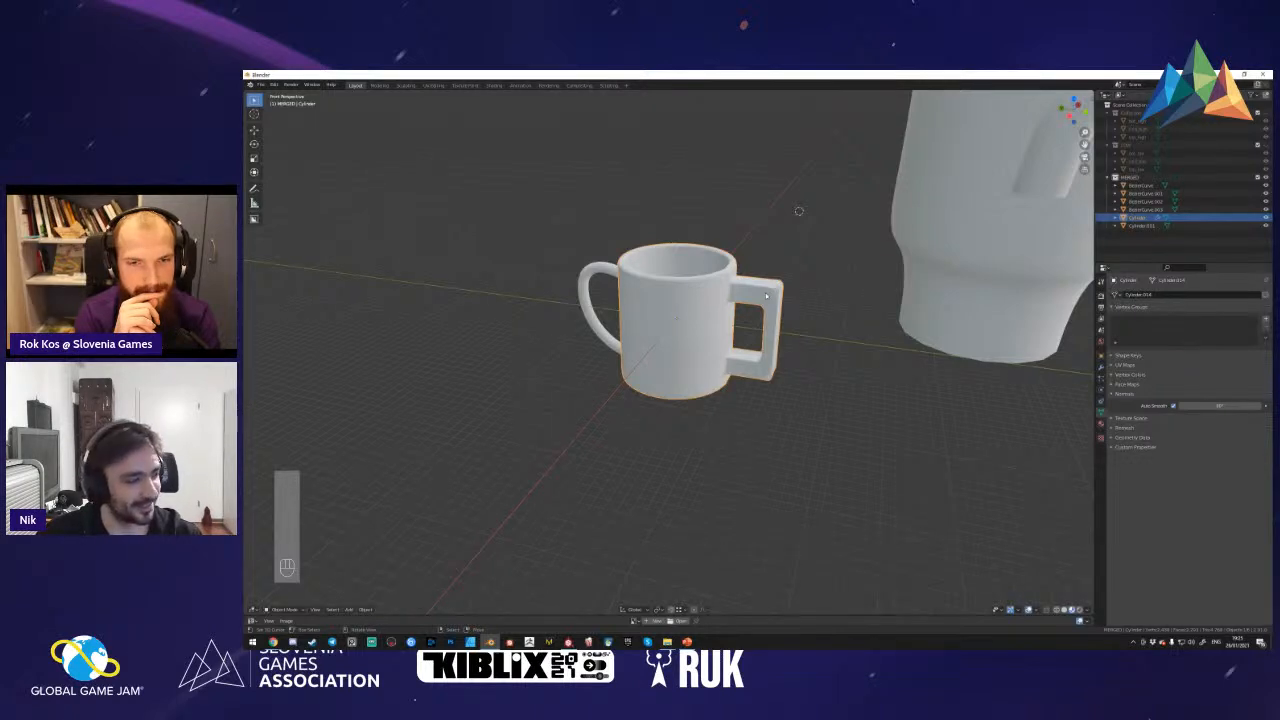
pyautogui.keyDown('shift'); pyautogui.rightClick(765, 293); pyautogui.keyUp('shift')
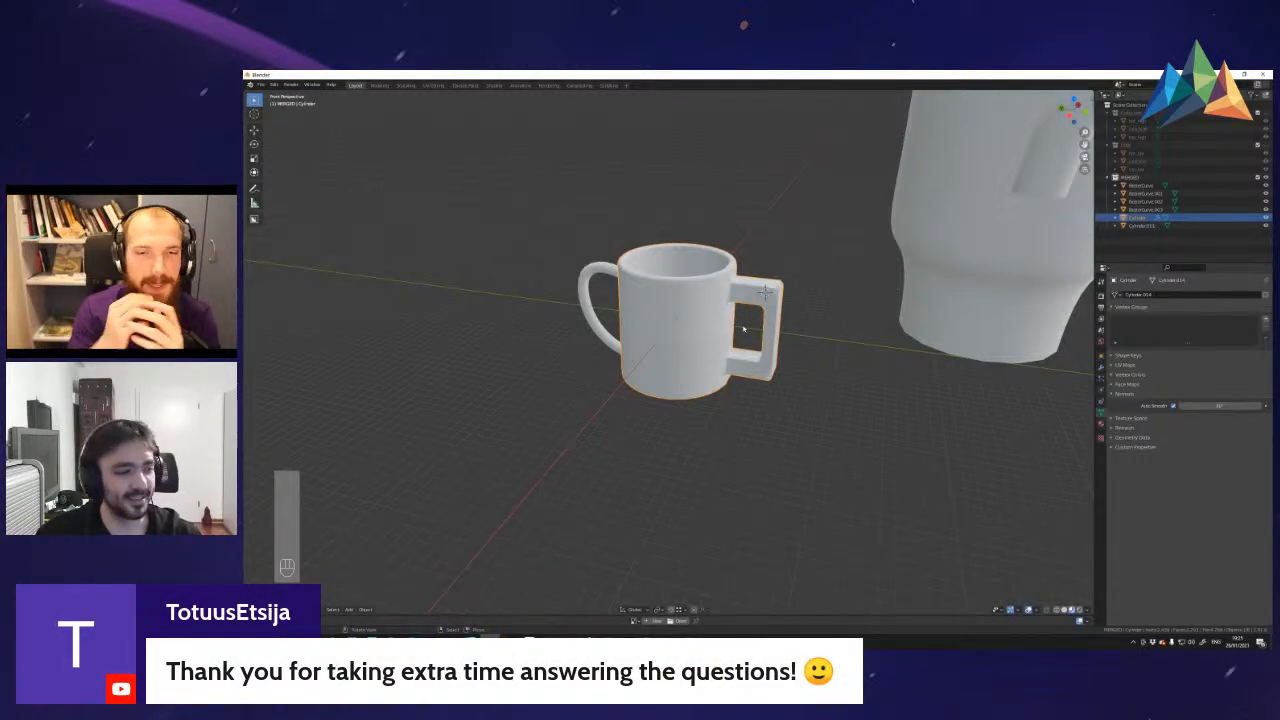
pyautogui.hotkey('shift', 'f')
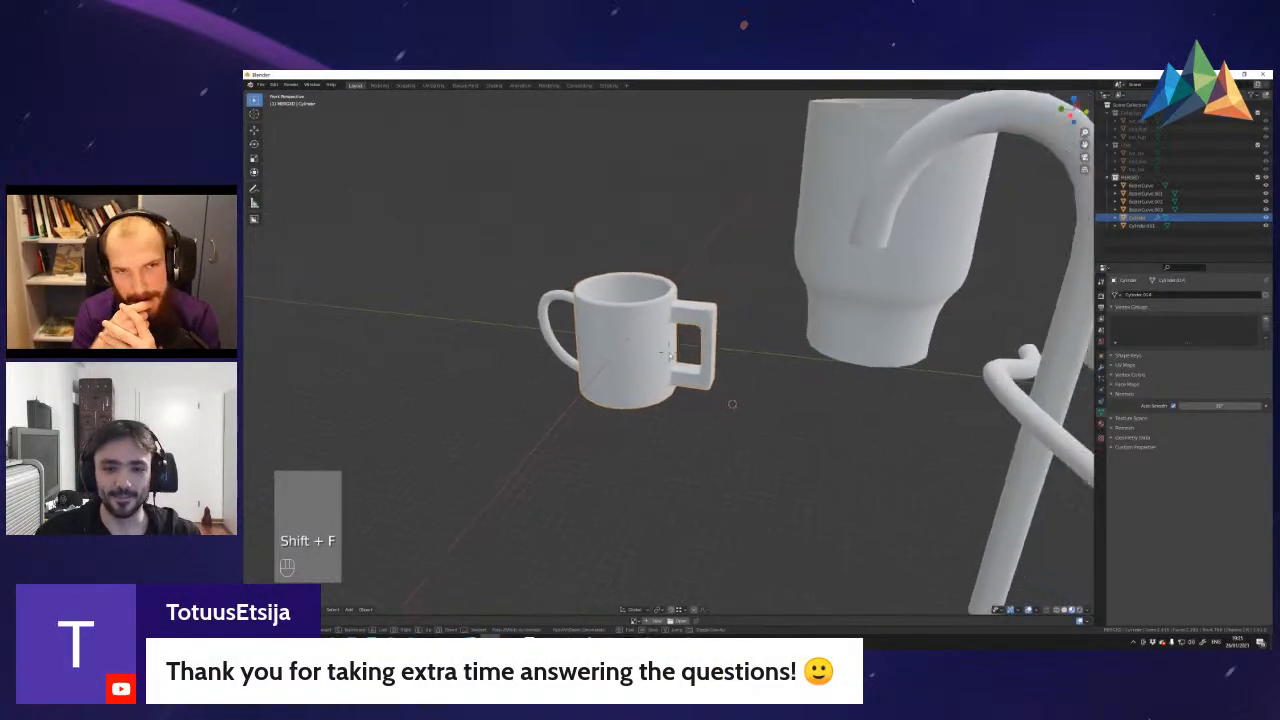
pyautogui.press('a')
pyautogui.click(670, 355)
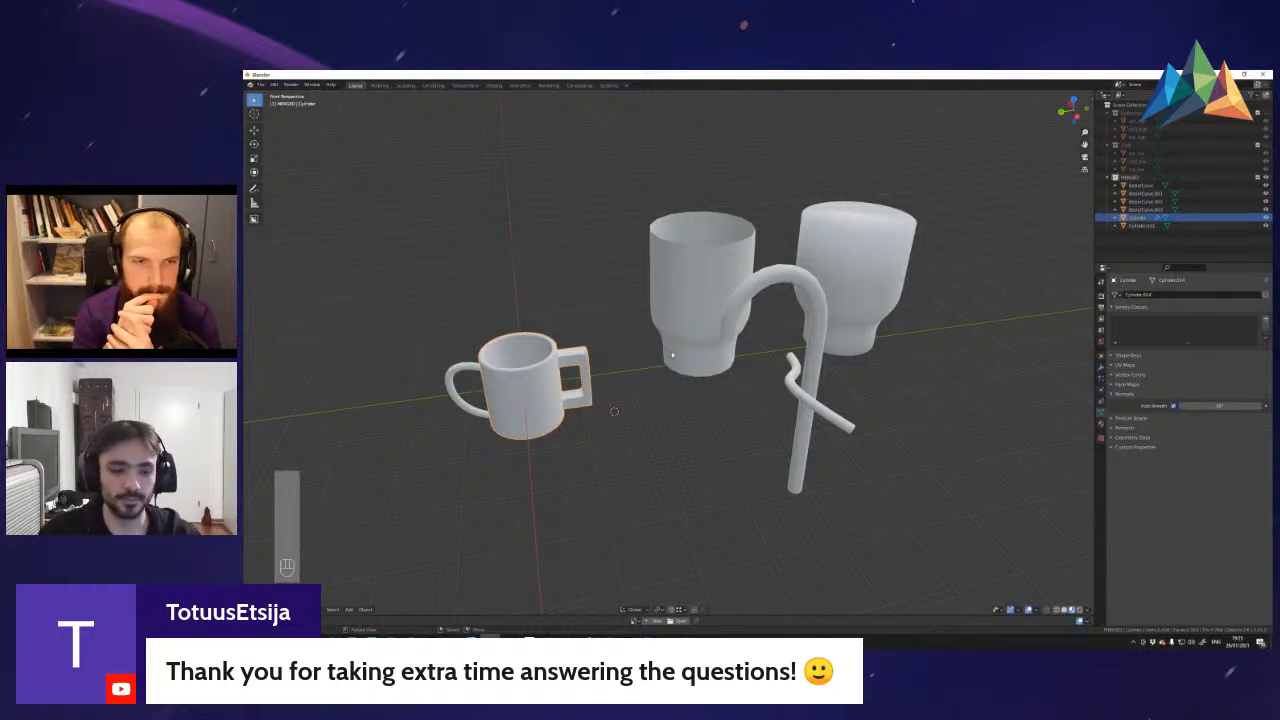
# - Switch to the Epic Games Launcher, open the Beyond_Human project from the Unreal Engine library, and return to Blender
pyautogui.click(629, 641)
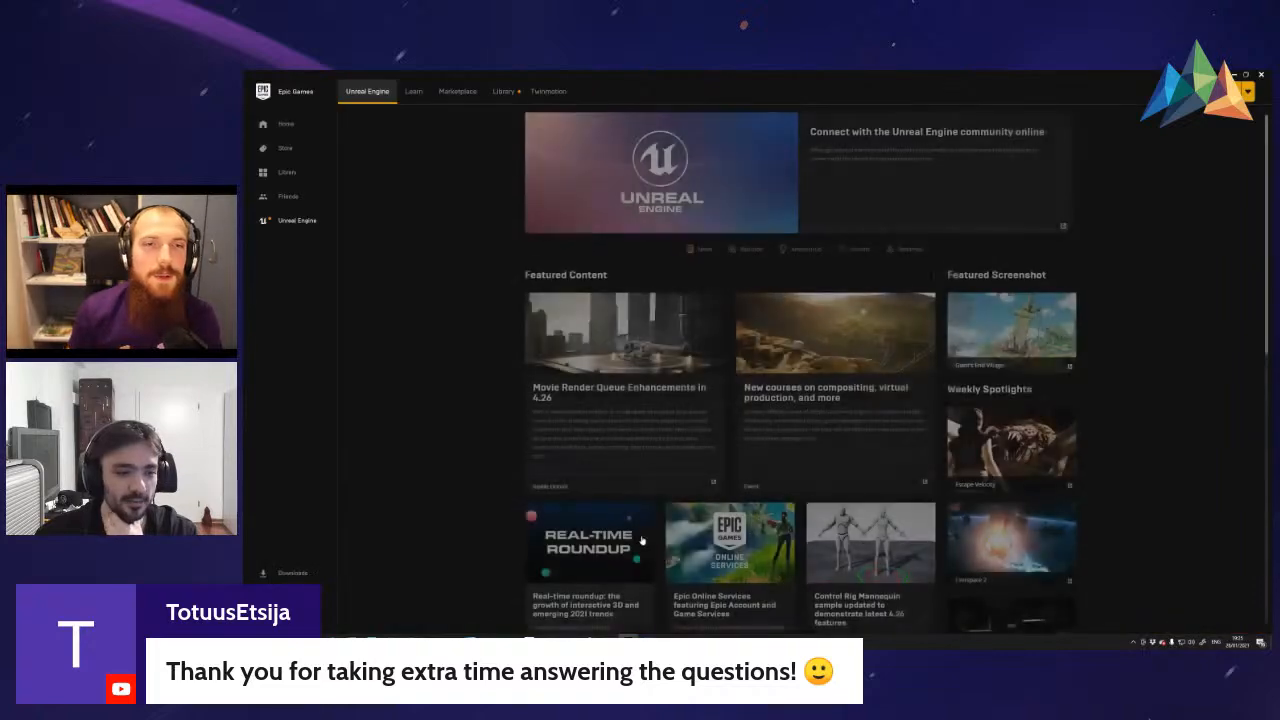
pyautogui.click(503, 91)
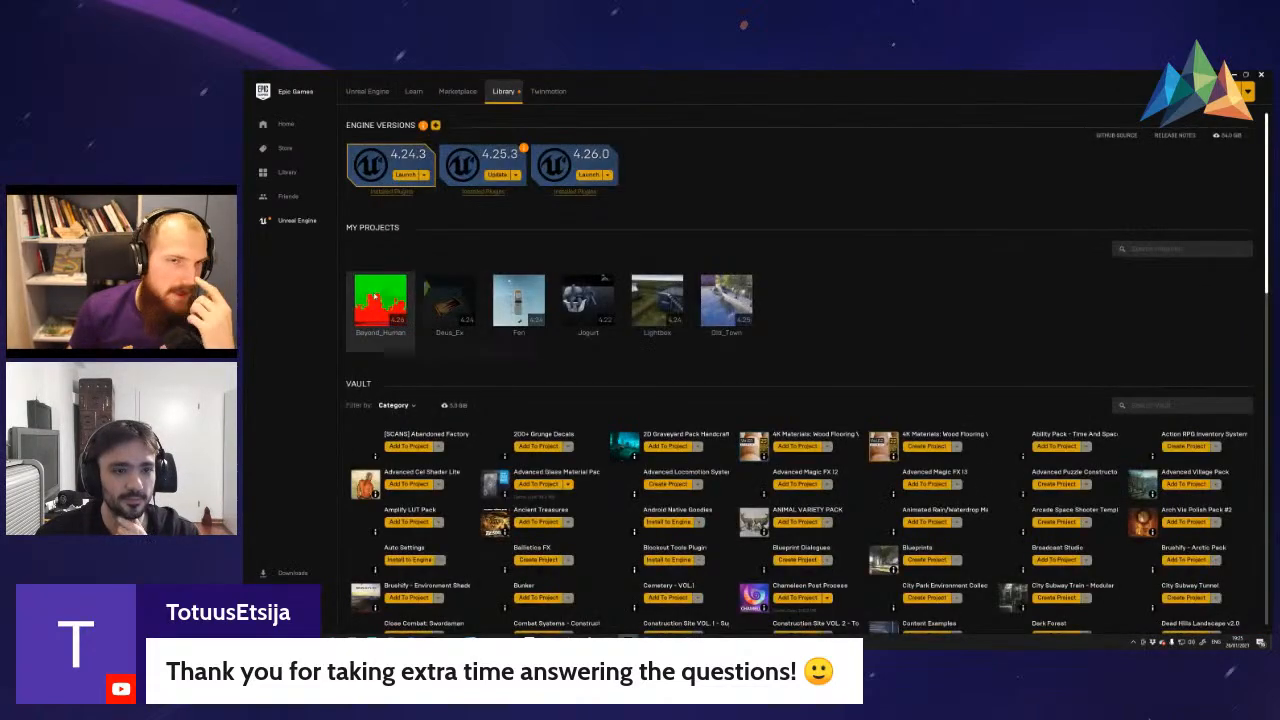
pyautogui.hotkey('alt', 'Tab')
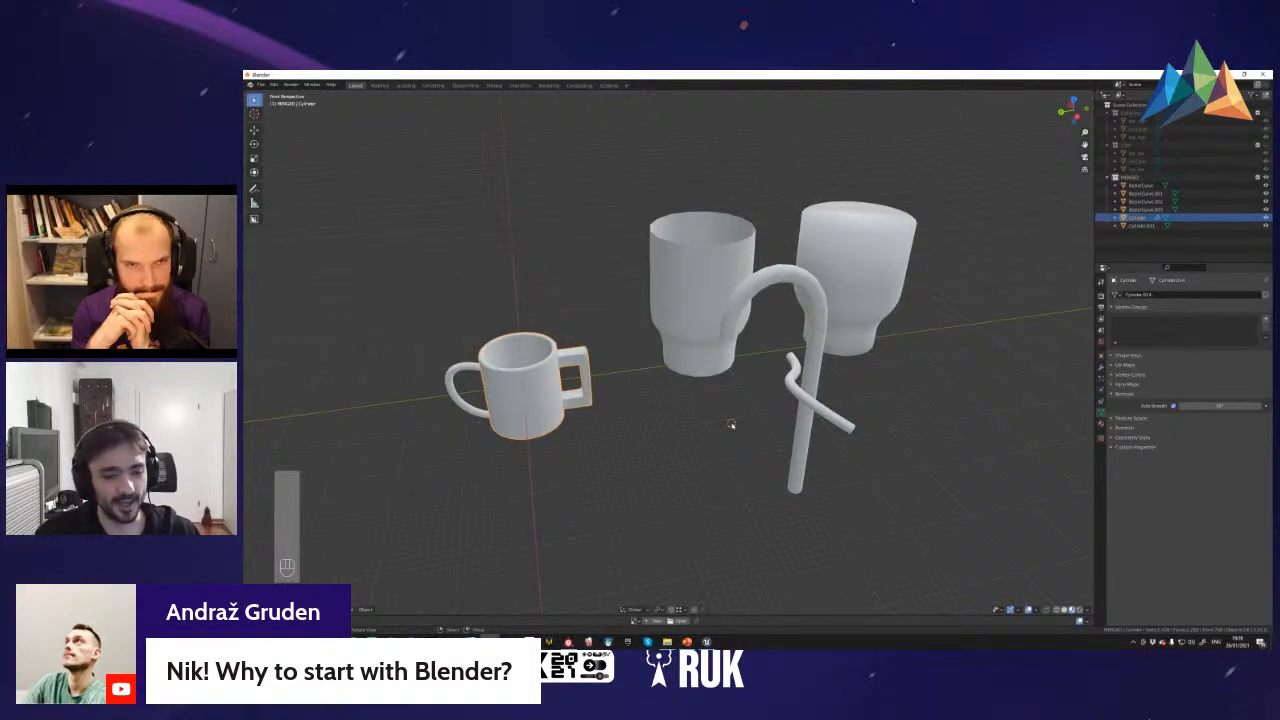
pyautogui.press('KP_Enter')
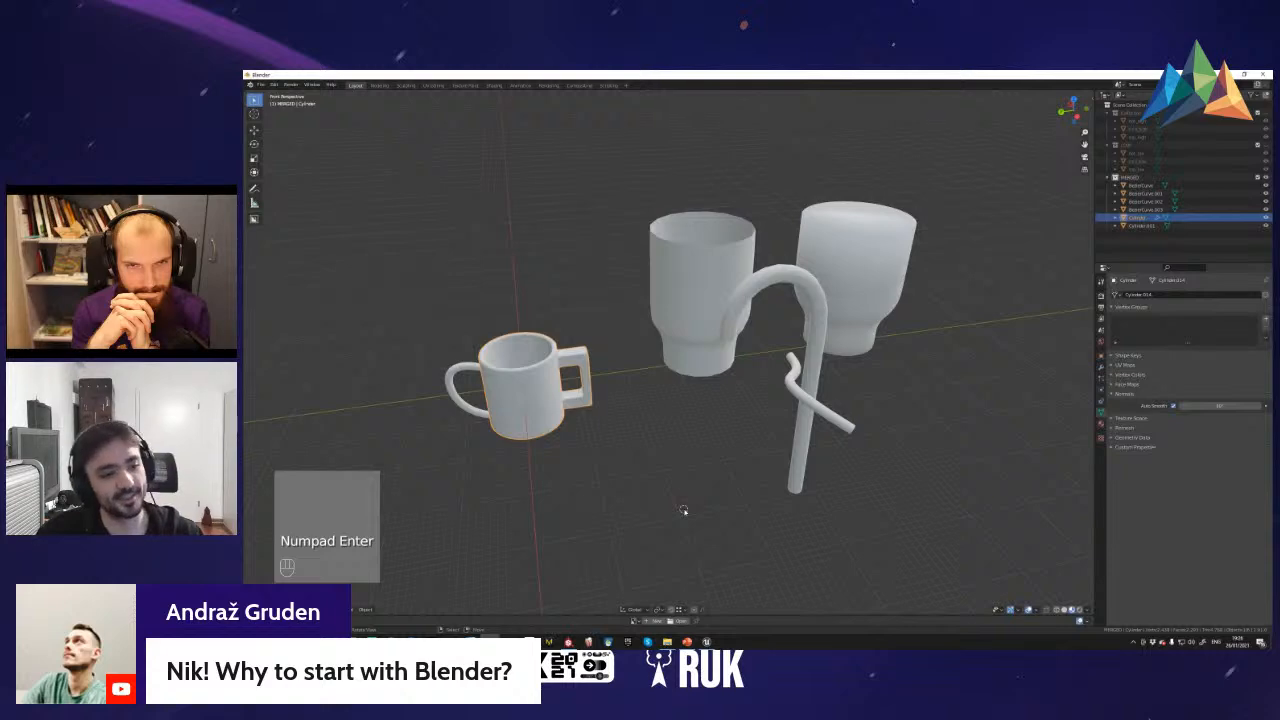
# - Switch to Substance Painter, close the texture export window and bring up the new project settings
pyautogui.click(568, 642)
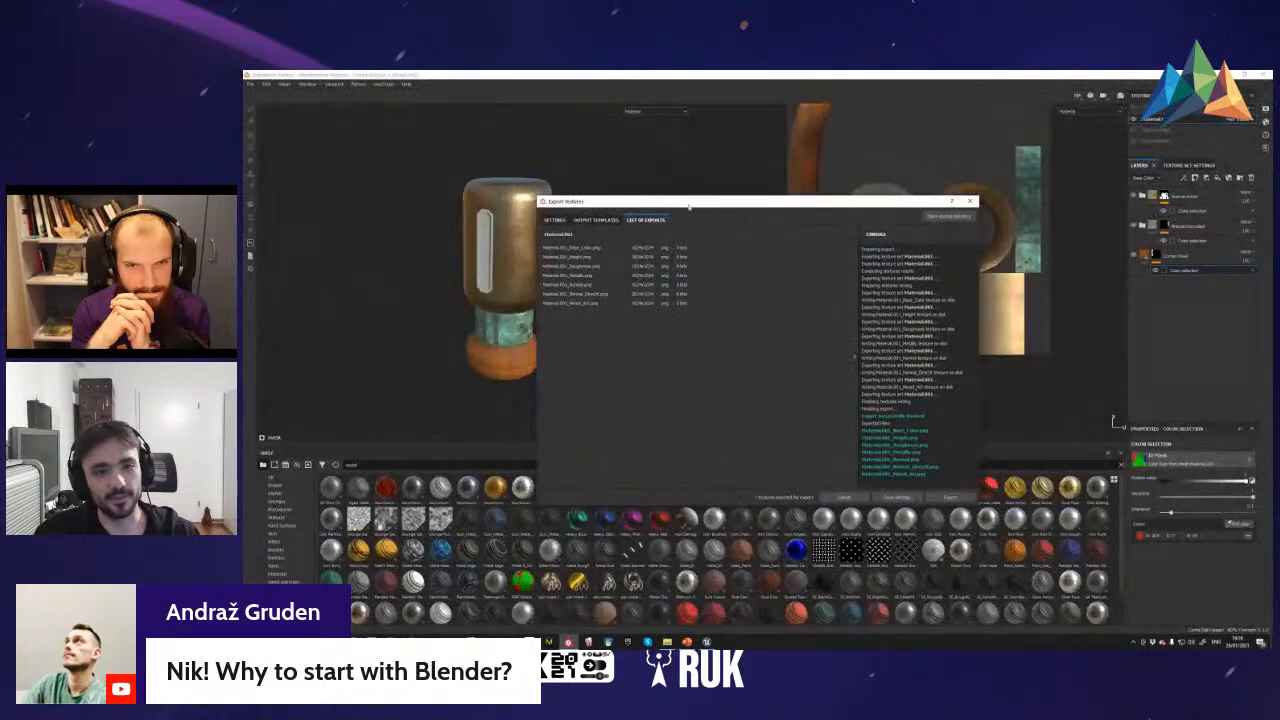
pyautogui.click(969, 201)
pyautogui.click(251, 83)
pyautogui.click(270, 97)
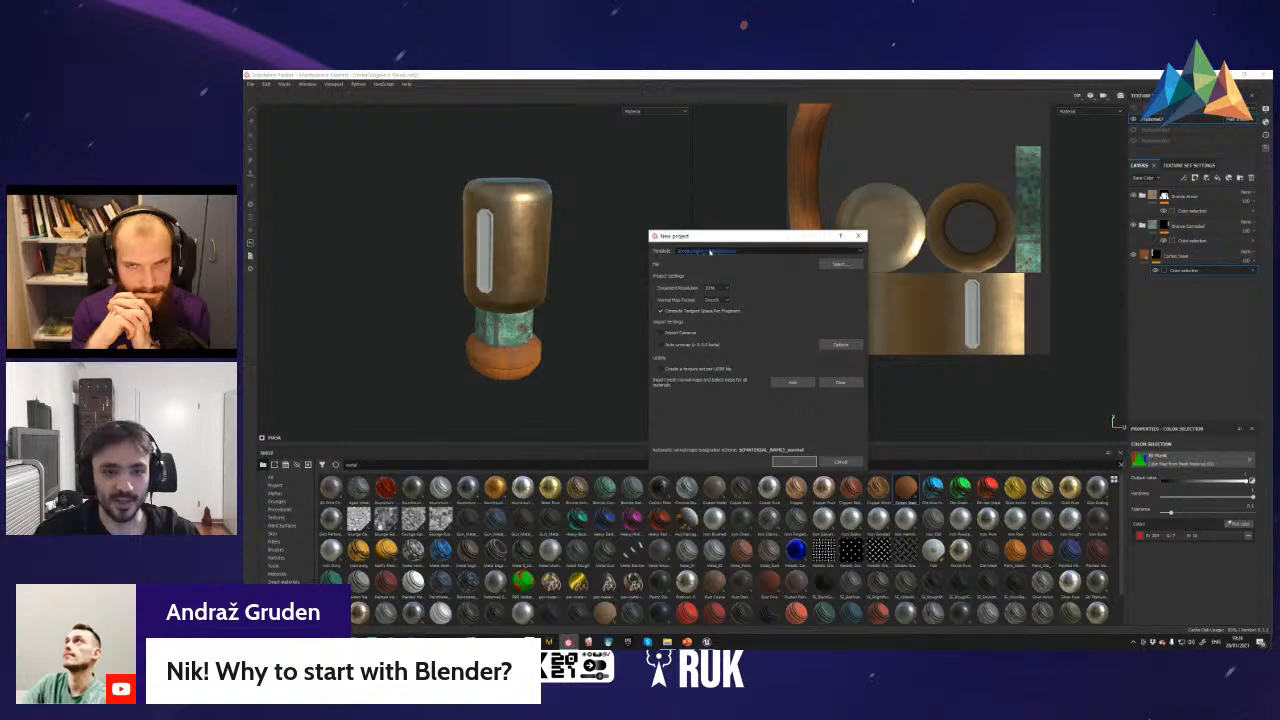
# - Examine the template and normal map format choices for a new project and leave without creating one
pyautogui.click(712, 300)
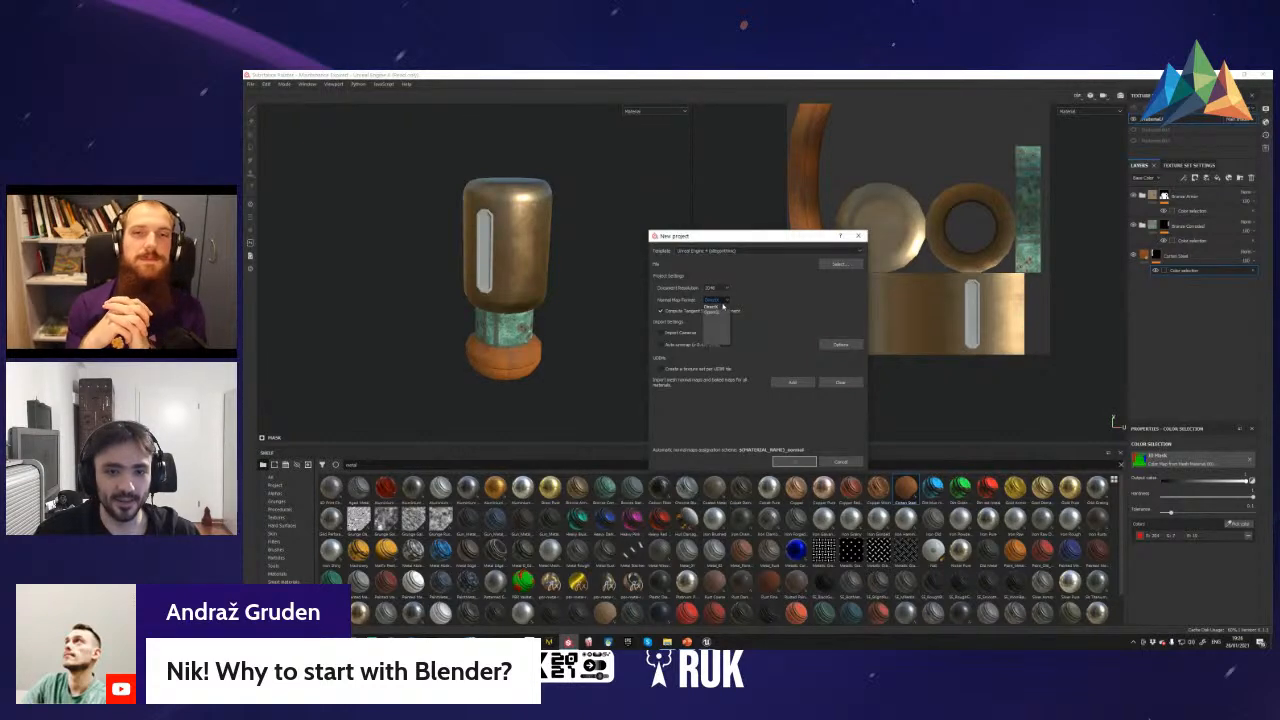
pyautogui.click(713, 306)
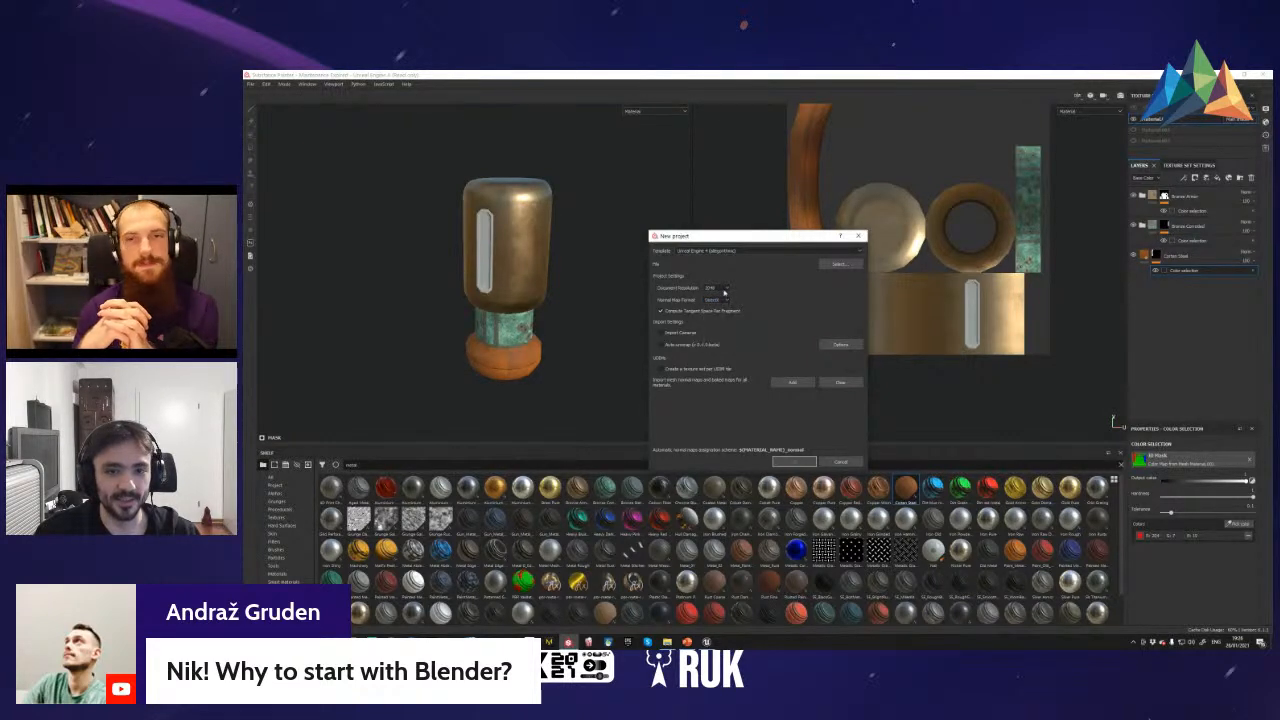
pyautogui.click(720, 252)
pyautogui.click(720, 254)
pyautogui.click(712, 300)
pyautogui.click(725, 301)
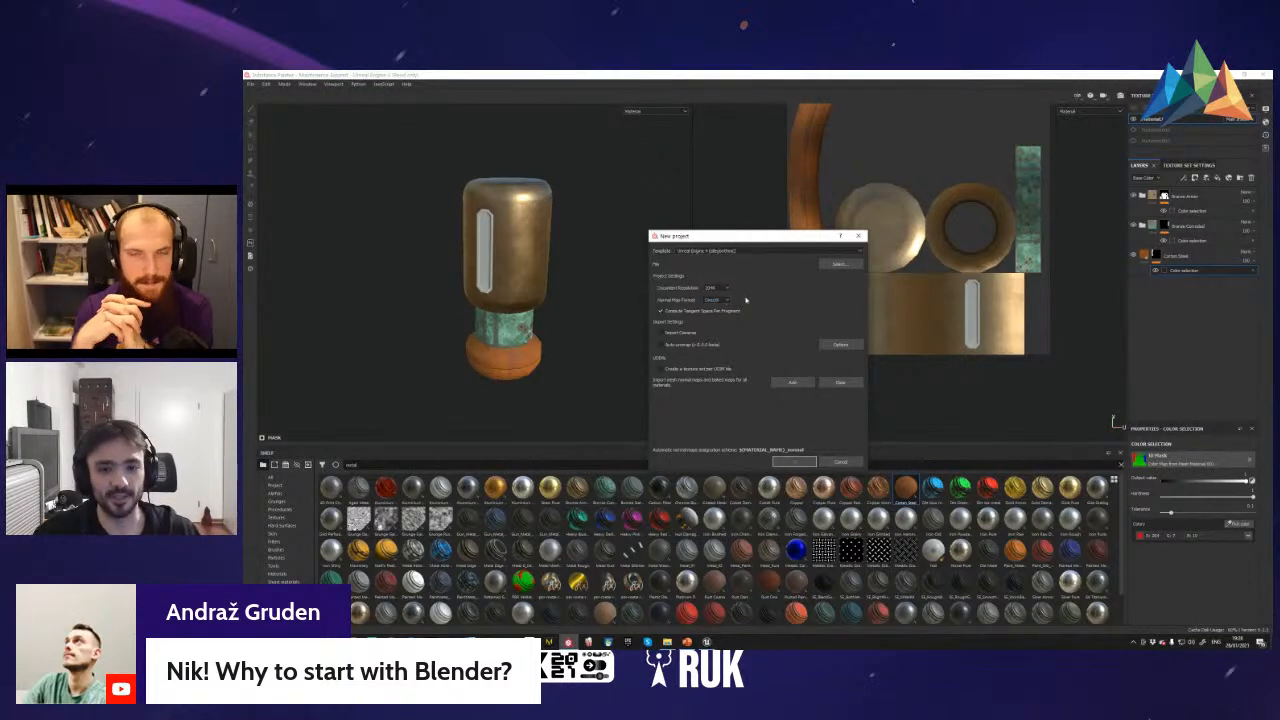
pyautogui.click(858, 236)
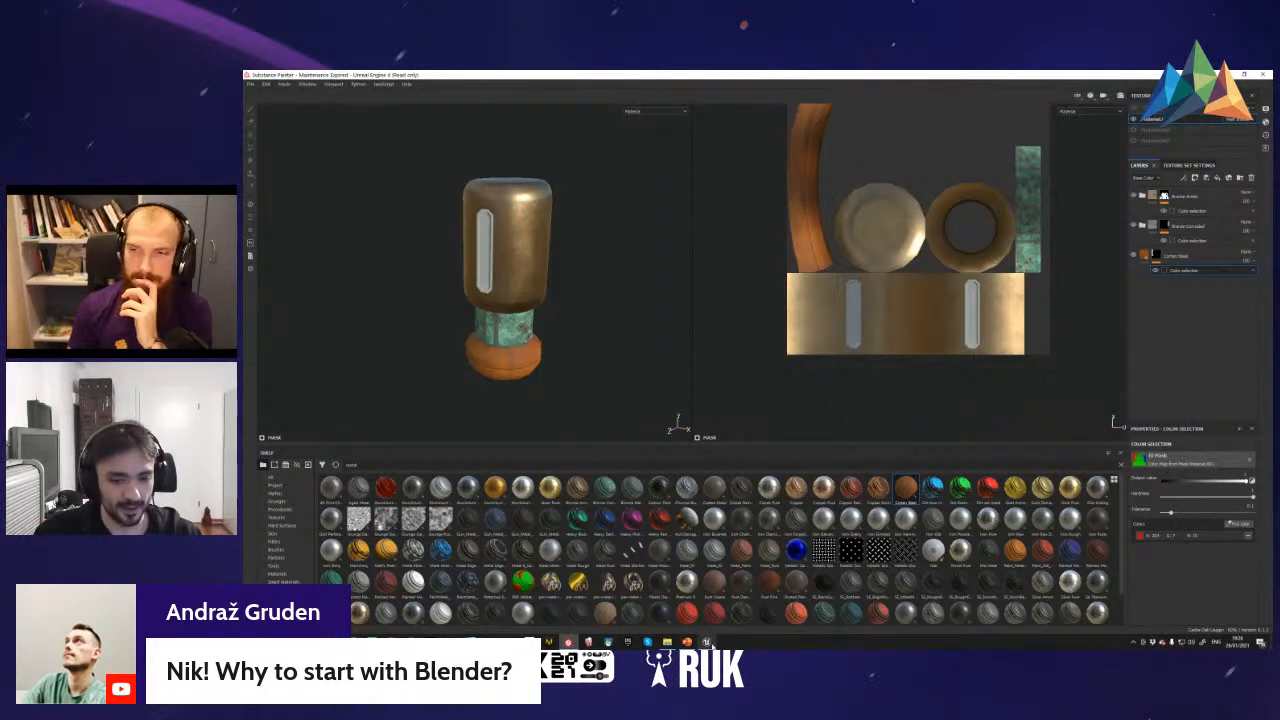
# - Switch to Unreal Editor, set the viewport to Lit shading and open the Beyond_Human level
pyautogui.moveTo(706, 641)
pyautogui.click(706, 603)
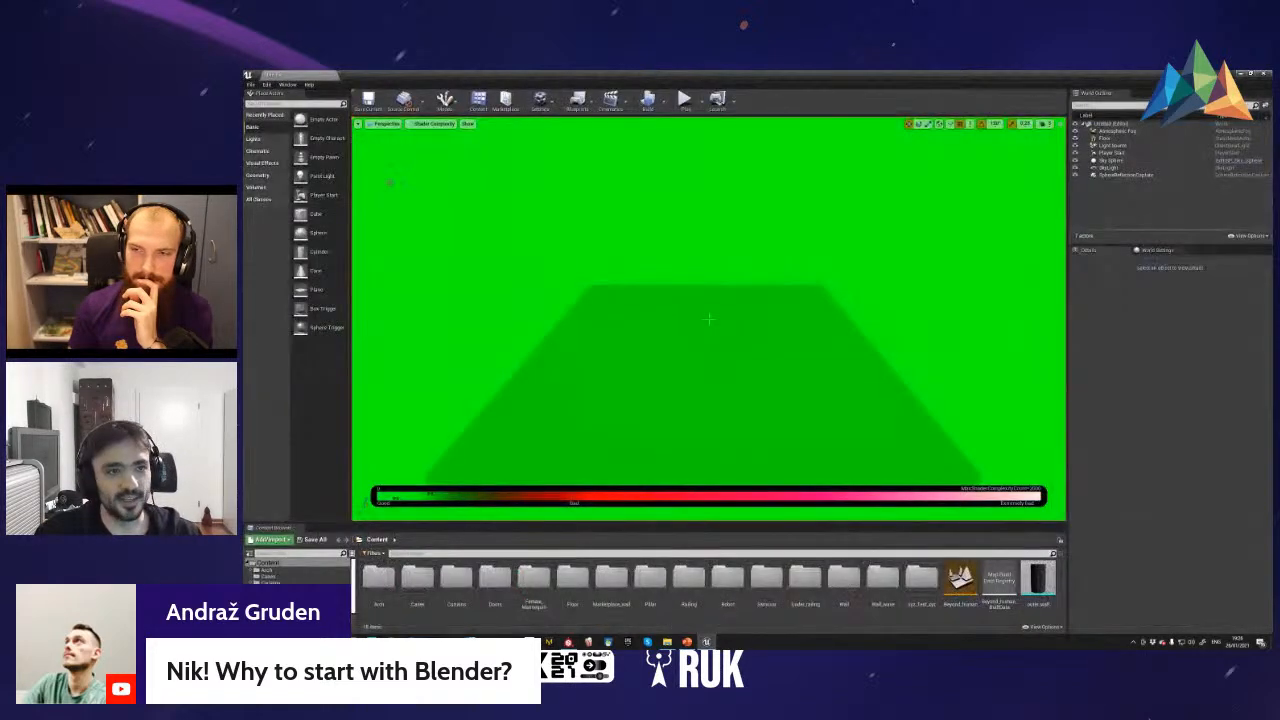
pyautogui.click(430, 123)
pyautogui.click(430, 140)
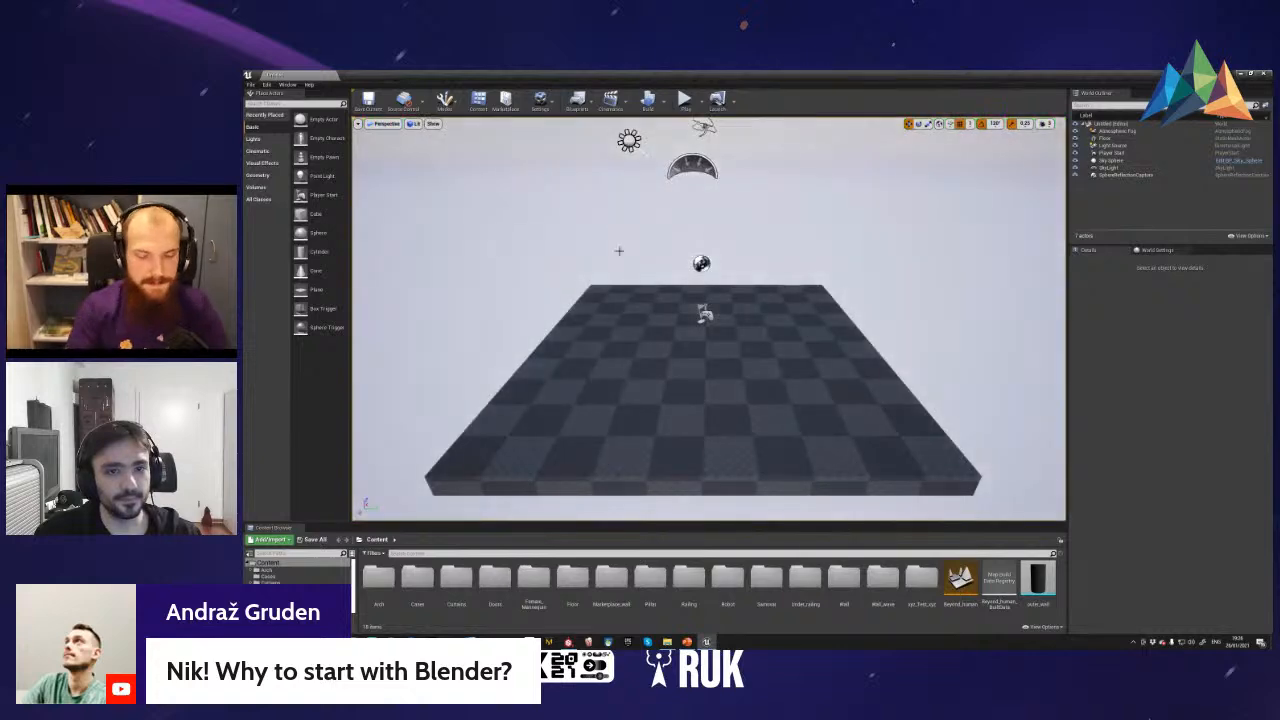
pyautogui.doubleClick(960, 580)
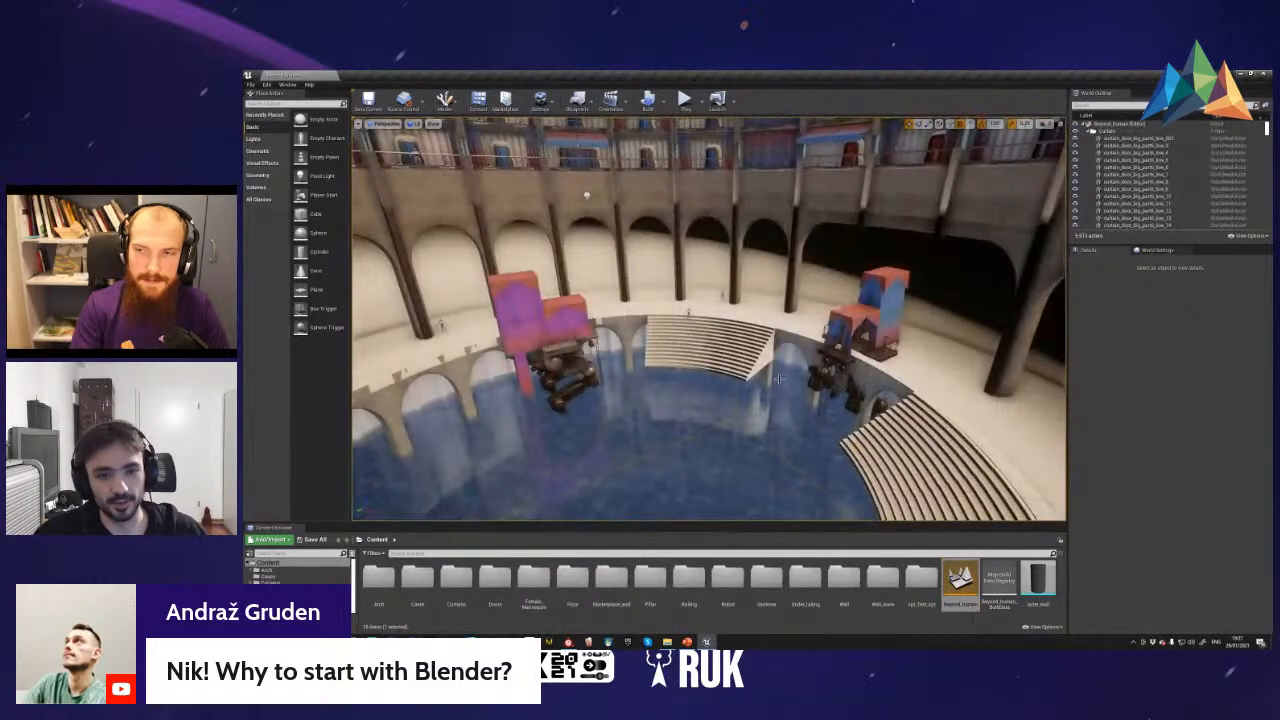
# - Try moving one of the arches around the arena floor sideways and undo the move
pyautogui.moveTo(772, 396); pyautogui.dragTo(762, 326, button='right')
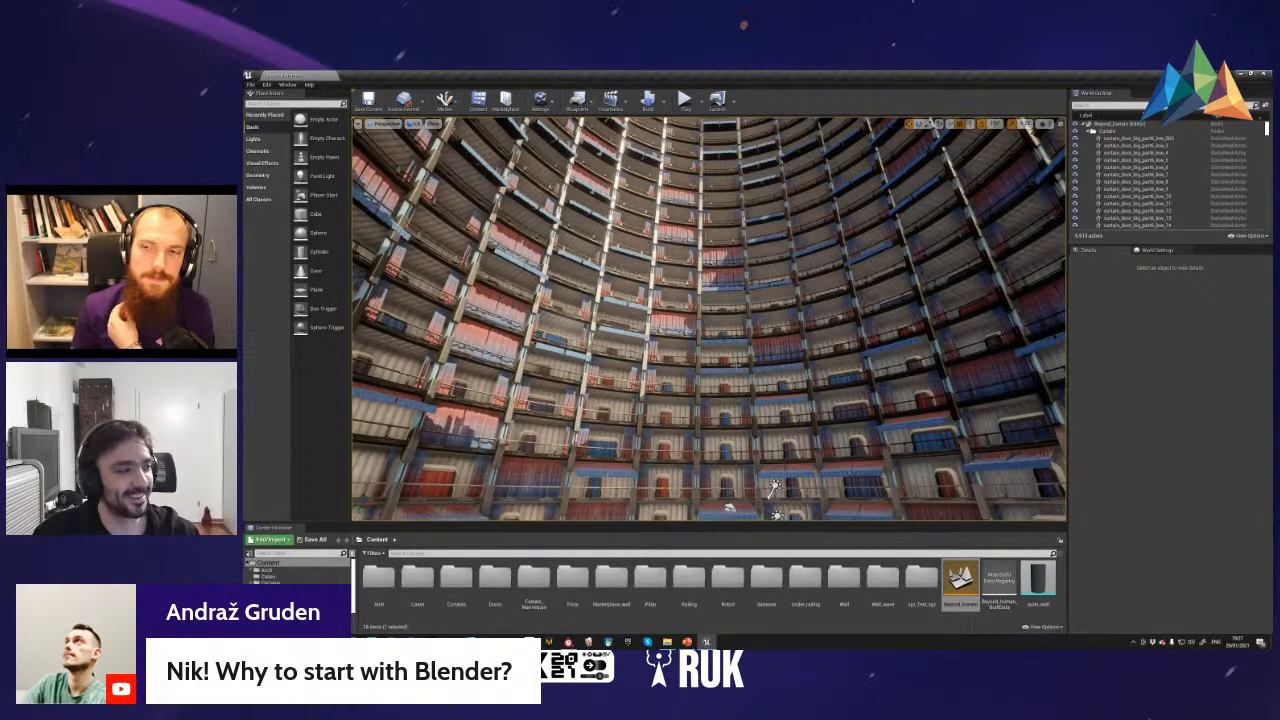
pyautogui.moveTo(652, 415); pyautogui.dragTo(575, 400, button='right')
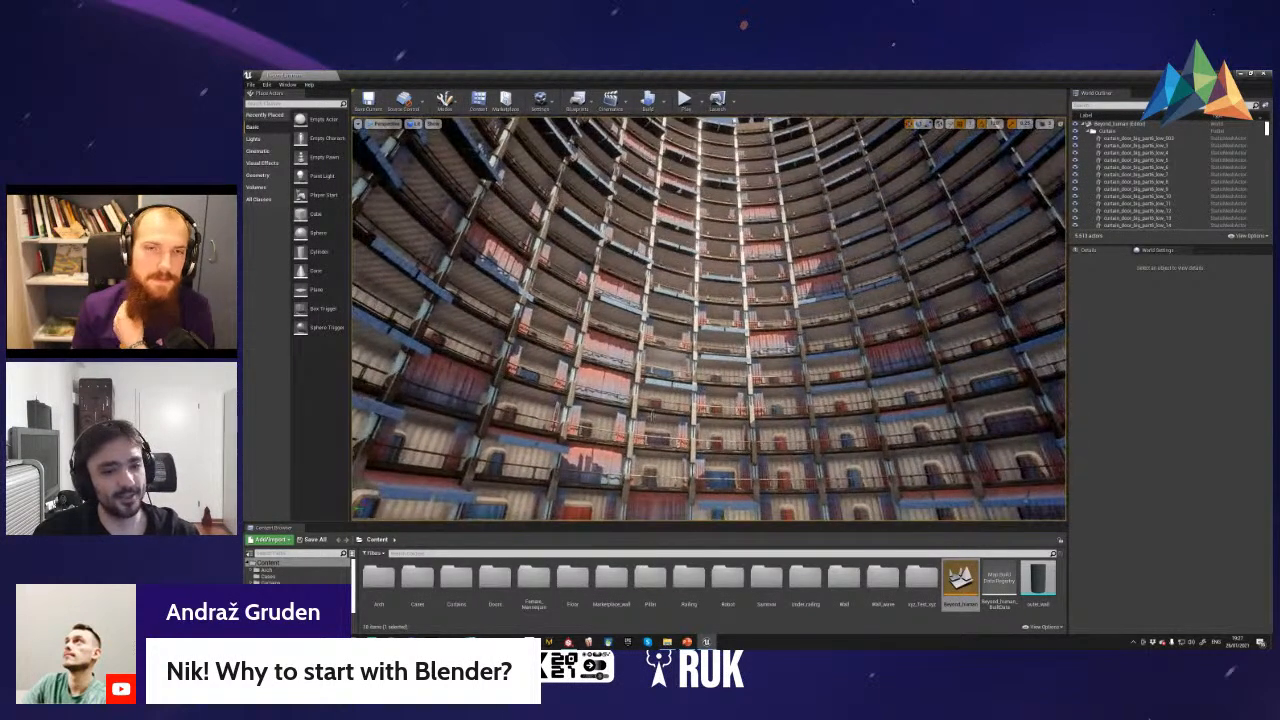
pyautogui.moveTo(606, 334); pyautogui.dragTo(723, 303, button='right')
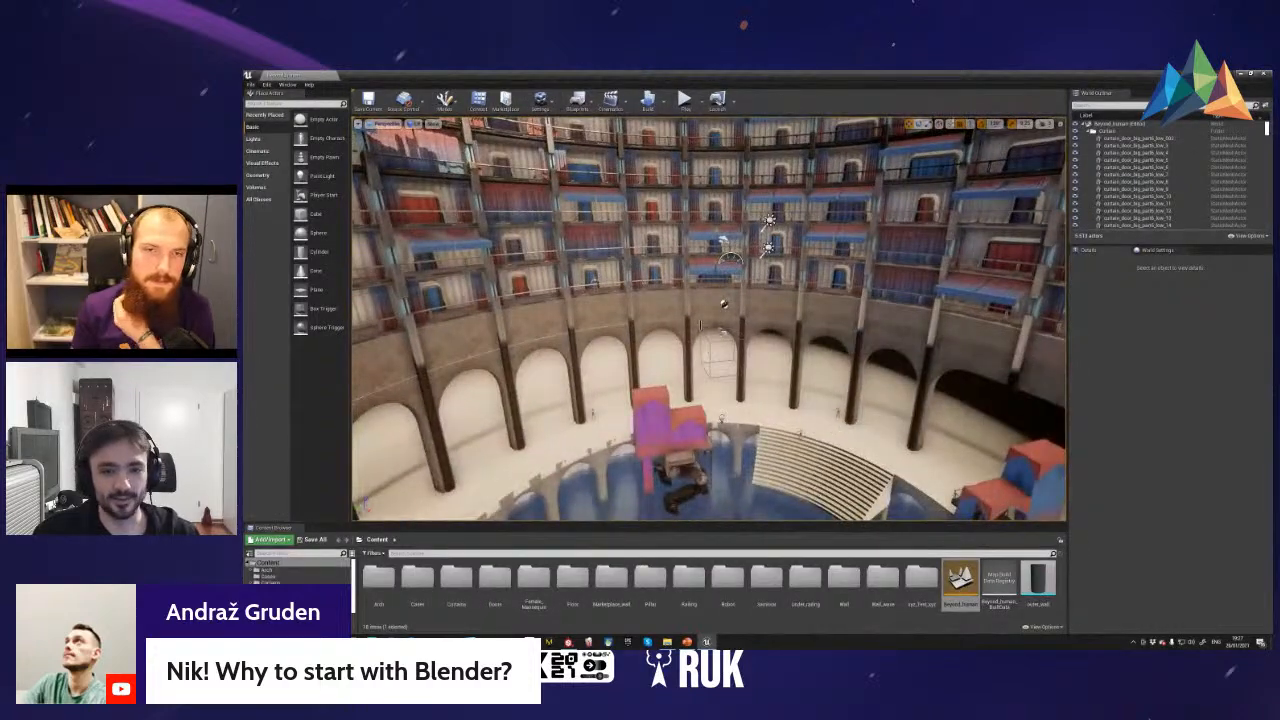
pyautogui.click(723, 303)
pyautogui.moveTo(700, 353); pyautogui.dragTo(614, 363)
pyautogui.hotkey('ctrl', 'z')
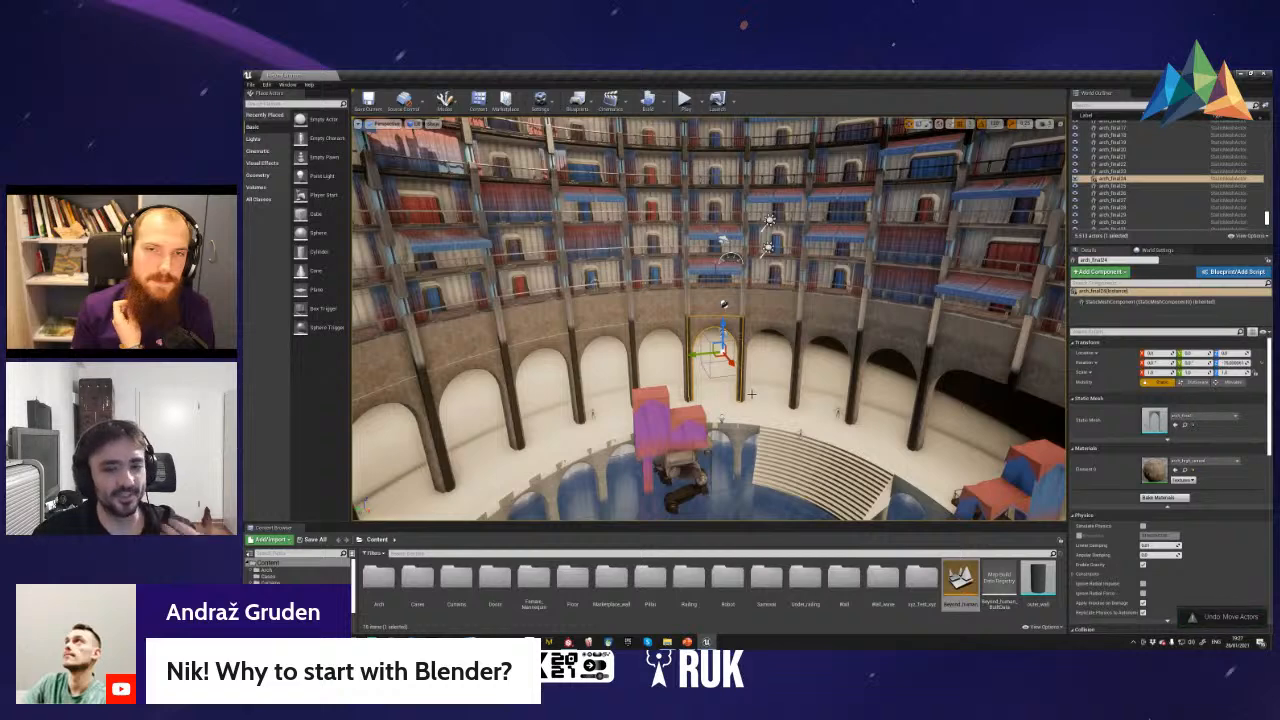
# - Try raising a point light inside the round building, undo the move and look over the surrounding balconies
pyautogui.click(778, 400)
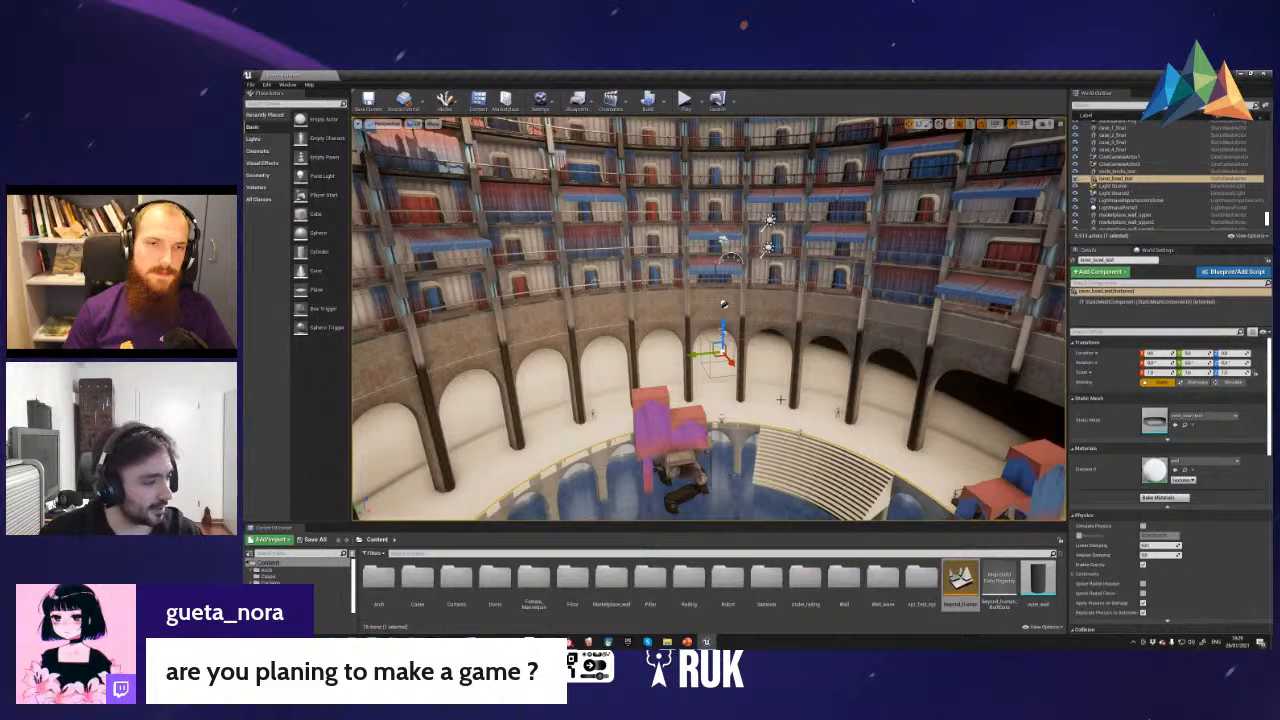
pyautogui.moveTo(811, 389)
pyautogui.mouseDown(button='right')
pyautogui.moveTo(793, 378)
pyautogui.moveTo(838, 368)
pyautogui.moveTo(806, 392)
pyautogui.mouseUp(button='right')
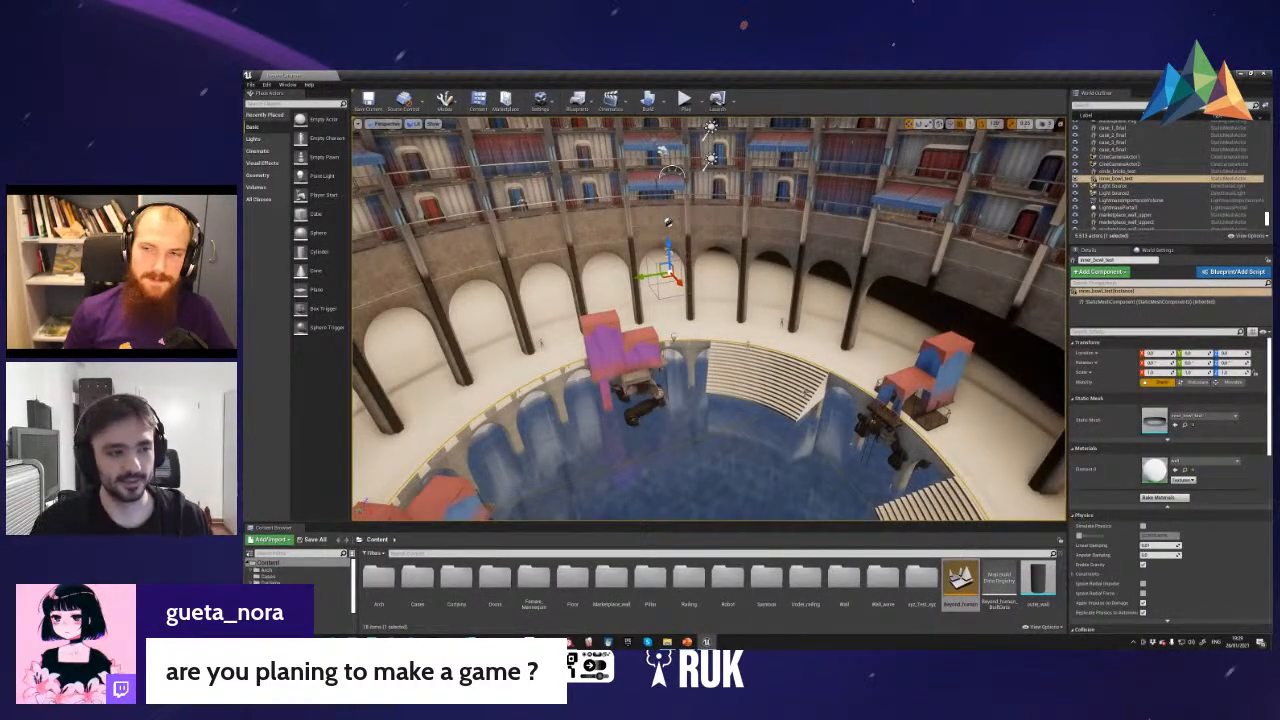
pyautogui.moveTo(808, 398); pyautogui.dragTo(545, 411, button='right')
pyautogui.rightClick(805, 400)
pyautogui.click(609, 390)
pyautogui.moveTo(609, 390); pyautogui.dragTo(609, 335)
pyautogui.hotkey('ctrl', 'z')
pyautogui.moveTo(609, 335); pyautogui.dragTo(542, 318, button='right')
pyautogui.moveTo(700, 340); pyautogui.dragTo(665, 332, button='right')
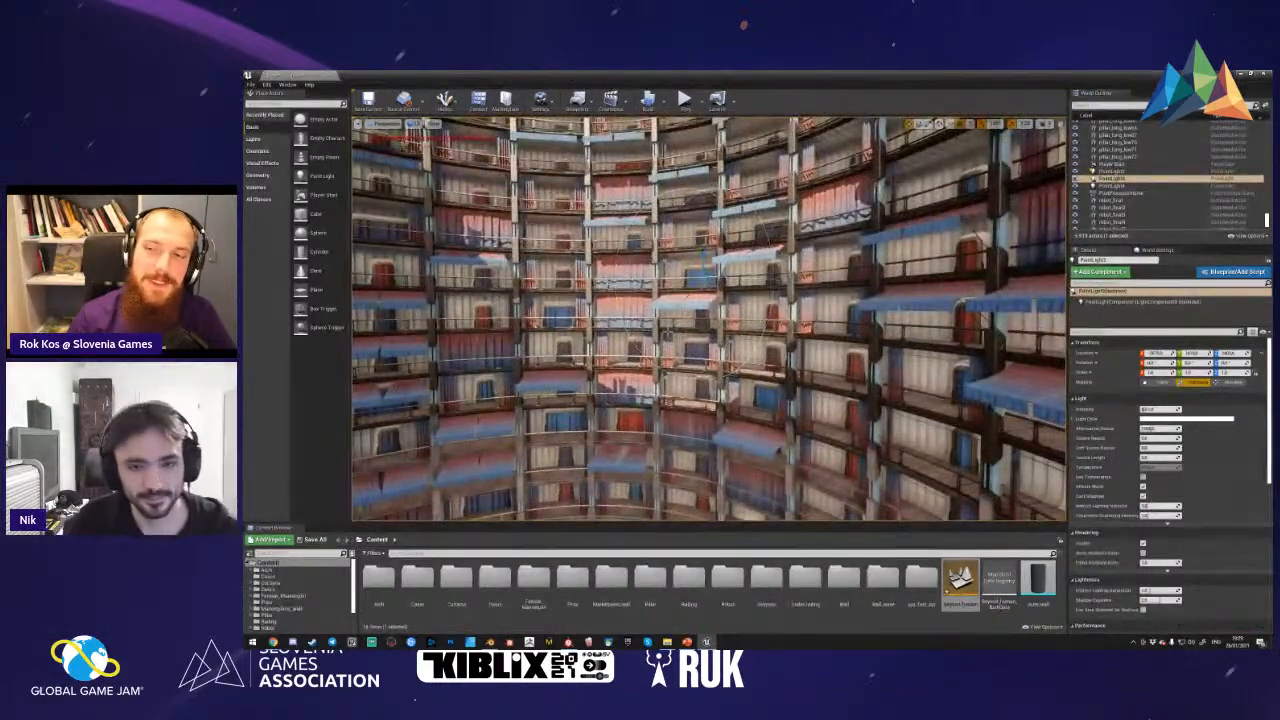